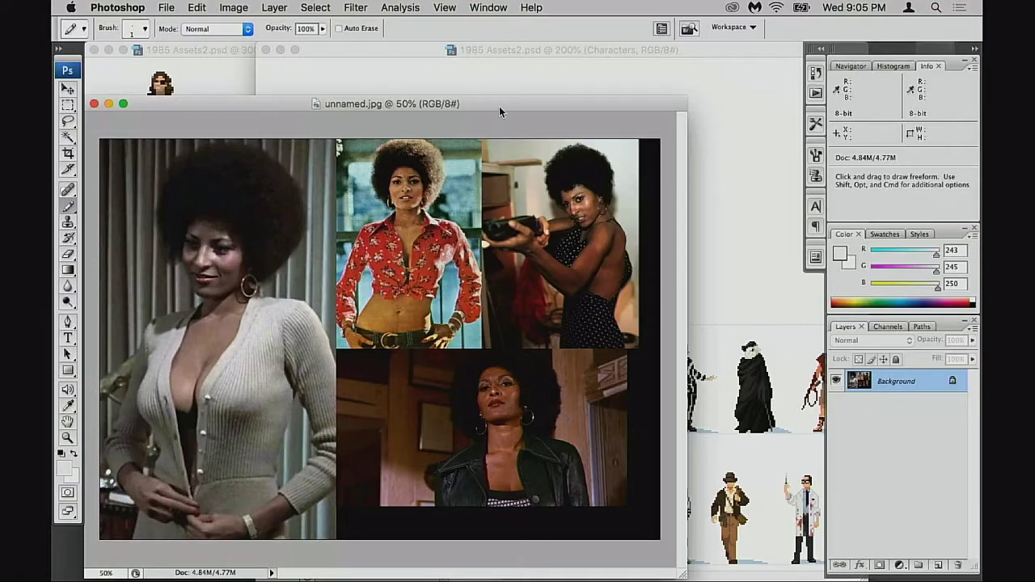
Examine the existing top-row pixel characters in the 1985 Assets2.psd overview window up close, including the alien and the leather-clad man with the dog.
drag(503, 105, 529, 124)
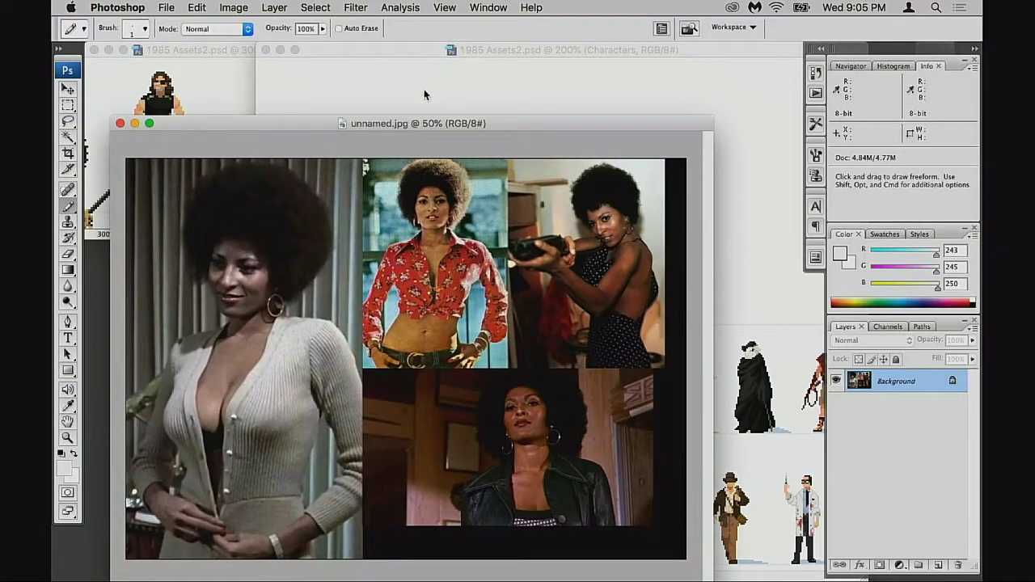
drag(411, 128, 385, 142)
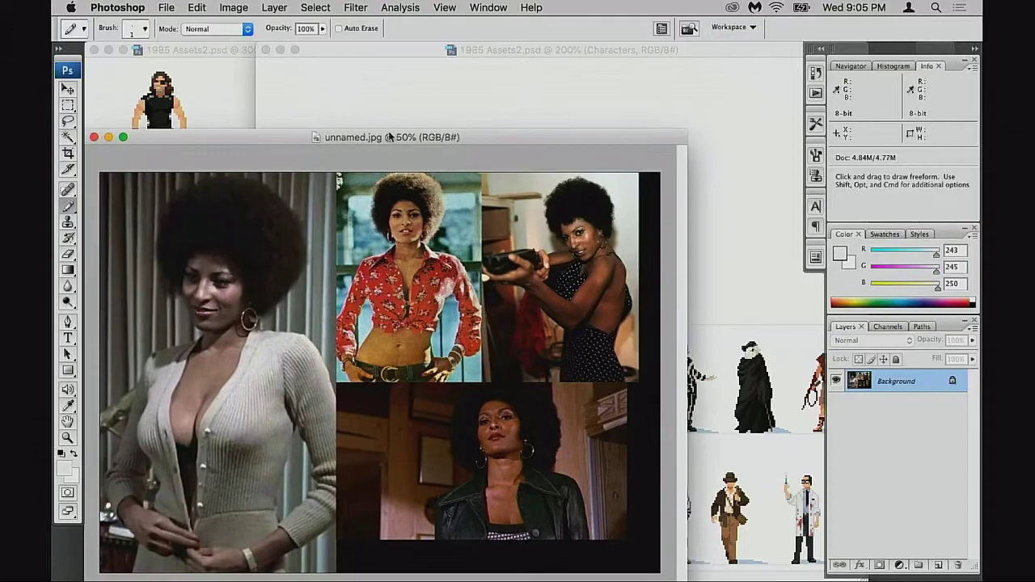
click(430, 51)
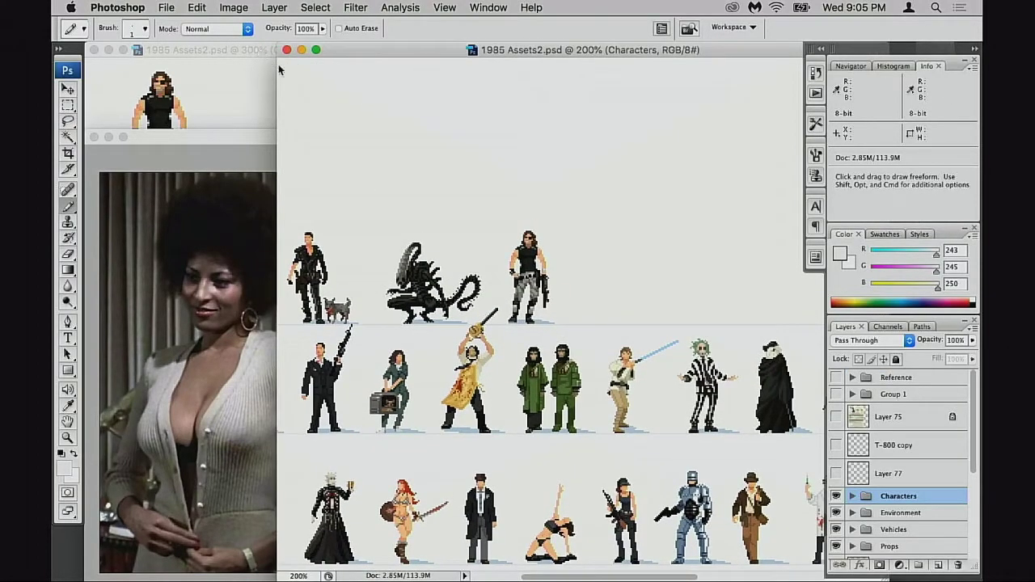
drag(465, 51, 412, 50)
drag(439, 272, 555, 242)
drag(426, 217, 518, 279)
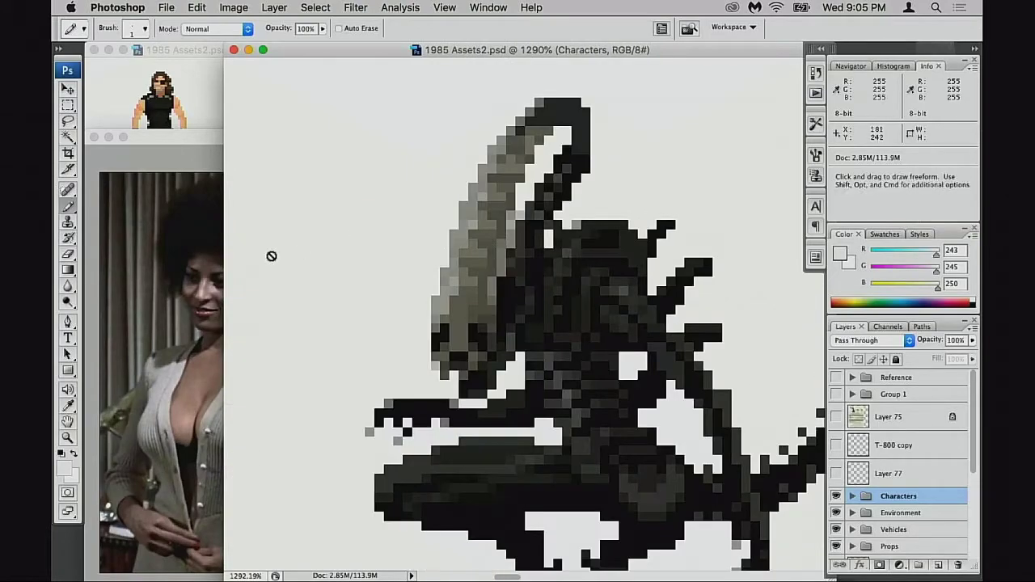
key(super+minus)
key(super+minus)
key(super+minus)
key(super+minus)
drag(275, 259, 564, 289)
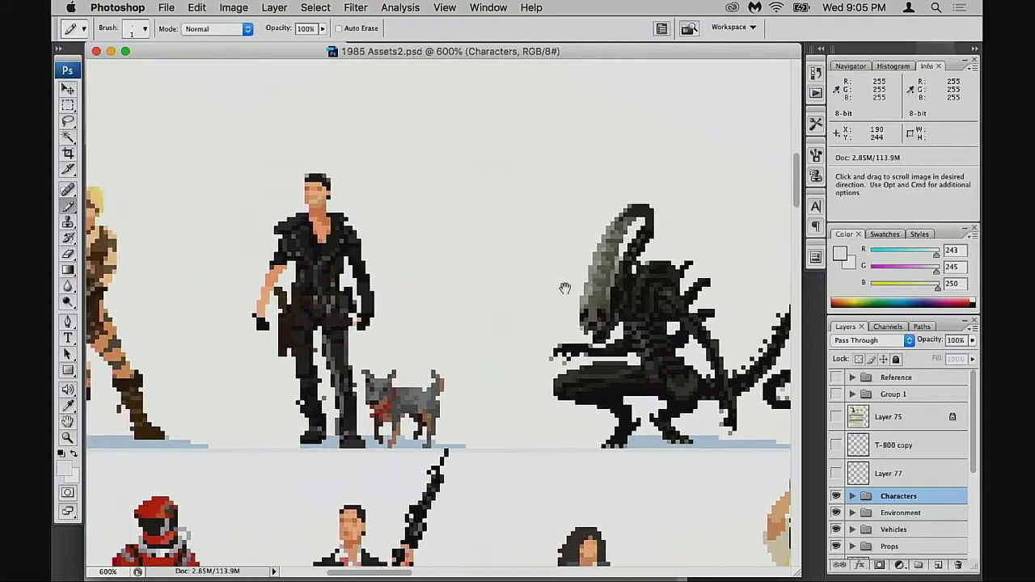
scroll(564, 288, right, 10)
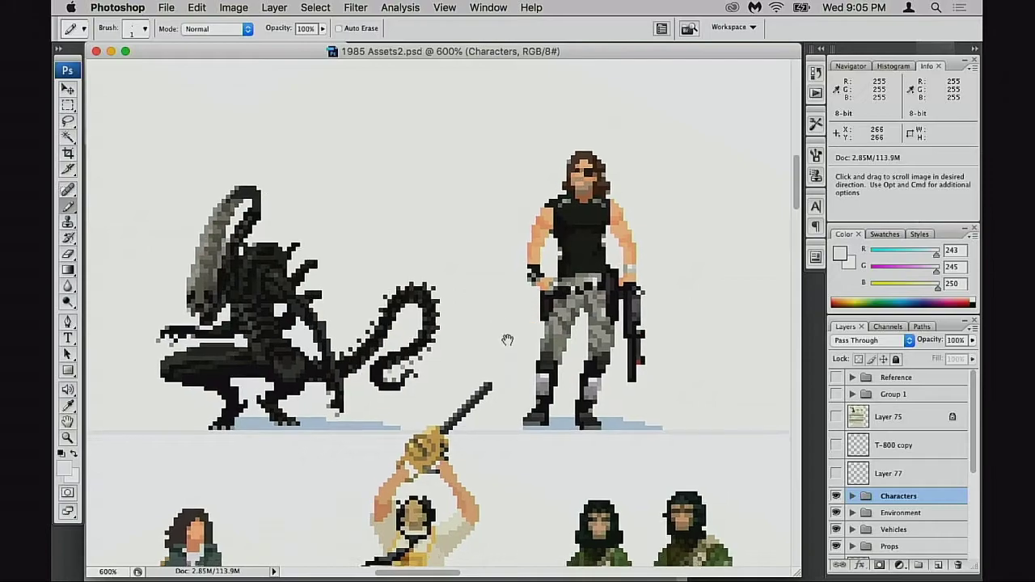
scroll(507, 340, left, 8)
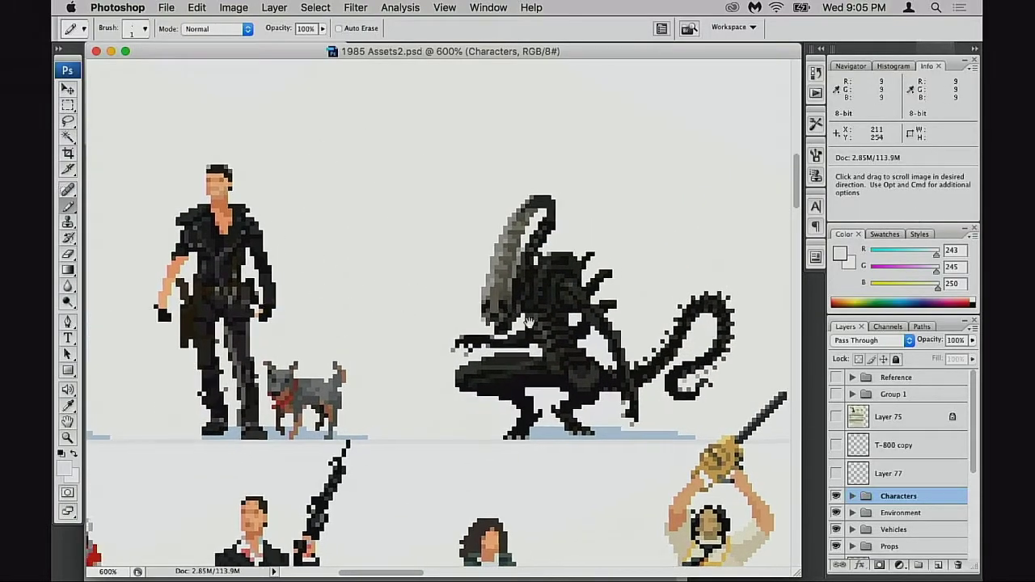
mouse_move(529, 322)
mouse_down()
mouse_move(354, 316)
mouse_move(224, 331)
mouse_move(530, 324)
mouse_up()
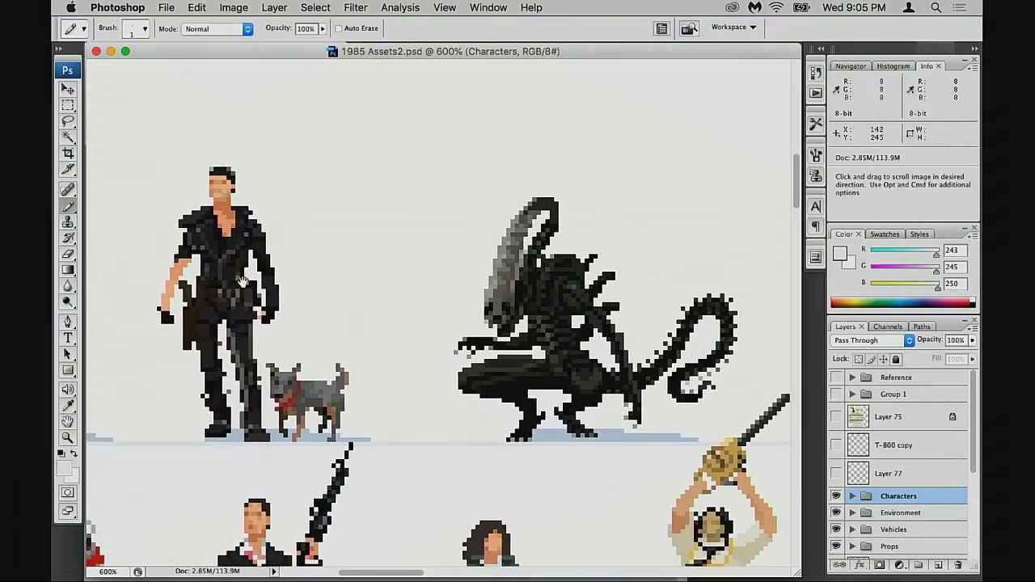
drag(121, 298, 487, 255)
Reduce the 1985 Assets2.psd overview to 50% and arrange its window beside the unnamed.jpg reference photos.
key(super+minus)
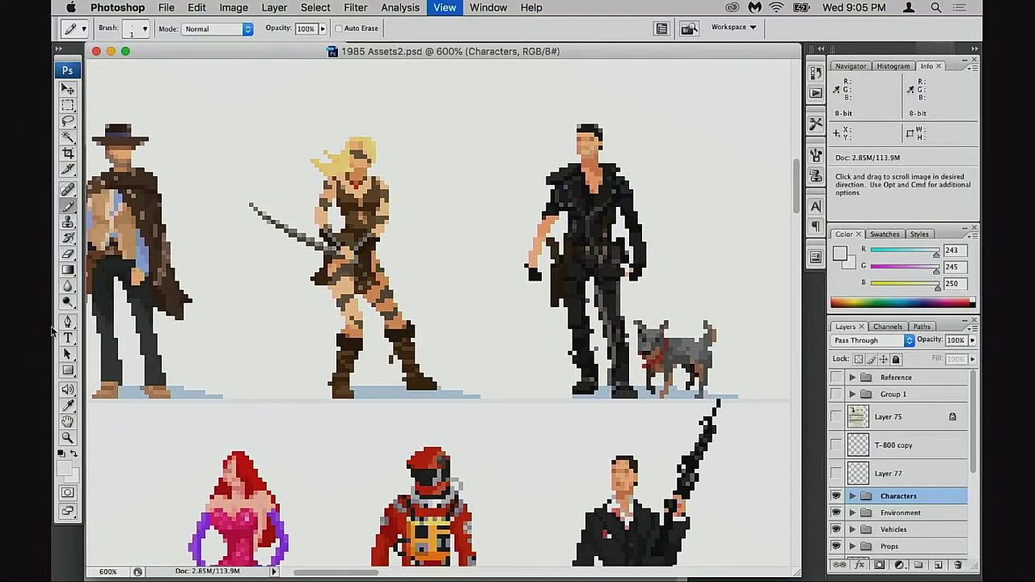
key(super+minus)
key(super+minus)
key(super+minus)
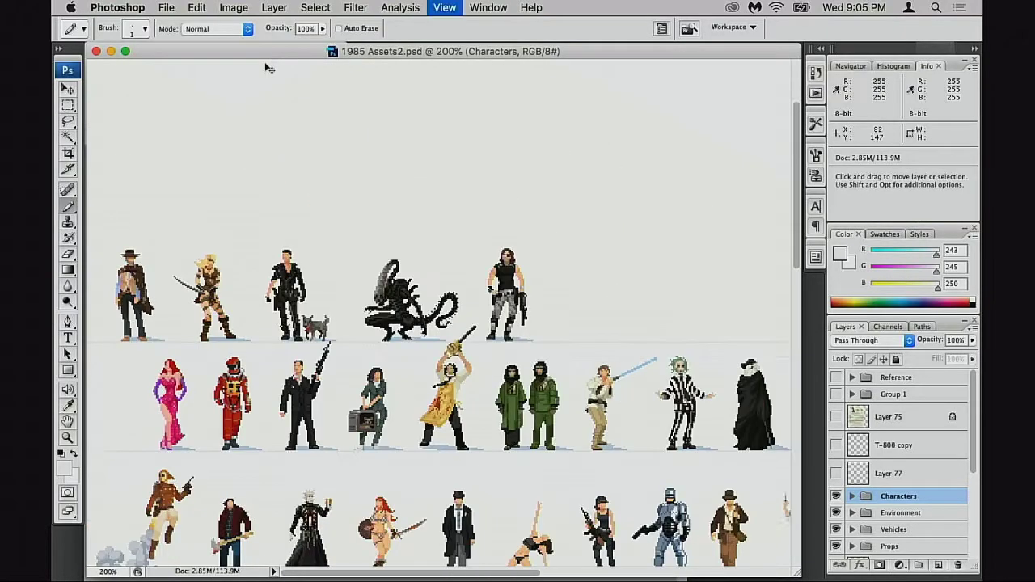
key(super+minus)
drag(313, 53, 475, 77)
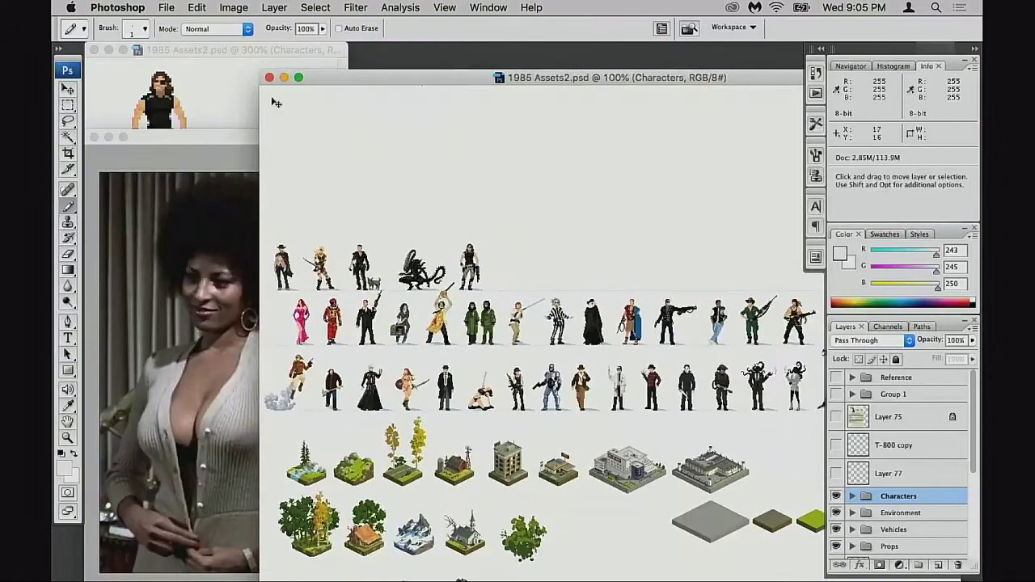
key(super+minus)
key(super+minus)
drag(380, 50, 547, 80)
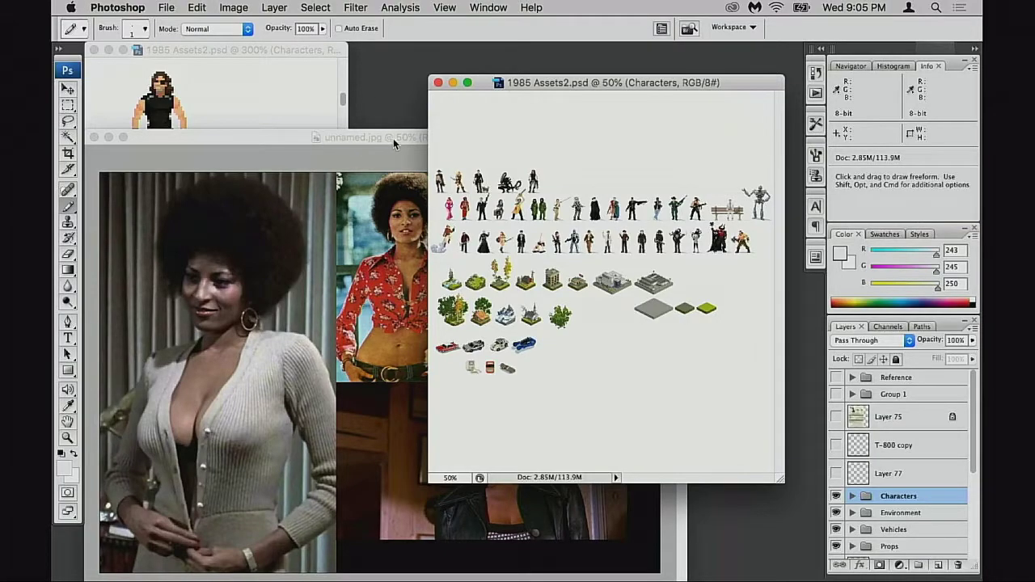
drag(393, 138, 402, 78)
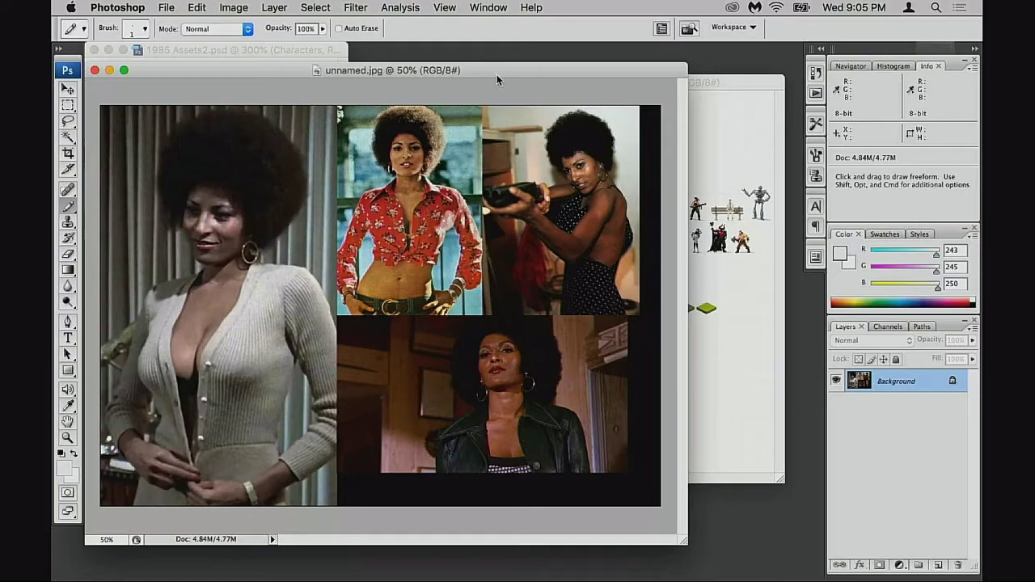
drag(503, 68, 506, 126)
Enlarge the 300% window of 1985 Assets2.psd and center it on the eye-patched gunman.
click(299, 74)
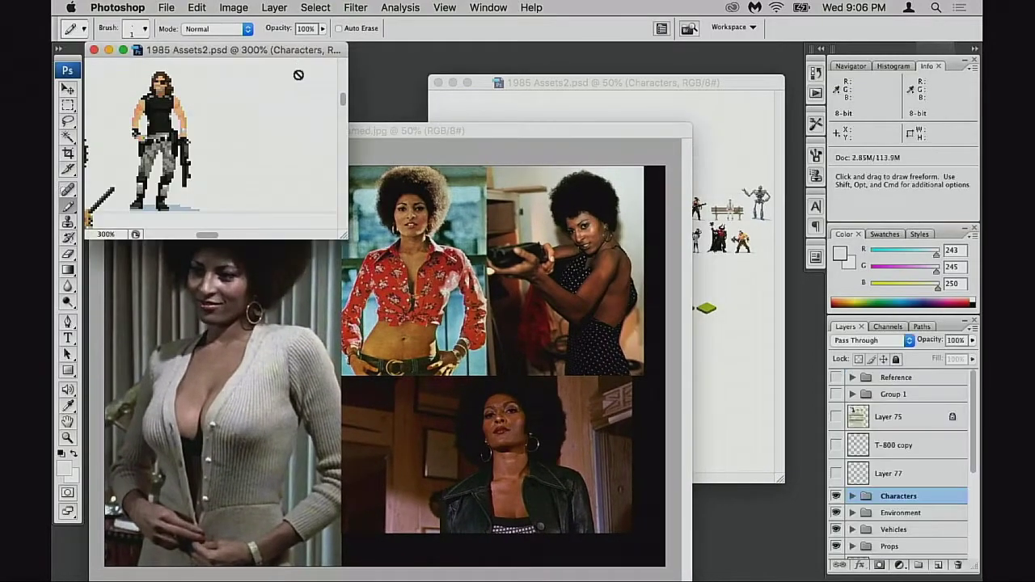
drag(344, 236, 550, 328)
key(space)
drag(162, 155, 366, 195)
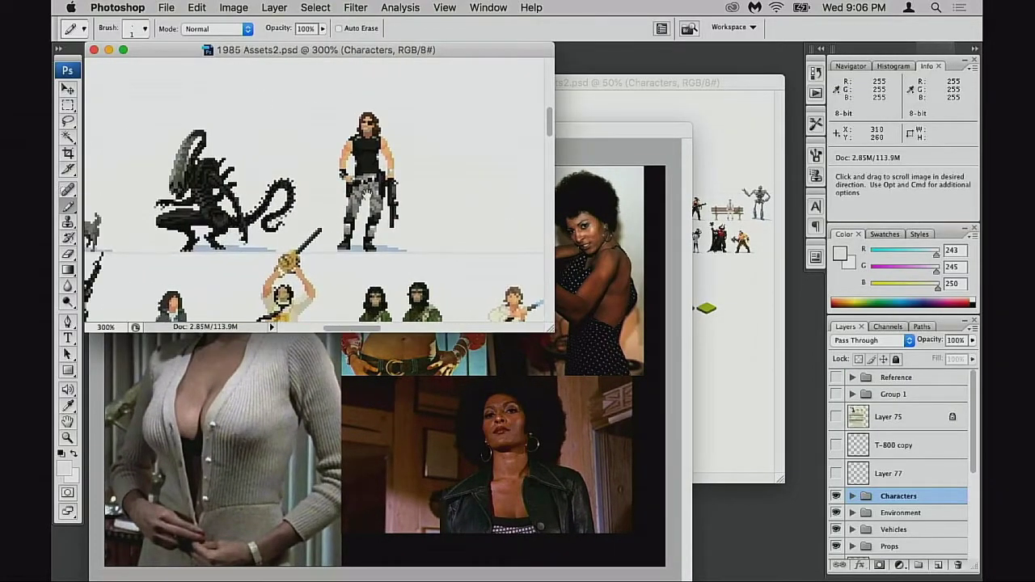
Study the top-row characters at 500% in full-screen mode, from the eye-patched gunman to the cowboy, and return to the standard window.
key(f)
super+click(375, 215)
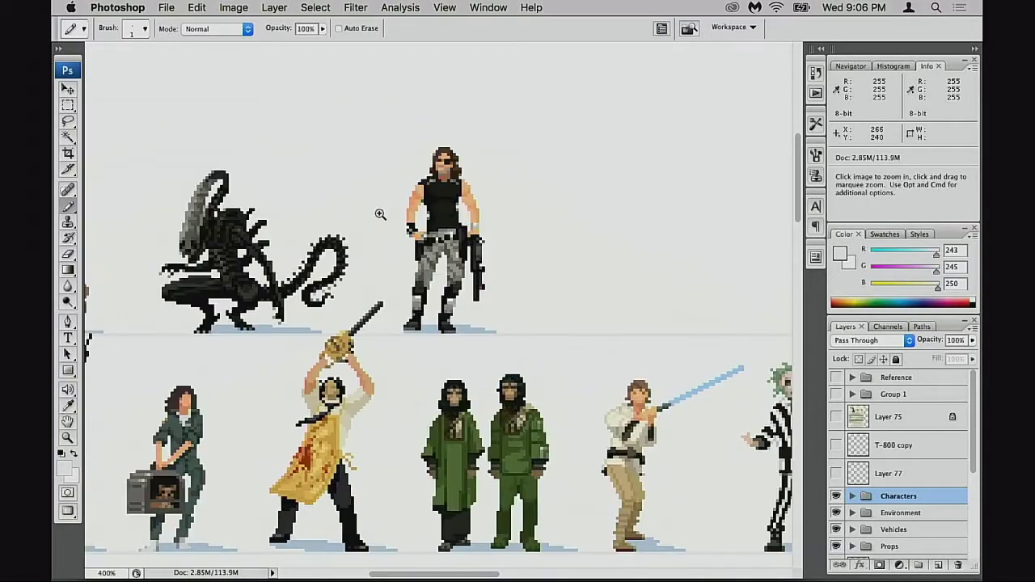
click(431, 233)
key(v)
drag(440, 285, 523, 238)
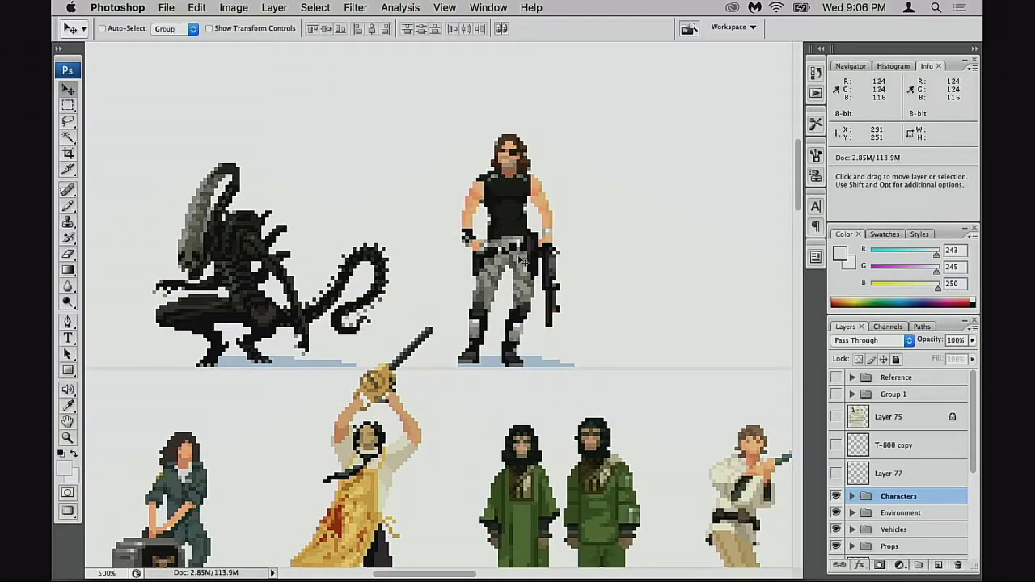
drag(464, 251, 645, 247)
drag(693, 200, 509, 223)
drag(443, 273, 612, 275)
drag(333, 320, 534, 301)
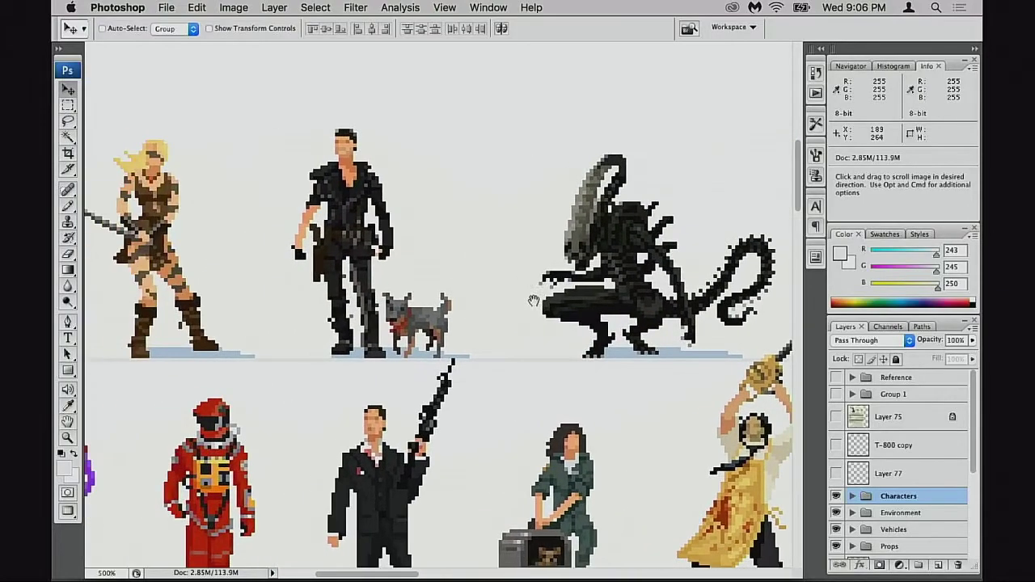
drag(396, 279, 556, 288)
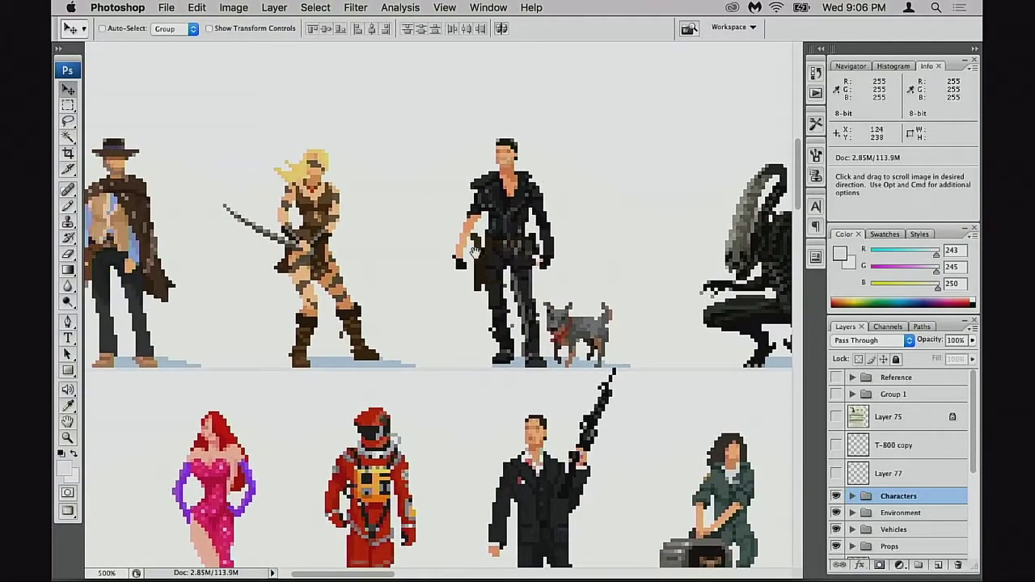
scroll(474, 251, right, 5)
scroll(473, 251, down, 2)
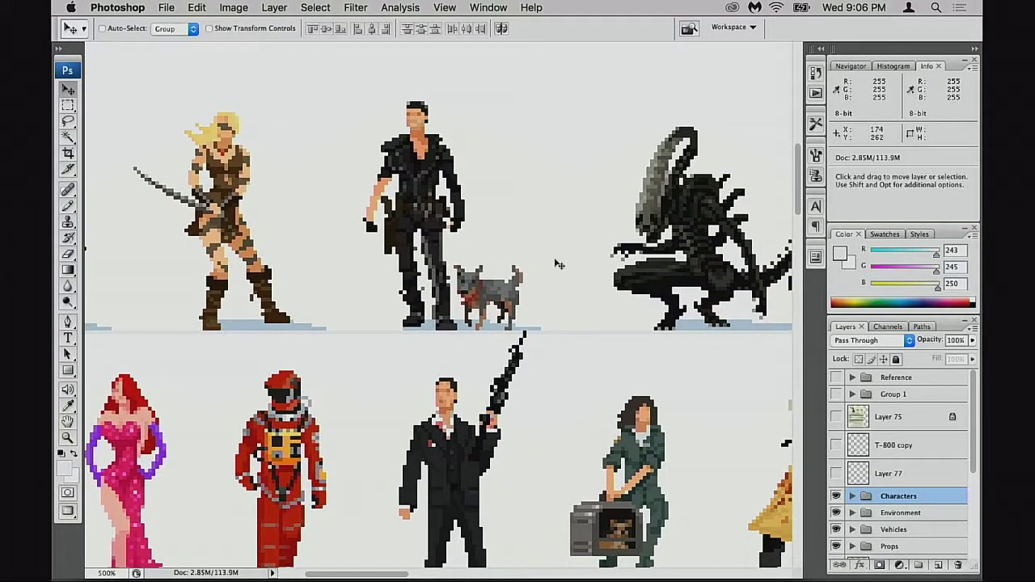
key(f)
key(f)
key(f)
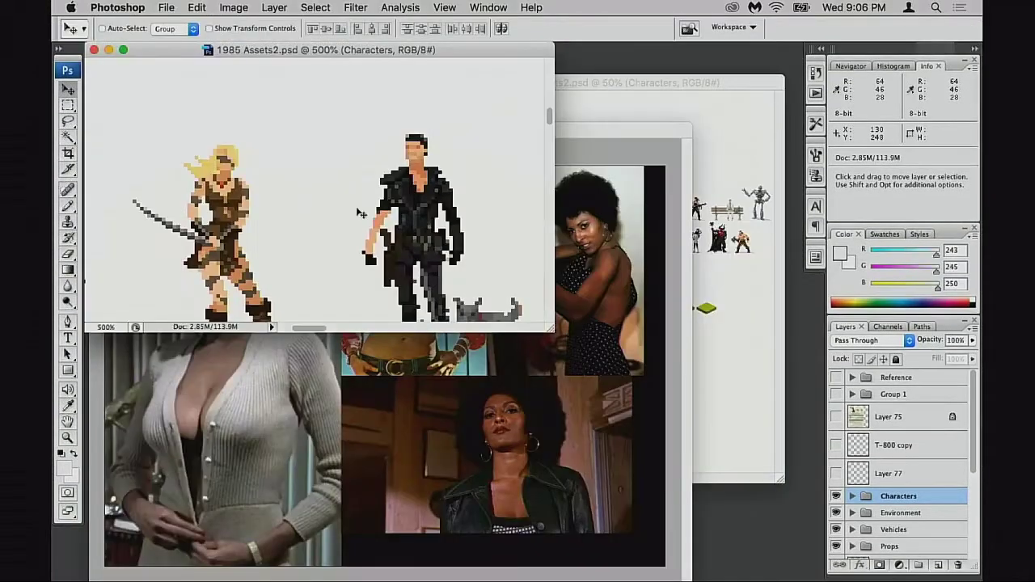
Inspect the dog and the eye-patched gunman at 500% in the smaller asset window.
scroll(372, 219, right, 6)
scroll(372, 218, down, 4)
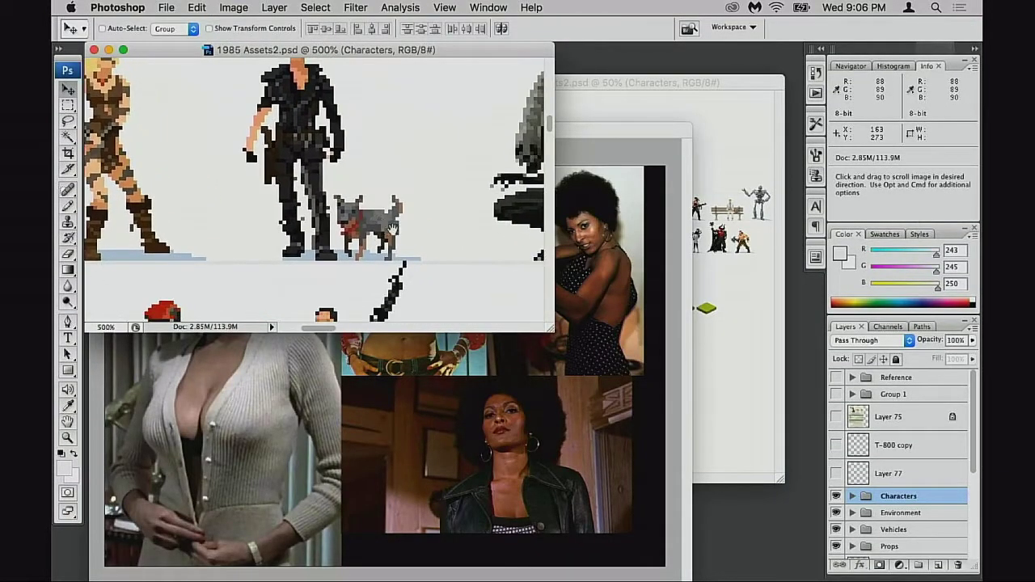
scroll(391, 229, right, 3)
scroll(391, 229, down, 3)
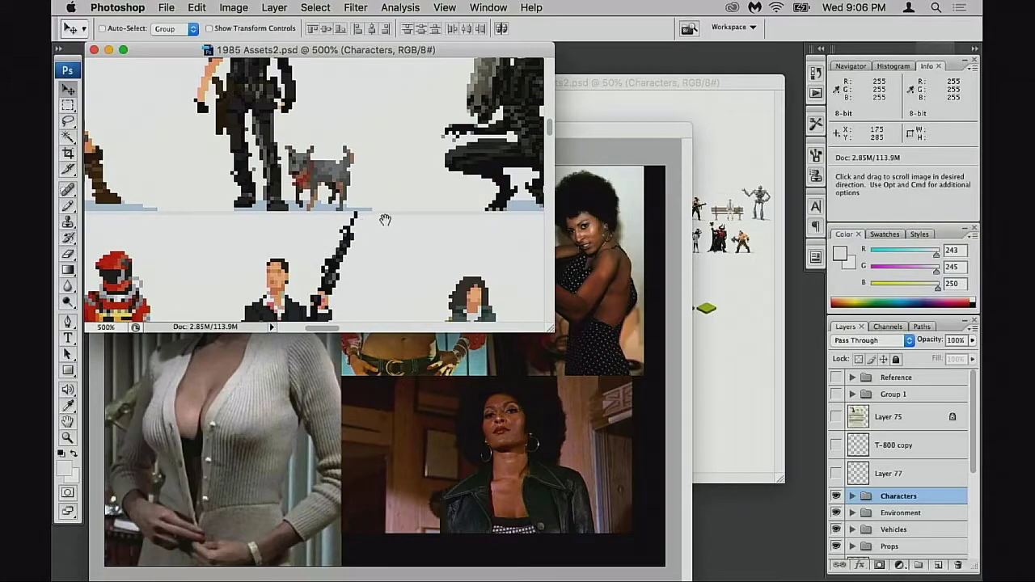
scroll(367, 173, up, 4)
scroll(366, 172, right, 15)
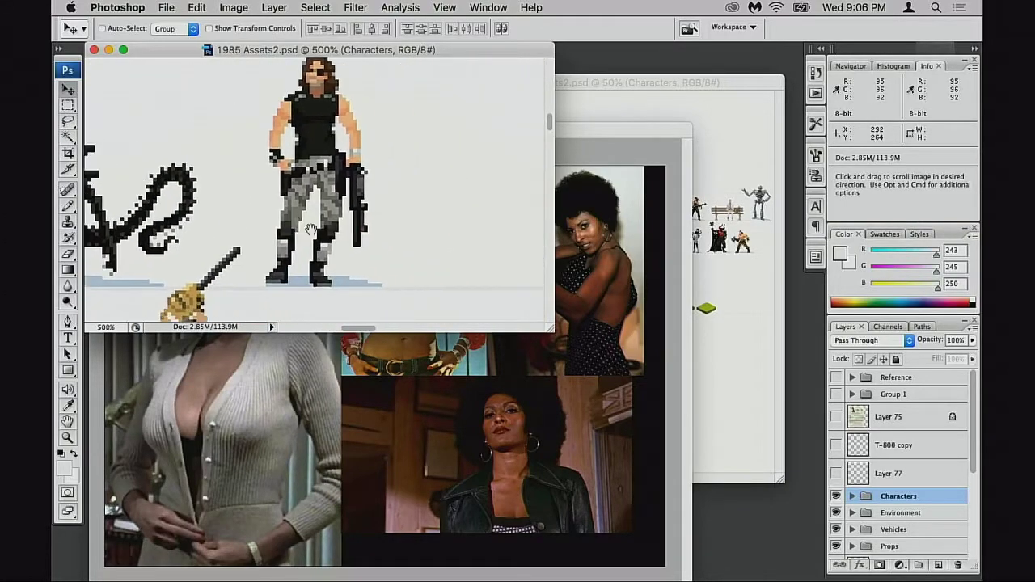
drag(311, 229, 306, 230)
View the unnamed.jpg reference collage in full-screen mode and return it to a floating window.
drag(602, 133, 556, 130)
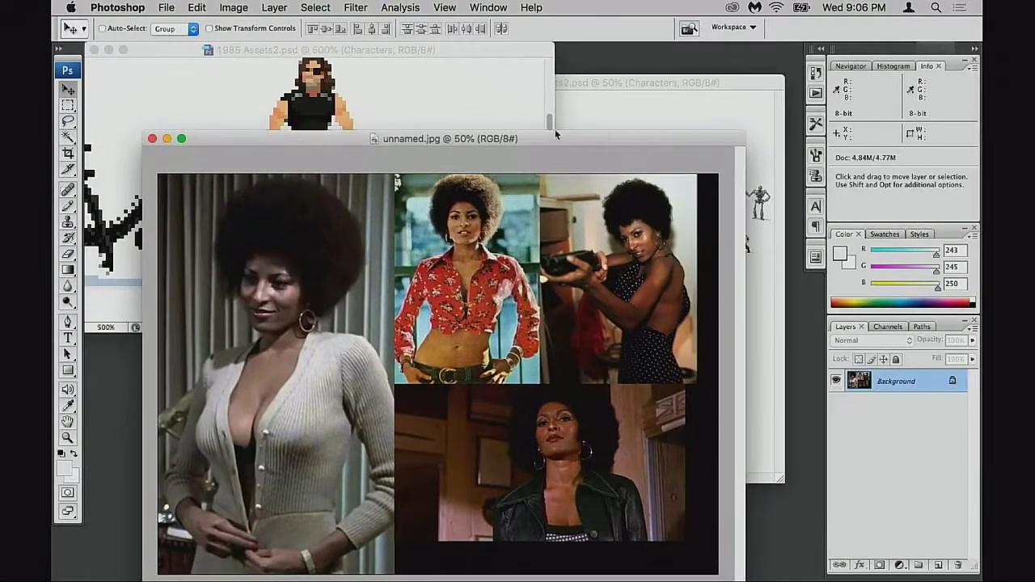
drag(473, 51, 466, 51)
click(629, 139)
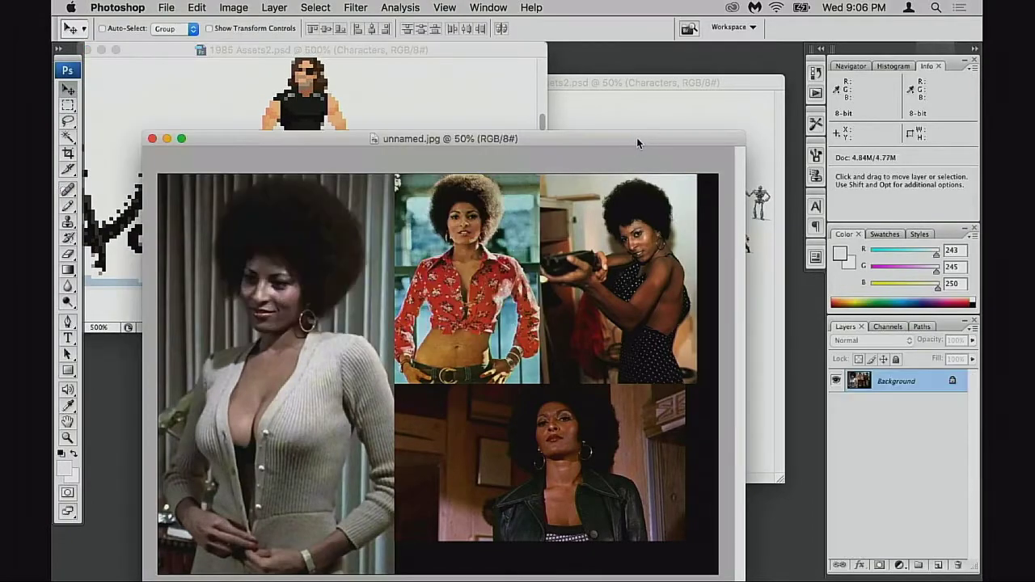
key(super+0)
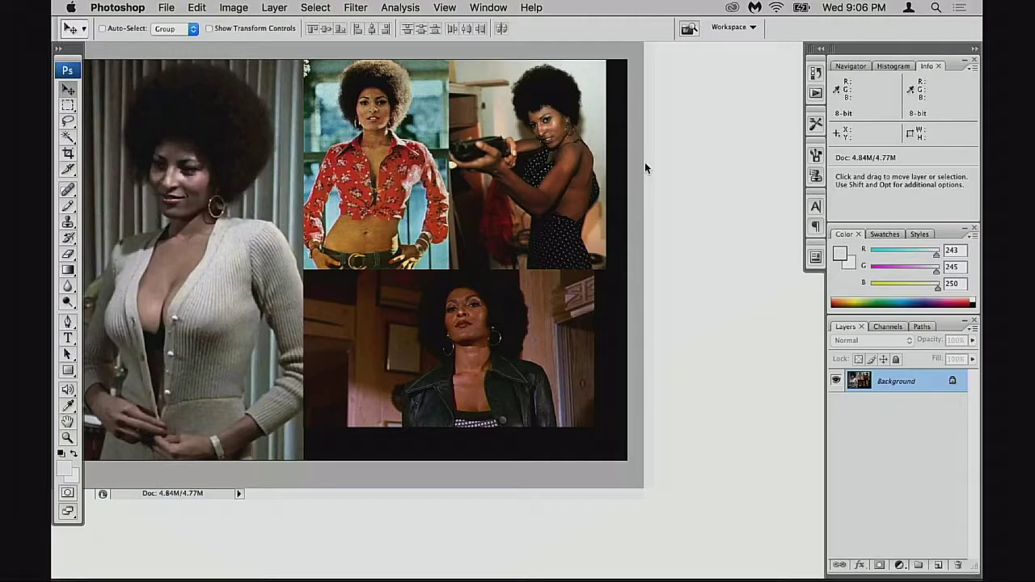
key(f)
key(f)
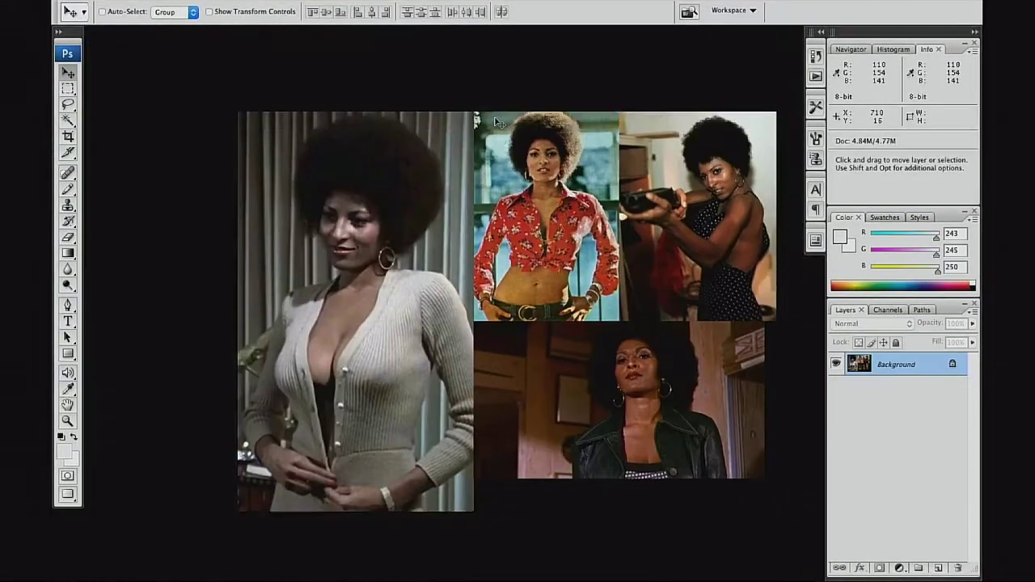
key(f)
drag(497, 45, 612, 136)
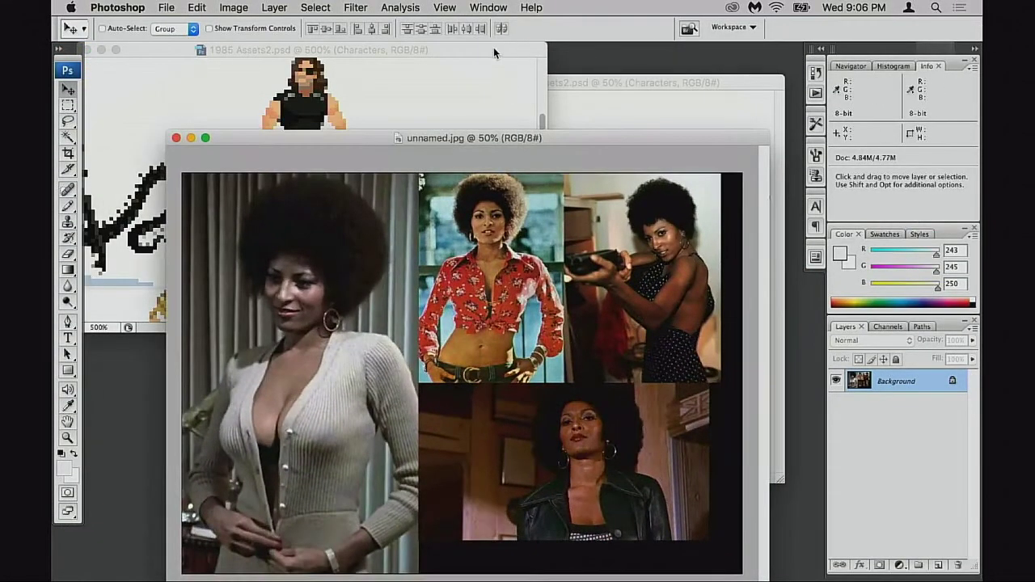
Reposition the eye-patched gunman in the 500% asset view and bring the unnamed.jpg reference collage back in front.
click(493, 49)
drag(448, 134, 477, 159)
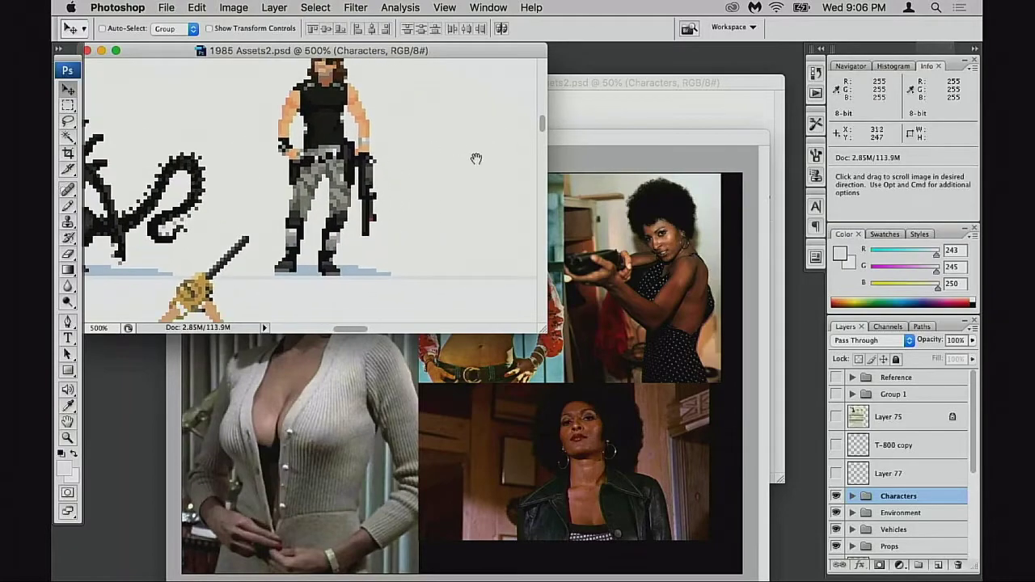
click(612, 132)
drag(613, 132, 589, 110)
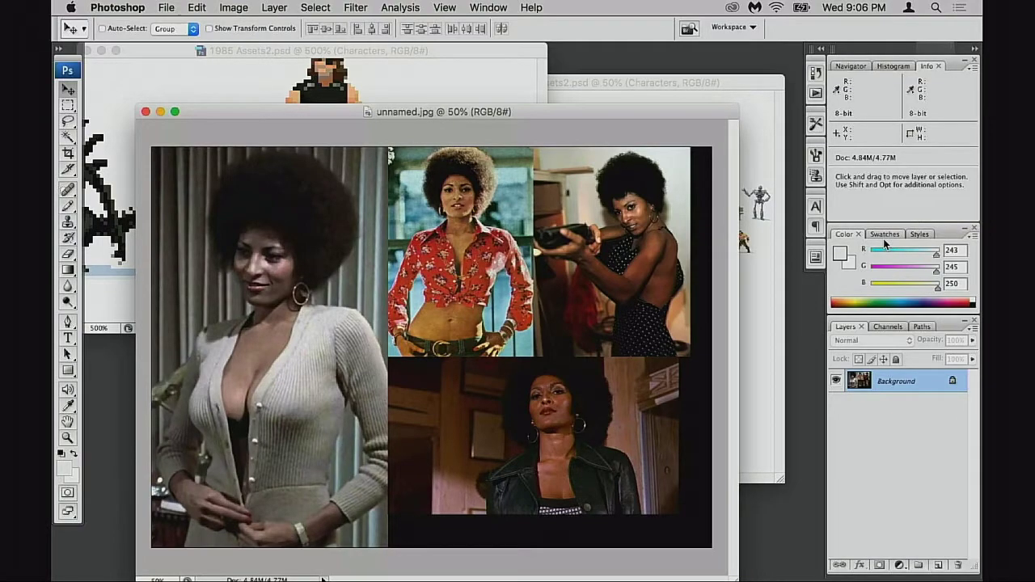
mouse_move(513, 120)
mouse_down()
mouse_move(528, 114)
mouse_move(513, 118)
mouse_up()
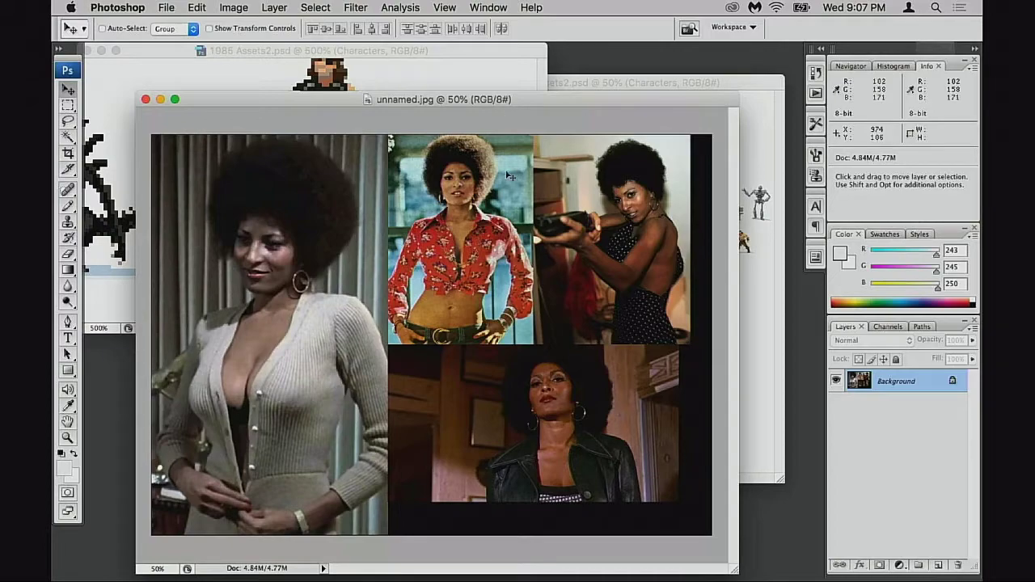
drag(507, 104, 506, 102)
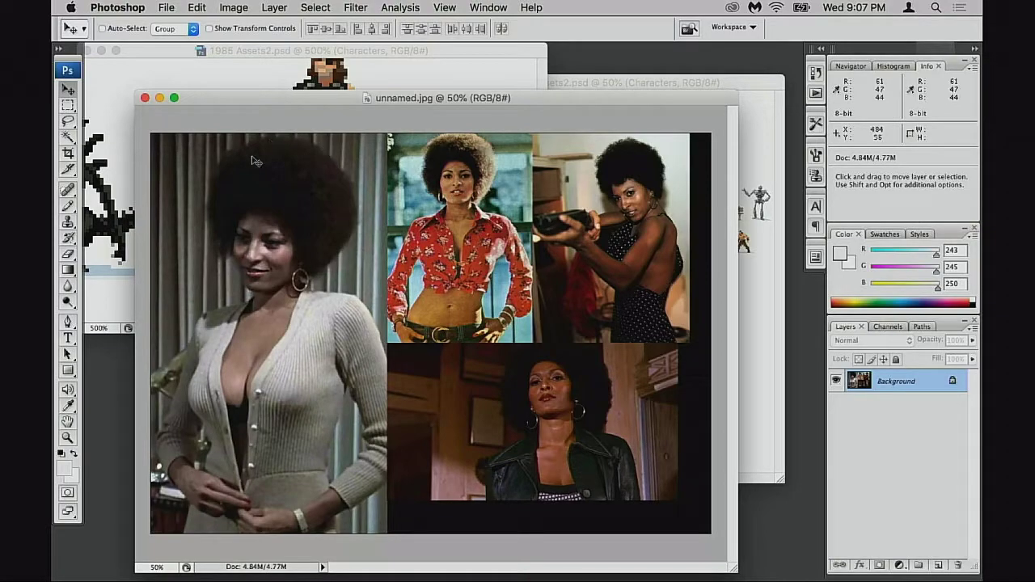
key(h)
key(v)
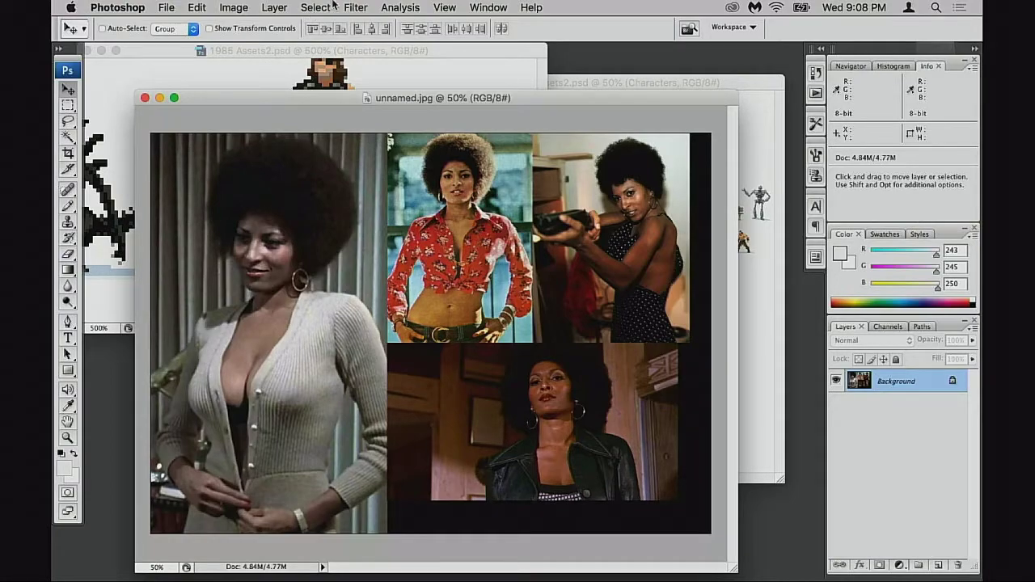
drag(393, 98, 375, 95)
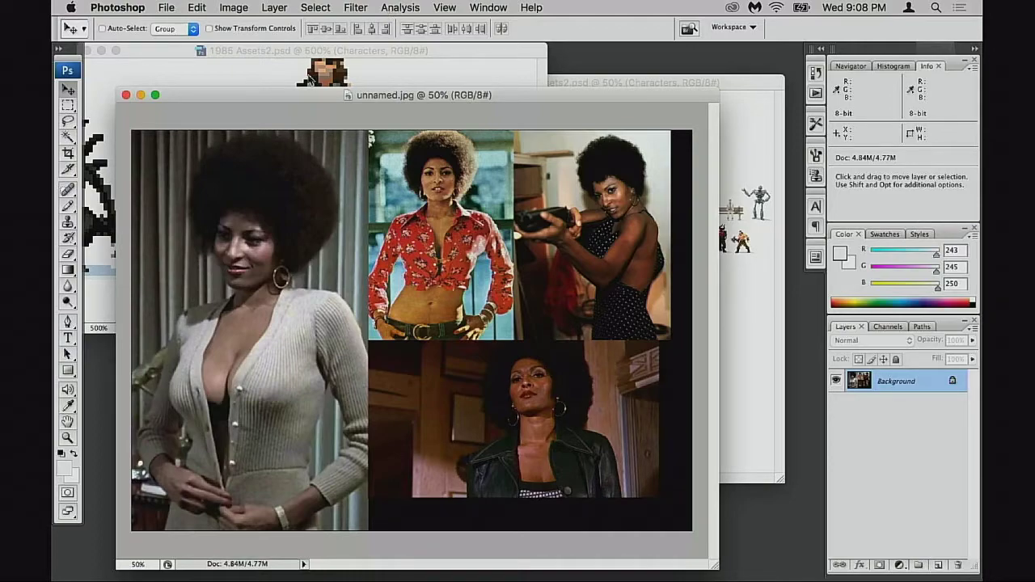
drag(408, 98, 404, 94)
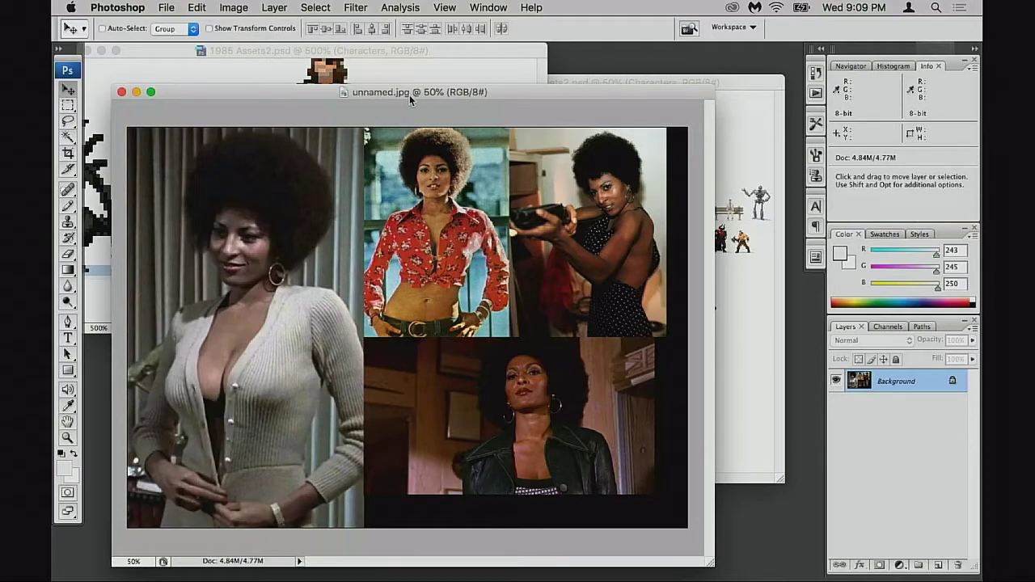
drag(409, 95, 407, 95)
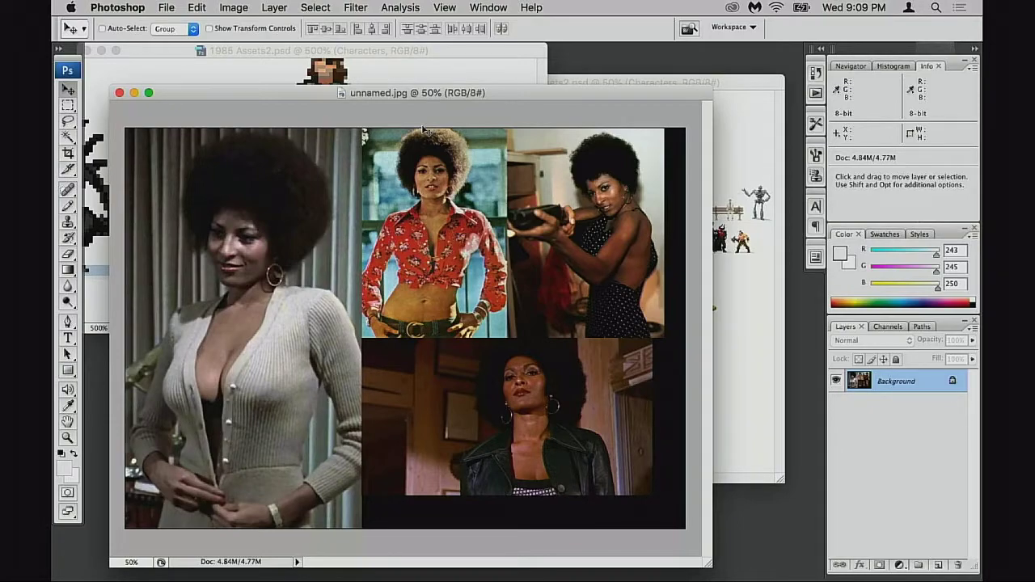
drag(417, 92, 415, 96)
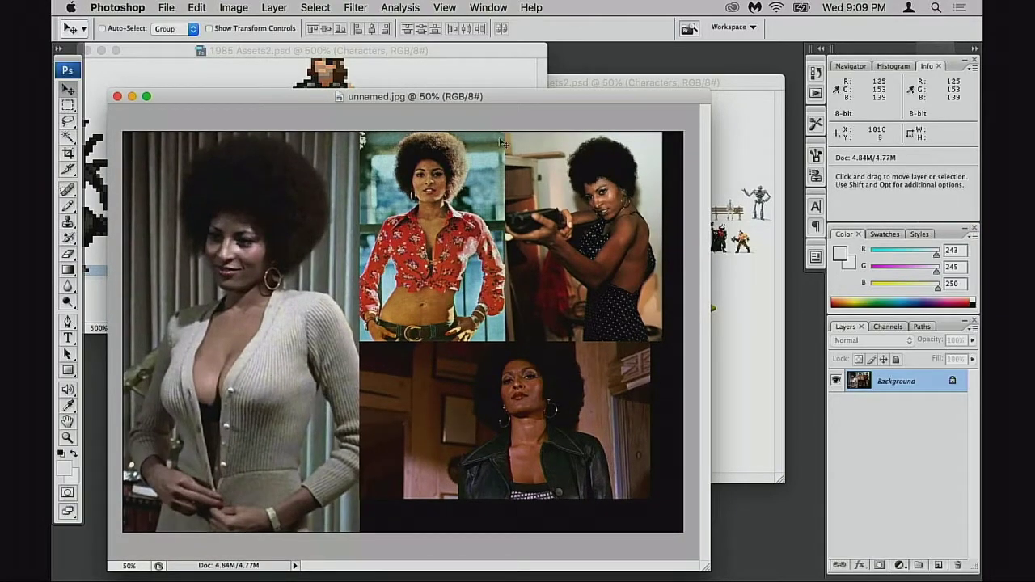
drag(535, 101, 545, 96)
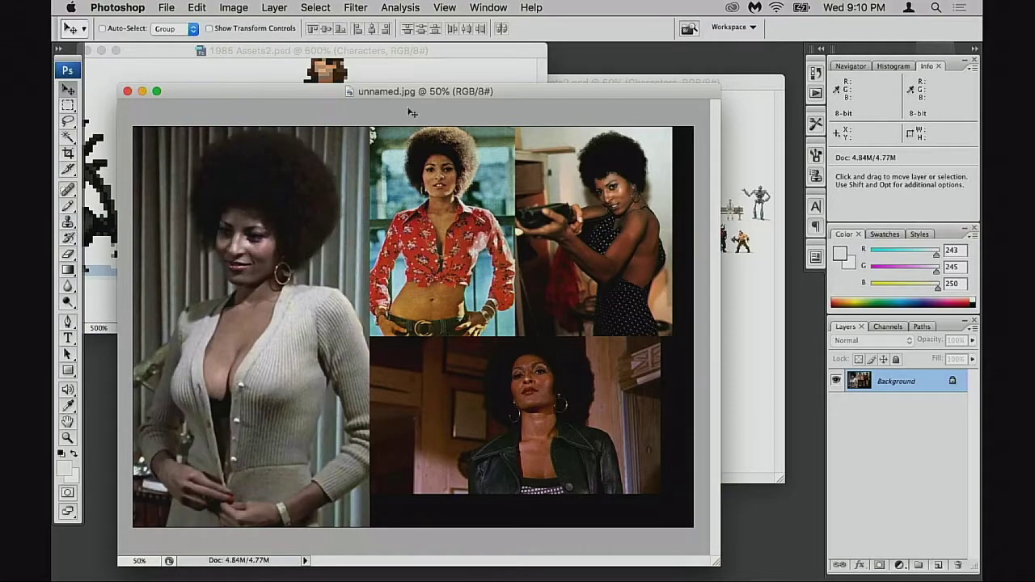
drag(452, 92, 446, 90)
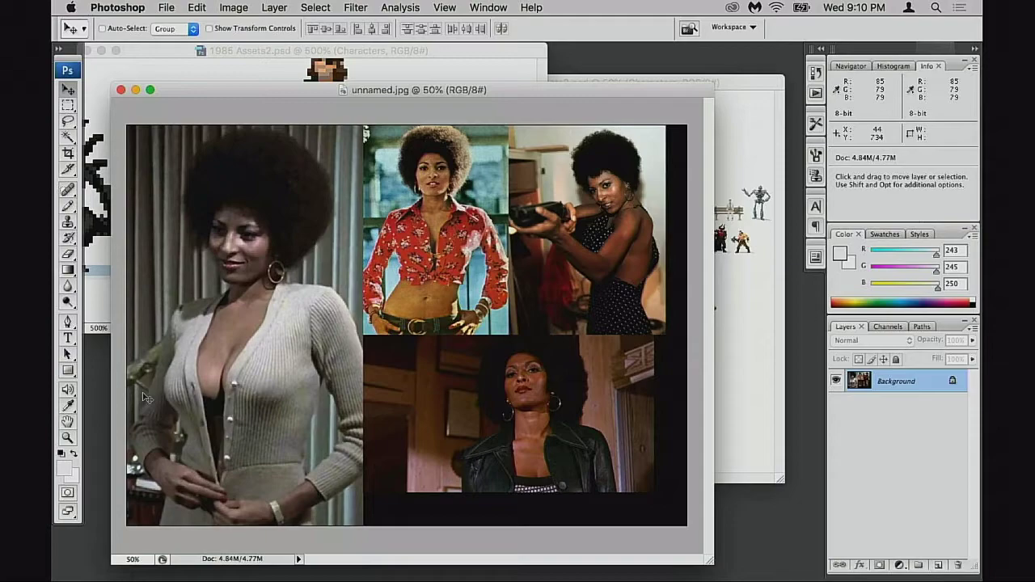
drag(320, 92, 315, 88)
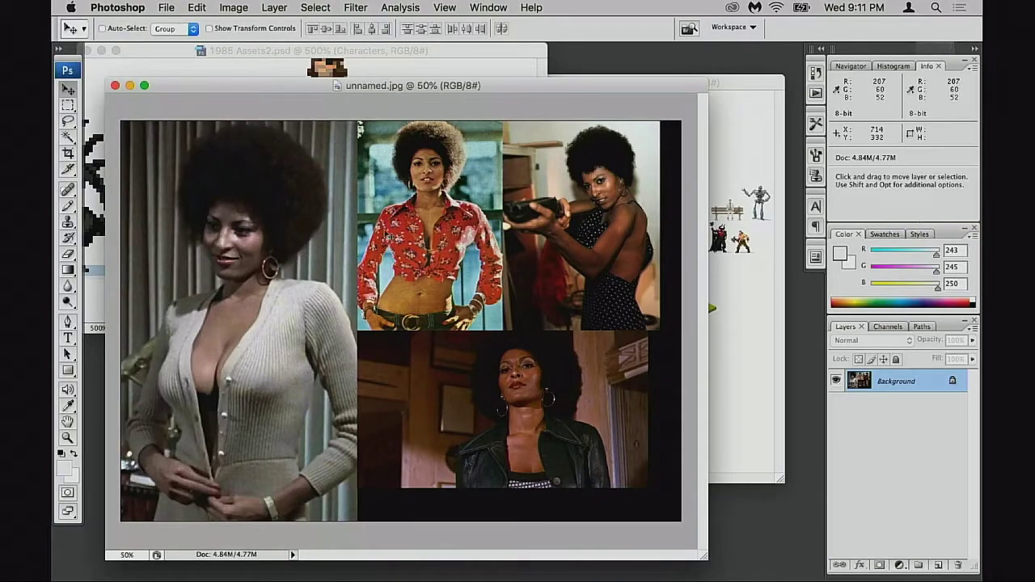
drag(470, 86, 480, 87)
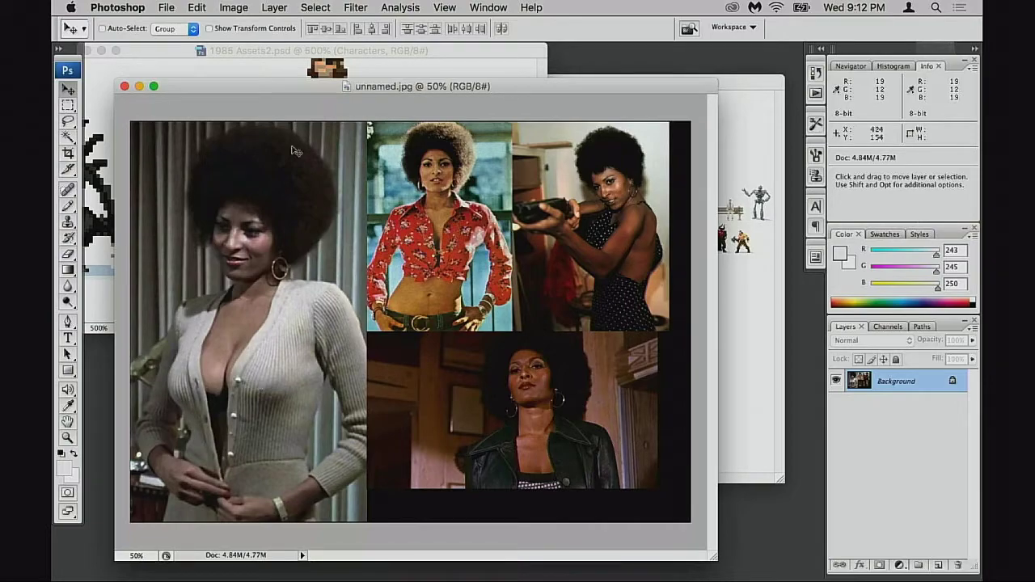
drag(446, 101, 464, 100)
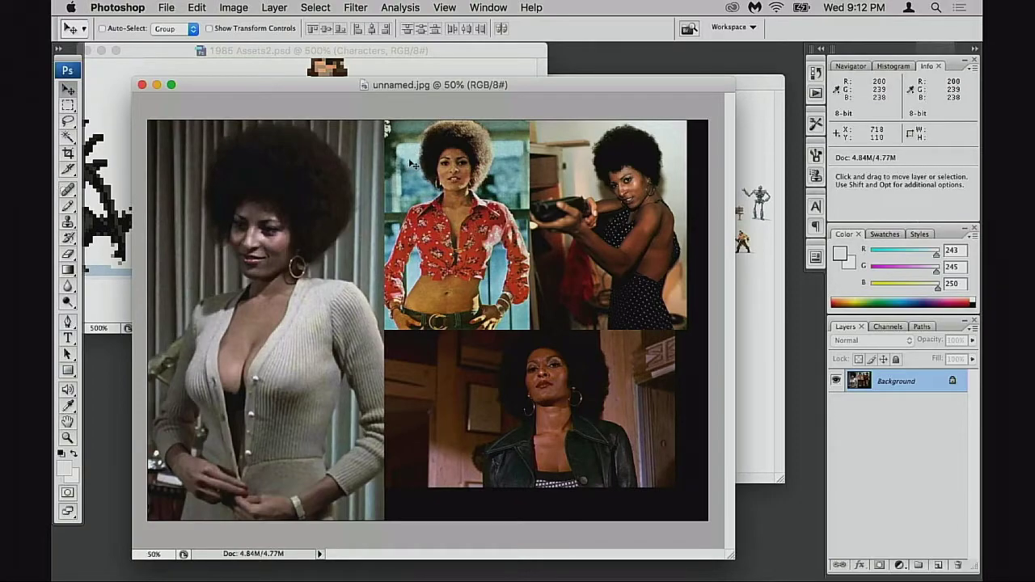
mouse_move(502, 85)
mouse_down()
mouse_move(514, 76)
mouse_move(501, 66)
mouse_up()
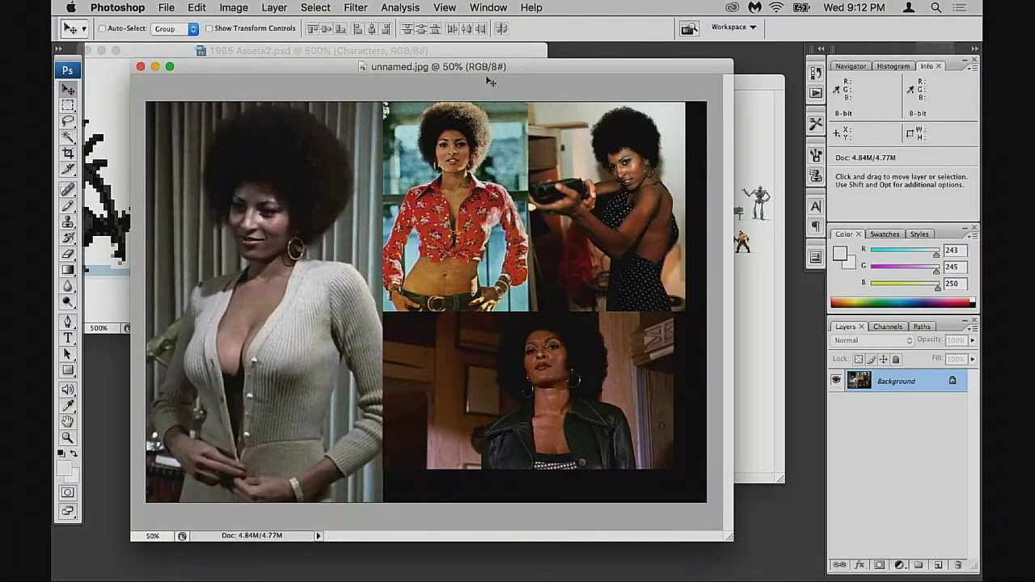
drag(515, 70, 504, 60)
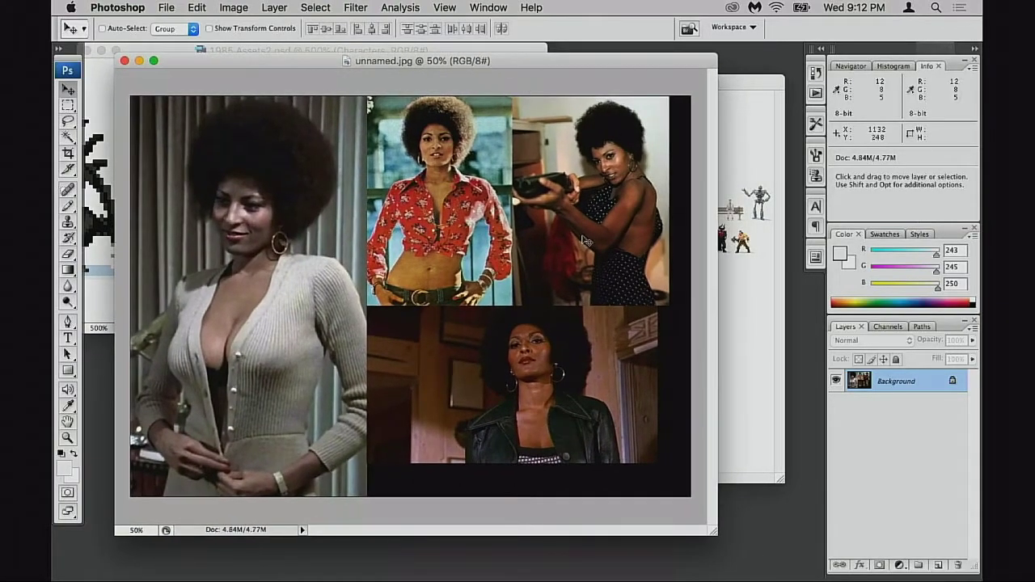
drag(421, 62, 428, 93)
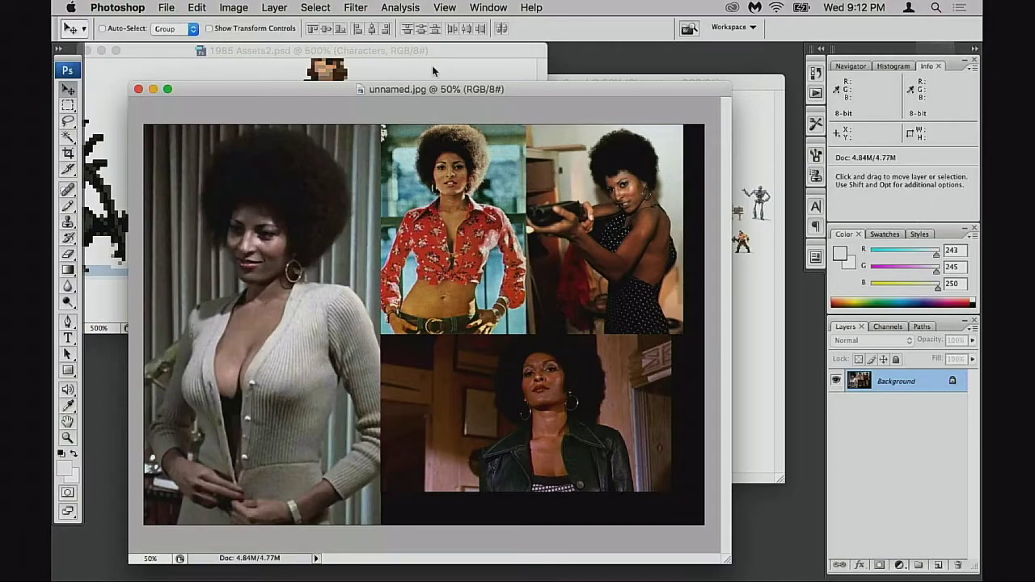
drag(445, 90, 438, 71)
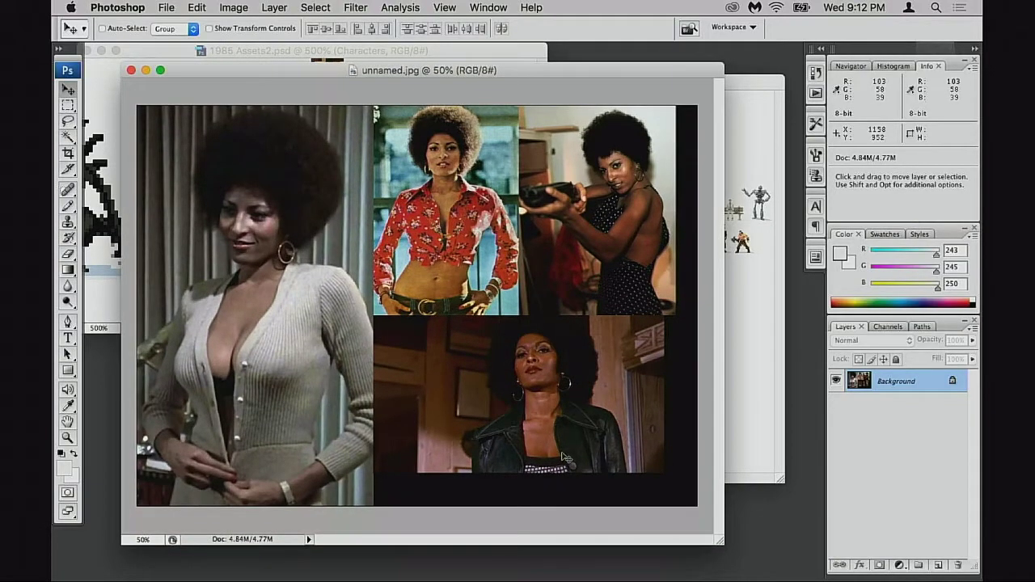
Fit the unnamed.jpg window tightly around the collage at 50% and move it clear of the asset windows' title bars.
drag(718, 540, 737, 550)
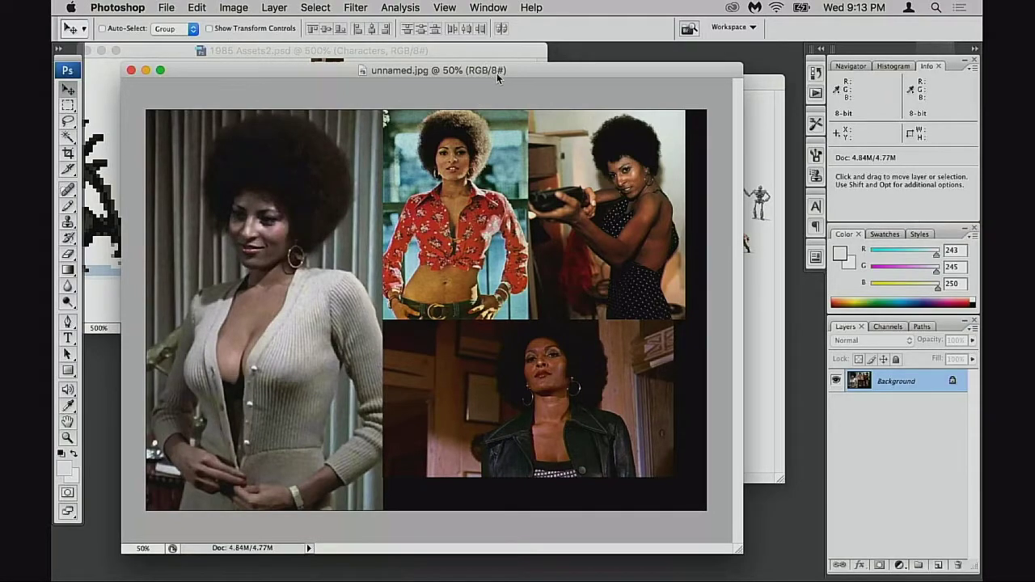
drag(502, 72, 541, 88)
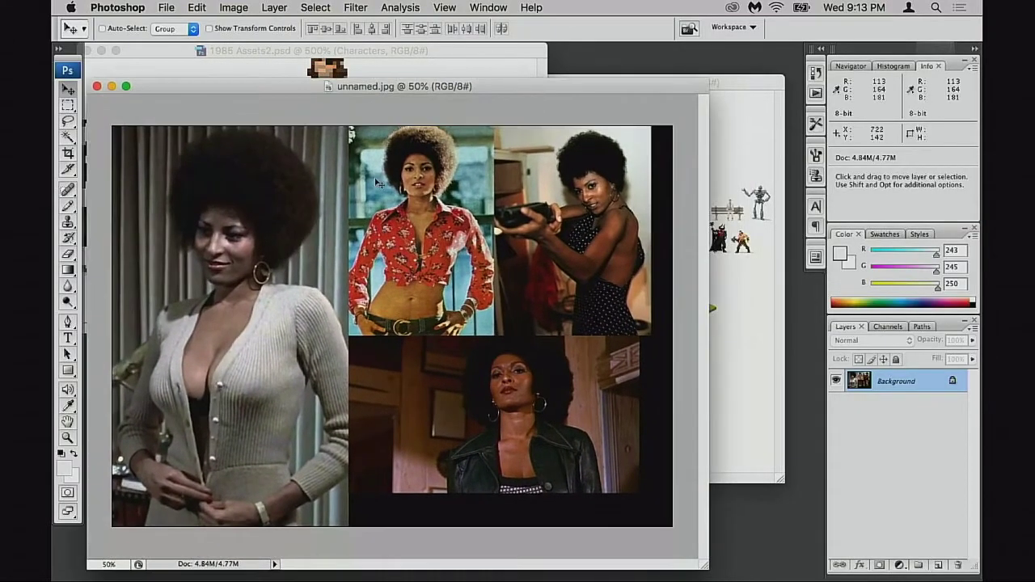
key(super+minus)
key(super+equal)
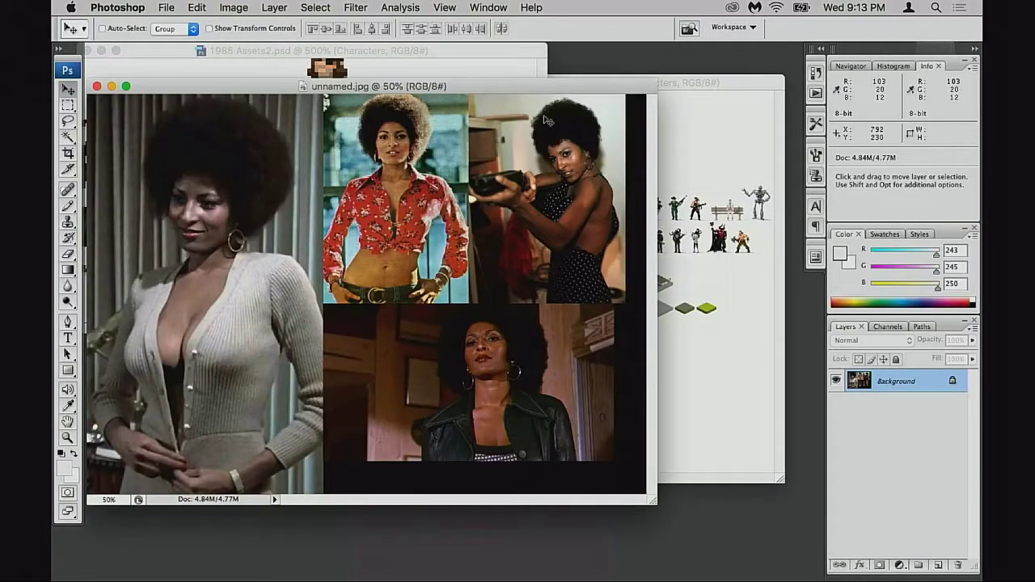
drag(492, 95, 515, 151)
Arrange the 50% asset window beside the 500% asset window and reposition the eye-patched gunman in the 500% view.
click(642, 83)
drag(642, 83, 629, 63)
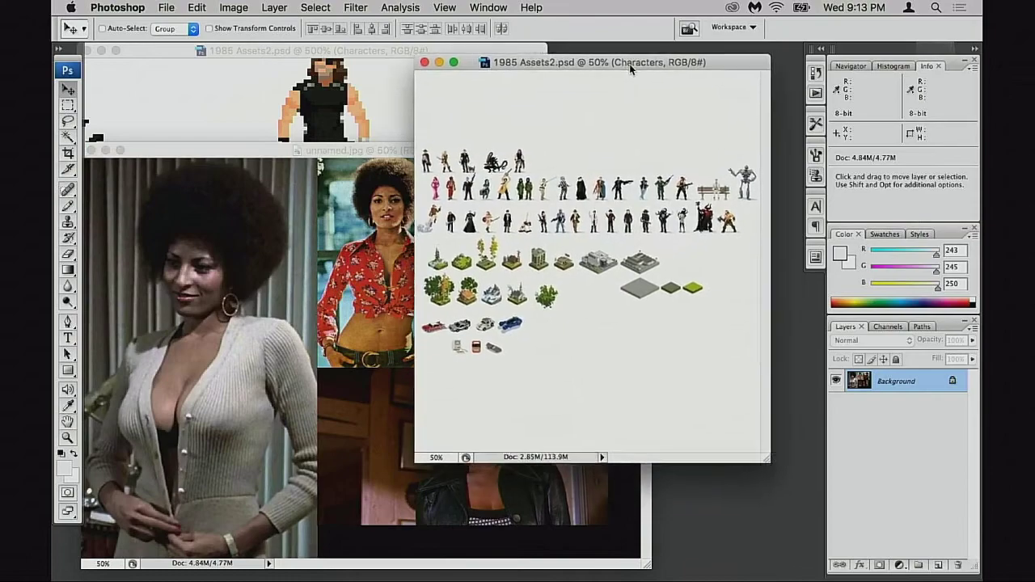
drag(538, 63, 599, 59)
click(446, 48)
drag(445, 126, 339, 159)
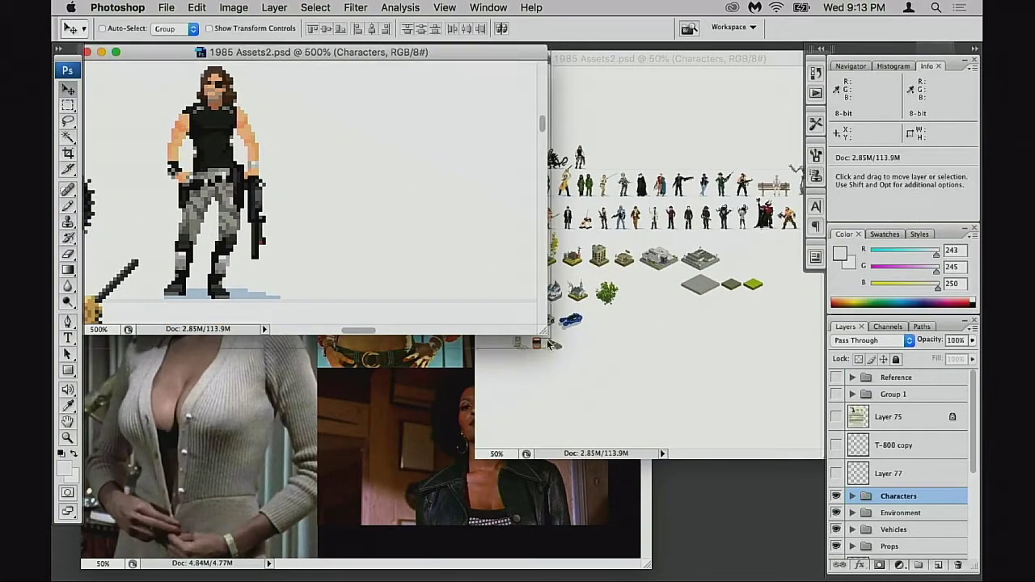
click(474, 380)
drag(498, 149, 457, 172)
drag(633, 60, 574, 51)
Bring the unnamed.jpg collage to the front and place it just below the eye-patched gunman's head.
click(405, 174)
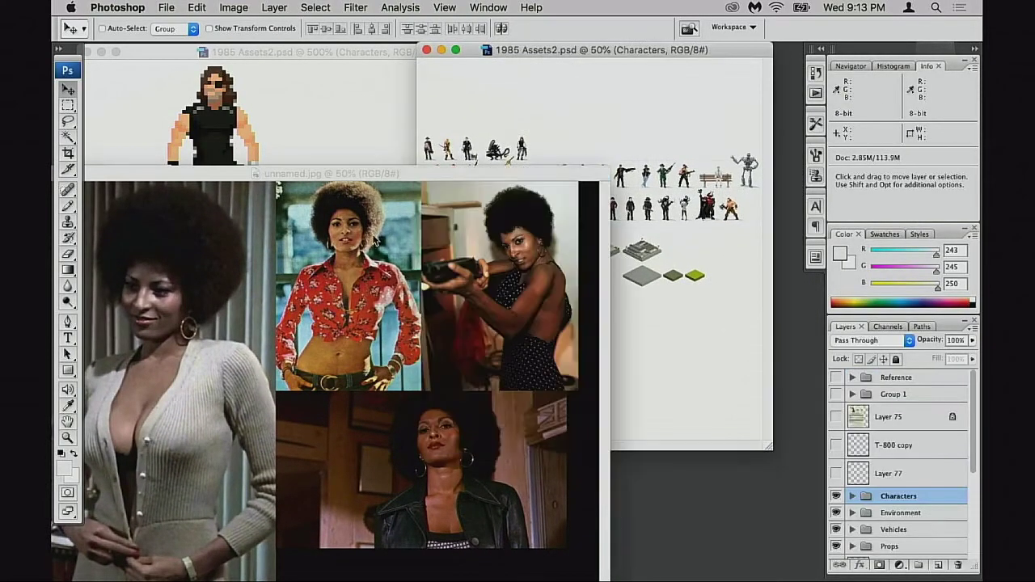
drag(405, 175, 453, 154)
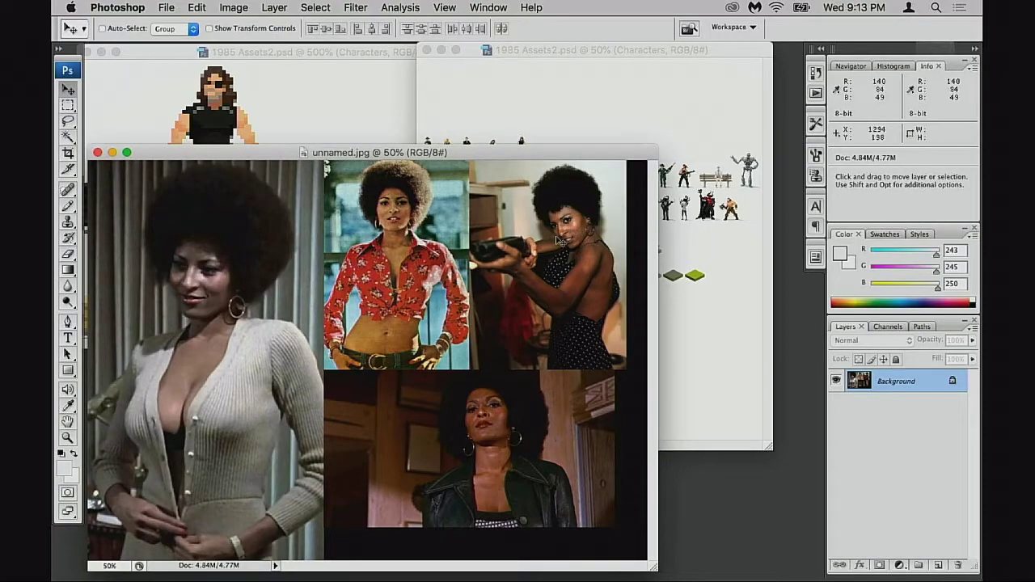
drag(570, 157, 581, 136)
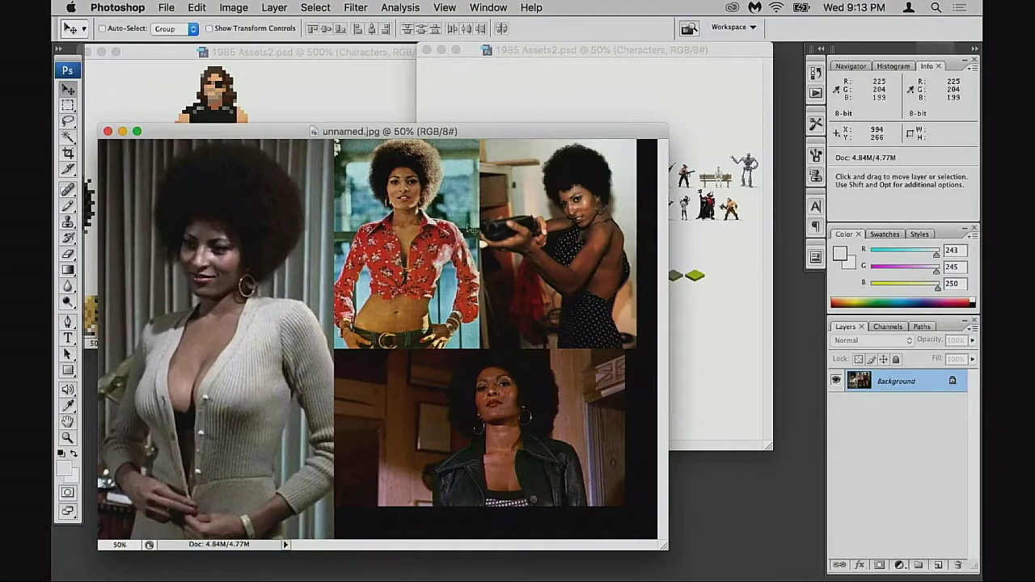
drag(515, 132, 507, 138)
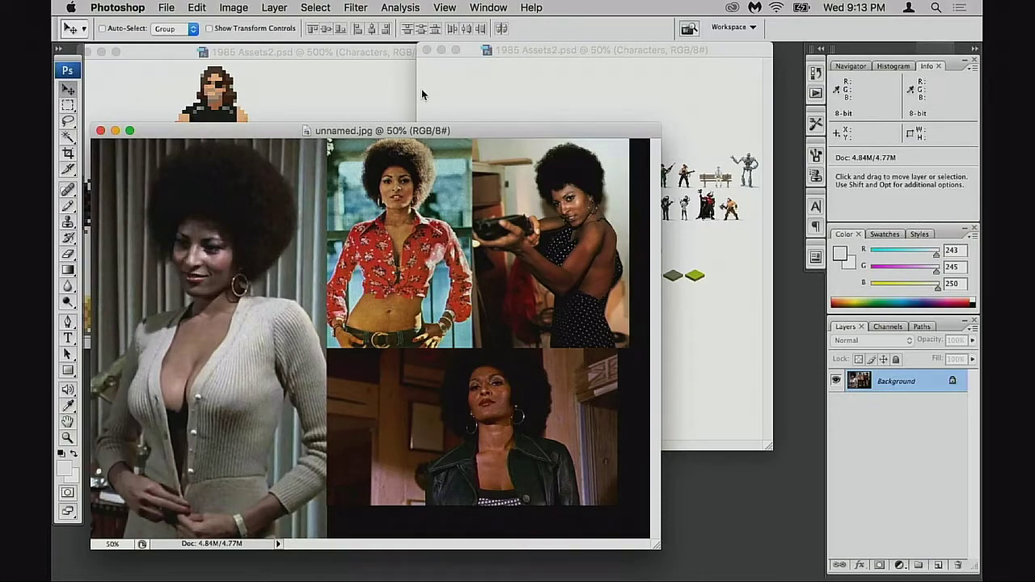
drag(454, 132, 457, 130)
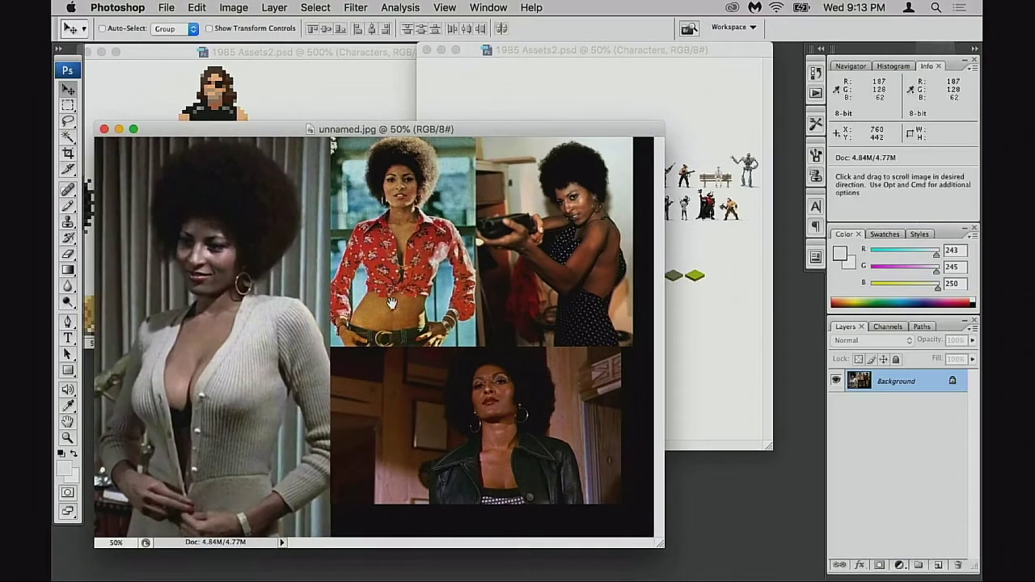
Enlarge the unnamed.jpg collage to 100% in full-screen mode and examine the floral-blouse and cardigan photos.
super+click(406, 257)
super+click(400, 263)
key(f)
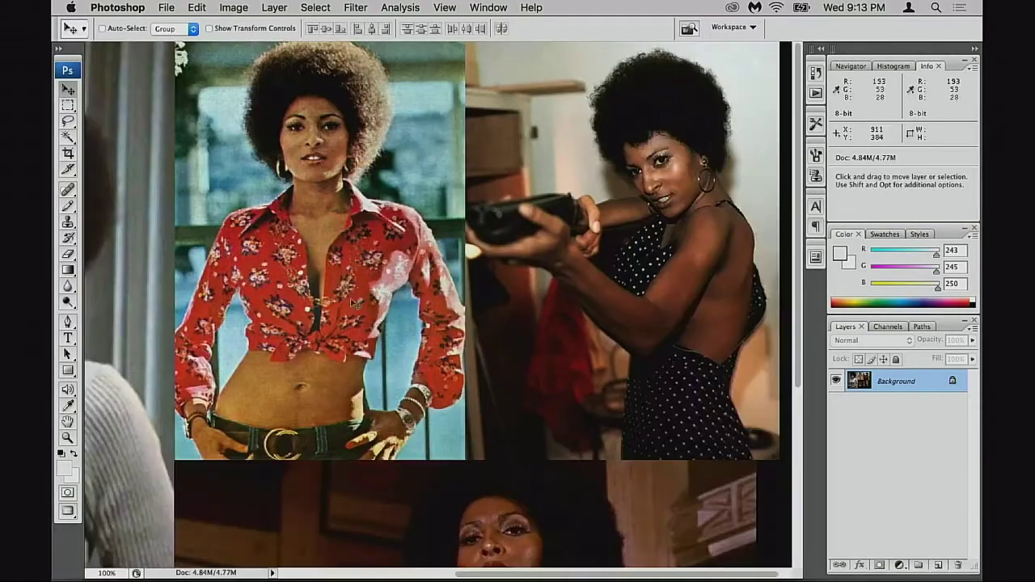
drag(360, 315, 489, 311)
drag(177, 279, 429, 272)
scroll(455, 310, right, 6)
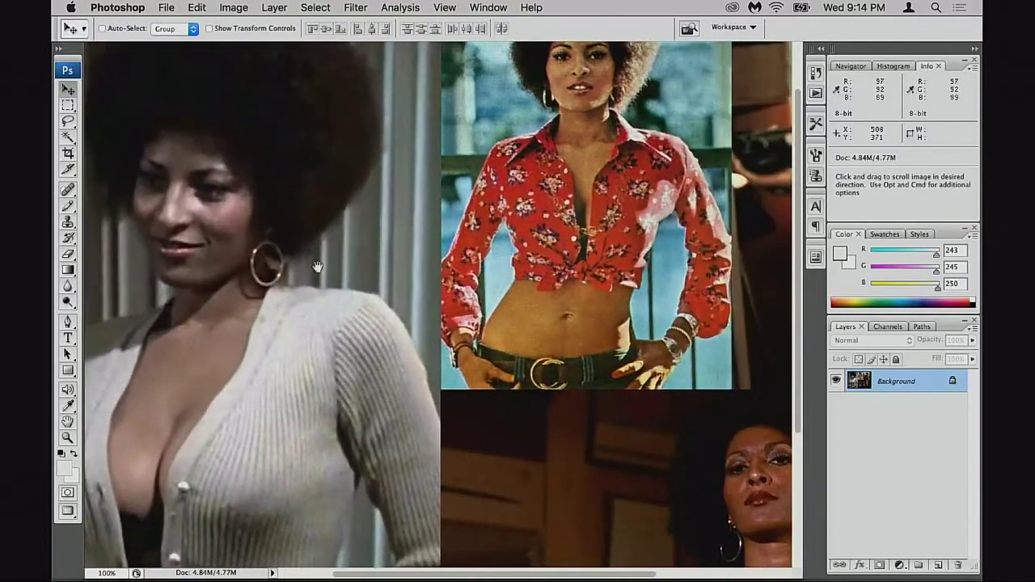
Examine the shotgun and leather-jacket photos at 100% and return the collage to a floating window.
scroll(477, 162, right, 5)
scroll(477, 162, down, 3)
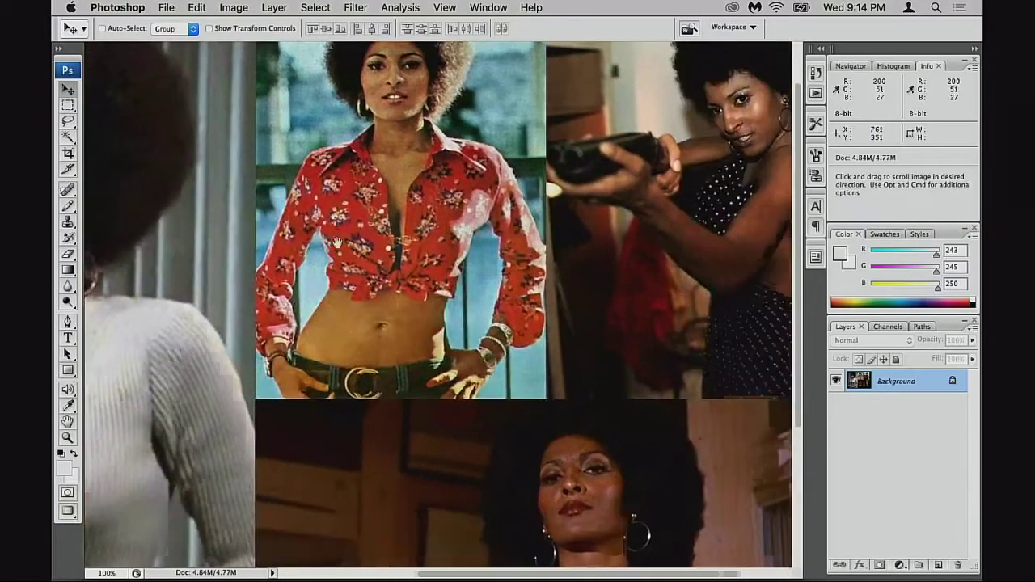
scroll(391, 338, right, 3)
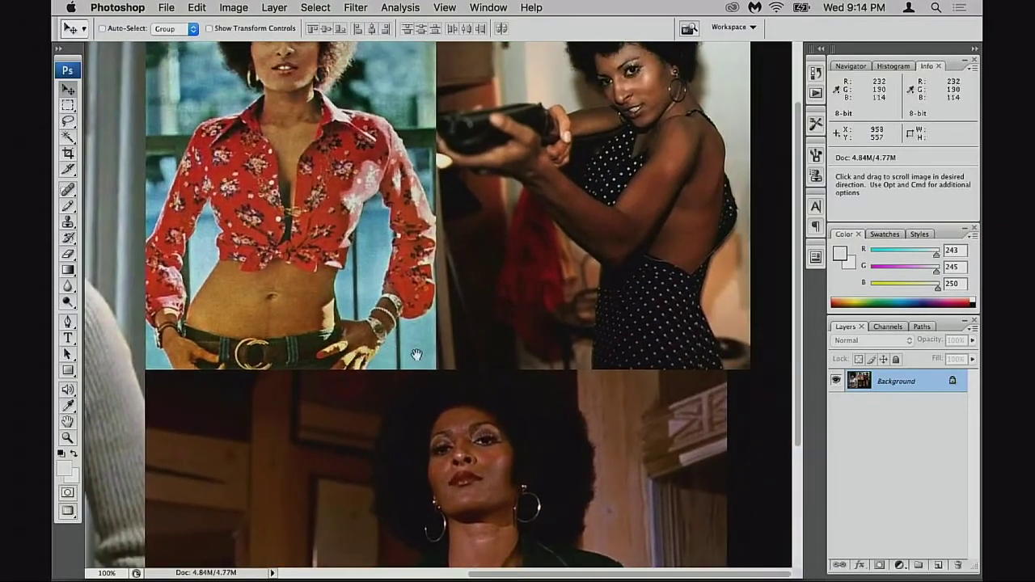
scroll(416, 351, up, 3)
scroll(372, 323, down, 6)
scroll(372, 323, left, 2)
drag(364, 317, 400, 184)
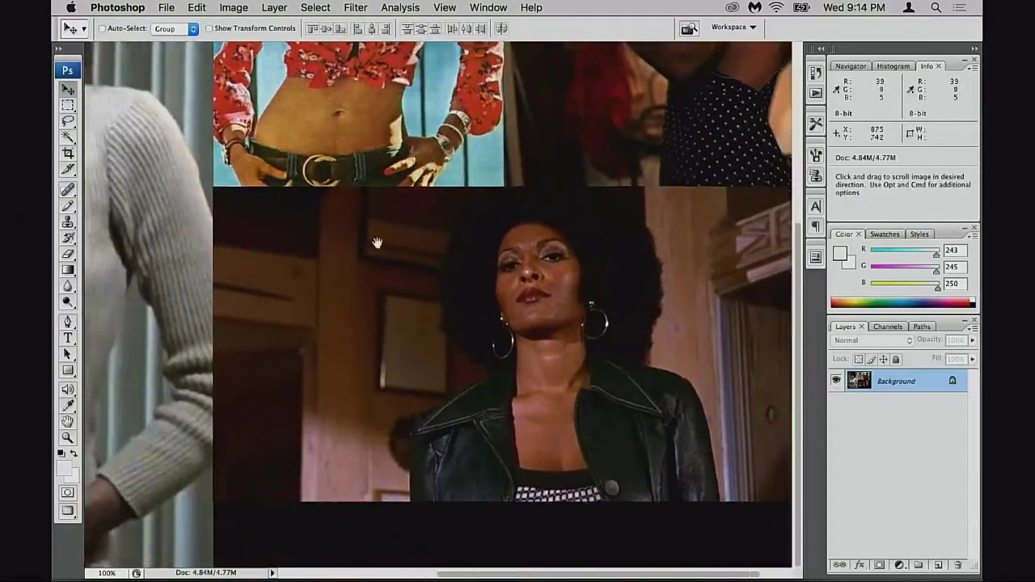
drag(517, 289, 360, 402)
key(f)
key(f)
key(f)
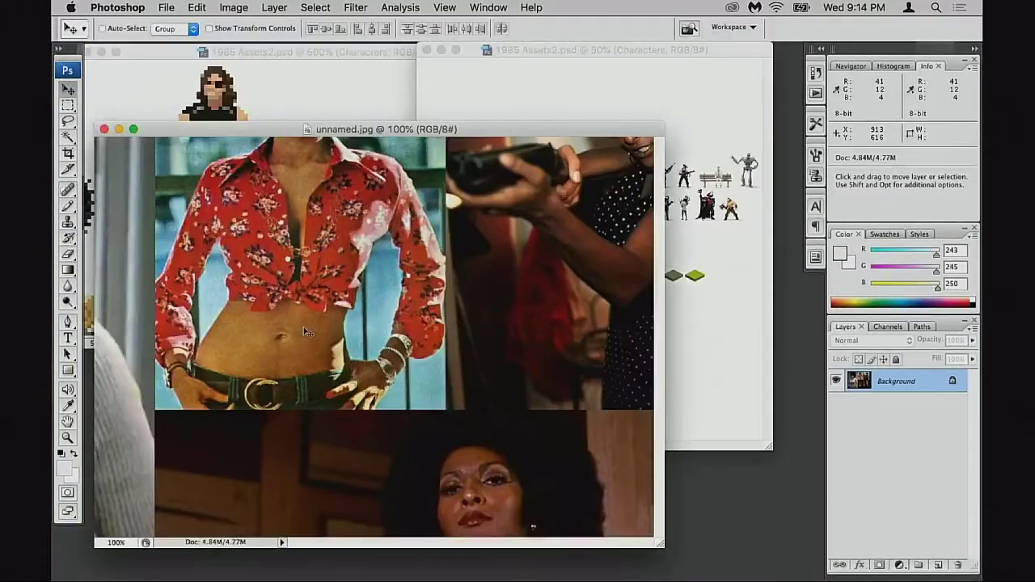
Set the unnamed.jpg collage to 66.7% zoom and reposition its window and view.
key(super+minus)
key(super+minus)
key(super+minus)
key(super+minus)
key(super+plus)
key(super+plus)
key(super+plus)
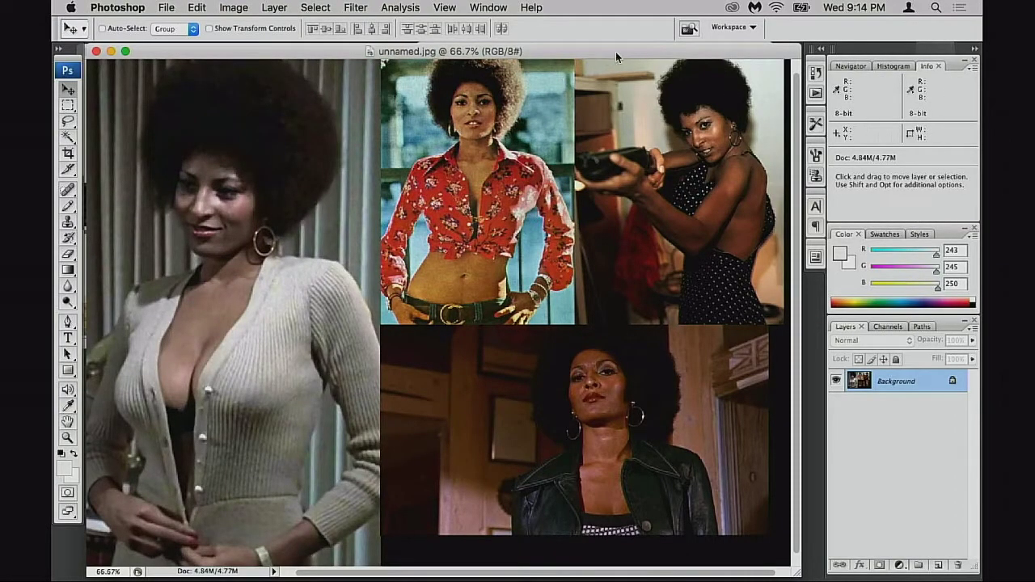
drag(617, 55, 566, 61)
drag(533, 221, 512, 235)
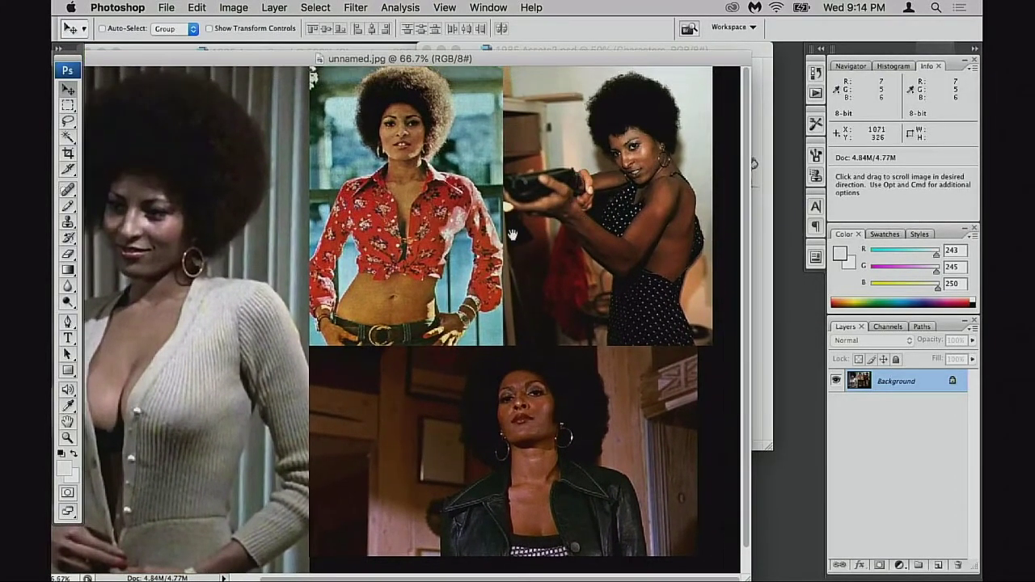
drag(600, 58, 571, 81)
Inspect the photo of the woman aiming a shotgun at up to 200% and return the collage to 66.7%.
super+click(524, 260)
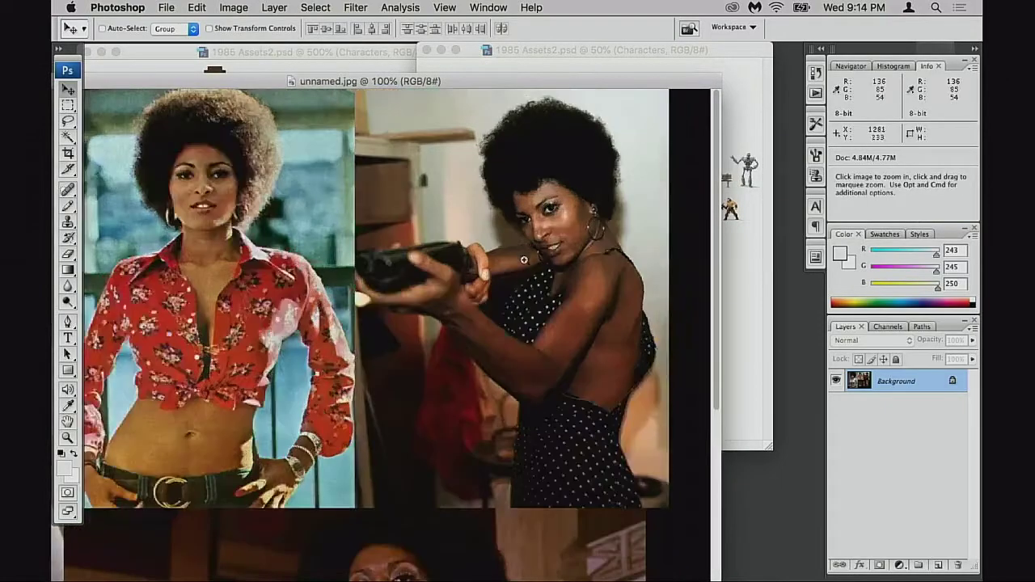
click(504, 283)
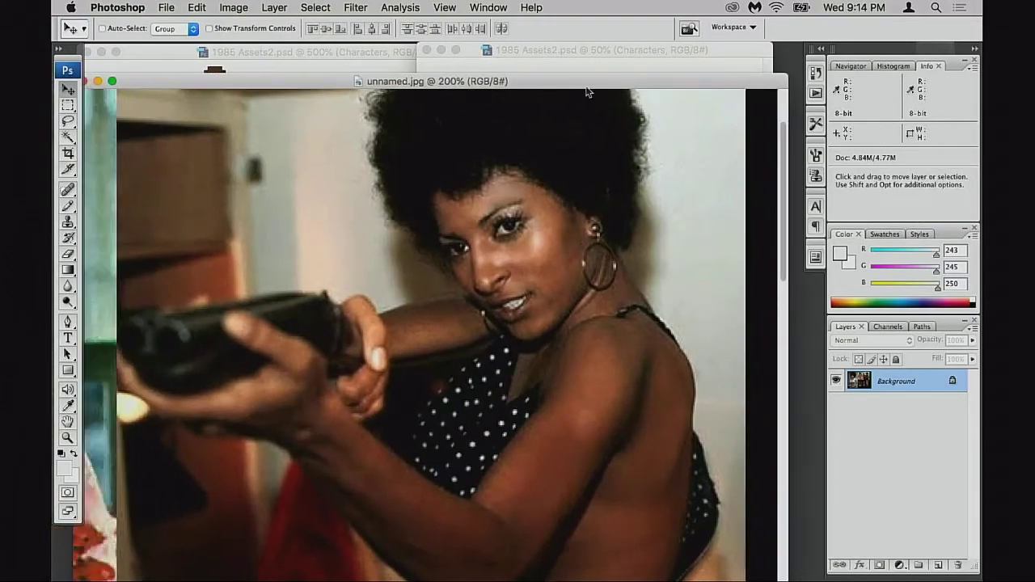
key(super+minus)
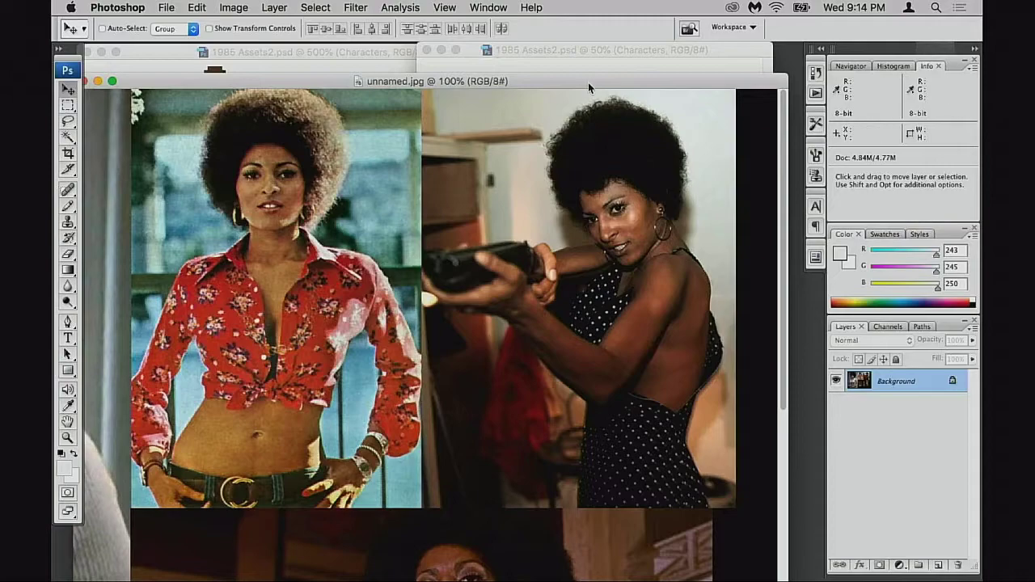
drag(587, 82, 545, 95)
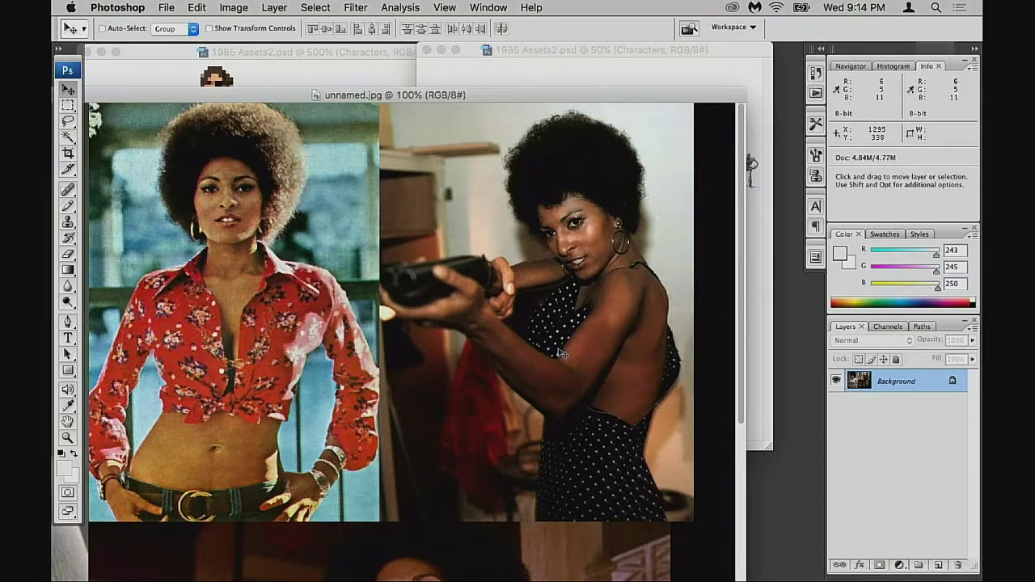
key(super+minus)
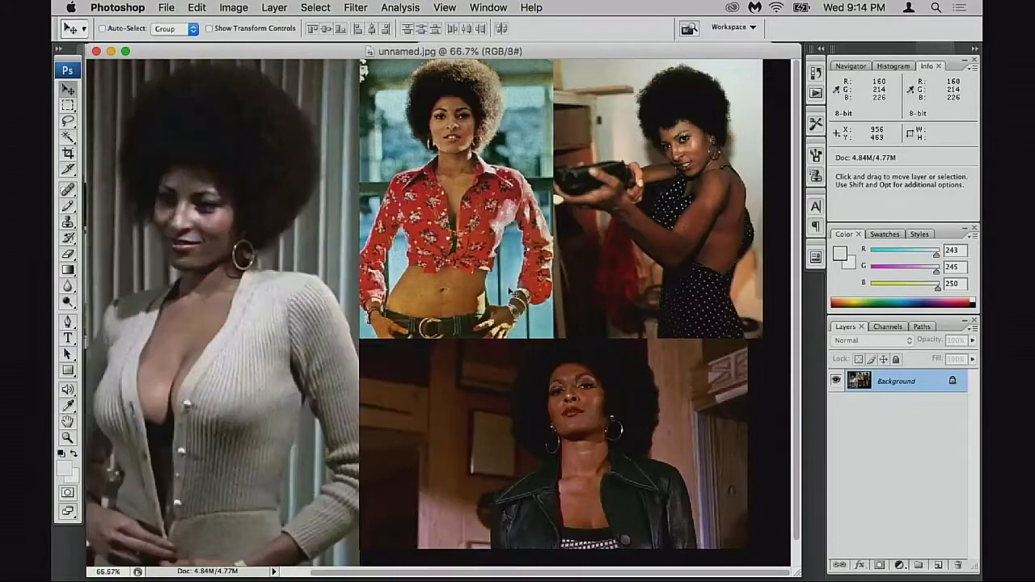
Reduce the unnamed.jpg collage to 50% zoom and move its window below the enlarged pixel-art character's upper body.
key(super+minus)
key(super+plus)
key(super+minus)
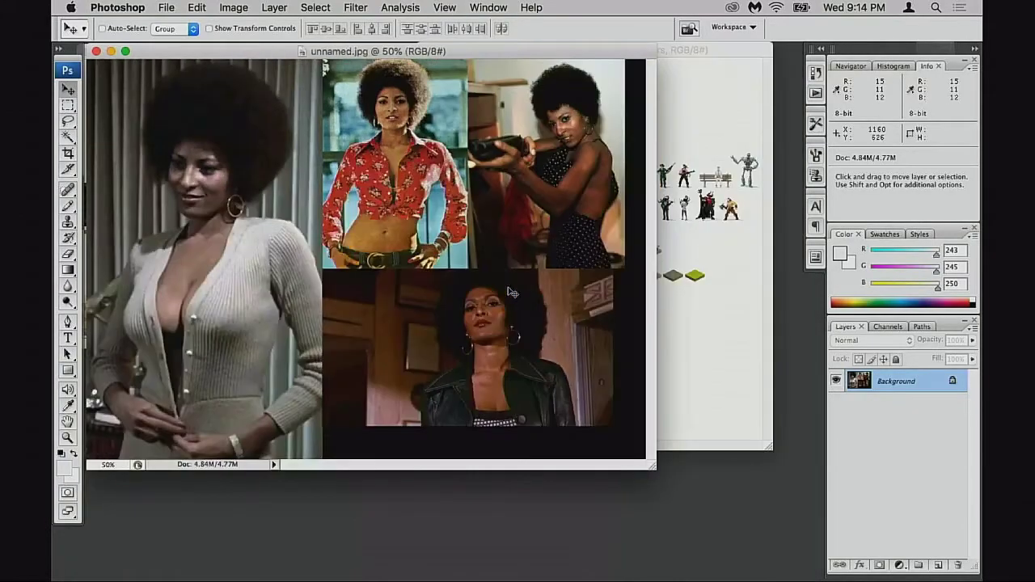
drag(515, 60, 507, 191)
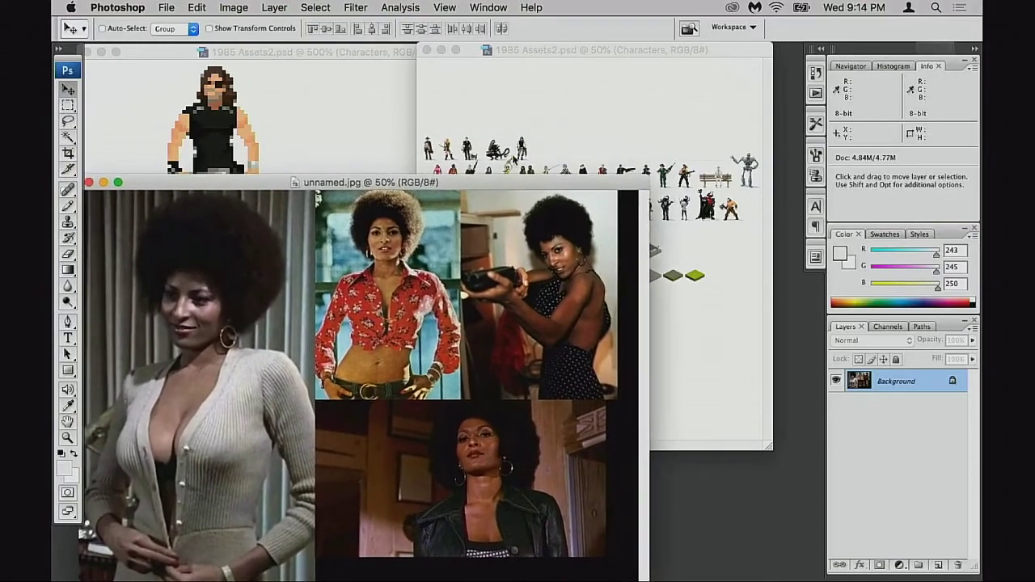
click(382, 51)
mouse_move(591, 184)
mouse_down()
mouse_move(608, 163)
mouse_move(600, 178)
mouse_up()
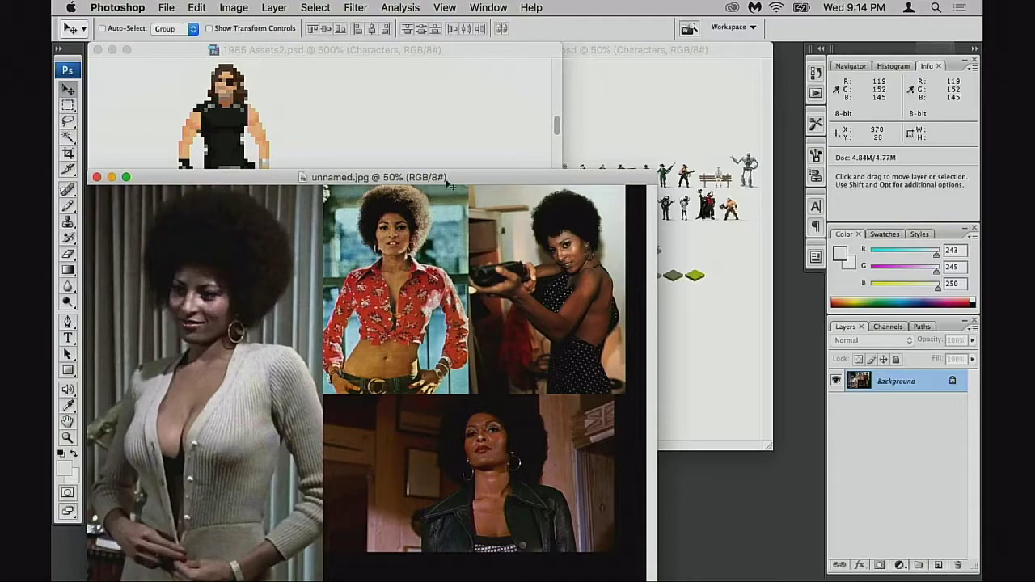
Narrow the collage window and compare it with the full pixel-art character in 1985 Assets2.psd.
drag(463, 177, 448, 128)
drag(641, 575, 601, 574)
click(541, 115)
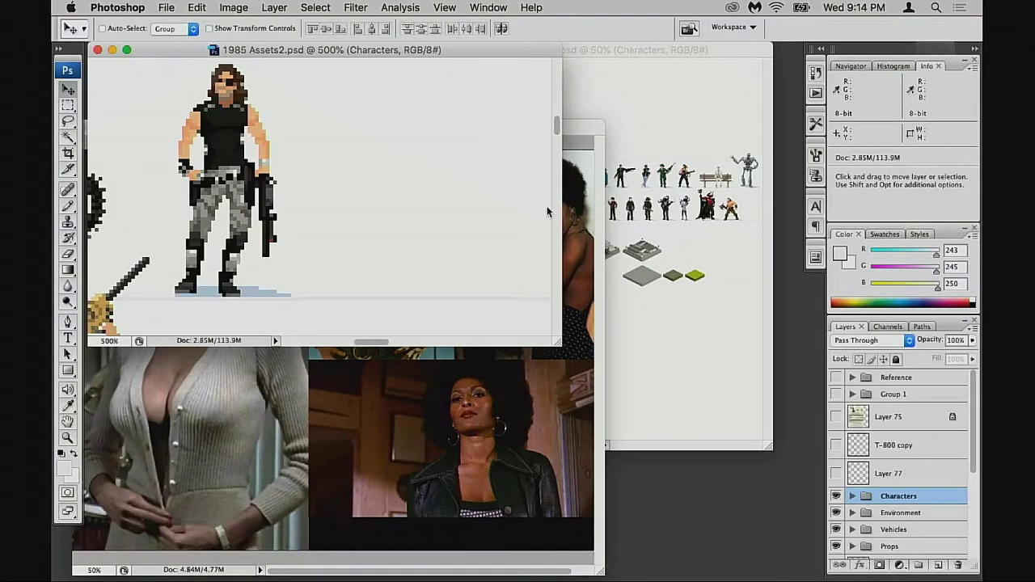
click(587, 235)
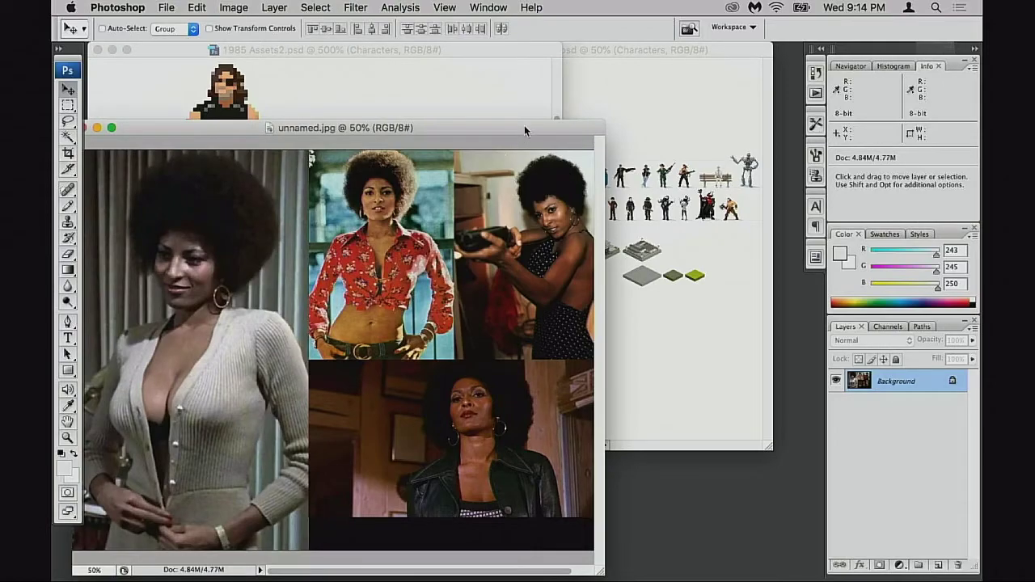
drag(524, 130, 553, 112)
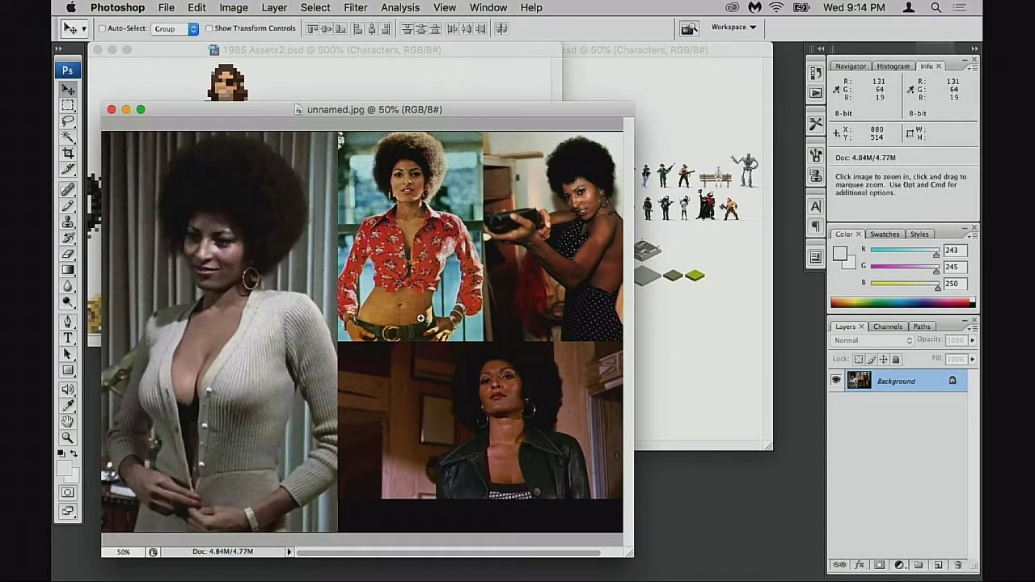
Set the collage to 100% zoom and examine the floral-blouse photo from the hair down to the belt.
super+click(417, 326)
super+drag(369, 322, 375, 331)
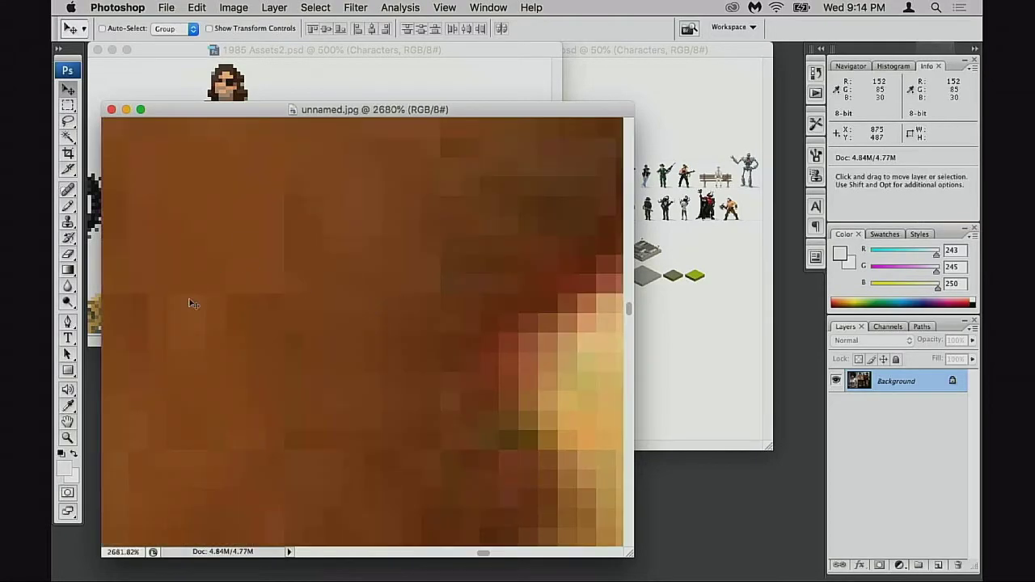
double_click(68, 437)
scroll(474, 122, up, 5)
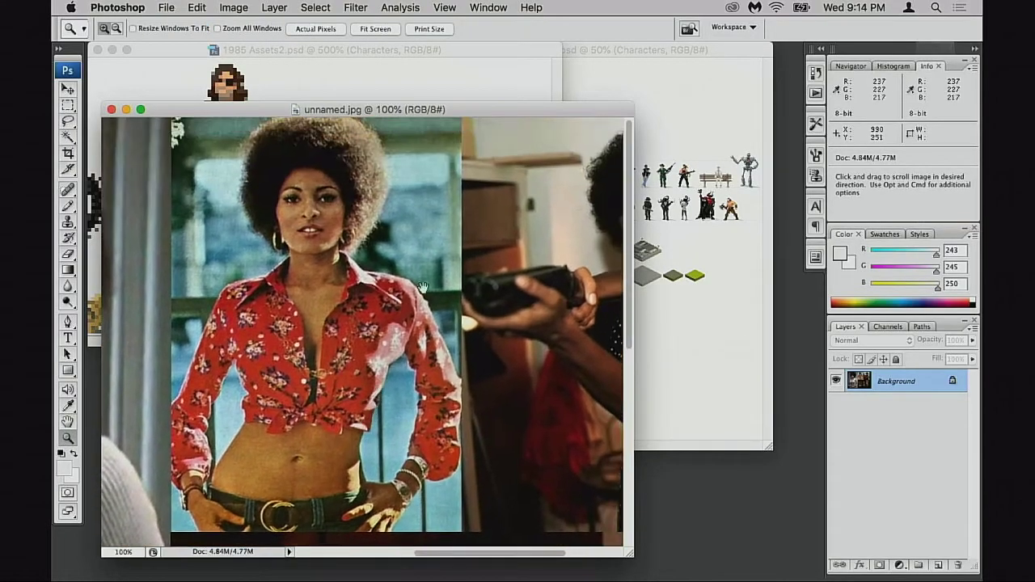
drag(483, 113, 468, 89)
drag(324, 358, 328, 301)
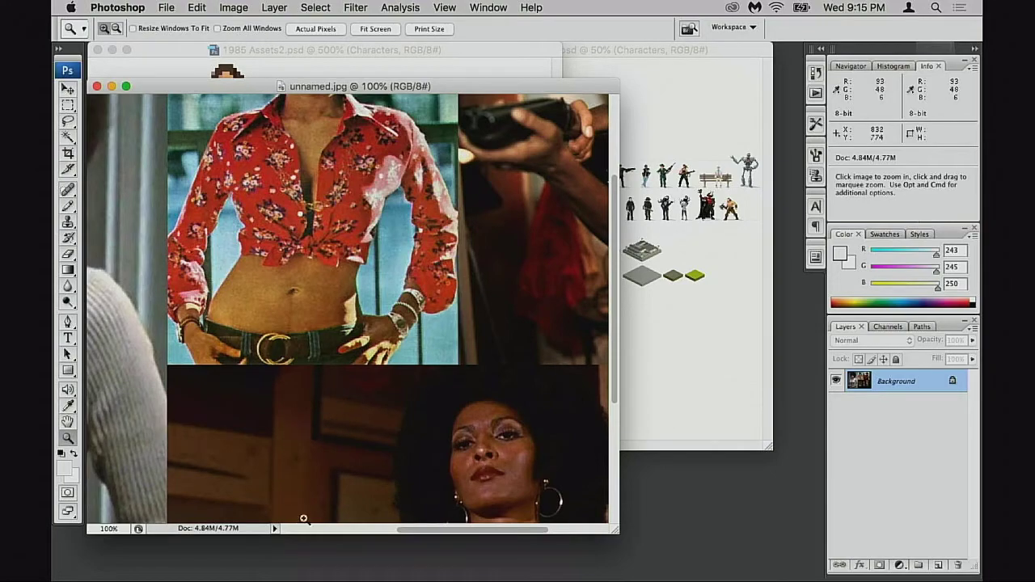
Examine the blouse photo's belt and hands and the leather-jacket photo, with the collage window moved below the pixel-art character.
mouse_move(313, 457)
mouse_down()
mouse_move(328, 445)
mouse_move(333, 458)
mouse_move(319, 471)
mouse_move(319, 438)
mouse_up()
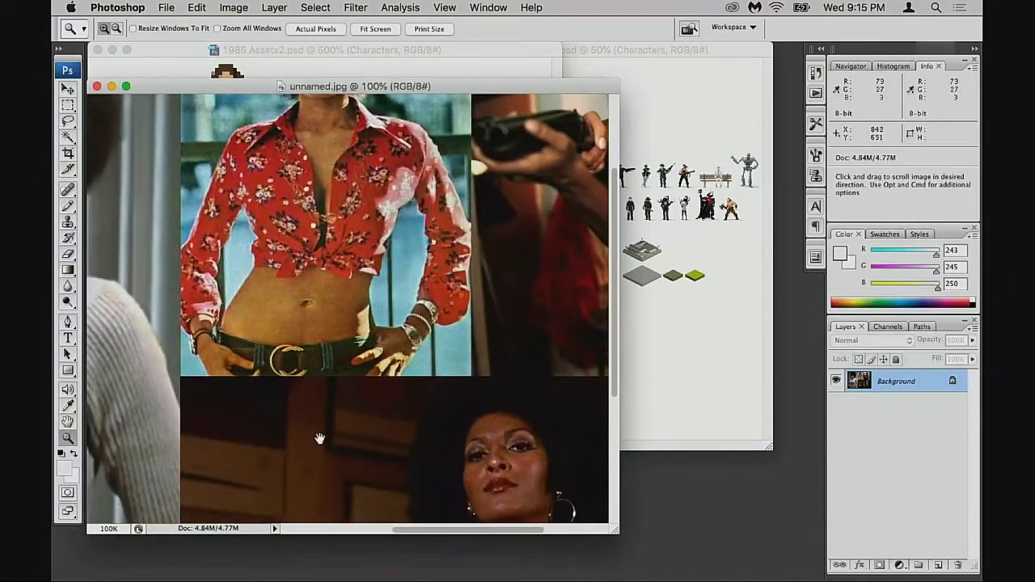
scroll(371, 394, down, 5)
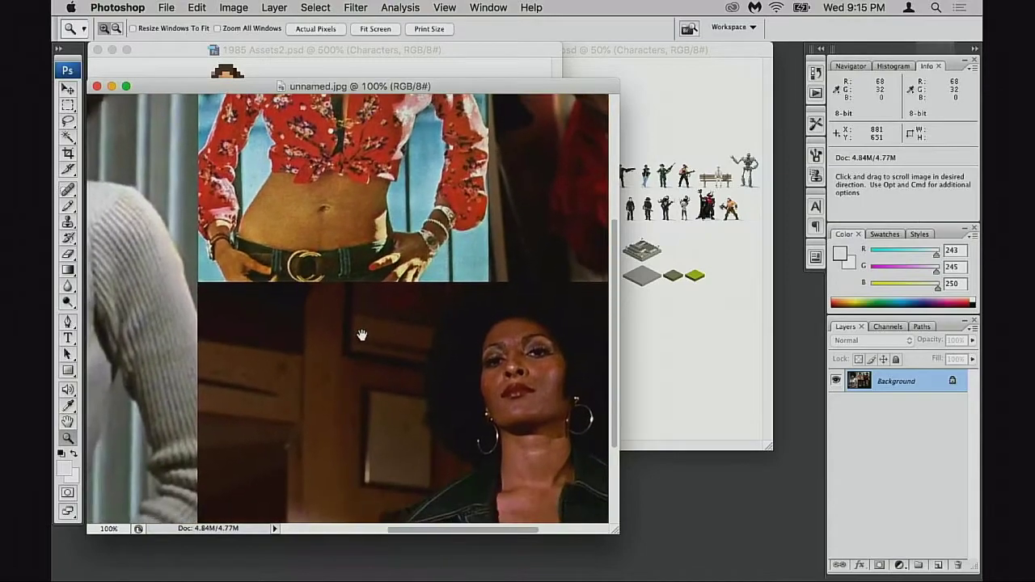
scroll(361, 331, up, 4)
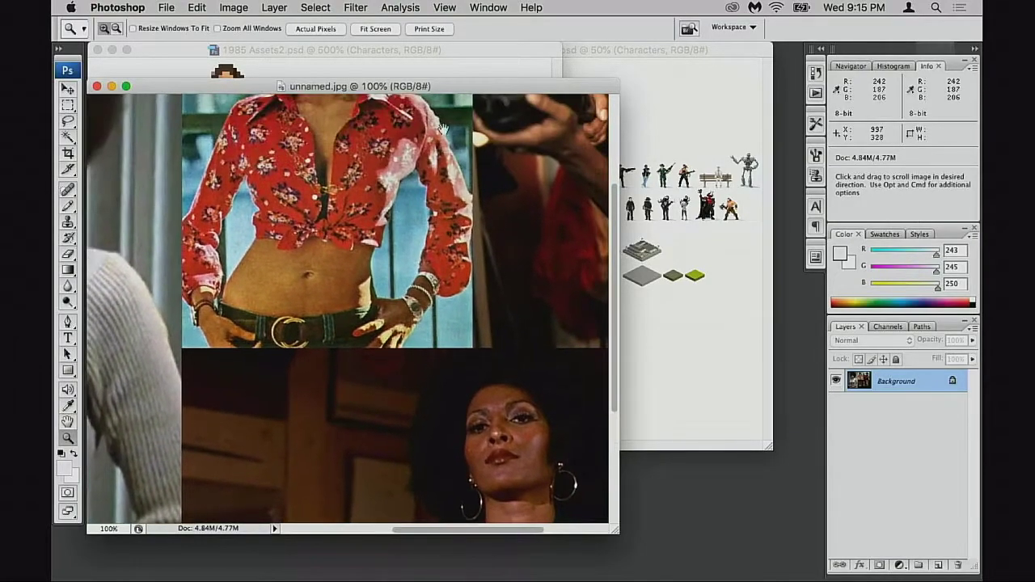
drag(462, 87, 459, 192)
scroll(313, 374, down, 5)
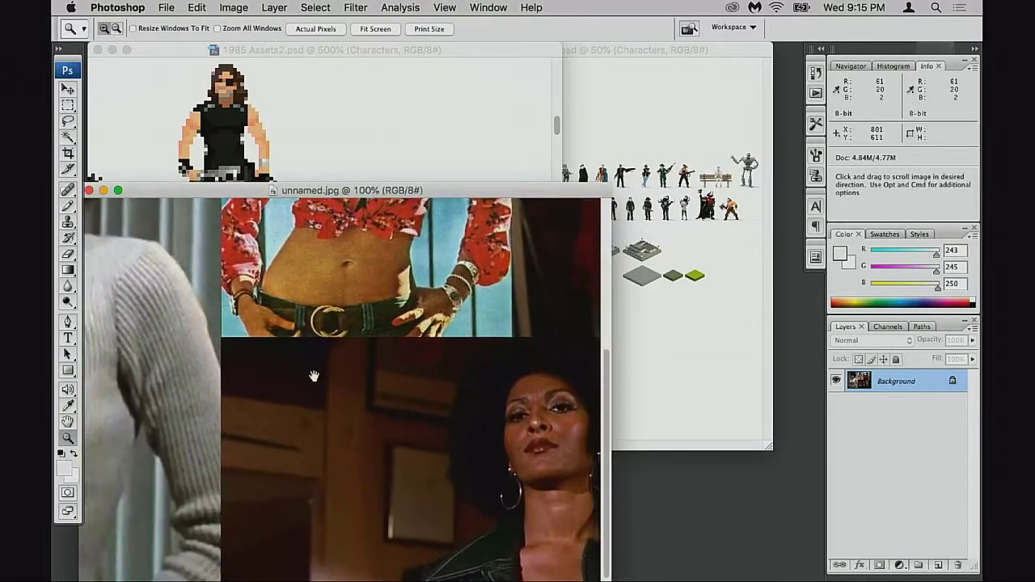
scroll(344, 375, up, 3)
key(space)
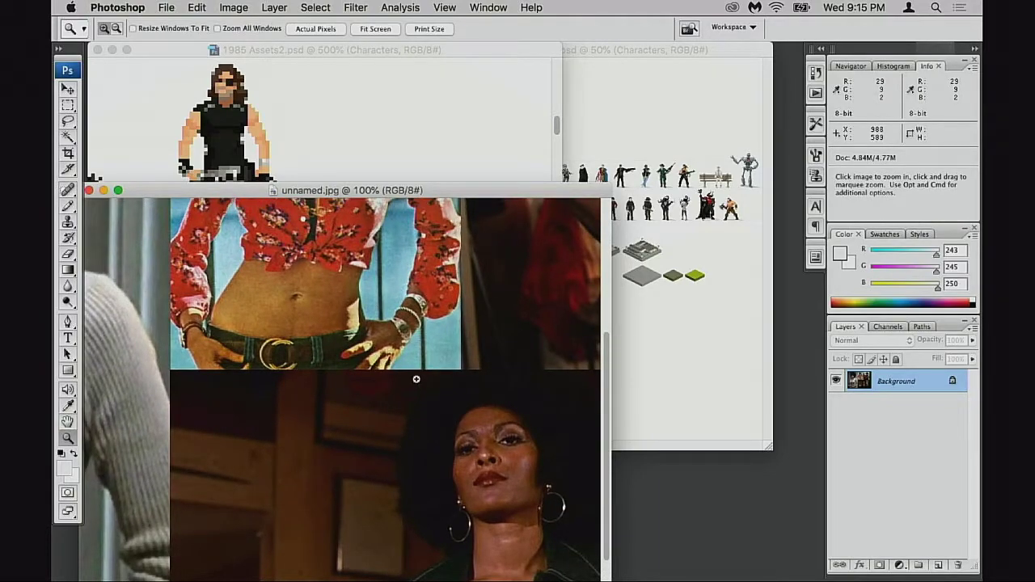
Study the leather-jacket, floral-blouse and shotgun photos at 100% zoom.
drag(459, 197, 471, 185)
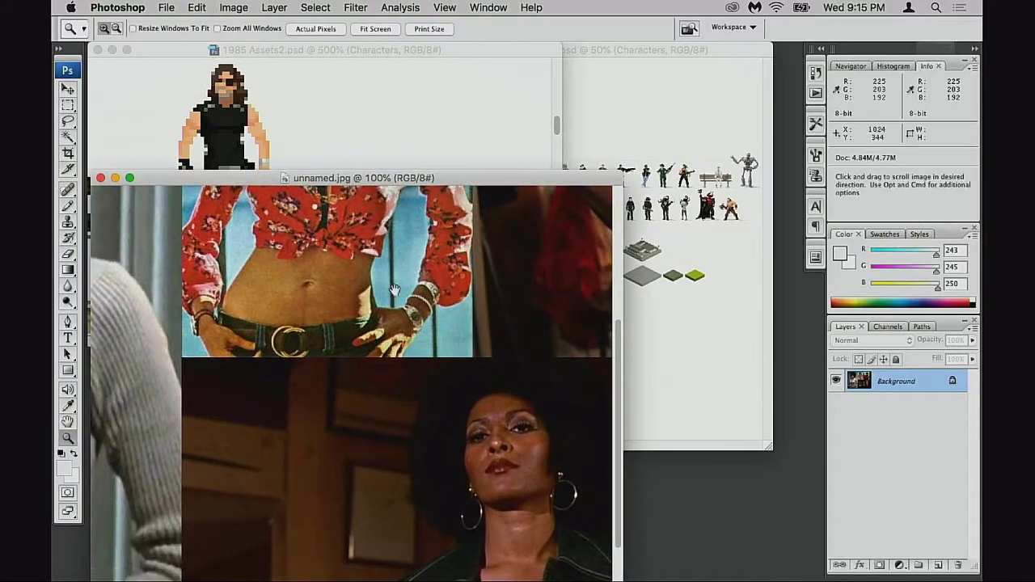
drag(305, 436, 338, 412)
drag(371, 243, 336, 486)
scroll(335, 486, down, 5)
scroll(368, 397, right, 3)
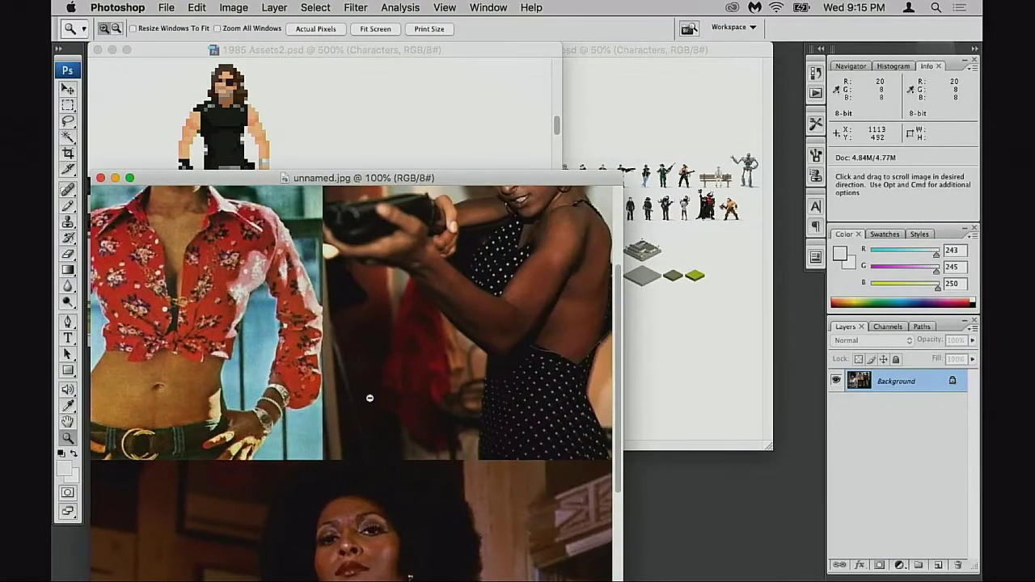
Reduce the collage to 66.7% zoom and look over the cardigan, leather-jacket, blouse and shotgun photos.
alt+click(377, 402)
drag(377, 401, 443, 338)
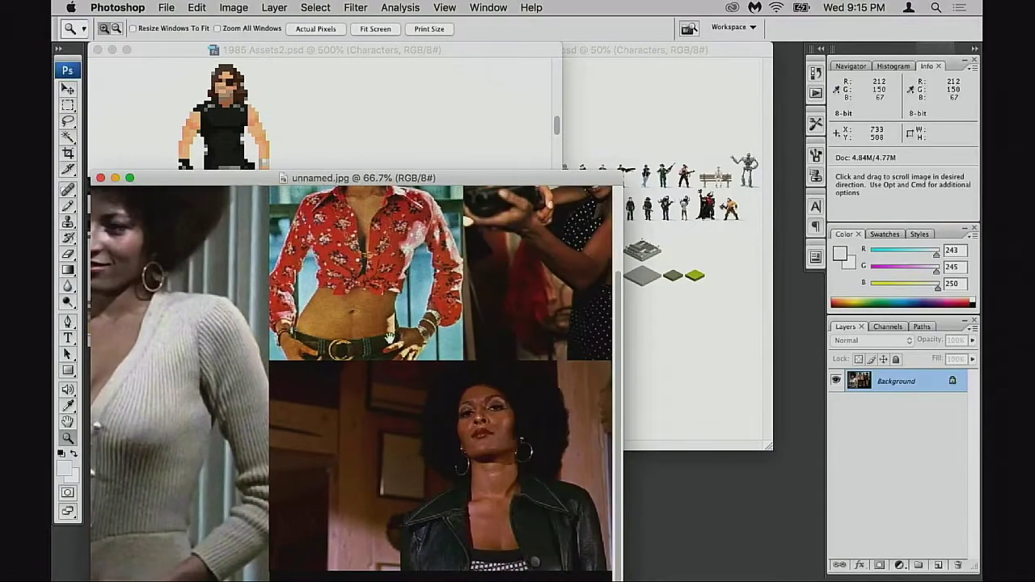
drag(449, 177, 456, 117)
scroll(421, 317, left, 6)
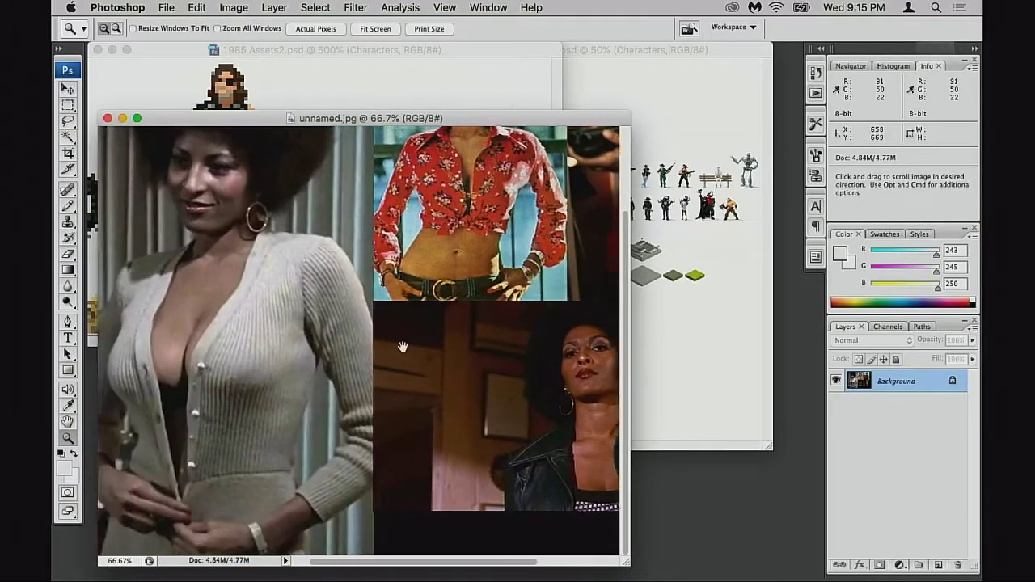
scroll(498, 347, right, 5)
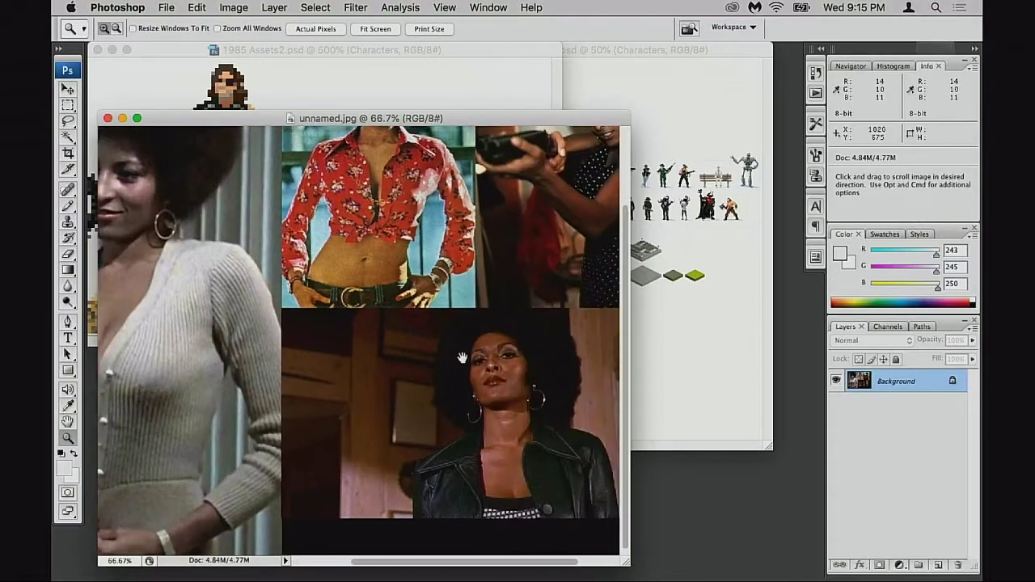
scroll(473, 356, up, 4)
drag(443, 405, 447, 406)
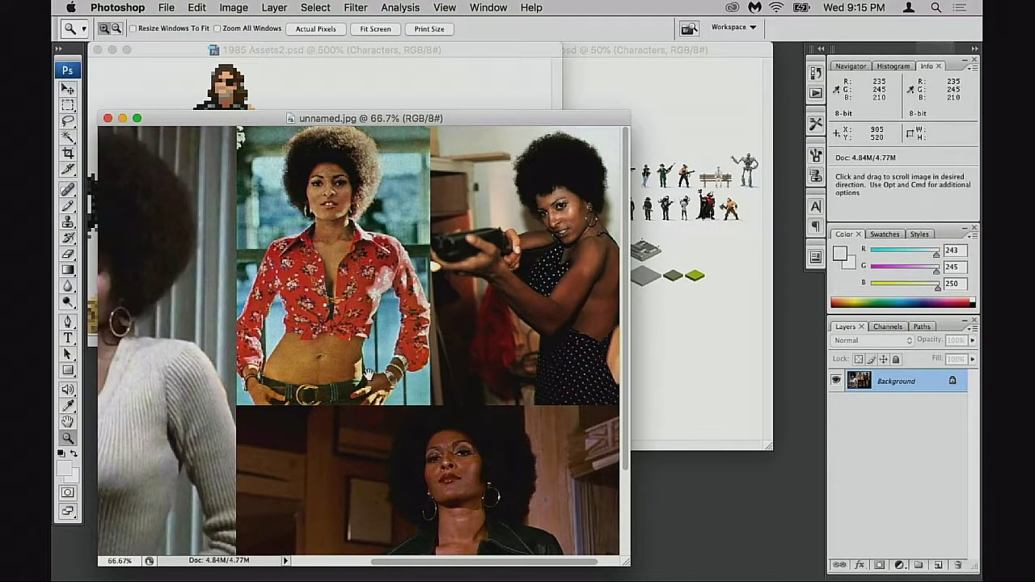
drag(467, 119, 475, 104)
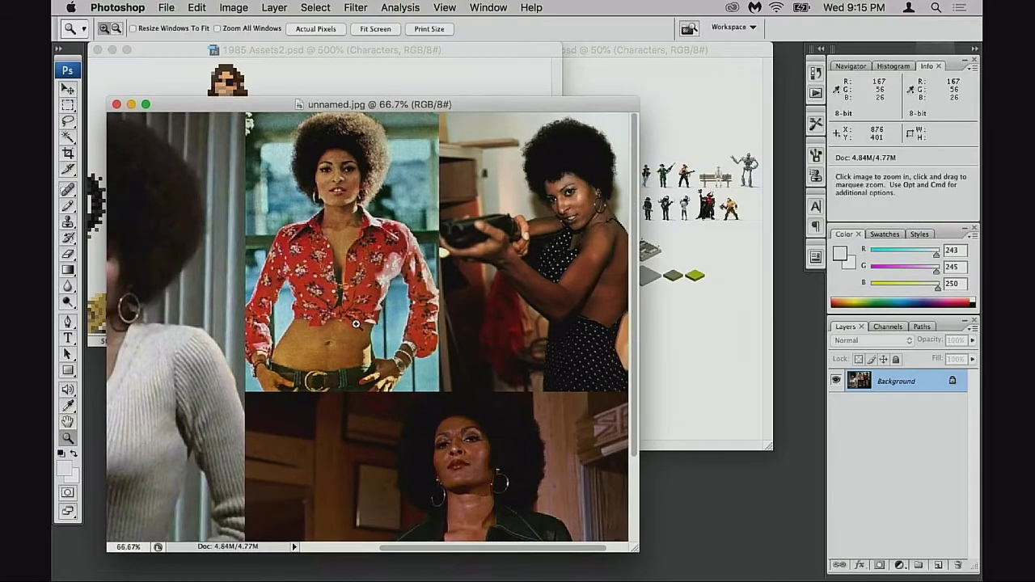
Enlarge the floral-blouse photo to 100% and heighten the collage window to view the whole figure.
click(354, 313)
drag(407, 178, 390, 261)
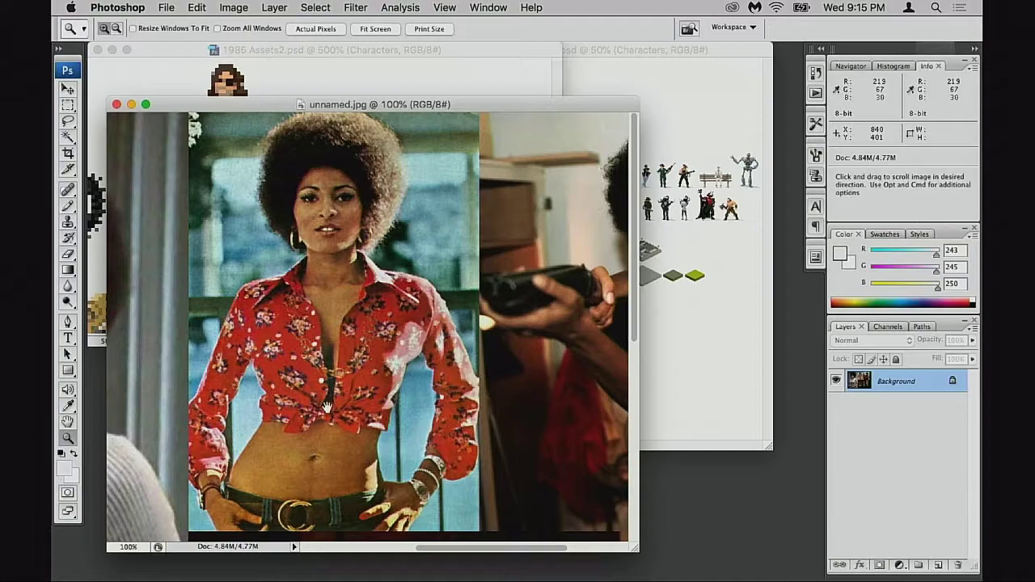
mouse_move(327, 407)
mouse_down()
mouse_move(339, 379)
mouse_move(334, 420)
mouse_up()
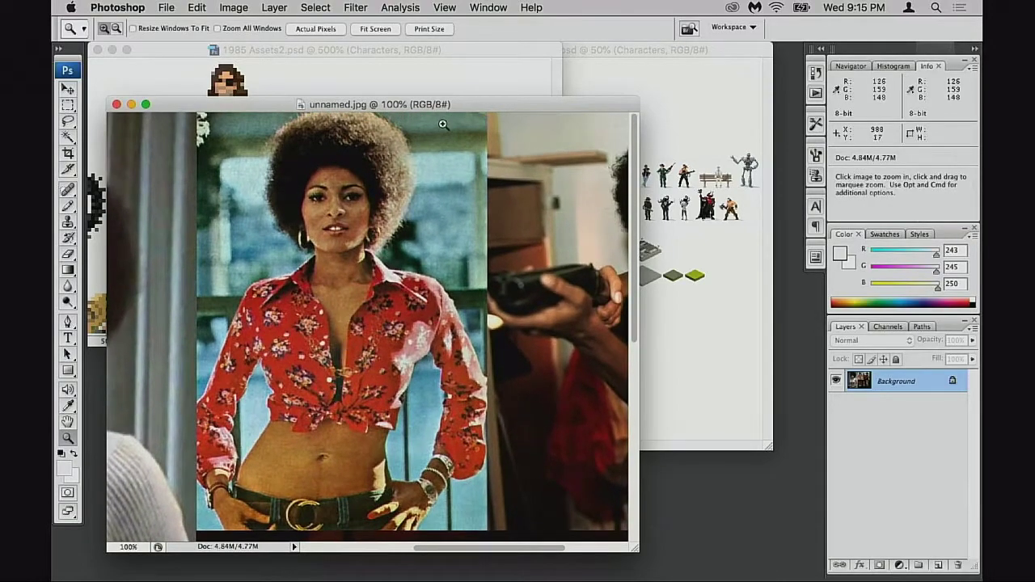
drag(456, 108, 435, 59)
drag(609, 495, 630, 554)
drag(389, 296, 391, 351)
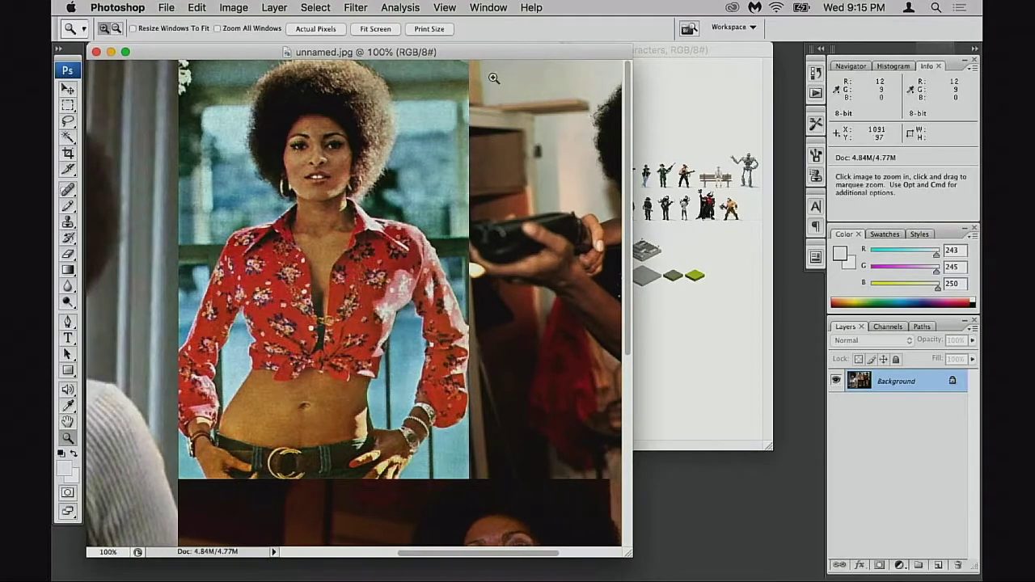
Compare the shotgun photo with the floral-blouse photo at 100% zoom.
drag(470, 54, 502, 82)
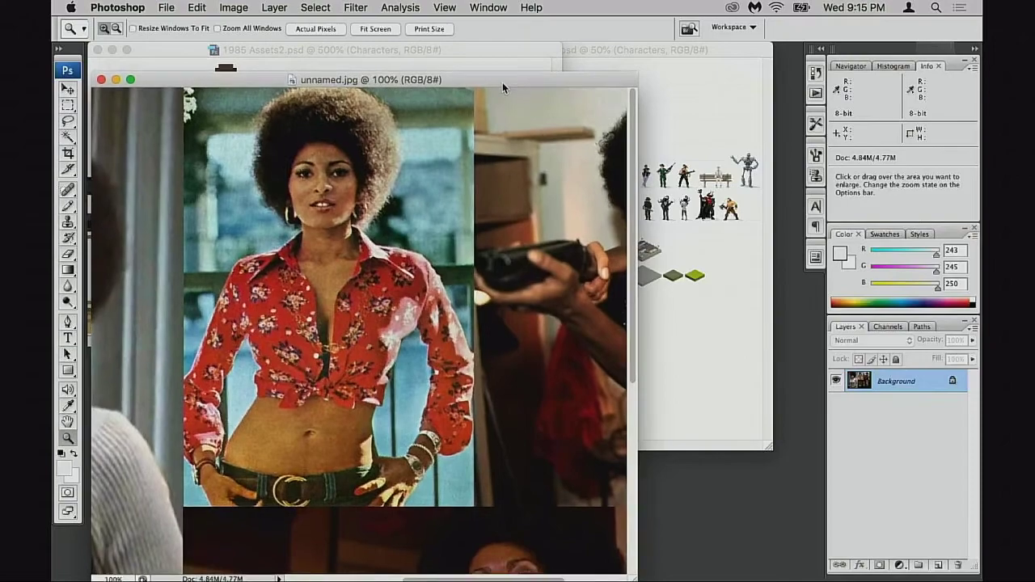
drag(153, 290, 120, 259)
drag(618, 212, 447, 245)
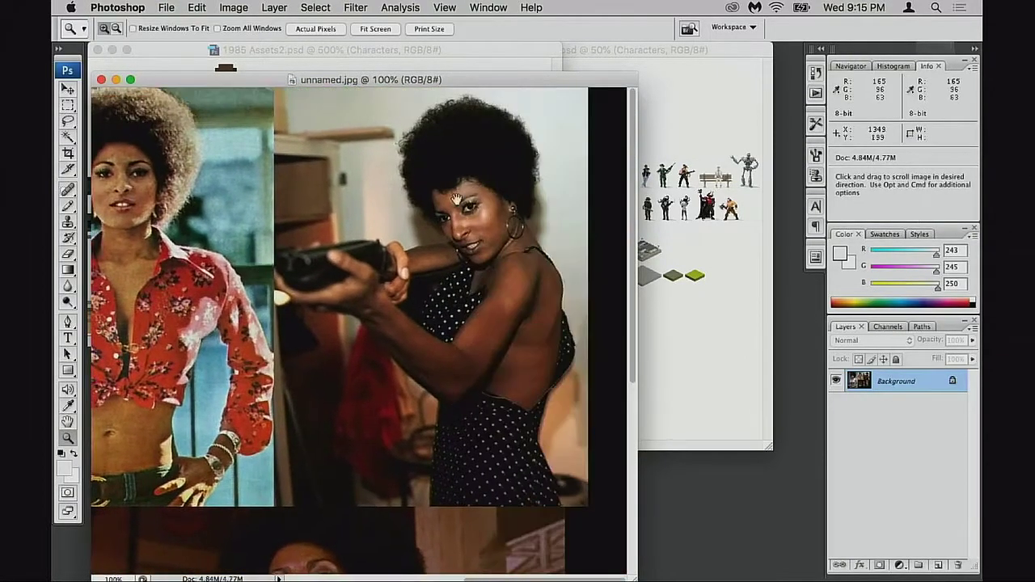
drag(360, 304, 551, 92)
drag(497, 266, 369, 340)
drag(262, 196, 344, 363)
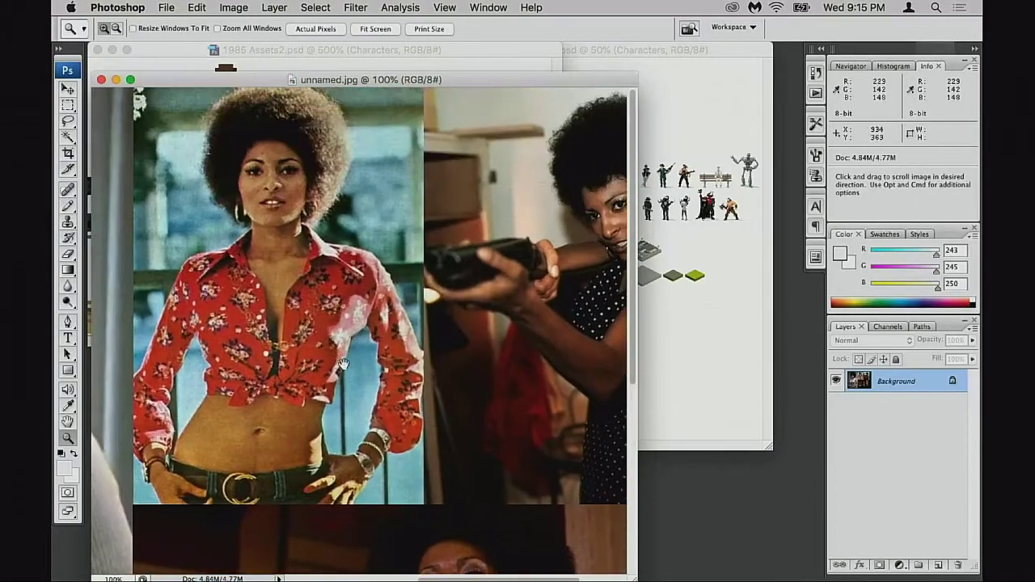
key(space)
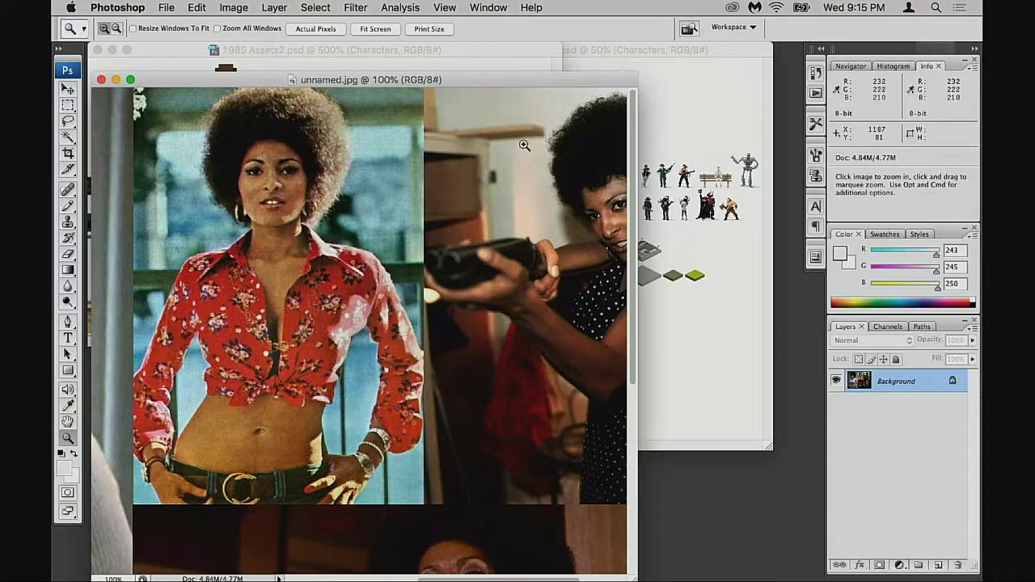
Fit the whole collage on screen and shrink its window to uncover the sprite sheet beside it.
drag(534, 81, 530, 70)
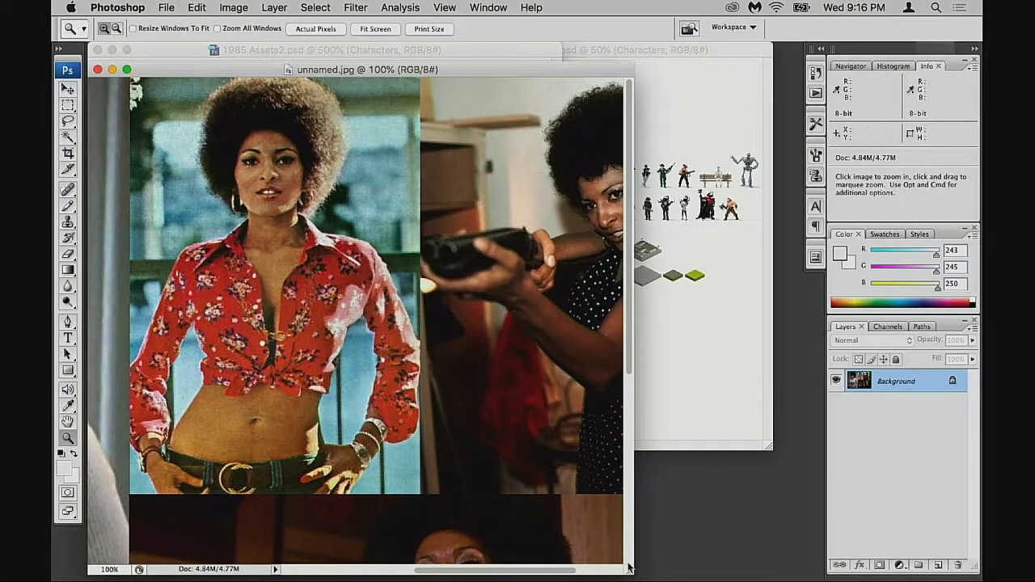
scroll(626, 568, down, 4)
drag(541, 285, 570, 449)
key(super+0)
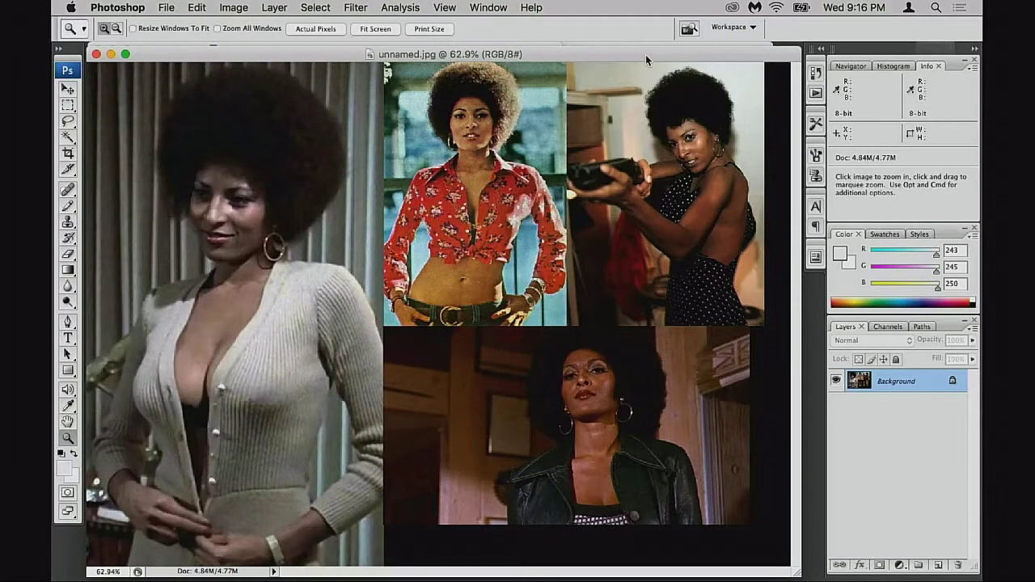
drag(645, 55, 577, 87)
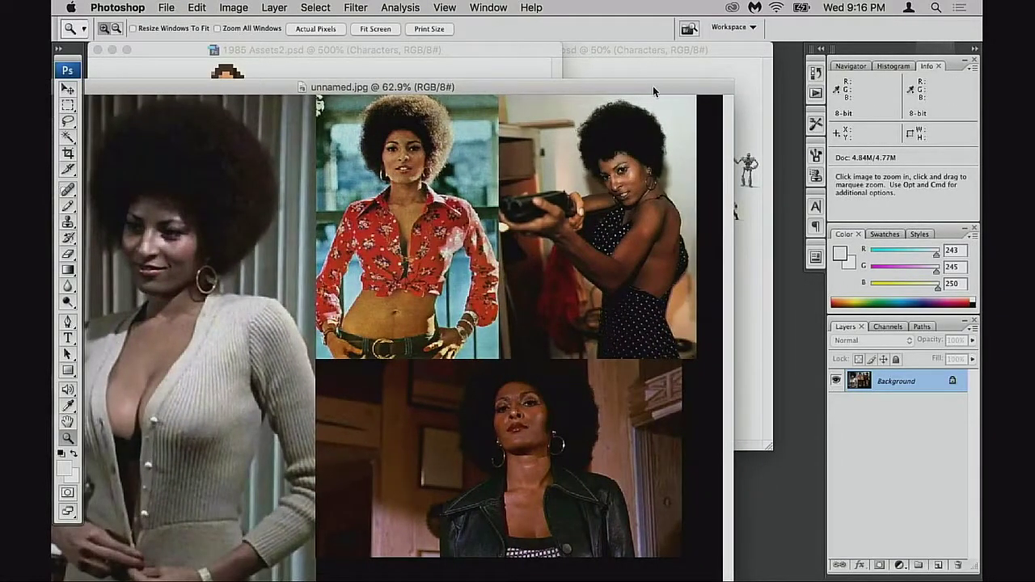
drag(654, 87, 640, 50)
drag(702, 571, 619, 504)
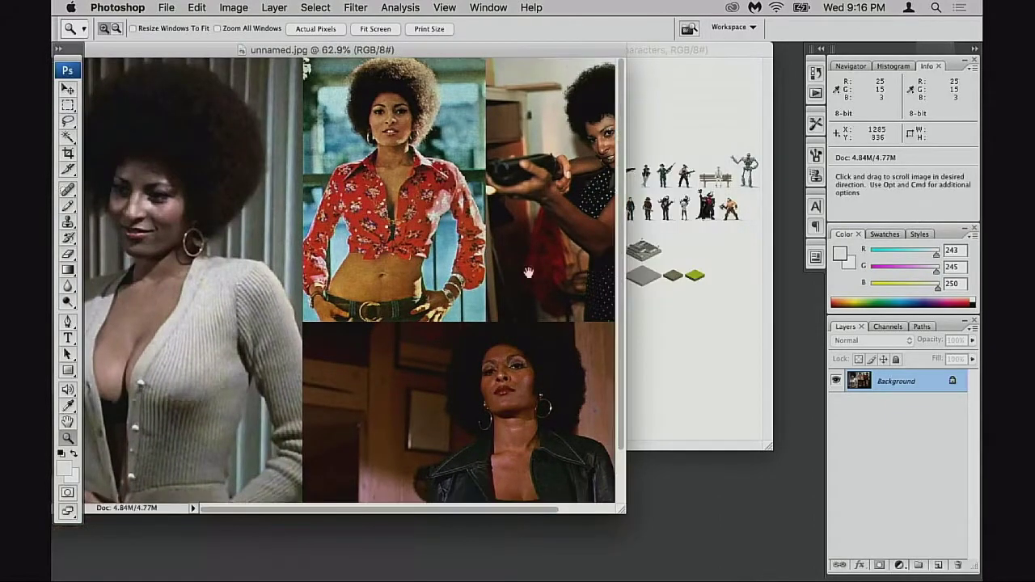
Narrow the collage window slightly and move it below the enlarged pixel-art character, beside the sprite sheet.
drag(497, 51, 528, 114)
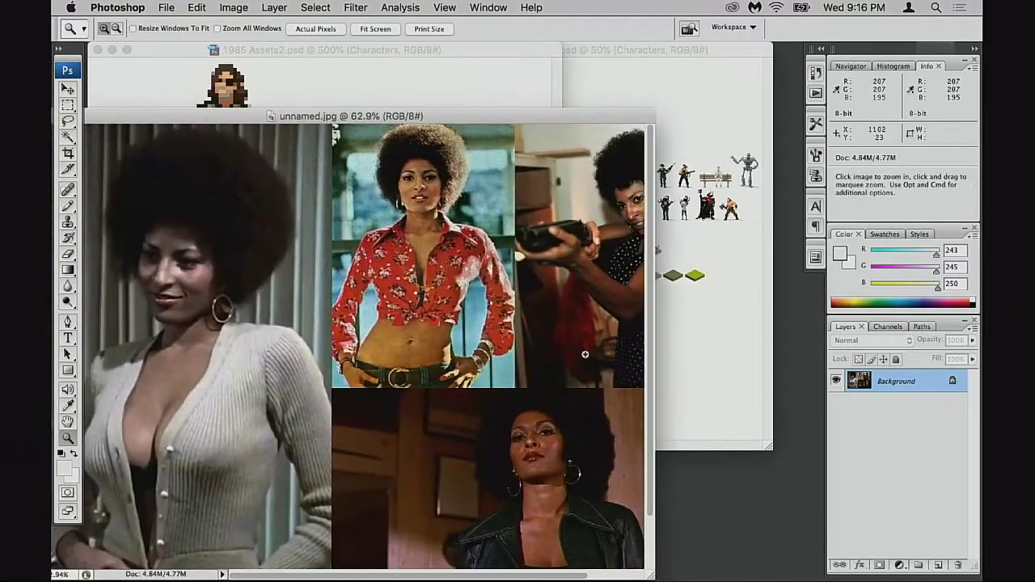
drag(623, 564, 615, 563)
drag(534, 299, 503, 355)
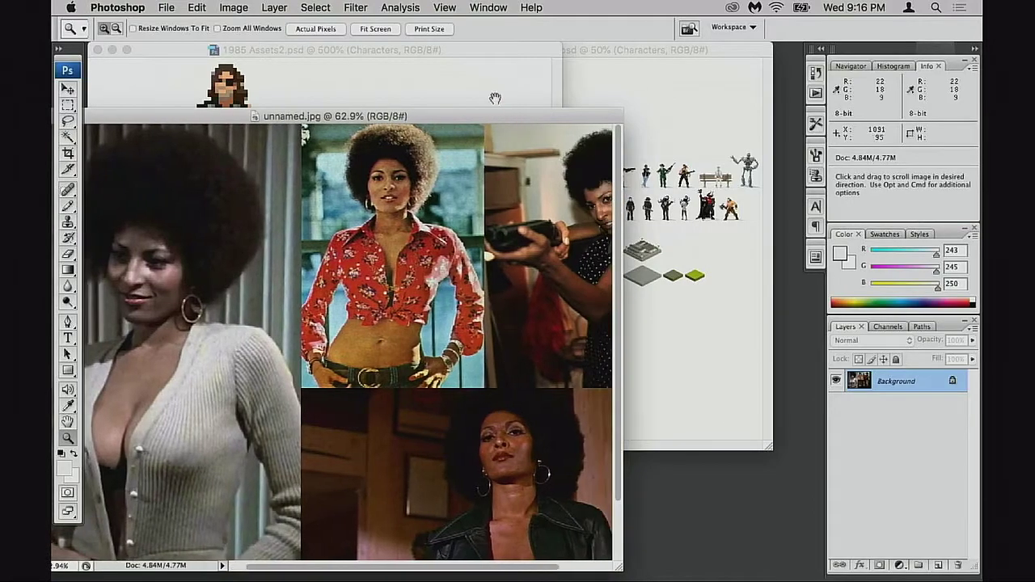
drag(484, 112, 445, 255)
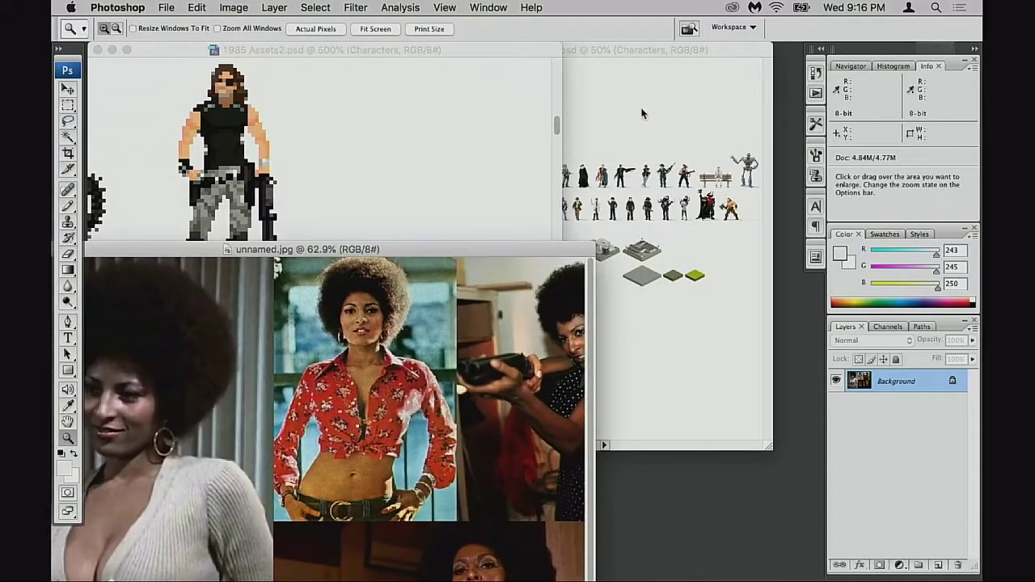
Move the sprite sheet window clear, enlarge it to show the full canvas, and zoom the character rows to 100%.
click(642, 102)
drag(585, 47, 533, 49)
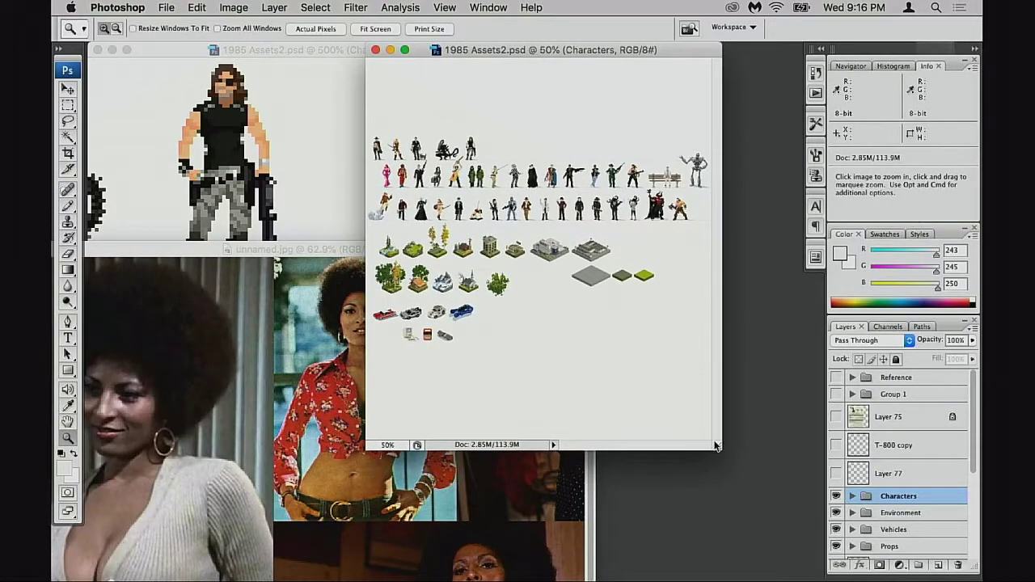
drag(714, 445, 820, 534)
key(z)
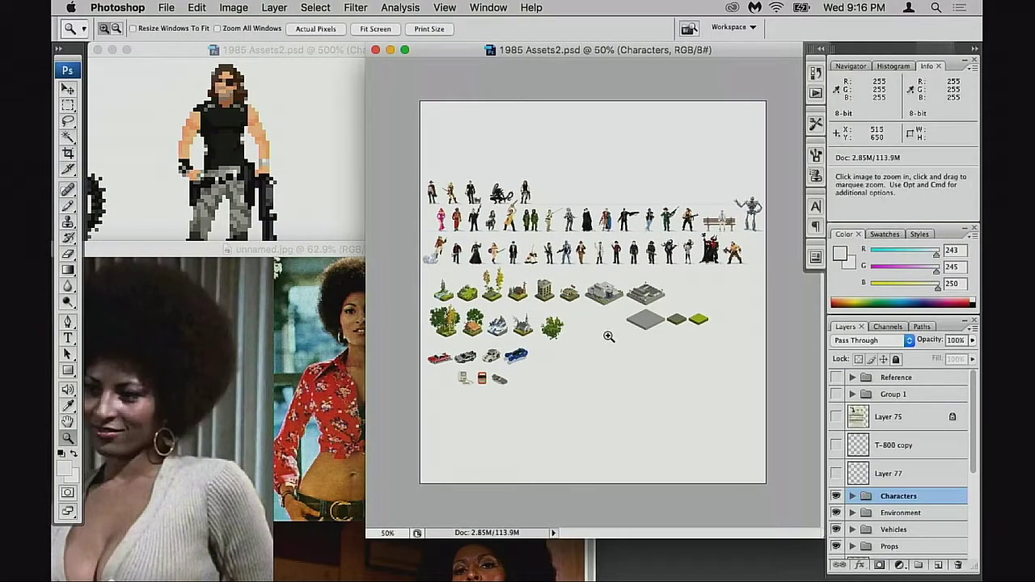
click(604, 351)
click(557, 276)
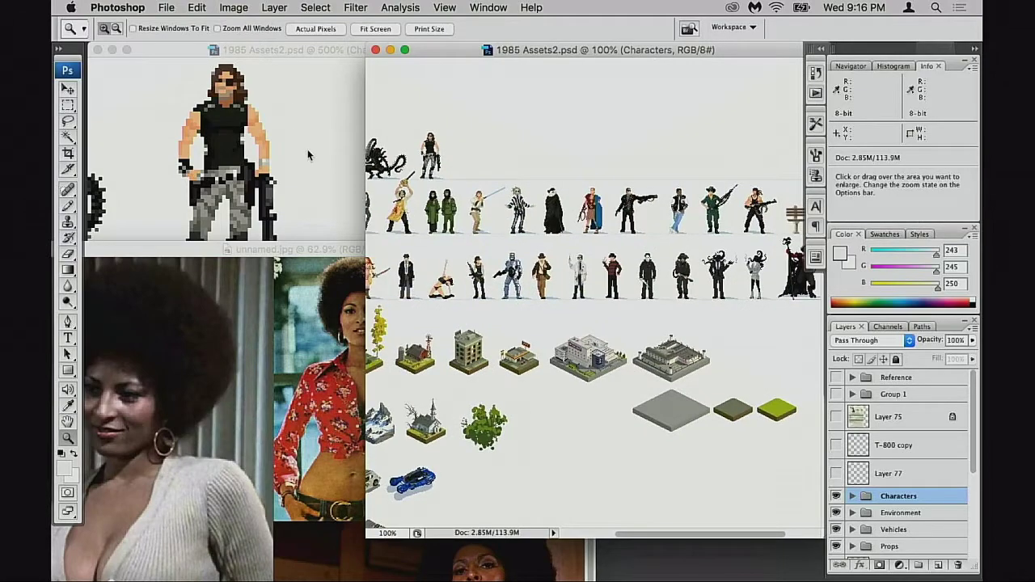
Shift the eyepatch character to the edge of its 500% view and zoom the sprite sheet to 300%.
click(307, 155)
drag(291, 171, 176, 161)
click(502, 352)
click(292, 443)
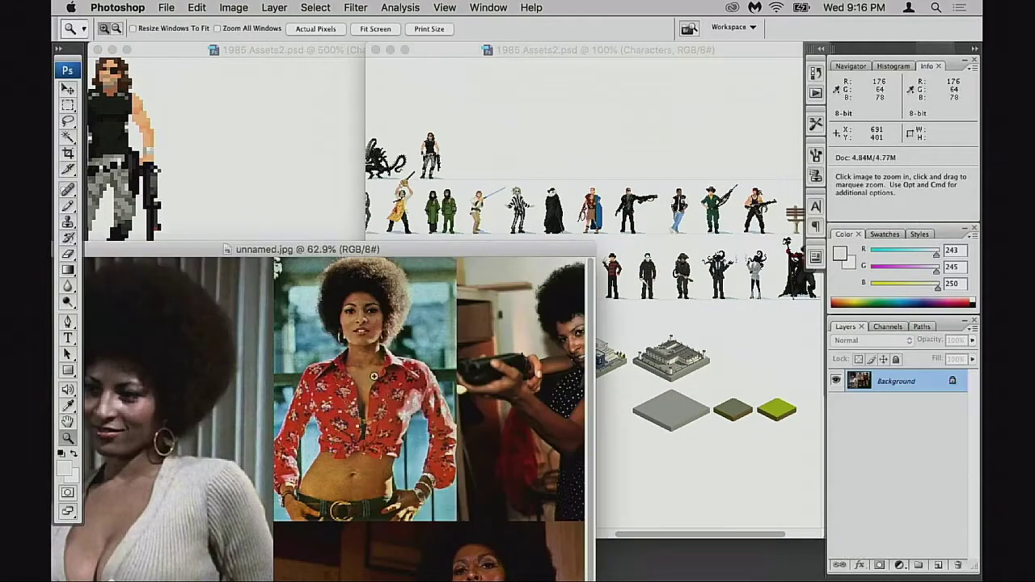
click(467, 225)
click(495, 193)
click(484, 234)
click(459, 371)
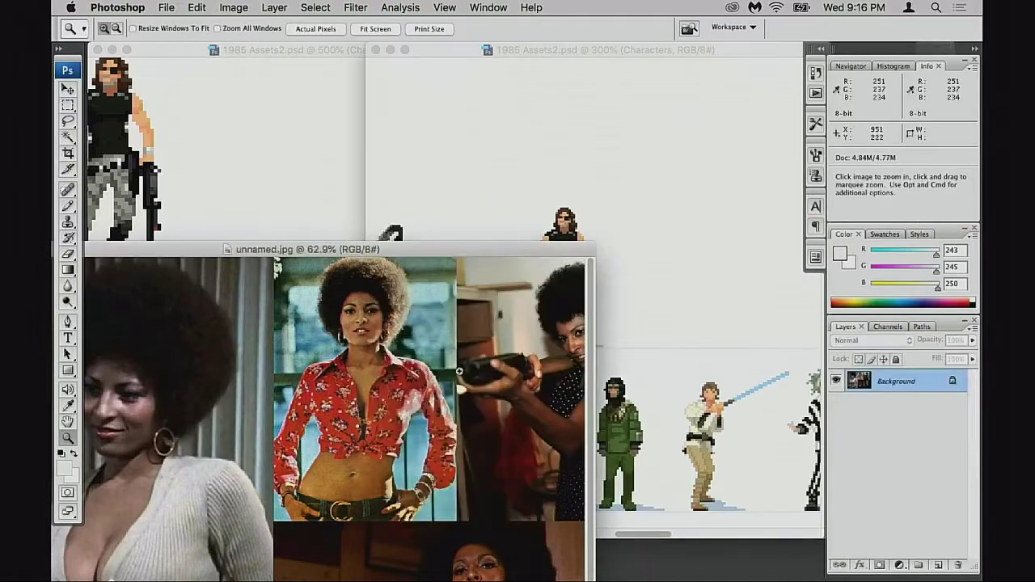
Reposition the collage view to show the floral-blouse and shotgun photos side by side.
drag(537, 248, 536, 250)
drag(566, 360, 485, 362)
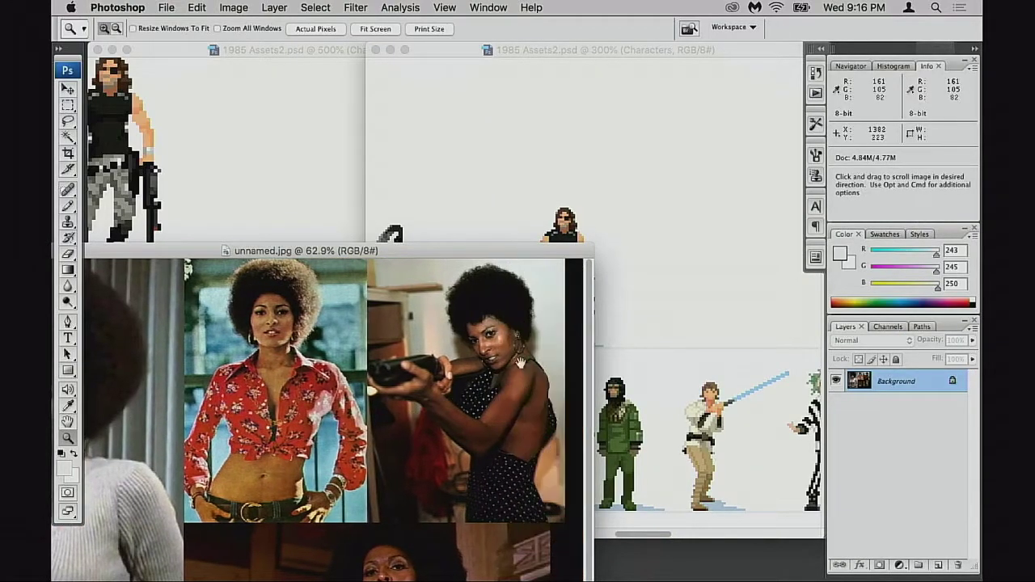
drag(510, 396, 494, 394)
key(space)
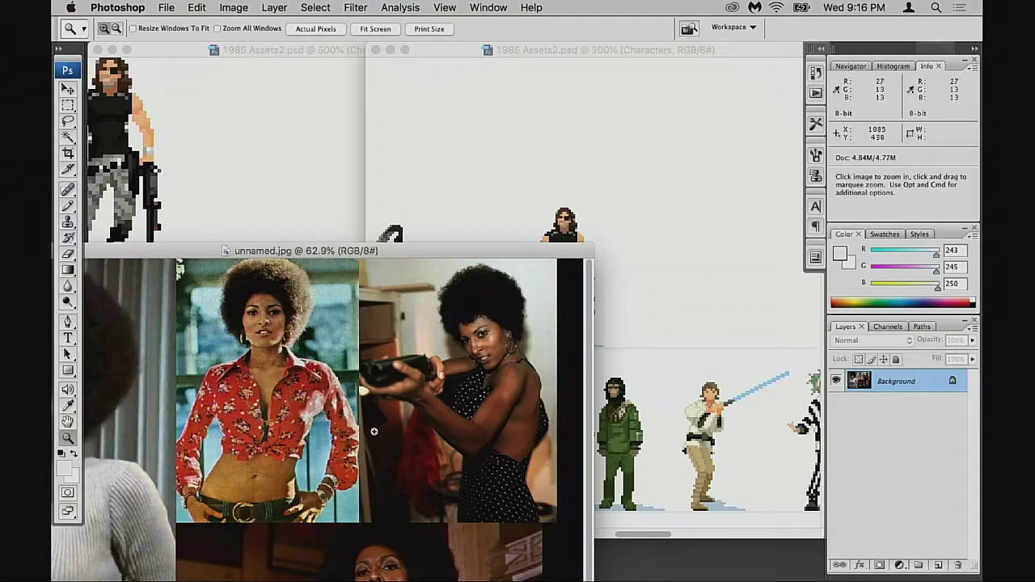
Examine the pixel-art characters at 300% for a pose matching the floral-blouse photo.
click(647, 369)
scroll(666, 377, left, 10)
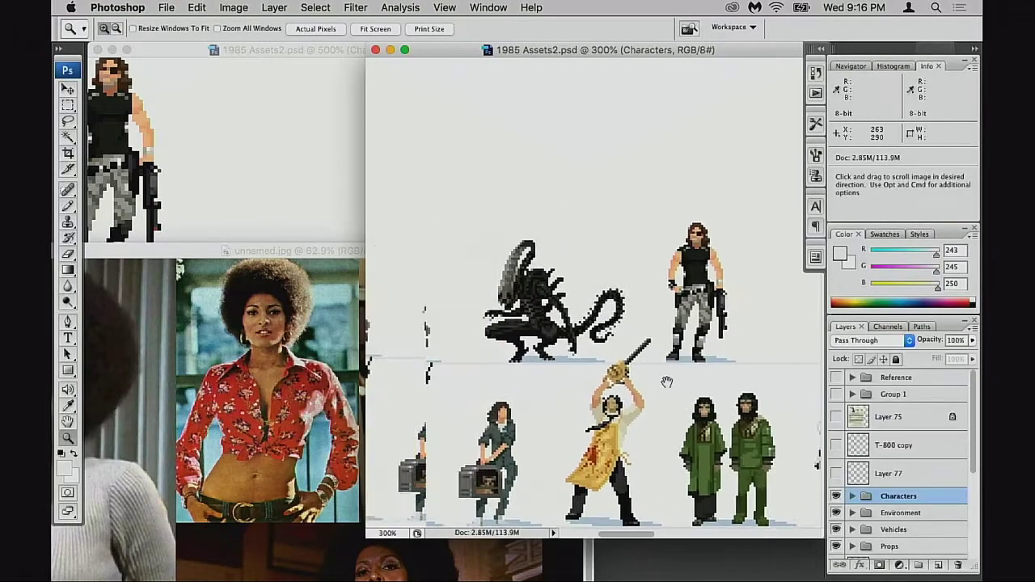
click(342, 255)
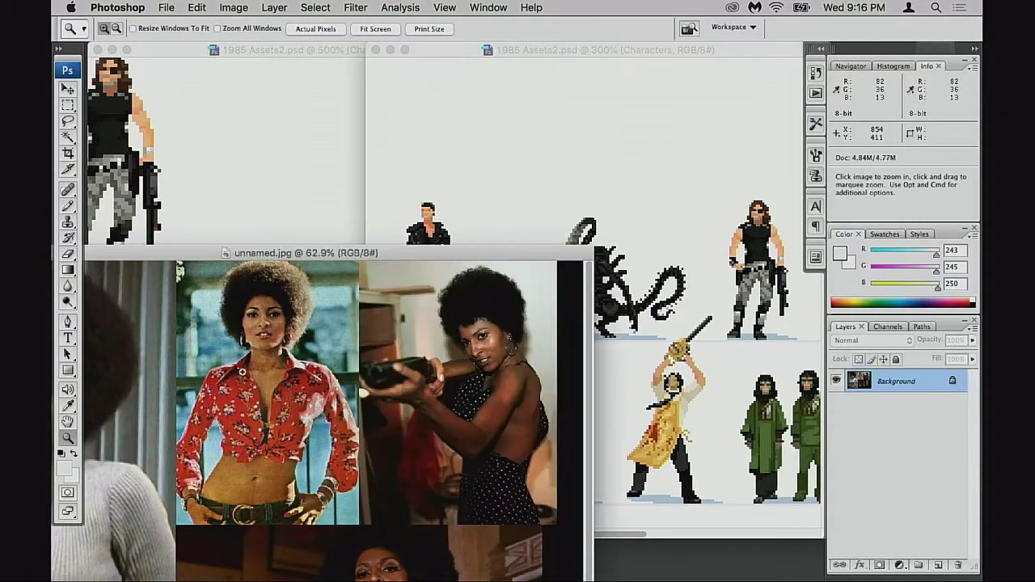
click(671, 428)
scroll(671, 380, right, 10)
scroll(671, 380, down, 5)
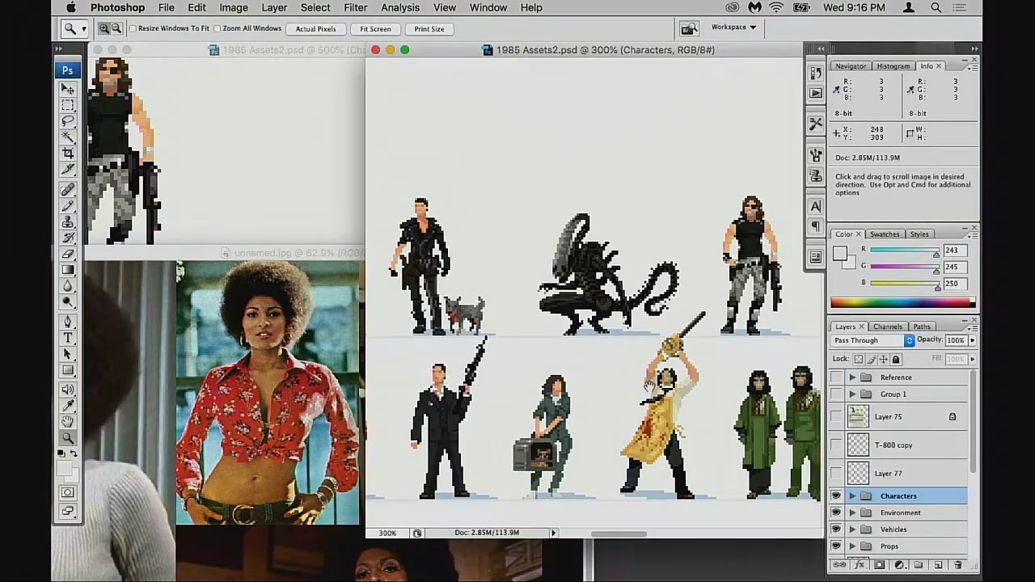
scroll(671, 334, down, 5)
scroll(671, 334, right, 8)
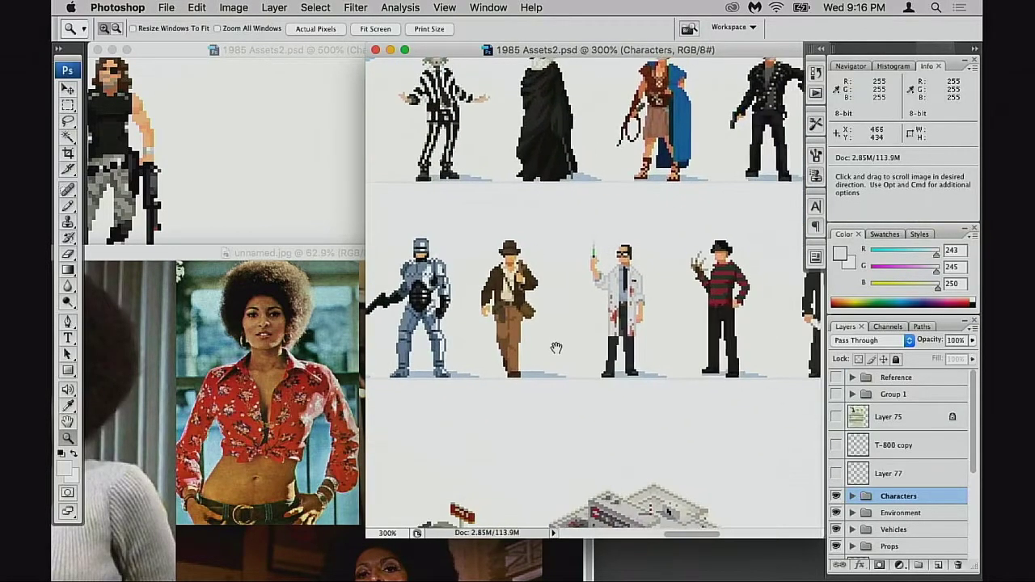
scroll(614, 324, left, 8)
scroll(697, 276, left, 15)
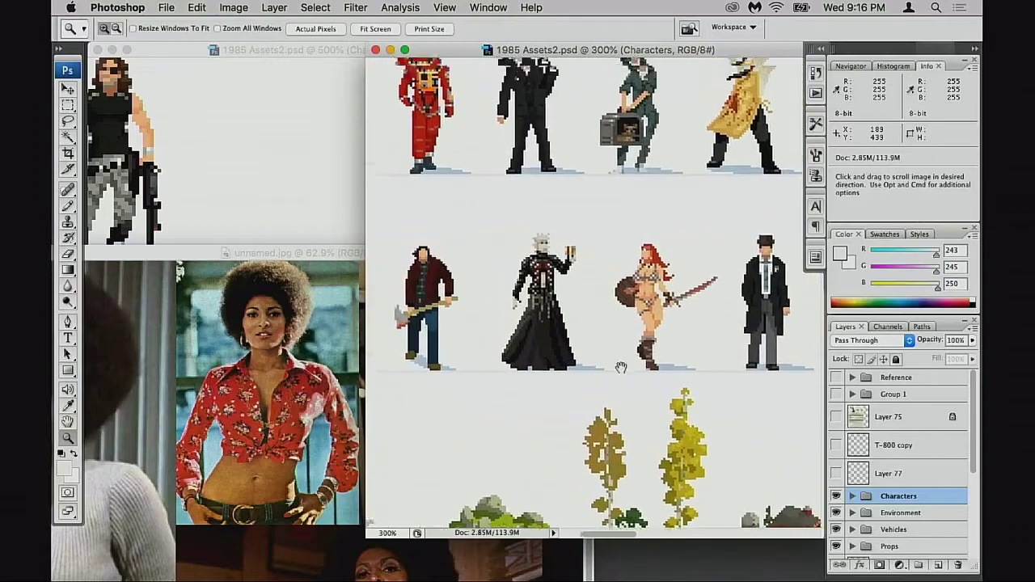
scroll(619, 364, up, 8)
scroll(596, 342, left, 4)
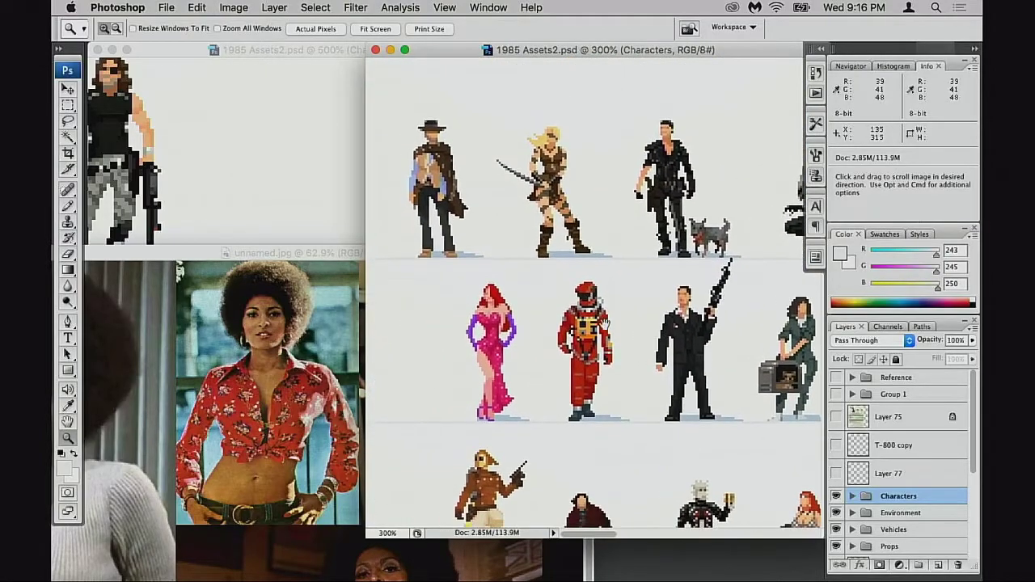
scroll(550, 266, down, 7)
scroll(539, 287, up, 6)
scroll(540, 287, right, 2)
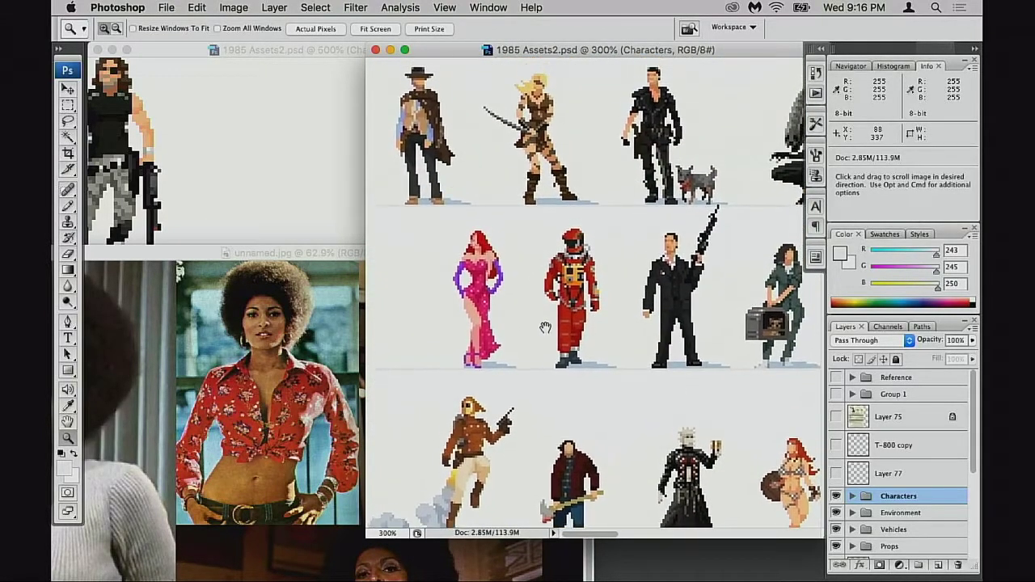
scroll(521, 352, down, 2)
scroll(521, 351, left, 2)
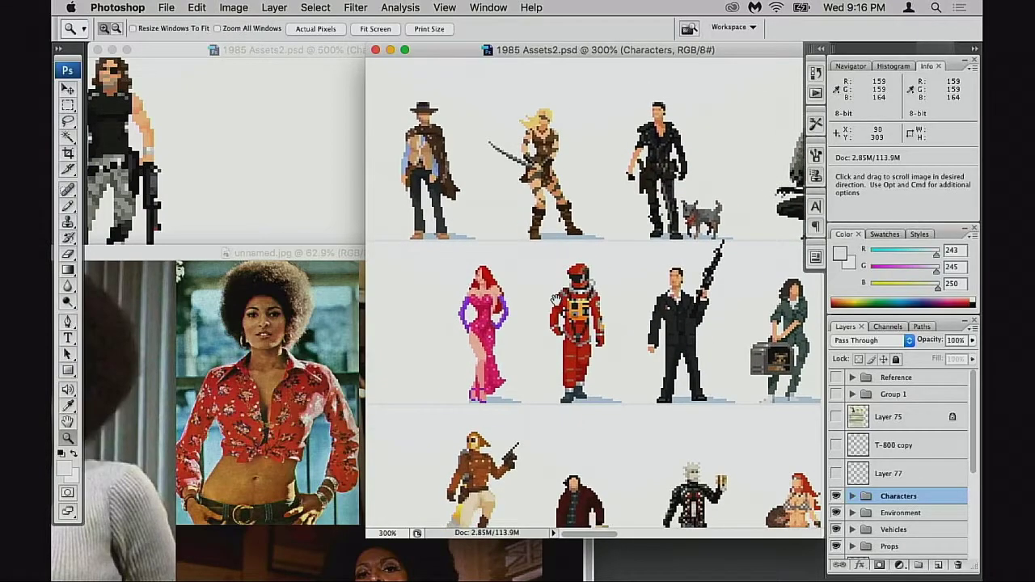
scroll(520, 386, down, 2)
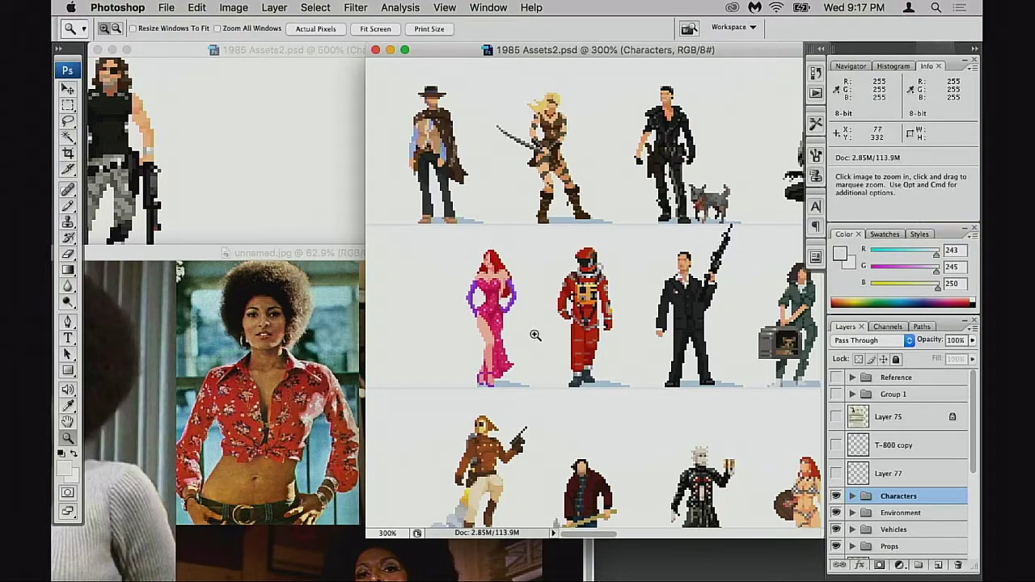
Duplicate the Jessica Rabbit layer in the Characters group and place the copy directly beneath the Snake Plissken layer.
click(837, 495)
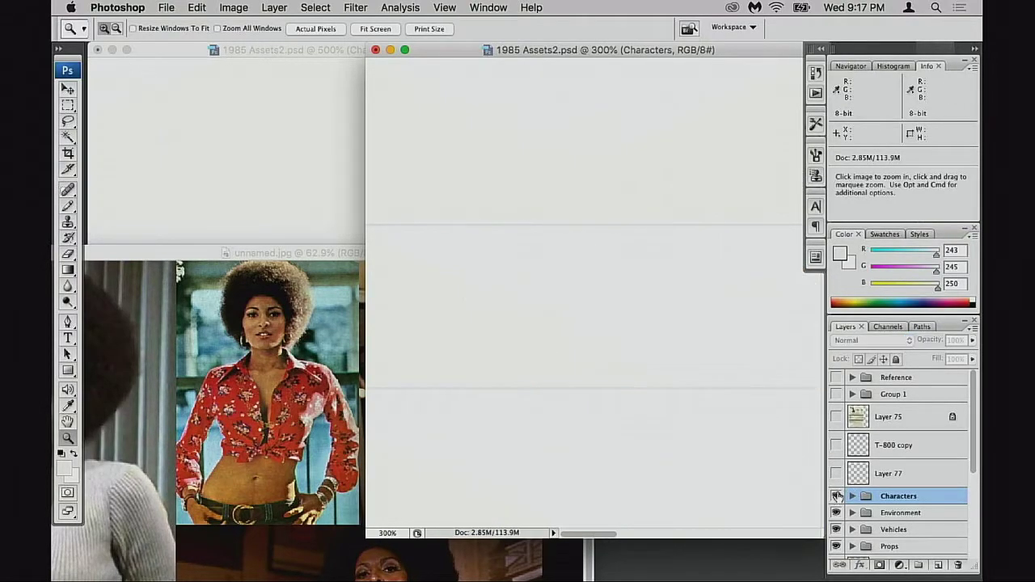
click(837, 496)
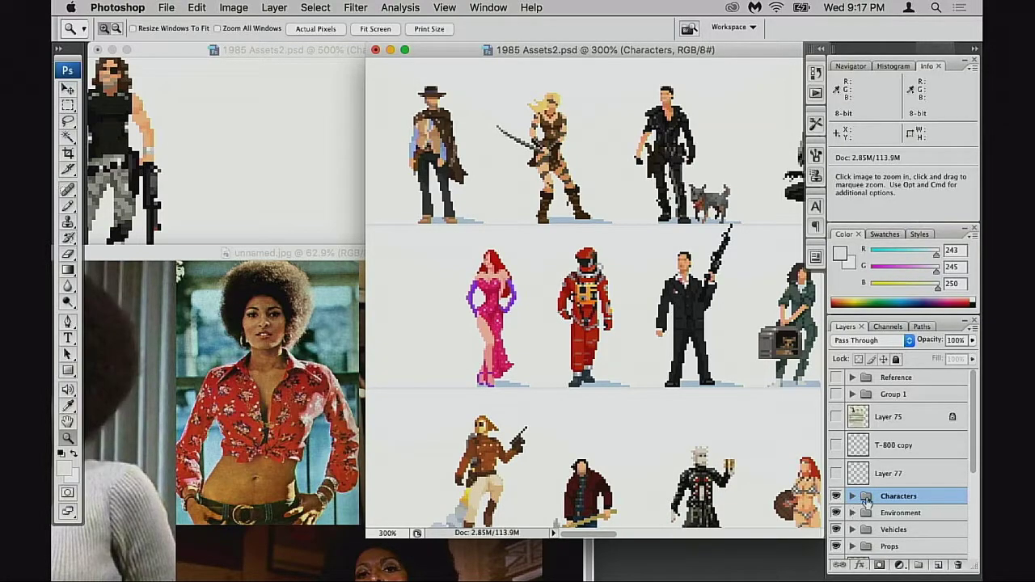
click(853, 497)
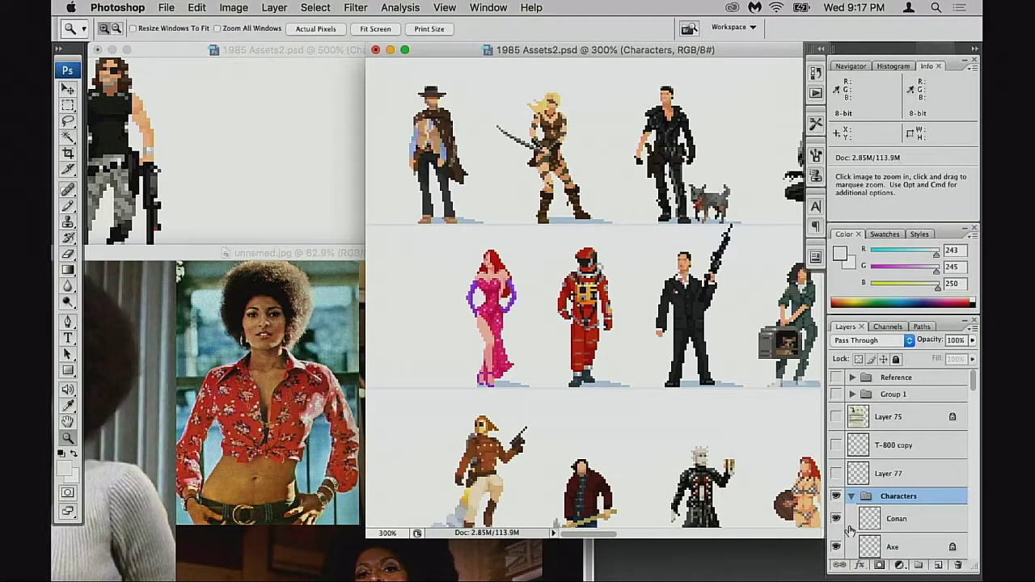
scroll(849, 530, down, 5)
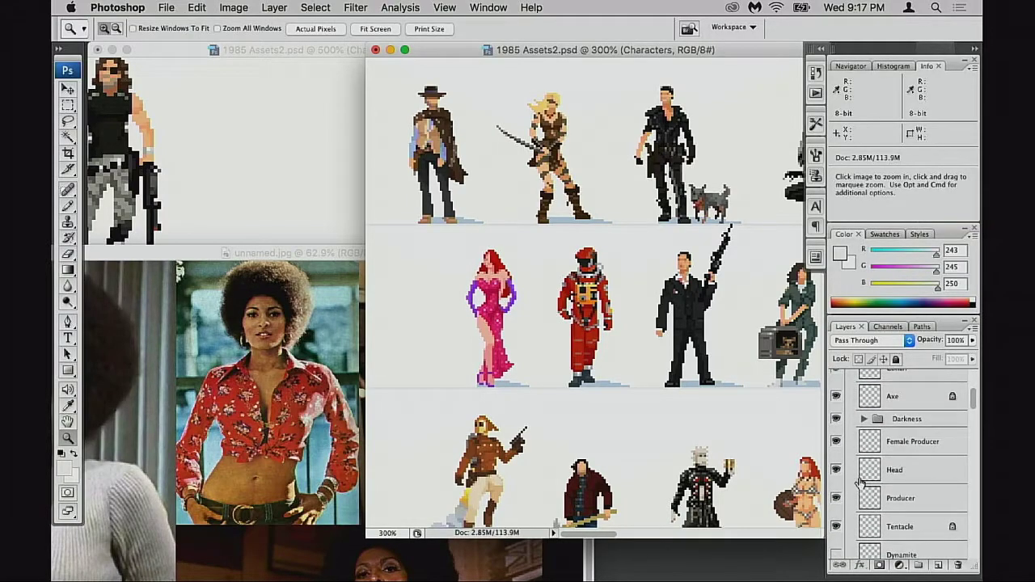
scroll(861, 483, down, 10)
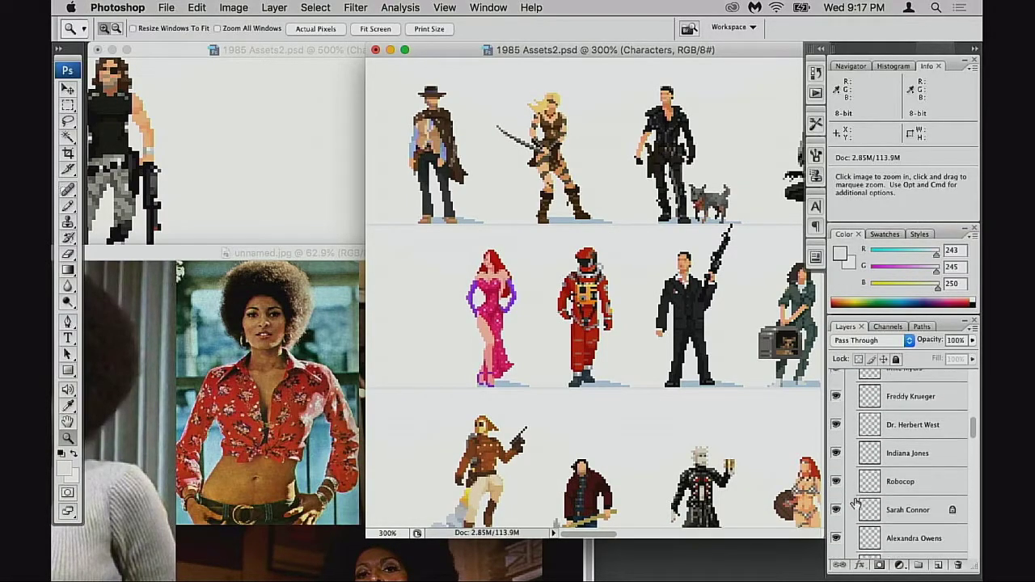
scroll(855, 503, down, 10)
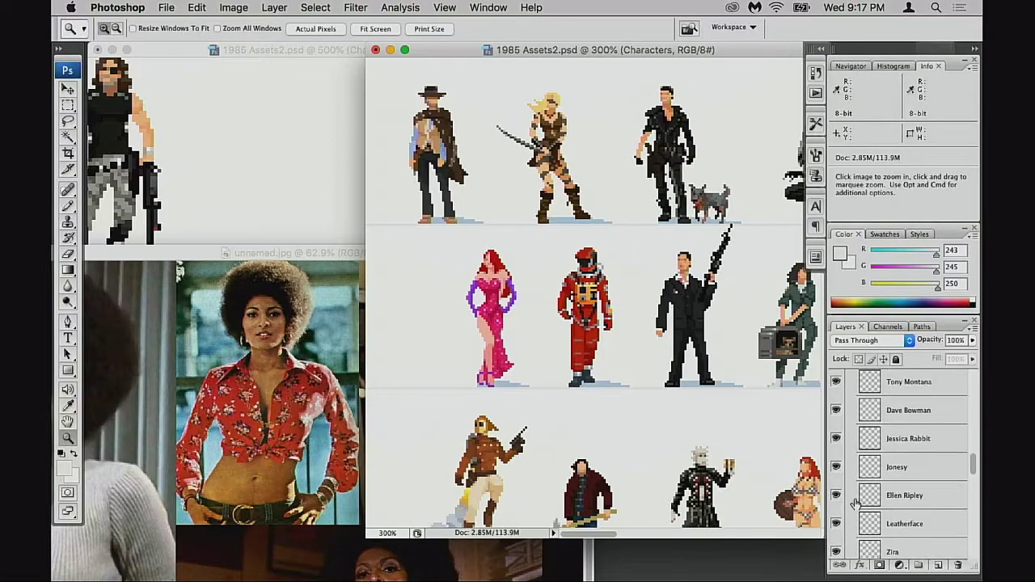
scroll(855, 503, up, 1)
click(870, 477)
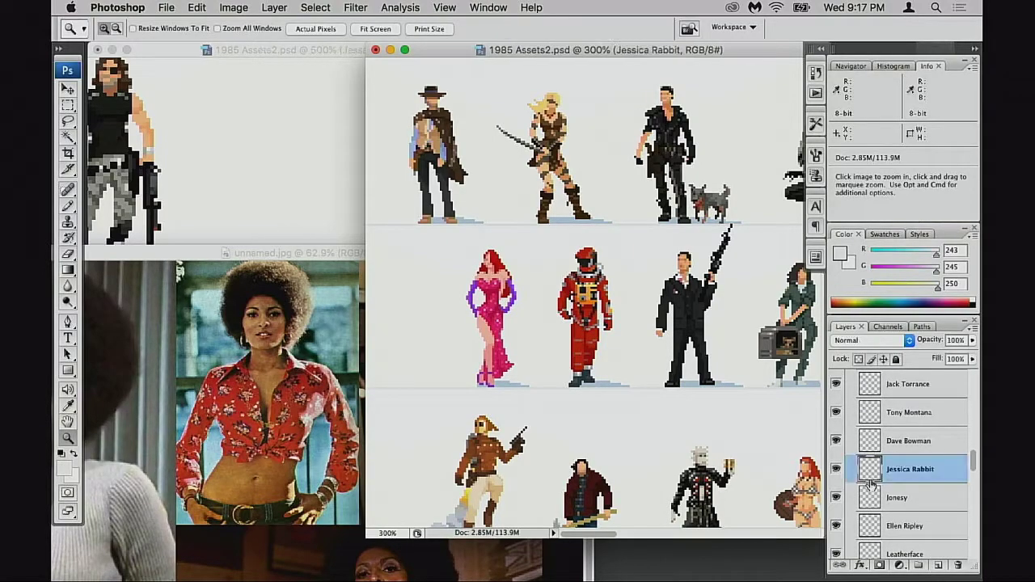
key(super+j)
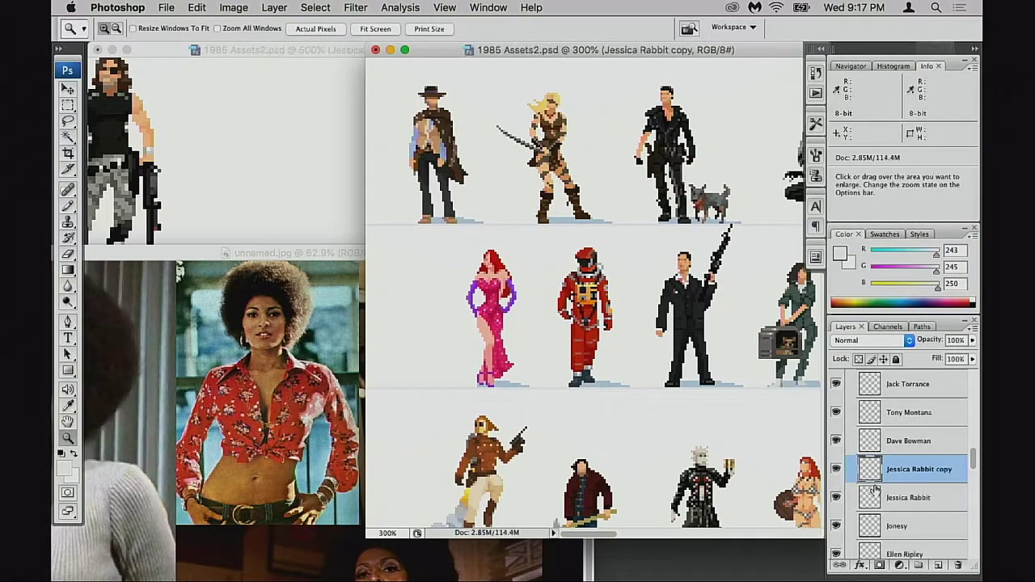
drag(875, 475, 888, 362)
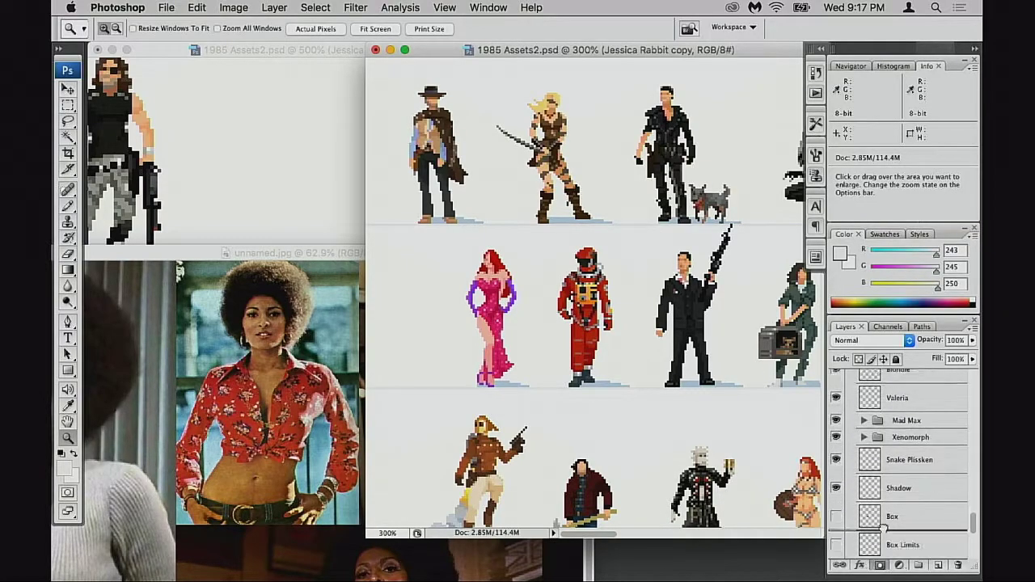
Move the Jessica Rabbit copy onto the empty ground beside Snake Plissken, leaving a clear gap between the figures.
key(v)
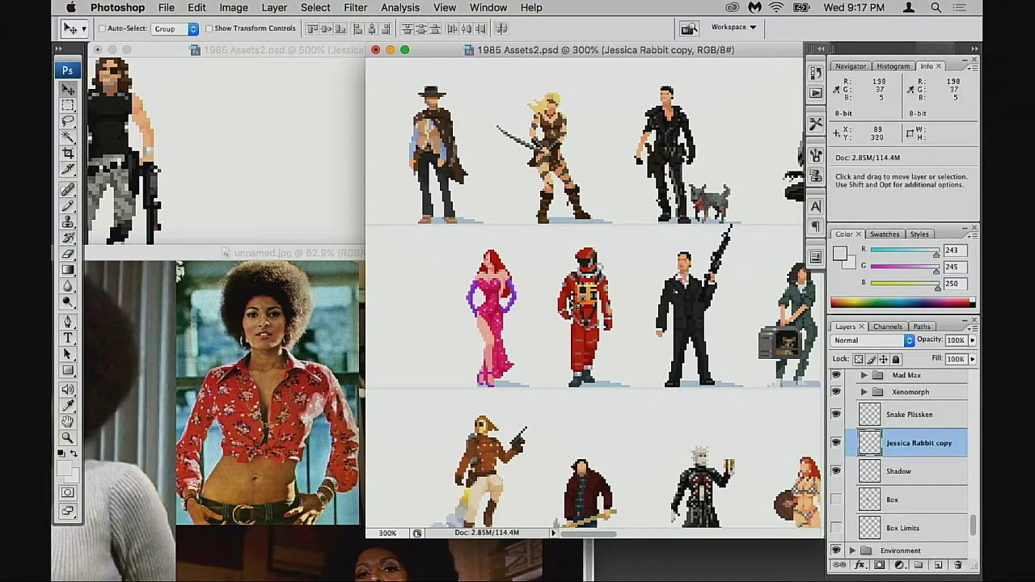
drag(572, 304, 534, 310)
drag(552, 350, 753, 281)
drag(753, 281, 396, 356)
drag(499, 352, 720, 331)
drag(544, 120, 597, 326)
drag(633, 296, 637, 397)
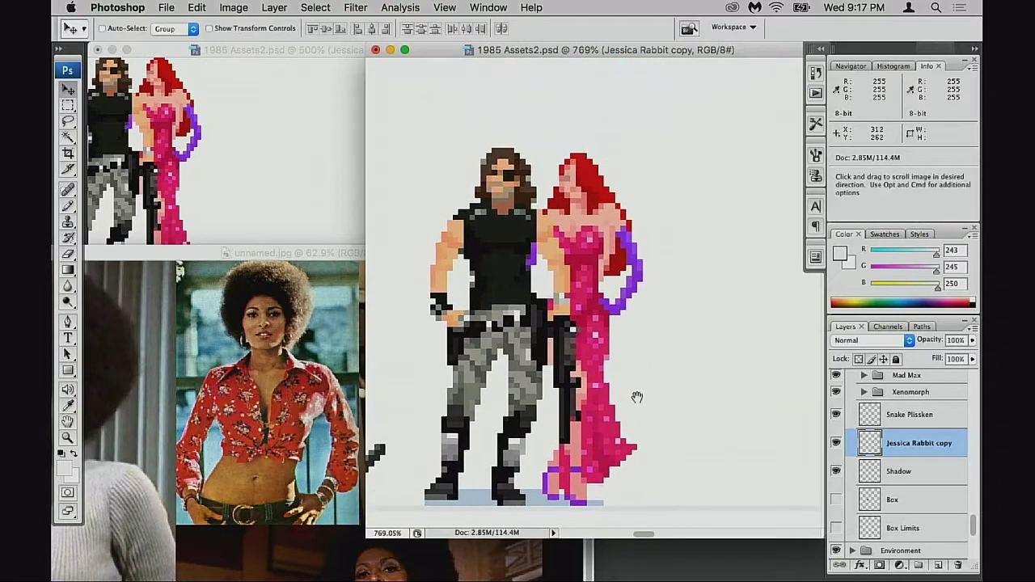
drag(594, 364, 770, 384)
scroll(530, 301, down, 3)
drag(704, 364, 695, 361)
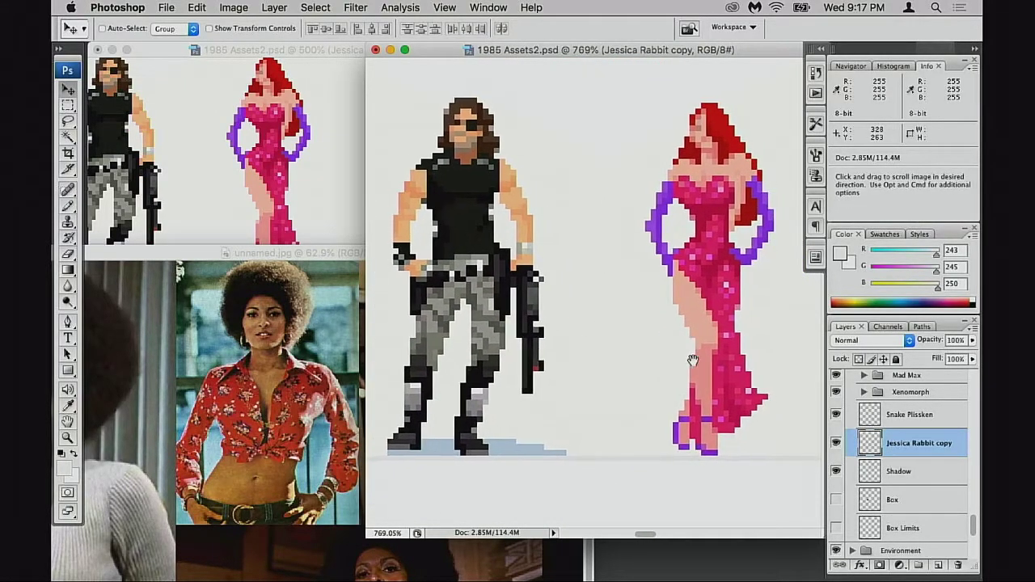
Lower the collage and sprite sheet windows and zoom the Jessica Rabbit copy to 1200% beside the floral-blouse photo.
drag(353, 260, 382, 285)
click(641, 261)
drag(734, 355, 585, 362)
super+click(638, 325)
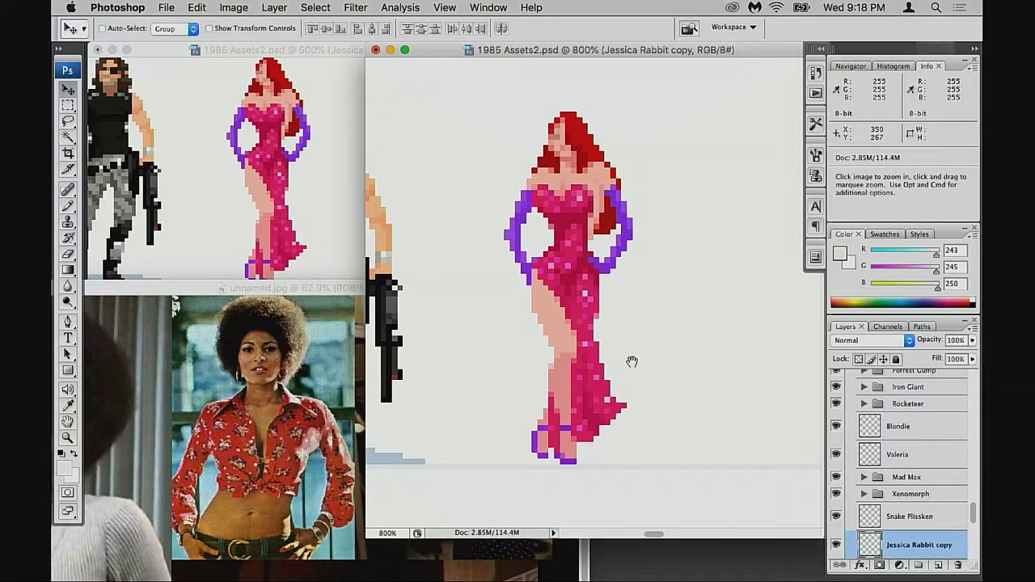
drag(642, 52, 623, 100)
super+click(554, 318)
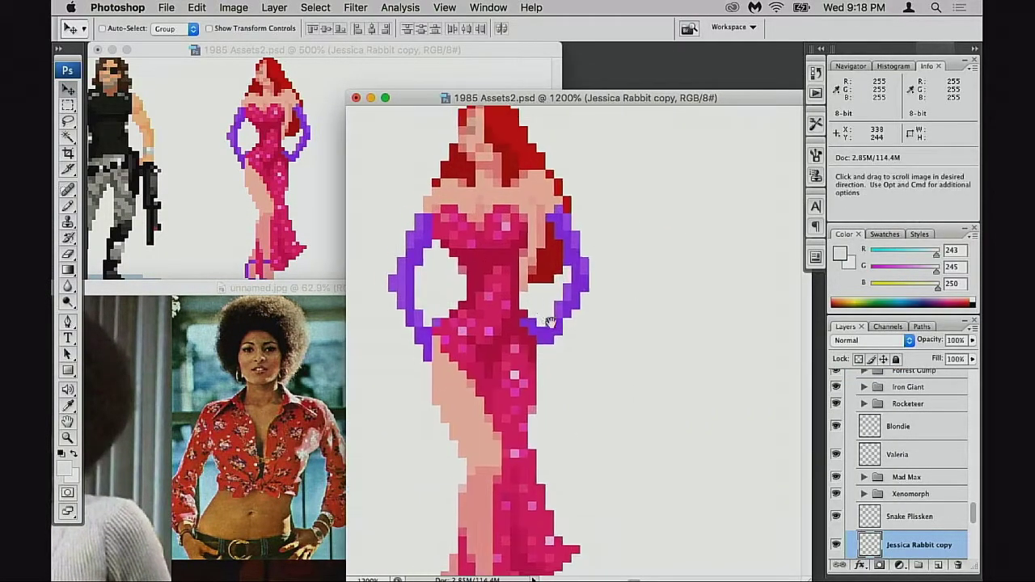
drag(550, 321, 585, 336)
drag(649, 394, 635, 354)
scroll(920, 553, down, 2)
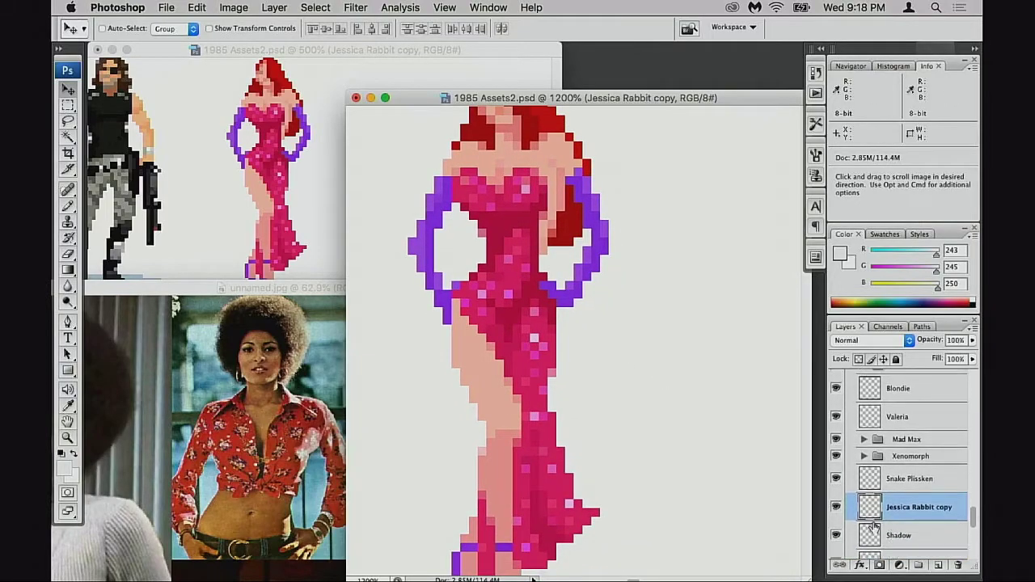
drag(578, 303, 609, 343)
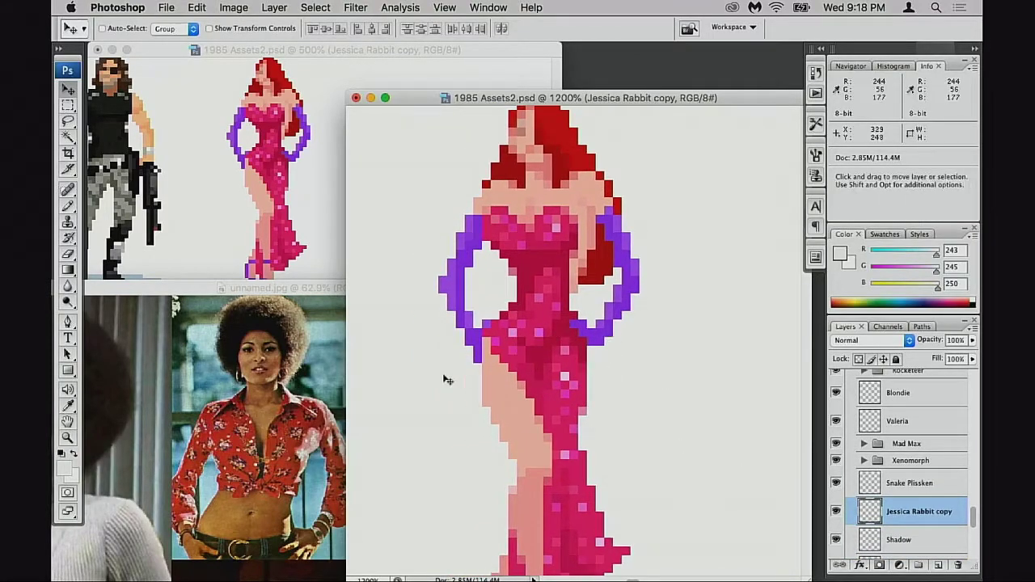
drag(584, 418, 558, 464)
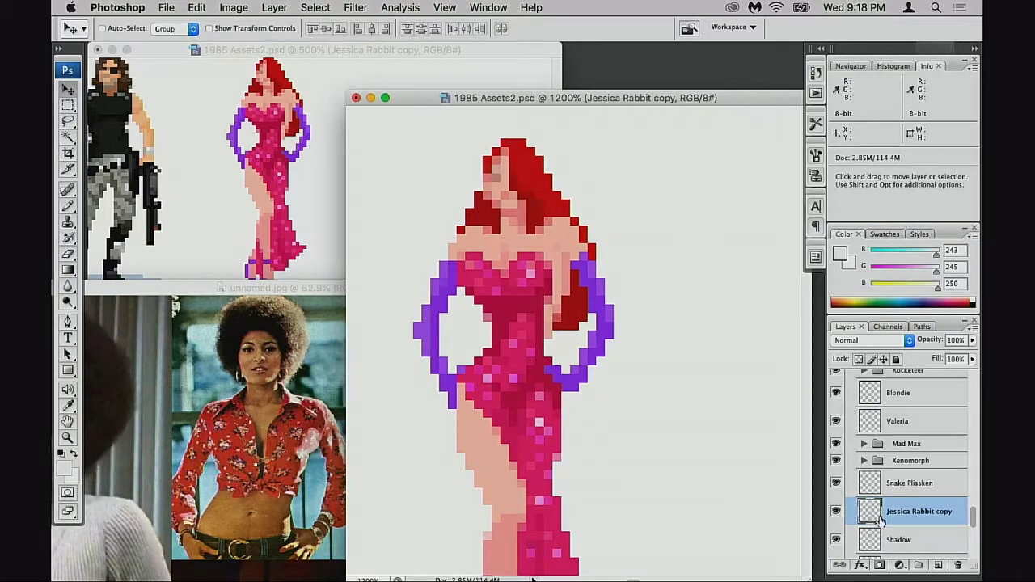
drag(528, 294, 554, 259)
drag(585, 354, 609, 342)
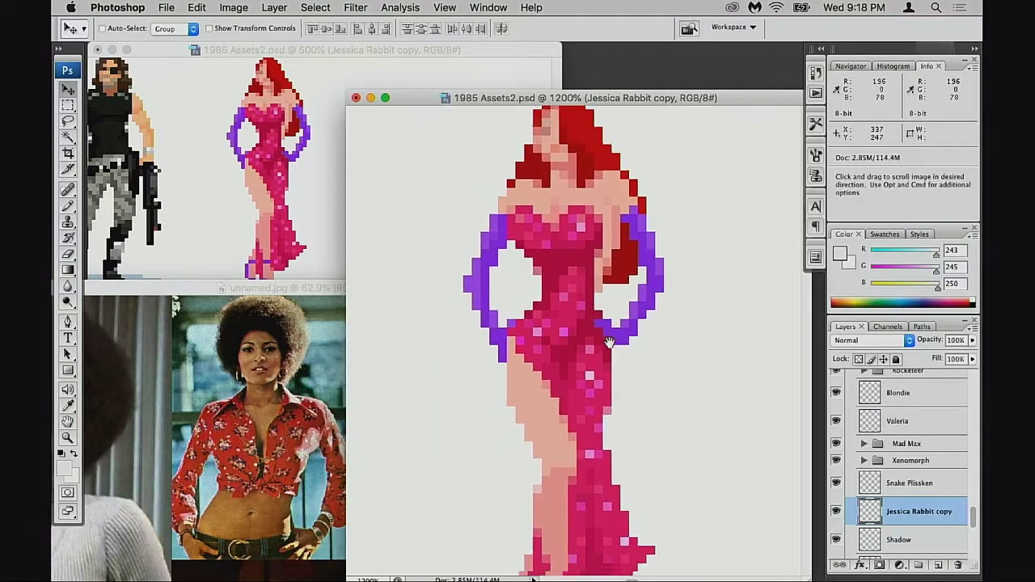
Select the skin pixels of the Jessica Rabbit copy's face, neck, shoulders and chest with the Magic Wand.
scroll(610, 342, up, 3)
key(w)
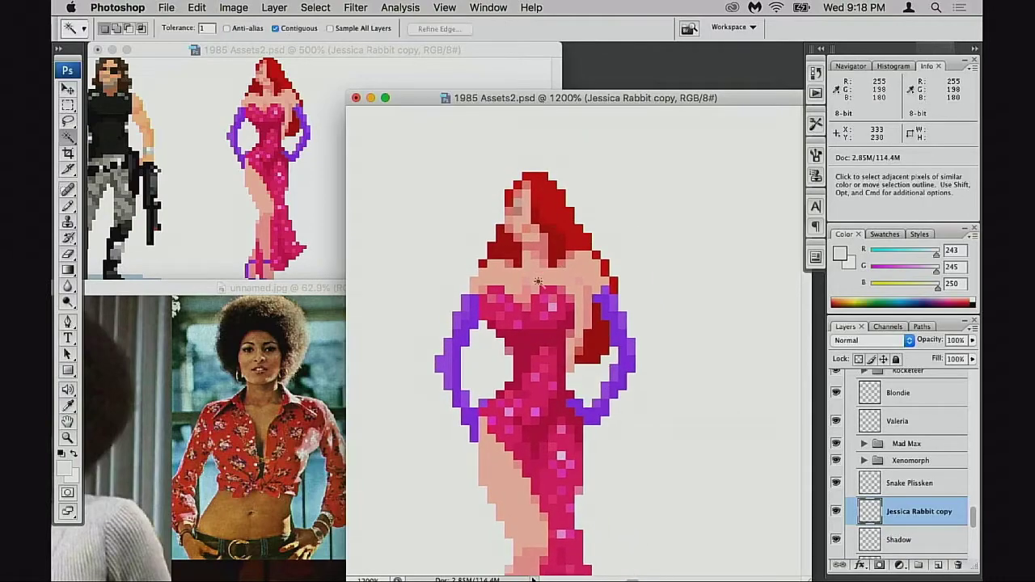
click(538, 281)
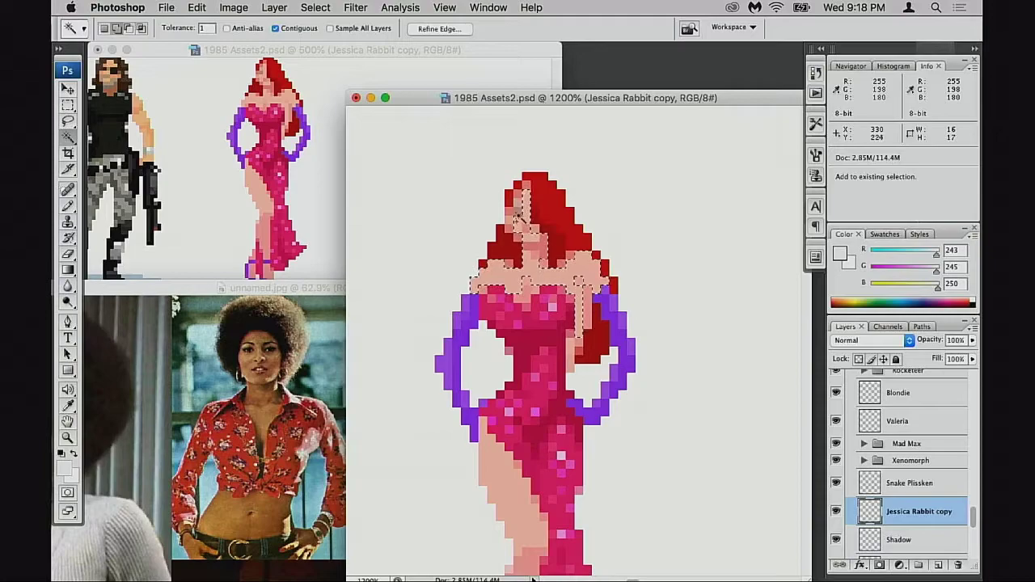
click(519, 204)
click(526, 186)
click(519, 195)
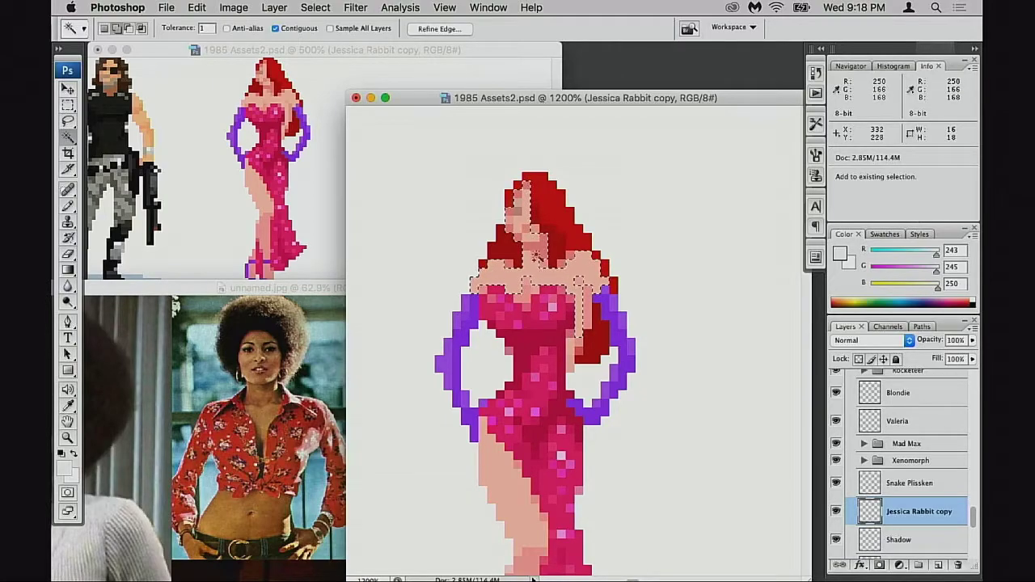
Add the skin areas of the exposed thigh, lower leg and both feet to the selection.
drag(540, 319, 562, 203)
click(539, 368)
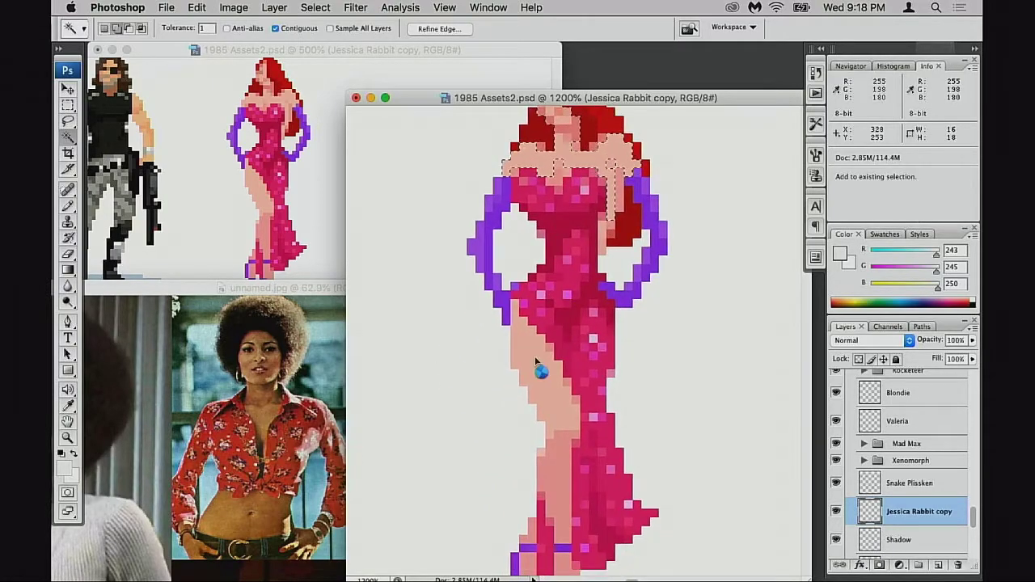
drag(540, 367, 564, 235)
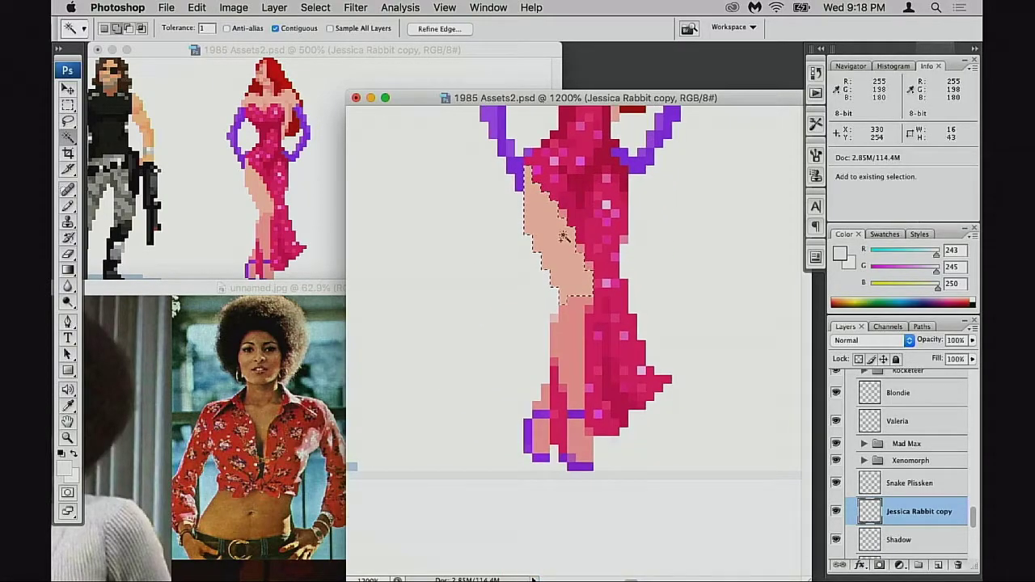
click(572, 333)
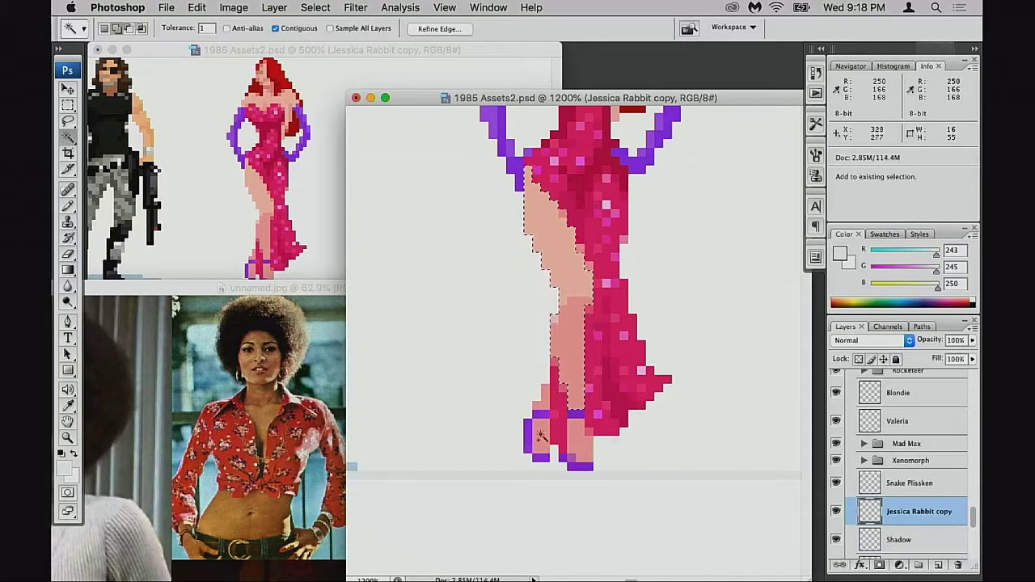
click(540, 435)
click(587, 443)
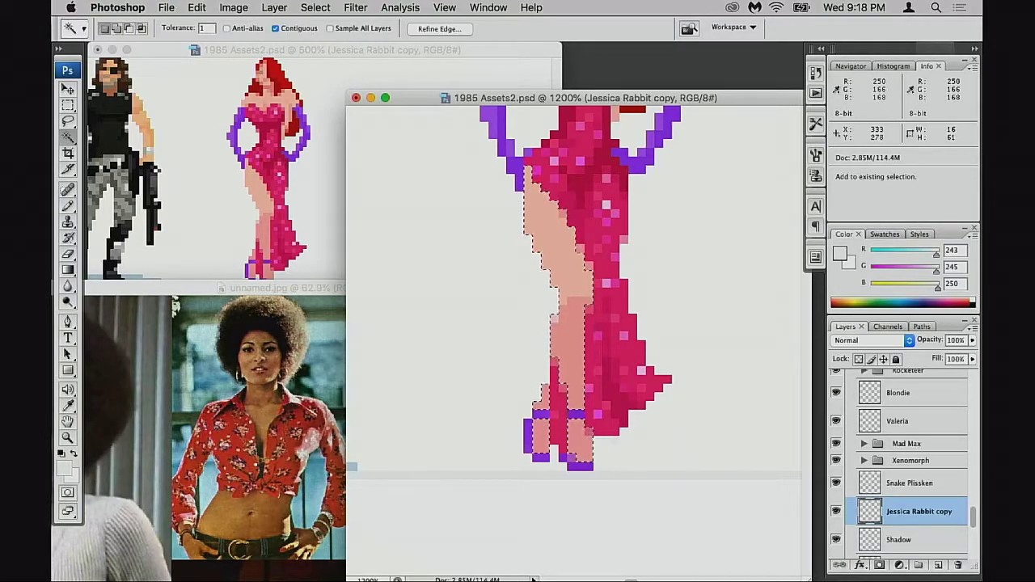
Darken the selected skin with Levels by lowering the white output level to about 206.
key(space)
scroll(591, 364, up, 3)
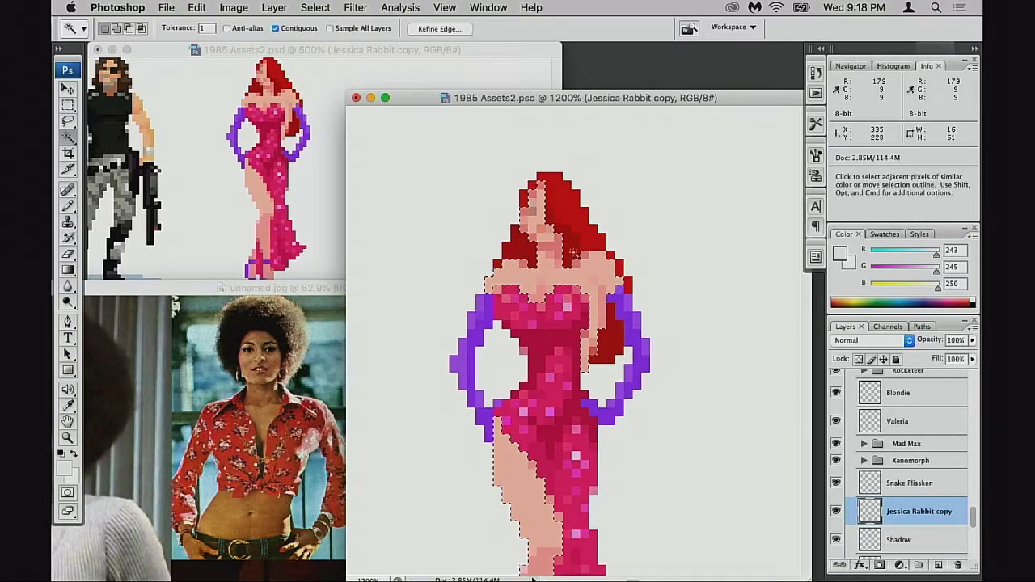
key(q)
mouse_move(580, 406)
mouse_down()
mouse_move(632, 196)
mouse_move(568, 399)
mouse_up()
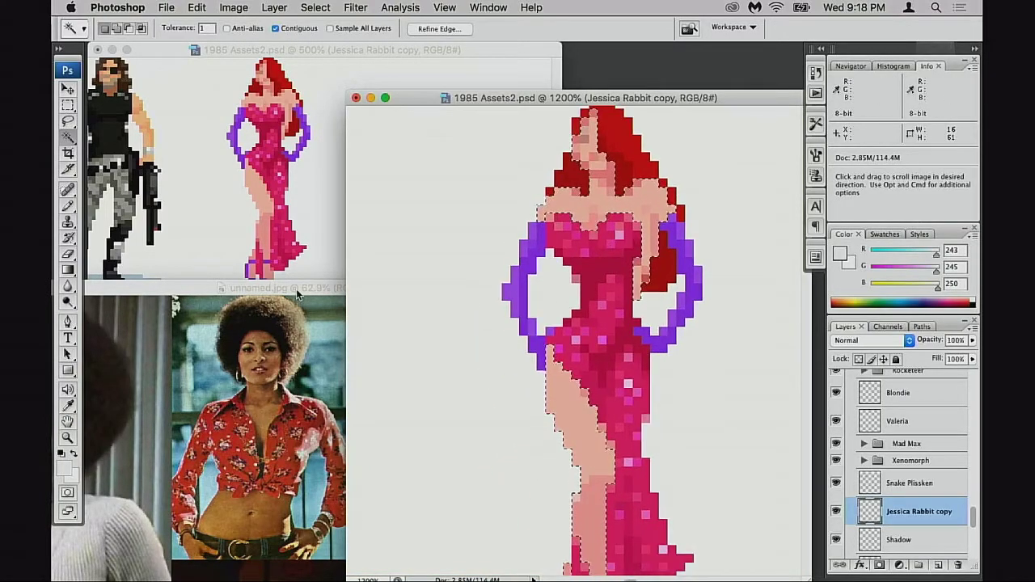
key(q)
key(ctrl+l)
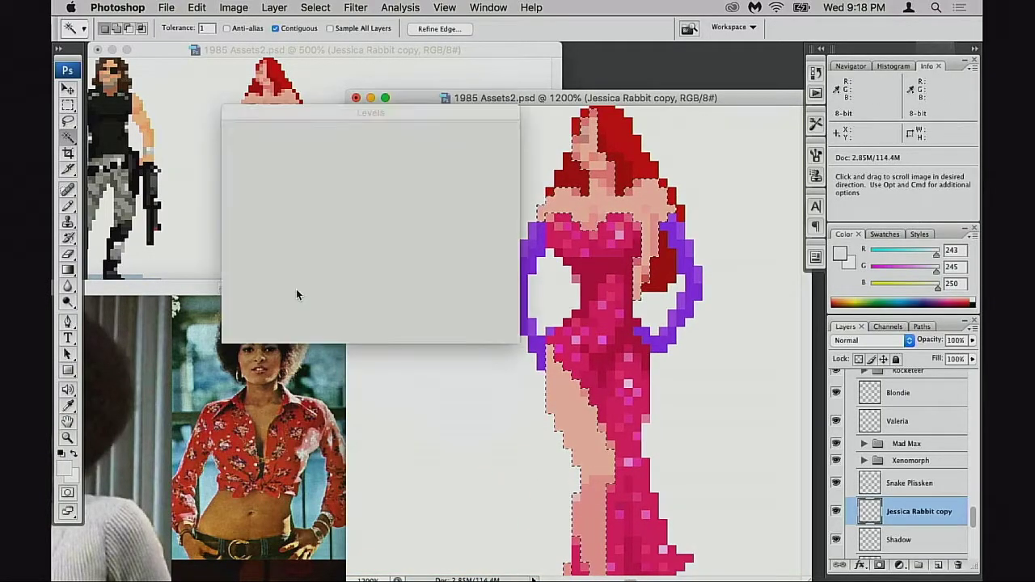
drag(463, 110, 818, 111)
drag(463, 285, 395, 272)
drag(706, 114, 756, 114)
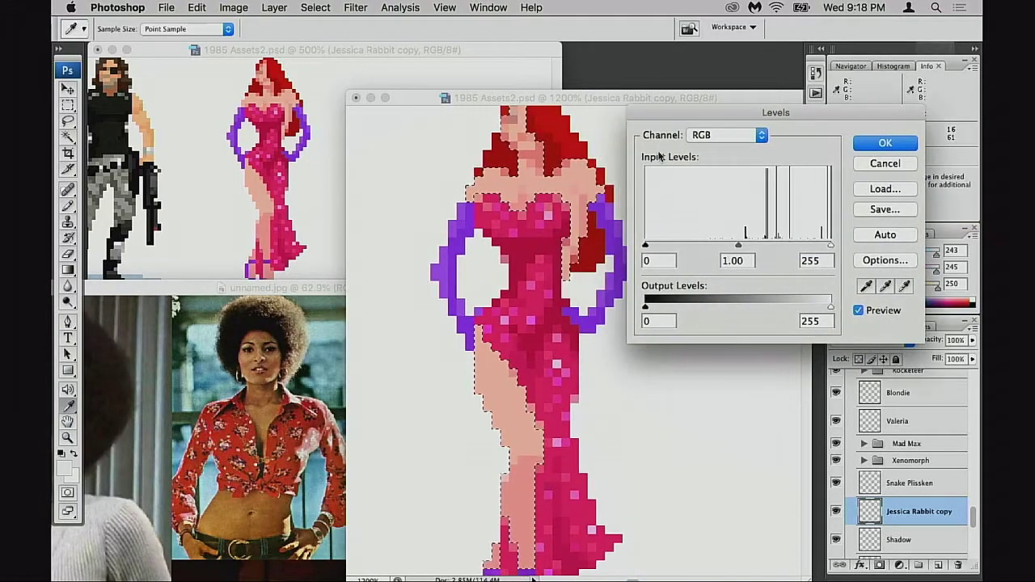
drag(548, 240, 525, 288)
drag(829, 308, 808, 313)
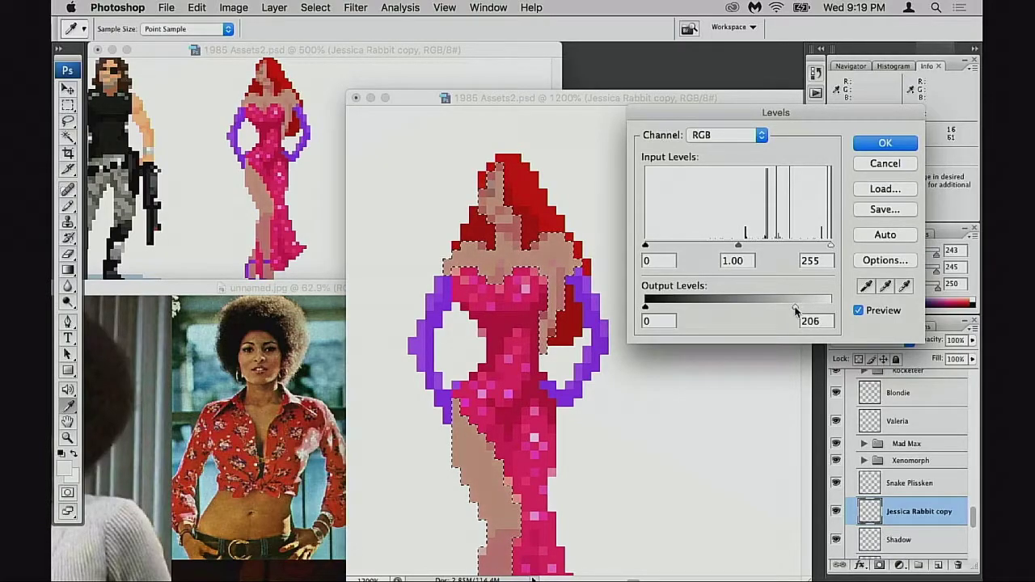
click(885, 142)
Warm the selected skin with Color Balance, setting midtones to +78, 0, -7 and shifting highlights slightly toward red and yellow.
key(super+b)
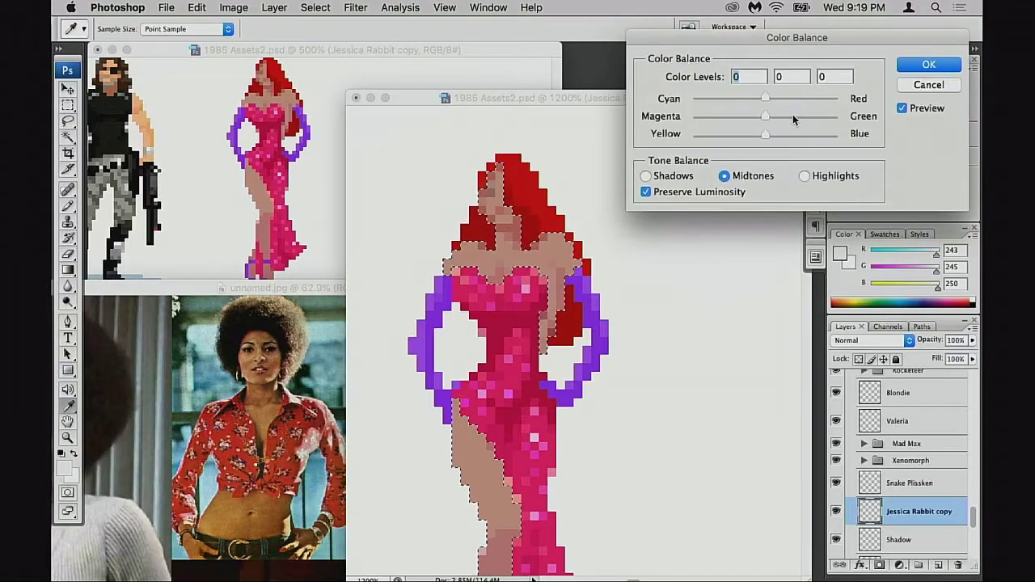
drag(772, 94, 819, 103)
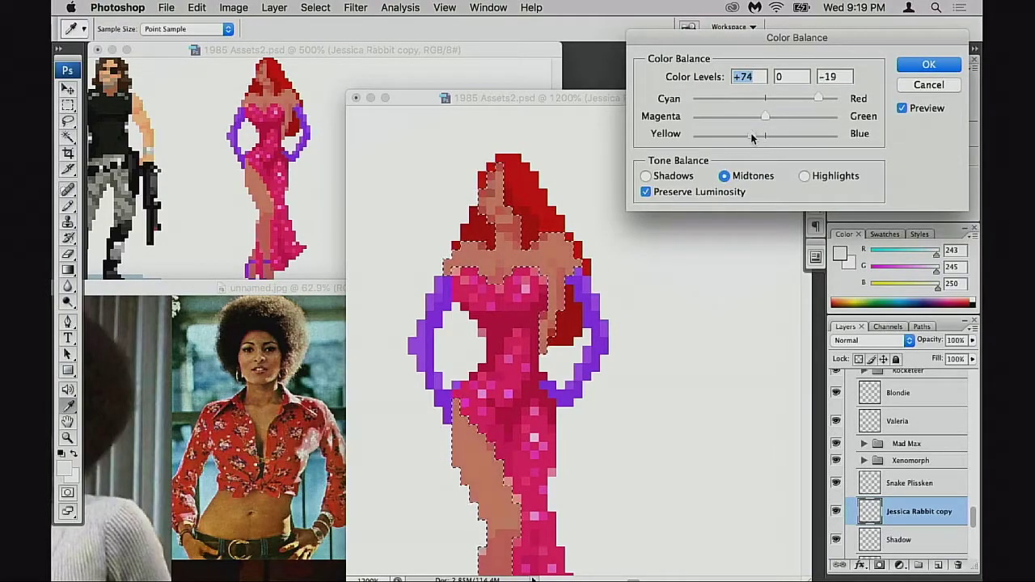
mouse_move(751, 136)
mouse_down()
mouse_move(740, 134)
mouse_move(757, 135)
mouse_up()
click(799, 176)
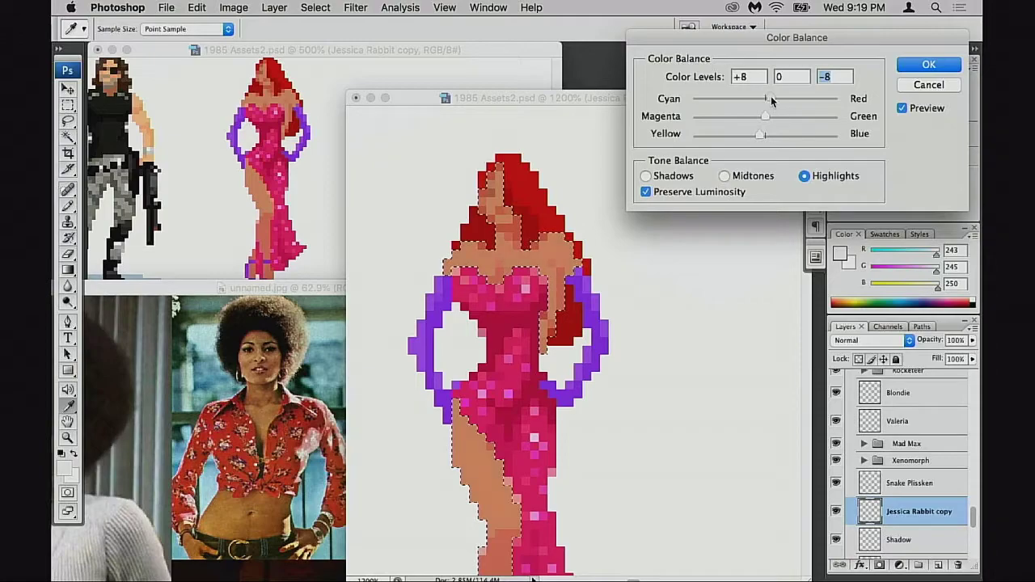
drag(770, 97, 768, 97)
drag(759, 136, 759, 136)
click(725, 175)
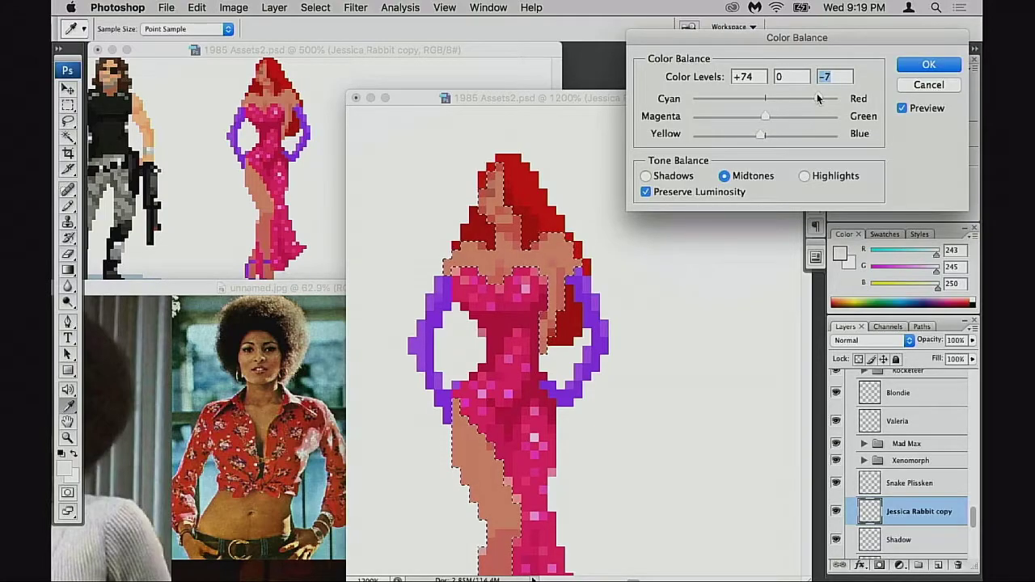
drag(824, 98, 820, 96)
key(Return)
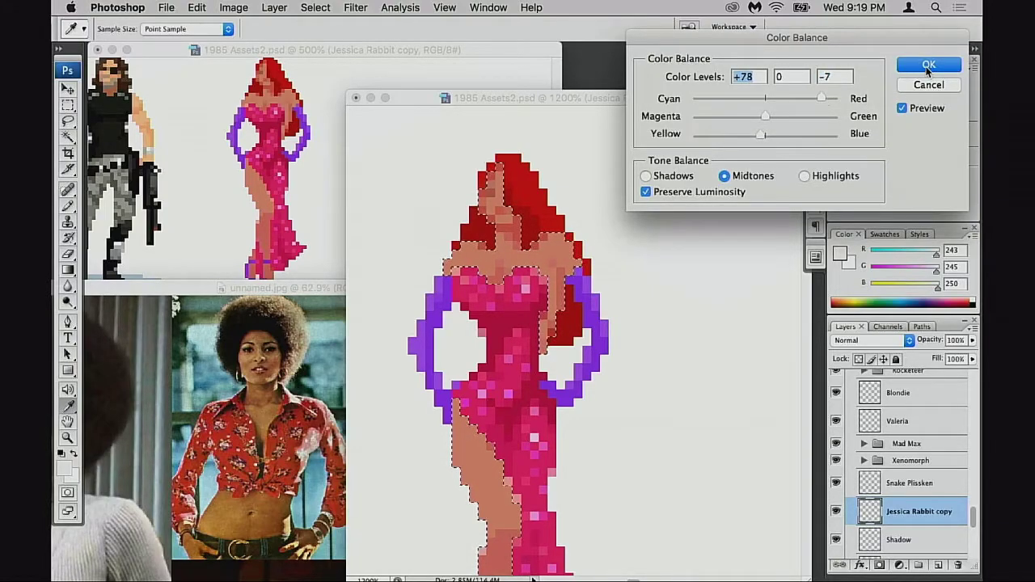
Increase the skin's contrast with Levels by raising the black input and lowering the white input to about 248, and deselect.
key(w)
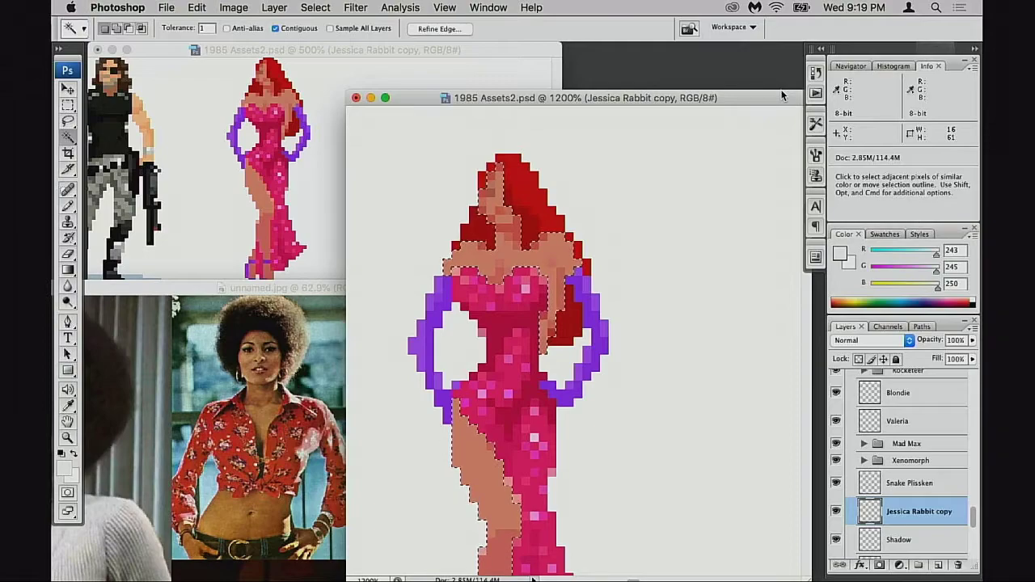
key(super+l)
drag(645, 245, 663, 246)
drag(830, 246, 819, 246)
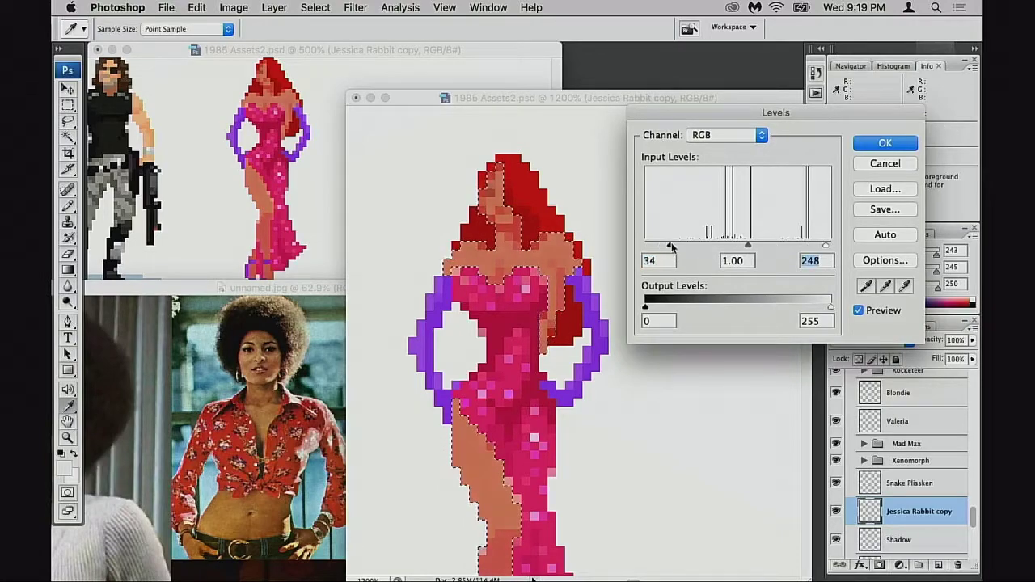
drag(662, 245, 715, 229)
click(870, 145)
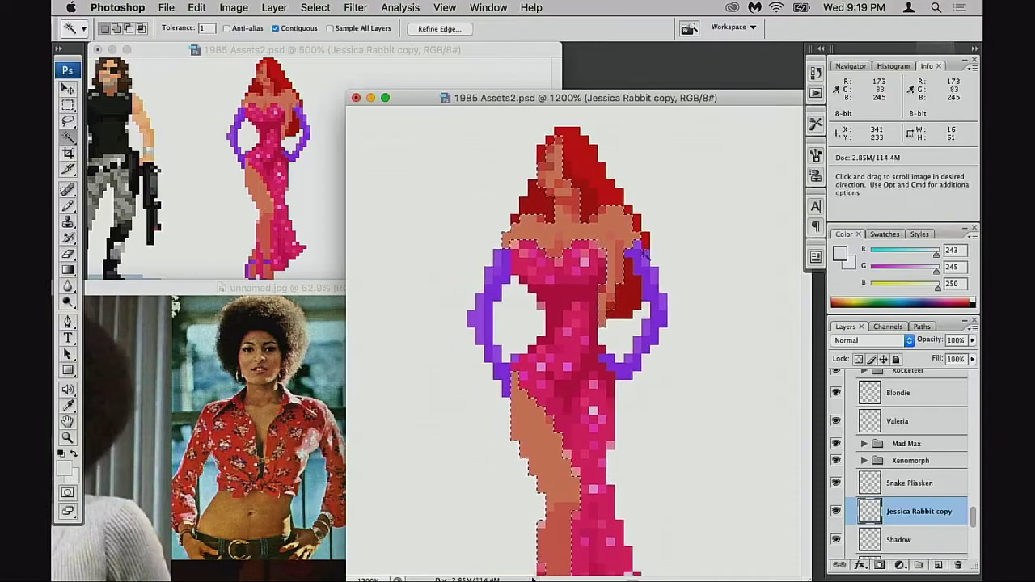
key(super+d)
Sample the shoulder's skin tone and darken it to RGB 164, 71, 41 as the Pencil color.
key(b)
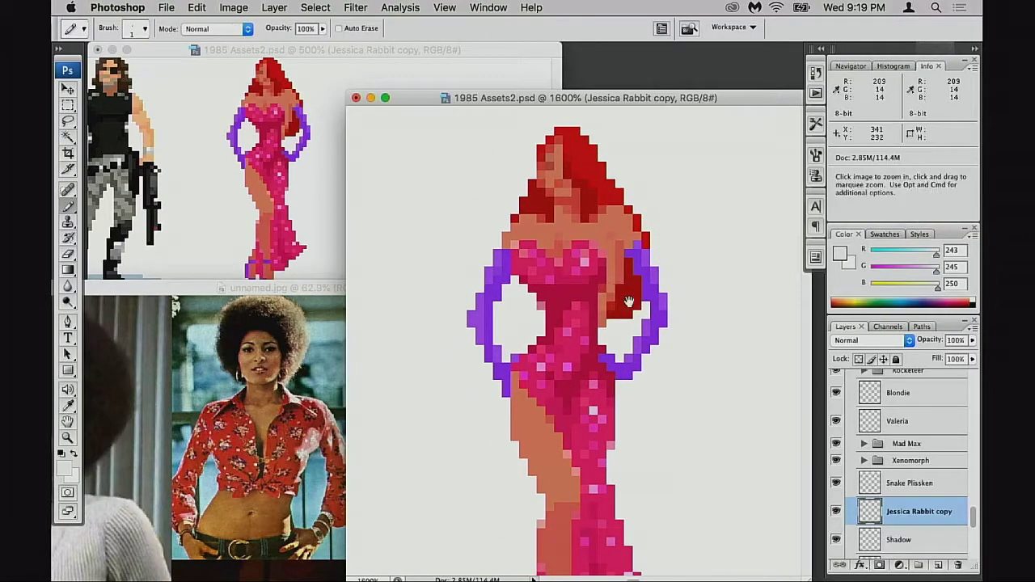
key(ctrl+plus)
alt+click(582, 273)
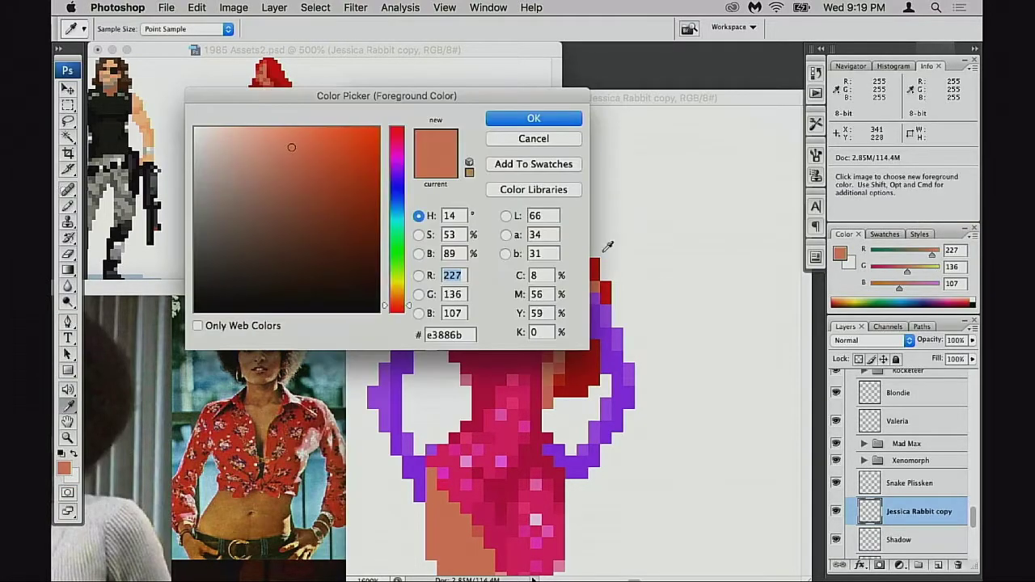
click(323, 182)
click(333, 193)
click(533, 118)
key(b)
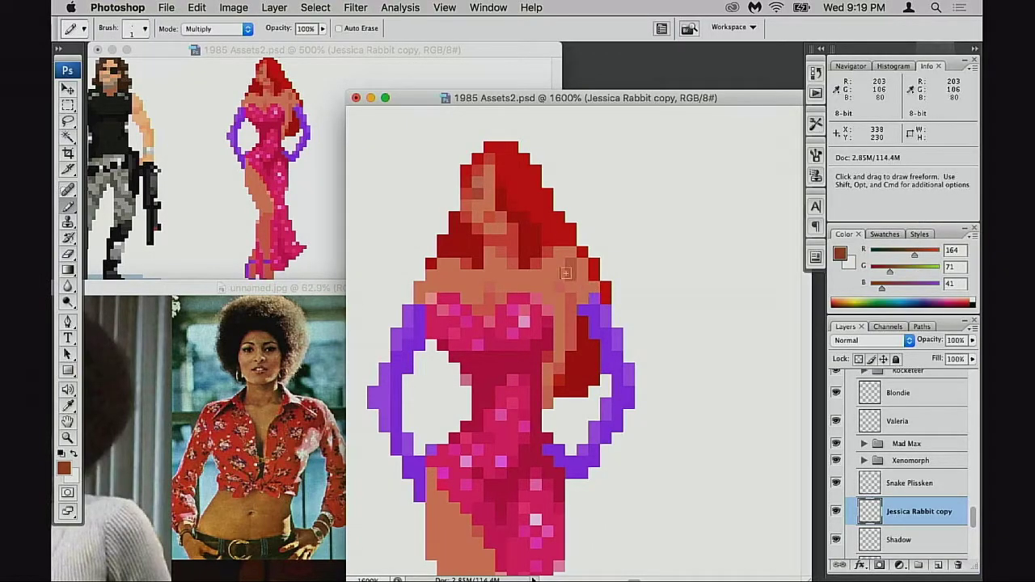
Shade the shoulder and upper arm beside the dress with Pencil pixels in the sampled darker skin tone, using Normal mode.
alt+click(565, 273)
click(558, 286)
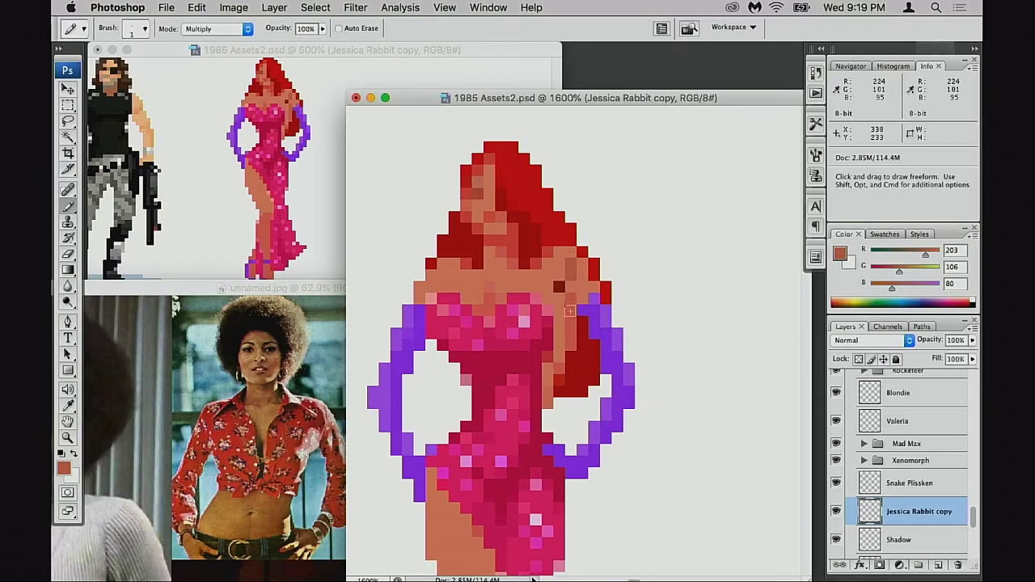
key(alt+shift+n)
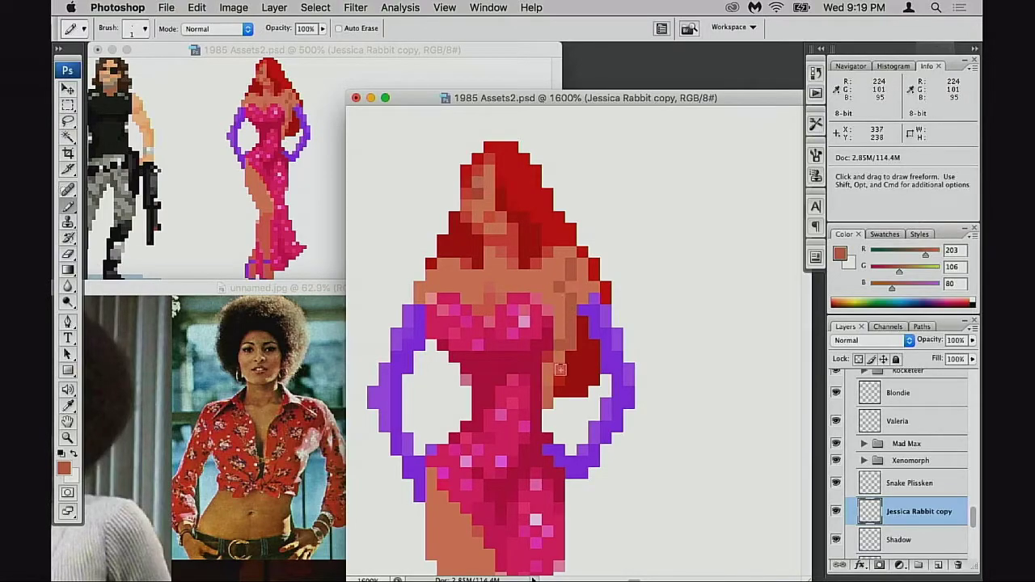
Sample the face's light skin tone and paint it over the red hair covering one side of the face.
drag(543, 309, 607, 327)
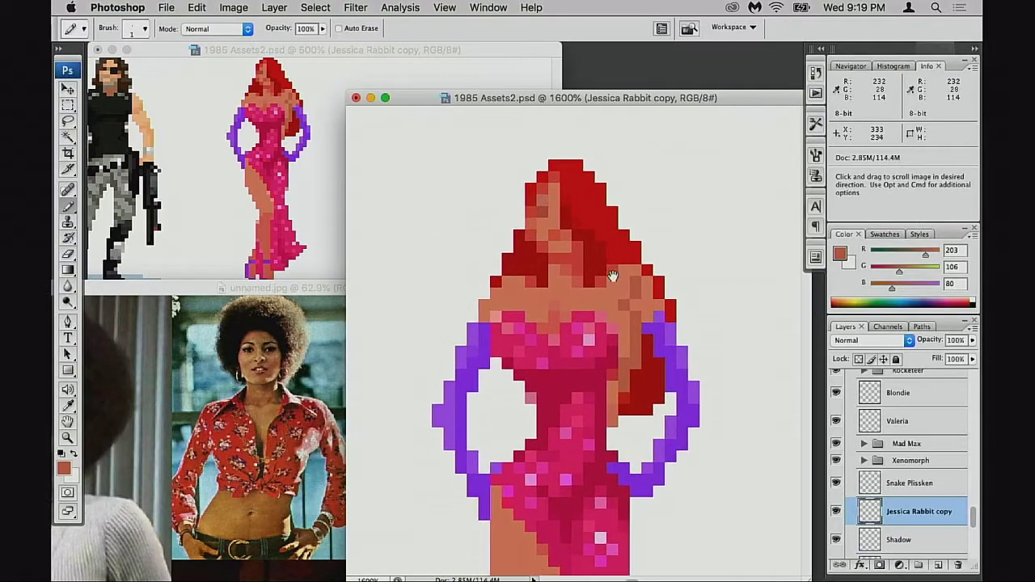
alt+click(555, 221)
mouse_move(567, 223)
mouse_down()
mouse_move(577, 212)
mouse_move(577, 224)
mouse_up()
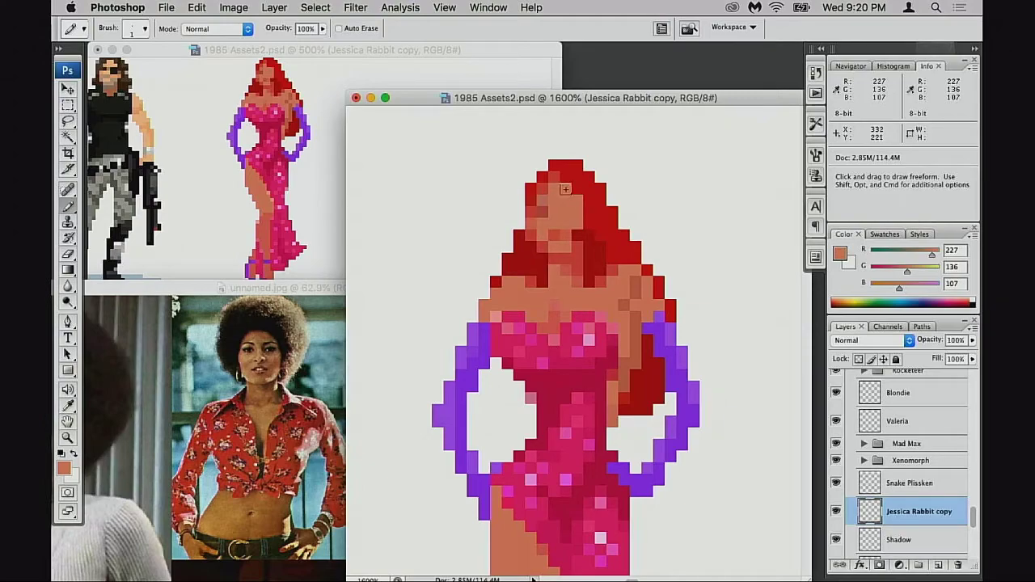
Erase the red hair from the top of the head, around the shoulders and behind the arm with the Pencil-mode Eraser.
key(e)
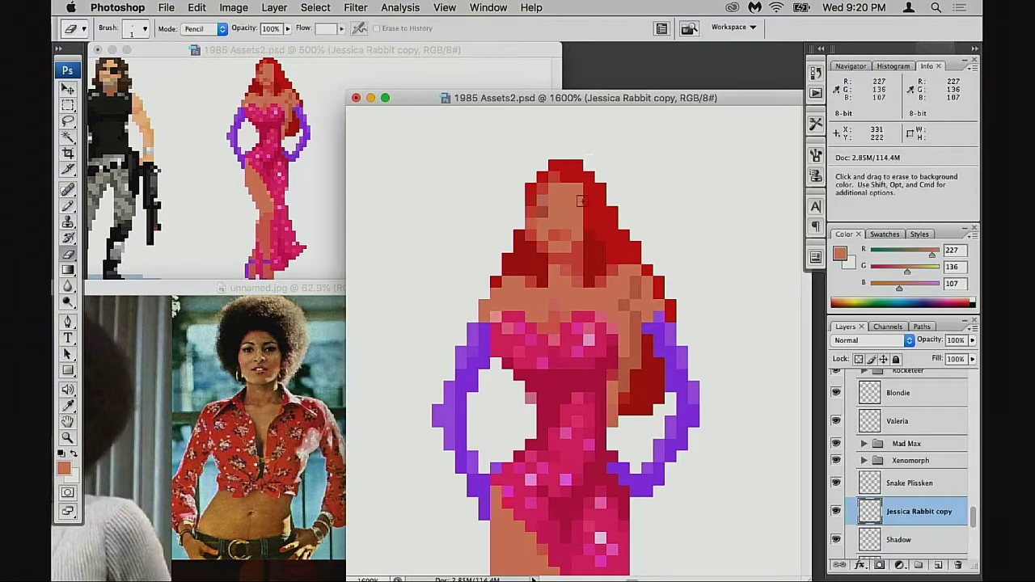
scroll(549, 186, up, 2)
scroll(549, 186, right, 1)
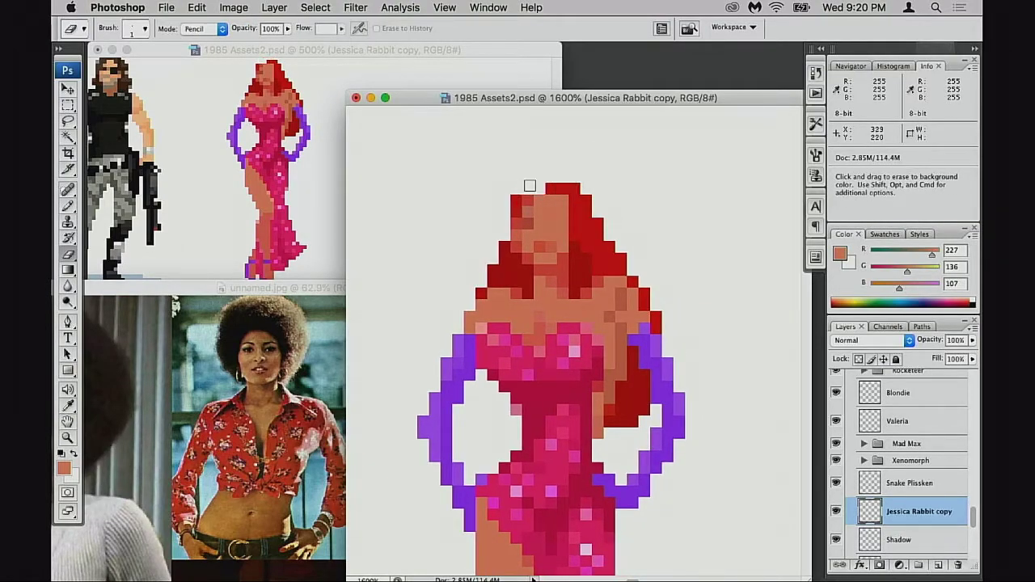
drag(529, 186, 565, 181)
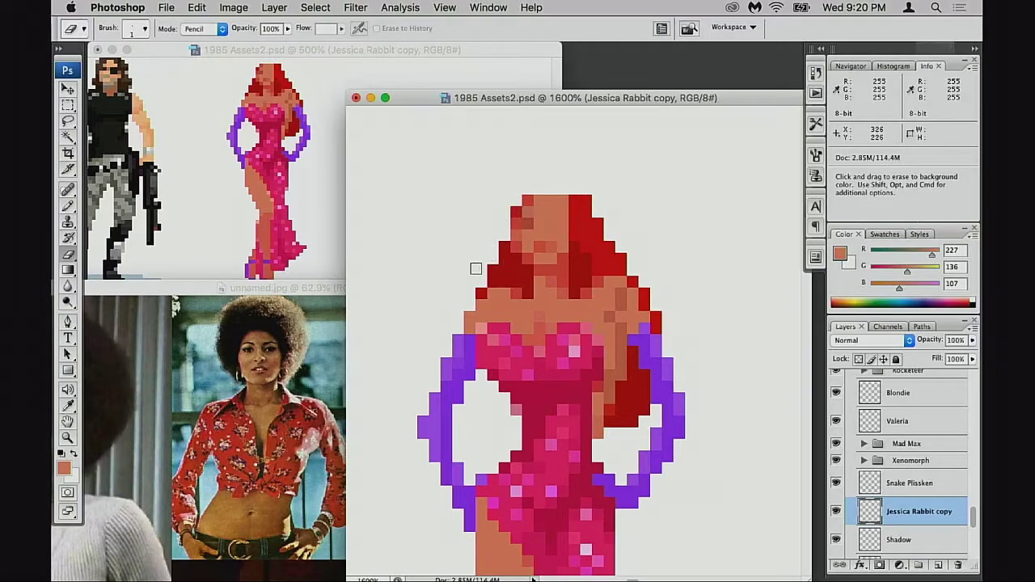
mouse_move(476, 268)
mouse_down()
mouse_move(501, 277)
mouse_move(470, 281)
mouse_up()
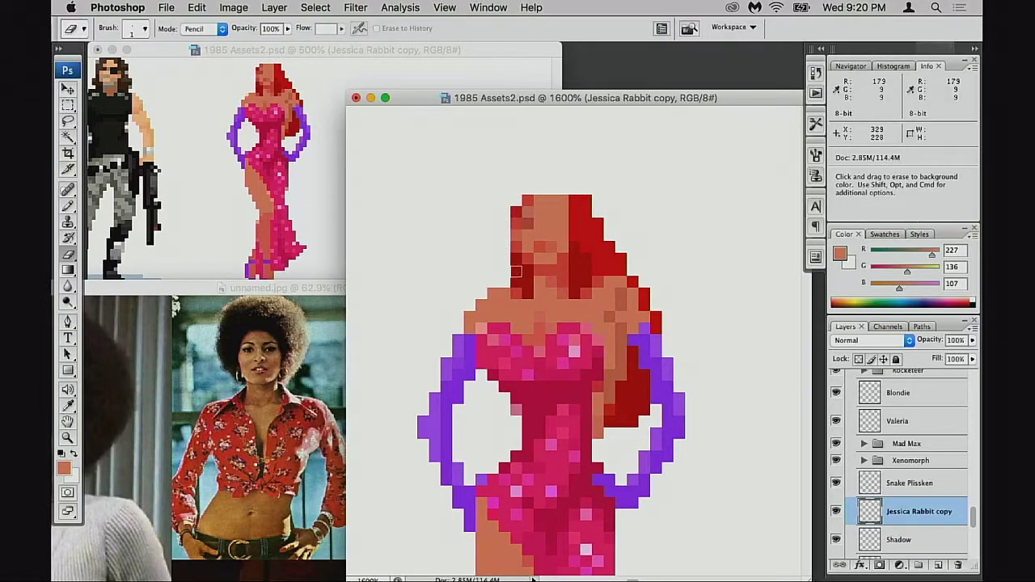
mouse_move(588, 203)
mouse_down()
mouse_move(584, 250)
mouse_move(586, 219)
mouse_move(596, 268)
mouse_move(617, 256)
mouse_move(624, 268)
mouse_move(651, 269)
mouse_up()
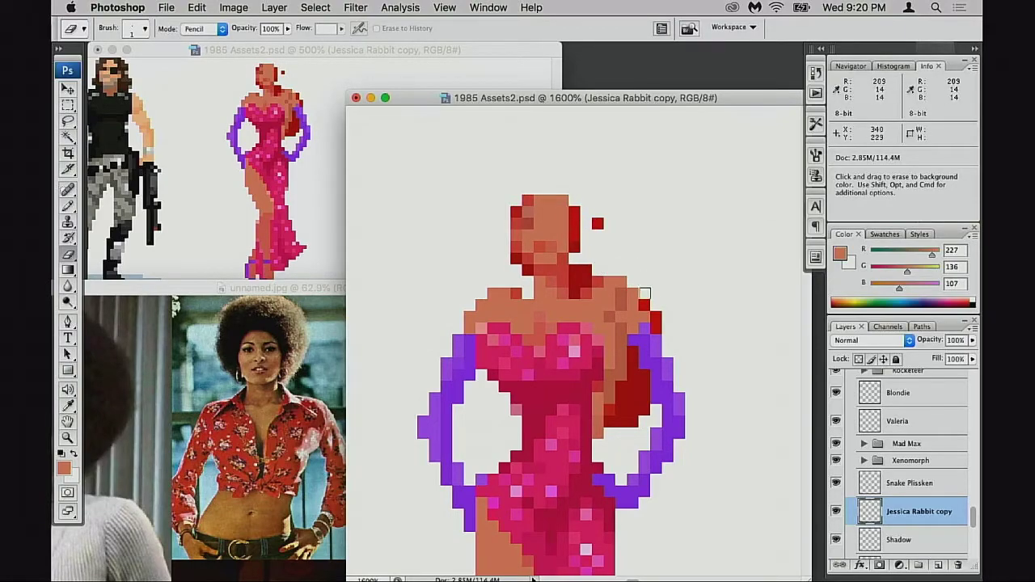
mouse_move(644, 361)
mouse_down()
mouse_move(631, 404)
mouse_move(644, 384)
mouse_move(639, 419)
mouse_move(623, 391)
mouse_move(627, 420)
mouse_up()
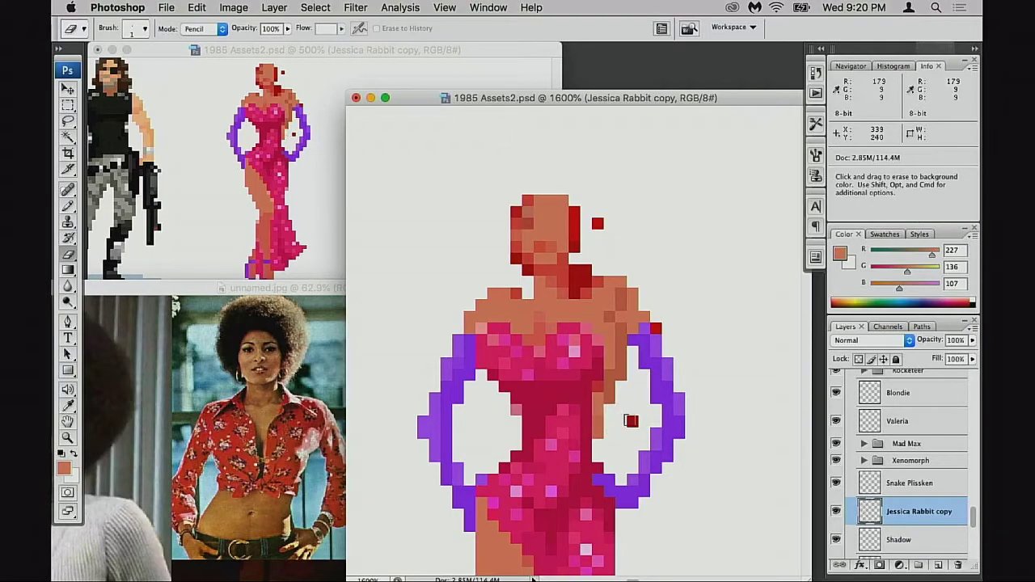
scroll(602, 228, left, 3)
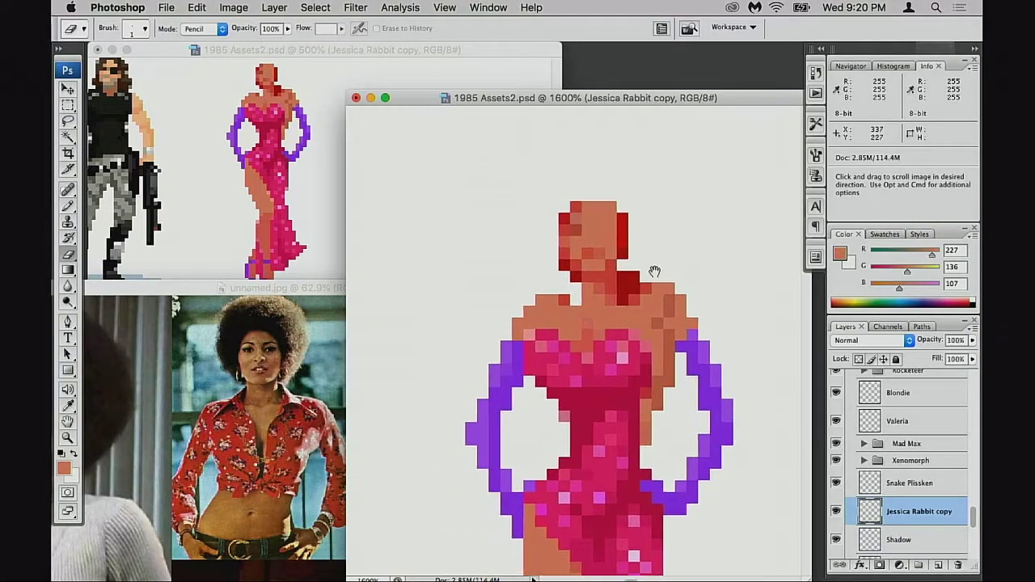
scroll(647, 259, up, 3)
scroll(646, 259, right, 2)
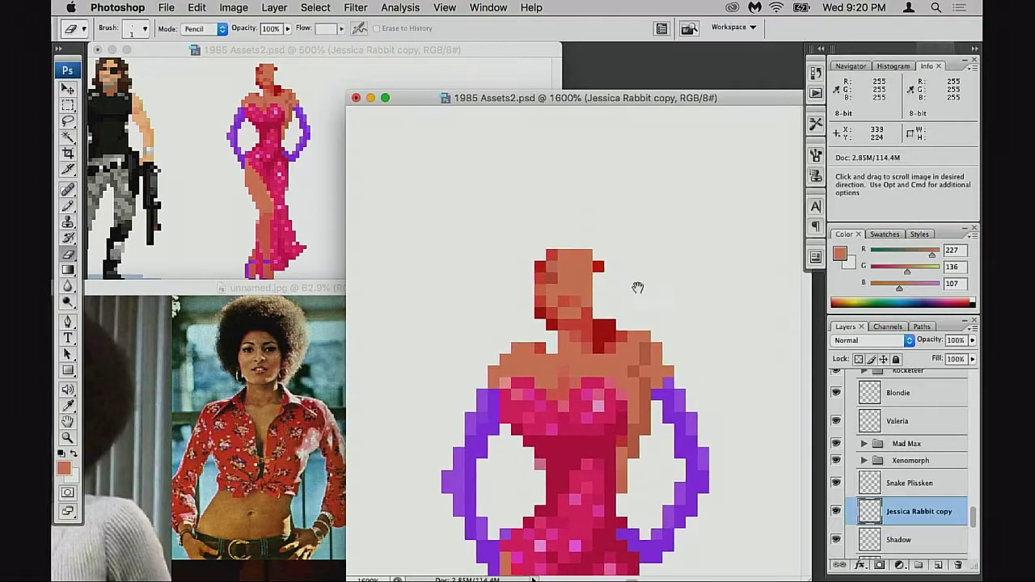
Sample the face's darker skin tones and rebuild the opposite cheek and jaw edge with Pencil pixels, including RGB 217, 73, 65.
key(b)
key(alt)
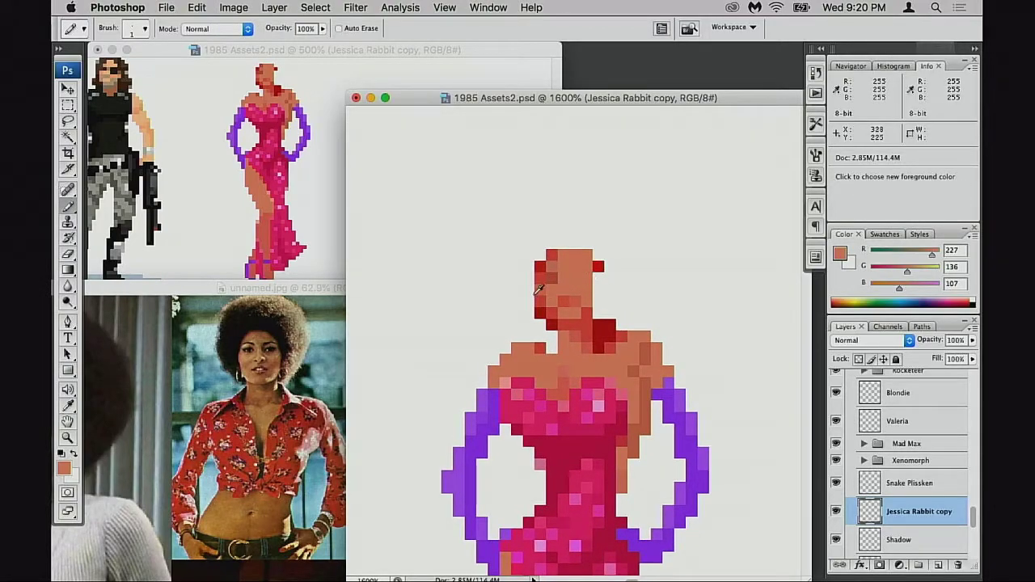
alt+click(536, 292)
key(super+z)
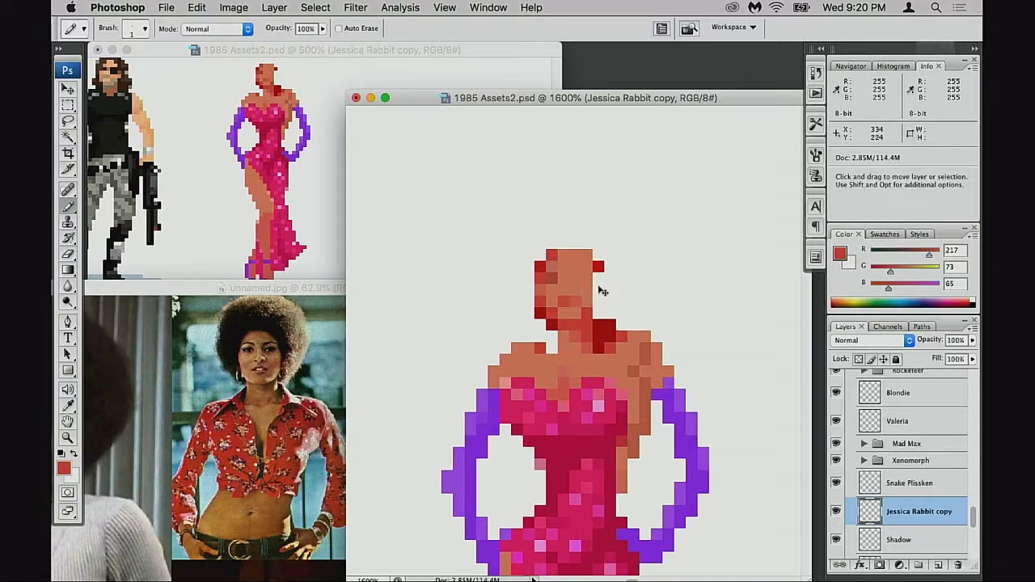
drag(598, 280, 598, 303)
alt+click(554, 305)
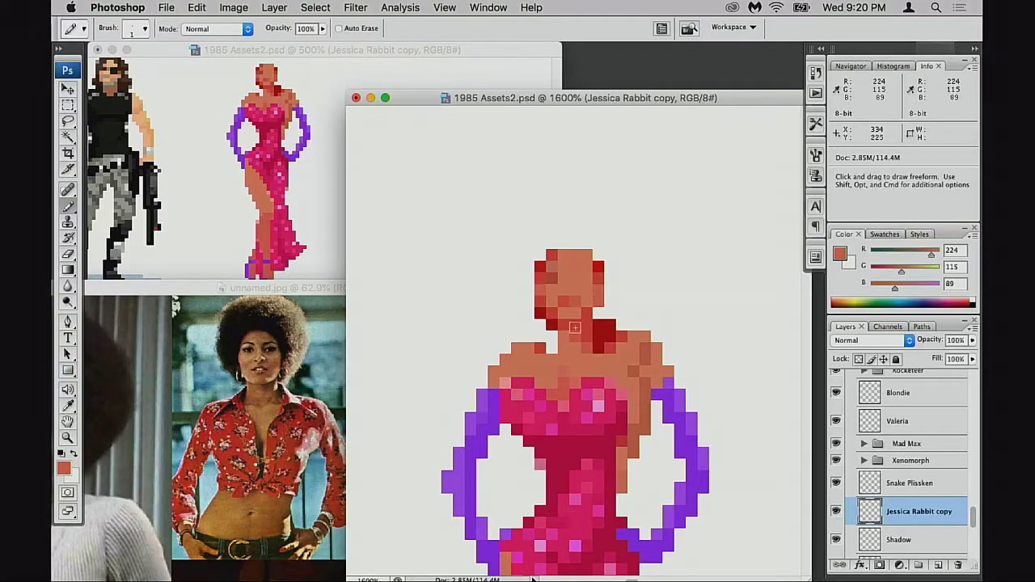
alt+click(553, 301)
key(alt)
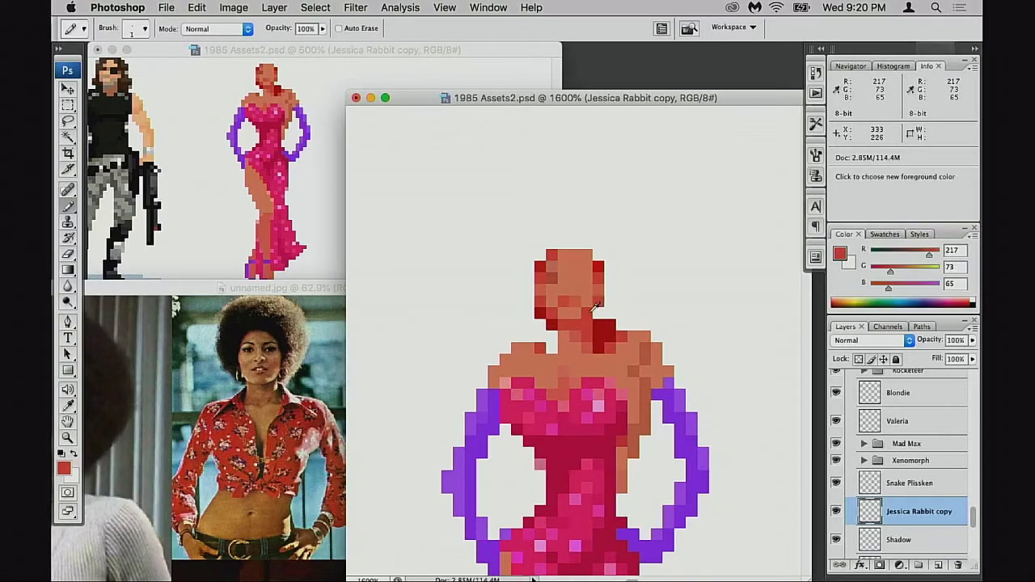
click(598, 313)
mouse_move(602, 294)
mouse_down()
mouse_move(606, 316)
mouse_move(627, 322)
mouse_up()
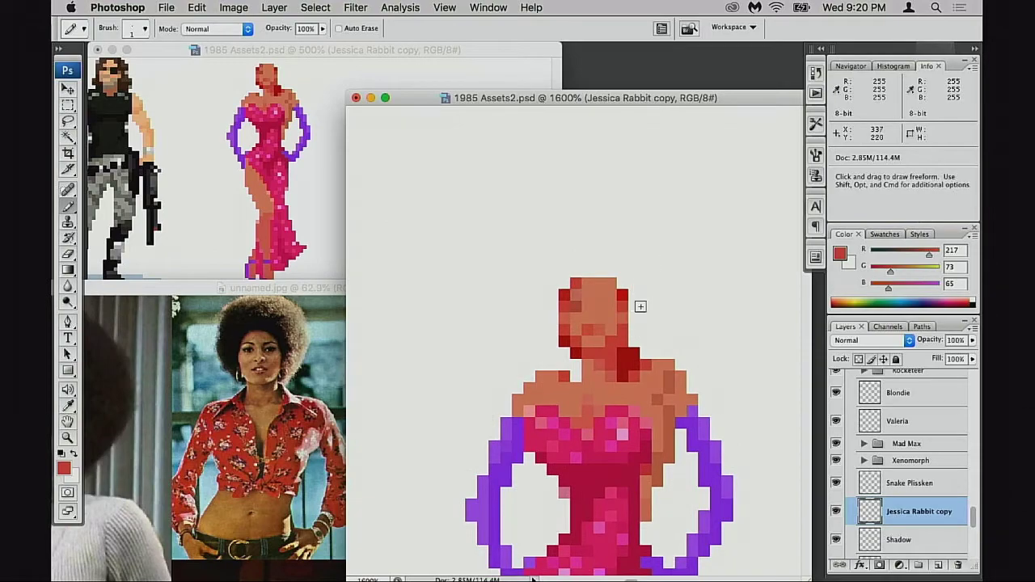
Erase leftover red hair beside the neck and fill the gap at the shoulder with the light skin tone, RGB 227, 136, 107.
key(e)
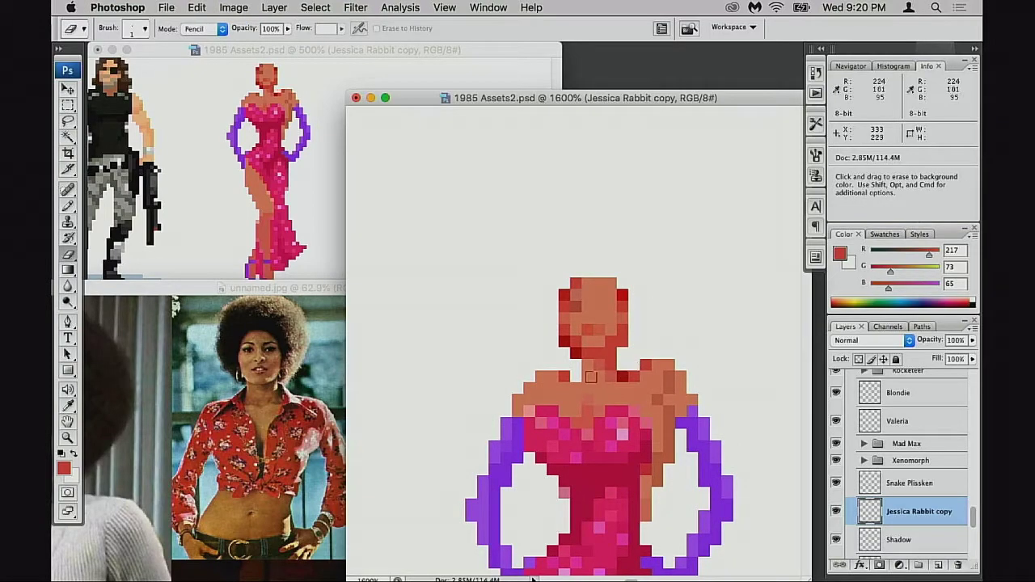
key(b)
alt+click(575, 375)
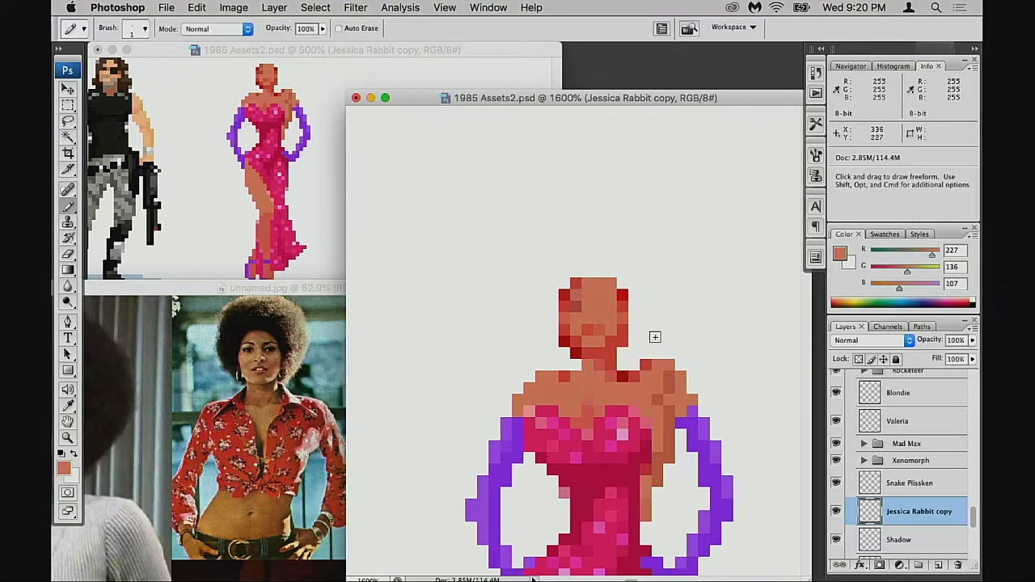
drag(612, 362, 626, 296)
mouse_move(520, 320)
mouse_down()
mouse_move(531, 330)
mouse_move(522, 330)
mouse_up()
Sample the near-black hair color from the floral-blouse photo, try a short Pencil stroke beside the head, and undo it.
click(336, 388)
click(659, 286)
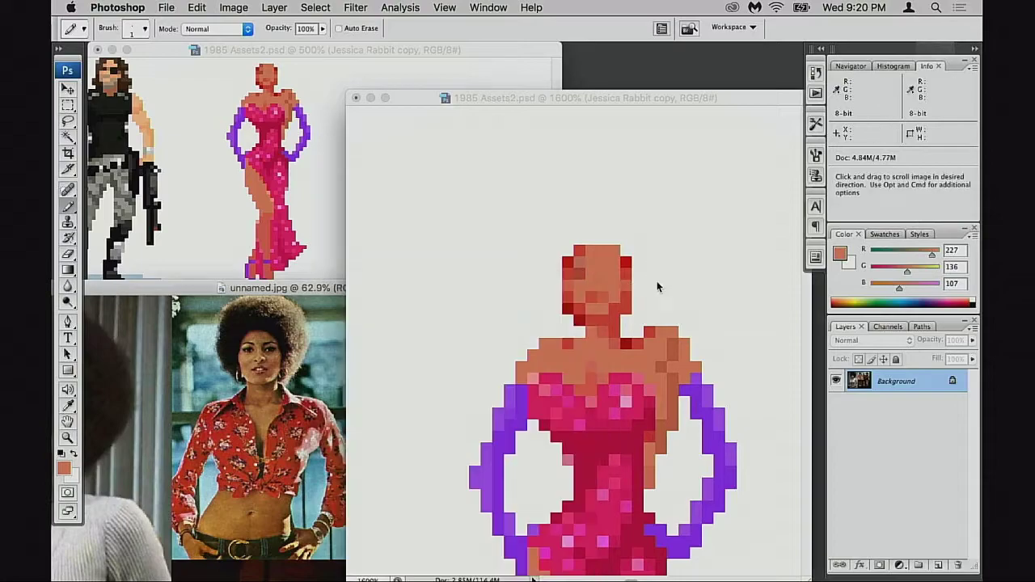
alt+click(275, 318)
drag(544, 263, 543, 282)
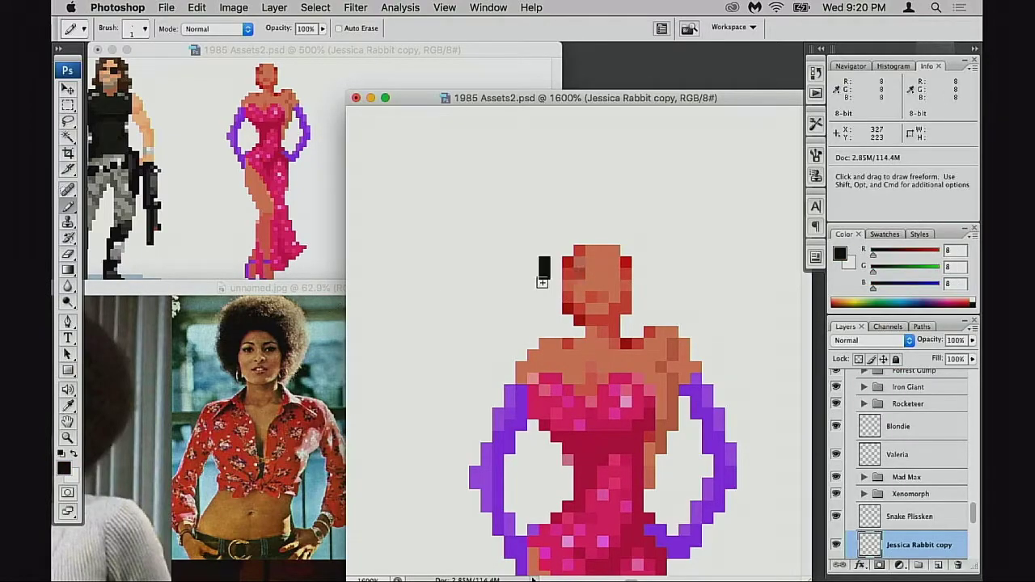
key(super+z)
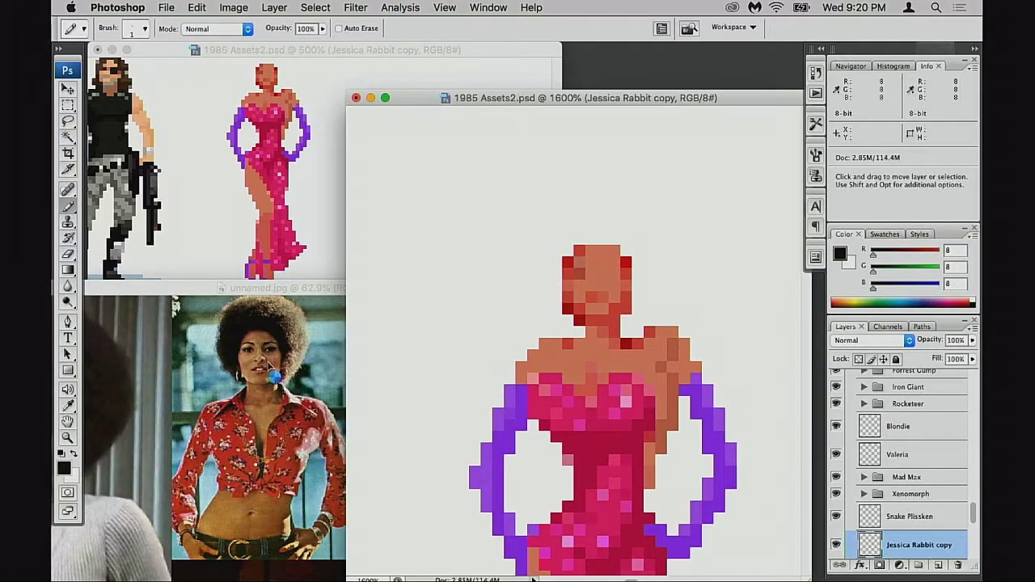
Set the foreground color to dark brown RGB 50, 41, 35, try a patch of hair beside the head, and undo it.
key(i)
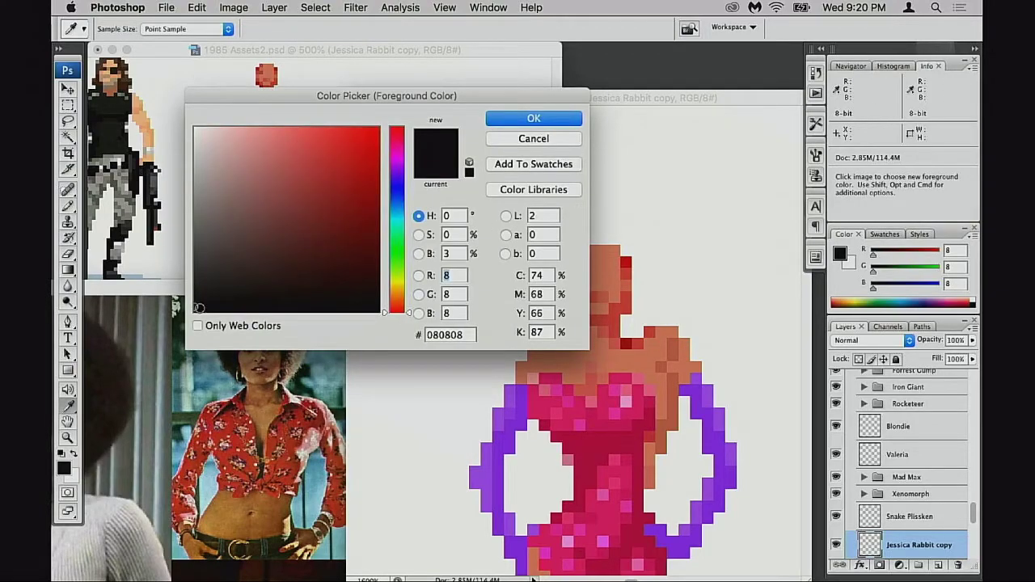
mouse_move(198, 307)
mouse_down()
mouse_move(208, 287)
mouse_move(198, 289)
mouse_up()
drag(398, 310, 397, 301)
mouse_move(249, 275)
mouse_down()
mouse_move(222, 275)
mouse_move(295, 281)
mouse_move(288, 268)
mouse_move(252, 276)
mouse_up()
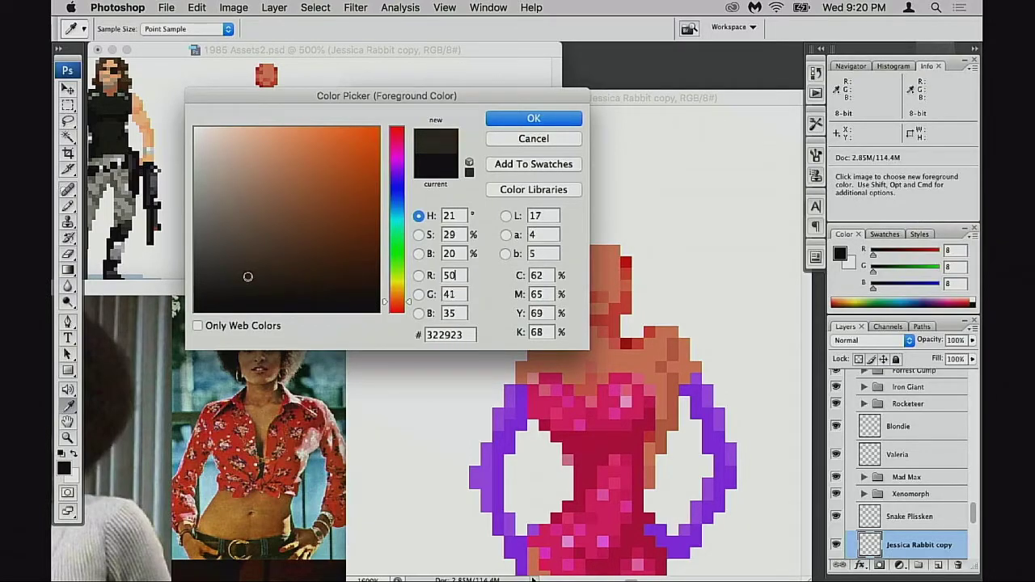
click(532, 119)
drag(529, 236, 514, 296)
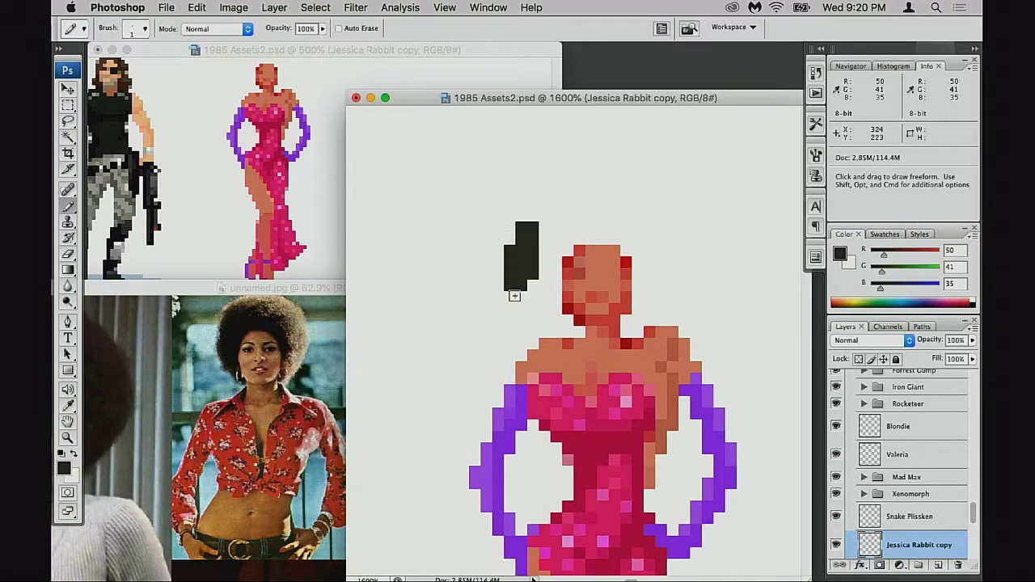
key(super+z)
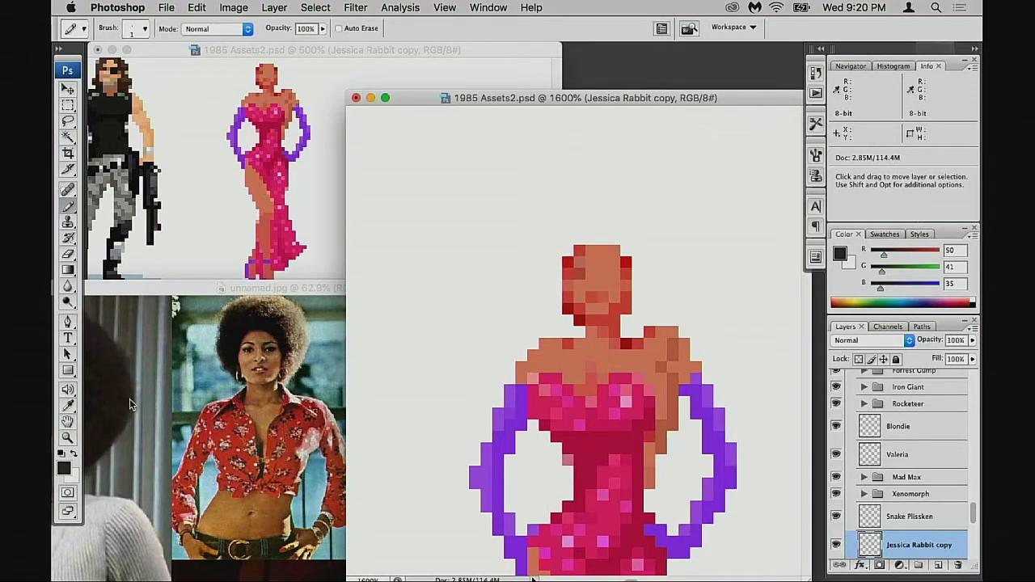
Darken the foreground color to RGB 32, 26, 23 for the hair.
click(67, 465)
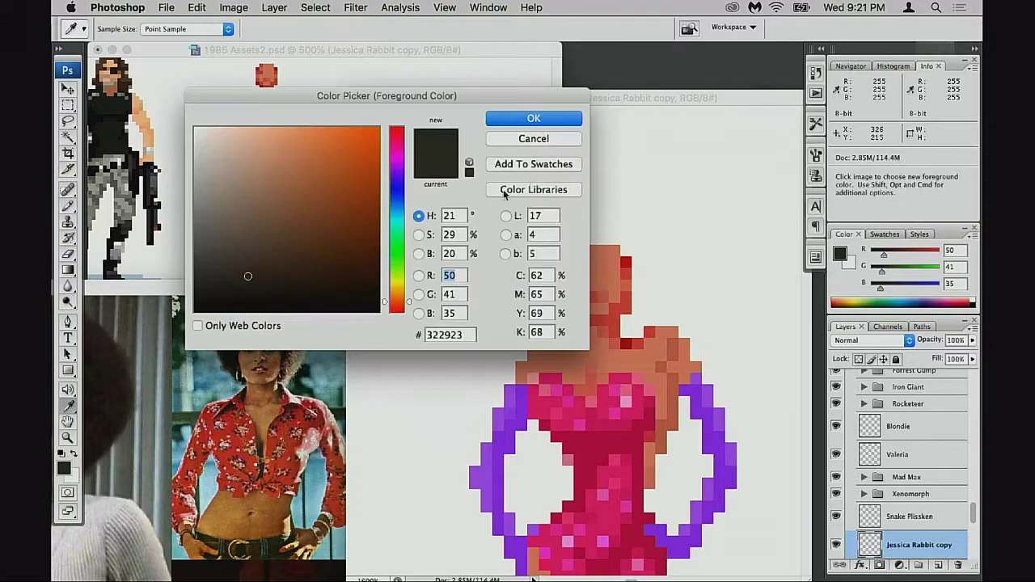
drag(249, 276, 236, 275)
drag(232, 277, 249, 288)
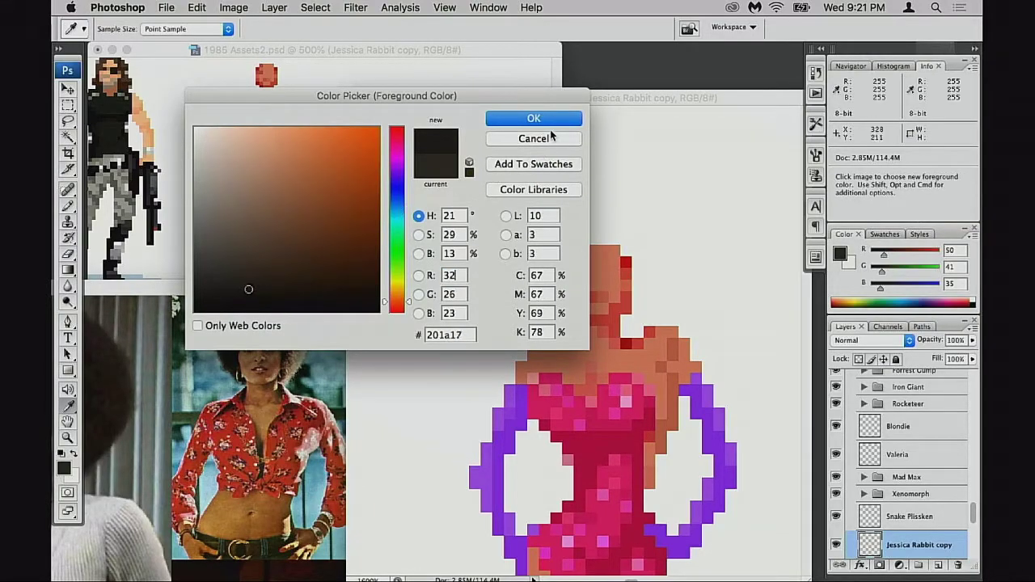
key(Return)
Paint the dark hair down one side of the face and begin the other side beneath the jaw with the Pencil.
mouse_move(533, 251)
mouse_down()
mouse_move(540, 287)
mouse_move(561, 250)
mouse_move(555, 269)
mouse_move(586, 256)
mouse_move(566, 254)
mouse_move(592, 236)
mouse_move(554, 249)
mouse_move(578, 227)
mouse_move(563, 228)
mouse_move(552, 242)
mouse_move(547, 309)
mouse_up()
click(556, 320)
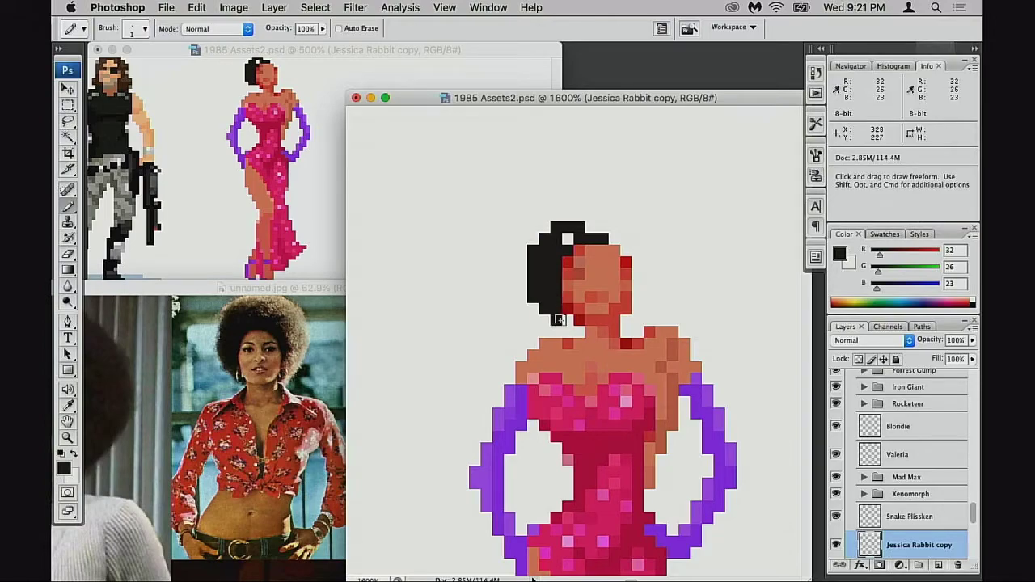
click(626, 321)
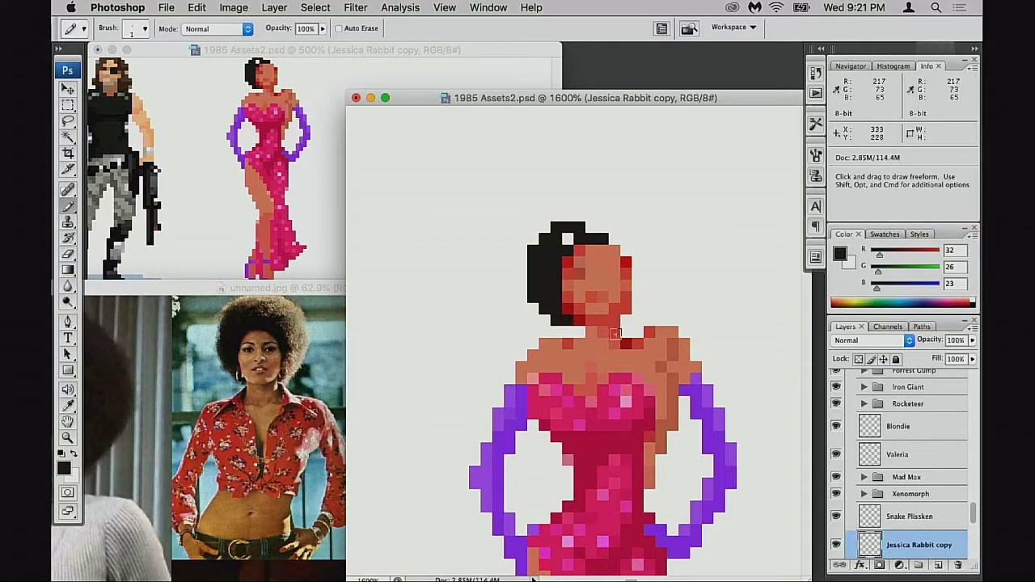
key(super)
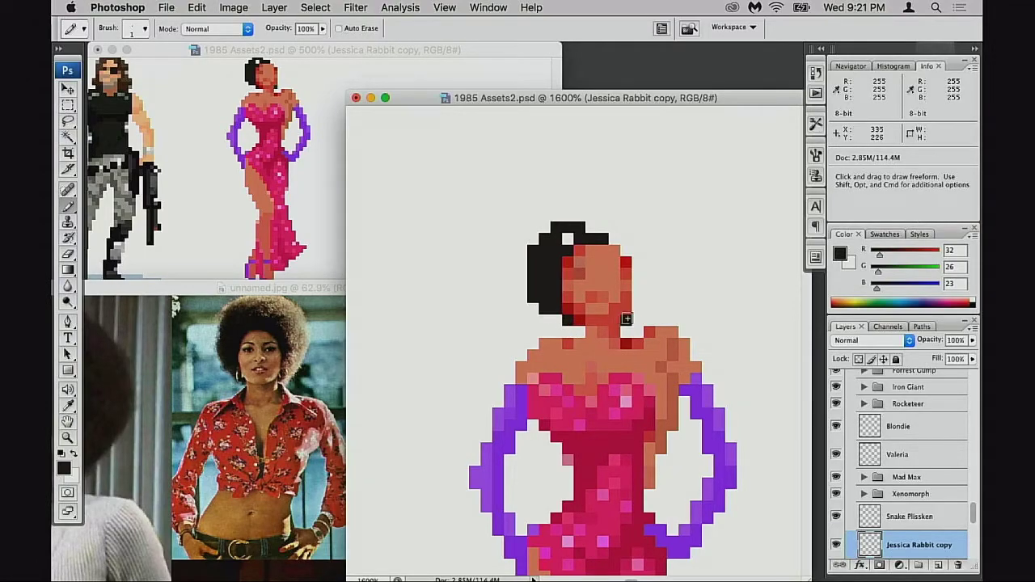
mouse_move(627, 320)
mouse_down()
mouse_move(639, 297)
mouse_move(643, 255)
mouse_move(613, 230)
mouse_move(565, 234)
mouse_move(615, 221)
mouse_move(648, 237)
mouse_move(650, 253)
mouse_move(633, 219)
mouse_move(649, 245)
mouse_move(642, 316)
mouse_up()
mouse_move(597, 217)
mouse_down()
mouse_move(526, 259)
mouse_move(561, 221)
mouse_move(600, 222)
mouse_move(583, 202)
mouse_move(631, 213)
mouse_move(562, 204)
mouse_move(647, 224)
mouse_move(659, 245)
mouse_move(645, 218)
mouse_move(662, 278)
mouse_move(665, 252)
mouse_move(665, 281)
mouse_move(669, 240)
mouse_move(669, 300)
mouse_move(602, 348)
mouse_move(589, 388)
mouse_up()
Move the reference photo down to uncover the sprite preview, and fill out the afro's crown and outer edge with dark pixels.
click(297, 196)
mouse_move(297, 196)
mouse_down()
mouse_move(286, 234)
mouse_move(296, 253)
mouse_up()
click(594, 332)
click(305, 236)
click(619, 277)
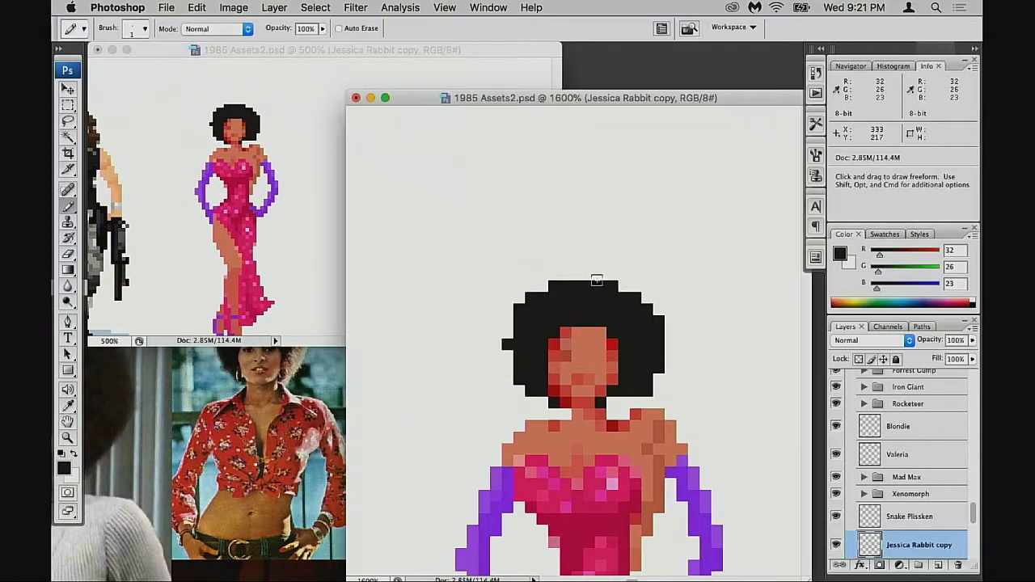
drag(595, 277, 574, 276)
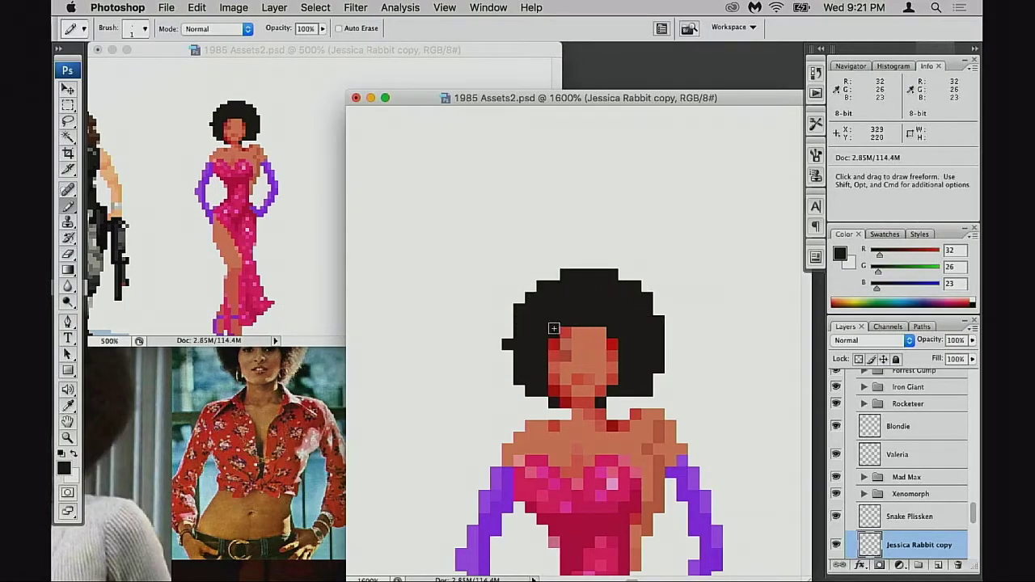
drag(508, 322, 511, 335)
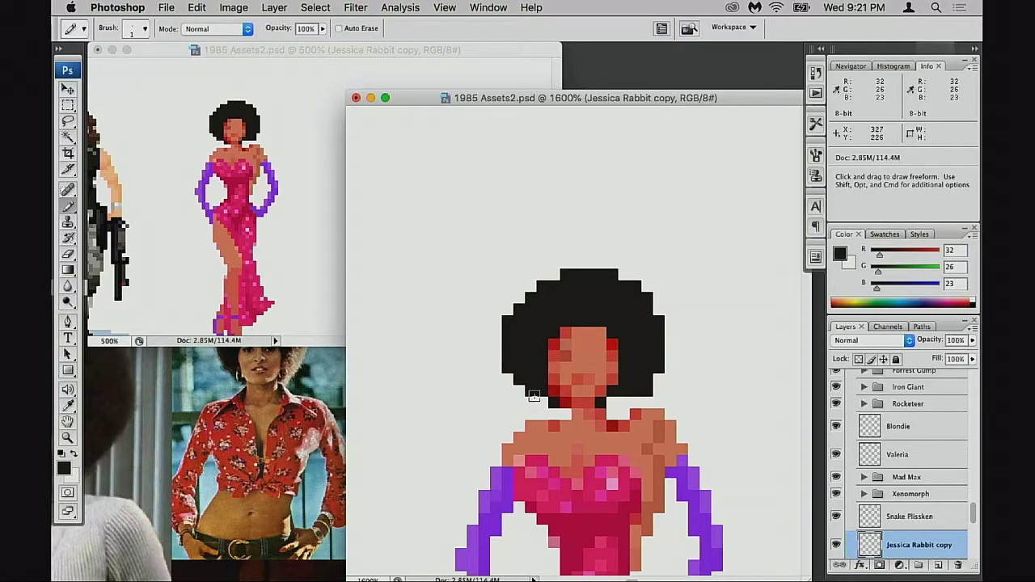
Bring the close-up afro portrait into view as reference, and raise the afro's crown and widen its upper corner with dark pixels.
click(100, 391)
drag(100, 392, 224, 393)
drag(327, 288, 405, 238)
click(702, 307)
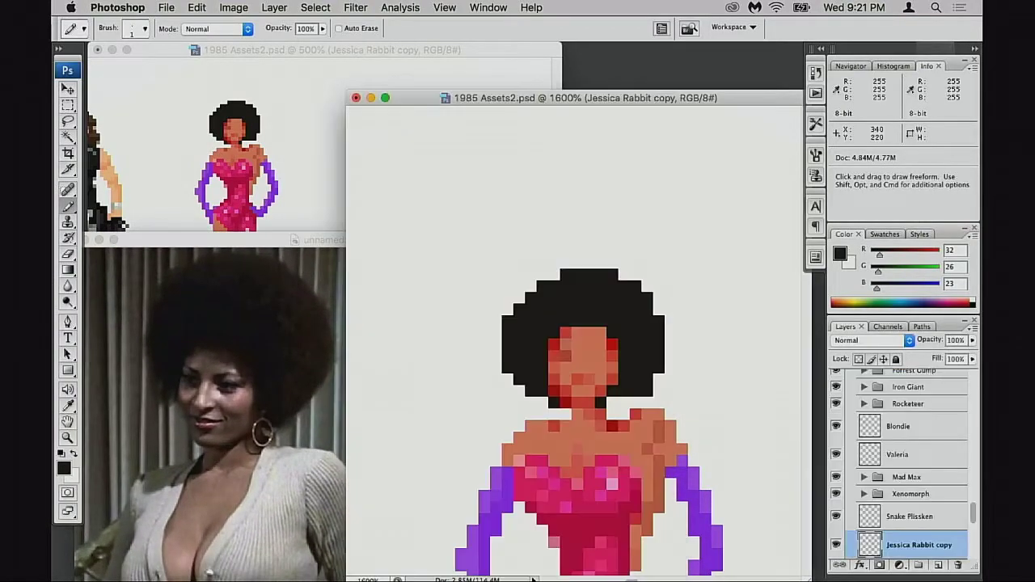
mouse_move(541, 275)
mouse_down()
mouse_move(599, 266)
mouse_move(635, 289)
mouse_move(543, 276)
mouse_move(509, 319)
mouse_up()
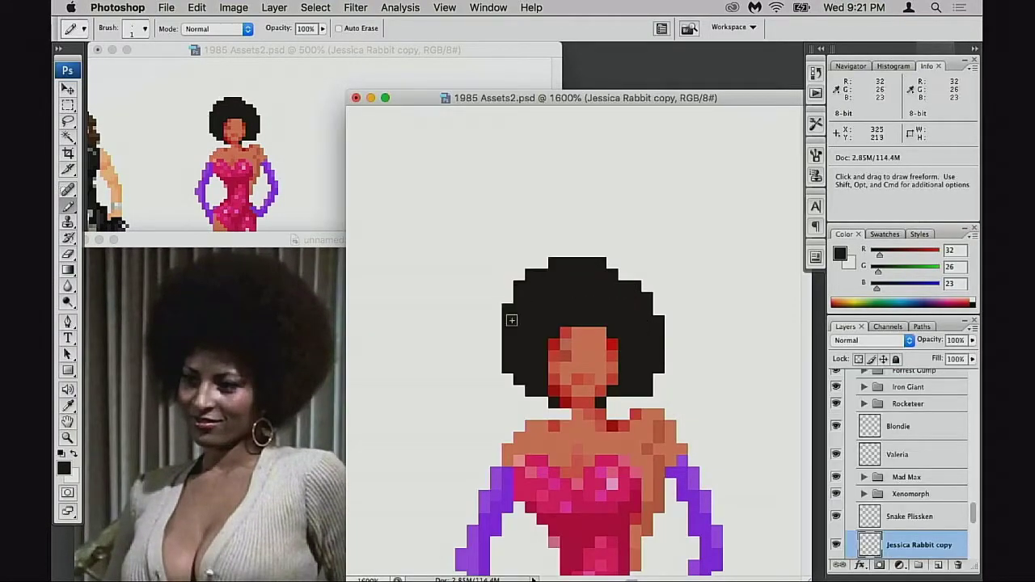
Erase pixels along both lower sides of the afro to taper it toward the jaw, and return to the Pencil.
key(e)
drag(504, 358, 521, 393)
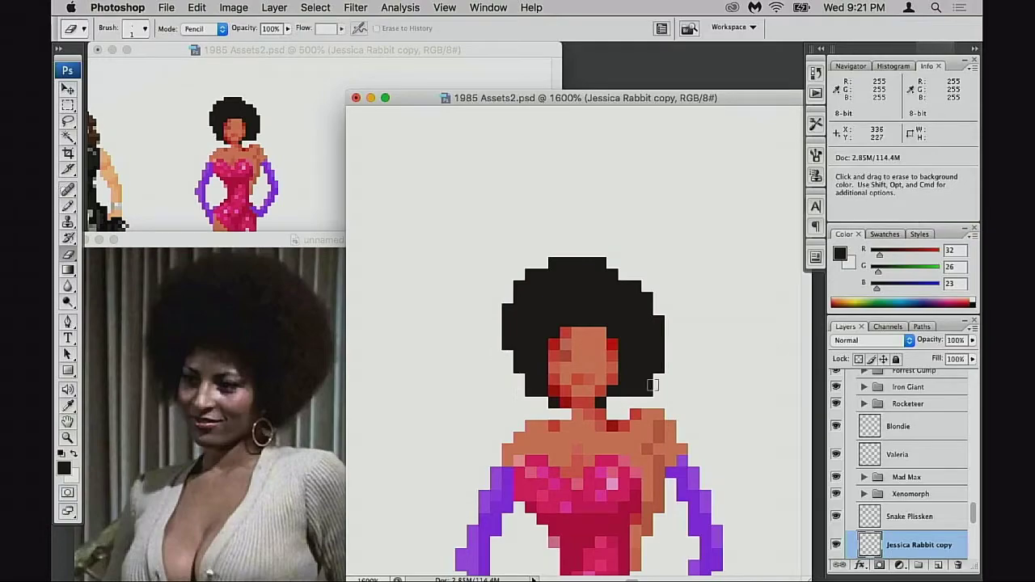
drag(653, 384, 673, 355)
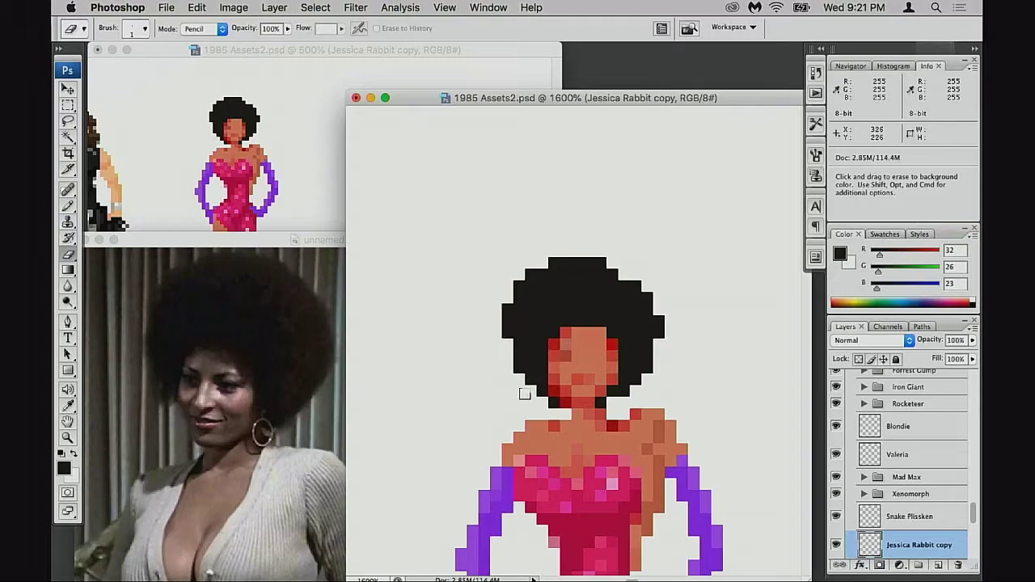
key(b)
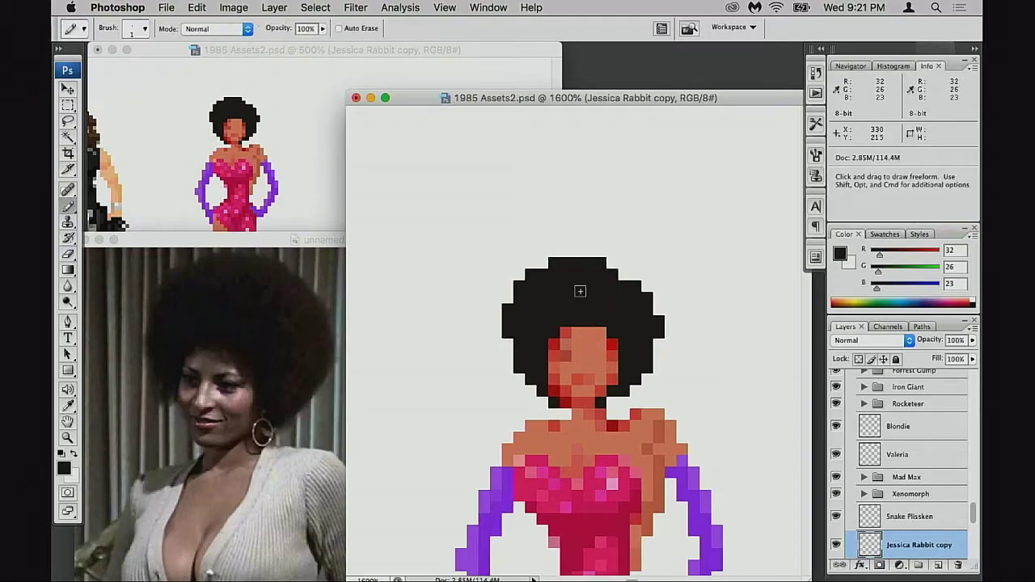
Extend the afro's crown with dark pixels at its upper corner and refine the hair outline.
click(623, 263)
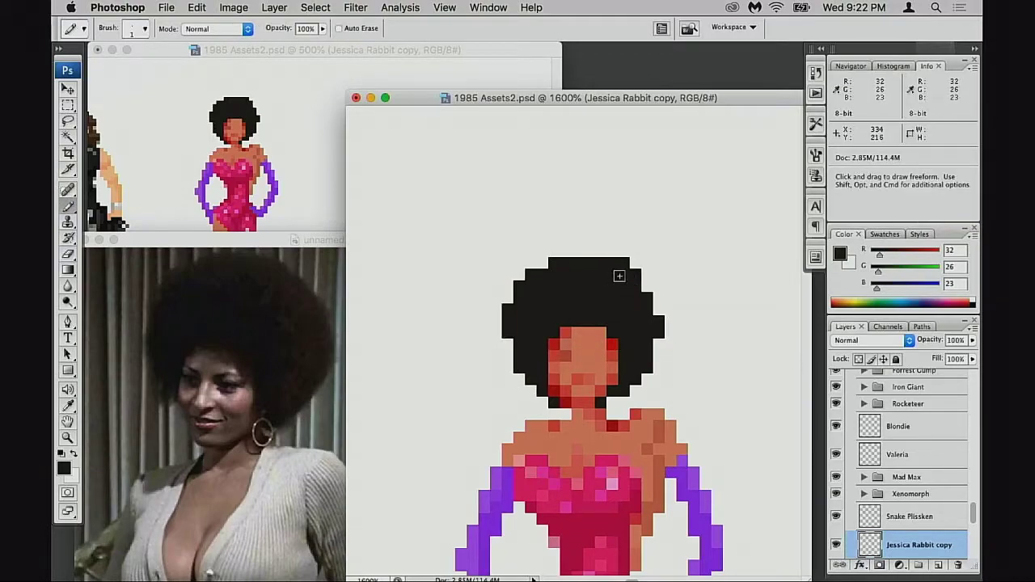
scroll(566, 352, left, 3)
scroll(566, 352, down, 1)
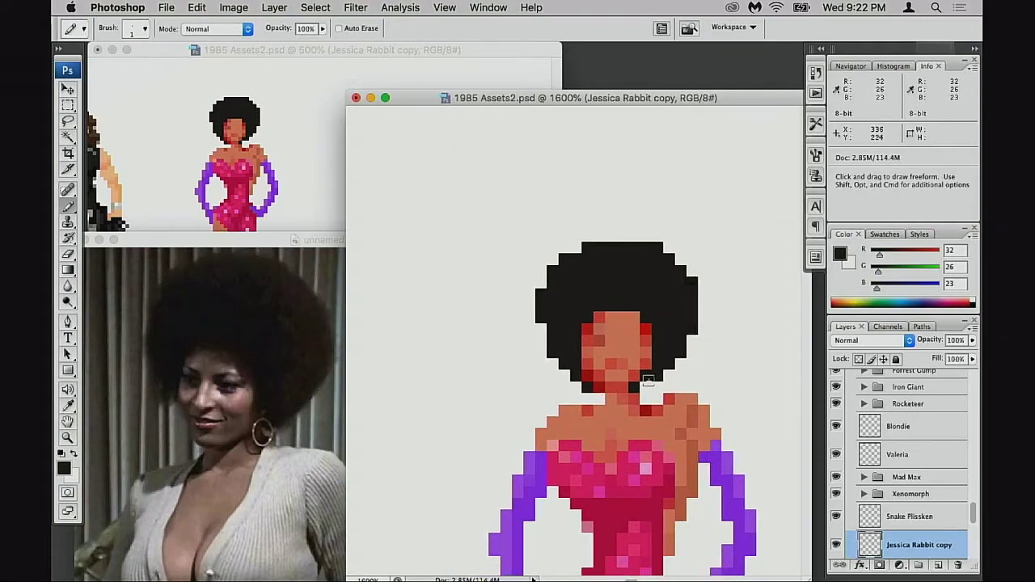
scroll(695, 283, down, 2)
scroll(695, 283, left, 3)
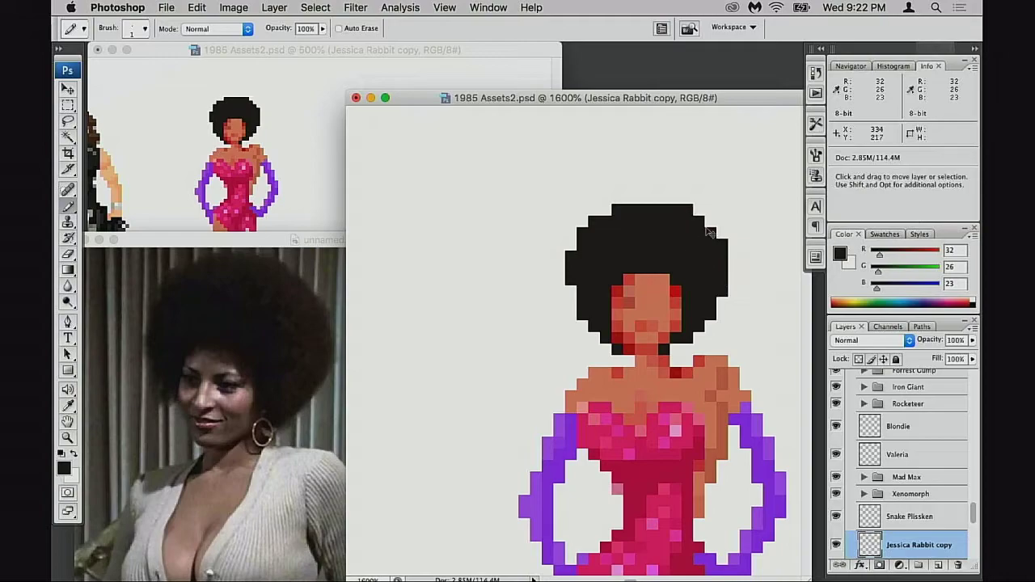
key(e)
scroll(713, 321, down, 2)
scroll(713, 320, left, 2)
scroll(713, 320, down, 2)
scroll(713, 320, left, 2)
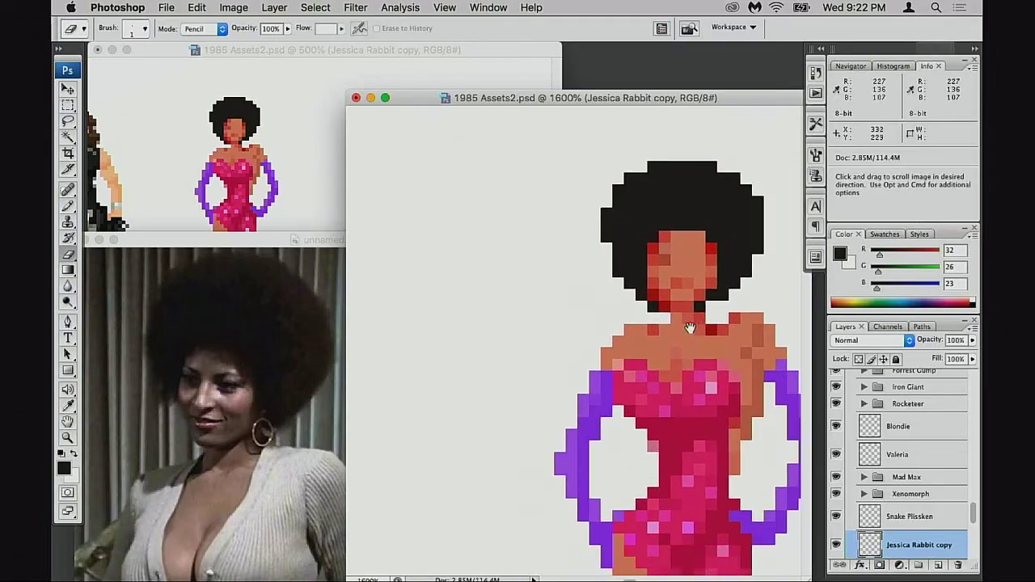
key(b)
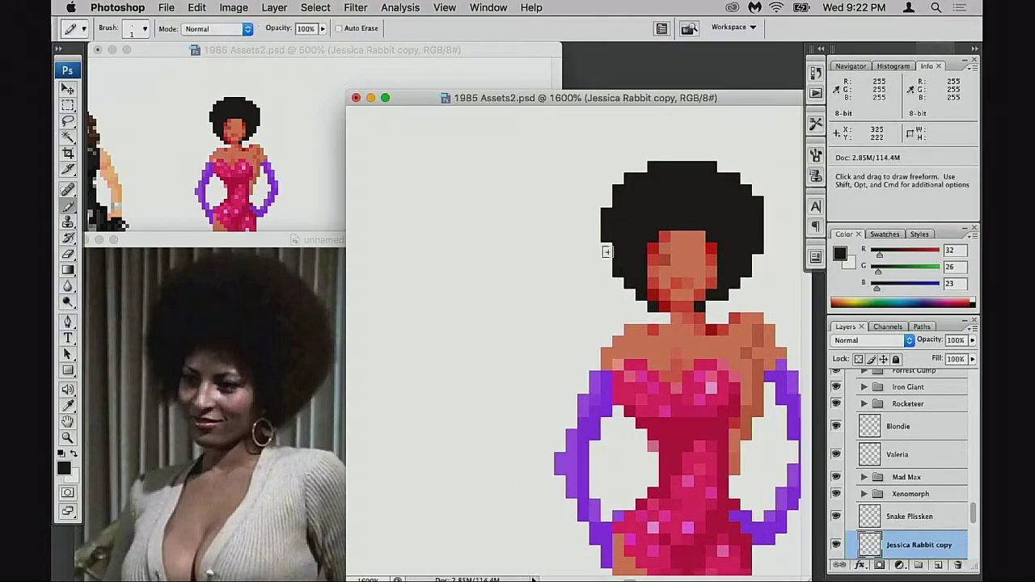
scroll(688, 326, right, 3)
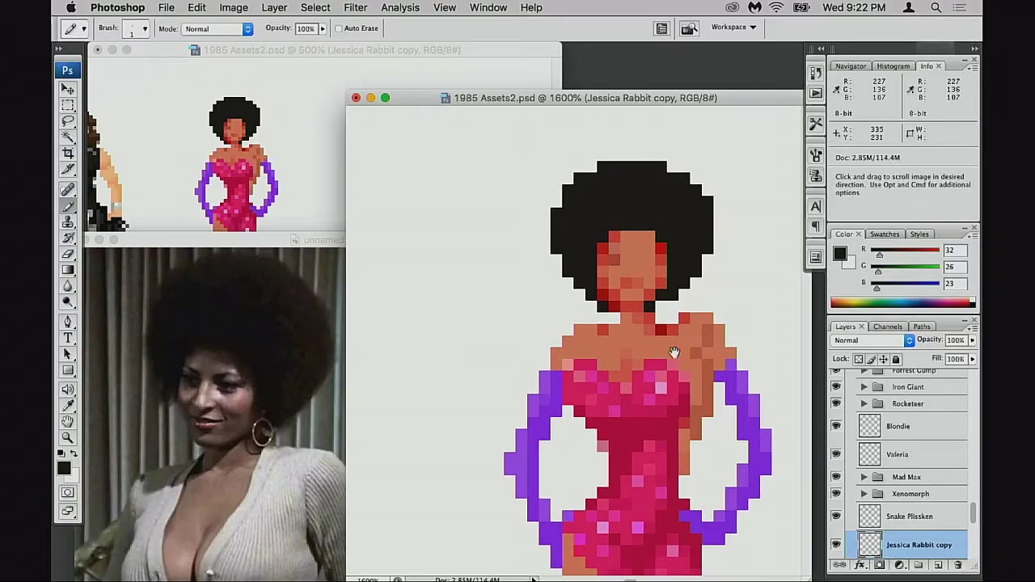
scroll(674, 353, down, 1)
scroll(673, 353, left, 2)
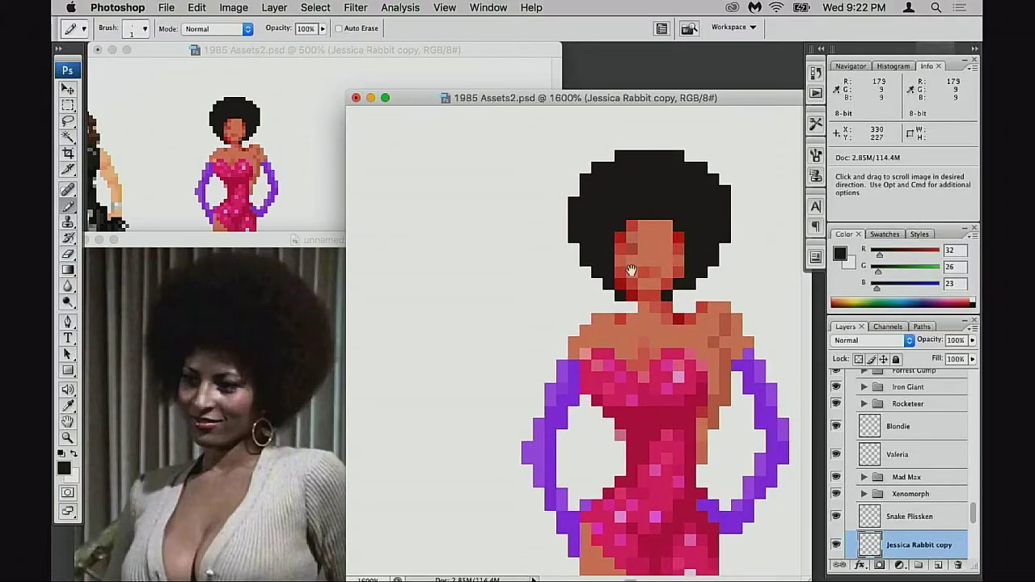
Bring the floral-blouse portrait into view as reference, and paint the cleavage down into the bodice with sampled skin tones.
scroll(605, 351, down, 3)
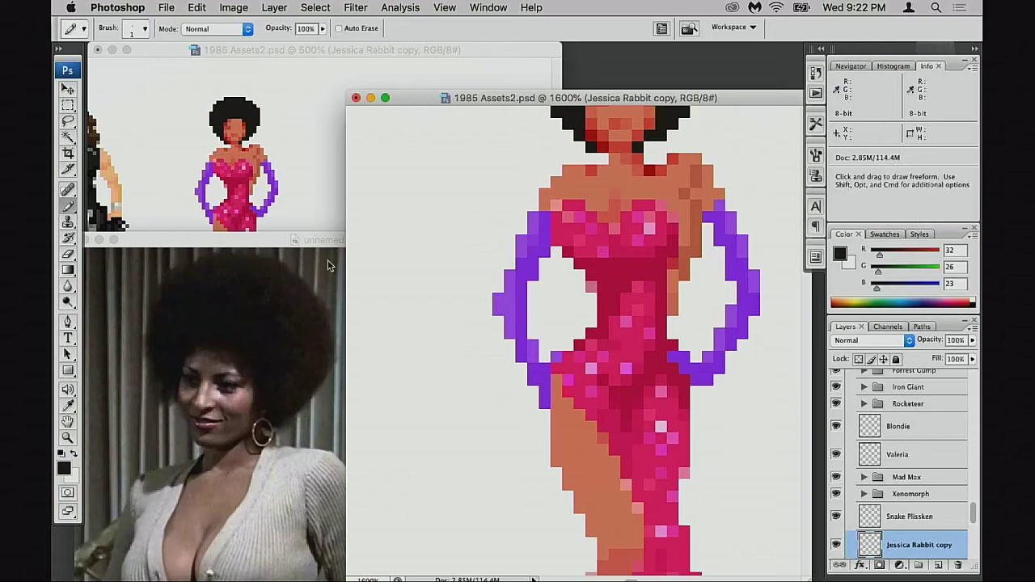
click(258, 381)
drag(485, 388, 358, 386)
drag(569, 242, 497, 265)
click(589, 305)
alt+click(615, 192)
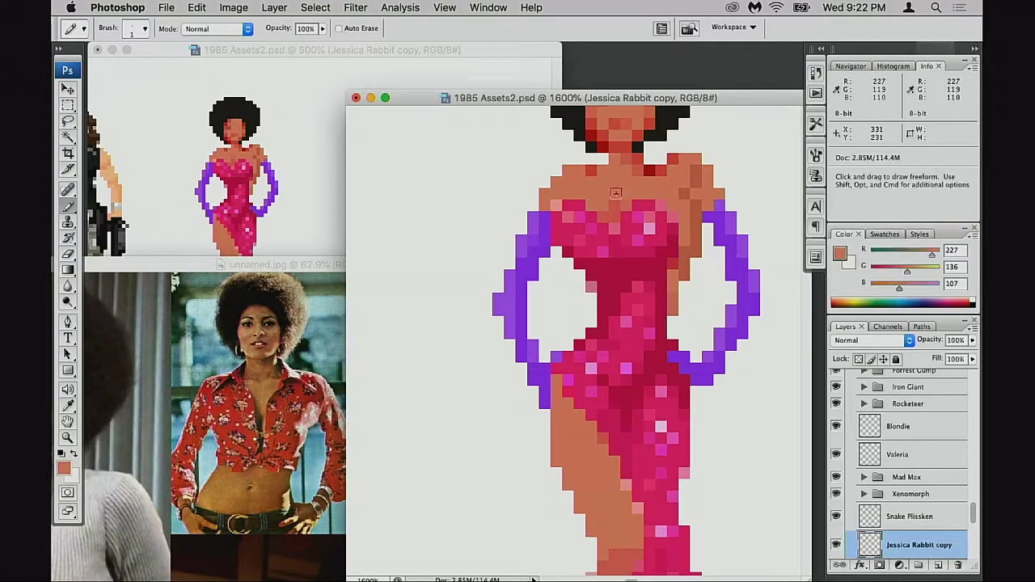
alt+click(610, 215)
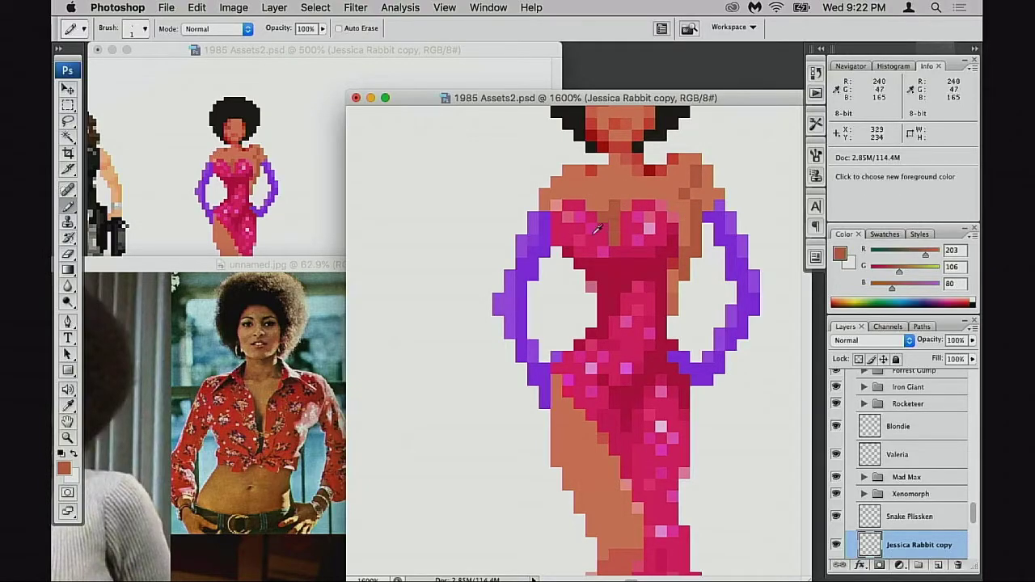
Sample the blouse red from the photo and adjust the foreground color to RGB 187, 35, 5.
alt+click(234, 422)
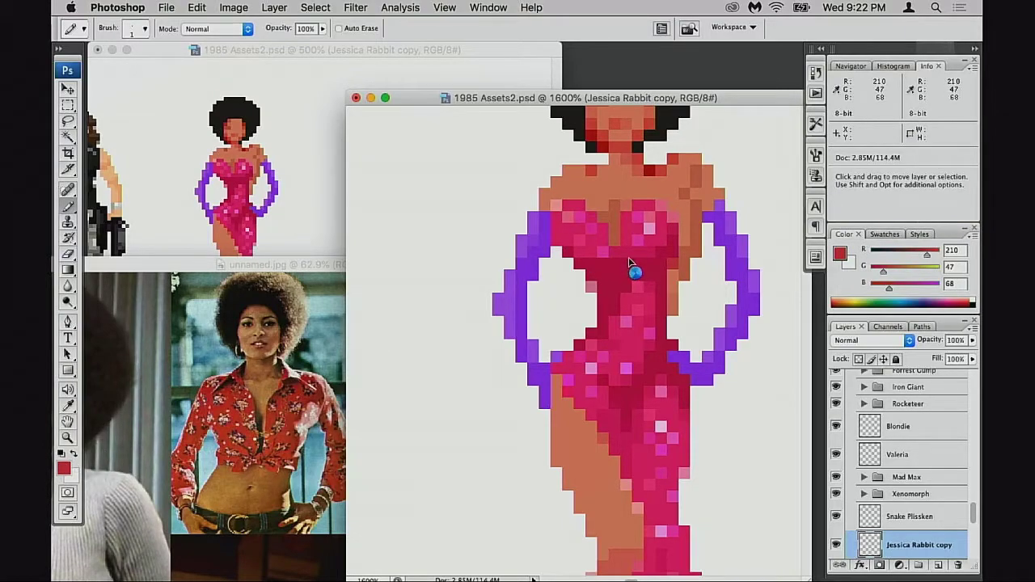
drag(373, 176, 373, 188)
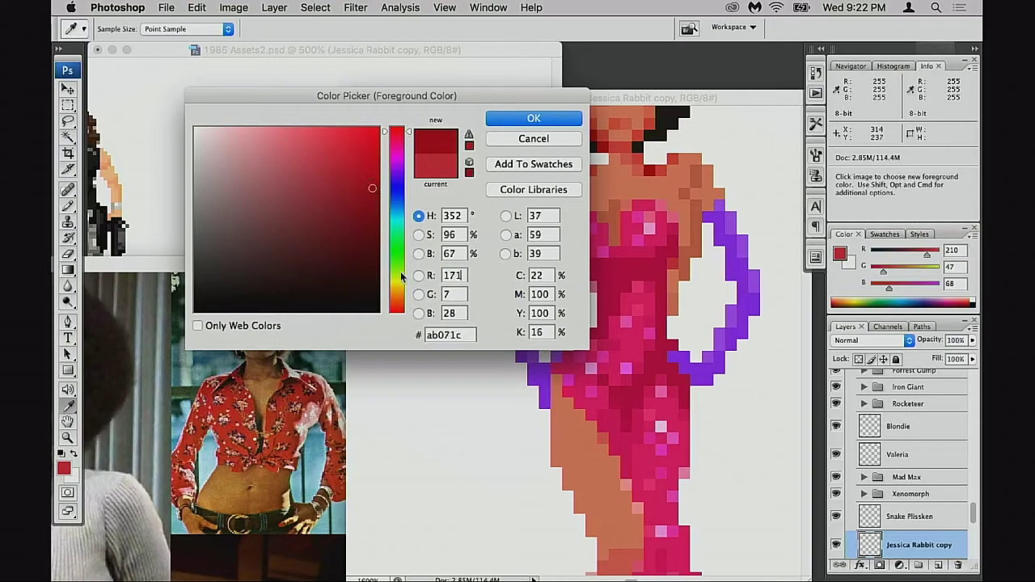
drag(402, 278, 396, 309)
drag(372, 169, 370, 158)
click(399, 308)
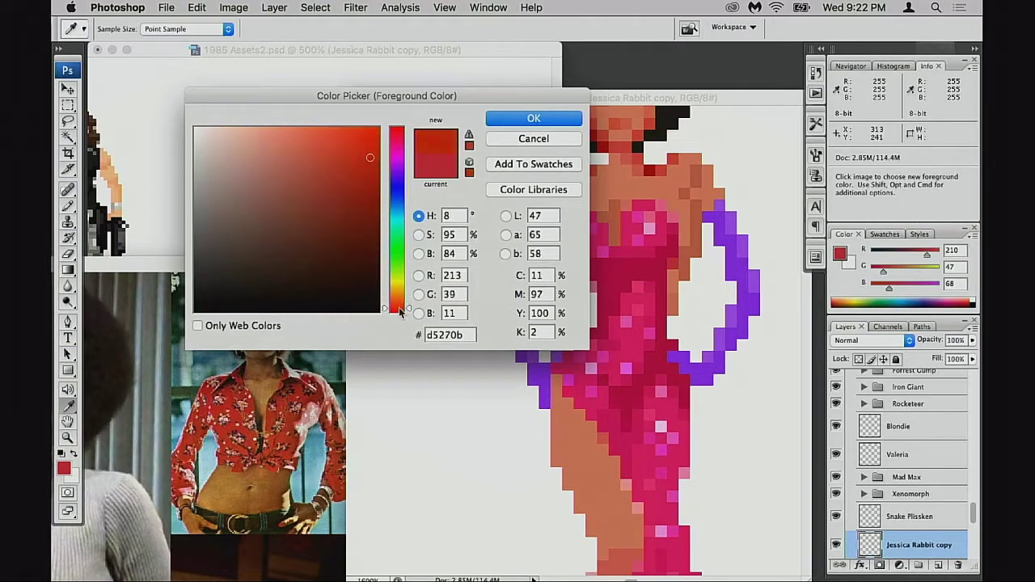
drag(400, 308, 401, 307)
drag(367, 188, 372, 178)
click(527, 121)
key(b)
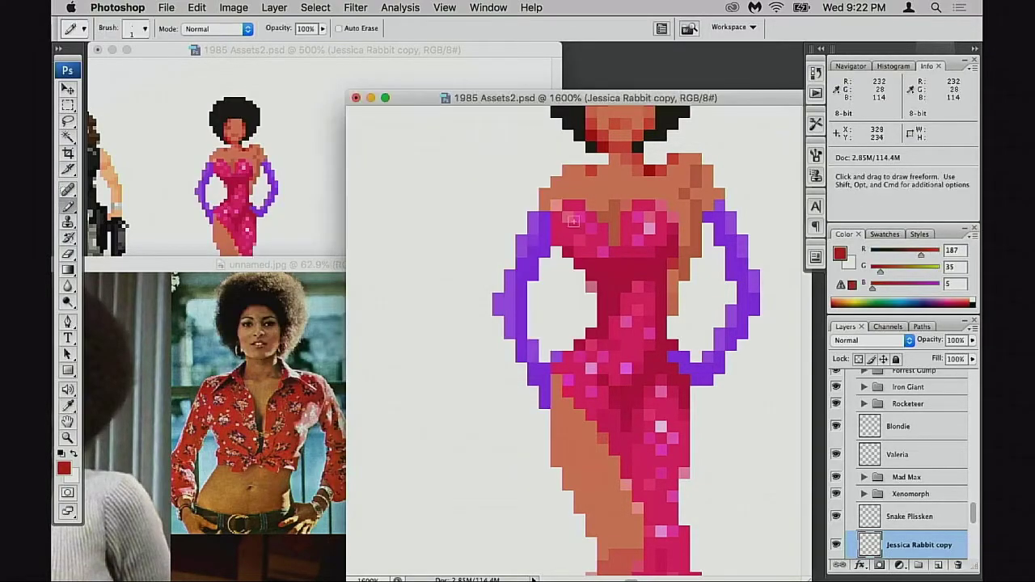
Paint the red over both sides of the pink bodice, angling the strokes toward the waist.
drag(588, 247, 568, 205)
mouse_move(586, 253)
mouse_down()
mouse_move(613, 287)
mouse_move(651, 222)
mouse_move(639, 257)
mouse_move(684, 234)
mouse_move(647, 254)
mouse_up()
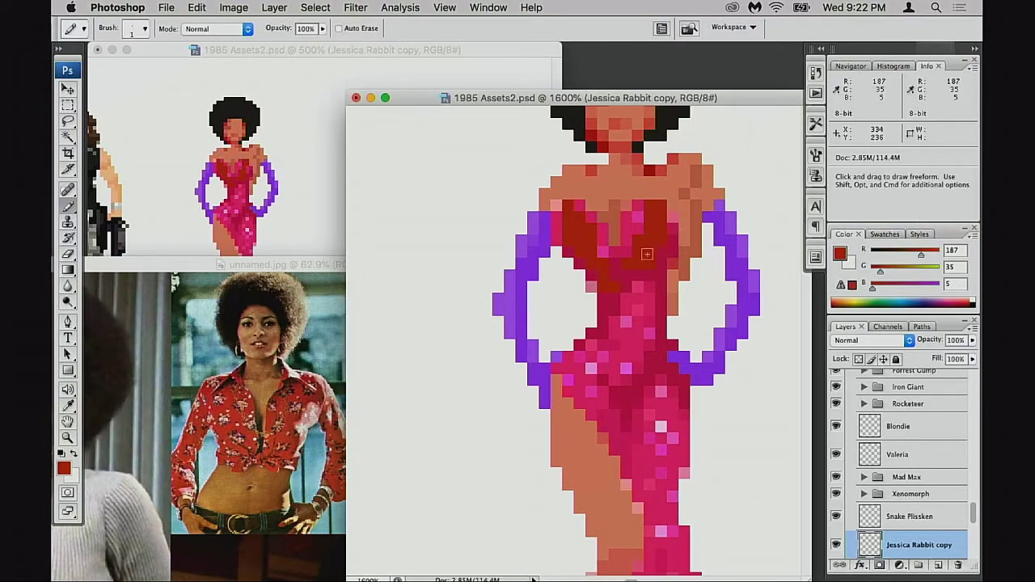
click(65, 469)
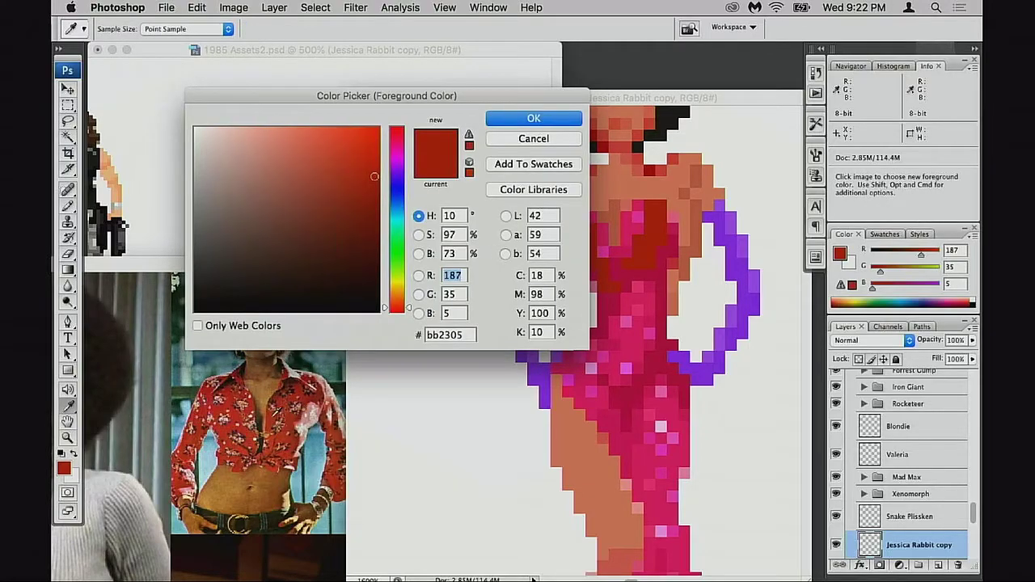
click(546, 140)
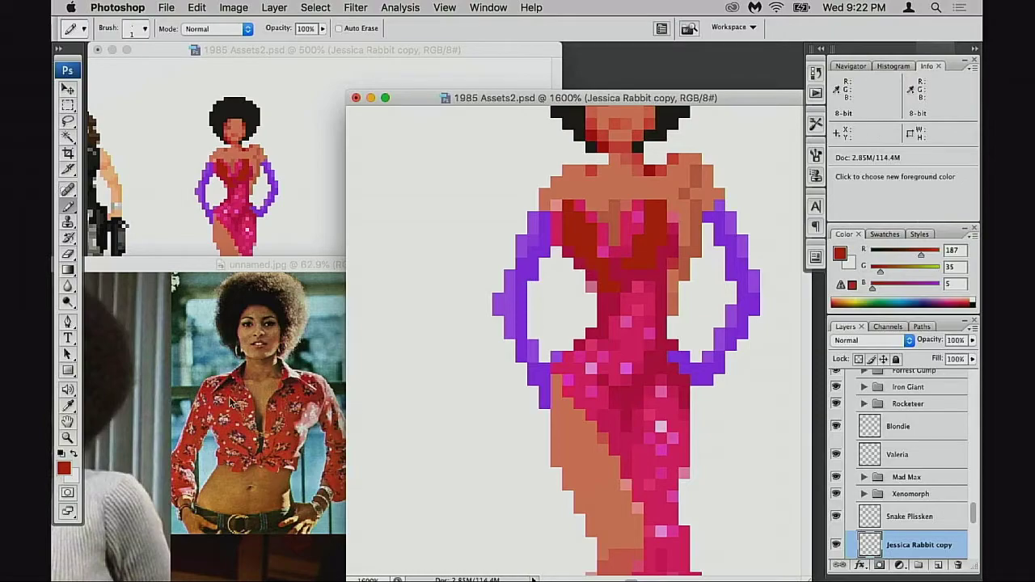
View the reference photo in greyscale with a Black & White adjustment layer, and undo the adjustment.
click(299, 343)
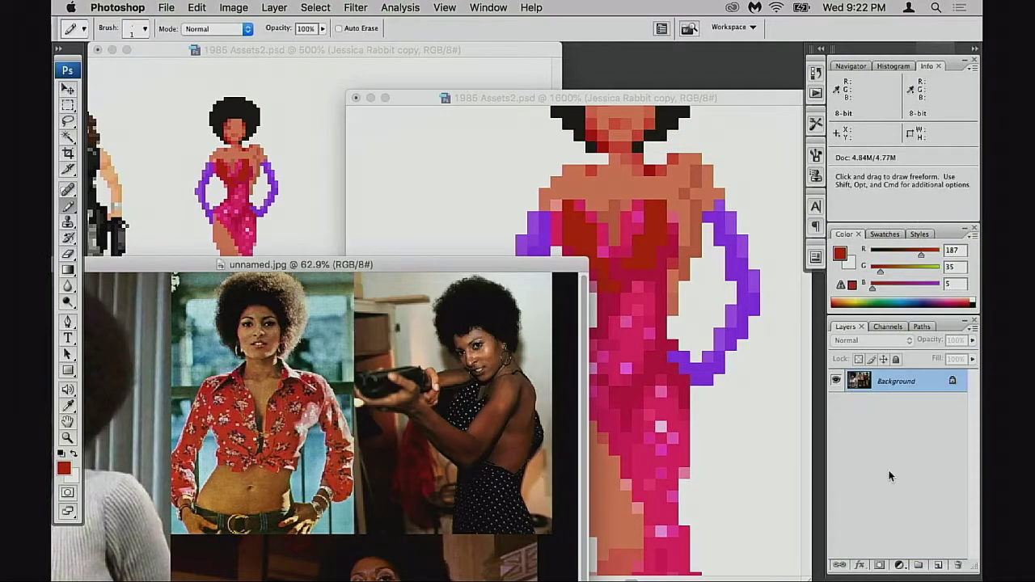
click(898, 565)
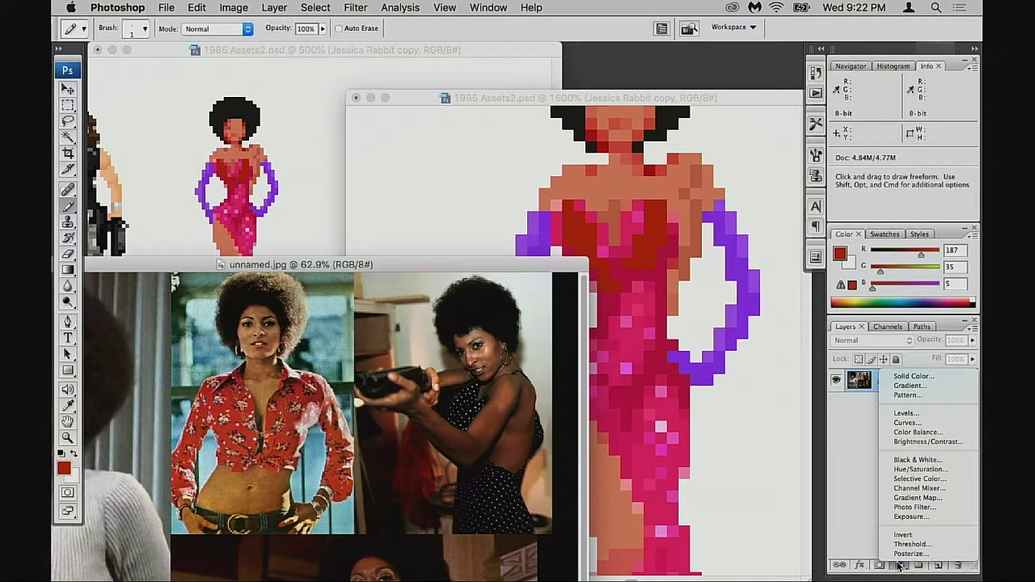
click(926, 461)
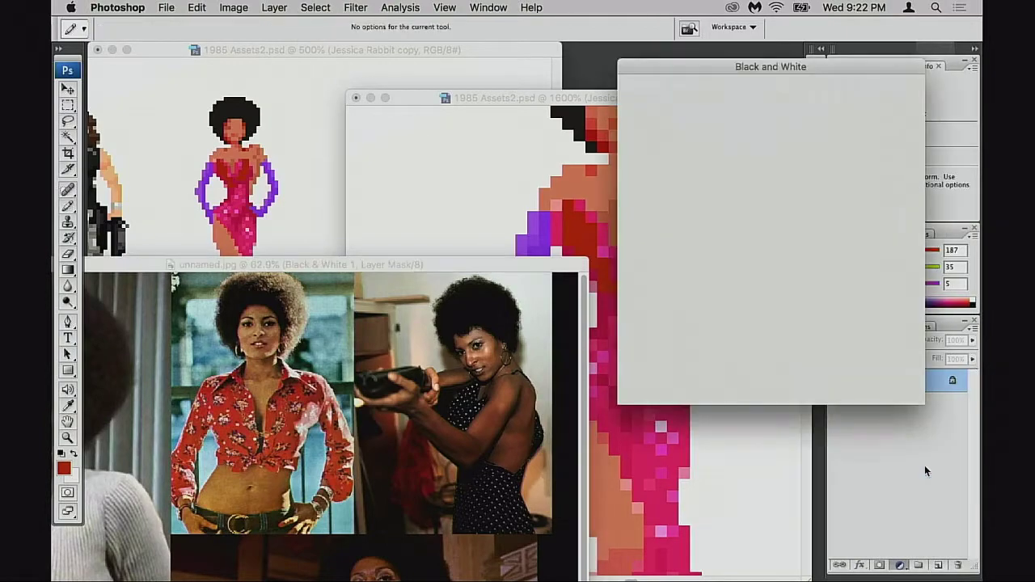
click(886, 90)
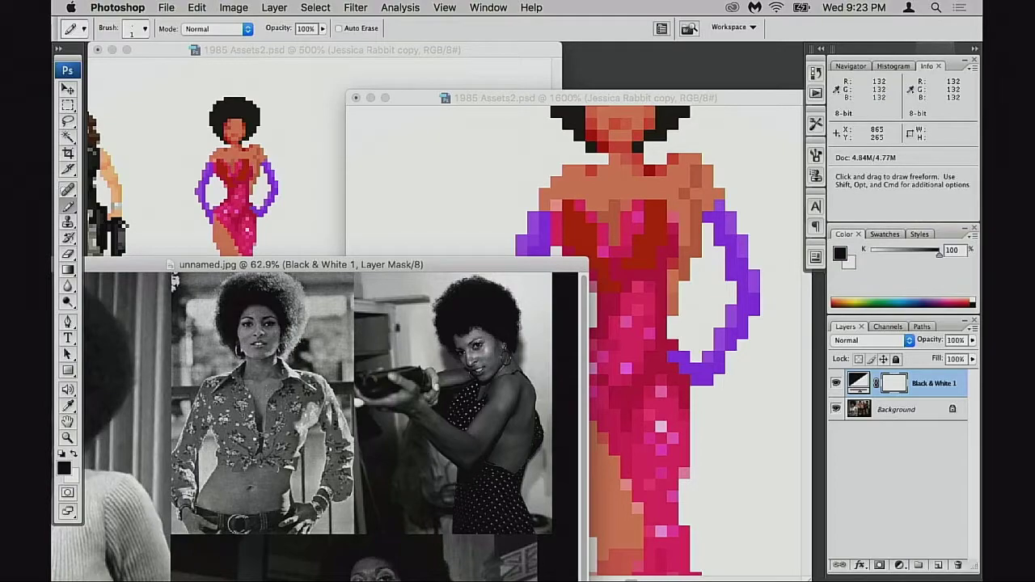
key(v)
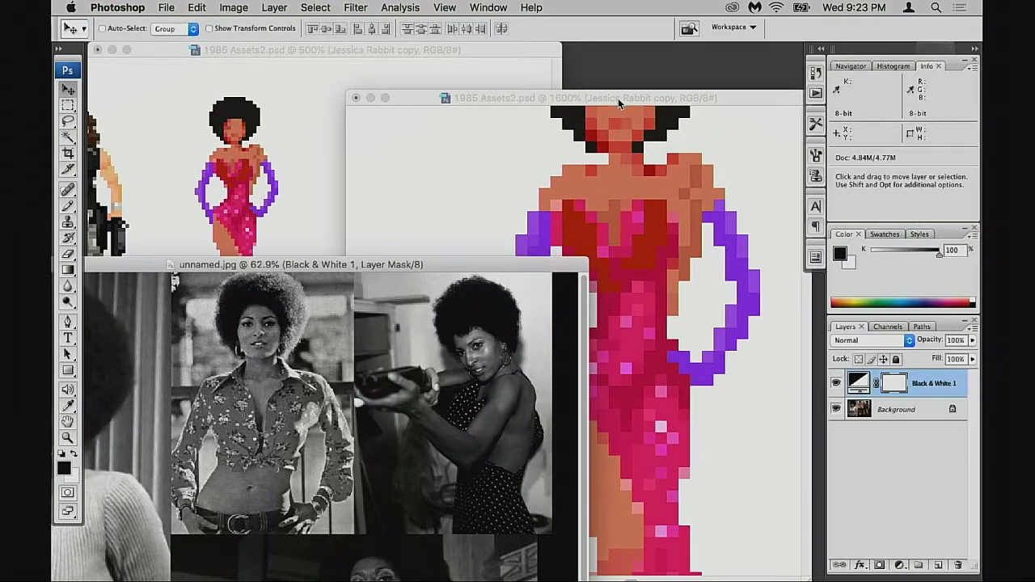
drag(387, 268, 386, 270)
key(super+z)
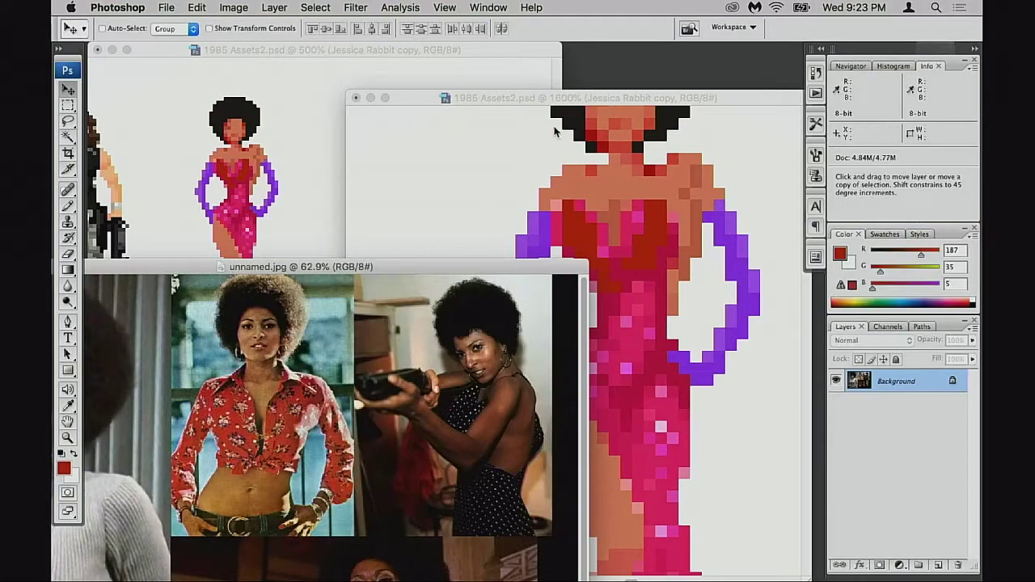
Return to the enlarged sprite and repaint the cleavage with the lighter skin tone sampled from the chest.
click(555, 132)
key(b)
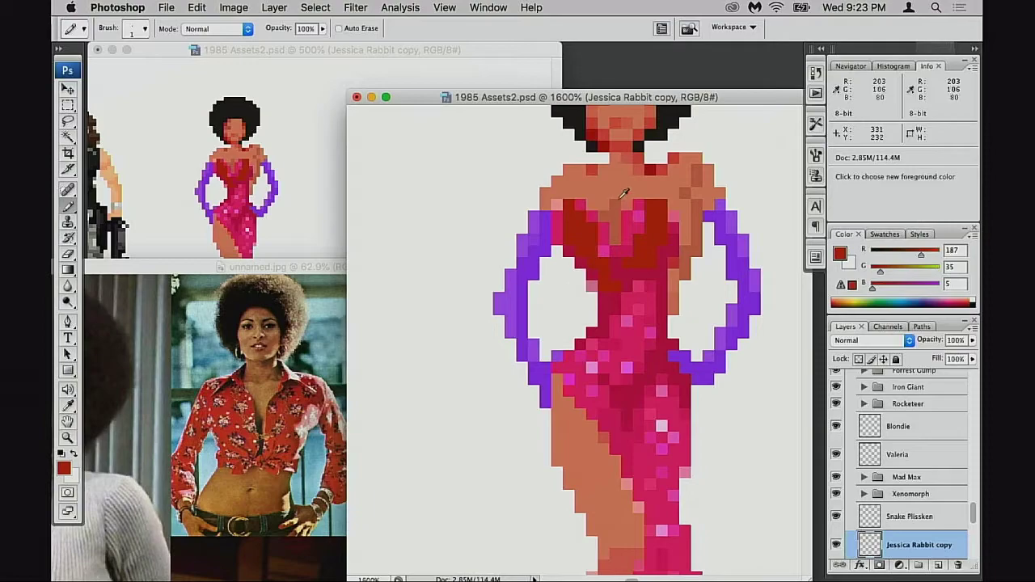
alt+click(620, 198)
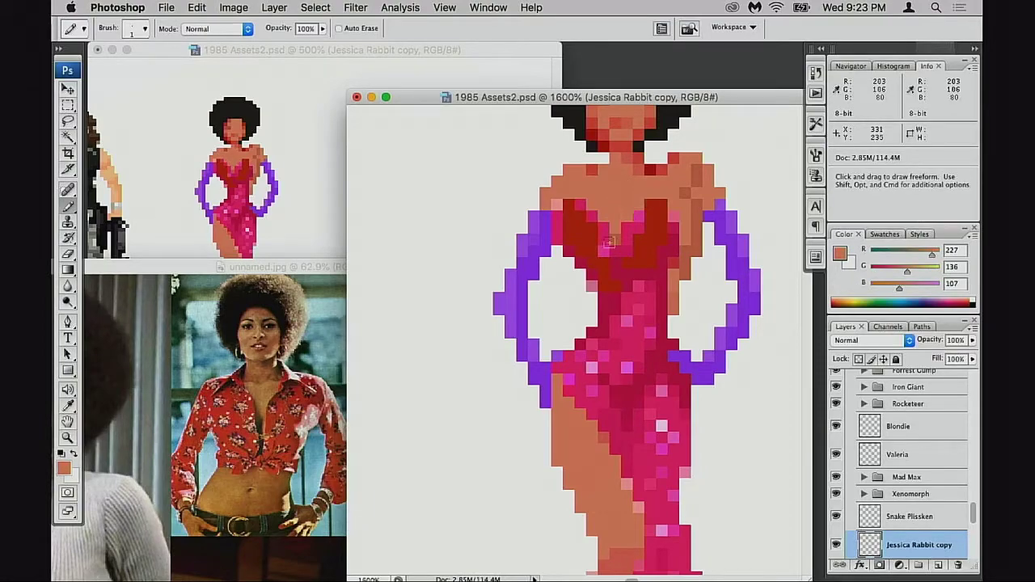
Change the blouse red to RGB 186, 31, 0 and join the two sides of the bodice beneath the neckline.
alt+click(597, 229)
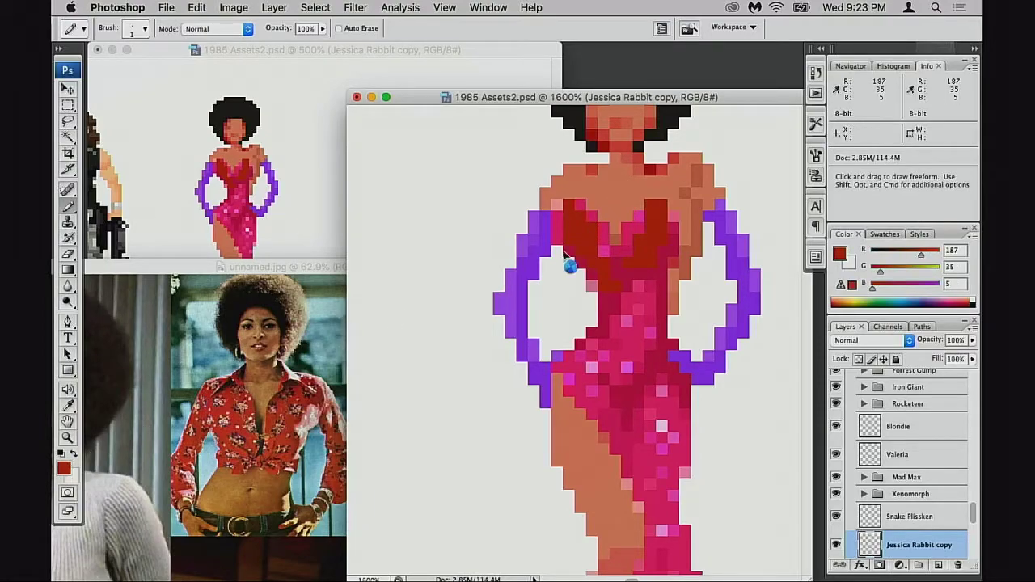
key(n)
mouse_move(376, 203)
mouse_down()
mouse_move(380, 191)
mouse_move(365, 215)
mouse_move(380, 177)
mouse_up()
click(540, 124)
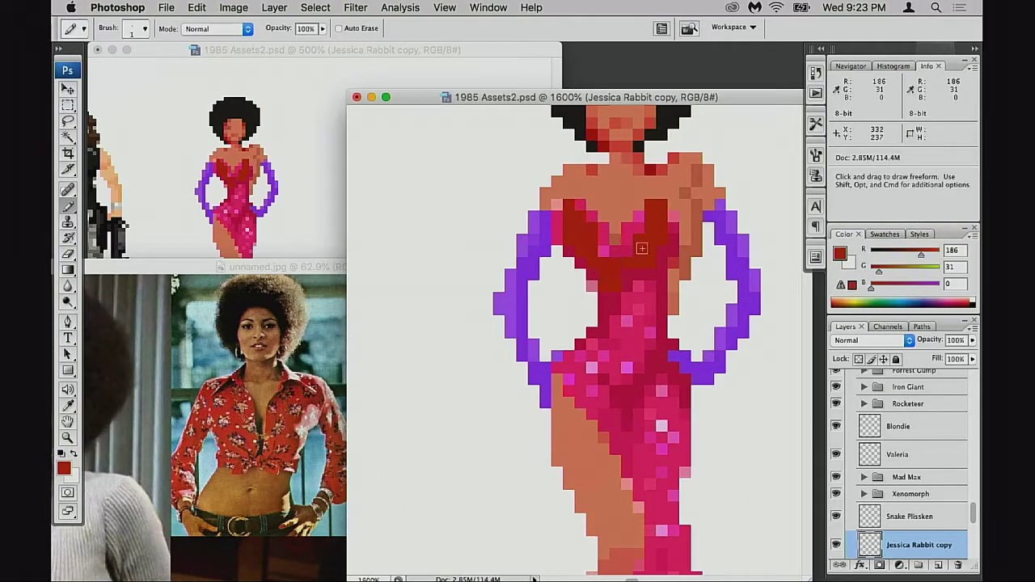
Widen the neckline and expose the midriff with the skin tone, and fill the torso between them with the blouse red.
alt+click(621, 217)
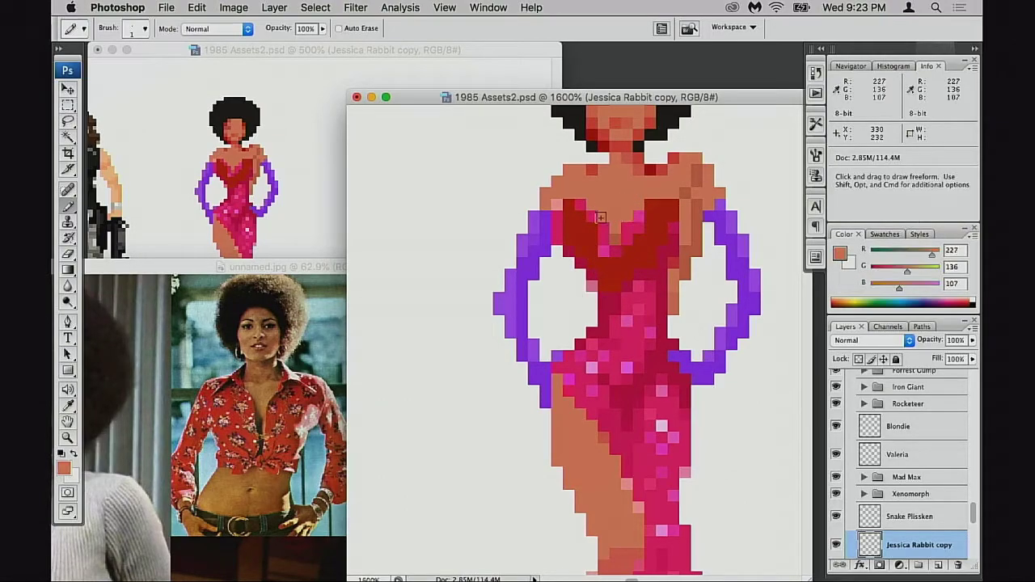
mouse_move(603, 217)
mouse_down()
mouse_move(622, 235)
mouse_move(645, 212)
mouse_move(607, 252)
mouse_move(593, 235)
mouse_move(605, 264)
mouse_move(612, 245)
mouse_move(622, 271)
mouse_move(635, 265)
mouse_move(653, 280)
mouse_move(616, 292)
mouse_move(653, 292)
mouse_move(624, 303)
mouse_move(644, 301)
mouse_move(634, 311)
mouse_move(655, 259)
mouse_move(618, 332)
mouse_move(616, 322)
mouse_move(643, 331)
mouse_move(613, 344)
mouse_move(605, 324)
mouse_move(593, 347)
mouse_move(616, 332)
mouse_move(636, 350)
mouse_up()
alt+click(612, 272)
alt+click(644, 208)
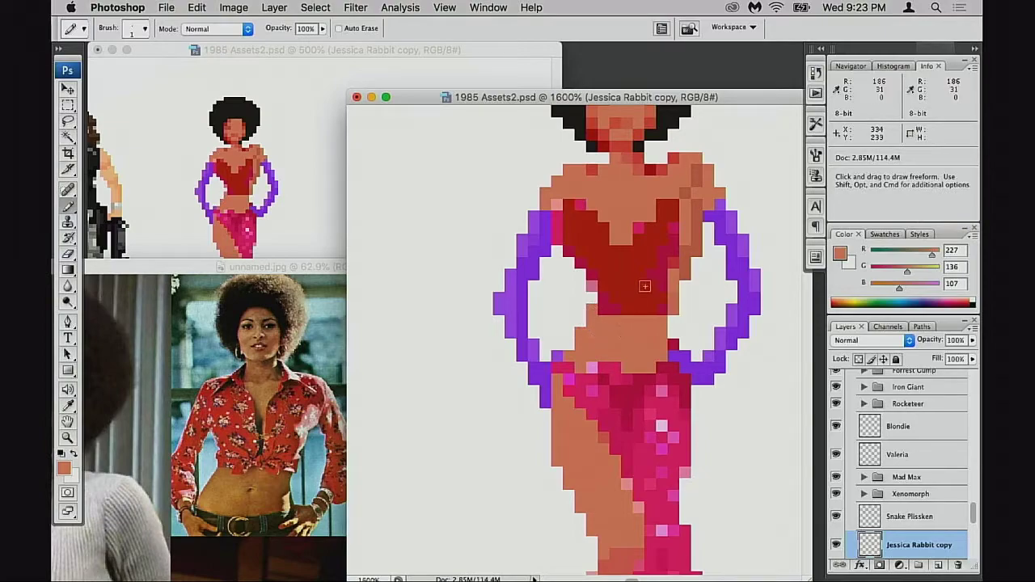
Replace leftover pink along the blouse's lower side with red, and notch the middle of its hem with a skin-tone pixel.
key(space)
drag(639, 404, 671, 353)
scroll(554, 259, right, 3)
scroll(554, 258, up, 1)
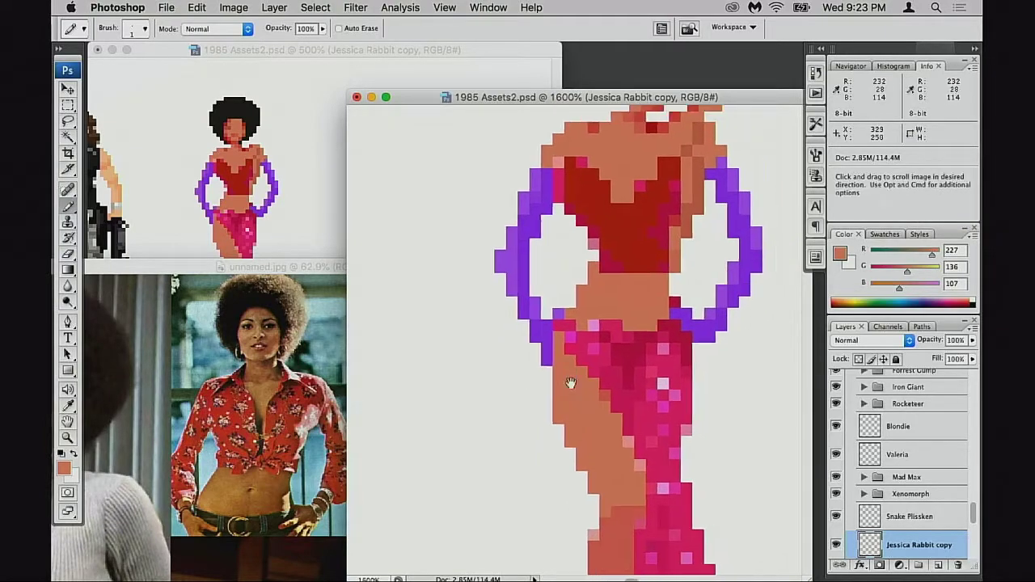
alt+click(545, 270)
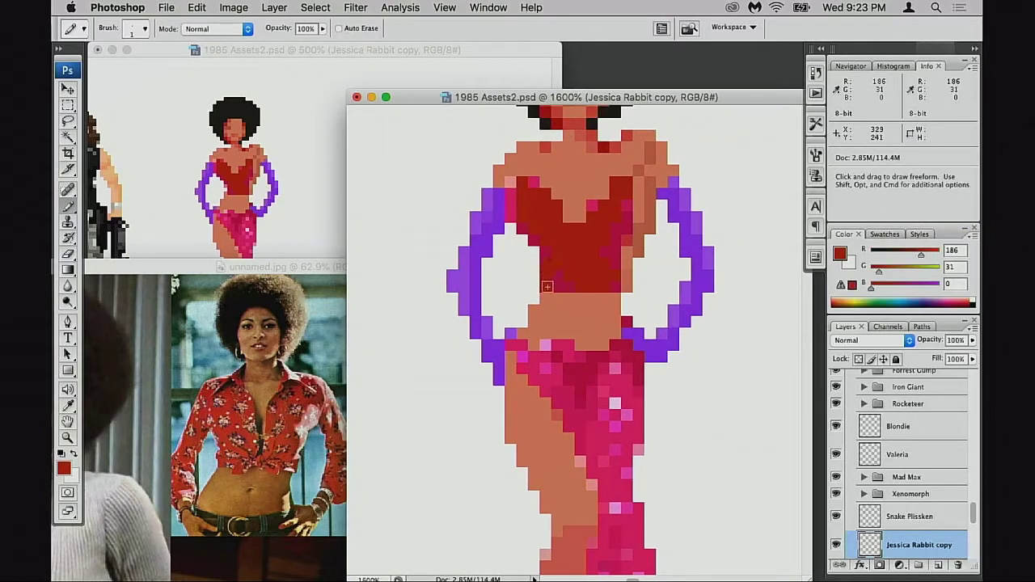
alt+click(594, 301)
click(581, 286)
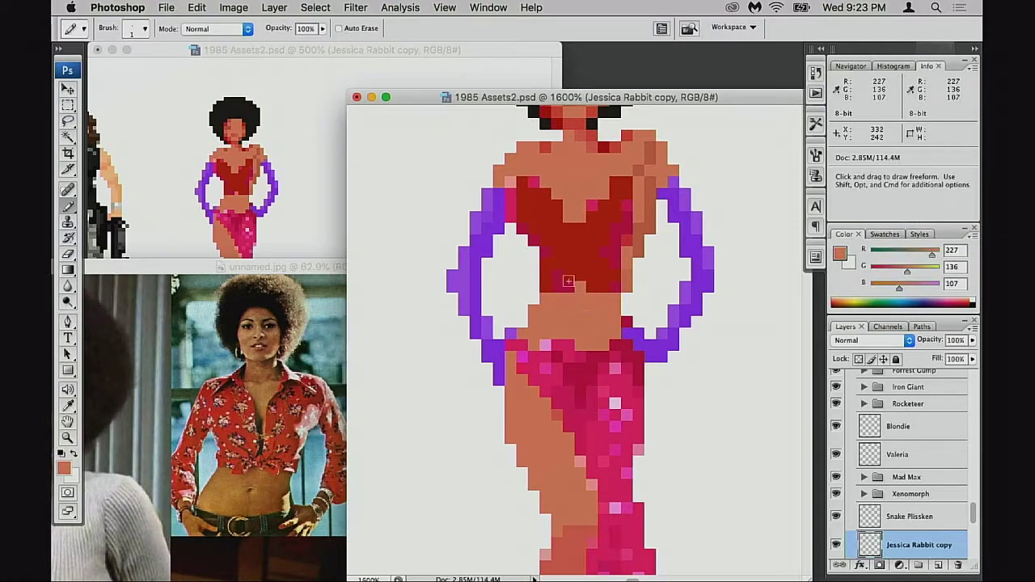
alt+click(562, 285)
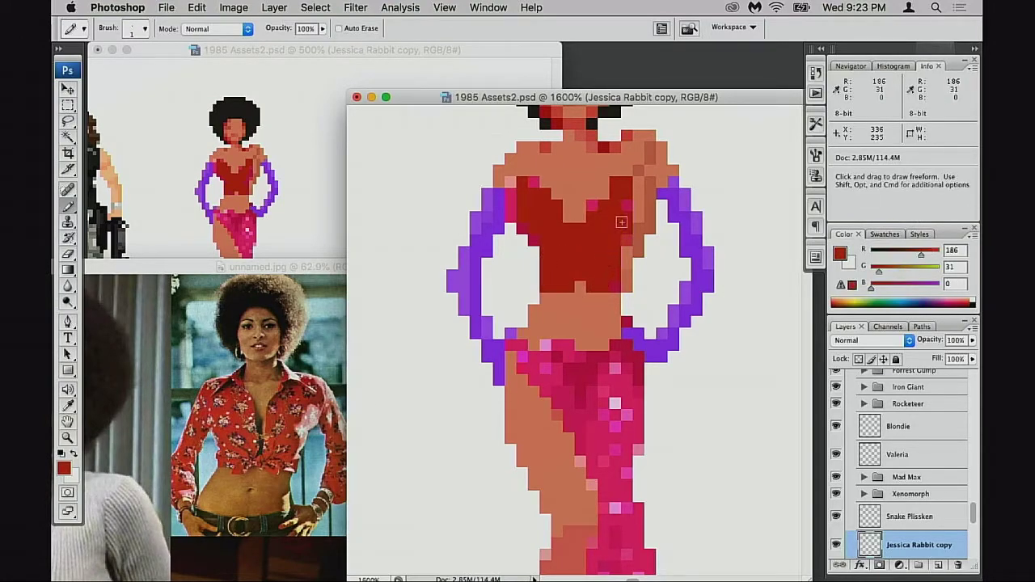
Paint the blouse red up over the raised shoulder and the adjoining side of the chest.
mouse_move(639, 184)
mouse_down()
mouse_move(641, 206)
mouse_move(646, 196)
mouse_move(635, 239)
mouse_up()
click(637, 189)
mouse_move(637, 188)
mouse_down()
mouse_move(641, 155)
mouse_move(651, 191)
mouse_move(646, 163)
mouse_move(627, 186)
mouse_up()
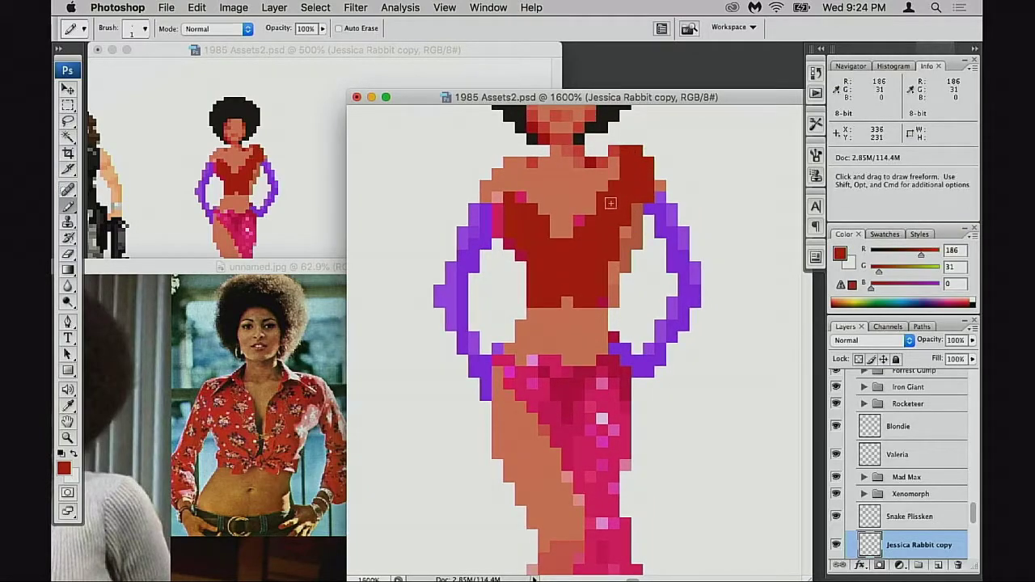
scroll(611, 203, right, 1)
scroll(610, 203, up, 1)
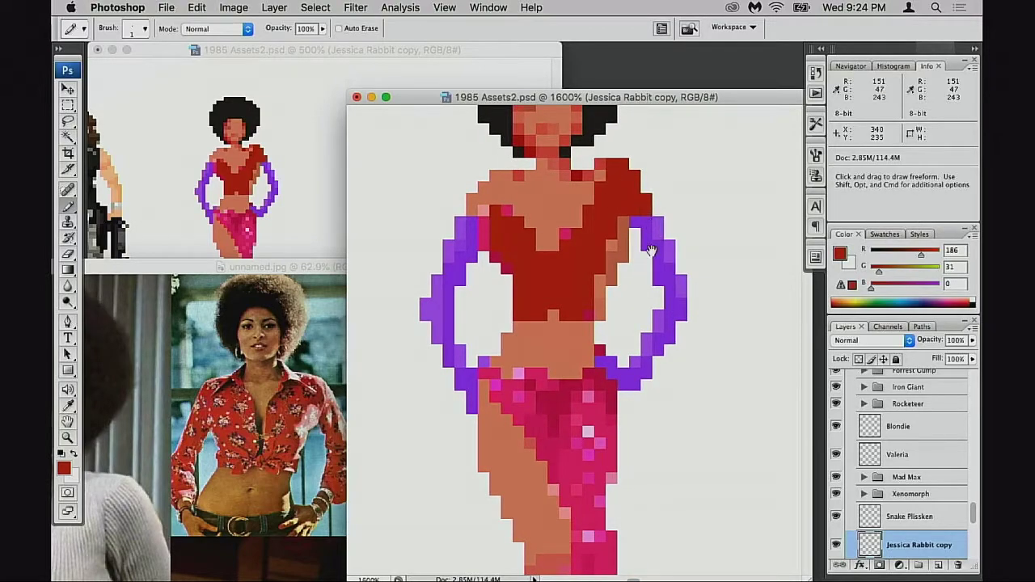
Paint the blouse red over the purple glove along the bent arm on the raised-shoulder side.
mouse_move(651, 250)
mouse_down()
mouse_move(651, 220)
mouse_move(675, 244)
mouse_up()
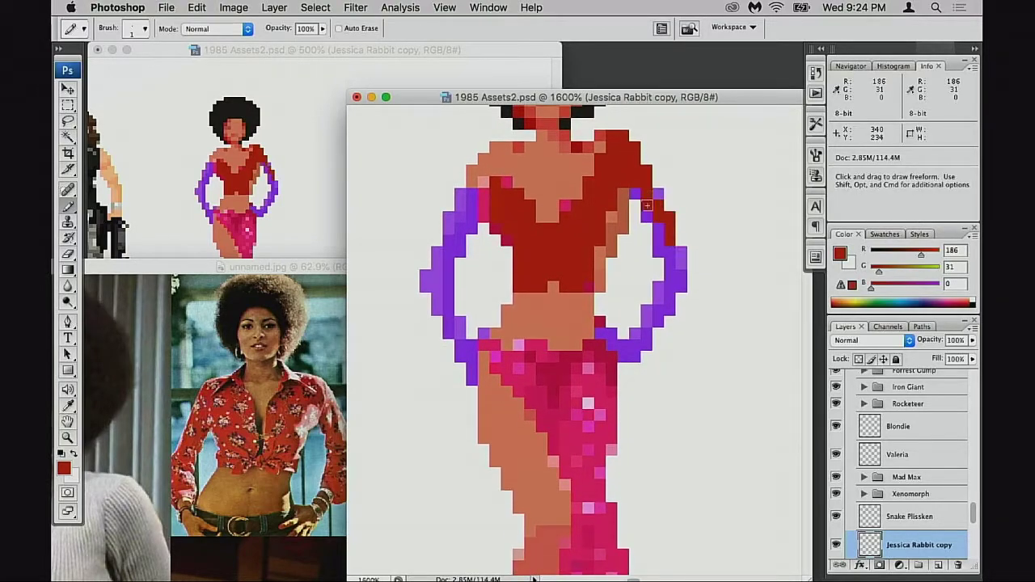
drag(647, 206, 667, 229)
drag(667, 279, 659, 300)
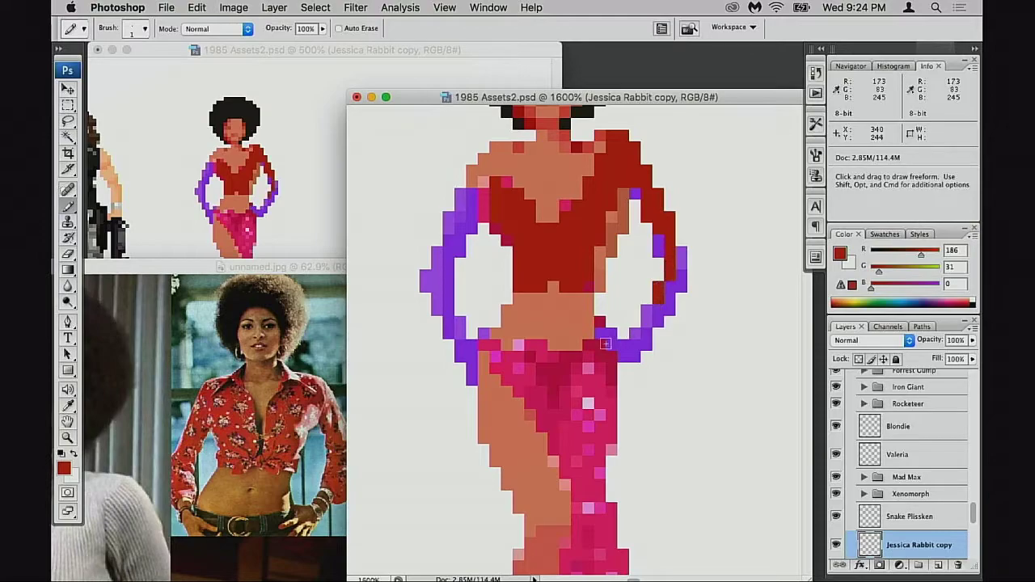
mouse_move(629, 337)
mouse_down()
mouse_move(607, 362)
mouse_move(657, 299)
mouse_move(635, 339)
mouse_up()
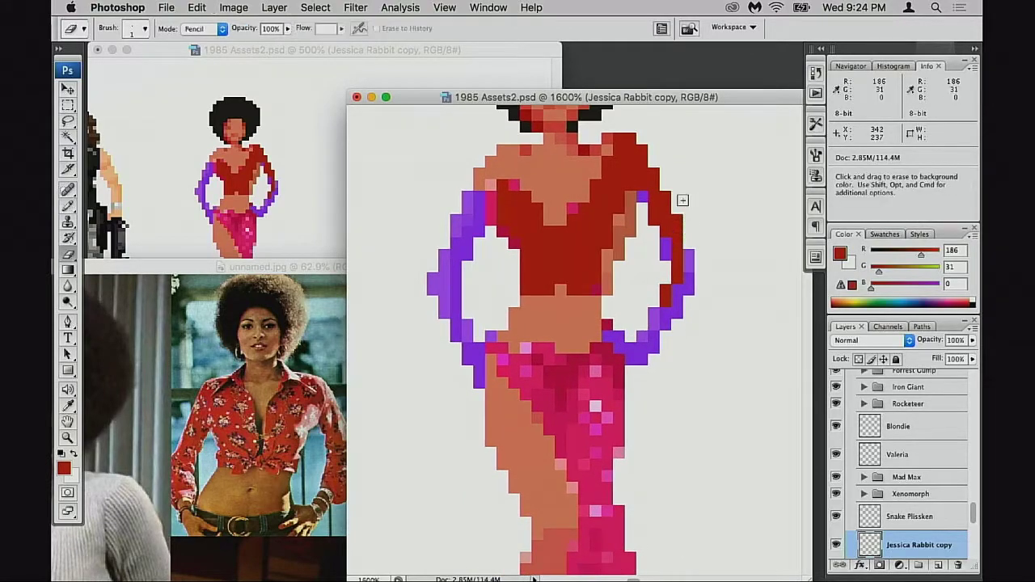
key(e)
mouse_move(663, 194)
mouse_down()
mouse_move(655, 222)
mouse_move(675, 259)
mouse_move(688, 259)
mouse_move(639, 356)
mouse_move(656, 324)
mouse_up()
click(688, 279)
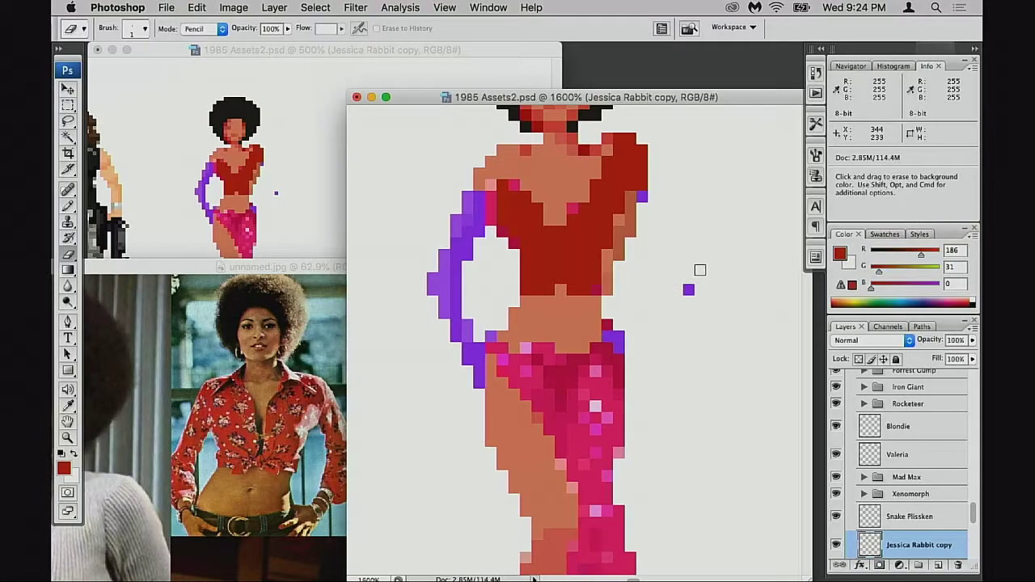
key(super+alt+z)
key(super+alt+z)
key(super+alt+z)
Redraw the raised-shoulder arm as a straighter red sleeve down to the hip, and erase the old bent arm outside it.
key(b)
alt+click(652, 179)
mouse_move(642, 208)
mouse_down()
mouse_move(633, 272)
mouse_move(641, 228)
mouse_move(656, 226)
mouse_move(644, 300)
mouse_up()
key(e)
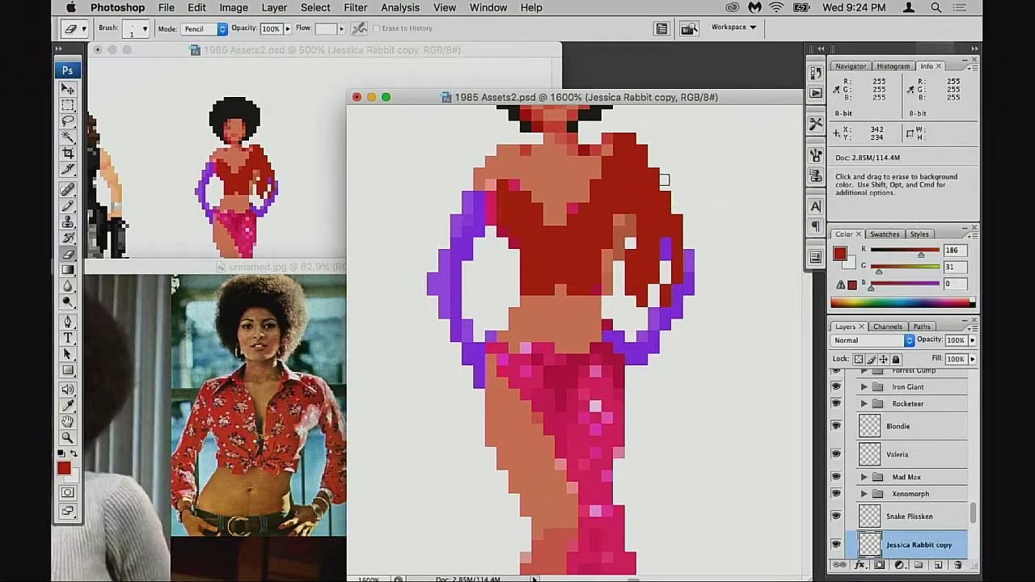
mouse_move(664, 180)
mouse_down()
mouse_move(672, 303)
mouse_move(651, 353)
mouse_move(676, 270)
mouse_move(671, 319)
mouse_move(666, 312)
mouse_move(653, 350)
mouse_move(636, 363)
mouse_move(629, 332)
mouse_up()
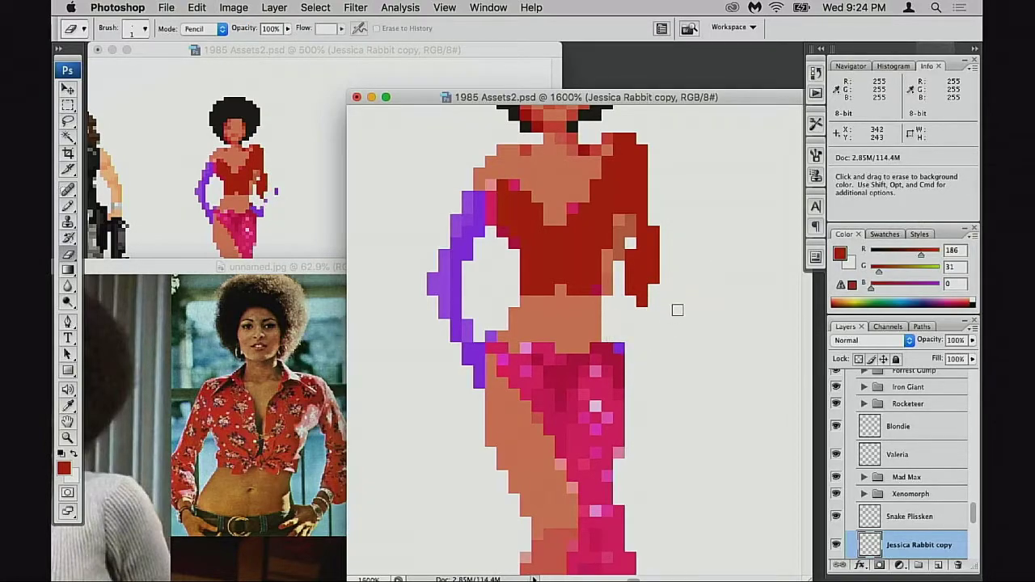
key(b)
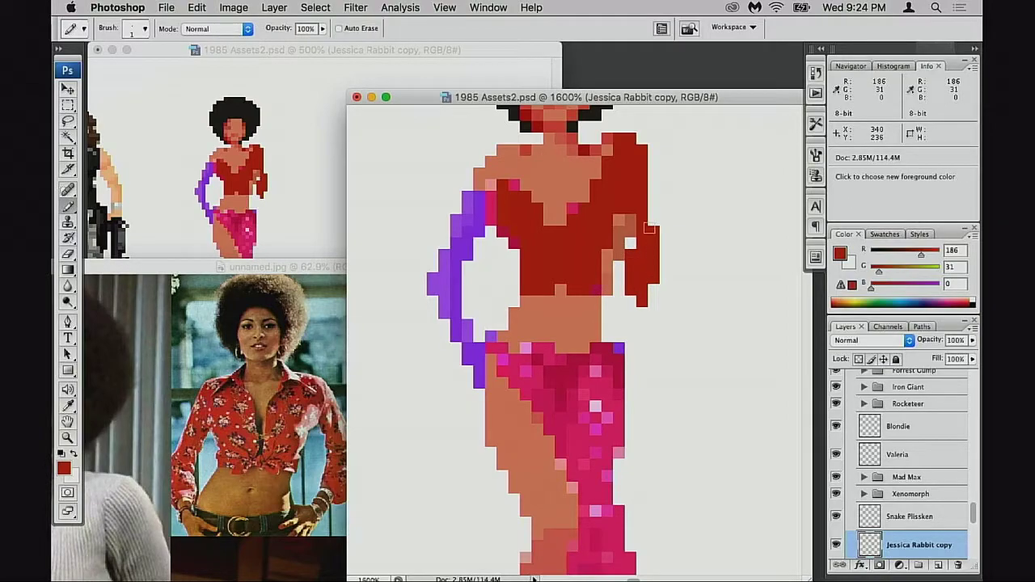
mouse_move(640, 300)
mouse_down()
mouse_move(625, 320)
mouse_move(622, 335)
mouse_move(632, 335)
mouse_up()
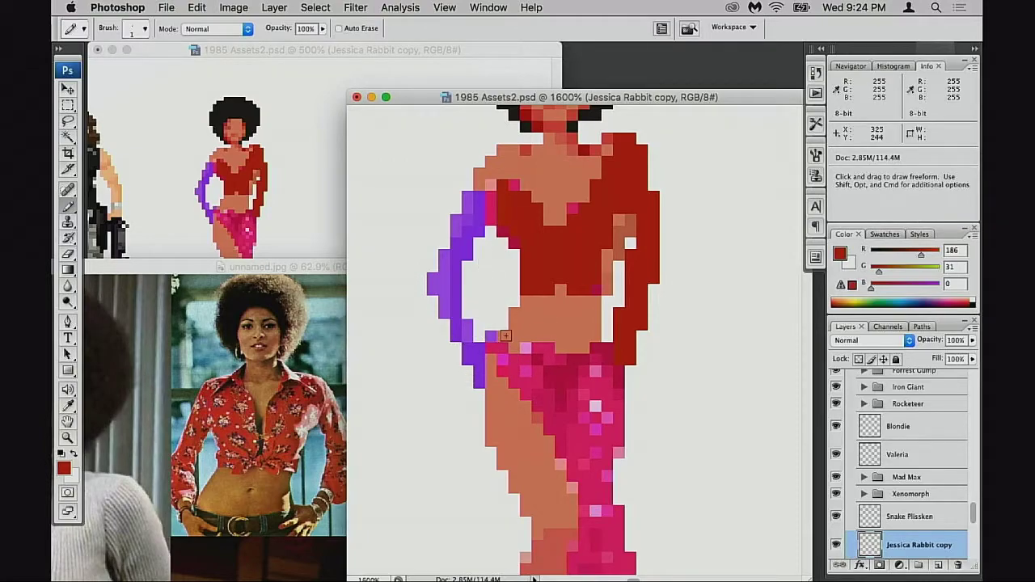
Sample the dark grey RGB 45, 45, 45 from the gun held by the neighbouring Snake Plissken sprite.
scroll(505, 334, down, 5)
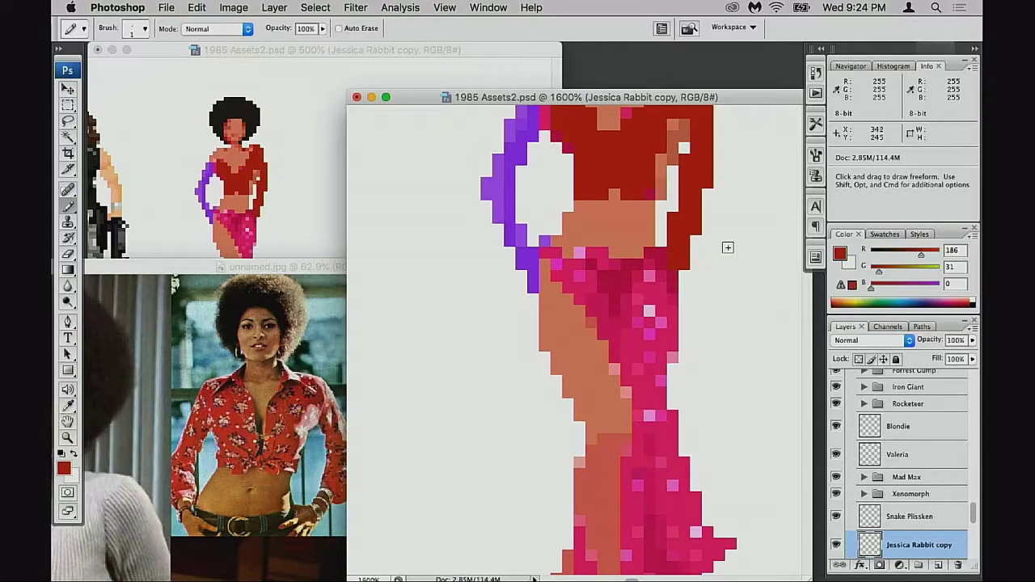
alt+click(136, 226)
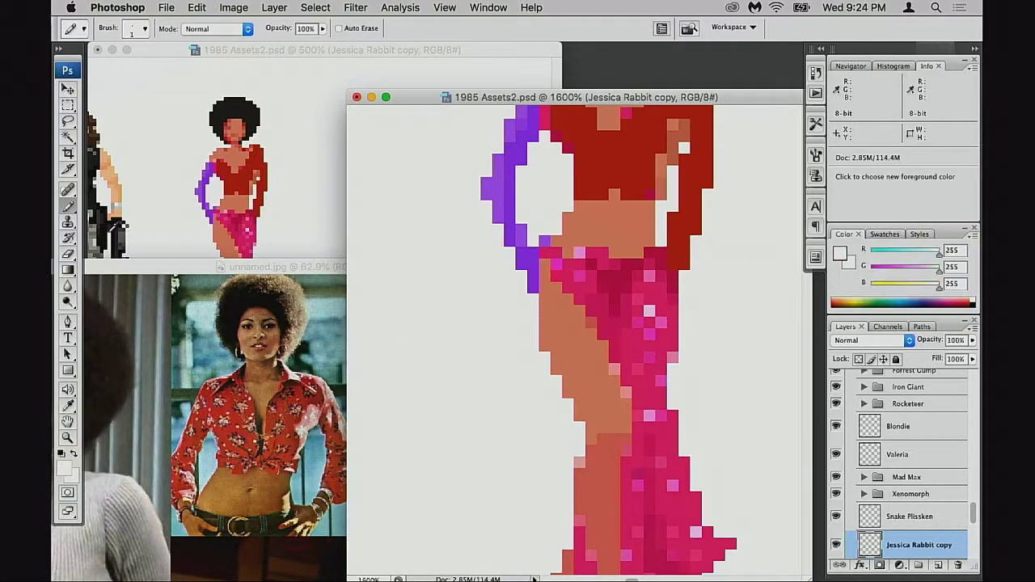
click(119, 244)
click(144, 273)
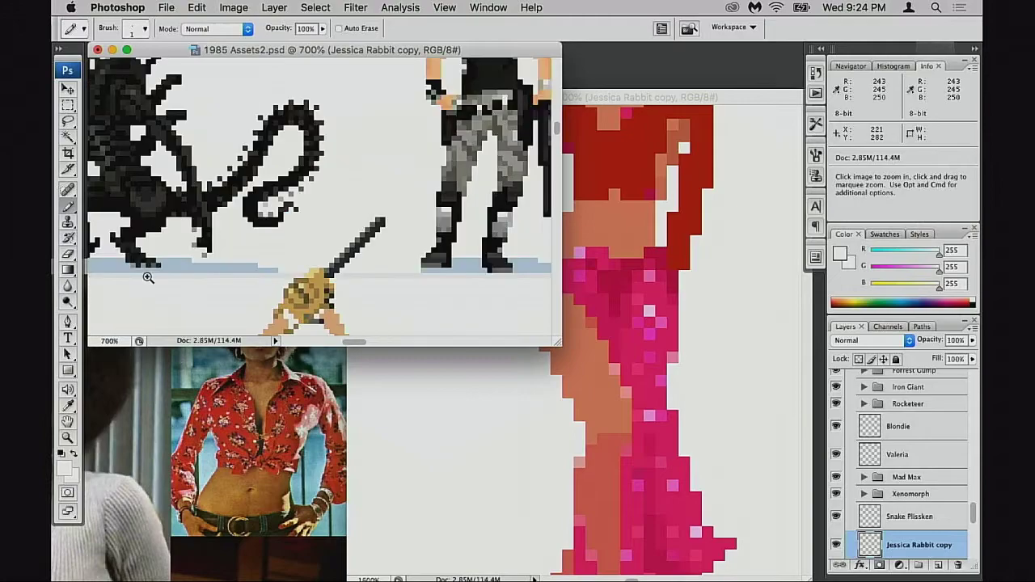
drag(540, 142, 355, 210)
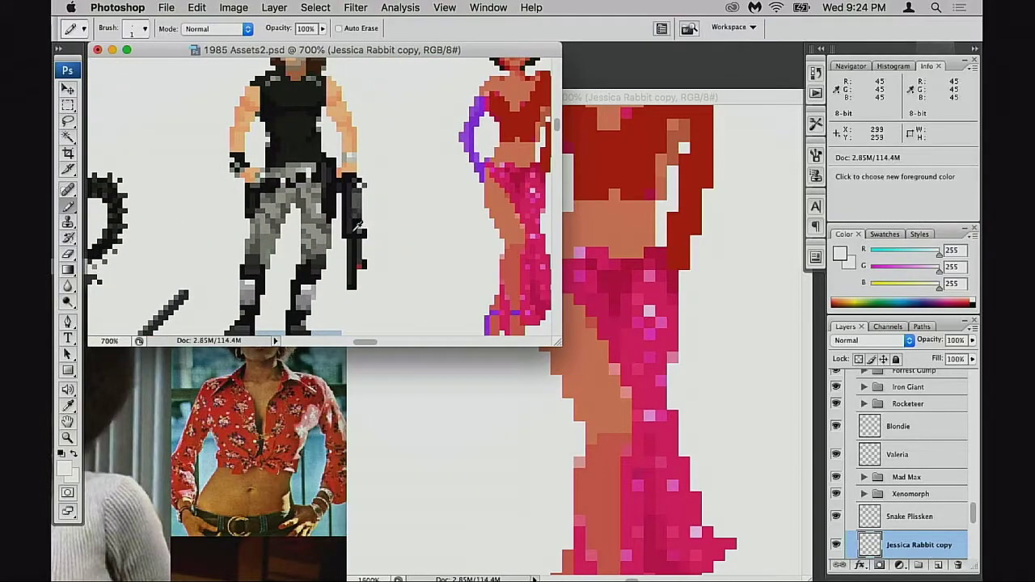
alt+click(350, 217)
drag(555, 346, 418, 225)
click(670, 302)
drag(661, 254, 514, 349)
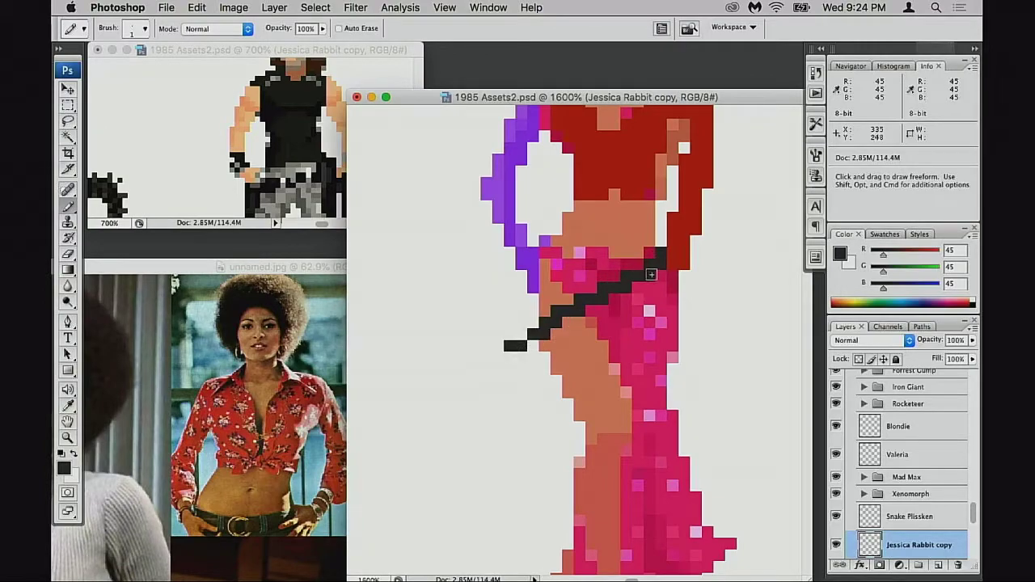
key(super+z)
key(super+z)
key(super+z)
Draw a dark grey bar slanting across the hips past the thigh, with a short thick stub beyond the straight sleeve.
mouse_move(663, 264)
mouse_down()
mouse_move(572, 294)
mouse_move(641, 271)
mouse_move(465, 345)
mouse_move(495, 314)
mouse_up()
click(335, 168)
drag(338, 166, 223, 181)
drag(407, 206, 294, 184)
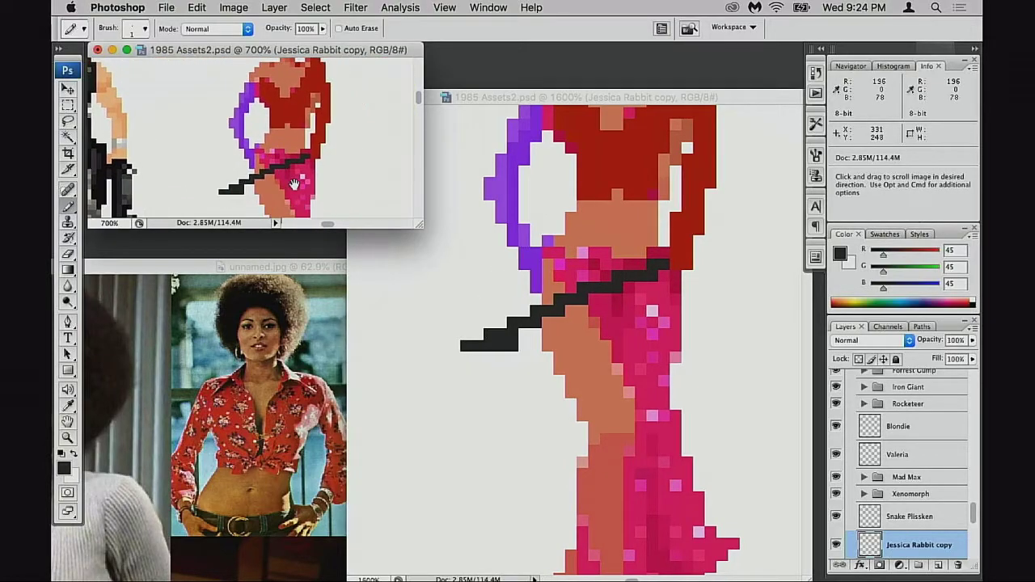
scroll(295, 183, down, 2)
click(699, 259)
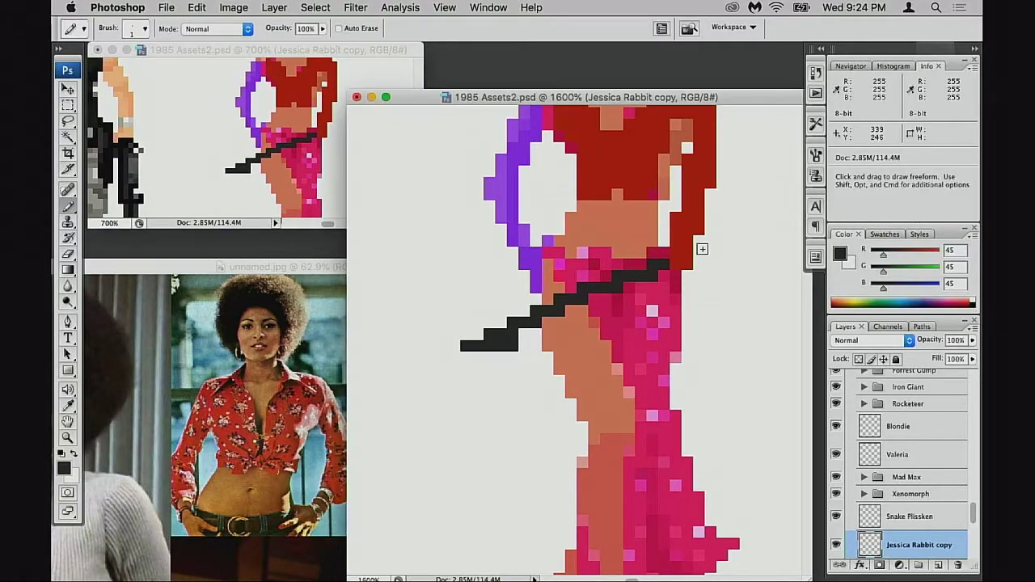
drag(718, 263, 697, 270)
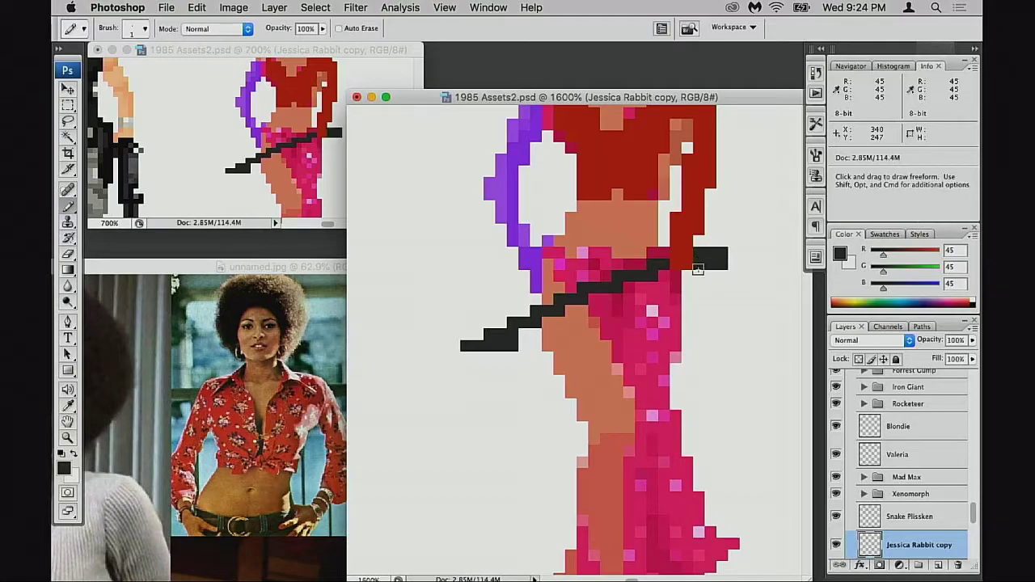
Sample the blouse red and paint it over the remaining purple glove, extending the sleeve down to the slanted bar.
drag(593, 263, 603, 300)
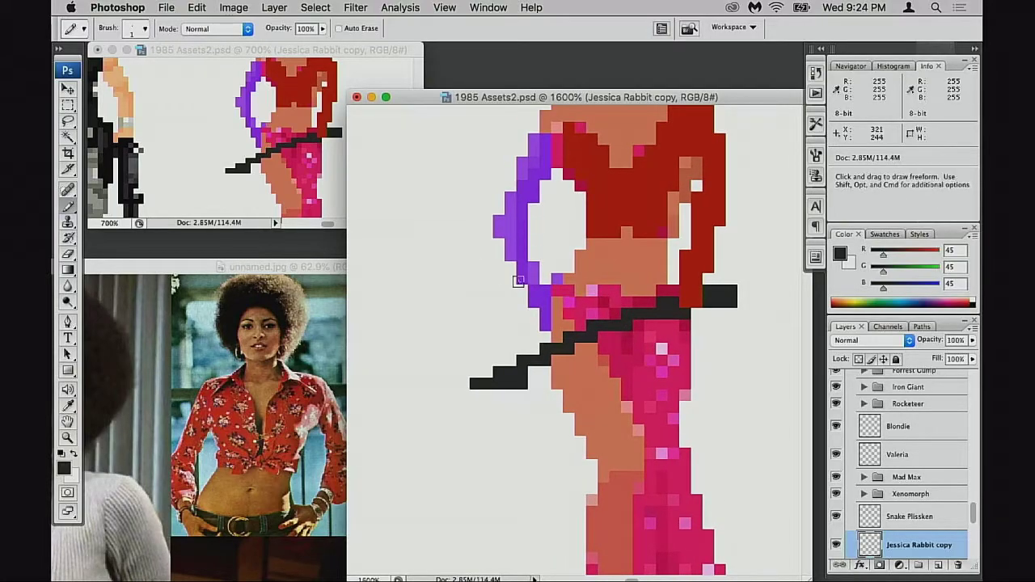
alt+click(692, 246)
drag(537, 141, 535, 267)
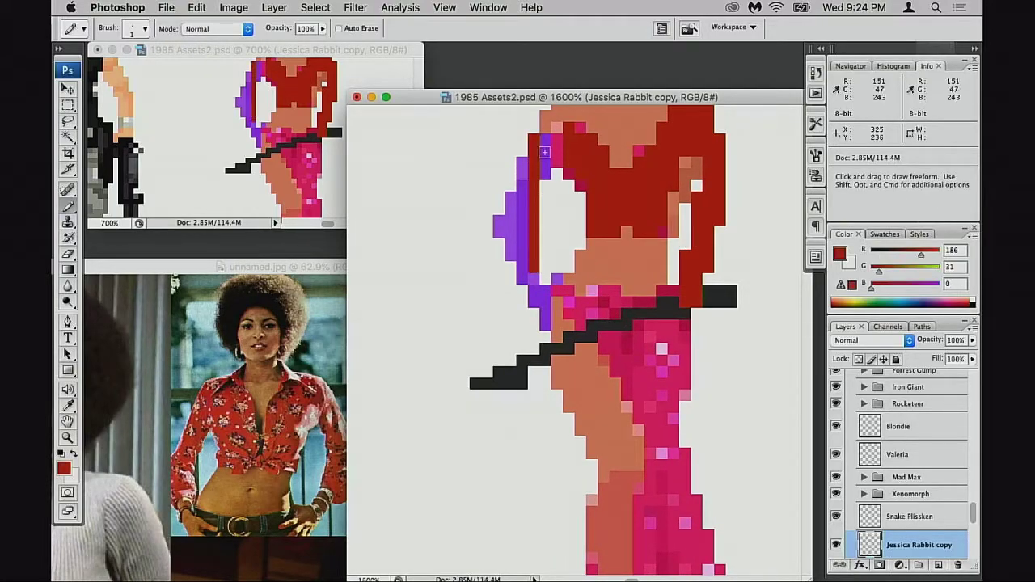
key(super+z)
drag(545, 128, 511, 244)
mouse_move(547, 155)
mouse_down()
mouse_move(526, 223)
mouse_move(509, 237)
mouse_move(538, 272)
mouse_up()
drag(546, 314, 549, 322)
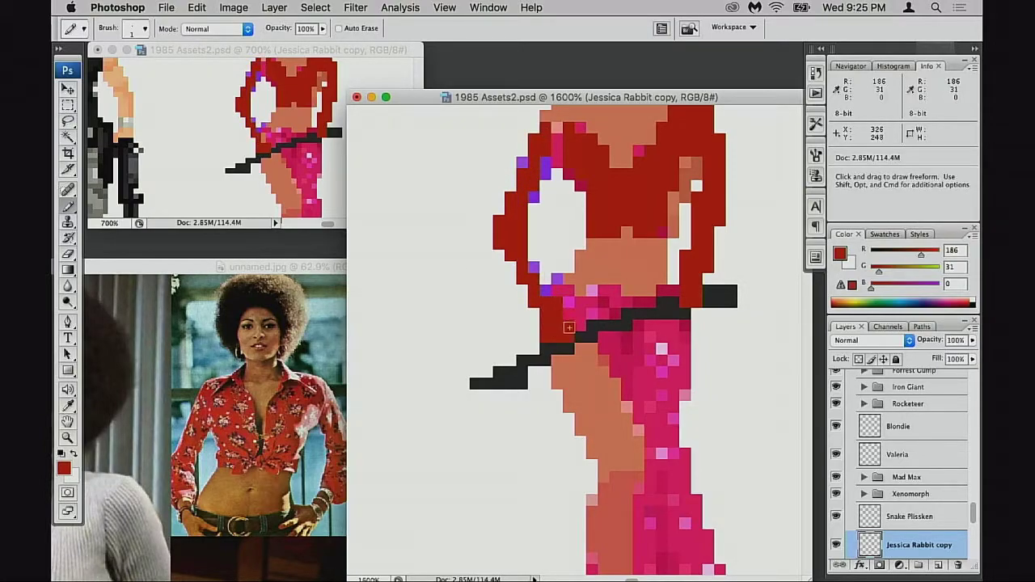
Paint the bare shoulder above the bent arm and the pink bodice edge beside it in the blouse red.
scroll(548, 303, up, 5)
key(e)
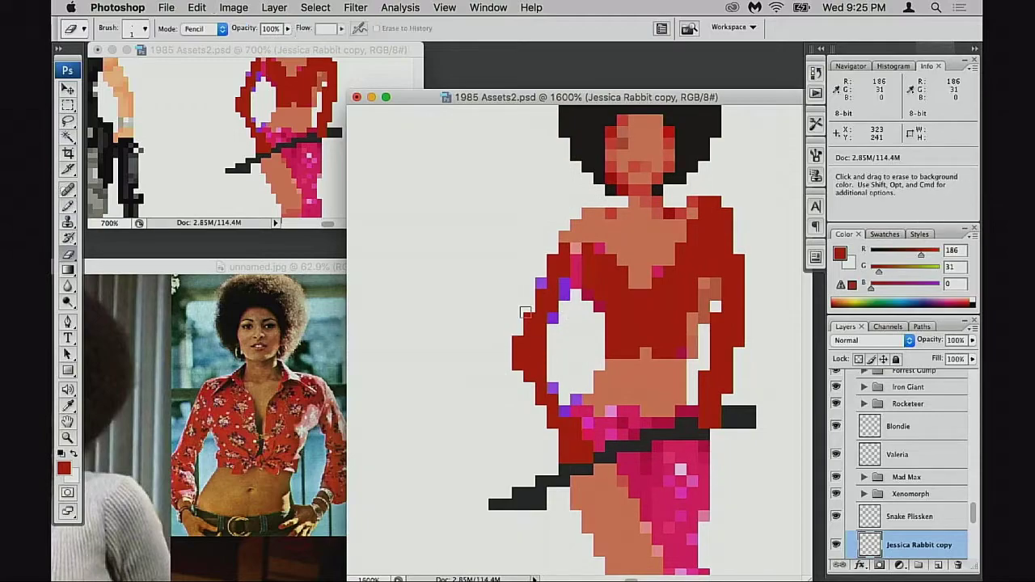
key(b)
mouse_move(574, 247)
mouse_down()
mouse_move(557, 266)
mouse_move(586, 241)
mouse_move(579, 229)
mouse_move(553, 248)
mouse_up()
click(599, 249)
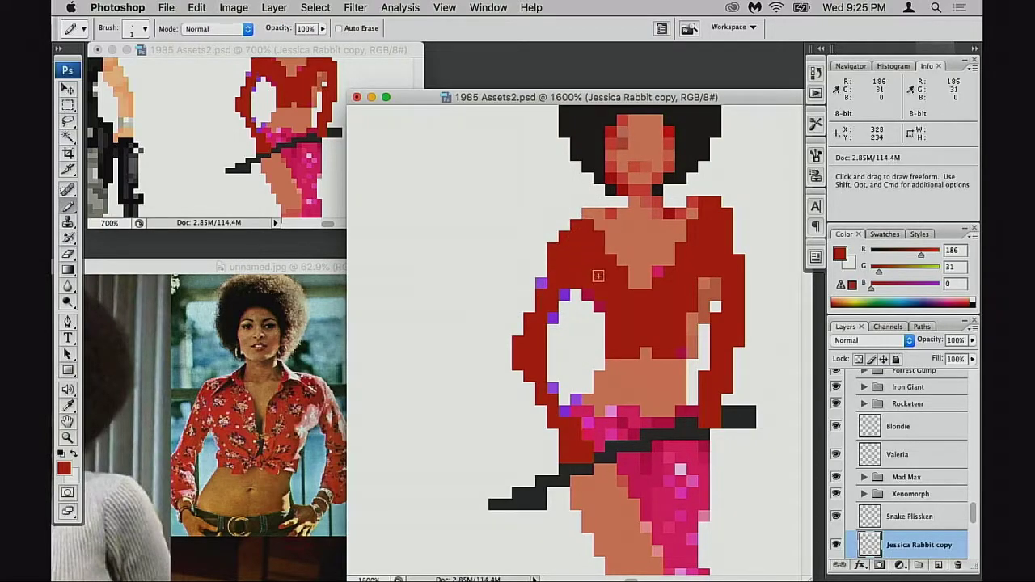
Clean up the leftover purple pixels along the inner and outer edges of the bent sleeve.
key(space)
mouse_move(612, 320)
mouse_down()
mouse_move(601, 288)
mouse_move(586, 289)
mouse_up()
mouse_move(519, 257)
mouse_down()
mouse_move(537, 263)
mouse_move(496, 358)
mouse_move(549, 388)
mouse_move(550, 411)
mouse_up()
key(e)
key(b)
key(e)
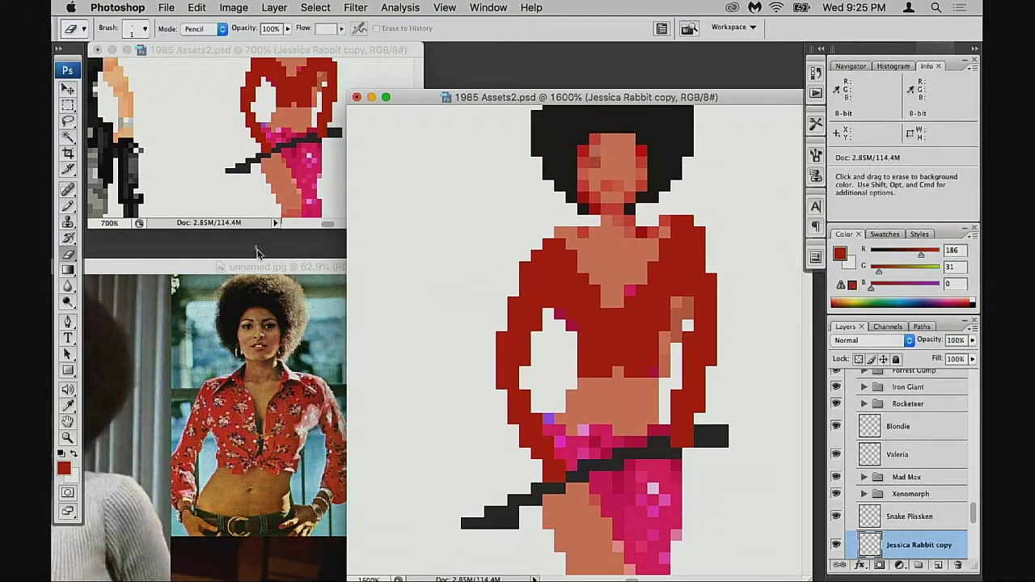
Sample the near-black RGB 32, 26, 23 from the afro and thicken the middle of the slanted bar with it.
click(258, 250)
click(323, 154)
mouse_move(337, 139)
mouse_down()
mouse_move(306, 209)
mouse_move(326, 132)
mouse_up()
click(598, 308)
drag(596, 304, 589, 270)
key(b)
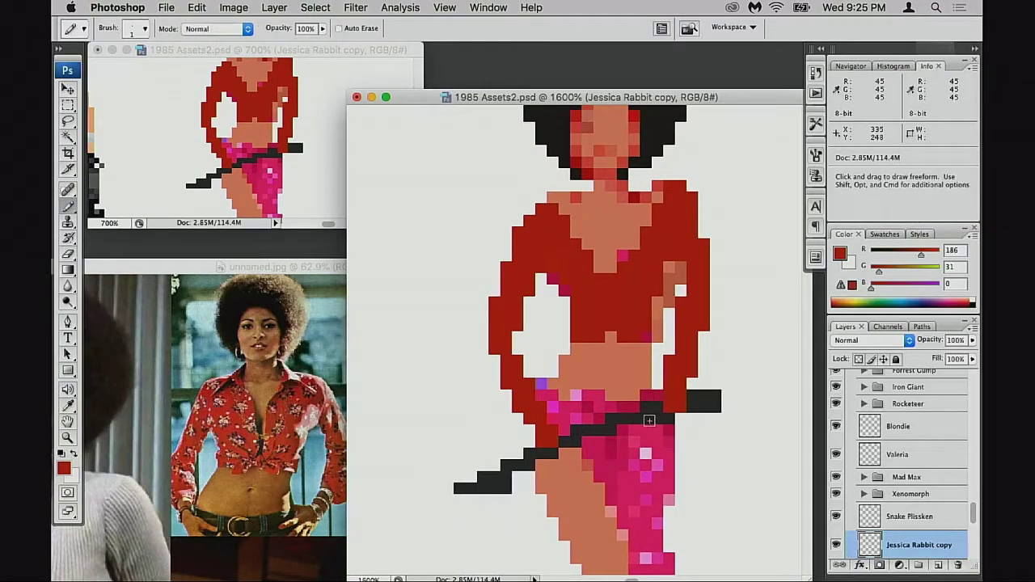
drag(646, 369, 633, 422)
alt+click(546, 146)
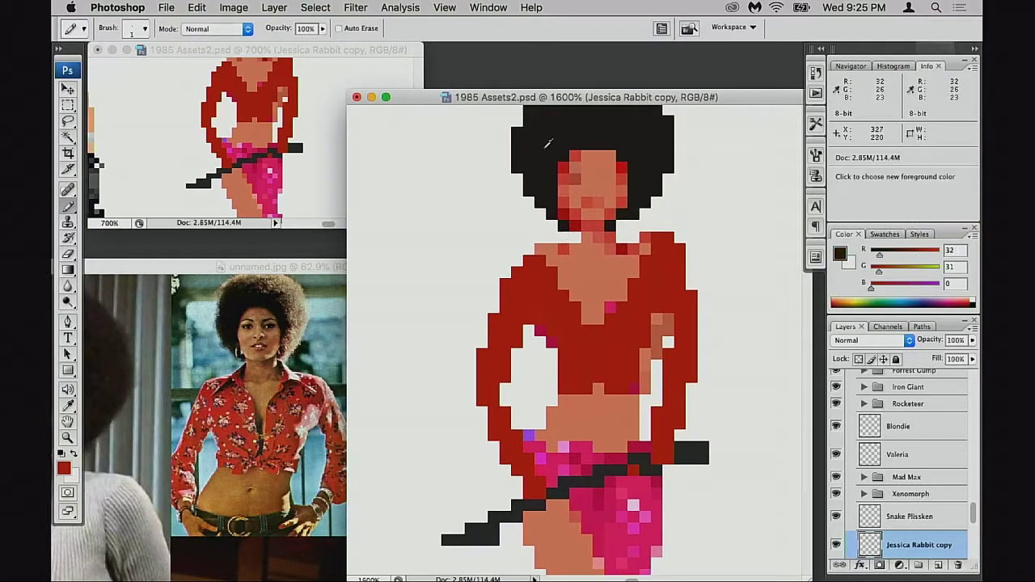
drag(646, 340, 665, 279)
mouse_move(656, 406)
mouse_down()
mouse_move(619, 405)
mouse_move(584, 421)
mouse_up()
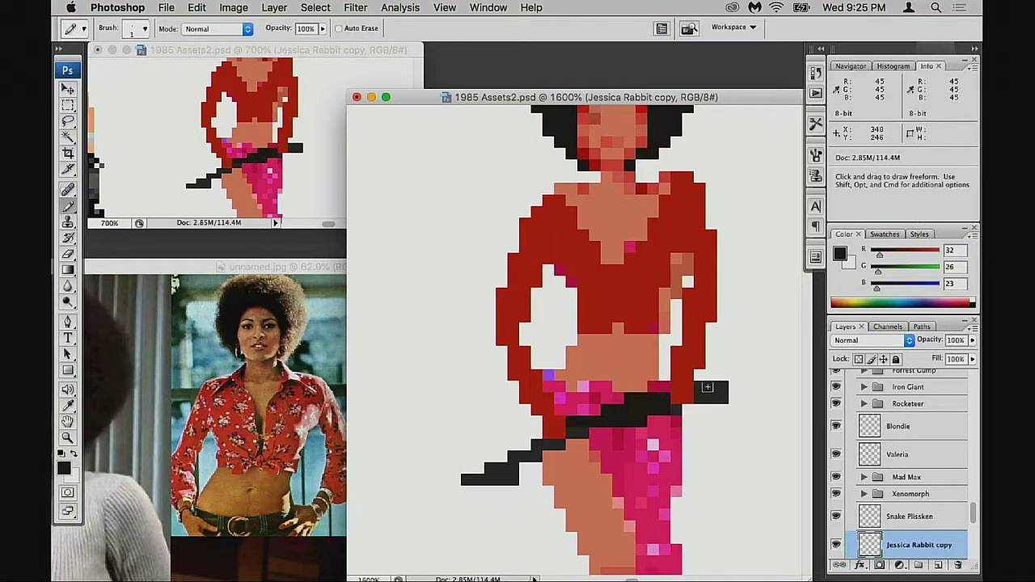
Reshape the bar's stub beyond the straight sleeve by adding near-black pixels on top and erasing its lowest row.
drag(700, 386, 705, 375)
key(super+z)
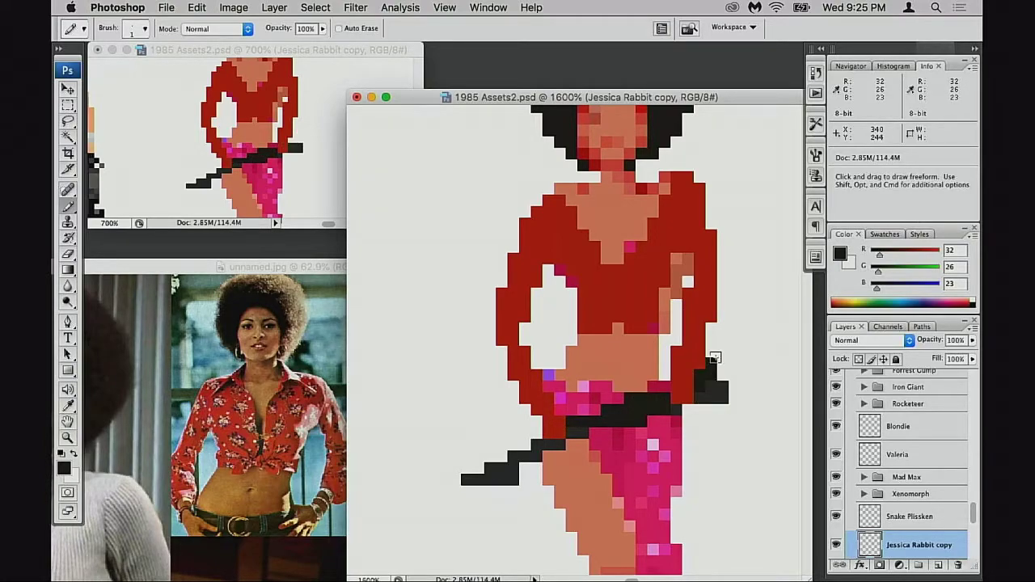
click(714, 357)
key(e)
Add a near-black pixel below the bar's middle and darken the bar near the bent sleeve's cuff.
key(space)
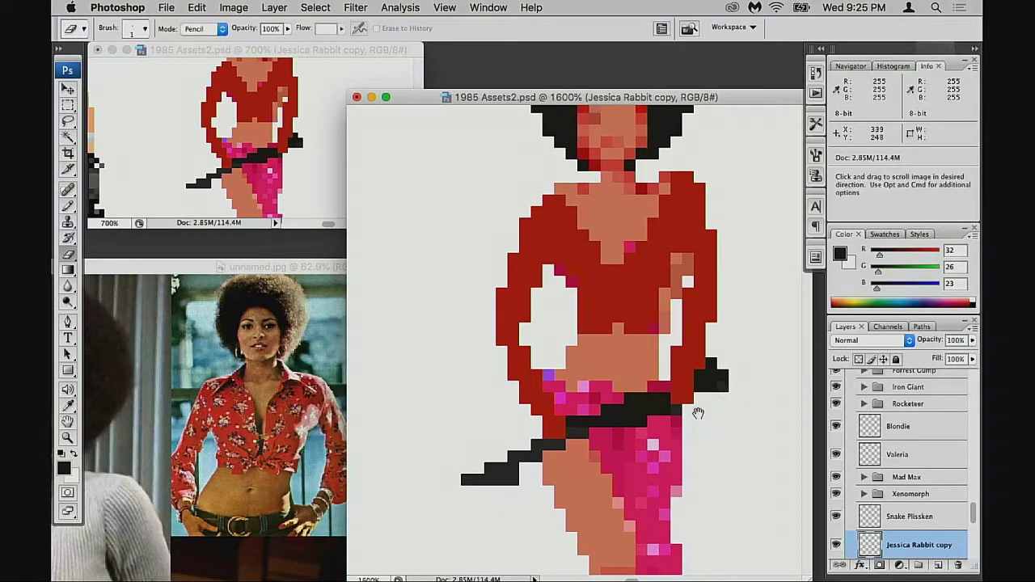
drag(698, 413, 747, 341)
key(b)
click(668, 368)
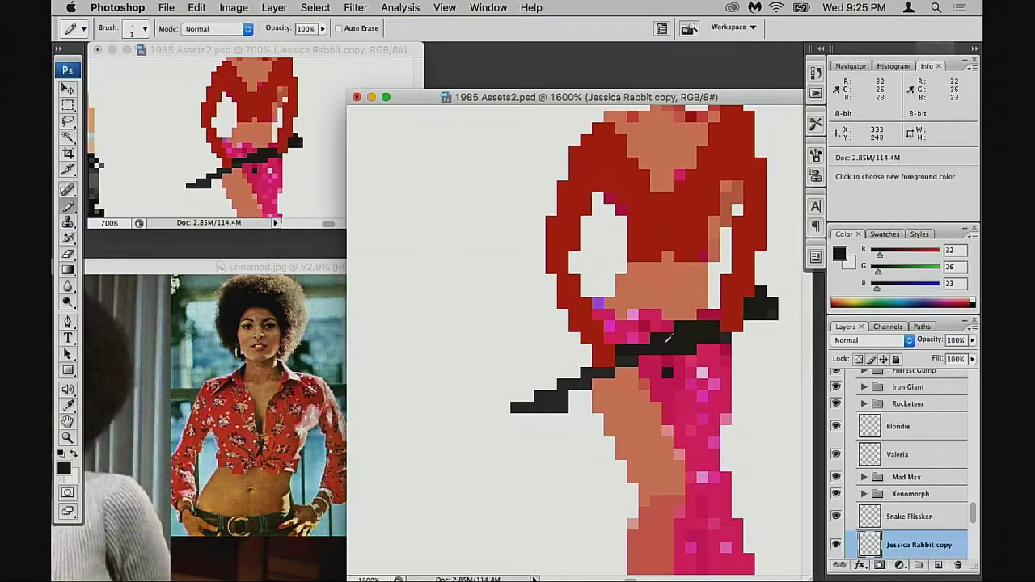
click(621, 372)
drag(598, 360, 575, 373)
click(575, 394)
key(super+z)
key(alt+super+z)
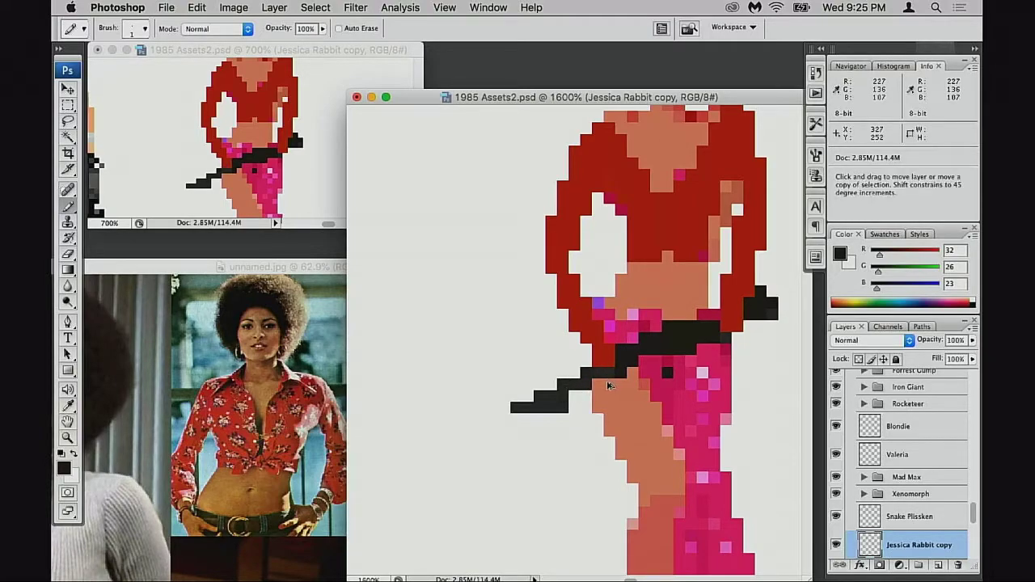
Thicken the bar with near-black across the bent sleeve's cuff and along its underside just outside the thigh.
alt+click(610, 373)
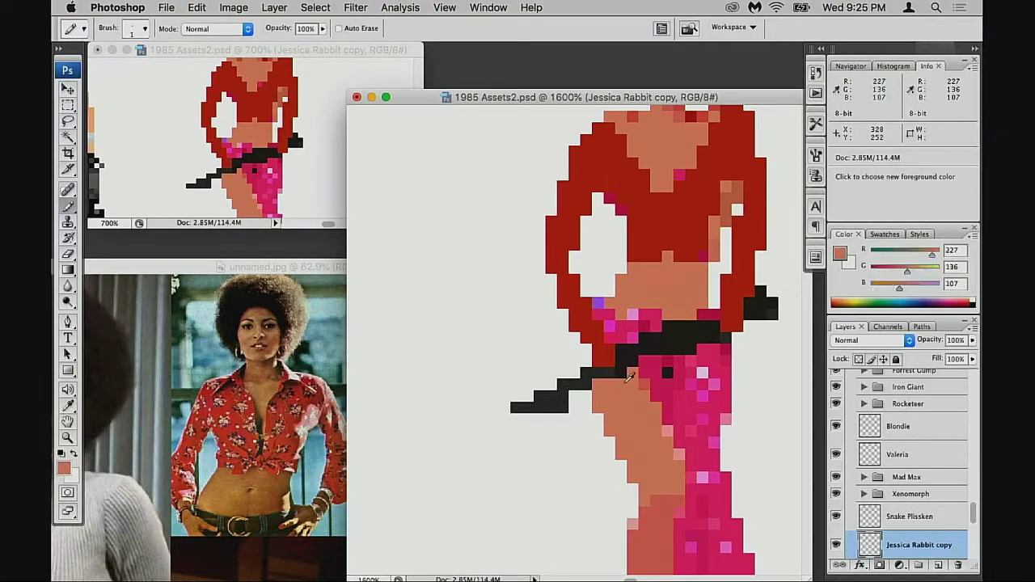
alt+click(625, 356)
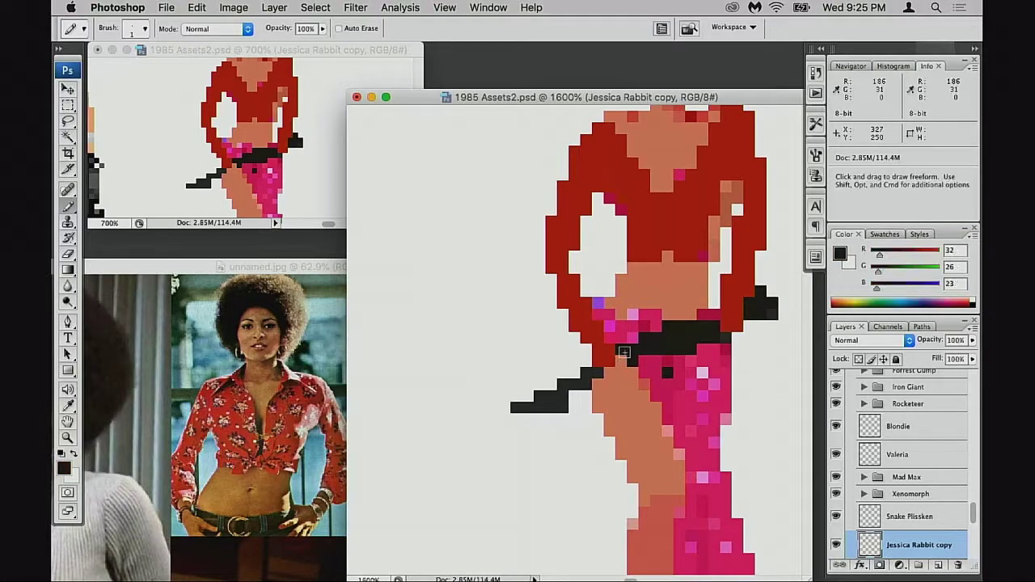
click(612, 358)
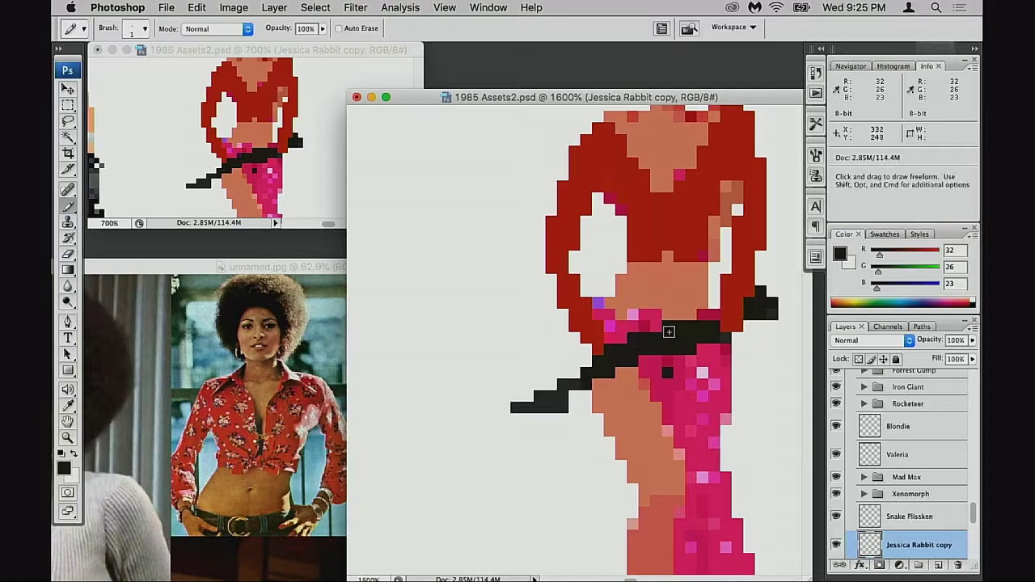
click(580, 394)
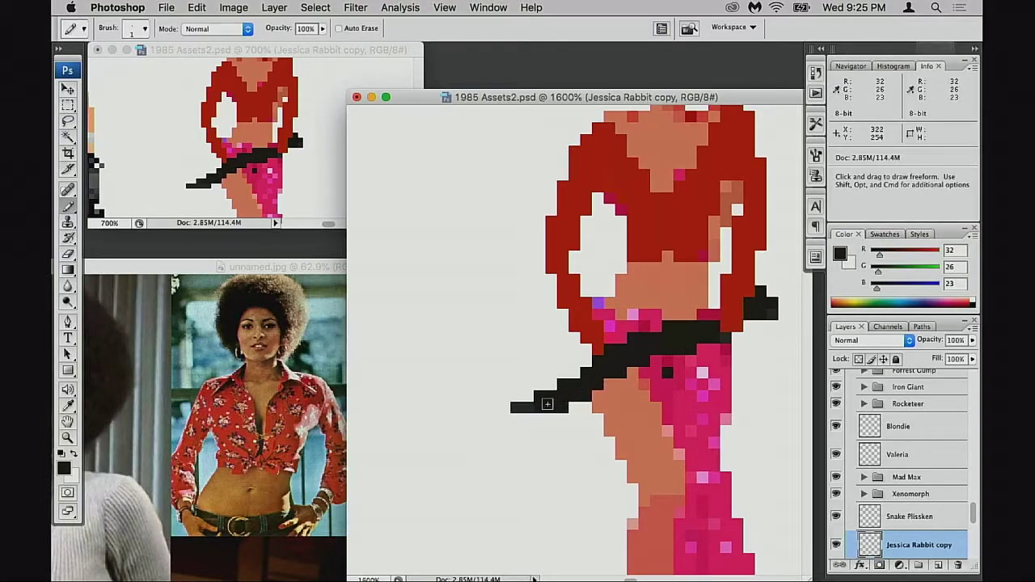
Recolour the bar's far end near-black and trim its tip shorter.
mouse_move(516, 396)
mouse_down()
mouse_move(551, 412)
mouse_move(518, 407)
mouse_move(588, 400)
mouse_move(561, 393)
mouse_move(587, 390)
mouse_move(553, 403)
mouse_up()
key(super+z)
key(e)
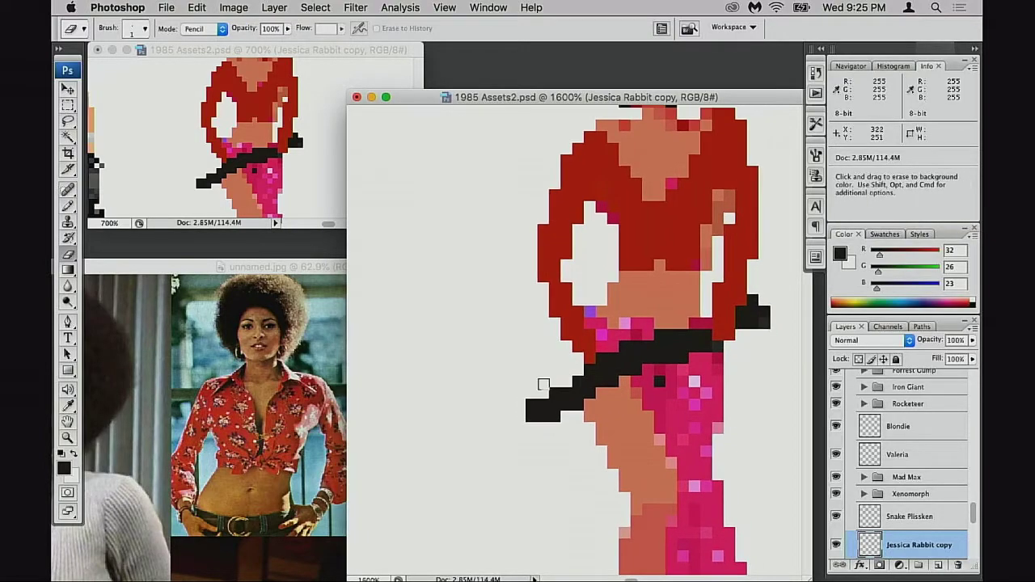
key(b)
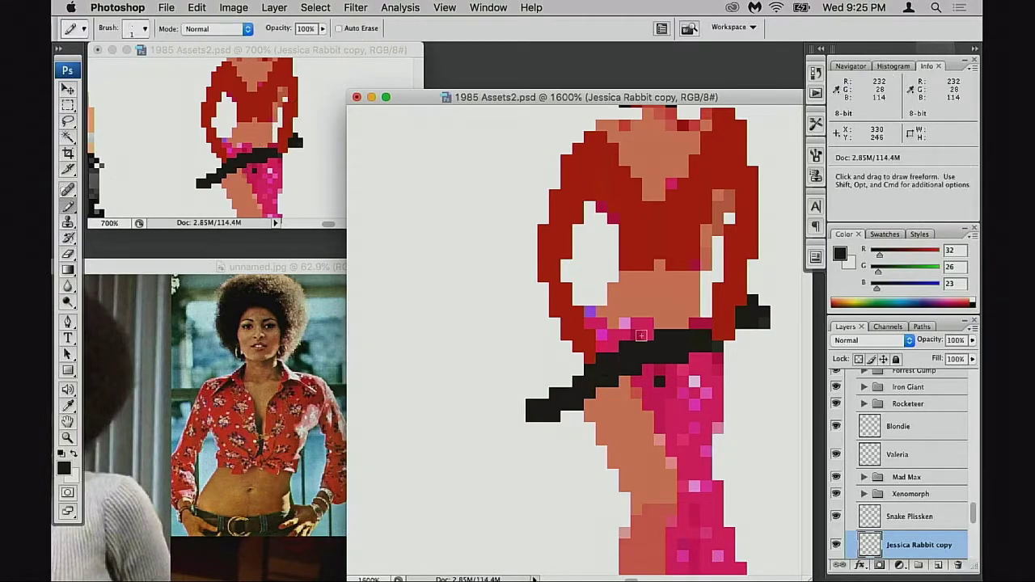
Set the foreground colour to blue #3d65a0 and paint over the pink pixels along the waist between the bent sleeve and the bar.
scroll(631, 311, down, 2)
scroll(632, 310, right, 2)
alt+click(626, 292)
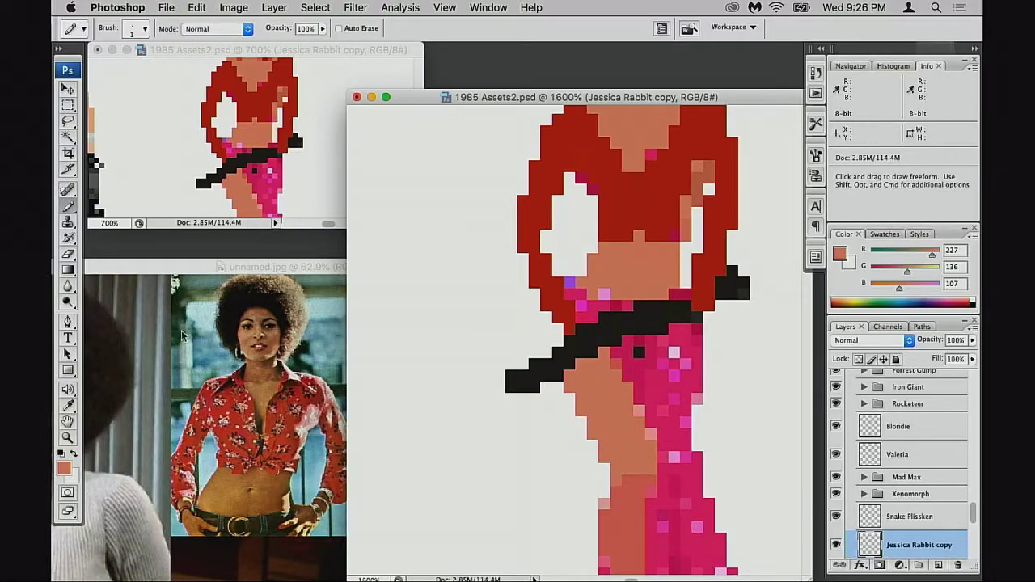
click(70, 467)
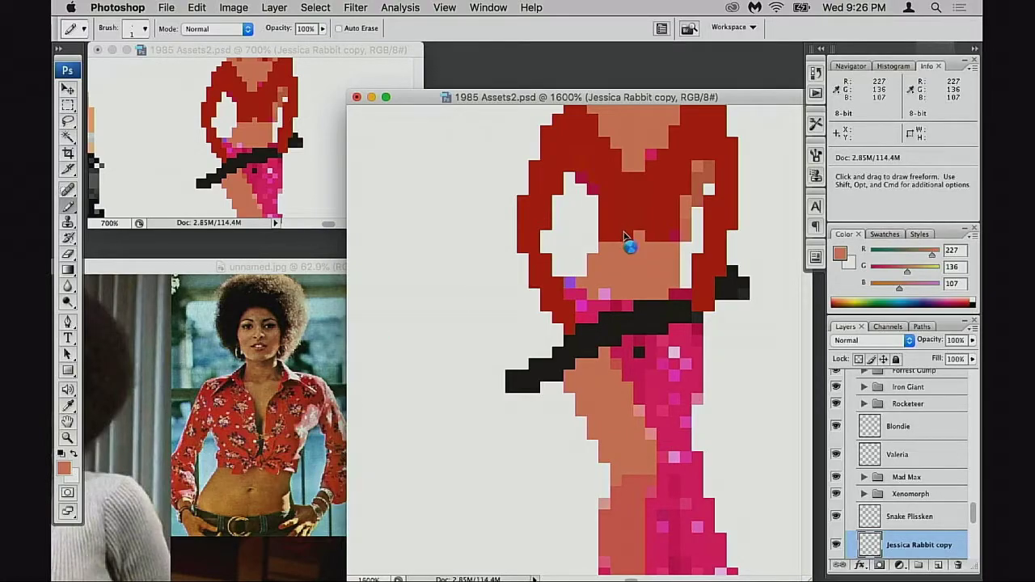
drag(406, 186, 395, 204)
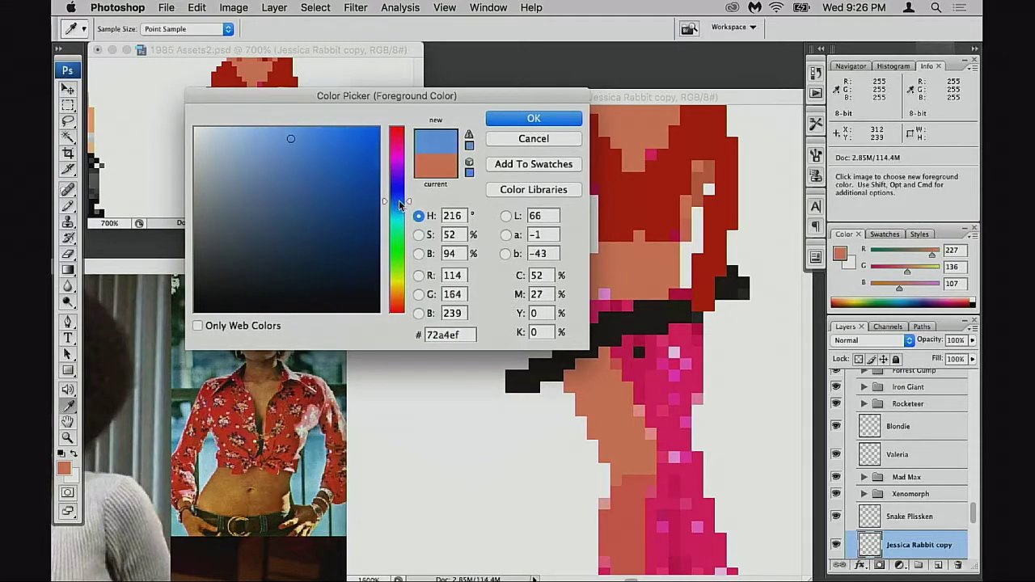
drag(291, 183, 308, 196)
click(534, 118)
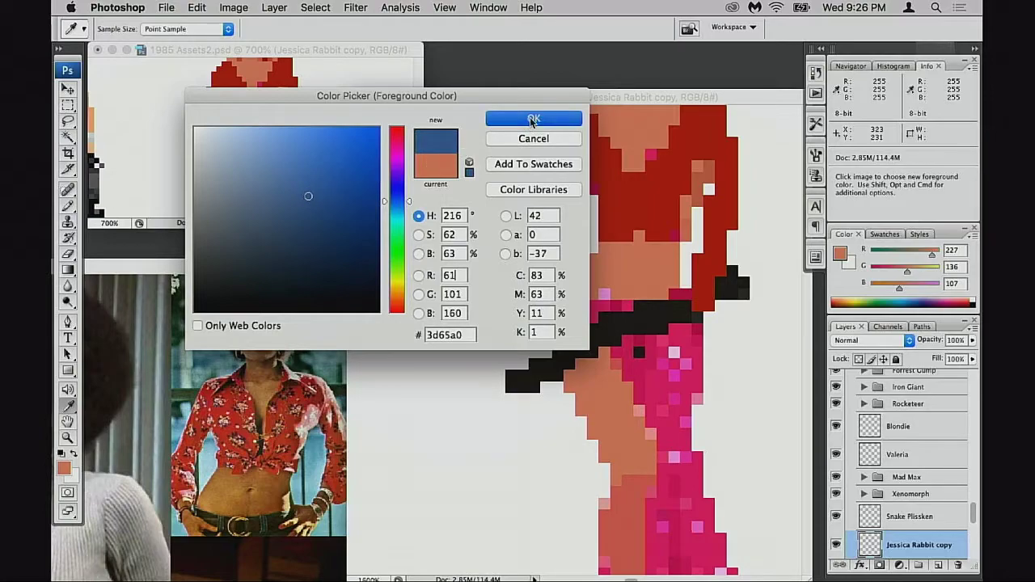
key(b)
click(606, 296)
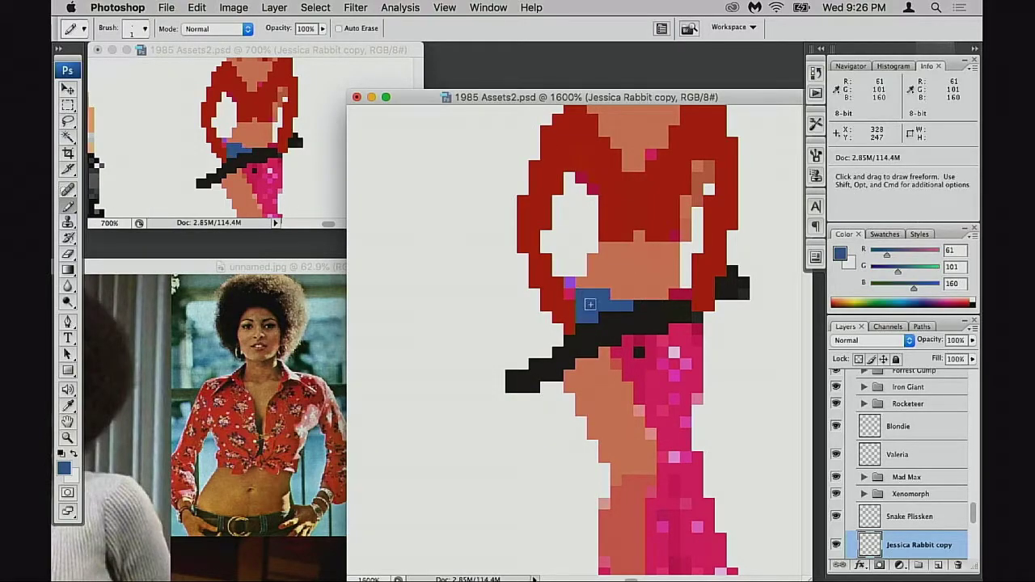
Extend the blue waistband into the bar's upper edge, restore skin above it, and thicken the bar's underside with near-black.
alt+click(603, 282)
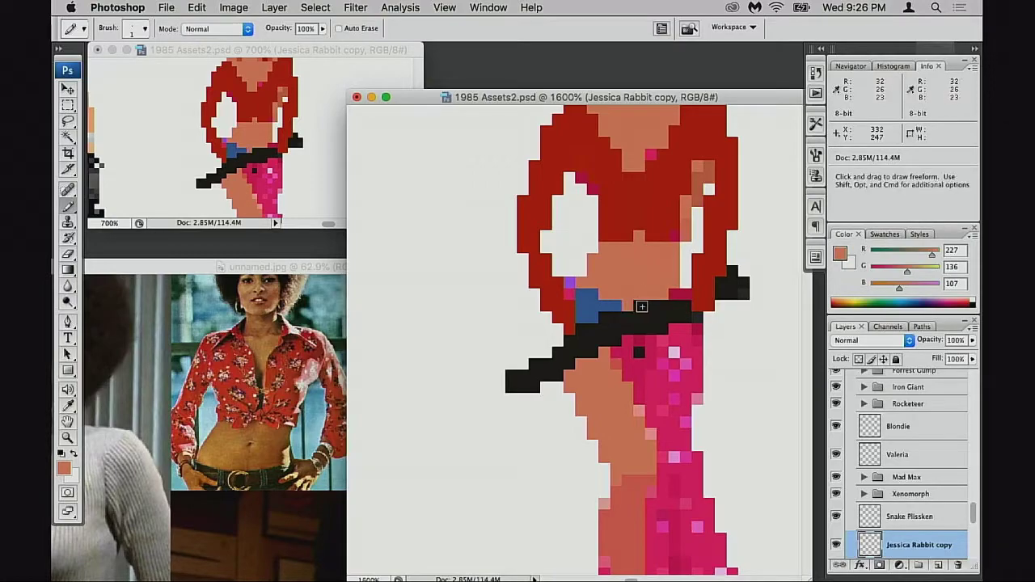
alt+click(611, 306)
drag(627, 306, 658, 317)
key(super+z)
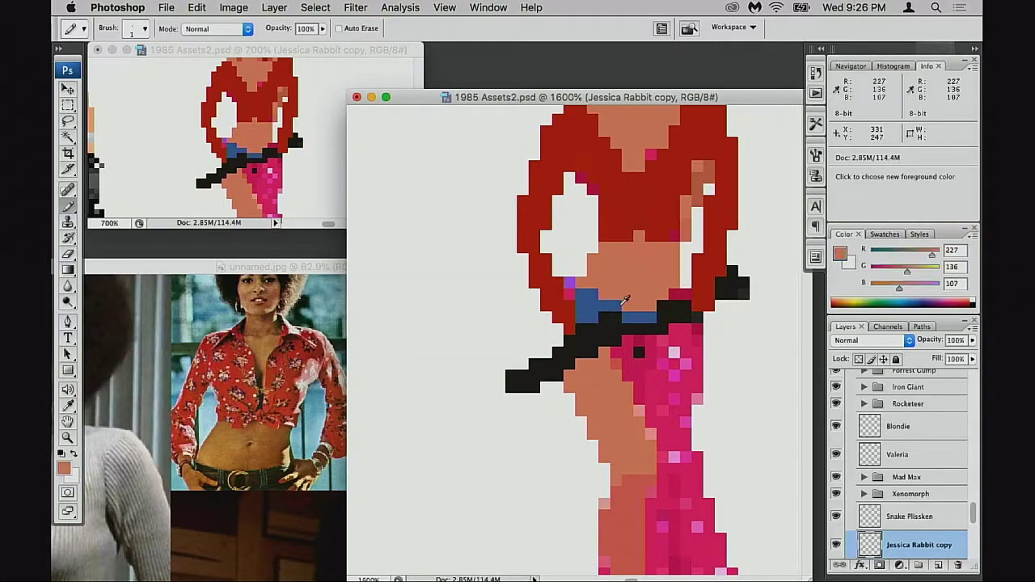
alt+click(605, 333)
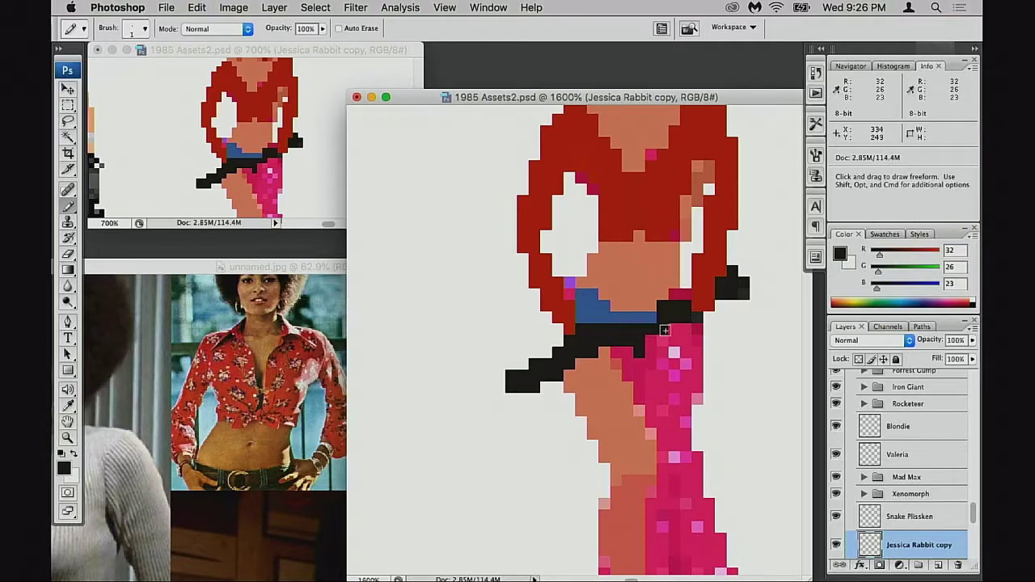
alt+click(591, 309)
Clean up the bent sleeve's cuff with a red pixel, erase the purple pixel above it, and trim the waistband with skin tone.
alt+click(567, 295)
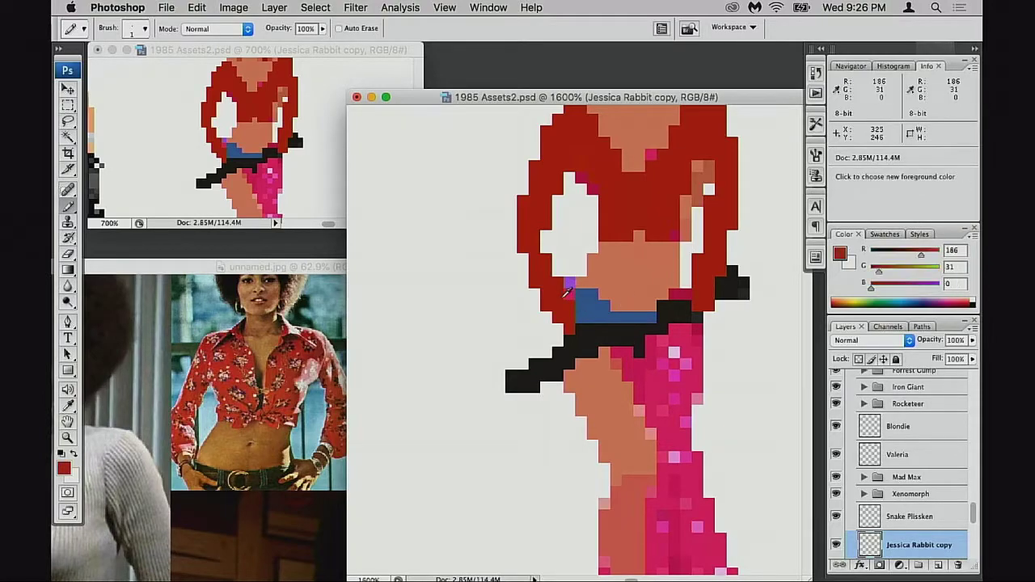
key(e)
key(space)
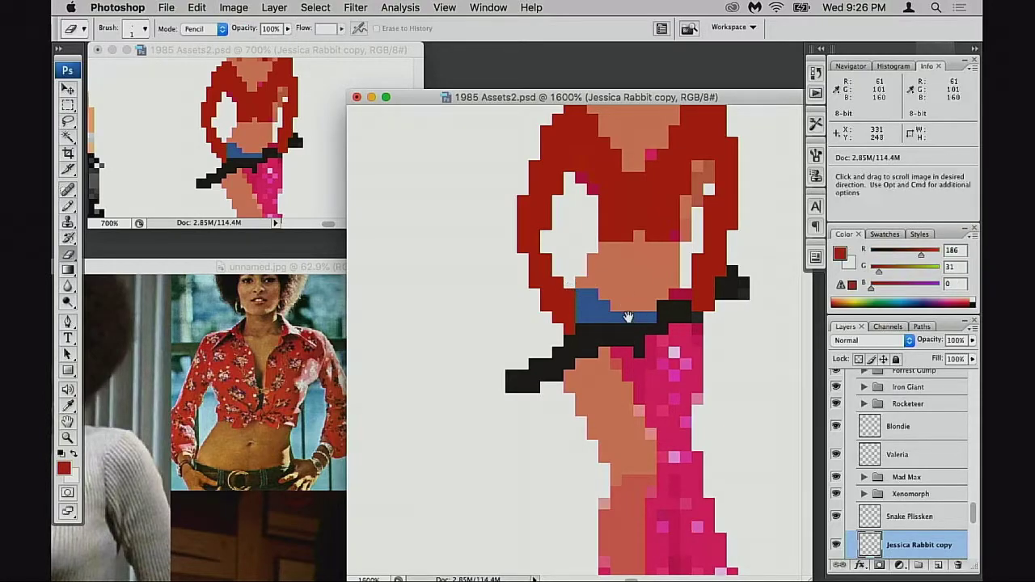
drag(628, 317, 619, 317)
alt+click(608, 308)
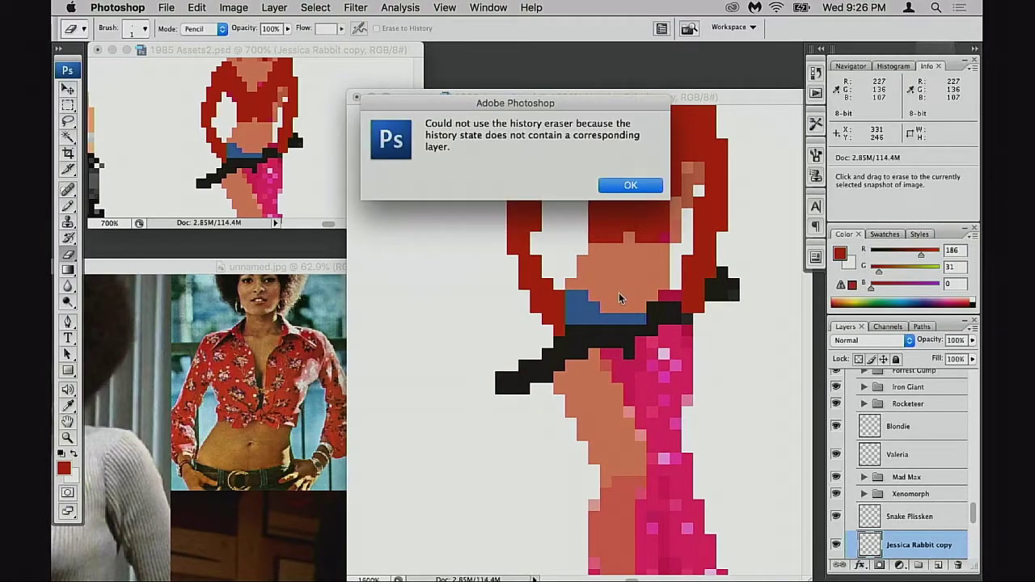
click(647, 185)
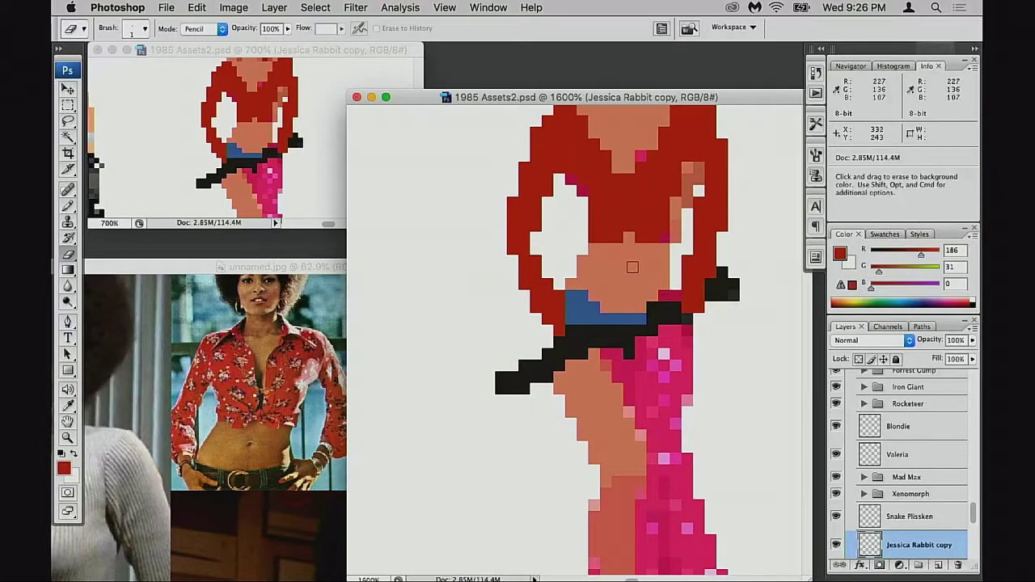
key(b)
click(604, 274)
alt+click(614, 288)
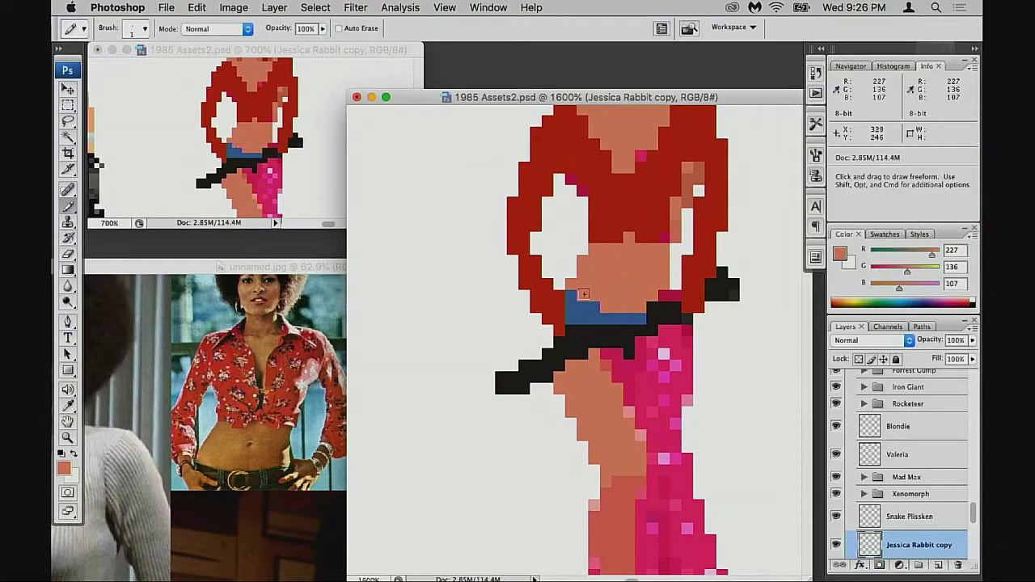
Sample the darker skin tone from the torso's shaded edge and paint a one-pixel navel on the bare midriff.
drag(642, 166, 624, 224)
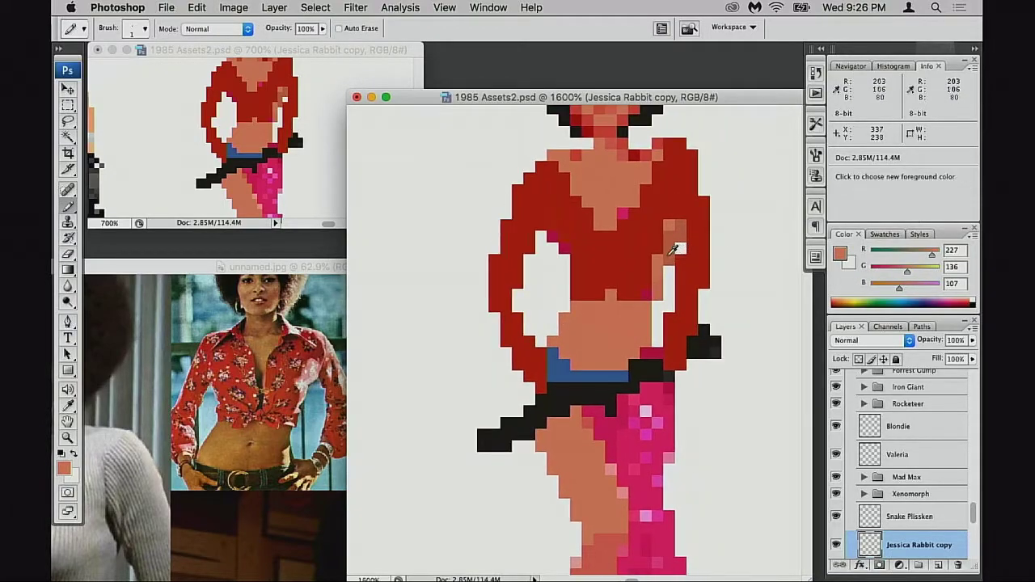
alt+click(671, 249)
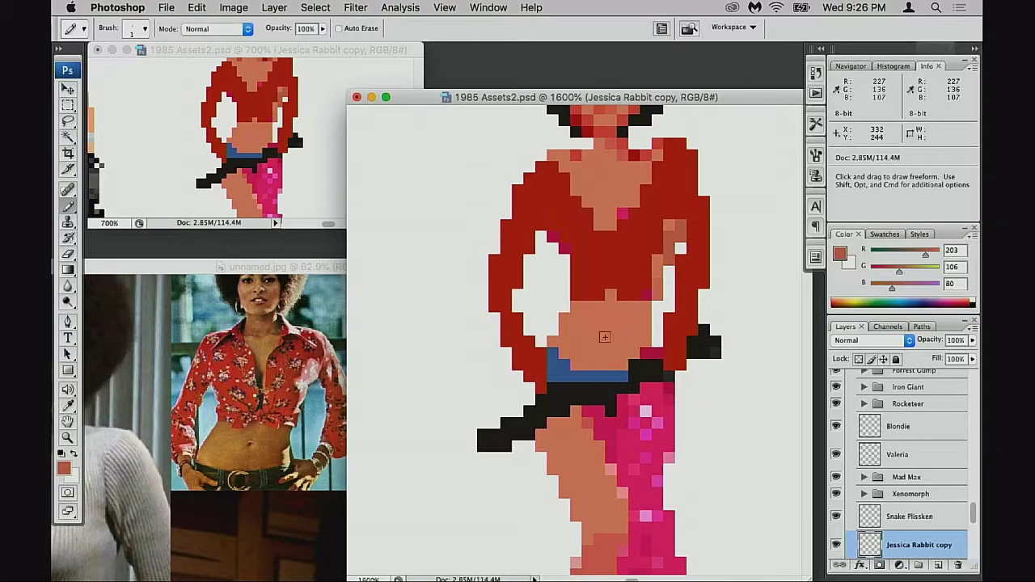
drag(631, 353, 655, 322)
key(super+z)
Sample the waistband's blue and paint the bare upper thigh below the bar as a short trouser leg.
alt+click(605, 257)
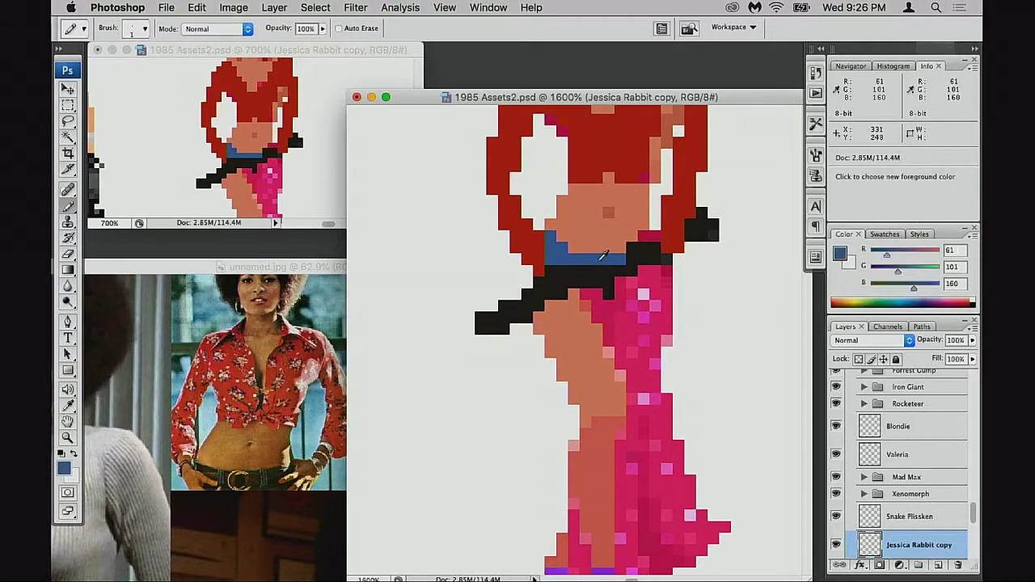
mouse_move(584, 297)
mouse_down()
mouse_move(554, 343)
mouse_move(540, 340)
mouse_move(567, 348)
mouse_move(585, 320)
mouse_up()
drag(605, 329, 610, 263)
mouse_move(601, 403)
mouse_down()
mouse_move(614, 301)
mouse_move(604, 355)
mouse_up()
alt+click(618, 358)
alt+click(621, 359)
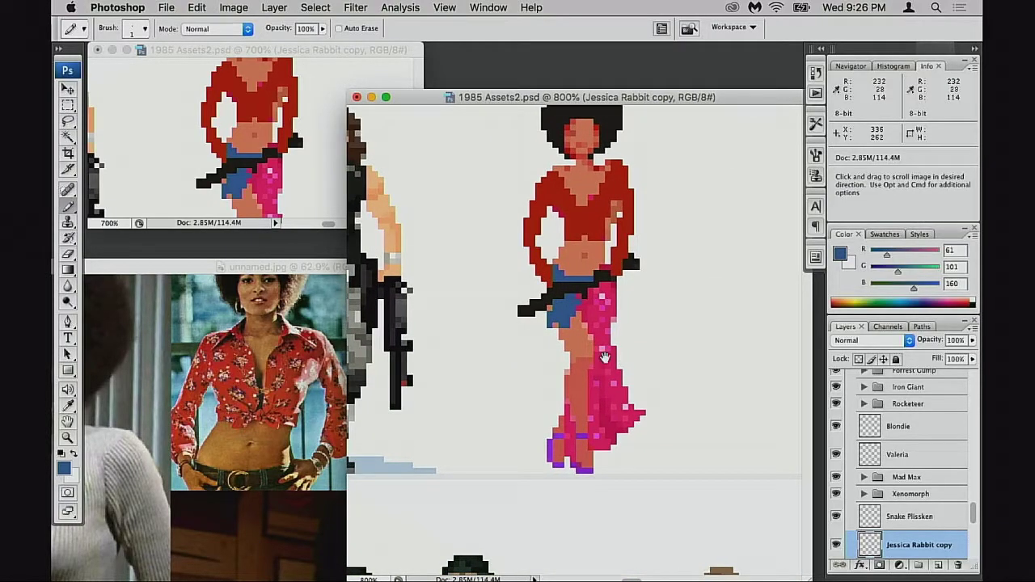
Extend the blue shorts over the other hip and thigh, covering the upper part of the pink skirt.
click(608, 314)
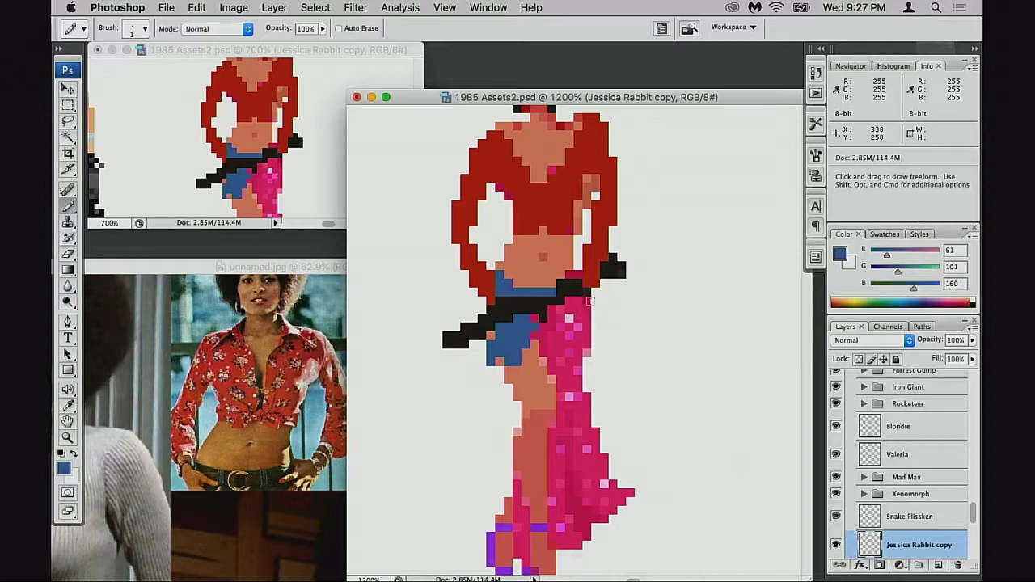
mouse_move(586, 333)
mouse_down()
mouse_move(570, 376)
mouse_move(614, 365)
mouse_up()
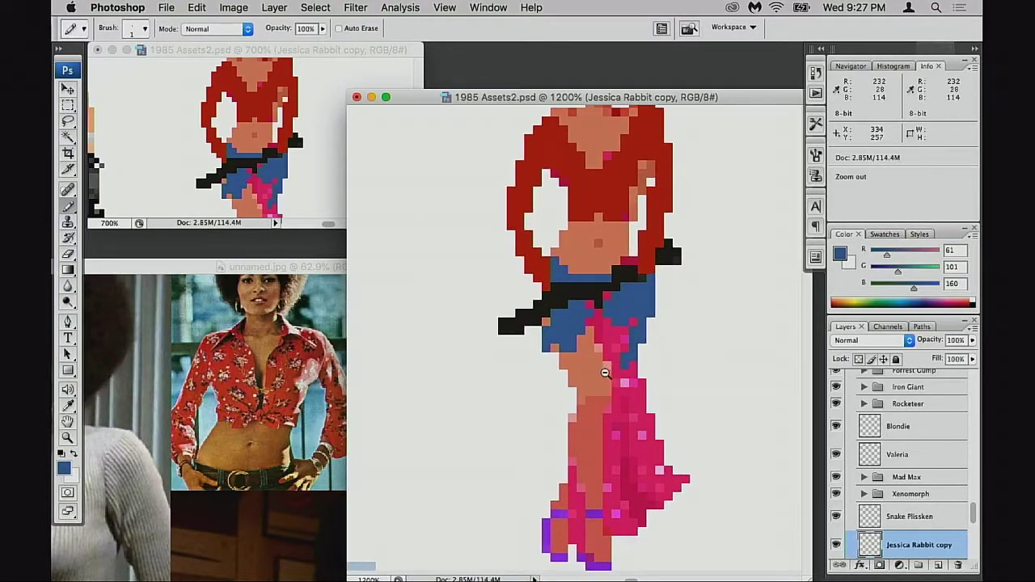
alt+click(607, 371)
alt+click(608, 368)
mouse_move(592, 327)
mouse_down()
mouse_move(587, 397)
mouse_move(637, 374)
mouse_up()
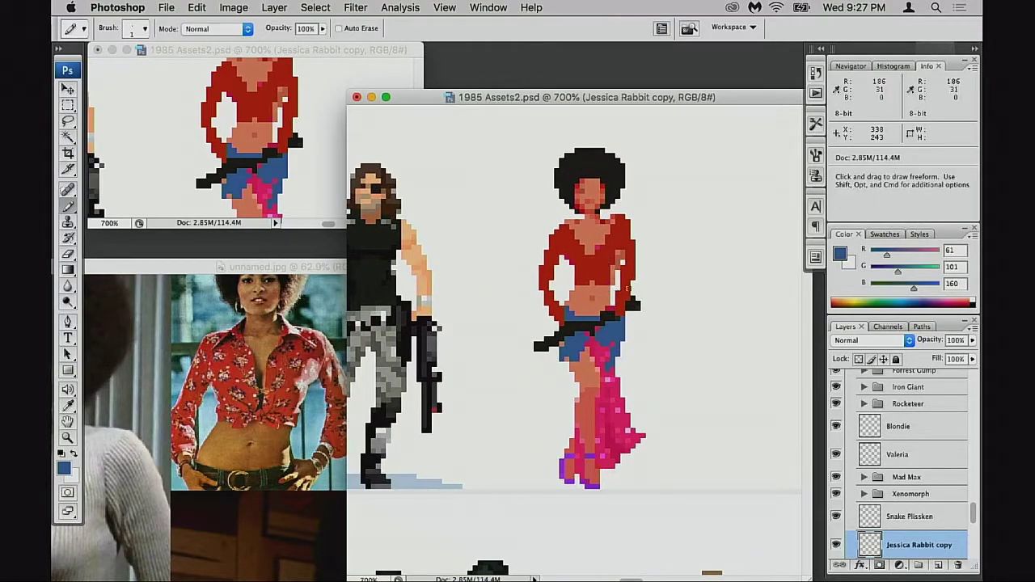
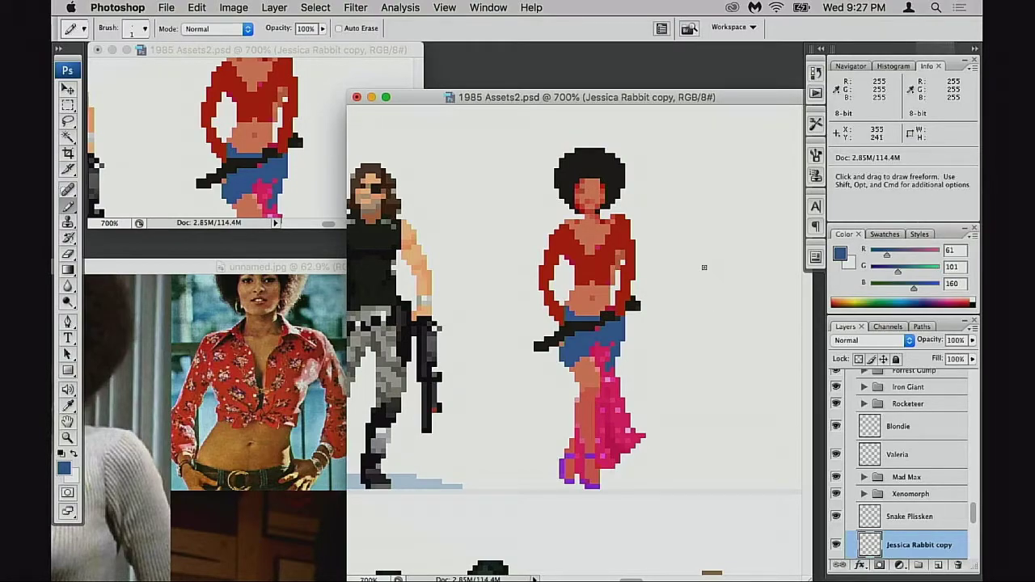
Erase the legs, pink skirt and shoes below the hips, and paint a slanted blue trouser thigh below the bar.
key(e)
mouse_move(619, 355)
mouse_down()
mouse_move(591, 368)
mouse_move(579, 399)
mouse_move(648, 409)
mouse_move(565, 474)
mouse_move(716, 430)
mouse_move(659, 465)
mouse_move(628, 371)
mouse_move(607, 352)
mouse_move(564, 379)
mouse_move(626, 369)
mouse_up()
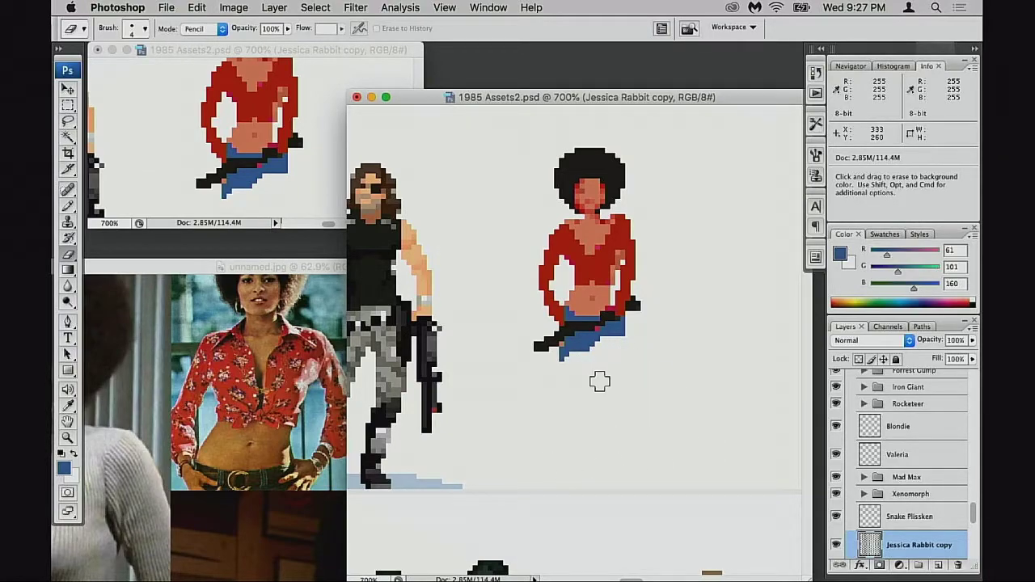
key(b)
mouse_move(566, 354)
mouse_down()
mouse_move(542, 385)
mouse_move(556, 354)
mouse_move(550, 370)
mouse_move(589, 345)
mouse_move(548, 380)
mouse_move(598, 355)
mouse_move(601, 342)
mouse_move(566, 376)
mouse_move(570, 389)
mouse_move(560, 364)
mouse_up()
key(e)
key(b)
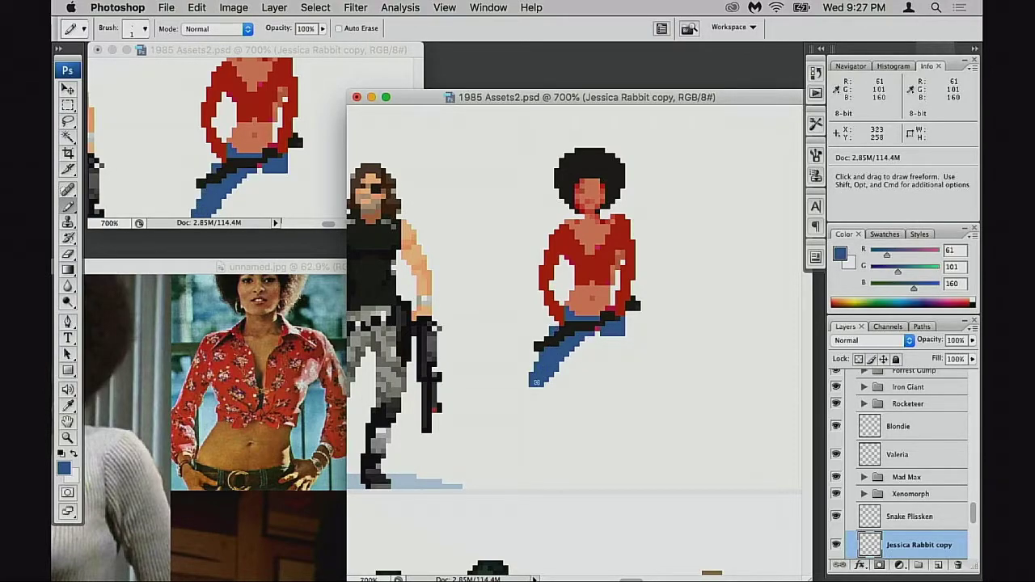
Extend the slanted blue trouser leg to the ground with a flared hem, tidying its outline and shortening the bar's far end.
mouse_move(529, 388)
mouse_down()
mouse_move(532, 399)
mouse_move(528, 363)
mouse_move(510, 425)
mouse_move(543, 387)
mouse_move(536, 414)
mouse_up()
key(e)
key(b)
mouse_move(546, 372)
mouse_down()
mouse_move(535, 435)
mouse_move(529, 427)
mouse_move(516, 453)
mouse_move(533, 455)
mouse_move(525, 431)
mouse_move(514, 457)
mouse_up()
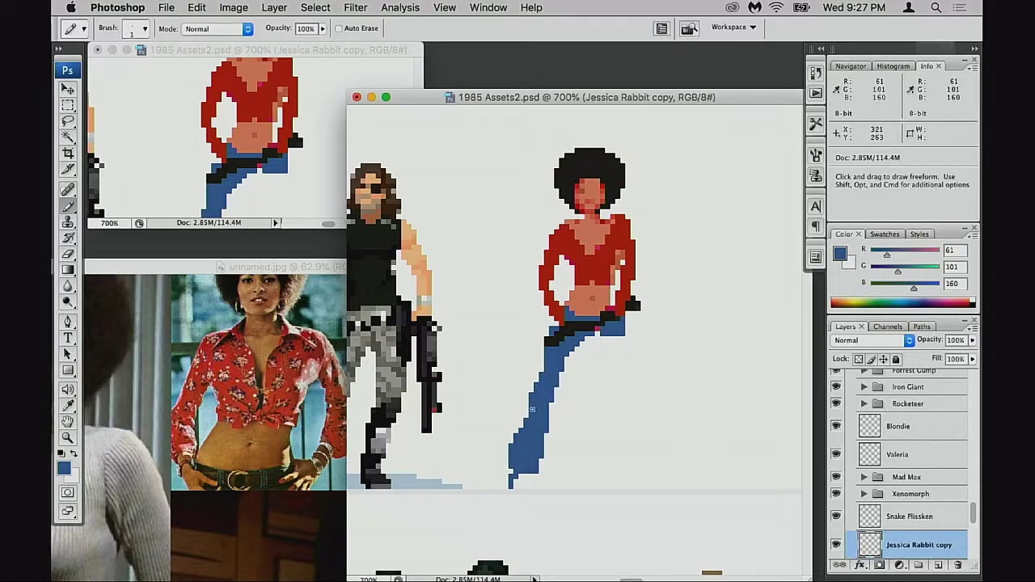
Trim the bar's far end and the blue pixels beneath the bar at the inner thigh with a 1-pixel eraser.
key(e)
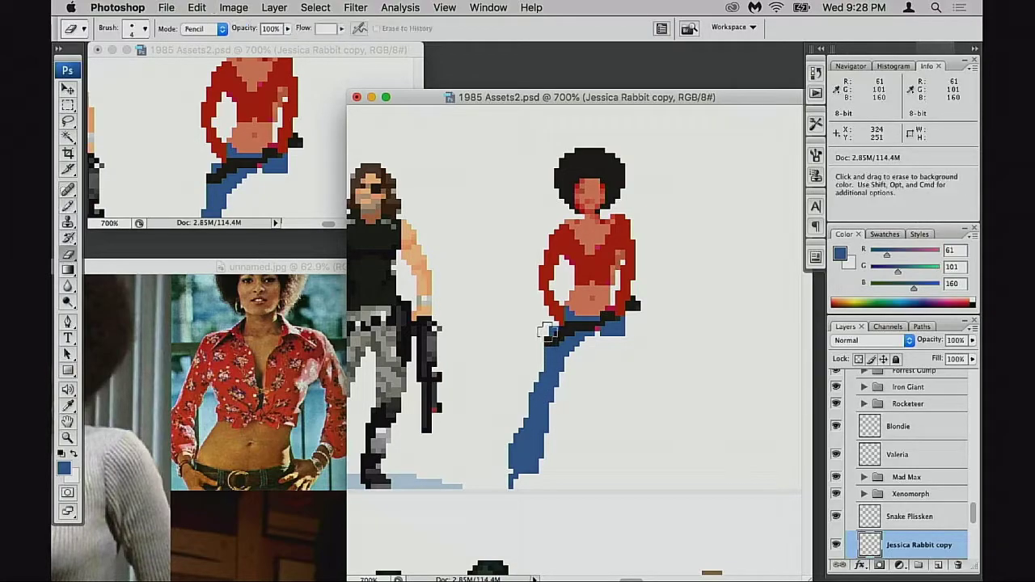
key(bracketleft)
key(bracketleft)
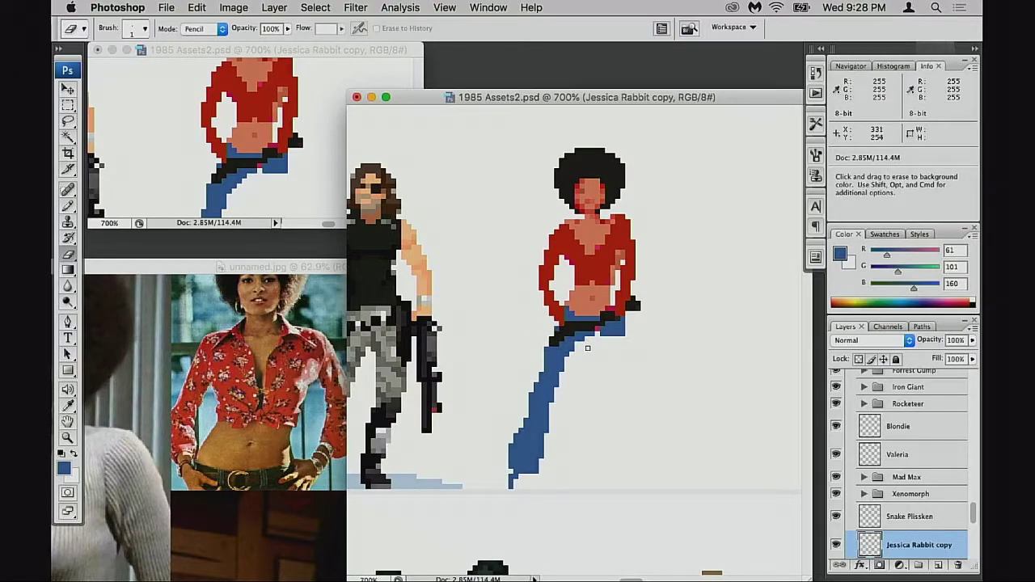
alt+click(573, 342)
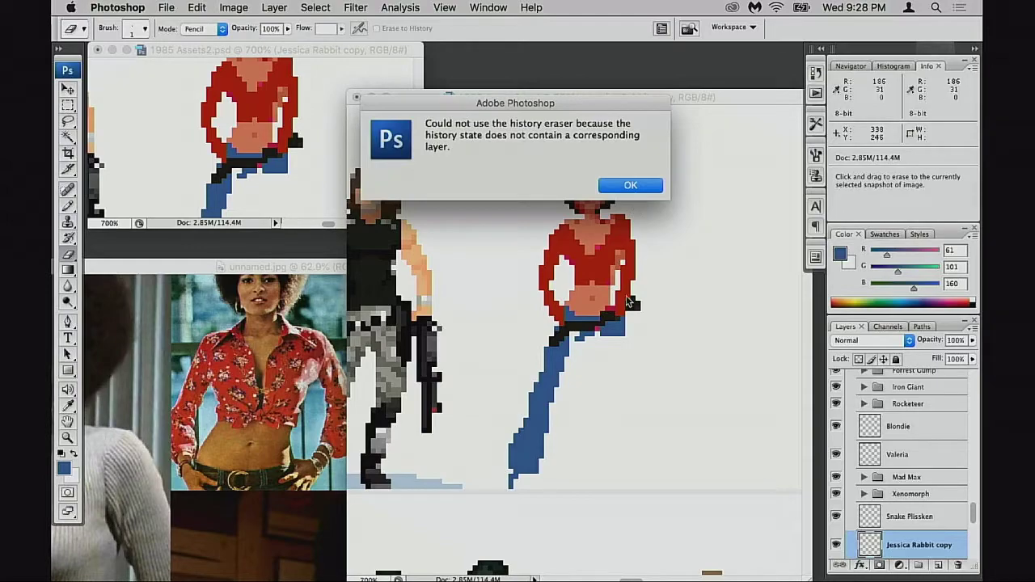
click(633, 187)
Paint blue over the bar's middle section and the gap beneath it so the hip joins the slanted leg.
super+click(612, 341)
super+click(624, 346)
key(b)
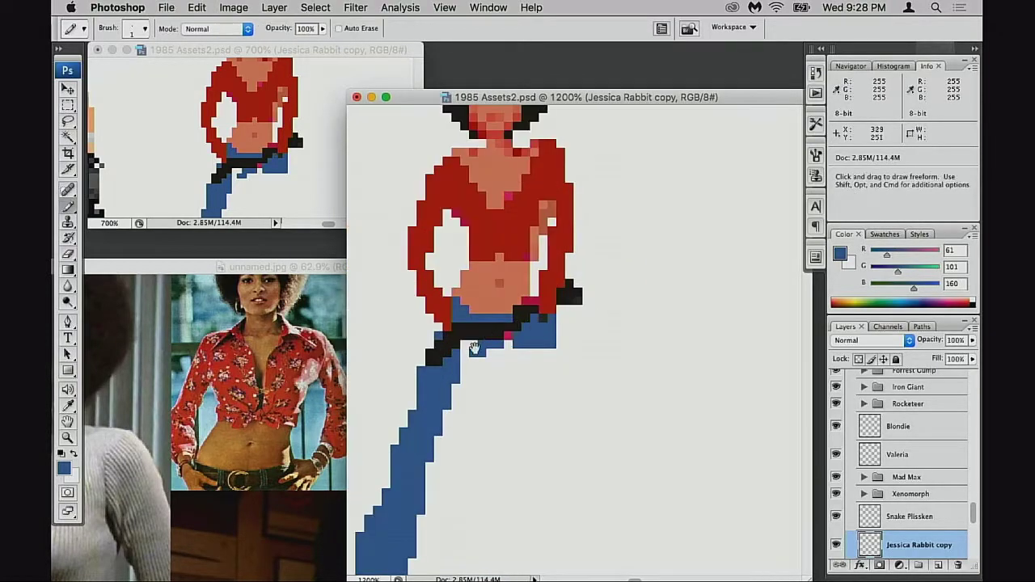
mouse_move(475, 347)
mouse_down()
mouse_move(586, 345)
mouse_move(553, 323)
mouse_move(540, 344)
mouse_move(573, 323)
mouse_move(553, 376)
mouse_move(584, 335)
mouse_move(554, 405)
mouse_up()
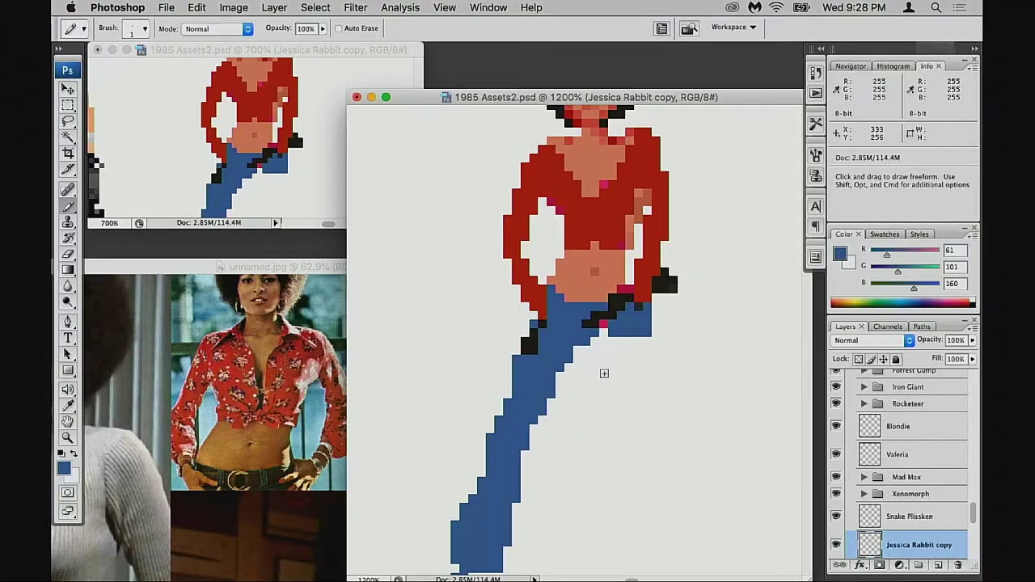
Paint the second, straighter blue trouser leg from the other hip to the ground with a flared hem.
mouse_move(604, 373)
mouse_down()
mouse_move(605, 396)
mouse_move(611, 331)
mouse_move(629, 340)
mouse_move(617, 367)
mouse_move(640, 362)
mouse_move(619, 388)
mouse_move(613, 414)
mouse_move(623, 411)
mouse_move(640, 279)
mouse_up()
mouse_move(613, 296)
mouse_down()
mouse_move(622, 331)
mouse_move(630, 308)
mouse_move(607, 394)
mouse_move(634, 353)
mouse_move(621, 407)
mouse_move(607, 410)
mouse_move(604, 435)
mouse_move(613, 434)
mouse_up()
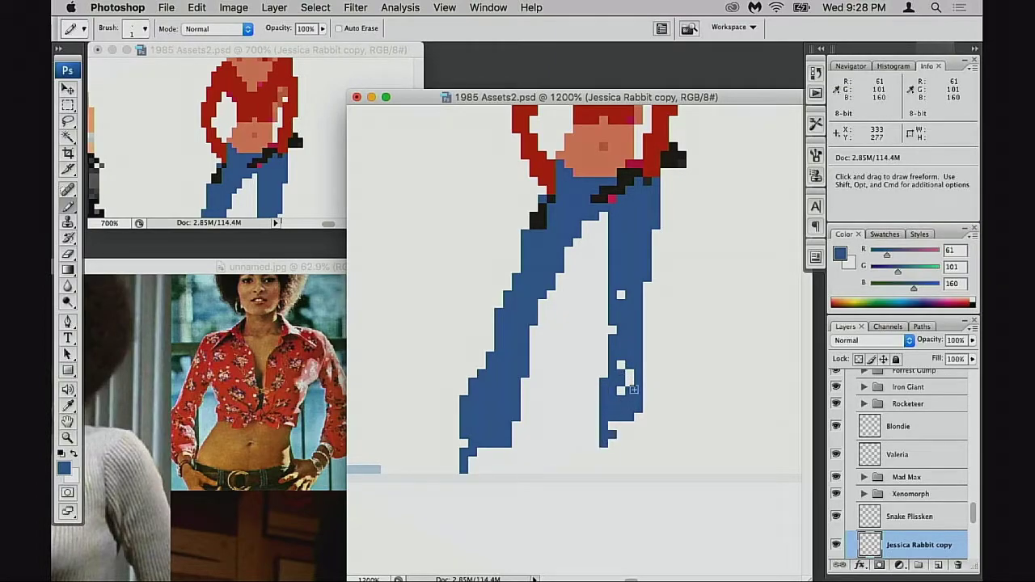
mouse_move(633, 389)
mouse_down()
mouse_move(625, 429)
mouse_move(637, 441)
mouse_move(608, 440)
mouse_move(601, 454)
mouse_move(657, 417)
mouse_up()
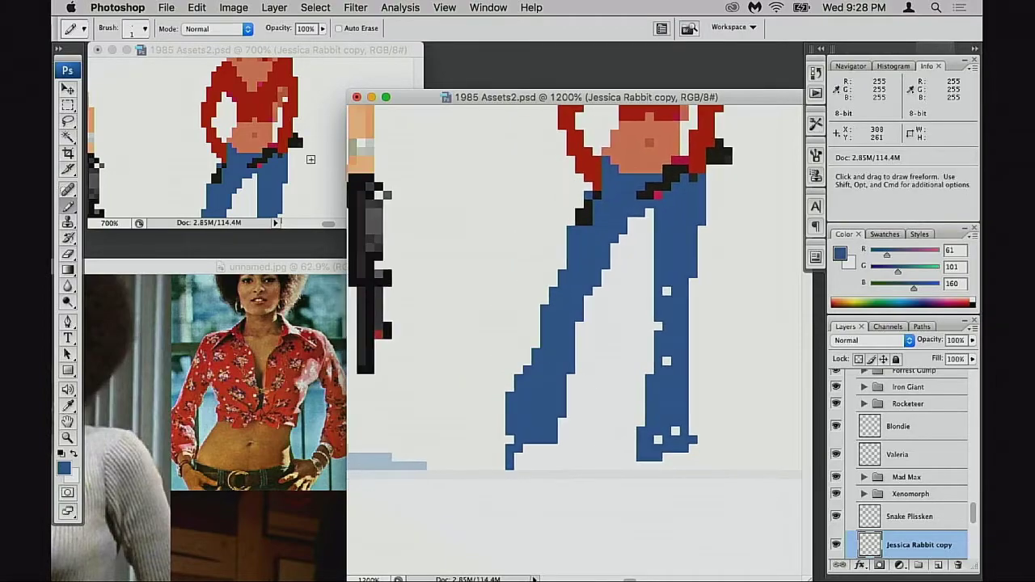
Set the preview window to 400%, centre it on both characters, and enlarge it to show their full figures.
click(312, 161)
alt+click(323, 190)
alt+click(330, 182)
drag(294, 184, 360, 202)
alt+click(318, 180)
drag(293, 105, 355, 123)
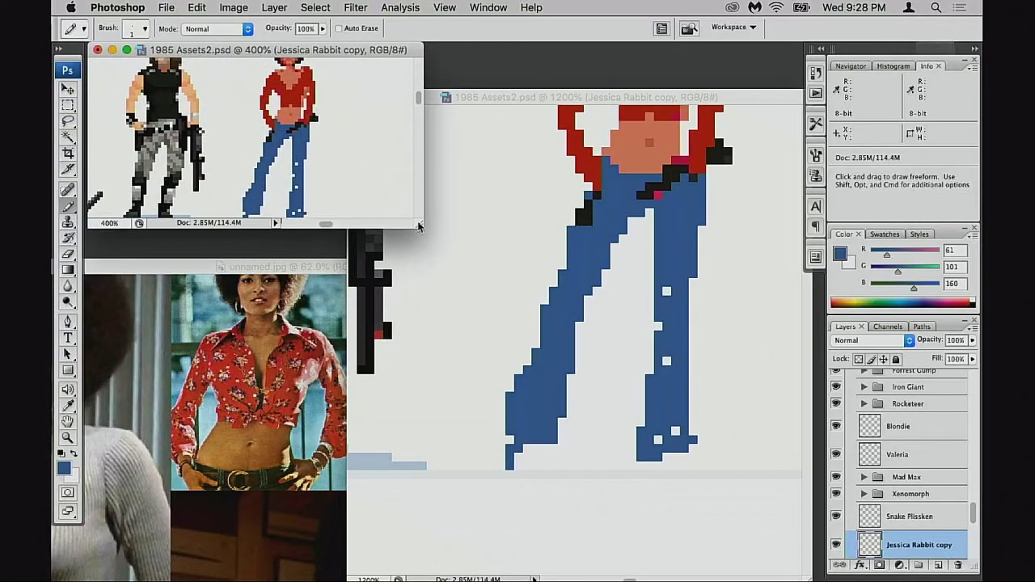
click(418, 216)
drag(351, 69, 354, 176)
drag(369, 113, 370, 189)
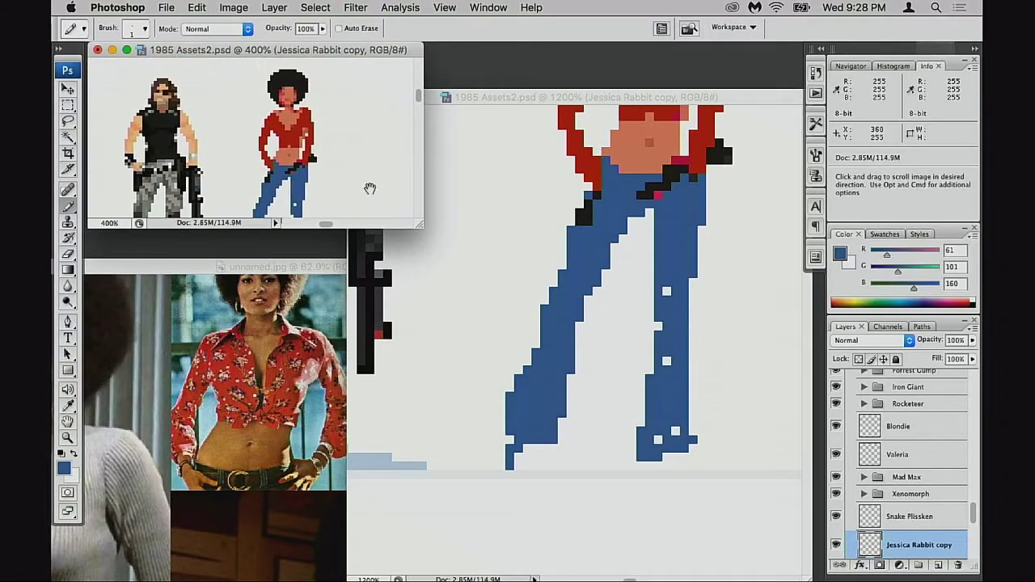
drag(421, 225, 432, 282)
Move the working window clear of the preview and widen the slanted leg with blue along its inner edge and crotch.
click(436, 221)
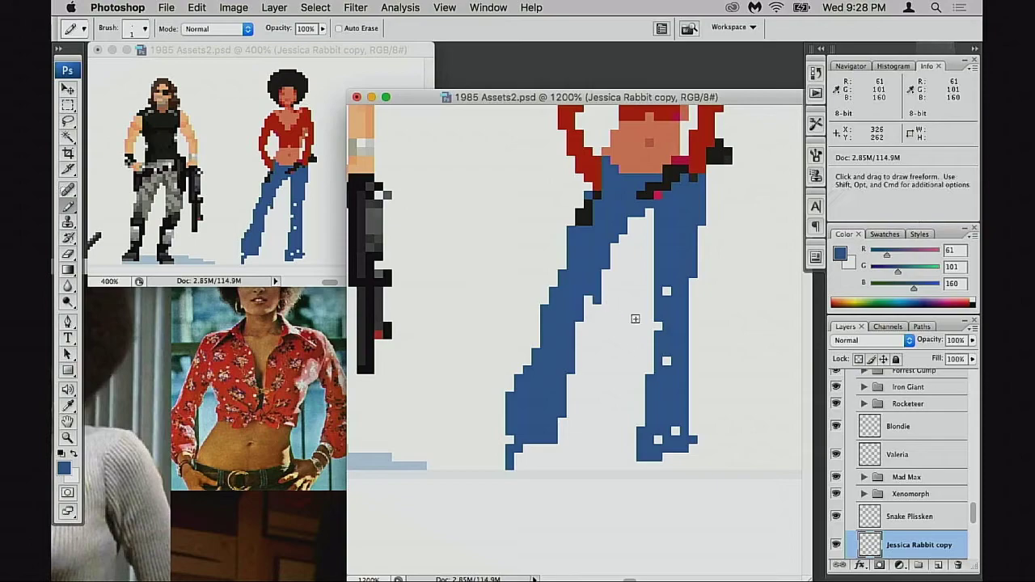
drag(489, 97, 512, 93)
drag(566, 250, 565, 255)
drag(620, 291, 629, 338)
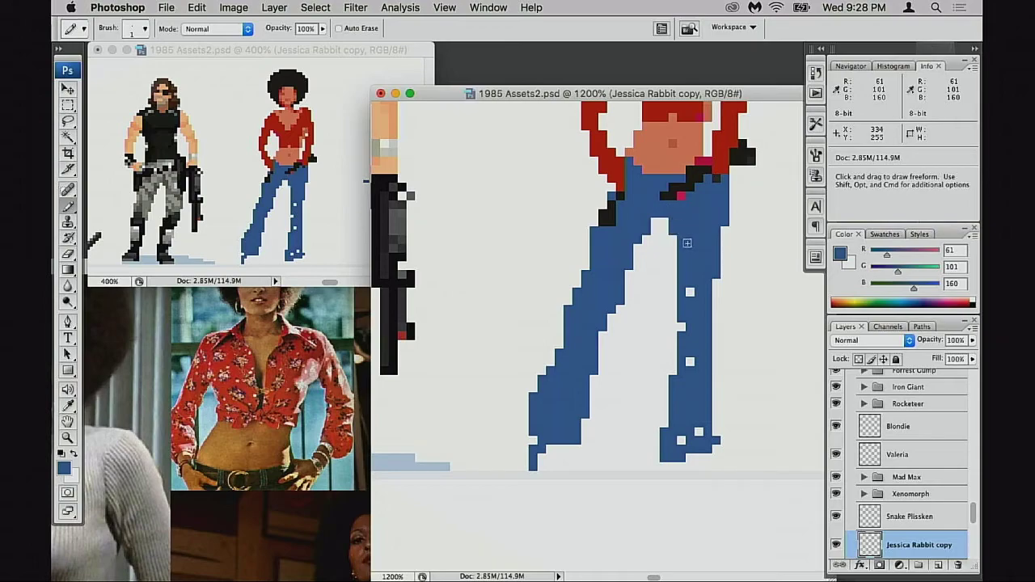
Undo the last pencil mark, widen the straighter leg's outer hip with blue, and cover the black pixels on the slanted leg's hip.
key(super+z)
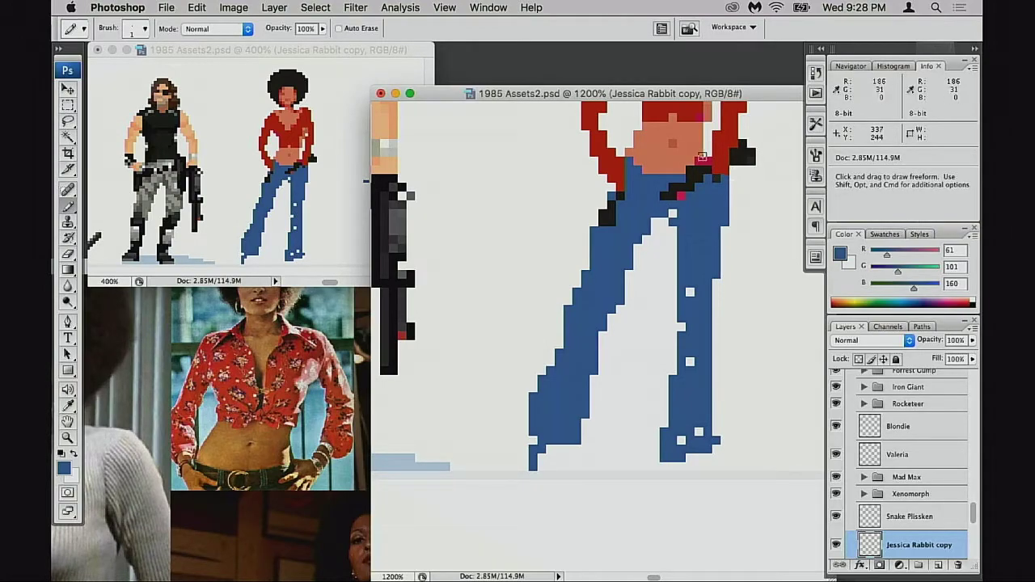
mouse_move(733, 180)
mouse_down()
mouse_move(738, 209)
mouse_move(733, 196)
mouse_move(710, 307)
mouse_up()
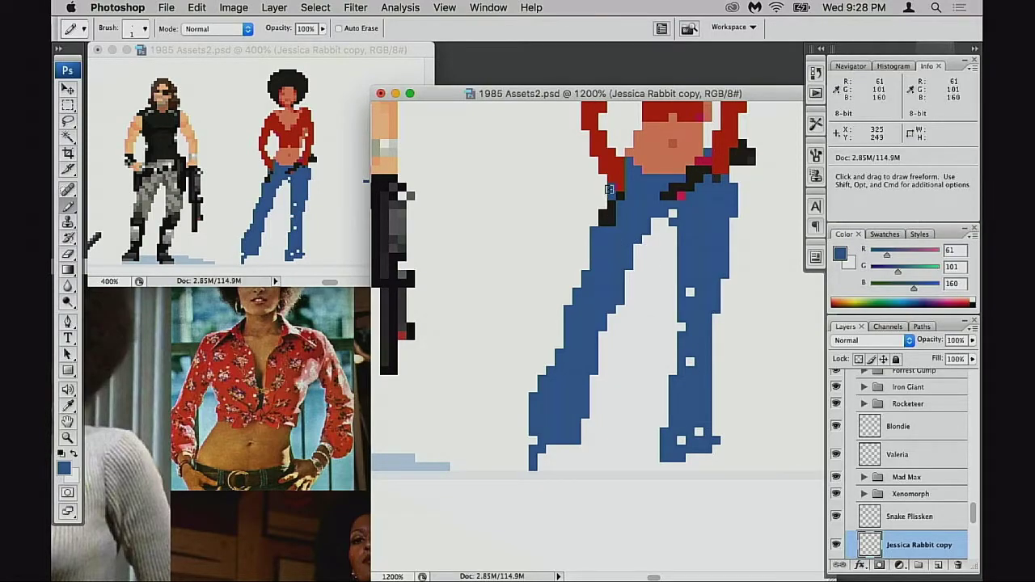
mouse_move(603, 198)
mouse_down()
mouse_move(612, 203)
mouse_move(602, 231)
mouse_up()
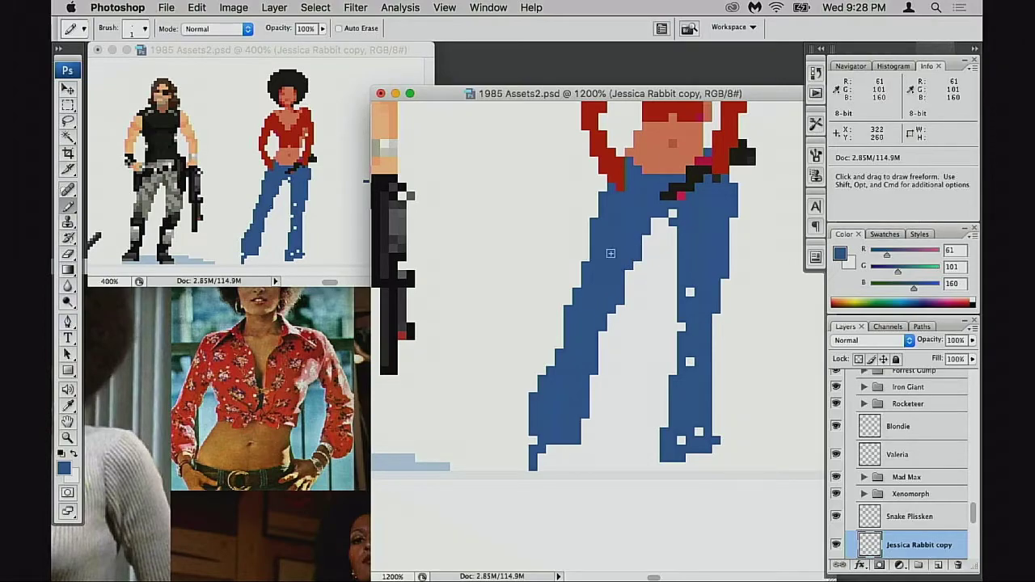
Refine the slanted leg's edges and crotch by alternately erasing stray pixels and filling in blue.
key(e)
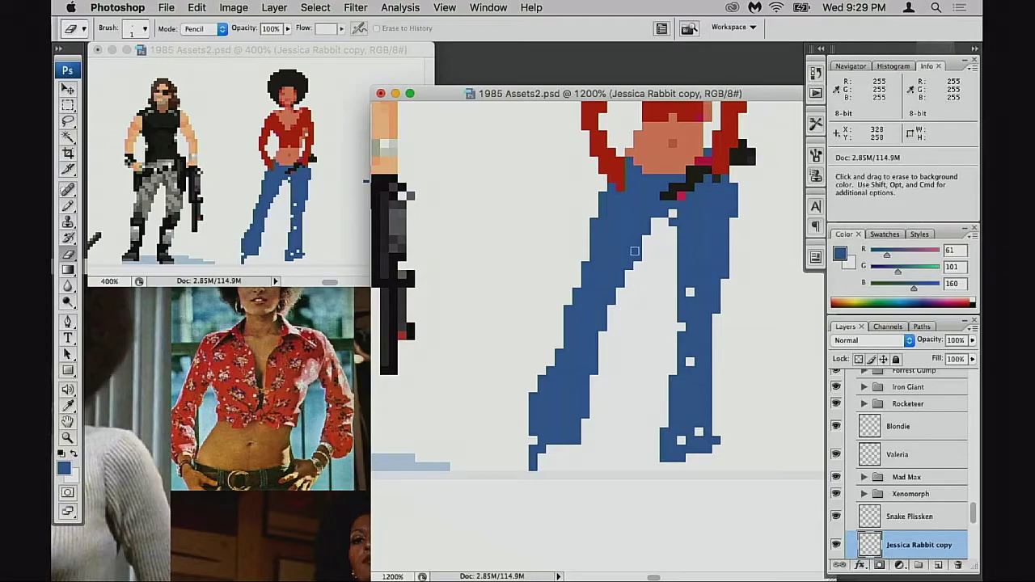
key(b)
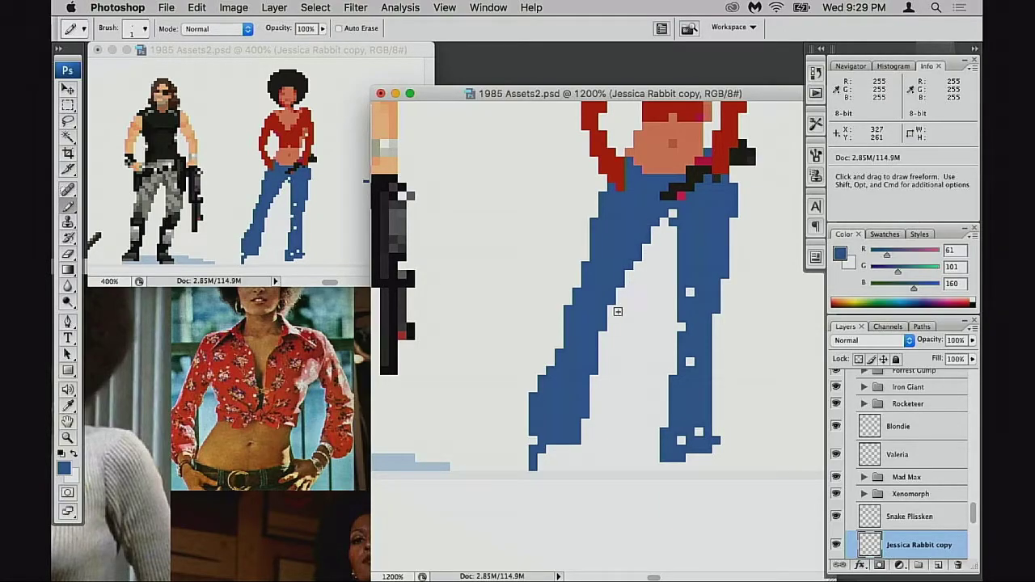
key(e)
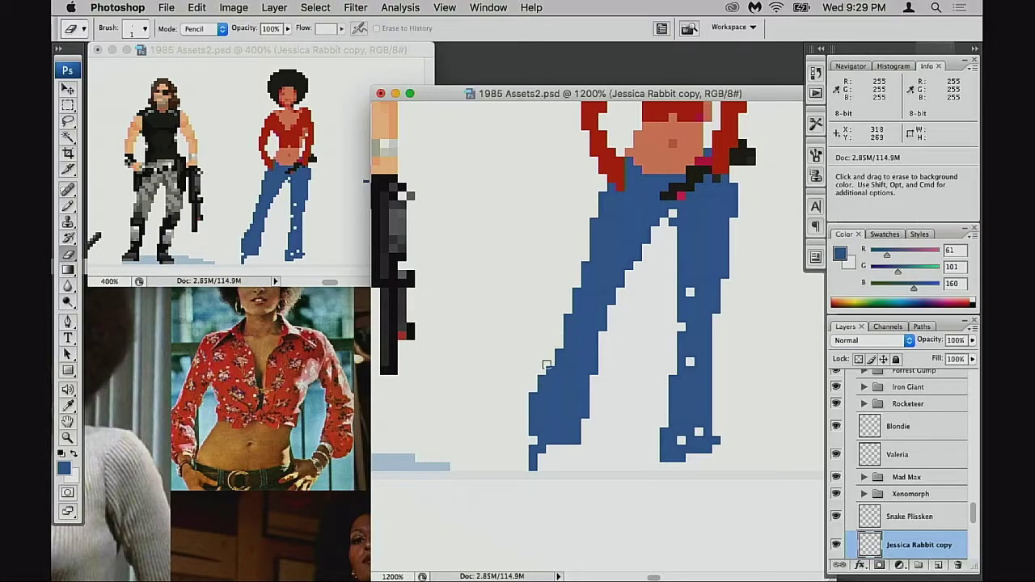
key(b)
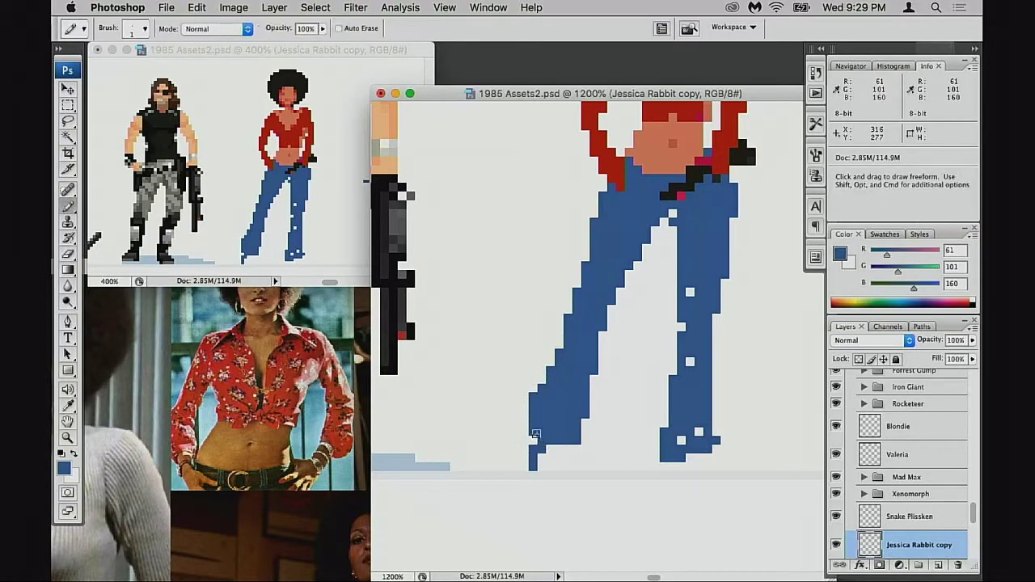
Erase the blue spike beneath the slanted leg's hem and shape the hem into a pointed flare with a squared back corner.
key(e)
drag(531, 444, 522, 460)
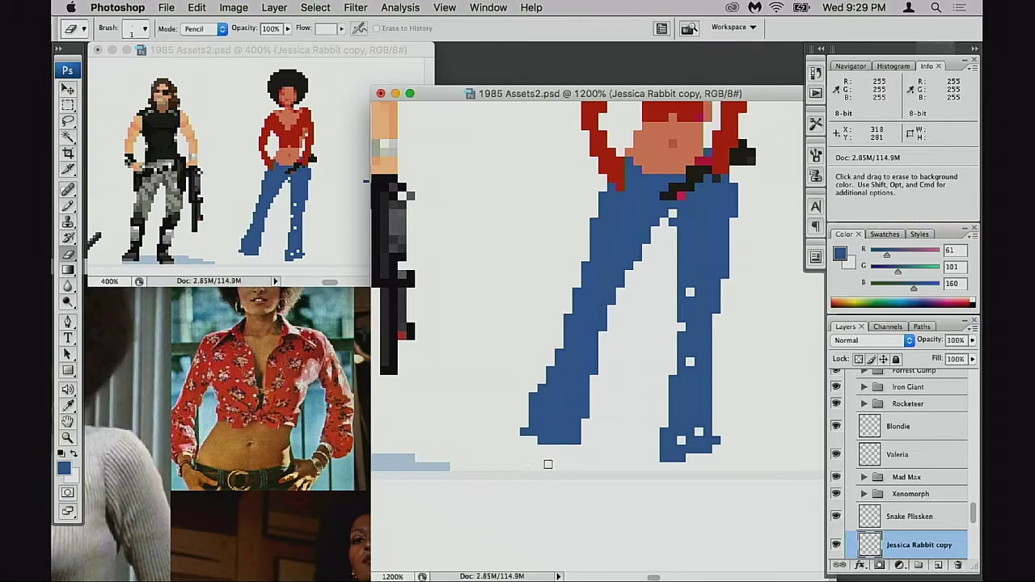
mouse_move(534, 397)
mouse_down()
mouse_move(532, 408)
mouse_move(585, 437)
mouse_up()
key(b)
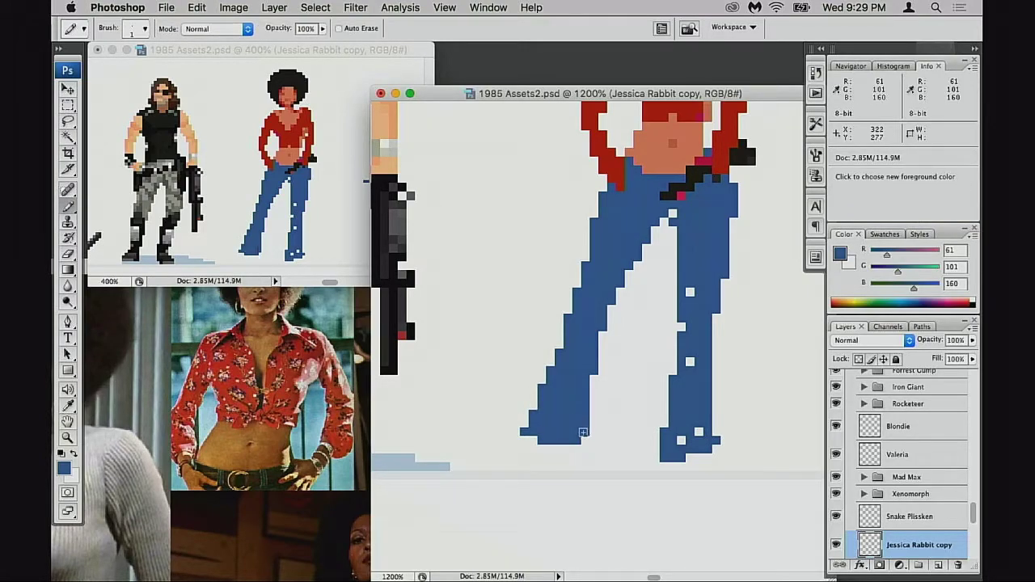
Paint a heel under the back of the slanted leg's hem in black sampled from the bar, undoing the unwanted strokes.
alt+click(682, 190)
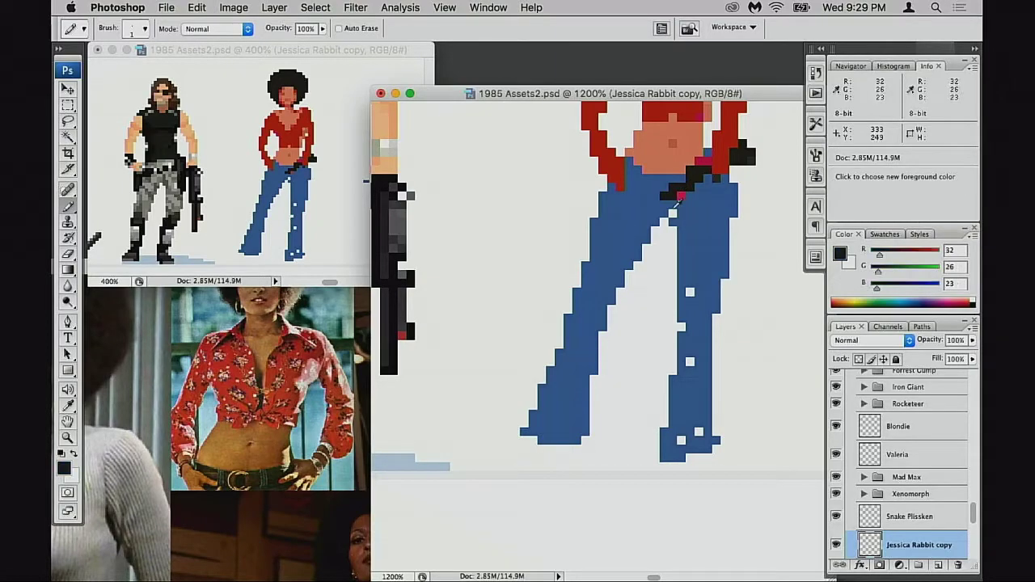
drag(532, 452, 571, 452)
key(z)
key(b)
key(super+z)
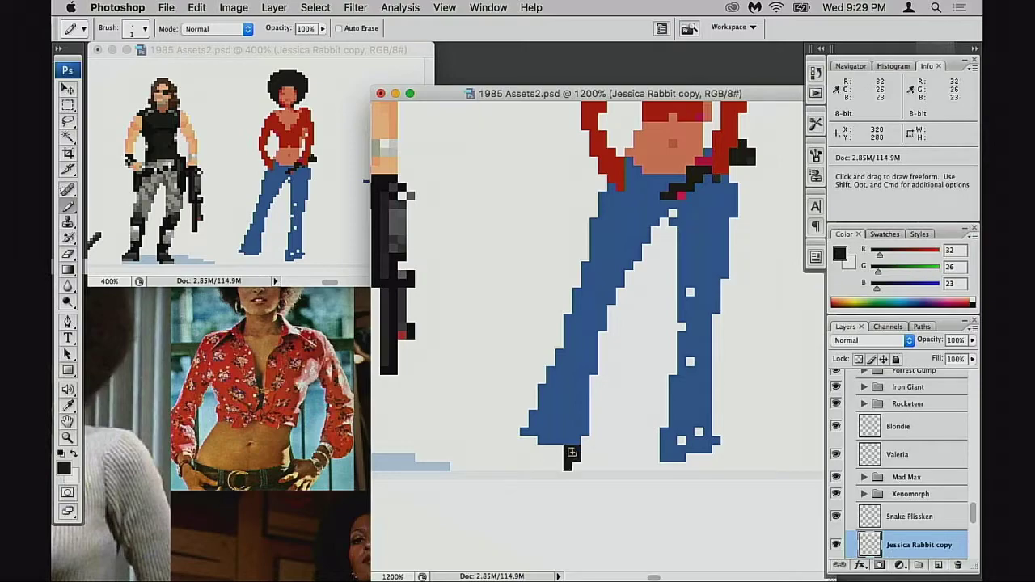
key(super+z)
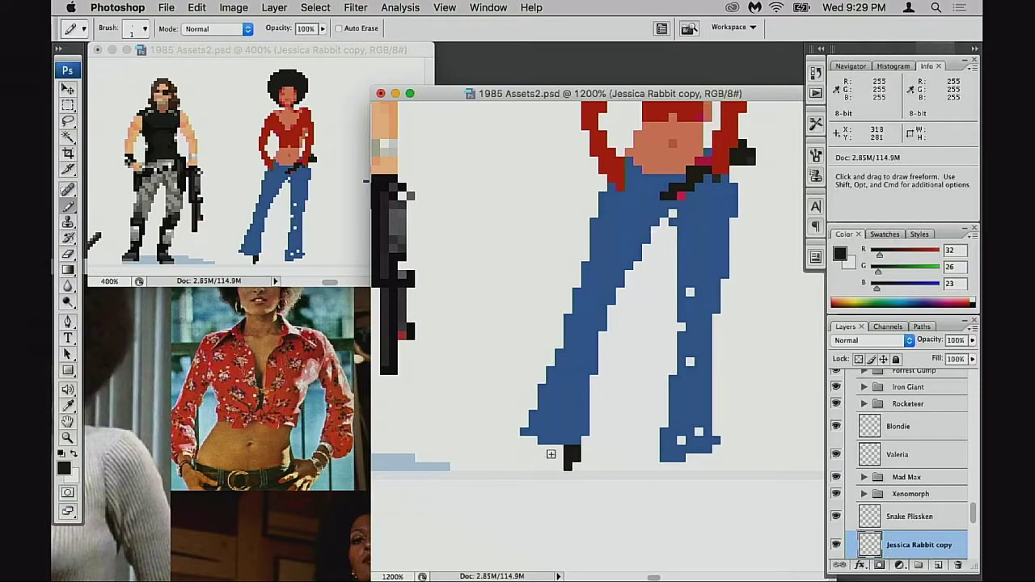
key(super+z)
Add a skin-coloured foot in front of the heel, lengthen the heel, and paint a black pointed toe, removing the trial sole.
alt+click(656, 169)
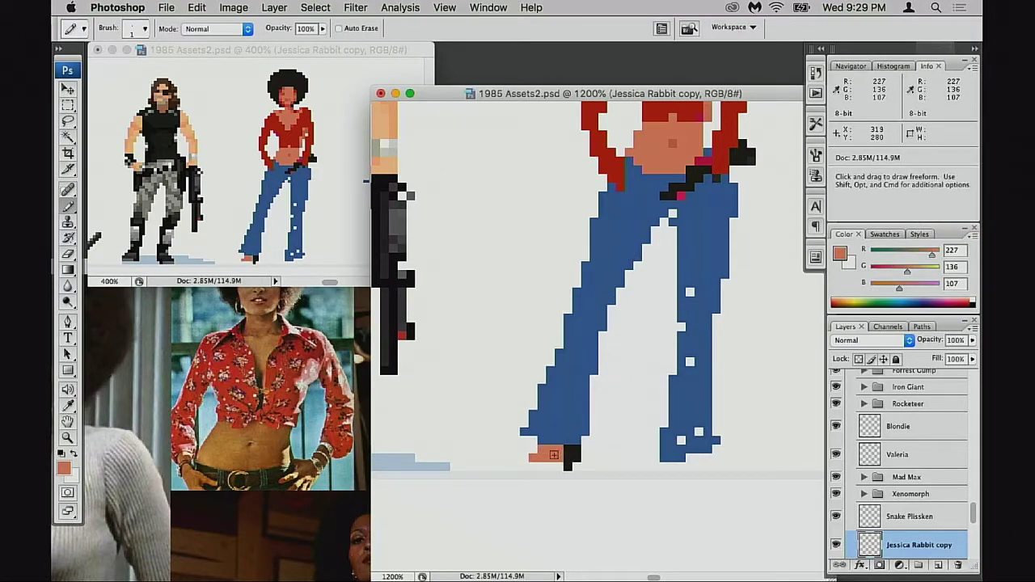
alt+click(572, 457)
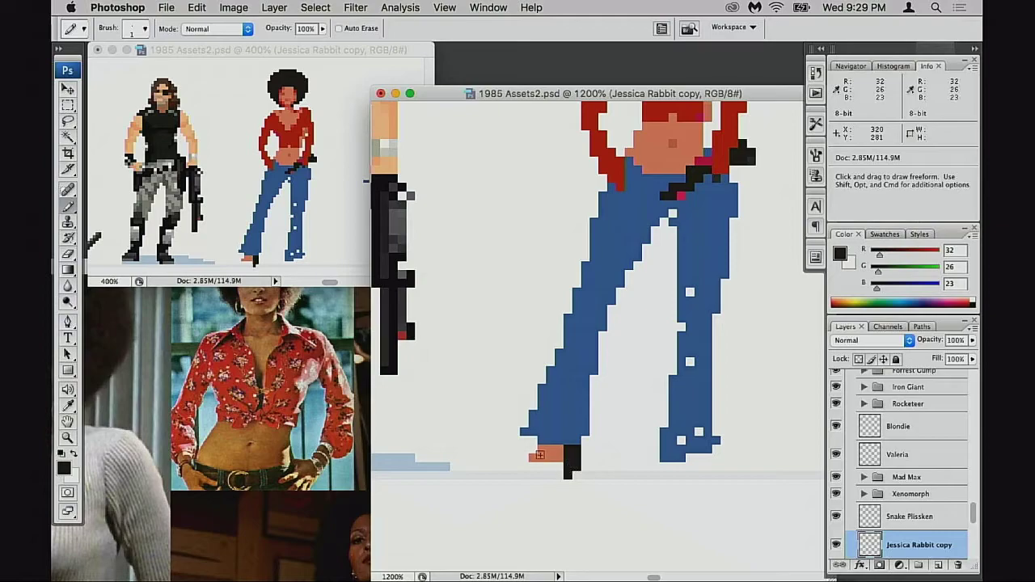
drag(537, 467, 562, 466)
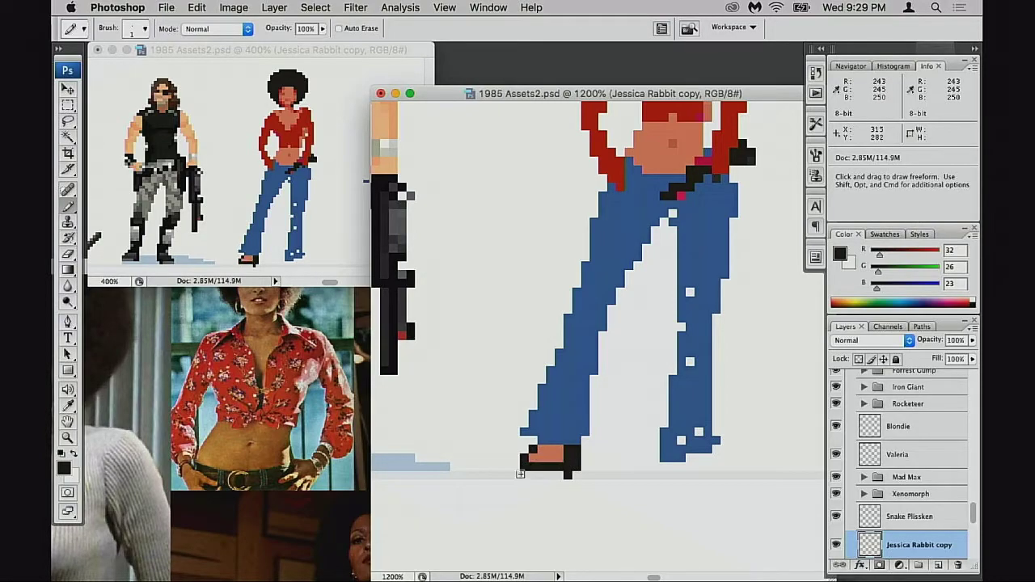
key(super+z)
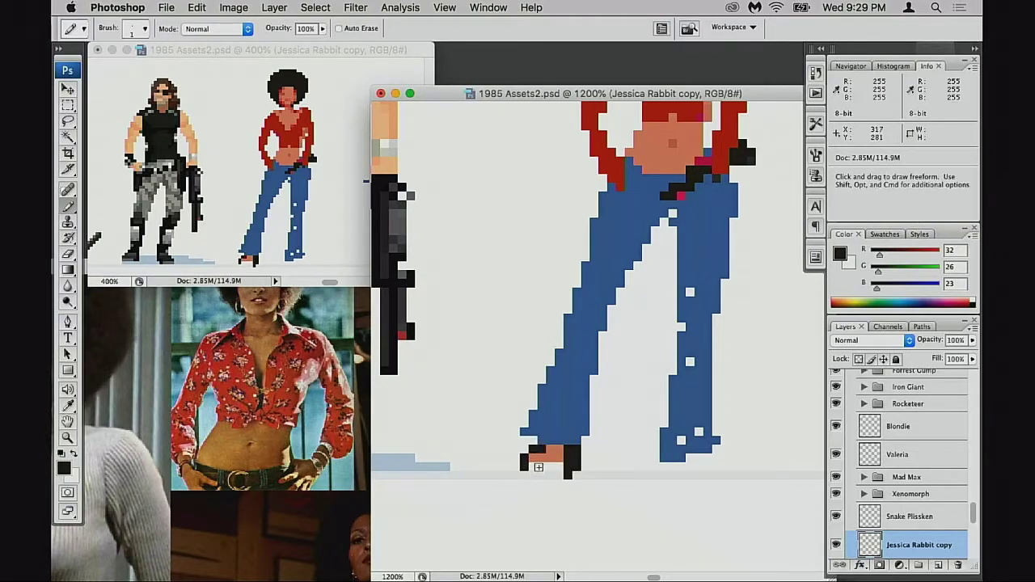
alt+click(540, 459)
click(524, 459)
alt+click(575, 459)
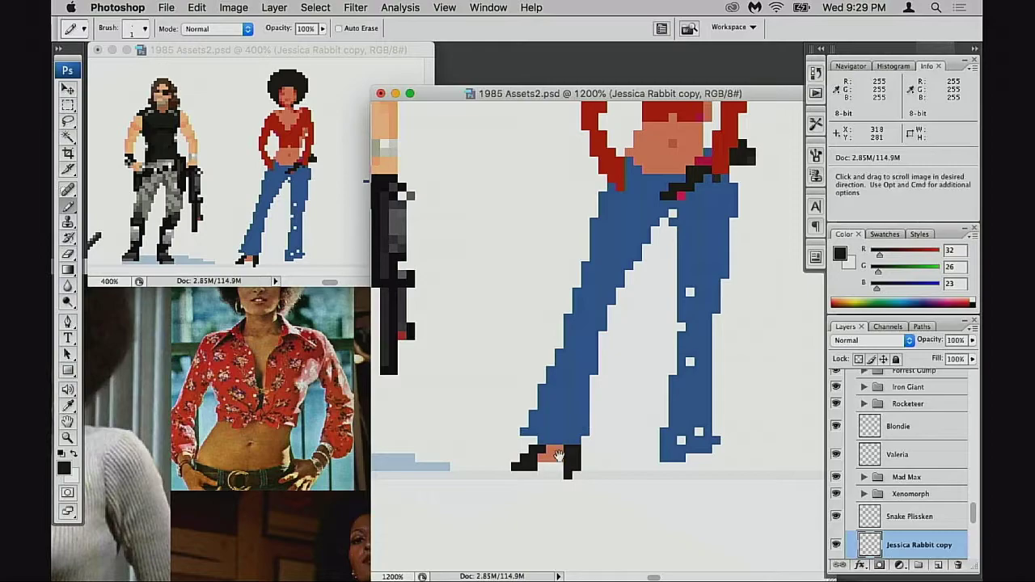
Move the whole shoe up one pixel and thicken its toe with black.
scroll(582, 436, down, 2)
scroll(582, 436, left, 2)
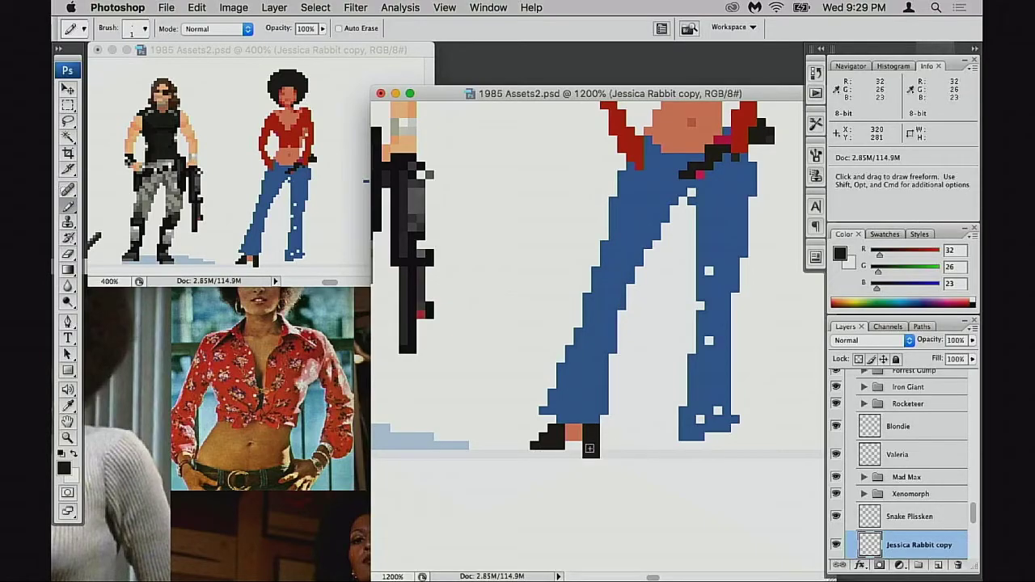
key(m)
drag(521, 477, 643, 433)
key(super+Up)
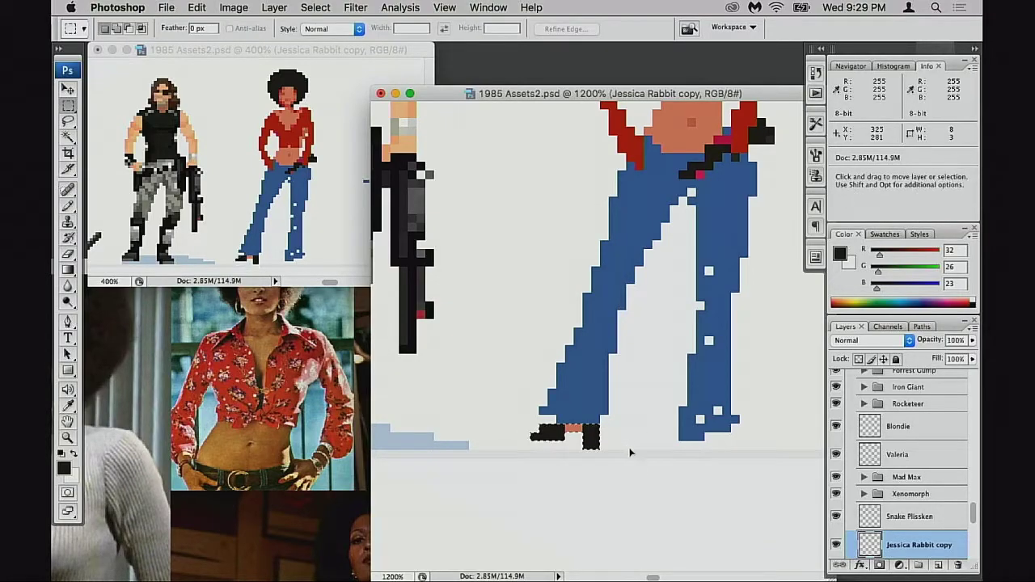
key(super+d)
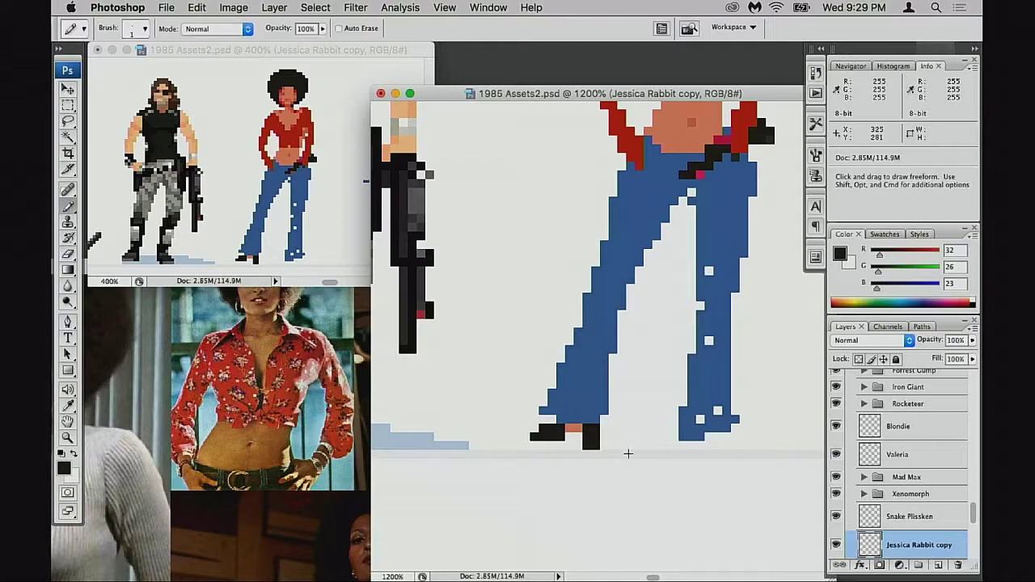
key(b)
click(545, 445)
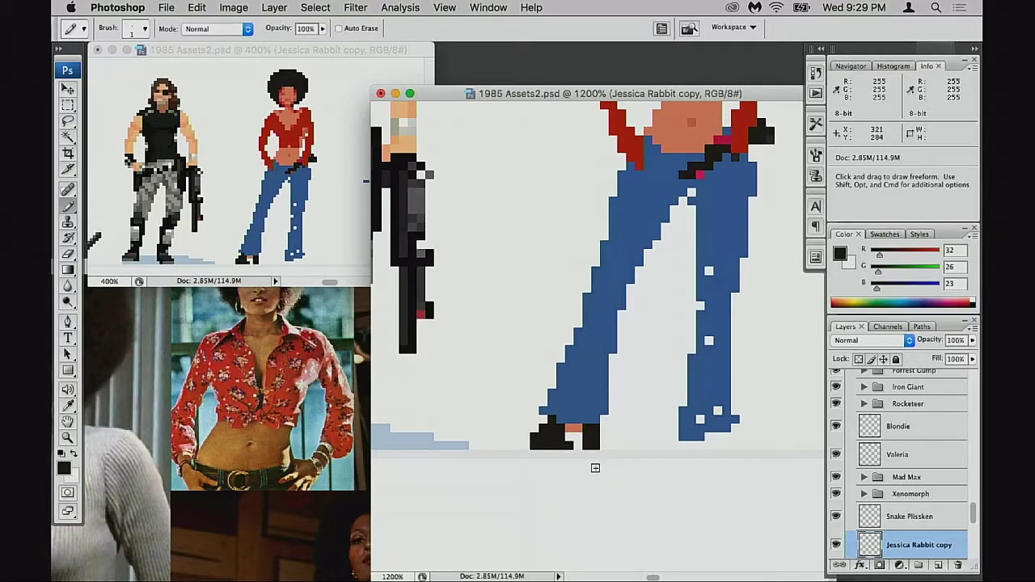
Square off the slanted leg's front hem corner with blue and shift the shoe's toe one pixel towards the heel.
click(317, 239)
drag(314, 234, 311, 192)
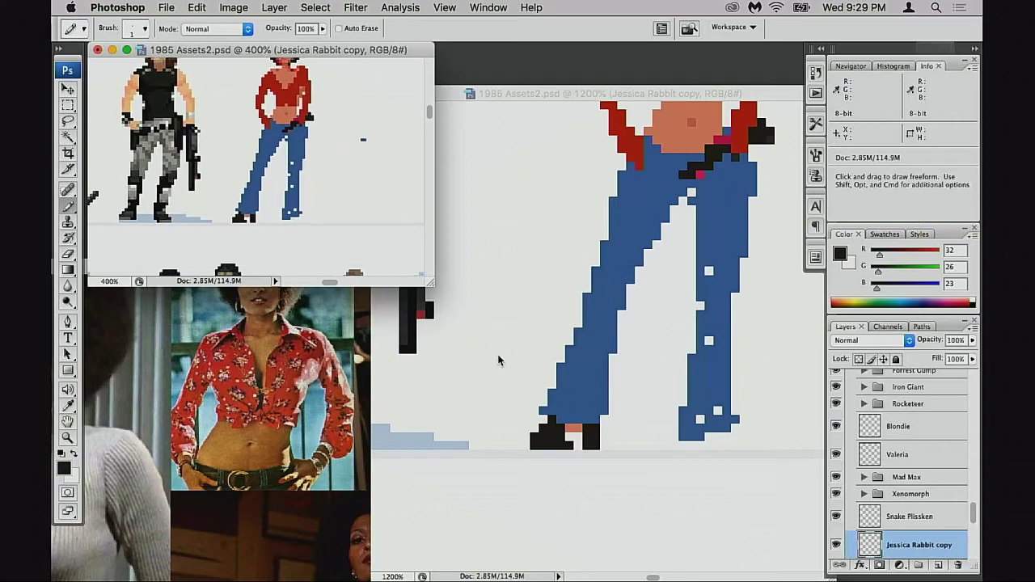
alt+click(552, 385)
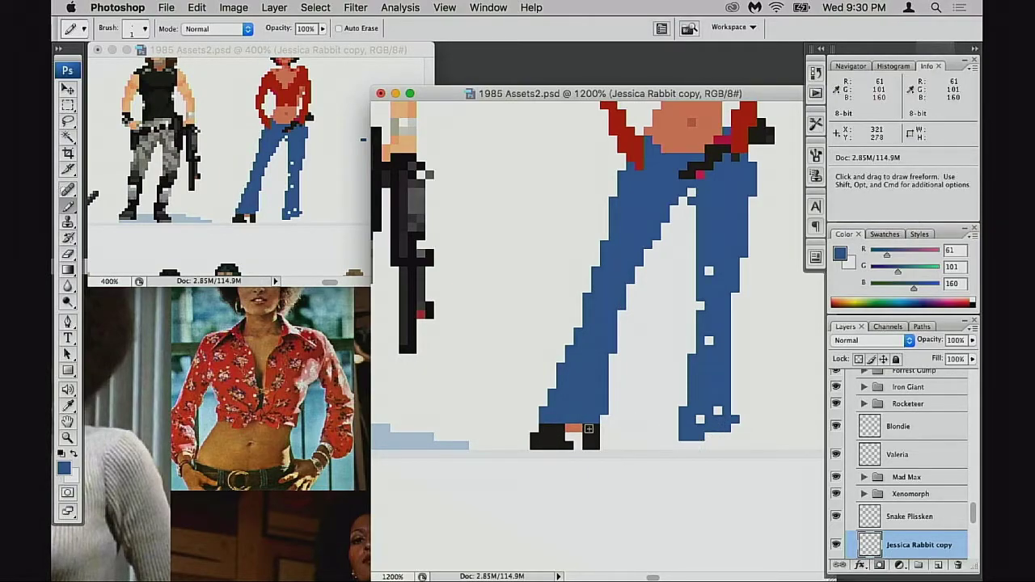
key(m)
drag(531, 426, 576, 446)
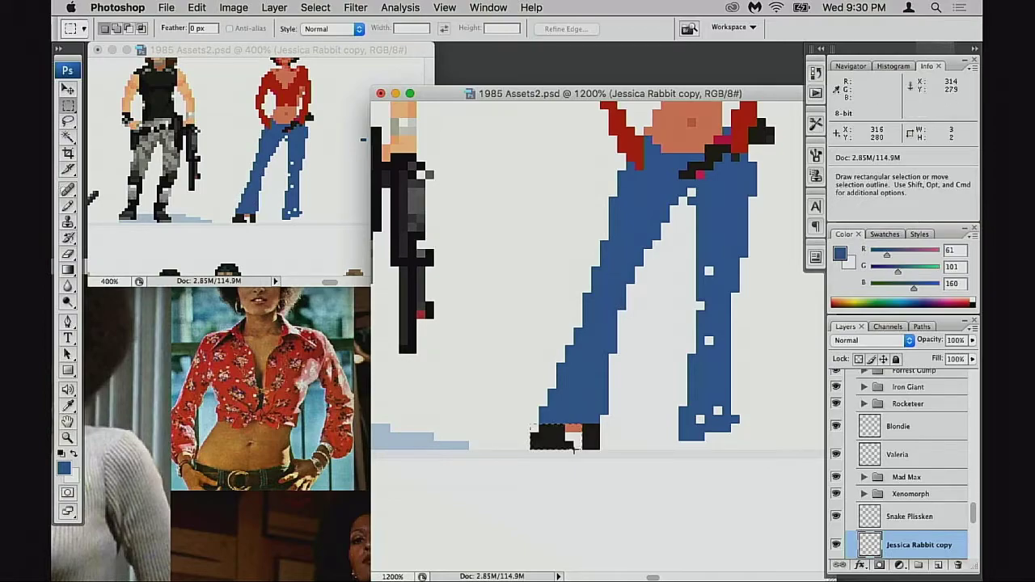
key(super+Right)
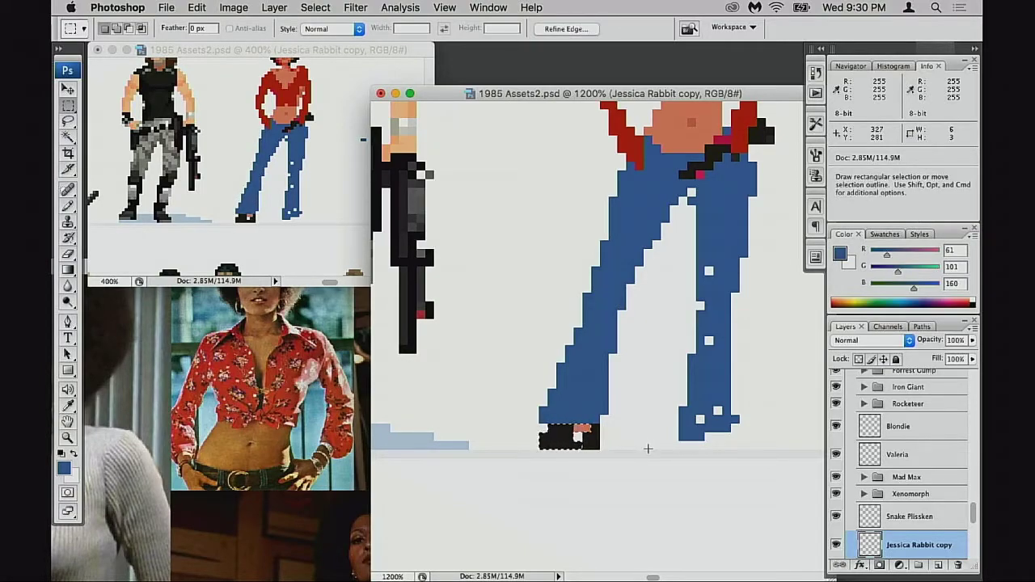
key(super+d)
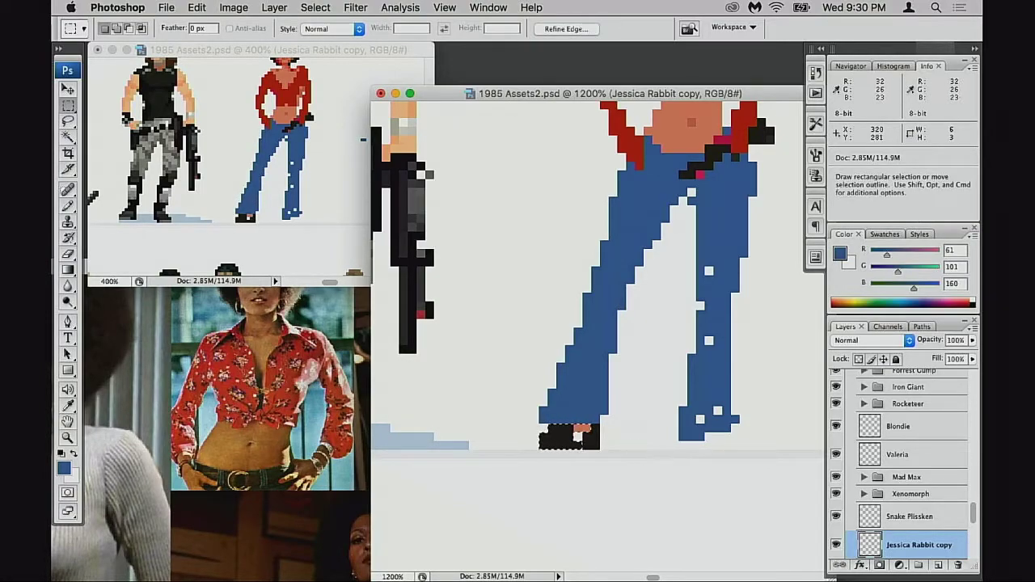
mouse_move(615, 429)
mouse_down()
mouse_move(608, 435)
mouse_move(630, 436)
mouse_up()
Touch up the blouse's side beneath the armpit above the slanted leg with red sampled from the blouse.
scroll(629, 435, up, 5)
scroll(629, 435, right, 3)
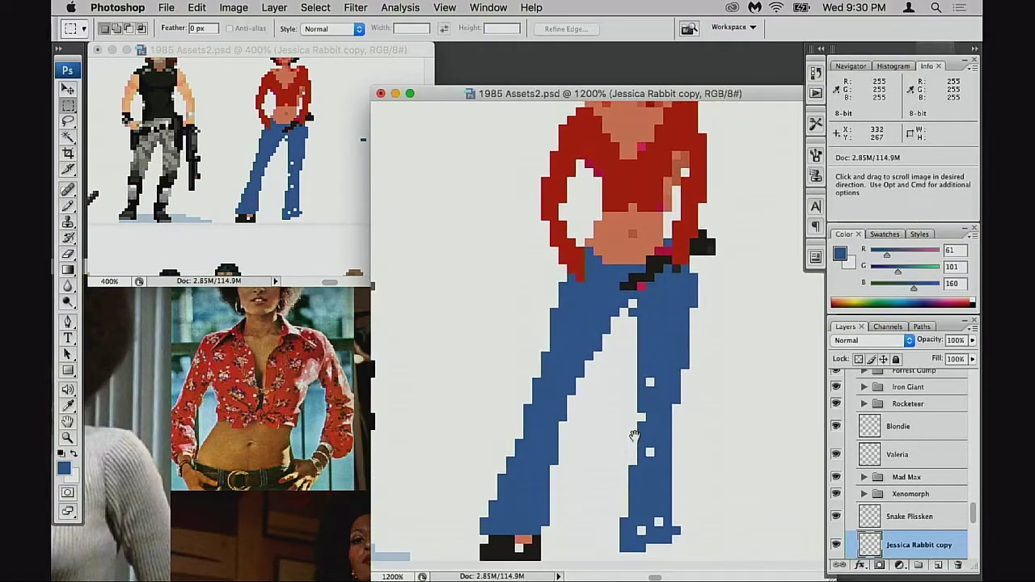
scroll(642, 346, down, 1)
key(e)
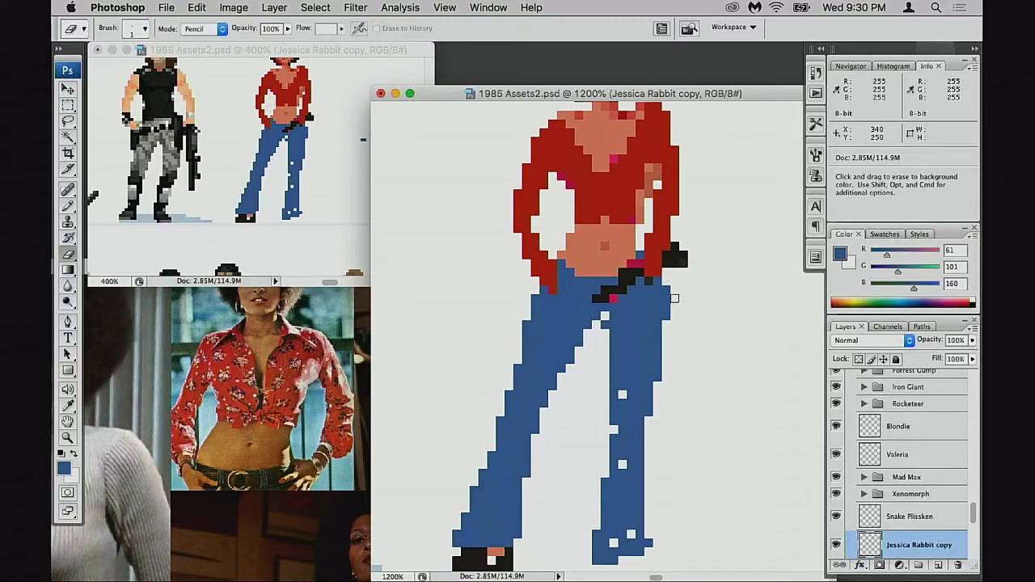
scroll(675, 313, up, 3)
scroll(674, 313, right, 2)
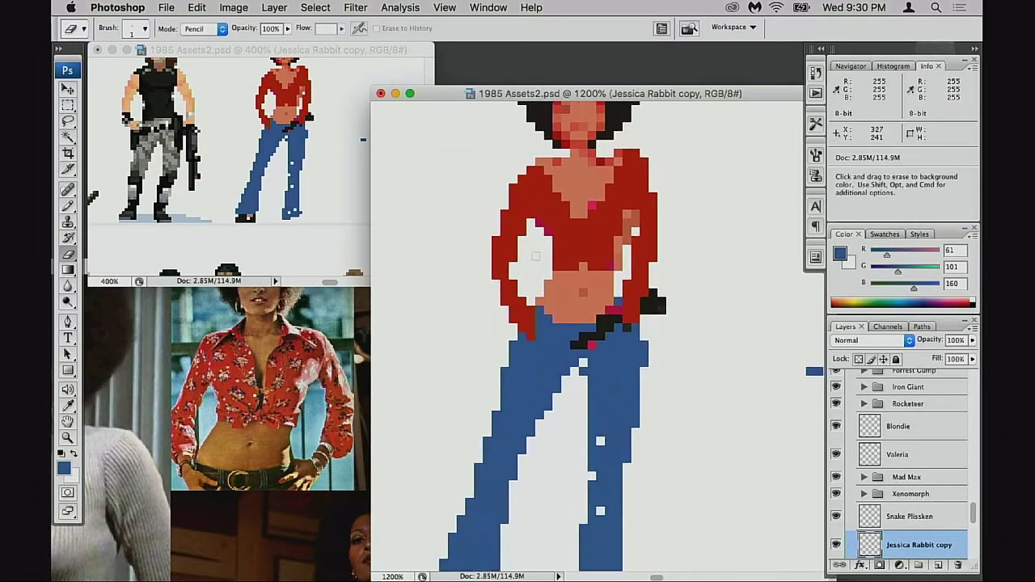
scroll(547, 265, up, 2)
scroll(547, 265, right, 1)
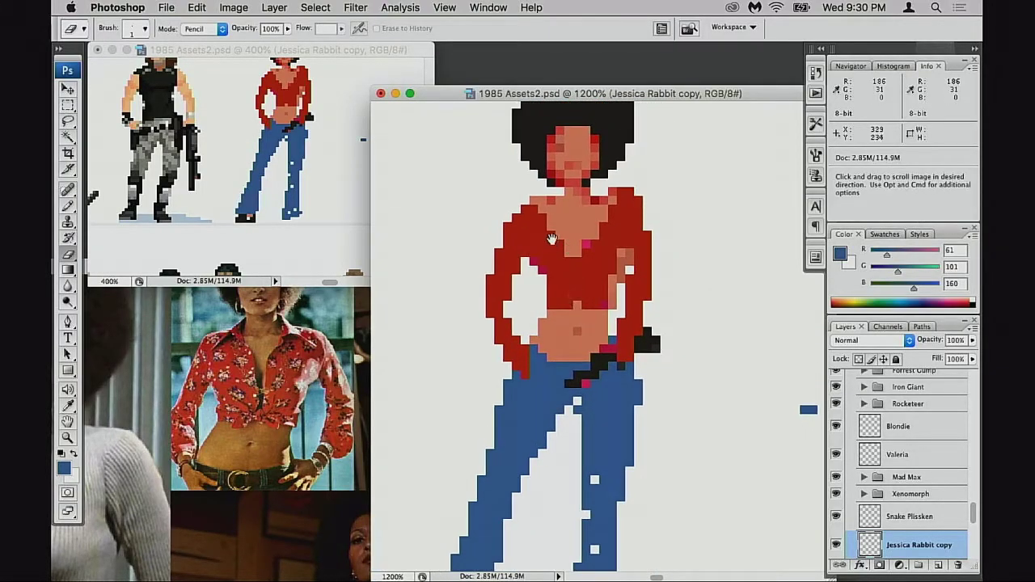
key(b)
alt+click(561, 283)
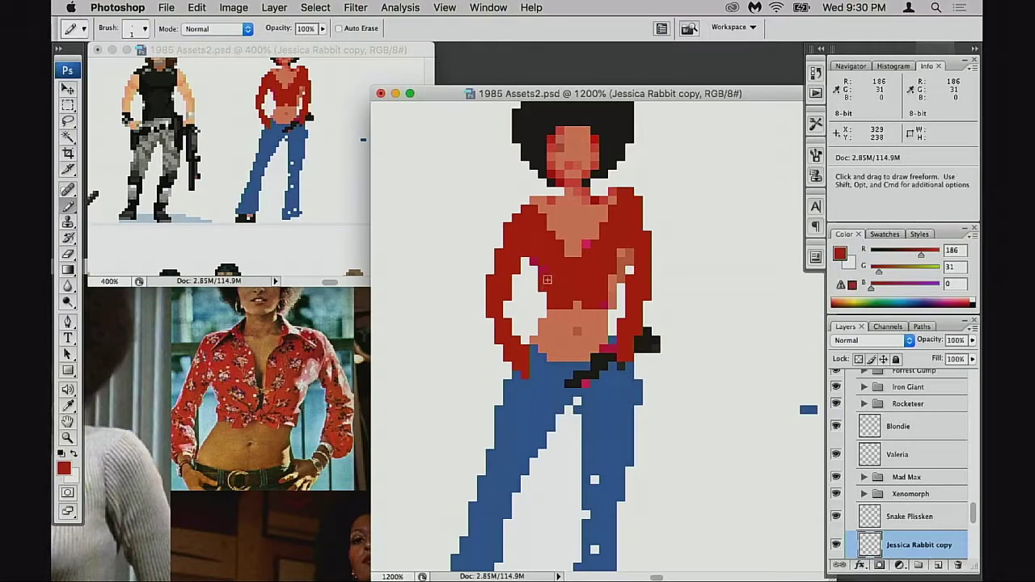
scroll(577, 323, up, 2)
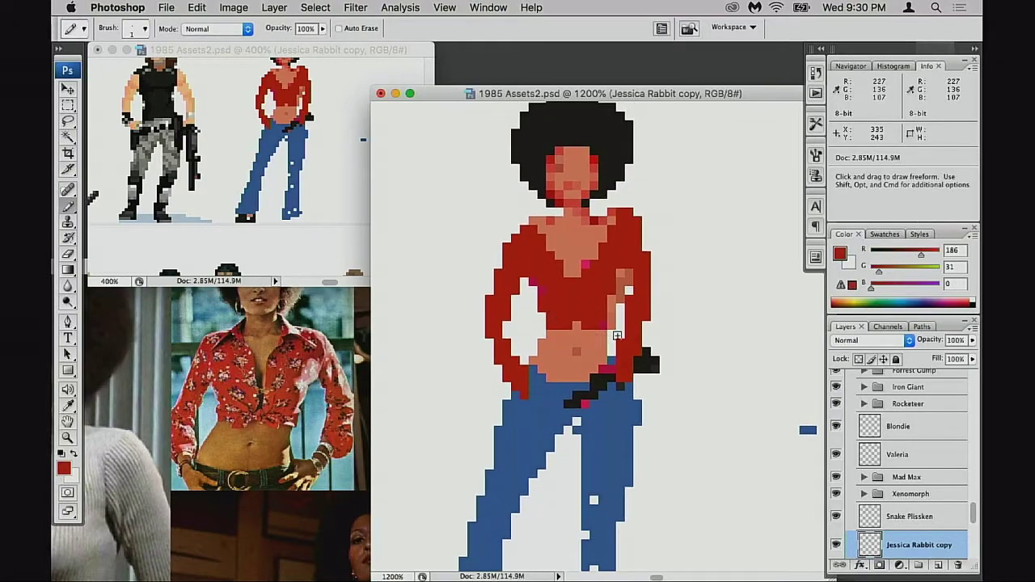
Erase the skin-coloured pixels in the gap between torso and the arm beside the bar, and clean up the blouse's sides with red.
key(e)
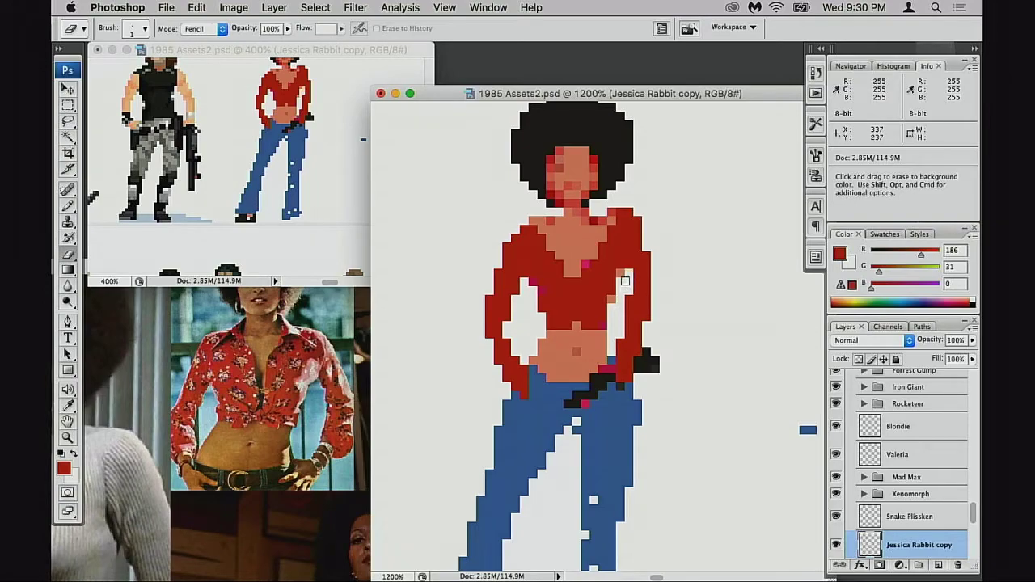
key(b)
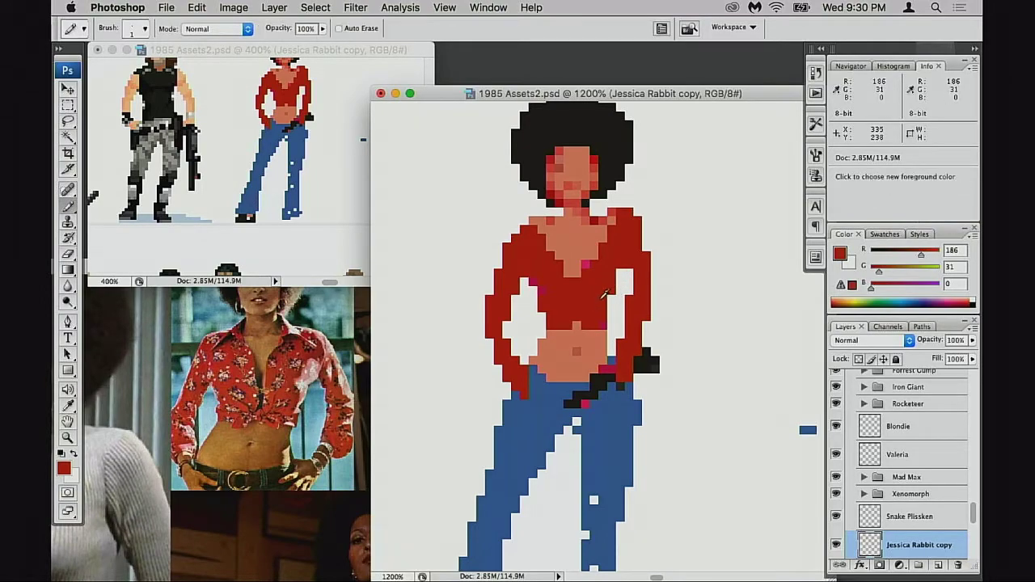
scroll(618, 288, left, 1)
scroll(618, 288, down, 1)
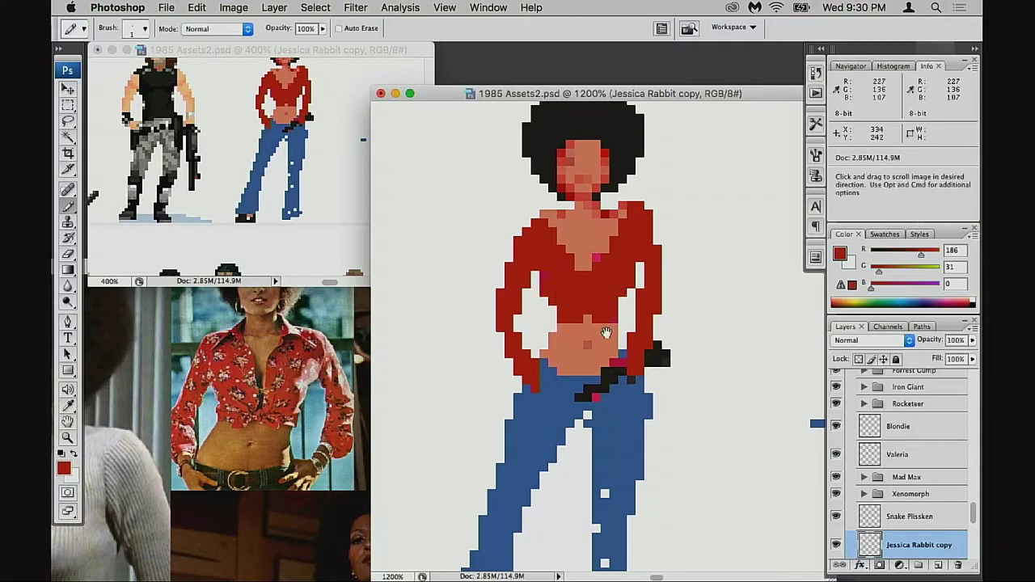
Refine the blouse's side edge with red along the gap between the torso and the arm beside the black bar.
scroll(598, 315, up, 3)
scroll(599, 315, right, 1)
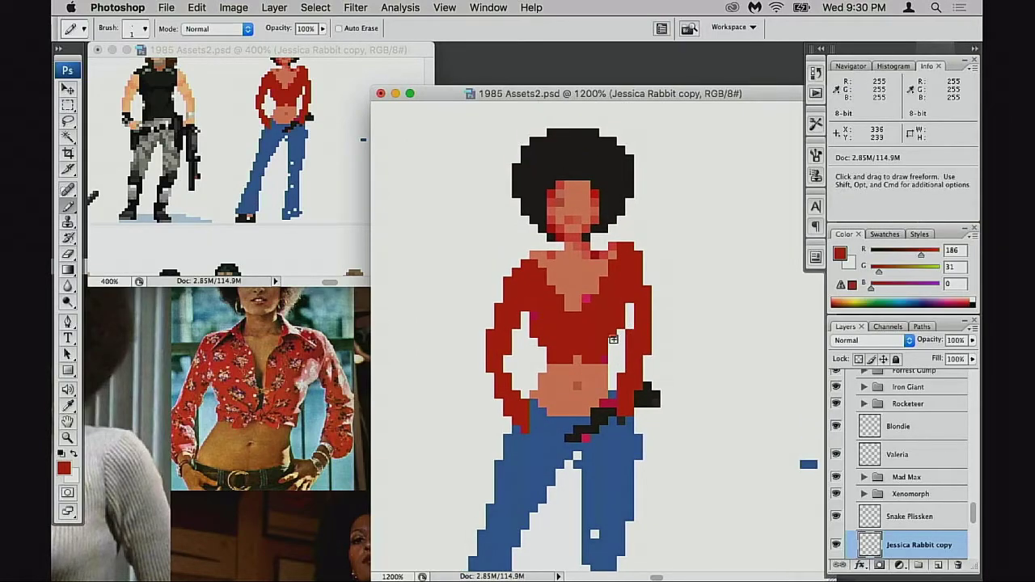
click(612, 340)
click(620, 333)
drag(602, 357, 598, 360)
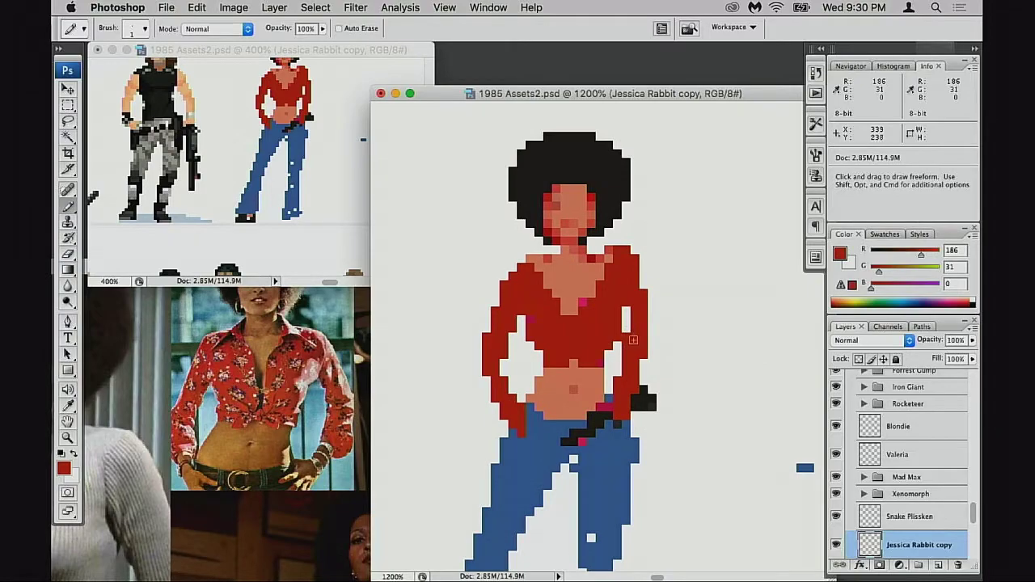
Widen the sleeve of the arm beside the black bar with a red column along its outer edge around the elbow.
key(e)
scroll(643, 346, up, 2)
scroll(642, 346, left, 1)
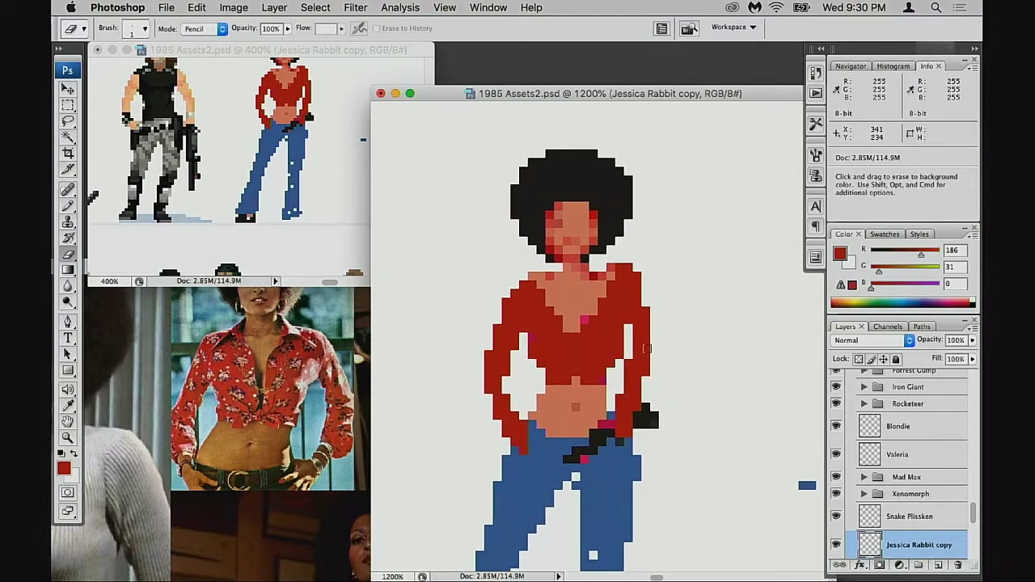
scroll(646, 348, left, 1)
key(b)
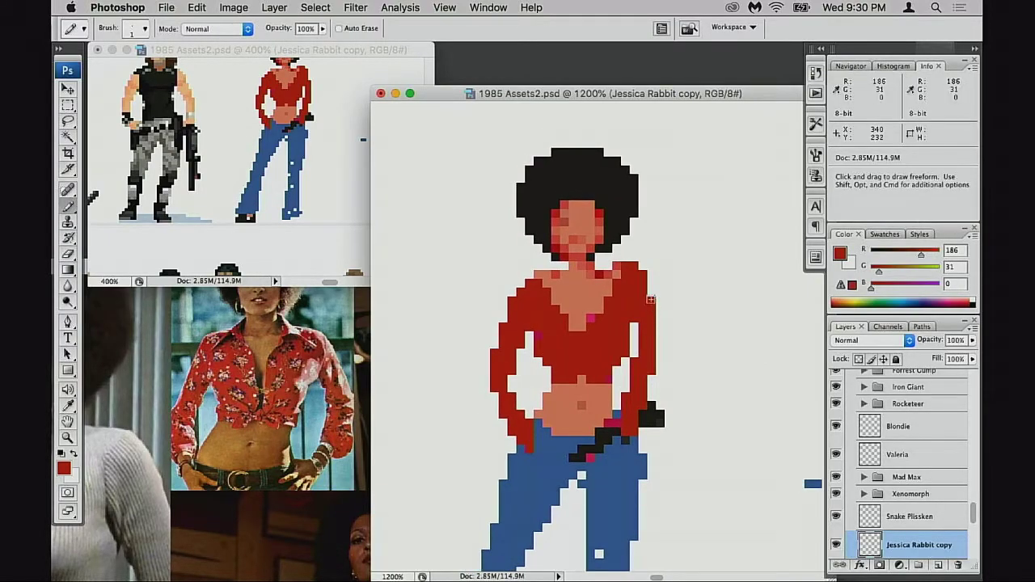
drag(661, 295, 660, 358)
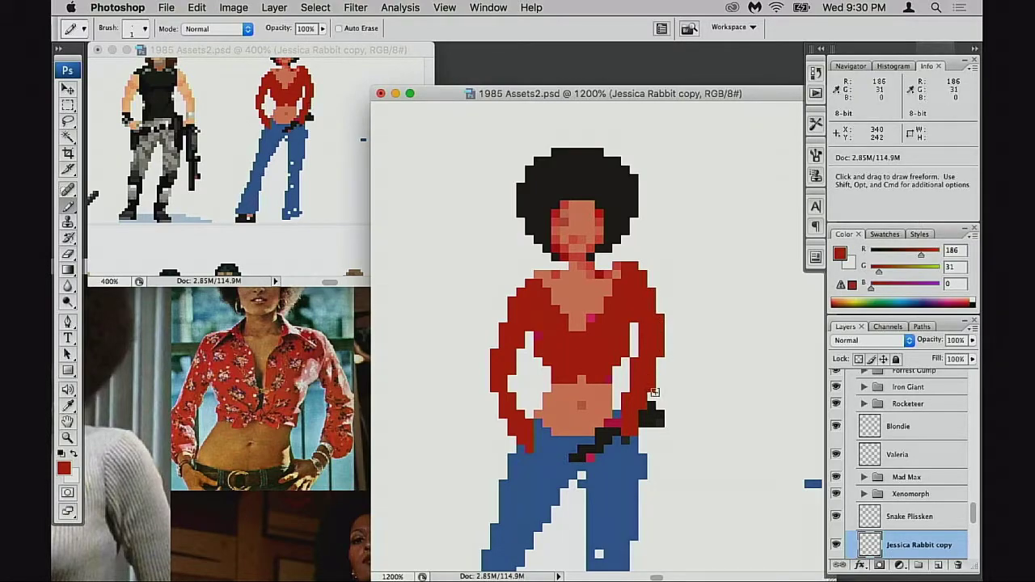
Paint red over the black bar's outer end beside the hip to flare the sleeve's cuff.
key(e)
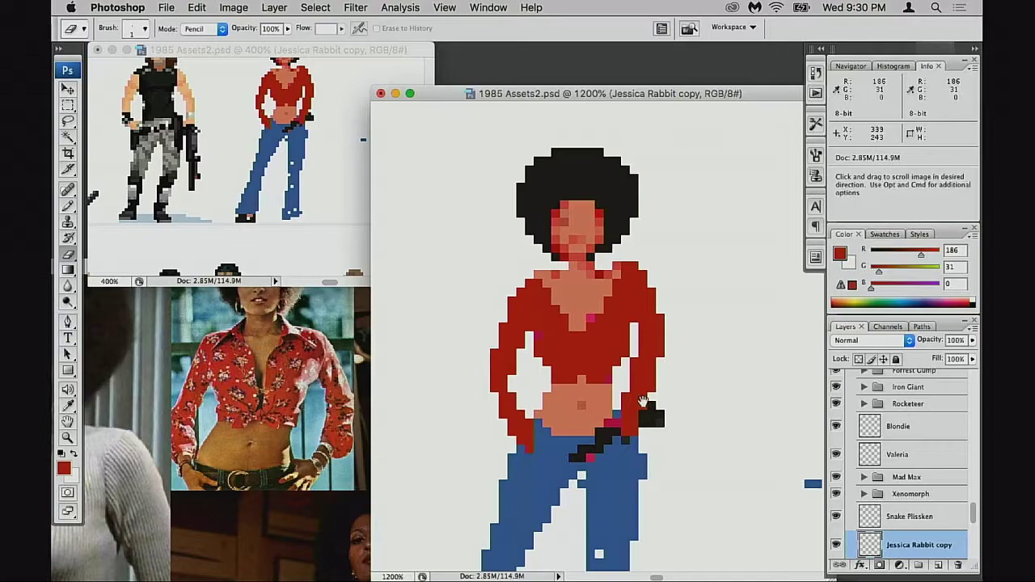
drag(667, 365, 702, 326)
key(b)
click(688, 358)
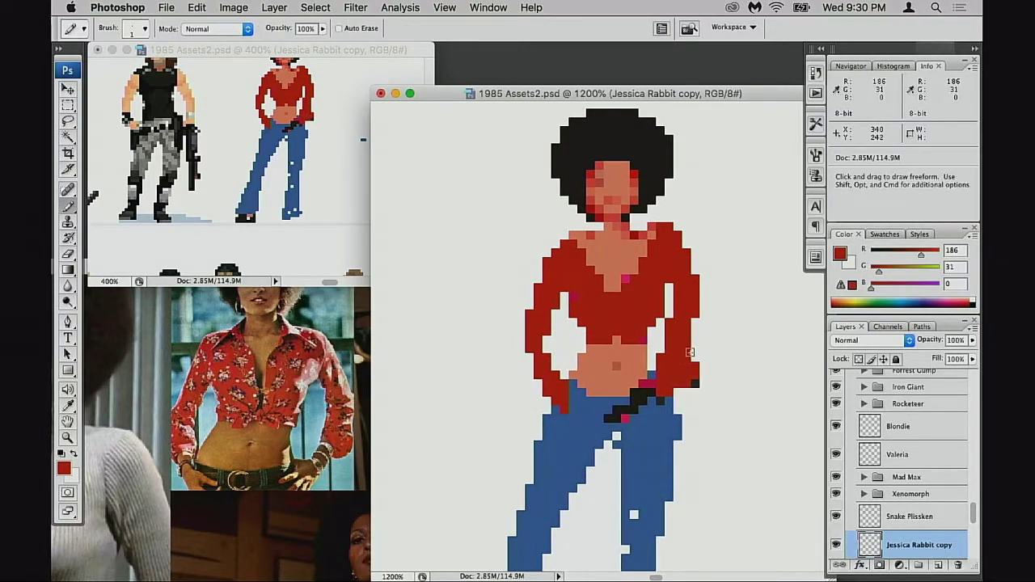
Fill out the sleeve cuff in red and cover the black and pink glove pixels at the waist with the jeans blue.
click(678, 391)
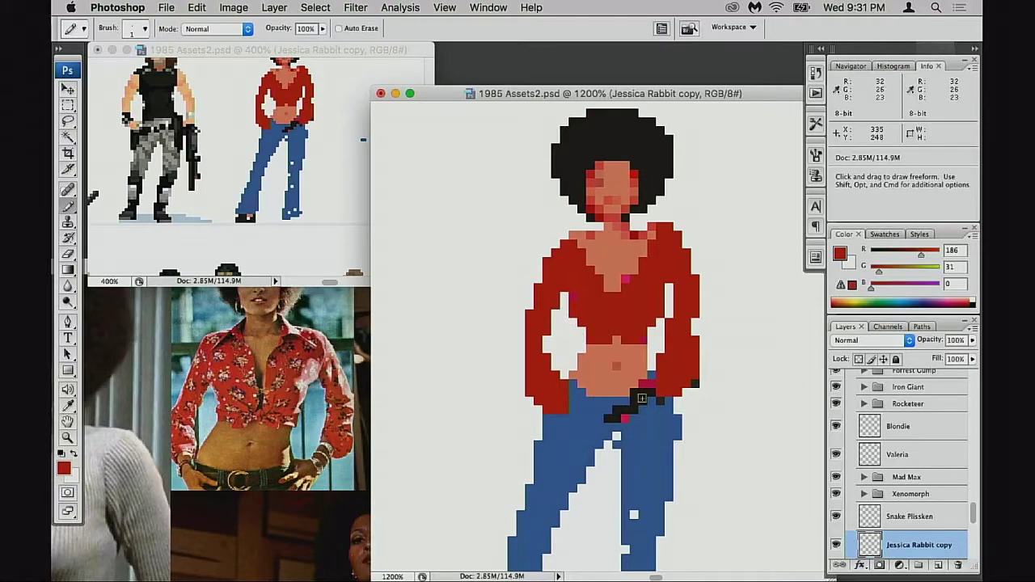
key(e)
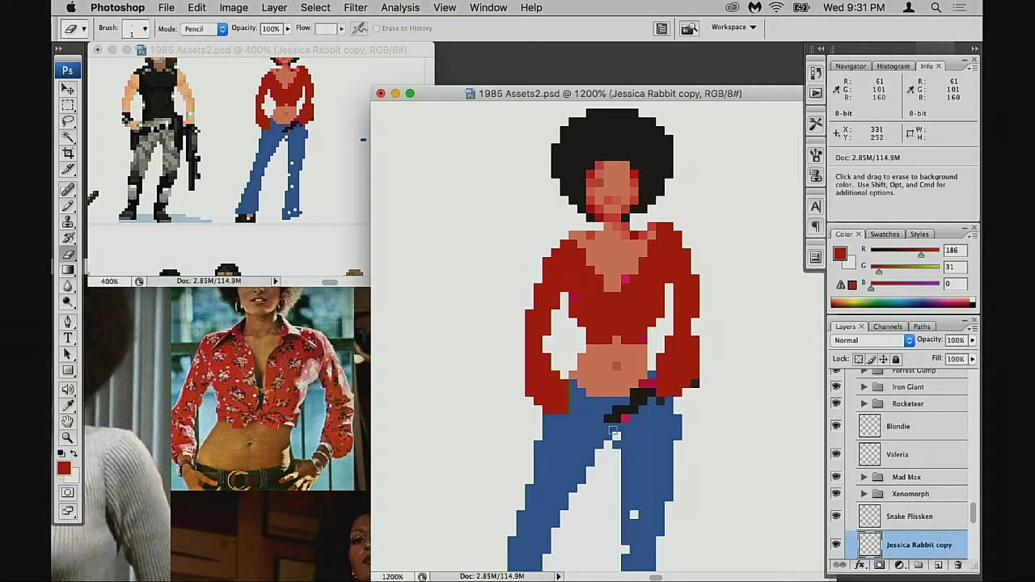
key(b)
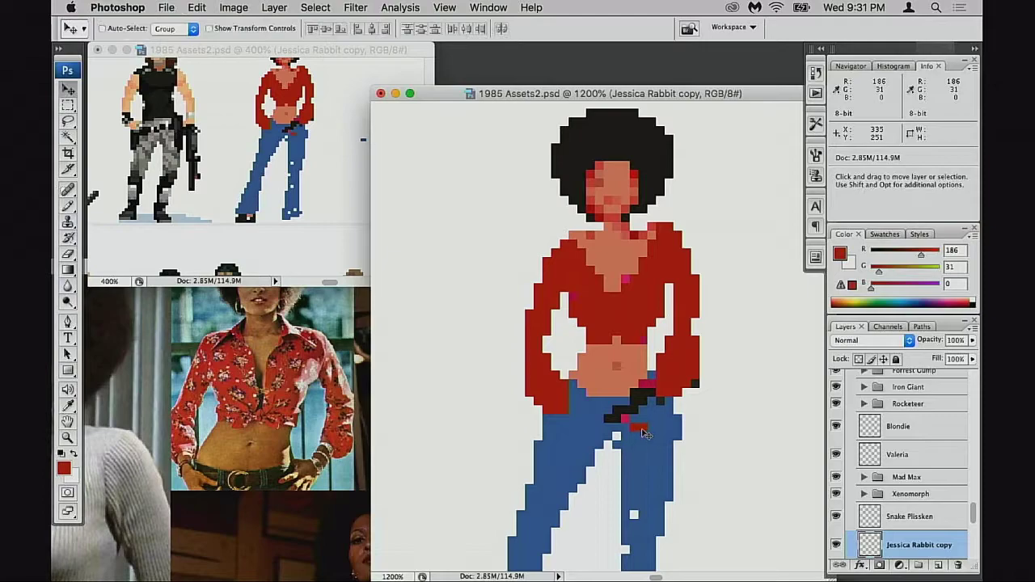
alt+click(637, 431)
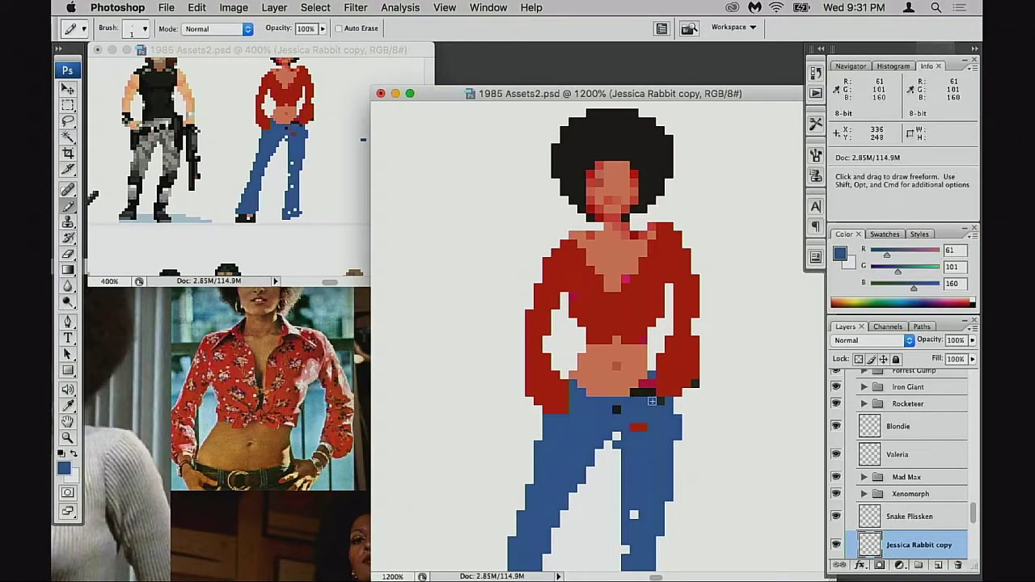
drag(643, 427, 625, 424)
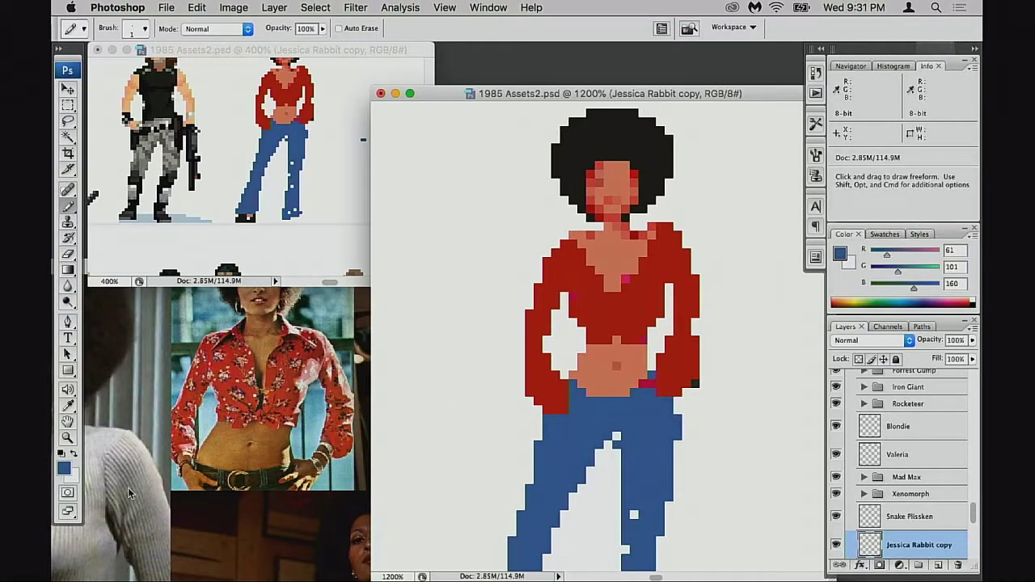
Try a belt stroke in the dark brown sampled from the reference photo's belt and undo it.
alt+click(258, 477)
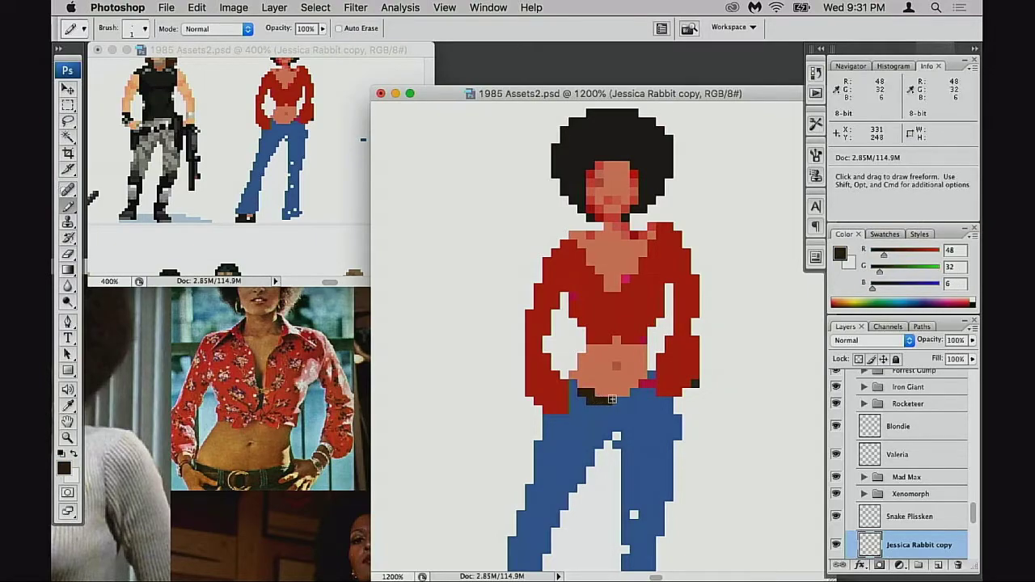
drag(613, 399, 629, 400)
key(super+z)
key(v)
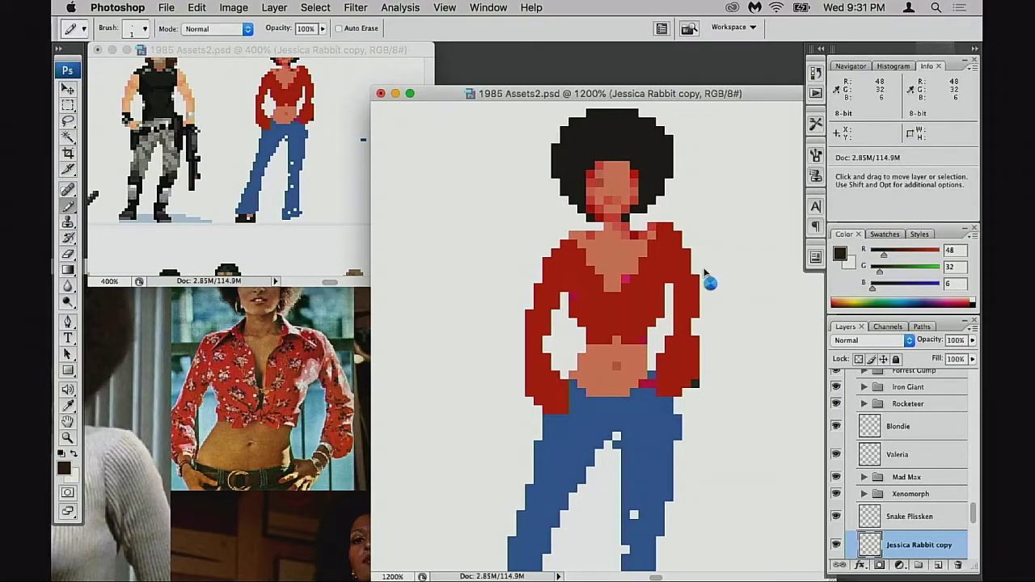
Set the foreground color to the reddish brown 4b2e1e for the belt.
key(alt+shift+super+c)
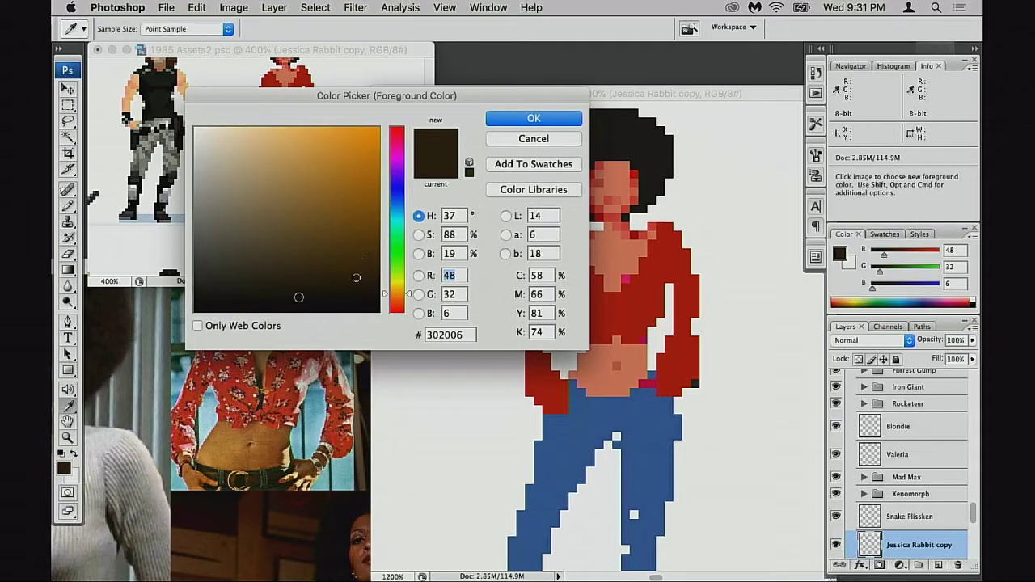
click(264, 284)
click(281, 283)
drag(406, 296, 406, 302)
mouse_move(288, 259)
mouse_down()
mouse_move(312, 271)
mouse_move(305, 258)
mouse_up()
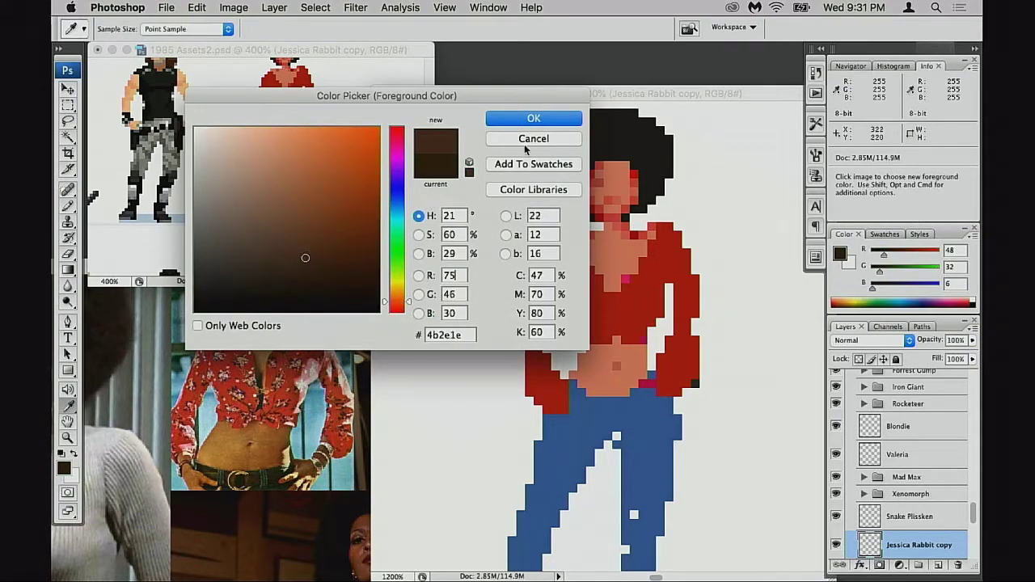
key(Return)
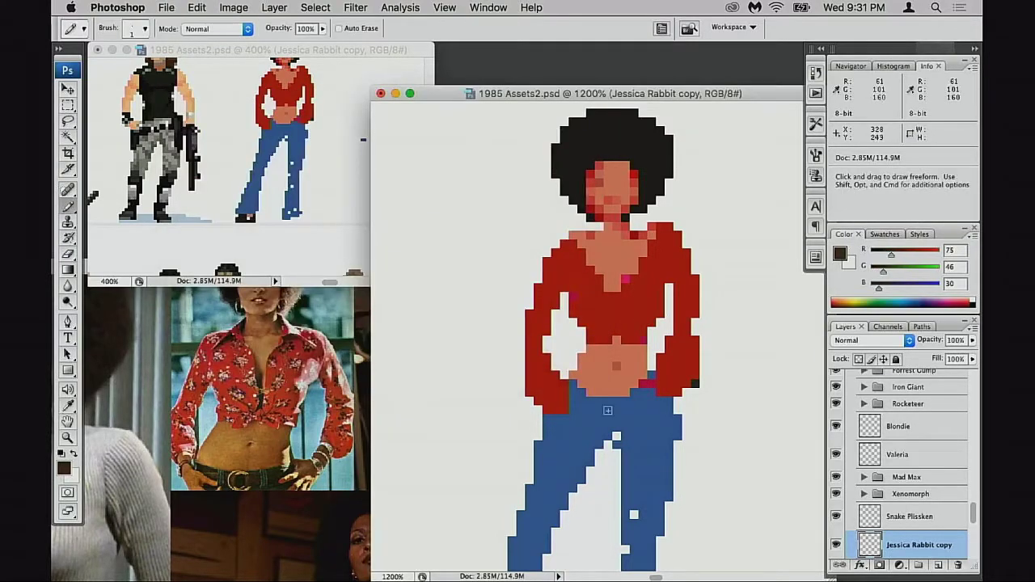
Undo a test belt stroke and darken the foreground brown to RGB 55, 29, 15.
drag(576, 406, 593, 407)
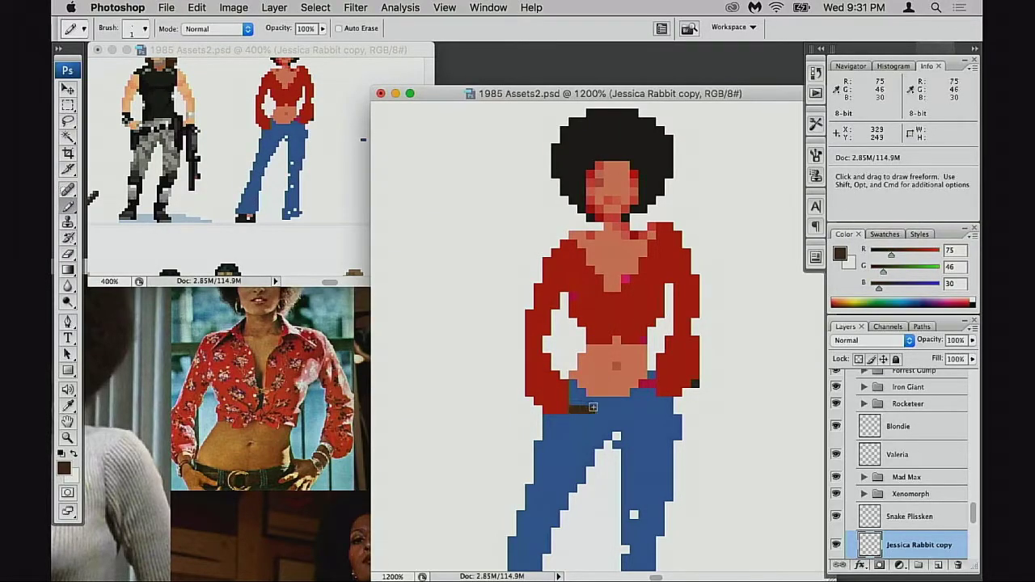
key(super+z)
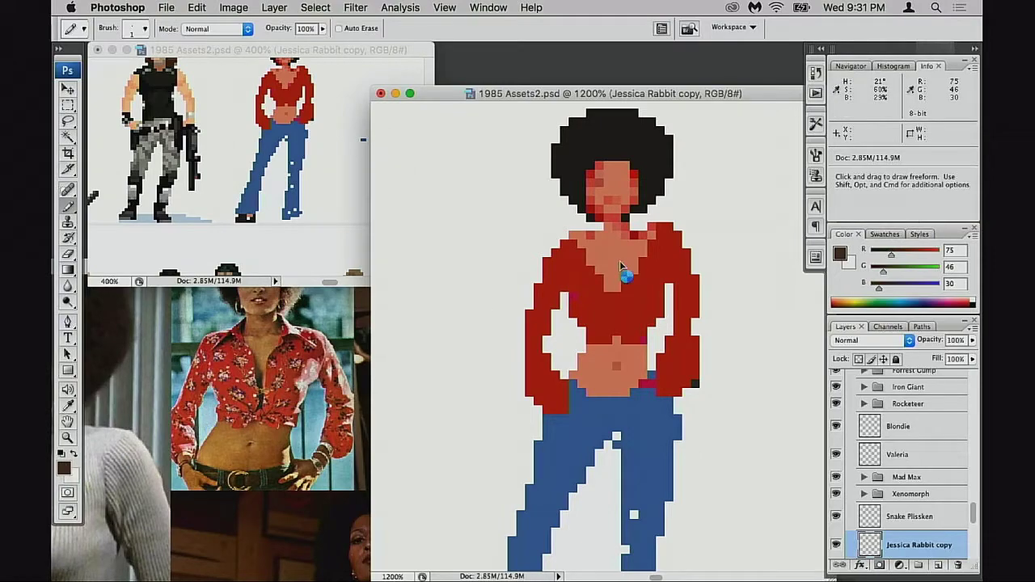
click(64, 467)
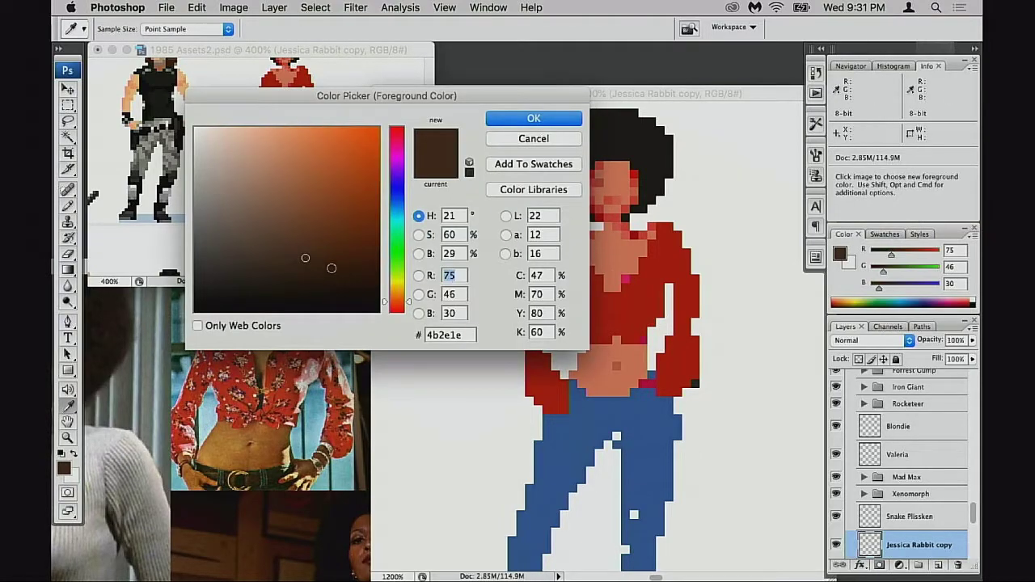
mouse_move(330, 267)
mouse_down()
mouse_move(318, 270)
mouse_move(329, 274)
mouse_up()
click(554, 122)
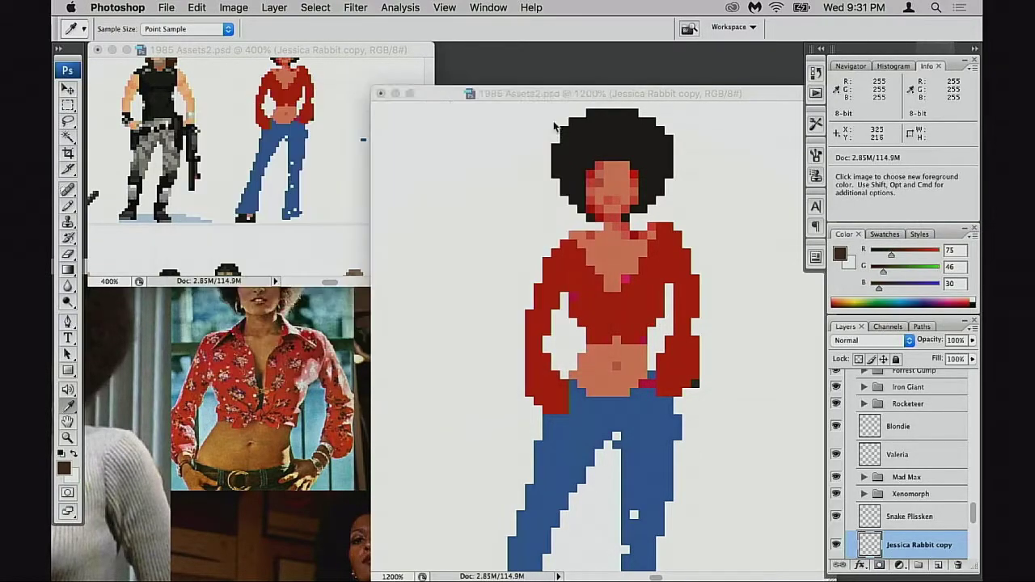
Paint the dark brown belt across the jeans' waist from hip to hip, extending it below the left cuff.
mouse_move(574, 407)
mouse_down()
mouse_move(635, 412)
mouse_move(616, 410)
mouse_move(650, 393)
mouse_move(639, 408)
mouse_move(665, 412)
mouse_up()
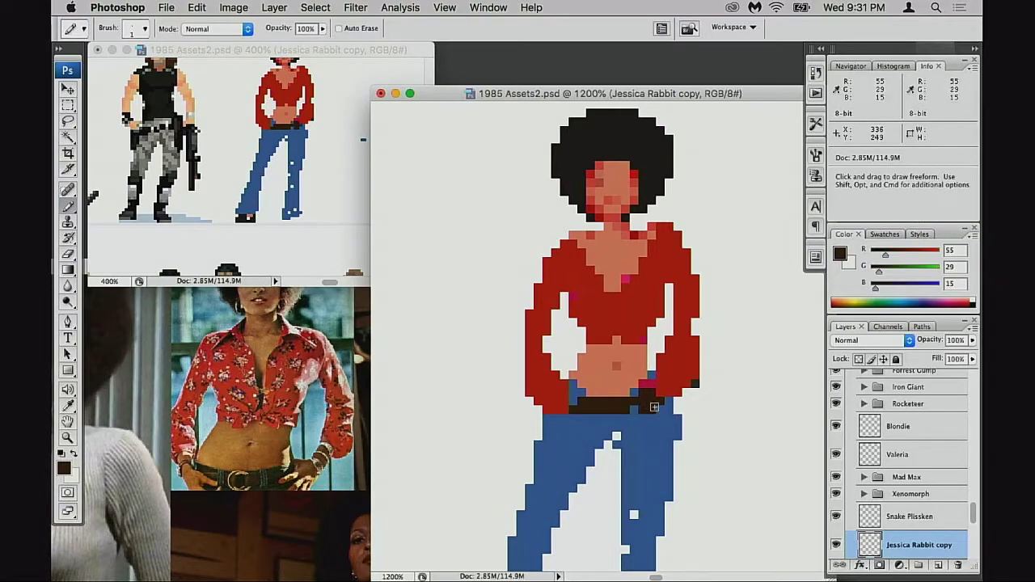
alt+click(651, 415)
alt+click(651, 405)
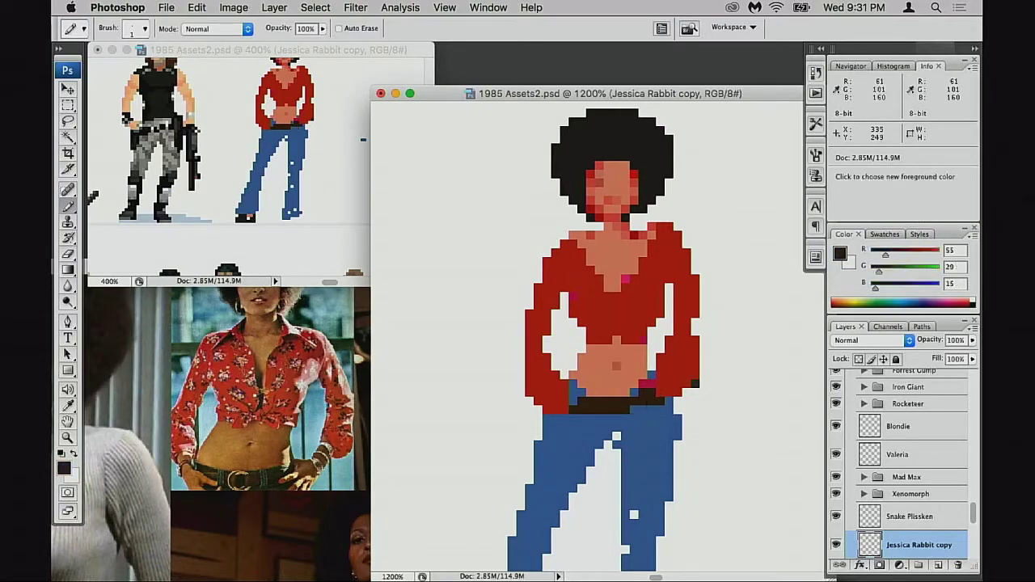
click(556, 418)
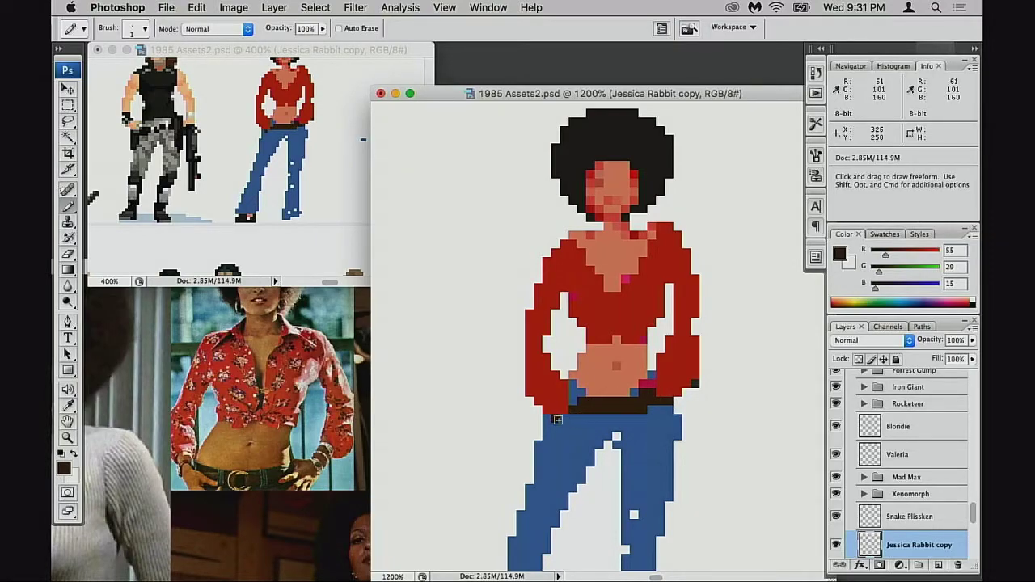
click(573, 401)
mouse_move(564, 419)
mouse_down()
mouse_move(547, 418)
mouse_move(572, 416)
mouse_up()
Add a strip of jeans blue above the belt's middle and thicken the belt downward in dark brown.
alt+click(576, 392)
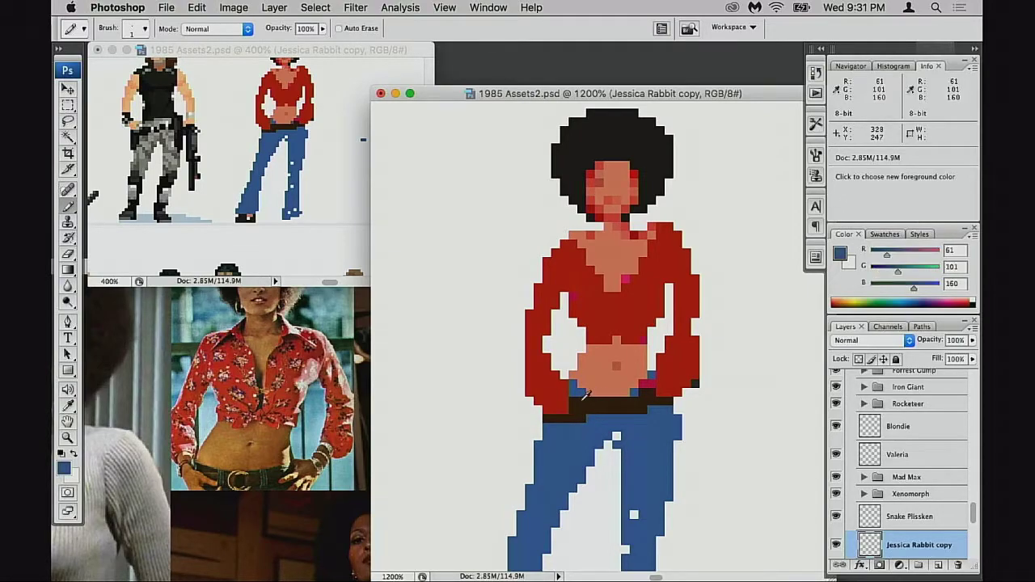
click(573, 401)
alt+click(607, 410)
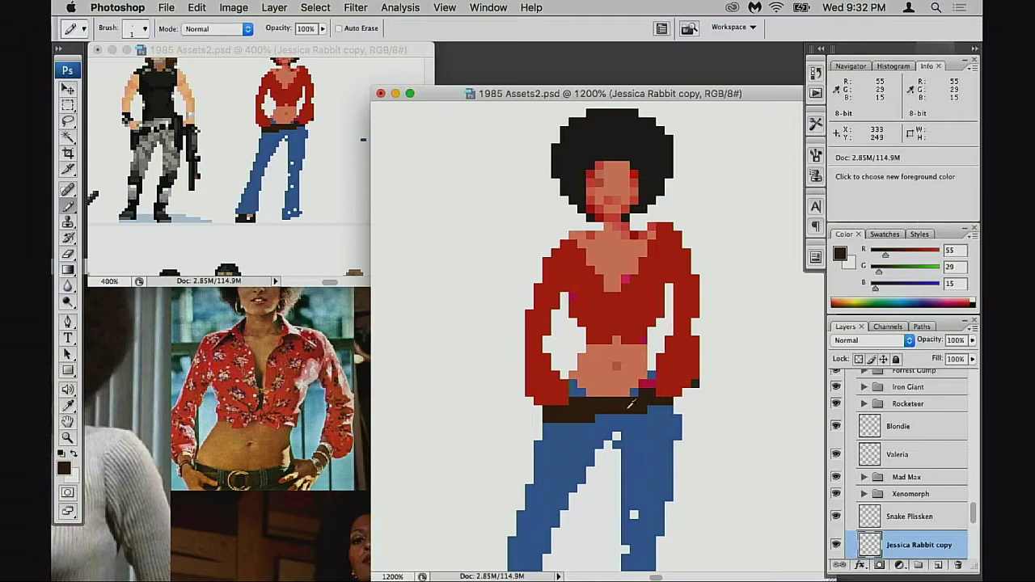
alt+click(605, 398)
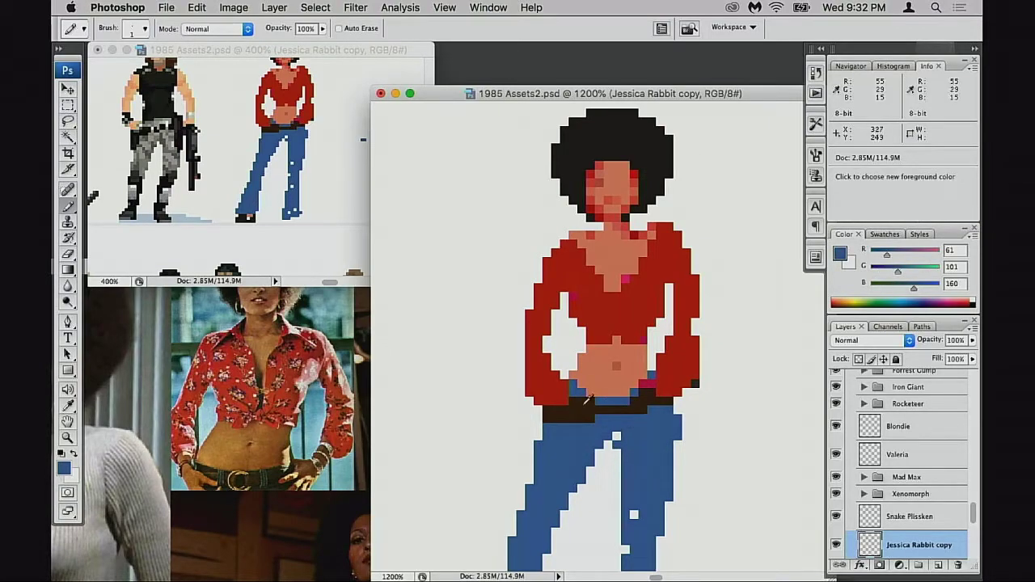
alt+click(599, 417)
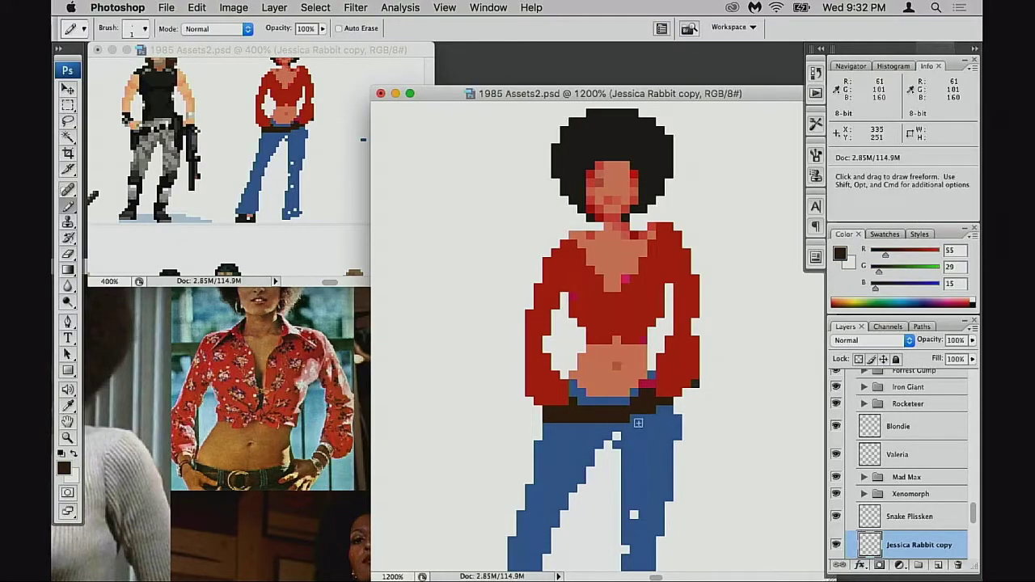
Reshape the belt into a slight downward curve, alternating dark brown with jeans blue along its lower edge and left end.
alt+click(620, 418)
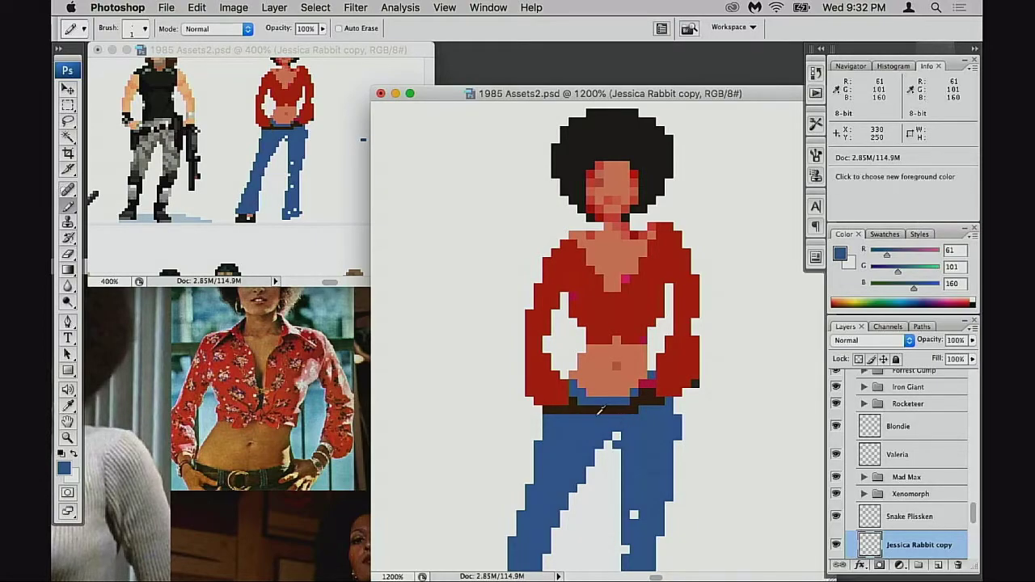
alt+click(596, 411)
drag(548, 418, 587, 417)
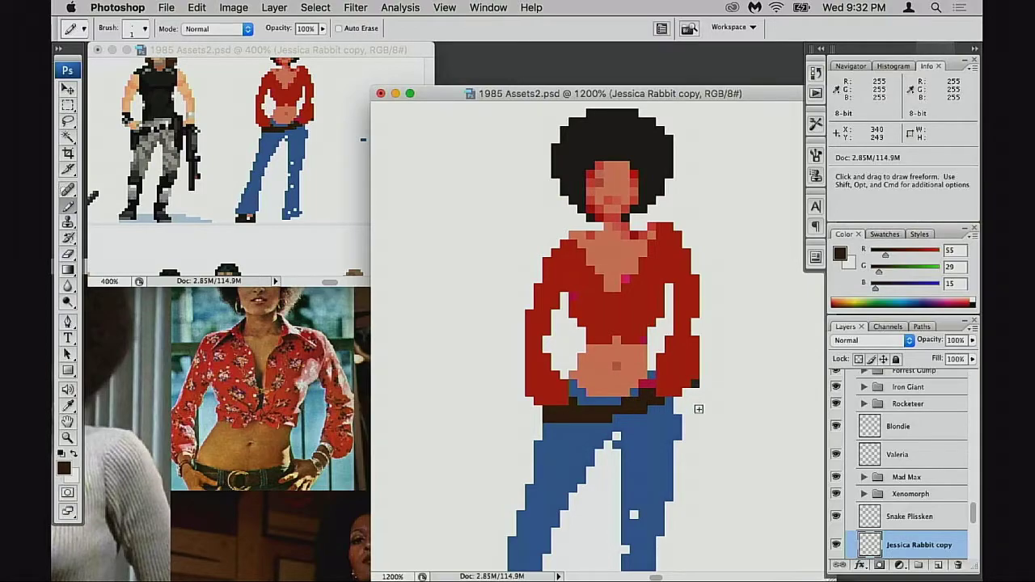
alt+click(637, 398)
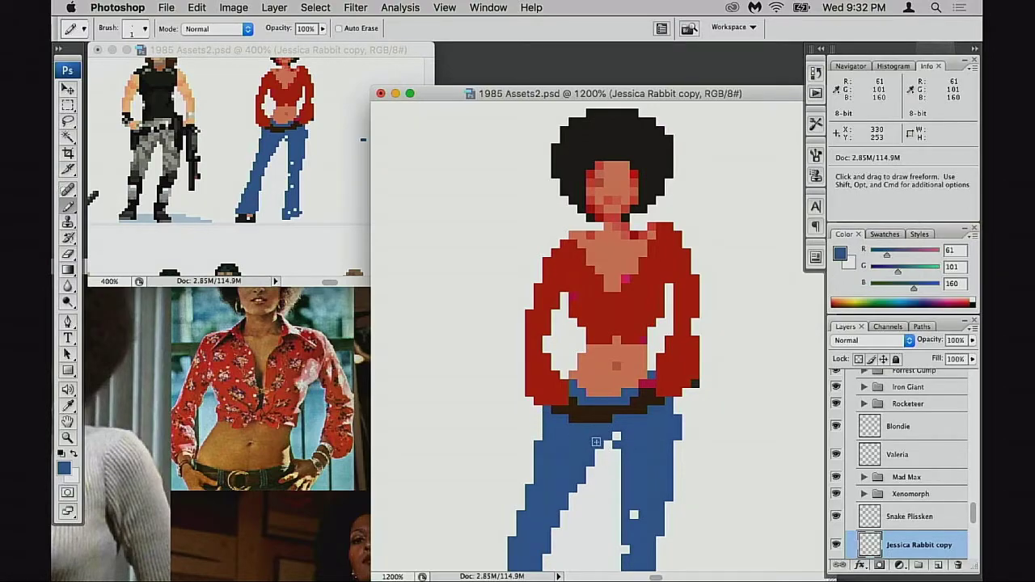
key(space)
drag(612, 445, 607, 448)
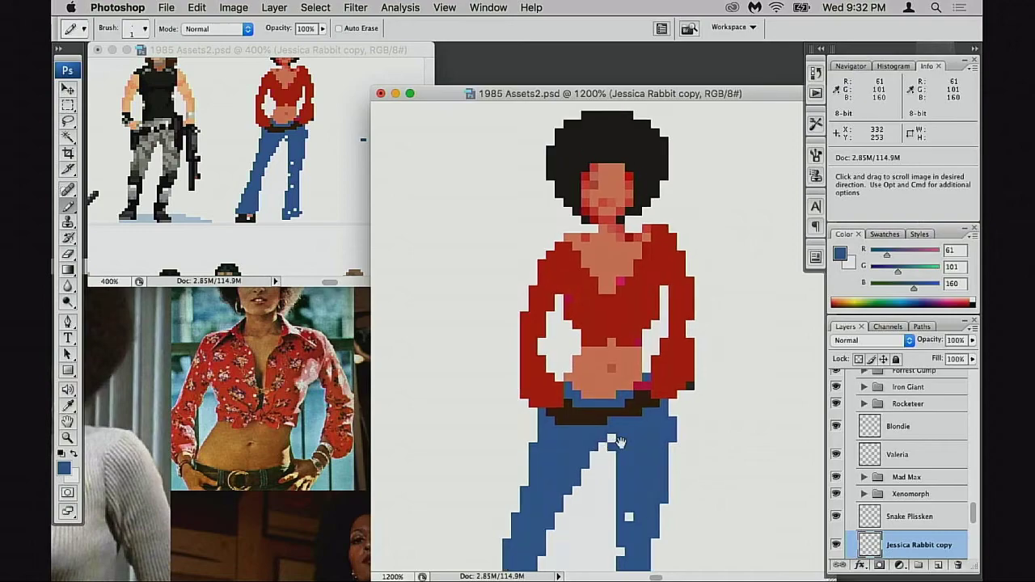
alt+click(578, 394)
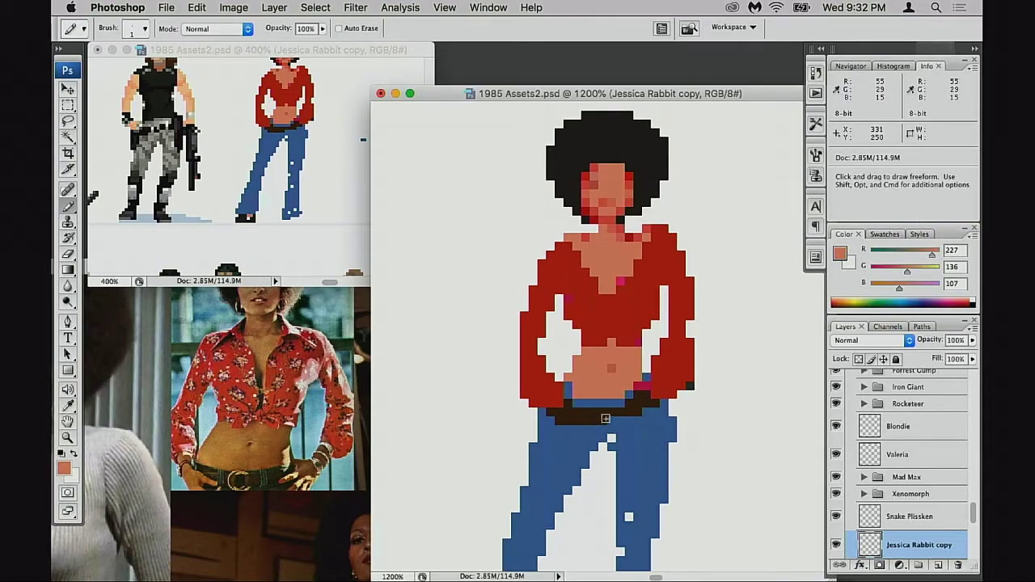
key(super)
key(alt)
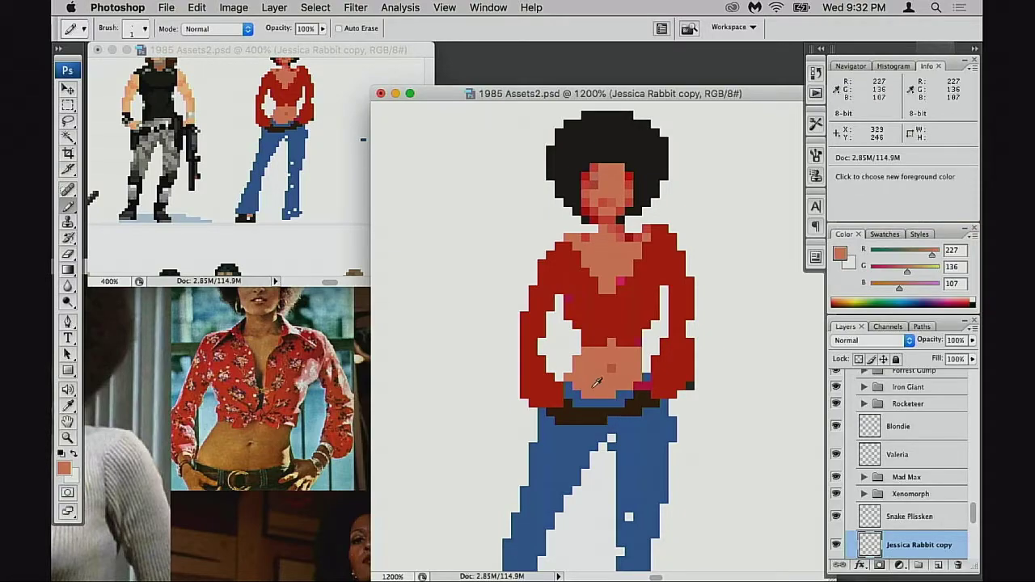
key(space)
drag(636, 414, 633, 390)
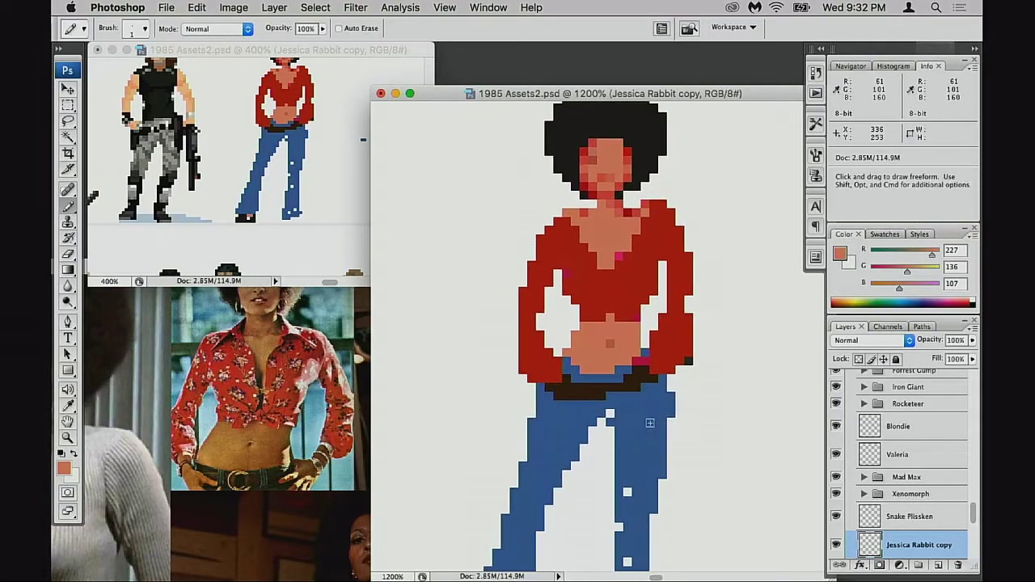
key(space)
mouse_move(652, 434)
mouse_down()
mouse_move(654, 419)
mouse_move(632, 417)
mouse_up()
key(space)
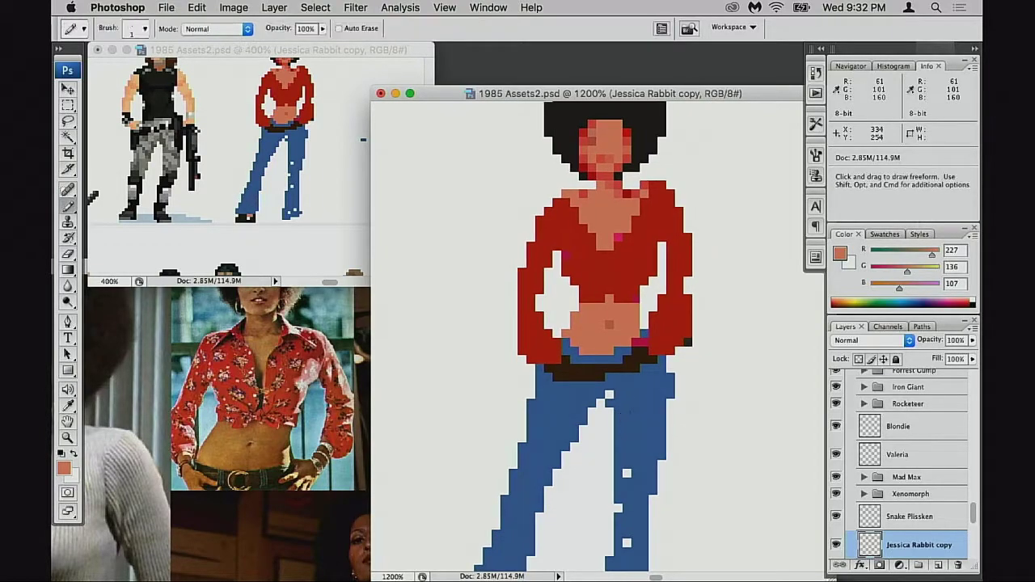
click(628, 403)
key(alt)
key(super+z)
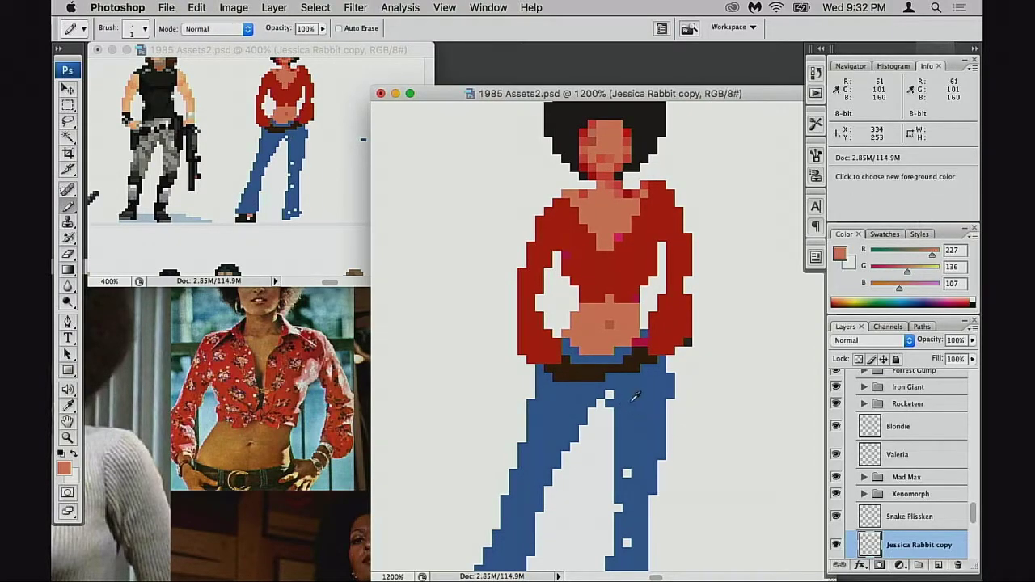
Fill the stray white gaps at the crotch and along the right leg of the jeans with the jeans blue.
alt+click(630, 401)
click(610, 396)
mouse_move(610, 401)
mouse_down()
mouse_move(609, 421)
mouse_move(656, 383)
mouse_up()
key(space)
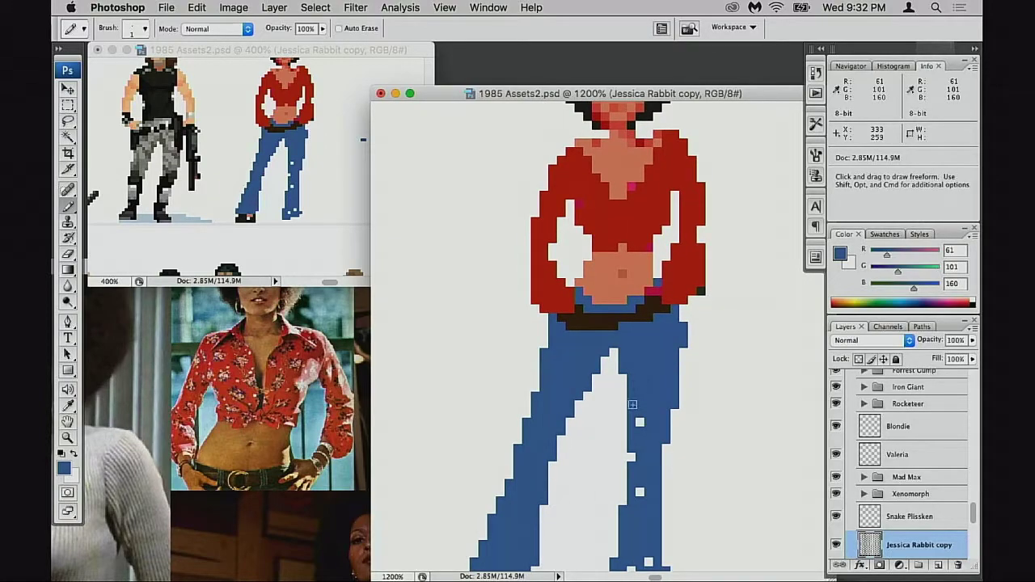
key(space)
drag(637, 433, 639, 419)
click(633, 443)
key(space)
drag(642, 480, 651, 389)
click(648, 445)
key(space)
mouse_move(661, 451)
mouse_down()
mouse_move(680, 436)
mouse_move(677, 465)
mouse_up()
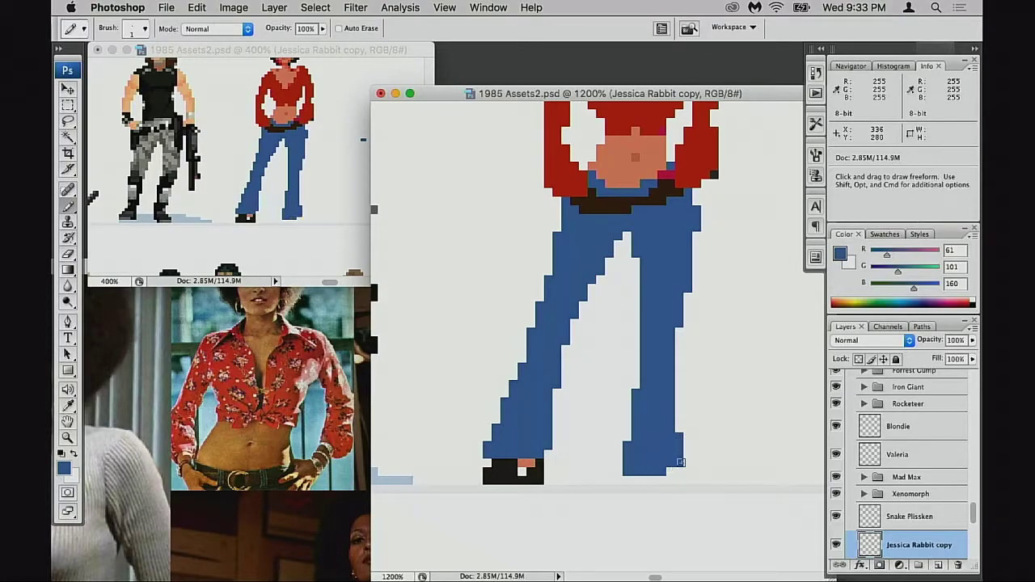
Paint a shoe under the right cuff in the left shoe's black, with skin-tone foot pixels in its opening.
key(space)
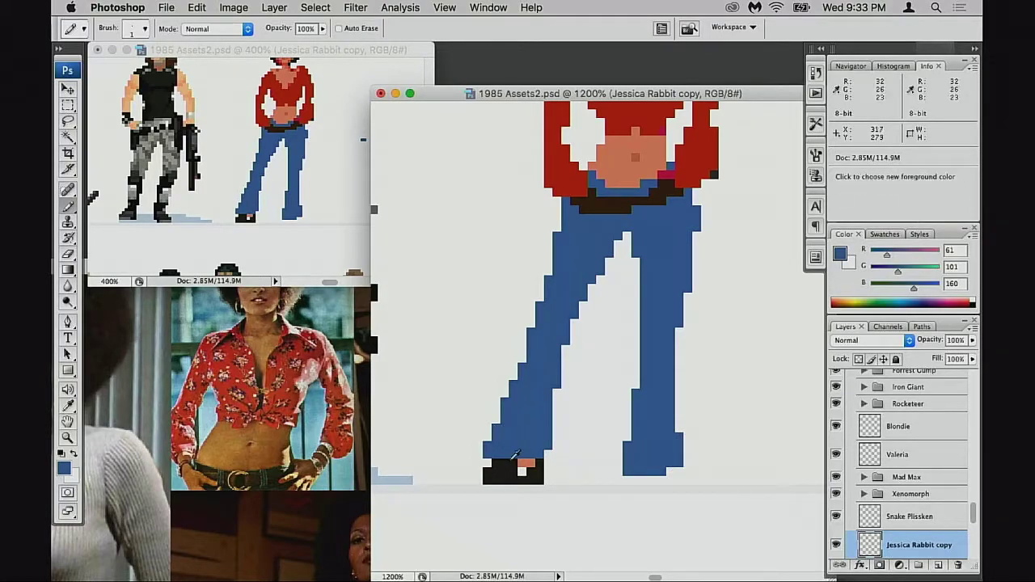
alt+click(511, 469)
drag(636, 472, 671, 480)
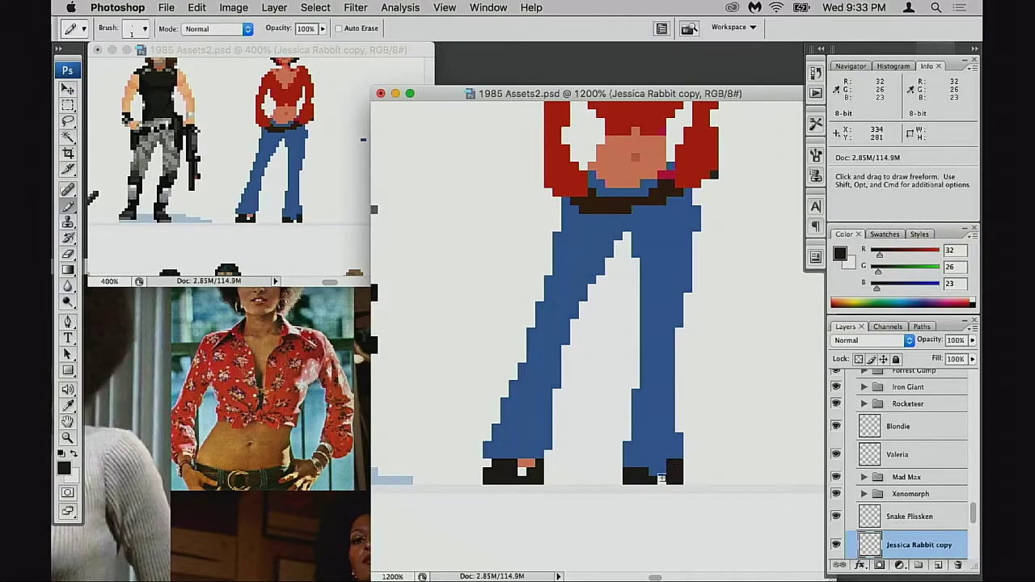
alt+click(526, 464)
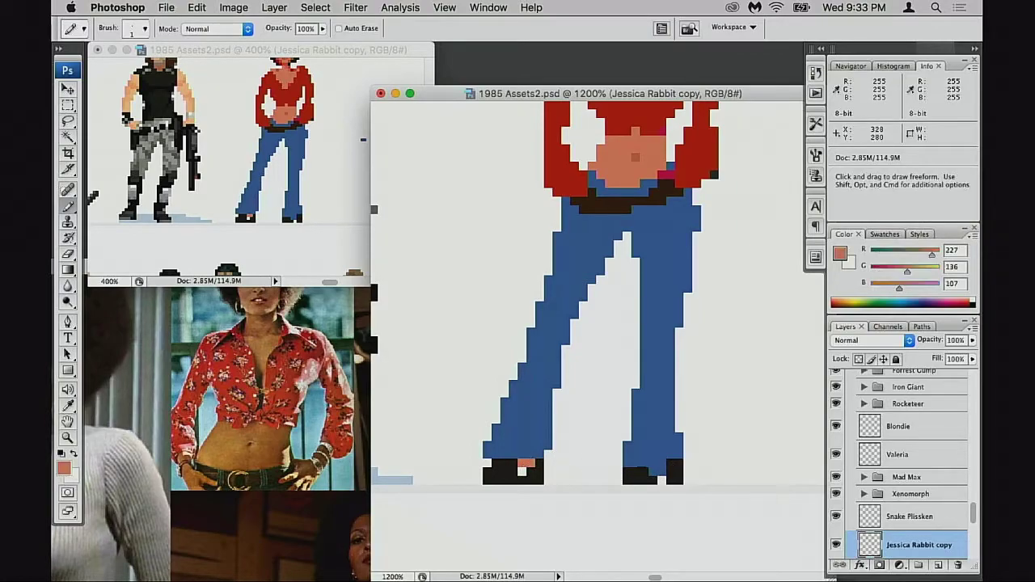
drag(654, 473, 662, 464)
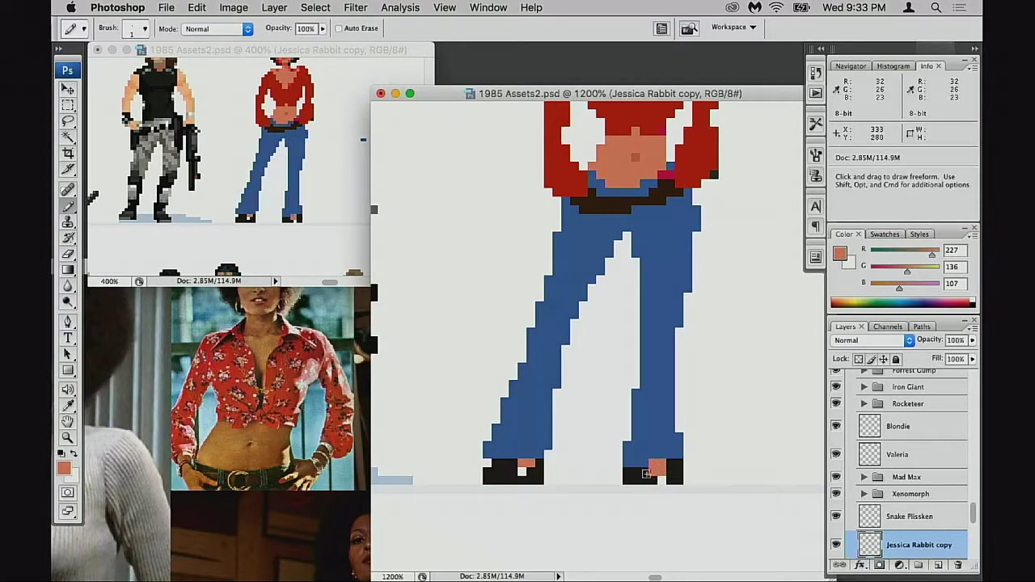
Trim the right shoe's front by one pixel column and narrow its exposed foot, retouching with the shoe black and jeans blue.
alt+click(646, 473)
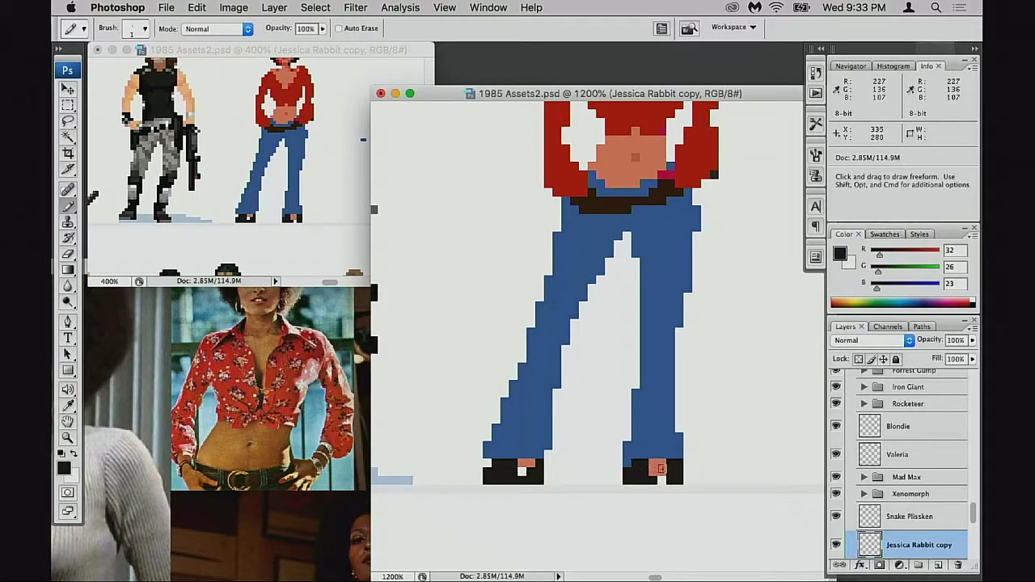
alt+click(651, 463)
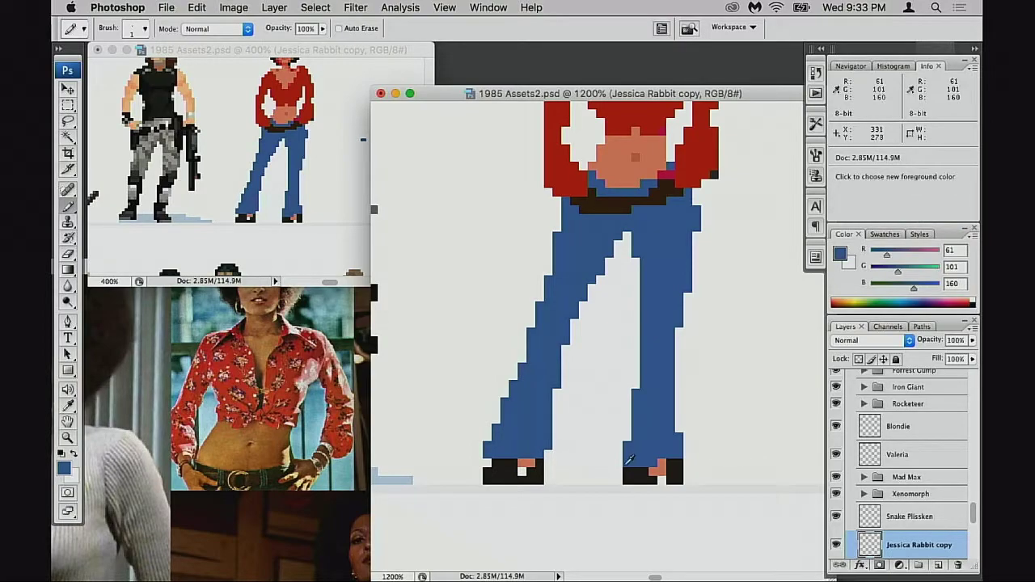
click(618, 455)
key(ctrl+z)
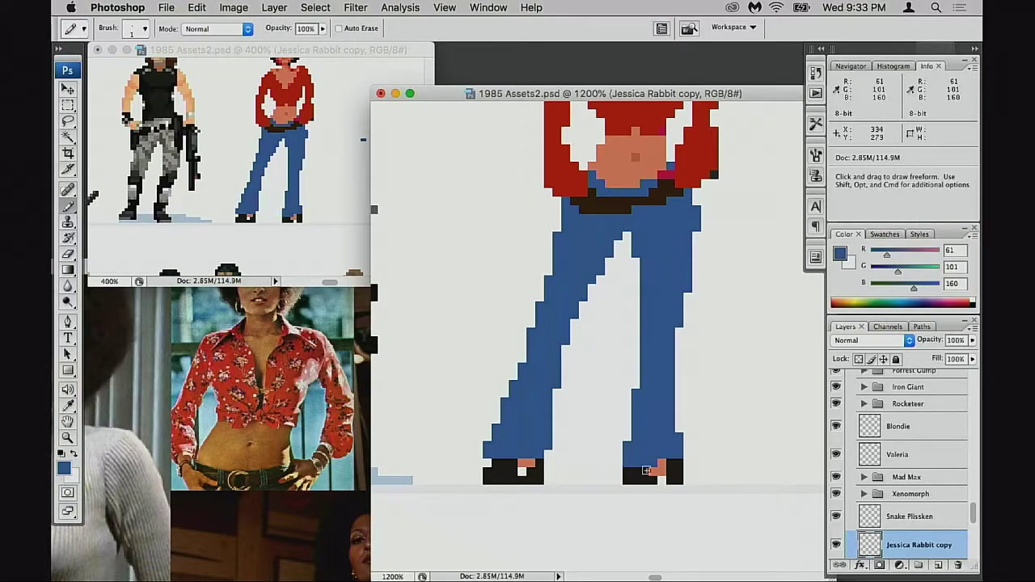
key(e)
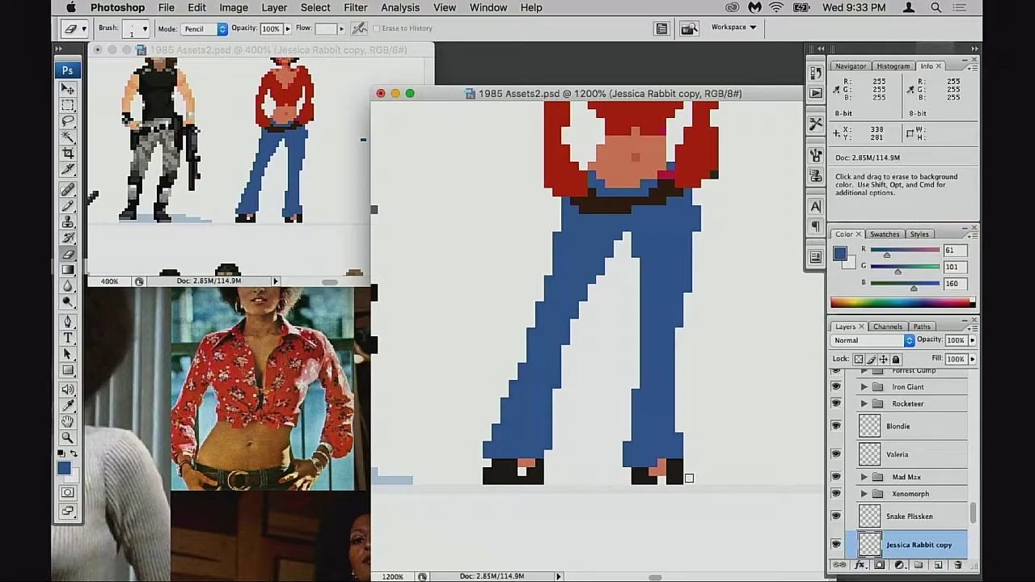
key(b)
alt+click(650, 478)
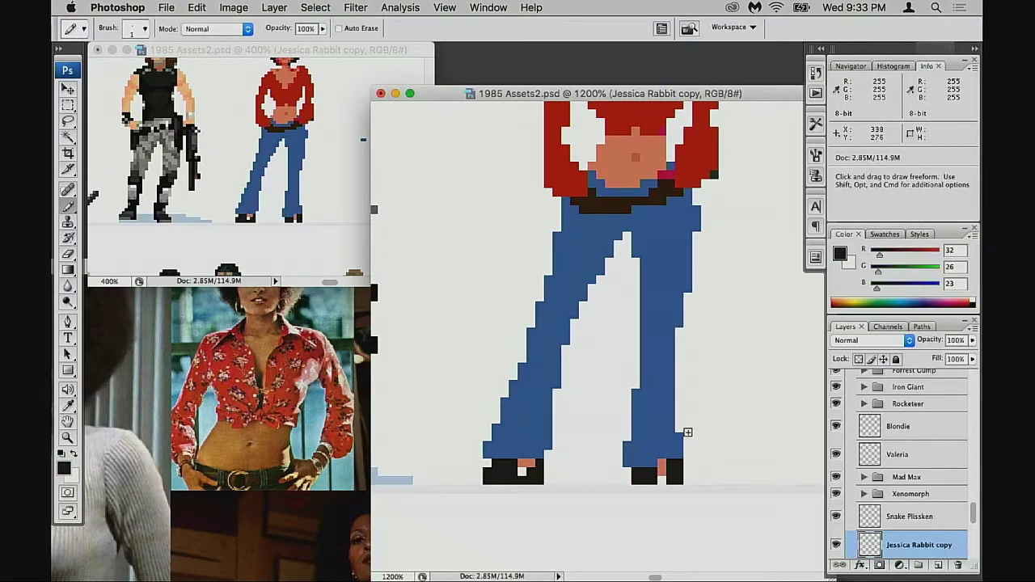
alt+click(669, 443)
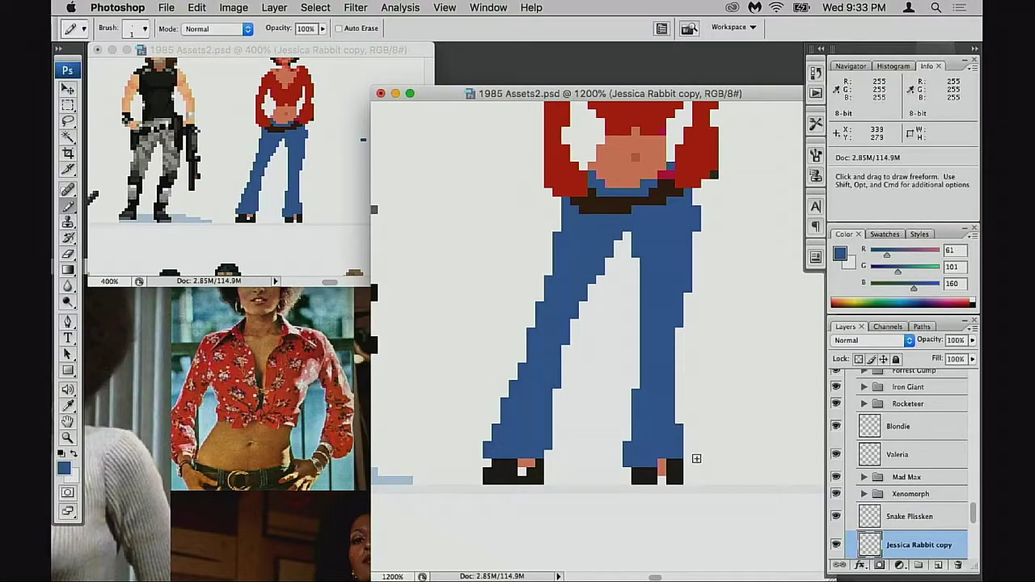
Erase the protruding pixels along the outer edge of the right hip to straighten the jeans' silhouette.
key(space)
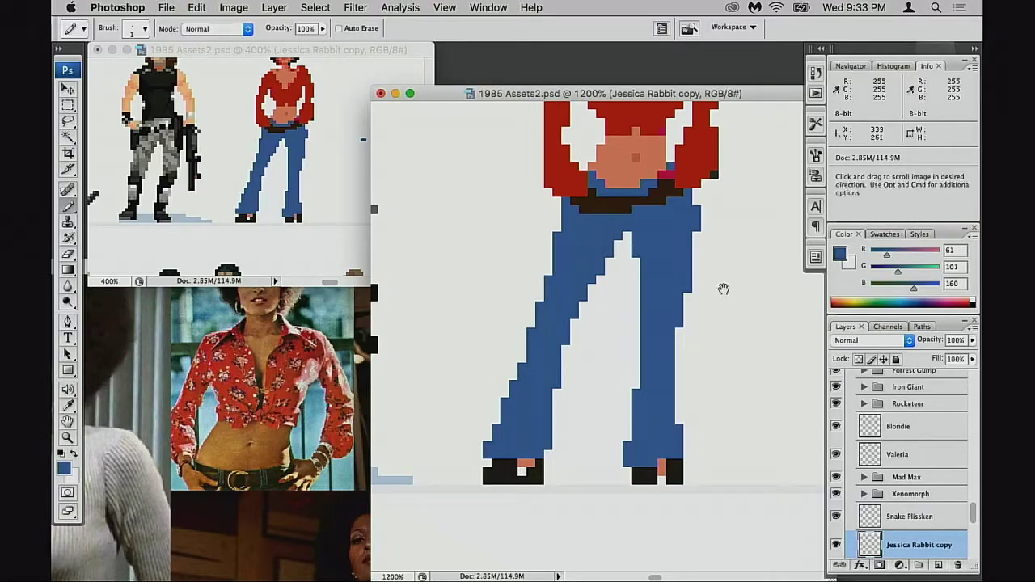
drag(723, 288, 715, 315)
key(e)
drag(689, 236, 679, 301)
key(space)
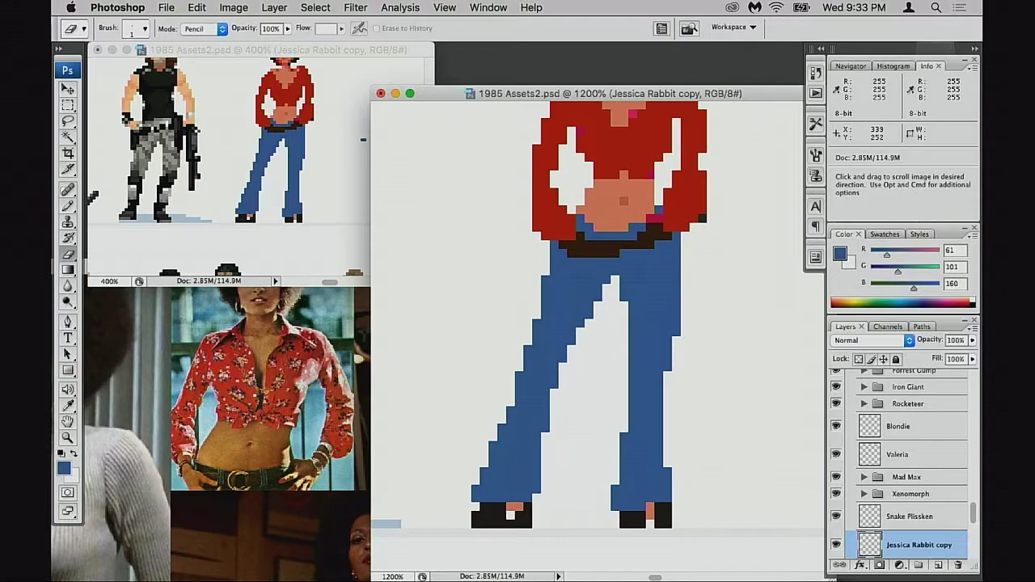
drag(676, 236, 677, 253)
key(space)
drag(721, 372, 725, 376)
key(space)
drag(619, 349, 651, 341)
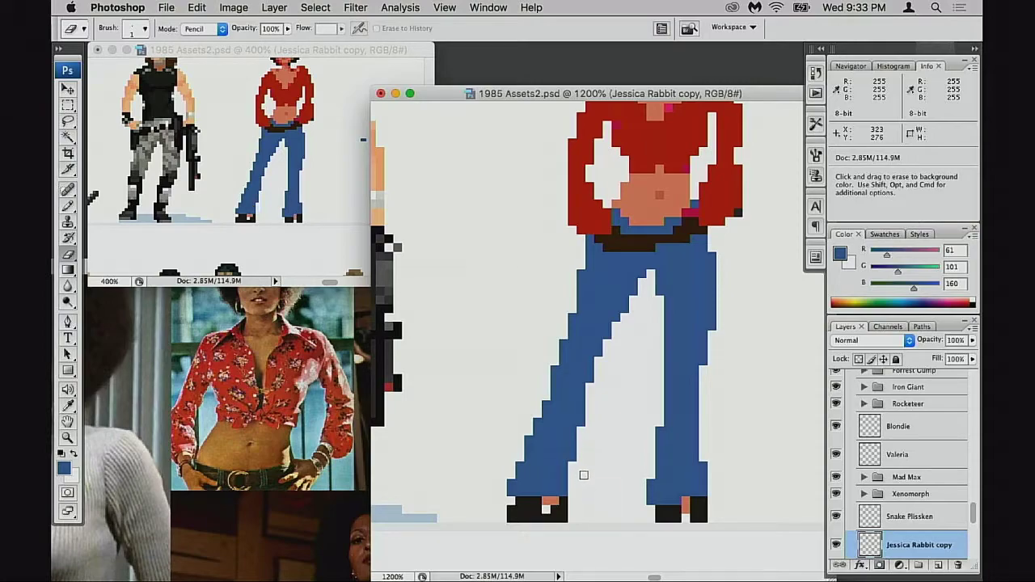
Erase the outer corner of the left cuff and slim the inner edge of the left leg's lower half.
click(529, 440)
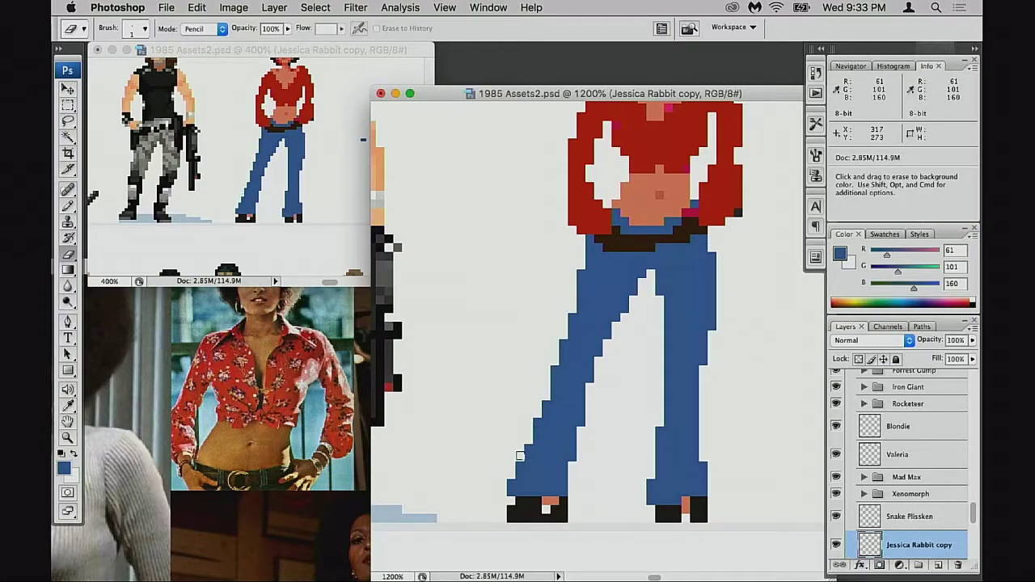
click(520, 465)
drag(504, 488, 505, 492)
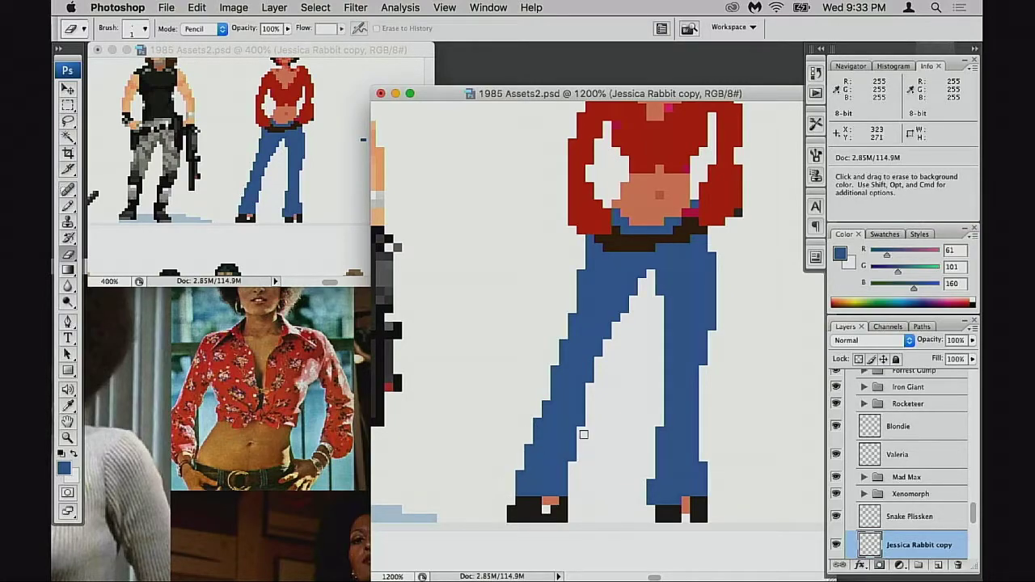
click(573, 449)
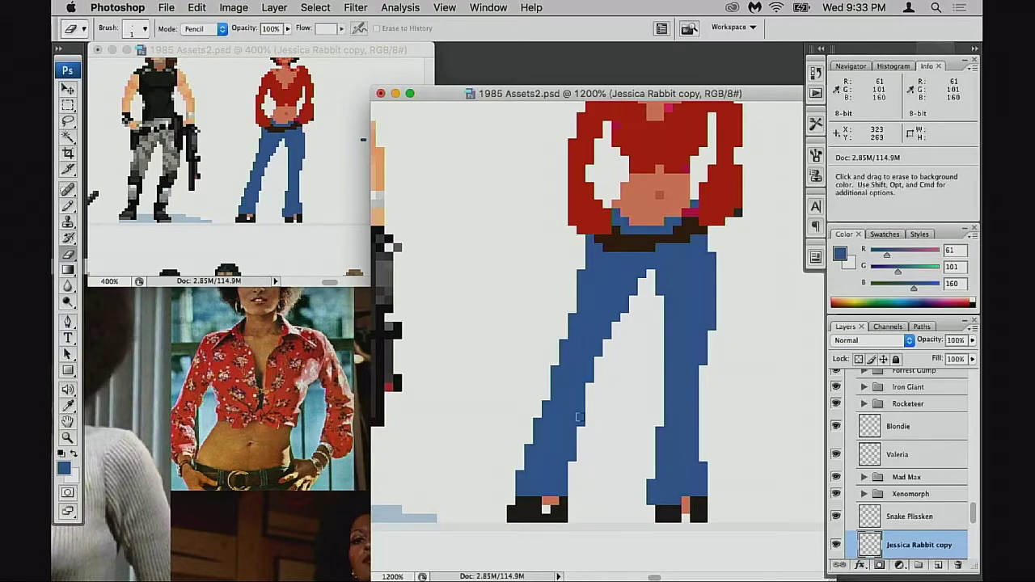
drag(568, 417, 563, 423)
click(615, 350)
Trim the left leg's inner thigh and smooth the stair-stepped outer edge from knee to cuff.
key(b)
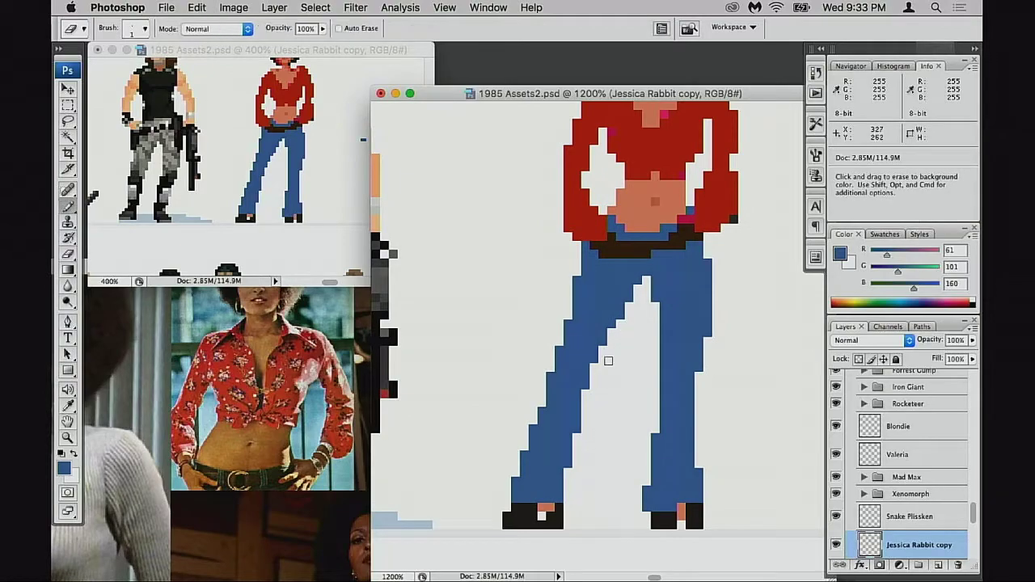
click(629, 323)
key(e)
drag(629, 323, 623, 292)
key(super+z)
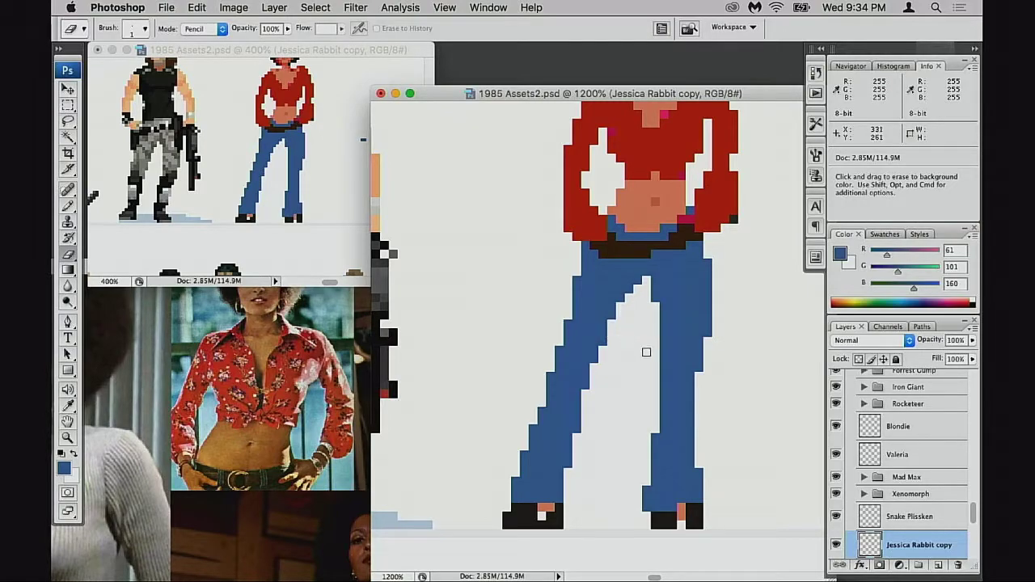
drag(550, 388, 550, 377)
drag(533, 437, 532, 429)
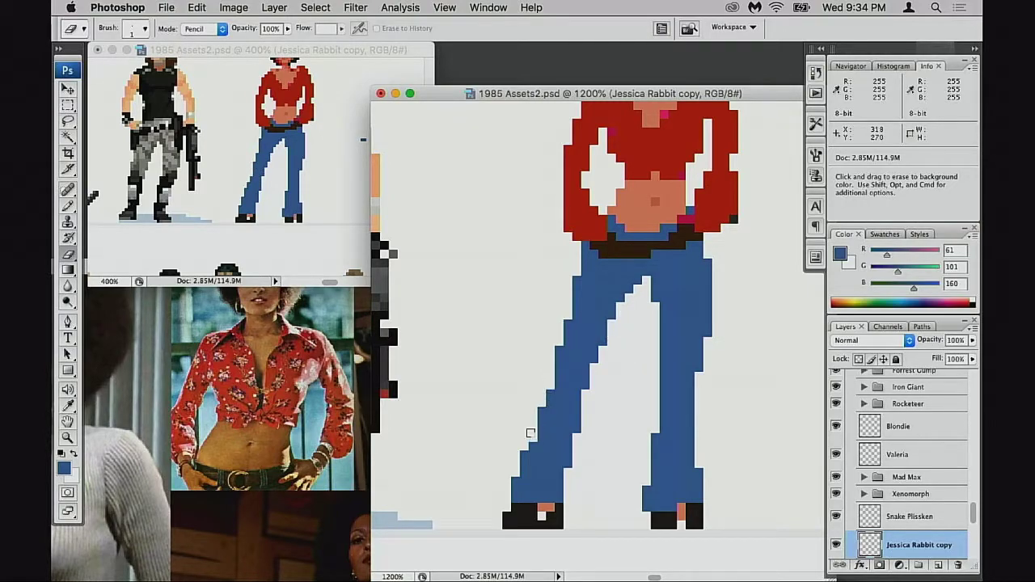
click(524, 455)
Erase a narrow column of pixels from the inner edge of the right thigh down to the knee.
key(space)
drag(632, 430, 606, 439)
scroll(638, 402, down, 2)
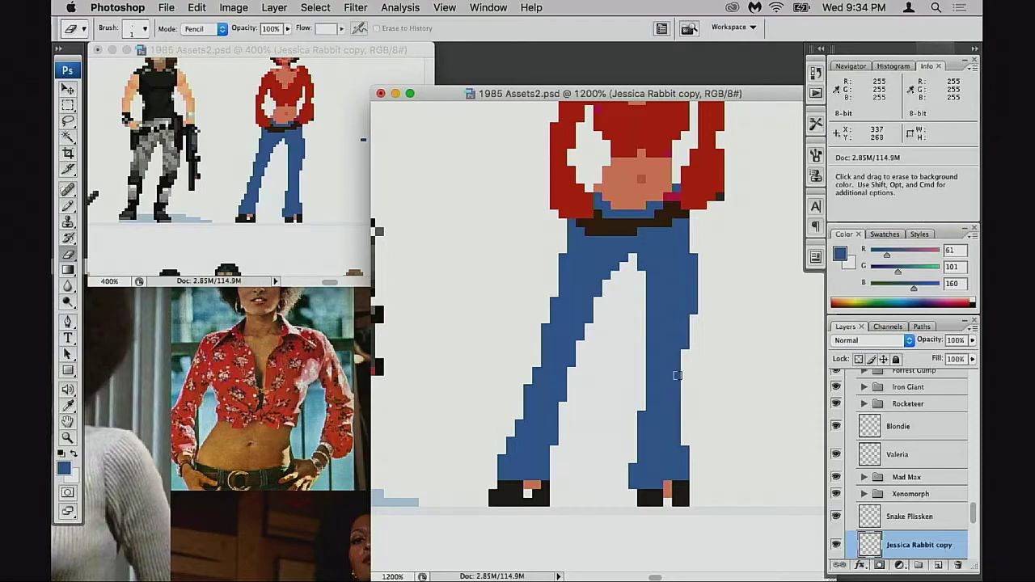
drag(651, 302, 649, 345)
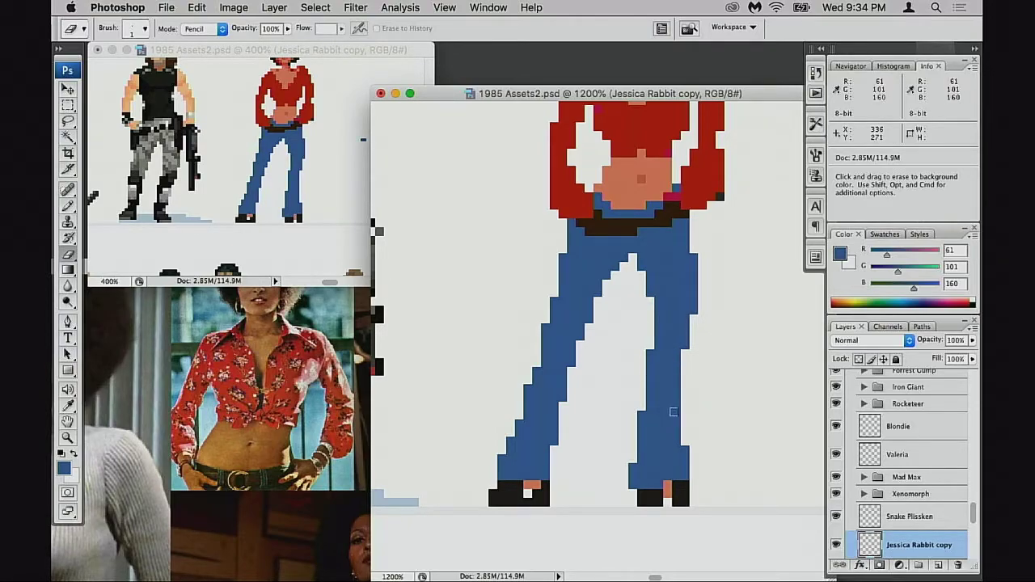
Select the right leg below the knee with its shoe, shift it one pixel to the right, and deselect it.
key(m)
drag(620, 385, 711, 477)
key(super+Right)
key(super+Right)
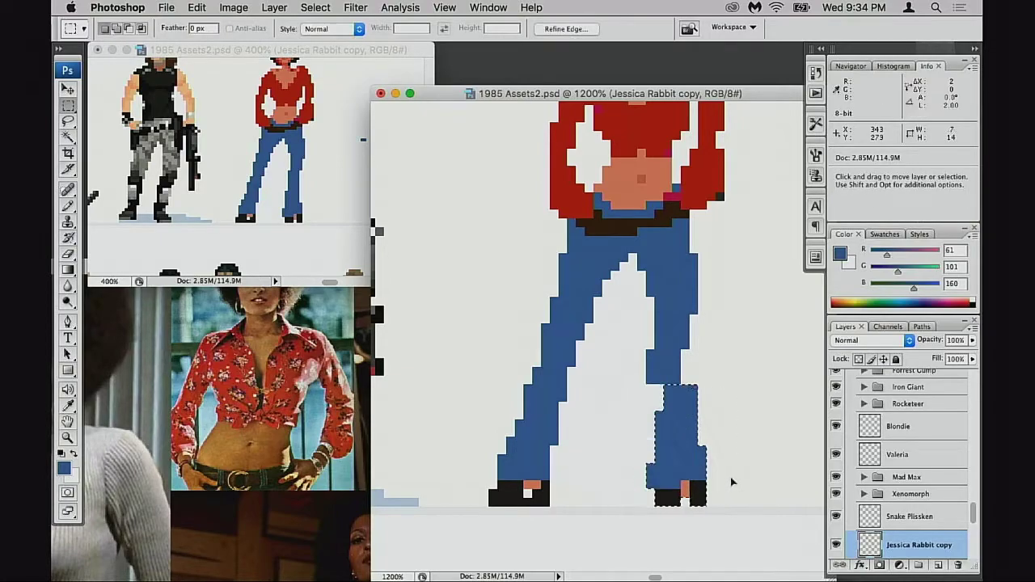
key(super+Left)
key(super+d)
Smooth the right knee's inner and outer edges and narrow the flare above the cuff with the Eraser and jeans blue.
key(e)
drag(650, 351, 650, 380)
key(b)
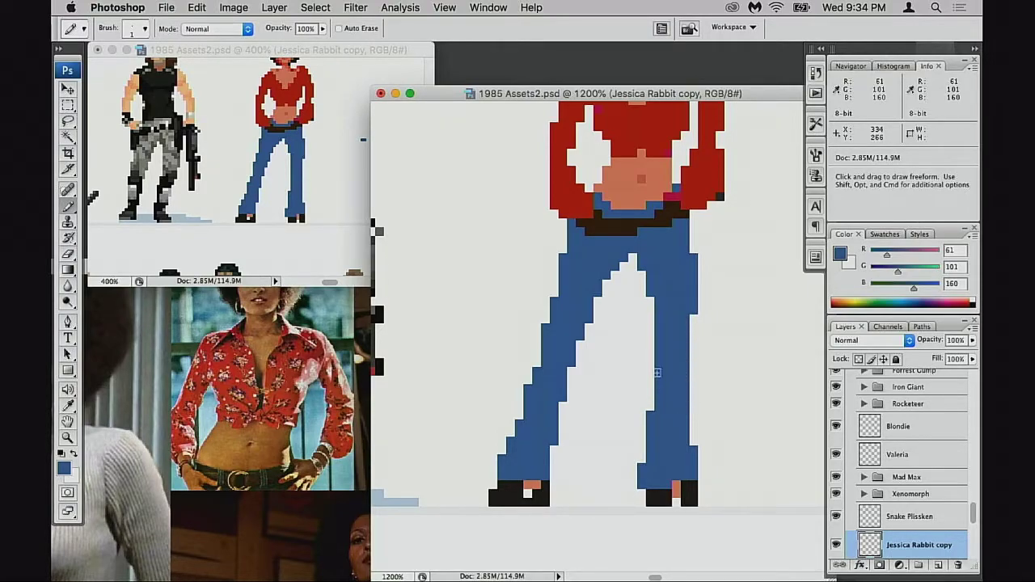
drag(694, 406, 693, 423)
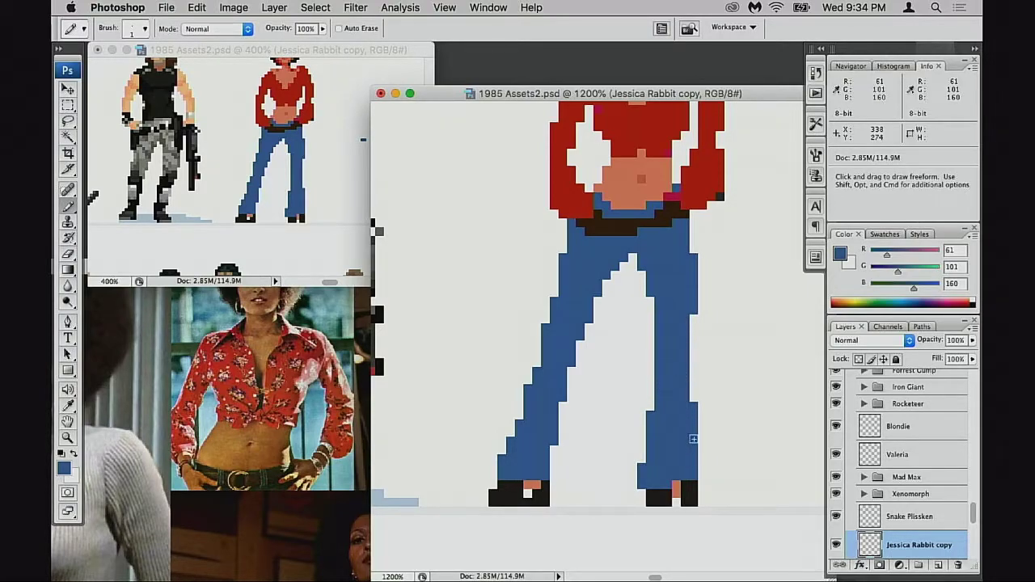
key(e)
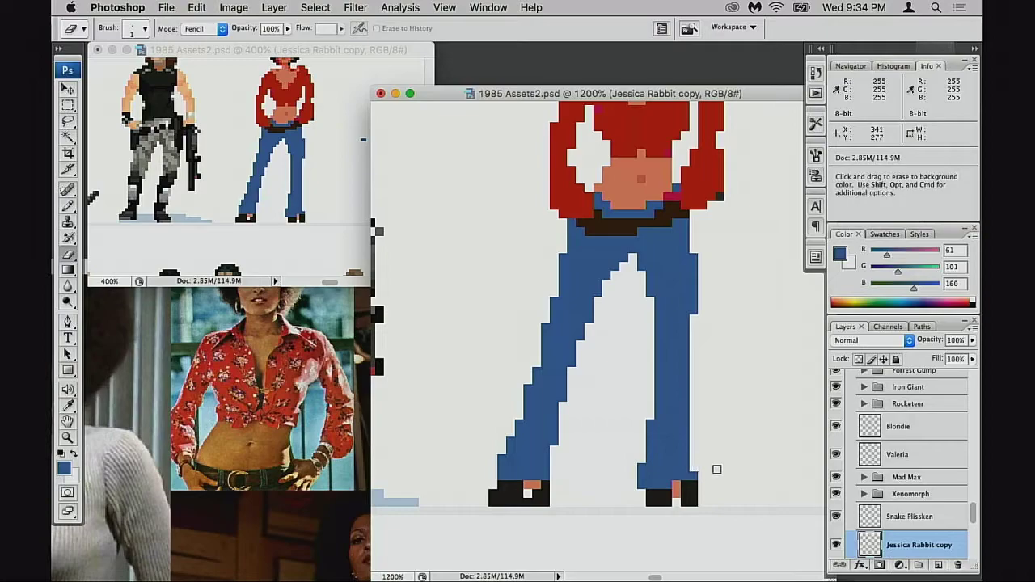
drag(691, 465, 690, 470)
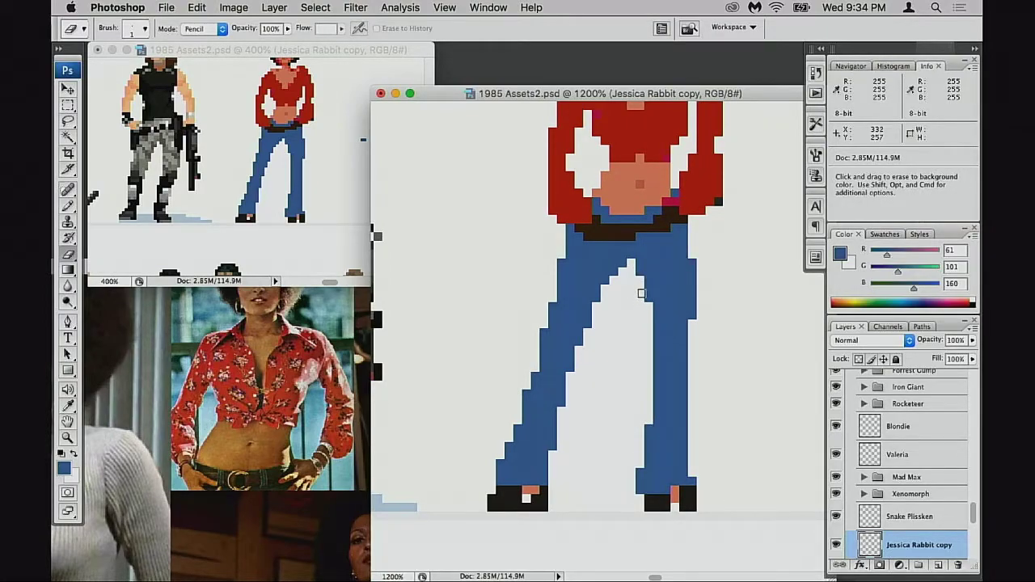
Flatten the peak of the crotch gap with jeans blue and trim the upper outer edge of the right hip.
key(b)
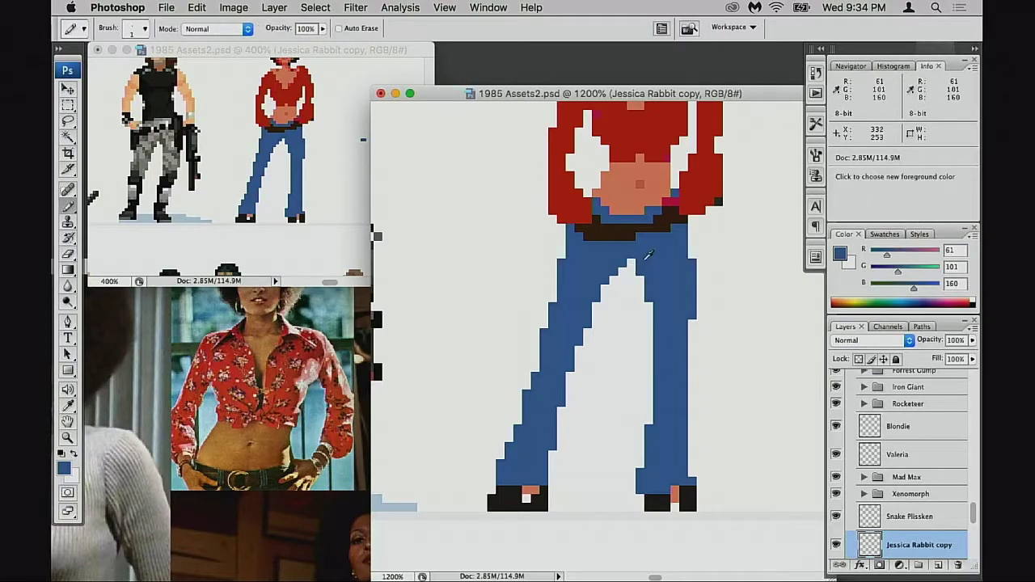
click(632, 266)
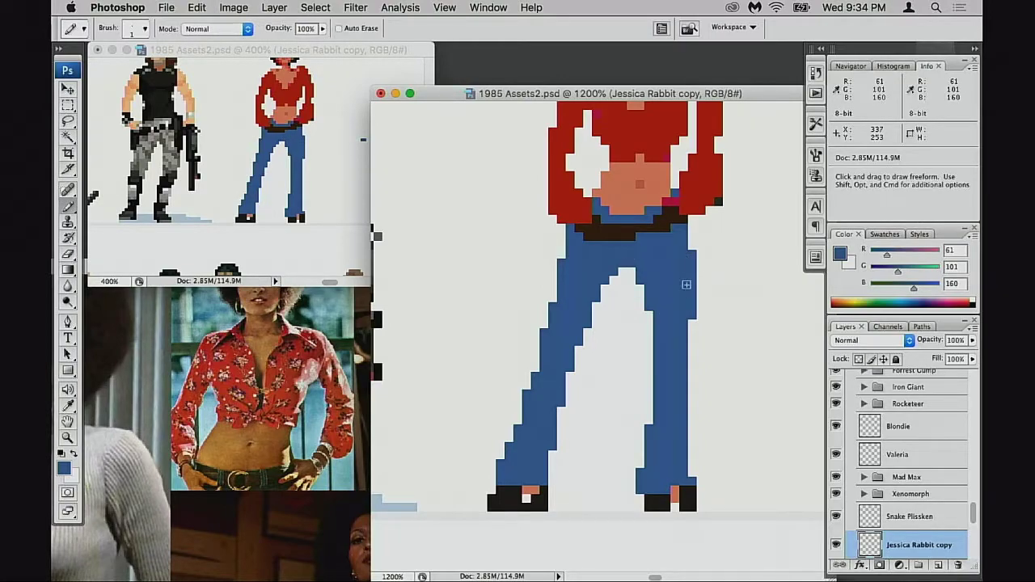
key(e)
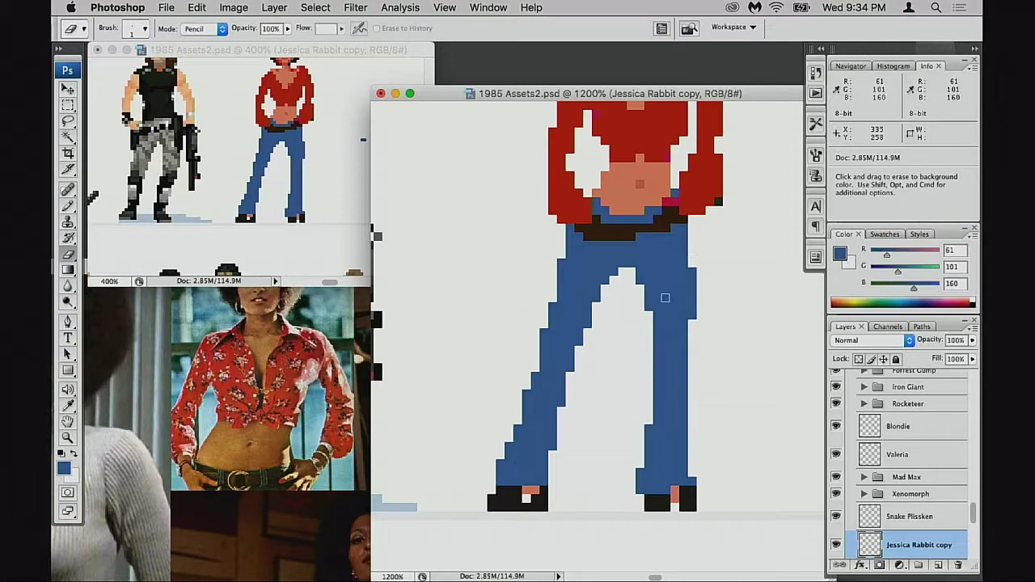
Try reshaping the crotch gap by erasing at its peak, undo the attempt, and refill the peak with jeans blue.
click(631, 264)
key(super+z)
key(super+z)
key(super+z)
key(super+z)
key(b)
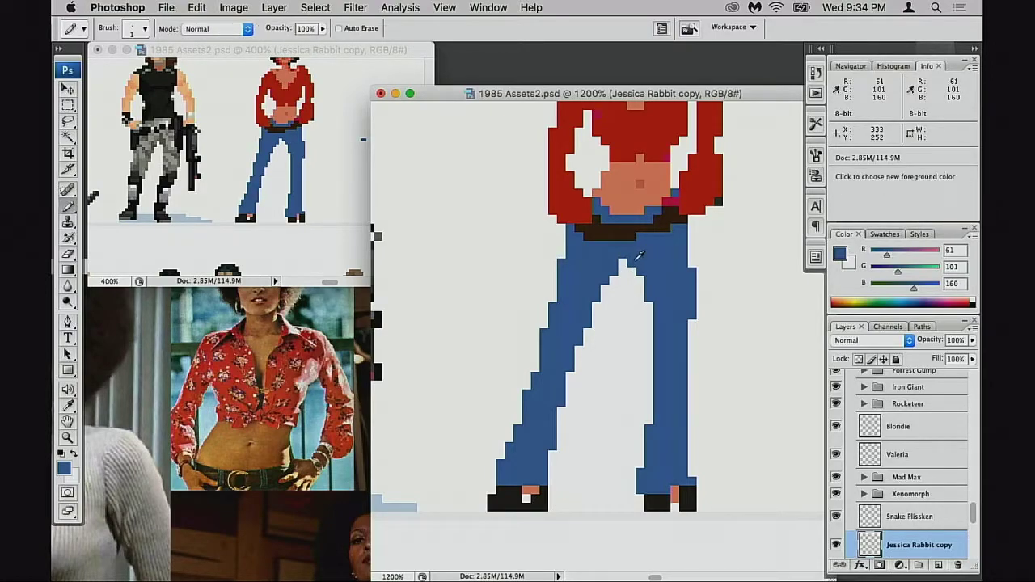
click(623, 263)
drag(638, 305, 659, 317)
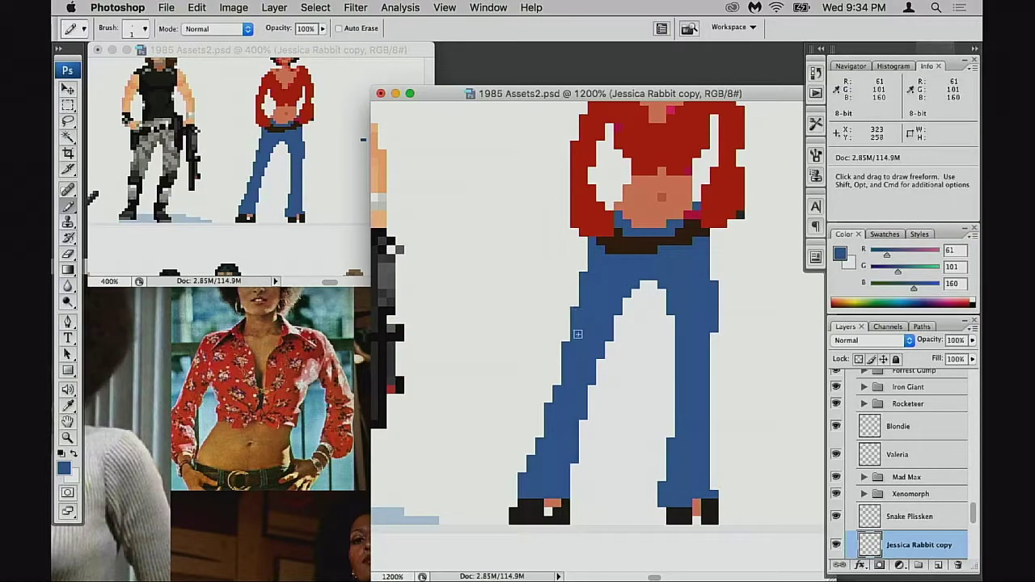
key(space)
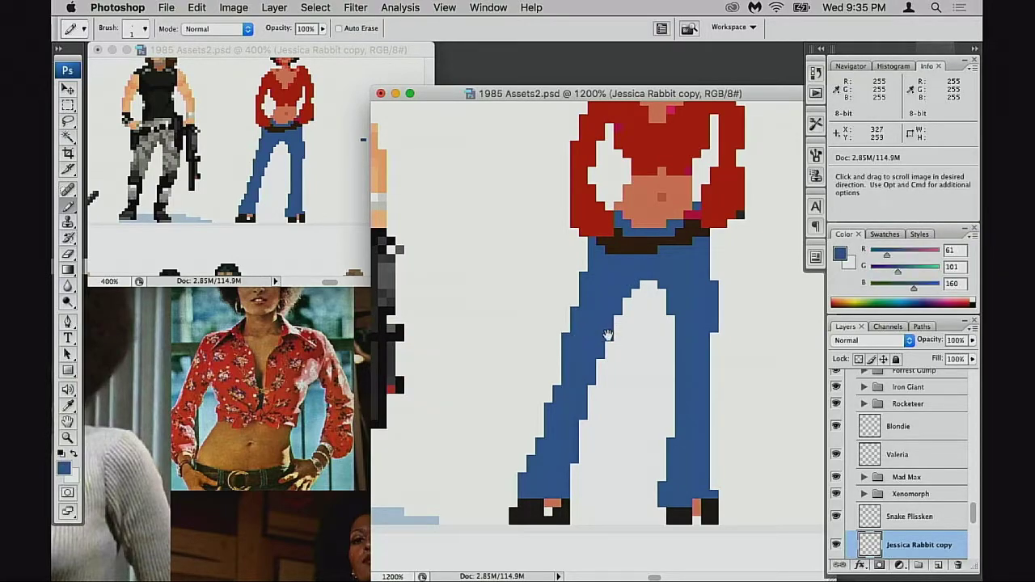
drag(608, 335, 596, 338)
mouse_move(560, 416)
mouse_down()
mouse_move(577, 335)
mouse_move(572, 345)
mouse_up()
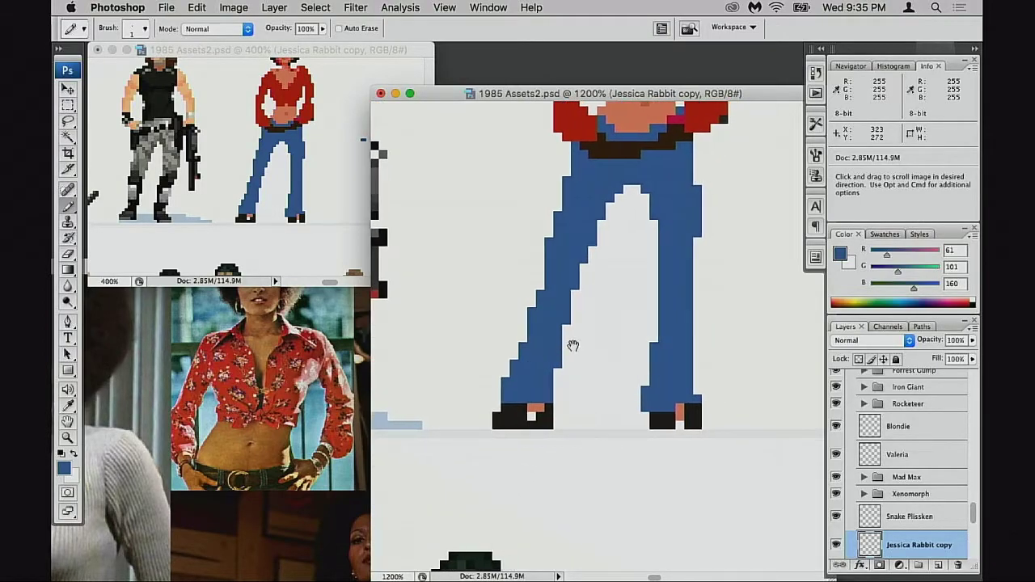
scroll(575, 354, right, 2)
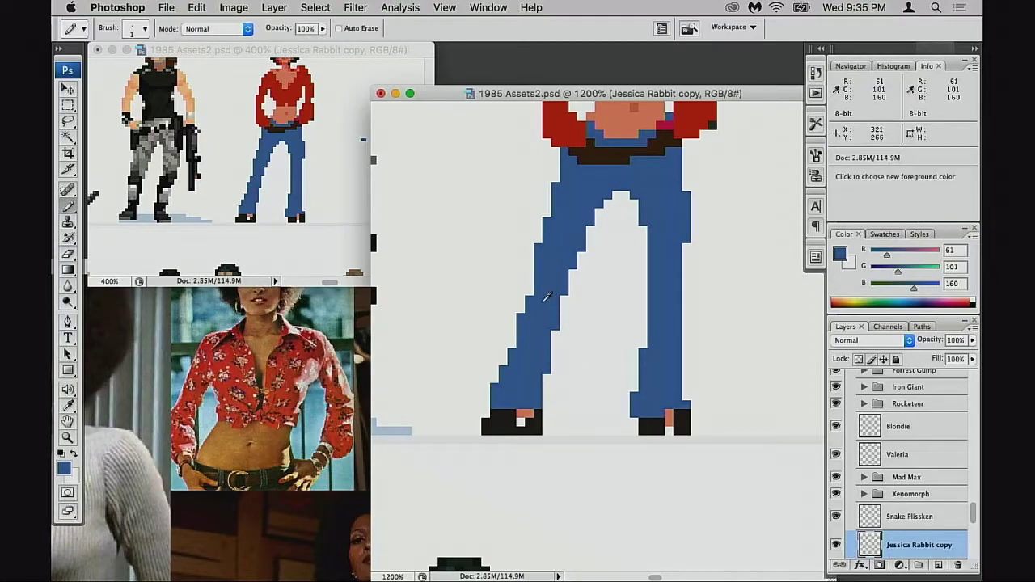
scroll(574, 339, right, 3)
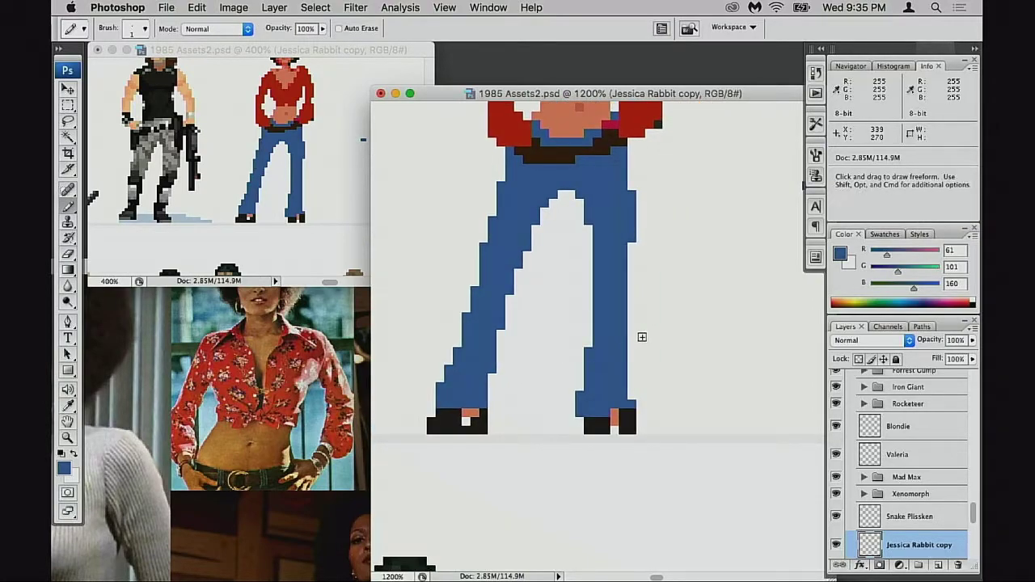
Erase the upper pixels of the flare protruding from the inner edge of the right cuff.
key(e)
scroll(505, 331, left, 2)
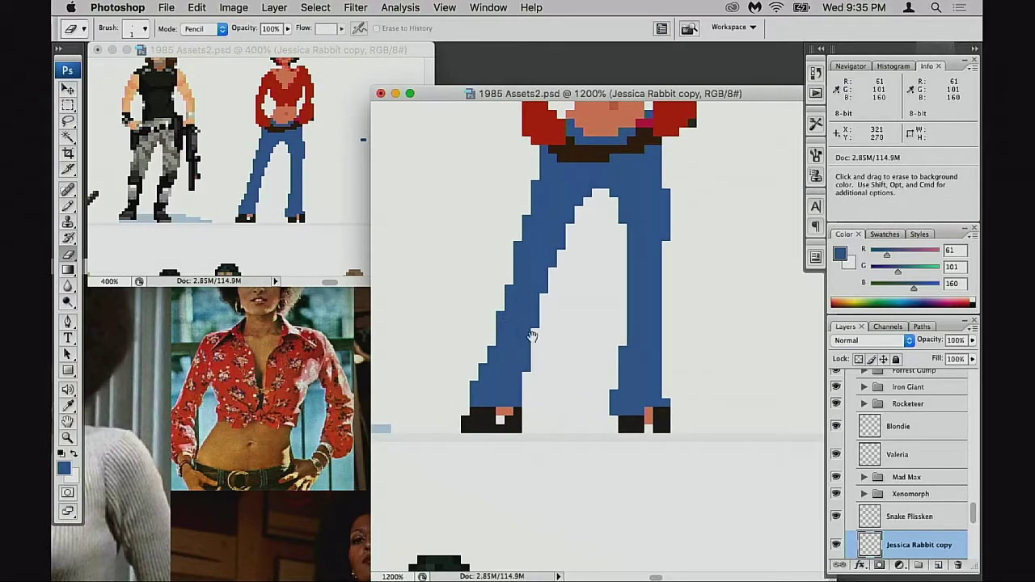
drag(628, 338, 607, 353)
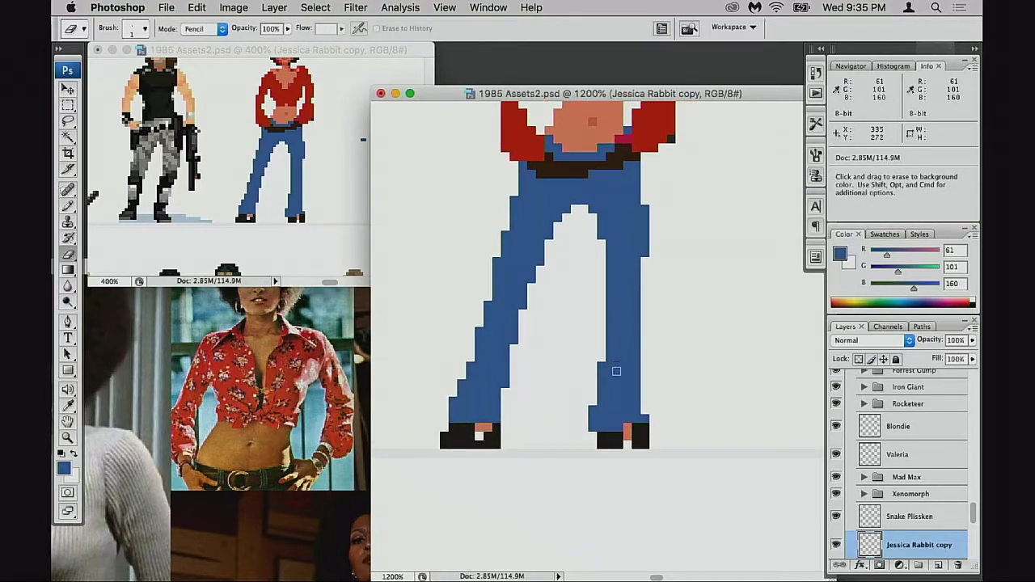
scroll(566, 370, up, 3)
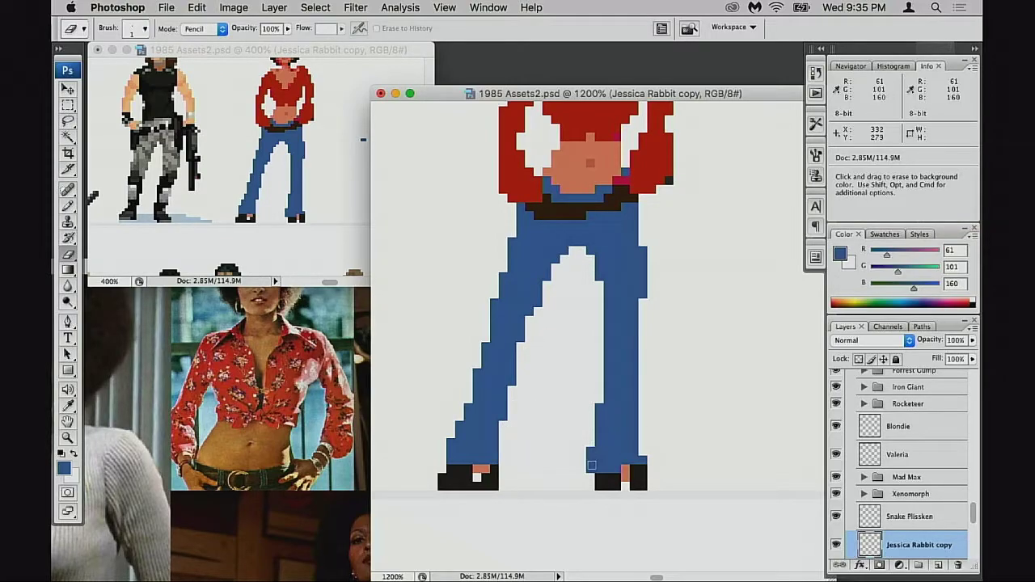
drag(590, 461, 590, 451)
Select the right lower leg with its shoe, shift it one pixel to the left, and deselect.
key(m)
mouse_move(578, 395)
mouse_down()
mouse_move(626, 434)
mouse_move(655, 493)
mouse_up()
super+drag(655, 469, 672, 468)
key(ctrl+z)
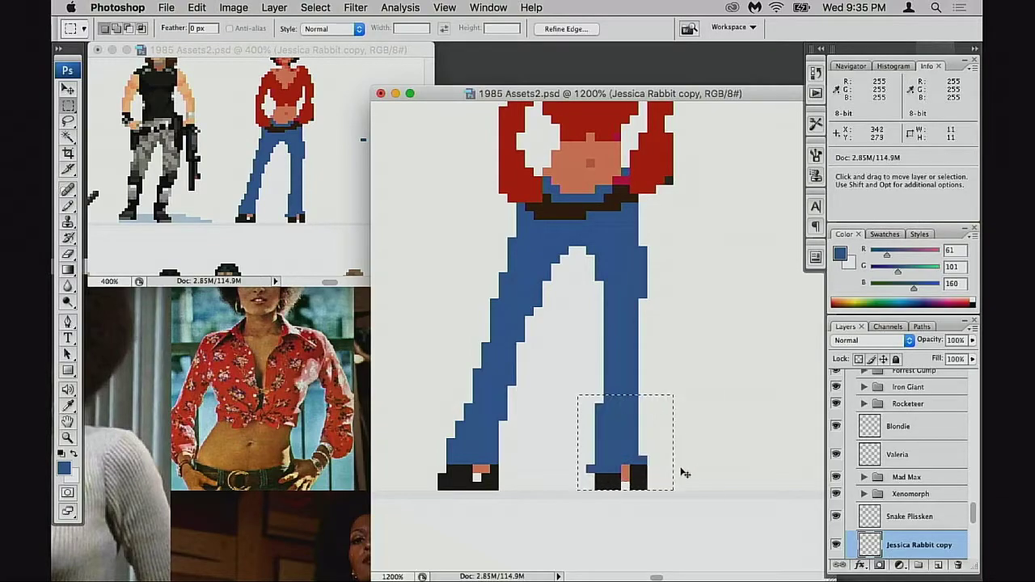
drag(586, 387, 674, 480)
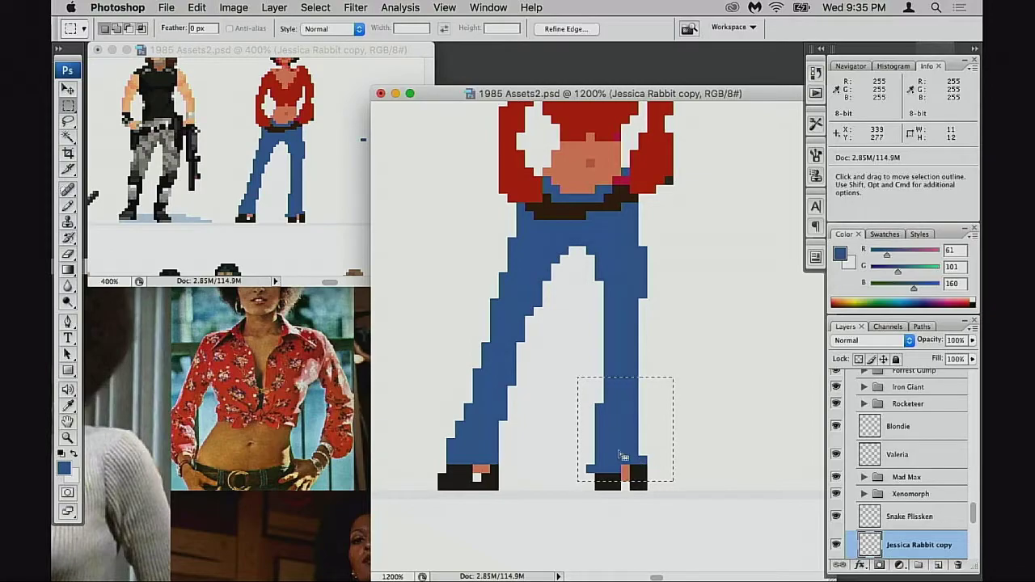
mouse_move(638, 468)
mouse_down()
mouse_move(645, 476)
mouse_move(631, 467)
mouse_up()
key(super+d)
Repaint the right shoe solid black, erase its inner end, and add a one-pixel toe at its outer end.
key(b)
click(634, 453)
alt+click(625, 464)
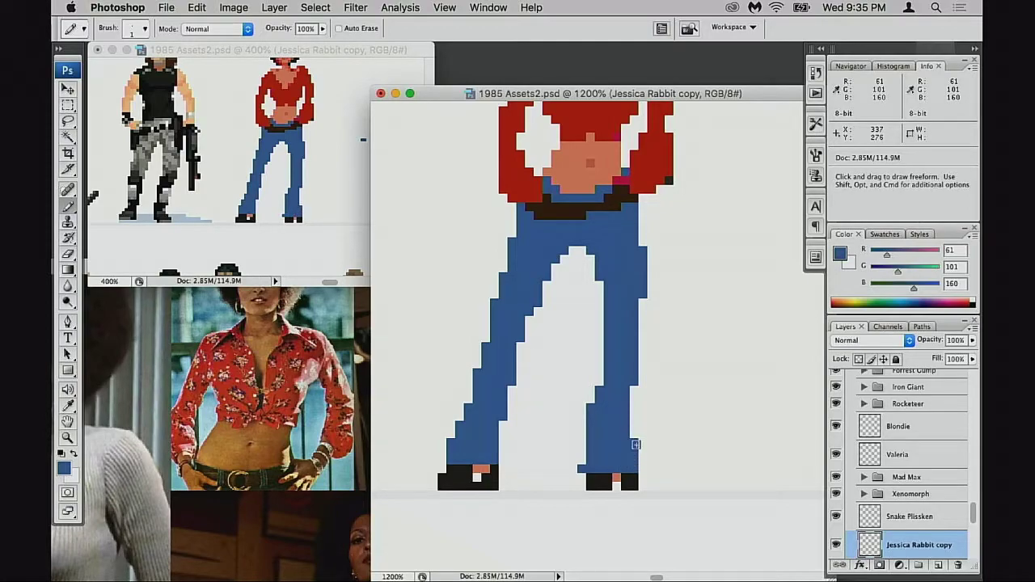
alt+click(608, 485)
key(e)
drag(590, 477, 589, 489)
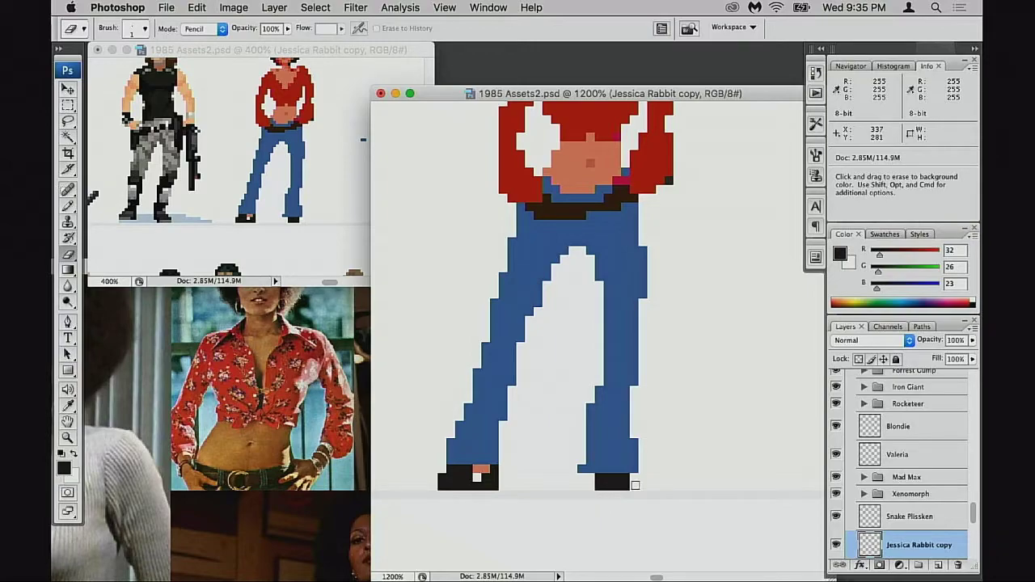
key(b)
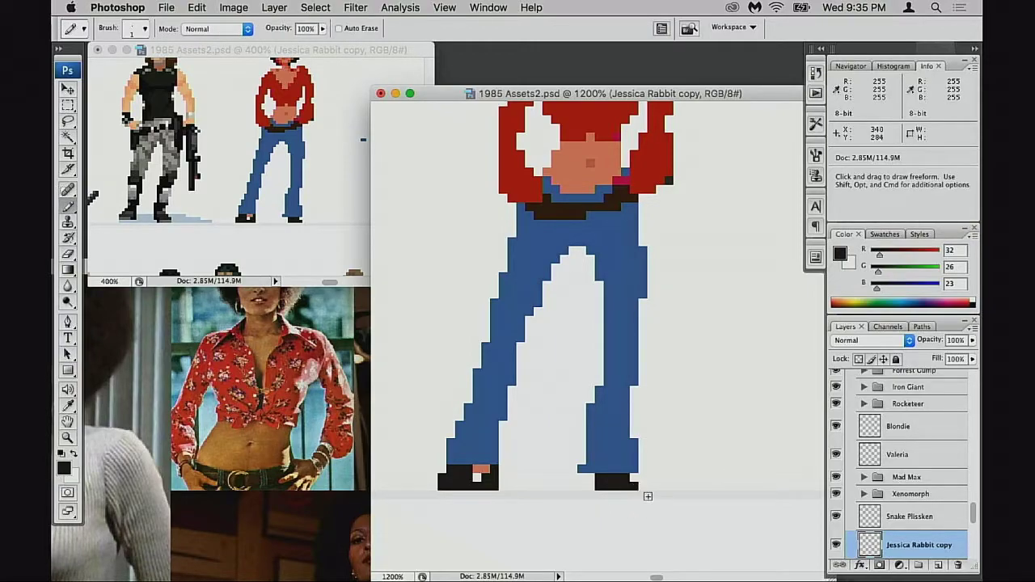
Trim the inner edge of the right flare and erase the peak of the crotch gap into a narrow point.
key(e)
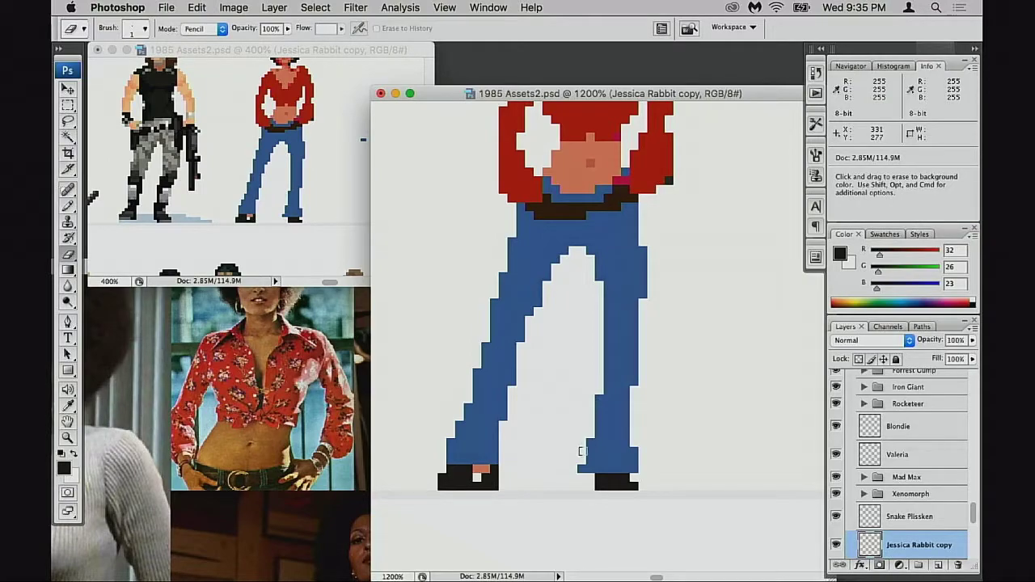
scroll(622, 380, up, 1)
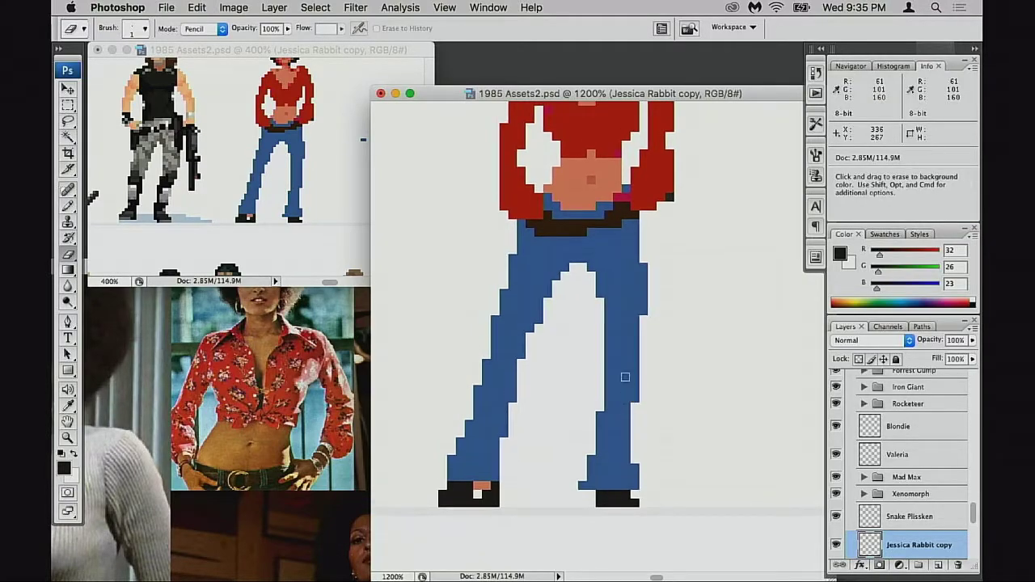
key(b)
alt+click(598, 284)
key(e)
click(574, 259)
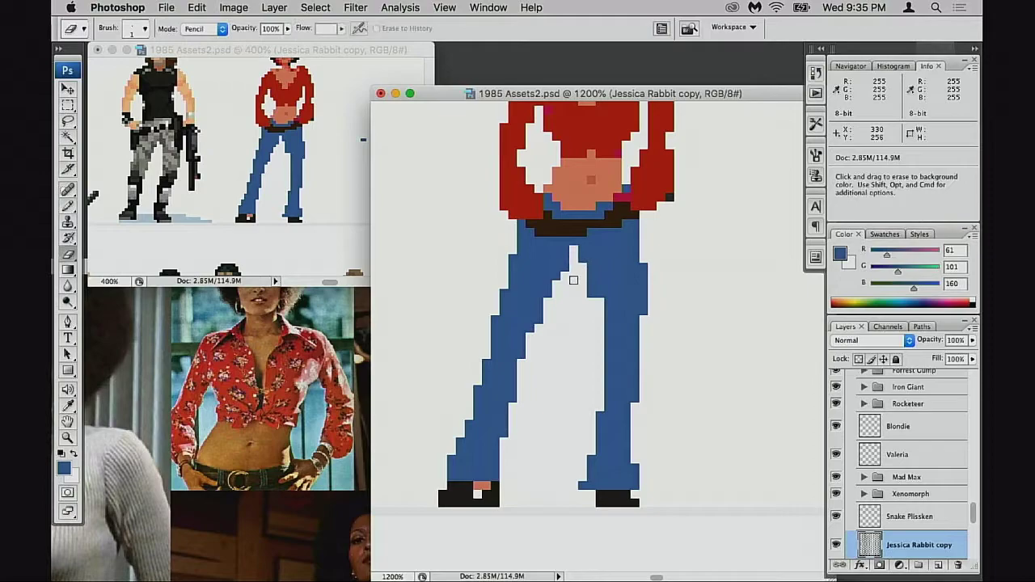
mouse_move(571, 268)
mouse_down()
mouse_move(571, 283)
mouse_move(608, 299)
mouse_up()
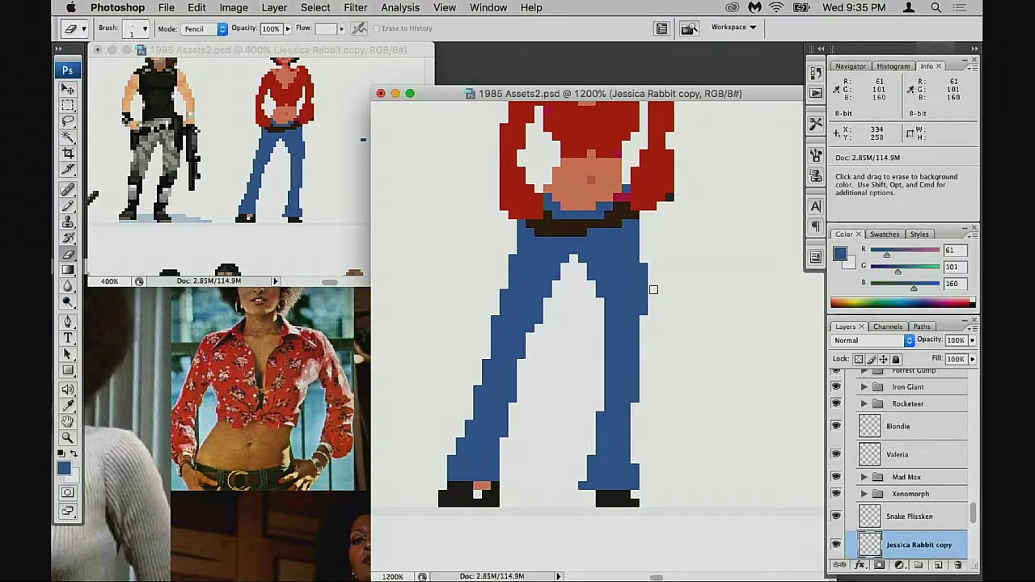
Widen the right inner thigh with jeans blue and erase the pixel protruding from the inner cuff.
key(b)
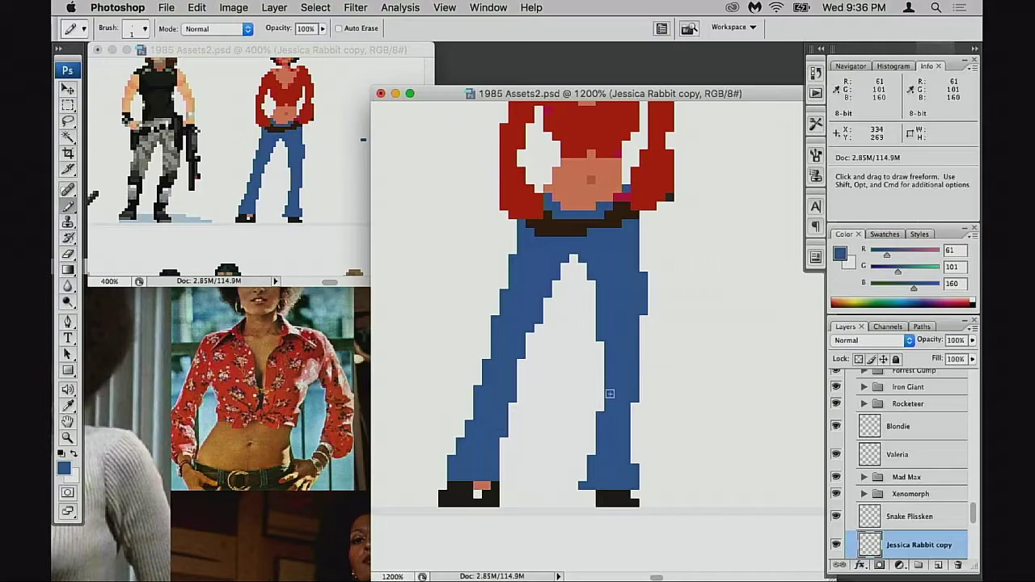
key(e)
drag(590, 468, 585, 488)
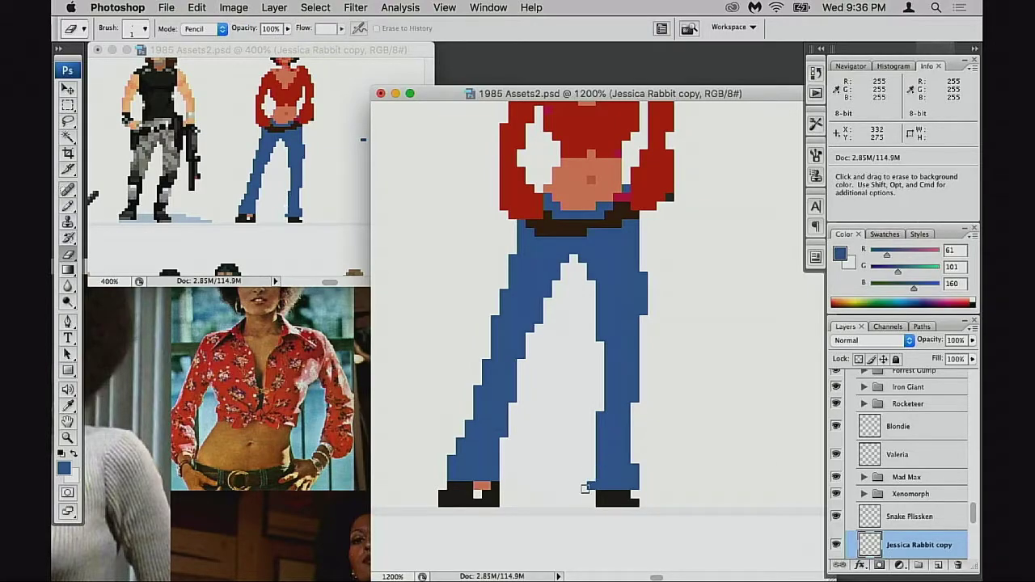
key(super+z)
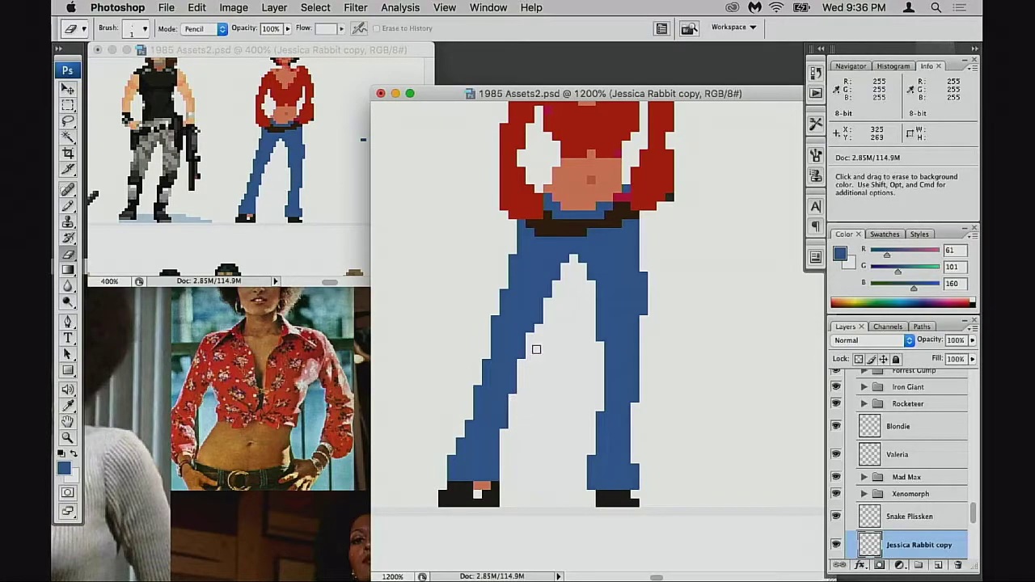
Smooth the outer edge of the left leg at the knee with jeans blue.
key(b)
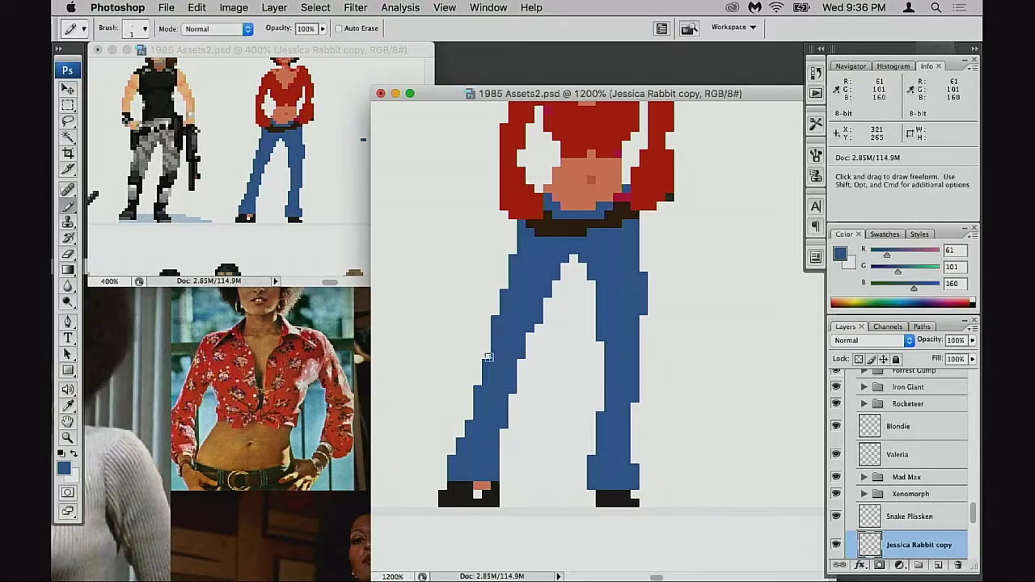
scroll(497, 379, down, 3)
scroll(497, 379, left, 2)
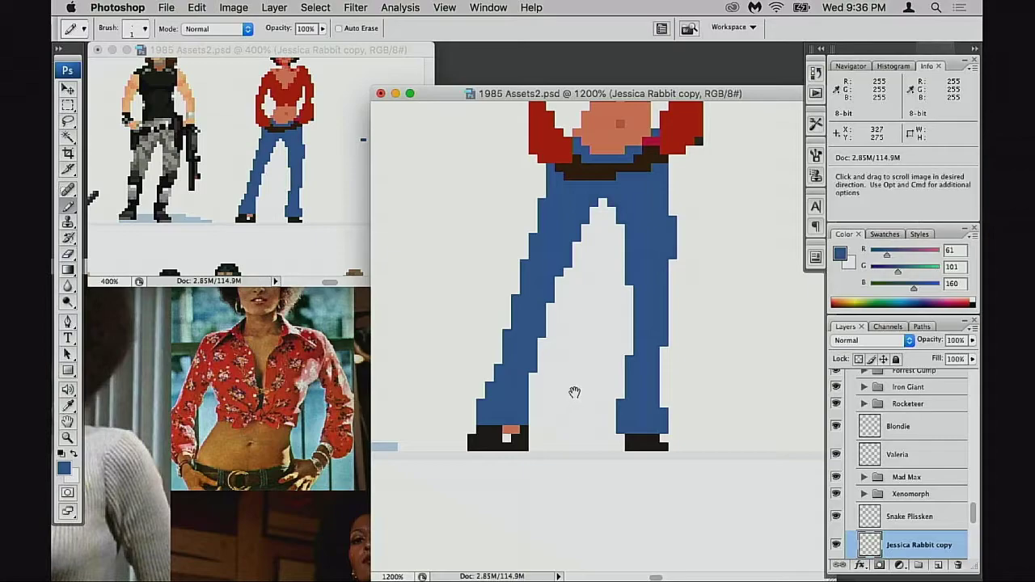
drag(582, 395, 575, 399)
Try moving the right lower leg with its shoe up and inward, undo the move, and deselect.
key(m)
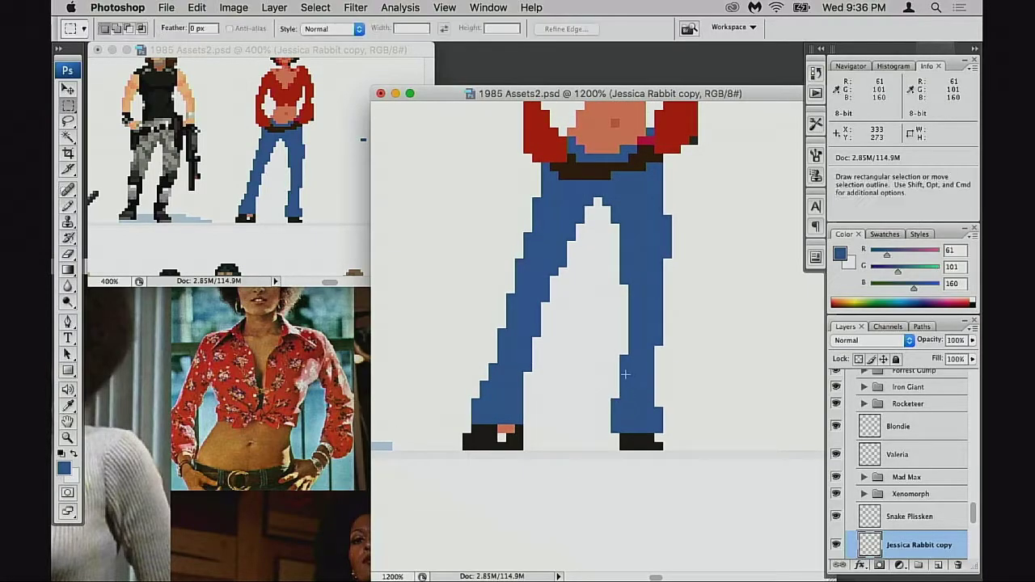
drag(594, 354, 695, 454)
drag(658, 416, 650, 397)
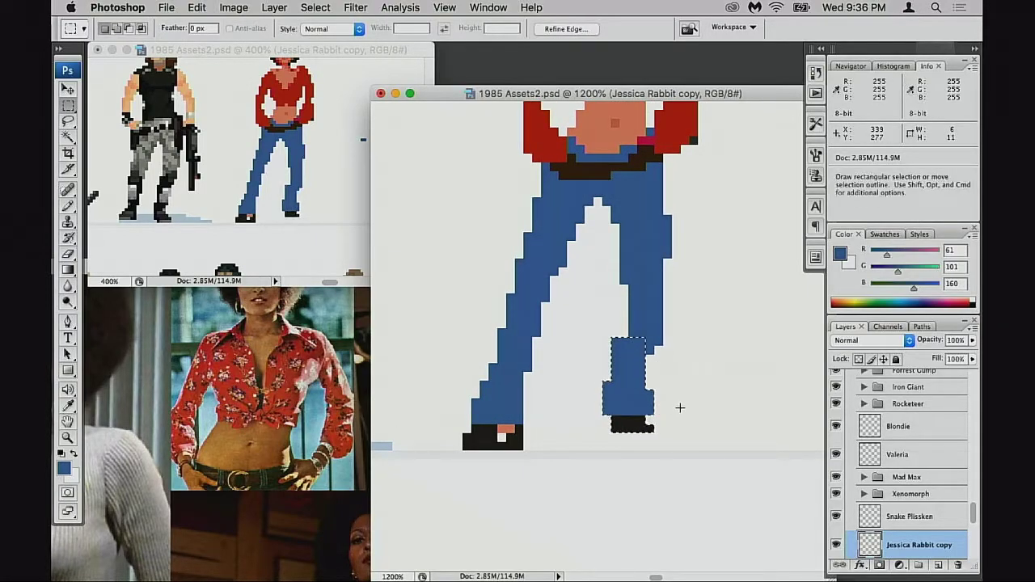
key(super+z)
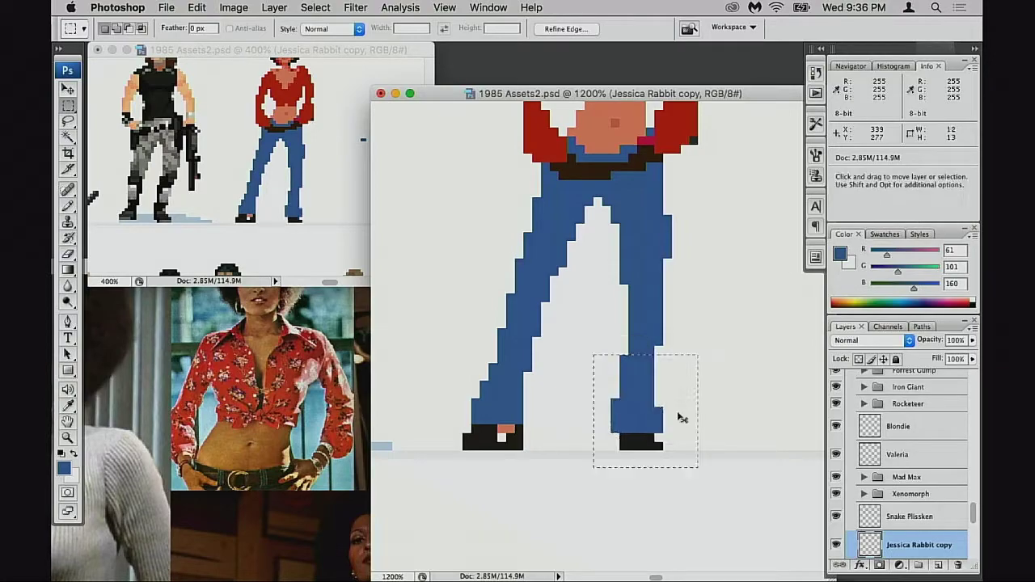
scroll(662, 429, up, 2)
key(v)
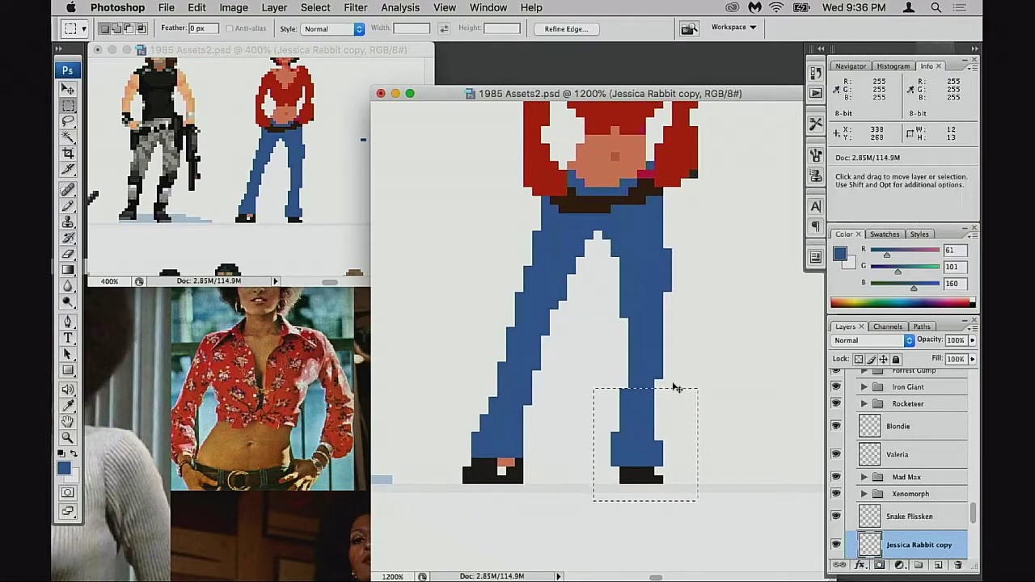
key(super+d)
Flip the whole woman sprite horizontally with Free Transform and commit the transformation.
drag(631, 354, 647, 411)
drag(656, 333, 658, 418)
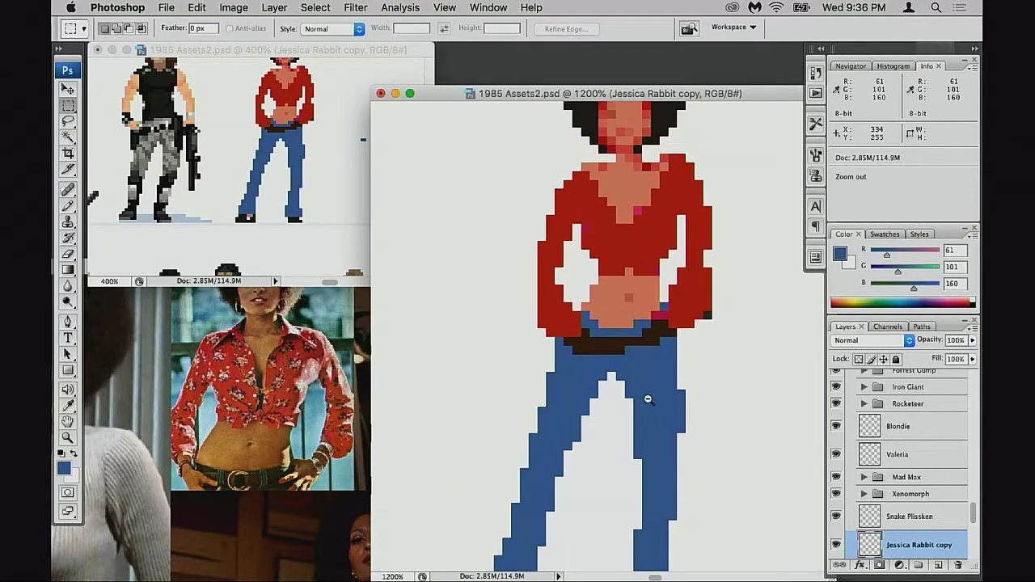
alt+super+click(648, 398)
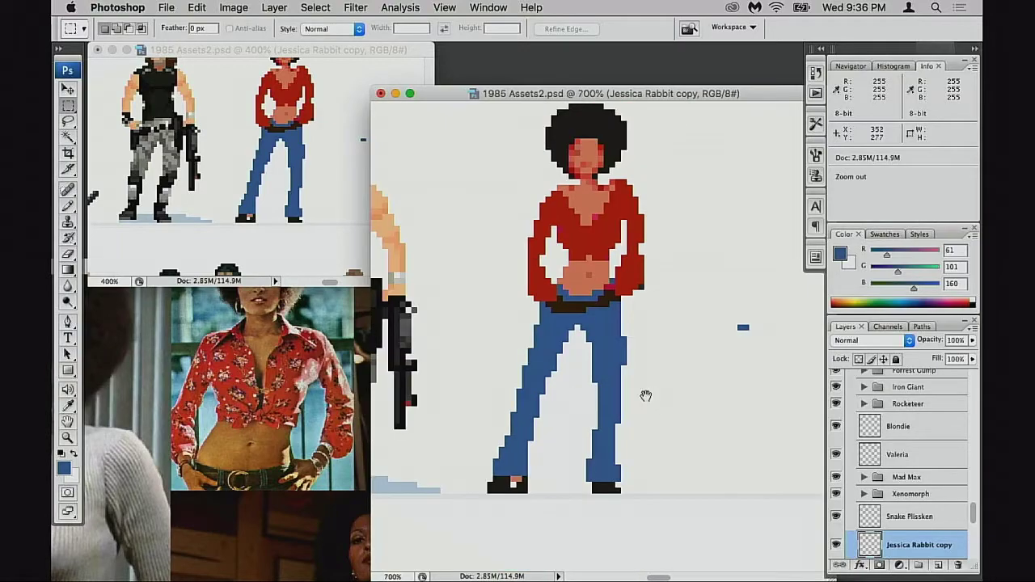
key(super+t)
right_click(560, 318)
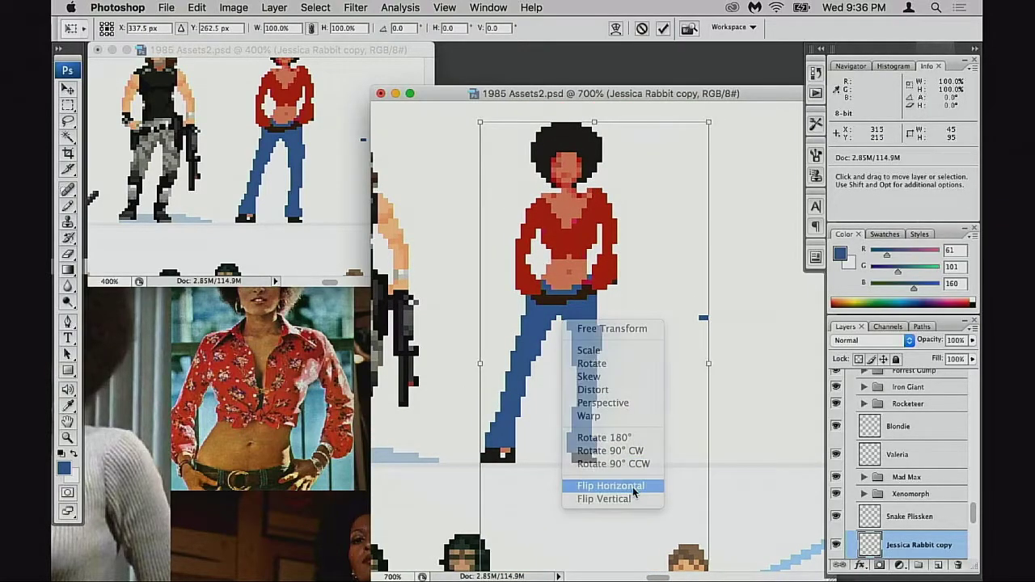
click(632, 487)
drag(632, 426, 614, 443)
key(Return)
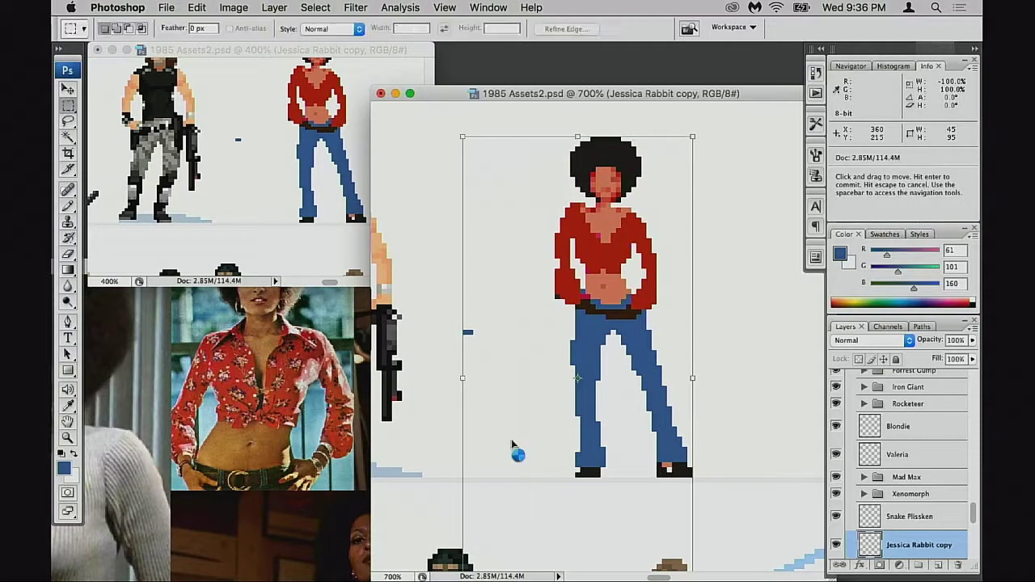
Select the head and chest above the midriff, nudge them down one pixel, and deselect.
drag(577, 273, 553, 319)
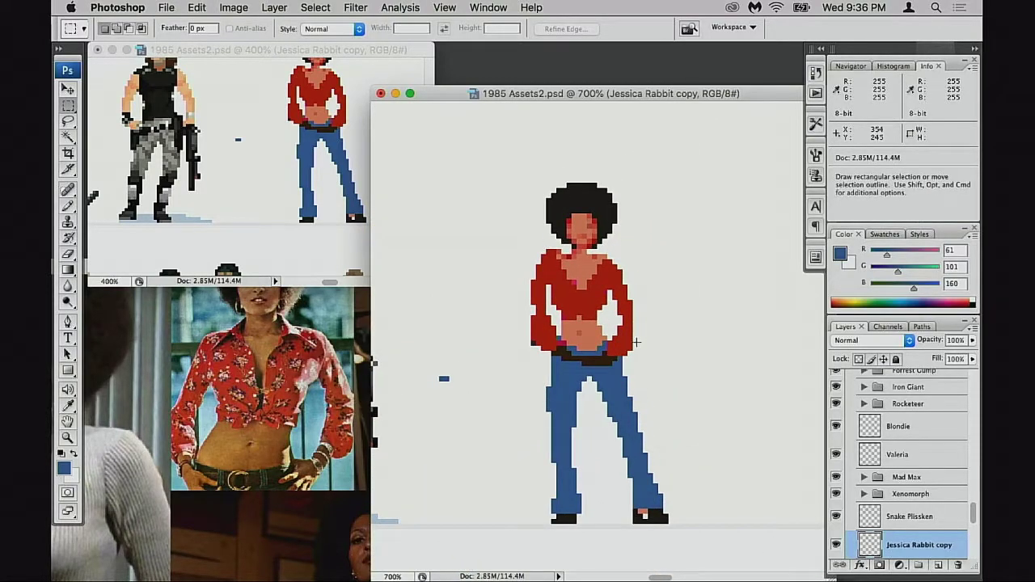
mouse_move(509, 578)
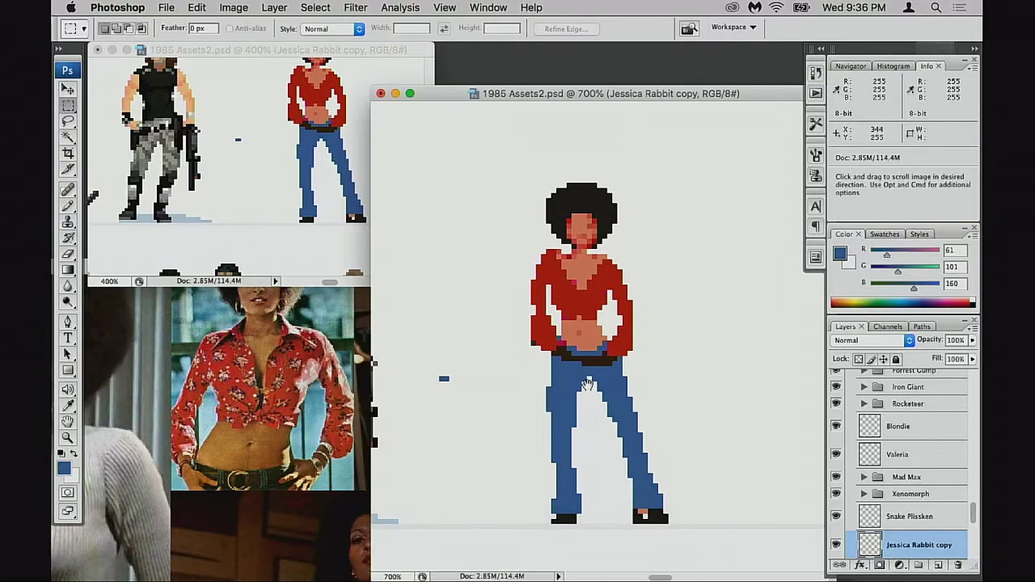
key(super+equal)
drag(616, 328, 603, 399)
mouse_move(445, 163)
mouse_down()
mouse_move(676, 315)
mouse_move(638, 342)
mouse_move(646, 303)
mouse_up()
key(super+Down)
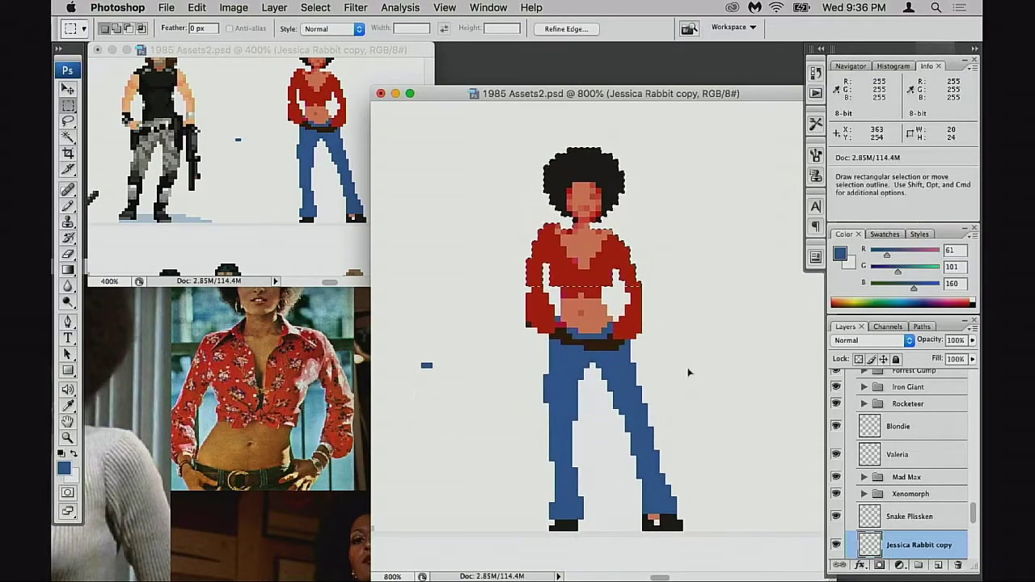
key(super+d)
key(n)
key(m)
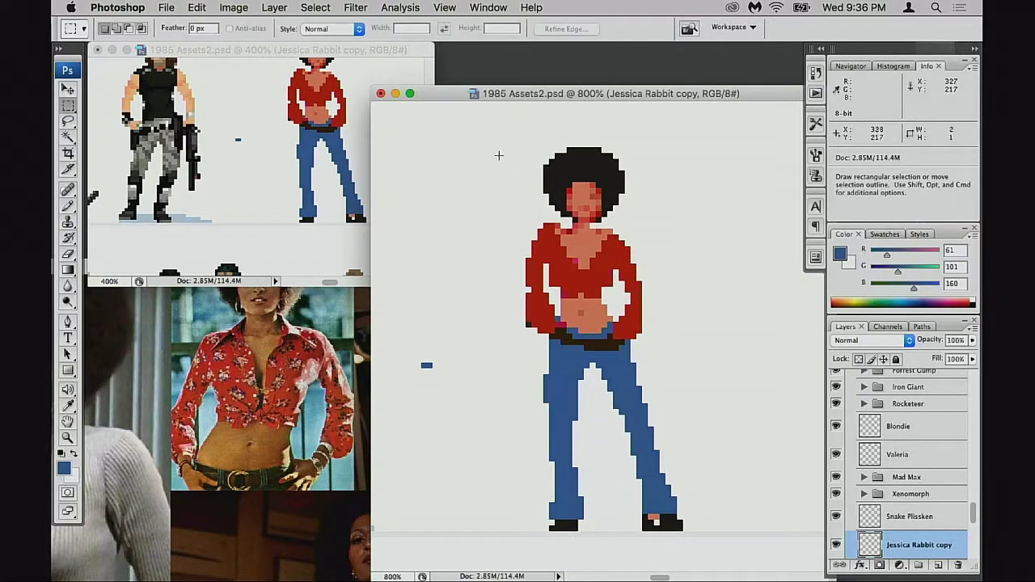
Select the body from the hair to the upper thighs, raise it one pixel, and fill the resulting gap with jeans blue.
mouse_move(491, 153)
mouse_down()
mouse_move(711, 374)
mouse_move(654, 361)
mouse_up()
key(super+d)
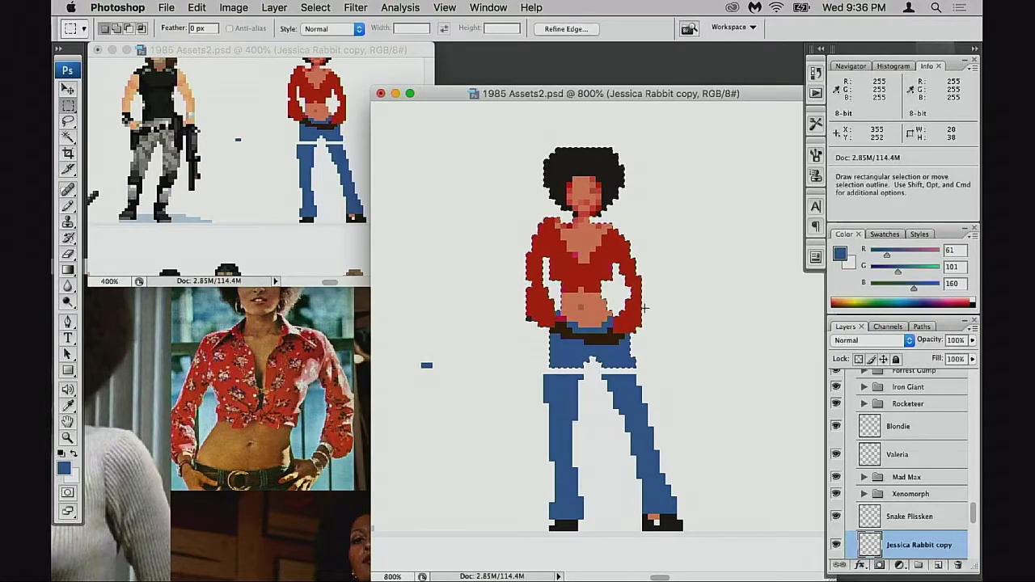
key(b)
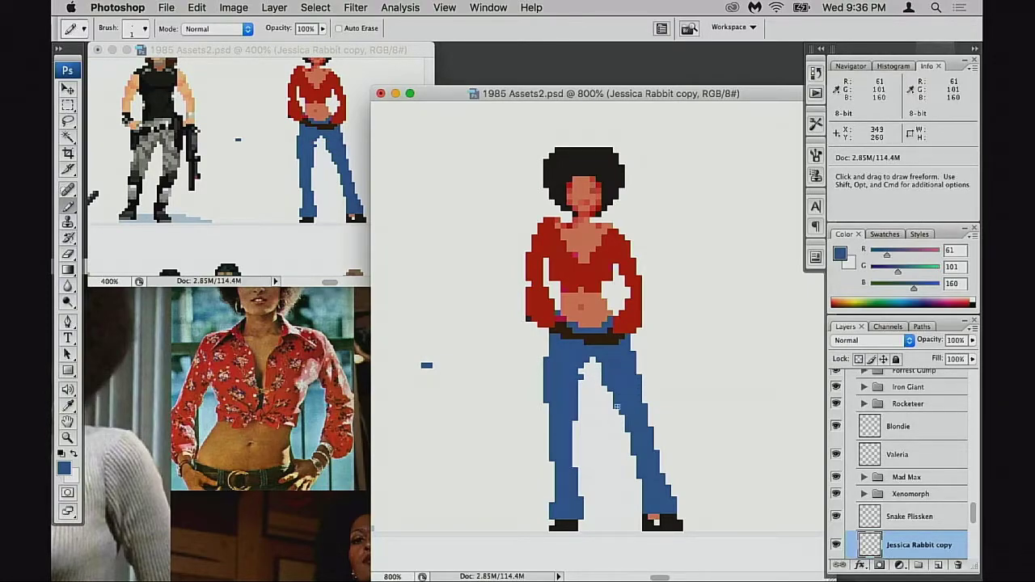
Erase the jagged pixels along the straight leg's inner thigh and flatten the crotch gap's peak with jeans blue.
key(e)
click(266, 181)
drag(319, 159, 296, 192)
click(597, 395)
click(596, 373)
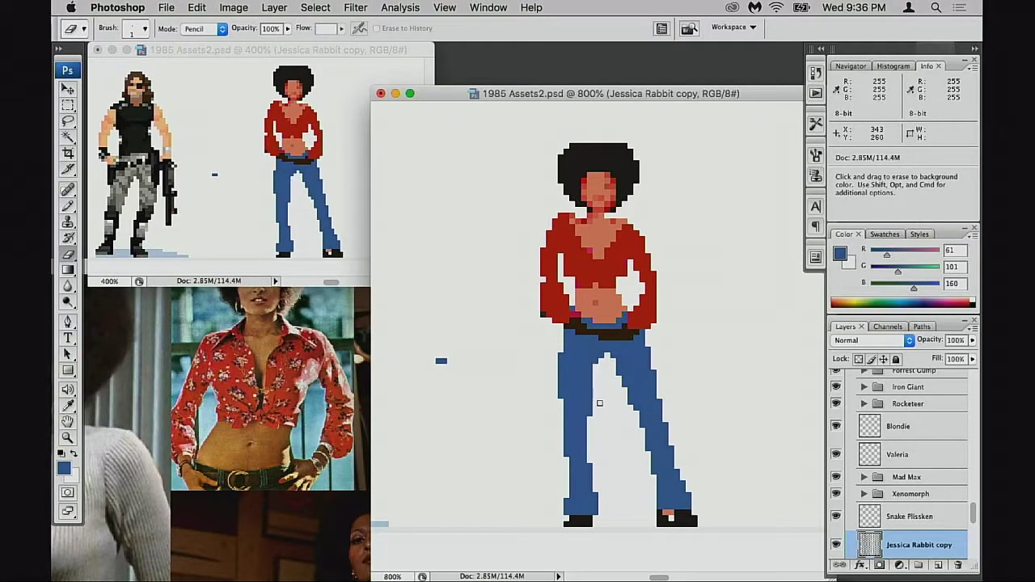
drag(589, 407, 590, 413)
drag(593, 353, 592, 380)
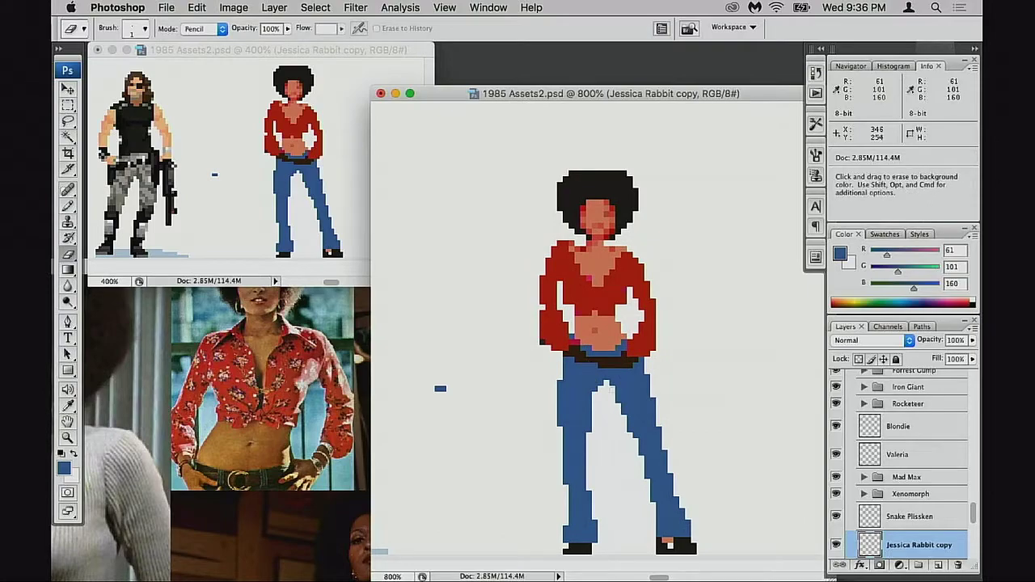
key(b)
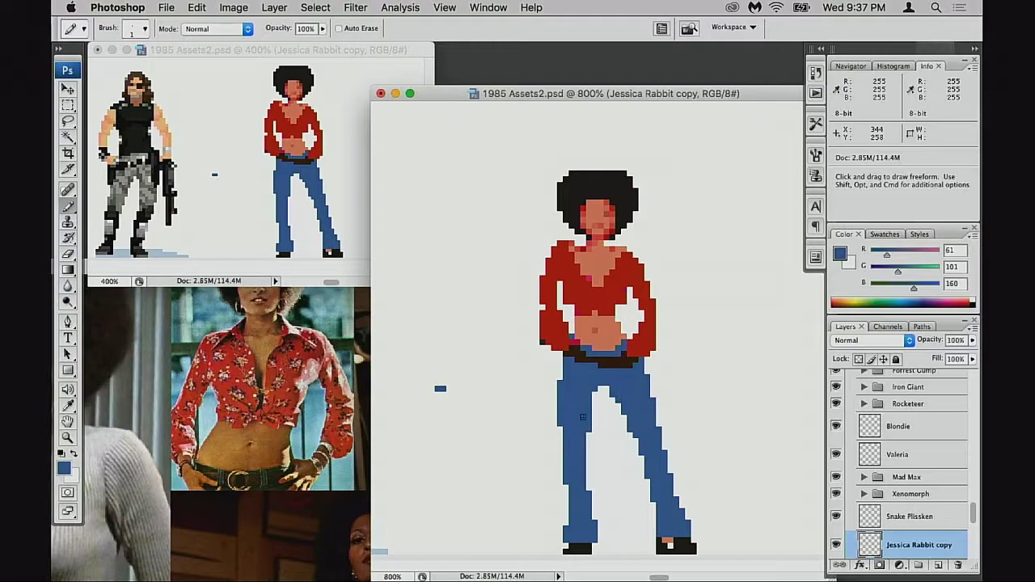
key(e)
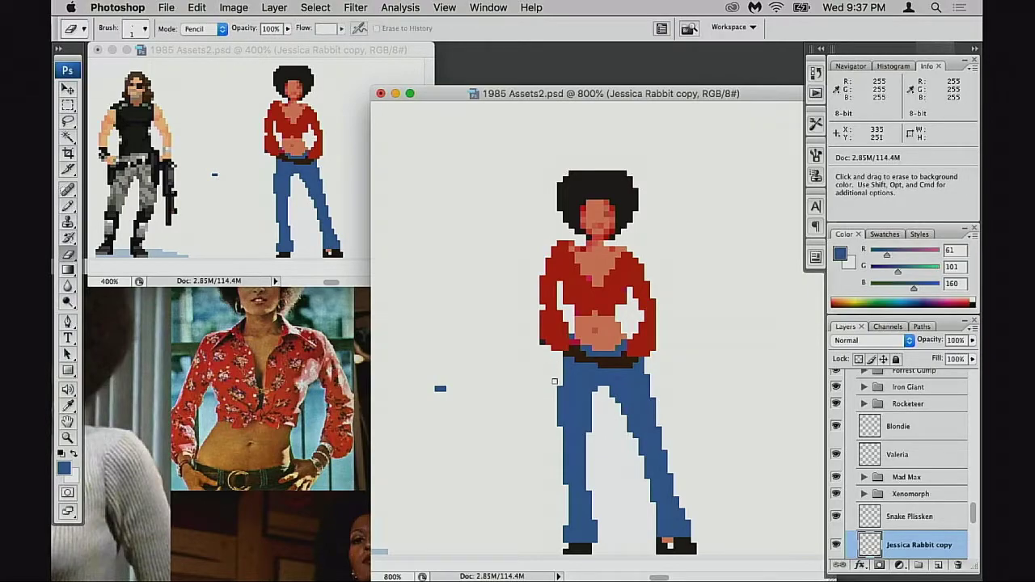
key(b)
drag(554, 359, 554, 377)
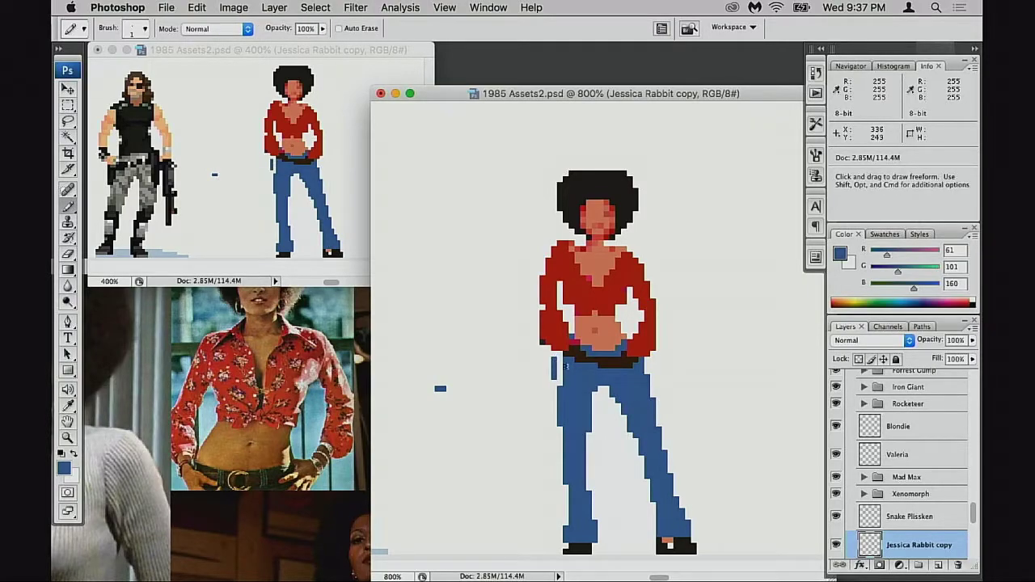
key(super+z)
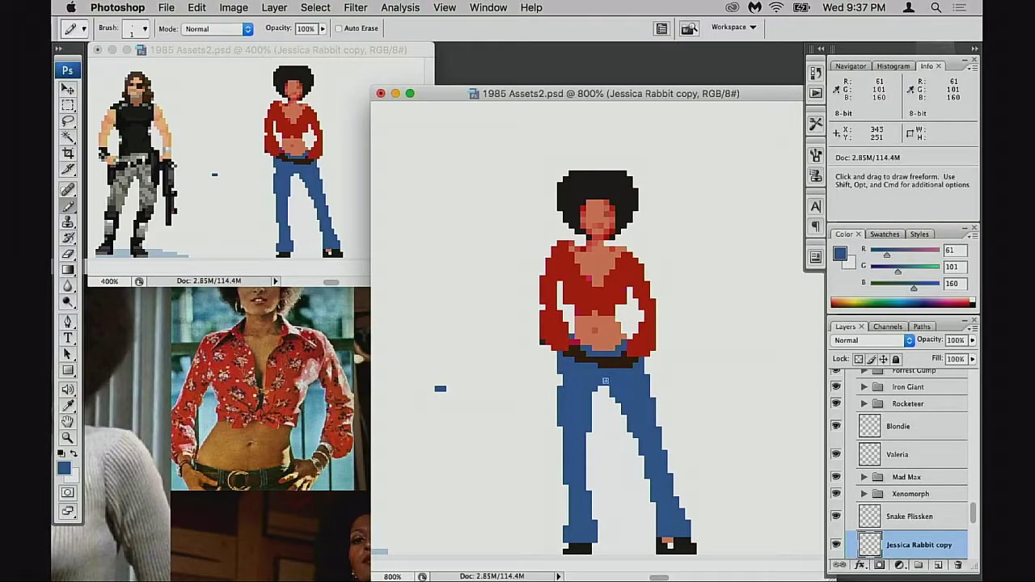
key(e)
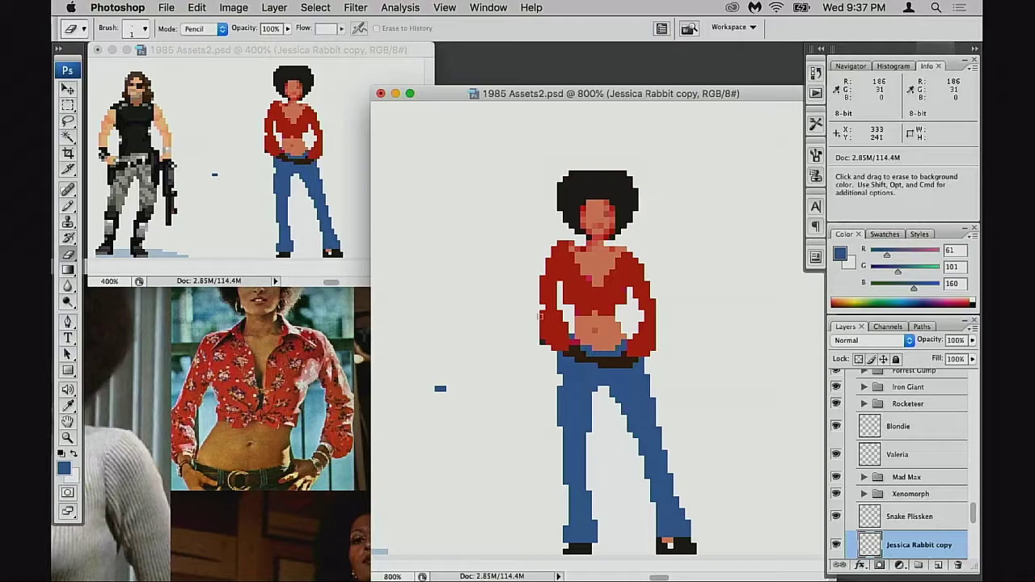
drag(586, 377, 579, 385)
alt+click(579, 384)
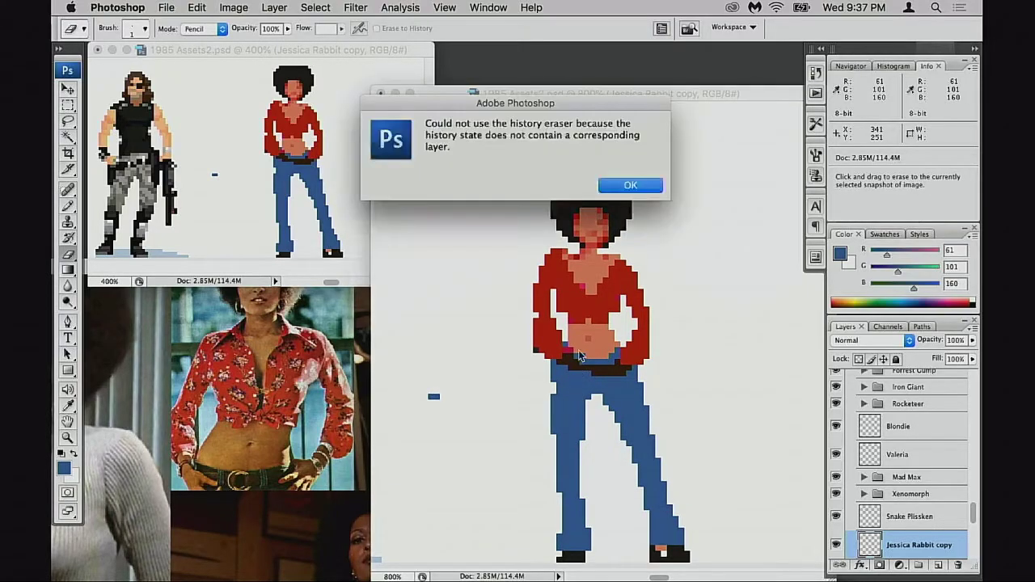
click(620, 191)
Clean up the stray pixels along the shoulder and neckline using the blouse red and the chest's skin tone.
scroll(612, 331, up, 1)
scroll(509, 253, up, 1)
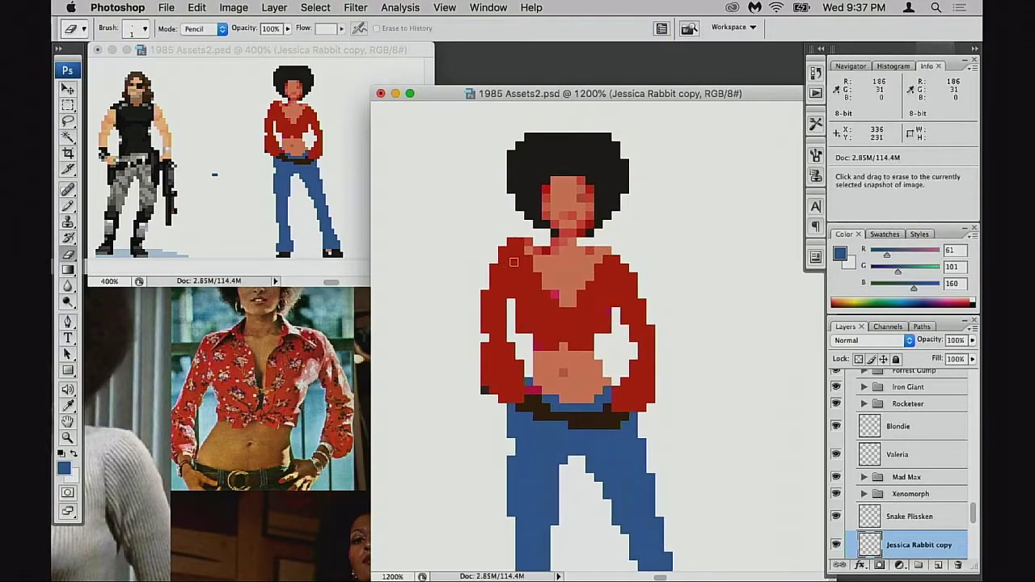
alt+click(514, 251)
click(630, 185)
key(shift+b)
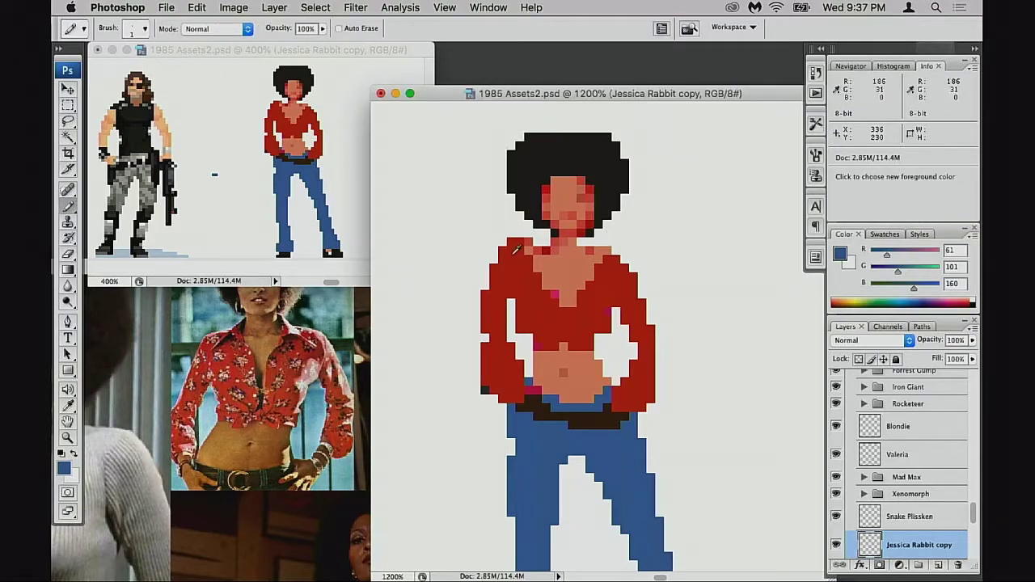
drag(503, 256, 514, 245)
key(super+alt+z)
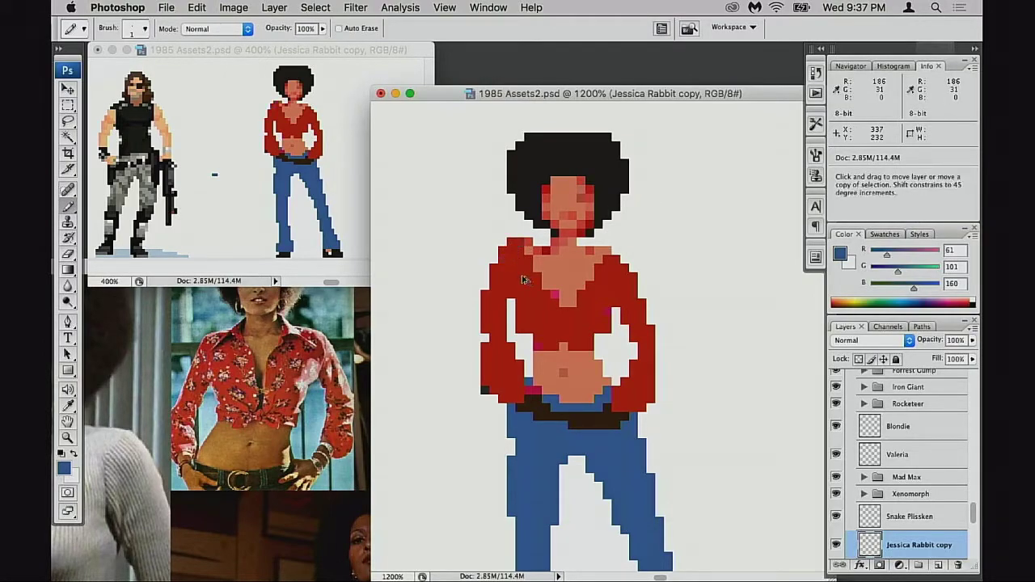
alt+click(526, 279)
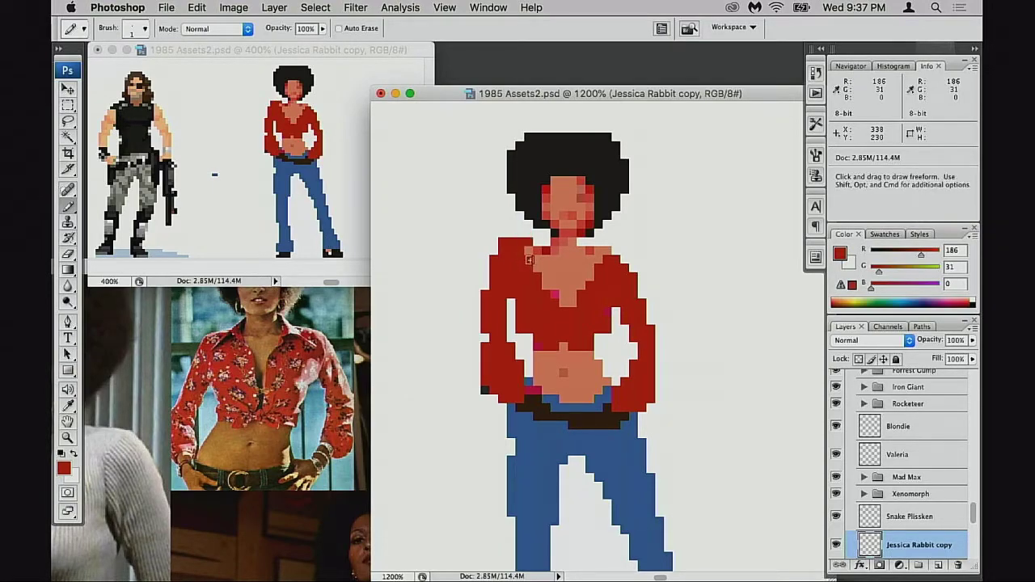
key(super)
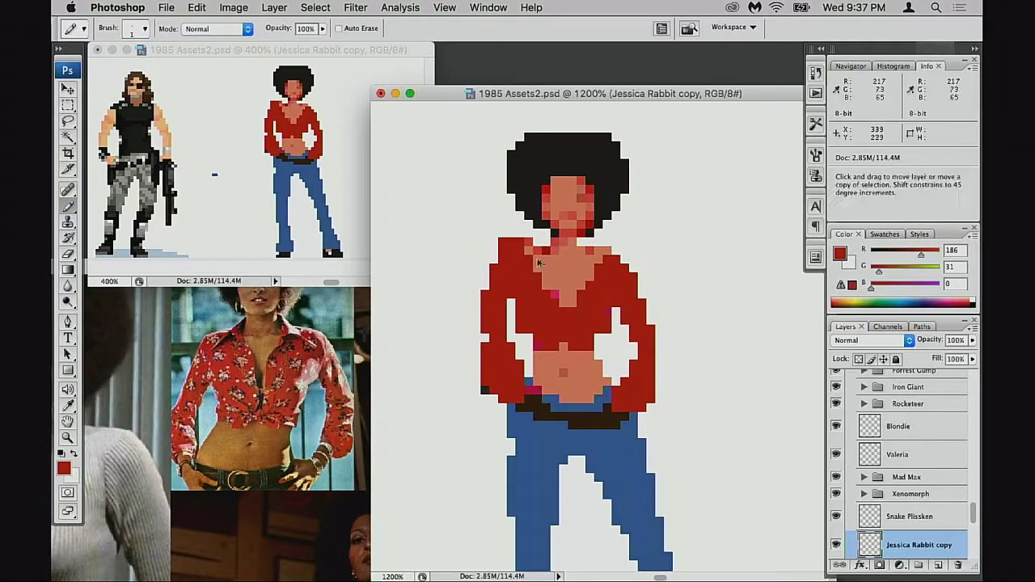
alt+click(596, 251)
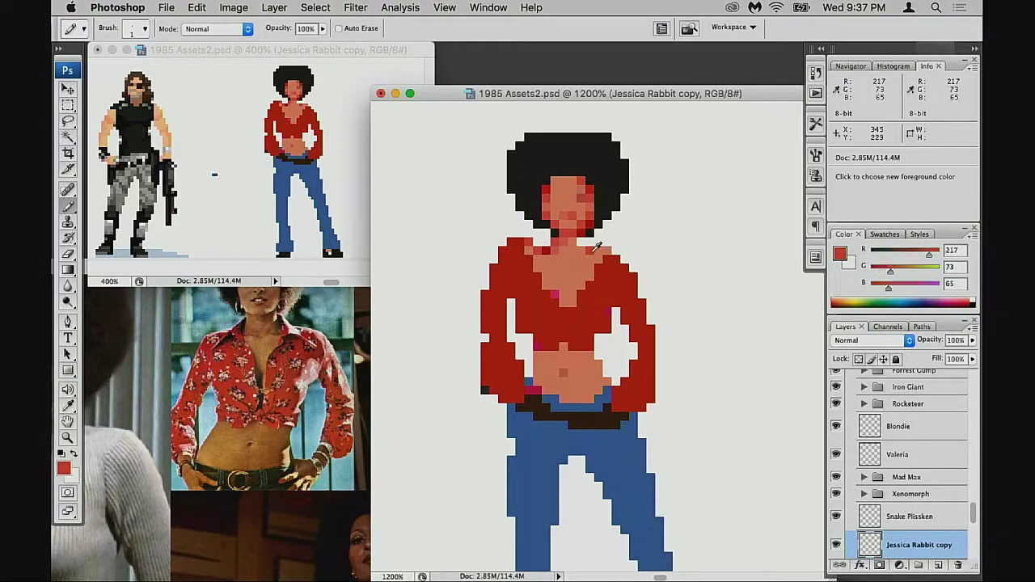
alt+click(602, 251)
key(e)
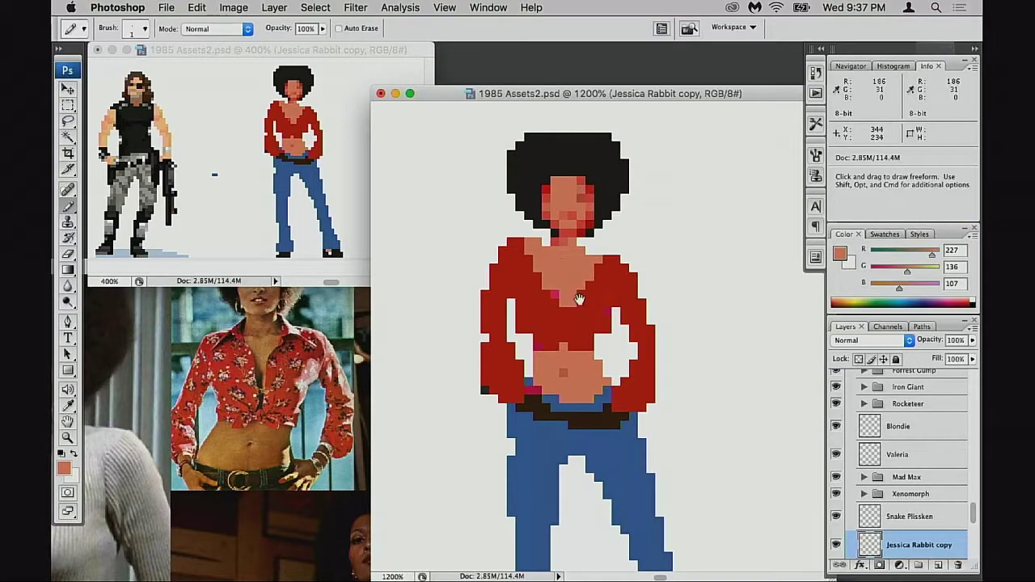
Draw black guide lines along the slopes of the shoulders and hips, and undo them.
scroll(557, 256, down, 2)
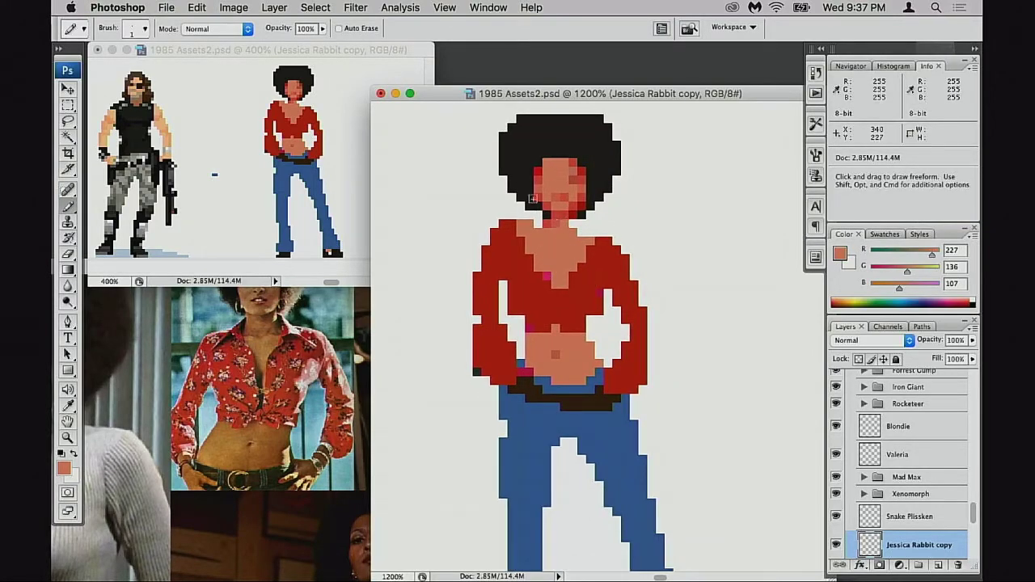
alt+click(527, 151)
click(494, 214)
shift+click(659, 258)
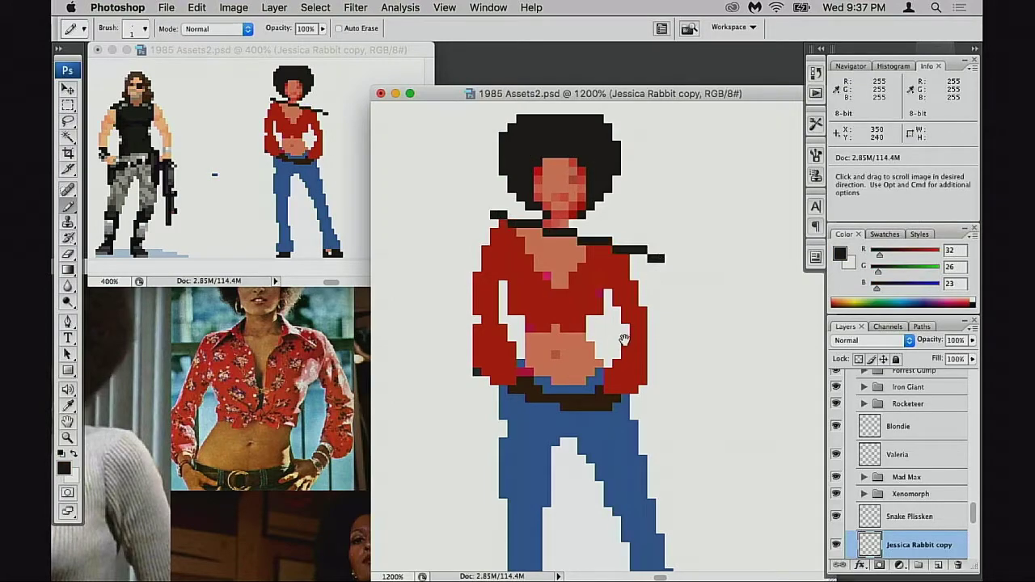
scroll(658, 258, down, 5)
scroll(659, 258, left, 3)
click(709, 248)
shift+click(559, 325)
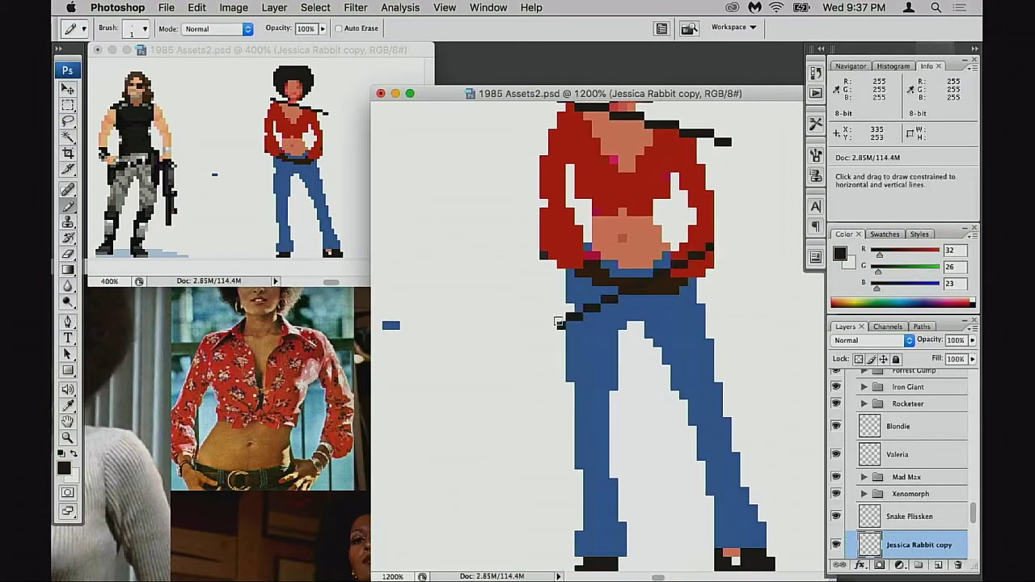
key(super+z)
key(super+z)
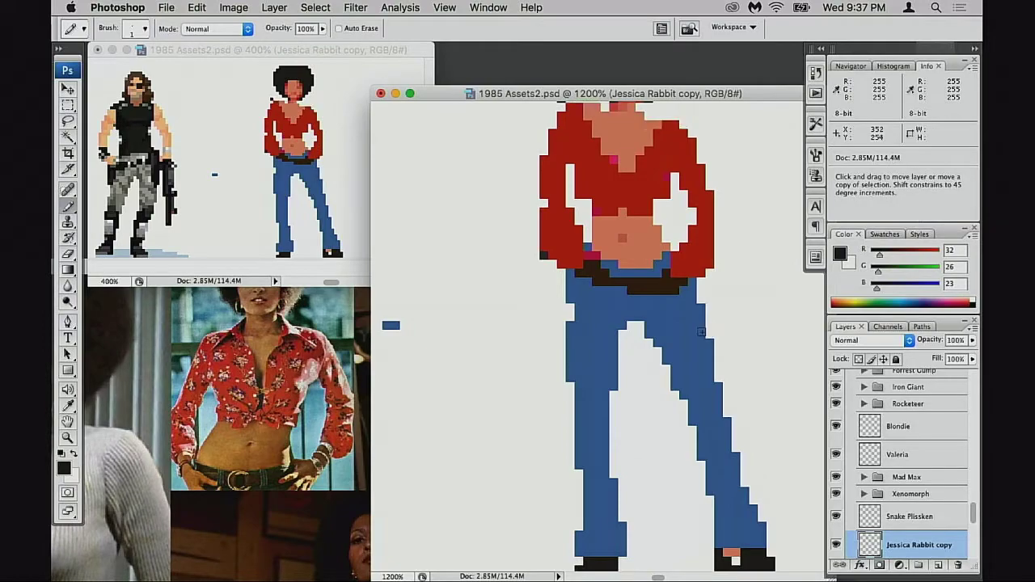
scroll(710, 331, right, 3)
scroll(711, 330, down, 1)
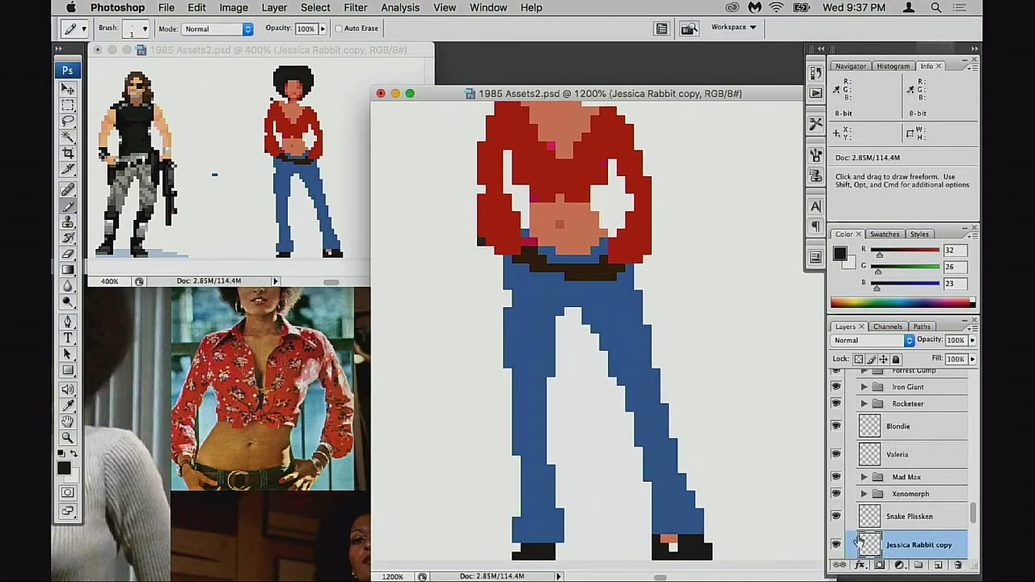
Select the body from the hands and belt down to the shoes and flip it horizontally with Free Transform.
key(m)
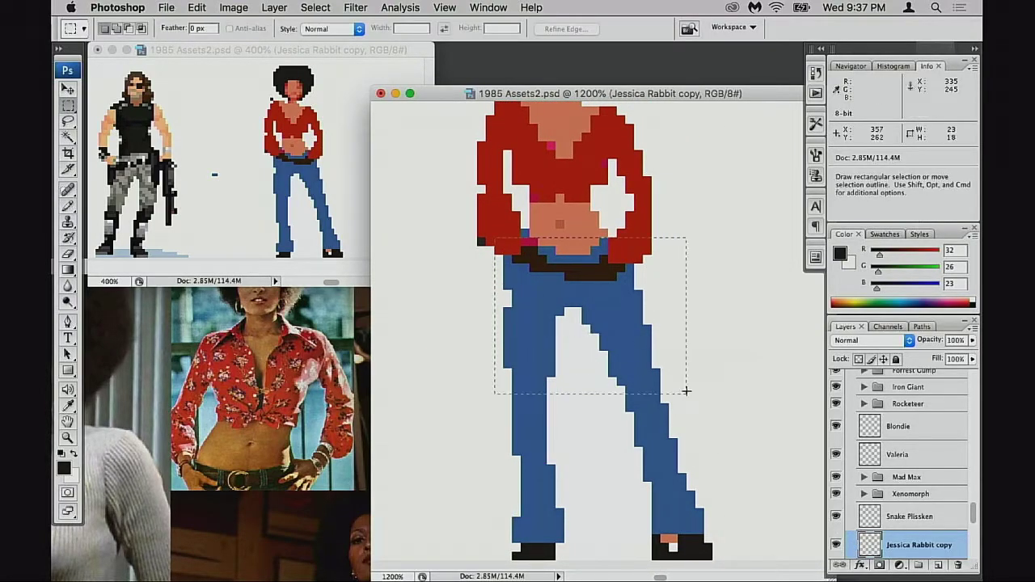
drag(715, 452, 752, 325)
drag(524, 330, 760, 469)
drag(726, 380, 708, 466)
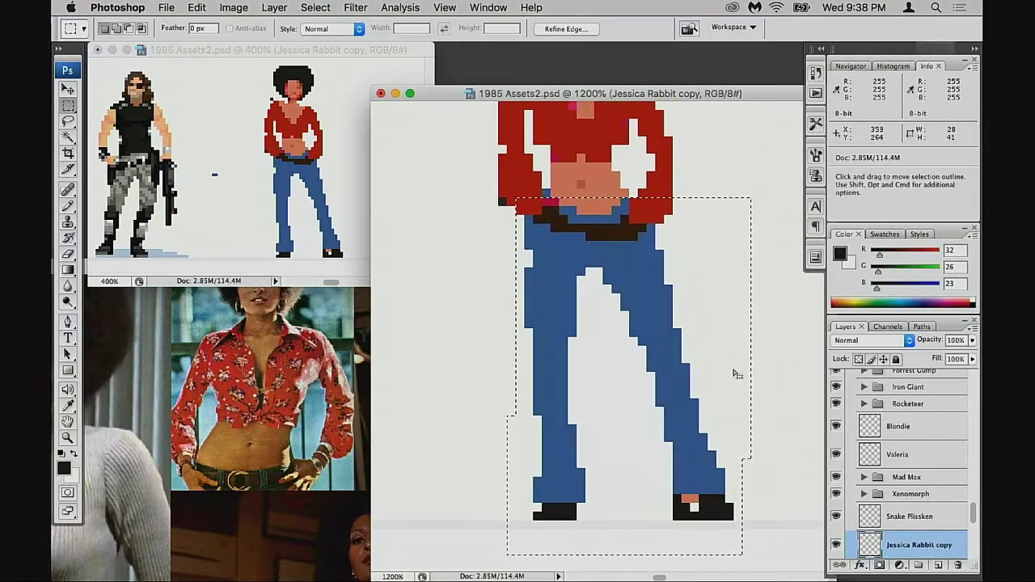
key(super+t)
right_click(604, 321)
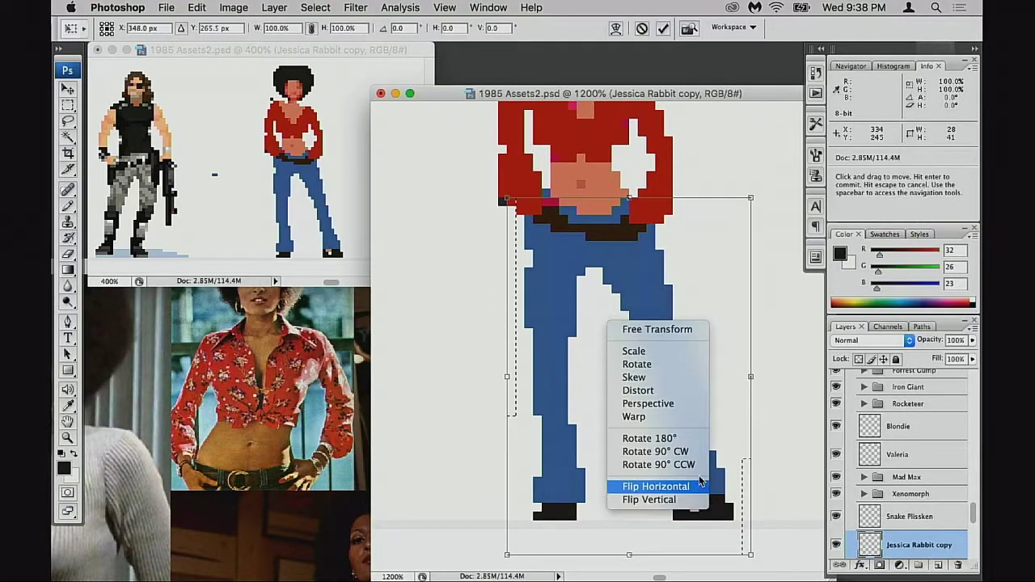
click(651, 488)
key(Return)
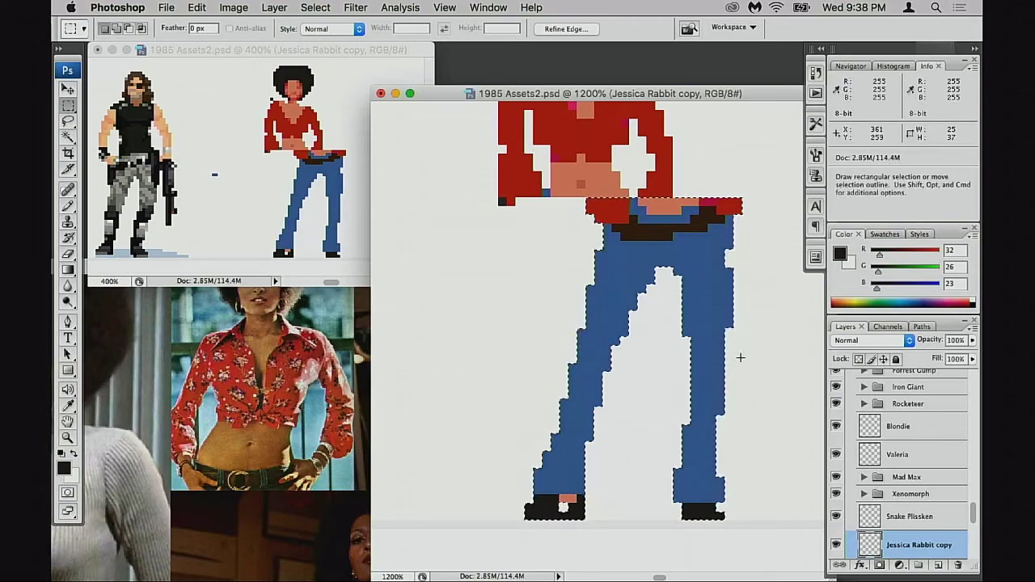
Nudge the flipped lower body nine pixels left to line it up with the arms, and deselect.
key(v)
key(Left)
key(Left)
key(Left)
key(Left)
key(Left)
key(Left)
key(Left)
key(Left)
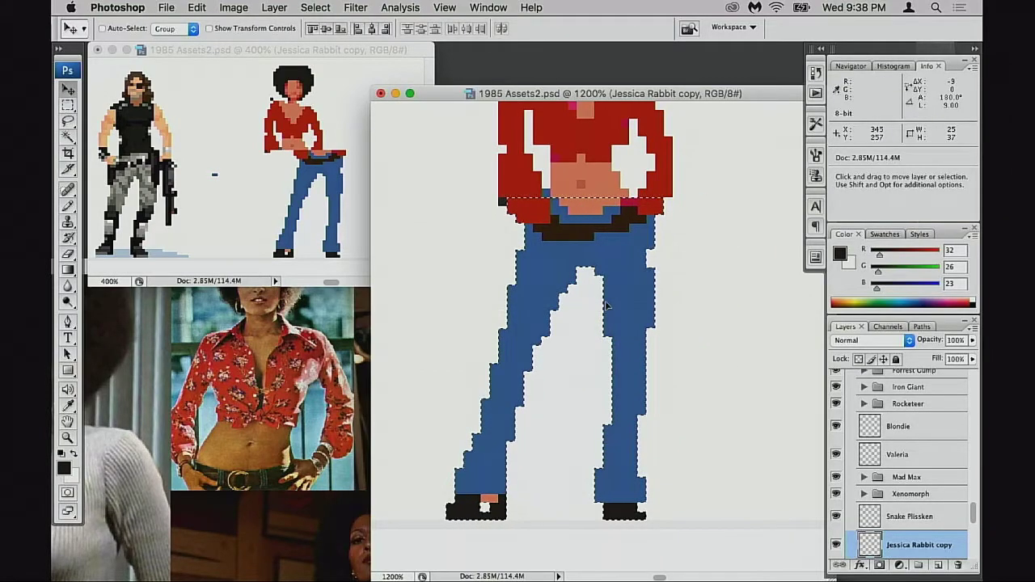
drag(608, 336, 673, 345)
key(super+d)
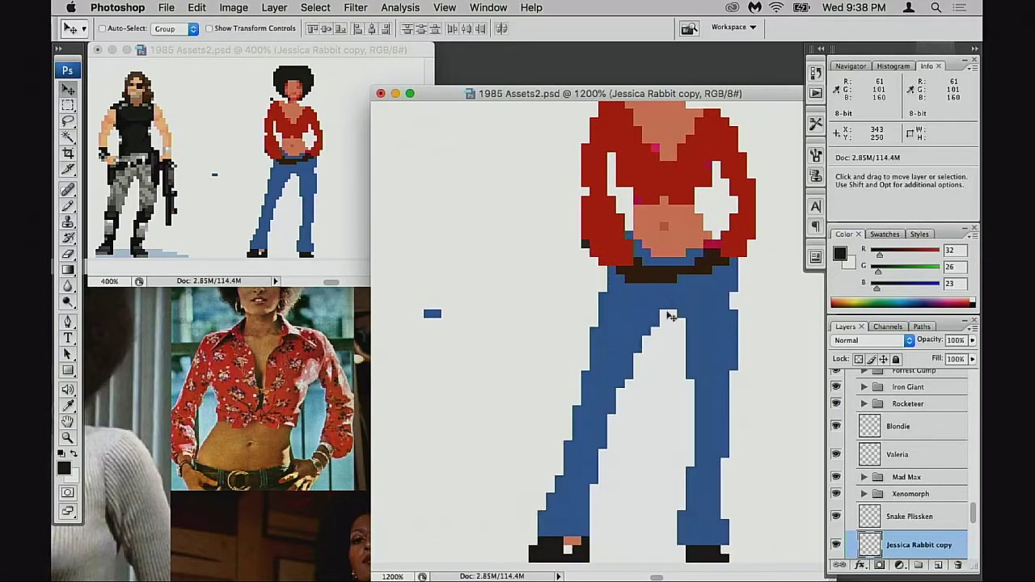
Tidy the midriff's lower edge with skin tone and jeans blue, and add jeans blue at the straight leg's inner knee.
key(b)
alt+click(658, 253)
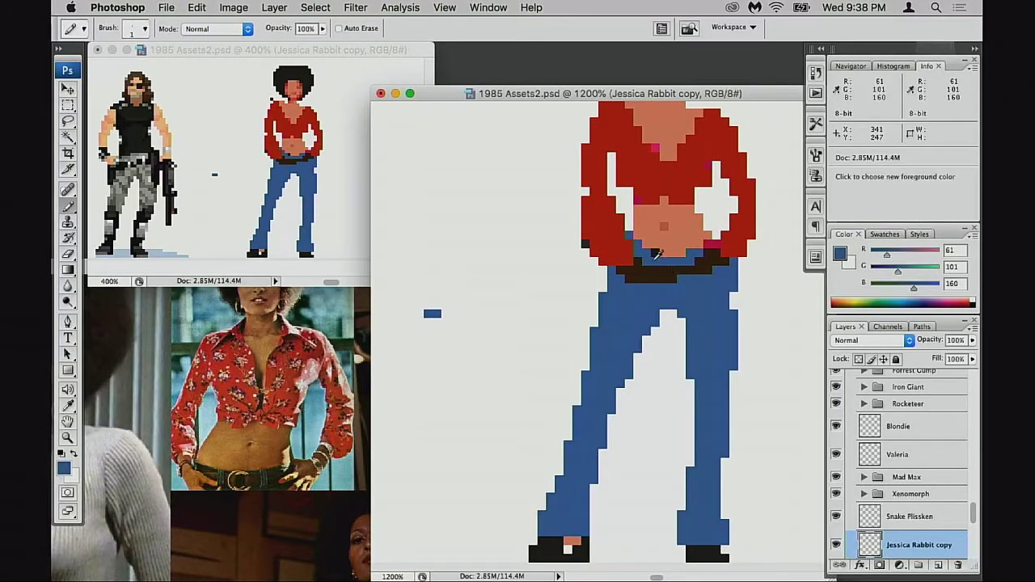
drag(671, 290, 650, 354)
alt+click(643, 314)
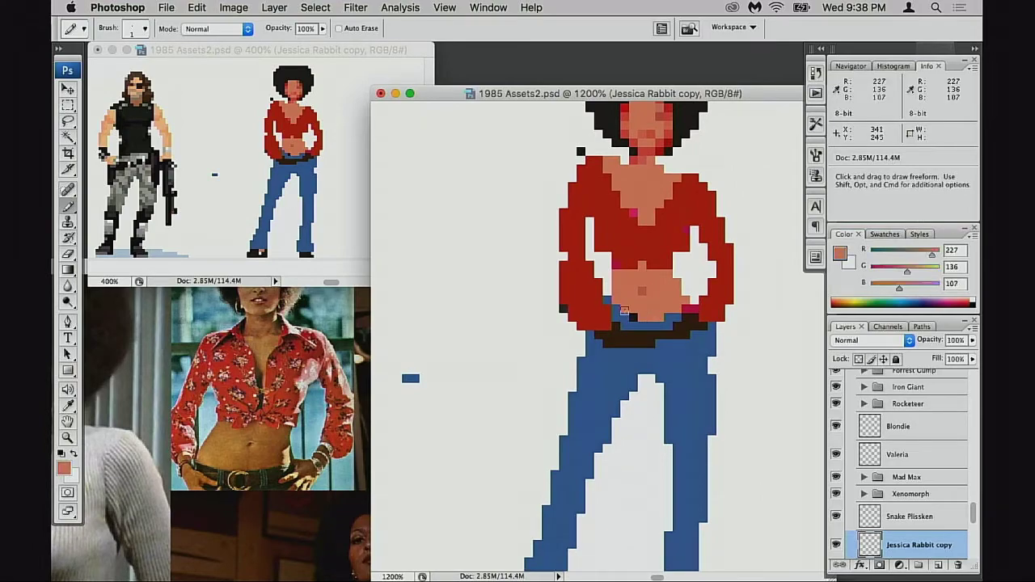
alt+click(659, 323)
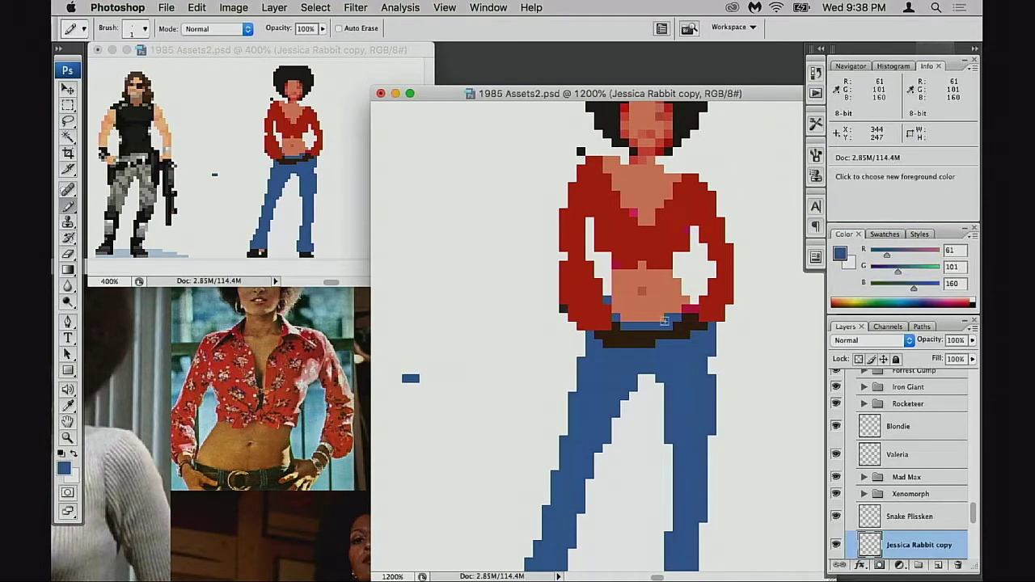
mouse_move(692, 389)
mouse_down()
mouse_move(688, 300)
mouse_move(682, 327)
mouse_up()
click(664, 244)
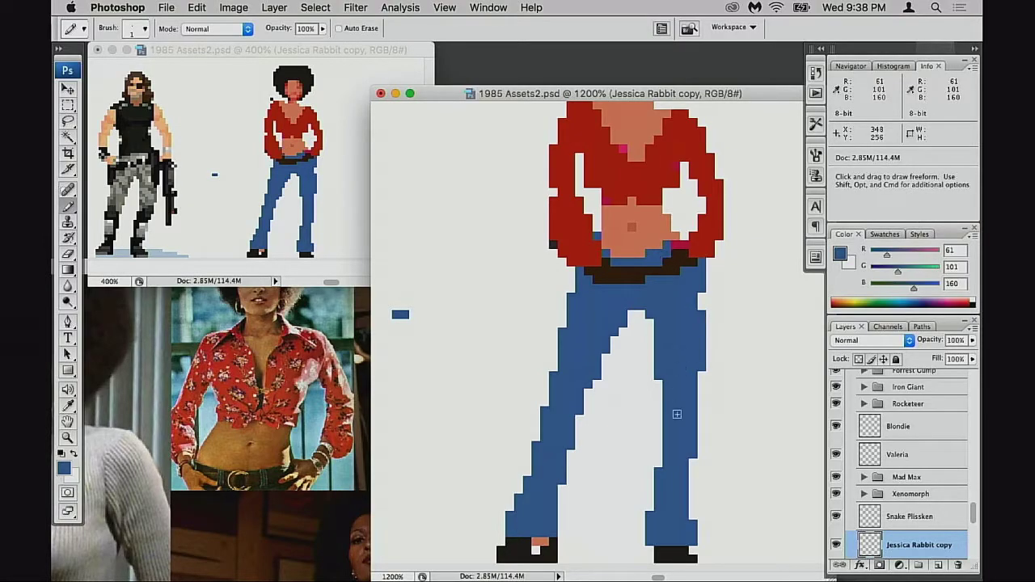
drag(677, 389, 670, 388)
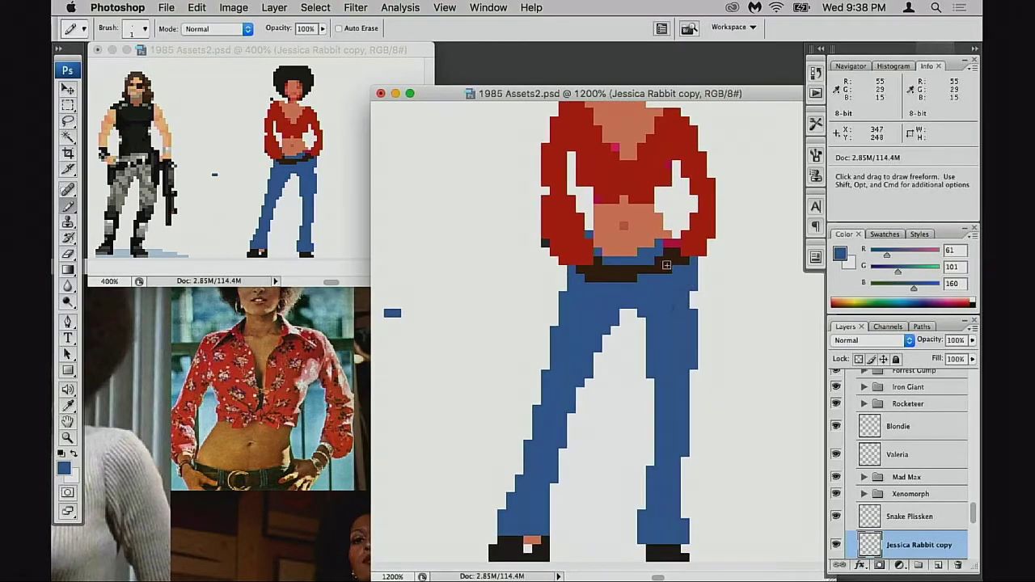
scroll(682, 339, down, 2)
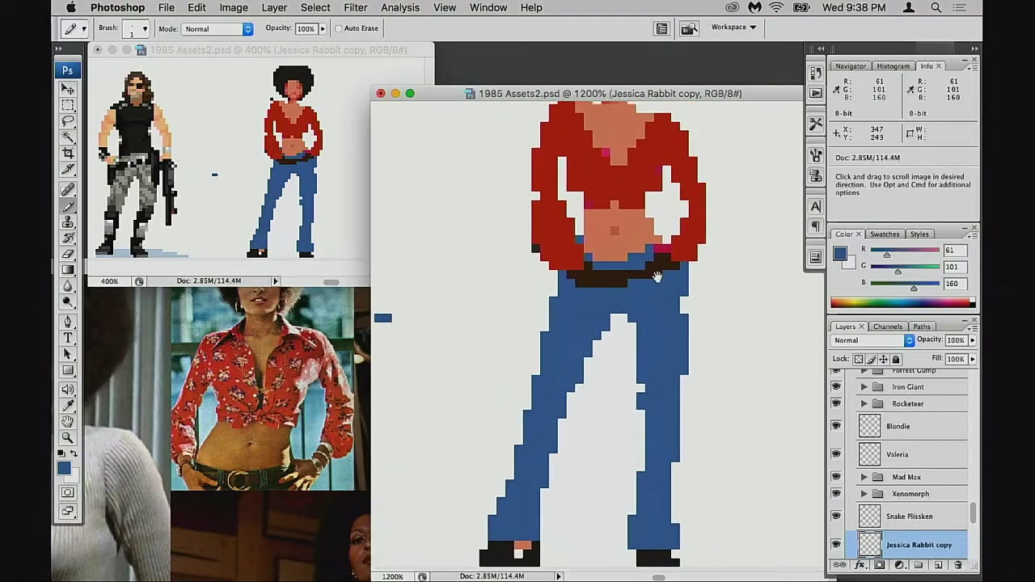
Raise the waistband in jeans blue above the straight leg and fill the opposite waist corner with skin tone.
scroll(649, 267, up, 3)
alt+click(646, 260)
drag(658, 248, 658, 240)
alt+click(616, 257)
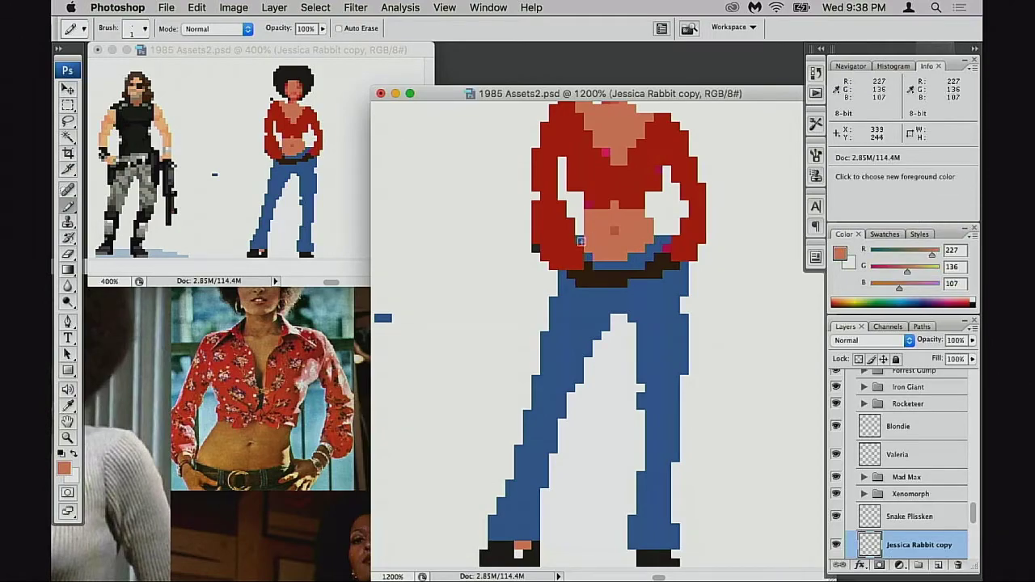
drag(579, 240, 578, 248)
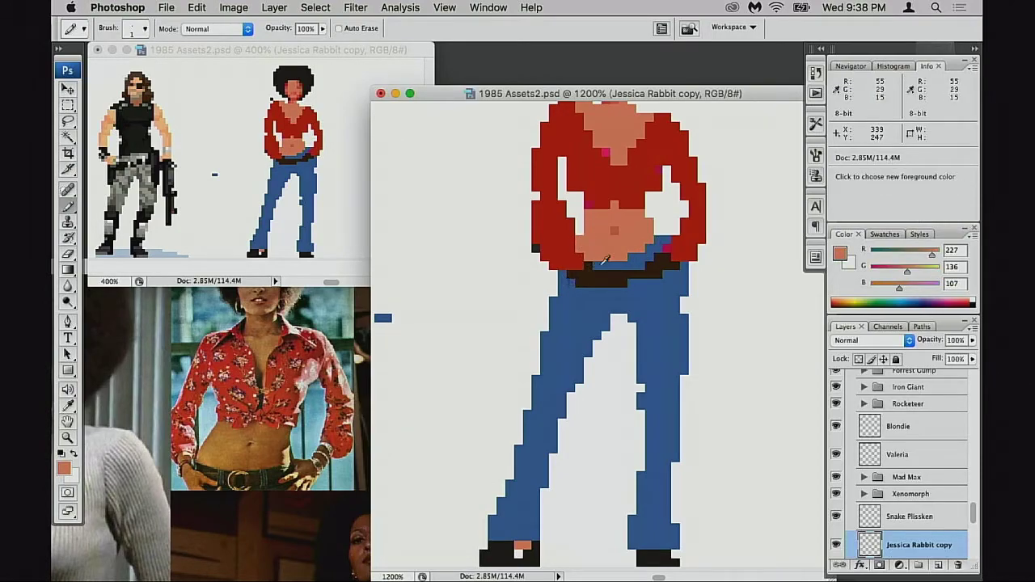
alt+click(559, 288)
Redraw black guide lines across the shoulders and flipped hips to compare their slopes, and undo them.
drag(620, 294, 571, 377)
drag(579, 208, 562, 264)
alt+click(593, 182)
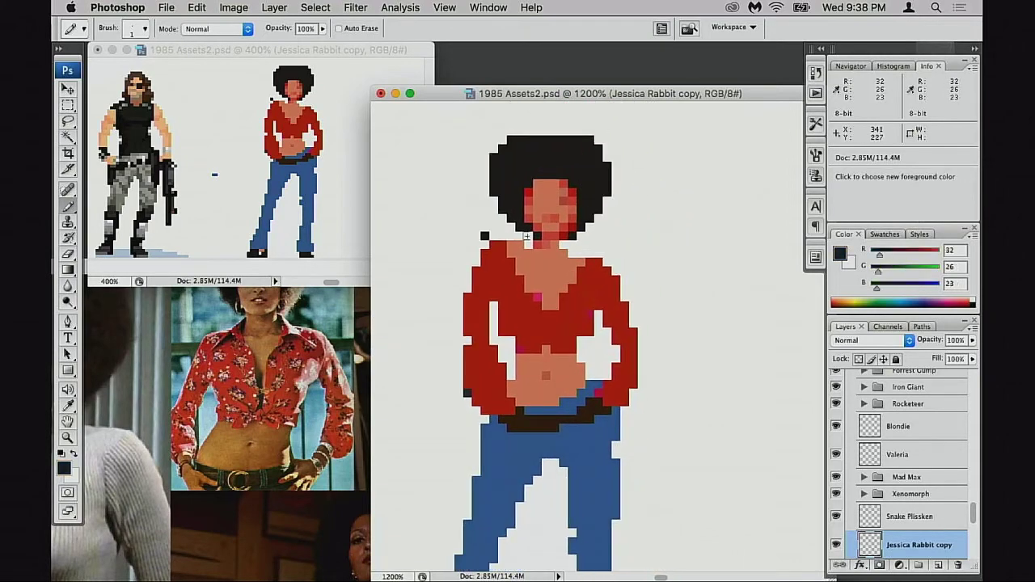
click(468, 227)
shift+click(651, 261)
click(691, 358)
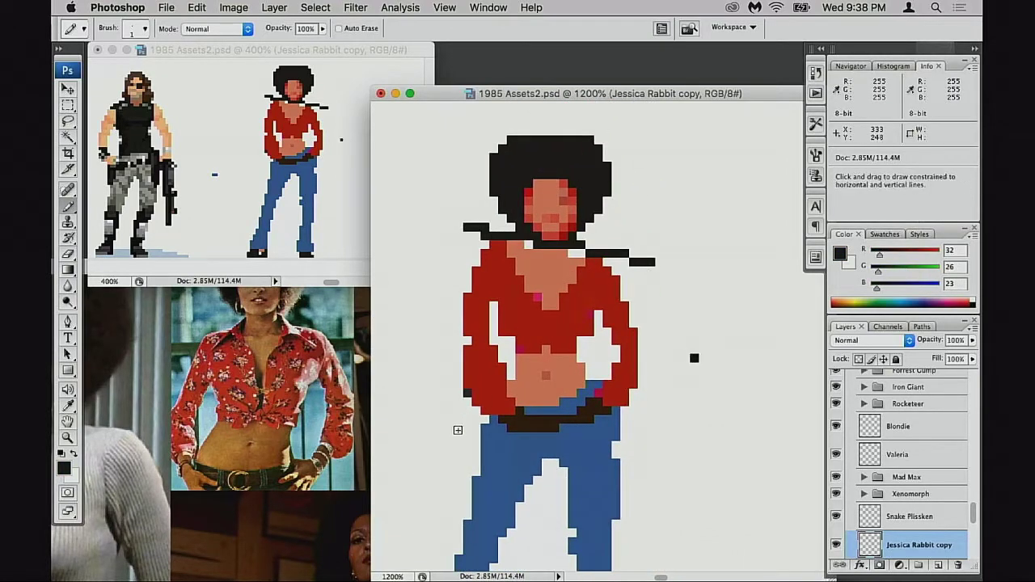
shift+click(452, 446)
drag(631, 425, 693, 365)
key(super+alt+z)
key(super+alt+z)
key(super+alt+z)
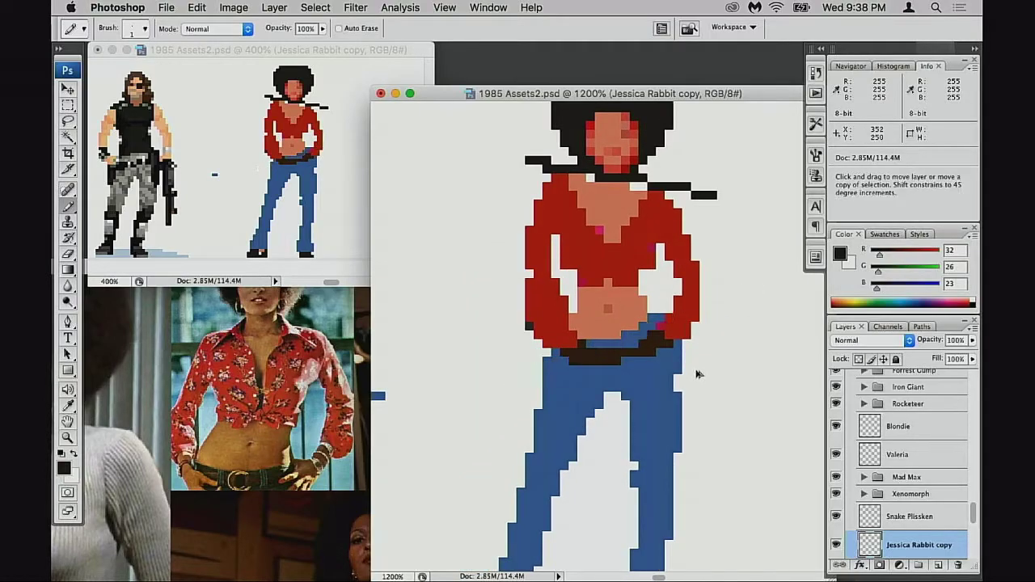
key(super+alt+z)
Erase pixels beside the waist to widen the gap between the torso and the arm above the bent leg.
key(e)
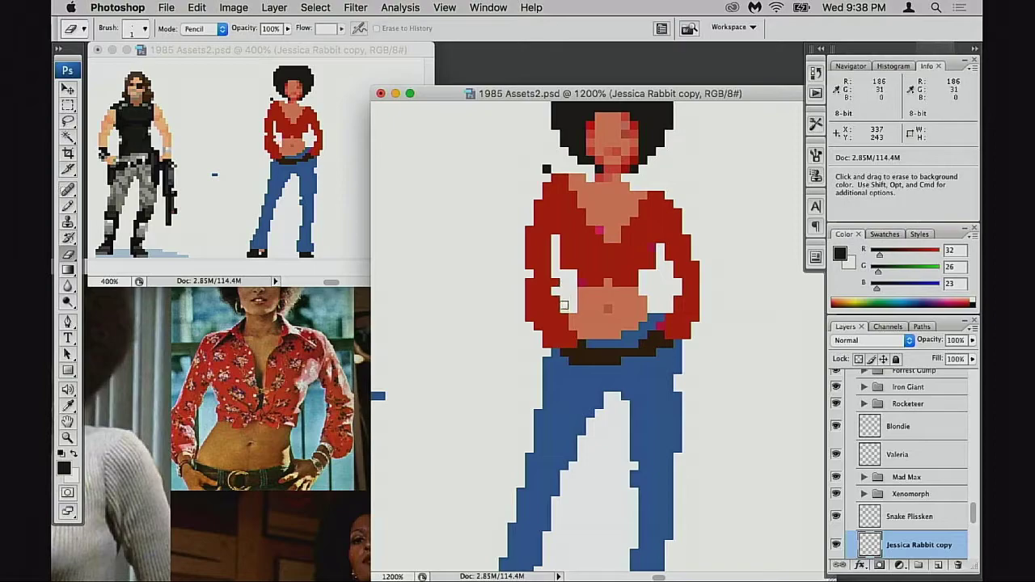
drag(556, 292, 557, 309)
drag(609, 337, 602, 364)
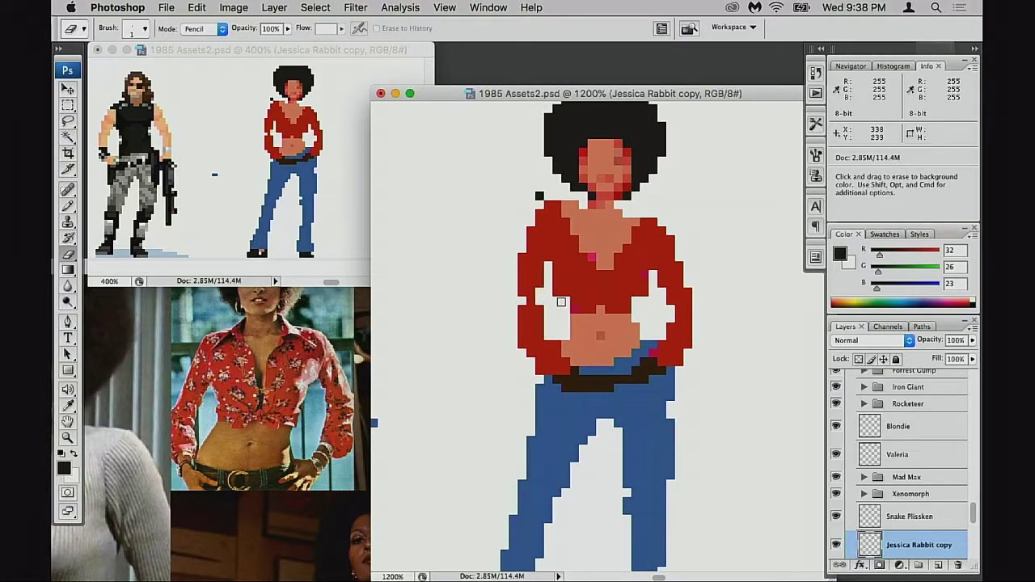
Fill the notch in the outer sleeve above the bent leg with blouse red, and clean up the waist gap above the straight leg.
key(b)
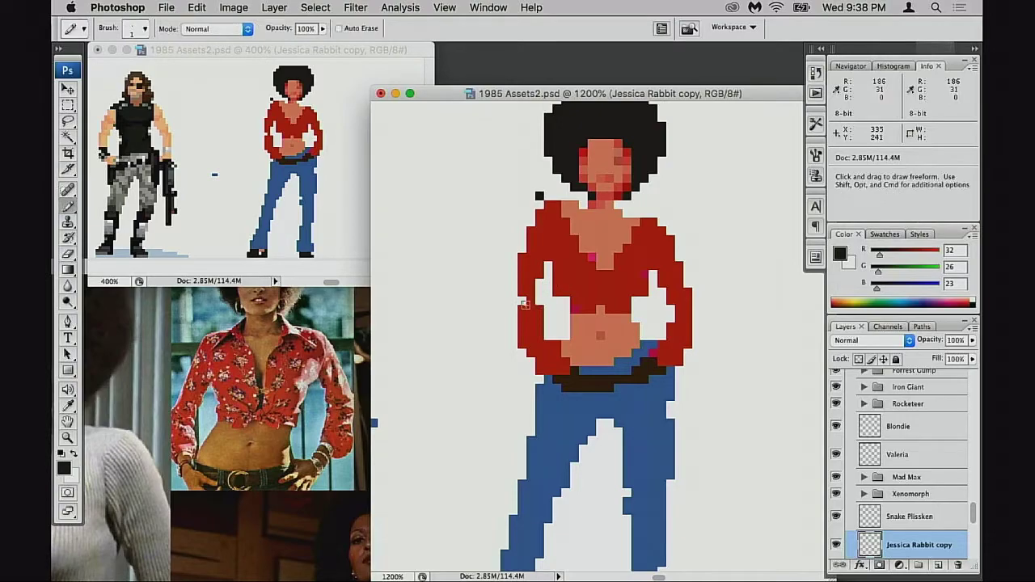
alt+click(524, 305)
drag(638, 328, 625, 331)
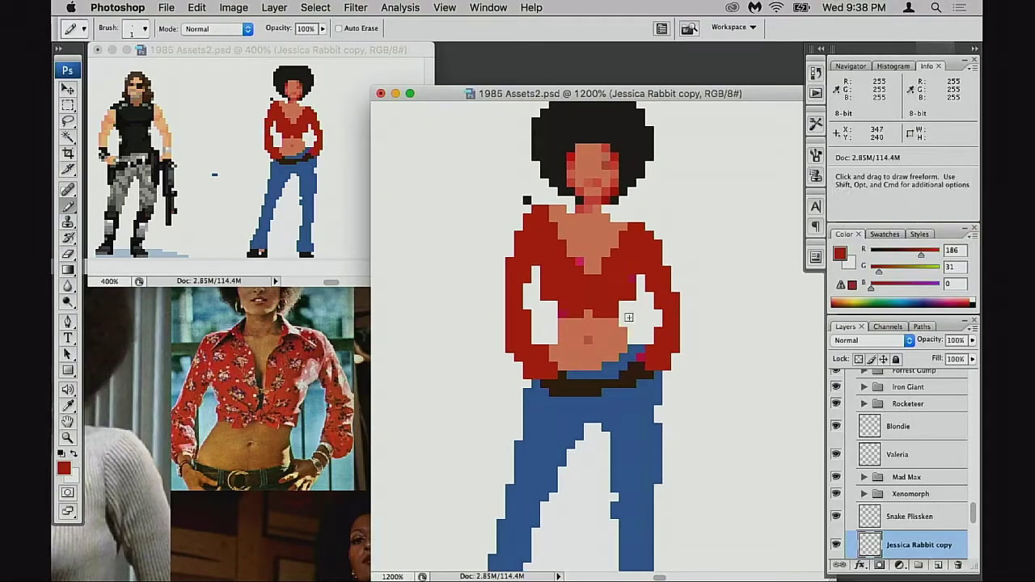
key(e)
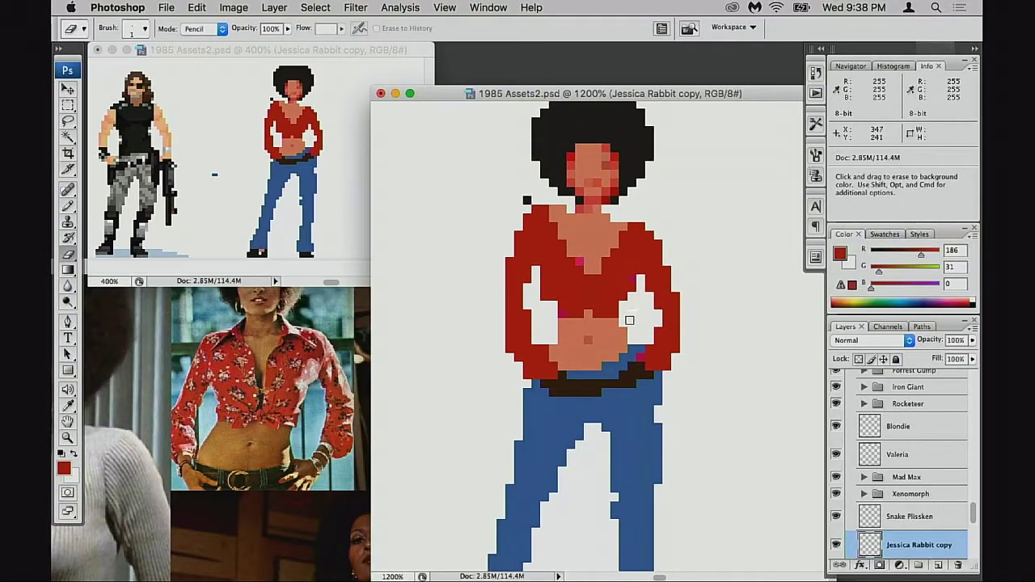
drag(652, 385, 683, 305)
key(b)
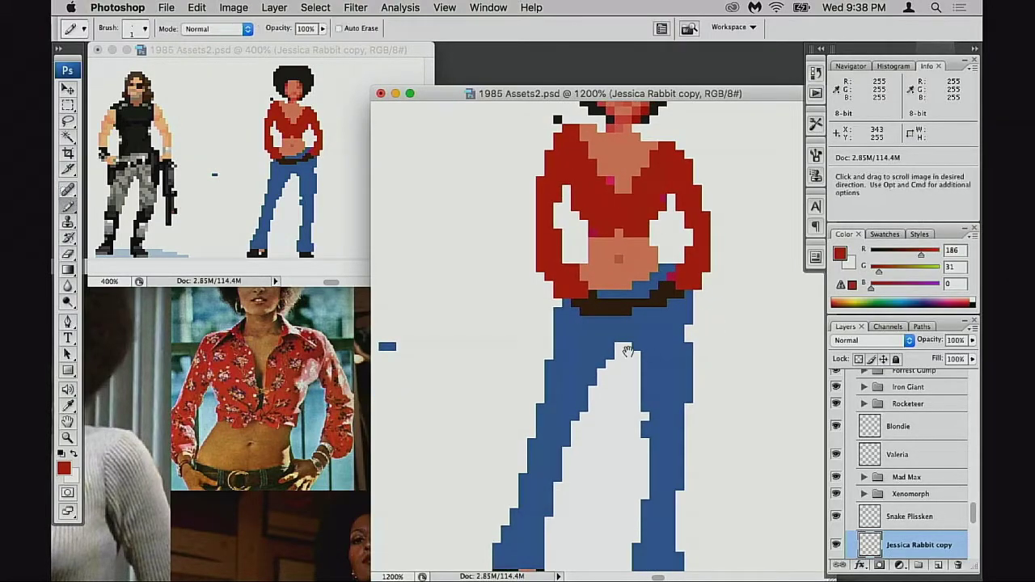
drag(628, 351, 638, 336)
key(e)
drag(638, 294, 625, 333)
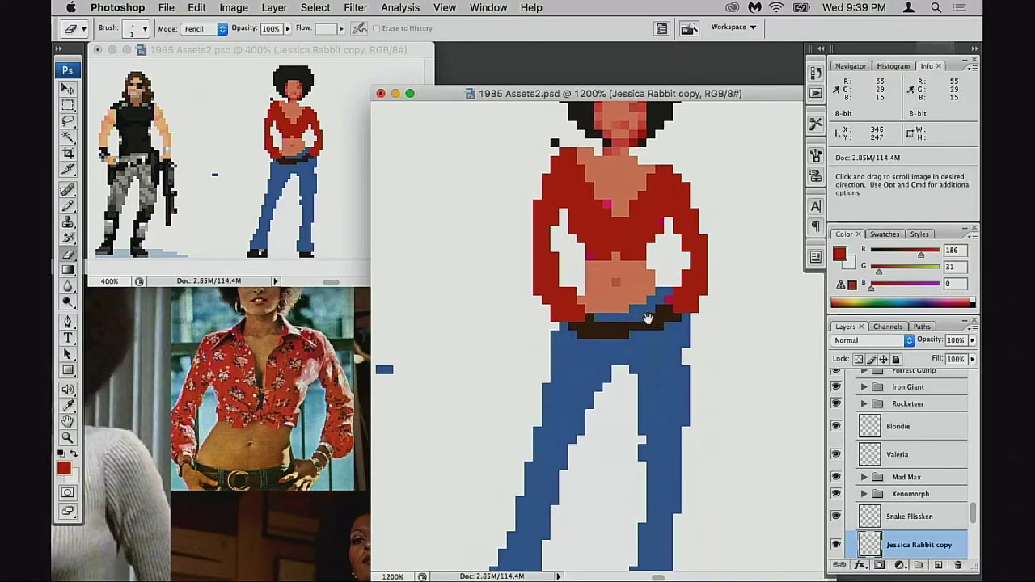
Extend the midriff in skin tone toward the hand above the straight leg, and erase the stray pixel beside the opposite hand.
key(b)
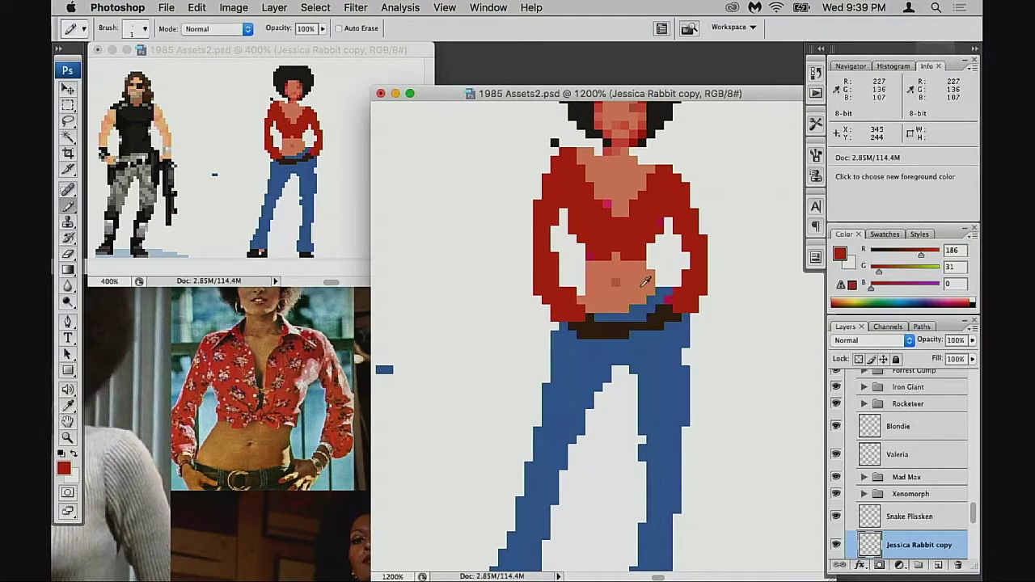
alt+click(643, 285)
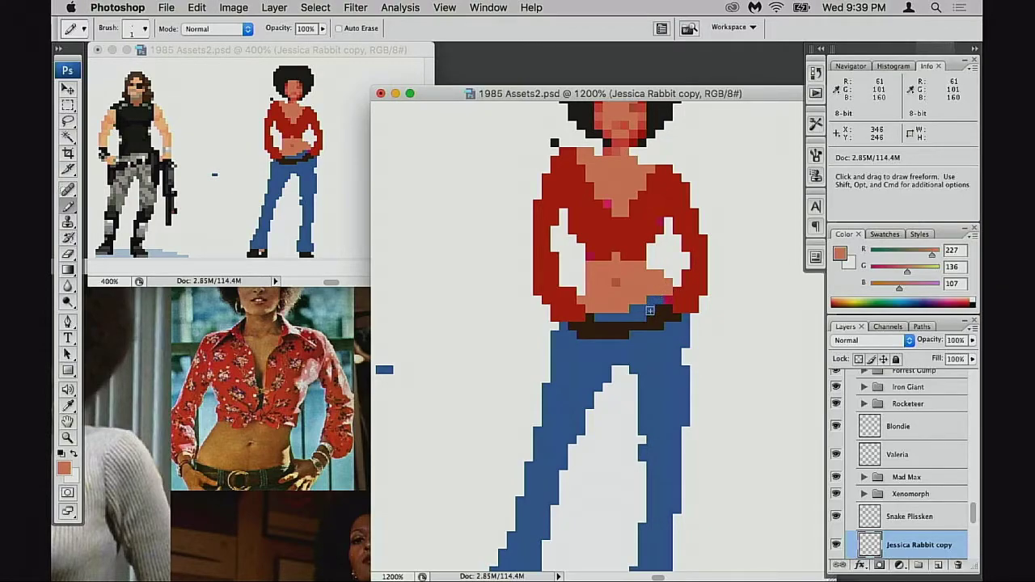
drag(653, 315, 645, 329)
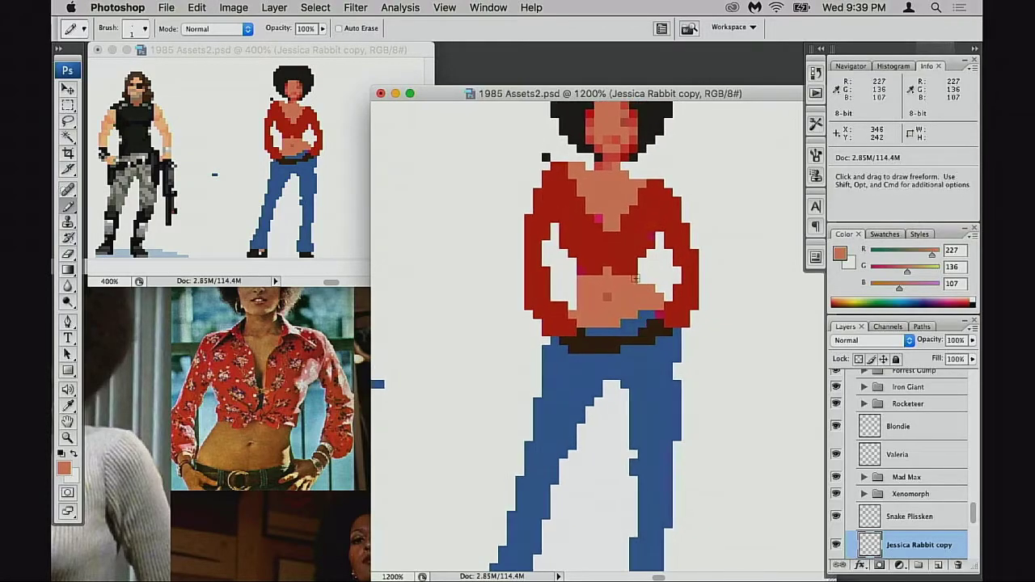
scroll(652, 315, left, 2)
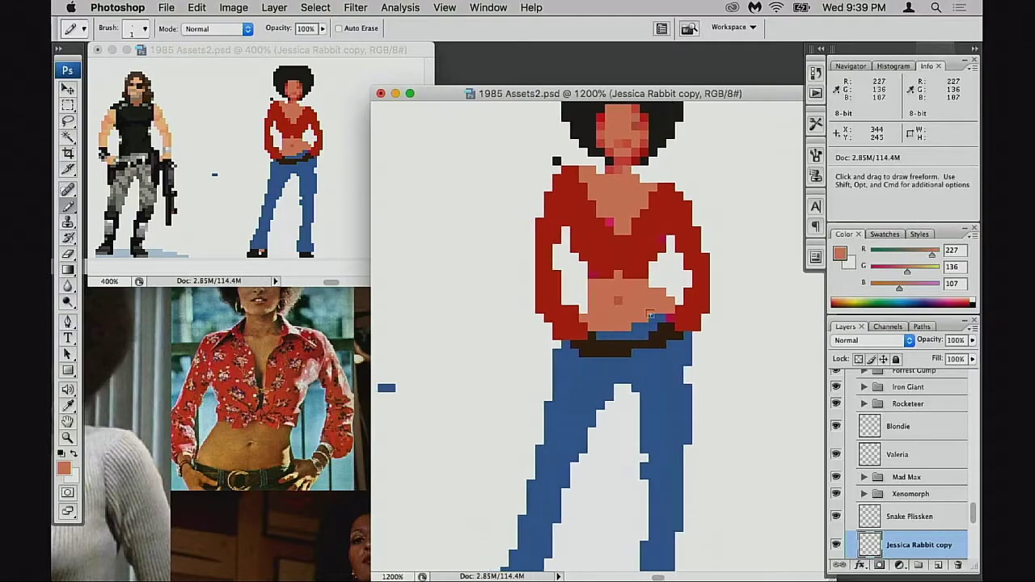
key(e)
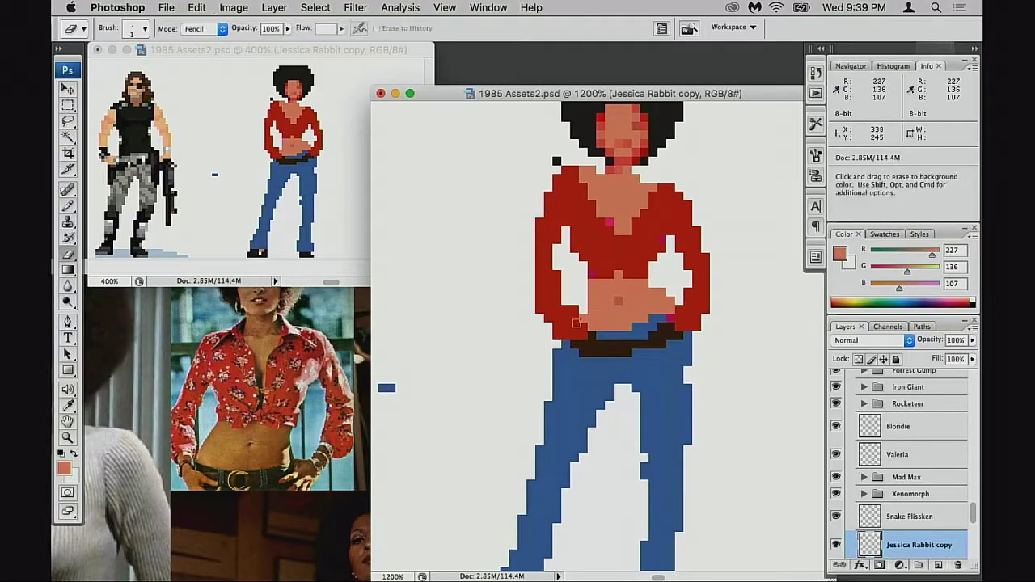
key(b)
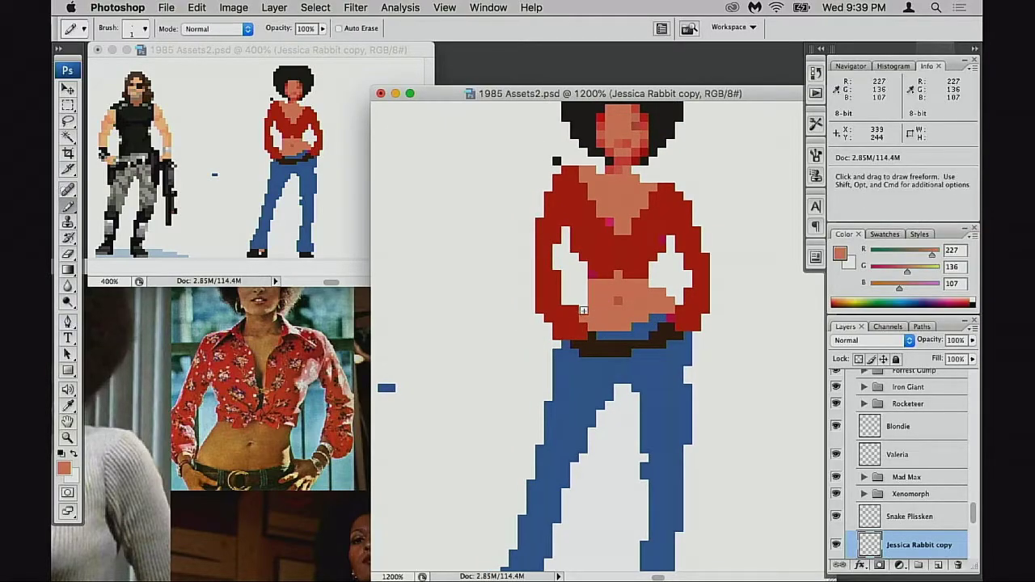
scroll(584, 330, up, 5)
scroll(584, 330, right, 1)
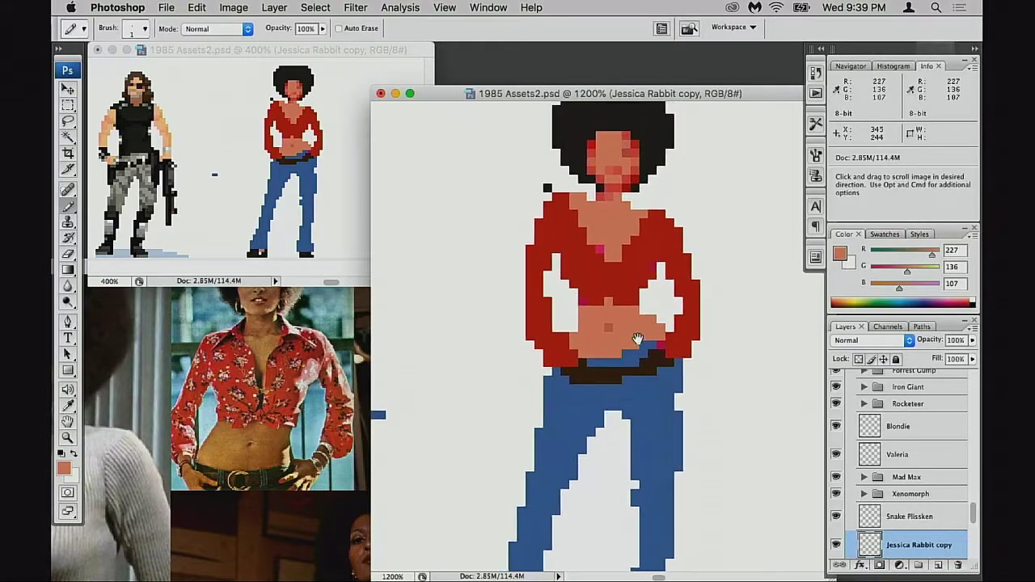
Erase pixels along the outer hip of the bent leg to slim the jeans just below the hand.
key(e)
scroll(584, 347, down, 5)
scroll(584, 348, left, 2)
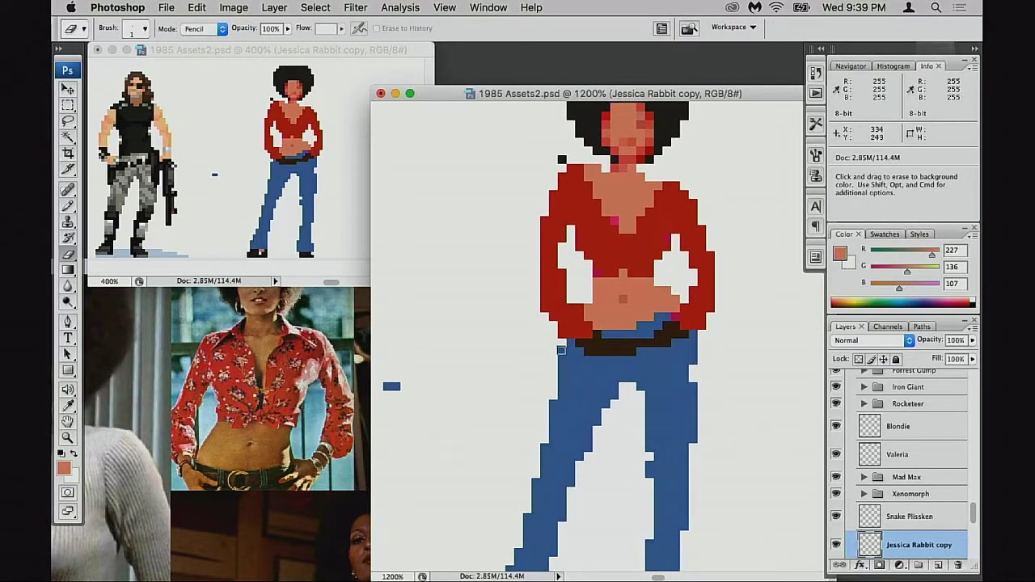
scroll(582, 370, down, 6)
scroll(581, 371, left, 2)
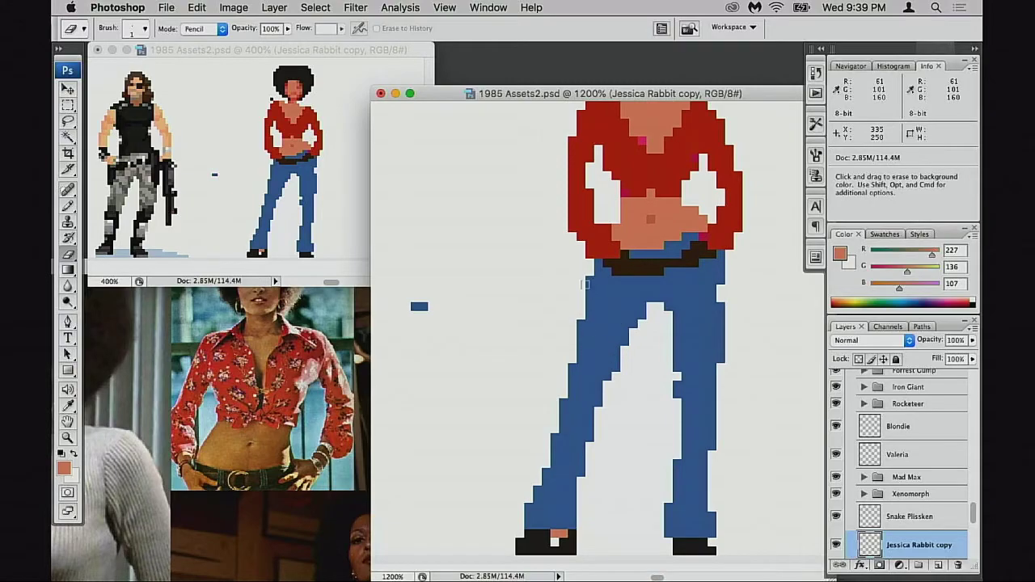
scroll(624, 308, down, 4)
scroll(629, 329, down, 4)
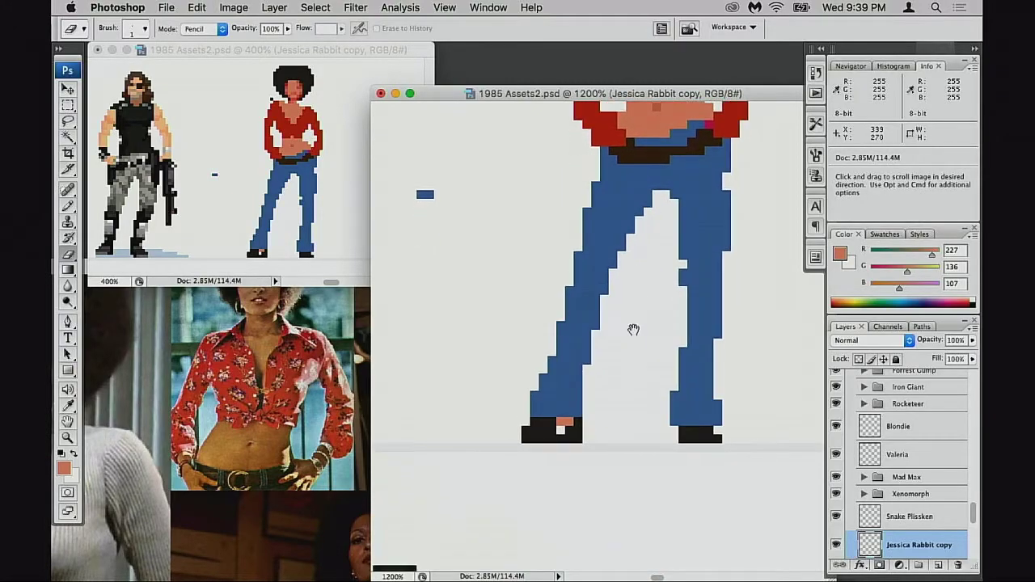
Fill the lower tip of the neckline with blouse red, covering the magenta pixel beside it.
scroll(638, 330, right, 1)
scroll(631, 323, up, 7)
scroll(631, 323, right, 3)
scroll(624, 321, up, 4)
scroll(623, 321, right, 1)
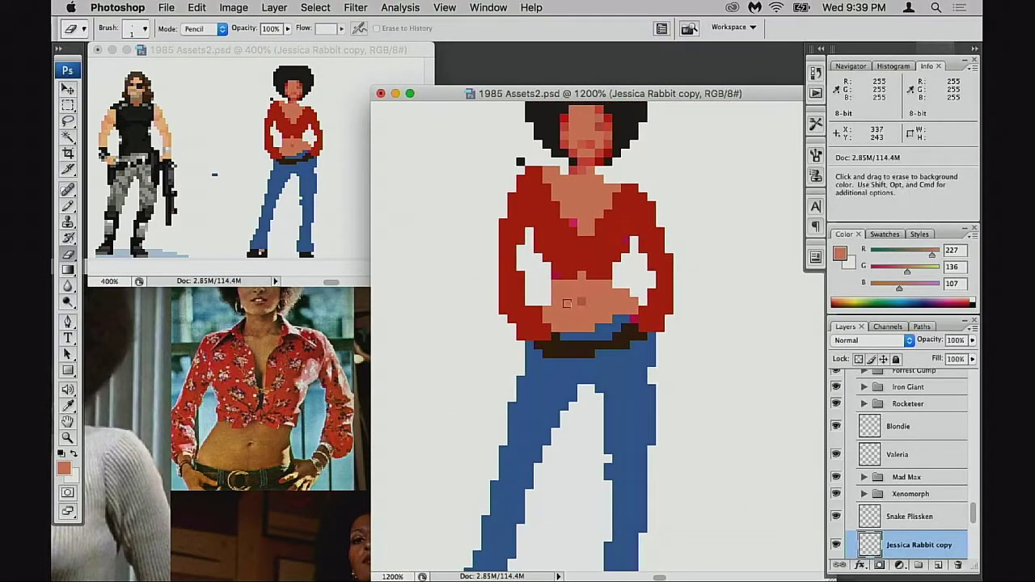
scroll(598, 328, up, 1)
scroll(598, 327, right, 1)
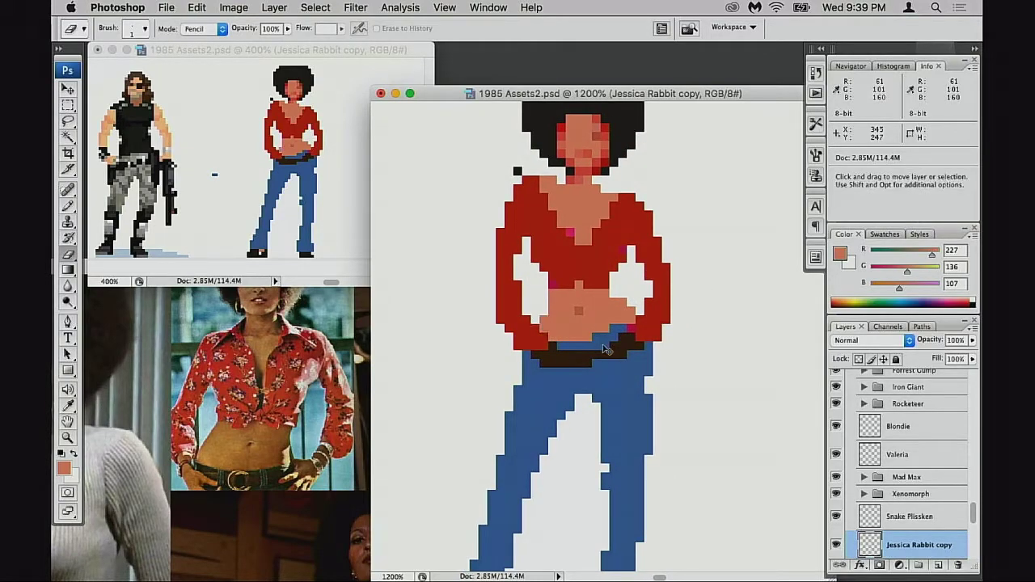
scroll(579, 295, up, 5)
scroll(579, 294, right, 2)
key(b)
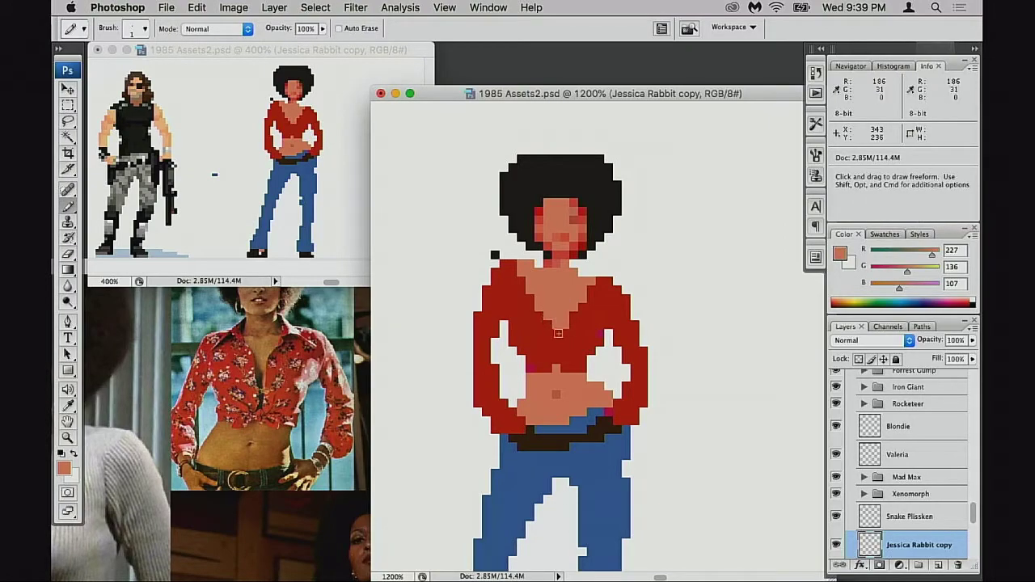
alt+click(561, 329)
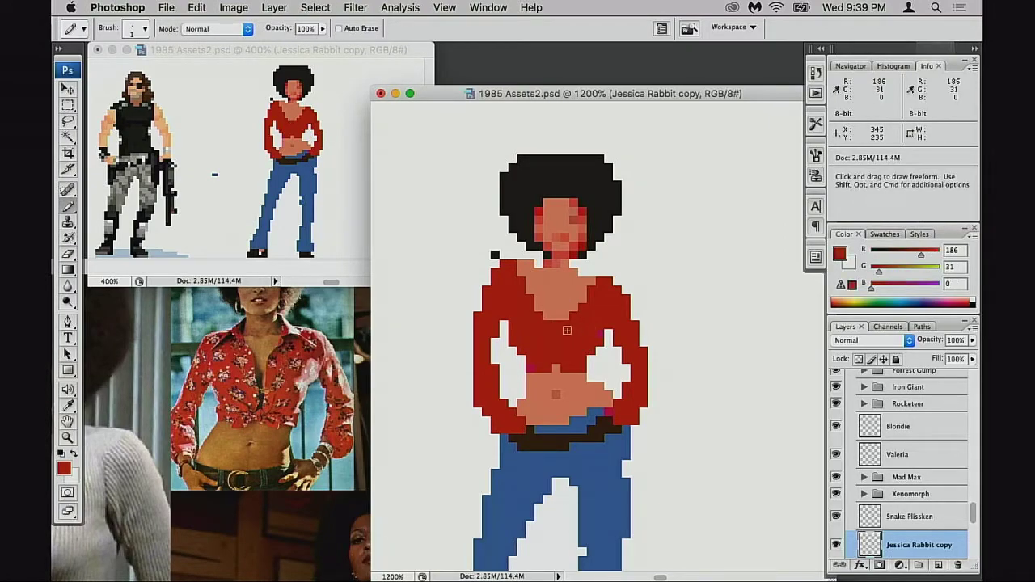
scroll(571, 327, down, 1)
scroll(571, 326, left, 1)
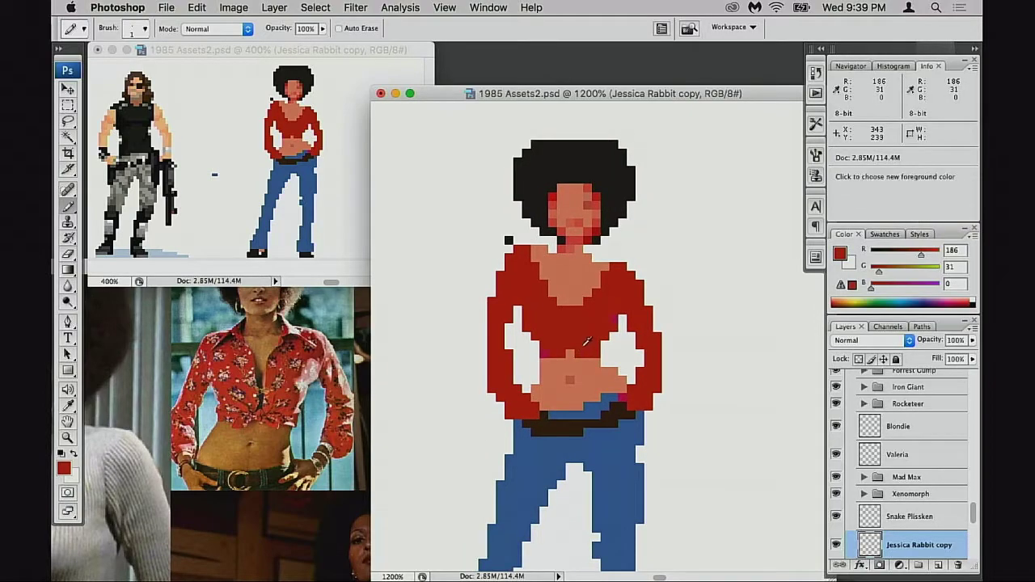
Shape the blouse's tied hem with red and skin-tone pixels above the navel, and reopen the neckline to a narrow point.
click(554, 368)
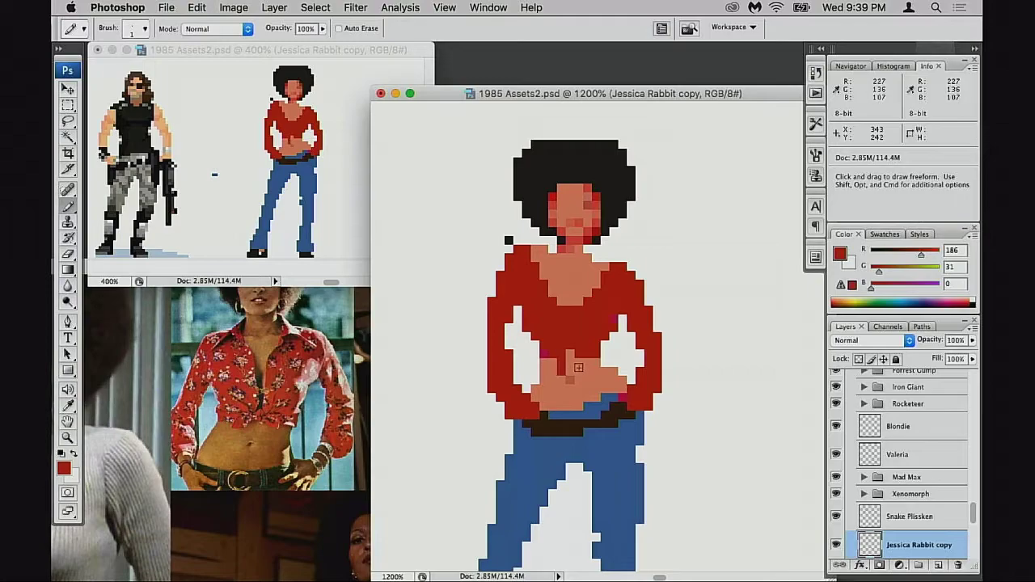
key(v)
key(b)
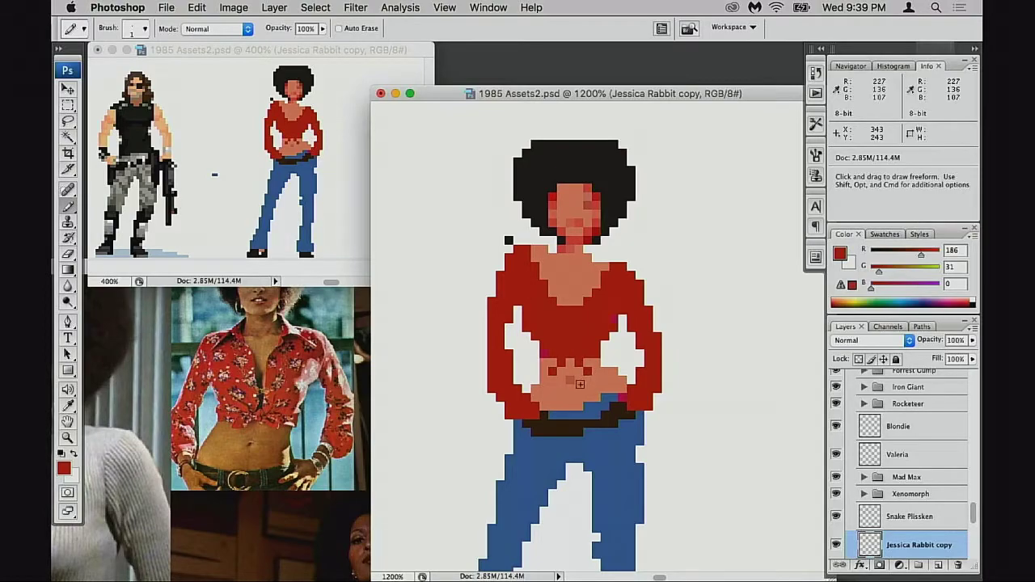
alt+click(580, 384)
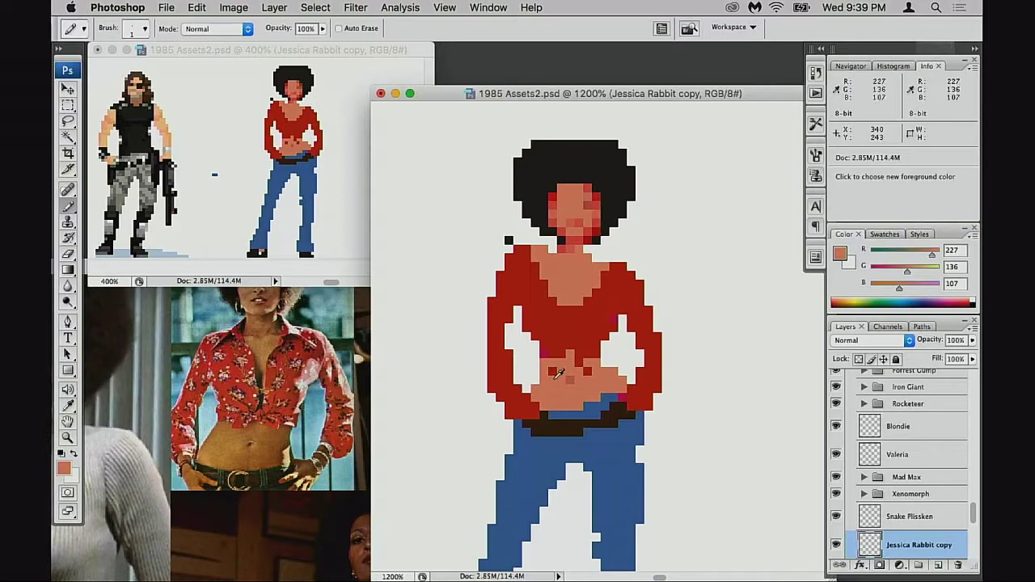
alt+click(558, 357)
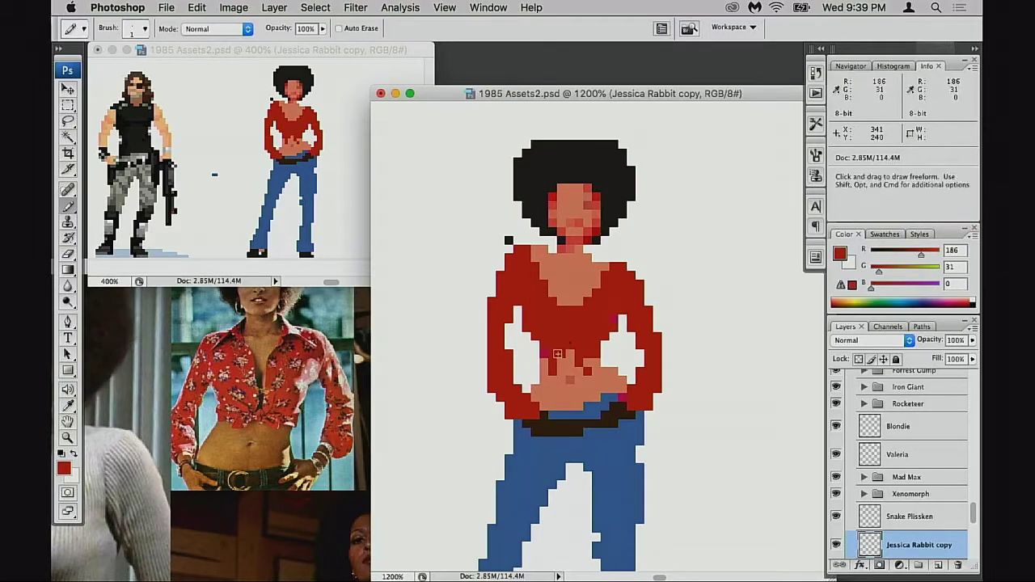
alt+click(553, 378)
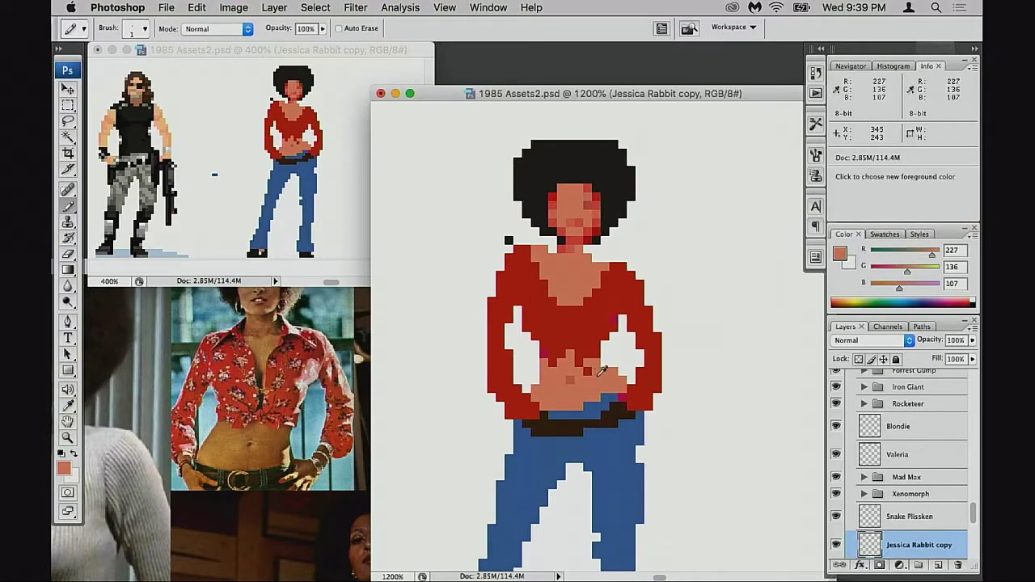
drag(589, 380, 595, 377)
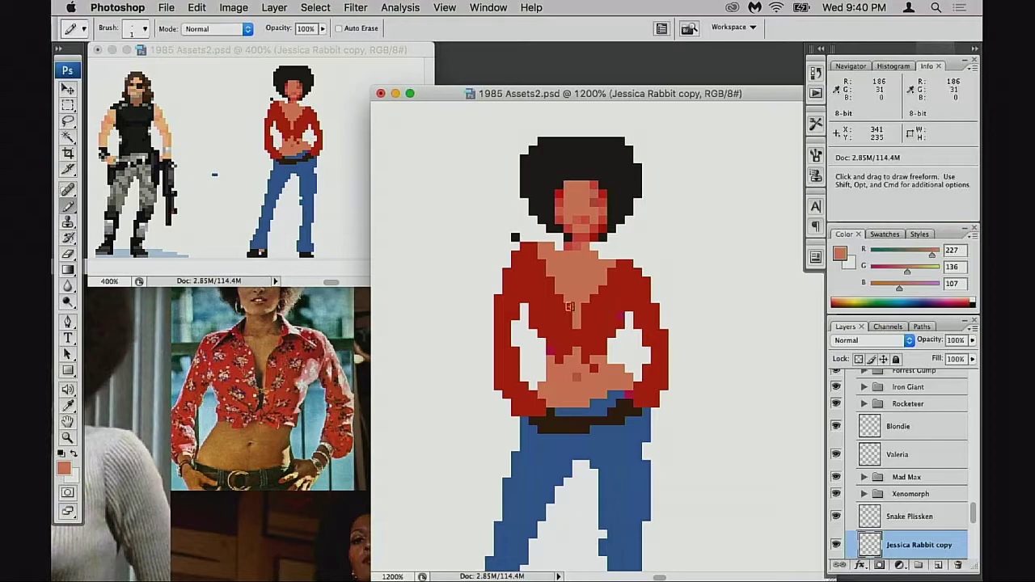
key(super+z)
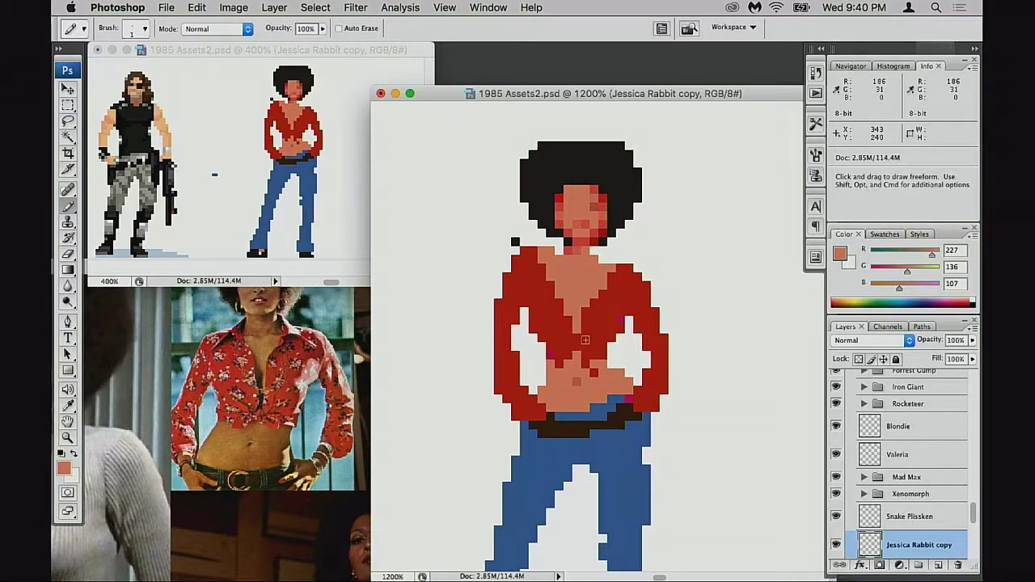
Shade the chest inside the neckline with the navel's skin tone in Multiply mode, trying 20% and then 60% opacity.
key(alt)
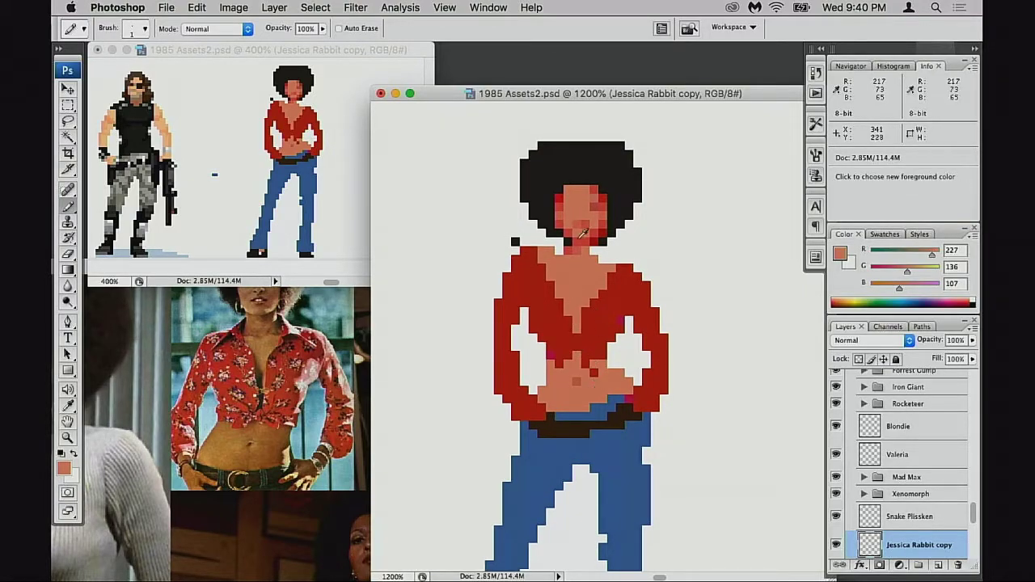
alt+click(577, 382)
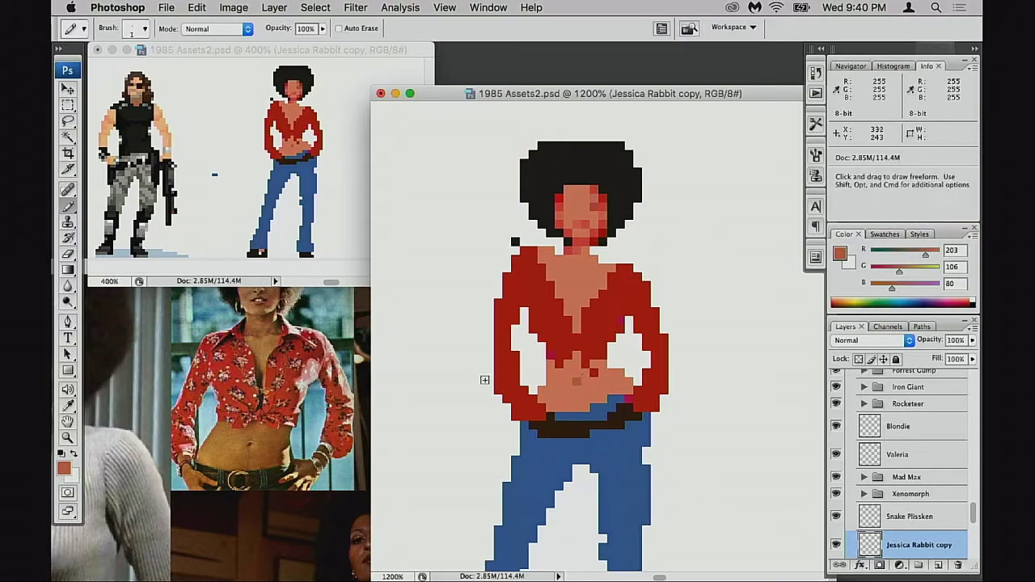
key(alt+shift+m)
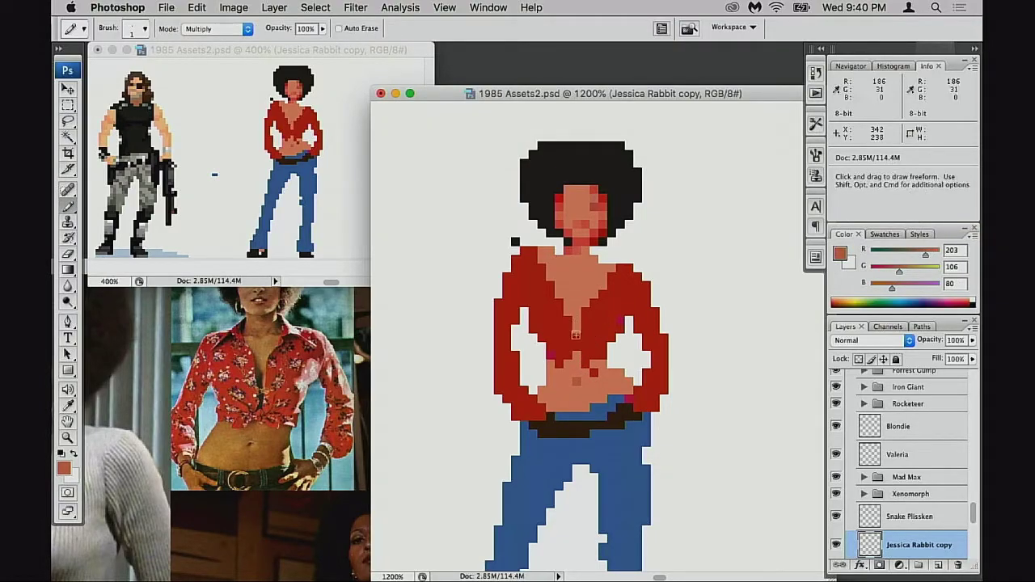
key(2)
click(566, 298)
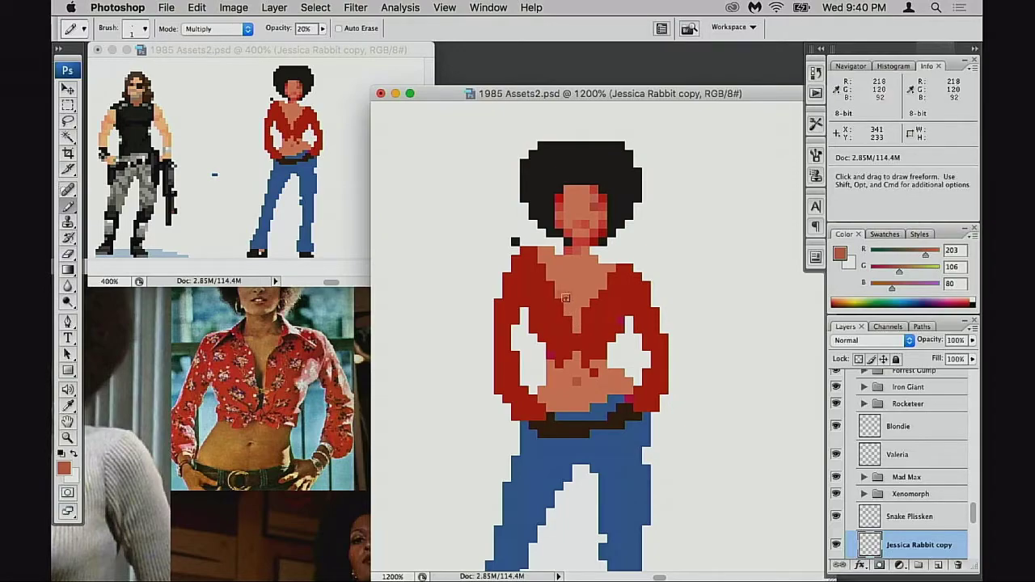
key(super+z)
drag(566, 299, 568, 309)
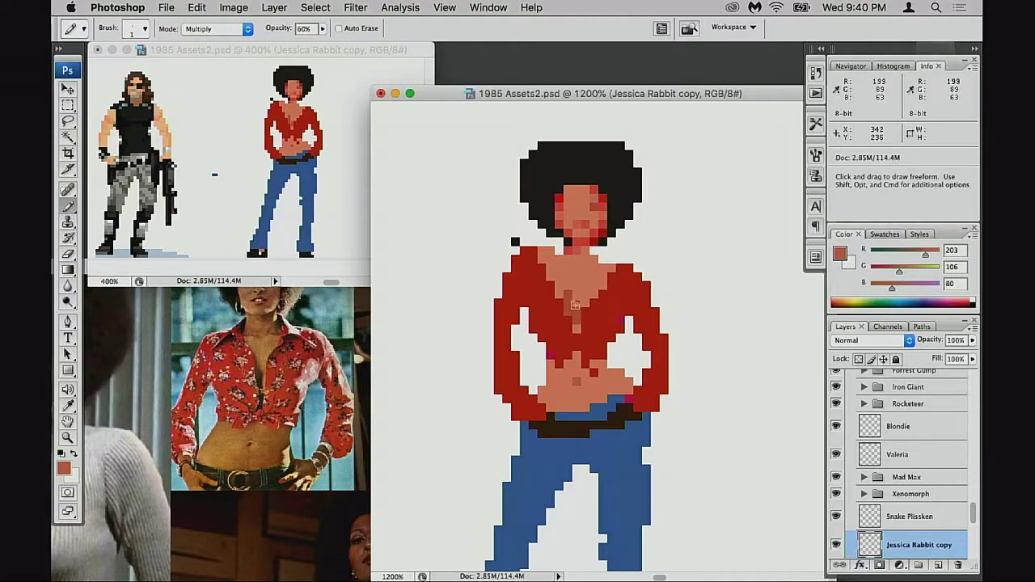
Refine the neckline shadow with the sampled light and dark skin tones, and return the pencil to Normal mode at 100% opacity.
alt+click(571, 296)
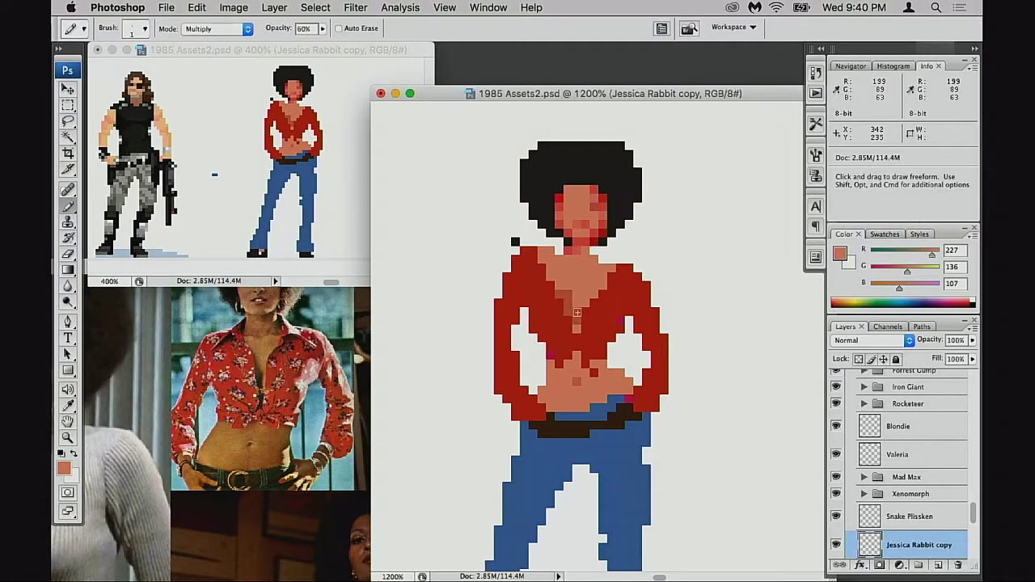
alt+click(568, 298)
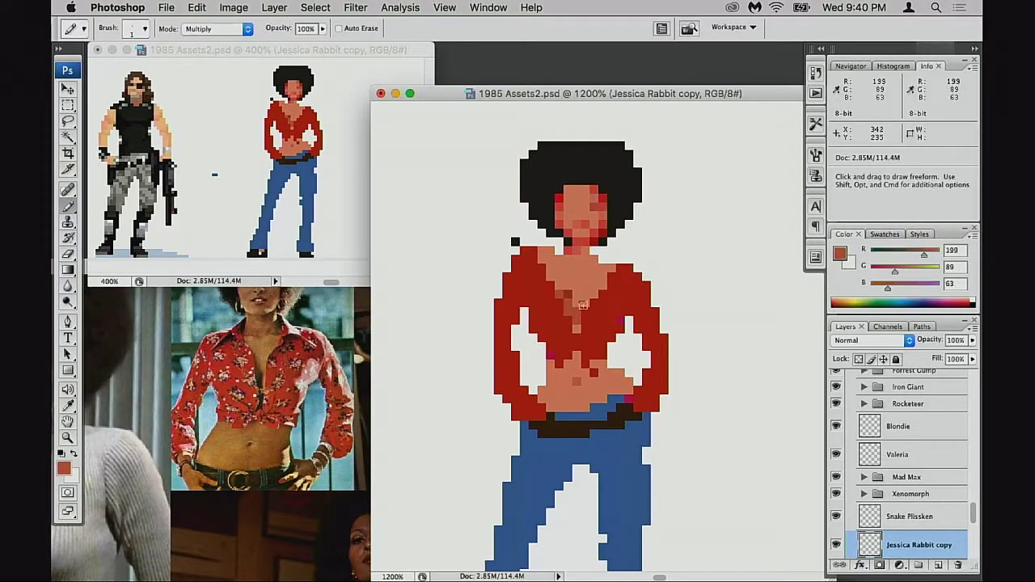
key(shift+alt+n)
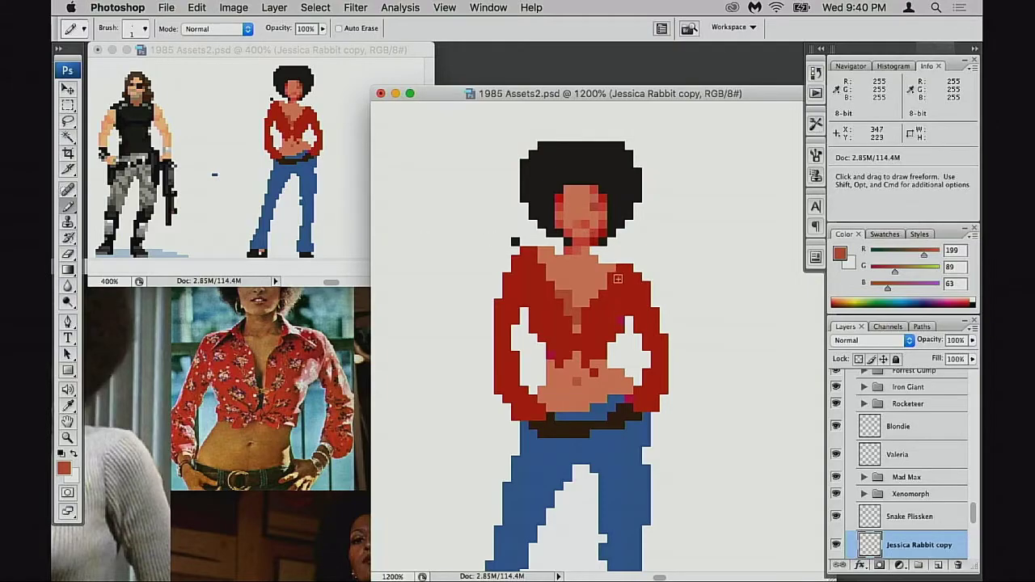
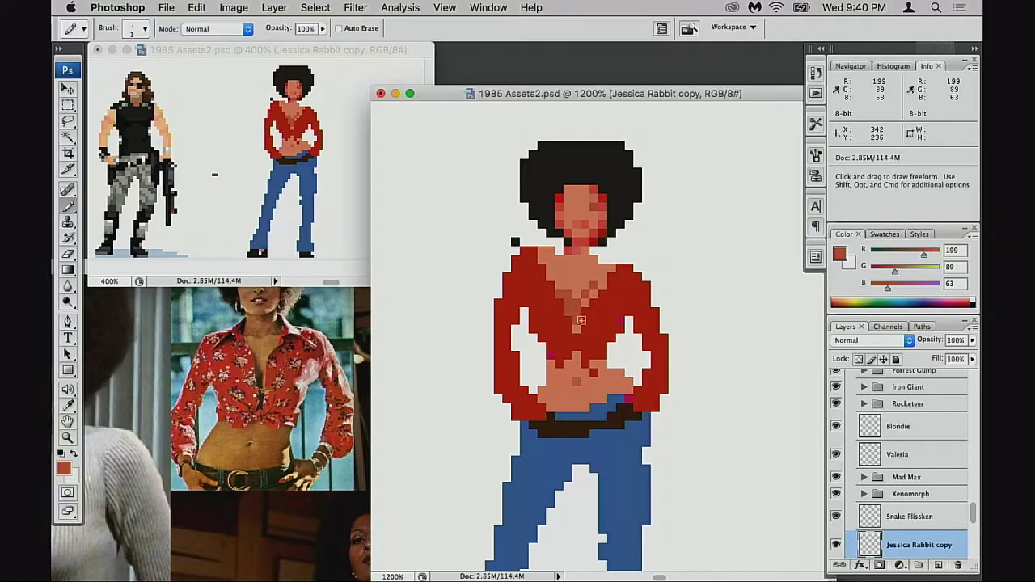
Reshape the shadow at the centre of the neckline pixel by pixel with the sampled light and dark skin tones.
alt+click(567, 310)
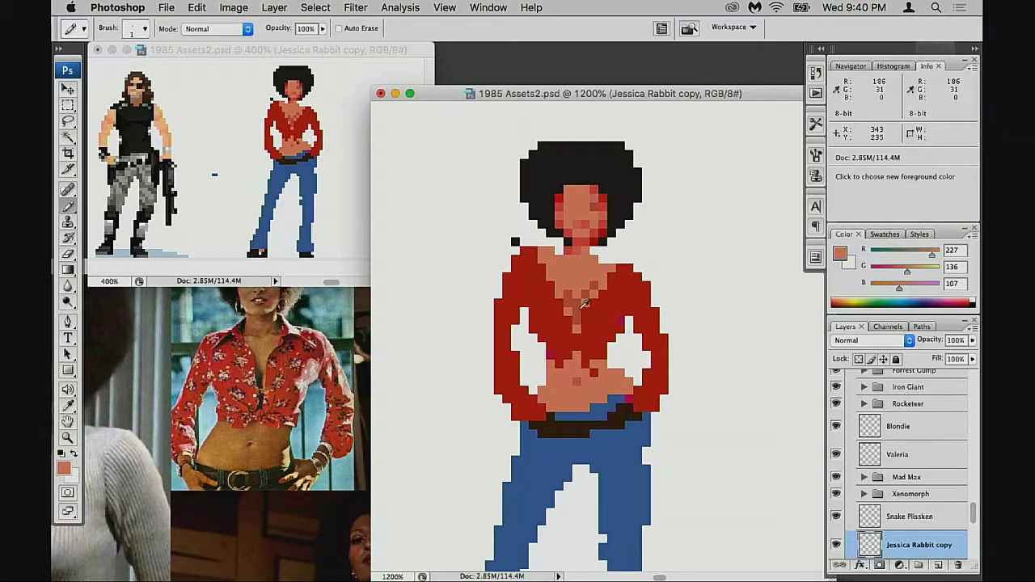
alt+click(577, 306)
click(577, 295)
alt+click(566, 305)
click(567, 297)
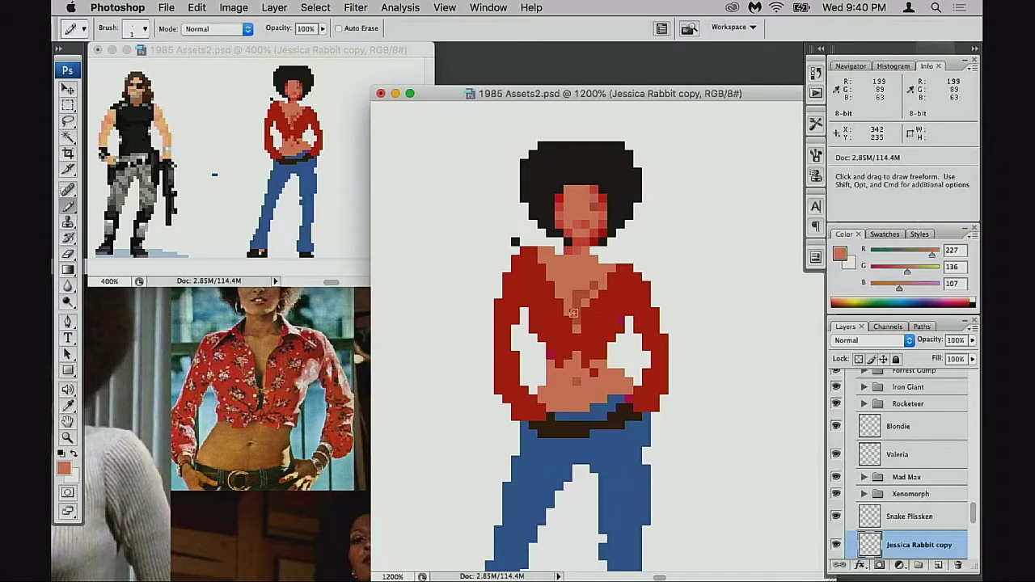
alt+click(577, 309)
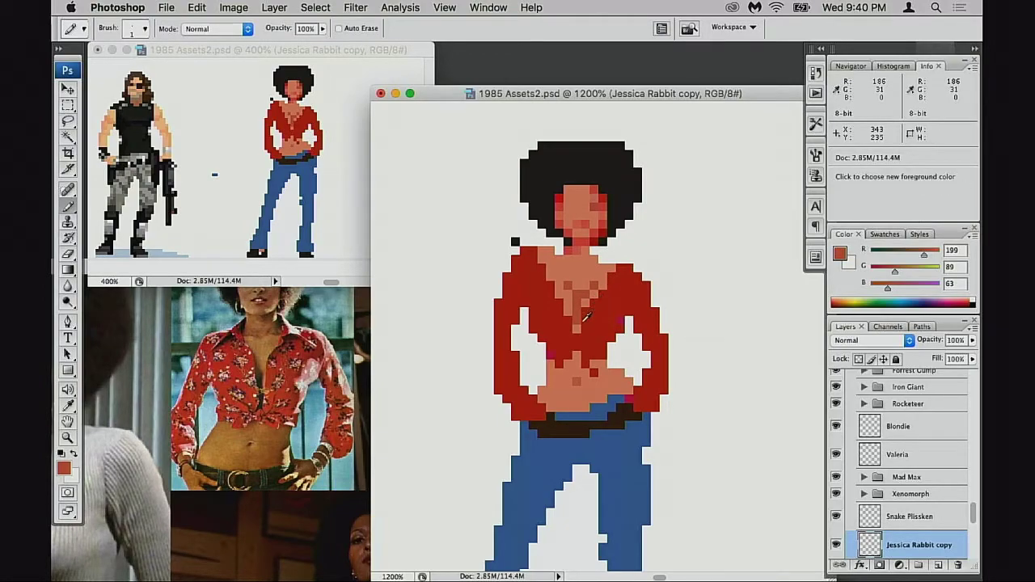
alt+click(575, 319)
alt+click(576, 314)
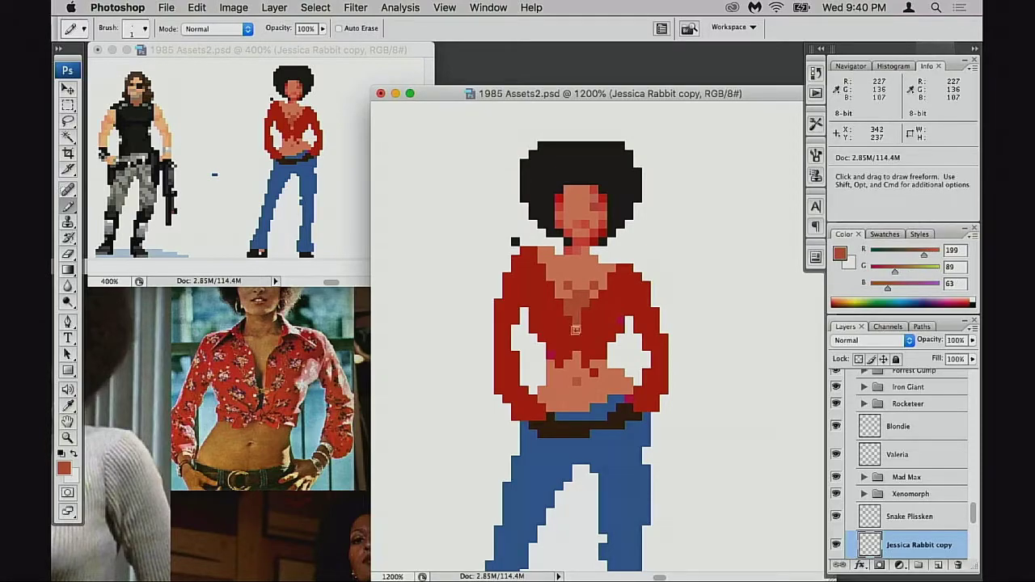
Narrow the cleavage shadow to a thin central line and extend dark skin pixels toward the blouse edges.
alt+click(574, 311)
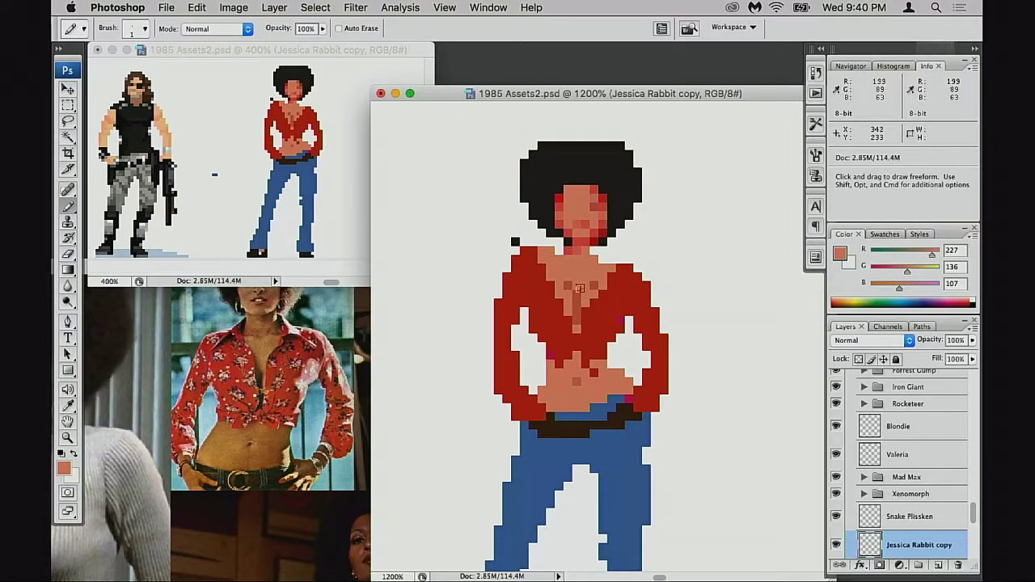
alt+click(565, 291)
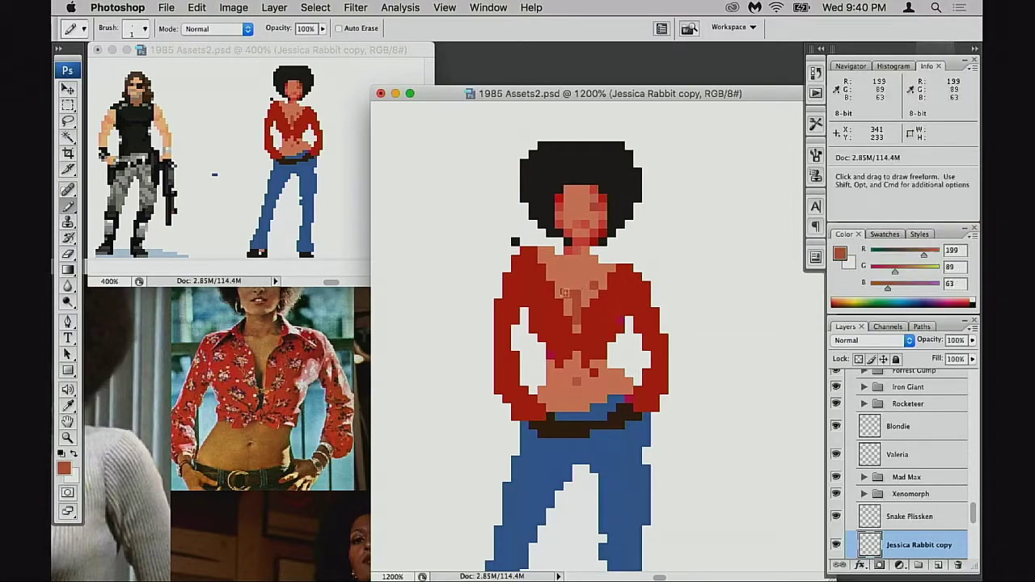
alt+click(588, 279)
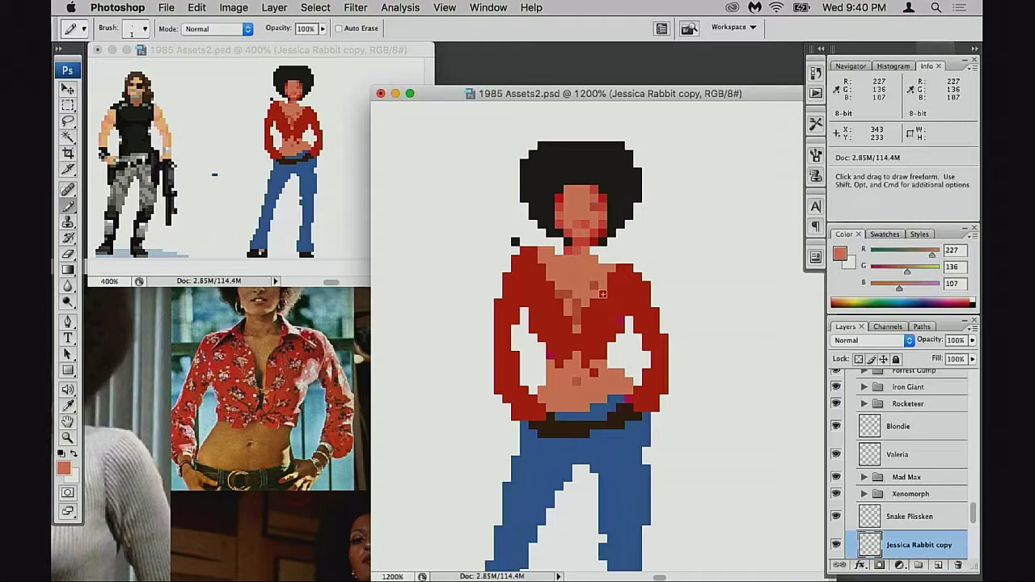
click(602, 293)
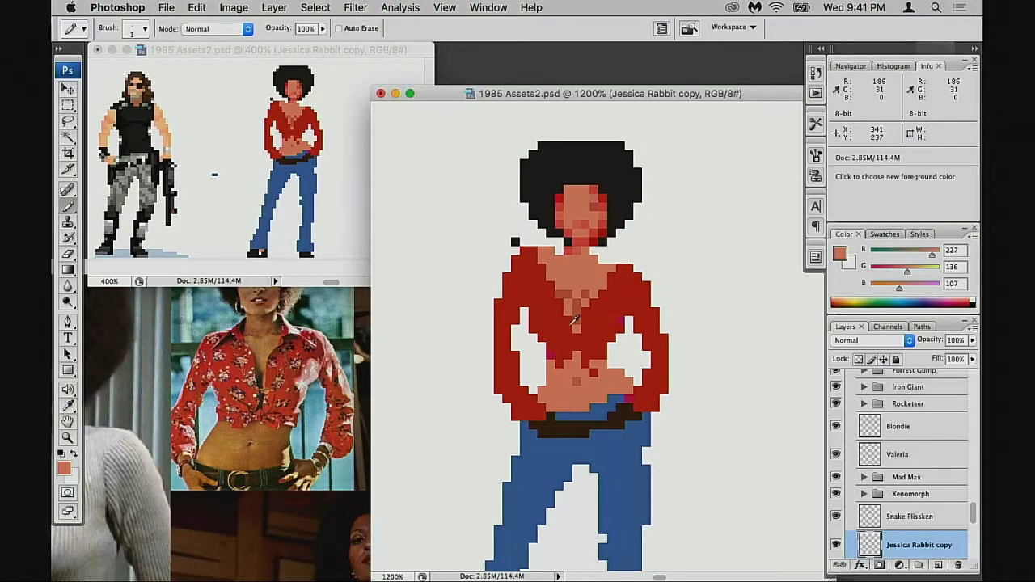
key(alt)
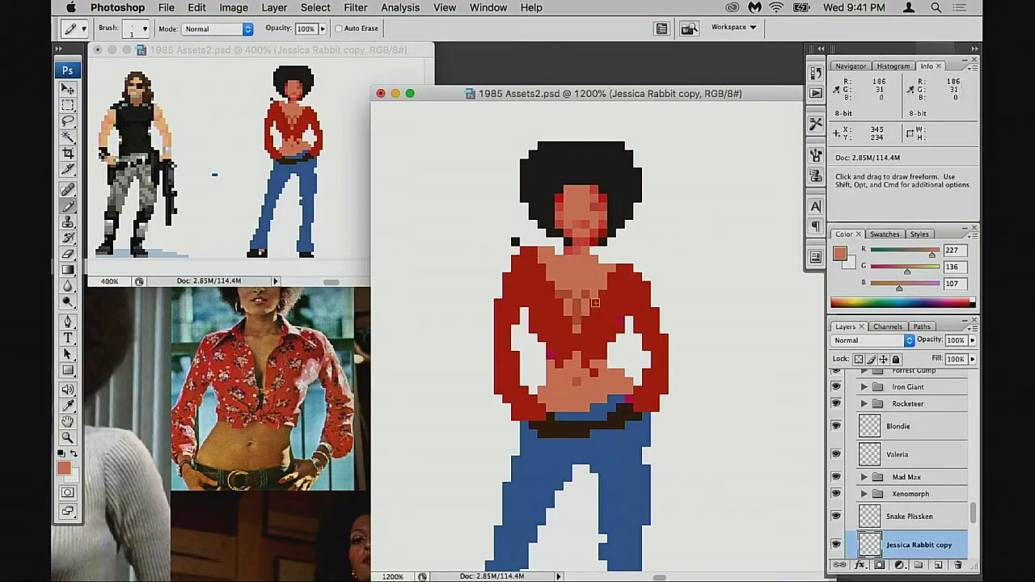
key(alt)
alt+click(596, 291)
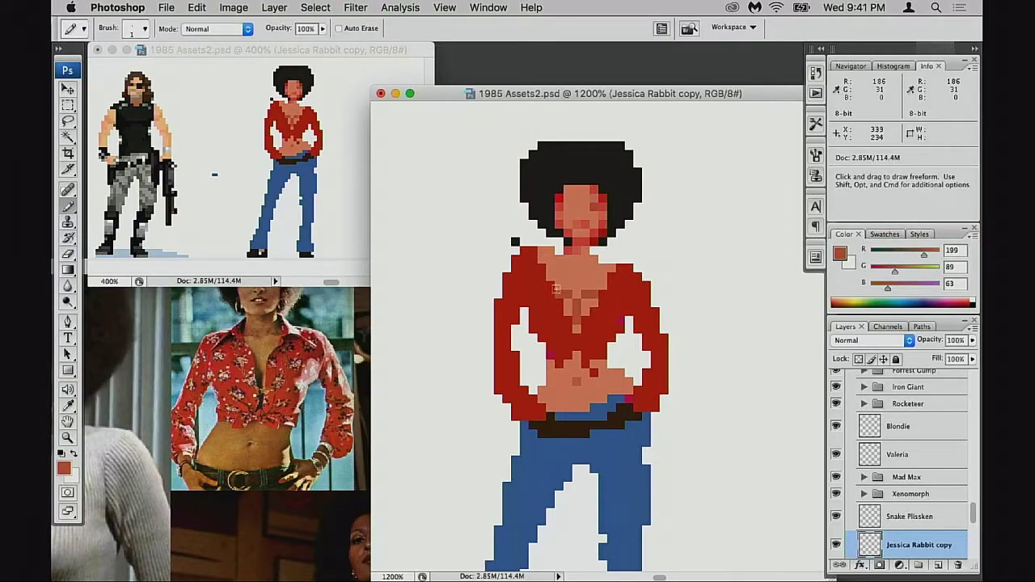
Balance the chest shading into matching contours on both sides of the cleavage line, alternating sampled dark and light skin tones.
scroll(556, 288, right, 1)
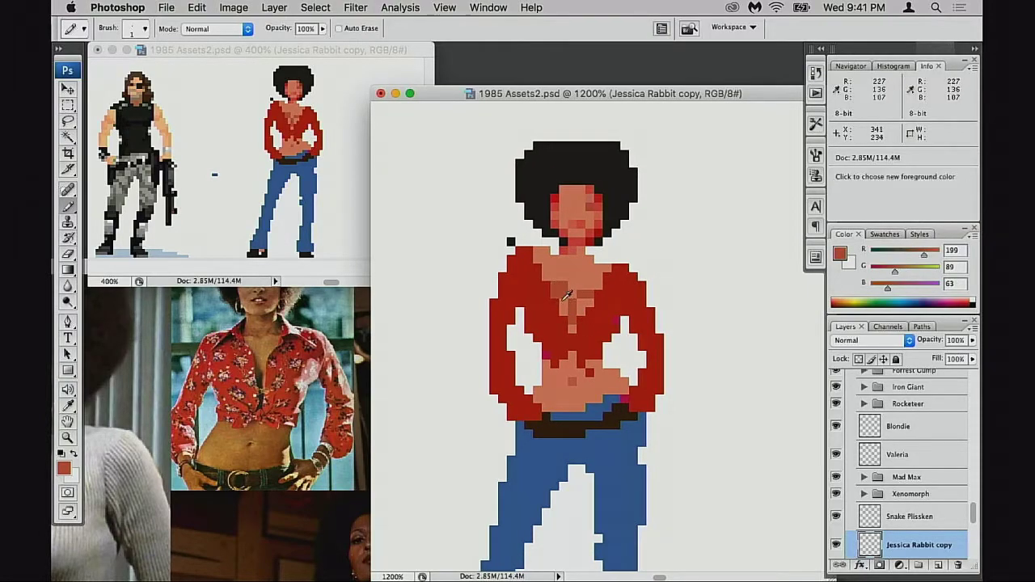
alt+click(566, 293)
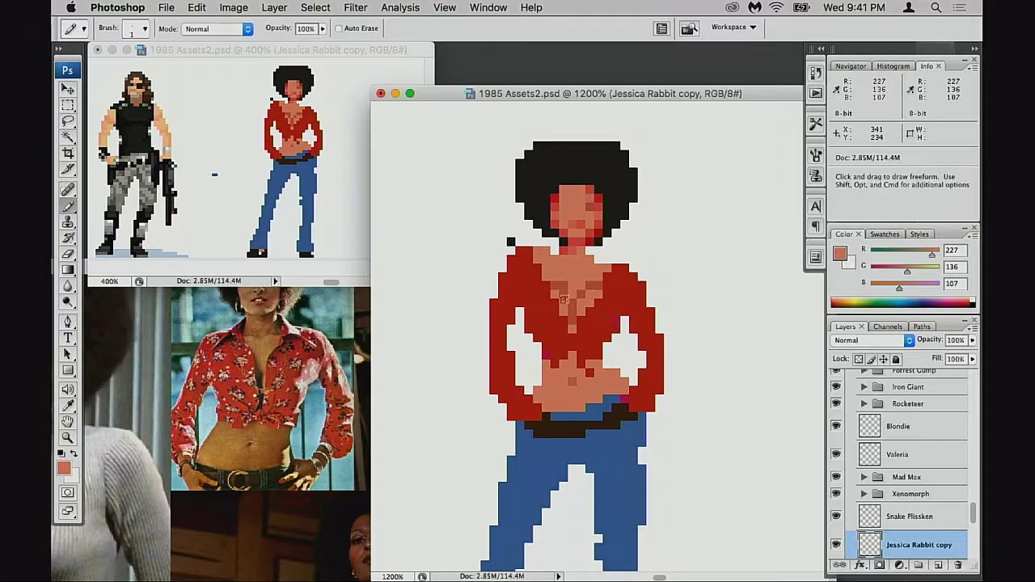
alt+click(559, 297)
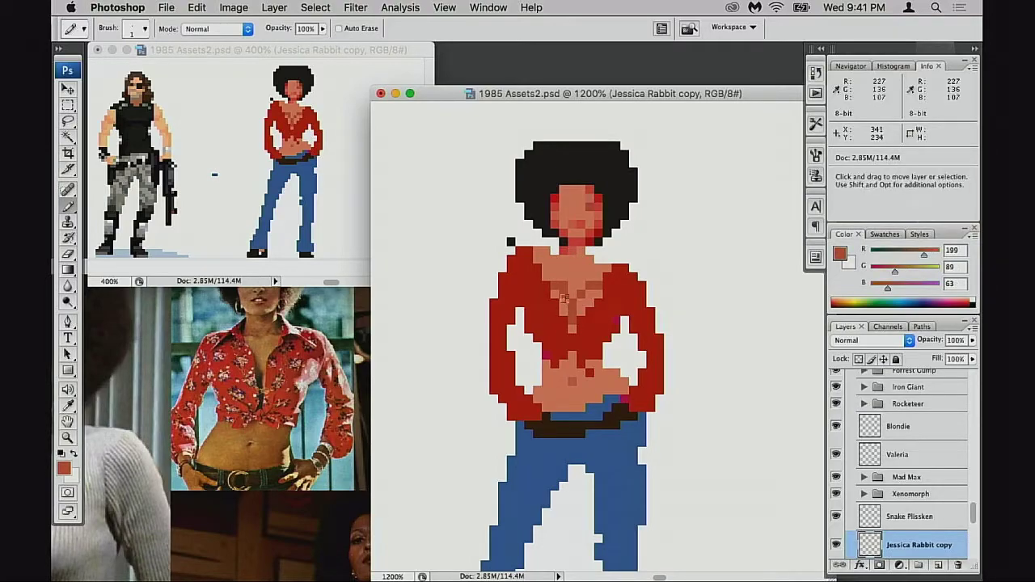
alt+click(558, 298)
drag(593, 330, 585, 315)
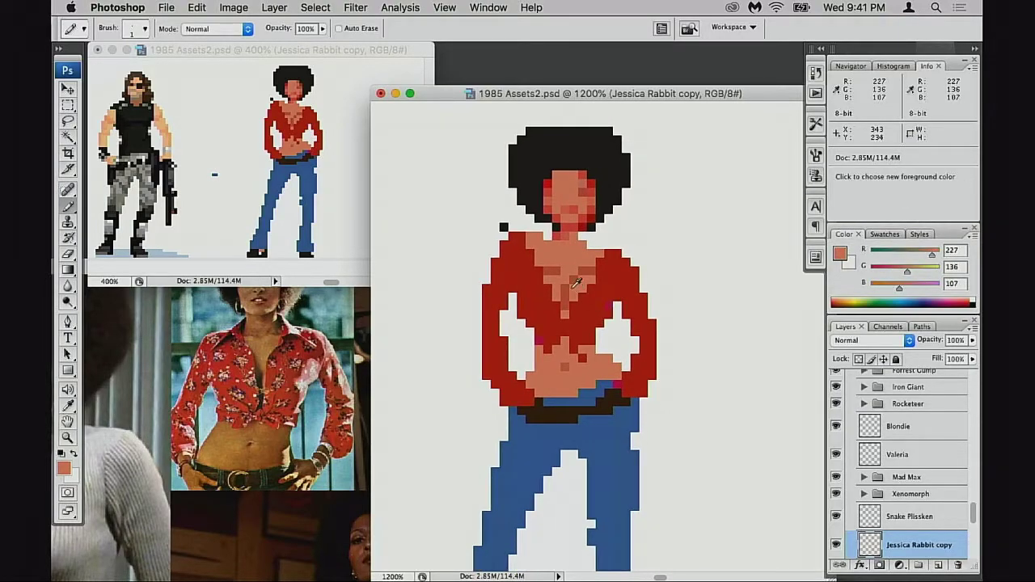
alt+click(558, 278)
alt+click(568, 273)
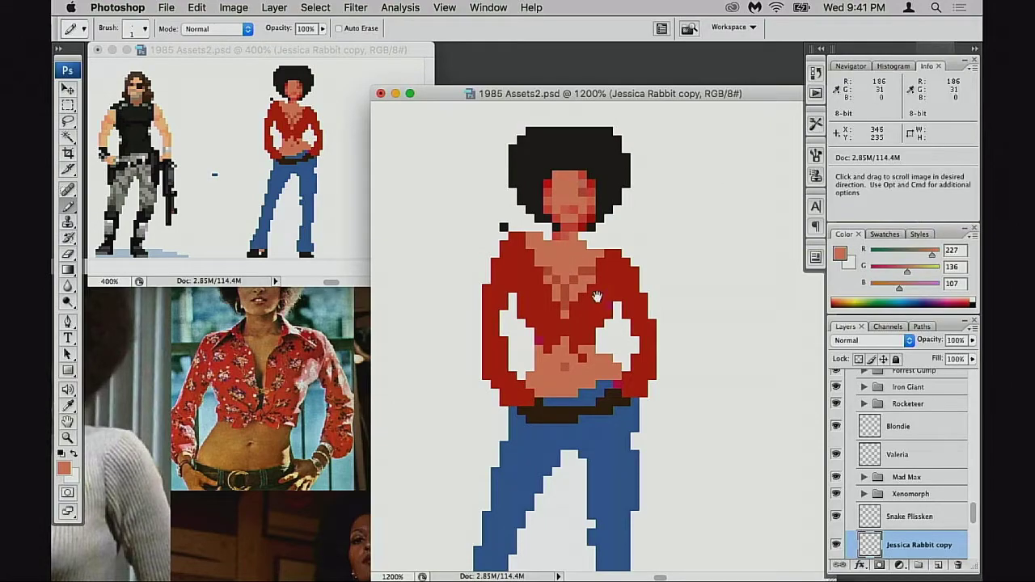
Paint the hand beside Jessica's left-hand belt end in light skin tone over the sleeve cuff, and erase the jeans pixel beside it.
drag(584, 334, 596, 221)
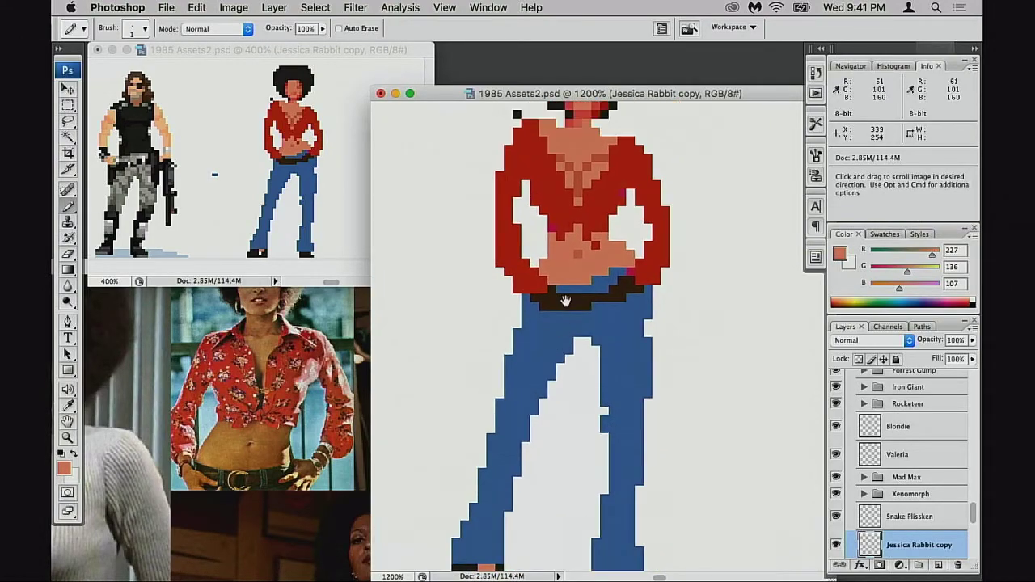
alt+click(589, 179)
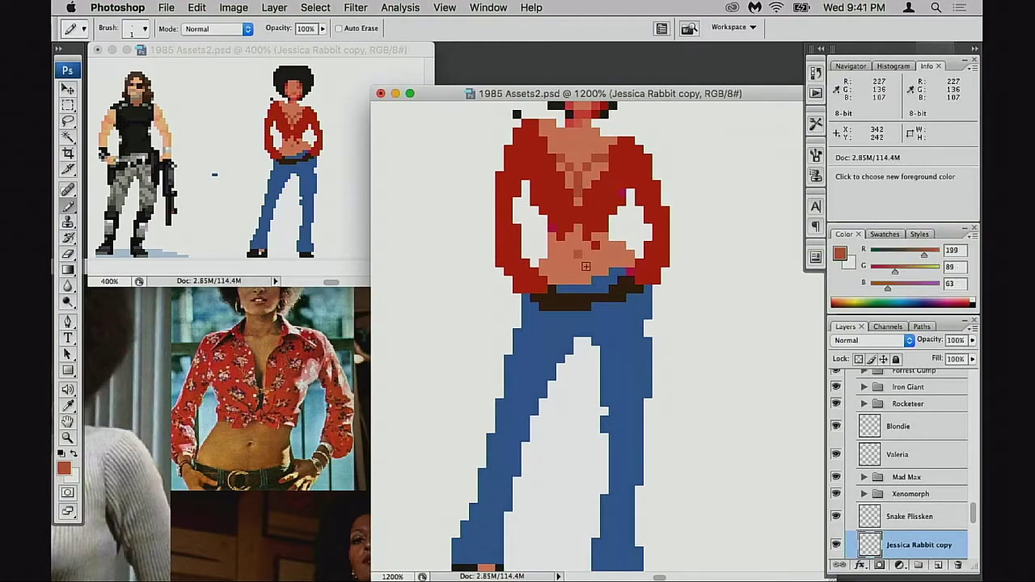
drag(545, 242, 516, 296)
mouse_move(490, 388)
mouse_down()
mouse_move(492, 340)
mouse_move(543, 299)
mouse_up()
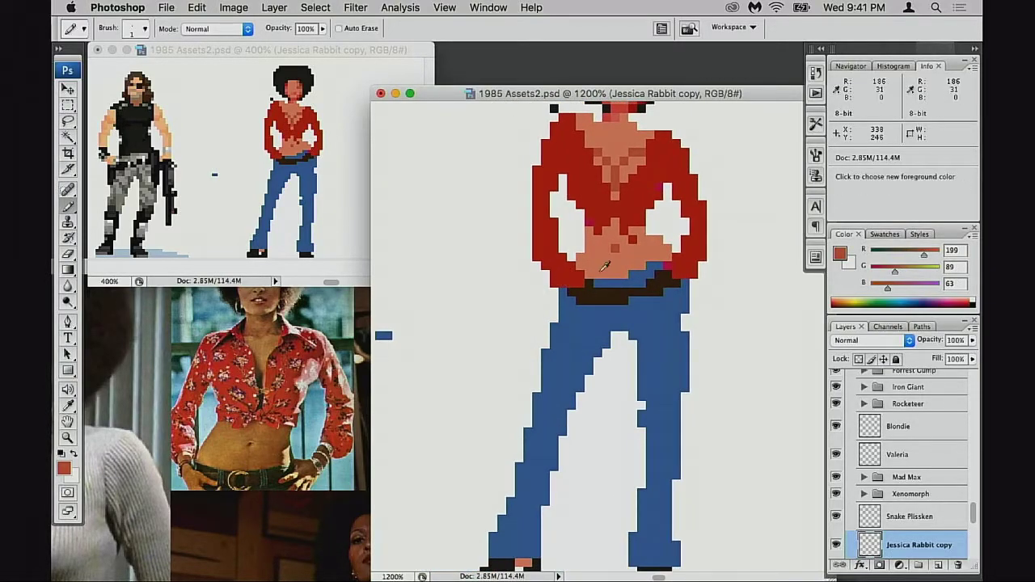
alt+click(558, 273)
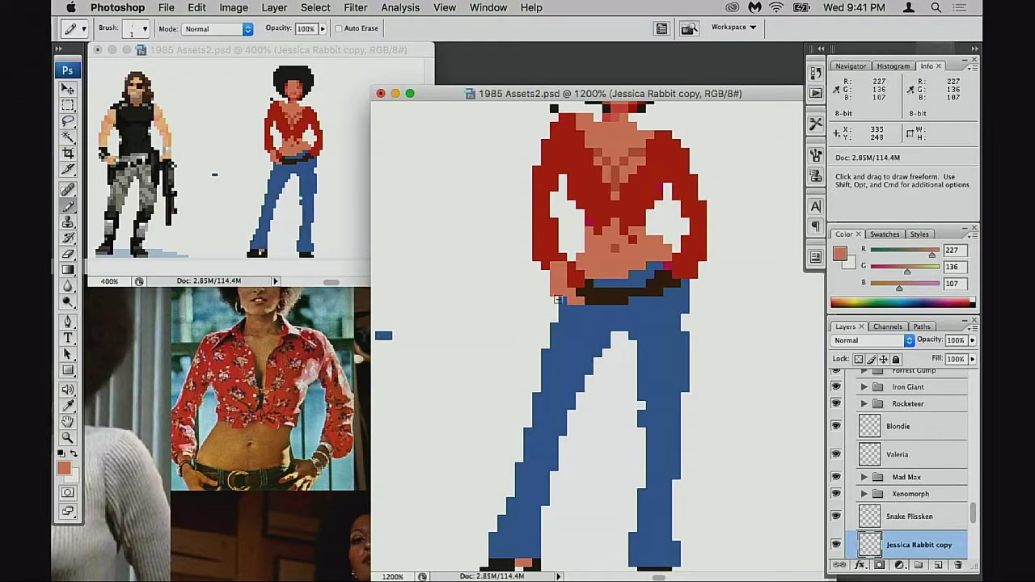
key(e)
drag(576, 309, 566, 354)
drag(654, 348, 645, 378)
alt+super+click(634, 362)
alt+super+click(650, 365)
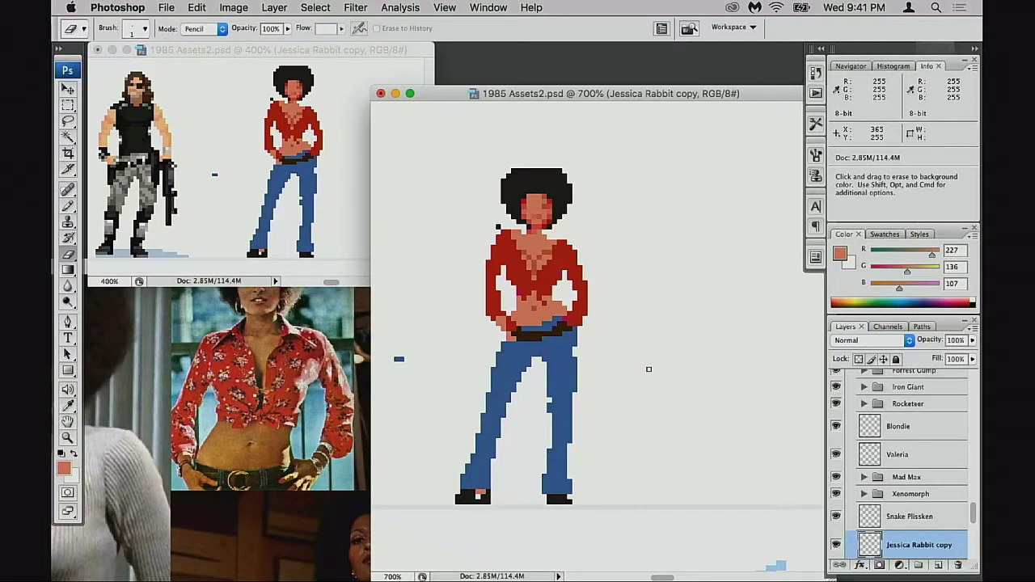
Raise and round the top of the afro with the sampled hair black, adding two rows that narrow toward the crown.
key(b)
alt+click(543, 177)
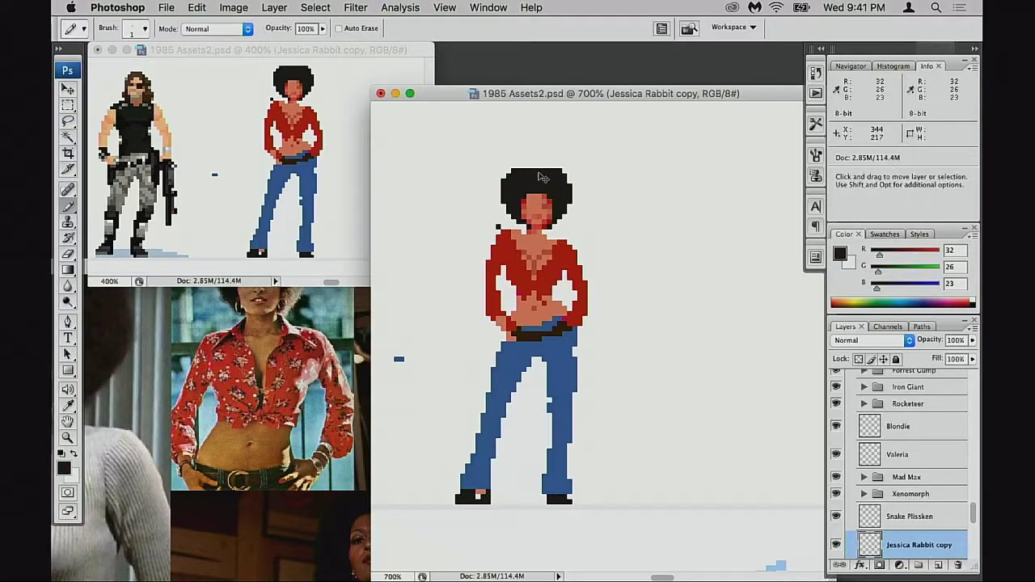
key(super+z)
drag(524, 166, 544, 166)
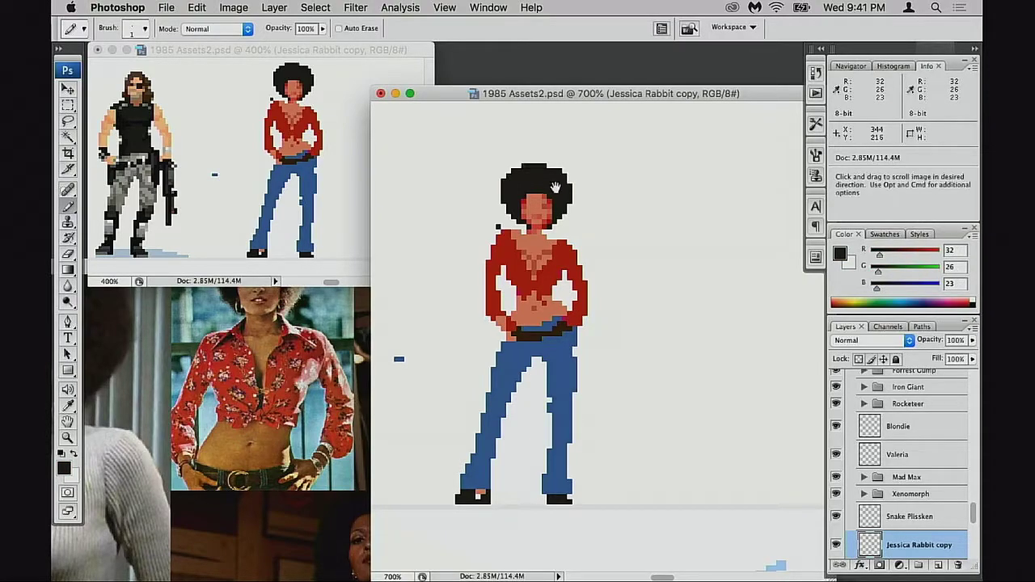
super+click(553, 196)
super+click(553, 196)
drag(625, 278, 568, 47)
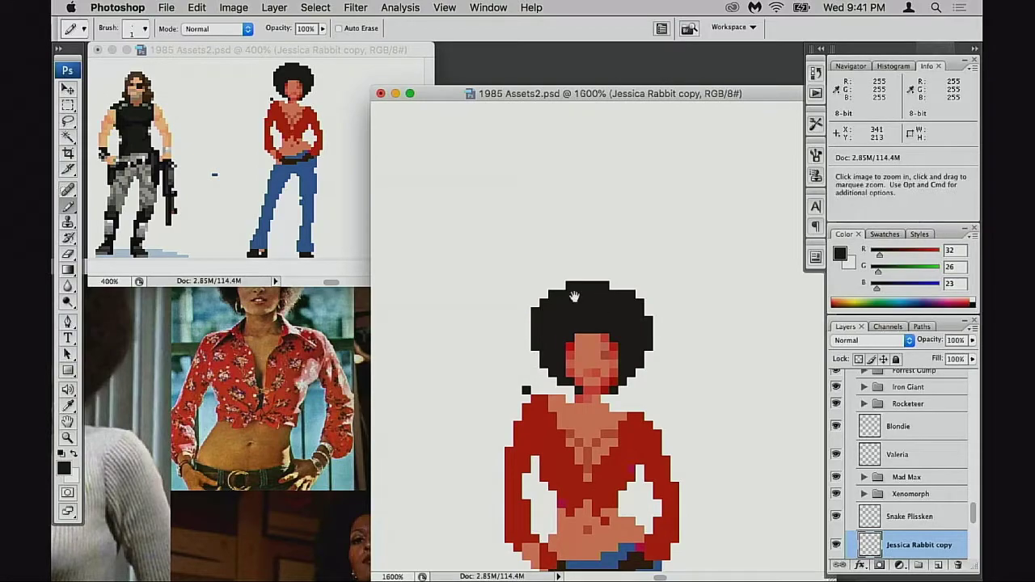
key(super+equal)
drag(619, 317, 629, 318)
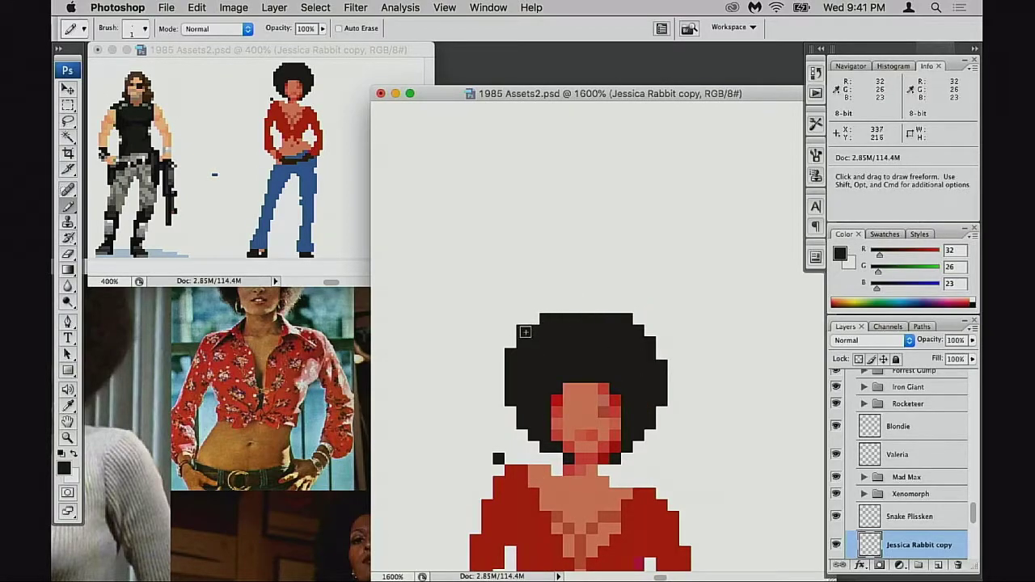
drag(555, 307, 626, 308)
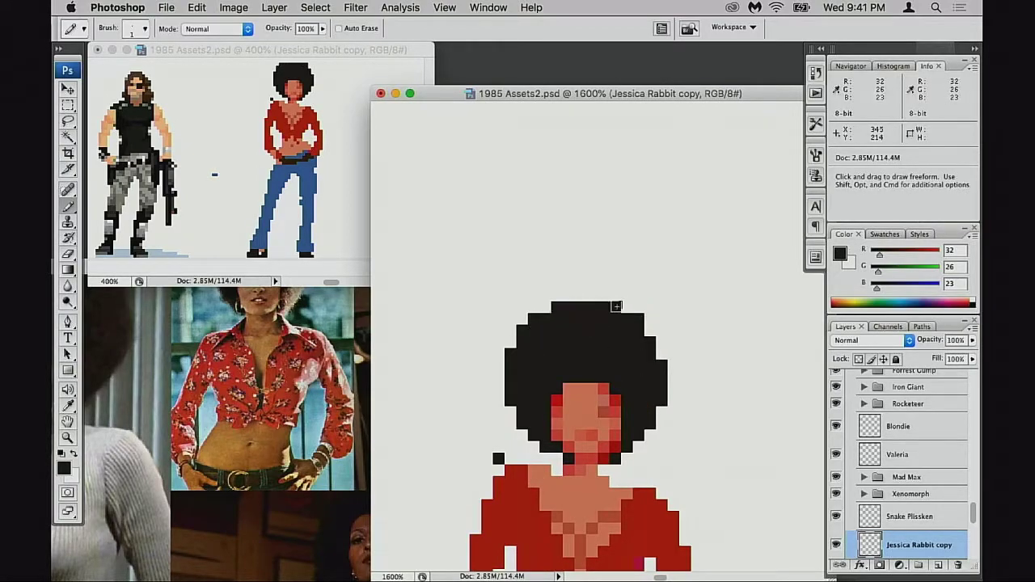
Move the woman sprite directly over Snake Plissken on the same ground line to compare their proportions.
scroll(668, 329, down, 3)
scroll(628, 253, down, 3)
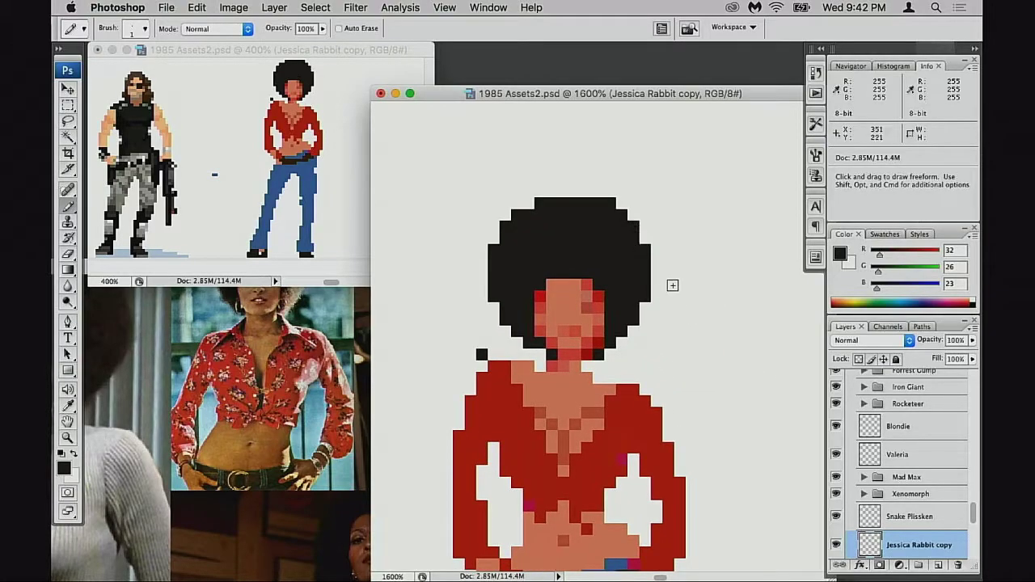
scroll(670, 283, down, 10)
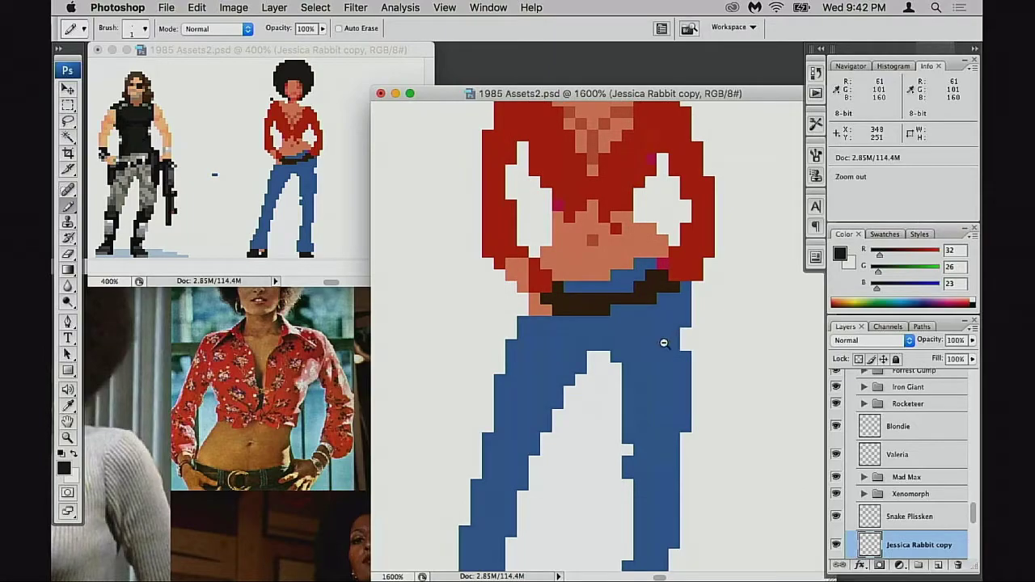
scroll(670, 339, down, 3)
drag(631, 342, 650, 341)
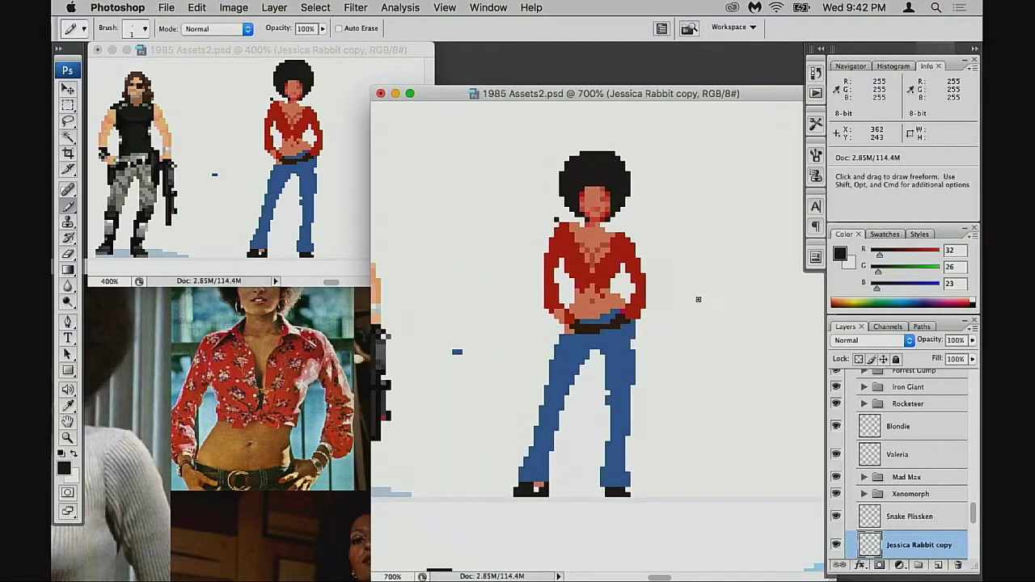
alt+click(617, 351)
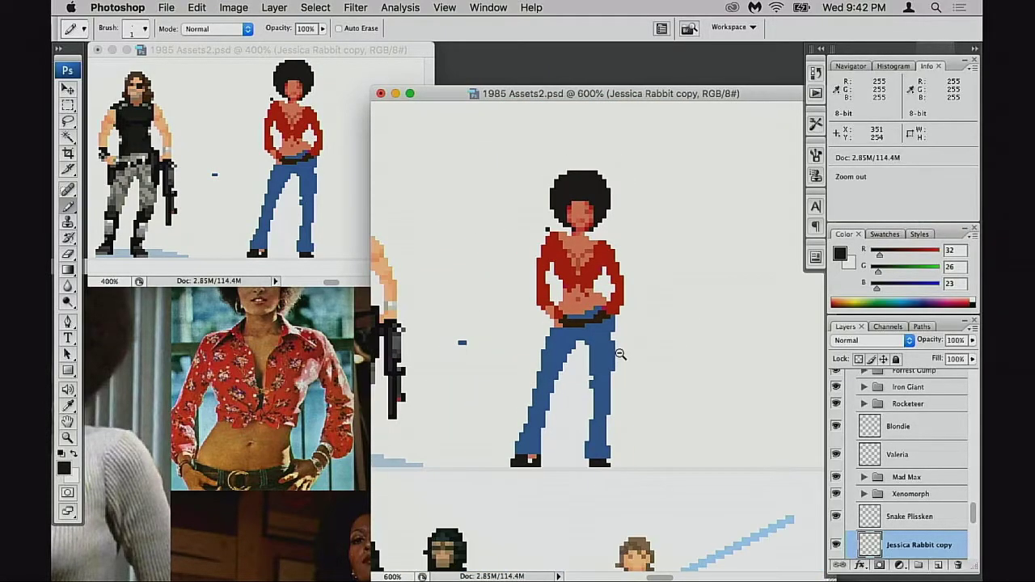
alt+click(617, 355)
alt+click(620, 368)
alt+click(621, 369)
scroll(646, 356, left, 5)
scroll(647, 356, down, 2)
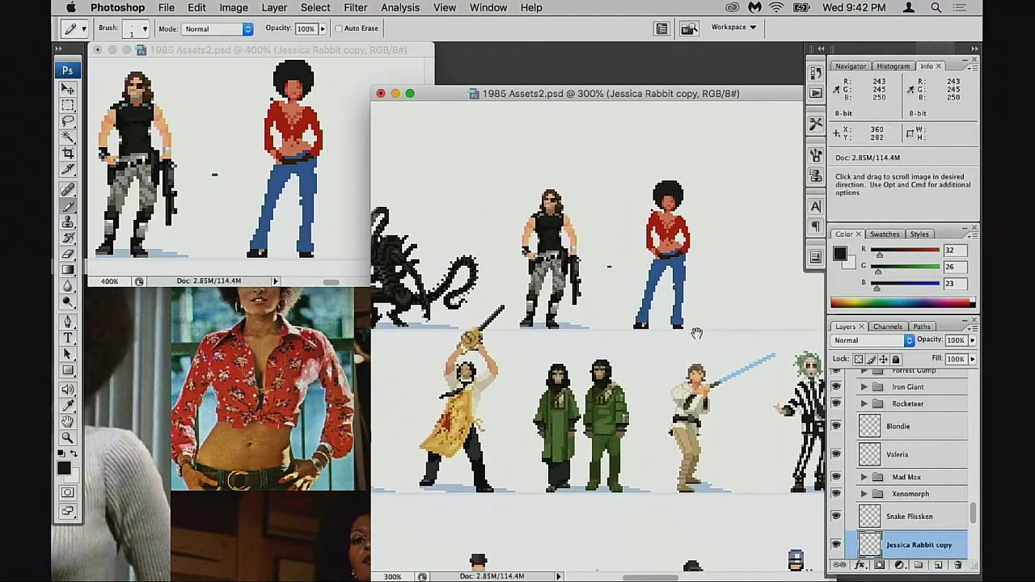
key(v)
mouse_move(668, 341)
mouse_down()
mouse_move(544, 341)
mouse_move(564, 327)
mouse_up()
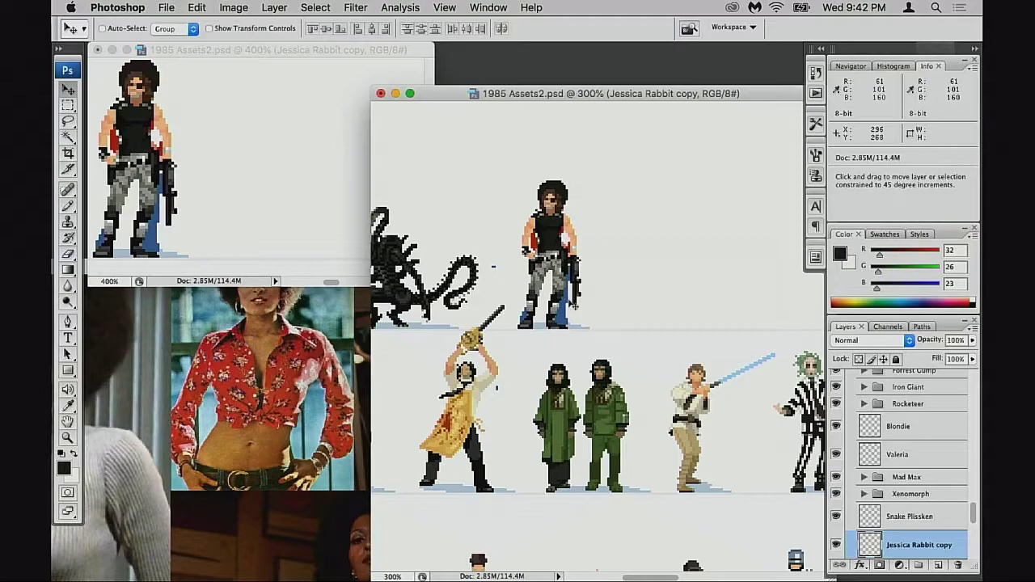
Select and delete the stray blue pixels beside the woman sprite on her layer, and clear the selection.
key(m)
drag(472, 217, 500, 418)
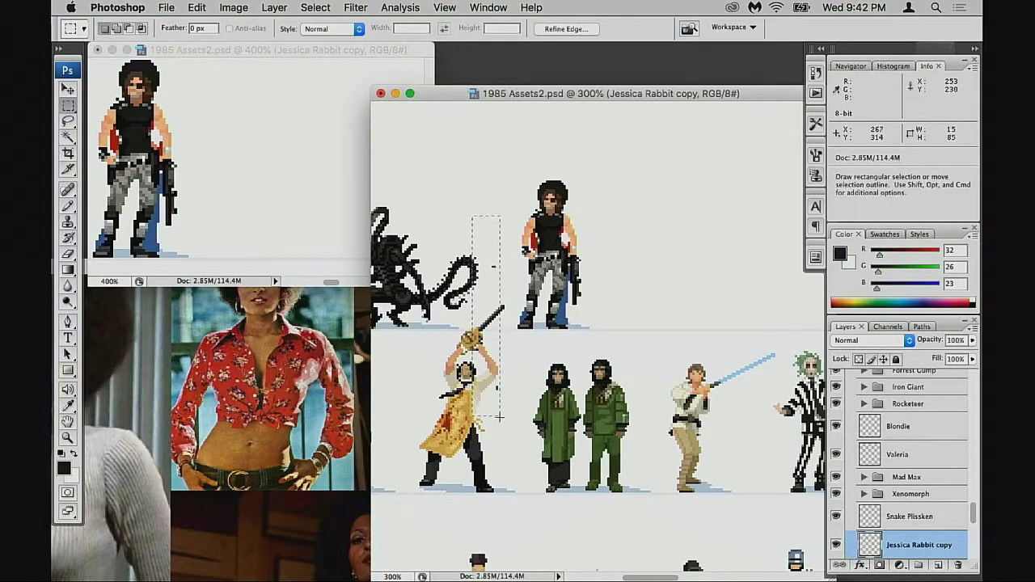
drag(525, 155, 596, 306)
key(super+d)
Move the woman sprite sideways so she stands next to Snake Plissken, partly behind his gun arm.
key(v)
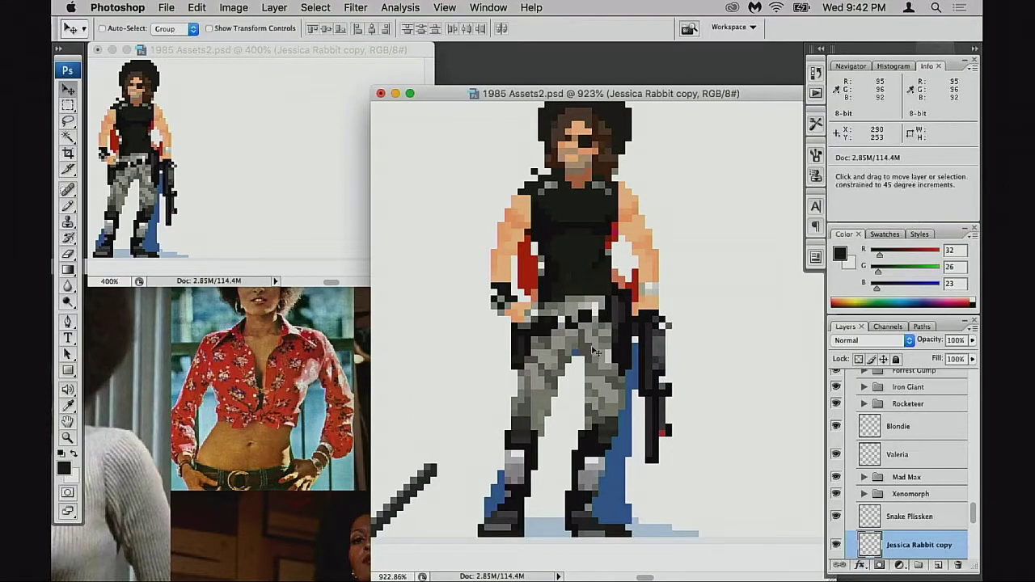
drag(594, 352, 644, 367)
drag(636, 320, 588, 267)
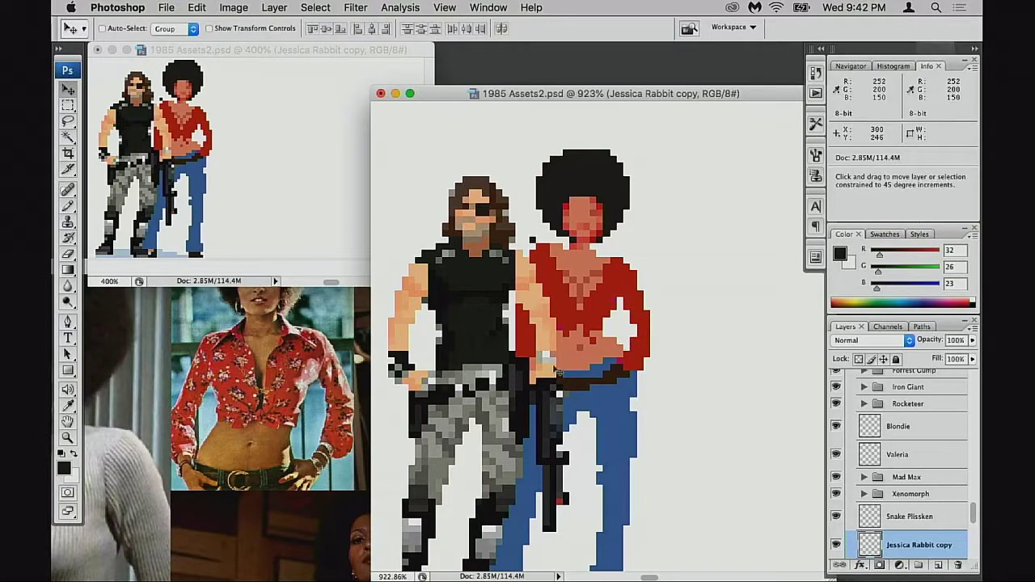
Move the woman sprite clear of Snake Plissken and shift her head and upper torso down by one pixel.
drag(590, 349, 719, 325)
drag(737, 269, 691, 319)
key(m)
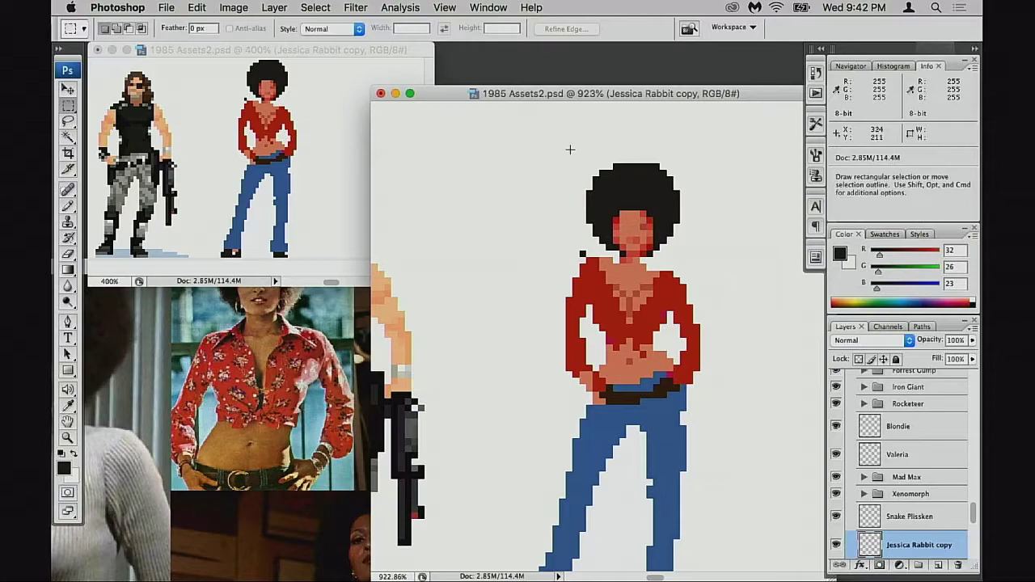
drag(531, 128, 730, 319)
key(super+Down)
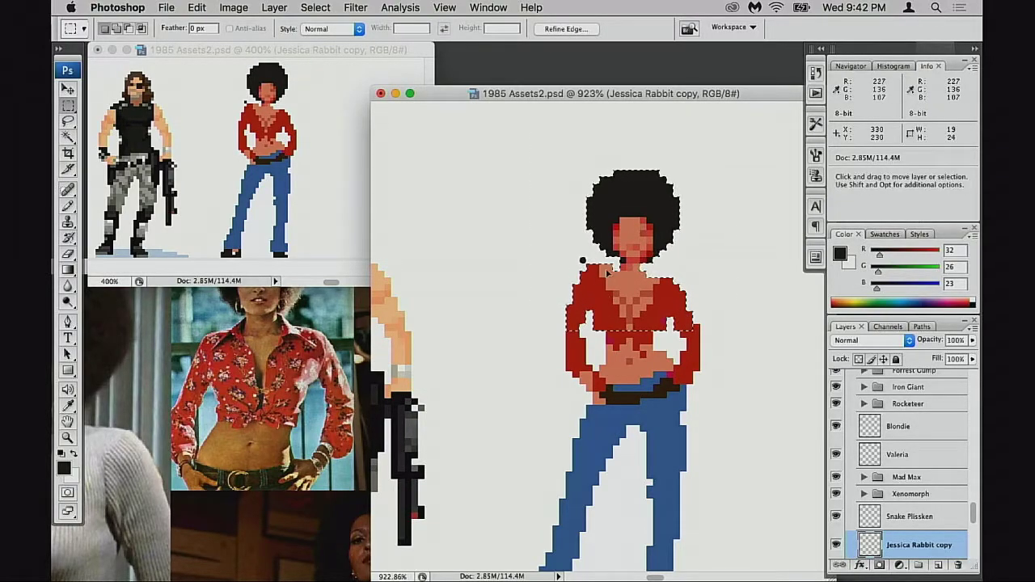
key(super+d)
key(e)
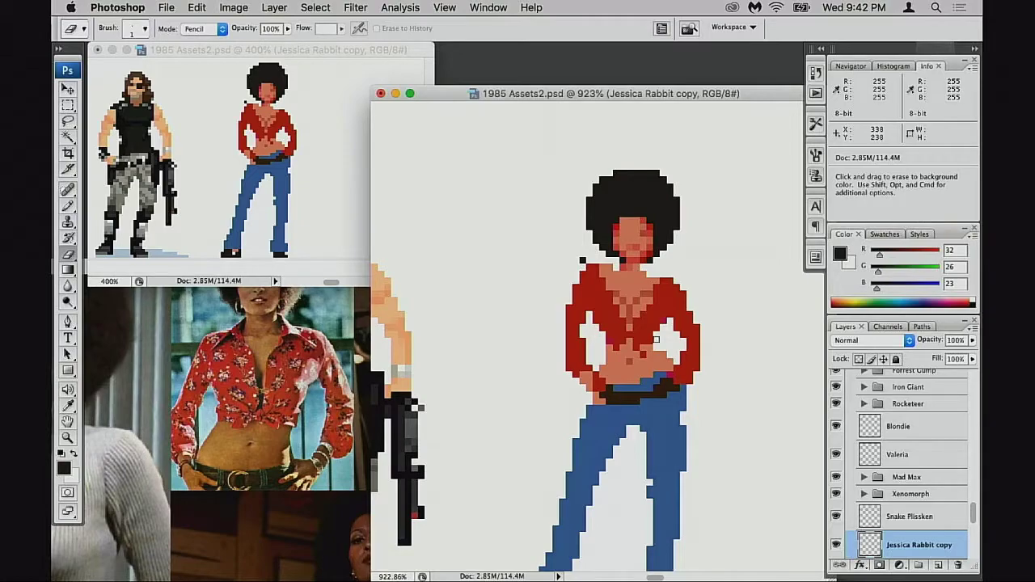
scroll(613, 346, up, 2)
scroll(614, 346, right, 1)
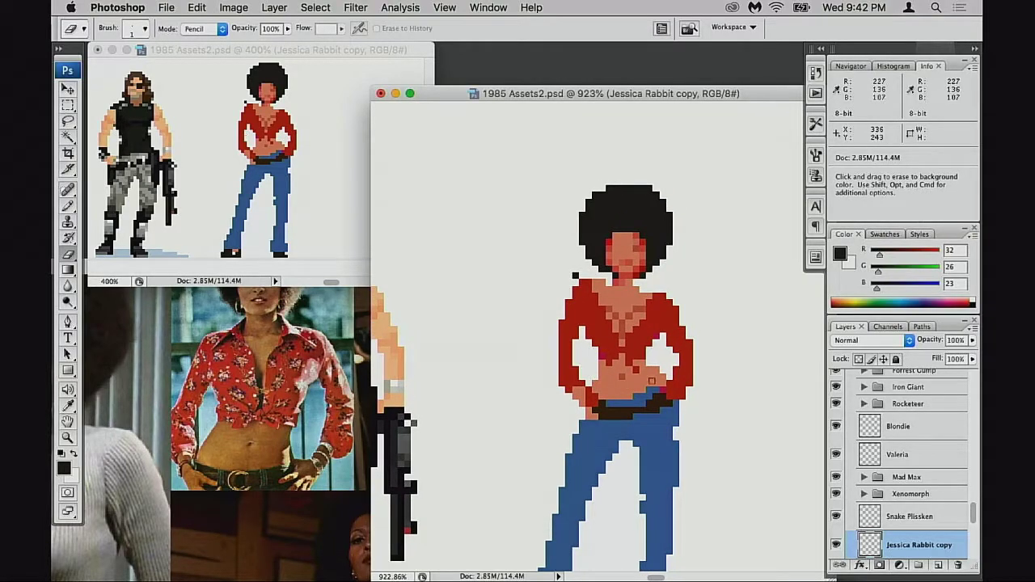
scroll(652, 381, down, 2)
scroll(652, 381, right, 1)
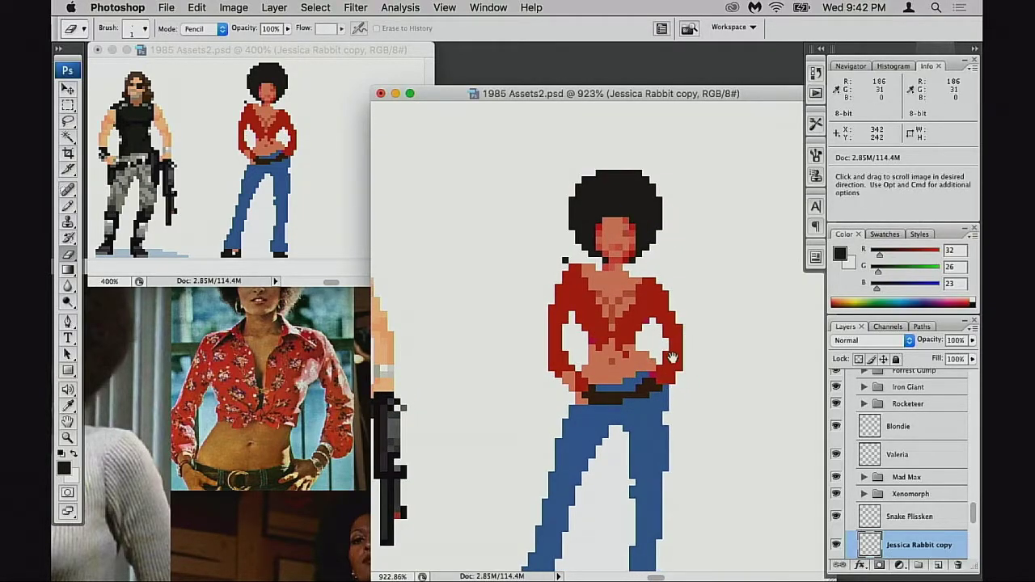
drag(672, 358, 680, 324)
scroll(681, 323, down, 3)
scroll(681, 324, left, 2)
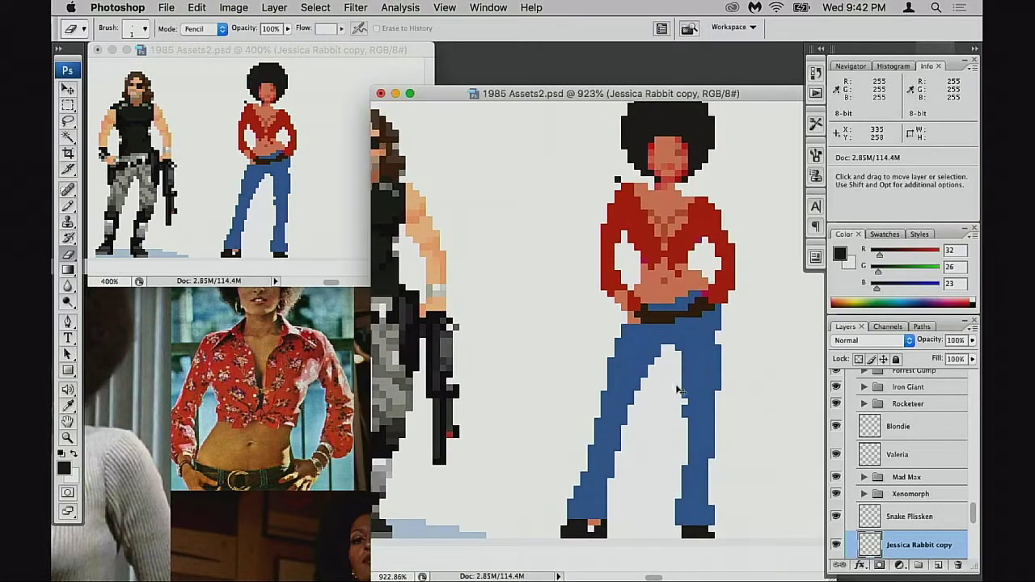
Move the woman sprite behind and past Snake Plissken to compare their proportions, and place her back beside his gun arm with a gap.
key(v)
scroll(679, 388, left, 3)
mouse_move(777, 375)
mouse_down()
mouse_move(520, 373)
mouse_move(601, 371)
mouse_up()
drag(602, 369, 487, 370)
drag(487, 369, 594, 389)
drag(594, 389, 573, 388)
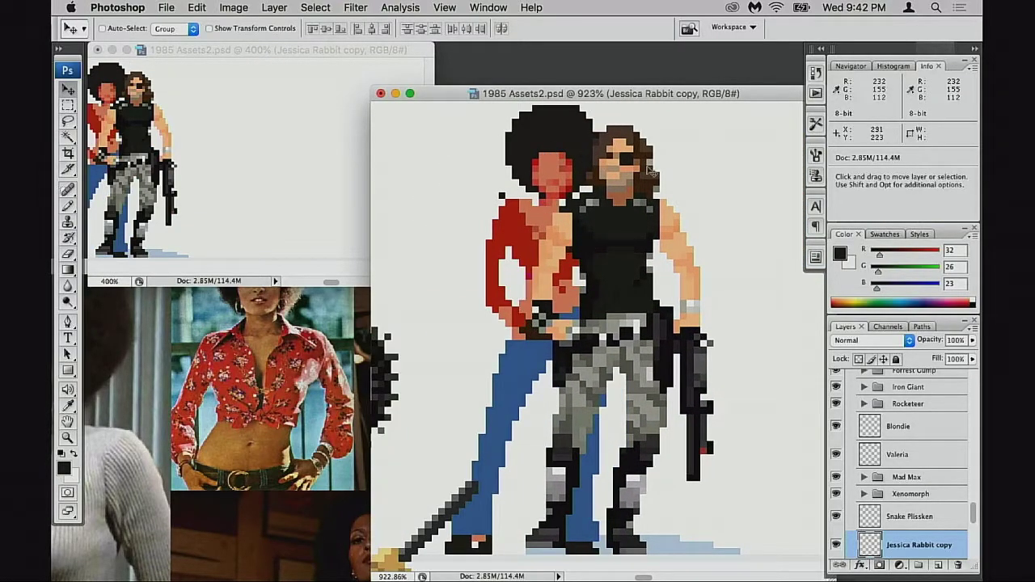
drag(619, 326, 678, 331)
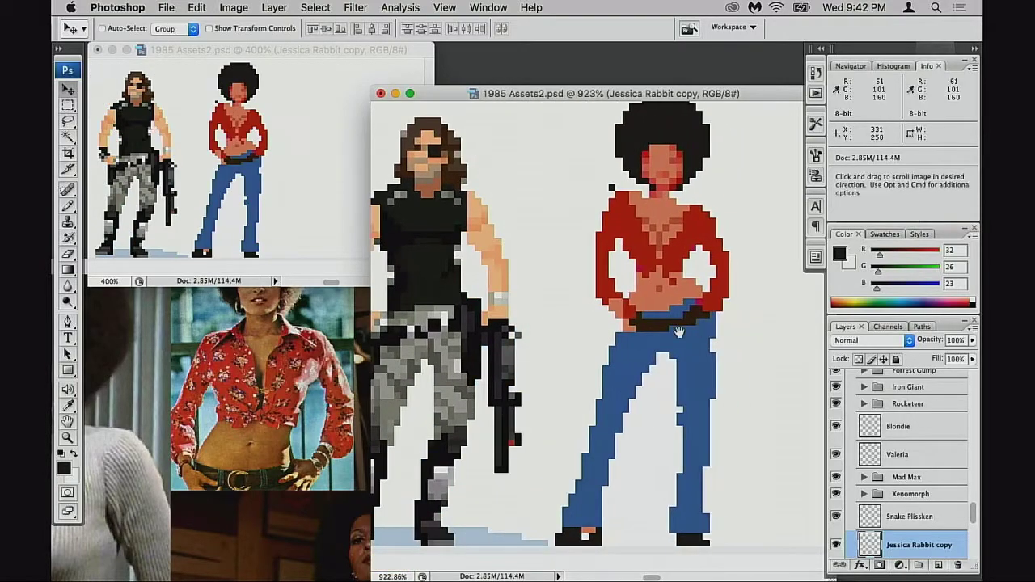
Repaint the red pixels along the forehead and sides of the woman's face with the sampled light and darker skin tones.
key(b)
alt+click(669, 207)
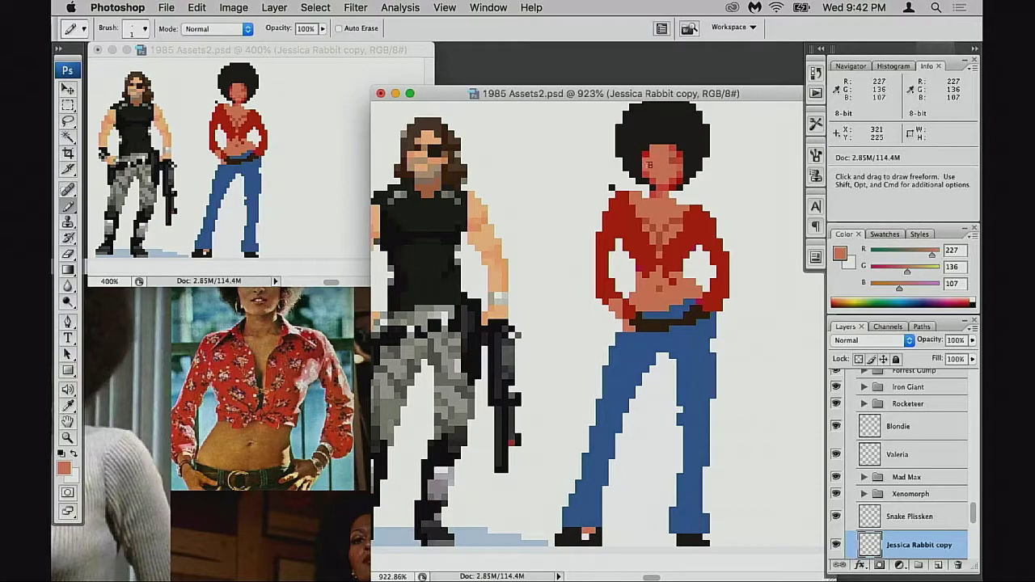
super+click(677, 223)
super+click(677, 230)
drag(560, 422, 701, 239)
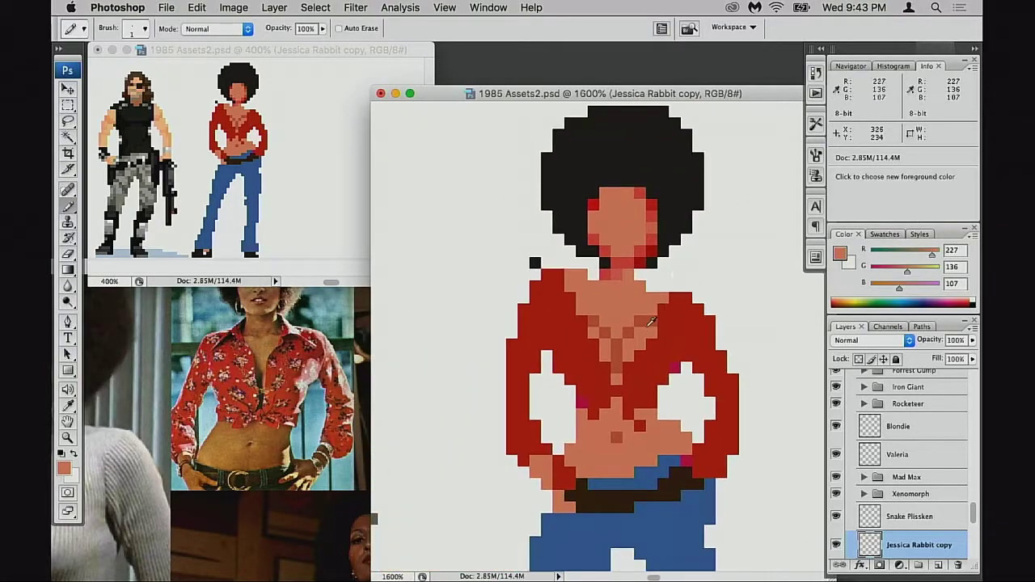
alt+click(626, 259)
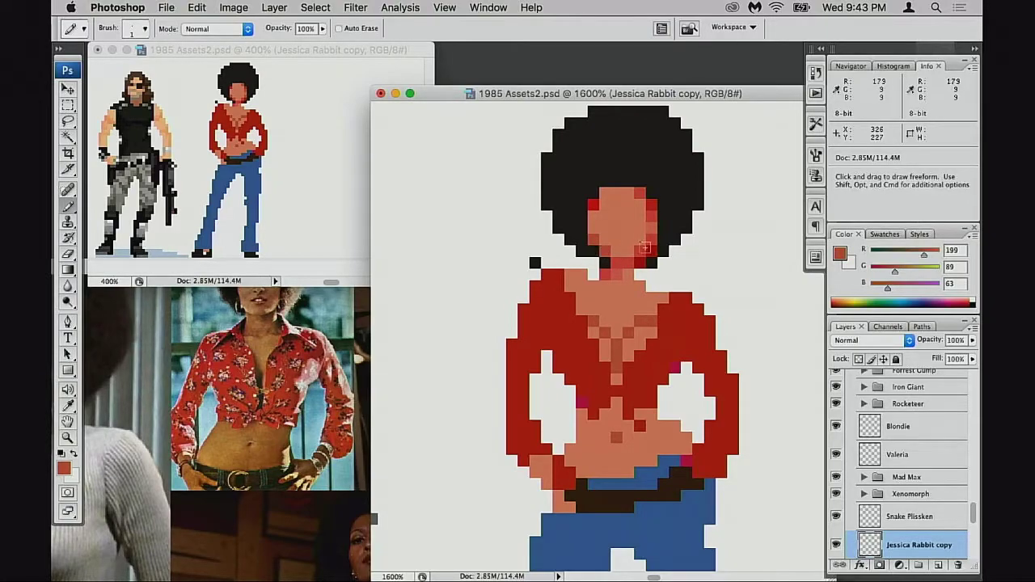
alt+click(628, 236)
drag(649, 227, 650, 220)
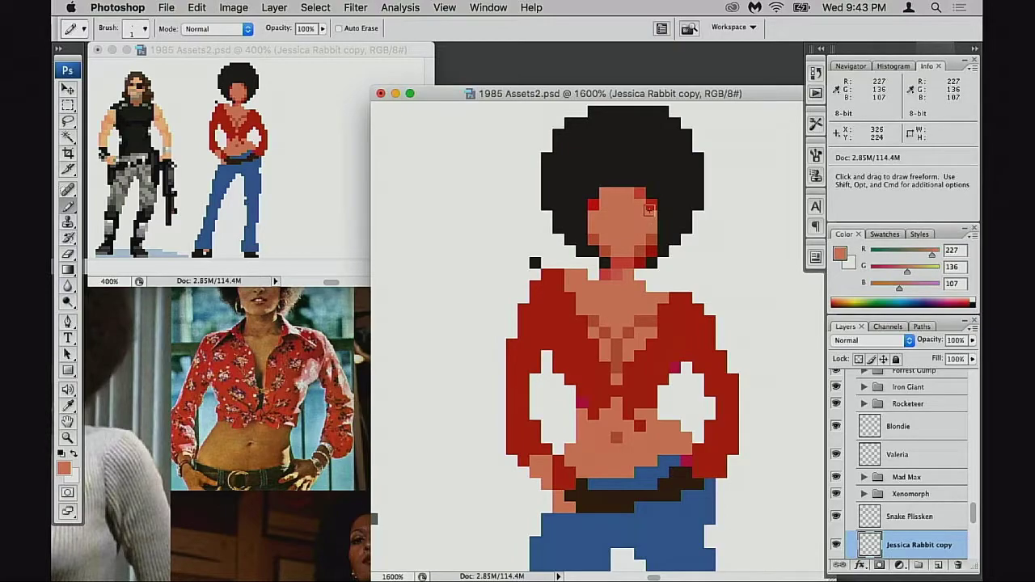
alt+click(590, 206)
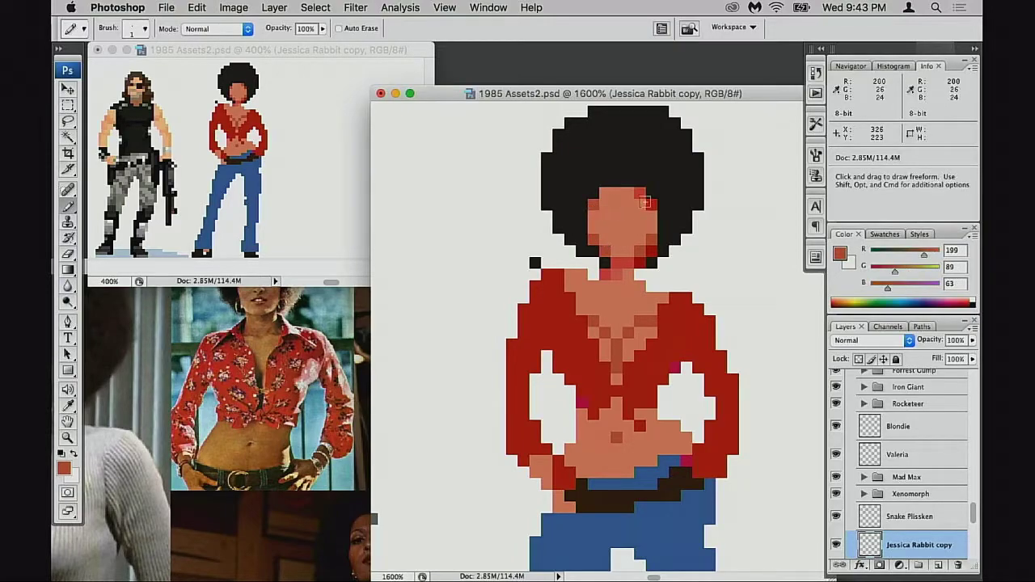
alt+click(631, 224)
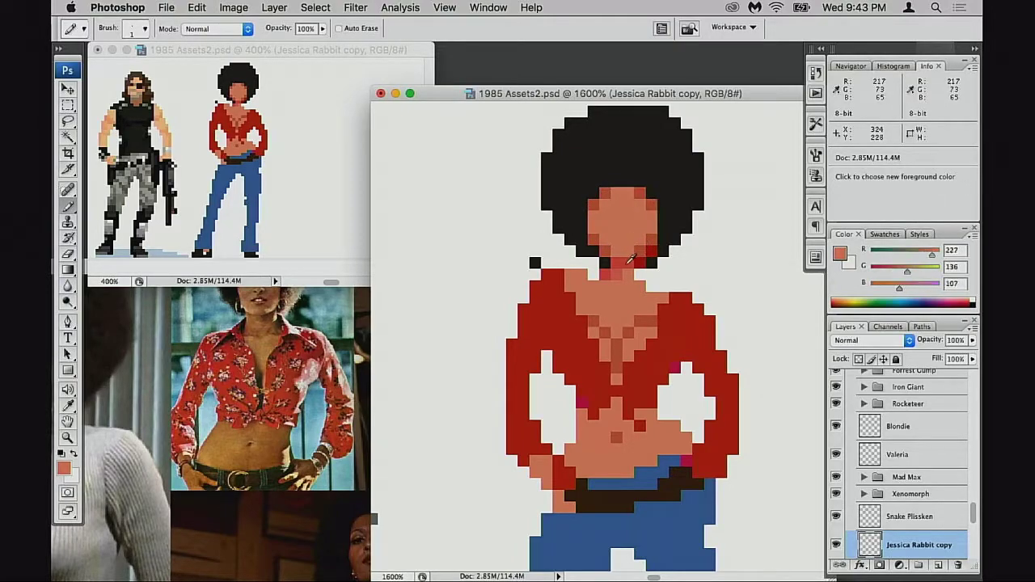
Shade the woman's neck with the darker skin tone and touch up the neckline and chest, using sampled skin color at 30% opacity.
alt+click(656, 313)
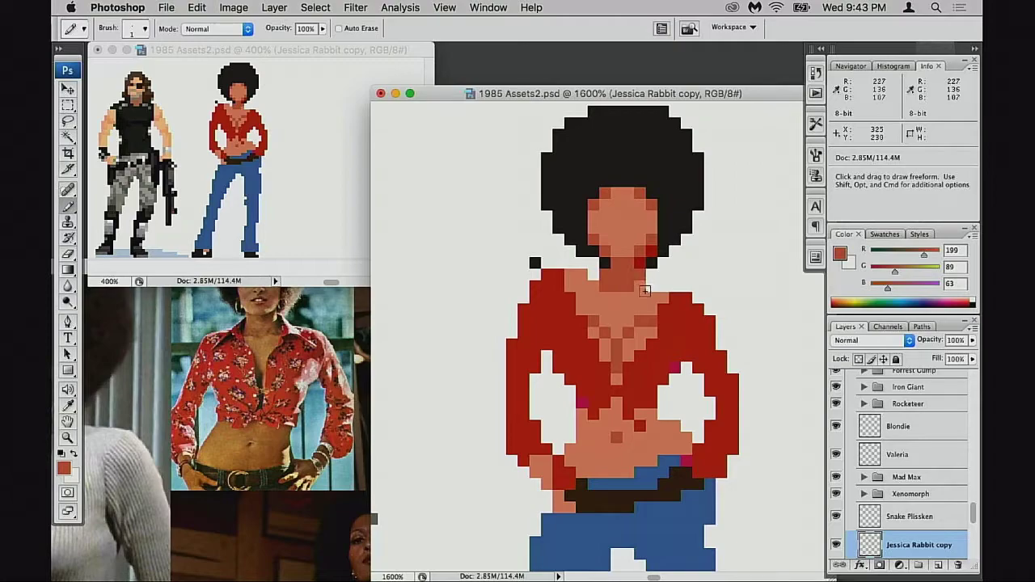
drag(650, 299, 685, 275)
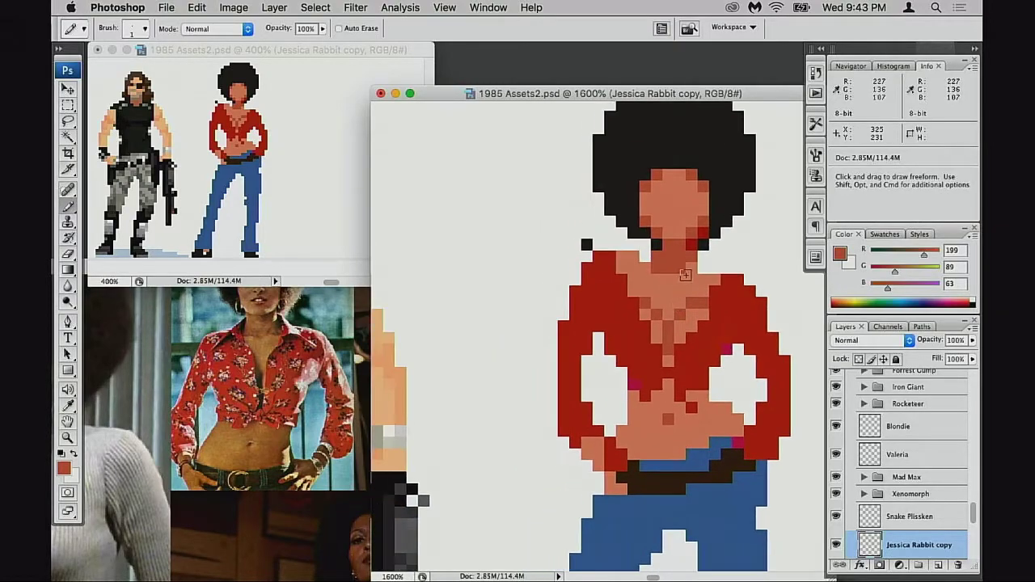
click(690, 304)
drag(670, 325, 737, 252)
alt+click(729, 208)
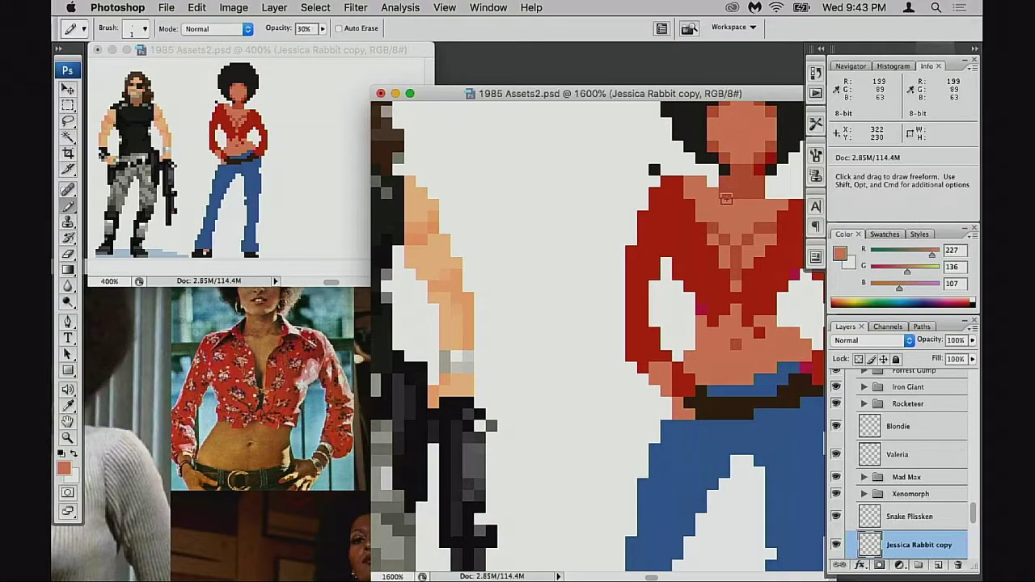
scroll(739, 257, down, 3)
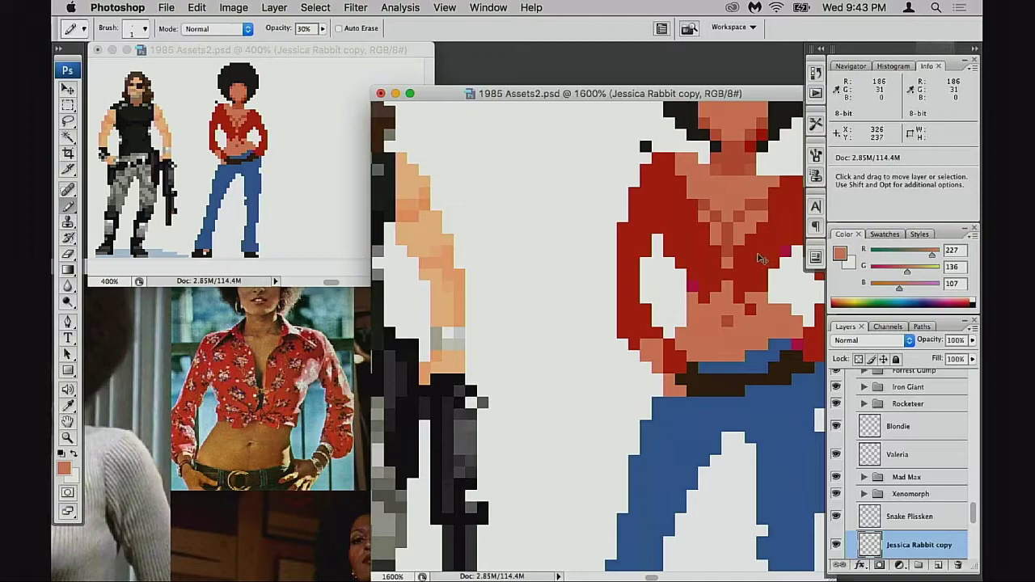
Touch up the blouse edge beside the arm gap and its tied hem with the sampled blouse red at 100% opacity.
drag(753, 354, 736, 259)
scroll(690, 311, up, 2)
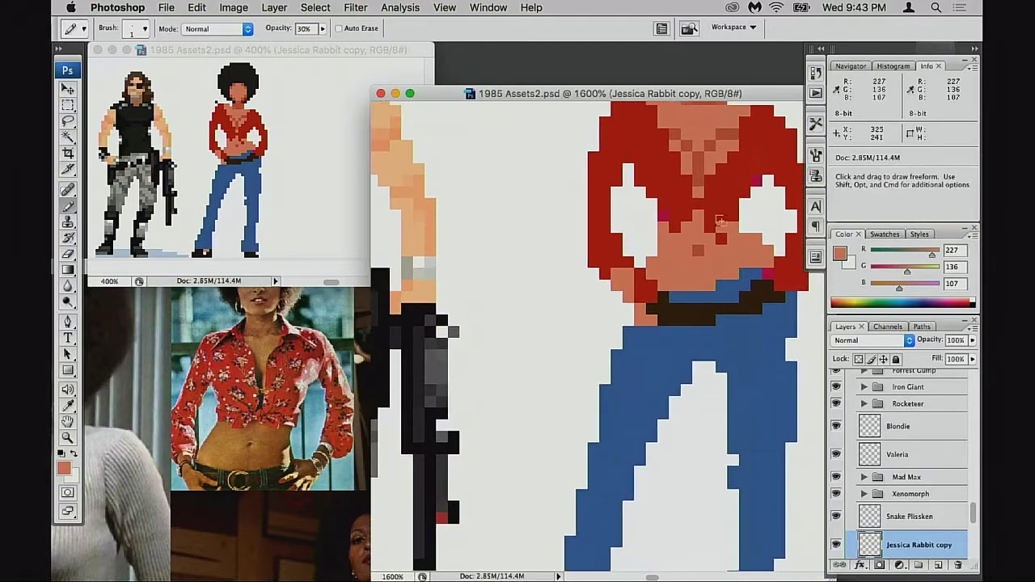
alt+click(659, 211)
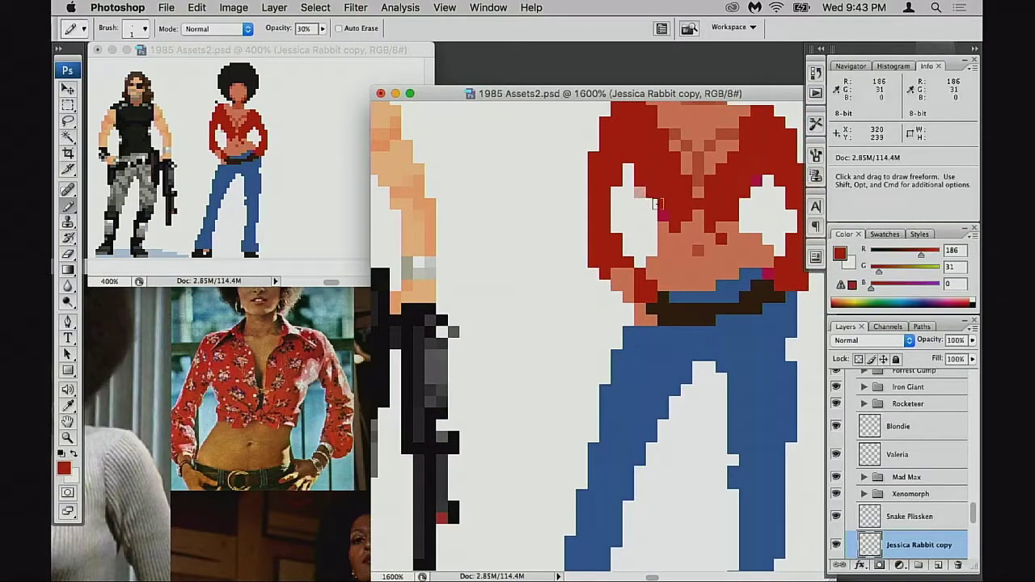
key(0)
click(674, 228)
drag(773, 210, 709, 257)
scroll(716, 275, left, 2)
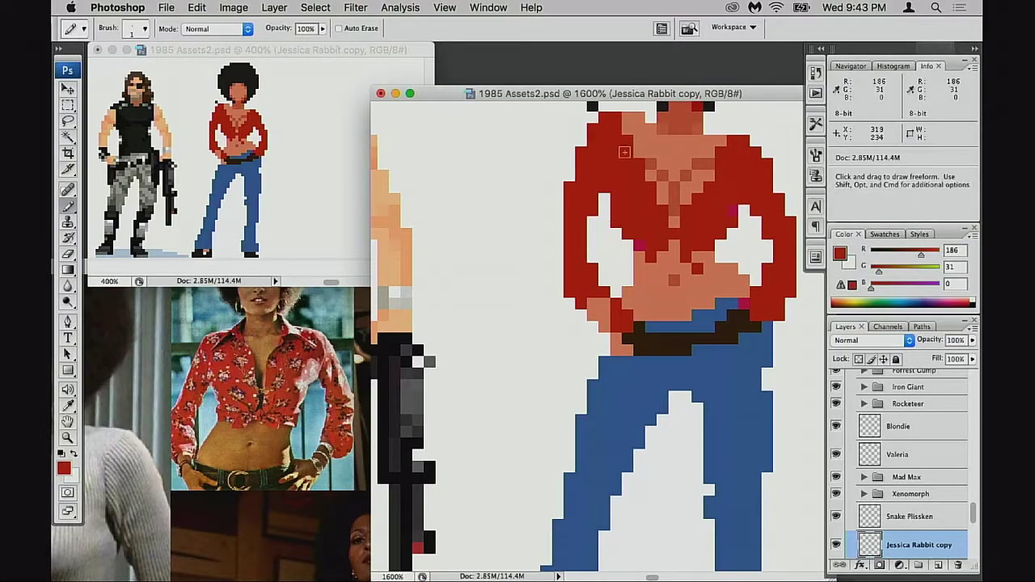
Try erasing the middle of the belt and the upper part of the jeans.
key(e)
drag(678, 340, 667, 270)
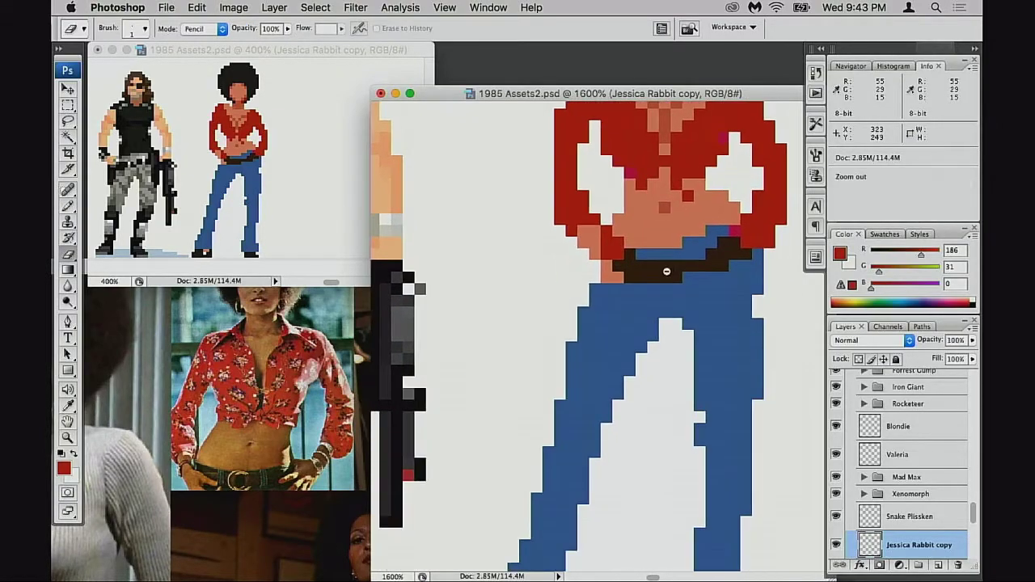
alt+click(682, 322)
drag(684, 319, 732, 234)
scroll(732, 233, up, 2)
scroll(732, 234, right, 1)
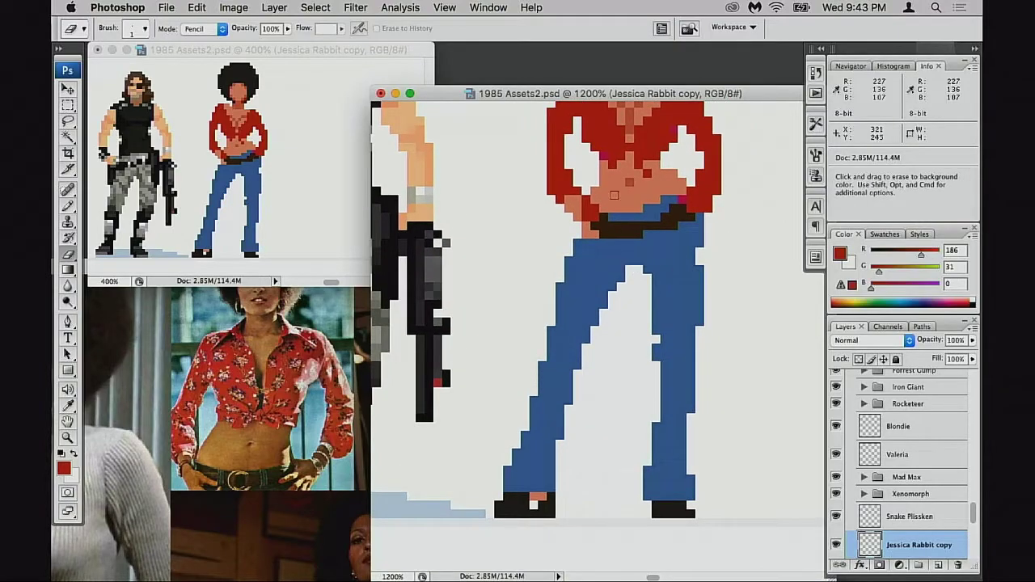
mouse_move(657, 198)
mouse_down()
mouse_move(632, 258)
mouse_move(656, 280)
mouse_up()
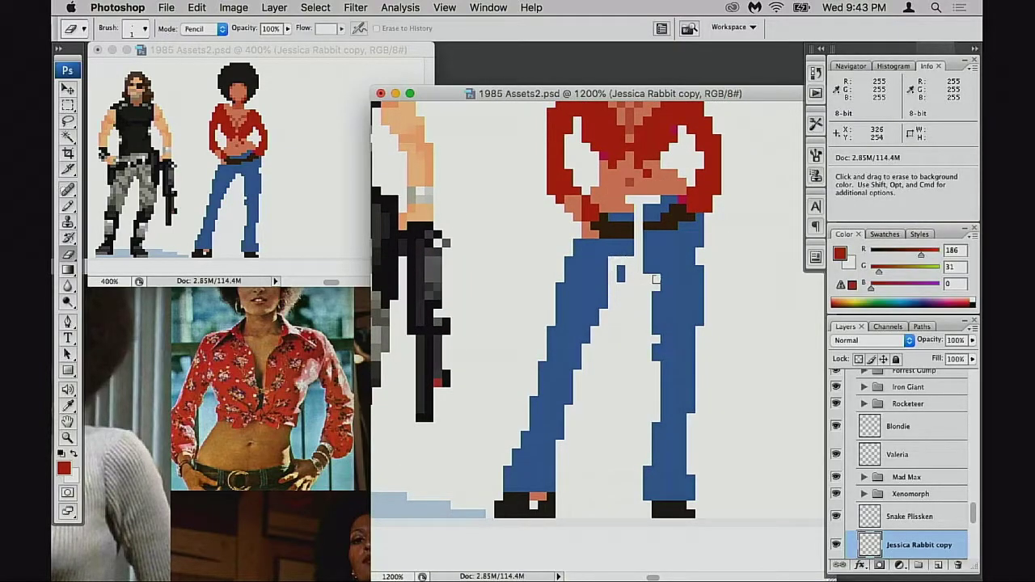
key(super+z)
Paint over the belt with the sampled jeans blue, leaving only the dark pixels beside each hand.
key(b)
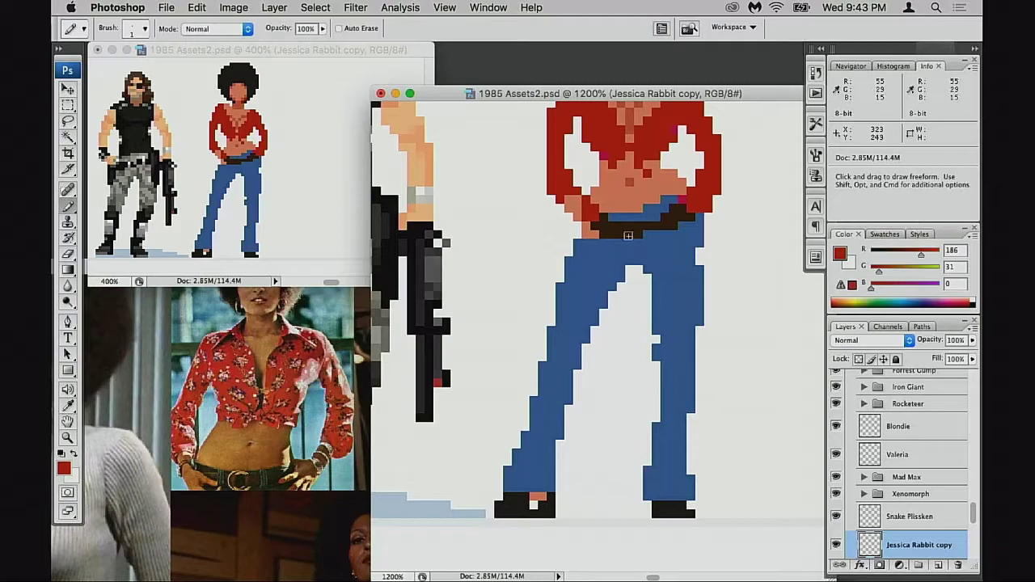
alt+click(632, 212)
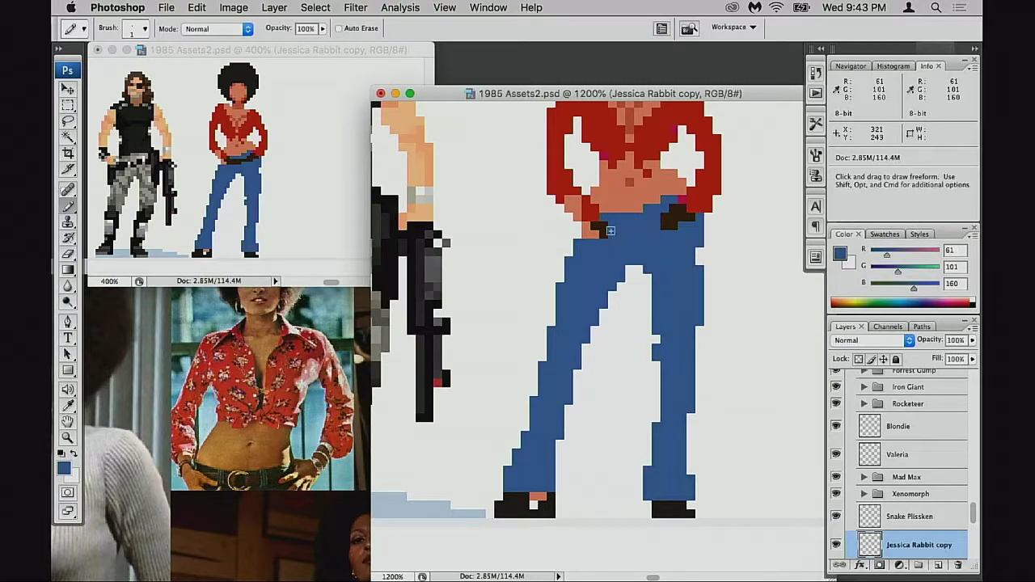
key(super+minus)
key(super+minus)
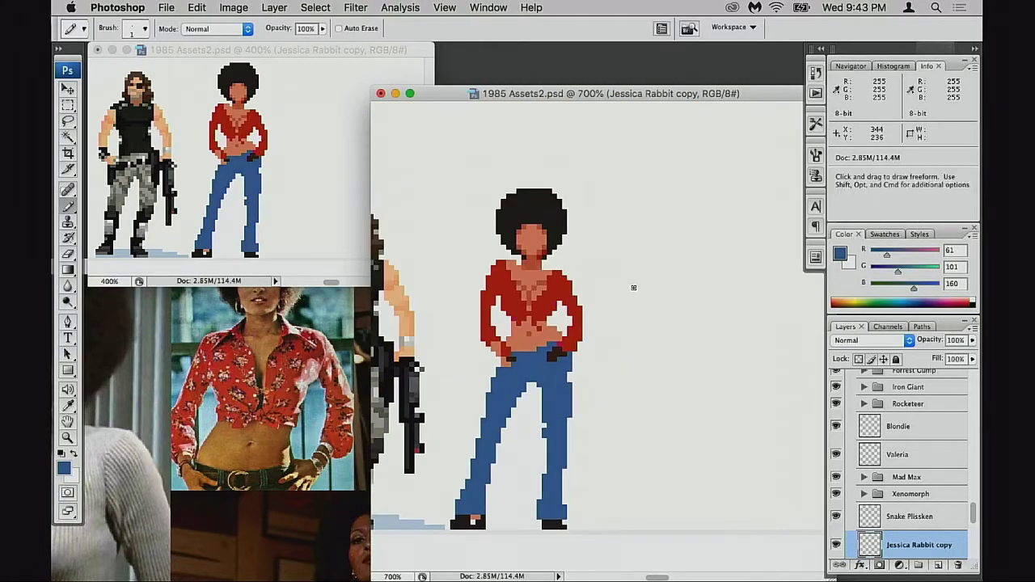
Select the whole woman sprite, duplicate her beside the original on the same layer, and clear the selection.
key(m)
scroll(518, 184, down, 3)
scroll(517, 184, left, 2)
drag(464, 128, 688, 482)
drag(604, 373, 683, 368)
key(super+d)
Draw a long, thick diagonal gun shape across the duplicate's hips with the sampled hair black, and trim its upper end.
key(e)
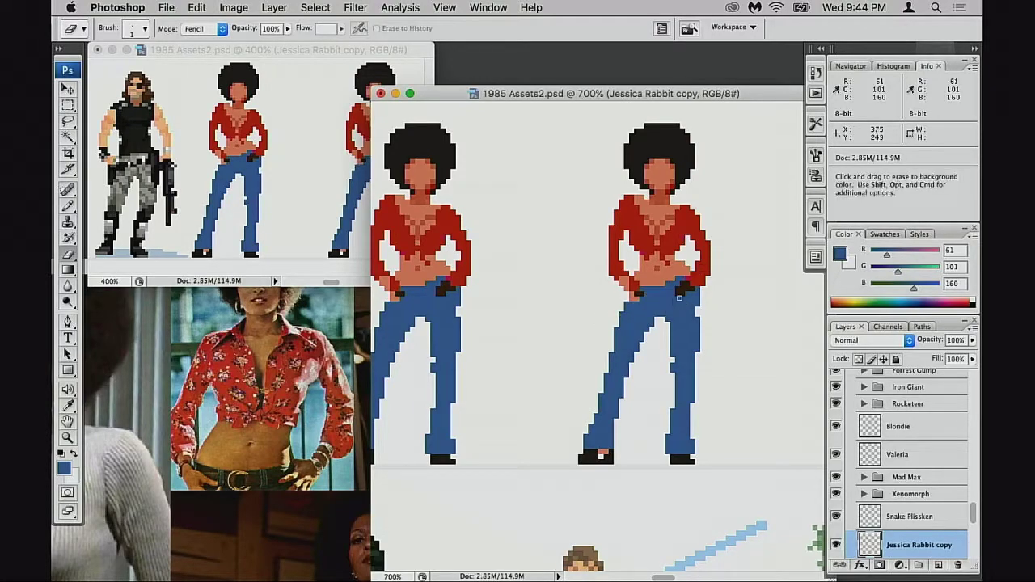
key(b)
alt+click(686, 289)
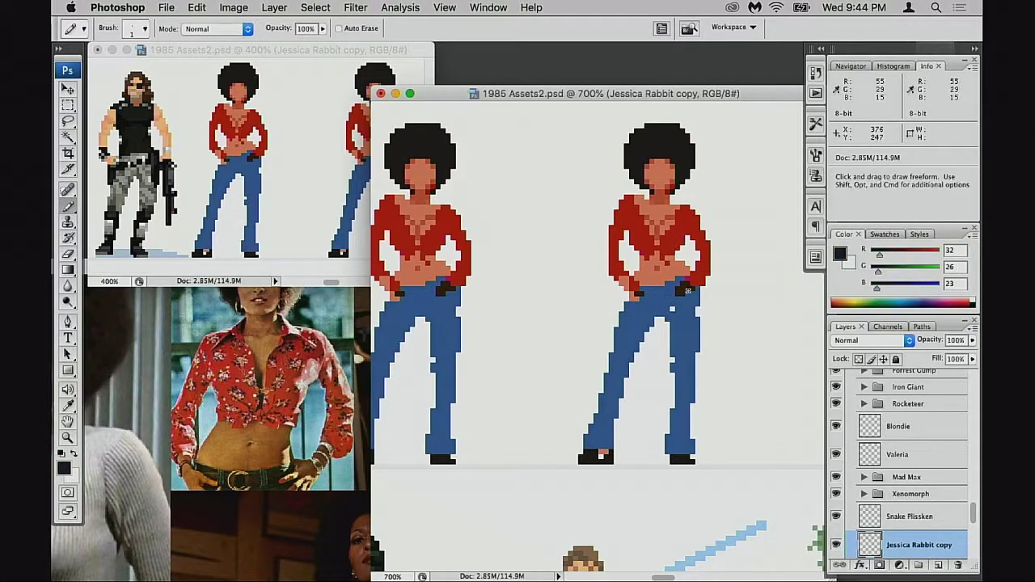
shift+click(588, 319)
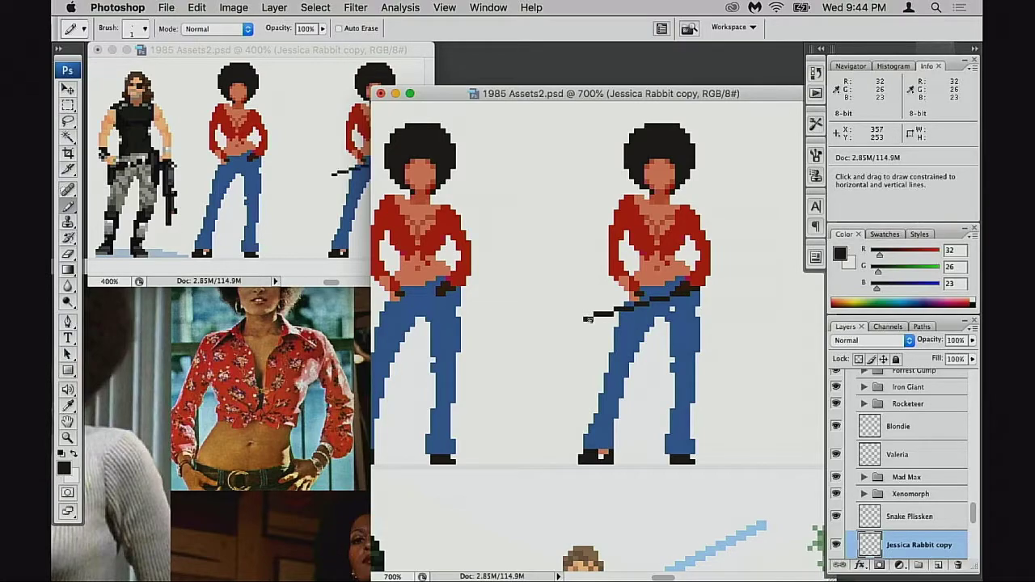
key(ctrl+z)
click(722, 263)
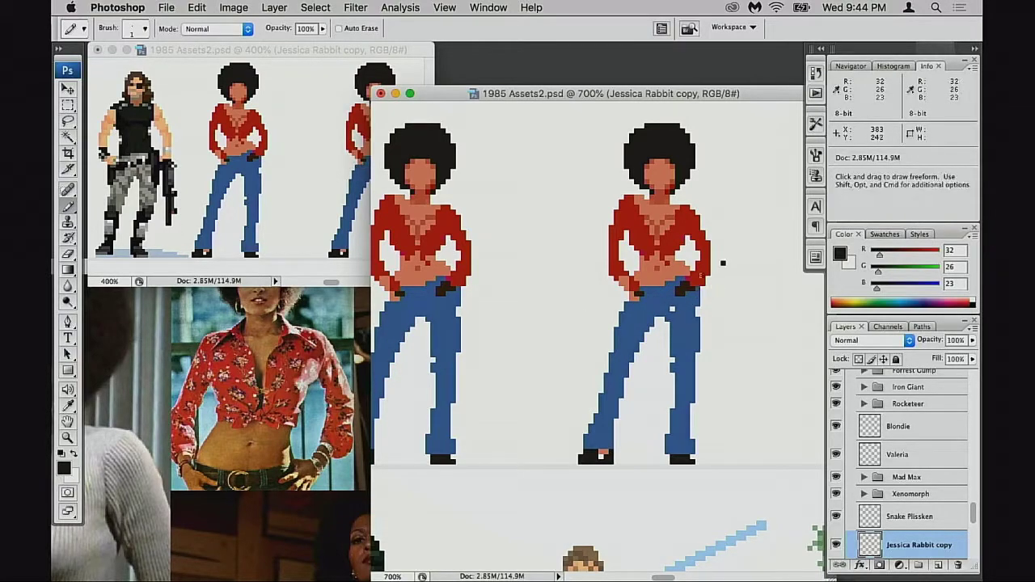
shift+click(593, 328)
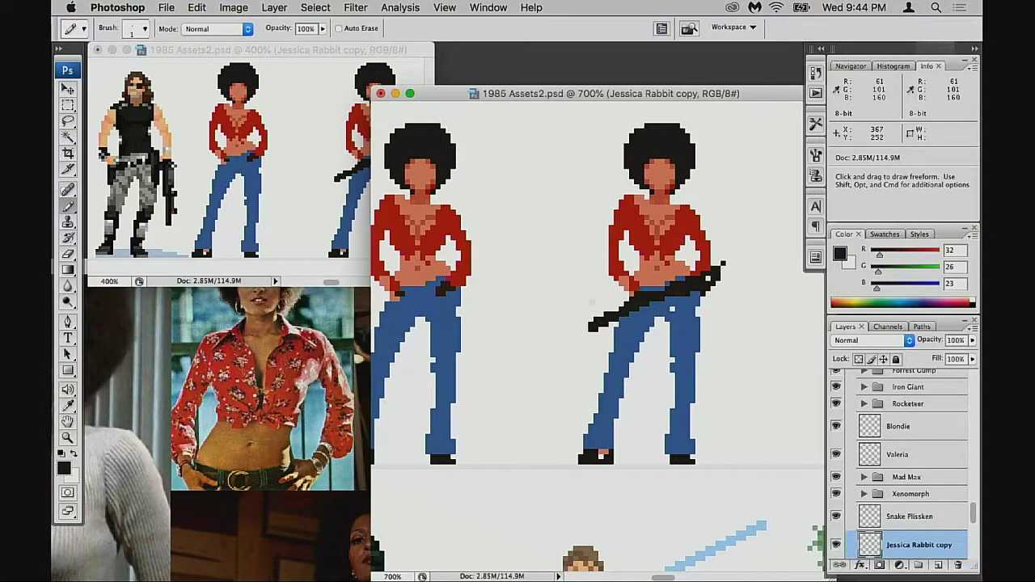
key(e)
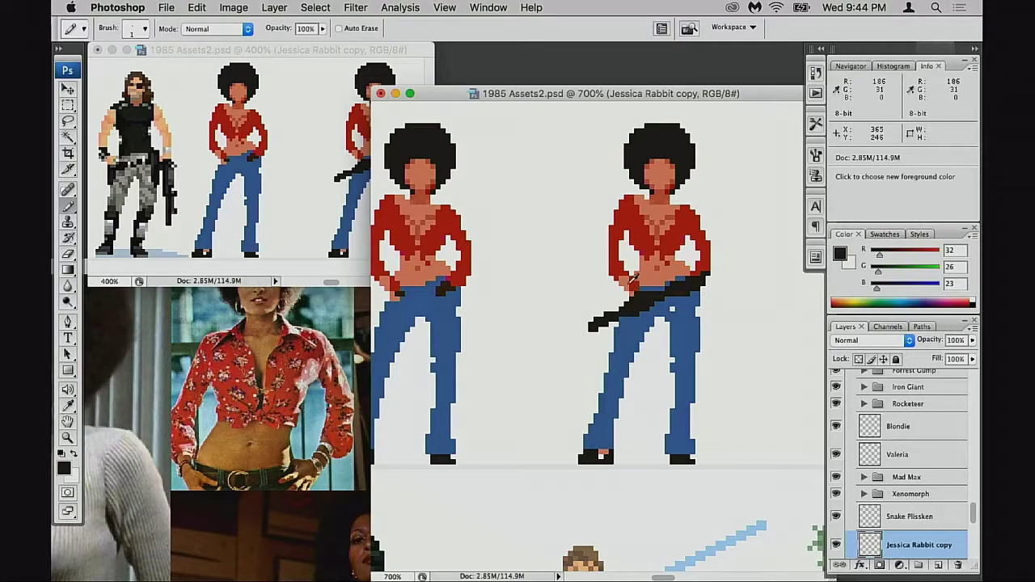
Paint finger pixels below the middle of the duplicate's gun with the sampled skin tone, undoing the misplaced strokes.
alt+click(632, 284)
click(646, 314)
key(super+z)
drag(651, 309, 644, 311)
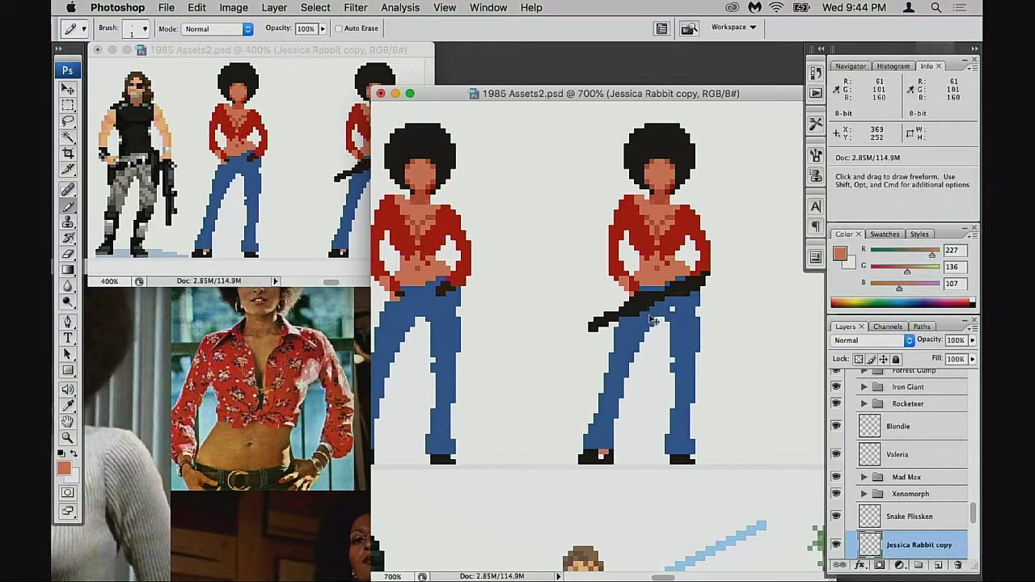
key(super+z)
click(654, 307)
Rework the pixels where the hand grips the gun, using the sampled black, jeans blue and skin tone.
alt+click(651, 297)
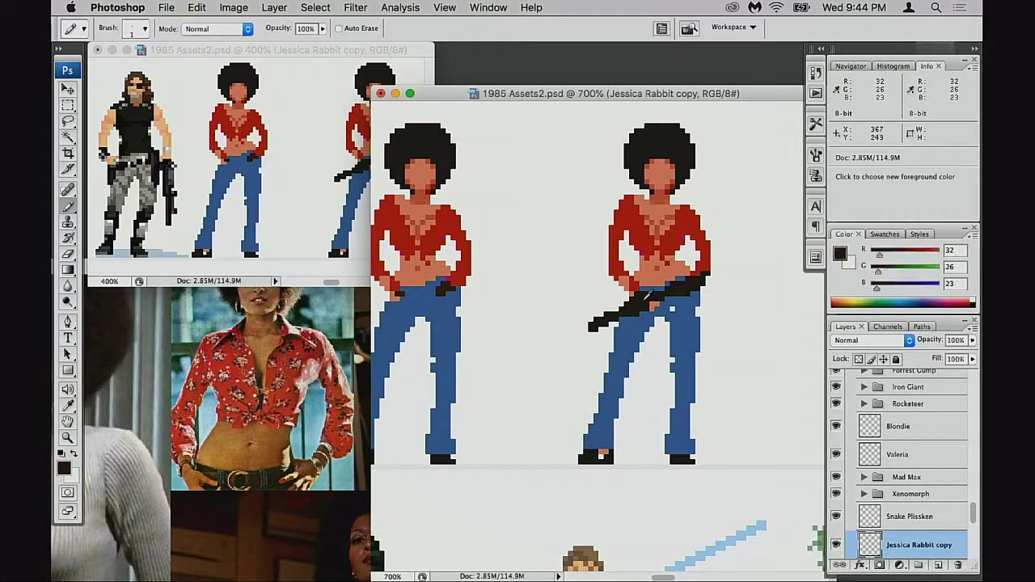
alt+click(642, 295)
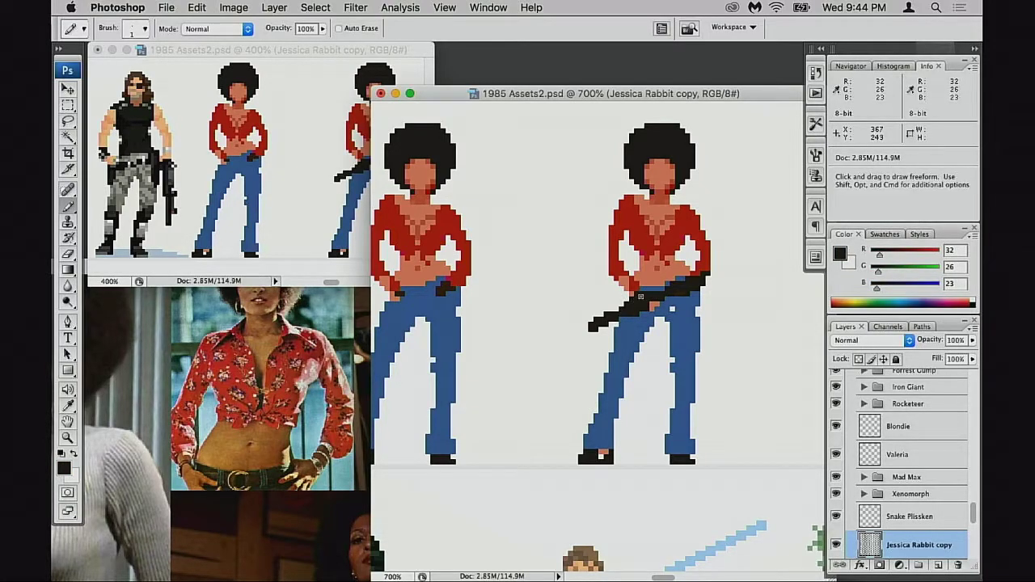
alt+click(650, 290)
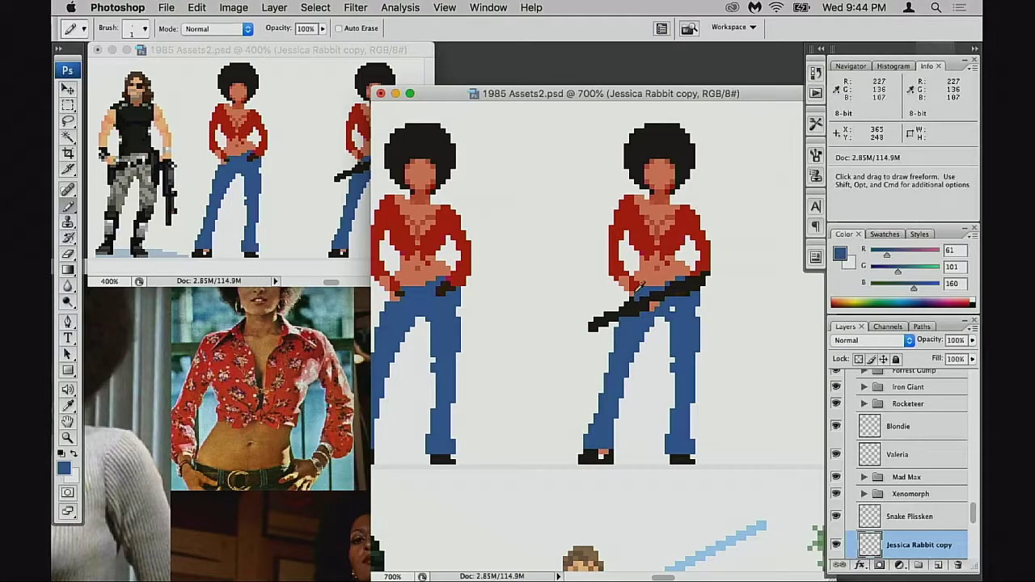
alt+click(639, 309)
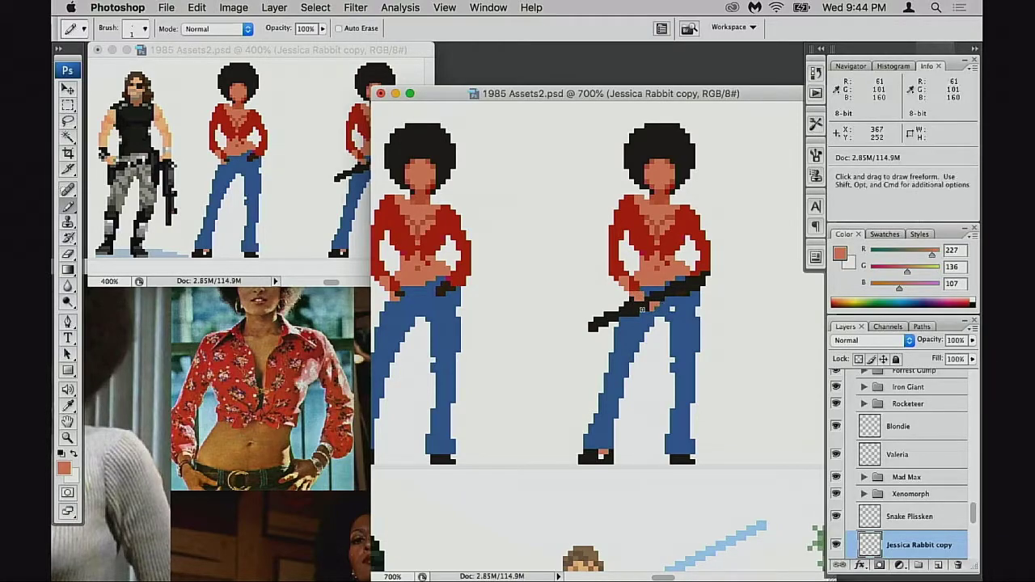
alt+click(632, 291)
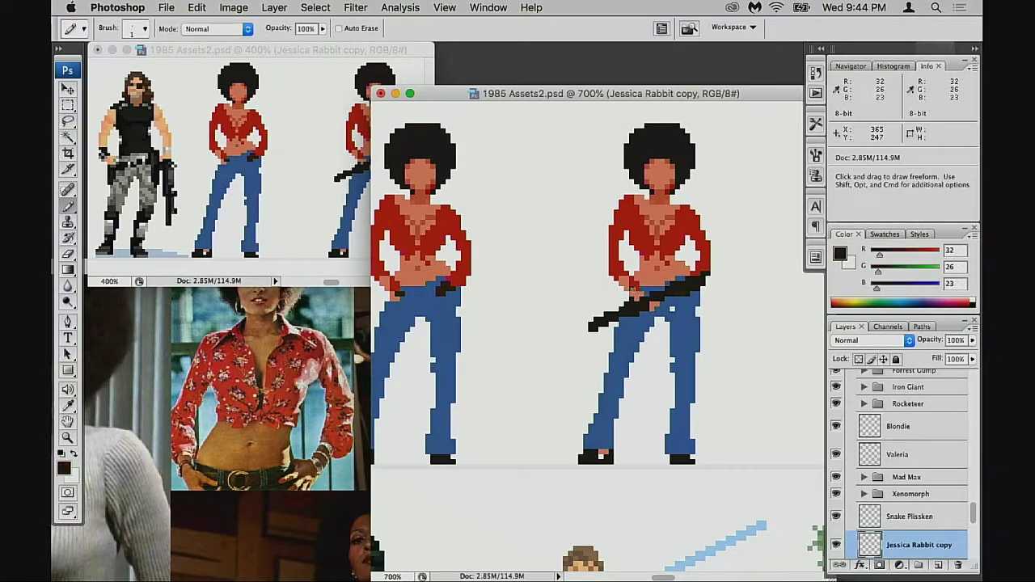
alt+click(634, 283)
alt+click(634, 285)
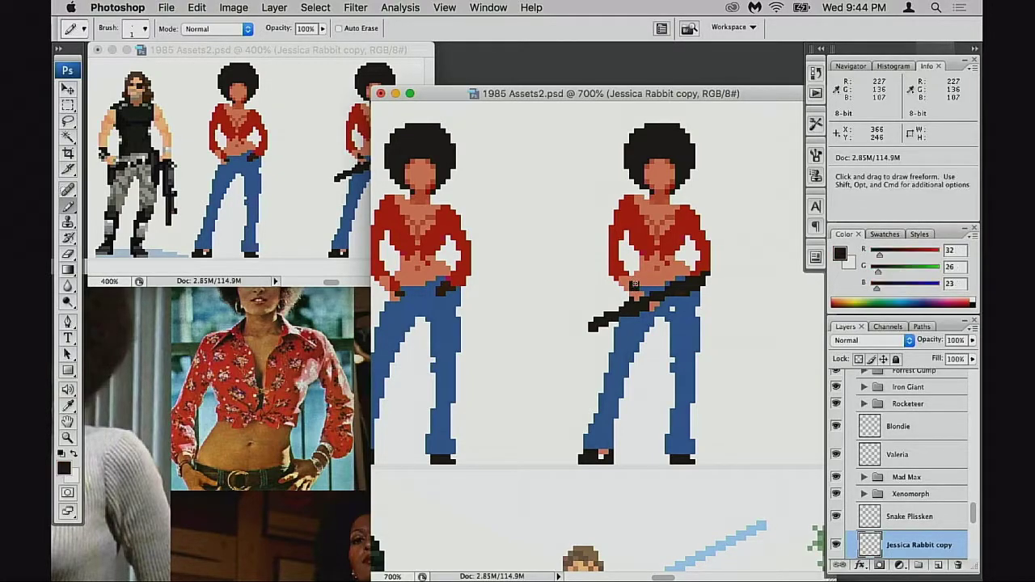
alt+click(632, 286)
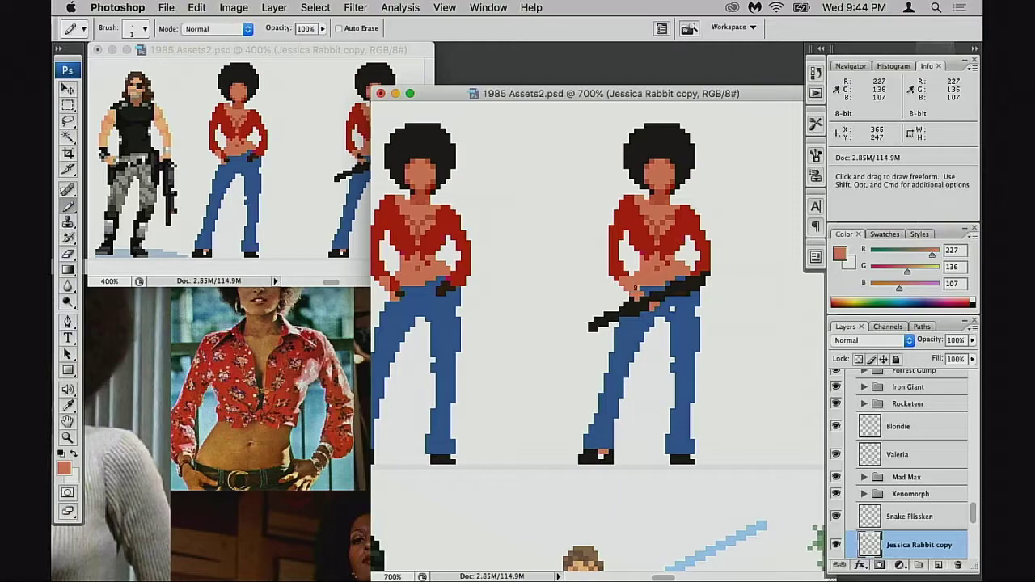
Compare the duplicate's gun pose with the original sprite and examine the hips at 1200% zoom.
drag(598, 309, 617, 316)
click(352, 220)
mouse_move(386, 216)
mouse_down()
mouse_move(379, 229)
mouse_move(314, 231)
mouse_up()
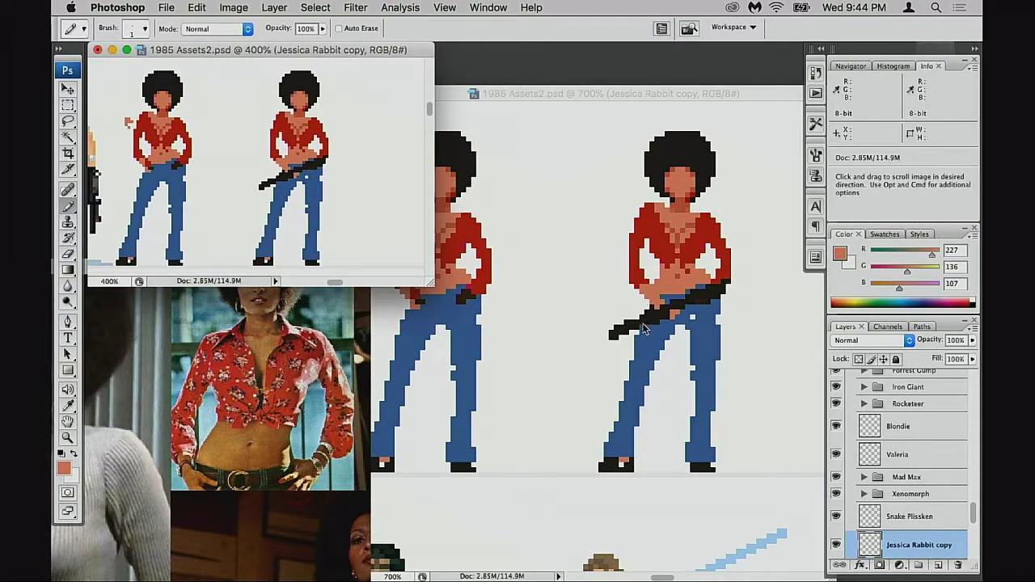
click(691, 310)
key(super+plus)
key(super+plus)
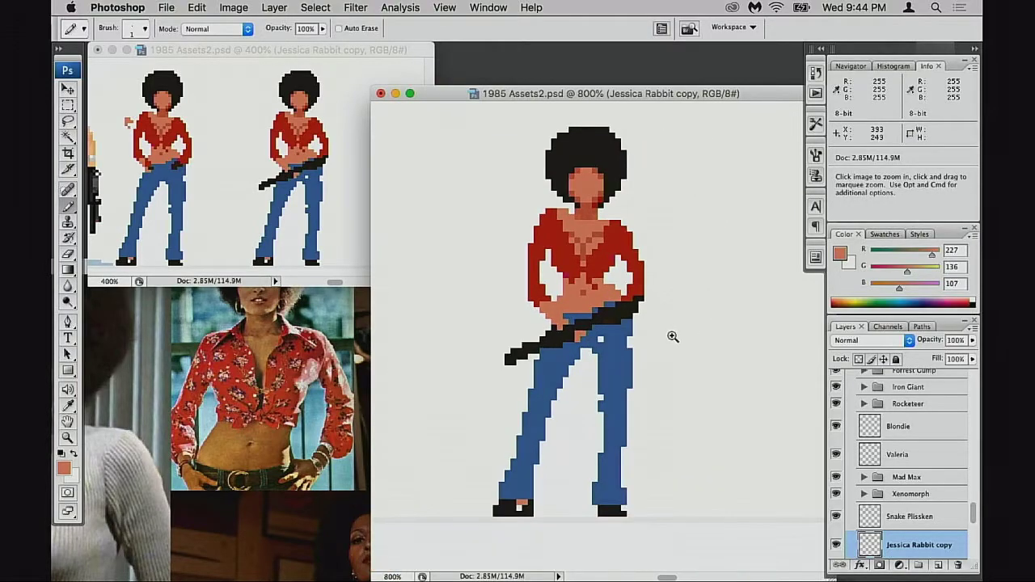
drag(655, 316, 765, 315)
alt+click(734, 280)
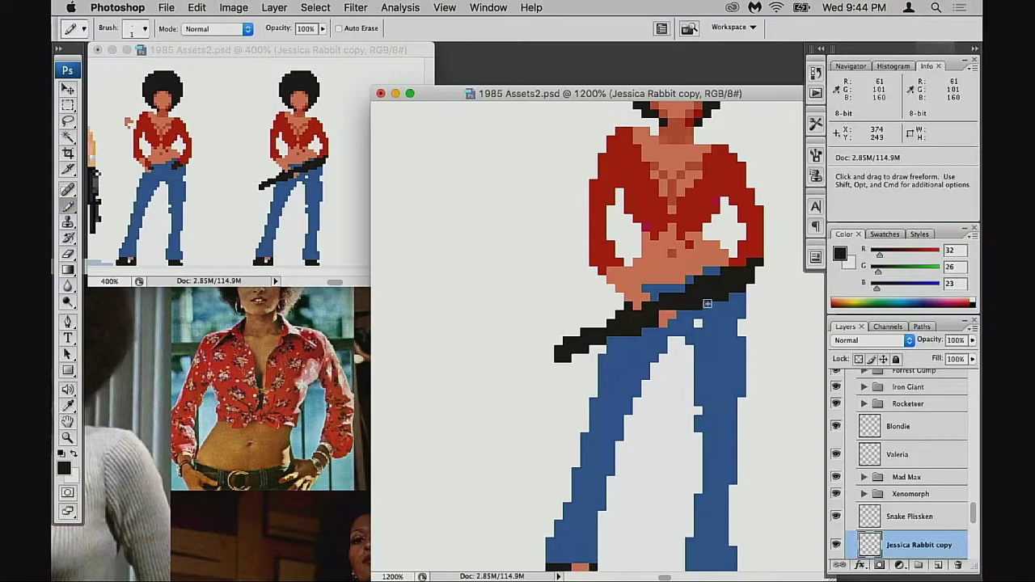
drag(675, 302, 641, 303)
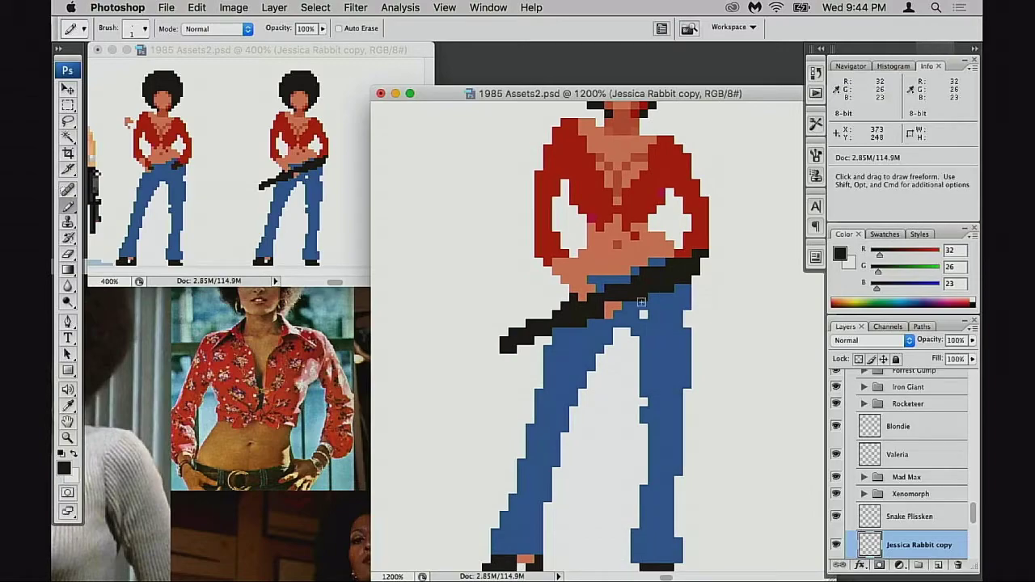
Shade the waist beside the gripping hand with a darker skin tone mixed from black at 30% opacity.
click(590, 253)
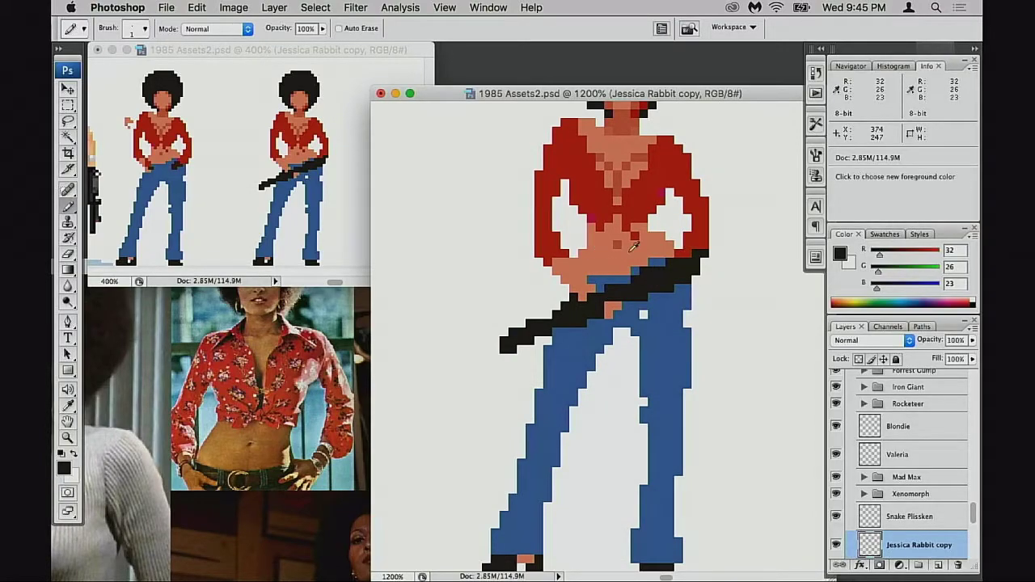
alt+click(642, 282)
alt+click(646, 283)
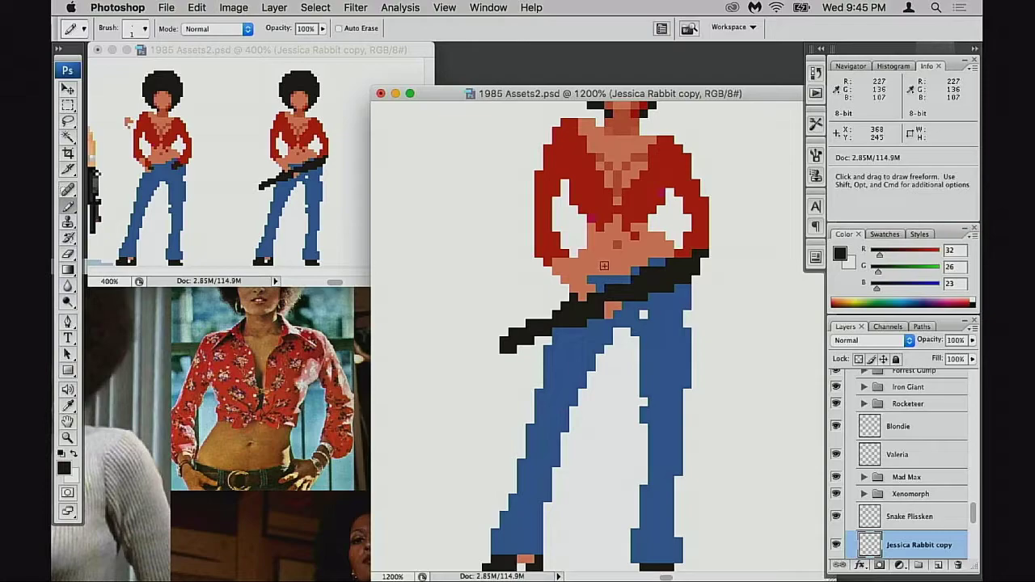
key(e)
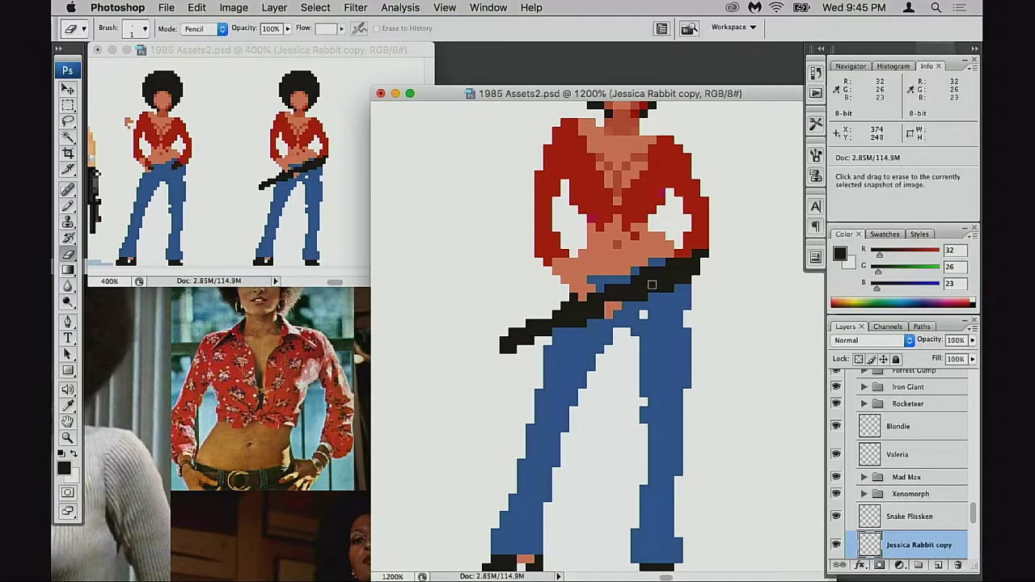
key(b)
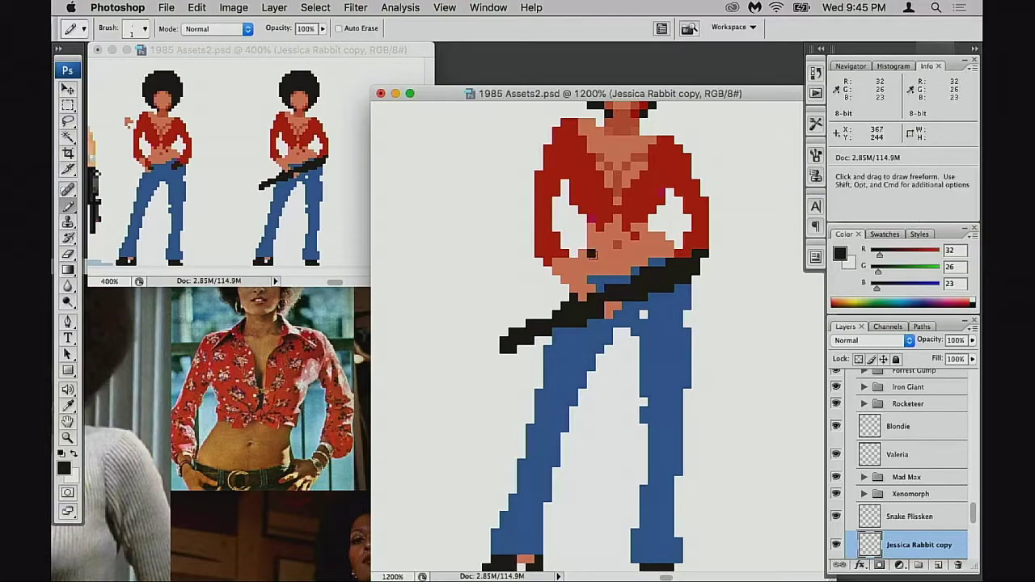
key(3)
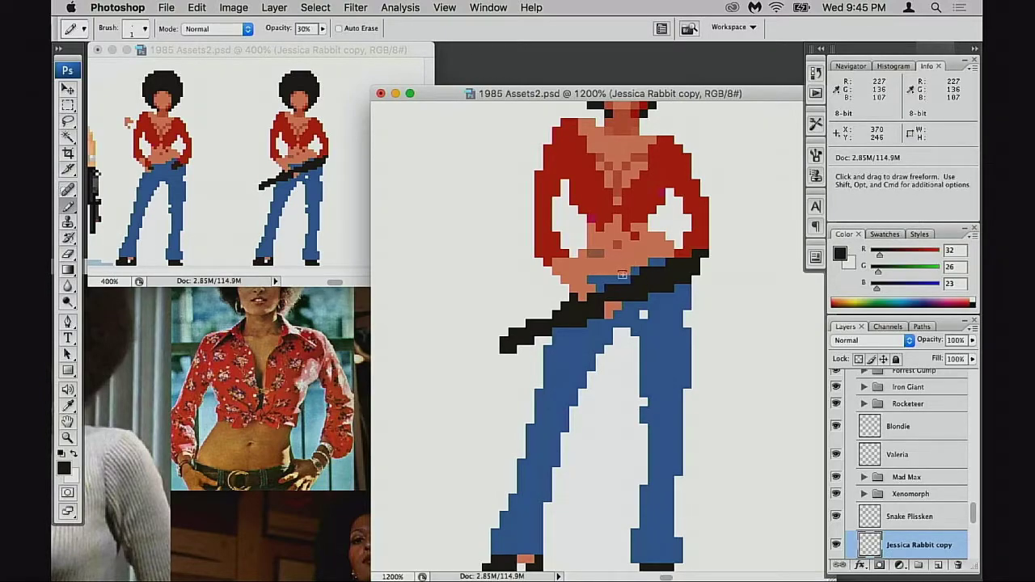
alt+click(602, 249)
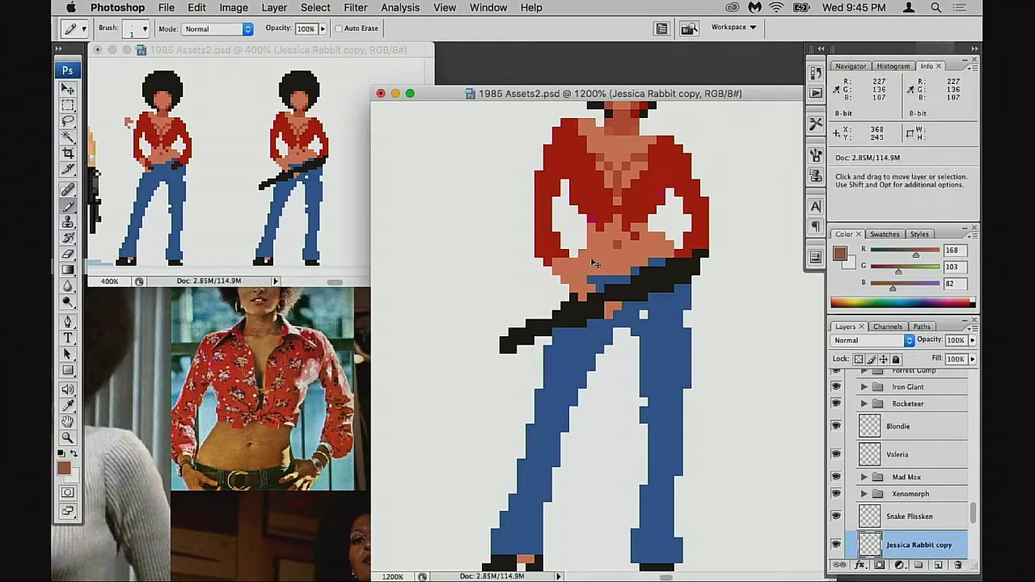
drag(591, 262, 617, 271)
click(627, 272)
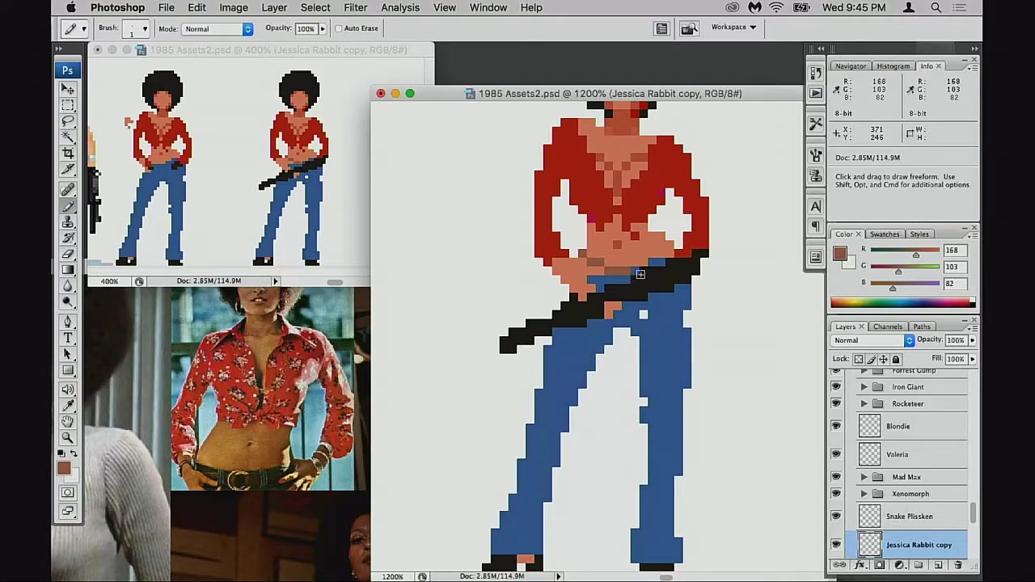
Extend the darker skin shading along the waistline above the gun, touching up with the sampled lighter skin tone.
key(space)
drag(616, 312, 647, 296)
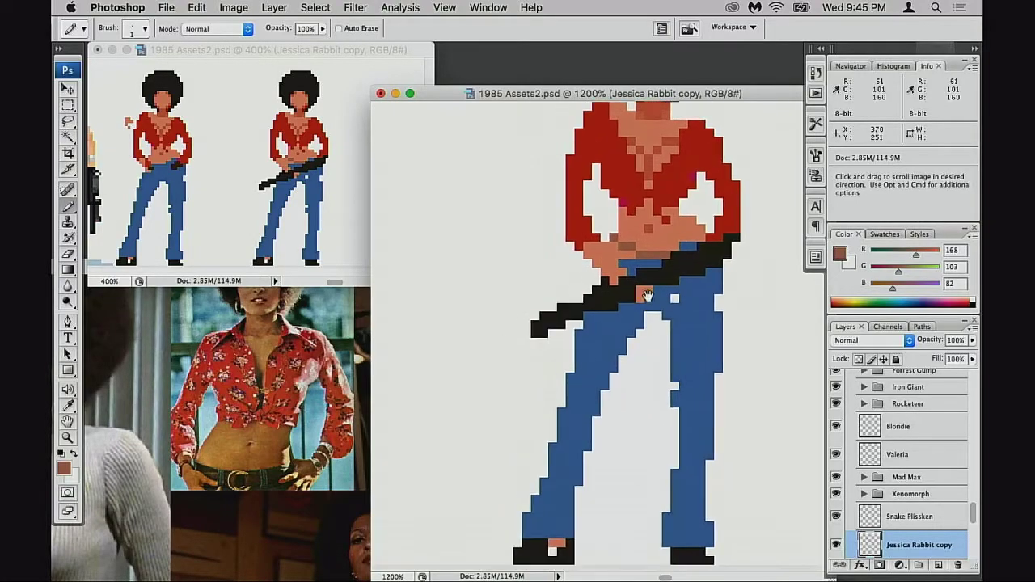
alt+click(644, 256)
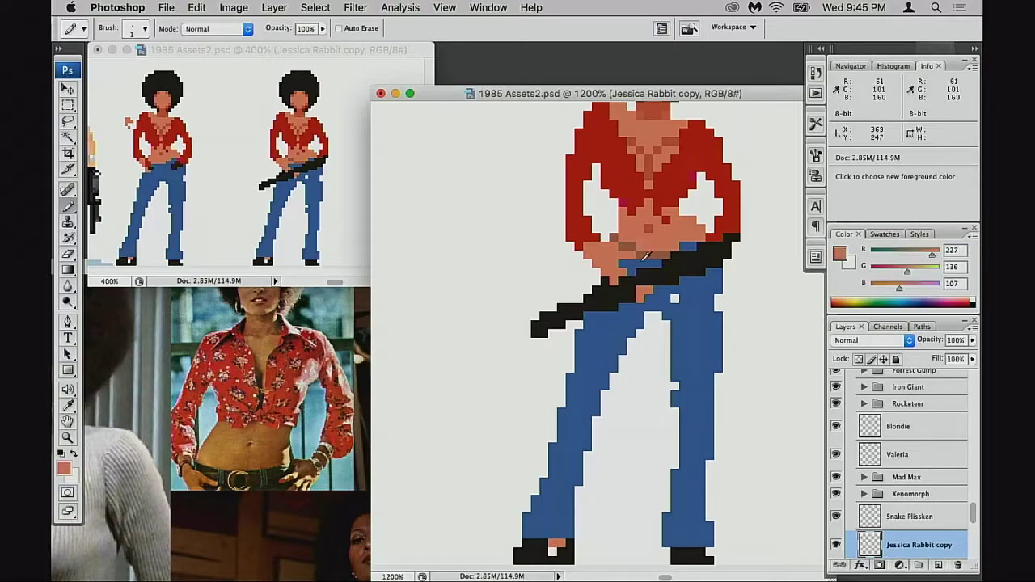
alt+click(649, 257)
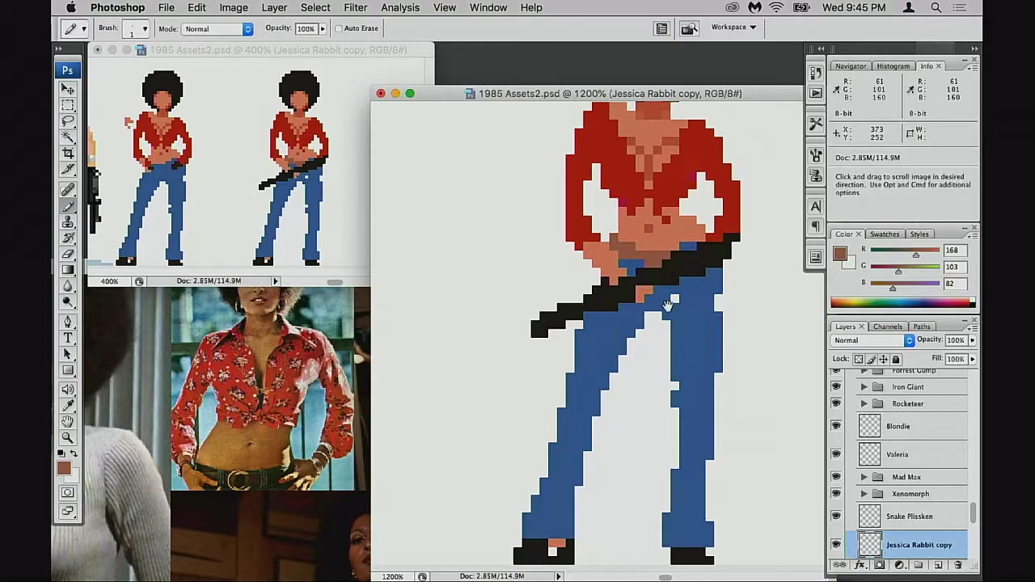
drag(668, 302, 664, 310)
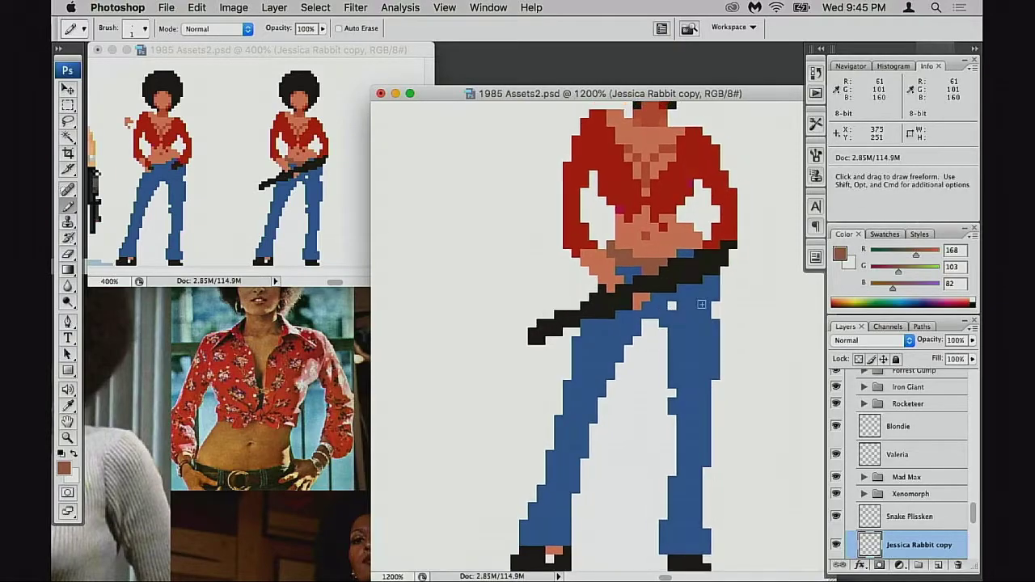
Paint a skin-coloured hand over the gun's upper end and tidy the gun and waistband around it with sampled black and jeans blue.
alt+click(643, 283)
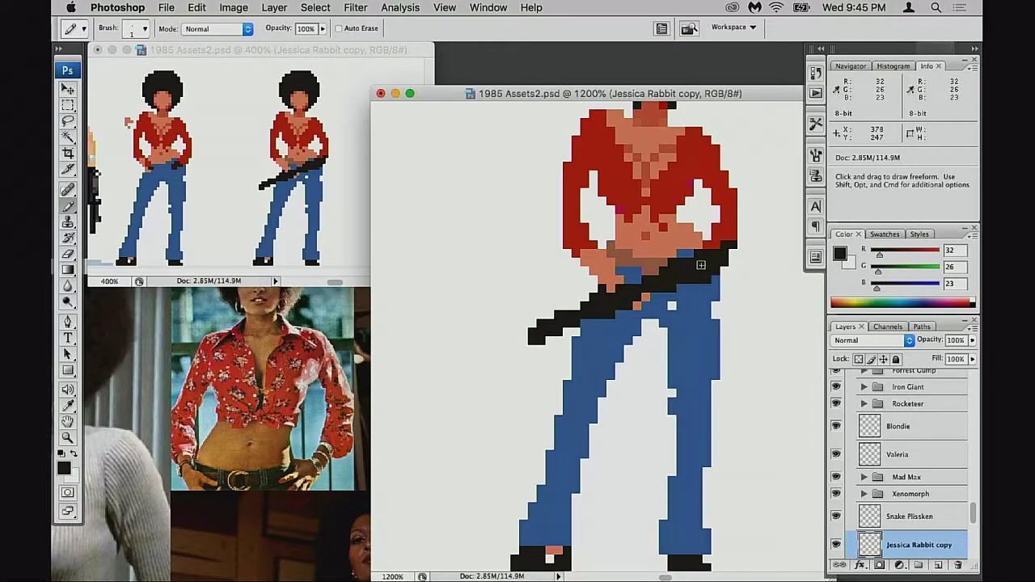
alt+click(717, 235)
alt+click(715, 244)
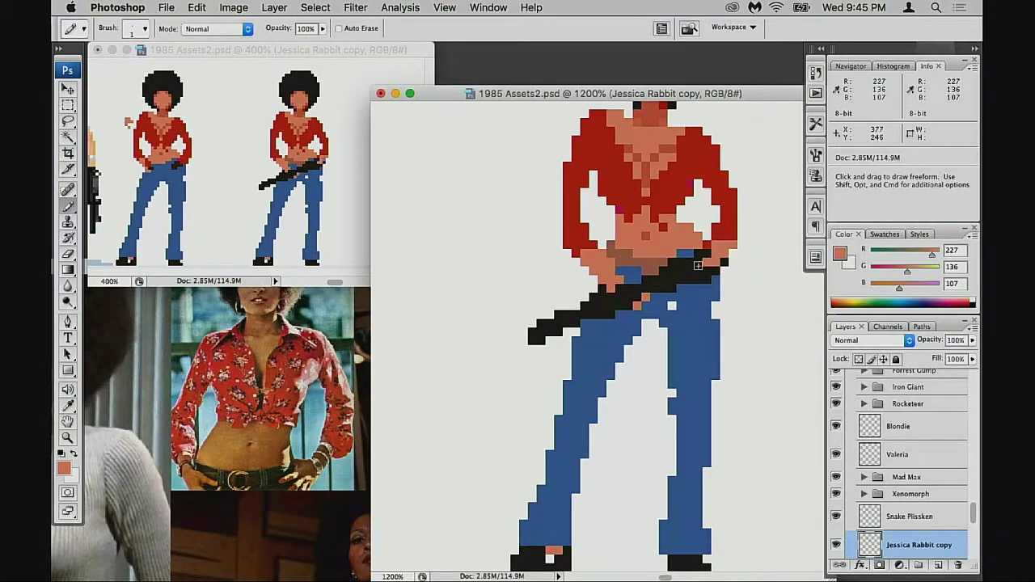
alt+click(699, 268)
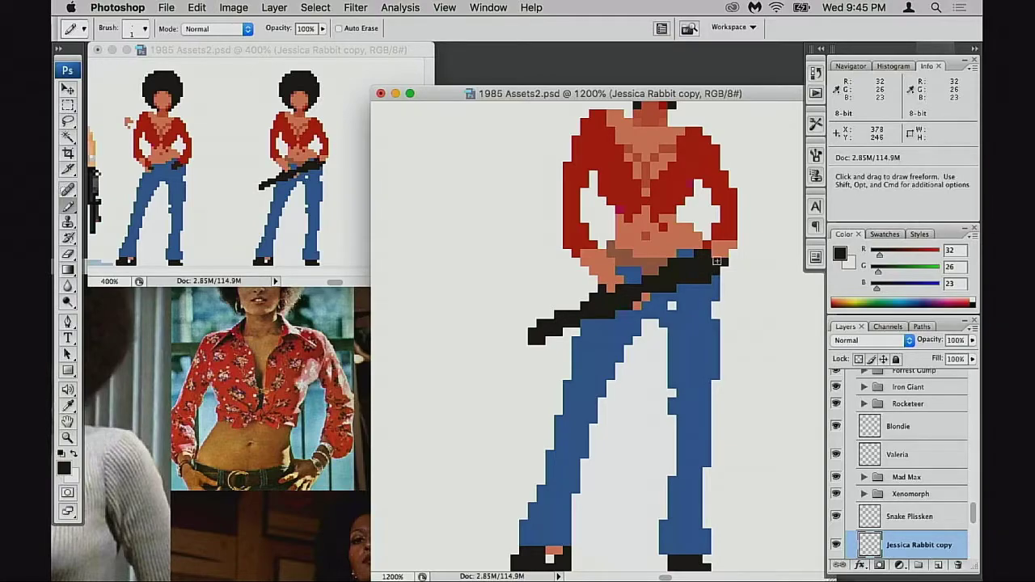
alt+click(696, 254)
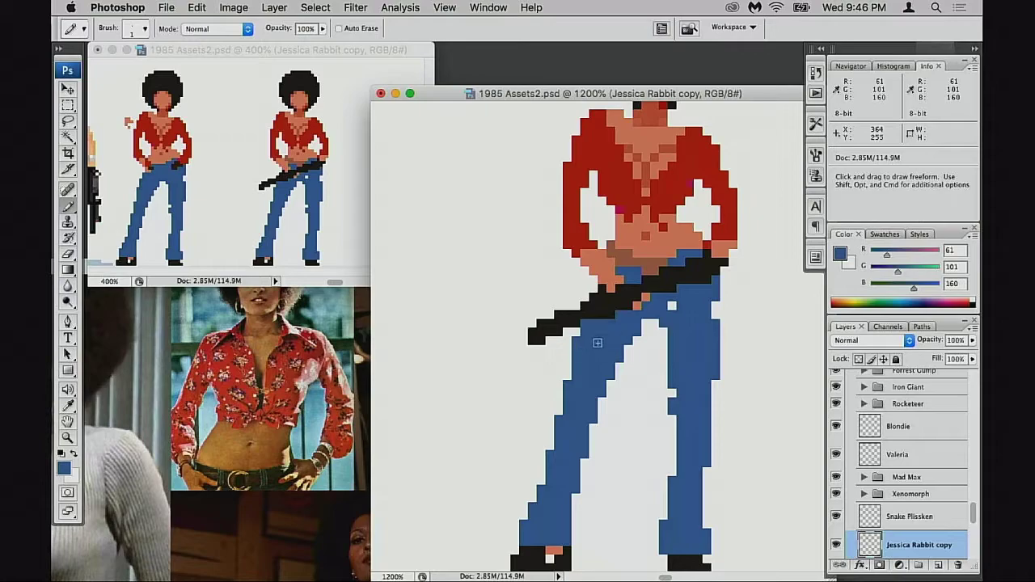
Paint the underside of the gun as a wooden stock in brown 7d3d24, thickening it along the middle.
scroll(598, 340, right, 3)
scroll(598, 340, up, 1)
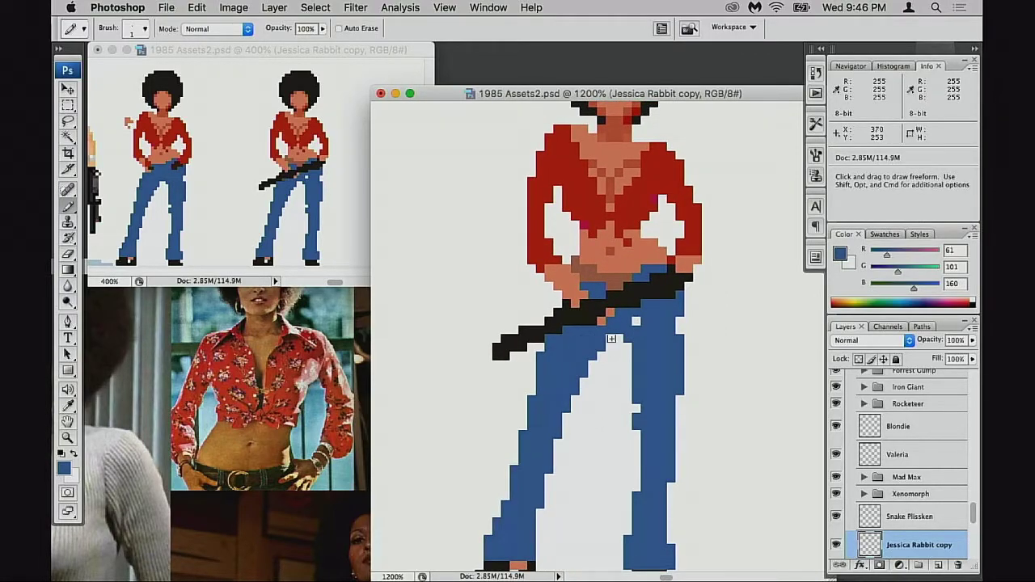
scroll(566, 340, left, 4)
scroll(566, 340, down, 1)
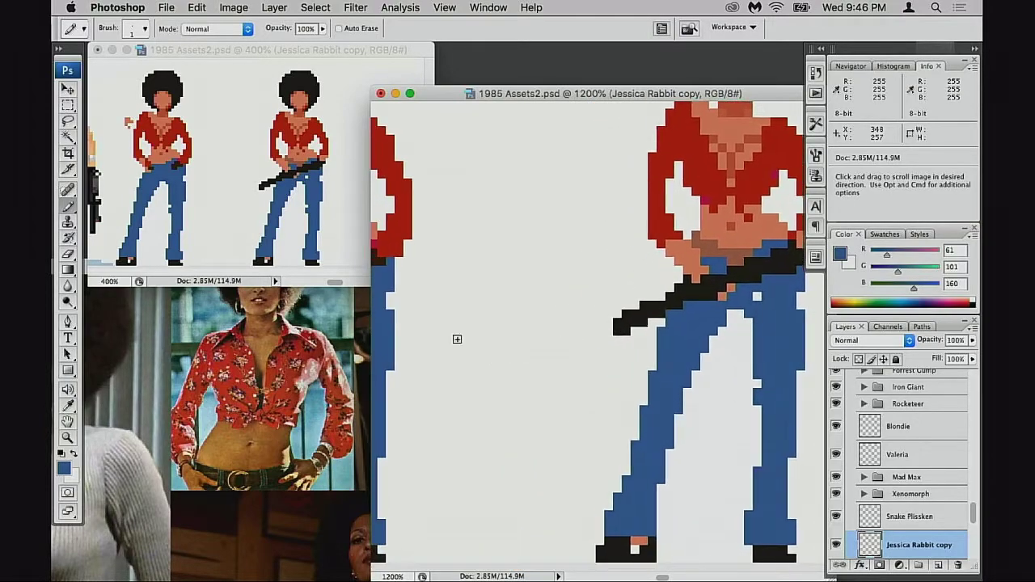
click(63, 468)
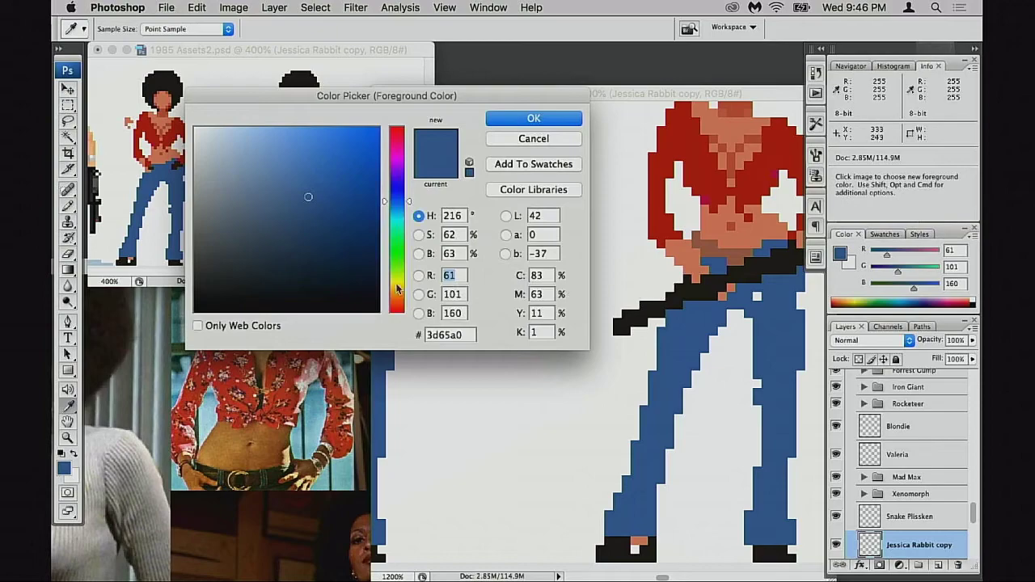
click(396, 308)
drag(308, 198, 324, 222)
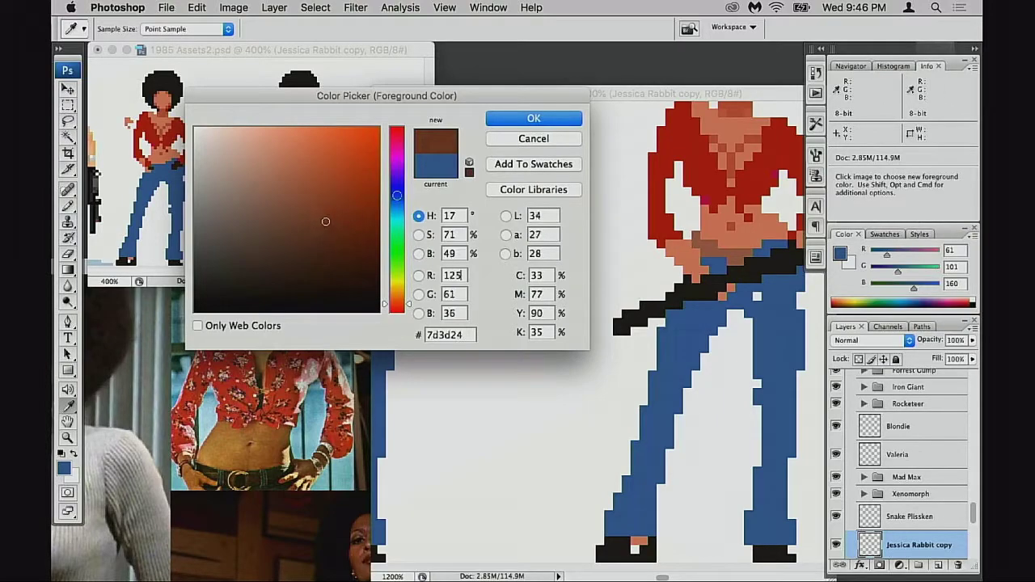
click(533, 118)
mouse_move(704, 294)
mouse_down()
mouse_move(625, 336)
mouse_move(740, 280)
mouse_up()
key(super+z)
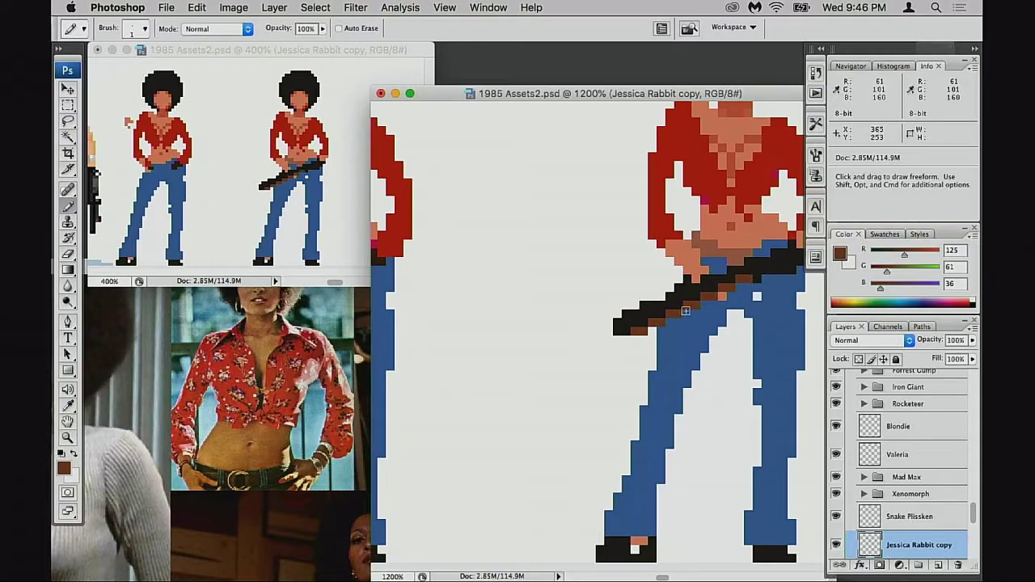
drag(674, 321, 692, 316)
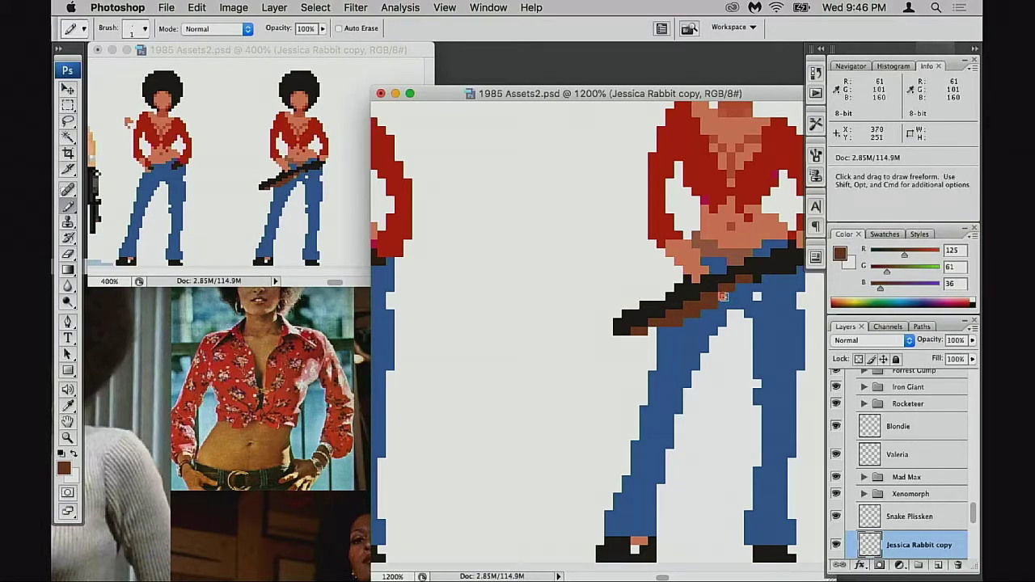
Try trimming the corner pixel off the gun's muzzle end.
drag(735, 296, 716, 338)
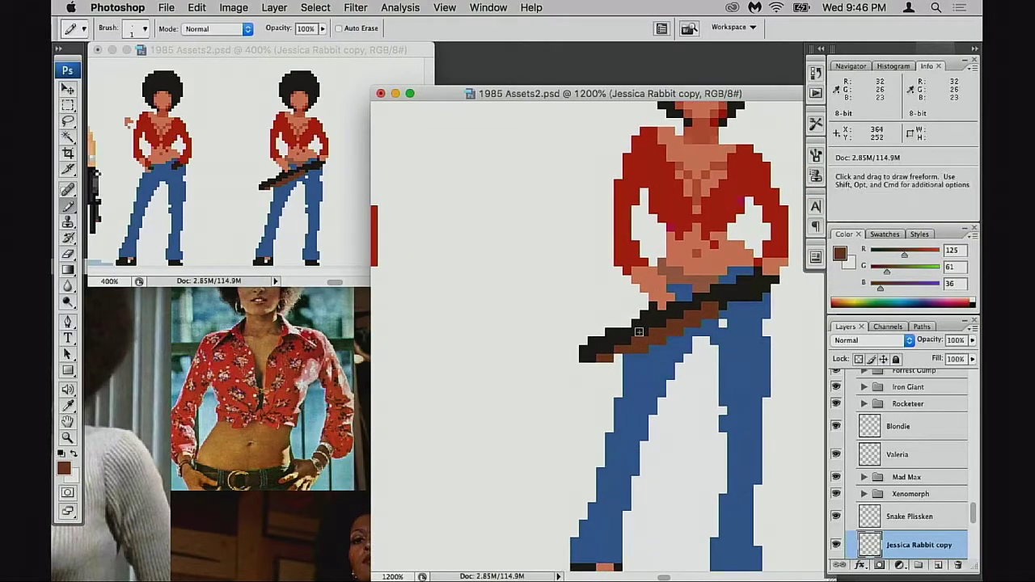
key(e)
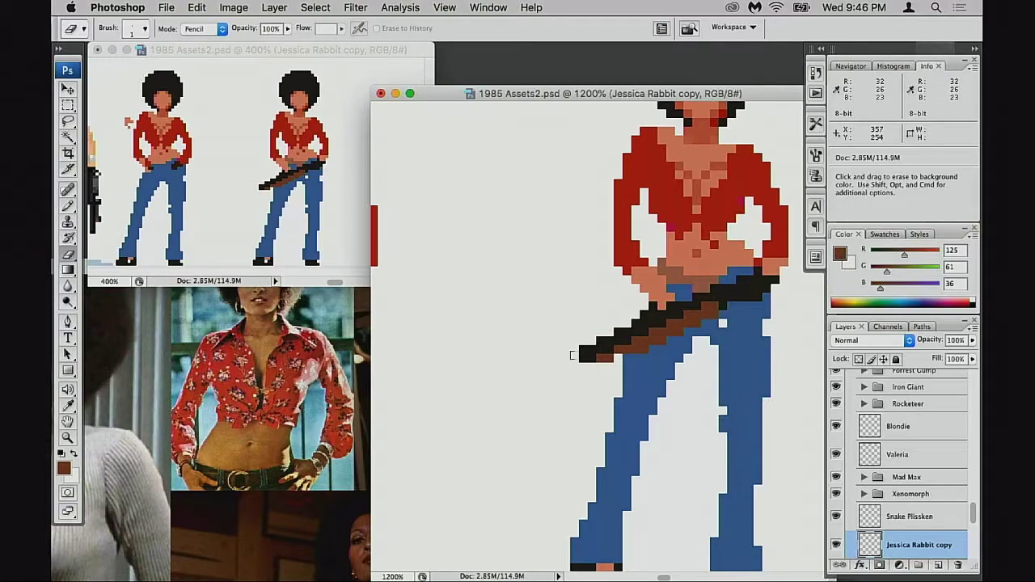
drag(655, 344, 622, 362)
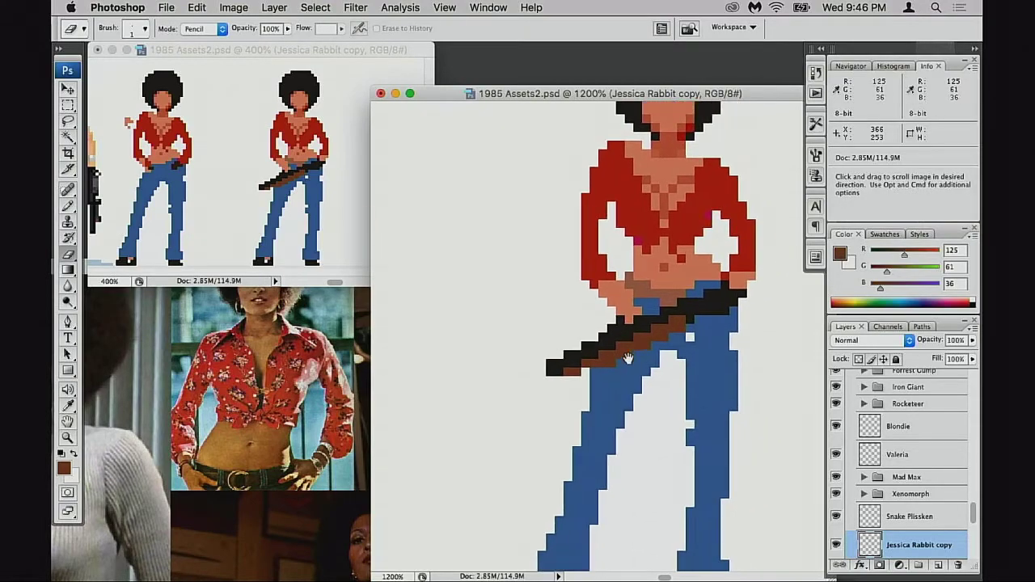
click(549, 371)
key(z)
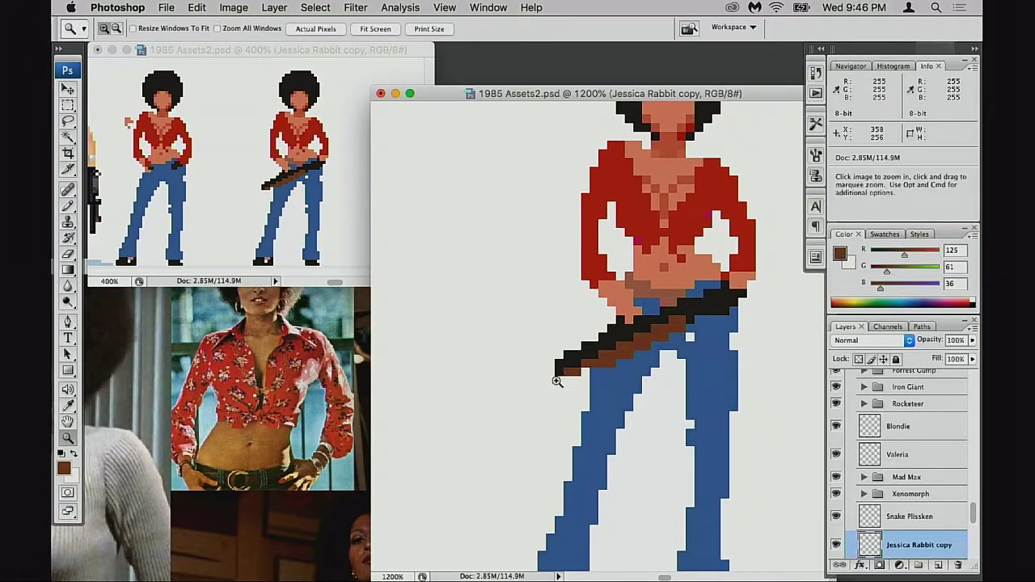
key(super+z)
Bring the unnamed.jpg reference photo into full view, and return to the 1200% sprite view.
key(super+grave)
drag(413, 402, 414, 431)
click(684, 354)
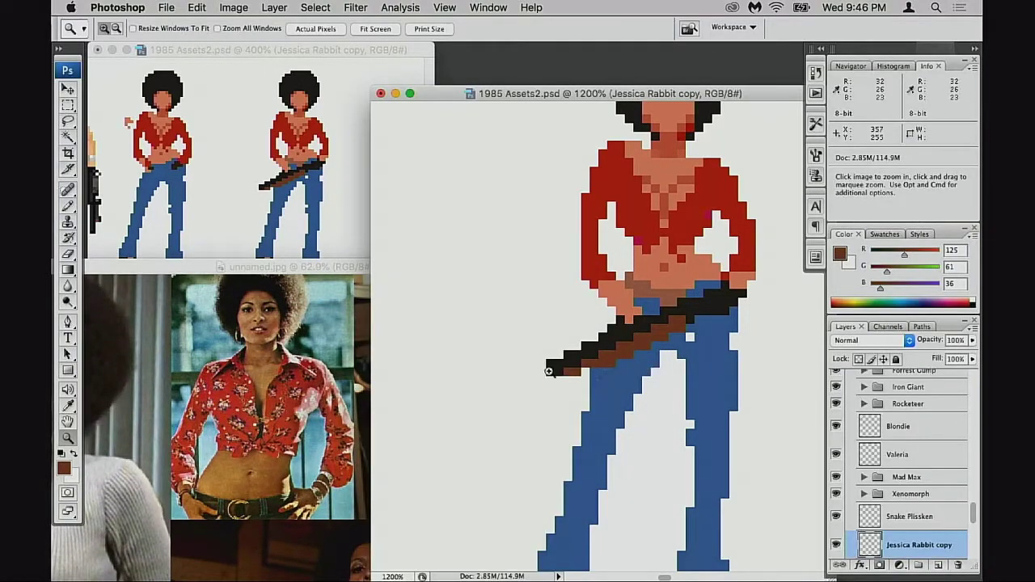
Erase the brown pixels under the gun's muzzle and square off the front end of the wooden stock in brown.
key(e)
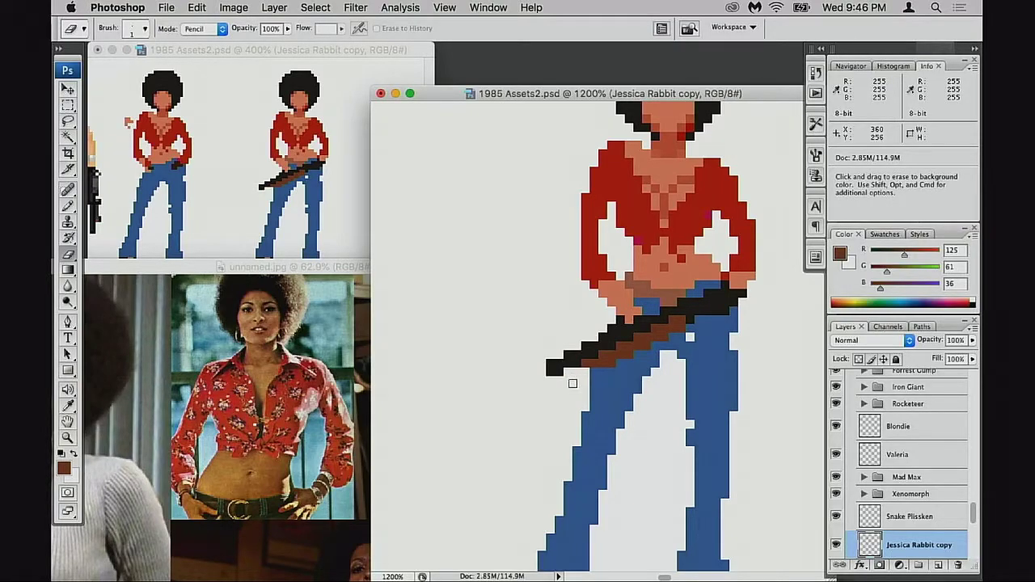
key(b)
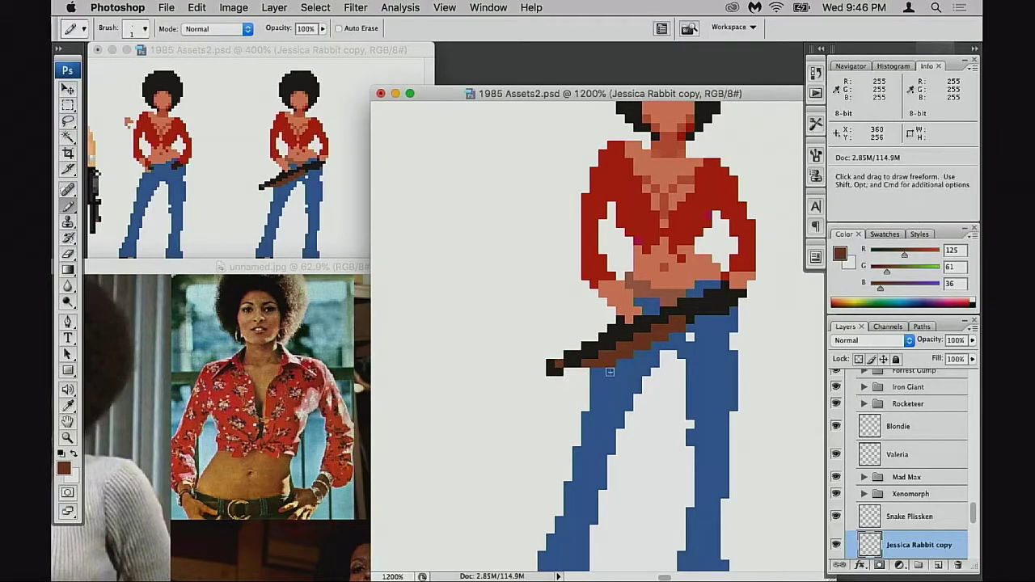
key(z)
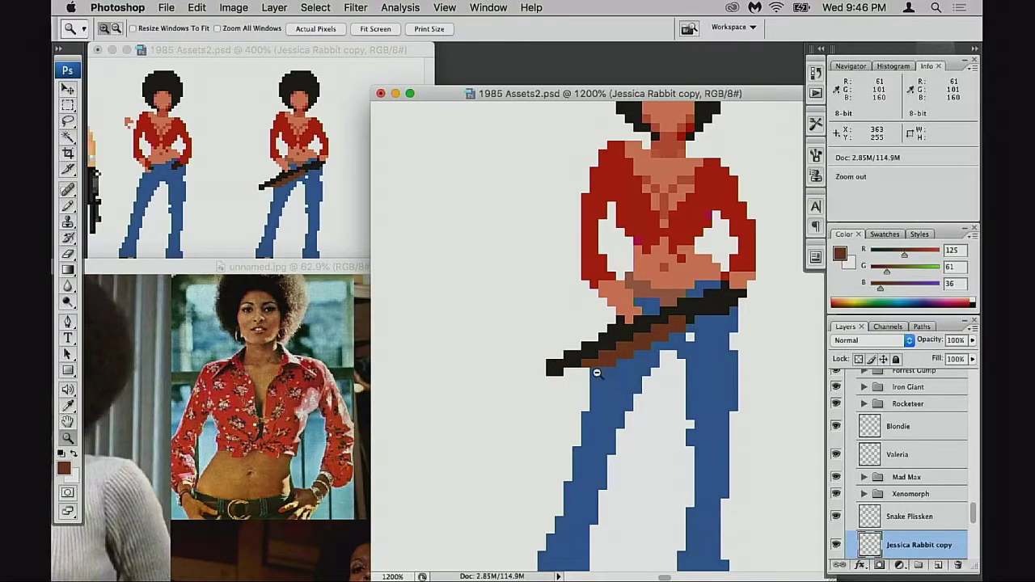
key(b)
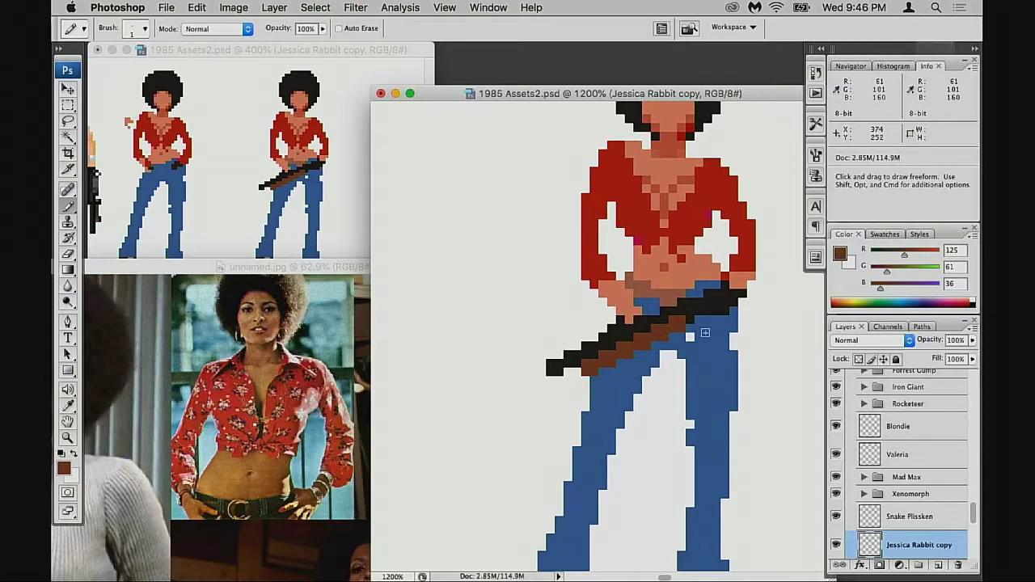
Paint a small brown gun butt beyond the hip, below the hand at the gun's upper end, using the stock's colour.
scroll(630, 347, right, 2)
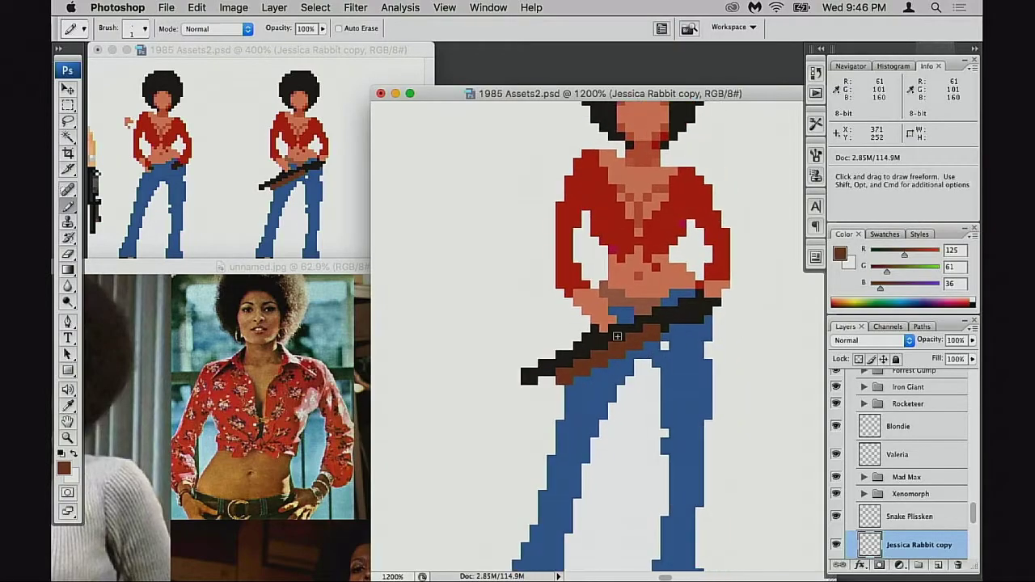
alt+click(711, 324)
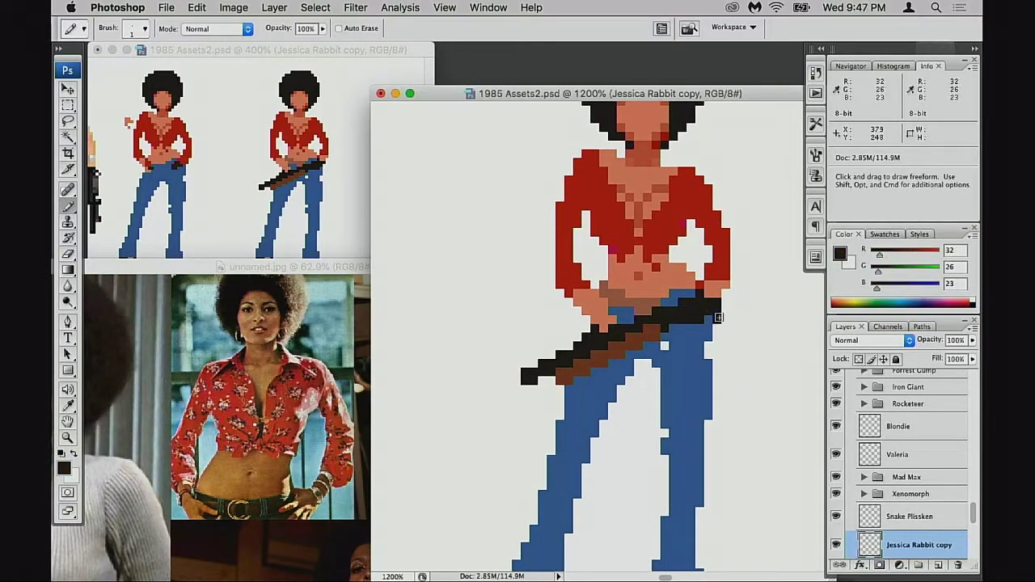
alt+click(690, 323)
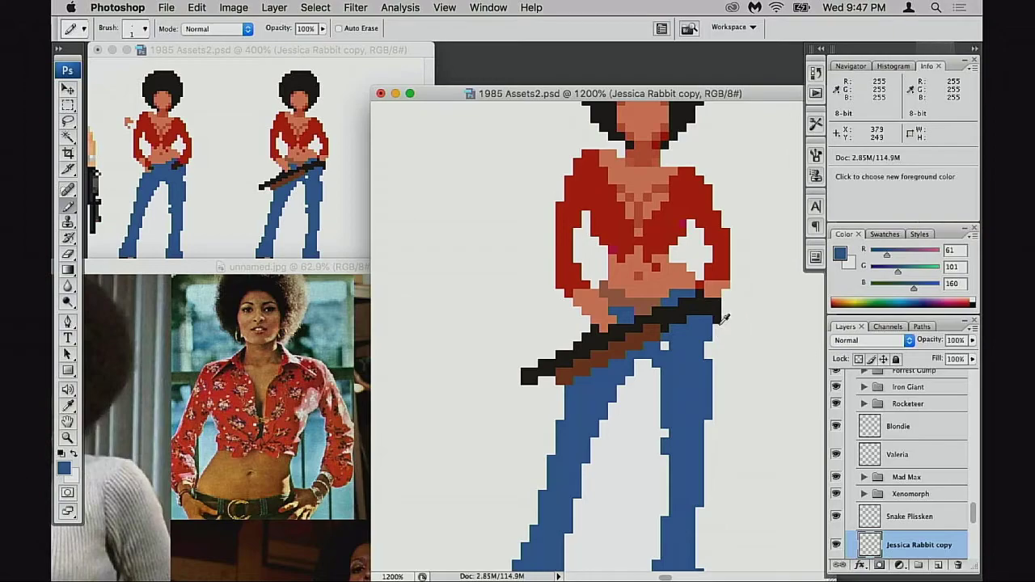
alt+click(726, 317)
alt+click(724, 315)
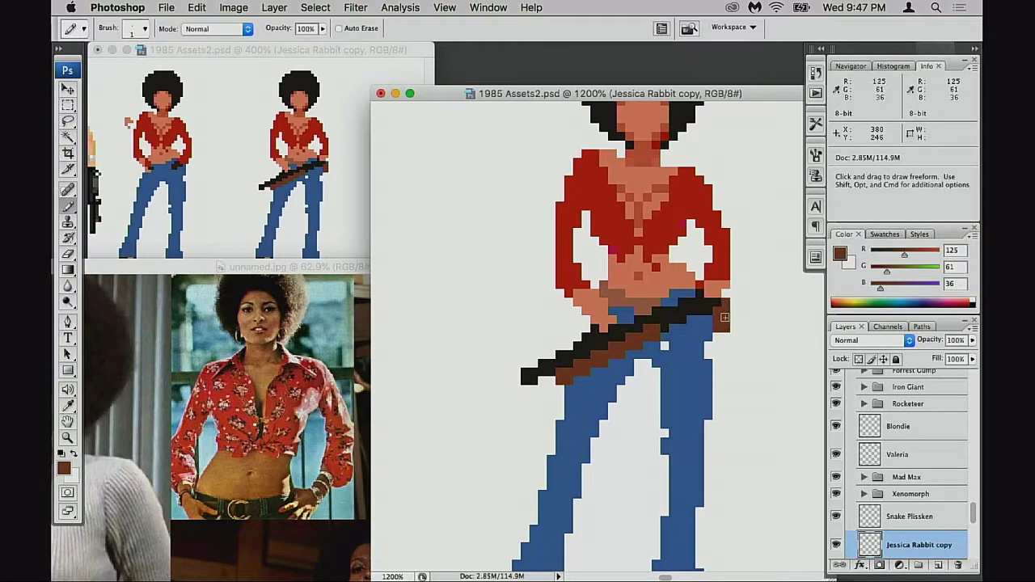
Paint the hand over the gun butt in the sampled skin tone and erase the inner edge of the cuff.
alt+click(717, 297)
key(e)
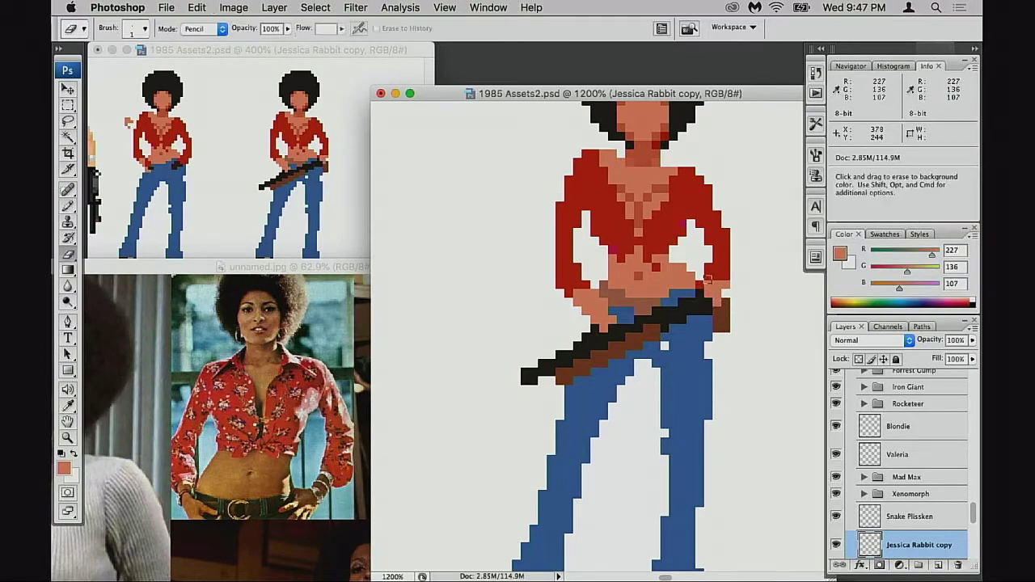
scroll(711, 293, up, 2)
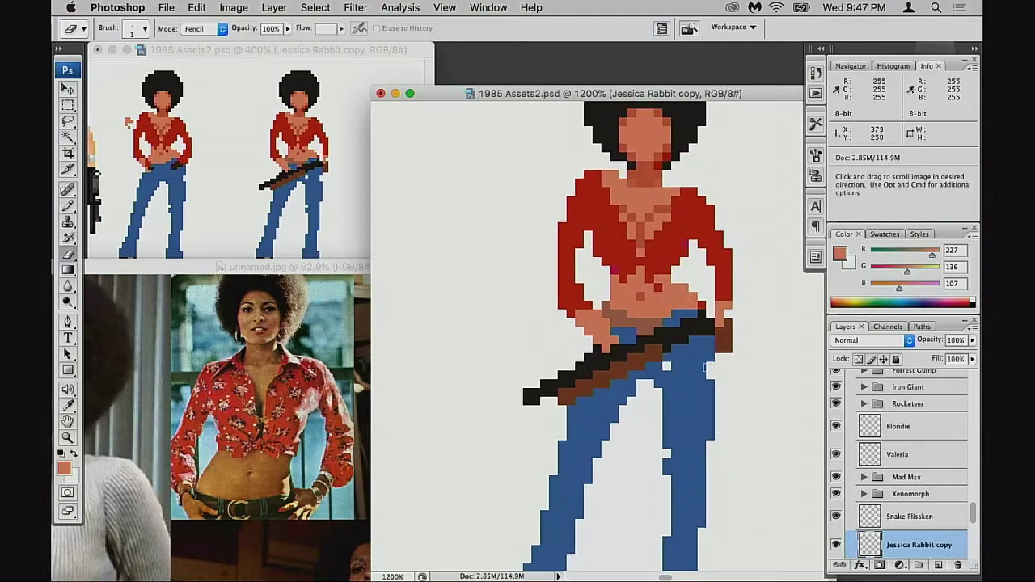
key(b)
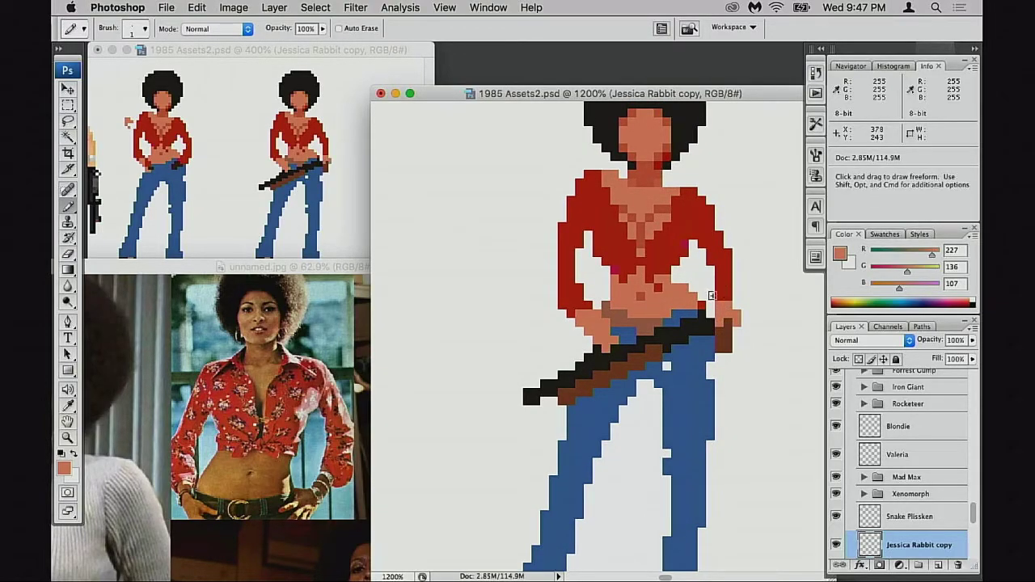
Erase the inner edge of the red sleeve along the forearm and below the shoulder on the gun-butt side.
alt+click(712, 296)
click(719, 295)
key(super+z)
key(e)
click(719, 295)
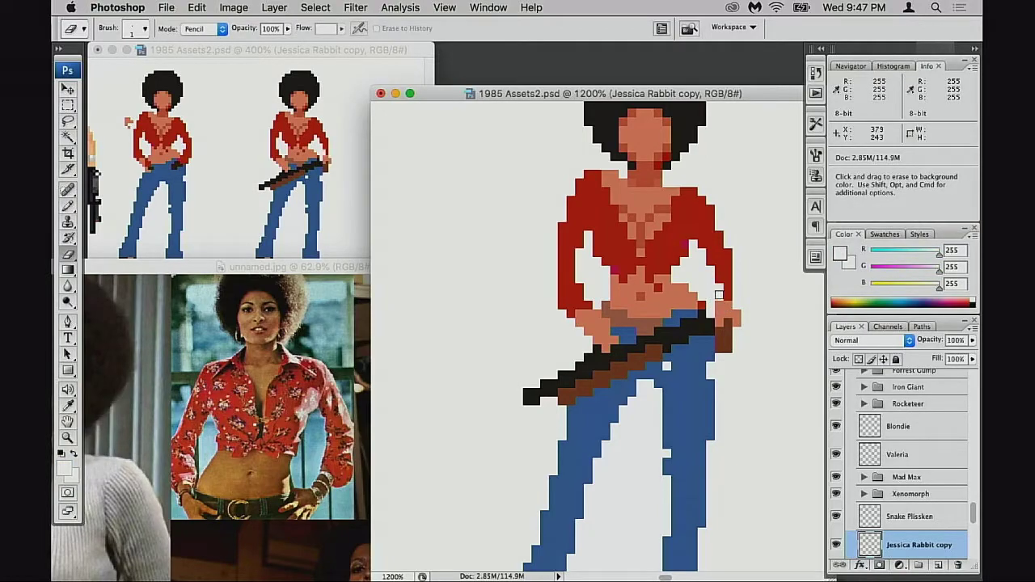
key(b)
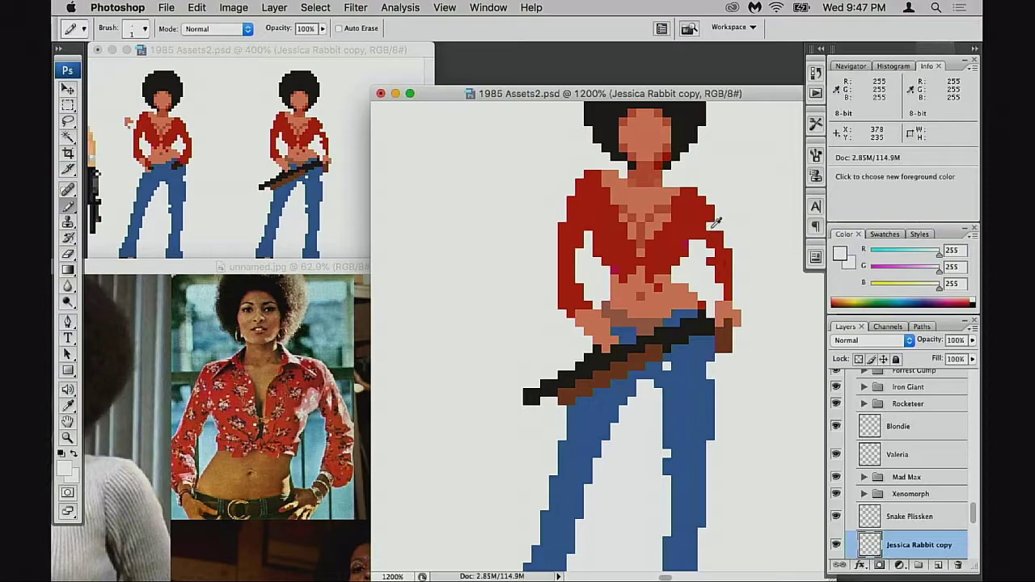
key(e)
drag(697, 238, 700, 246)
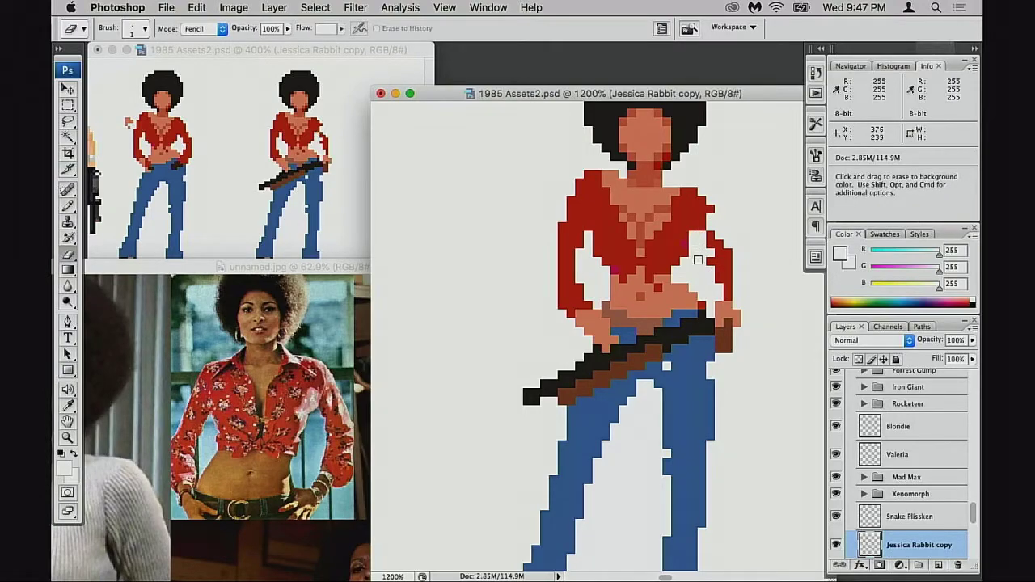
Bow the elbow outward with the sampled blouse red, clean its inner edge, and fill in the lower sleeve near the cuff.
key(b)
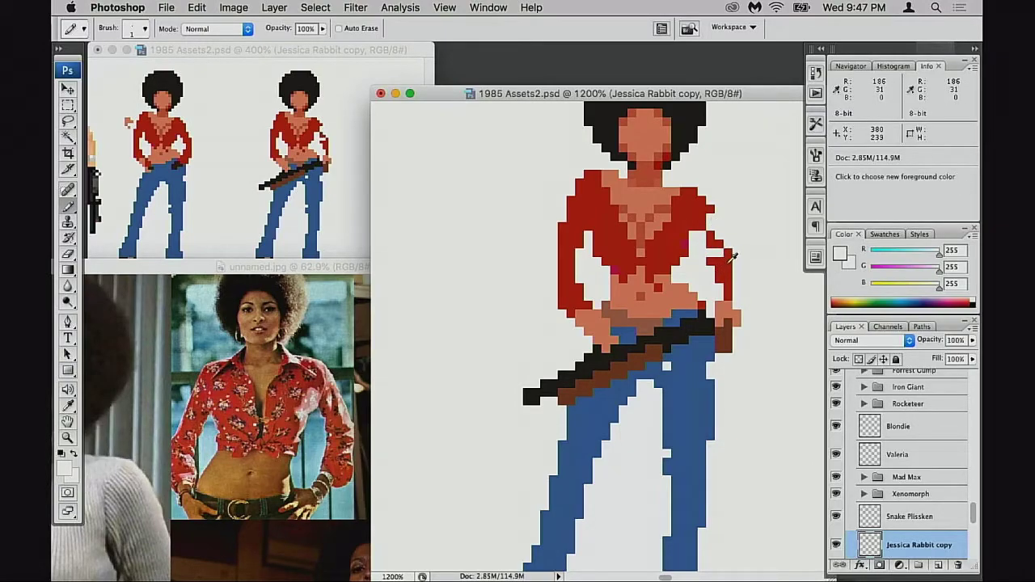
alt+click(724, 261)
mouse_move(720, 227)
mouse_down()
mouse_move(745, 277)
mouse_move(737, 293)
mouse_up()
key(e)
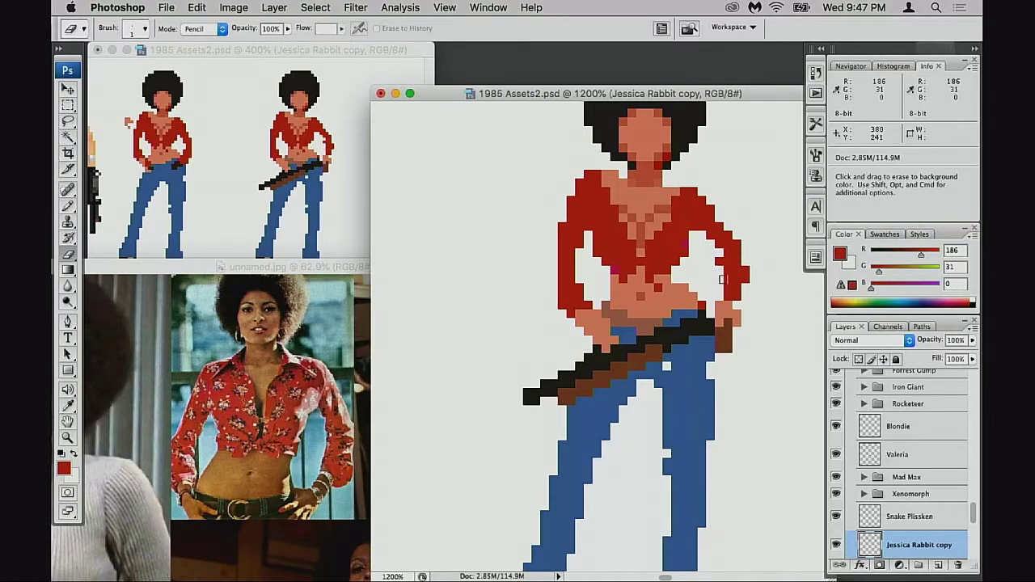
key(b)
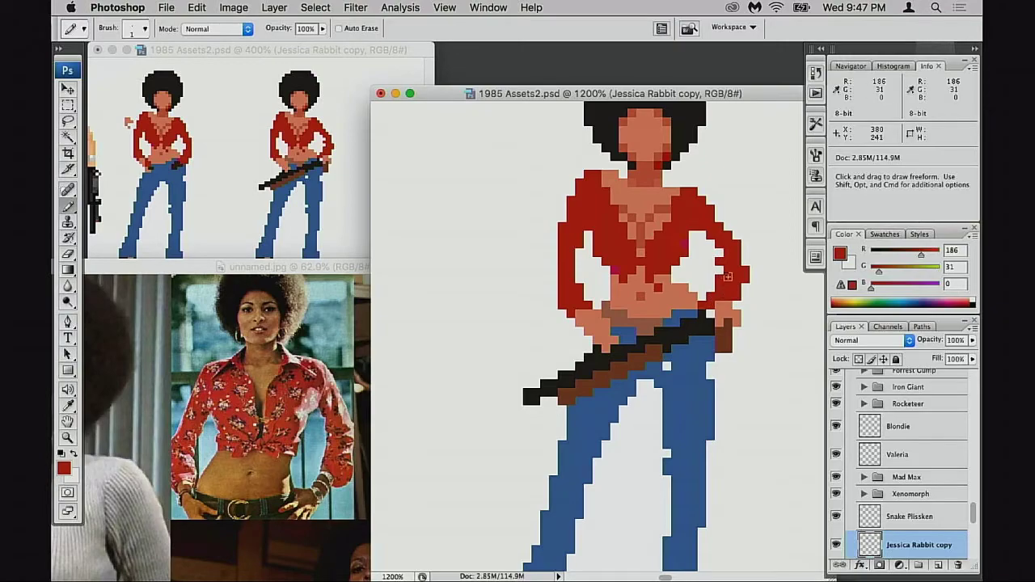
Compare the two afro woman sprites at 500% alongside the neighbouring characters.
scroll(725, 322, left, 5)
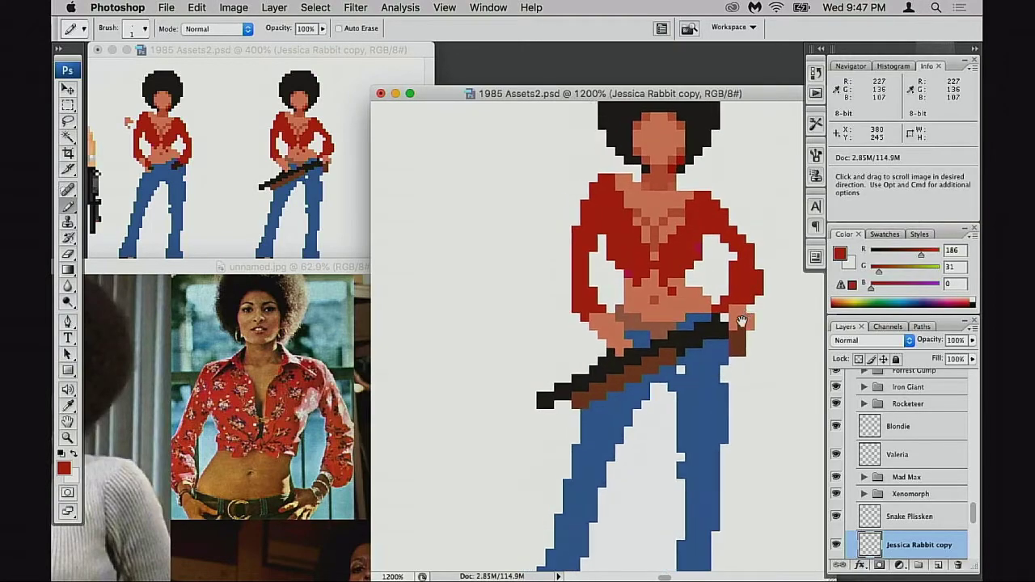
key(e)
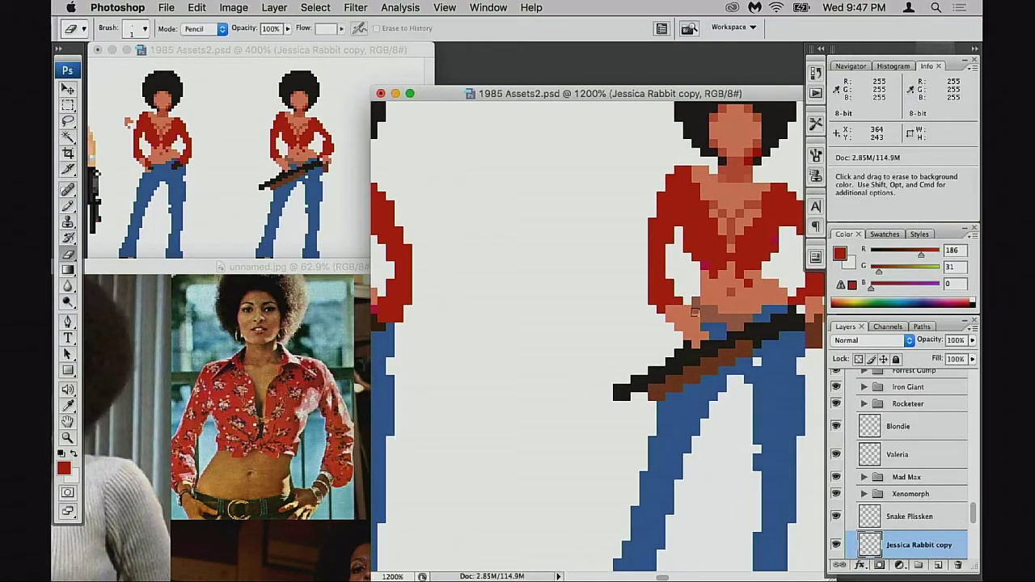
drag(768, 338, 685, 331)
alt+super+click(685, 333)
alt+super+click(680, 343)
alt+click(673, 356)
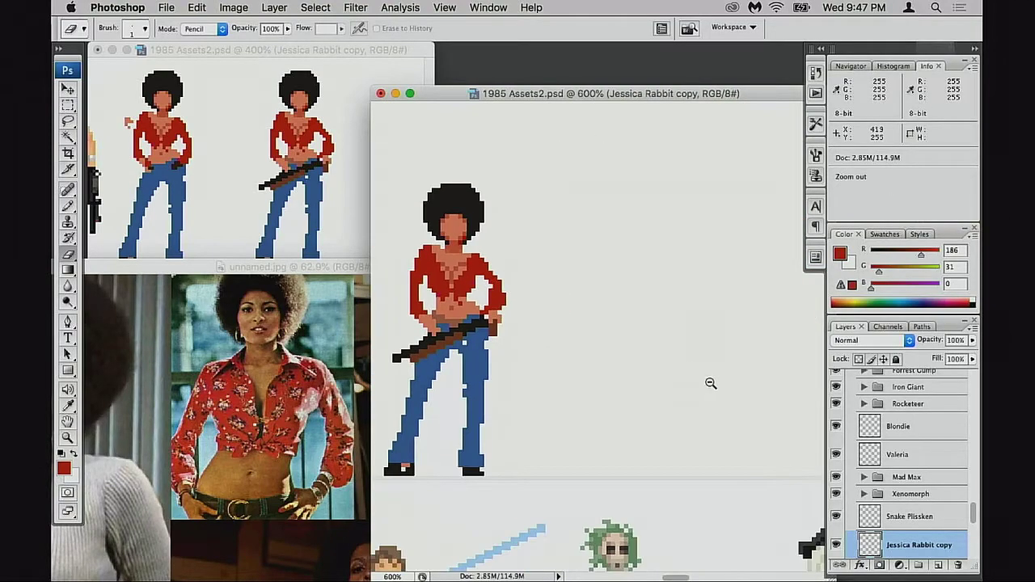
alt+click(709, 383)
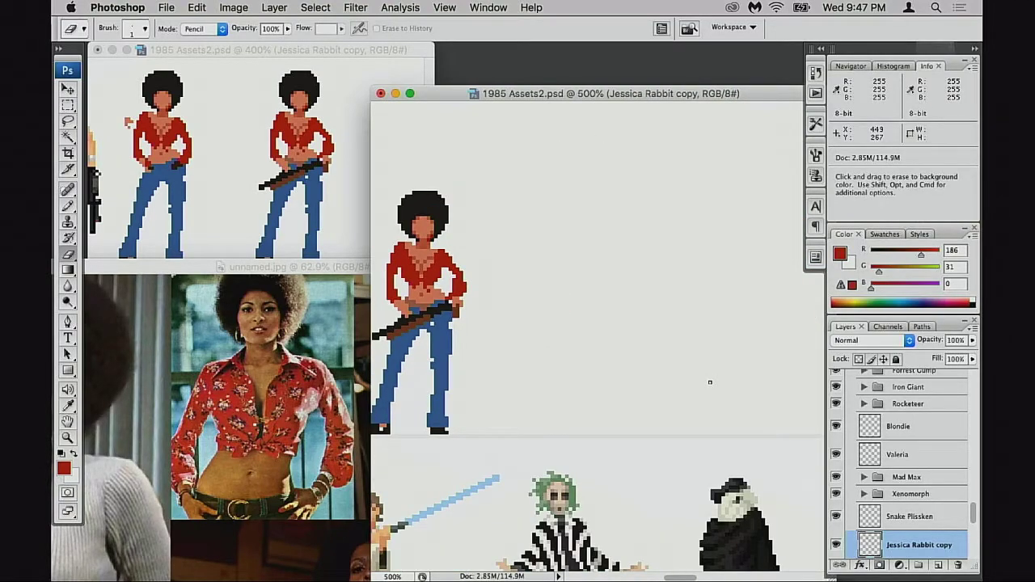
scroll(712, 378, left, 10)
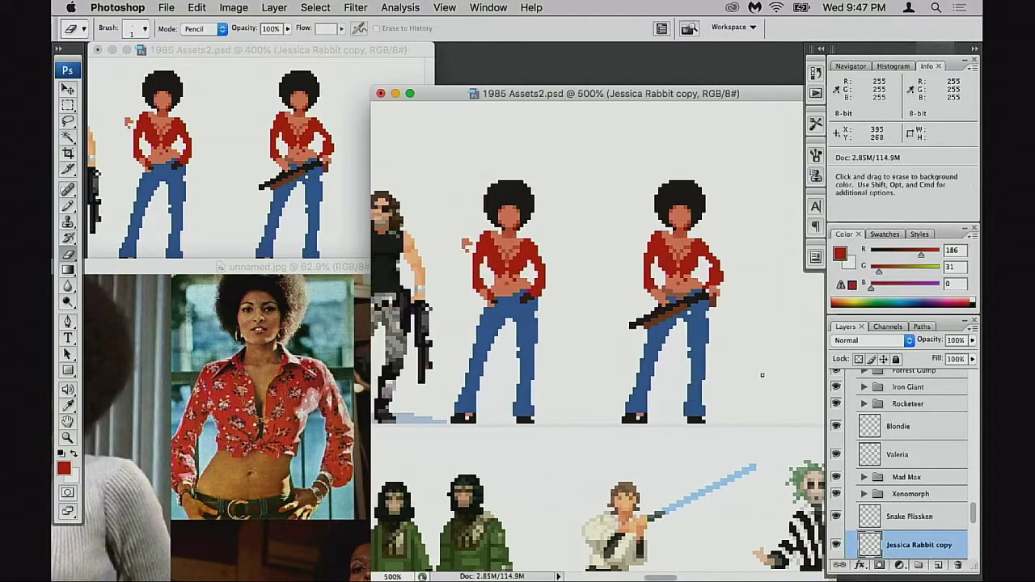
Try flipping the Jessica Rabbit copy layer horizontally and compare it with the sprite standing beside it.
key(ctrl+t)
right_click(745, 408)
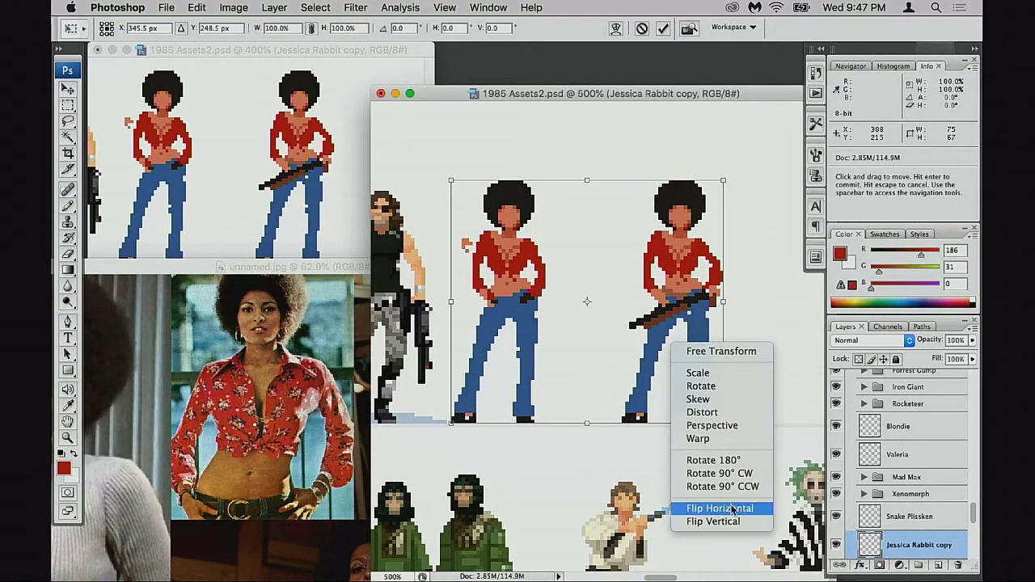
click(731, 507)
key(Return)
drag(566, 391, 614, 388)
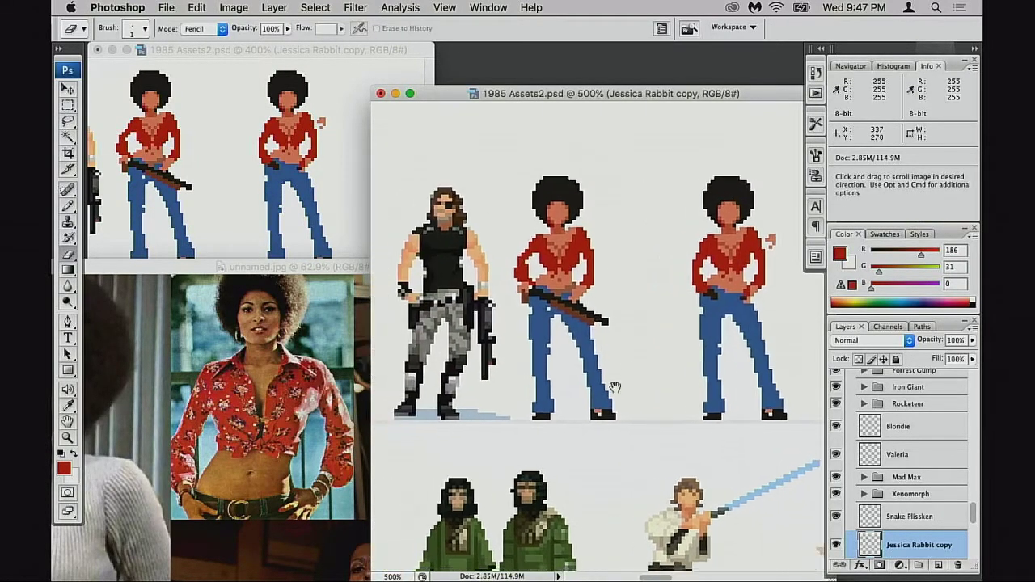
scroll(615, 388, left, 3)
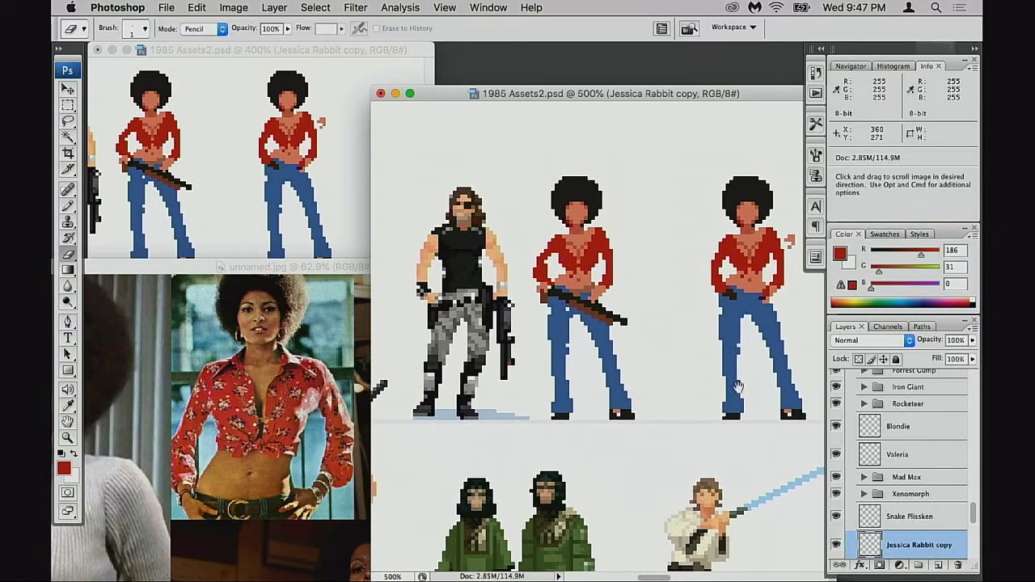
drag(738, 387, 659, 425)
key(super+z)
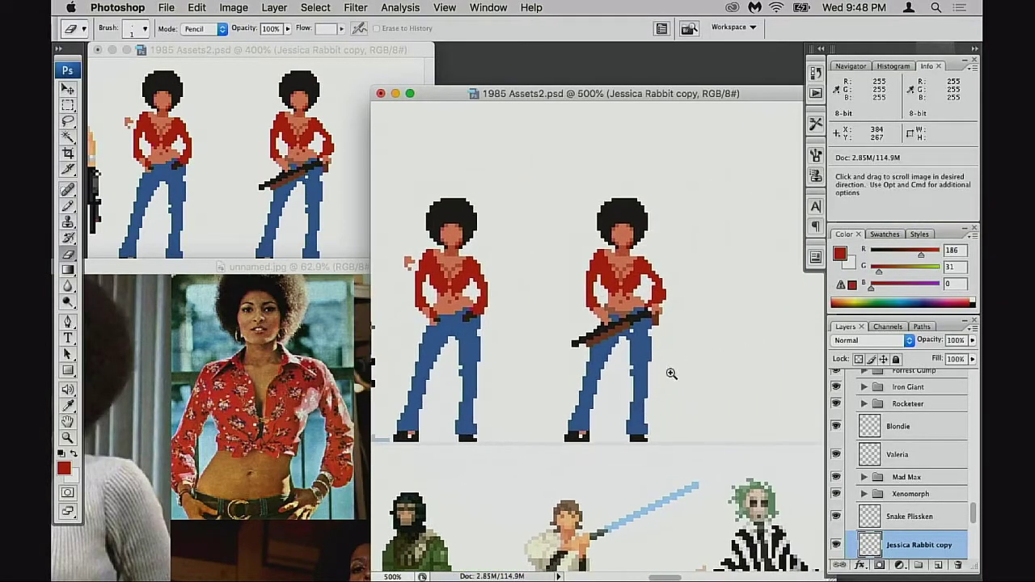
Dot whitish buckle pixels onto the gun-holding woman's belt with the white Pencil at 50% opacity, and sample the gun's brown.
super+click(656, 372)
super+click(628, 370)
drag(550, 348, 717, 448)
super+click(635, 374)
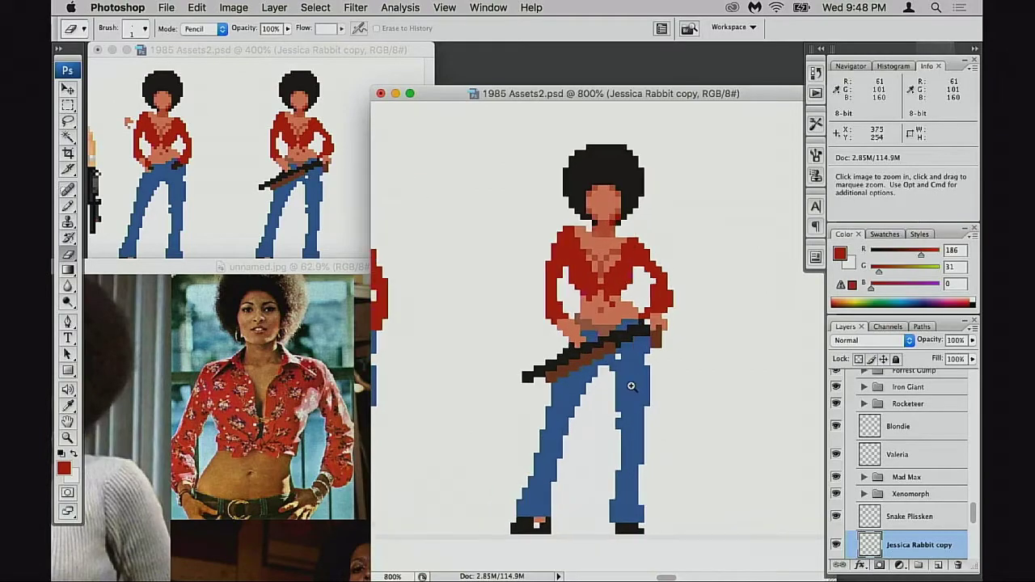
click(630, 386)
key(b)
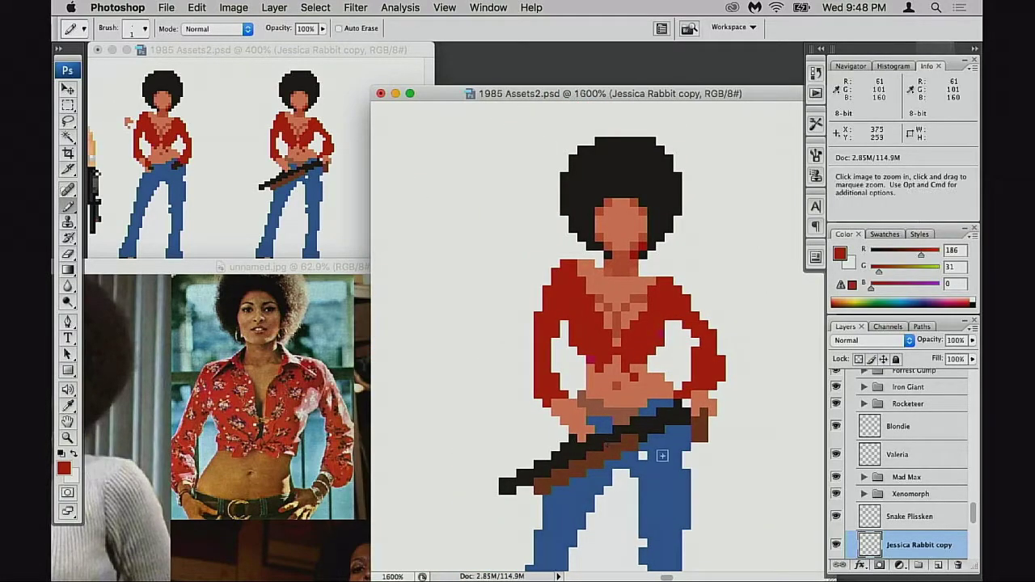
key(x)
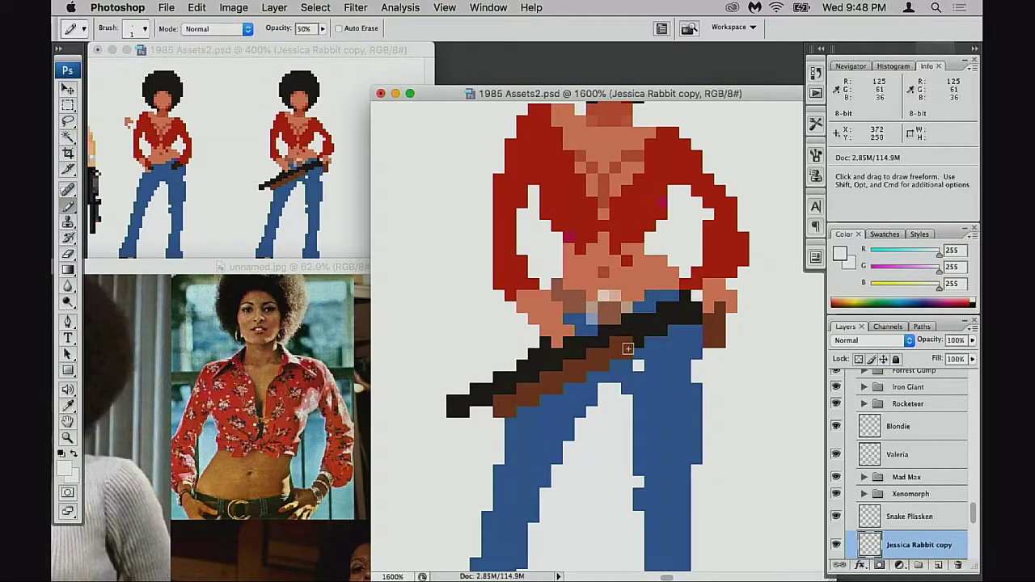
alt+click(627, 346)
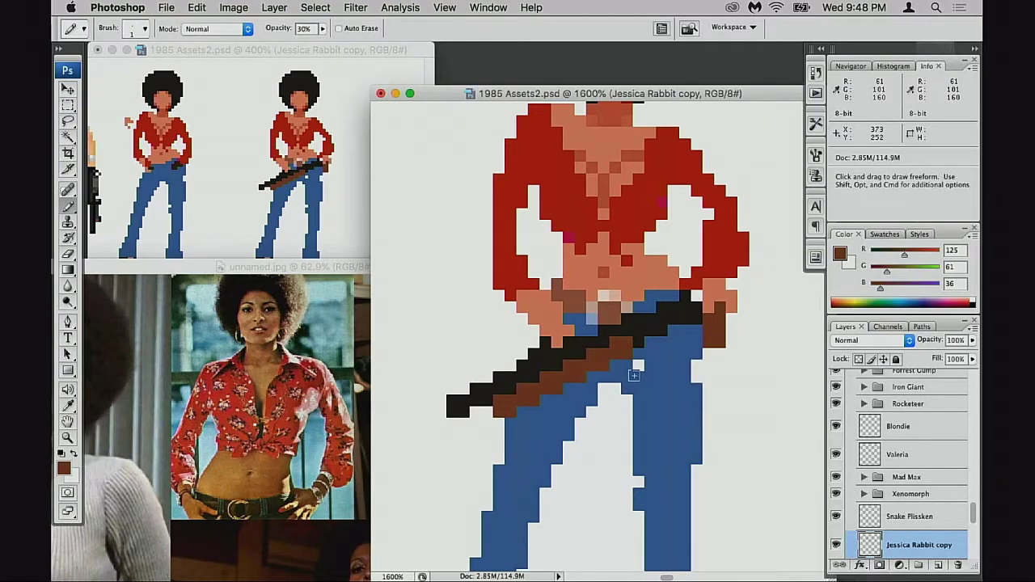
Duplicate the whole gun-holding sprite and place the copy right beside the original.
key(m)
drag(446, 336, 585, 463)
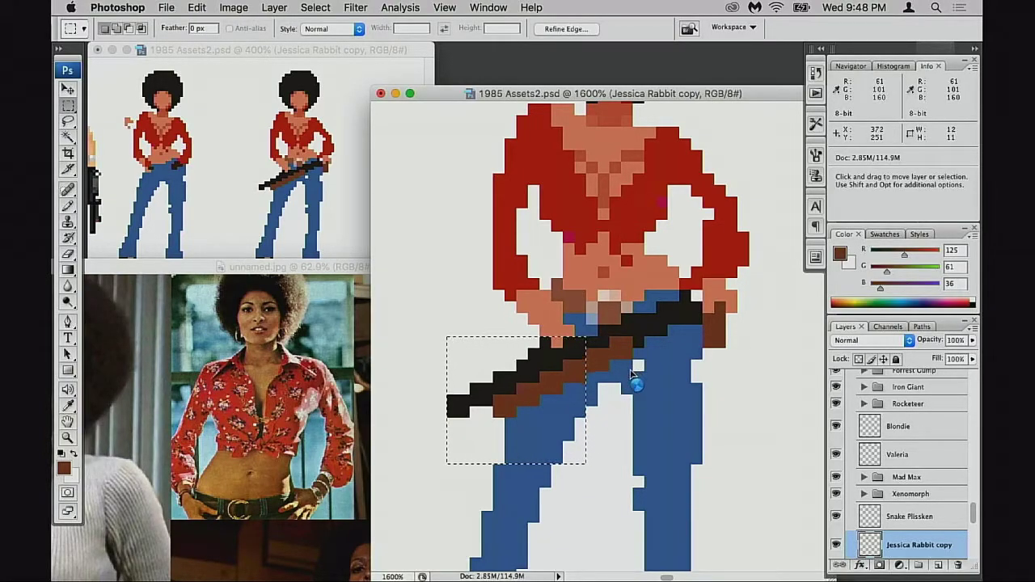
alt+super+click(638, 431)
alt+click(638, 432)
alt+click(643, 437)
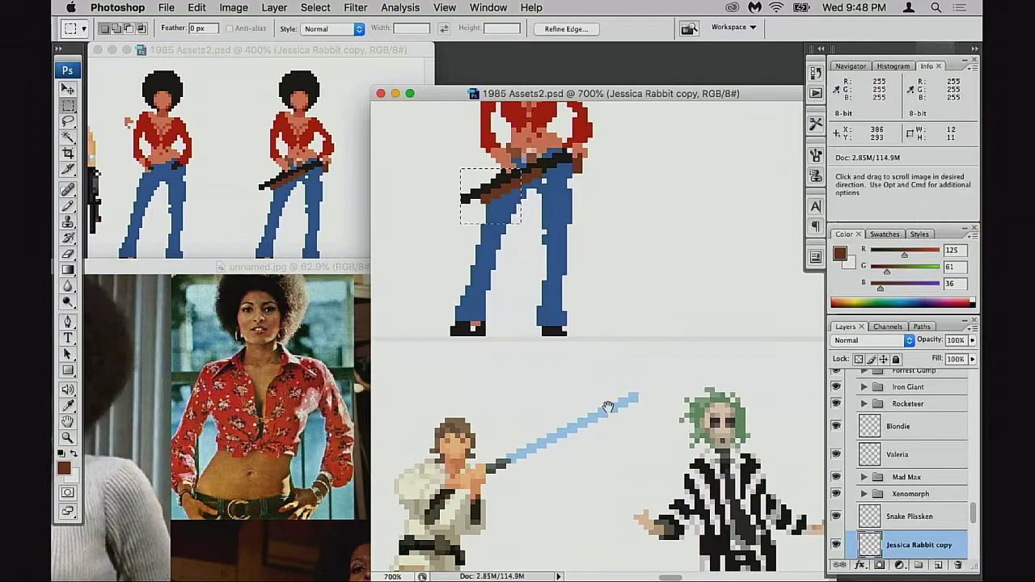
drag(608, 401, 592, 517)
key(super+d)
drag(420, 112, 659, 499)
drag(621, 441, 652, 425)
key(super+d)
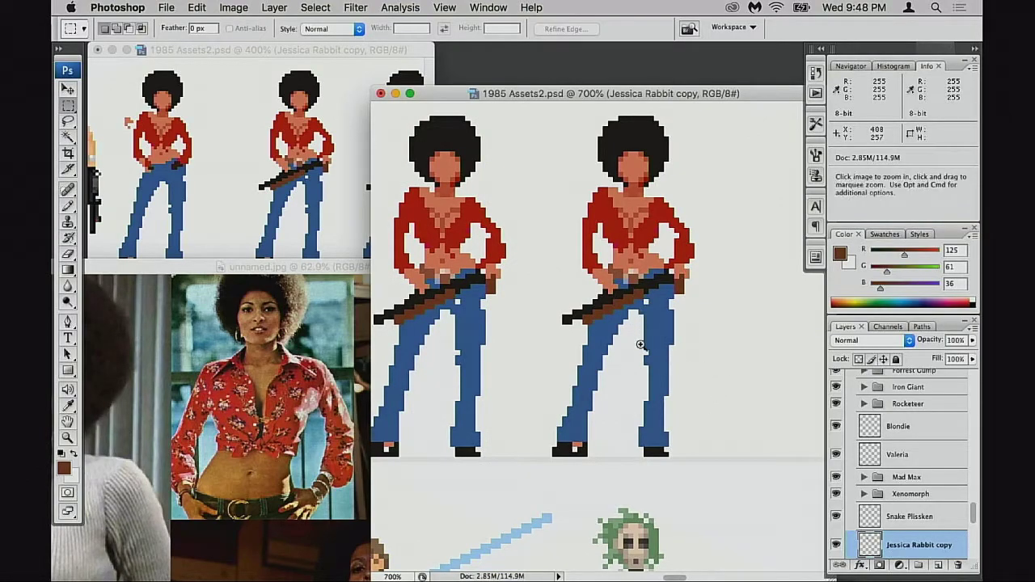
Try moving a rectangular block with the gun, hands and hips slightly downward on the new copy.
key(super+=)
drag(509, 294, 629, 366)
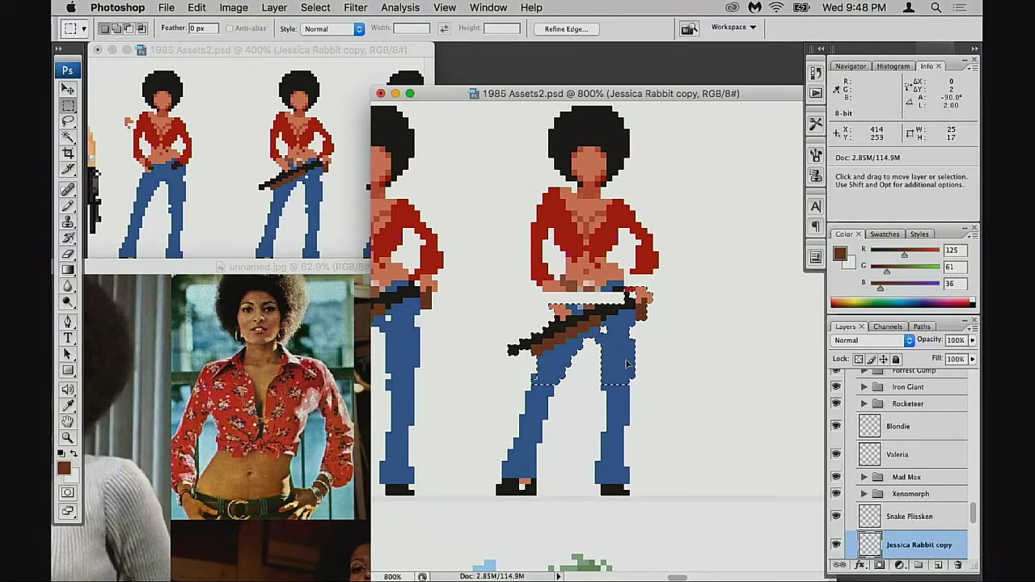
key(super+z)
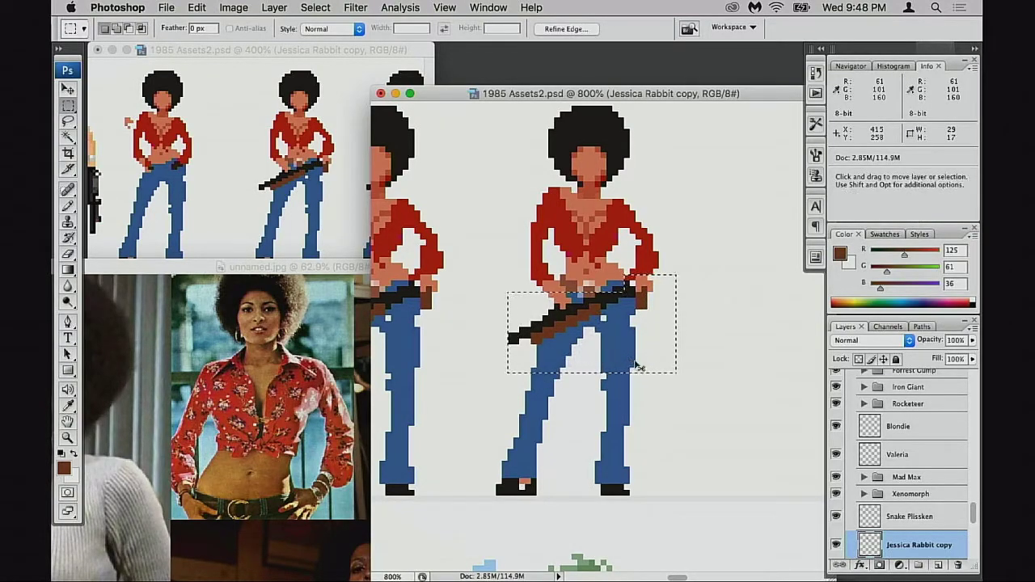
key(l)
key(super+d)
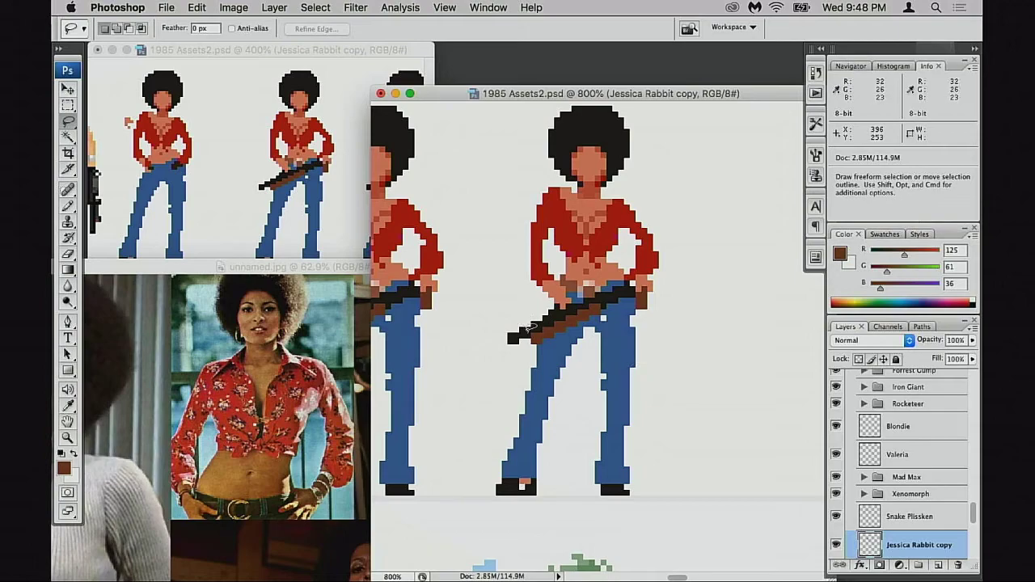
Build up a stepped marquee selection around the new copy's long gun, both hands and the lower sleeves.
key(m)
drag(531, 331, 503, 311)
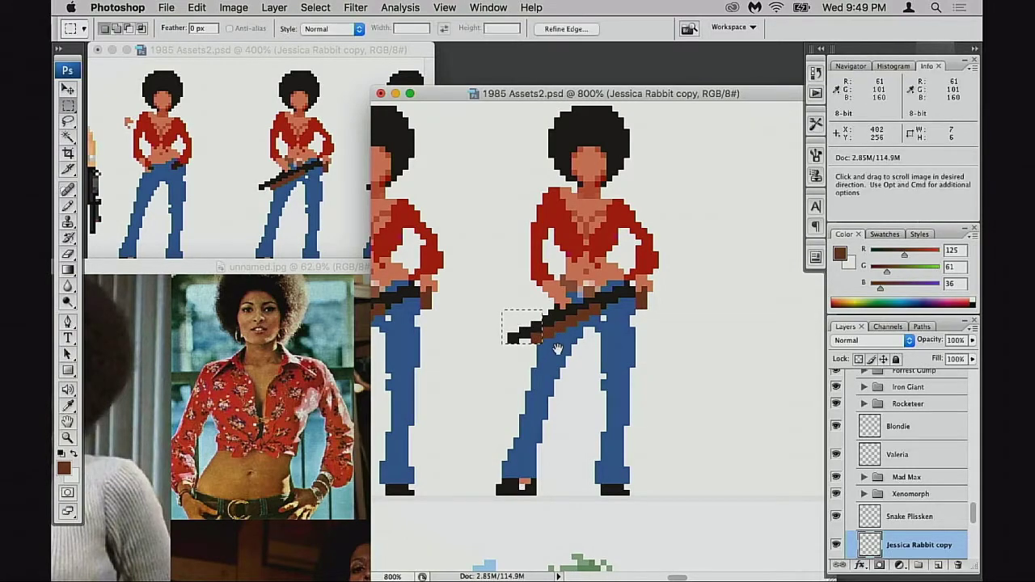
key(super+plus)
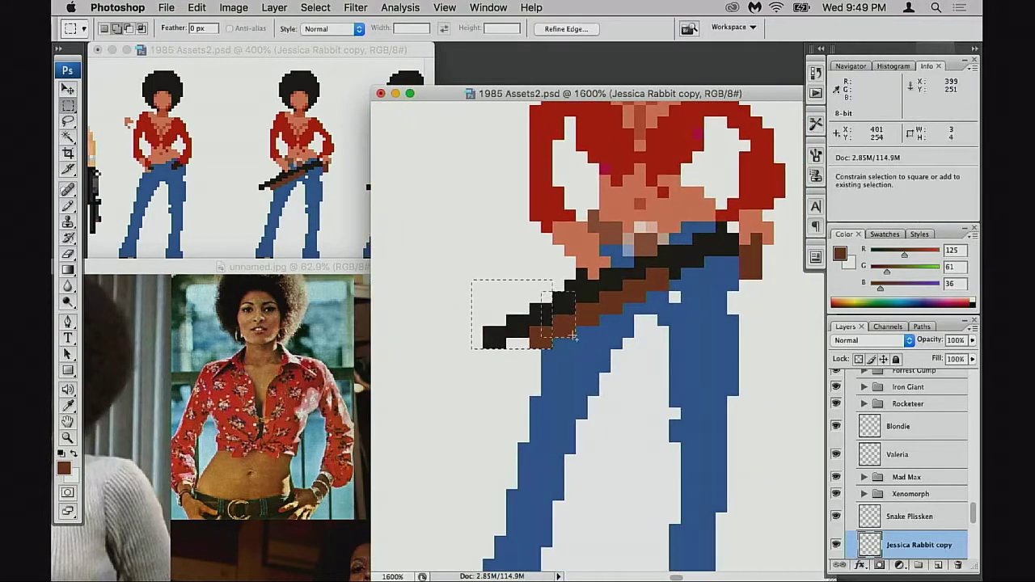
drag(574, 336, 599, 321)
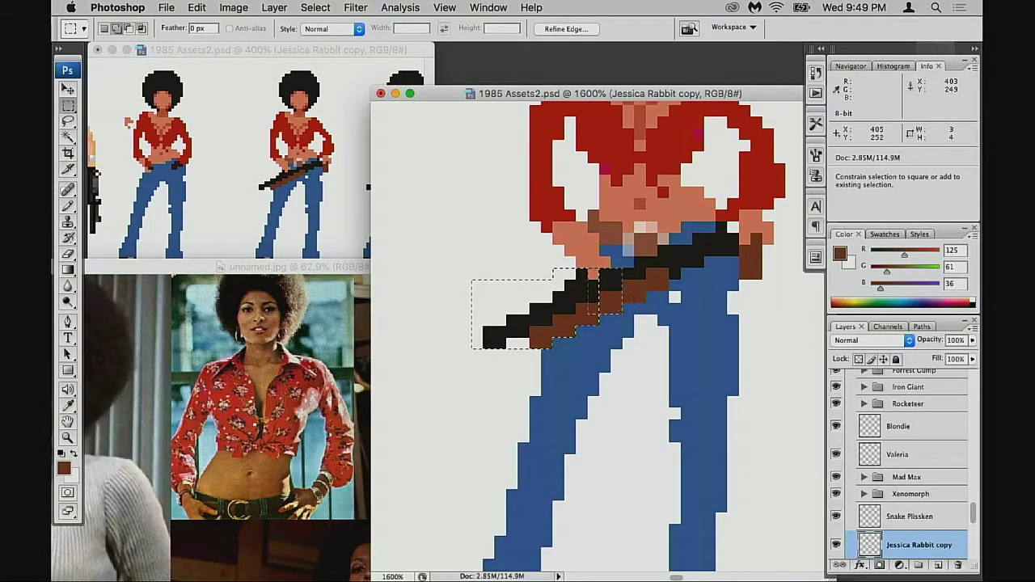
drag(587, 268, 774, 268)
key(super+z)
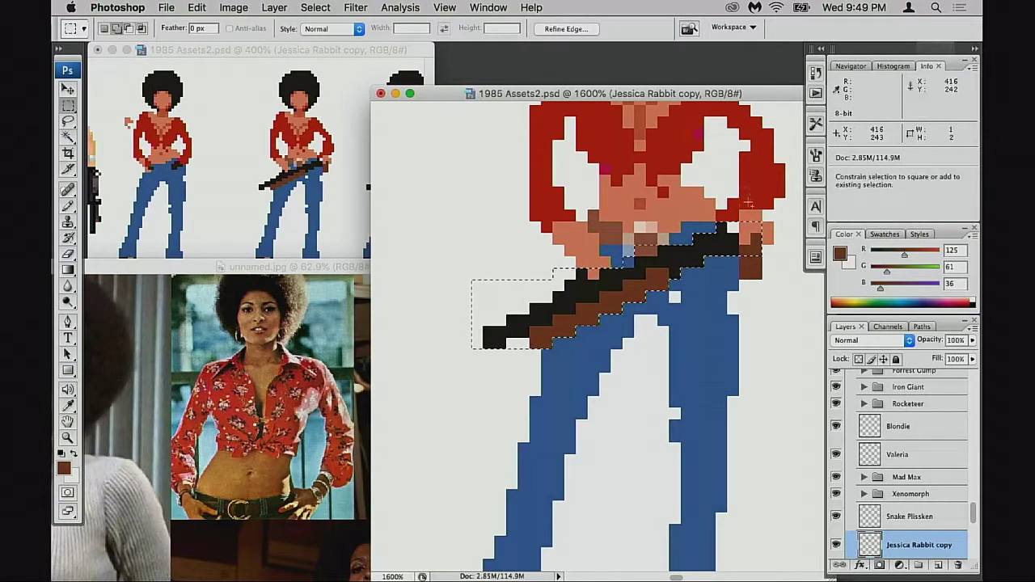
drag(741, 190, 794, 300)
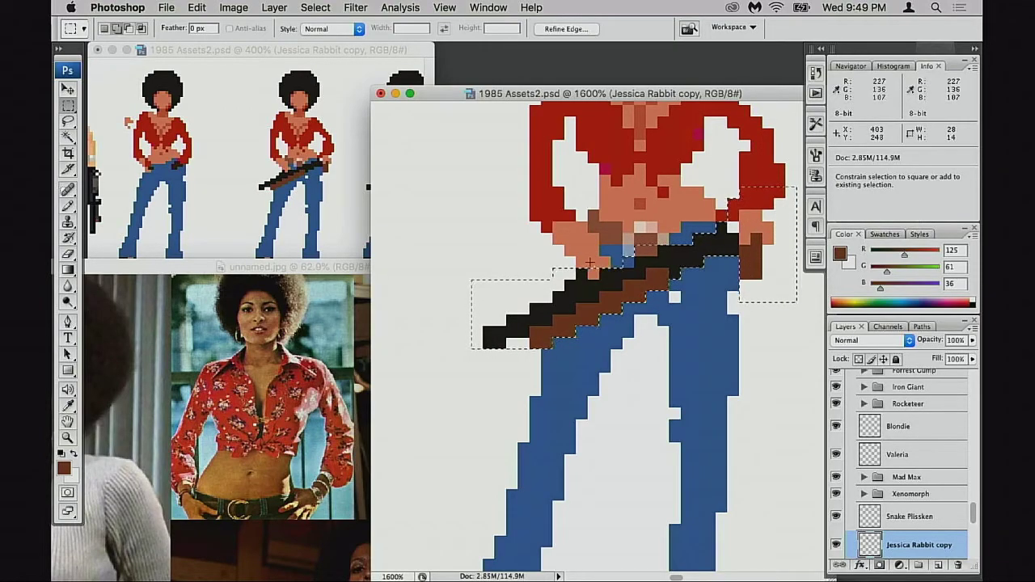
drag(542, 210, 582, 276)
drag(571, 276, 522, 190)
Lower the selected gun, hands and cuffs by about two pixels, checking the pose in the 400% view.
drag(639, 306, 661, 332)
click(348, 215)
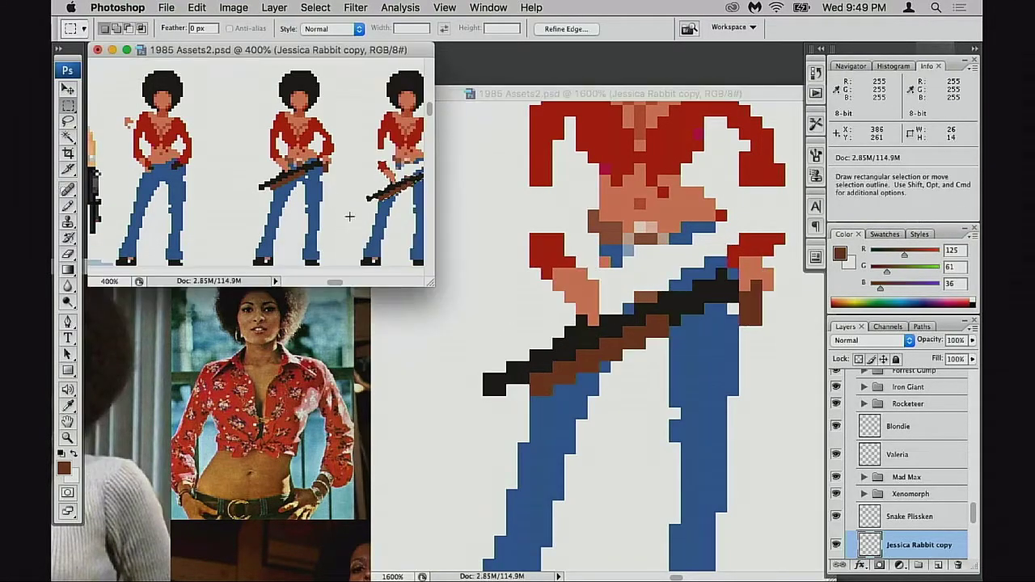
drag(395, 205, 306, 193)
click(677, 317)
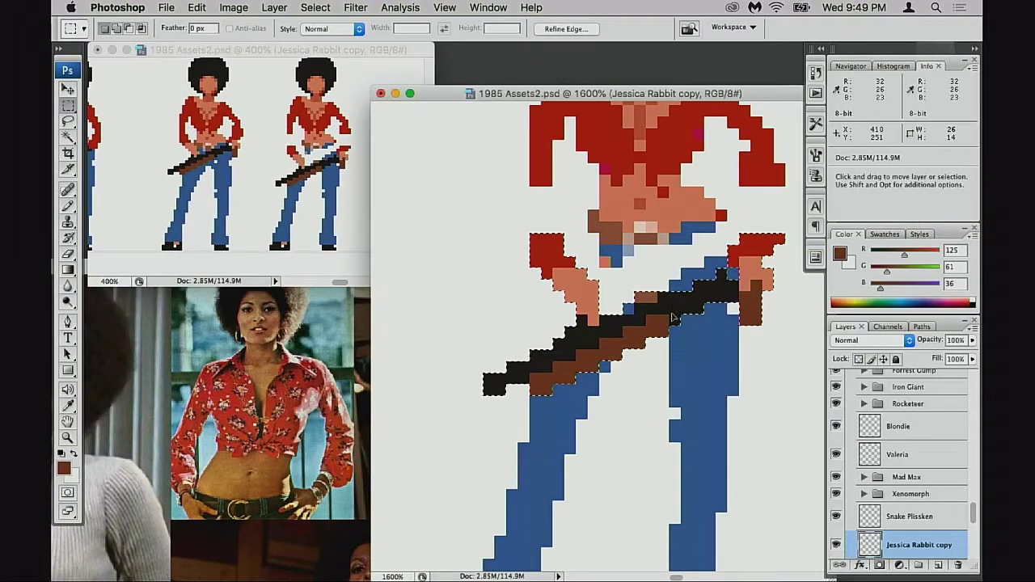
mouse_move(677, 316)
mouse_down()
mouse_move(650, 315)
mouse_move(692, 314)
mouse_move(659, 309)
mouse_up()
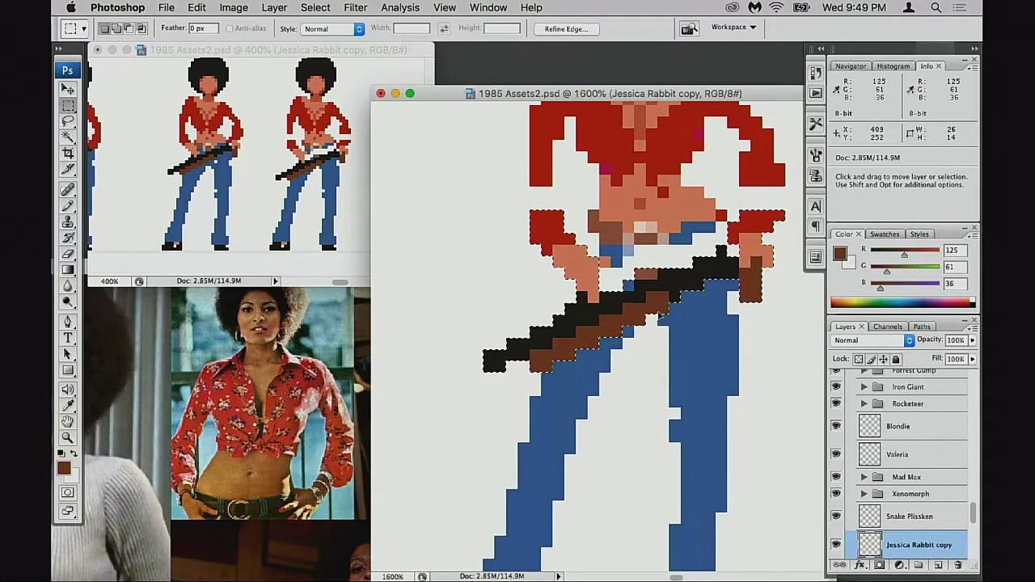
Try nudging the selected gun and forearms a few pixels upward and sideways to test their placement.
key(Up)
key(Right)
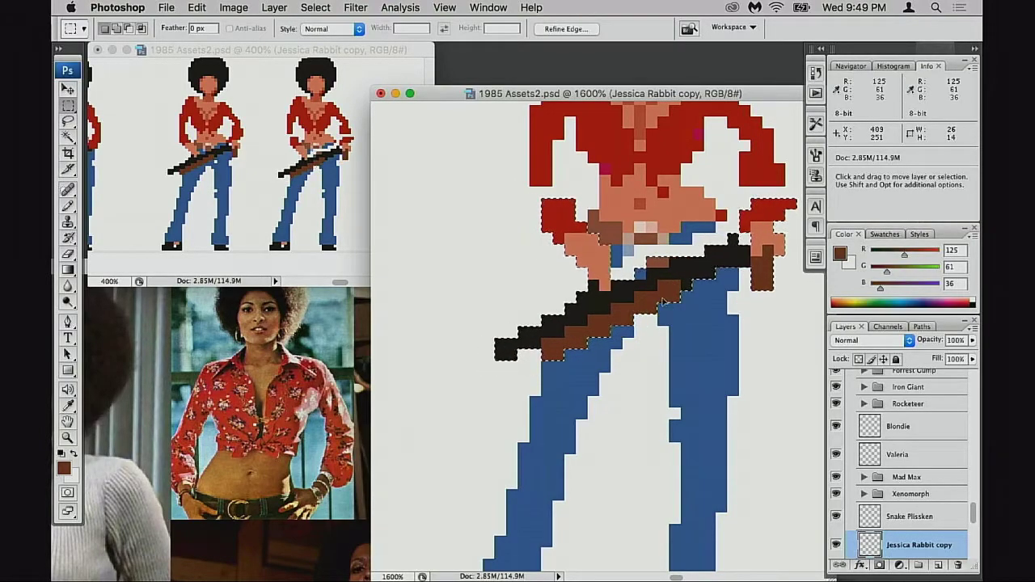
key(Up)
key(Right)
key(super+Right)
key(super+Down)
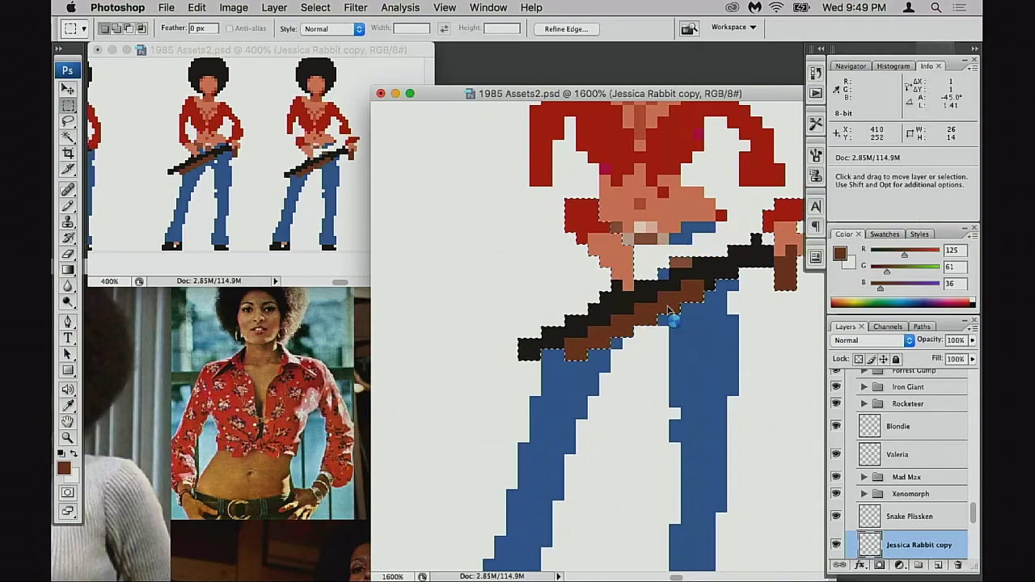
key(super+Down)
key(super+Left)
key(super+Left)
key(super+Left)
Flip the selected gun and forearms horizontally with Free Transform.
key(super+t)
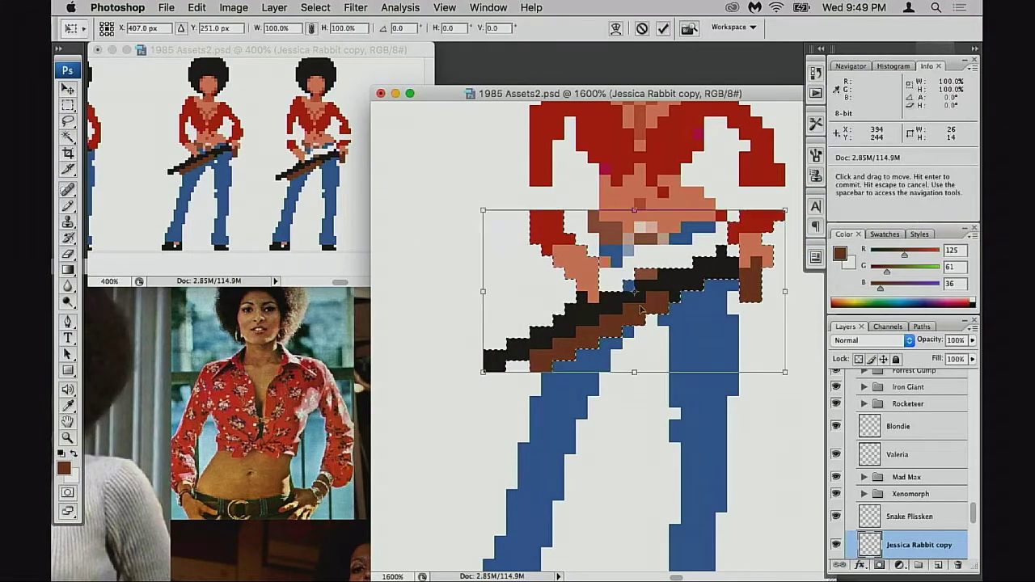
right_click(633, 290)
click(690, 451)
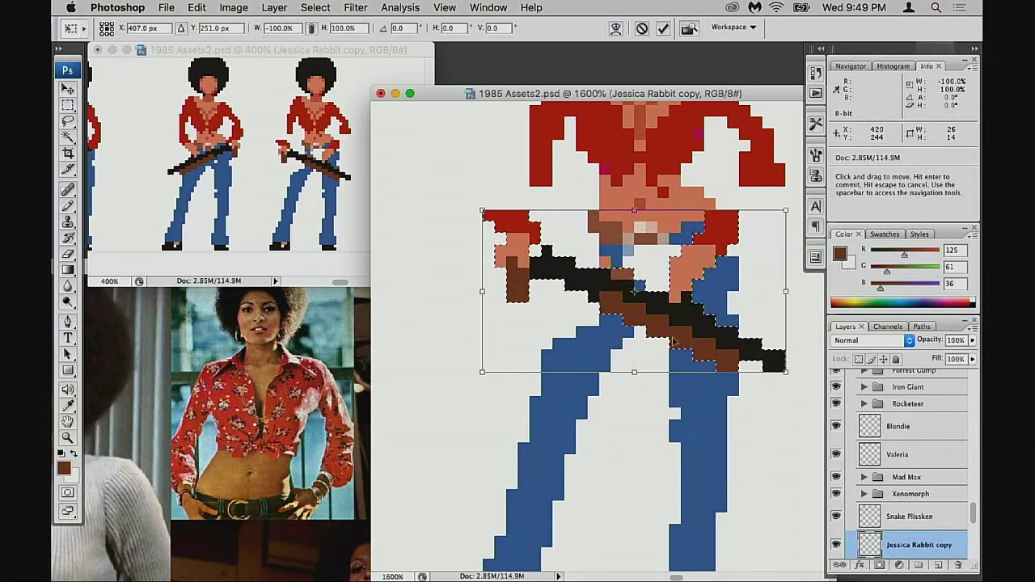
Shift the mirrored gun and forearms four pixels right to X 411 px, apply the transform and deselect.
key(Right)
key(Right)
key(Right)
key(Right)
key(Right)
key(Right)
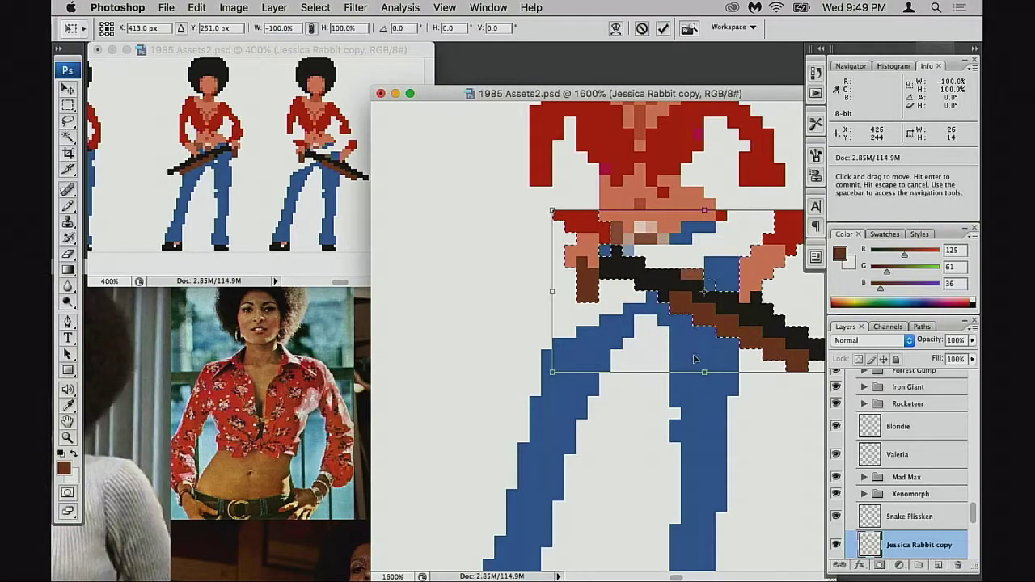
key(Left)
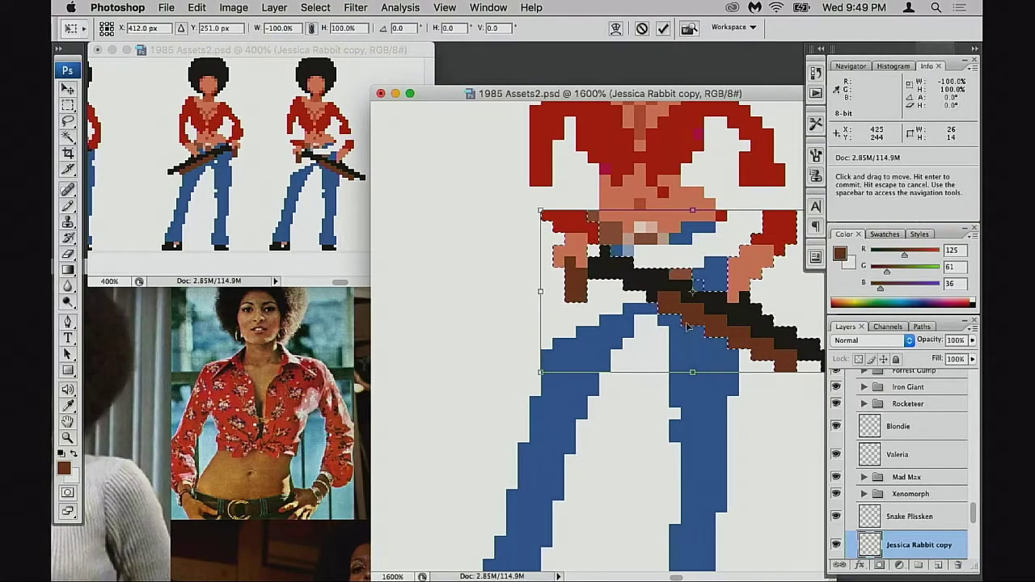
key(Left)
key(Down)
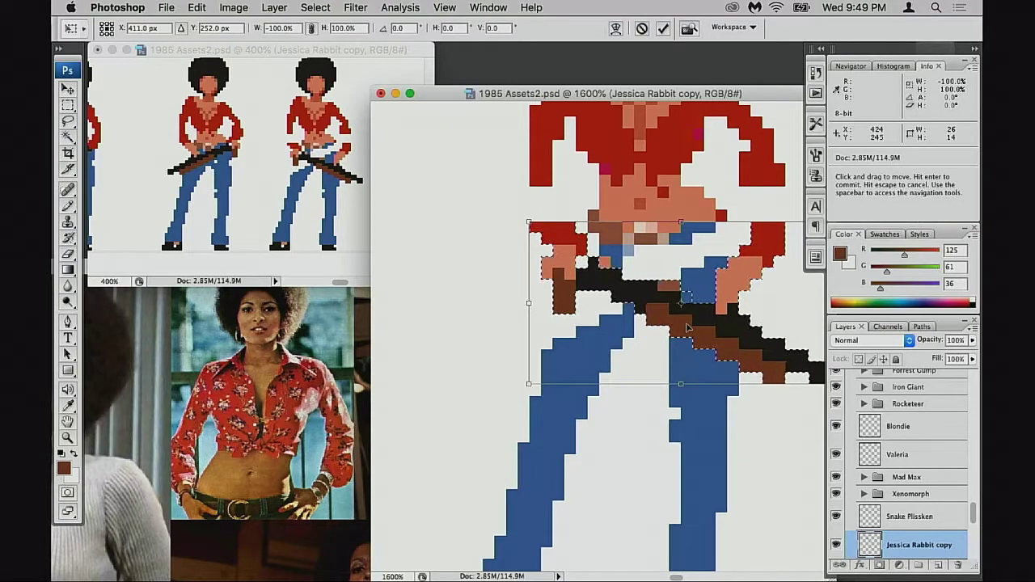
key(Up)
key(Return)
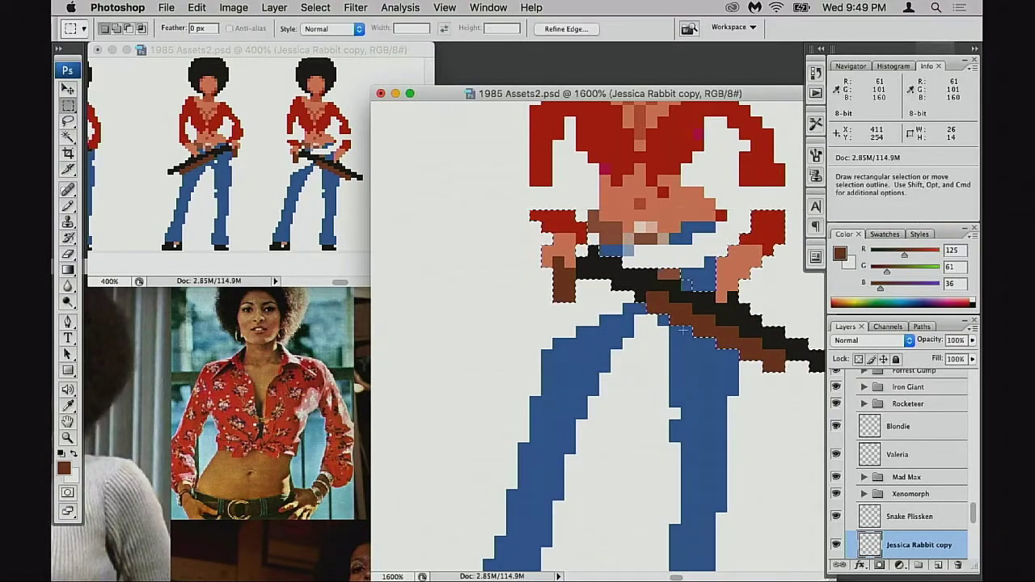
key(Return)
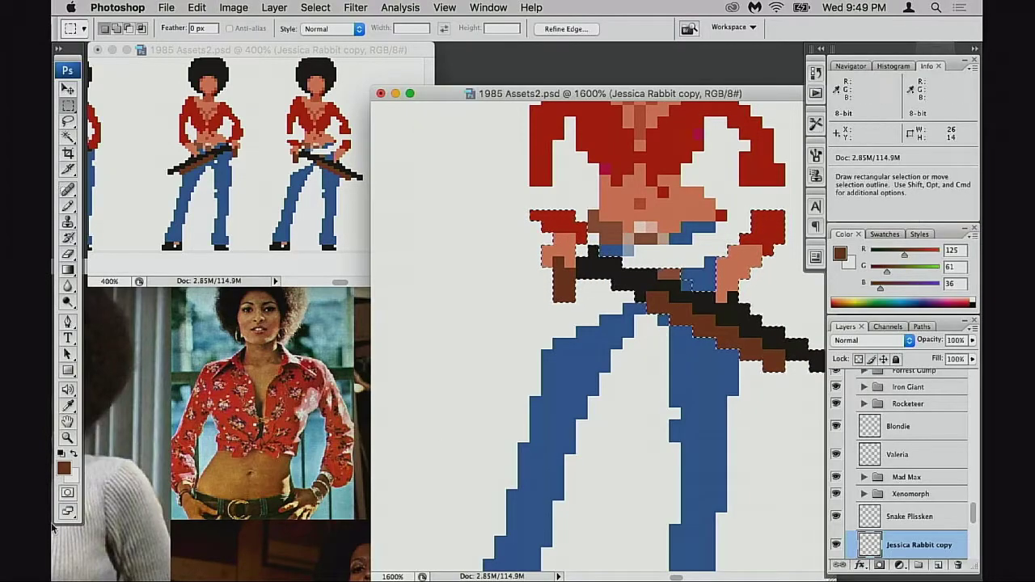
key(super+d)
Bridge the gap between upper sleeve and cuff on the gun-butt side with the sampled blouse red at 100% opacity.
text(b)
click(604, 241)
key(Return)
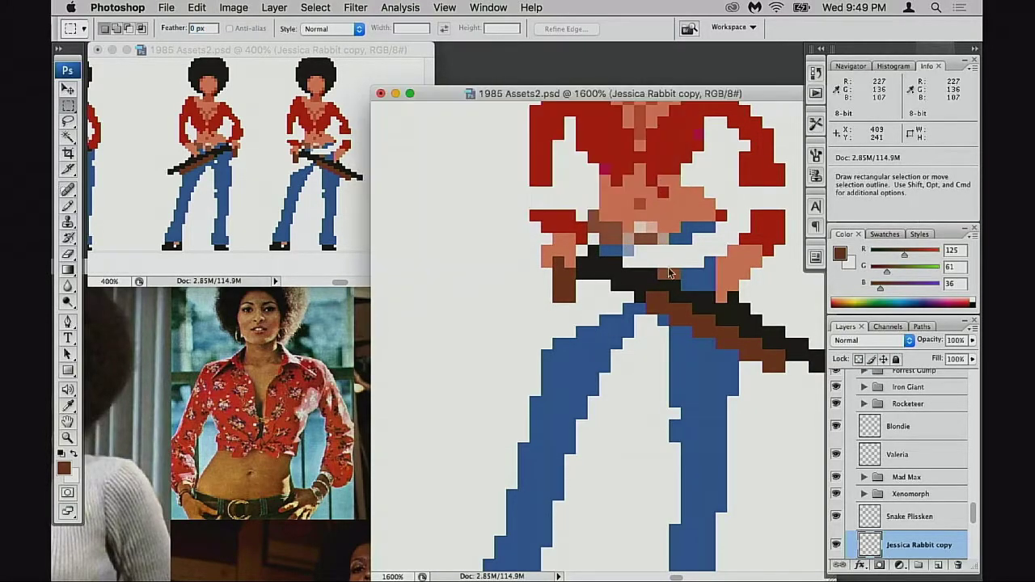
scroll(598, 243, up, 5)
scroll(598, 243, right, 4)
key(b)
alt+click(465, 264)
drag(459, 288, 463, 300)
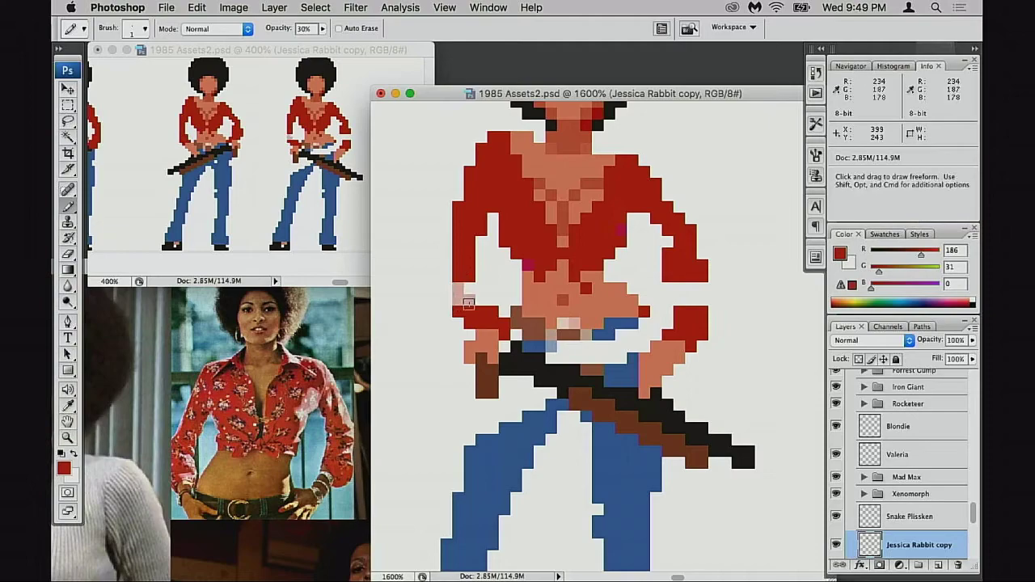
click(469, 300)
click(480, 298)
key(super+z)
click(492, 300)
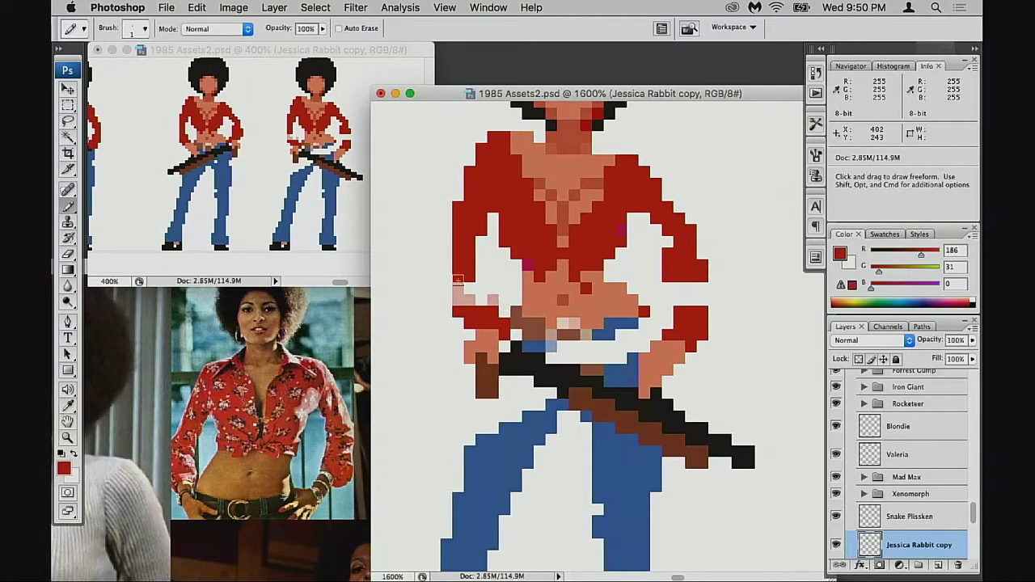
drag(459, 290, 478, 295)
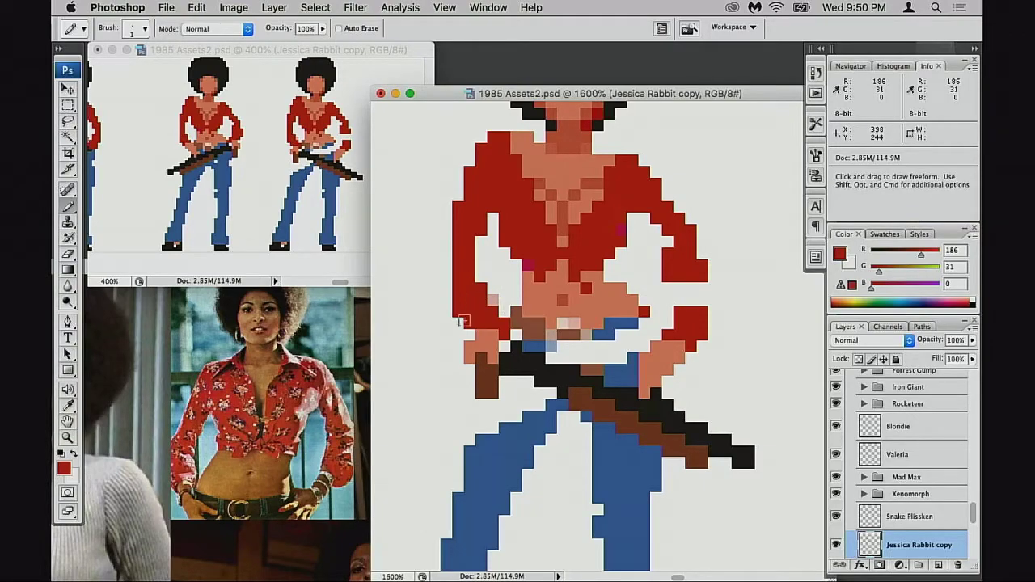
Erase the protruding edge of the hand on the gun butt and the stray pinkish pixel inside the sleeve.
key(e)
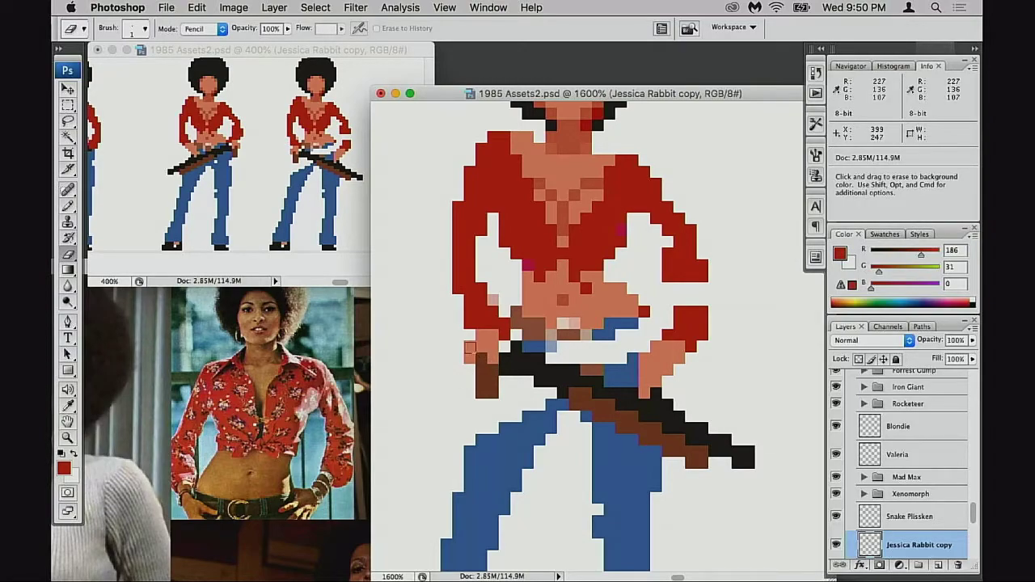
key(b)
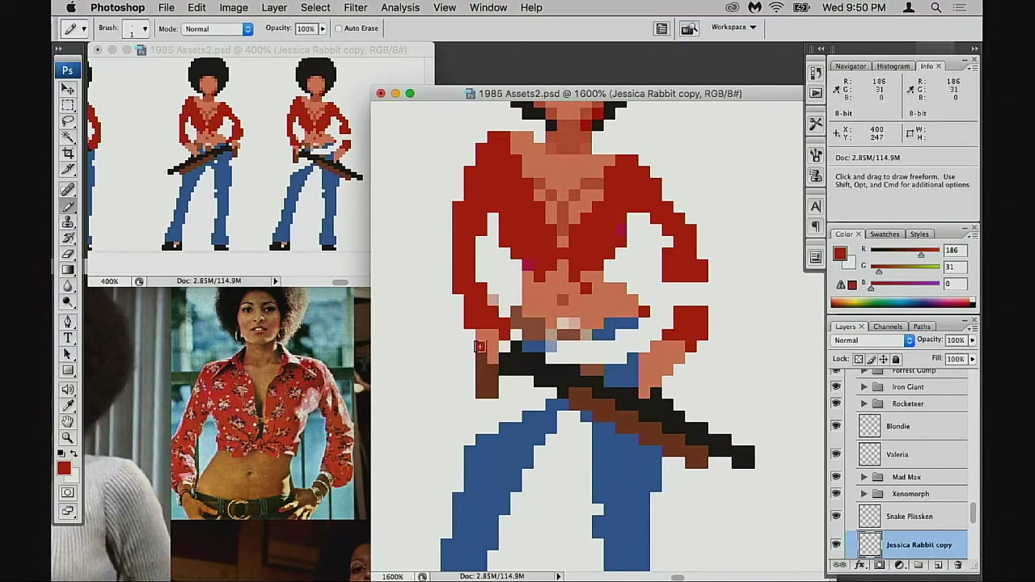
key(e)
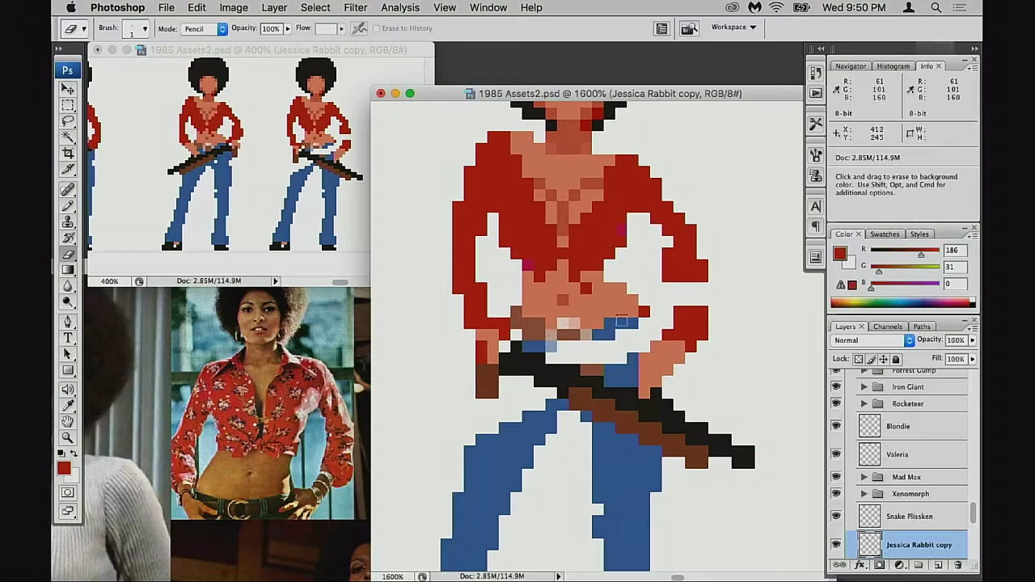
Rebuild the belt and its square buckle above the gun using the sampled belt brown and pale buckle pink.
key(b)
alt+click(574, 335)
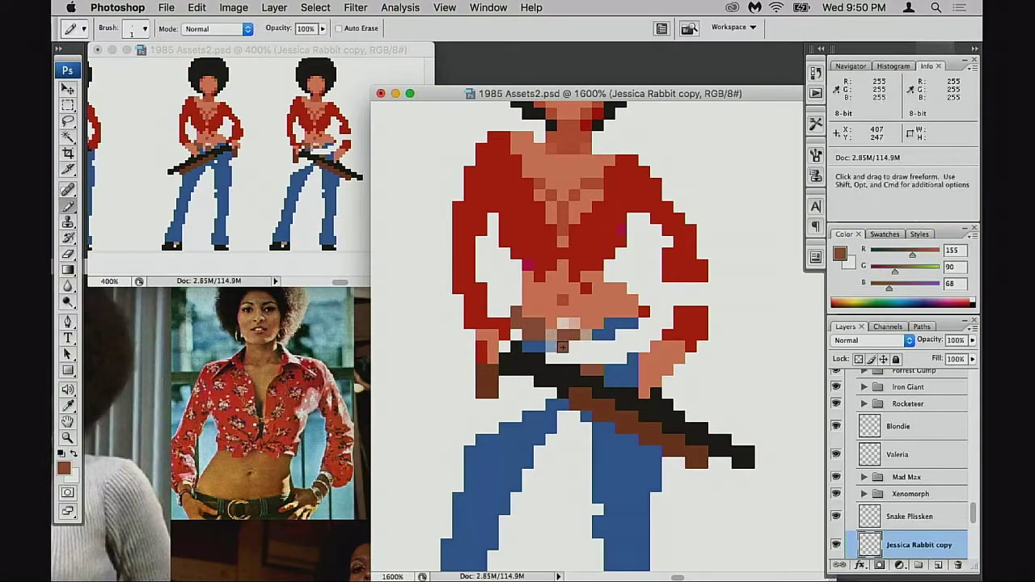
alt+click(561, 337)
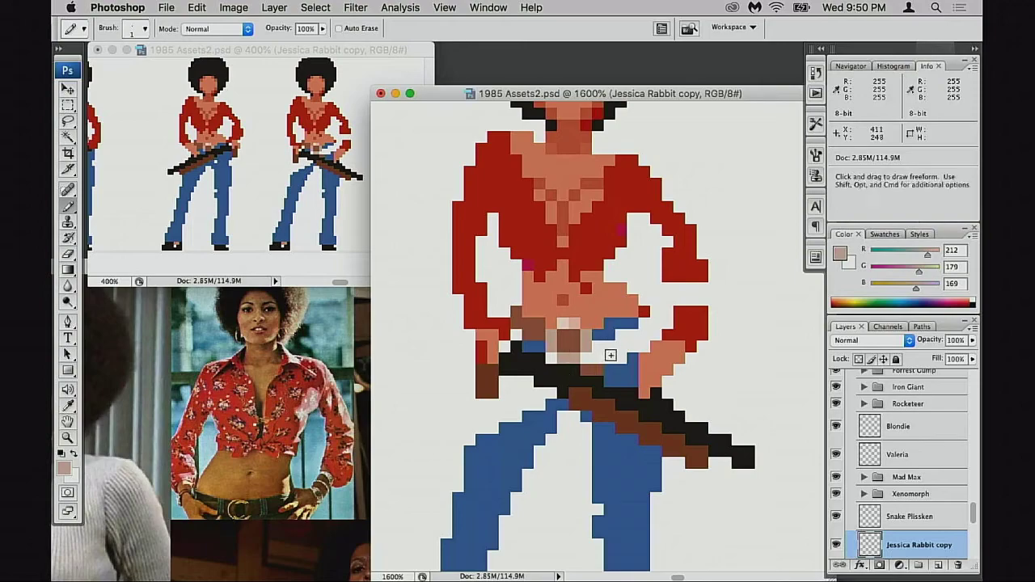
alt+click(573, 345)
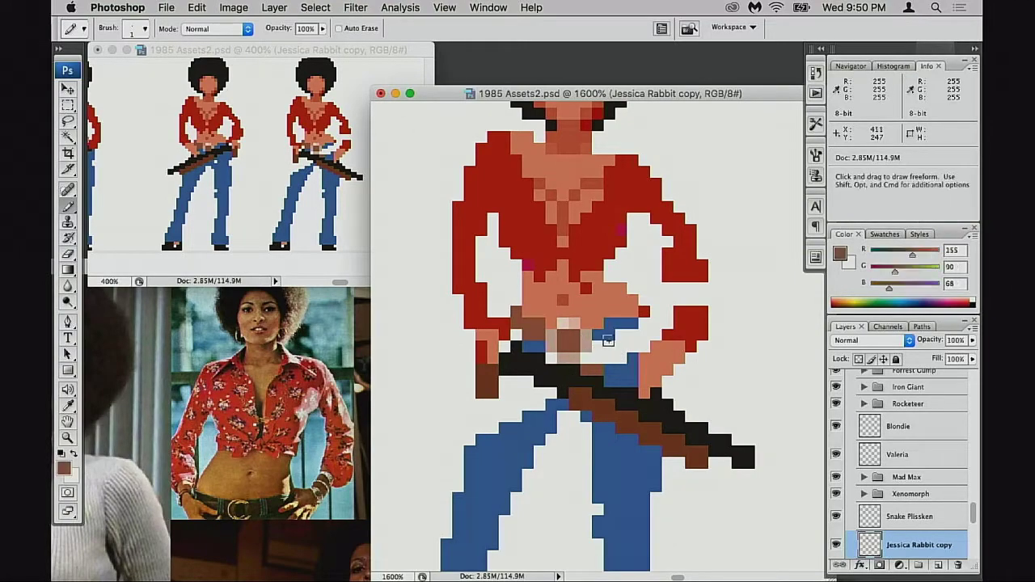
drag(599, 336, 629, 325)
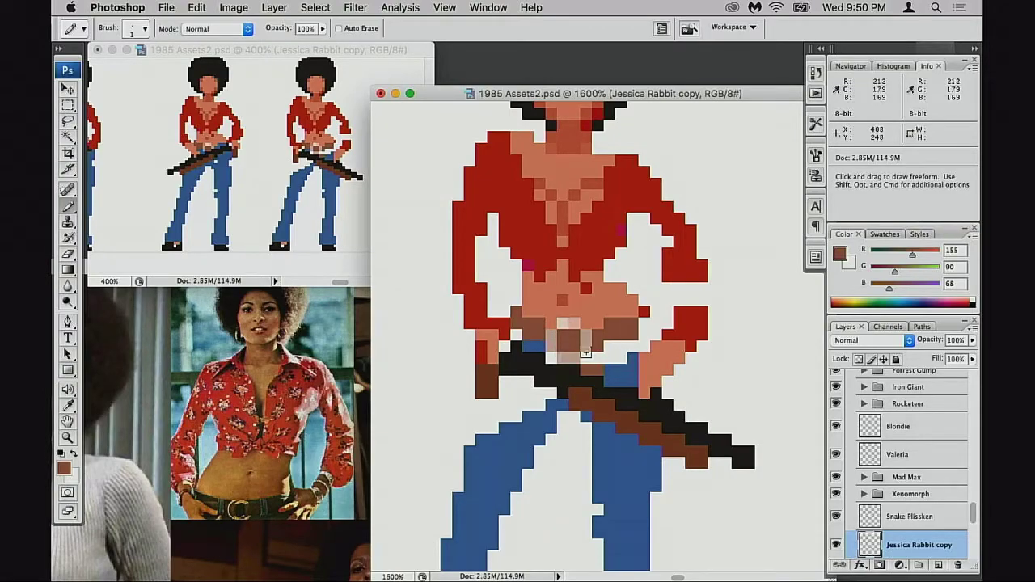
Fill the missing hip area of the jeans between the belt and the gun with the sampled denim blue.
alt+click(636, 308)
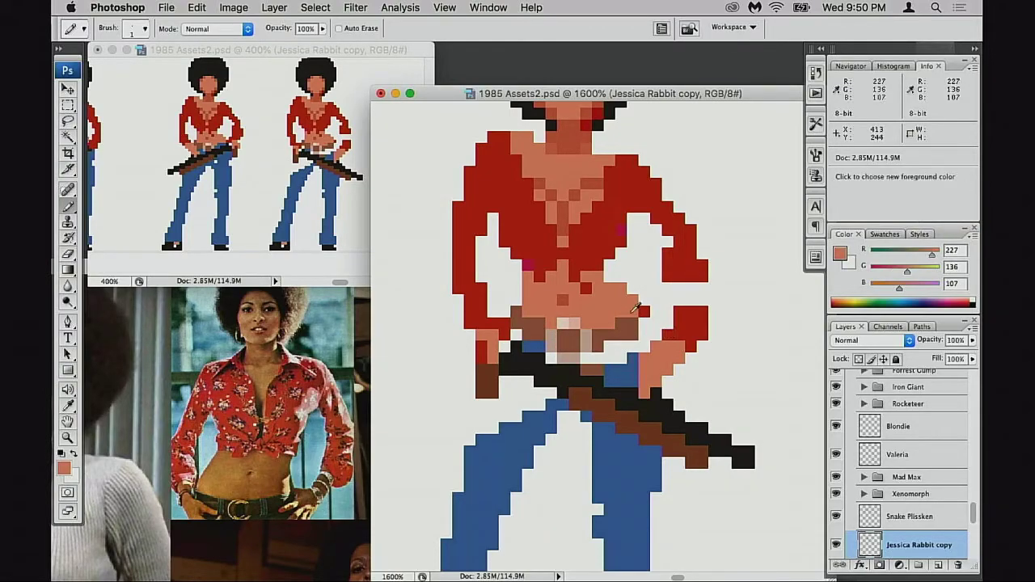
alt+click(645, 312)
alt+click(627, 367)
drag(645, 336, 643, 328)
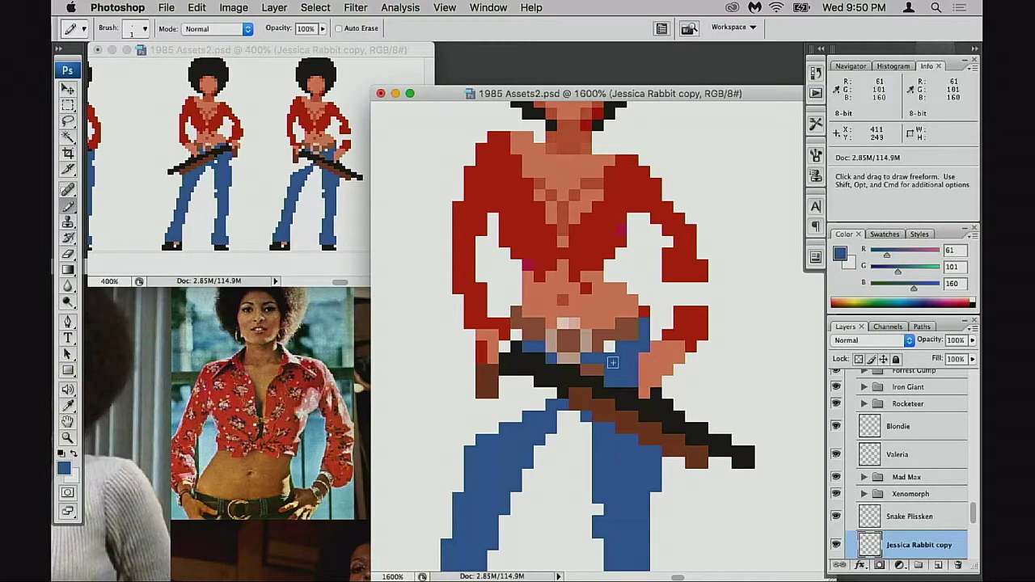
click(615, 350)
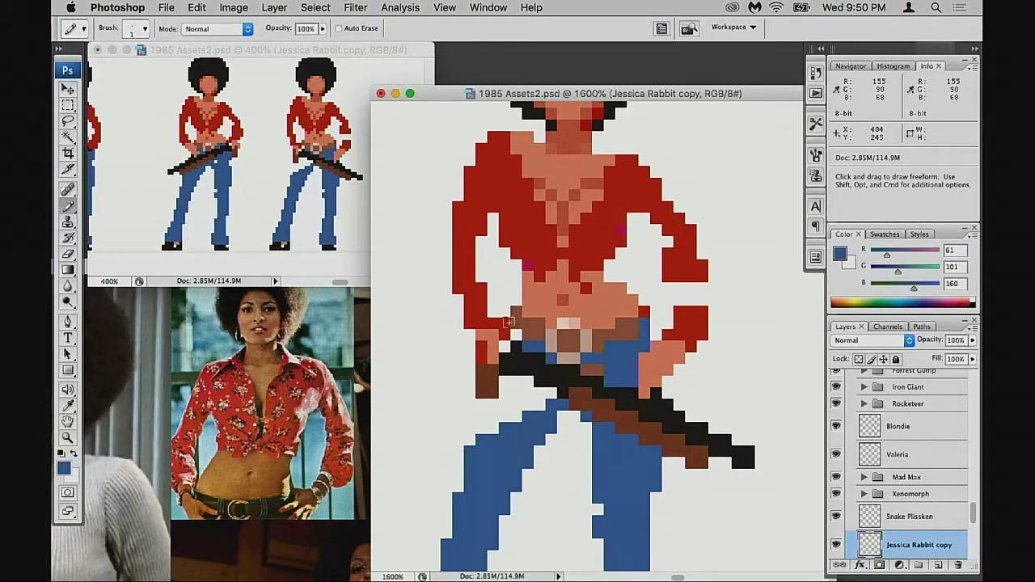
Erase the red cuff pixels protruding toward the waist on the gun-butt arm and widen its lower sleeve outward with the sampled blouse red.
key(e)
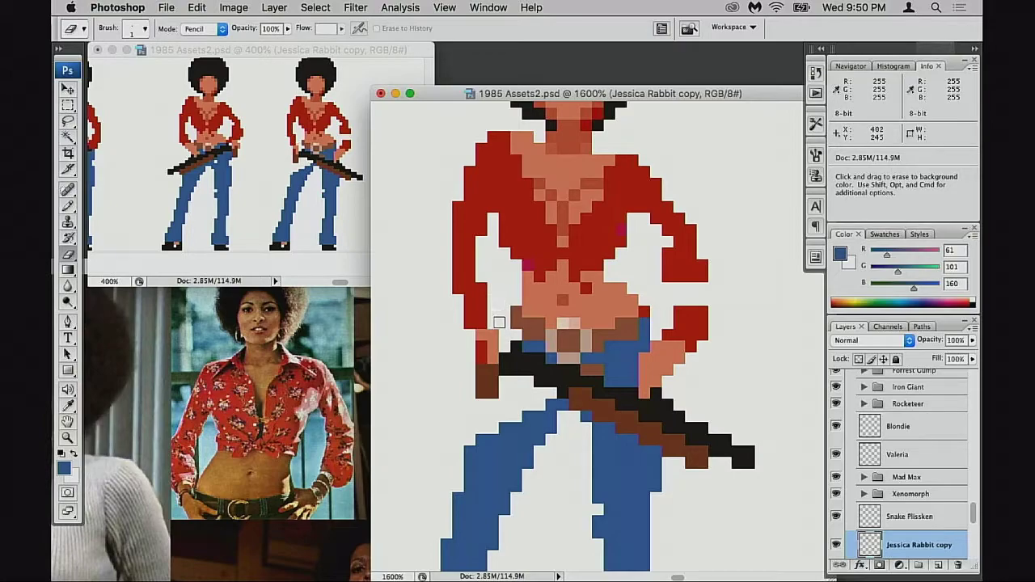
key(b)
alt+click(479, 283)
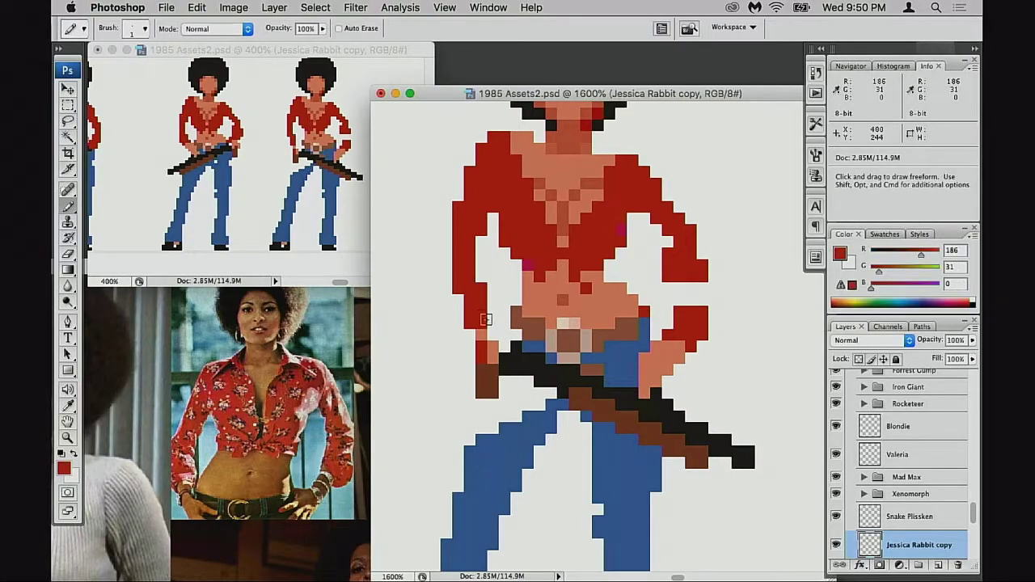
key(alt)
drag(458, 300, 469, 346)
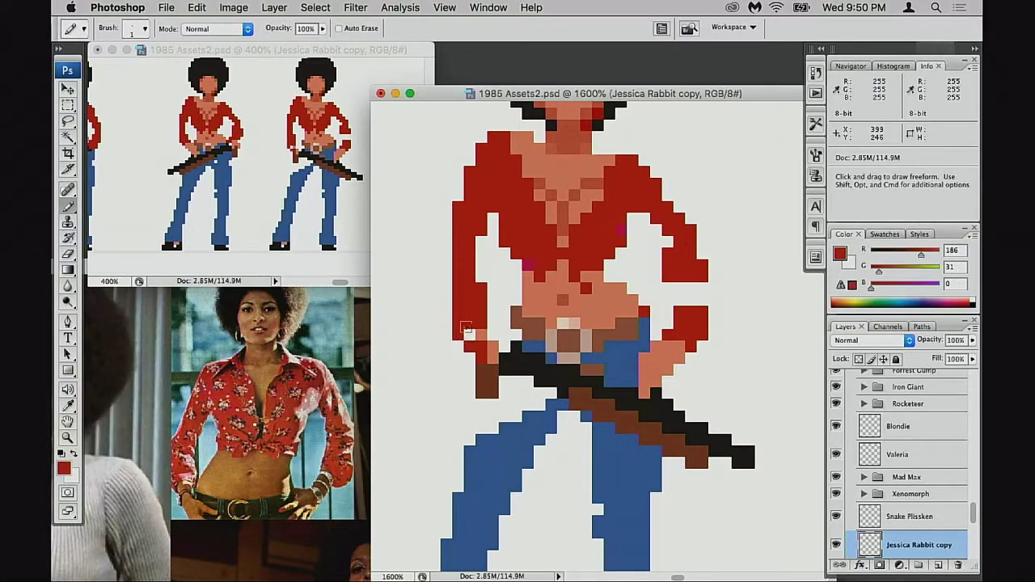
key(super+z)
mouse_move(447, 288)
mouse_down()
mouse_move(452, 332)
mouse_move(463, 325)
mouse_move(457, 299)
mouse_move(465, 347)
mouse_move(468, 358)
mouse_up()
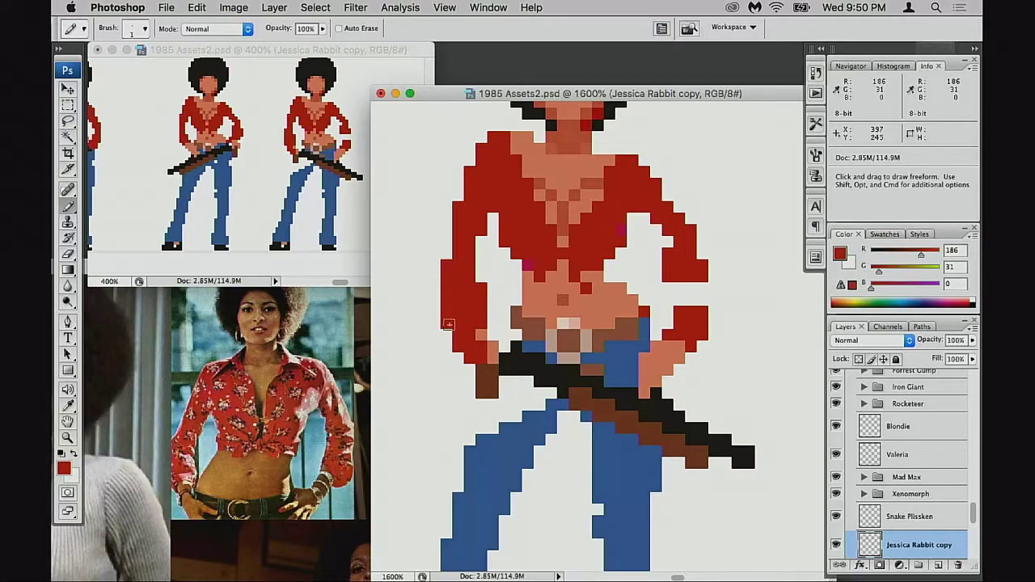
Touch up the red sleeve cuff and brown gun grip around the grip-side hand, and erase the grip's outer corner pixel.
drag(474, 369, 465, 358)
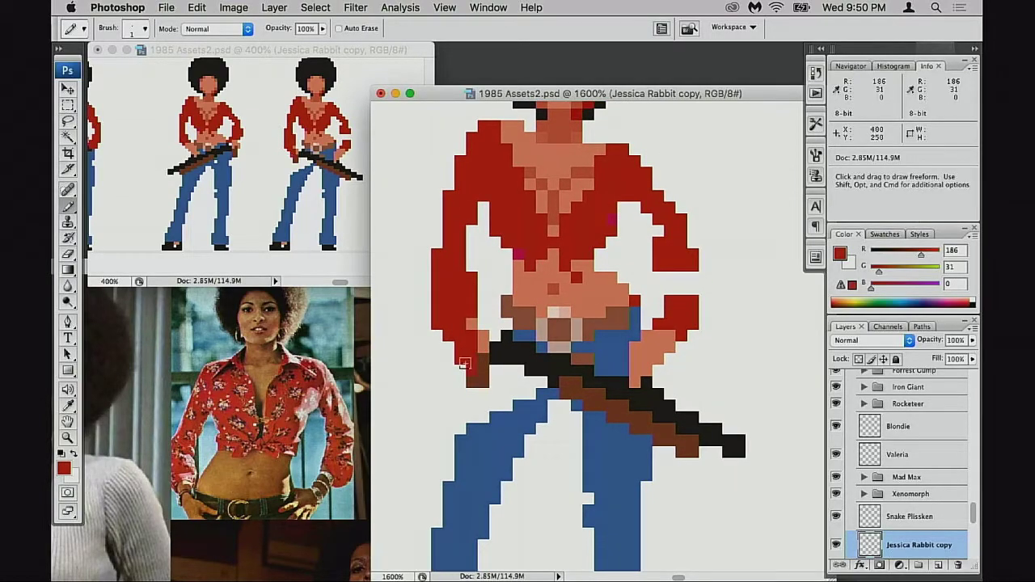
drag(523, 408, 499, 414)
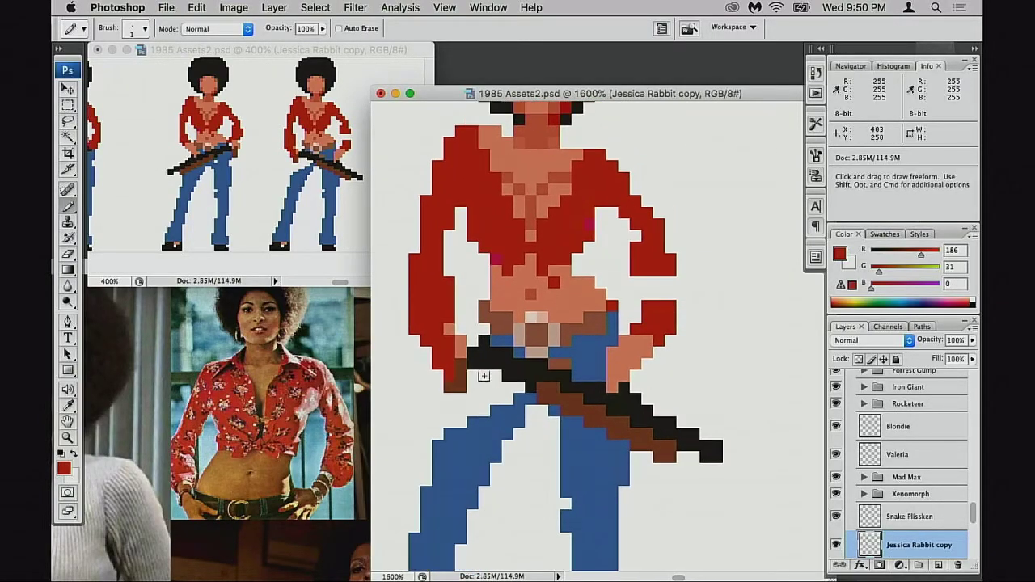
key(m)
key(b)
alt+click(458, 361)
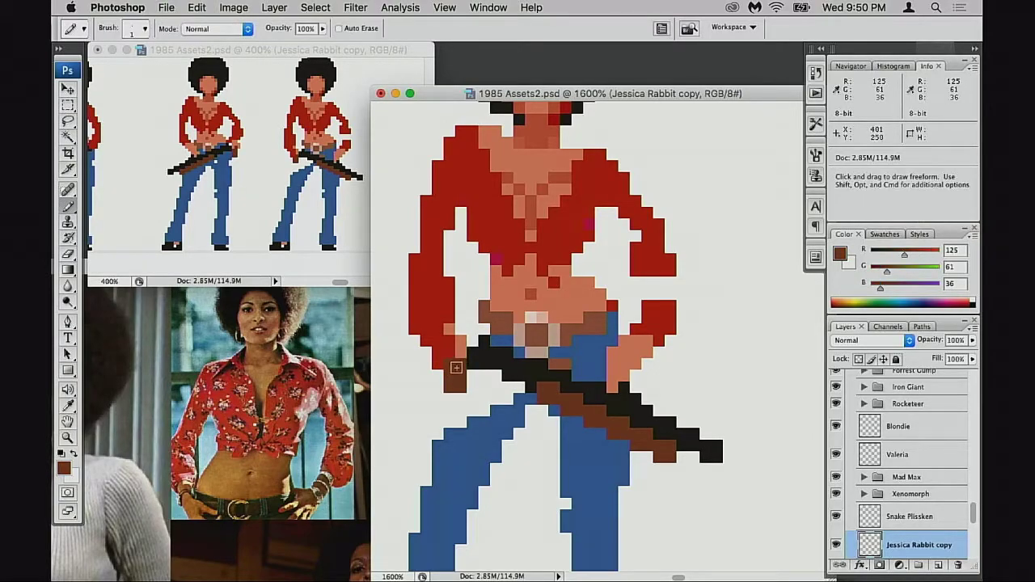
key(e)
click(463, 383)
scroll(478, 396, up, 1)
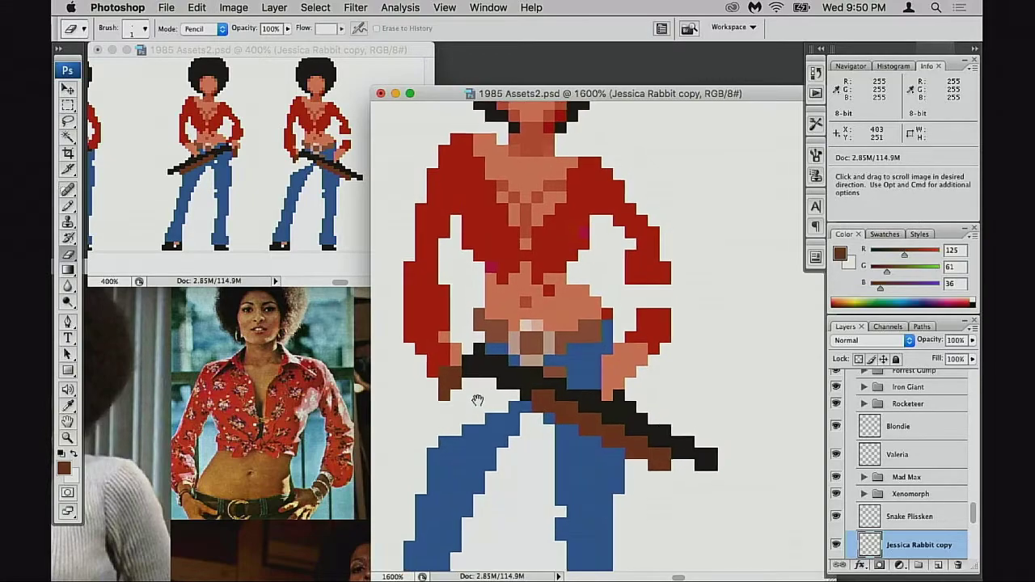
Repaint the brown area below the grip-side cuff as a hand in the sampled skin tone, and erase its stray corner pixel.
key(b)
alt+click(464, 362)
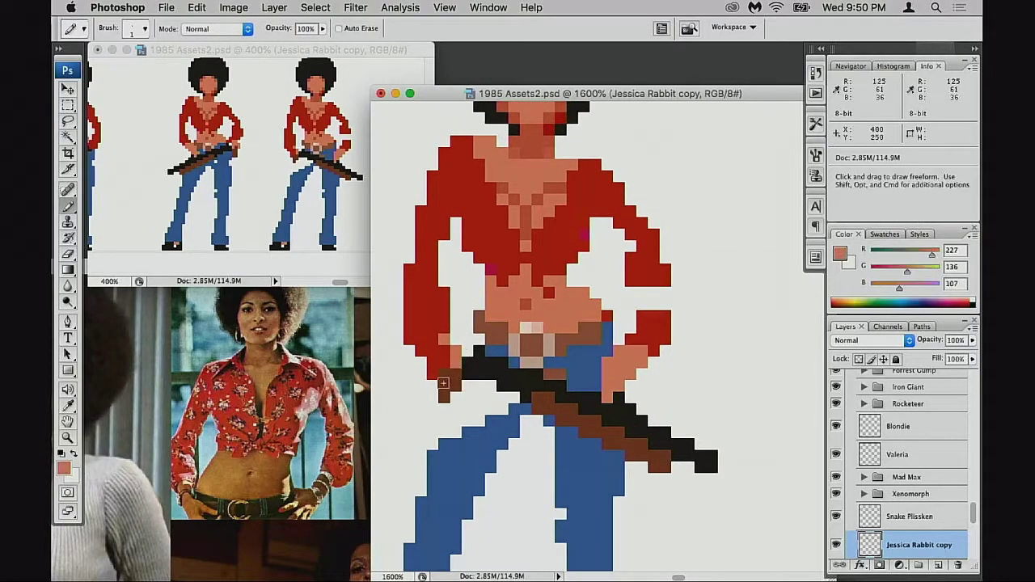
drag(450, 395, 452, 384)
click(466, 396)
key(e)
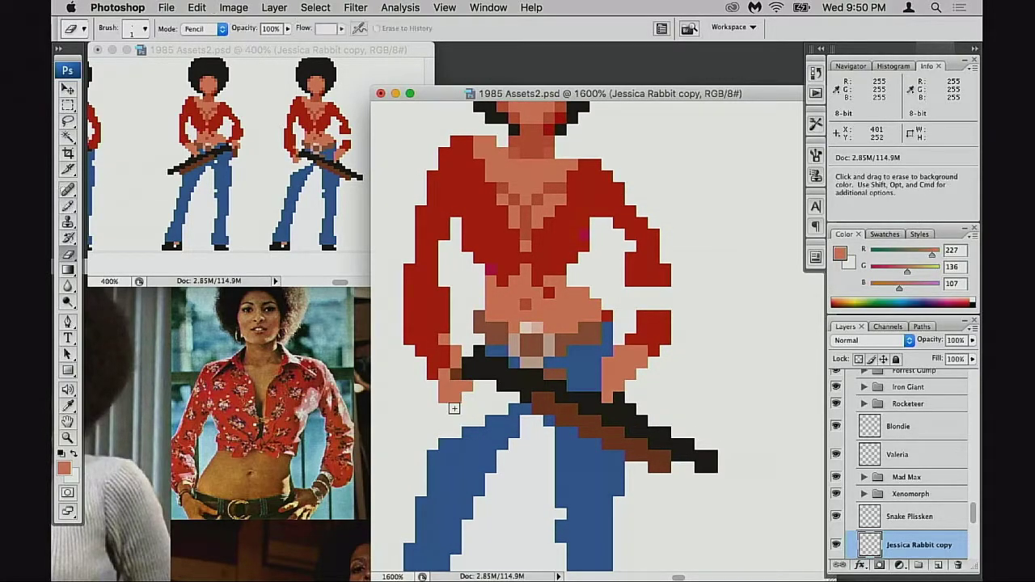
click(444, 395)
mouse_move(491, 429)
mouse_down()
mouse_move(473, 407)
mouse_move(452, 406)
mouse_up()
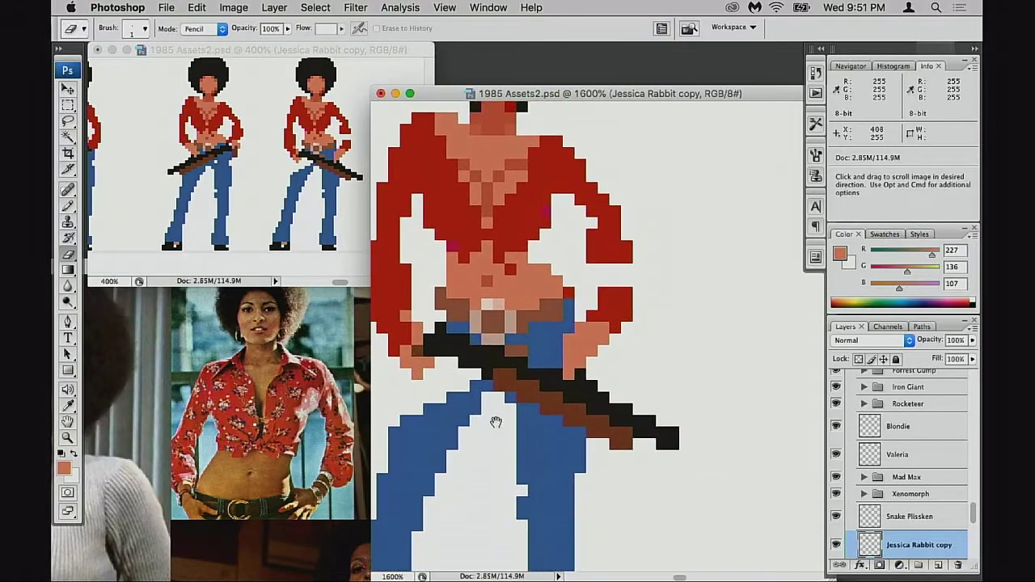
Add brown grip pixels behind the hand and extend the rifle's black body over the hand with the sampled colours.
key(b)
click(396, 373)
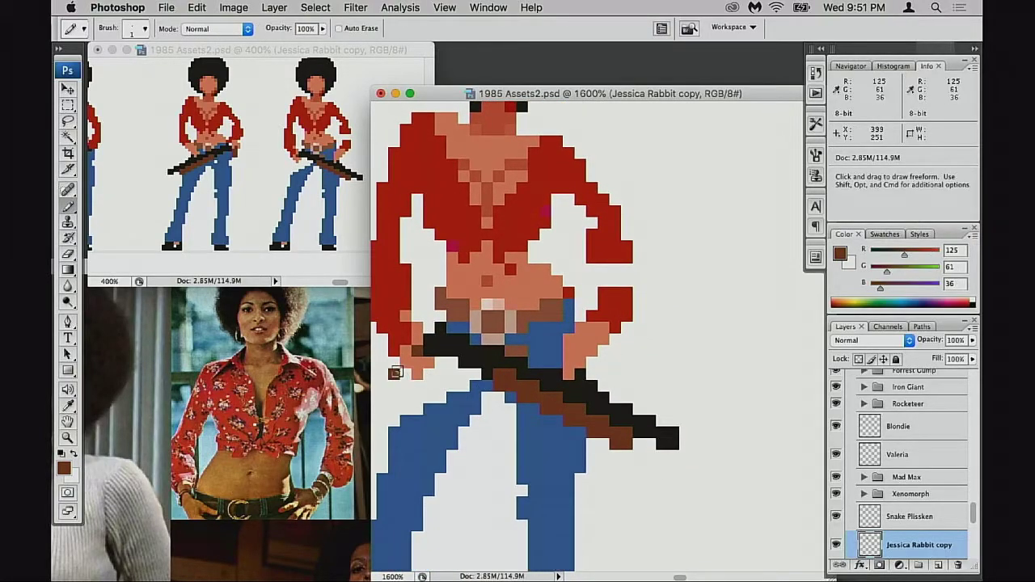
drag(416, 405, 440, 429)
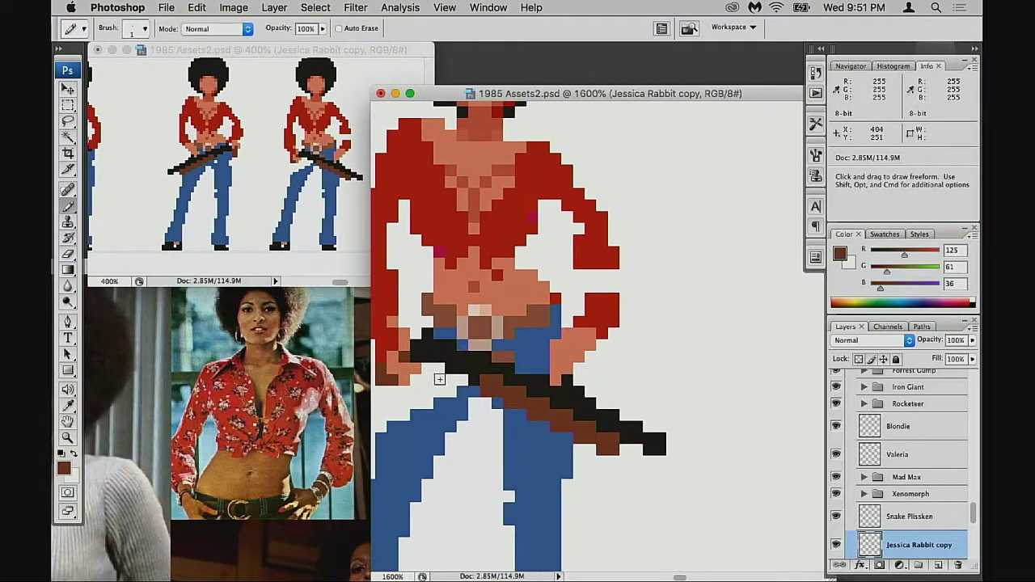
alt+click(406, 355)
click(416, 335)
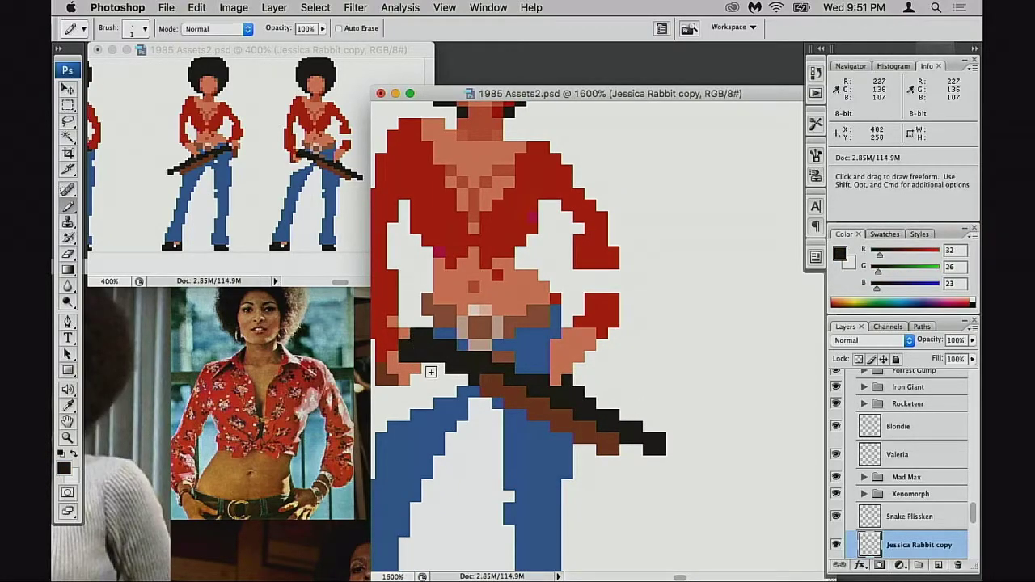
Fill the upper thigh beneath the grip-side hand with the sampled jeans blue, squaring off its outer edge.
drag(468, 411, 656, 360)
alt+click(467, 360)
alt+click(518, 364)
alt+click(571, 330)
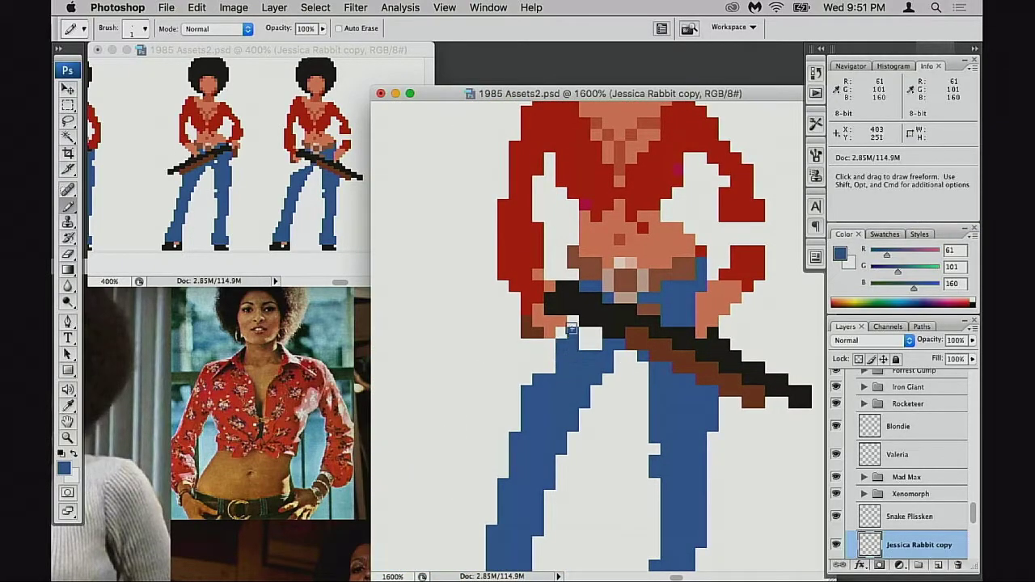
drag(551, 356, 539, 368)
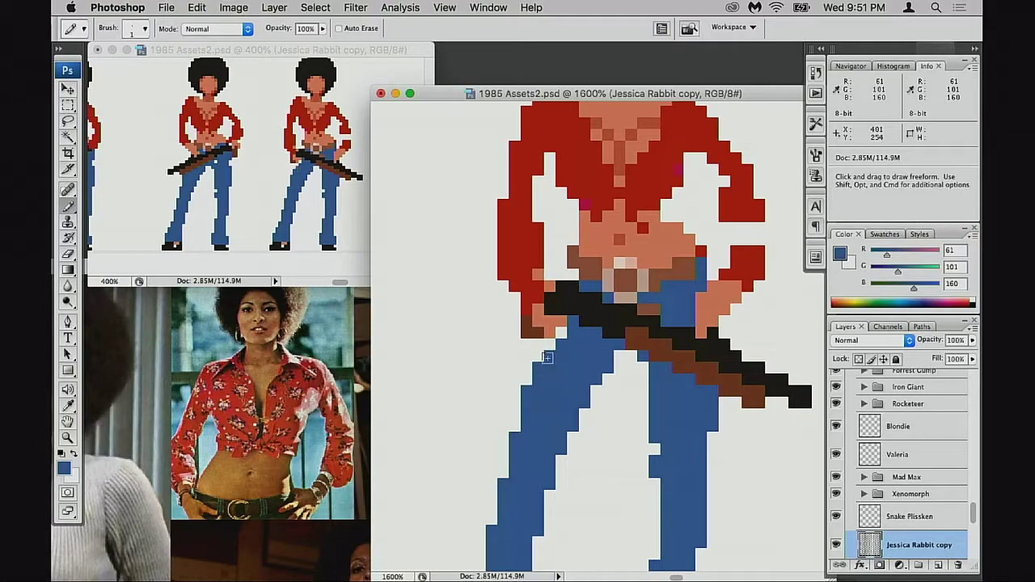
key(e)
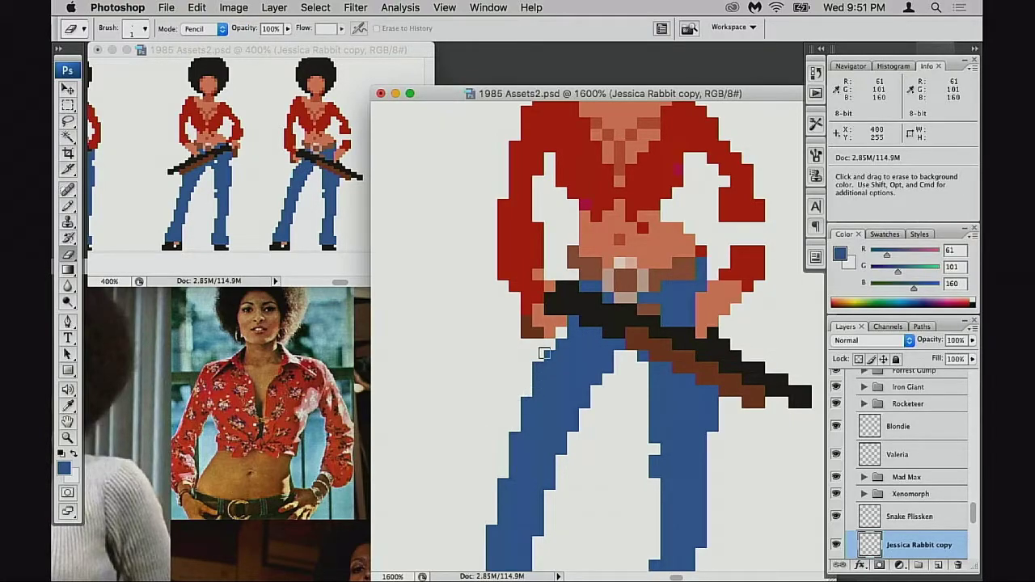
key(b)
click(550, 345)
click(560, 332)
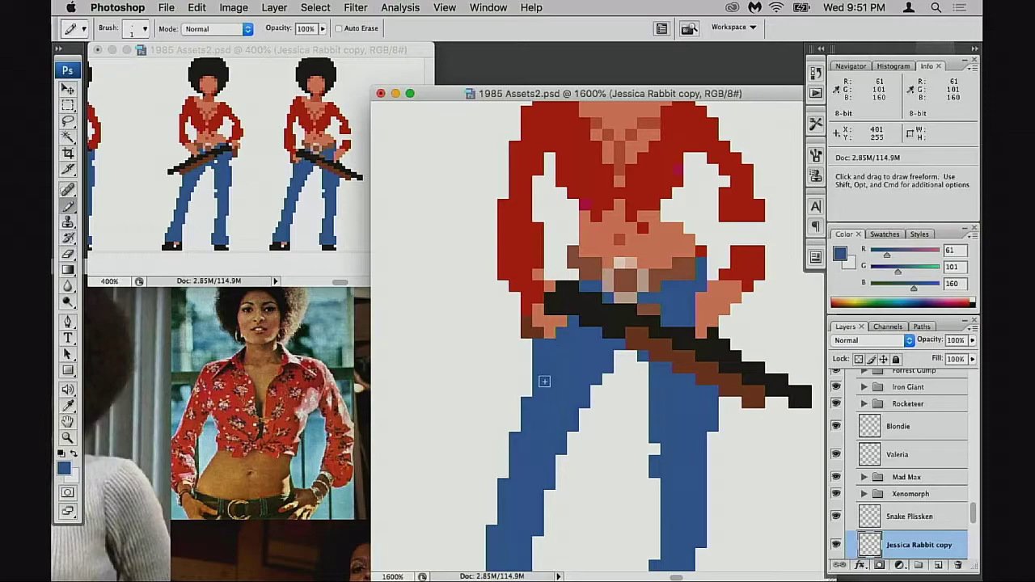
Extend the jeans blue over the outer hip between the belt and the rifle.
click(573, 275)
scroll(553, 353, up, 1)
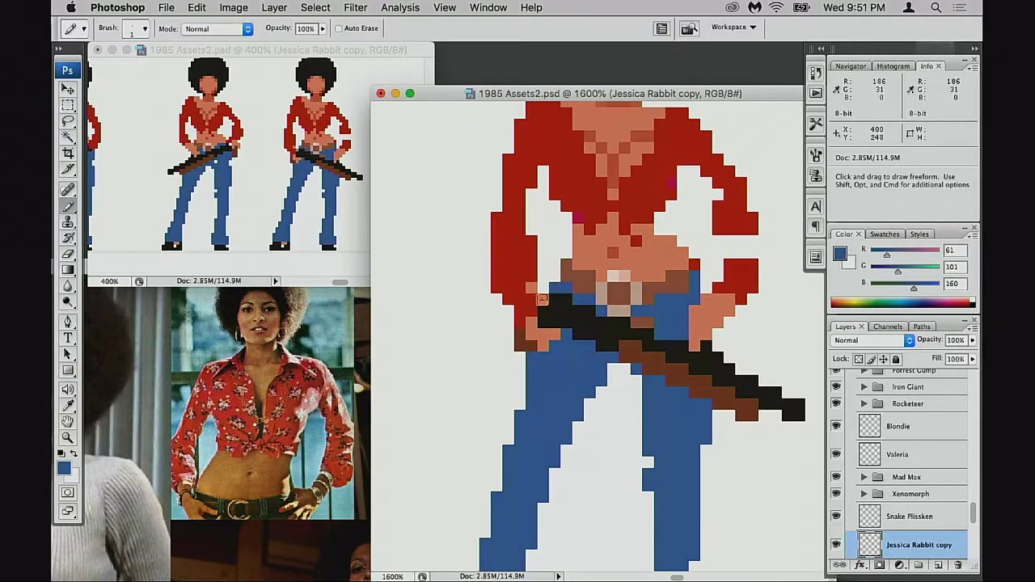
click(557, 283)
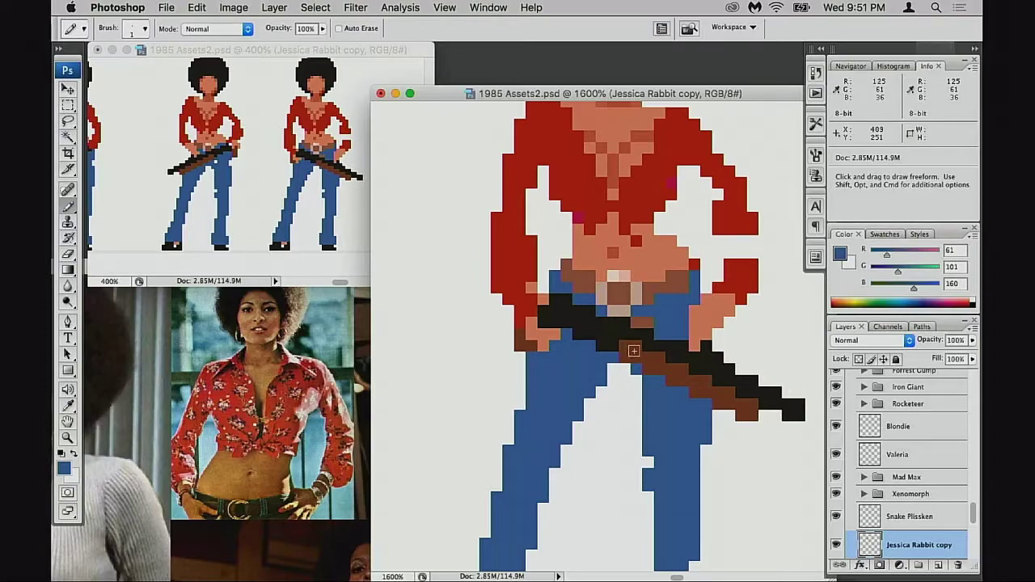
Close the gap in the barrel-side sleeve with the sampled shirt red.
scroll(628, 344, down, 4)
scroll(628, 344, right, 3)
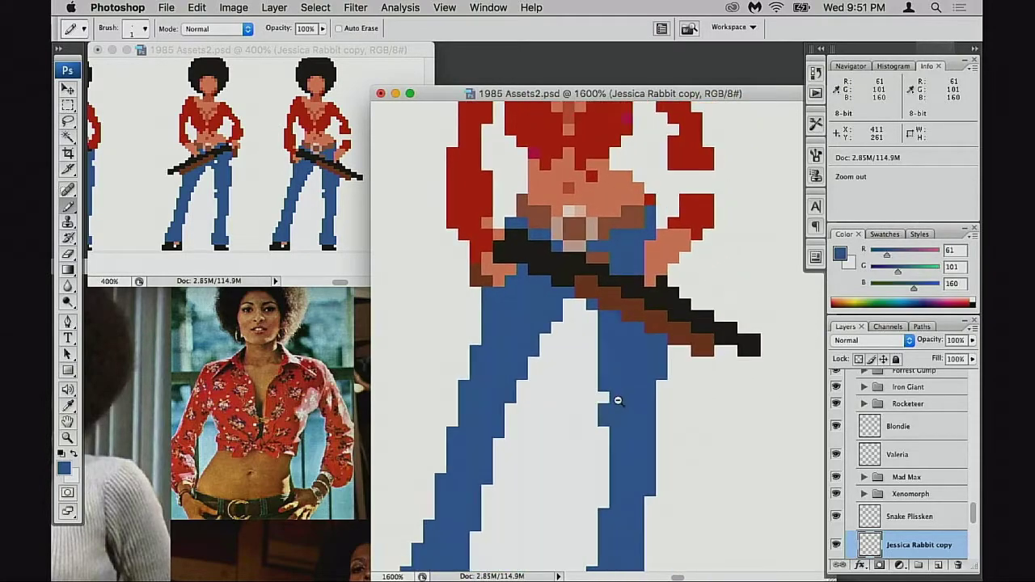
alt+click(618, 401)
alt+click(627, 395)
alt+click(629, 396)
alt+click(628, 395)
drag(592, 360, 626, 441)
drag(623, 274, 629, 344)
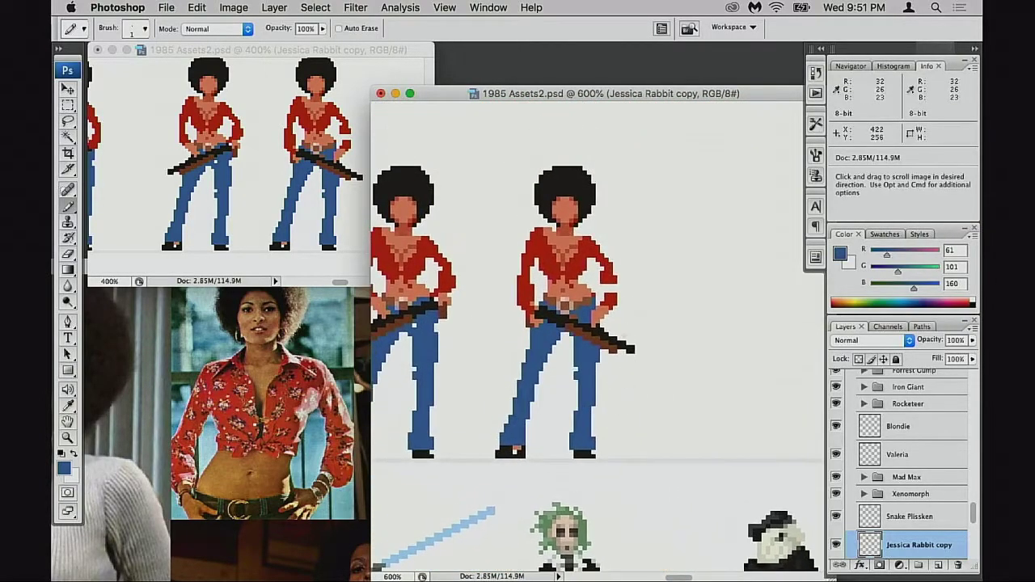
super+click(611, 352)
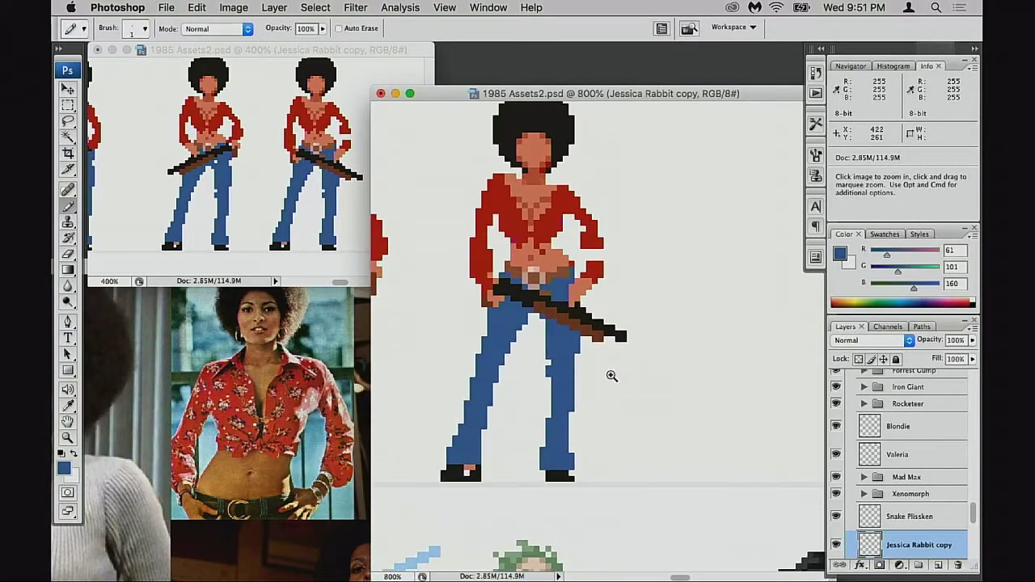
super+click(611, 375)
scroll(620, 409, up, 2)
alt+click(661, 296)
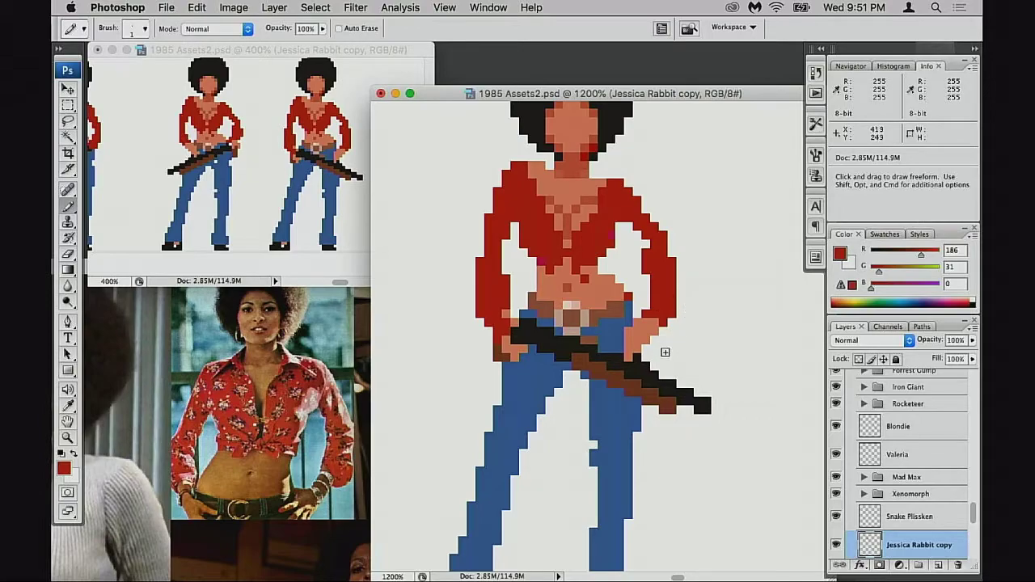
Select the barrel-side forearm, move it lower and closer to the body, and merge the layer down into the Shadow layer.
key(e)
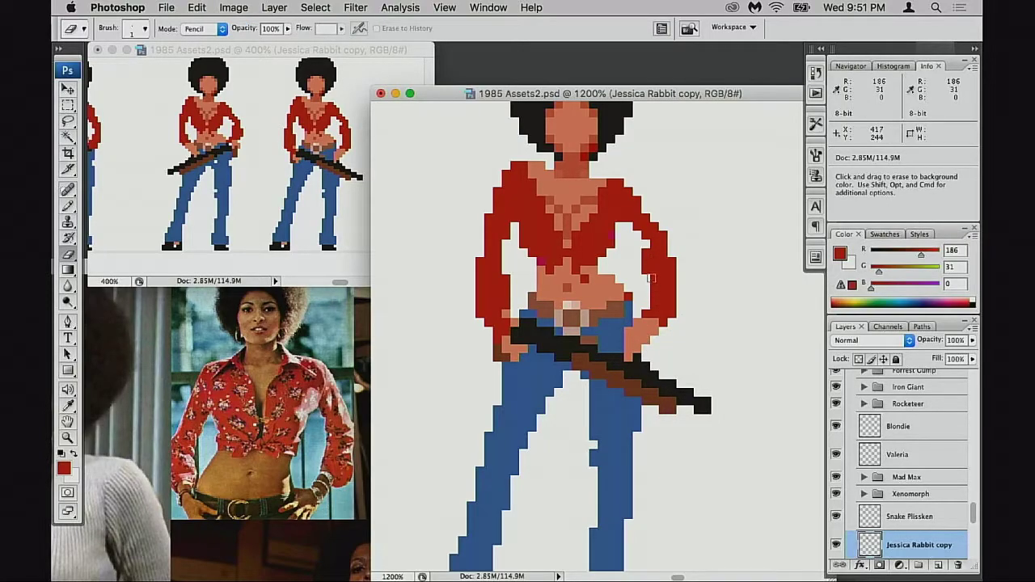
key(m)
mouse_move(636, 219)
mouse_down()
mouse_move(683, 324)
mouse_move(669, 334)
mouse_up()
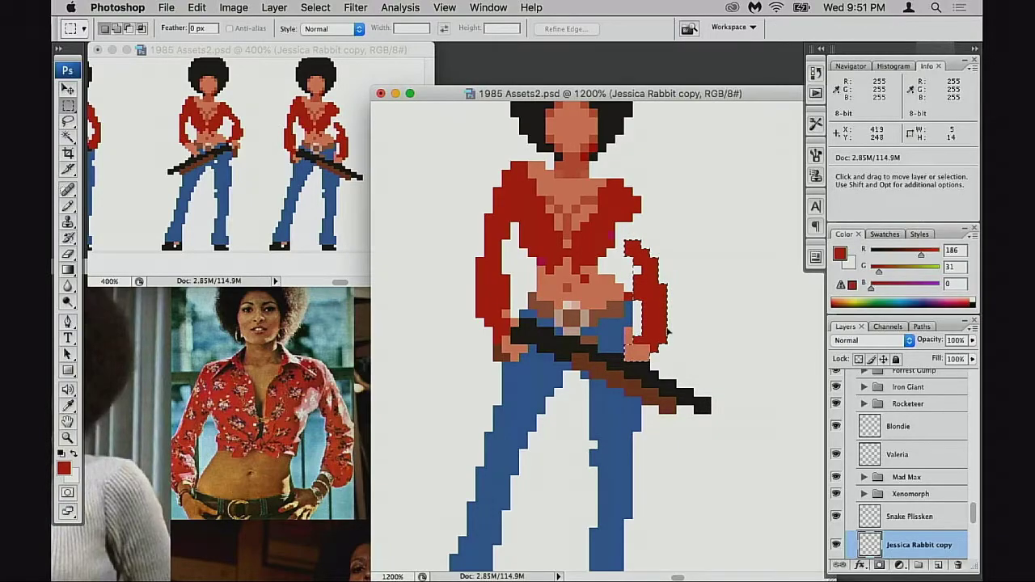
key(super+e)
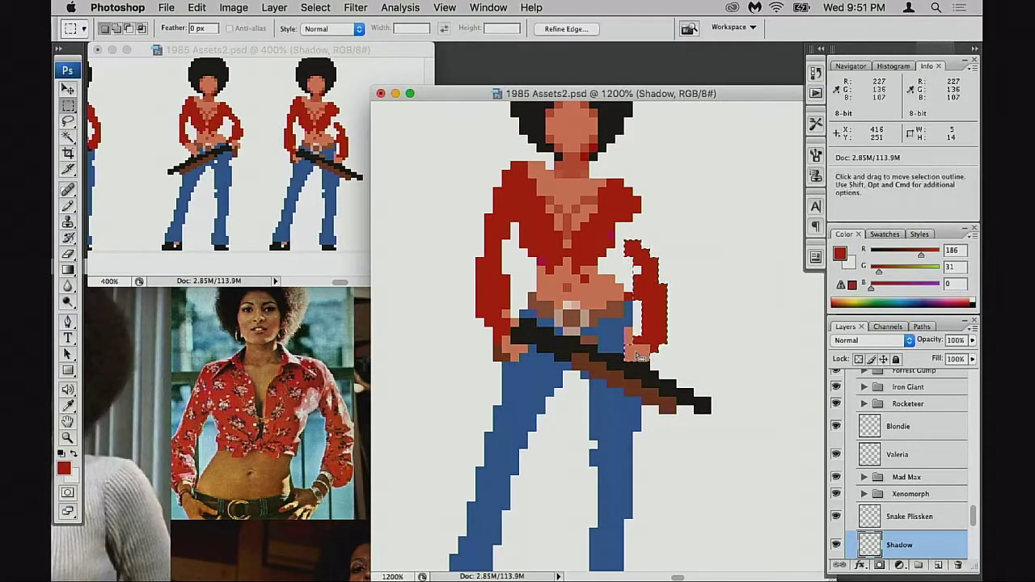
Paint over the inner edge of the barrel-side hand with the sampled jeans blue, and clear the selection.
key(b)
alt+click(622, 336)
click(628, 347)
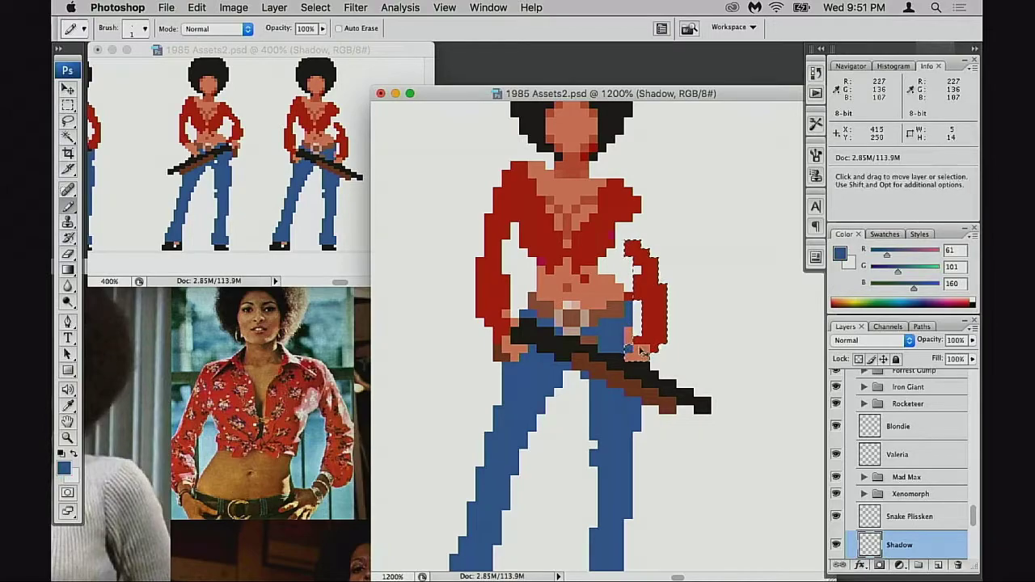
key(super+d)
Paint fingers in the sampled skin tone gripping the underside of the rifle's brown stock.
key(e)
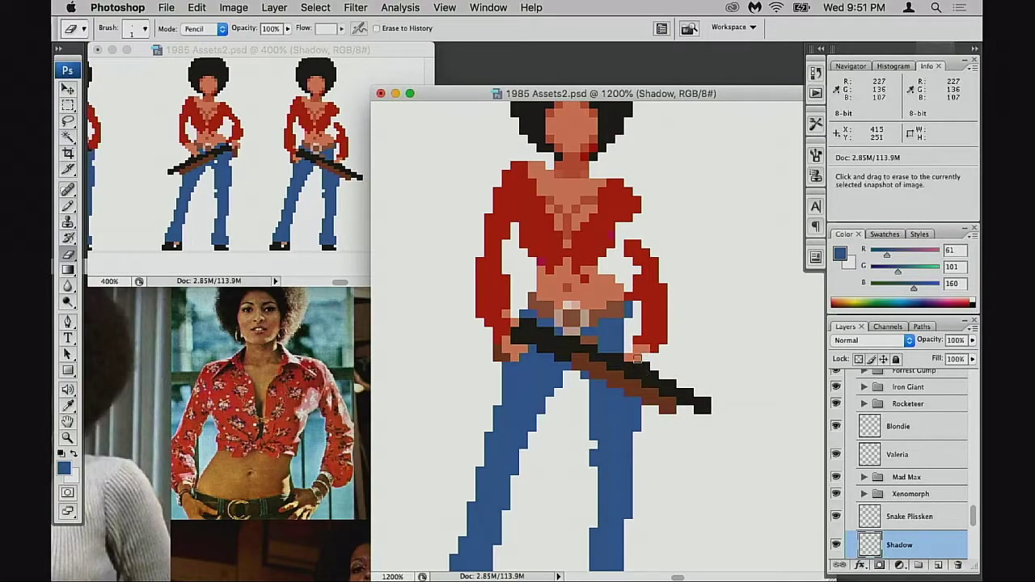
key(b)
alt+click(640, 352)
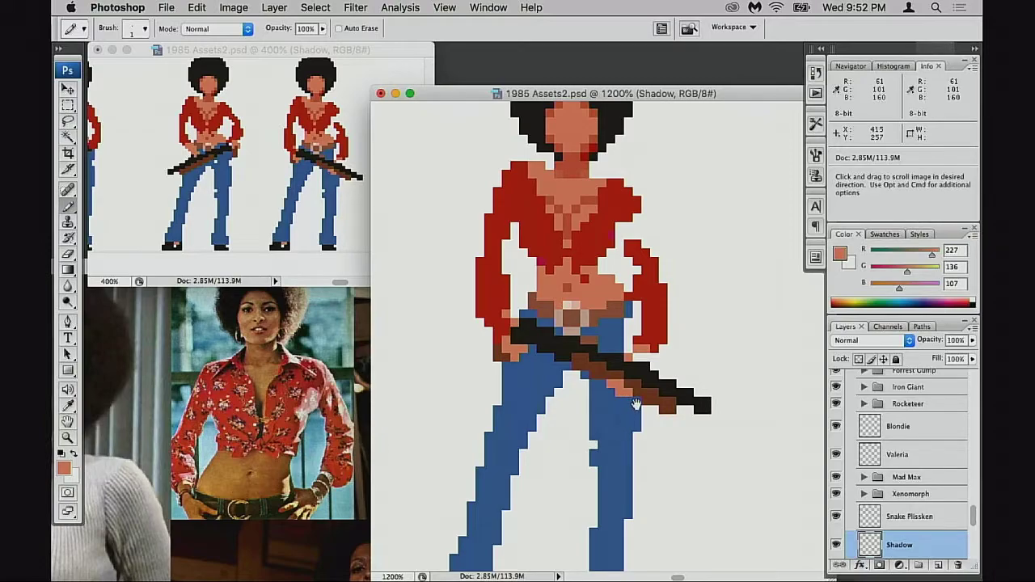
drag(643, 331, 642, 352)
Shorten the barrel-side sleeve at the cuff and repaint the exposed wrist in the sampled skin tone.
key(e)
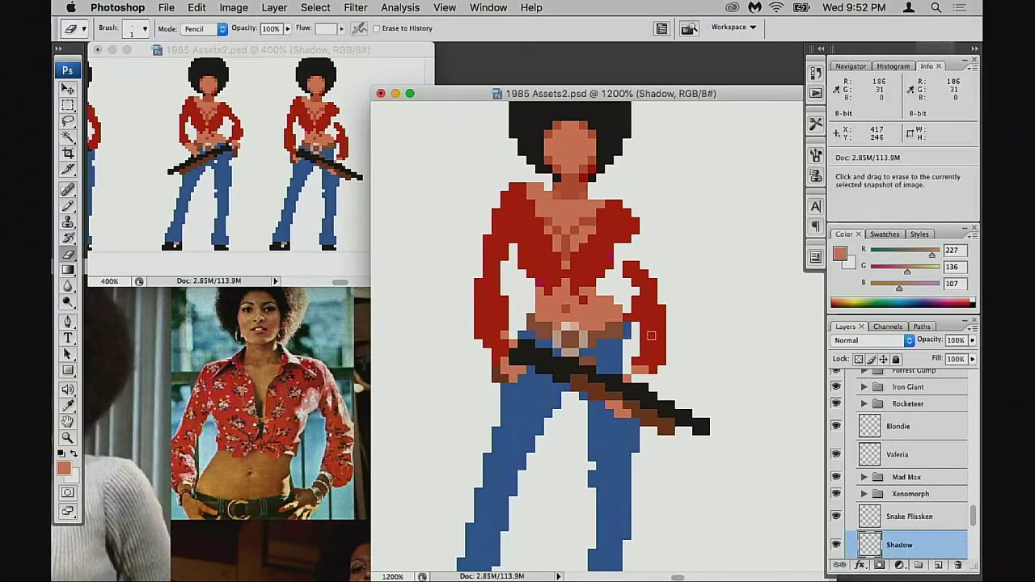
key(b)
alt+click(652, 341)
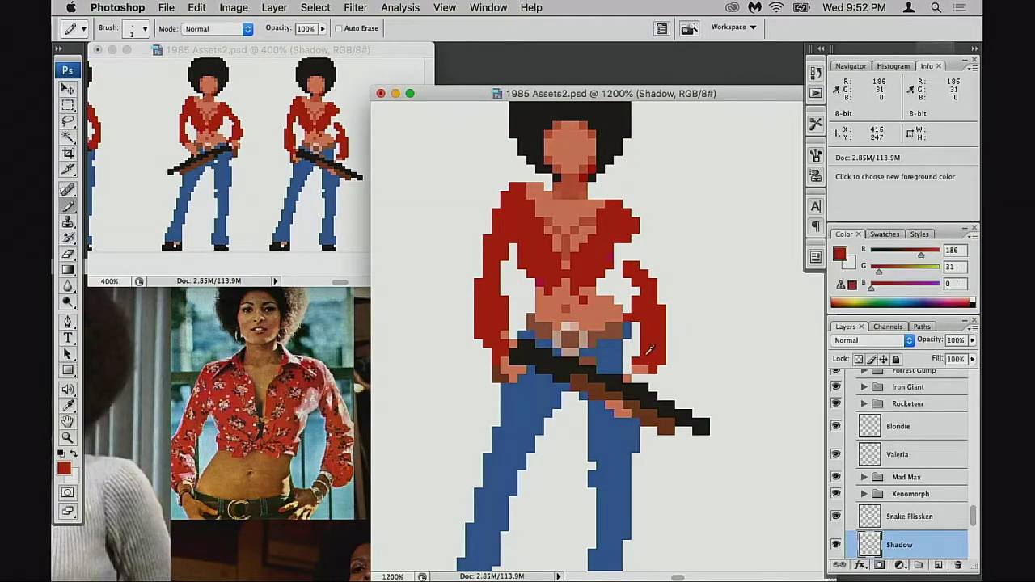
alt+click(646, 375)
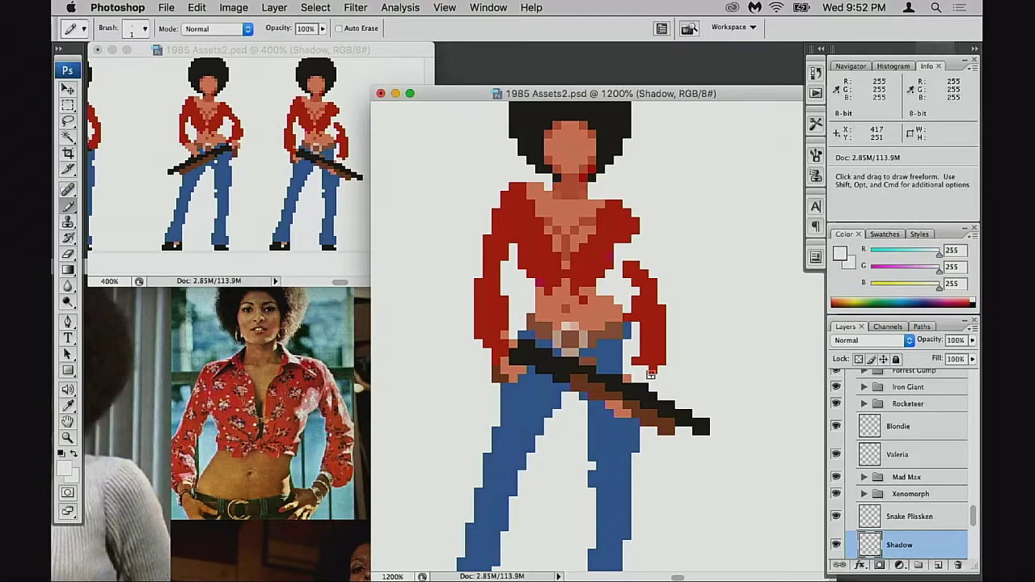
alt+click(650, 373)
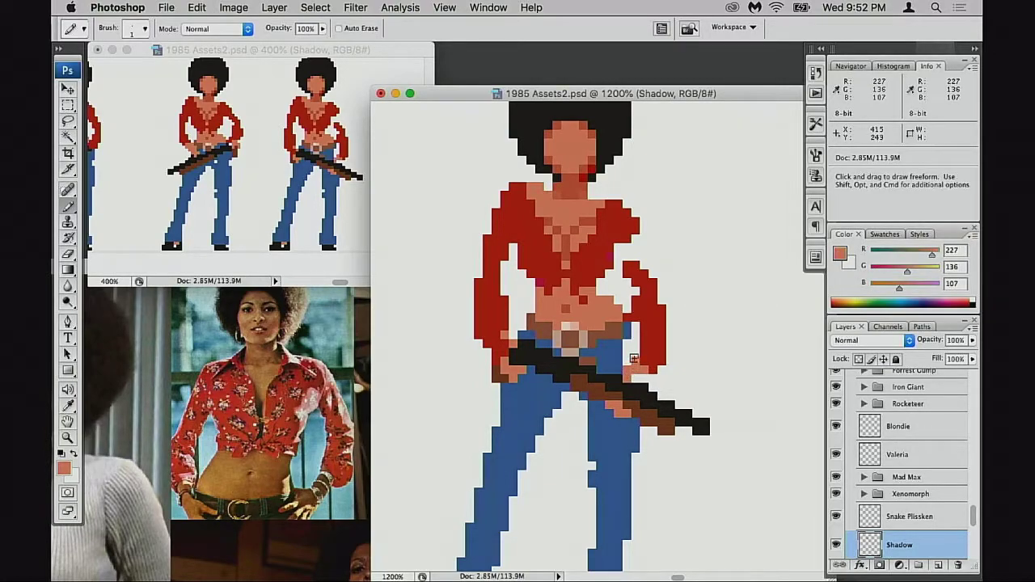
Erase the outer pixels of the barrel-side cuff and wrist to taper the forearm.
key(e)
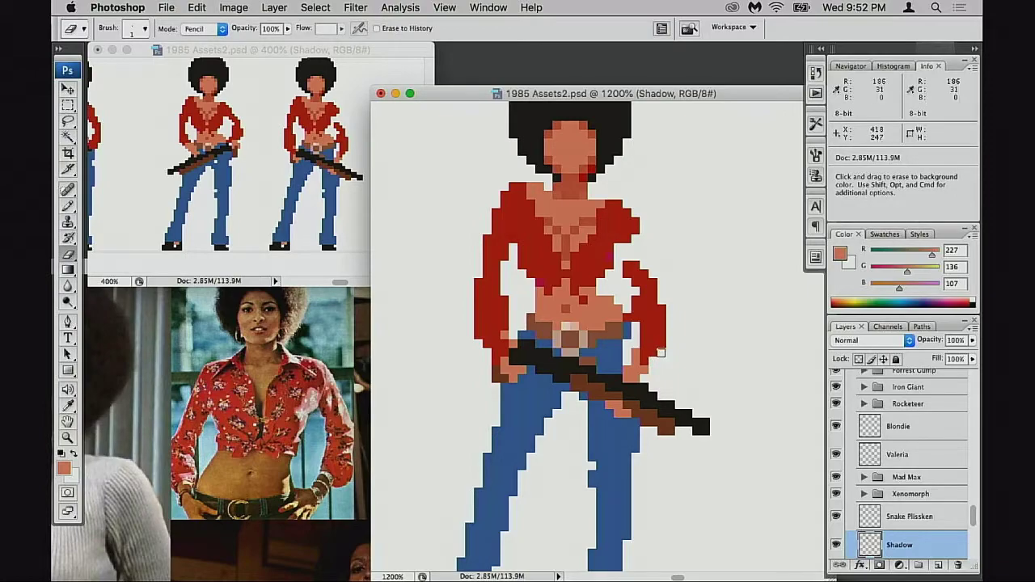
key(b)
key(e)
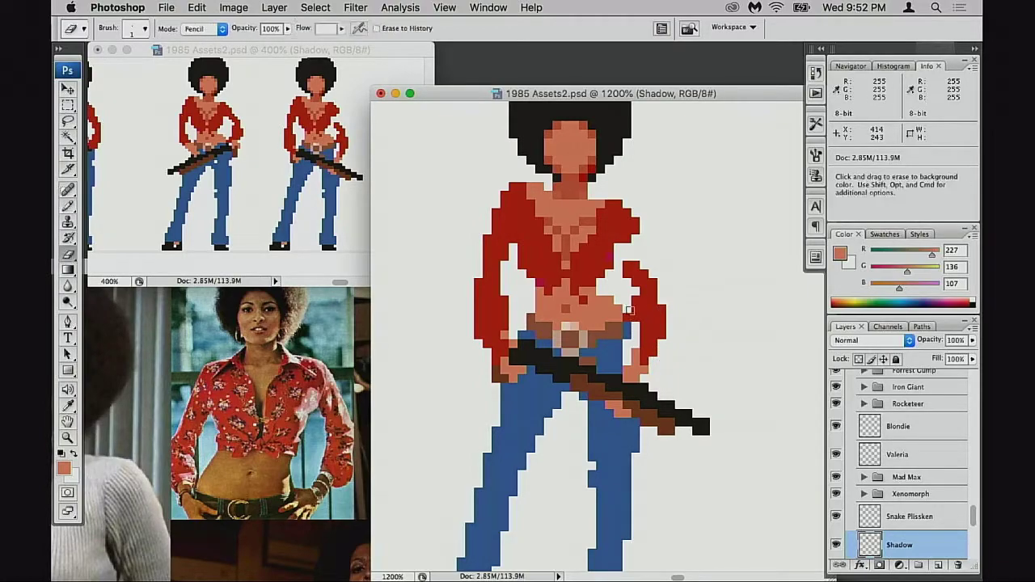
scroll(669, 348, up, 2)
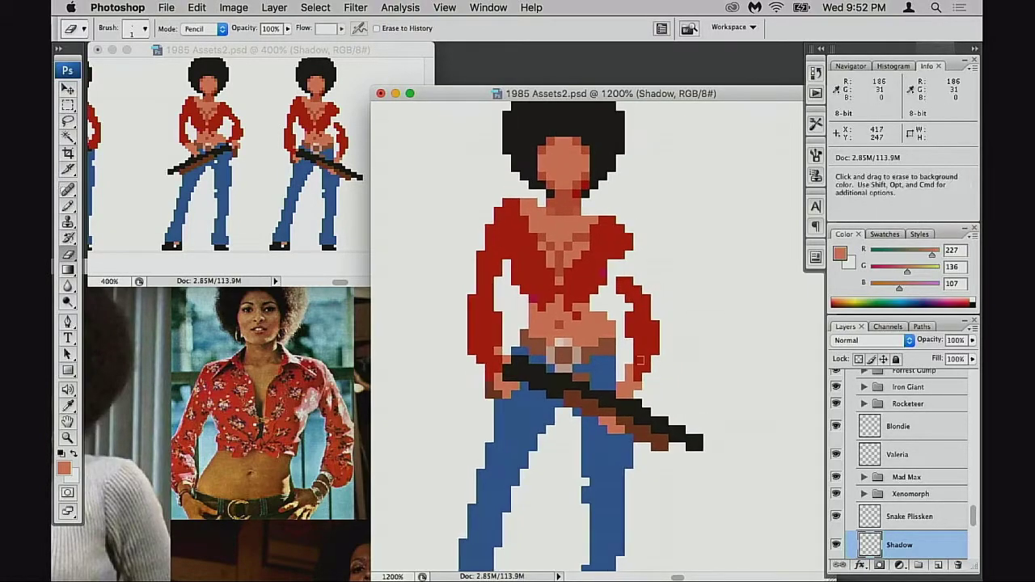
Widen the hip beside the barrel-side wrist with the sampled jeans blue.
key(b)
alt+click(612, 360)
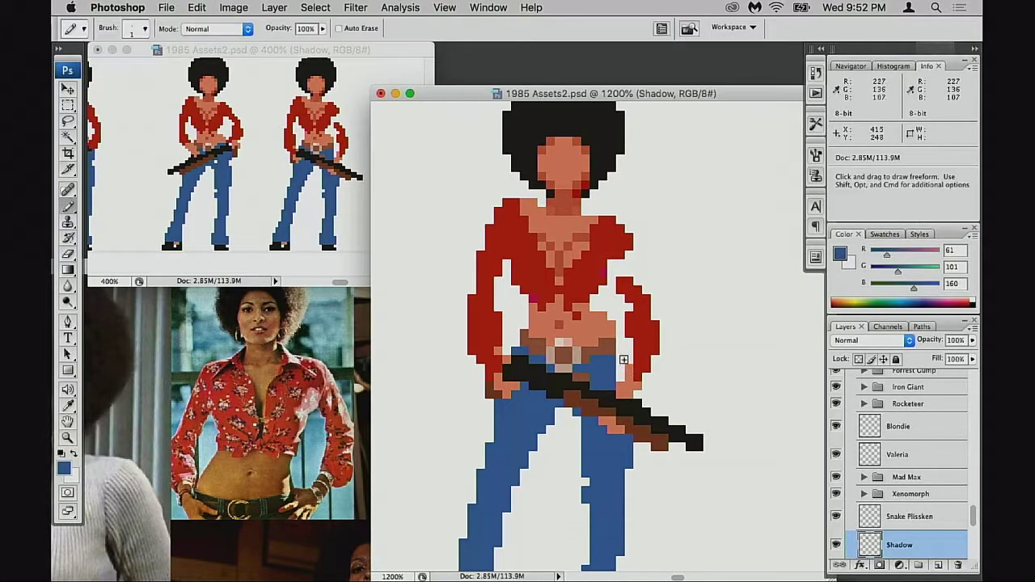
drag(624, 359, 620, 373)
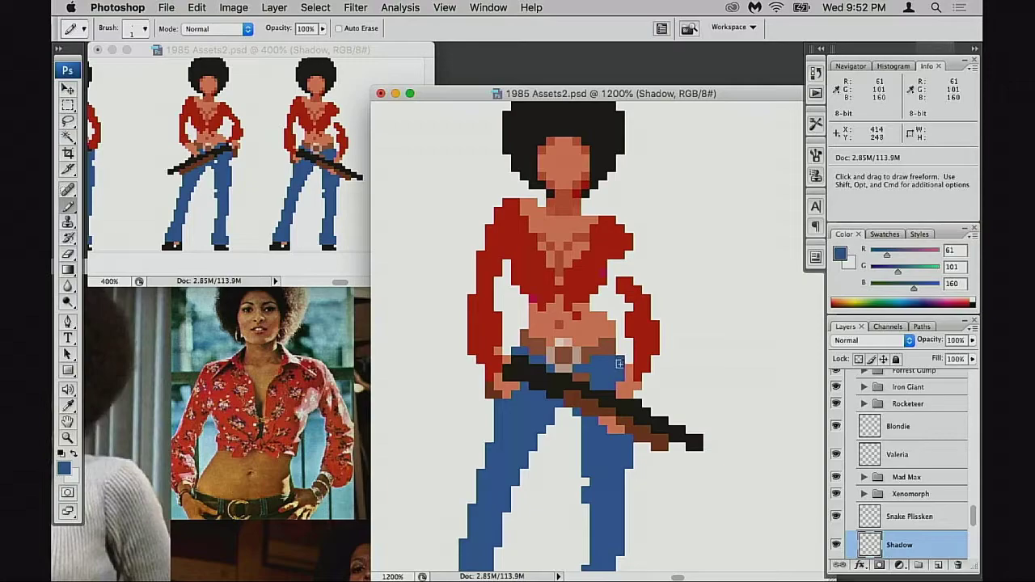
Touch up the belt end and hip beside the barrel-side wrist with the sampled belt brown and jeans blue.
alt+click(619, 364)
click(625, 365)
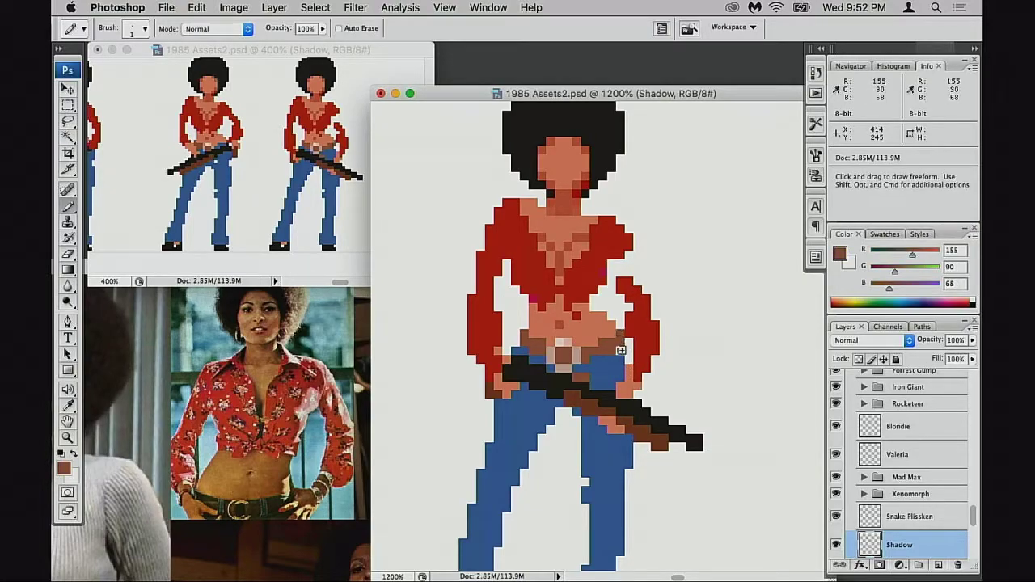
alt+click(619, 360)
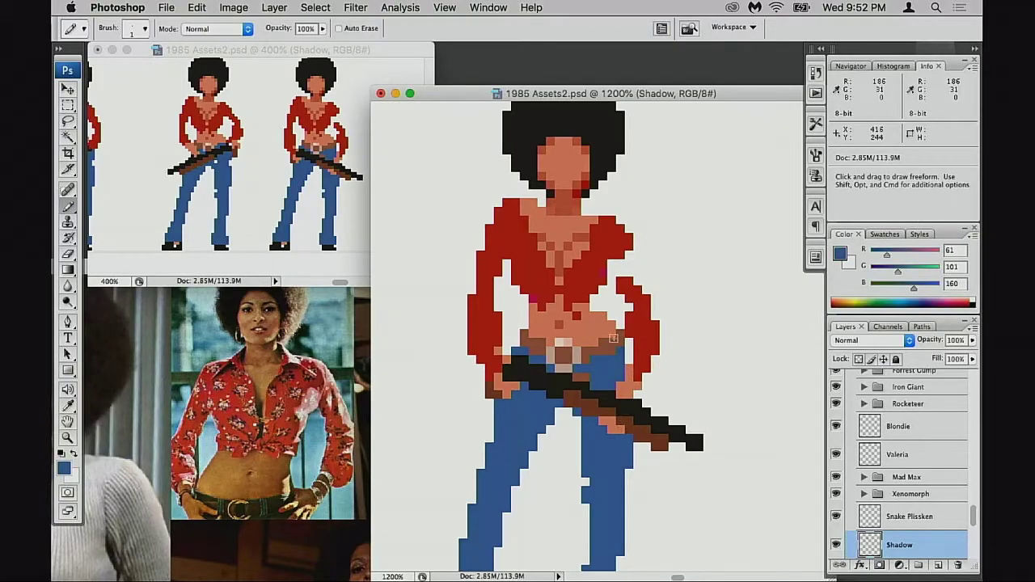
alt+click(553, 336)
Join the barrel-side upper arm to the forearm in the sampled shirt red and trim the inner elbow pixels.
alt+click(645, 299)
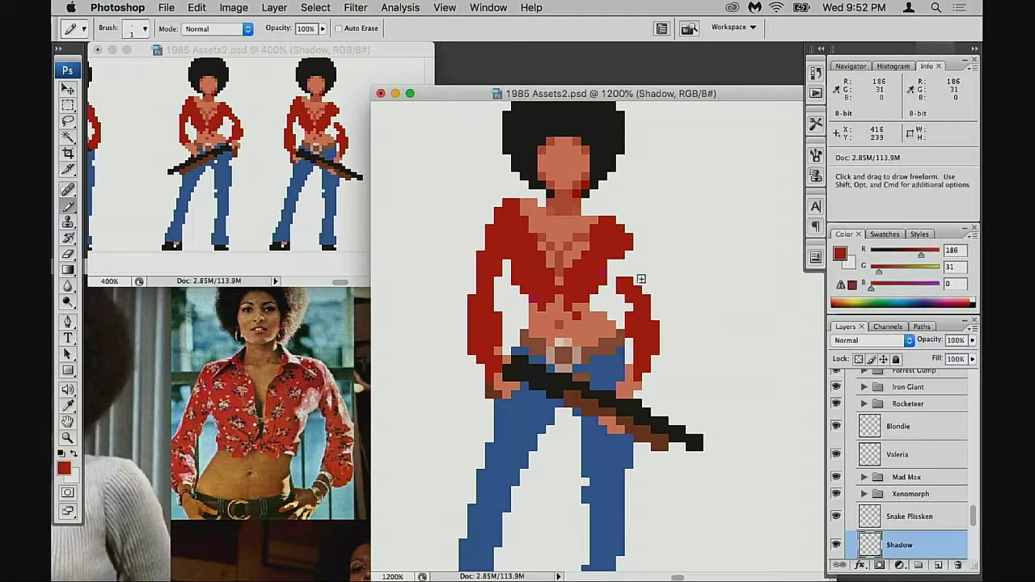
drag(638, 252, 629, 282)
key(super+z)
key(e)
click(621, 280)
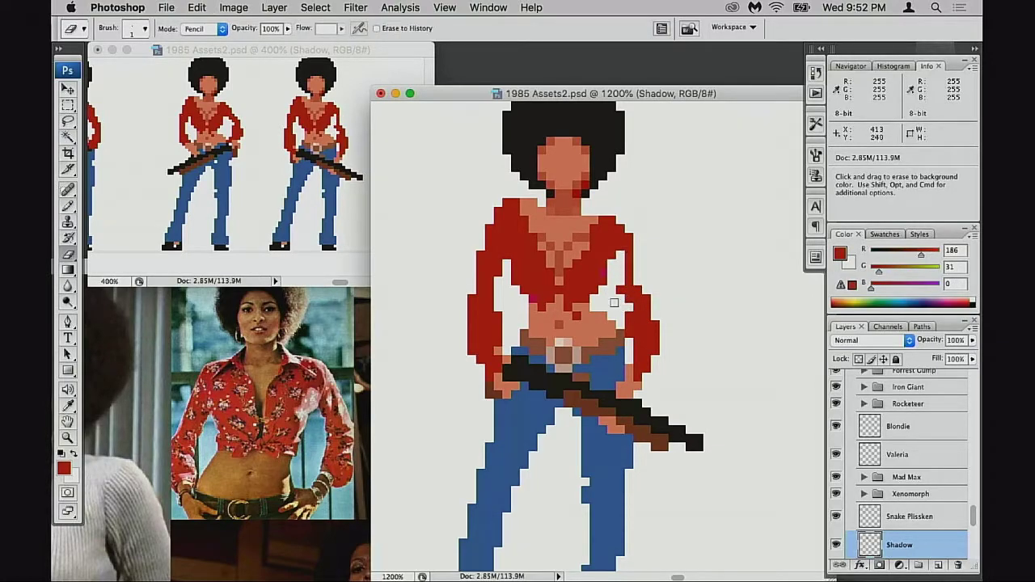
key(b)
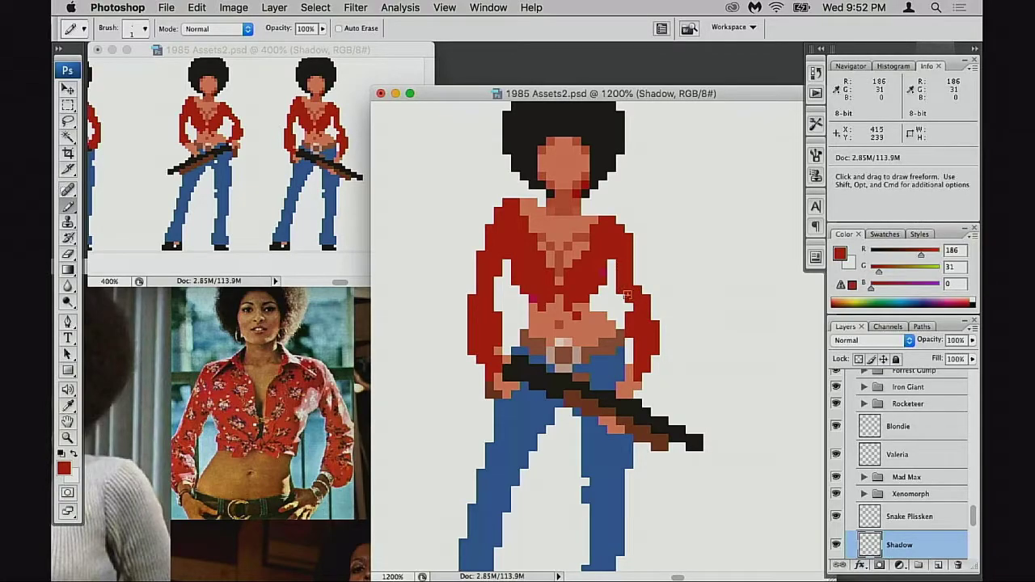
Fill out the outer elbow and lower forearm of the barrel-side sleeve in shirt red.
drag(637, 286, 637, 269)
drag(666, 343, 658, 390)
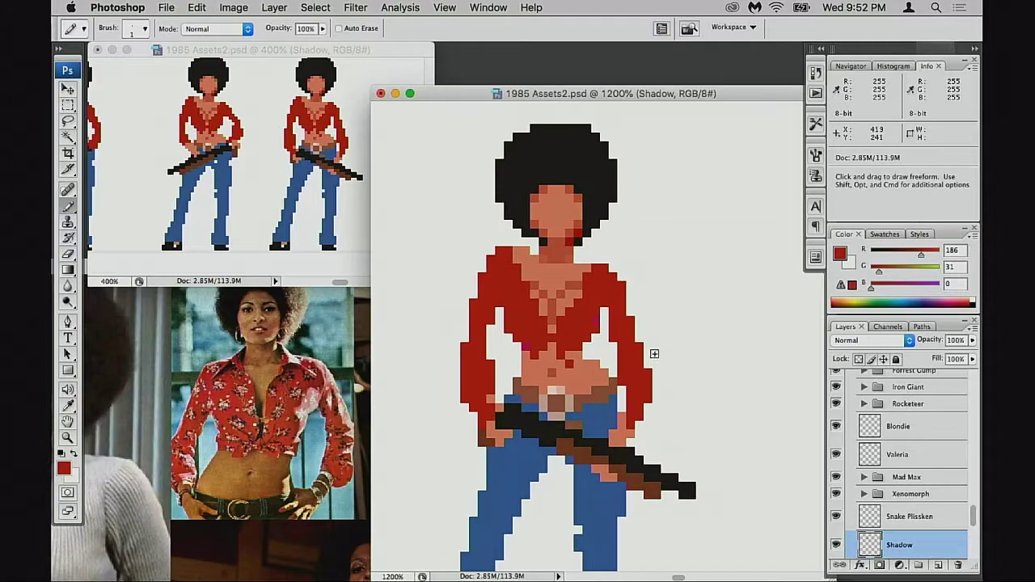
key(e)
click(649, 371)
key(b)
click(646, 402)
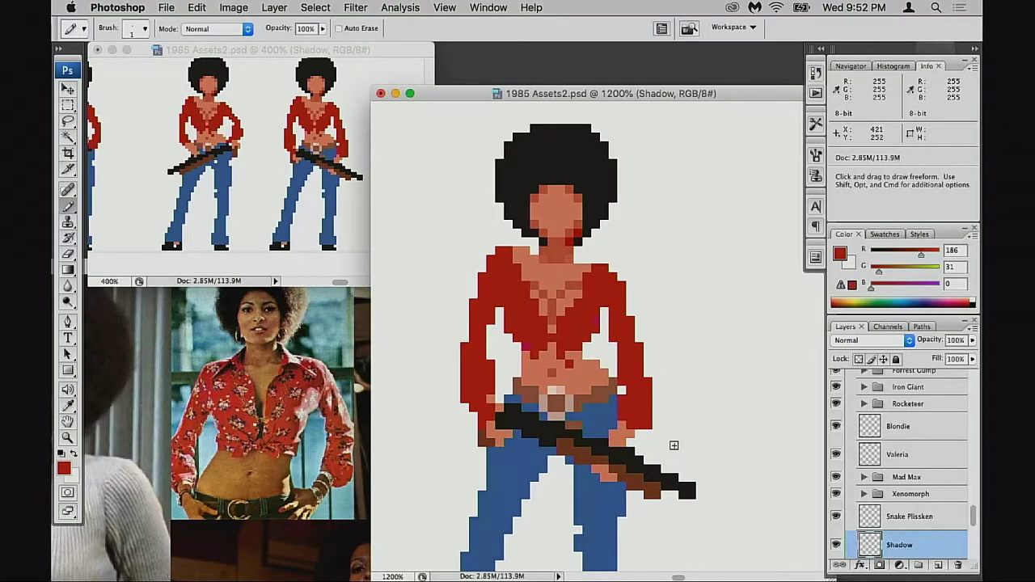
Delete the older rifle-holding woman standing between the unarmed version and the reworked version.
drag(673, 445, 720, 404)
alt+click(677, 402)
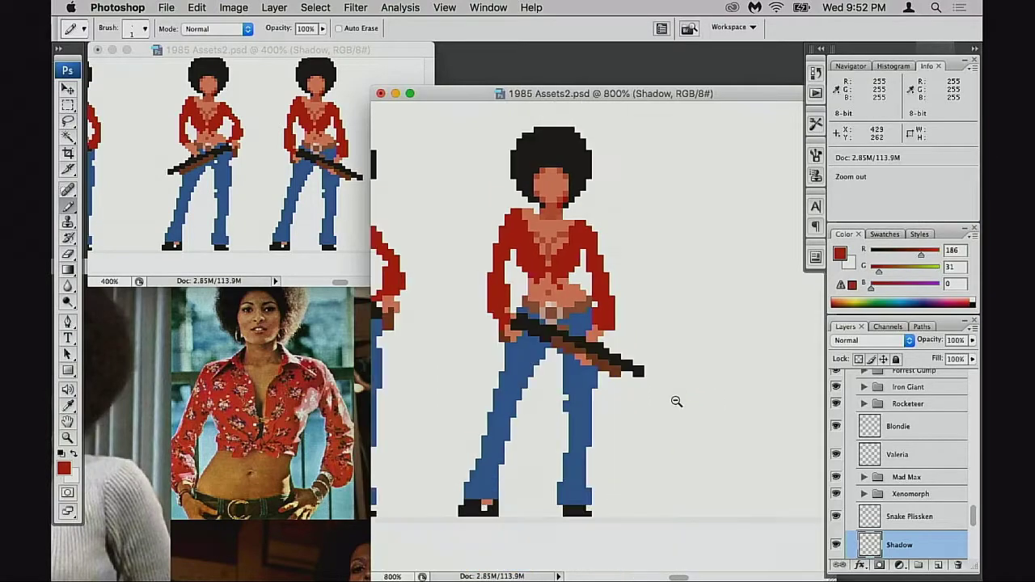
alt+super+click(675, 396)
alt+super+click(593, 363)
alt+super+click(619, 393)
drag(620, 393, 622, 421)
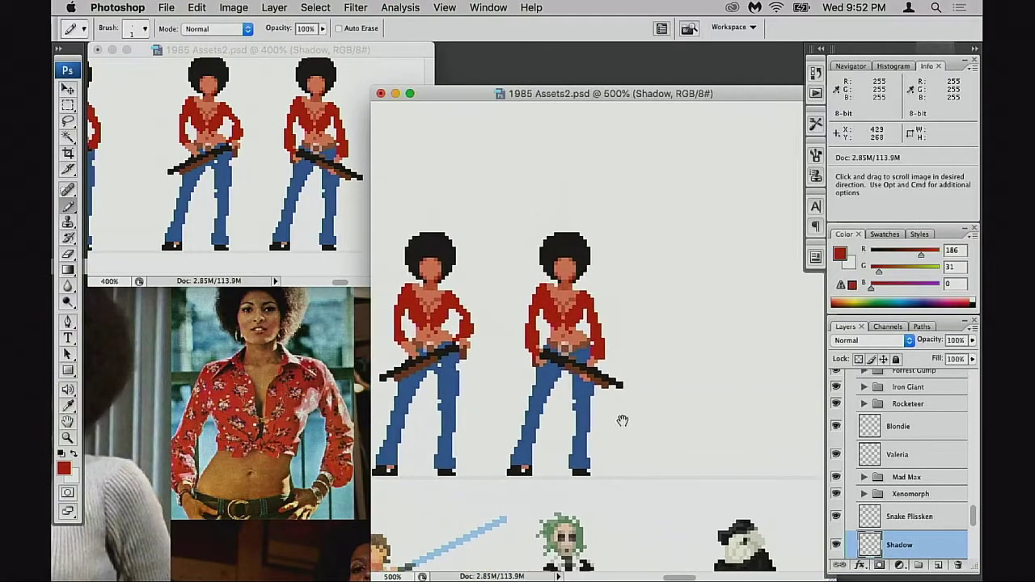
alt+super+click(596, 414)
alt+super+click(592, 363)
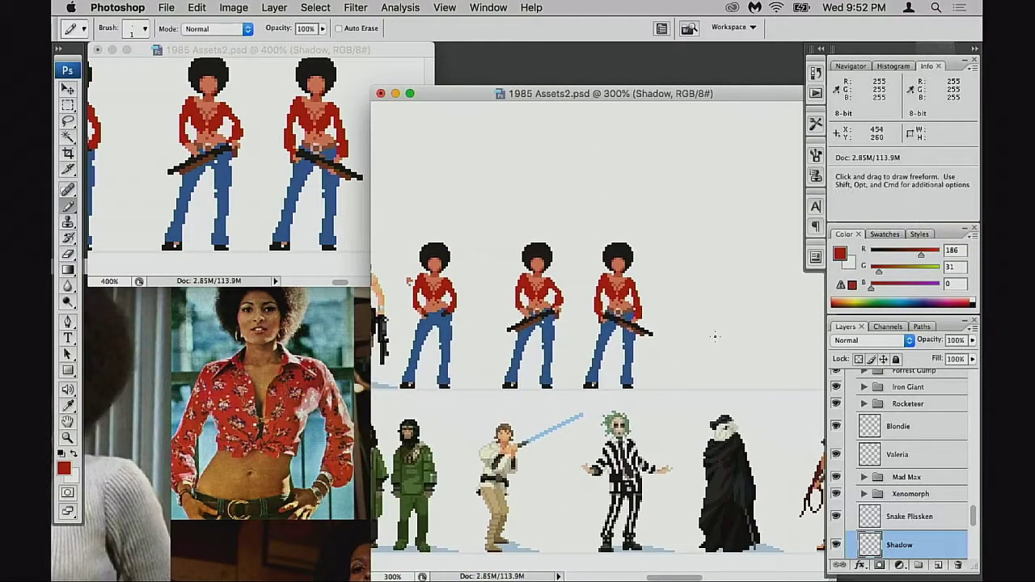
drag(621, 393, 687, 383)
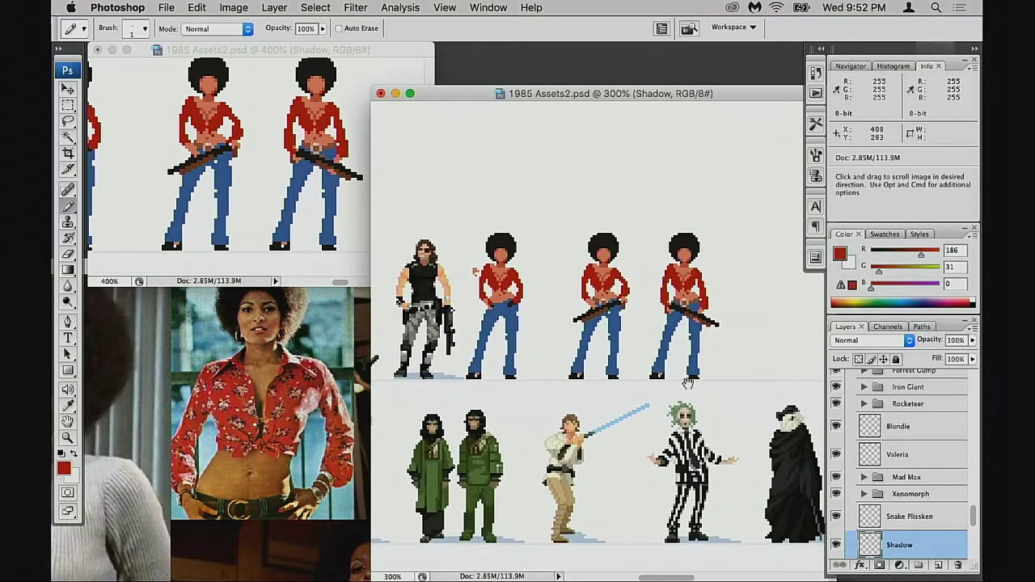
key(m)
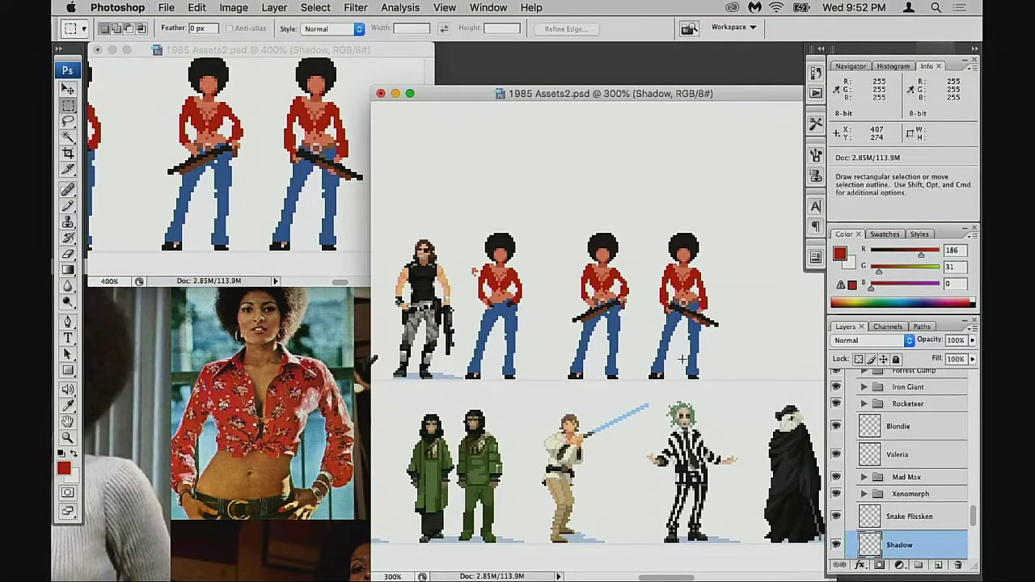
drag(576, 227, 581, 258)
drag(554, 187, 637, 391)
key(Delete)
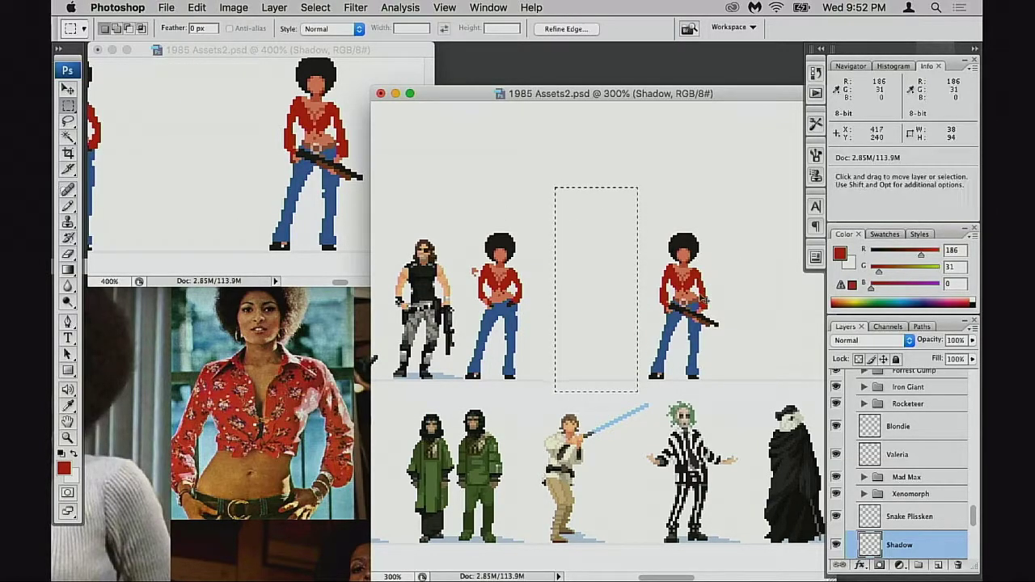
Move the reworked rifle-holding woman into the emptied spot beside the unarmed version and flip her horizontally.
drag(631, 204, 634, 376)
key(super+t)
right_click(585, 294)
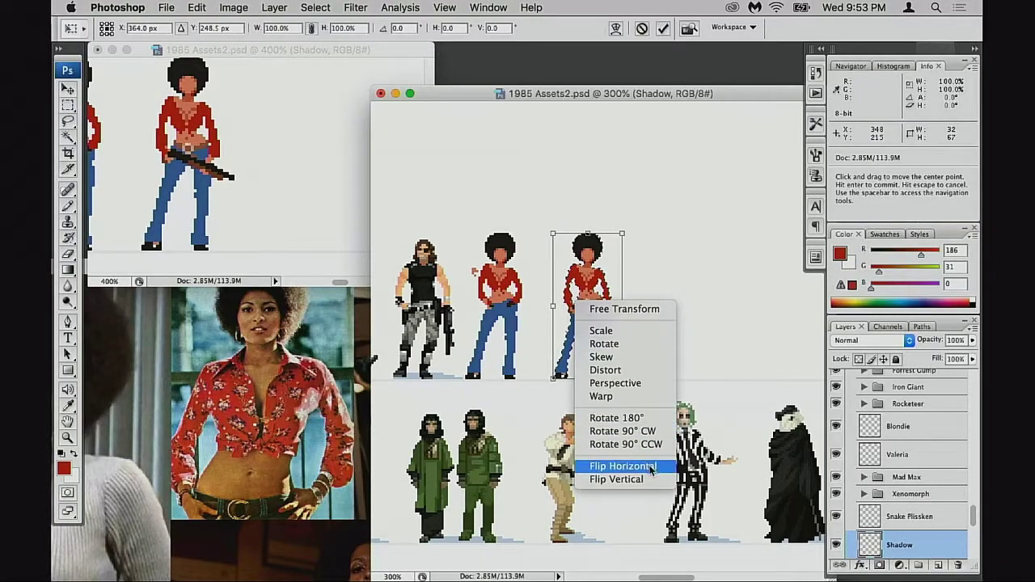
click(624, 464)
key(Return)
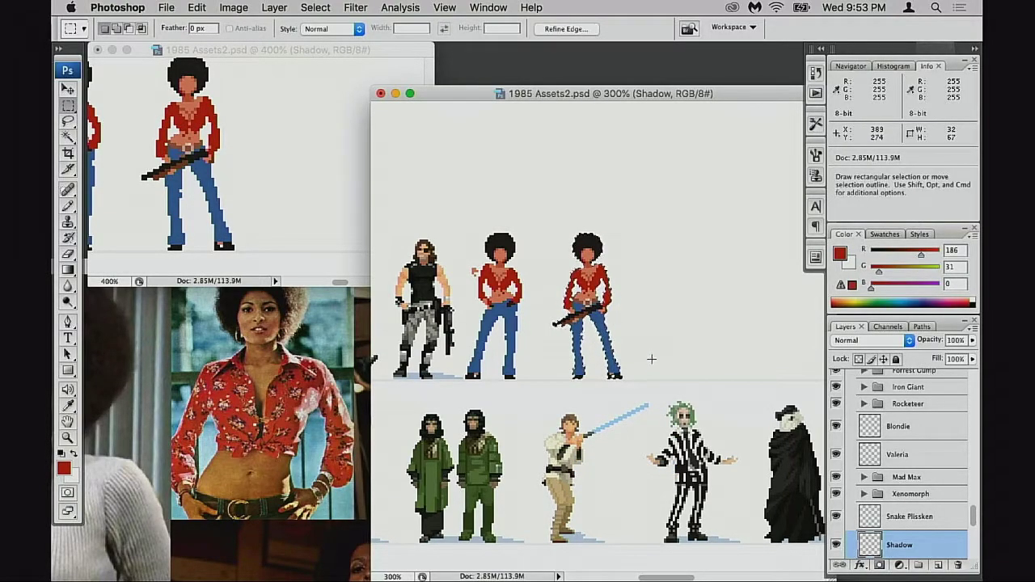
Try to retouch the red pixels at the flipped woman's jaw with skin tones sampled from her face.
drag(654, 354, 659, 350)
key(space)
super+click(603, 340)
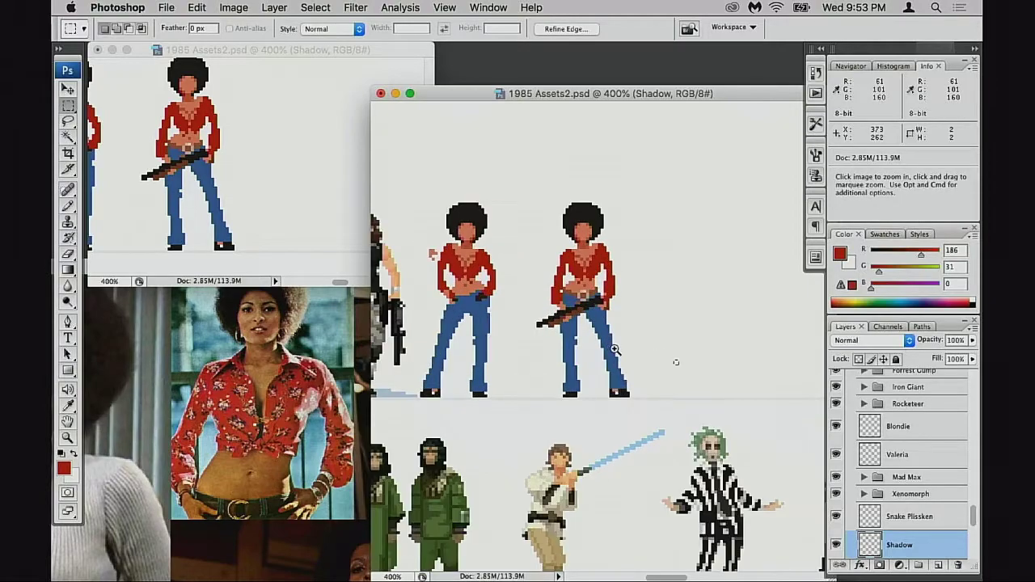
super+click(612, 347)
super+click(627, 348)
super+click(602, 343)
drag(538, 283, 634, 377)
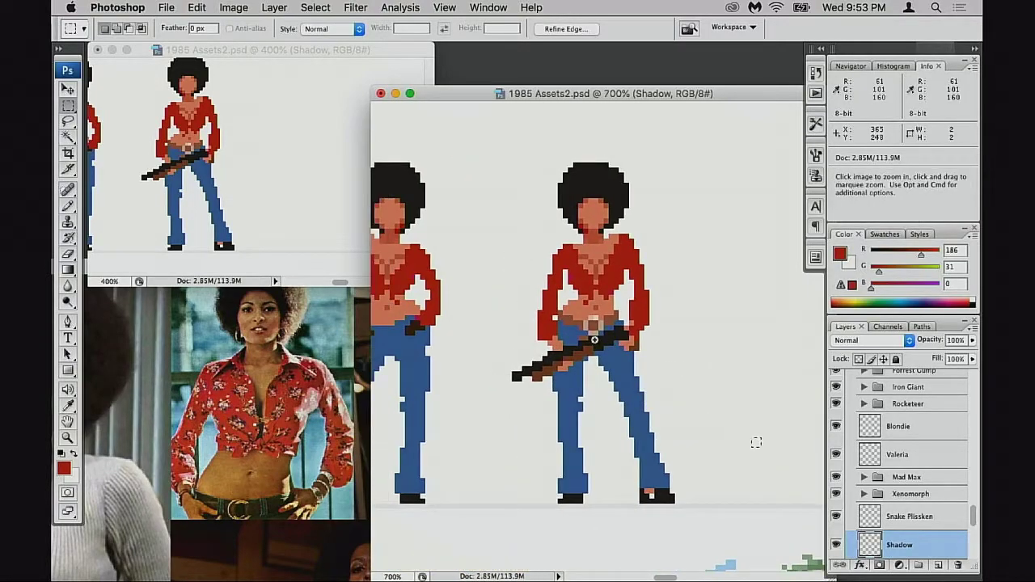
super+click(598, 338)
drag(588, 293, 676, 423)
key(b)
key(super+equal)
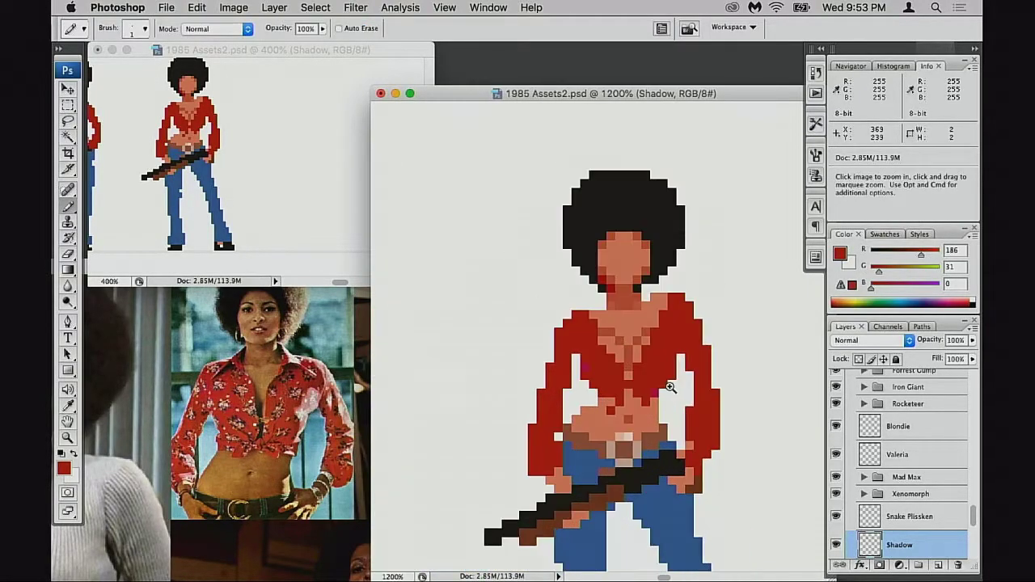
alt+click(611, 285)
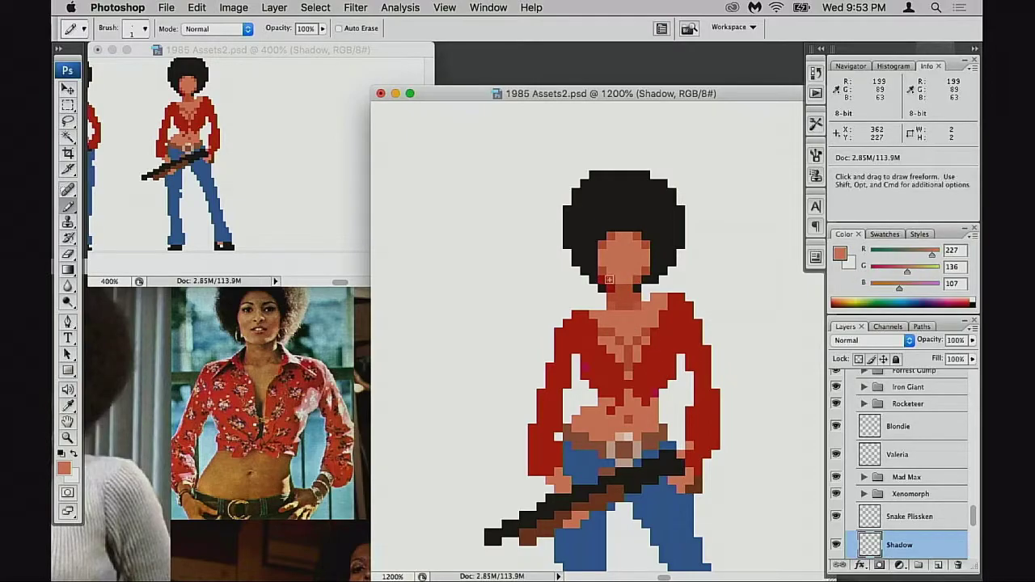
alt+click(606, 276)
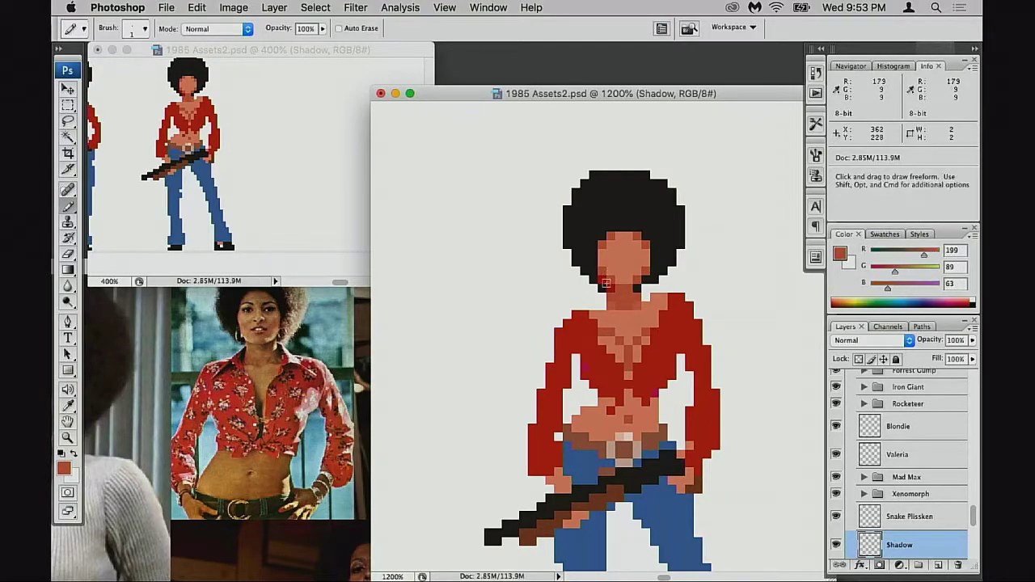
key(super+z)
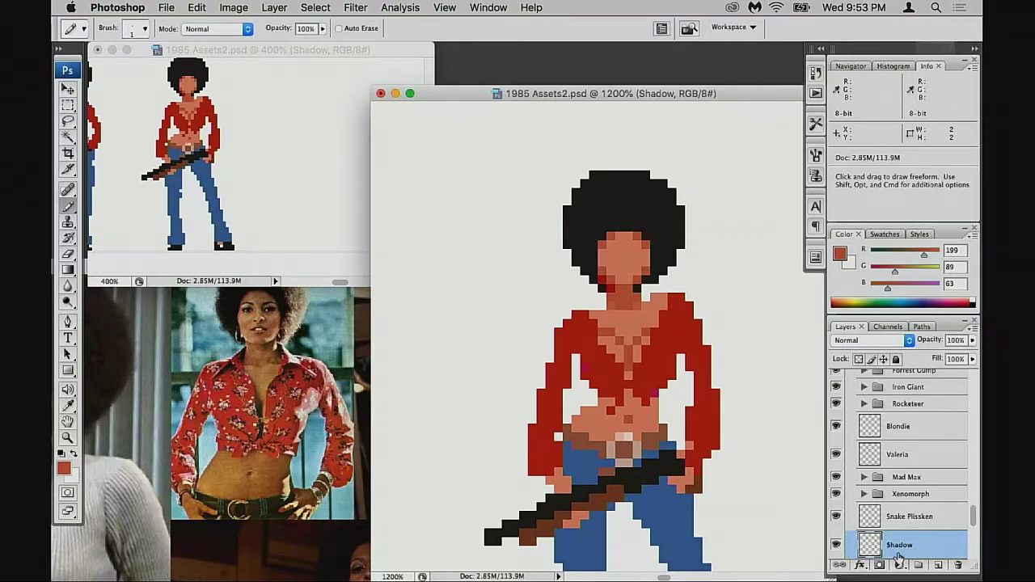
Check which artwork sits on the Shadow layer by shifting it sideways and toggling its visibility, and return it to its position.
scroll(899, 558, down, 3)
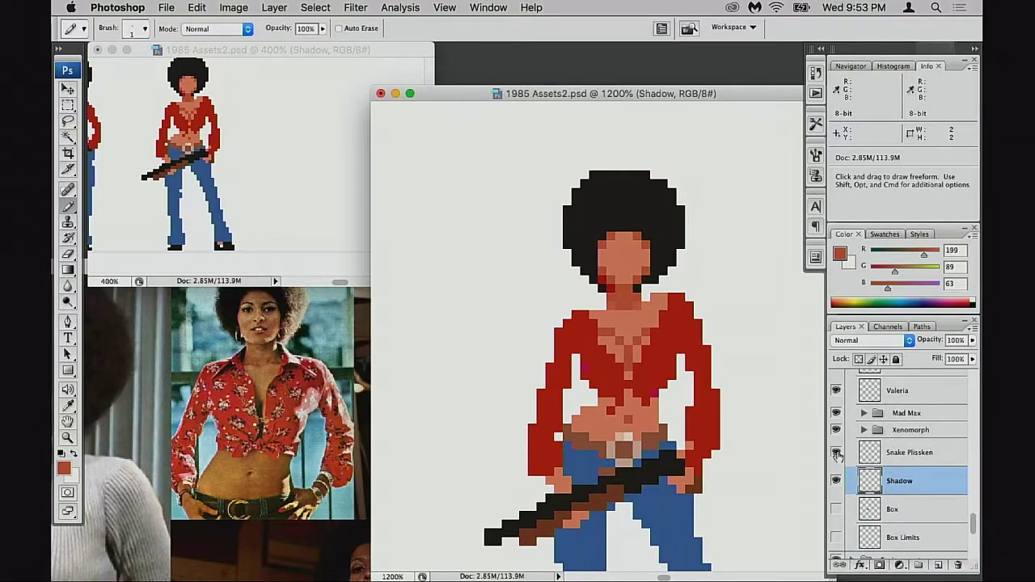
drag(709, 432, 719, 429)
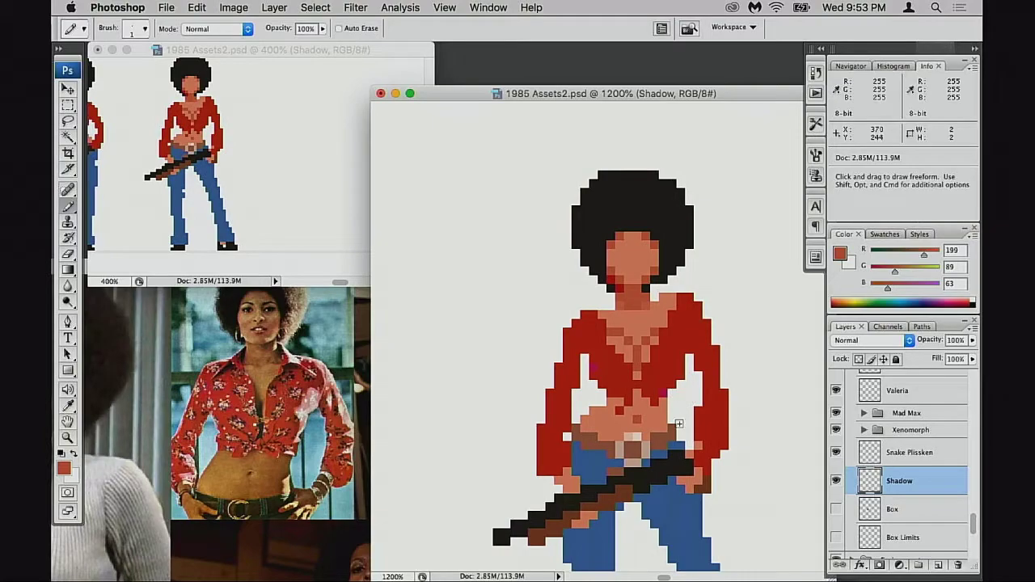
click(836, 482)
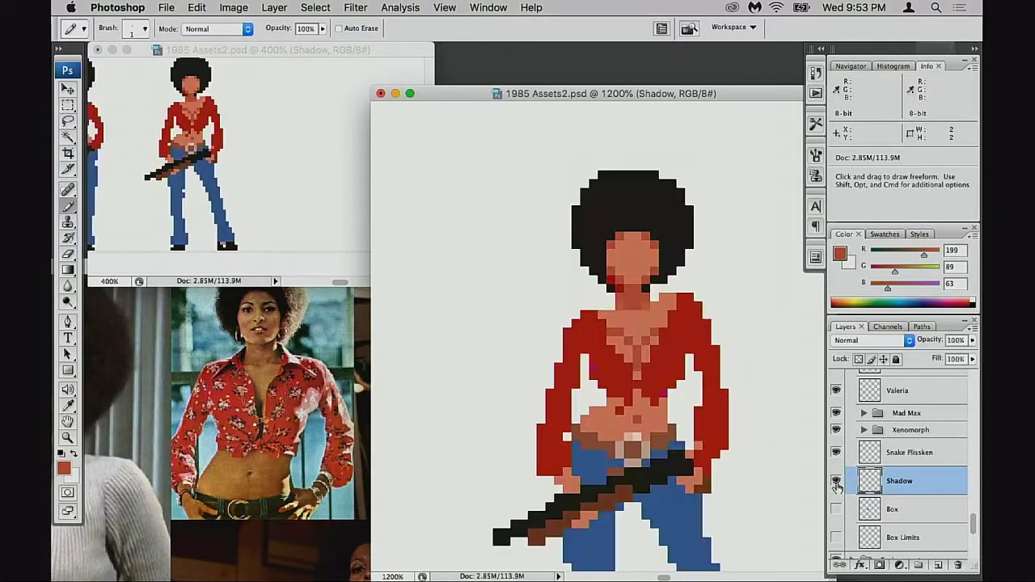
alt+click(631, 434)
alt+click(632, 435)
alt+click(624, 435)
drag(530, 413, 794, 483)
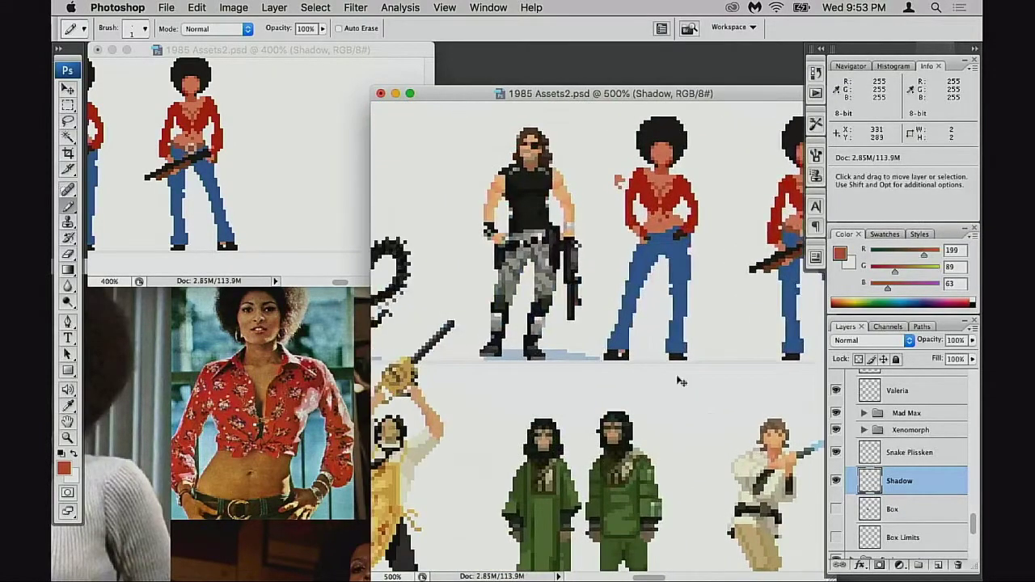
drag(679, 381, 679, 390)
key(super+z)
key(super+Left)
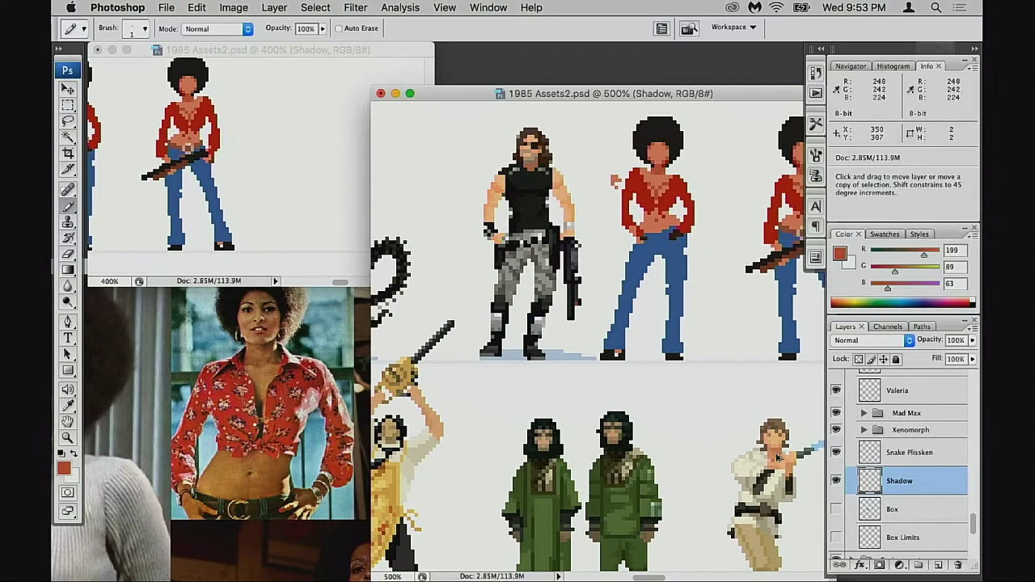
Cut both women and the loose hand pixels from the Shadow layer, paste them on a new layer and place them on the top row.
key(m)
scroll(707, 439, up, 5)
scroll(707, 439, right, 2)
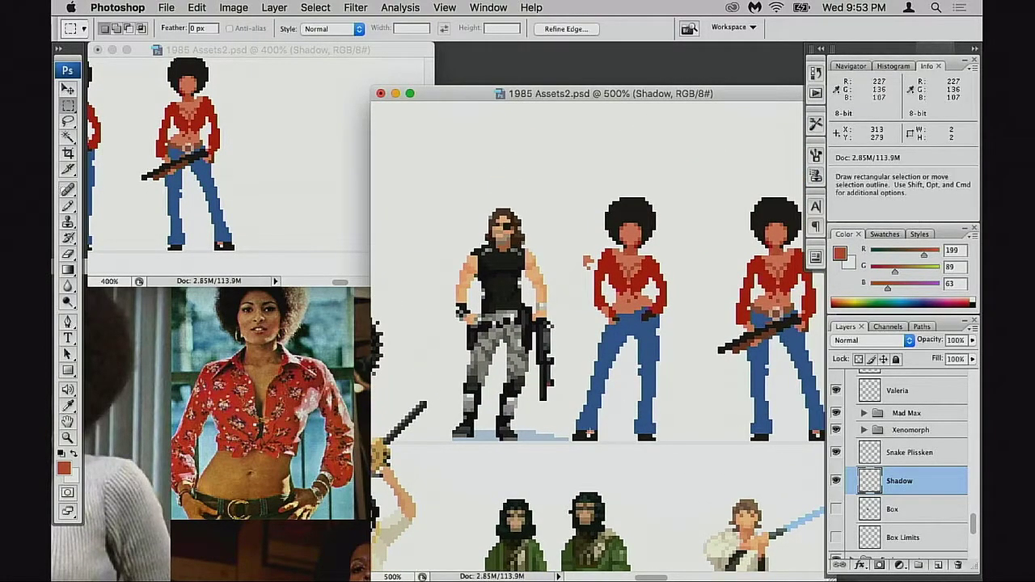
drag(574, 435, 677, 469)
scroll(572, 429, right, 3)
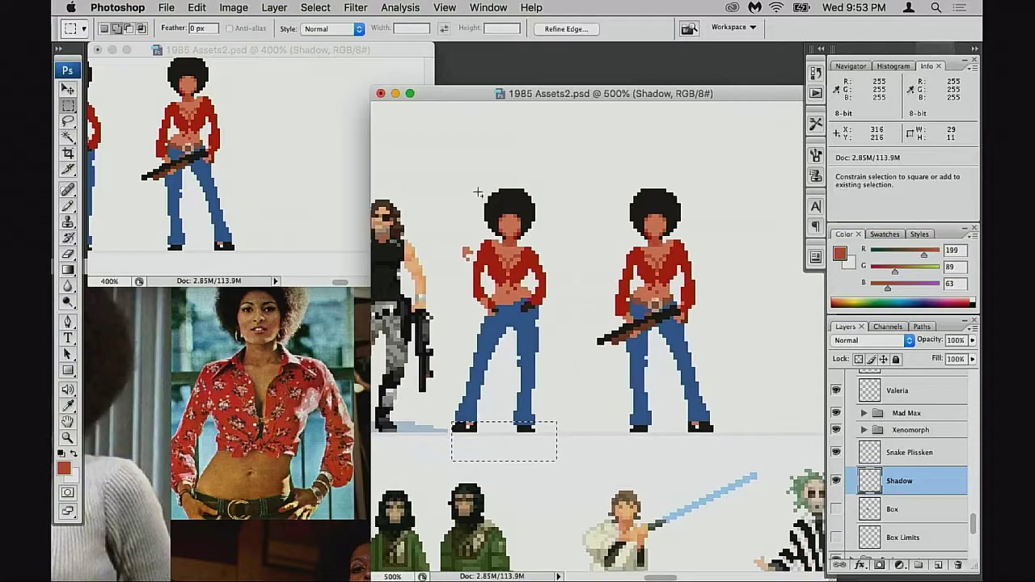
drag(478, 190, 737, 467)
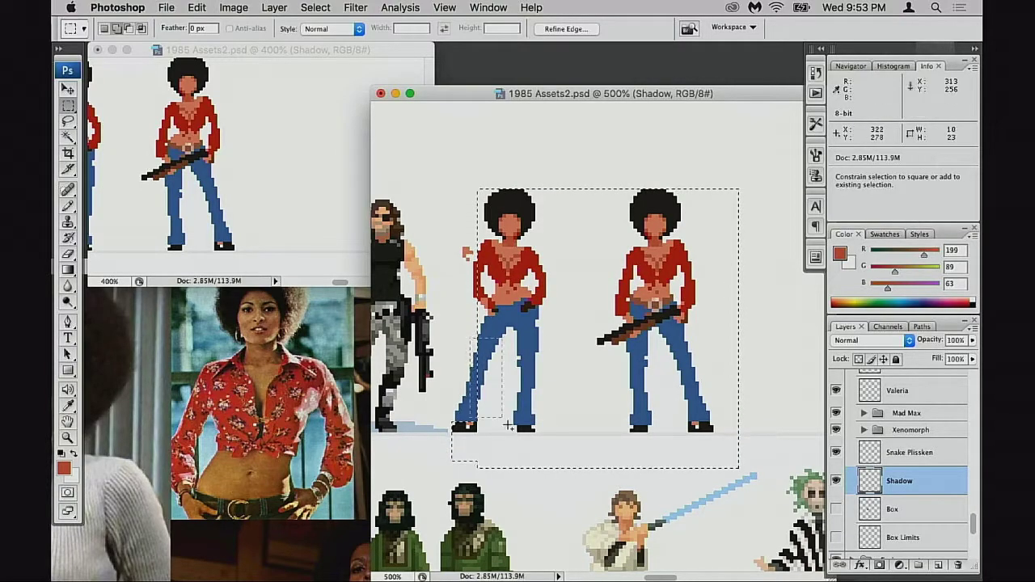
drag(426, 156, 661, 380)
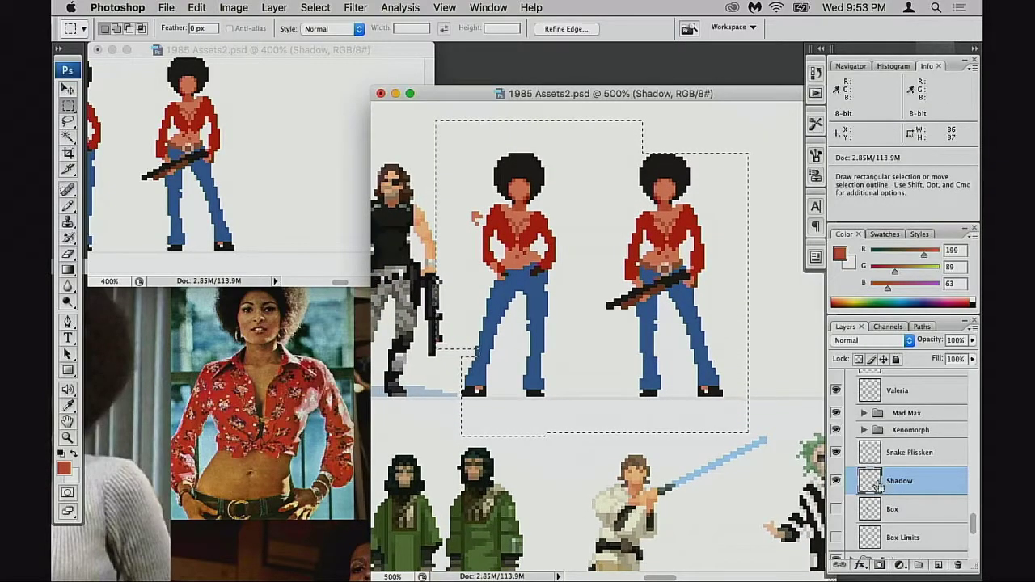
key(super+x)
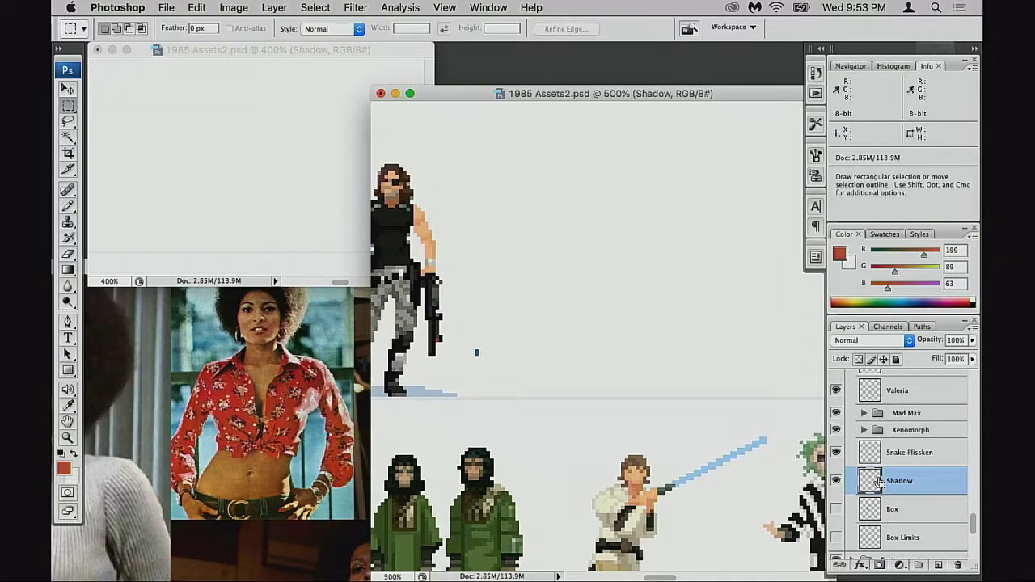
key(super+v)
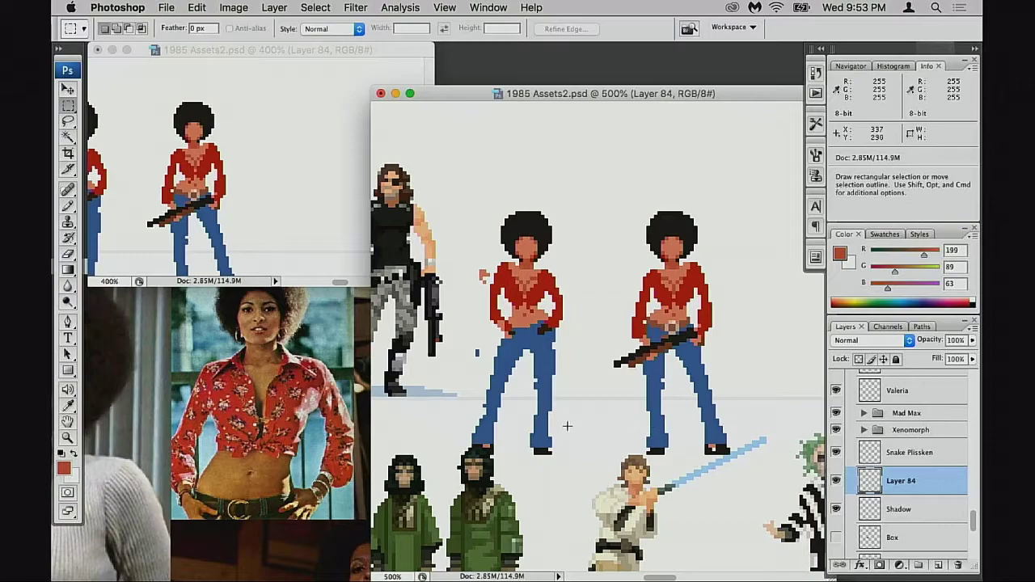
key(v)
drag(555, 418, 598, 353)
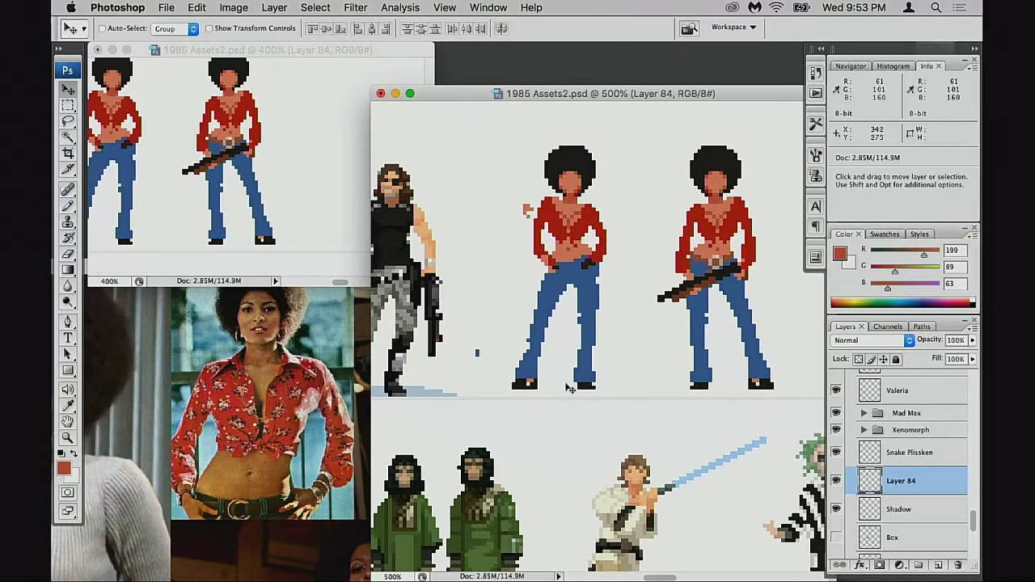
Erase the stray blue pixels left on the Shadow layer where the women stood.
key(e)
key(alt+bracketleft)
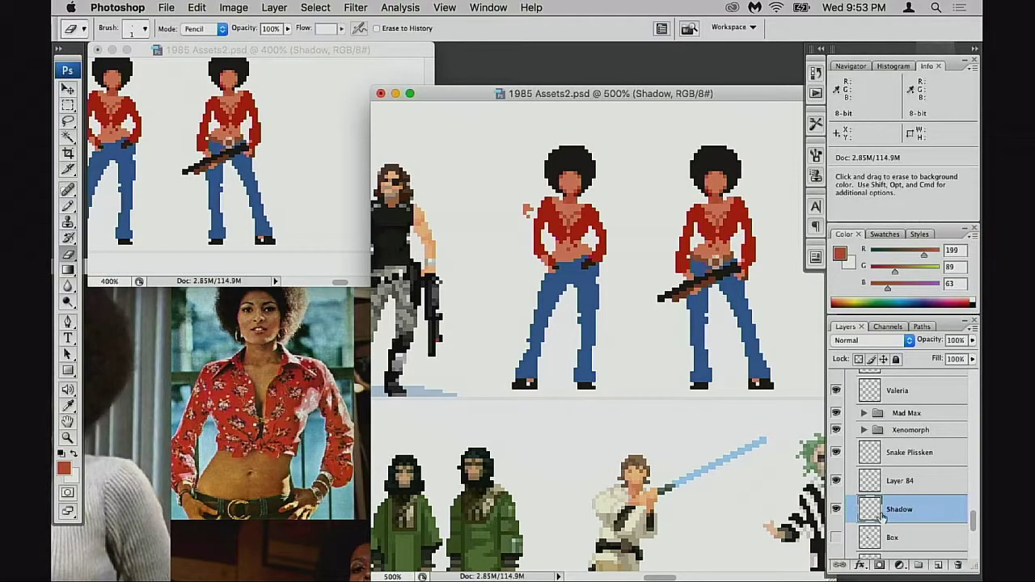
drag(527, 442, 740, 451)
drag(624, 453, 719, 463)
key(super+j)
key(super+z)
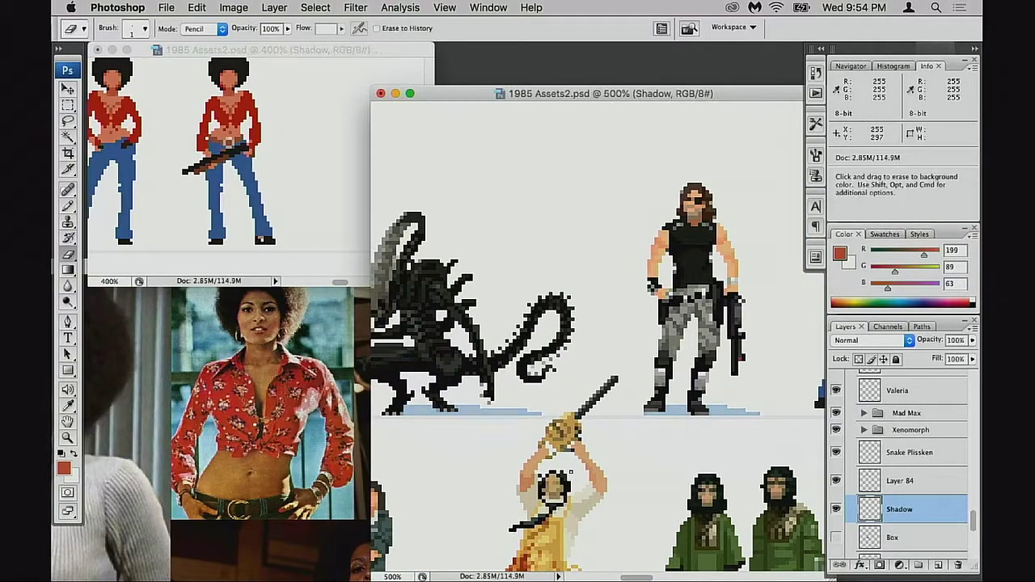
Check which artwork sits on Layer 84 by toggling its visibility while viewing the women on the top row.
drag(763, 435, 633, 457)
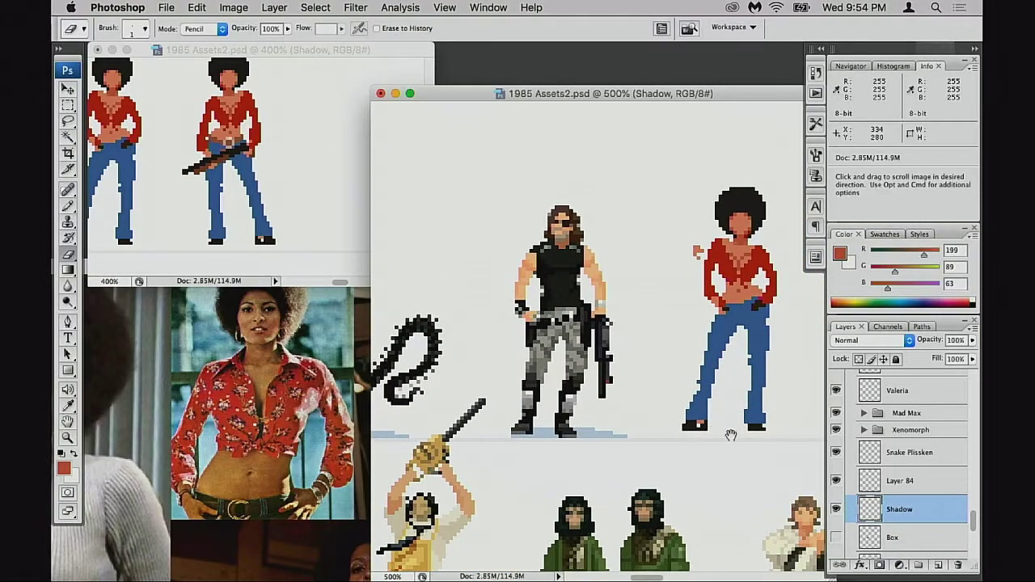
drag(730, 429, 637, 478)
click(836, 481)
click(836, 481)
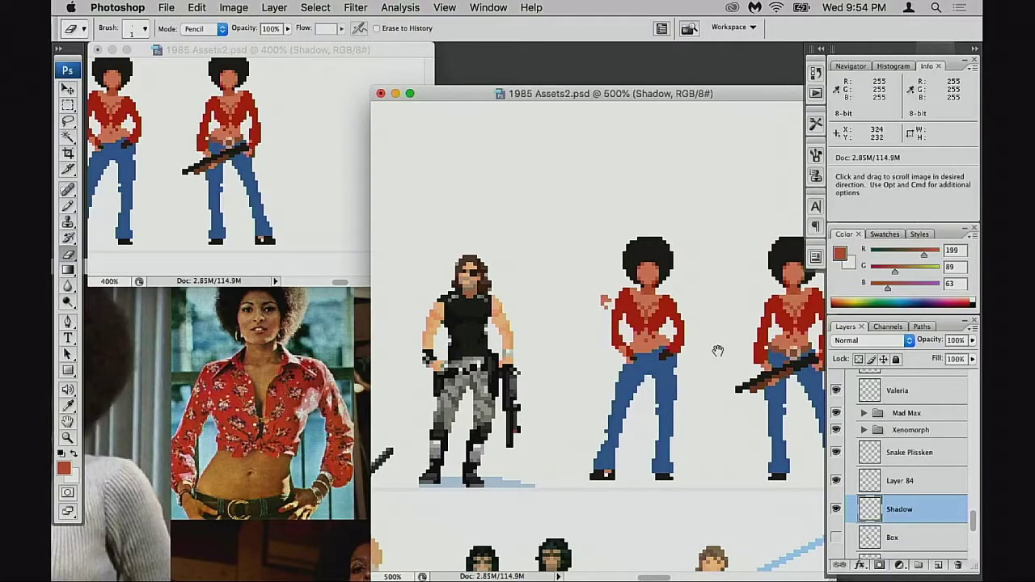
drag(718, 351, 610, 357)
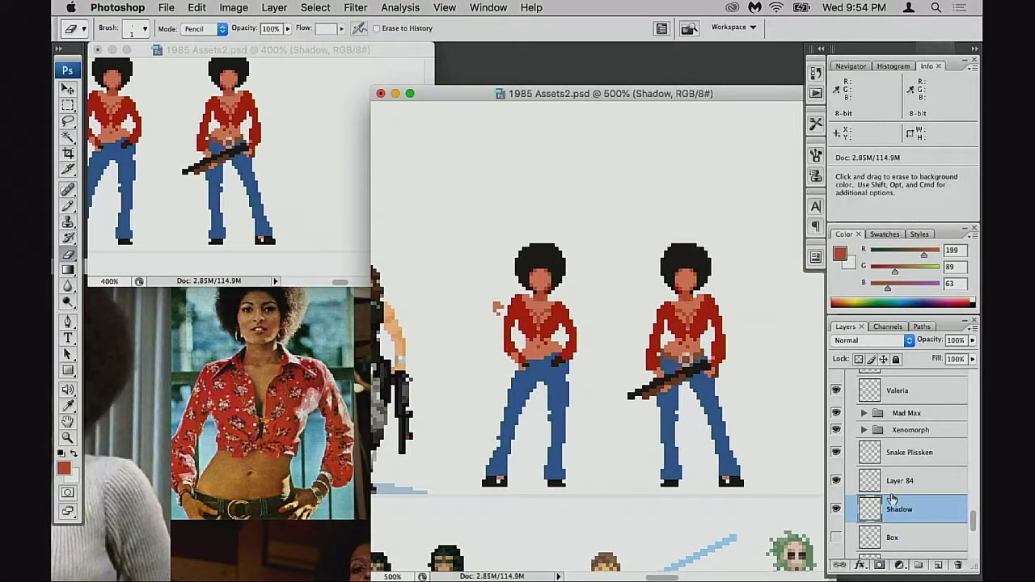
click(836, 481)
click(836, 481)
Merge Layer 84 down into the Shadow layer and erase the loose hand pixels beside the left woman.
click(879, 485)
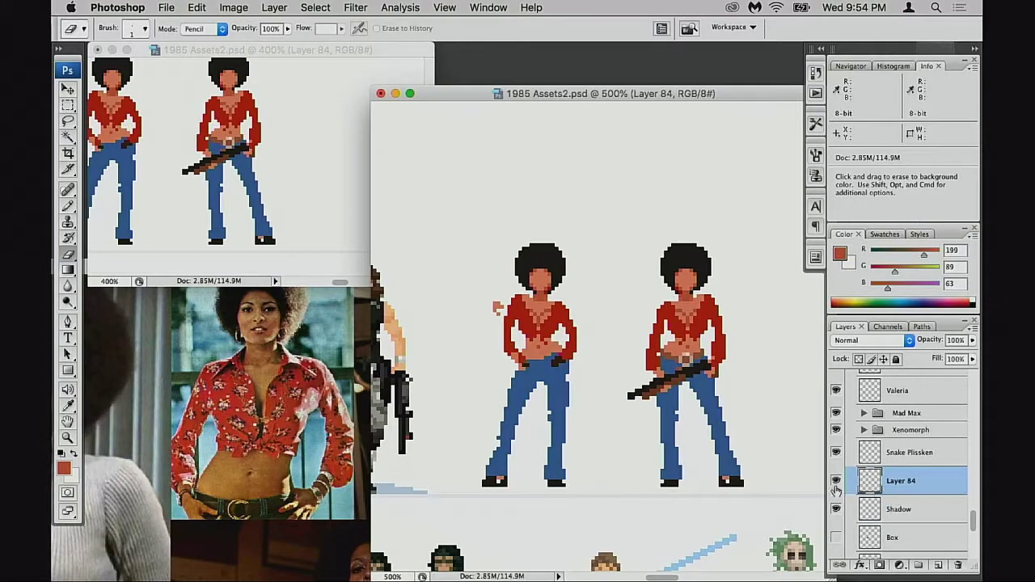
key(super+e)
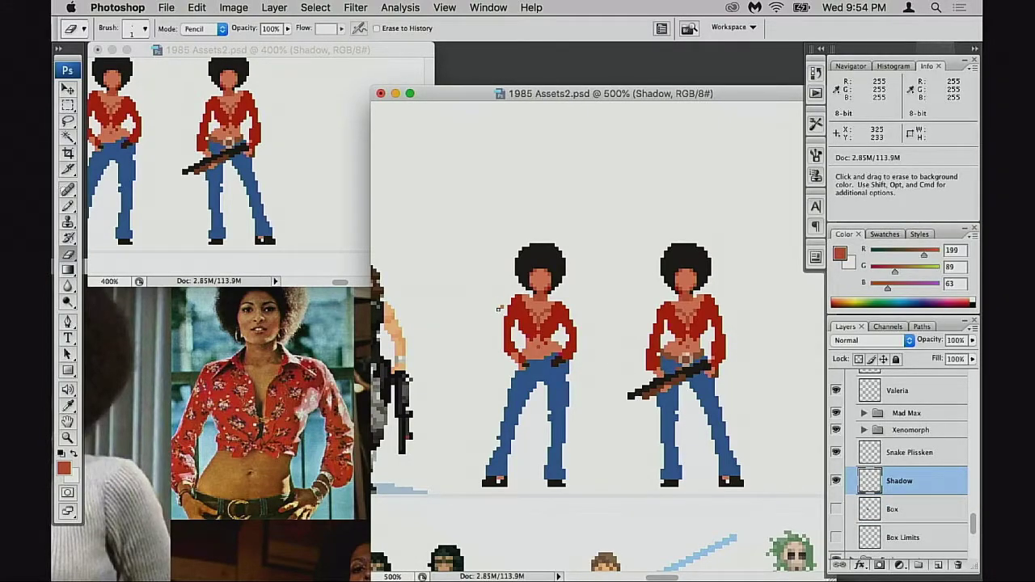
drag(606, 420, 614, 420)
key(super+z)
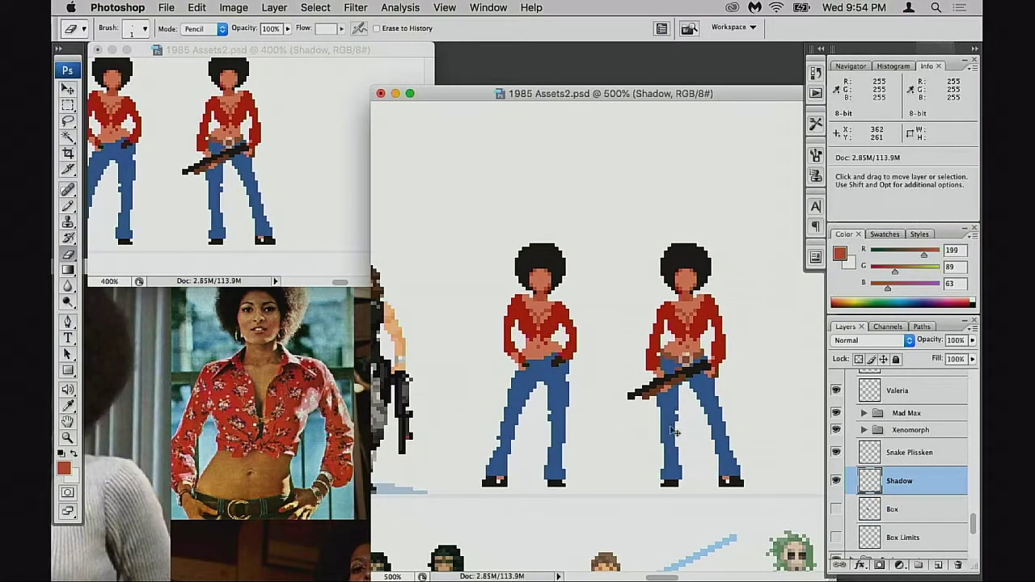
Cut both women from the Shadow layer, paste them on a new layer and stand them on the top row's ground line.
key(m)
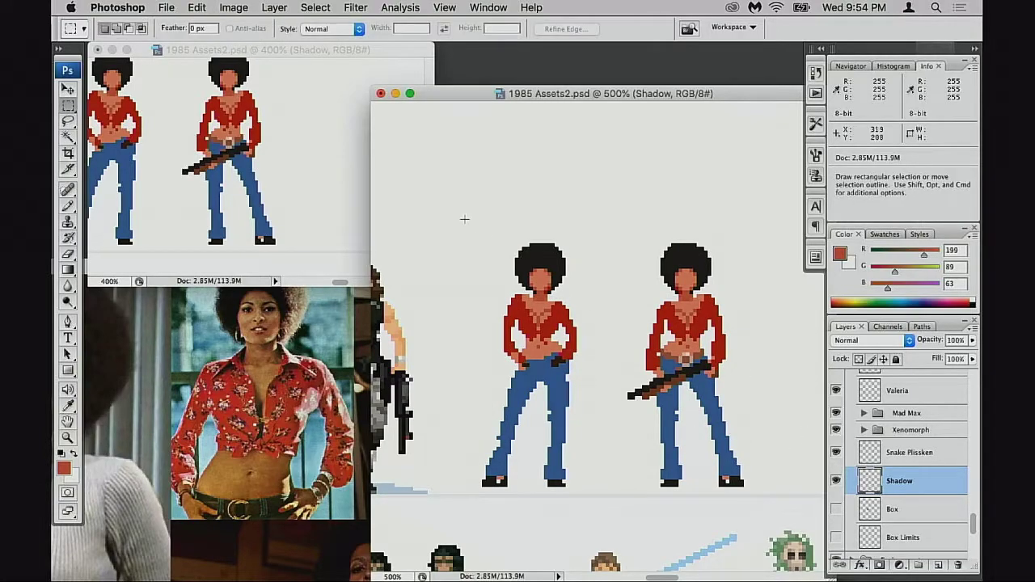
drag(460, 218, 769, 508)
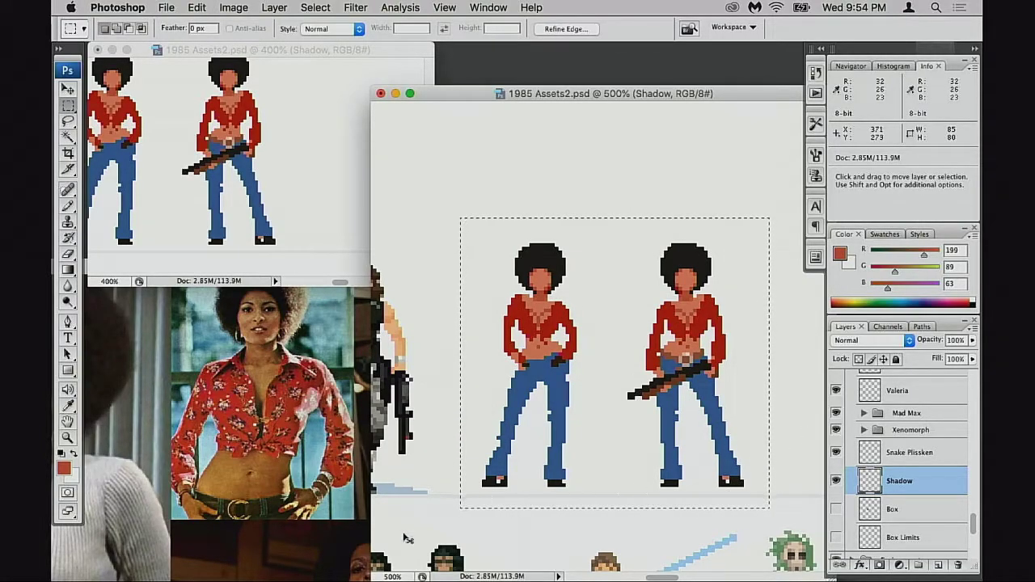
key(super+x)
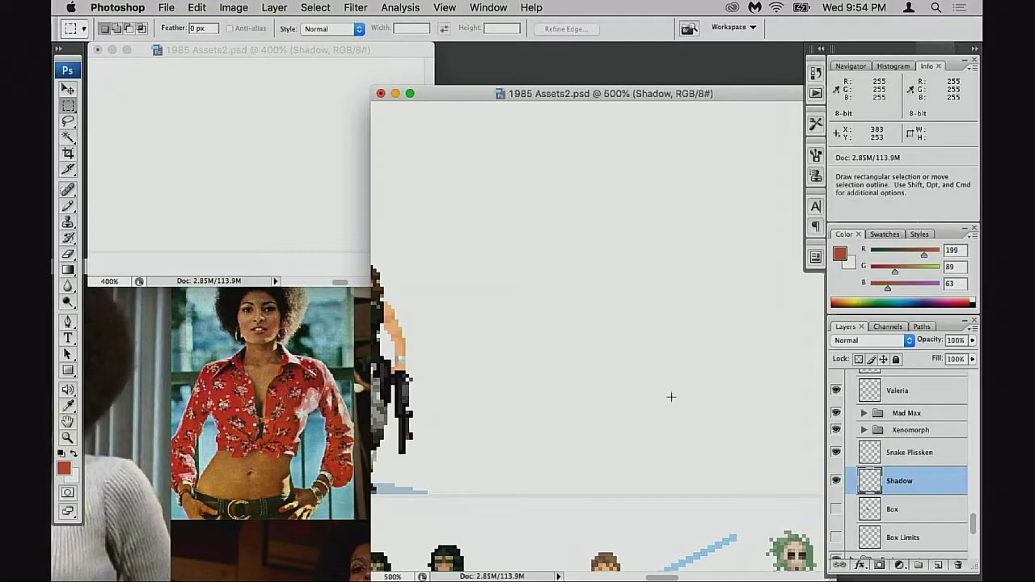
key(super+v)
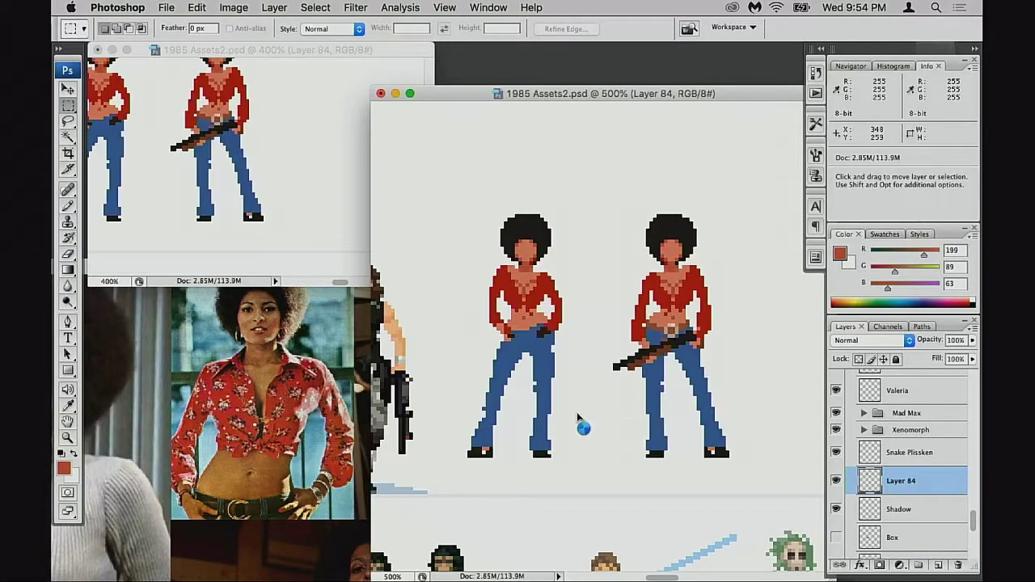
key(v)
drag(594, 404, 571, 455)
scroll(616, 458, left, 3)
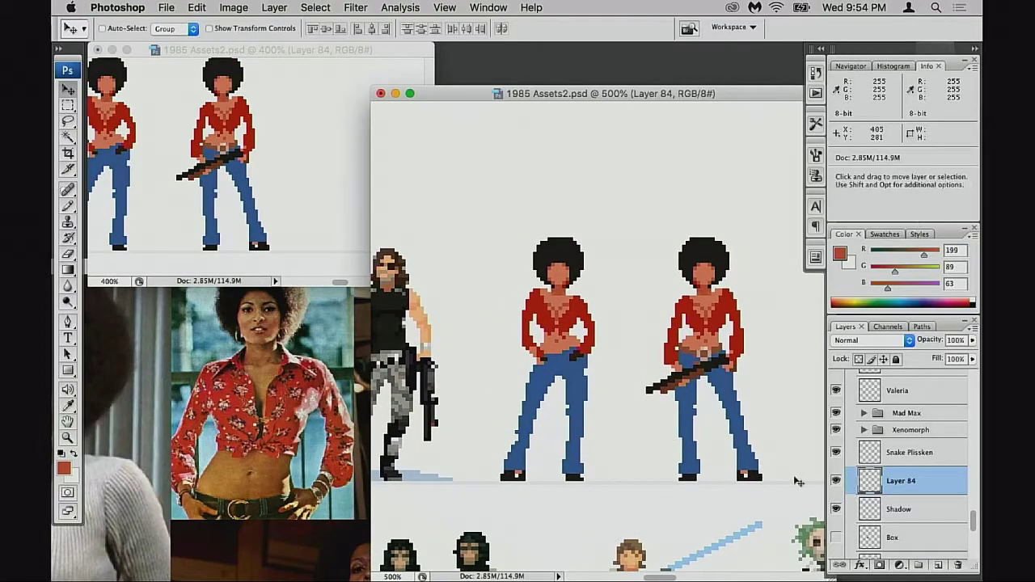
scroll(566, 364, left, 1)
Shrink the secondary view window of the sprite sheet and set its zoom to 300% with both women in view.
click(320, 204)
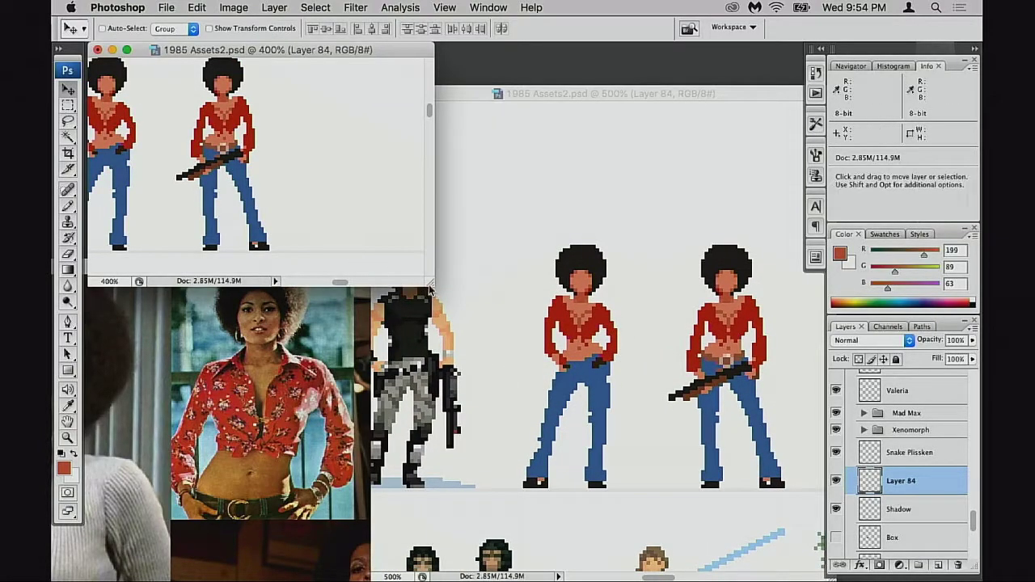
drag(429, 283, 392, 244)
drag(276, 165, 310, 169)
alt+click(316, 188)
Examine the outline and pose of the rifle-holding woman up close at 800% zoom.
click(624, 340)
key(super+plus)
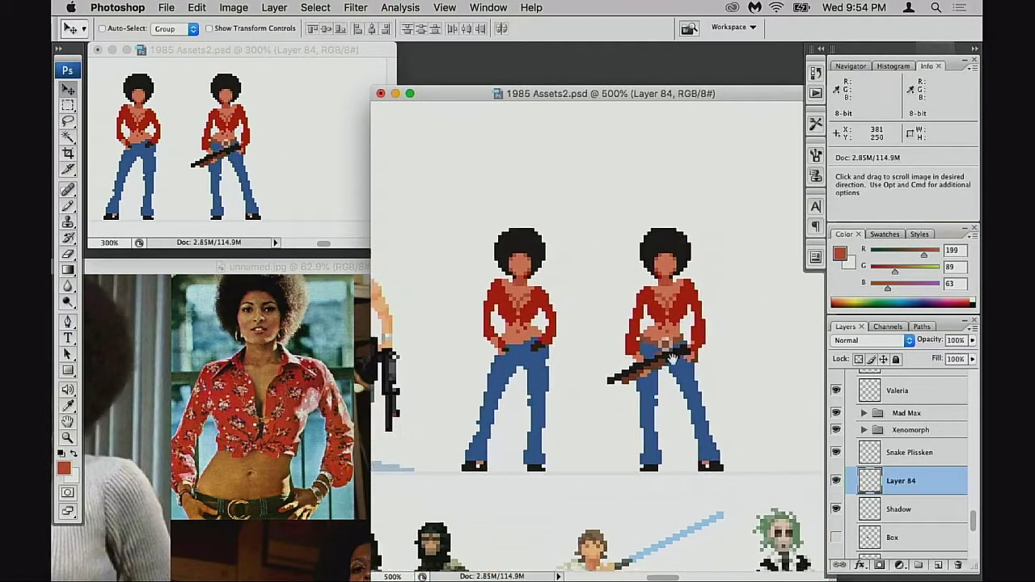
super+click(666, 407)
drag(550, 258, 683, 409)
super+click(656, 410)
drag(634, 333, 724, 347)
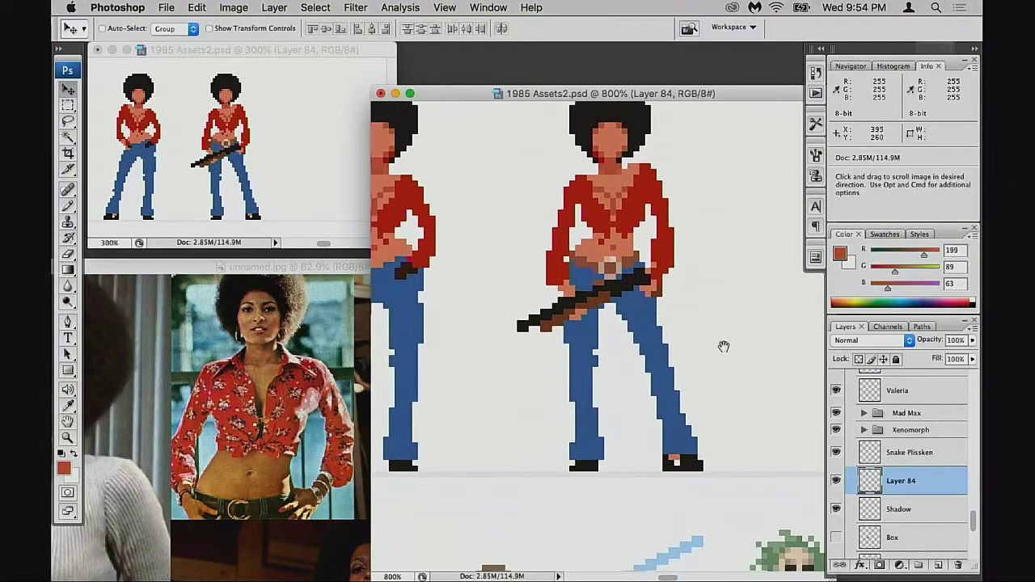
scroll(722, 408, up, 3)
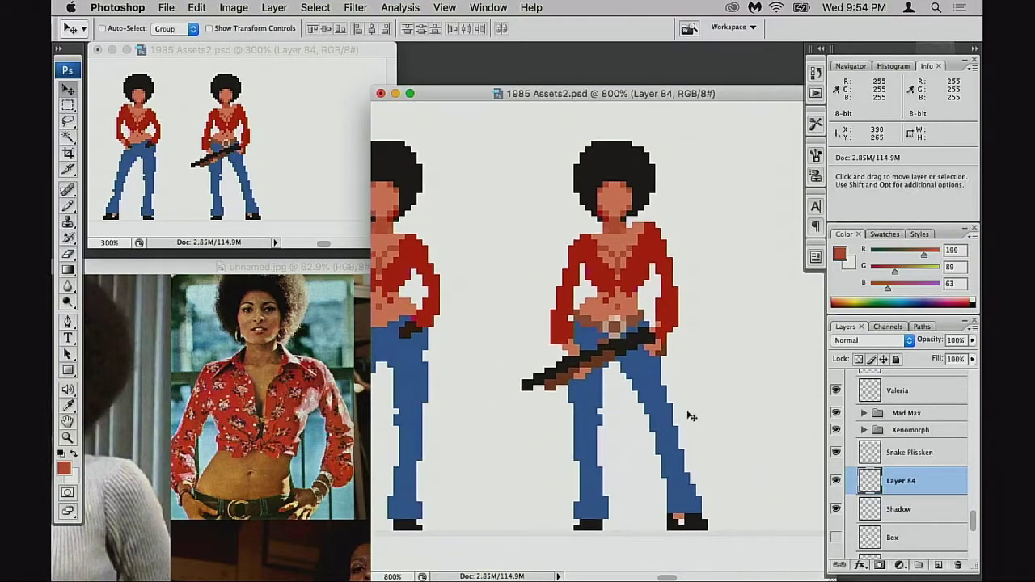
key(e)
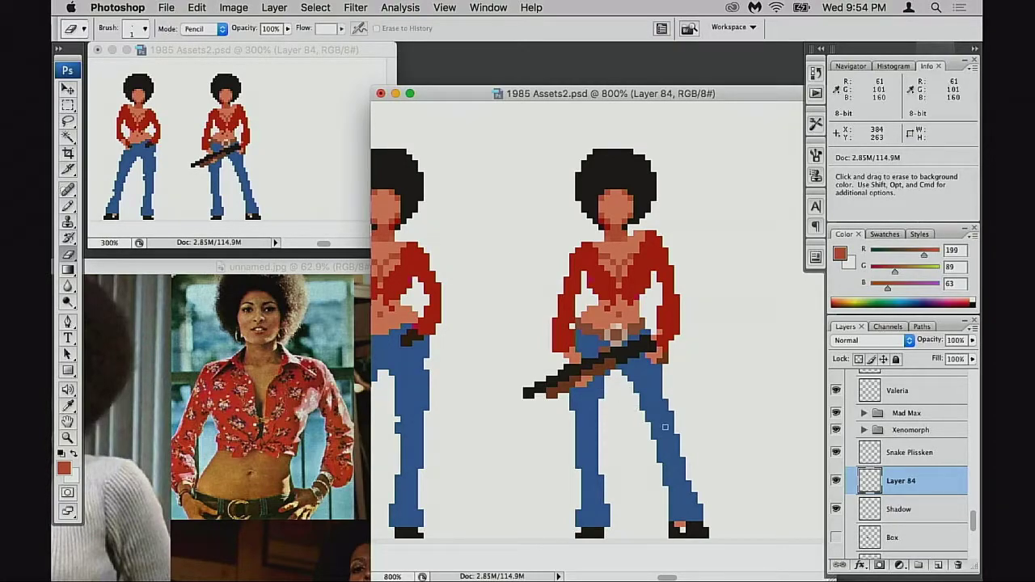
scroll(658, 445, down, 1)
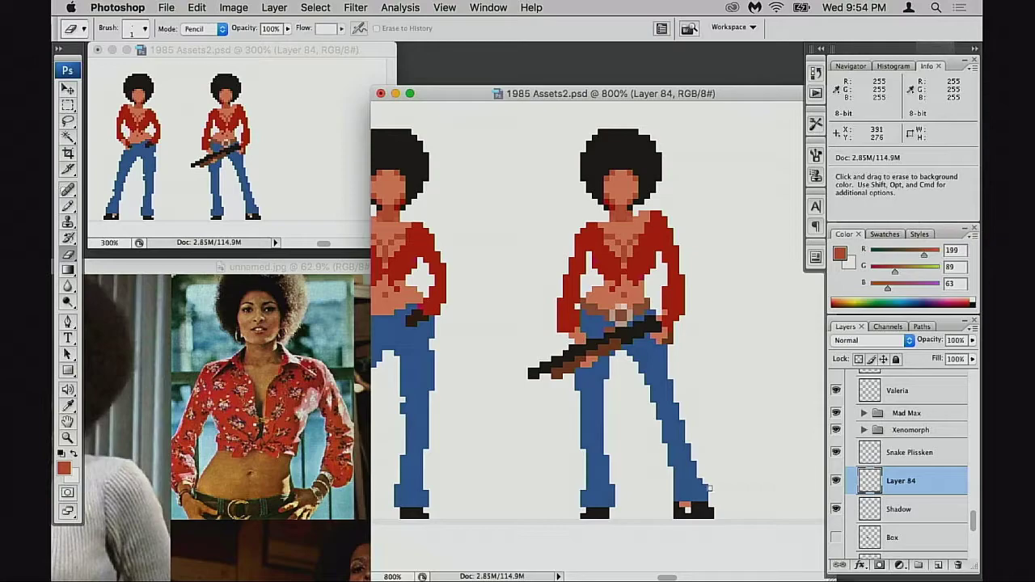
drag(715, 472, 744, 464)
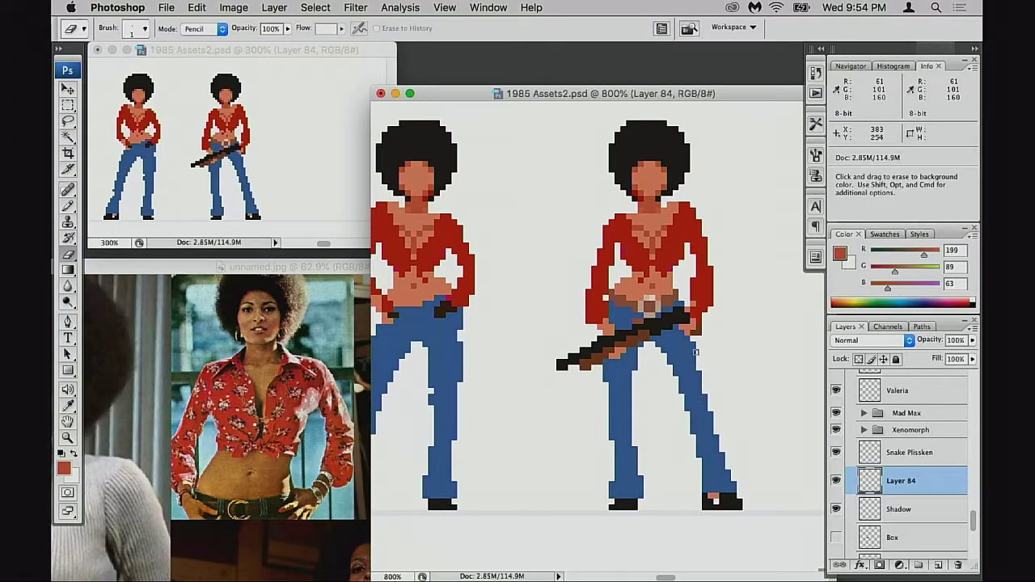
scroll(700, 396, up, 1)
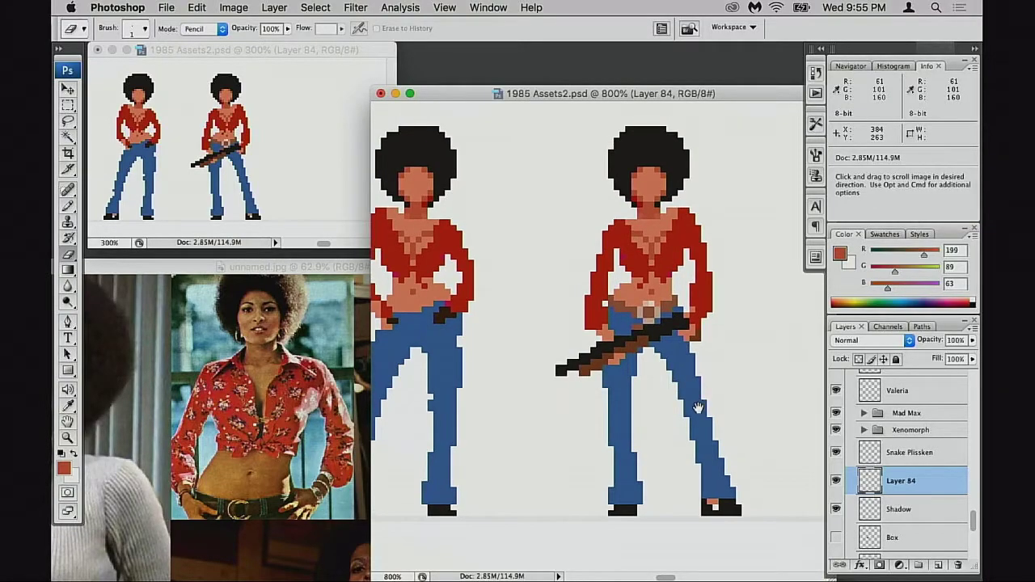
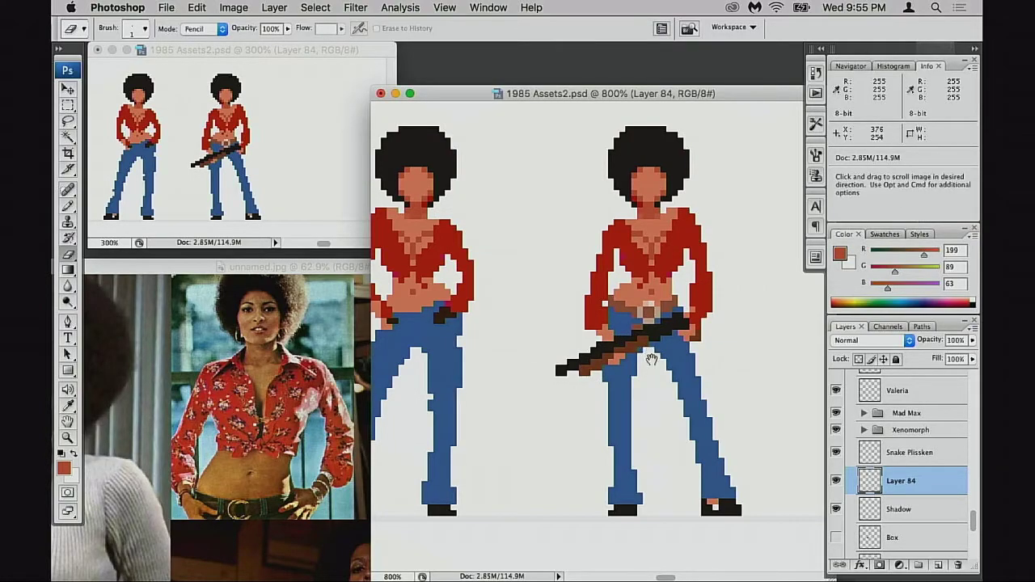
Touch up the rifle-holding woman's inner sleeve and square off both shoulders with the red sampled from her shirt.
scroll(615, 355, up, 3)
scroll(614, 355, right, 2)
click(582, 318)
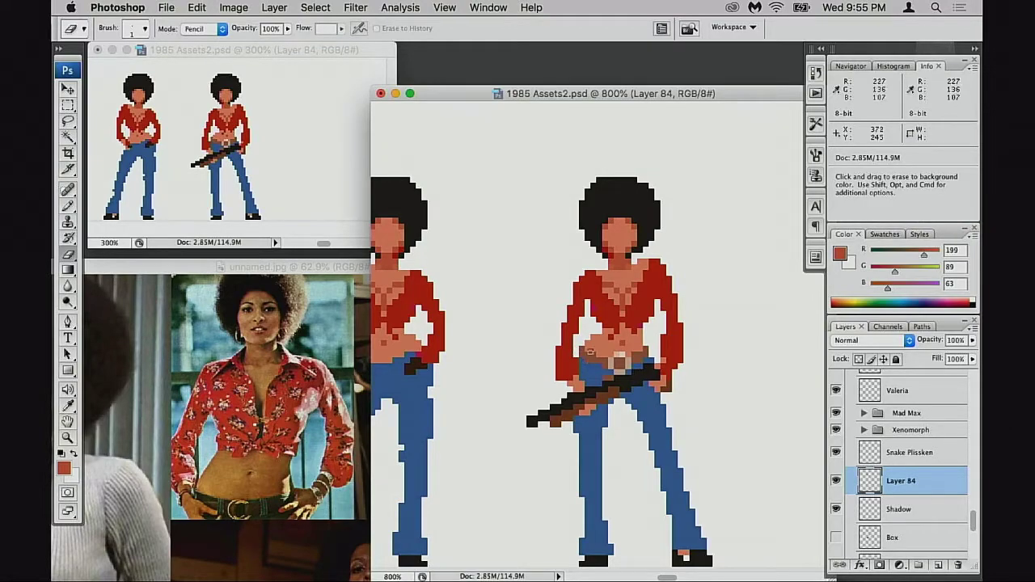
key(b)
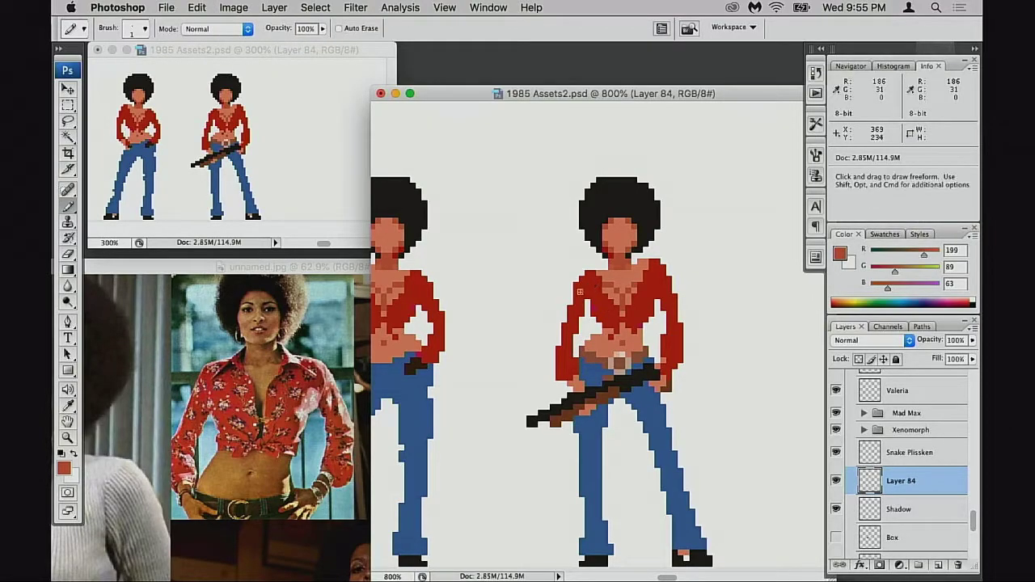
key(e)
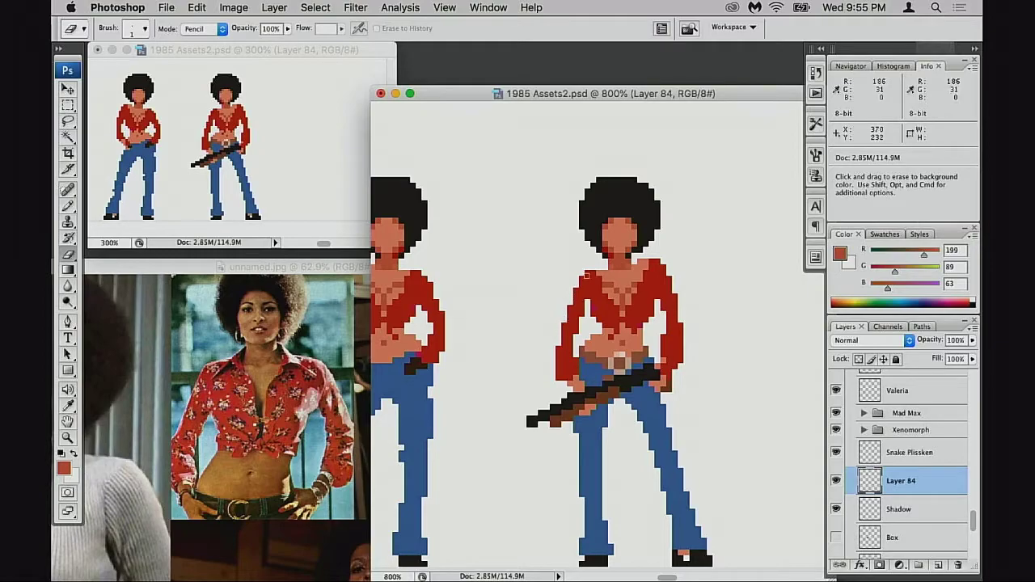
key(b)
alt+click(589, 277)
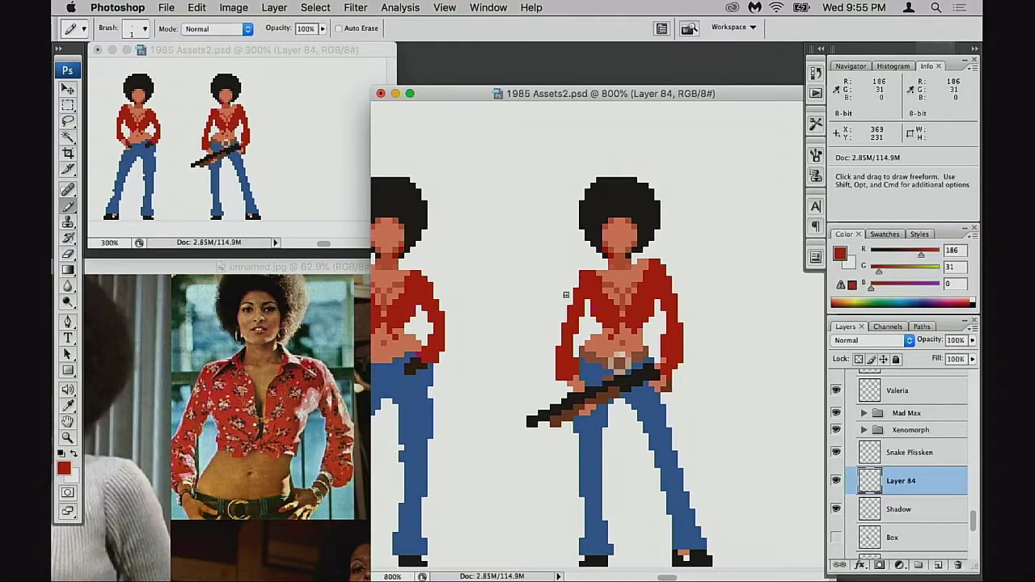
click(578, 286)
drag(618, 285, 615, 291)
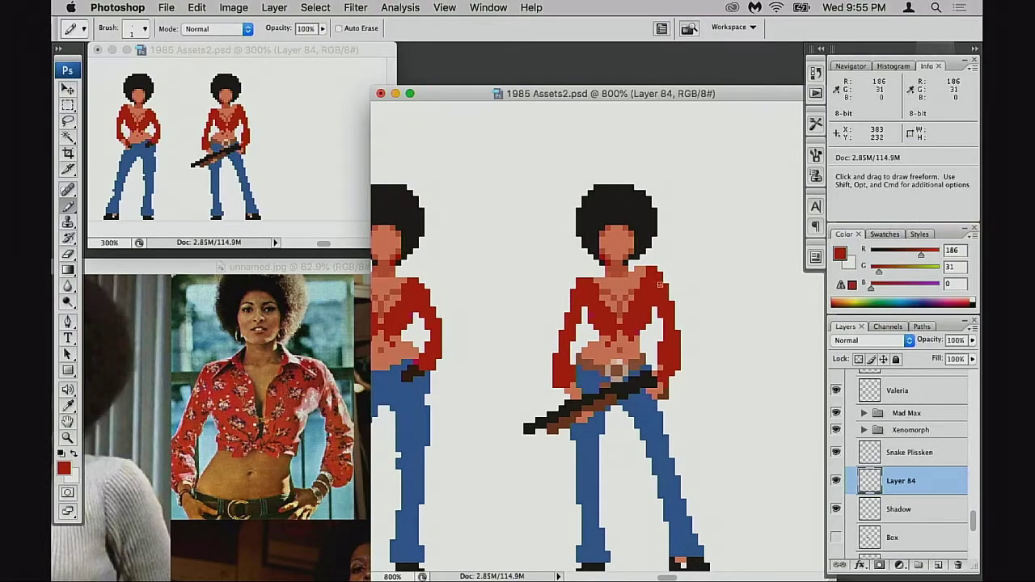
Trim the outer edge of the sleeve and cuff at the rifle's stock end, and sample the hand's skin tone.
drag(663, 342, 716, 333)
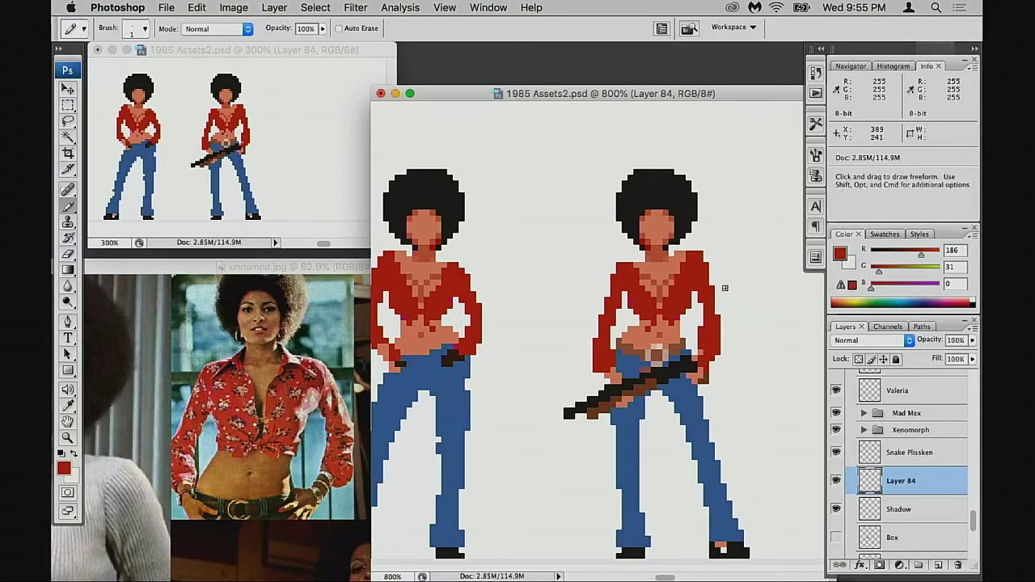
key(e)
drag(697, 367, 694, 349)
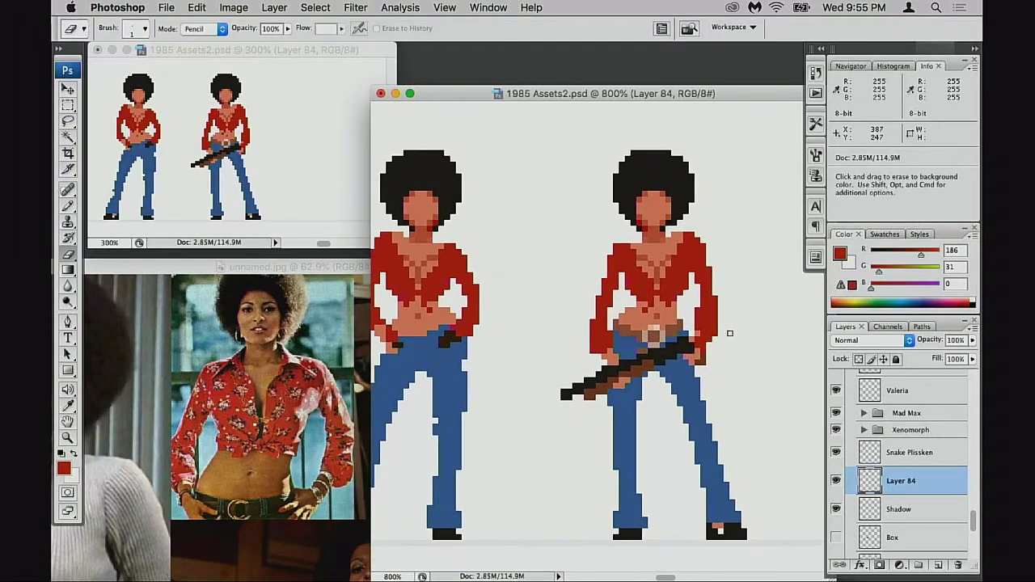
drag(703, 312, 693, 332)
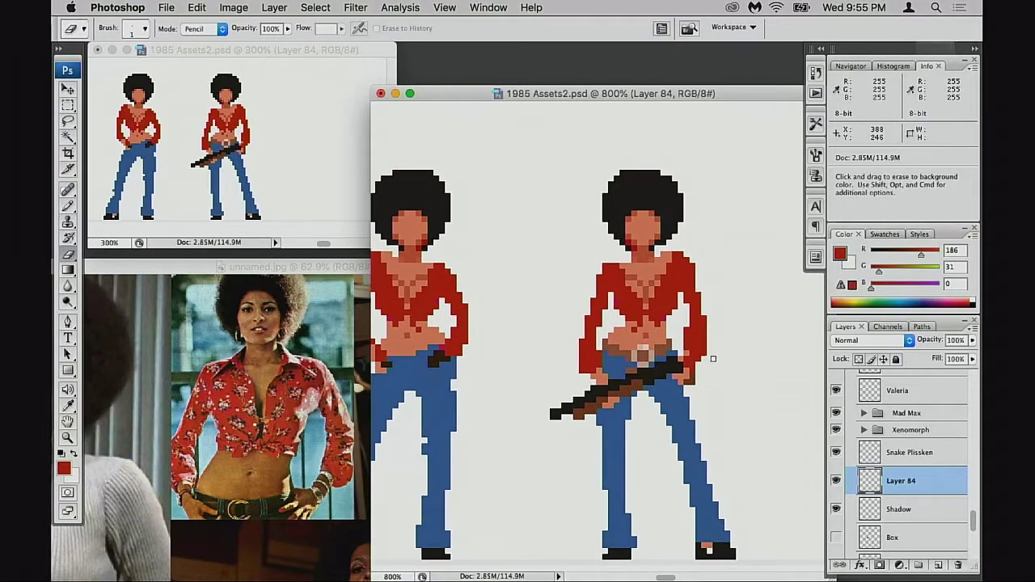
click(699, 362)
key(b)
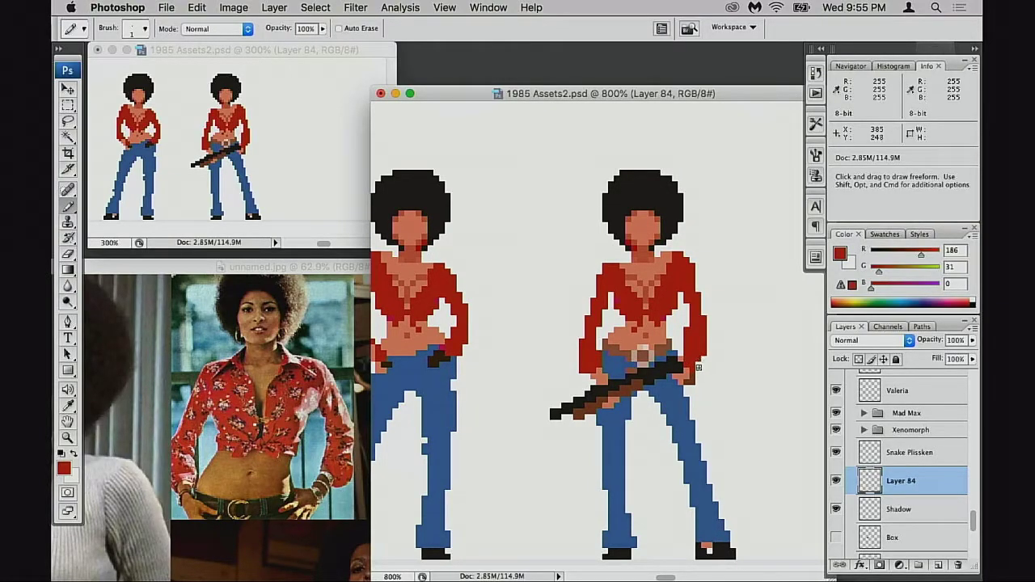
alt+click(687, 365)
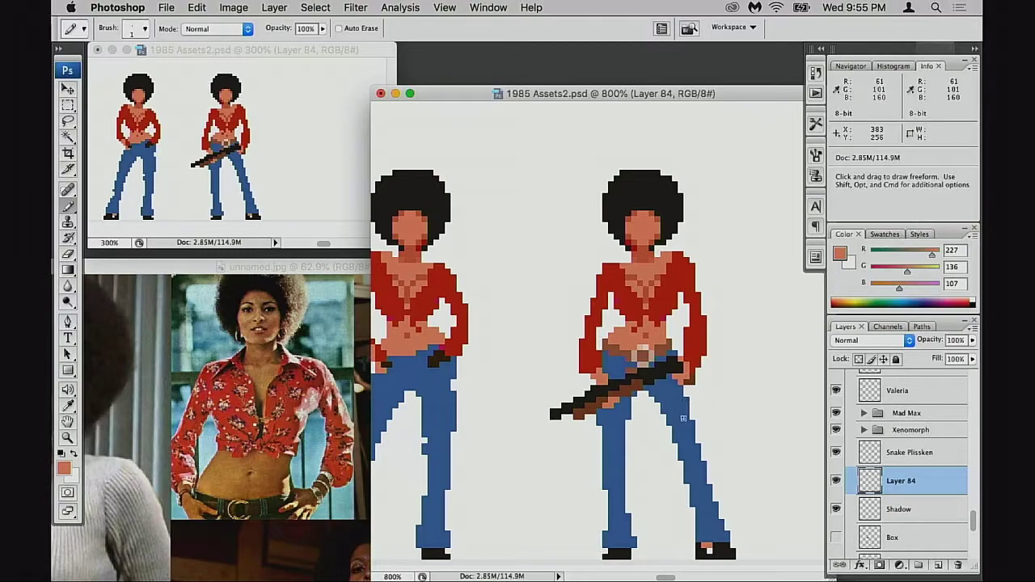
Shift the lower part of the rifle-holding woman's straight leg, including the shoe, two pixels to the left.
drag(669, 407, 627, 421)
super+click(679, 380)
key(e)
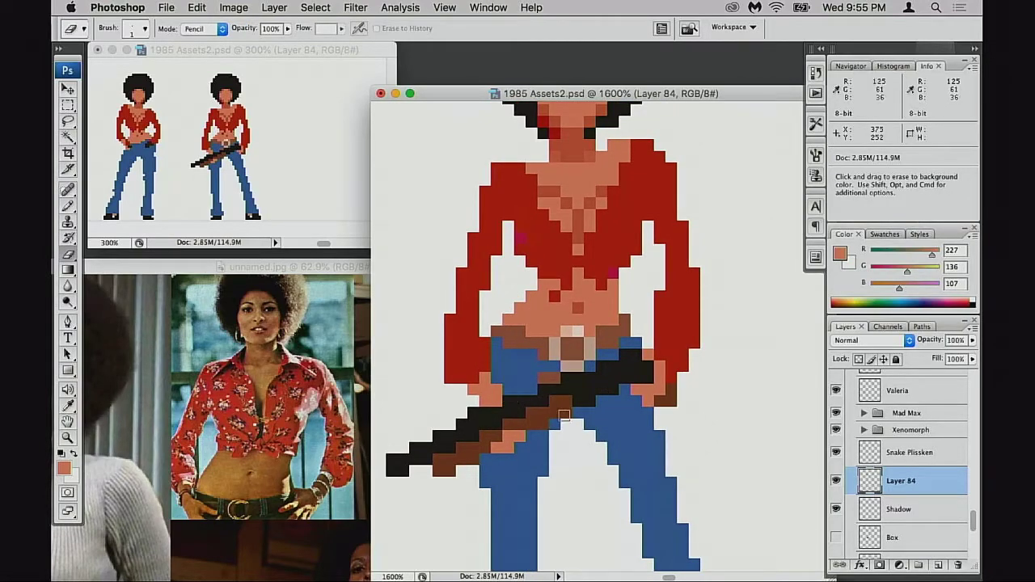
drag(600, 402, 617, 369)
drag(617, 434, 638, 387)
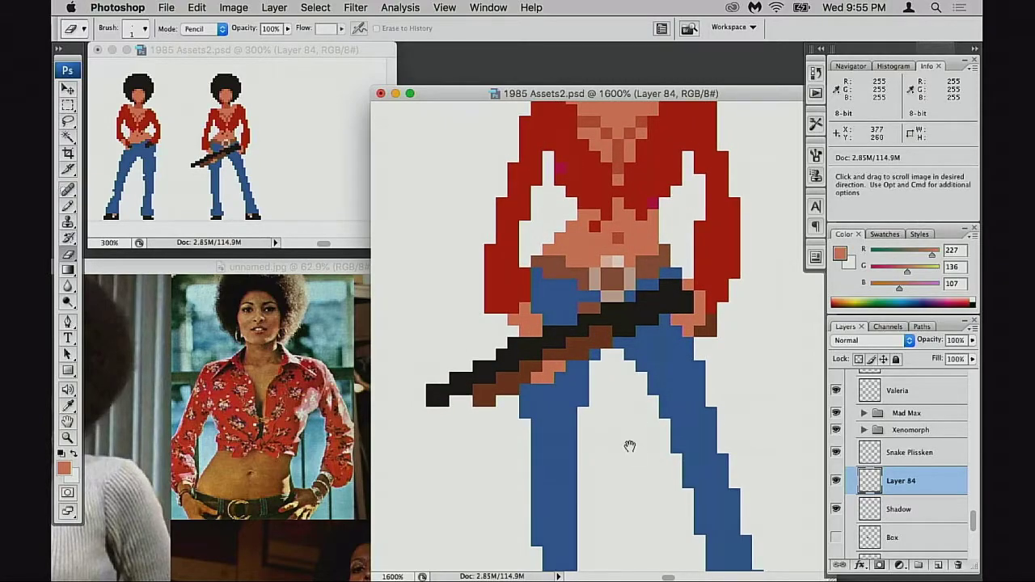
drag(628, 444, 649, 364)
key(m)
drag(524, 310, 649, 539)
key(super+Left)
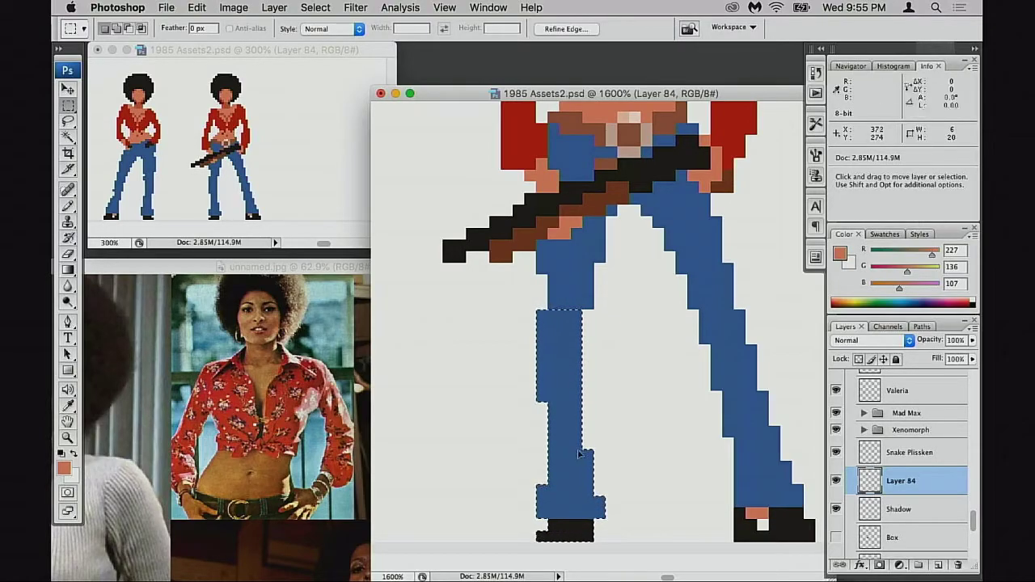
key(super+Left)
key(super+d)
Smooth the knee of the shifted leg with the blue sampled from the jeans, filling the notch on its outer edge.
key(b)
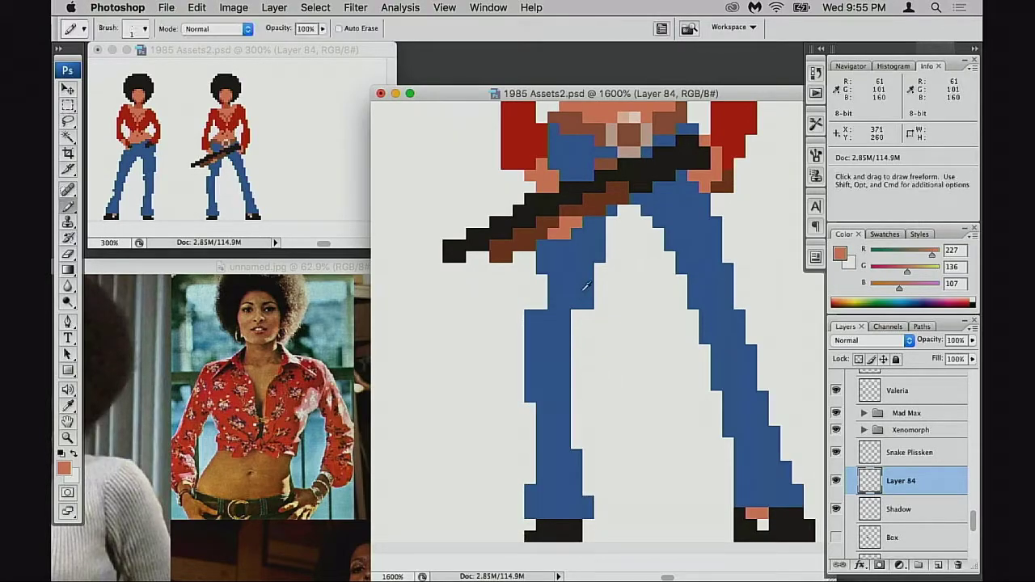
alt+click(583, 287)
mouse_move(543, 282)
mouse_down()
mouse_move(544, 307)
mouse_move(576, 335)
mouse_up()
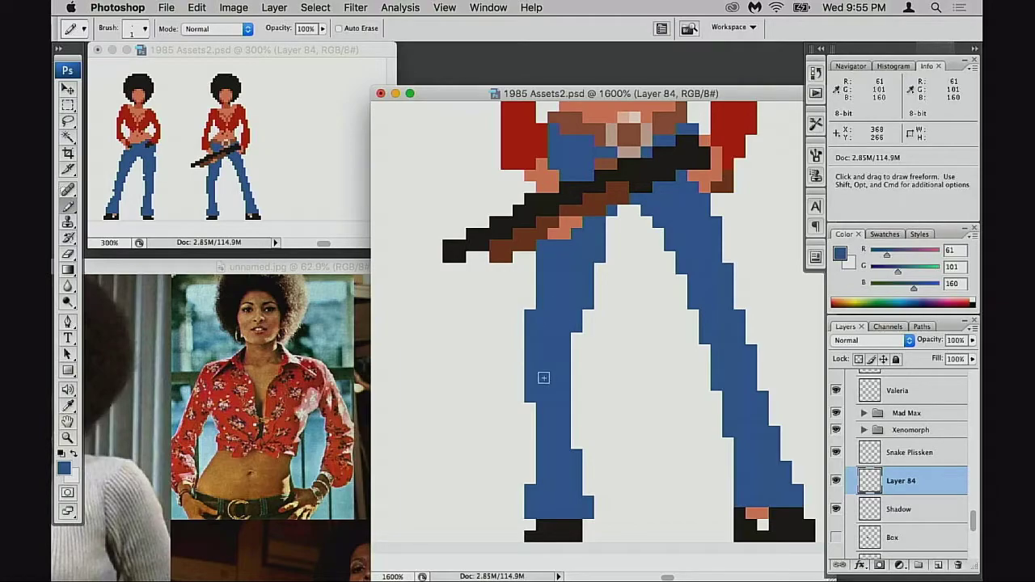
Reshape the knee of the rifle-holding woman's straight leg, trimming stray pixels along the inner edge of the thigh and knee.
scroll(541, 377, up, 2)
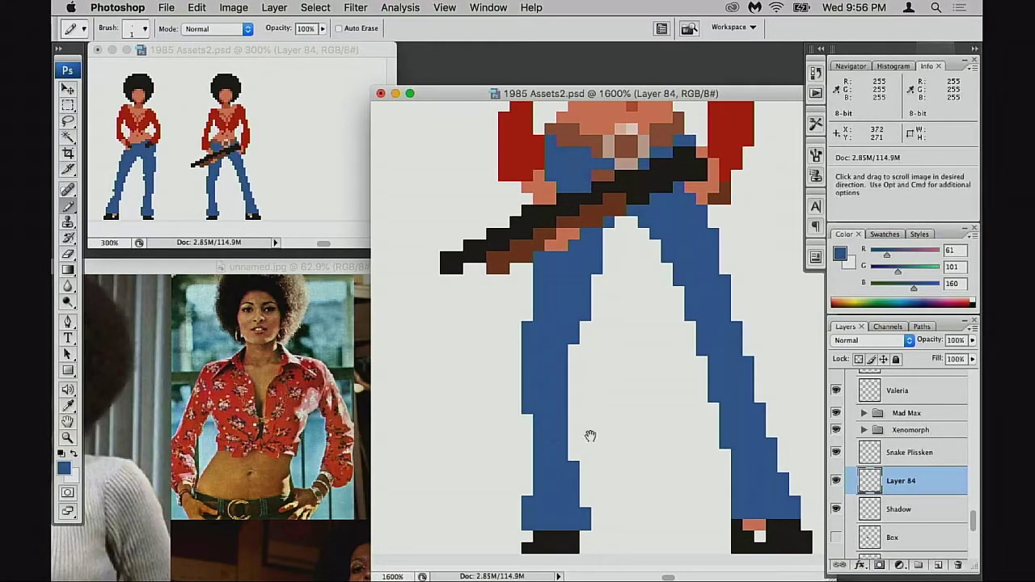
scroll(589, 434, right, 1)
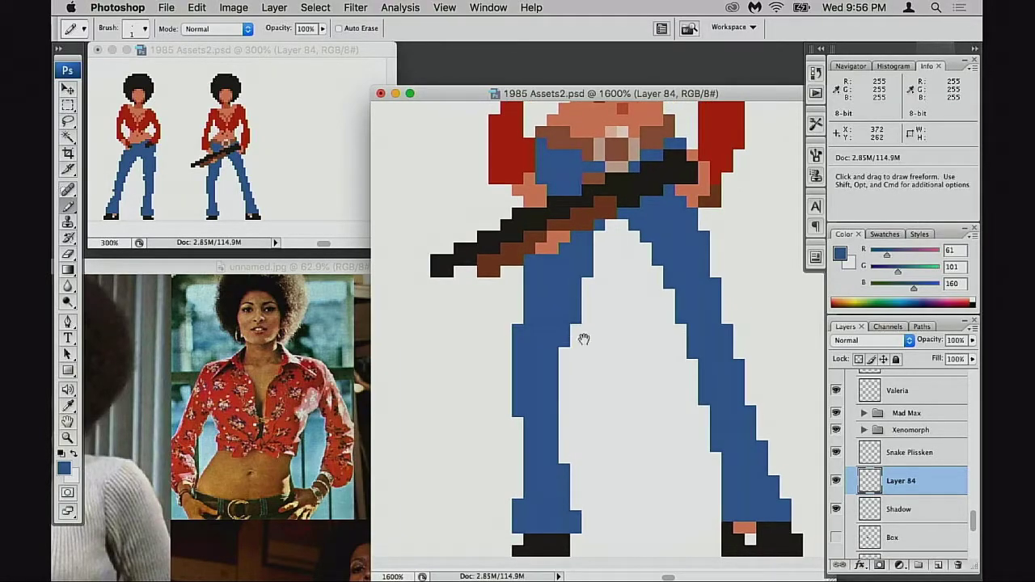
scroll(582, 331, up, 2)
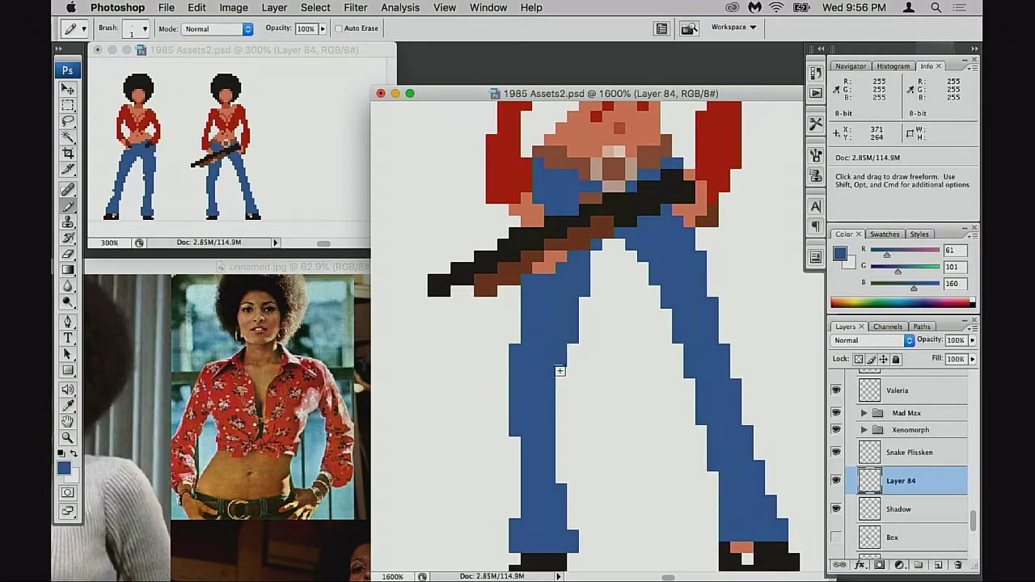
key(space)
scroll(572, 429, down, 5)
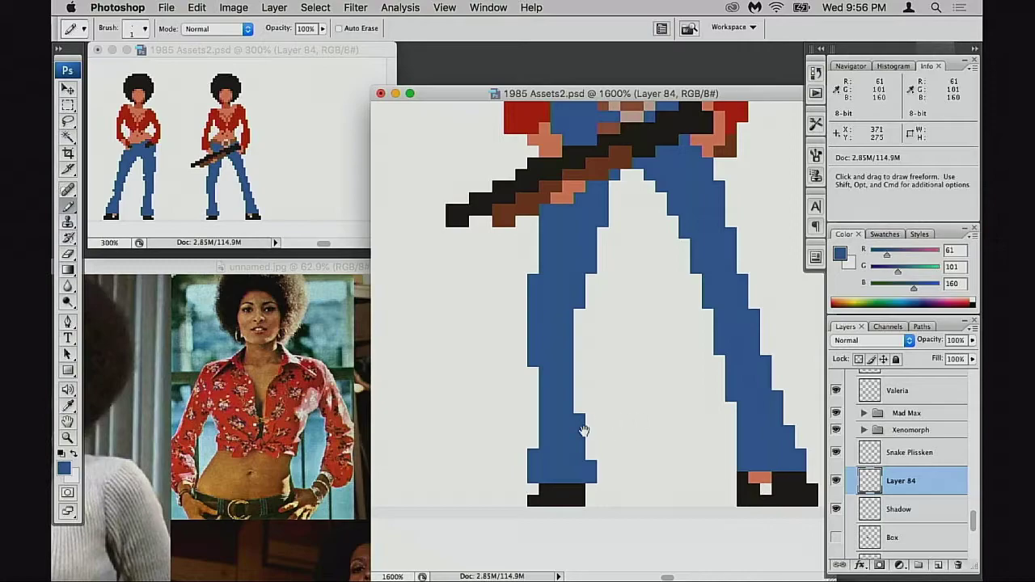
scroll(614, 441, down, 2)
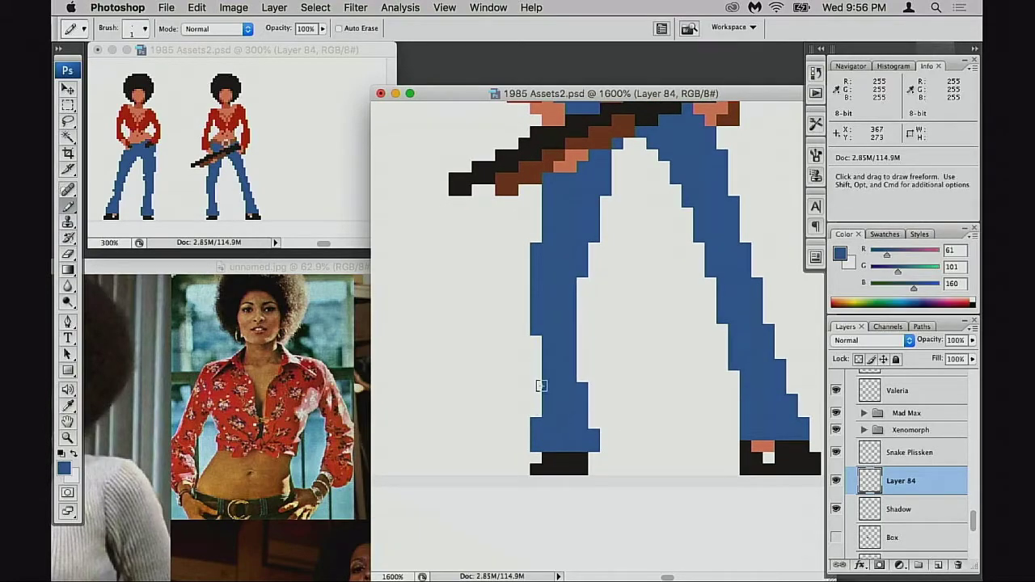
scroll(584, 344, up, 4)
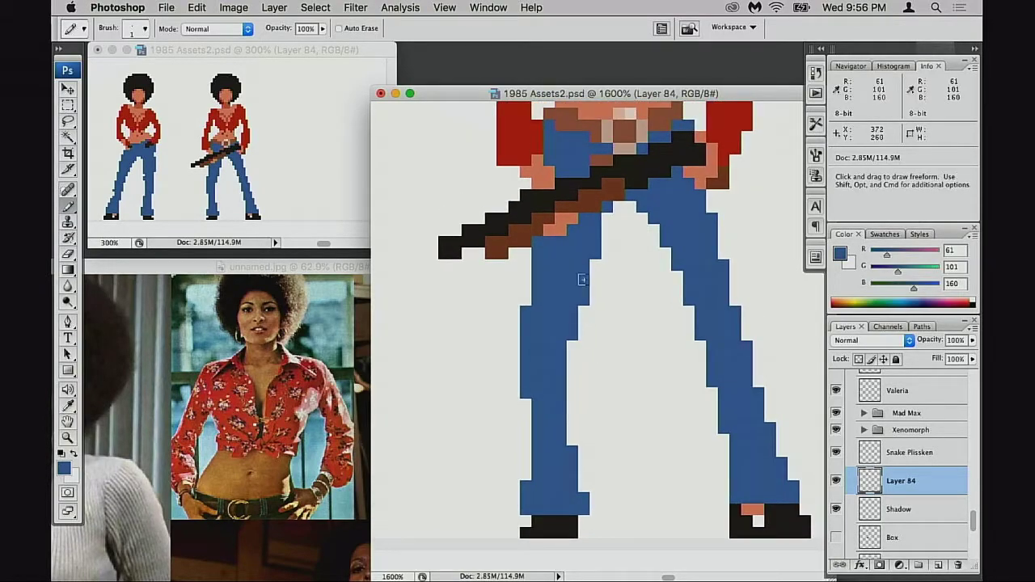
drag(527, 287, 527, 301)
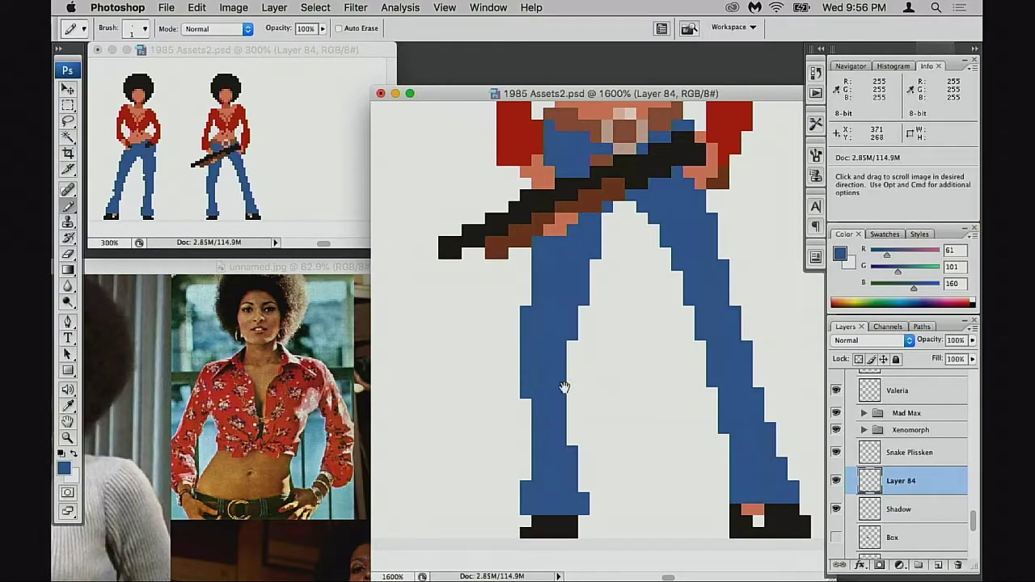
scroll(558, 355, down, 1)
scroll(617, 358, down, 1)
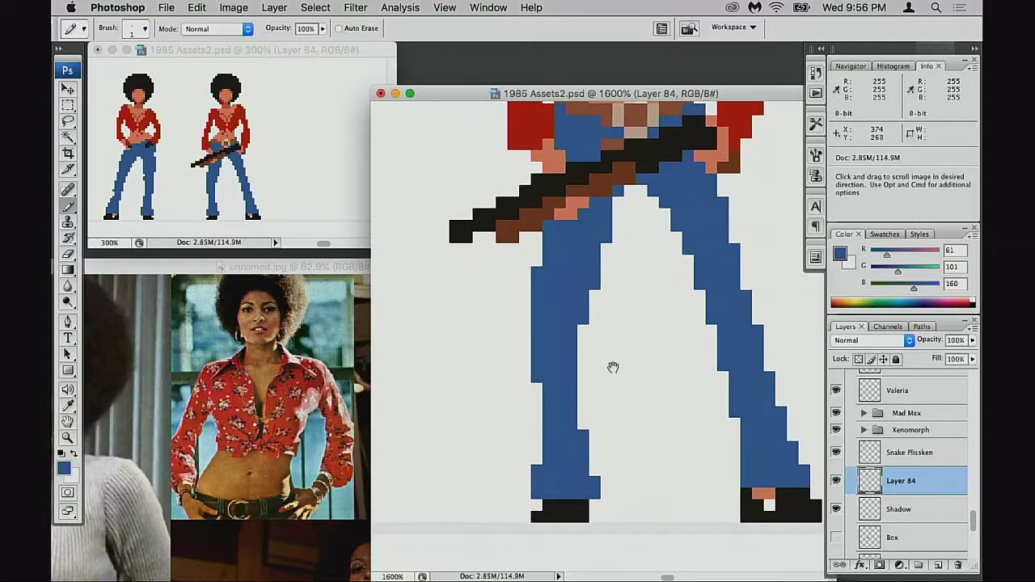
key(e)
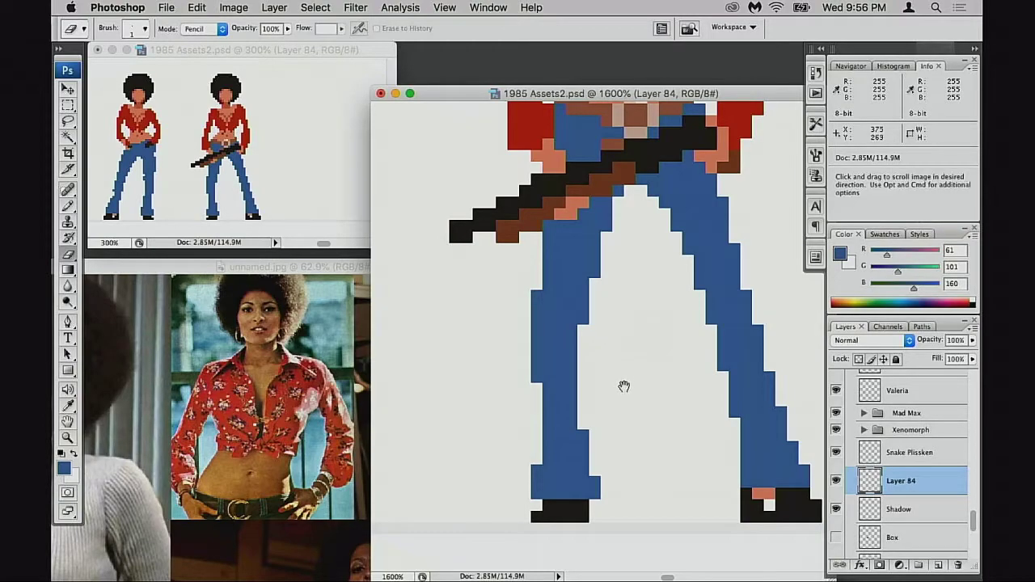
Reshape the flare of the straight leg, erasing the hem's outer corner and widening the inner edge of the calf and hem with blue.
scroll(621, 386, down, 4)
key(b)
click(593, 414)
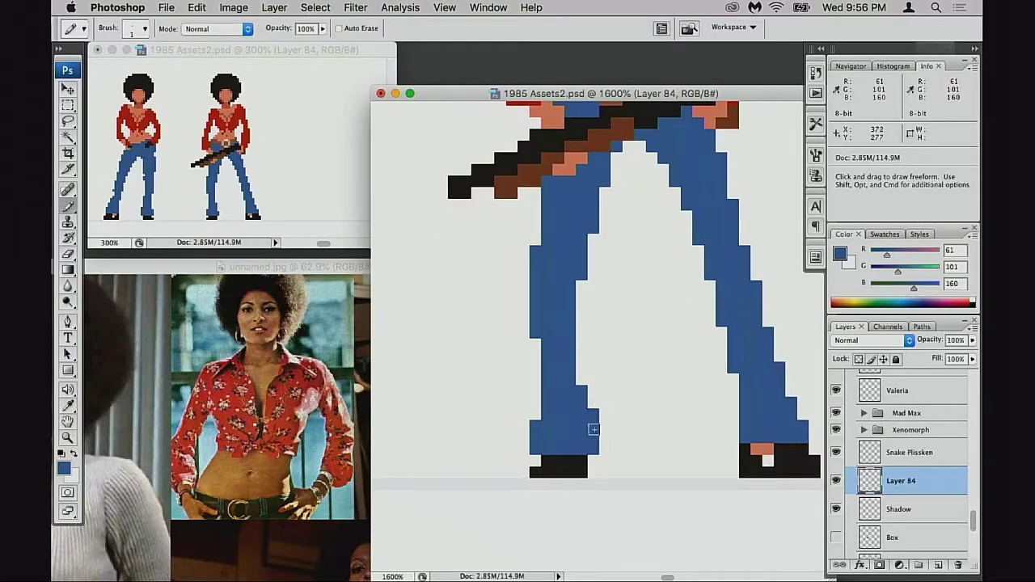
key(e)
drag(535, 425, 533, 453)
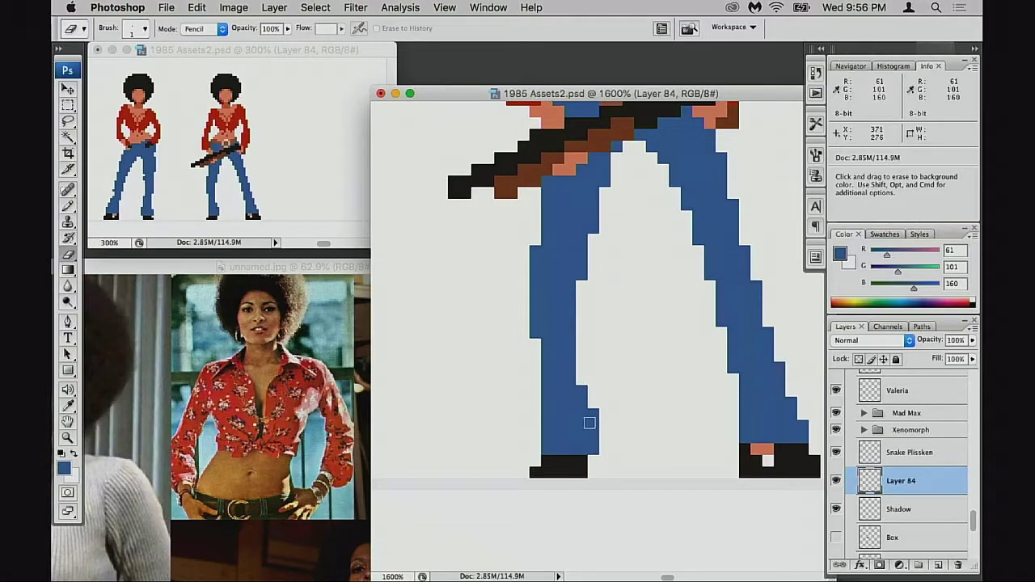
key(b)
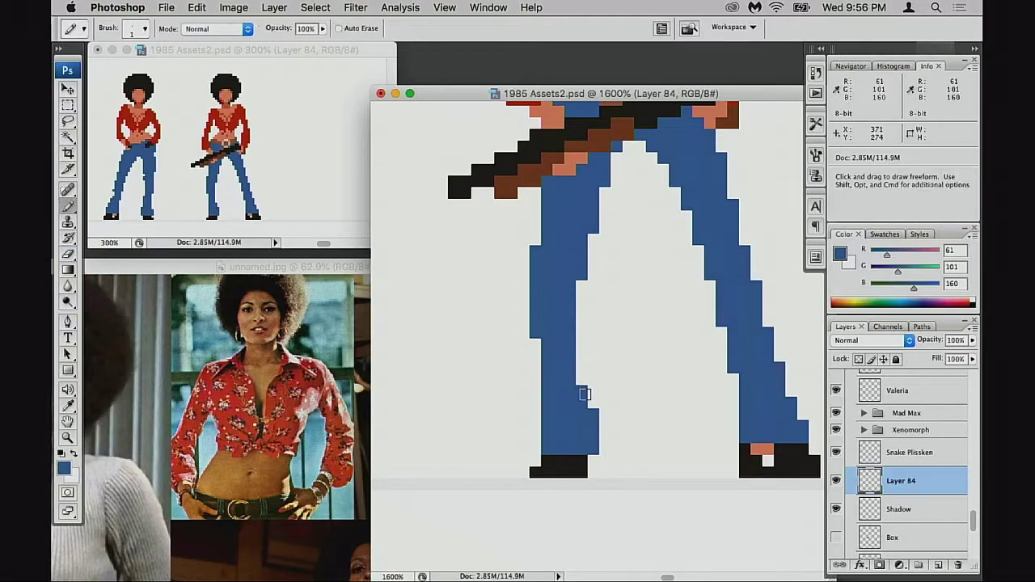
click(582, 401)
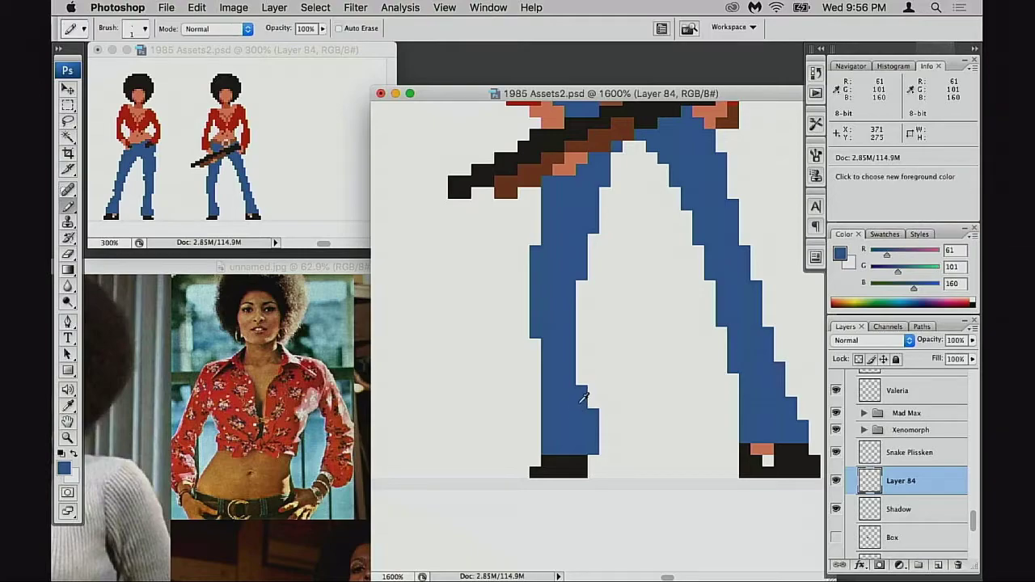
drag(579, 368, 578, 419)
Fill in the stepped inner thigh edge of the rifle-holding woman's angled leg with the jeans blue.
key(space)
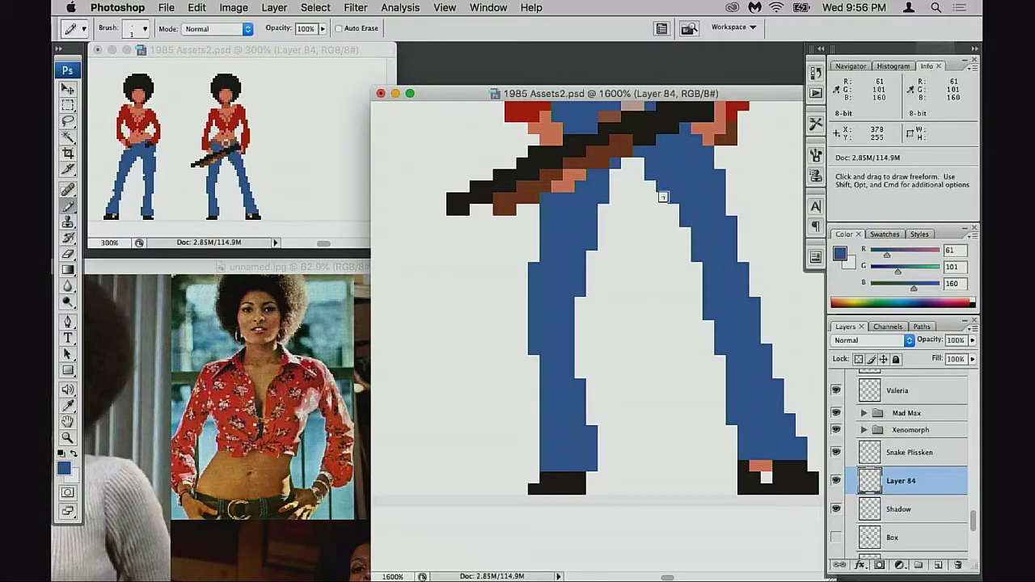
mouse_move(679, 218)
mouse_down()
mouse_move(696, 258)
mouse_move(738, 289)
mouse_up()
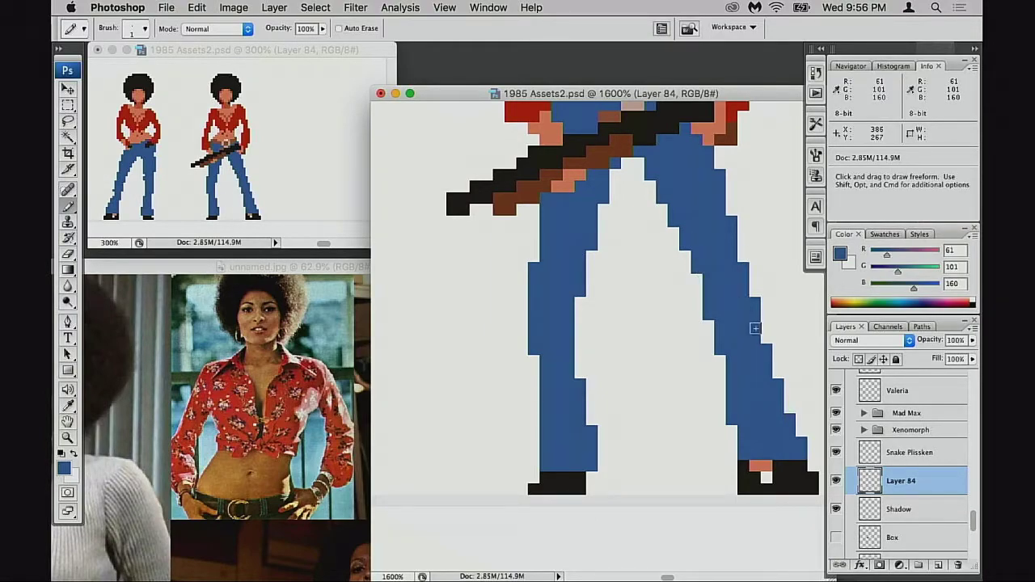
drag(767, 354, 700, 344)
alt+click(709, 368)
alt+click(709, 373)
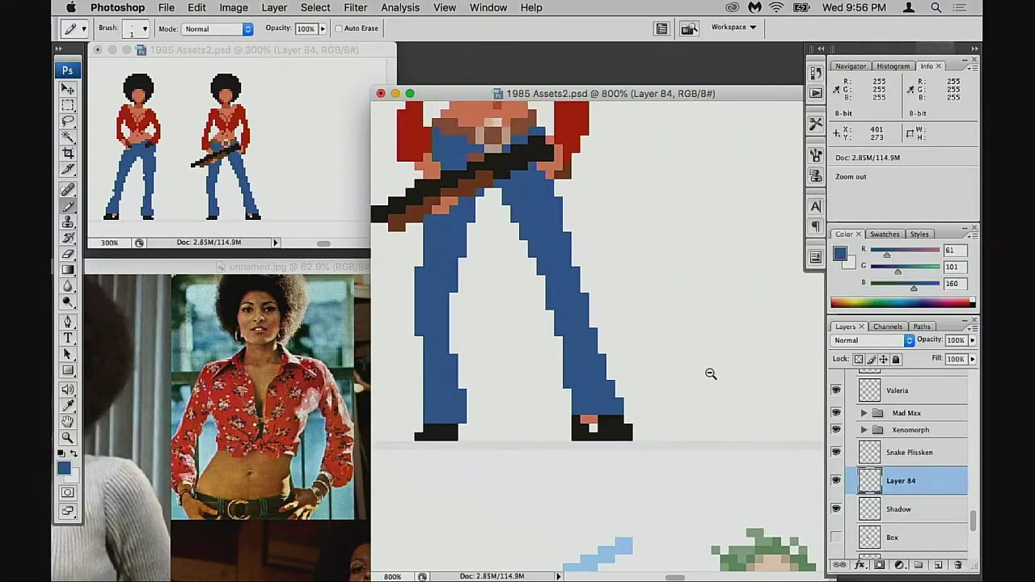
alt+click(709, 374)
mouse_move(457, 355)
mouse_down()
mouse_move(730, 400)
mouse_move(734, 385)
mouse_move(678, 403)
mouse_up()
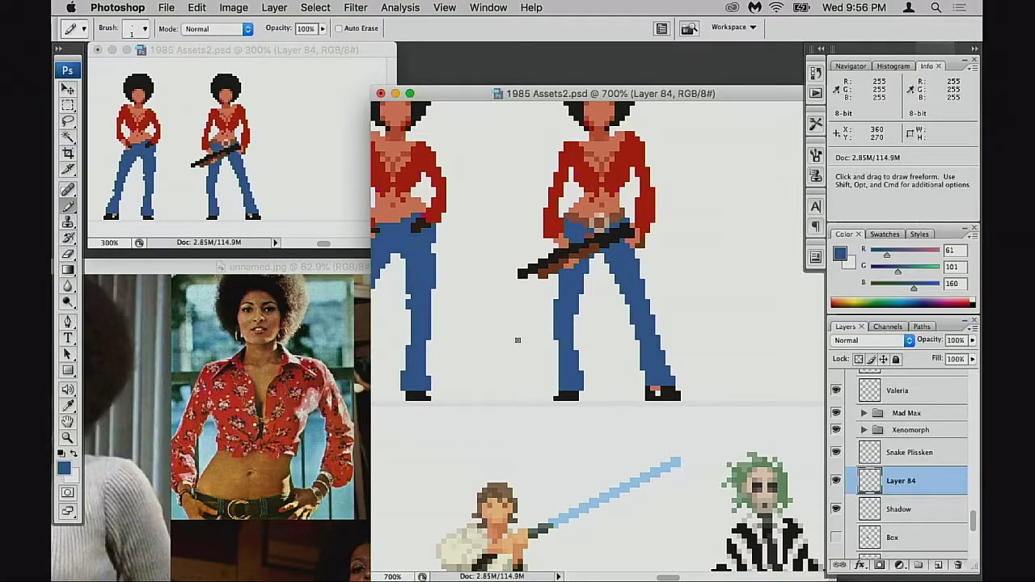
Paint a darker blue patch on the angled leg's shin with the pencil in Multiply mode at 40% opacity.
key(alt+shift+m)
super+click(653, 344)
super+click(610, 363)
mouse_move(598, 360)
mouse_down()
mouse_move(572, 381)
mouse_move(611, 435)
mouse_up()
key(e)
drag(584, 352, 588, 375)
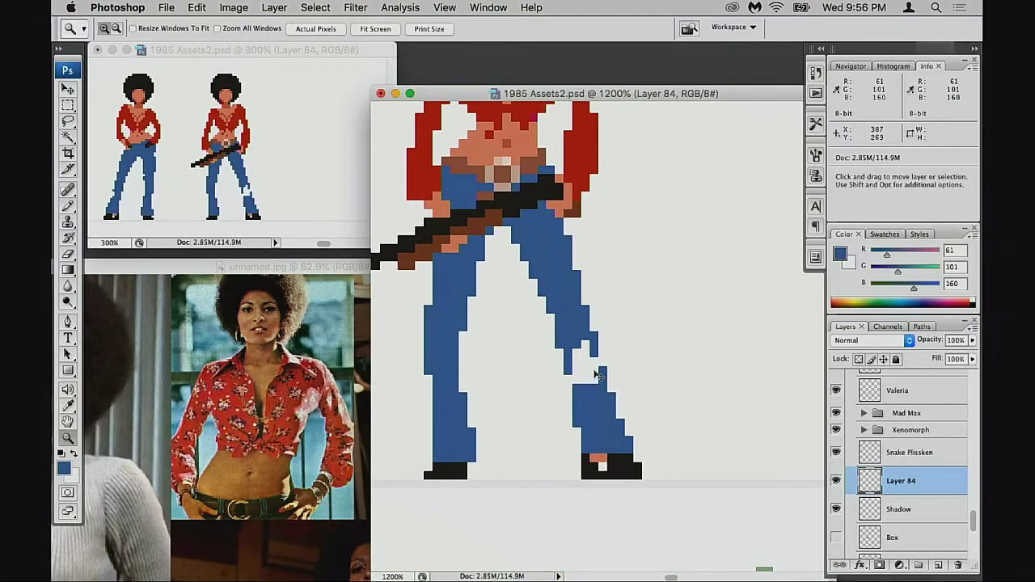
key(b)
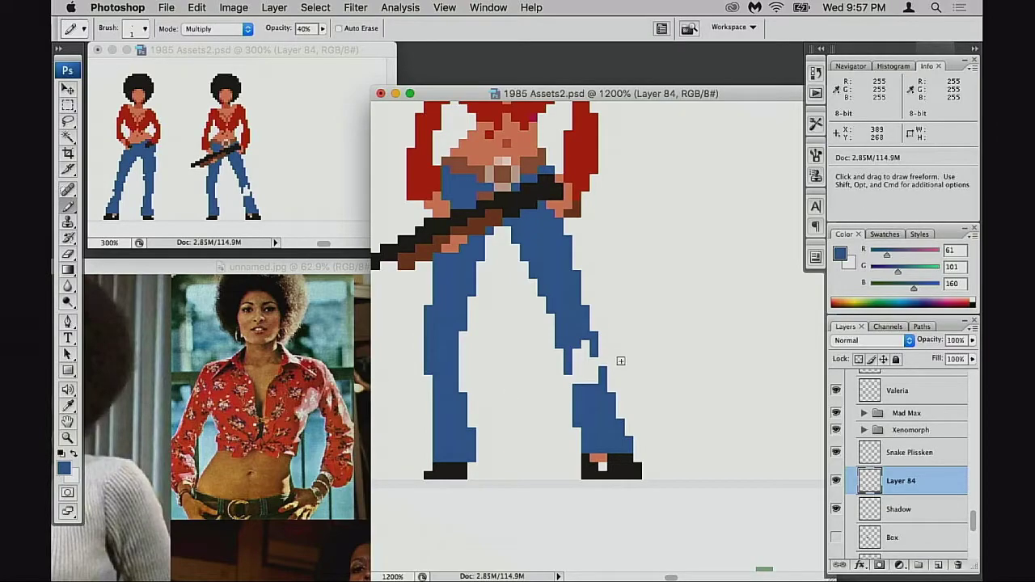
mouse_move(597, 356)
mouse_down()
mouse_move(576, 378)
mouse_move(594, 401)
mouse_up()
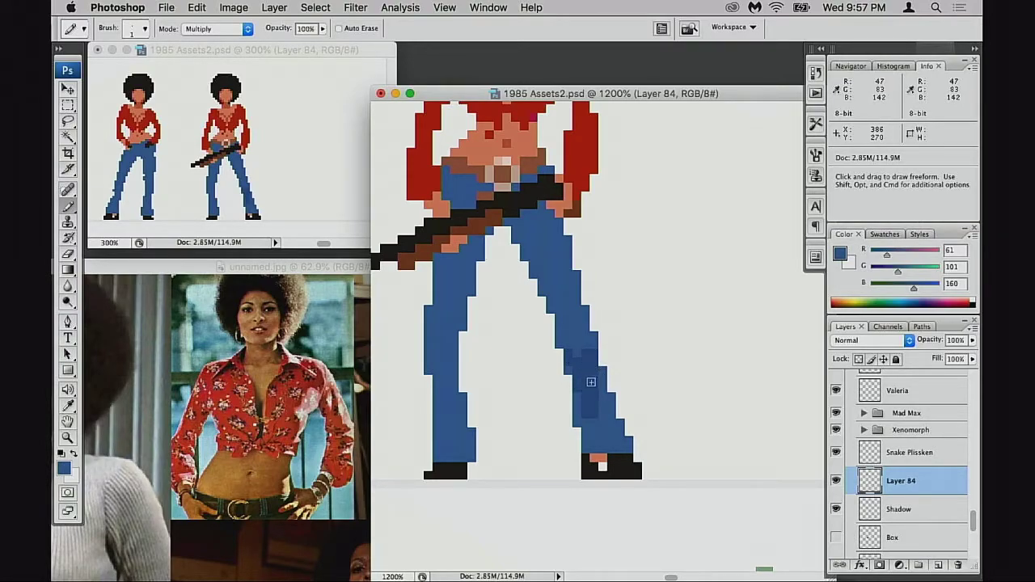
Shade the angled leg from below the knee to the hem with the sampled darker blue, using Normal mode at 100% opacity.
alt+click(595, 360)
key(0)
drag(585, 389, 584, 393)
key(shift+alt+n)
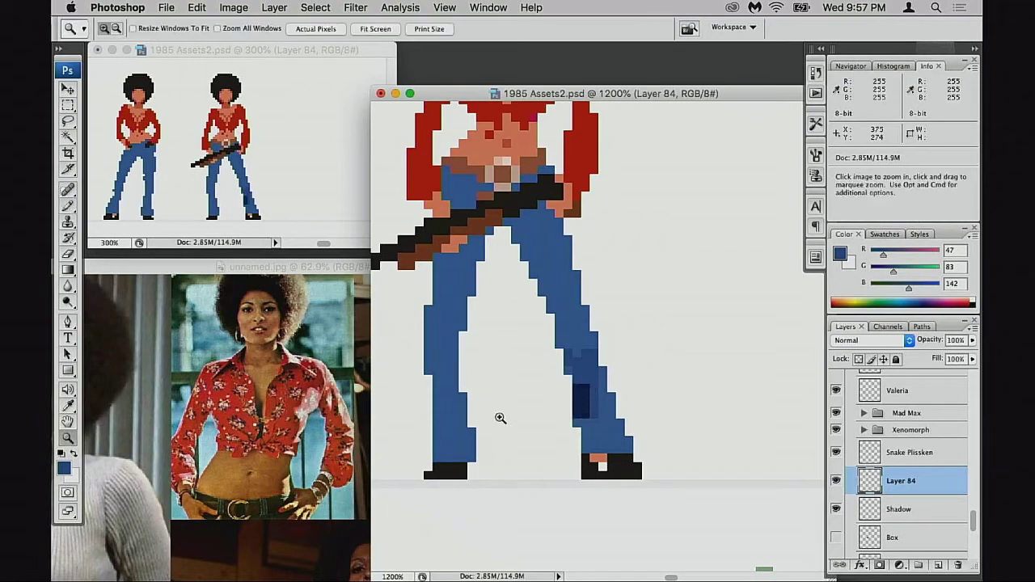
drag(595, 388, 581, 409)
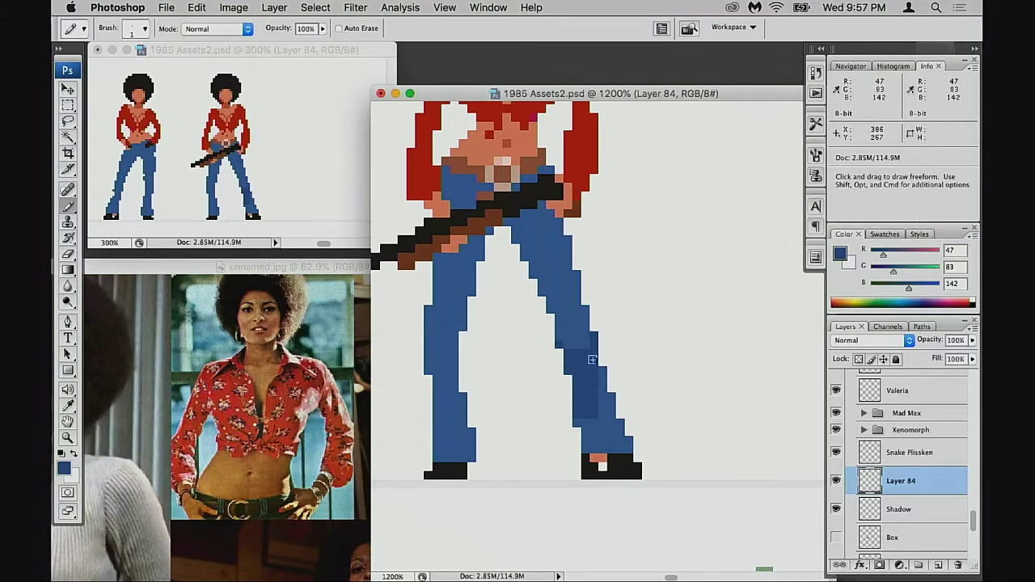
drag(601, 353, 605, 323)
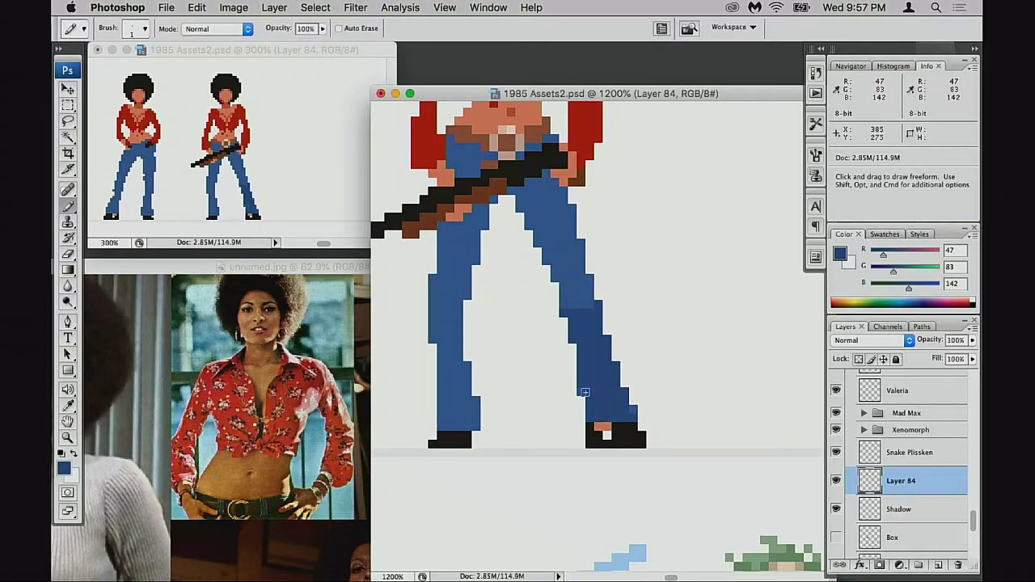
scroll(628, 413, up, 3)
scroll(628, 413, left, 2)
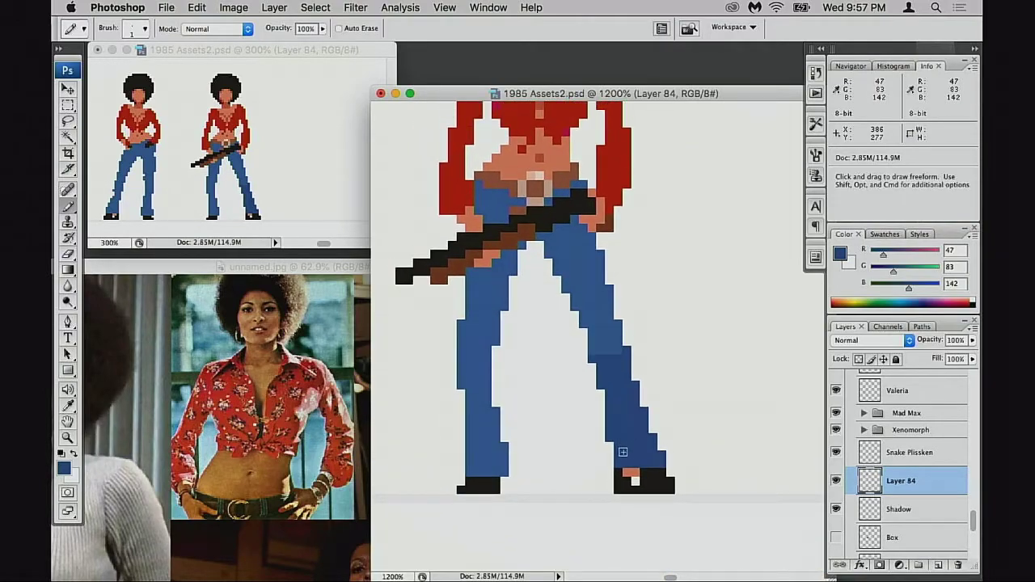
drag(641, 422, 662, 458)
Examine the rifle-holding woman's shaded leg and stance in full-screen view beside the other characters in the lineup.
alt+click(622, 382)
alt+click(636, 358)
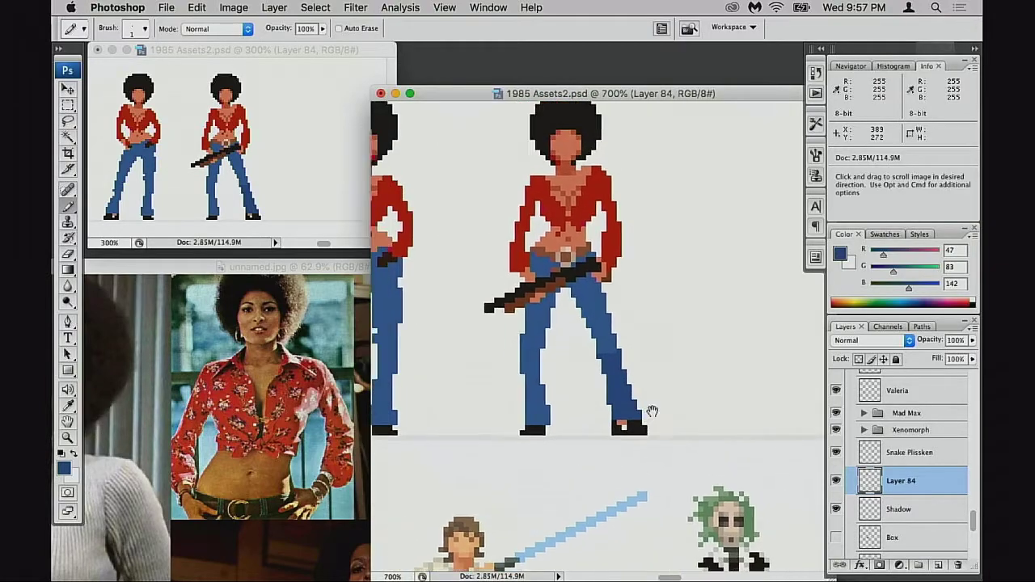
drag(652, 411, 692, 457)
alt+click(649, 375)
alt+click(576, 388)
drag(571, 385, 687, 404)
key(f)
drag(438, 368, 665, 461)
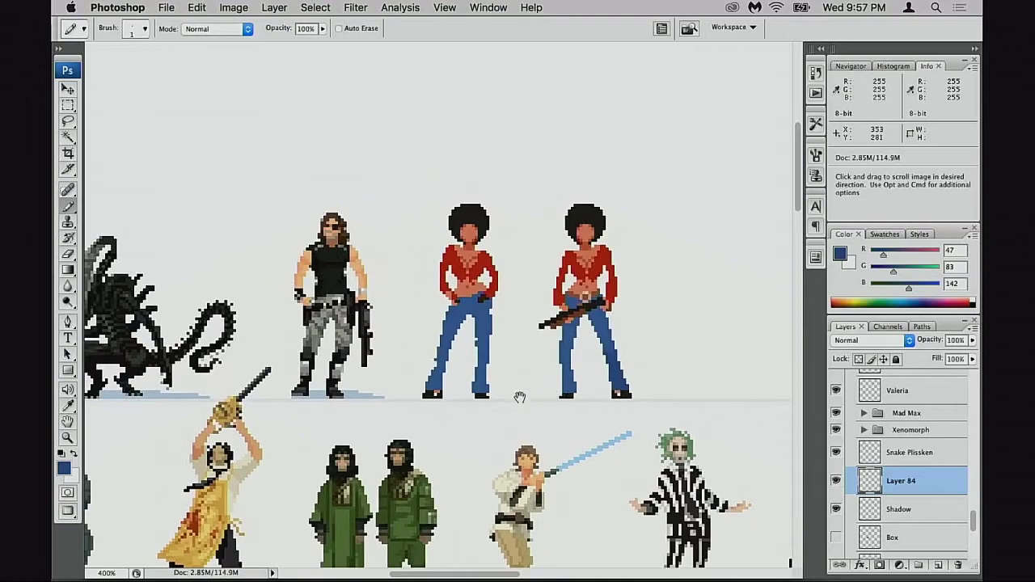
alt+click(521, 401)
drag(483, 397, 618, 421)
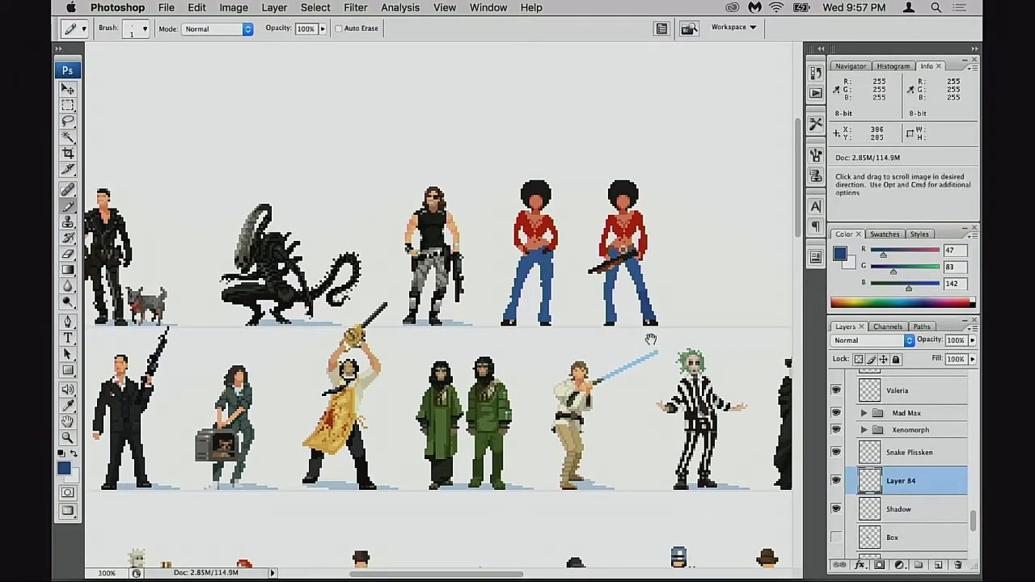
super+click(660, 353)
super+click(659, 354)
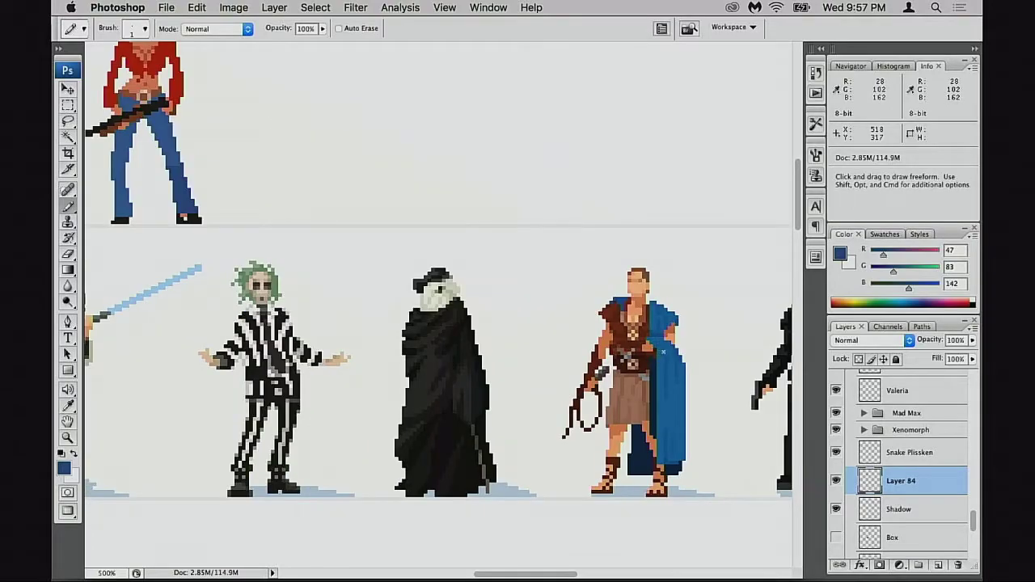
scroll(564, 392, left, 10)
scroll(564, 391, up, 5)
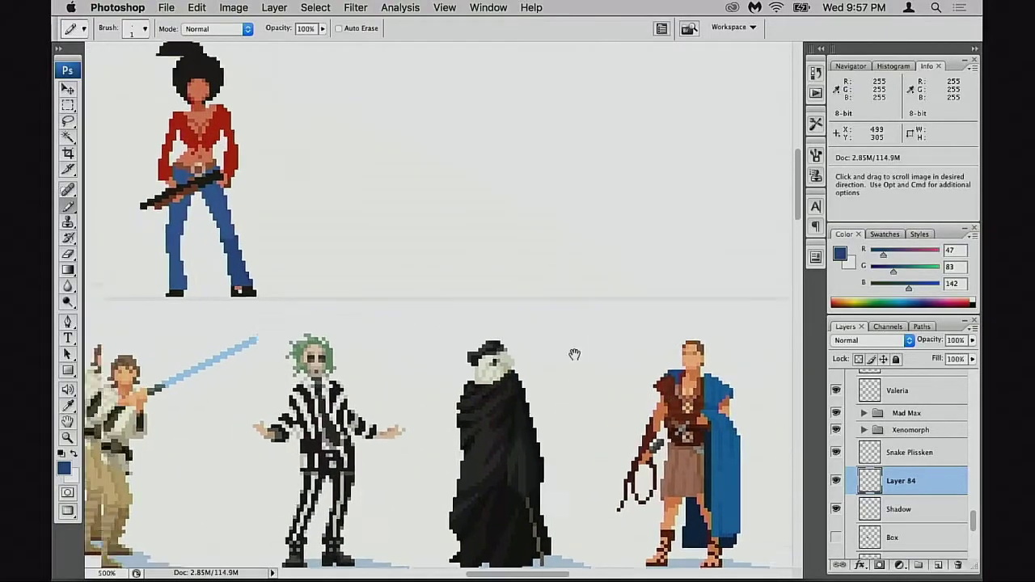
scroll(686, 385, right, 10)
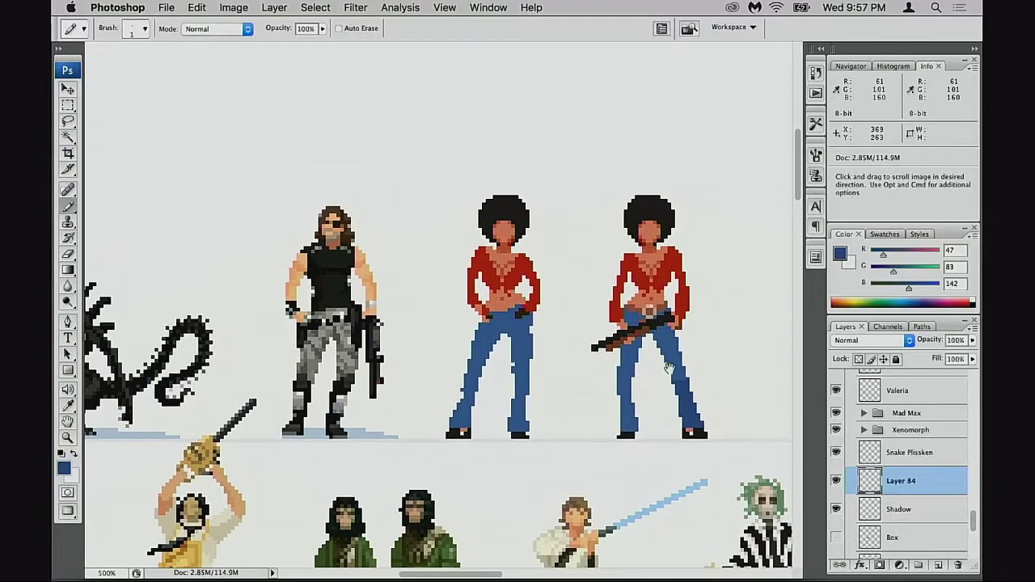
scroll(675, 356, up, 2)
key(super)
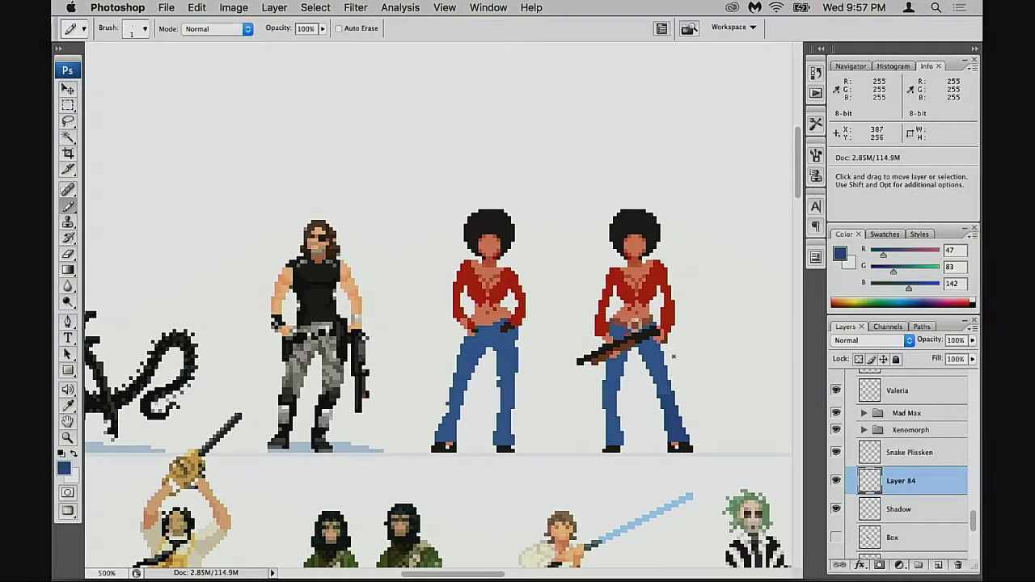
drag(643, 353, 626, 359)
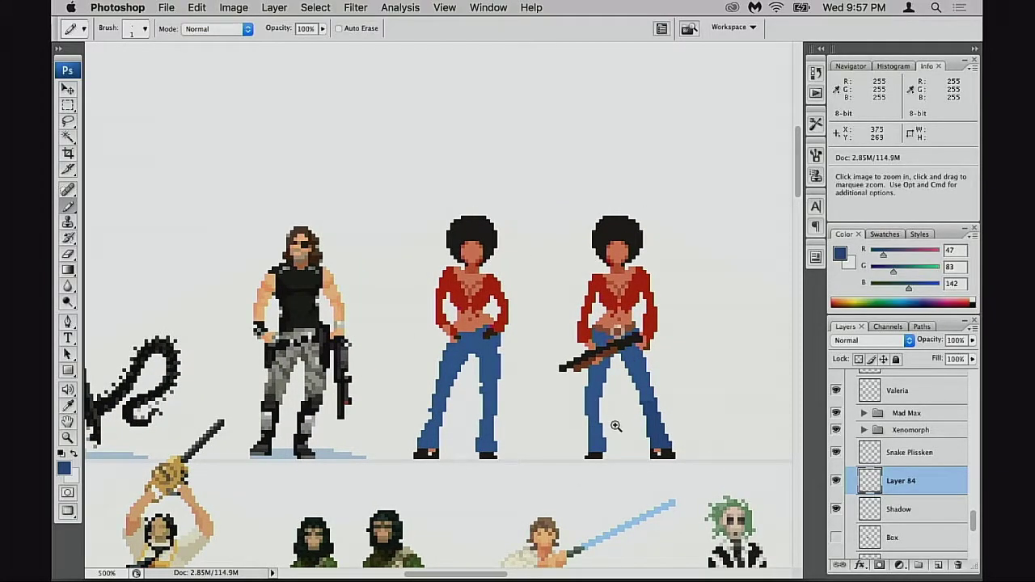
super+click(616, 423)
super+click(615, 417)
mouse_move(354, 275)
mouse_down()
mouse_move(591, 478)
mouse_move(639, 498)
mouse_up()
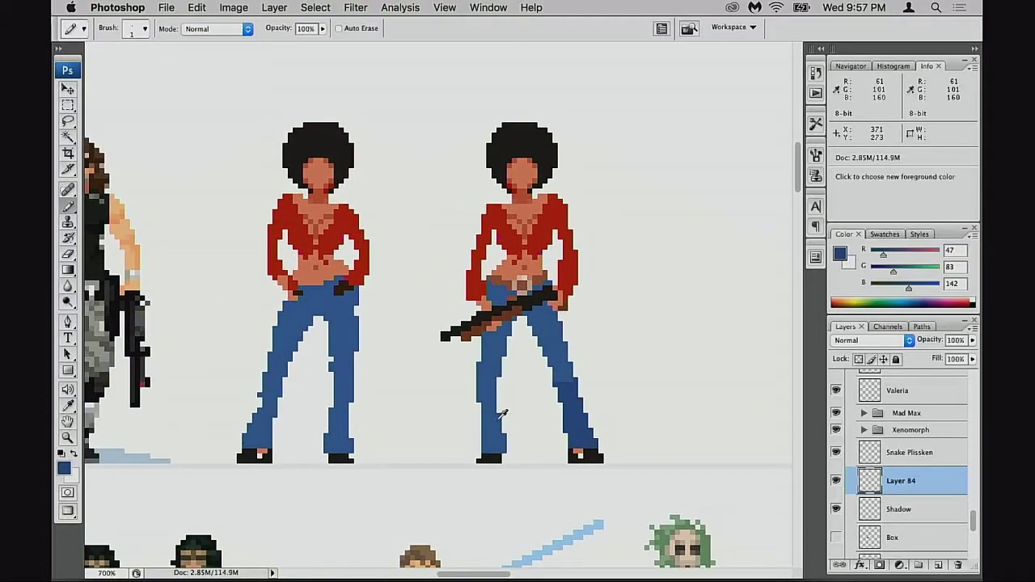
Widen the hem of the rifle-holding woman's straight leg with the sampled jeans blue.
alt+click(499, 406)
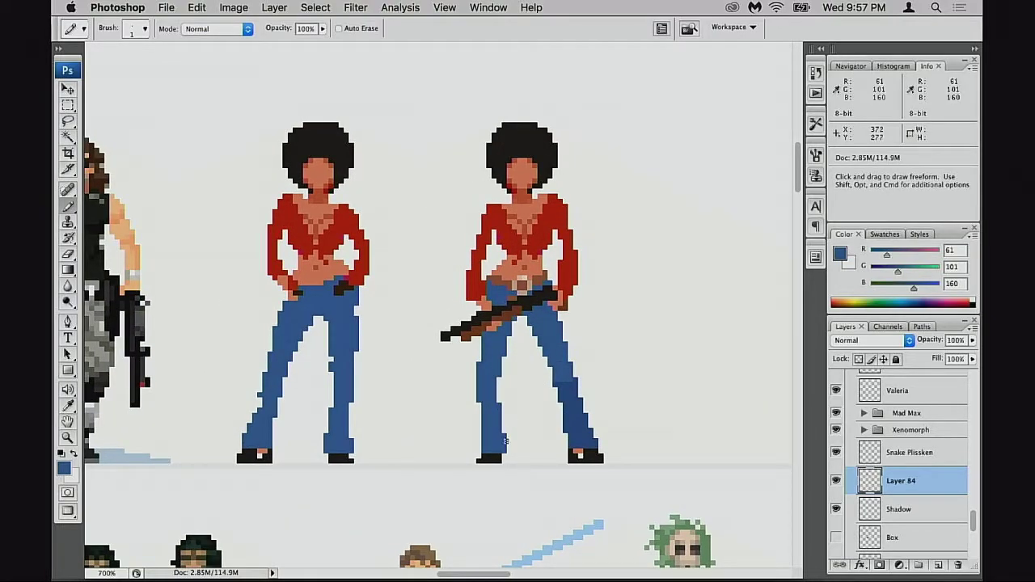
drag(525, 412, 531, 474)
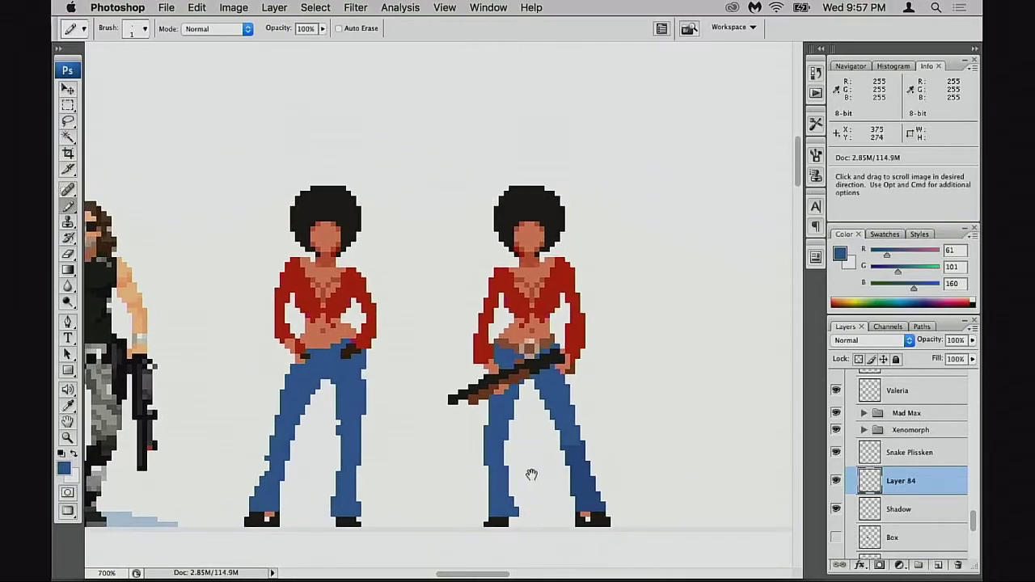
drag(492, 444, 548, 430)
Compare the two versions of the woman in red with the neighbouring characters in the lineup.
alt+click(552, 445)
alt+click(552, 443)
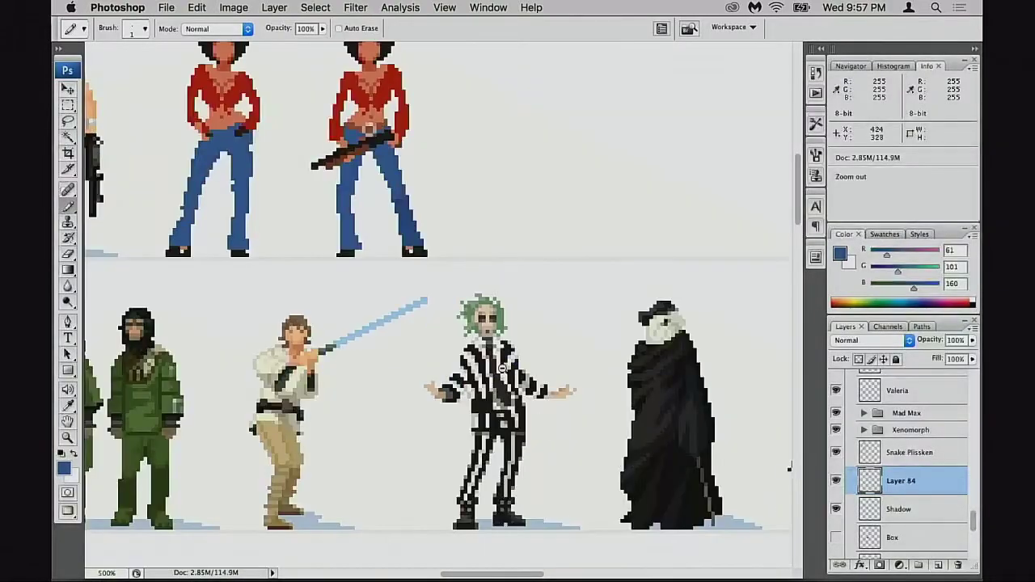
alt+click(502, 369)
drag(367, 261, 575, 464)
drag(576, 418, 582, 482)
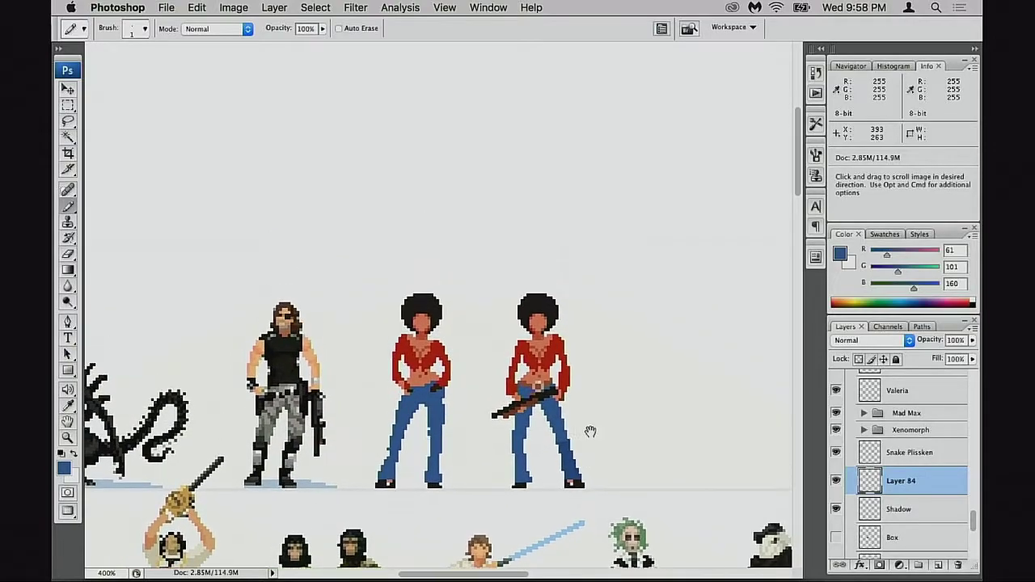
drag(622, 445, 645, 405)
key(super+space)
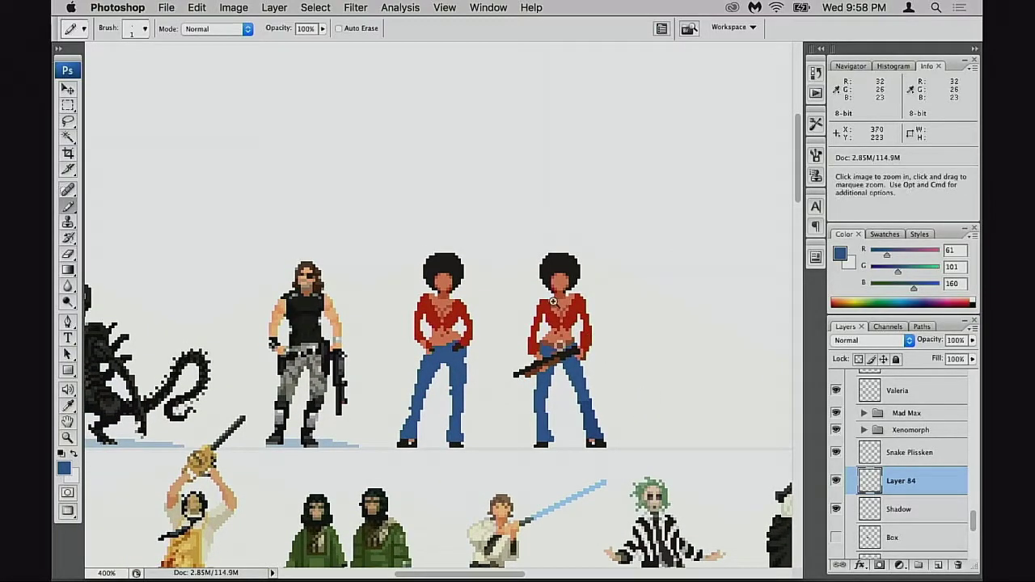
click(585, 370)
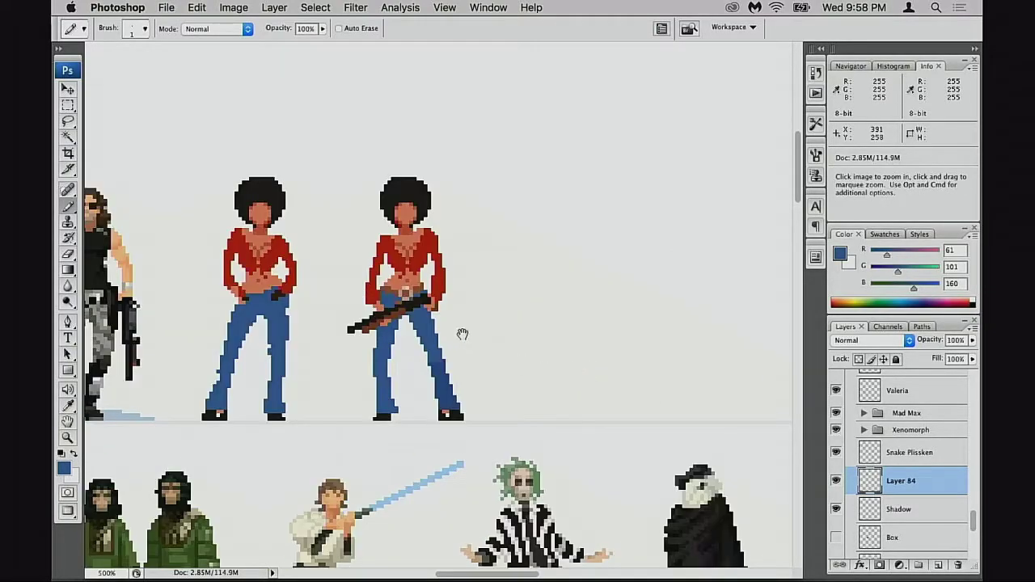
drag(462, 334, 704, 287)
Delete the older hands-on-hips version of the woman, including her leftover foot, keeping only the rifle-holding version.
key(v)
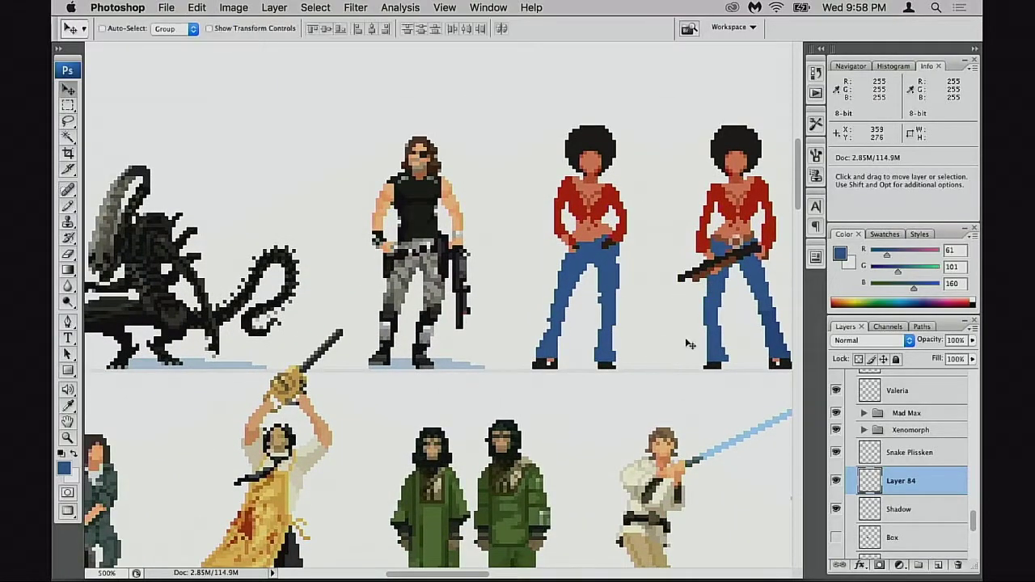
key(super+minus)
key(m)
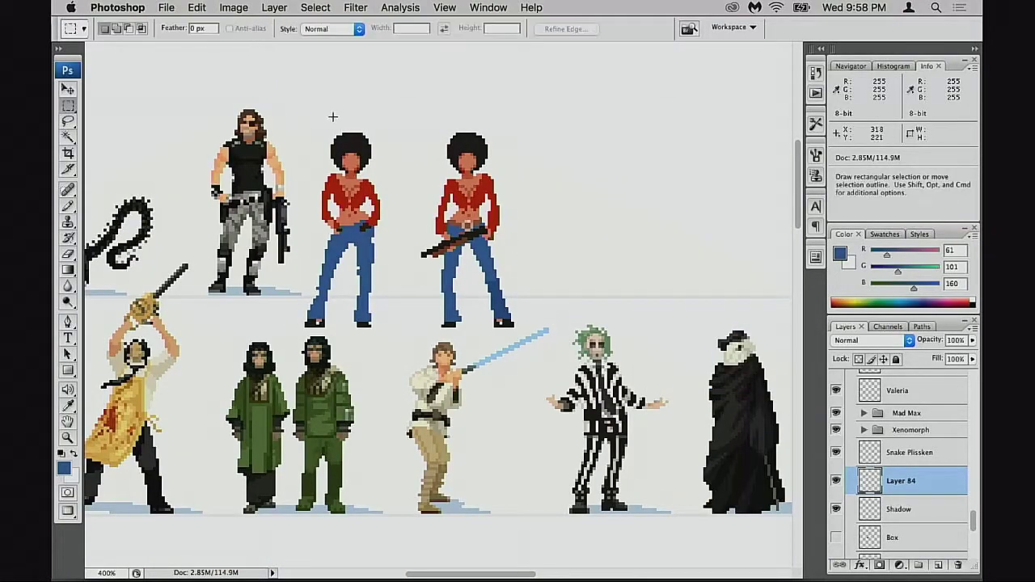
drag(396, 380, 388, 385)
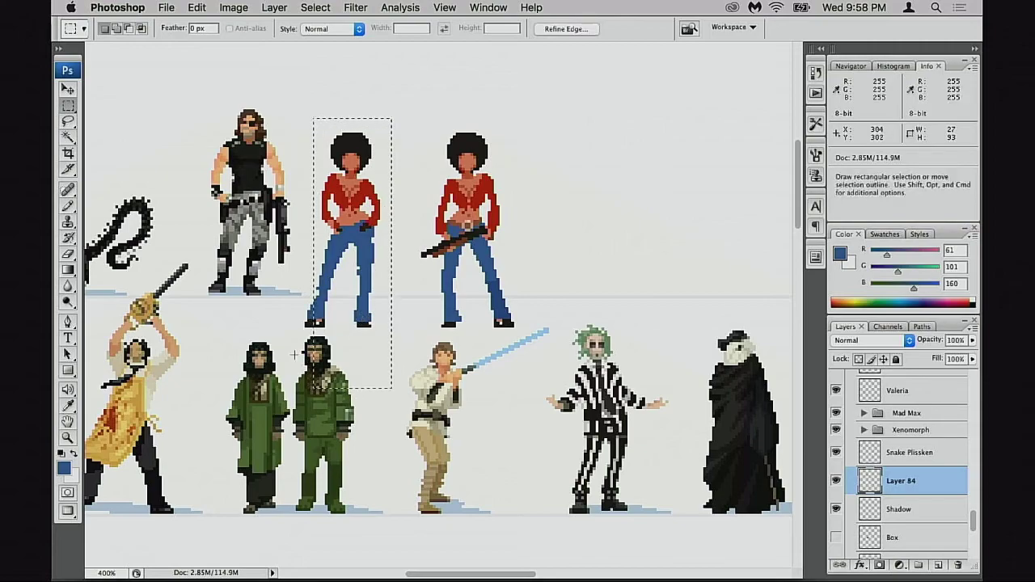
key(Delete)
drag(331, 250, 399, 400)
drag(345, 279, 301, 335)
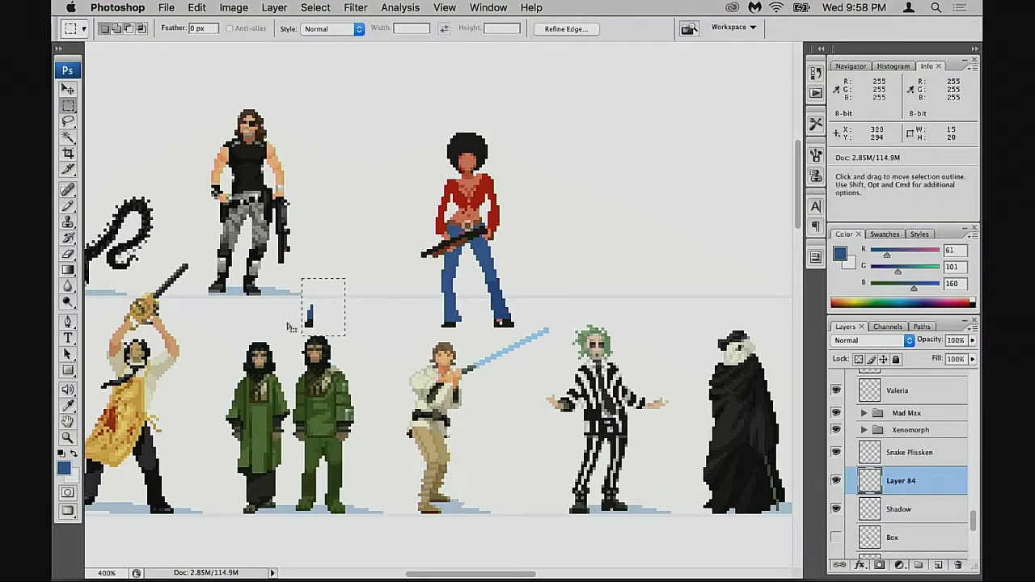
key(super+x)
Move the rifle-holding woman beside the red-haired swordswoman in the third row to compare their proportions.
key(v)
drag(500, 368, 694, 310)
drag(692, 283, 502, 457)
drag(495, 412, 590, 315)
drag(557, 357, 498, 400)
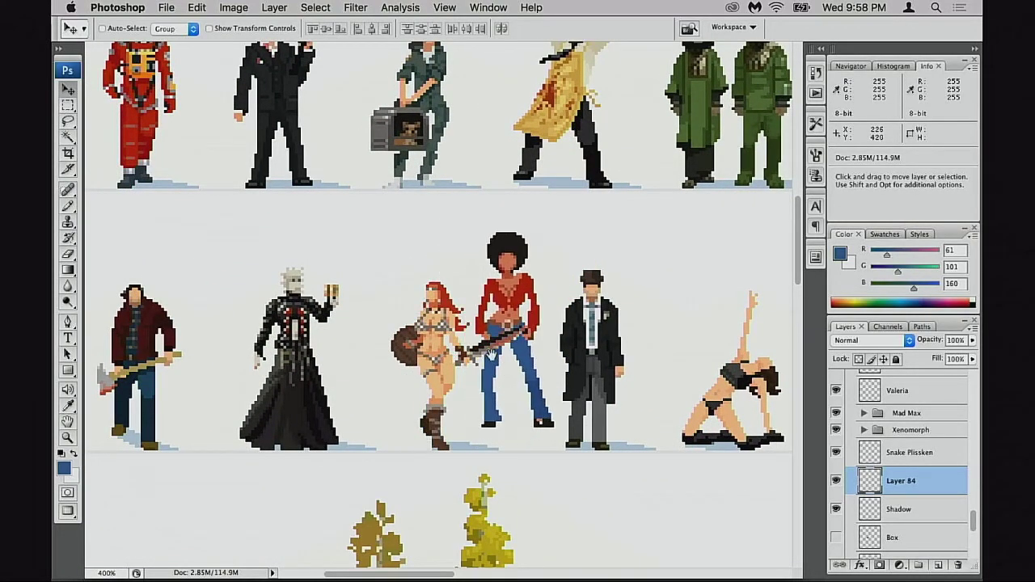
key(super+equal)
drag(483, 357, 360, 410)
key(super+equal)
drag(360, 396, 556, 509)
Move the rifle-holding woman up beside Valeria in the first row to compare their height and build.
drag(550, 511, 559, 329)
drag(559, 330, 643, 238)
drag(452, 235, 700, 264)
drag(760, 219, 422, 352)
drag(422, 352, 737, 246)
drag(738, 245, 563, 248)
drag(380, 300, 288, 236)
drag(460, 262, 287, 199)
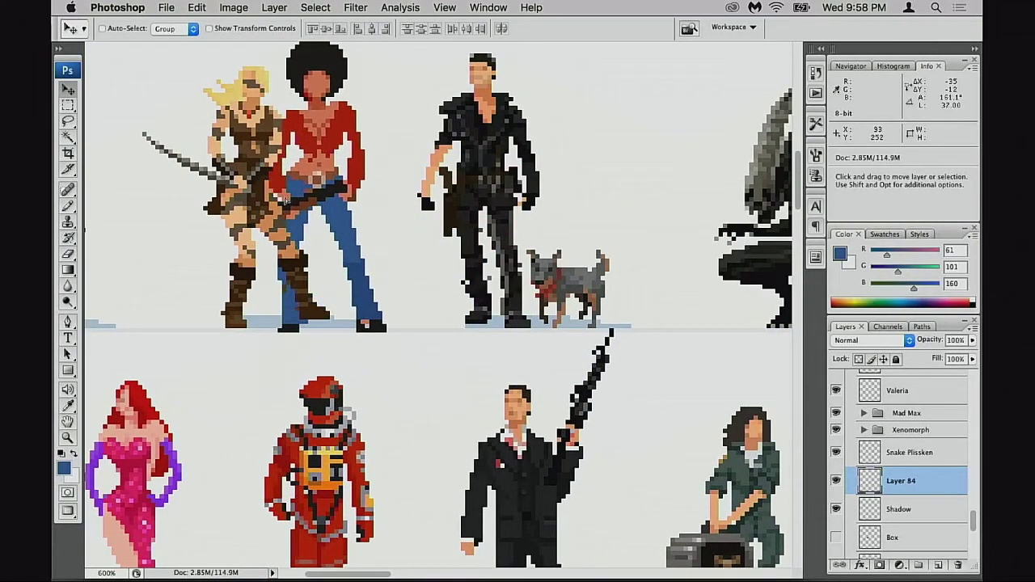
Place the rifle-holding woman to the right of Snake Plissken with her feet on the row's baseline.
drag(353, 204, 339, 247)
drag(315, 251, 627, 262)
drag(600, 265, 669, 265)
drag(734, 270, 403, 285)
drag(404, 284, 621, 253)
super+click(582, 257)
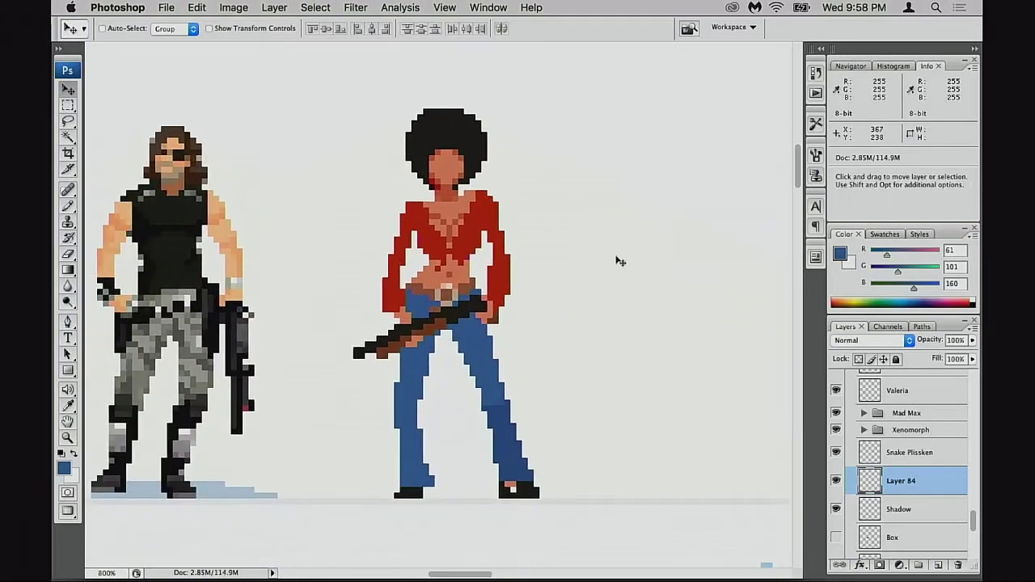
Examine the Xenomorph and Snake Plissken figures up close for comparison with the woman's proportions.
key(m)
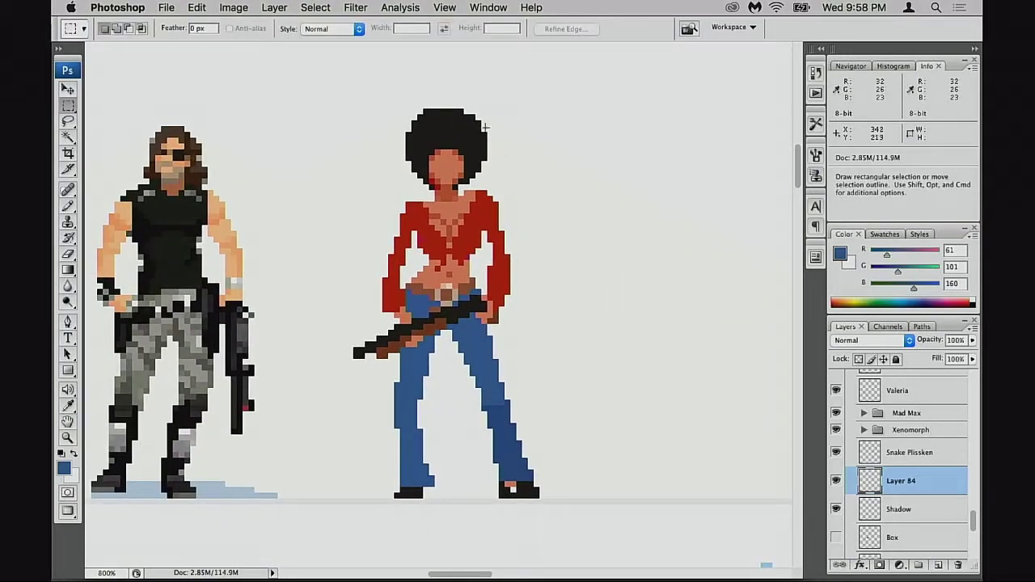
drag(316, 273, 687, 285)
drag(299, 323, 659, 301)
drag(279, 364, 647, 340)
drag(304, 365, 732, 352)
drag(624, 345, 134, 385)
drag(712, 281, 261, 330)
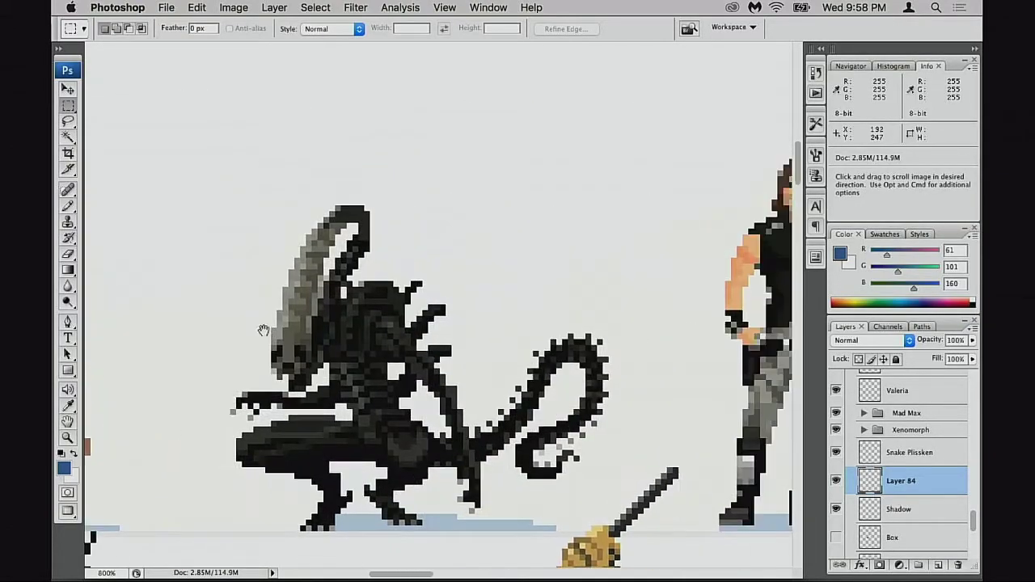
drag(683, 311, 92, 308)
Select the woman's shoulder and upper arm above the rifle's stock end and shift them one pixel inward.
super+click(512, 281)
drag(528, 283, 602, 263)
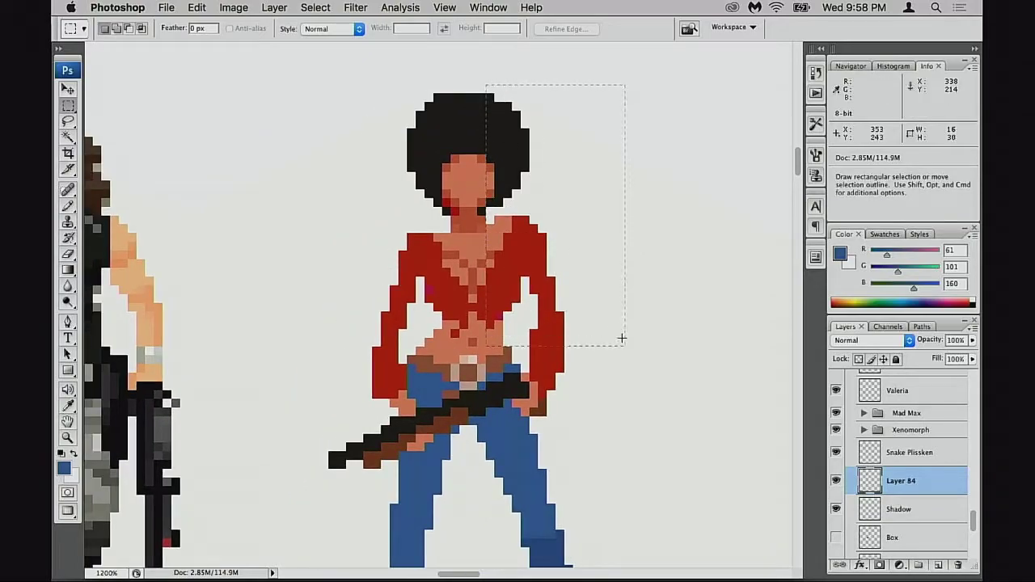
click(532, 230)
drag(637, 342, 637, 342)
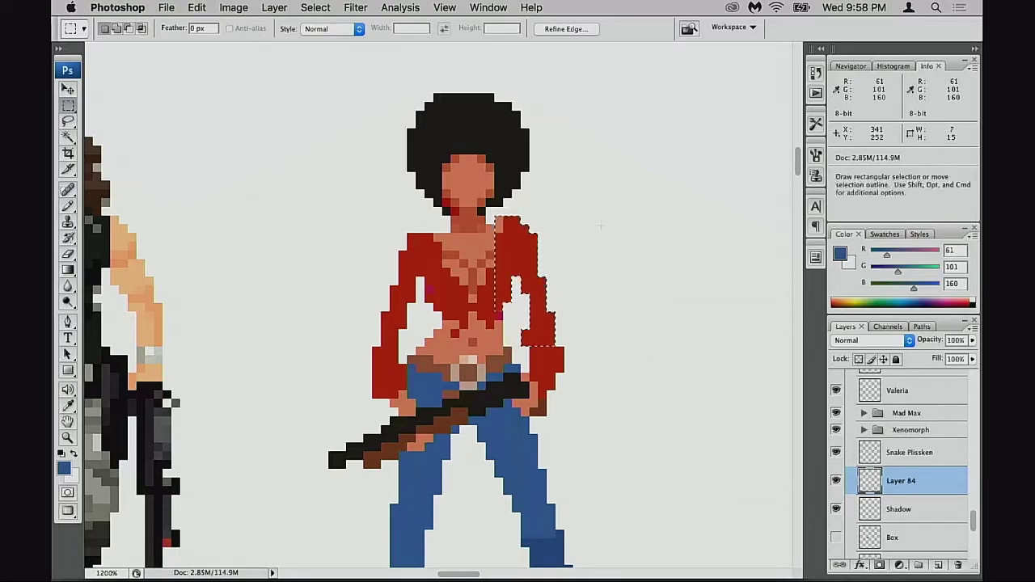
key(super+d)
Touch up the woman's open neckline and shirt edge with the sampled skin tone and shirt red.
key(b)
alt+click(499, 242)
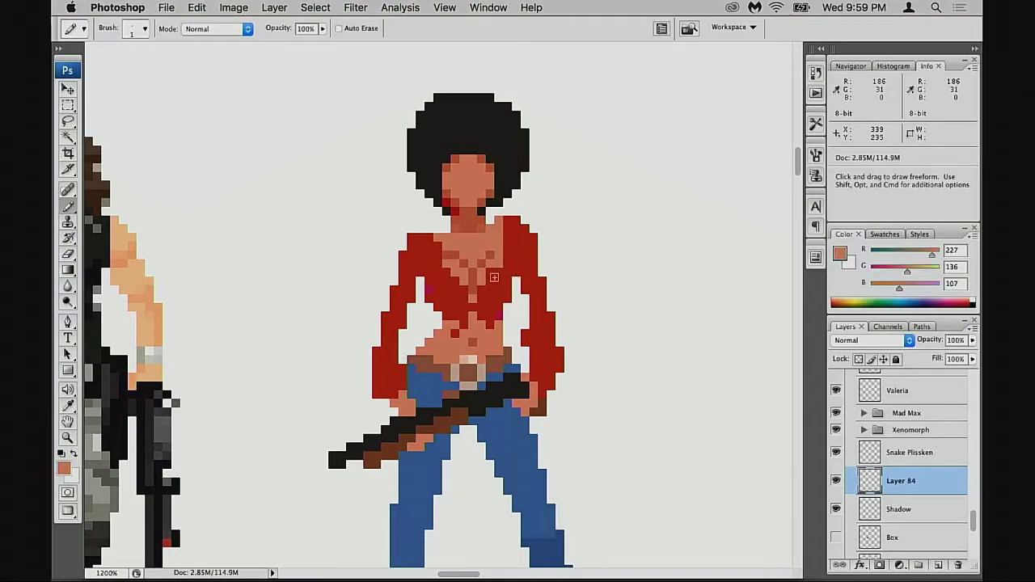
alt+click(503, 267)
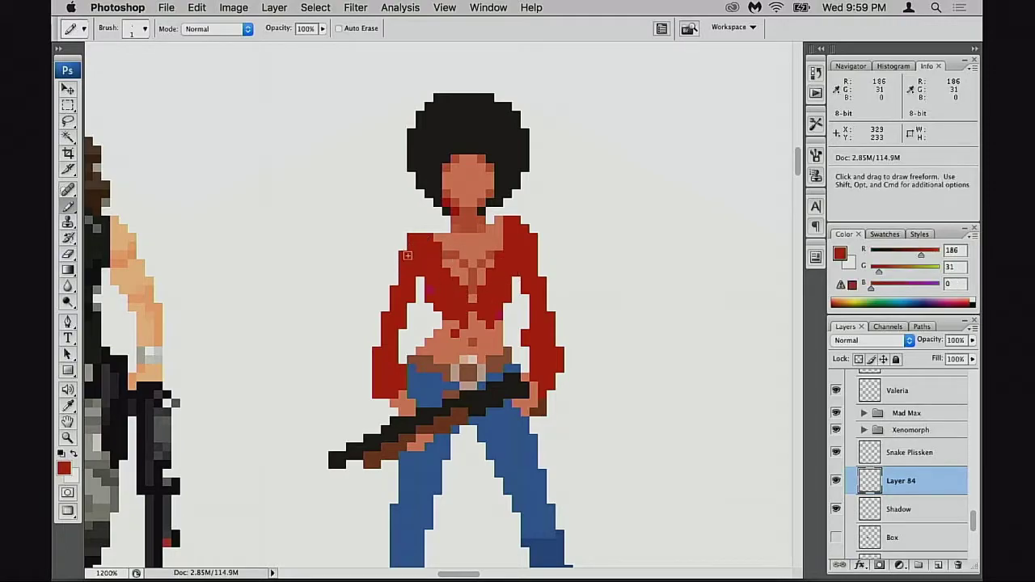
Erase the protruding outer pixels along the woman's red shoulders and sleeves to slim her arms.
key(e)
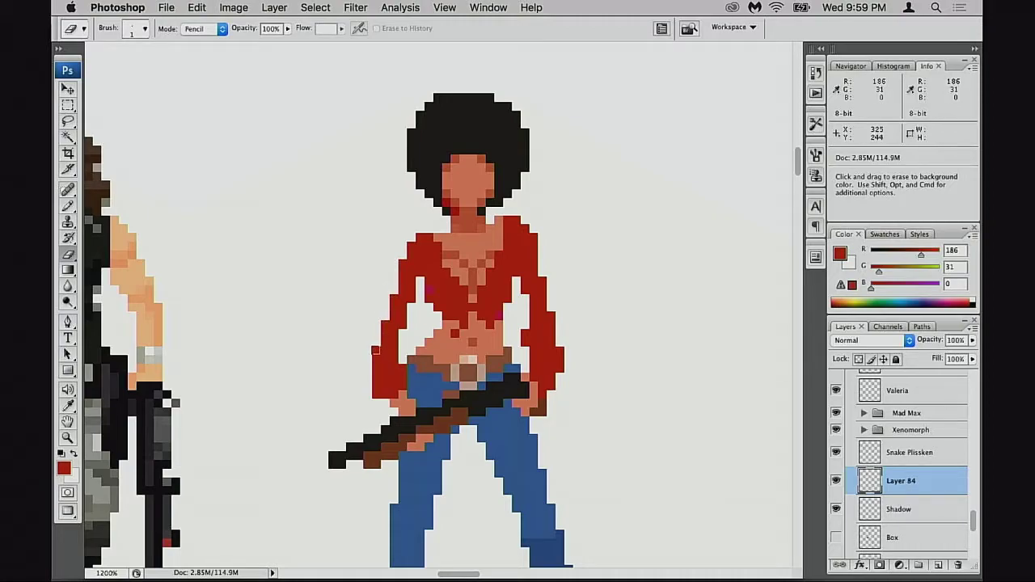
scroll(407, 399, up, 1)
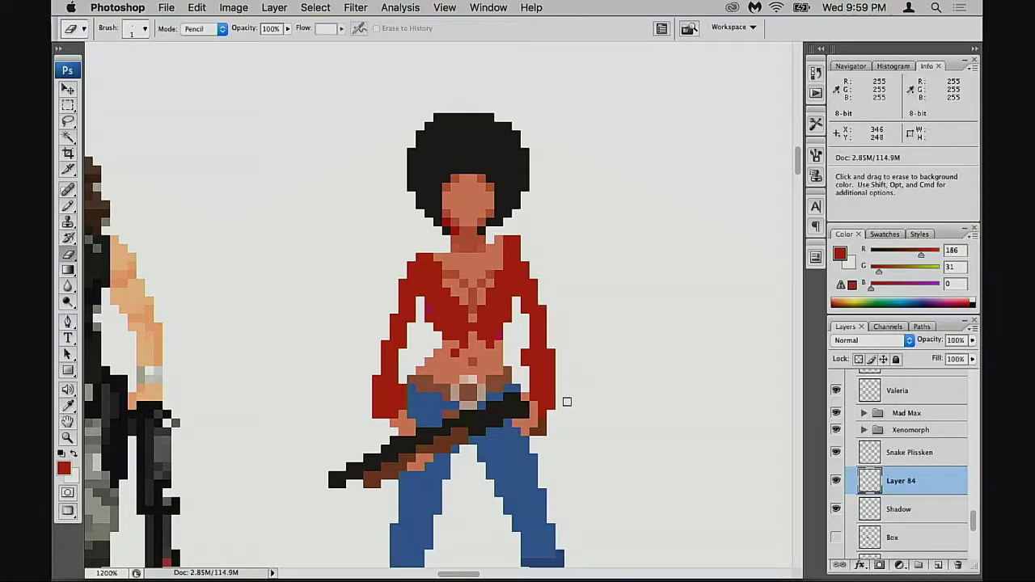
scroll(582, 402, left, 5)
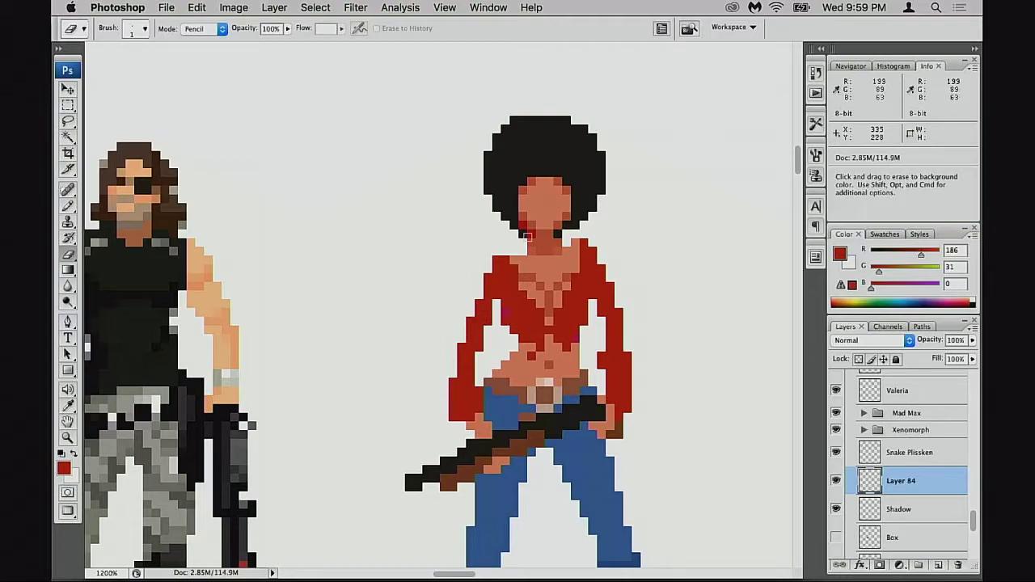
Shrink the woman's afro by shifting its left half one pixel right and its upper part one pixel down.
key(m)
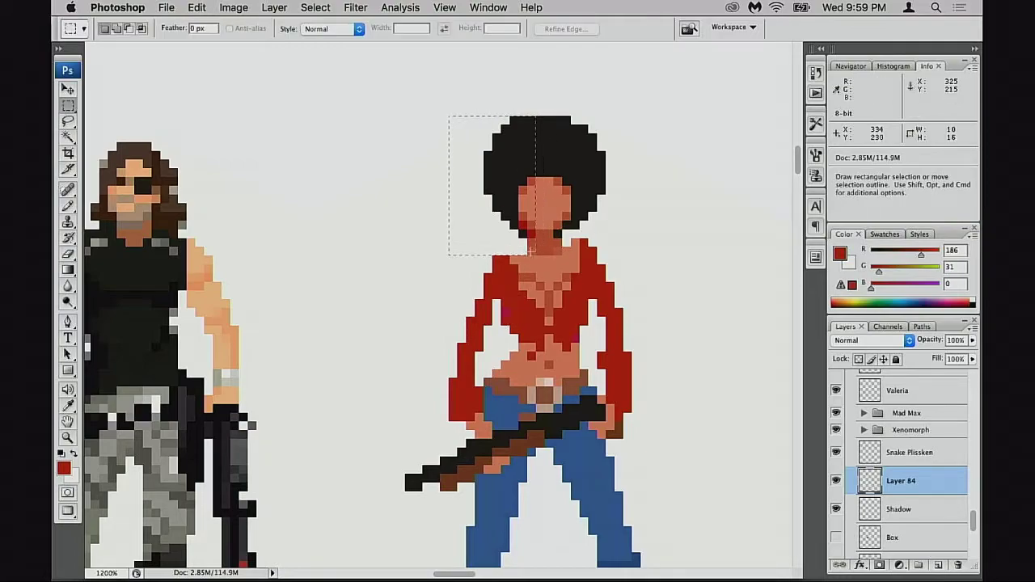
key(super+Right)
key(super+d)
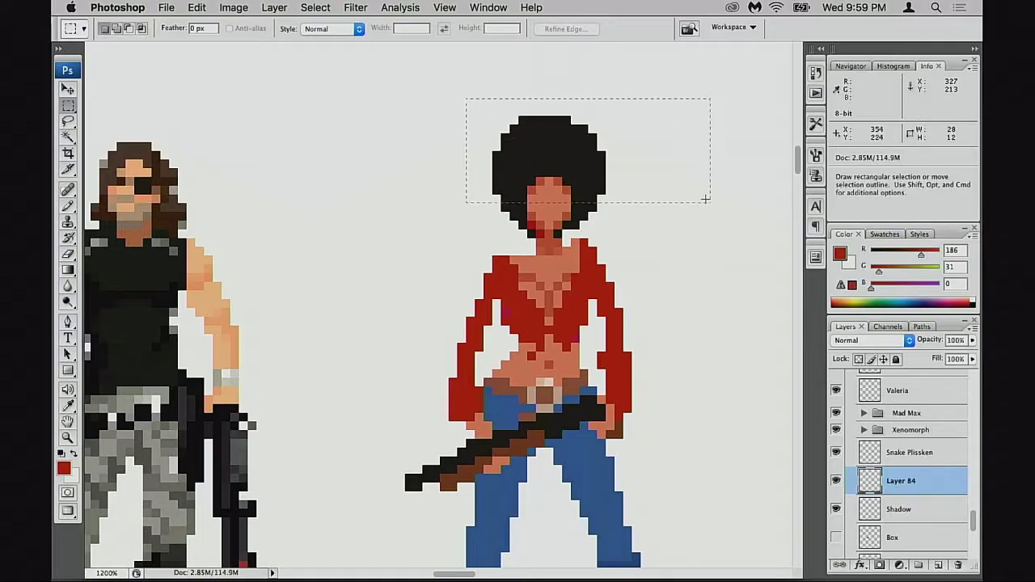
key(super+Down)
key(super+d)
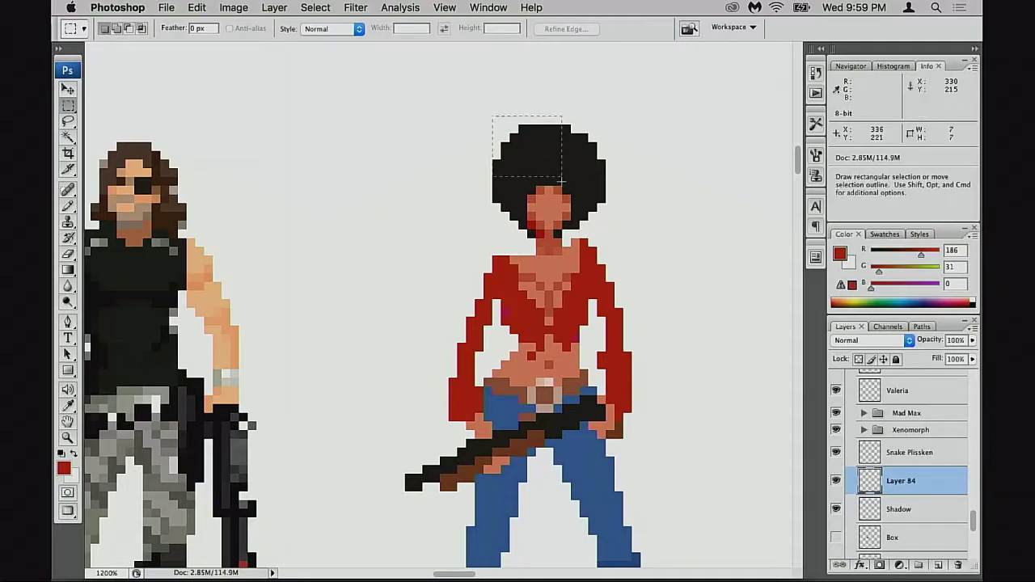
Shift the woman's whole head and neck one pixel to the left.
drag(562, 181, 657, 237)
drag(518, 236, 558, 257)
key(super+Left)
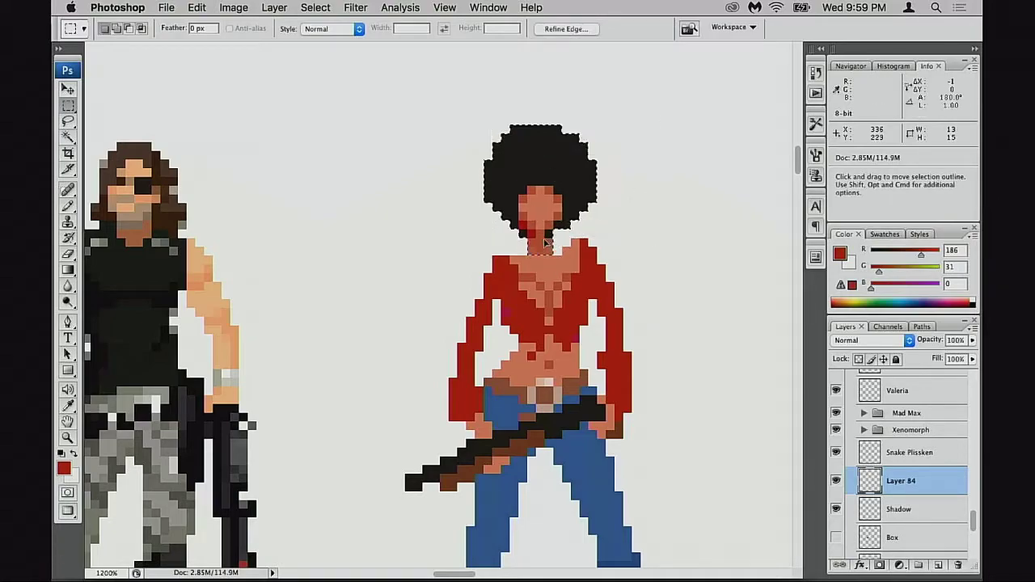
key(super+d)
Reshape the woman's shoulder line with the sampled skin tone and shirt red, erasing stray pixels at the shoulder.
key(b)
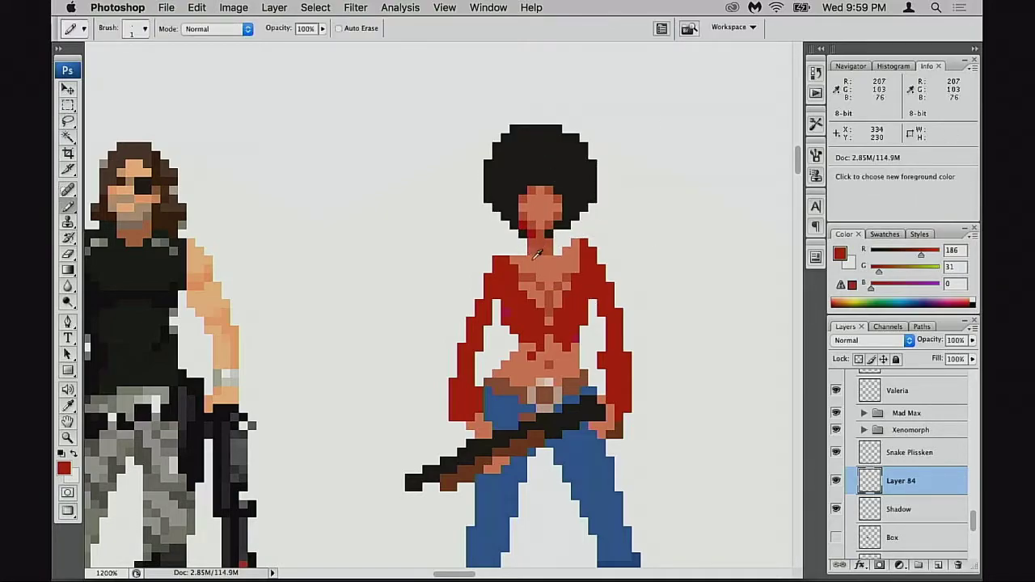
alt+click(527, 257)
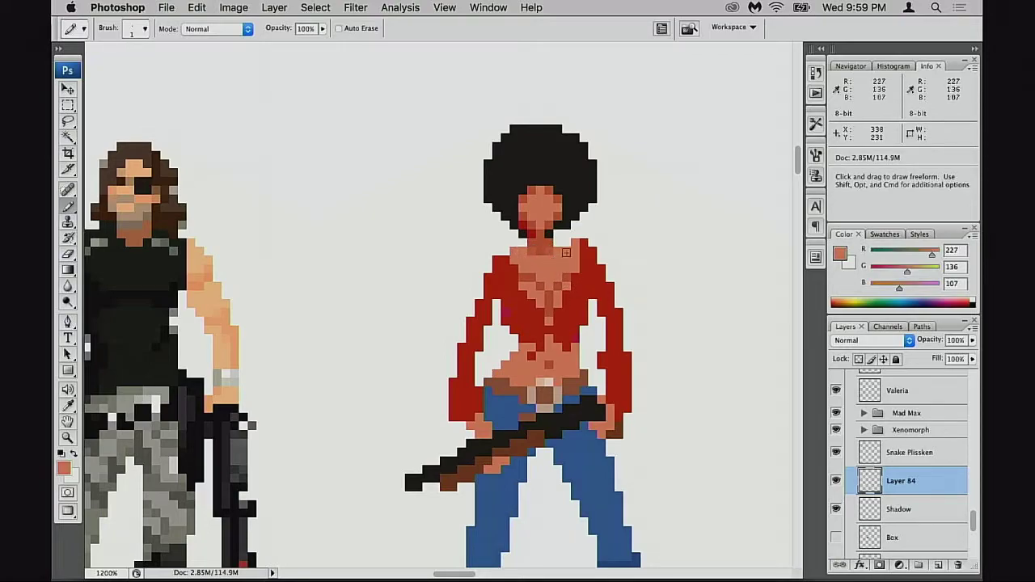
key(super+minus)
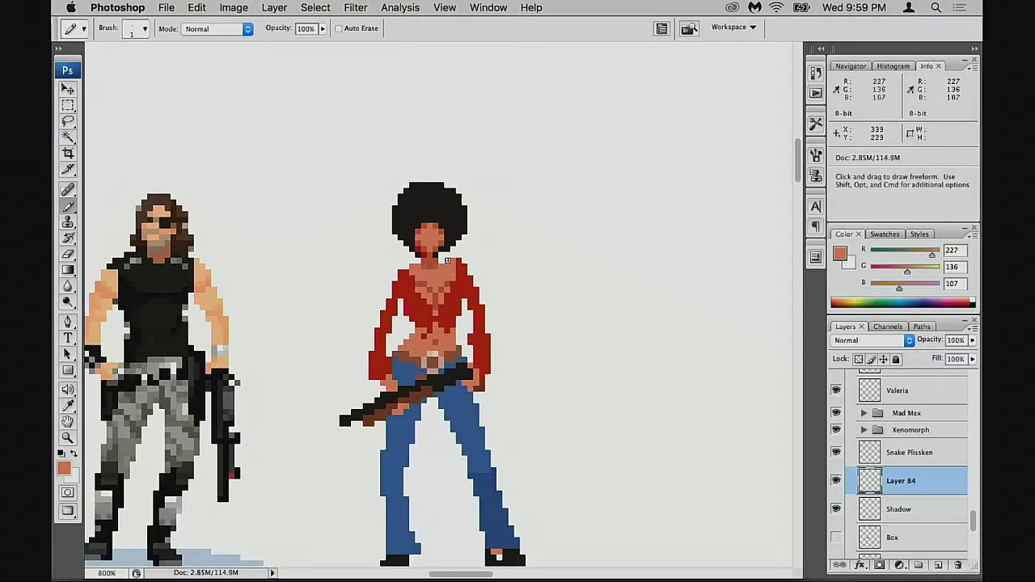
alt+click(458, 268)
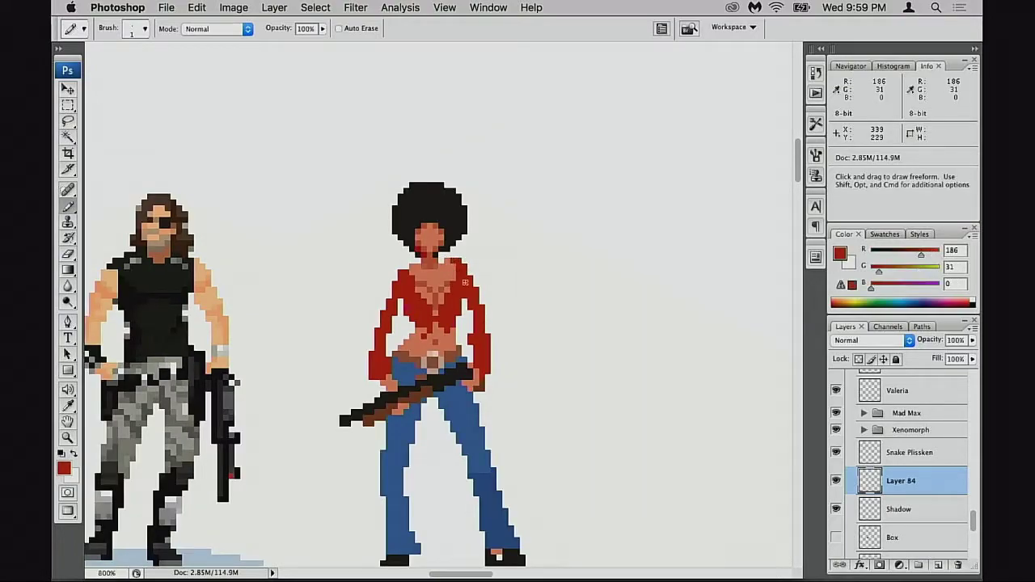
key(e)
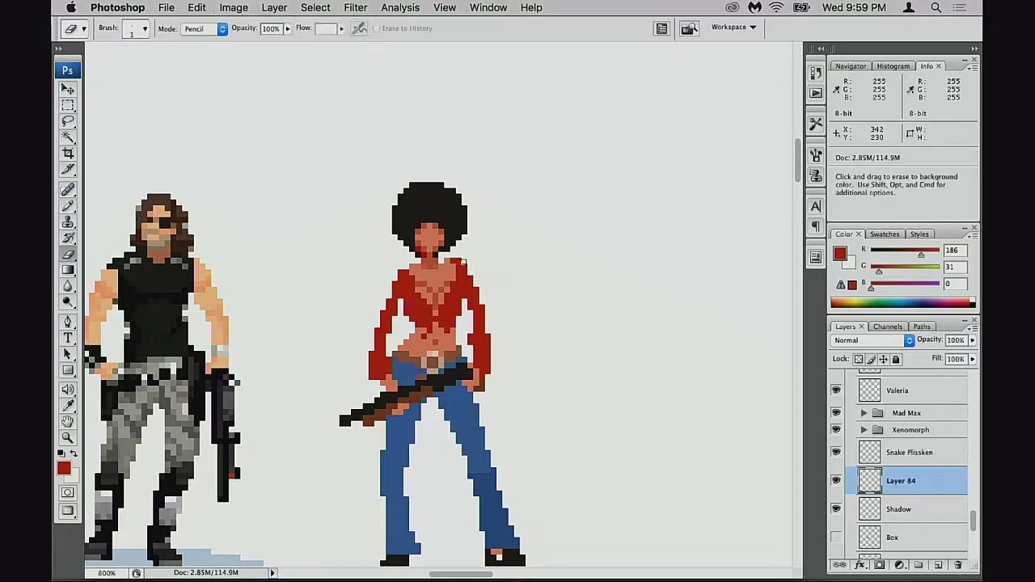
Examine the reshaped woman's head and shoulders against the other characters across the lineup.
drag(511, 330, 617, 308)
alt+click(605, 311)
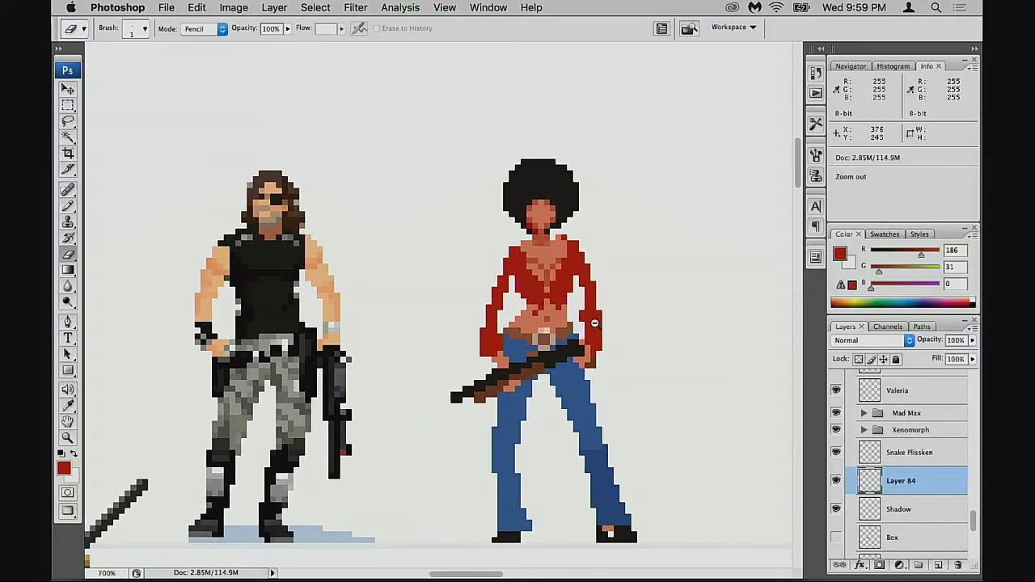
alt+click(588, 320)
alt+click(489, 351)
drag(501, 342, 617, 337)
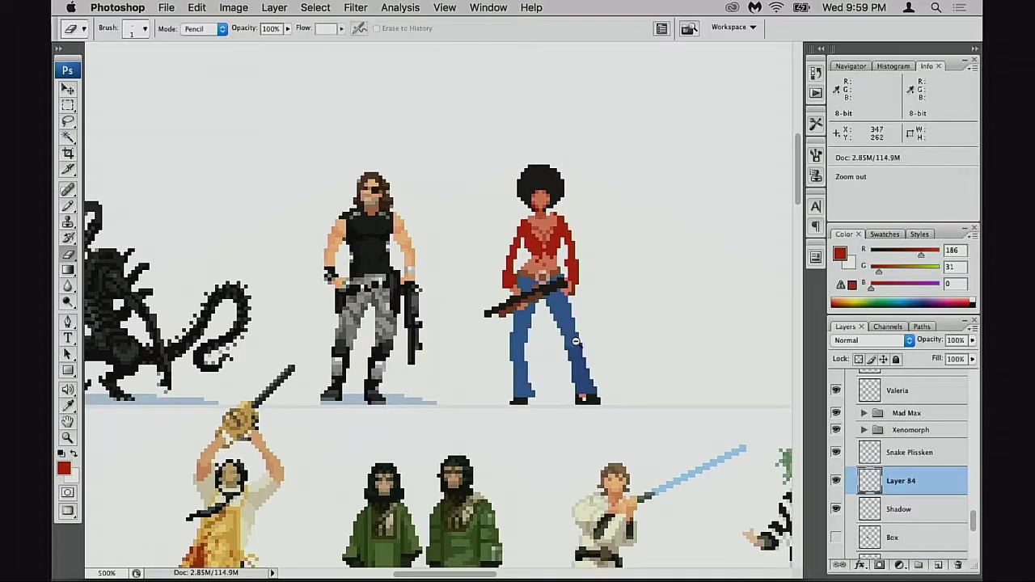
alt+click(580, 338)
alt+click(575, 347)
mouse_move(426, 341)
mouse_down()
mouse_move(570, 339)
mouse_move(645, 288)
mouse_move(668, 285)
mouse_up()
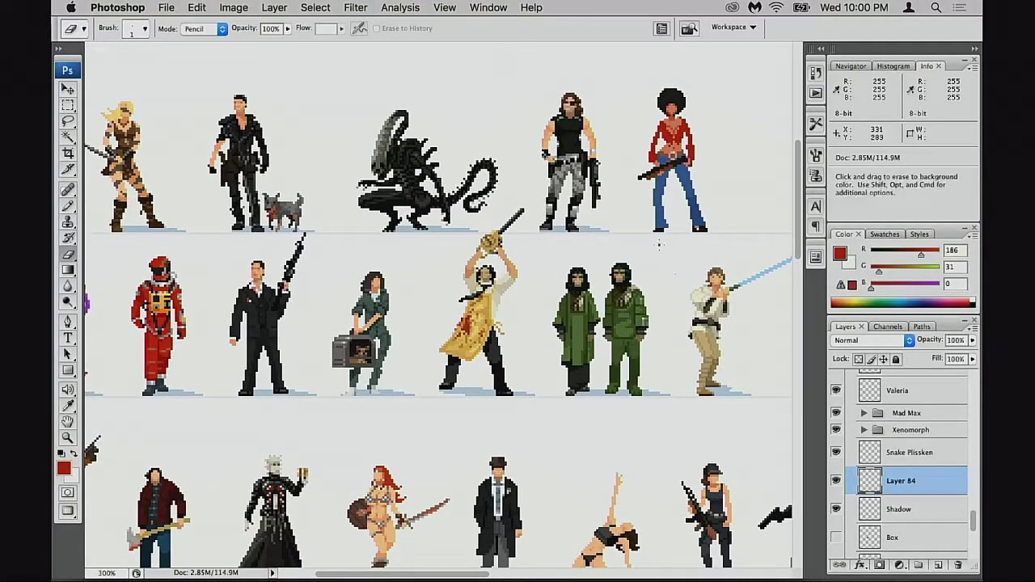
Move the woman down a row, between the woman carrying the box and the chainsaw figure, to compare their proportions.
key(v)
drag(663, 256, 359, 418)
mouse_move(428, 379)
mouse_down()
mouse_move(487, 380)
mouse_move(411, 388)
mouse_move(467, 377)
mouse_move(707, 221)
mouse_move(562, 326)
mouse_move(440, 335)
mouse_move(440, 368)
mouse_up()
super+click(453, 371)
super+click(382, 328)
drag(555, 339, 578, 332)
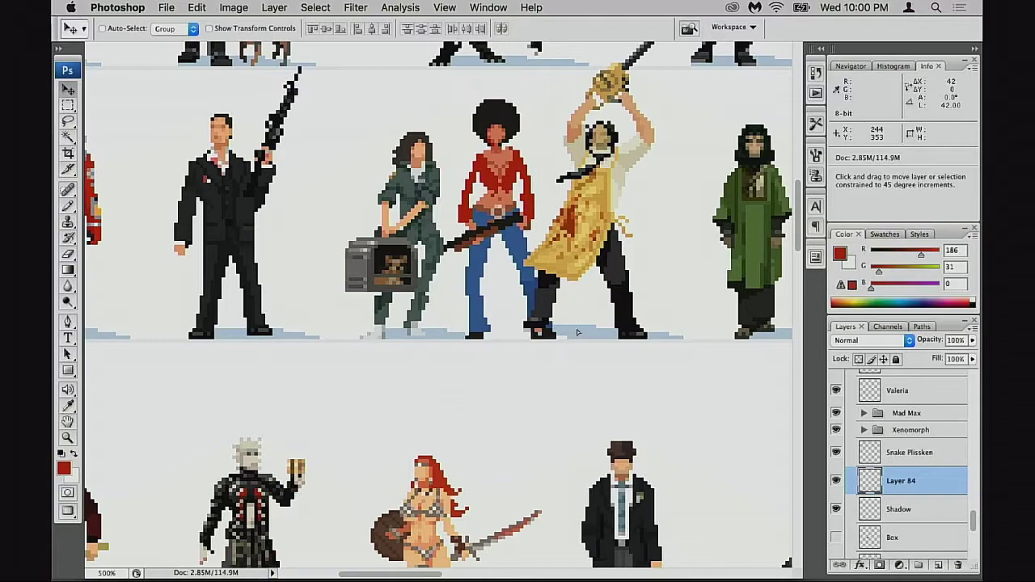
Move the woman up to the top row, right beside the blonde swordswoman, to compare their heights.
drag(480, 255, 304, 269)
drag(446, 286, 694, 322)
drag(529, 331, 205, 325)
drag(308, 307, 403, 498)
drag(381, 452, 465, 182)
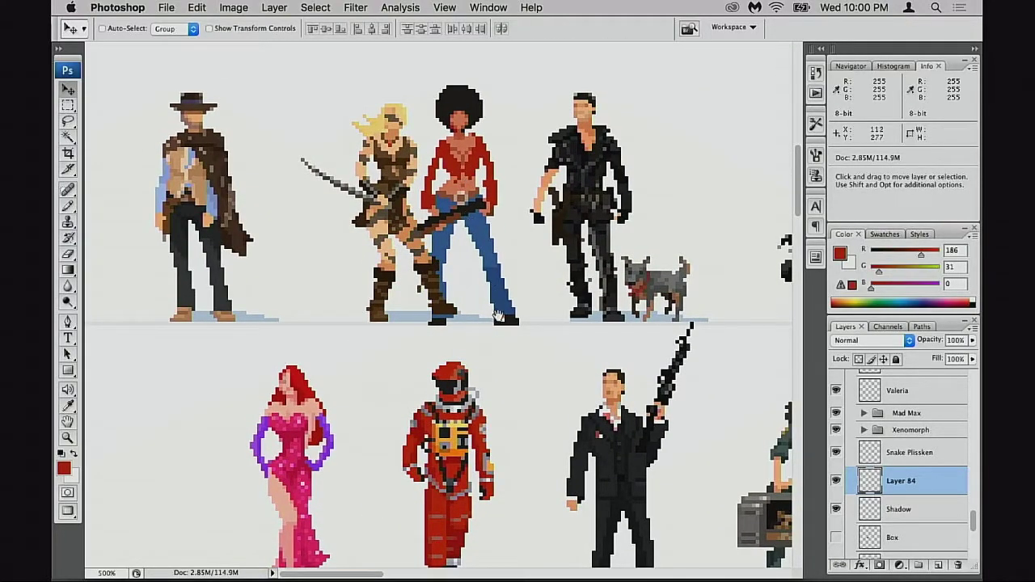
Move the woman back along the top row to the open spot beside the eye-patched man.
drag(498, 316, 365, 163)
drag(365, 163, 524, 328)
drag(524, 328, 594, 307)
mouse_move(624, 348)
mouse_down()
mouse_move(511, 242)
mouse_move(626, 362)
mouse_up()
drag(617, 323, 349, 494)
drag(348, 494, 613, 221)
drag(607, 227, 638, 368)
drag(629, 368, 494, 254)
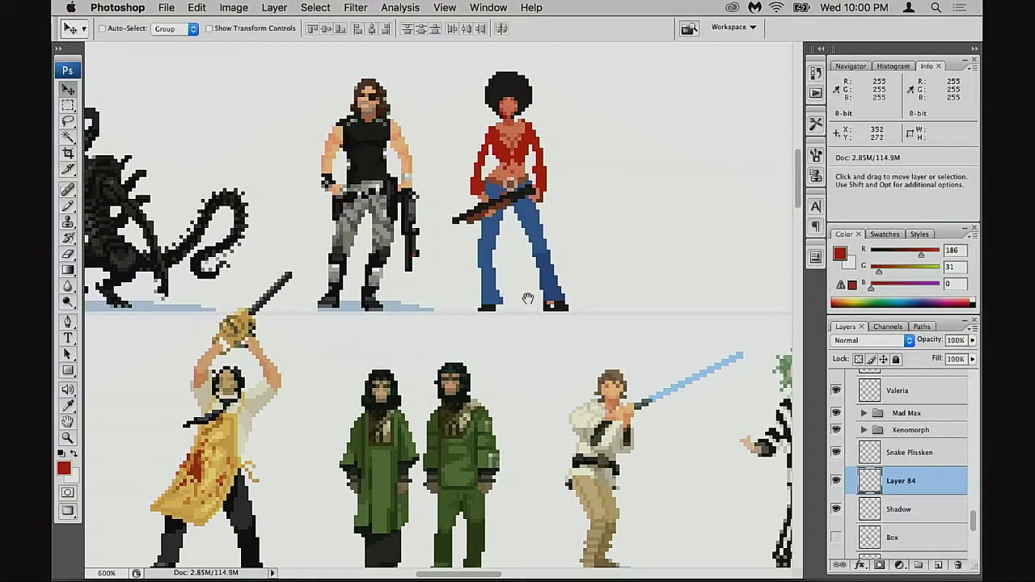
Select the woman's head and upper torso and shift them one pixel down to shorten her upper body.
super+click(528, 299)
drag(528, 299, 538, 401)
super+click(461, 338)
drag(460, 338, 513, 386)
key(m)
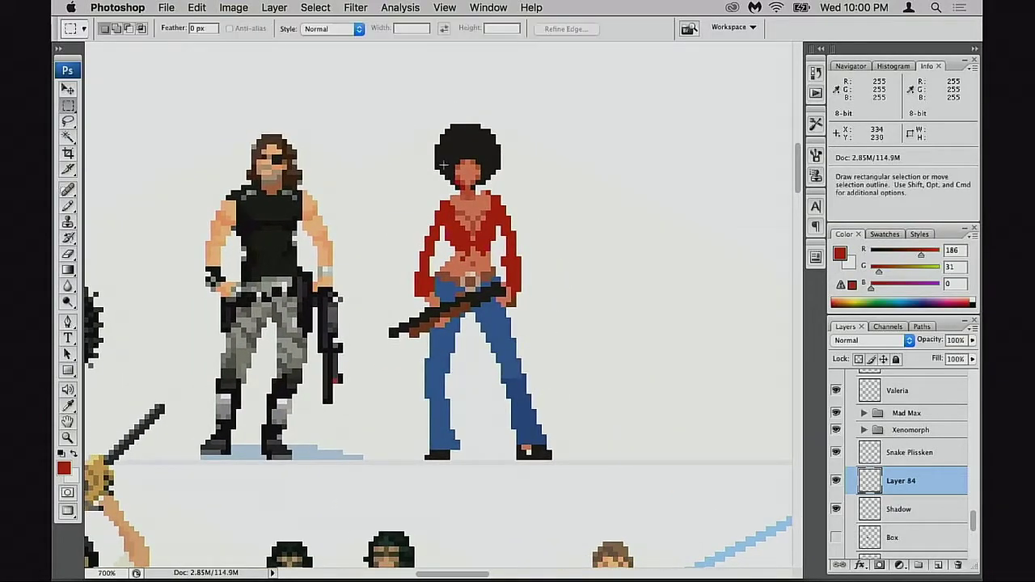
drag(558, 234, 558, 234)
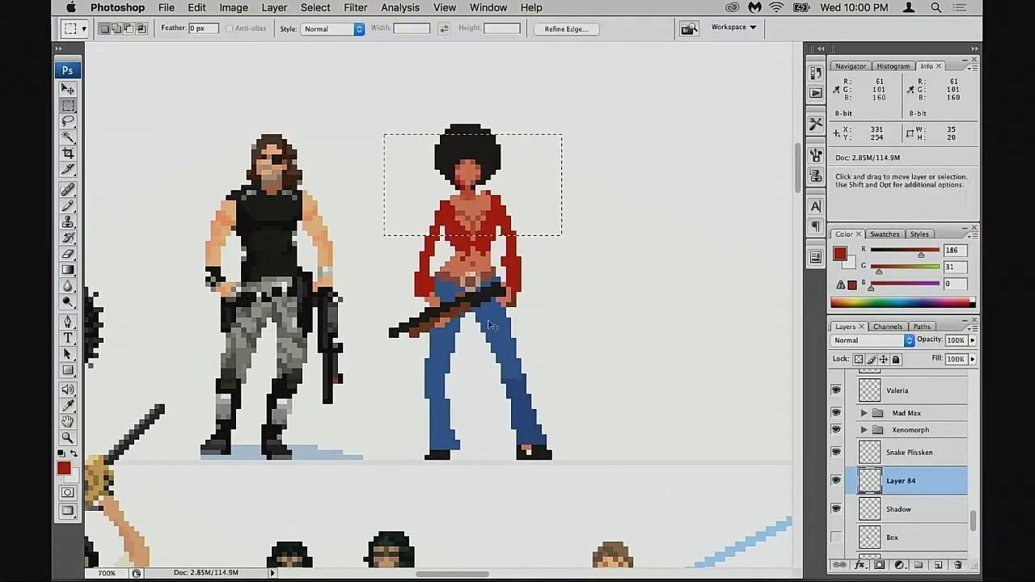
key(super+Down)
key(m)
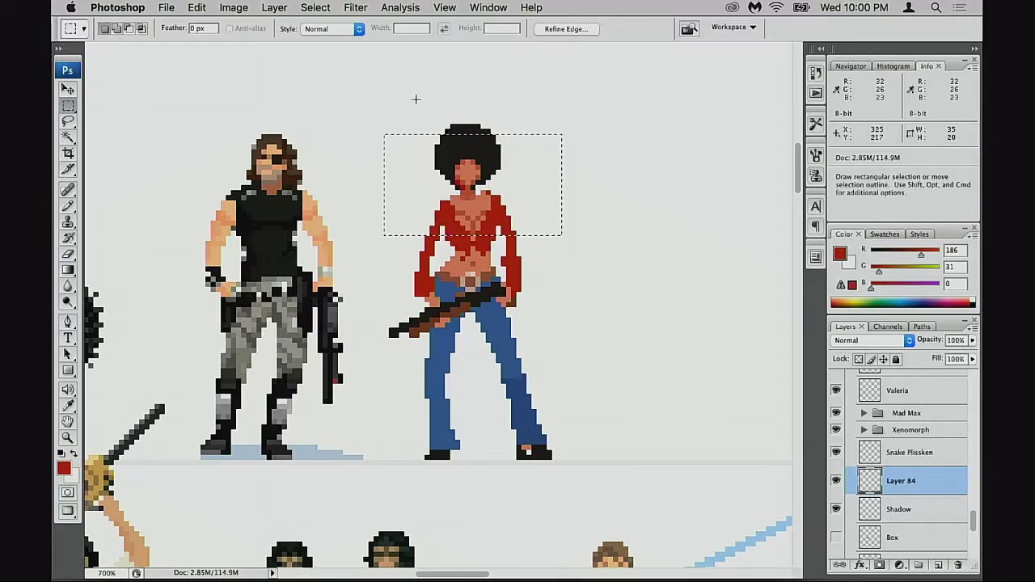
drag(389, 93, 583, 242)
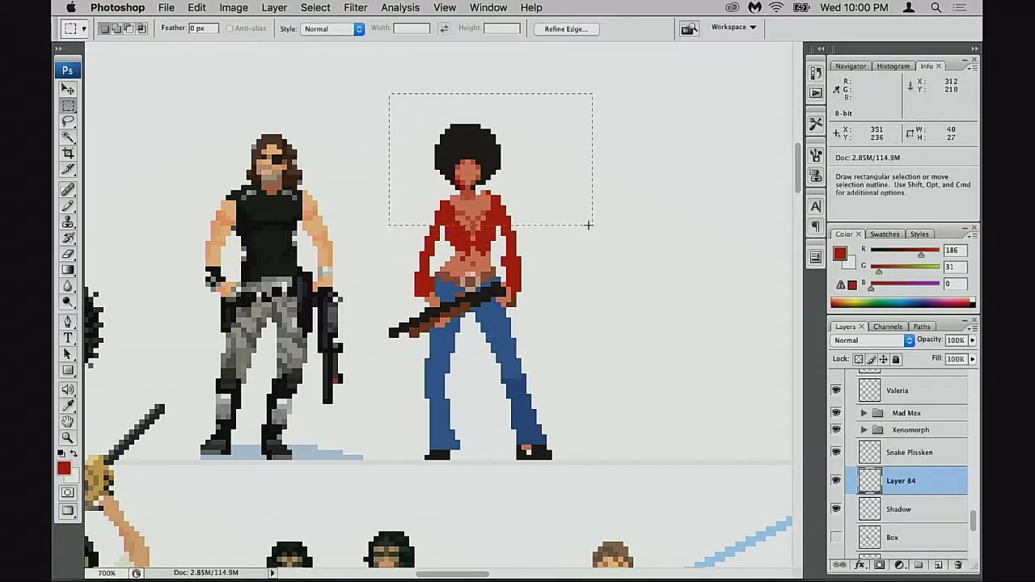
key(v)
key(Down)
key(super+d)
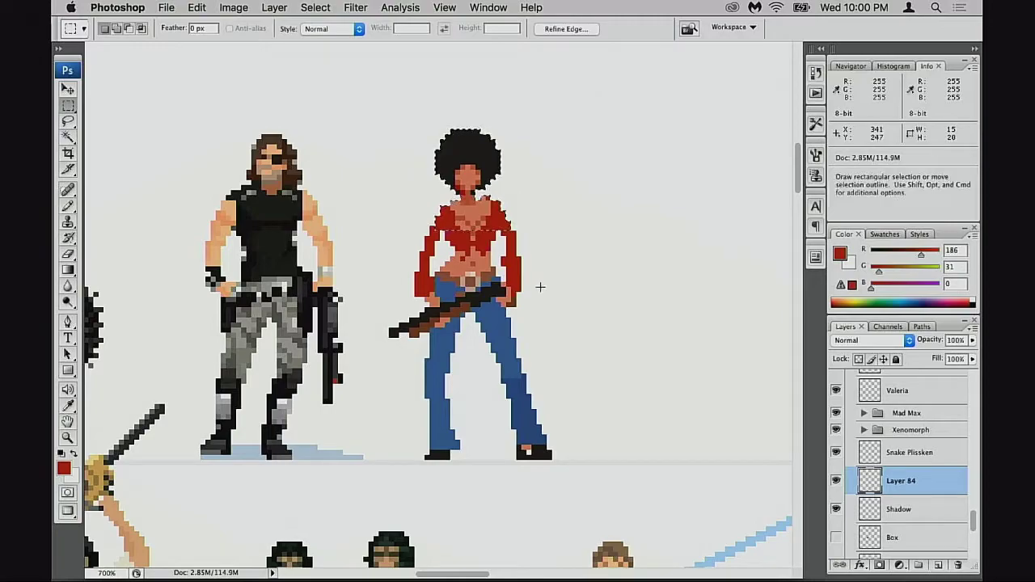
key(e)
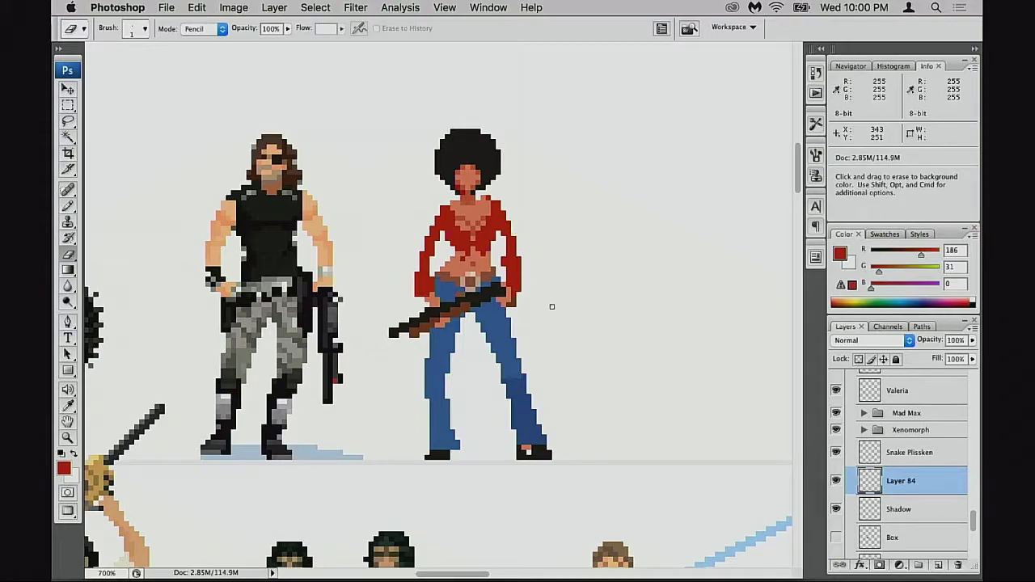
Select the woman's lower legs and feet and shift them one pixel up to shorten her legs.
scroll(551, 306, down, 4)
scroll(551, 306, left, 2)
key(m)
drag(436, 429, 490, 408)
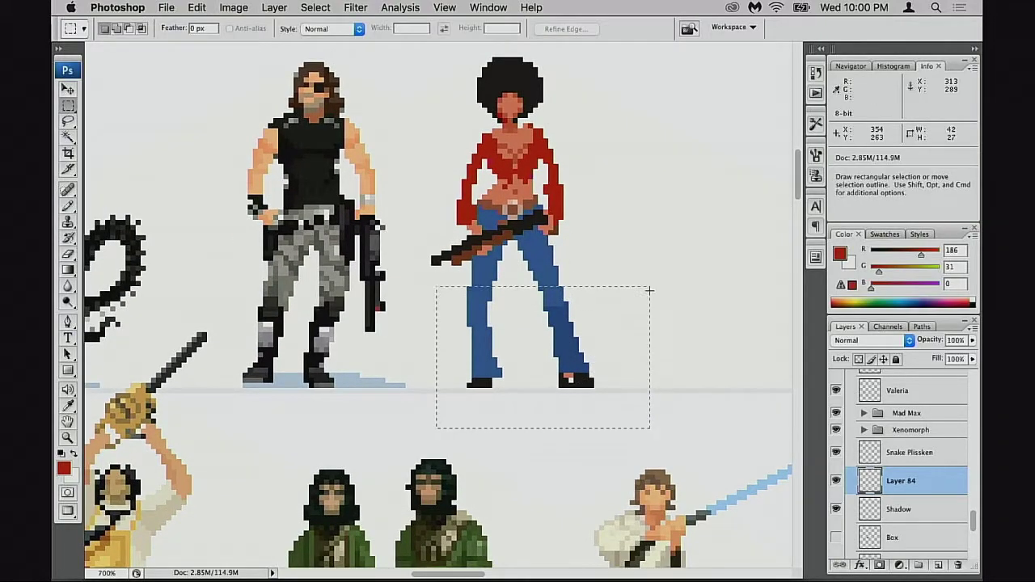
key(super+Up)
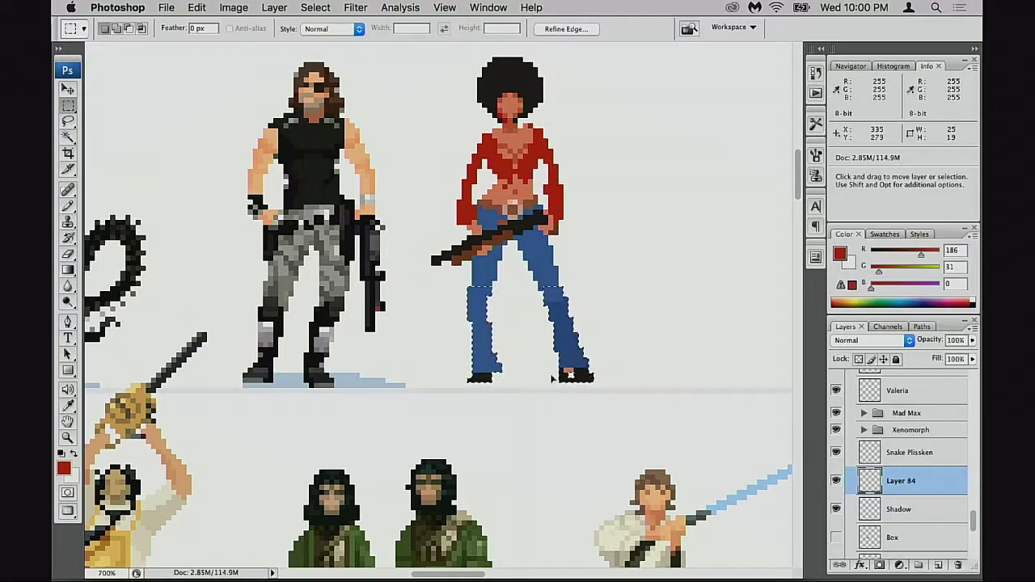
key(super+Up)
key(e)
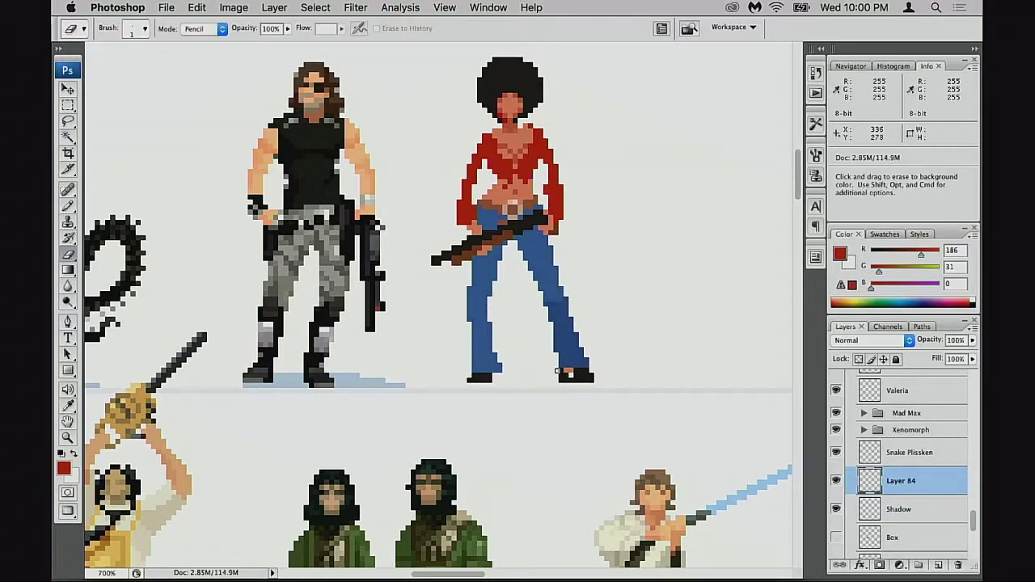
Move the whole woman one pixel down onto the ground line and slightly further away from the eye-patched man.
key(v)
key(Down)
key(Down)
key(Up)
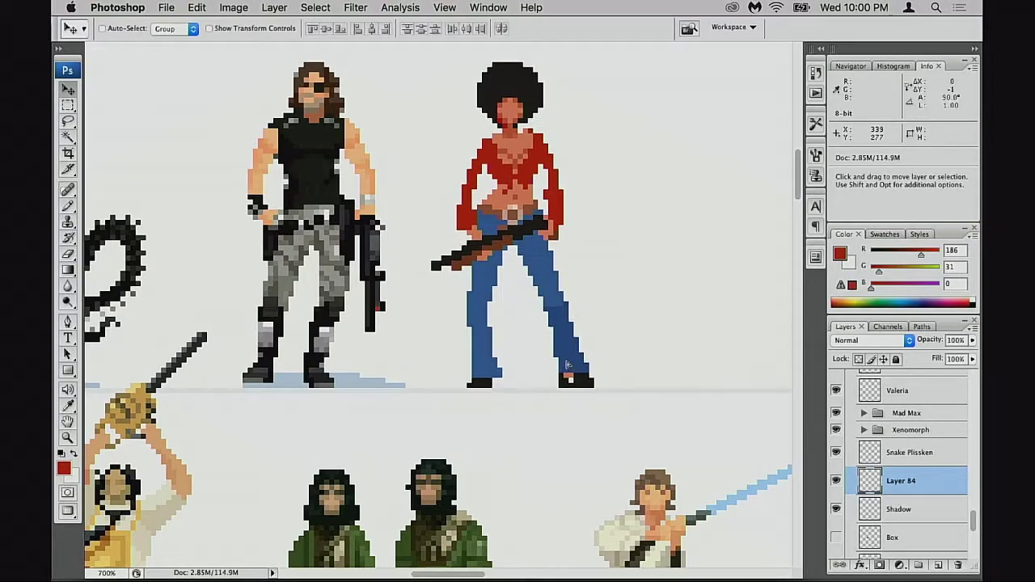
drag(569, 368, 500, 358)
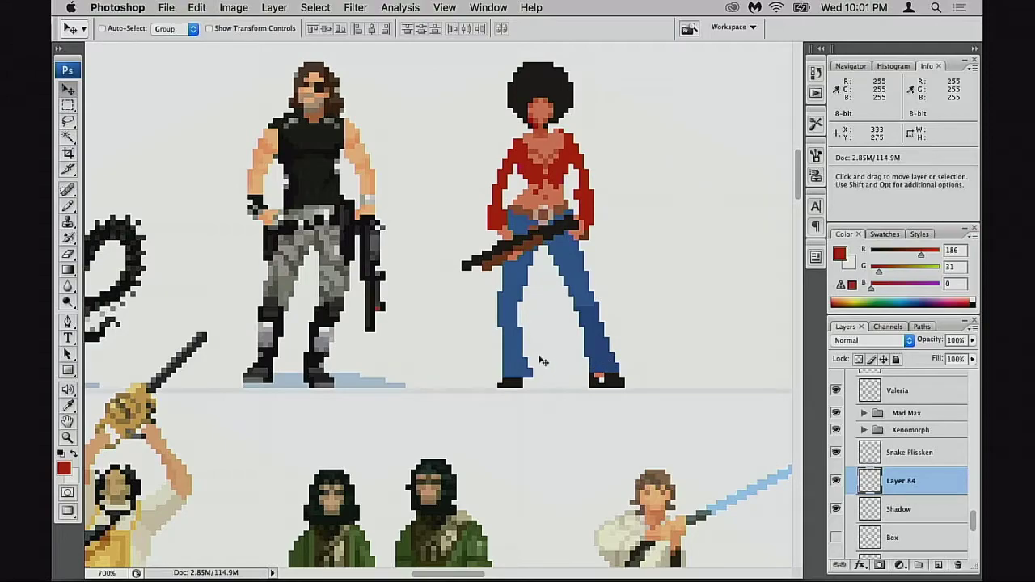
Examine the shortened woman's height and proportions against the other characters across the lineup.
alt+super+click(540, 356)
alt+super+click(546, 354)
alt+super+click(434, 356)
drag(348, 354, 660, 325)
drag(677, 246, 542, 353)
drag(542, 353, 380, 421)
drag(535, 370, 352, 438)
drag(352, 438, 764, 282)
mouse_move(620, 308)
mouse_down()
mouse_move(438, 377)
mouse_move(616, 289)
mouse_move(607, 300)
mouse_up()
super+click(571, 276)
super+click(569, 276)
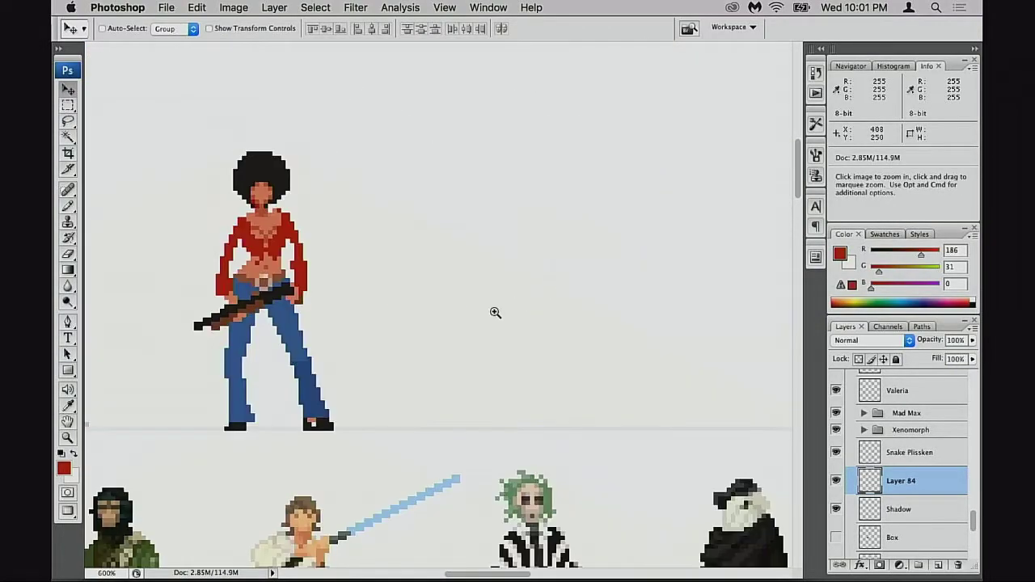
Select the woman's red shirt and sleeves with the Magic Wand and hide the selection outline.
super+click(434, 314)
drag(435, 314, 696, 307)
super+click(507, 299)
super+click(508, 299)
scroll(533, 313, up, 5)
scroll(533, 312, left, 5)
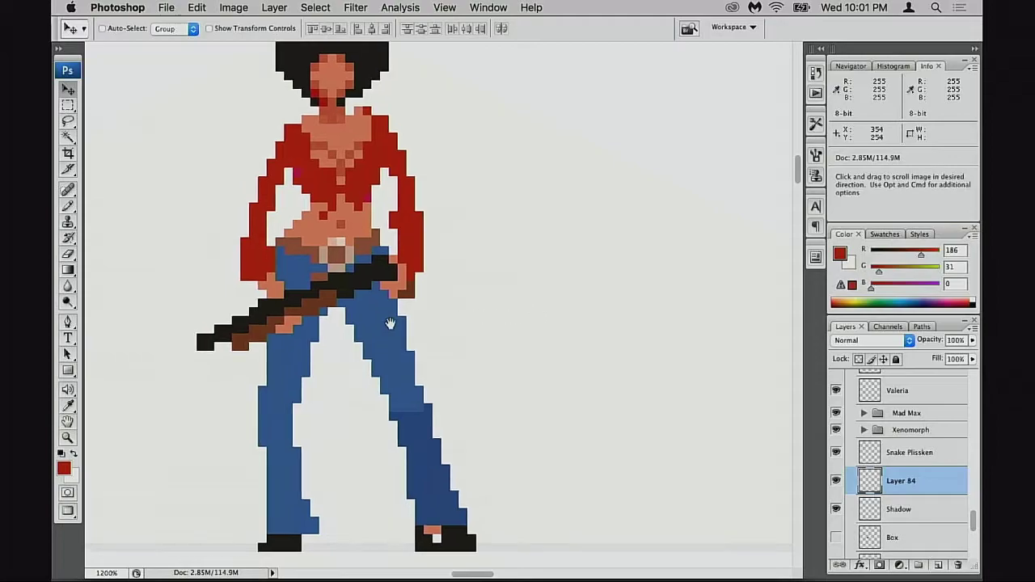
key(b)
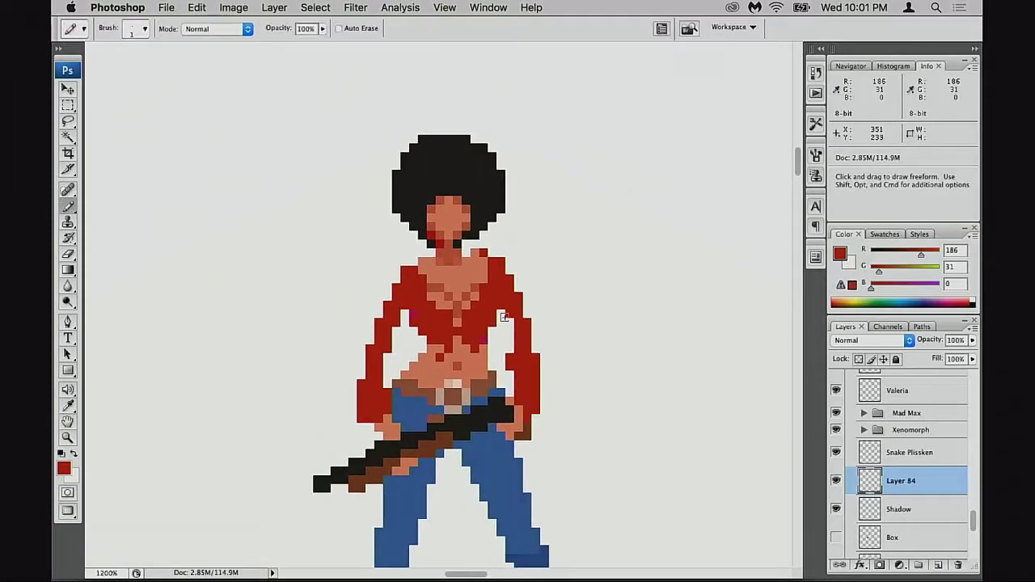
key(w)
click(398, 328)
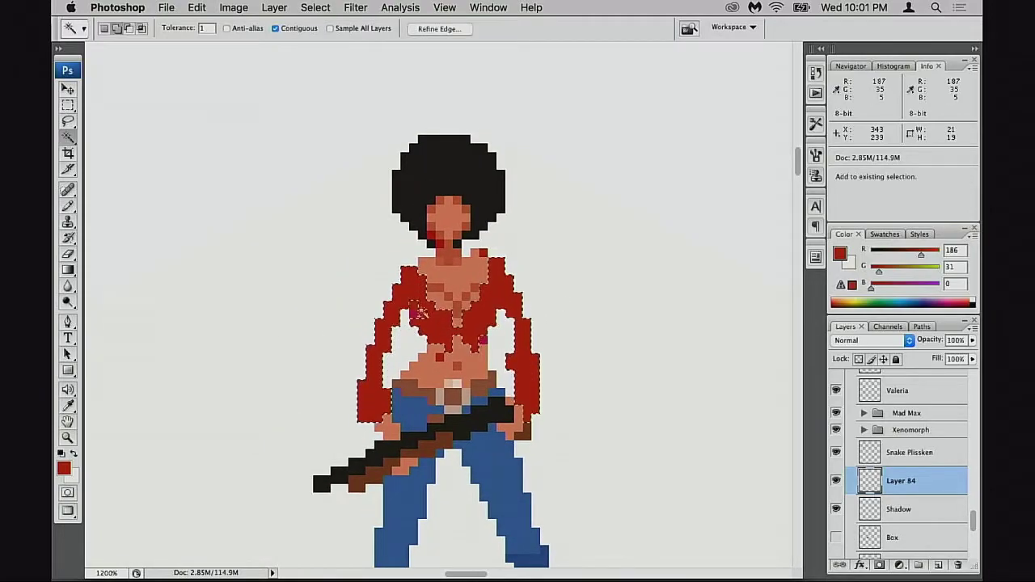
shift+click(420, 313)
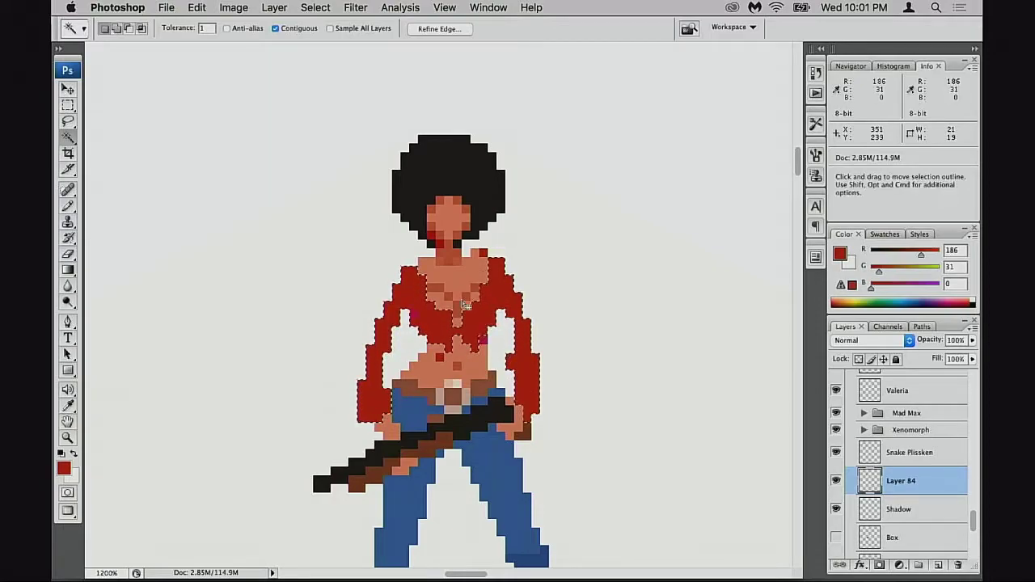
key(shift)
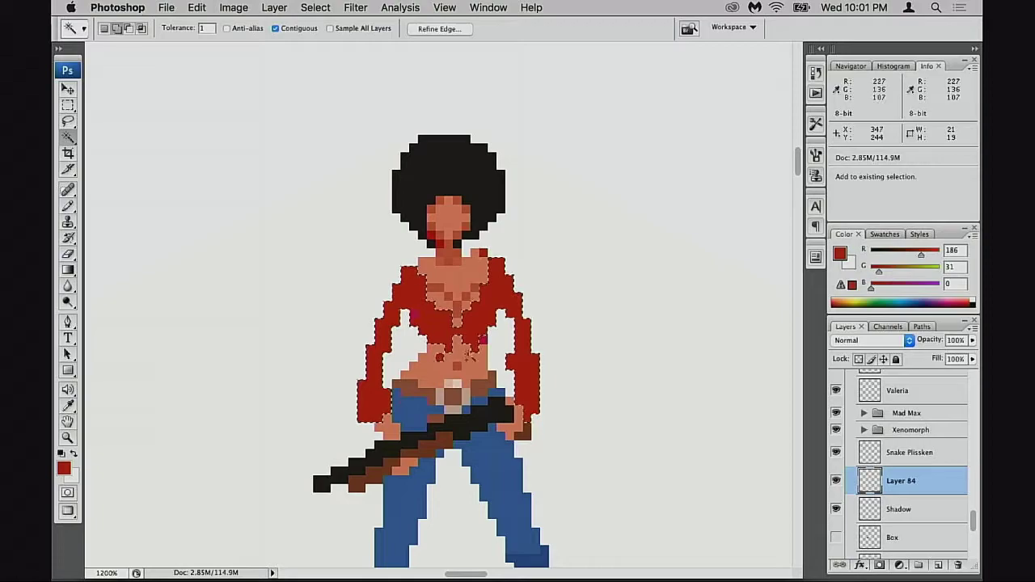
key(super+h)
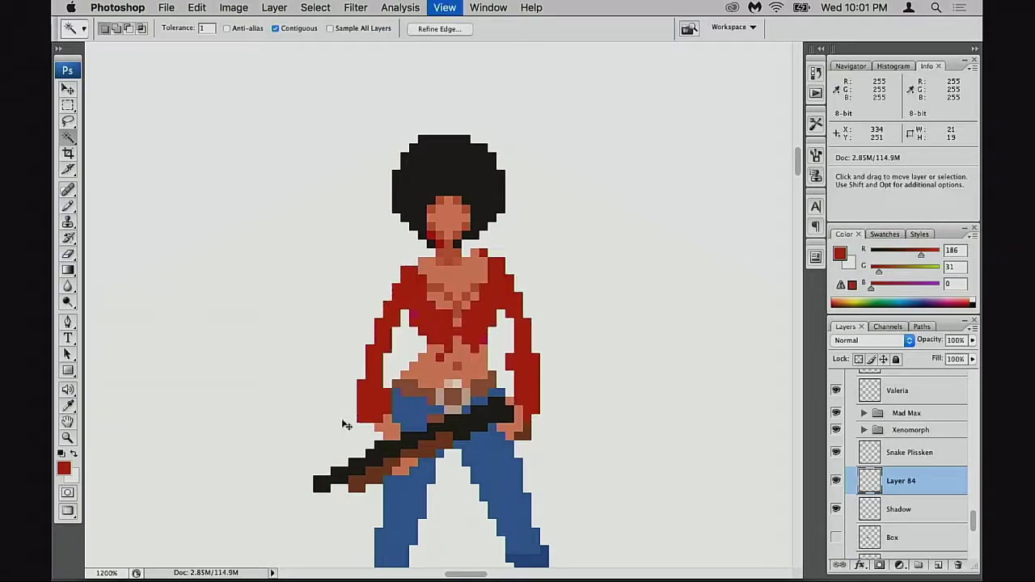
Try a near-white shirt by applying Hue/Saturation with Lightness +88 to the selected shirt pixels.
key(super+u)
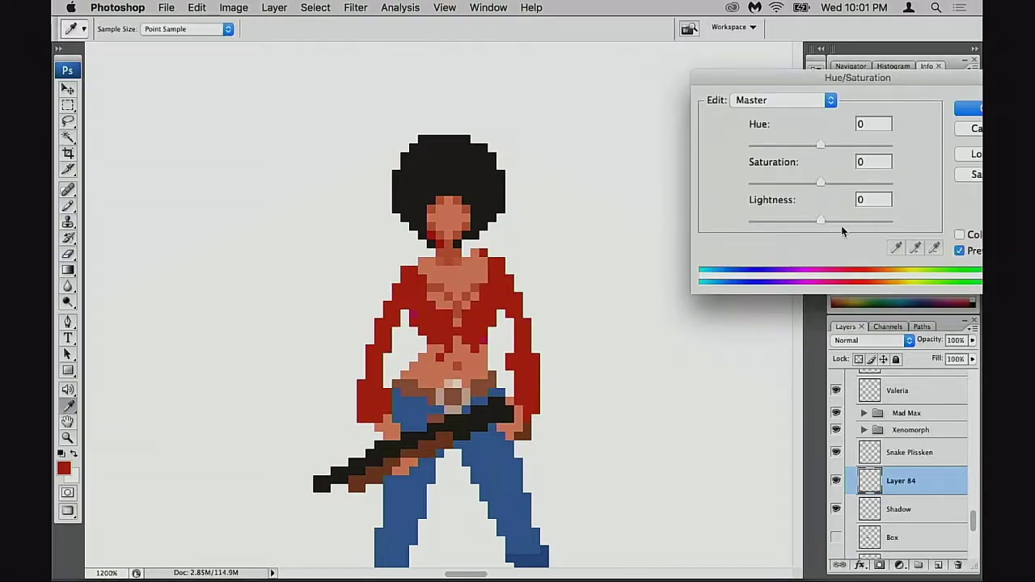
drag(841, 230, 884, 218)
alt+click(509, 331)
alt+click(506, 333)
alt+click(504, 334)
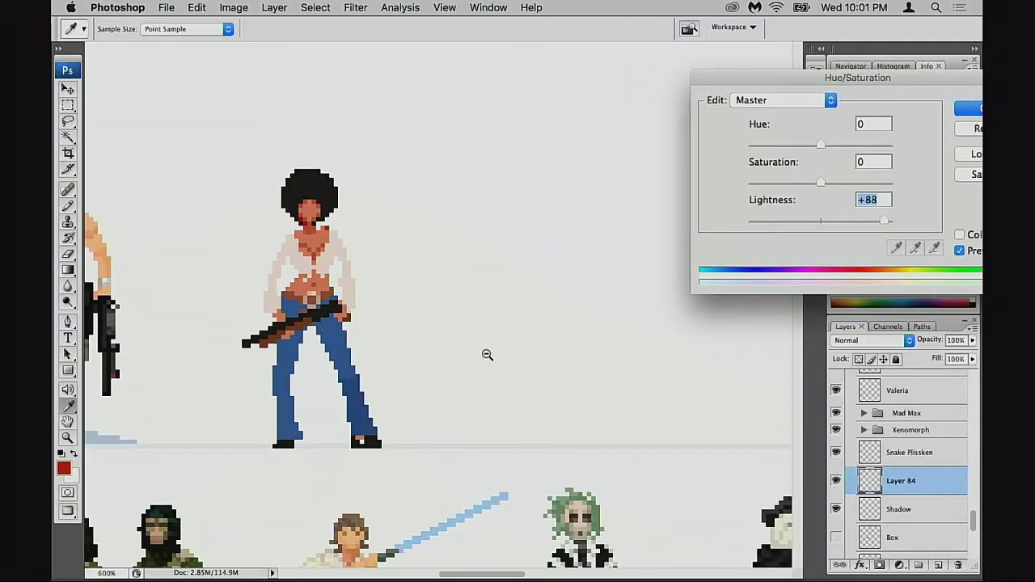
alt+click(487, 355)
drag(388, 339, 438, 377)
alt+click(437, 368)
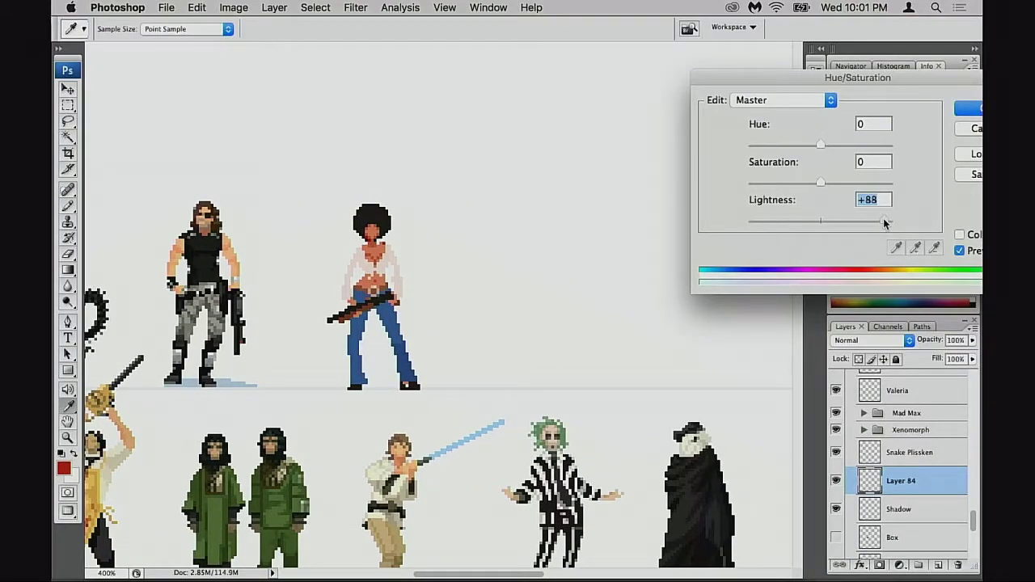
click(973, 110)
Compare the white-shirted woman with the lineup and switch to the floating-window view showing the reference photo.
drag(403, 285, 680, 281)
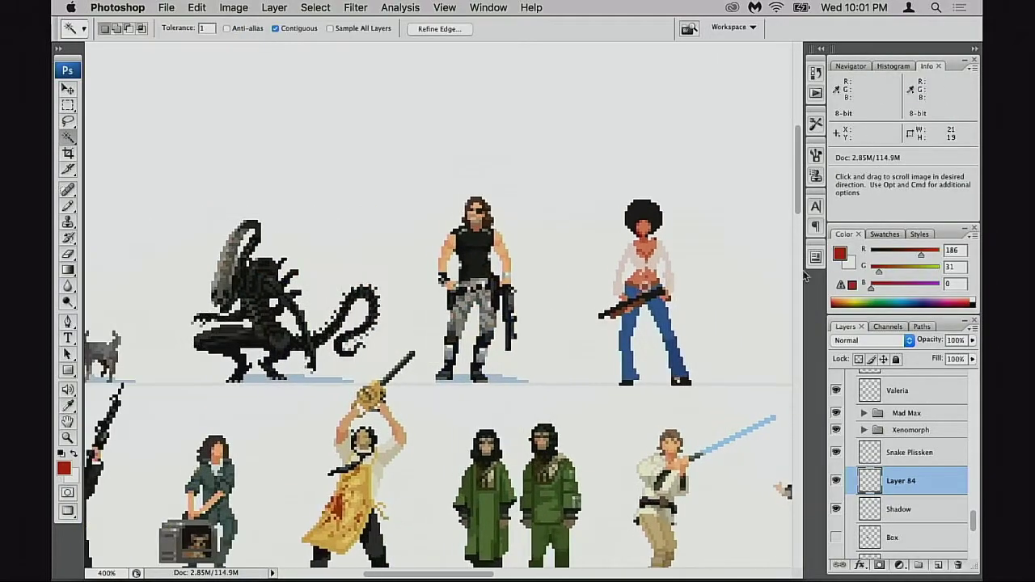
alt+click(681, 282)
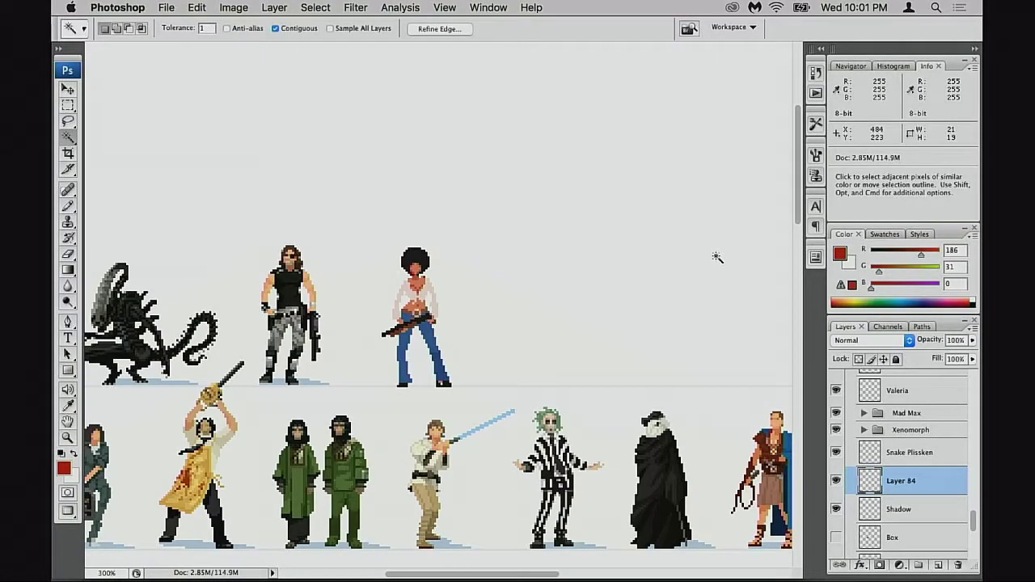
drag(503, 330, 712, 233)
drag(619, 290, 677, 271)
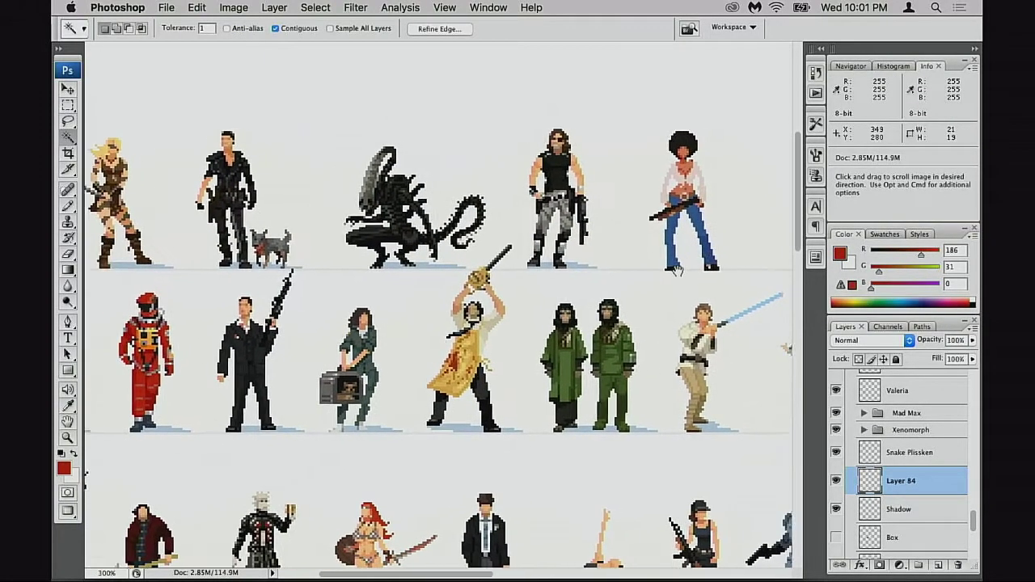
key(f)
key(f)
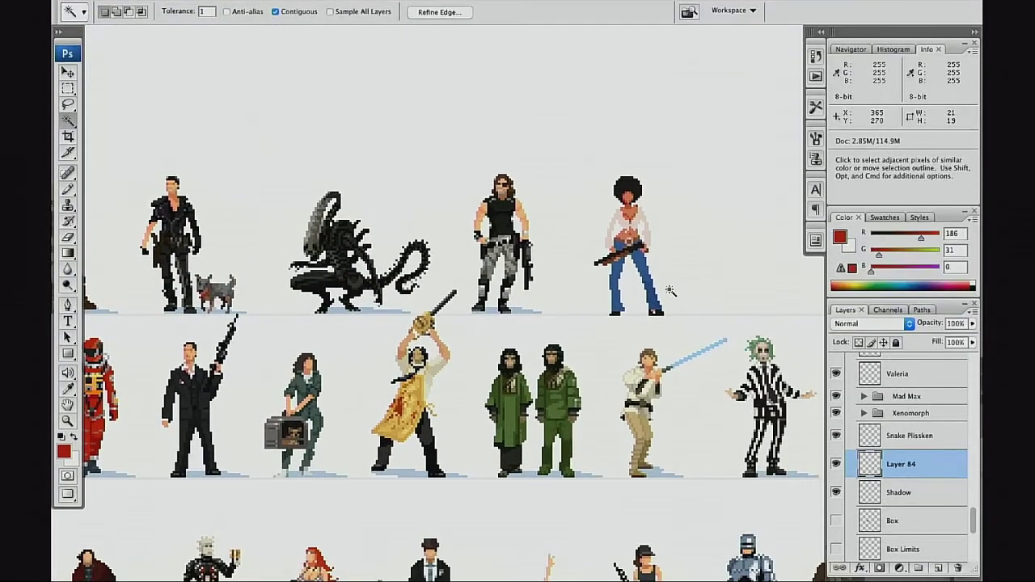
key(f)
scroll(671, 299, right, 10)
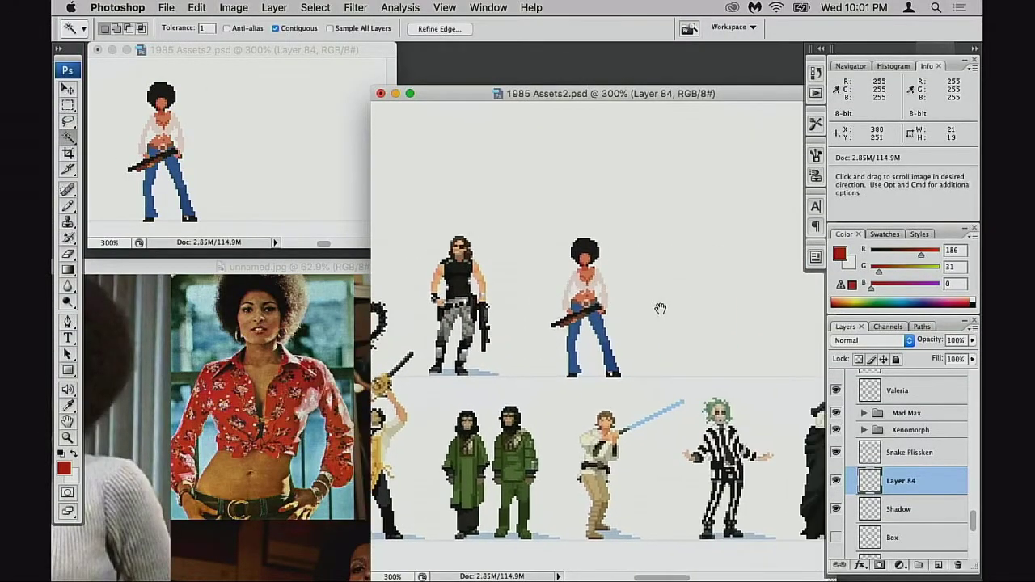
Check the white shirt up close beside the reference photo and refill the selected shirt with the foreground red.
drag(623, 330, 666, 303)
super+click(647, 291)
super+click(641, 302)
drag(546, 330, 622, 249)
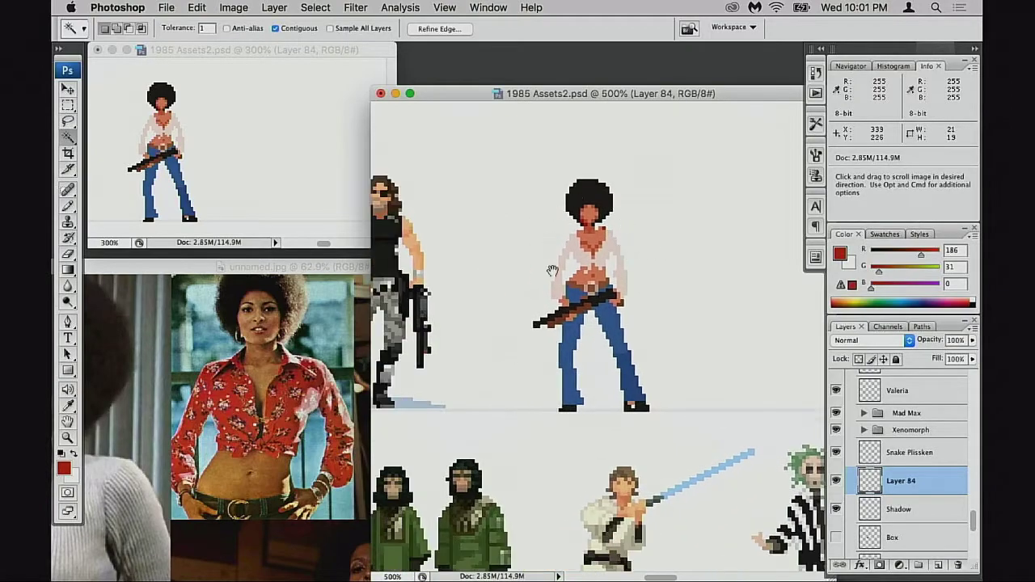
scroll(637, 323, up, 1)
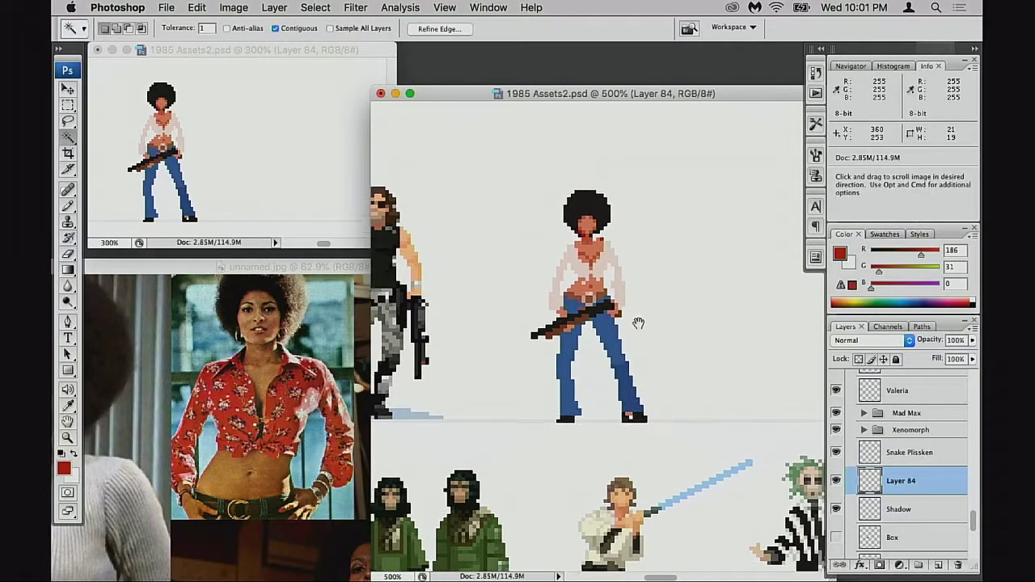
scroll(635, 332, up, 3)
scroll(604, 335, up, 1)
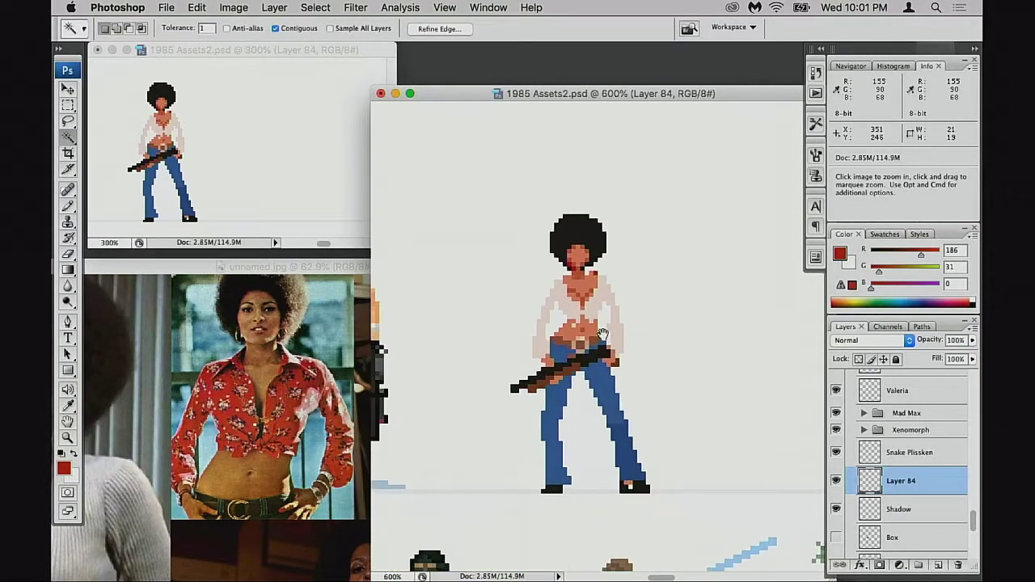
scroll(634, 340, up, 1)
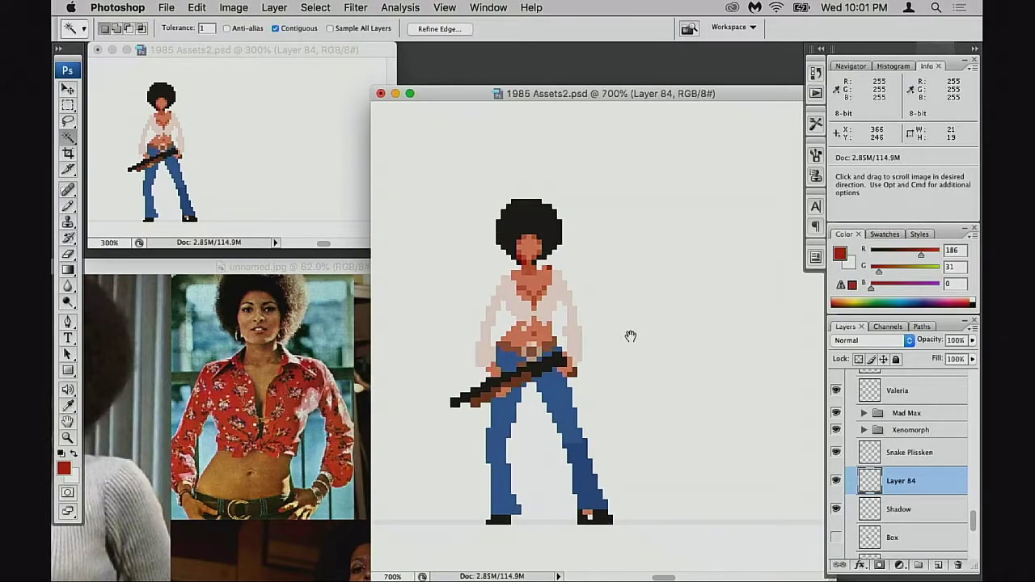
drag(635, 335, 668, 289)
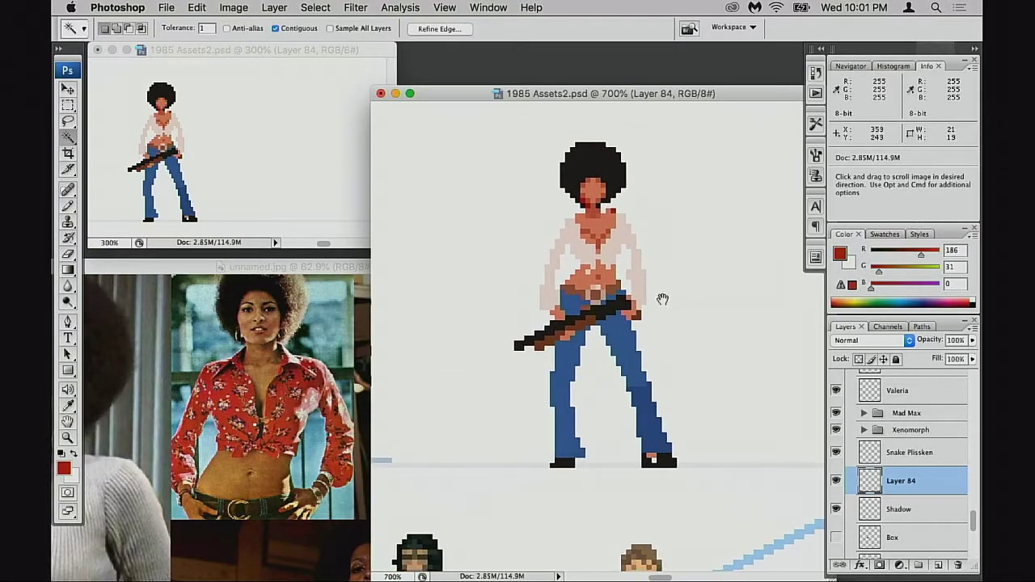
key(alt+BackSpace)
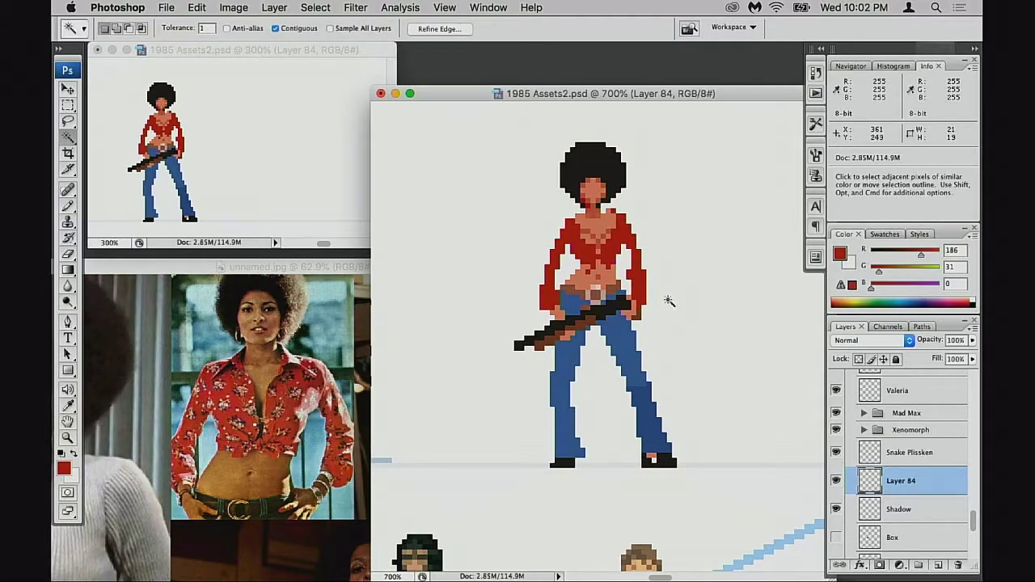
Try a yellow shirt using Hue/Saturation at Hue +39, Saturation +42 and Lightness +47 on the selected shirt.
key(super+shift)
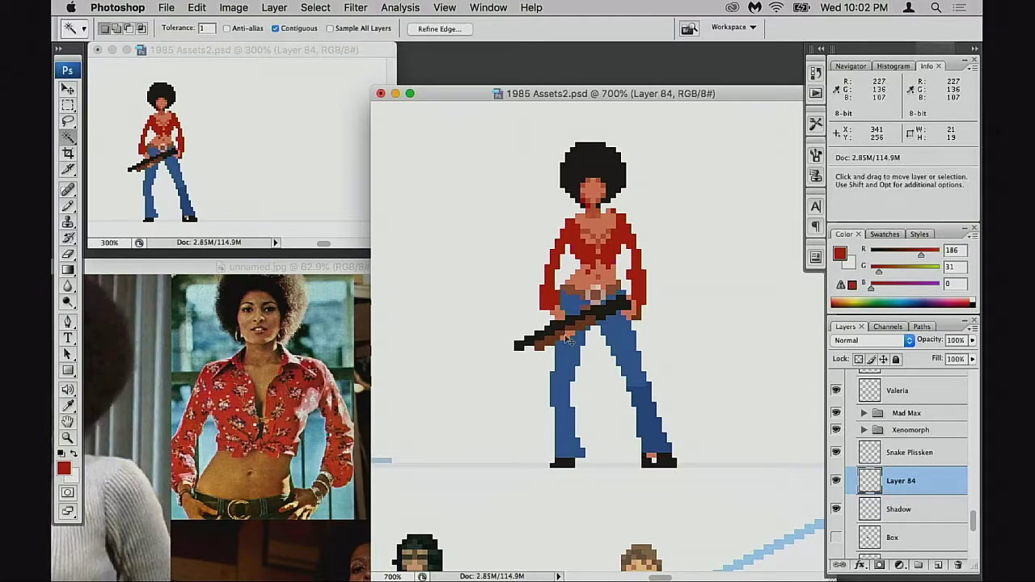
key(super+u)
drag(840, 212, 845, 181)
drag(822, 145, 847, 149)
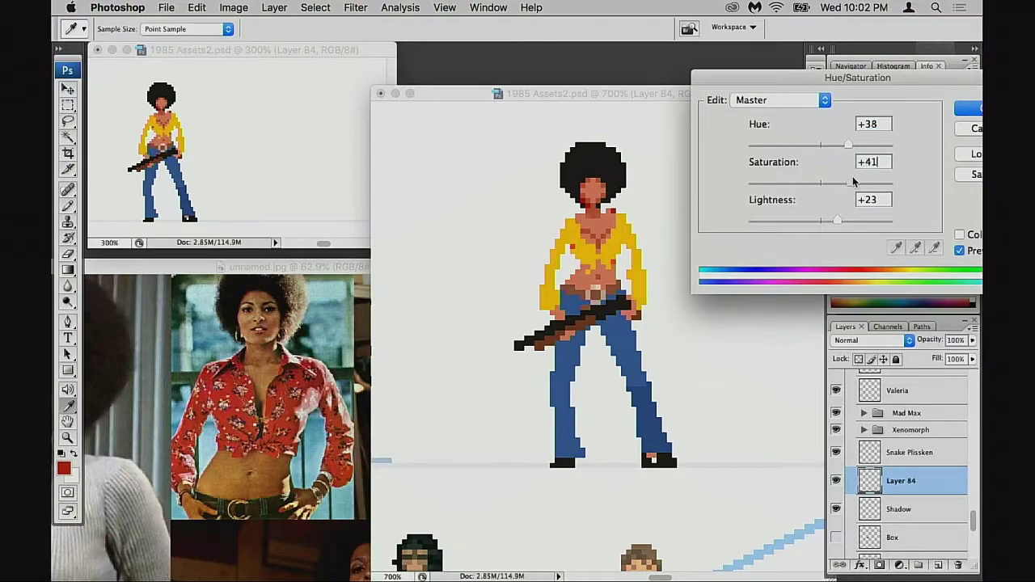
drag(847, 146, 848, 144)
drag(840, 222, 849, 221)
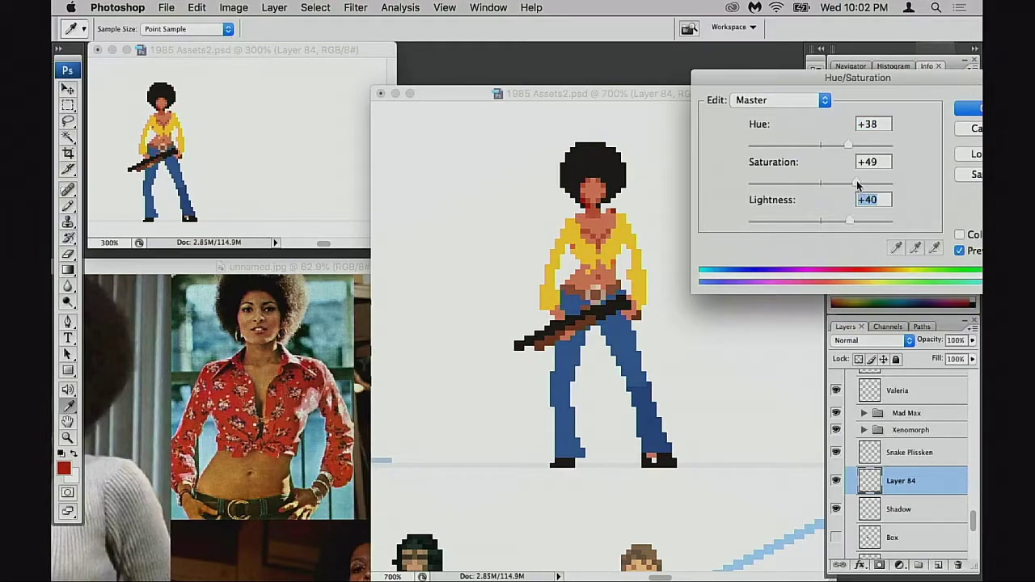
mouse_move(858, 184)
mouse_down()
mouse_move(840, 182)
mouse_move(852, 185)
mouse_up()
drag(850, 145, 853, 146)
mouse_move(856, 224)
mouse_down()
mouse_move(866, 220)
mouse_move(855, 221)
mouse_up()
drag(853, 147, 850, 152)
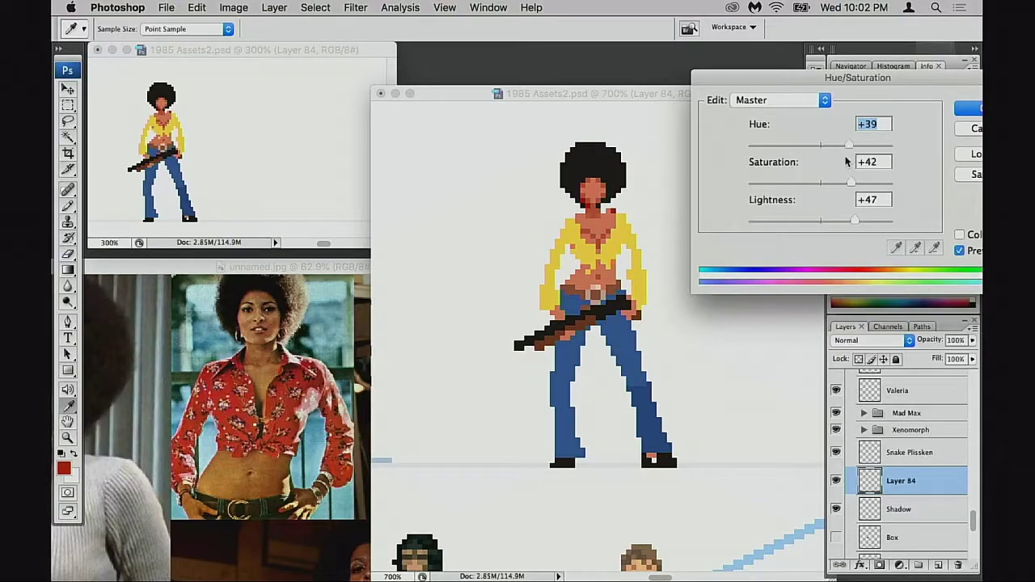
Compare the yellow shirt preview with the rest of the lineup, then discard the Hue/Saturation change.
alt+click(633, 310)
alt+click(631, 314)
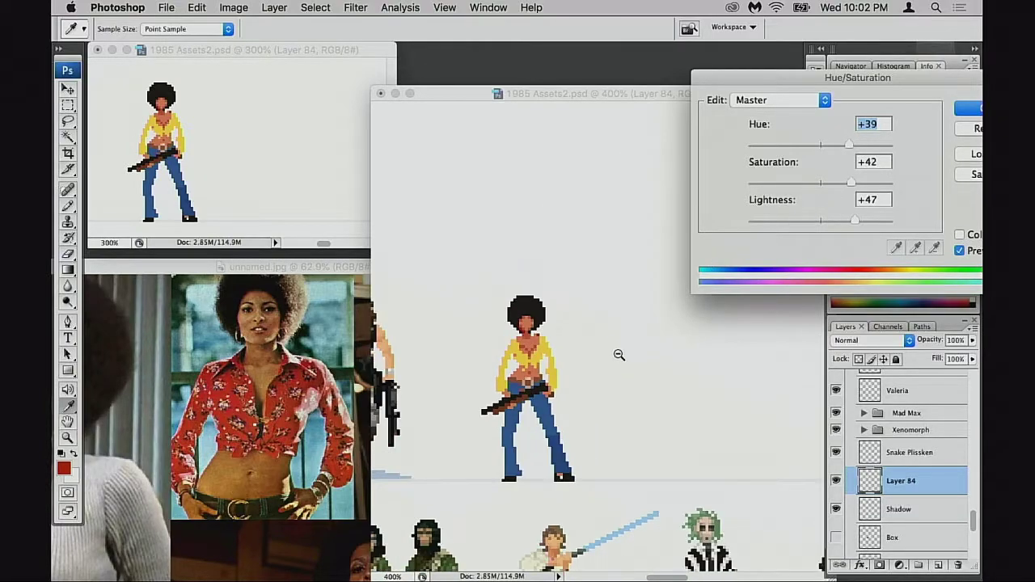
alt+click(618, 355)
drag(607, 371, 592, 291)
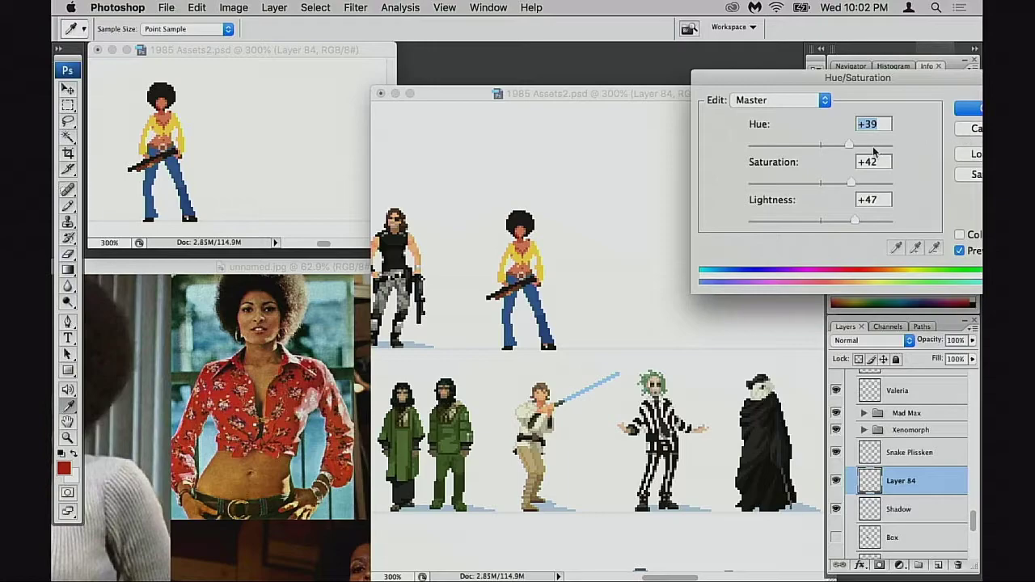
mouse_move(851, 146)
mouse_down()
mouse_move(830, 145)
mouse_move(846, 146)
mouse_up()
click(962, 129)
Recolour the selected red shirt off-white using Hue/Saturation with Lightness +87 and a reduced Saturation.
key(w)
key(super+equal)
key(super+equal)
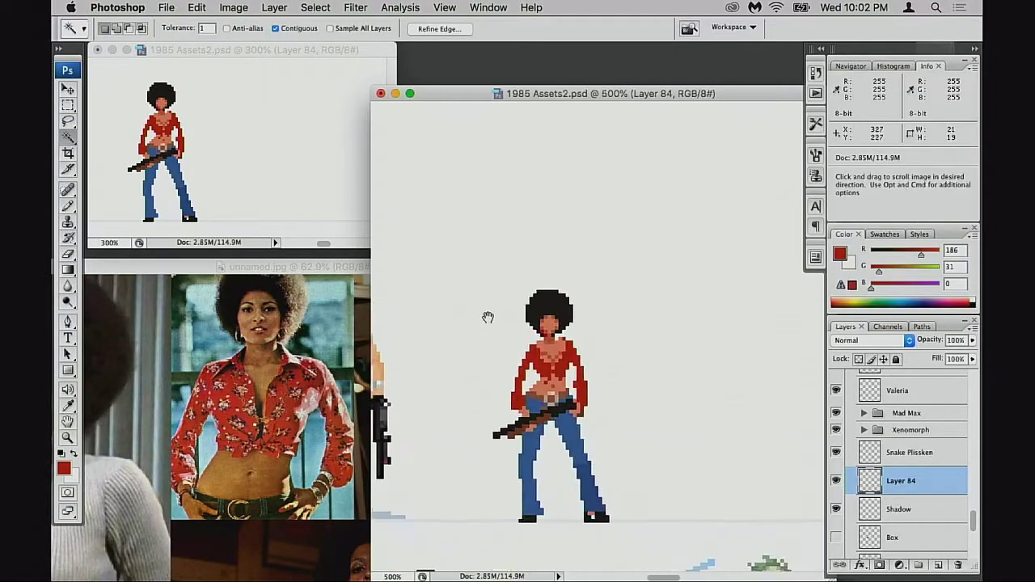
key(super+u)
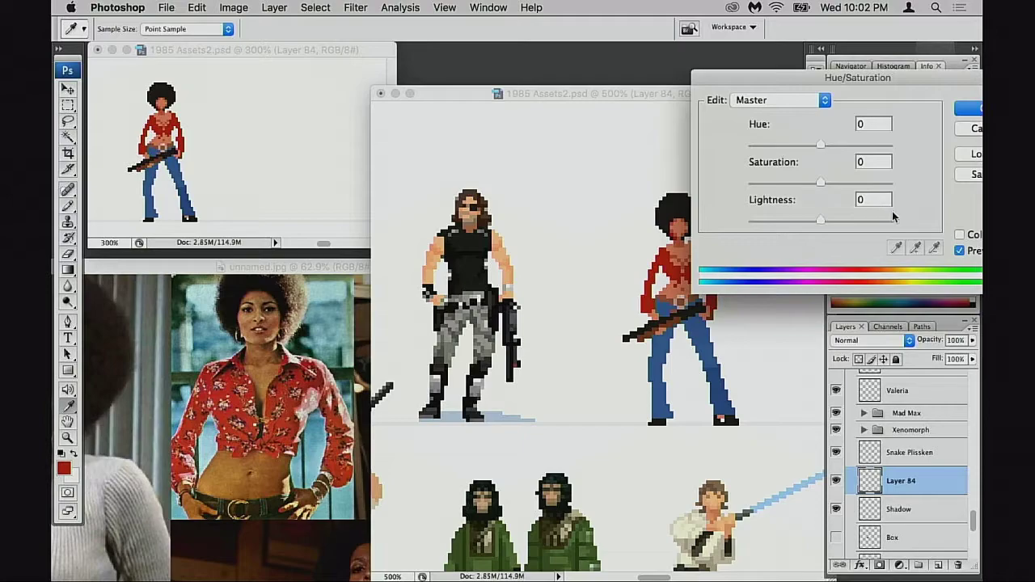
drag(822, 221, 882, 225)
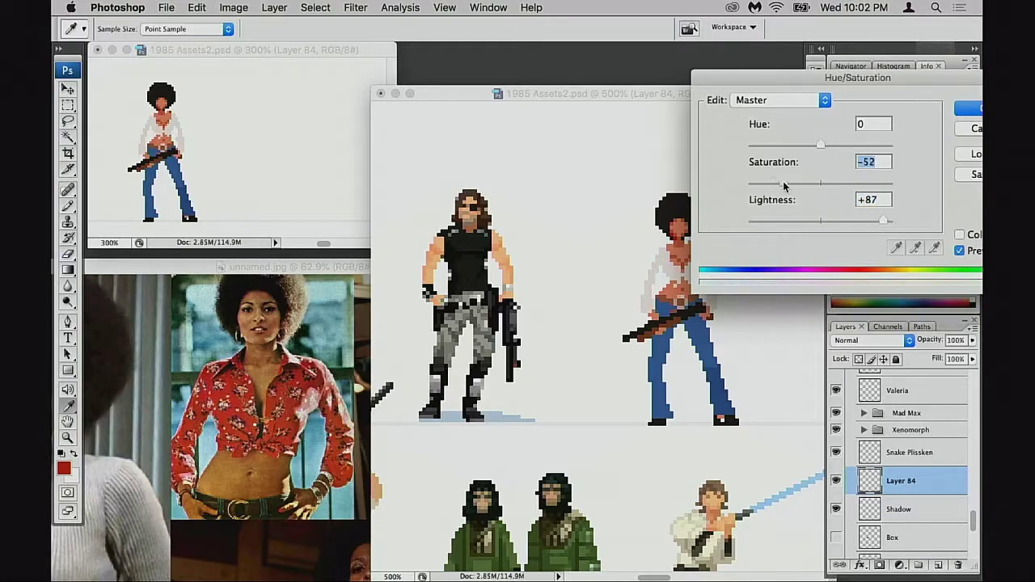
drag(799, 185, 791, 188)
click(965, 109)
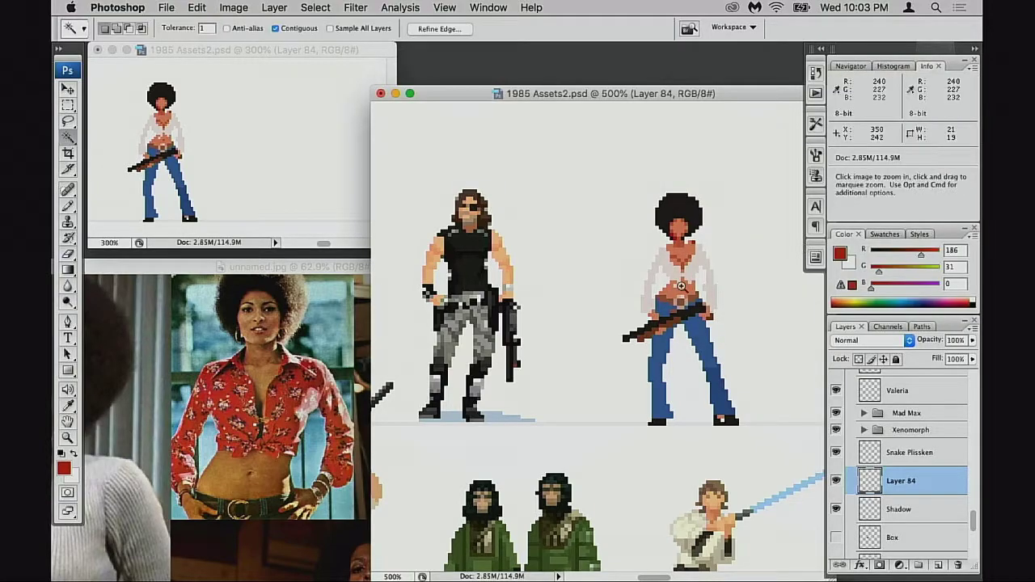
Cover the stray red pixel at the woman's collar with the Pencil in off-white sampled from her shirt.
super+click(685, 276)
super+click(660, 298)
super+click(660, 298)
drag(571, 361, 637, 295)
super+click(514, 340)
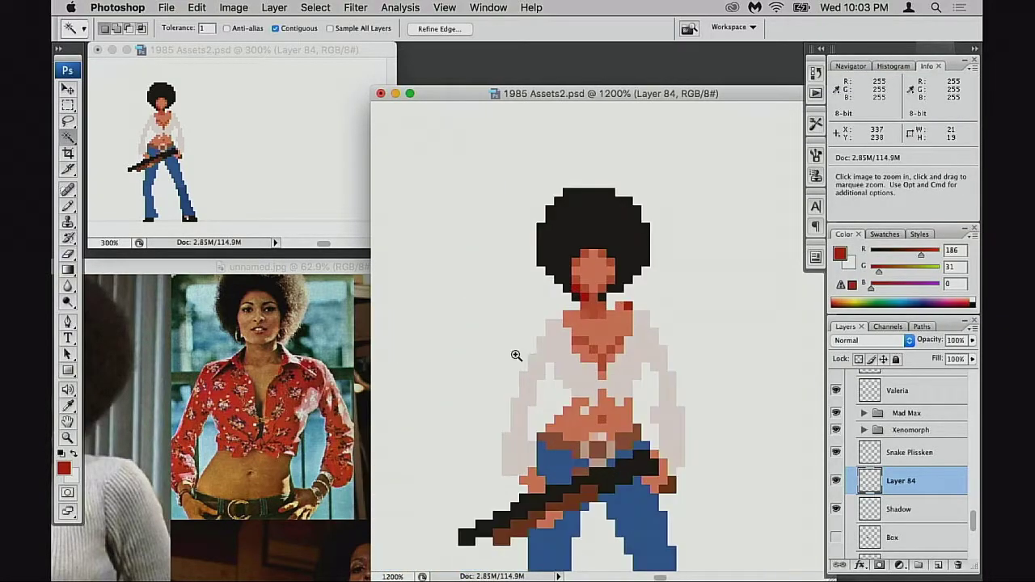
super+click(516, 355)
key(b)
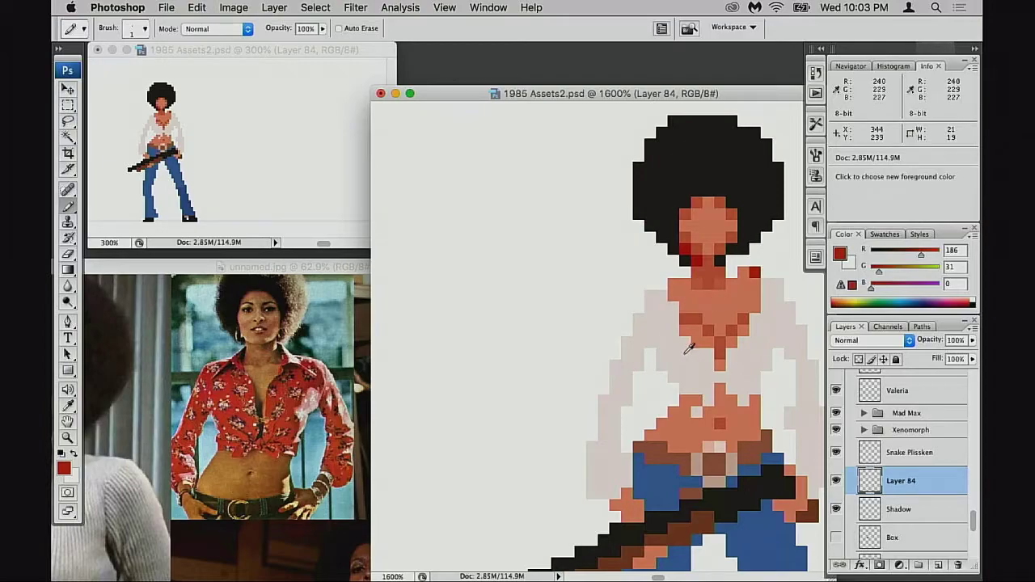
alt+click(692, 351)
drag(751, 294, 624, 311)
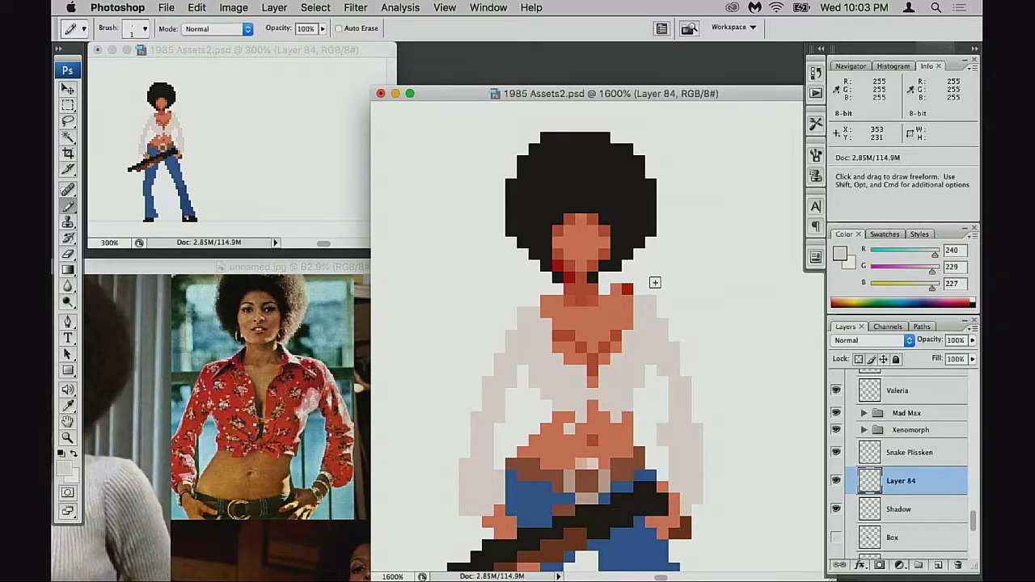
click(627, 289)
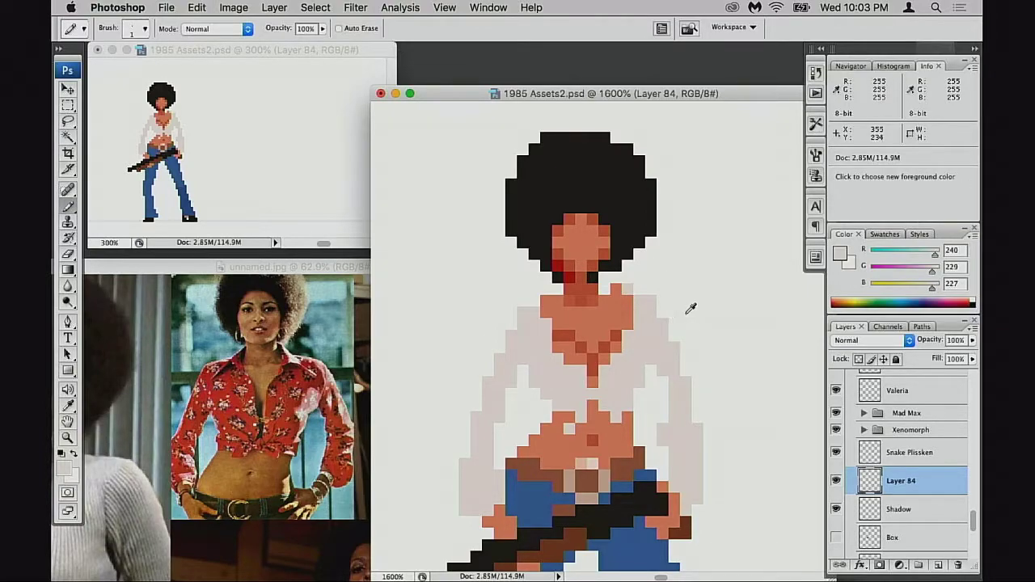
Try pure white highlights on both sides of the shirt's chest with the Pencil at 100% opacity.
alt+click(691, 308)
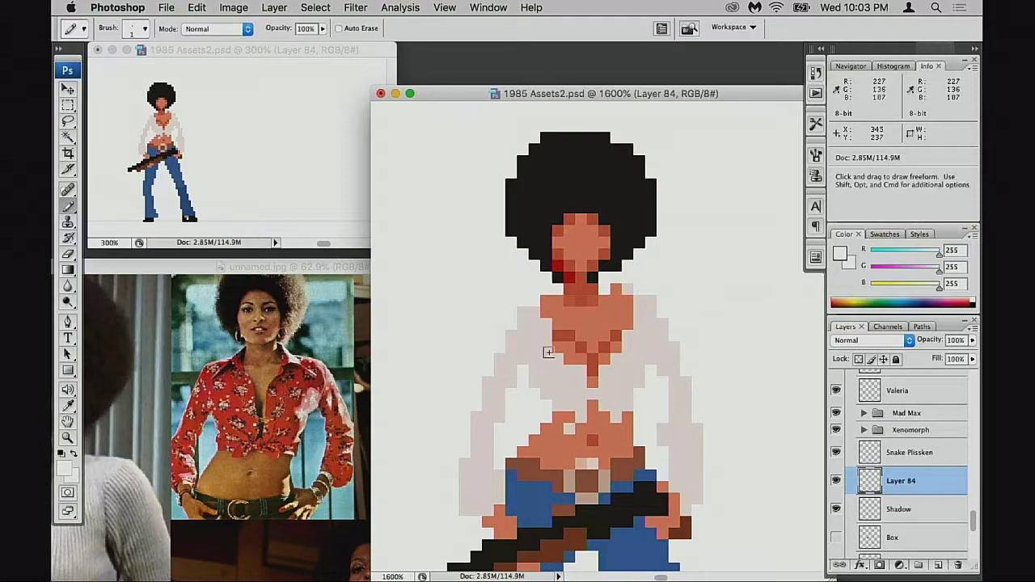
mouse_move(548, 352)
mouse_down()
mouse_move(534, 348)
mouse_move(544, 337)
mouse_move(544, 368)
mouse_move(569, 372)
mouse_up()
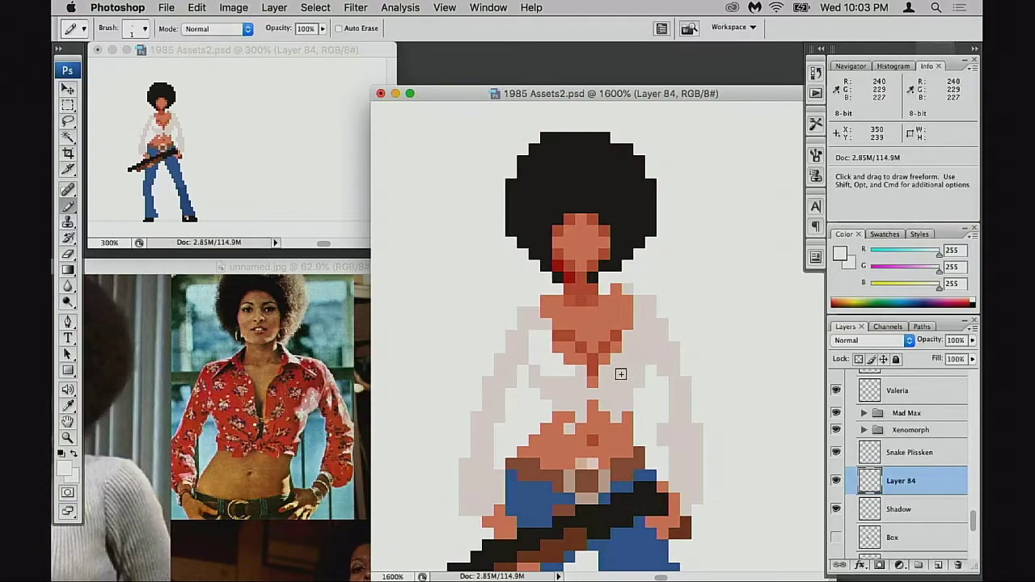
mouse_move(608, 371)
mouse_down()
mouse_move(630, 350)
mouse_move(631, 360)
mouse_up()
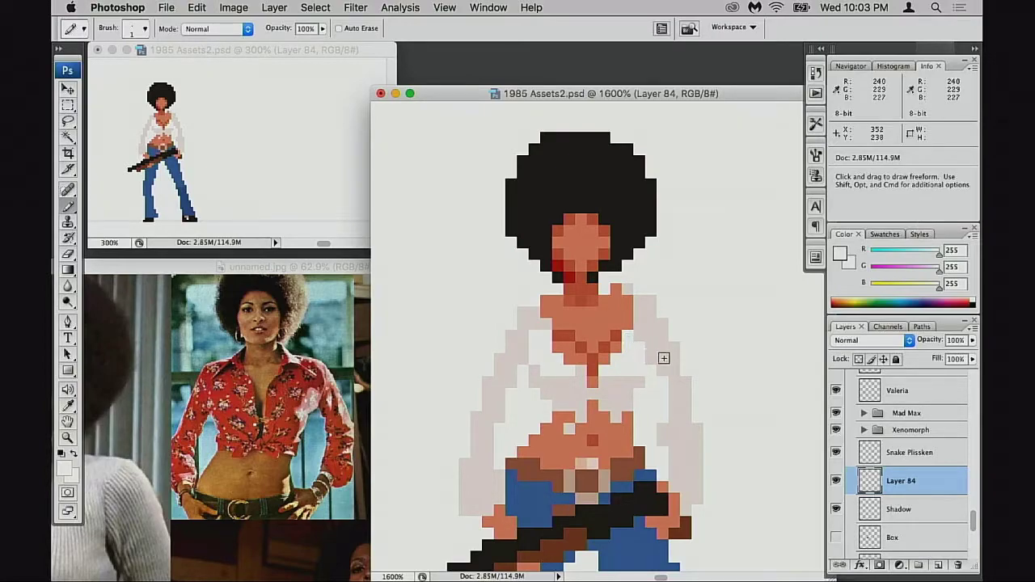
drag(633, 367, 672, 349)
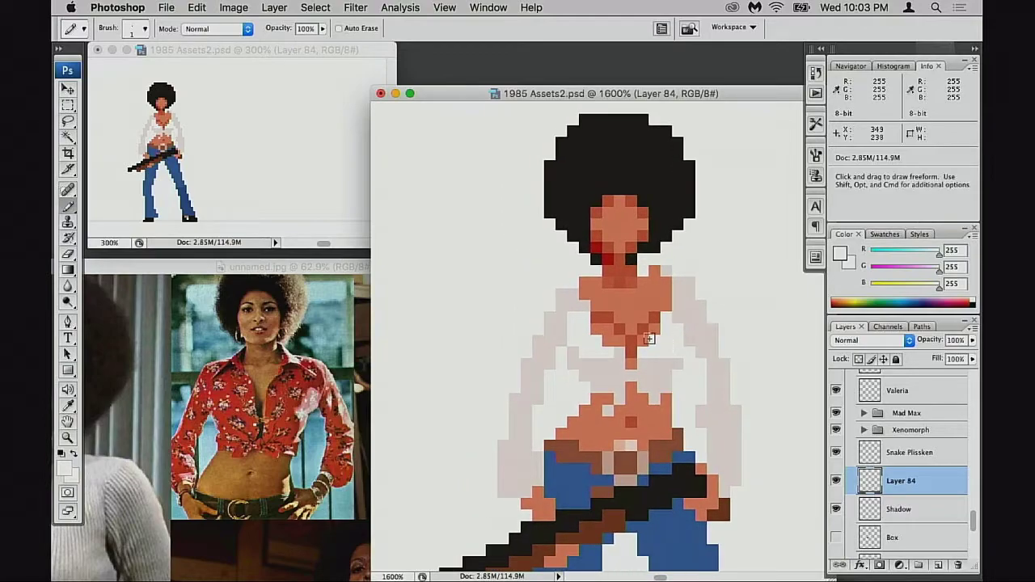
Paint white highlights across the shirt's chest at 80% Pencil opacity and soften their lower edge with the sampled shirt colour.
key(4)
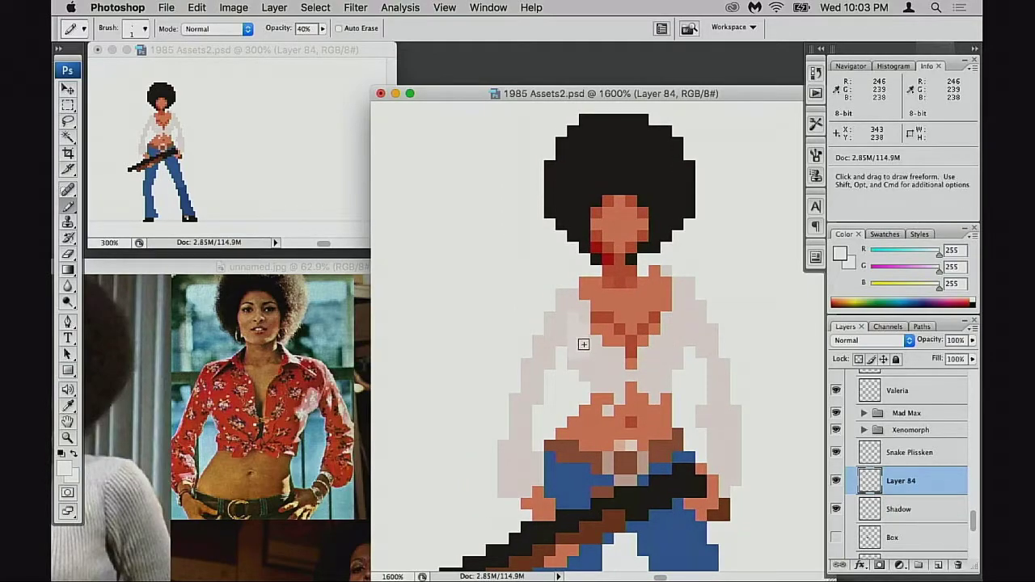
key(8)
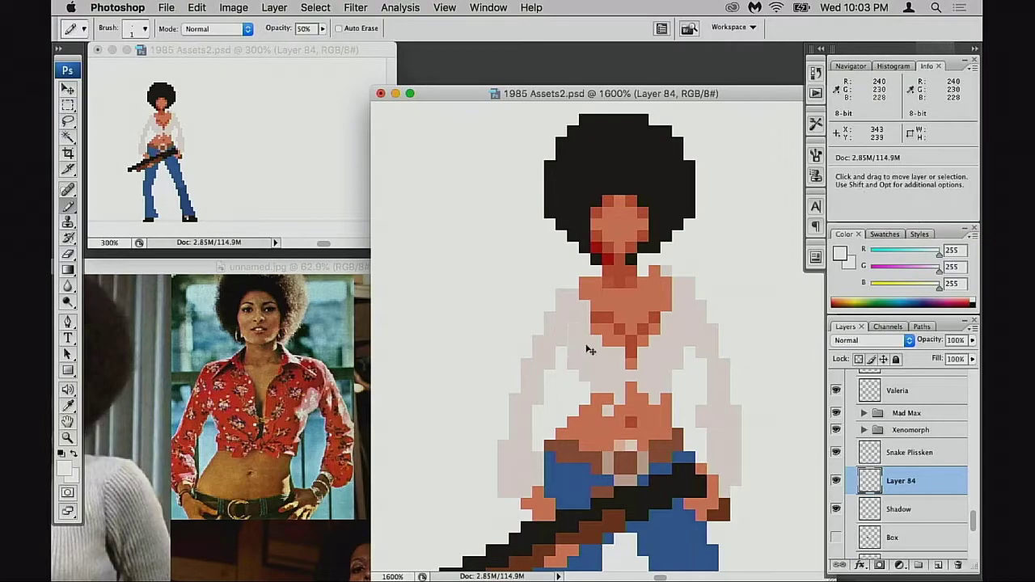
mouse_move(577, 352)
mouse_down()
mouse_move(596, 351)
mouse_move(600, 362)
mouse_up()
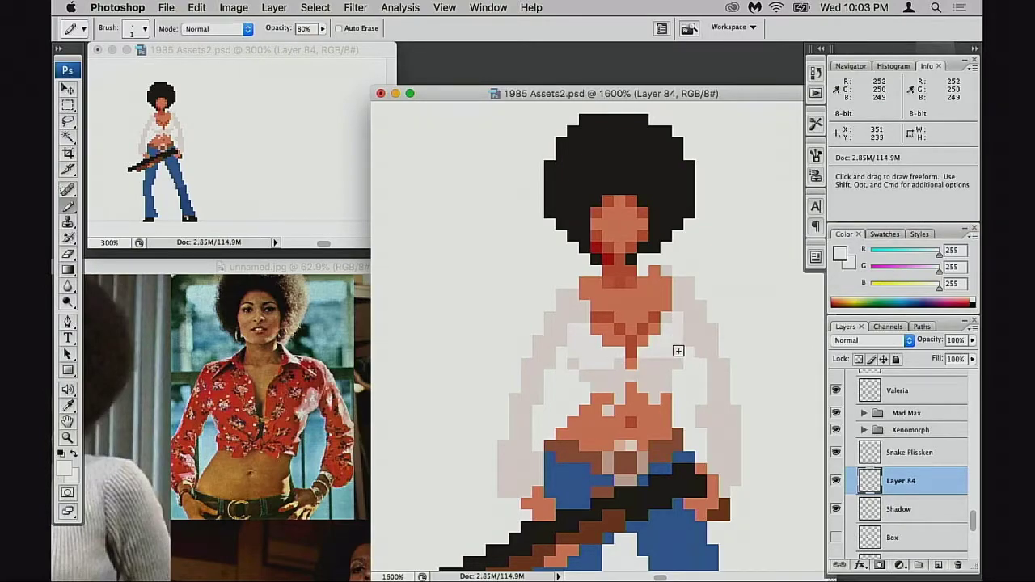
drag(663, 361, 650, 361)
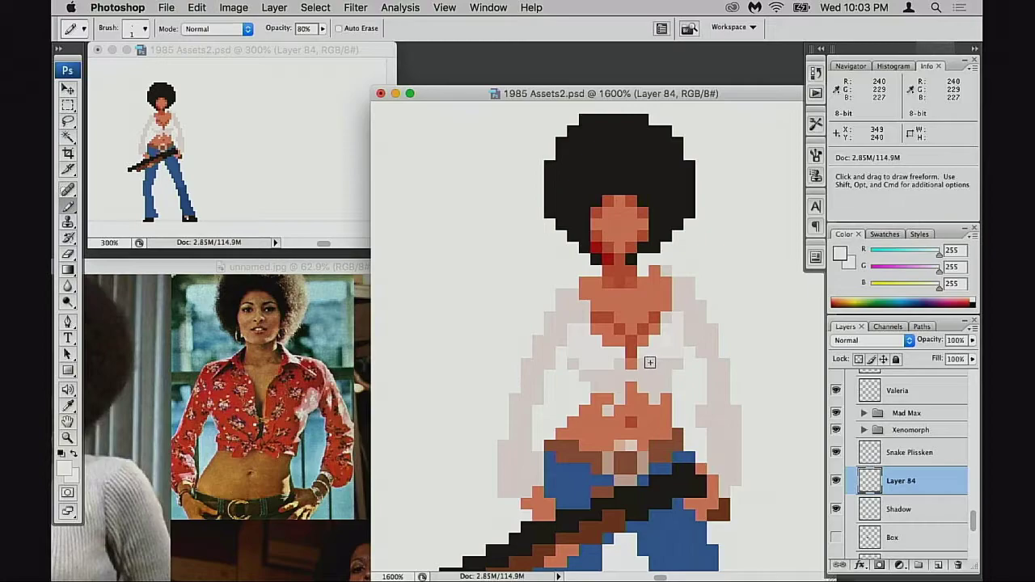
alt+click(611, 362)
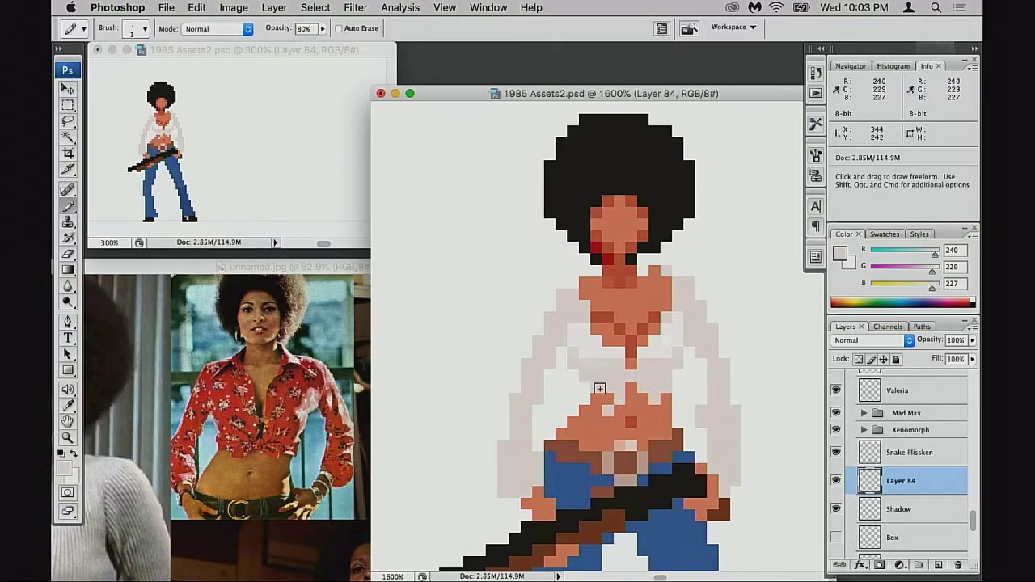
key(space)
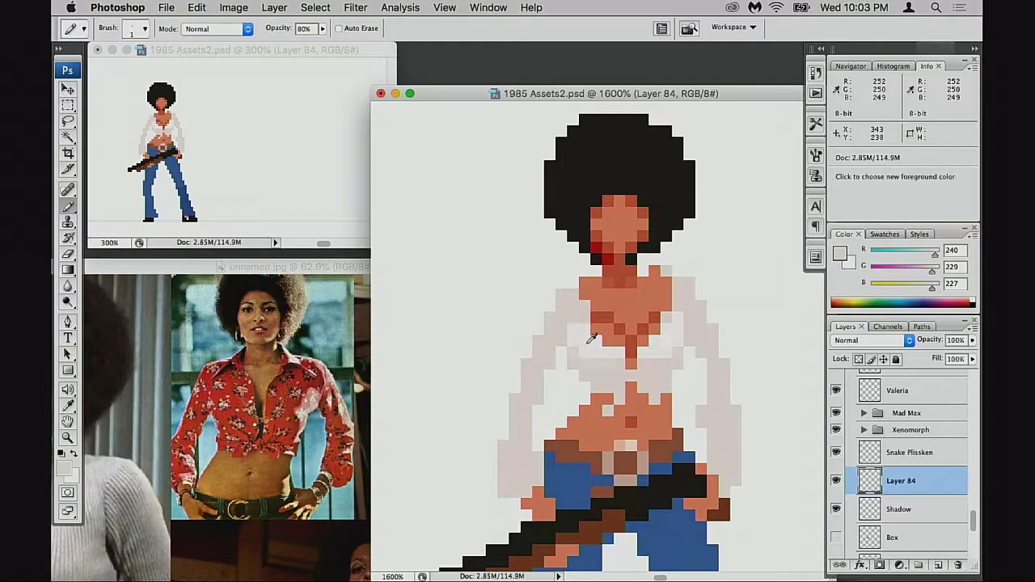
Highlight the shoulder and upper sleeve beside the rifle's muzzle side with the sampled chest white at 70% opacity.
alt+click(581, 333)
key(3)
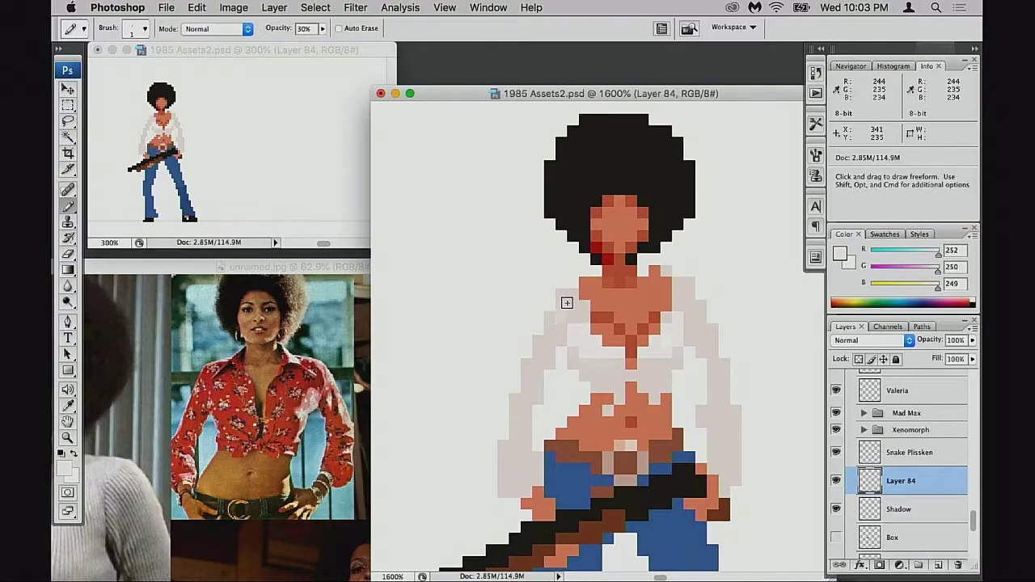
key(7)
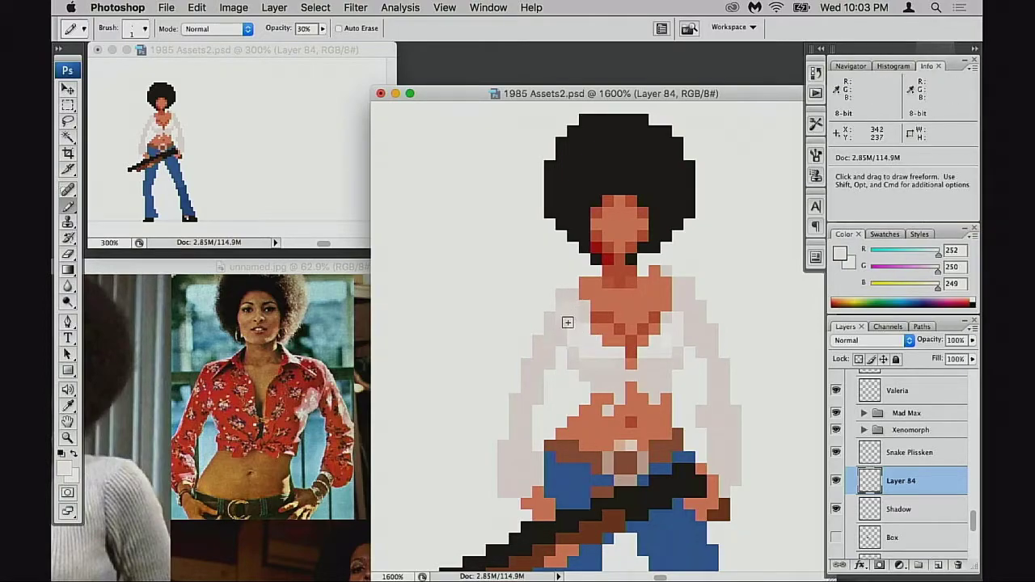
key(super)
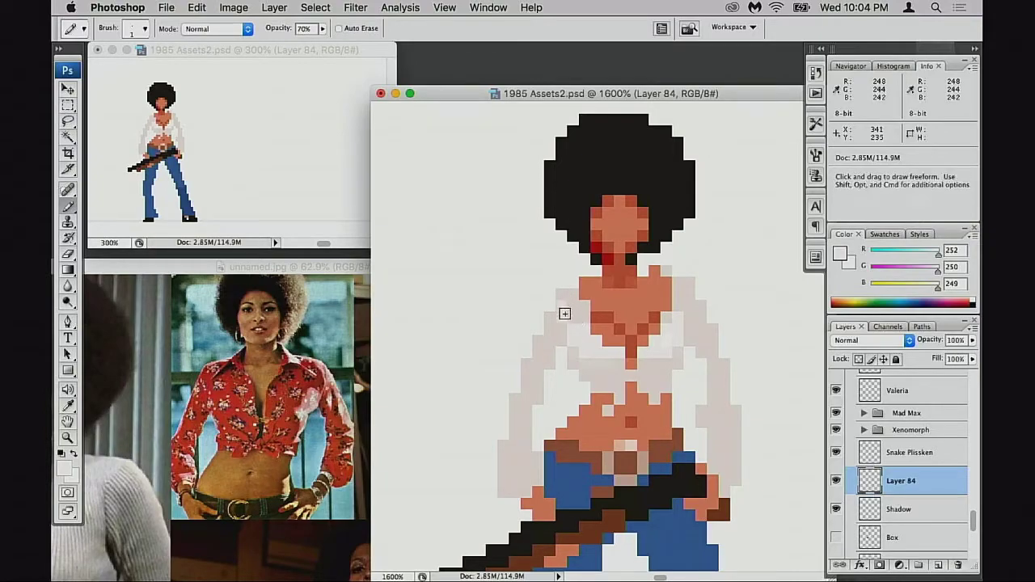
drag(575, 307, 552, 342)
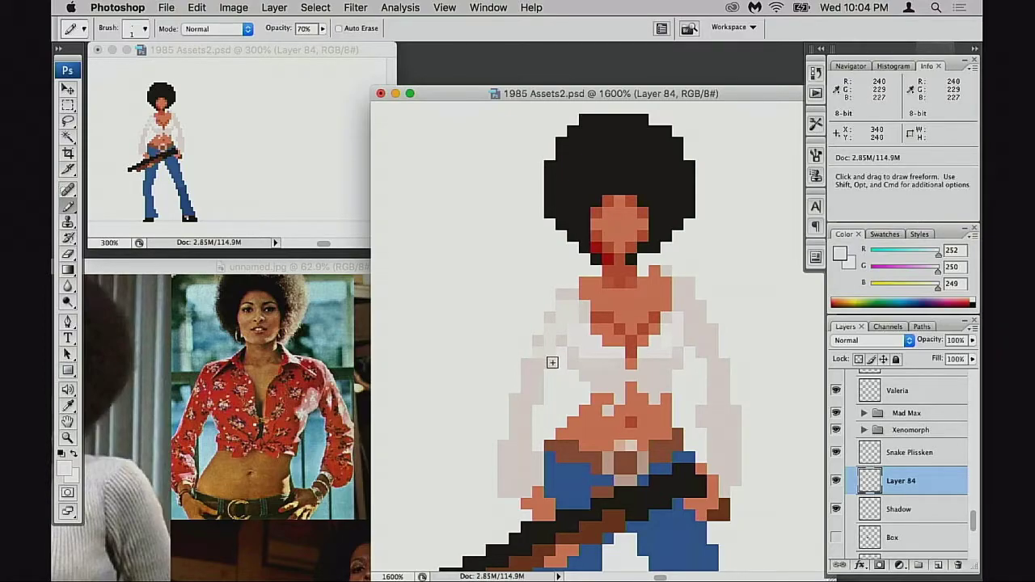
Blend the shoulder and upper-sleeve highlight using sampled shirt tones, raising the Pencil opacity to 100% for the intermediate tone.
super+click(554, 384)
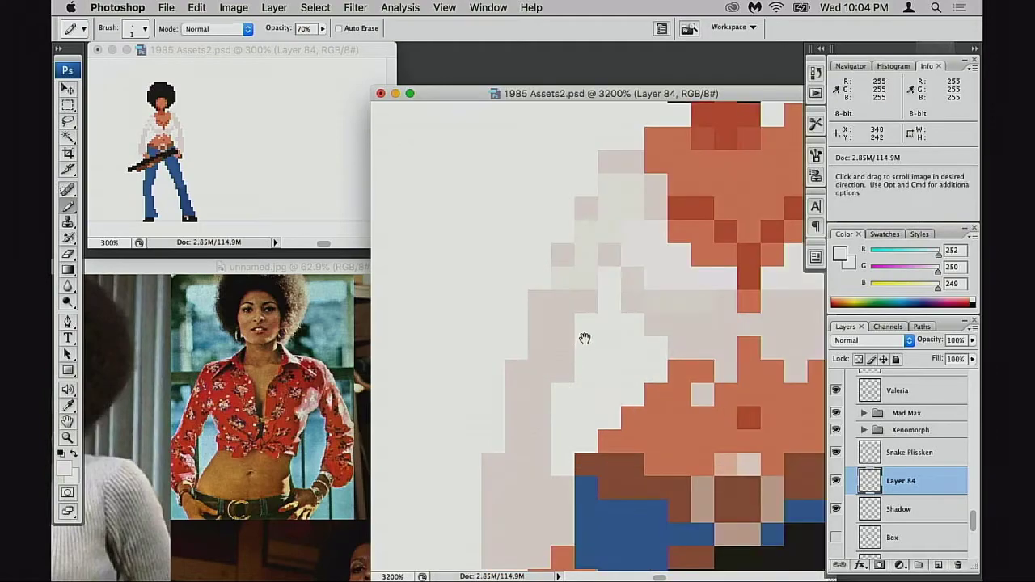
drag(584, 339, 526, 456)
alt+click(509, 372)
click(511, 351)
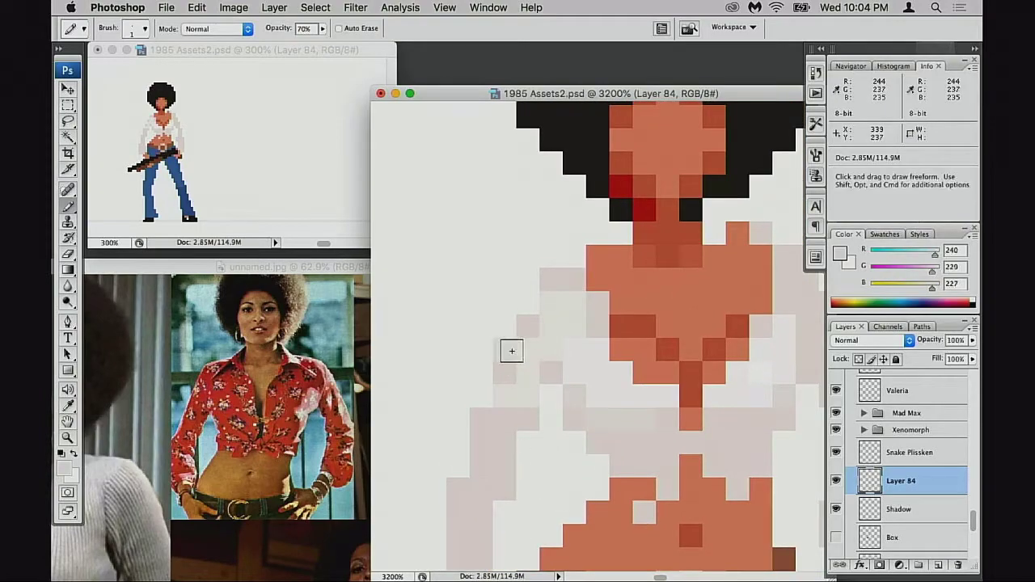
click(527, 305)
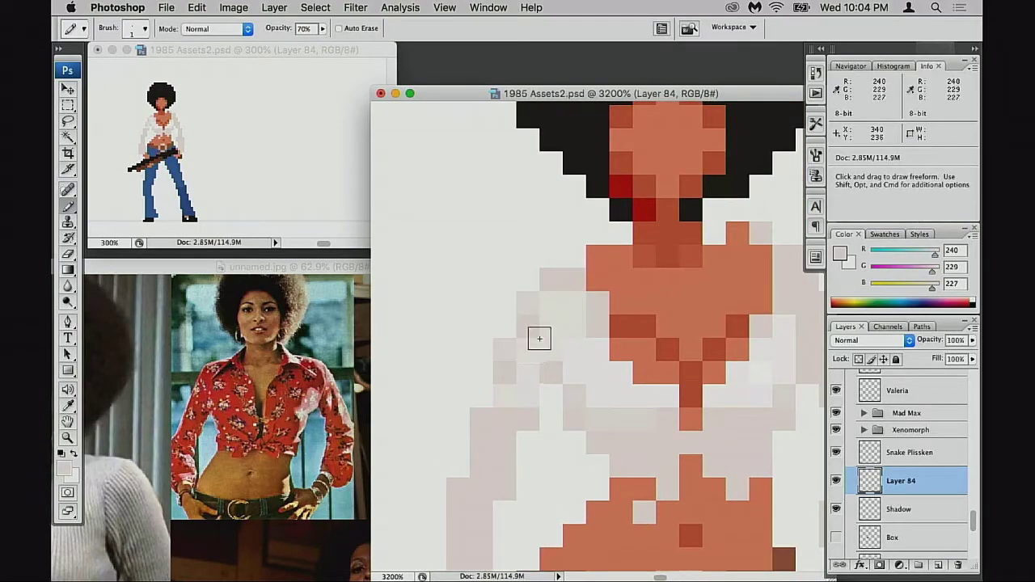
key(0)
alt+click(506, 349)
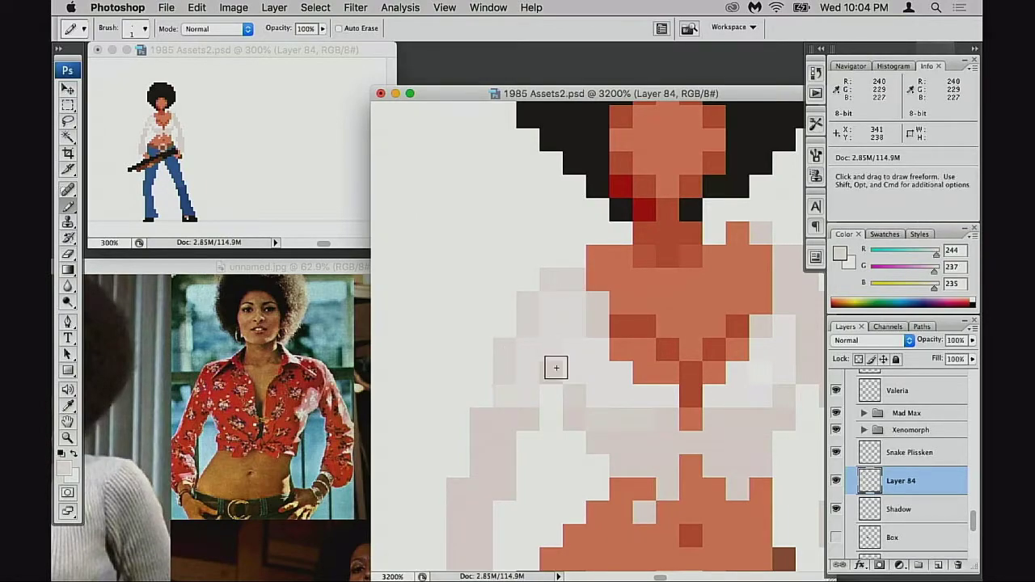
Continue the highlight down the muzzle-side sleeve to the elbow with tones sampled from the upper arm.
scroll(555, 368, down, 3)
scroll(555, 368, left, 3)
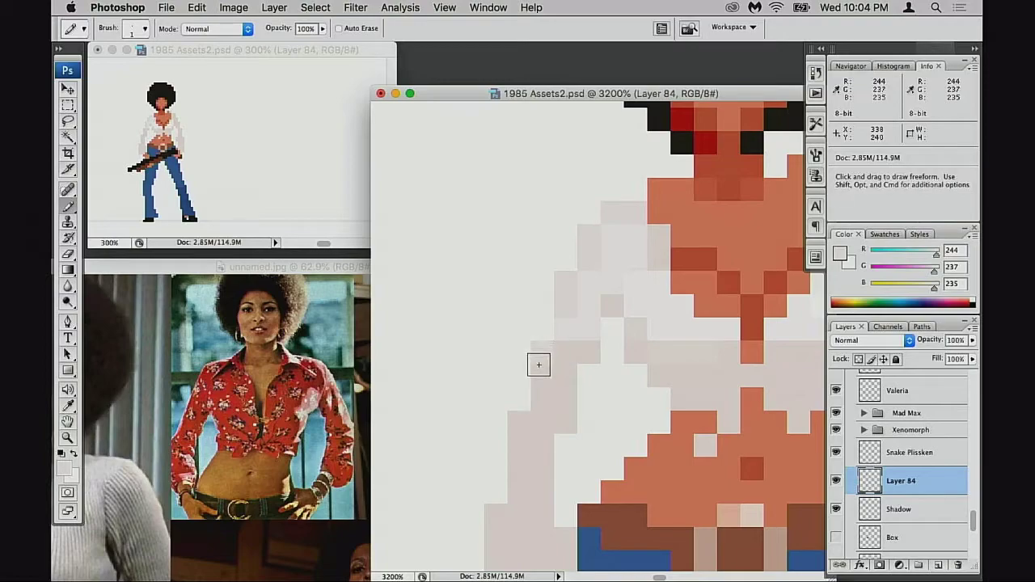
scroll(549, 356, down, 3)
alt+click(579, 292)
click(590, 297)
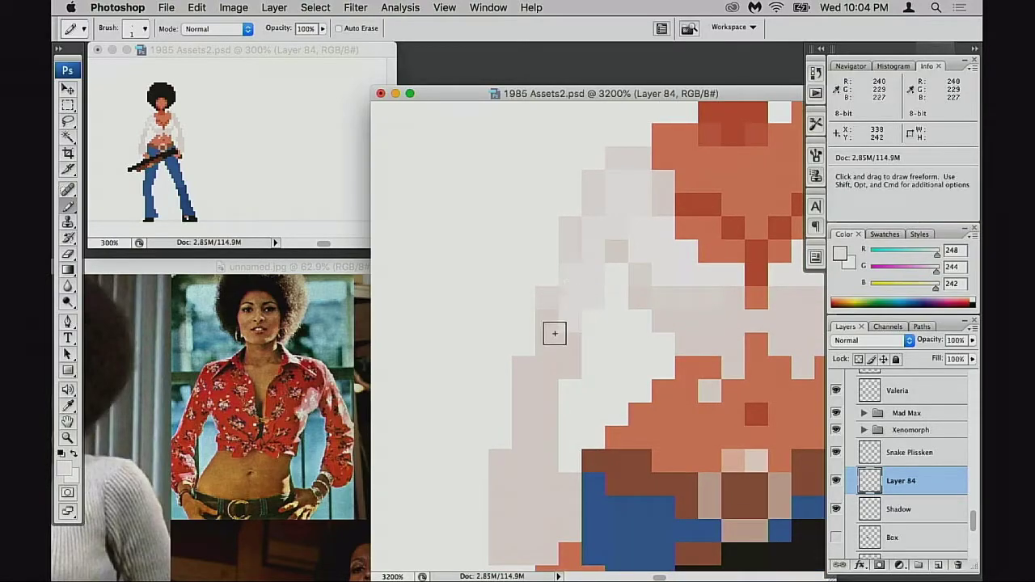
mouse_move(549, 322)
mouse_down()
mouse_move(547, 339)
mouse_move(527, 347)
mouse_move(572, 361)
mouse_move(538, 369)
mouse_up()
click(569, 348)
alt+click(551, 300)
key(alt)
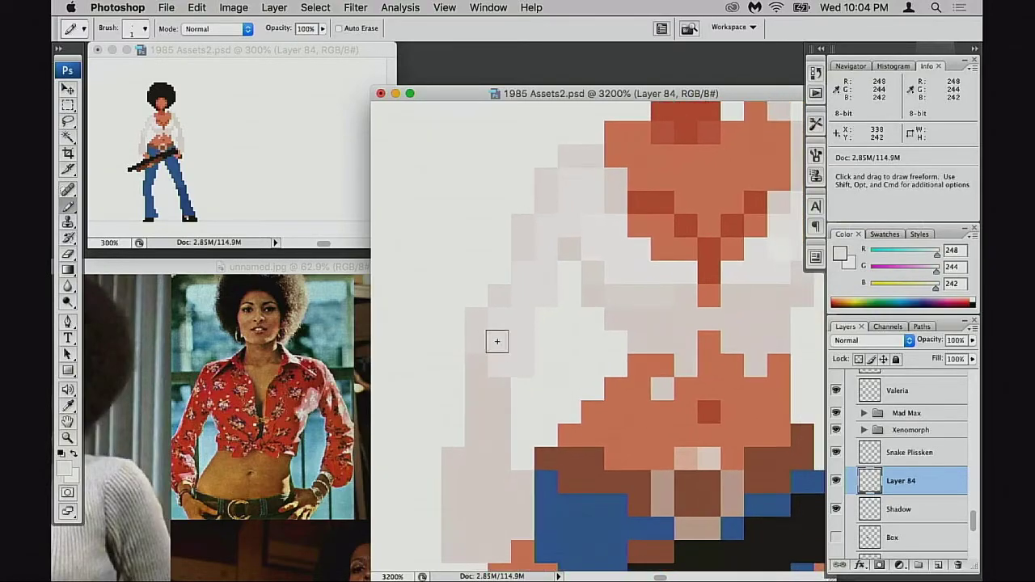
Fill out the muzzle-side sleeve around the elbow, adding sampled shirt-tone pixels along its underside and outer edge.
alt+click(496, 383)
alt+click(477, 341)
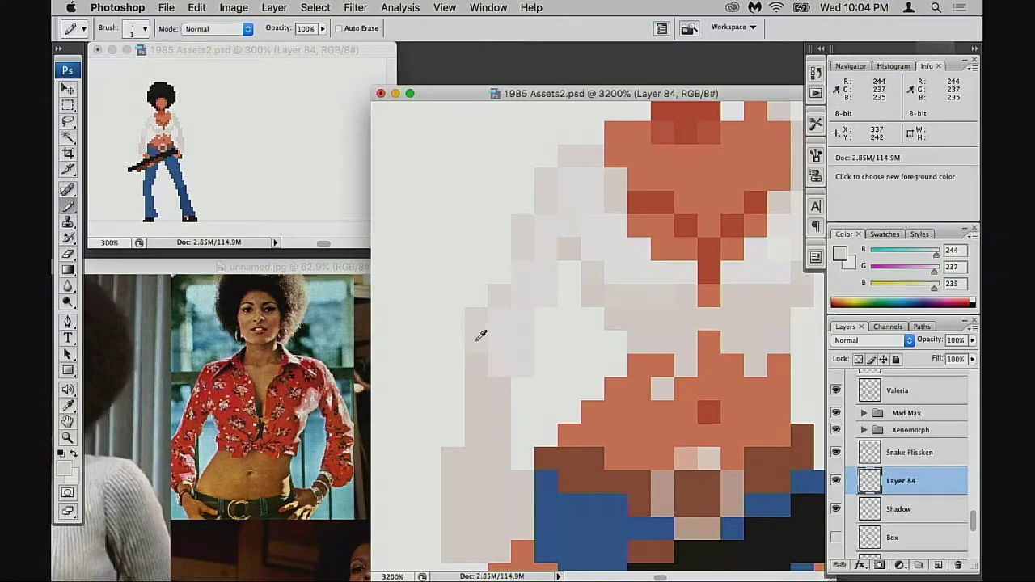
click(543, 320)
drag(559, 273, 561, 290)
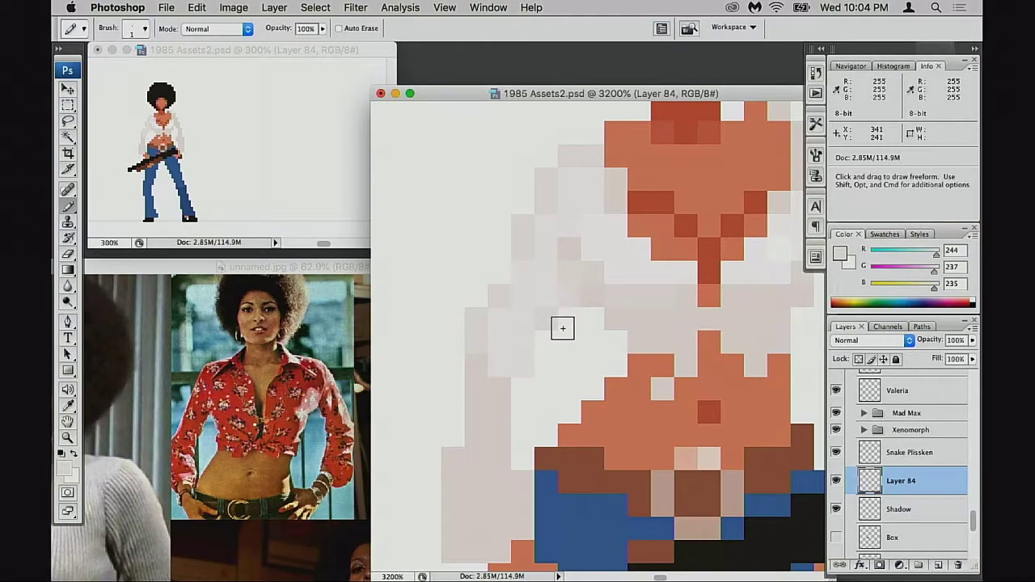
mouse_move(563, 327)
mouse_down()
mouse_move(546, 310)
mouse_move(561, 277)
mouse_up()
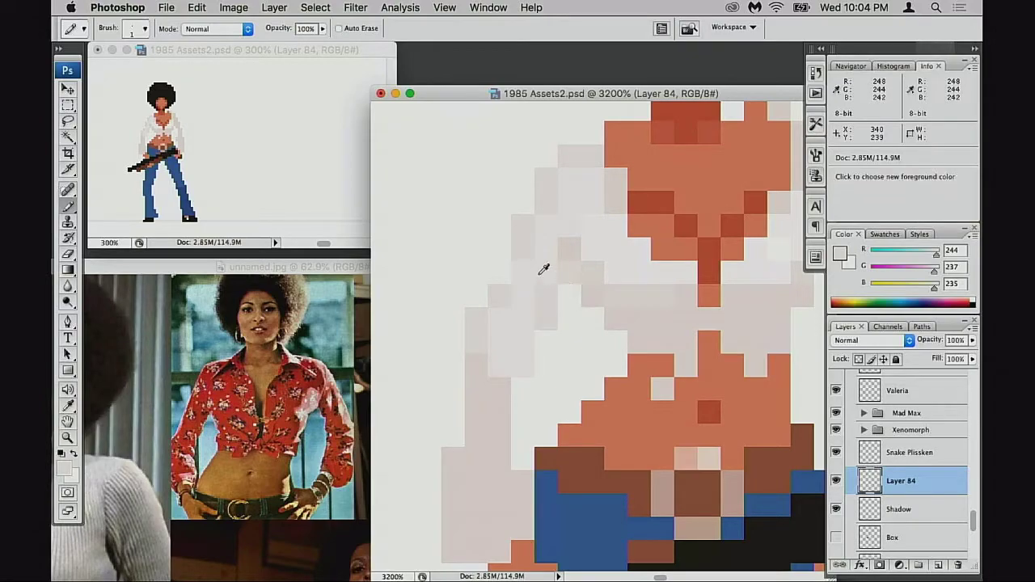
click(503, 274)
alt+click(533, 270)
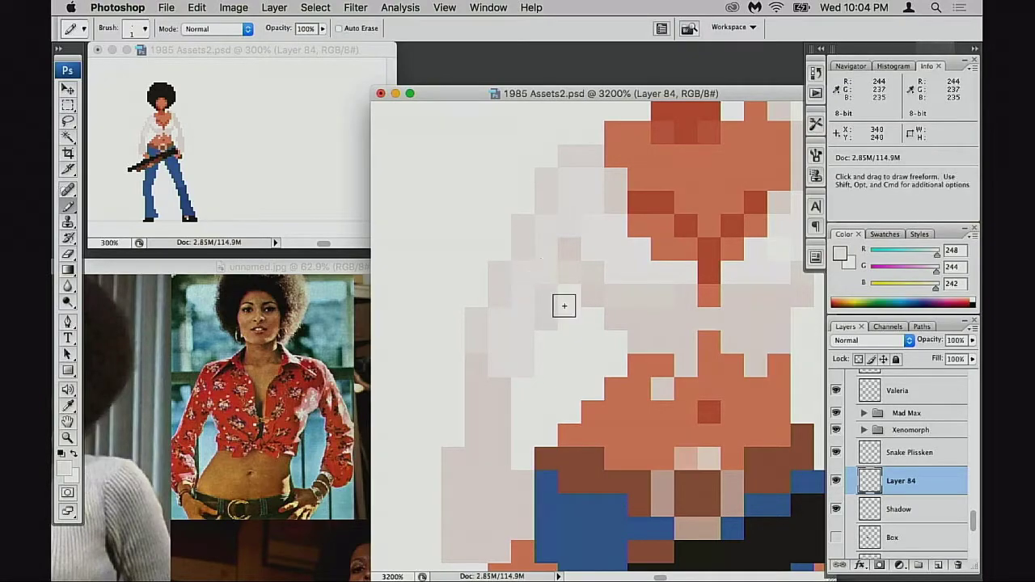
Lighten the muzzle-side forearm of the sleeve with the highlight tone and shade its inner edge with the sampled shirt colour.
mouse_move(555, 358)
mouse_down()
mouse_move(591, 321)
mouse_move(539, 354)
mouse_up()
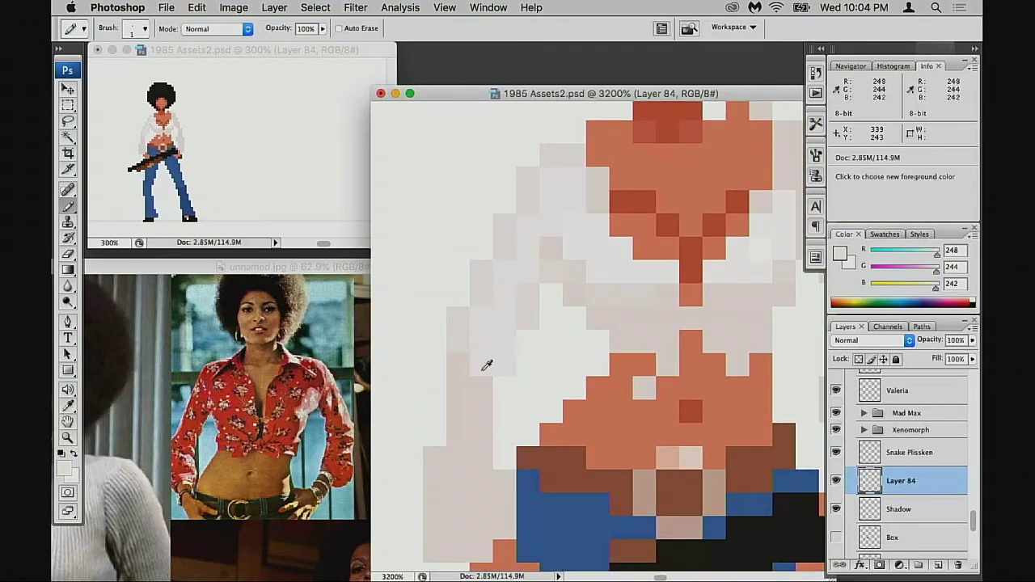
mouse_move(496, 383)
mouse_down()
mouse_move(515, 341)
mouse_move(528, 341)
mouse_move(517, 394)
mouse_move(492, 385)
mouse_move(517, 401)
mouse_move(523, 428)
mouse_up()
alt+click(488, 453)
drag(483, 310, 482, 356)
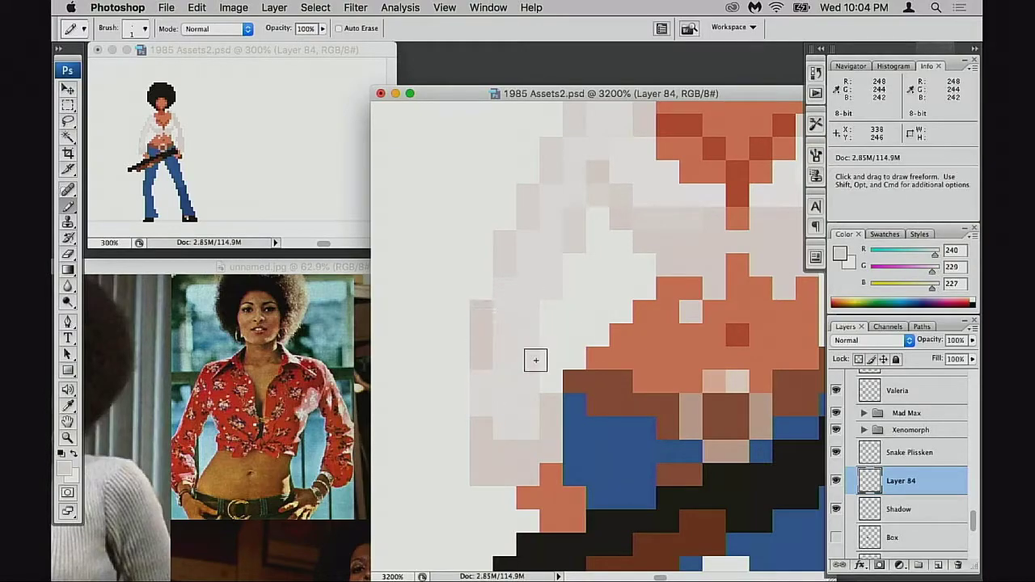
drag(550, 361, 549, 373)
drag(548, 328, 558, 358)
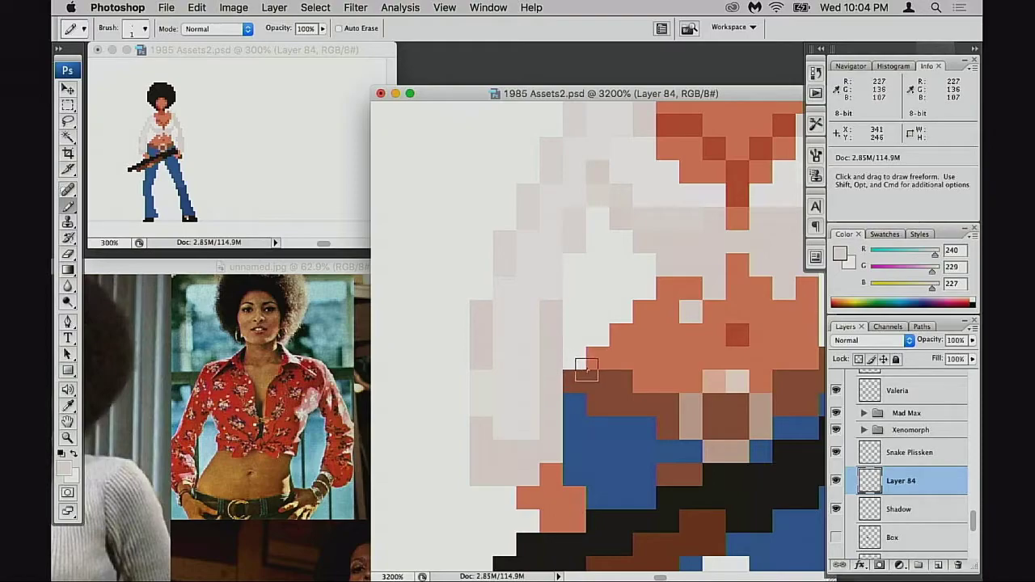
Widen the forearm sleeve toward the waist with the shirt colour, lighten its inside, and add a fold pixel below the elbow.
click(575, 359)
alt+click(533, 351)
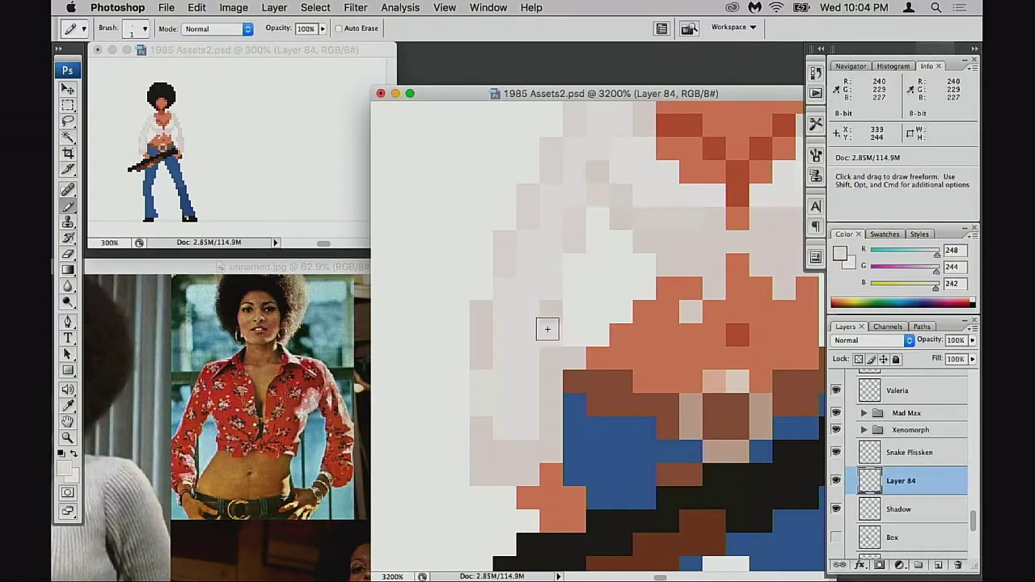
drag(547, 329, 542, 379)
alt+click(553, 317)
drag(572, 340, 569, 317)
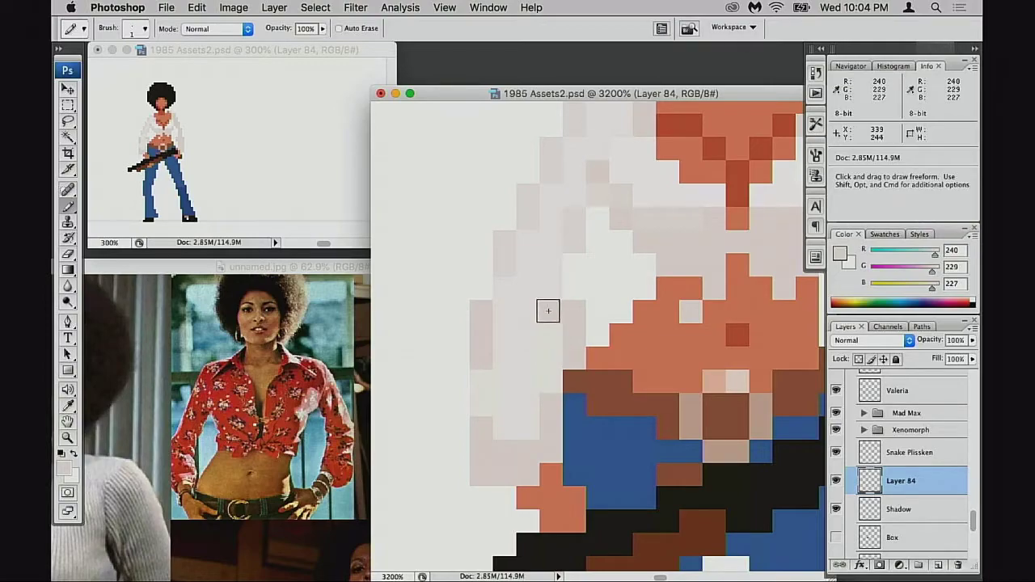
click(535, 289)
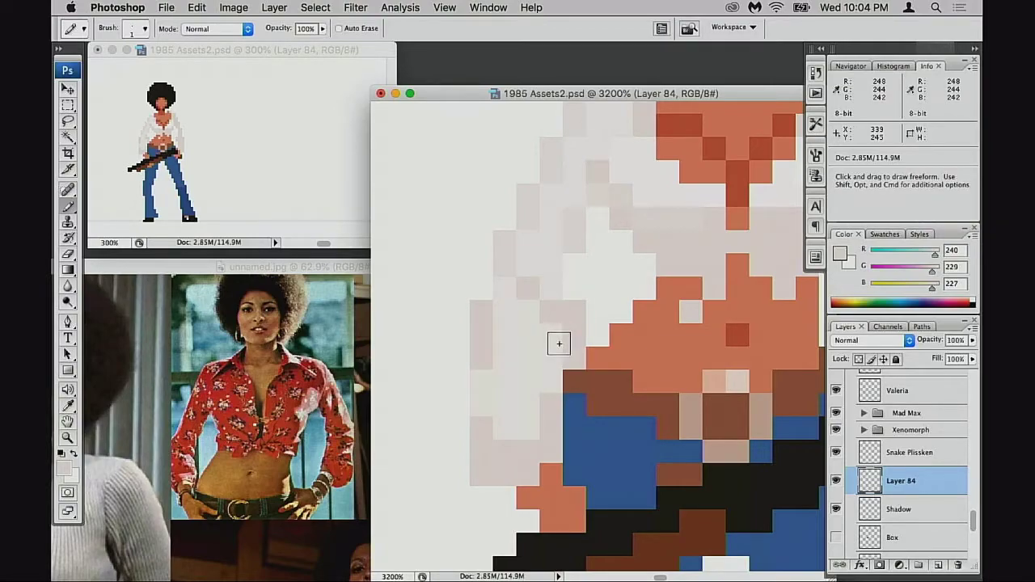
Shade a fold and the outer edge above the muzzle-side cuff, and lighten the cuff's inner area with the sampled highlight.
click(501, 385)
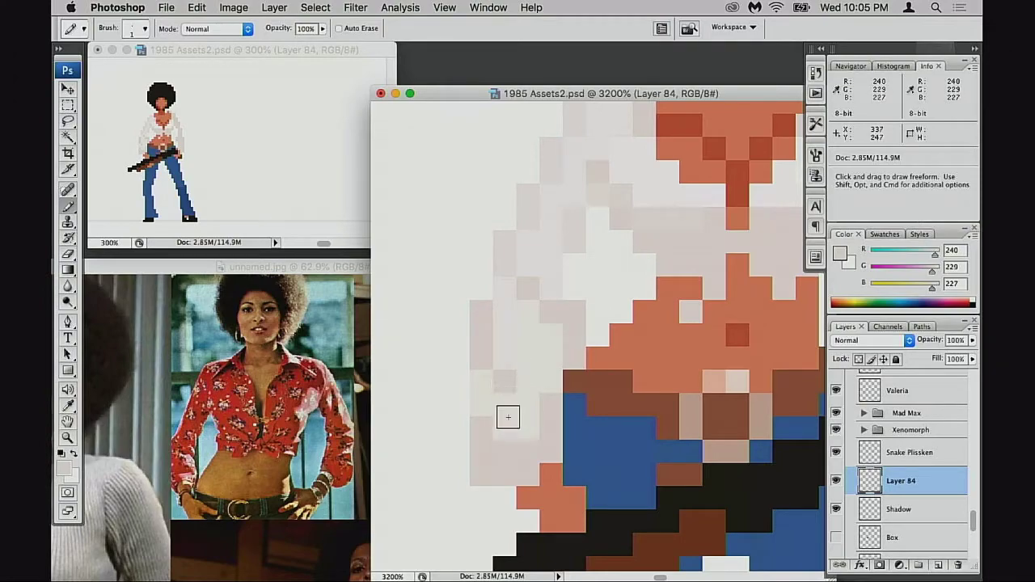
drag(483, 406, 478, 391)
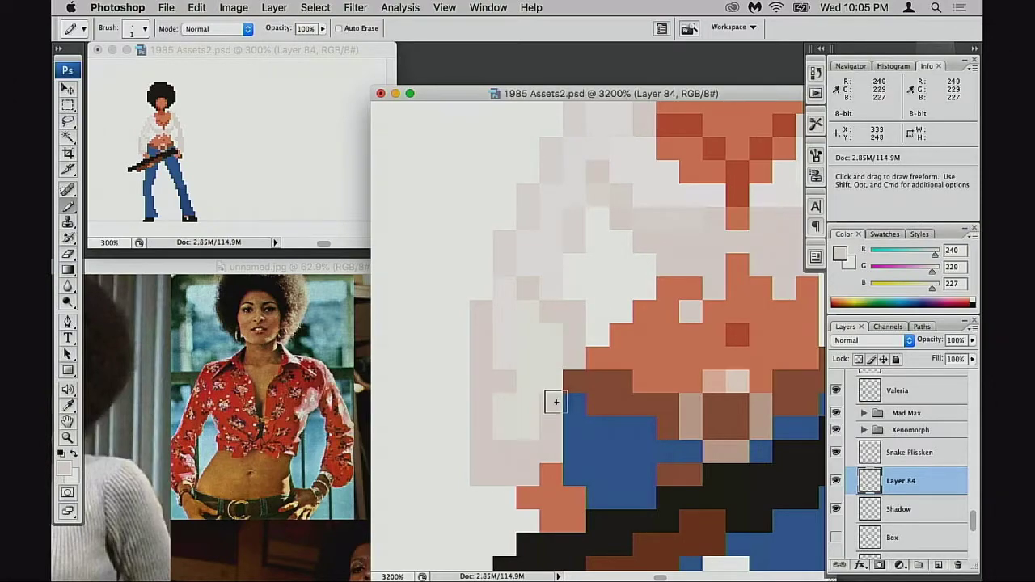
scroll(552, 406, down, 3)
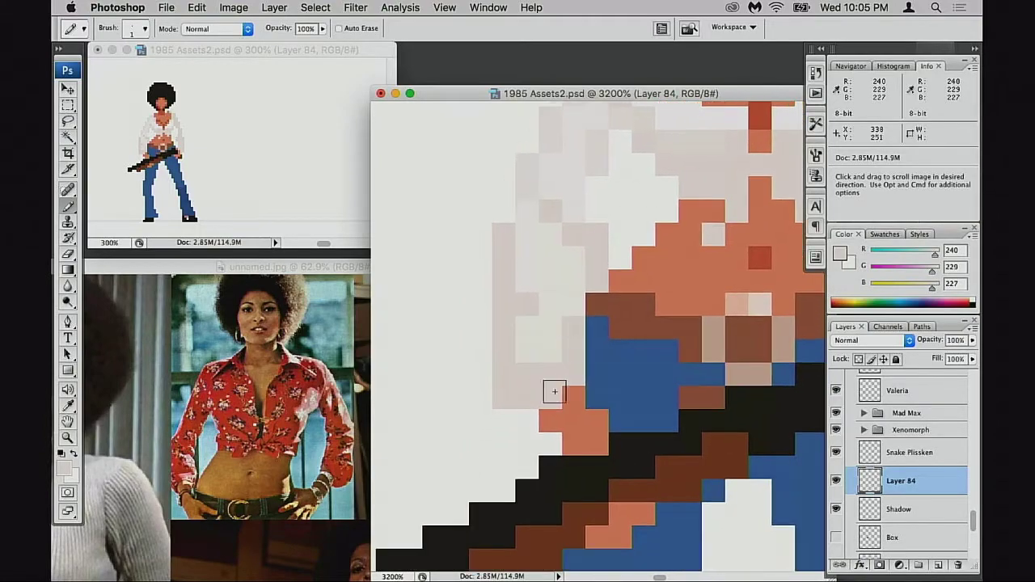
alt+click(552, 336)
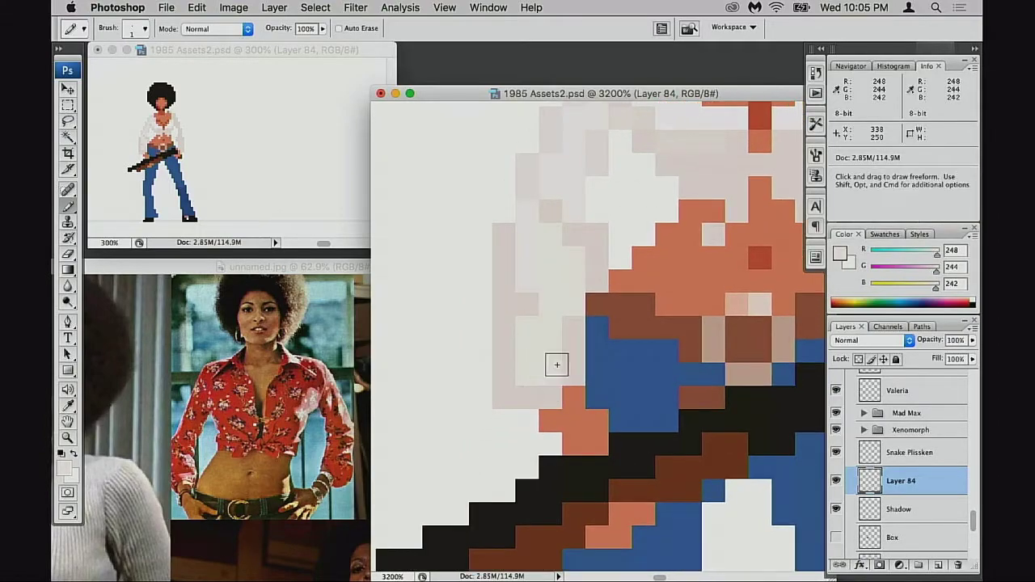
Soften the chest and cleavage shadows with sampled skin tones at 30% opacity, and lighten the adjacent skin in Screen mode at 20%.
alt+click(568, 413)
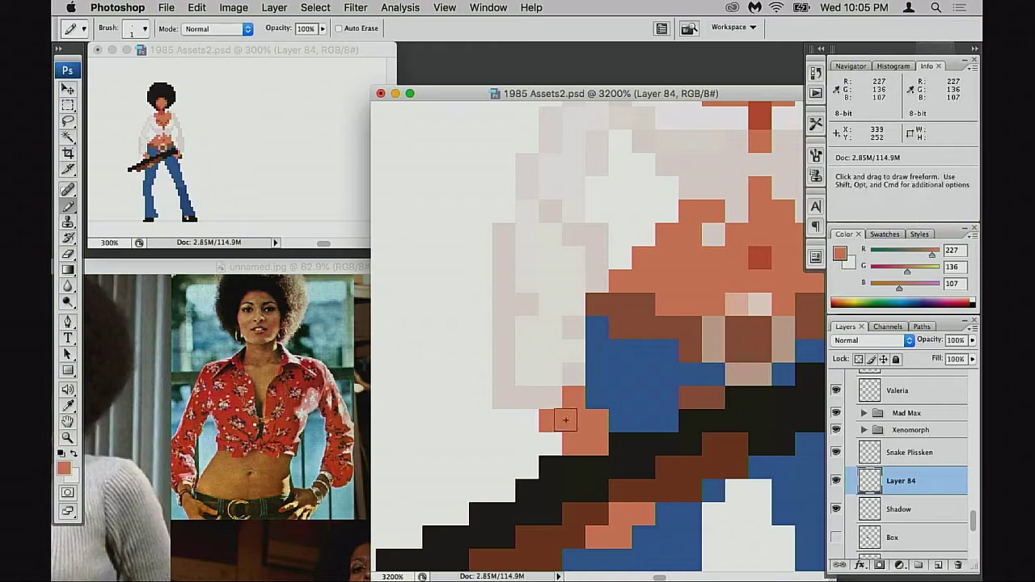
scroll(530, 441, up, 4)
scroll(529, 440, right, 6)
scroll(534, 443, up, 8)
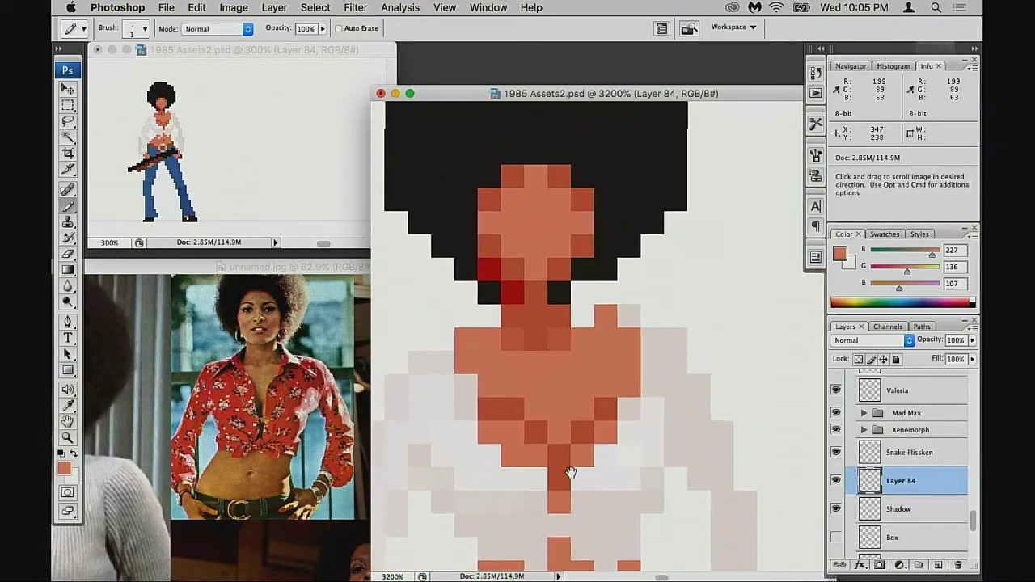
alt+click(577, 283)
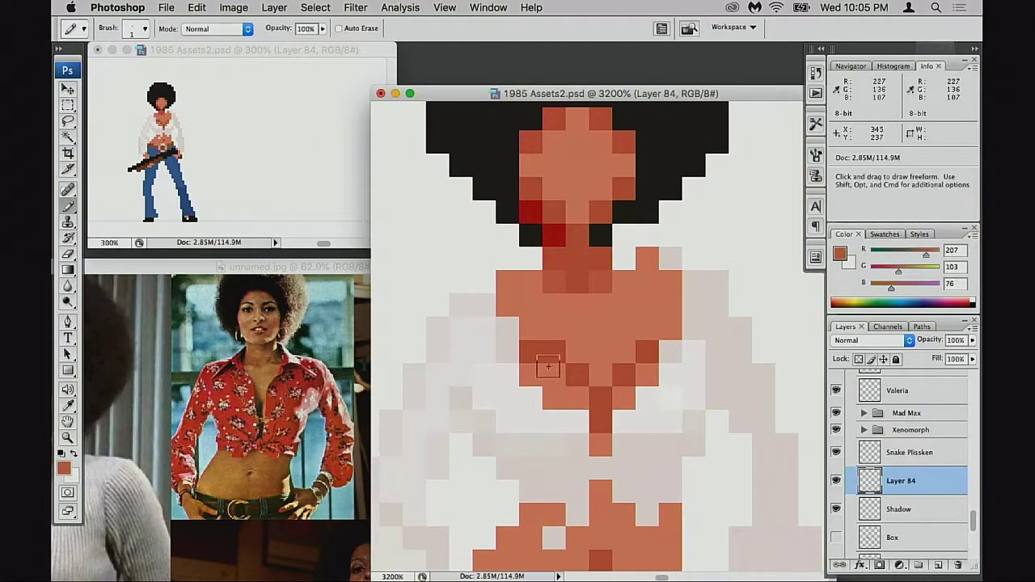
click(577, 376)
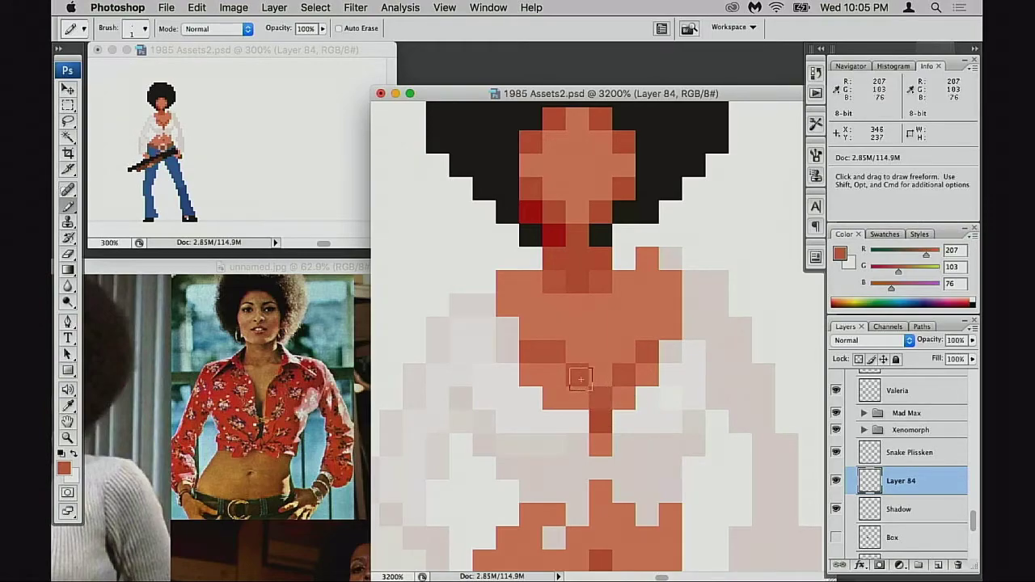
alt+click(596, 356)
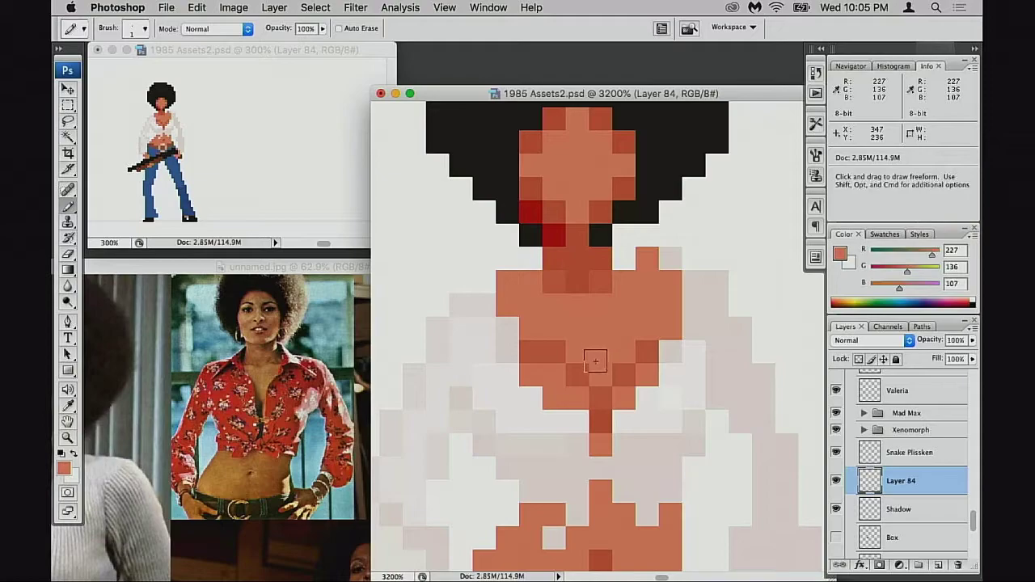
key(3)
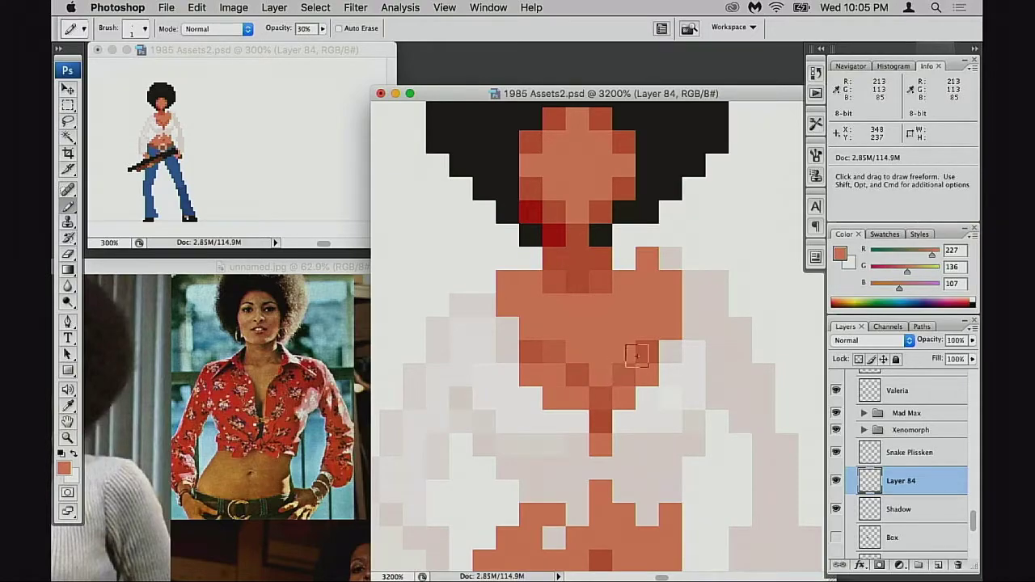
drag(599, 386, 637, 354)
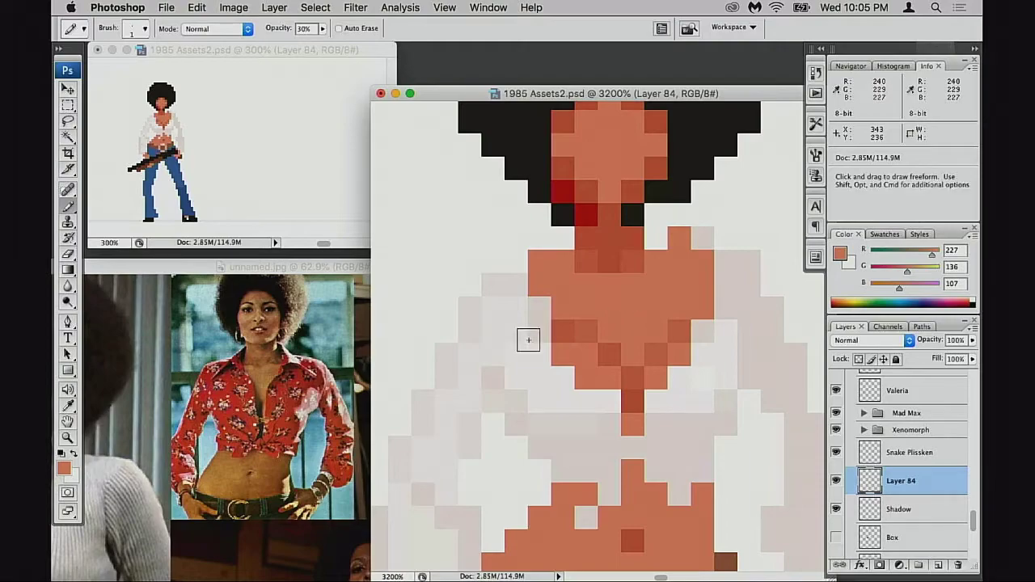
key(shift+alt+s)
drag(566, 355, 605, 375)
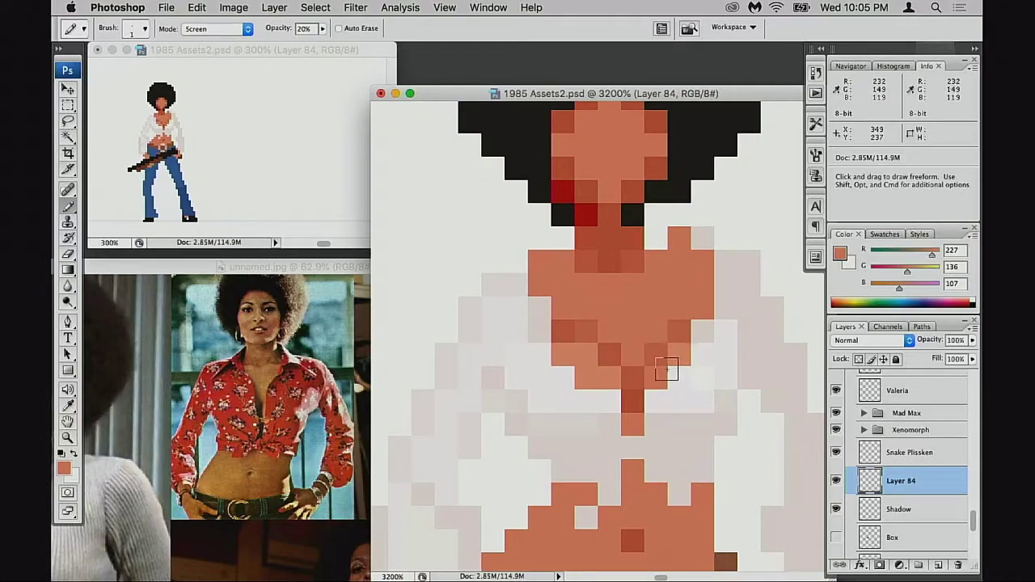
Try brighter skin highlights on the chest in Screen mode at 100% opacity, and undo the last one.
key(0)
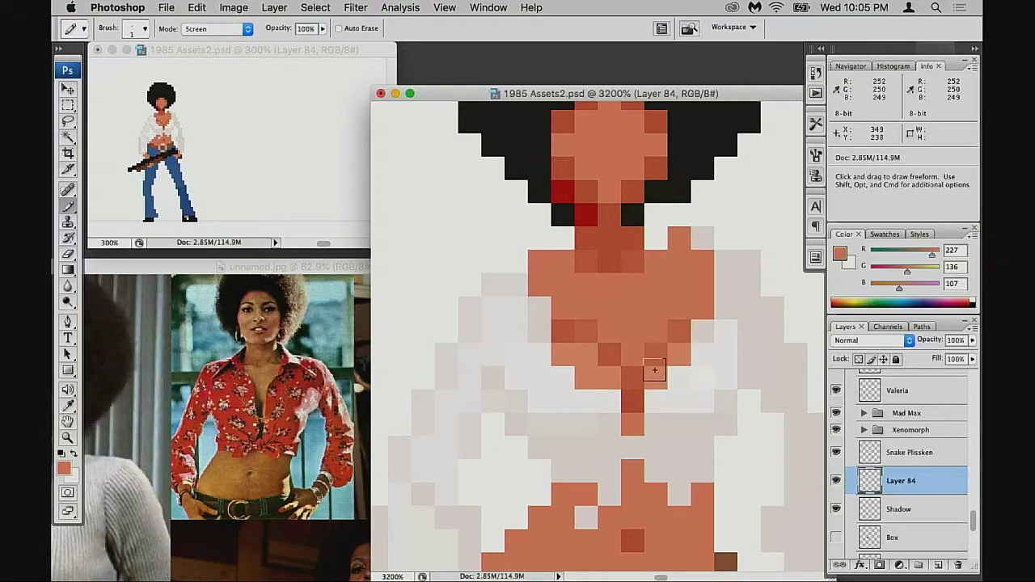
click(657, 354)
click(676, 338)
key(z)
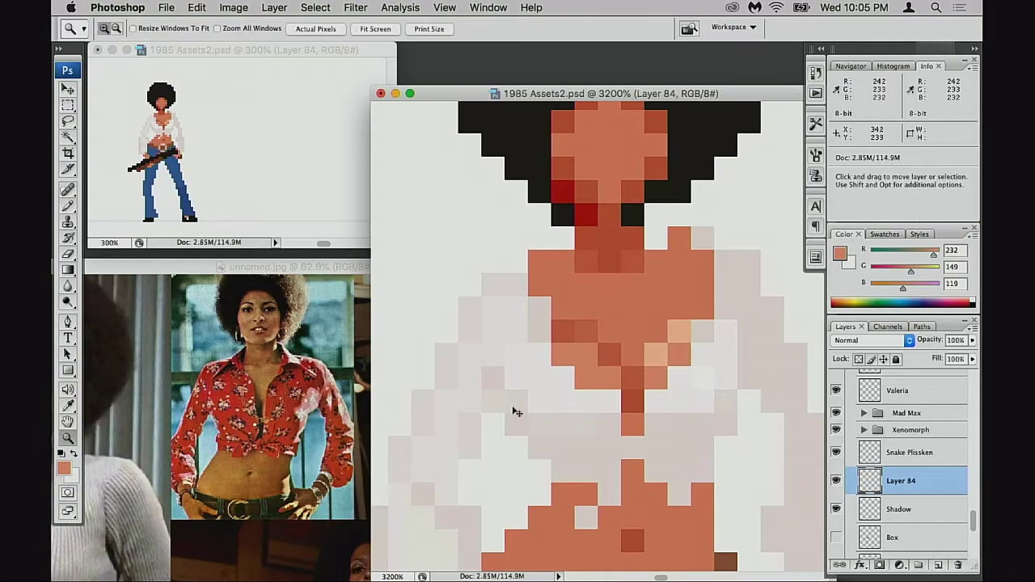
key(super+z)
Return the Pencil to Normal mode and repaint the chest shadow beside the far shirt opening one row higher with sampled skin tones.
key(b)
key(alt+shift+n)
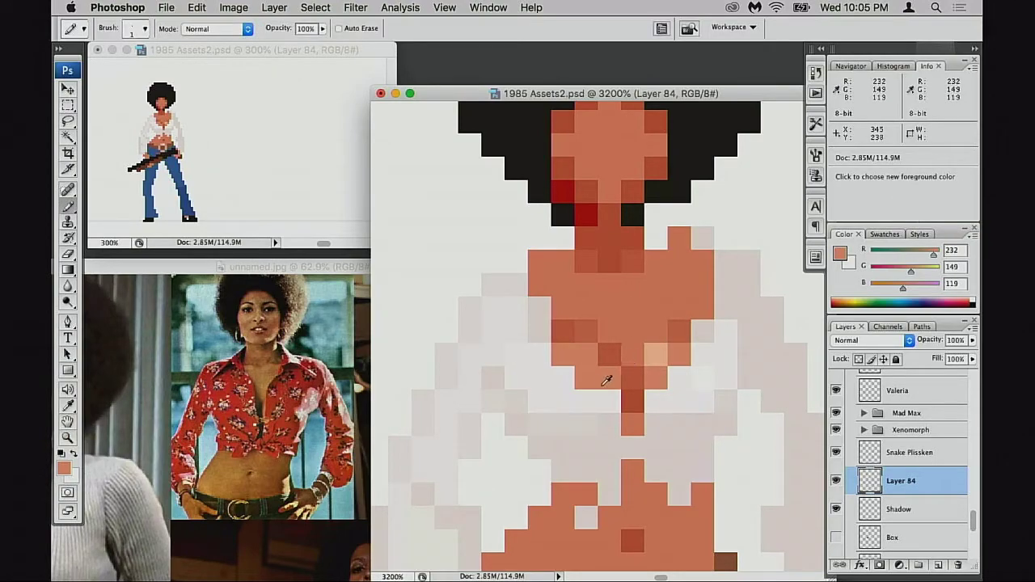
alt+click(630, 352)
alt+click(593, 338)
click(658, 332)
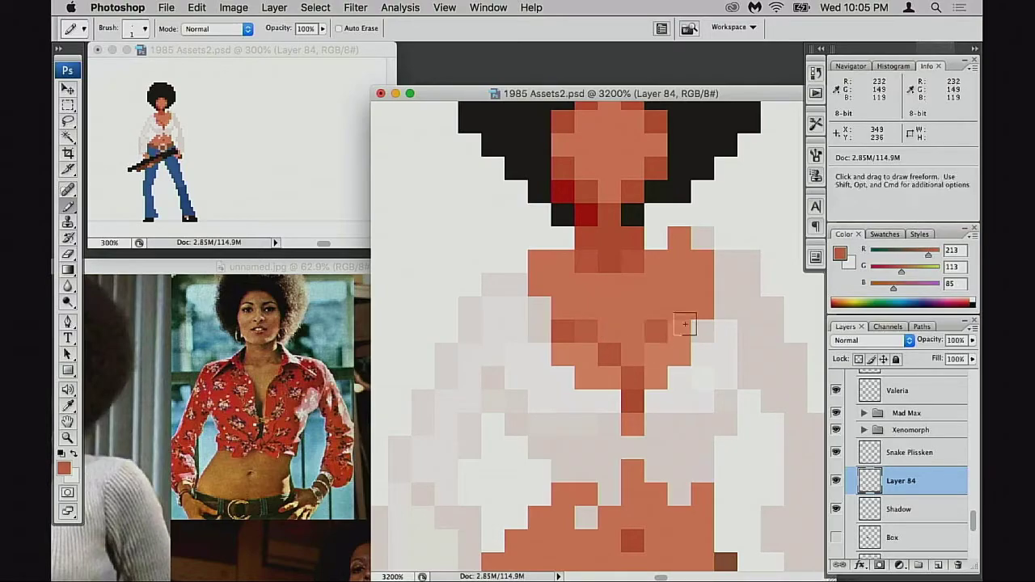
drag(681, 312, 700, 313)
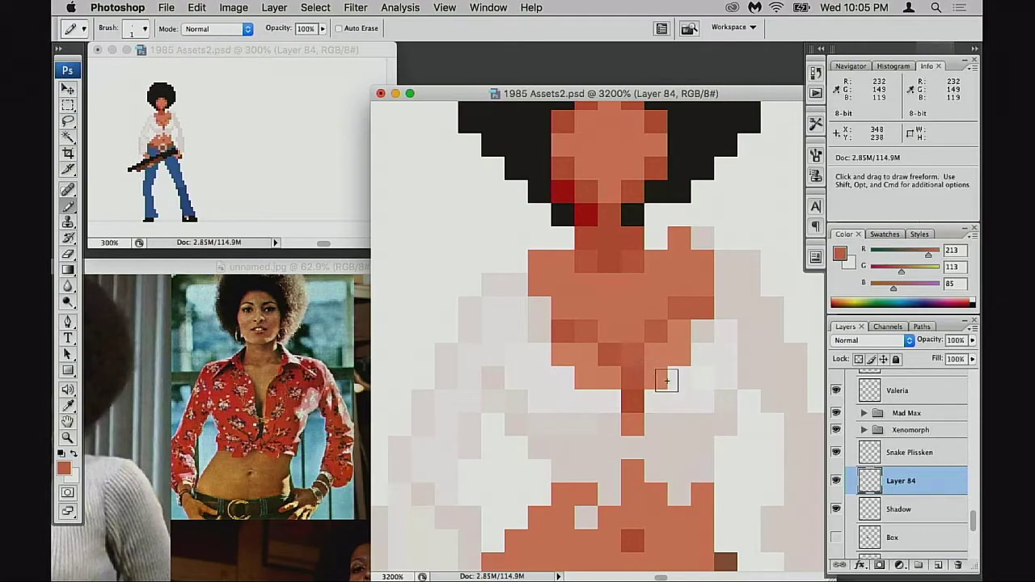
Rework the top of the cleavage with sampled mid and light skin tones, extending the chest shadow toward the centre.
click(631, 355)
alt+click(613, 373)
click(610, 356)
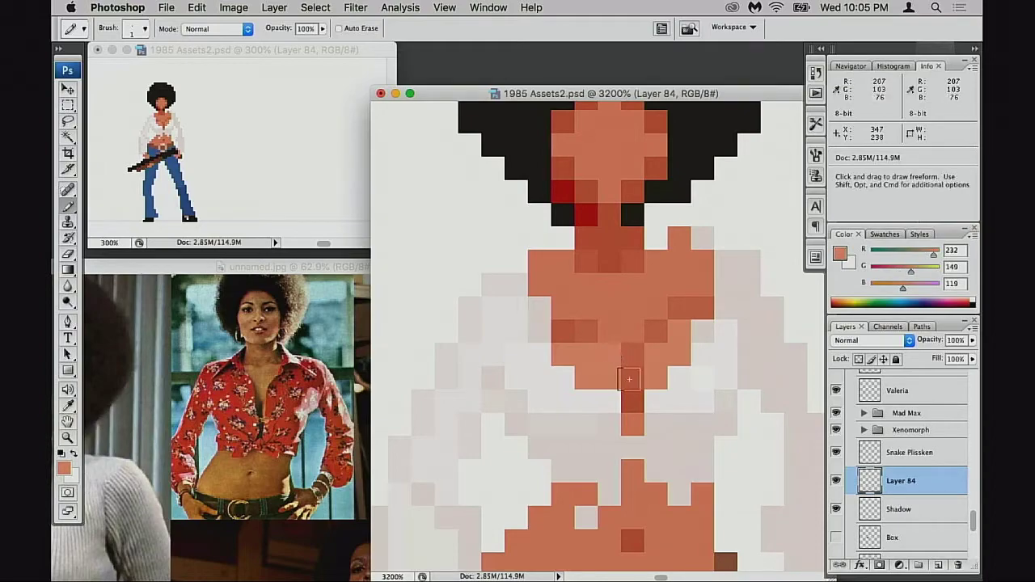
alt+click(629, 354)
click(610, 333)
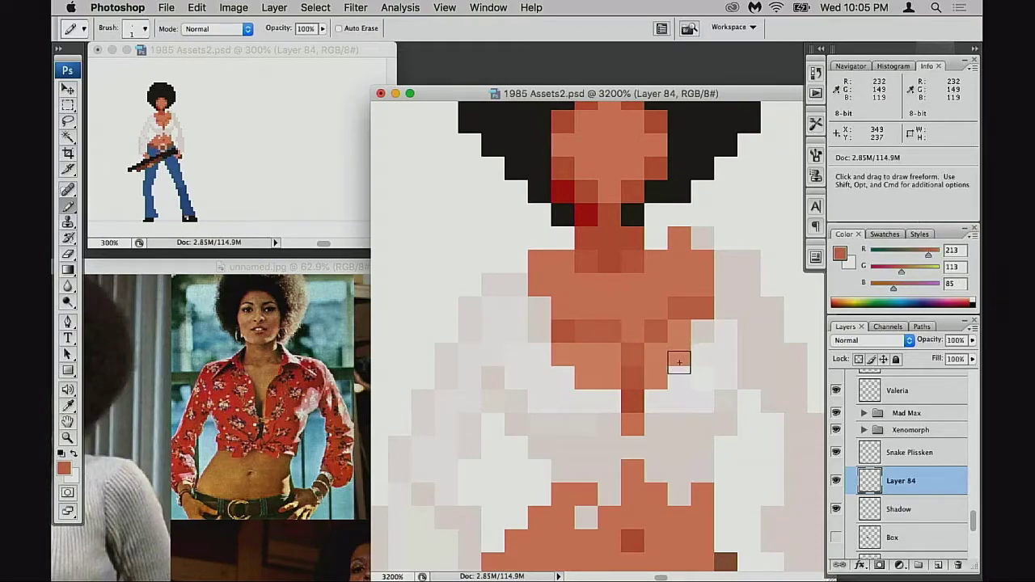
Try extending the chest shadow one pixel down along the muzzle-side shirt opening with a sampled skin tone.
scroll(650, 373, down, 1)
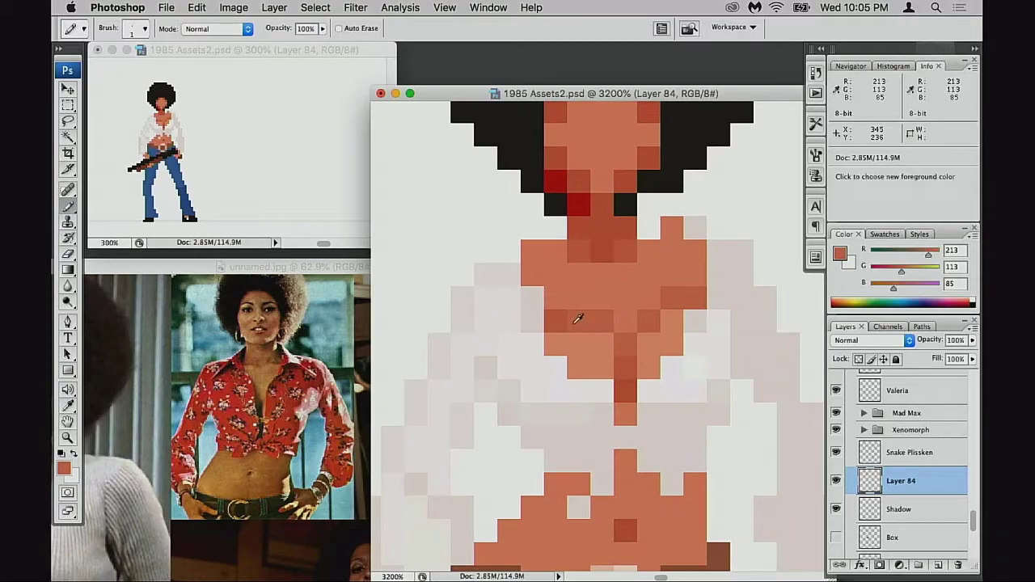
alt+click(558, 343)
alt+click(568, 328)
click(560, 338)
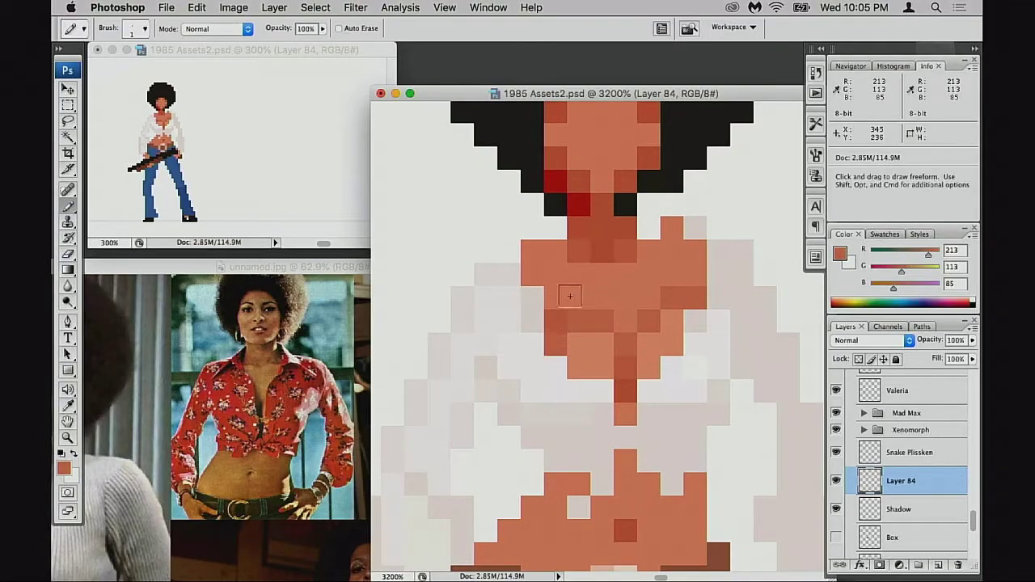
alt+click(555, 322)
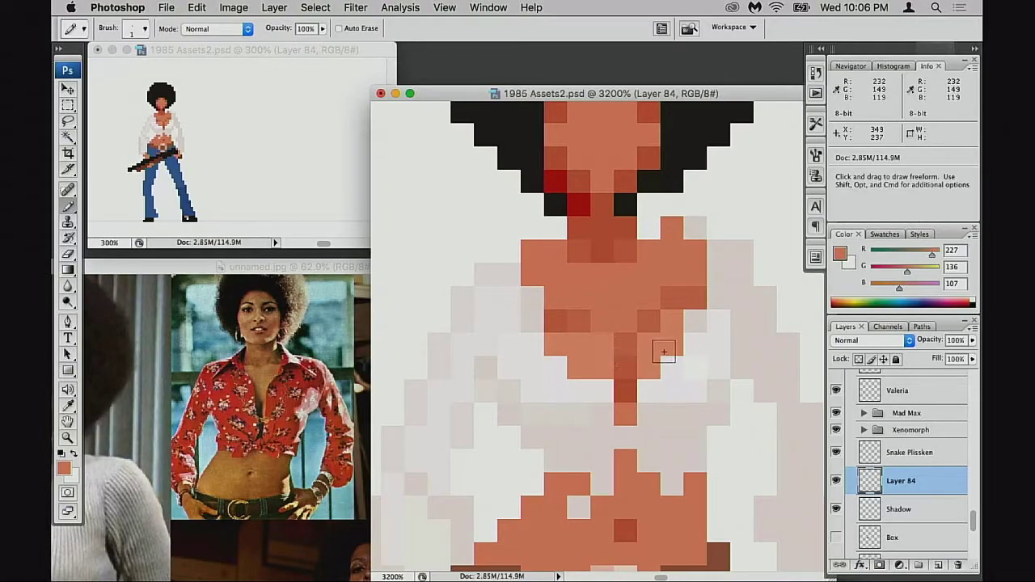
Lighten the outer pixels of the chest shadow, and add a softer shadow pixel on the muzzle side with a sampled skin tone at 50% opacity.
click(588, 321)
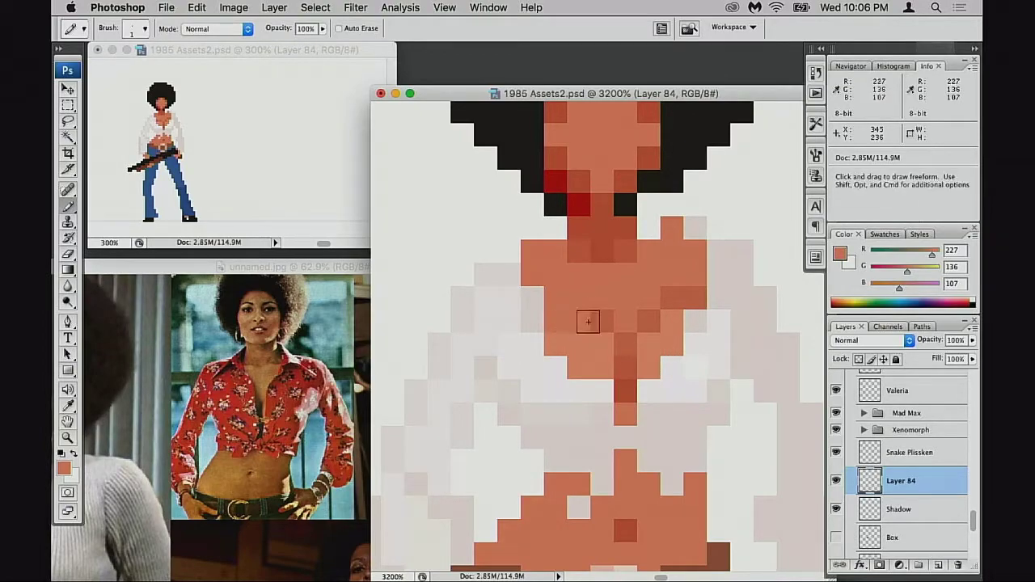
click(695, 301)
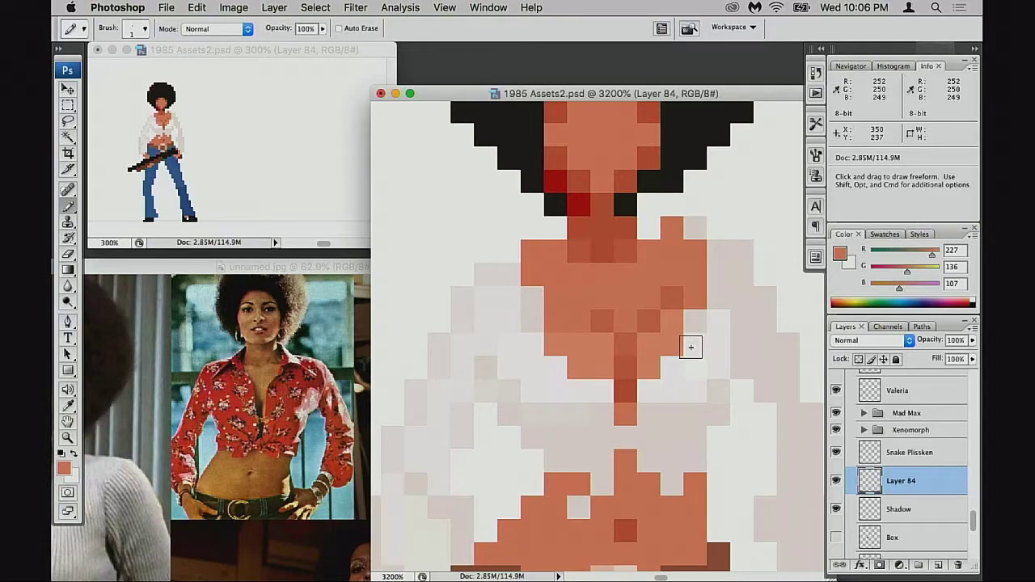
alt+click(601, 320)
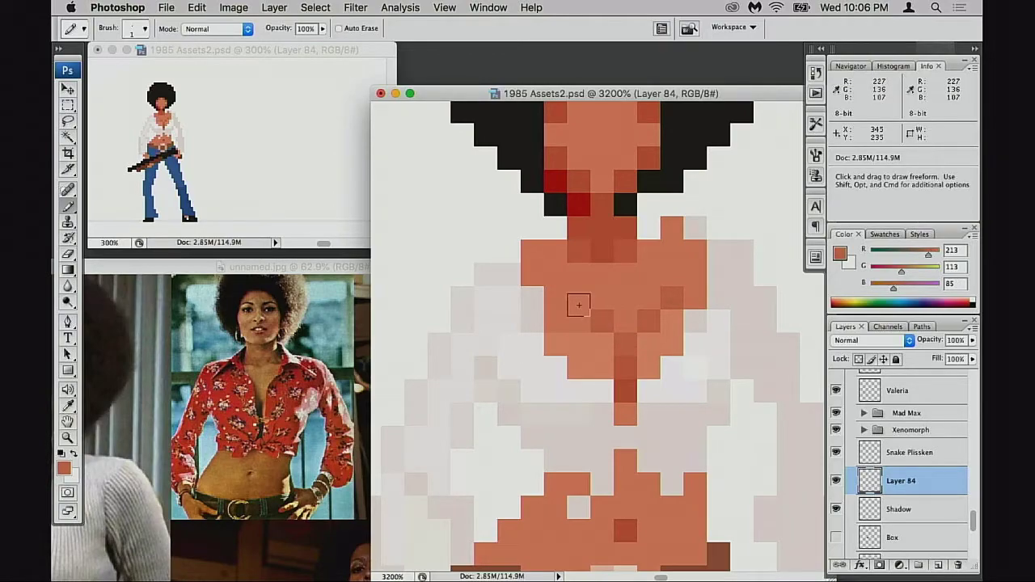
click(578, 305)
key(super+z)
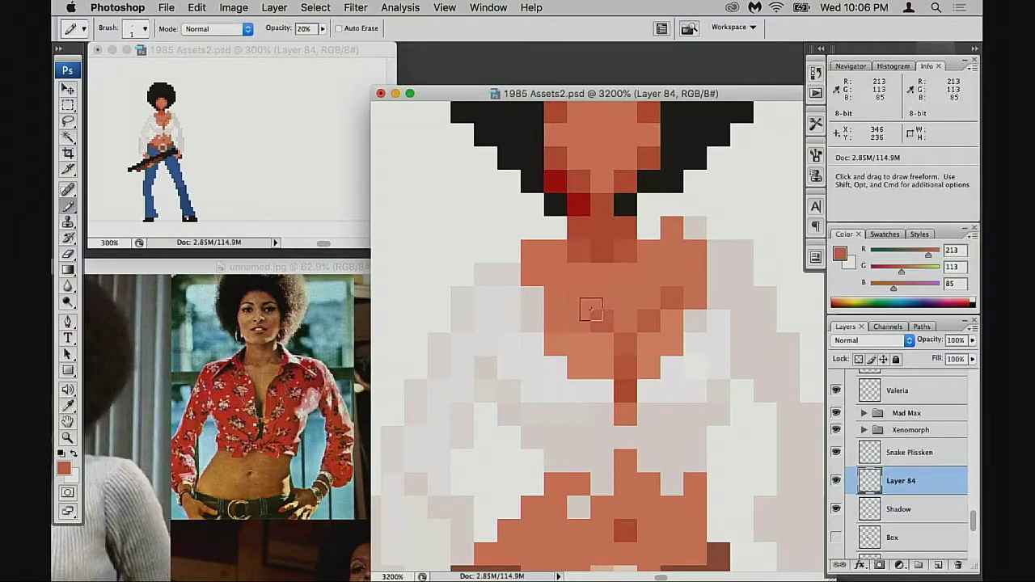
key(5)
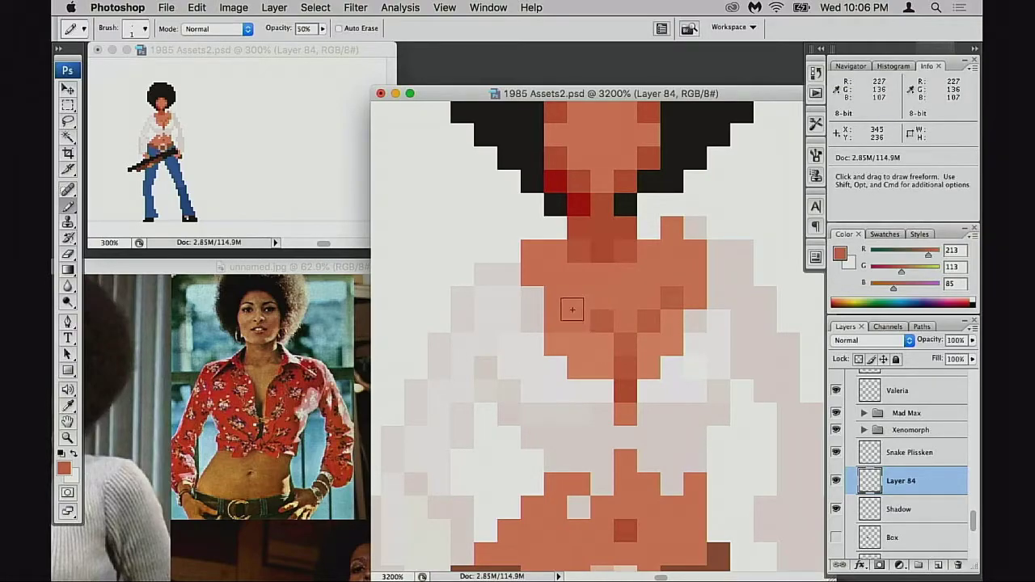
click(577, 301)
key(alt)
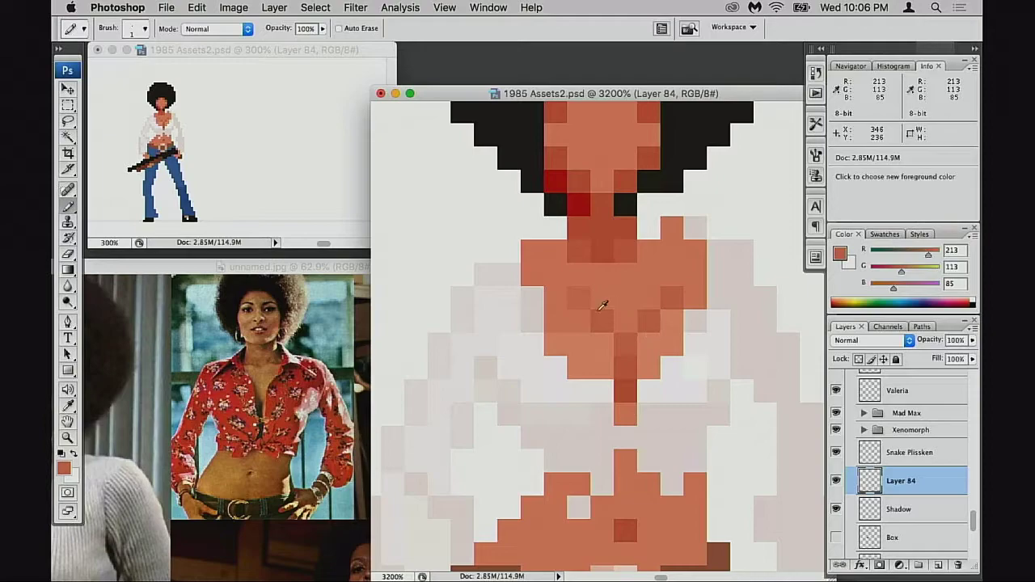
Brighten the skin on both sides of the cleavage in Screen mode at 20% opacity, using a sampled light skin tone.
alt+click(655, 316)
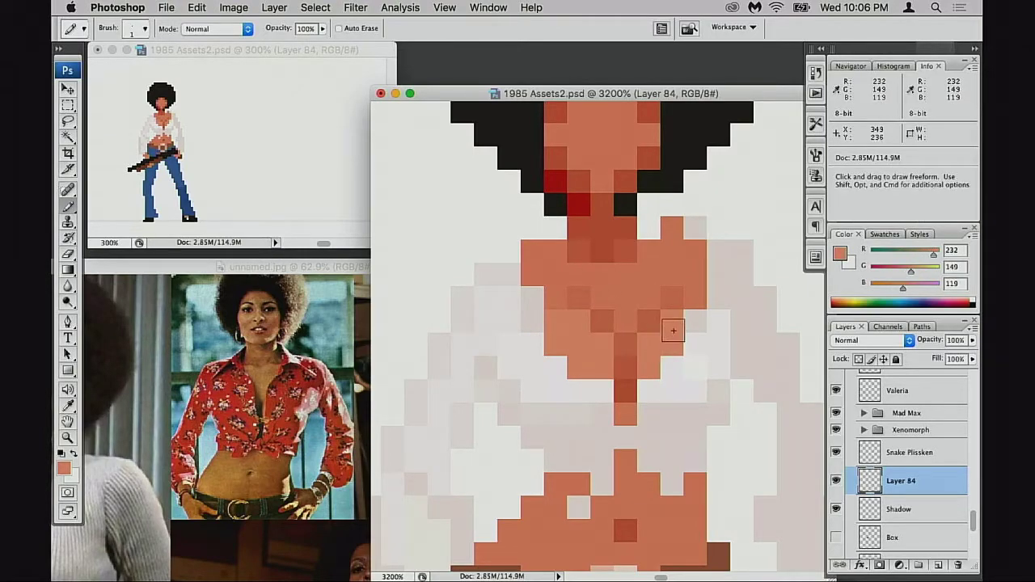
key(alt)
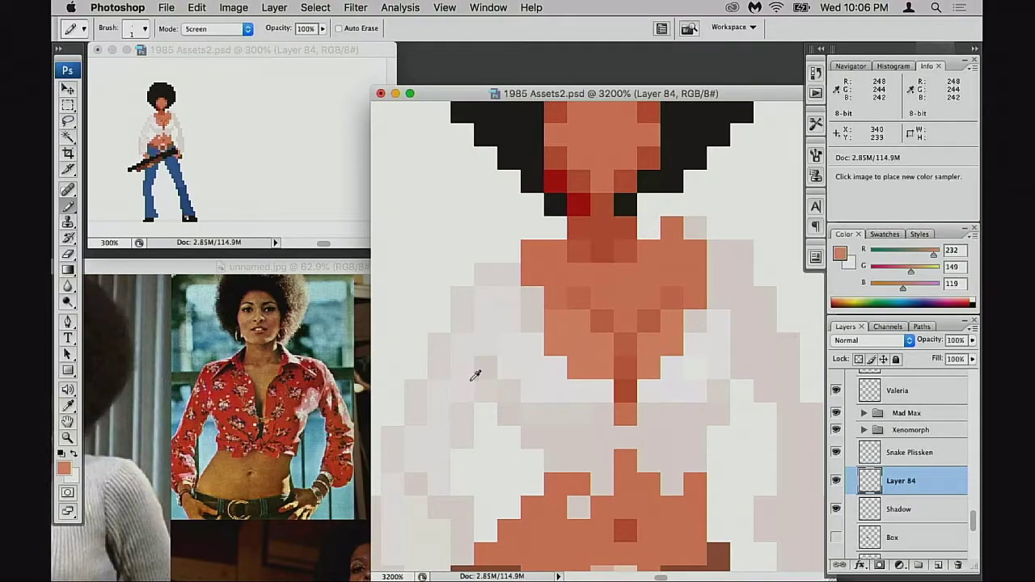
key(shift+alt+s)
key(3)
mouse_move(556, 321)
mouse_down()
mouse_move(580, 346)
mouse_move(597, 348)
mouse_move(586, 345)
mouse_up()
key(super+z)
key(super+z)
key(2)
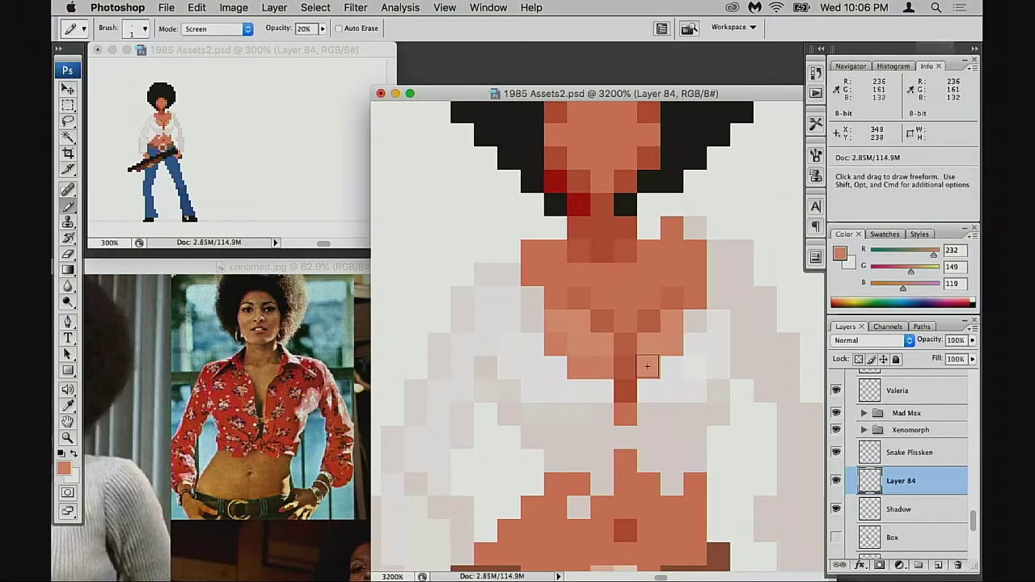
drag(641, 385, 604, 394)
key(3)
click(597, 343)
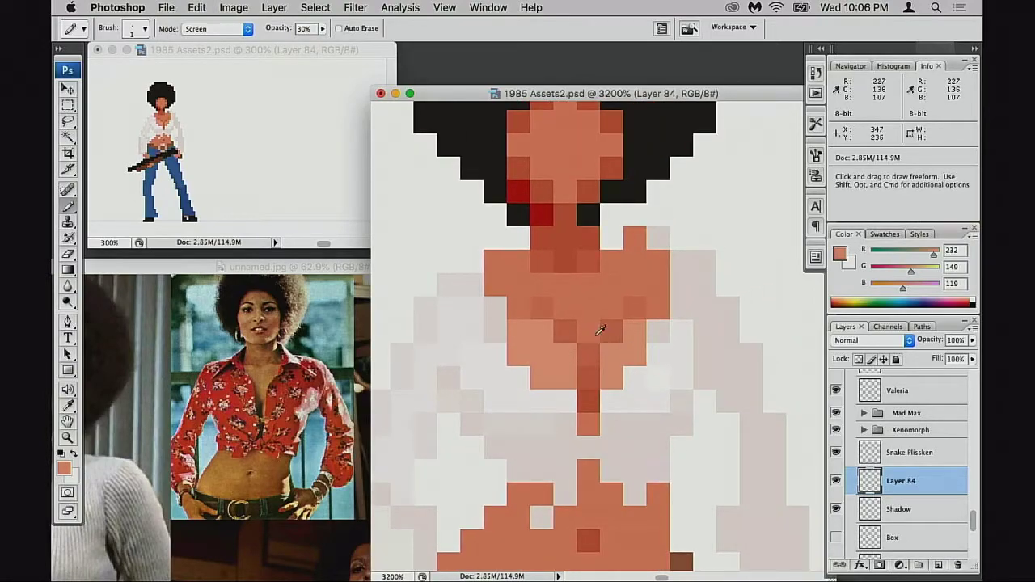
Try lightening the top of the cleavage shadow with a sampled skin tone in Screen mode at 30% opacity.
alt+click(598, 332)
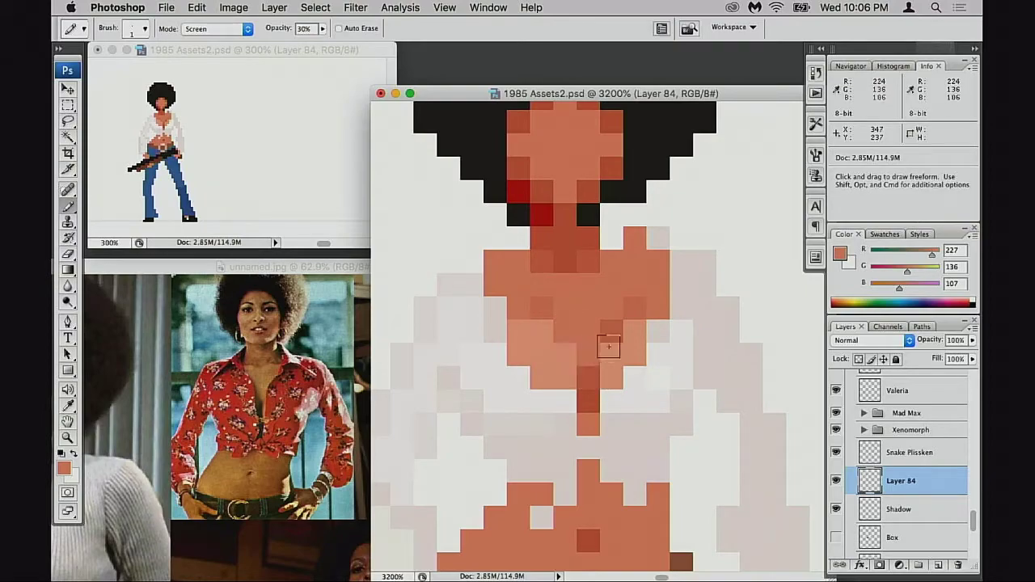
key(1)
key(2)
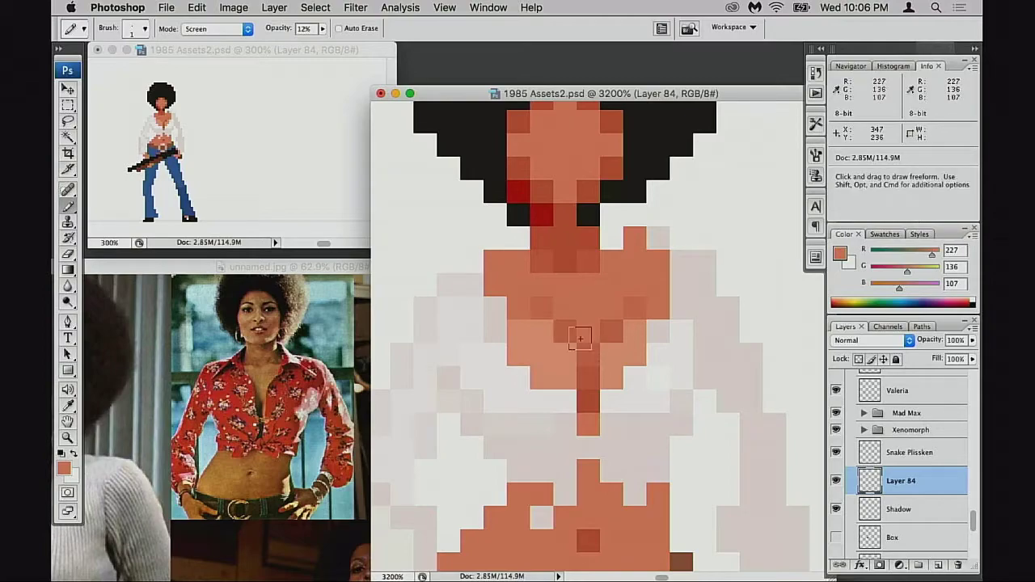
key(space)
drag(604, 402, 683, 342)
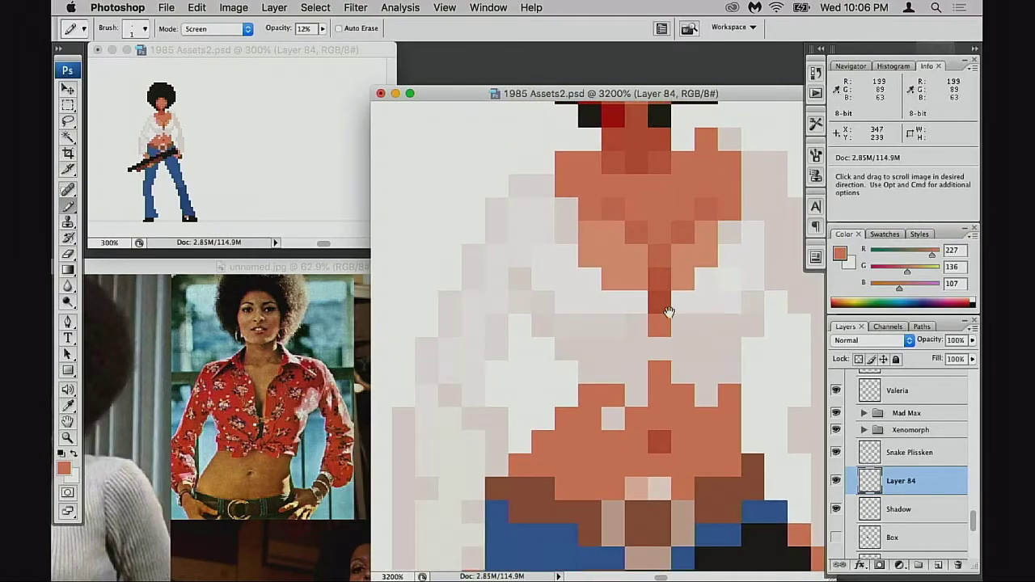
Darken the lowest cleavage pixel with a sampled dark skin tone, using the Pencil in Normal mode at 100% opacity.
alt+click(663, 278)
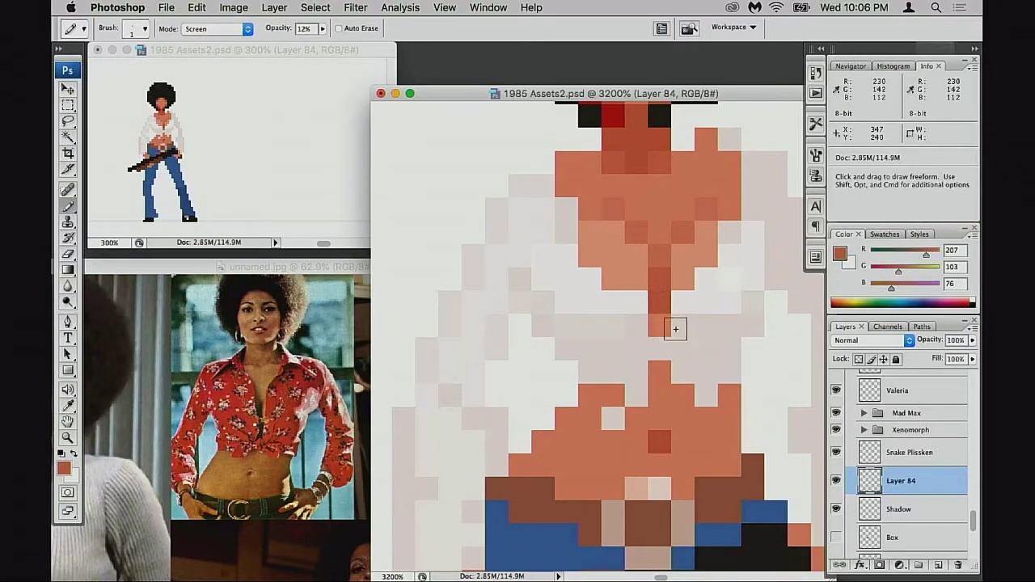
key(super)
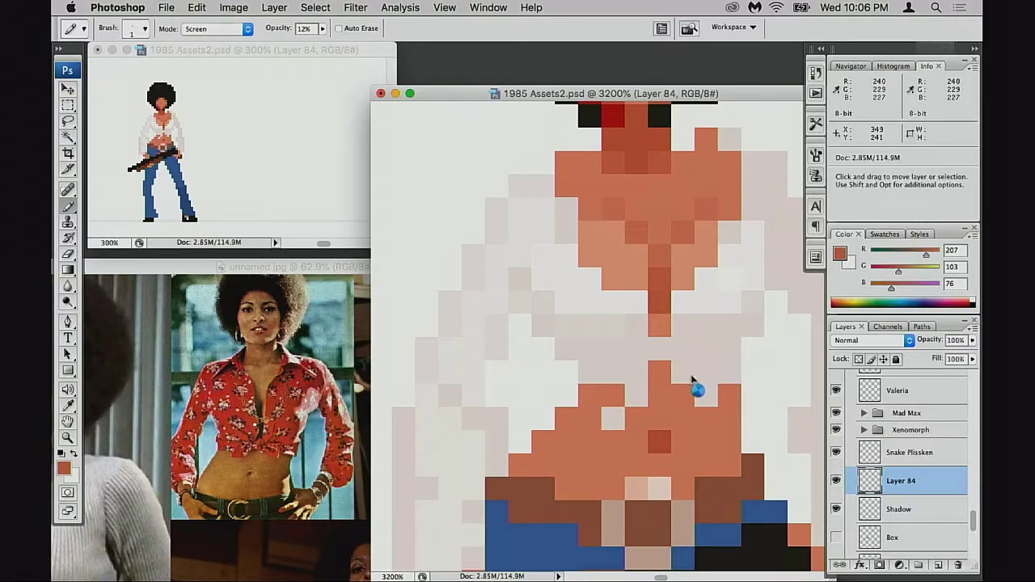
scroll(691, 378, down, 3)
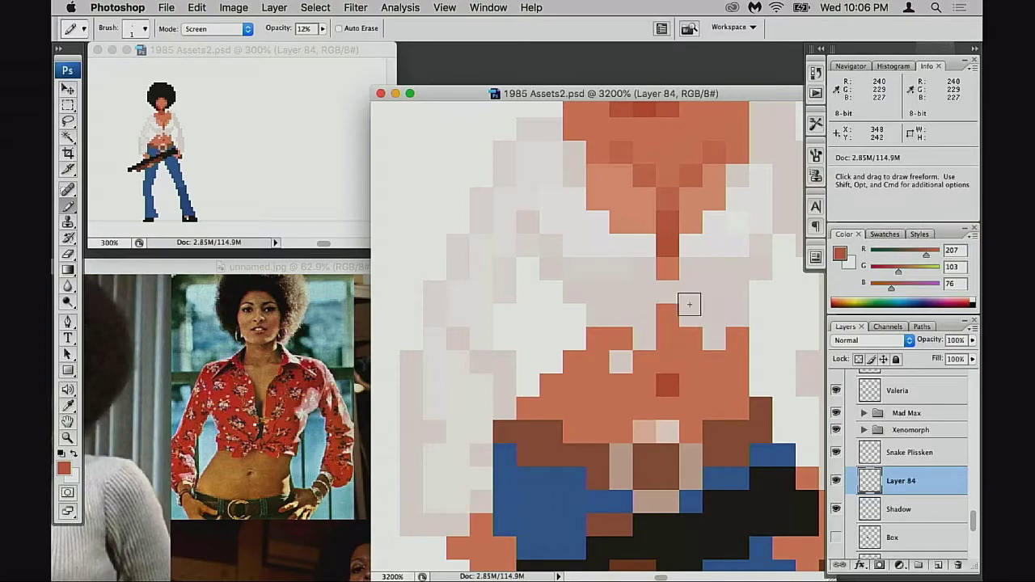
key(0)
alt+click(673, 247)
click(666, 270)
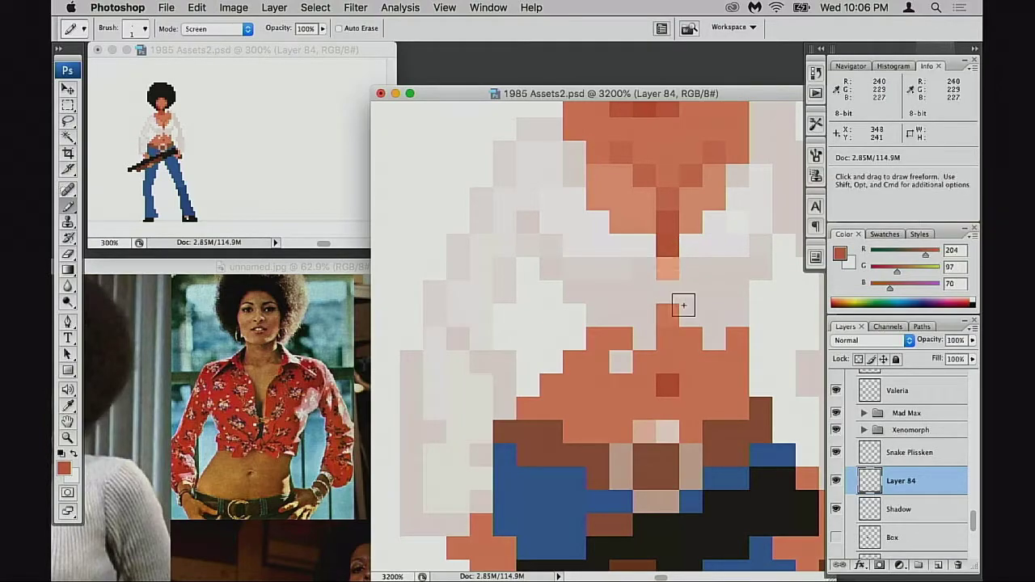
key(super+z)
key(shift+alt+n)
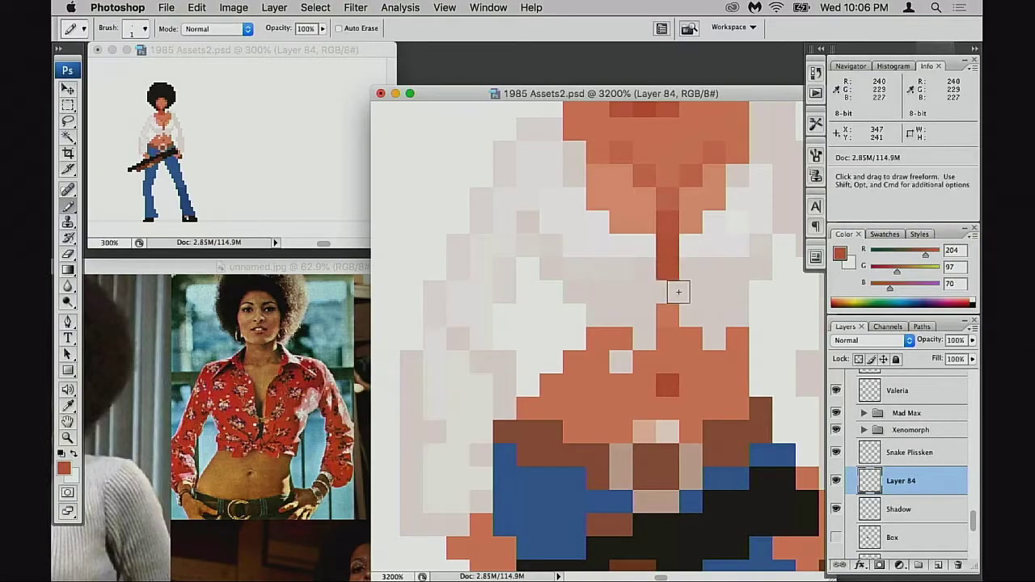
click(668, 270)
Darken the skin pixel directly below the shirt knot with the sampled dark cleavage tone.
alt+click(671, 235)
drag(690, 303, 693, 298)
scroll(694, 299, down, 2)
scroll(693, 299, left, 1)
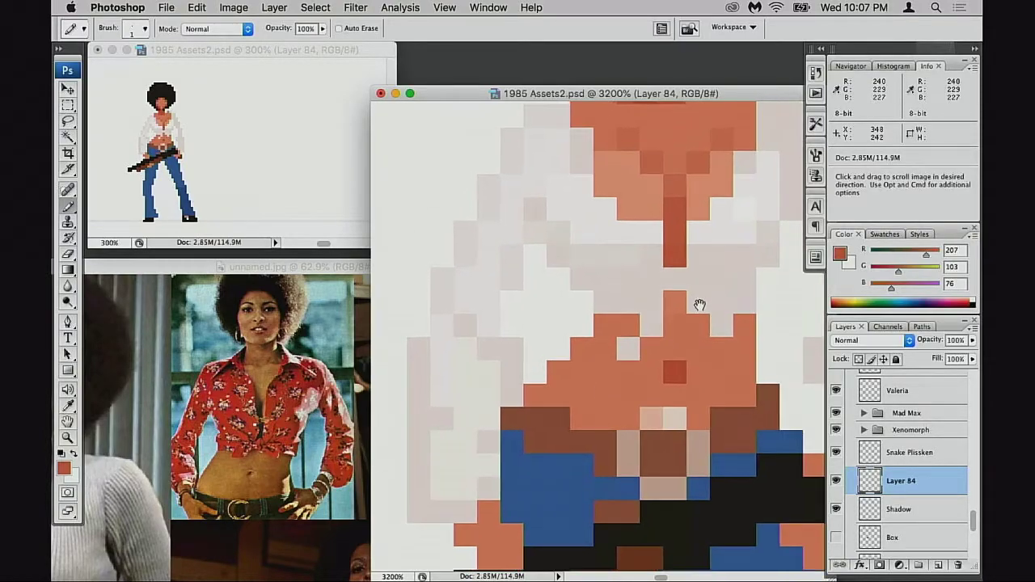
alt+click(686, 240)
click(679, 295)
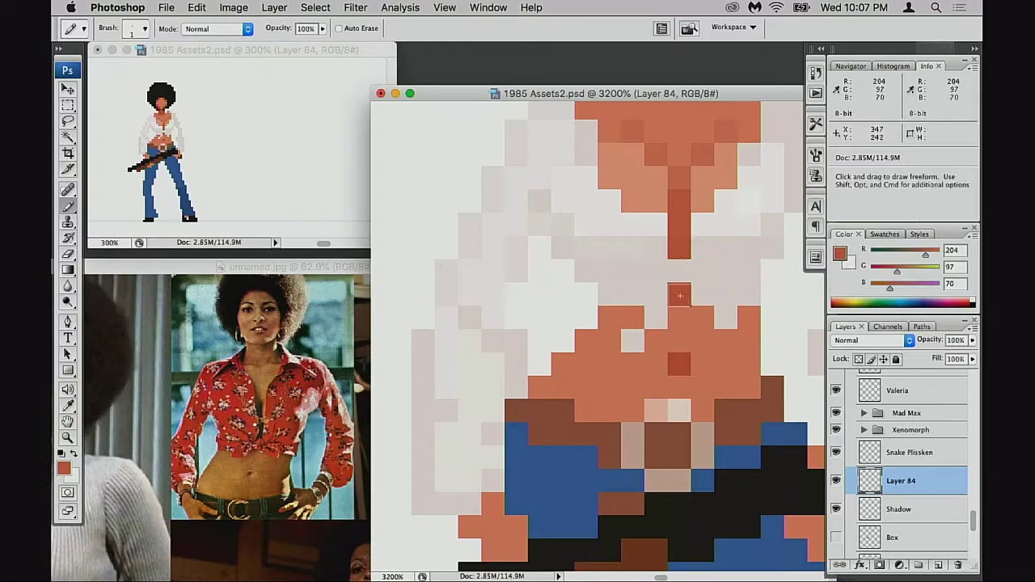
Shade the midriff with dark skin pixels under the shirt's lower hem, on the far side and beside the navel.
drag(636, 321, 611, 318)
click(629, 363)
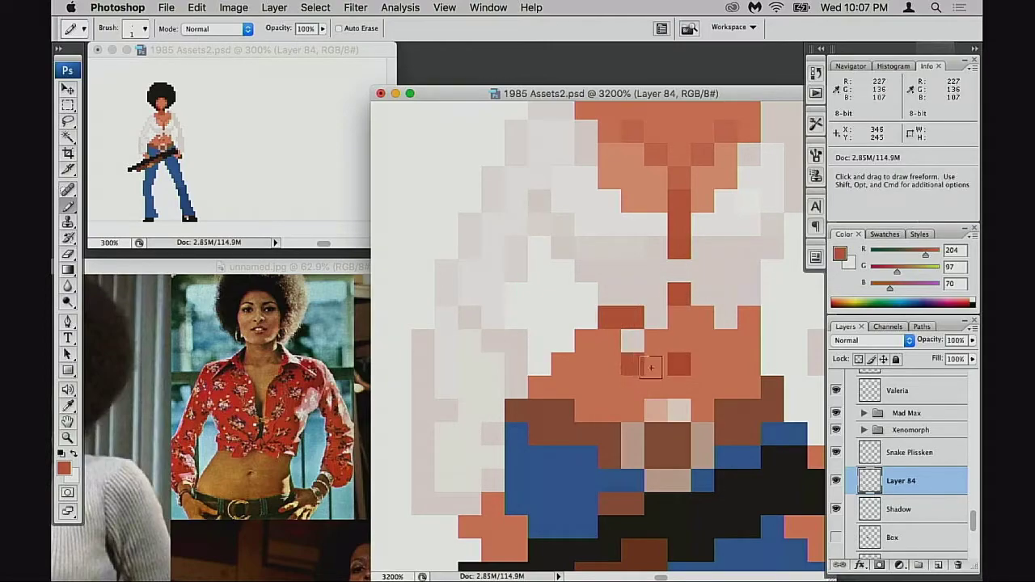
click(730, 342)
click(703, 322)
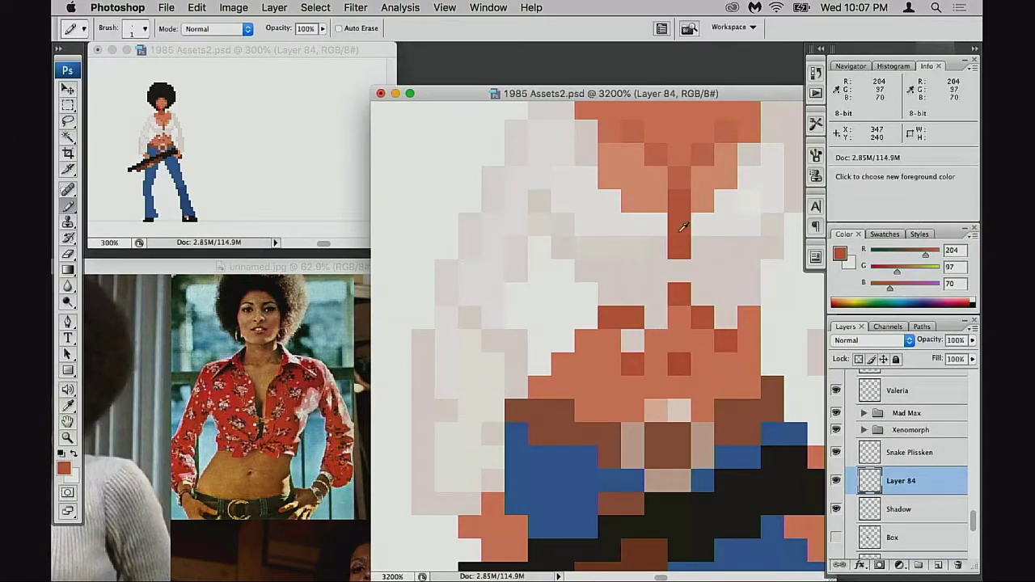
click(624, 335)
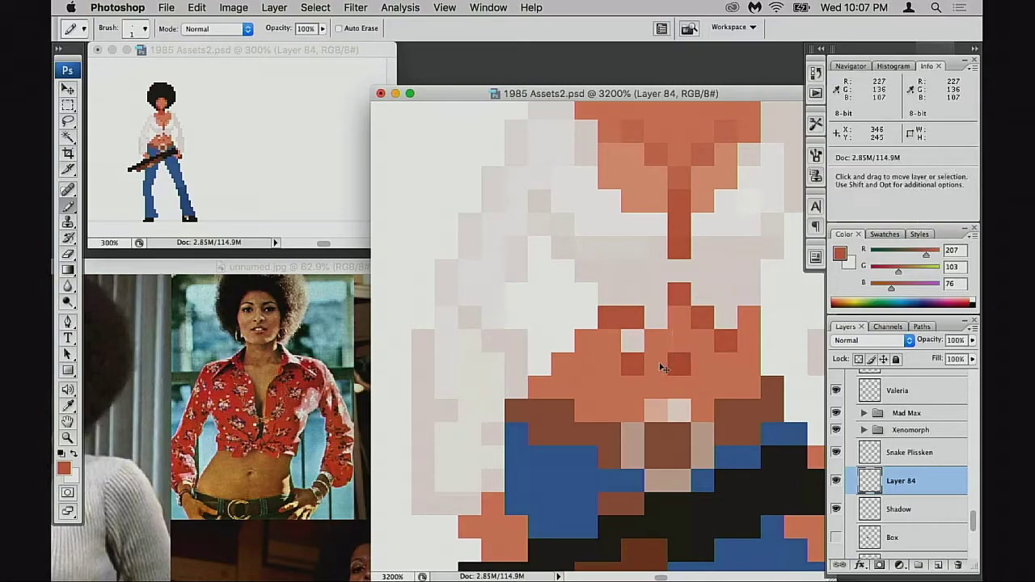
click(635, 366)
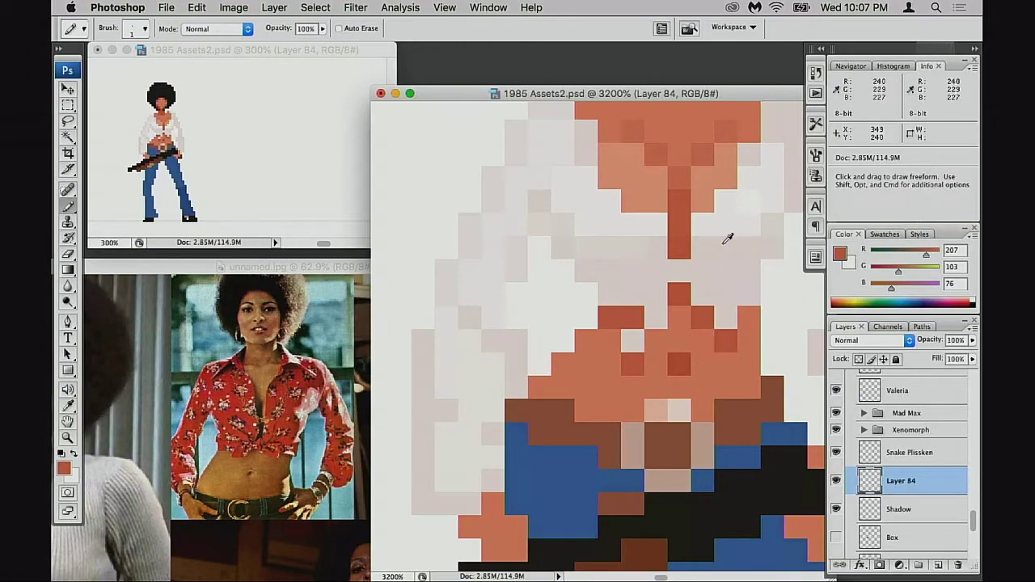
Add a sampled light skin pixel below the navel and cover the brown pixels above the rifle with the sampled jeans blue.
alt+click(690, 182)
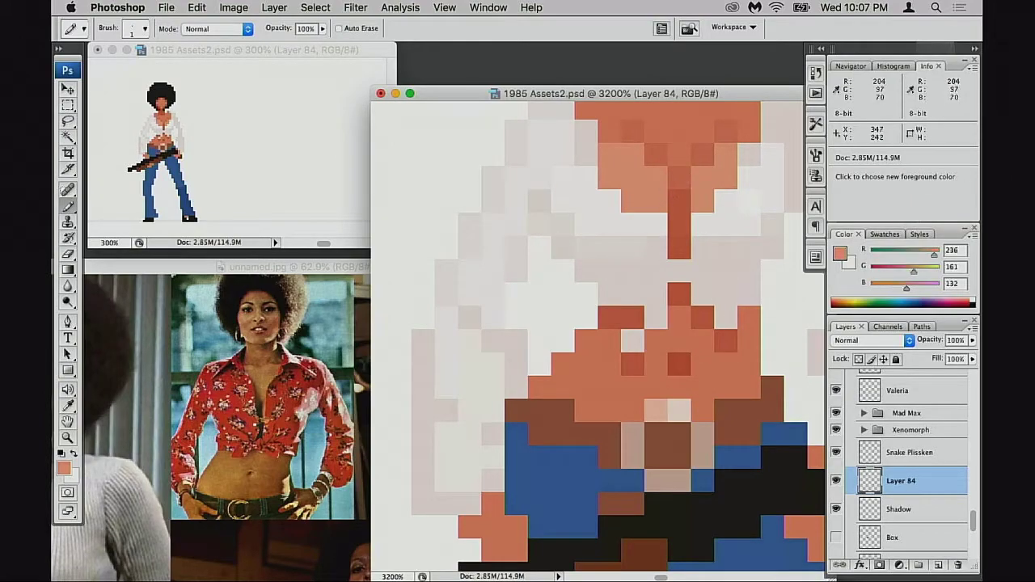
click(679, 387)
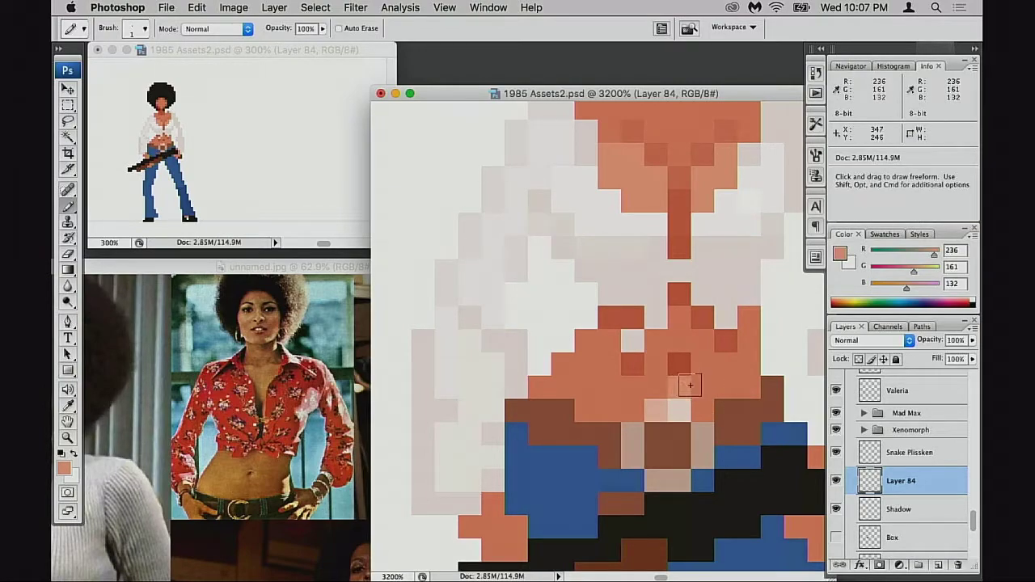
scroll(731, 408, down, 5)
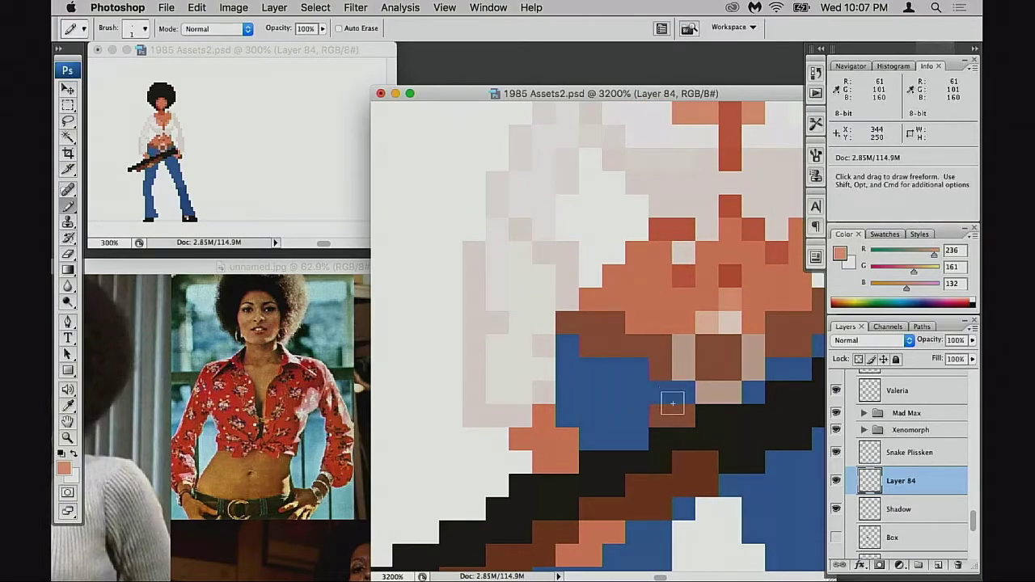
alt+click(670, 400)
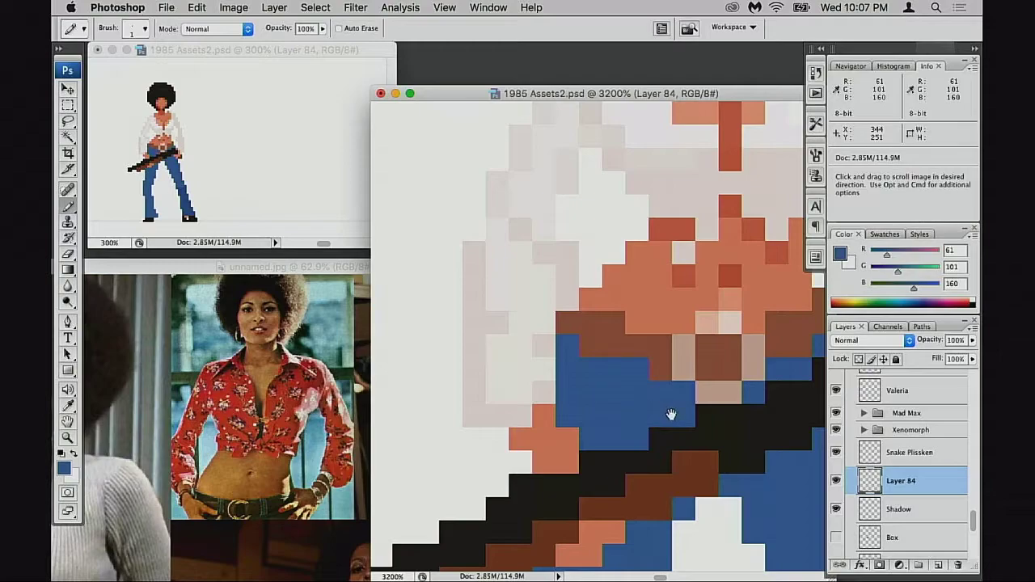
Review the whole figure alongside the other characters at 300% magnification, and return to the torso at 3200%.
drag(671, 414, 705, 513)
alt+click(672, 417)
alt+click(671, 419)
alt+click(670, 419)
alt+click(663, 407)
alt+click(641, 392)
drag(623, 343, 652, 445)
alt+click(639, 422)
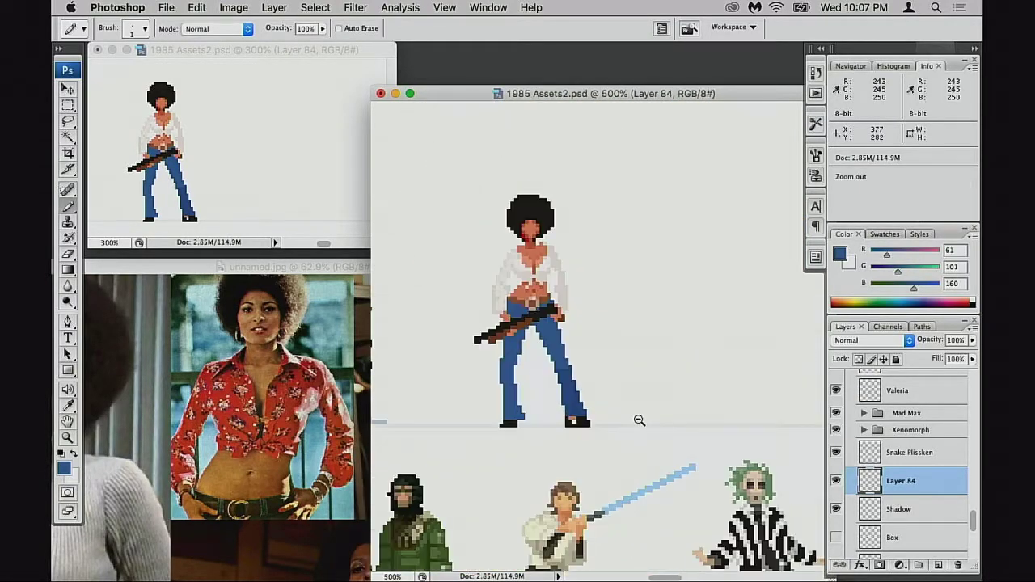
alt+click(639, 420)
scroll(671, 397, right, 2)
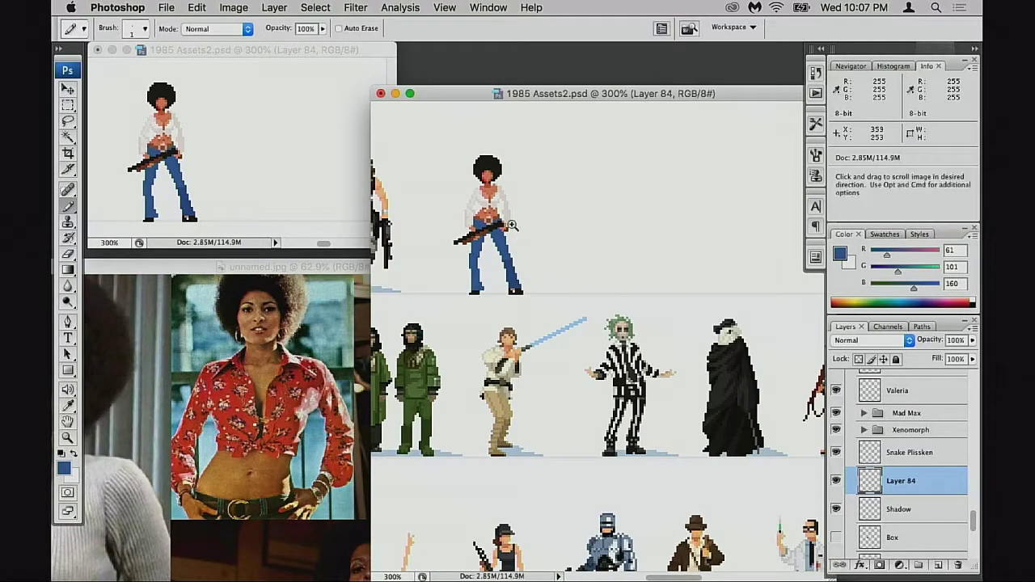
drag(452, 161, 608, 348)
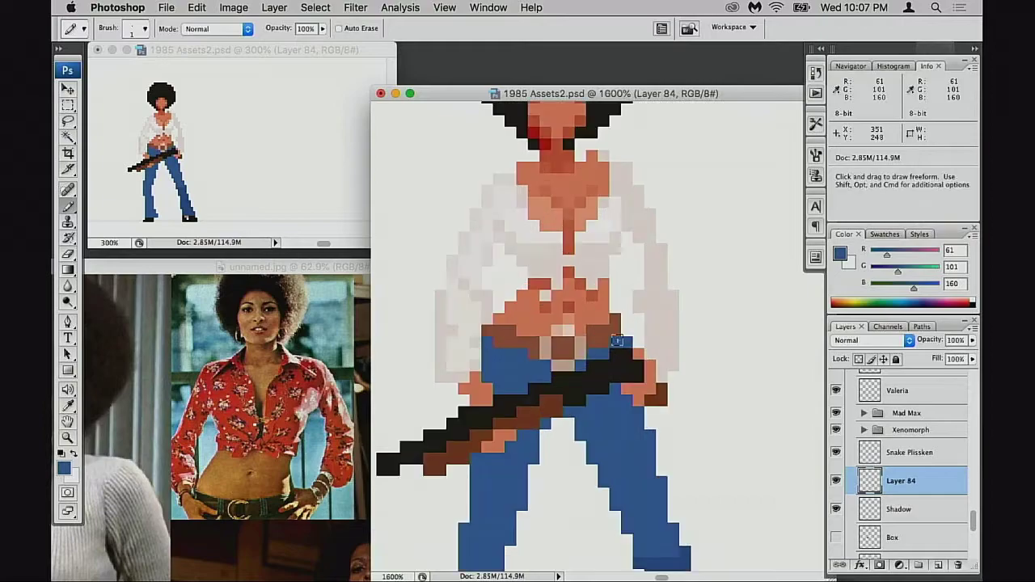
click(595, 332)
click(566, 306)
click(585, 324)
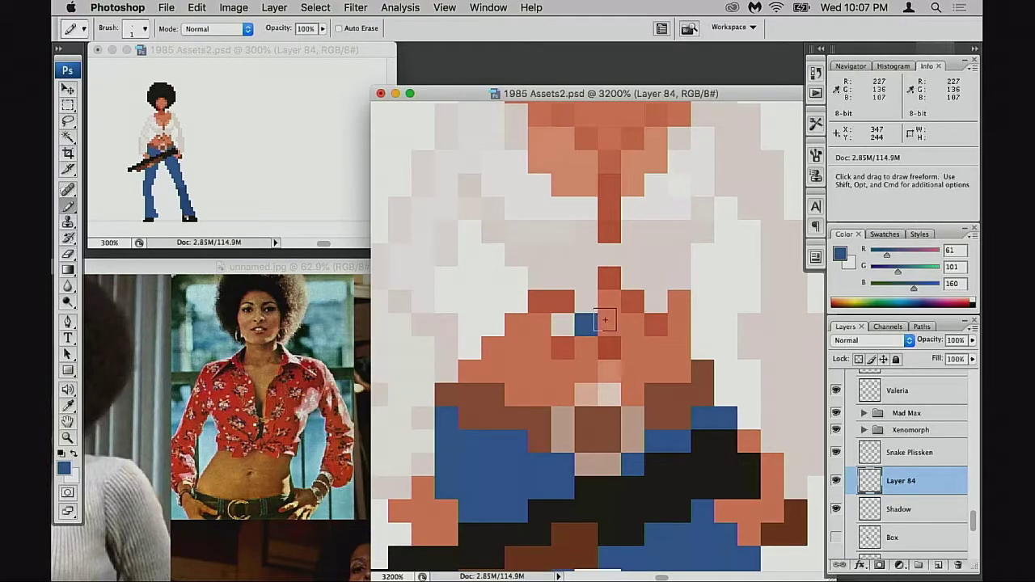
Fill the upper part of the shirt's right-hand sleeve with the sampled off-white, keeping it lighter than the outer edge.
scroll(494, 323, up, 3)
alt+click(515, 313)
scroll(566, 309, up, 3)
scroll(566, 310, right, 4)
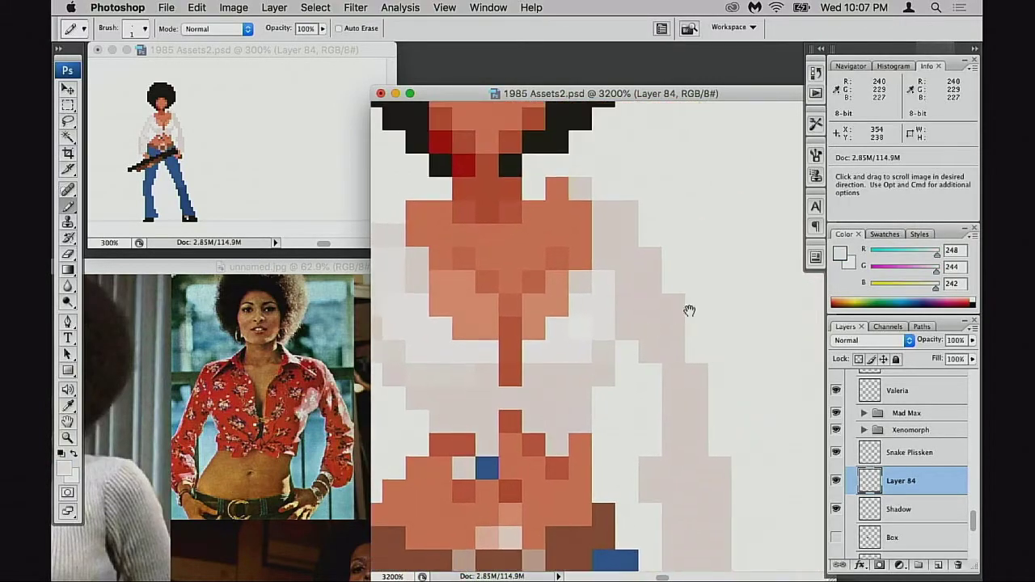
drag(637, 279, 611, 257)
scroll(650, 319, left, 6)
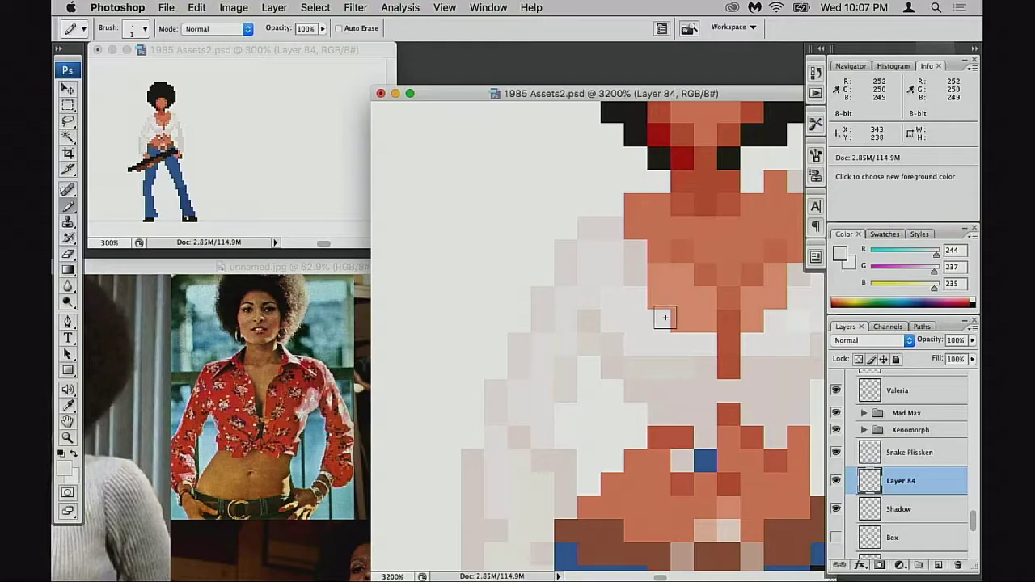
Extend the right-hand sleeve's outer edge from shoulder to elbow with the slightly darker tone and lighten the pixels inside it.
scroll(665, 317, right, 7)
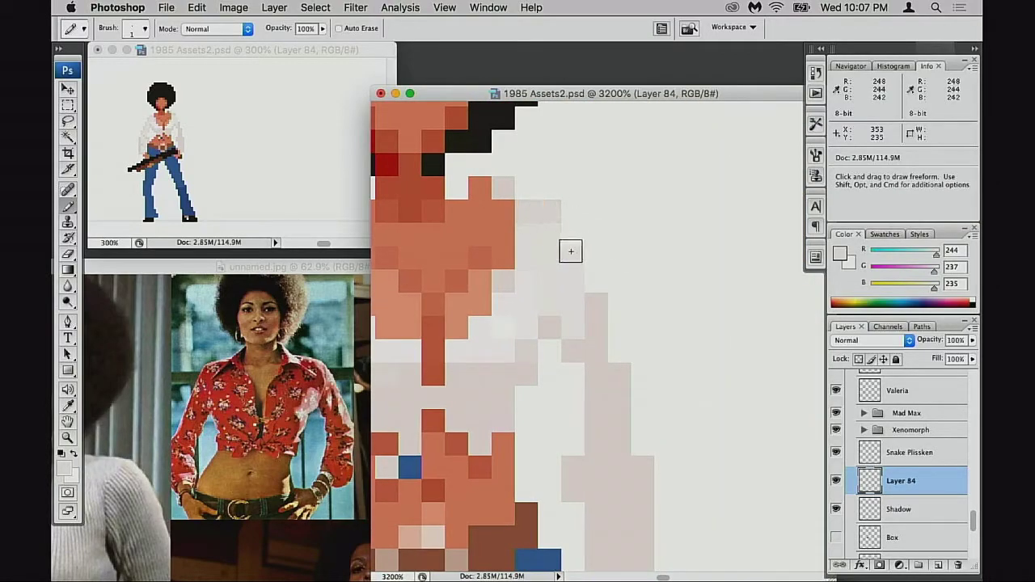
drag(568, 243, 594, 277)
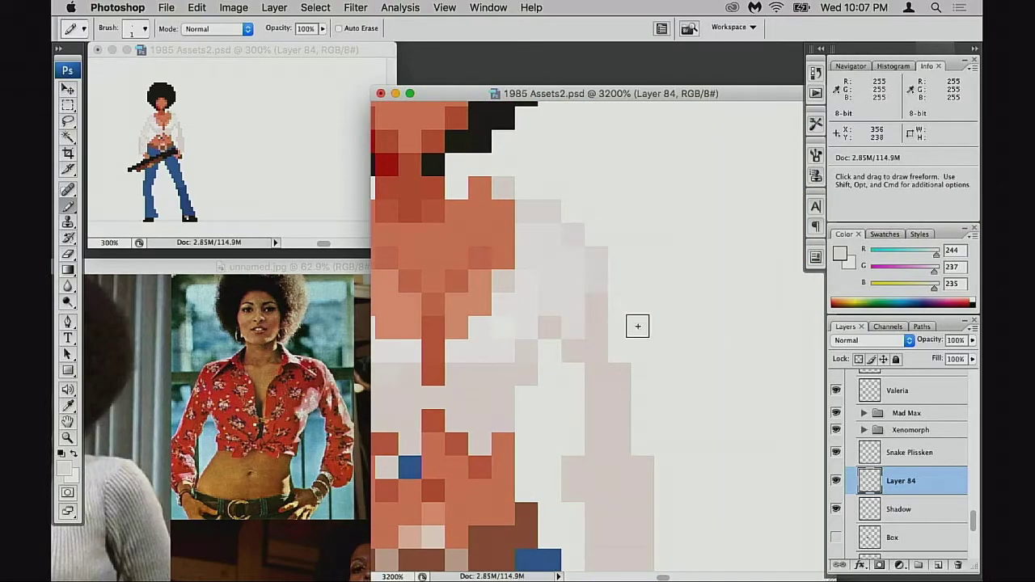
scroll(637, 326, down, 1)
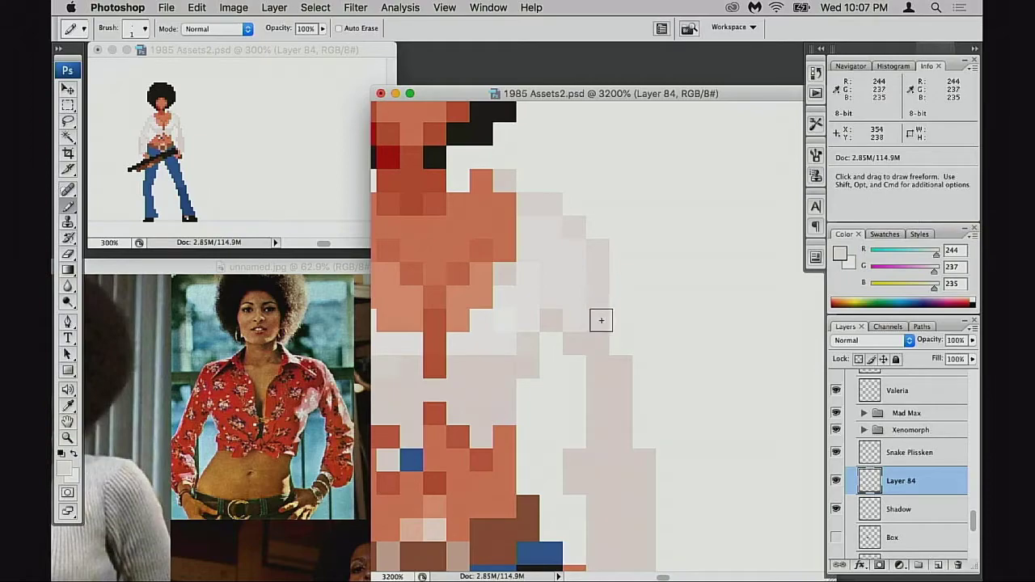
alt+click(555, 314)
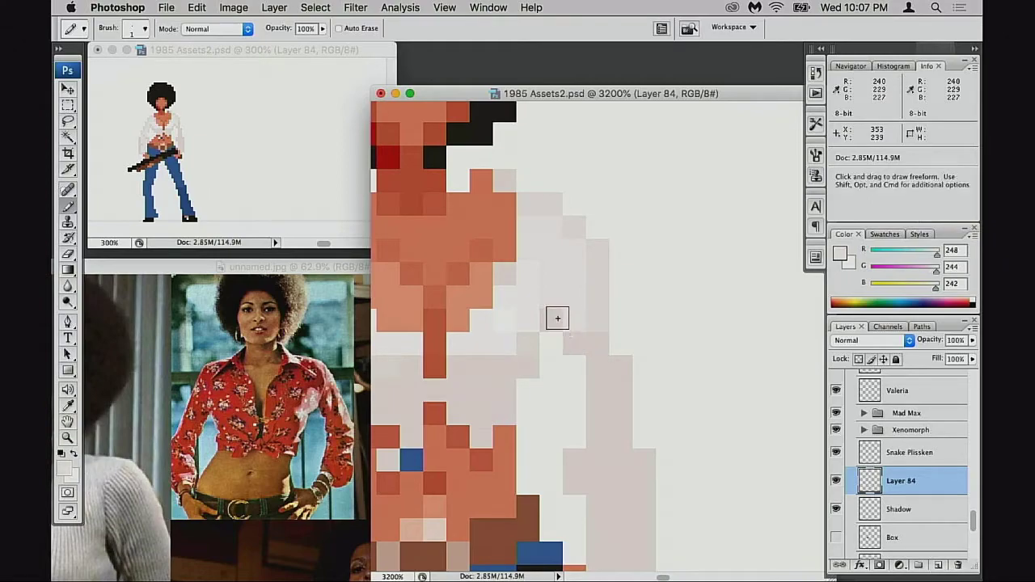
alt+click(598, 301)
drag(617, 319, 614, 335)
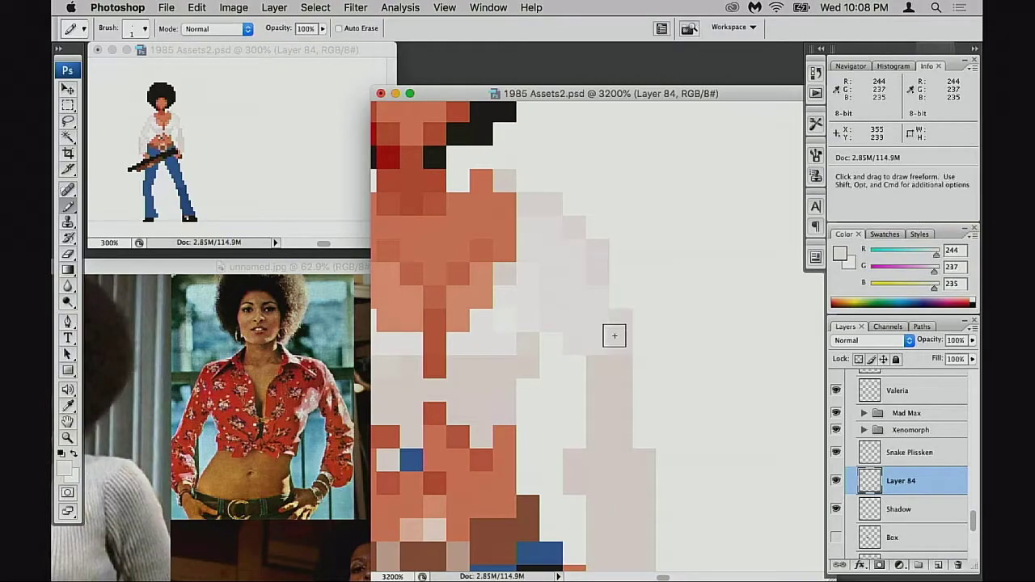
Fill the inside of the right-hand sleeve's forearm with the sampled off-white, leaving the darker outer edge.
scroll(625, 423, down, 3)
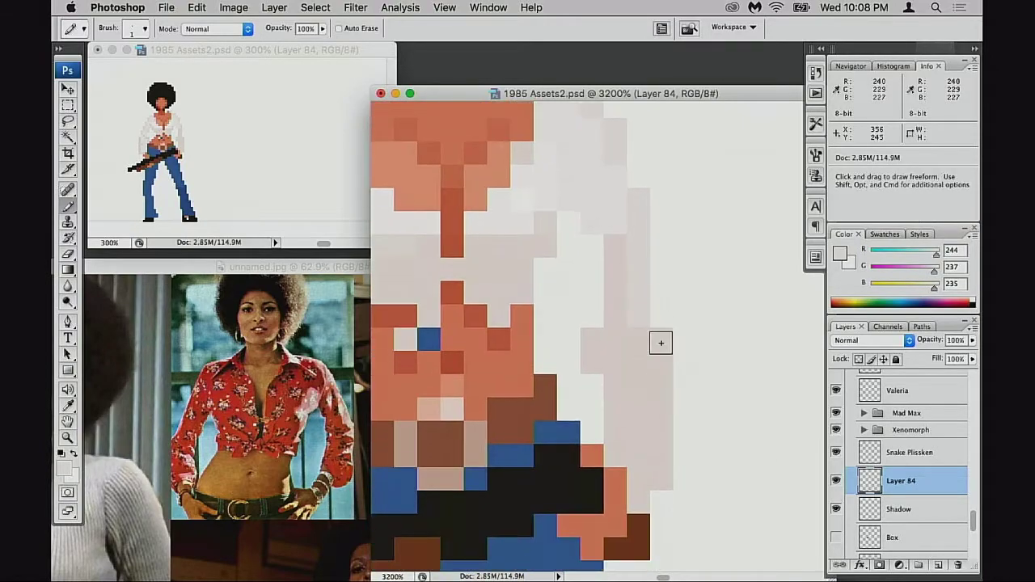
alt+click(607, 231)
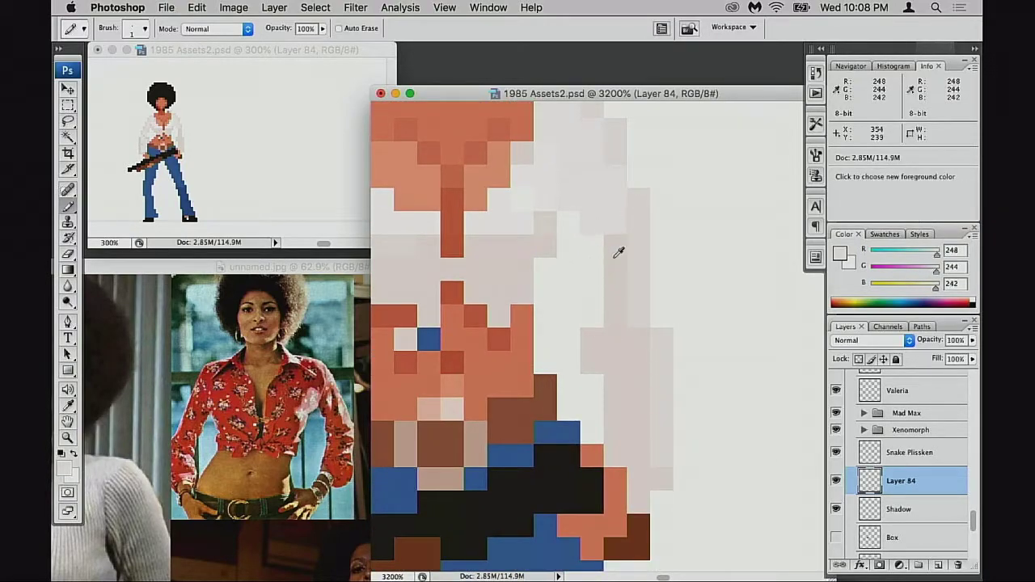
mouse_move(614, 252)
mouse_down()
mouse_move(620, 368)
mouse_move(635, 363)
mouse_move(629, 443)
mouse_move(621, 387)
mouse_move(619, 453)
mouse_move(657, 459)
mouse_move(634, 459)
mouse_move(637, 483)
mouse_move(638, 436)
mouse_up()
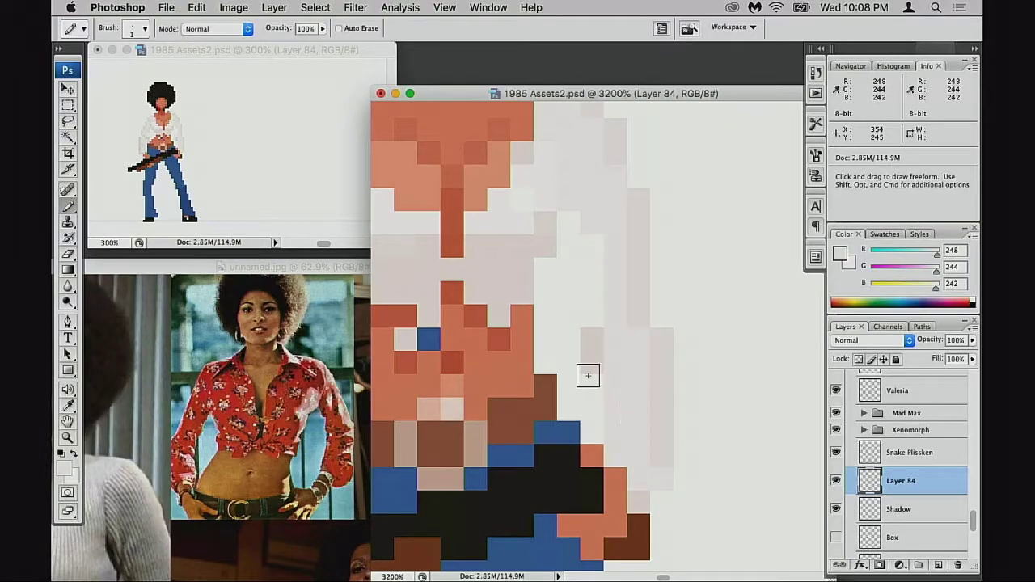
Shade the right-hand sleeve's inner edge with the sampled grey-pink and fill the gap beside the waist with off-white.
alt+click(590, 347)
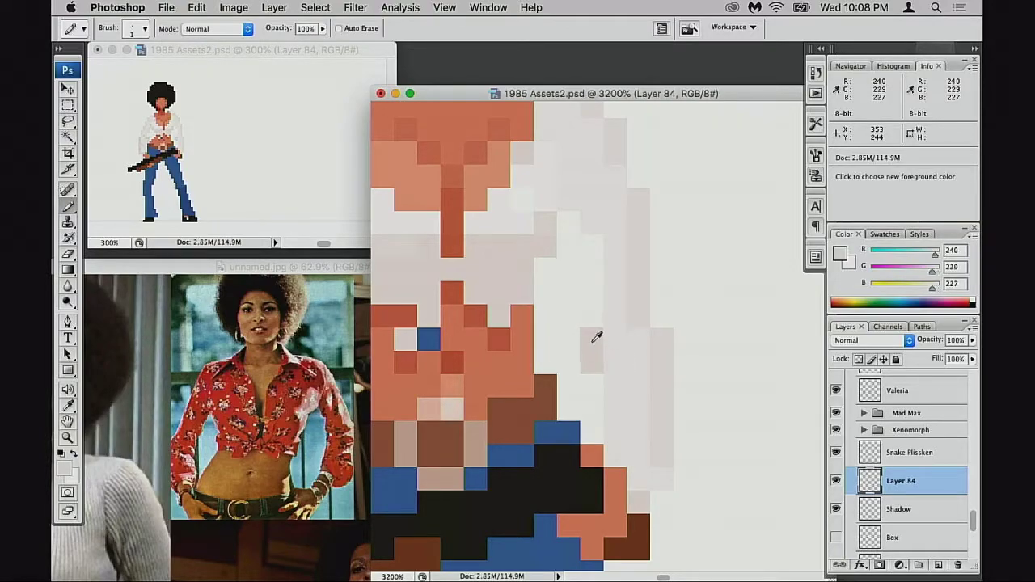
click(577, 238)
drag(593, 260, 592, 312)
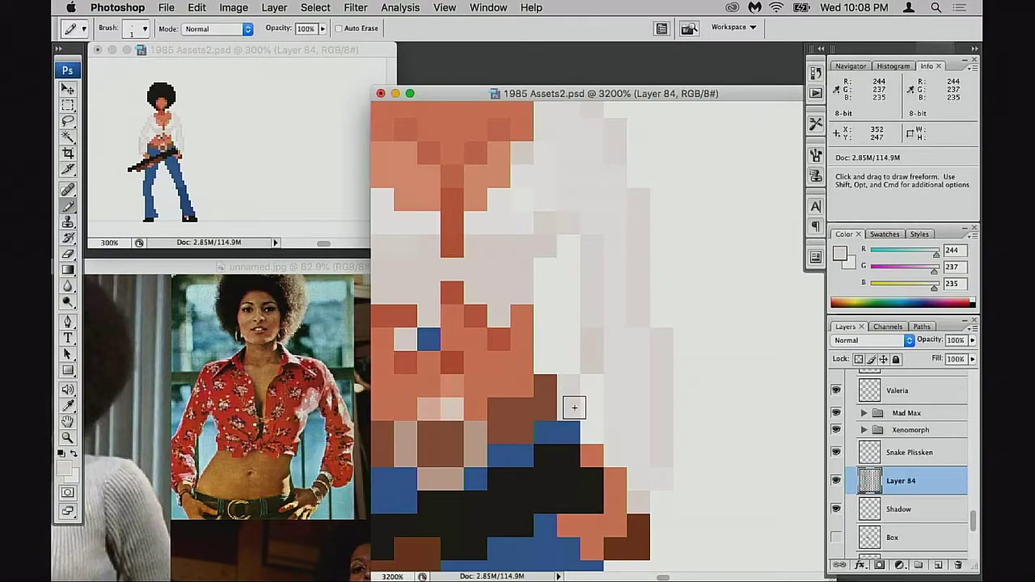
alt+click(619, 377)
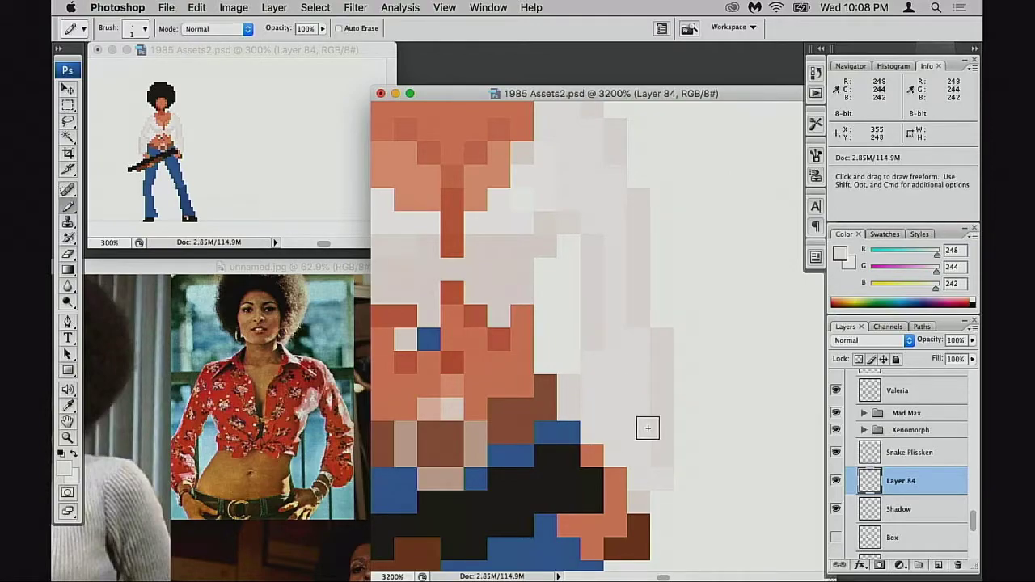
mouse_move(619, 411)
mouse_down()
mouse_move(630, 422)
mouse_move(716, 405)
mouse_up()
alt+click(607, 350)
click(601, 376)
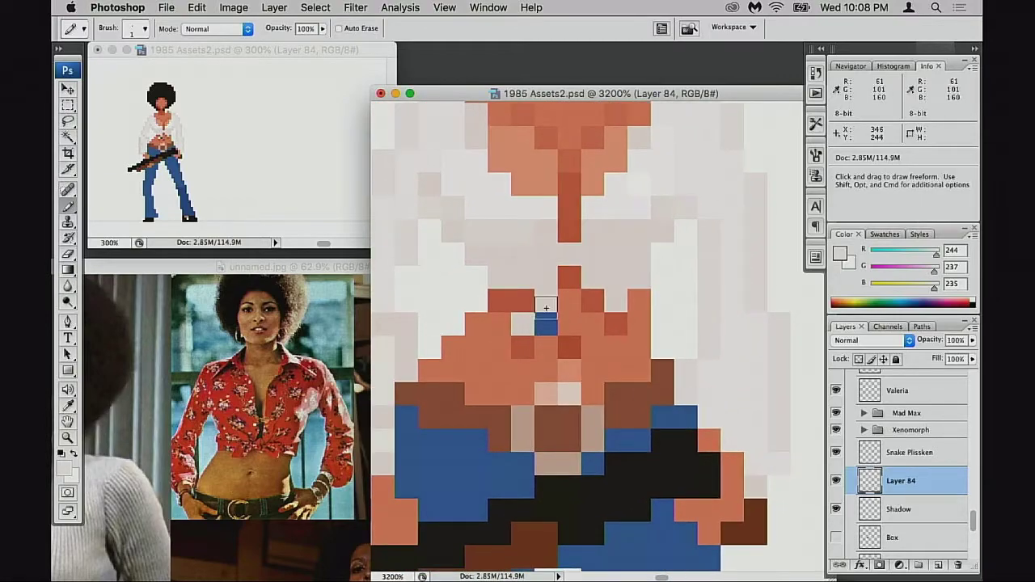
Fill the left-hand sleeve's forearm with the sampled off-white, extend it down at the wrist and lighten its inner edge.
drag(513, 342, 738, 341)
alt+click(577, 355)
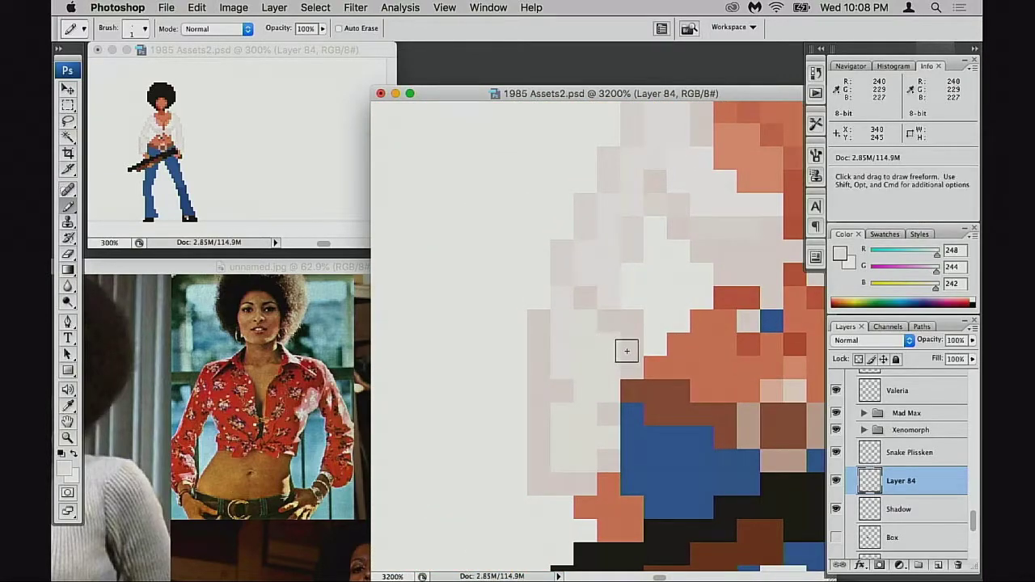
click(631, 351)
alt+click(642, 323)
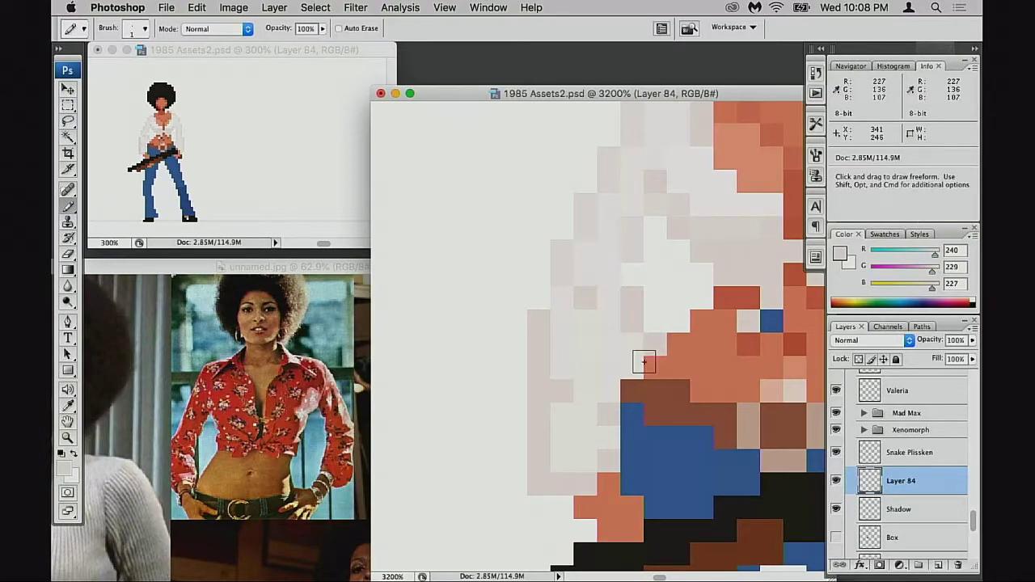
alt+click(576, 378)
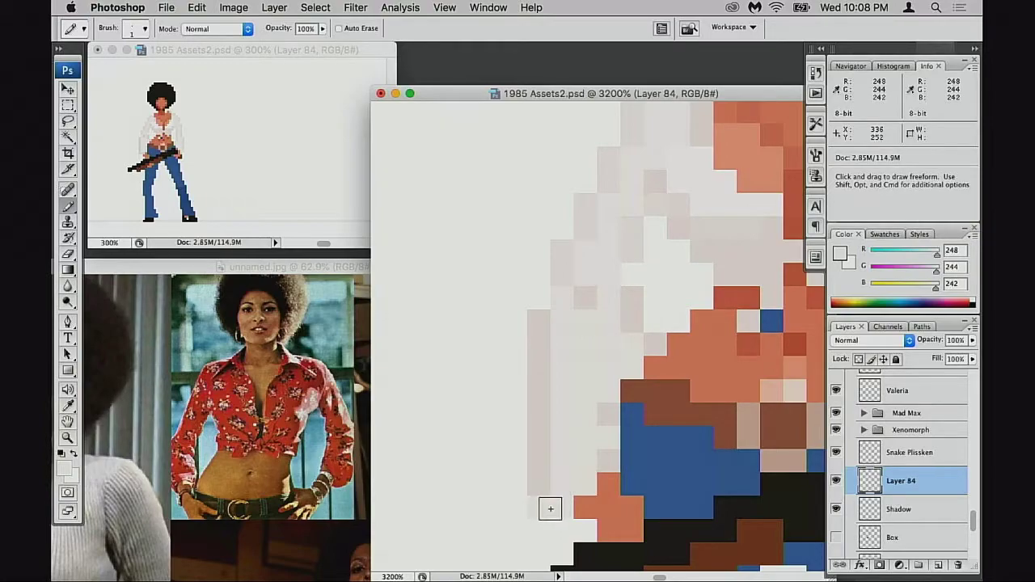
alt+click(538, 481)
scroll(621, 453, down, 3)
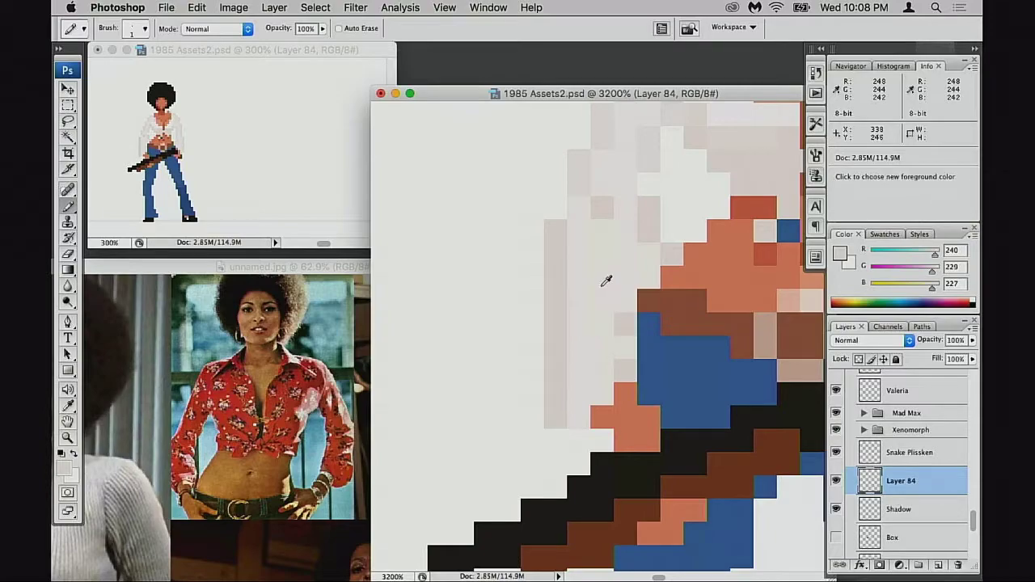
Refine the left-hand sleeve's elbow folds and inner edge with the sampled mid and shadow shirt tones.
alt+click(580, 222)
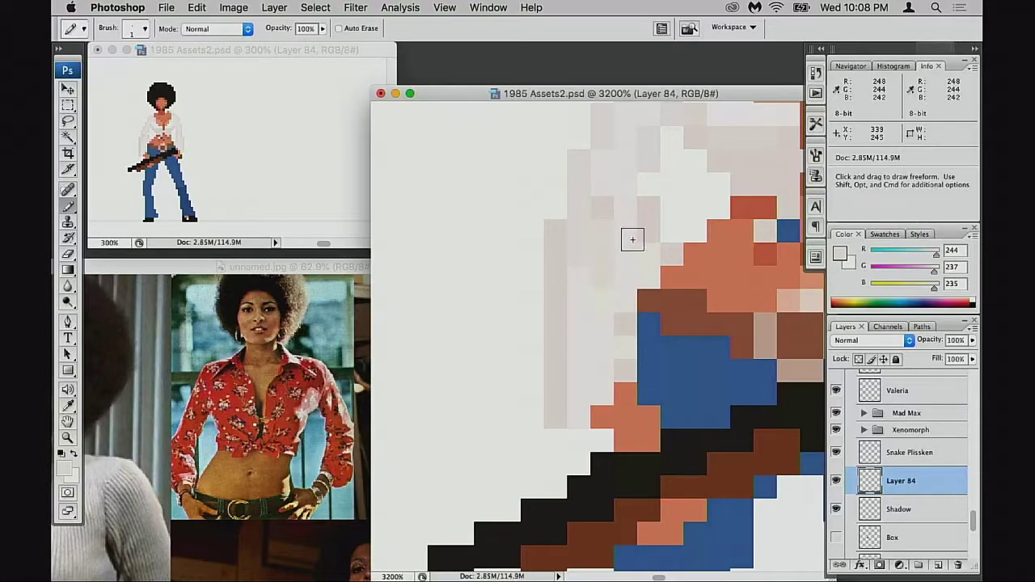
alt+click(612, 203)
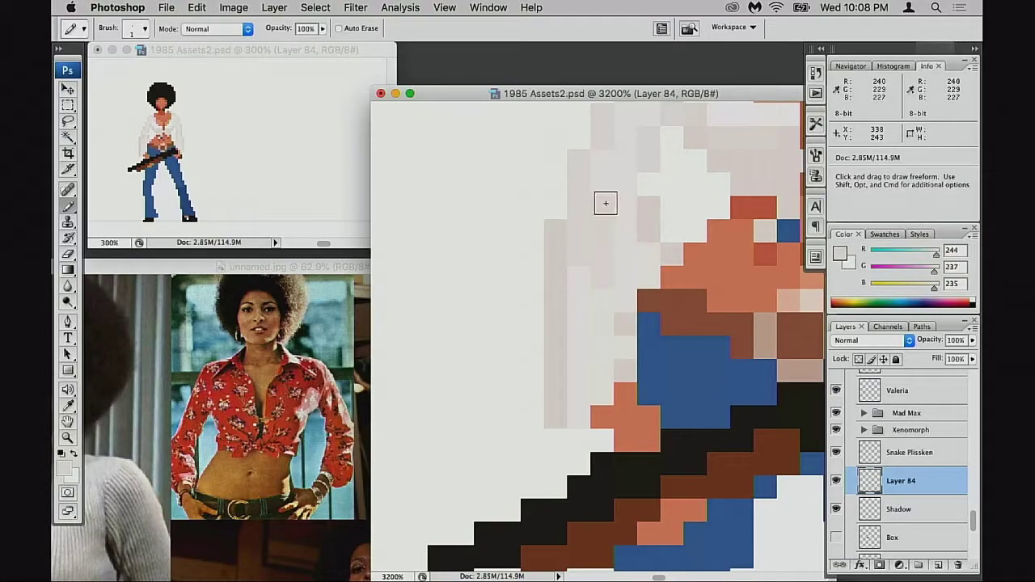
alt+click(626, 187)
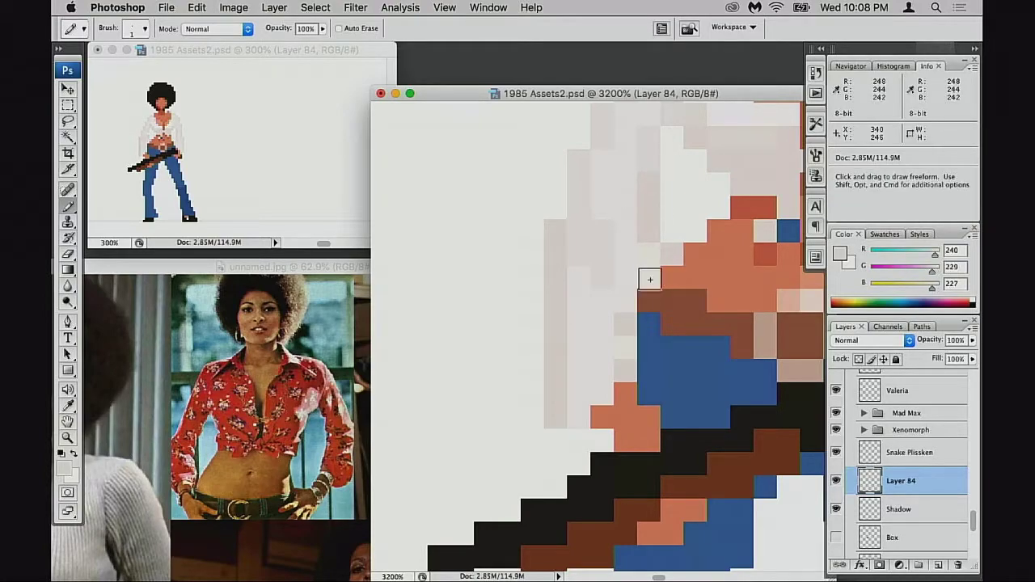
alt+click(604, 234)
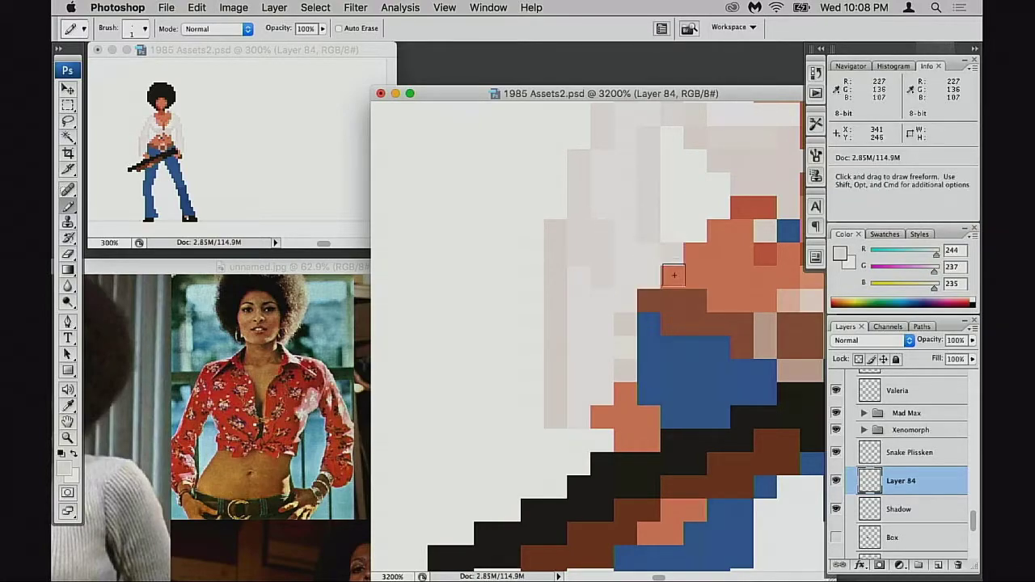
mouse_move(674, 296)
mouse_down()
mouse_move(649, 337)
mouse_move(682, 353)
mouse_move(633, 396)
mouse_move(671, 224)
mouse_up()
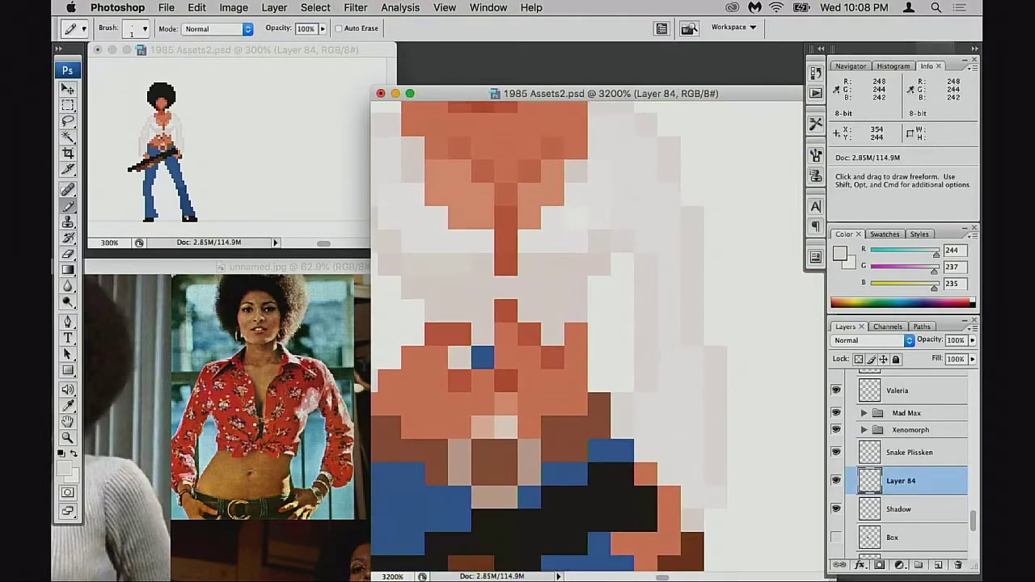
Add the sampled near-white highlight to the upper part of both sleeves, just below the shoulders.
drag(645, 275, 607, 312)
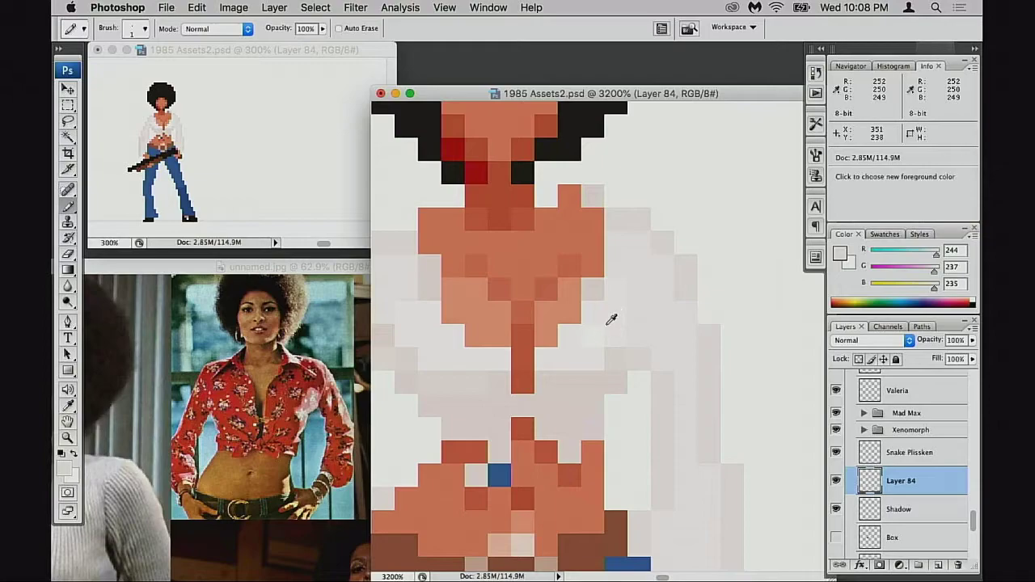
alt+click(630, 325)
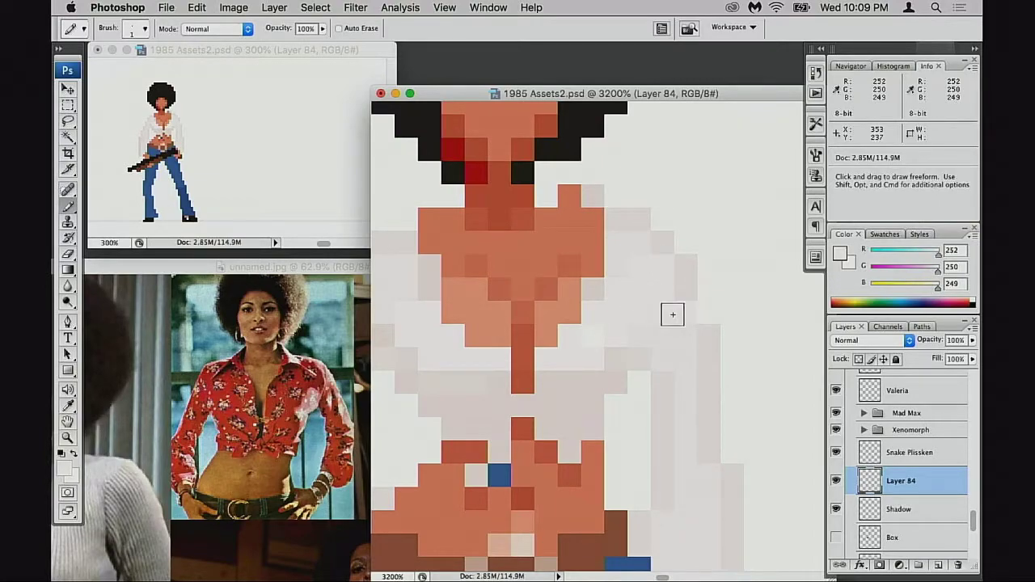
alt+click(638, 308)
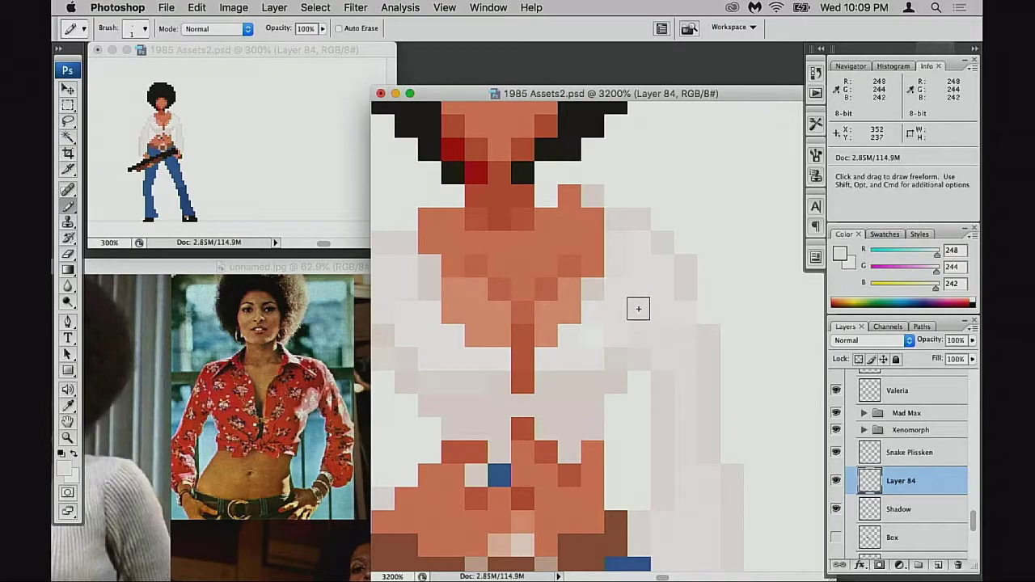
scroll(659, 347, left, 5)
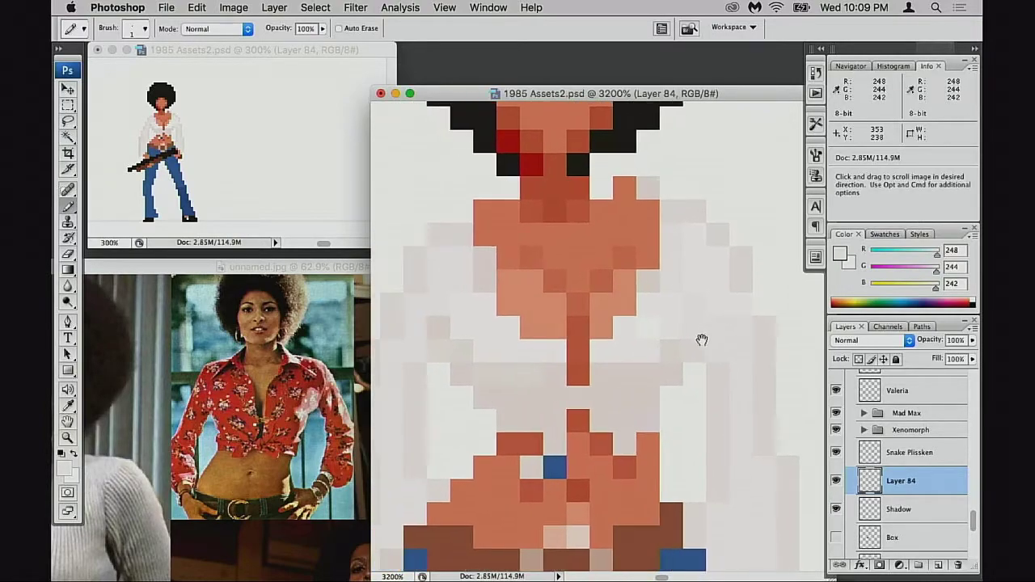
alt+click(737, 271)
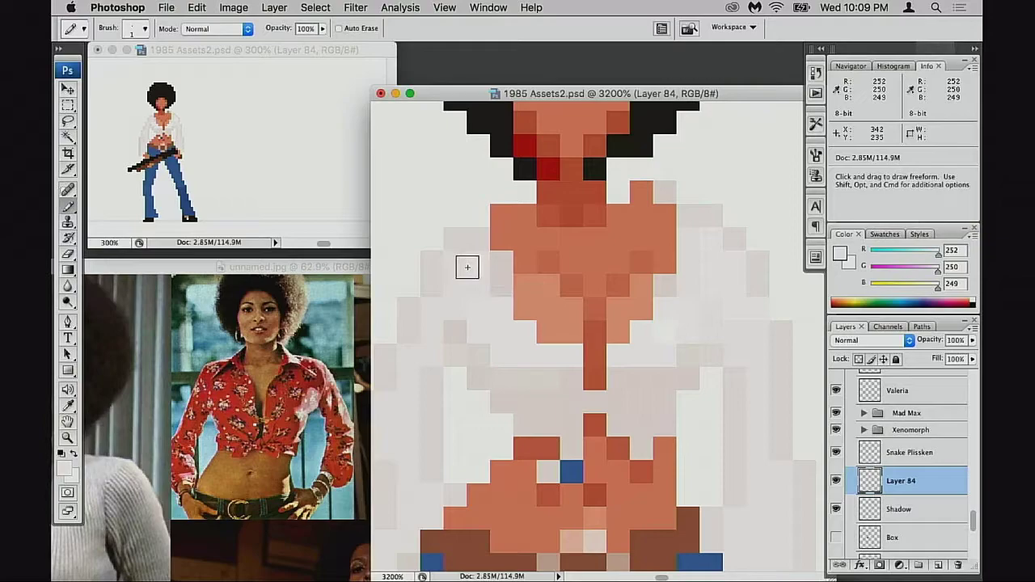
drag(467, 267, 493, 277)
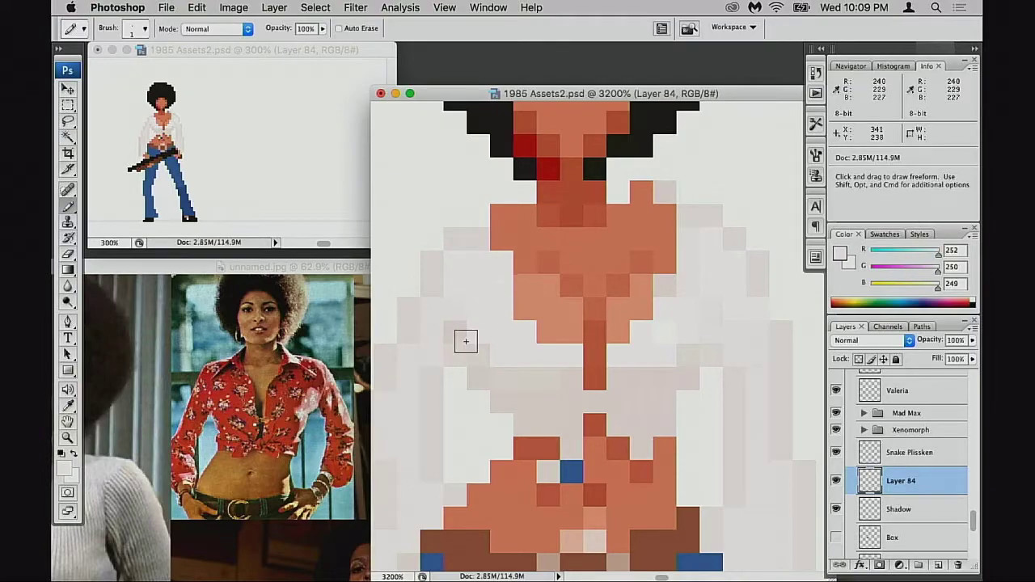
Shade vertical armpit folds on both sleeves beside the chest with the sampled darker shirt tone.
alt+click(480, 305)
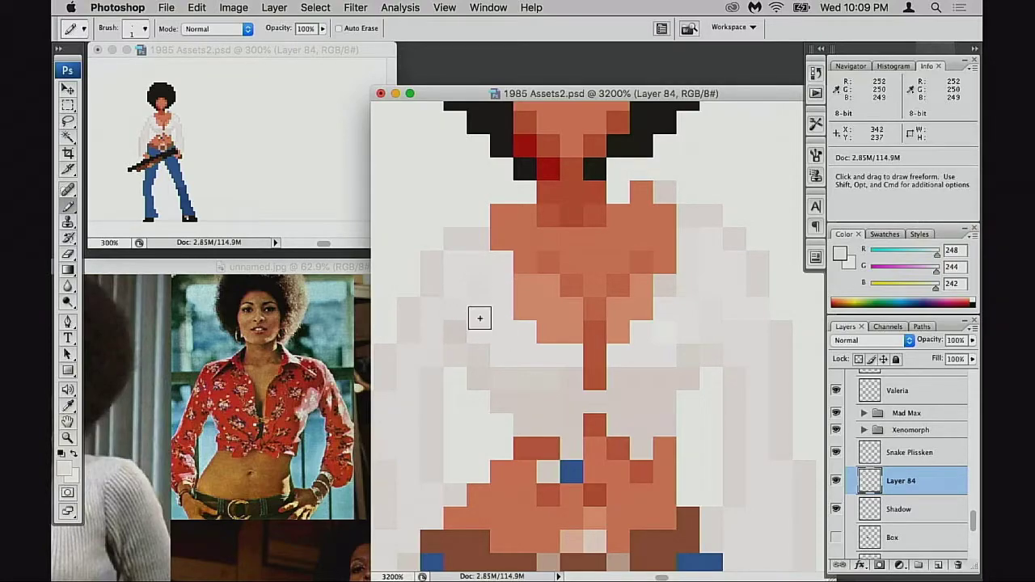
alt+click(459, 316)
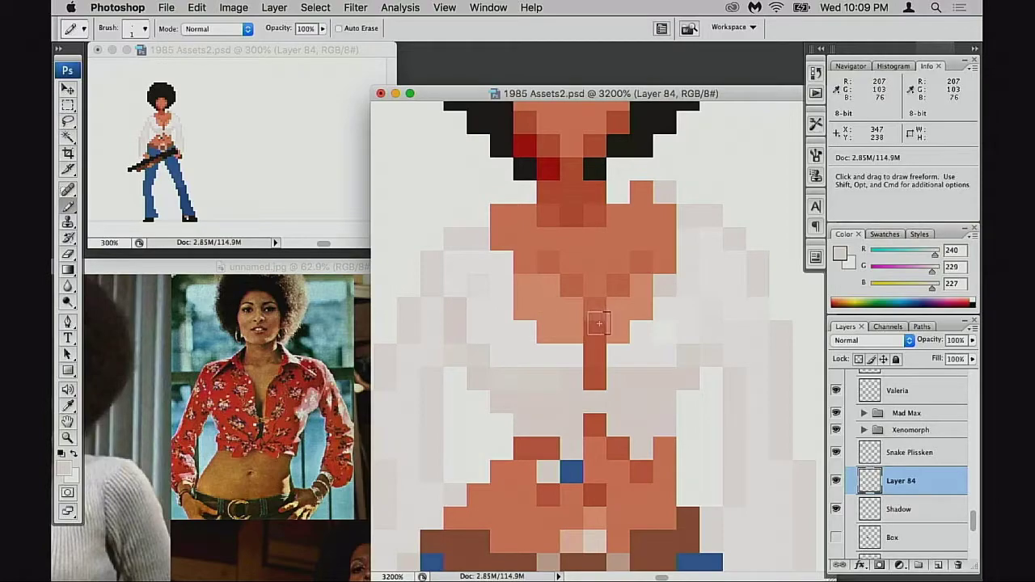
click(709, 327)
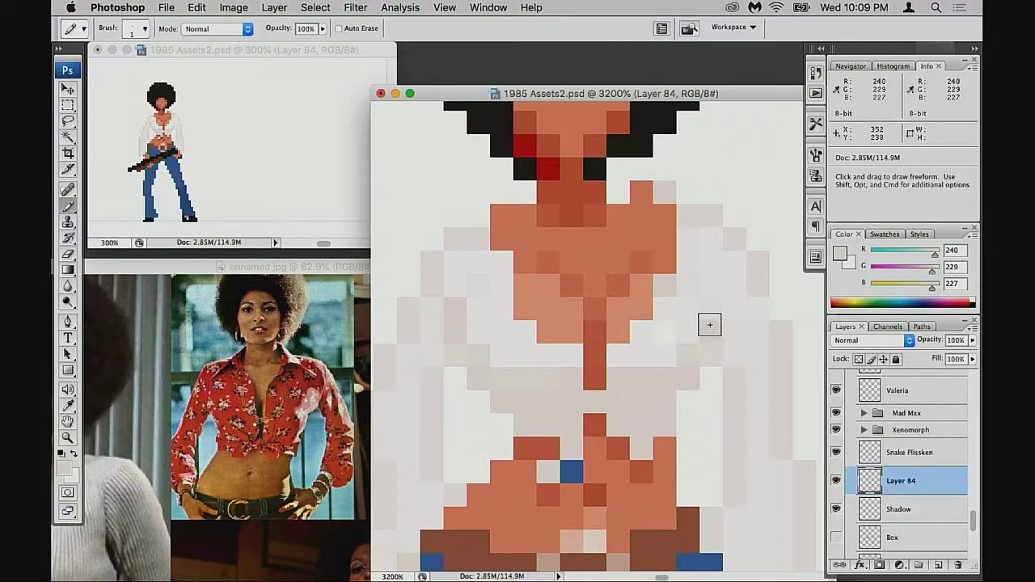
click(714, 312)
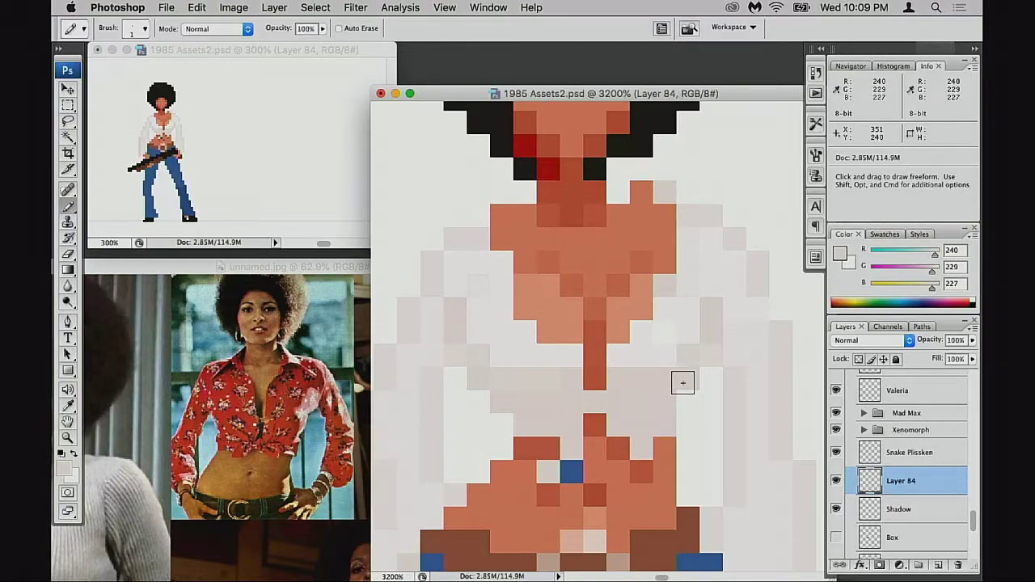
scroll(707, 404, down, 5)
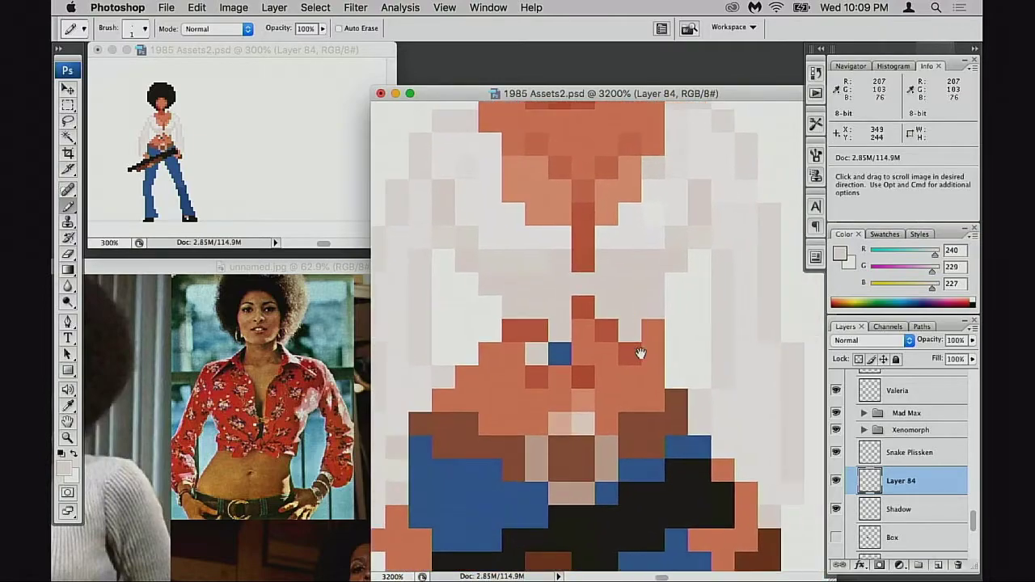
alt+super+click(698, 363)
alt+super+click(695, 366)
alt+super+click(694, 367)
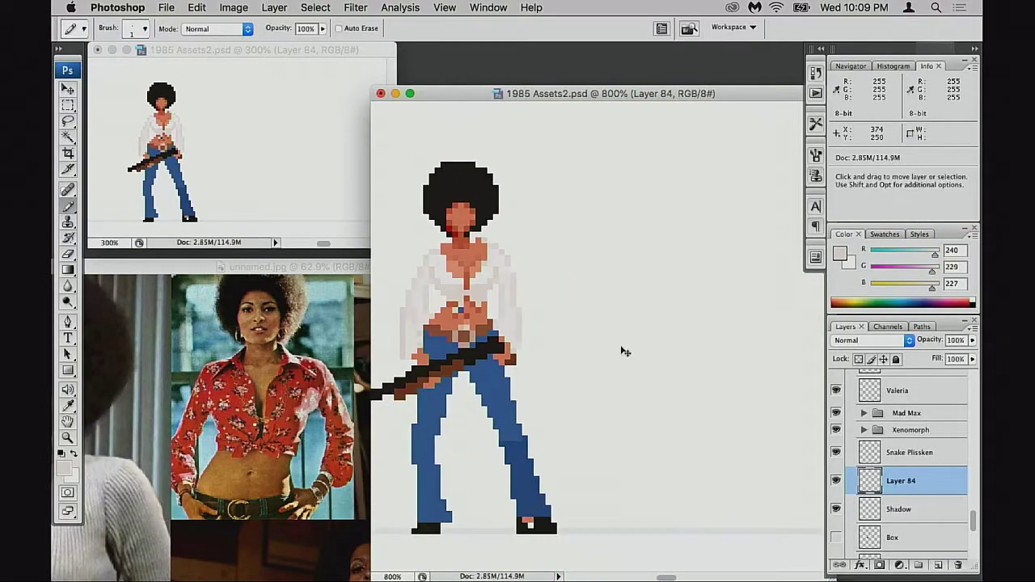
Flip the whole rifle-holding woman figure horizontally on its layer and apply the transform.
alt+super+click(577, 380)
drag(577, 381, 679, 361)
key(super+t)
right_click(596, 301)
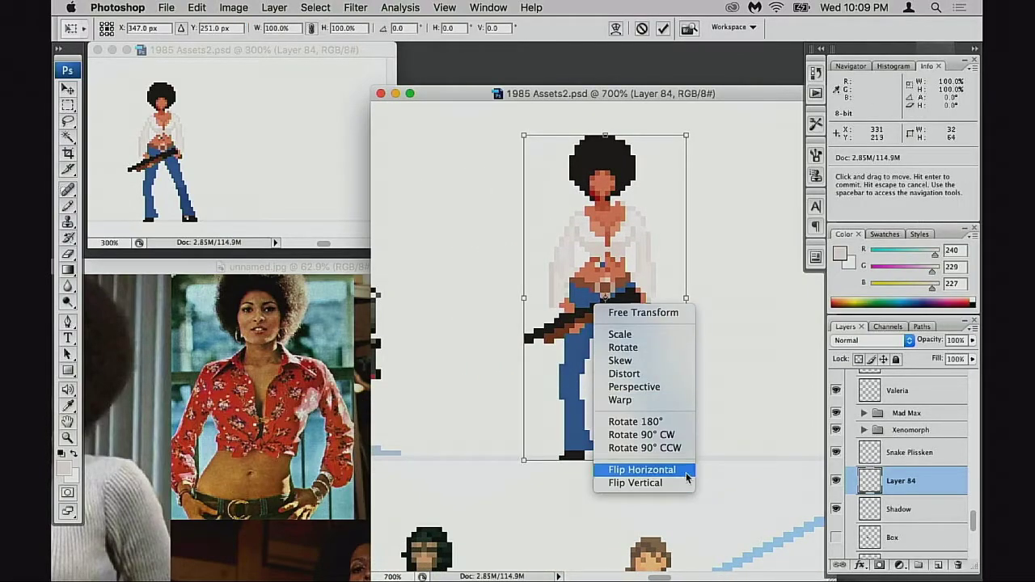
click(642, 475)
key(Return)
Examine the flipped woman at reduced magnification alongside the neighbouring pixel-art characters.
mouse_move(637, 335)
mouse_down()
mouse_move(616, 369)
mouse_move(686, 387)
mouse_move(642, 385)
mouse_up()
alt+click(614, 368)
alt+click(619, 372)
alt+click(621, 375)
alt+click(619, 379)
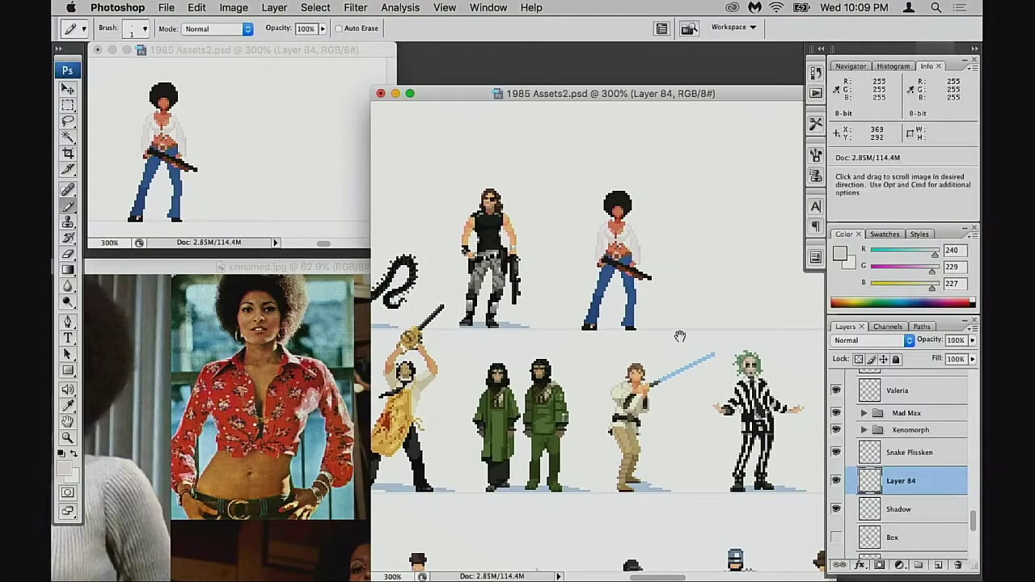
drag(584, 183, 678, 353)
drag(678, 356, 672, 434)
Try painting a vertical off-white earring at full opacity in the dark hair beside the left-hand cheek.
click(556, 301)
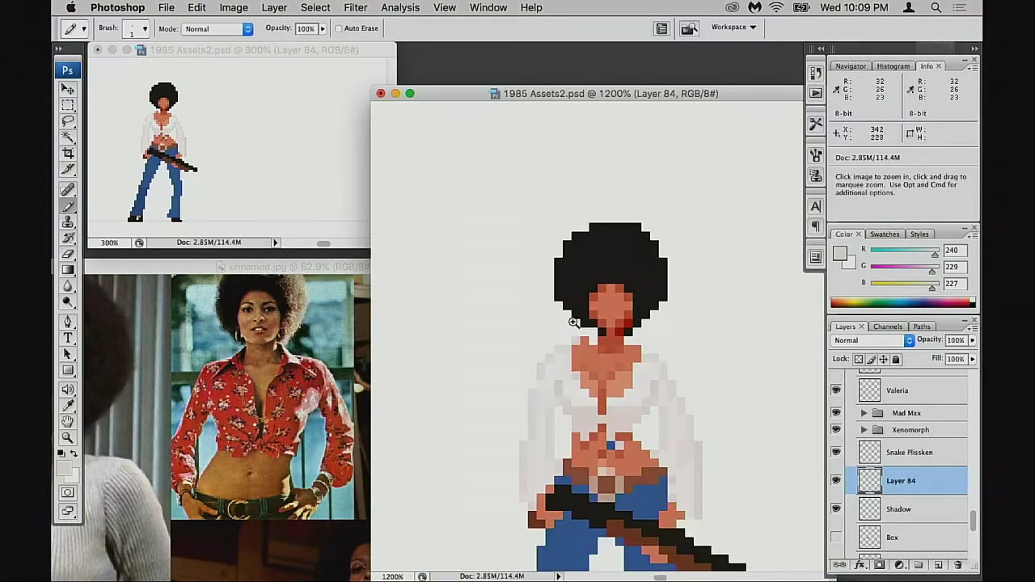
click(574, 322)
click(573, 323)
drag(756, 404, 617, 347)
drag(647, 381, 603, 343)
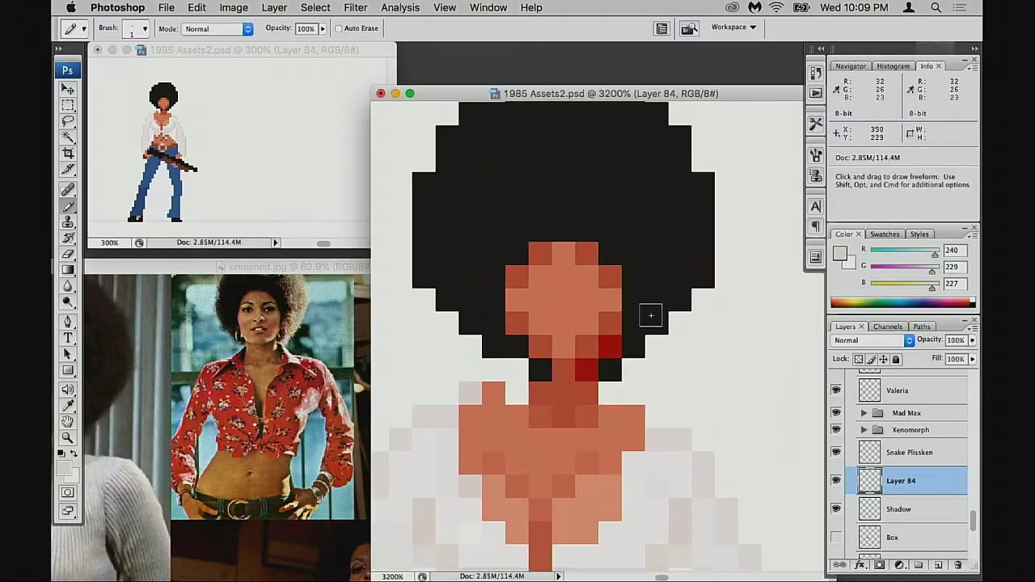
scroll(550, 421, down, 5)
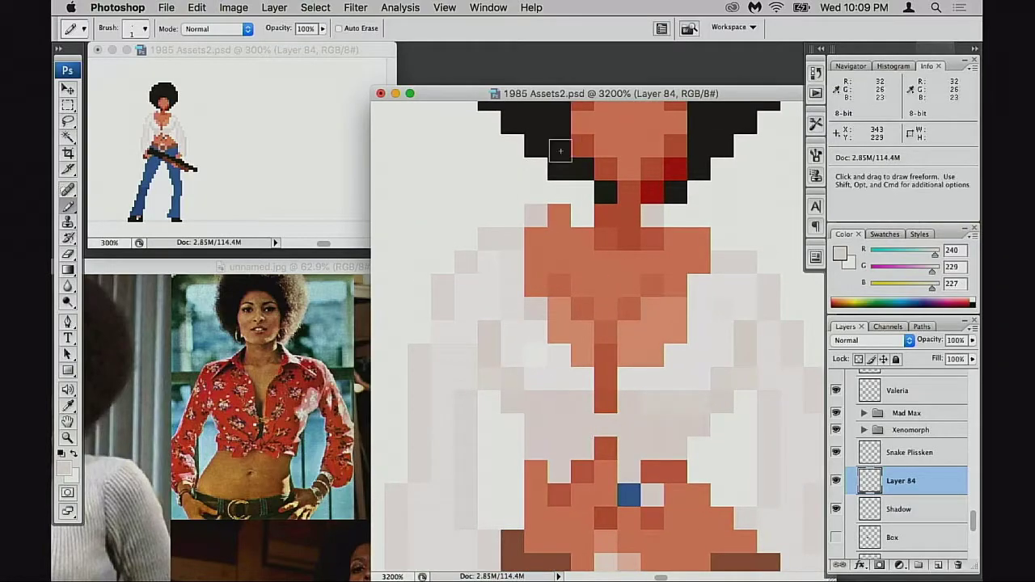
drag(550, 216, 534, 350)
drag(525, 273, 527, 293)
key(super+z)
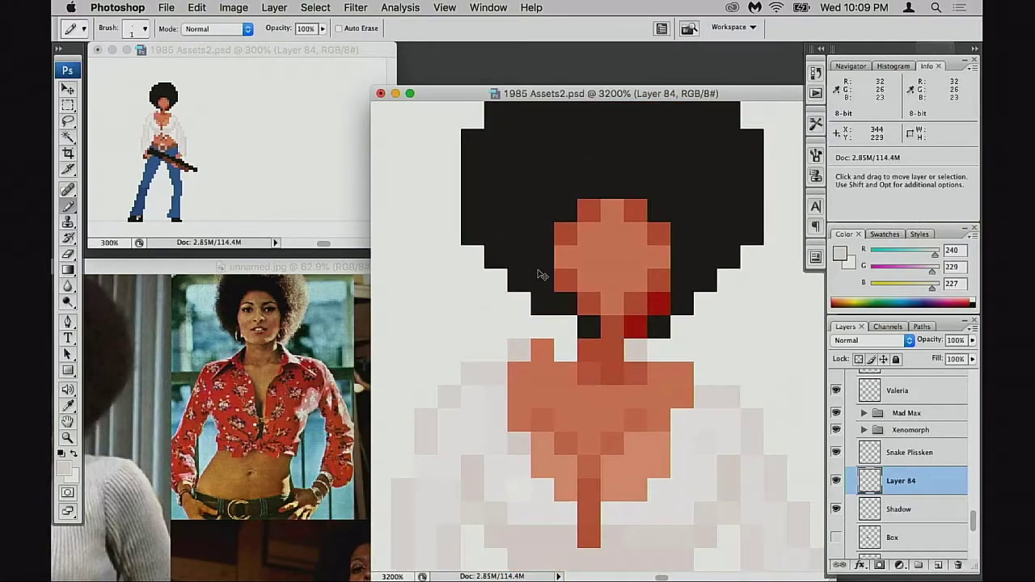
mouse_move(540, 257)
mouse_down()
mouse_move(523, 288)
mouse_move(540, 290)
mouse_move(533, 284)
mouse_move(535, 297)
mouse_move(529, 282)
mouse_move(540, 304)
mouse_up()
key(super+z)
key(super+z)
Set the pencil opacity to 40% and paint a two-pixel vertical earring in the hair beside the left-hand cheek.
key(4)
key(super+z)
key(super+z)
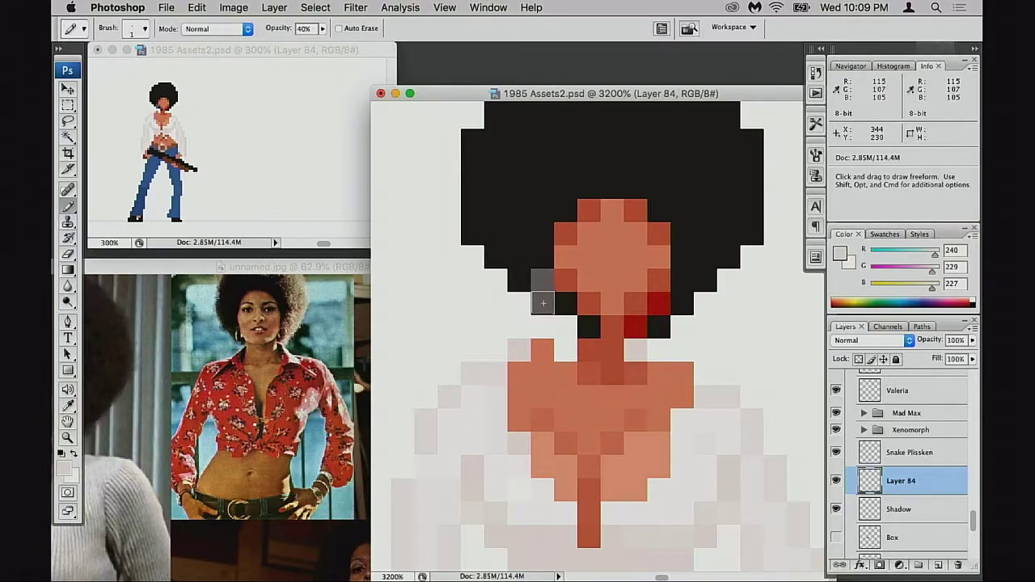
Paint the grey pixels one column farther out at the hair's lower left edge and fill the inner column with hair black RGB 32, 26, 23.
key(alt)
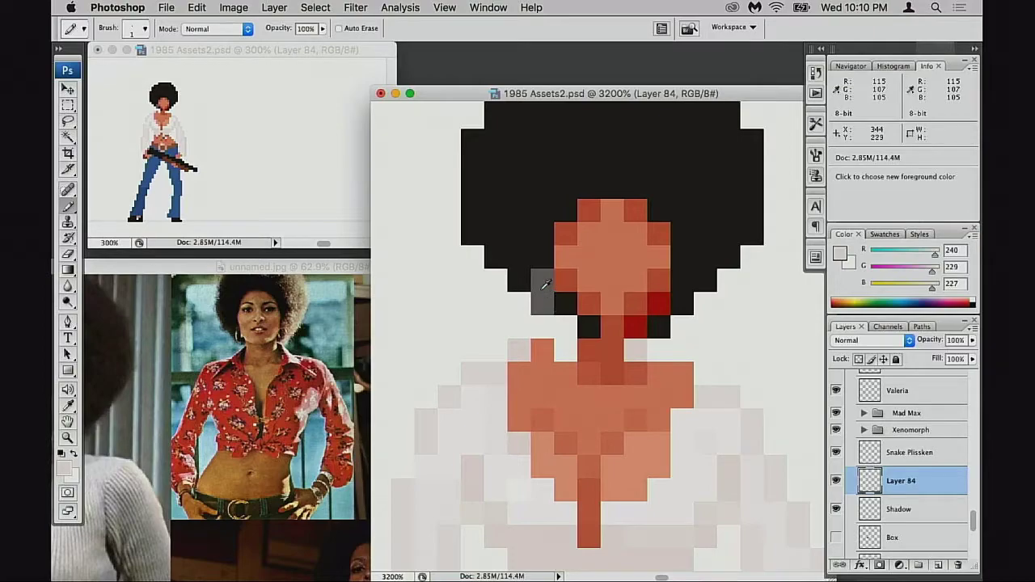
alt+click(542, 287)
alt+click(545, 269)
click(541, 293)
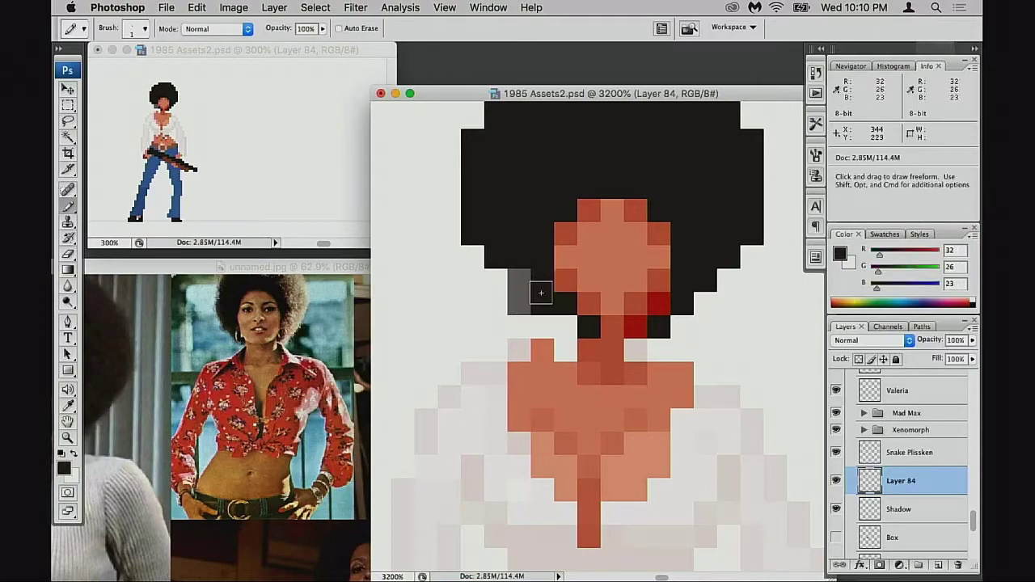
key(z)
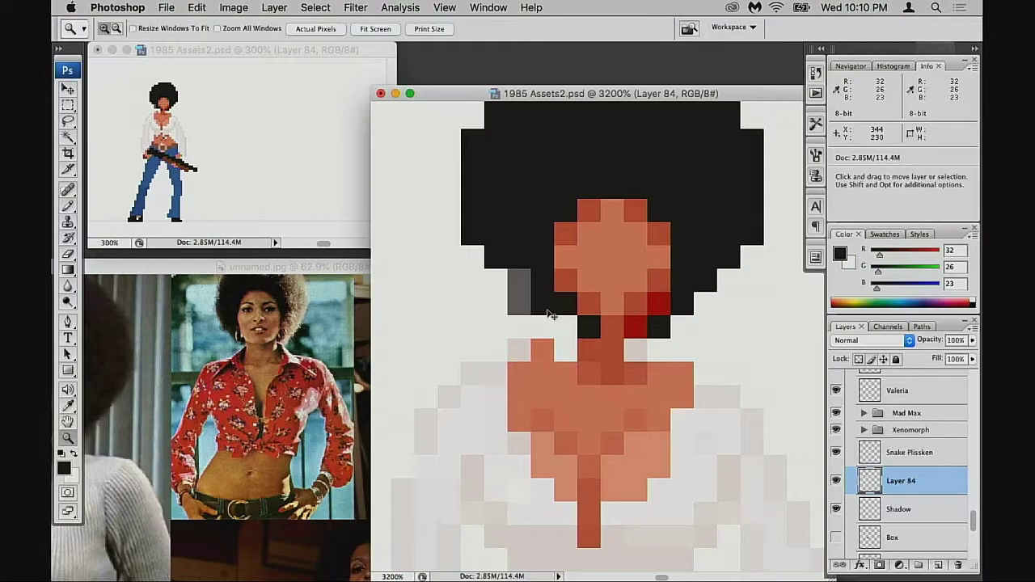
key(b)
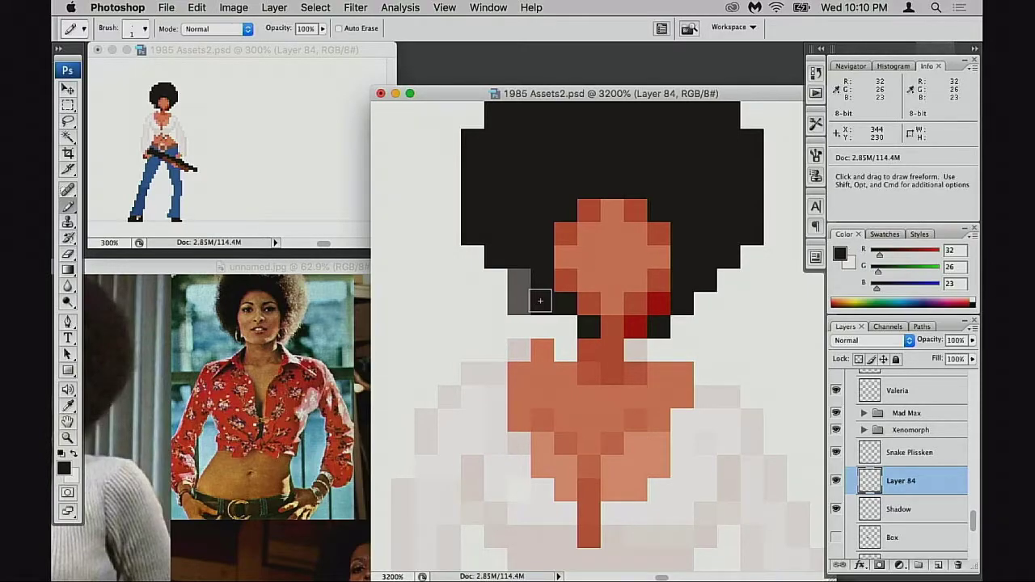
Paint two-pixel-tall grey earrings in sampled RGB 115, 107, 105 below the hair on both sides of the jaw.
alt+click(535, 299)
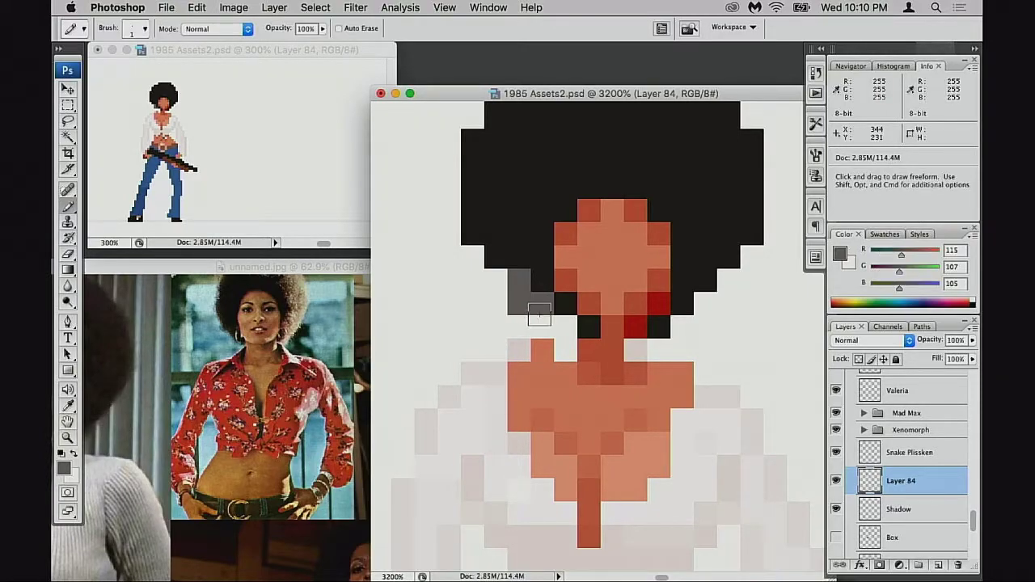
click(540, 324)
drag(679, 333, 677, 344)
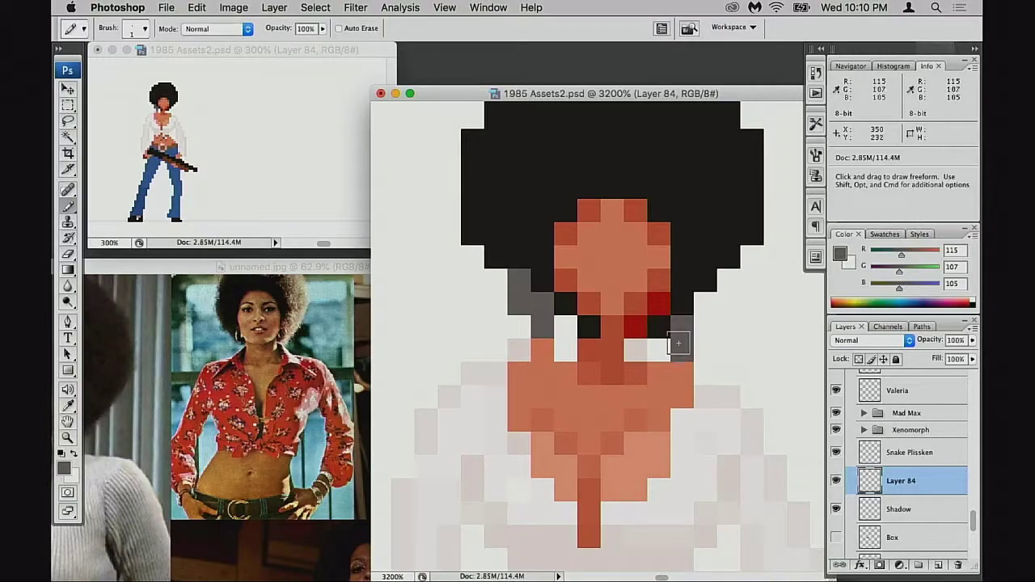
Erase the outer grey pixel beside the left earring and cover the grey pixel above it with the sampled hair black.
key(e)
click(519, 302)
key(b)
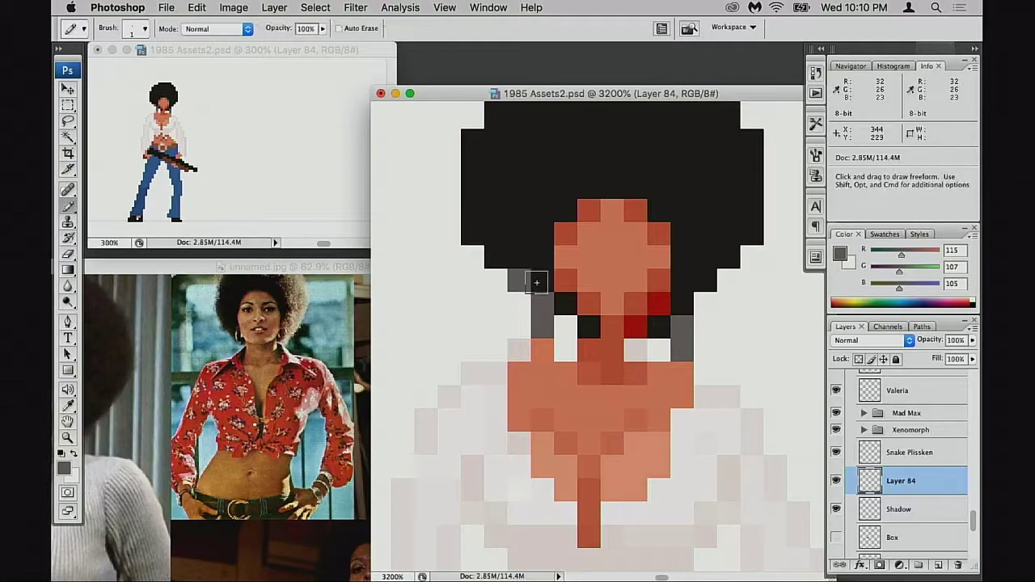
alt+click(537, 272)
click(521, 282)
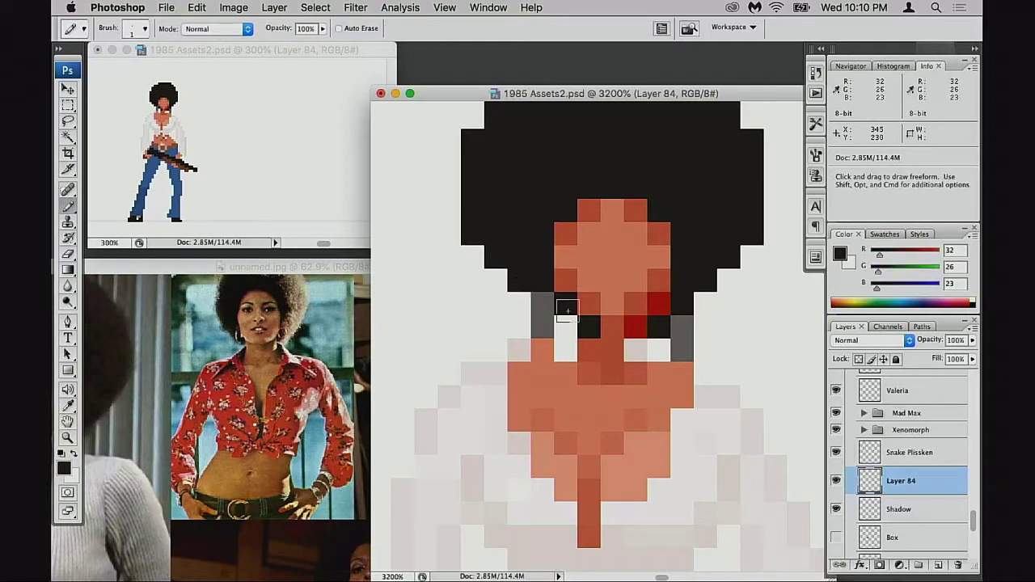
Try erasing the raised skin pixel at the left shoulder and the lower pixel of the right earring.
alt+click(538, 351)
key(e)
click(540, 351)
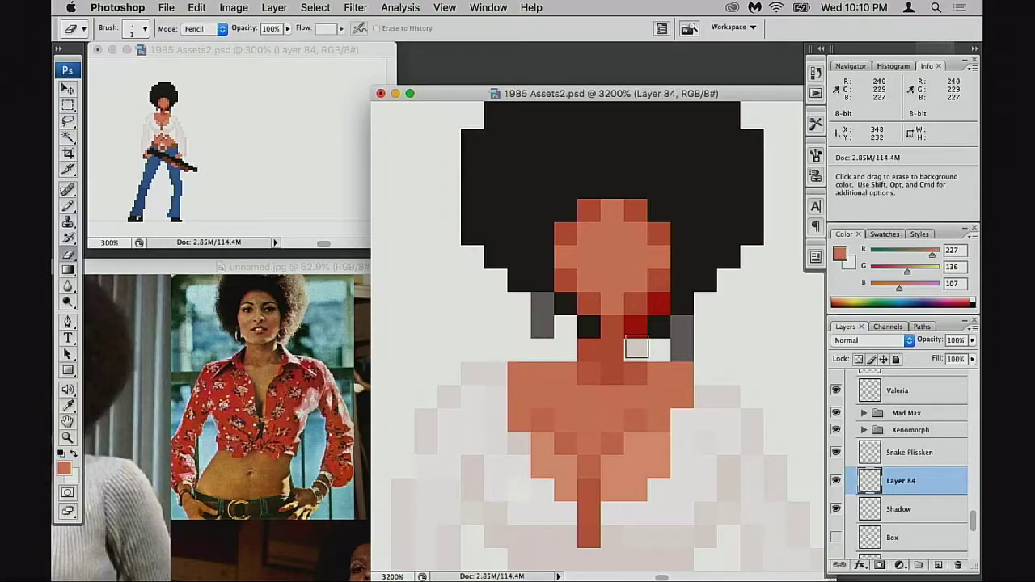
click(675, 352)
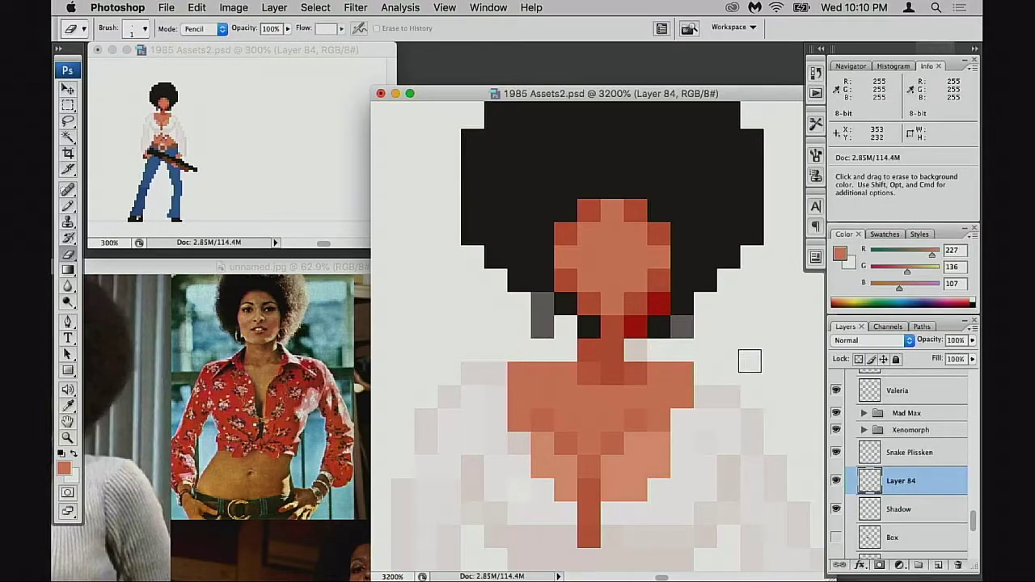
key(super+alt+z)
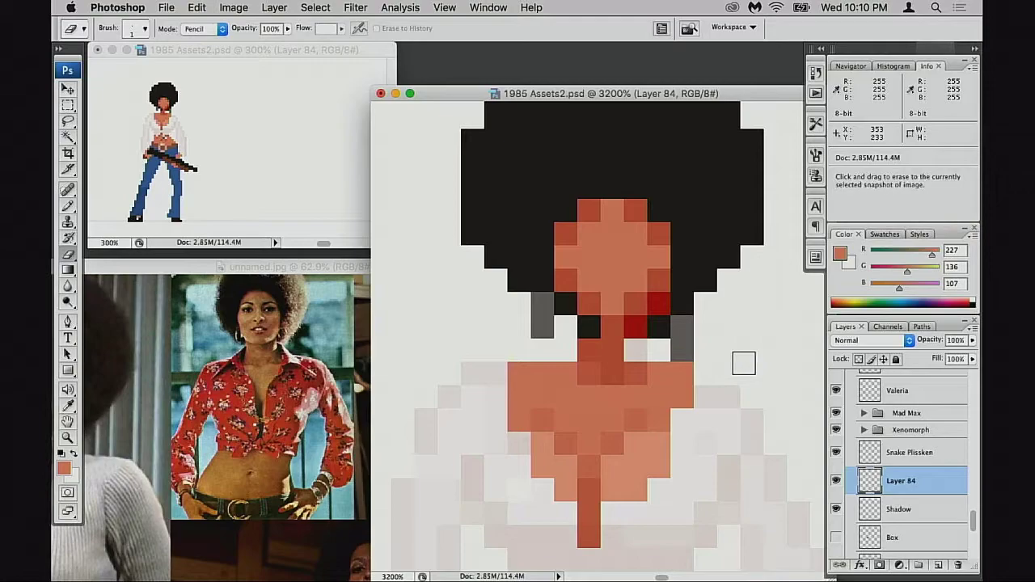
key(super+alt+z)
Widen the skin at the left shoulder by one pixel and build up the shirt shoulder beside it in sampled off-white RGB 244, 237, 235.
key(b)
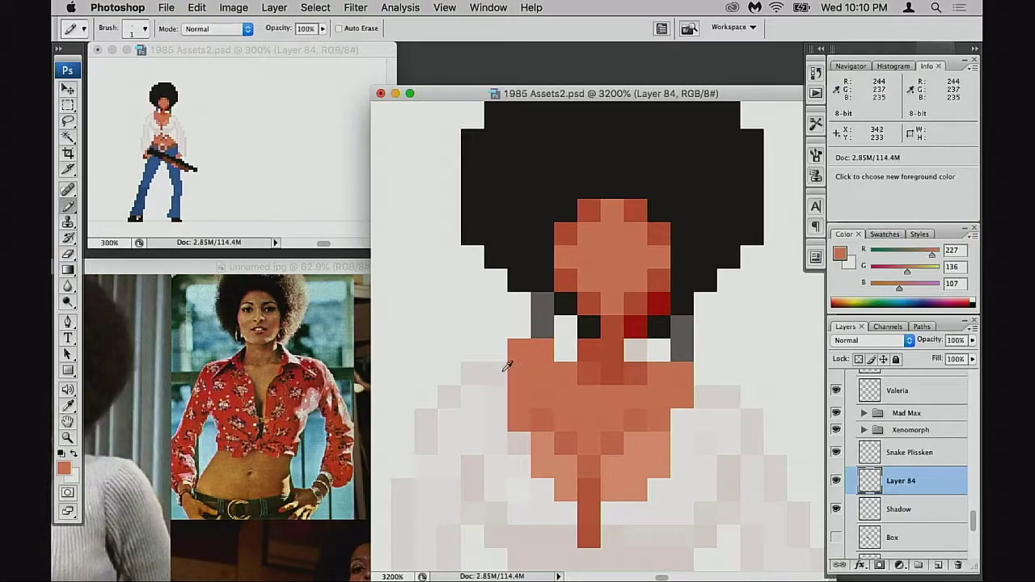
alt+click(500, 368)
click(495, 350)
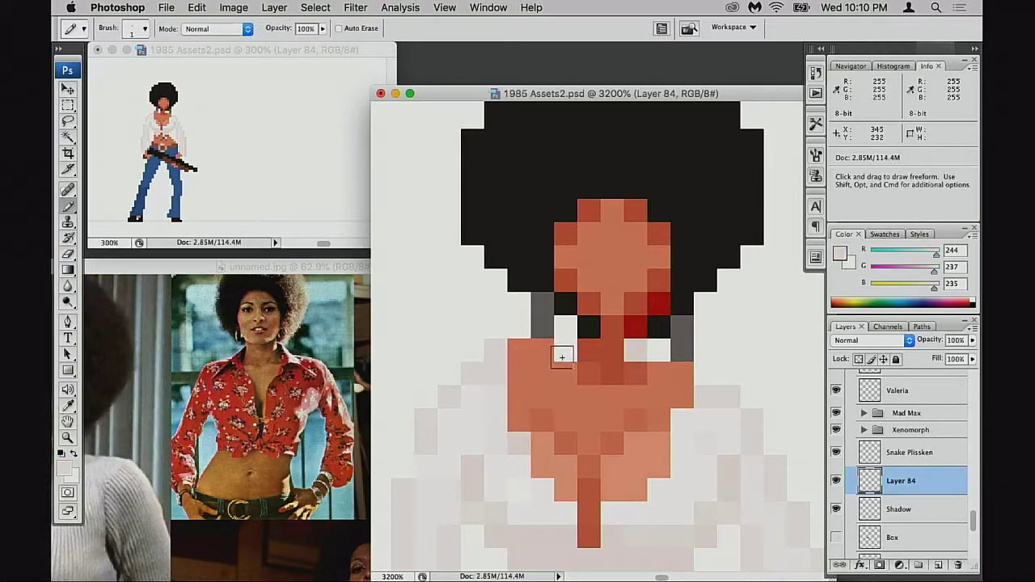
alt+click(490, 386)
click(494, 373)
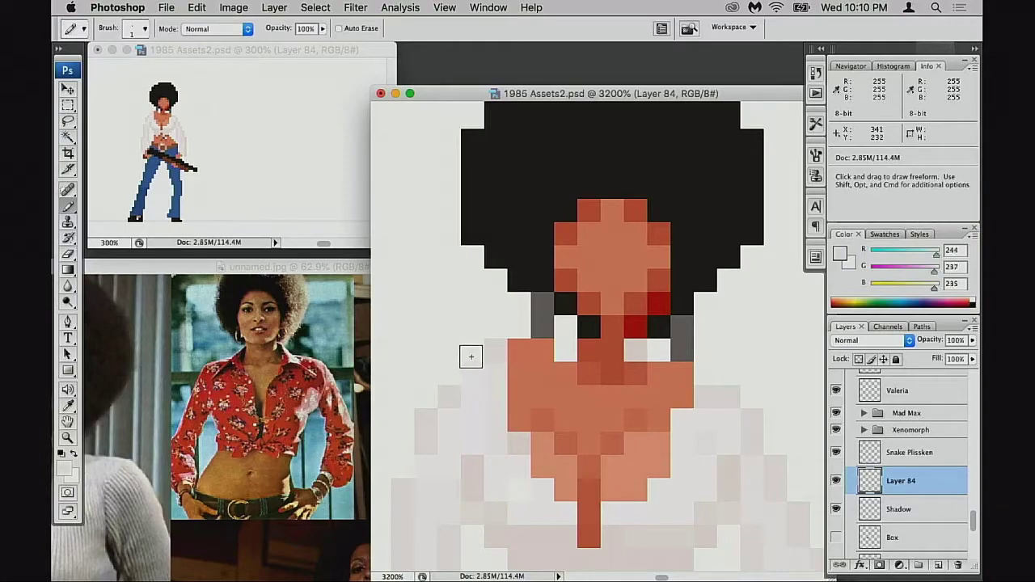
alt+click(450, 384)
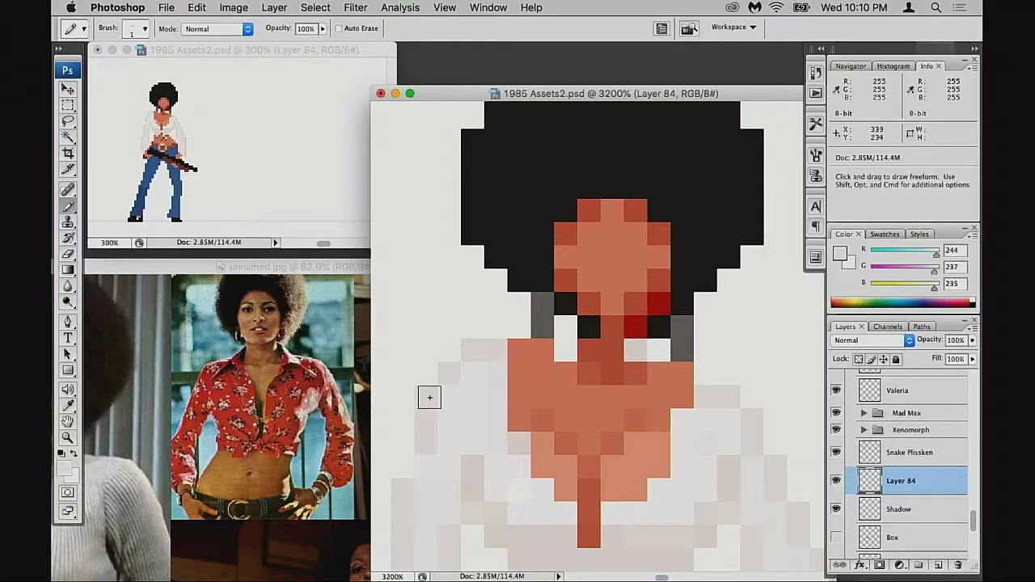
Repaint the outer edge of the upper left sleeve with off-white tones sampled from the shirt, including RGB 248, 244, 242.
scroll(538, 402, down, 2)
scroll(538, 402, left, 2)
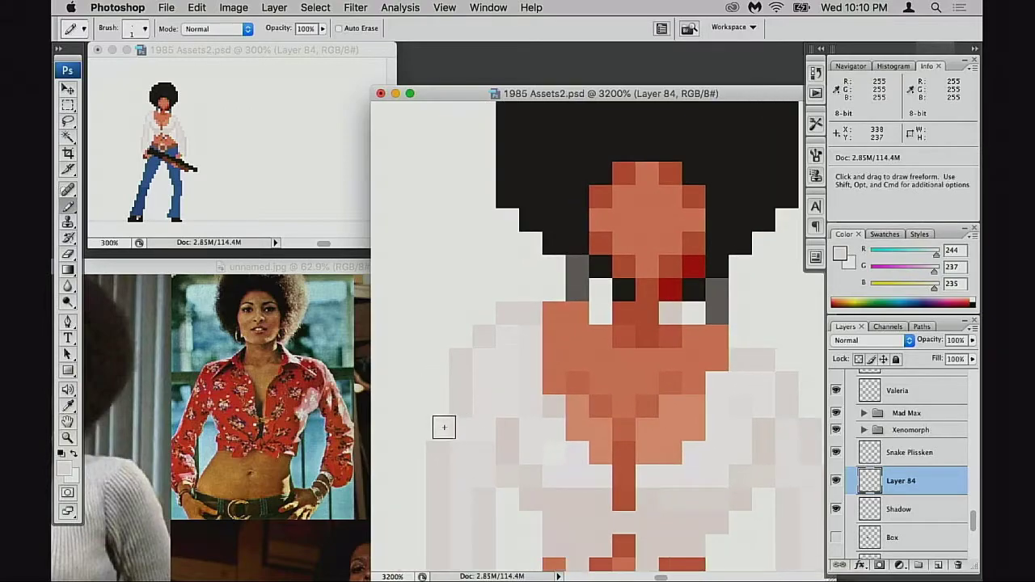
alt+click(482, 419)
click(462, 409)
alt+click(531, 392)
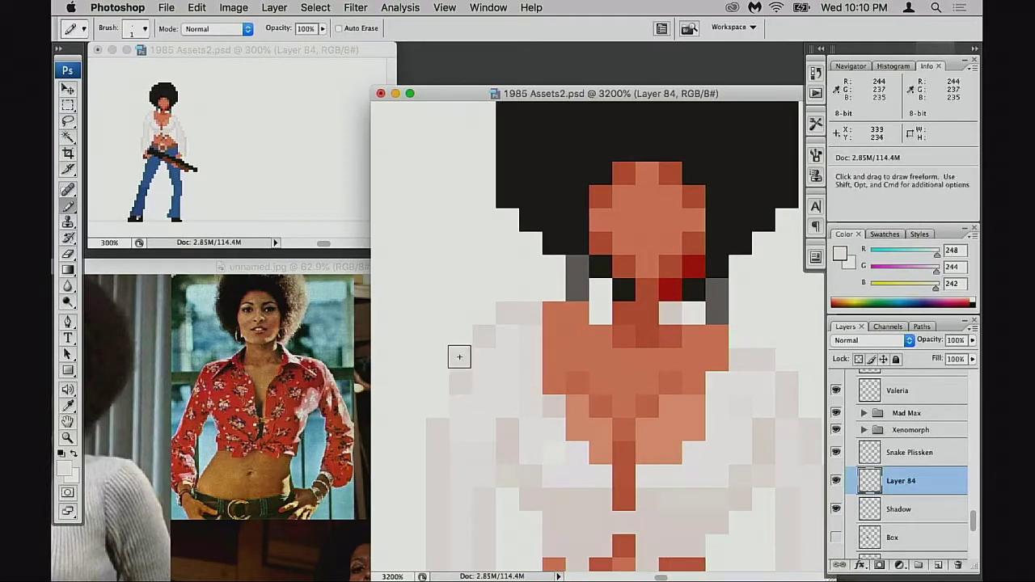
Touch up the shading along the lower left sleeve down to the cuff with the shirt's off-white tones.
scroll(533, 291, down, 3)
scroll(533, 291, left, 2)
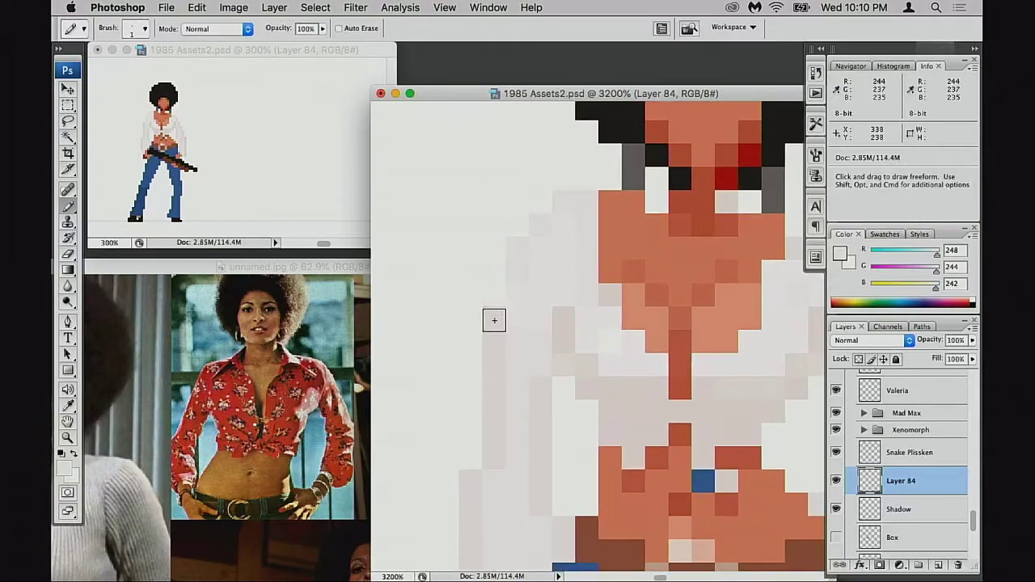
scroll(517, 372, down, 4)
scroll(518, 371, left, 2)
scroll(559, 331, up, 3)
scroll(559, 331, right, 2)
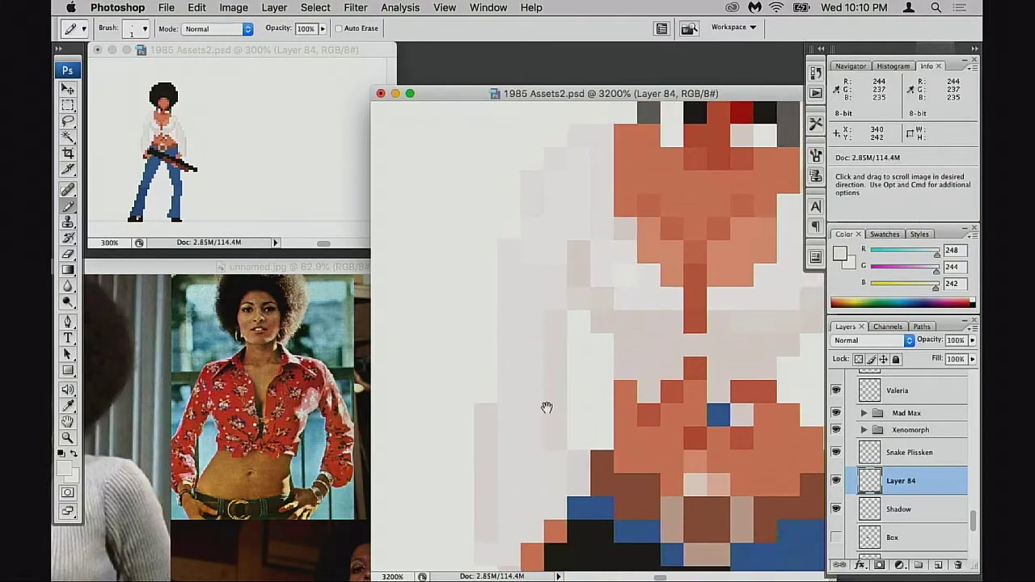
scroll(534, 342, down, 3)
scroll(541, 309, left, 1)
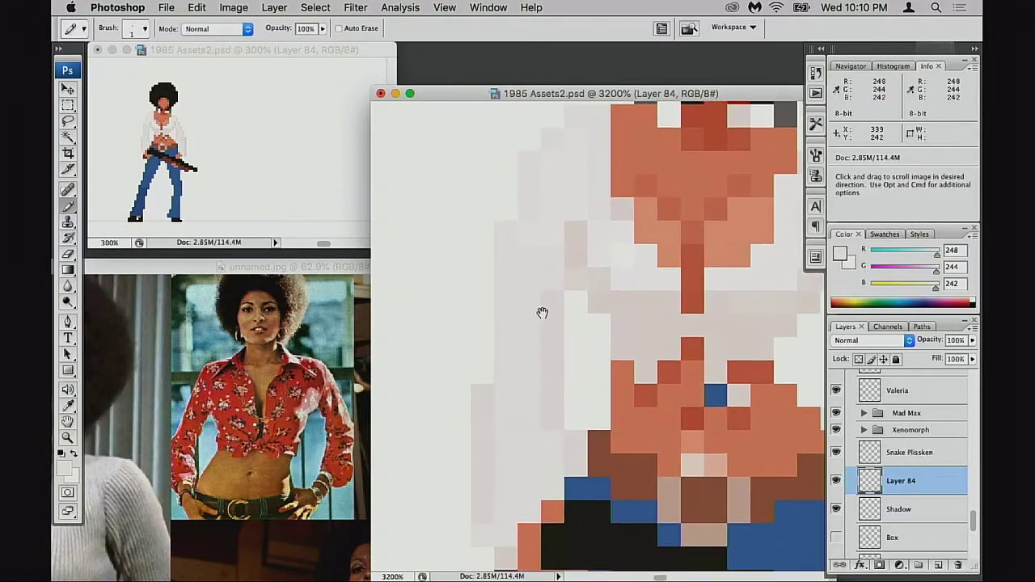
scroll(580, 385, up, 1)
scroll(579, 386, right, 1)
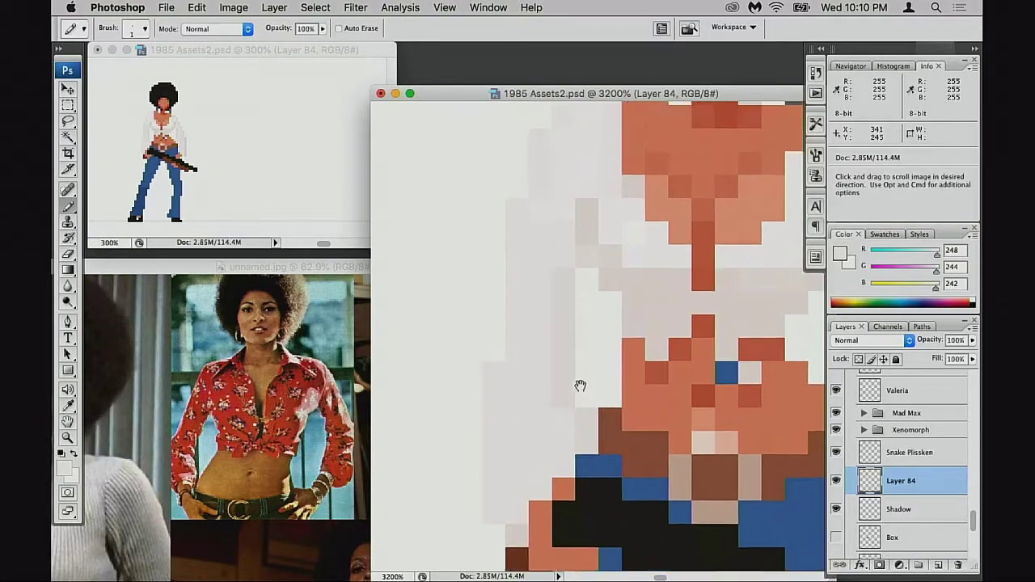
scroll(607, 330, down, 1)
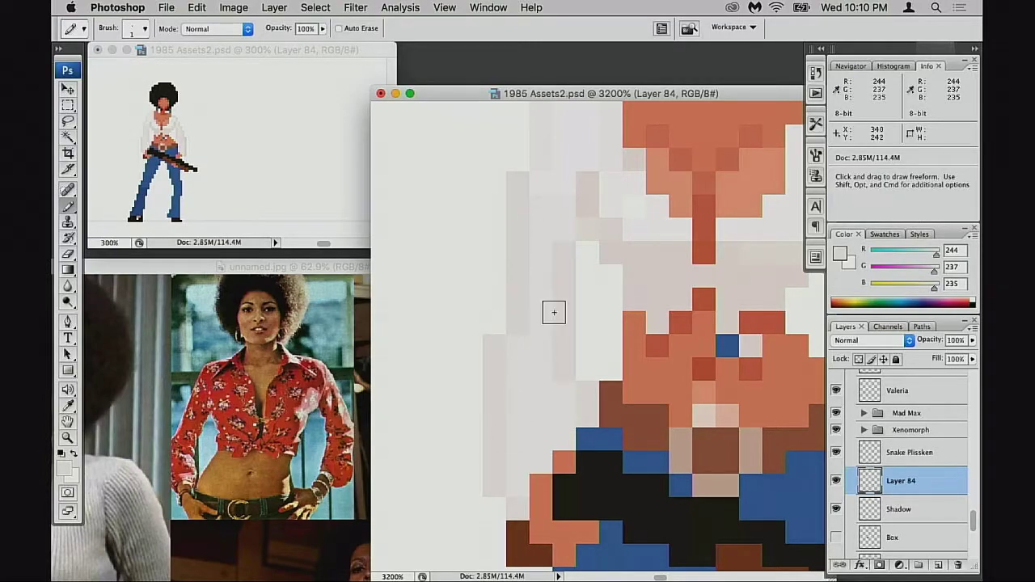
Touch up the shading of the right sleeve below the shoulder with off-white RGB 248, 244, 242.
scroll(552, 310, up, 4)
scroll(552, 309, right, 1)
scroll(648, 321, right, 5)
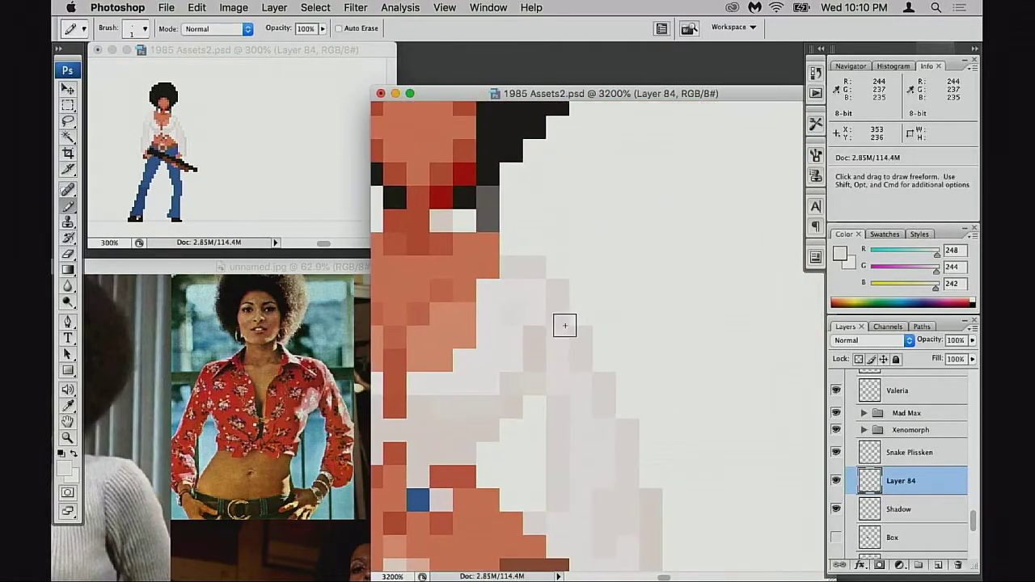
drag(565, 358, 591, 325)
drag(464, 353, 639, 381)
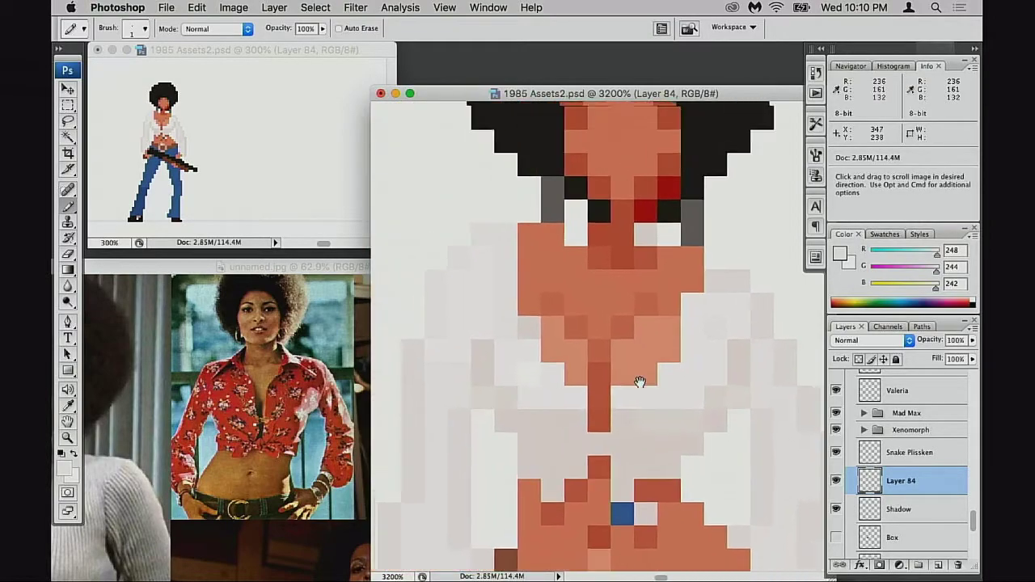
drag(635, 275, 672, 321)
scroll(596, 316, up, 3)
scroll(596, 316, right, 1)
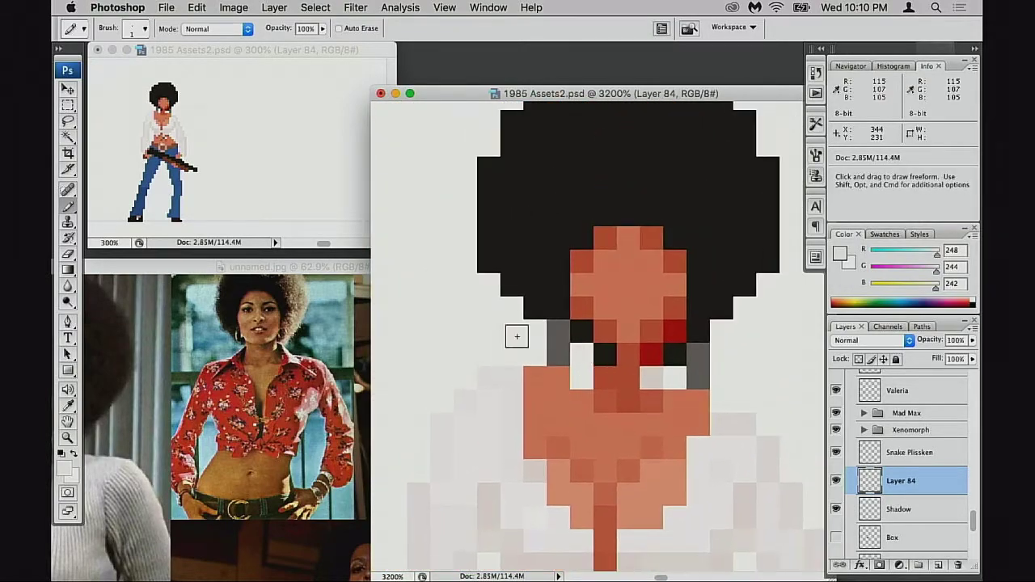
Erase the left earring's lower pixel and the black pixels around the jaw and neck.
key(e)
click(558, 355)
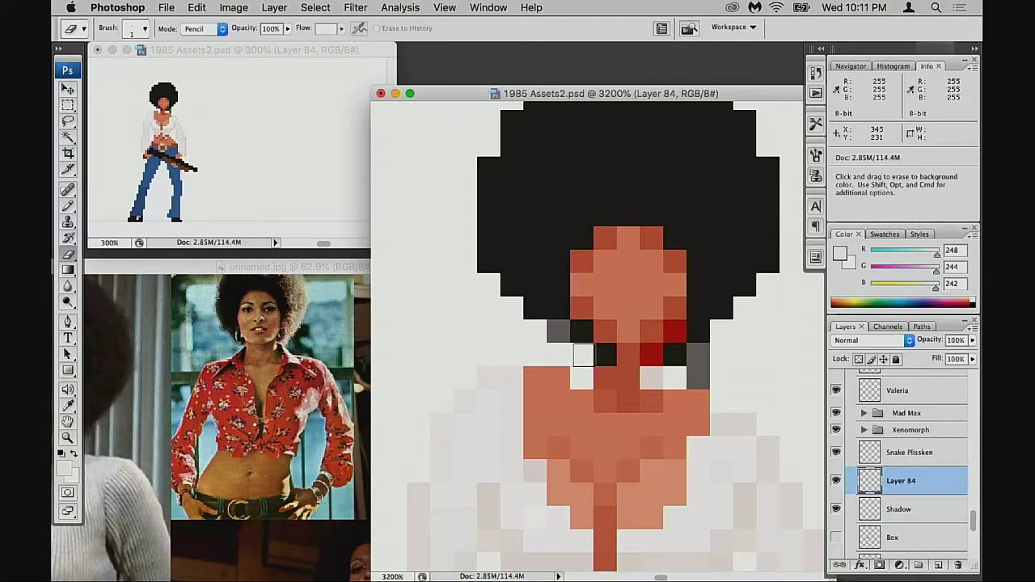
click(583, 333)
click(603, 355)
click(674, 355)
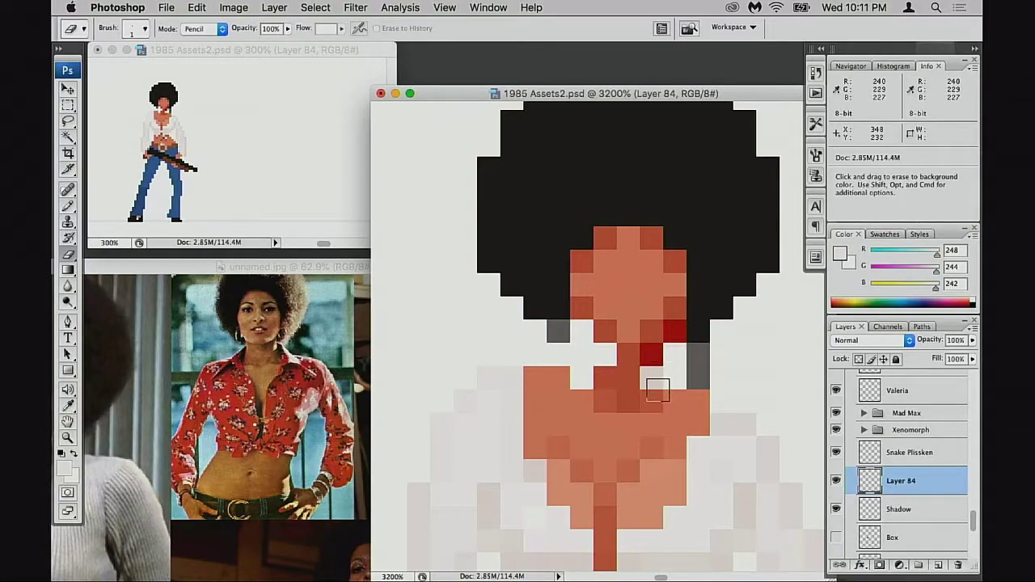
Fill the erased pixel on the left side of the neck with the dark skin tone RGB 199, 89, 63.
key(b)
alt+click(609, 375)
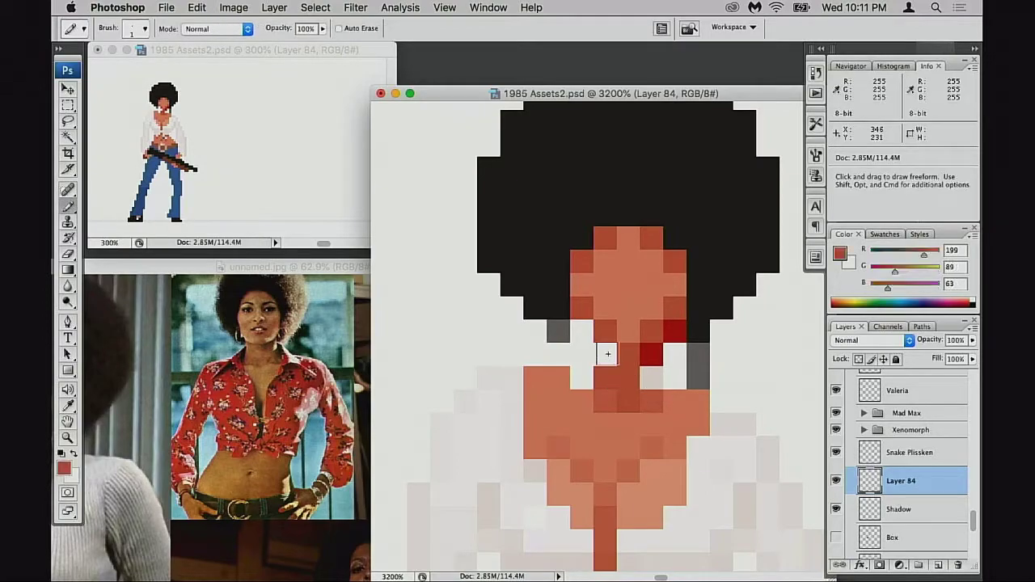
click(607, 354)
Soften the two chin-side pixels with skin tone RGB 220, 124, 96 and fill the left jaw corner with RGB 199, 89, 63.
alt+click(626, 333)
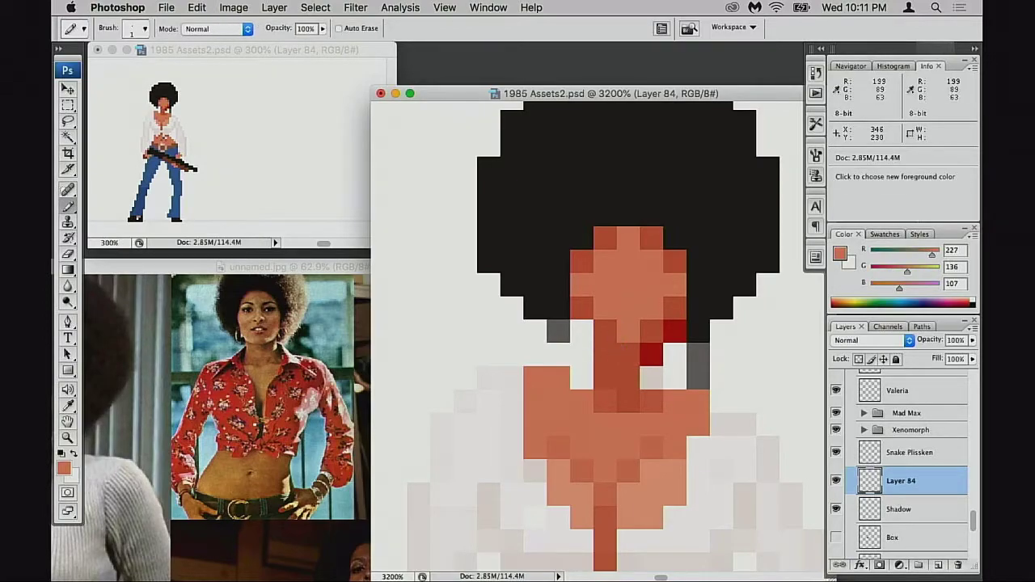
alt+click(653, 342)
key(3)
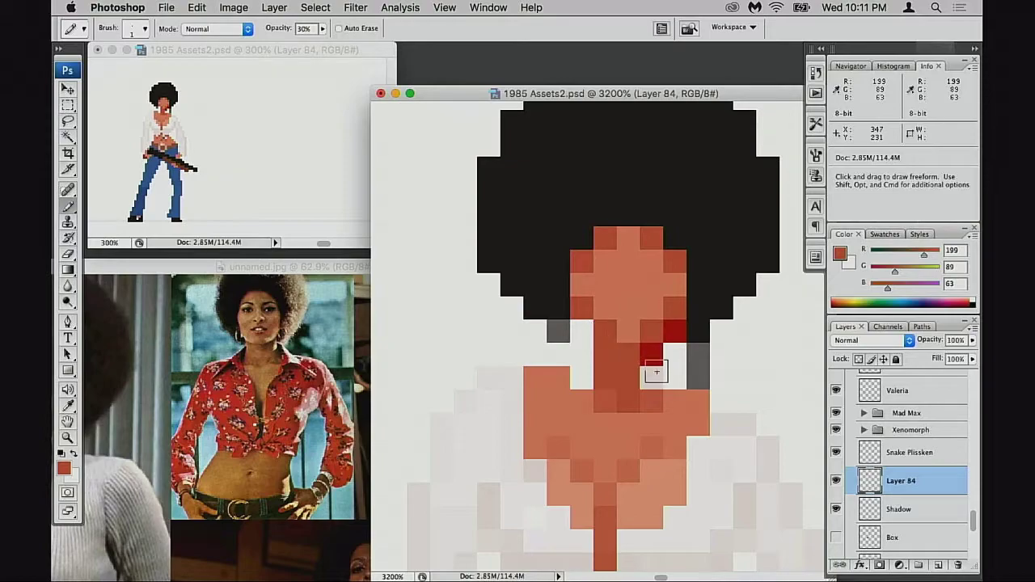
key(0)
alt+click(663, 445)
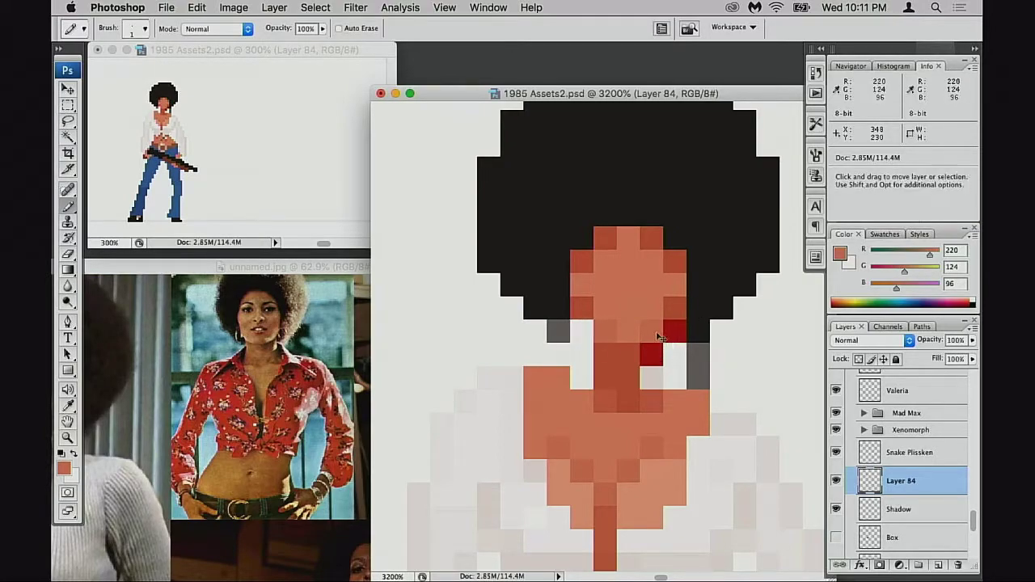
alt+click(583, 331)
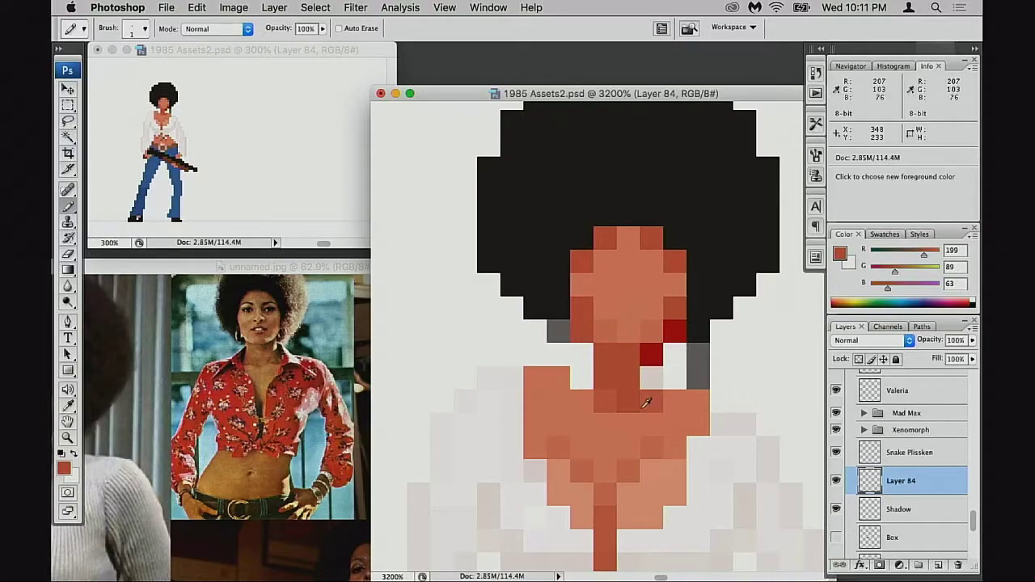
Lighten the dark pixels at both cheeks and along the forehead corners with sampled skin tone RGB 220, 124, 96.
alt+click(562, 444)
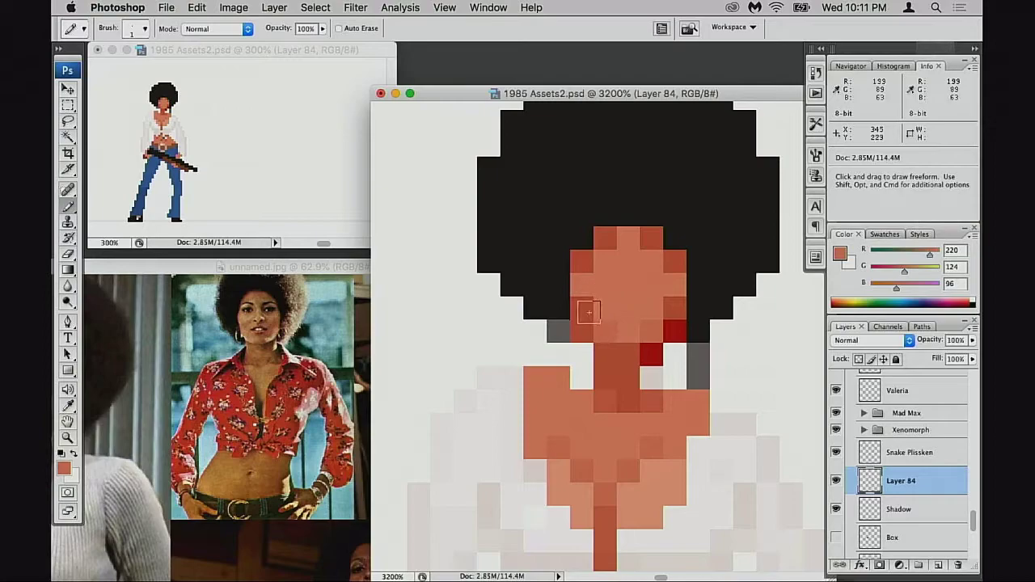
click(588, 312)
click(675, 311)
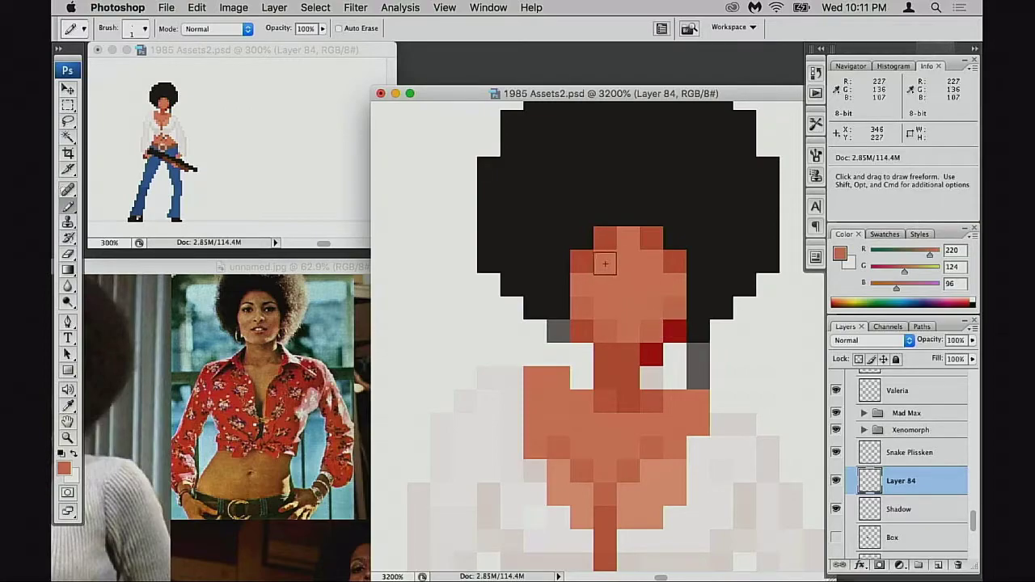
mouse_move(605, 263)
mouse_down()
mouse_move(605, 239)
mouse_move(650, 241)
mouse_move(679, 296)
mouse_up()
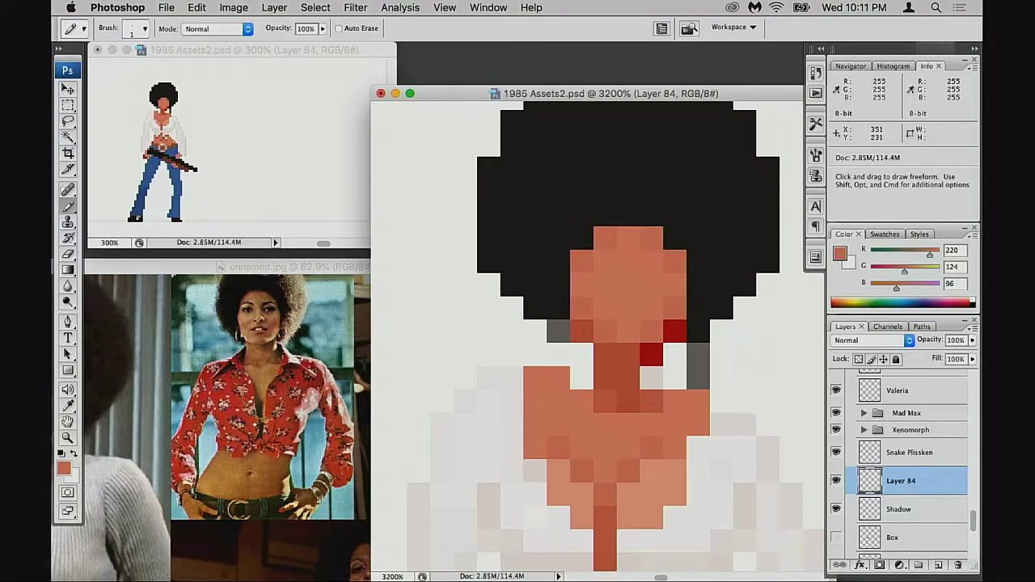
Undo the lightening of the face's right forehead corner pixel and fill it again with skin tone RGB 220, 124, 96.
drag(721, 365, 732, 330)
key(super+z)
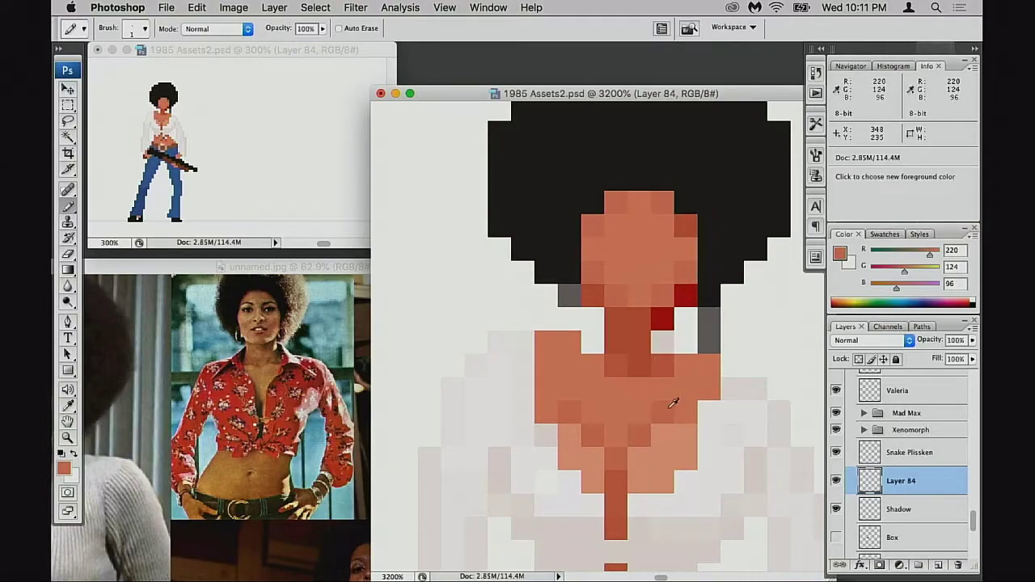
click(682, 227)
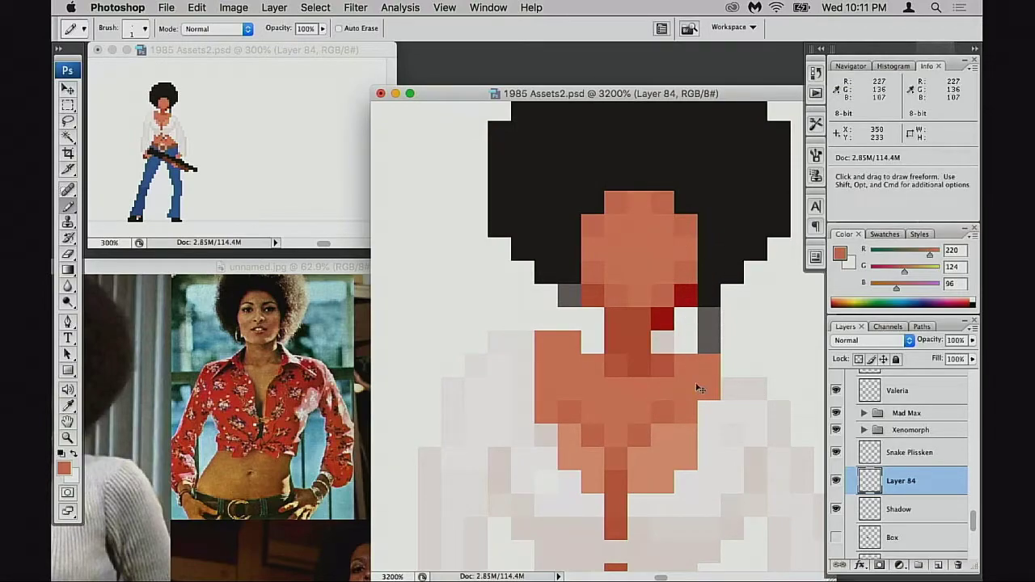
key(super+z)
alt+click(644, 432)
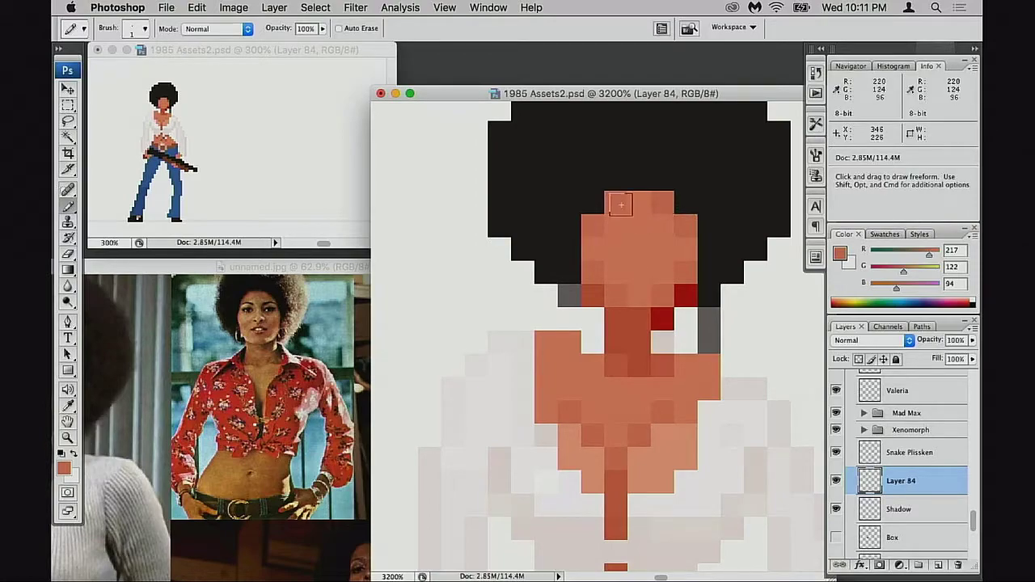
Replace the red pixels on the right side of the jaw and neck with dark skin tone RGB 199, 89, 63.
mouse_move(697, 345)
mouse_down()
mouse_move(688, 298)
mouse_move(680, 345)
mouse_move(686, 323)
mouse_move(646, 327)
mouse_up()
alt+click(629, 335)
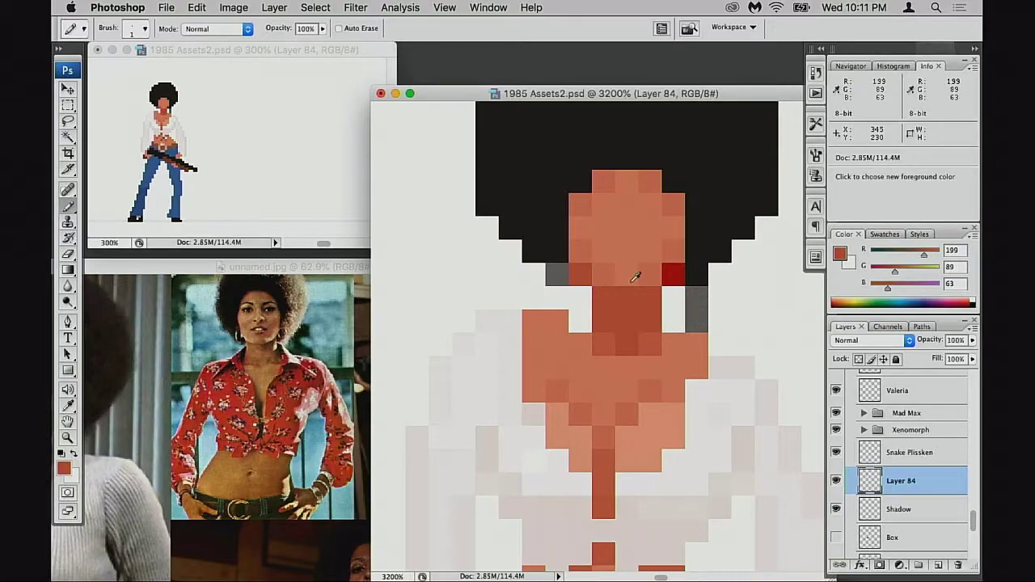
click(673, 275)
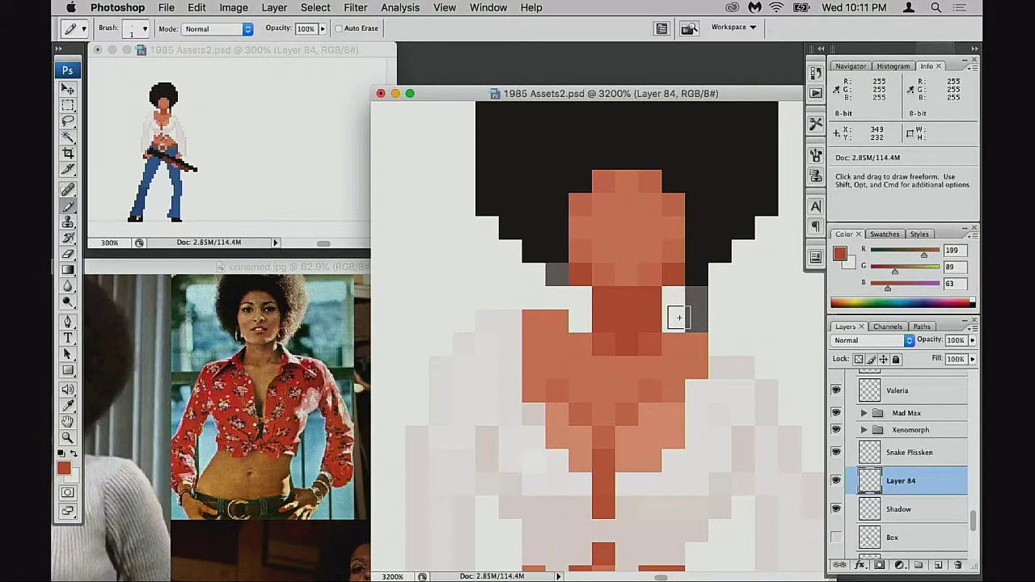
Try filling the gap between the left shoulder and the neck with a sampled skin tone.
alt+click(586, 346)
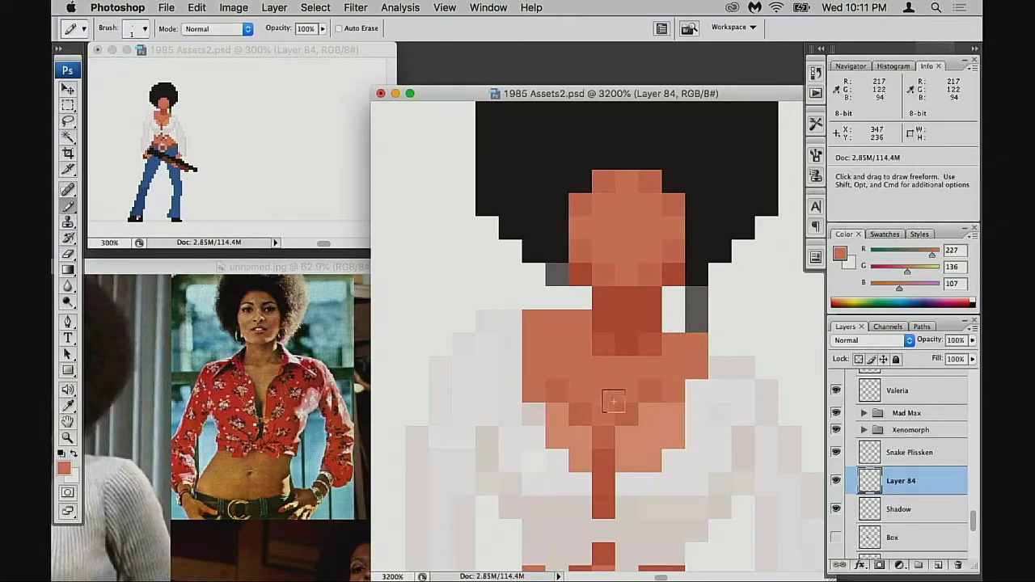
alt+click(566, 398)
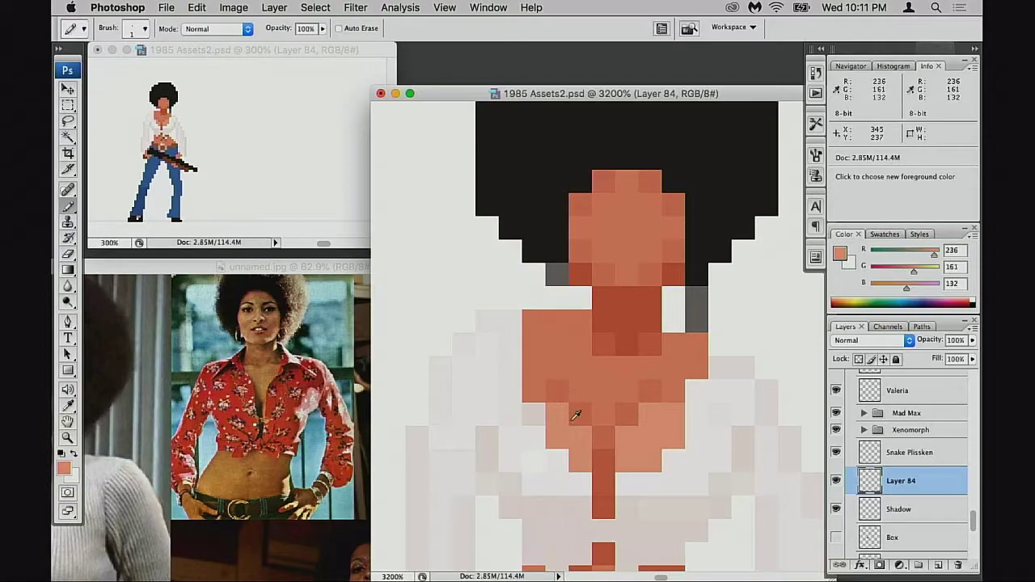
mouse_move(542, 326)
mouse_down()
mouse_move(569, 335)
mouse_move(545, 340)
mouse_move(640, 338)
mouse_move(540, 349)
mouse_move(550, 325)
mouse_move(581, 322)
mouse_up()
key(super+z)
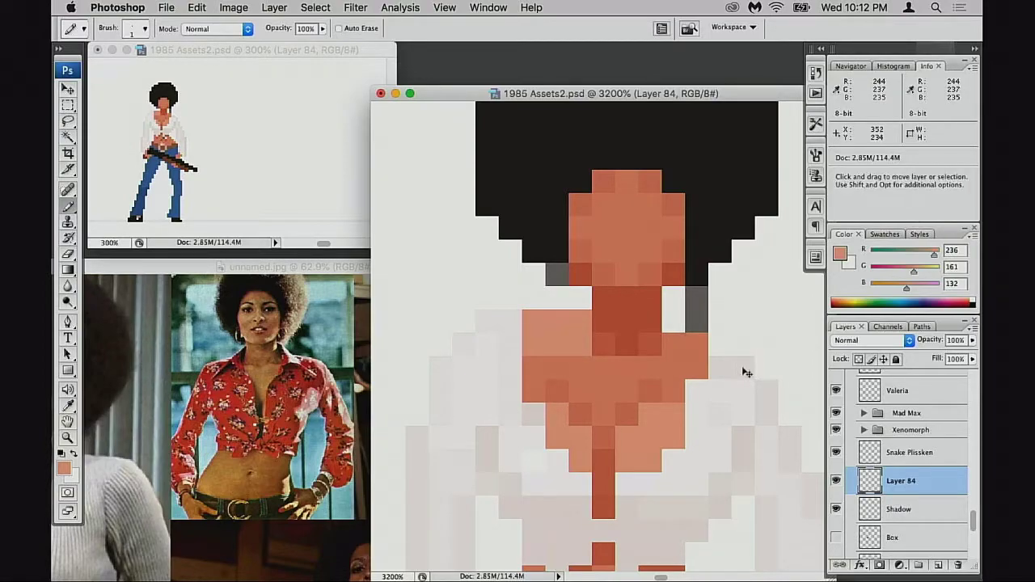
key(super+alt+z)
key(super+alt+z)
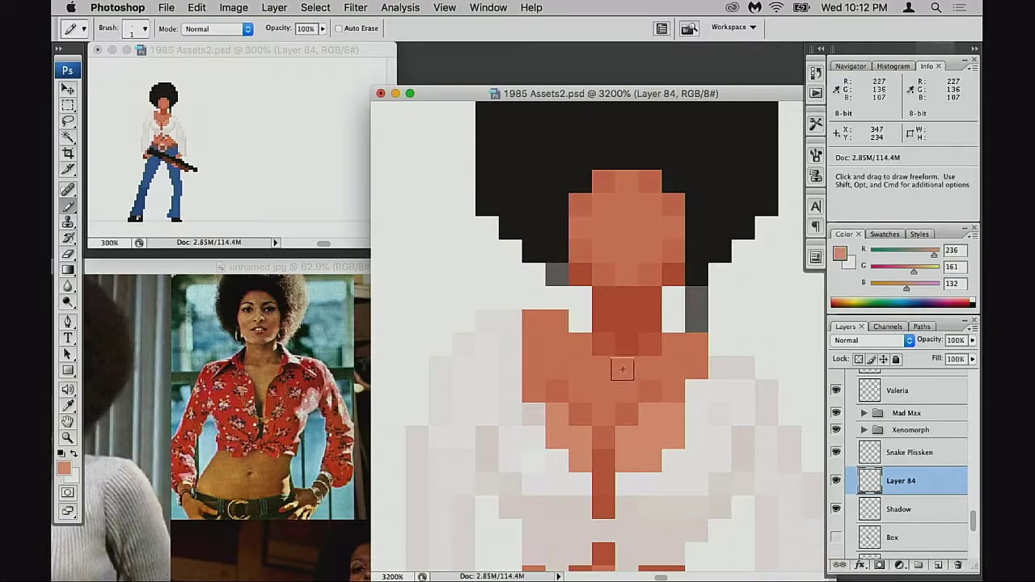
Lighten the neck's left column and the middle pixel at its base with skin tone RGB 227, 136, 107.
alt+click(612, 354)
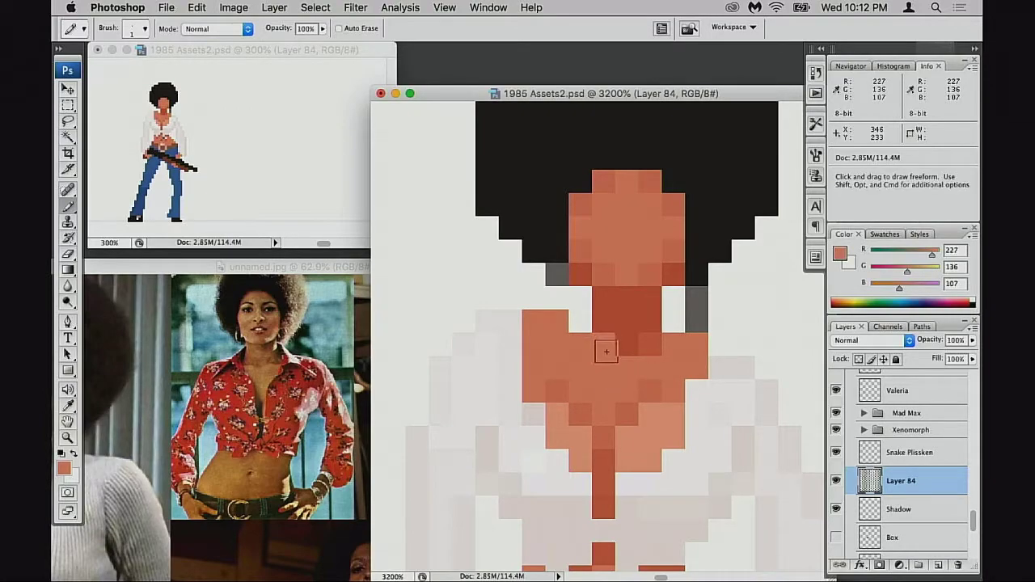
drag(605, 347, 603, 301)
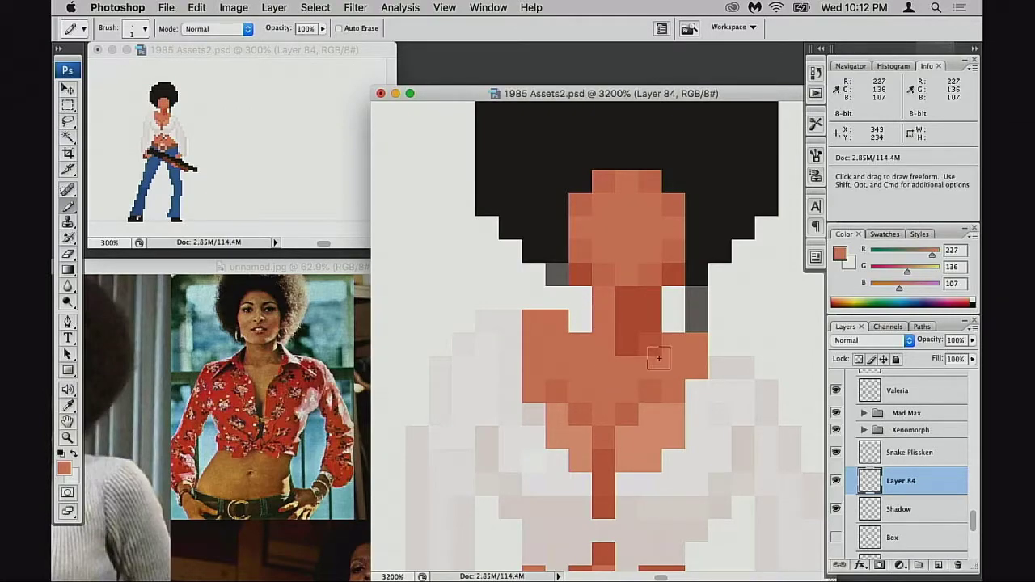
click(621, 350)
Shade the right base of the neck with RGB 199, 89, 63, keeping the middle base pixel in RGB 227, 136, 107.
alt+click(654, 328)
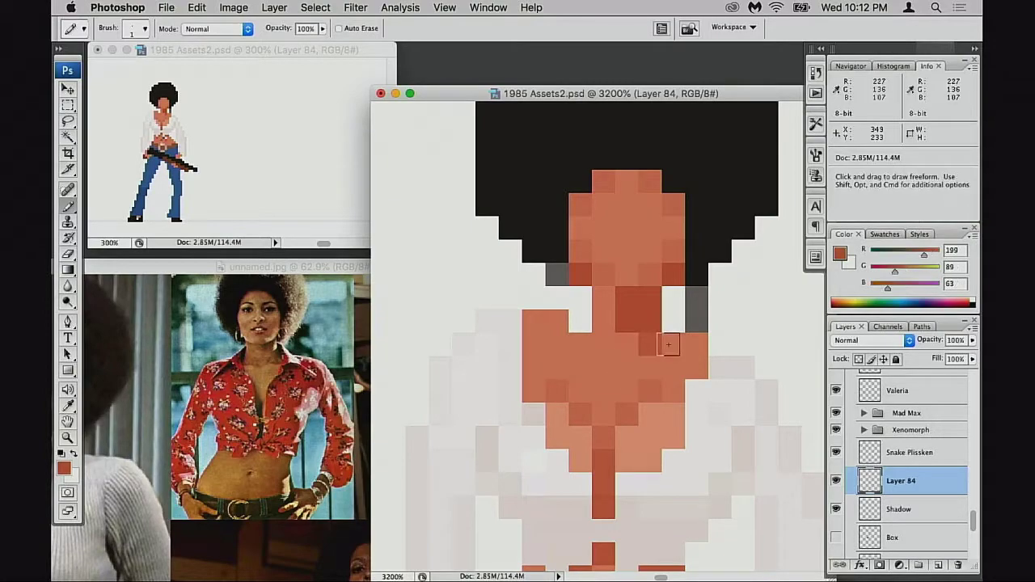
click(670, 344)
click(628, 346)
click(654, 345)
alt+click(617, 363)
click(621, 346)
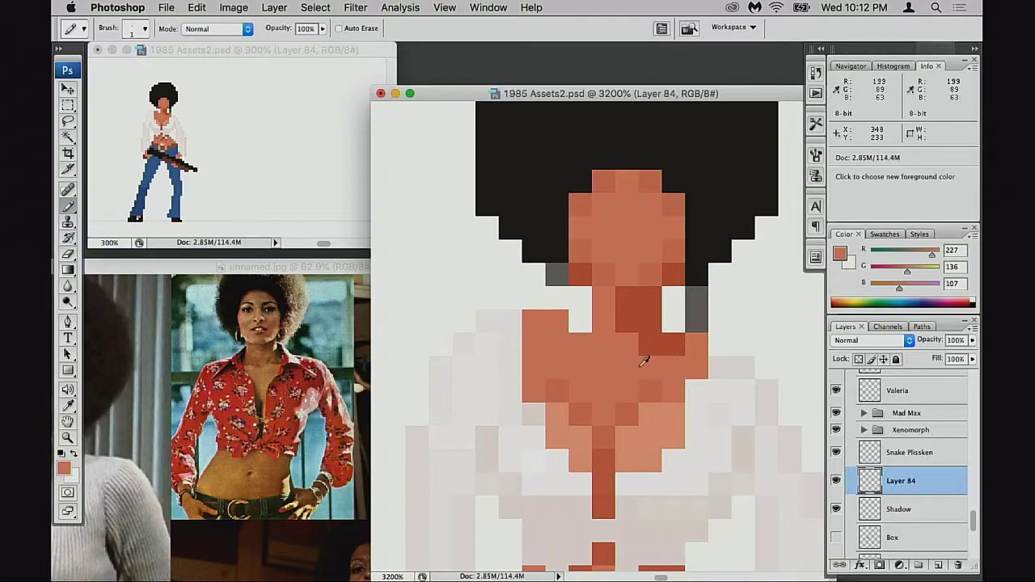
Soften the dark neck shadow with skin tone RGB 220, 124, 96 at 20% opacity.
key(2)
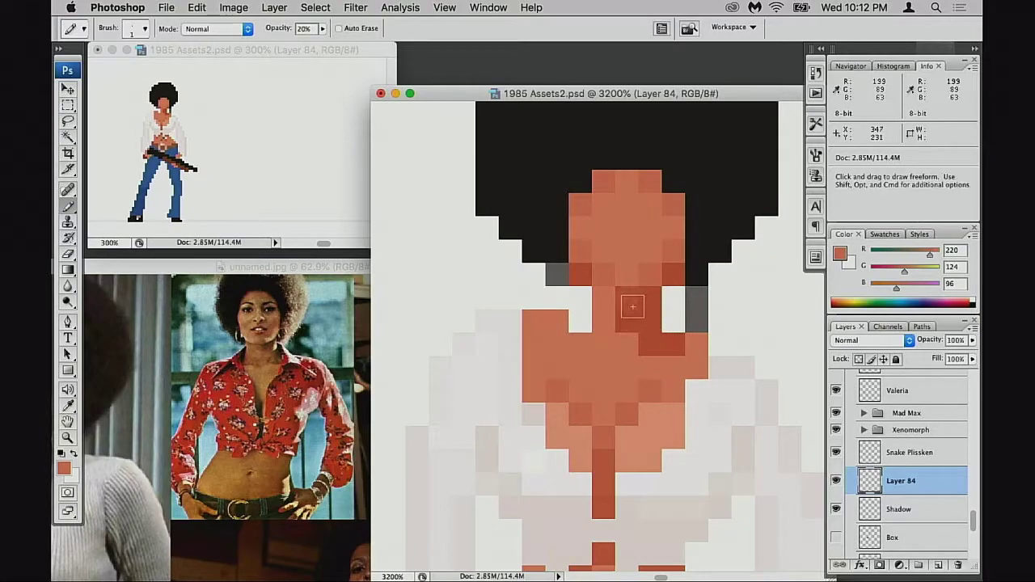
click(649, 317)
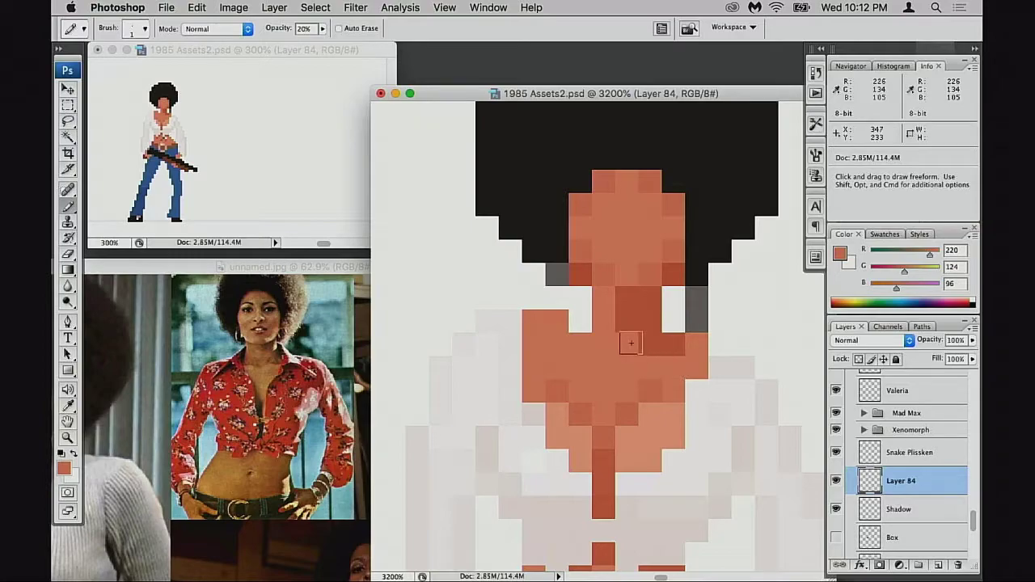
key(0)
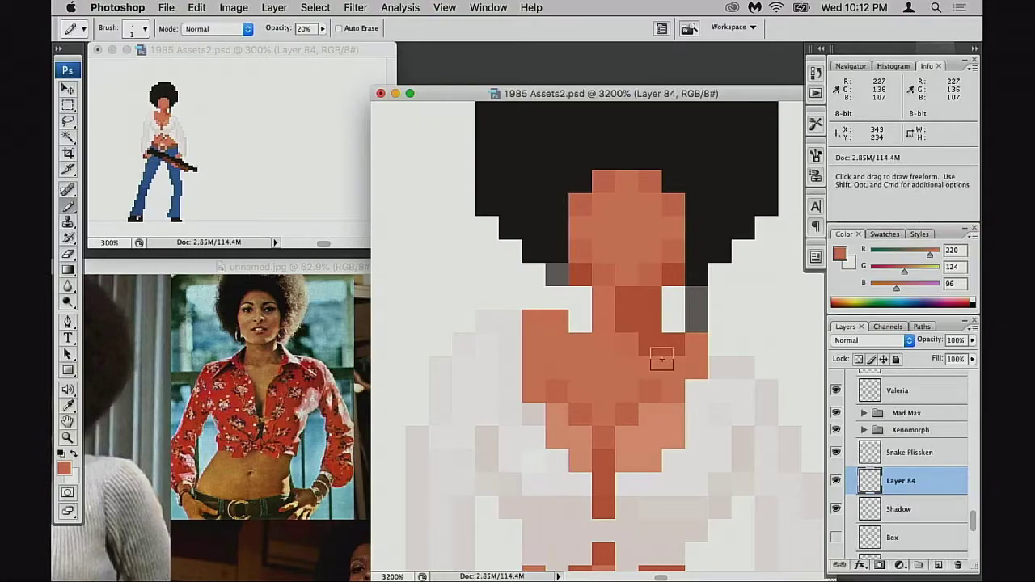
Fill the middle pixel at the neck's base with RGB 203, 96, 70 and the left neck-shoulder corner with RGB 227, 136, 107.
alt+click(646, 334)
click(629, 341)
alt+click(587, 336)
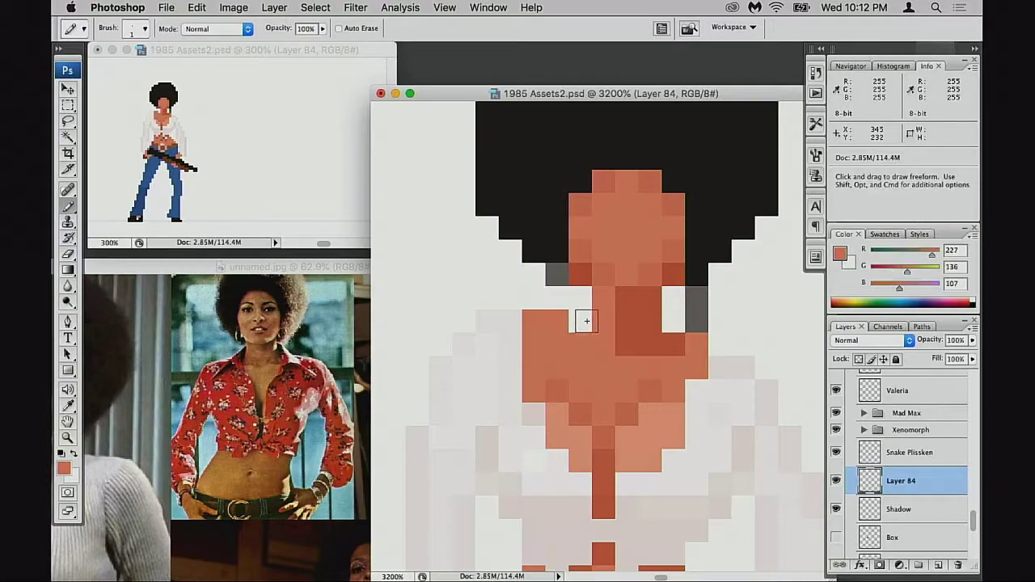
click(586, 322)
Try shading a chest pixel just below the neck with the shadow tone RGB 203, 96, 70.
alt+click(616, 343)
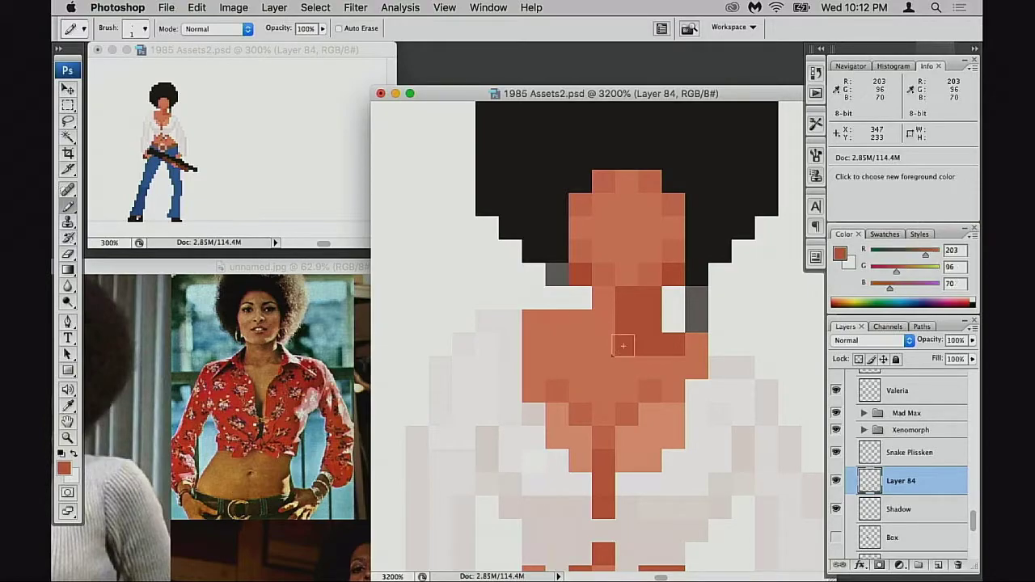
click(603, 367)
alt+click(640, 364)
key(super+z)
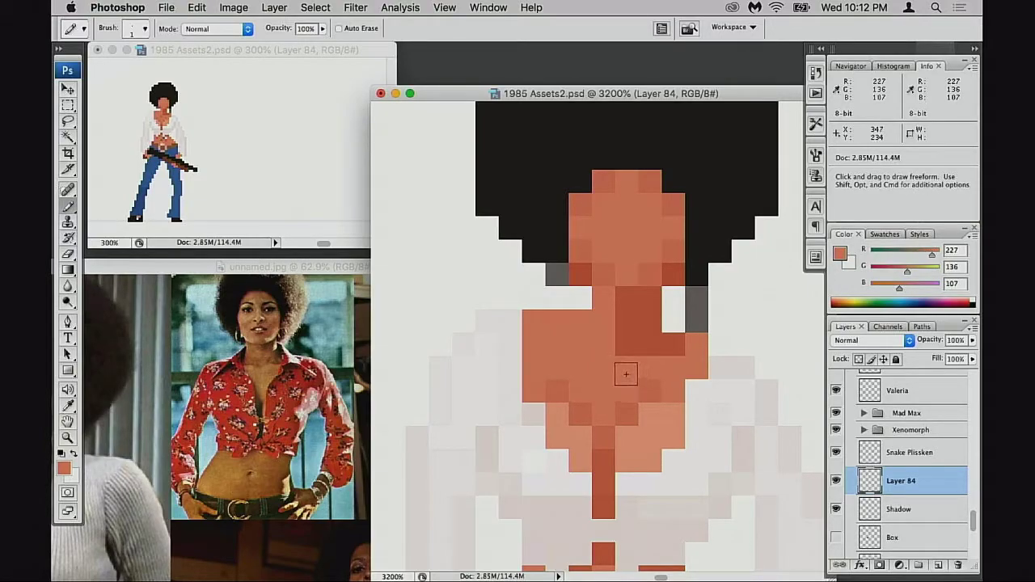
Trim the neck shadow to a diagonal by lightening its lower-left and base pixels with skin tone RGB 227, 136, 107.
click(630, 351)
click(620, 328)
click(648, 349)
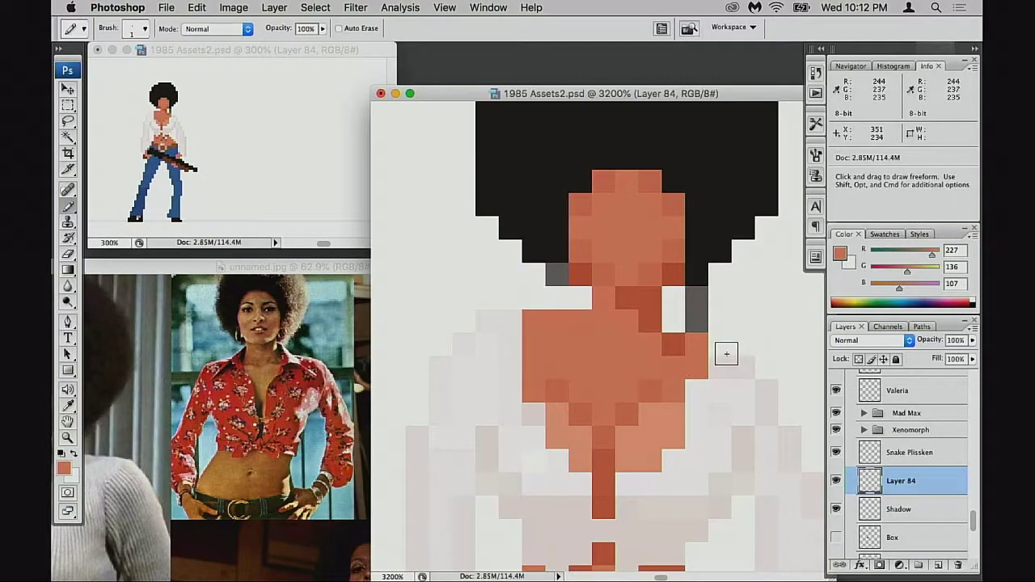
alt+click(663, 332)
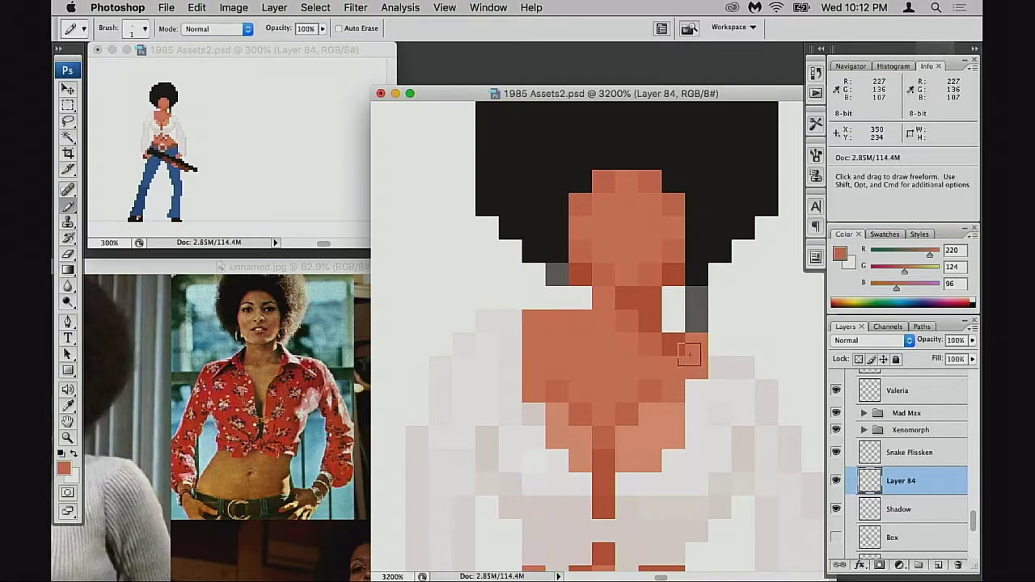
Select the two-pixel grey earring on the right side and move it up one pixel.
key(w)
click(700, 322)
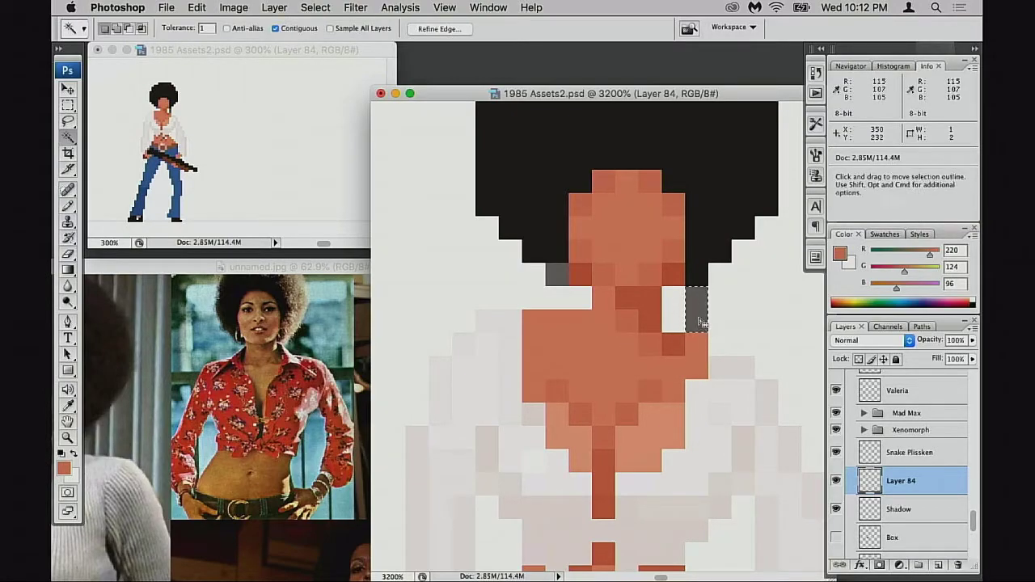
key(v)
key(Up)
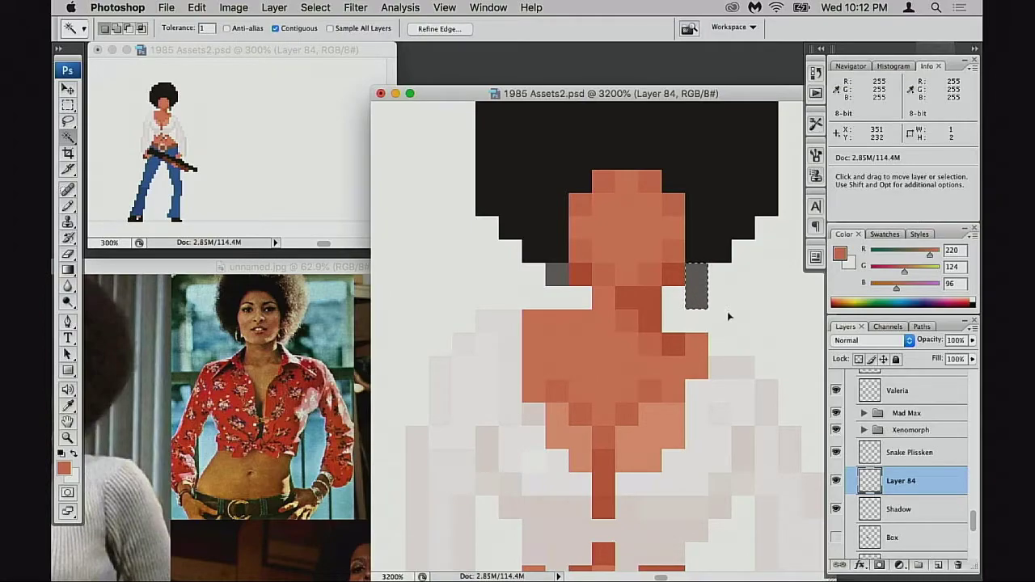
key(super+d)
Redraw the left earring one pixel farther out as a two-pixel column in grey RGB 115, 107, 105, restoring the hair pixel and erasing the old earring pixel.
key(e)
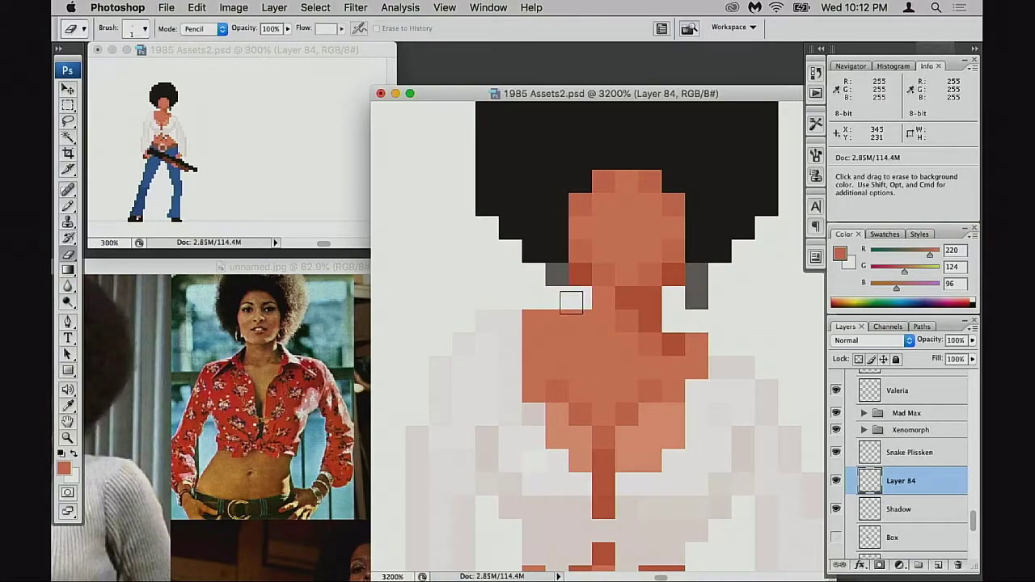
key(b)
alt+click(558, 279)
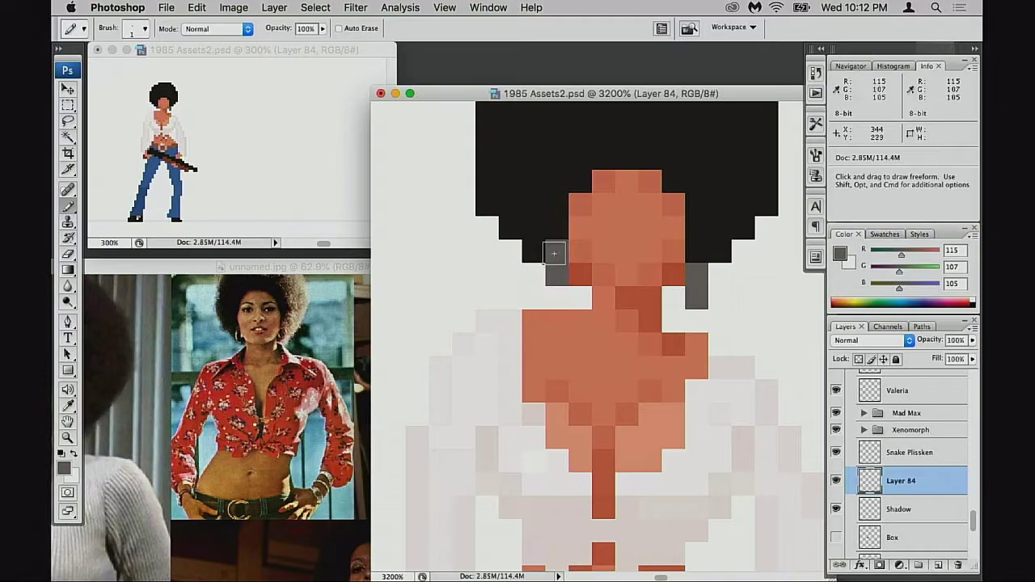
click(554, 253)
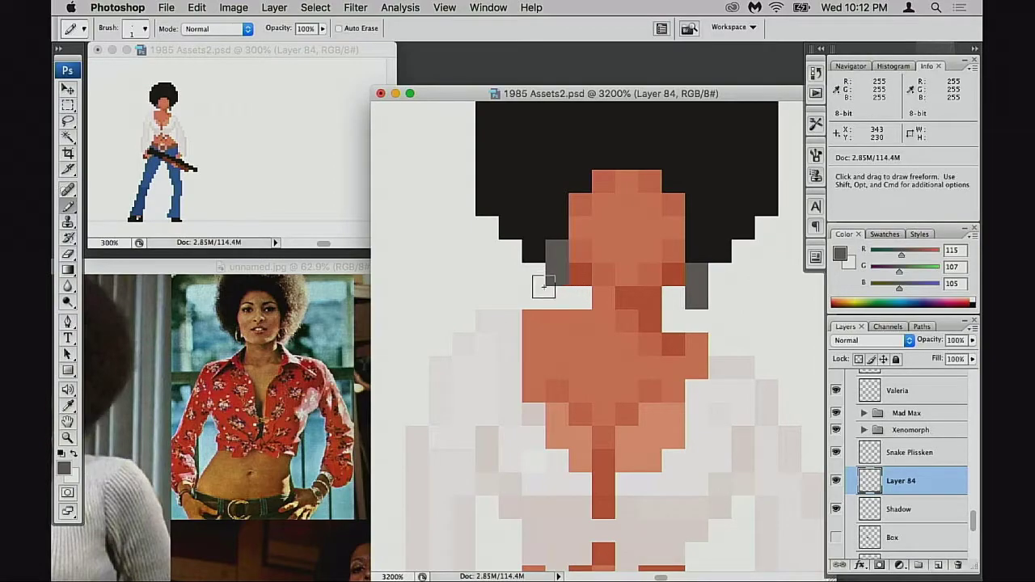
drag(540, 278, 540, 256)
alt+click(553, 234)
click(556, 252)
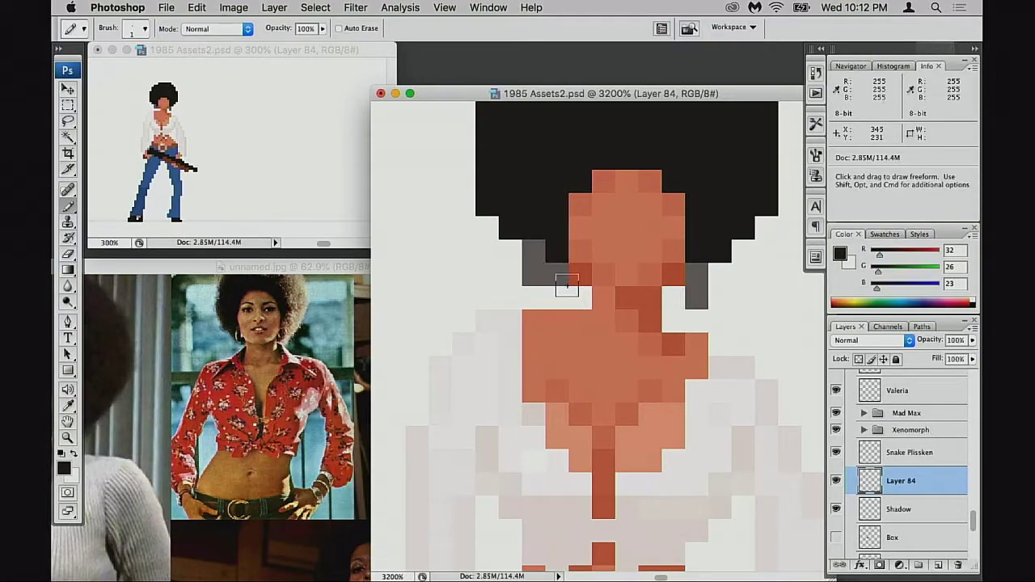
key(e)
click(562, 279)
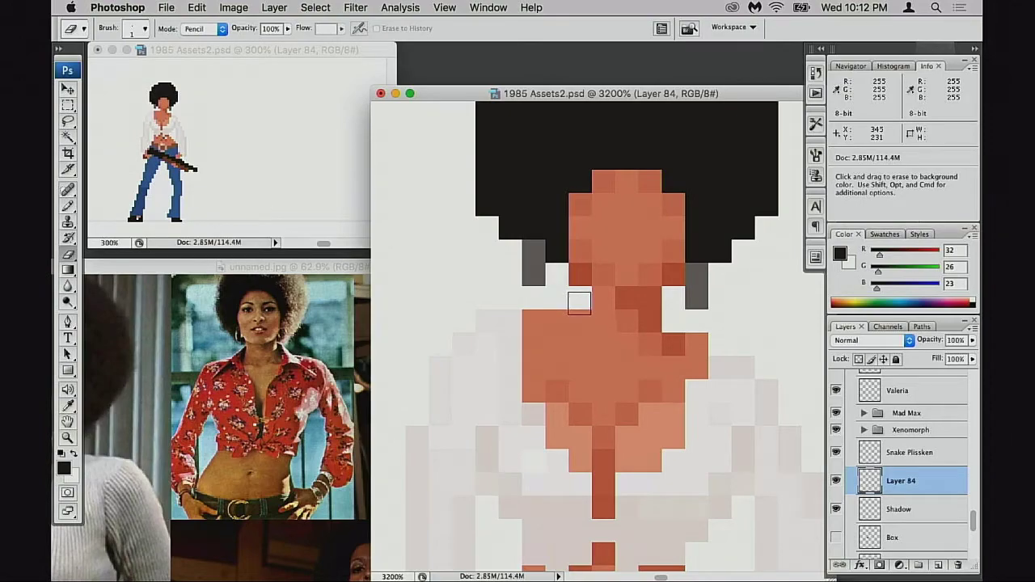
Make the left earring diagonal by adding a grey pixel beside the face and covering its upper outer pixel with hair colour RGB 32, 26, 23.
drag(645, 331, 526, 283)
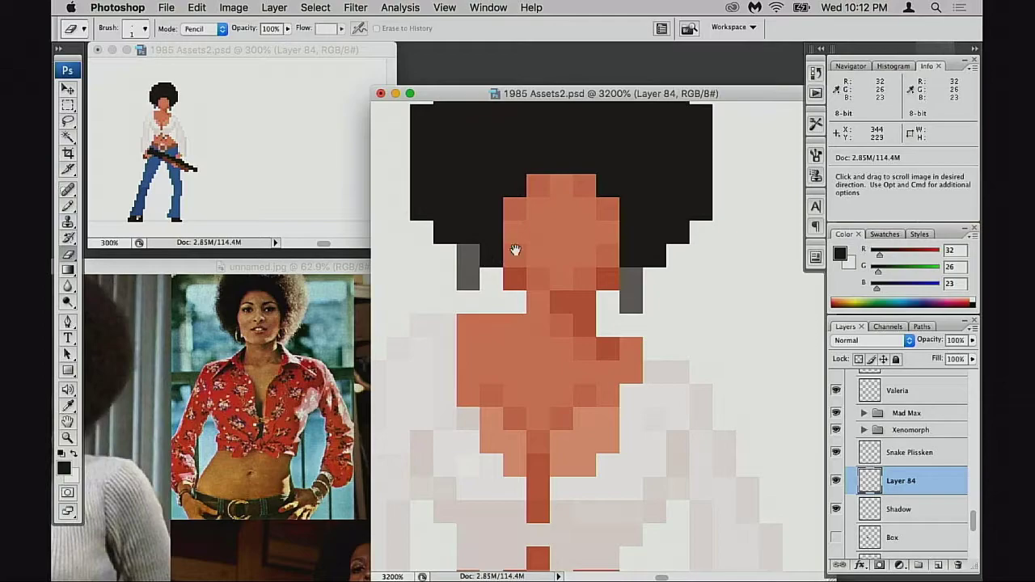
mouse_move(577, 298)
mouse_down()
mouse_move(562, 312)
mouse_move(538, 303)
mouse_up()
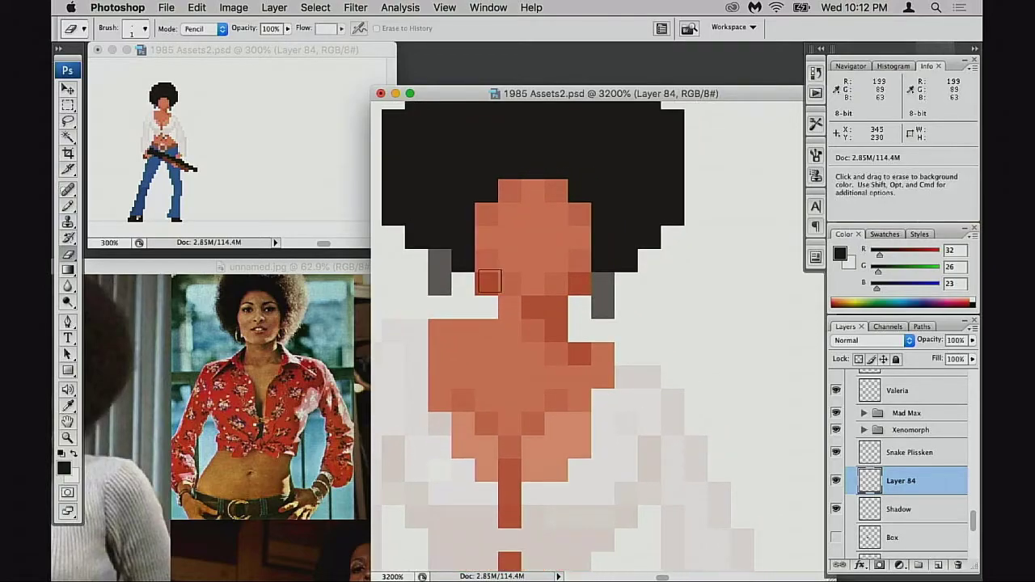
key(b)
alt+click(441, 279)
click(460, 257)
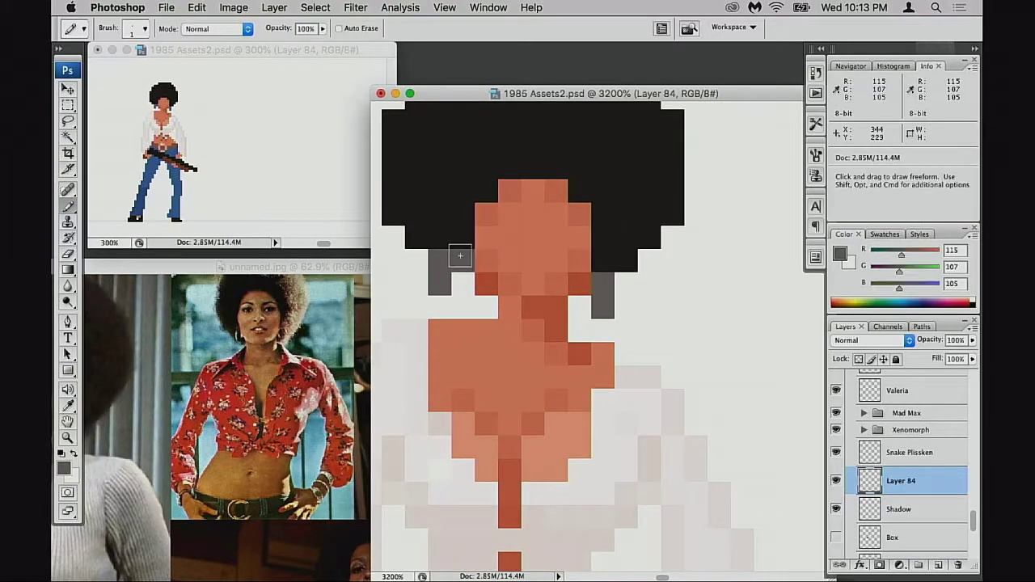
key(e)
key(b)
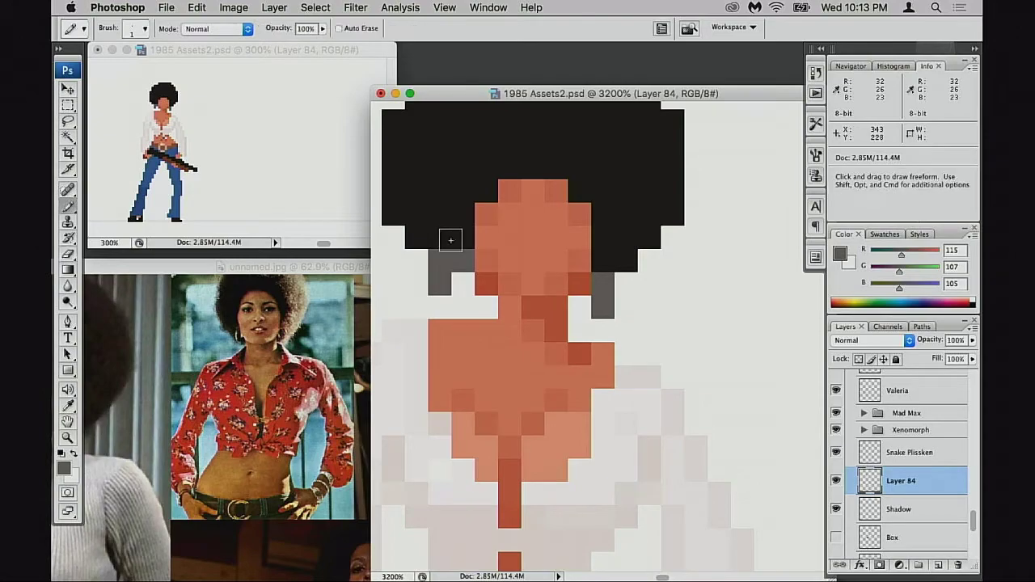
alt+click(450, 239)
click(441, 261)
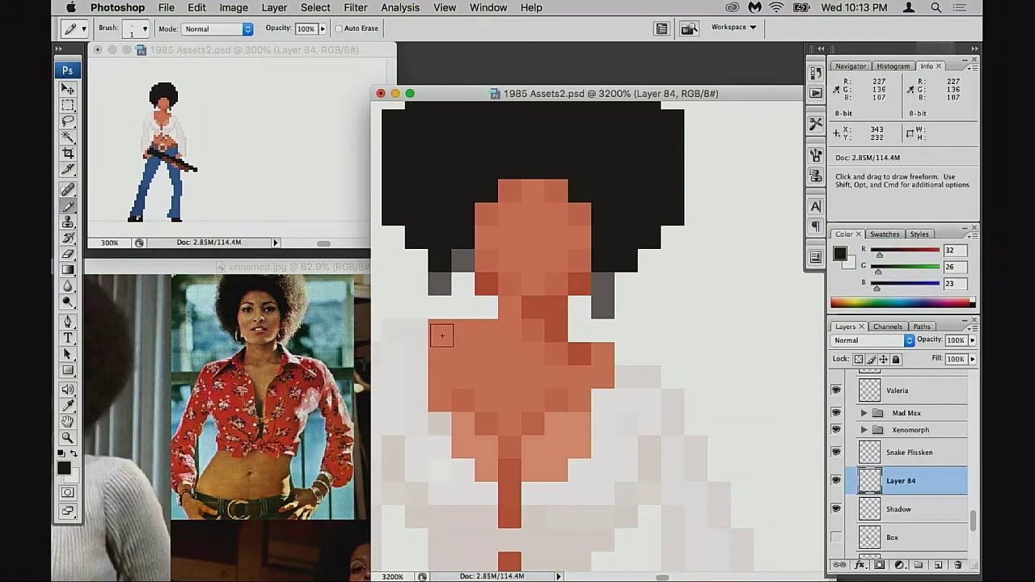
scroll(646, 342, down, 3)
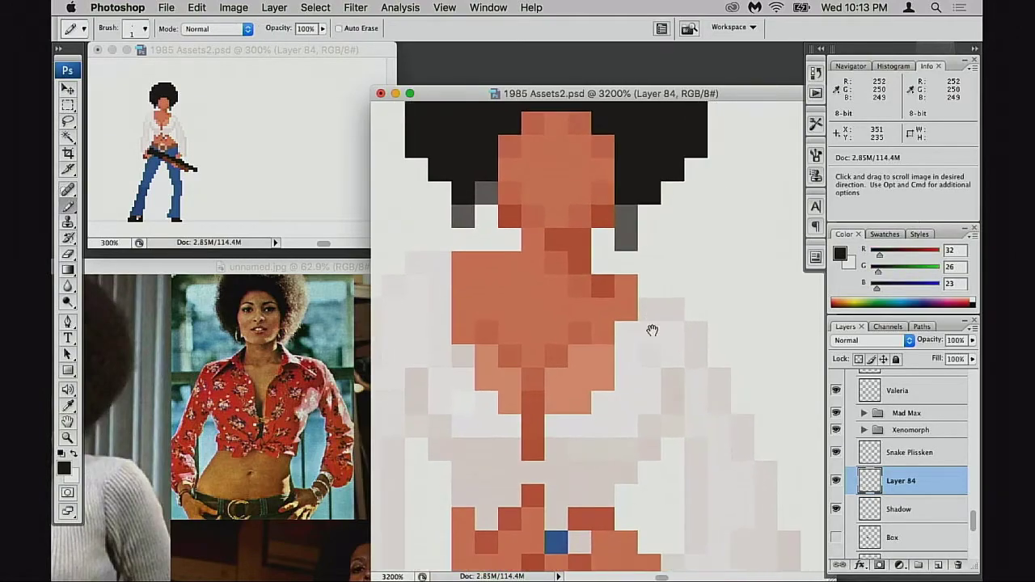
alt+click(655, 342)
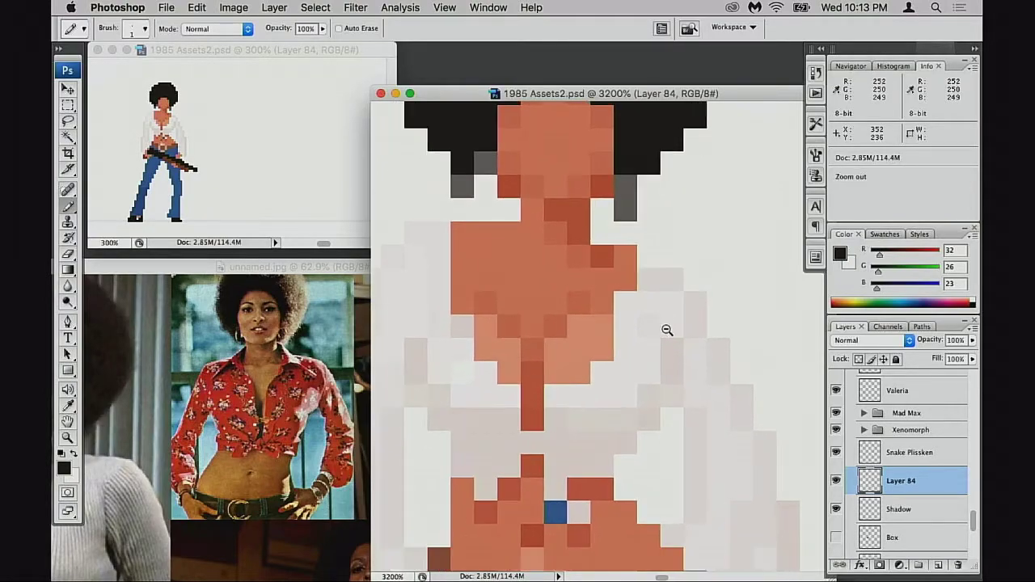
Review the whole sprite, then inspect the afro, face, shirt and belt closely for pixels that need correcting.
alt+click(664, 339)
alt+click(667, 340)
alt+click(648, 359)
drag(574, 387, 685, 301)
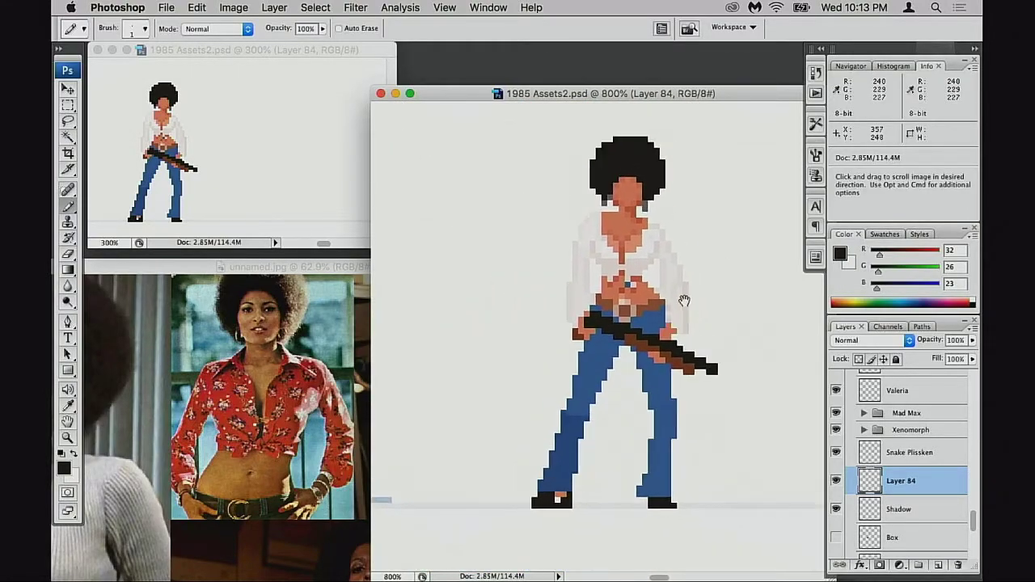
click(638, 264)
click(637, 277)
click(635, 279)
drag(543, 299, 628, 282)
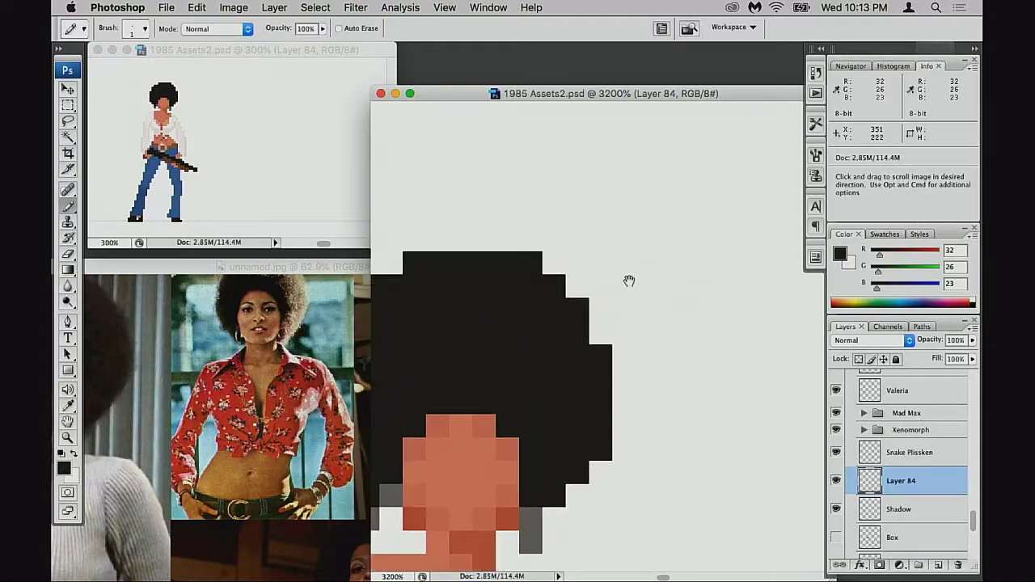
drag(418, 477, 651, 325)
key(e)
scroll(629, 388, down, 5)
scroll(628, 345, right, 3)
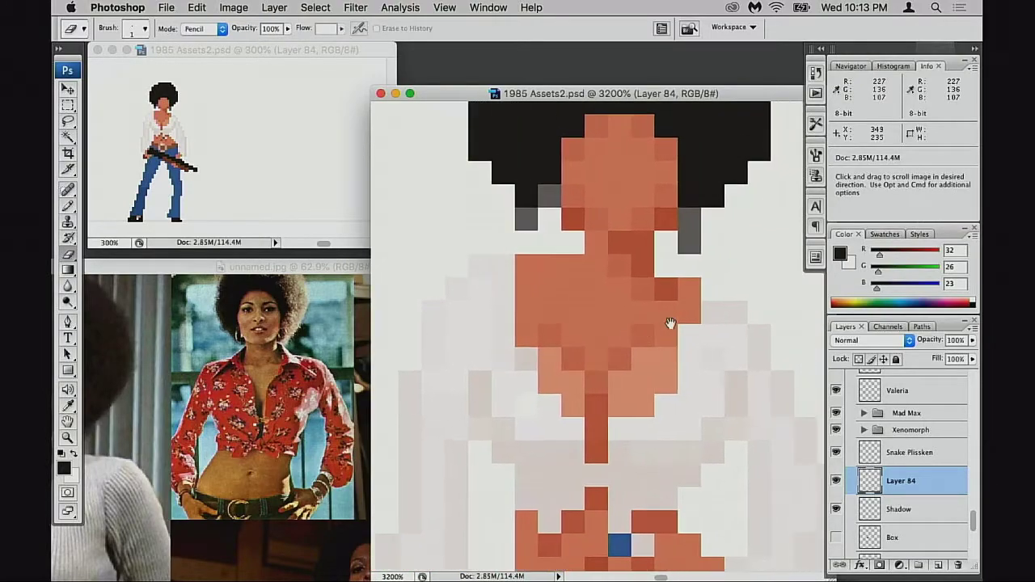
scroll(623, 356, down, 8)
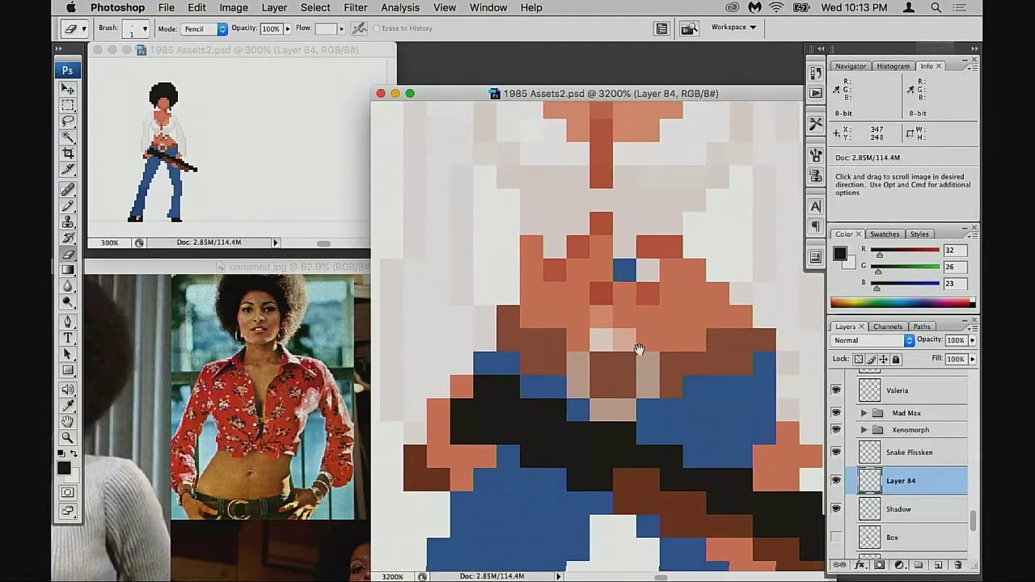
scroll(648, 326, up, 10)
scroll(599, 259, right, 2)
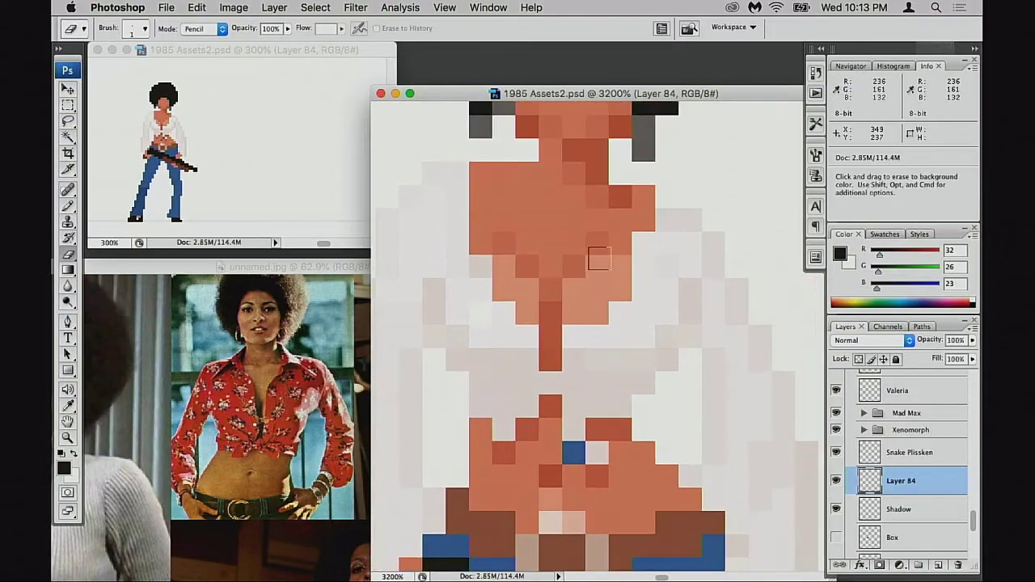
Blend the belt's upper edge into the belly by lightening a pixel on each side with skin tone RGB 227, 136, 107 at 30% opacity.
key(b)
alt+click(566, 254)
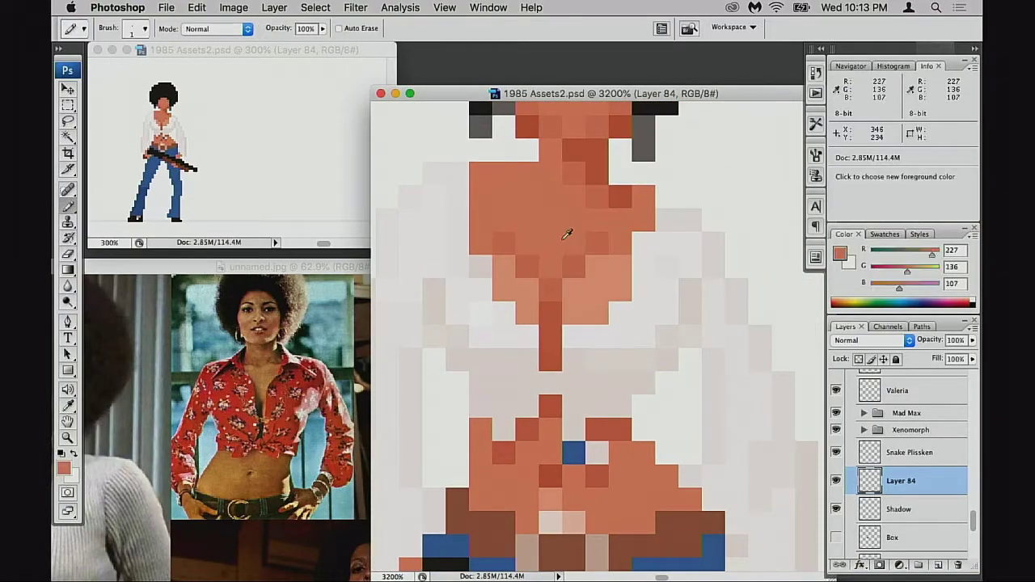
scroll(567, 254, down, 3)
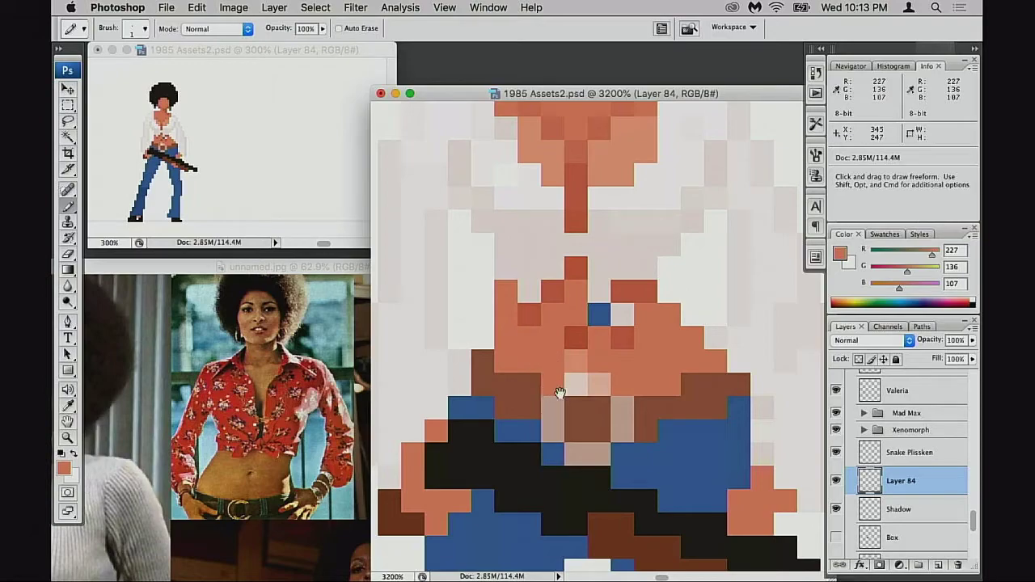
drag(559, 393, 562, 377)
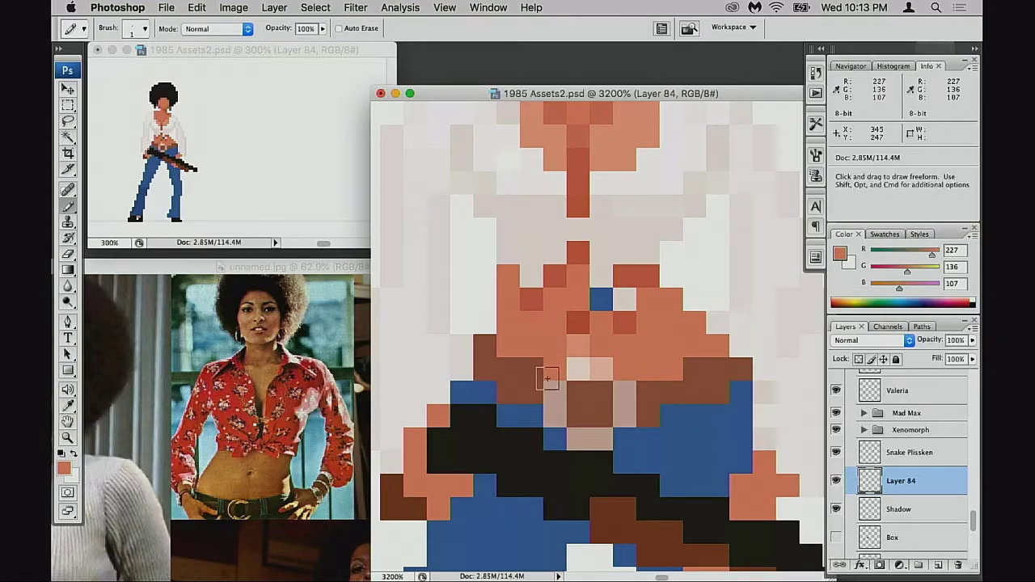
key(3)
mouse_move(683, 377)
mouse_down()
mouse_move(691, 403)
mouse_move(677, 410)
mouse_move(656, 369)
mouse_move(677, 350)
mouse_up()
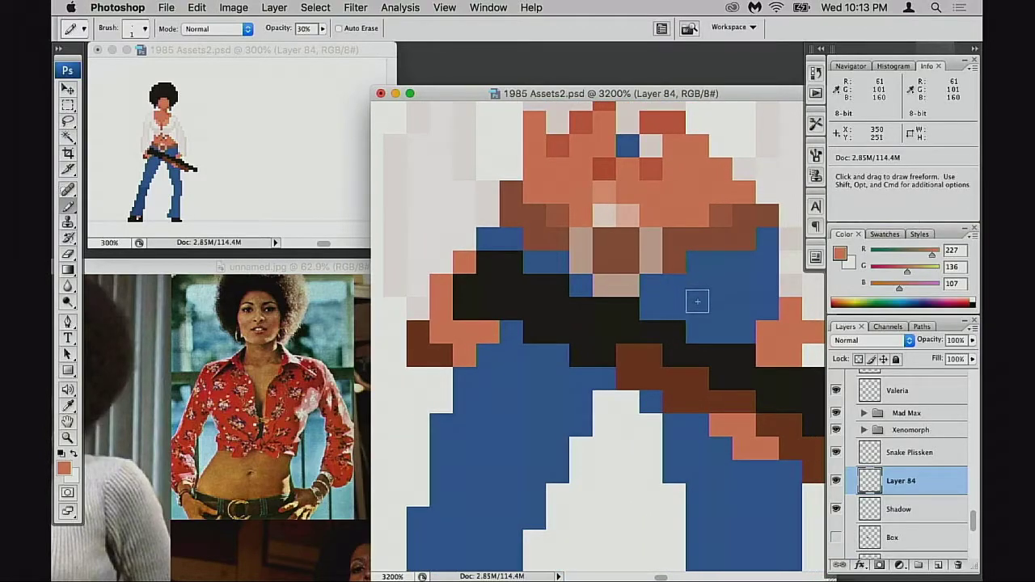
Thicken the belt downward on both sides of the buckle by painting over jeans pixels in brown RGB 155, 90, 68 at full opacity.
alt+click(705, 243)
click(697, 262)
click(651, 285)
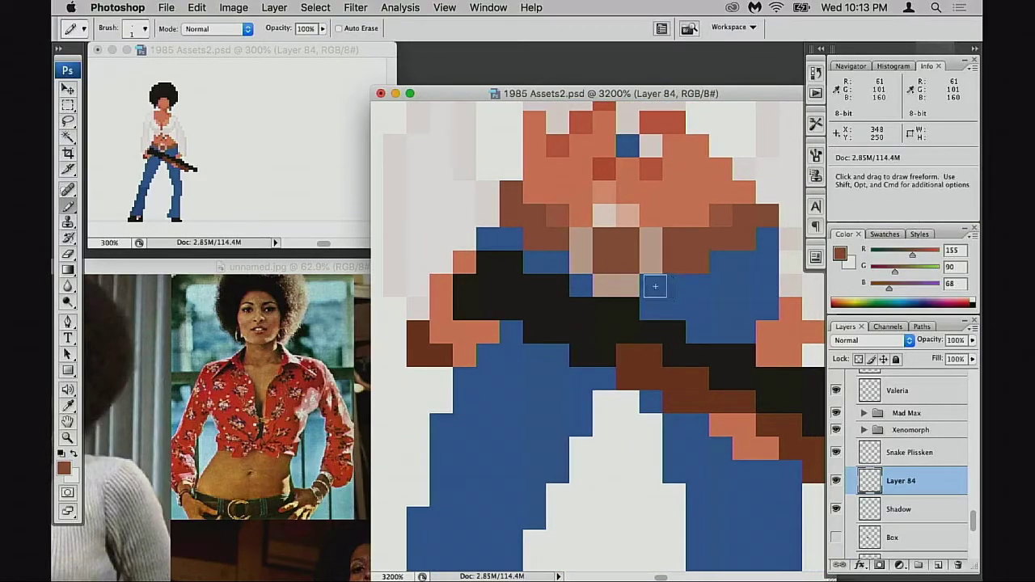
click(562, 262)
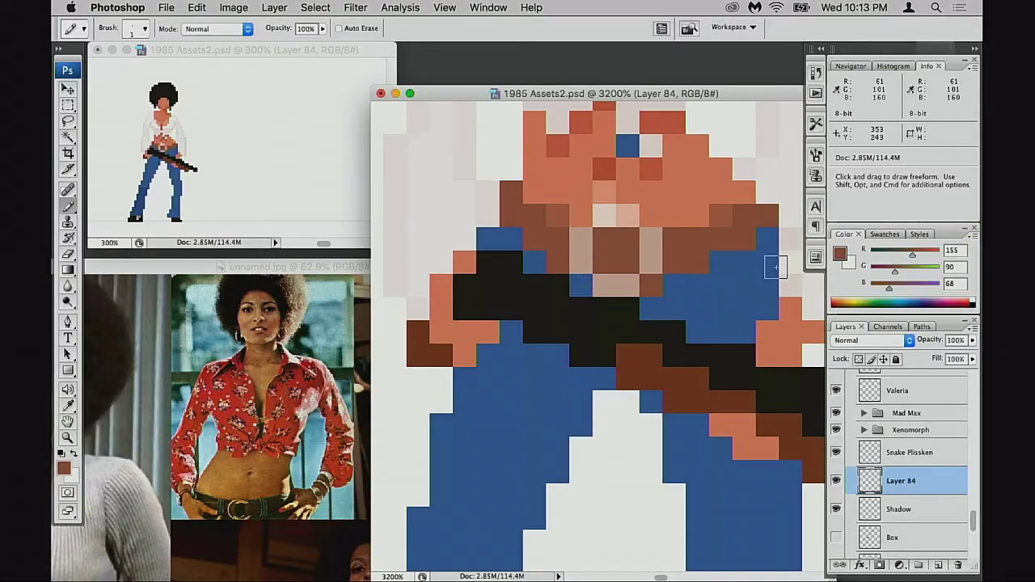
click(722, 262)
click(679, 285)
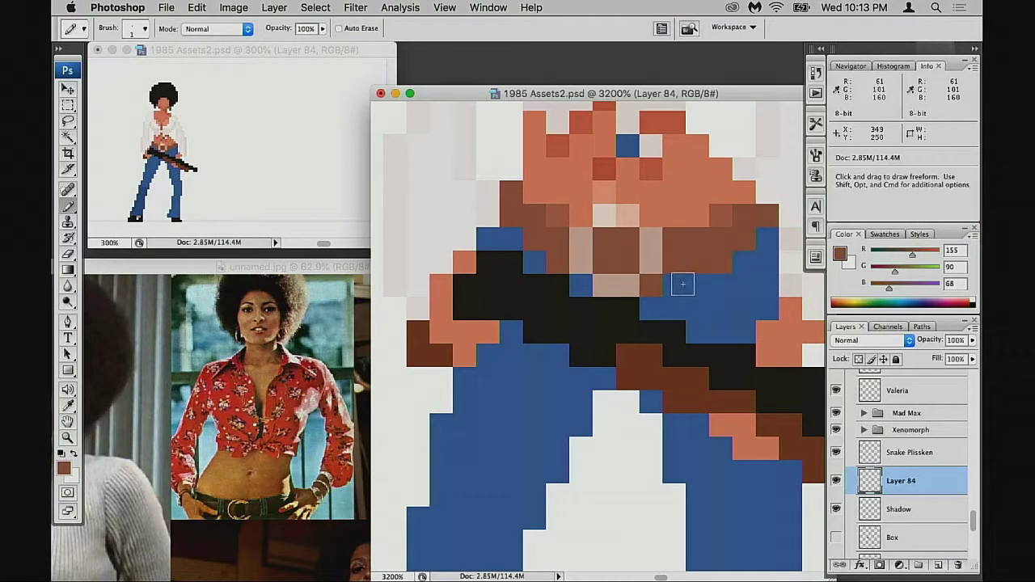
click(744, 262)
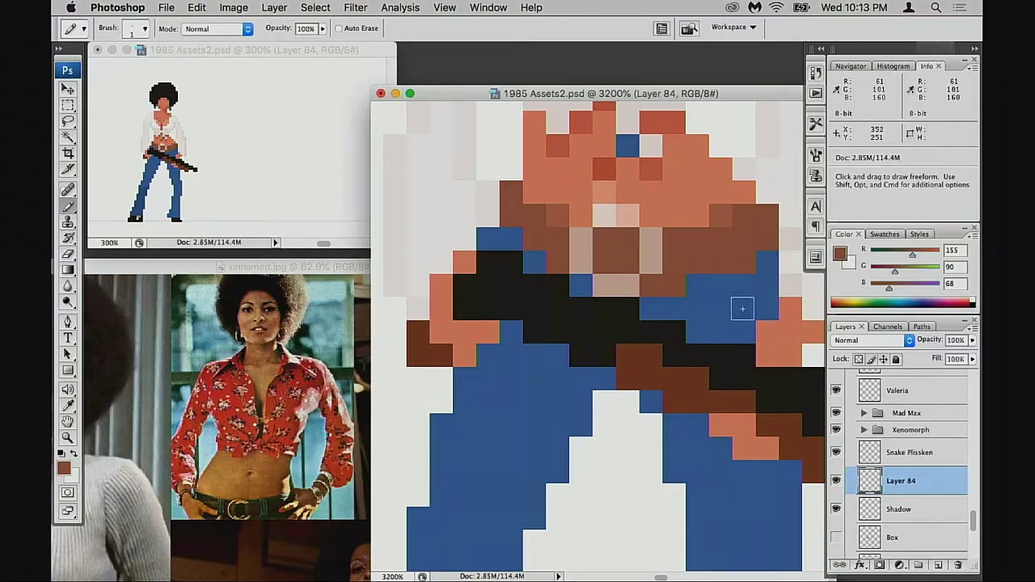
click(511, 239)
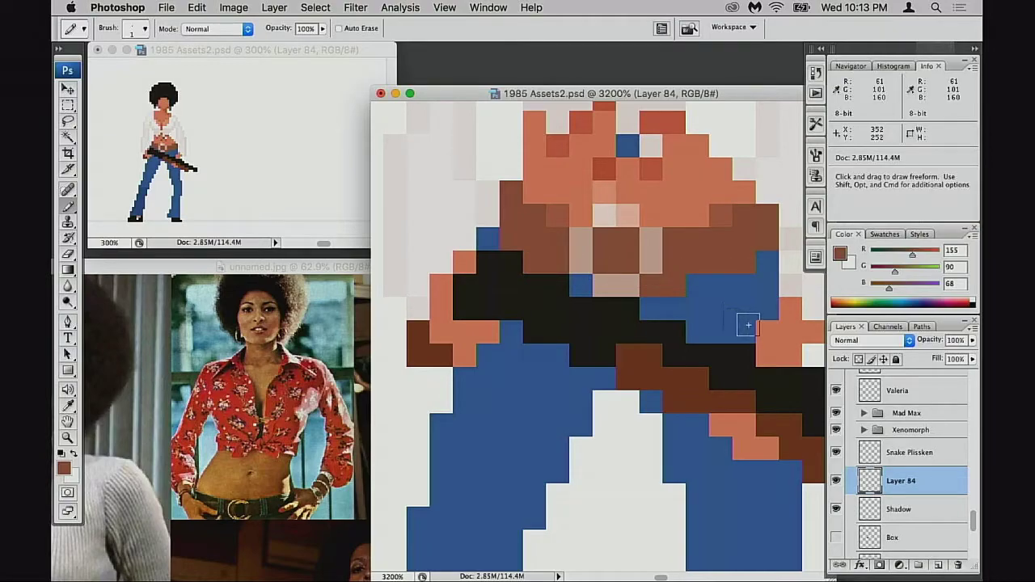
Square off the gun's upper left end by covering the adjoining hand pixel with black RGB 32, 26, 23.
scroll(736, 353, up, 3)
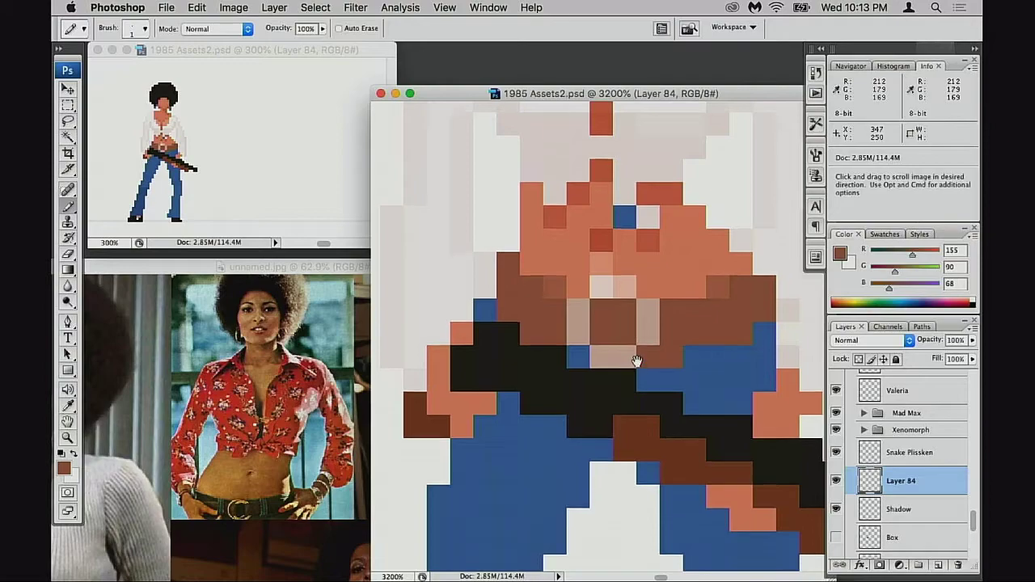
scroll(567, 273, down, 3)
scroll(567, 273, left, 2)
alt+click(529, 273)
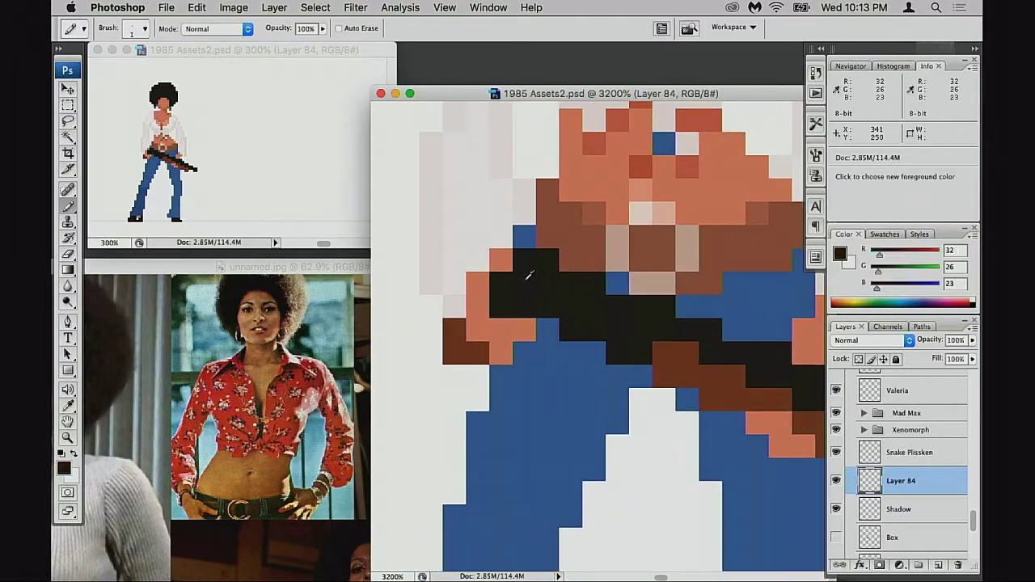
click(500, 261)
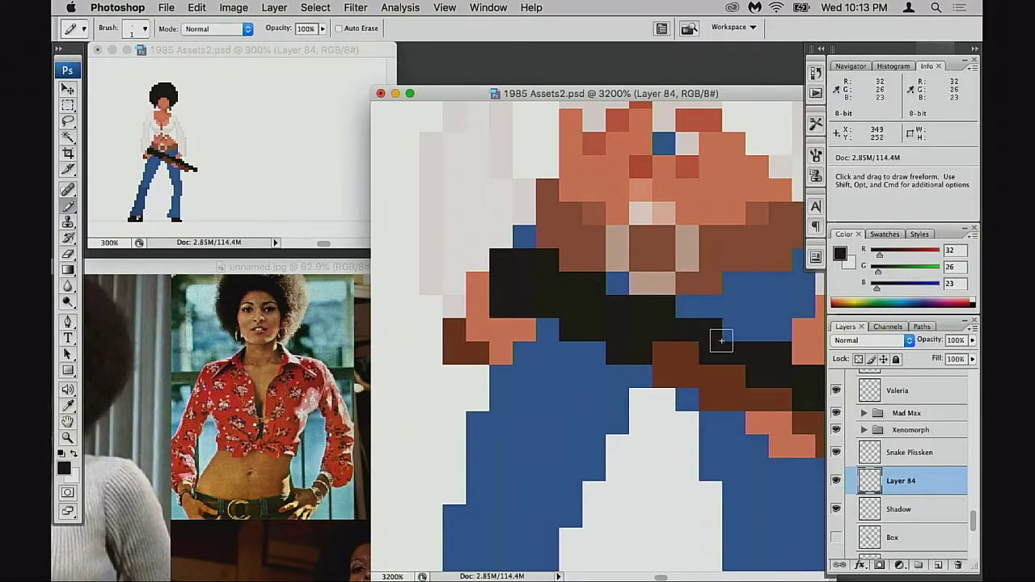
Sample the jeans' blue RGB 61, 101, 160 and examine the hip, gun and legs within the full figure.
scroll(731, 357, down, 2)
scroll(732, 357, right, 3)
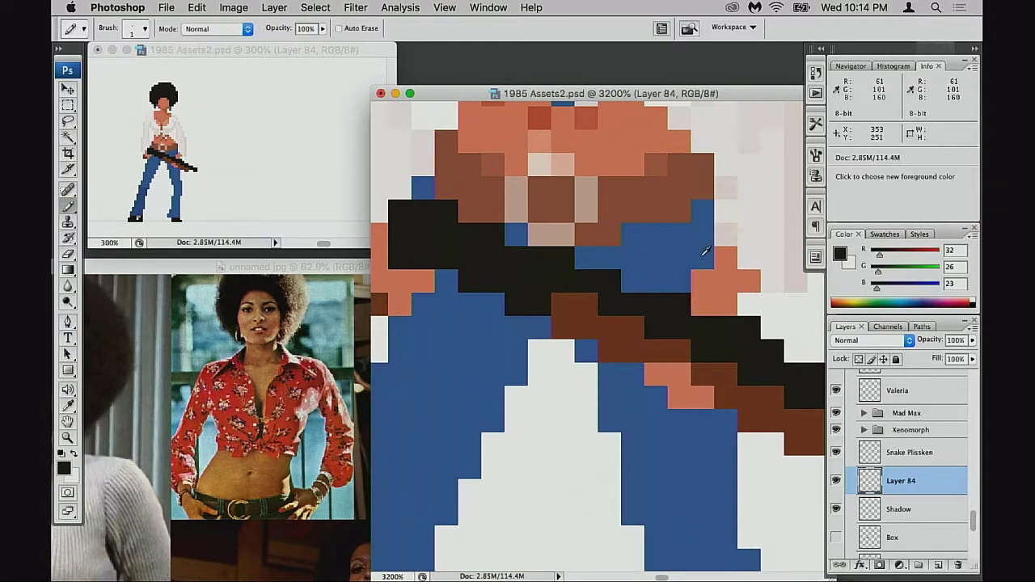
alt+click(688, 279)
drag(668, 327, 698, 316)
alt+click(696, 332)
alt+click(699, 336)
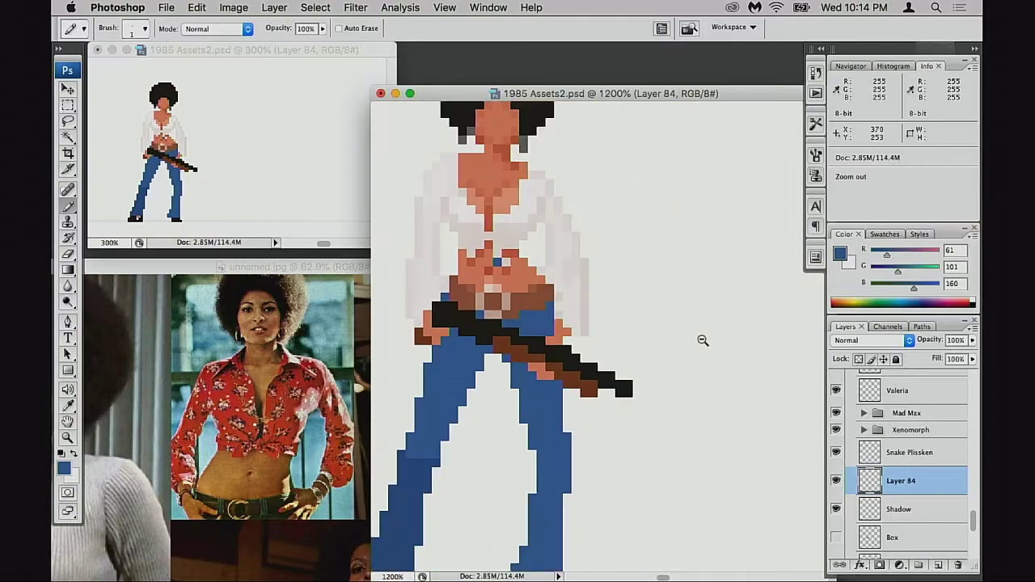
alt+click(665, 366)
drag(669, 367, 721, 376)
scroll(721, 375, left, 5)
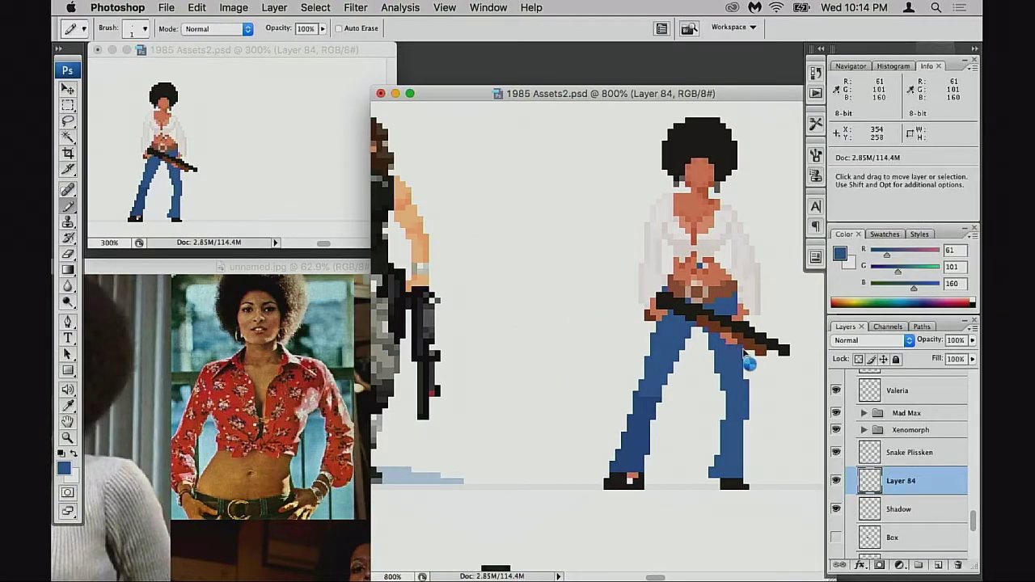
Select all the blue jeans areas with the Magic Wand, covering both legs, the hip and the isolated pixels around the belt and gun.
key(w)
shift+click(674, 366)
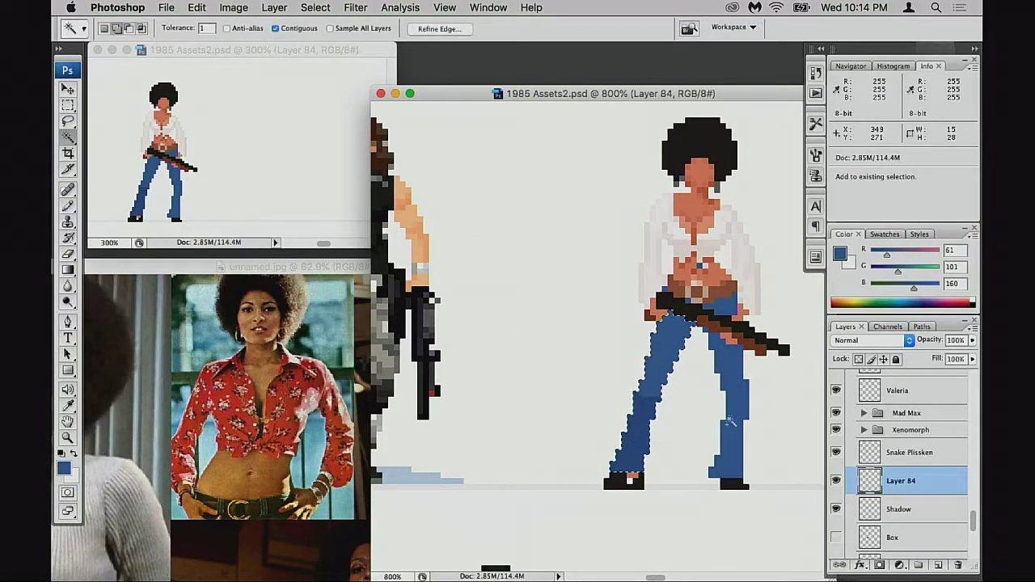
shift+click(727, 311)
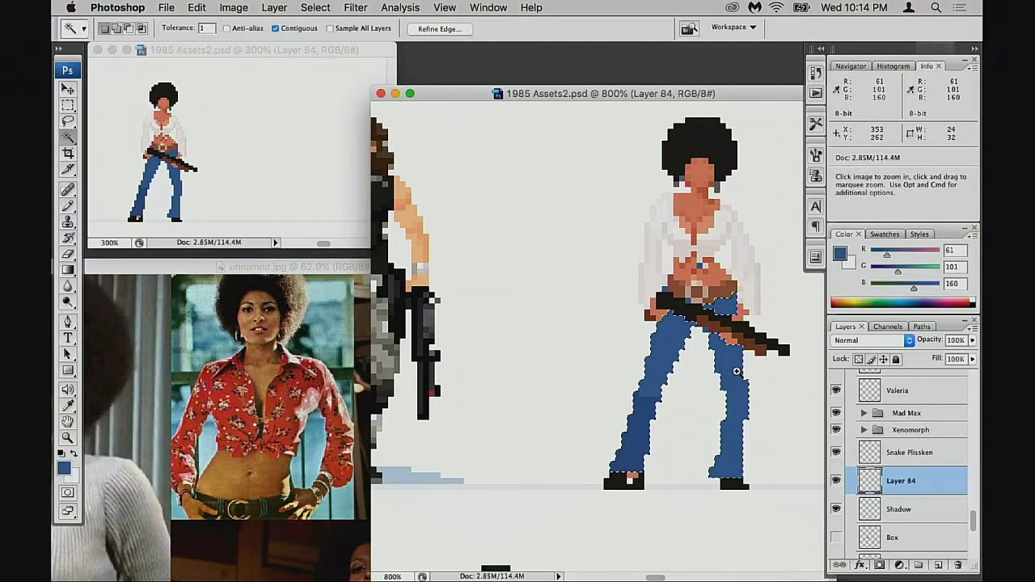
super+click(729, 378)
super+click(728, 379)
drag(594, 373, 777, 485)
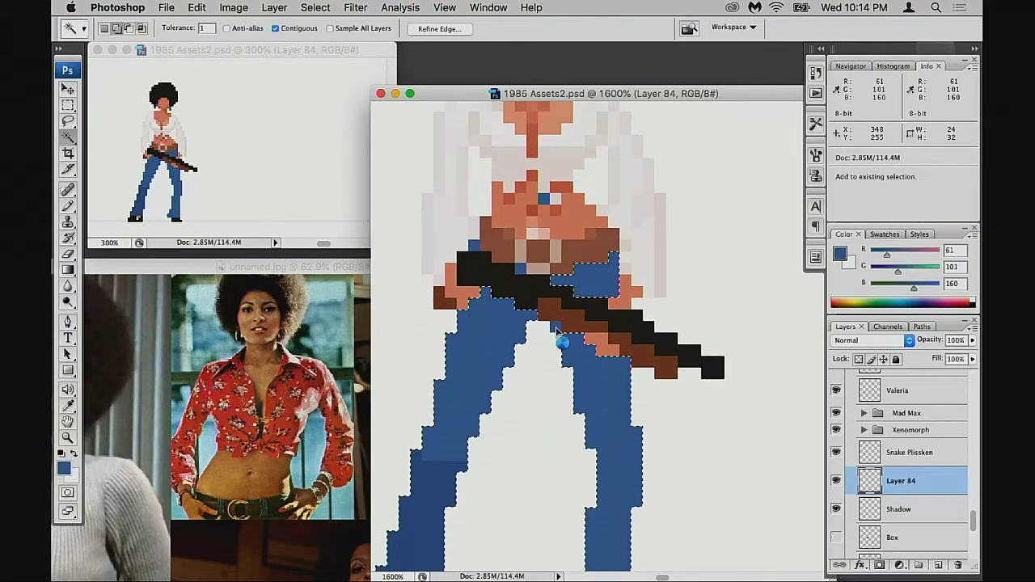
shift+click(475, 247)
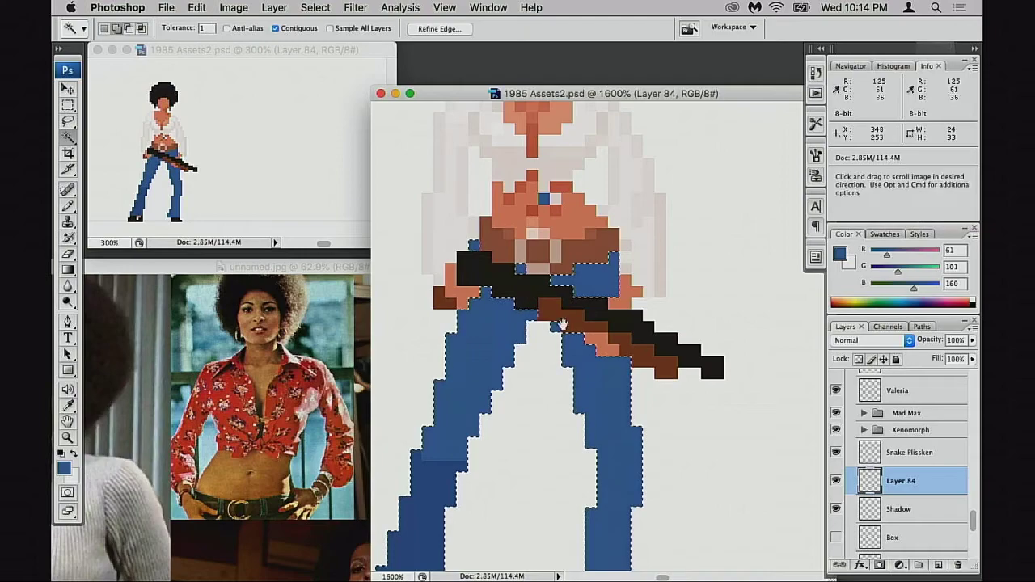
drag(554, 394, 610, 300)
alt+click(610, 312)
drag(657, 346, 684, 333)
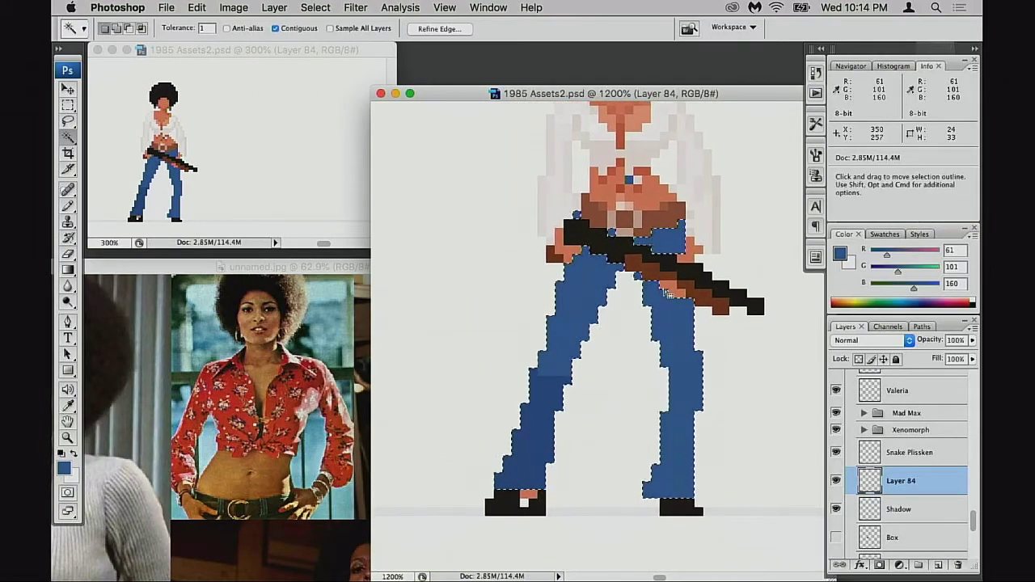
Hide the selection edges and recolour the jeans with Hue/Saturation, setting Hue to -8 and lowering the Saturation.
key(super+h)
key(super+u)
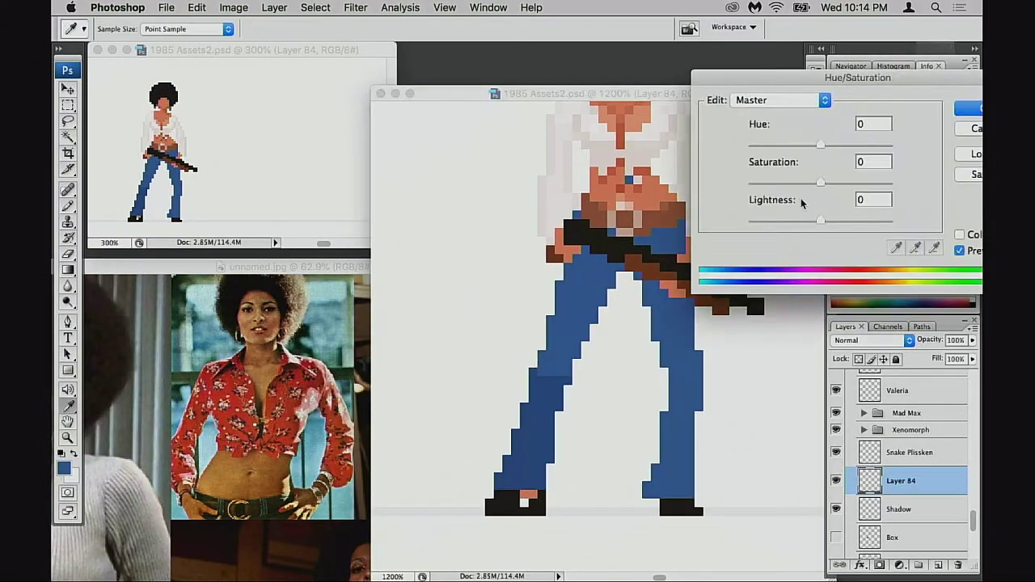
drag(795, 76, 819, 72)
scroll(919, 239, right, 2)
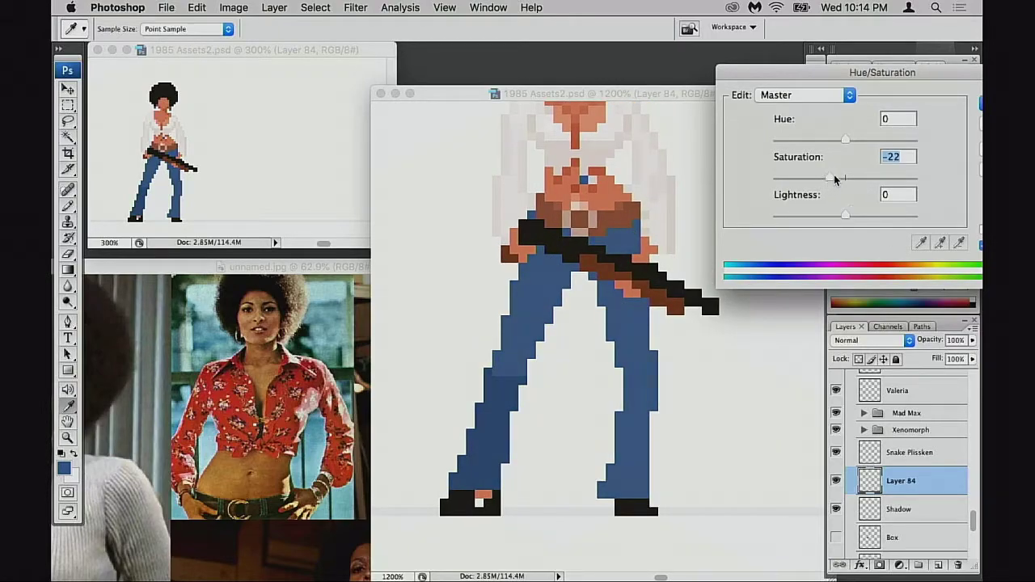
drag(842, 146, 836, 144)
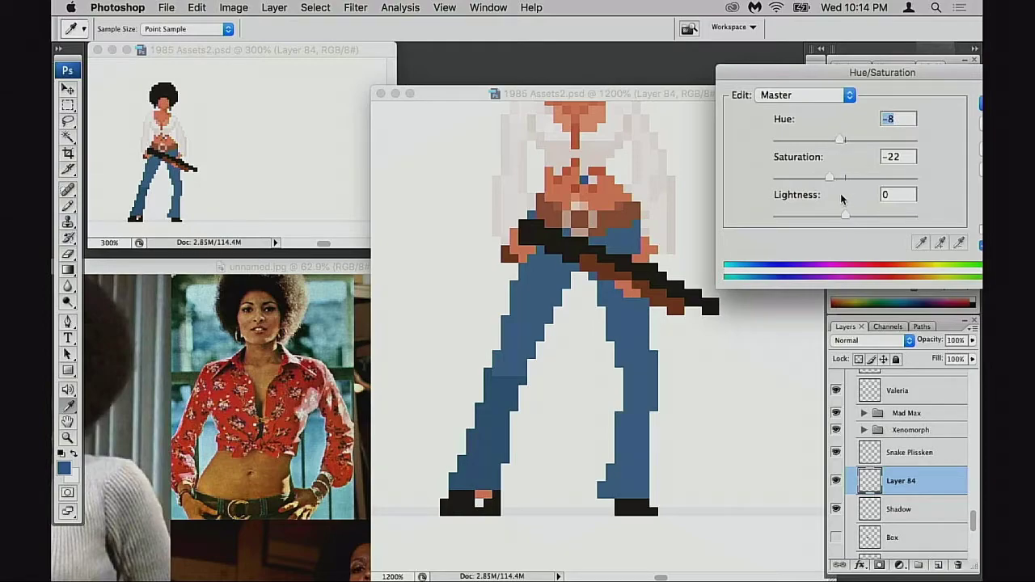
click(830, 177)
drag(828, 173, 832, 173)
click(980, 107)
key(w)
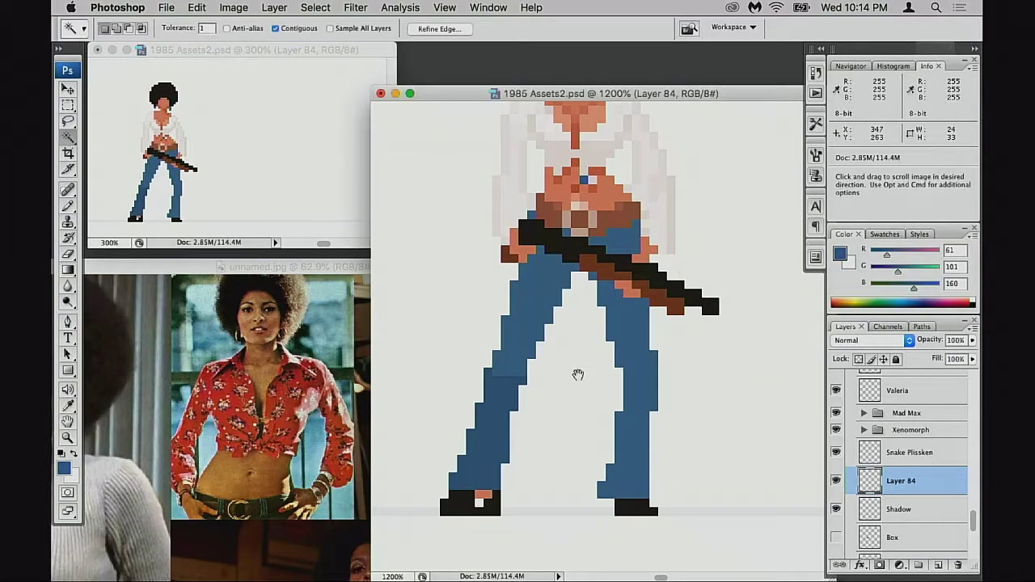
Highlight the left leg's knee with off-white RGB 248, 244, 242 at 30% opacity, undoing the extra pixels to keep a single one.
key(super+equal)
key(b)
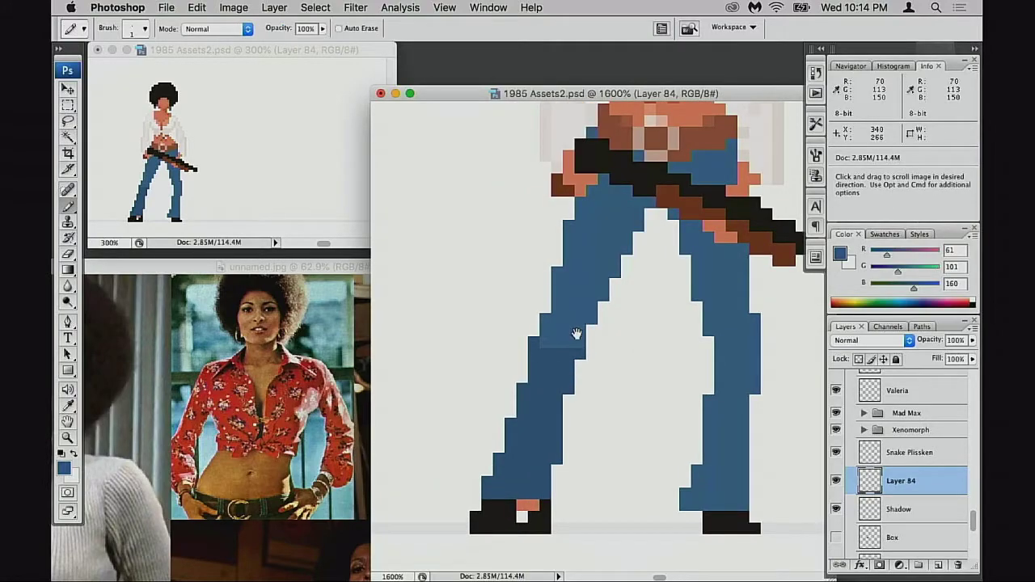
scroll(574, 339, up, 3)
key(x)
key(3)
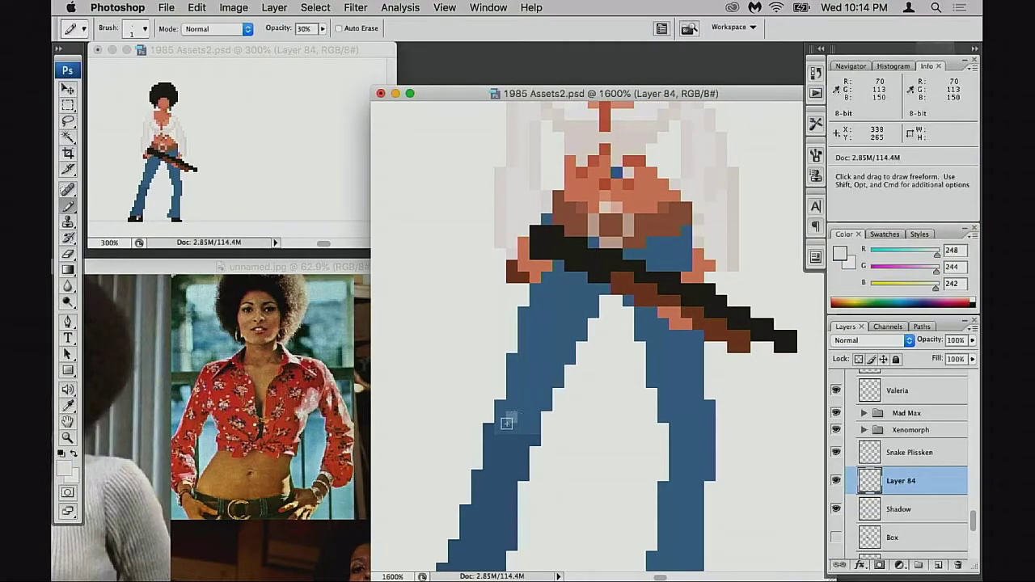
drag(501, 429, 522, 427)
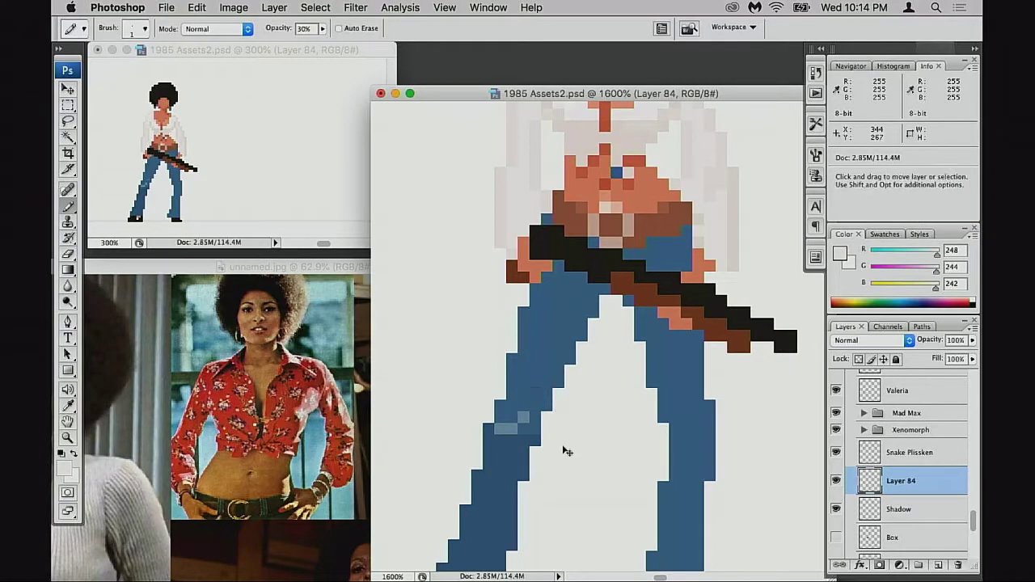
key(super+z)
scroll(566, 404, down, 5)
scroll(566, 404, left, 2)
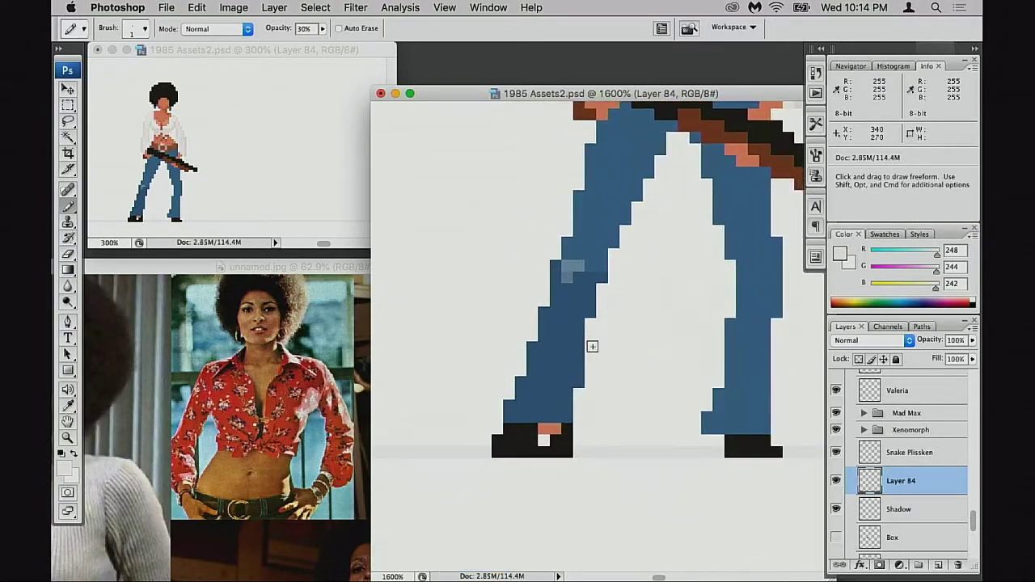
key(super+alt+z)
Add faint off-white highlight pixels along the left trouser hem and one just above its right edge.
click(520, 416)
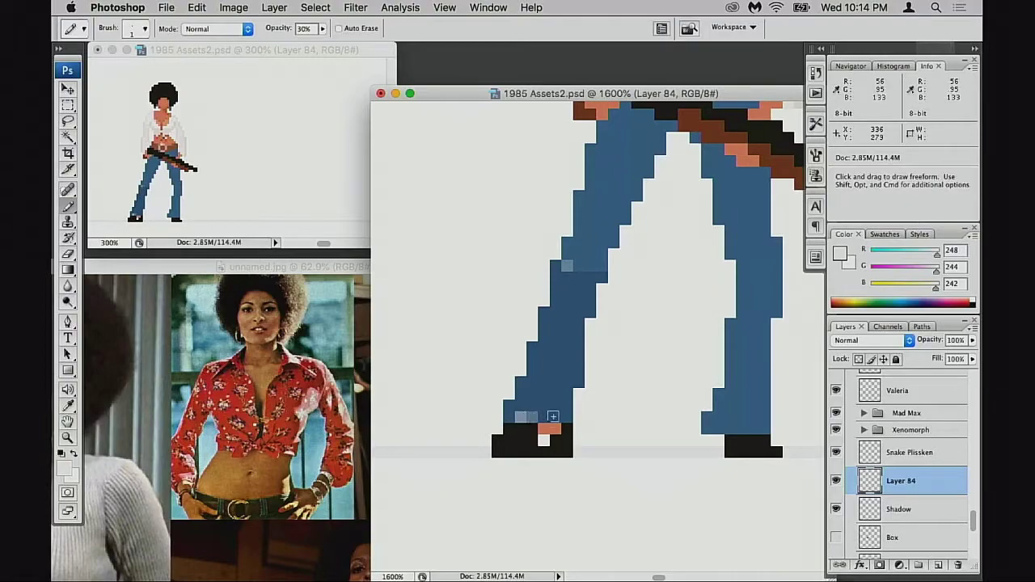
click(566, 392)
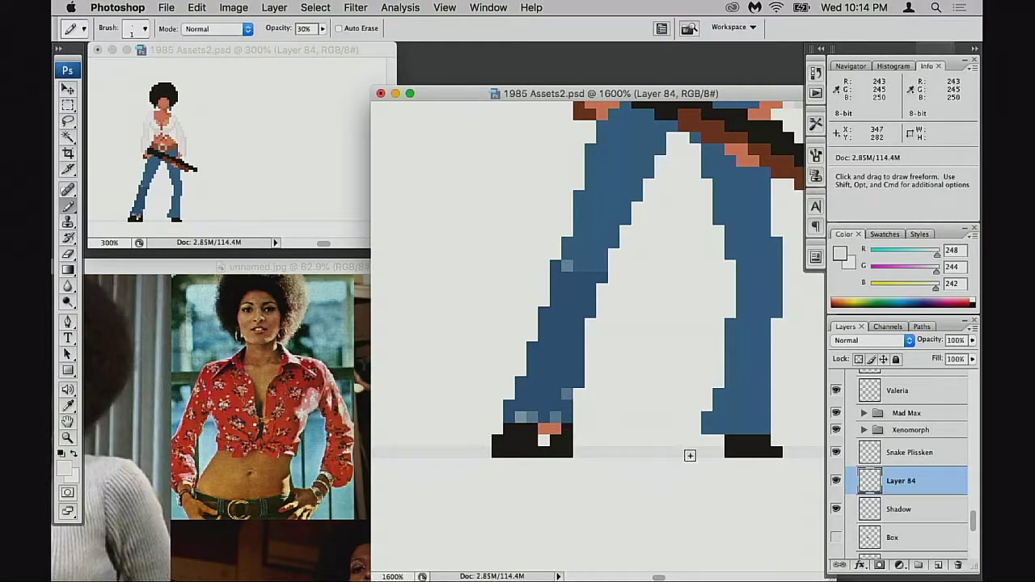
Add faint off-white highlight pixels along the right trouser hem and paint out the one above the left hem with jeans blue at 100% opacity.
click(727, 429)
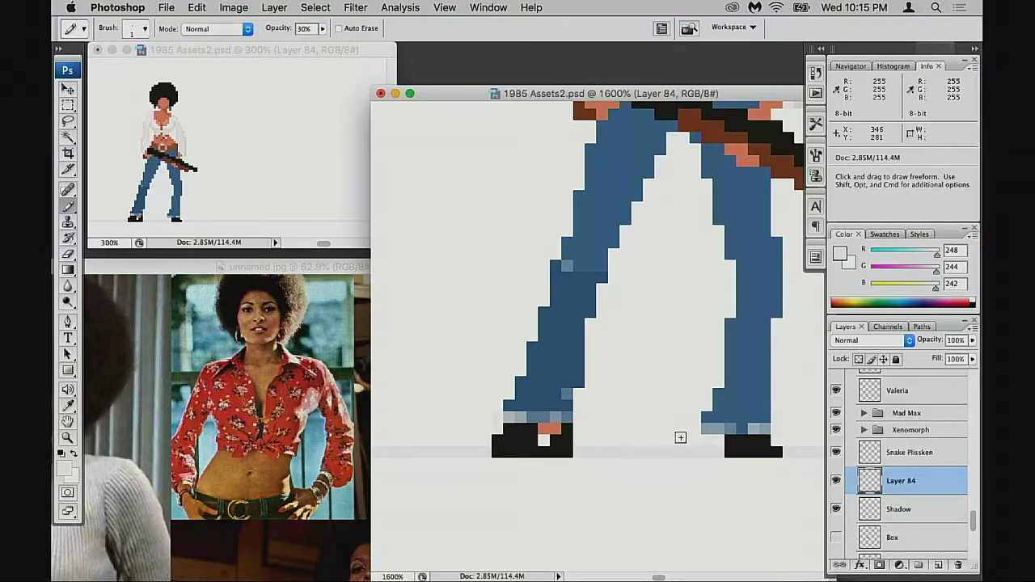
key(0)
alt+click(556, 409)
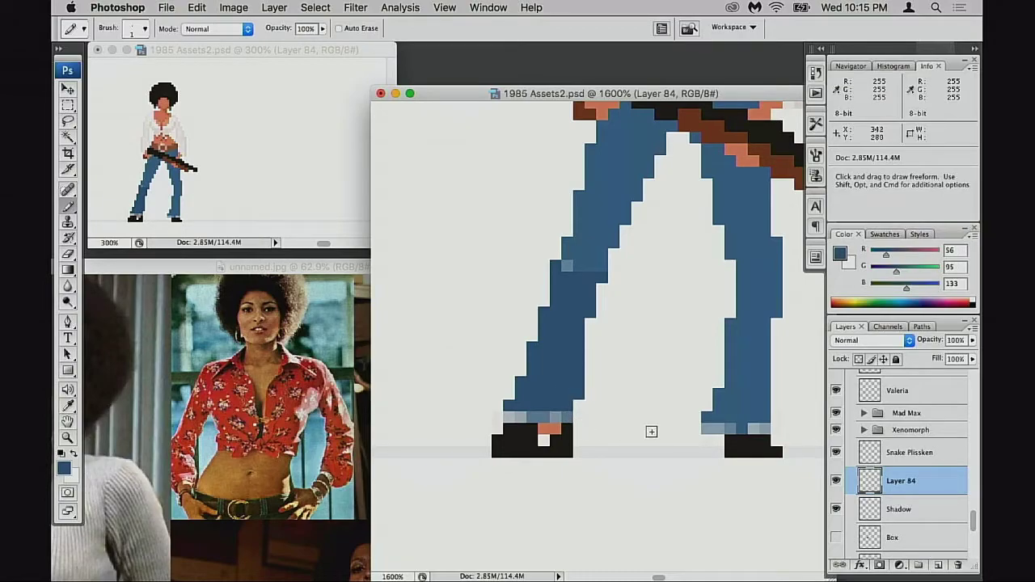
Sample pale blue RGB 187, 199, 211 from the right hem and paint a pixel just above the left hem's right edge.
scroll(655, 434, up, 2)
scroll(655, 434, right, 1)
alt+click(721, 446)
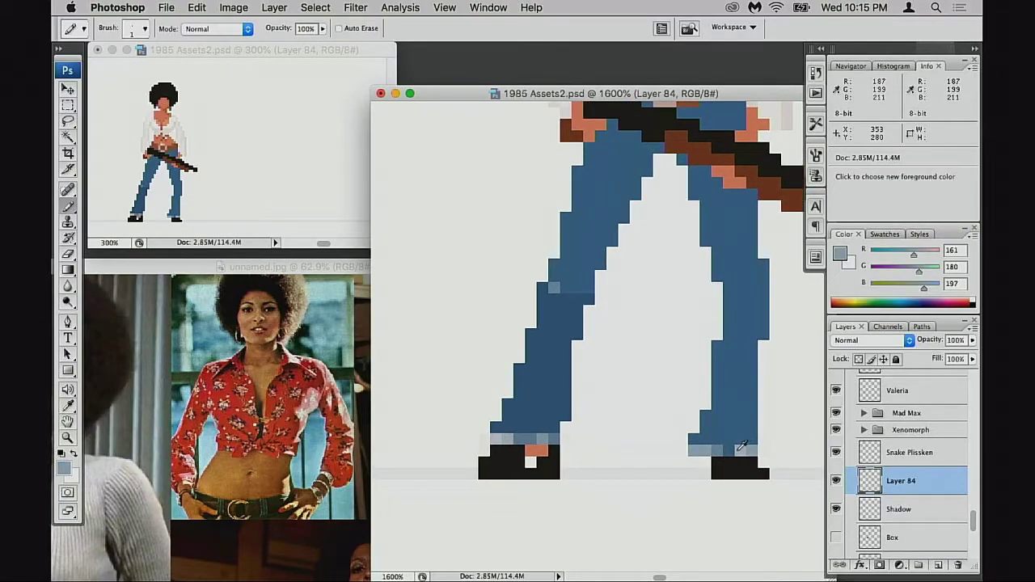
alt+click(721, 450)
click(681, 438)
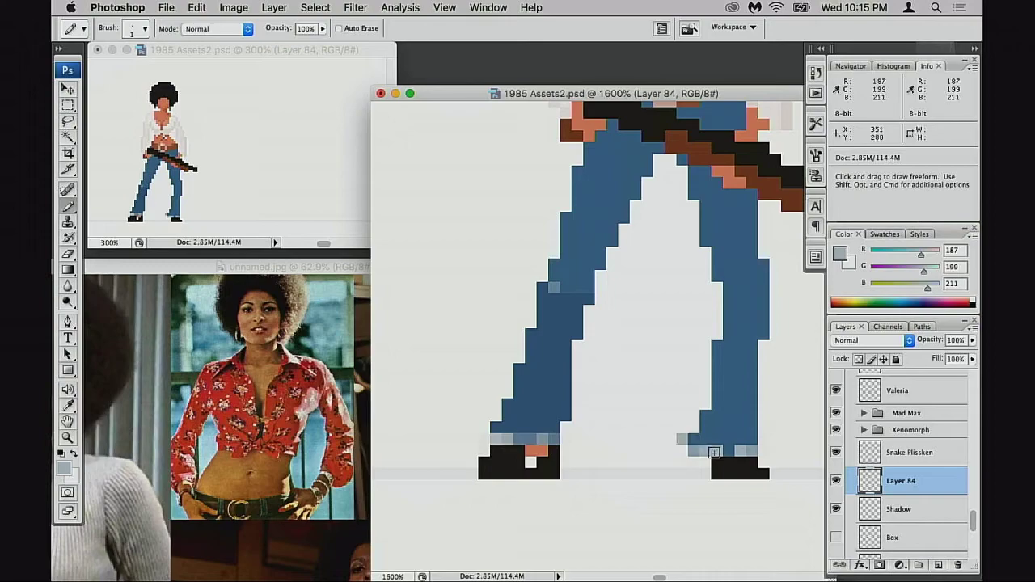
click(565, 428)
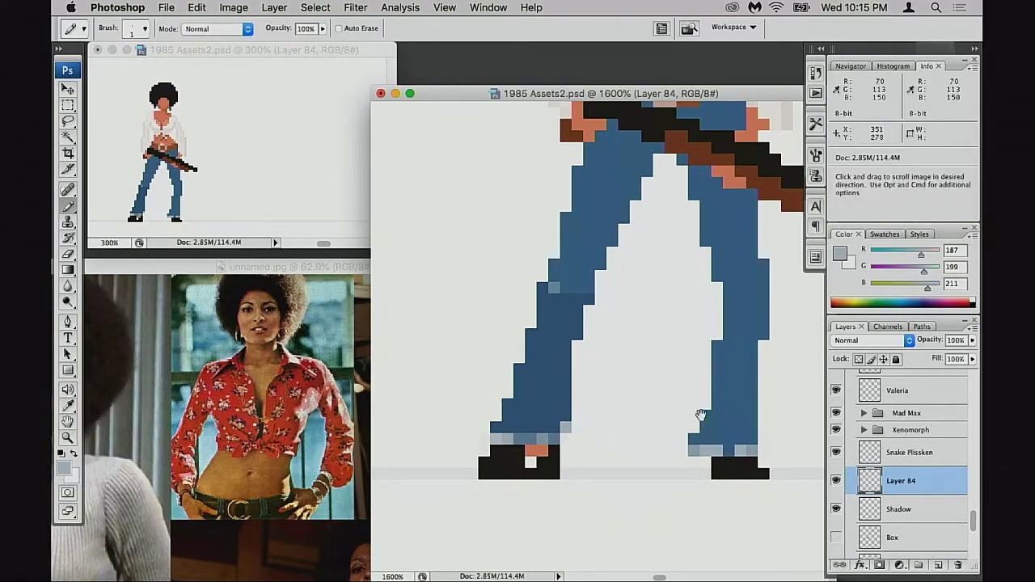
Paint out the left knee's highlight pixel with the surrounding blue, then sample the darker jeans blue RGB 56, 95, 133.
scroll(735, 380, up, 2)
drag(689, 313, 688, 372)
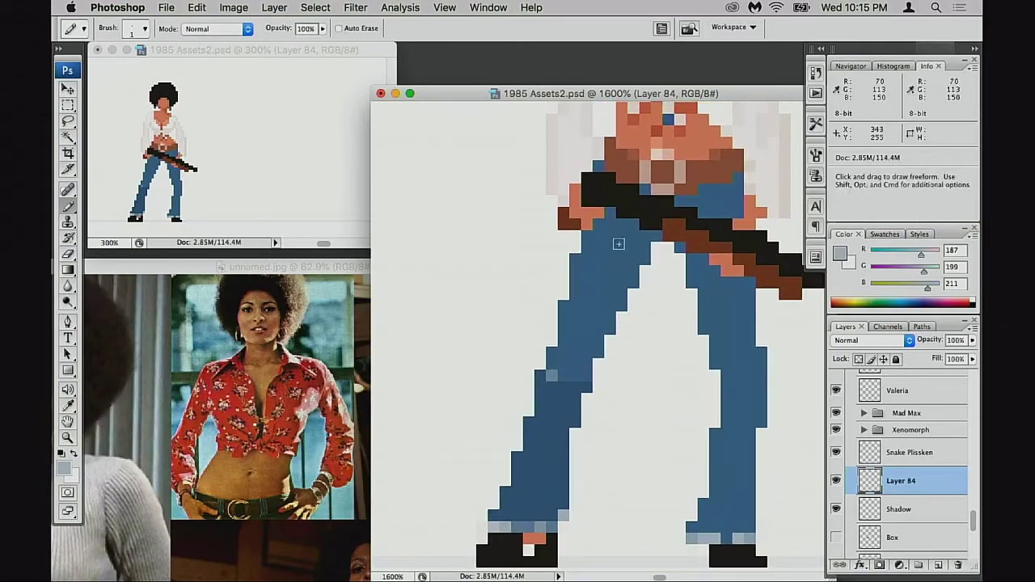
alt+click(574, 373)
alt+click(557, 382)
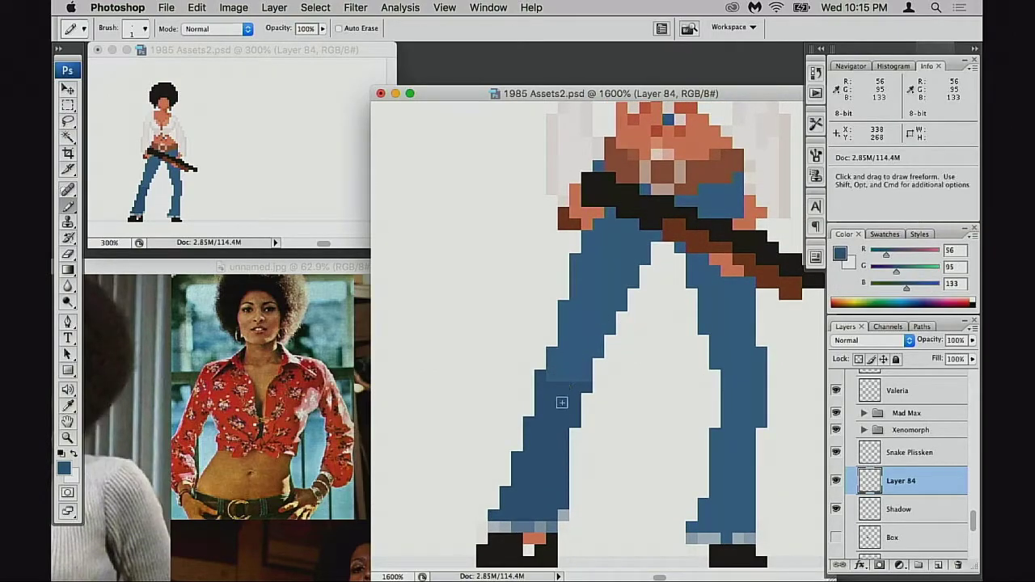
scroll(598, 343, up, 3)
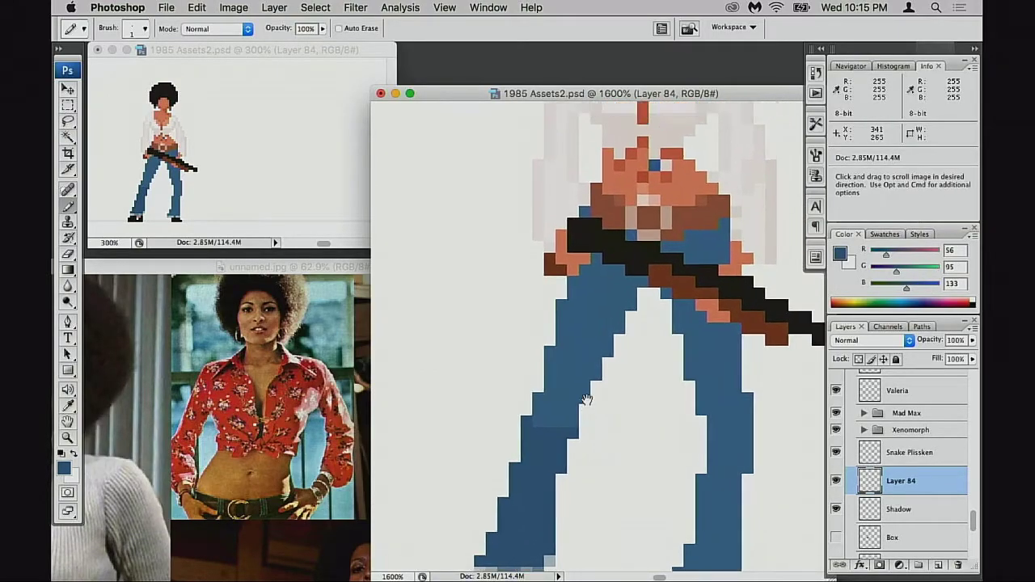
key(n)
click(601, 326)
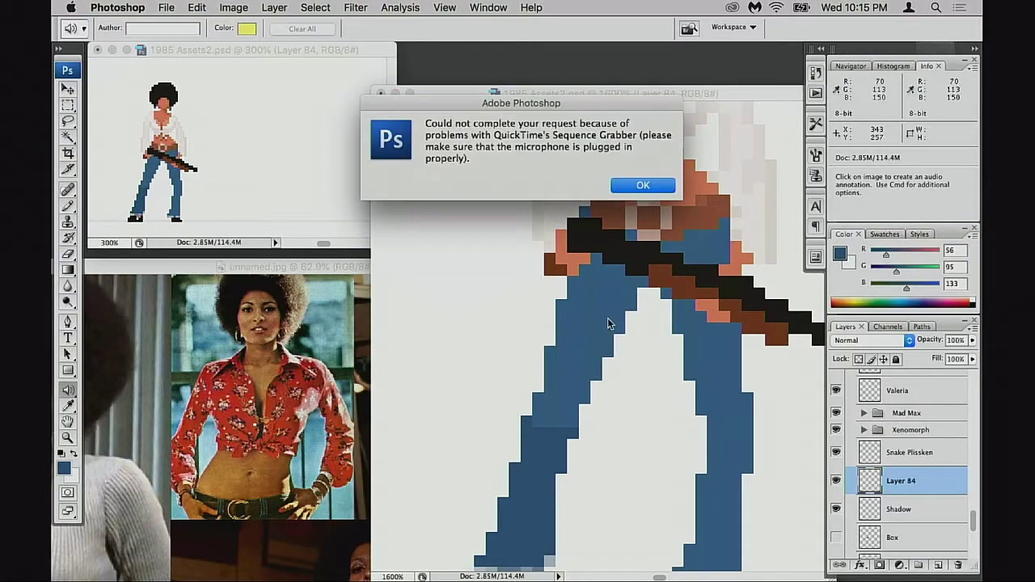
key(Return)
key(b)
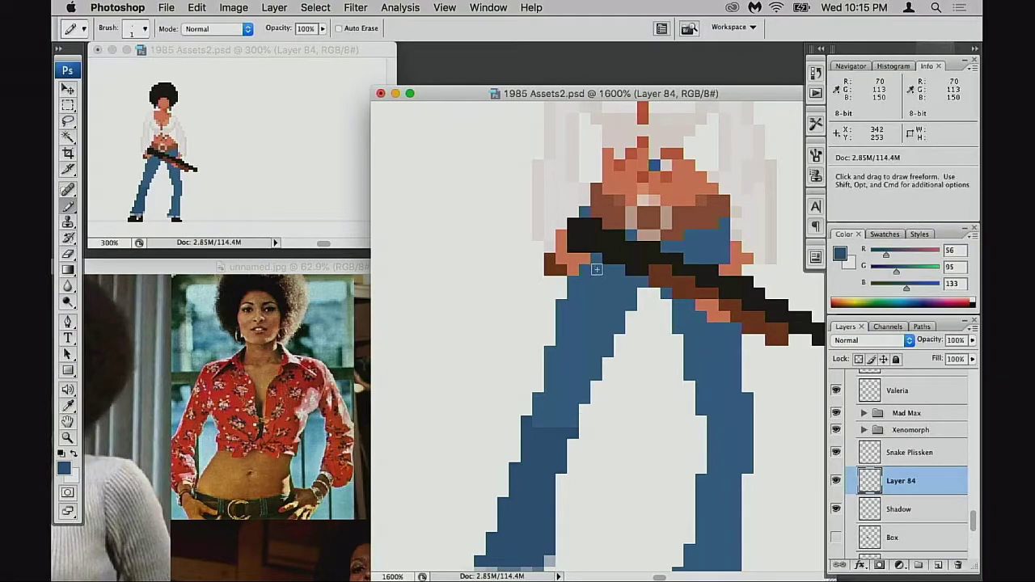
Try a short diagonal line of darker blue on the left thigh just below the gun, and undo it.
drag(596, 269, 619, 296)
key(super+z)
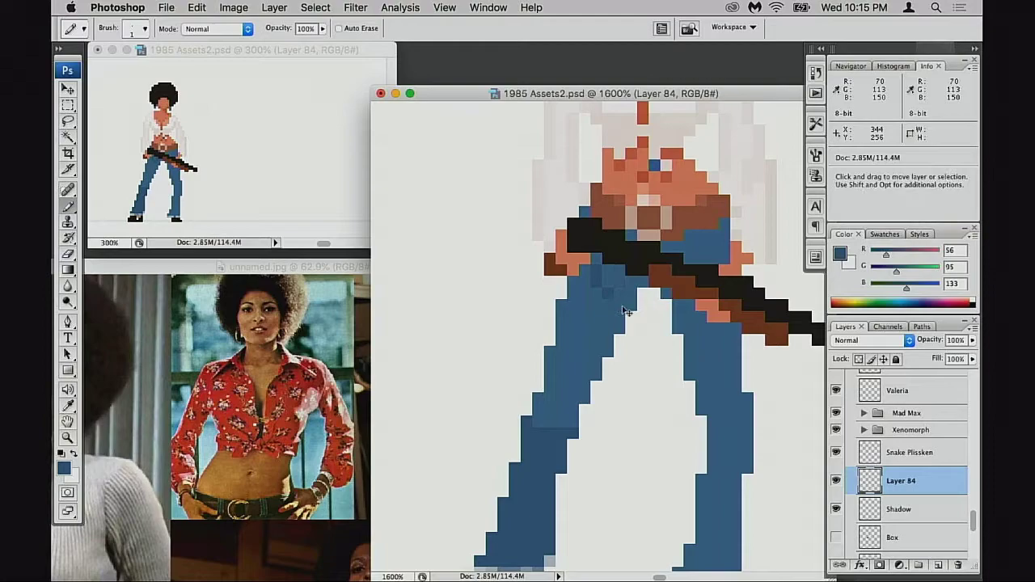
key(alt+super+z)
key(alt+super+z)
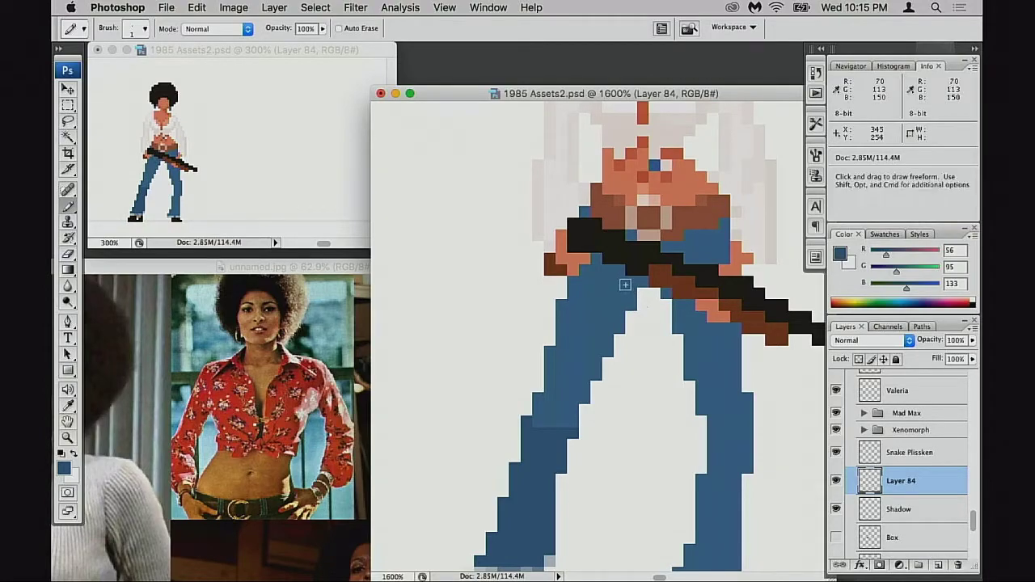
Try darker blue shading down the inner edge of the left thigh to the knee, and undo it.
click(621, 284)
click(619, 295)
mouse_move(615, 321)
mouse_down()
mouse_move(590, 362)
mouse_move(591, 381)
mouse_move(570, 417)
mouse_move(578, 388)
mouse_move(573, 423)
mouse_up()
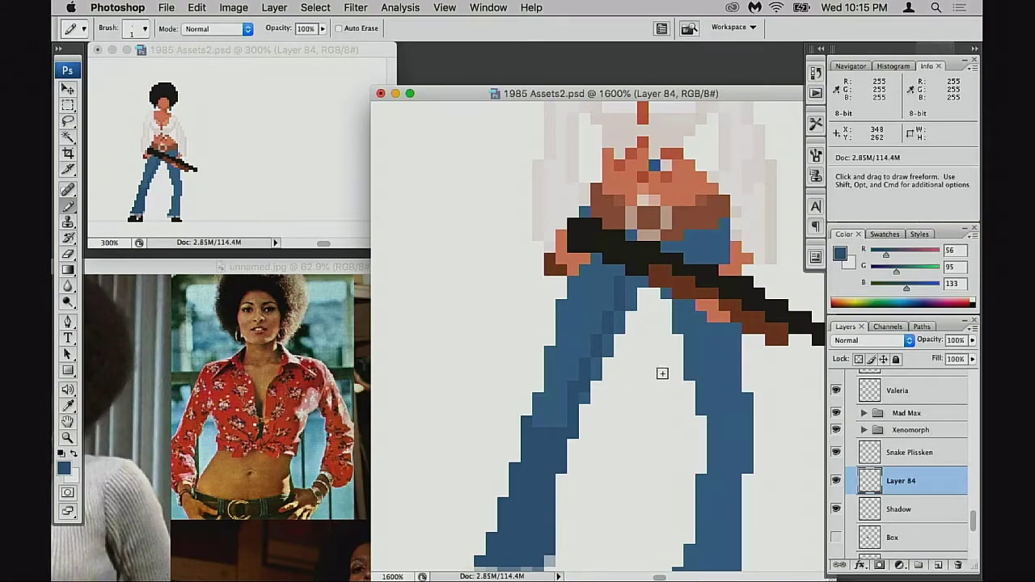
key(super+z)
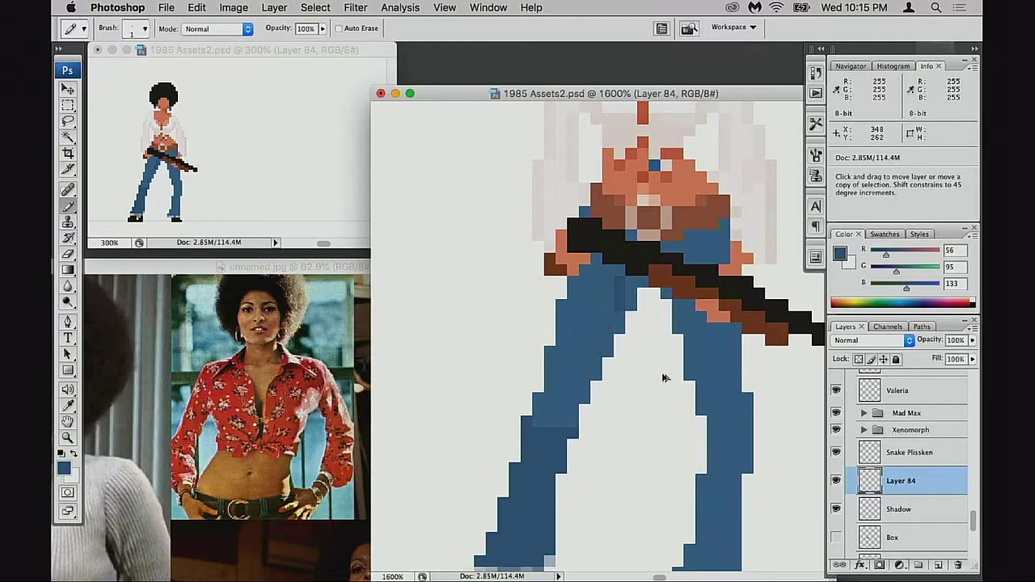
key(super+z)
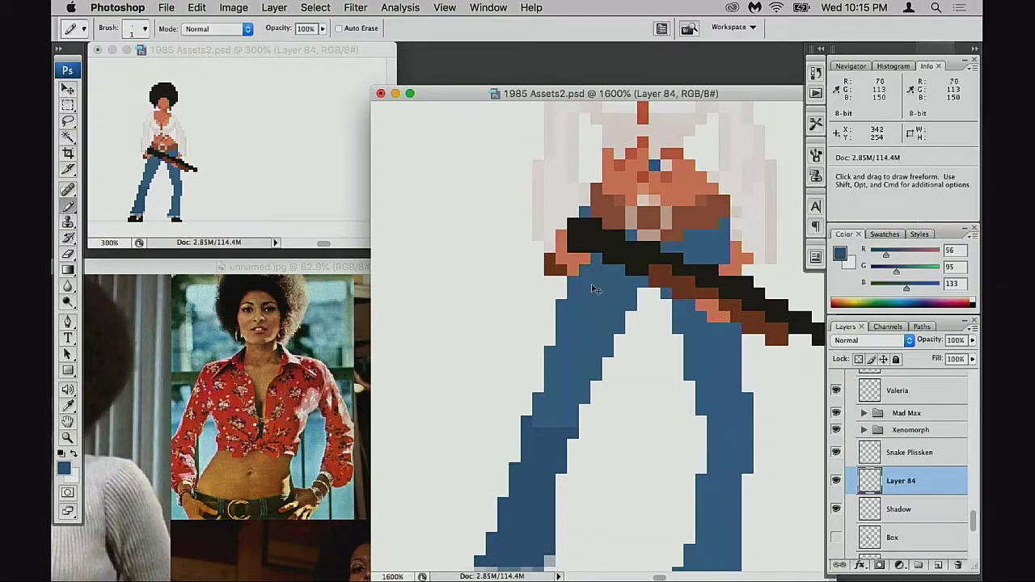
Paint darker blue pocket details on the upper left thigh below the gun and on the right hip above it.
drag(591, 274, 578, 296)
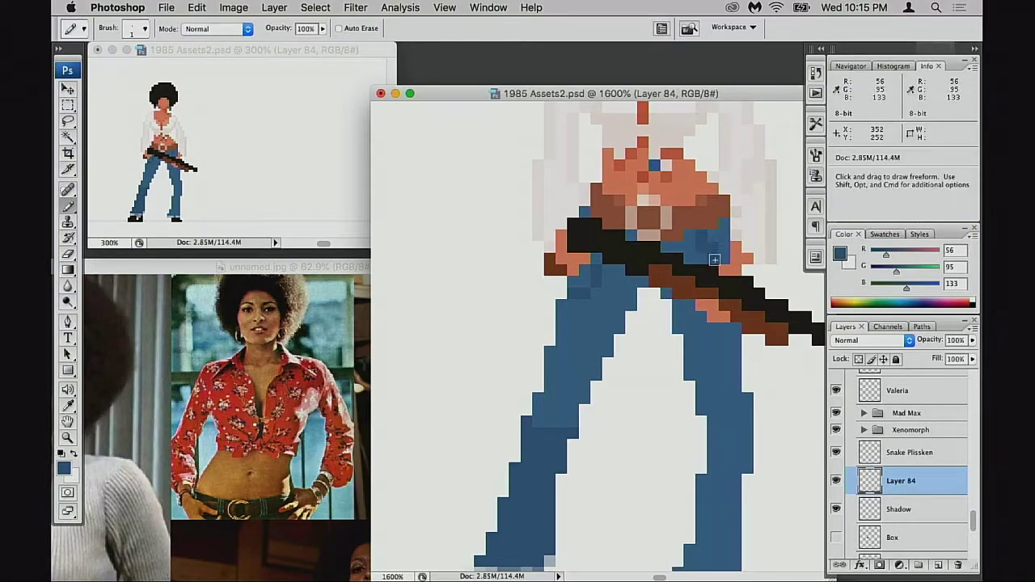
key(space)
drag(698, 346, 652, 354)
scroll(606, 404, down, 5)
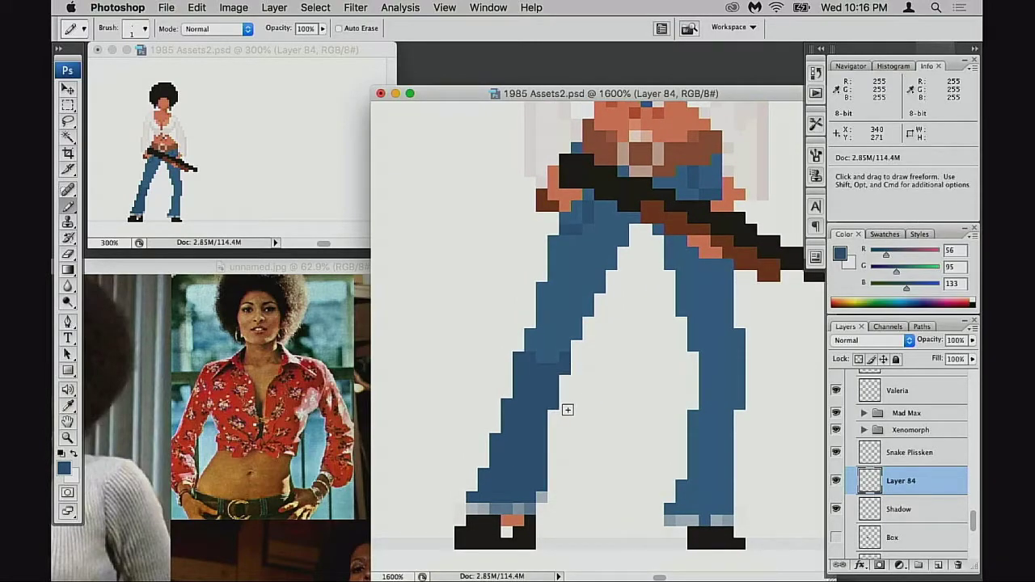
Cover the skin-toned and white pixels of the left shoe with its own near-black, RGB 32, 26, 23.
scroll(567, 411, down, 5)
scroll(567, 410, left, 3)
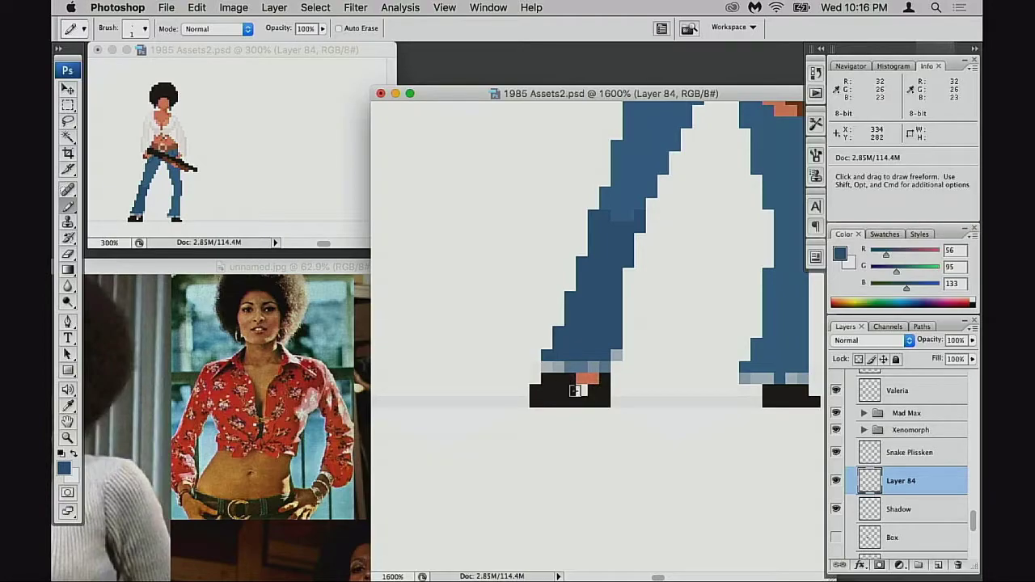
alt+click(575, 389)
click(581, 378)
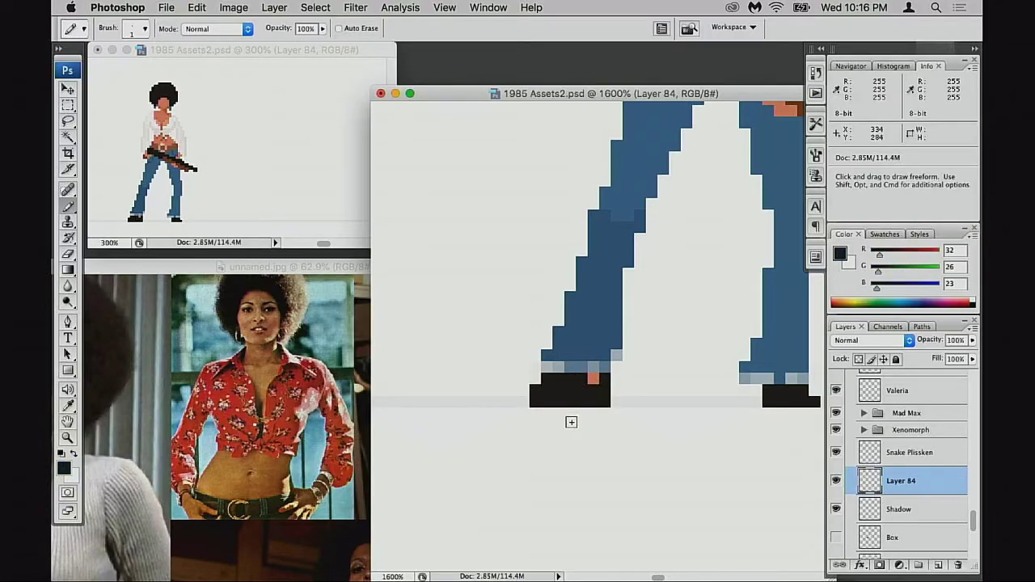
click(588, 384)
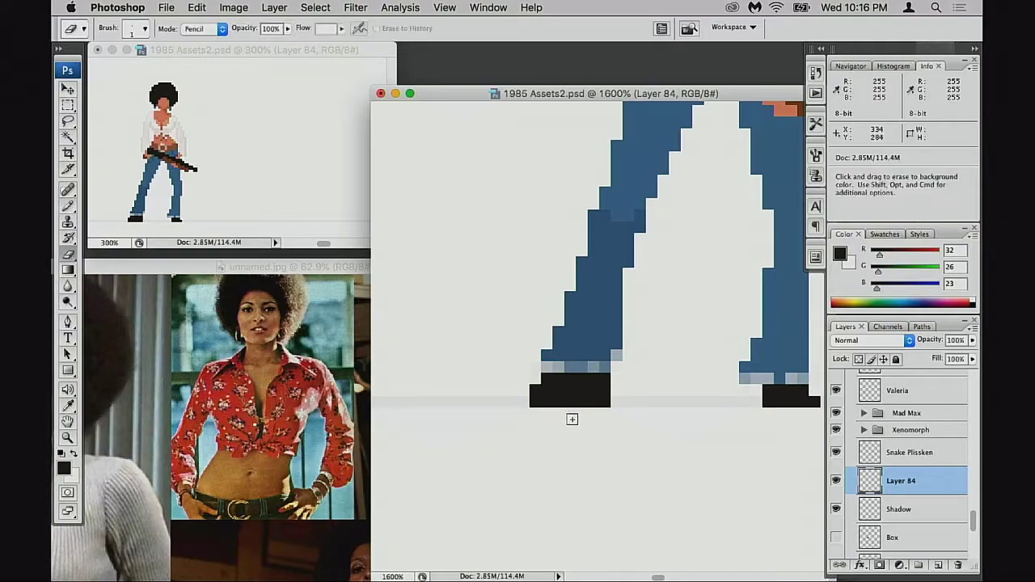
Erase a one-pixel notch in the bottom of the left shoe to separate the heel from the sole.
key(e)
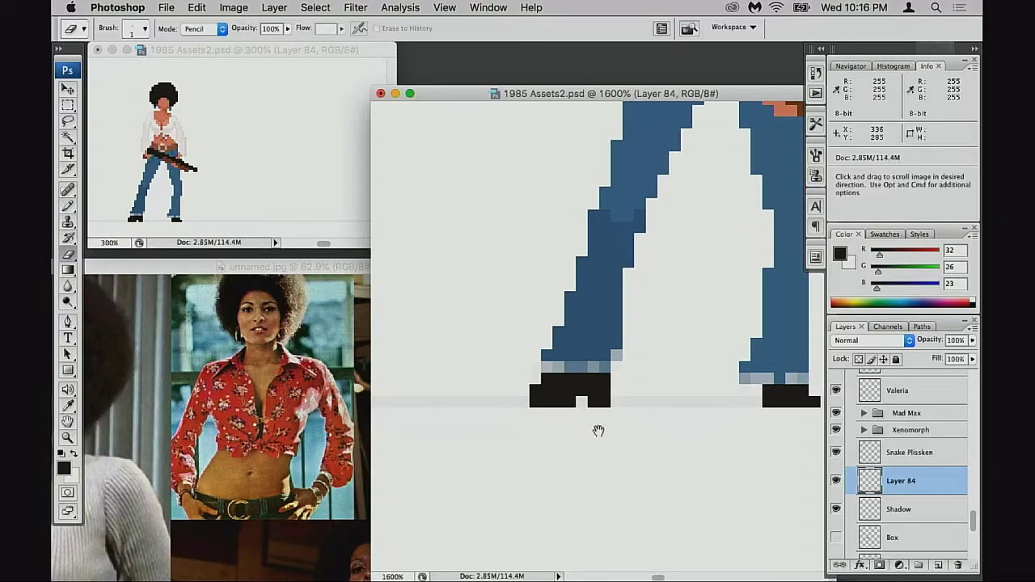
scroll(595, 429, right, 5)
scroll(595, 429, up, 2)
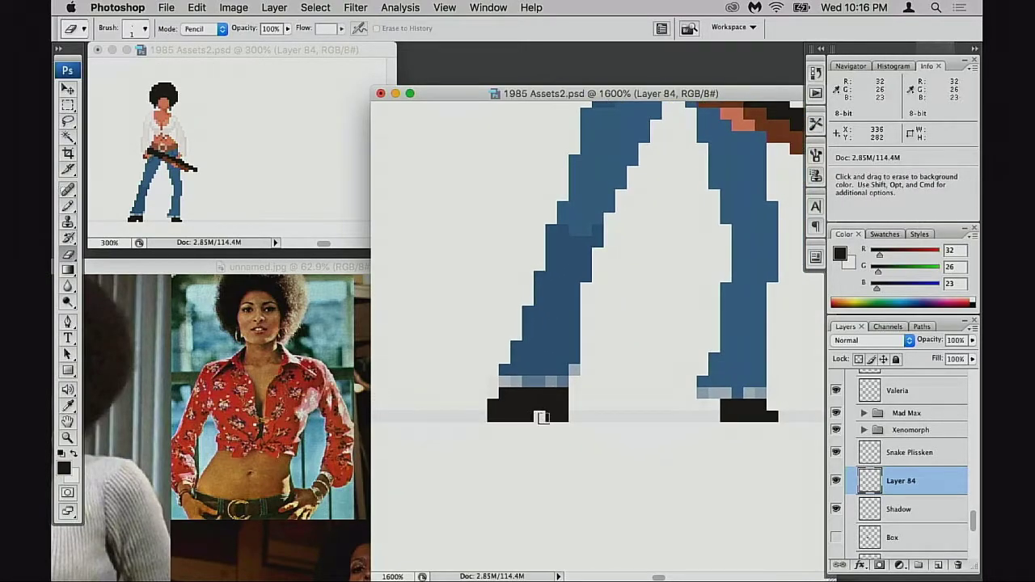
click(527, 415)
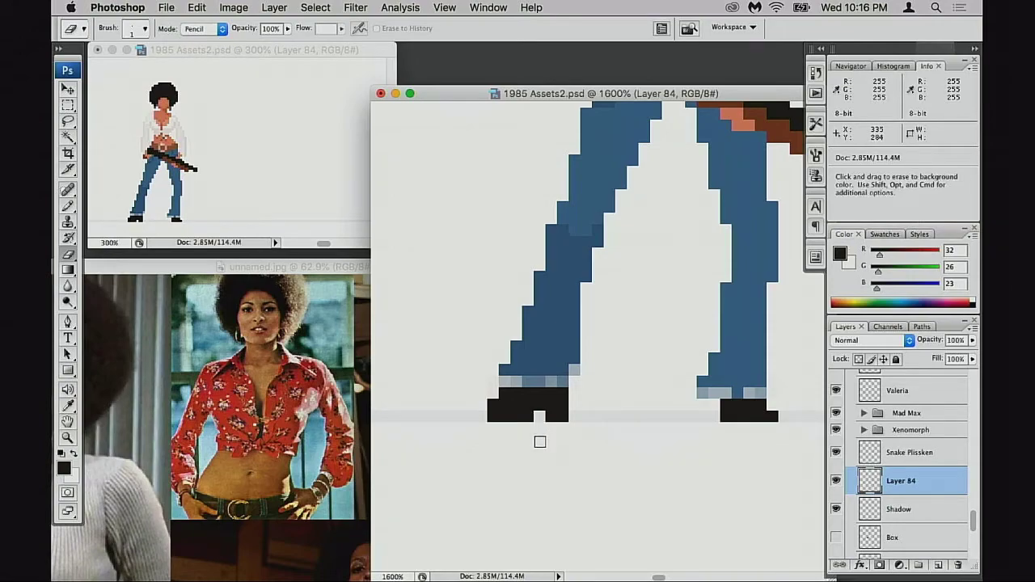
Extend the right shoe leftward with near-black pixels and erase a one-pixel notch in its bottom to form the heel.
key(b)
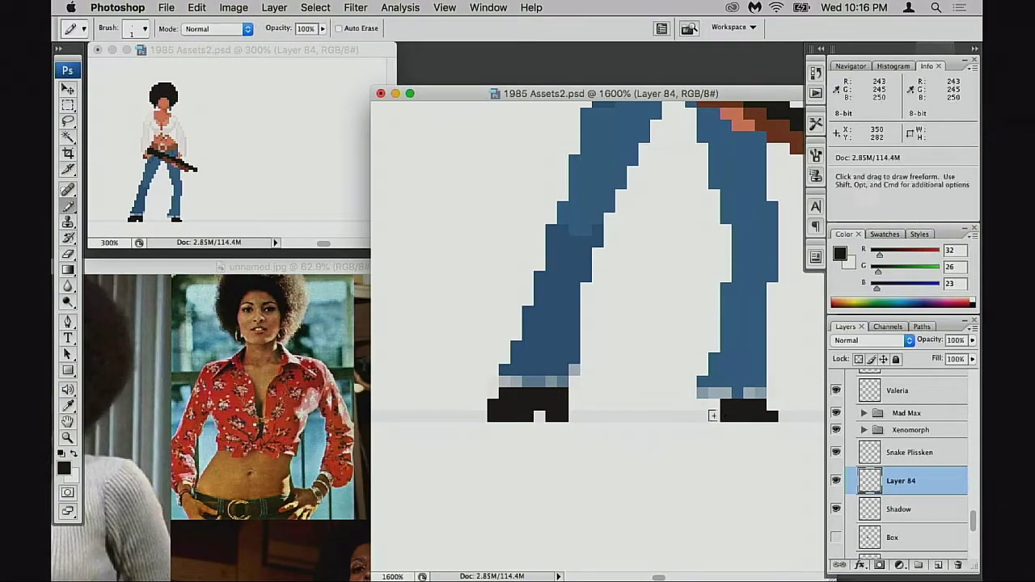
click(713, 412)
key(e)
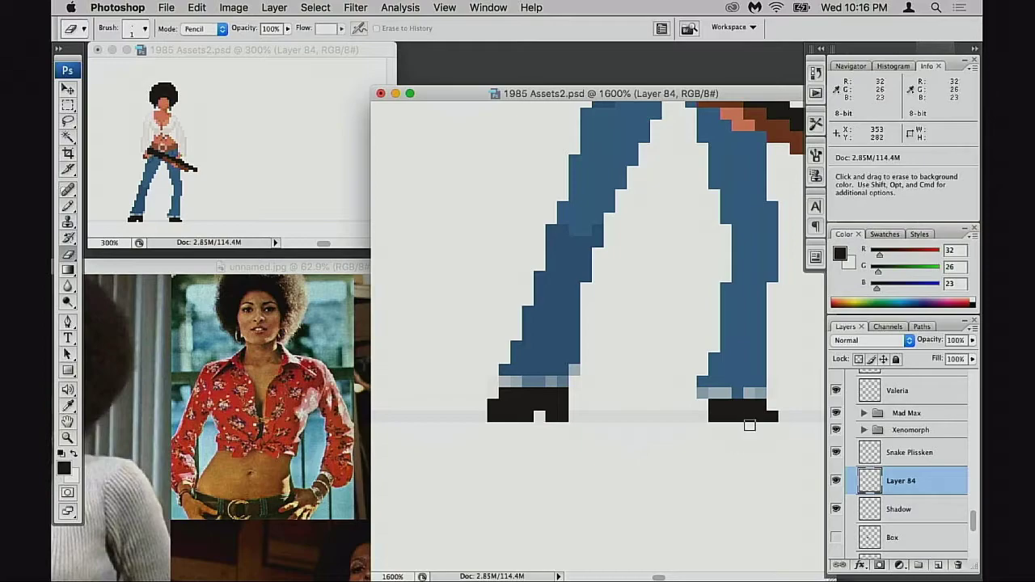
click(747, 416)
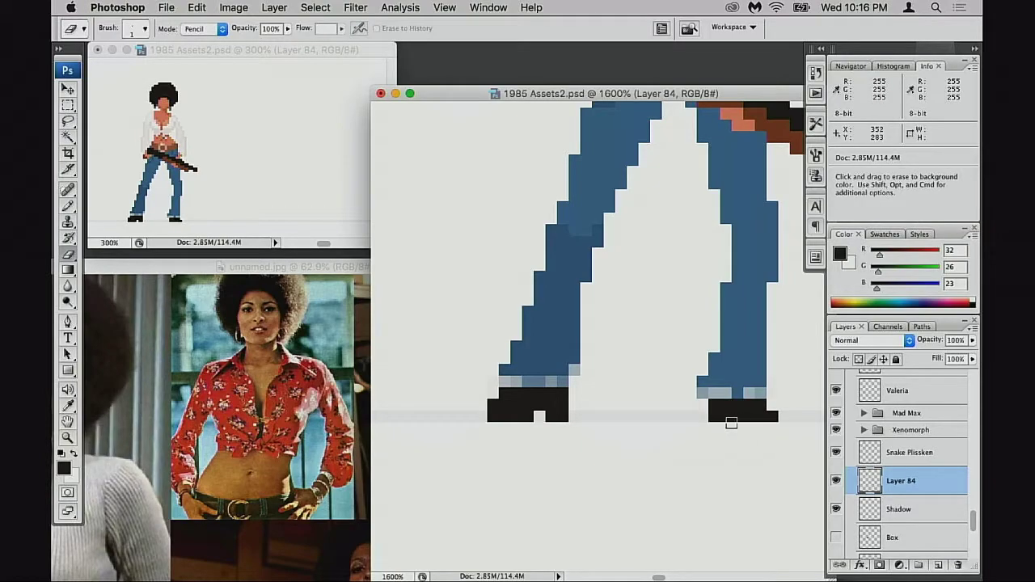
key(b)
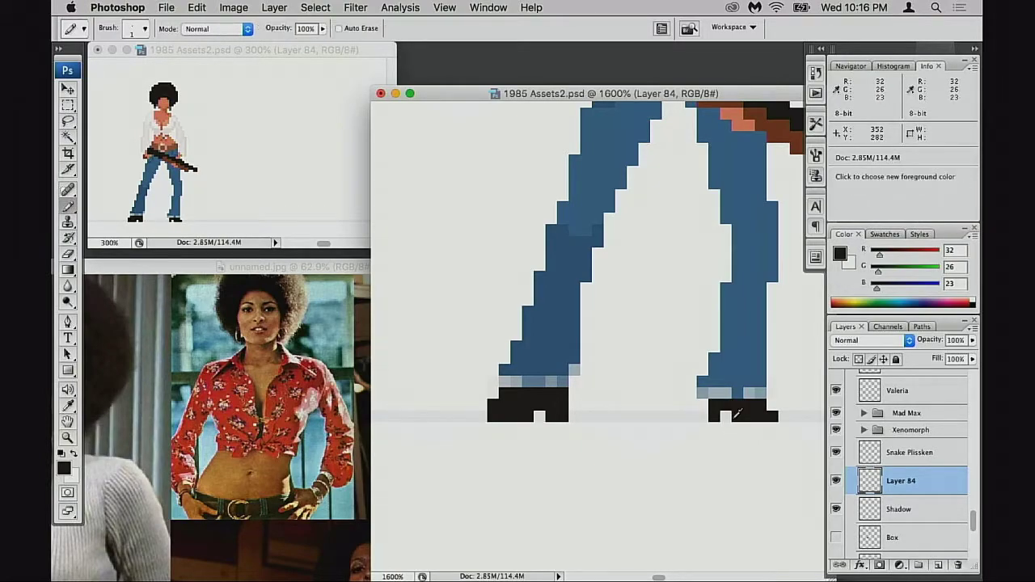
click(703, 411)
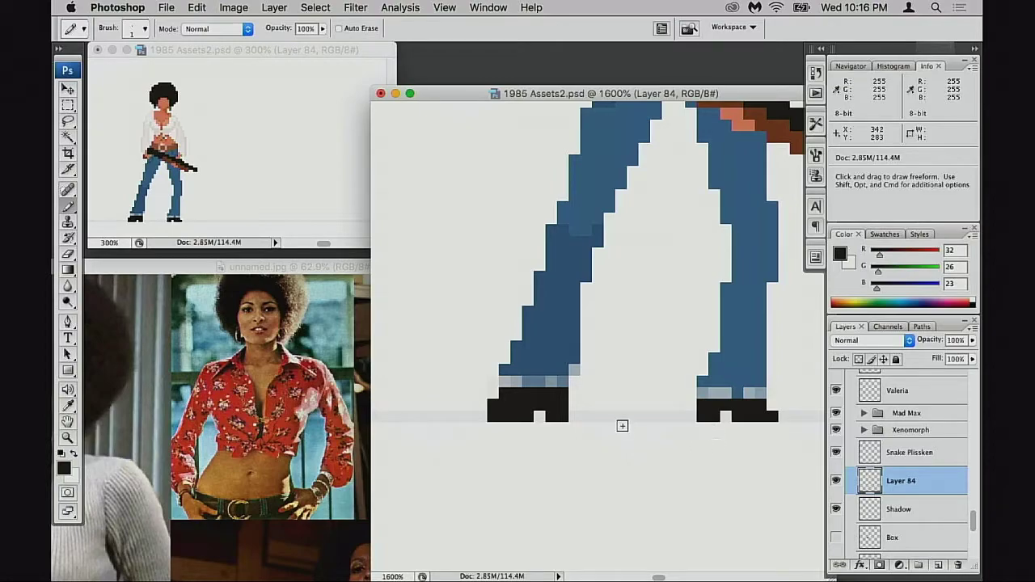
Lower the left shoe's heel and sole by one pixel row, lengthen its toe to the left and trim the toe's upper corner.
click(562, 427)
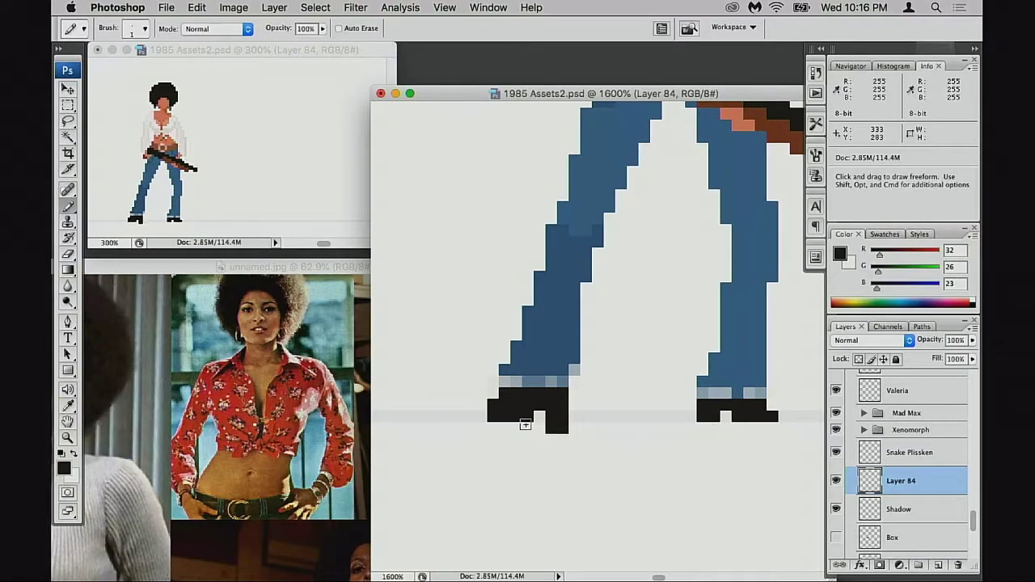
drag(517, 427, 482, 428)
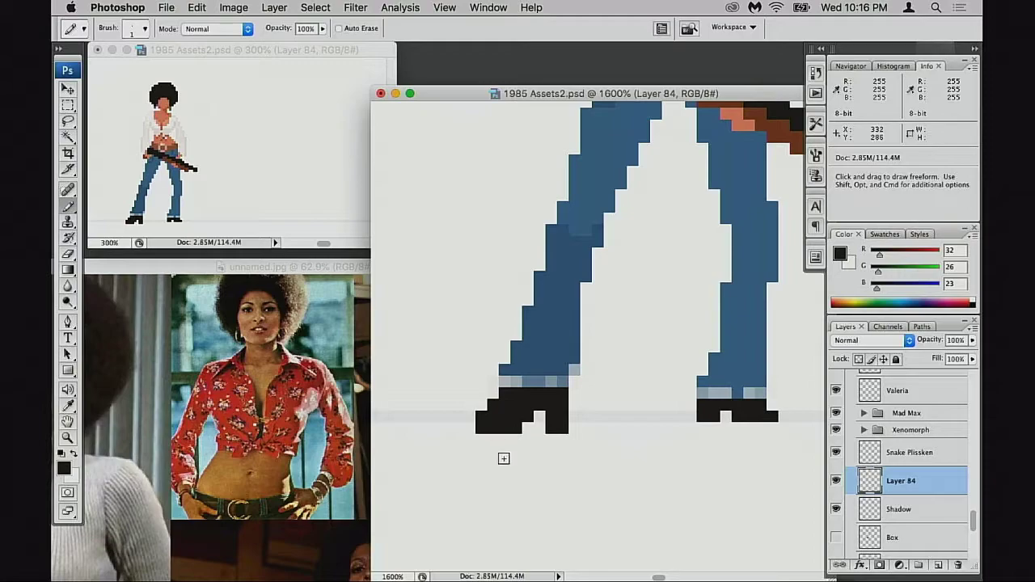
key(e)
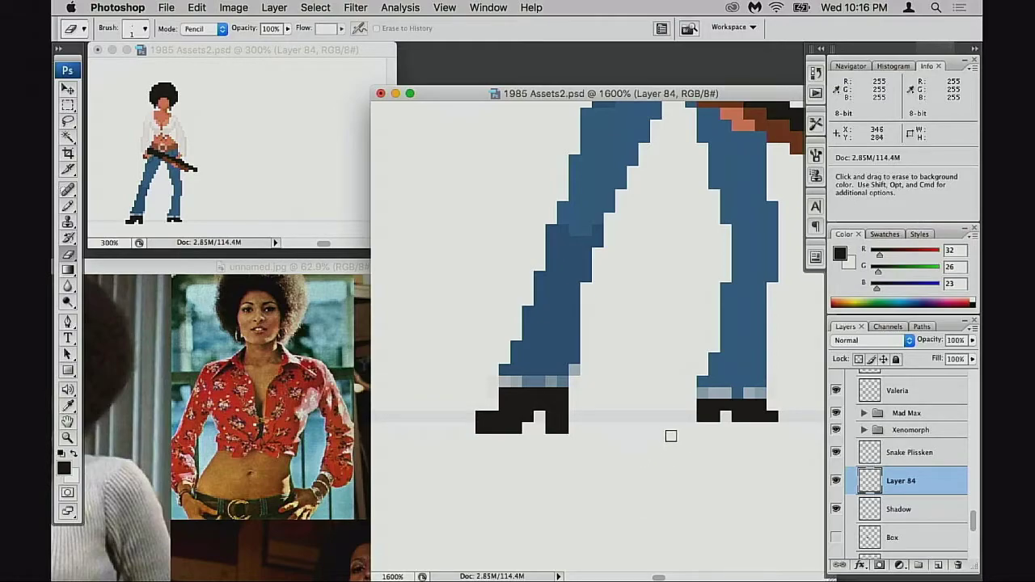
scroll(682, 468, up, 1)
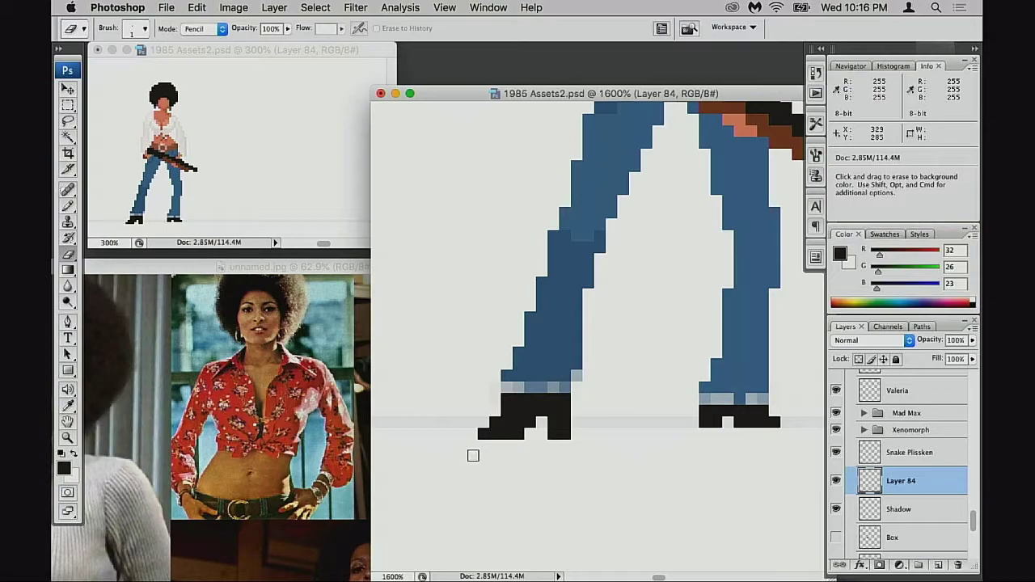
Erase the inner column of the left shoe's heel to make it one pixel wide.
drag(602, 459, 592, 467)
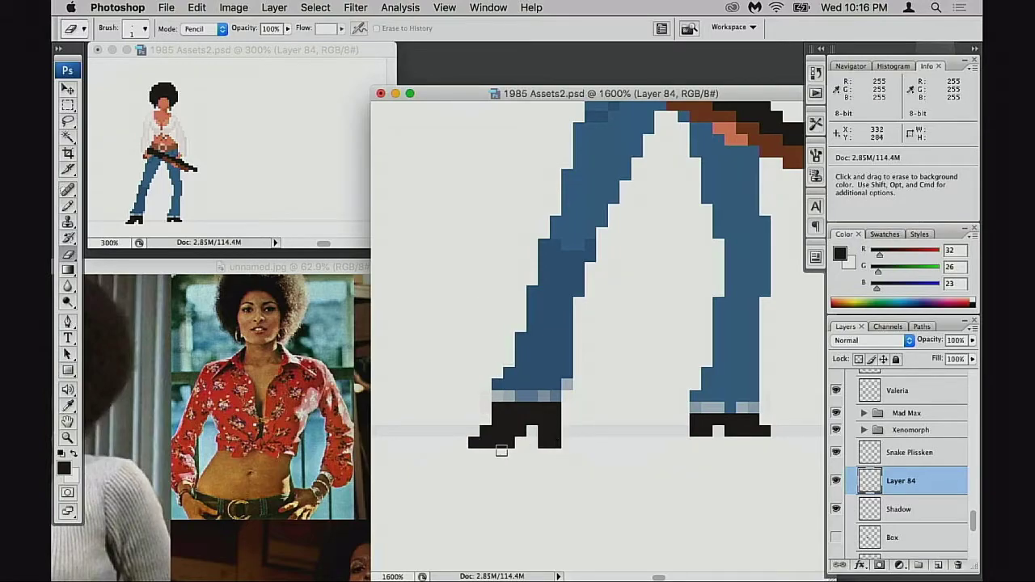
drag(544, 430, 545, 443)
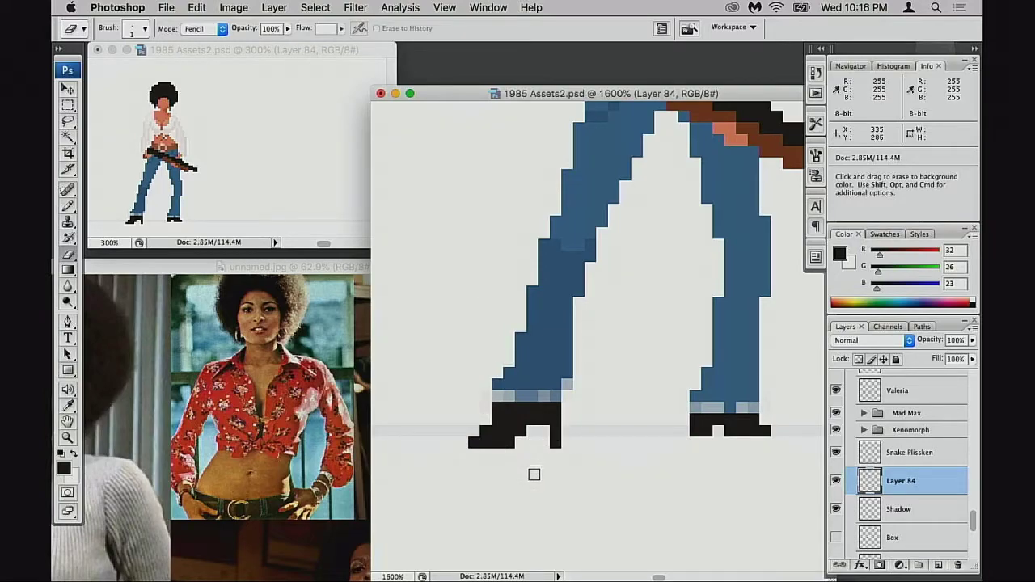
scroll(601, 474, right, 5)
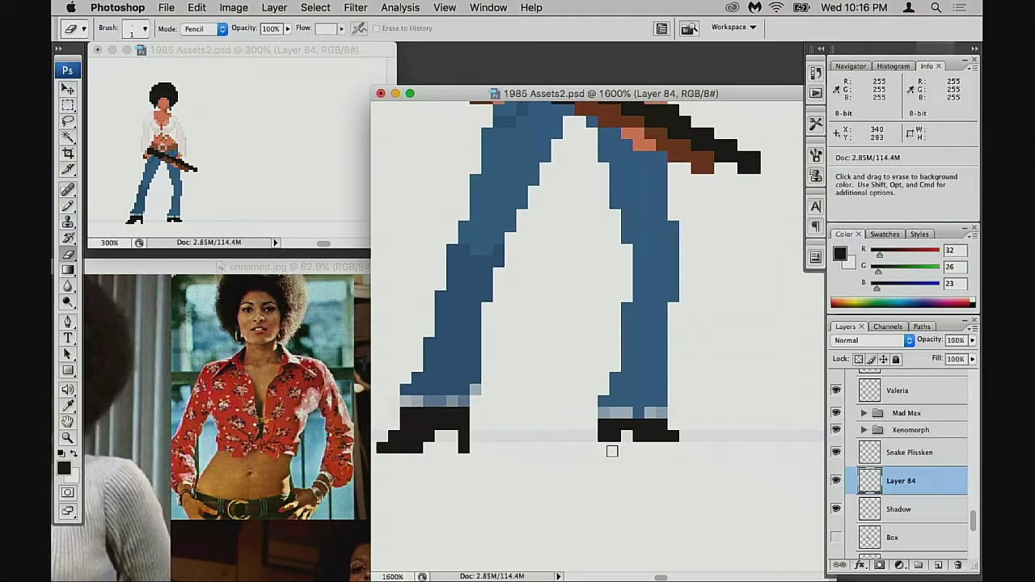
Lower the right shoe's heel and sole by one pixel row, reopen the notch between them and trim two pixels off the toe.
key(b)
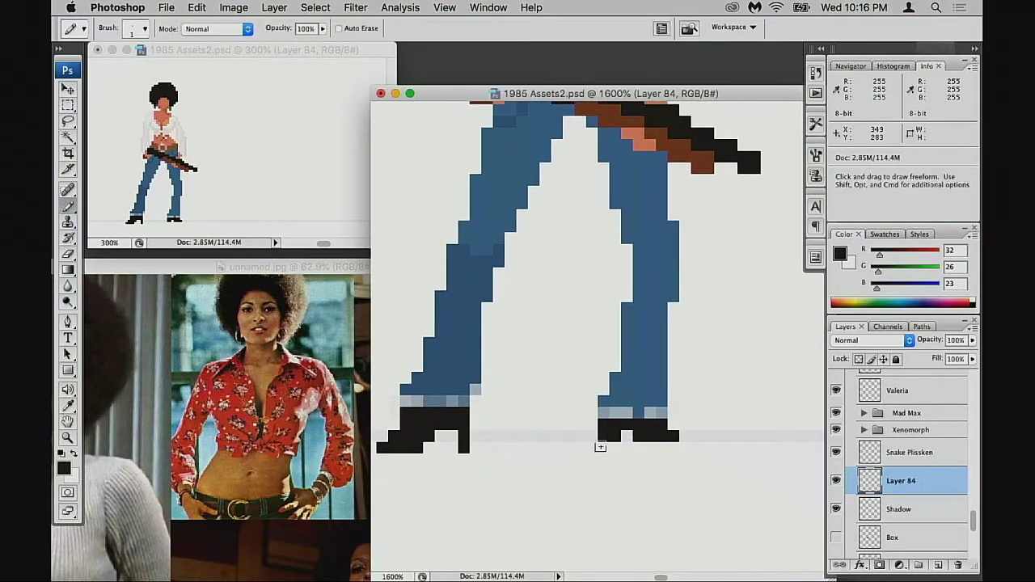
click(600, 447)
key(e)
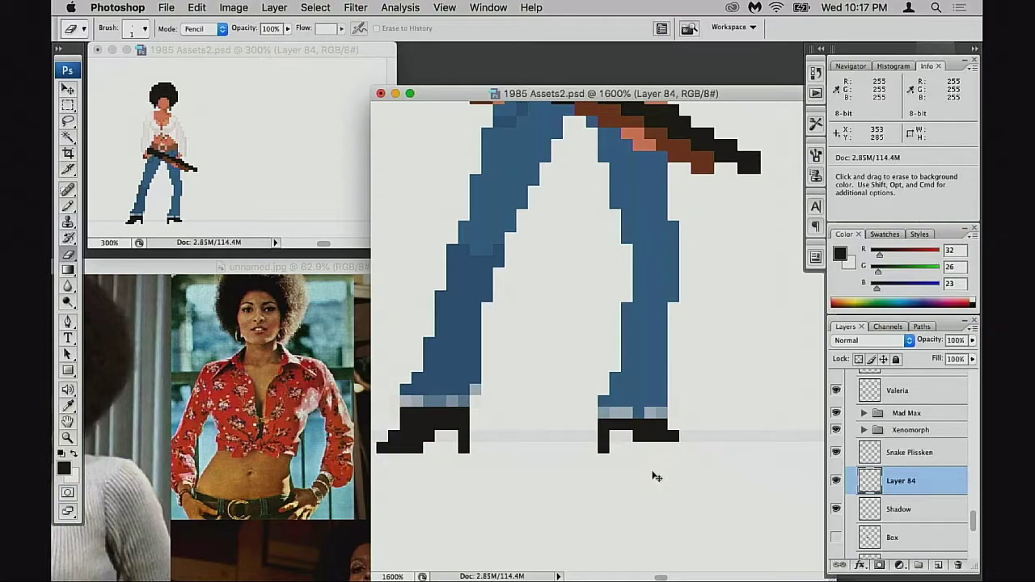
click(617, 436)
key(b)
mouse_move(629, 447)
mouse_down()
mouse_move(668, 432)
mouse_move(665, 440)
mouse_up()
key(e)
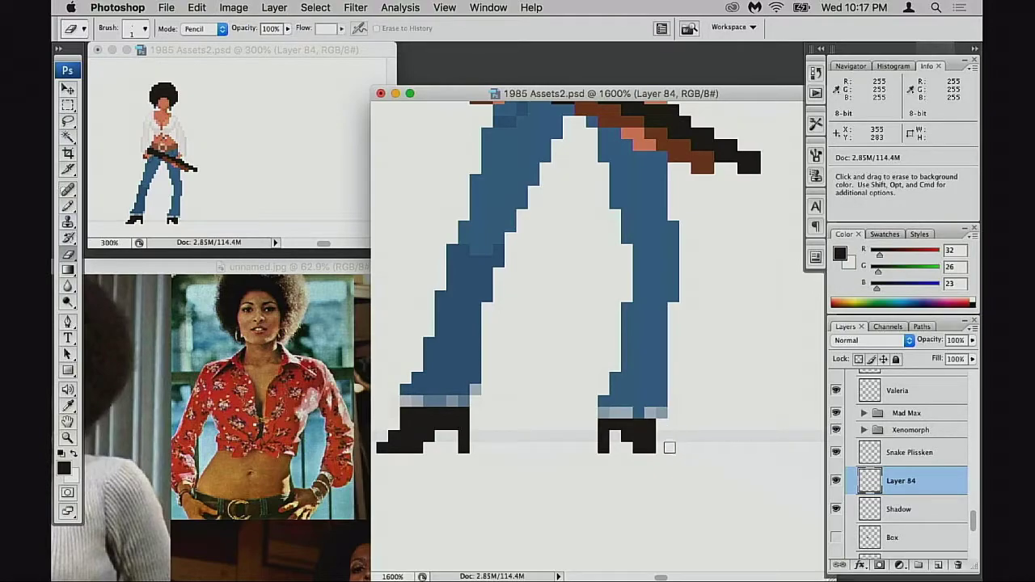
key(n)
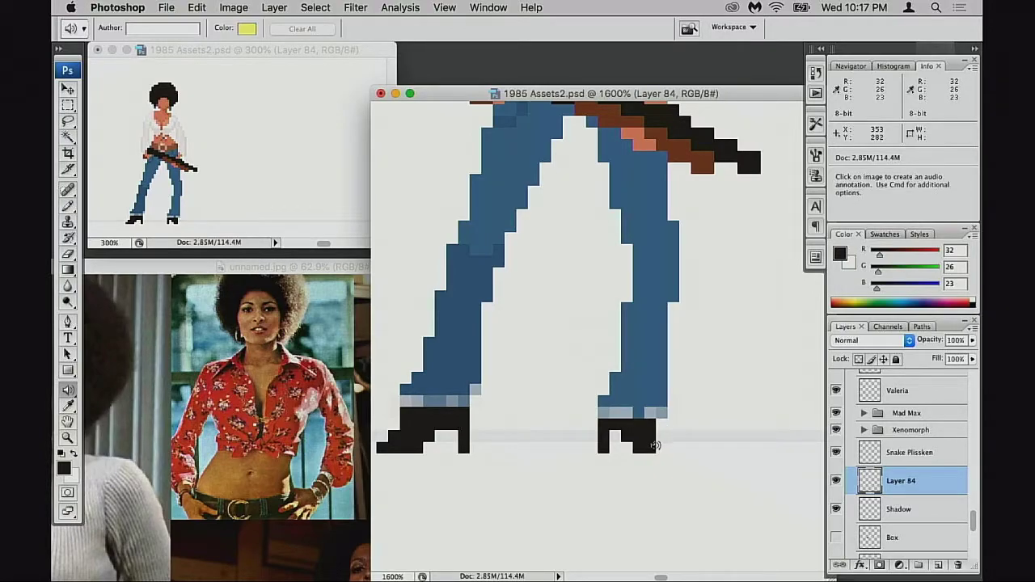
click(653, 445)
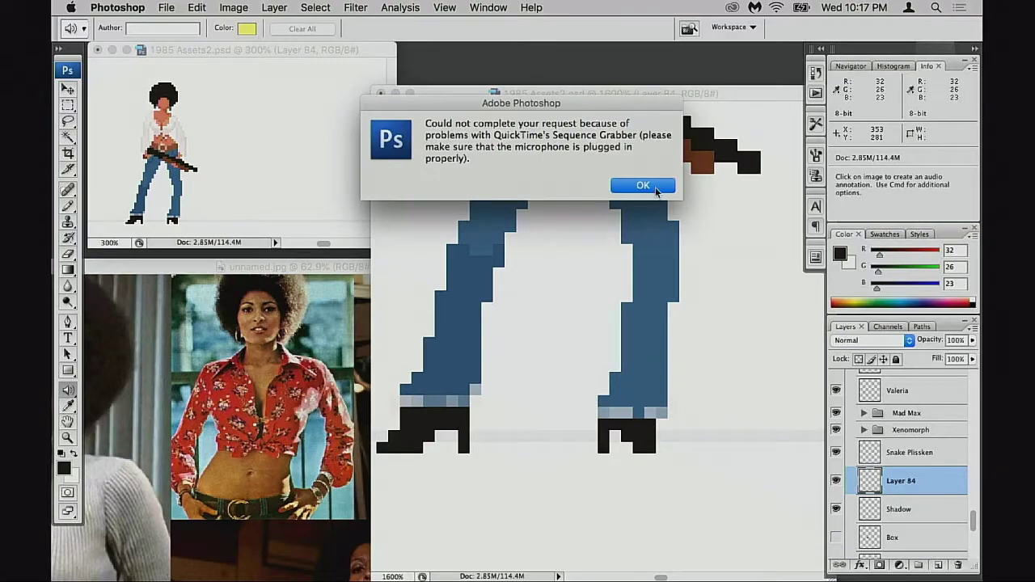
click(643, 186)
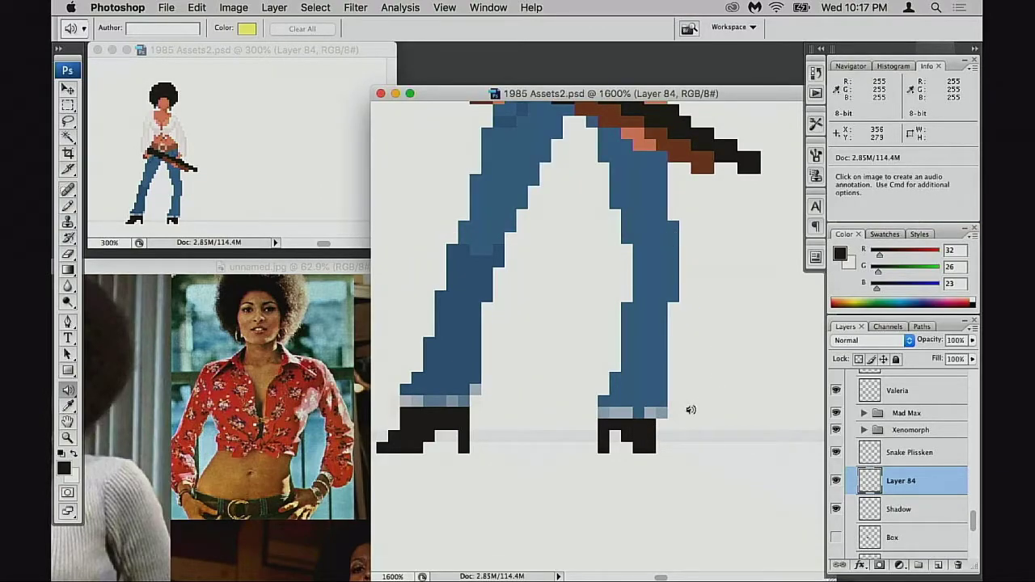
Extend the right shoe's toe diagonally downward and outward with near-black pixels.
key(b)
drag(661, 430, 651, 455)
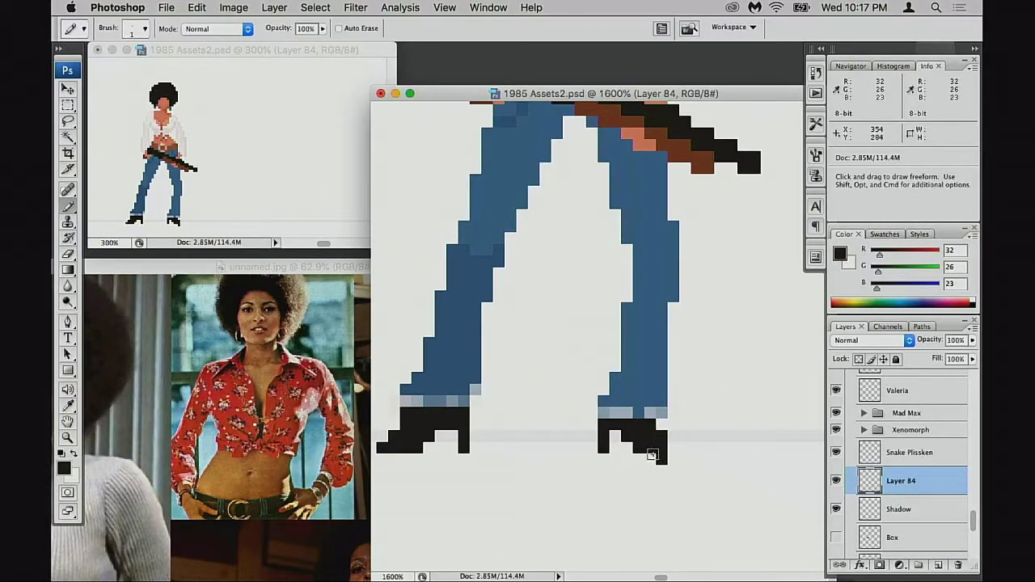
key(e)
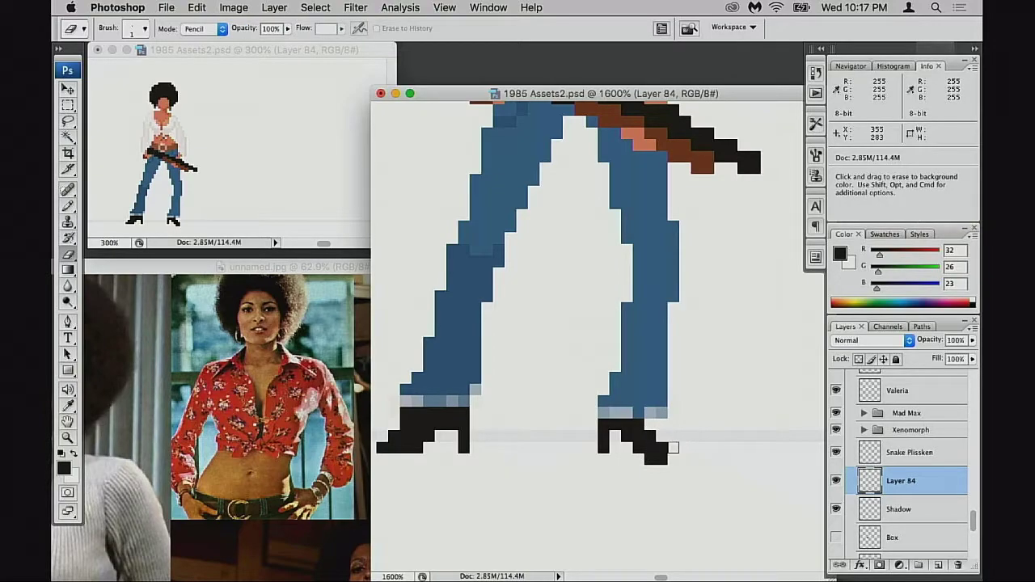
key(b)
key(e)
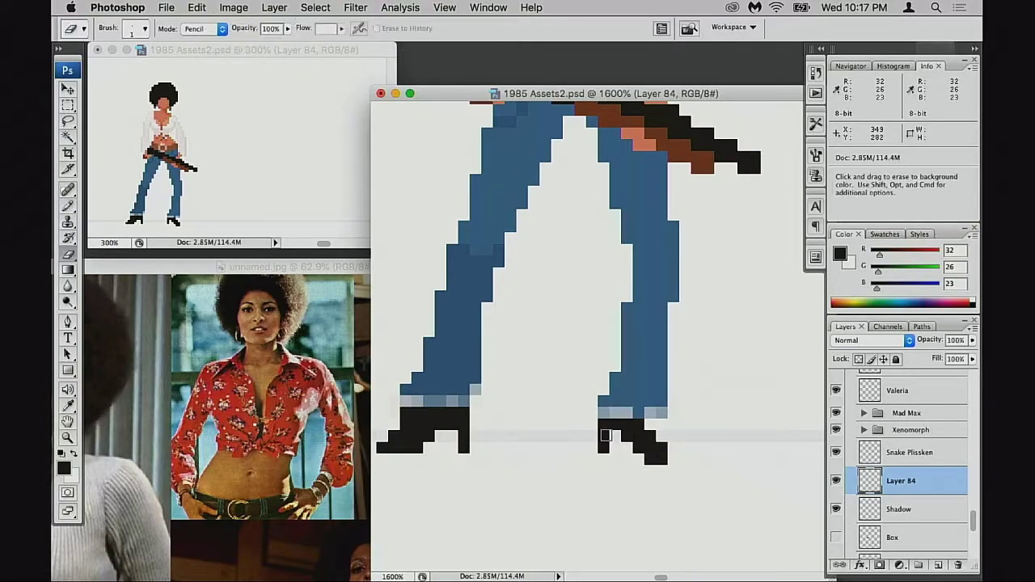
Shift the right shoe's heel one pixel inward, lengthen it, fill in the foot above the sole and add a toe-tip pixel.
drag(605, 435, 605, 447)
click(604, 425)
key(b)
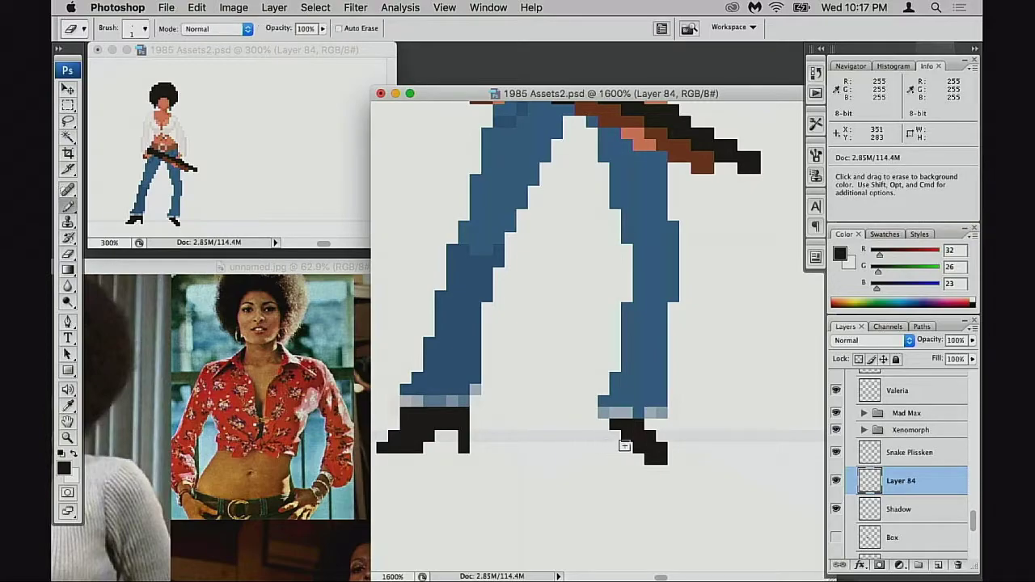
mouse_move(615, 437)
mouse_down()
mouse_move(626, 460)
mouse_move(661, 443)
mouse_up()
click(650, 427)
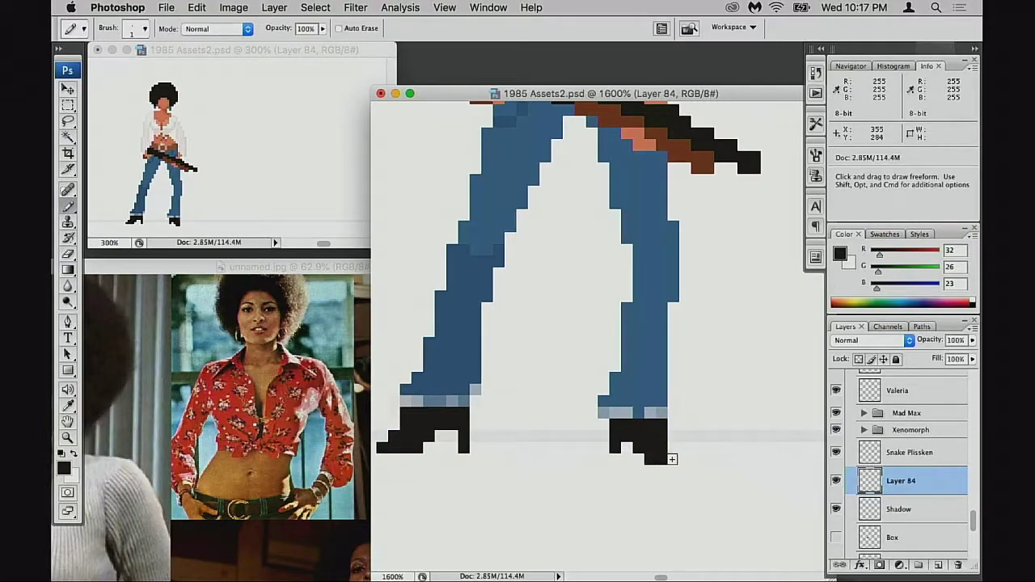
click(671, 458)
click(614, 459)
Sample the jeans blue and fill in pixels on the right leg's hem flare and the left leg's inner thigh.
drag(596, 478, 632, 523)
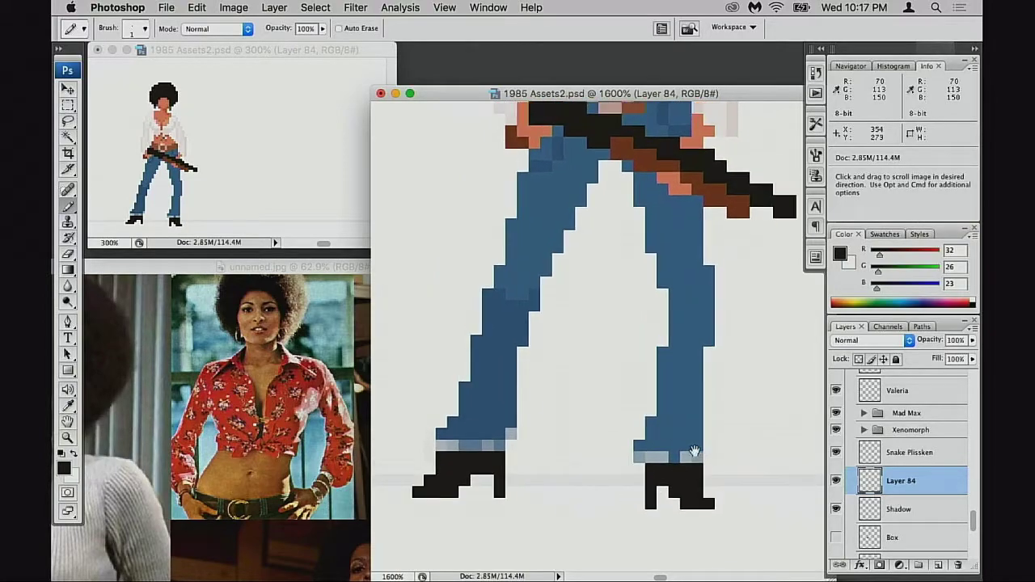
alt+click(657, 426)
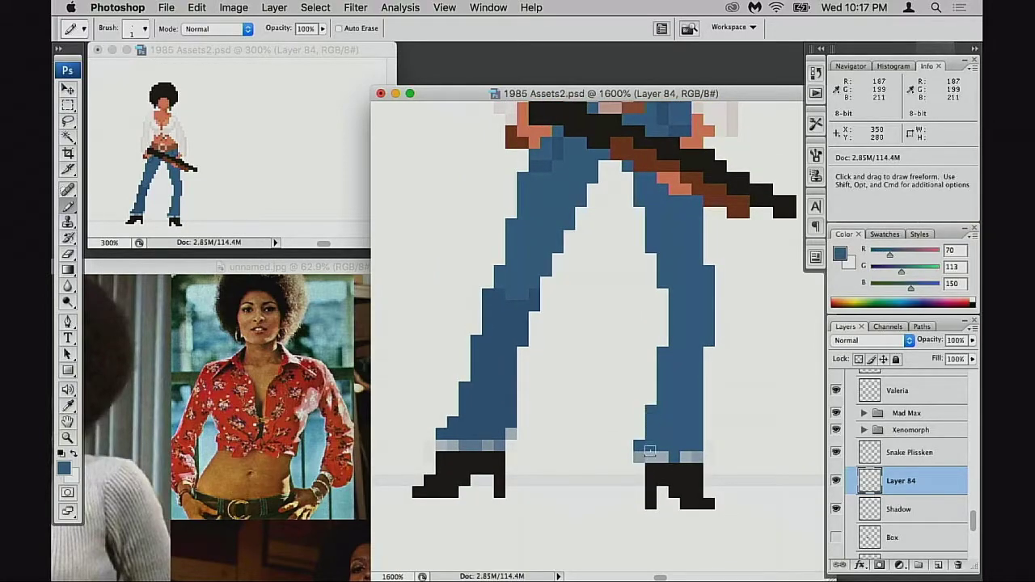
key(space)
scroll(649, 451, up, 8)
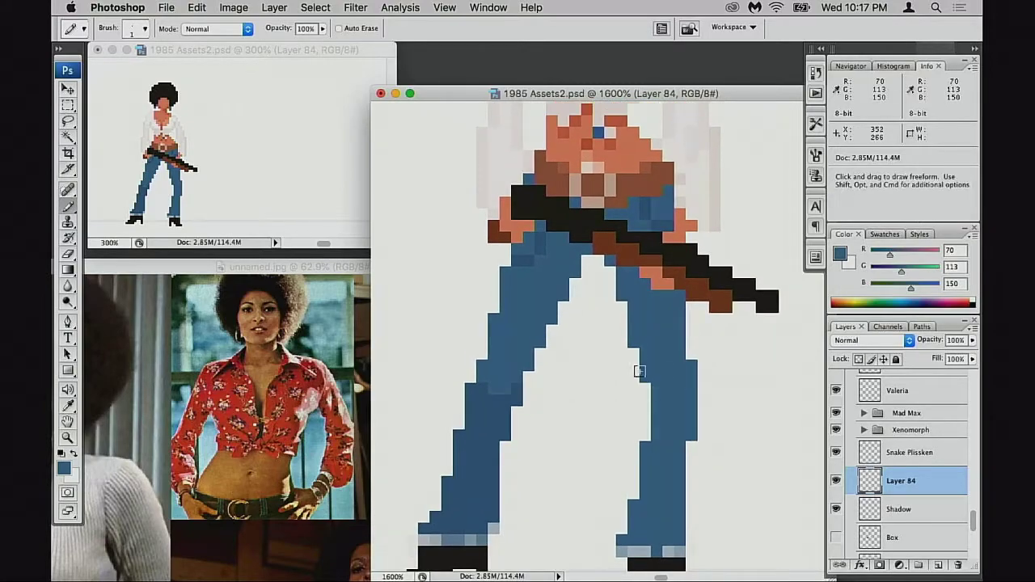
click(586, 263)
drag(573, 285, 566, 303)
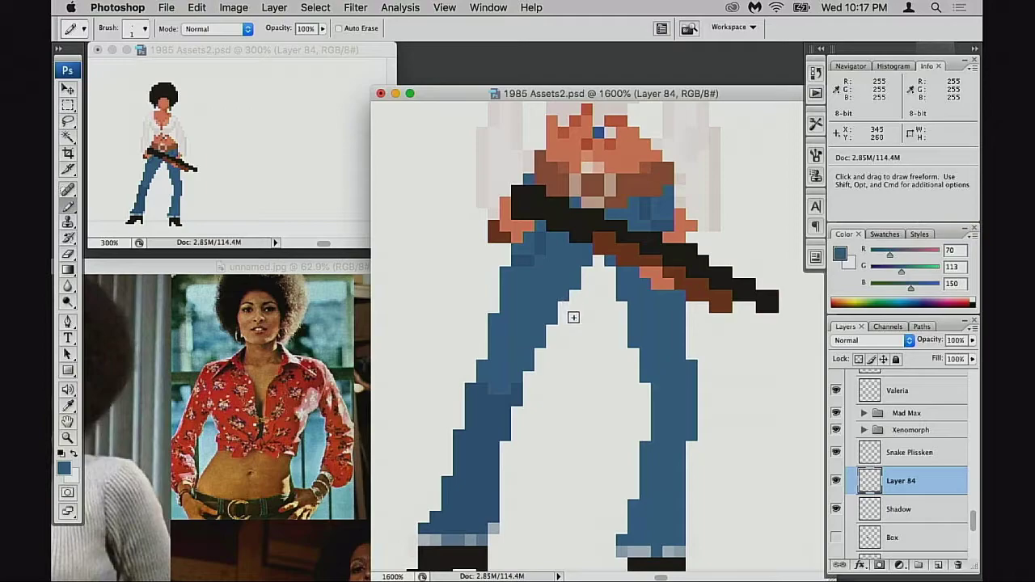
Examine the whole sprite beside the neighbouring characters at 600% zoom in full-screen view.
scroll(592, 352, down, 3)
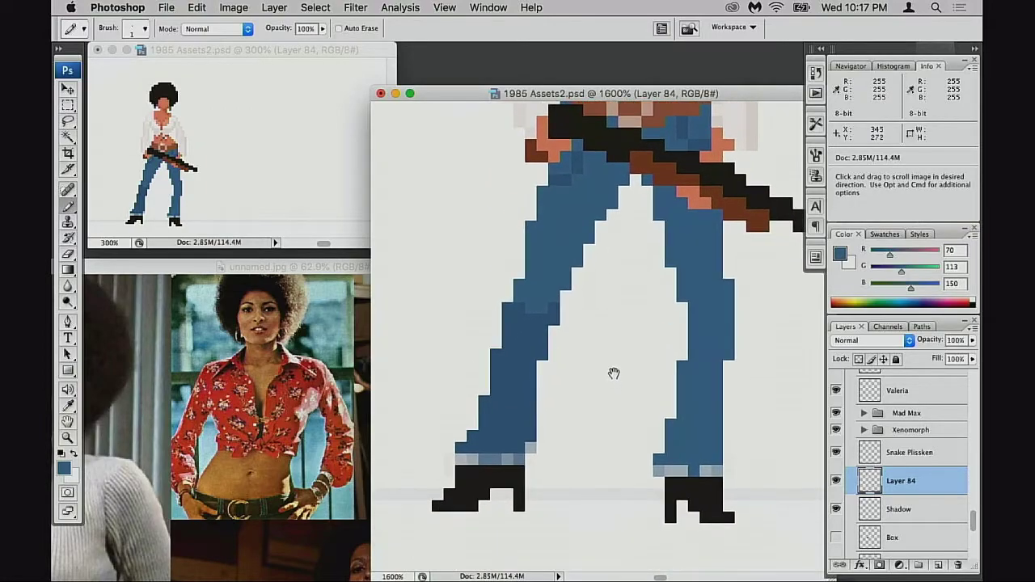
alt+super+click(688, 376)
alt+super+click(690, 389)
alt+super+click(679, 392)
alt+super+click(663, 399)
drag(526, 380, 716, 432)
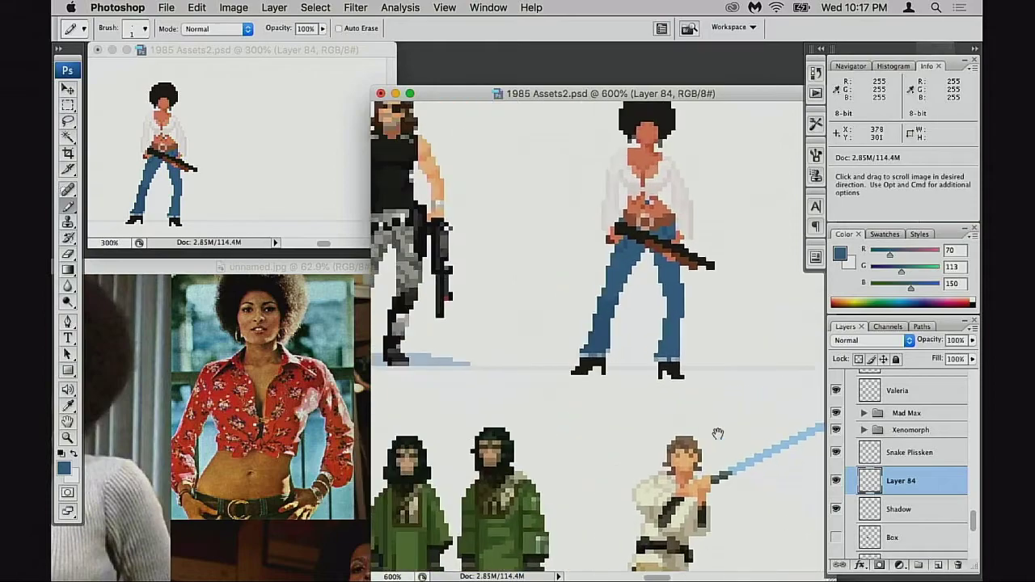
drag(717, 317, 679, 396)
key(v)
drag(677, 391, 739, 280)
key(f)
Try the afro woman's sprite in the lower row between the black-robed figure and the red-haired swordswoman.
drag(463, 334, 487, 477)
drag(506, 409, 762, 333)
drag(750, 325, 695, 361)
key(space)
drag(607, 474, 488, 500)
drag(488, 499, 367, 306)
drag(570, 305, 551, 372)
drag(537, 368, 582, 519)
drag(572, 340, 425, 511)
drag(497, 467, 663, 237)
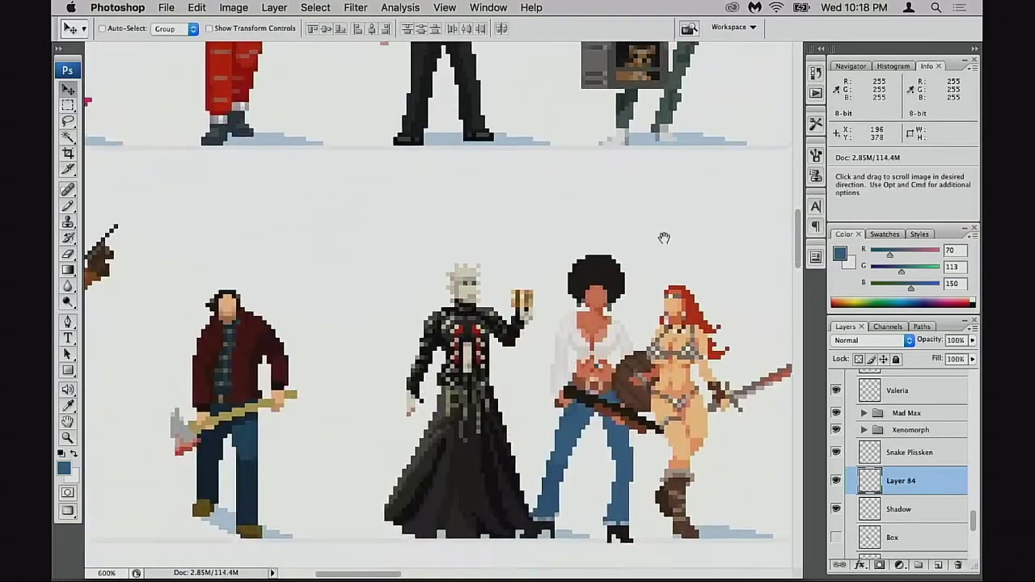
Try the afro woman's sprite between the man holding the axe and the black-robed figure.
drag(537, 528, 677, 363)
drag(584, 361, 360, 357)
drag(496, 361, 651, 387)
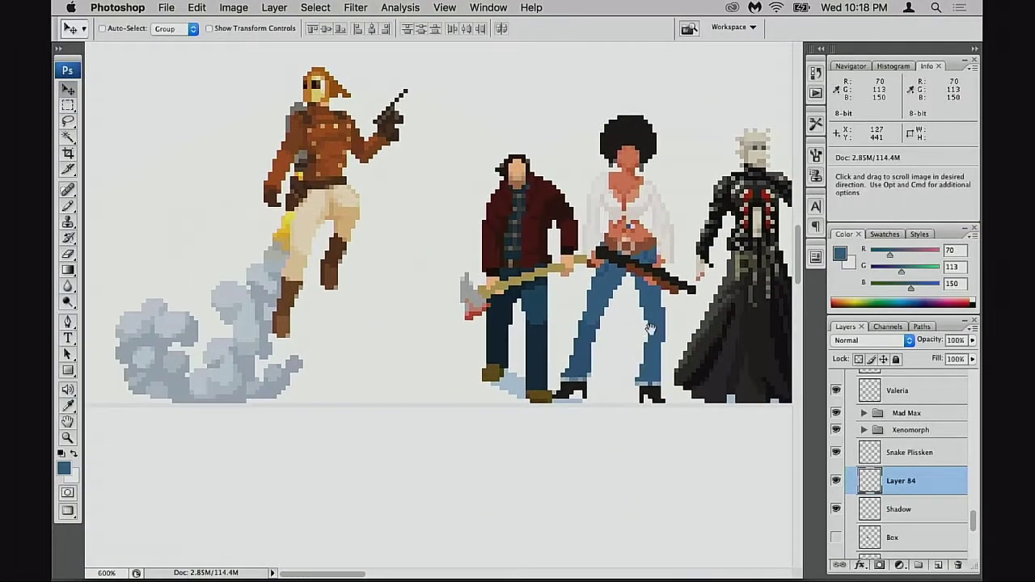
drag(648, 326, 417, 471)
drag(685, 229, 475, 459)
scroll(476, 459, down, 3)
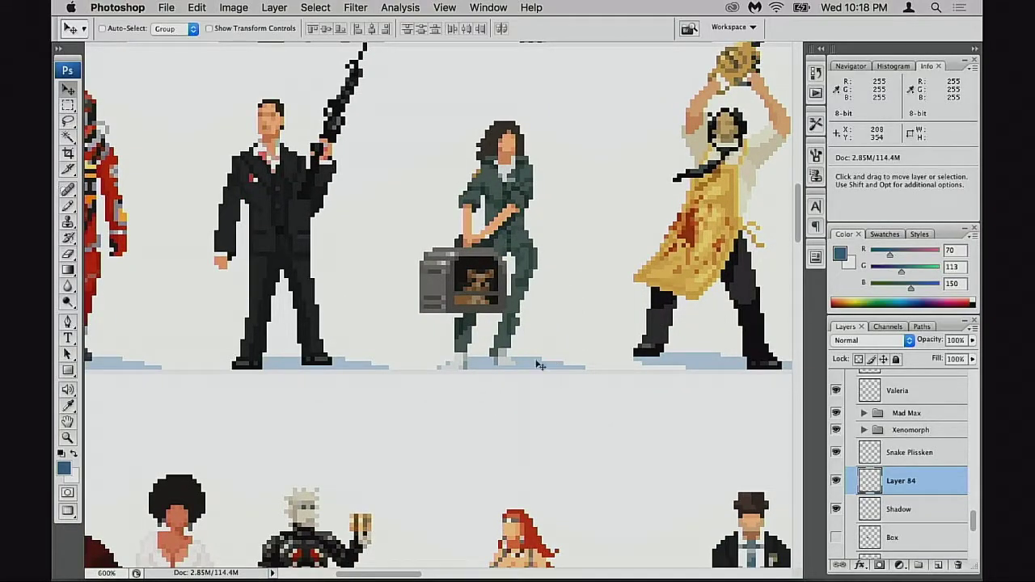
Look over the other character sprites in the upper rows to compare their proportions and style.
drag(539, 366, 686, 263)
mouse_move(545, 347)
mouse_down()
mouse_move(705, 138)
mouse_move(614, 299)
mouse_up()
mouse_move(596, 347)
mouse_down()
mouse_move(663, 318)
mouse_move(663, 309)
mouse_move(512, 474)
mouse_up()
drag(544, 400, 685, 479)
drag(683, 477, 451, 282)
drag(605, 308, 607, 435)
drag(447, 431, 312, 349)
drag(647, 324, 291, 486)
drag(522, 397, 173, 497)
drag(694, 321, 650, 320)
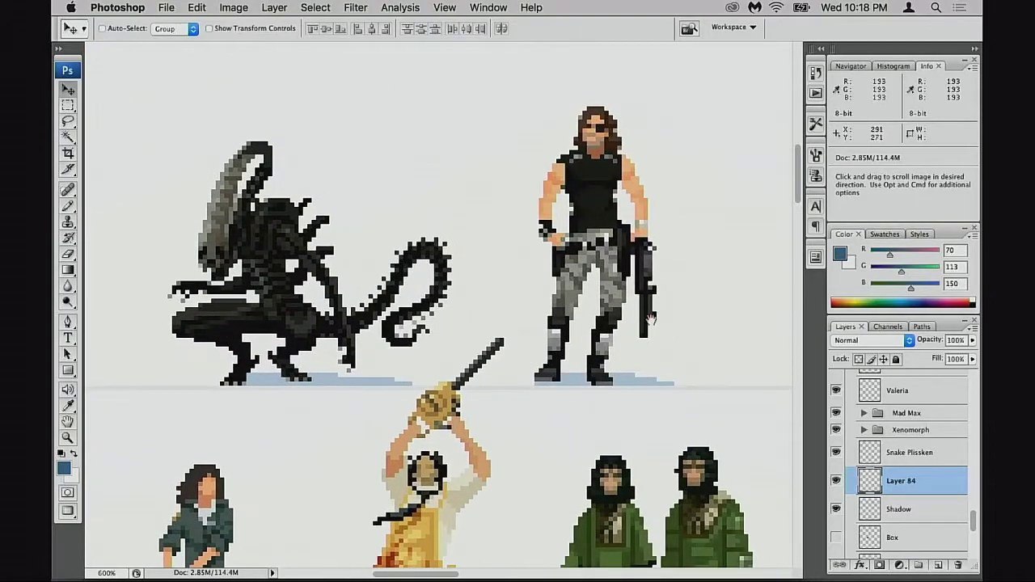
scroll(651, 319, down, 5)
scroll(575, 248, left, 10)
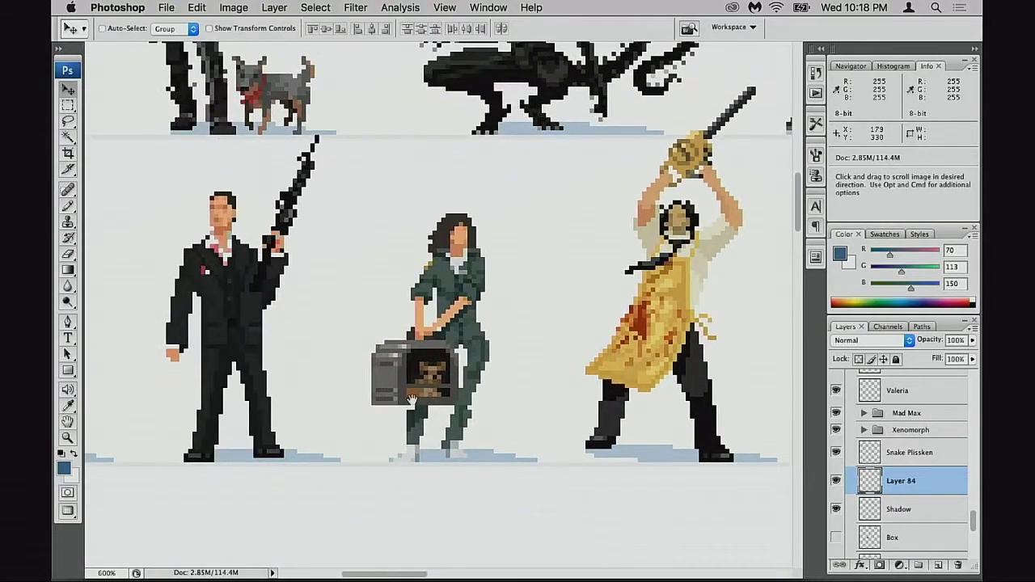
drag(412, 400, 630, 345)
drag(577, 372, 392, 395)
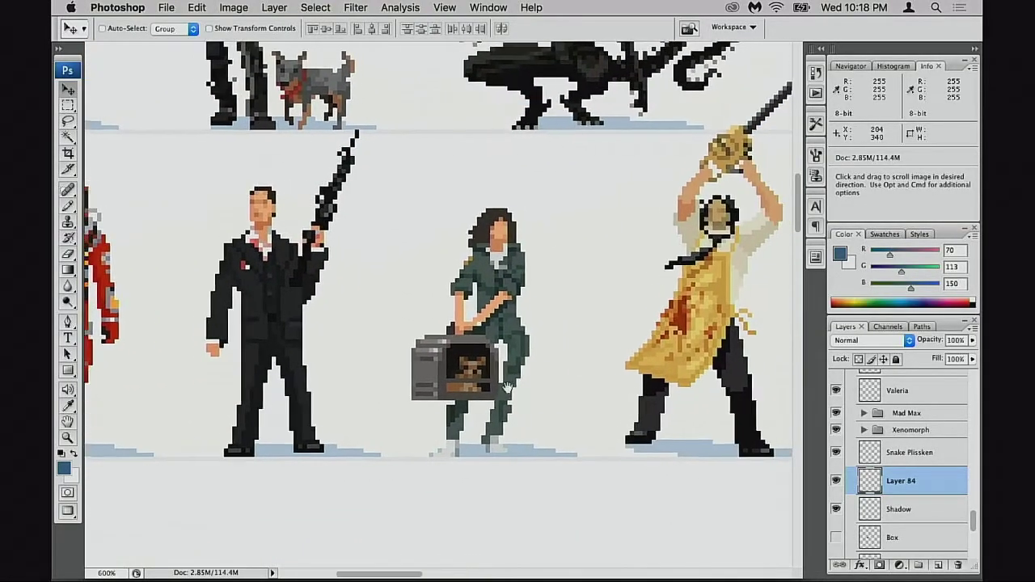
Move the afro woman's sprite beside the red-haired woman in the pink dress, shifting it 6 pixels left to reduce their overlap.
drag(460, 349, 694, 394)
drag(537, 376, 508, 522)
scroll(508, 521, down, 8)
scroll(508, 485, left, 8)
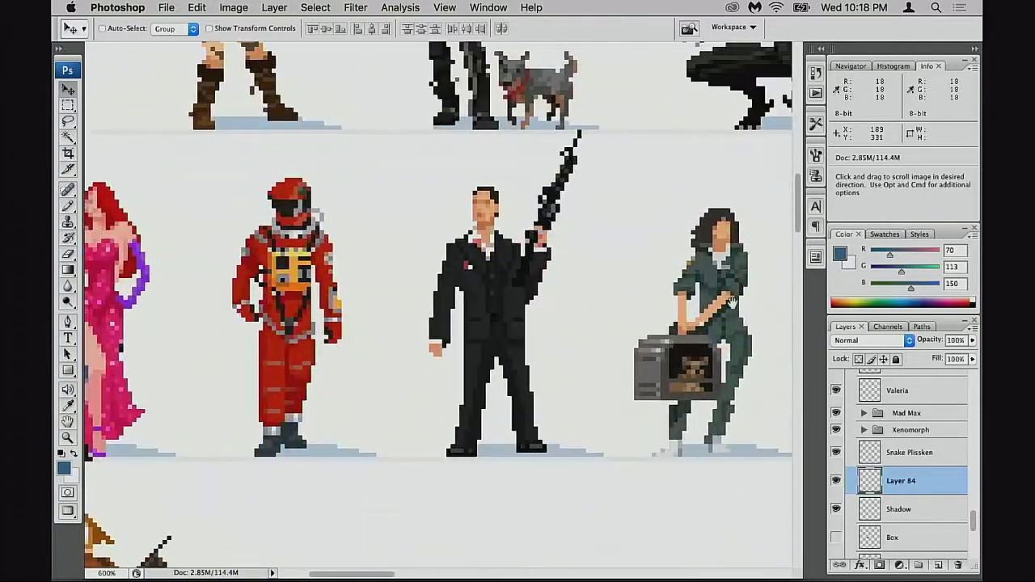
scroll(642, 302, down, 5)
scroll(390, 275, up, 5)
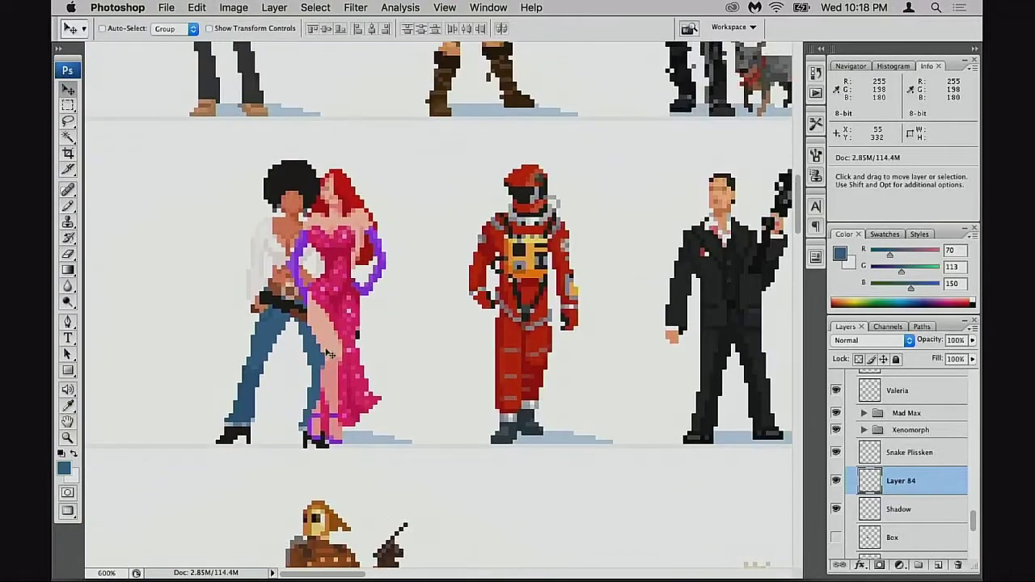
drag(324, 364, 299, 364)
key(Up)
key(Down)
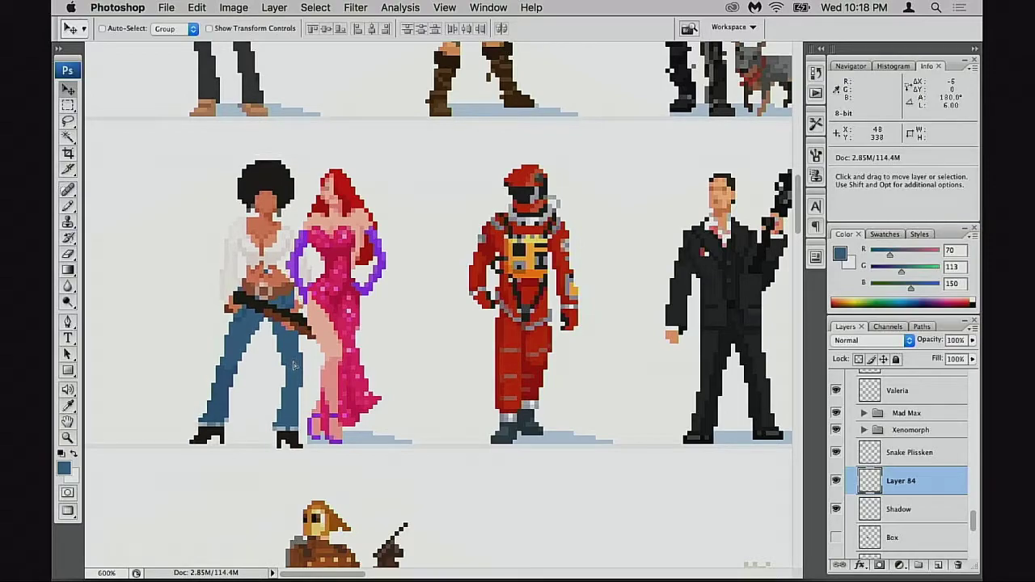
key(Down)
key(Up)
drag(296, 365, 296, 367)
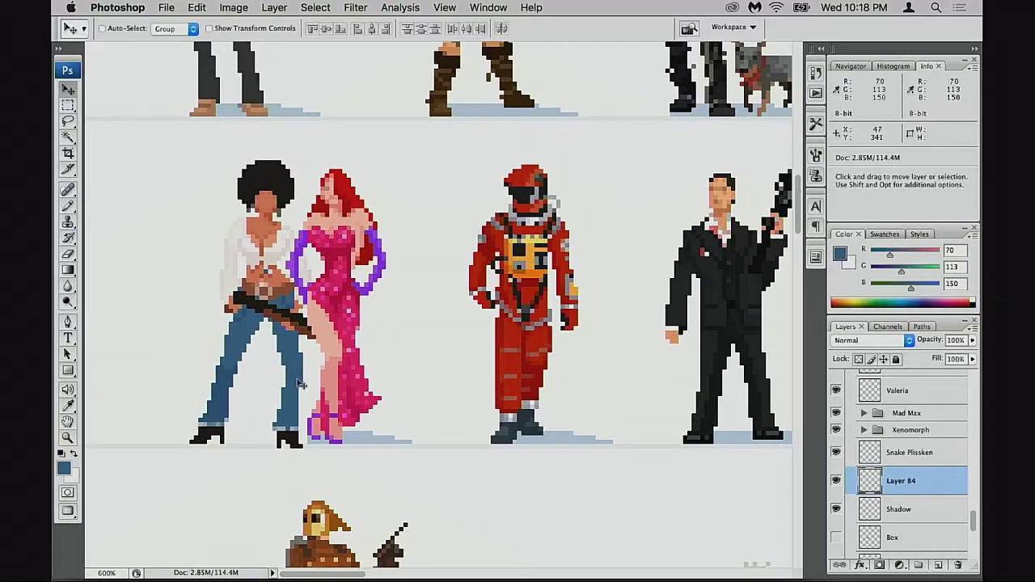
Select the lower part of the right leg with its shoe, raise it by one pixel and deselect.
key(m)
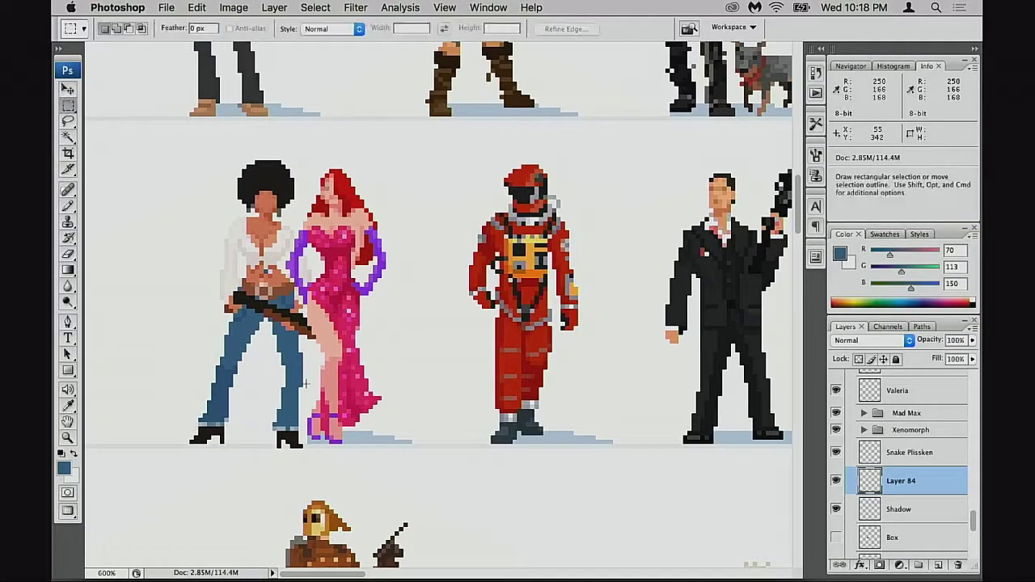
drag(264, 374, 351, 465)
key(super+Up)
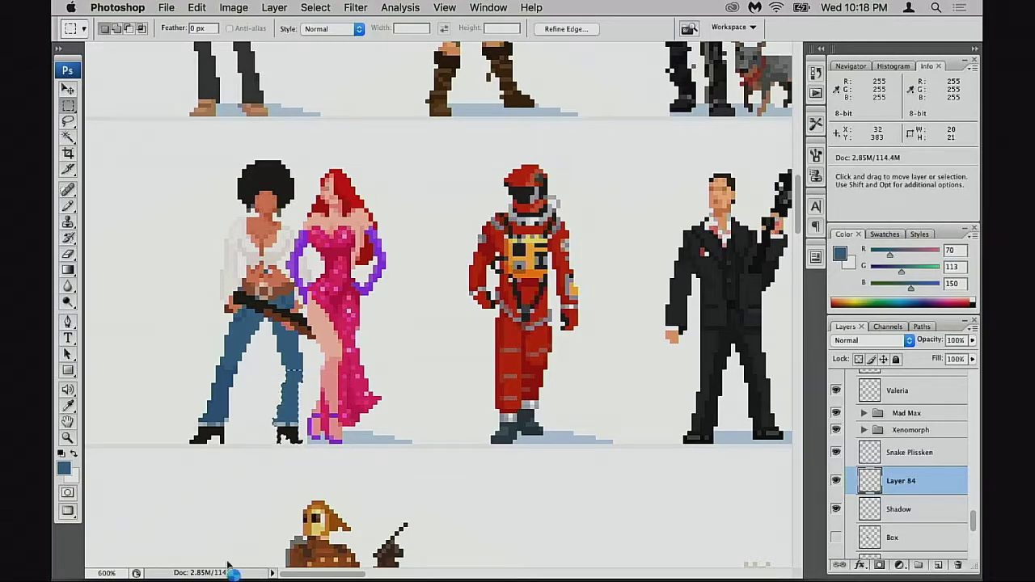
key(super+d)
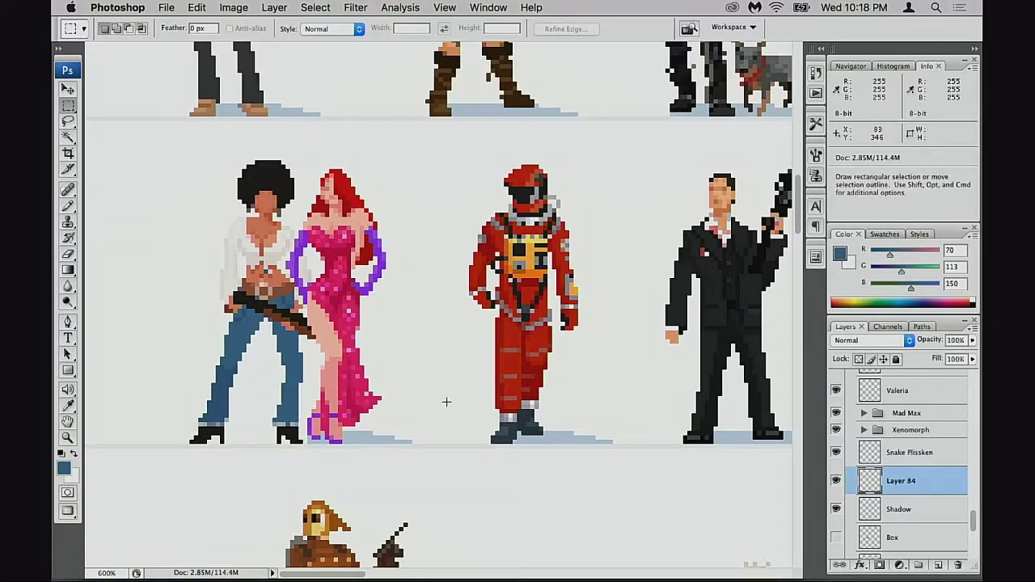
Move the afro woman's sprite back beside the eyepatch man in the black tank top and return to the windowed view.
key(v)
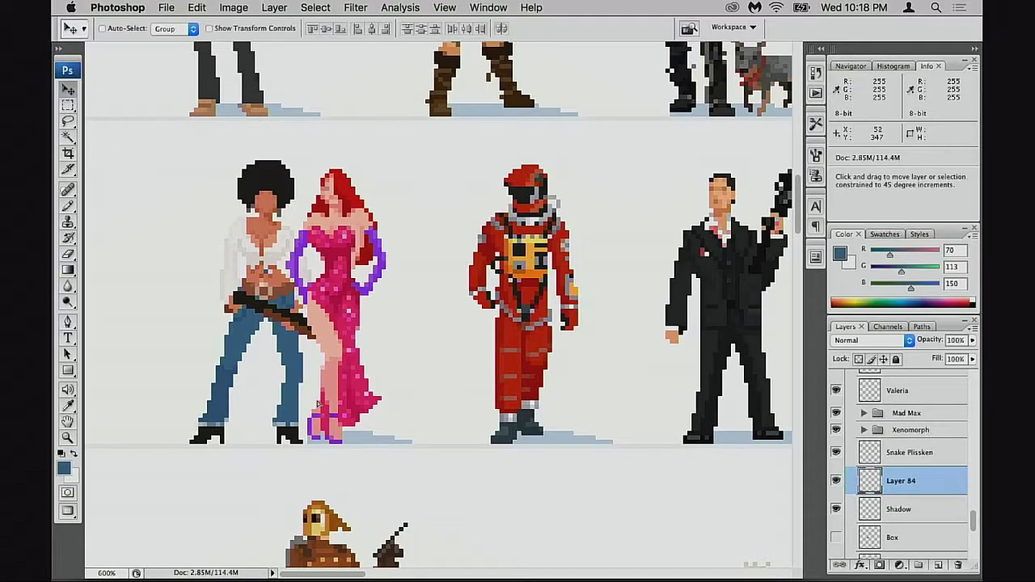
drag(311, 404, 317, 445)
key(space)
drag(363, 429, 582, 365)
key(space)
drag(455, 395, 326, 316)
key(space)
key(space)
drag(391, 316, 535, 350)
drag(535, 350, 287, 361)
drag(287, 361, 313, 357)
drag(313, 356, 667, 358)
drag(546, 352, 427, 289)
key(f)
key(f)
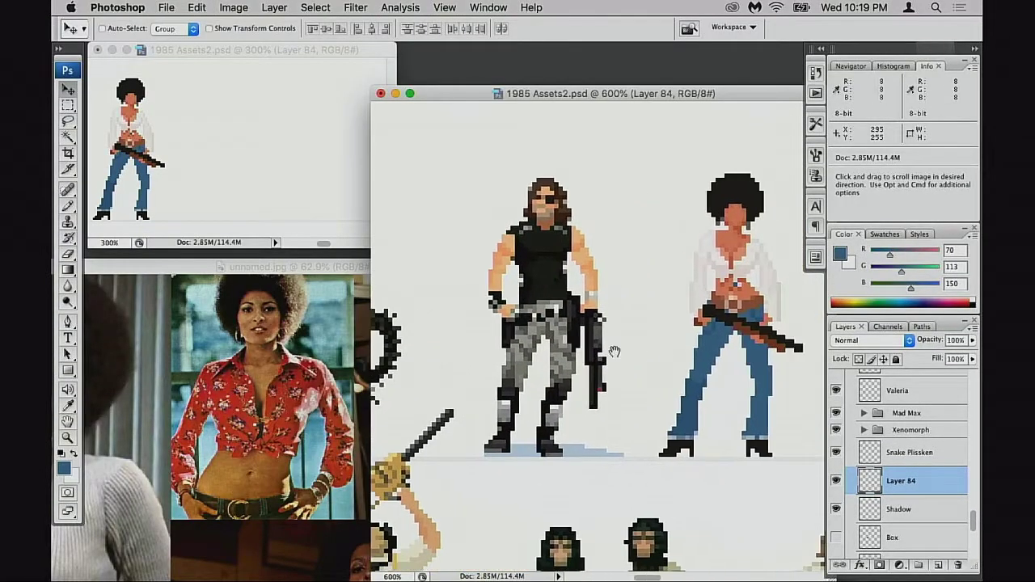
Sample the darker skin tone (R 203, G 96, B 70) from the woman's neck and pencil in her eyes and mouth.
drag(729, 387, 582, 402)
super+click(611, 322)
super+click(587, 328)
drag(580, 315, 594, 369)
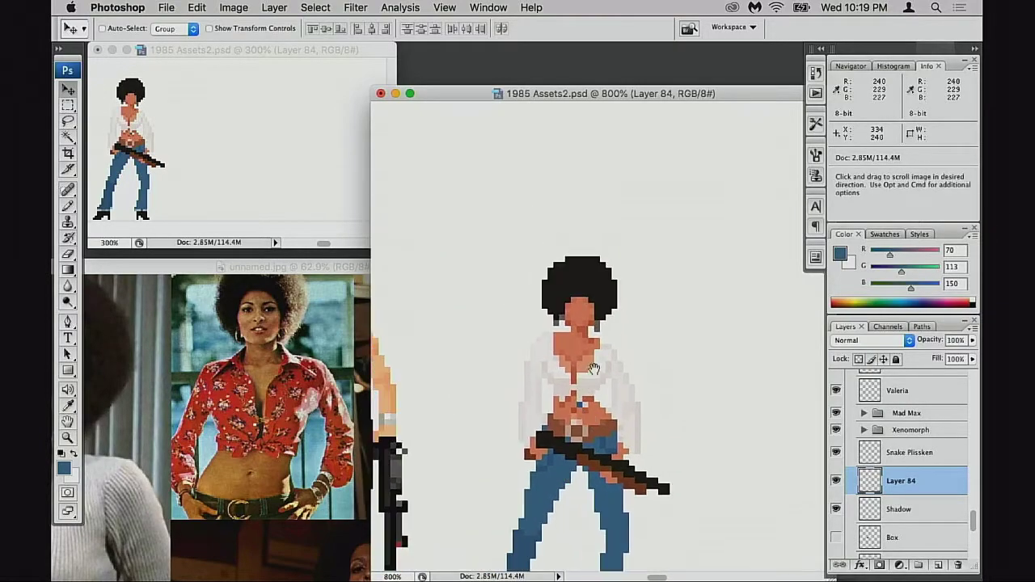
key(super+equal)
key(super+equal)
key(b)
scroll(598, 405, up, 5)
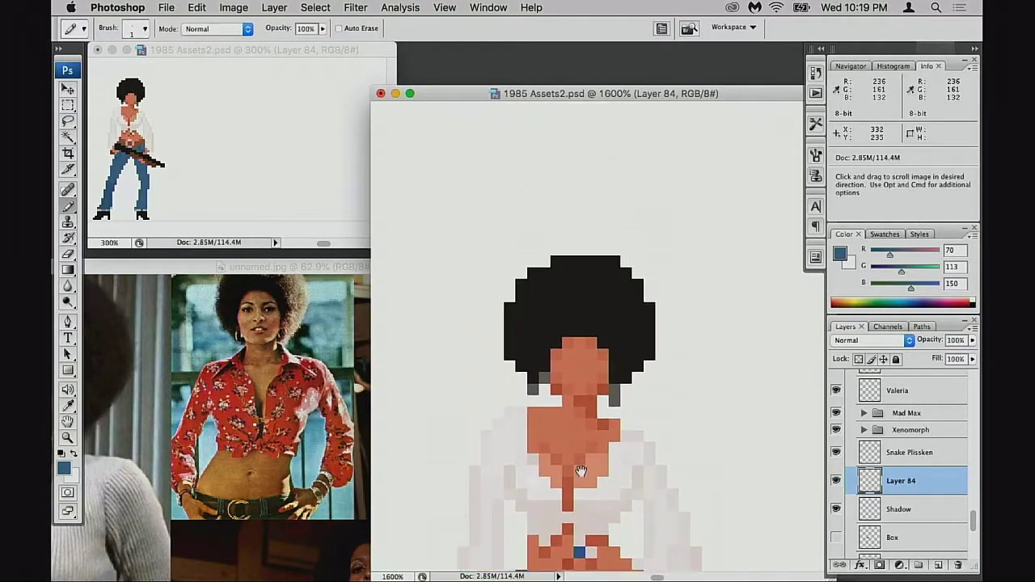
alt+click(592, 401)
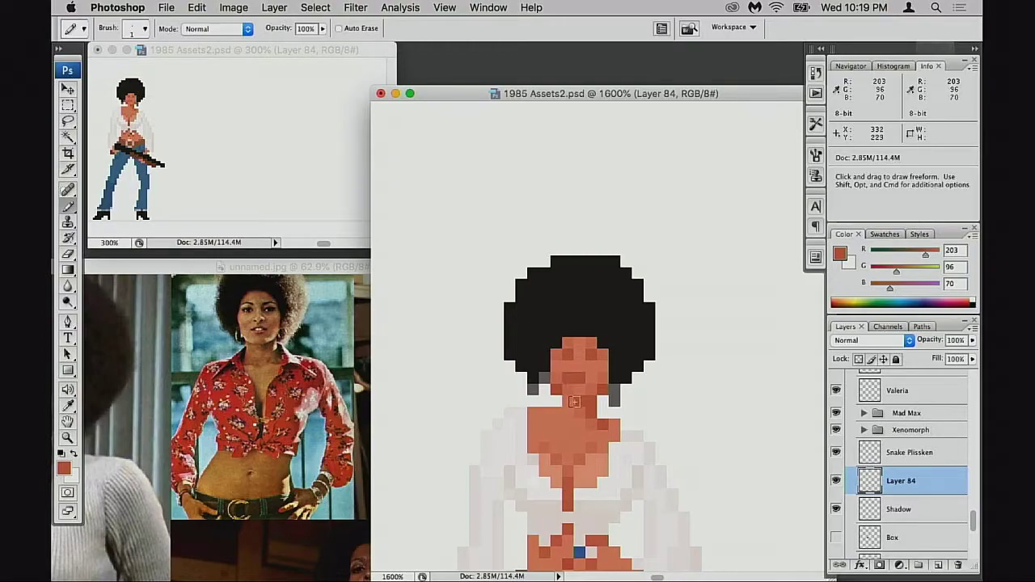
Mix a dark red-brown (R 154, G 51, B 26) and pencil it at low opacity into the woman's mouth.
key(2)
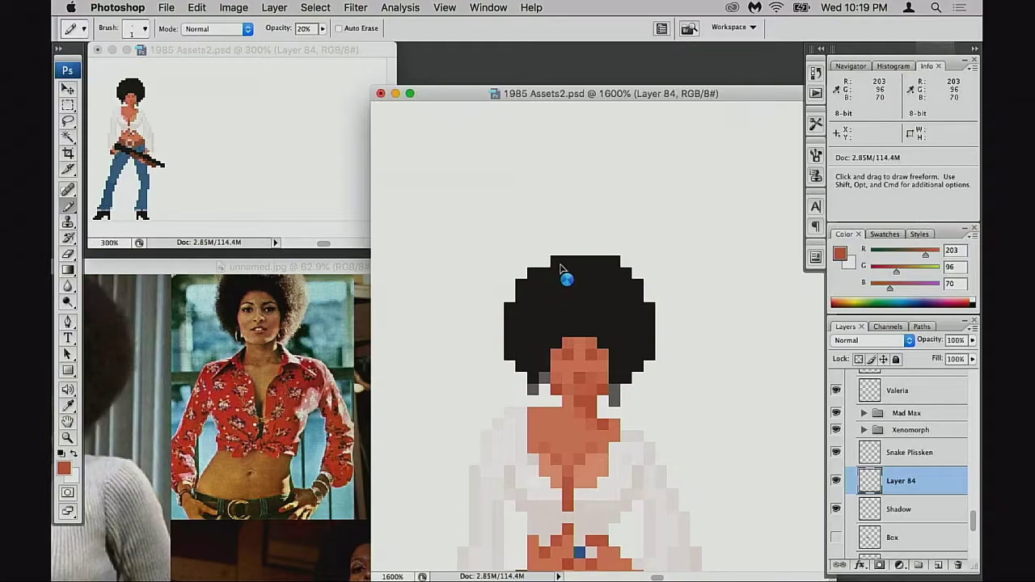
drag(351, 191, 347, 201)
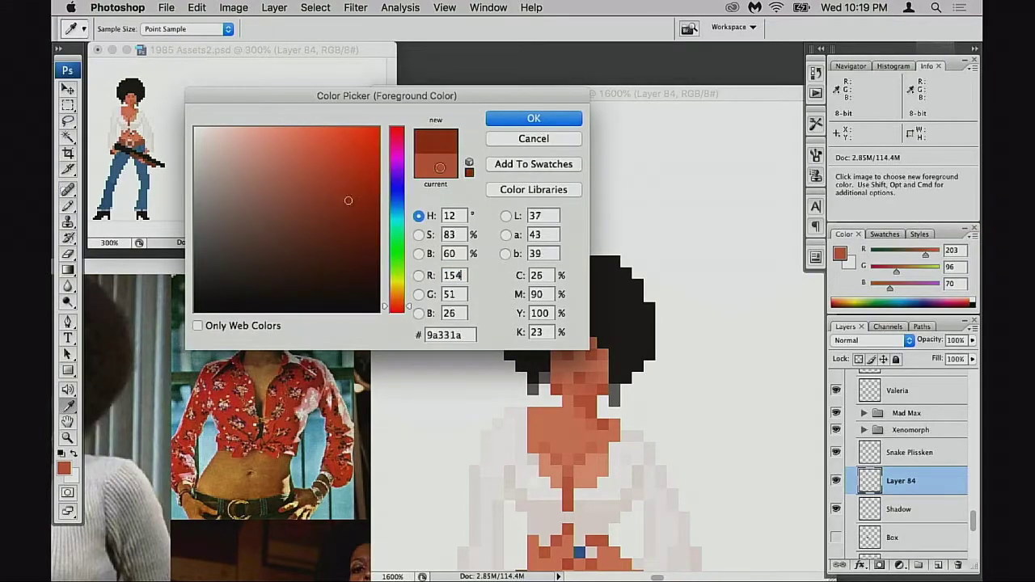
click(533, 118)
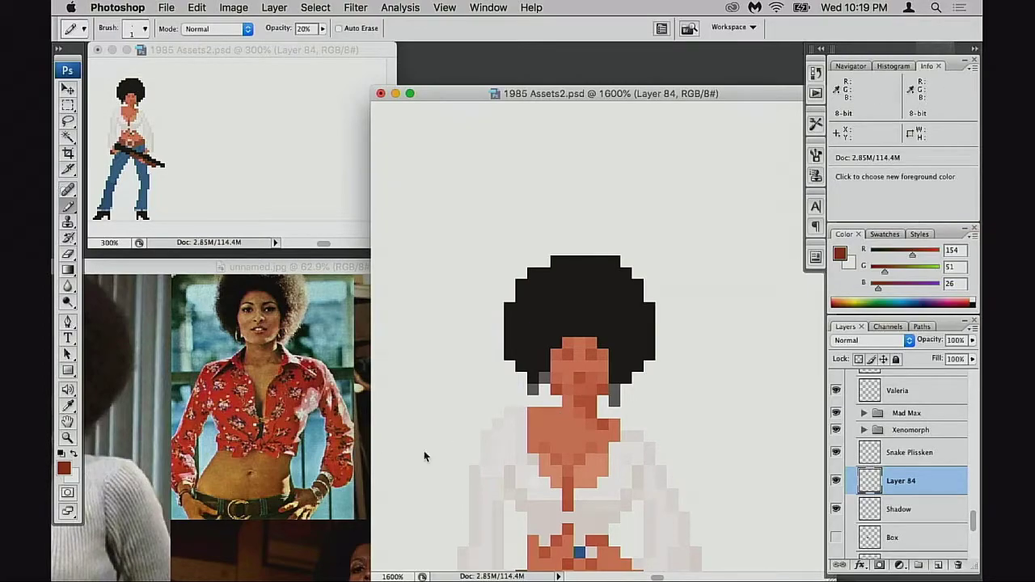
key(9)
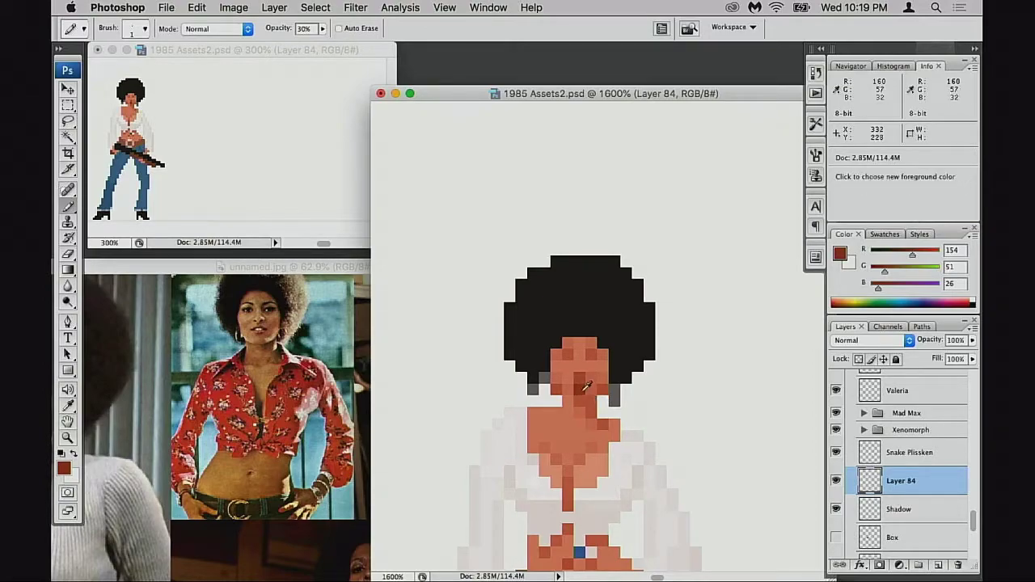
alt+click(580, 389)
drag(571, 388, 579, 396)
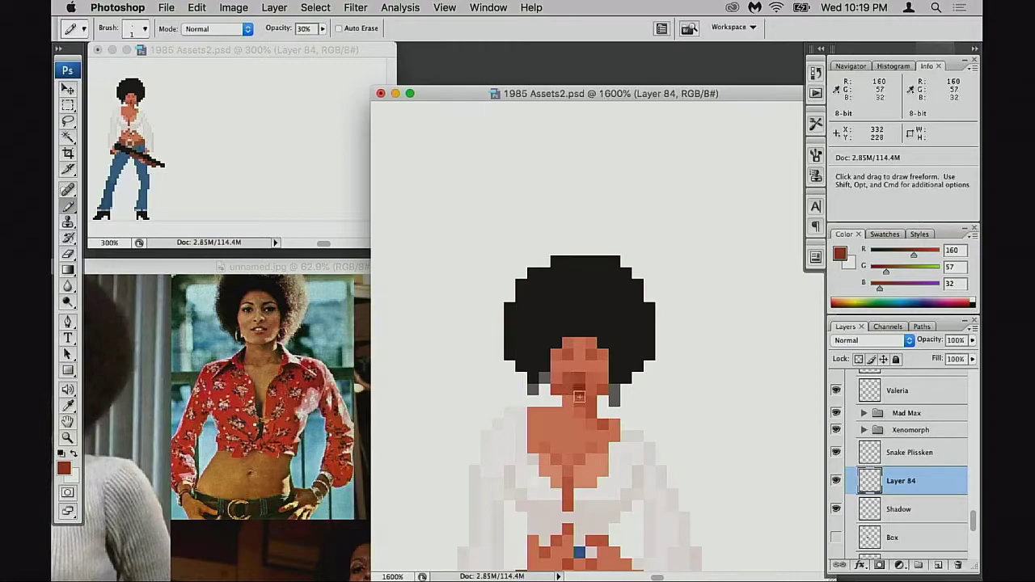
Rework the mouth with sampled face tones and paint it over with skin tone (R 227, G 136, B 107).
alt+click(593, 359)
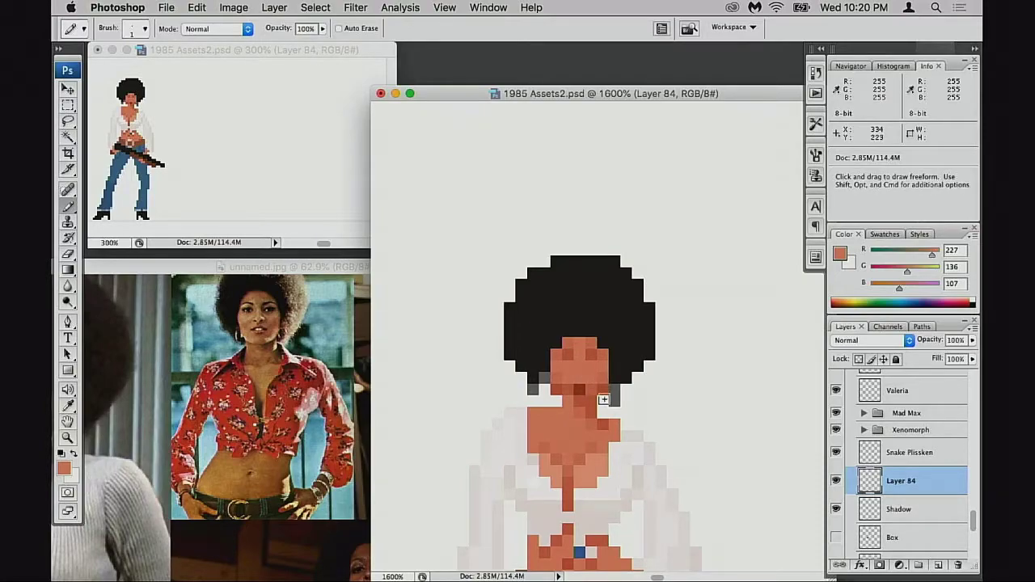
alt+click(579, 389)
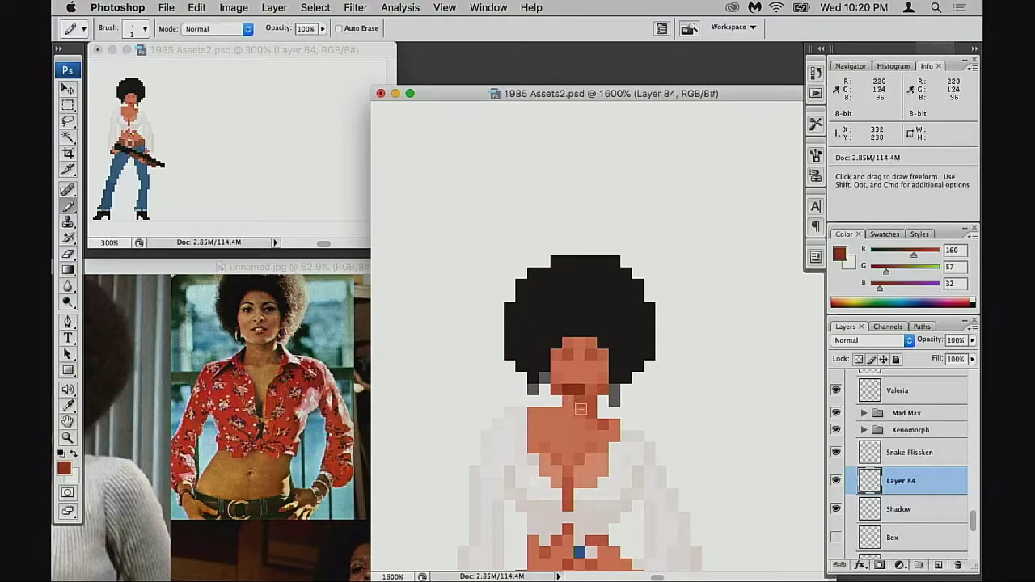
alt+click(588, 388)
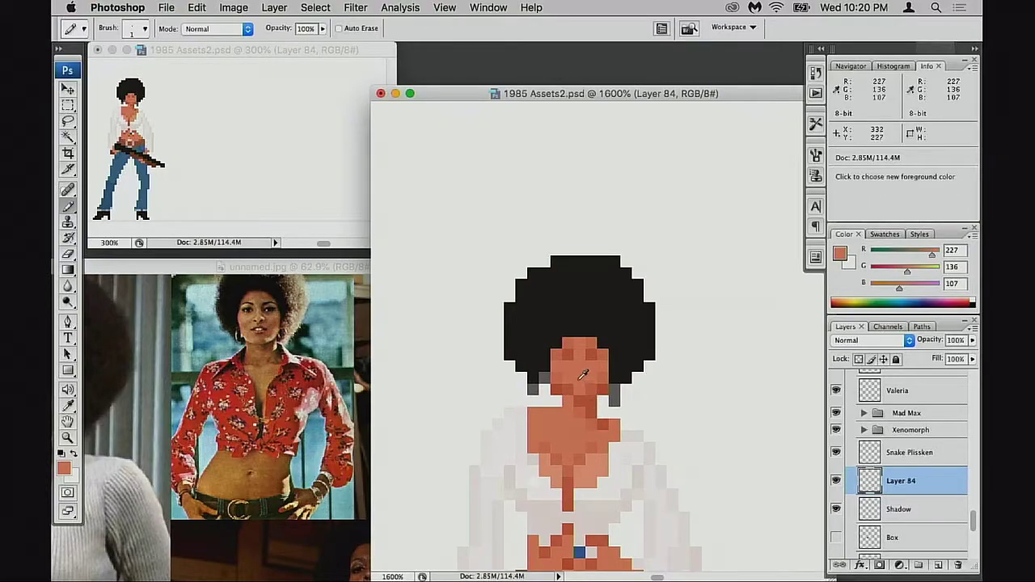
alt+click(570, 378)
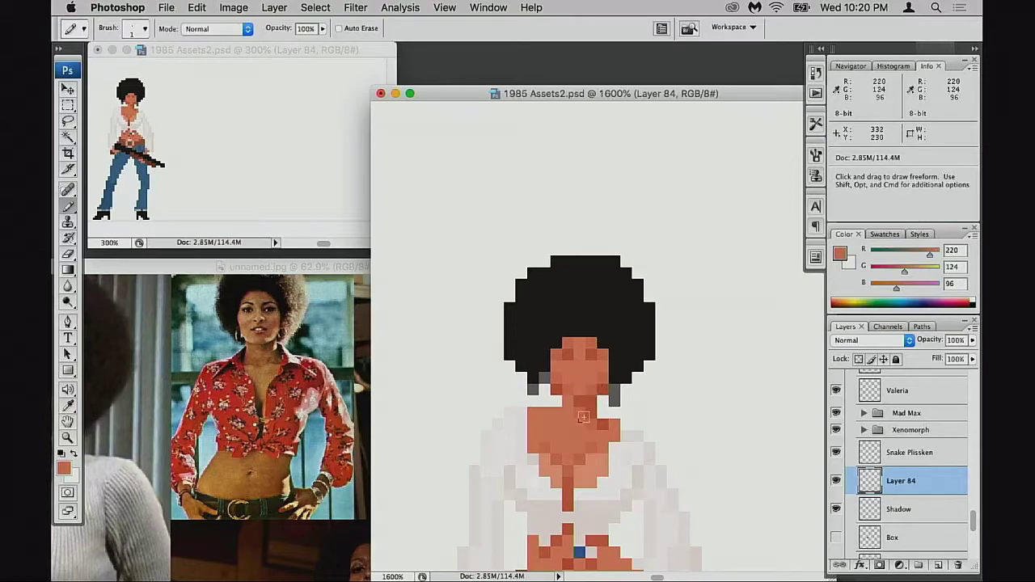
Recolour the right-hand eye with sampled skin tones, leaving only its outer pixel dark.
alt+scroll(600, 404, up, 1)
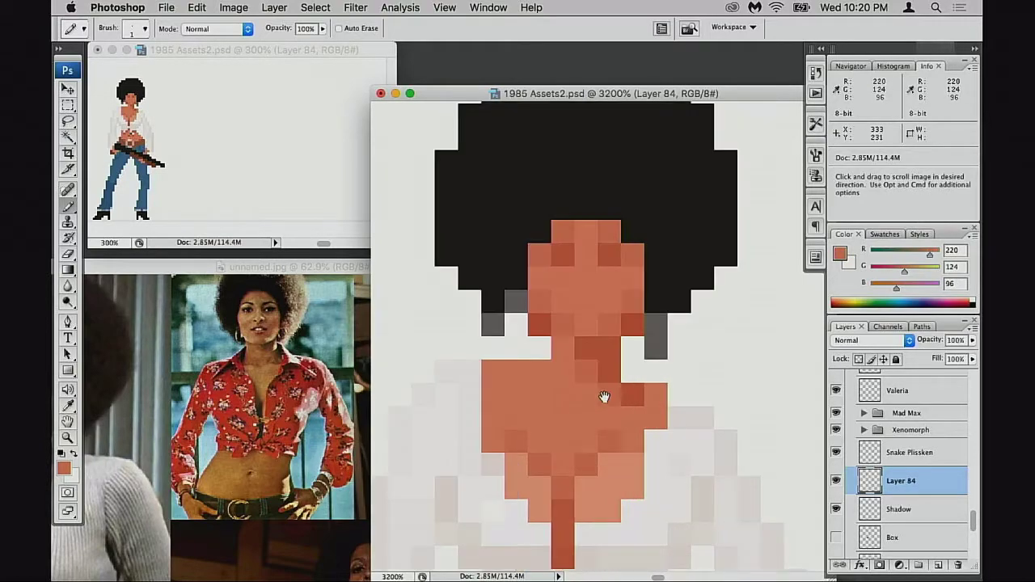
alt+click(610, 255)
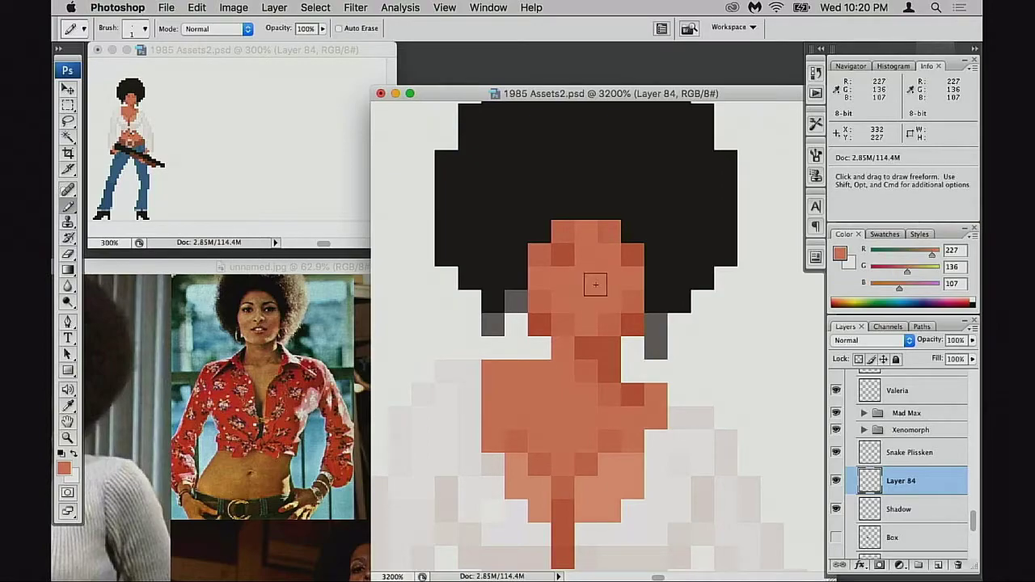
alt+click(631, 335)
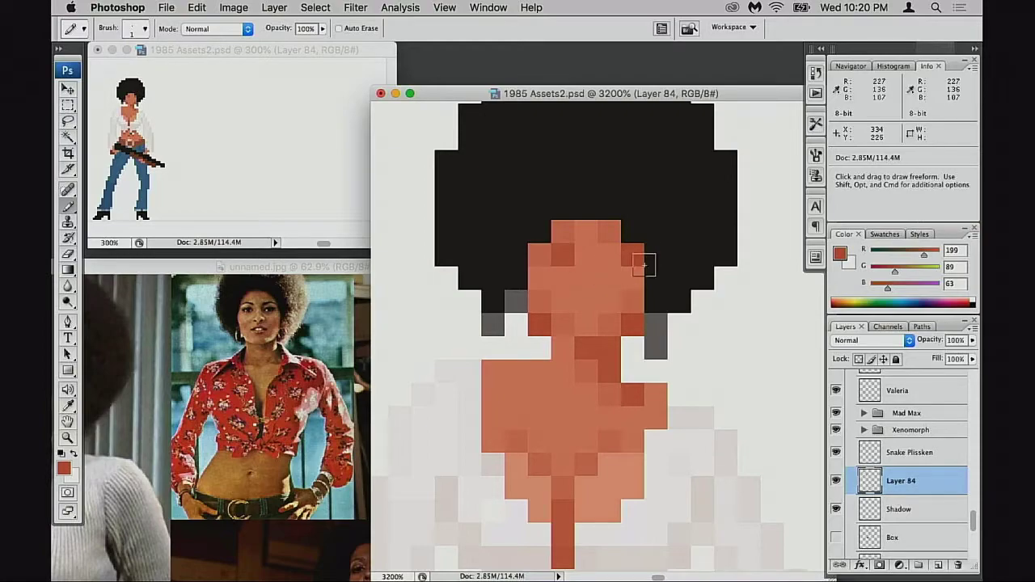
Darken both eyes with the hair colour (R 32, G 26, B 23) at 30% opacity, extending the left-hand eye one pixel outward.
alt+click(644, 264)
key(3)
click(632, 254)
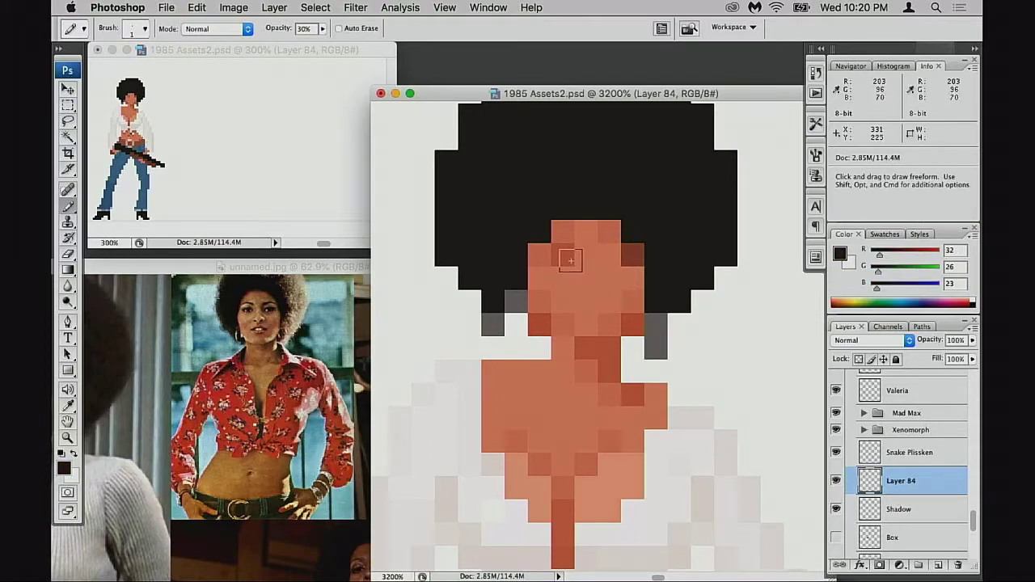
click(570, 259)
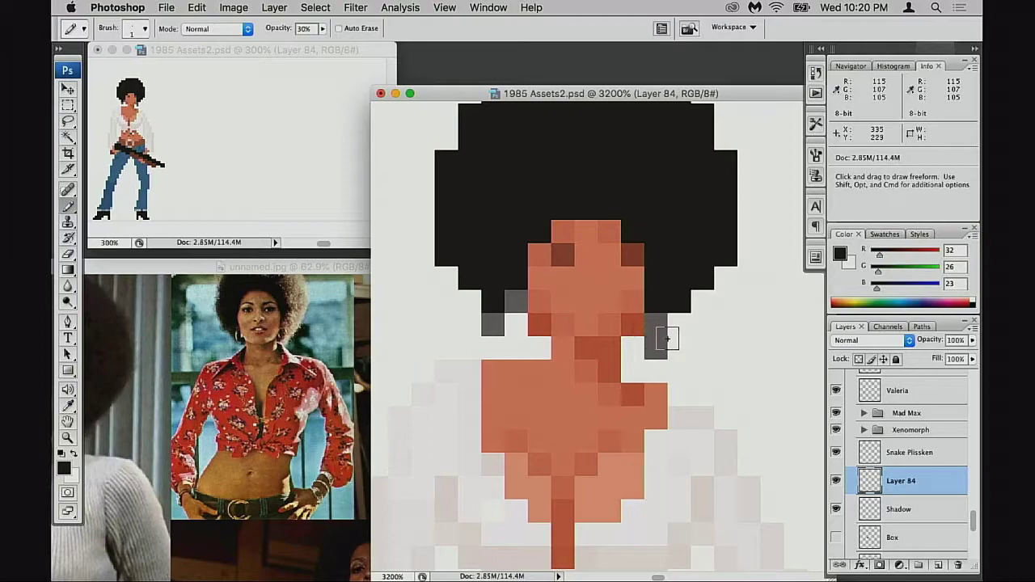
click(540, 255)
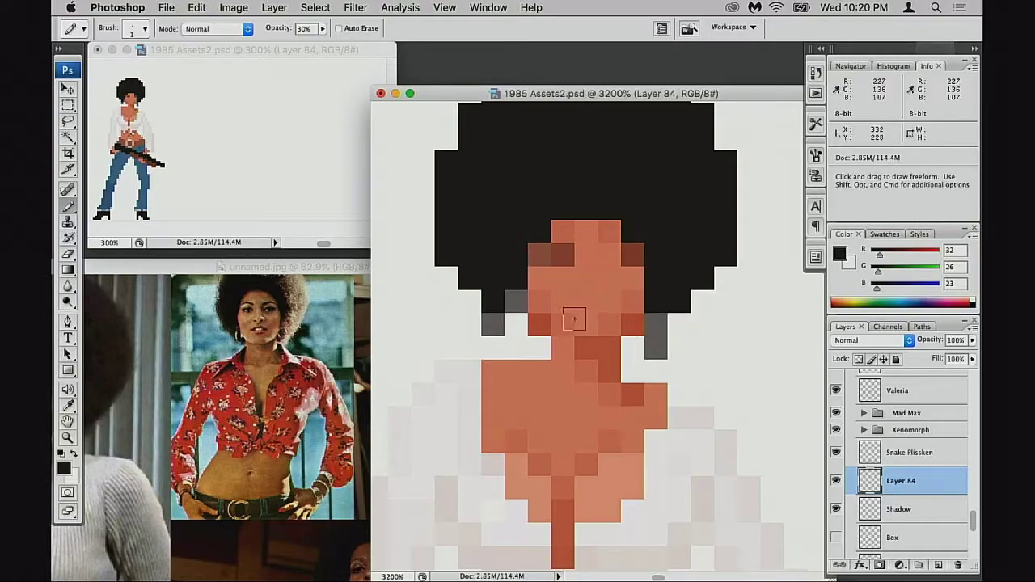
Add a one-pixel mouth low on the face and tint it with the sampled neck tone (R 203, G 96, B 70).
click(607, 306)
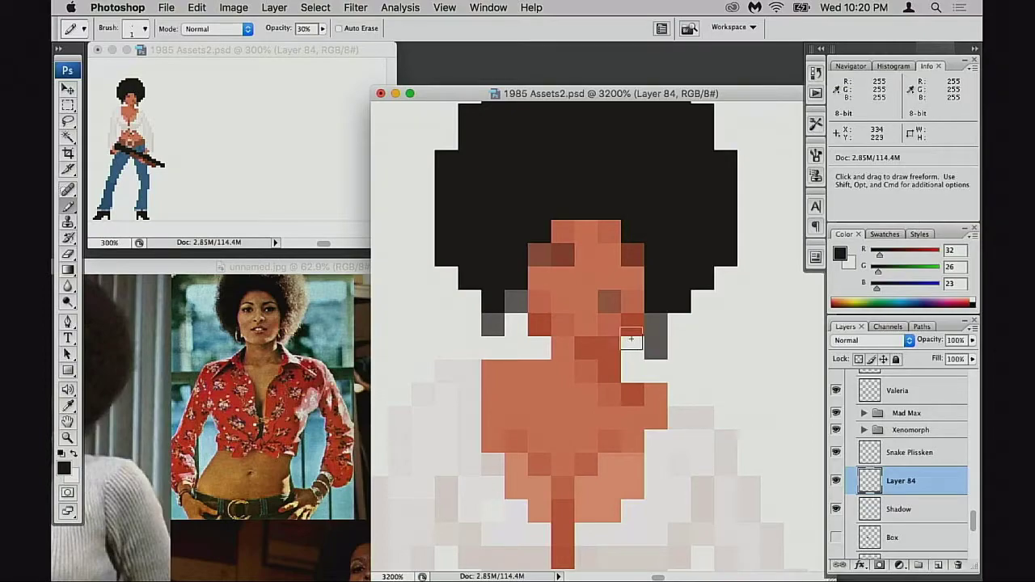
drag(667, 380, 694, 394)
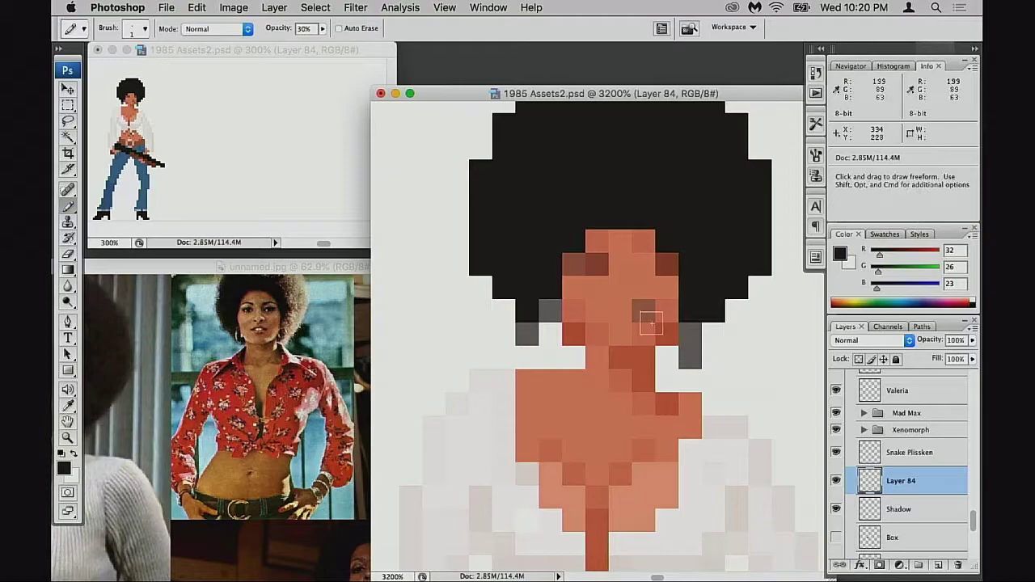
alt+click(597, 263)
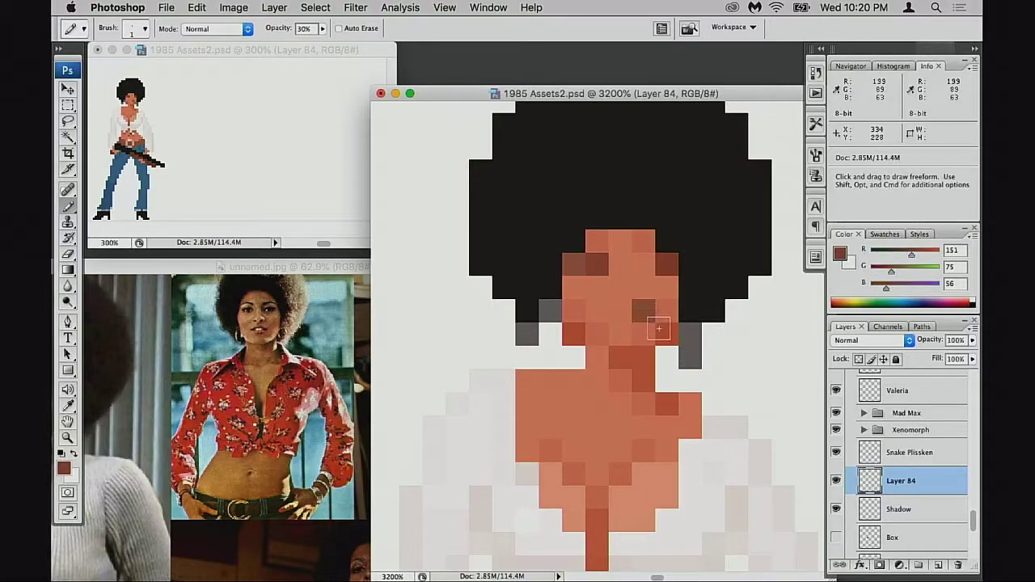
click(659, 327)
alt+click(646, 366)
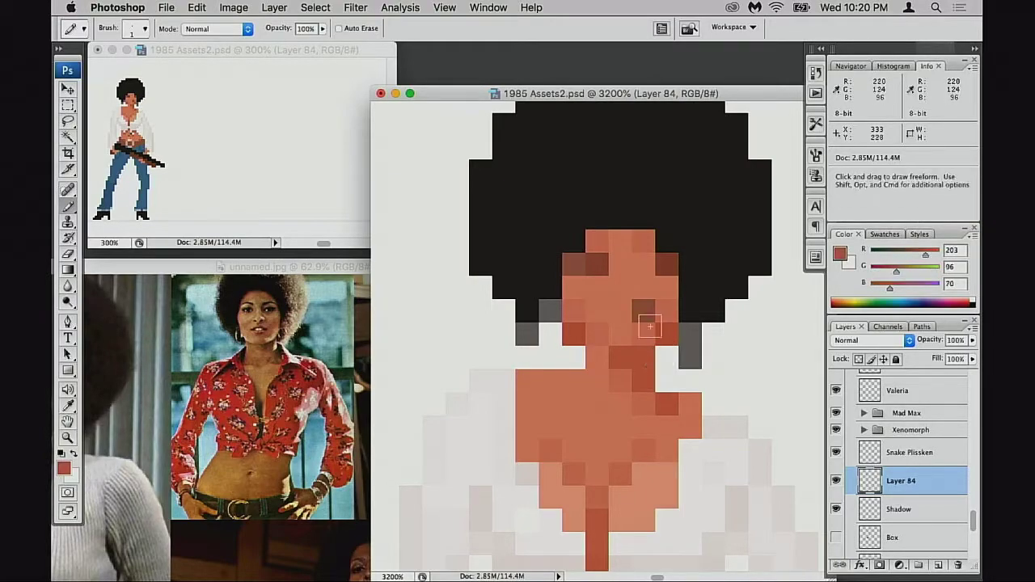
click(645, 311)
drag(655, 361, 694, 350)
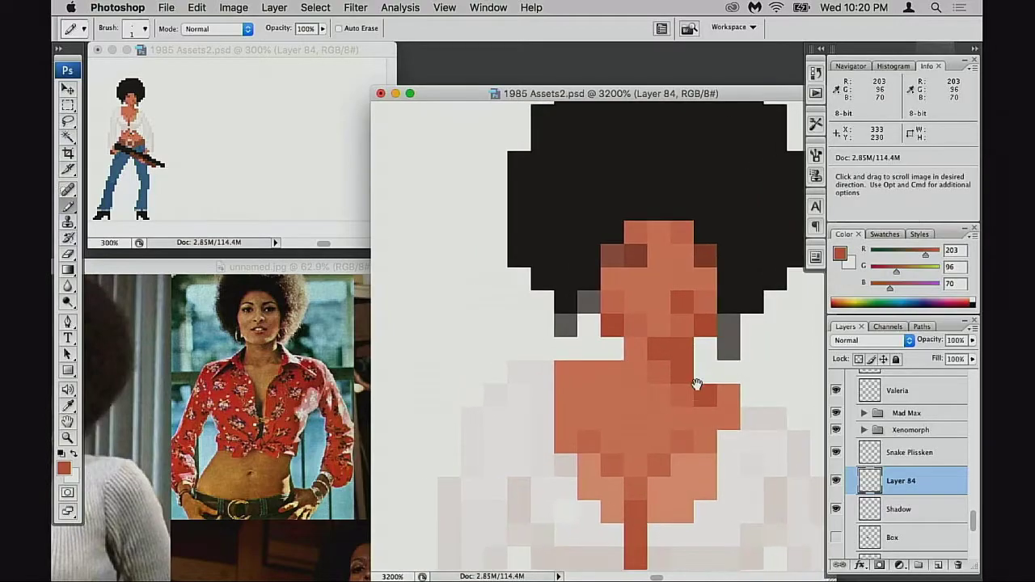
Examine the new eyes and mouth on the woman's full figure and again up close.
alt+click(659, 407)
alt+click(664, 410)
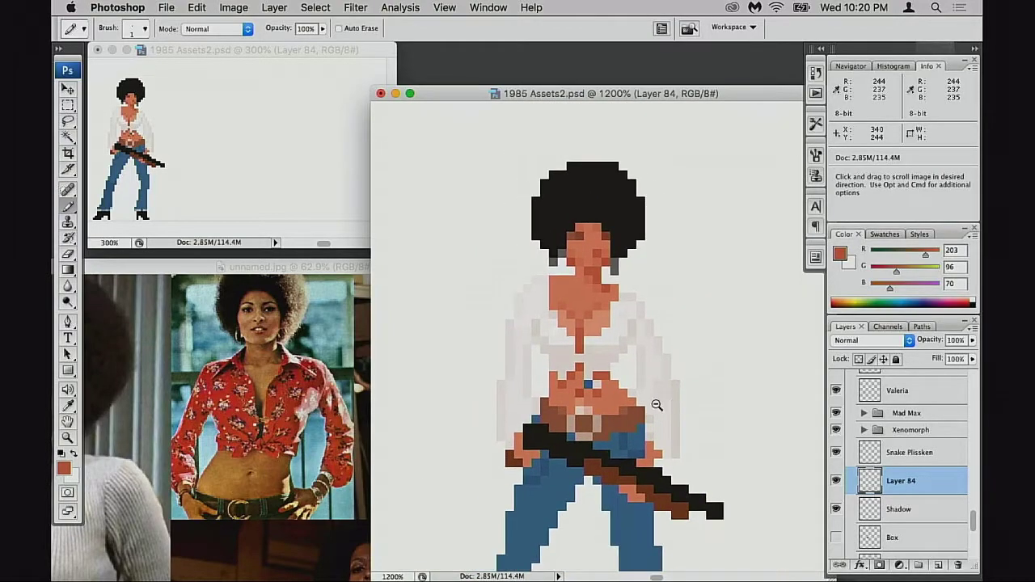
alt+click(639, 414)
alt+click(623, 420)
alt+click(623, 421)
drag(625, 418, 663, 447)
mouse_move(666, 410)
mouse_down()
mouse_move(631, 448)
mouse_move(684, 448)
mouse_up()
drag(585, 296, 599, 310)
drag(612, 332, 610, 361)
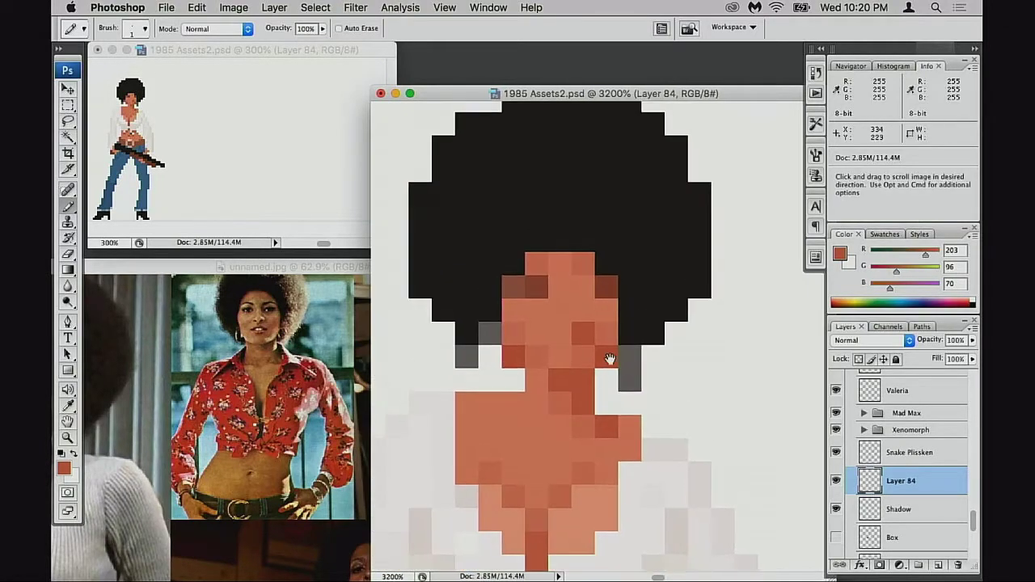
Blend the hair pixel above the right-hand eye using sampled skin tones (R 217, G 122, B 94 and R 227, G 136, B 107) at 50% opacity.
key(e)
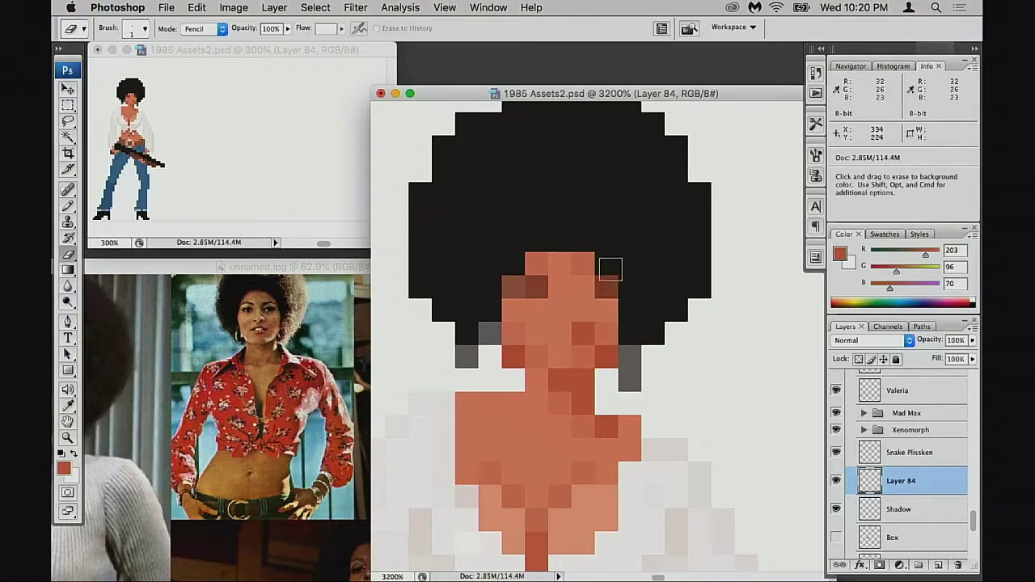
key(b)
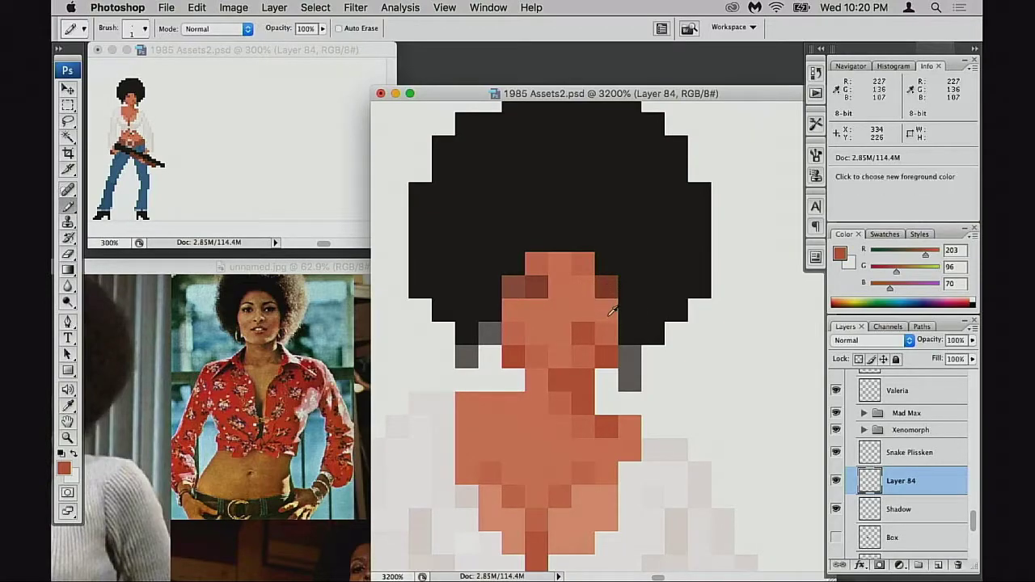
alt+click(547, 265)
click(606, 267)
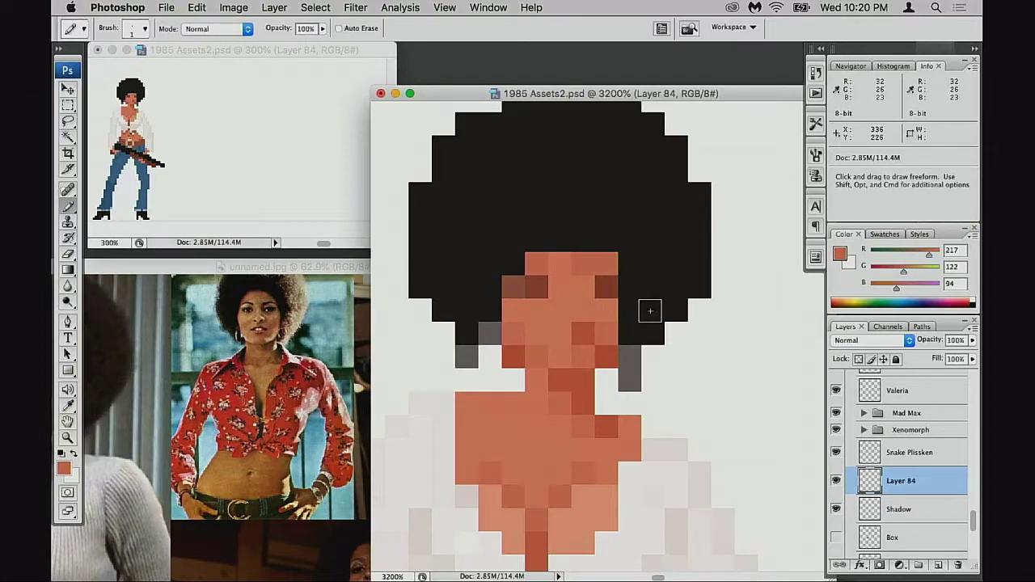
key(super+z)
key(2)
click(617, 274)
key(5)
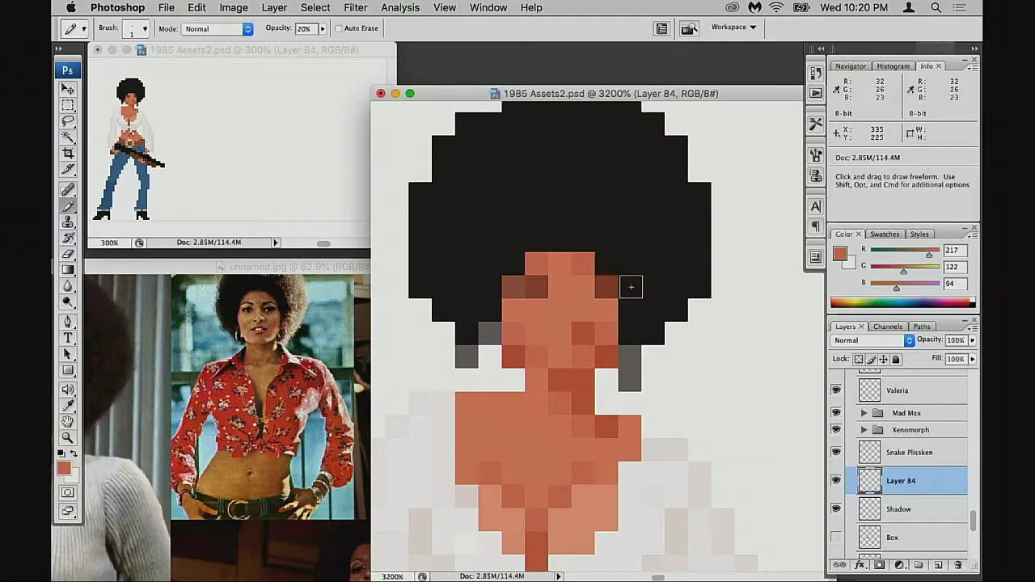
click(606, 267)
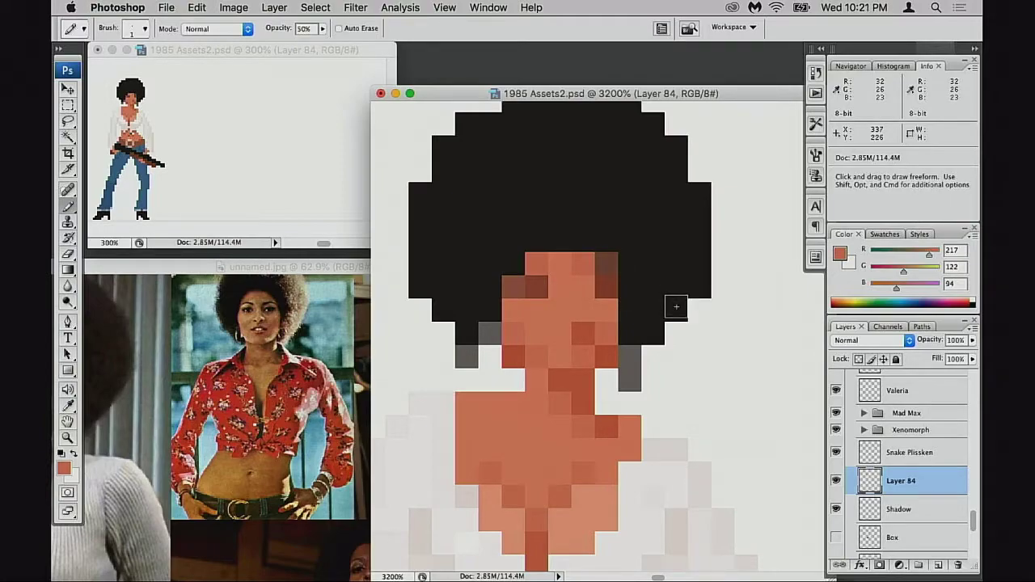
alt+click(611, 300)
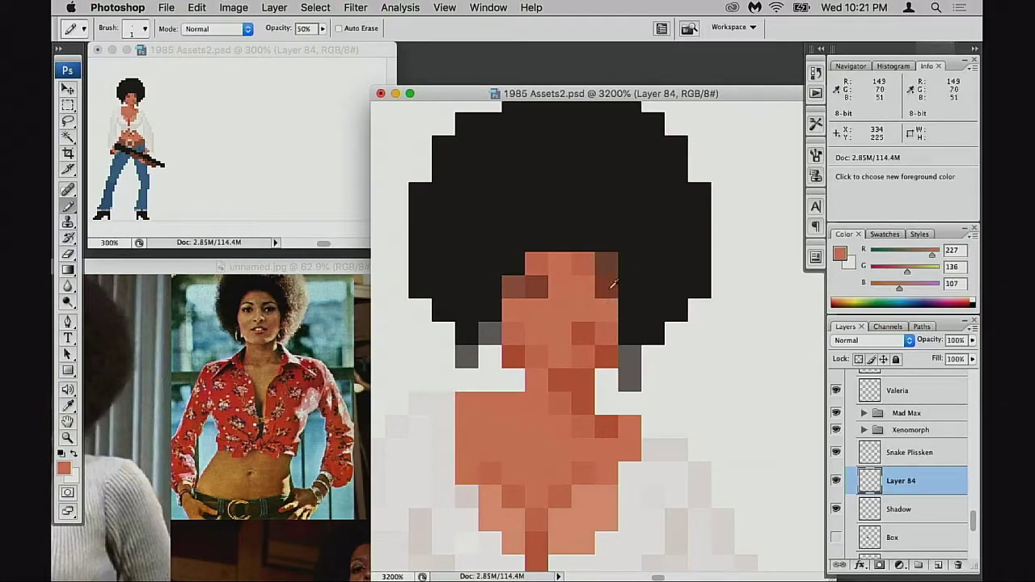
click(613, 272)
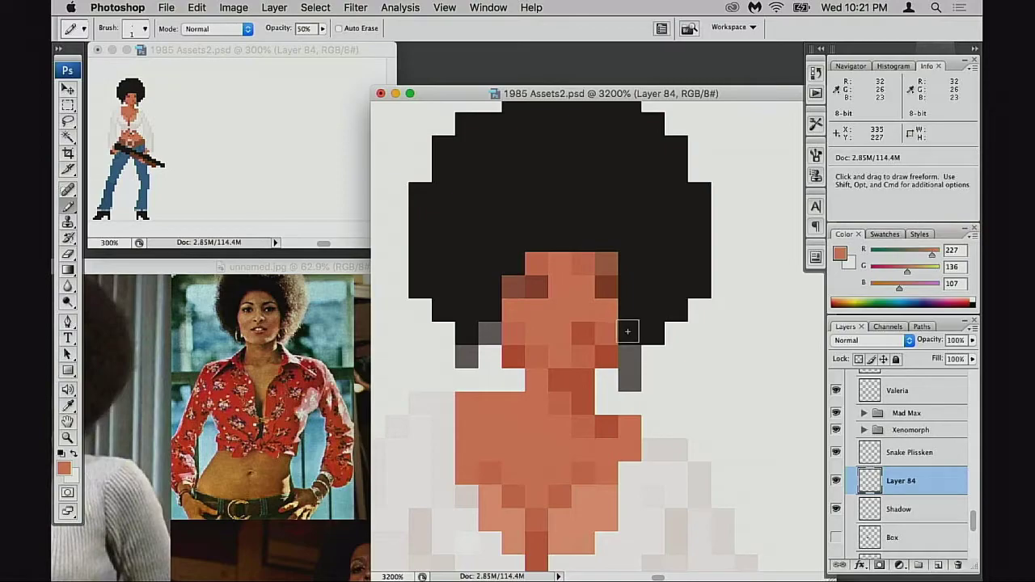
Try a skin-tone pixel at 50% opacity just above the left-hand shoulder and undo it.
scroll(589, 342, left, 3)
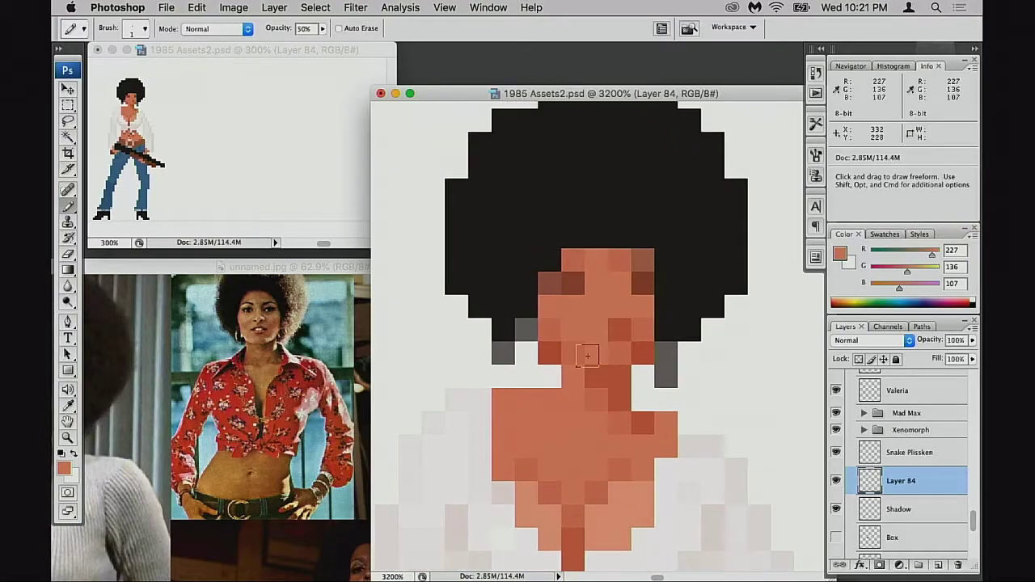
click(525, 370)
key(m)
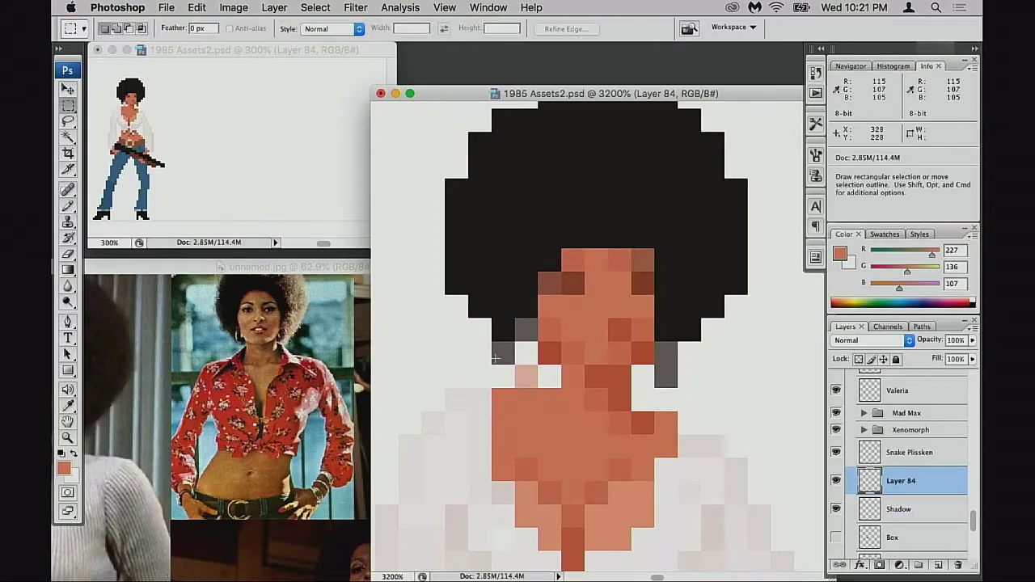
key(ctrl+z)
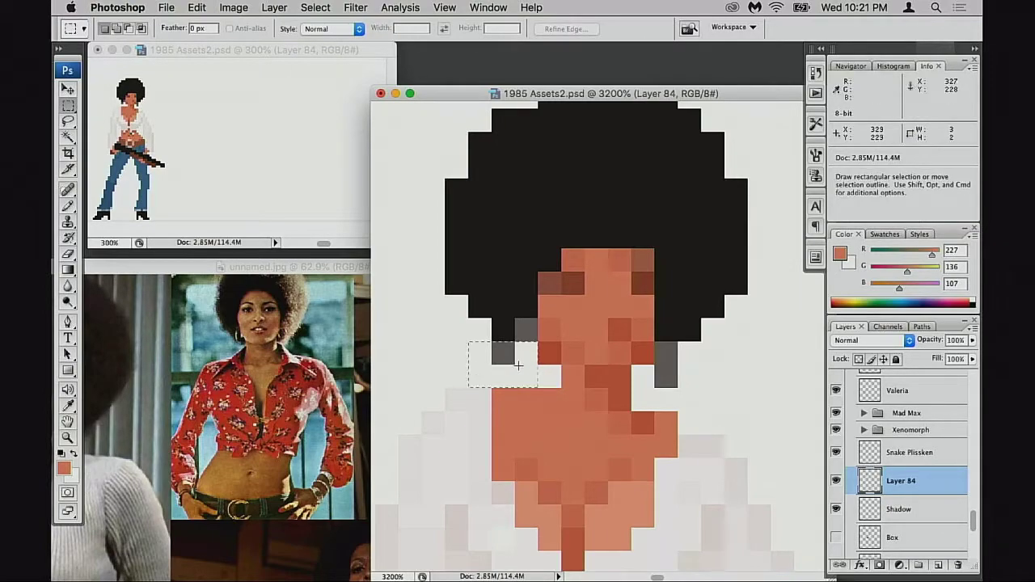
Try moving the lower pixel of the left-hand earring inward against the jaw, undo the move and deselect.
mouse_move(493, 343)
mouse_down()
mouse_move(522, 363)
mouse_move(508, 369)
mouse_move(532, 377)
mouse_up()
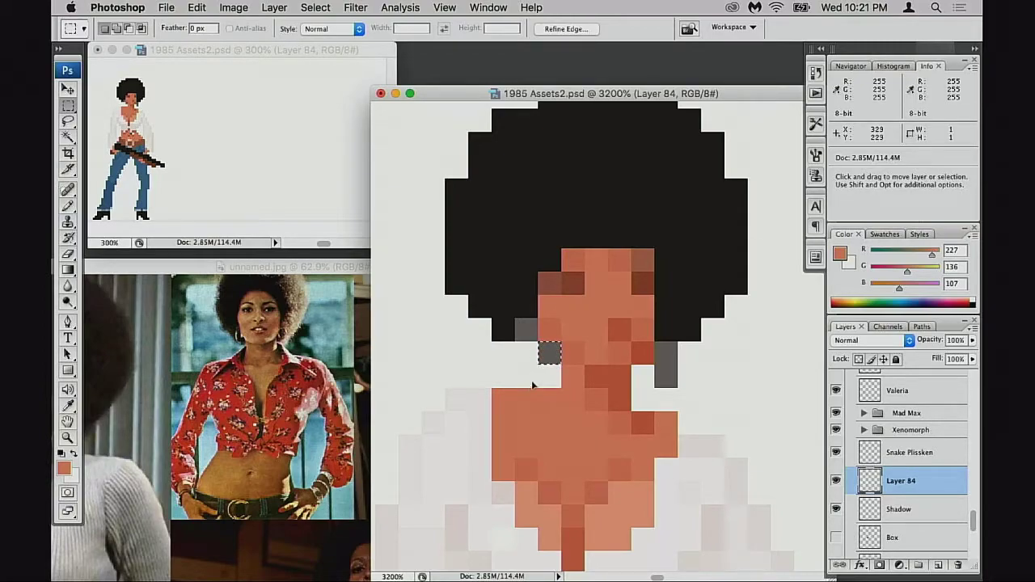
key(super+alt+z)
key(super+alt+z)
key(super+d)
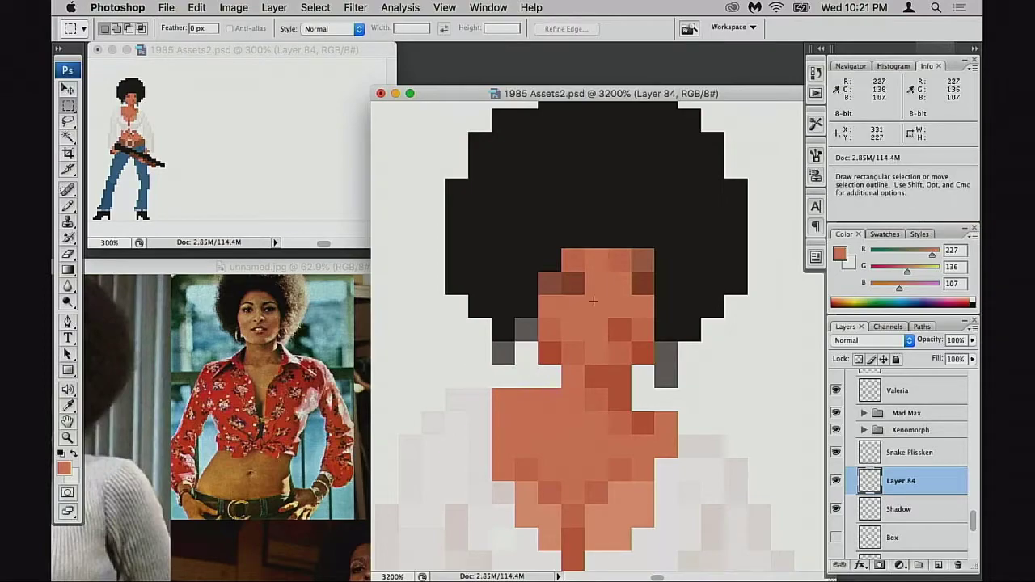
mouse_move(610, 355)
mouse_down()
mouse_move(617, 372)
mouse_move(607, 373)
mouse_up()
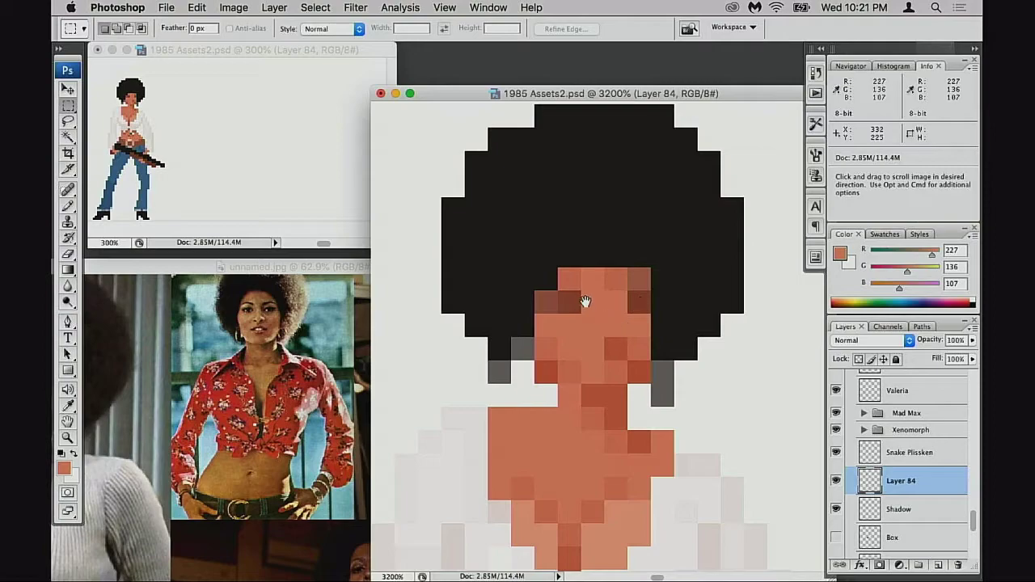
Sample the near-black hair colour (R 32, G 26, B 23) and erase the outermost column of pixels on the afro's right-hand side.
scroll(622, 356, down, 2)
scroll(622, 356, left, 1)
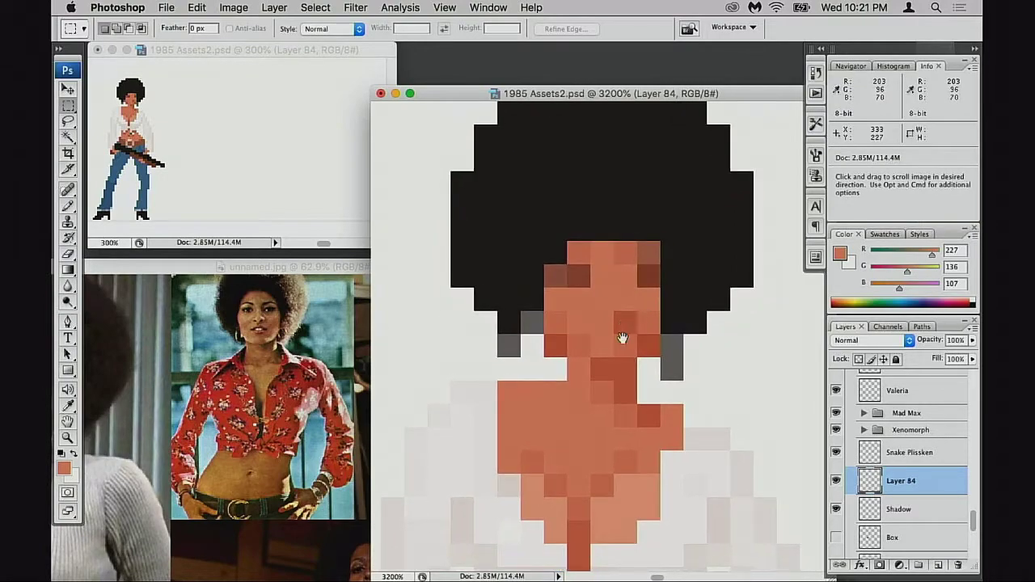
scroll(639, 356, down, 1)
scroll(639, 356, left, 1)
drag(639, 350, 643, 376)
key(b)
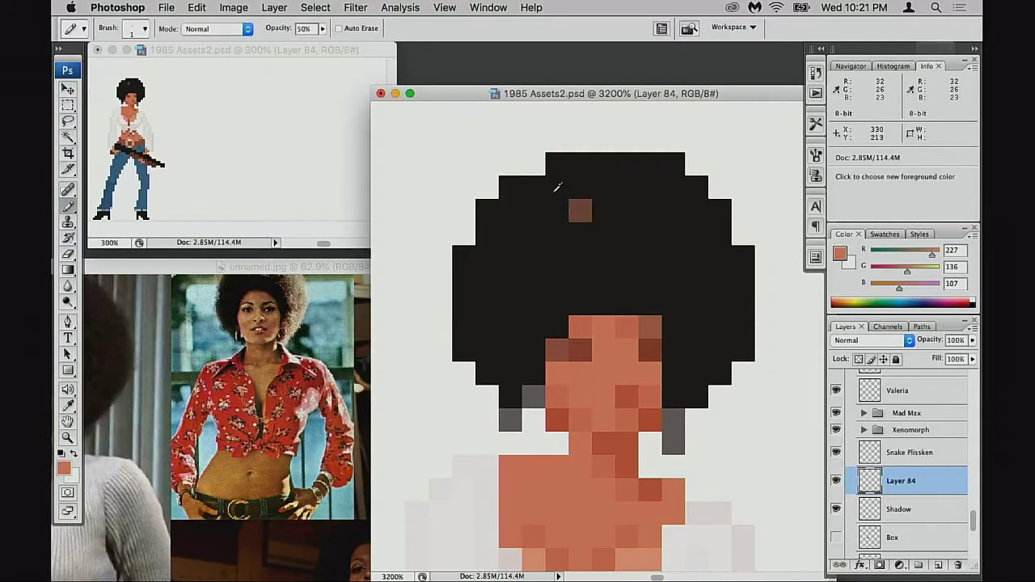
alt+click(561, 187)
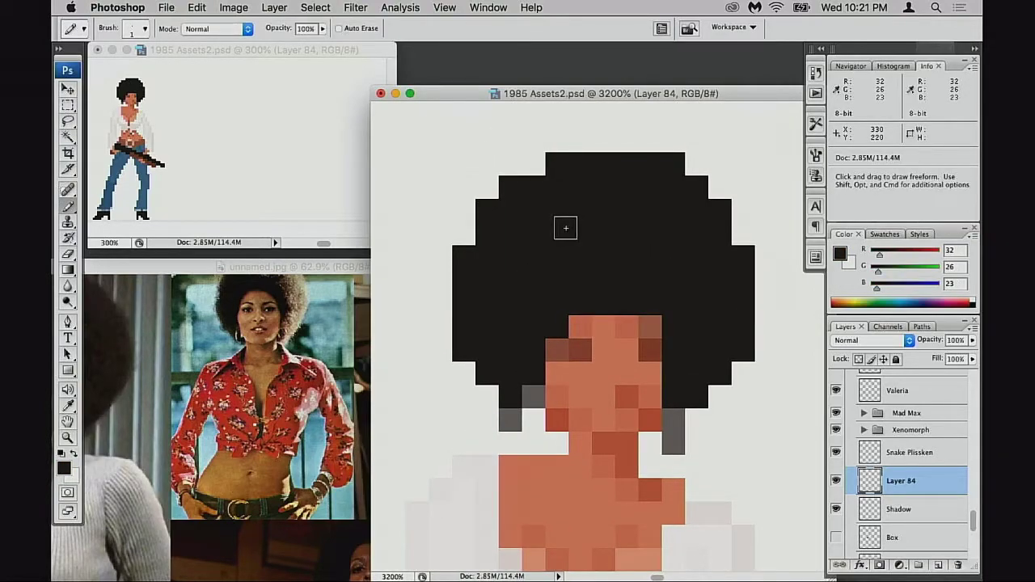
key(3)
key(e)
drag(744, 251, 742, 356)
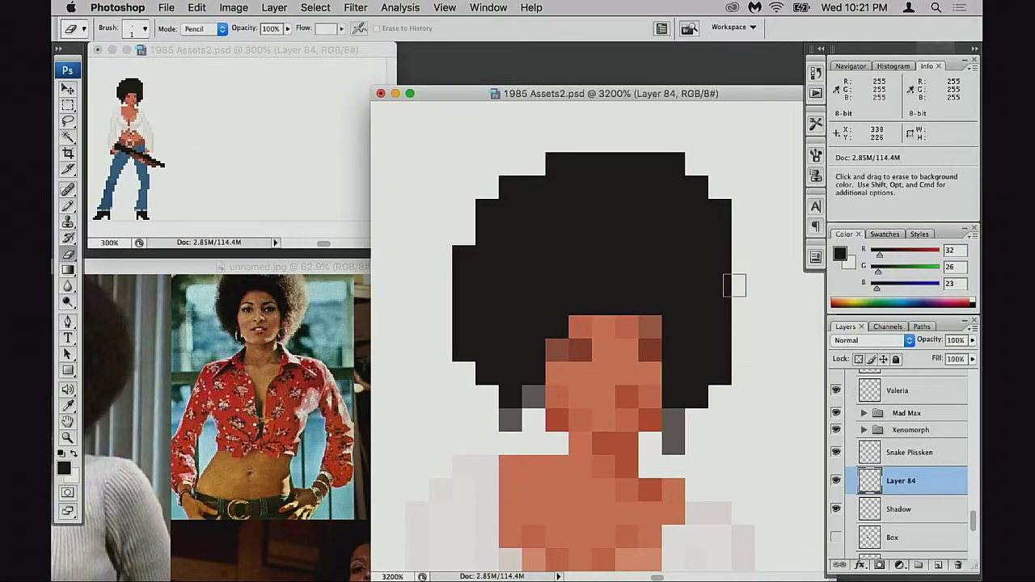
Erase the stepped edge pixels along the afro's upper-right curve to pull the outline inward.
click(726, 207)
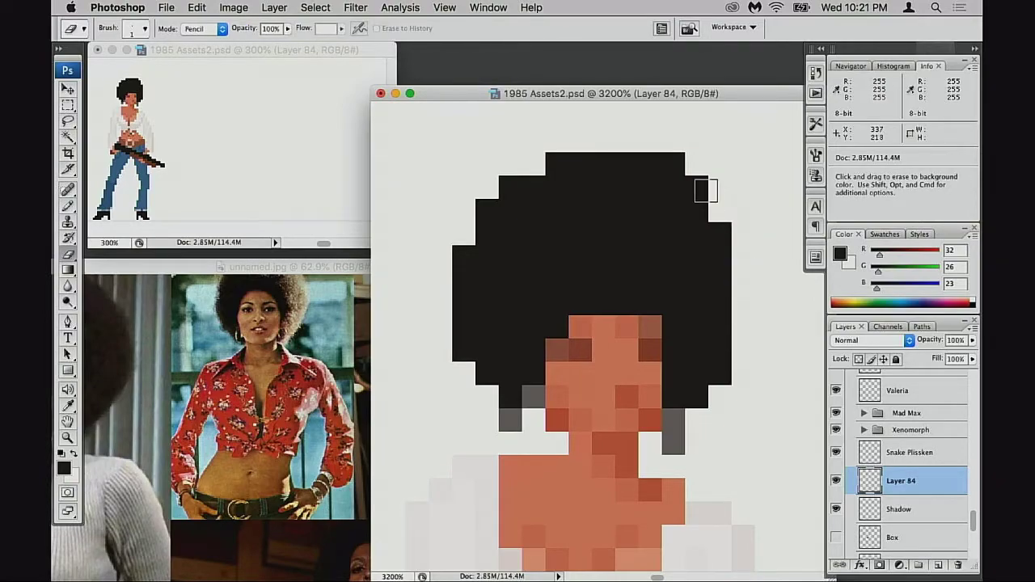
drag(705, 190, 675, 162)
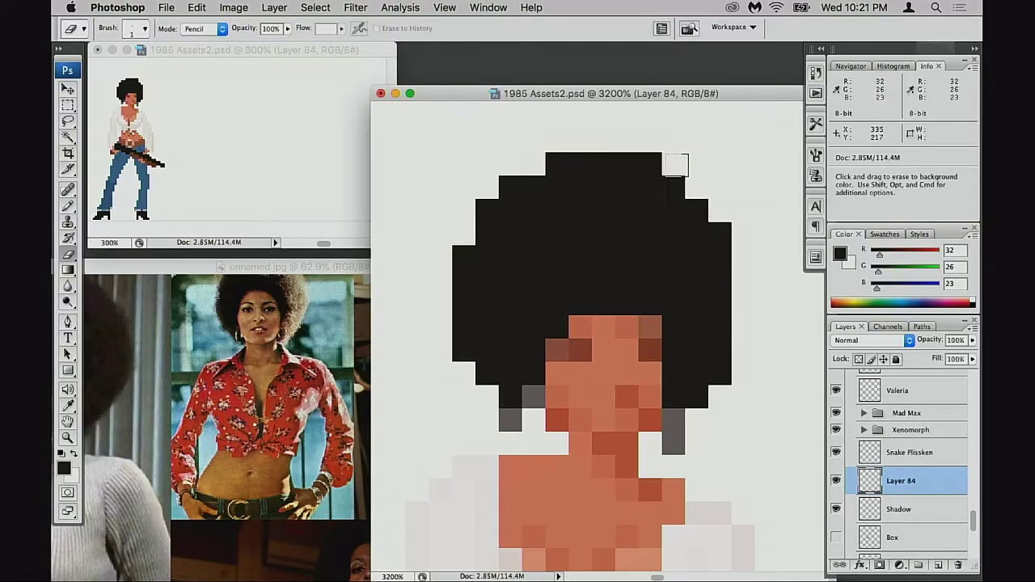
click(719, 234)
click(649, 163)
Extend the afro's top-left and left-hand outline outward by one pixel in the hair colour at 100% opacity.
key(b)
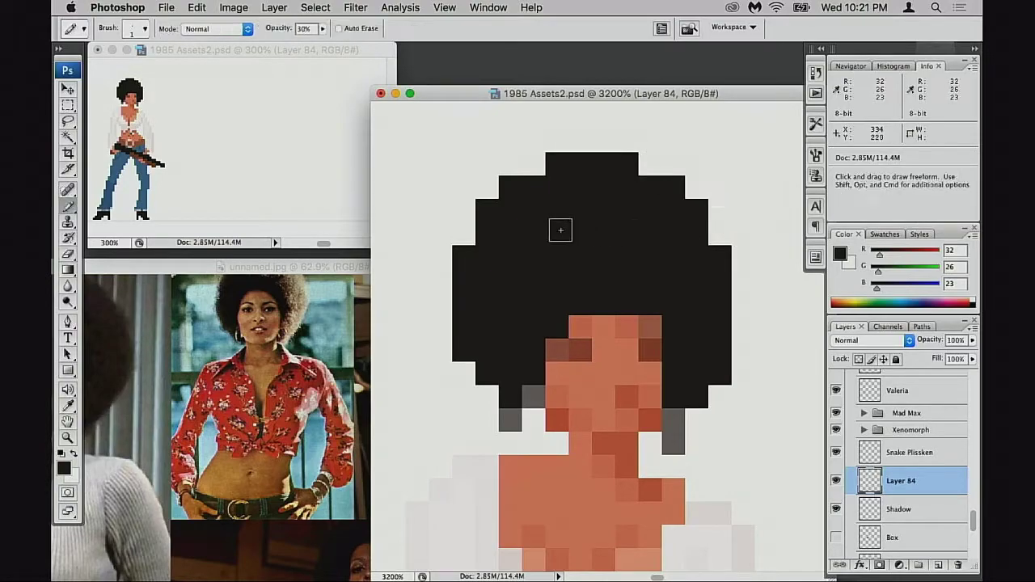
click(533, 163)
key(super+z)
key(0)
click(533, 163)
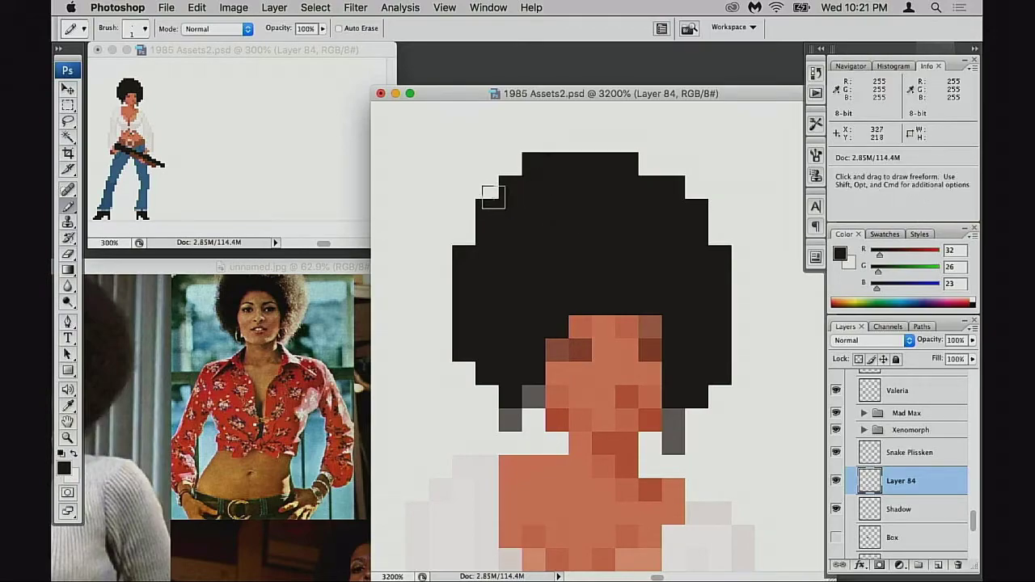
click(487, 187)
click(470, 237)
mouse_move(456, 265)
mouse_down()
mouse_move(444, 339)
mouse_move(460, 253)
mouse_move(446, 235)
mouse_move(458, 212)
mouse_move(463, 276)
mouse_move(487, 296)
mouse_move(475, 385)
mouse_up()
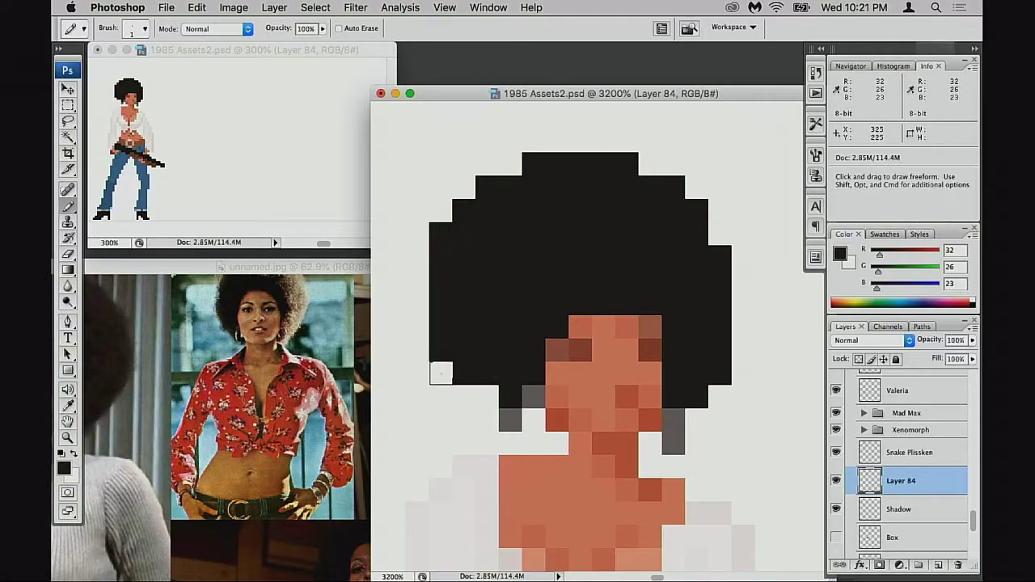
Round the afro's left-hand edge by erasing lower corner pixels, undoing the last one, and erasing the top pixel of the outermost column.
key(e)
click(441, 349)
click(464, 372)
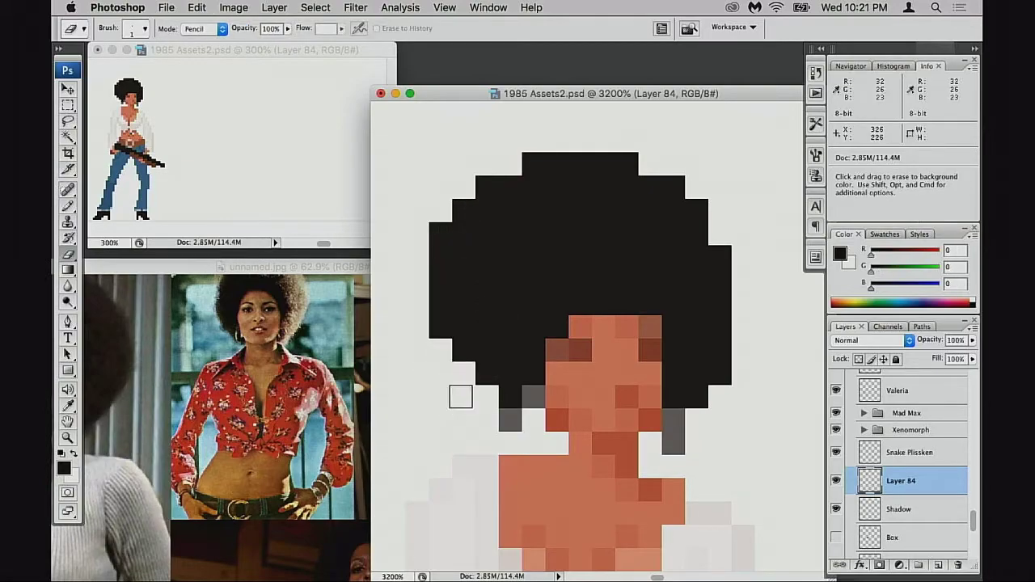
key(super+z)
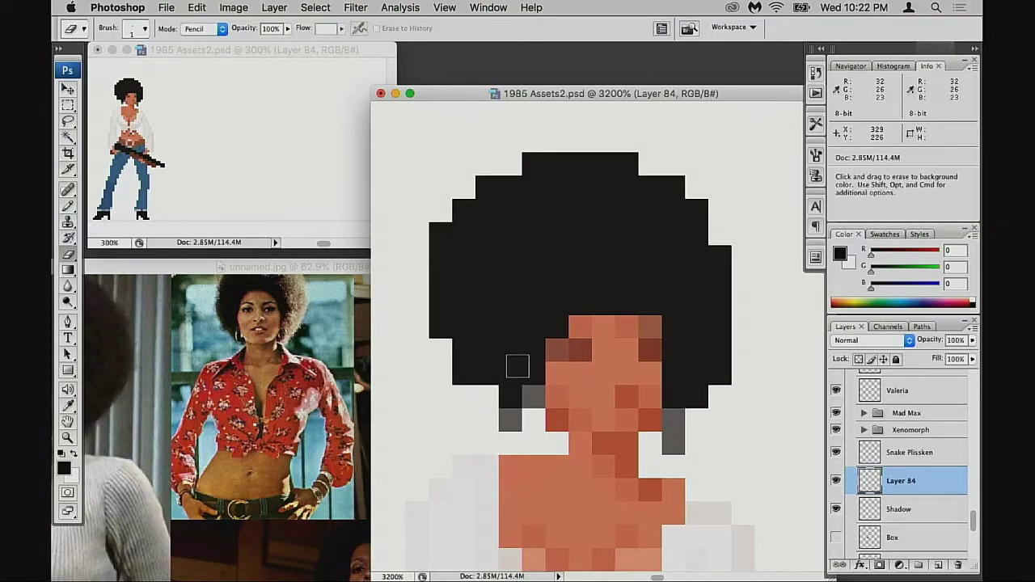
click(441, 233)
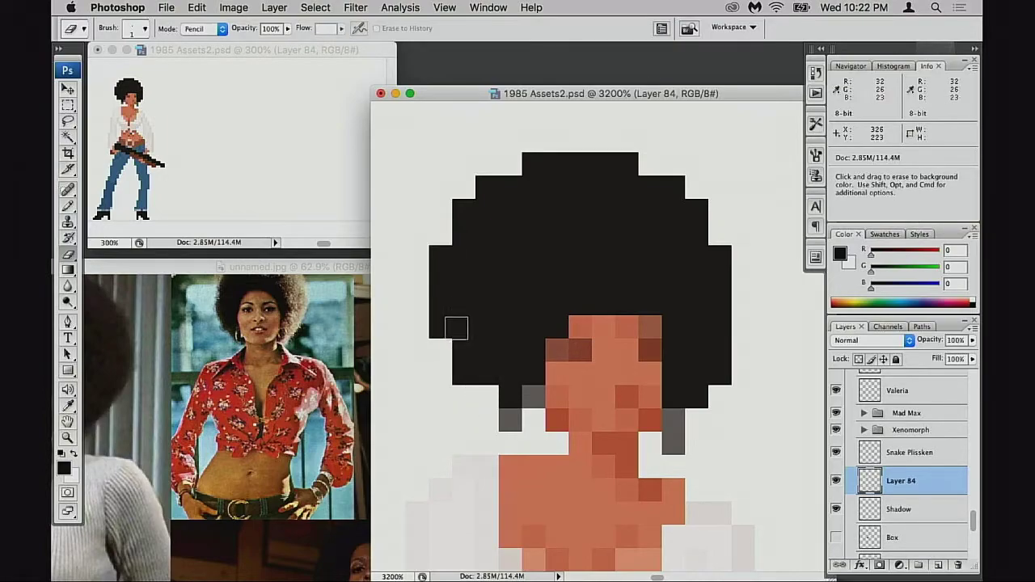
Erase the afro's lower-right edge pixels and repaint the lower-left corner pixels in the sampled hair colour (R 32, G 26, B 23).
key(b)
key(e)
click(464, 372)
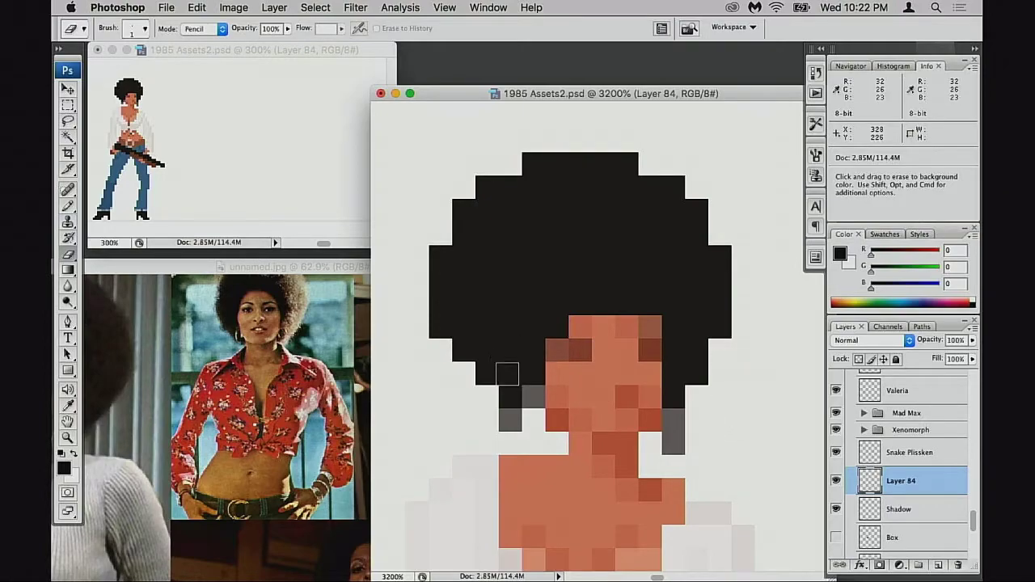
key(b)
alt+click(485, 363)
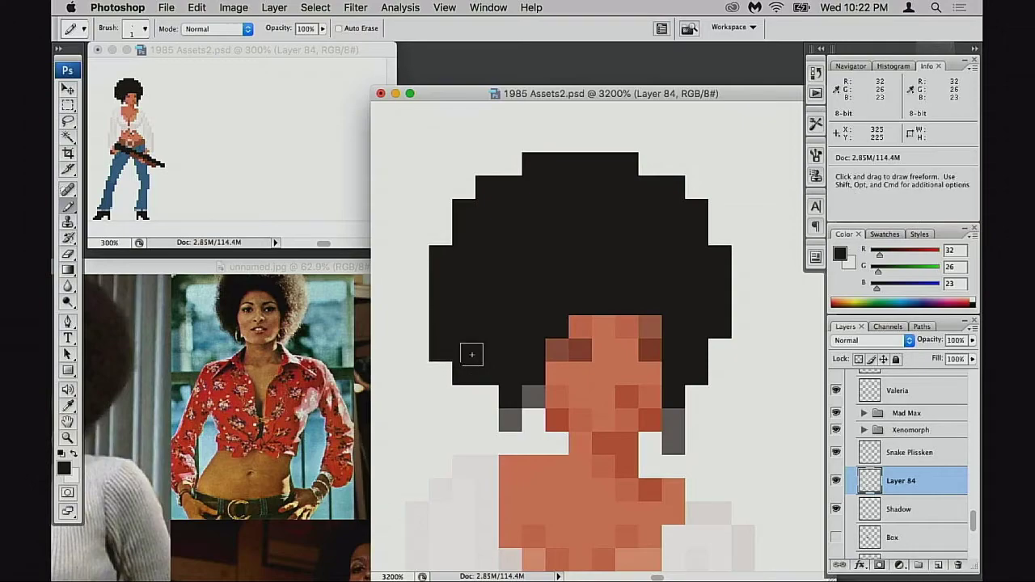
Examine the reshaped afro on the woman's full figure beside the neighbouring character sprites.
alt+super+click(684, 377)
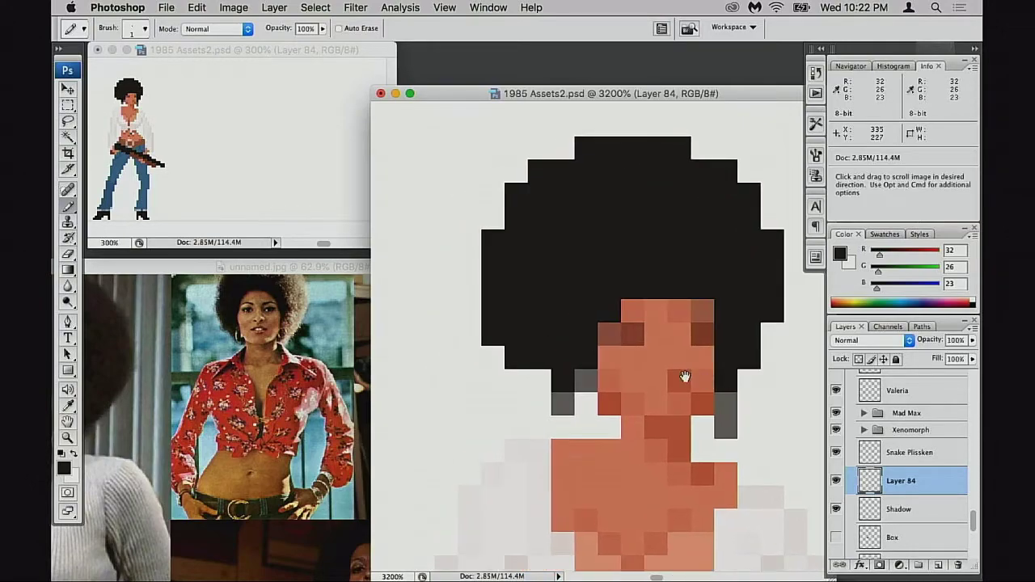
alt+super+click(677, 381)
alt+super+click(676, 388)
alt+super+click(676, 388)
alt+super+click(672, 394)
alt+super+click(668, 399)
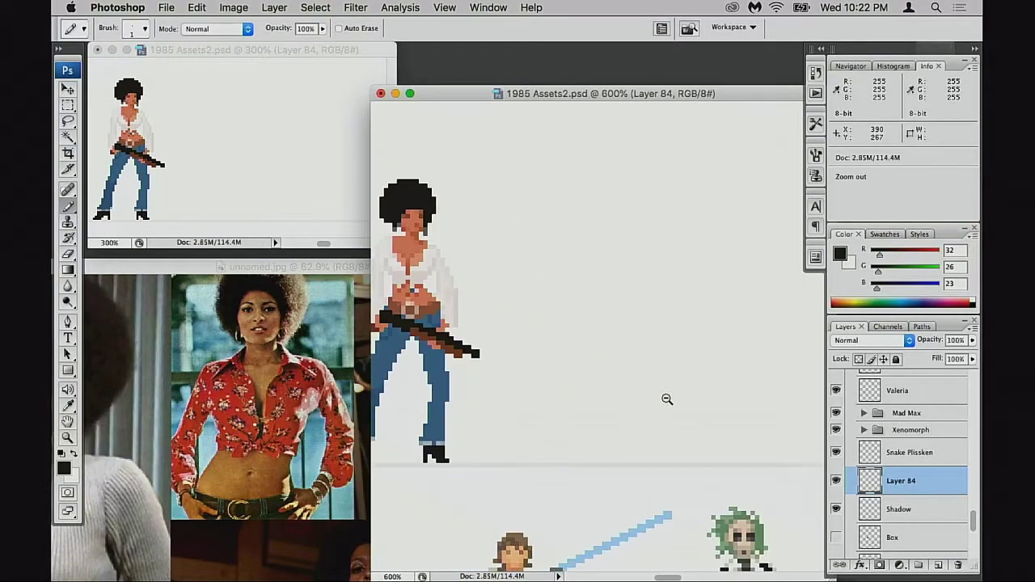
alt+super+click(667, 400)
drag(540, 400, 671, 381)
drag(572, 405, 643, 386)
scroll(643, 387, up, 3)
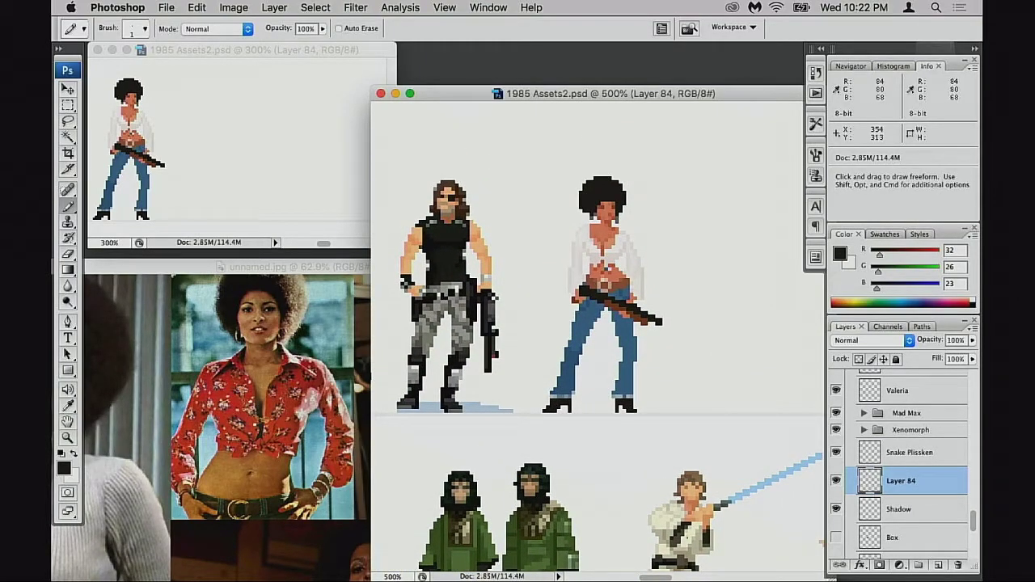
Raise the hairline with three forehead pixels in R 217, G 122, B 94 and shade the left-hand temple pixel with R 176, G 105, B 83.
mouse_move(586, 178)
mouse_down()
mouse_move(636, 215)
mouse_move(656, 249)
mouse_up()
mouse_move(647, 251)
mouse_down()
mouse_move(639, 335)
mouse_move(695, 269)
mouse_up()
alt+click(608, 302)
drag(613, 282, 567, 282)
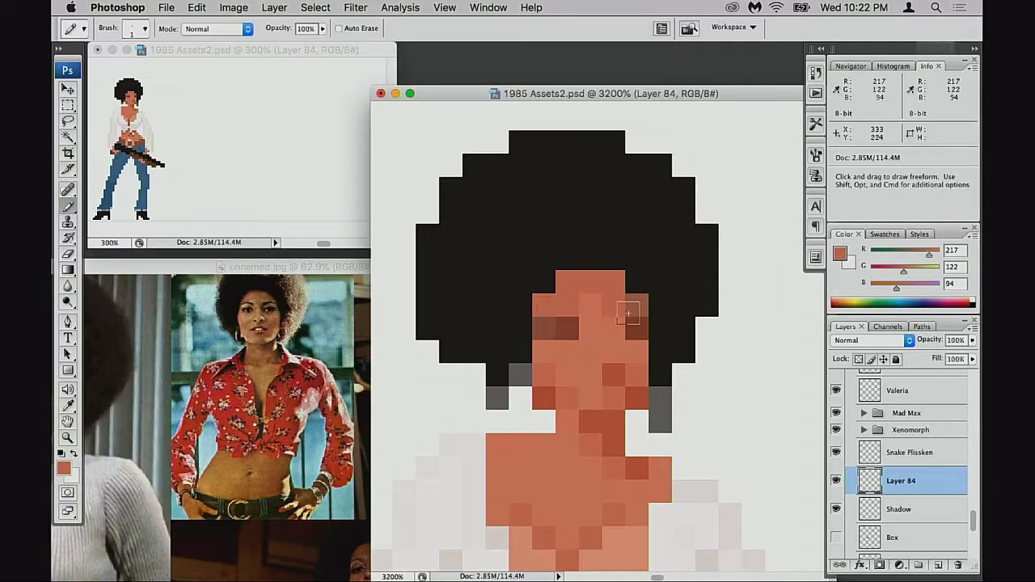
alt+click(640, 307)
click(543, 307)
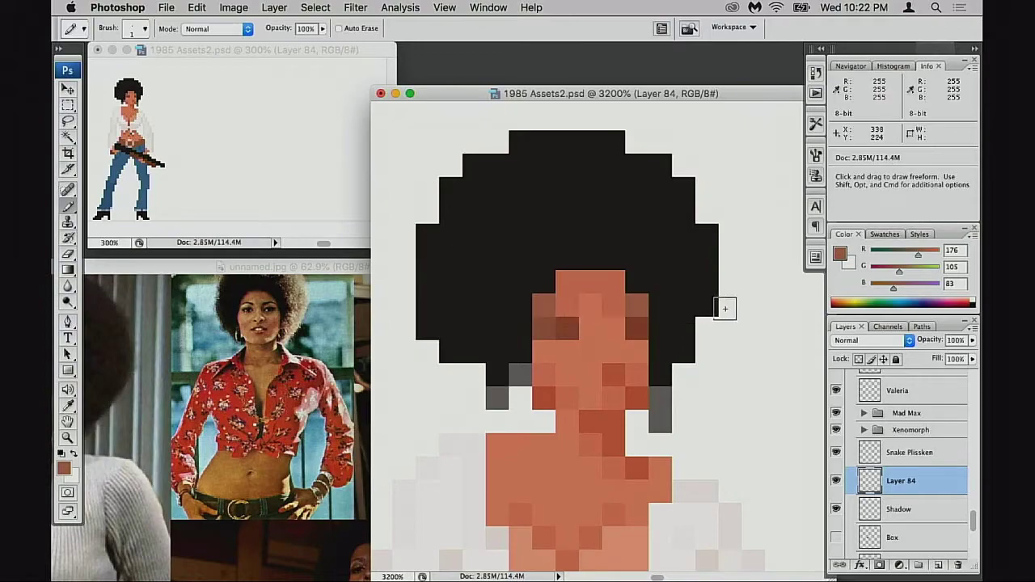
Paint a diagonal highlight across the afro's upper left in sampled brown (R 151, G 75, B 56) at 20% opacity, undoing a first stroke.
scroll(694, 320, left, 5)
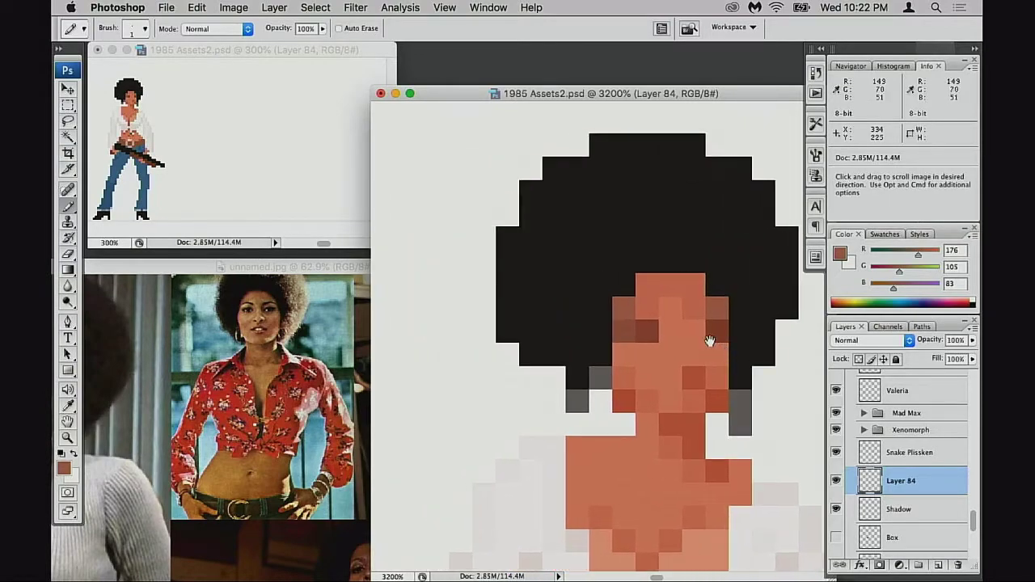
scroll(667, 304, up, 4)
scroll(667, 304, right, 2)
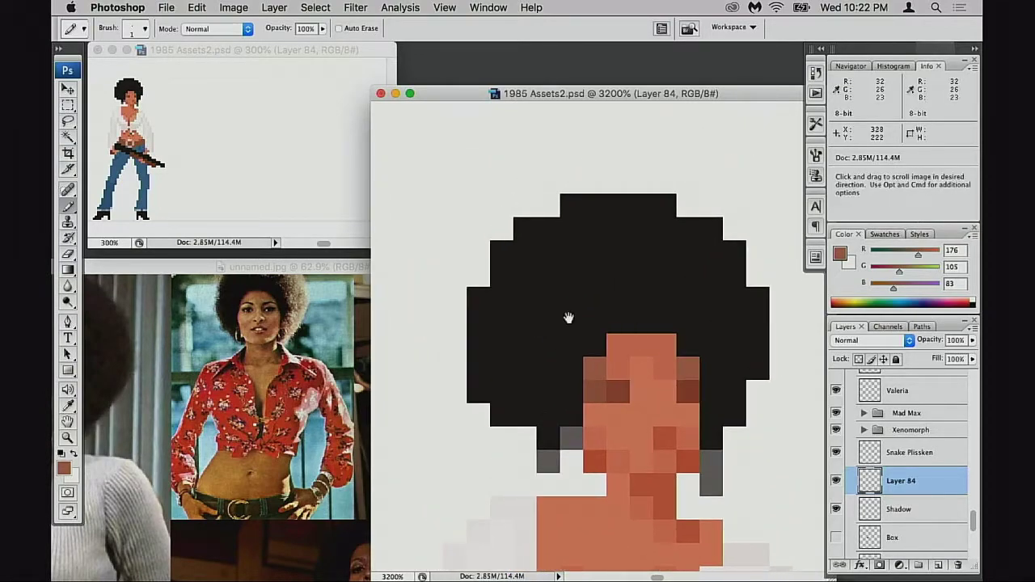
scroll(568, 316, up, 3)
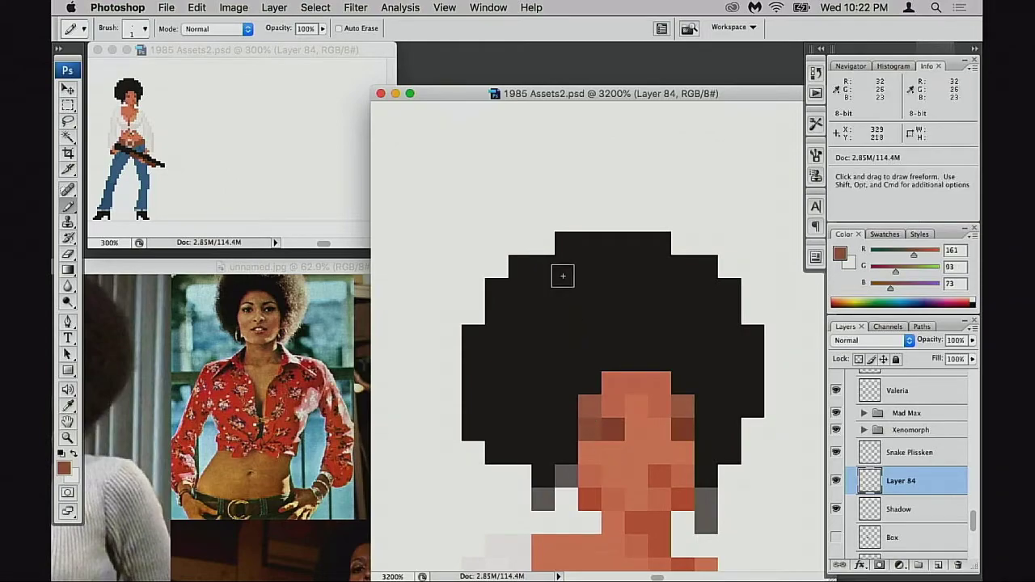
drag(564, 272, 520, 314)
key(super+z)
alt+click(644, 430)
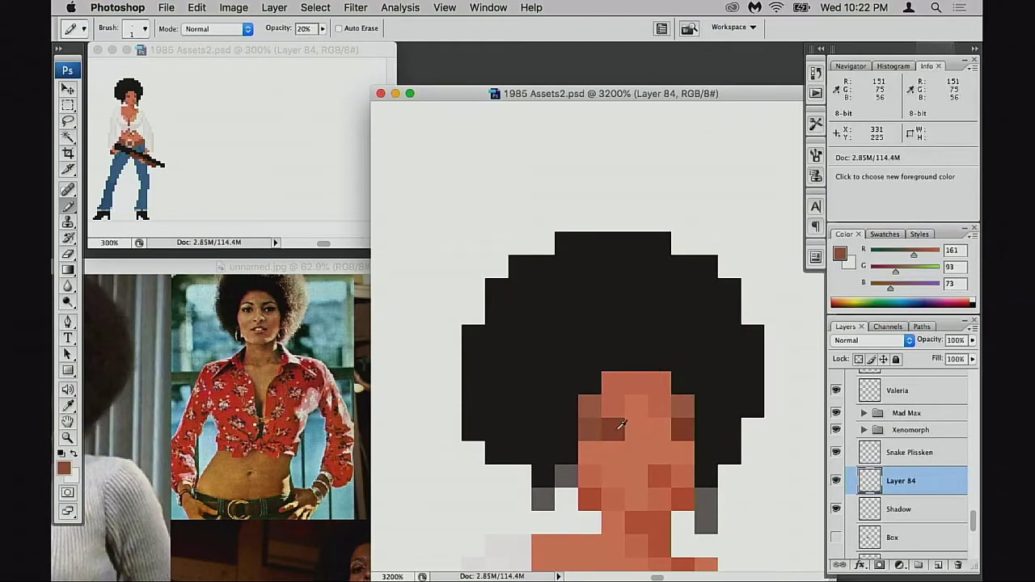
mouse_move(550, 296)
mouse_down()
mouse_move(572, 271)
mouse_move(579, 247)
mouse_move(591, 272)
mouse_up()
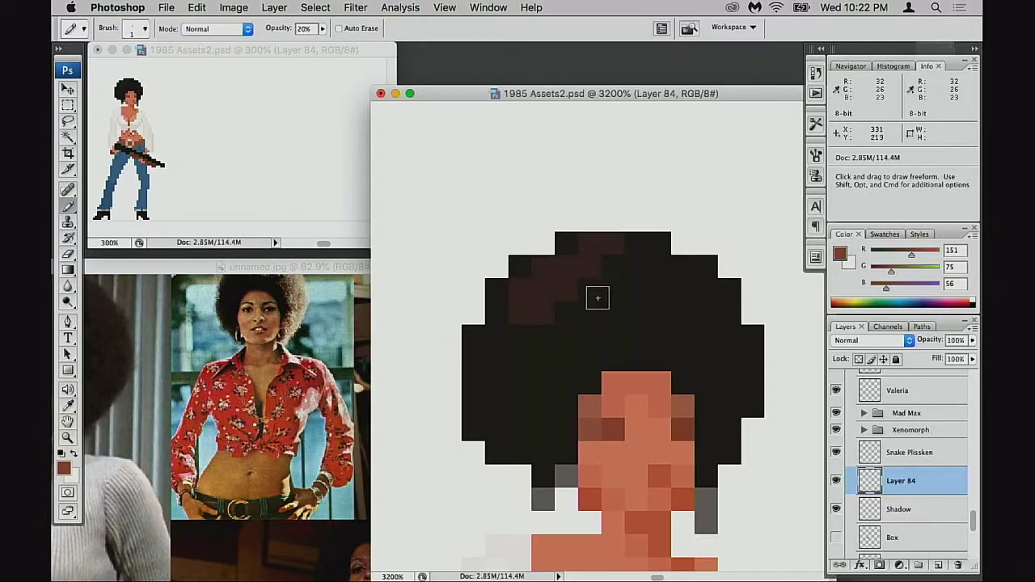
Add a few lighter pixels to the hair highlight with the pencil in Screen mode at 20% opacity.
key(3)
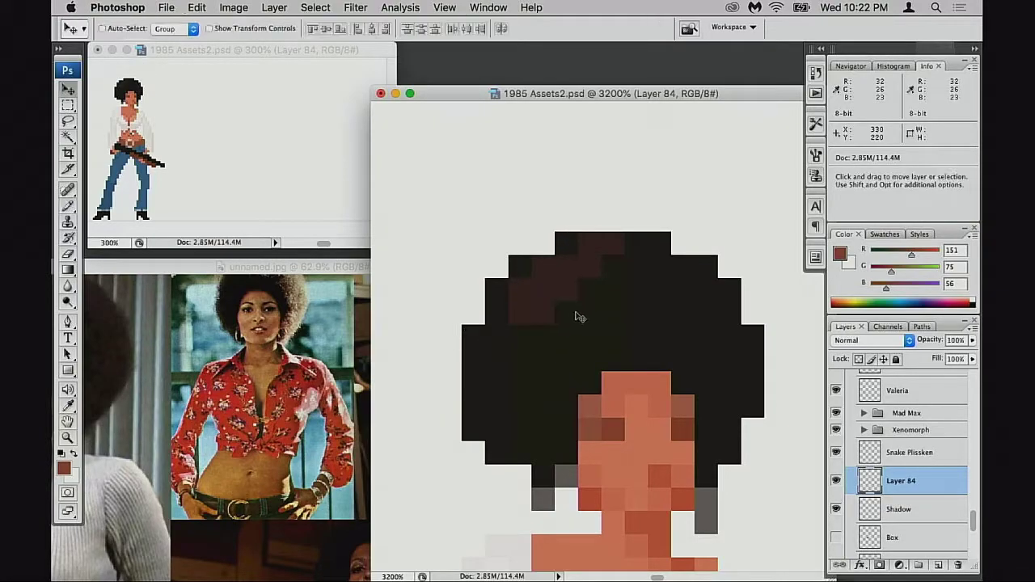
key(shift+alt+s)
mouse_move(564, 276)
mouse_down()
mouse_move(569, 331)
mouse_move(565, 273)
mouse_up()
key(super+z)
key(2)
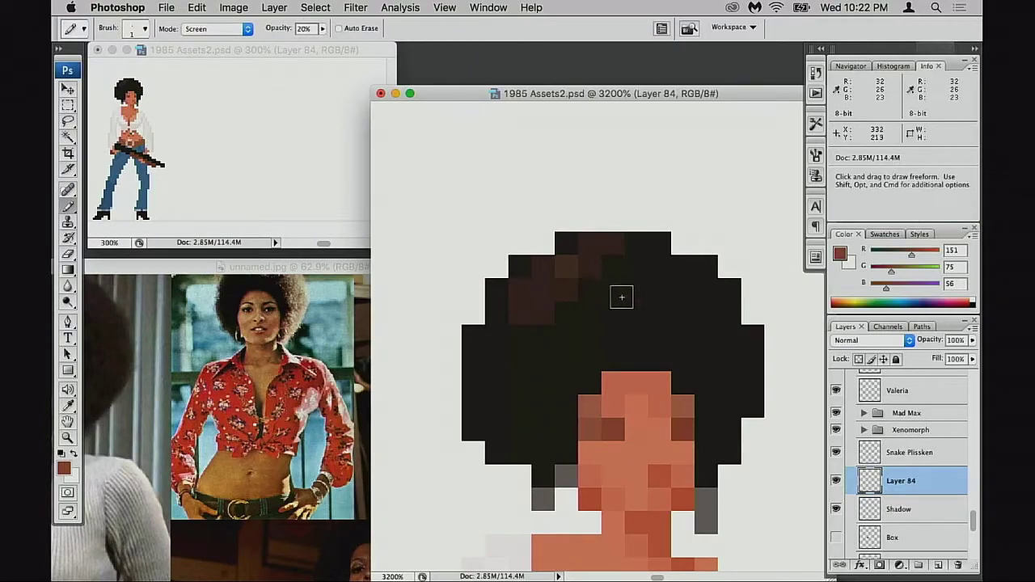
click(611, 282)
Fill the afro's upper-left and left-hand area with sampled dark brown (R 58, G 39, B 33) in Normal mode at 100% opacity.
alt+click(585, 269)
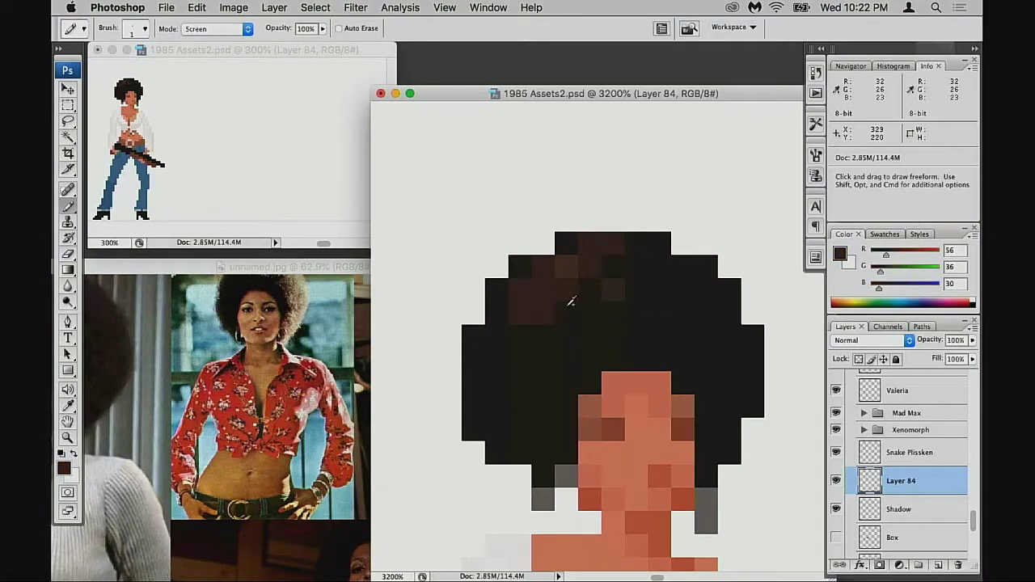
alt+click(596, 266)
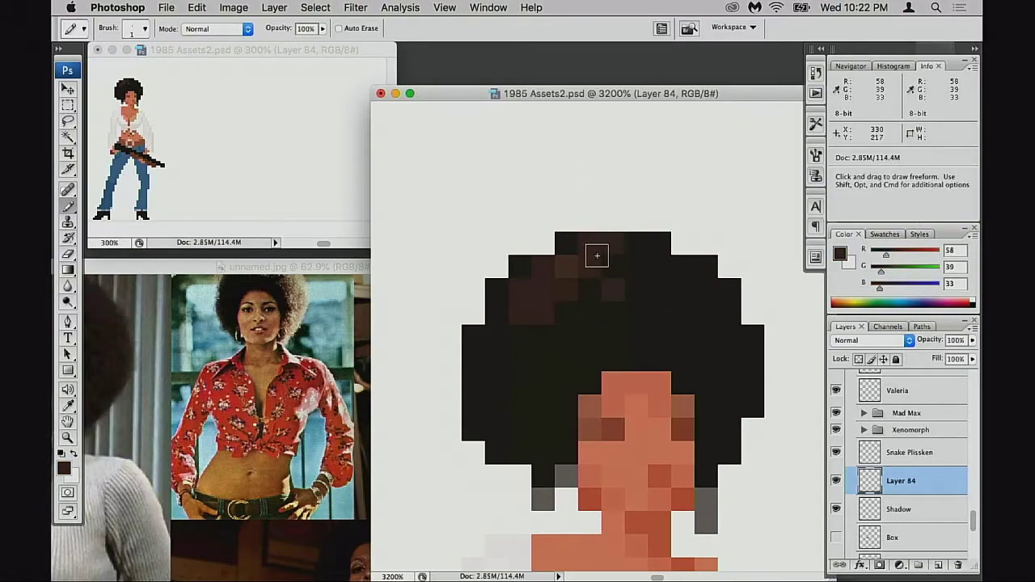
mouse_move(538, 302)
mouse_down()
mouse_move(531, 275)
mouse_move(518, 313)
mouse_move(502, 322)
mouse_move(507, 351)
mouse_move(555, 353)
mouse_move(557, 339)
mouse_move(518, 391)
mouse_up()
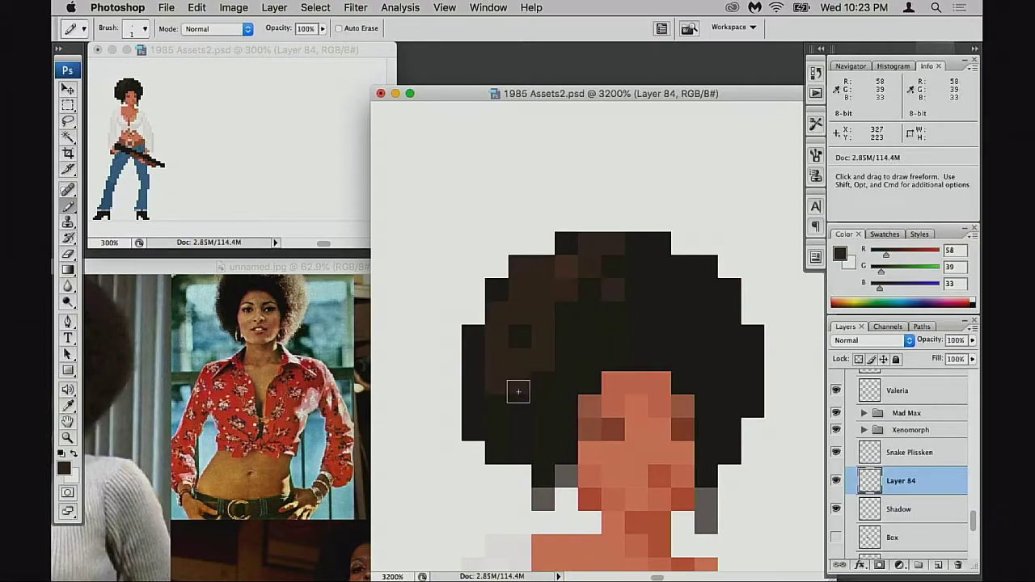
click(474, 336)
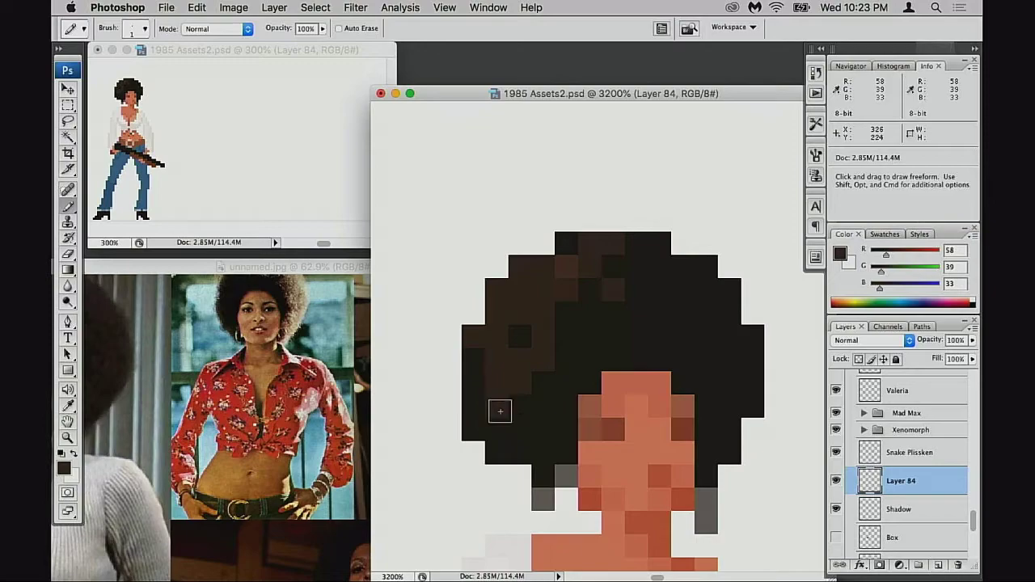
Extend the dark brown highlight along the afro's top and upper-right side, undoing the last pixel.
mouse_move(646, 280)
mouse_down()
mouse_move(668, 278)
mouse_move(692, 315)
mouse_up()
click(619, 309)
click(682, 320)
key(super+z)
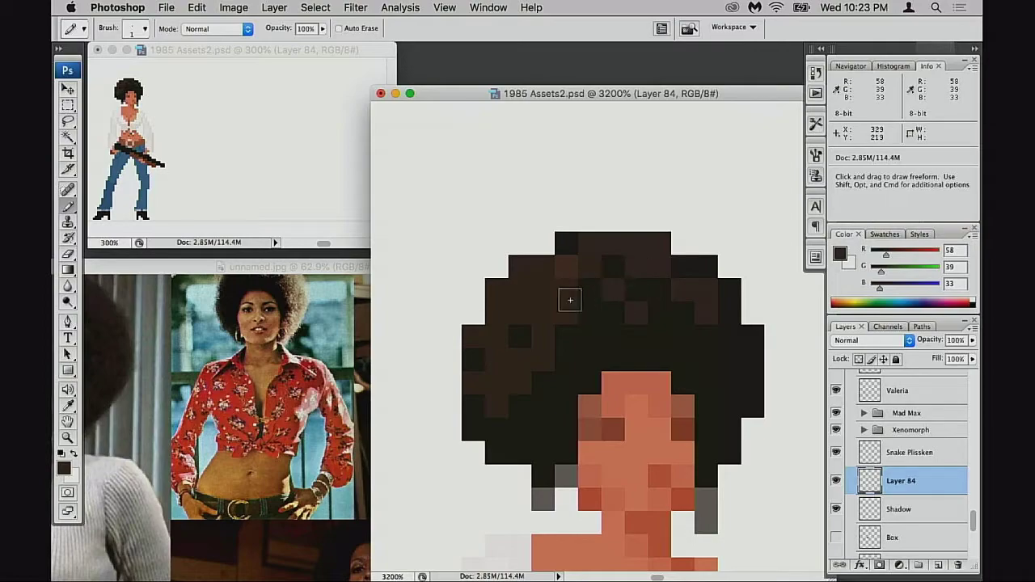
Paint a lighter brown highlight (R 80, G 49, B 40) along the afro's upper-left and left-hand edge.
alt+click(576, 265)
mouse_move(576, 265)
mouse_down()
mouse_move(551, 299)
mouse_move(528, 287)
mouse_move(560, 303)
mouse_move(556, 315)
mouse_move(530, 278)
mouse_move(533, 305)
mouse_up()
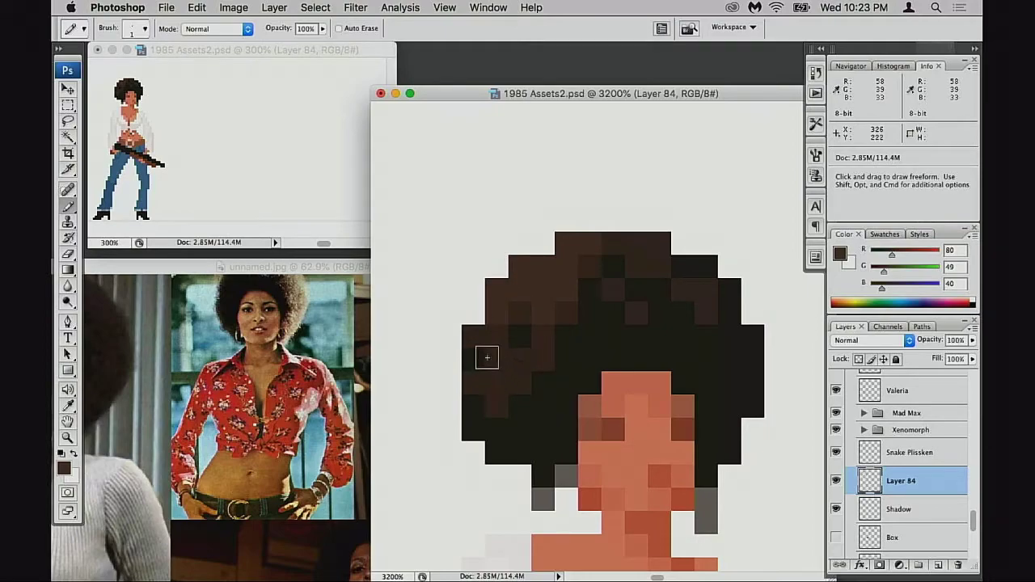
drag(487, 358, 475, 361)
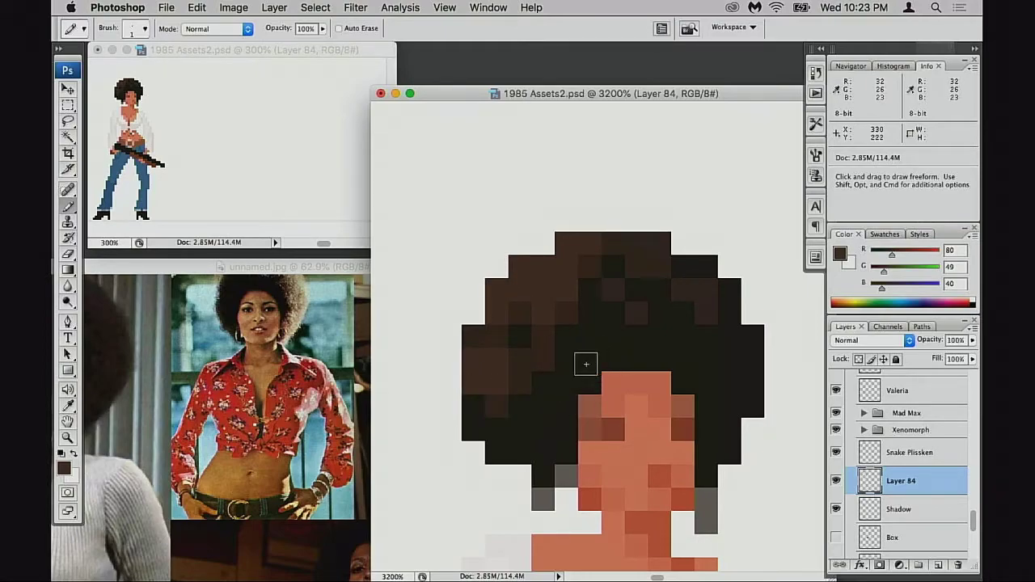
click(483, 320)
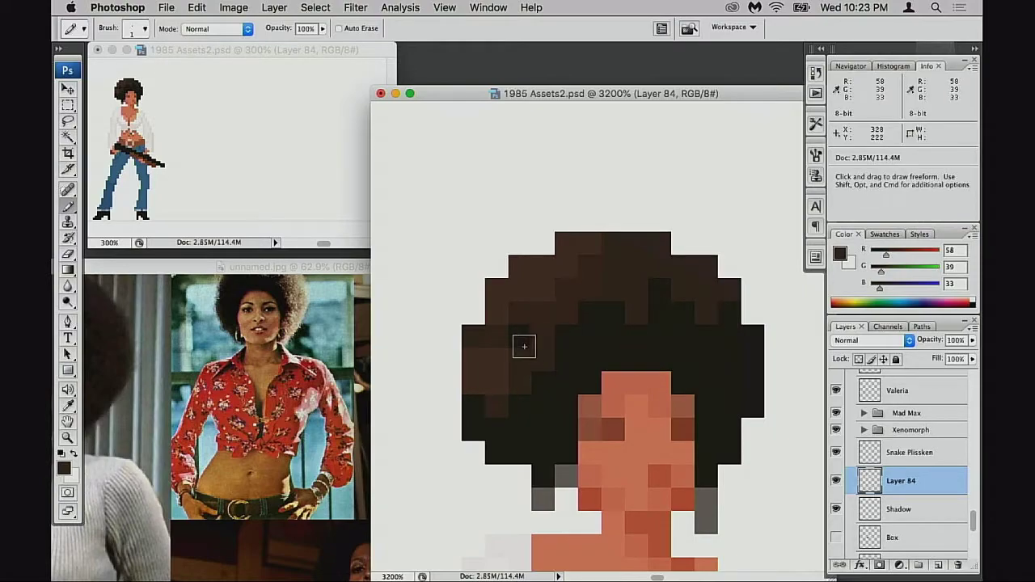
Rework the highlight's inner edge on the afro's left-hand side with sampled dark brown (R 58, G 39, B 33) and near-black (R 32, G 26, B 23).
alt+click(569, 351)
click(545, 361)
alt+click(542, 341)
click(523, 338)
alt+click(562, 369)
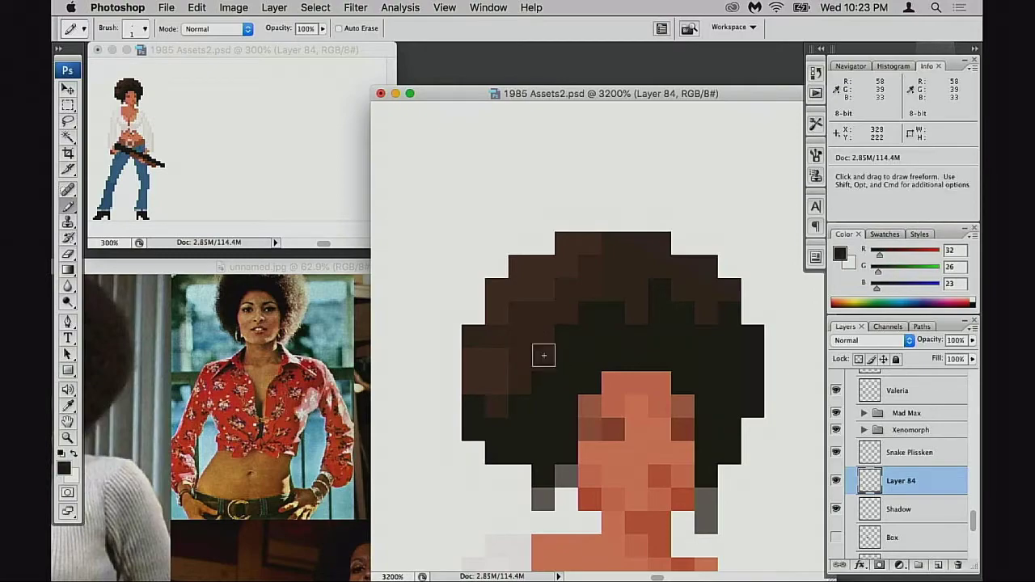
click(544, 355)
alt+click(524, 366)
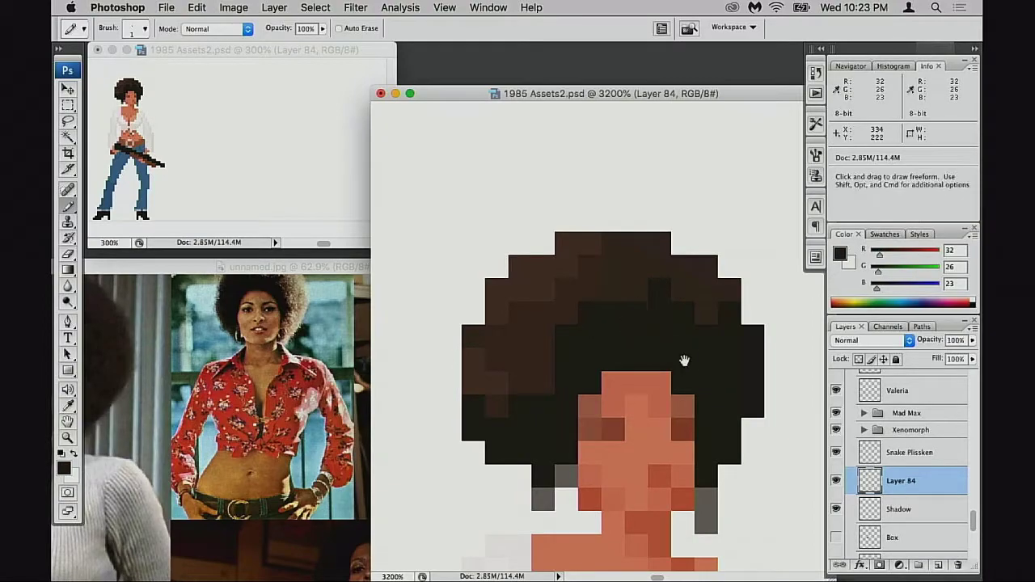
Trim the lower edge of the brown highlight on the afro's left-hand side with near-black pixels (R 32, G 26, B 23).
scroll(684, 363, down, 2)
alt+click(540, 248)
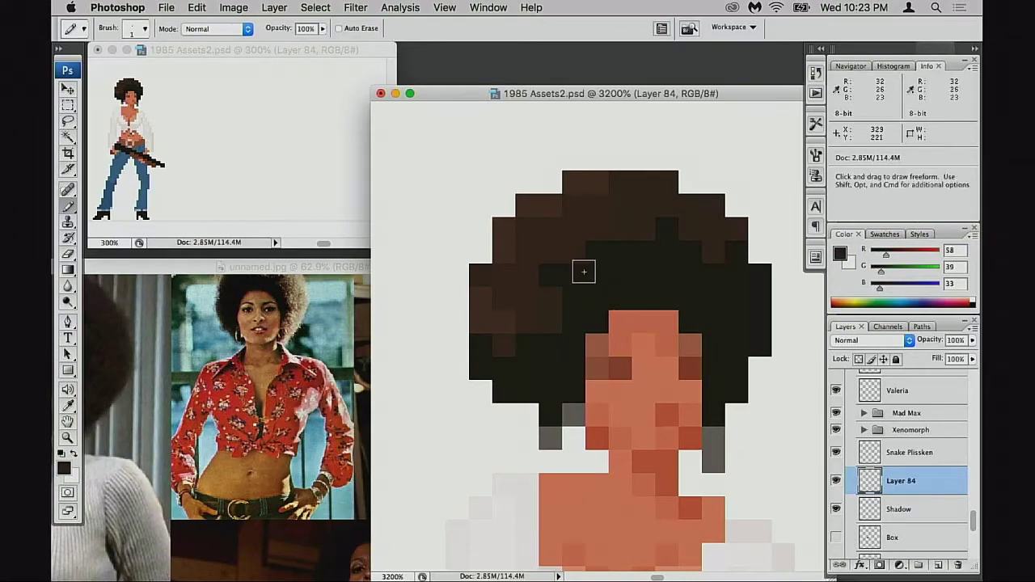
alt+click(559, 297)
alt+click(570, 321)
click(554, 323)
click(503, 351)
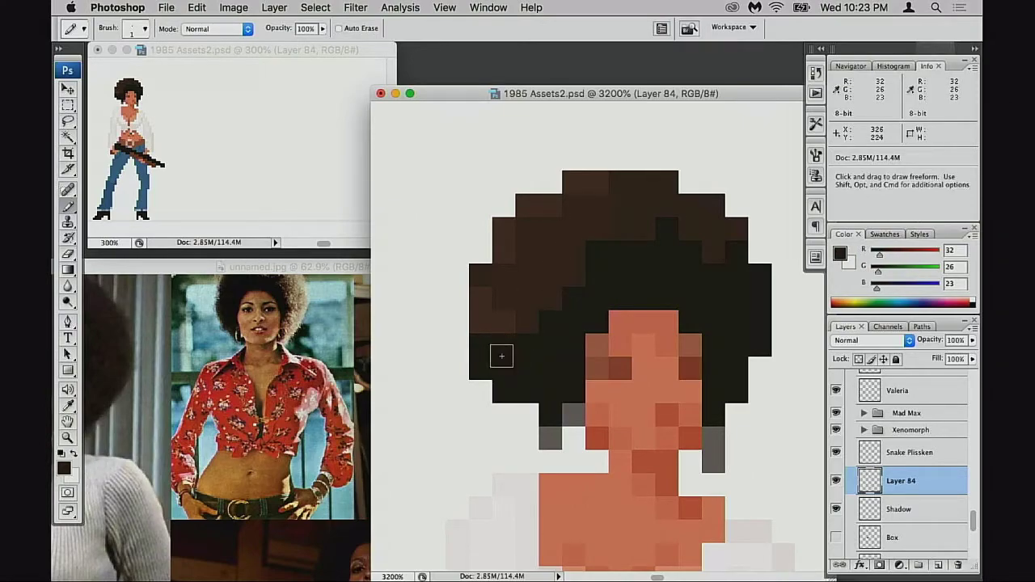
click(481, 328)
Blend the highlight's lower-left edge into the black hair using sampled dark brown (R 58, G 39, B 33) at reduced pencil opacity.
alt+click(503, 325)
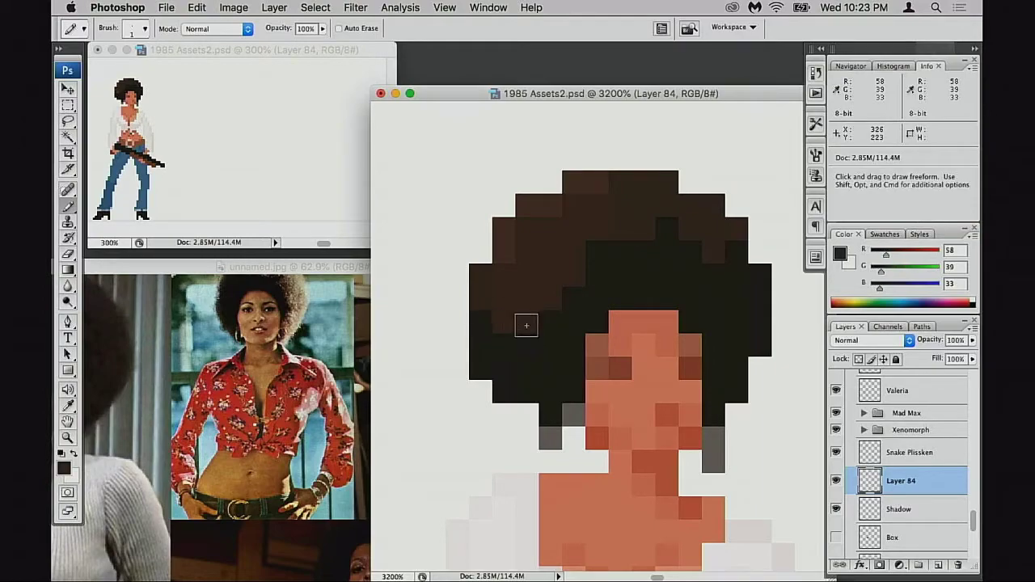
alt+click(517, 342)
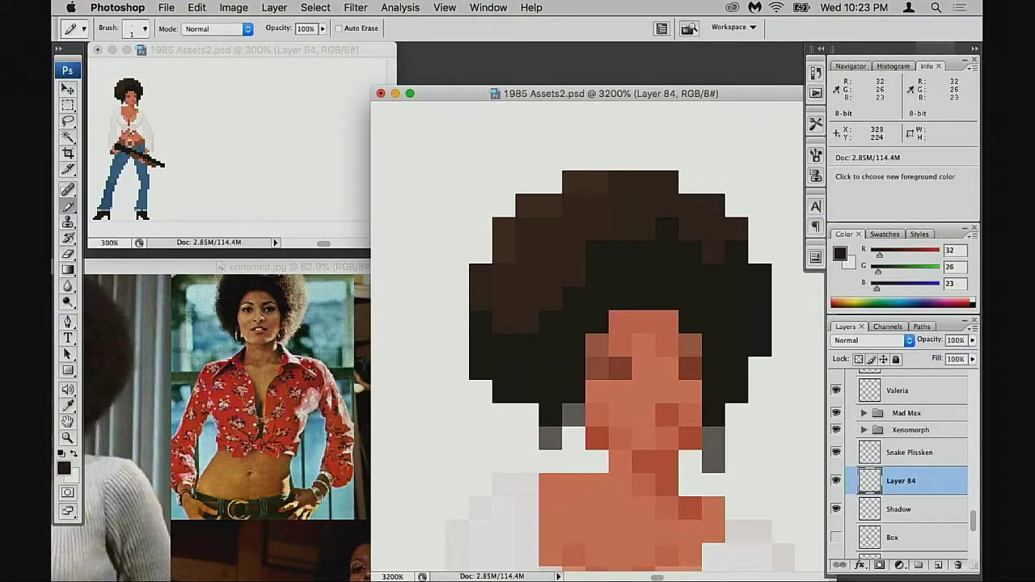
alt+click(520, 331)
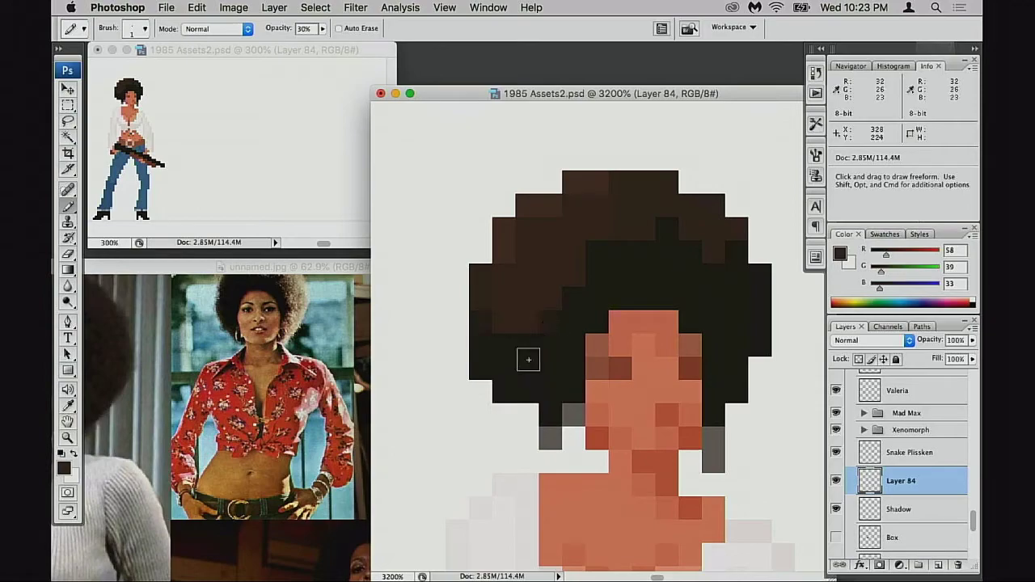
key(4)
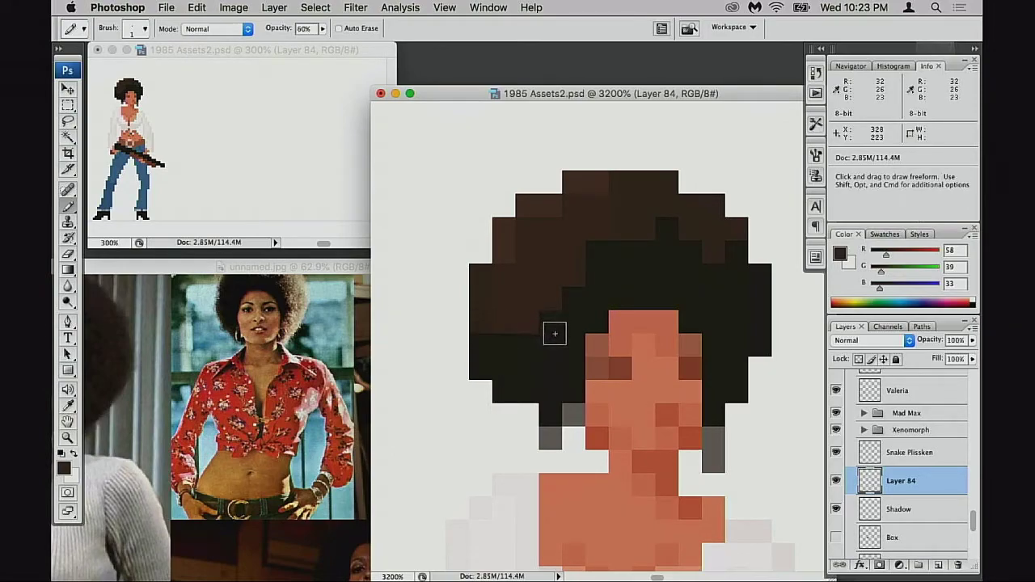
Extend the dark brown (R 58, G 39, B 33) at 100% opacity above the forehead and down the afro's right-hand side.
click(597, 260)
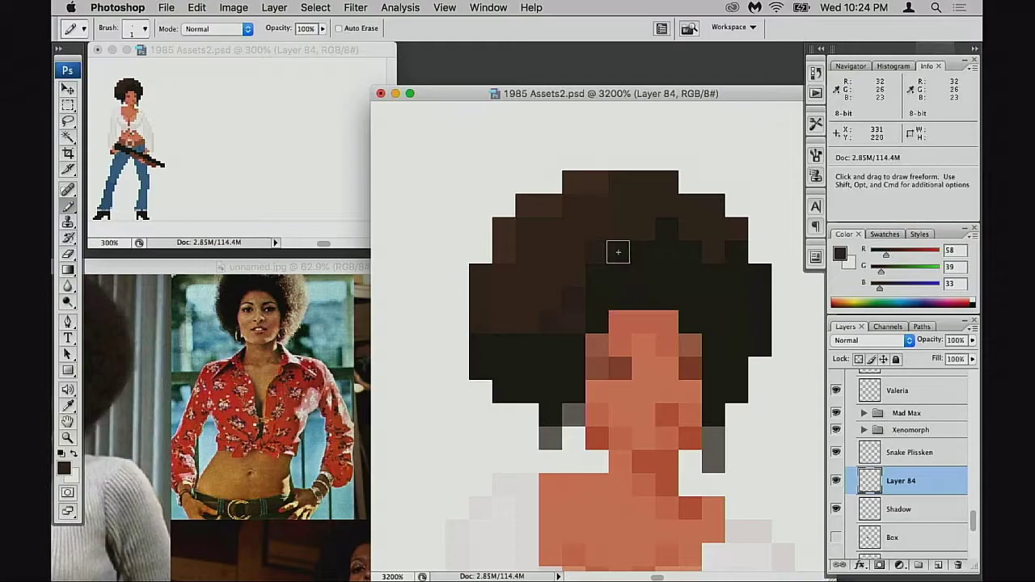
click(598, 272)
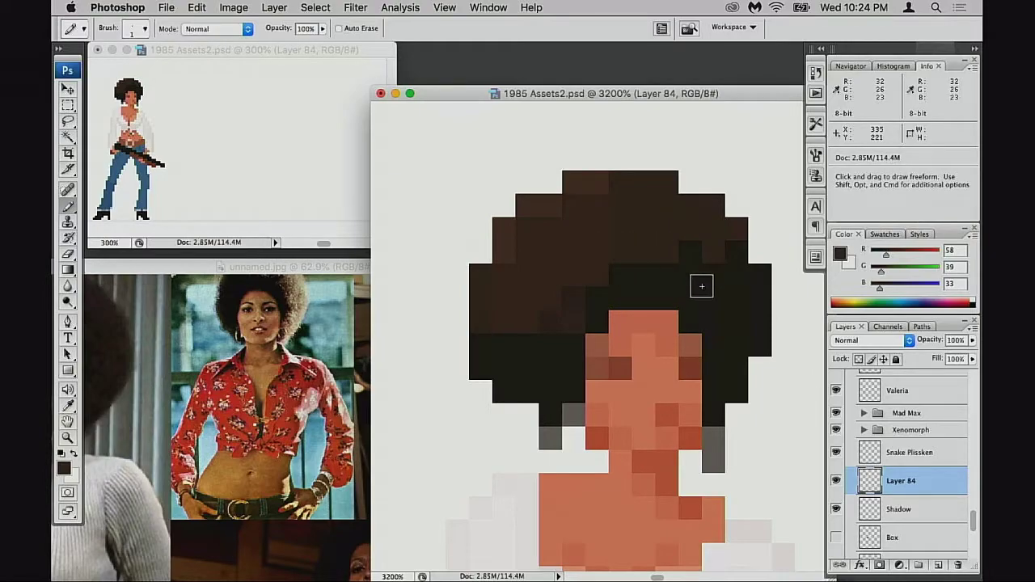
click(693, 253)
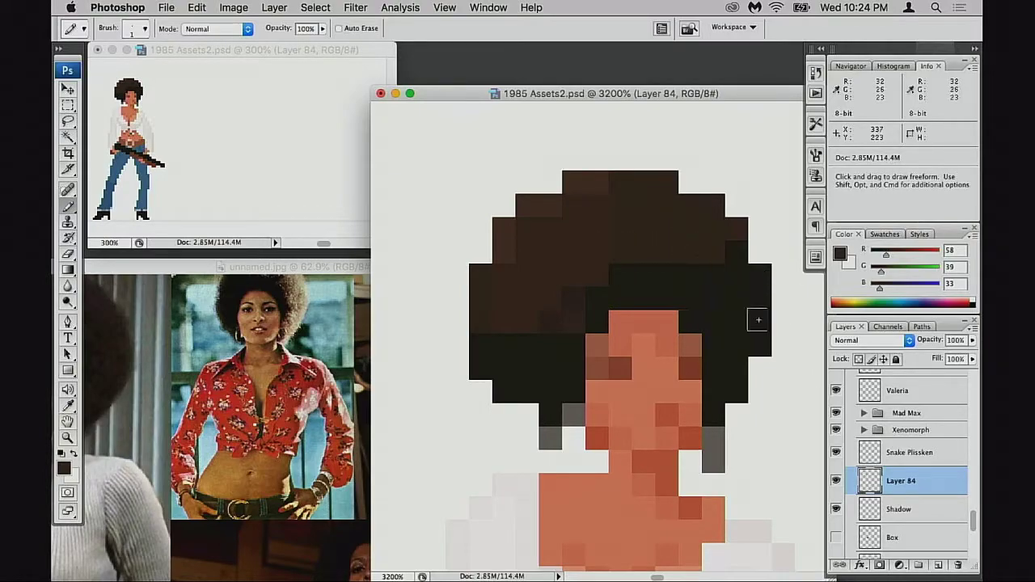
click(737, 257)
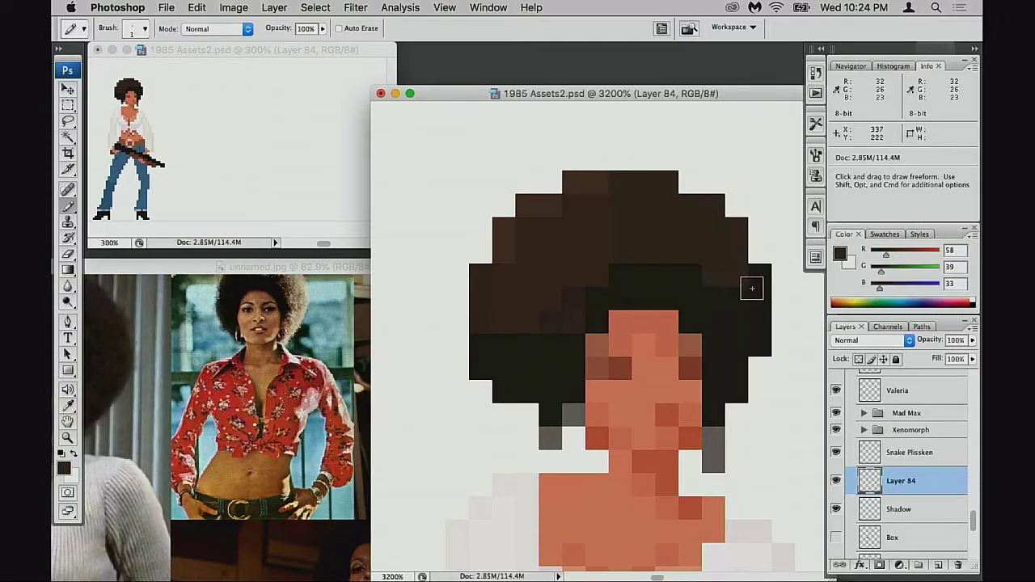
Flip the whole woman sprite horizontally with Free Transform so she holds the gun towards the man in black.
scroll(698, 370, down, 3)
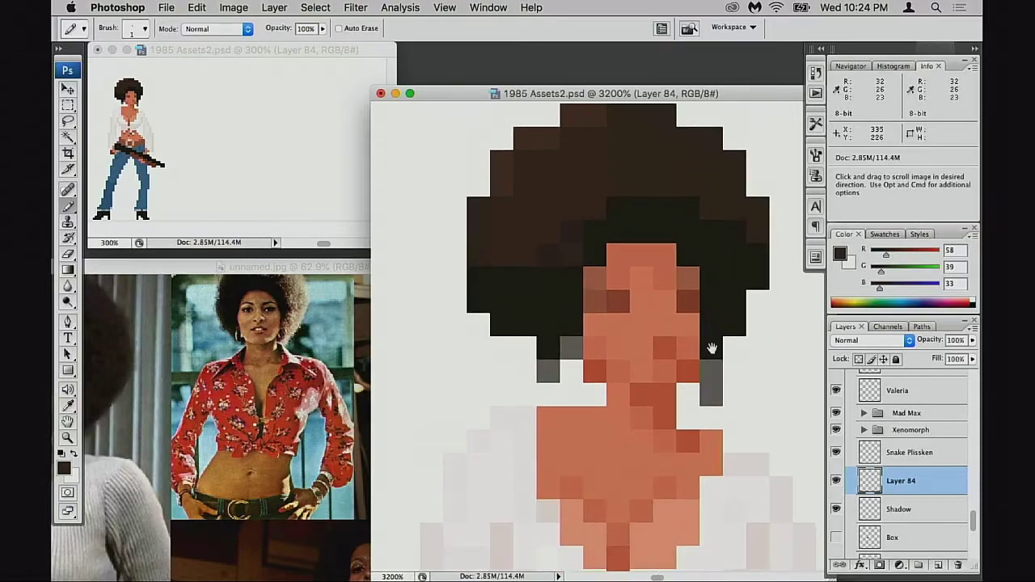
alt+click(701, 355)
alt+click(694, 373)
alt+click(679, 396)
alt+click(671, 406)
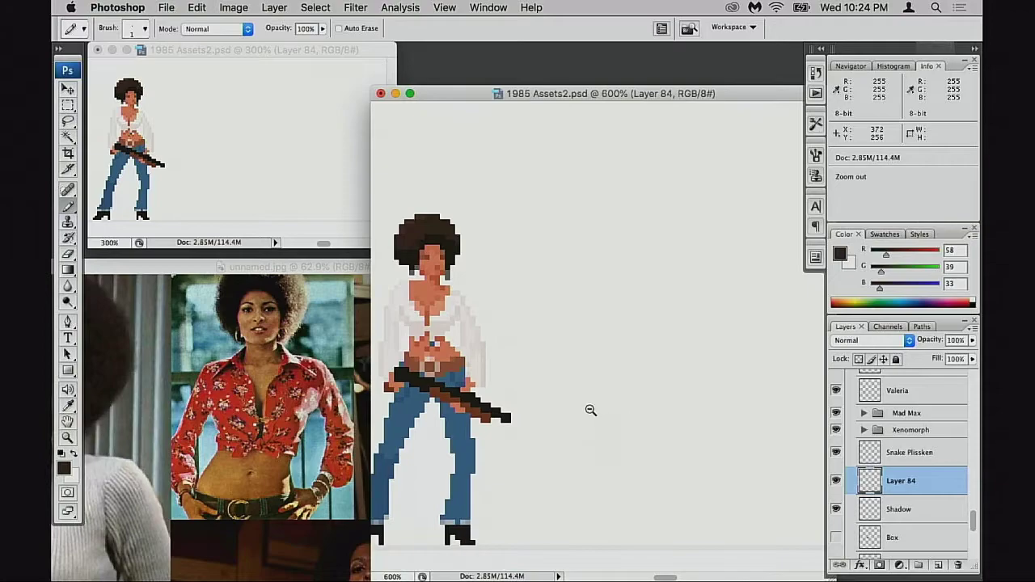
alt+click(587, 410)
drag(514, 383, 709, 409)
key(super+t)
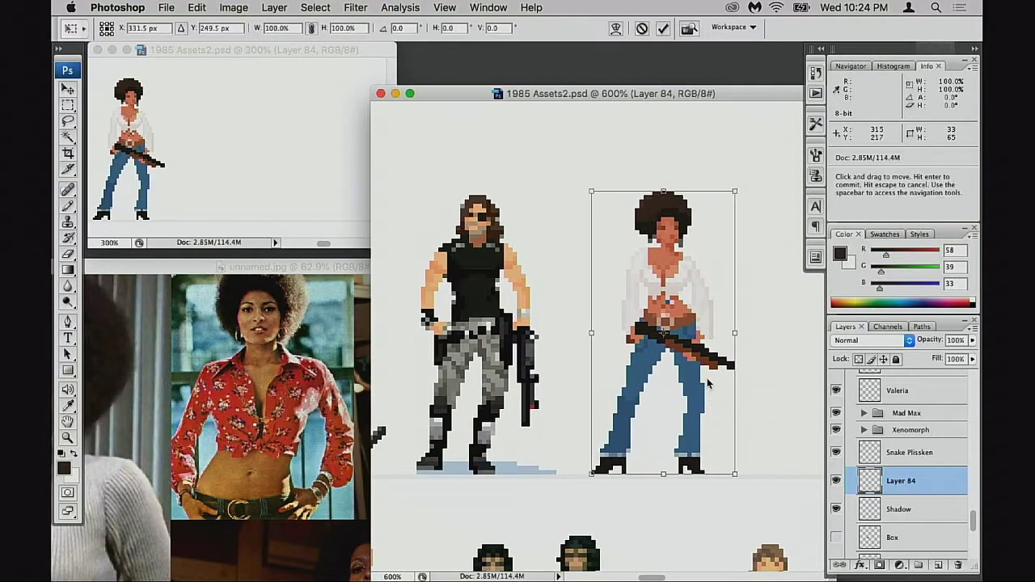
right_click(700, 370)
click(740, 534)
key(Return)
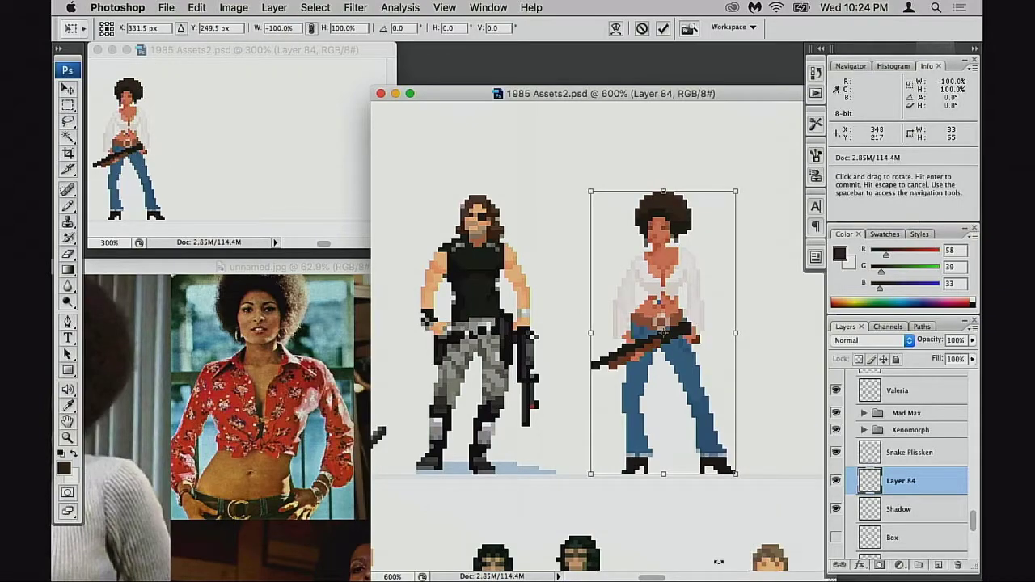
key(b)
scroll(565, 285, down, 3)
scroll(565, 285, right, 2)
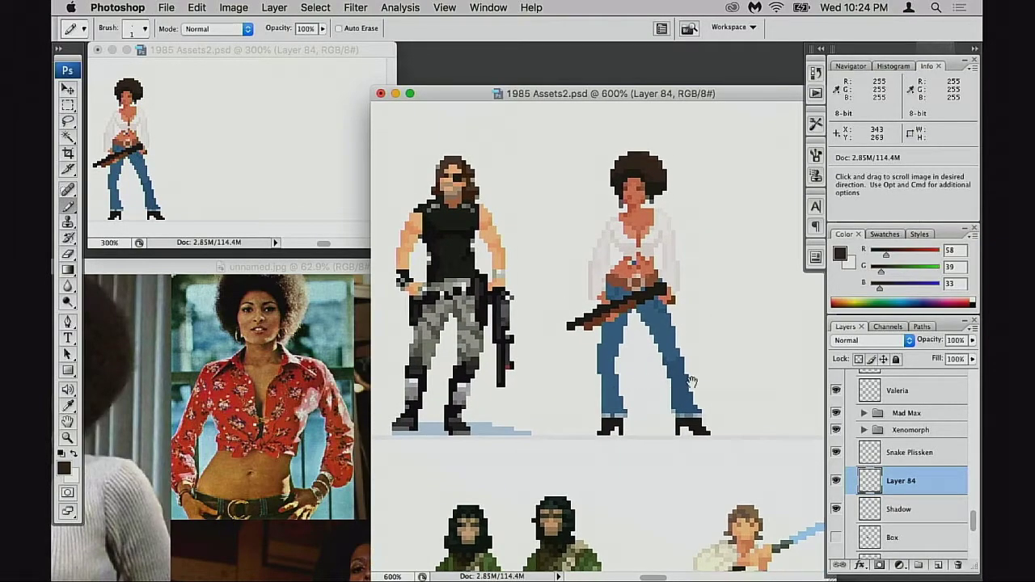
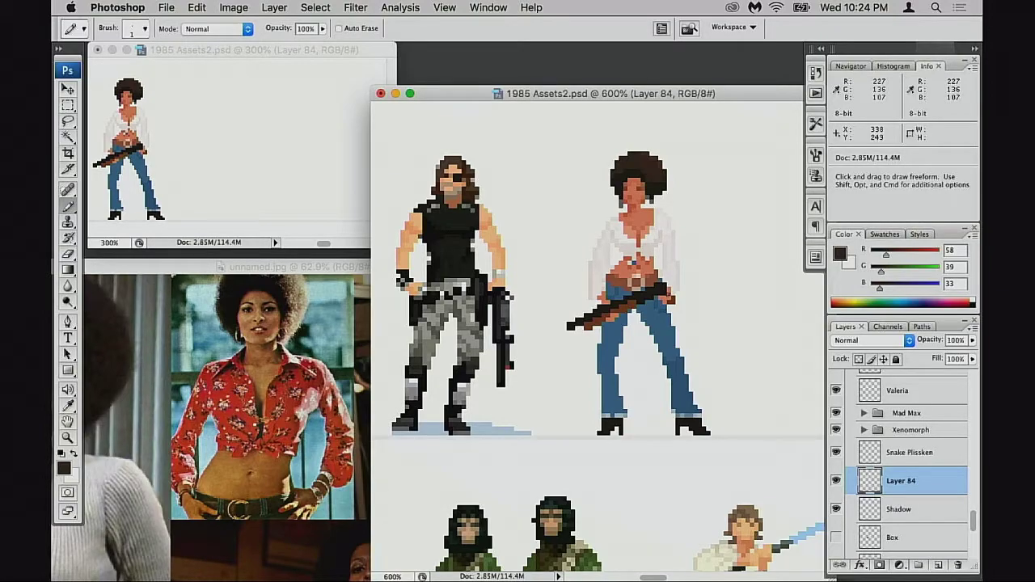
Extend the neck shadow by a few pixels with sampled reddish brown (R 203, G 96, B 70), undoing the stroke across the shoulder.
key(z)
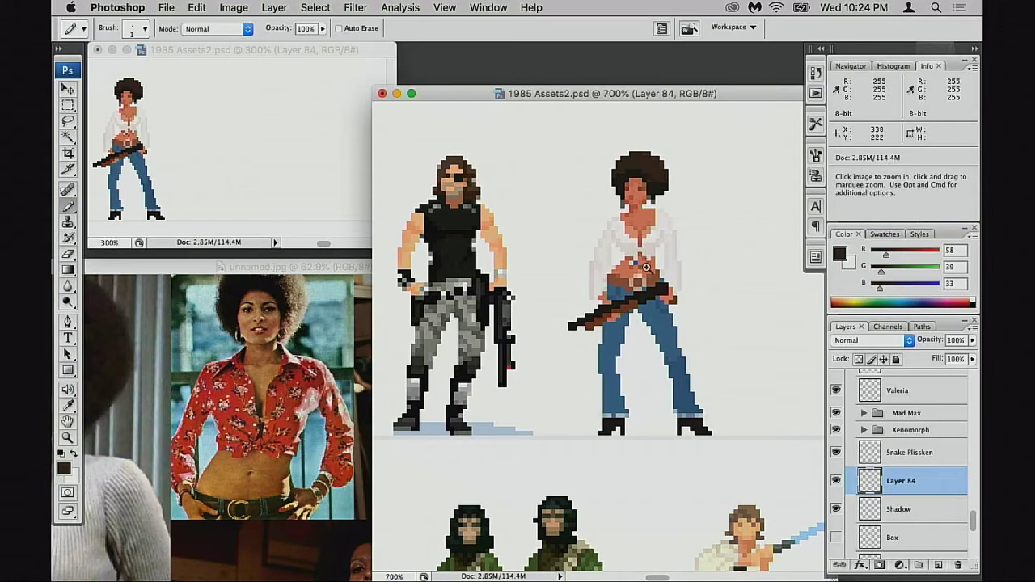
click(651, 275)
click(652, 275)
scroll(691, 307, down, 5)
scroll(692, 307, left, 3)
key(b)
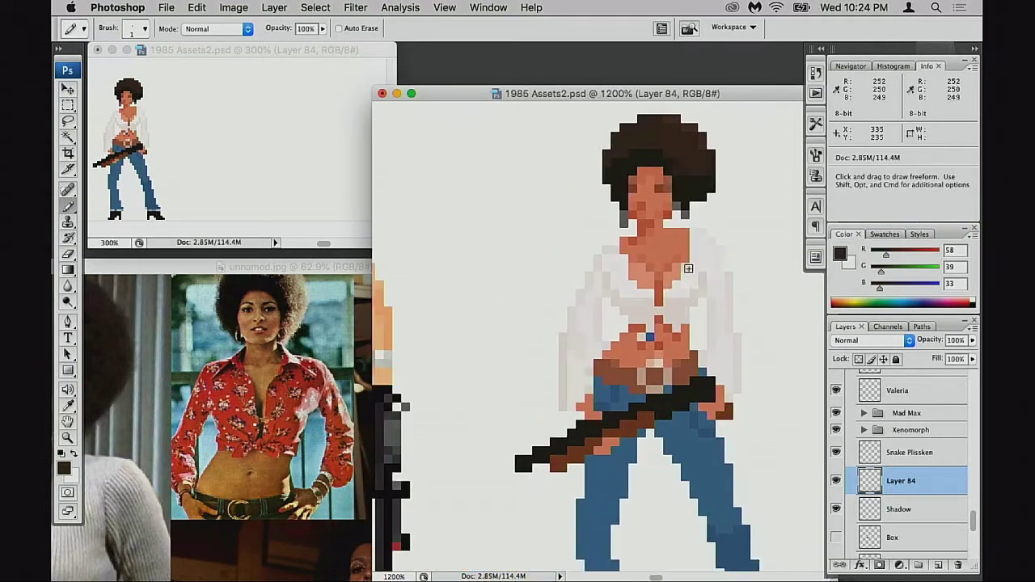
super+click(651, 261)
super+click(608, 279)
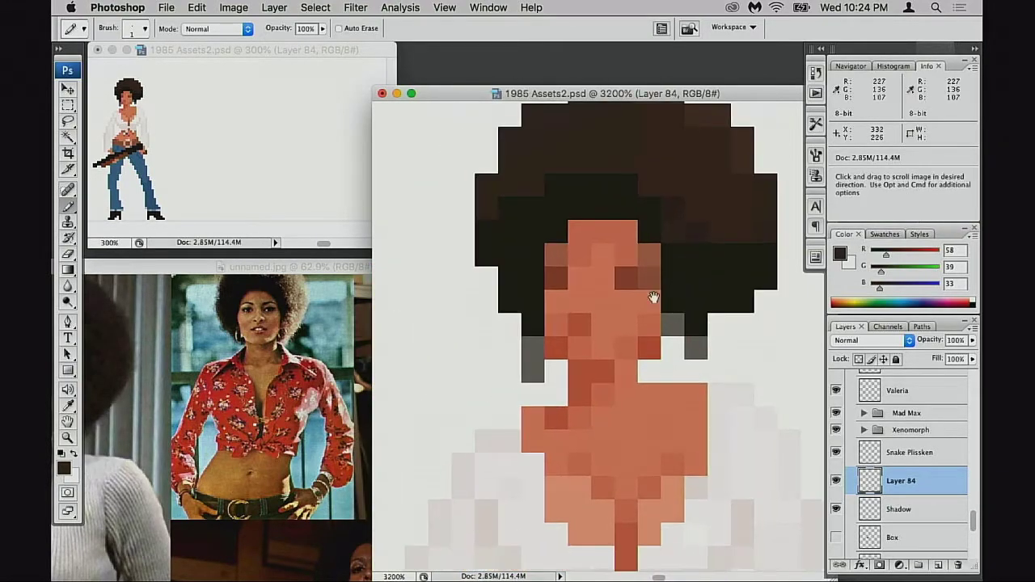
alt+click(582, 407)
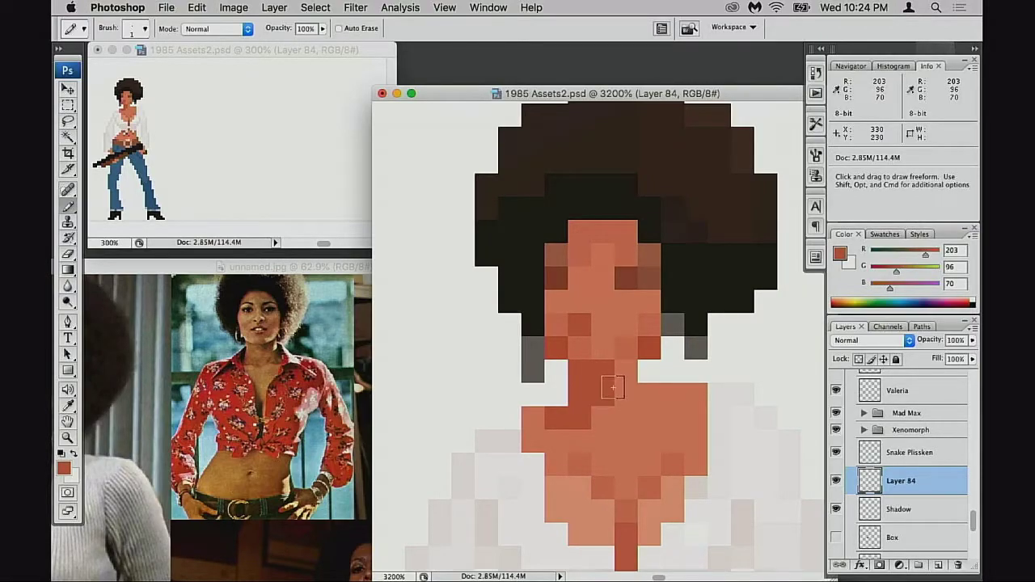
drag(576, 411, 533, 416)
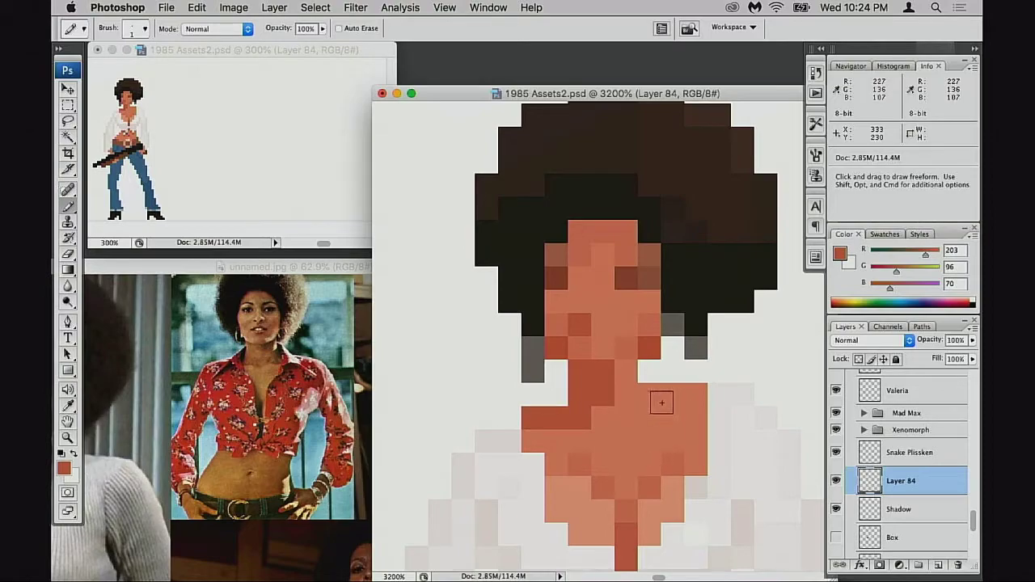
key(super+z)
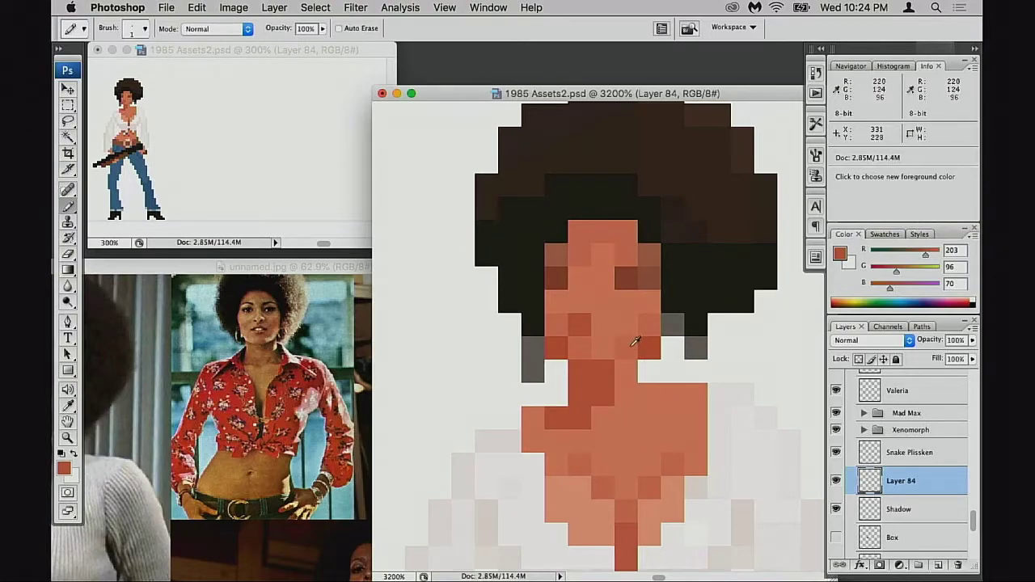
Soften the shadow below the neck with a lighter skin tone (R 217, G 122, B 94), undoing the first attempt.
alt+click(635, 342)
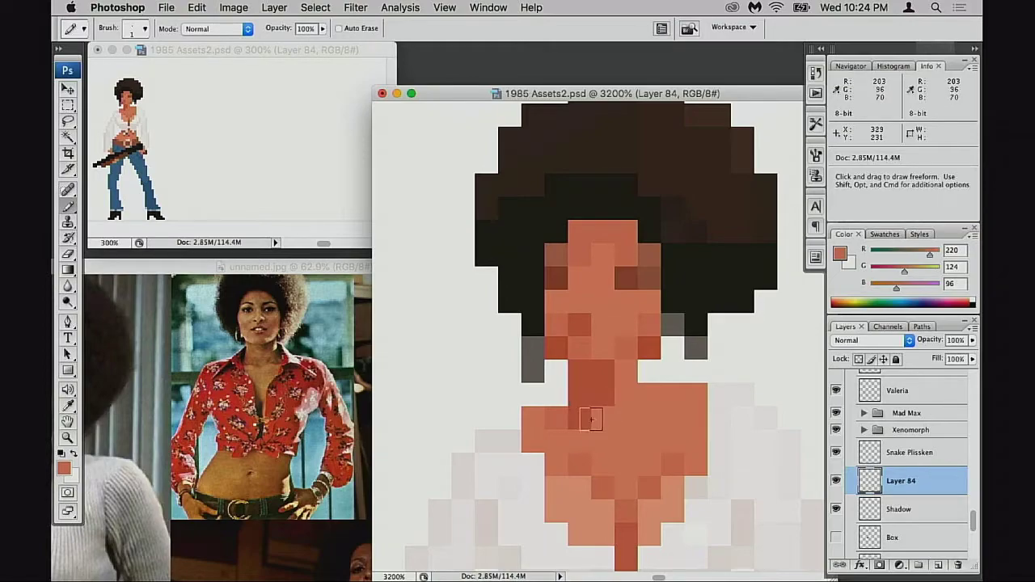
key(super+z)
scroll(667, 492, down, 3)
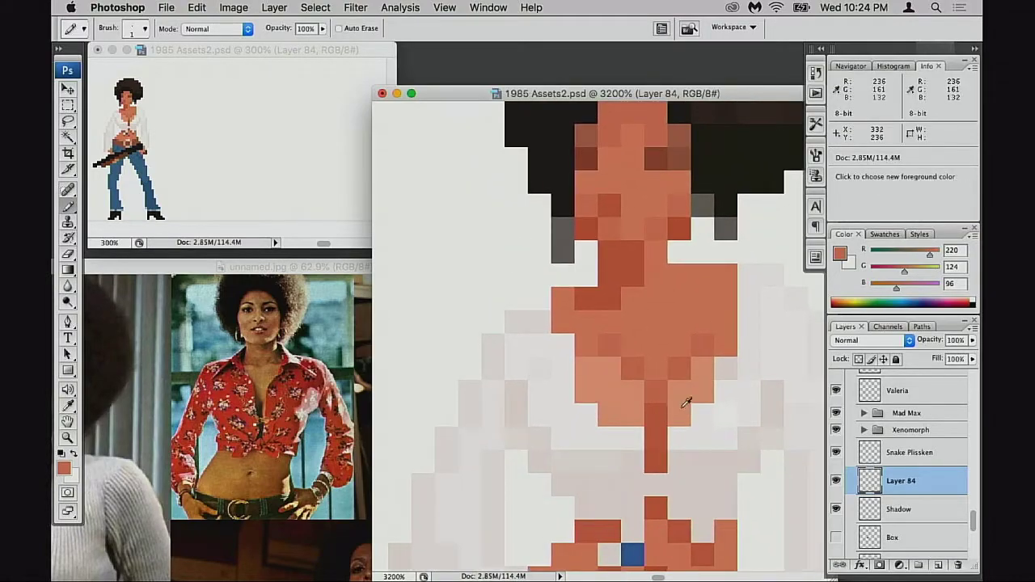
click(616, 298)
click(638, 275)
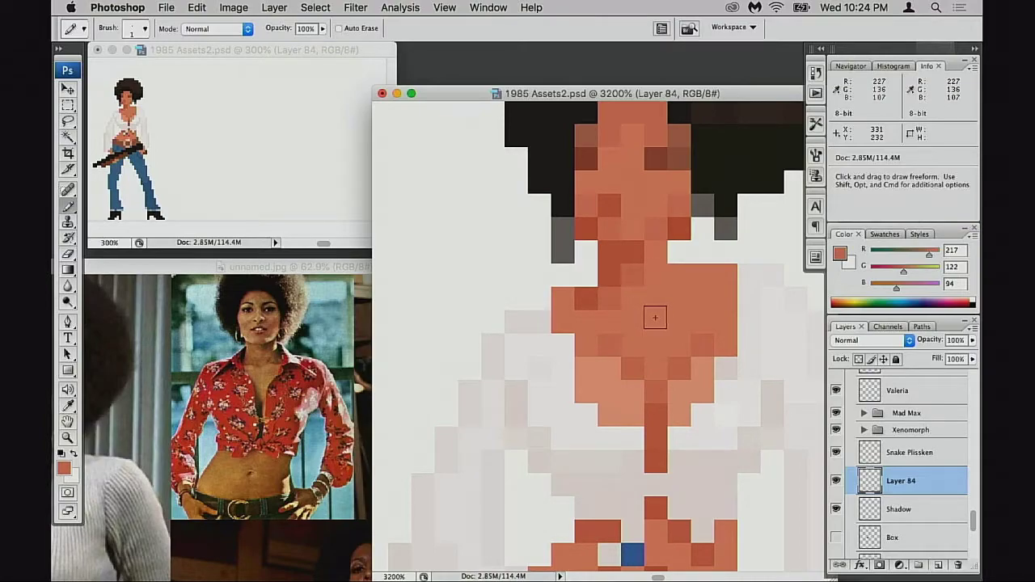
alt+click(641, 251)
click(641, 276)
alt+click(646, 286)
click(635, 293)
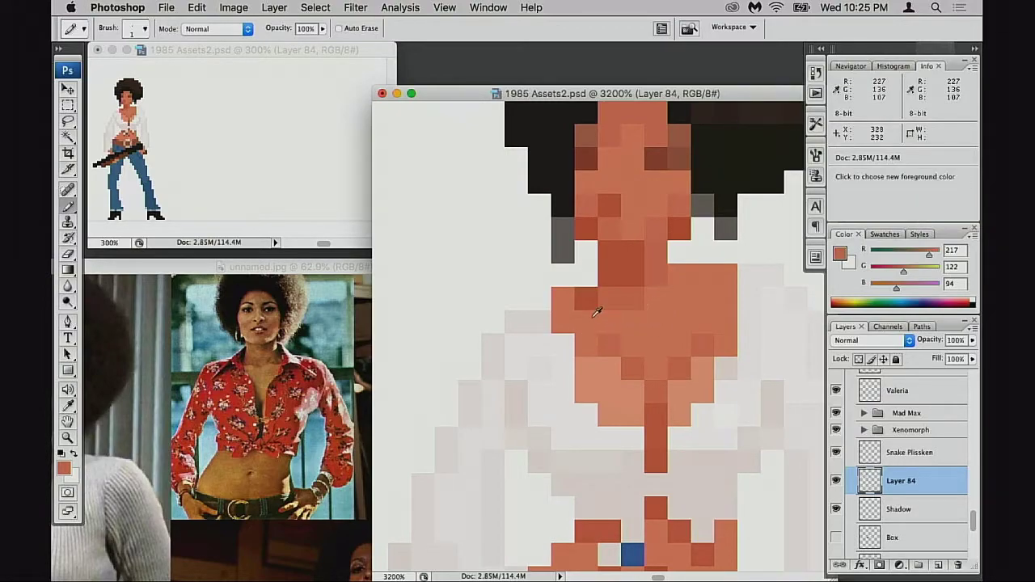
Touch up the shadow pixels on the woman's belly with the sampled darker skin tone (R 199, G 89, B 63).
key(z)
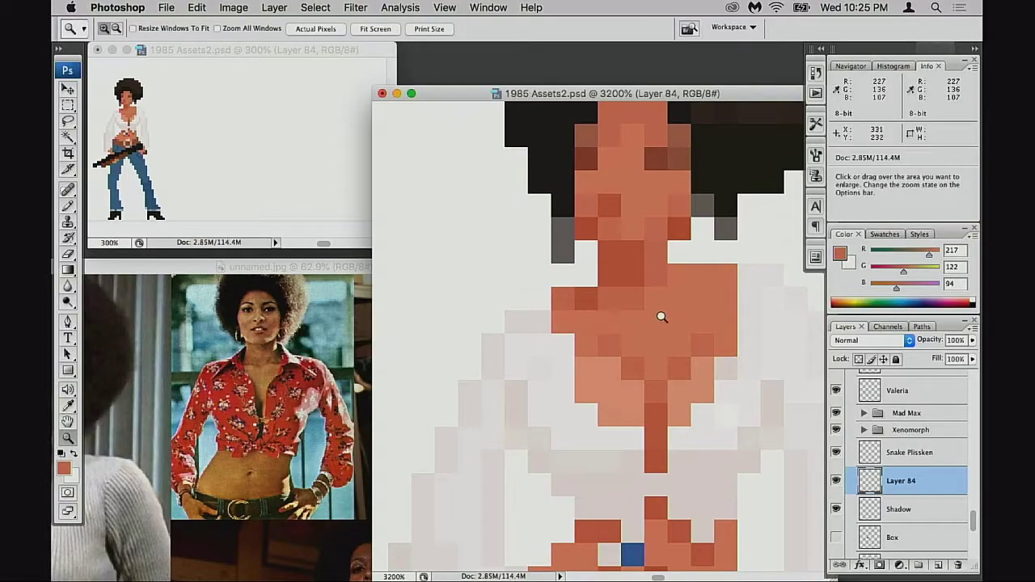
alt+click(649, 362)
drag(649, 333, 698, 229)
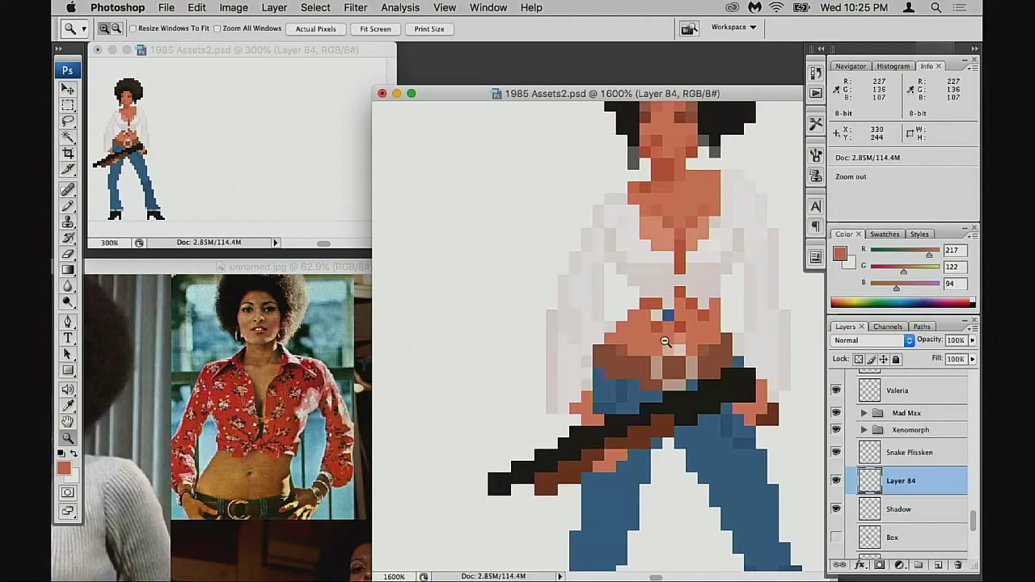
alt+click(665, 346)
click(588, 344)
click(623, 329)
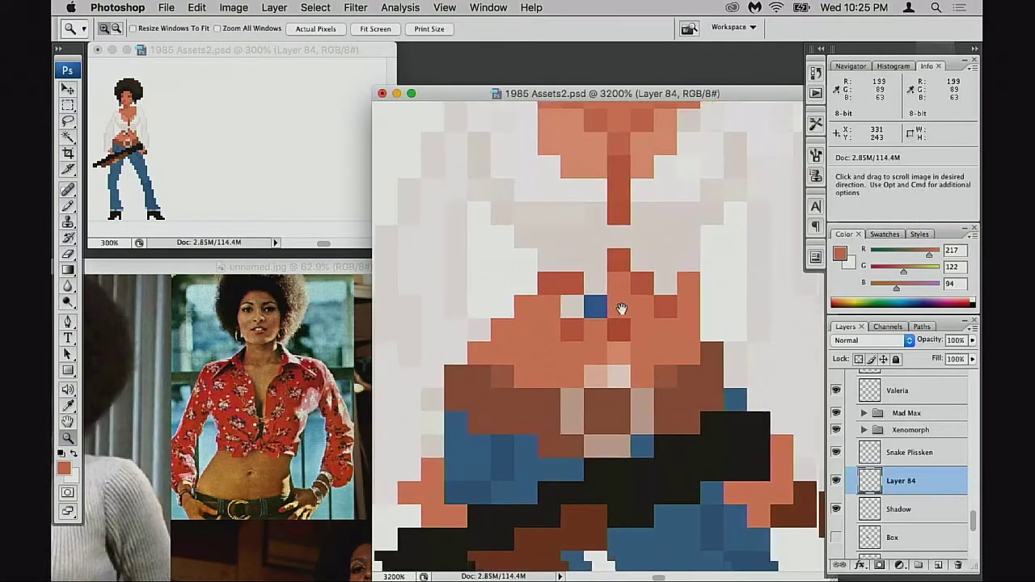
click(620, 314)
mouse_move(617, 318)
mouse_down()
mouse_move(611, 325)
mouse_move(646, 307)
mouse_move(648, 342)
mouse_up()
key(b)
alt+click(644, 361)
click(595, 363)
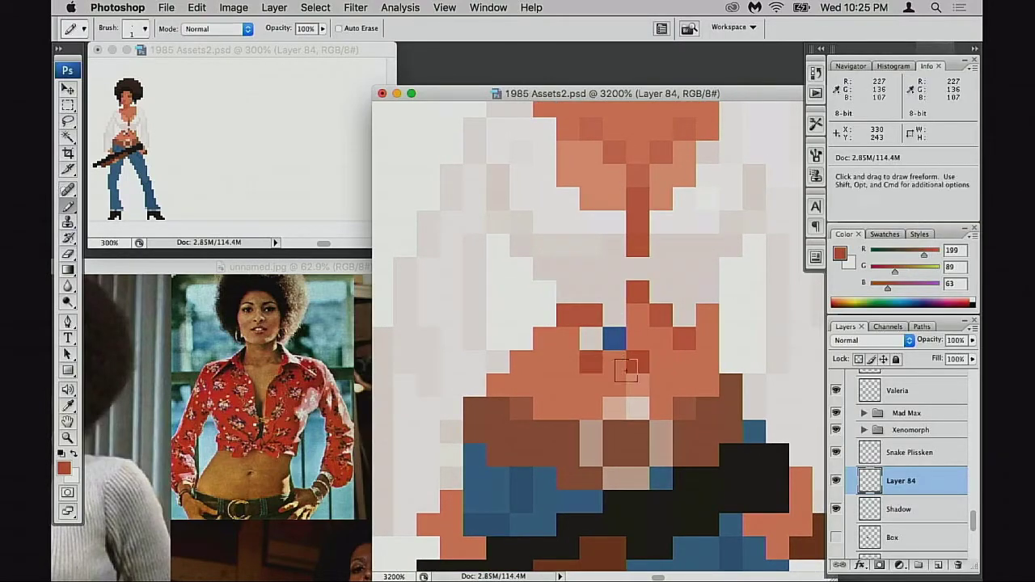
Replace the blue belly pixel with sampled skin tone (R 227, G 136, B 107) and try an off-white shirt pixel (R 240, G 229, B 227) nearby.
alt+click(647, 322)
click(615, 340)
drag(670, 346, 690, 342)
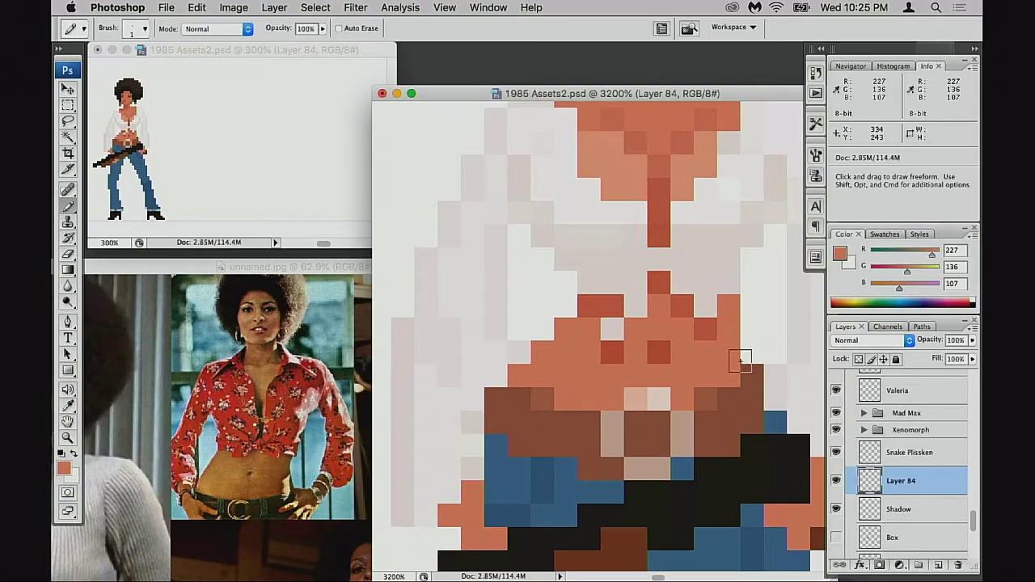
alt+click(616, 324)
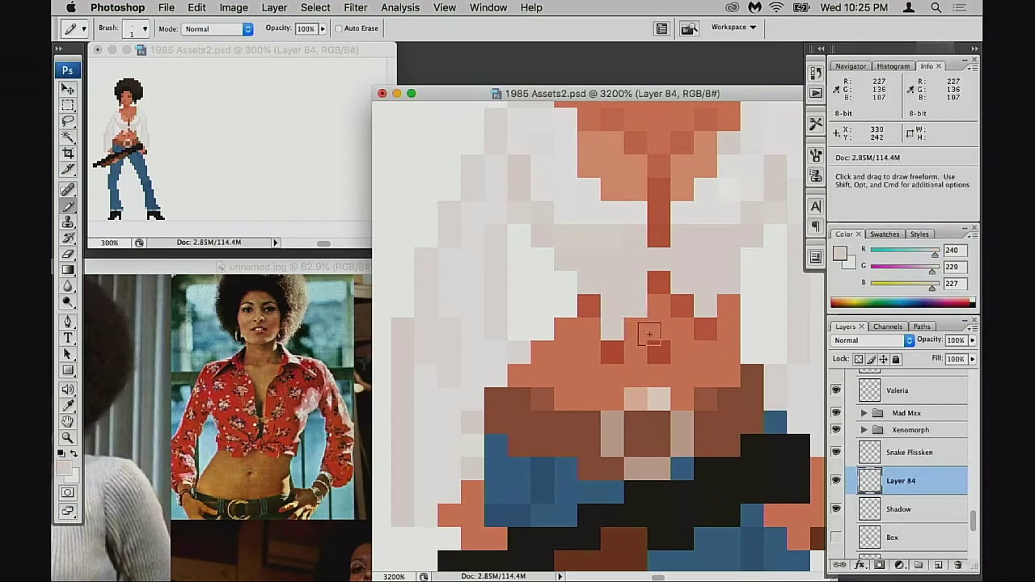
key(z)
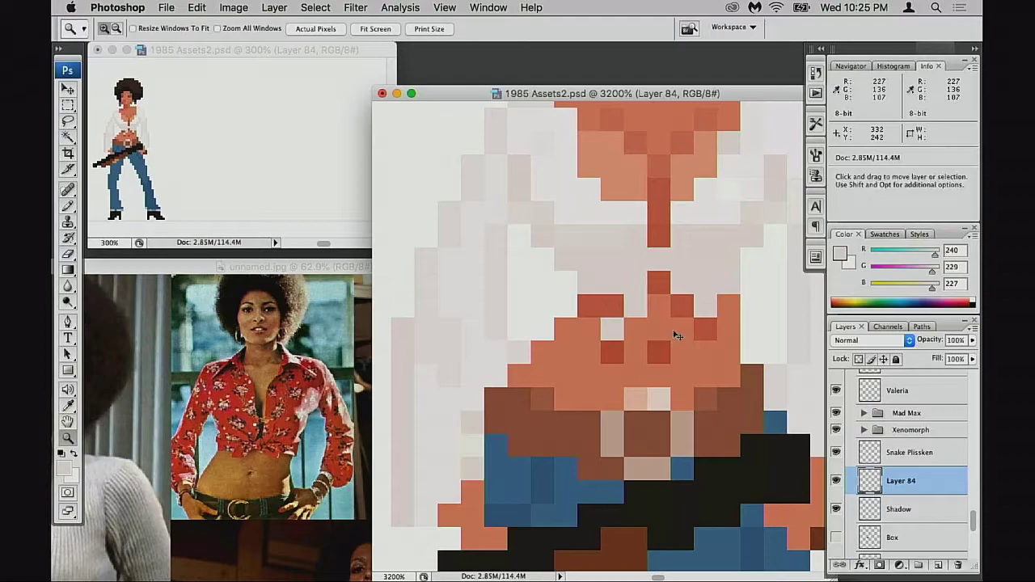
Soften the dark shadow pixels on one side of the belly with sampled skin tone (R 217, G 122, B 94).
key(b)
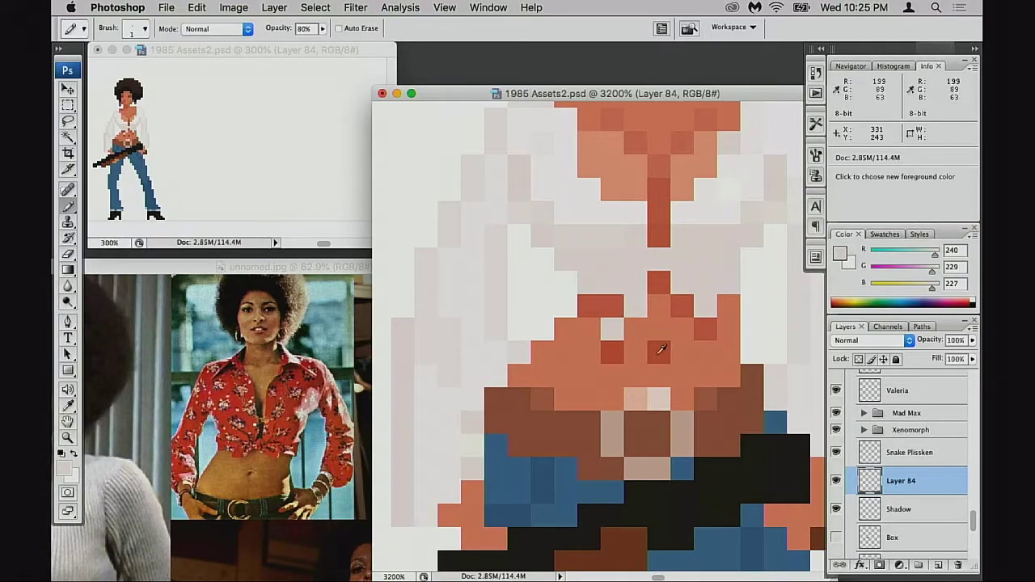
alt+click(622, 356)
alt+click(663, 154)
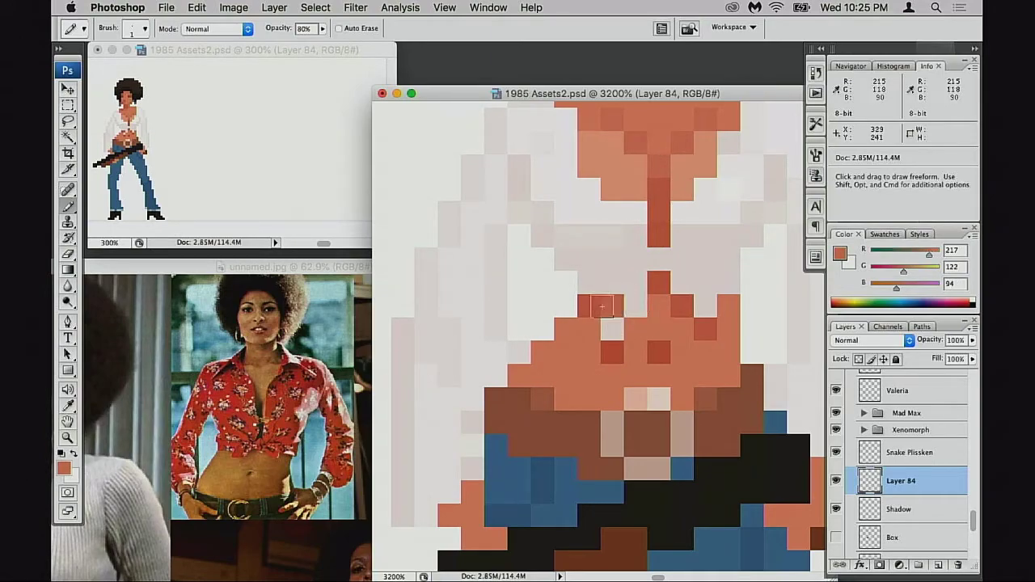
click(590, 314)
click(567, 329)
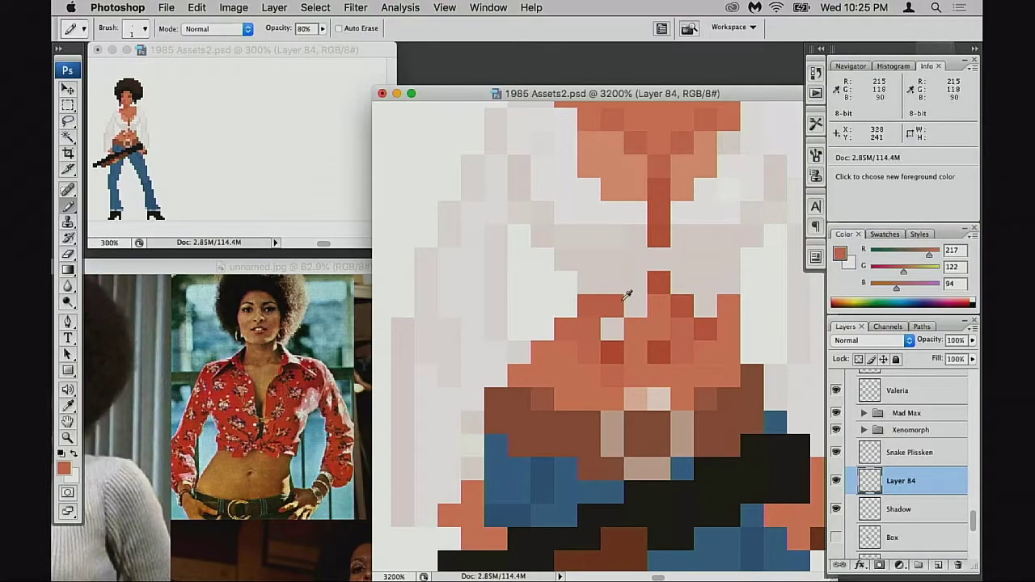
alt+click(611, 320)
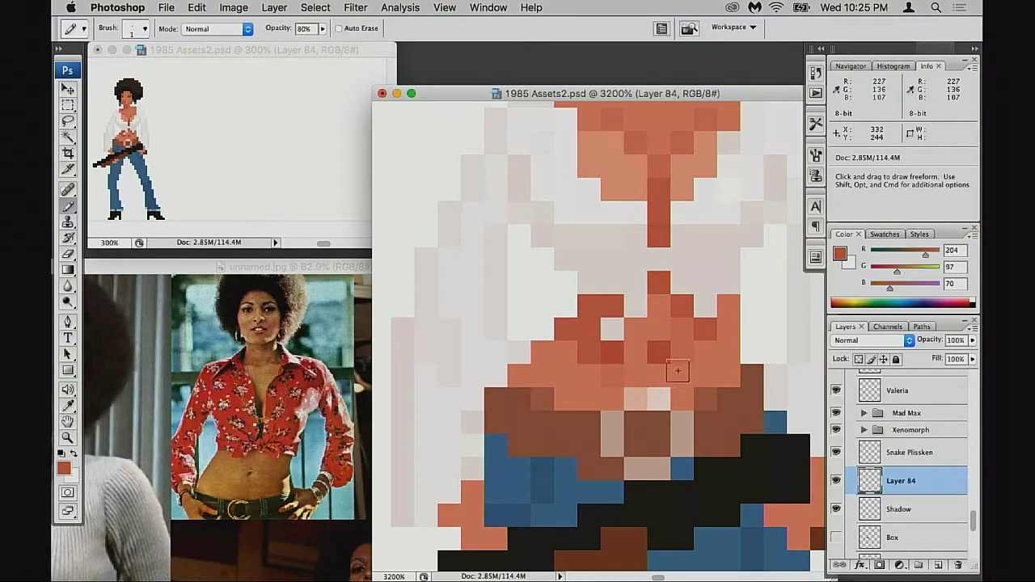
alt+click(655, 223)
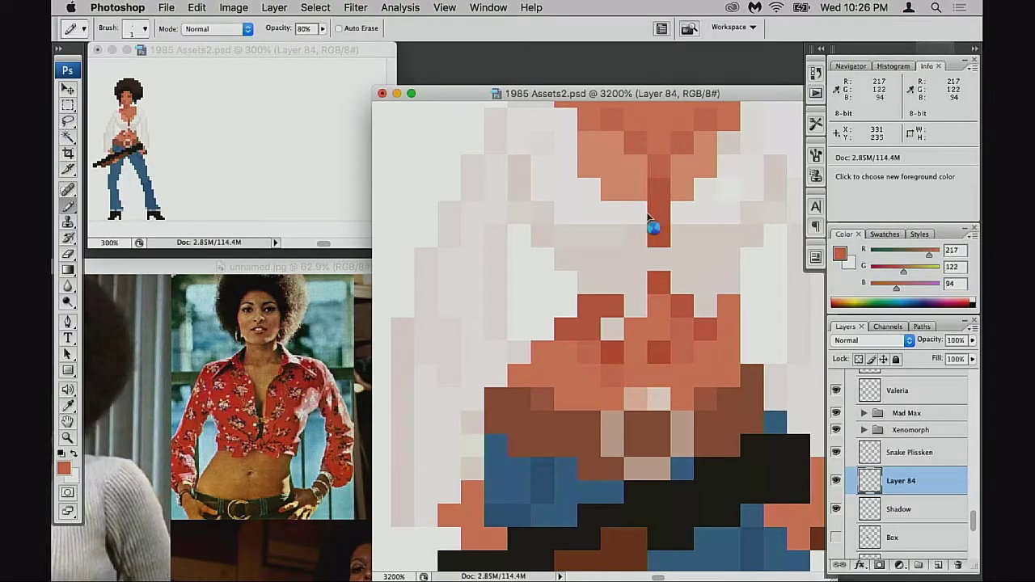
mouse_move(582, 323)
mouse_down()
mouse_move(601, 304)
mouse_move(576, 334)
mouse_move(611, 365)
mouse_up()
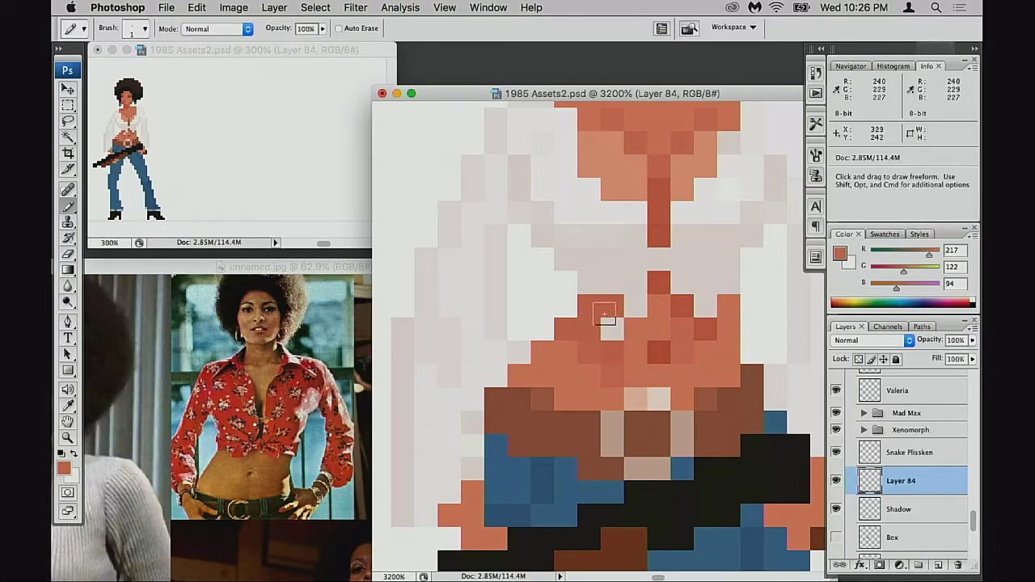
alt+click(612, 359)
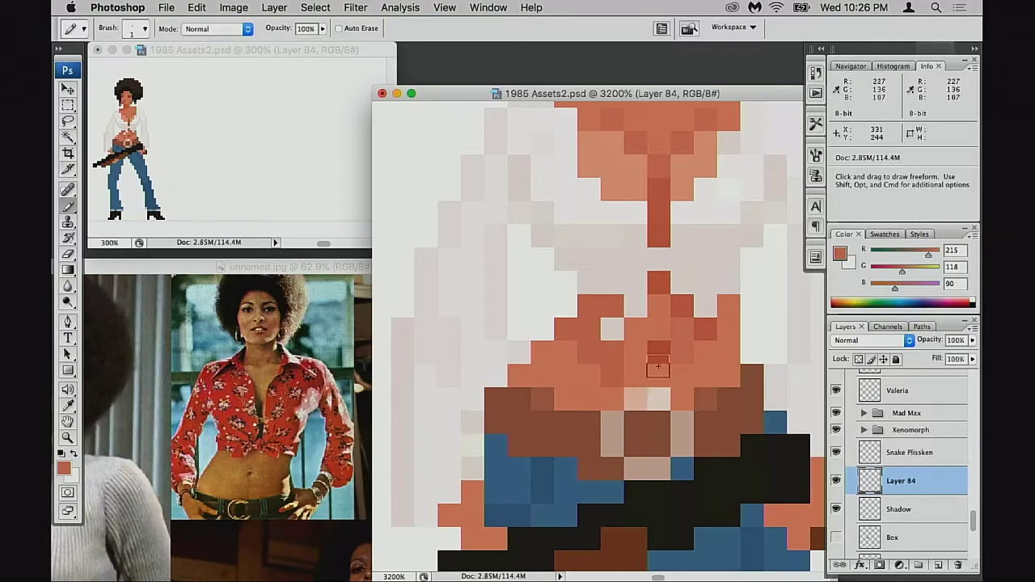
Tint two off-white pixels at the belly's upper edge with sampled skin tone (R 227, G 136, B 107) at 30% opacity.
alt+click(614, 330)
alt+click(634, 337)
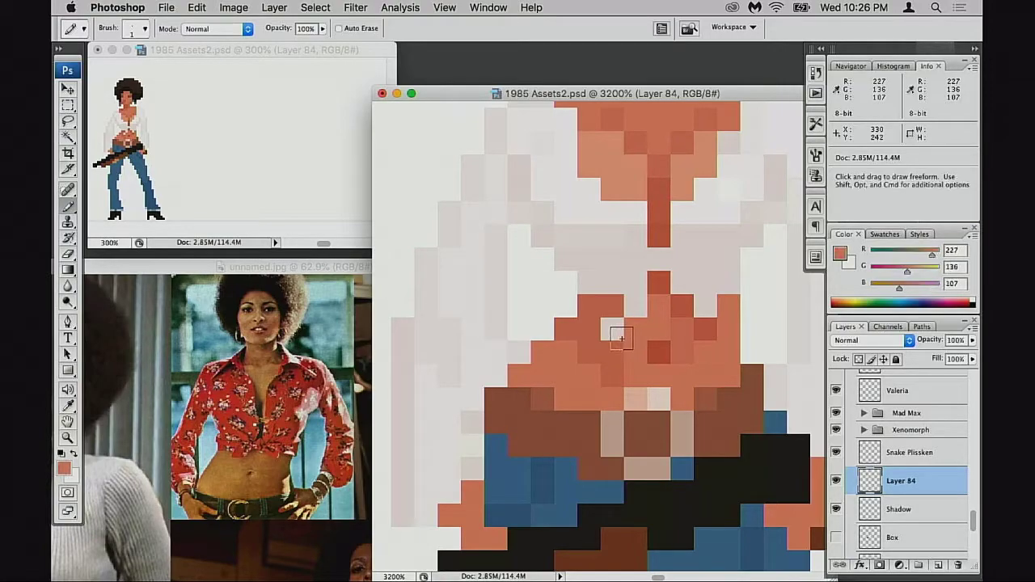
key(3)
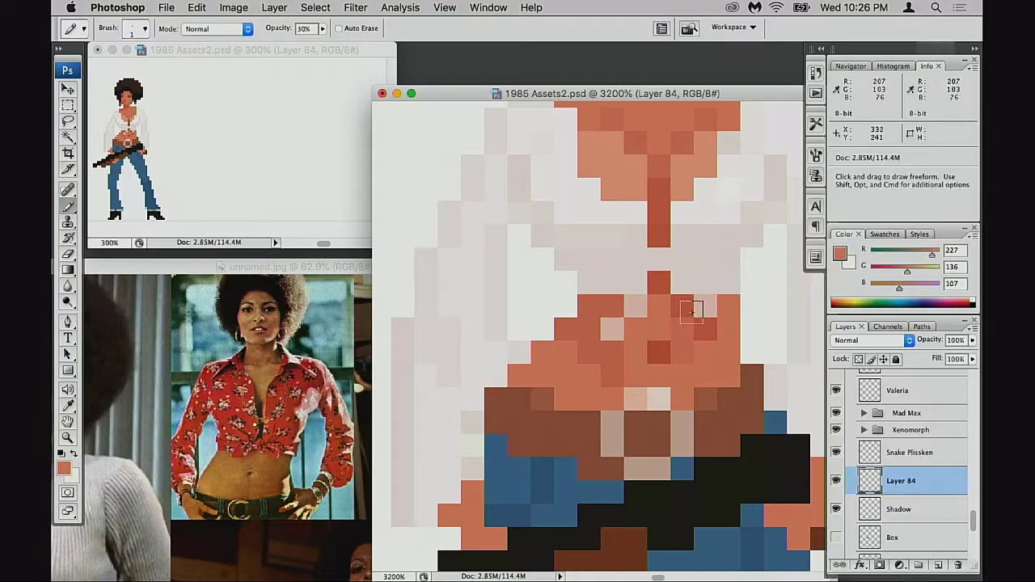
Cover the dark skin pixel above the centre of the belly with sampled off-white (R 240, G 229, B 227).
scroll(671, 331, up, 2)
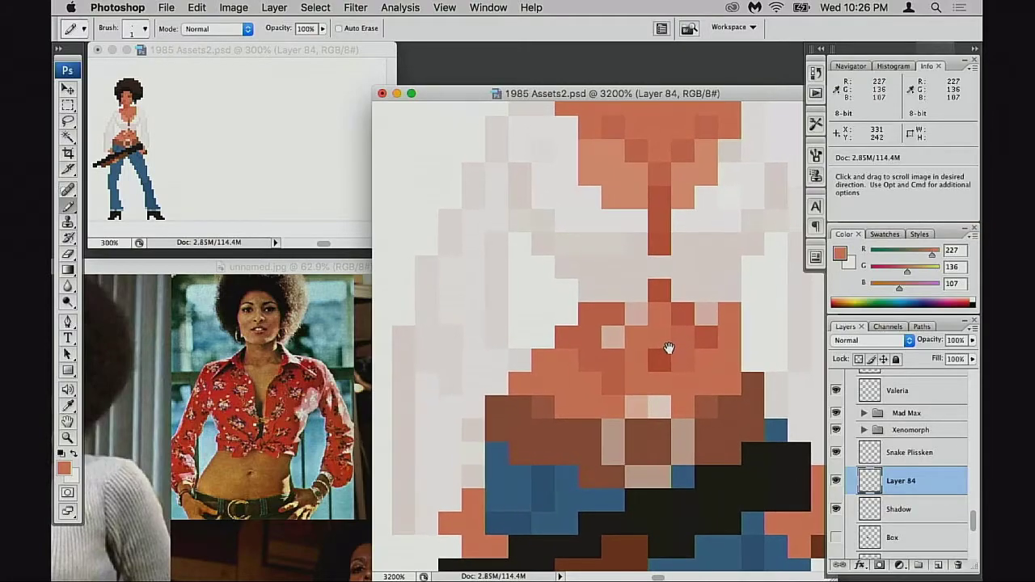
alt+click(677, 293)
click(654, 299)
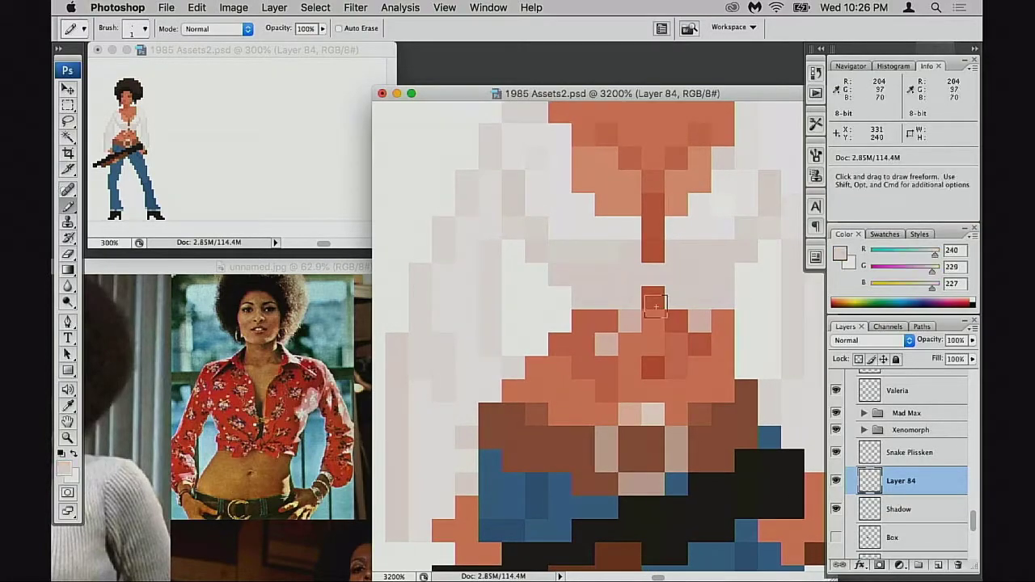
click(699, 318)
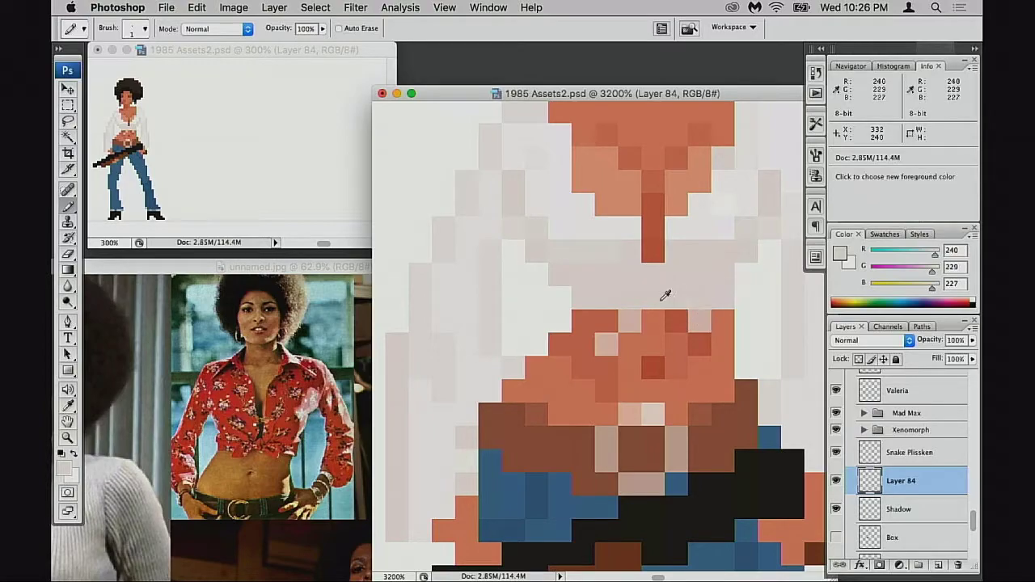
Shade the shirt knot pixels pale pink (R 236, G 201, B 191) and trim the belly's upper corner with off-white (R 240, G 229, B 227).
alt+click(687, 309)
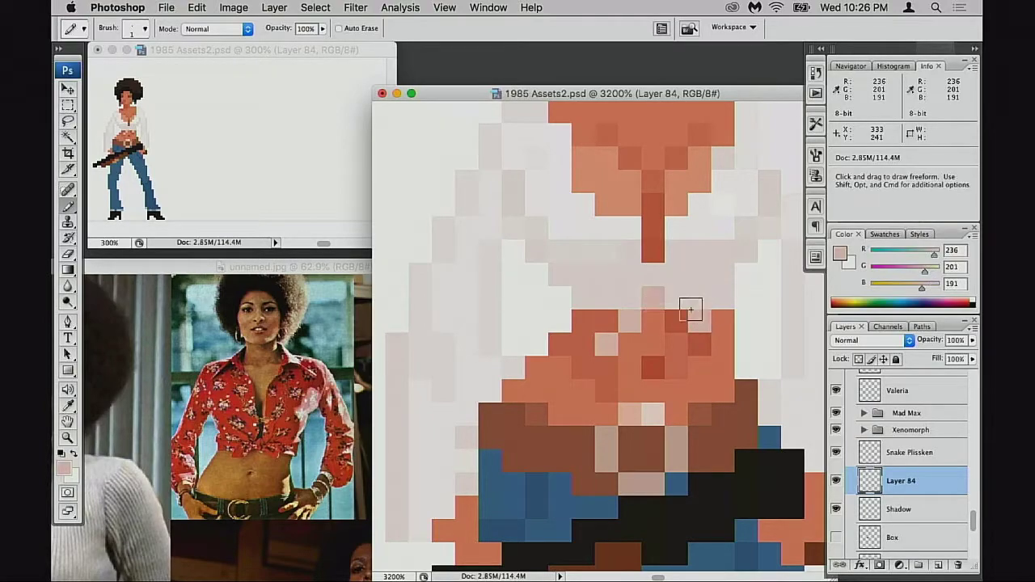
click(627, 284)
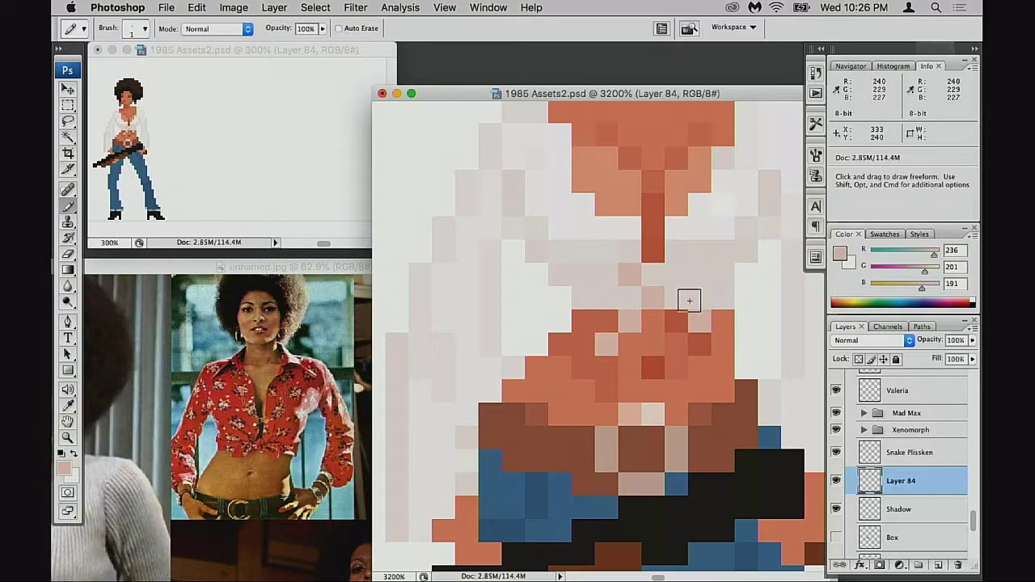
drag(677, 340, 732, 301)
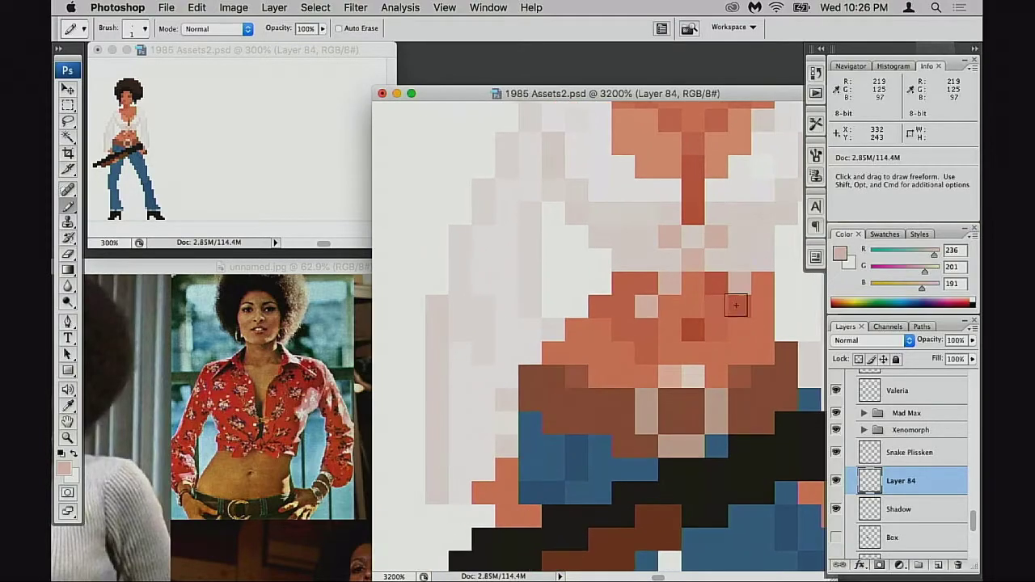
click(685, 277)
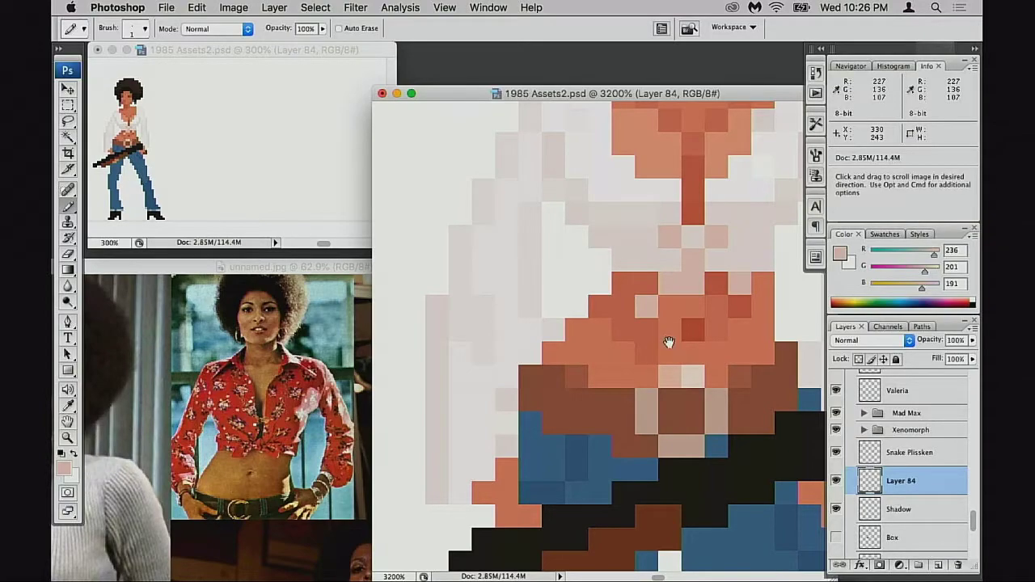
drag(667, 344, 714, 311)
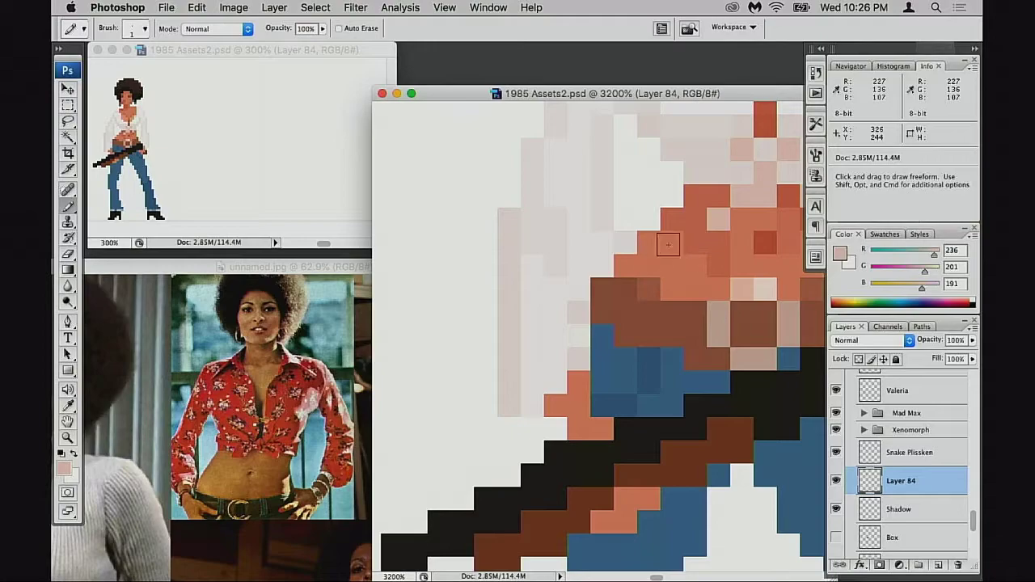
mouse_move(711, 244)
mouse_down()
mouse_move(663, 326)
mouse_move(626, 361)
mouse_up()
drag(697, 344, 671, 345)
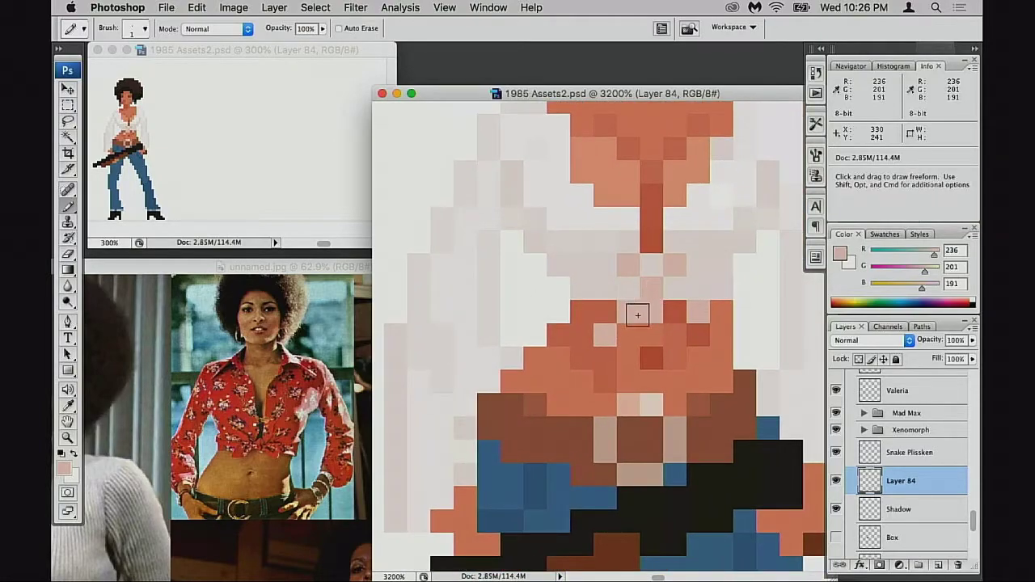
key(alt)
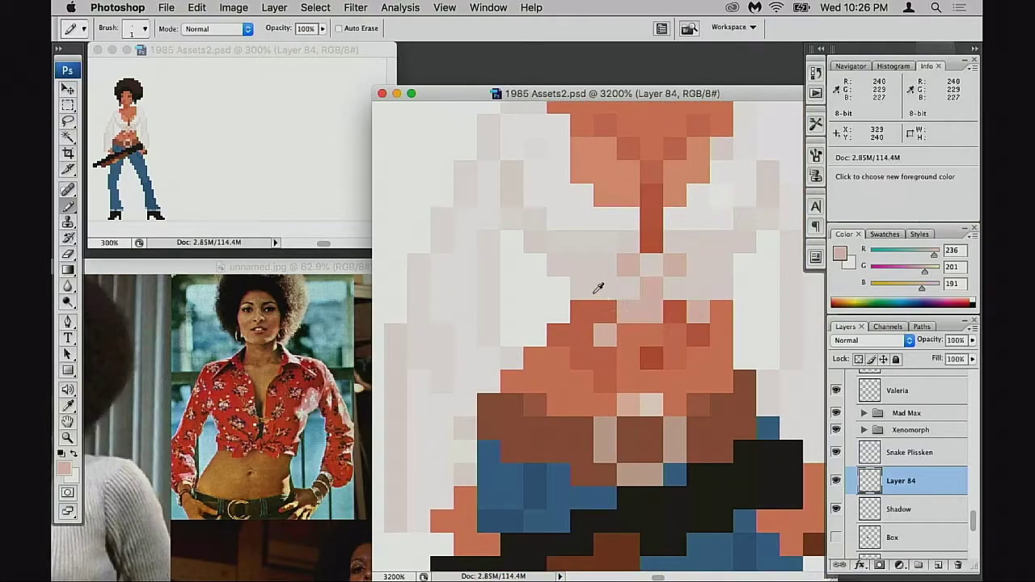
alt+click(598, 288)
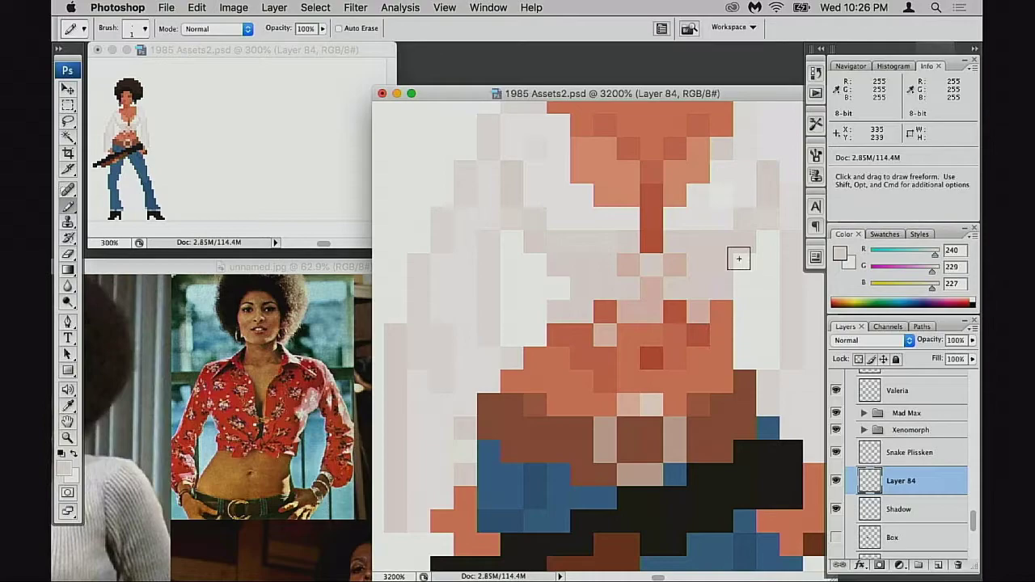
Soften the remaining dark pixels on the belly with sampled skin tones (R 219, G 125, B 97 and R 220, G 124, B 96).
key(alt)
alt+click(679, 342)
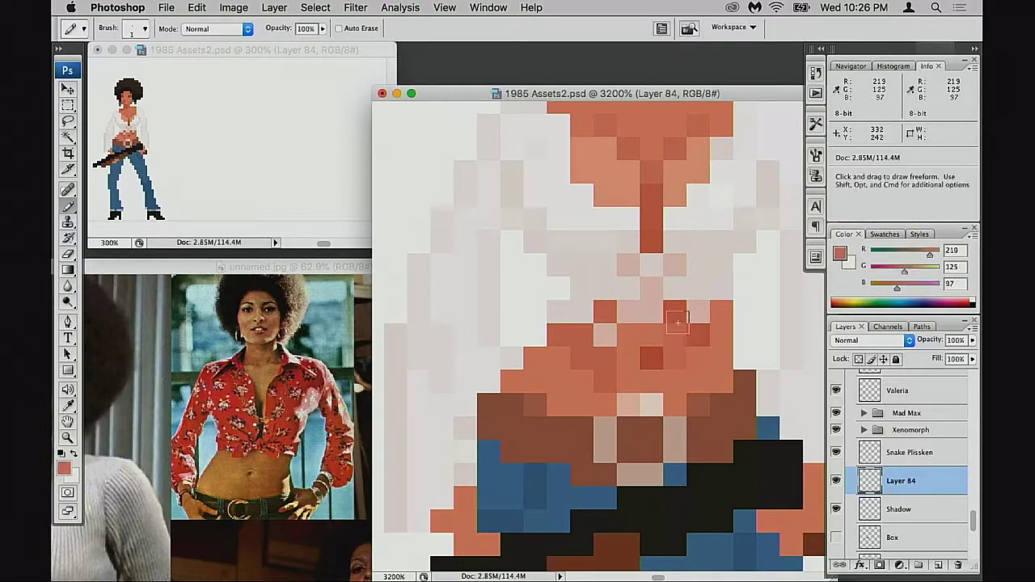
click(680, 315)
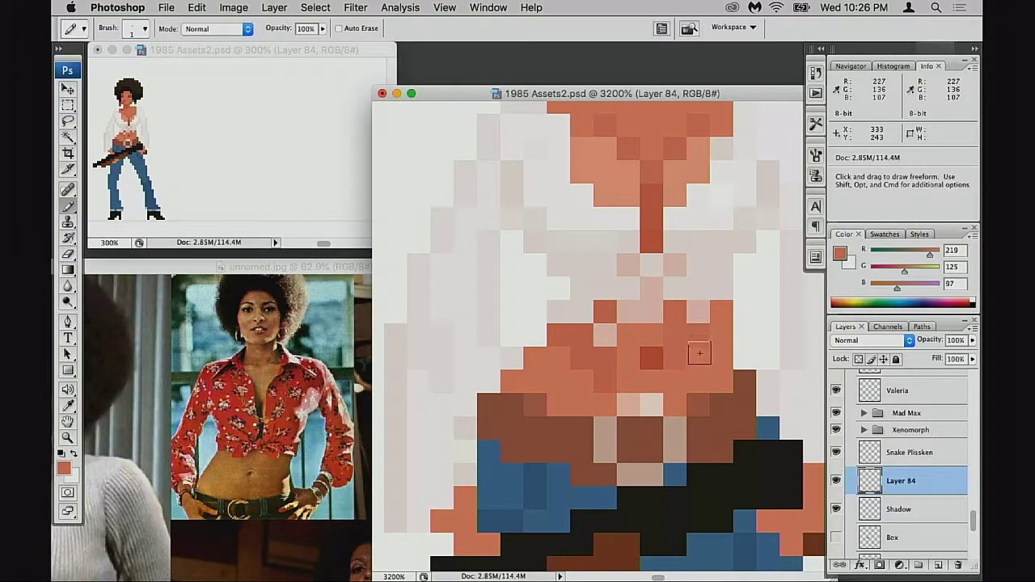
alt+click(594, 389)
key(alt)
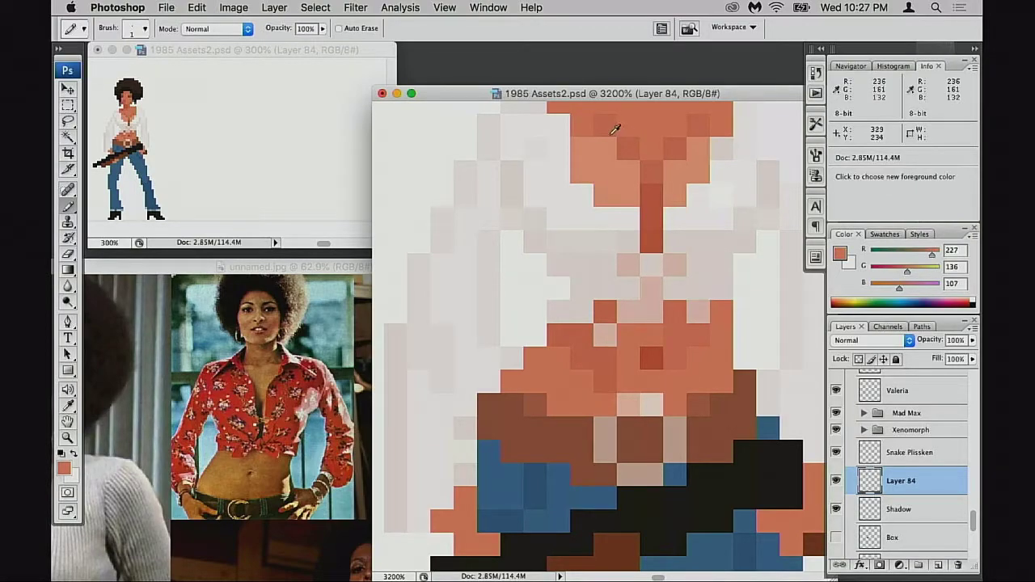
alt+click(624, 363)
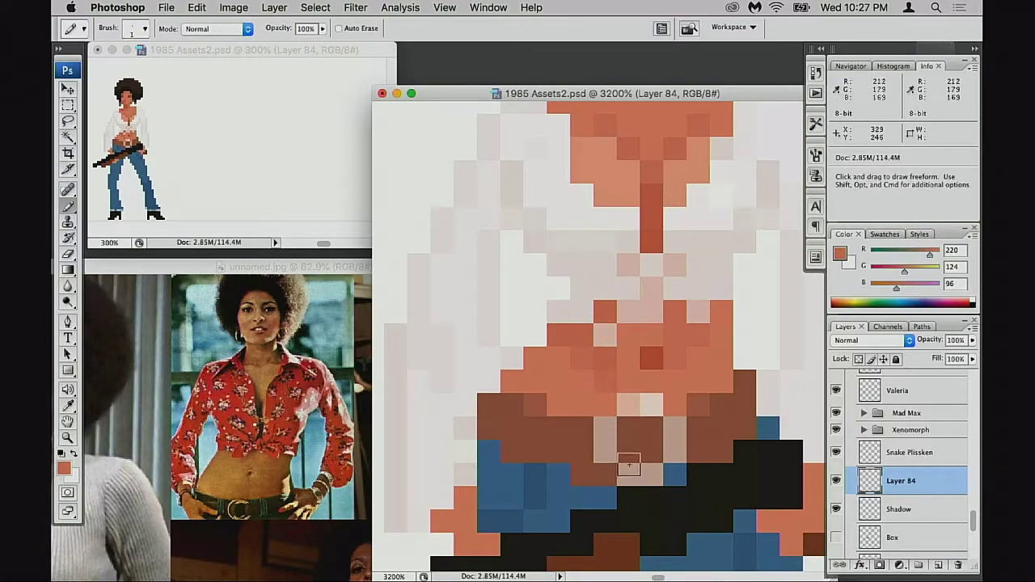
Fill out the hand above the rifle's thin end with a pixel of sampled skin tone (R 227, G 136, B 107).
drag(636, 450, 668, 393)
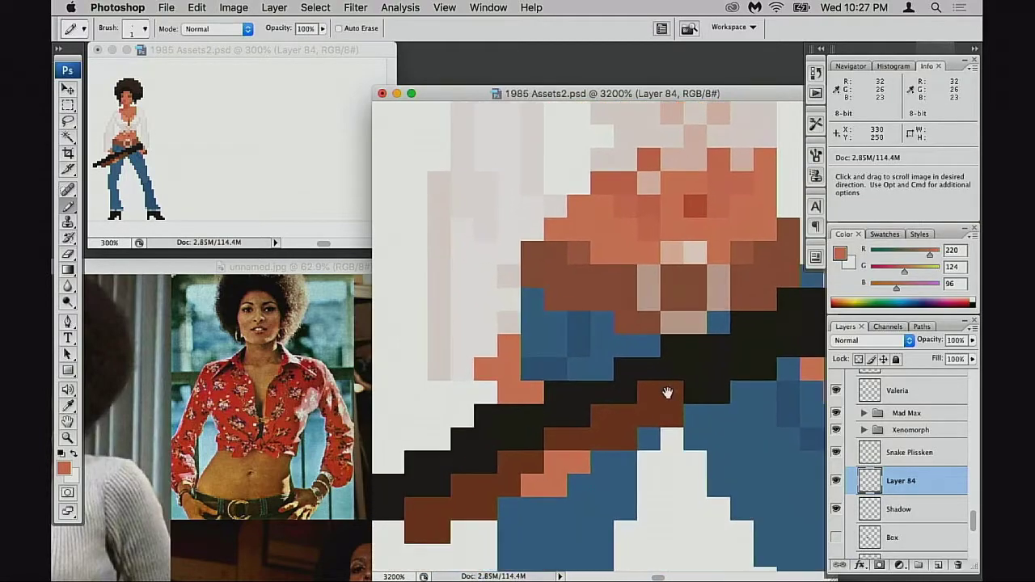
drag(662, 550, 674, 389)
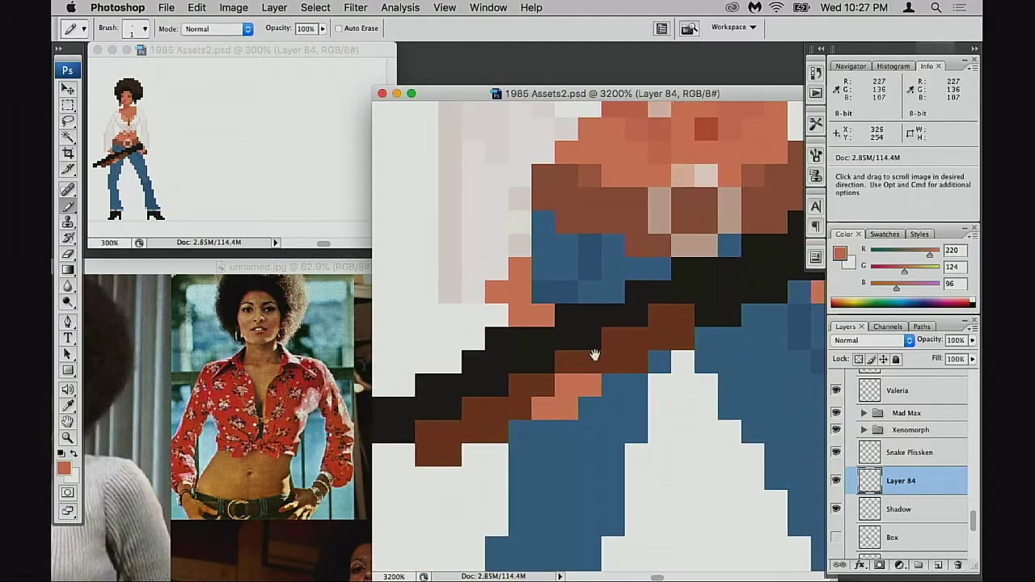
alt+click(521, 308)
click(497, 316)
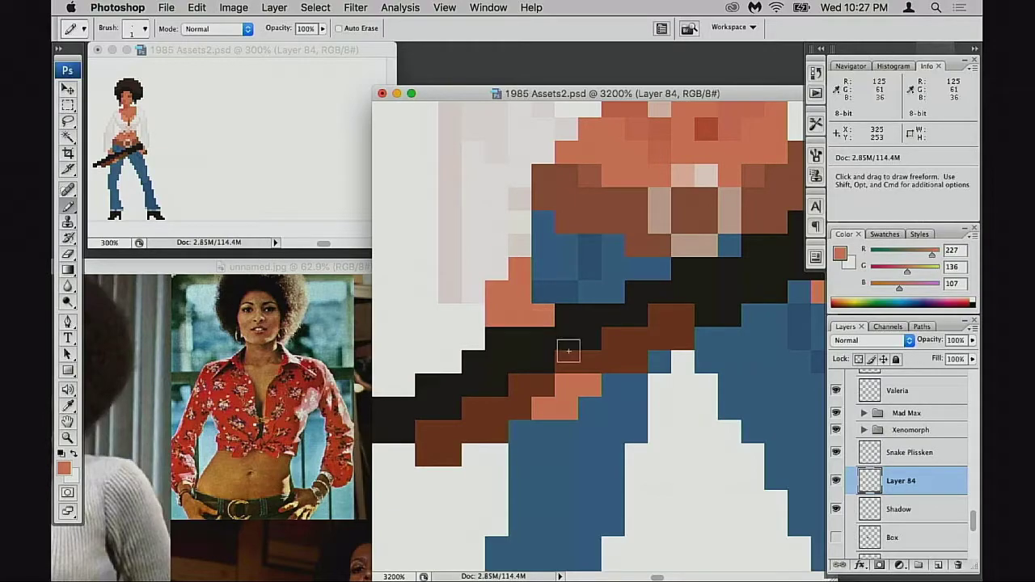
Thin the fingers below the rifle by painting their outer pixels in the jeans blue (R 70, G 113, B 150).
key(e)
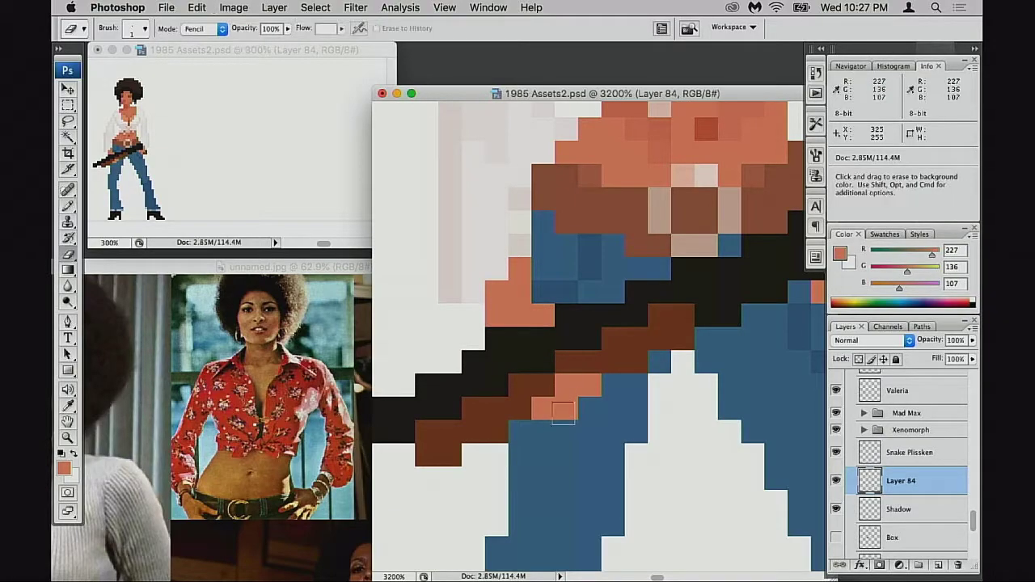
key(b)
alt+click(579, 417)
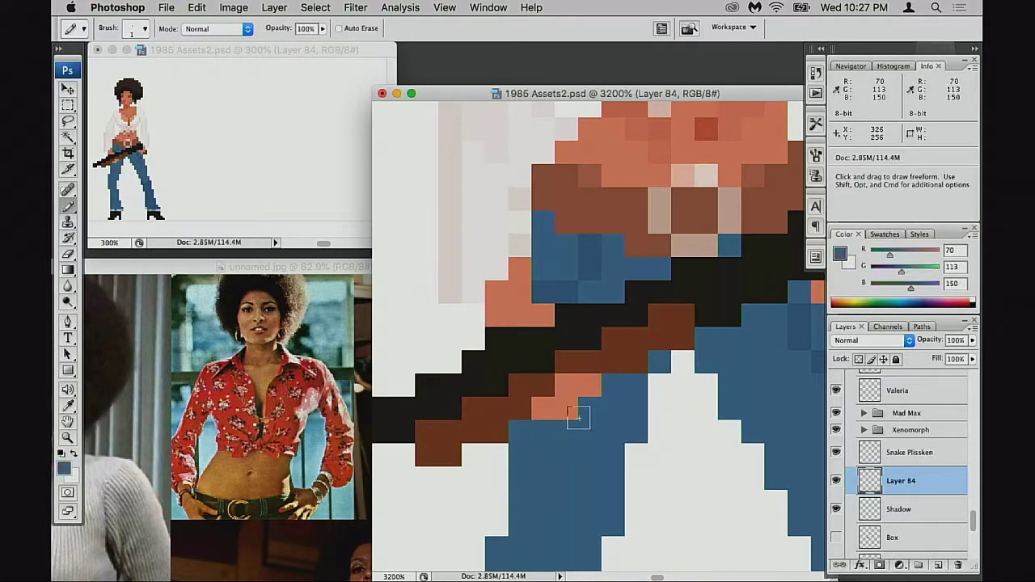
drag(579, 417, 596, 381)
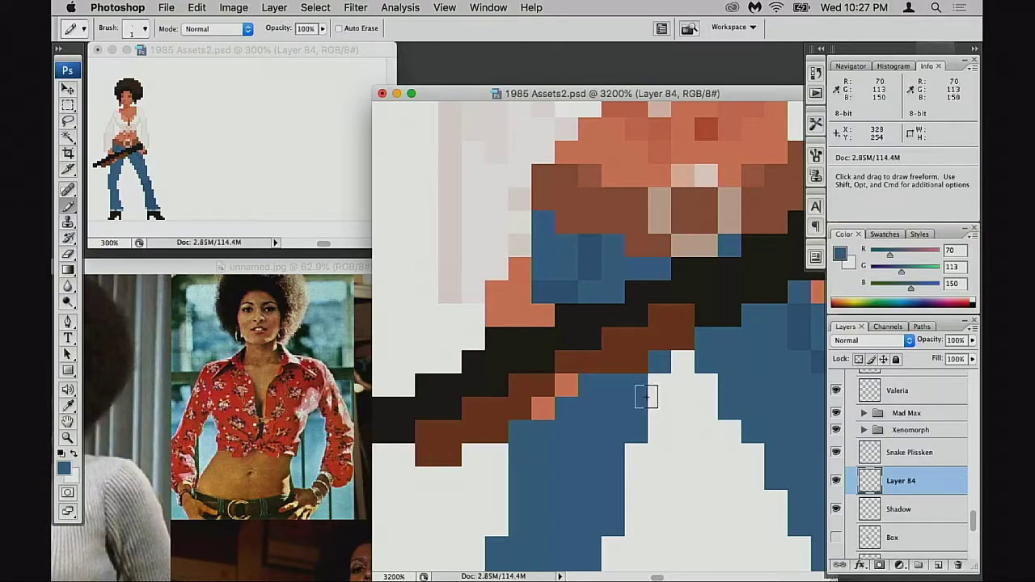
Paint the rifle's near-black (R 32, G 26, B 23) over the end of its brown part at the crotch.
scroll(646, 398, right, 5)
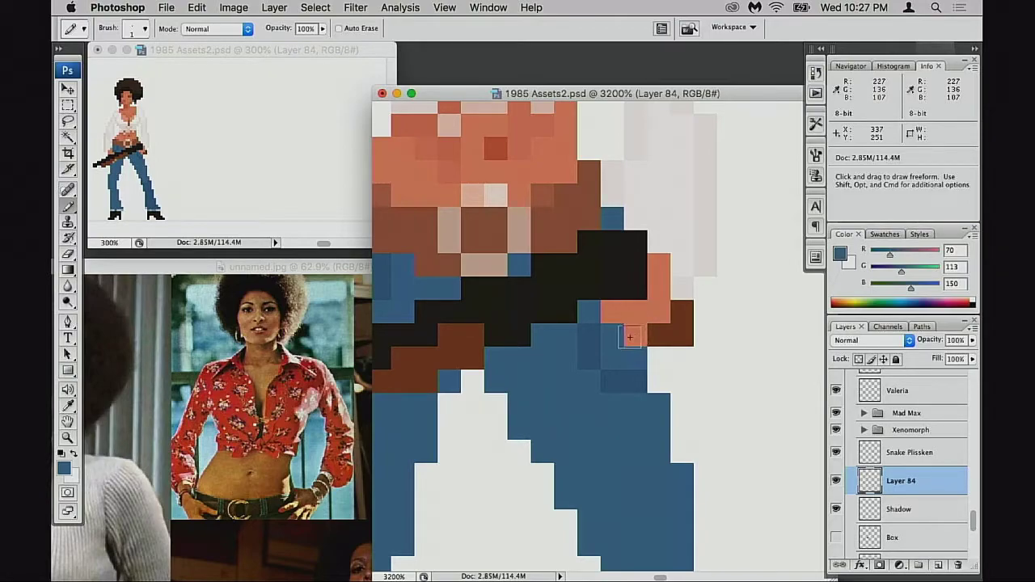
scroll(626, 323, left, 1)
alt+click(619, 261)
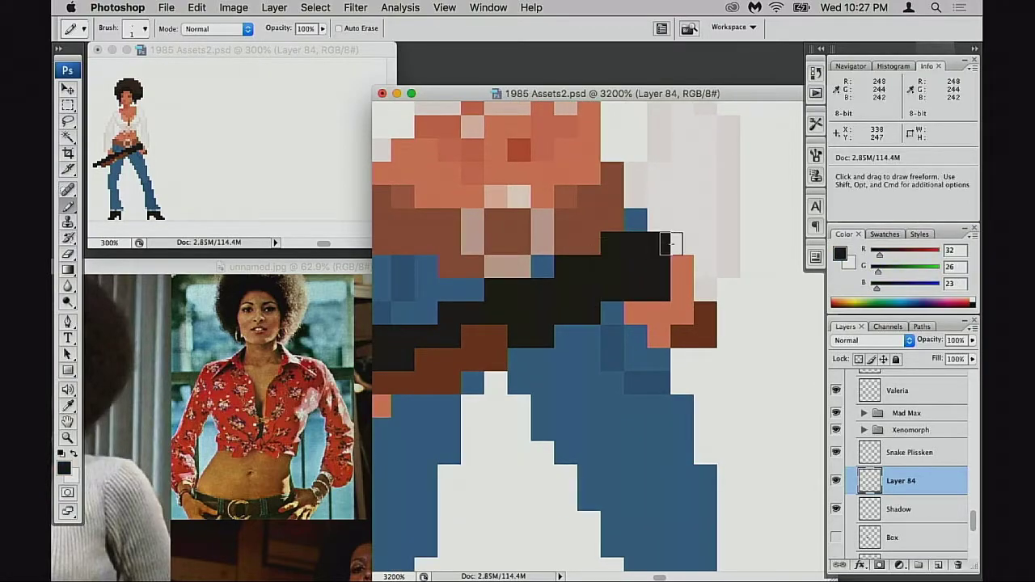
key(space)
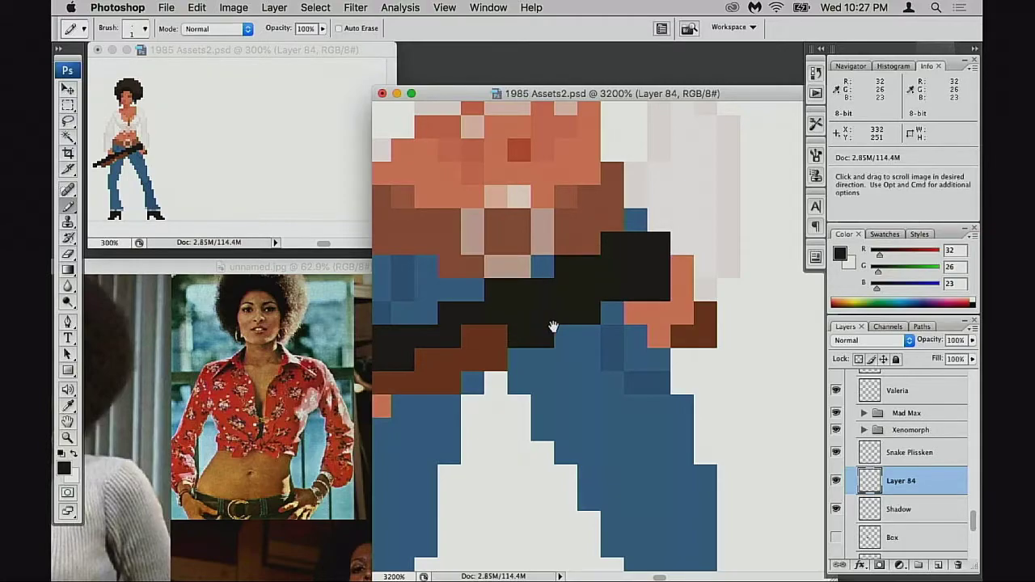
drag(552, 327, 618, 307)
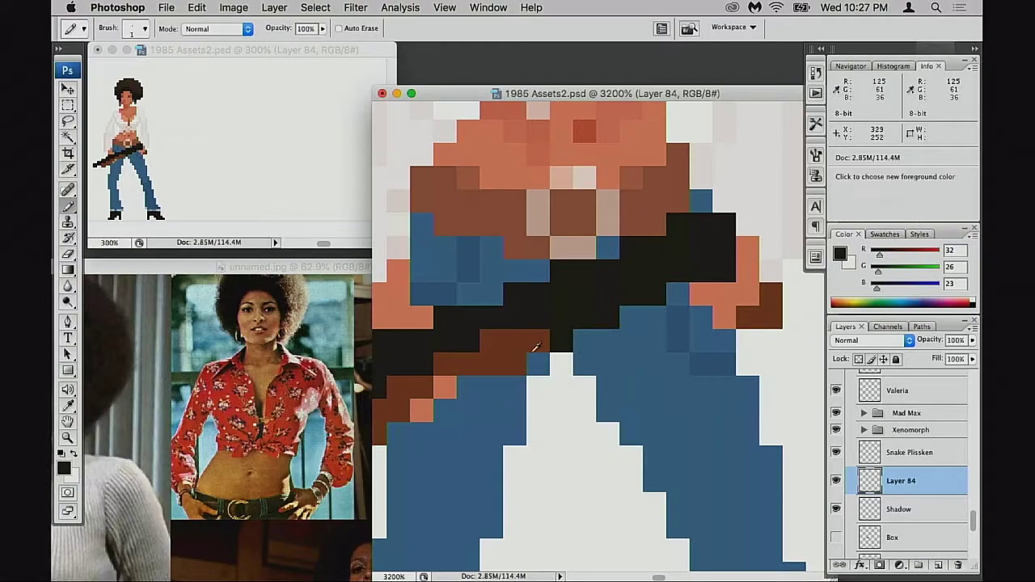
Extend the rifle's brown part (R 125, G 61, B 36) by a pixel beside the fingers.
alt+click(501, 362)
key(space)
drag(507, 392, 585, 362)
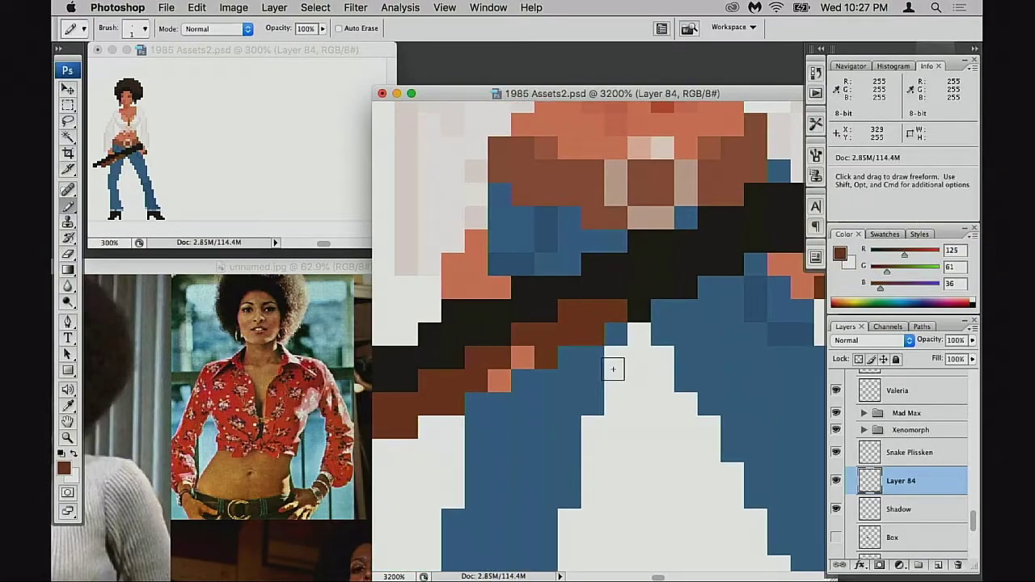
Sample the mid grey (R 105, G 105, B 105) from the gun of the neighbouring figure.
scroll(614, 369, up, 3)
scroll(613, 369, right, 3)
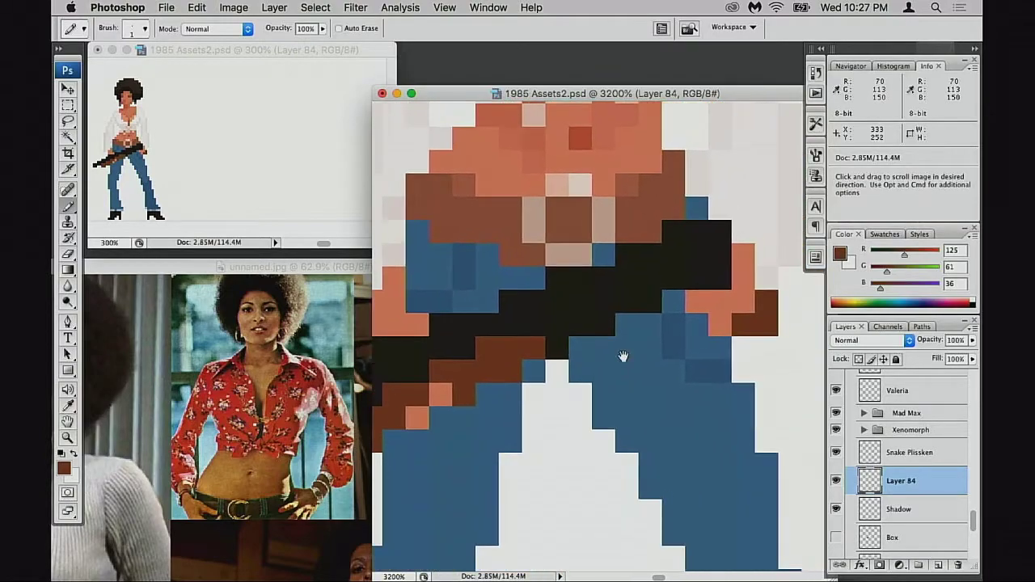
key(space)
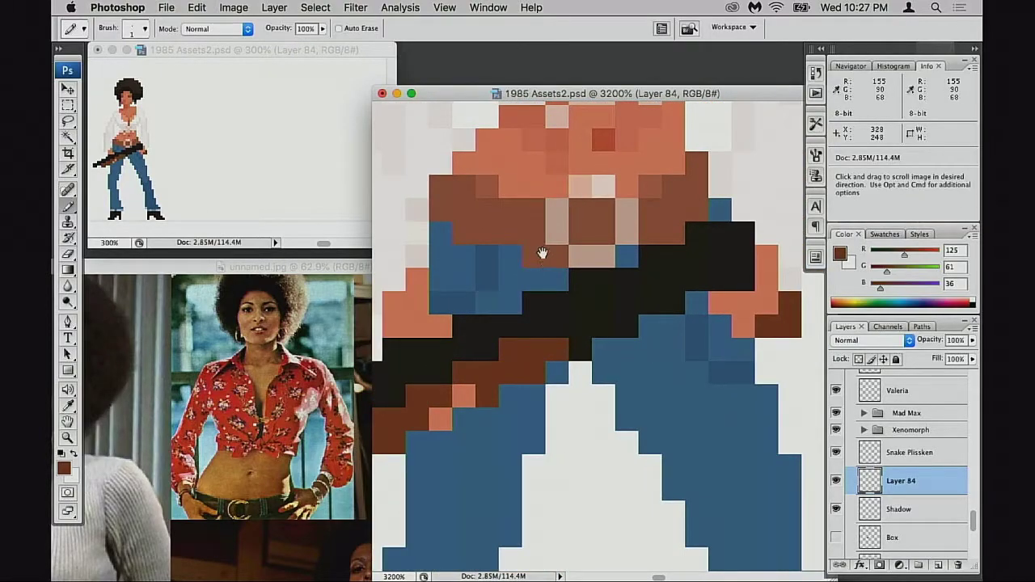
mouse_move(542, 254)
mouse_down()
mouse_move(642, 247)
mouse_move(733, 203)
mouse_up()
drag(532, 347, 738, 339)
alt+click(567, 359)
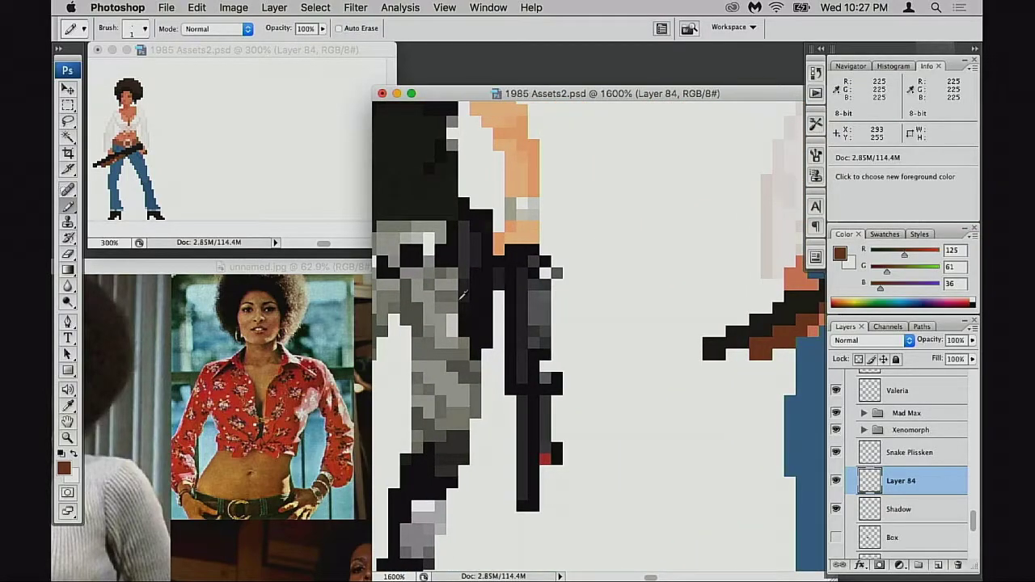
alt+click(544, 298)
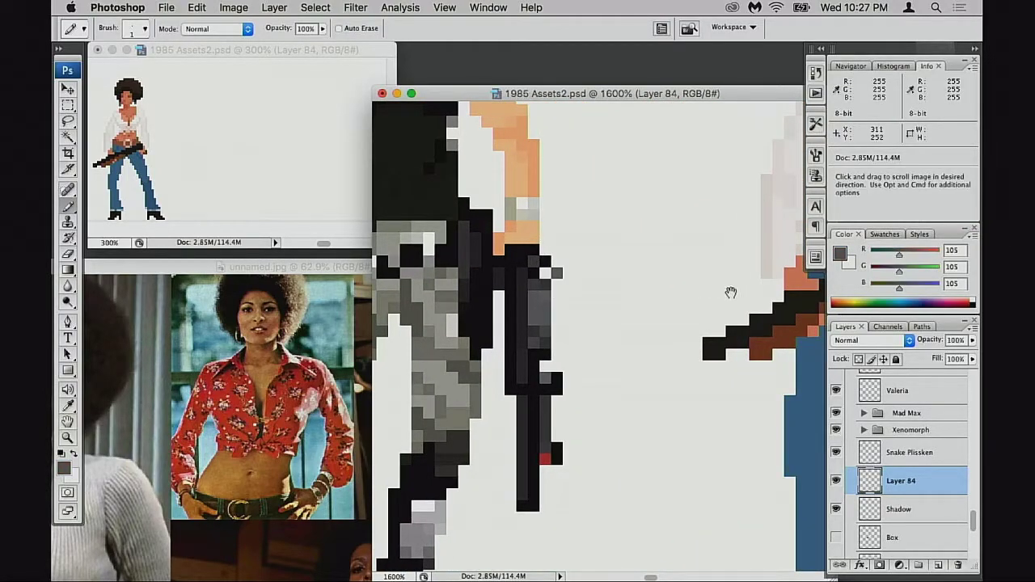
Try a grey highlight on the middle of the rifle's black part at full opacity, and undo it.
scroll(730, 294, right, 8)
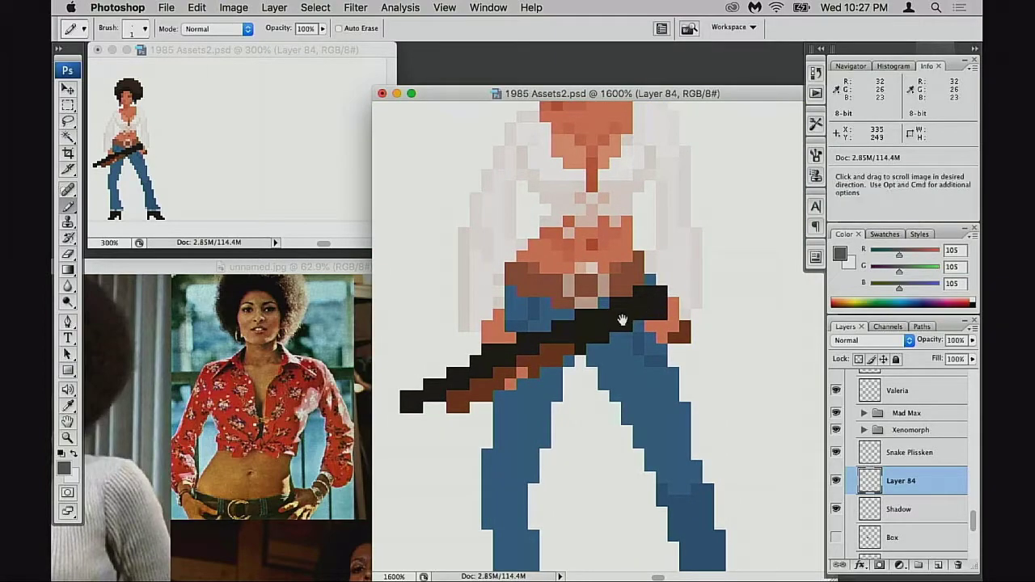
super+click(623, 321)
drag(623, 337, 657, 301)
mouse_move(551, 342)
mouse_down()
mouse_move(621, 300)
mouse_move(600, 282)
mouse_up()
key(super+space)
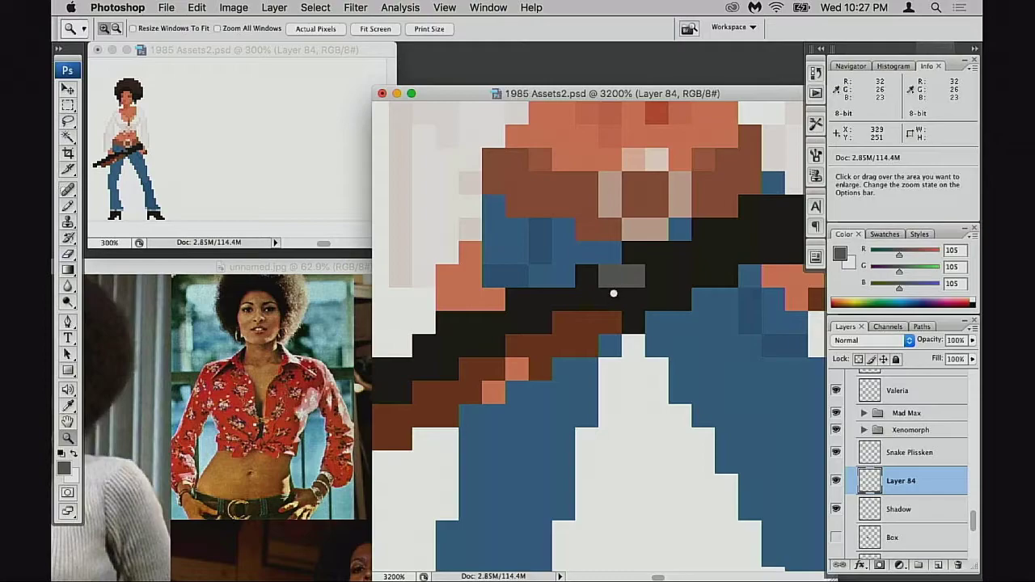
key(super+z)
key(3)
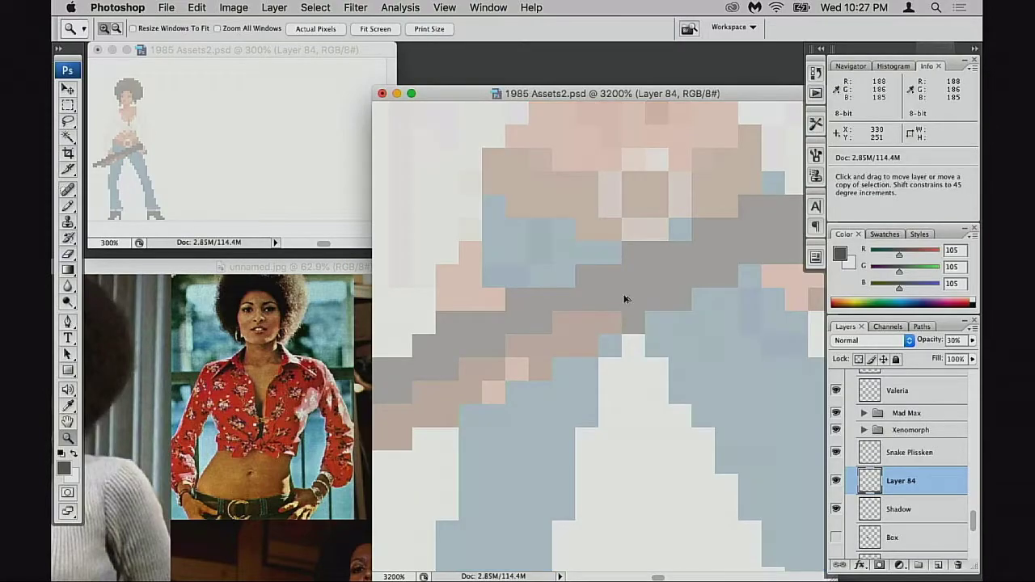
key(0)
drag(612, 296, 573, 299)
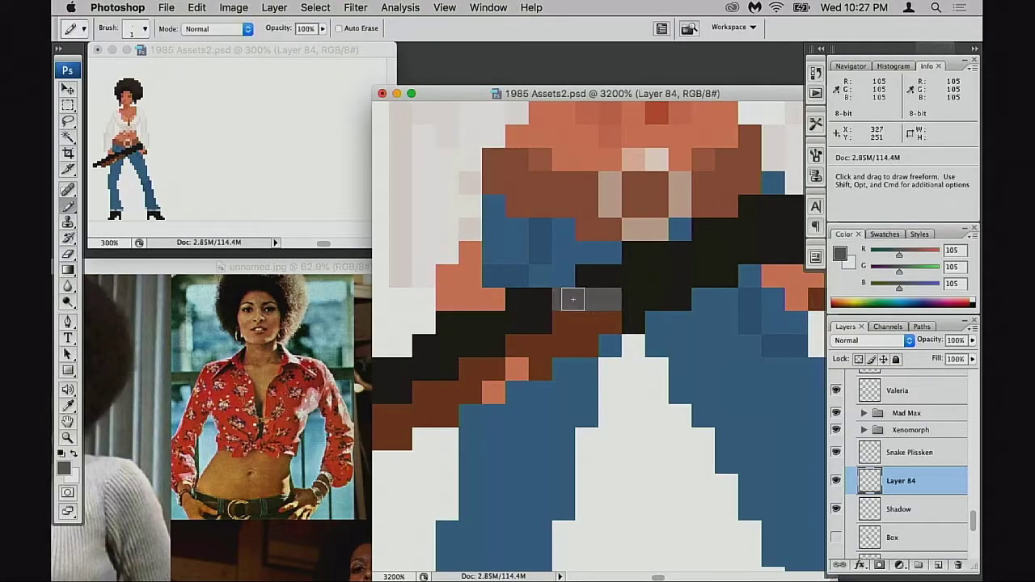
key(super+z)
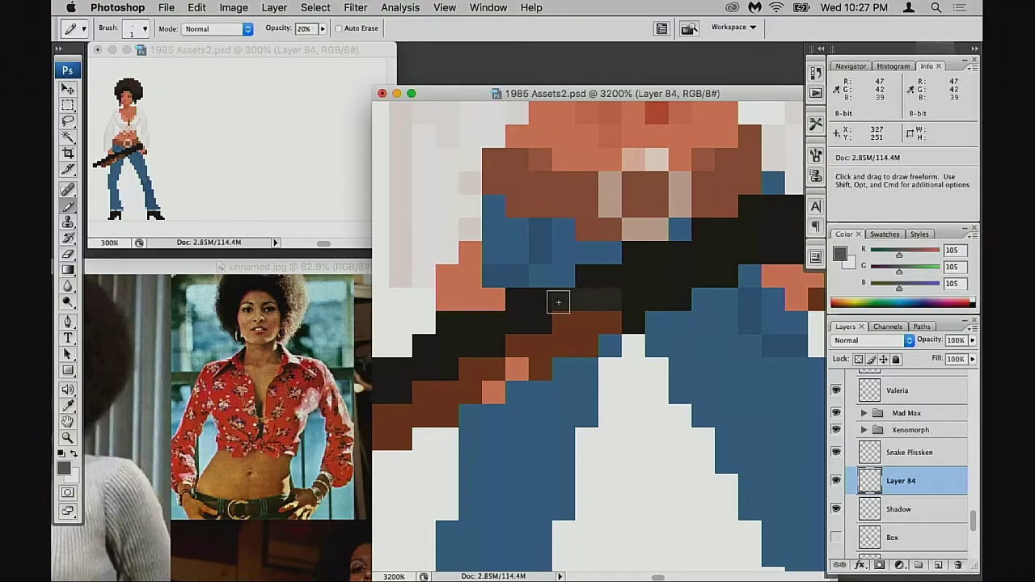
Try a softer grey highlight along the rifle's black barrel, with the pencil's opacity lowered to 20% and 40%.
key(2)
mouse_move(612, 299)
mouse_down()
mouse_move(554, 303)
mouse_move(447, 349)
mouse_move(708, 306)
mouse_up()
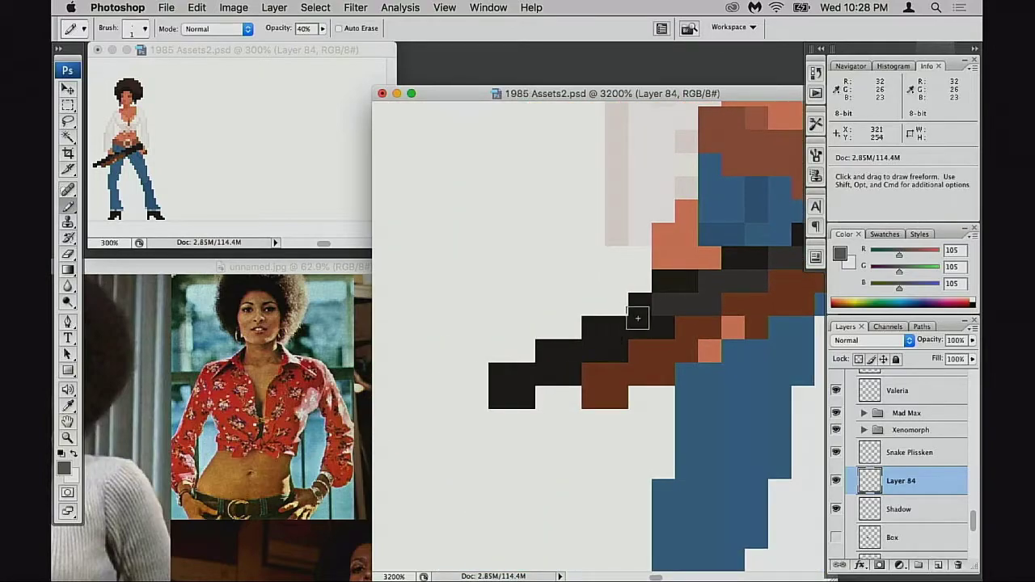
click(637, 318)
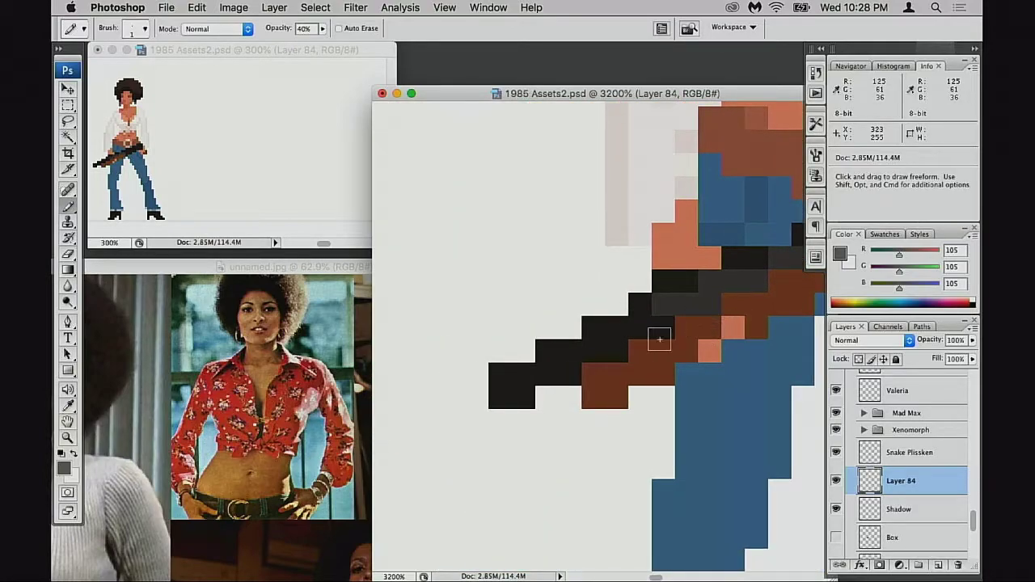
mouse_move(659, 339)
mouse_down()
mouse_move(591, 345)
mouse_move(630, 349)
mouse_move(606, 332)
mouse_move(598, 356)
mouse_move(561, 353)
mouse_up()
key(super+z)
key(space)
drag(662, 347, 602, 369)
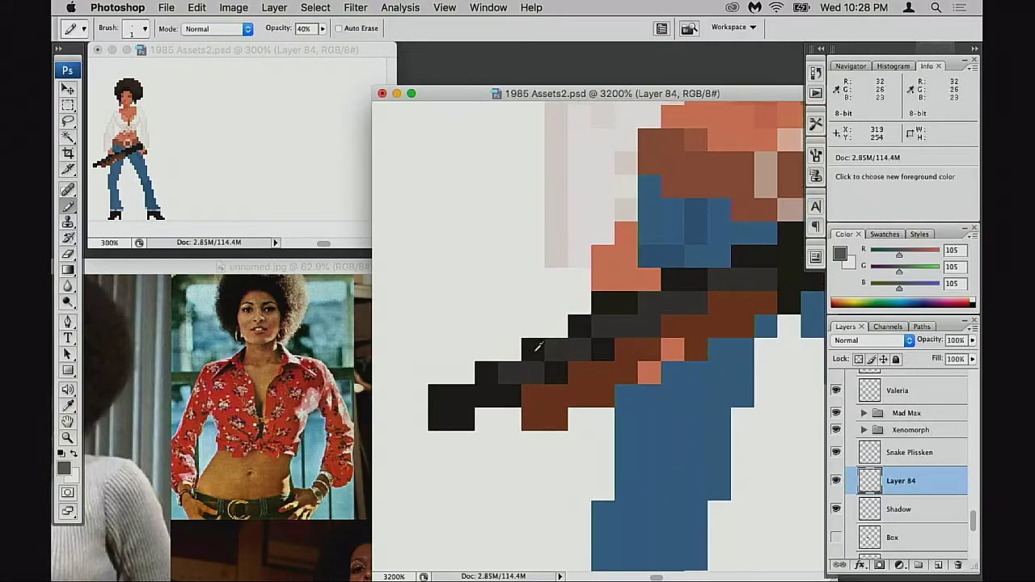
alt+click(534, 349)
click(509, 350)
key(super)
key(super+z)
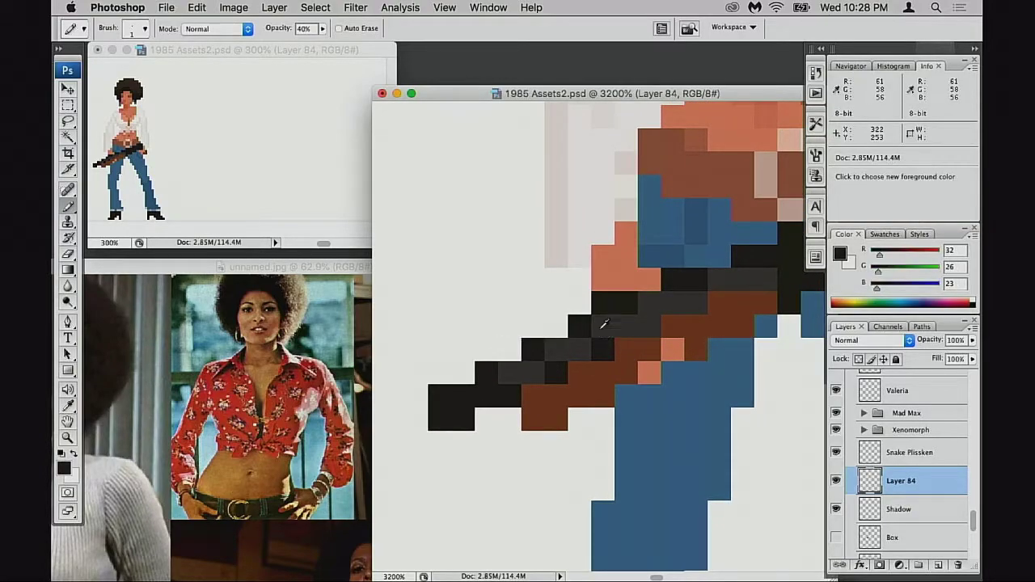
Set the pencil's opacity back to 100% and undo the grey highlight strokes on the barrel.
key(0)
drag(628, 343, 623, 350)
key(alt+super+z)
key(alt+super+z)
key(alt+super+z)
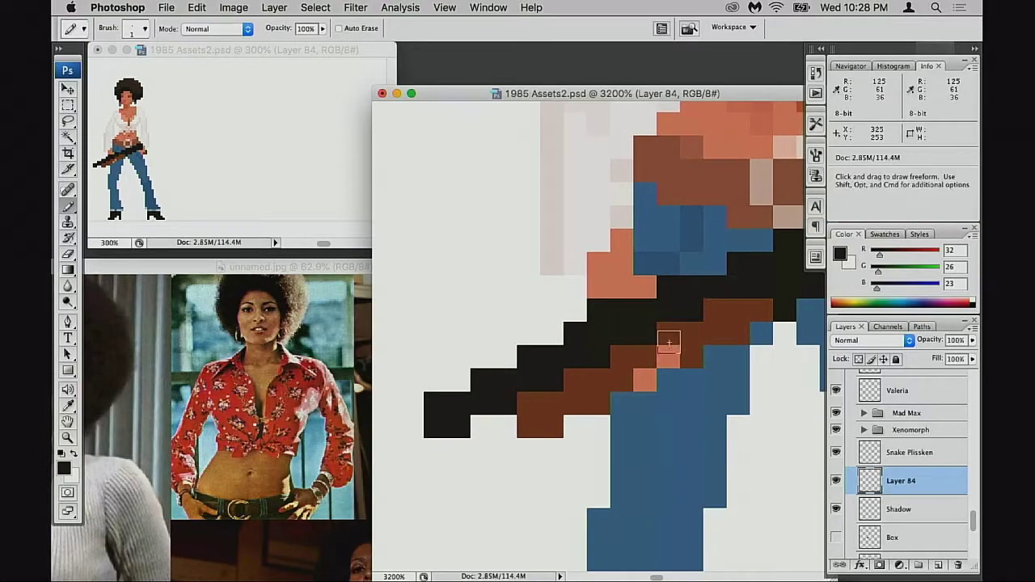
Replace the black rifle pixel under the outer edge of the hand near the thin end with skin tone (R 227, G 136, B 107).
scroll(663, 344, right, 3)
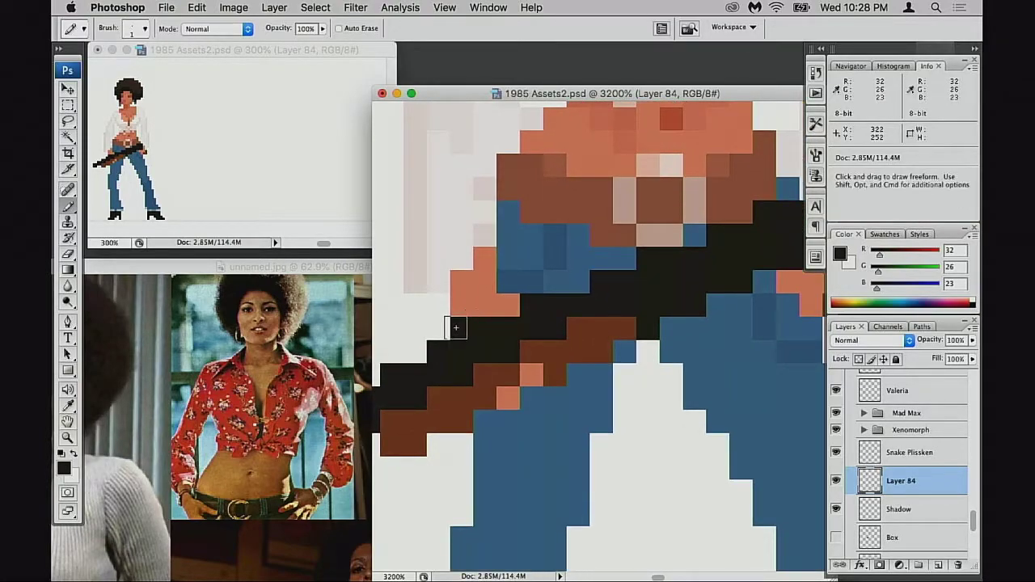
key(e)
click(462, 328)
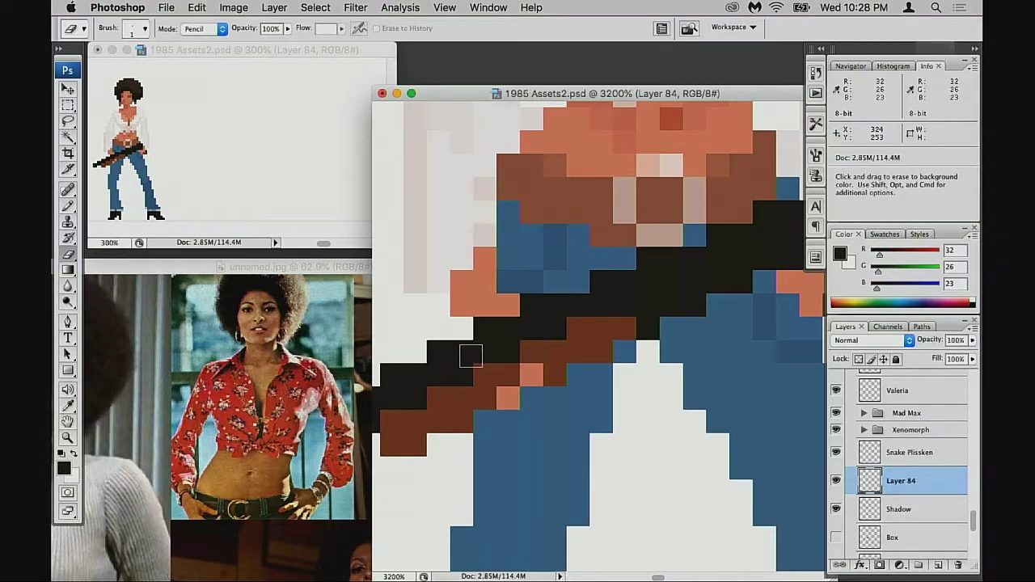
scroll(585, 323, left, 1)
click(509, 323)
key(b)
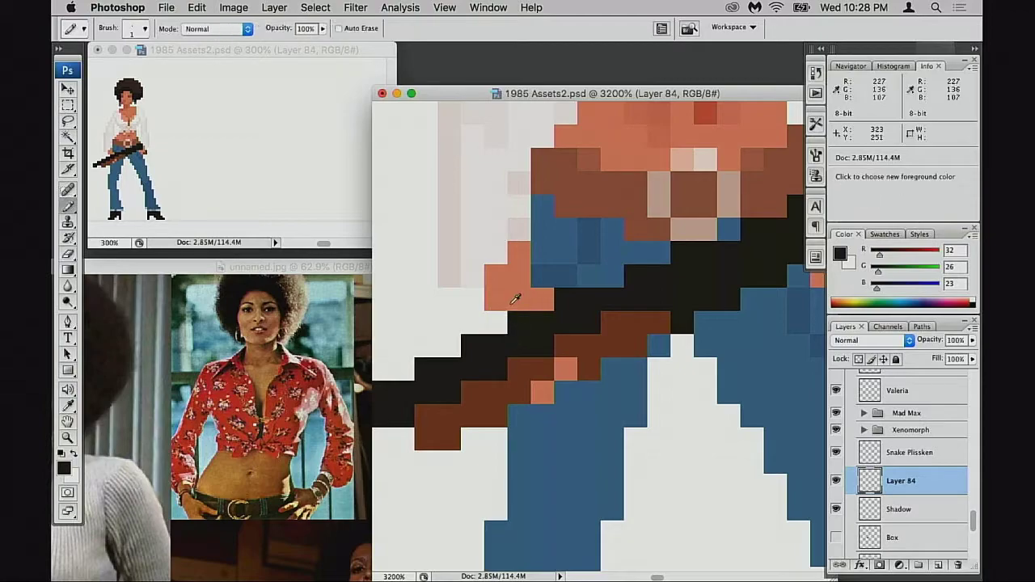
alt+click(520, 298)
click(495, 322)
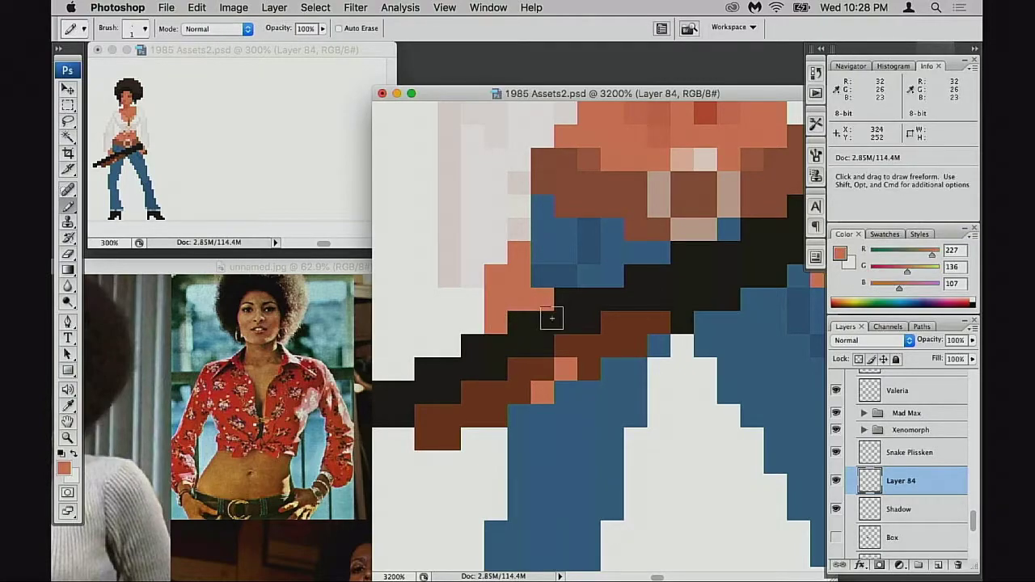
Shade the outer column of the hand at the rifle's thick end with the darker skin tone (R 207, G 103, B 76) from the cleavage.
drag(575, 350, 581, 374)
drag(691, 339, 667, 372)
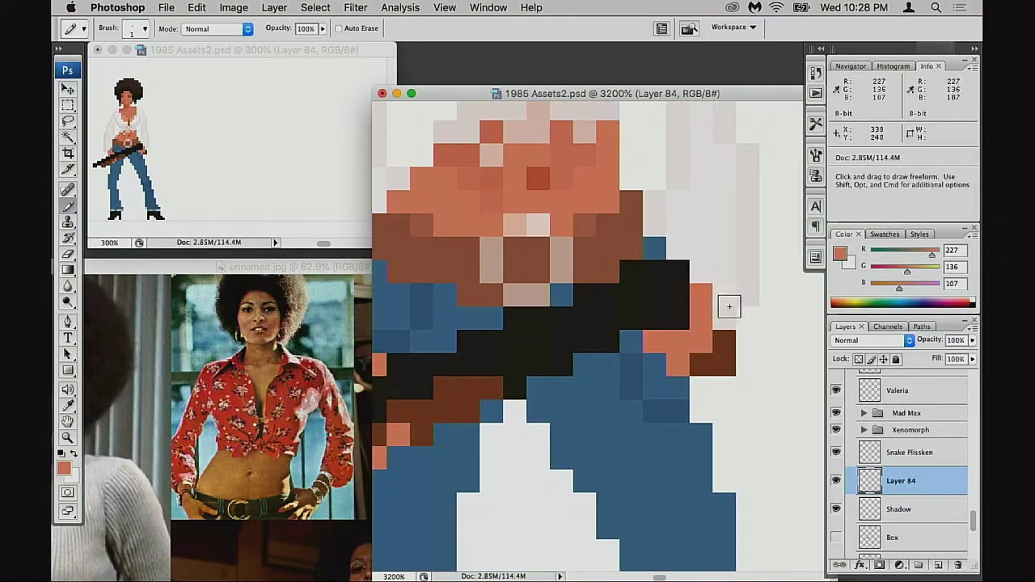
scroll(728, 302, up, 4)
scroll(728, 302, right, 1)
drag(600, 319, 586, 508)
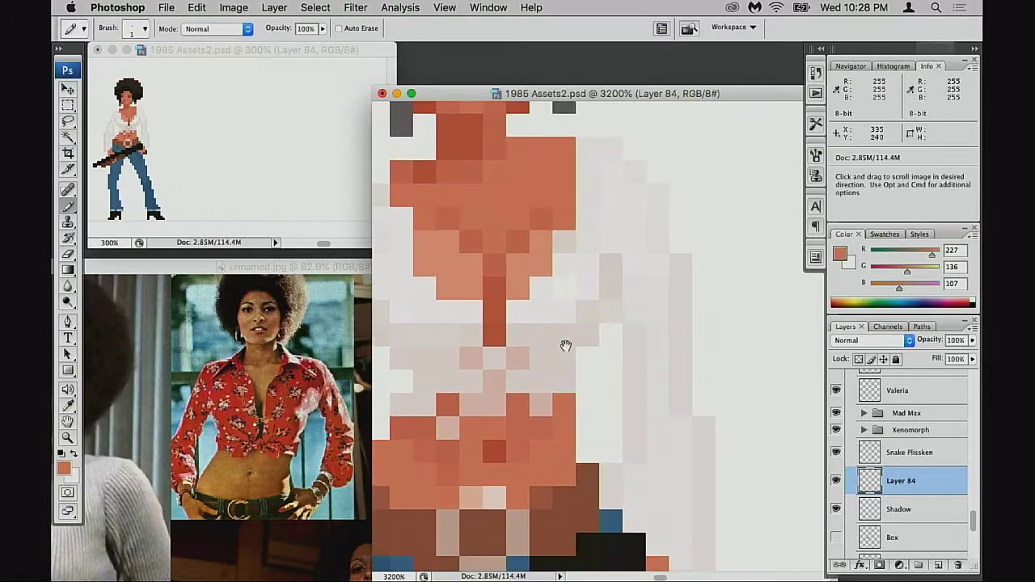
alt+click(501, 305)
drag(628, 403, 618, 251)
scroll(618, 252, down, 2)
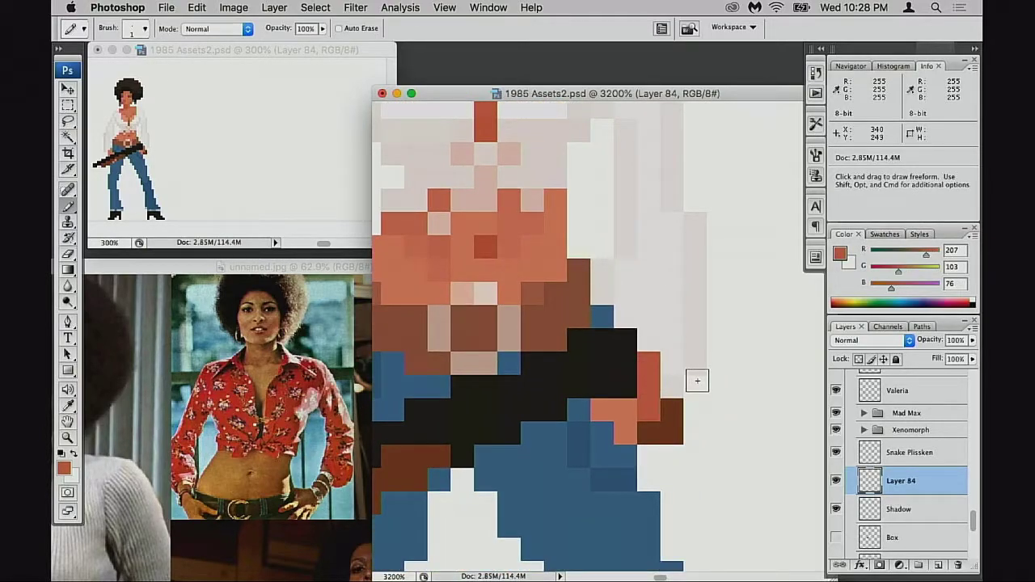
Paint the rifle's brown (R 125, G 61, B 36) over the top pixel of that hand and up along its outer side.
alt+click(675, 412)
click(649, 365)
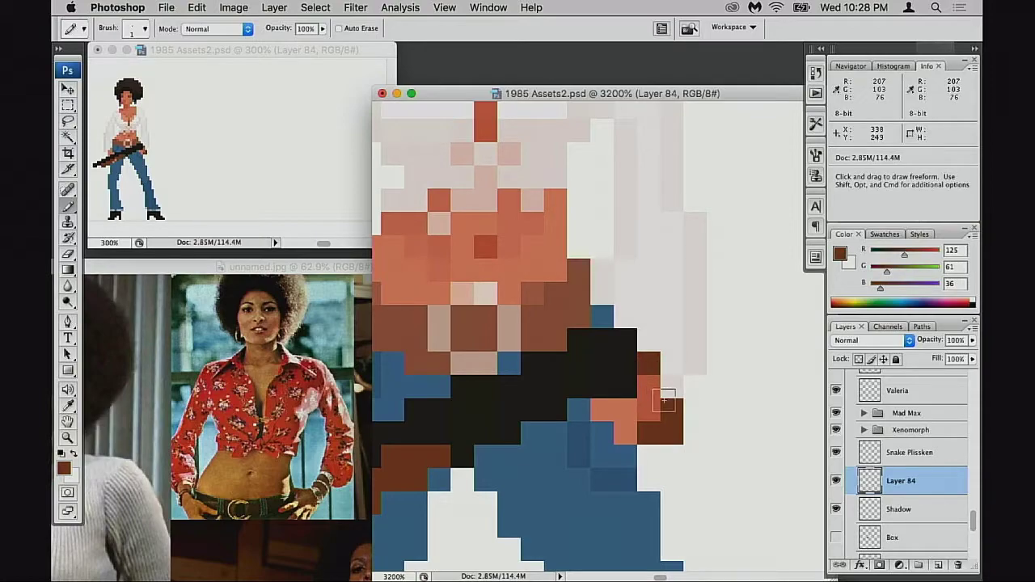
click(662, 388)
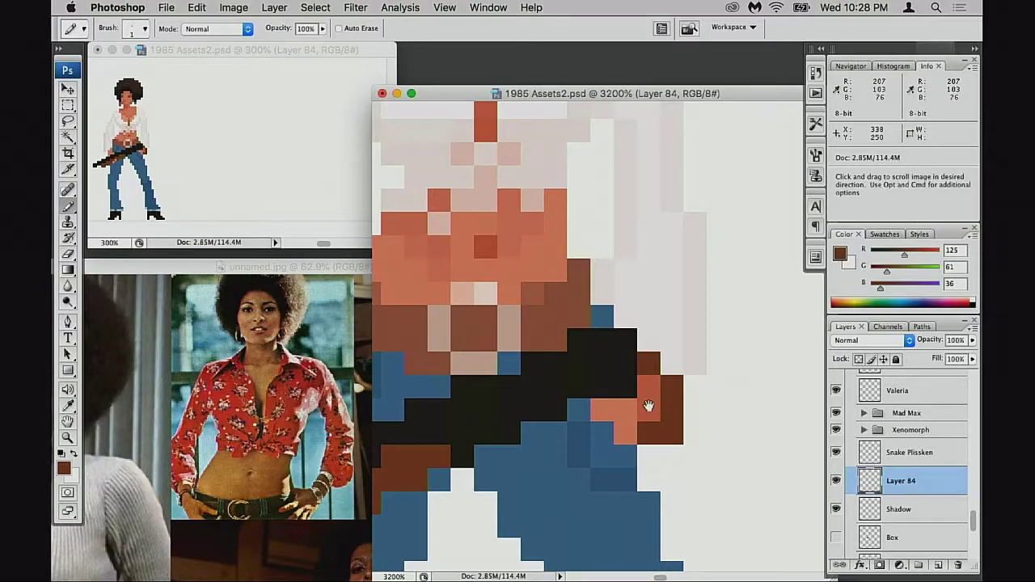
Lighten the lowest shaded pixel of the hand at the thick end with the light skin tone (R 227, G 136, B 107).
drag(649, 404, 667, 442)
click(667, 422)
scroll(710, 445, down, 1)
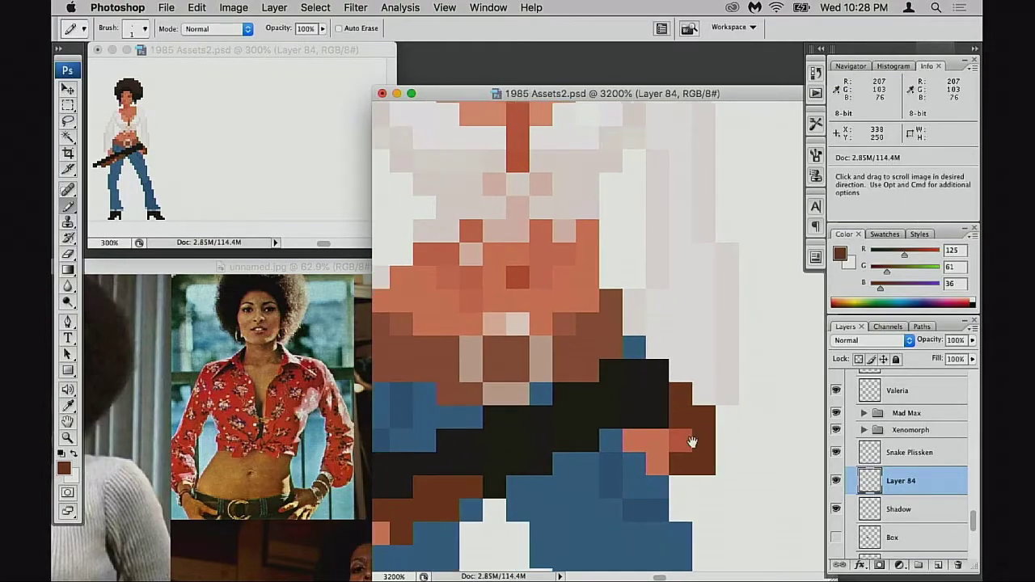
scroll(710, 446, left, 2)
key(super+z)
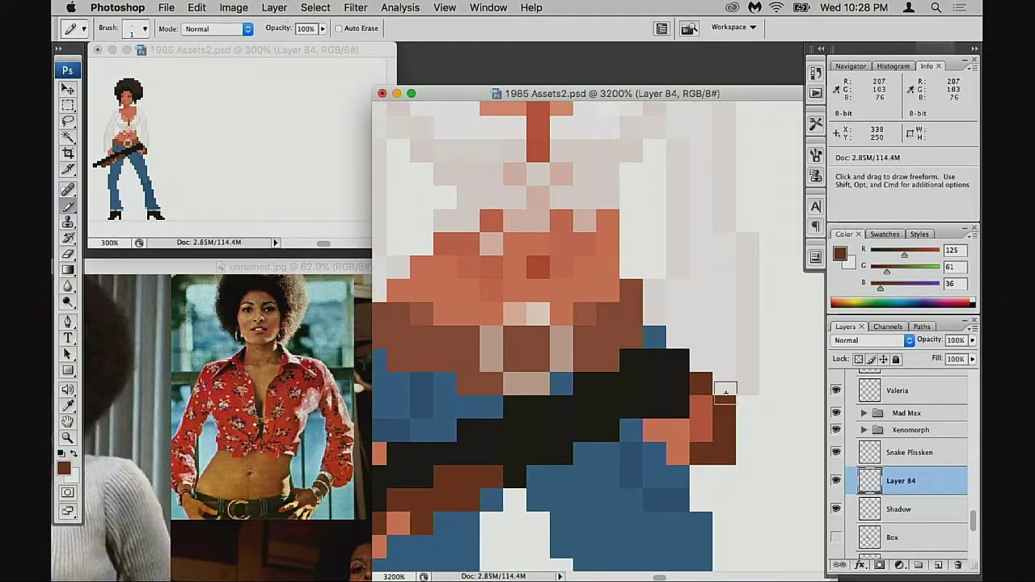
alt+click(681, 434)
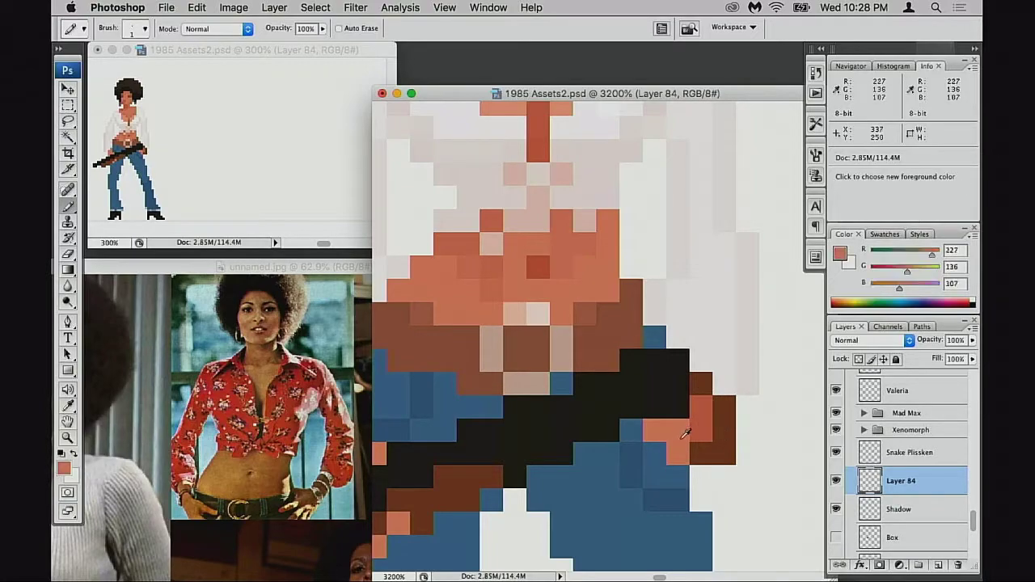
click(698, 433)
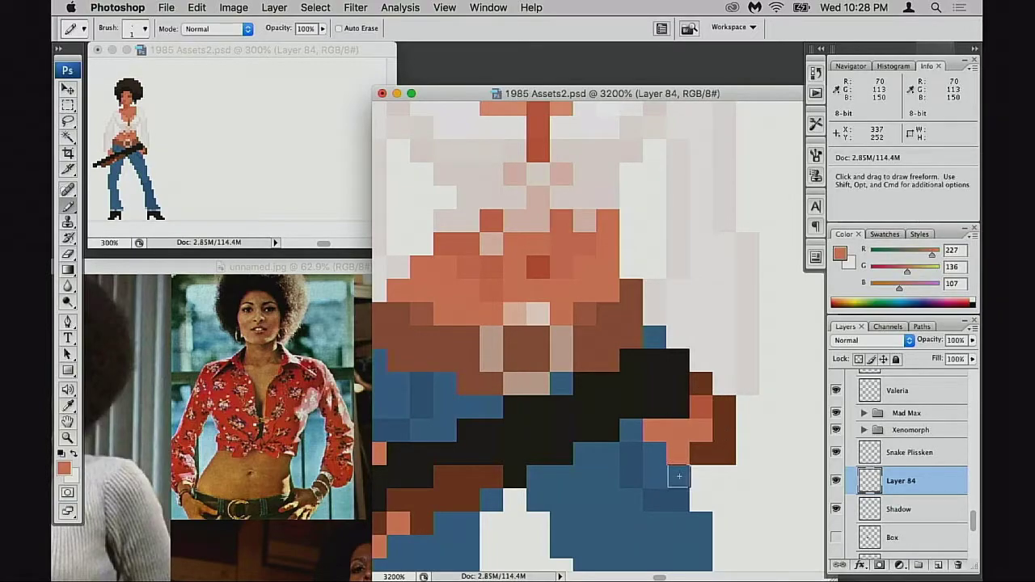
Paint the wrist and upper outer pixel of the hand near the rifle's thin end in brown (R 125, G 61, B 36).
scroll(668, 420, down, 2)
scroll(668, 420, left, 4)
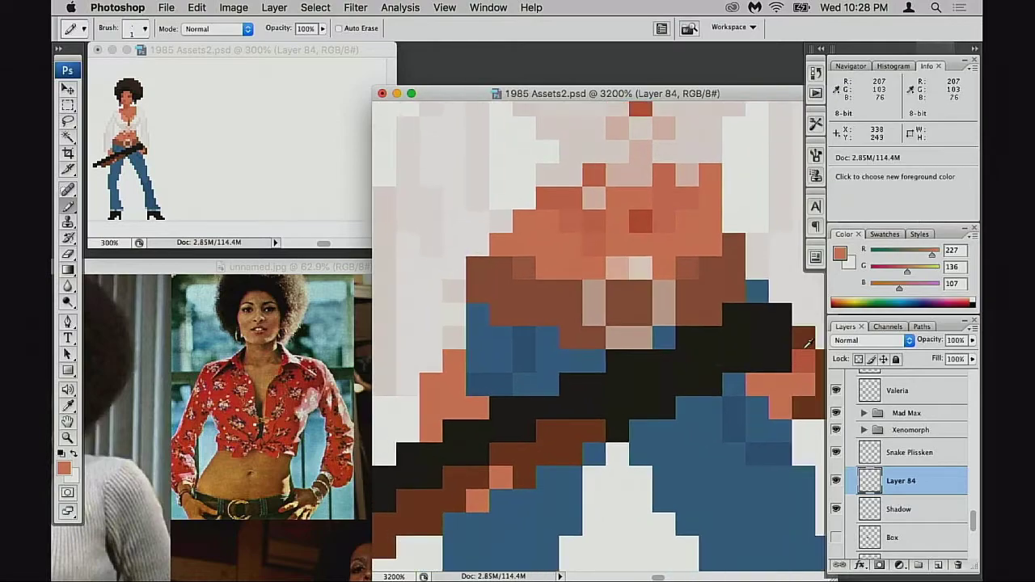
alt+click(807, 343)
scroll(630, 347, left, 2)
scroll(631, 347, down, 1)
drag(499, 347, 500, 315)
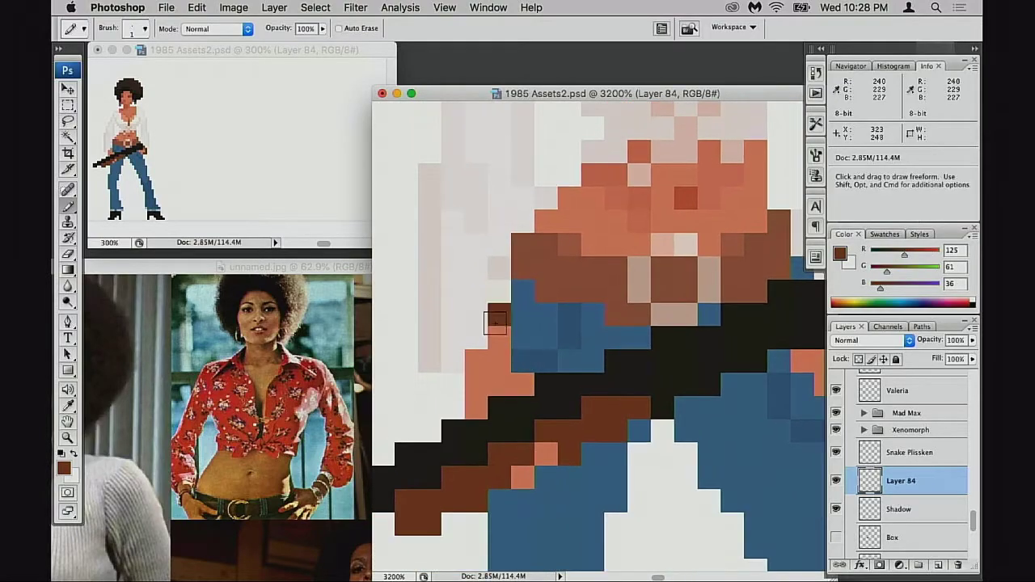
click(476, 363)
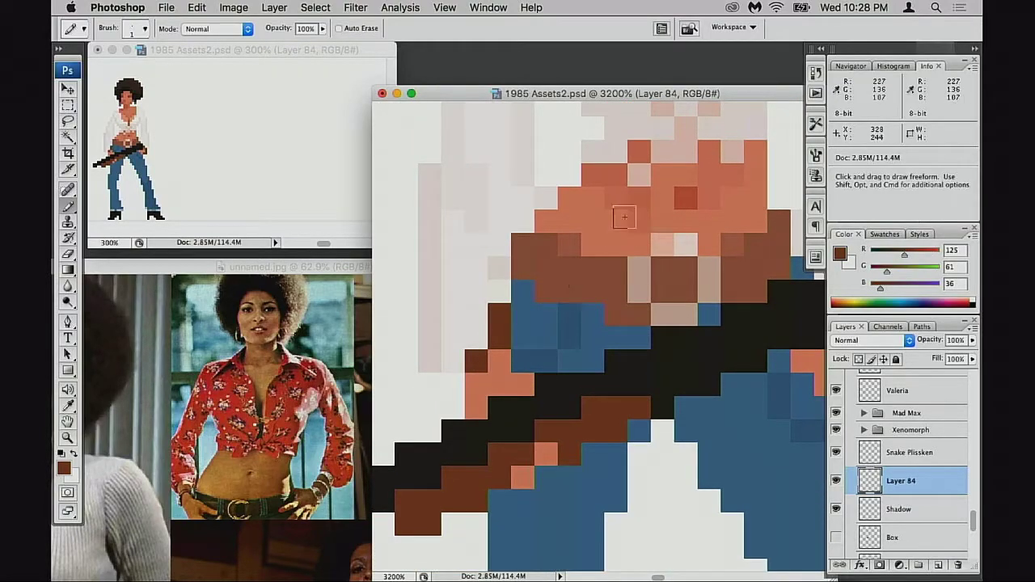
Shade that hand's outer edge with a mid skin tone (R 215, G 118, B 90) and return its lower wrist pixel to brown (R 125, G 61, B 36).
alt+click(625, 177)
drag(499, 360, 496, 342)
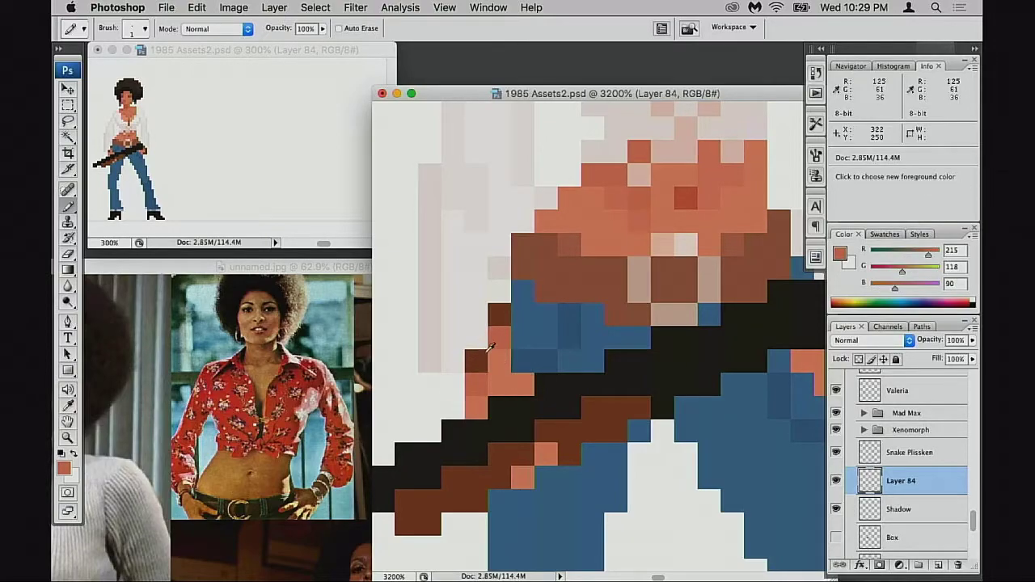
alt+click(484, 361)
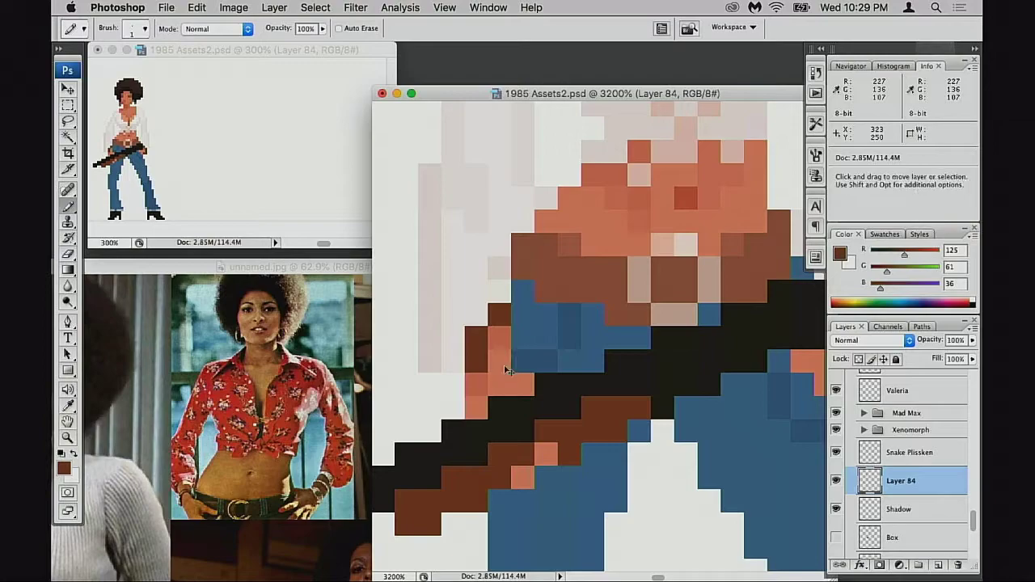
click(497, 340)
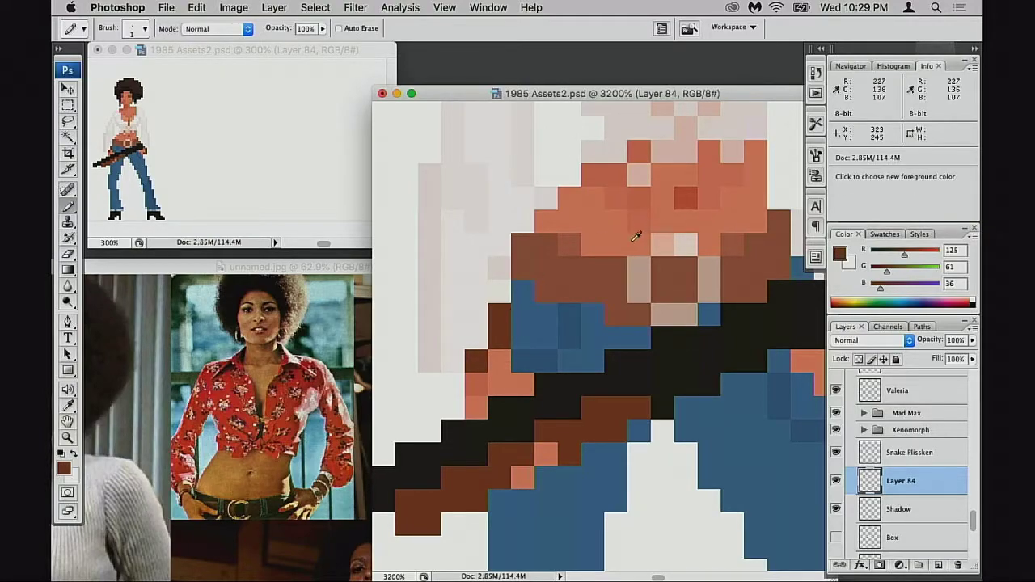
Fill the pixel beside the brown wrist with the sleeve's off-white (R 240, G 229, B 227).
alt+click(436, 296)
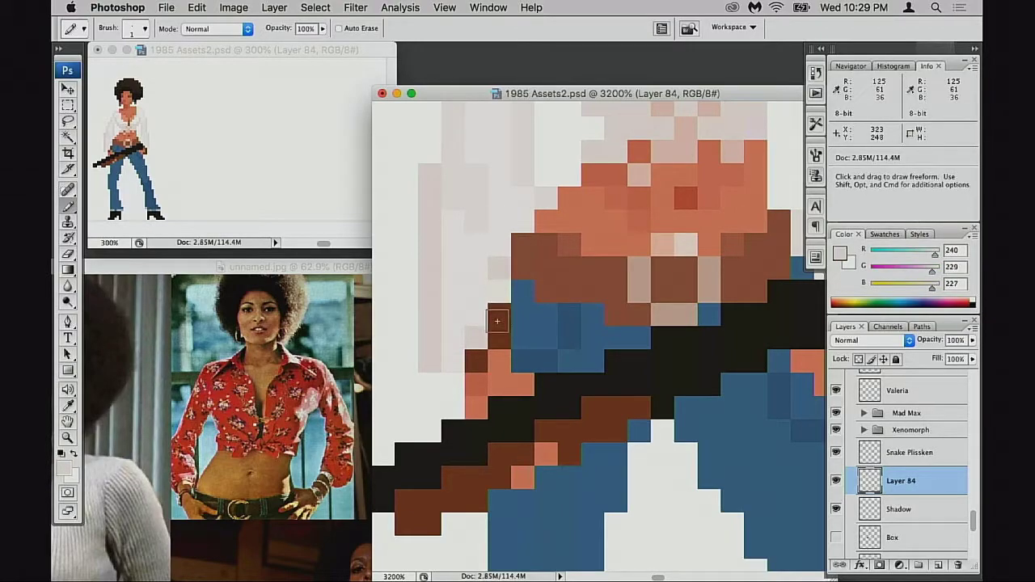
Replace the dark brown pixels of the left-hand wrist and hand with the light sleeve colour and two sampled skin tones.
click(497, 321)
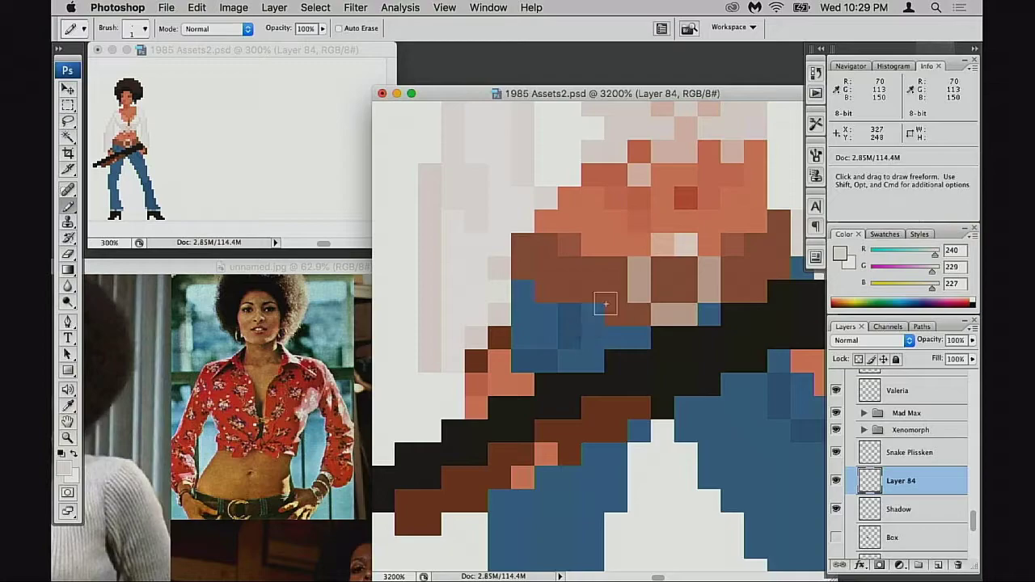
alt+click(641, 230)
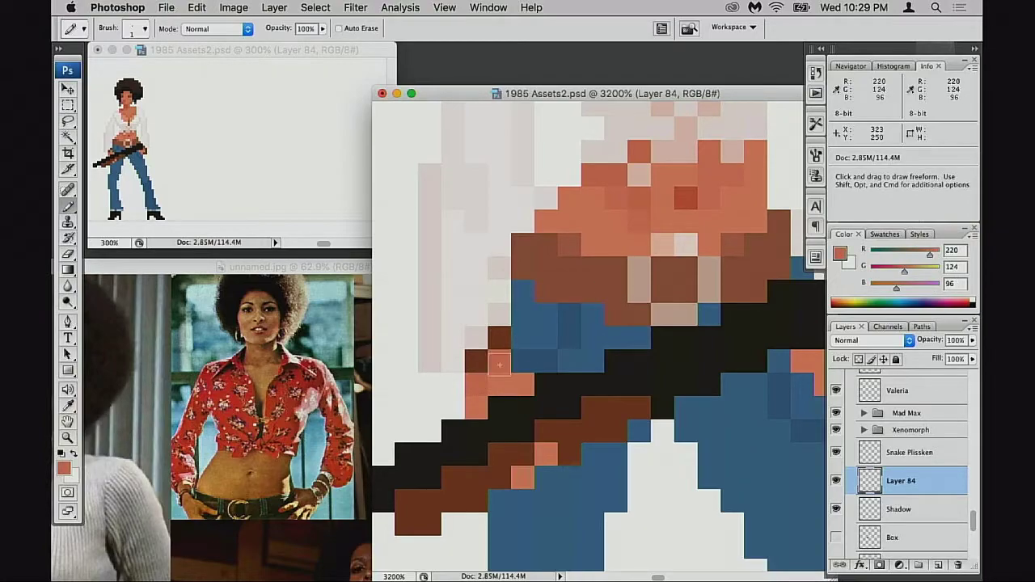
drag(623, 381, 650, 404)
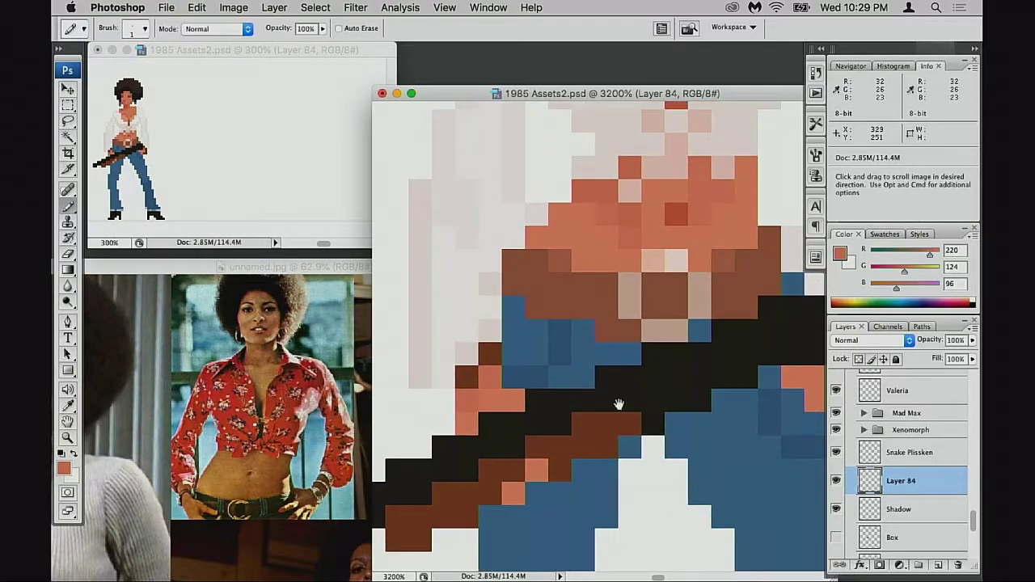
click(490, 355)
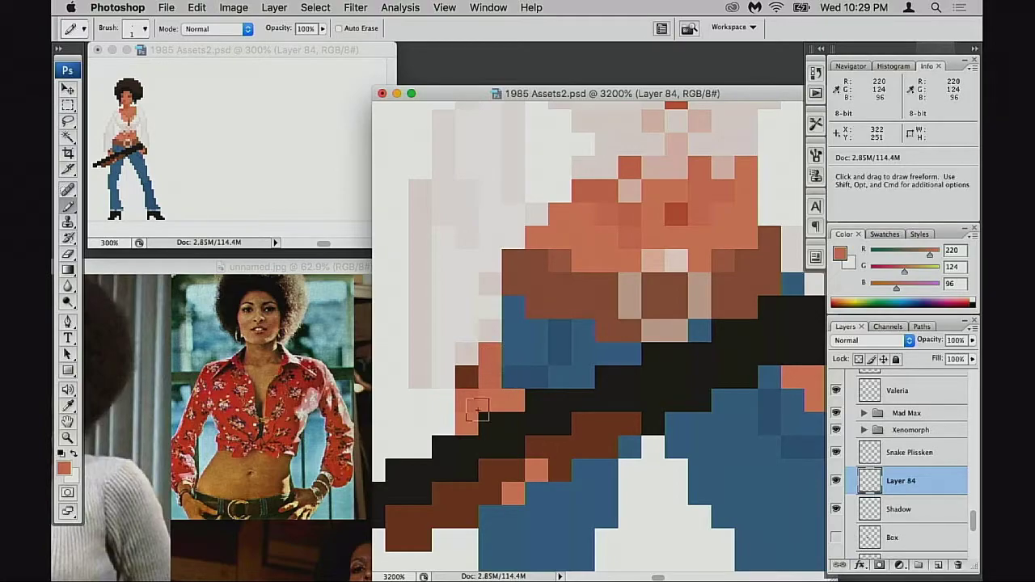
click(476, 386)
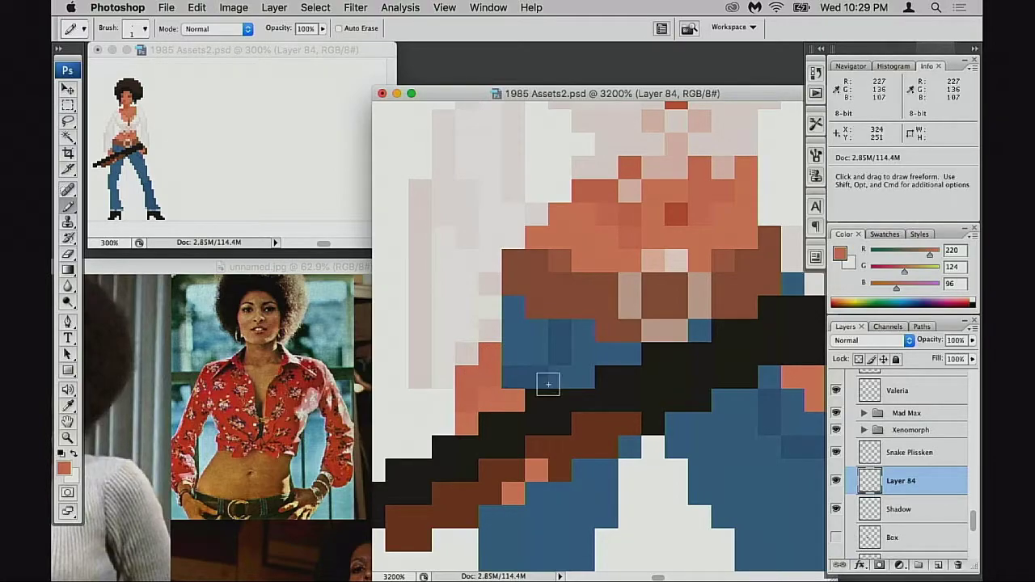
drag(628, 172, 651, 165)
alt+click(644, 248)
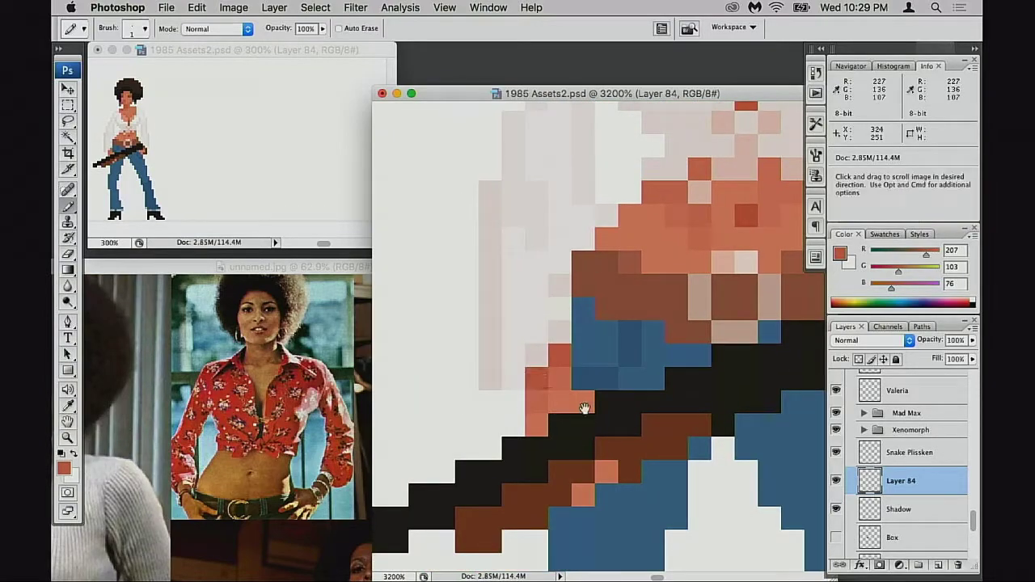
Try recolouring the jeans edge pixel below the belt with the sampled off-white shirt colour, and undo it.
drag(702, 431, 561, 376)
scroll(566, 388, right, 2)
scroll(590, 405, up, 2)
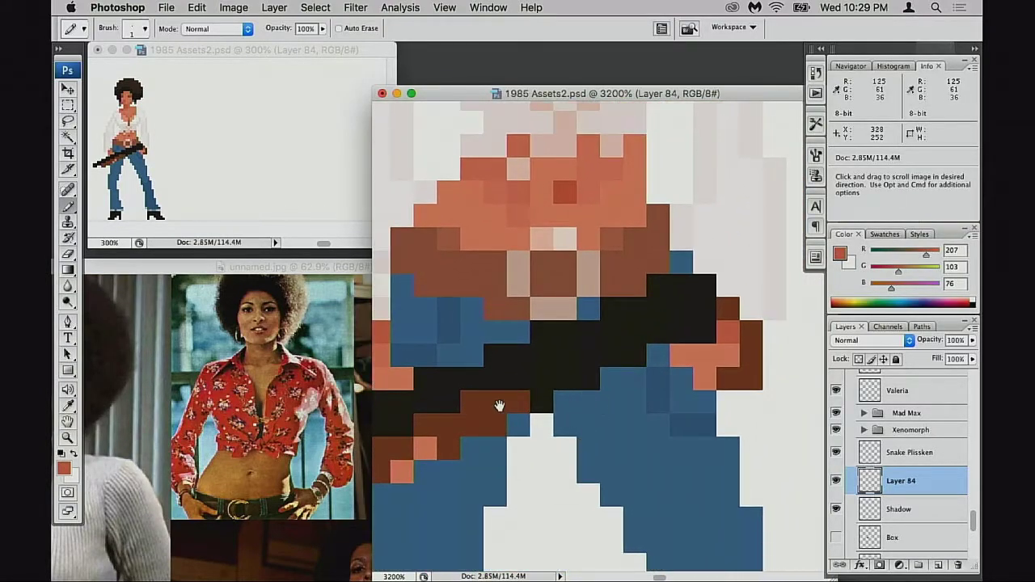
scroll(499, 405, left, 4)
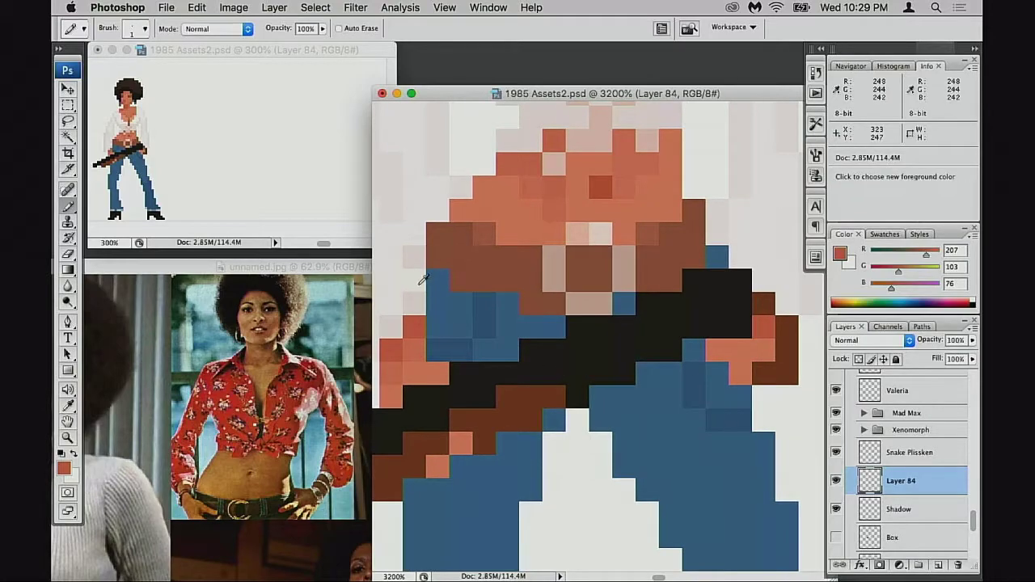
click(421, 279)
scroll(564, 334, left, 5)
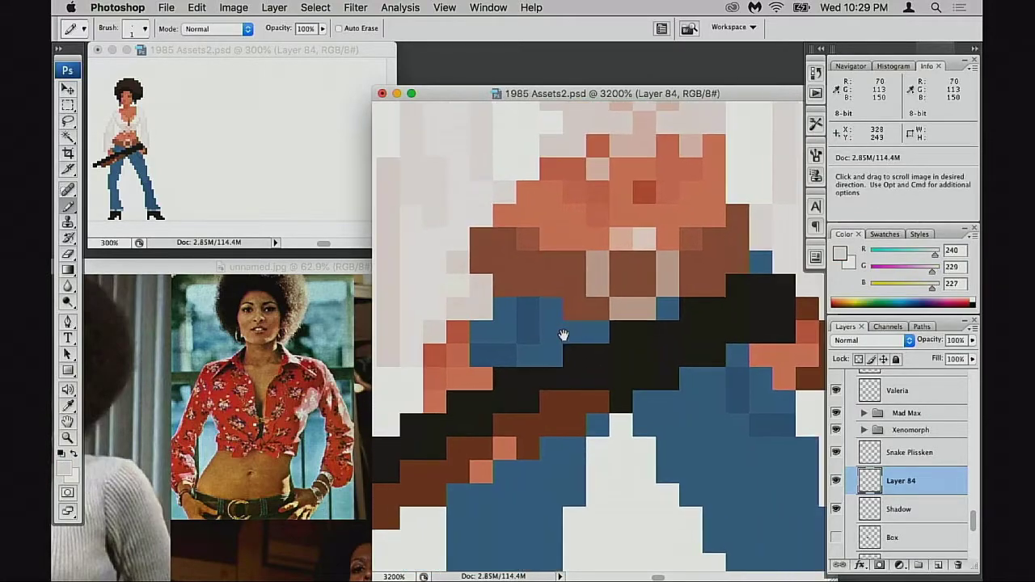
drag(563, 334, 571, 336)
key(super+z)
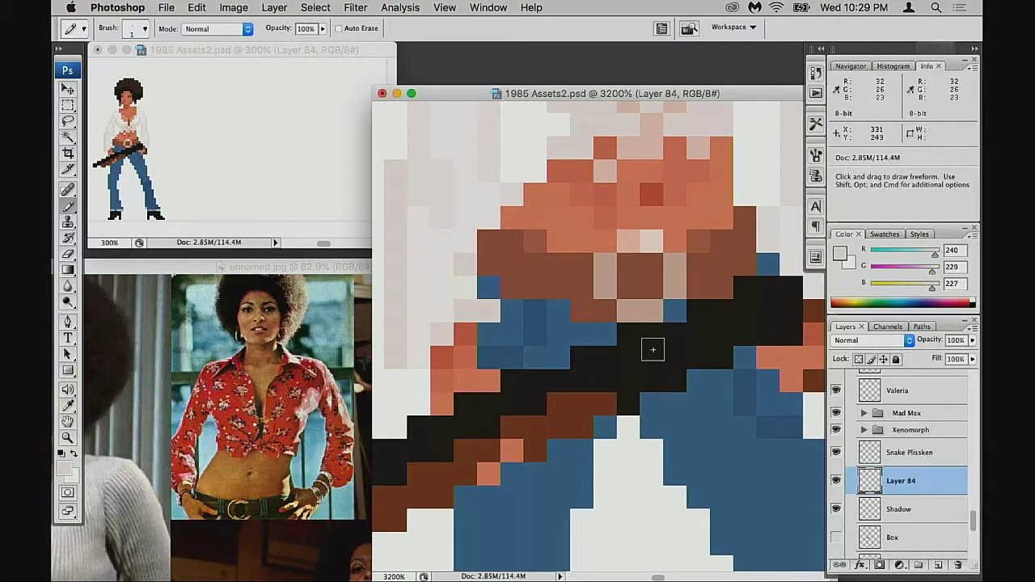
Shade the pale hem pixels of the left trouser leg with sampled grey-blues and with the jeans blue at 30% opacity.
scroll(687, 368, down, 8)
scroll(687, 368, right, 8)
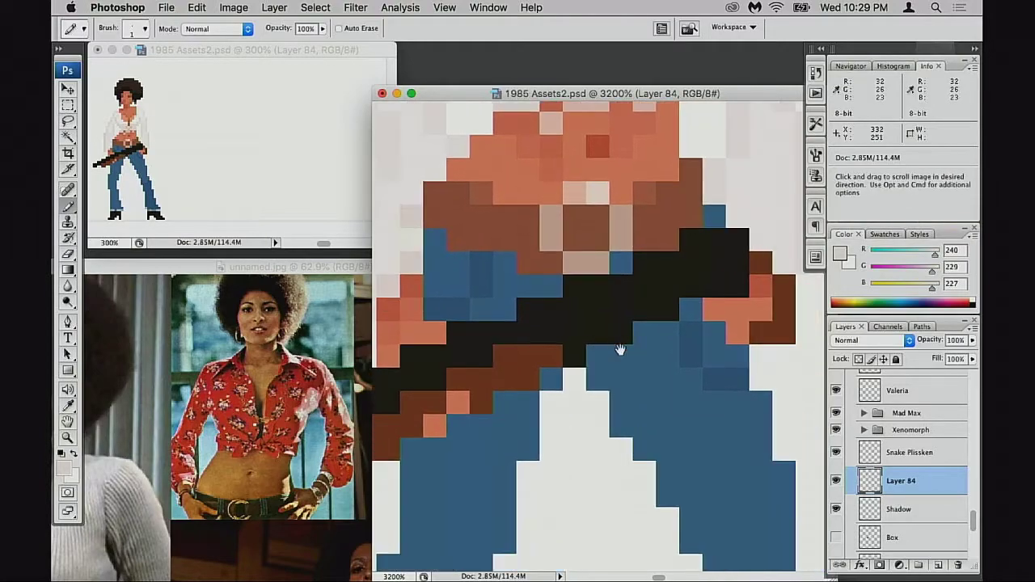
scroll(554, 331, down, 12)
scroll(555, 330, left, 5)
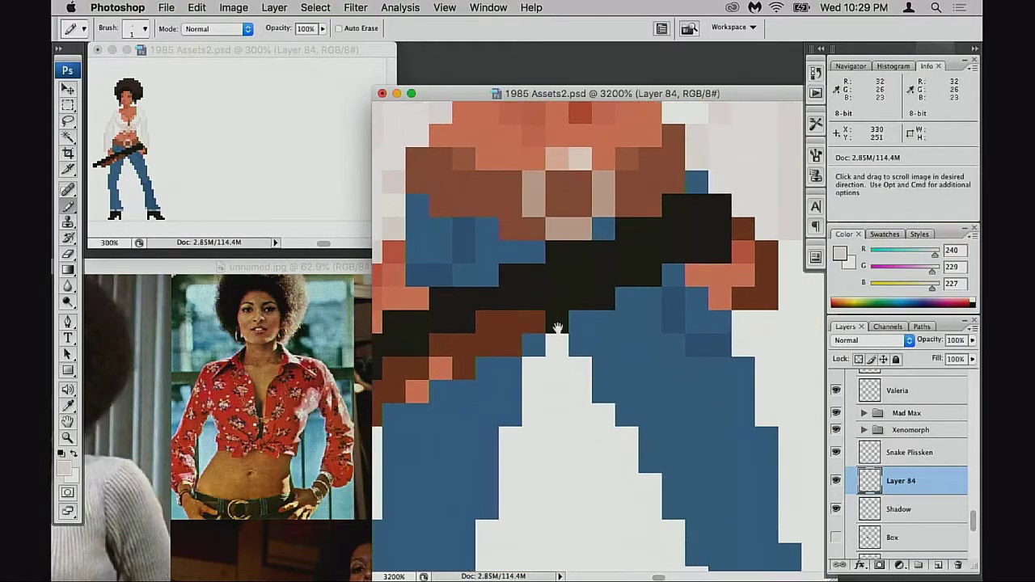
scroll(643, 353, down, 12)
scroll(652, 372, left, 3)
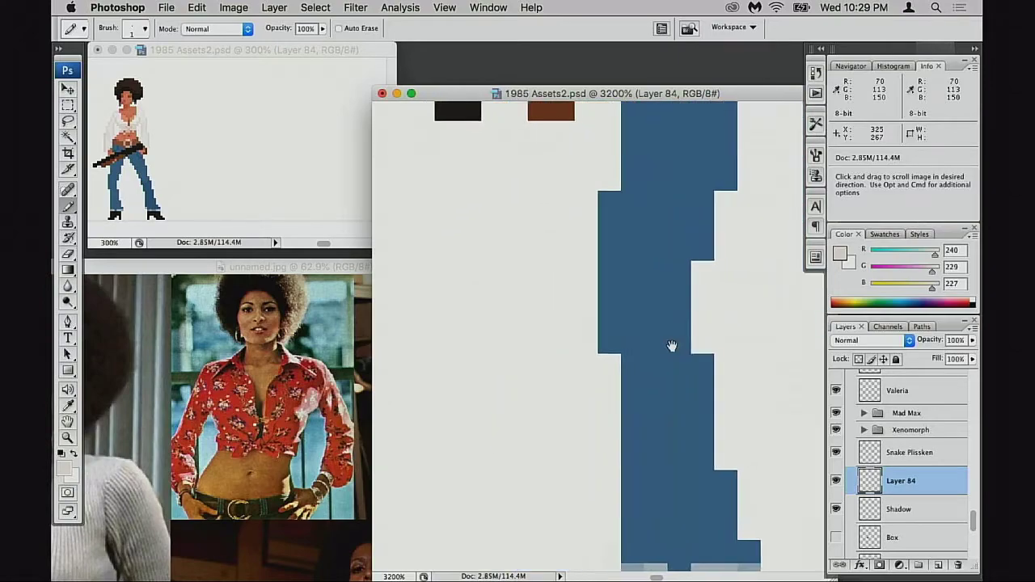
scroll(679, 349, down, 12)
alt+click(663, 330)
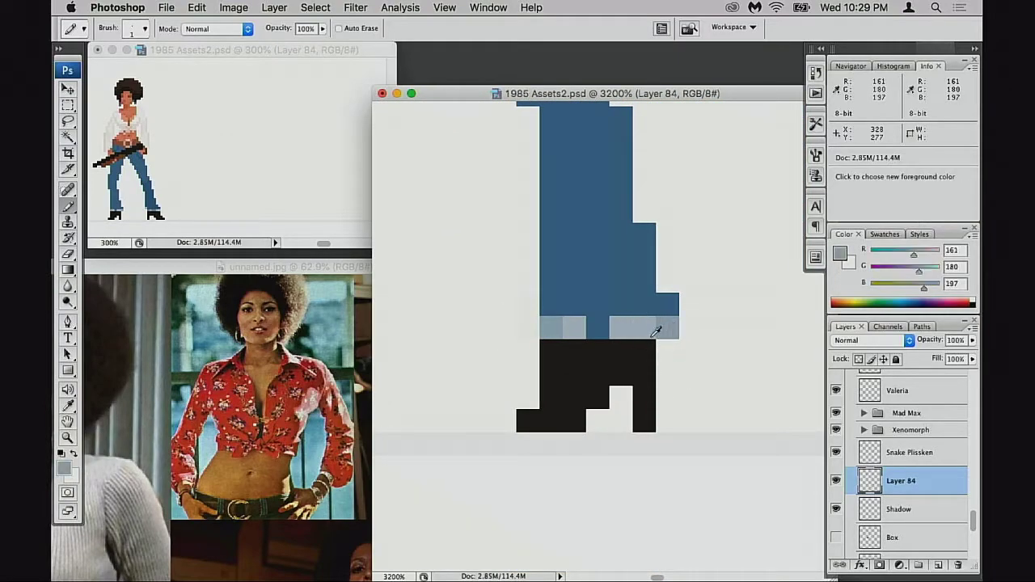
alt+click(656, 326)
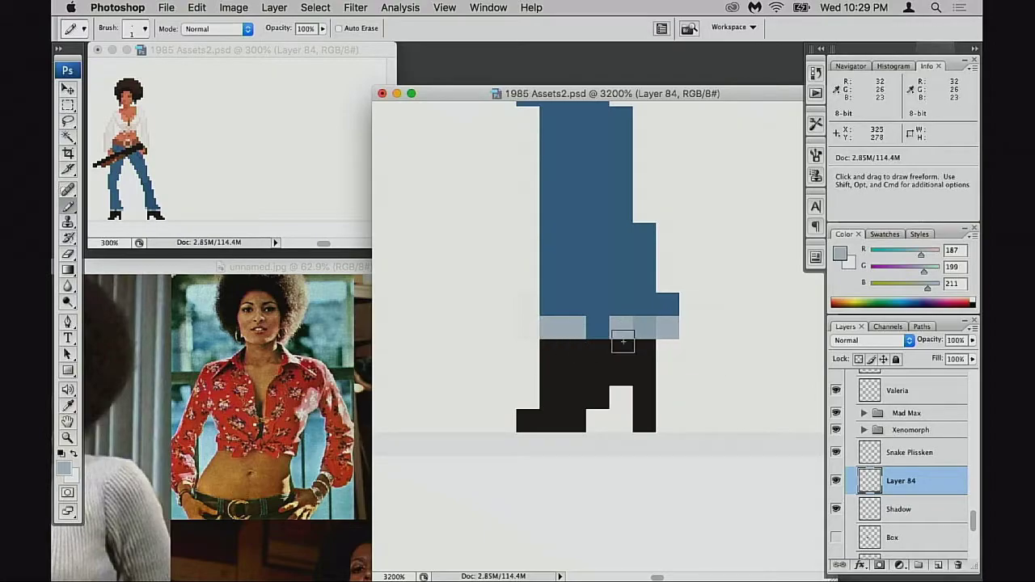
alt+click(594, 334)
key(3)
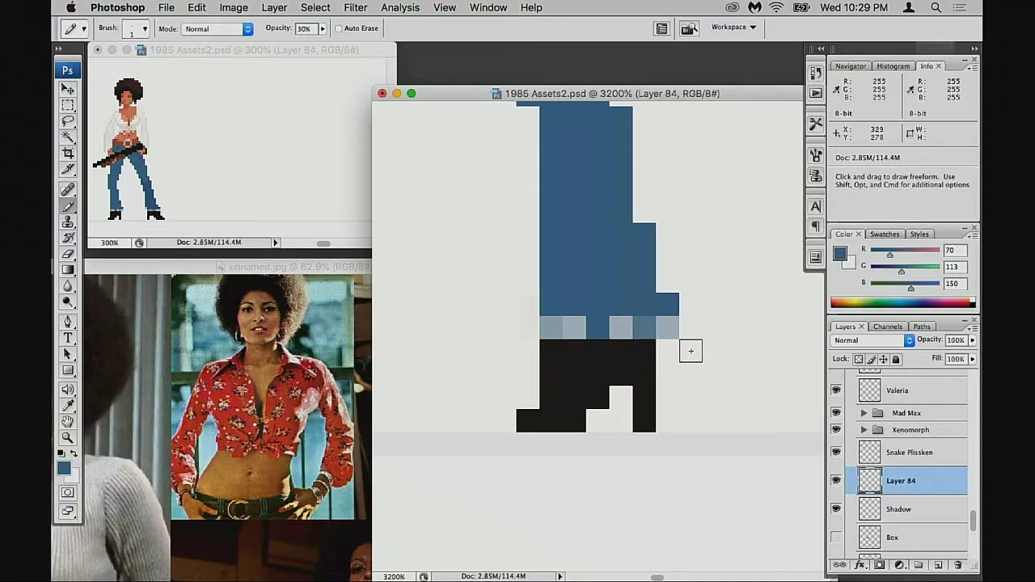
Vary the hem pixels of the right trouser leg with jeans blue at 30% and sampled pale grey at 40% opacity.
scroll(725, 369, right, 5)
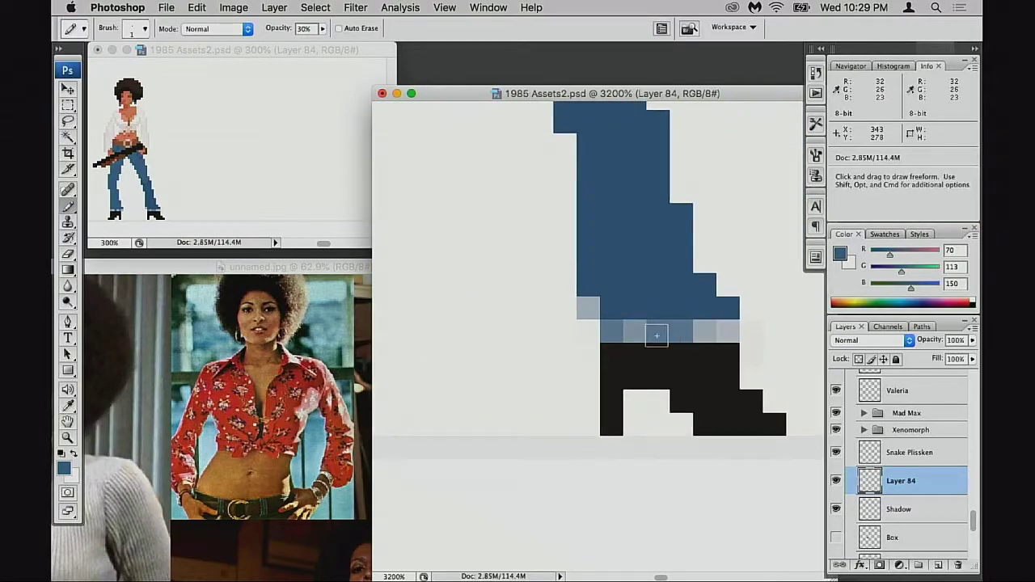
alt+click(723, 331)
key(4)
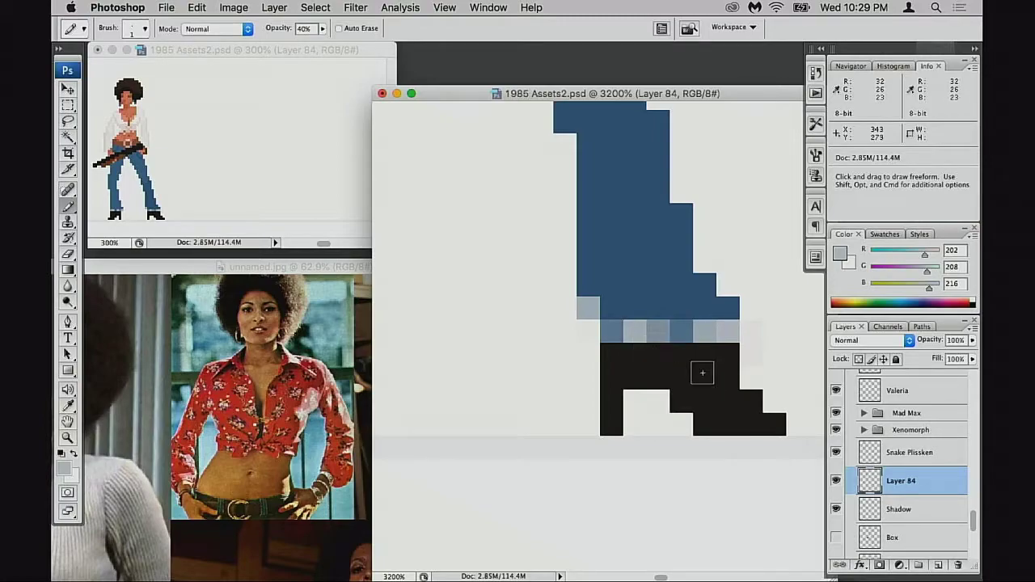
drag(639, 330, 723, 316)
Lighten the row above the left leg's hem and its outer edge with the sampled grey-blue at 40% opacity.
drag(533, 346, 836, 348)
alt+click(613, 317)
click(582, 321)
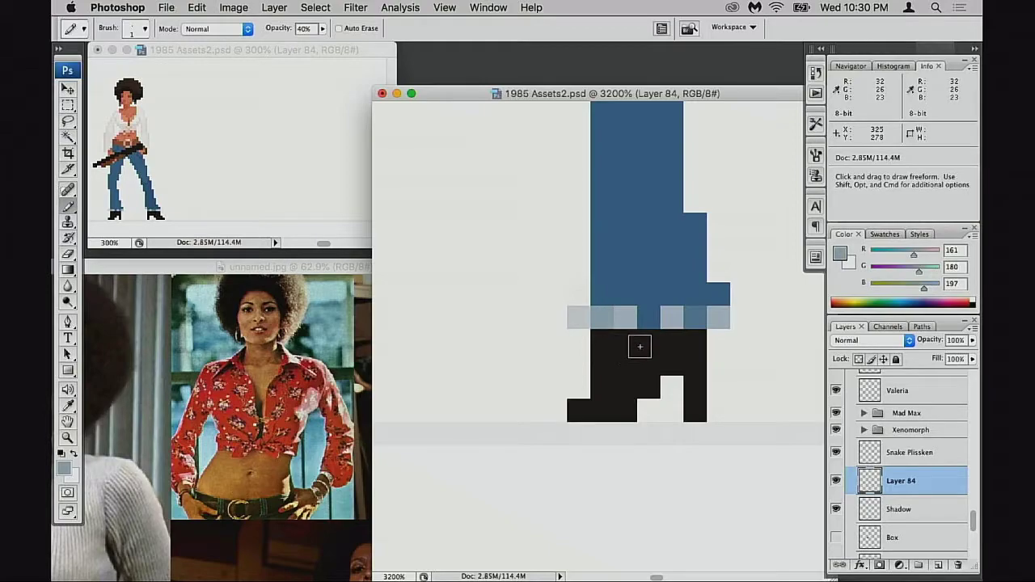
click(587, 304)
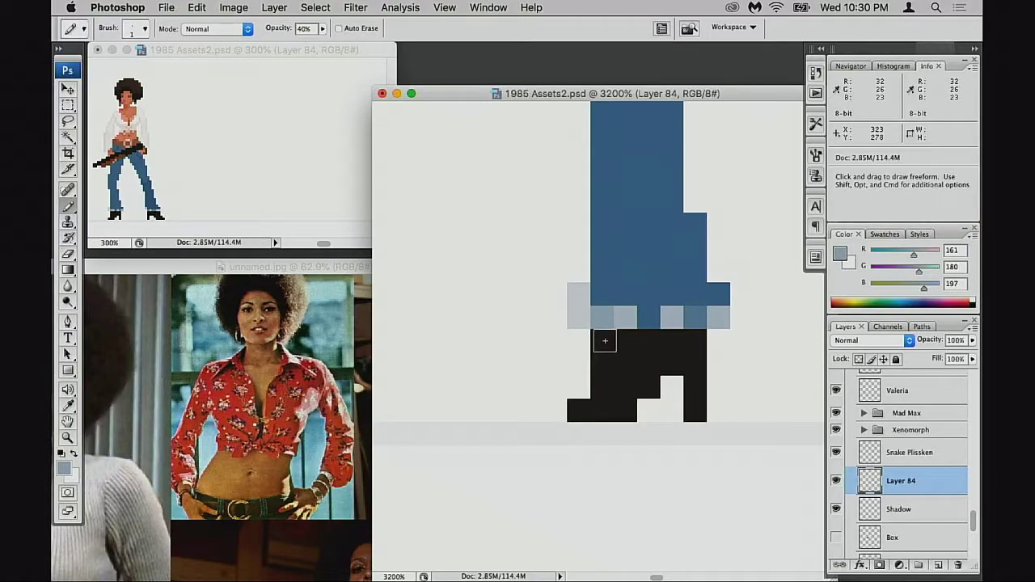
mouse_move(604, 298)
mouse_down()
mouse_move(700, 315)
mouse_move(656, 320)
mouse_move(609, 301)
mouse_move(698, 300)
mouse_up()
click(649, 317)
Erase the two stray grey pixels sticking out beyond the outer edge of the left leg's hem.
drag(747, 337, 723, 349)
key(e)
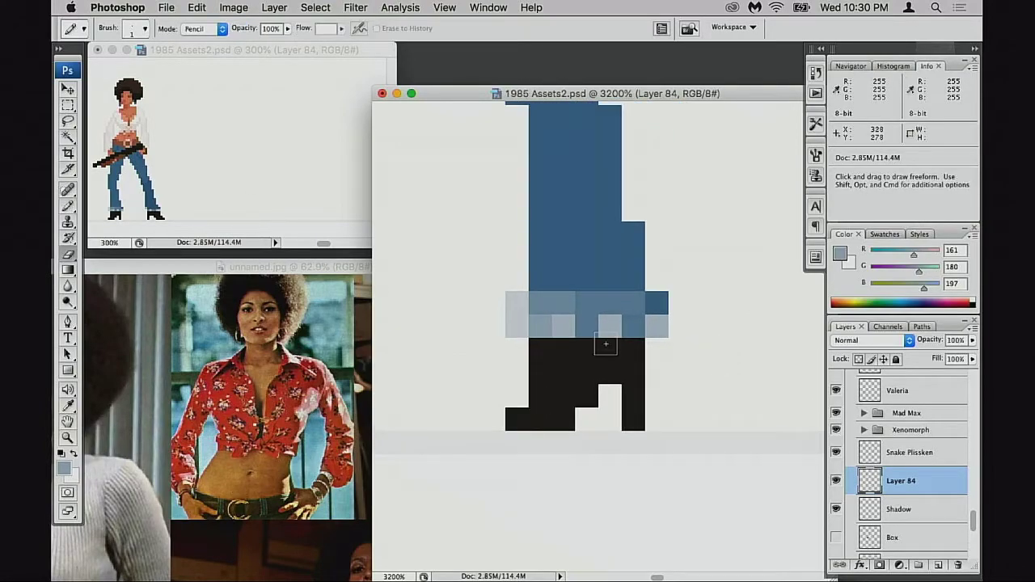
drag(523, 294, 517, 356)
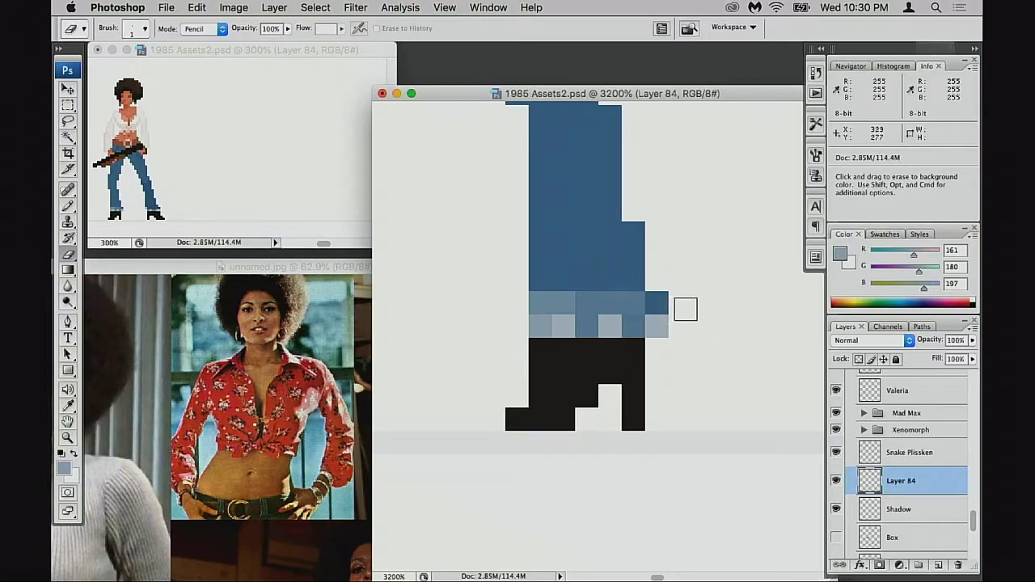
Lighten the pixel row above the right leg's hem with the same grey-blue at 40% opacity.
scroll(668, 297, right, 10)
key(b)
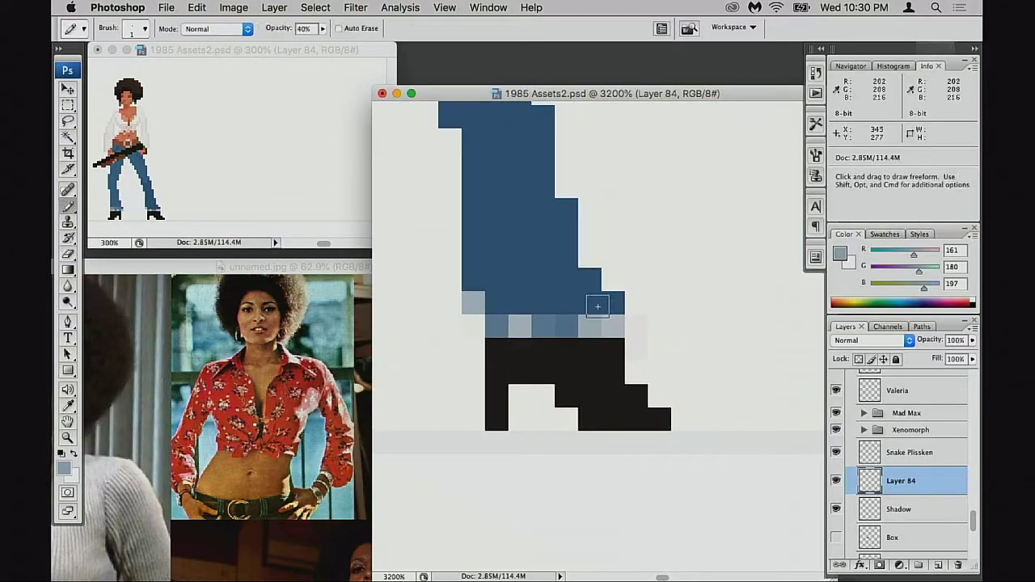
mouse_move(549, 308)
mouse_down()
mouse_move(519, 298)
mouse_move(592, 306)
mouse_move(538, 305)
mouse_up()
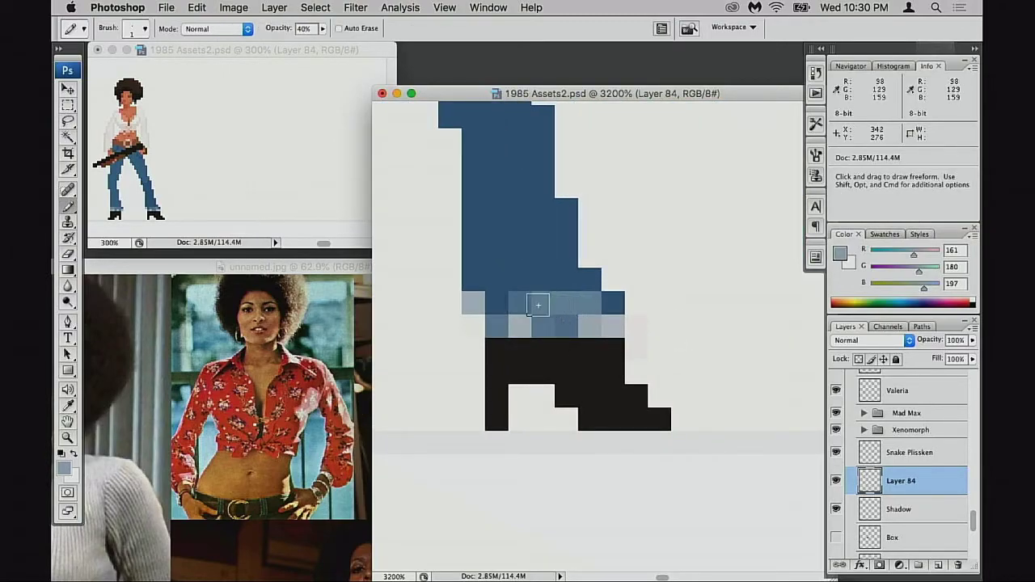
drag(603, 371, 677, 408)
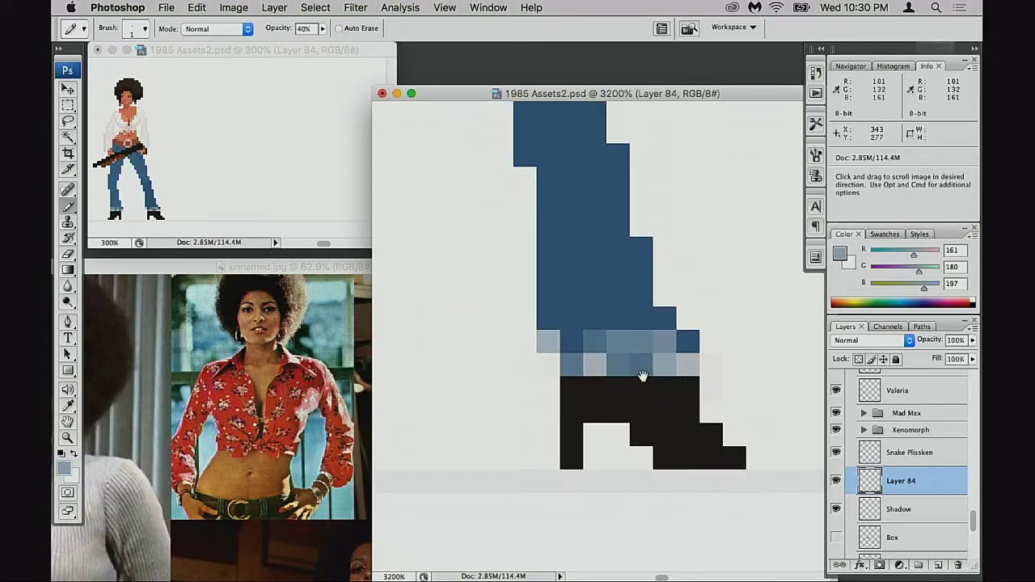
click(571, 337)
drag(602, 282, 652, 372)
Erase the protruding blue pixels at the right leg's outer hem, then try trimming its inner edge and undo that trim.
key(e)
drag(605, 318, 682, 305)
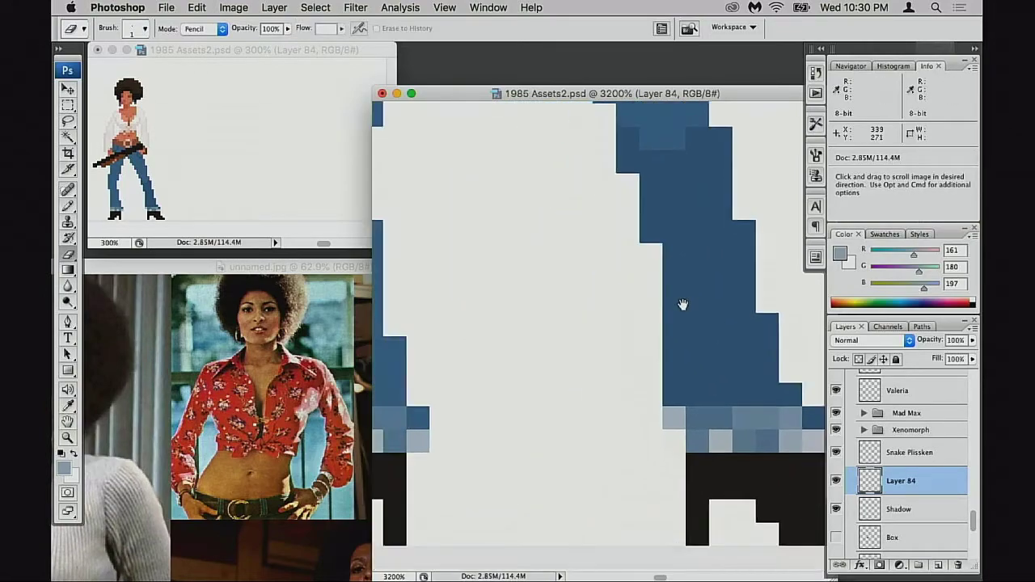
drag(685, 353, 702, 323)
drag(760, 365, 662, 362)
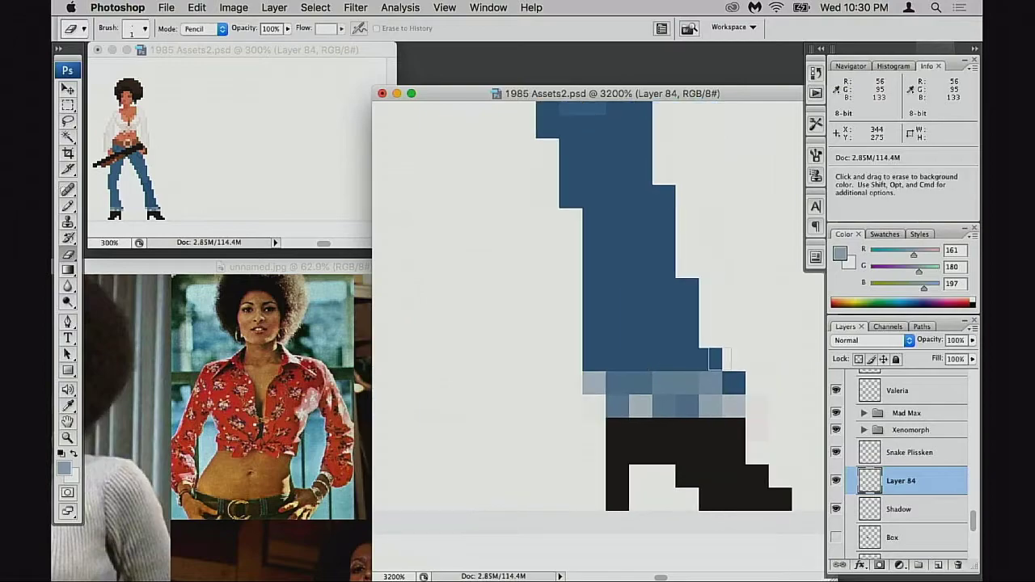
click(732, 378)
drag(705, 392, 717, 381)
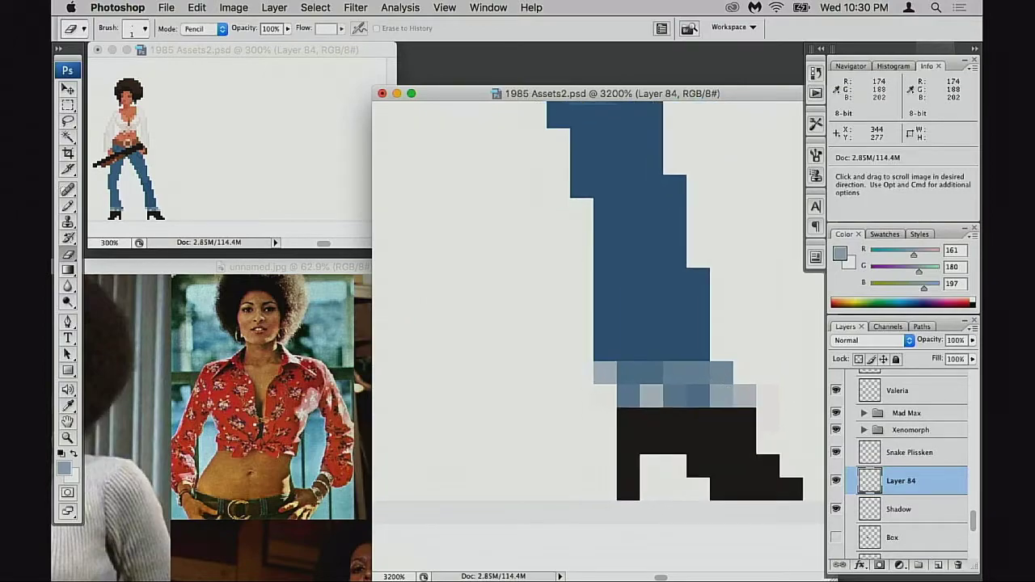
drag(596, 359, 603, 413)
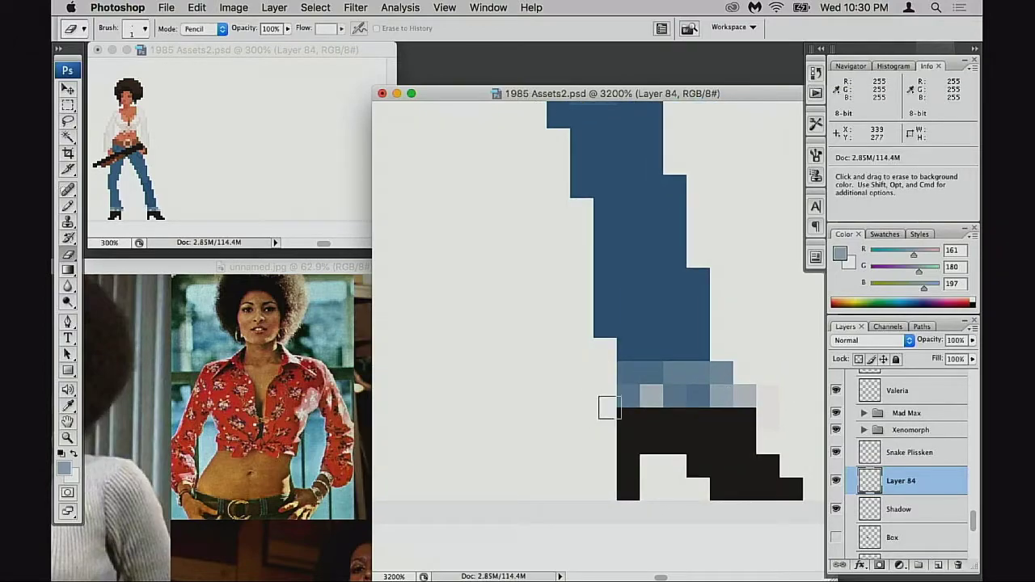
key(super+z)
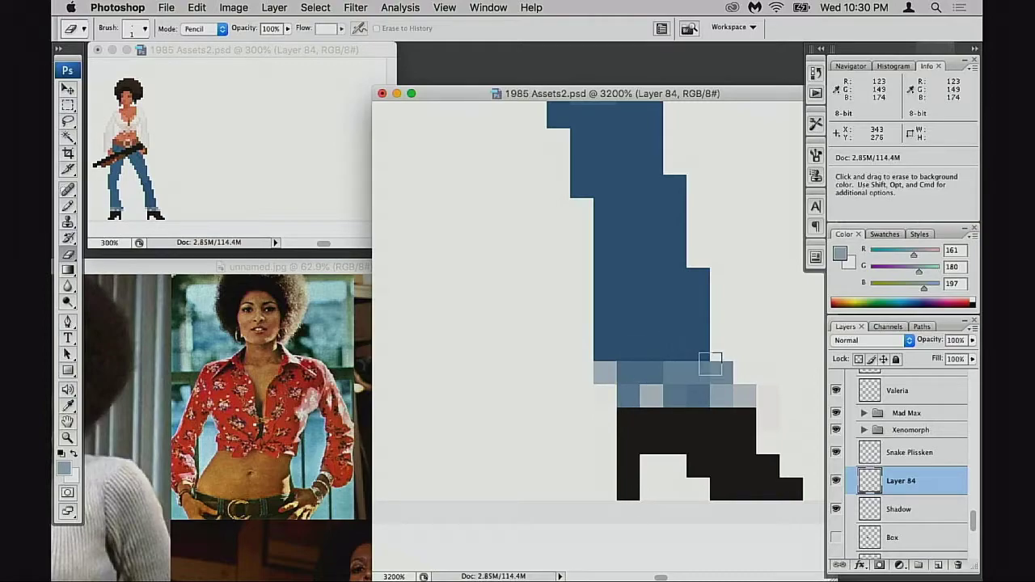
Rebuild the flared outer edge of the right trouser hem with the dark jeans blue sampled from the leg.
key(b)
alt+click(703, 337)
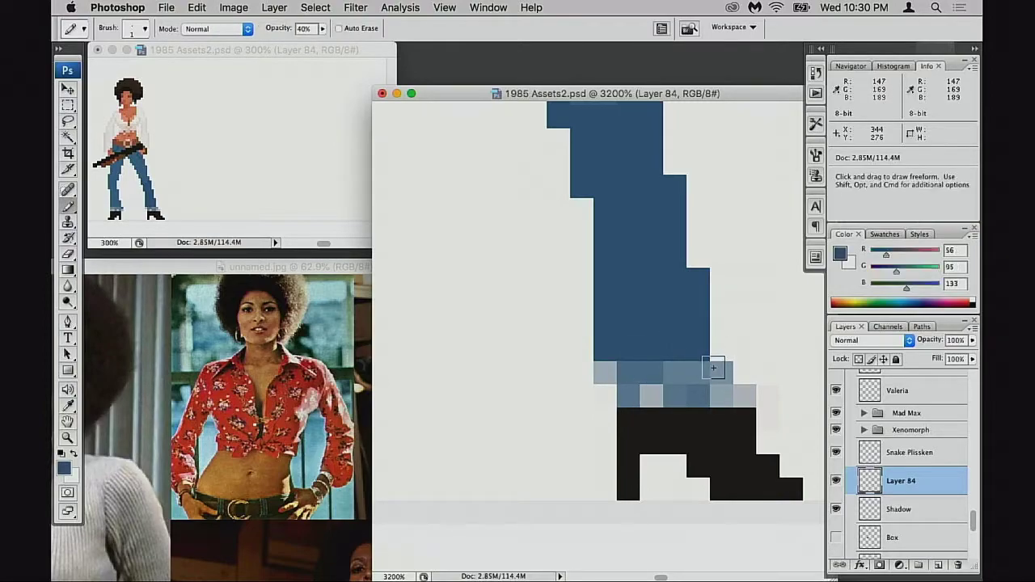
key(super+z)
click(718, 371)
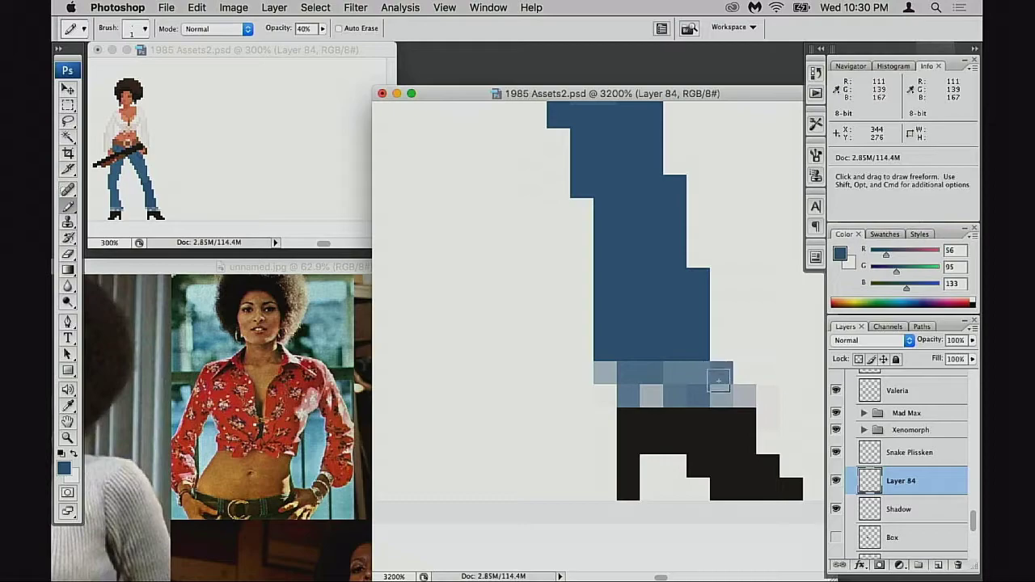
click(715, 341)
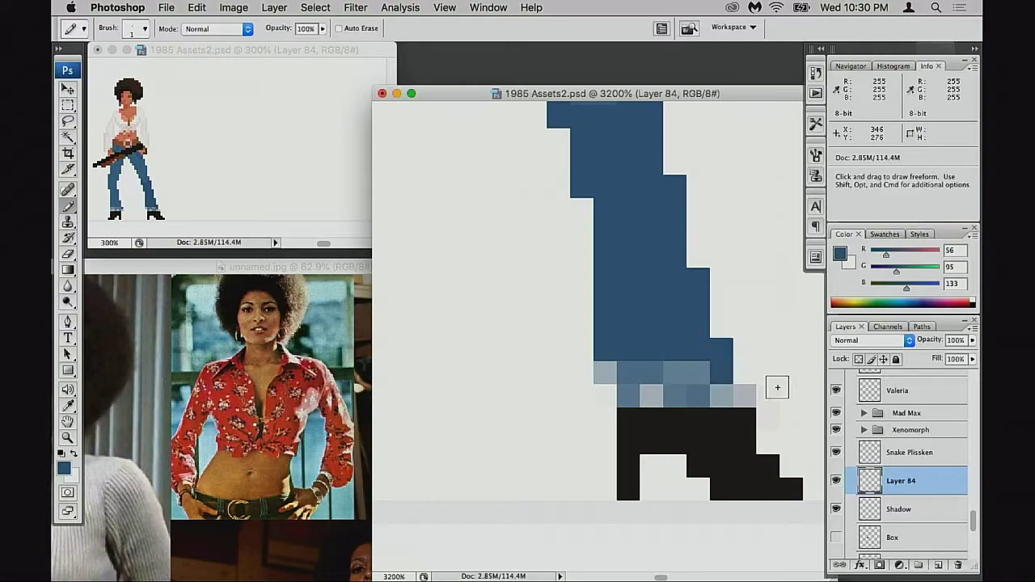
key(super+z)
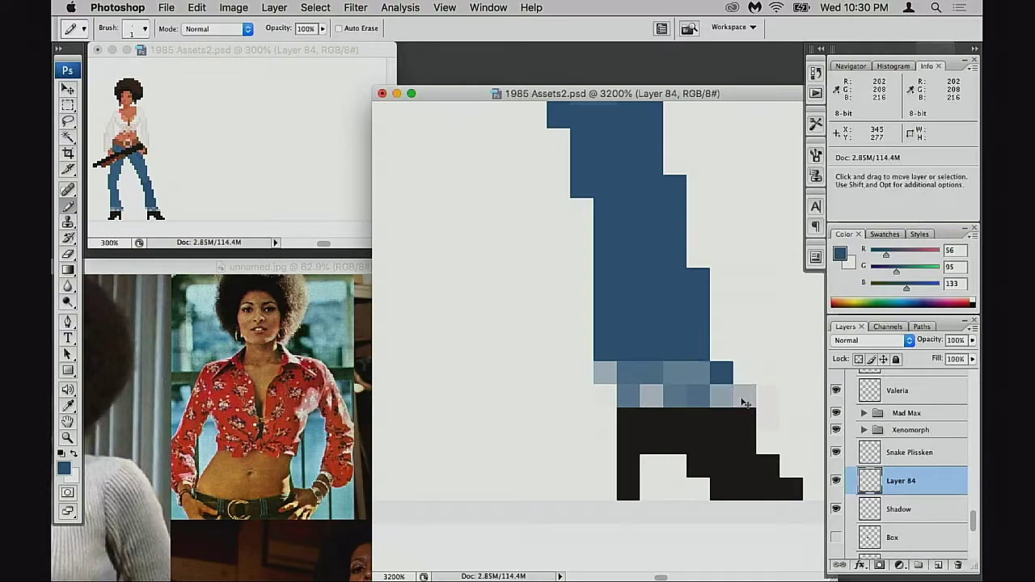
click(717, 361)
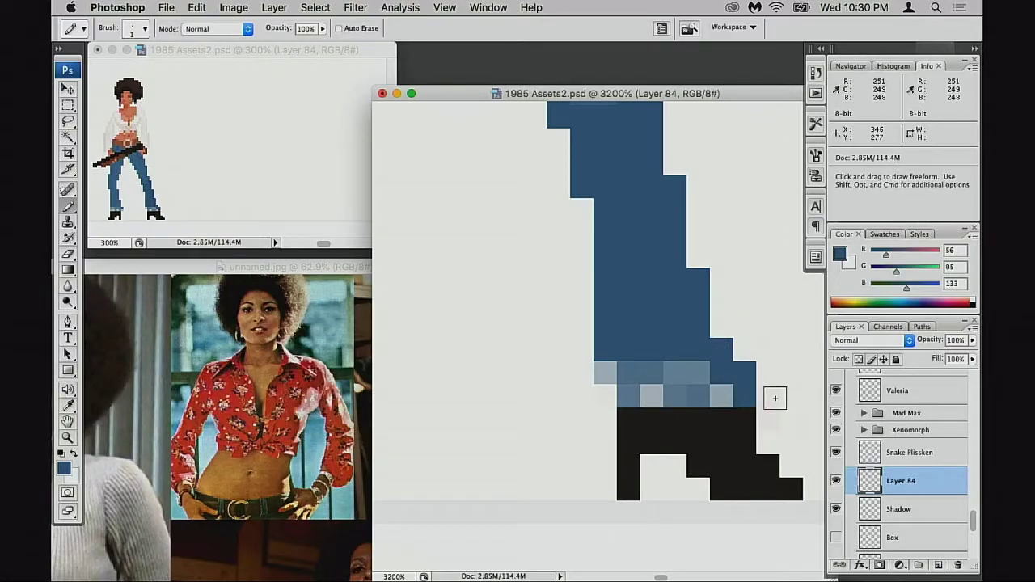
Undo the last right-hem edge pixels, then cover the lightened row above the hem with dark jeans blue and widen its outer edge.
key(super+alt+z)
key(super+alt+z)
key(super+alt+z)
key(space)
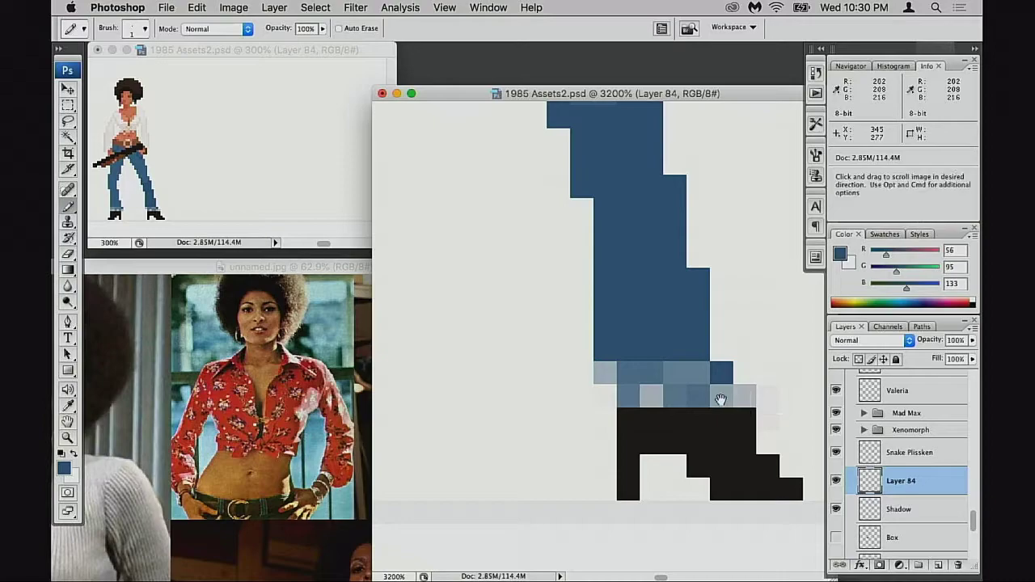
mouse_move(721, 400)
mouse_down()
mouse_move(744, 355)
mouse_move(640, 351)
mouse_up()
click(713, 350)
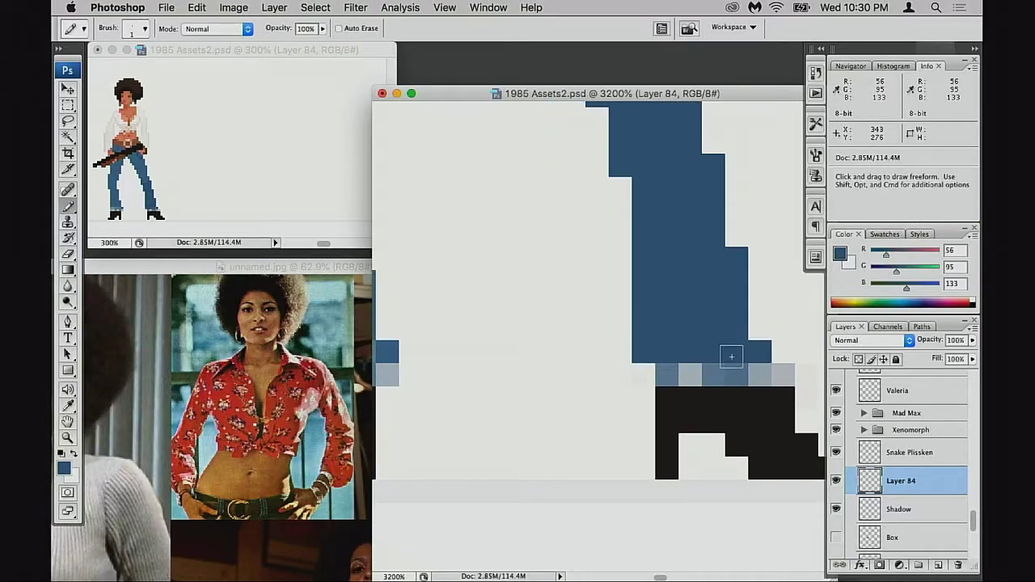
click(760, 330)
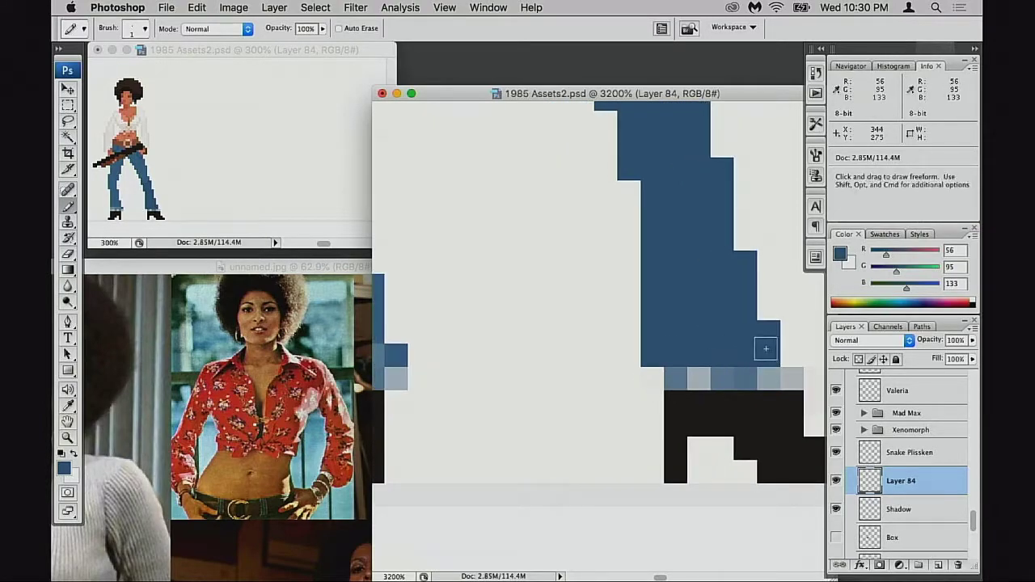
Cover the lightened pixel row above the left leg's hem with the base blue sampled from the jeans.
key(space)
mouse_move(711, 374)
mouse_down()
mouse_move(736, 384)
mouse_move(893, 391)
mouse_up()
drag(672, 374, 879, 381)
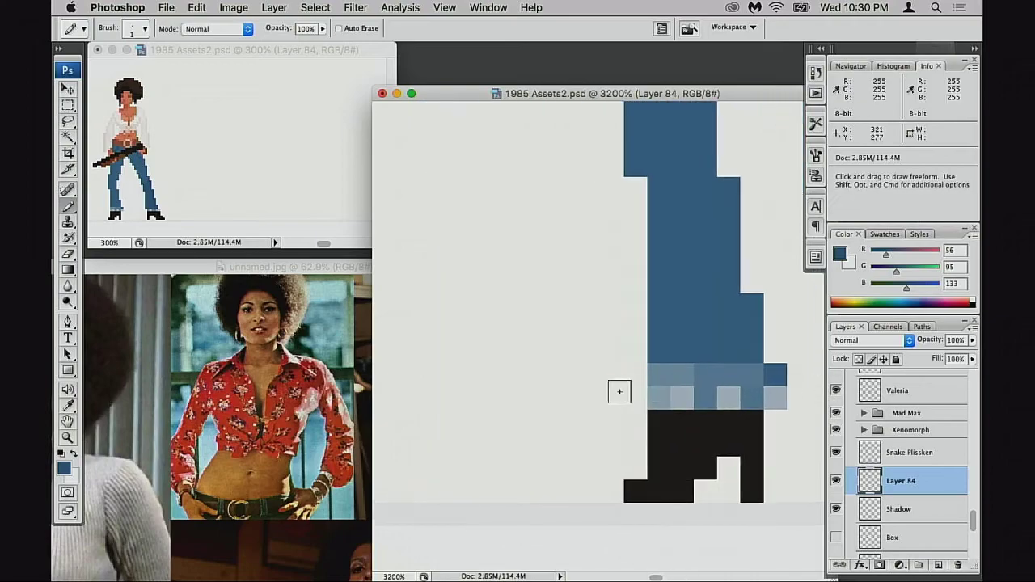
alt+click(719, 375)
mouse_move(671, 369)
mouse_down()
mouse_move(750, 374)
mouse_move(635, 372)
mouse_up()
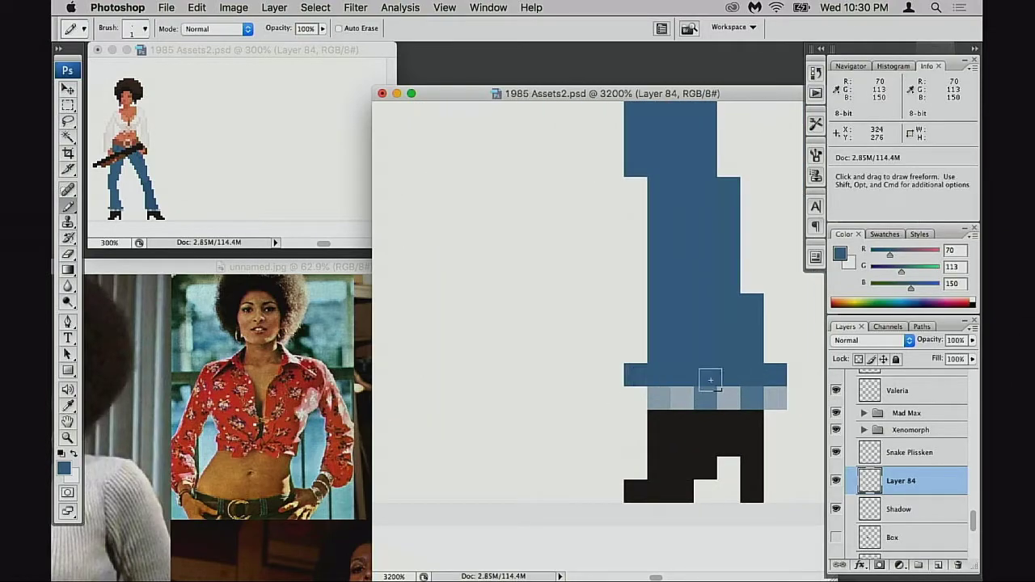
Undo the pixels added at the left hem's outer edge and extend the flare at its inner edge upward by one pixel.
click(644, 361)
key(super+alt+z)
key(super+alt+z)
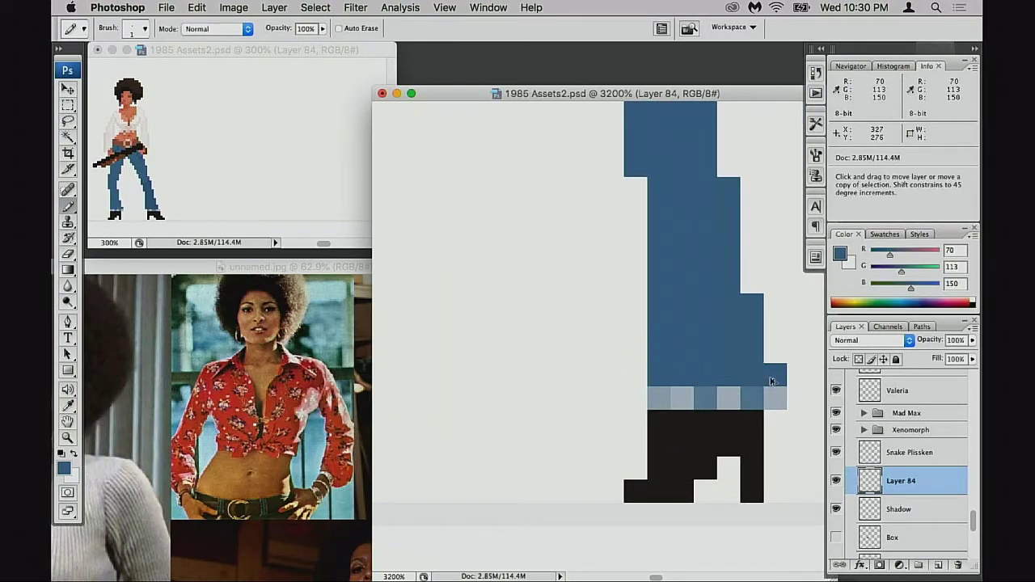
mouse_move(760, 394)
mouse_down()
mouse_move(730, 407)
mouse_move(742, 418)
mouse_up()
click(744, 368)
key(space)
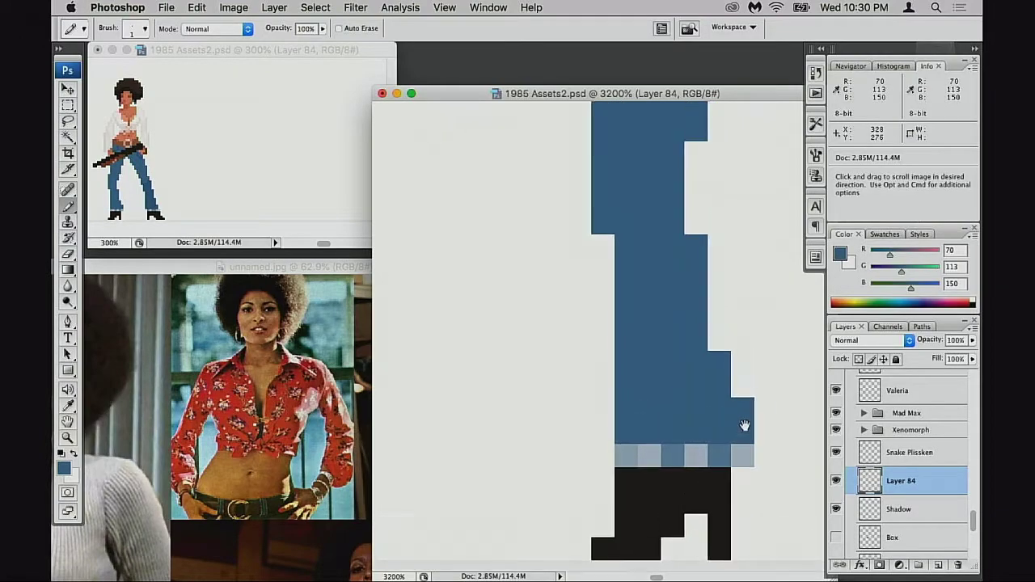
Start a highlight on the right leg's upper thigh with the pencil in Screen mode at 20% opacity.
scroll(731, 371, up, 6)
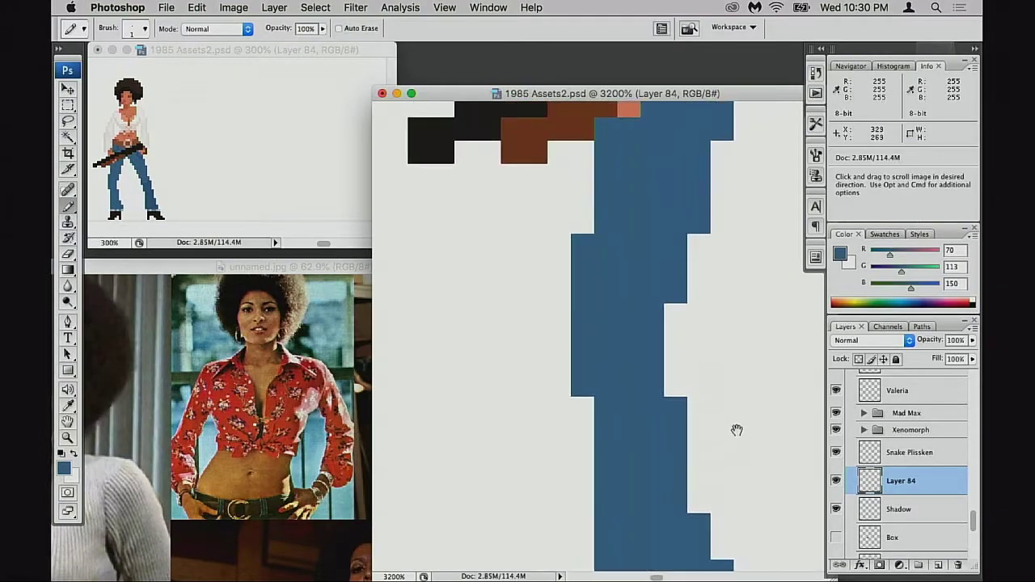
scroll(732, 396, up, 8)
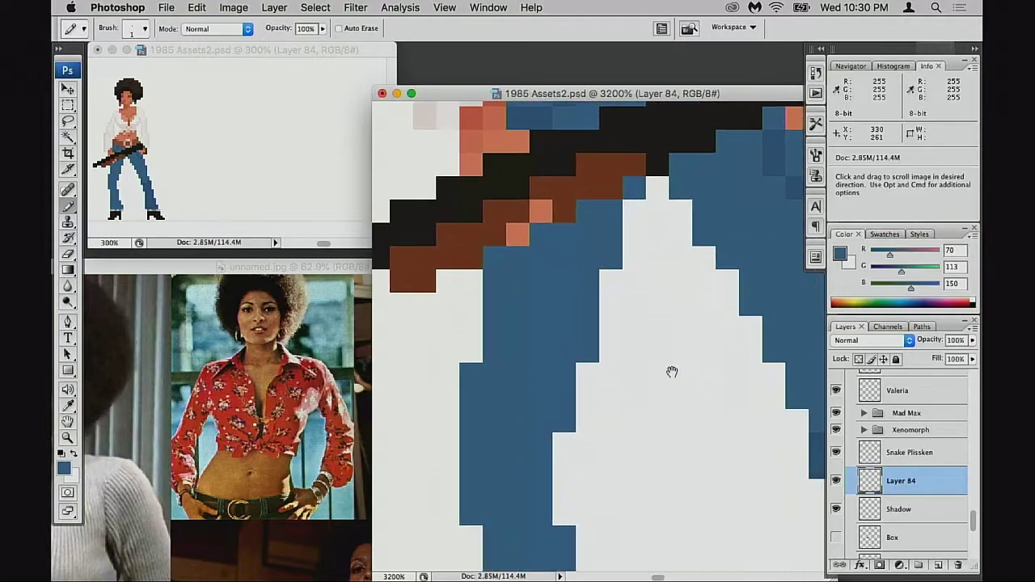
mouse_move(697, 410)
mouse_down()
mouse_move(718, 395)
mouse_move(701, 383)
mouse_move(697, 363)
mouse_up()
scroll(614, 320, up, 3)
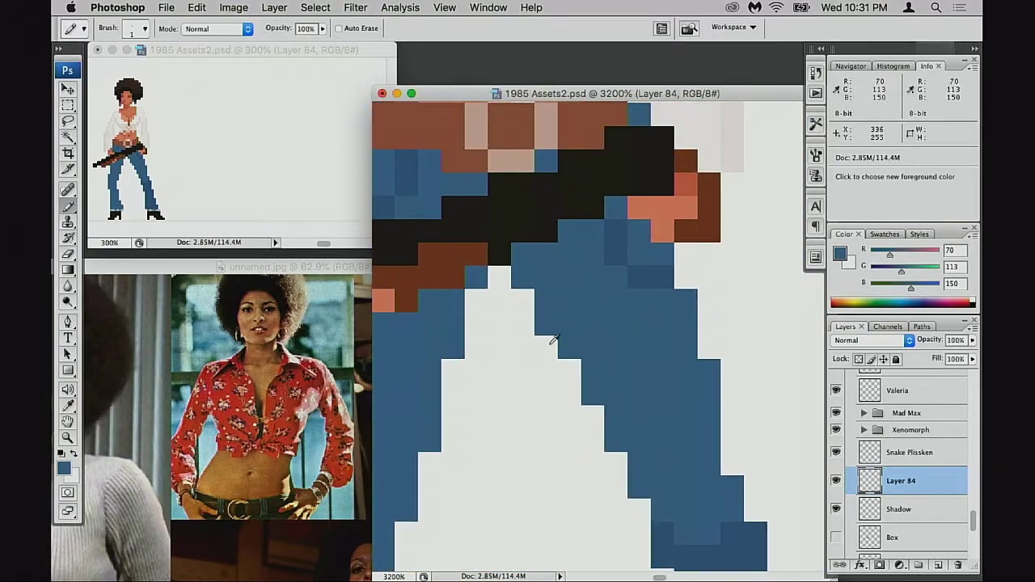
mouse_move(619, 308)
mouse_down()
mouse_move(611, 356)
mouse_move(639, 356)
mouse_up()
key(super+z)
key(2)
mouse_move(596, 323)
mouse_down()
mouse_move(617, 368)
mouse_move(638, 327)
mouse_up()
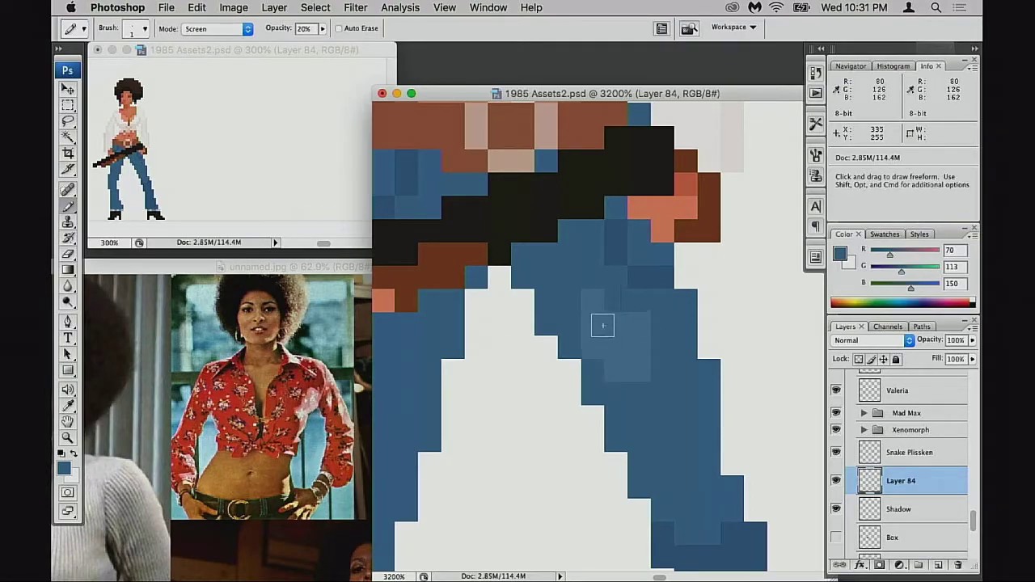
Widen the right thigh's highlight, undo the unwanted strokes and sample the lighter blue.
drag(593, 301, 573, 293)
mouse_move(635, 325)
mouse_down()
mouse_move(645, 369)
mouse_move(617, 387)
mouse_move(634, 367)
mouse_move(662, 363)
mouse_move(634, 349)
mouse_move(659, 358)
mouse_move(651, 381)
mouse_move(623, 381)
mouse_up()
key(super+z)
alt+click(634, 349)
key(super+z)
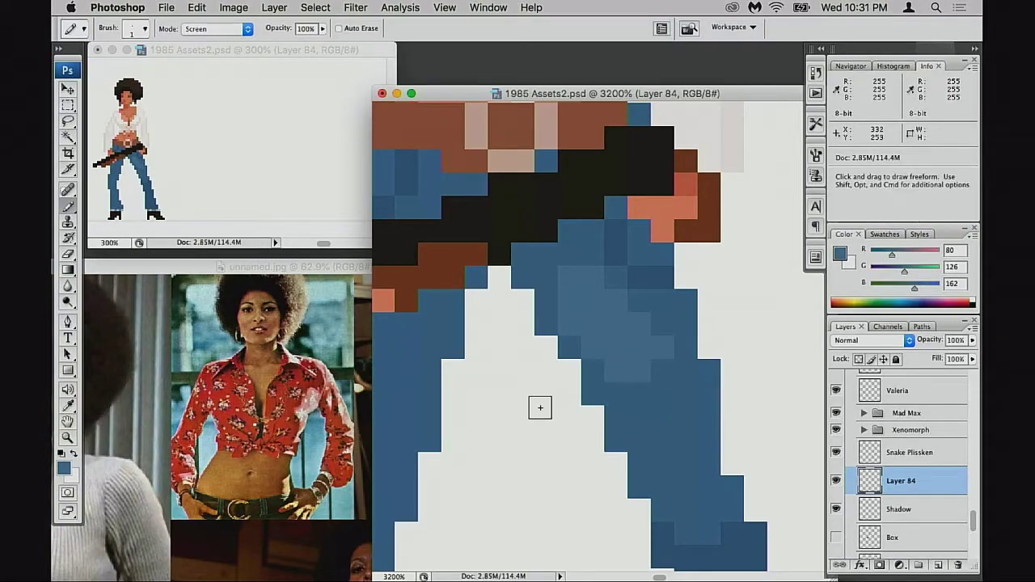
Continue the highlight down the right thigh with the sampled lighter blue in Normal mode at 100% opacity.
key(shift+alt+n)
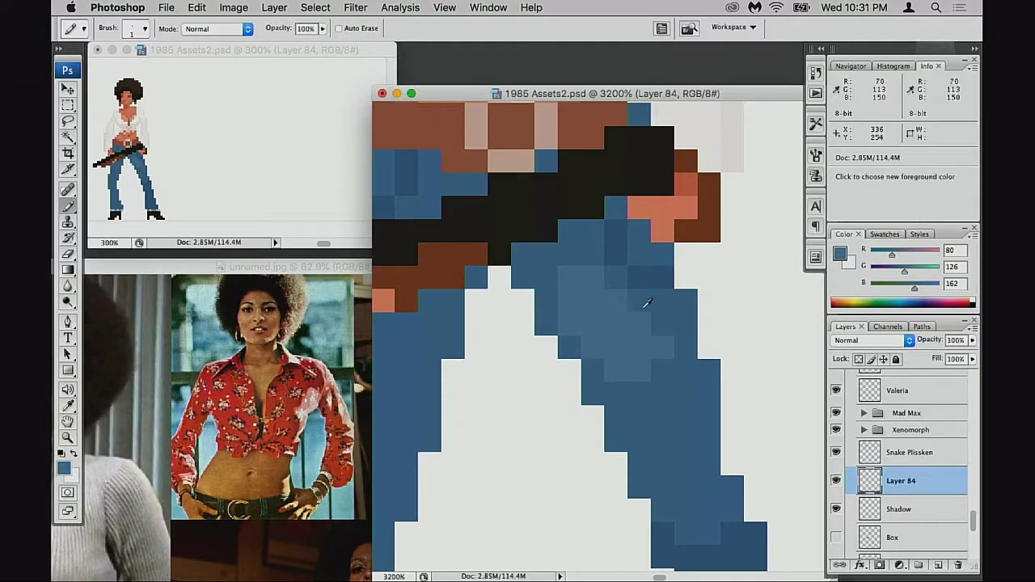
mouse_move(651, 412)
mouse_down()
mouse_move(662, 447)
mouse_move(675, 394)
mouse_up()
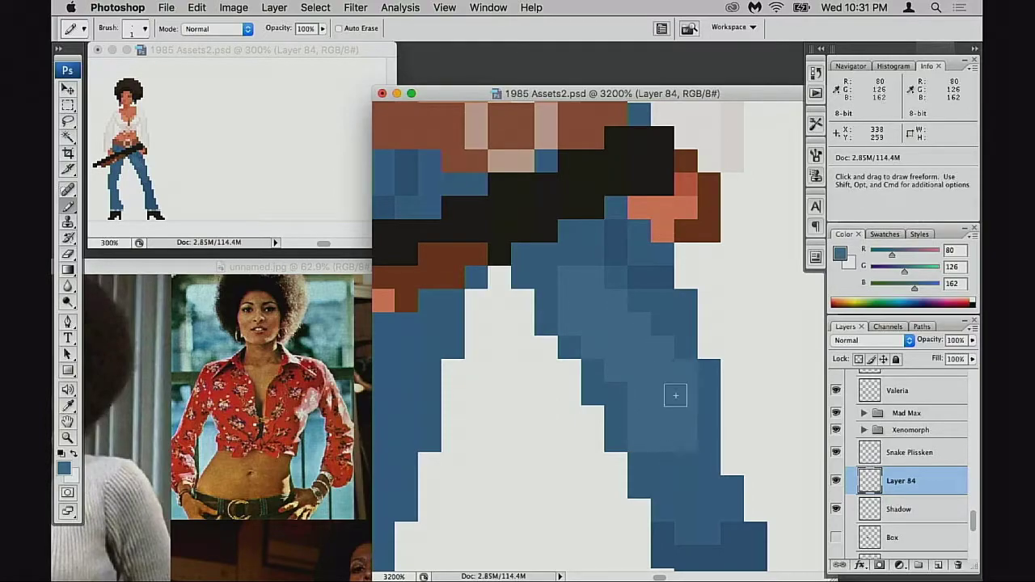
mouse_move(693, 433)
mouse_down()
mouse_move(660, 452)
mouse_move(686, 456)
mouse_move(700, 417)
mouse_move(665, 372)
mouse_move(671, 348)
mouse_move(643, 302)
mouse_up()
drag(643, 391, 672, 393)
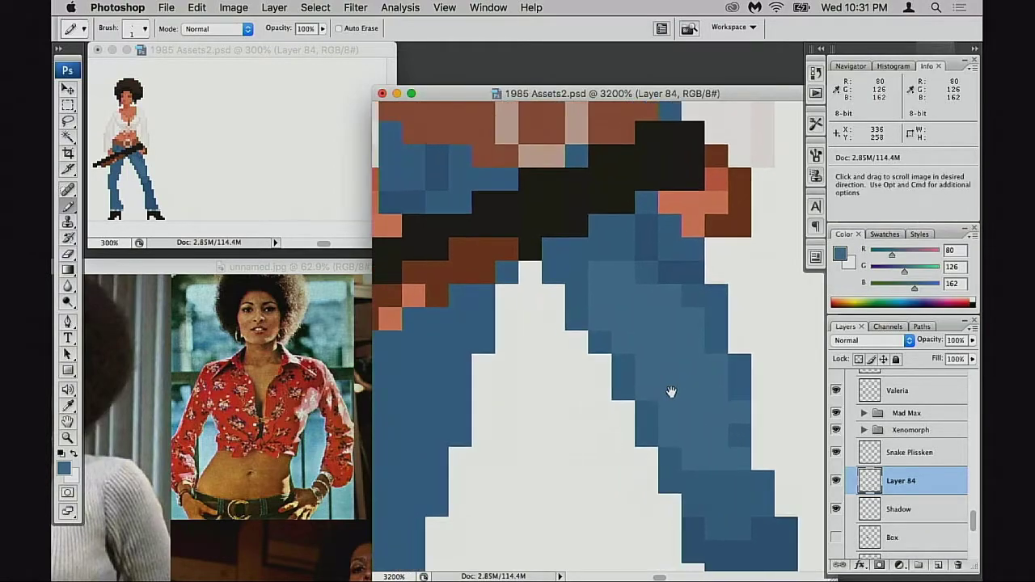
Paint a lighter blue highlight on the left leg's thigh just below the rifle.
drag(608, 420, 720, 381)
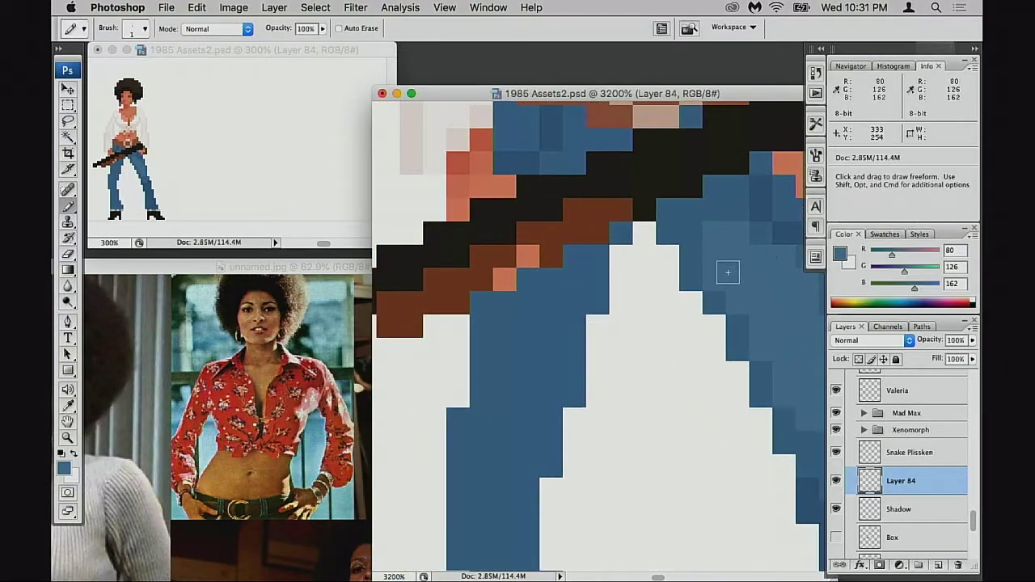
mouse_move(530, 318)
mouse_down()
mouse_move(501, 330)
mouse_move(493, 350)
mouse_move(498, 399)
mouse_move(532, 347)
mouse_move(539, 372)
mouse_up()
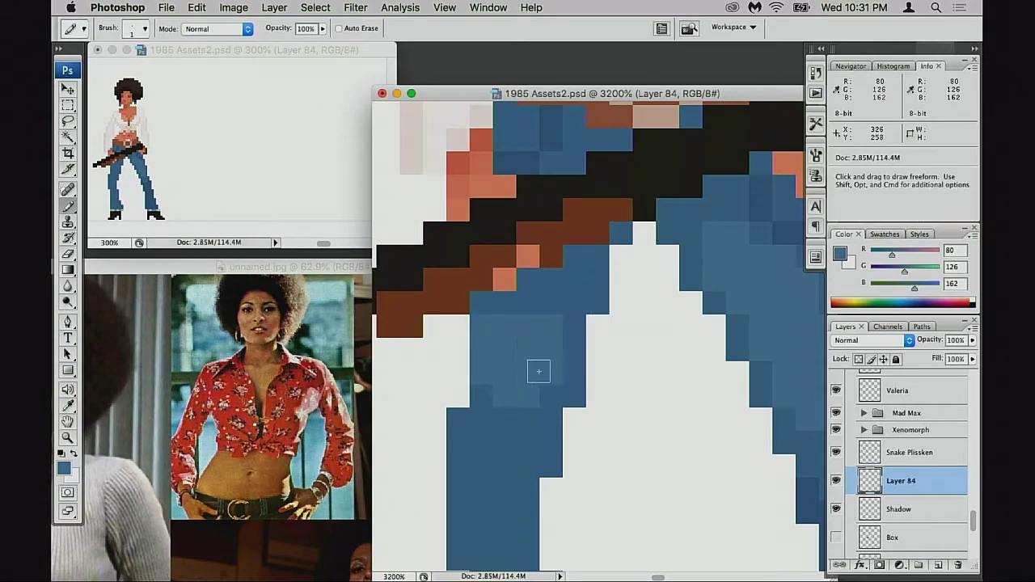
mouse_move(549, 306)
mouse_down()
mouse_move(494, 313)
mouse_move(551, 298)
mouse_move(581, 360)
mouse_move(564, 317)
mouse_move(537, 293)
mouse_move(573, 279)
mouse_up()
drag(535, 408, 559, 360)
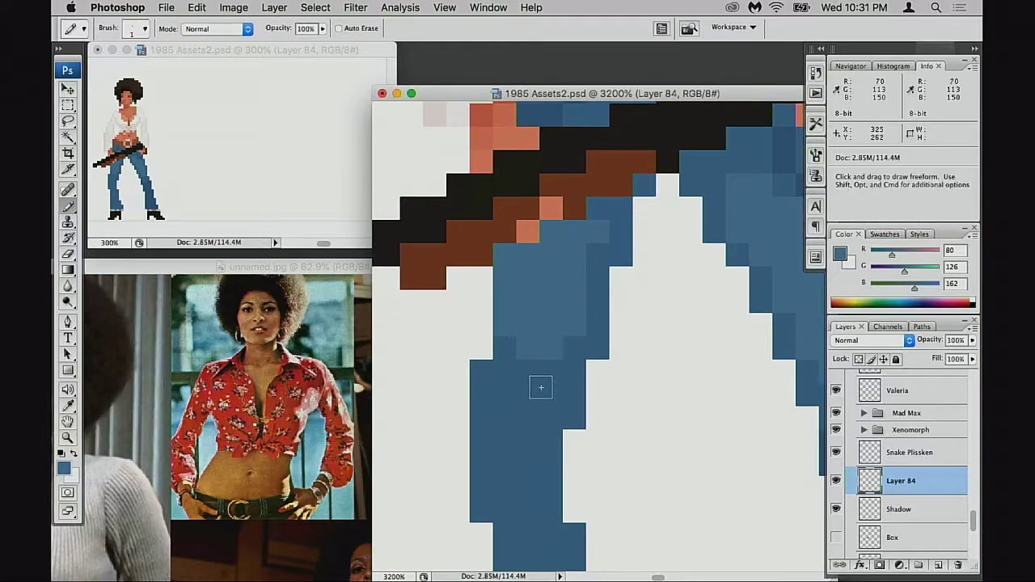
Trim the left thigh highlight's inner side with the base blue and extend the highlight down along the outer edge in lighter blue.
alt+click(598, 321)
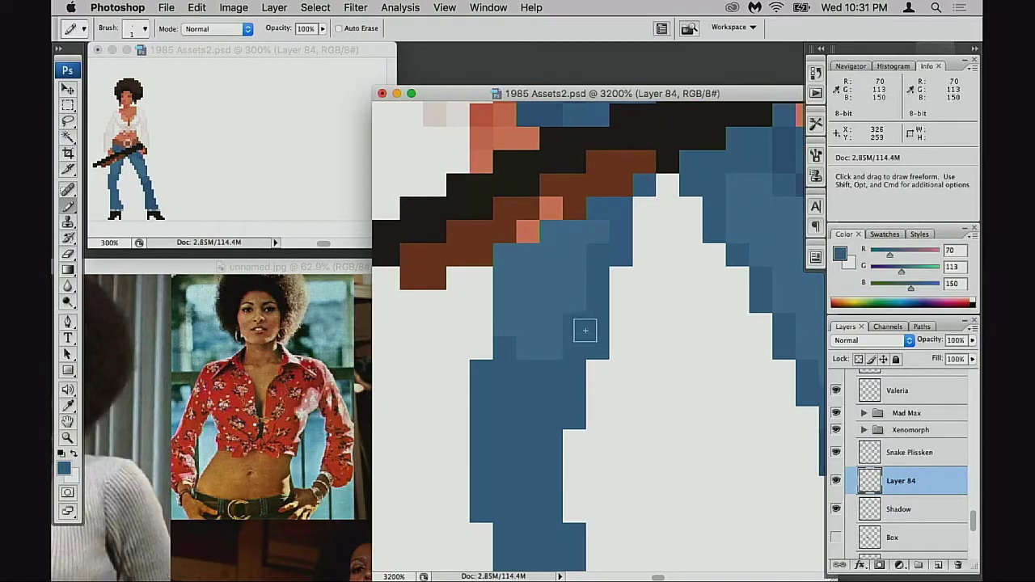
click(602, 237)
alt+click(538, 326)
mouse_move(505, 349)
mouse_down()
mouse_move(498, 385)
mouse_move(490, 378)
mouse_move(491, 419)
mouse_move(524, 376)
mouse_move(504, 403)
mouse_up()
click(526, 374)
drag(553, 431, 572, 412)
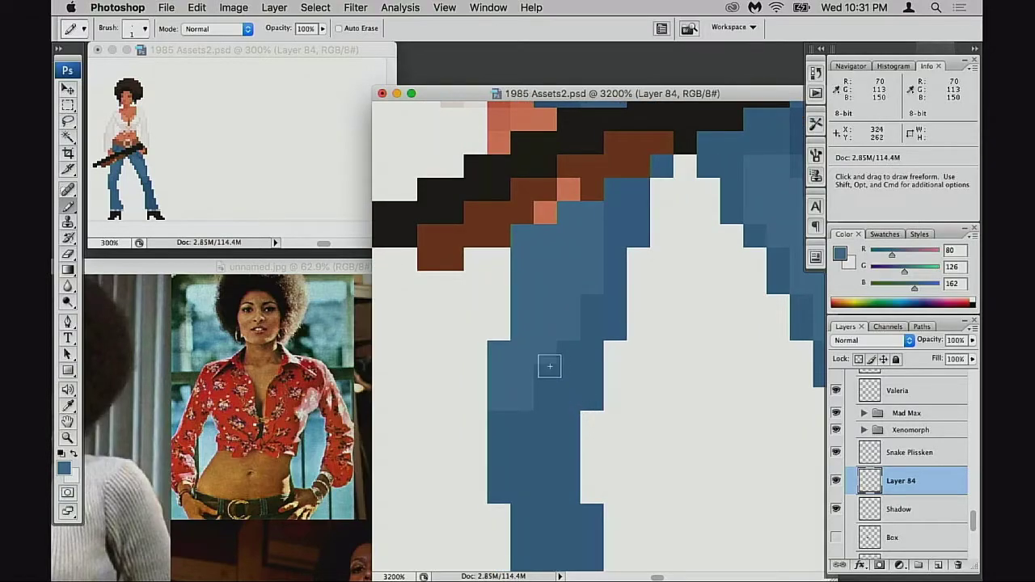
scroll(607, 415, down, 1)
scroll(607, 415, left, 1)
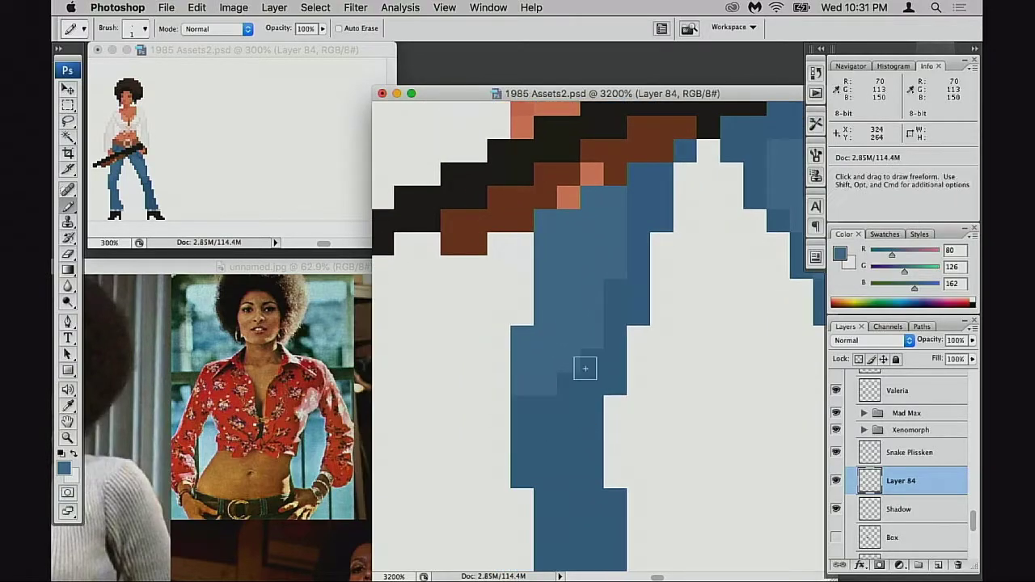
Trim the right thigh highlight's inner edge with the base blue and fill out to the thigh's outer edge with the lighter blue.
scroll(615, 425, up, 3)
scroll(614, 426, right, 5)
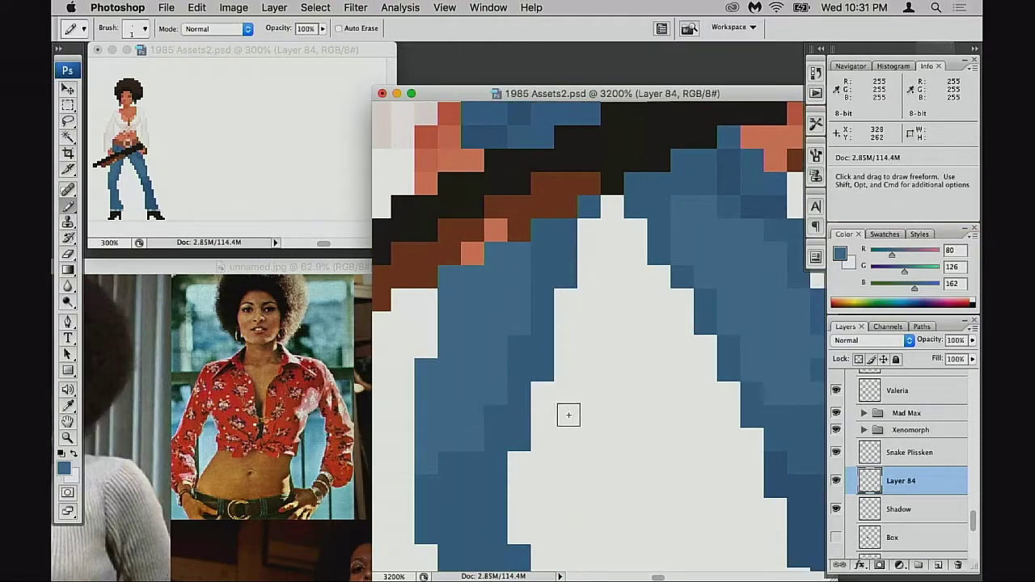
scroll(568, 418, up, 3)
scroll(567, 418, right, 8)
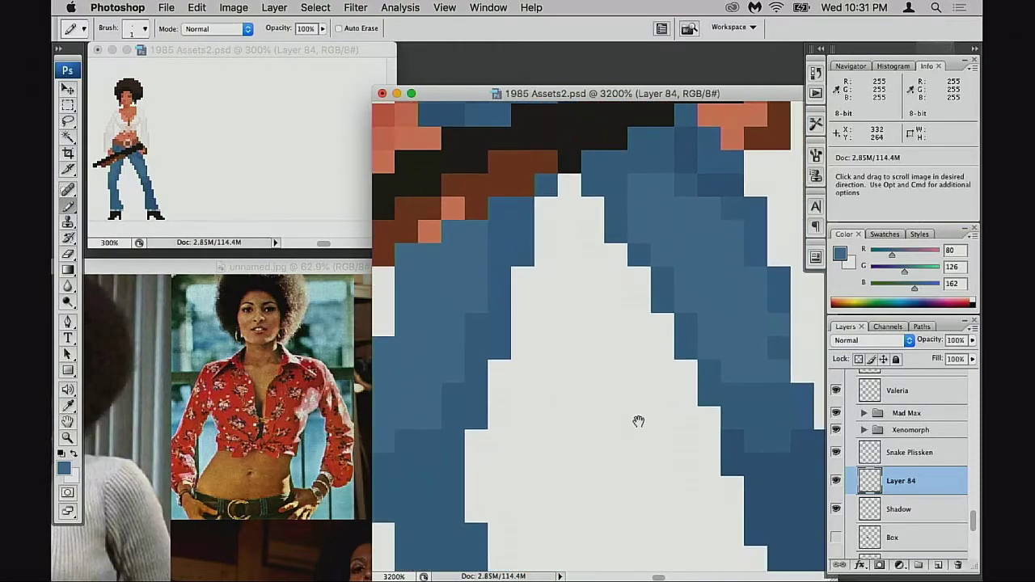
scroll(628, 441, up, 2)
scroll(627, 441, right, 1)
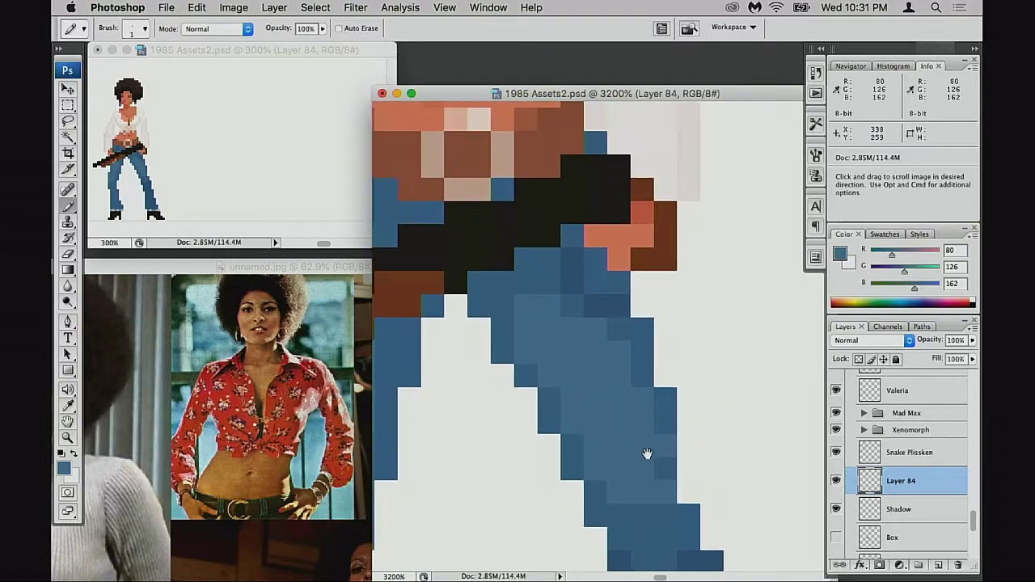
alt+click(525, 361)
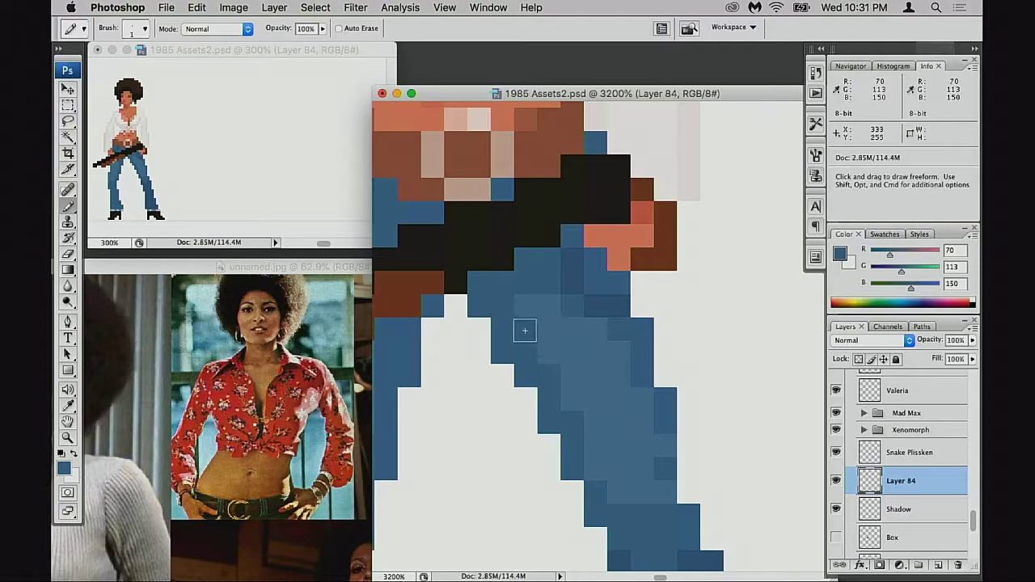
mouse_move(525, 330)
mouse_down()
mouse_move(587, 434)
mouse_move(589, 483)
mouse_up()
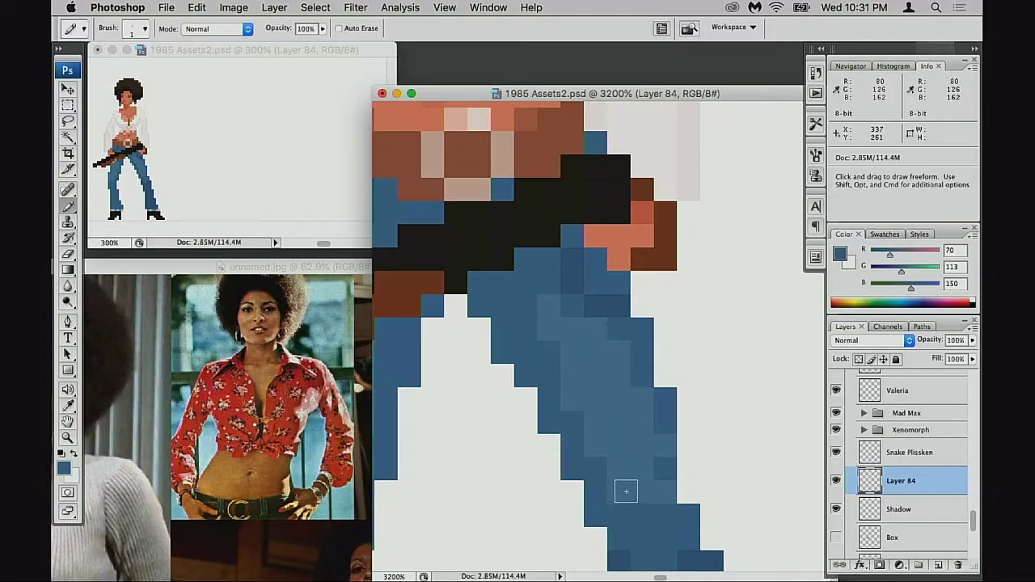
alt+click(597, 325)
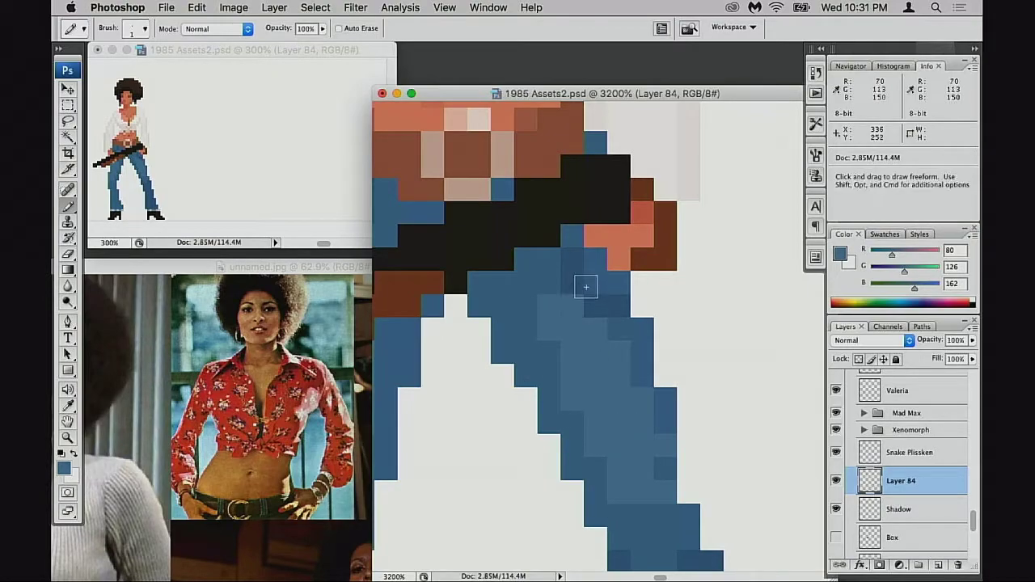
mouse_move(627, 332)
mouse_down()
mouse_move(647, 401)
mouse_move(668, 403)
mouse_move(671, 446)
mouse_up()
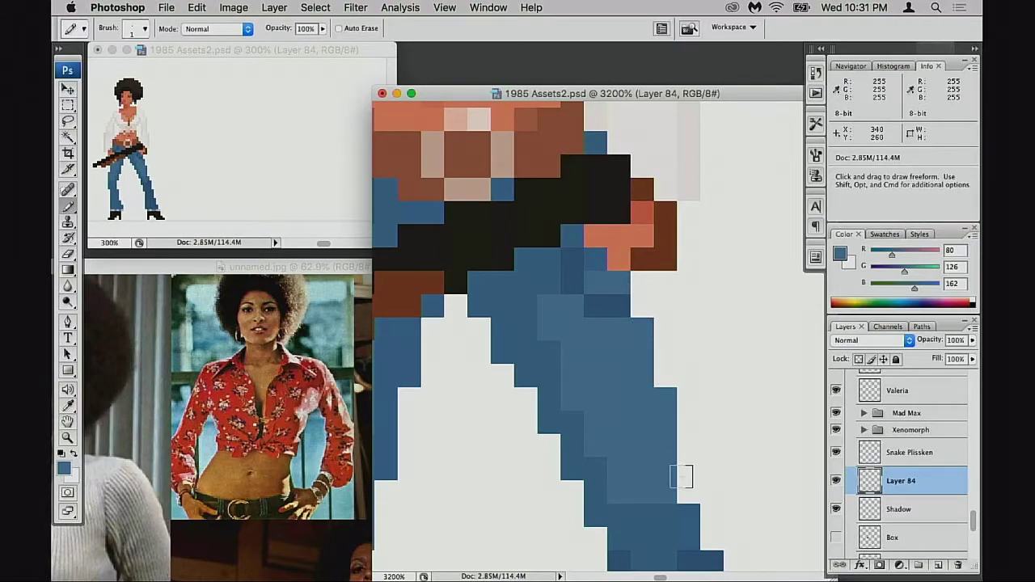
Extend the right leg's highlight down to the knee and redraw its boundary with the sampled dark shadow blue.
scroll(683, 459, left, 2)
key(e)
scroll(667, 497, down, 5)
scroll(684, 434, left, 2)
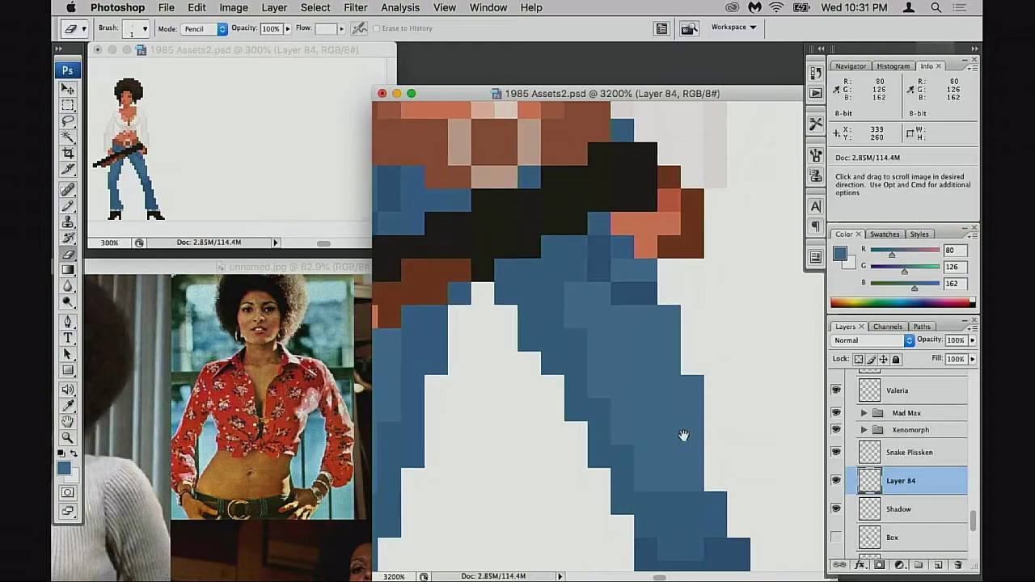
key(b)
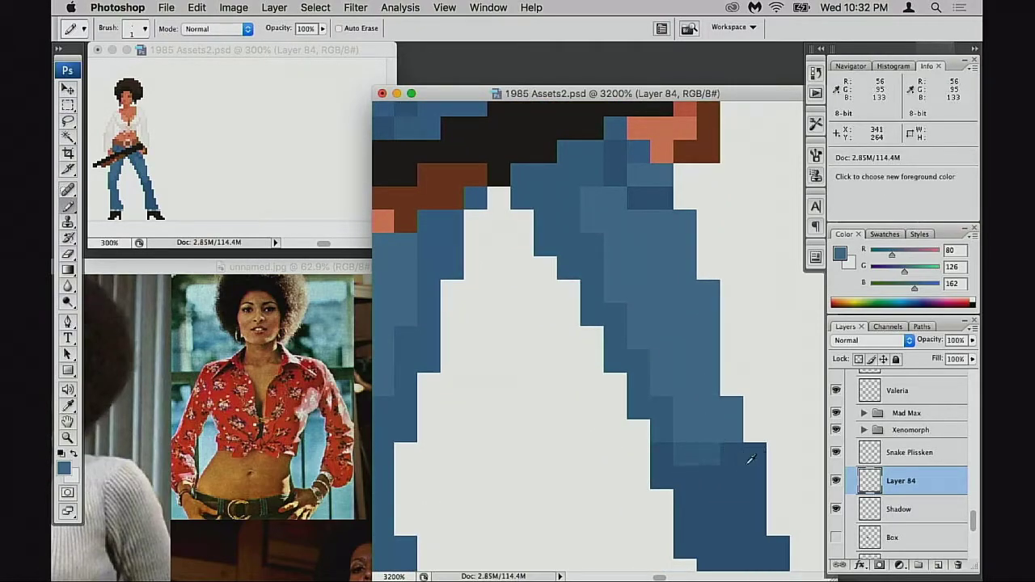
alt+click(699, 449)
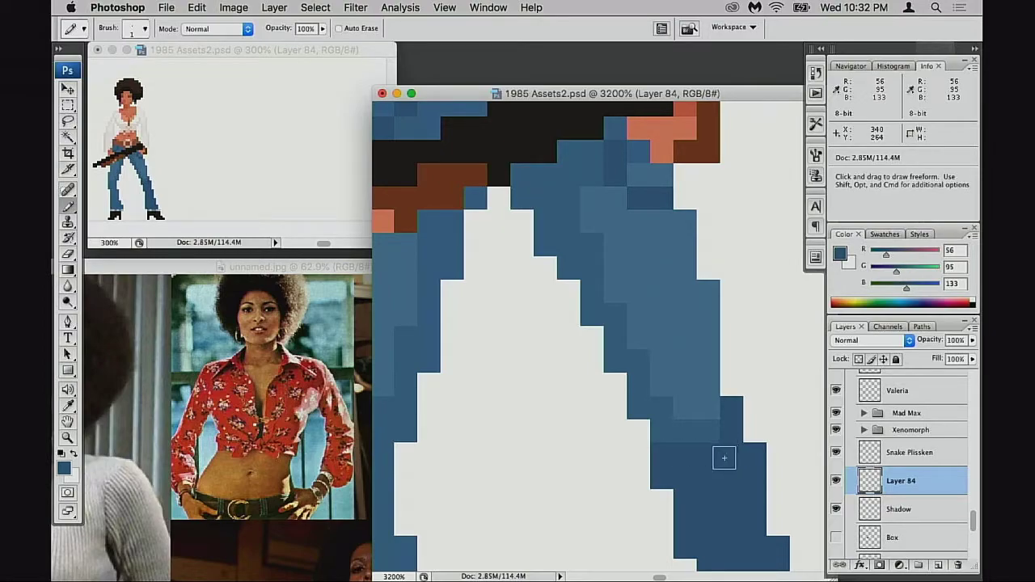
alt+click(697, 393)
drag(728, 416, 704, 427)
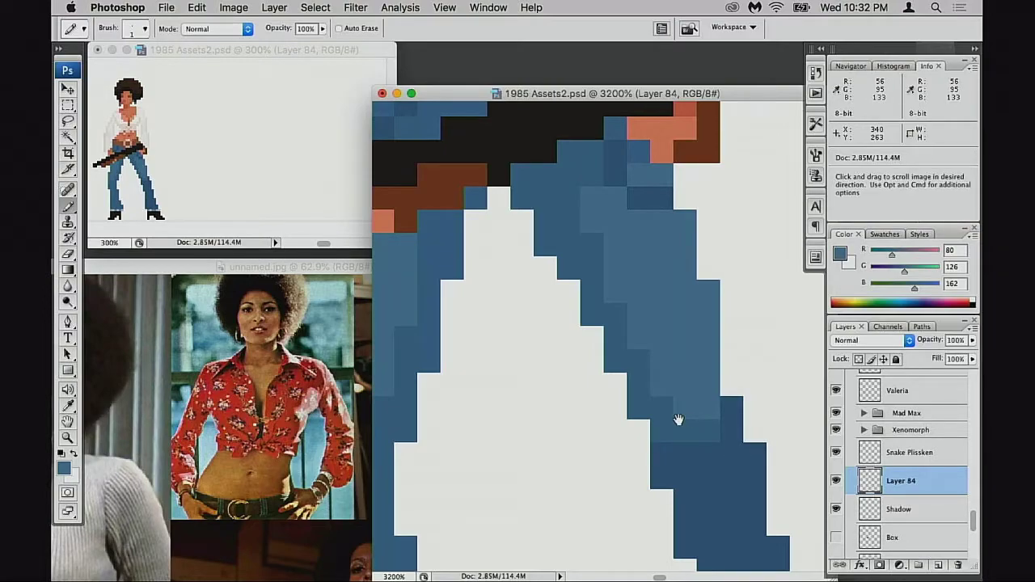
drag(676, 418, 708, 403)
Lighten the jeans pixels on the left hip just above the rifle with the lighter blue.
scroll(707, 403, up, 5)
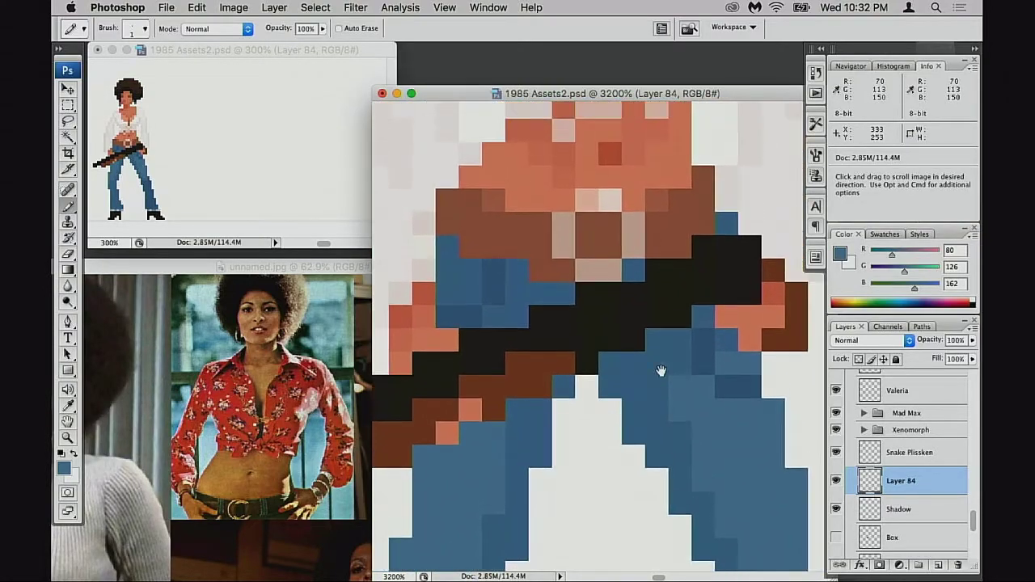
key(super+z)
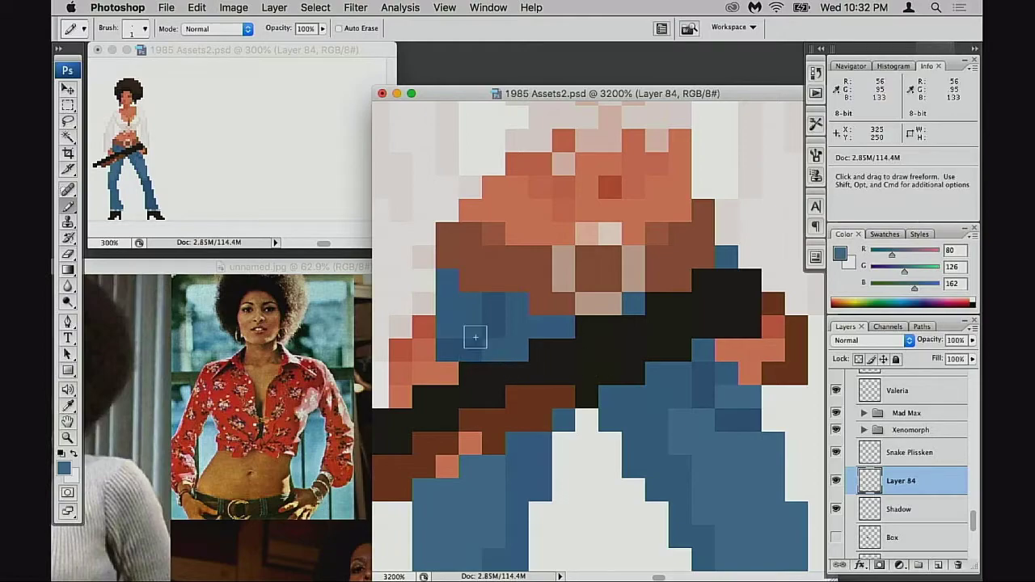
drag(454, 327, 481, 337)
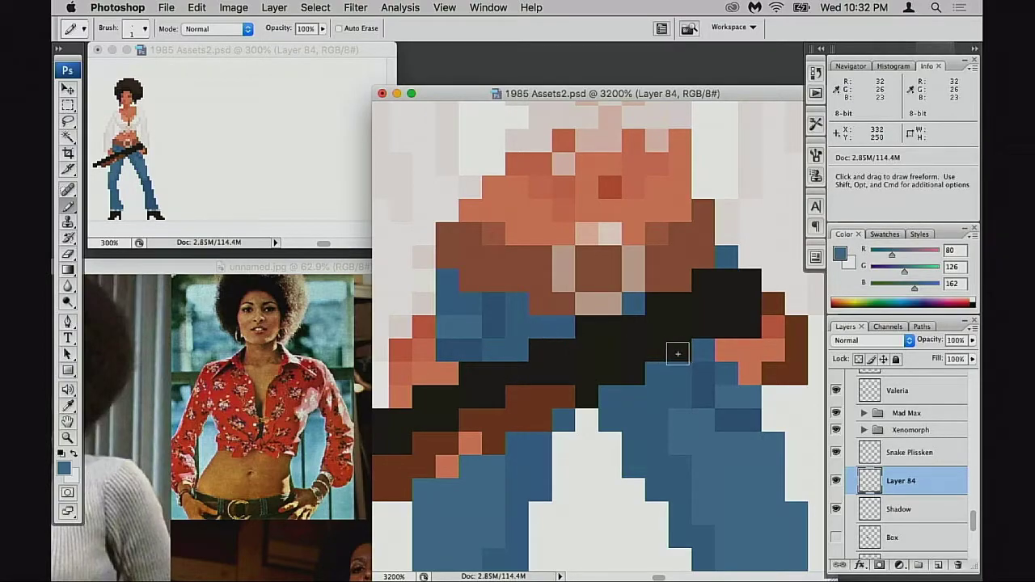
Darken the belt across the woman's waist using brown sampled from the rifle stock, at 30% opacity.
scroll(492, 373, up, 2)
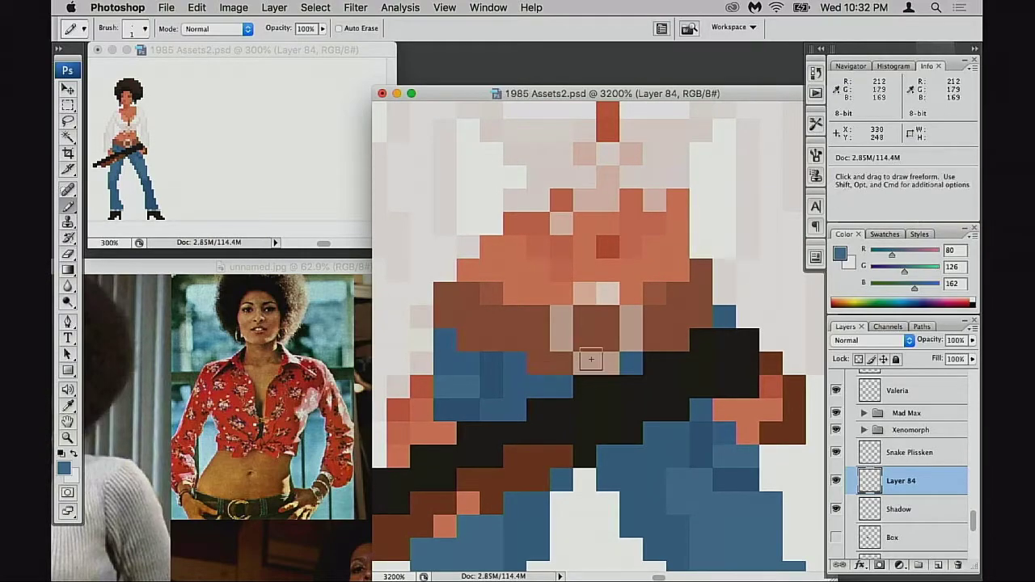
alt+click(796, 390)
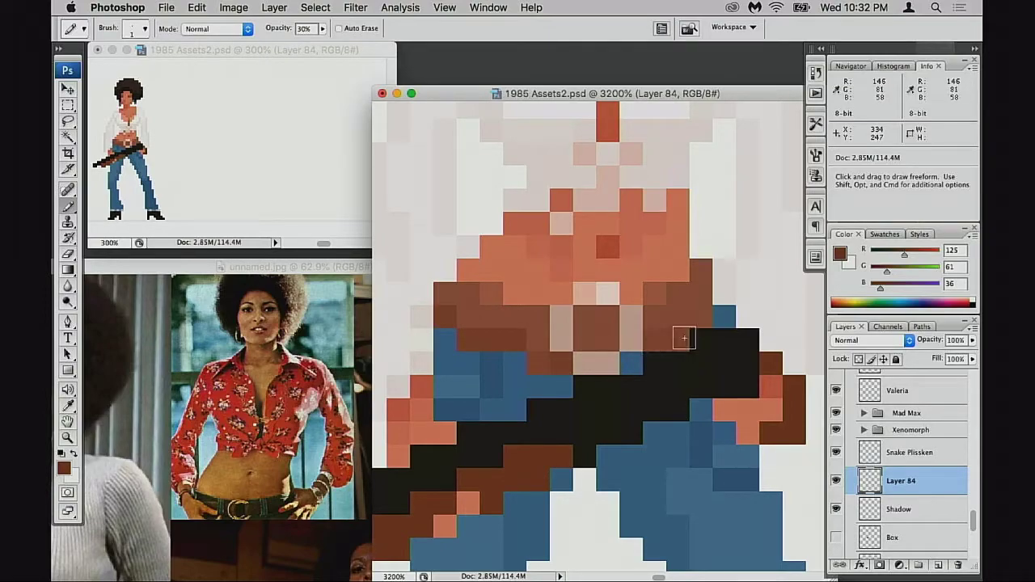
drag(582, 368, 615, 366)
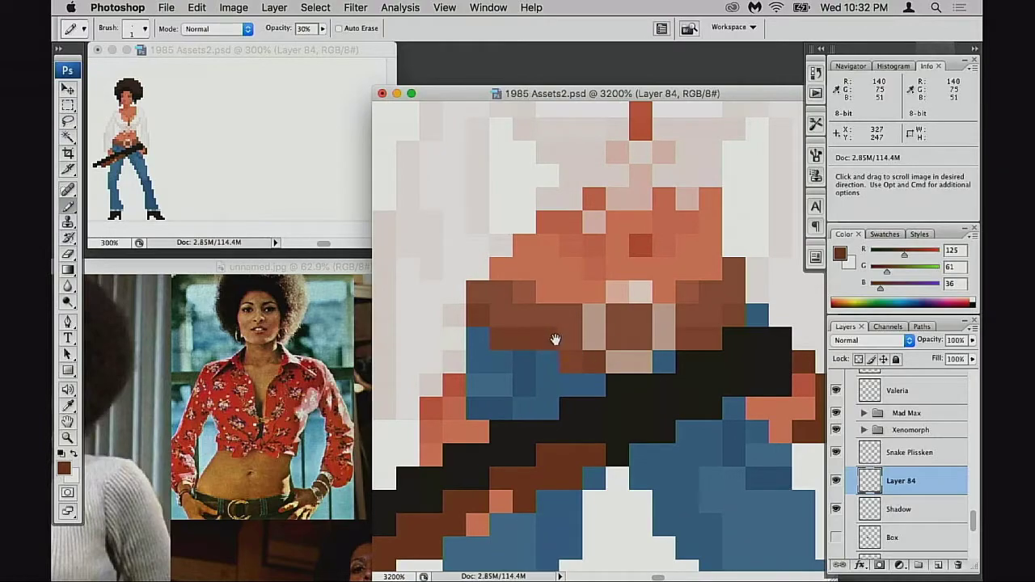
drag(541, 349, 572, 386)
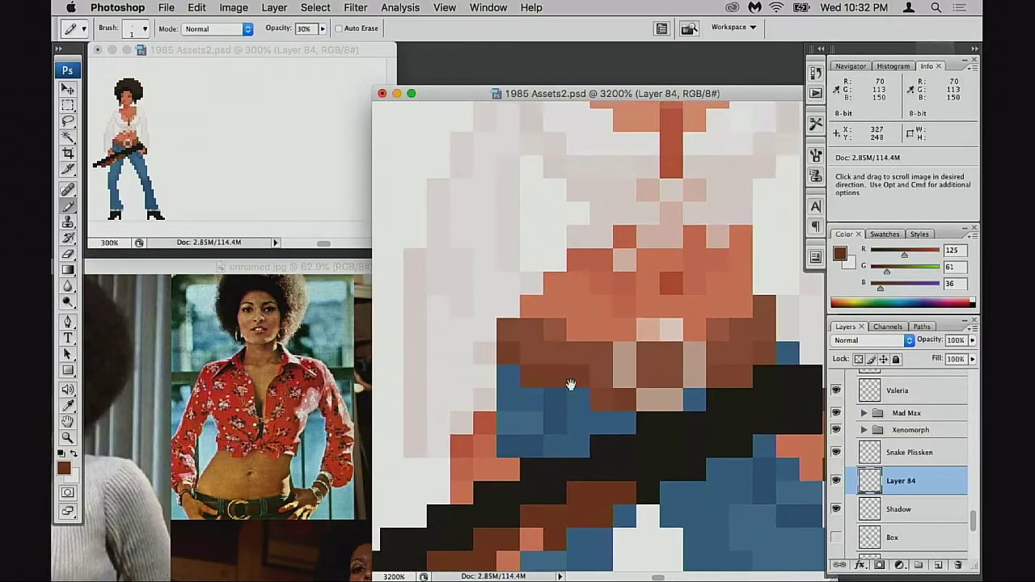
Flip the pixel-art woman's layer horizontally so that the rifle points the opposite way.
alt+click(659, 396)
alt+click(659, 396)
alt+super+click(659, 396)
alt+super+click(651, 397)
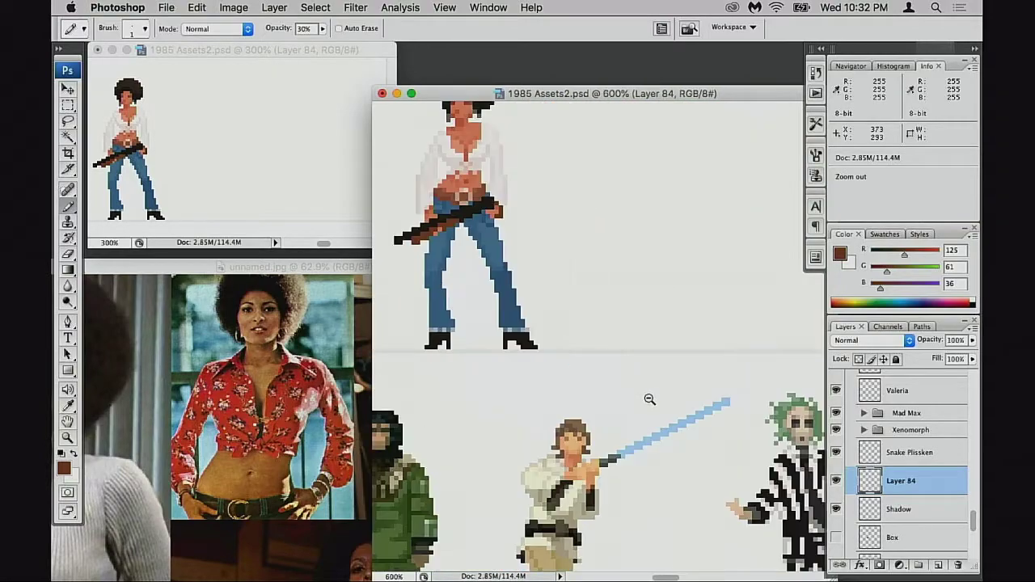
alt+super+click(643, 400)
scroll(647, 397, up, 5)
scroll(646, 396, left, 5)
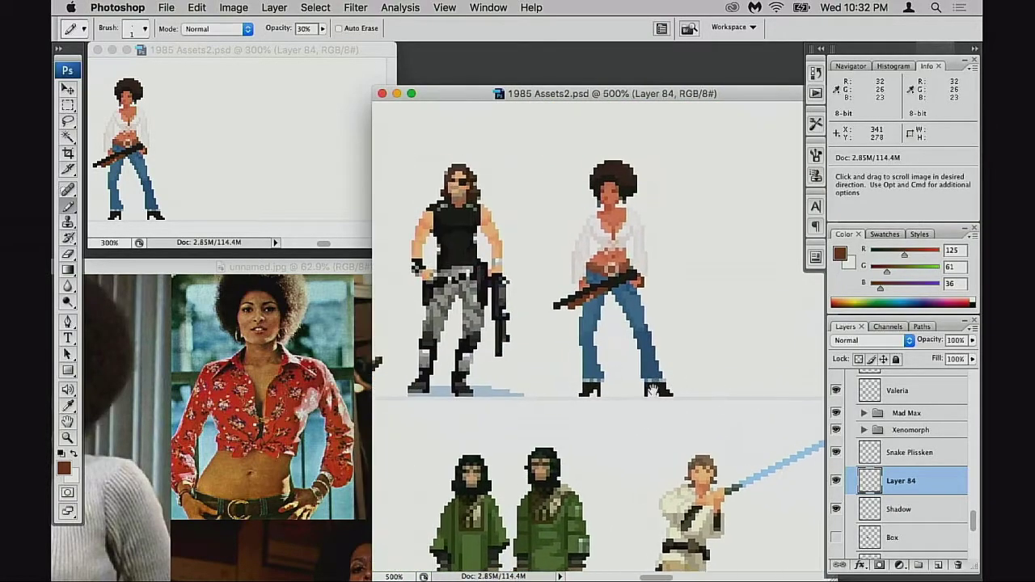
alt+click(670, 406)
alt+click(670, 406)
drag(664, 398, 725, 409)
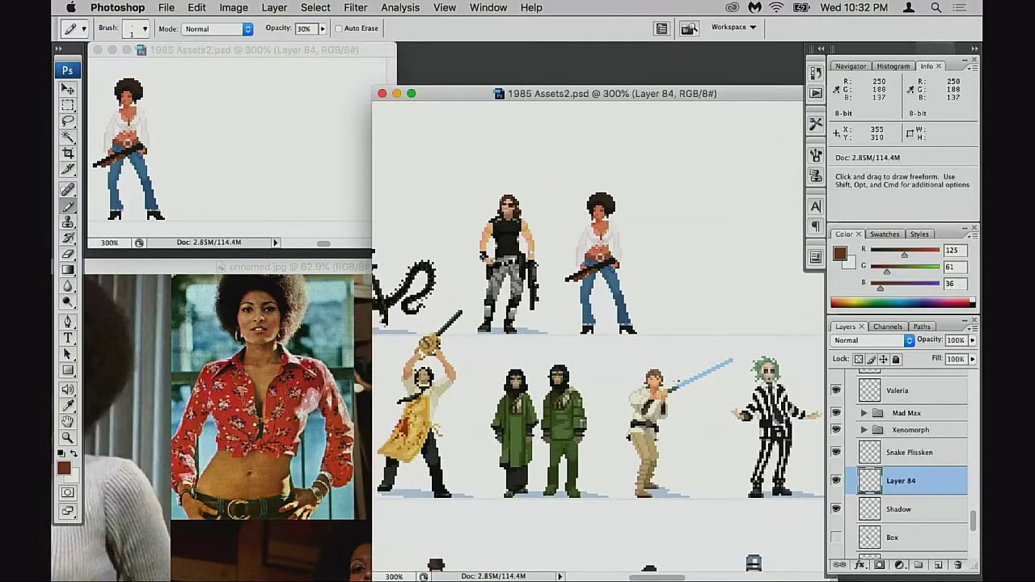
key(super+t)
right_click(599, 285)
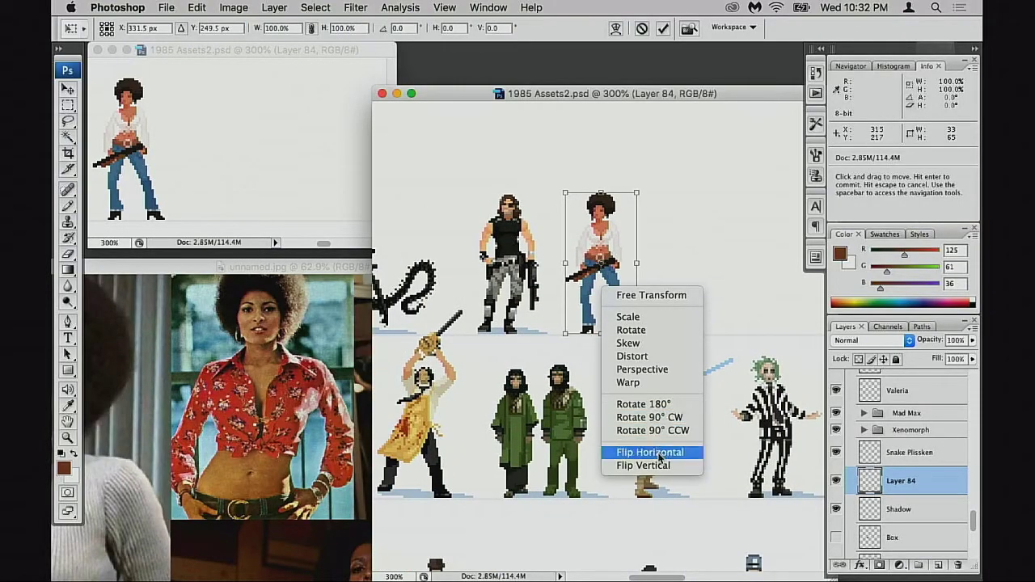
click(651, 453)
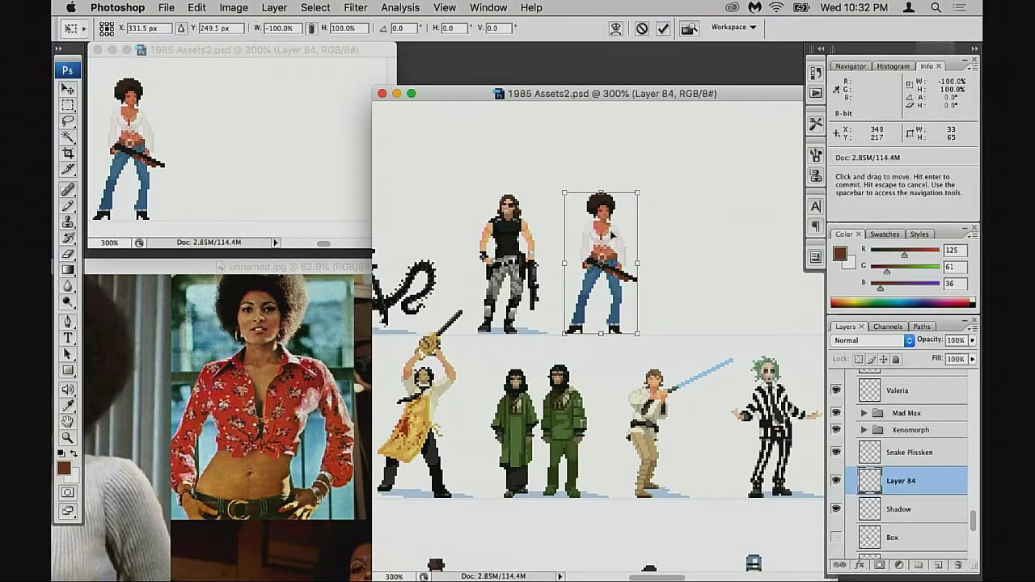
key(Return)
Move the woman down into the lower row, between the black-robed figure and the red-haired swordswoman.
mouse_move(653, 283)
mouse_down()
mouse_move(742, 286)
mouse_move(666, 278)
mouse_up()
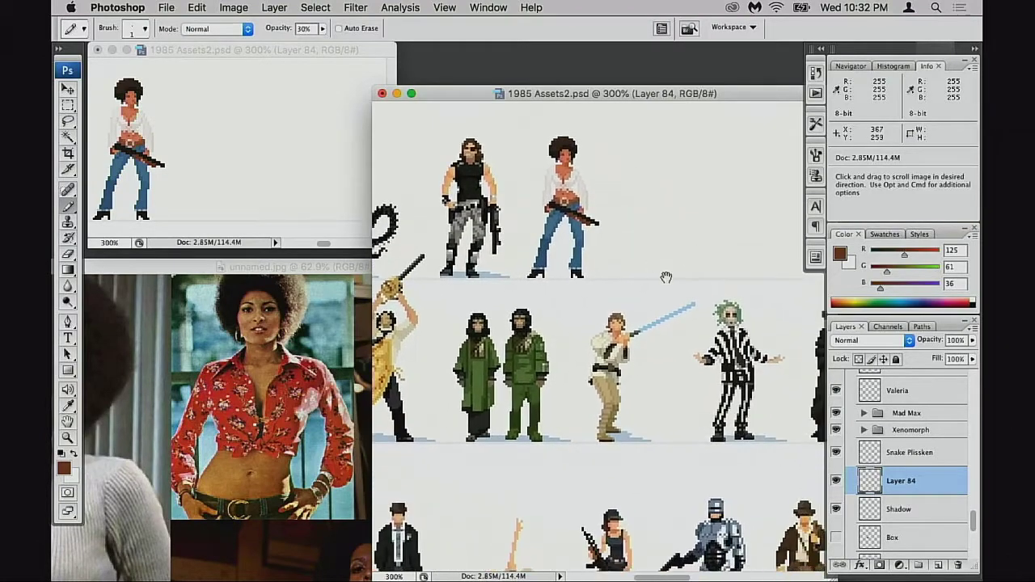
key(v)
drag(592, 290, 612, 418)
drag(578, 449, 681, 261)
mouse_move(623, 369)
mouse_down()
mouse_move(708, 250)
mouse_move(553, 425)
mouse_up()
drag(617, 357, 670, 454)
drag(685, 325, 495, 404)
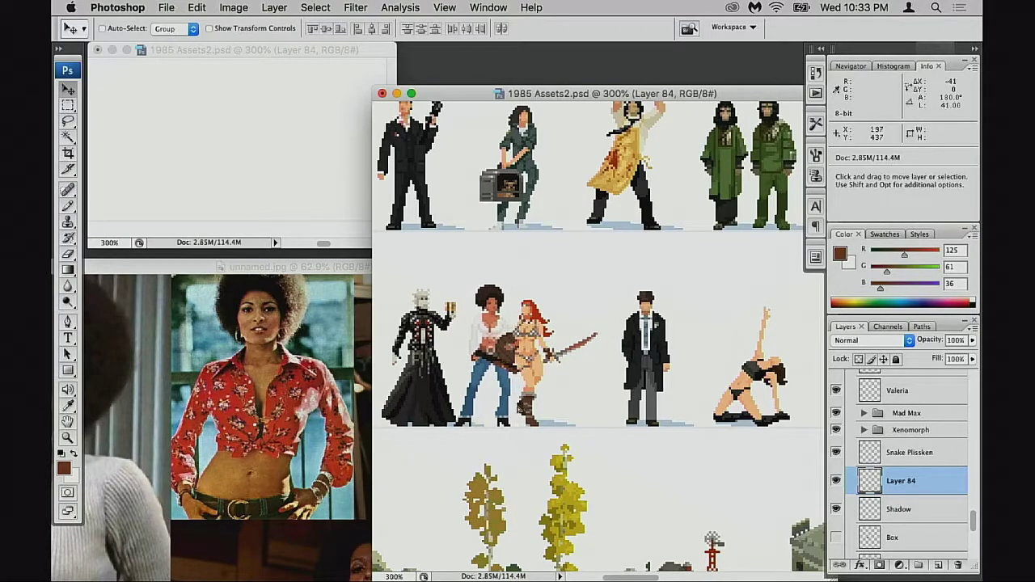
Move the woman next to the red-haired figure in the pink dress to compare the two characters.
drag(563, 403, 754, 408)
drag(701, 393, 479, 300)
drag(559, 328, 518, 345)
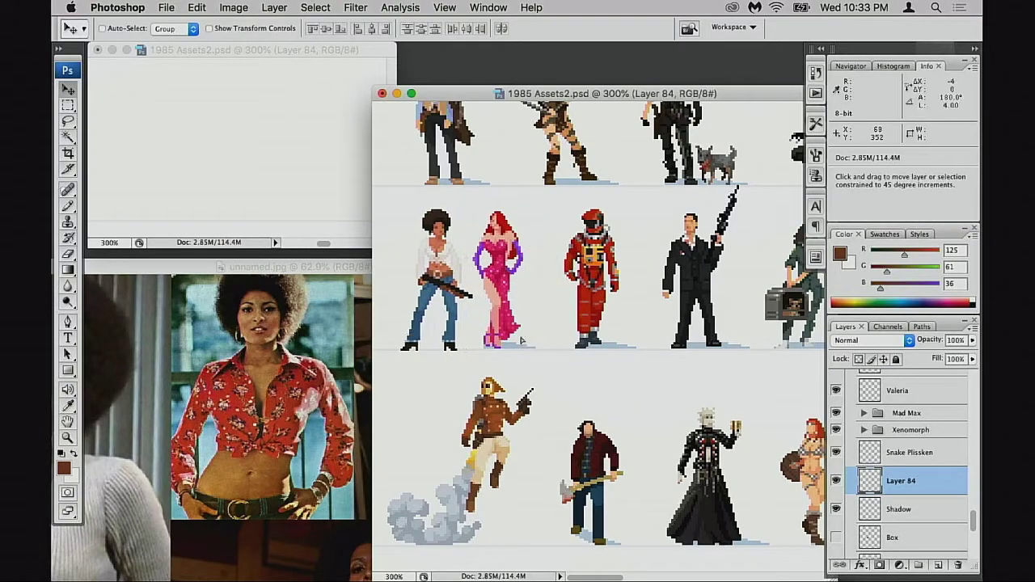
scroll(522, 363, up, 3)
scroll(508, 376, up, 2)
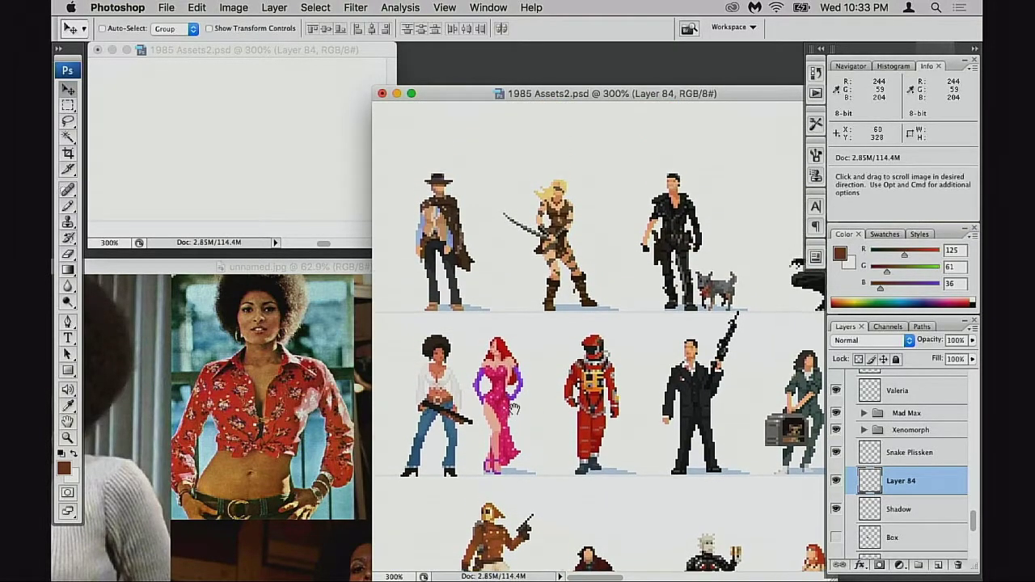
Try the woman in the lower row between the white-coated scientist and the striped-sweater character.
drag(475, 433, 685, 298)
drag(688, 308, 514, 285)
drag(530, 296, 464, 200)
drag(473, 207, 675, 336)
drag(659, 336, 428, 325)
drag(497, 328, 659, 428)
drag(612, 347, 763, 416)
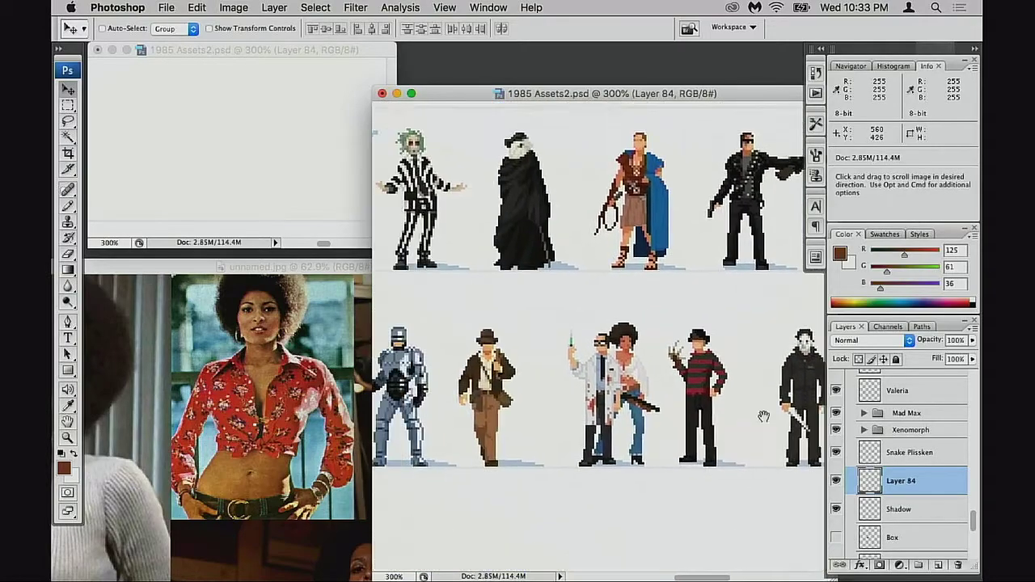
Switch to full-screen view without panels and move the woman from the striped-sweater character back beside the red-haired swordswoman.
key(f)
key(Tab)
scroll(550, 339, right, 5)
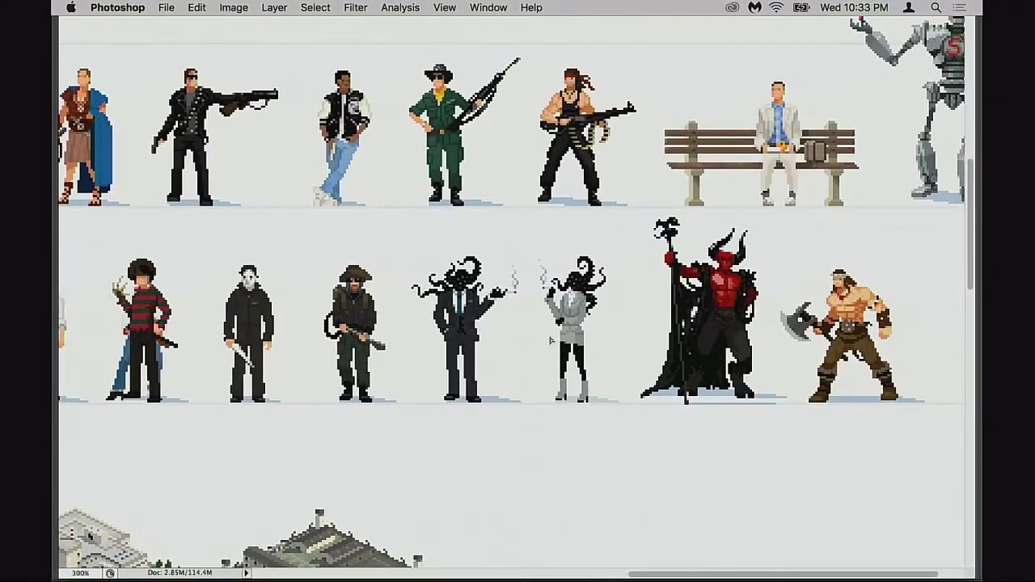
drag(197, 383, 713, 385)
drag(648, 380, 316, 352)
mouse_move(384, 361)
mouse_down()
mouse_move(815, 326)
mouse_move(572, 388)
mouse_move(481, 368)
mouse_move(377, 368)
mouse_up()
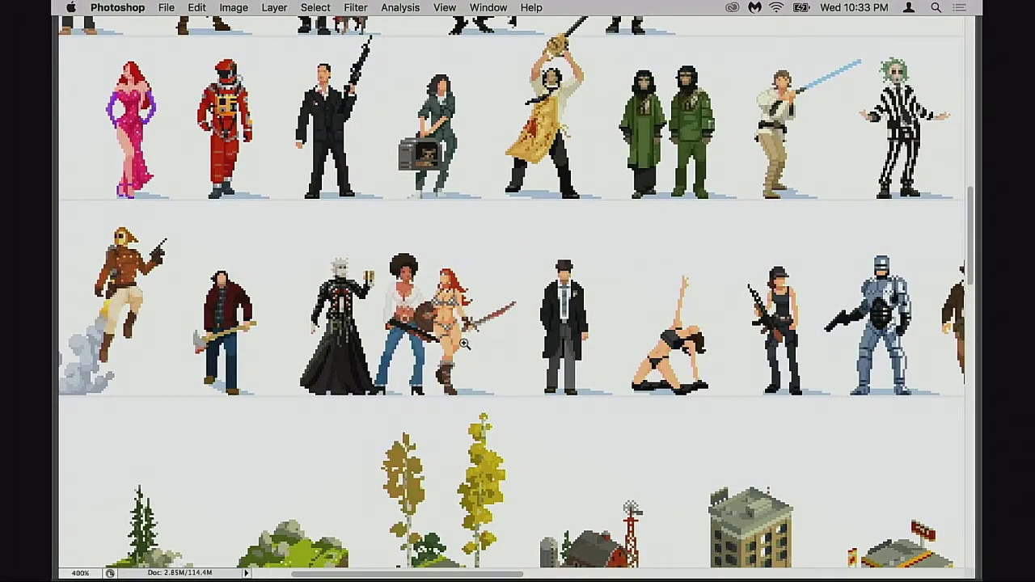
Move the woman up to the top row beside Snake Plissken, standing on the same ground line, and show the panels again.
scroll(469, 336, up, 3)
scroll(580, 228, up, 3)
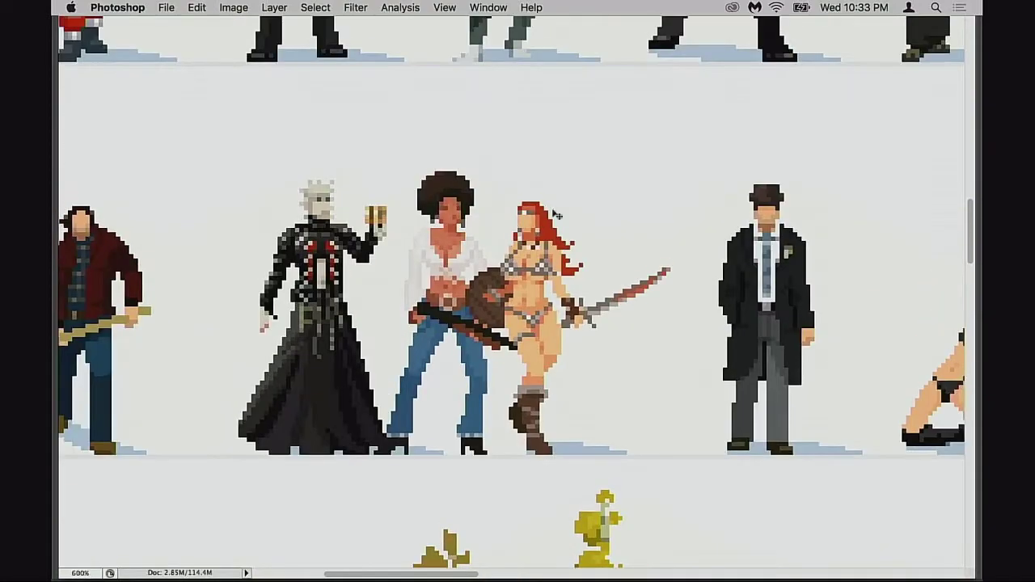
scroll(551, 355, up, 2)
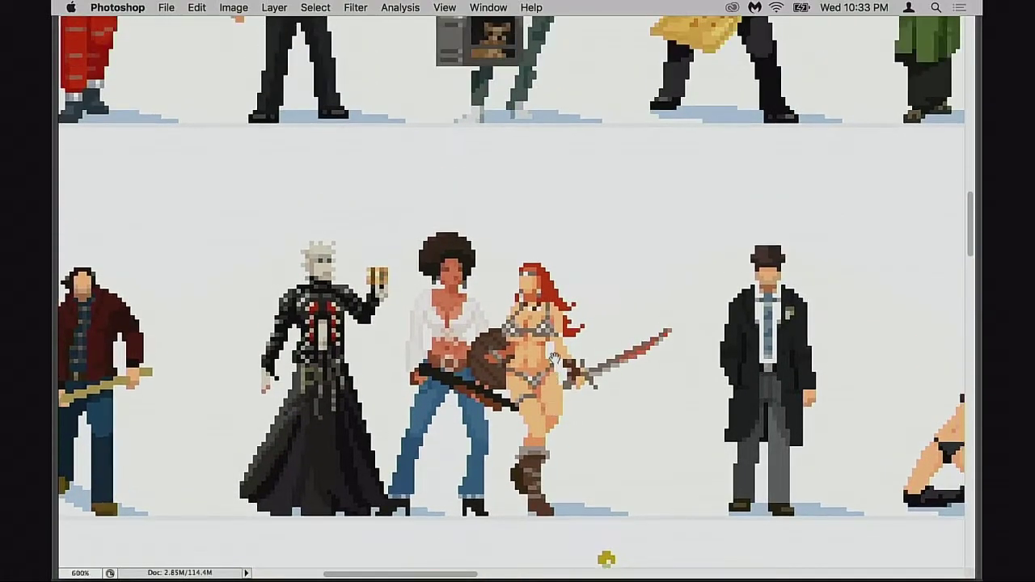
scroll(517, 354, left, 8)
scroll(575, 342, up, 8)
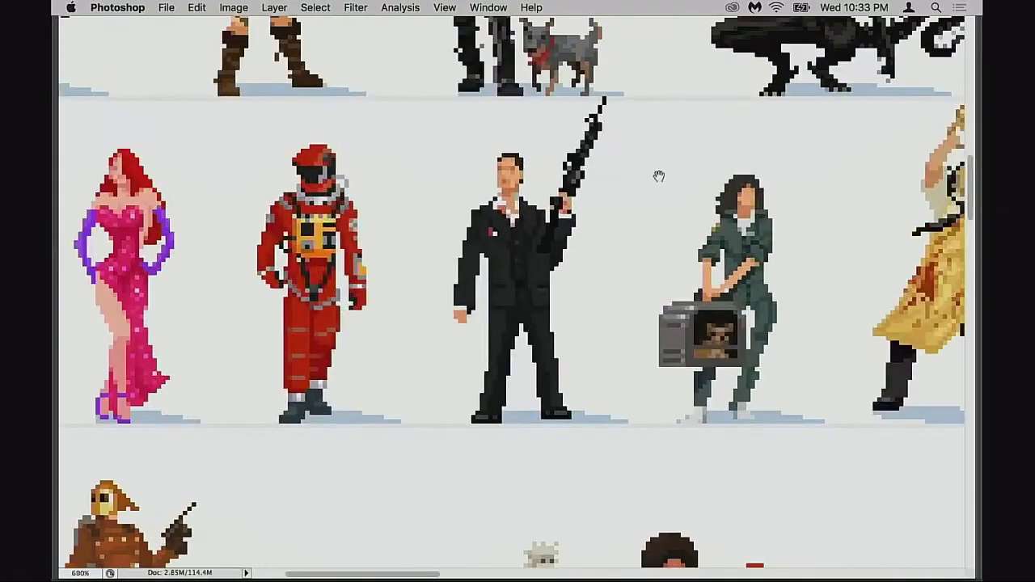
scroll(679, 280, down, 5)
scroll(679, 280, left, 3)
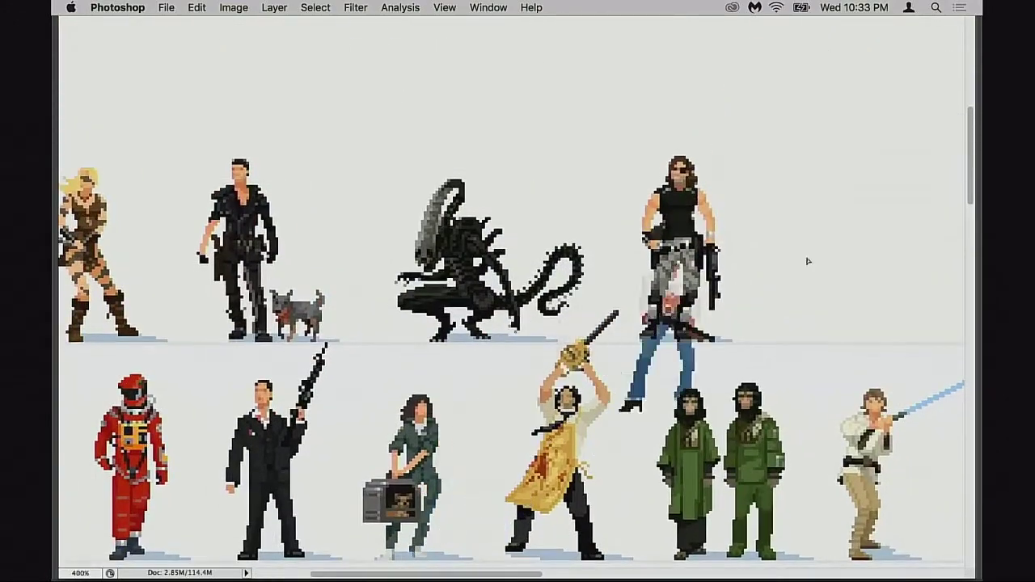
drag(771, 311, 578, 349)
key(Tab)
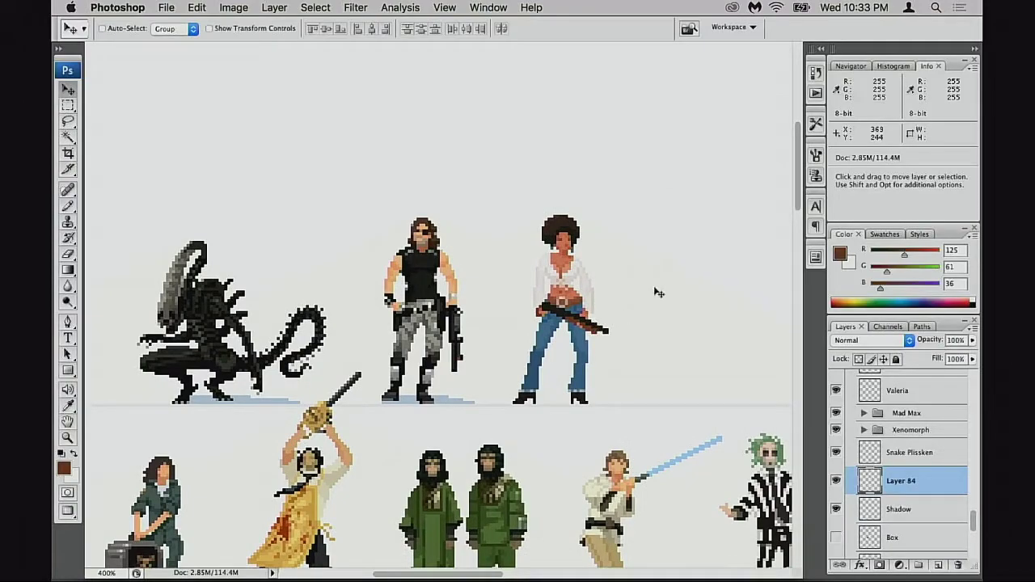
Compare the woman with Snake Plissken, toggling the visibility of Layer 84, and return to the standard windowed view.
super+click(567, 321)
super+click(569, 329)
drag(376, 311, 606, 357)
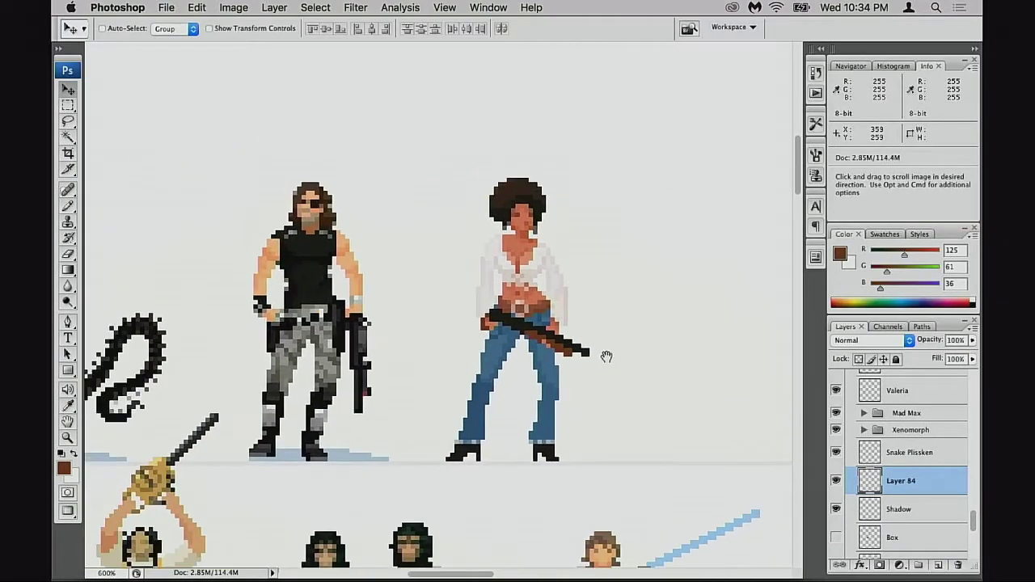
click(835, 480)
click(835, 481)
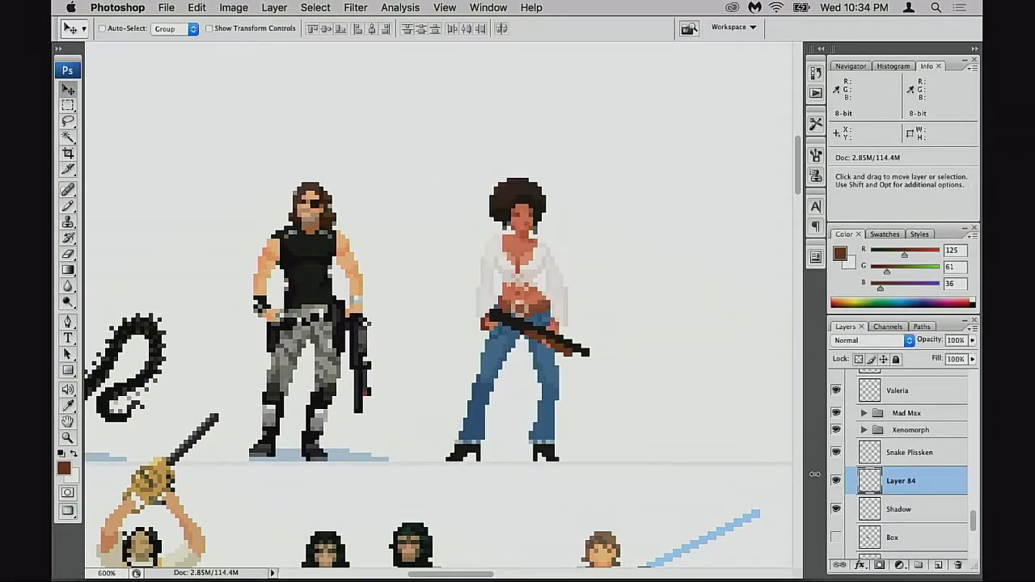
click(561, 323)
key(f)
key(f)
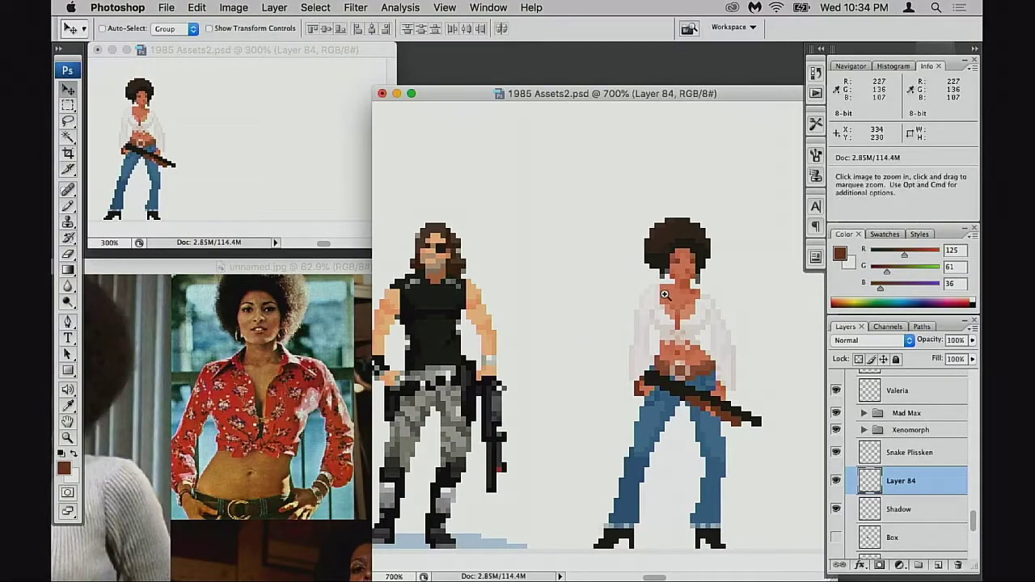
Set the foreground colour to golden tan (RGB 246, 197, 134) and recolour both earrings with it at 100% opacity.
super+click(665, 295)
super+click(641, 330)
super+click(567, 412)
drag(540, 417, 615, 378)
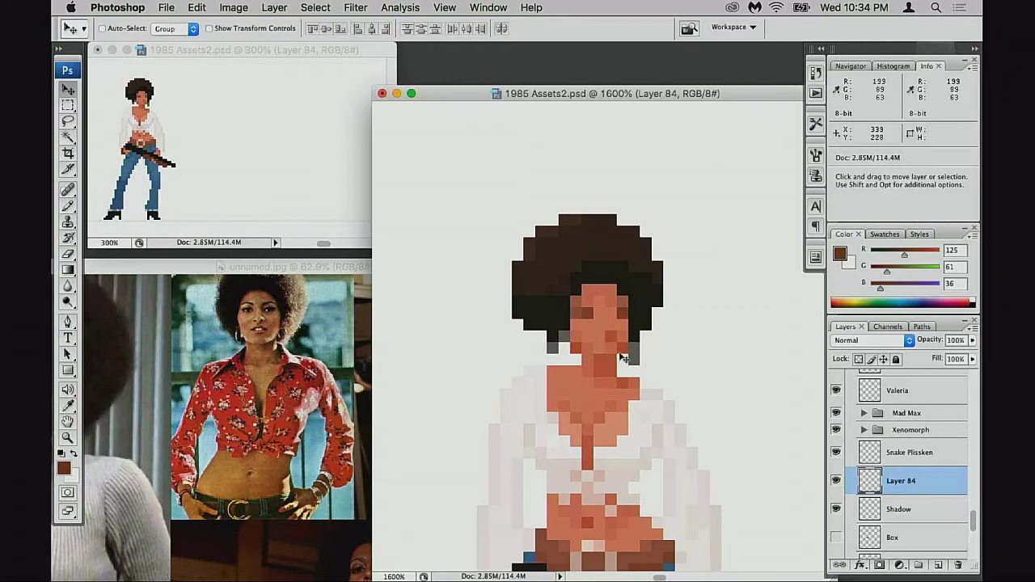
key(b)
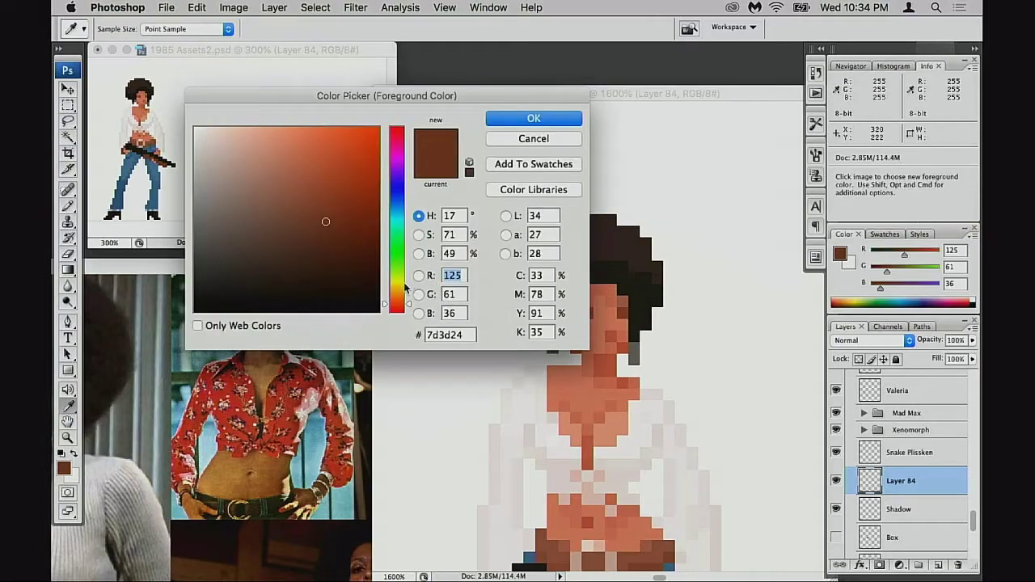
click(395, 281)
drag(315, 135, 312, 138)
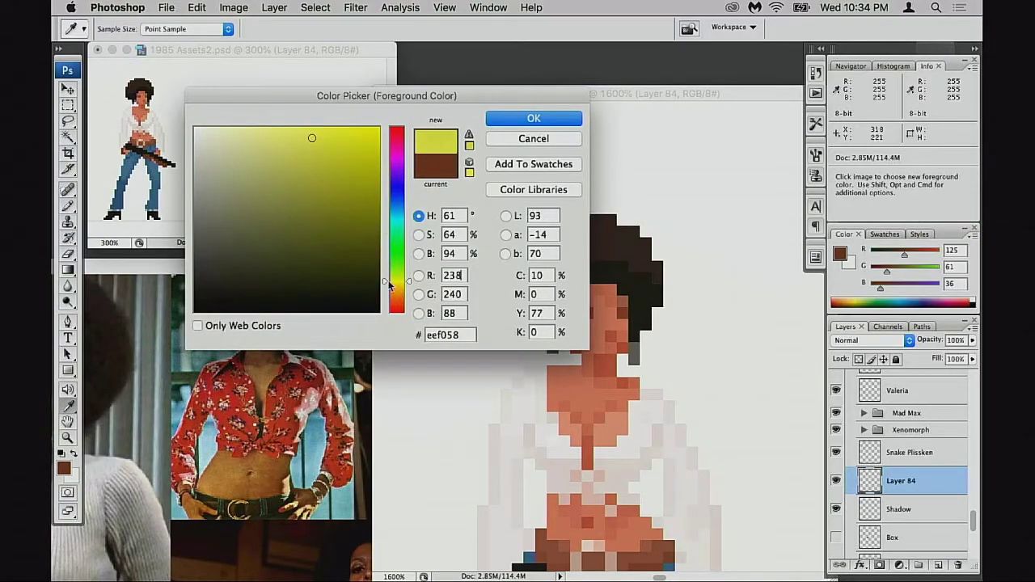
drag(397, 298, 401, 296)
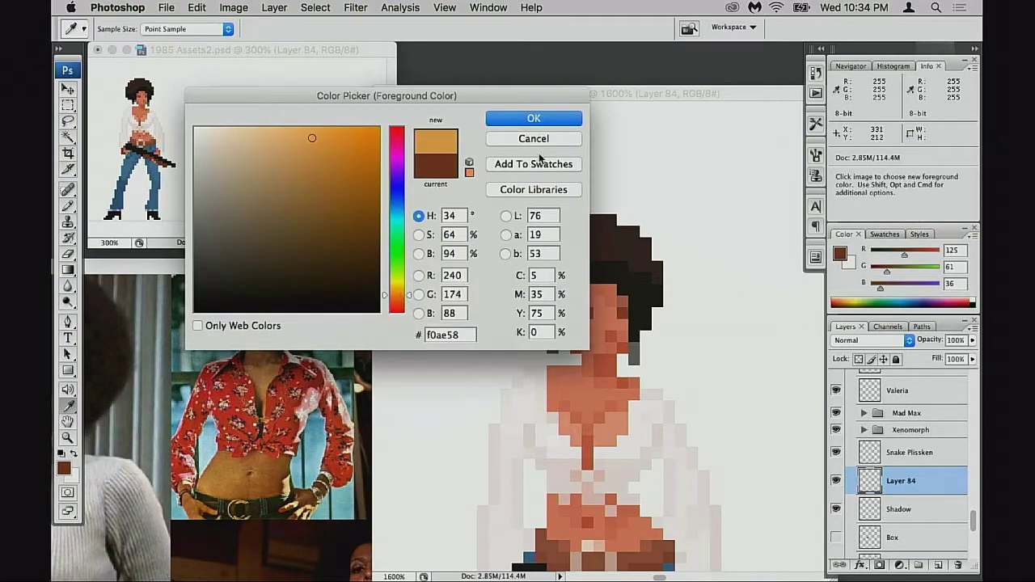
drag(290, 134, 278, 135)
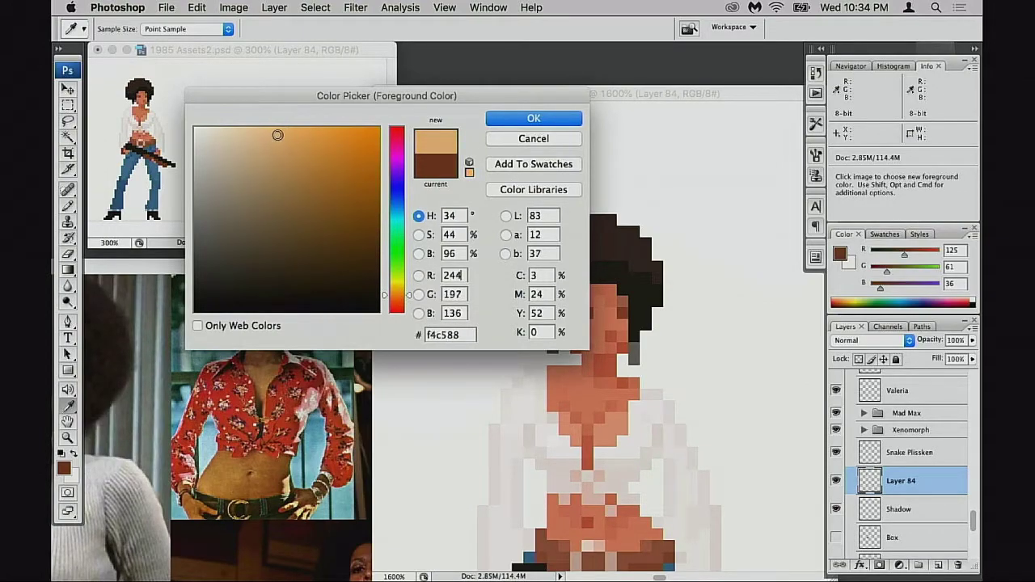
click(532, 118)
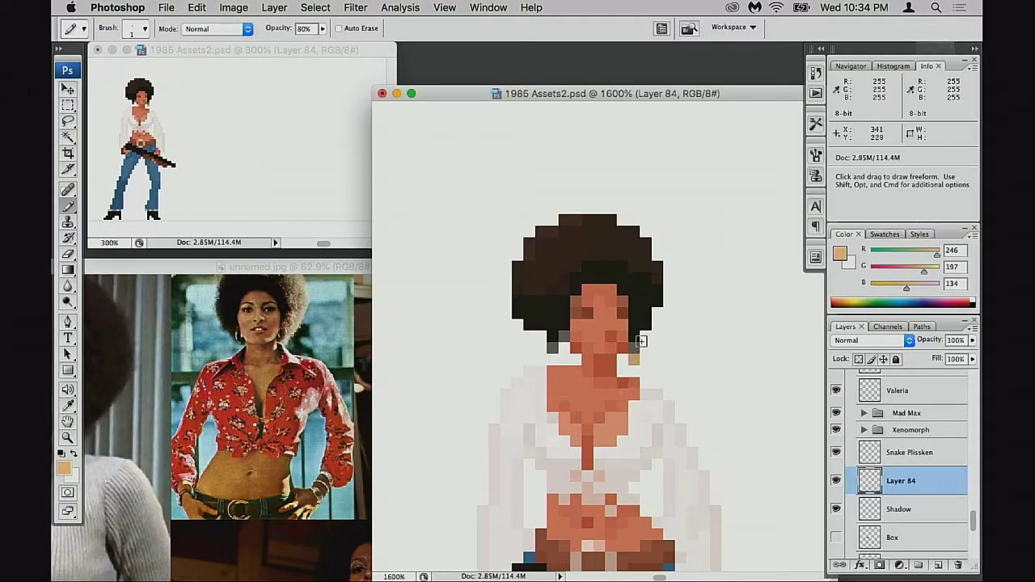
key(super+z)
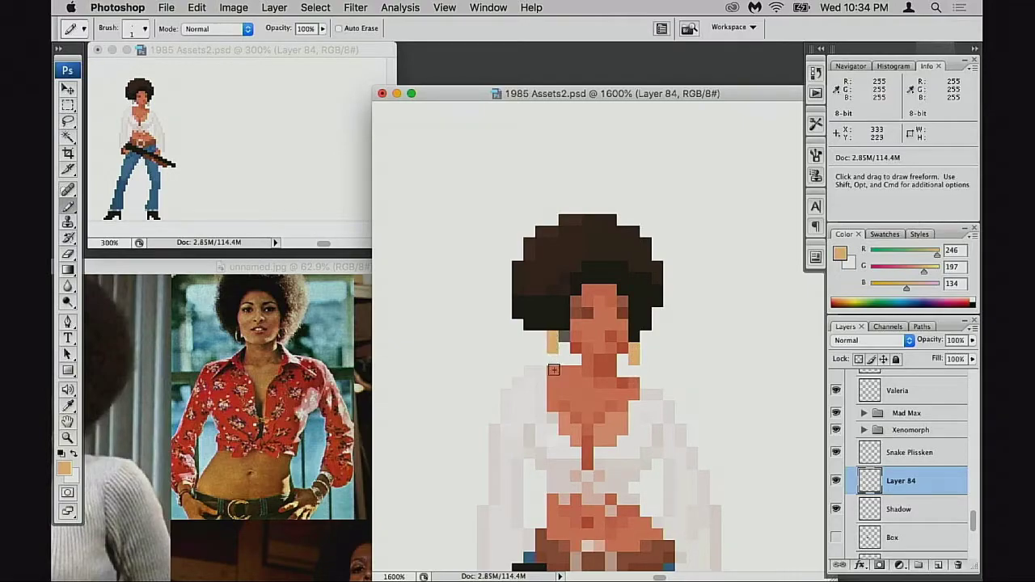
Extend the hair on both sides of the left earring with near-black sampled from the afro, covering the leftover grey pixel.
super+click(600, 371)
drag(595, 356, 595, 382)
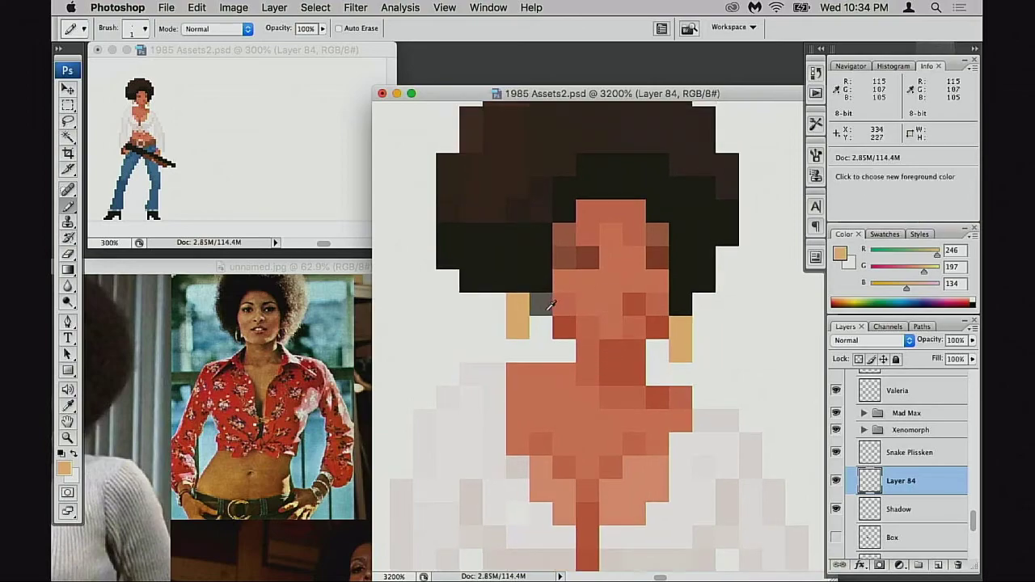
alt+click(546, 277)
click(541, 304)
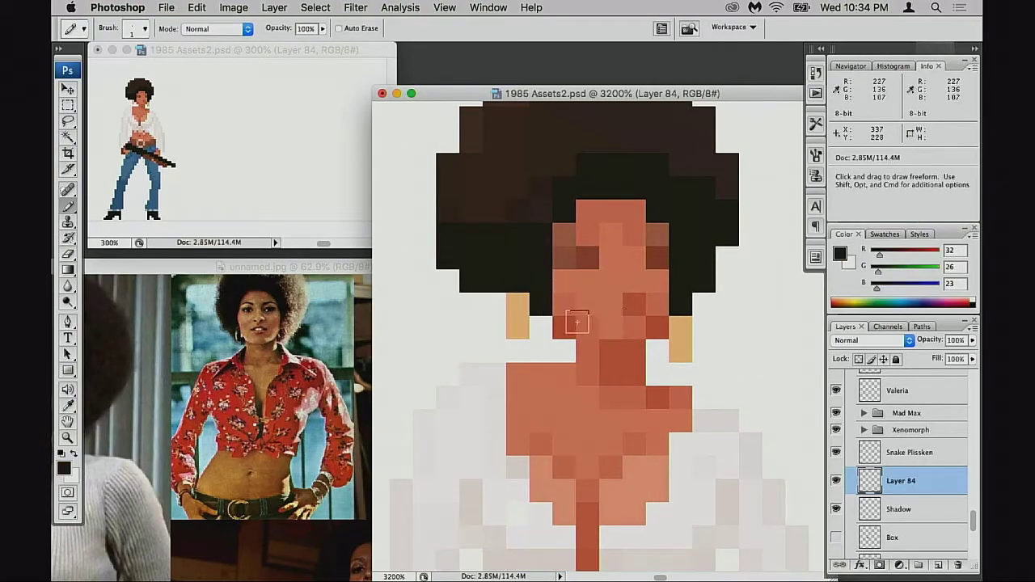
click(494, 304)
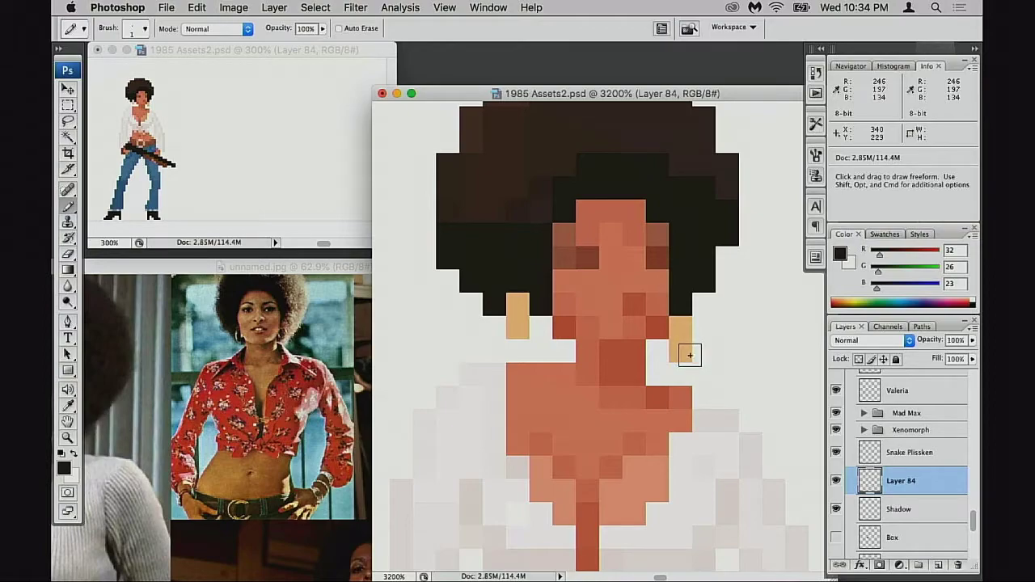
Add a faint golden tan pixel above the left earring using the sampled earring colour at 30% opacity.
alt+click(522, 324)
key(3)
click(518, 282)
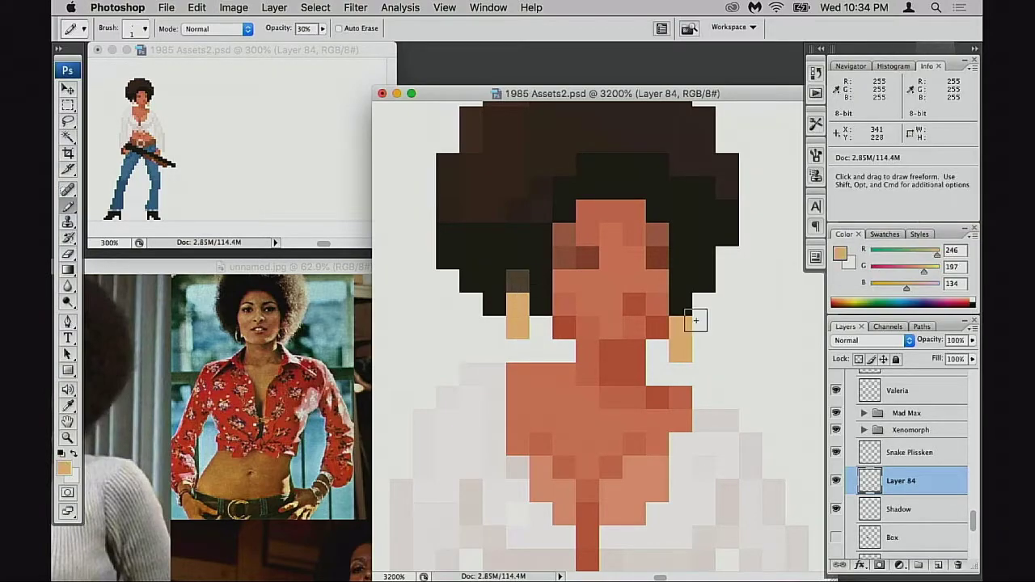
Add a faint tan pixel above the right earring and adjust both earrings' Hue/Saturation to saturation +60 and lightness -5.
click(683, 301)
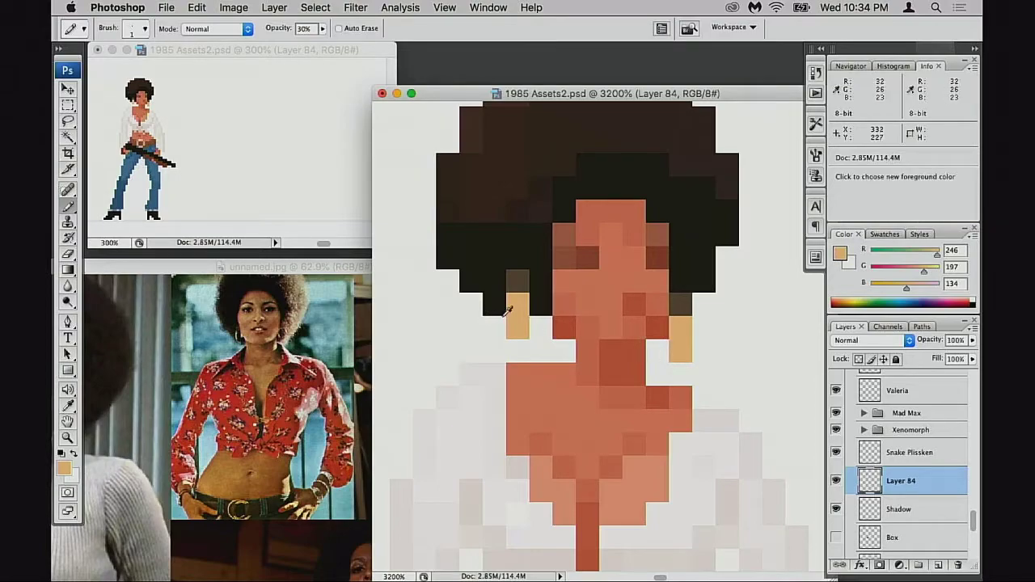
key(m)
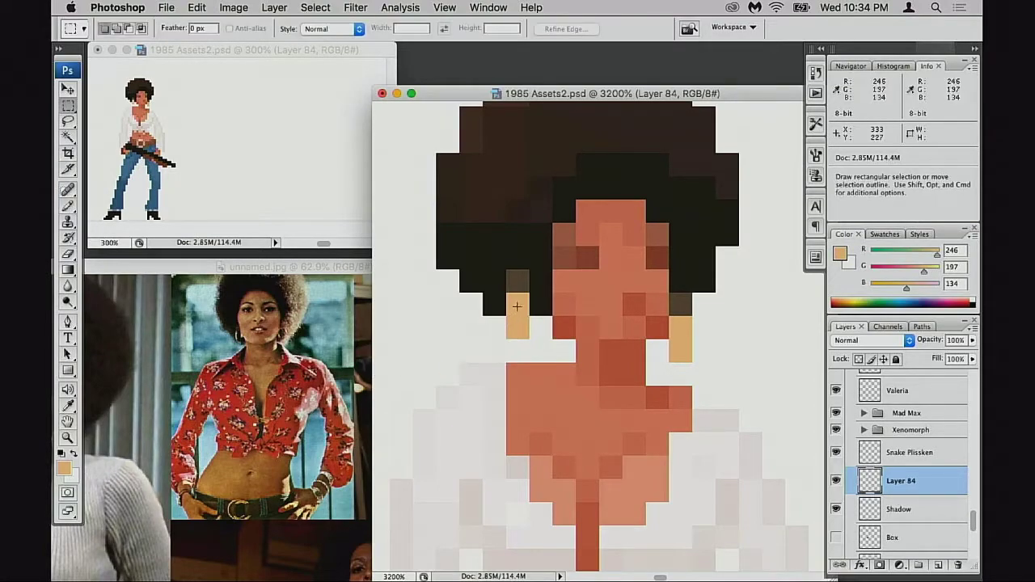
drag(514, 332, 508, 295)
shift+drag(678, 334, 680, 351)
key(super+h)
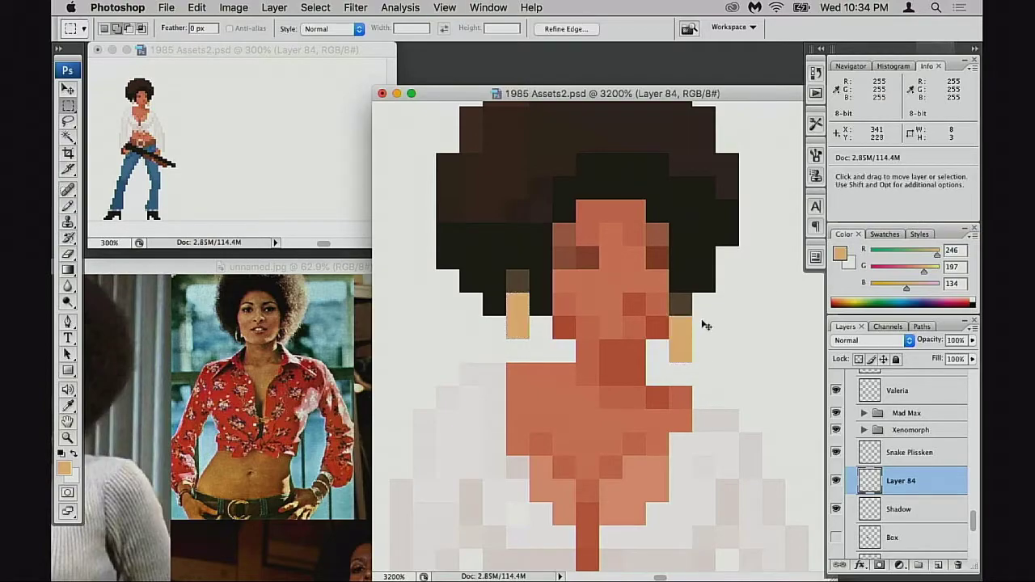
key(super+u)
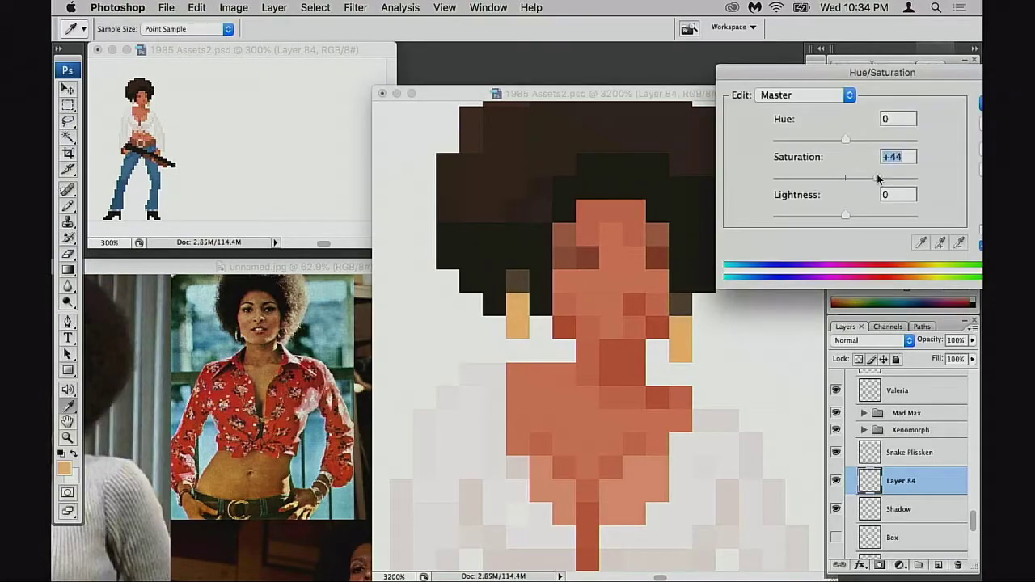
drag(880, 179, 890, 179)
mouse_move(847, 216)
mouse_down()
mouse_move(834, 212)
mouse_move(873, 209)
mouse_move(819, 221)
mouse_move(870, 211)
mouse_move(840, 215)
mouse_up()
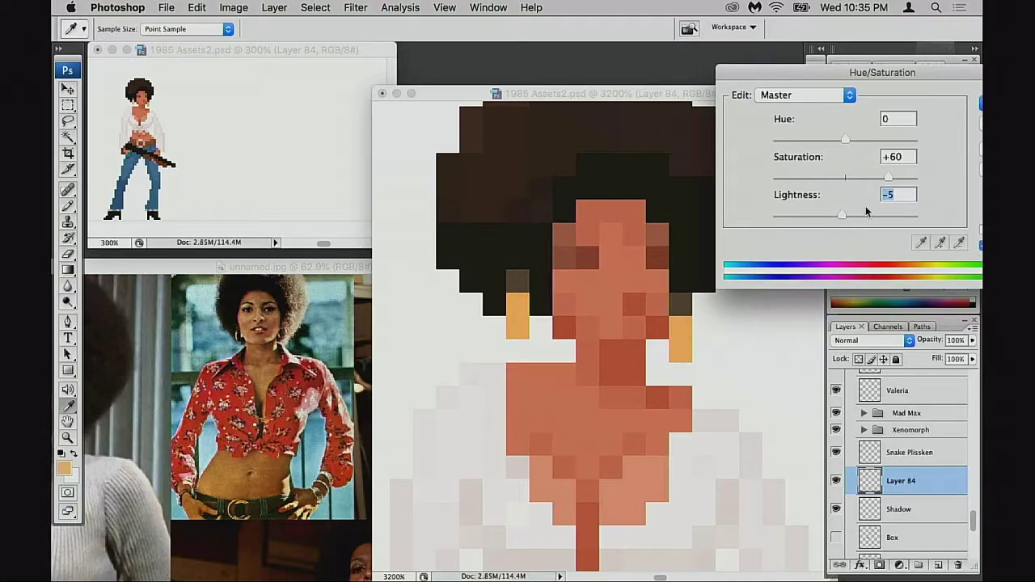
click(980, 107)
Strengthen the faint pixels above both earrings with the sampled earring orange (RGB 255, 190, 107) at 70% opacity.
key(m)
key(b)
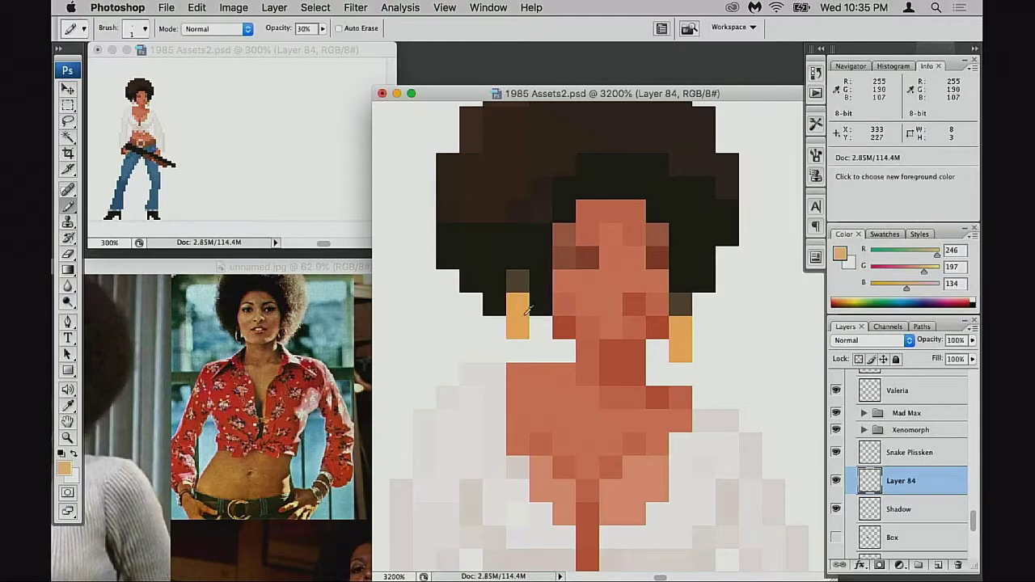
alt+click(522, 311)
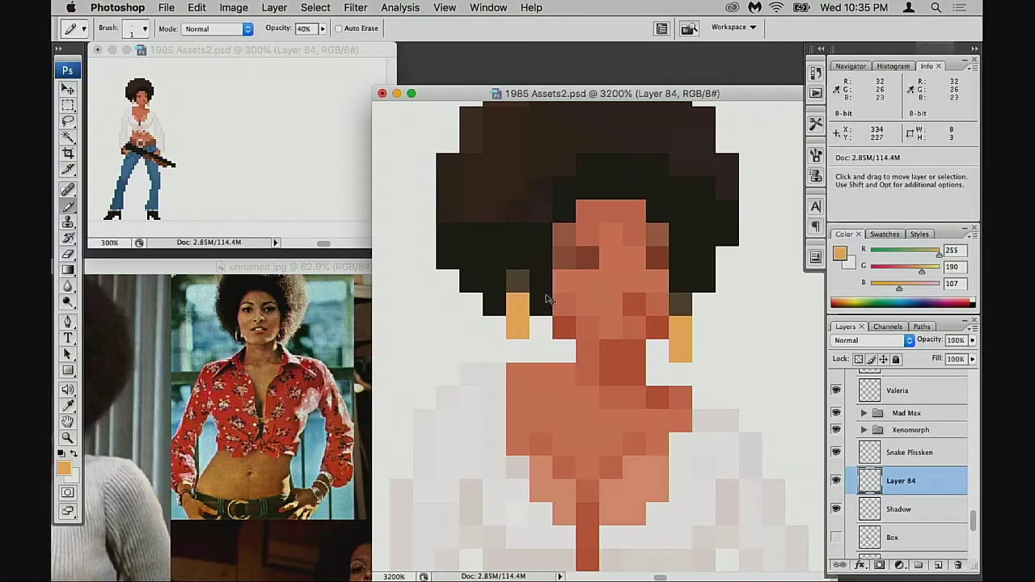
key(7)
click(518, 281)
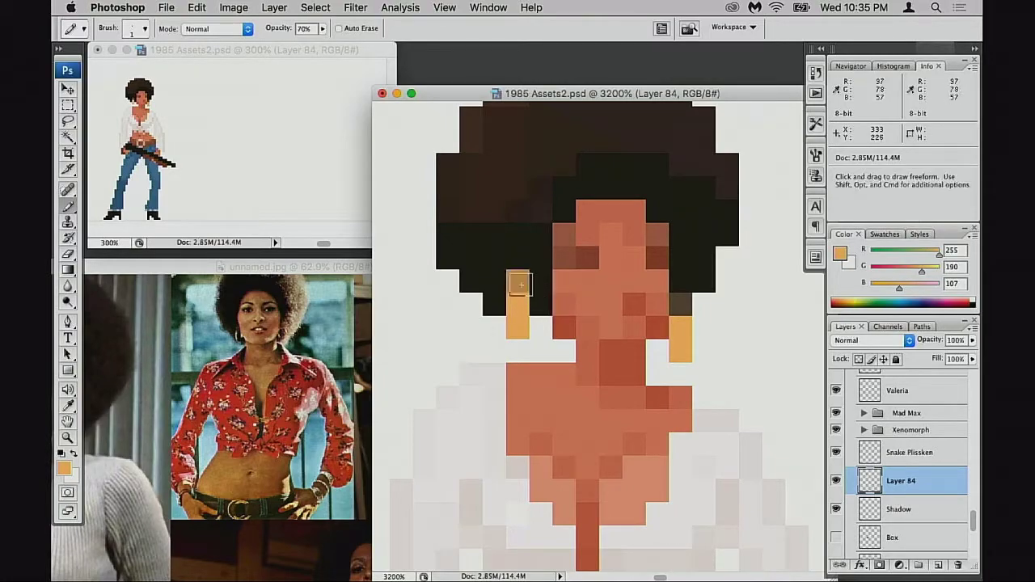
click(680, 304)
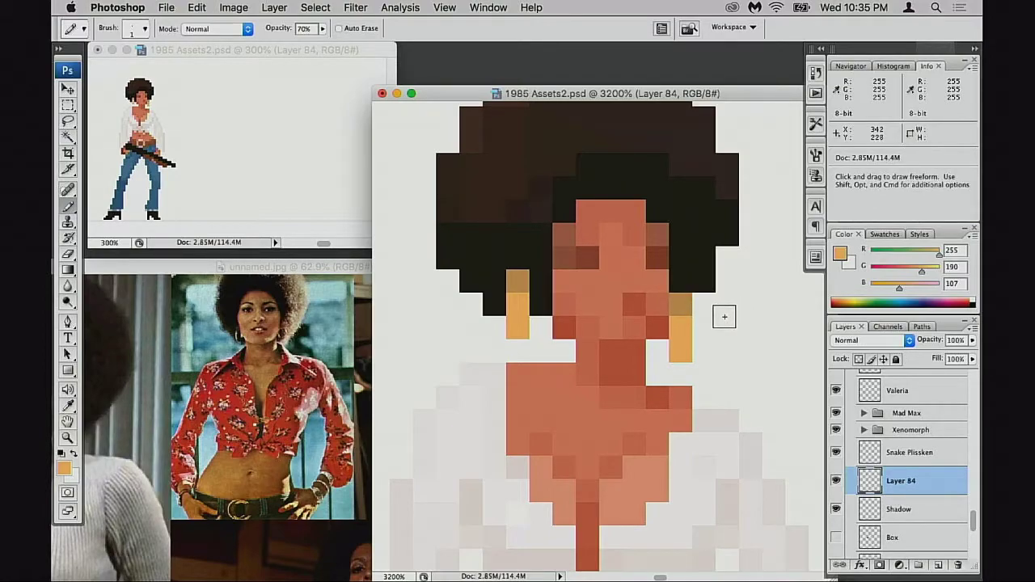
Move the left earring one pixel toward the face and fill the gap behind it with near-black sampled from the hair at 100% opacity.
key(m)
mouse_move(507, 271)
mouse_down()
mouse_move(529, 315)
mouse_move(547, 319)
mouse_up()
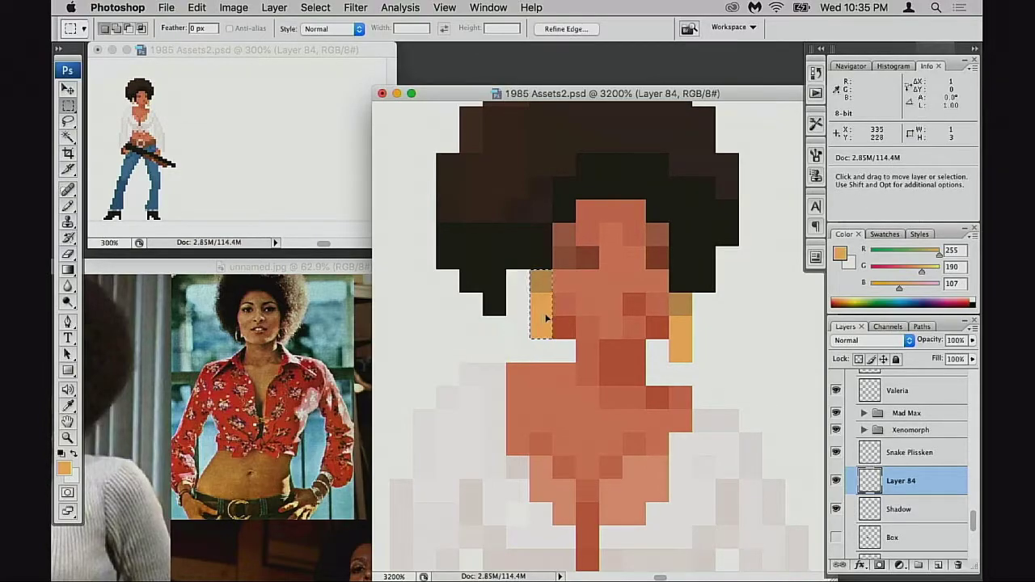
key(super+d)
key(b)
alt+click(513, 276)
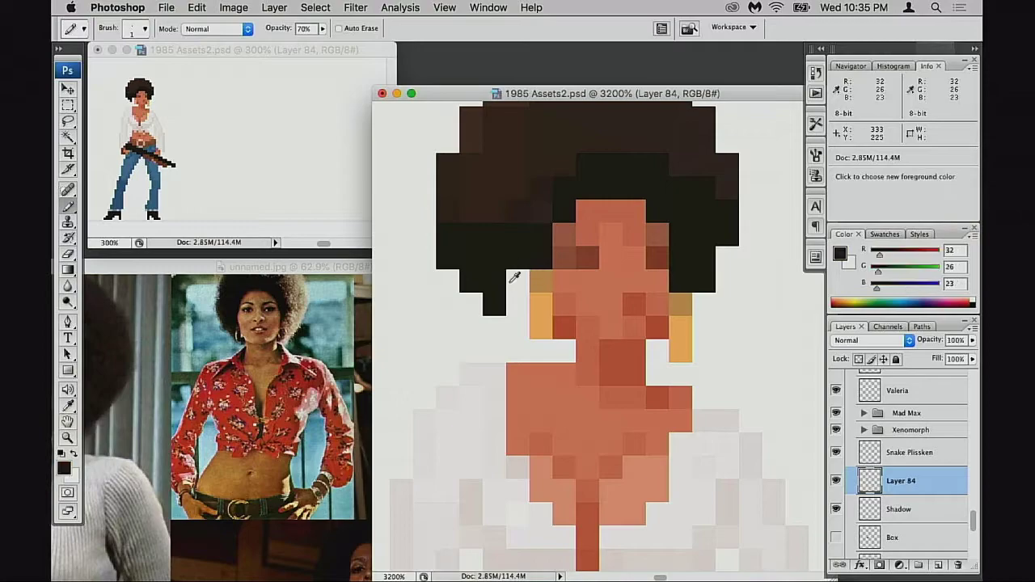
key(0)
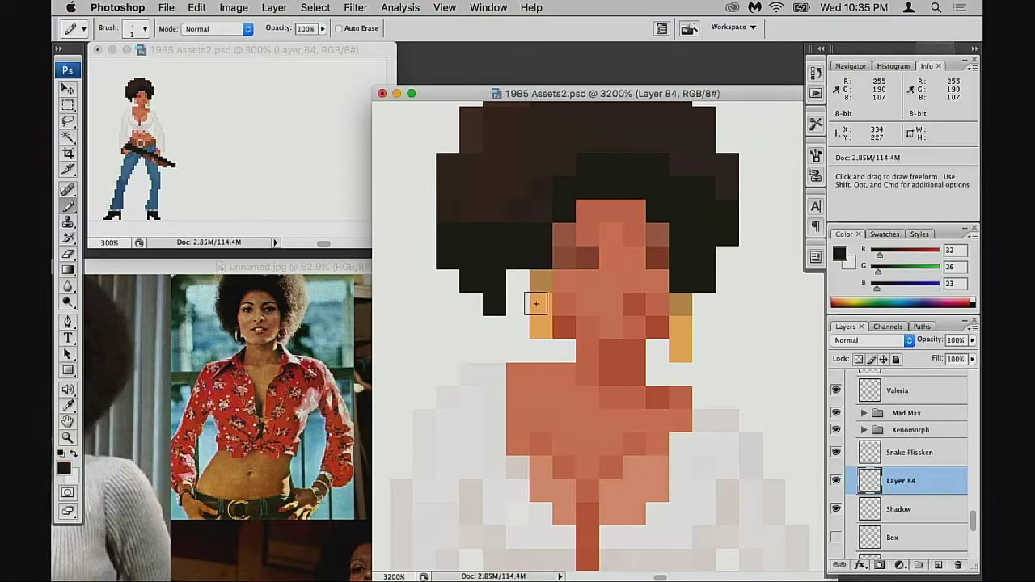
drag(518, 281, 518, 304)
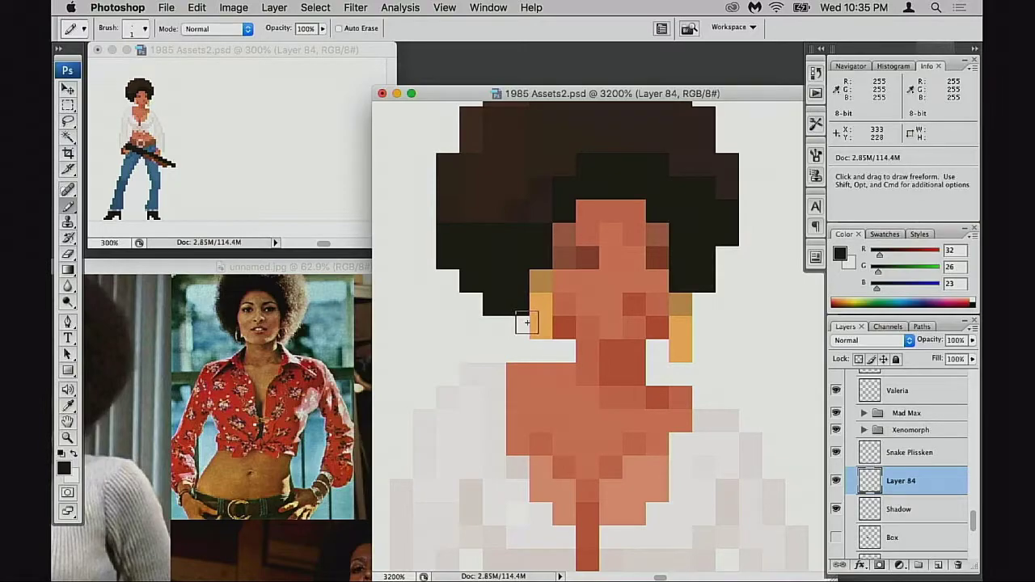
Darken the cheek pixel beside the left earring with the reddish brown (RGB 199, 89, 63) sampled from the jaw.
alt+click(568, 302)
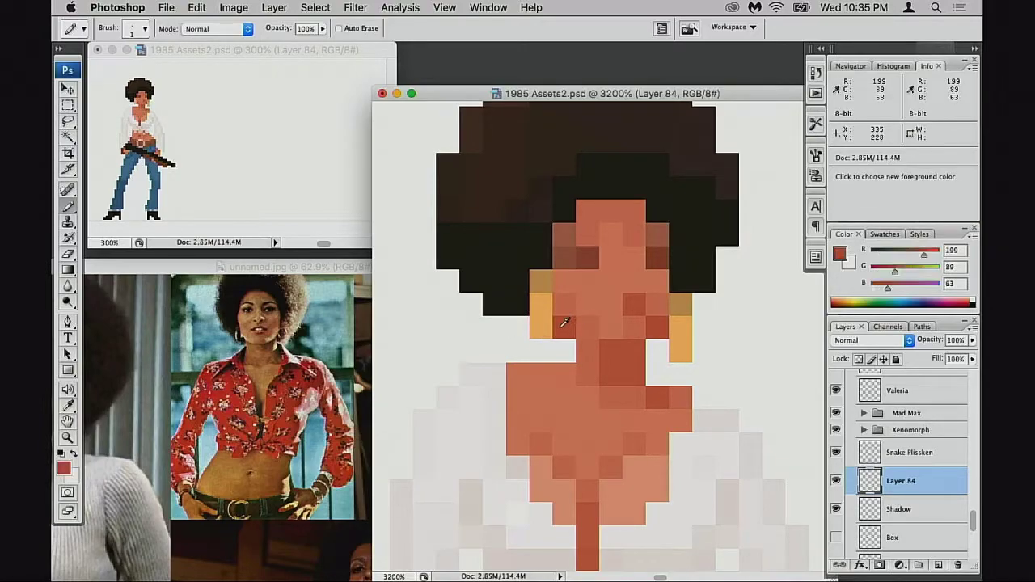
alt+click(568, 326)
click(567, 307)
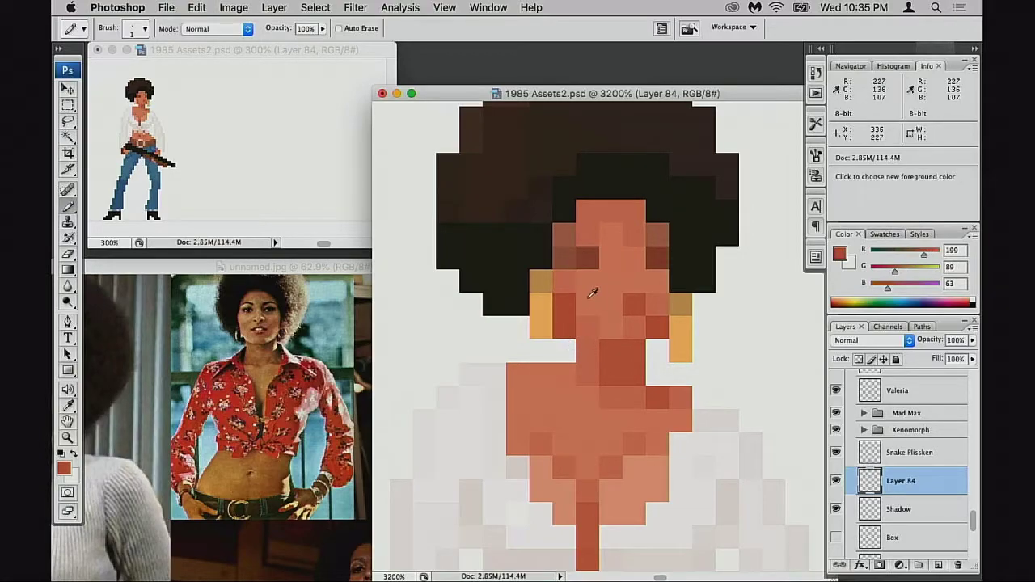
Try tinting the left earring's top pixel at 30% opacity with near-black, undo it, and tint it with the cheek's reddish brown instead.
alt+click(542, 261)
key(3)
click(541, 280)
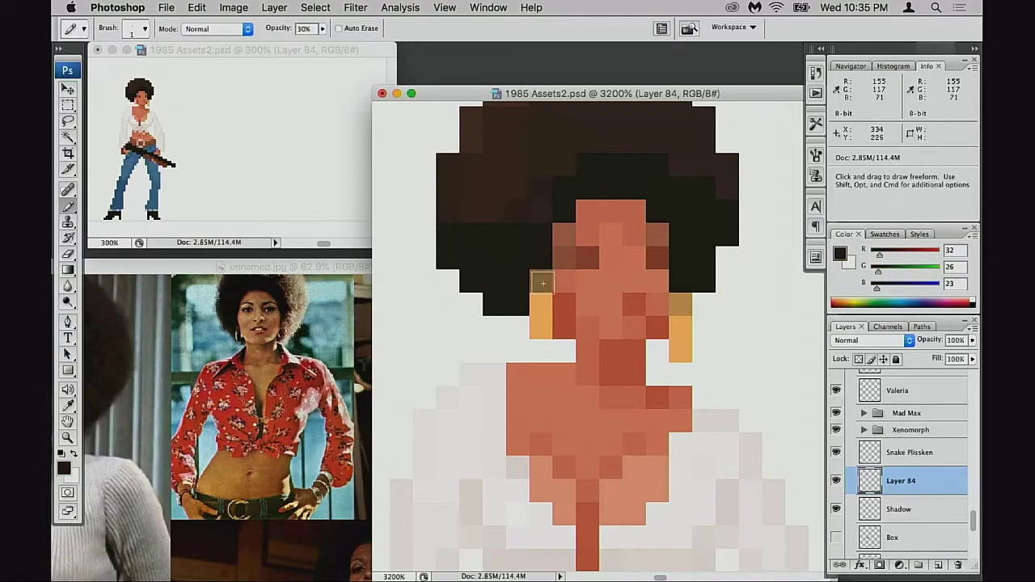
key(super+z)
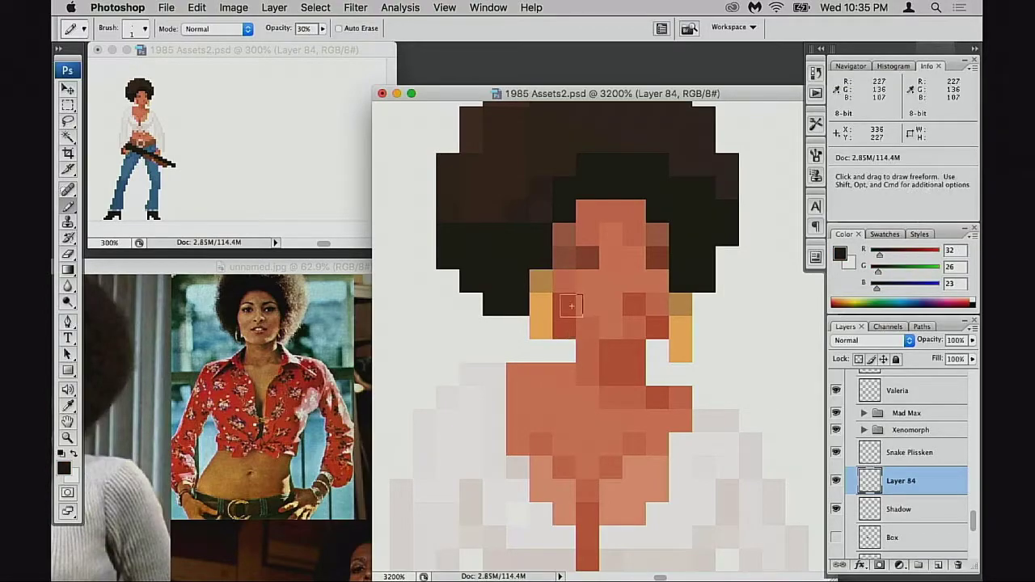
alt+click(570, 298)
click(546, 287)
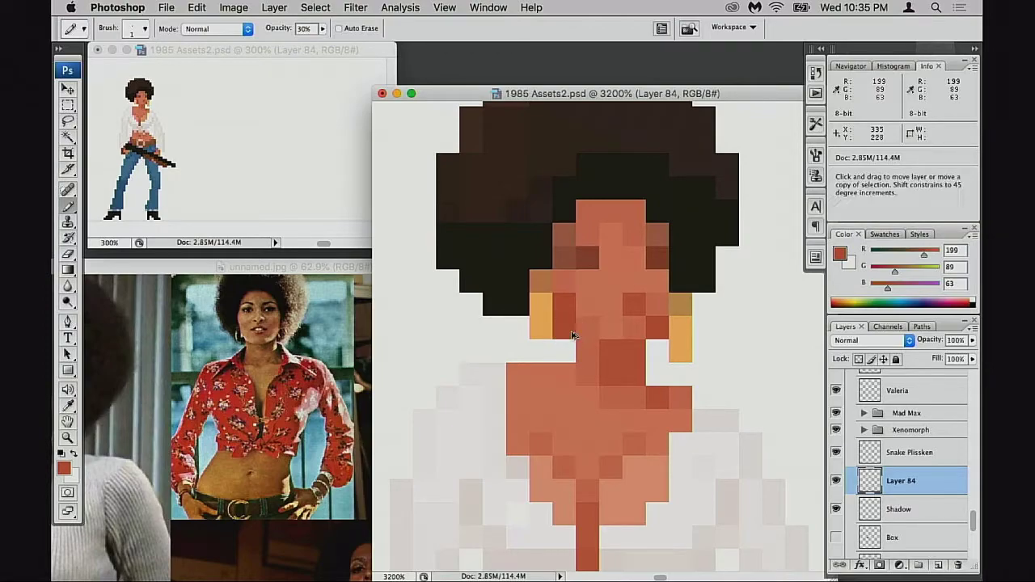
Undo the recent earring, hair and cheek edits, return the left earring to its original place and clear the selection.
key(alt+super+z)
key(alt+super+z)
key(alt+super+z)
key(super+Left)
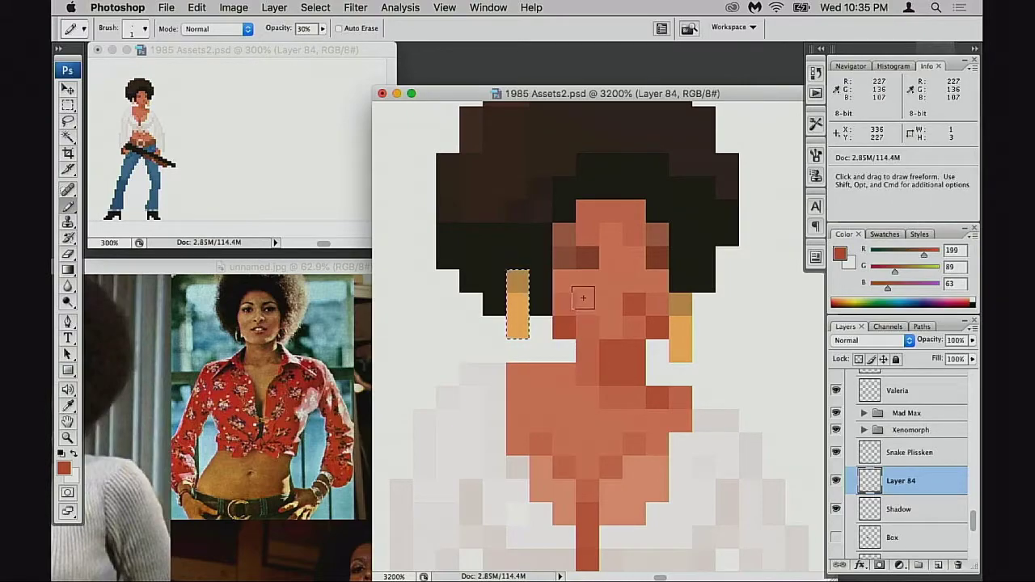
drag(580, 352, 561, 337)
key(super+d)
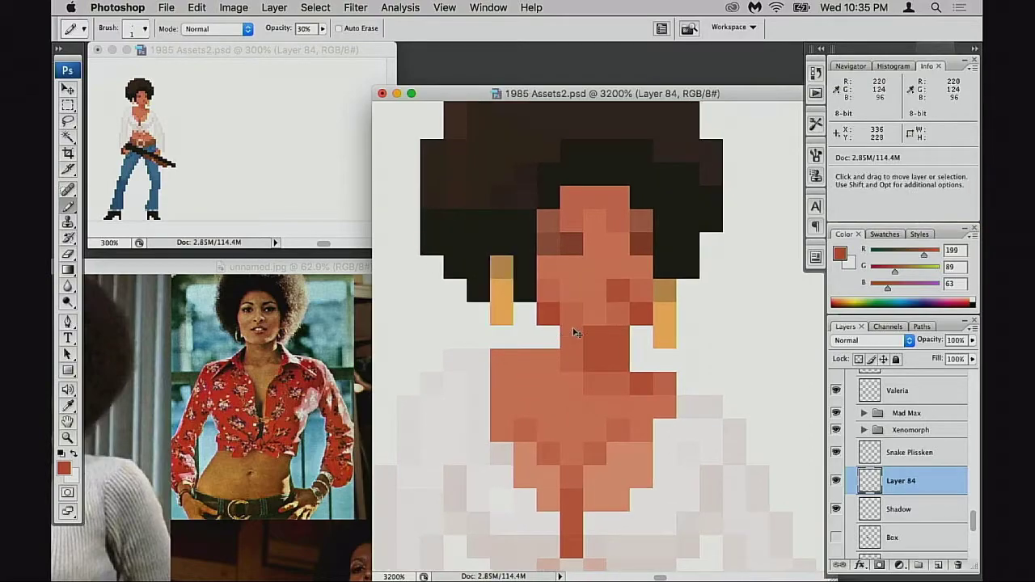
Try shading the forehead's upper-left corner with the sampled brown (RGB 176, 105, 83) at 100% opacity, and undo it.
drag(555, 376, 544, 358)
key(0)
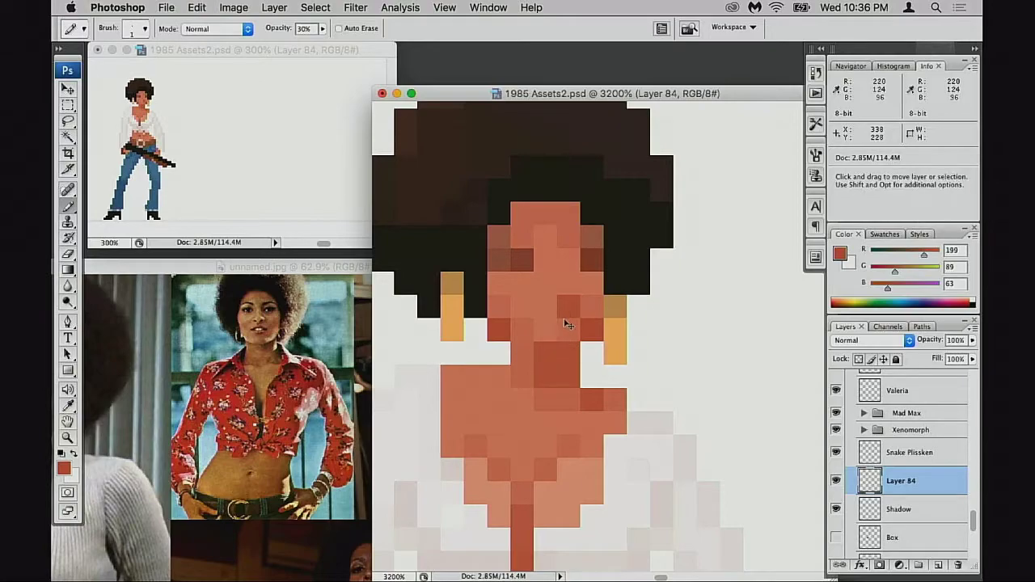
alt+click(507, 235)
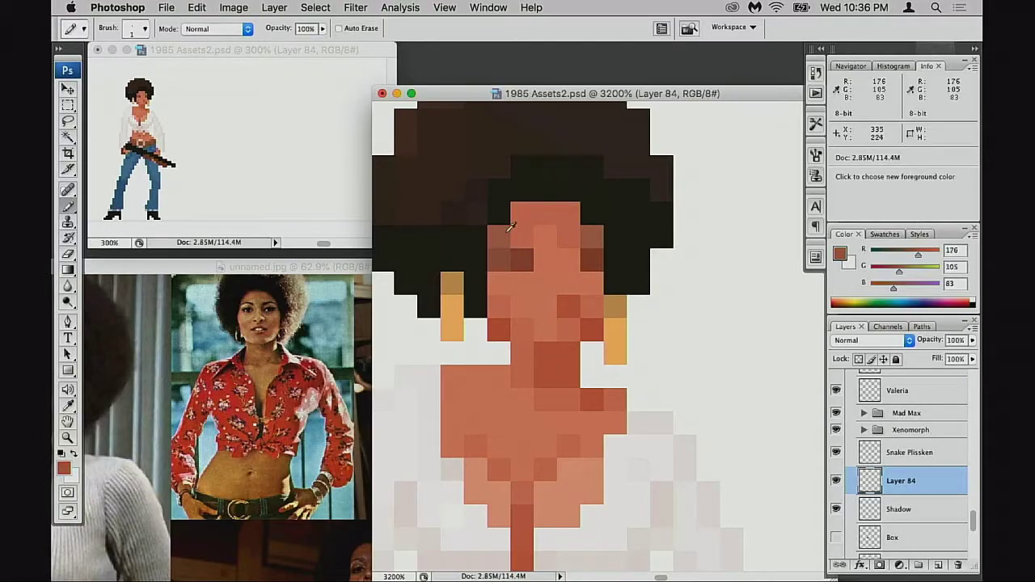
click(523, 214)
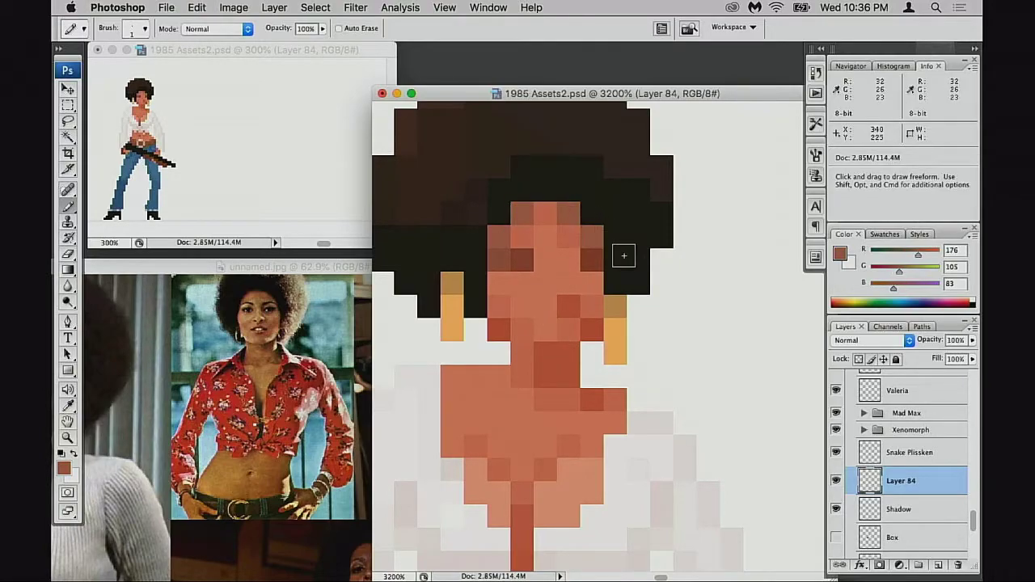
key(super)
key(super+z)
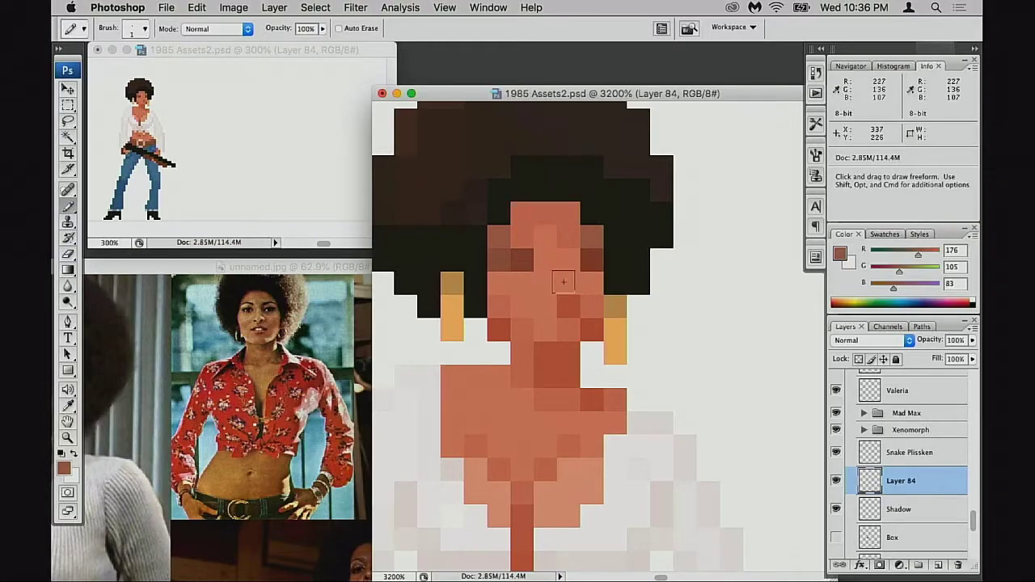
Shade both upper corners of the forehead with the sampled brown (RGB 176, 105, 83) and compare the face with and without it.
alt+click(567, 248)
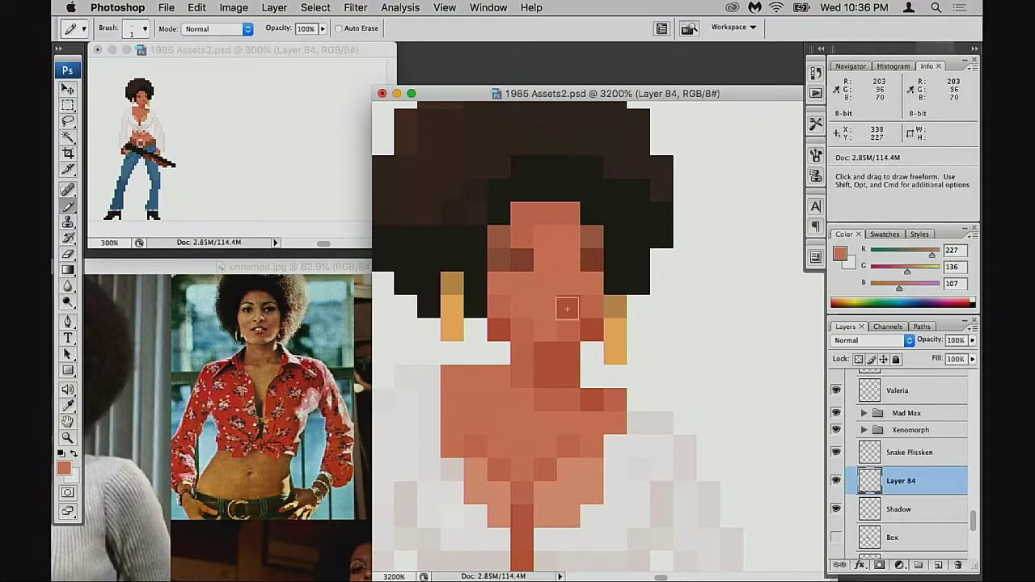
key(alt)
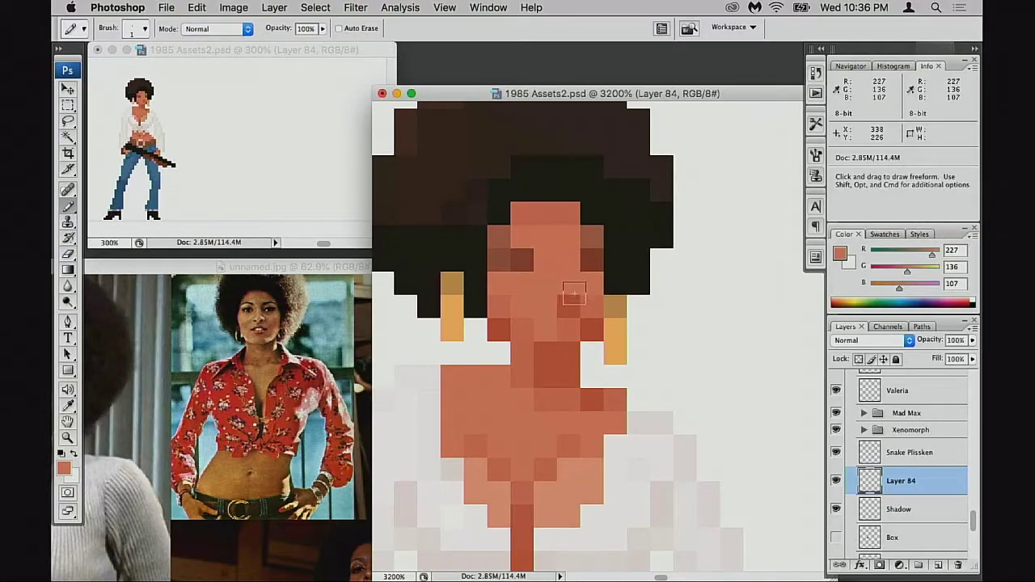
alt+click(521, 215)
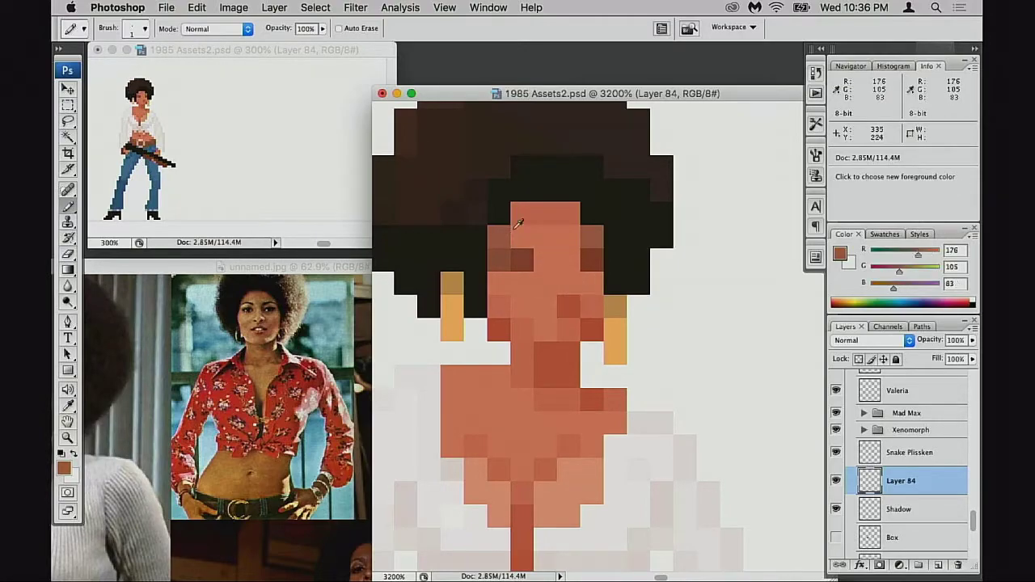
click(573, 213)
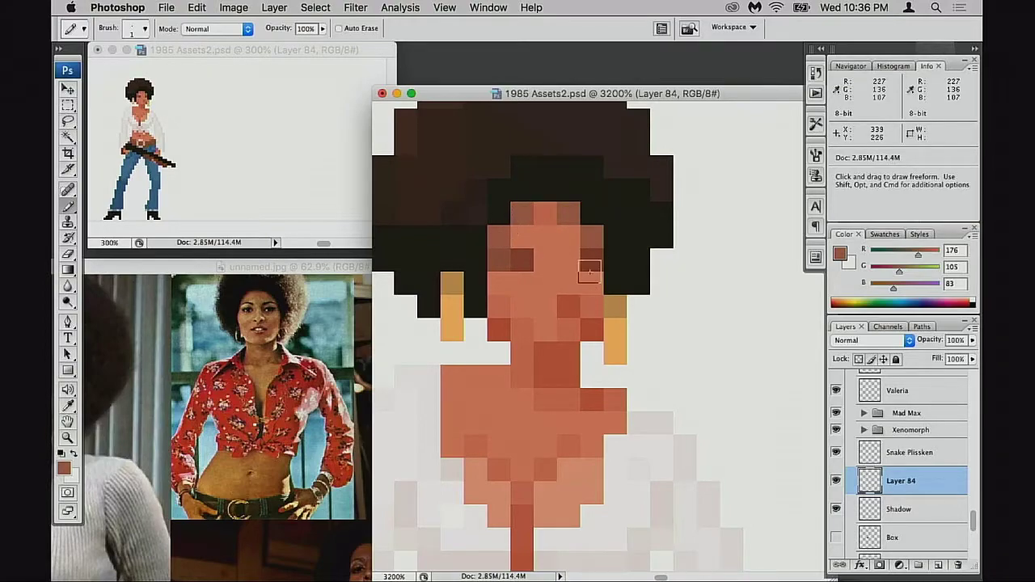
key(super+alt+z)
key(super+alt+z)
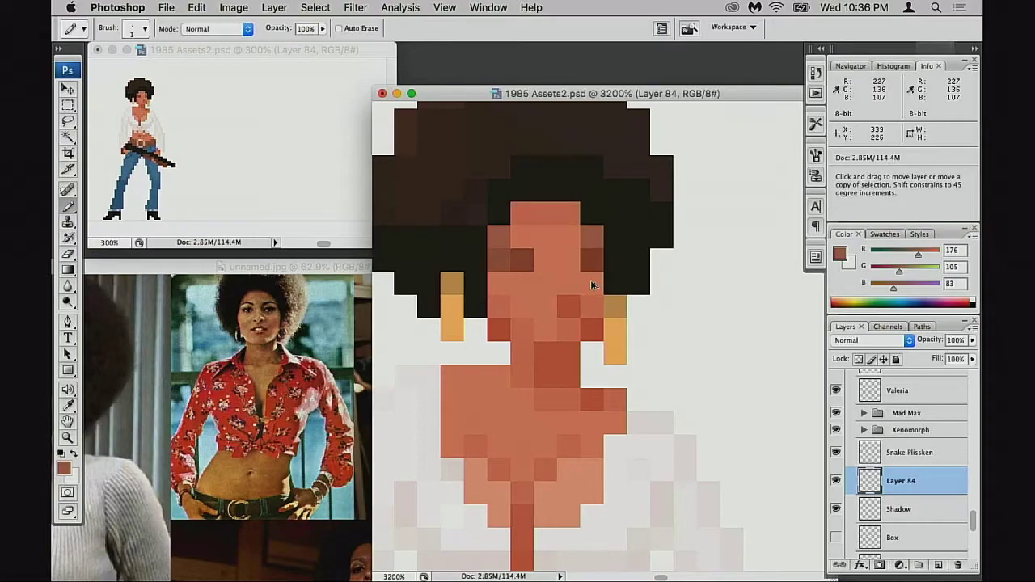
key(super+shift+z)
key(super+shift+z)
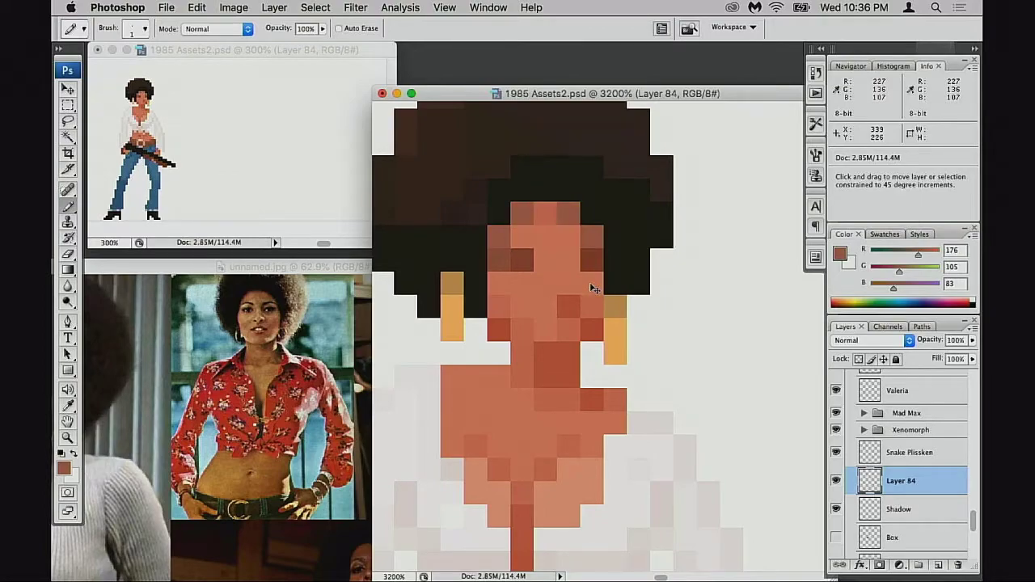
Repaint both shaded upper corners of the forehead with skin tones sampled from the face and chest at 100% opacity.
alt+click(571, 334)
key(3)
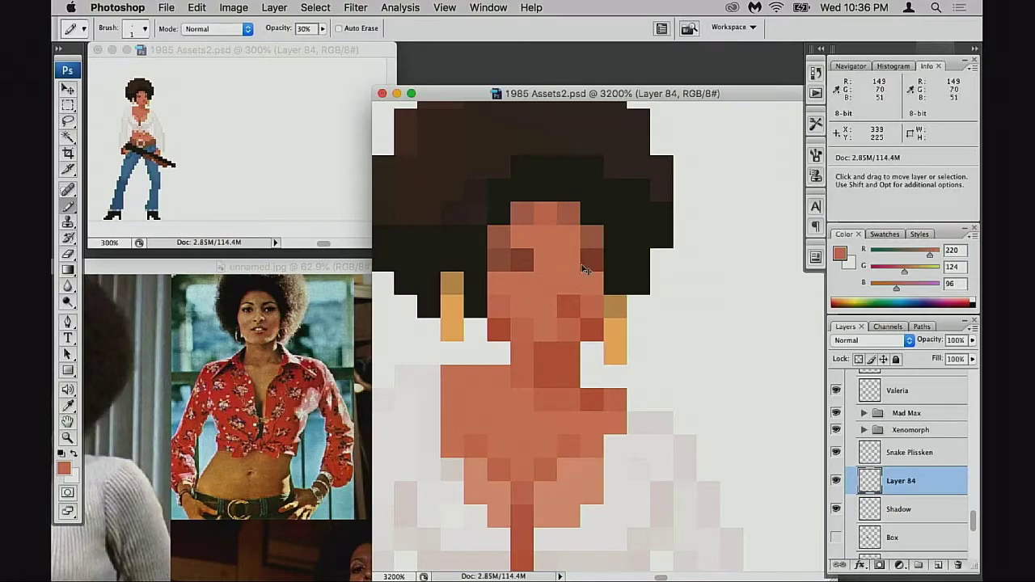
key(0)
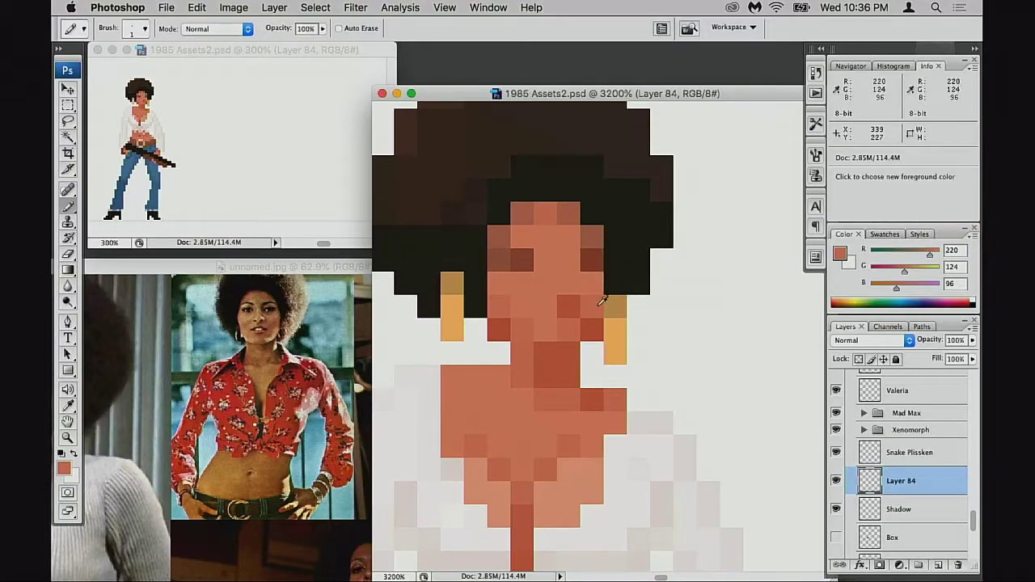
key(z)
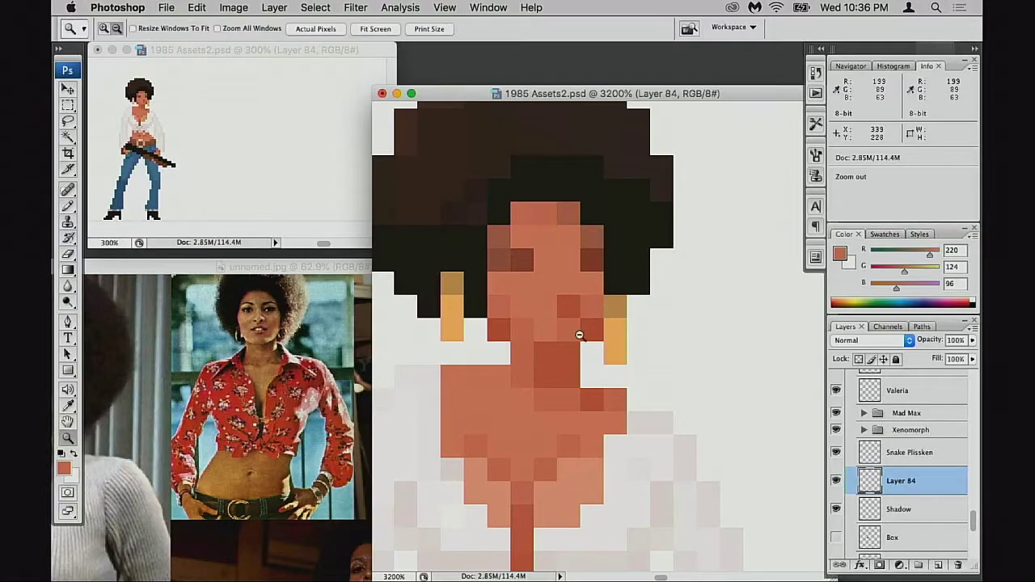
key(b)
alt+click(558, 412)
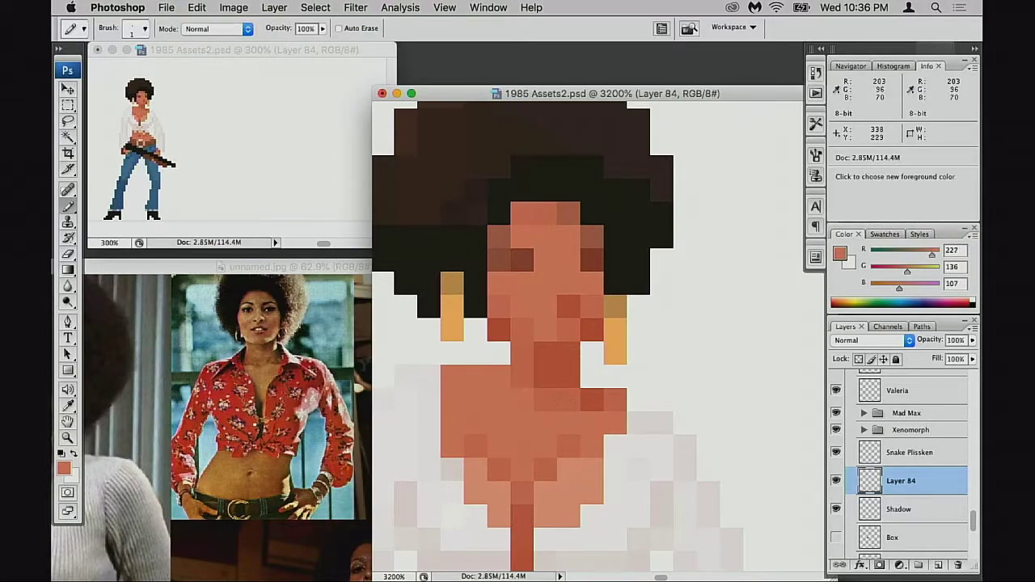
click(525, 214)
key(super+z)
alt+click(566, 396)
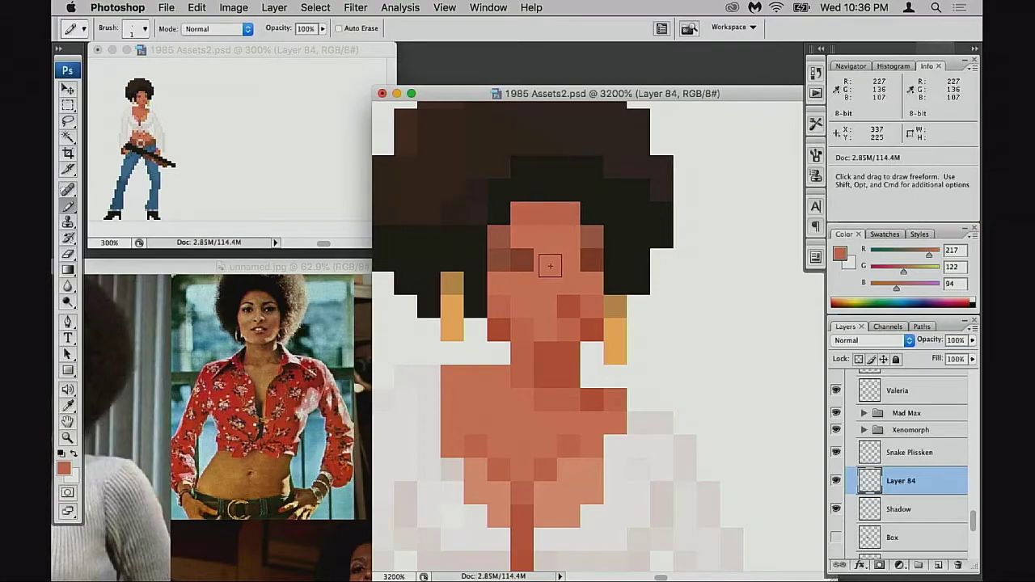
Shade both upper corners of the forehead with the darker skin tone sampled from the face.
alt+click(510, 232)
click(529, 216)
click(576, 214)
Darken the mouth with the reddish brown (RGB 199, 89, 63) sampled from the neck shadow.
drag(580, 302, 617, 210)
alt+click(559, 268)
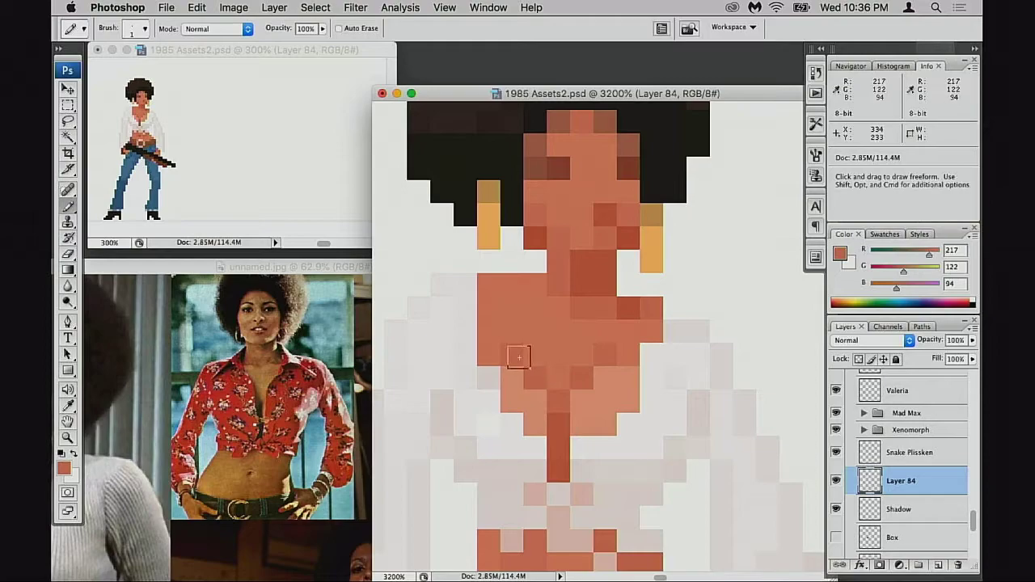
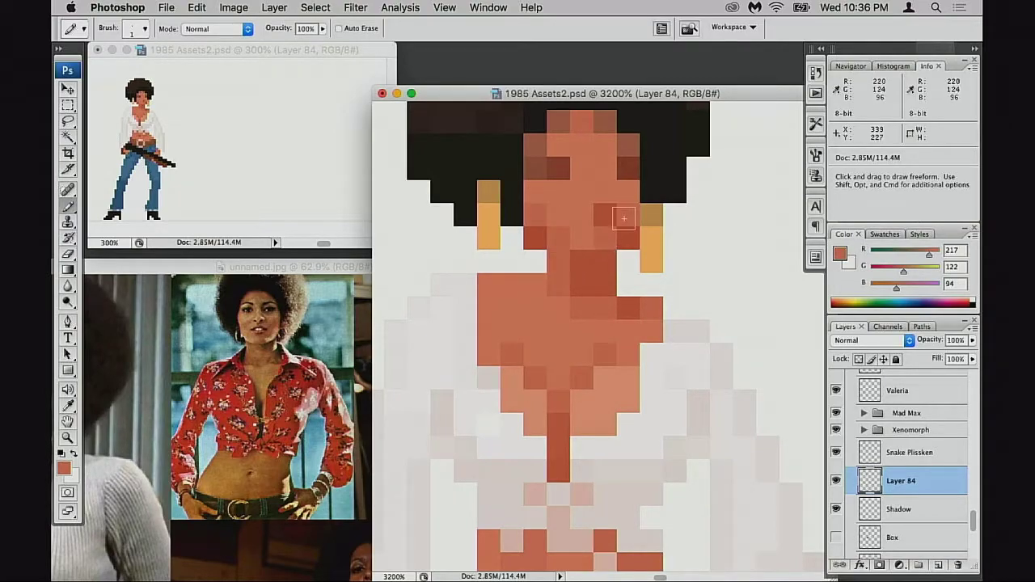
alt+click(574, 266)
click(601, 215)
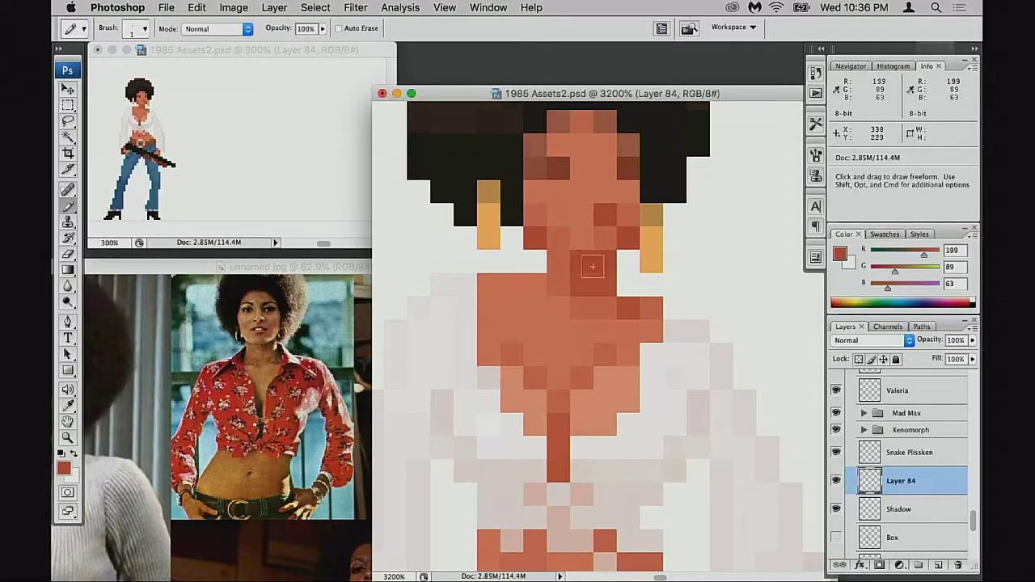
click(592, 266)
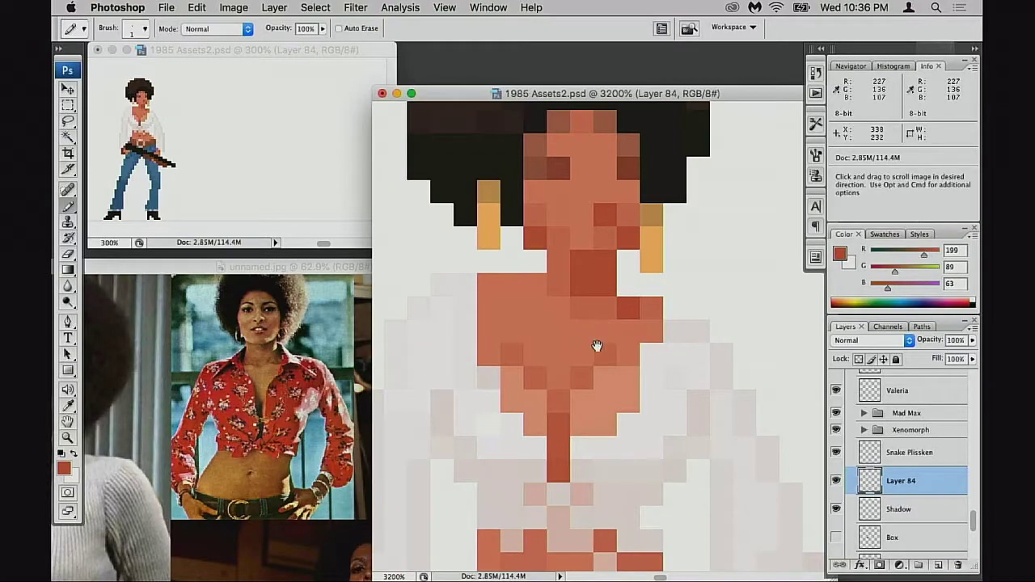
Repaint the navel and the shading under the shirt knot on the bare midriff with the sampled skin tone (RGB 207, 103, 76).
drag(591, 349, 632, 321)
mouse_move(657, 210)
mouse_down()
mouse_move(654, 242)
mouse_move(668, 211)
mouse_up()
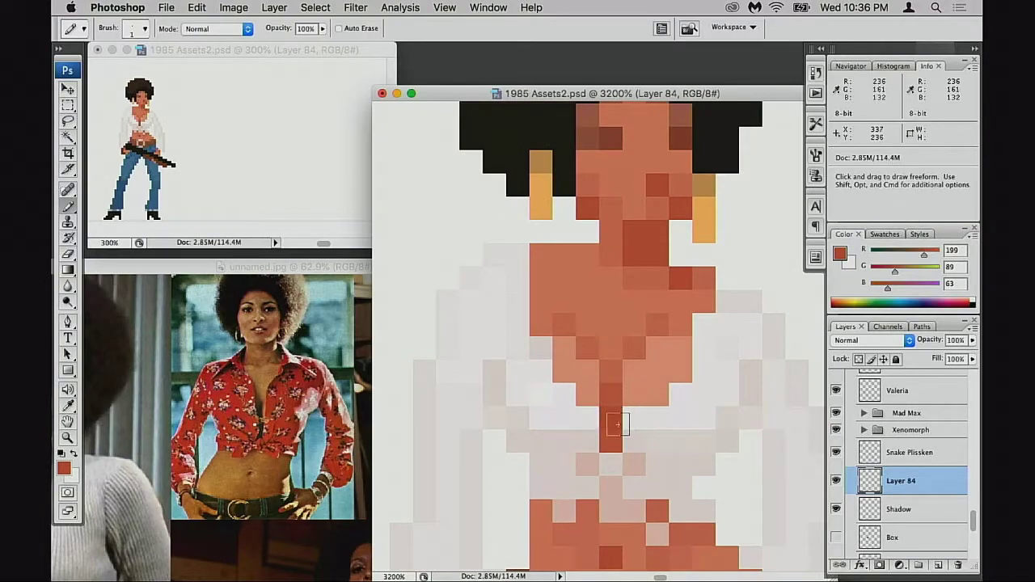
mouse_move(644, 360)
mouse_down()
mouse_move(683, 309)
mouse_move(684, 320)
mouse_up()
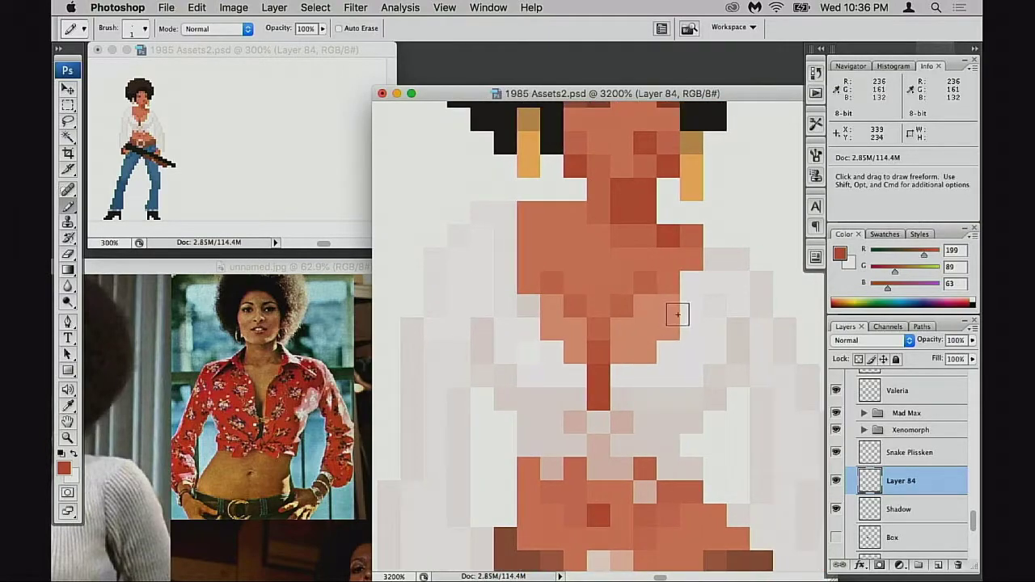
mouse_move(655, 392)
mouse_down()
mouse_move(670, 319)
mouse_move(666, 326)
mouse_up()
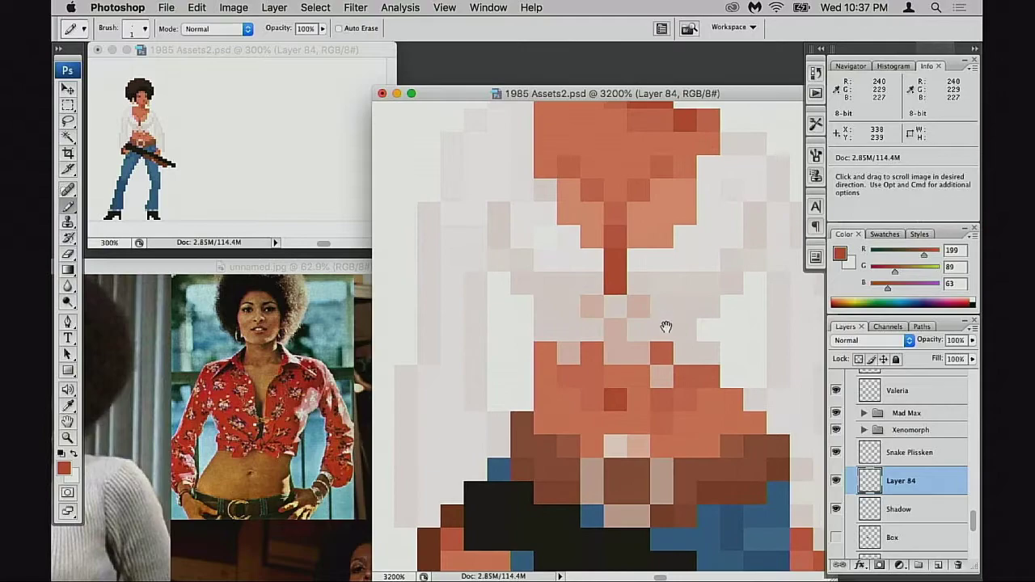
drag(652, 196, 622, 351)
alt+click(555, 327)
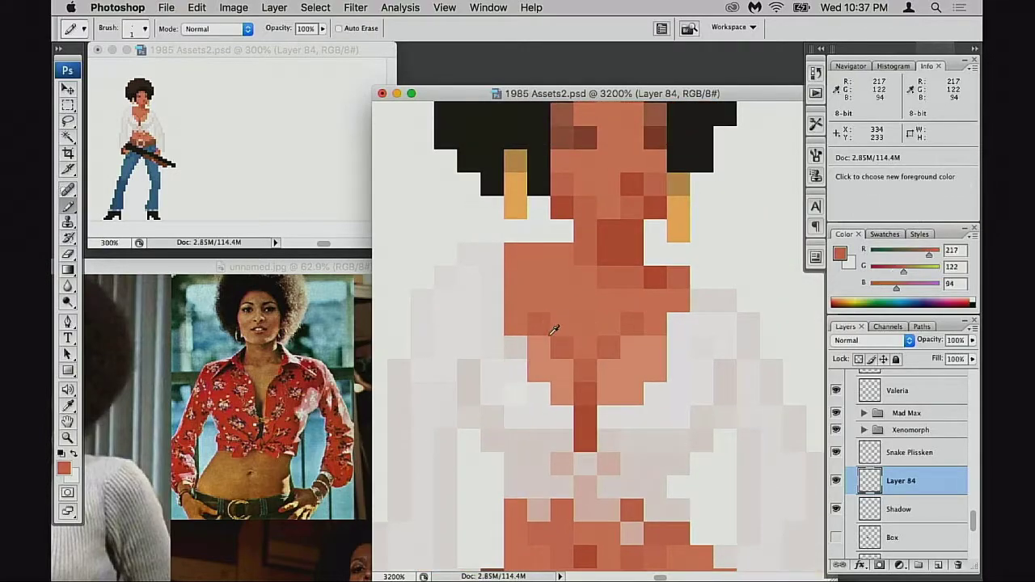
drag(583, 458, 606, 278)
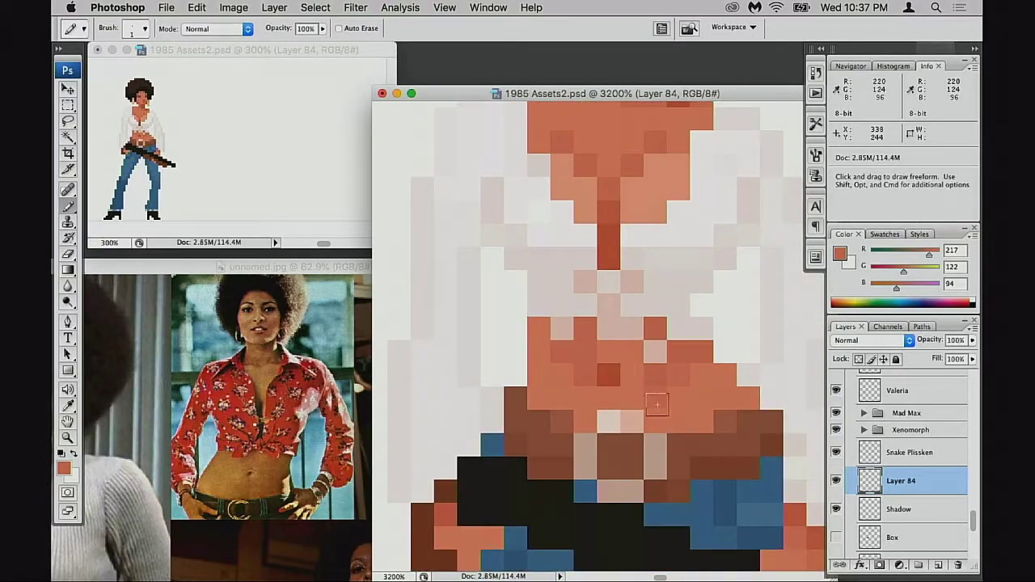
drag(654, 346, 622, 497)
alt+click(597, 323)
scroll(639, 437, down, 5)
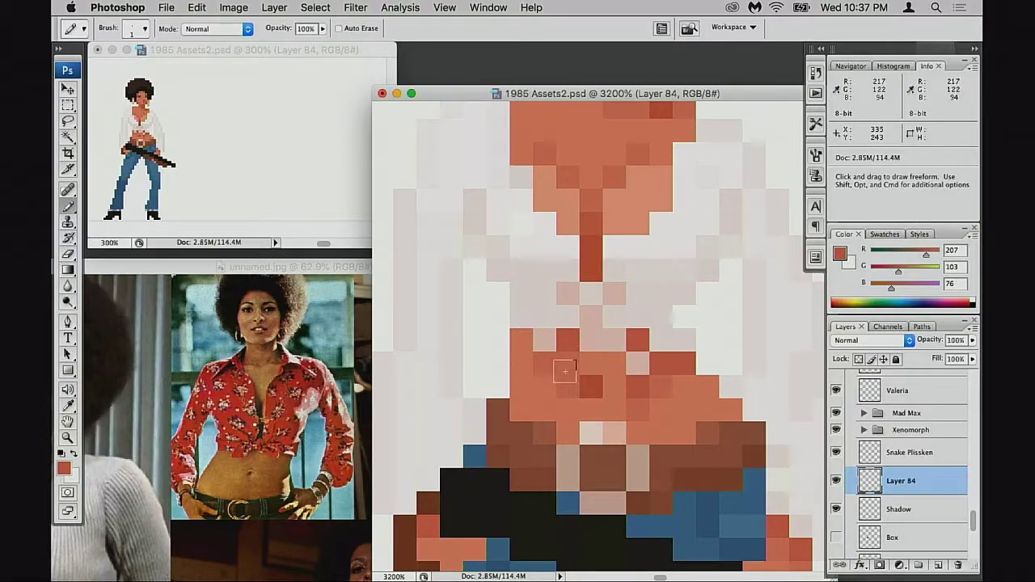
drag(548, 358, 602, 369)
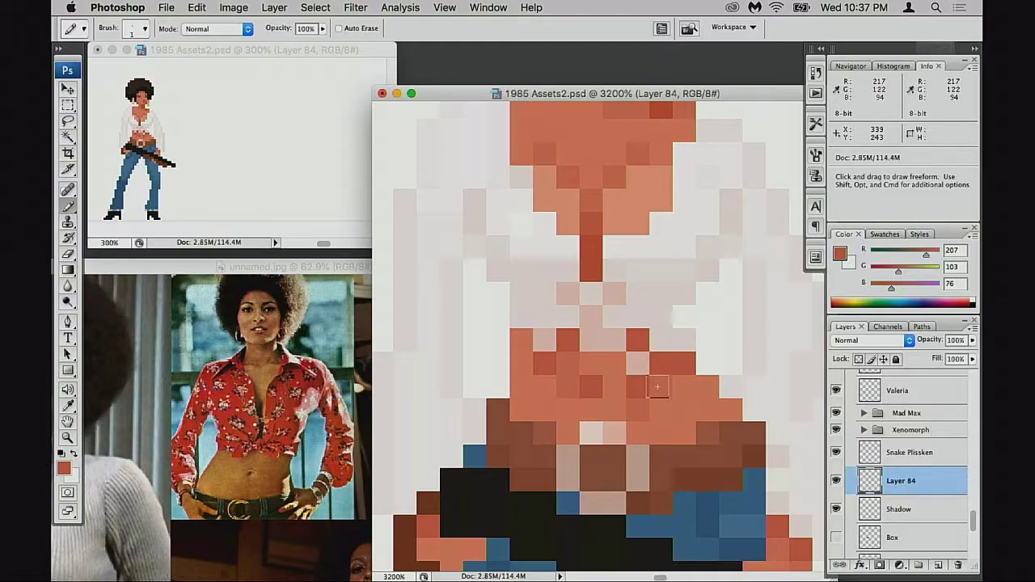
key(super)
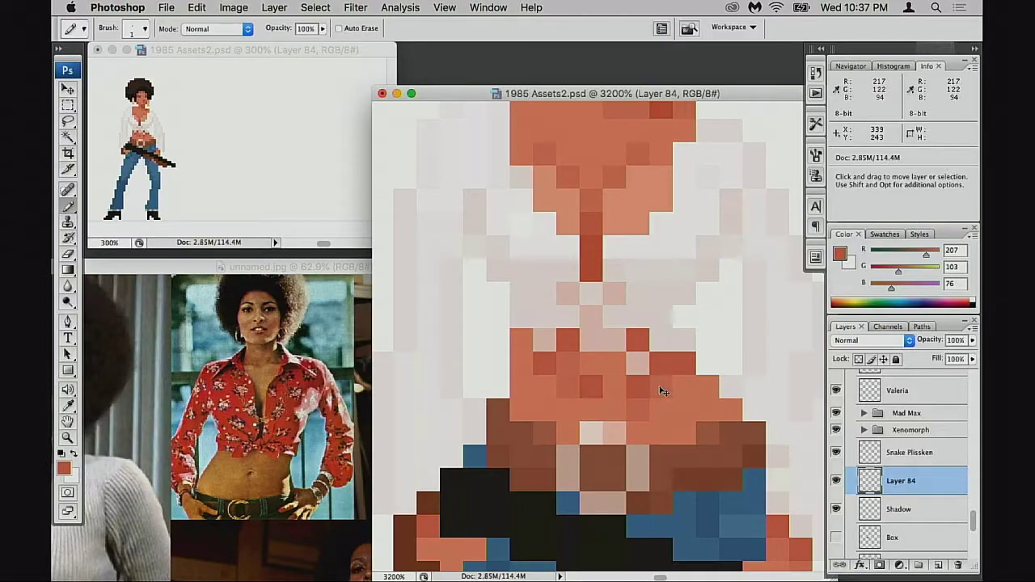
Darken the inside of the belt buckle with the brown (RGB 140, 75, 51) sampled from the belt.
scroll(655, 364, down, 5)
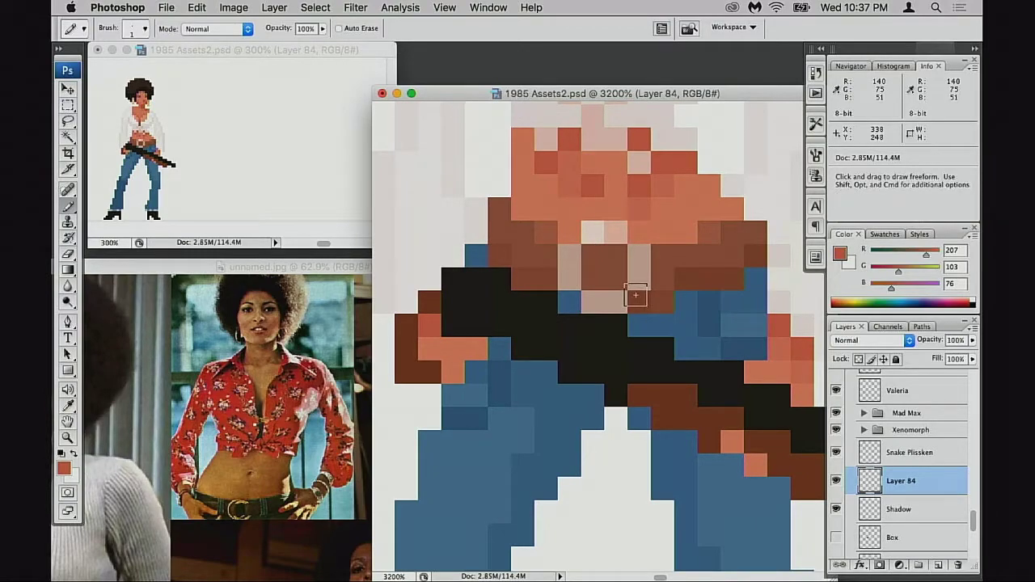
alt+click(685, 277)
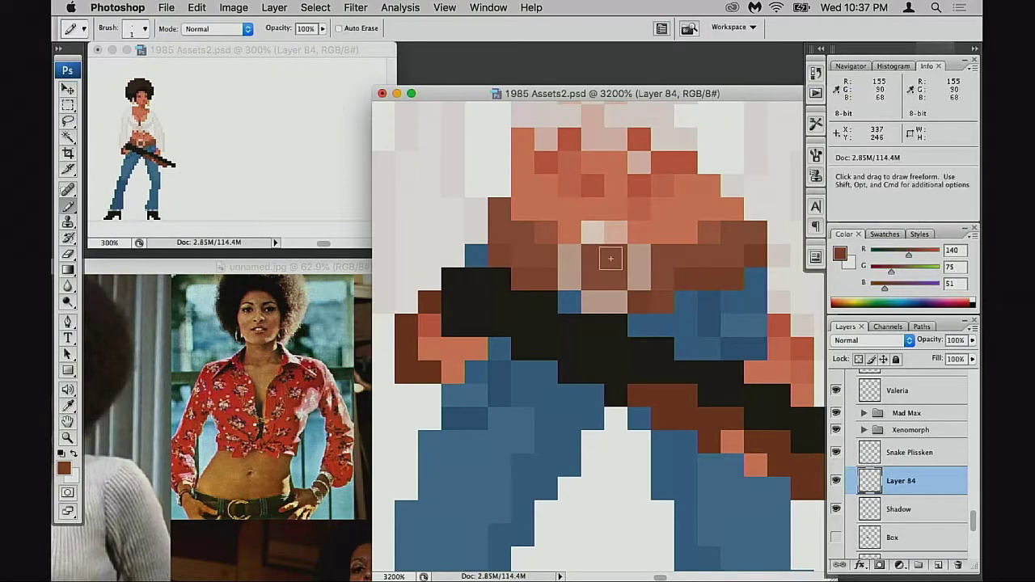
click(594, 280)
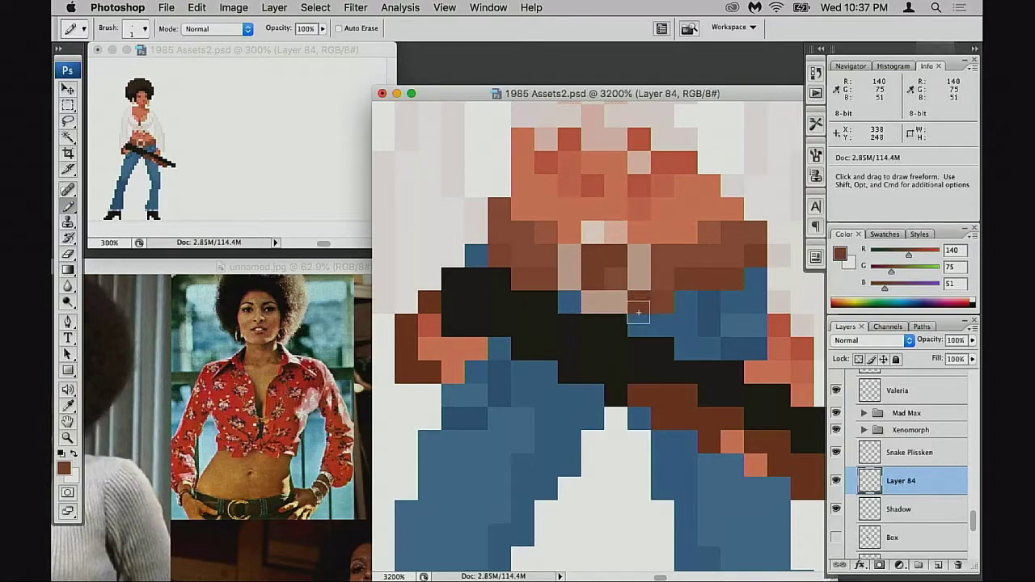
Try a belt loop beside the buckle in the sampled jeans blue (RGB 70, 113, 150), and undo it.
mouse_move(617, 364)
mouse_down()
mouse_move(625, 348)
mouse_move(579, 387)
mouse_up()
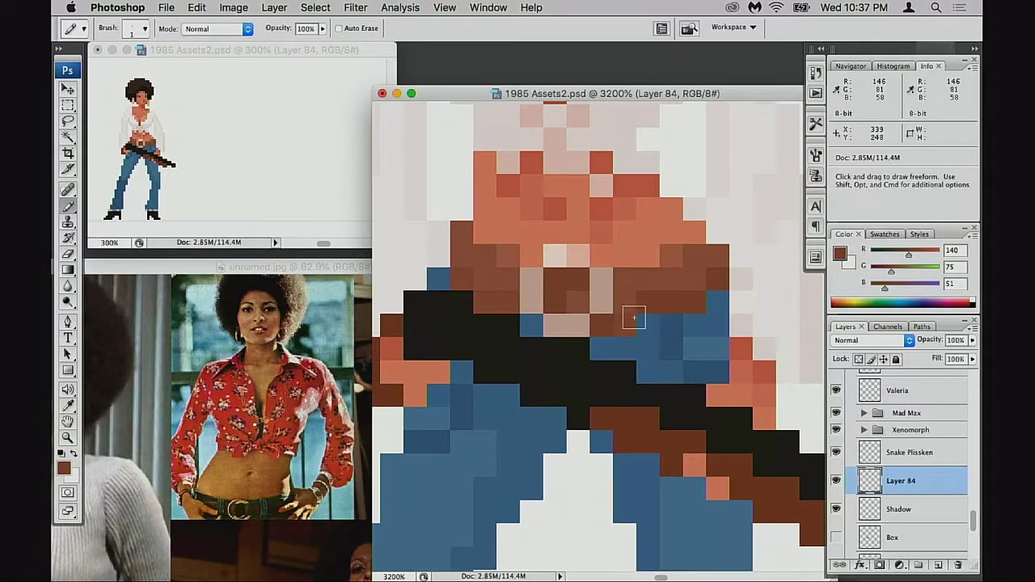
alt+click(658, 320)
drag(652, 279, 645, 321)
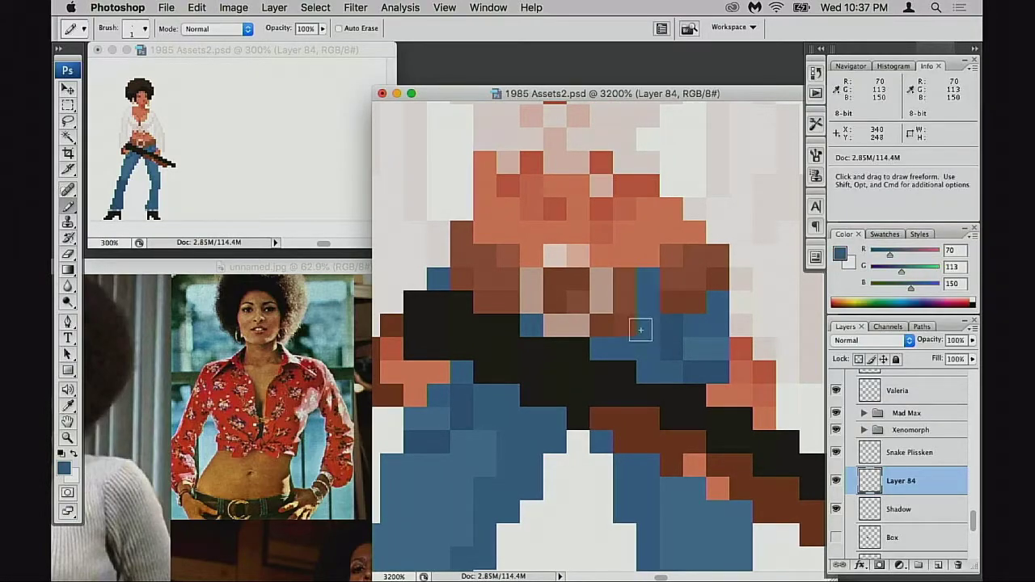
key(super+z)
Try belt loops in darker blue (RGB 56, 95, 133) on both sides of the buckle and compare the belt with and without them.
alt+click(674, 320)
drag(669, 281, 671, 298)
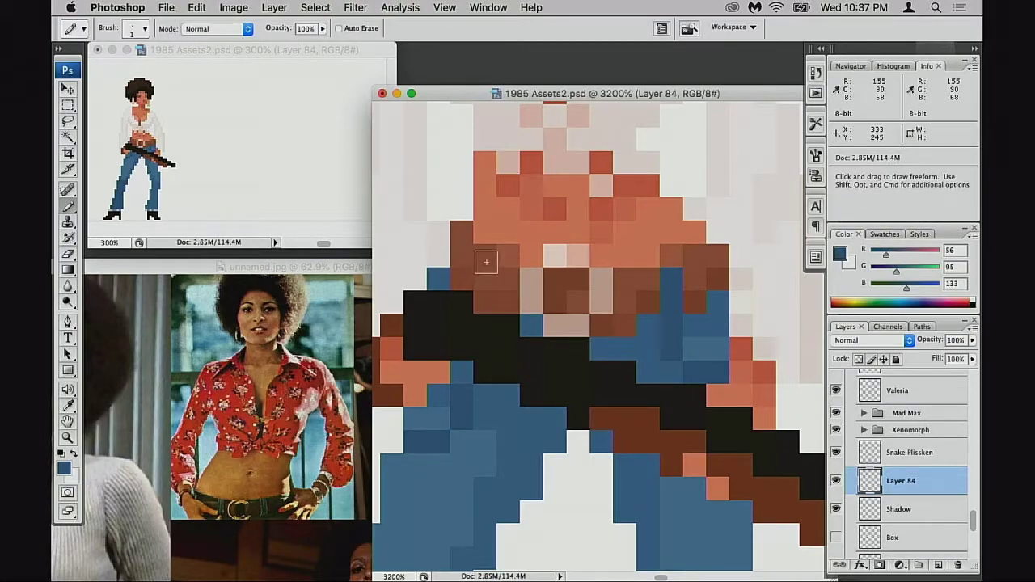
click(485, 259)
click(477, 274)
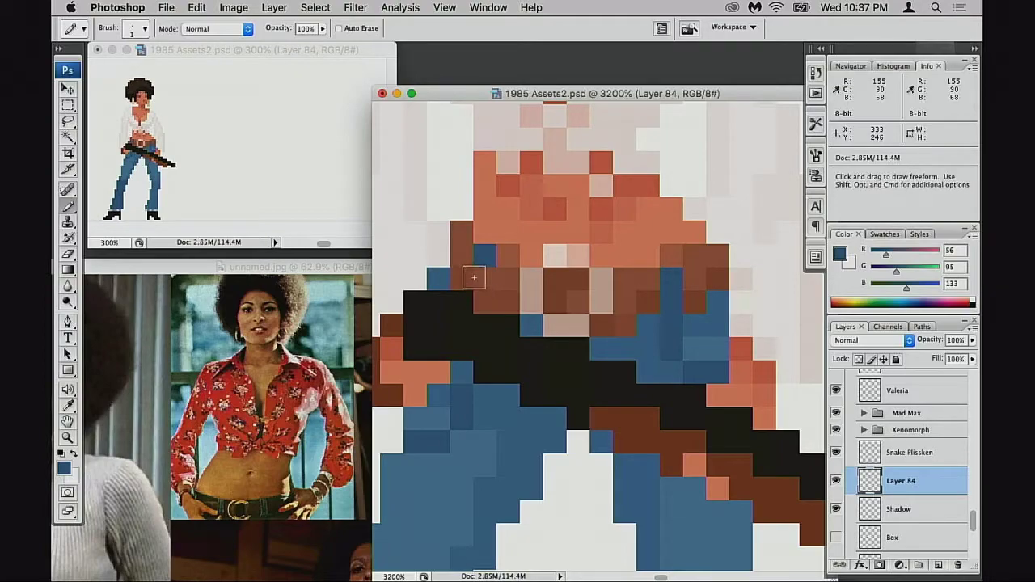
click(463, 285)
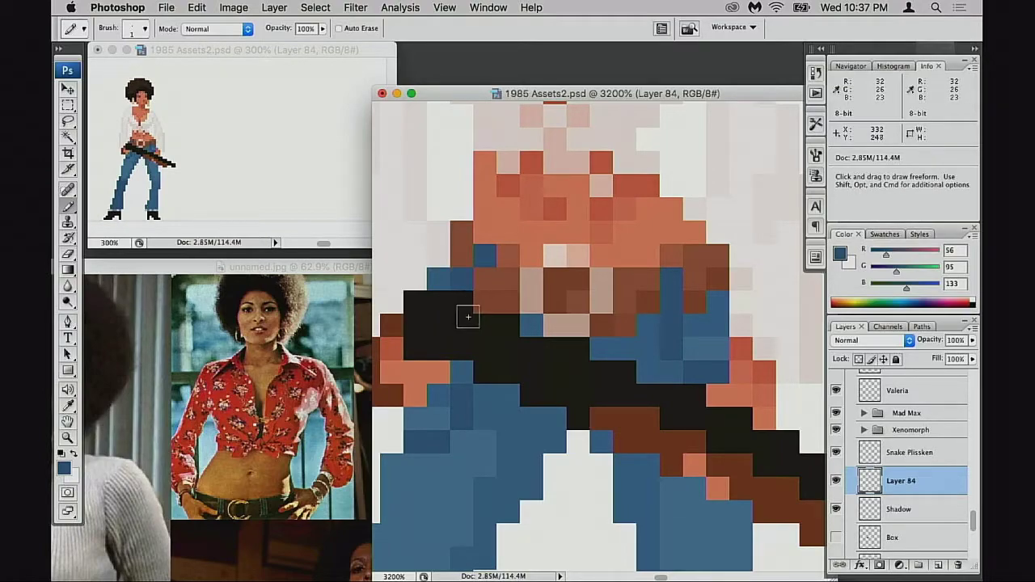
drag(629, 333, 649, 323)
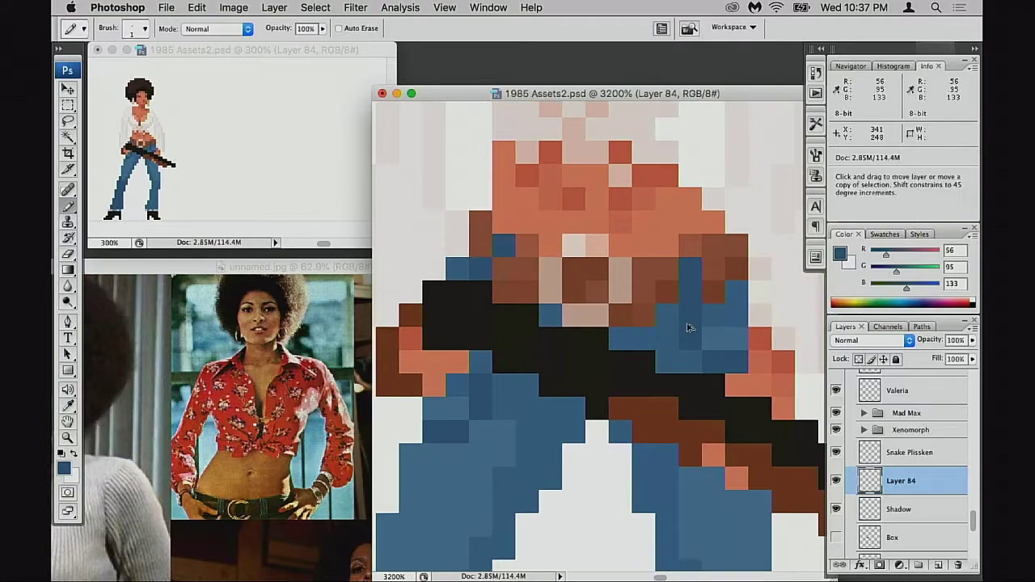
key(super+alt+z)
key(super+alt+z)
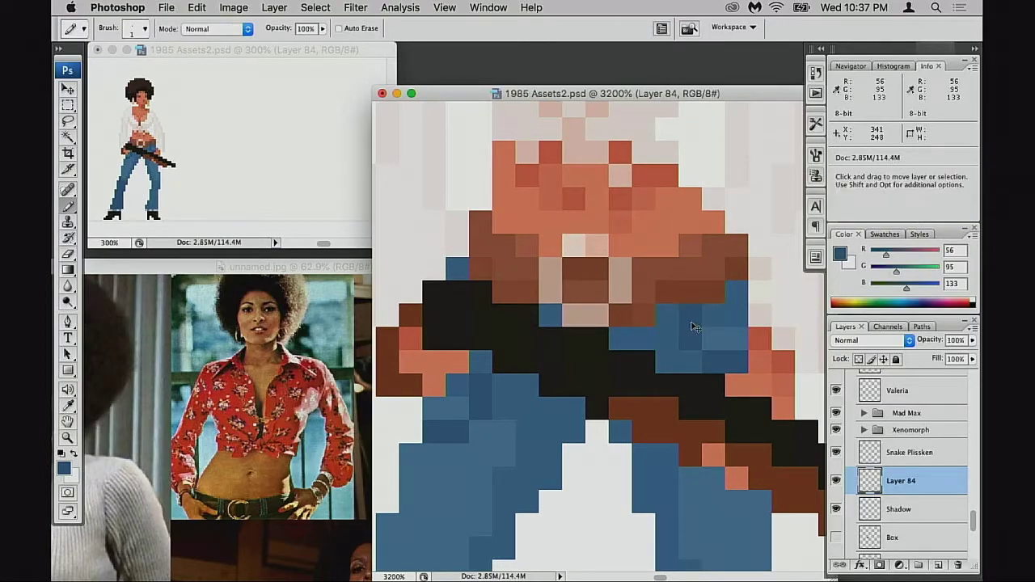
key(shift)
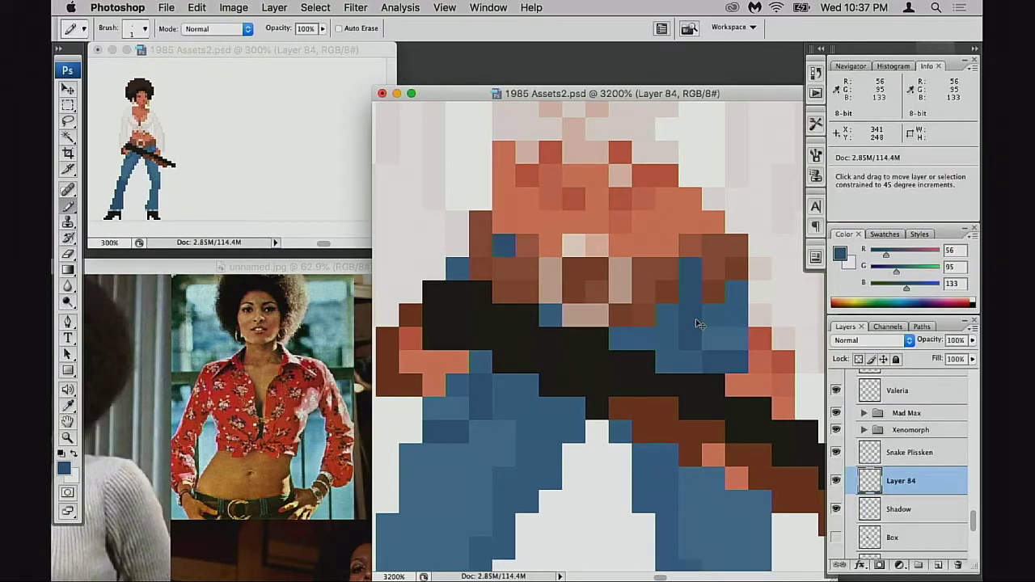
Undo the dark belt loops and redraw the one right of the buckle in the sampled lighter blue (RGB 80, 126, 162).
alt+click(715, 324)
drag(689, 270, 691, 293)
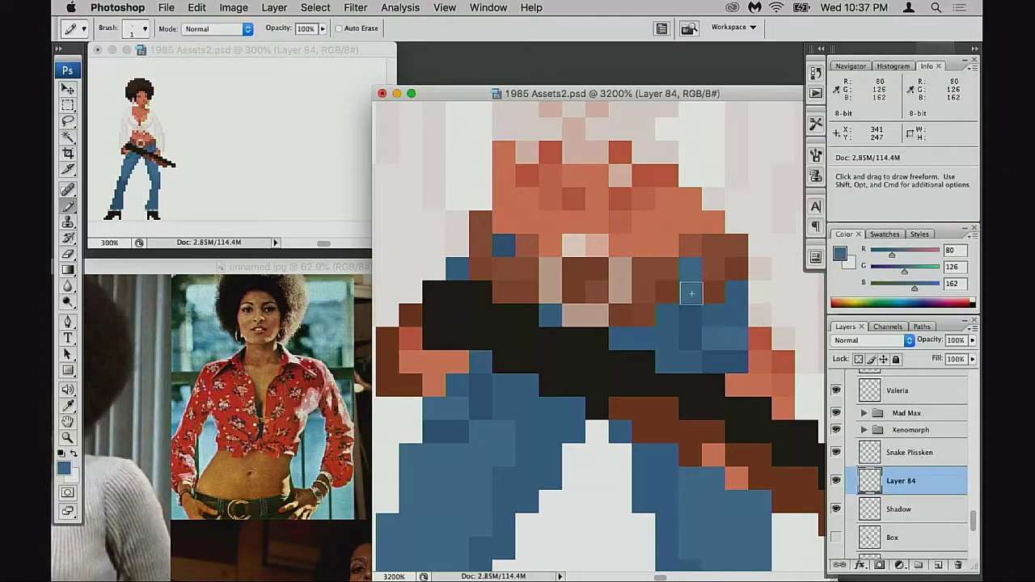
key(super+alt+z)
key(super+alt+z)
key(super+alt+z)
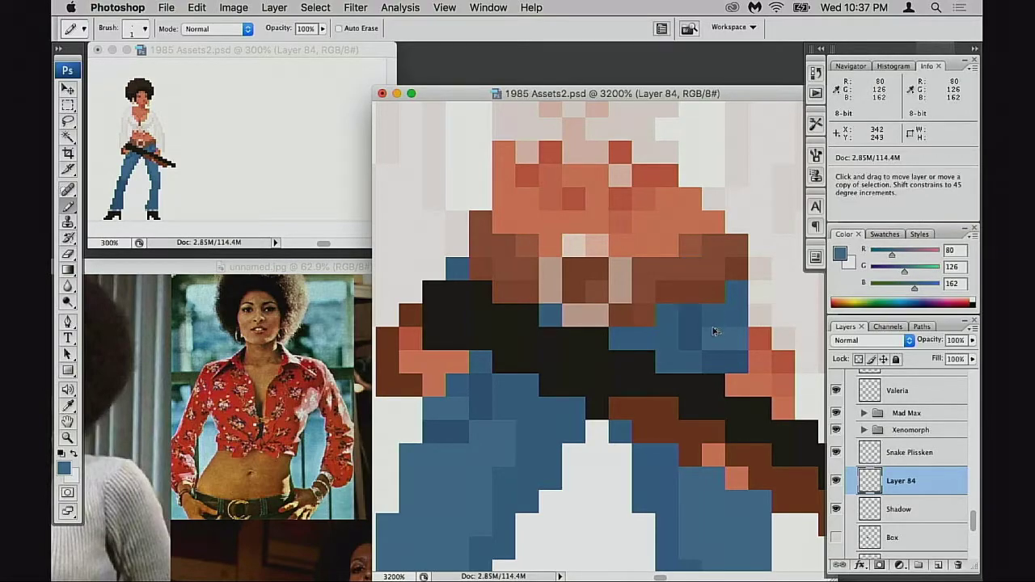
drag(686, 273, 692, 294)
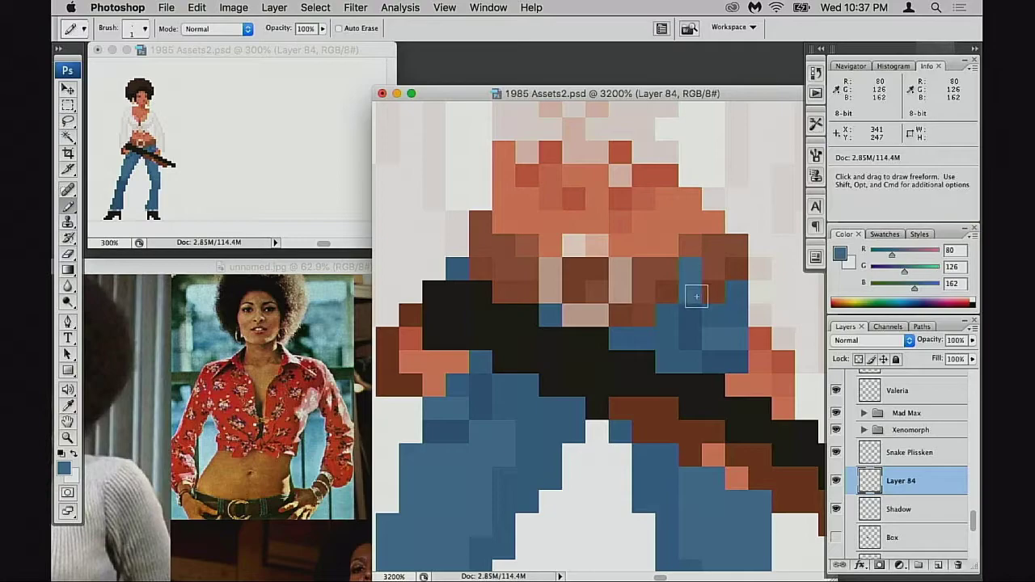
Paint the left belt loop in the same lighter blue at the belt's outer left edge, replacing the slanted attempt.
click(503, 247)
click(480, 268)
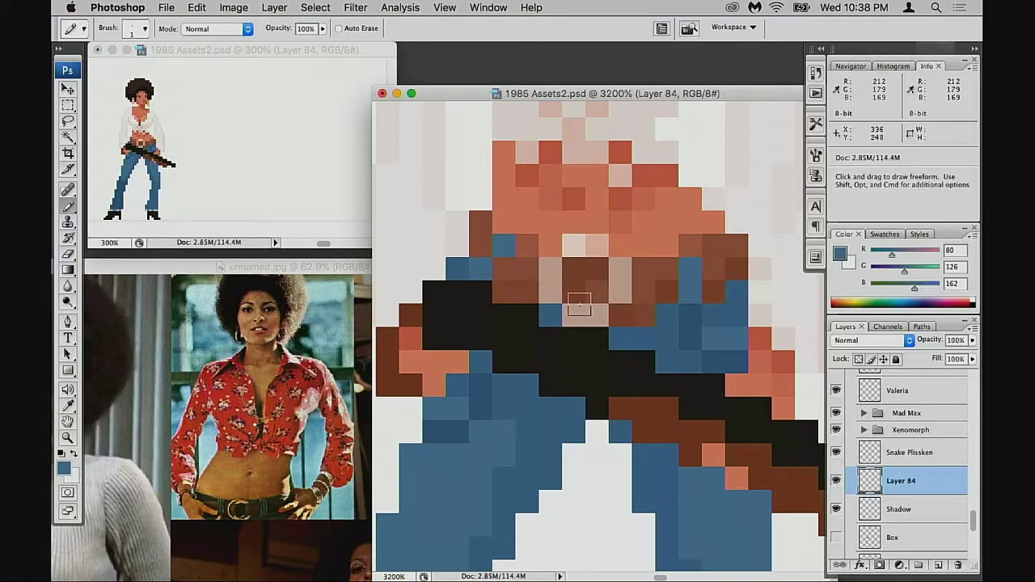
key(super+alt+z)
key(super+alt+z)
click(483, 245)
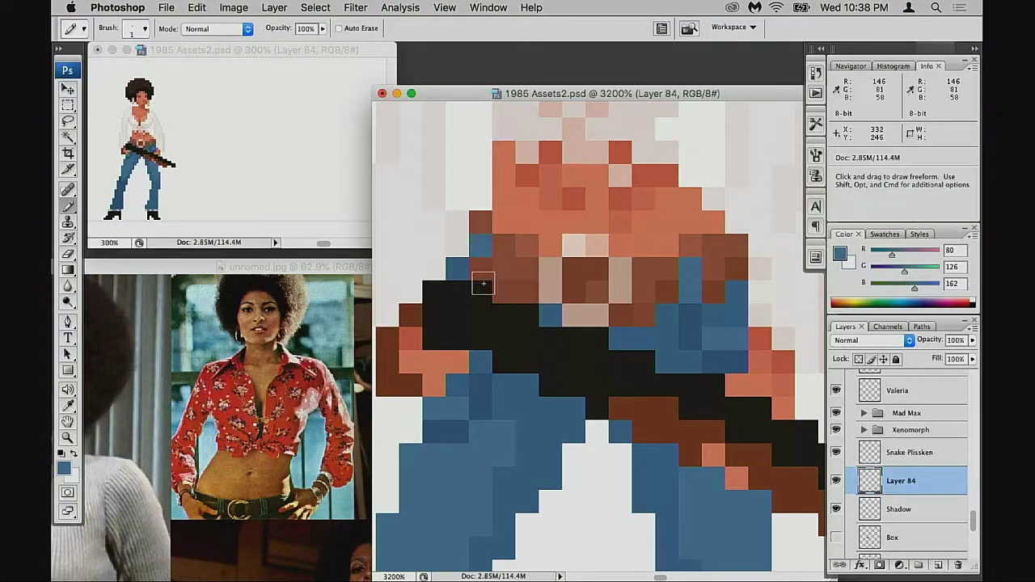
click(481, 270)
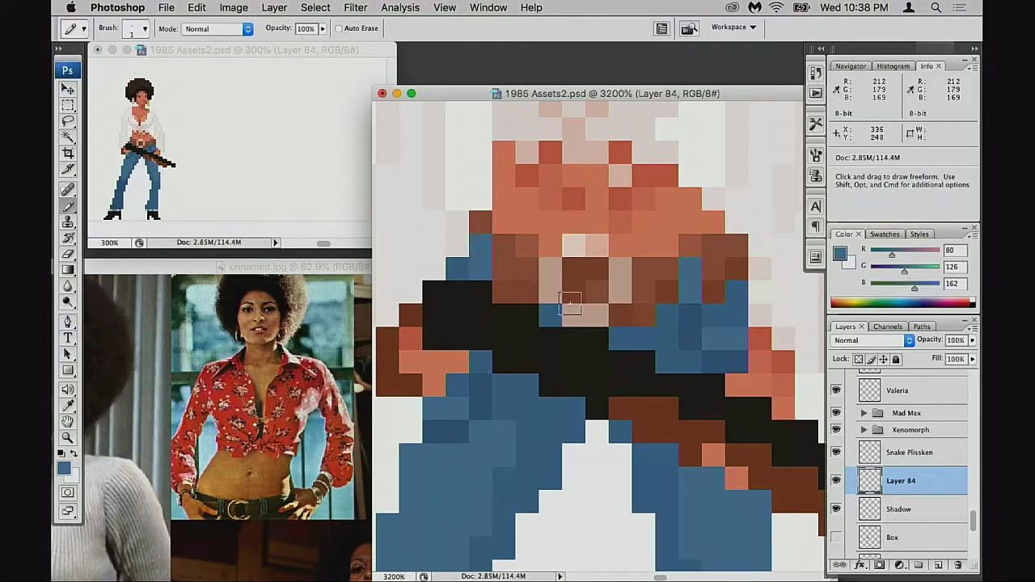
Try several placements of lighter blue belt loop pixels at the belt's outer right edge, and undo them.
click(736, 246)
key(super+alt+z)
key(super+alt+z)
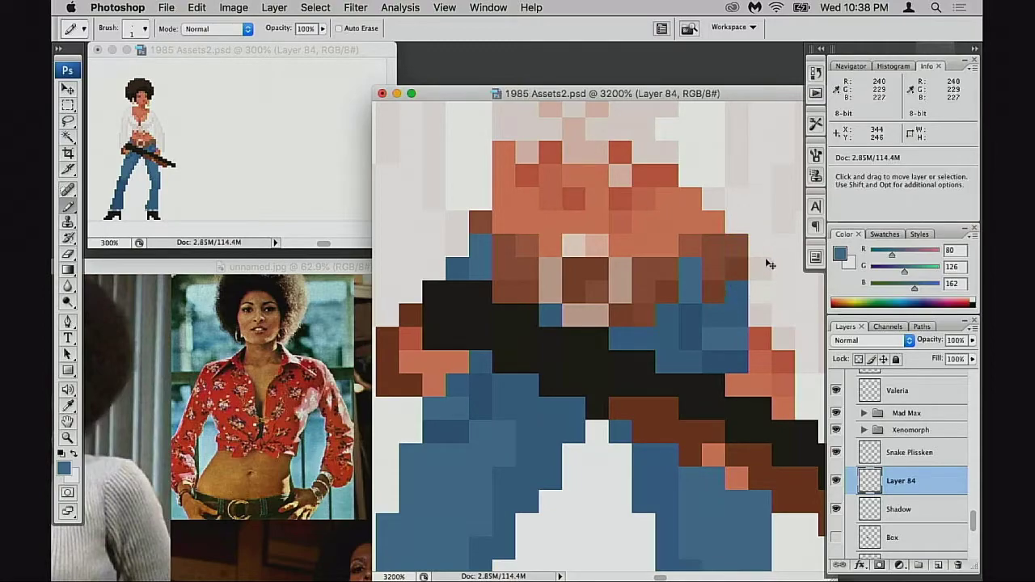
click(737, 226)
click(755, 249)
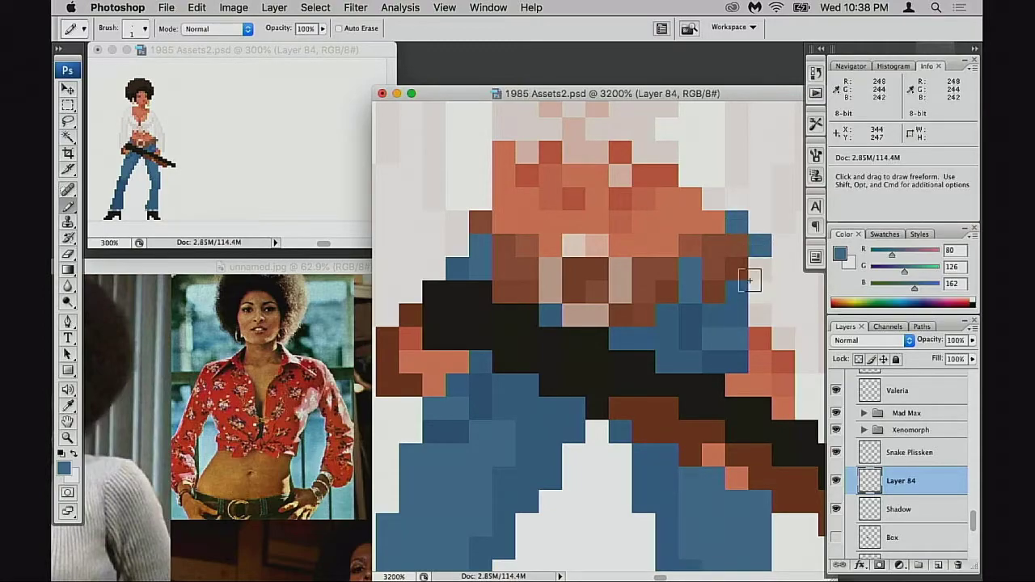
key(alt+super+z)
key(alt+super+z)
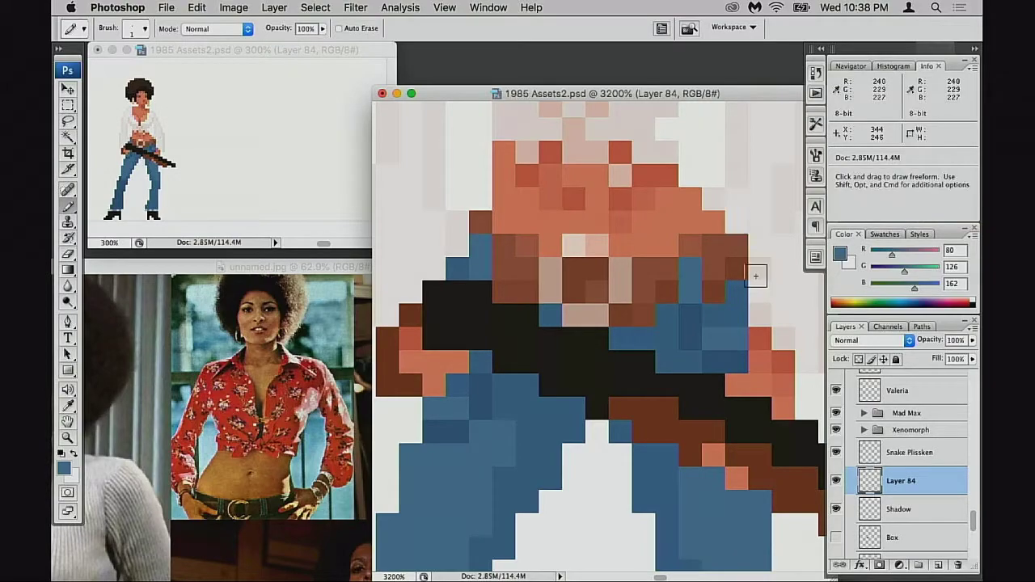
click(756, 274)
key(super+z)
click(760, 245)
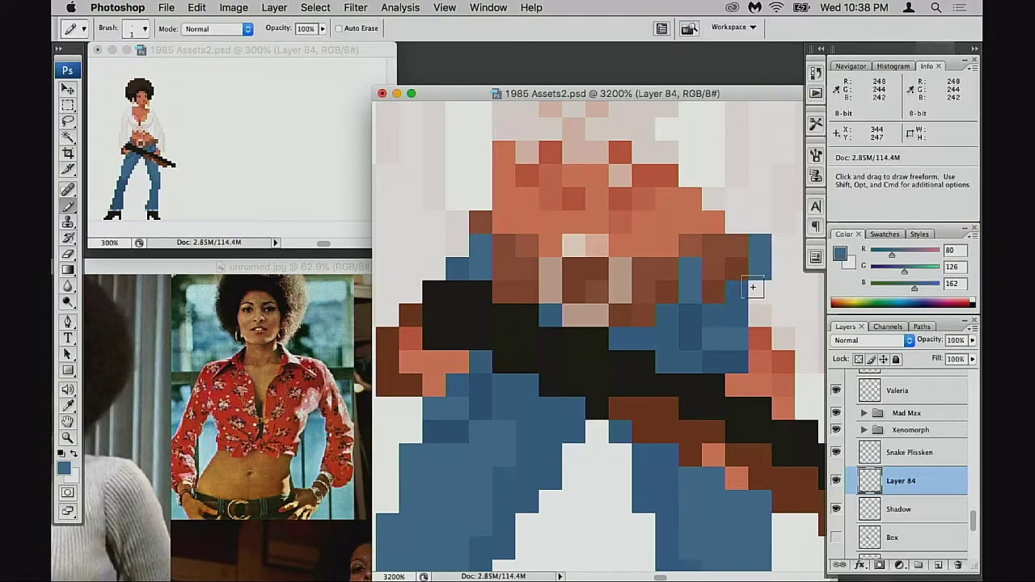
key(alt+super+z)
key(alt+super+z)
Review the whole figure among the neighbouring characters and save the document.
key(space)
drag(649, 342, 661, 248)
key(space)
alt+click(696, 338)
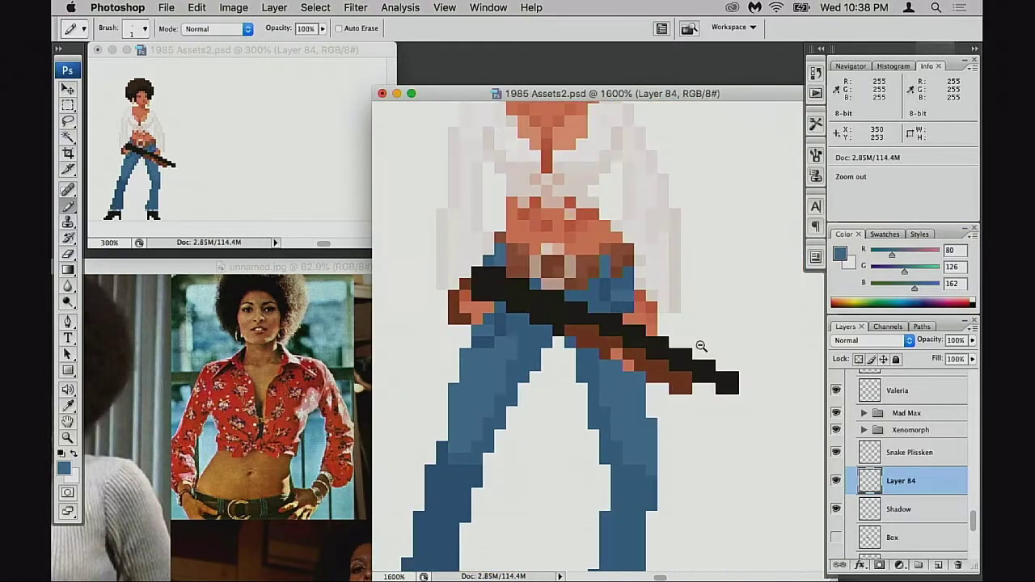
alt+click(698, 348)
alt+click(696, 350)
alt+click(645, 384)
mouse_move(580, 375)
mouse_down()
mouse_move(732, 324)
mouse_move(730, 337)
mouse_move(739, 321)
mouse_up()
key(super+s)
key(space)
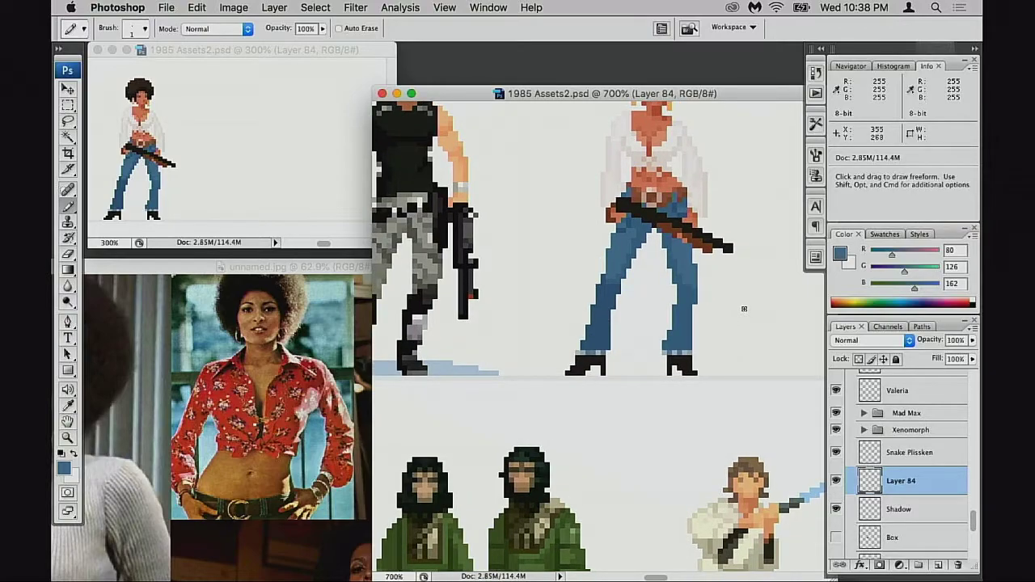
Examine the jeans legs, cuffs and both boots up close, from the heels to the hips.
key(space)
drag(647, 384, 666, 372)
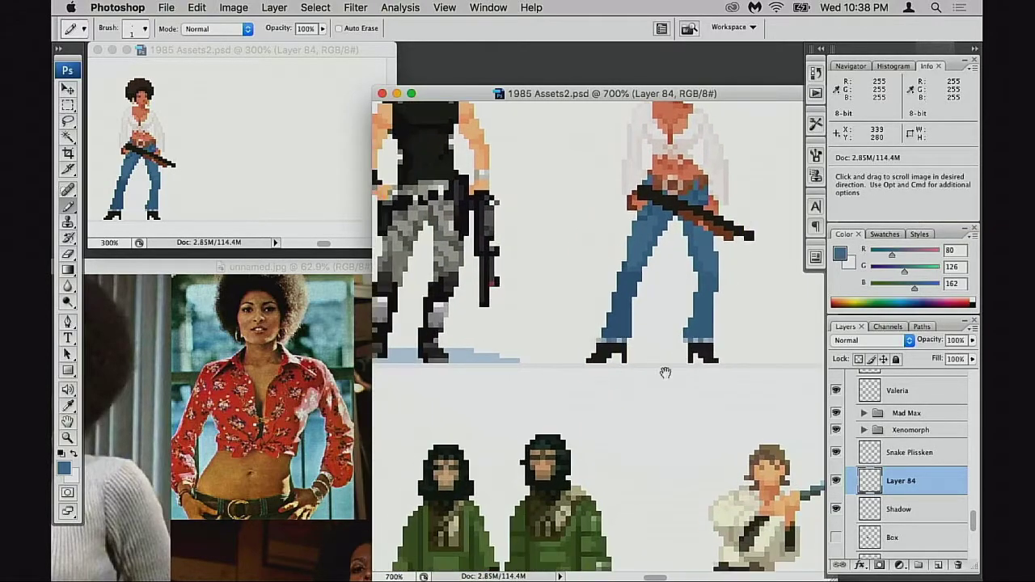
click(624, 371)
scroll(623, 396, up, 3)
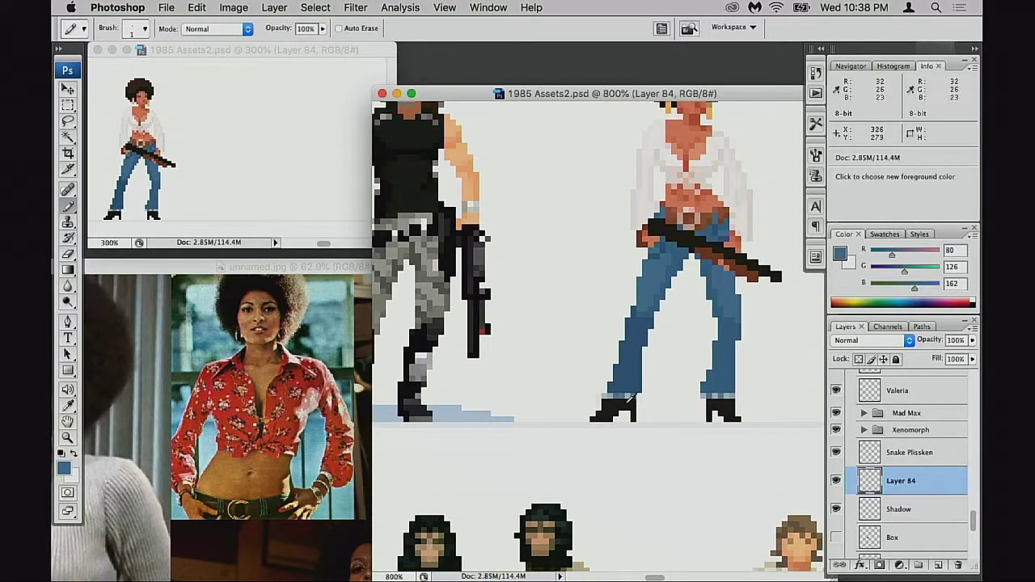
click(623, 409)
click(637, 323)
drag(638, 324, 717, 435)
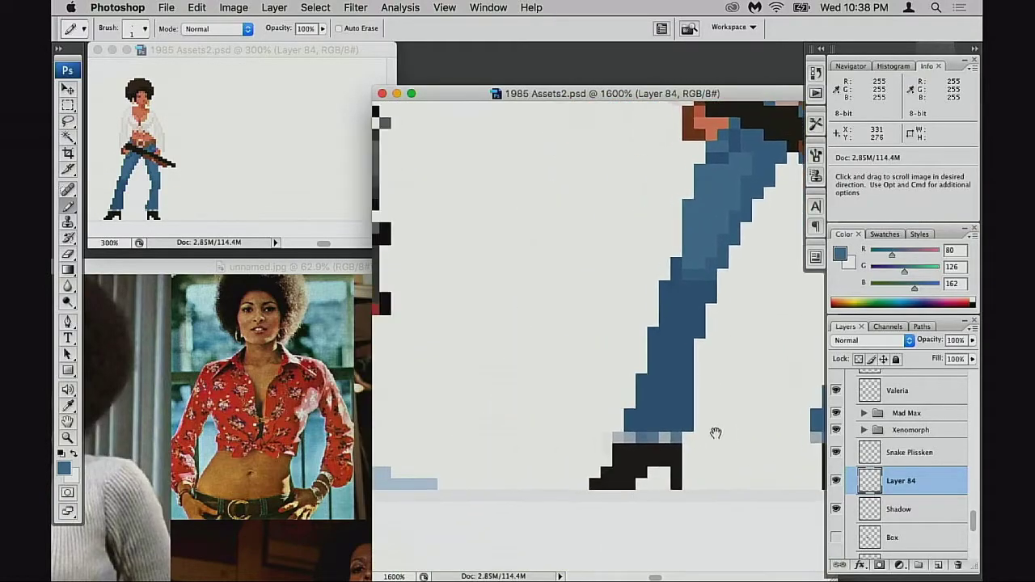
drag(465, 330, 620, 363)
drag(666, 335, 359, 407)
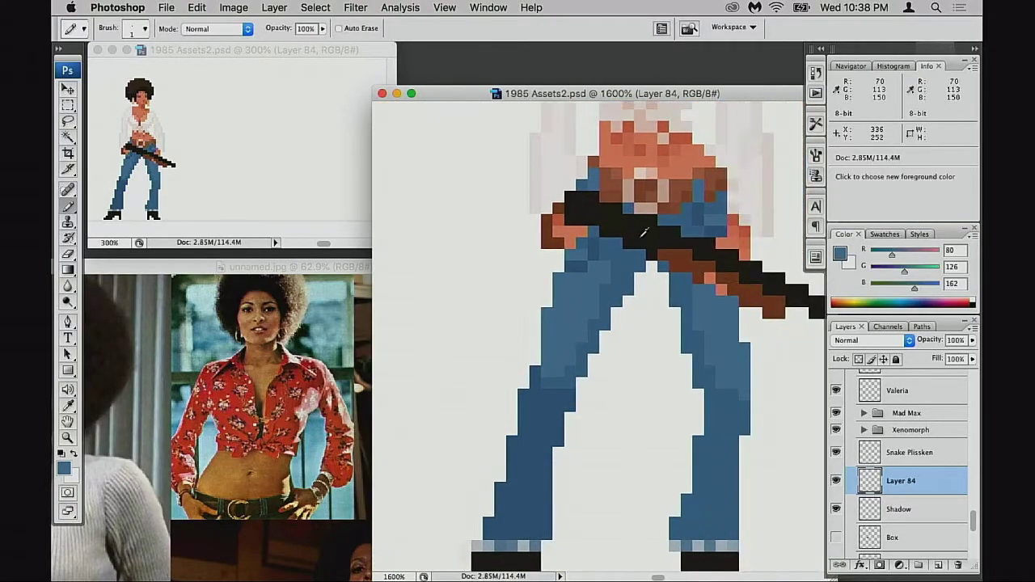
alt+click(646, 230)
drag(640, 264, 666, 256)
alt+click(511, 323)
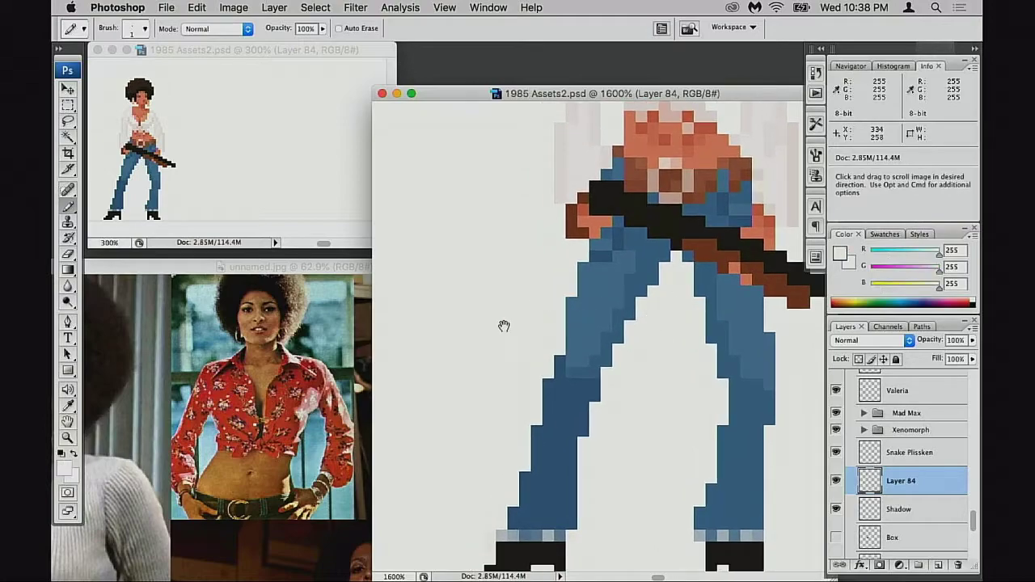
drag(398, 338, 638, 163)
Shade the left-hand boot's front and toe with mid grey (RGB 105, 105, 105) at 30% pencil opacity, layering a lighter highlight at the toe.
alt+click(596, 260)
click(639, 356)
scroll(573, 363, right, 5)
key(3)
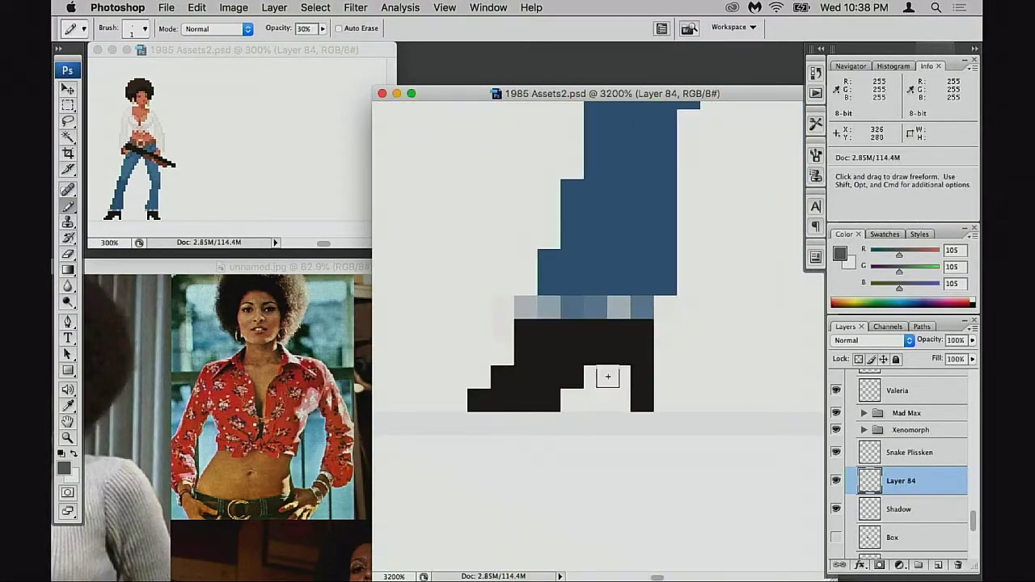
drag(518, 382, 554, 361)
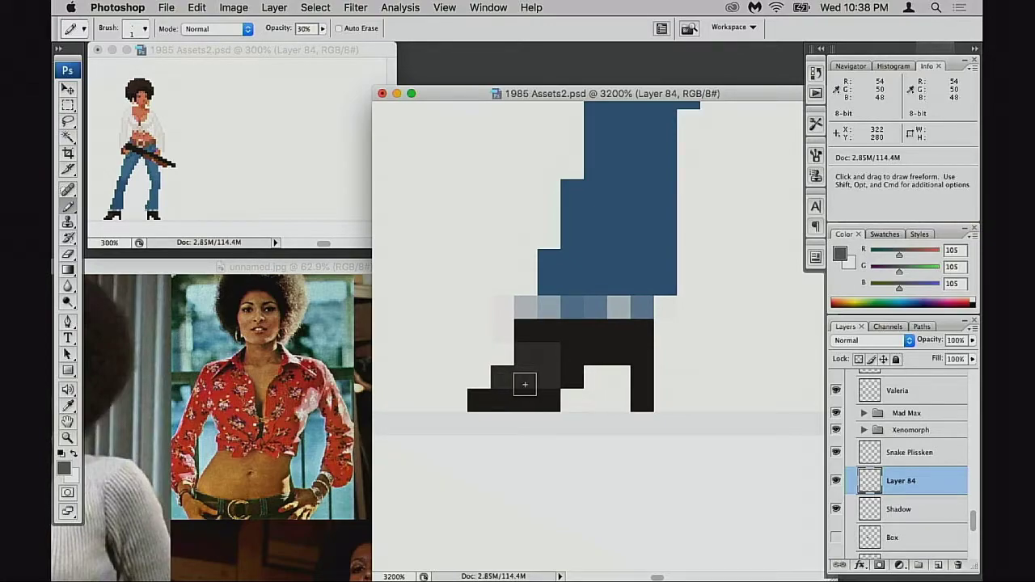
click(522, 382)
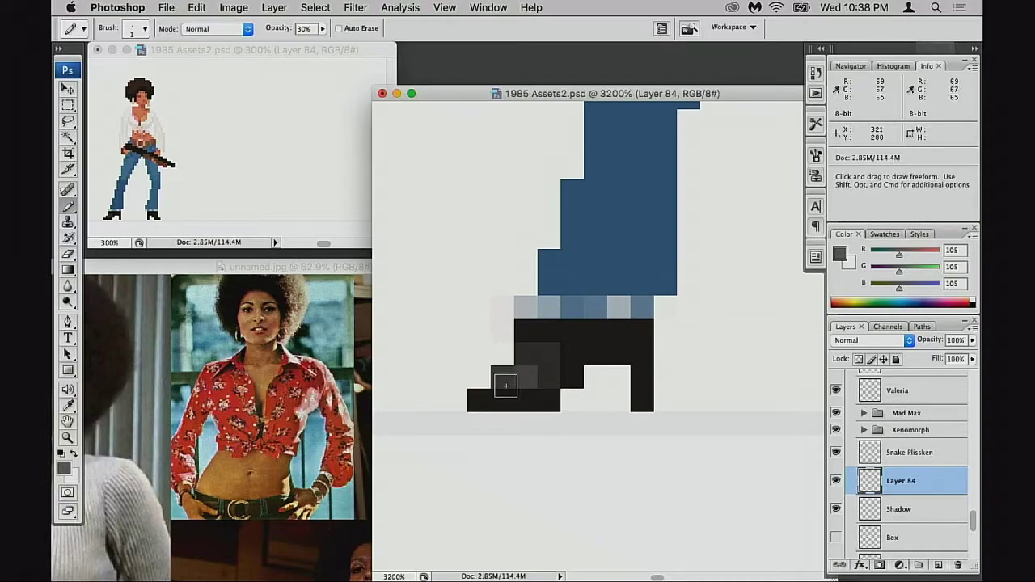
Sample the left-hand boot's lighter grey (RGB 80, 78, 77) and paint a two-pixel toe highlight on the right-hand boot at full opacity.
key(n)
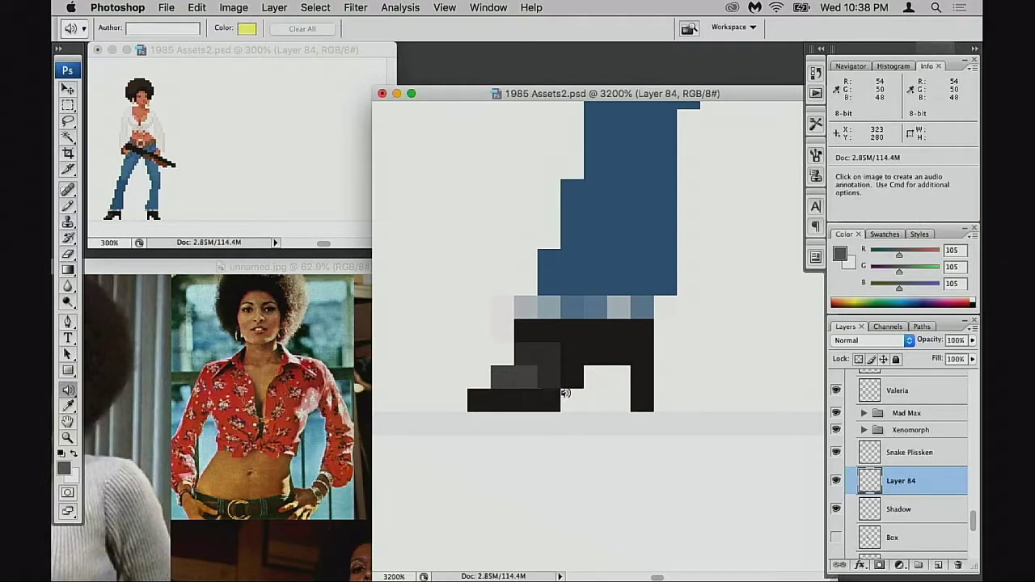
key(b)
alt+click(540, 366)
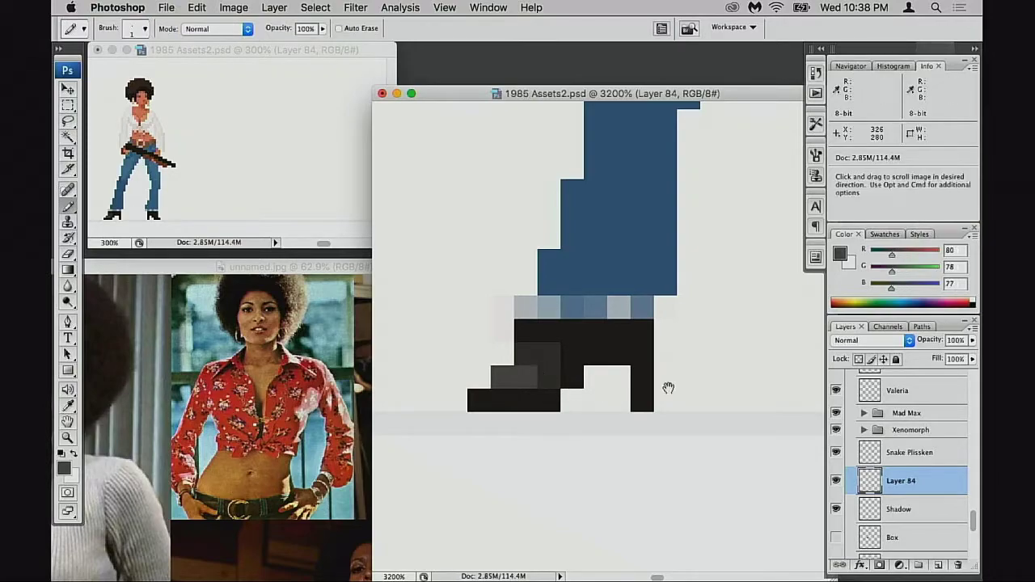
drag(668, 388, 522, 388)
drag(603, 385, 417, 387)
drag(702, 386, 687, 388)
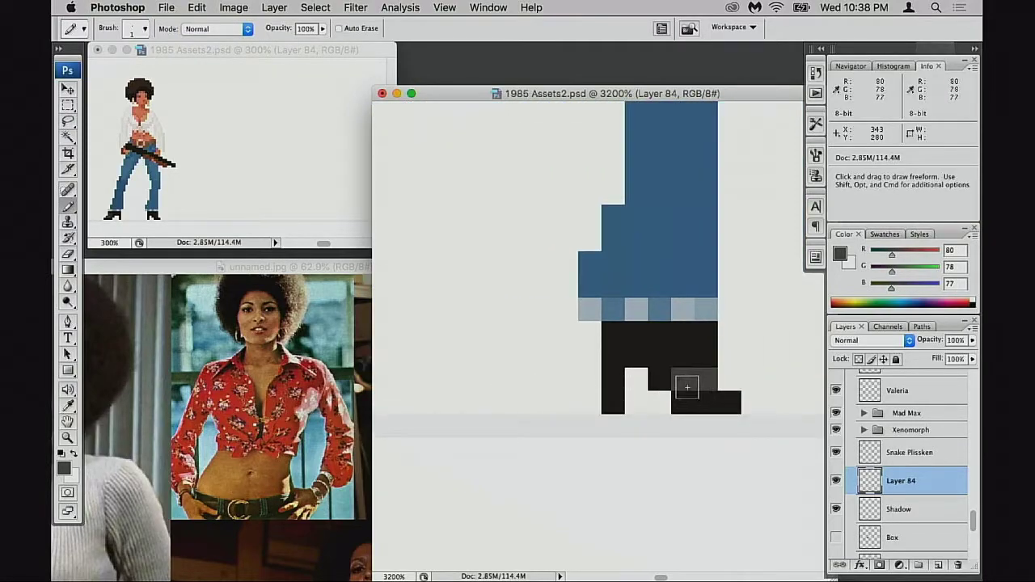
Sample the left-hand boot's darker grey (RGB 54, 50, 48) and paint it behind and above the right-hand boot's toe highlight.
drag(491, 399, 645, 390)
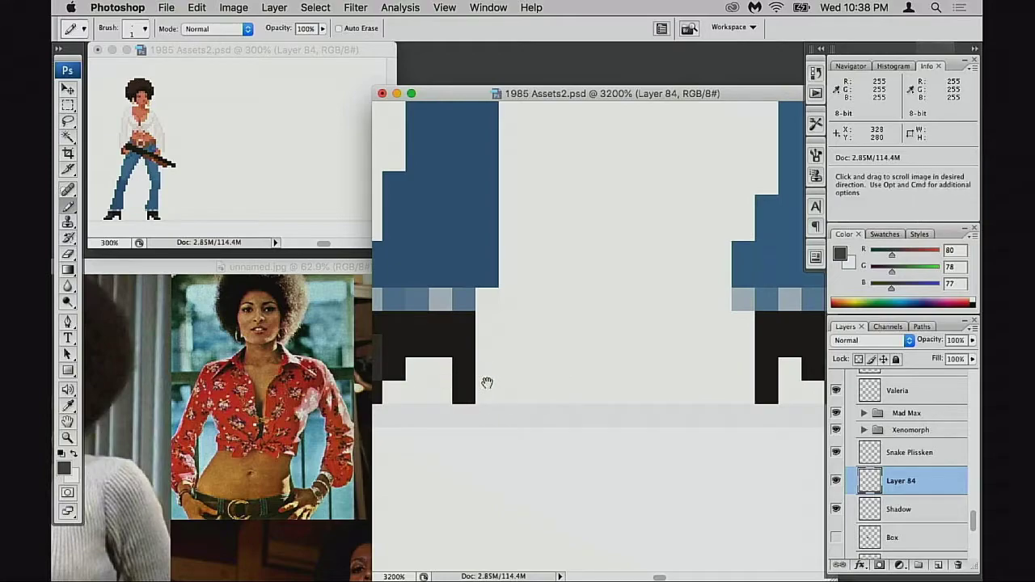
drag(487, 383, 581, 382)
alt+click(474, 372)
drag(778, 369, 518, 382)
click(643, 379)
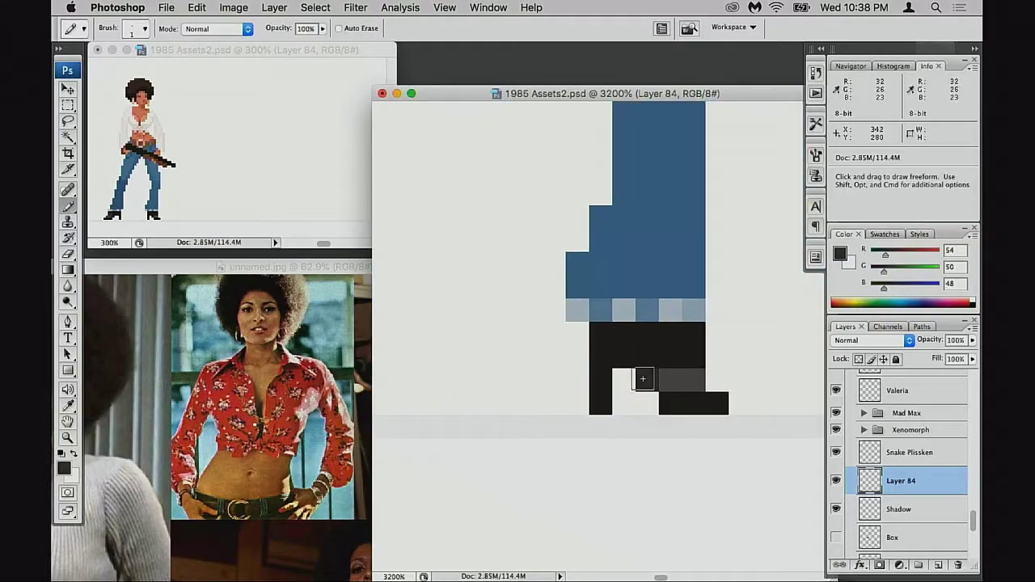
drag(690, 360, 671, 361)
mouse_move(667, 413)
mouse_down()
mouse_move(662, 426)
mouse_move(658, 397)
mouse_move(615, 453)
mouse_move(668, 406)
mouse_move(730, 376)
mouse_up()
Compare the shading on both boots and place a single dark grey (RGB 54, 50, 48) pixel on the right-hand thigh.
scroll(639, 406, left, 1)
scroll(659, 411, up, 1)
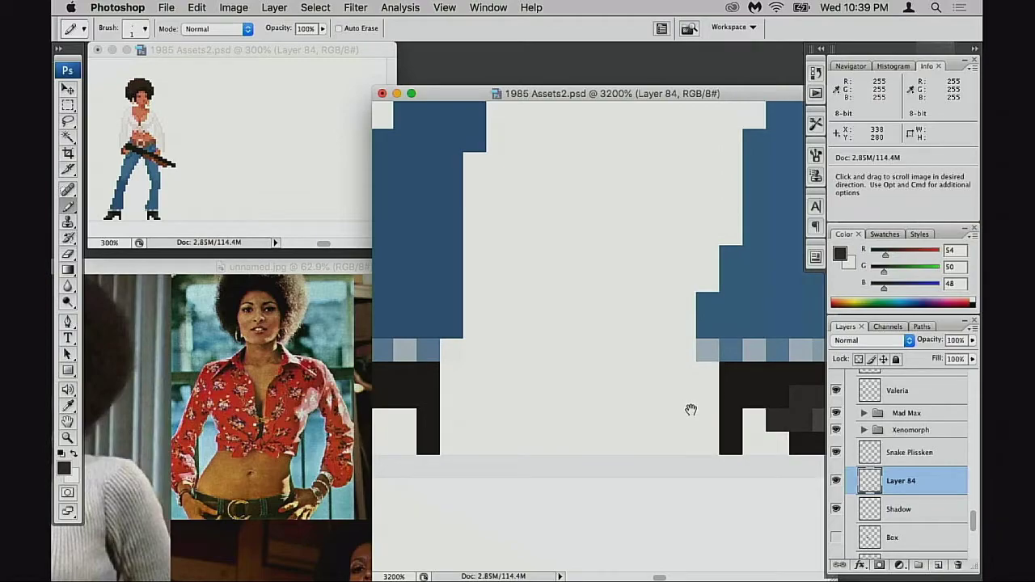
key(super)
drag(523, 402, 706, 423)
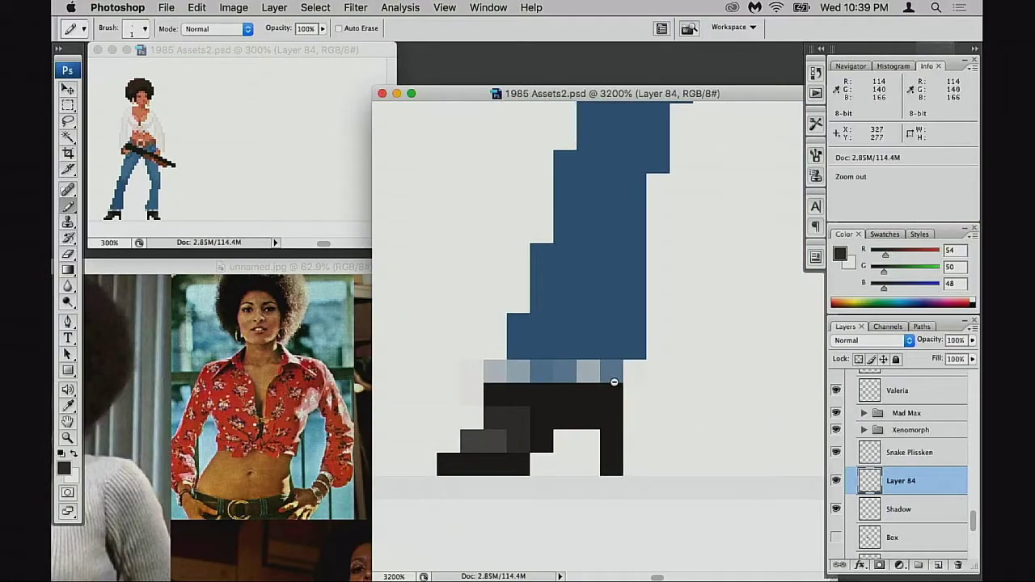
alt+super+click(598, 379)
drag(603, 373, 543, 484)
drag(551, 426, 510, 461)
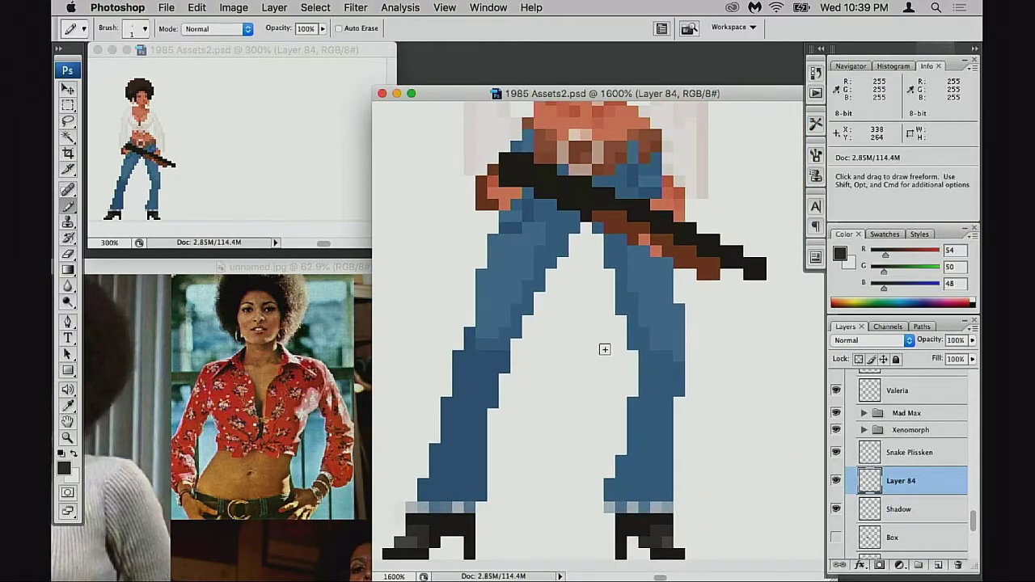
click(647, 297)
drag(635, 304, 637, 345)
Sample the skin tone (RGB 227, 136, 107) and paint one exposed-toe pixel on each boot.
alt+click(508, 238)
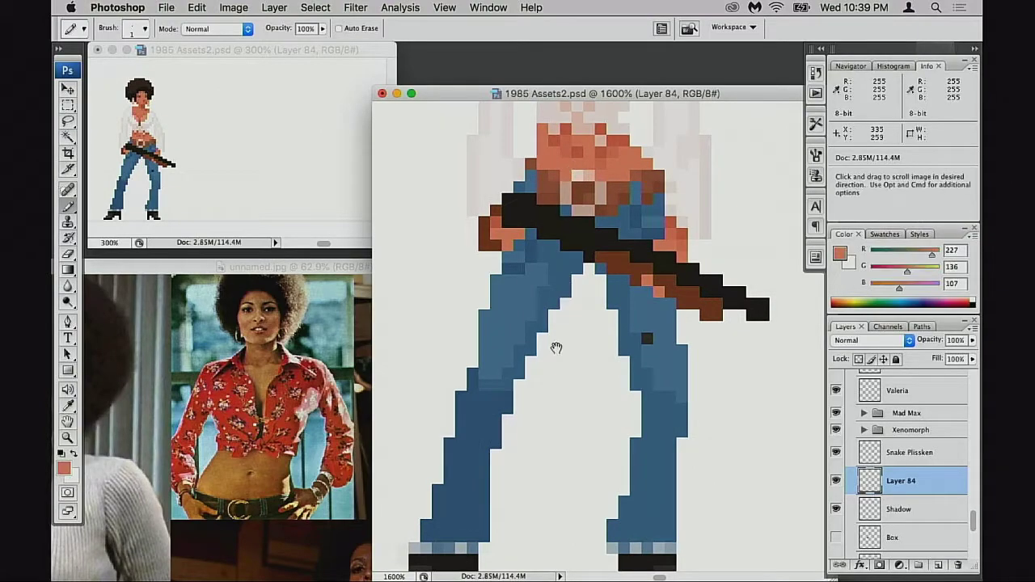
drag(555, 347, 694, 141)
click(538, 379)
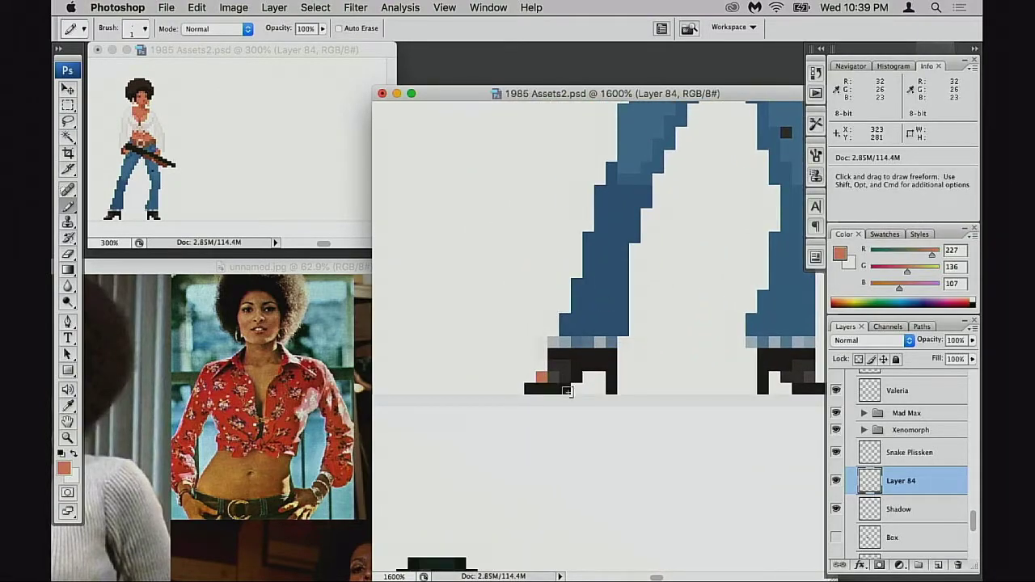
scroll(682, 404, right, 3)
scroll(682, 405, down, 1)
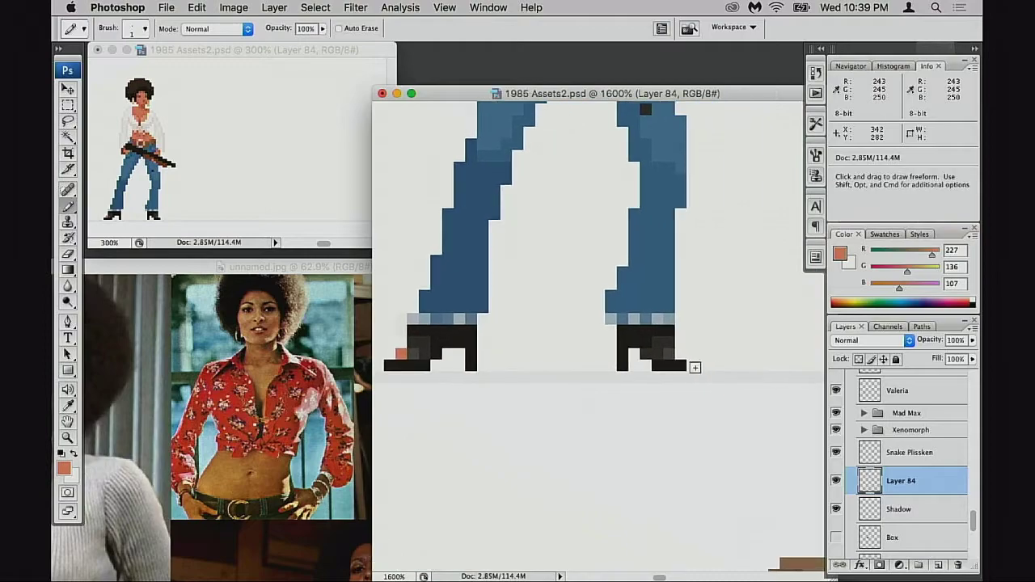
click(668, 353)
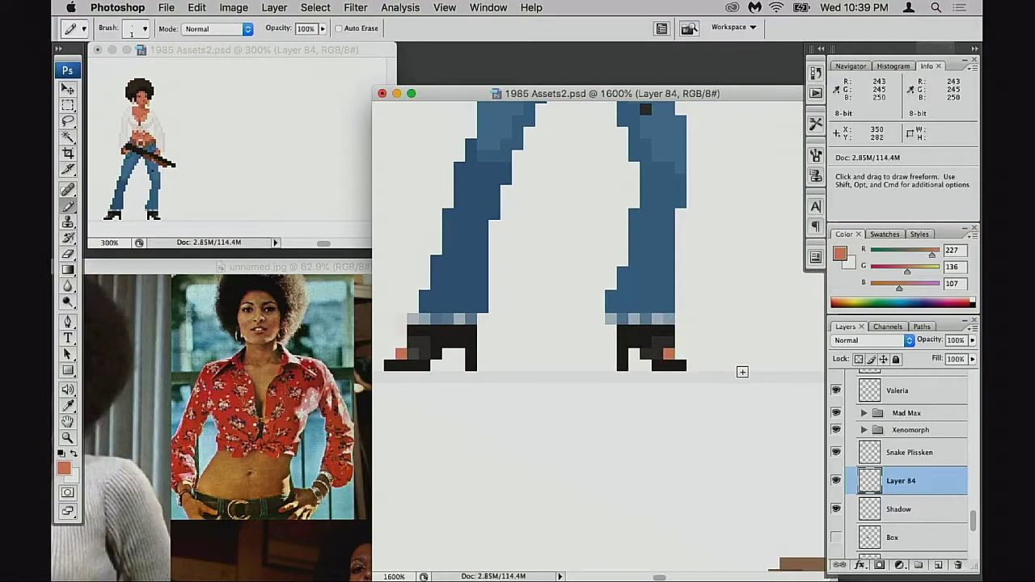
Widen the exposed toes to two skin-tone pixels on each shoe, undoing the pixel misplaced in front of the left-hand one.
scroll(630, 397, left, 3)
scroll(631, 396, down, 1)
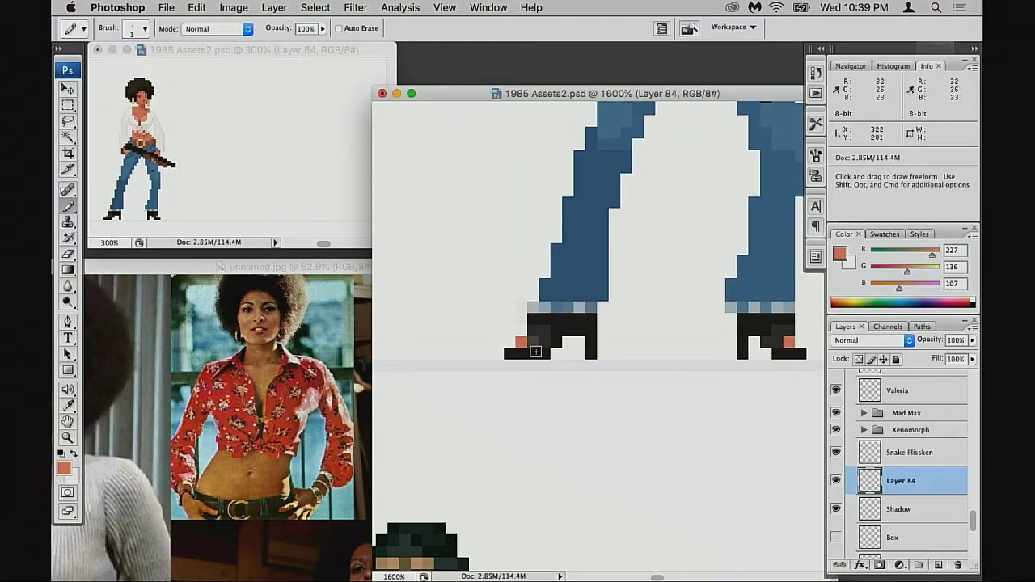
click(509, 342)
key(super+z)
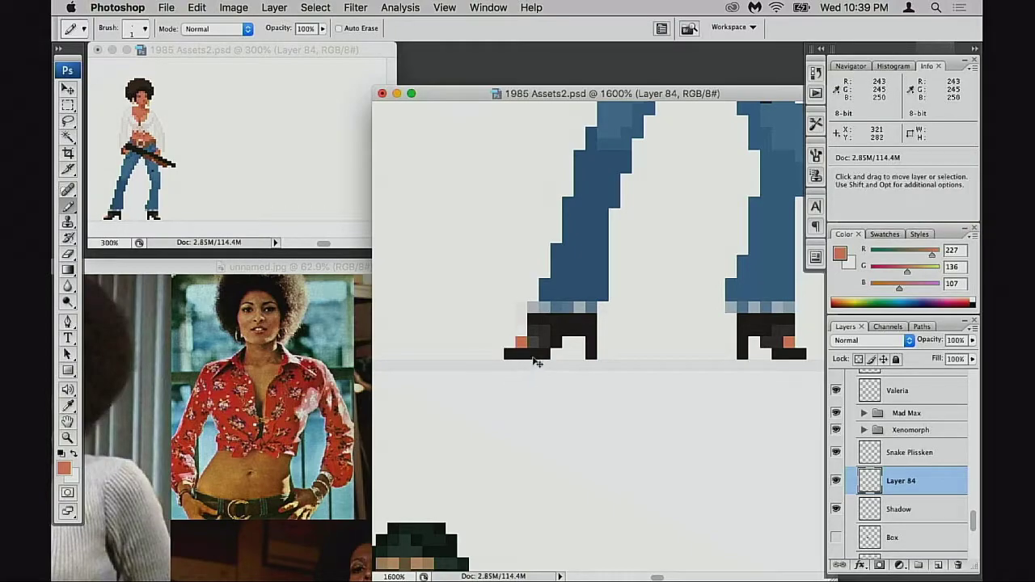
click(532, 342)
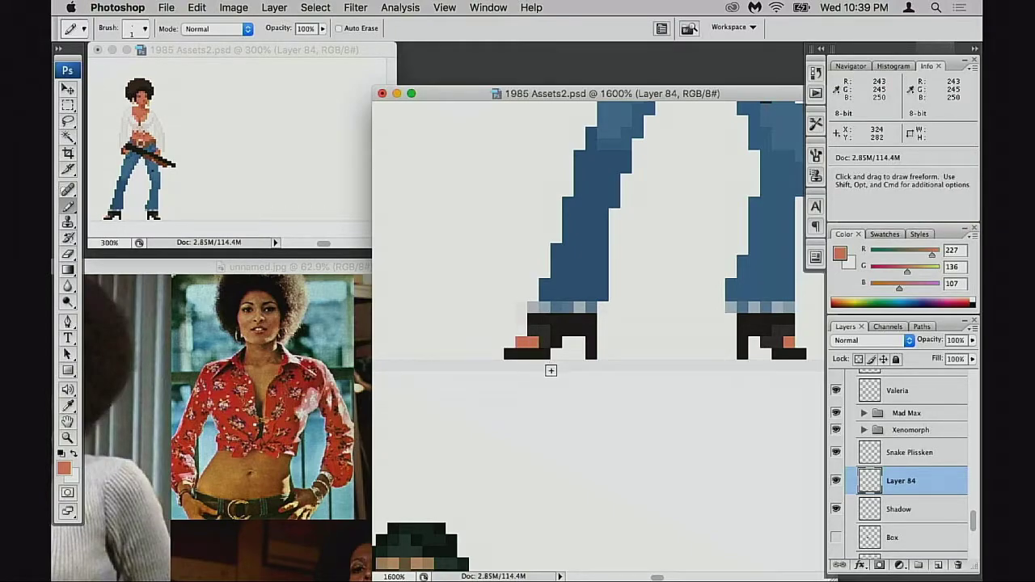
scroll(667, 396, right, 3)
scroll(668, 396, up, 1)
click(703, 354)
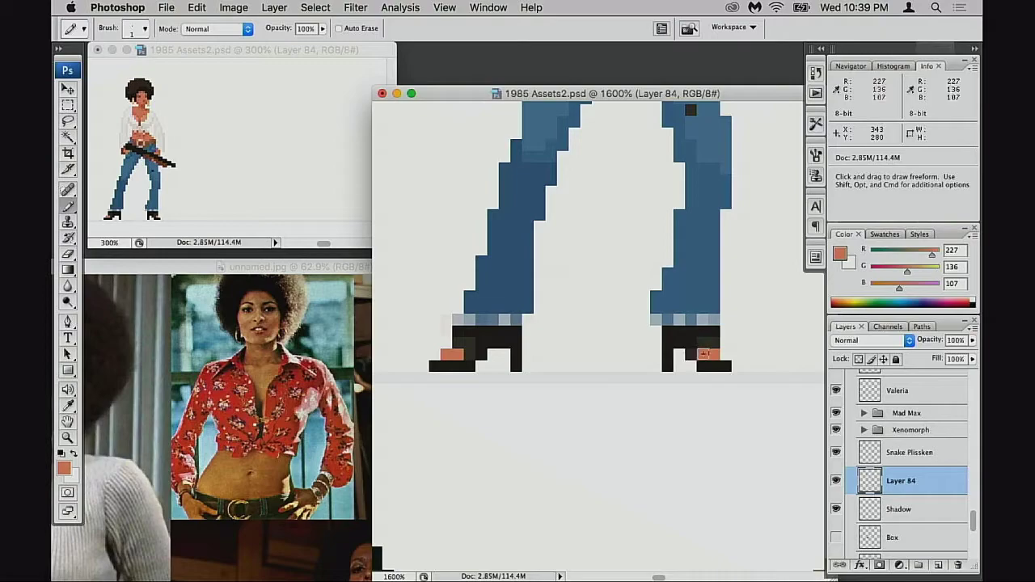
Review the whole figure with the open-toed shoes beside the neighbouring characters and save the document.
scroll(658, 393, up, 3)
alt+click(636, 415)
alt+click(644, 410)
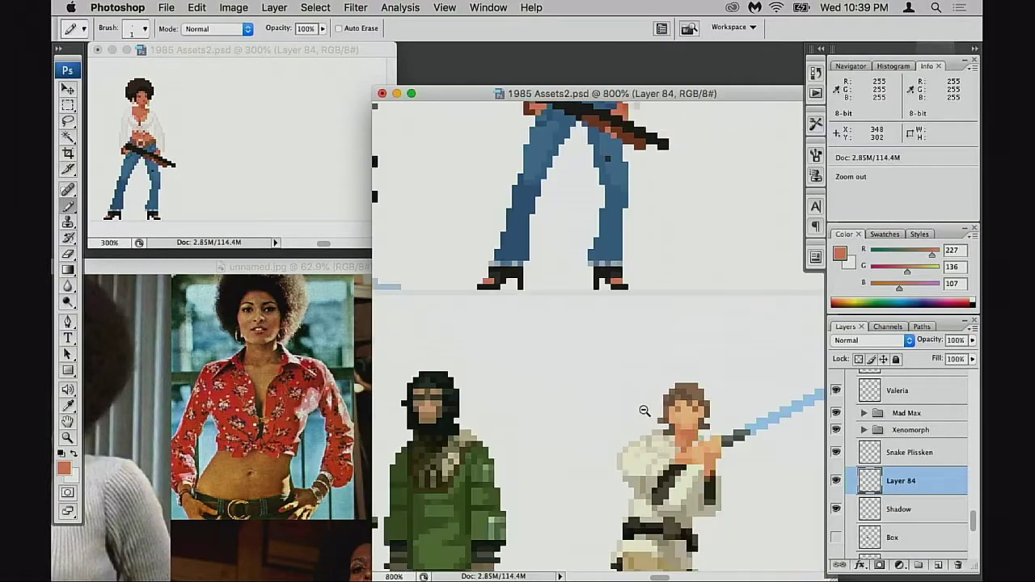
alt+click(644, 410)
alt+click(639, 396)
drag(639, 392, 652, 480)
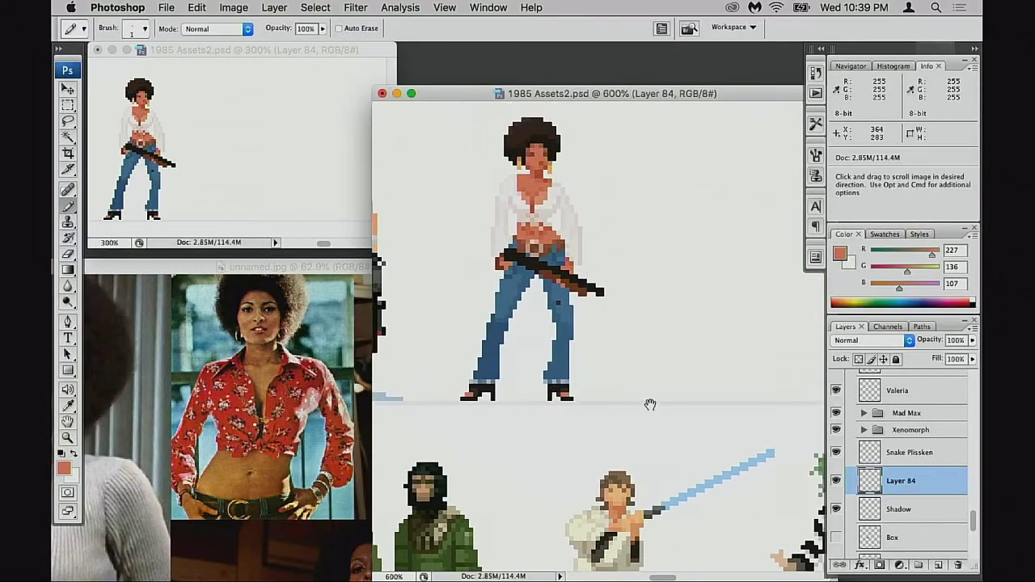
drag(650, 404, 652, 456)
key(super)
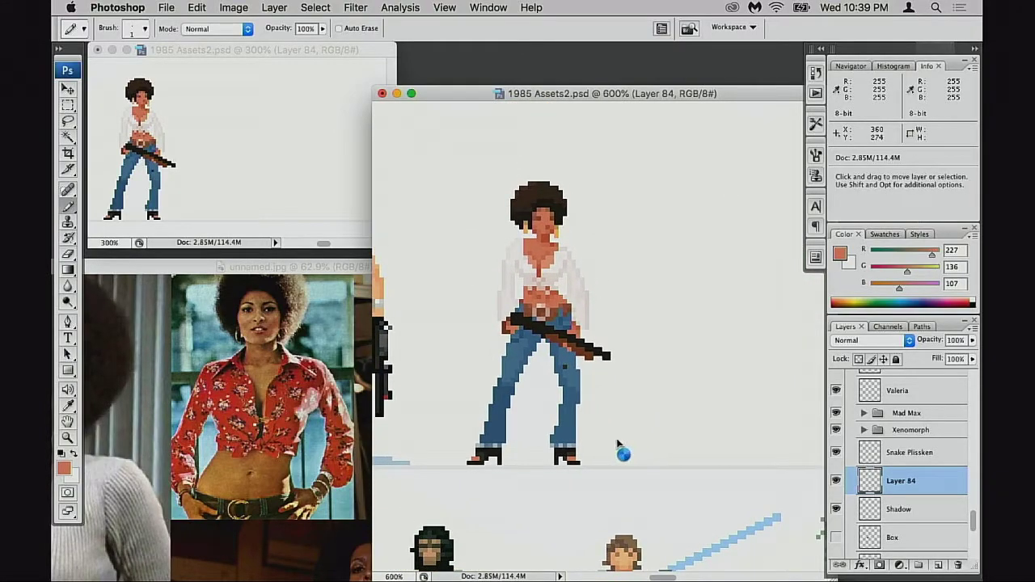
Try erasing two pixels along the left-hand thigh's inner edge, and undo the erasure.
click(546, 424)
click(614, 344)
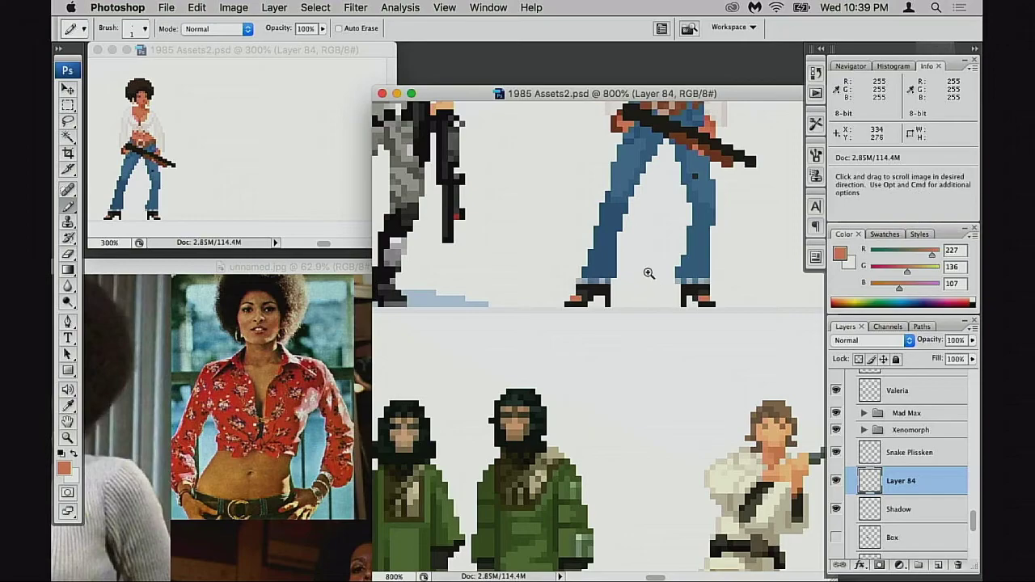
click(645, 271)
drag(644, 271, 636, 349)
key(super+equal)
key(e)
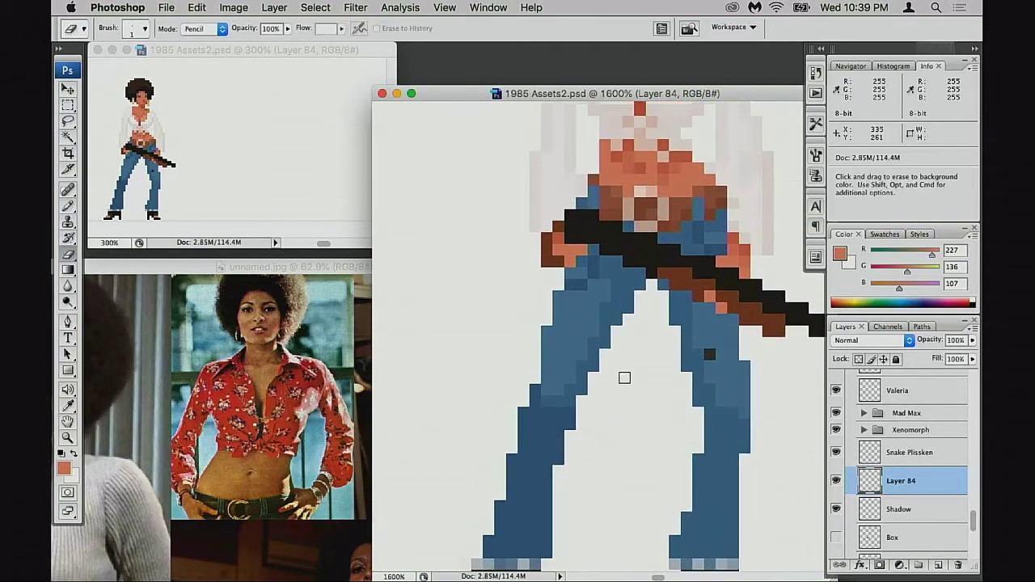
click(604, 346)
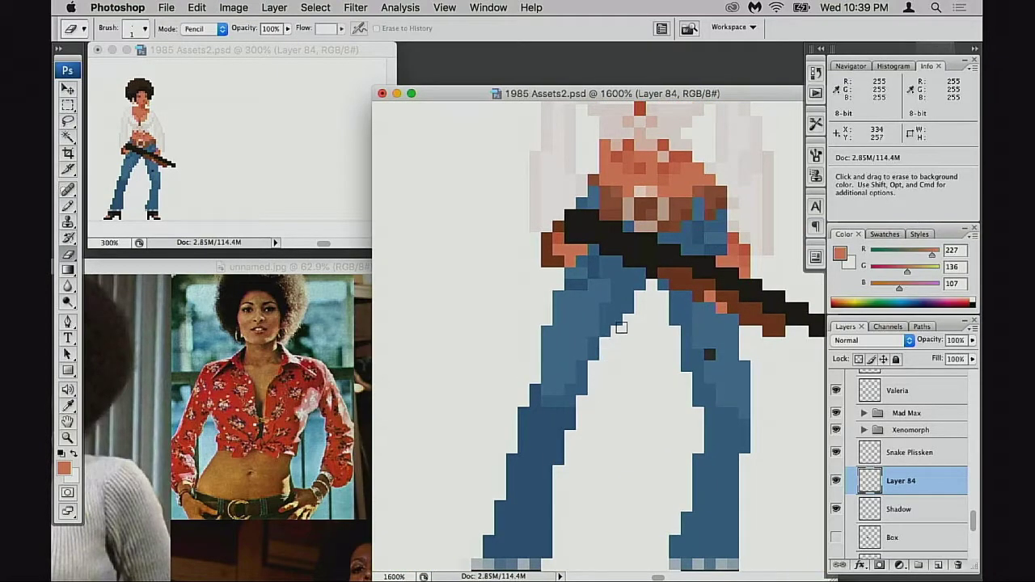
click(628, 308)
drag(626, 392, 629, 389)
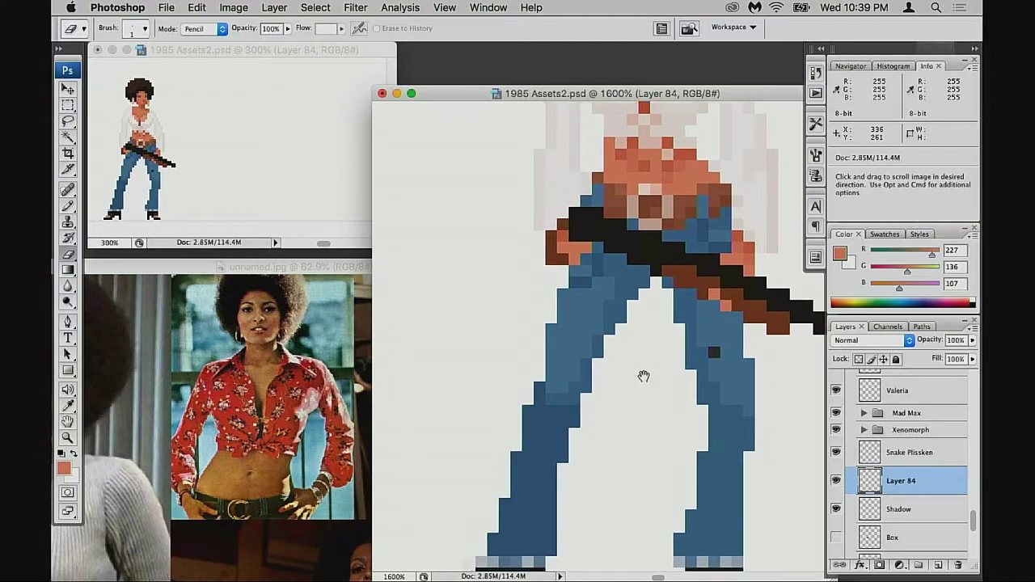
key(super+z)
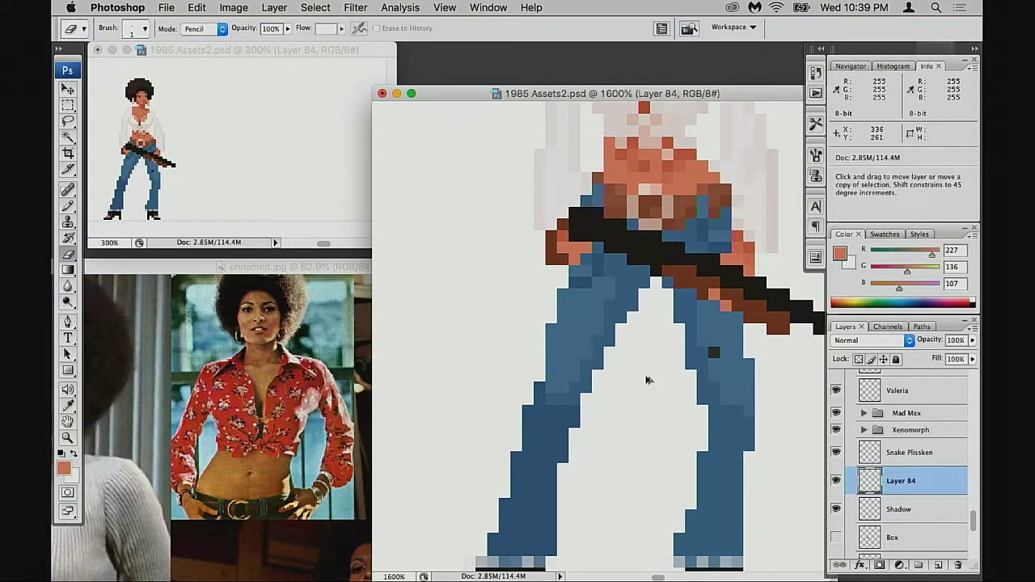
Sample the jeans' blue (RGB 80, 126, 162) and add pixels along the left-hand thigh's outer edge, undoing the misplaced ones.
key(b)
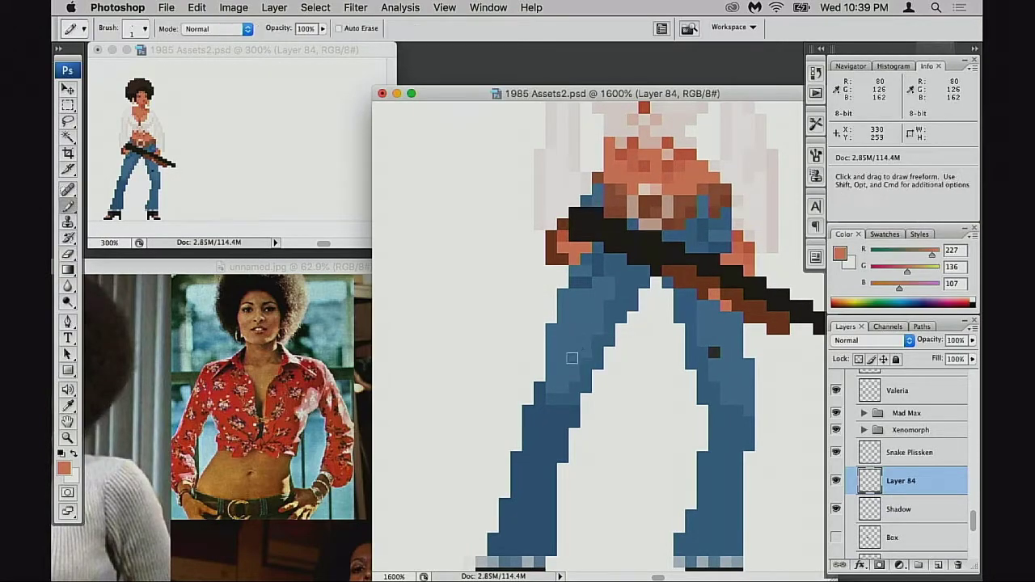
alt+click(577, 295)
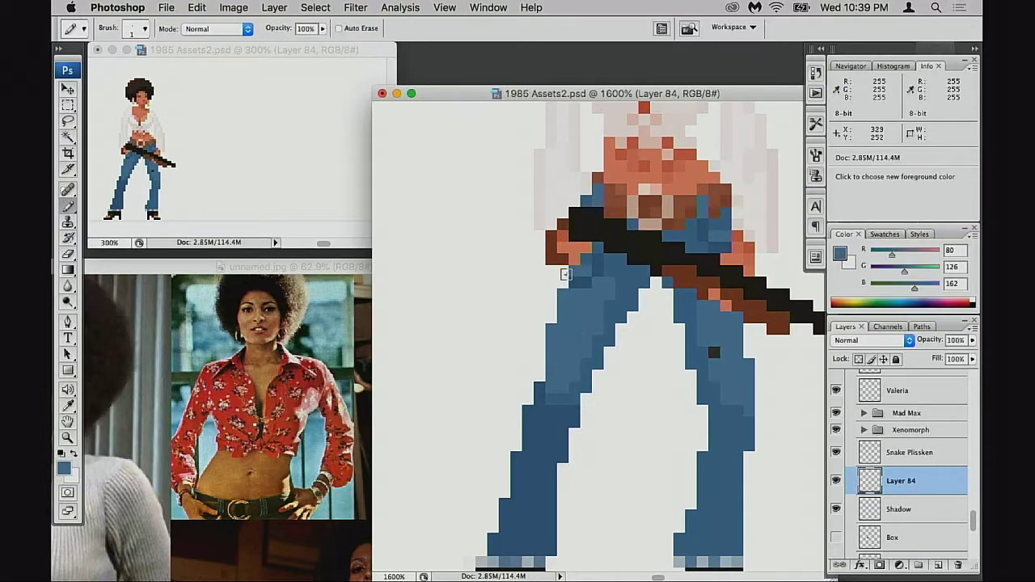
drag(550, 329, 553, 338)
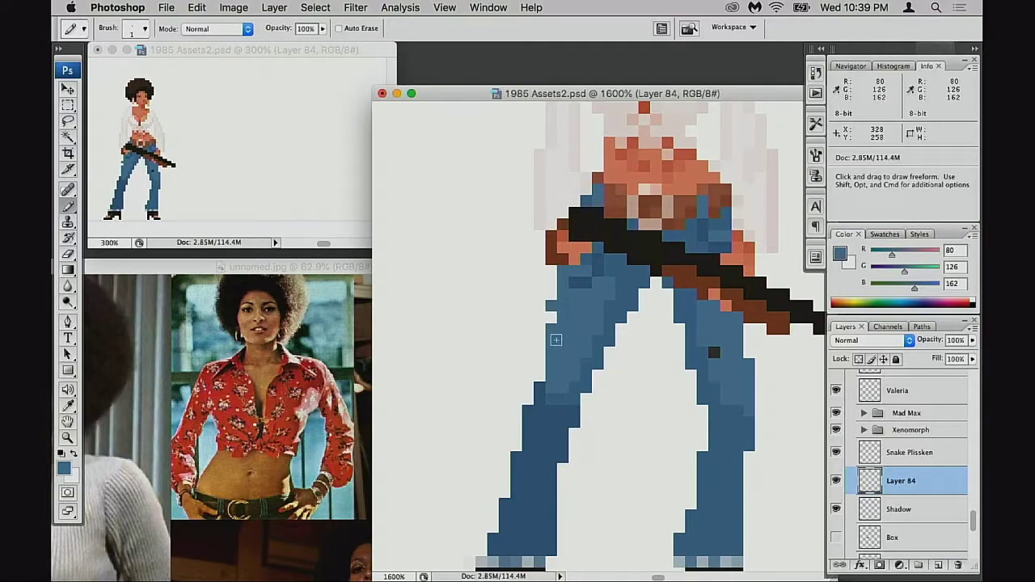
key(super+z)
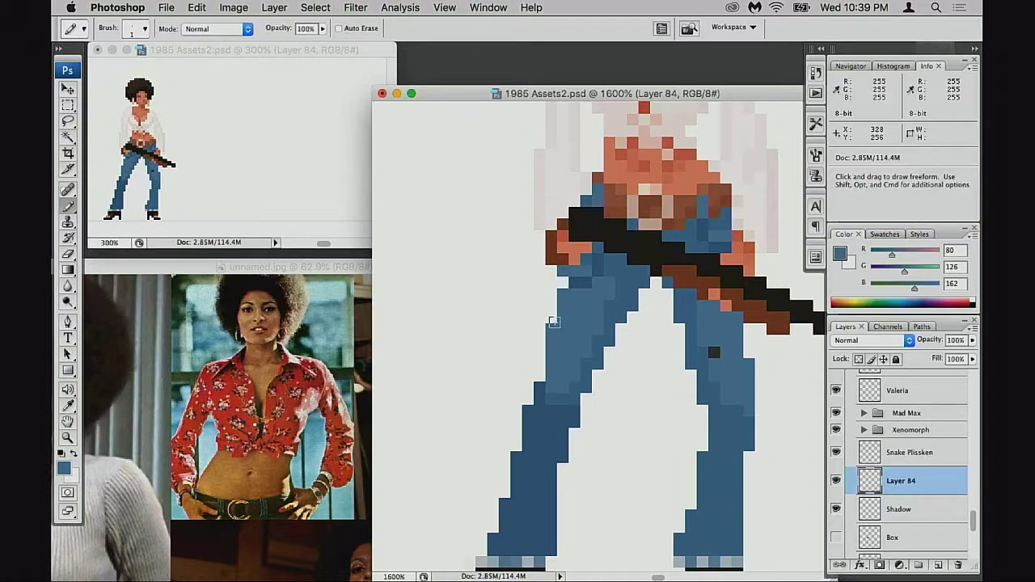
click(551, 318)
drag(538, 363, 538, 378)
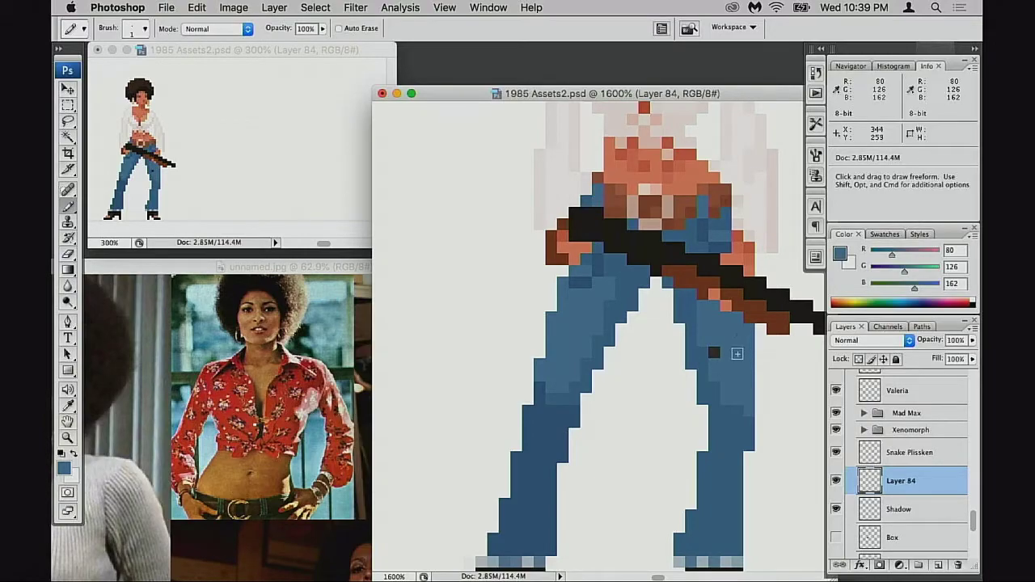
Cover the stray dark pixel on the right-hand thigh with sampled jeans blue and touch up its inner shading with RGB 70, 113, 150.
alt+click(737, 374)
click(714, 353)
alt+click(718, 386)
click(713, 377)
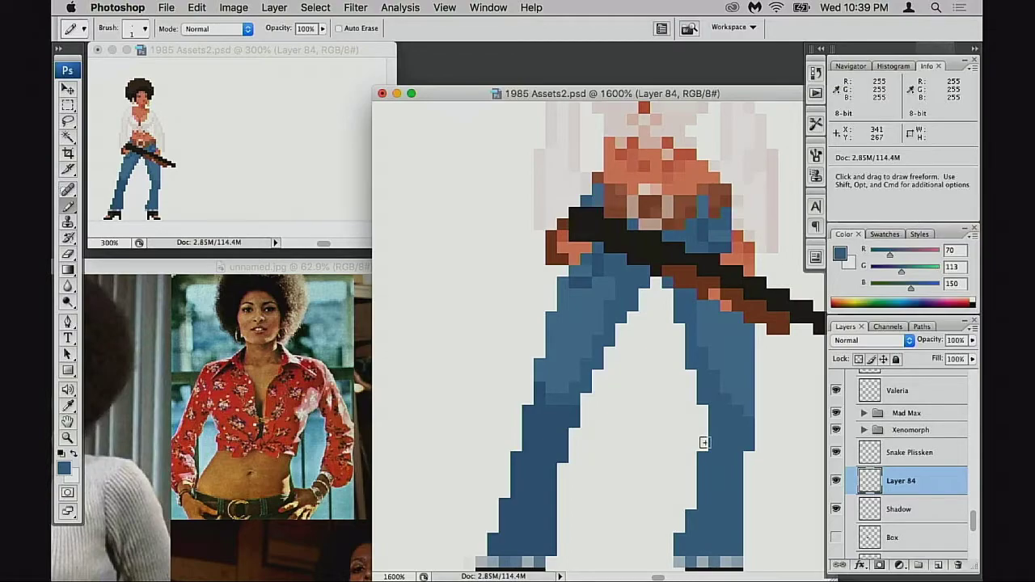
drag(703, 446, 719, 358)
Review the whole figure with the reshaped jeans beside the neighbouring characters.
alt+click(708, 401)
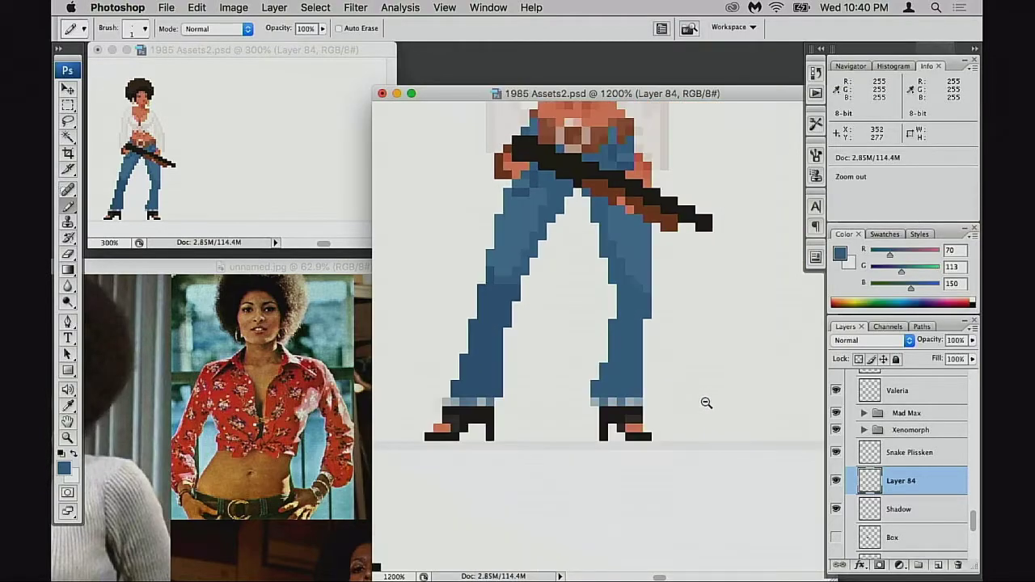
alt+click(705, 403)
alt+click(703, 401)
drag(696, 396, 714, 413)
super+click(659, 405)
super+click(632, 385)
drag(631, 383, 597, 425)
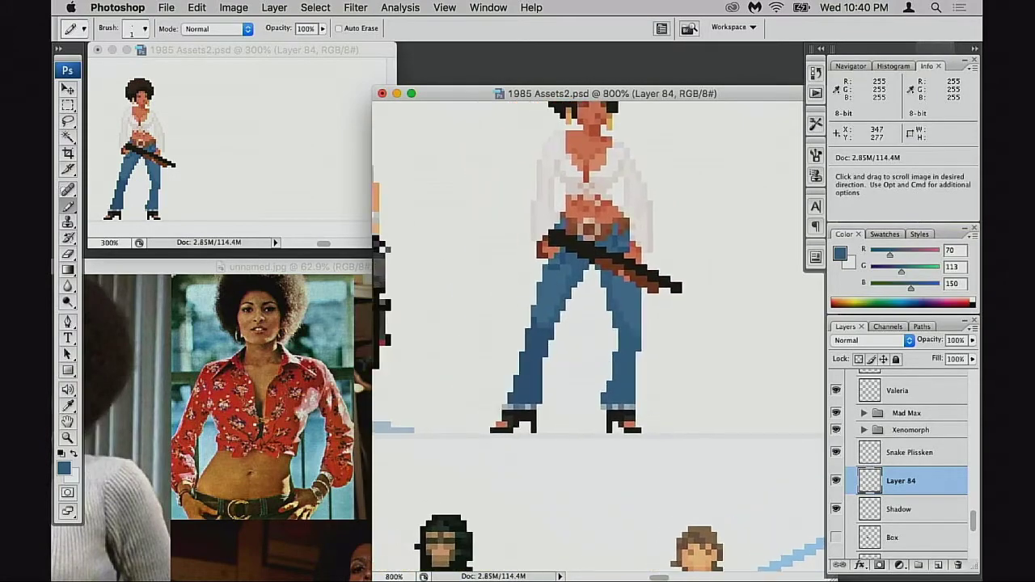
key(e)
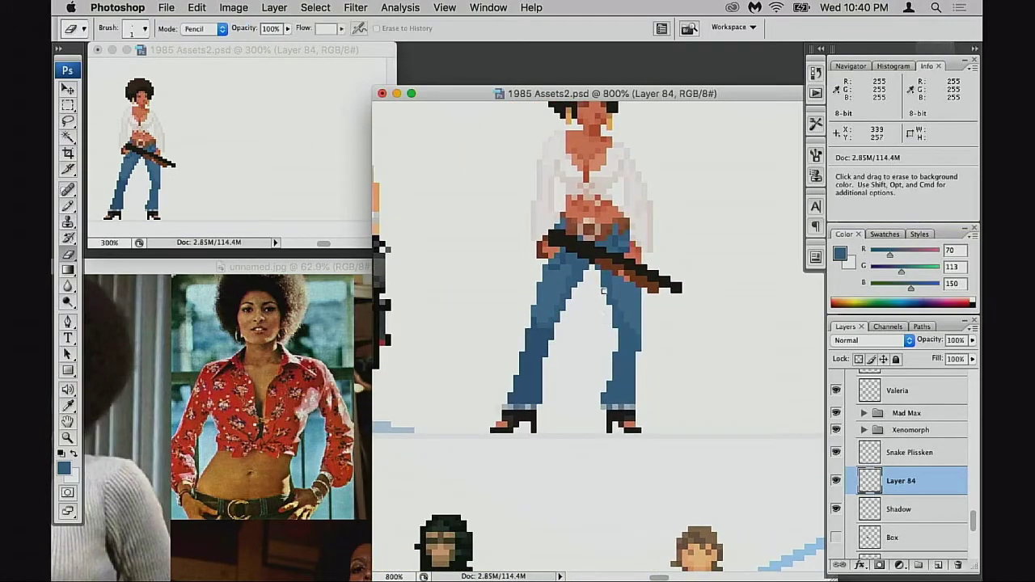
alt+super+click(596, 376)
drag(603, 350, 625, 401)
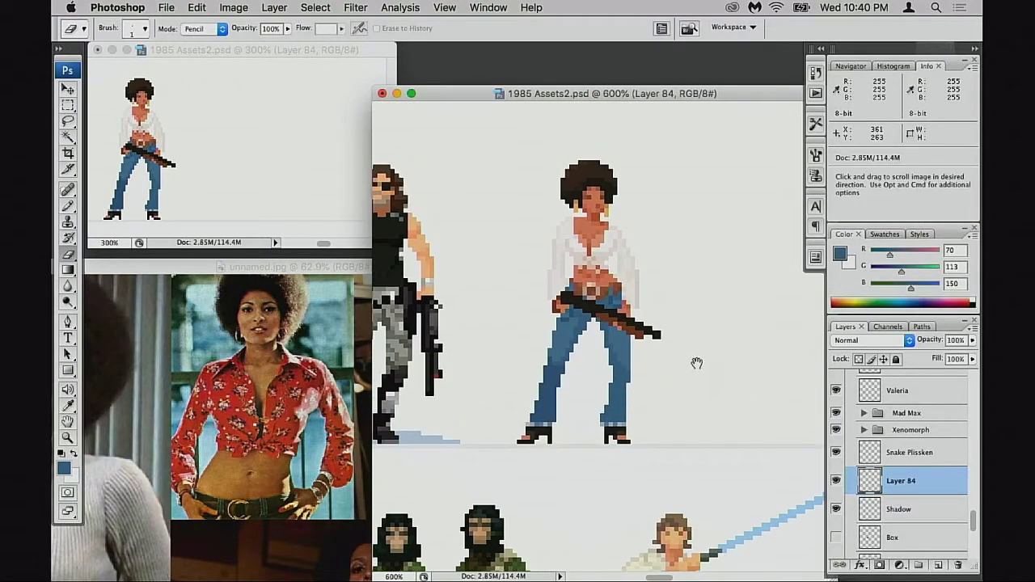
alt+super+click(636, 367)
drag(634, 359, 712, 388)
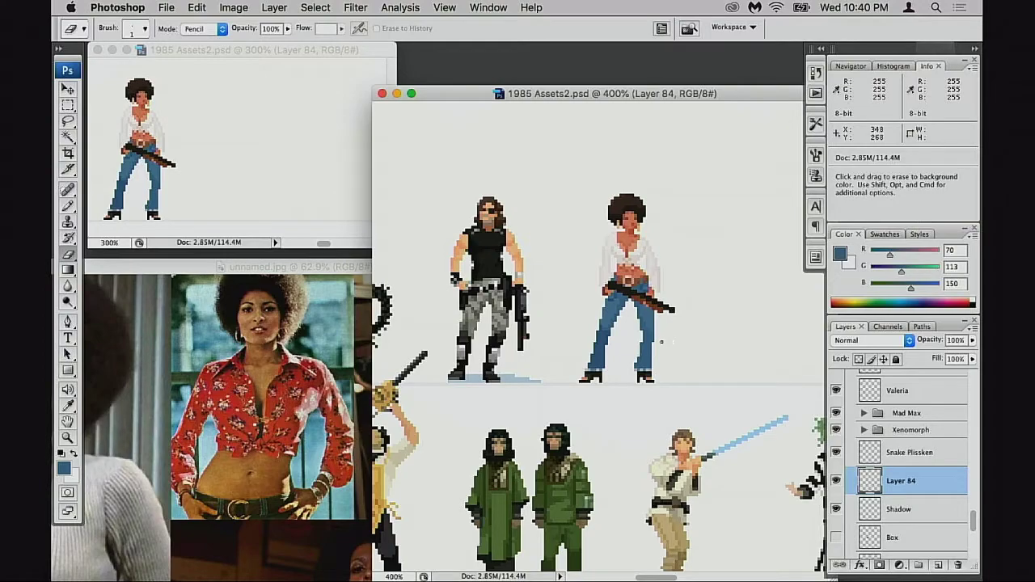
Flip the woman's layer horizontally so the rifle points the opposite way.
key(super+t)
right_click(628, 321)
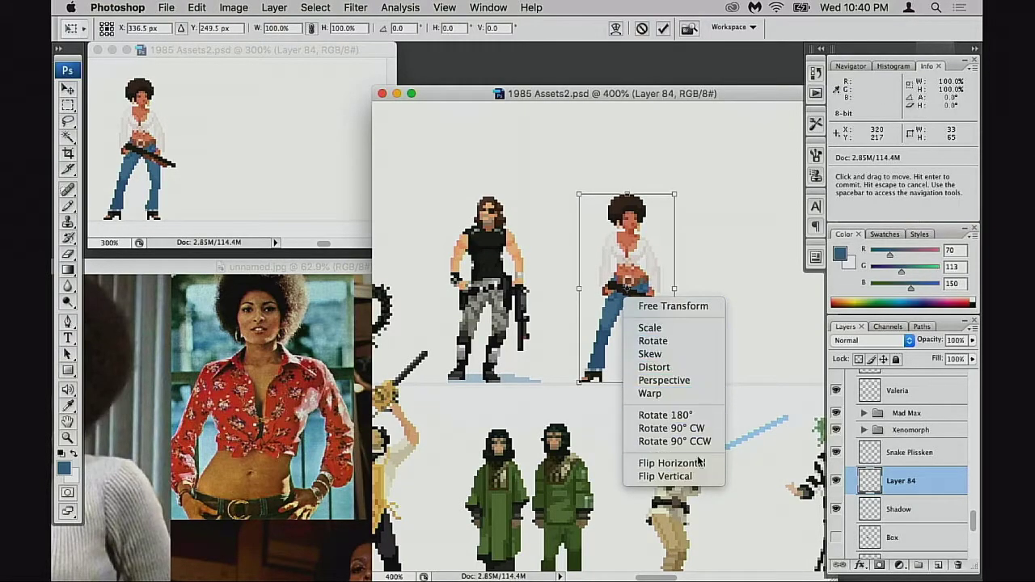
click(697, 462)
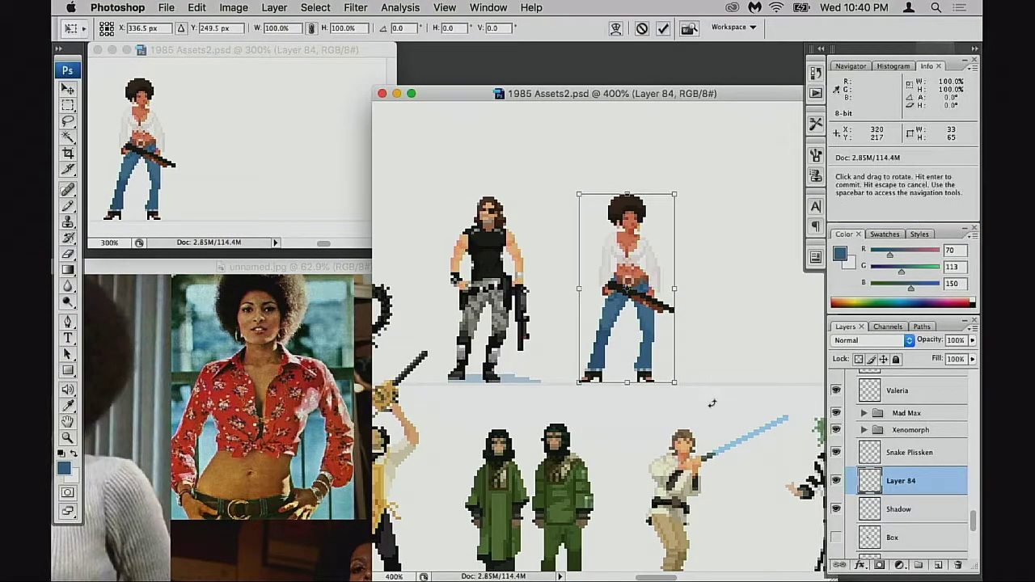
right_click(623, 317)
click(688, 482)
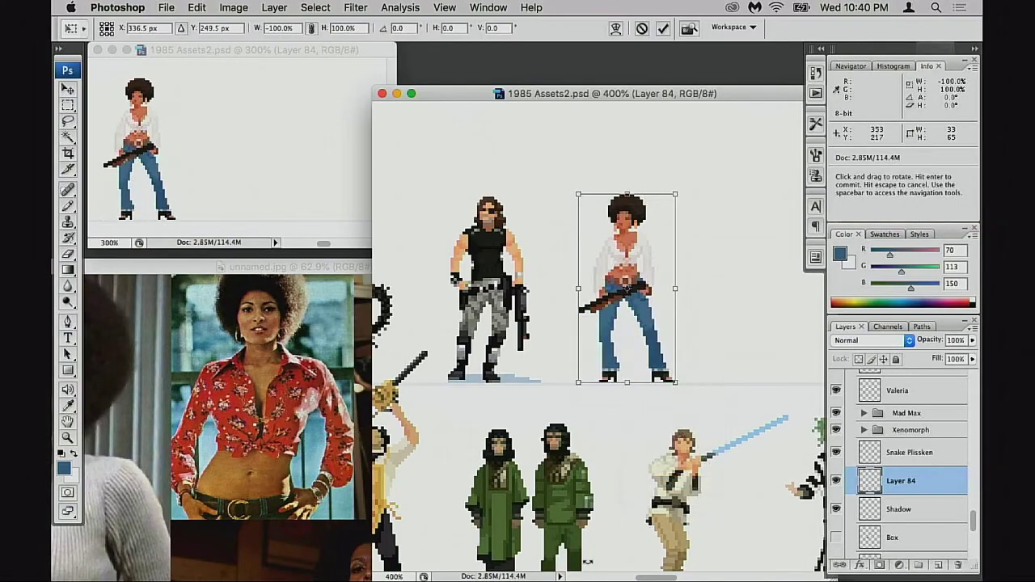
key(Return)
key(e)
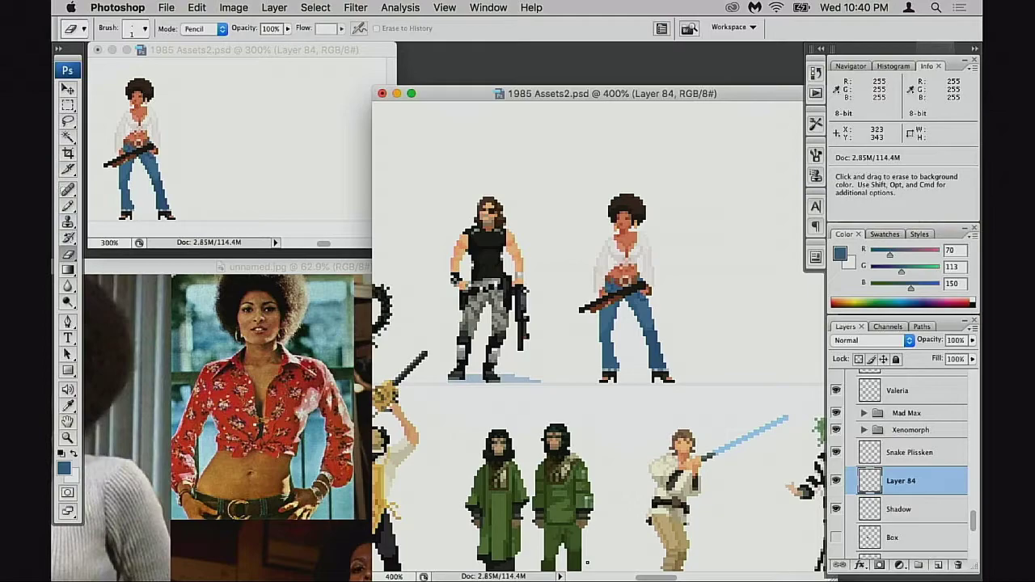
Sample the dark grey (RGB 54, 50, 48) from the left-hand shoe as the painting colour.
drag(572, 259, 656, 326)
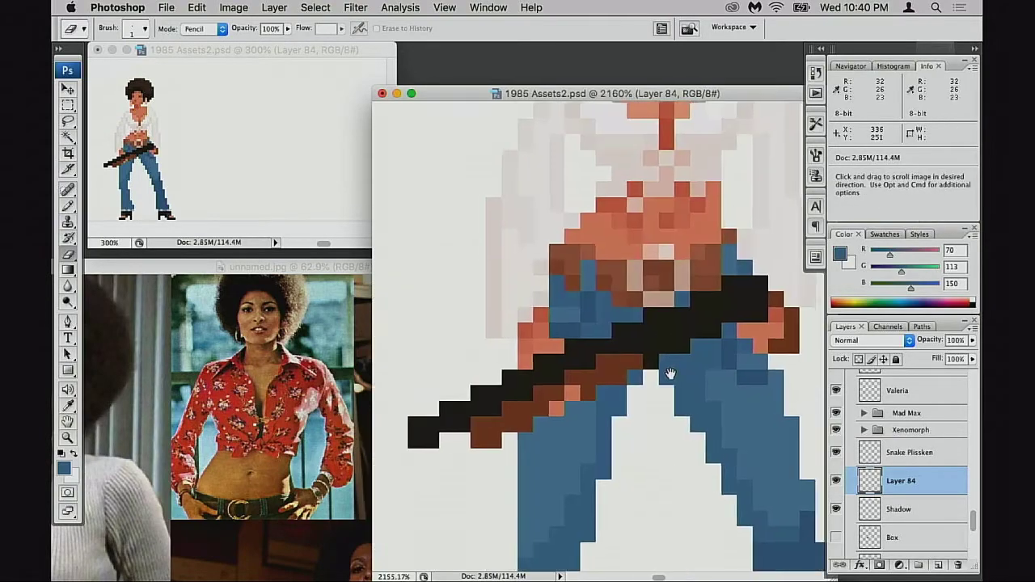
drag(670, 374, 645, 376)
key(b)
click(610, 472)
drag(610, 472, 668, 252)
drag(587, 377, 678, 197)
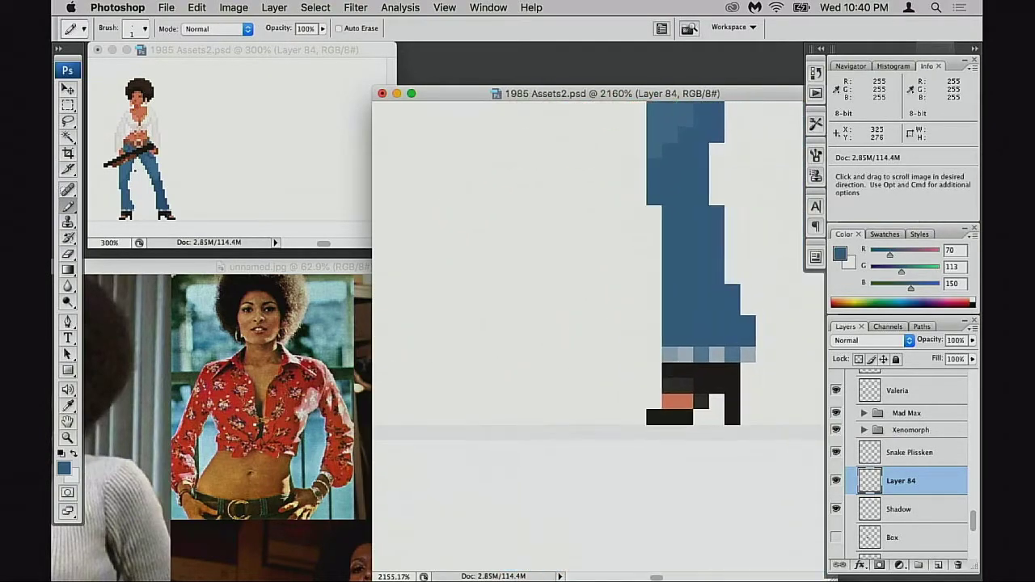
alt+click(677, 387)
drag(676, 295, 624, 478)
mouse_move(660, 220)
mouse_down()
mouse_move(605, 338)
mouse_move(587, 439)
mouse_up()
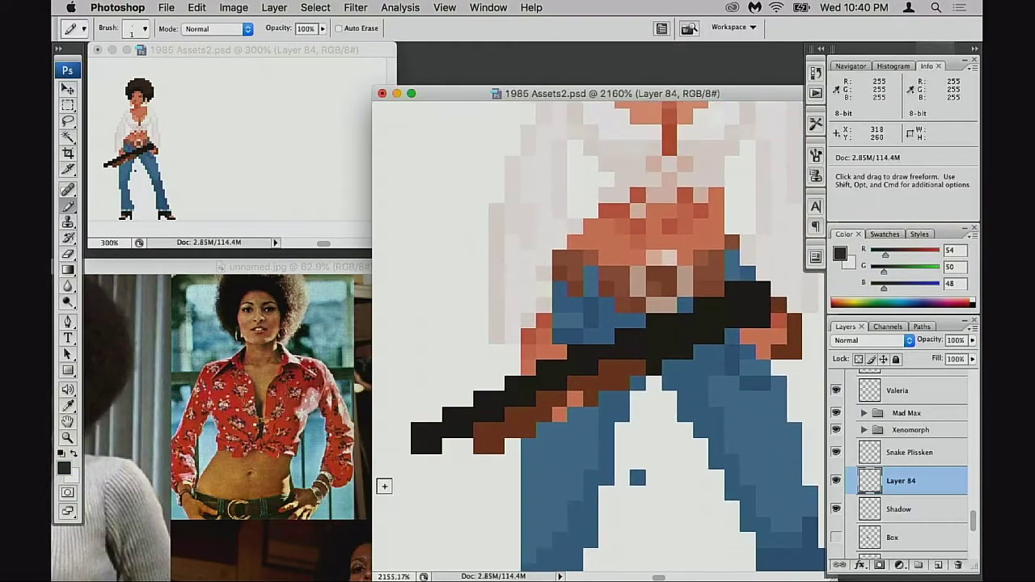
Using white in Screen mode at 20% opacity, paint highlight pixels on the rifle's upper edge below the belt, undoing the misplaced first ones.
alt+click(454, 343)
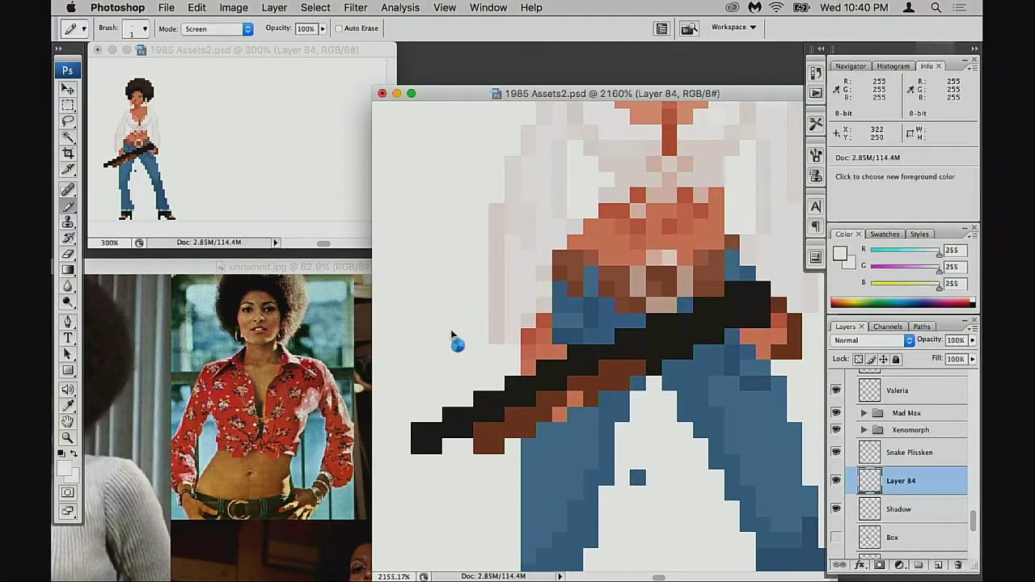
key(shift+alt+s)
key(2)
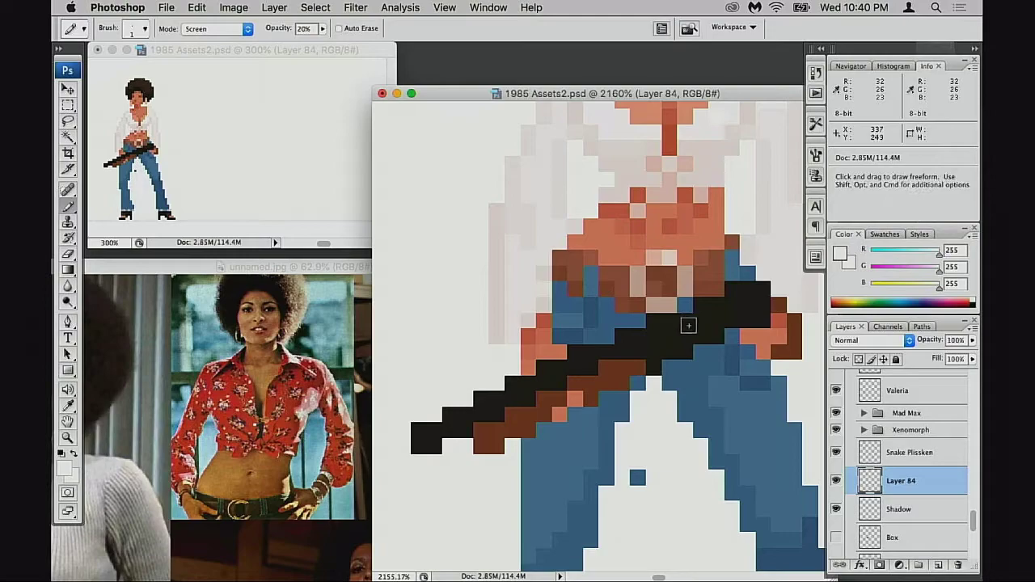
drag(656, 340, 671, 335)
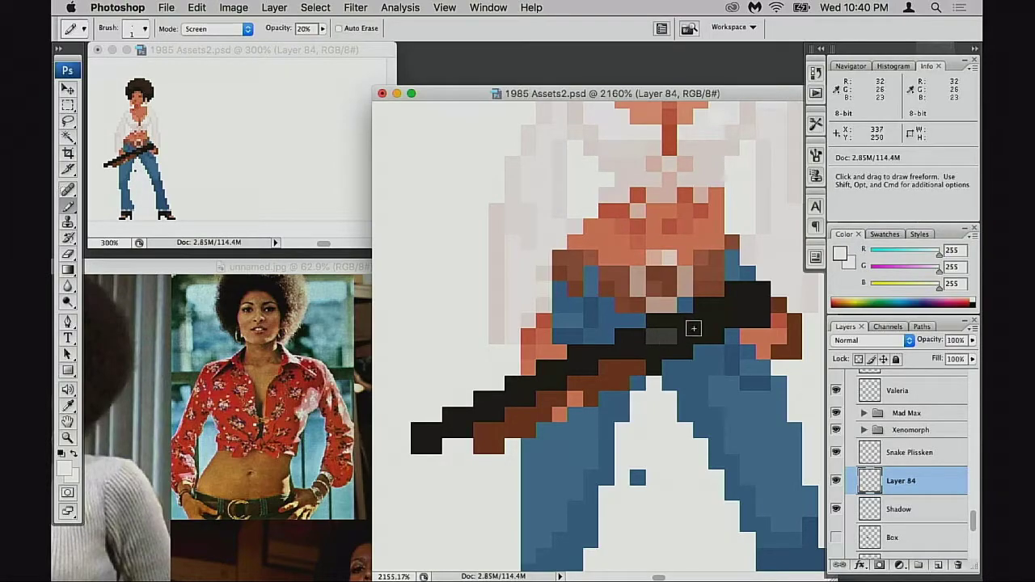
click(682, 334)
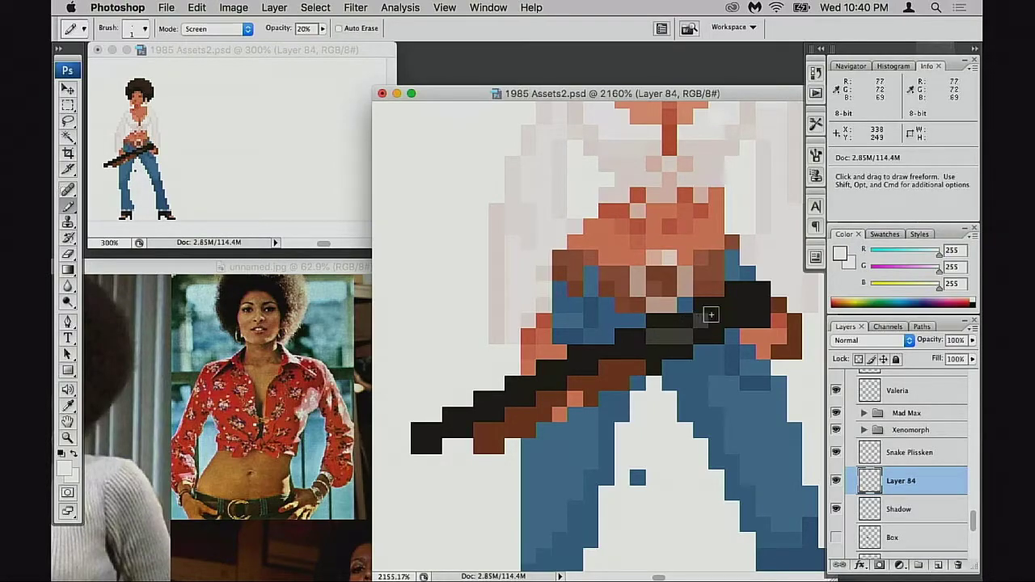
key(super+z)
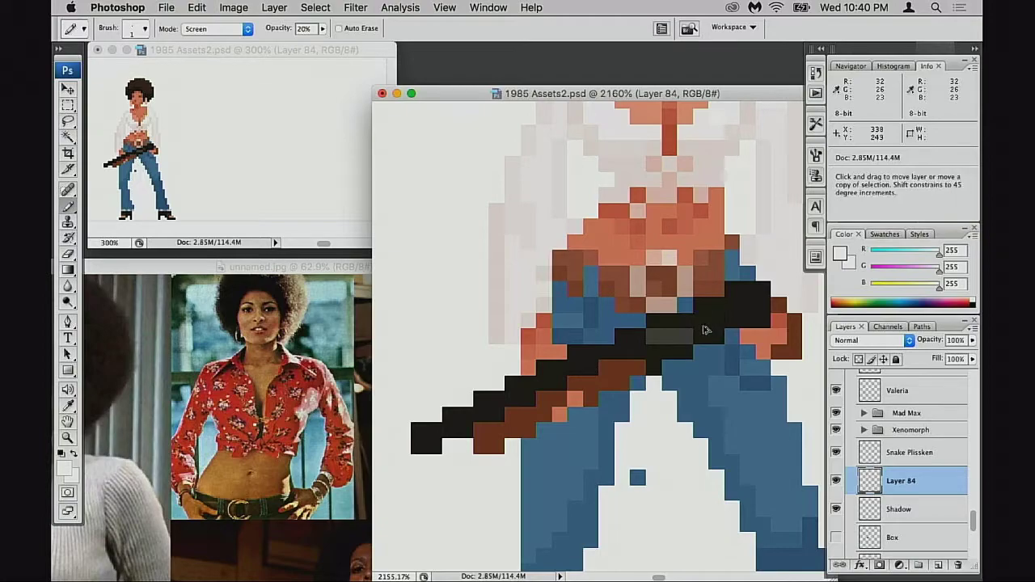
key(alt+super+z)
mouse_move(688, 324)
mouse_down()
mouse_move(654, 325)
mouse_move(711, 308)
mouse_up()
click(637, 341)
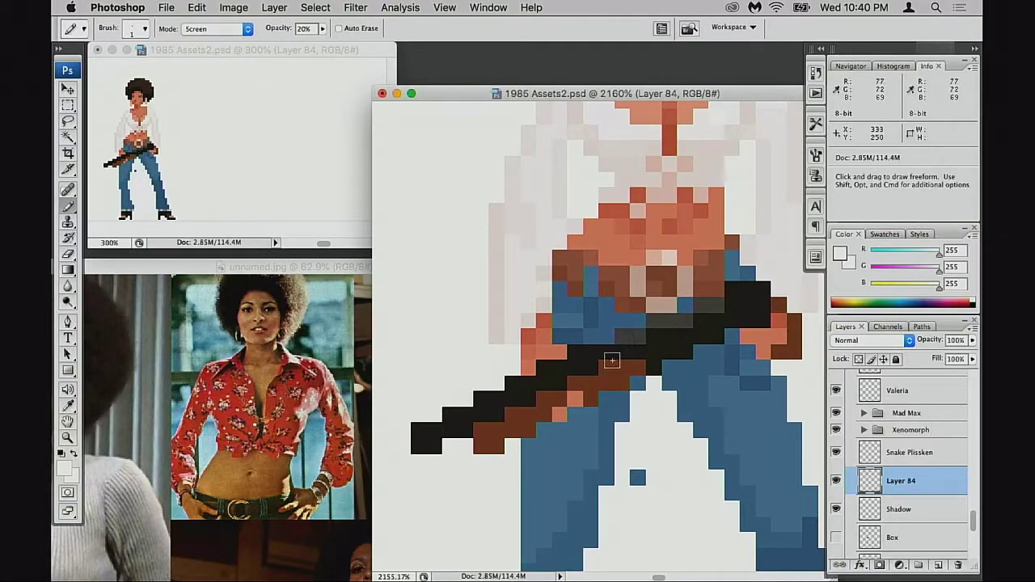
Restore the pencil to Normal at 100% opacity and extend the grey highlight (RGB 77, 72, 69) along the barrel's upper edge to the muzzle.
alt+click(618, 346)
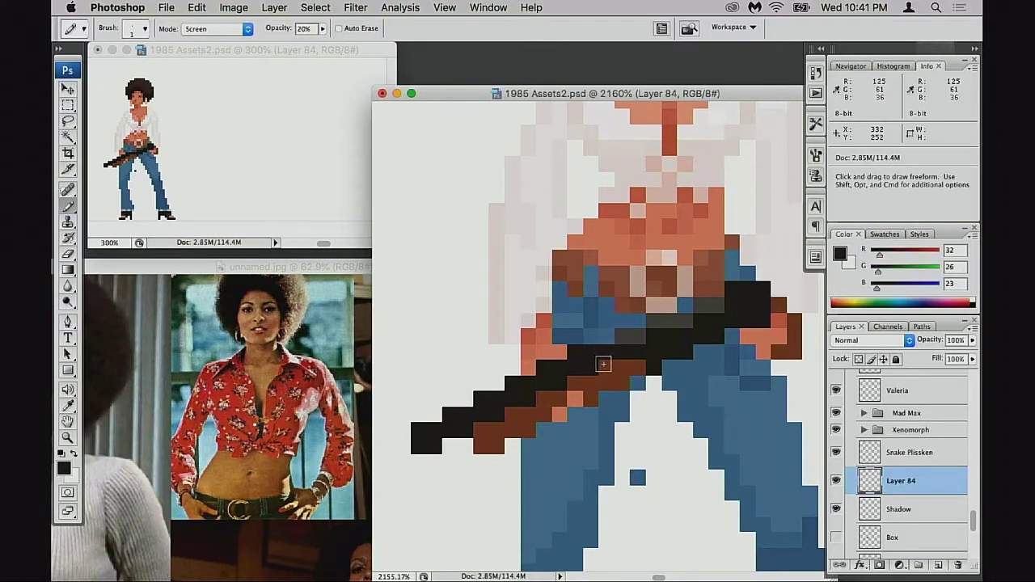
key(0)
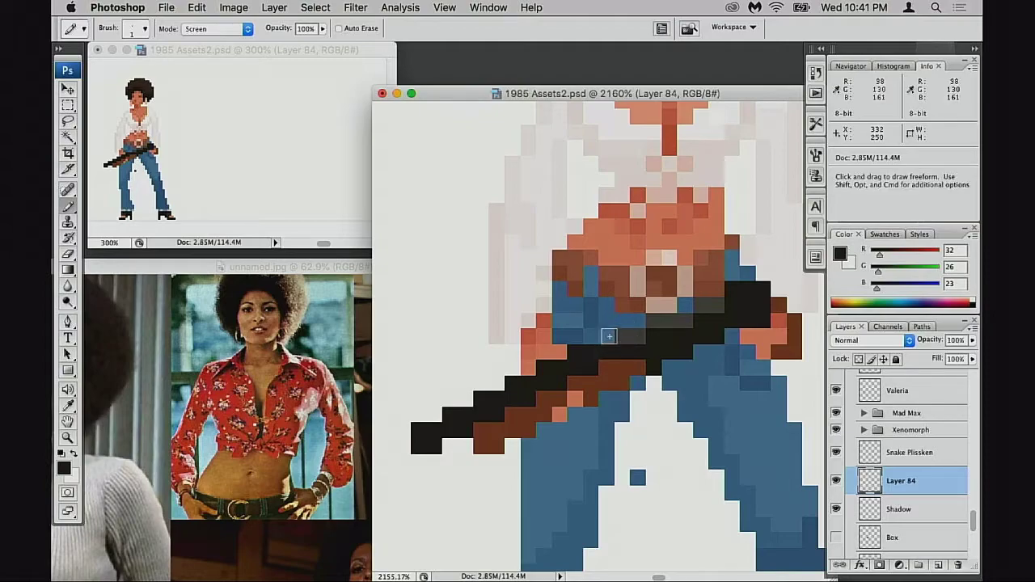
key(shift+alt+n)
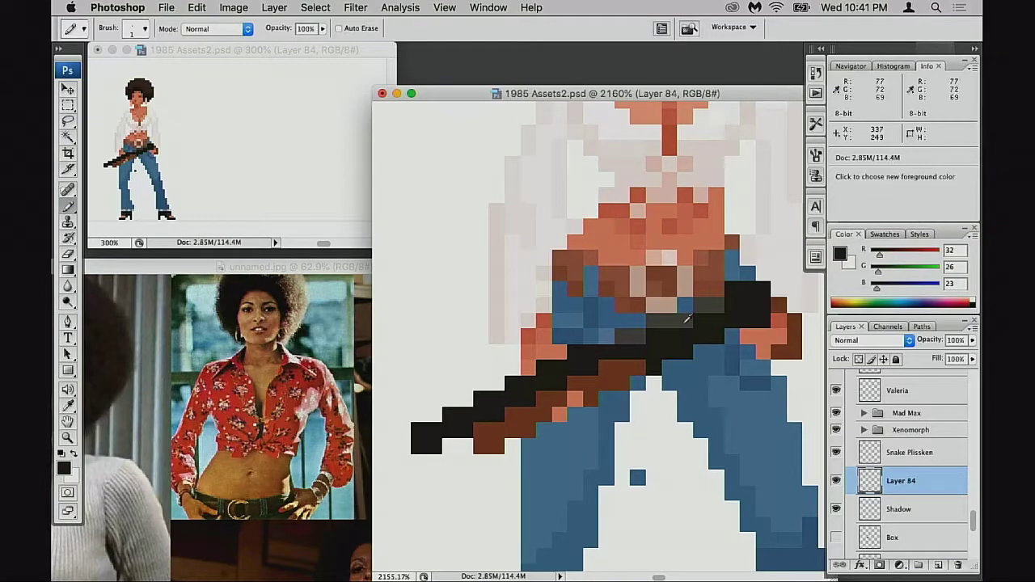
click(606, 336)
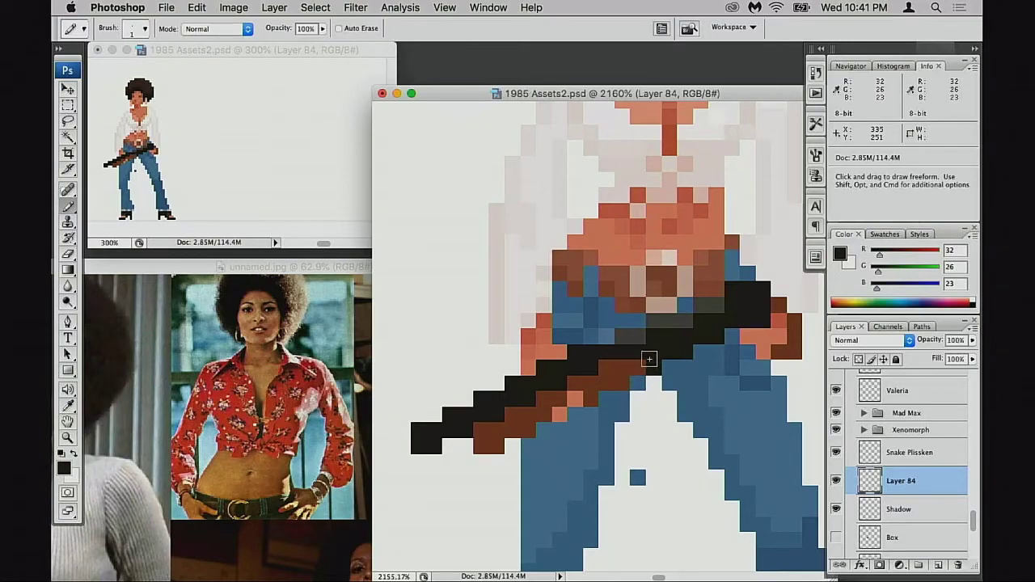
alt+click(623, 330)
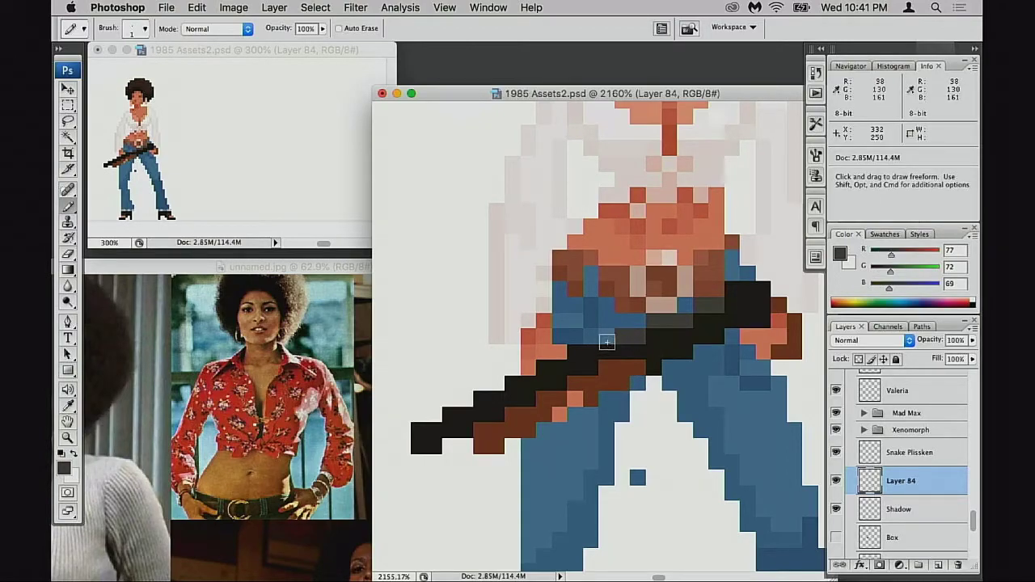
click(603, 336)
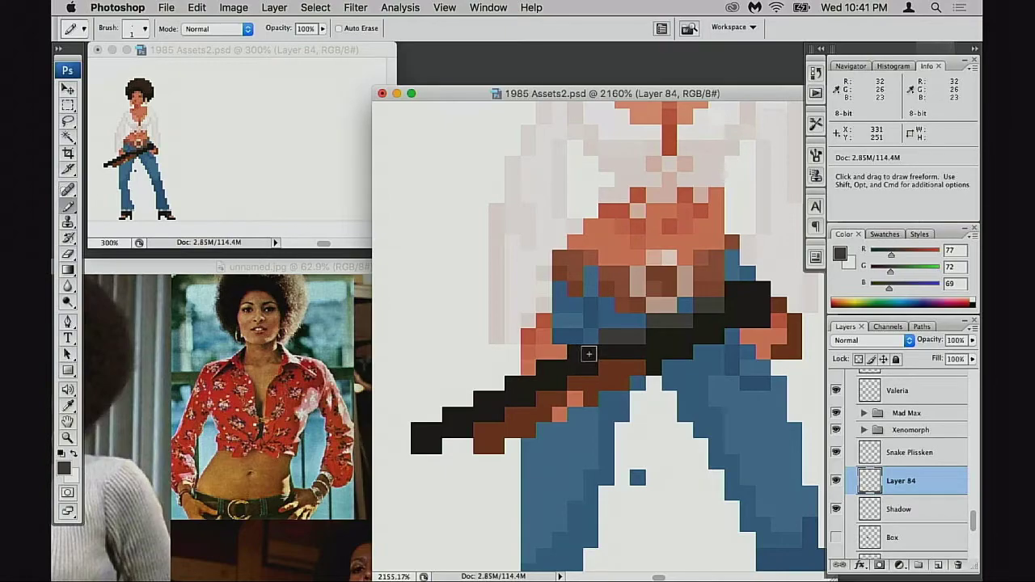
mouse_move(588, 354)
mouse_down()
mouse_move(554, 368)
mouse_move(597, 366)
mouse_move(486, 397)
mouse_move(424, 429)
mouse_up()
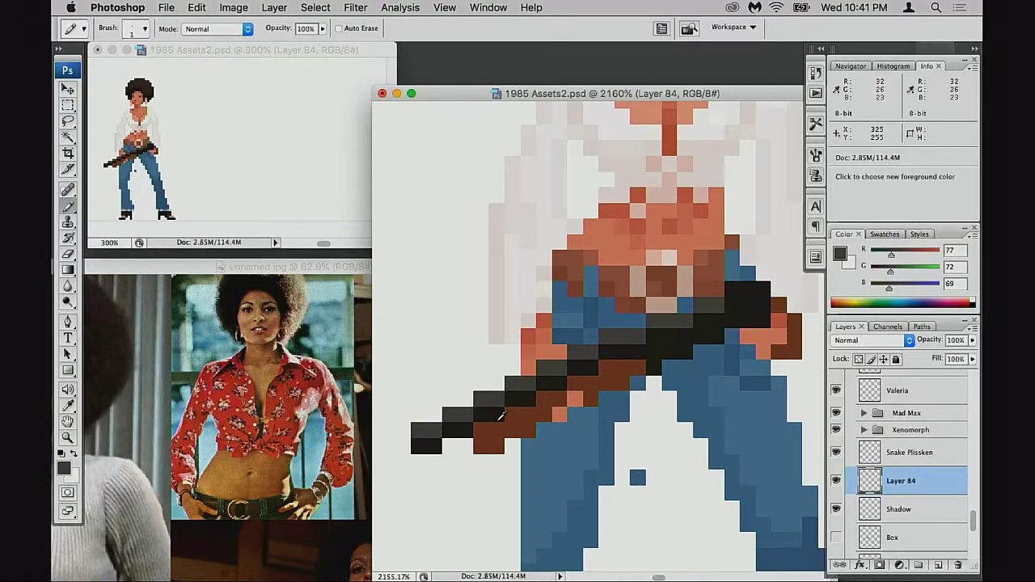
Sample the barrel's black (RGB 32, 26, 23) and shade the rifle's wooden fore-end beneath the barrel at 30% opacity.
alt+click(503, 413)
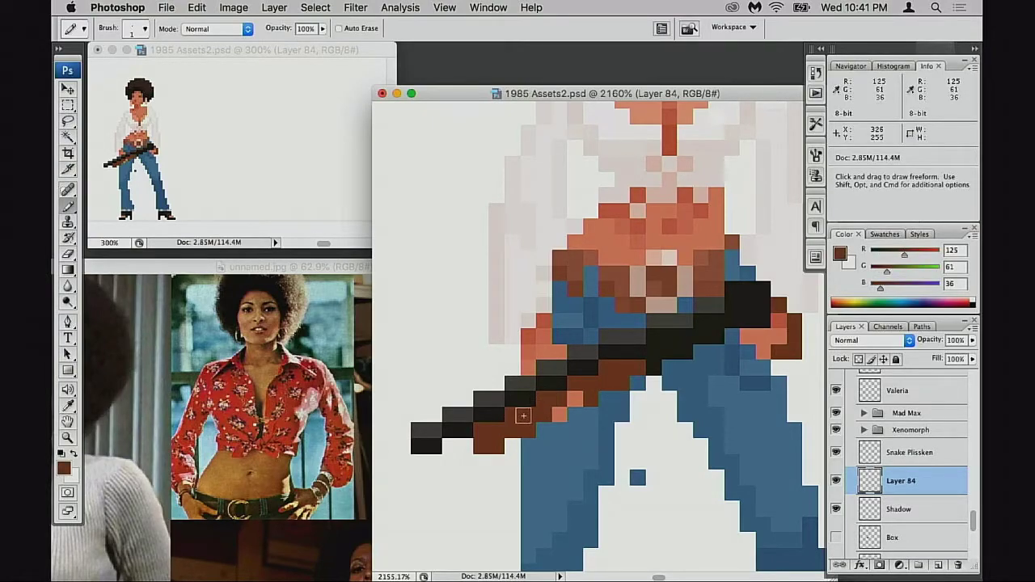
alt+click(635, 304)
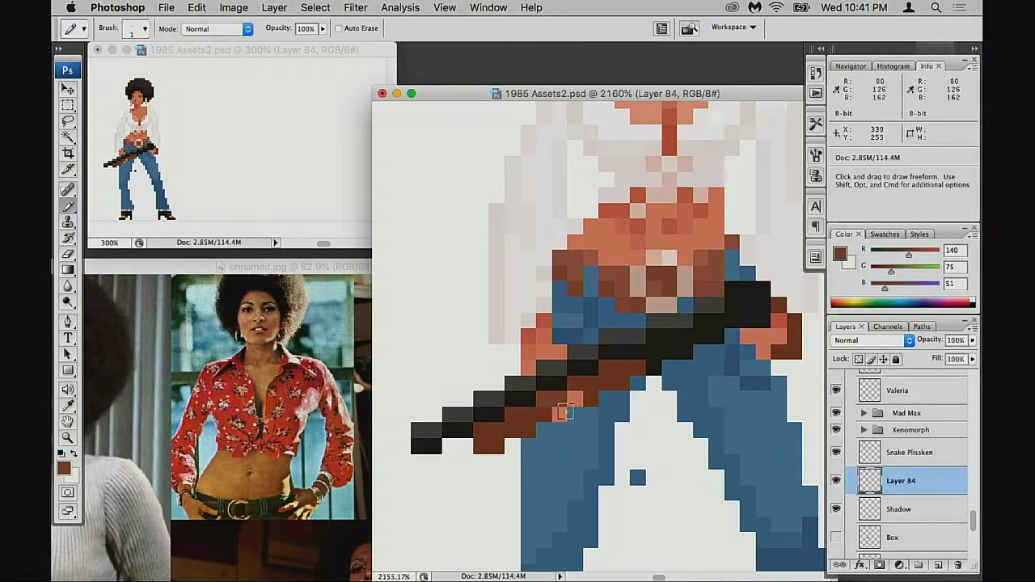
alt+click(560, 376)
key(3)
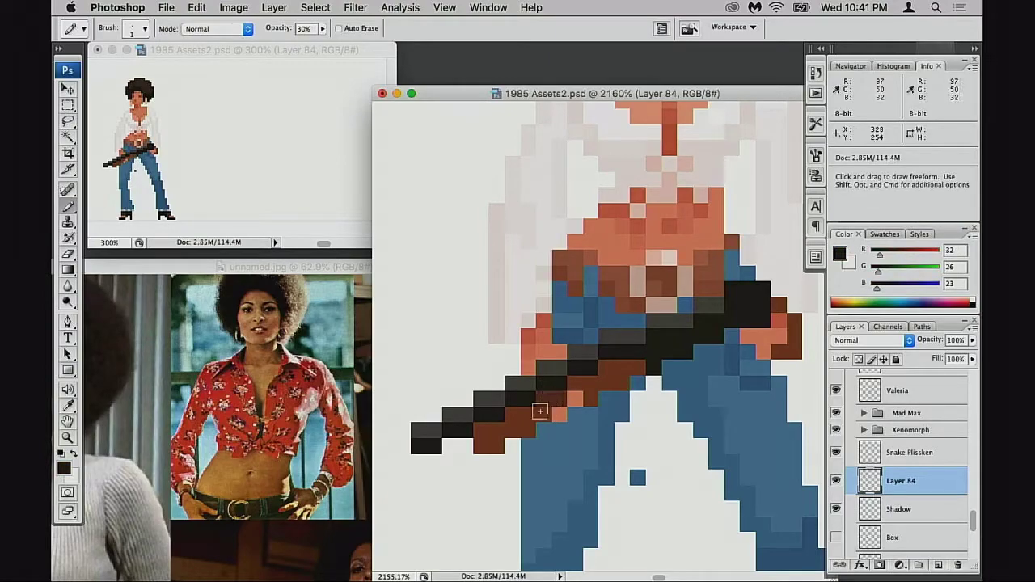
drag(496, 432, 483, 431)
mouse_move(590, 383)
mouse_down()
mouse_move(574, 385)
mouse_move(632, 365)
mouse_up()
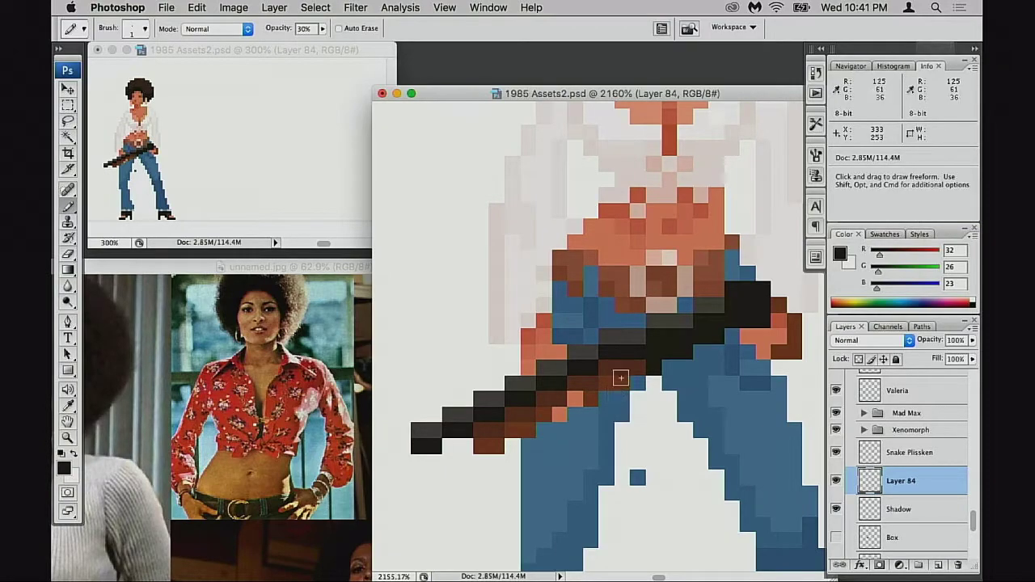
Try brightening the rifle's upper edge below the belt with the sampled grey (RGB 77, 72, 69) in Screen mode, undoing the misplaced pixels.
drag(677, 375, 645, 387)
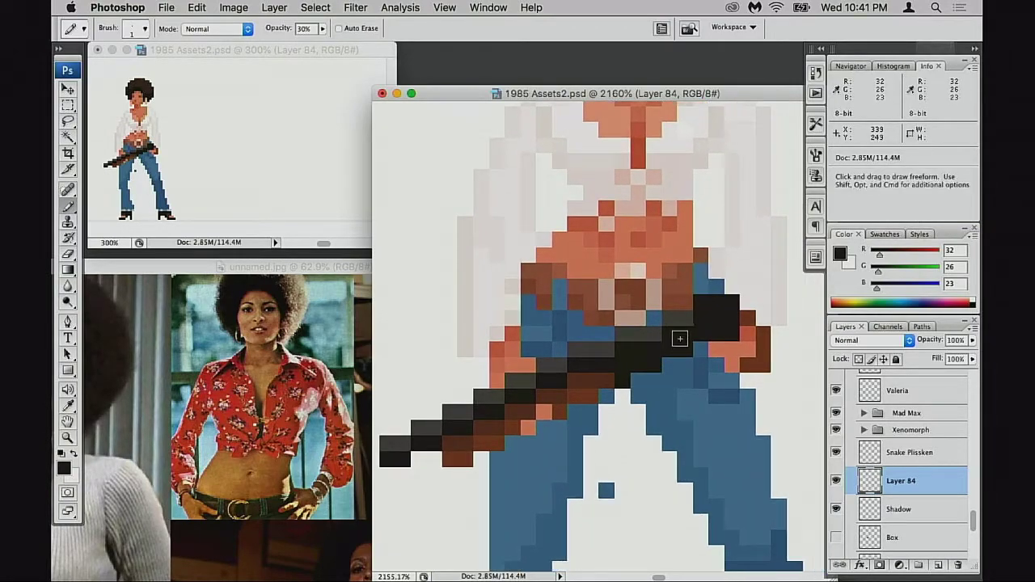
alt+click(687, 320)
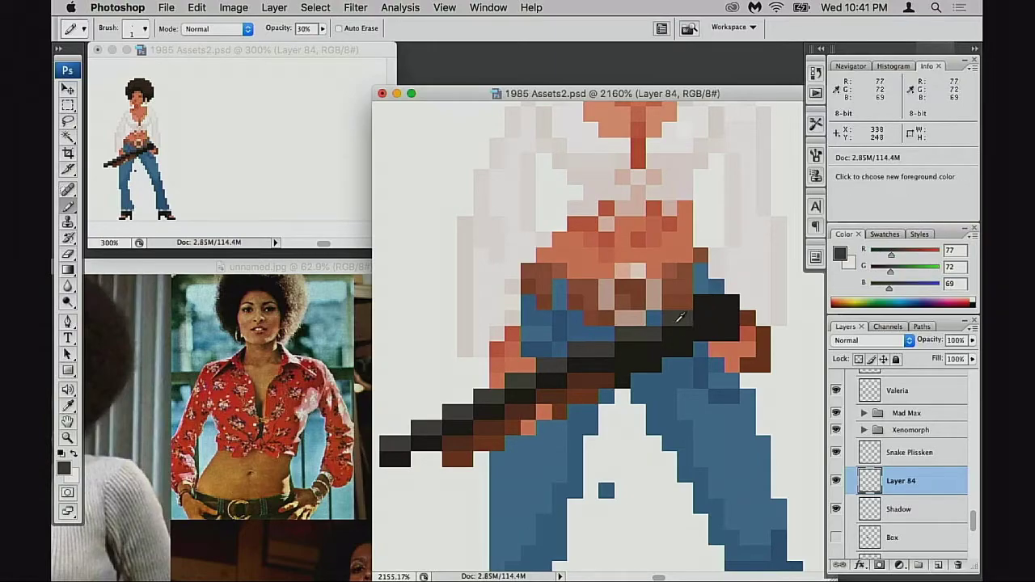
key(alt+shift+s)
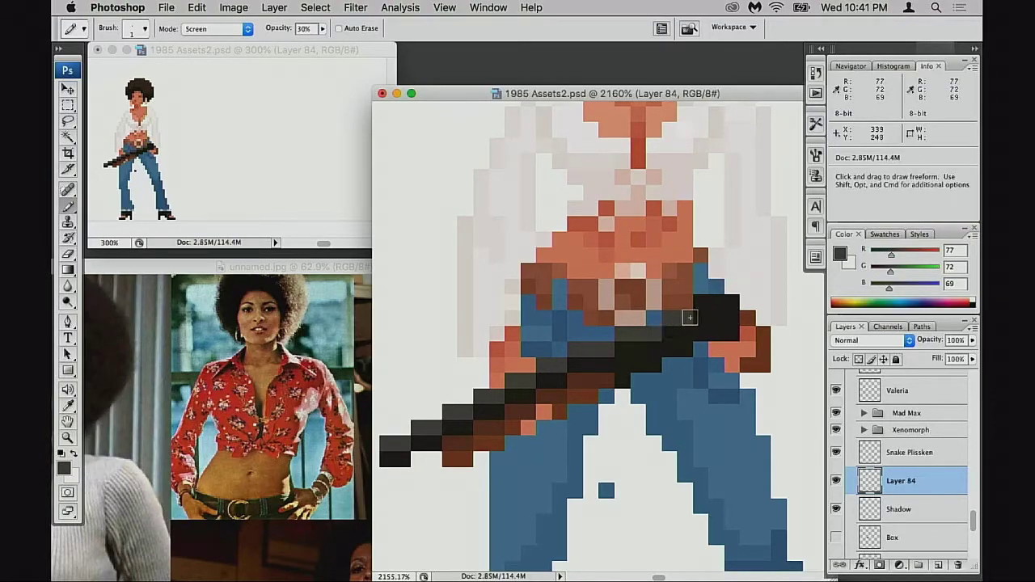
click(705, 314)
key(super+z)
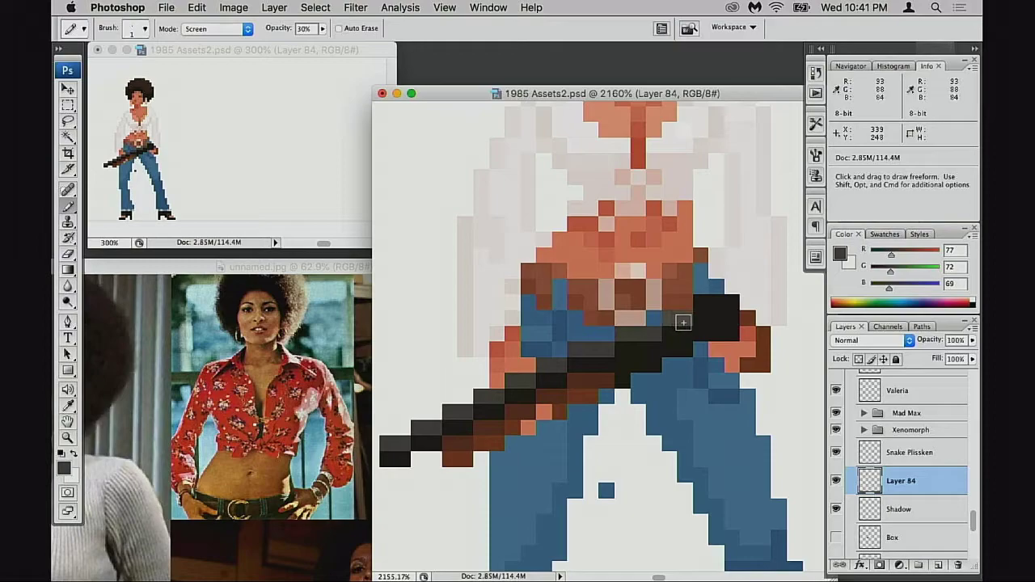
click(683, 323)
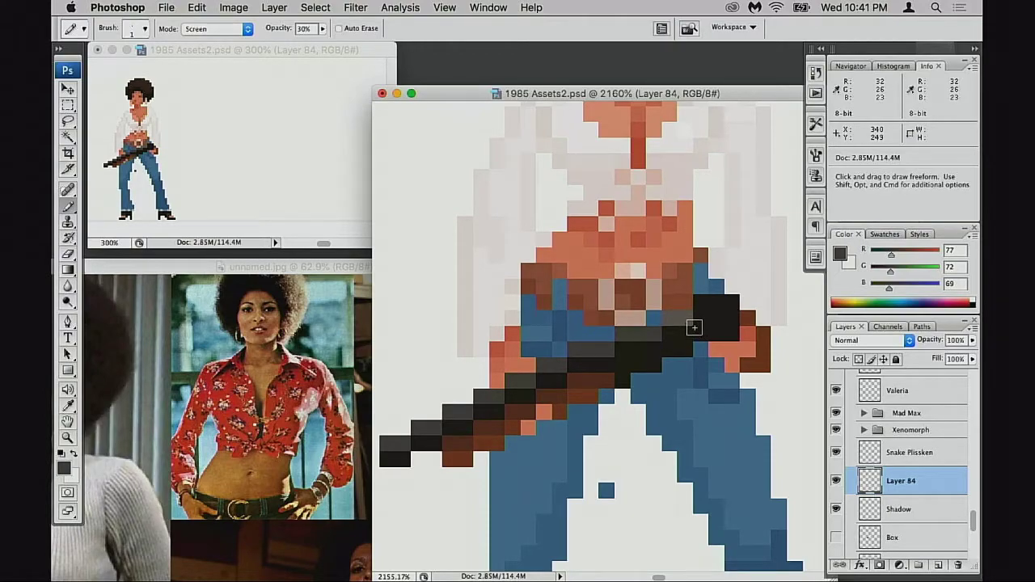
alt+click(688, 321)
click(700, 304)
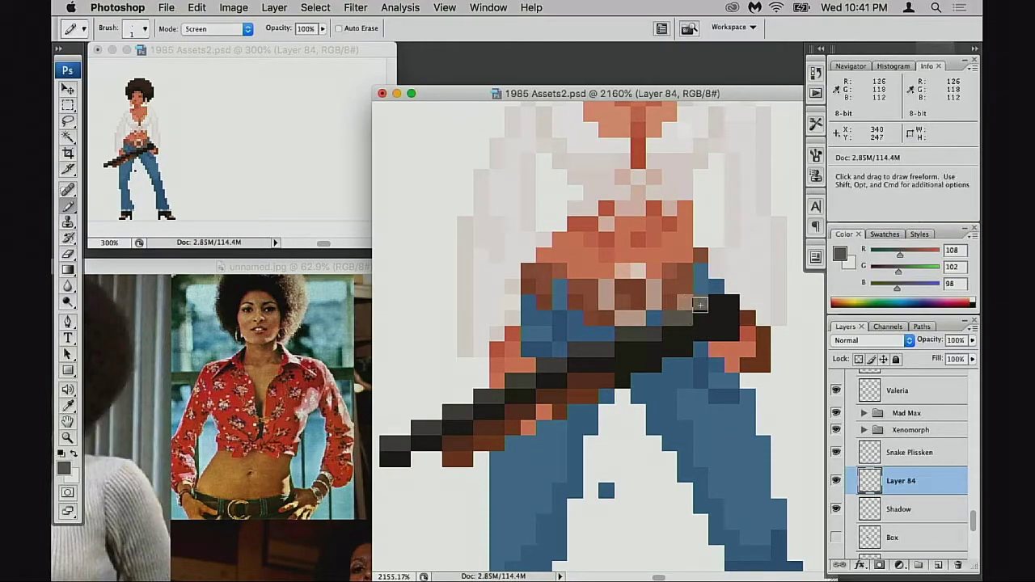
key(super+z)
Return the pencil to Normal, highlight the rifle's rear upper edge in lighter grey (RGB 108, 102, 98) and add black (RGB 32, 26, 23) above it.
key(shift+alt+n)
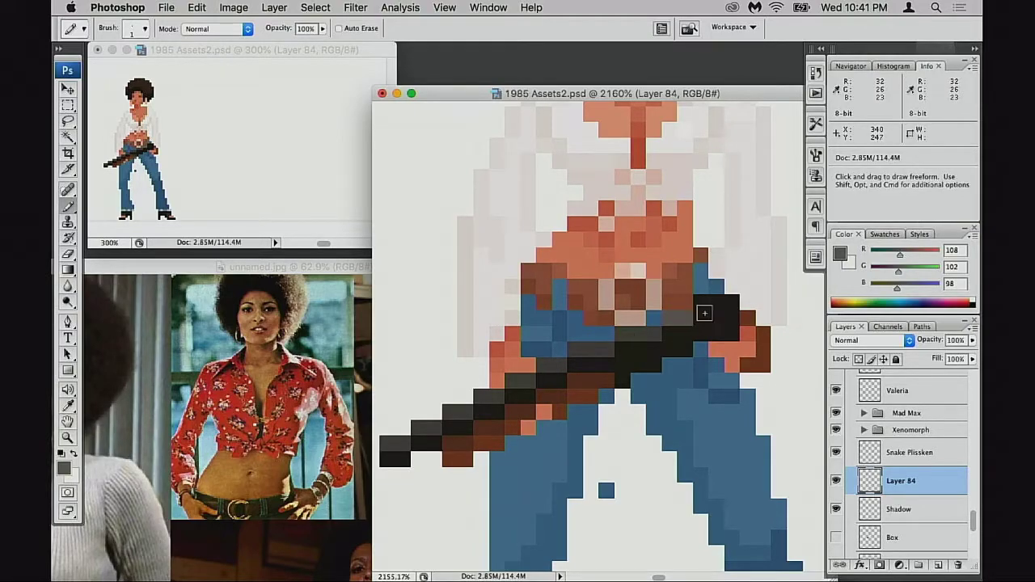
mouse_move(705, 313)
mouse_down()
mouse_move(717, 311)
mouse_move(704, 305)
mouse_up()
key(super+z)
alt+click(711, 321)
click(682, 304)
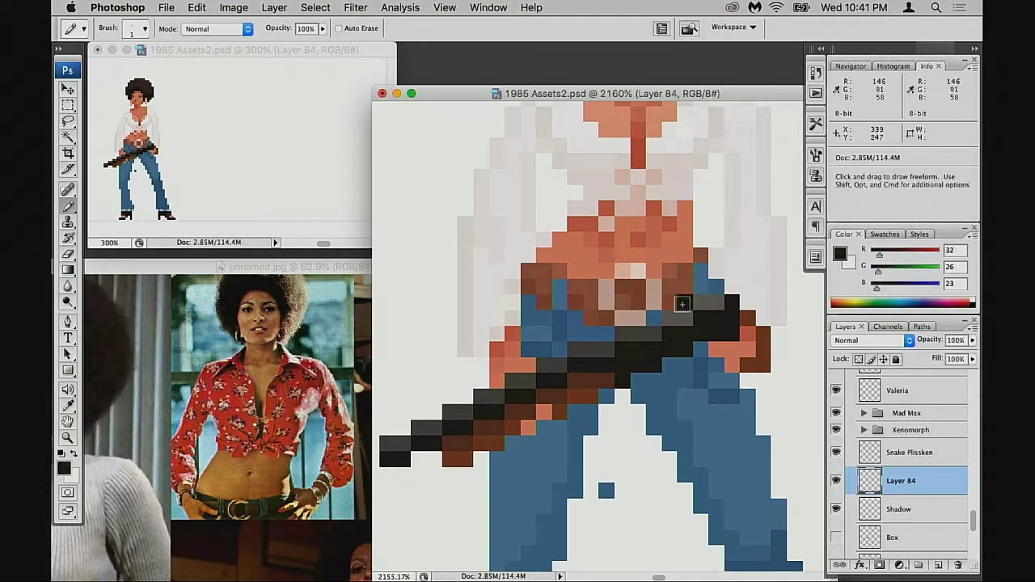
click(682, 304)
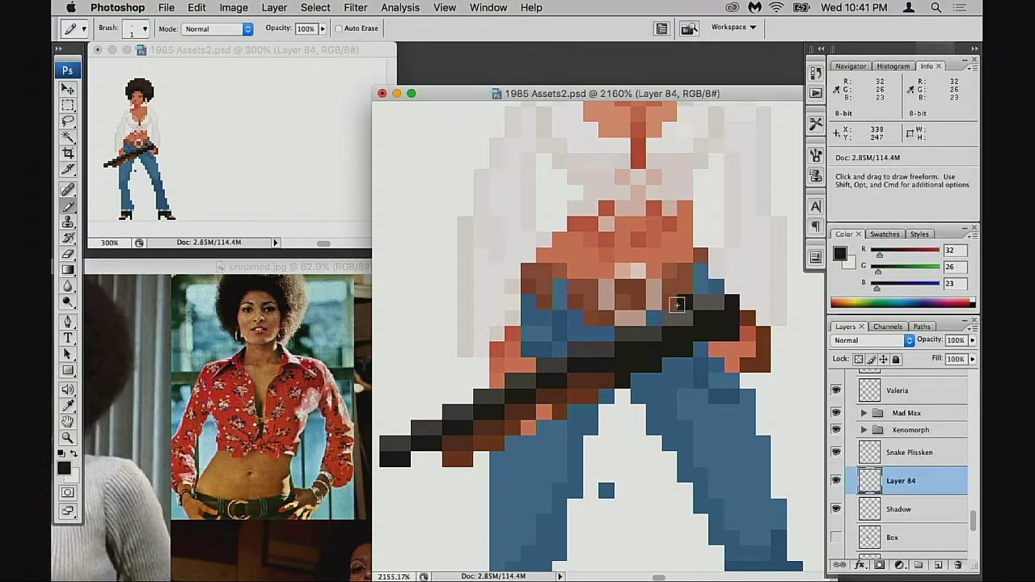
drag(677, 296, 653, 316)
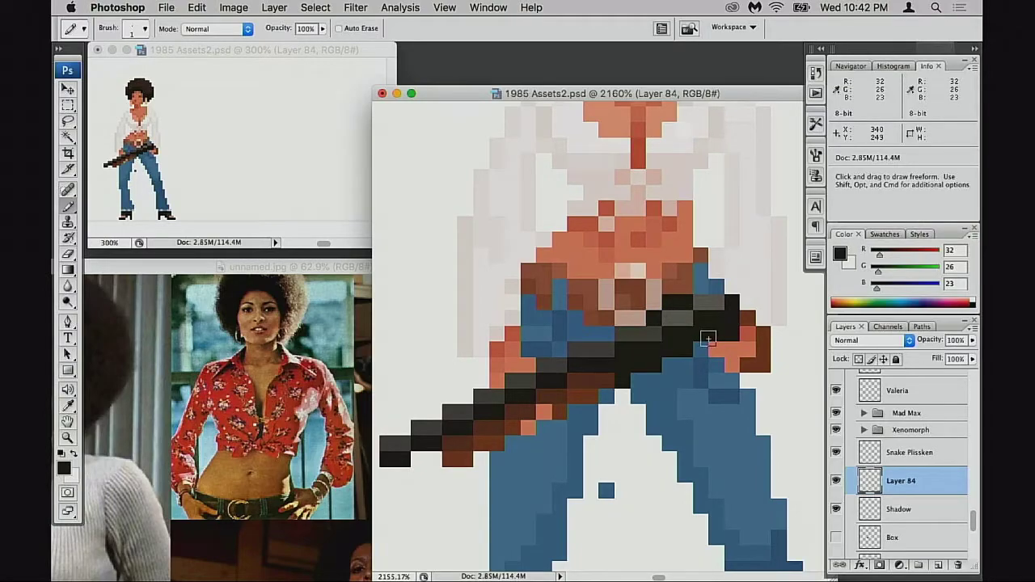
Try extending the rifle's rear highlight with the darker grey (RGB 77, 72, 69), and step back through the last strokes.
alt+click(683, 320)
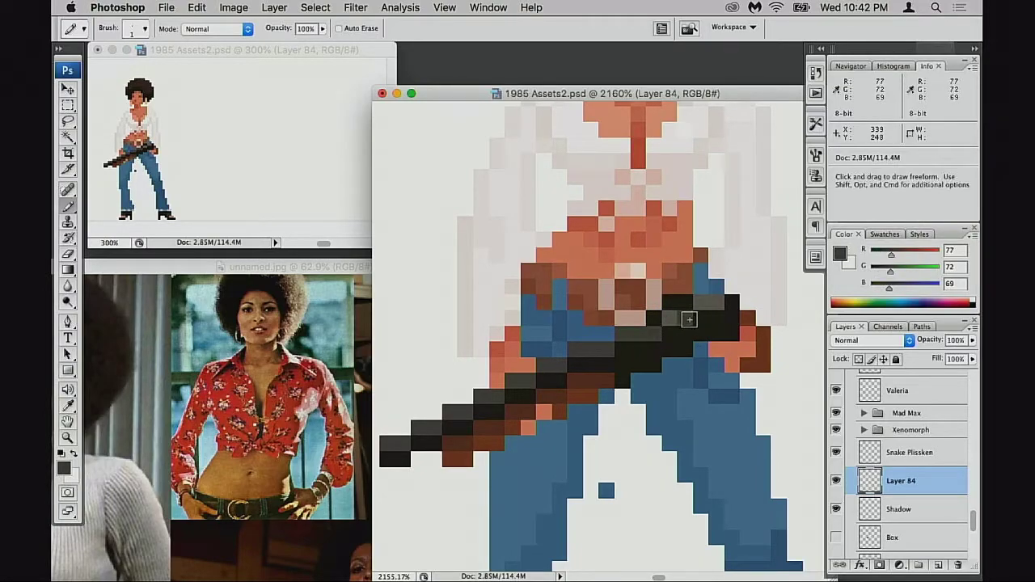
click(705, 321)
click(728, 307)
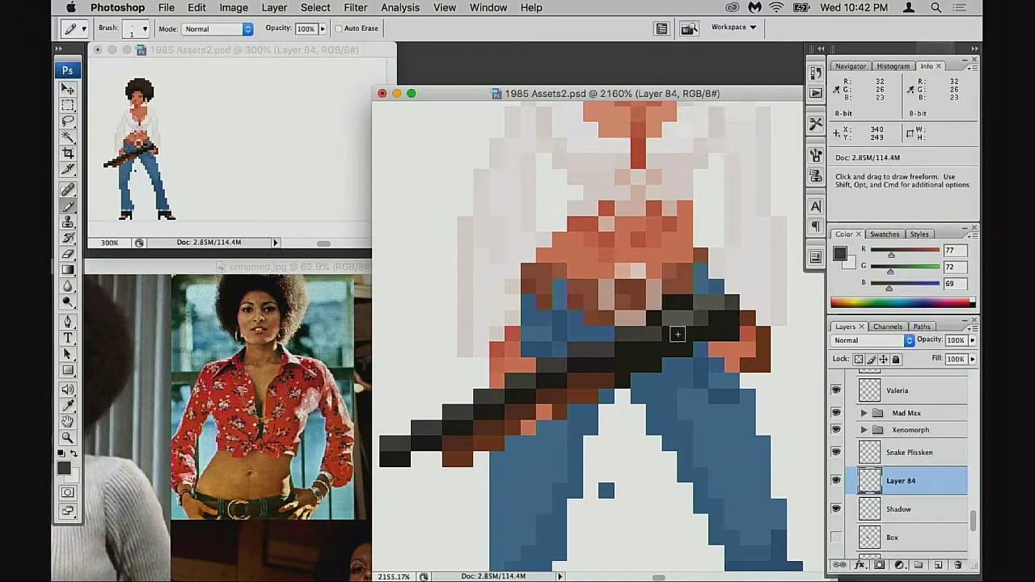
click(675, 334)
alt+click(701, 338)
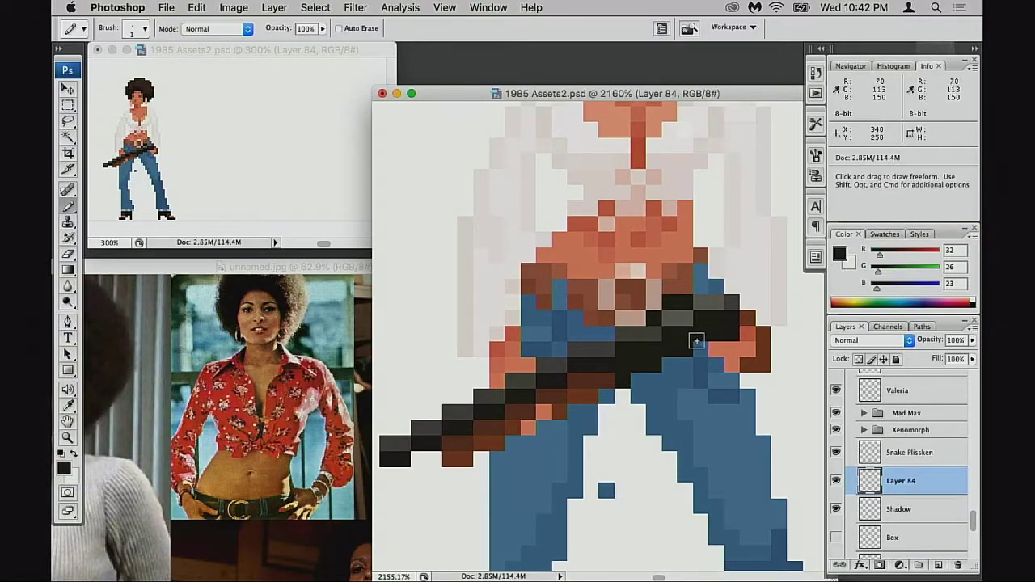
key(super)
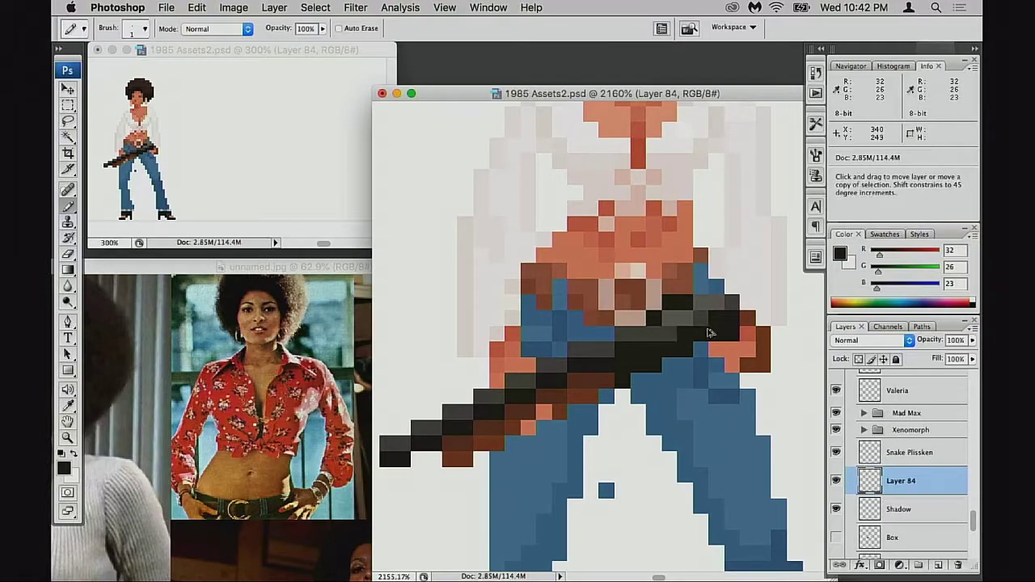
key(alt+super+z)
key(alt+super+z)
key(alt+super+z)
key(alt+super+z)
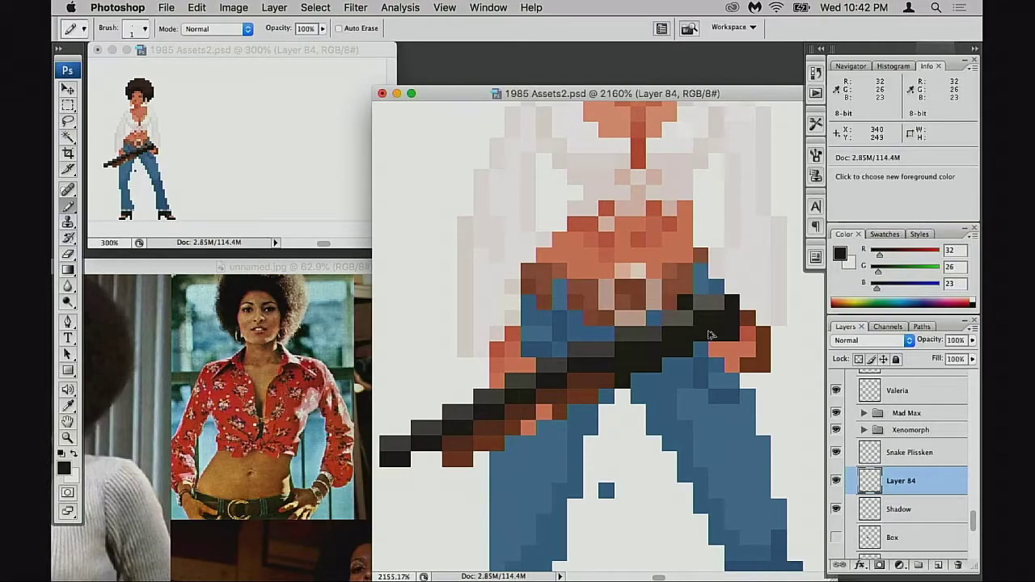
Try covering the highlight on the rifle's rear section with black (RGB 32, 26, 23), and undo those strokes.
key(alt)
click(686, 318)
click(717, 303)
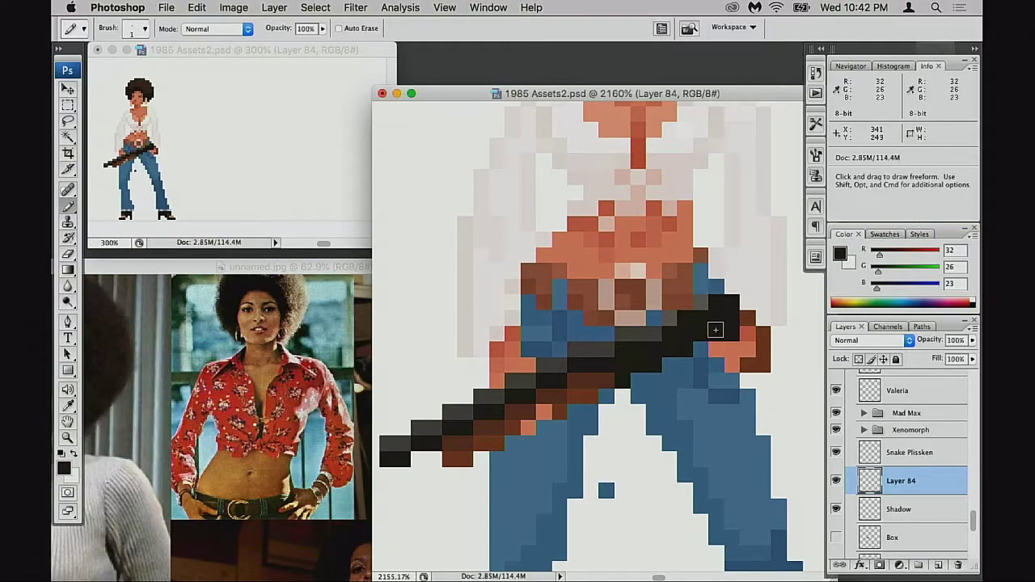
key(super+alt+z)
key(super+alt+z)
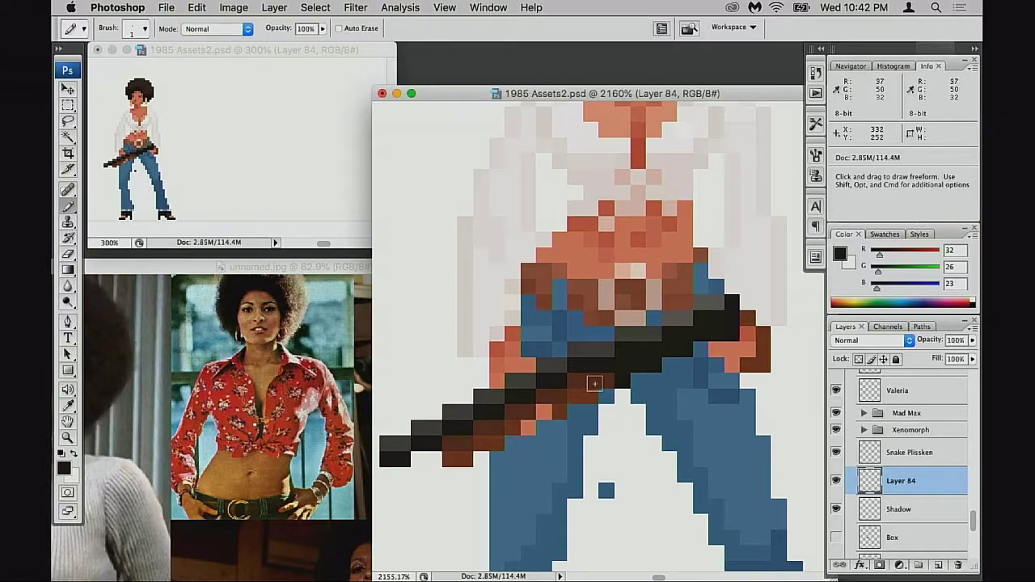
Repaint the highlight on the rifle's rear upper edge in the barrel's darker grey (RGB 77, 72, 69).
key(alt)
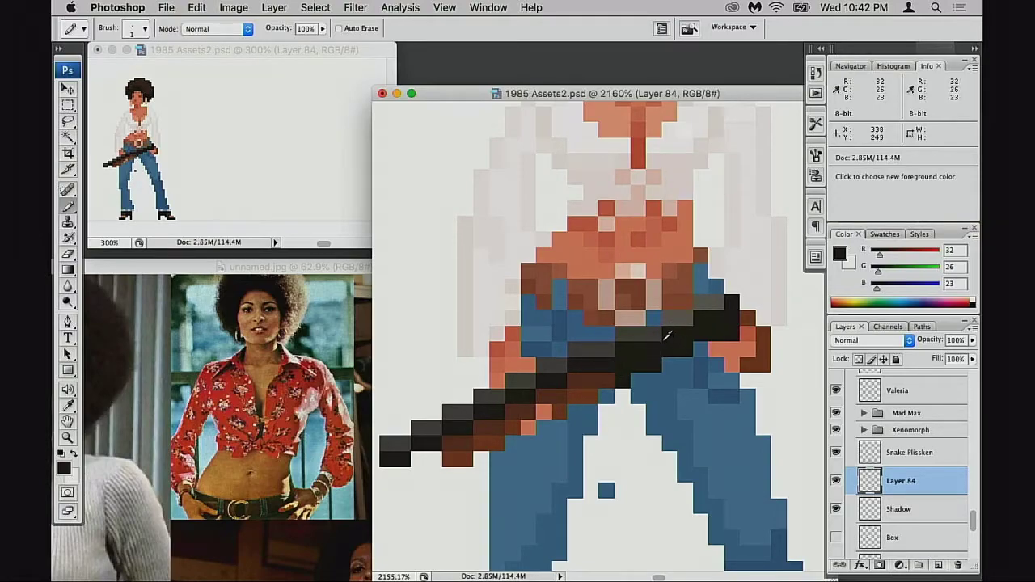
alt+click(667, 335)
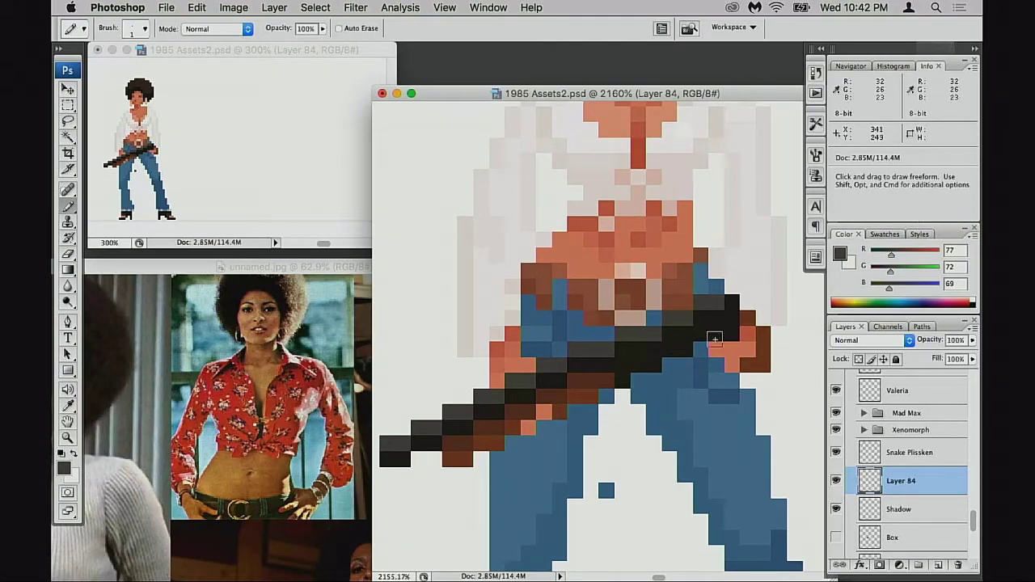
key(alt)
Try erasing the brown stock's upper outer pixel and extending its lower edge in brown (RGB 125, 61, 36), undoing the extension.
key(e)
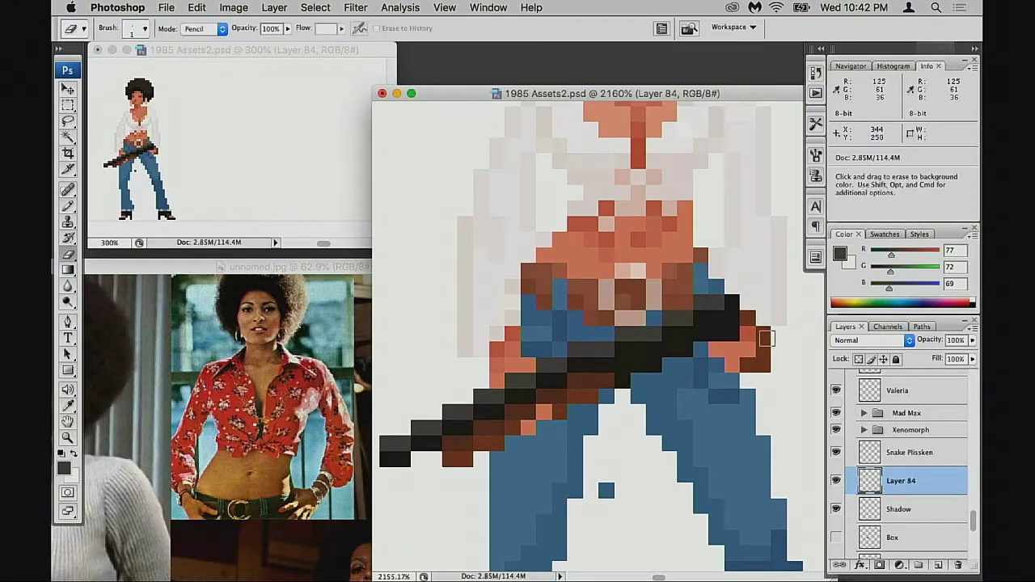
click(763, 334)
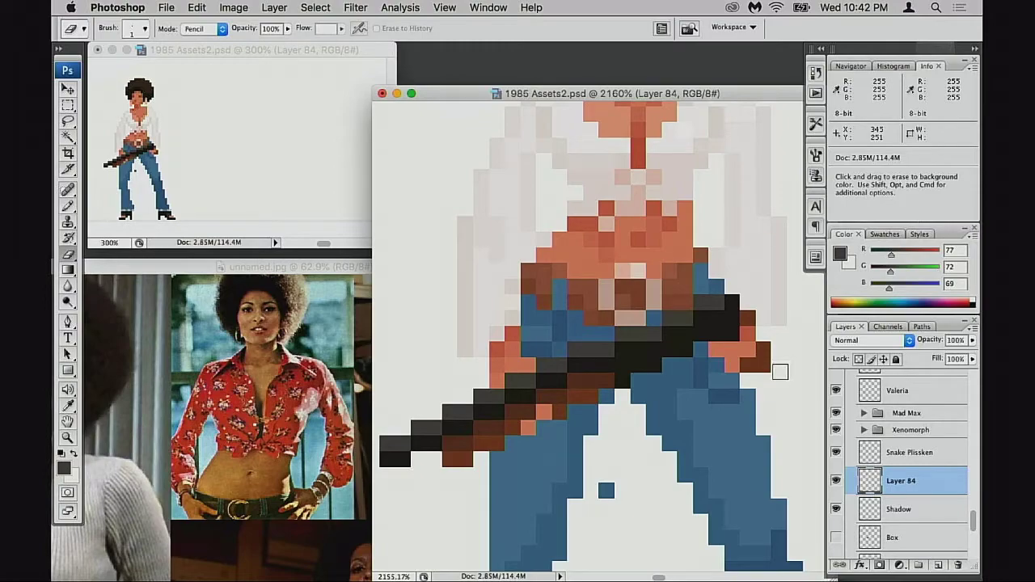
key(b)
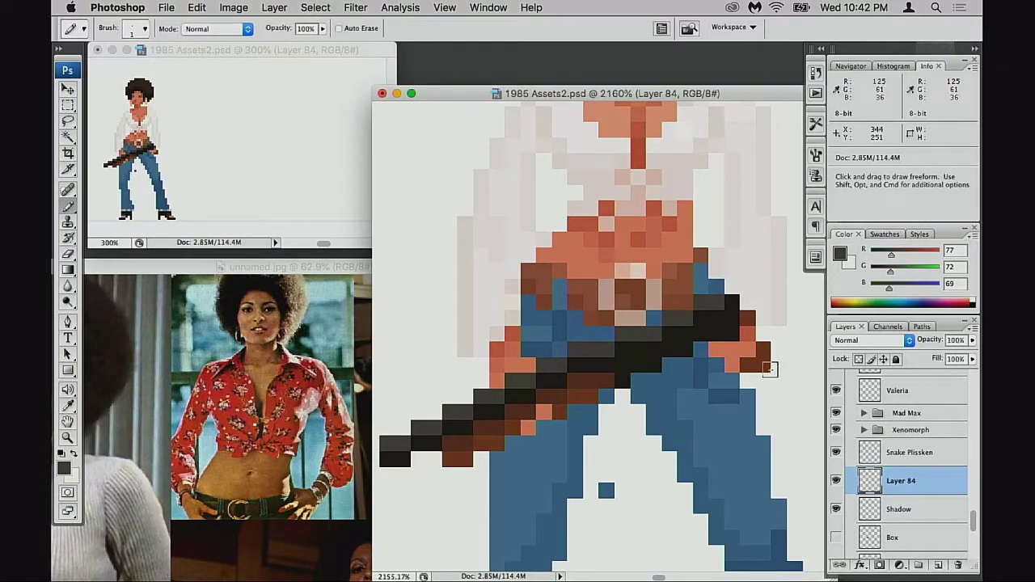
alt+click(764, 369)
click(752, 377)
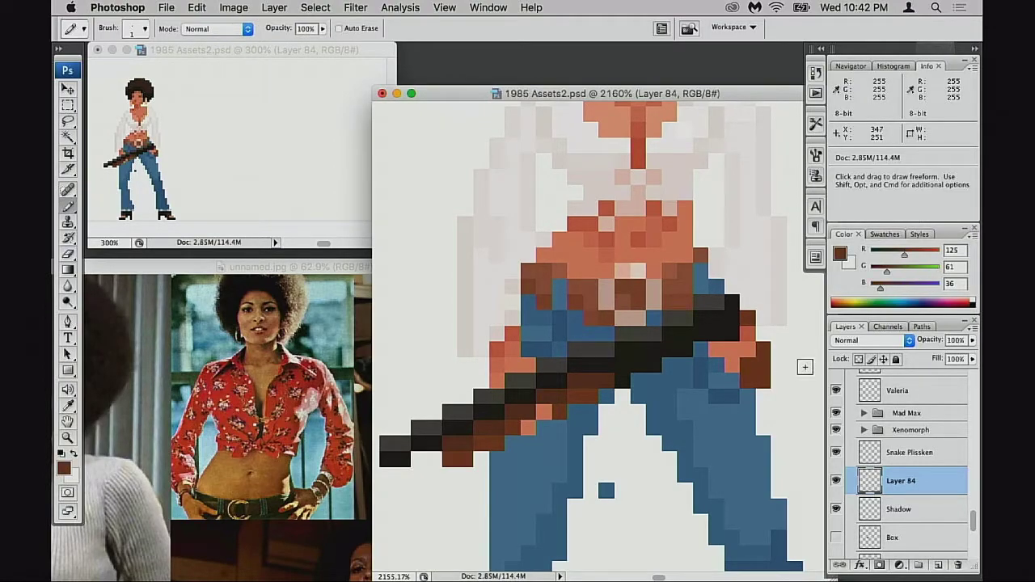
key(super+z)
Try rebuilding the brown stock beside the hand one pixel lower by erasing its outer pixels and repainting beneath, and undo the changes.
key(e)
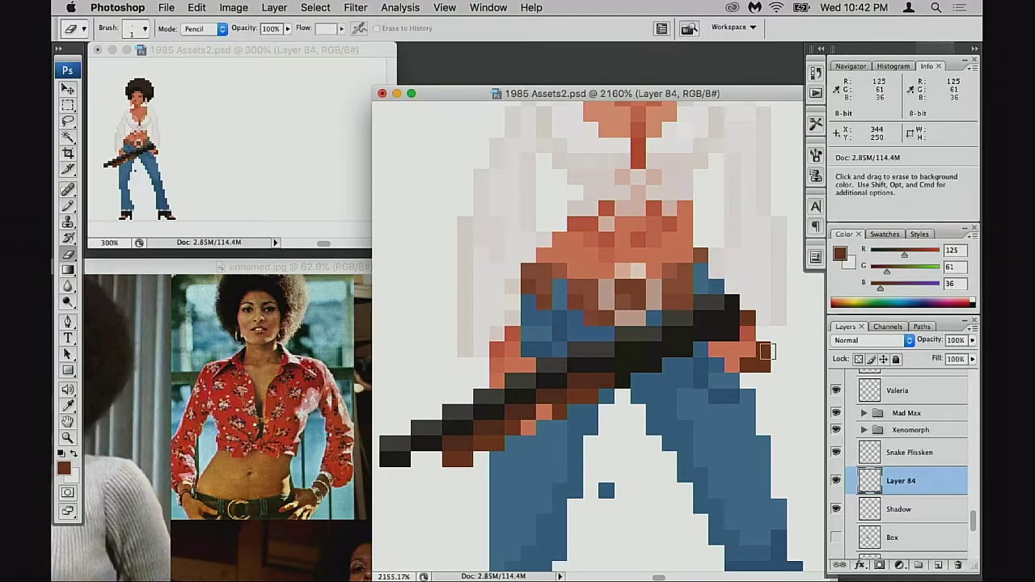
click(769, 368)
key(b)
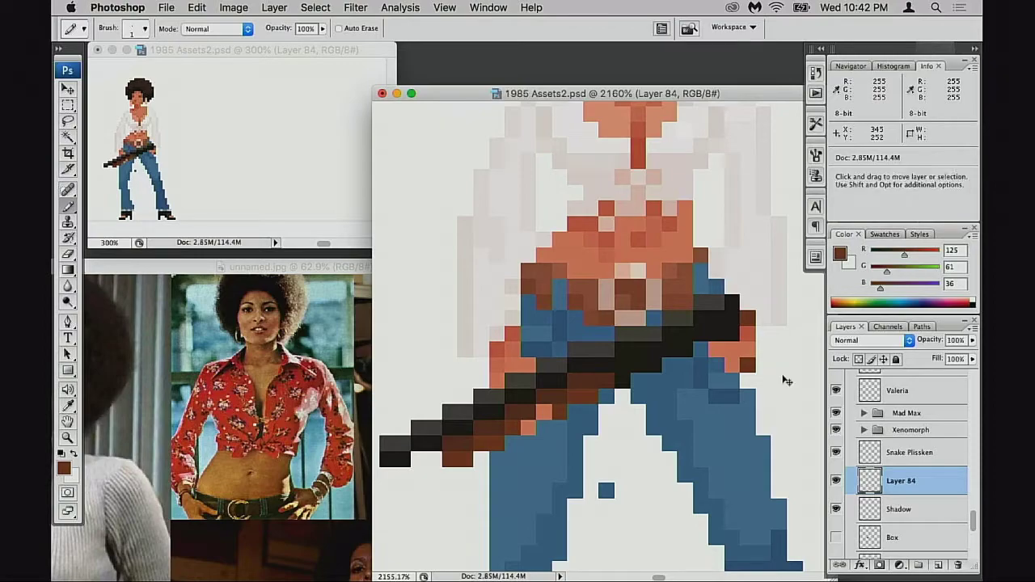
key(alt)
click(748, 380)
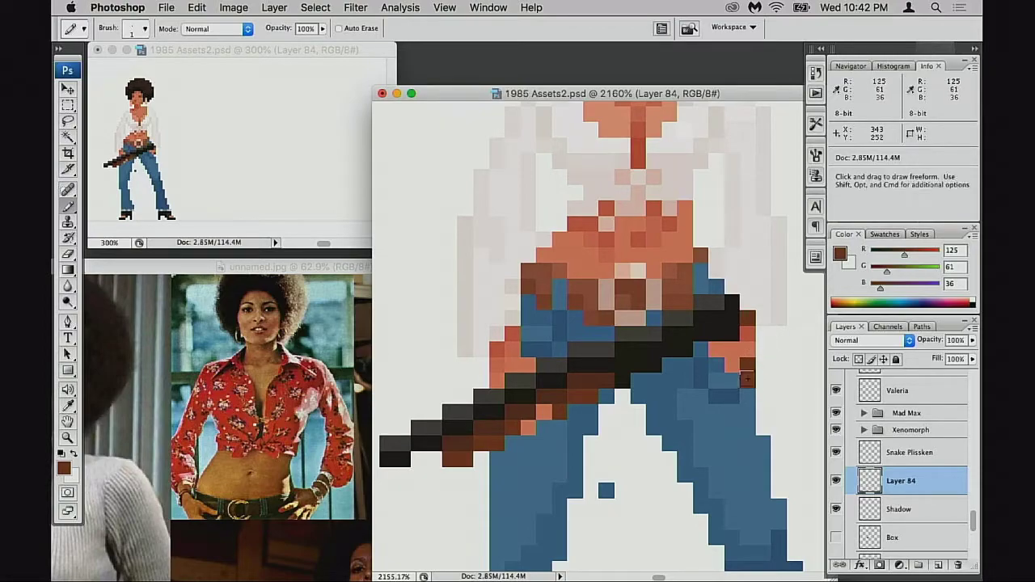
click(760, 367)
click(762, 379)
key(v)
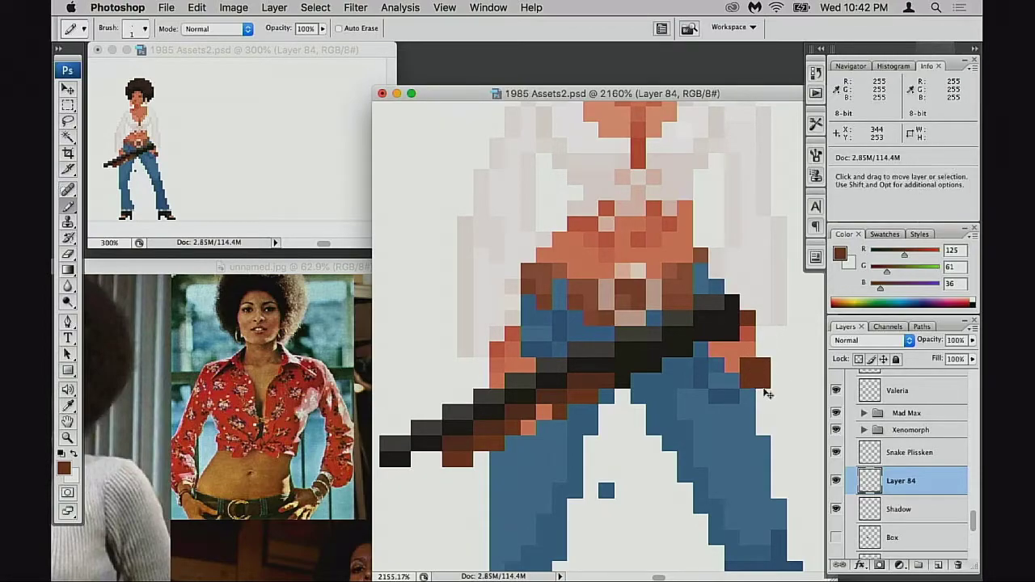
key(super+z)
key(alt+super+z)
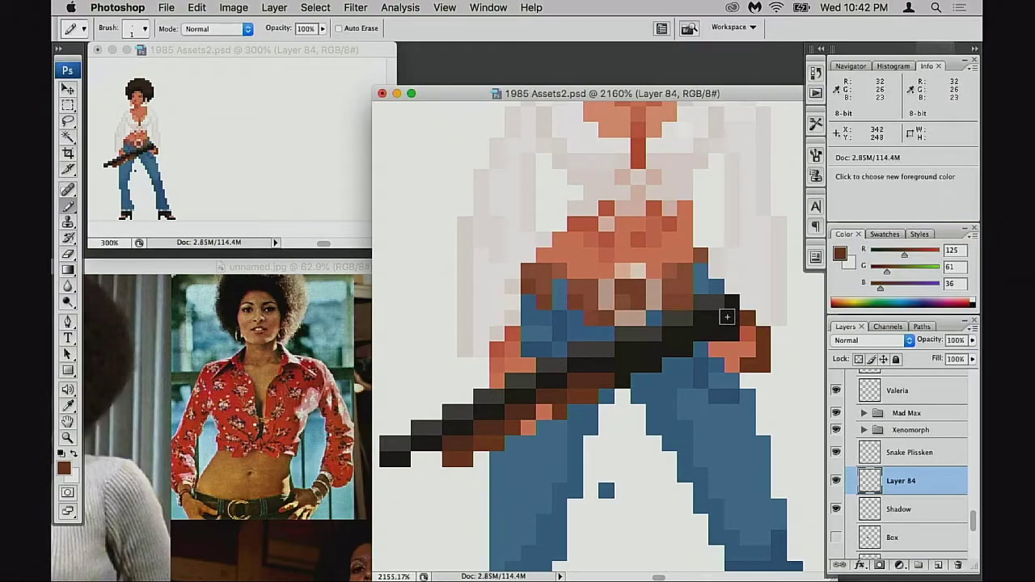
Replace the black pixel at the rifle's rear upper corner with the shirt's off-white (RGB 244, 237, 235), discarding a trial in jeans blue.
key(e)
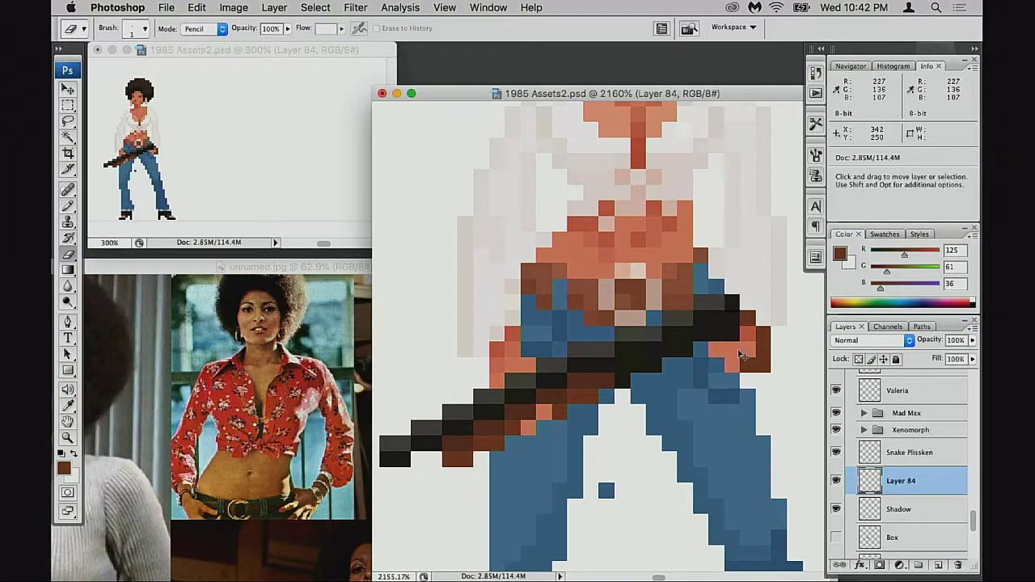
key(b)
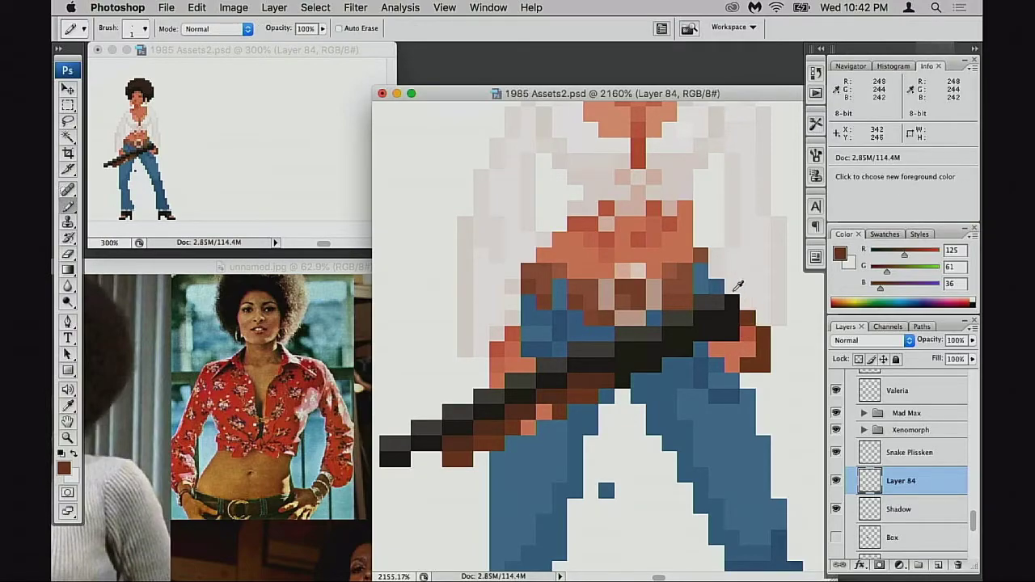
alt+click(736, 288)
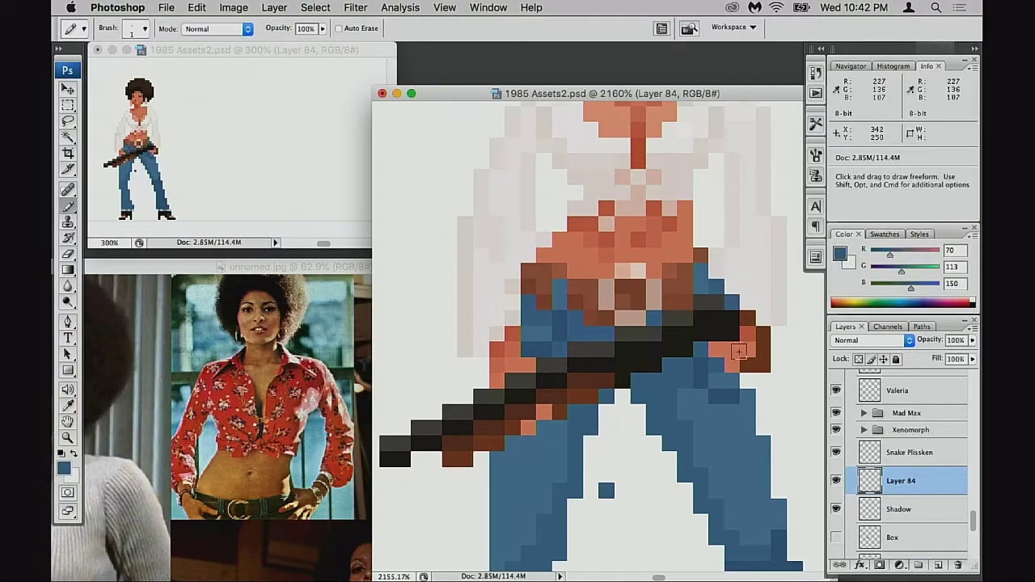
alt+click(757, 328)
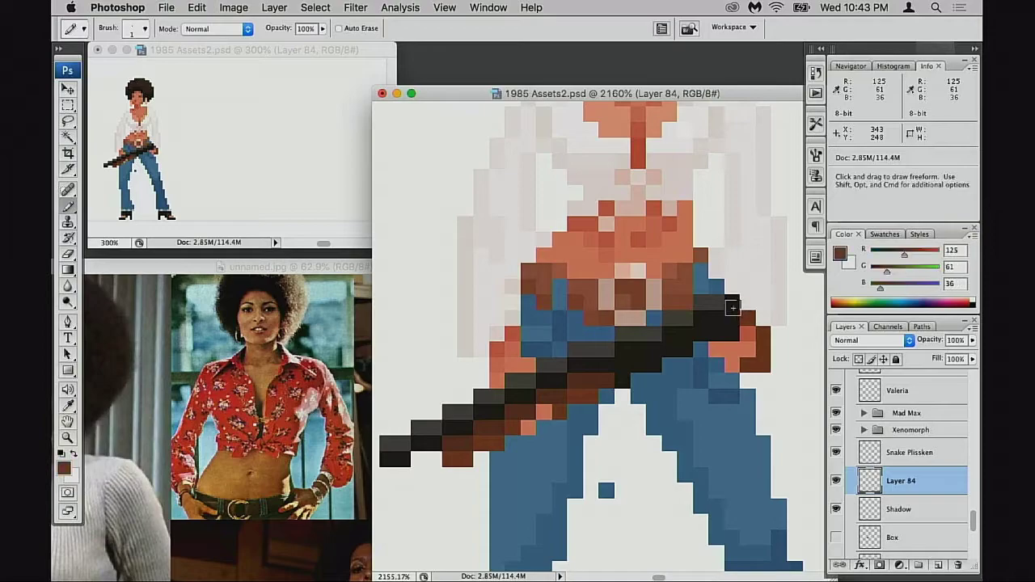
alt+click(732, 305)
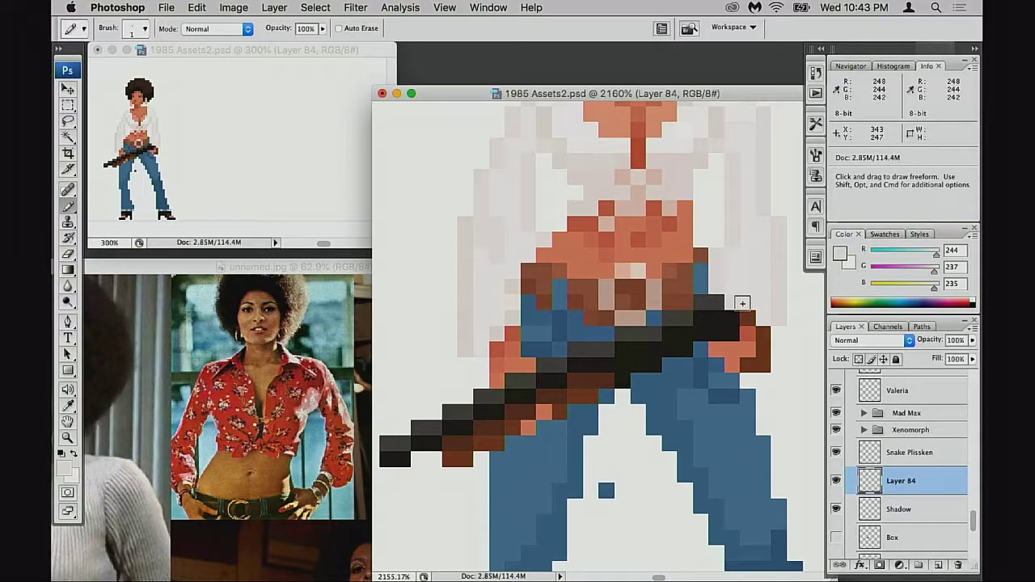
Replace the top skin pixel of the wrist at the barrel-side hand with the sleeve's pale tone (RGB 240, 229, 227).
scroll(744, 290, left, 3)
alt+click(521, 348)
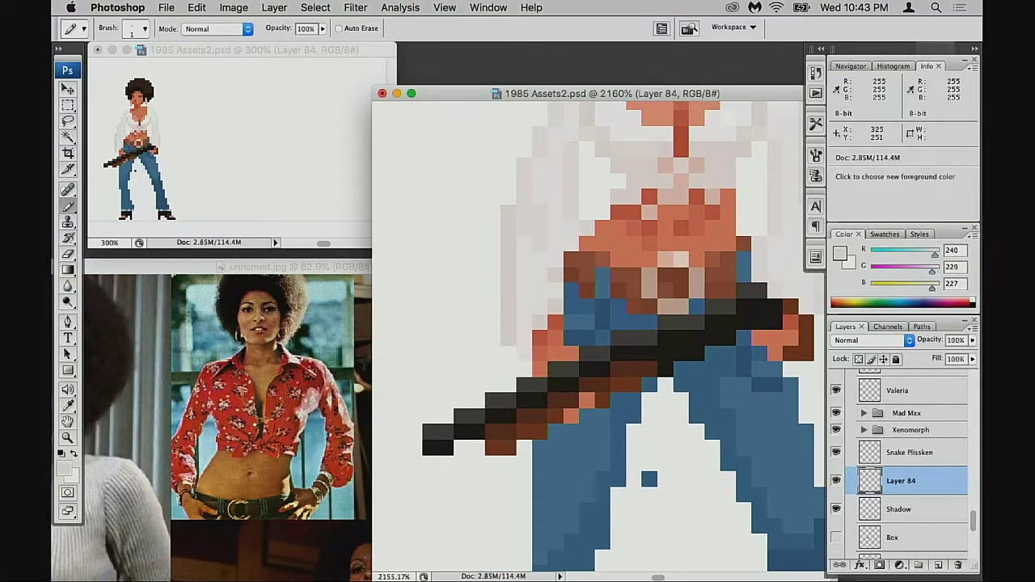
alt+click(510, 356)
alt+click(544, 336)
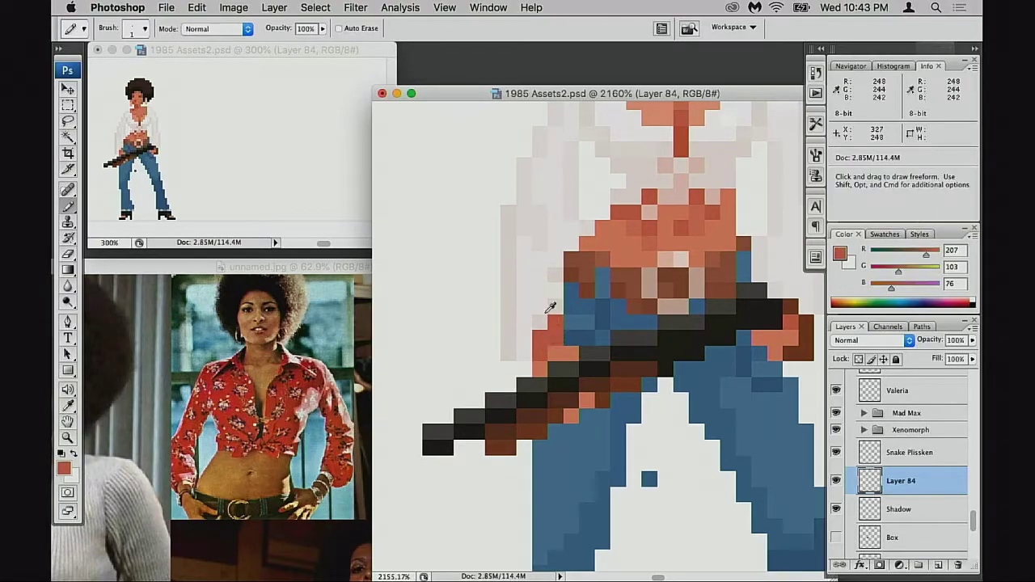
alt+click(547, 310)
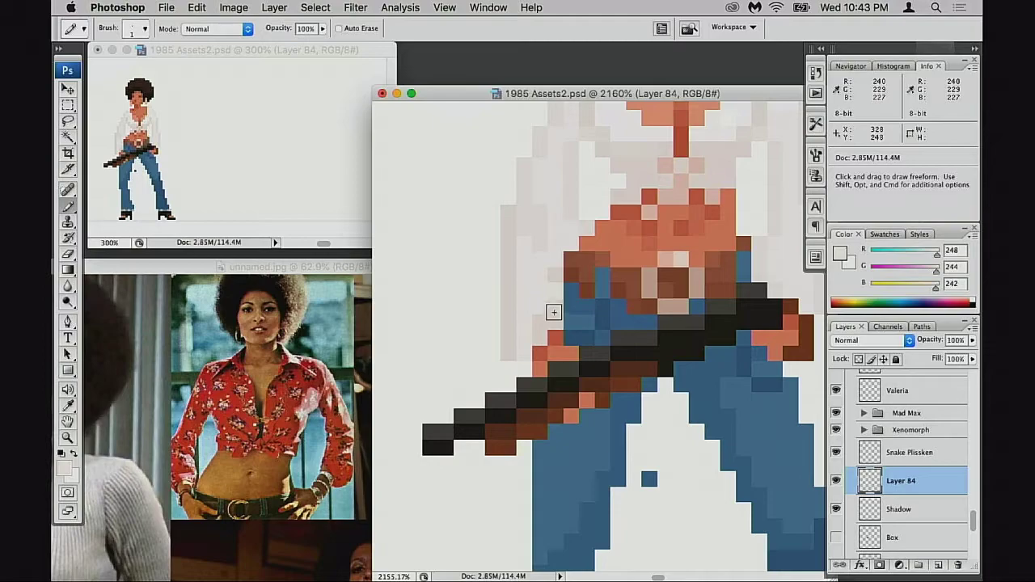
alt+click(543, 338)
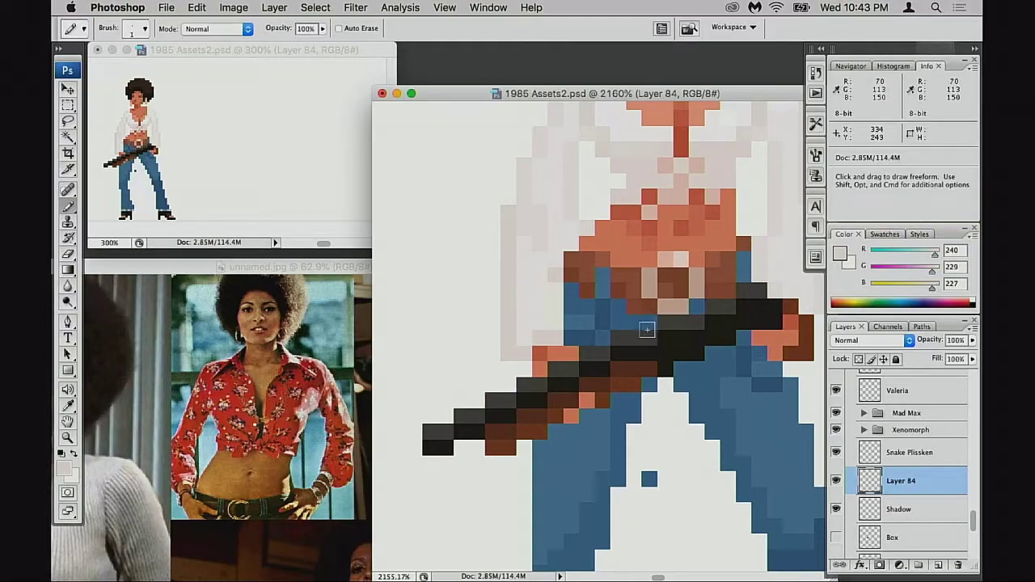
Try recolouring the jeans edge above the rifle's rear in the belt's brown (RGB 155, 90, 68) and undo it.
scroll(646, 332, right, 3)
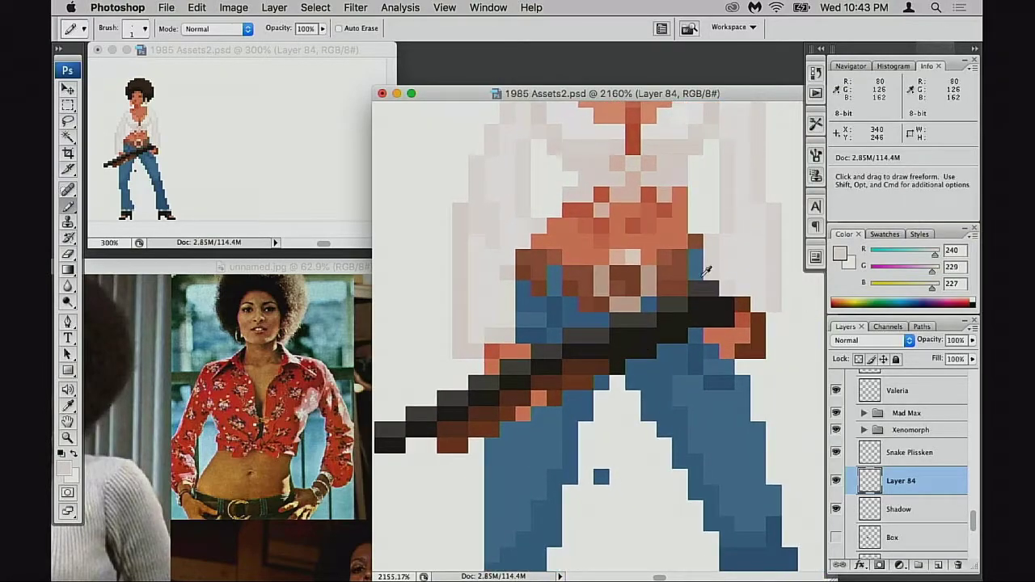
alt+click(697, 246)
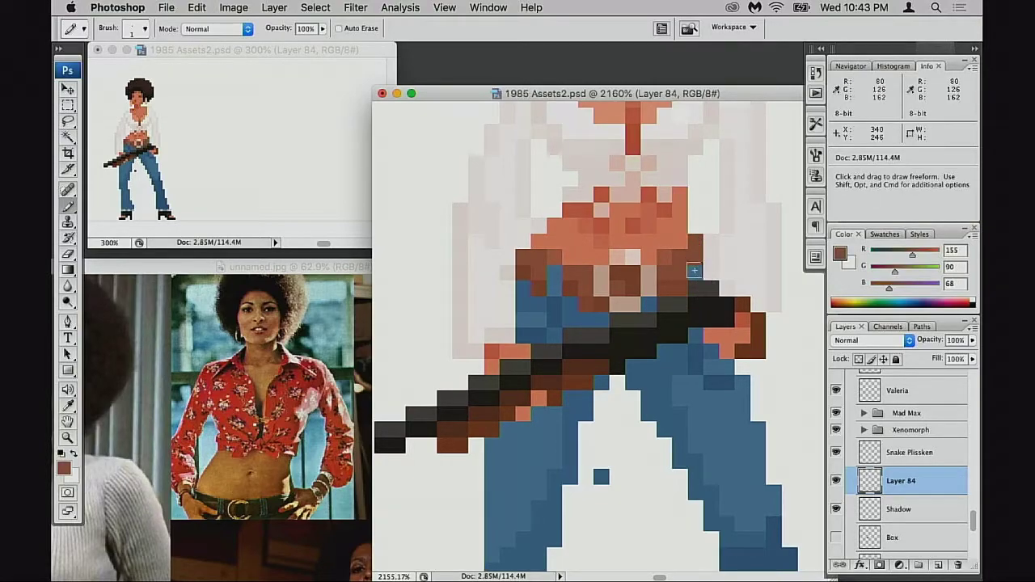
key(super+z)
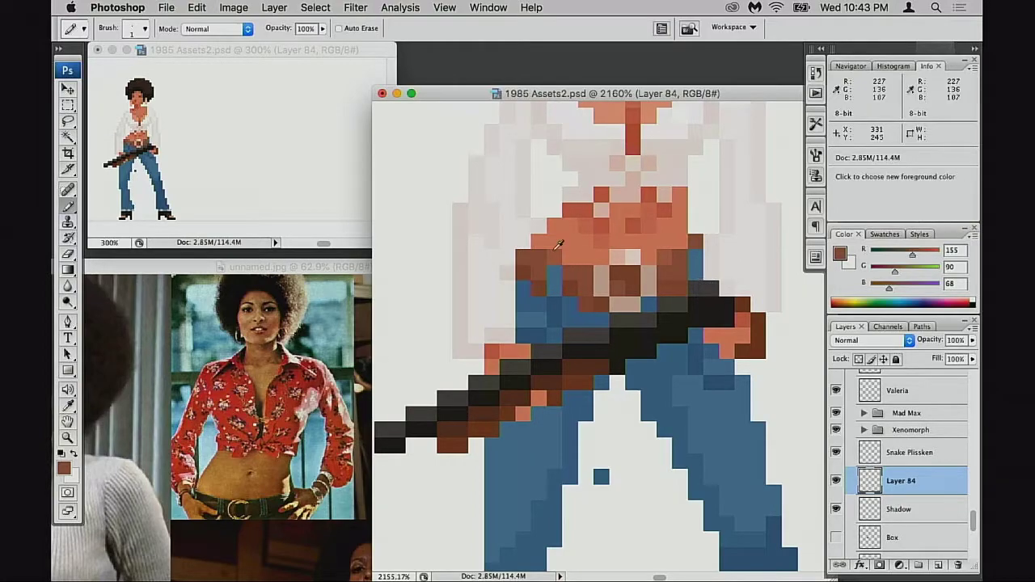
Sample the sleeve's off-white (RGB 244, 237, 235) and examine the shirt's sleeves, front and waist.
alt+click(502, 235)
scroll(744, 258, up, 2)
scroll(744, 259, right, 2)
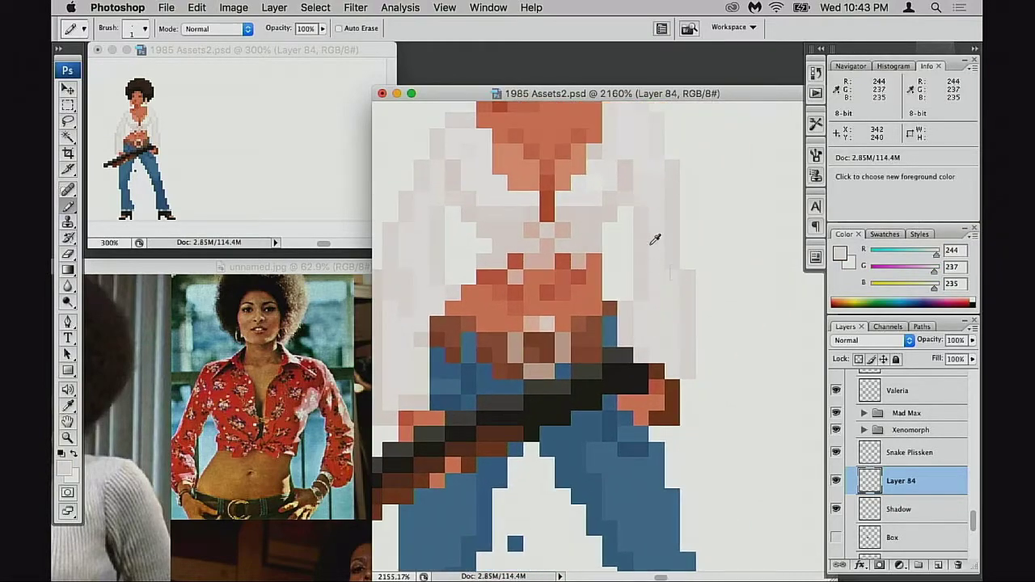
scroll(467, 273, left, 2)
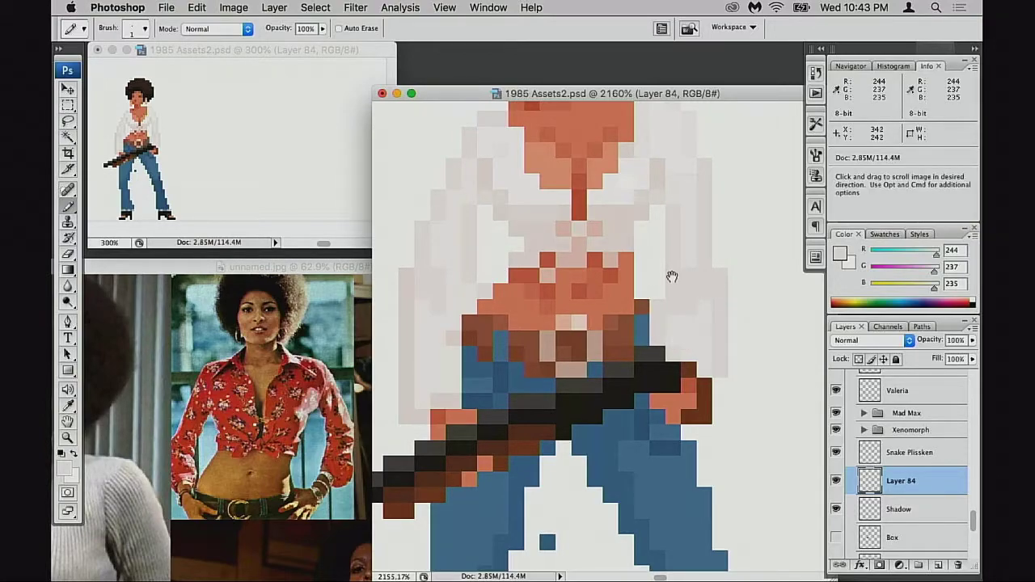
scroll(670, 278, left, 3)
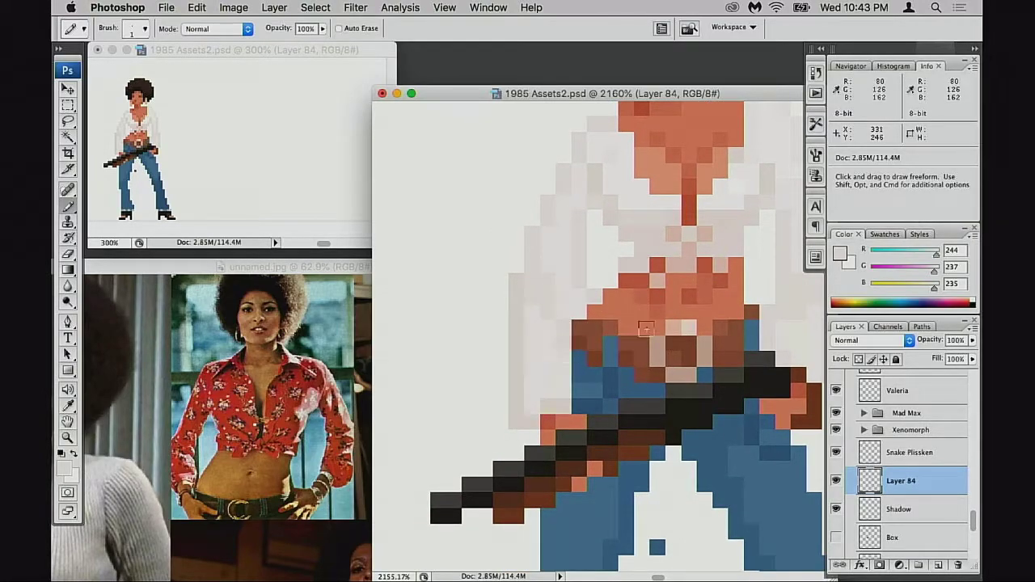
scroll(583, 324, up, 2)
scroll(583, 323, right, 2)
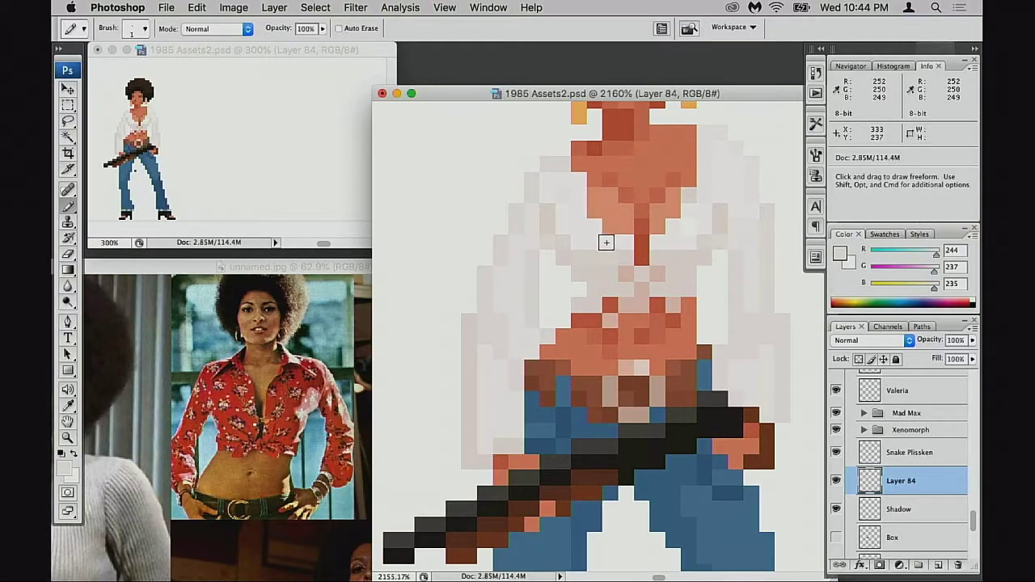
Shade the shirt's knotted lower band with RGB 240, 229, 227 in Multiply mode at 50% opacity, and sample the darkened tone (RGB 233, 217, 214).
key(alt)
alt+click(574, 258)
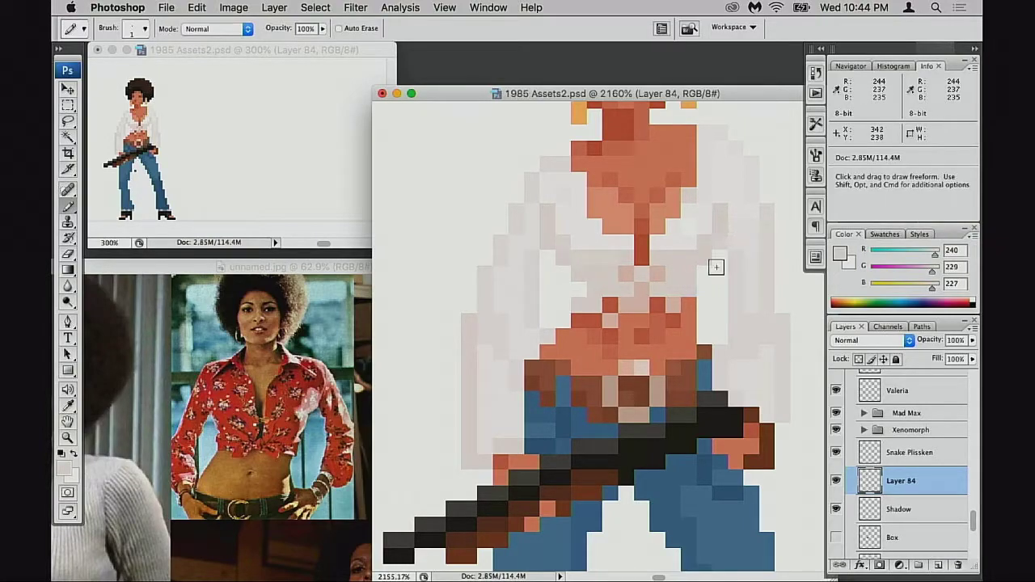
key(alt)
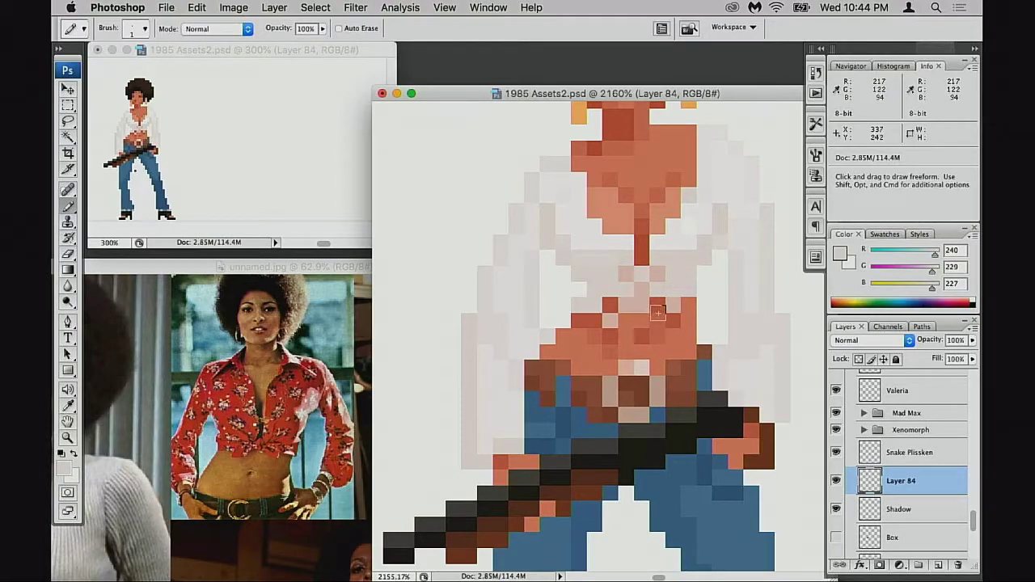
key(alt)
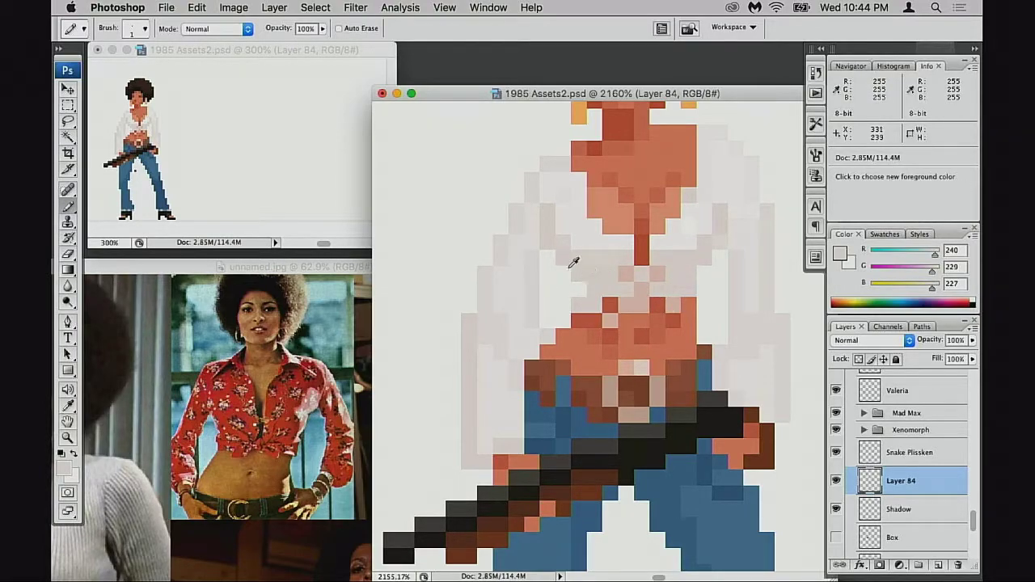
key(shift+alt+m)
key(3)
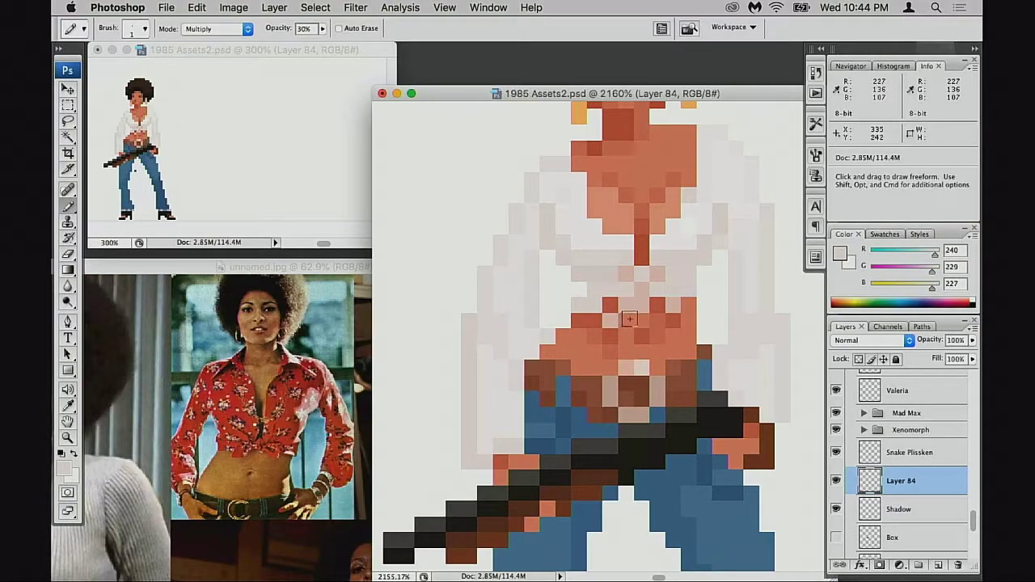
key(5)
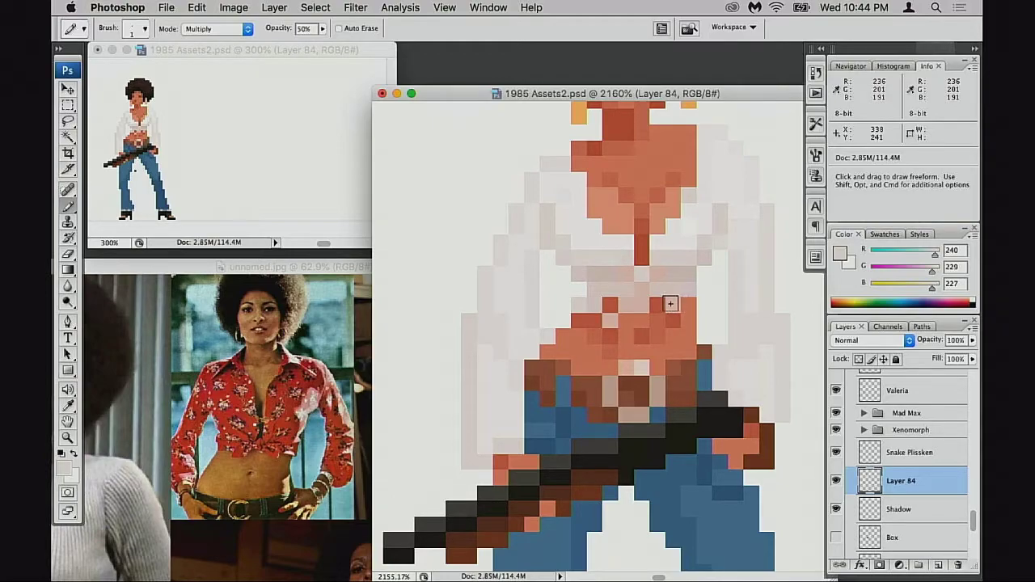
alt+click(619, 289)
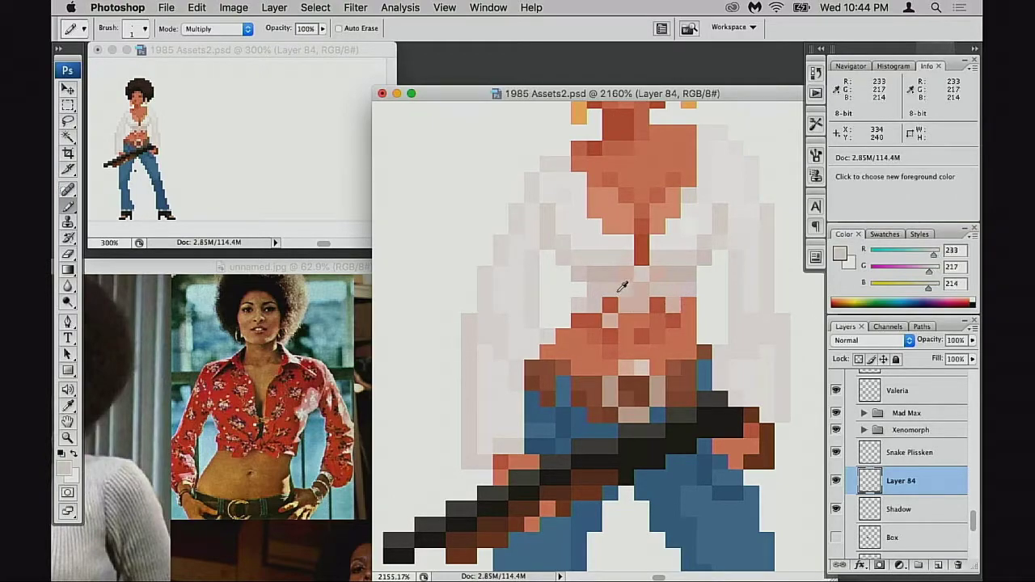
click(583, 306)
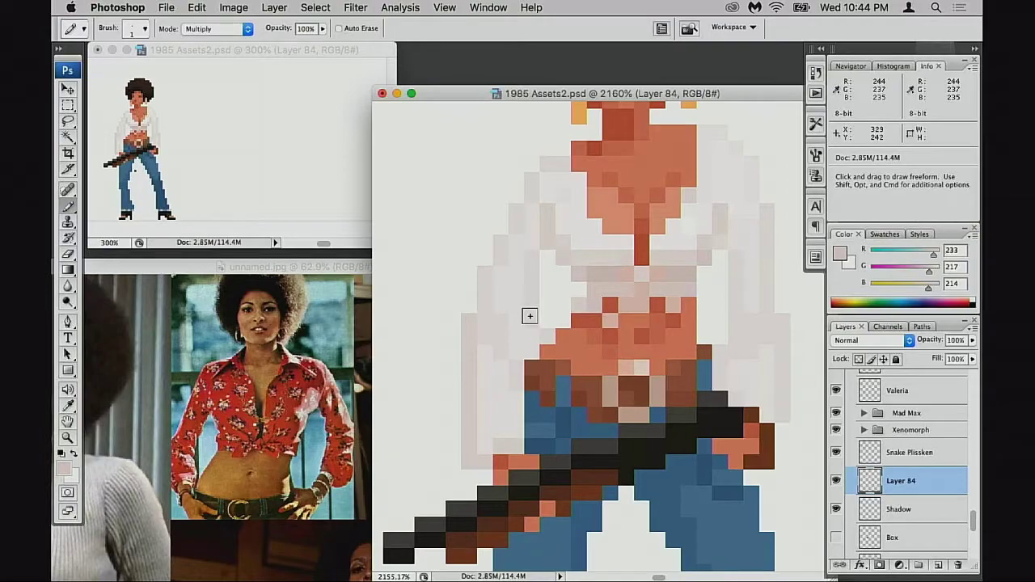
Extend the shirt's hem over the belly's upper-edge pixels in RGB 233, 217, 214 using Normal mode at 100% opacity, discarding trial pixels.
key(alt+shift+n)
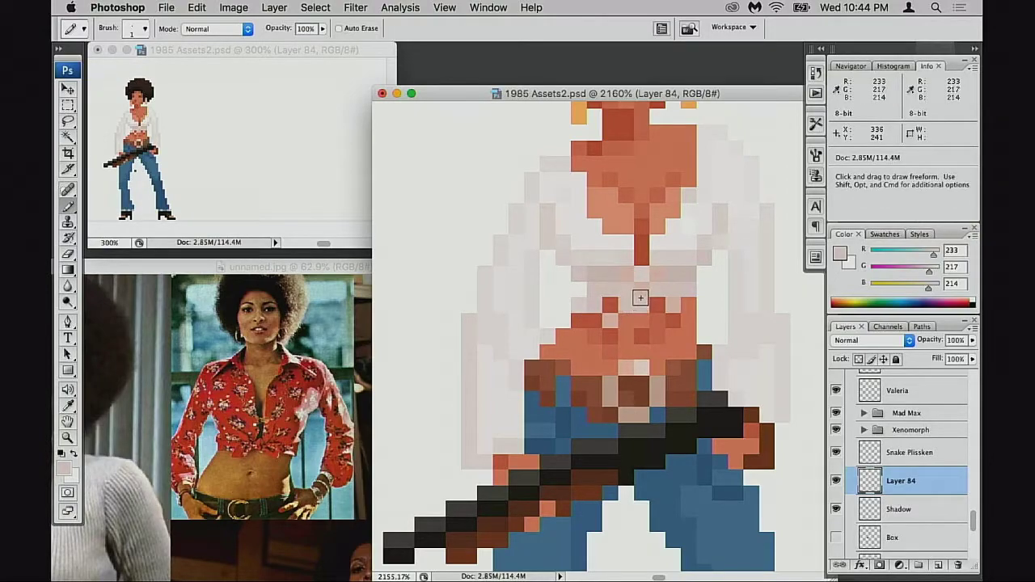
click(684, 321)
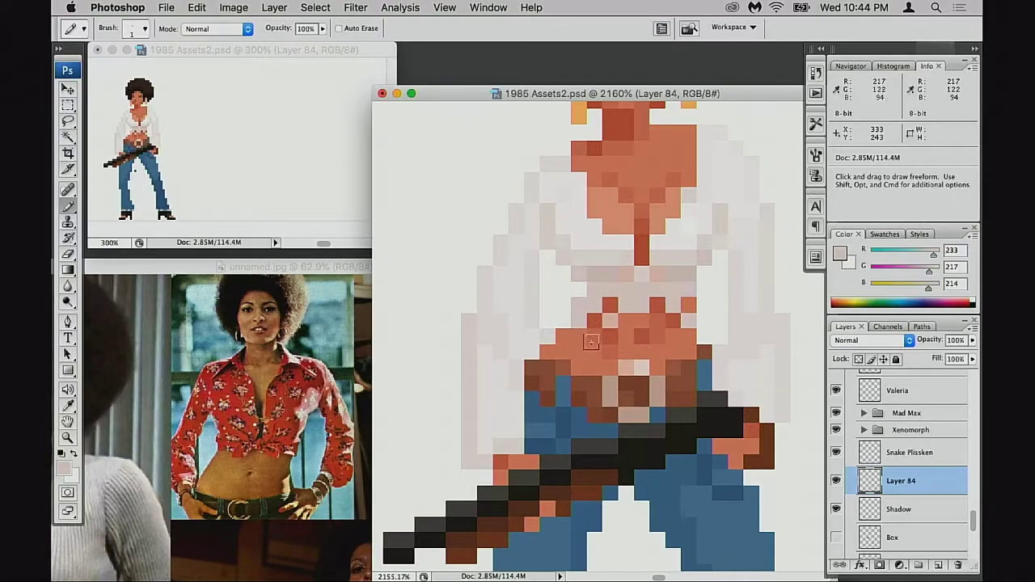
key(super+z)
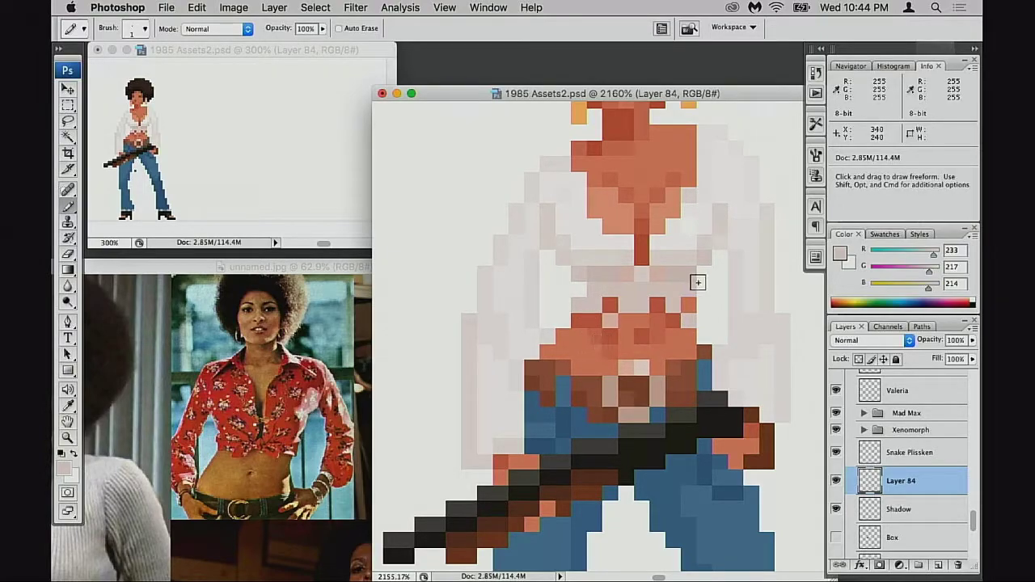
click(613, 305)
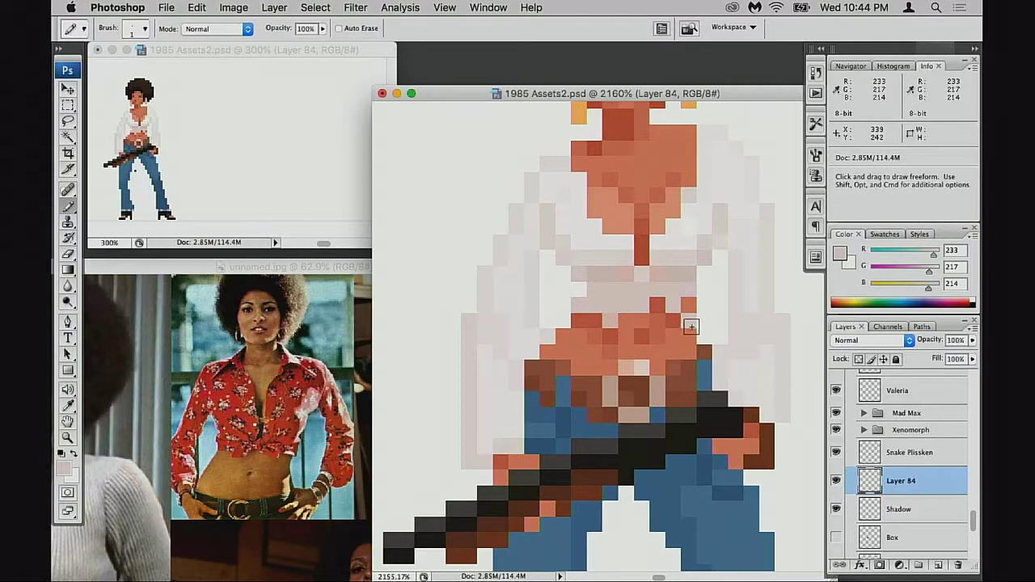
key(super+z)
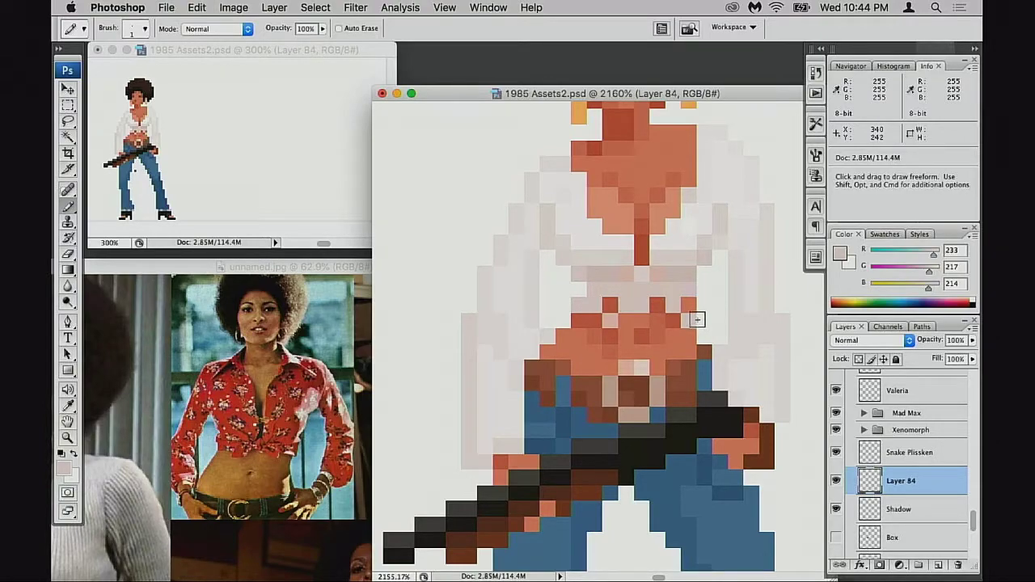
key(alt)
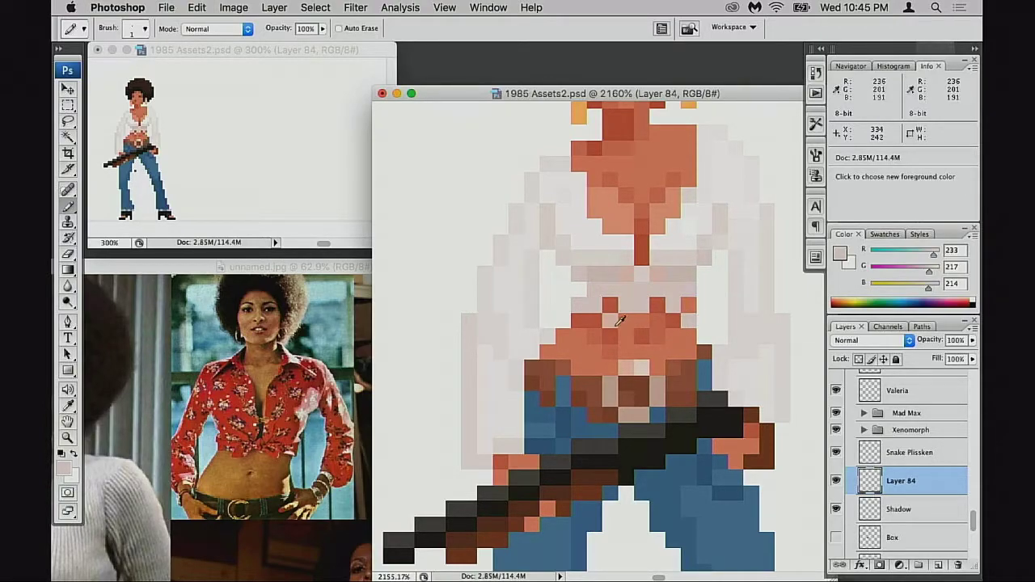
click(612, 305)
click(657, 305)
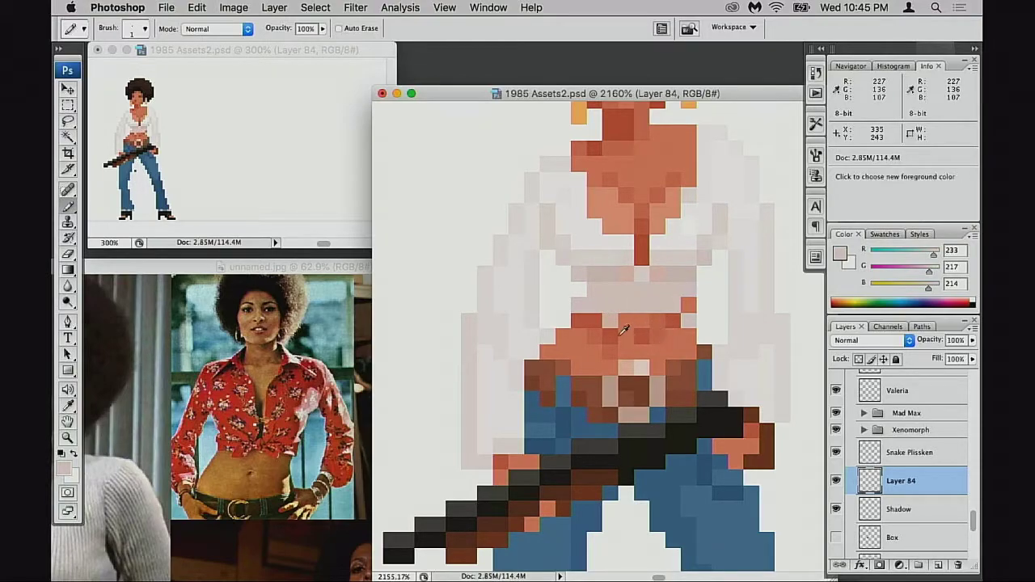
Straighten the shirt's hem by painting belly pixels below it in skin tone (RGB 227, 136, 107) and its outer pixels in RGB 233, 217, 214.
alt+click(660, 329)
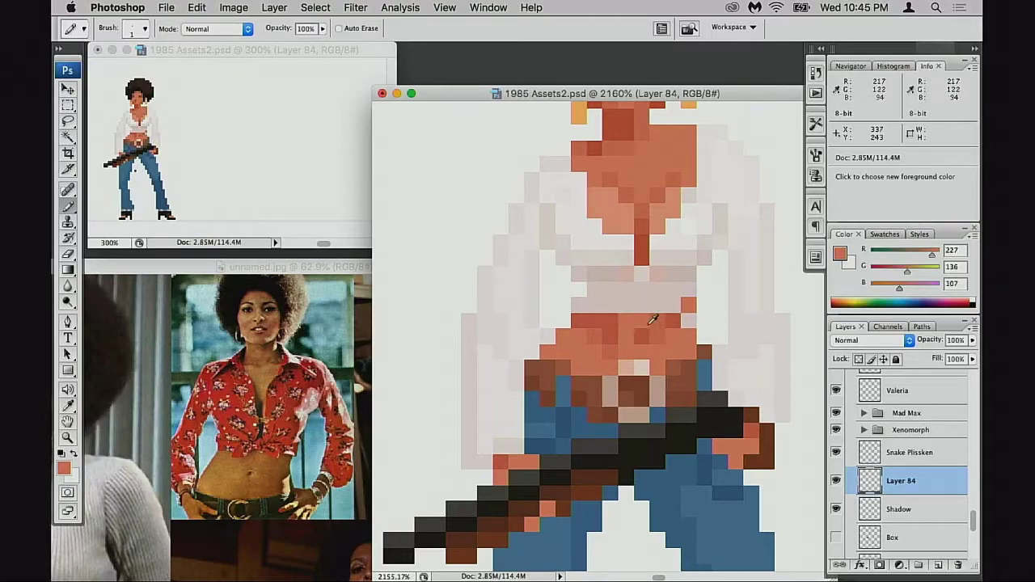
alt+click(686, 321)
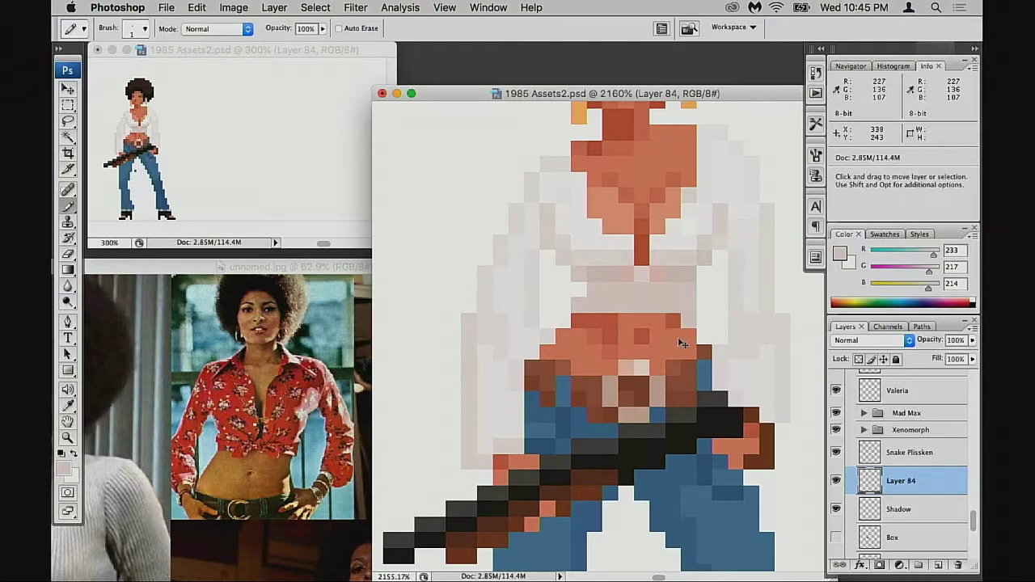
alt+click(673, 330)
alt+click(580, 300)
click(579, 321)
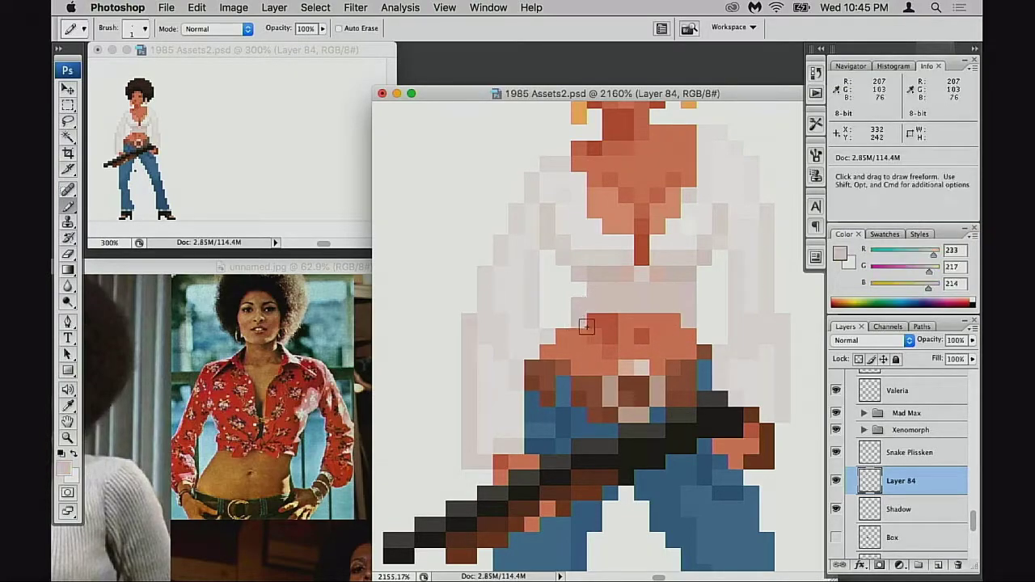
Erase the shirt hem's protruding outer pixel and repaint the dark shading pixels on the belly in skin tone (RGB 227, 136, 107).
key(e)
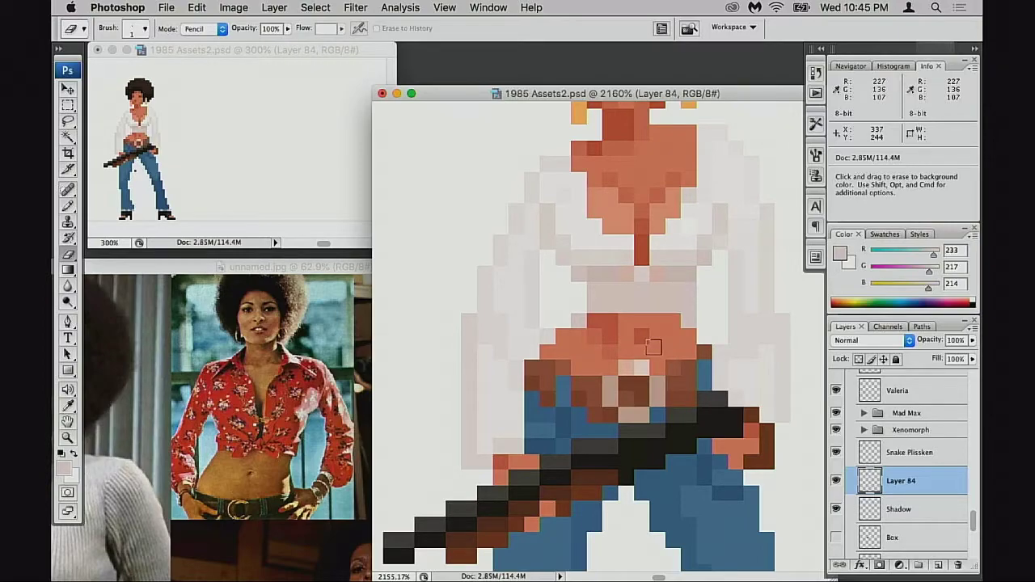
alt+click(627, 330)
click(628, 185)
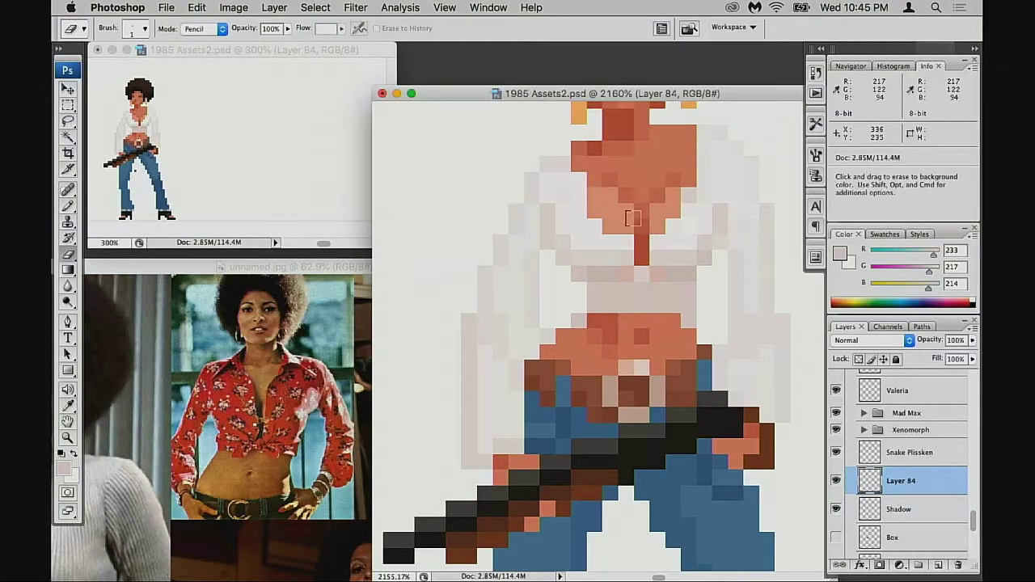
key(b)
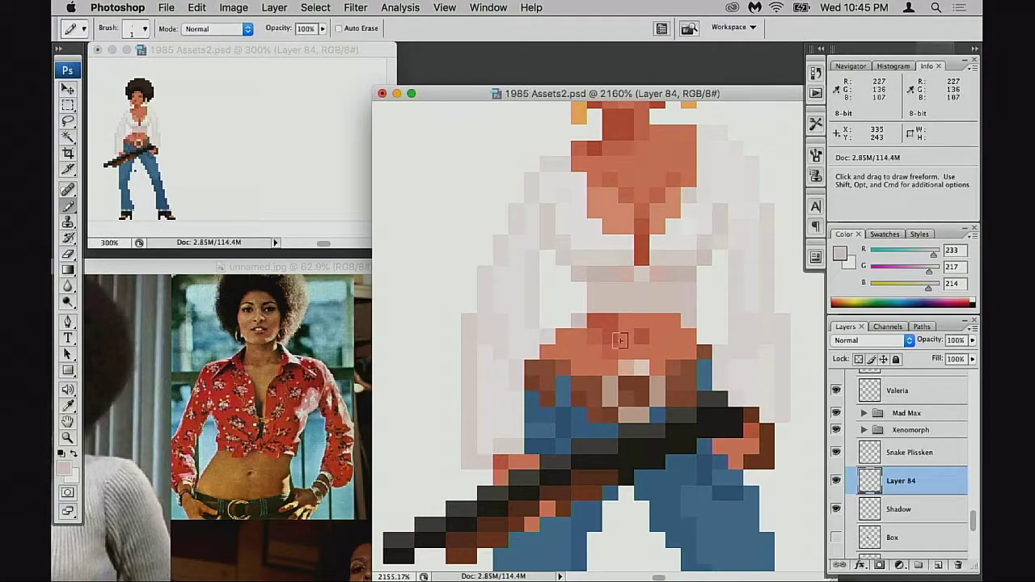
alt+click(621, 341)
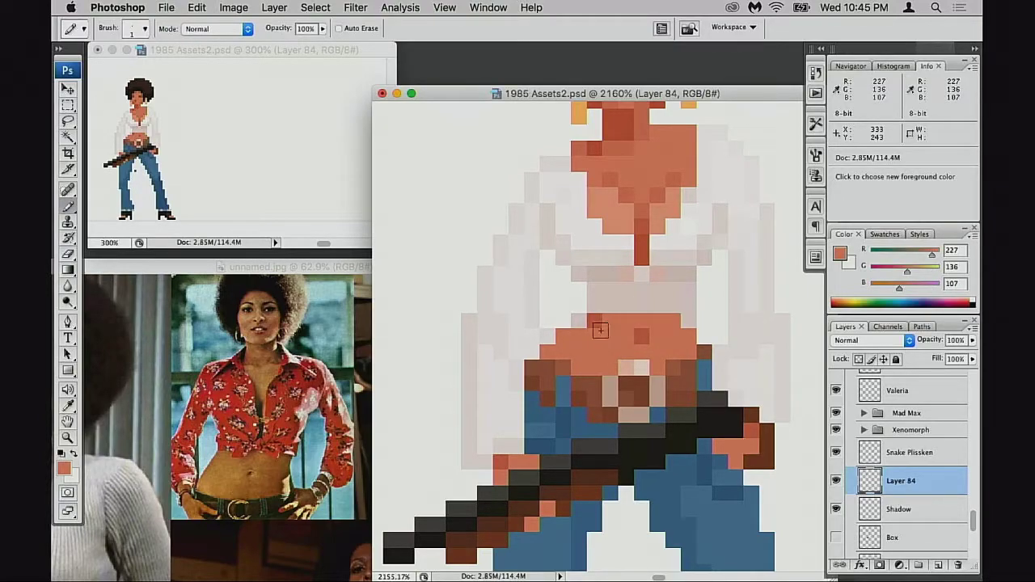
Slim the waist by erasing the belly's outer pixels and covering the belt's outer end with the sleeve's off-white (RGB 248, 244, 242).
key(e)
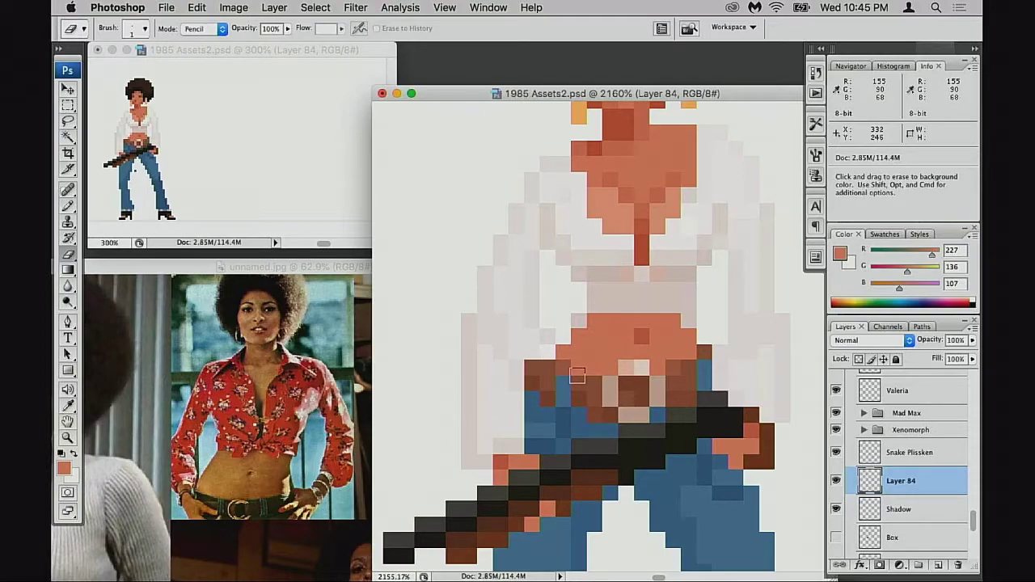
key(b)
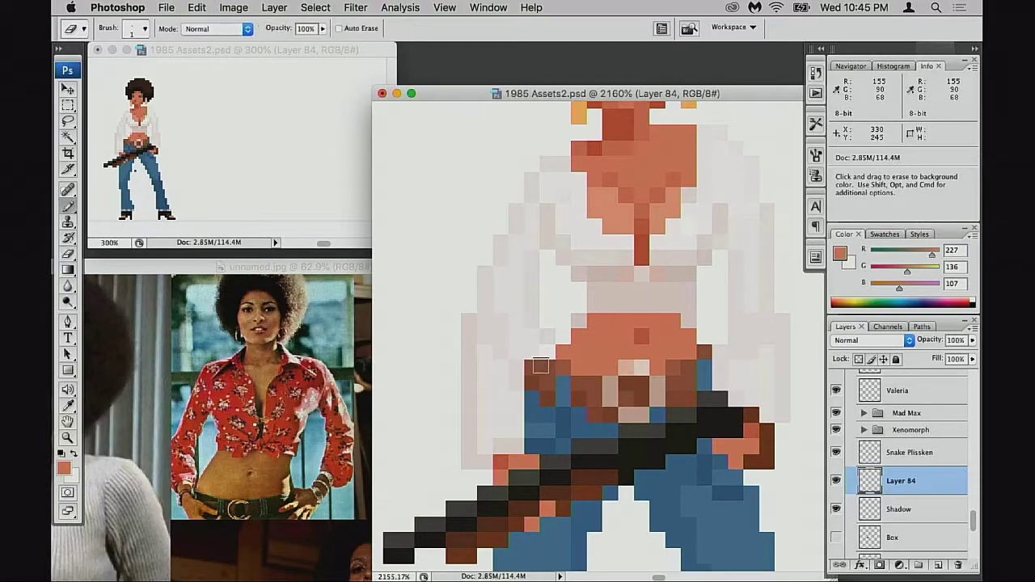
alt+click(540, 347)
drag(539, 365, 542, 396)
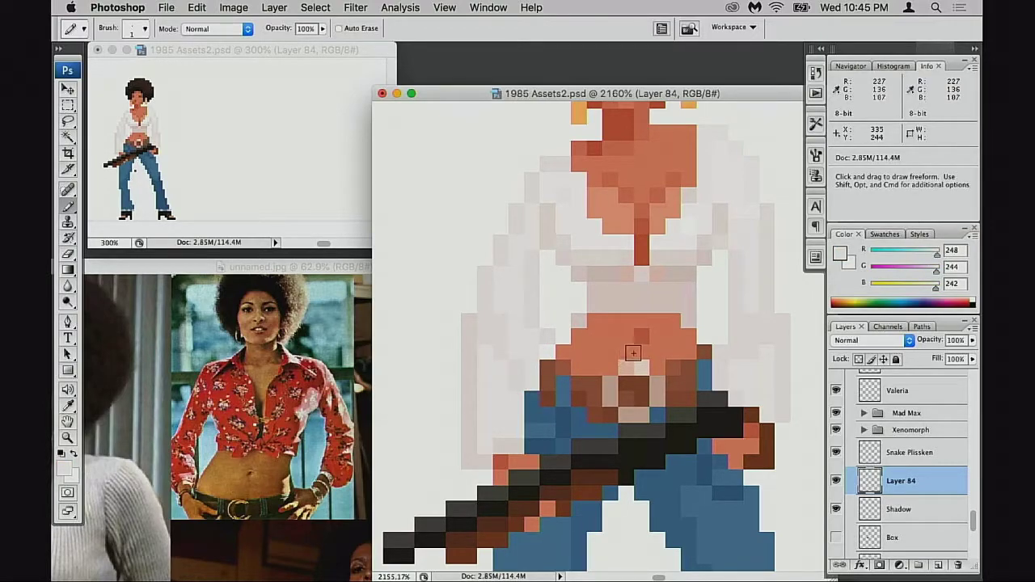
Undo the waist-slimming edits on the belly and the belt's outer end.
key(super+alt+z)
key(super+alt+z)
key(super+alt+z)
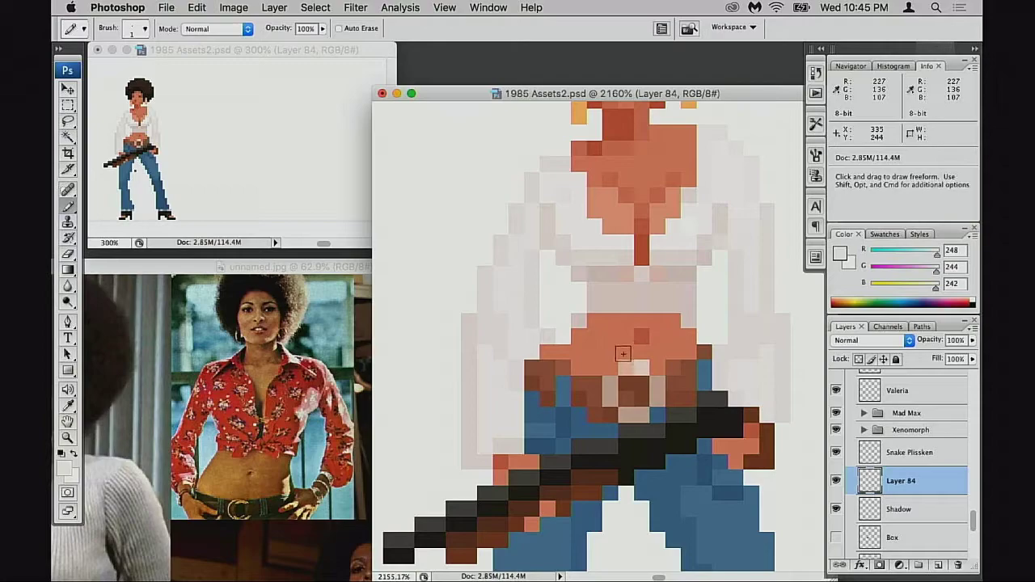
Reshape the shirt's hem by erasing outer pixels and extending its lower corners over the belly in RGB 233, 217, 214.
key(e)
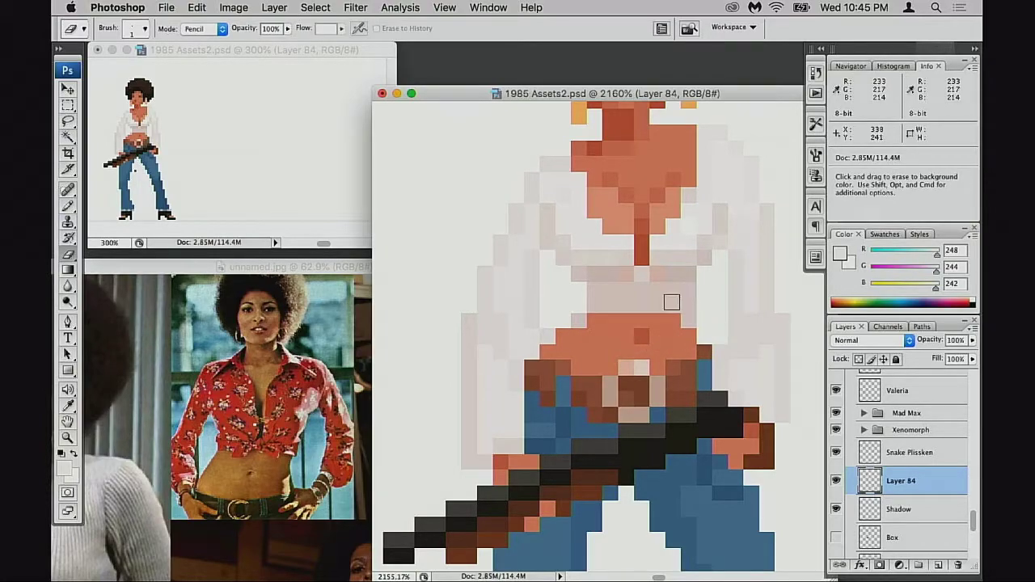
key(b)
alt+click(605, 299)
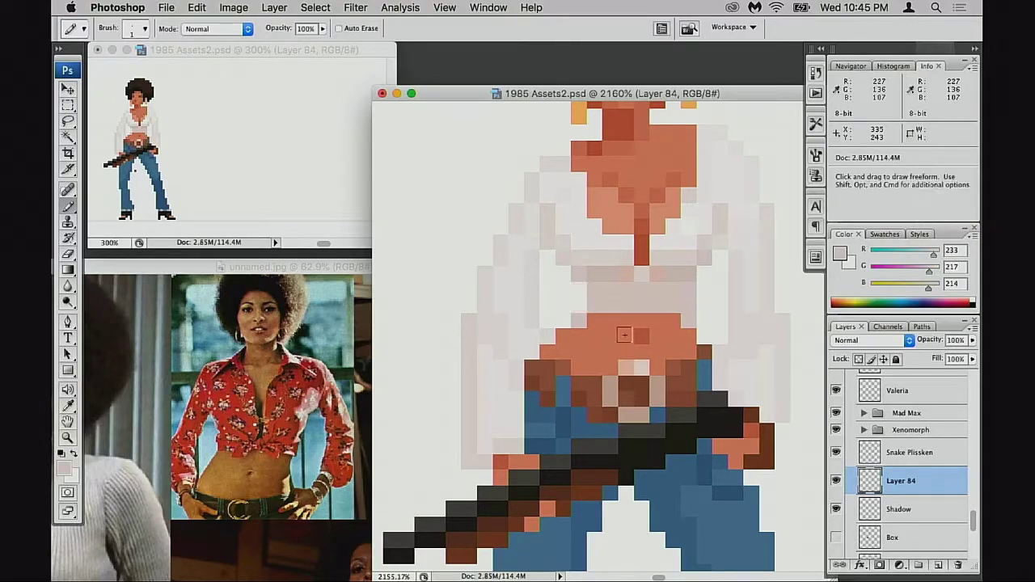
key(e)
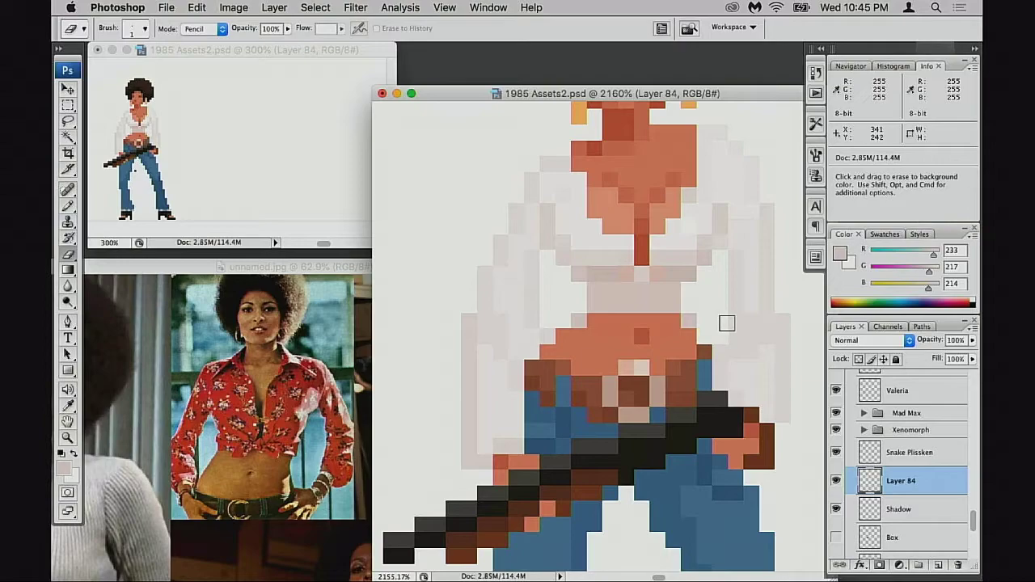
key(b)
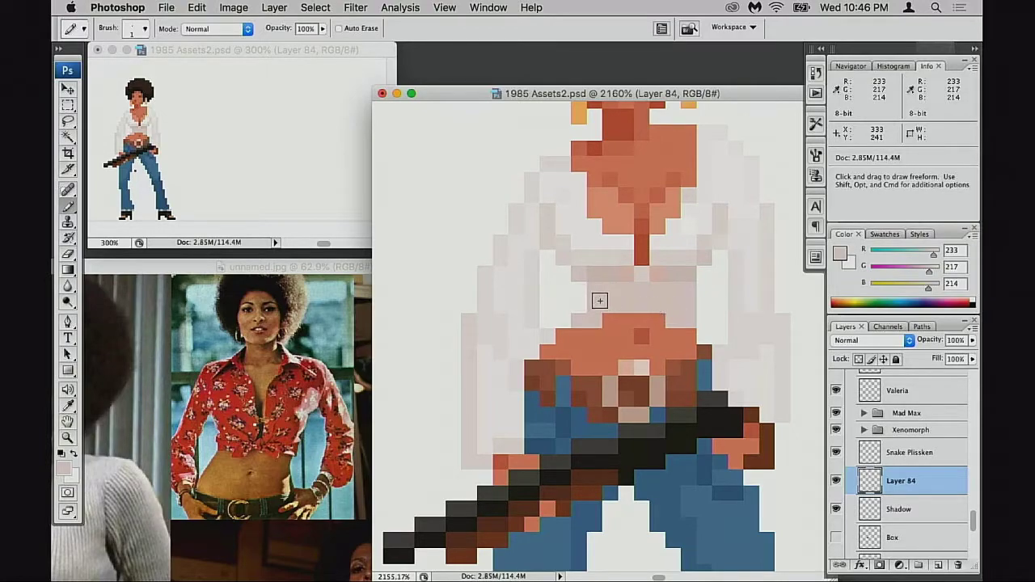
Shade the shirt's front below the cleavage in RGB 240, 229, 227, with a knot highlight in RGB 252, 250, 249.
alt+click(617, 277)
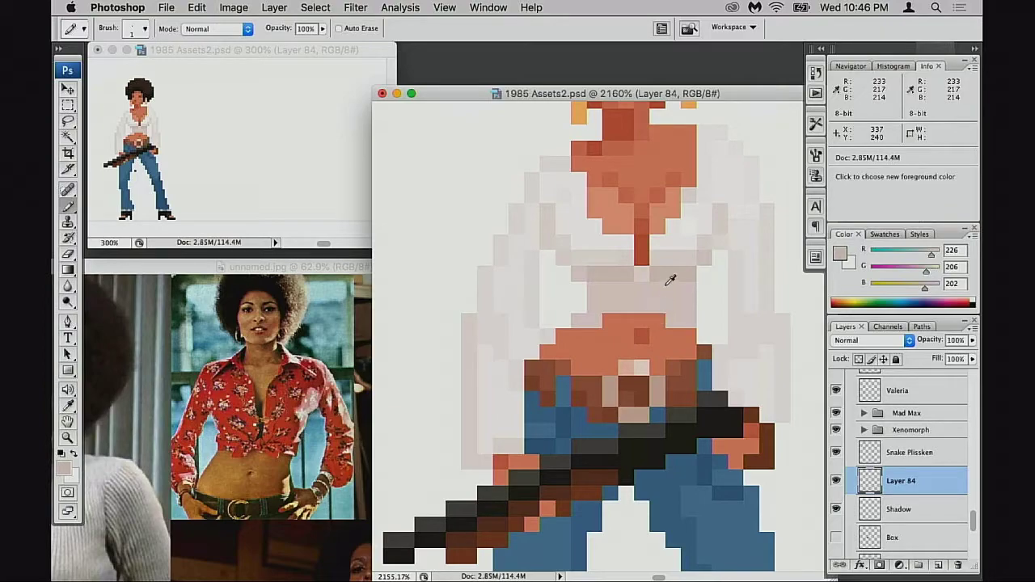
alt+click(645, 276)
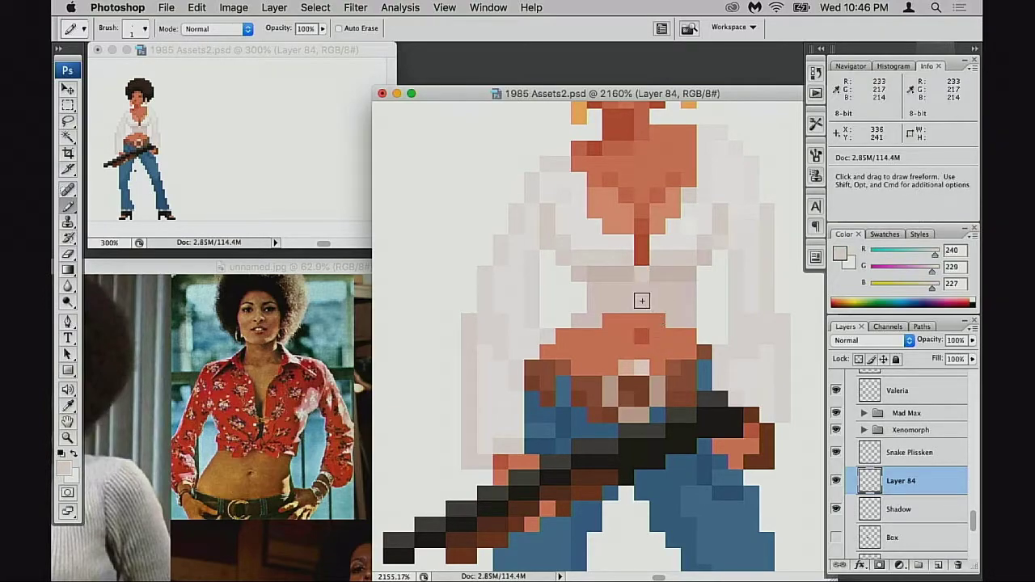
alt+click(625, 260)
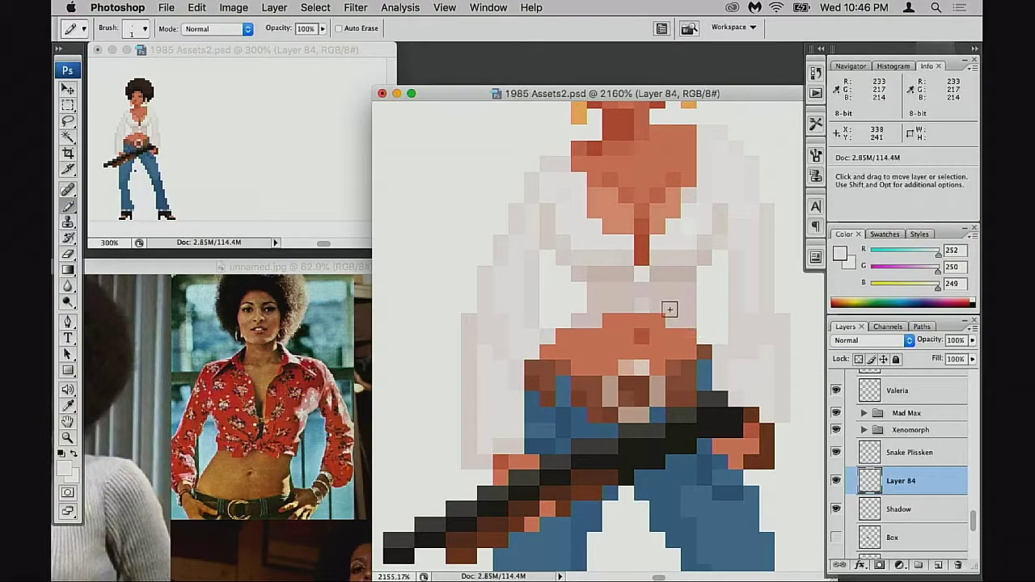
click(647, 275)
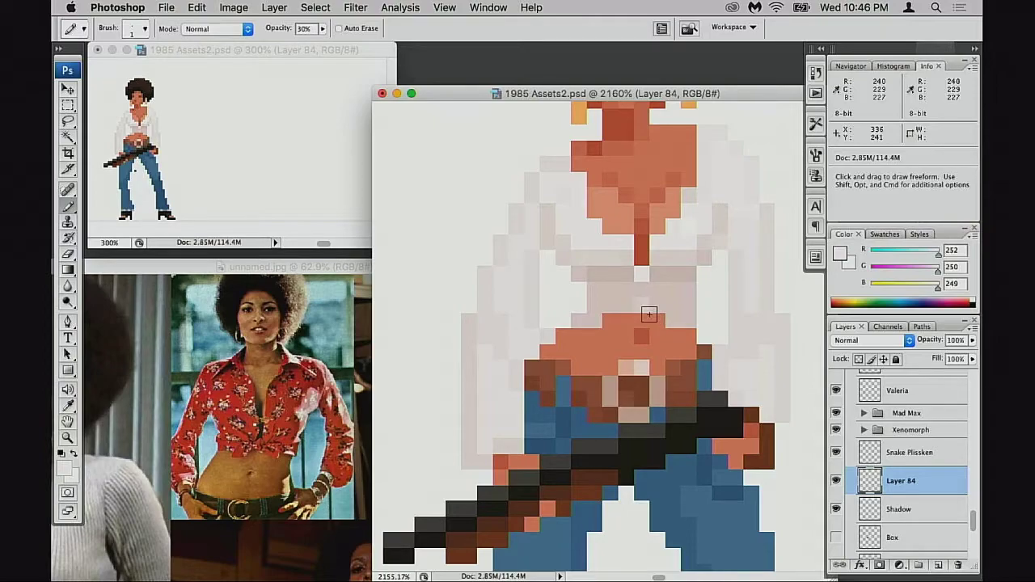
Try dark buttons in RGB 32, 26, 23 on the shirt's knot and just above the belly, using opacities including 40%.
key(space)
drag(667, 344, 678, 340)
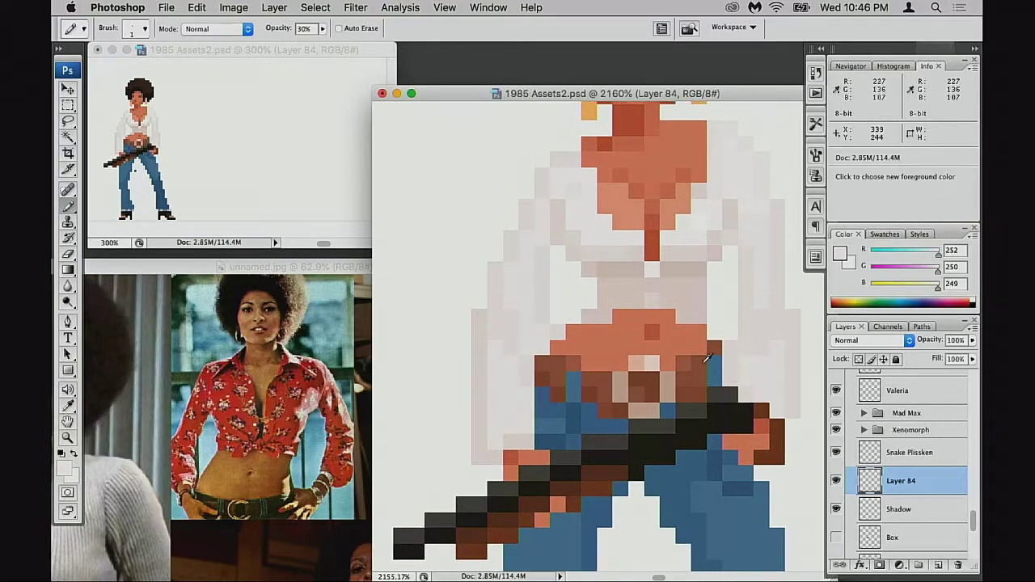
alt+click(717, 416)
click(649, 269)
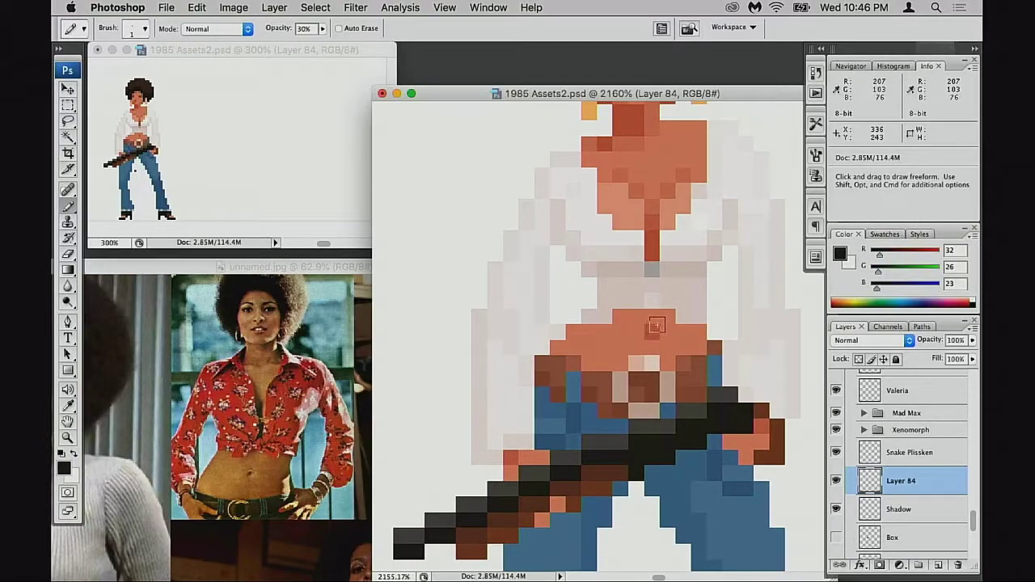
key(super+z)
click(652, 270)
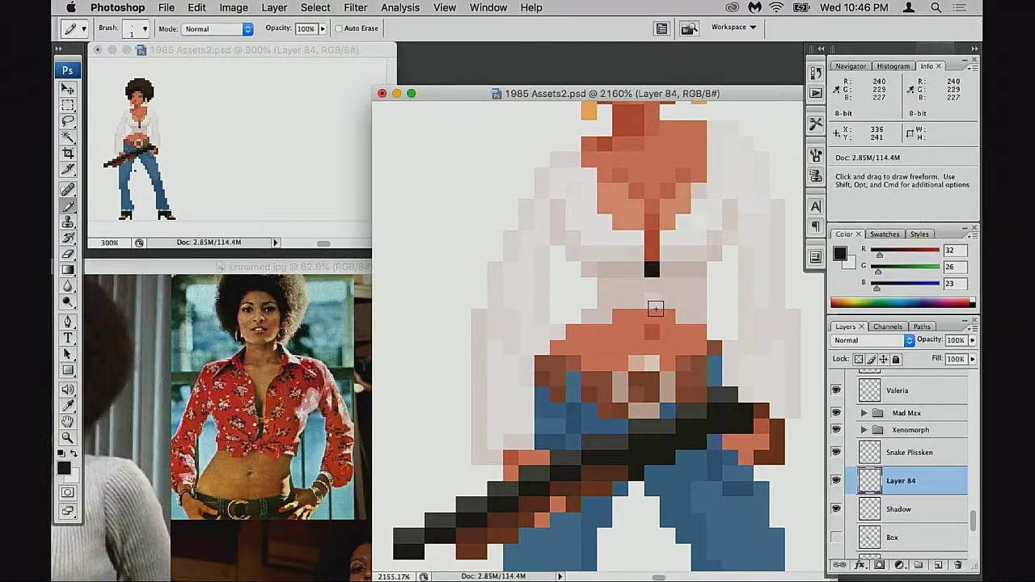
key(super+z)
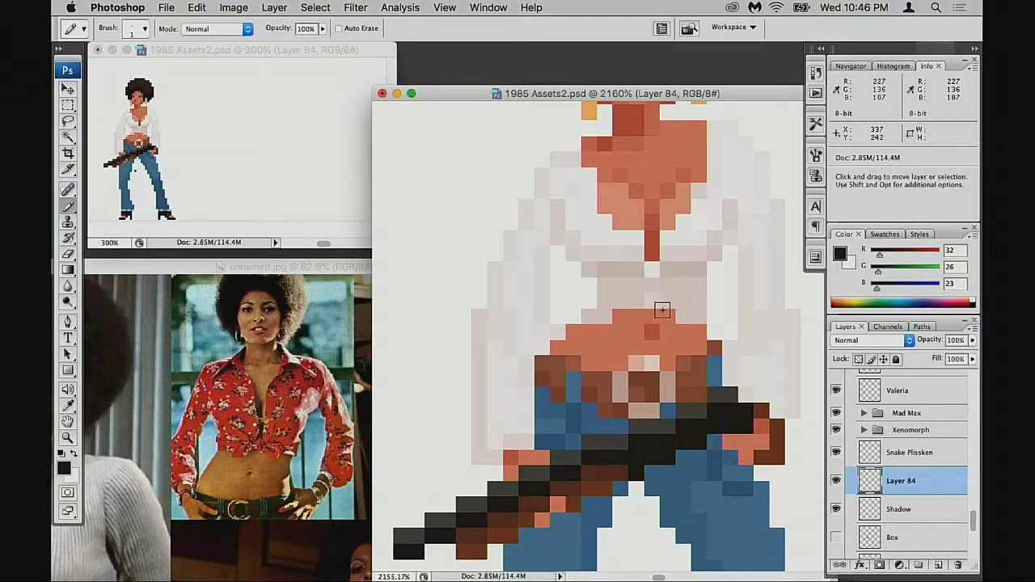
click(652, 269)
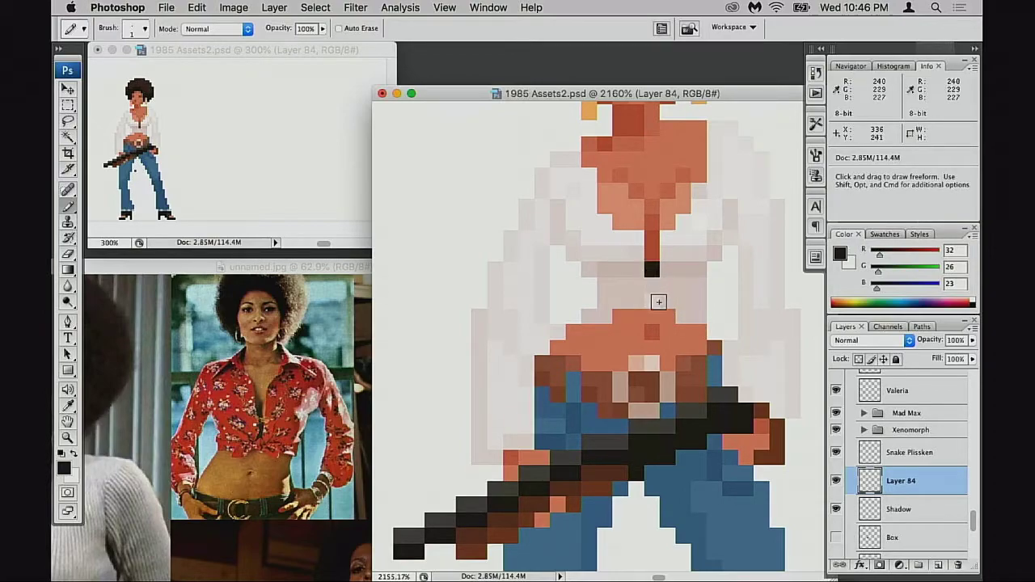
key(3)
key(4)
click(652, 300)
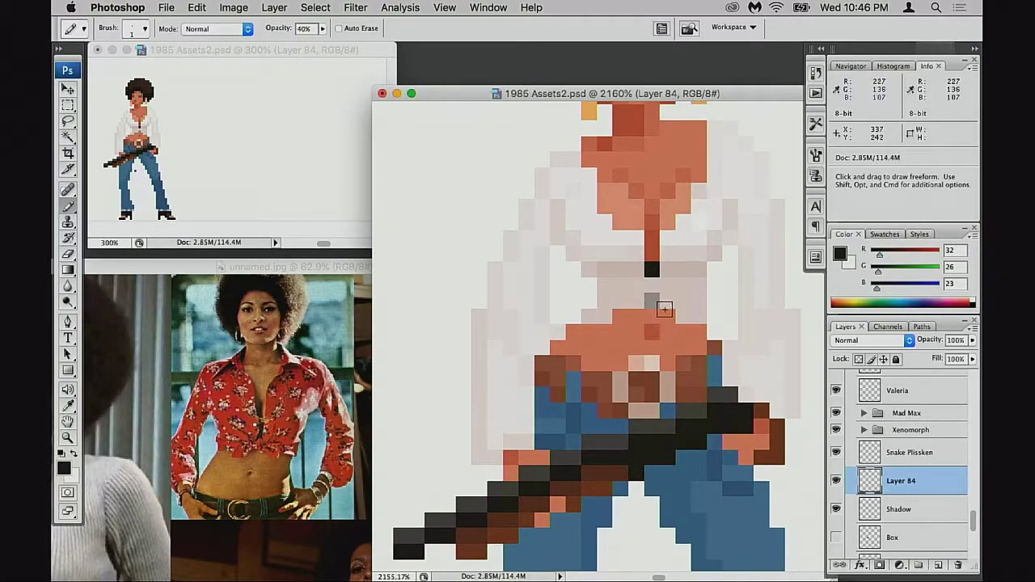
click(652, 300)
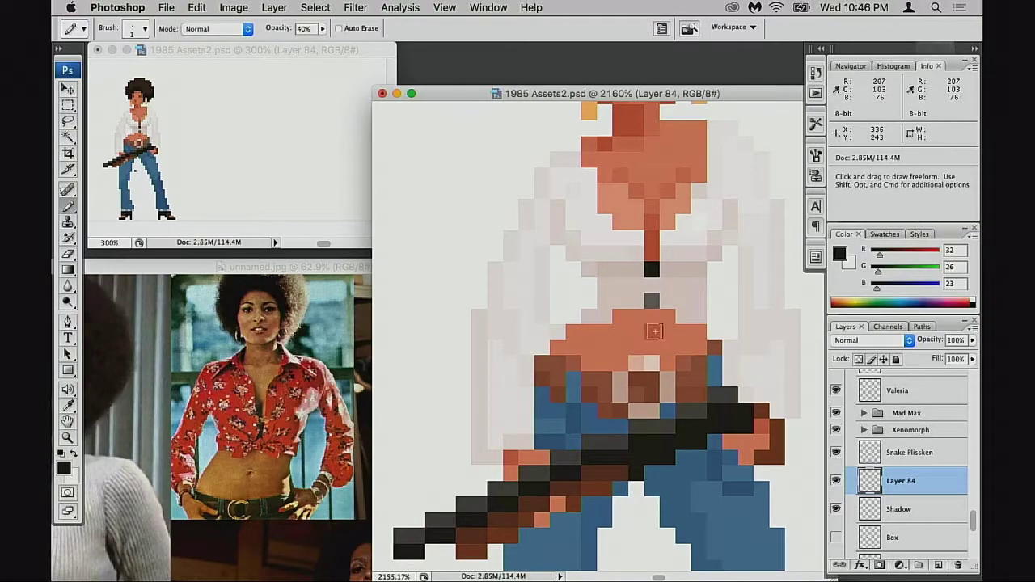
click(653, 304)
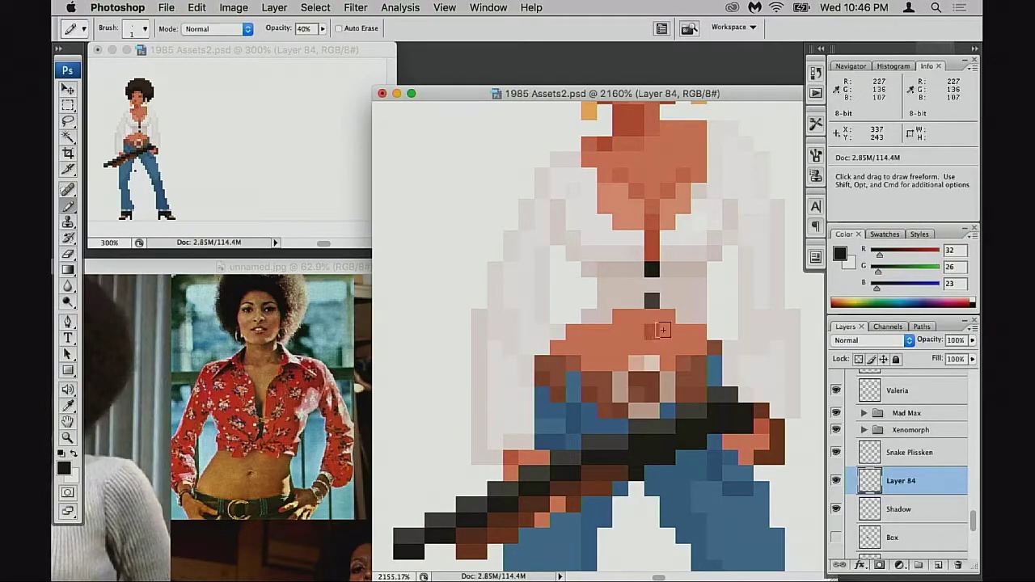
key(super+z)
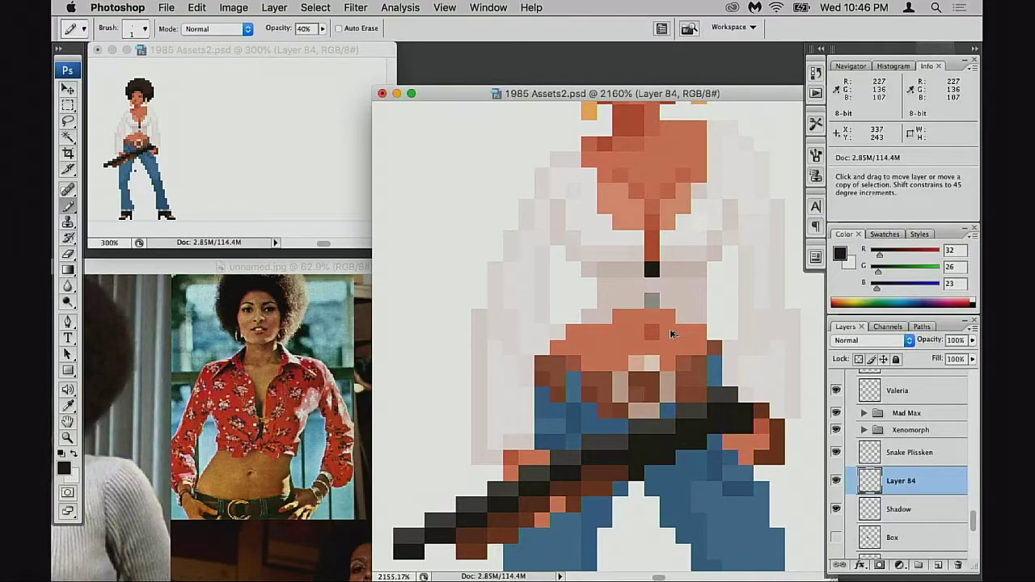
key(alt+super+z)
Add subtle shading pixels to the shirt's bust at 40% opacity, using the fabric tones RGB 240, 229, 227 and 252, 250, 249.
key(space)
mouse_move(628, 364)
mouse_down()
mouse_move(642, 338)
mouse_move(633, 353)
mouse_up()
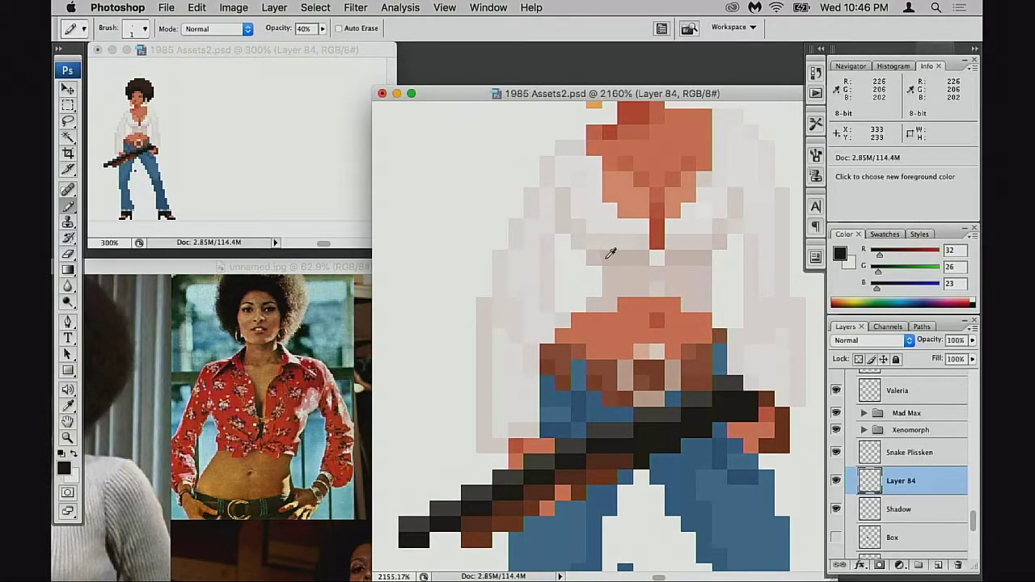
alt+click(607, 258)
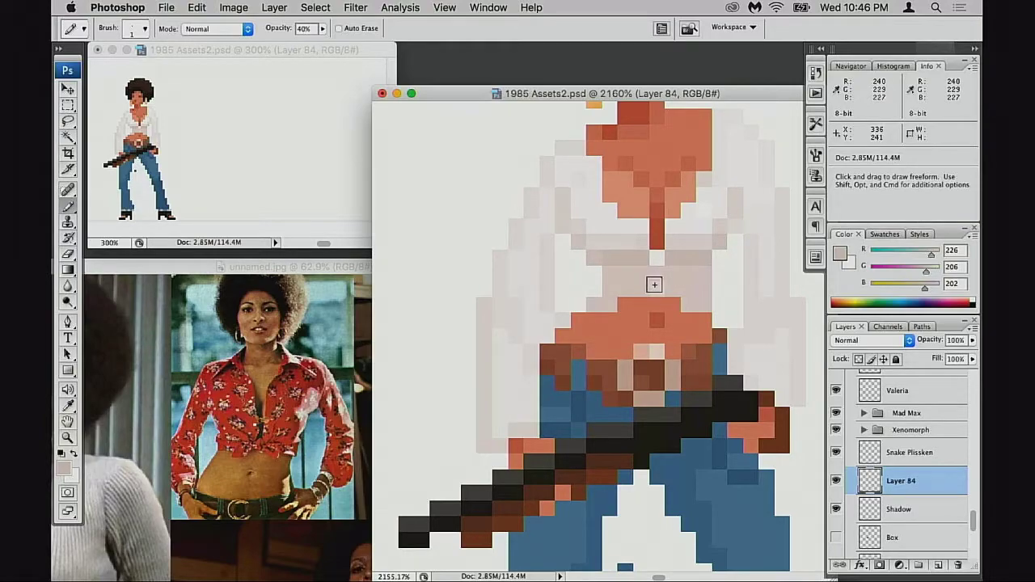
alt+click(576, 202)
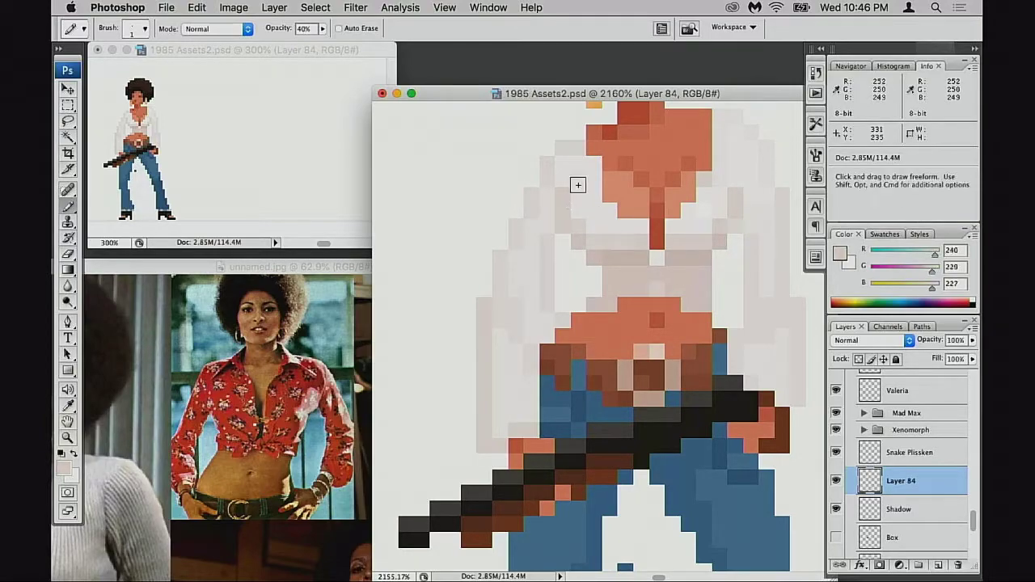
alt+click(709, 186)
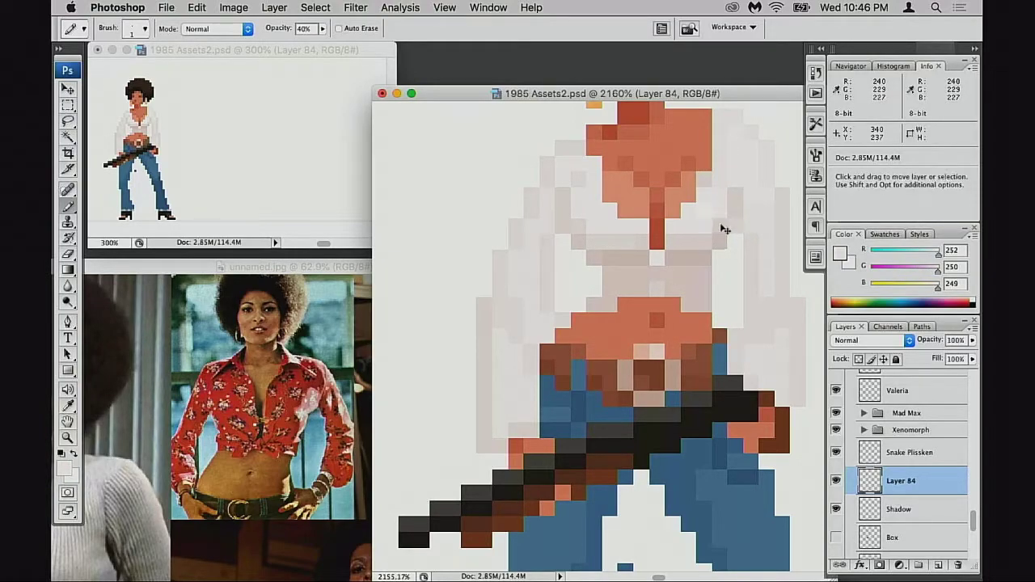
Raise the shirt's left-hand shoulder edge by one pixel at 100% opacity, using RGB 244, 237, 235 and RGB 252, 250, 249.
key(0)
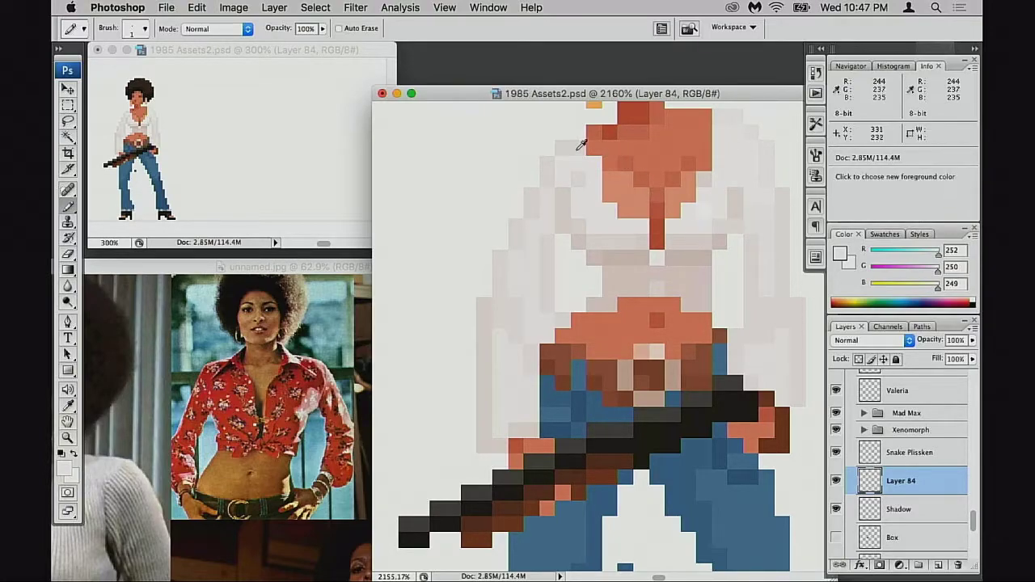
alt+click(581, 144)
alt+click(565, 157)
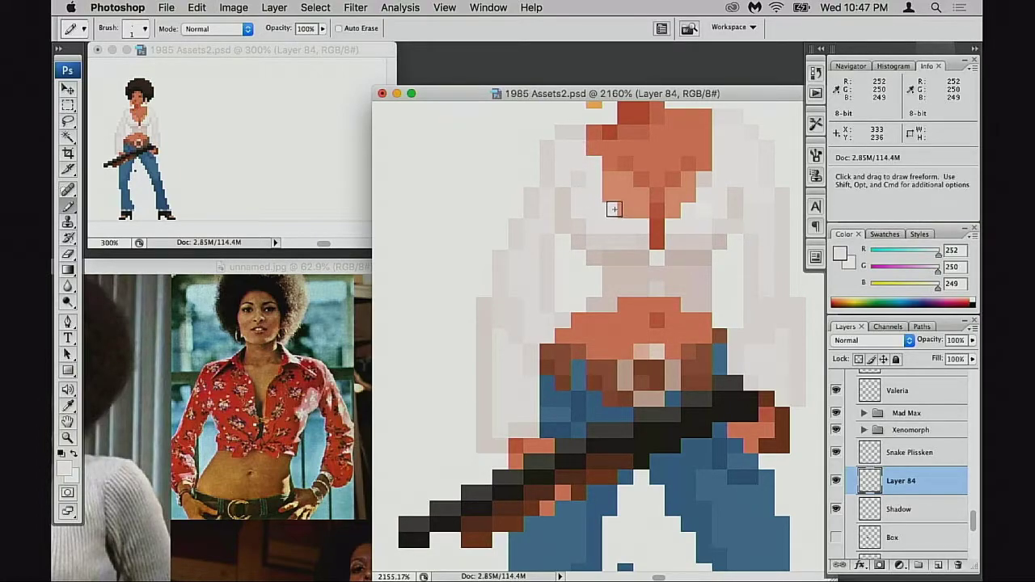
Reshape the right-hand shoulder and upper sleeve by erasing outer pixels and repainting in RGB 248, 244, 242 and RGB 244, 237, 235.
scroll(730, 240, right, 3)
scroll(731, 240, up, 2)
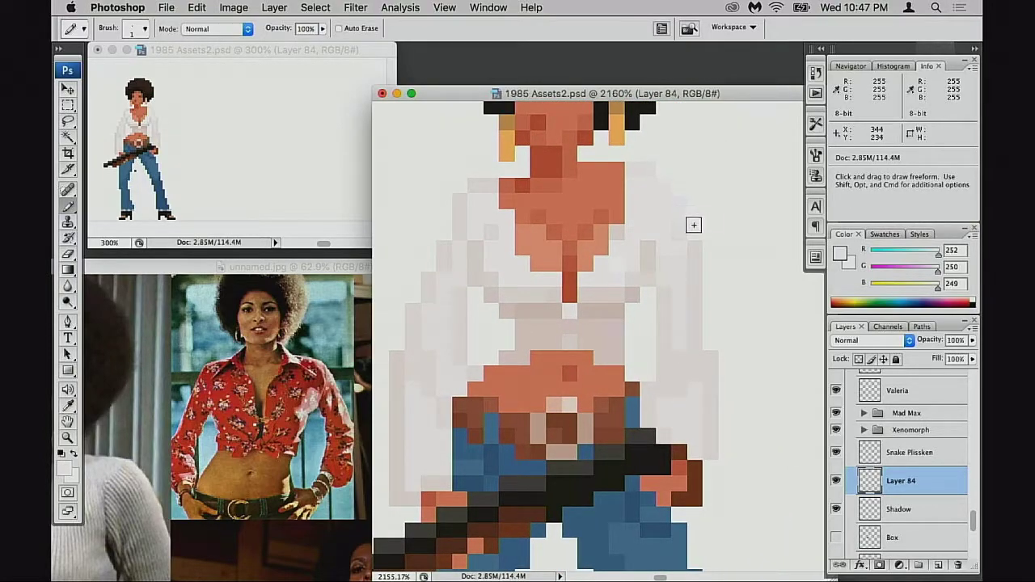
key(e)
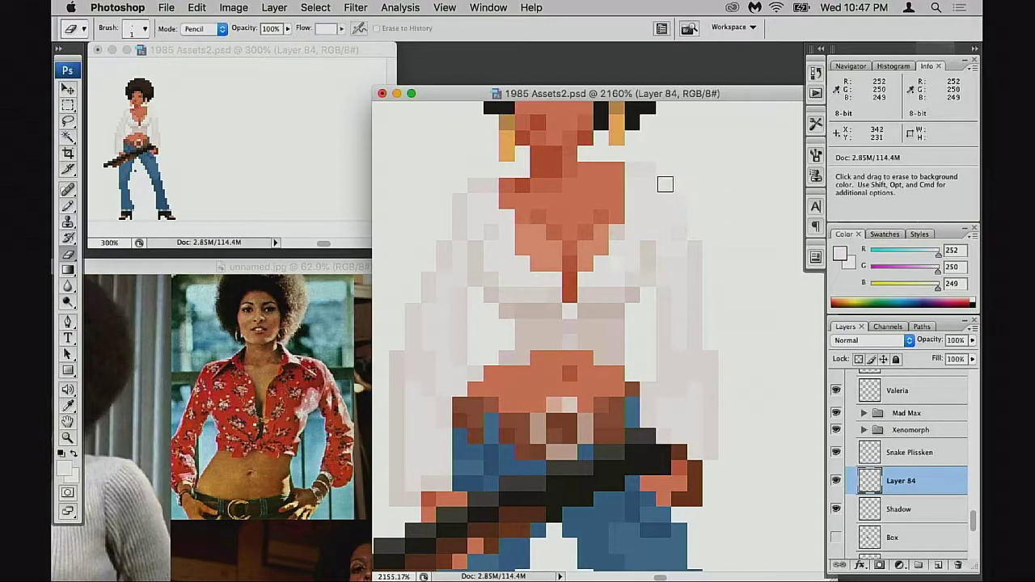
key(b)
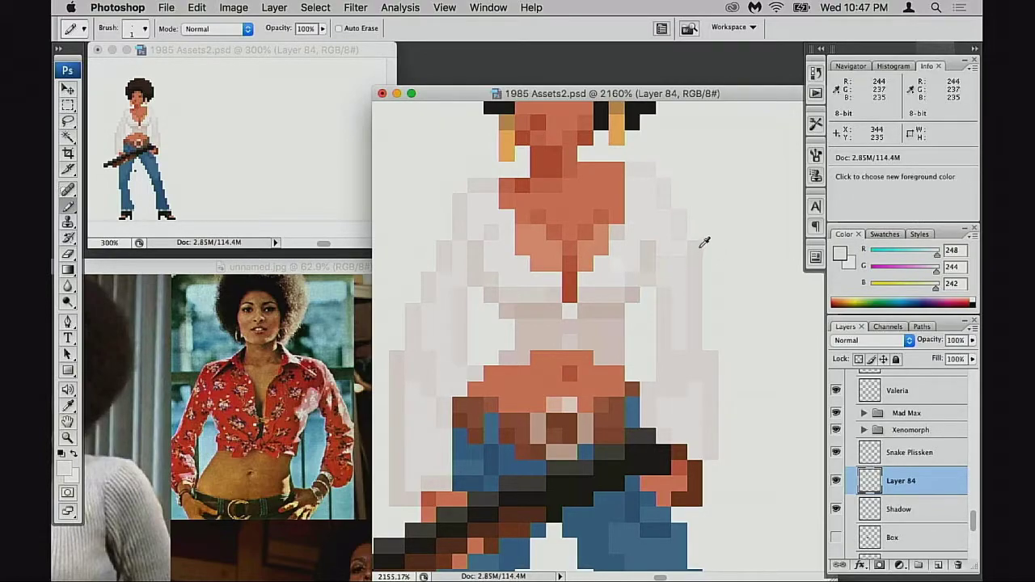
alt+click(700, 241)
key(e)
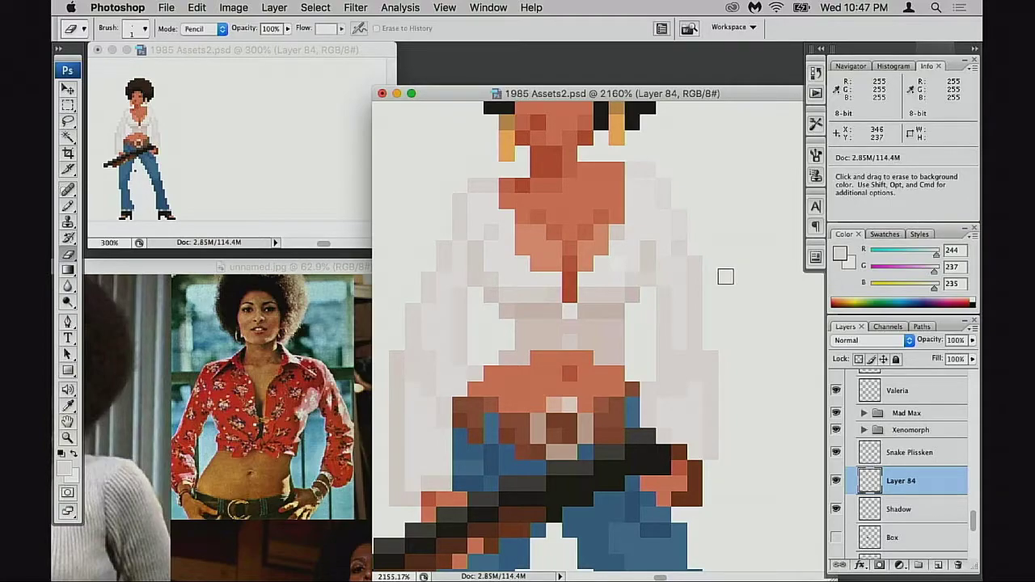
key(b)
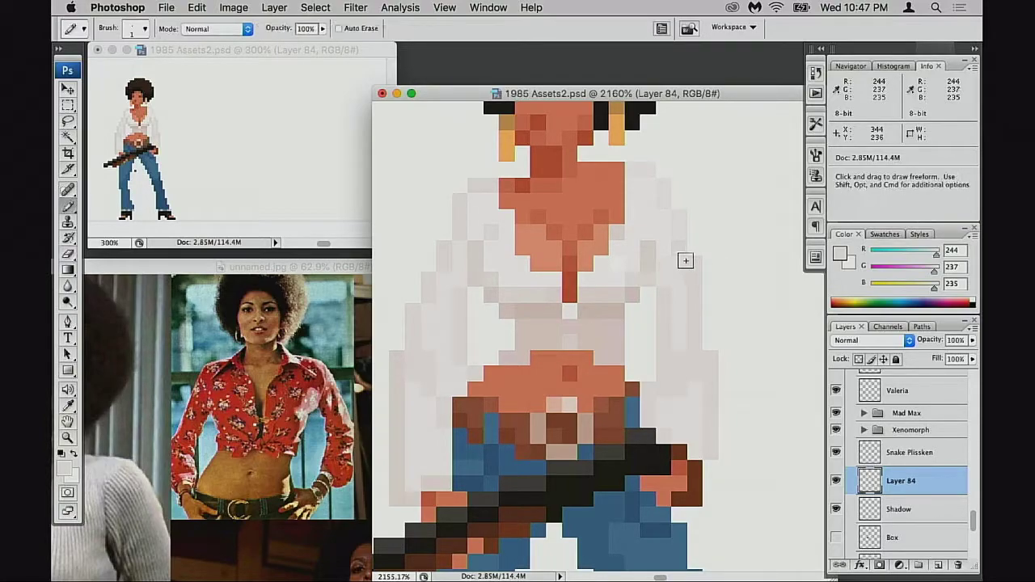
alt+click(684, 223)
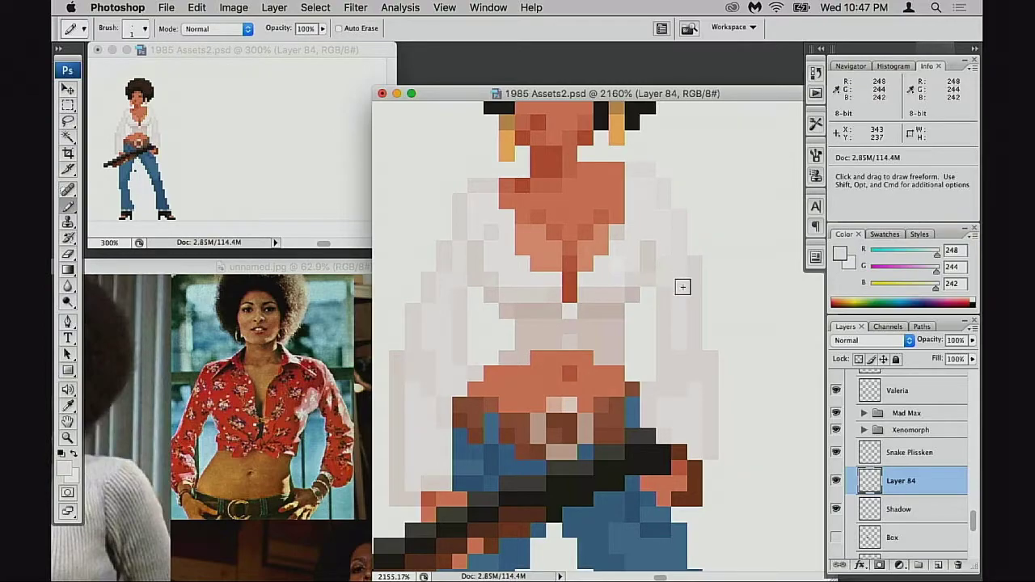
Compare the woman with the neighbouring characters and erase the stray blue pixel between her jeans' legs.
alt+click(688, 331)
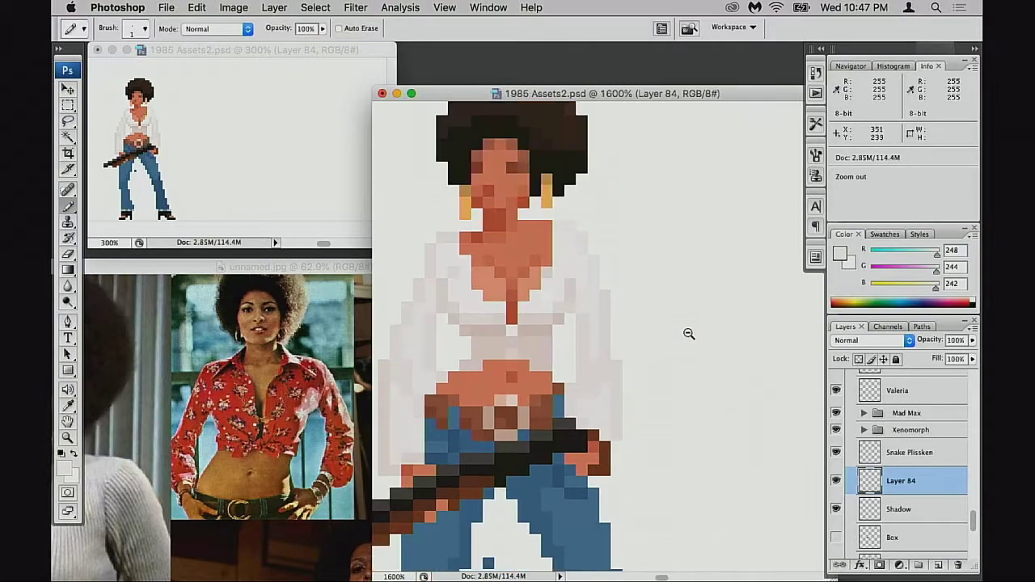
alt+click(685, 337)
alt+click(684, 342)
alt+click(672, 351)
alt+click(668, 355)
drag(456, 375, 704, 292)
alt+click(682, 332)
mouse_move(700, 333)
mouse_down()
mouse_move(723, 293)
mouse_move(702, 324)
mouse_up()
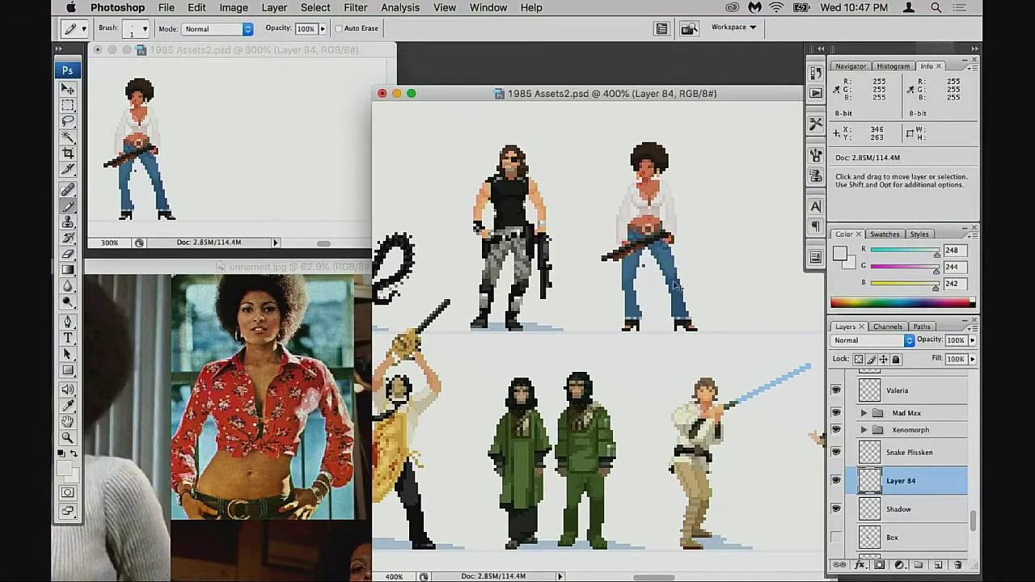
key(e)
click(644, 265)
Try moving the woman beside the blonde warrior to compare their proportions, and undo the move.
key(v)
drag(653, 294, 563, 343)
drag(563, 343, 739, 257)
drag(683, 311, 524, 402)
drag(584, 435, 603, 259)
drag(603, 260, 575, 353)
drag(603, 241, 487, 223)
drag(524, 273, 540, 455)
drag(543, 410, 459, 353)
click(598, 339)
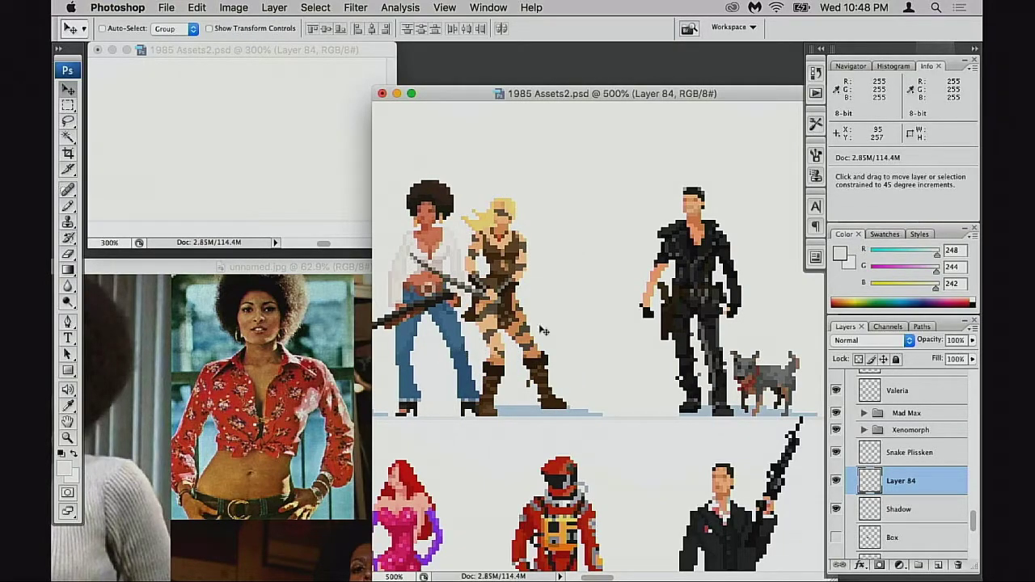
key(super+z)
drag(772, 313, 425, 388)
drag(720, 314, 590, 341)
scroll(644, 317, right, 8)
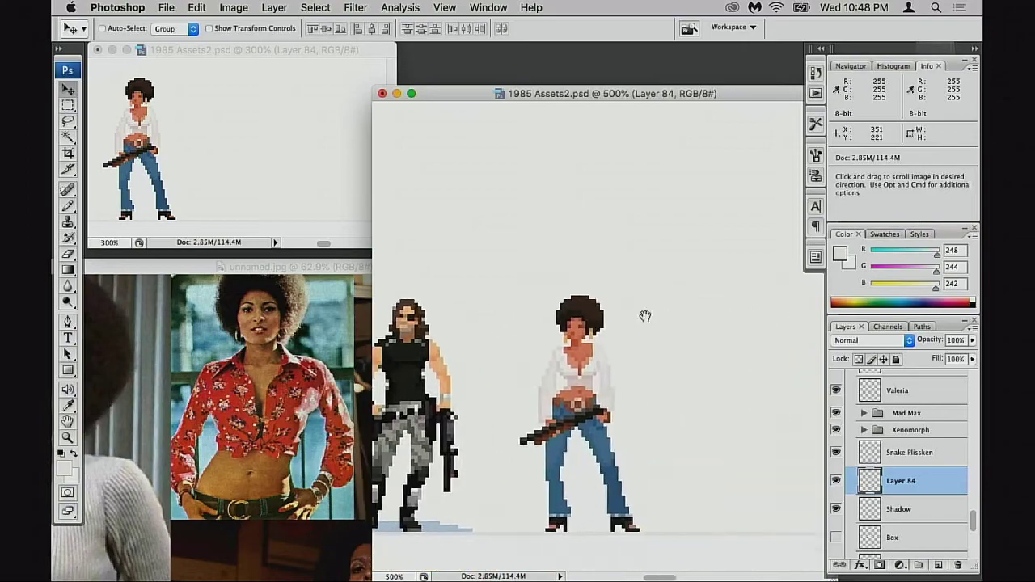
Select the skin areas of the woman's face, neck and chest with the Rectangular Marquee.
scroll(596, 296, down, 3)
key(super+equal)
key(super+equal)
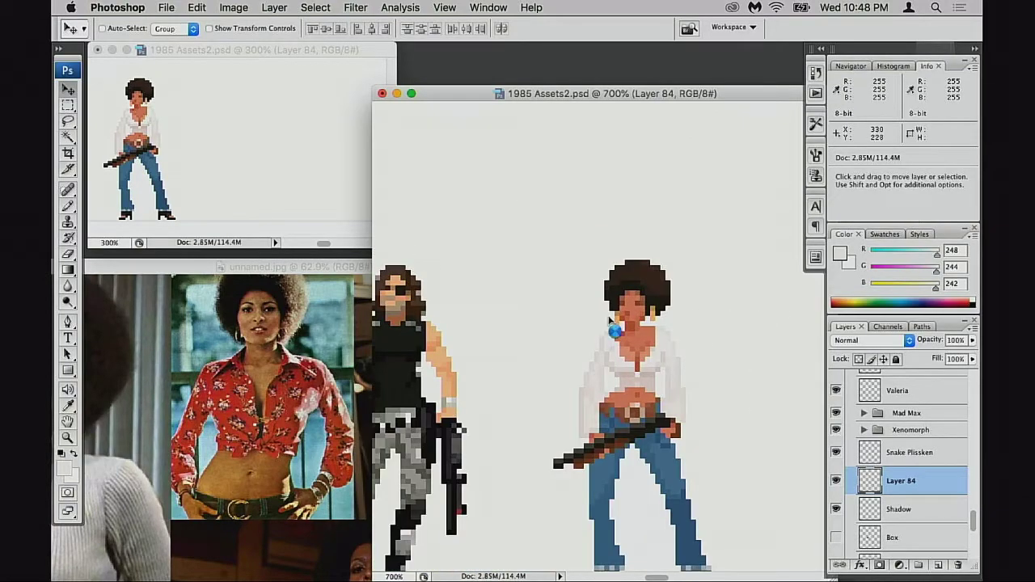
key(super+equal)
key(super+equal)
key(super+equal)
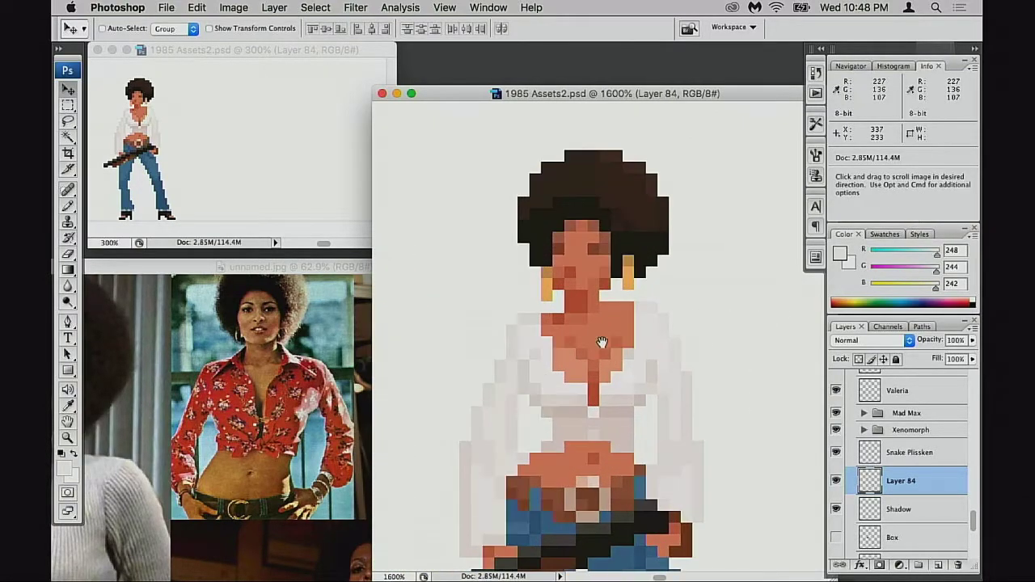
key(m)
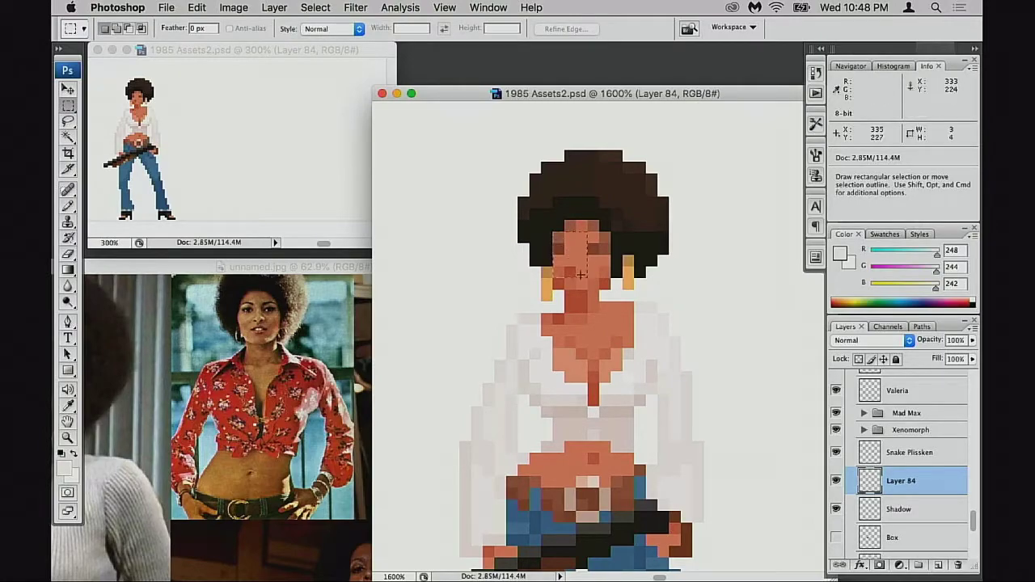
drag(554, 233, 629, 342)
drag(558, 341, 582, 365)
drag(581, 341, 598, 377)
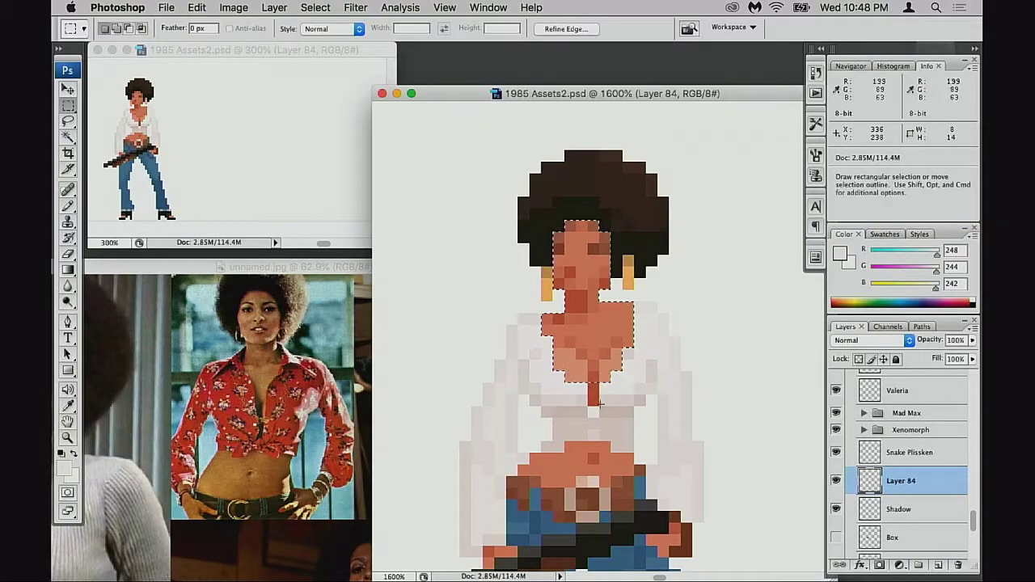
Add the belly's skin pixels to the selection, following the stepped edges of the hem and belt.
scroll(566, 372, down, 3)
drag(541, 371, 589, 373)
drag(553, 360, 624, 361)
drag(587, 347, 624, 368)
drag(631, 360, 625, 384)
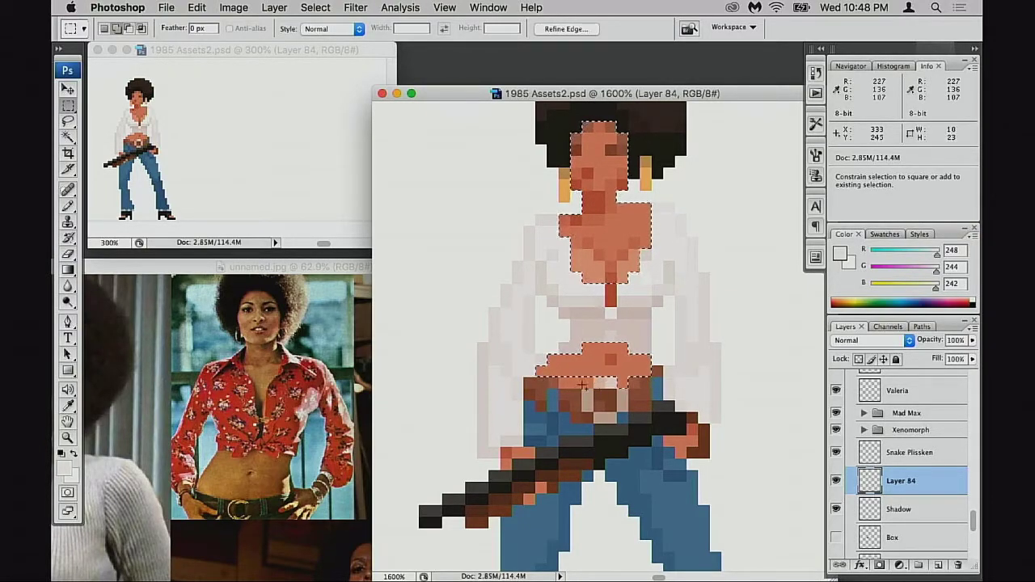
Add the hands and the fingers on the shotgun to the skin selection and copy the selected skin to a new layer.
drag(503, 451, 531, 455)
drag(526, 496, 545, 492)
drag(666, 438, 682, 456)
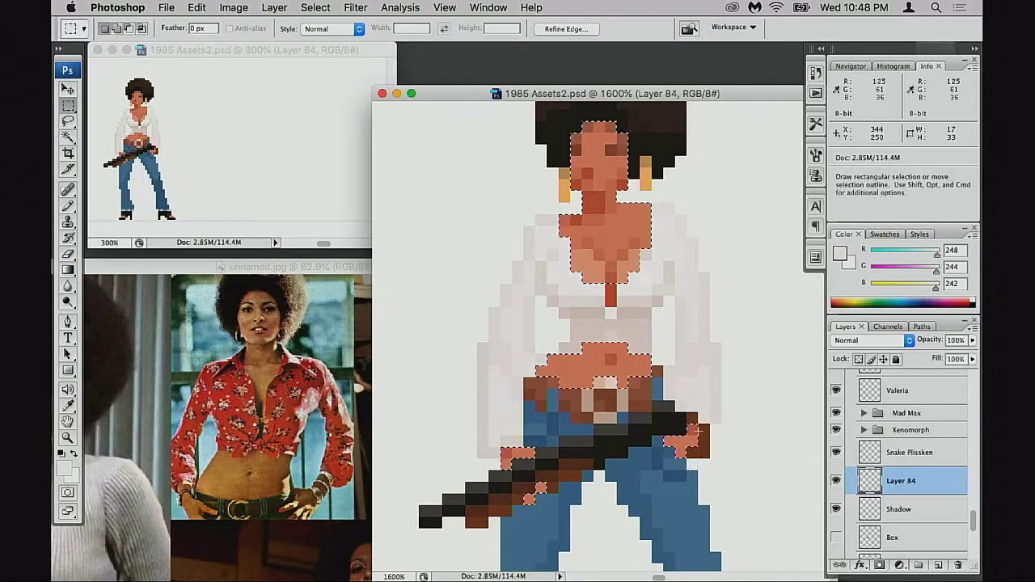
key(super+j)
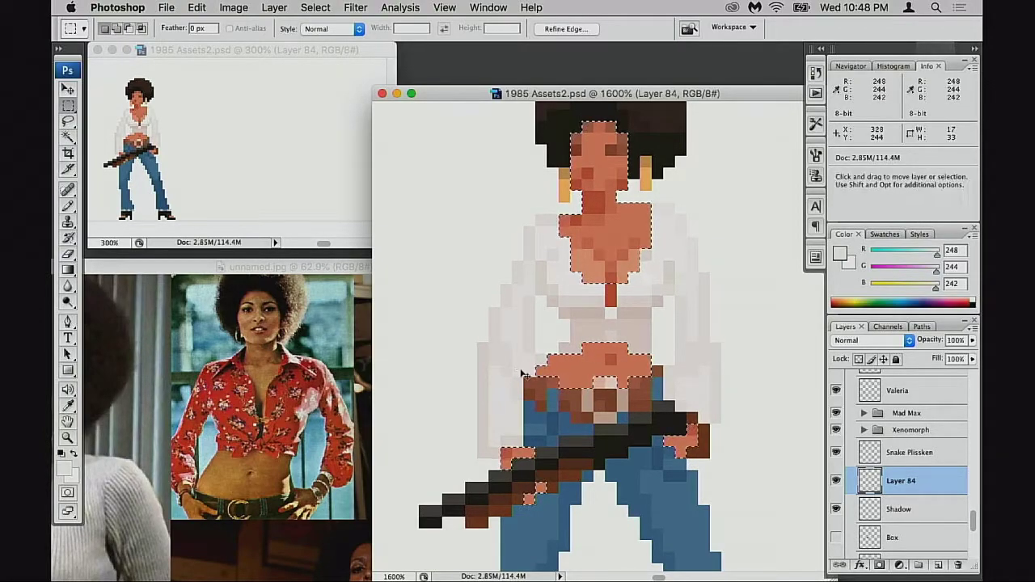
click(522, 375)
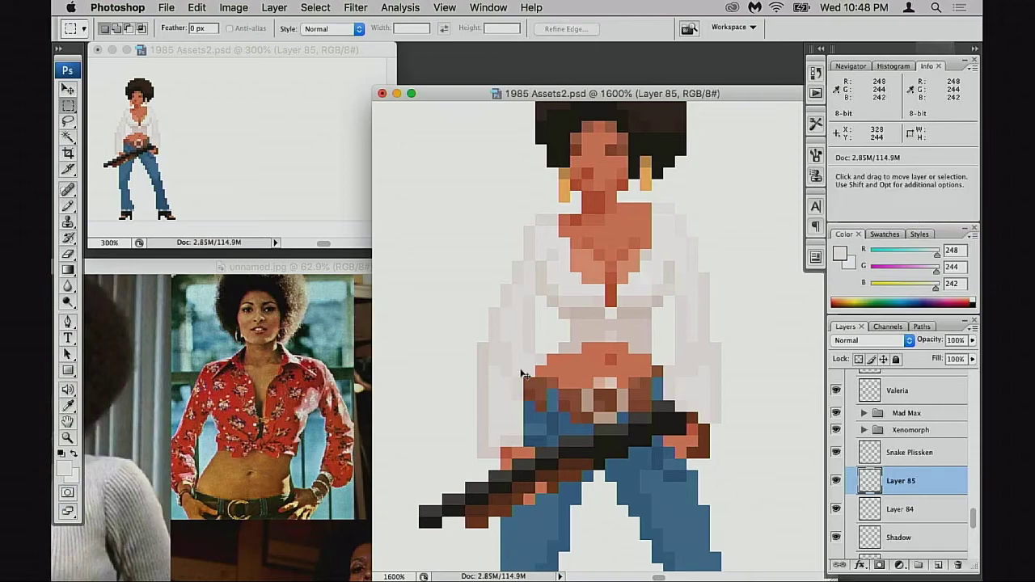
Darken the copied skin layer with Levels, setting the midtone input to 0.73 and the white input to 243.
key(super+l)
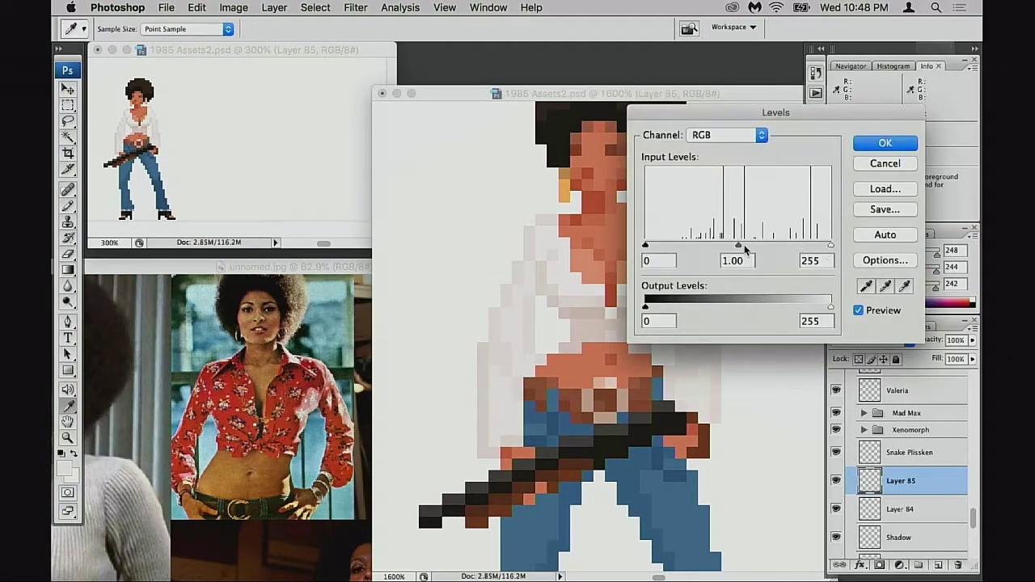
drag(739, 244, 748, 247)
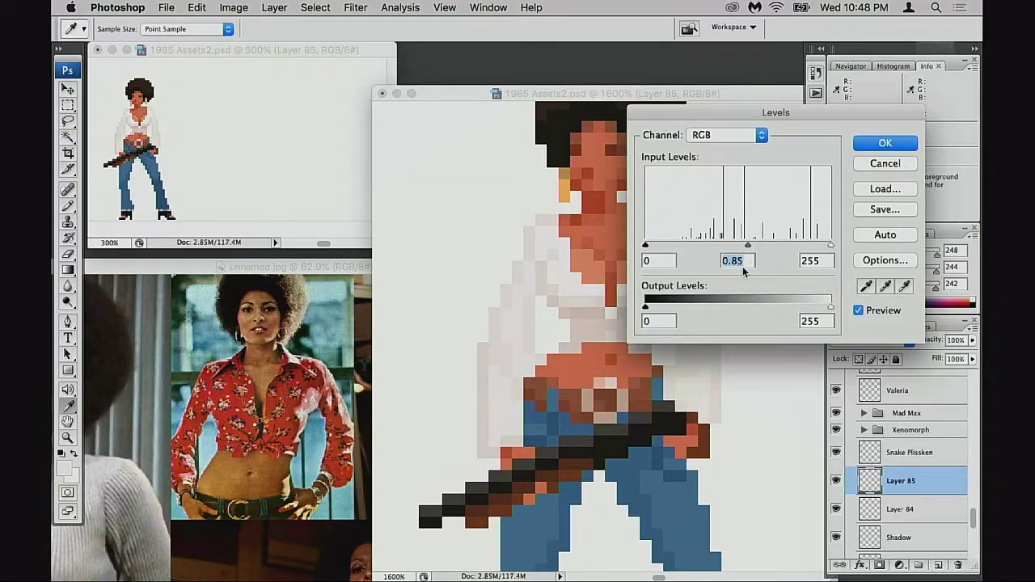
drag(749, 242, 745, 244)
drag(830, 245, 823, 248)
click(823, 249)
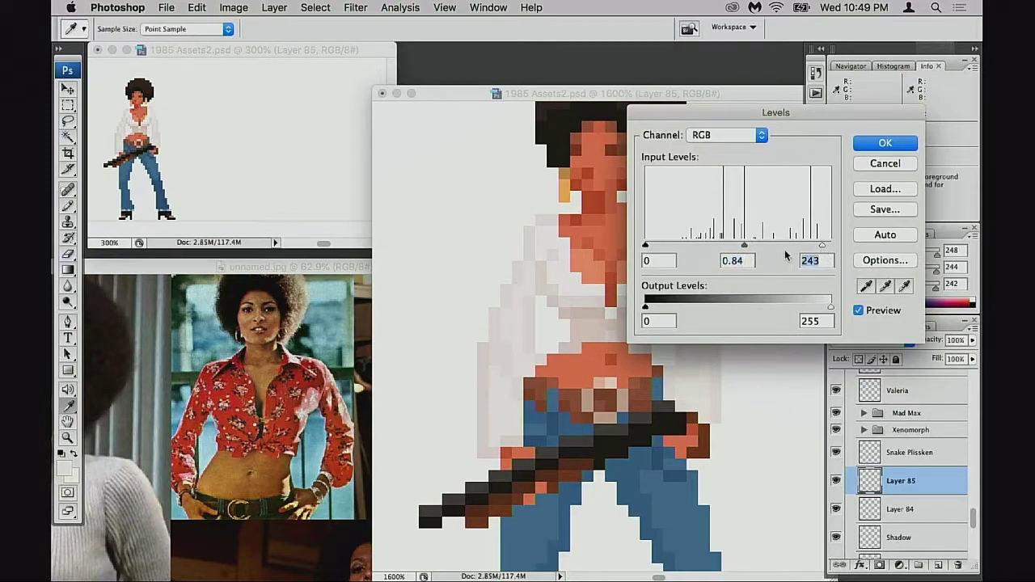
drag(745, 245, 752, 247)
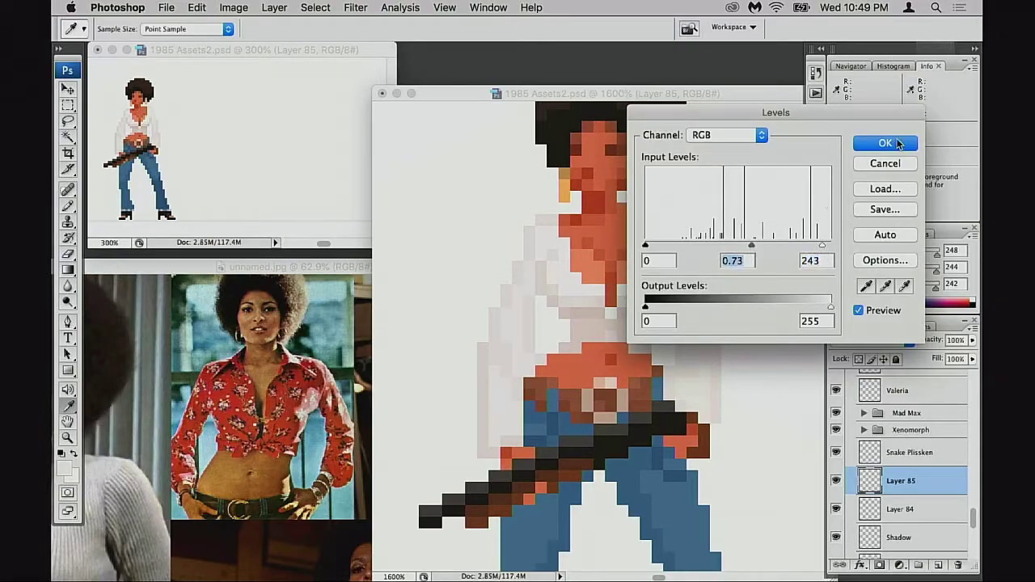
click(888, 144)
Reduce the skin layer's saturation to about -22 and shift its hue slightly with Hue/Saturation.
key(super+u)
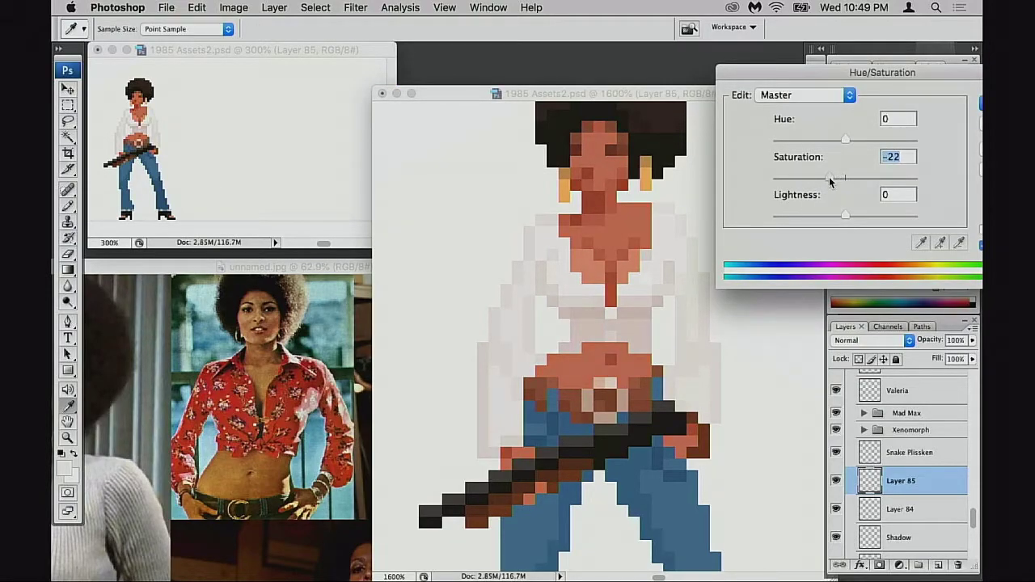
drag(829, 176, 830, 177)
drag(846, 140, 847, 140)
key(Return)
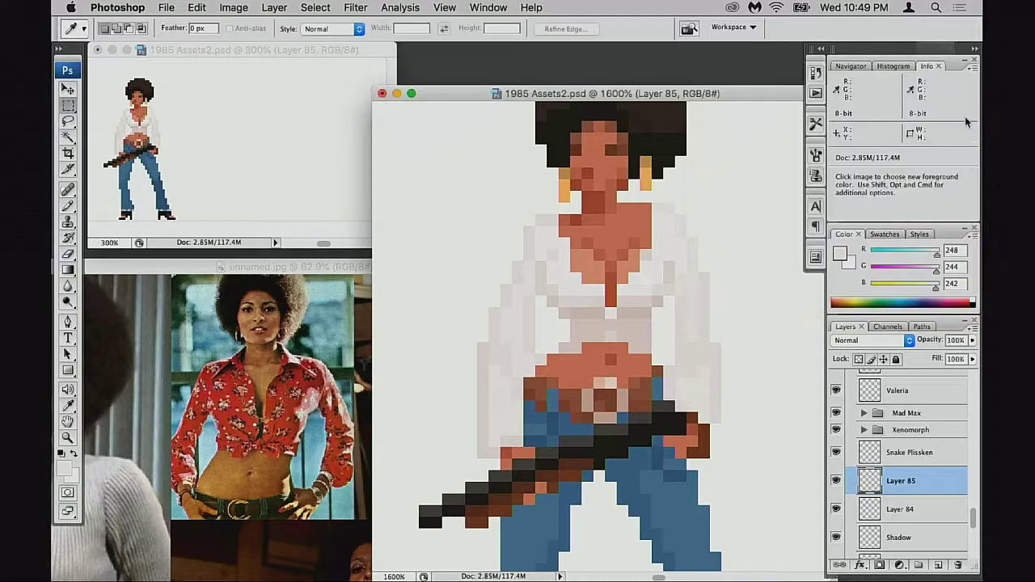
Compare the adjusted skin with the neighbouring characters, toggling the new skin layer's visibility to judge the change.
alt+click(630, 285)
alt+click(624, 295)
alt+click(623, 334)
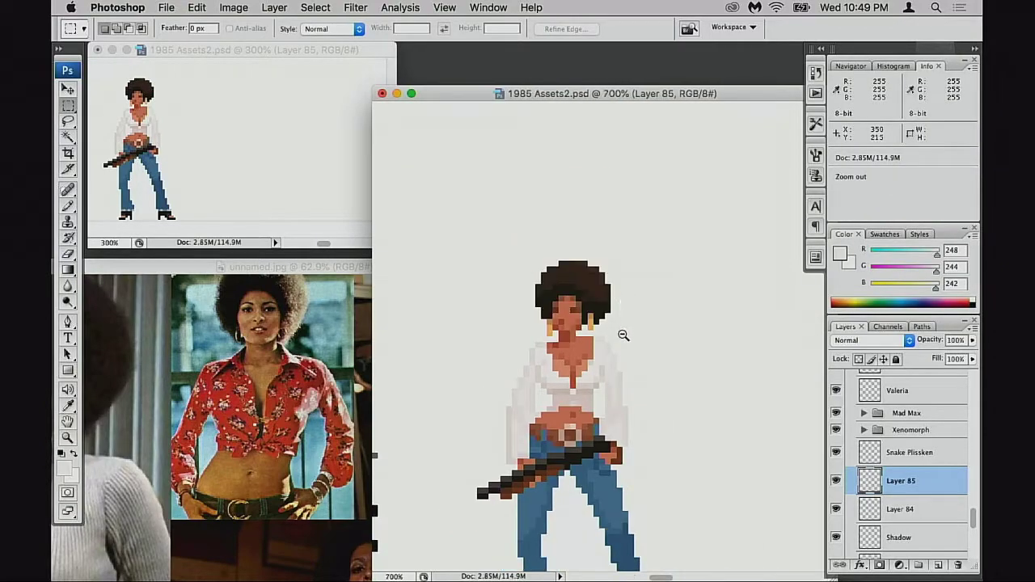
alt+click(624, 334)
drag(640, 388, 728, 262)
drag(744, 380, 672, 359)
alt+click(601, 331)
alt+click(603, 338)
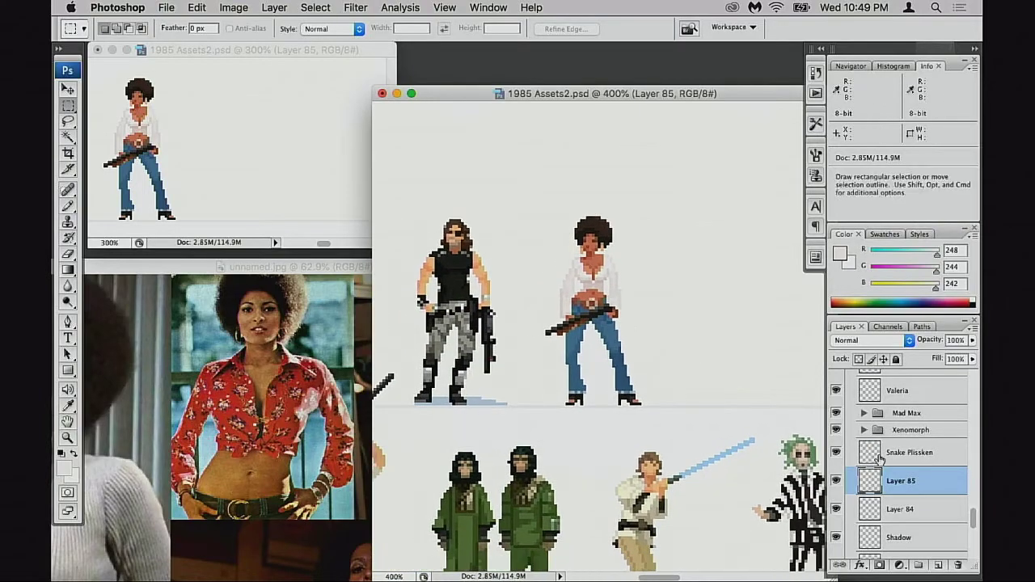
click(838, 481)
click(838, 480)
click(838, 480)
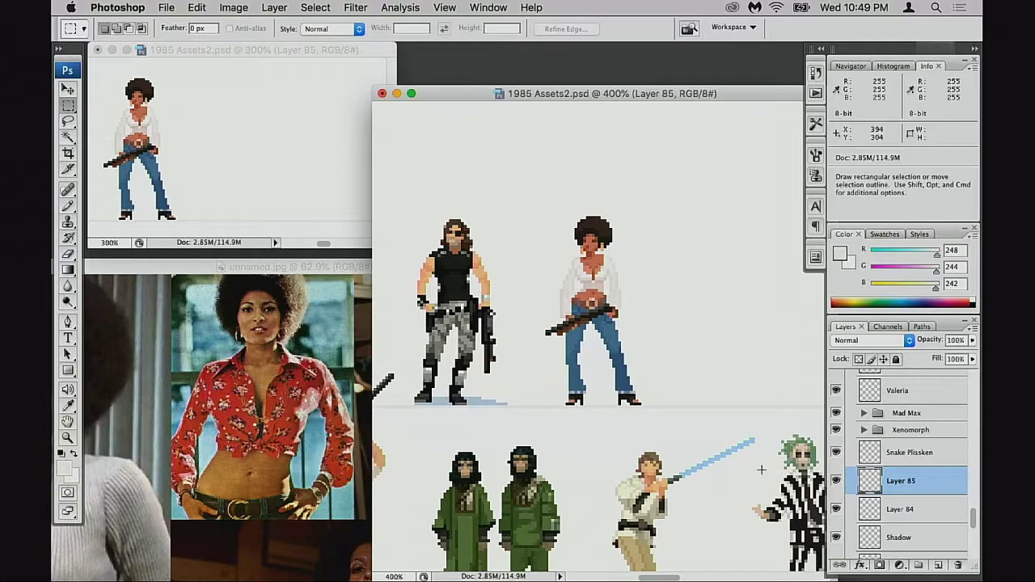
key(super)
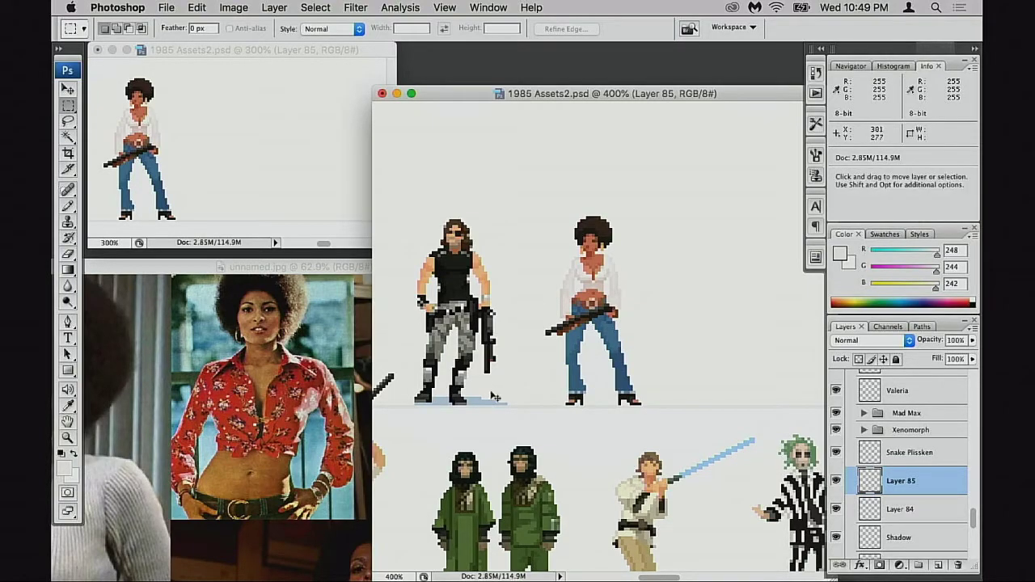
Adjust the skin layer again with Levels, lowering the output white to 250 and fine-tuning the midtones.
key(super+l)
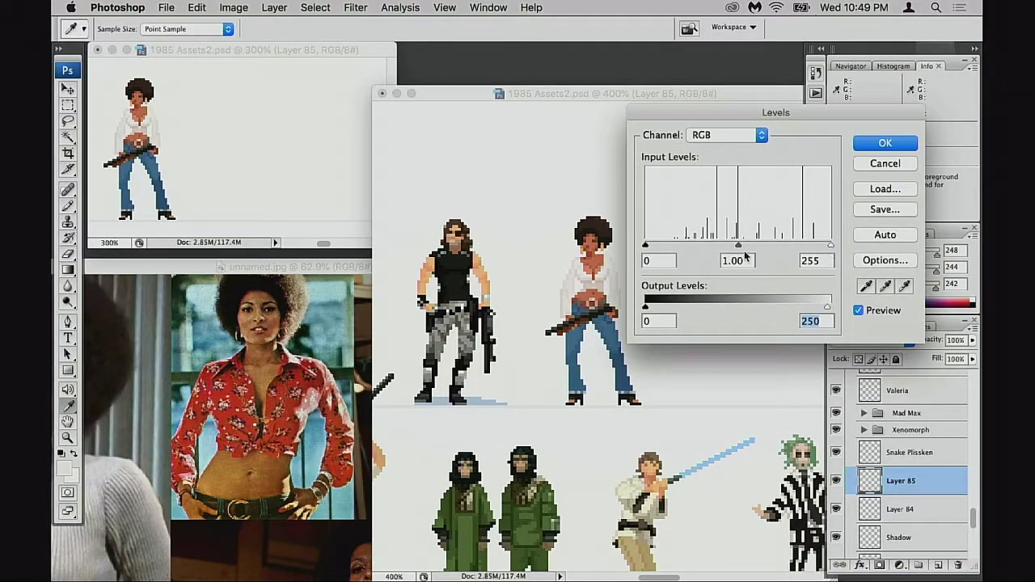
drag(738, 248, 745, 250)
click(737, 257)
click(899, 148)
Try blending the sampled skin tone (RGB 213, 126, 98) into the neckline with the Pencil at 30% opacity, then restore 100% opacity.
key(m)
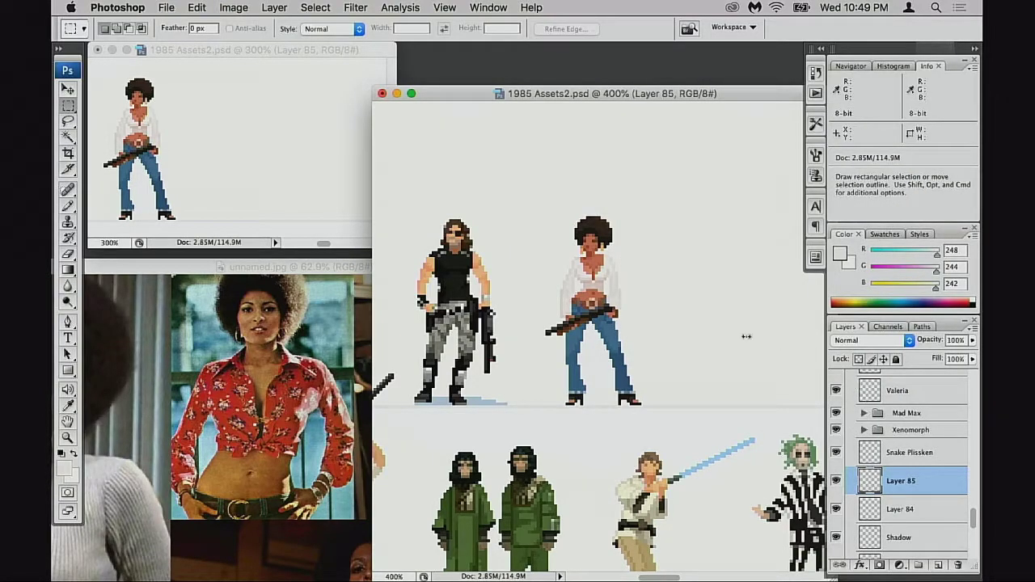
drag(558, 233, 642, 325)
drag(642, 349, 668, 362)
key(b)
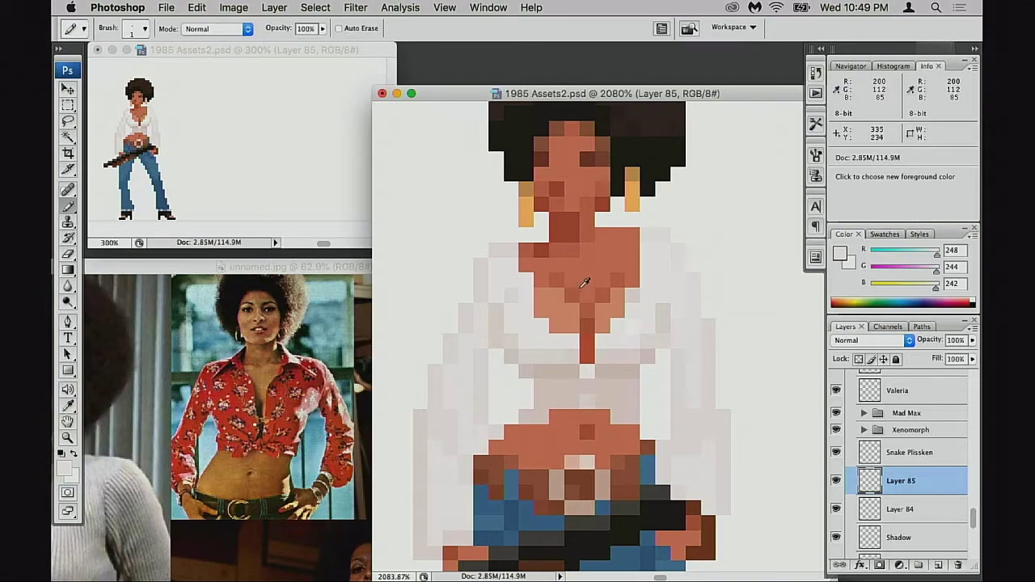
alt+click(578, 290)
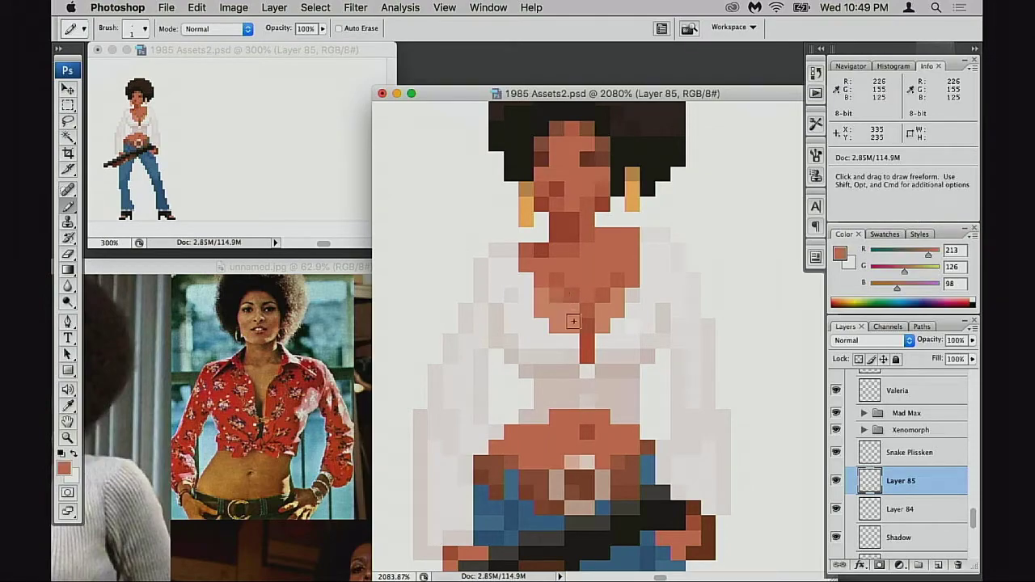
key(3)
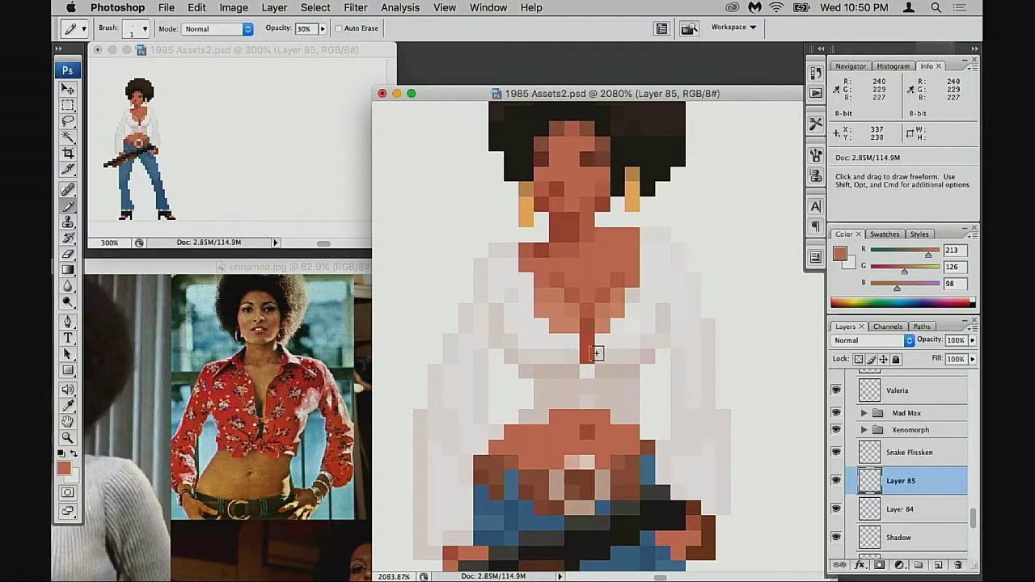
click(594, 353)
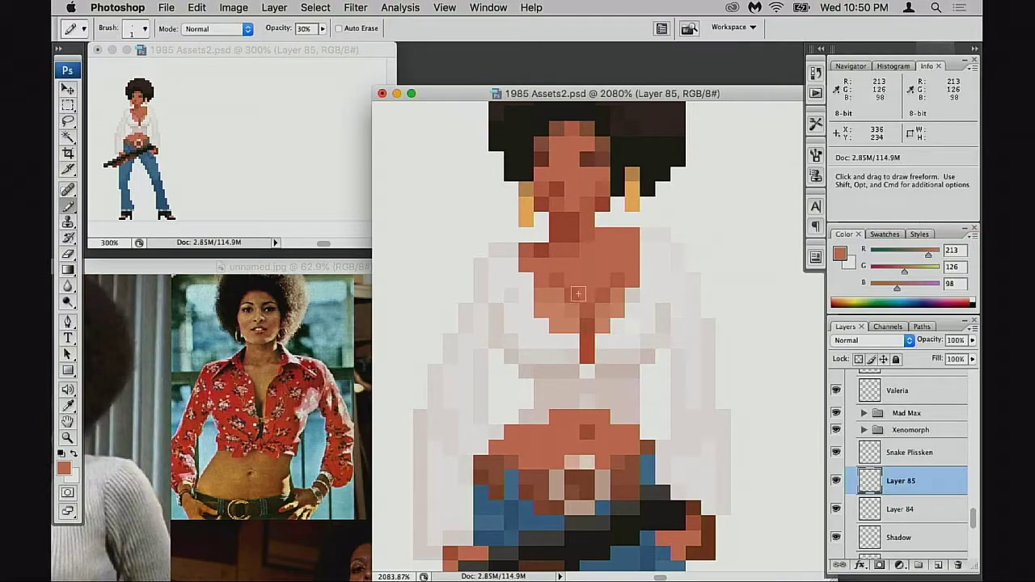
key(0)
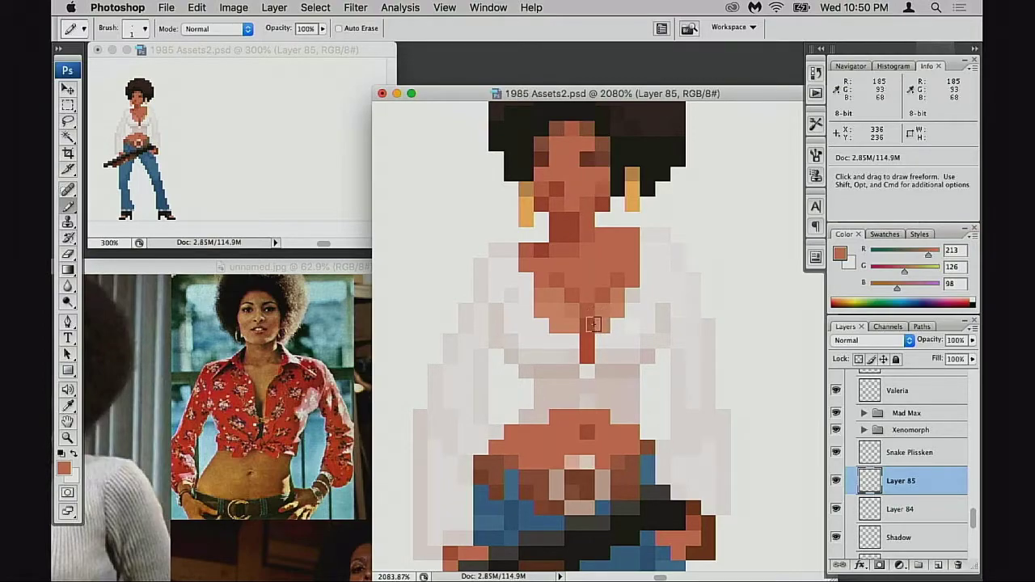
Try painting two shadow pixels on the chest in the neckline's red-brown tone (RGB 199, 89, 63).
alt+click(593, 305)
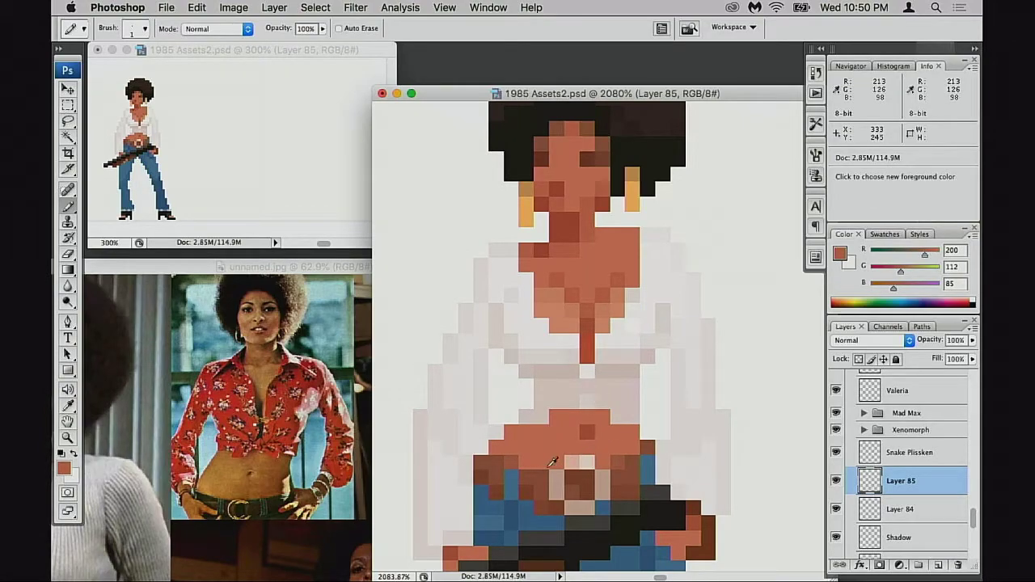
alt+click(595, 351)
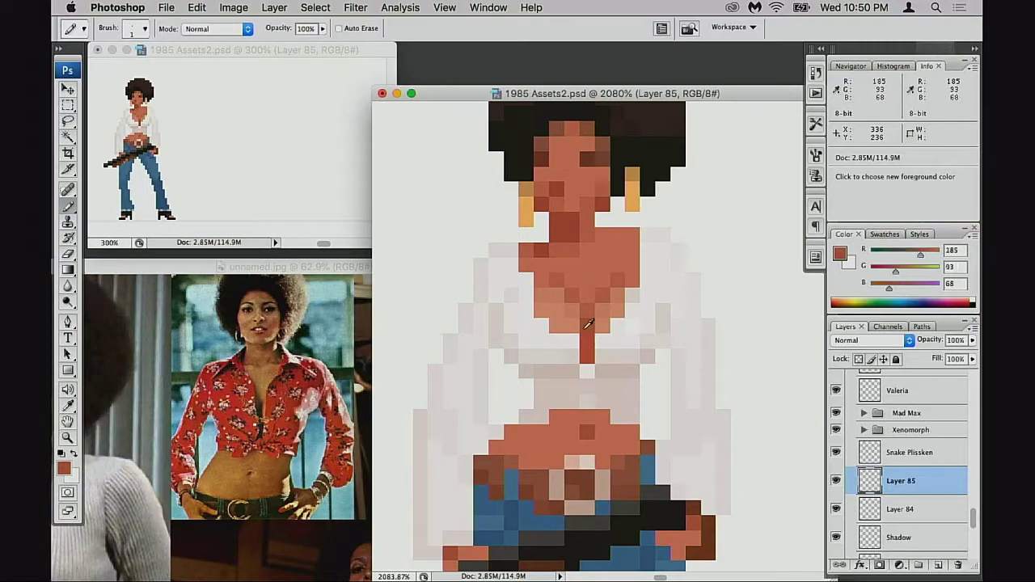
alt+click(590, 335)
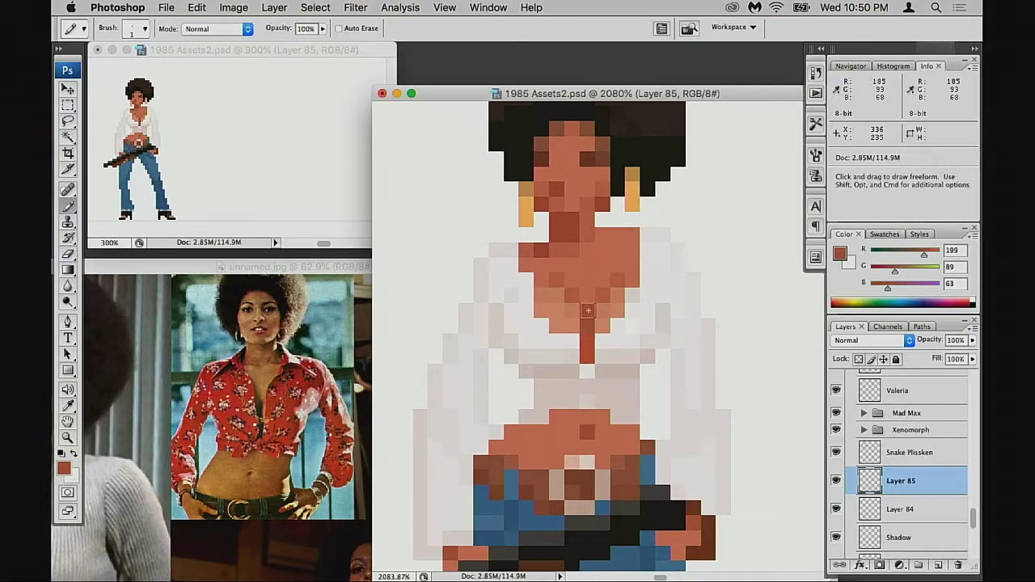
click(573, 297)
click(602, 298)
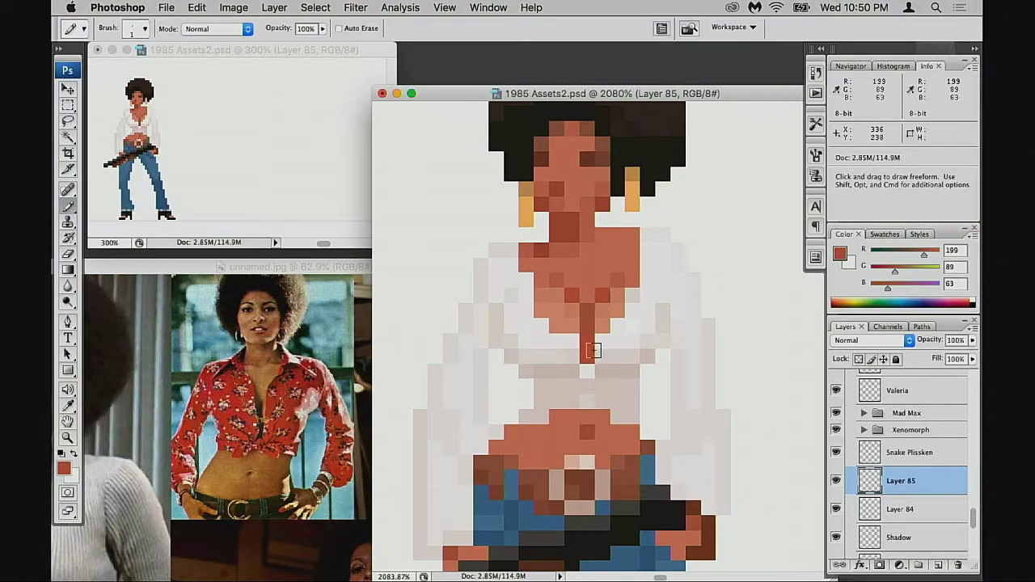
Try recolouring the vertical neckline gap with sampled skin tones and covering its lowest pixel with pale shirt colour (RGB 240, 229, 227).
alt+click(617, 282)
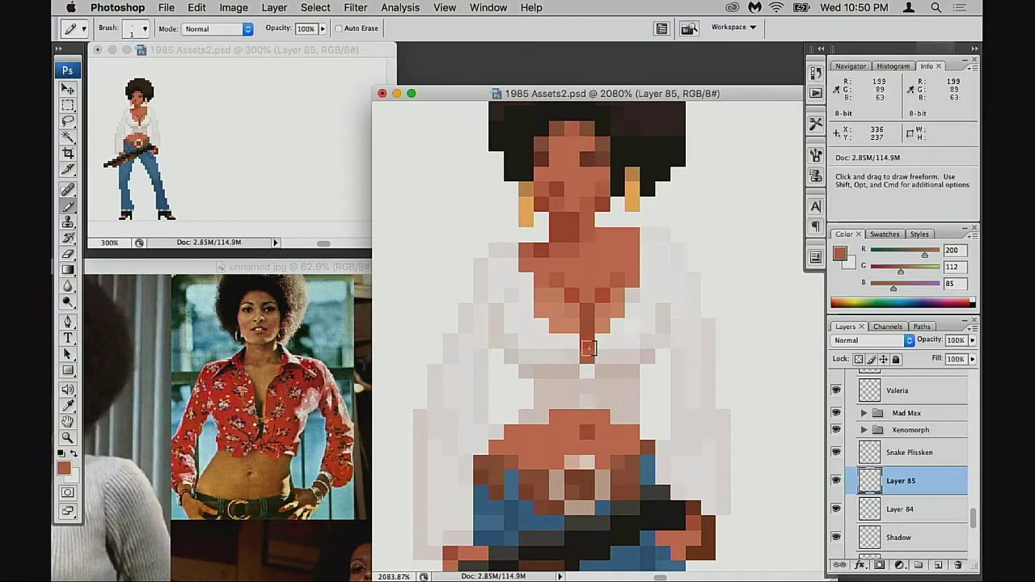
alt+click(588, 348)
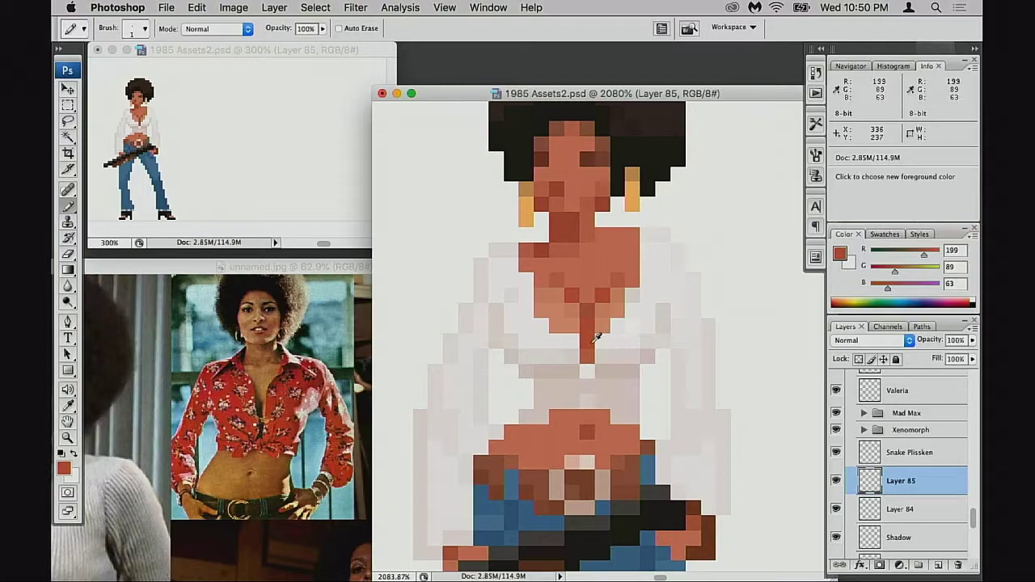
alt+click(595, 323)
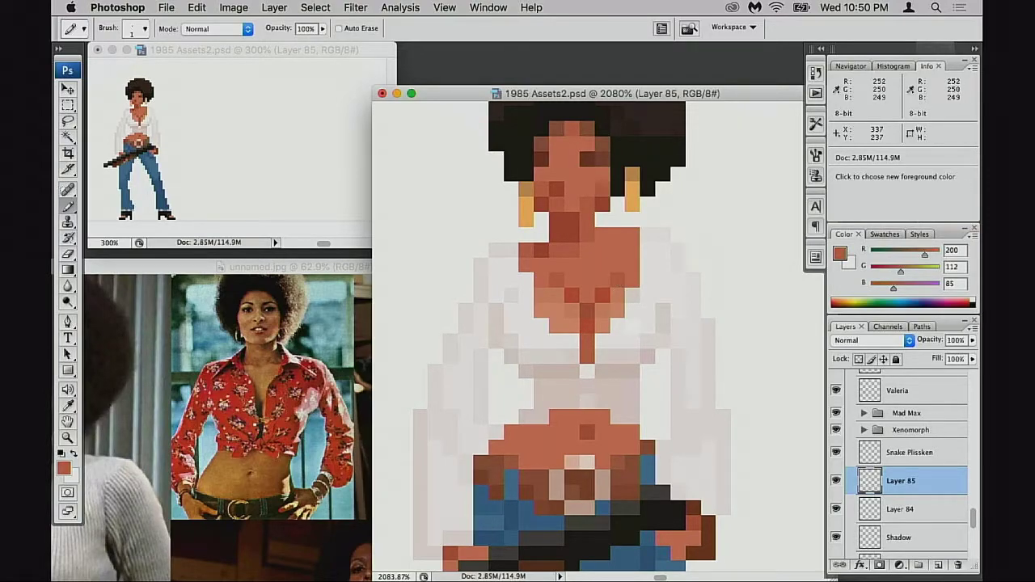
alt+click(577, 263)
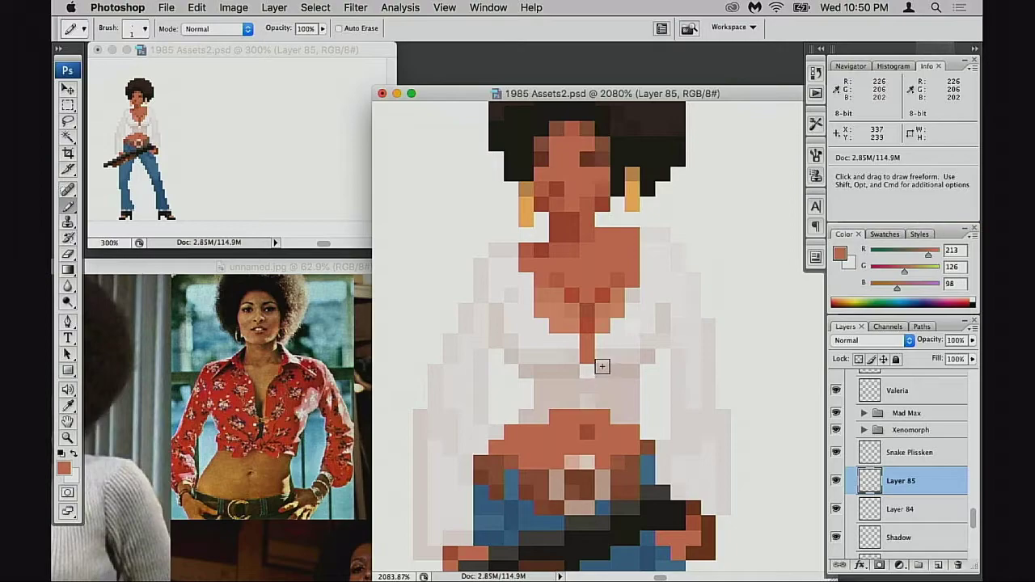
alt+click(605, 374)
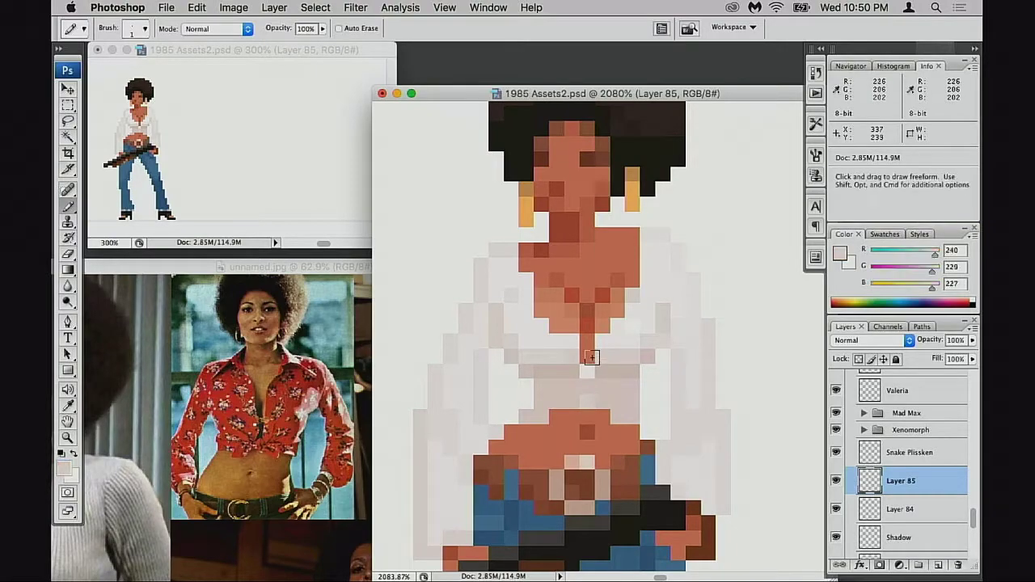
click(587, 356)
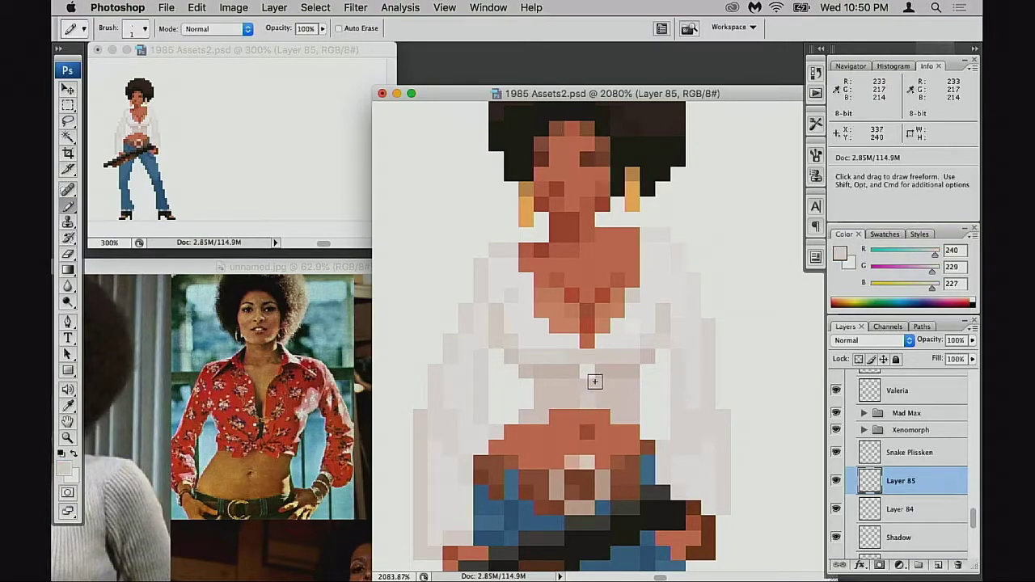
Undo the recent neckline pixel edits and view the whole figure.
key(space)
drag(600, 375, 629, 363)
key(super+minus)
key(super+minus)
key(super+minus)
key(super+minus)
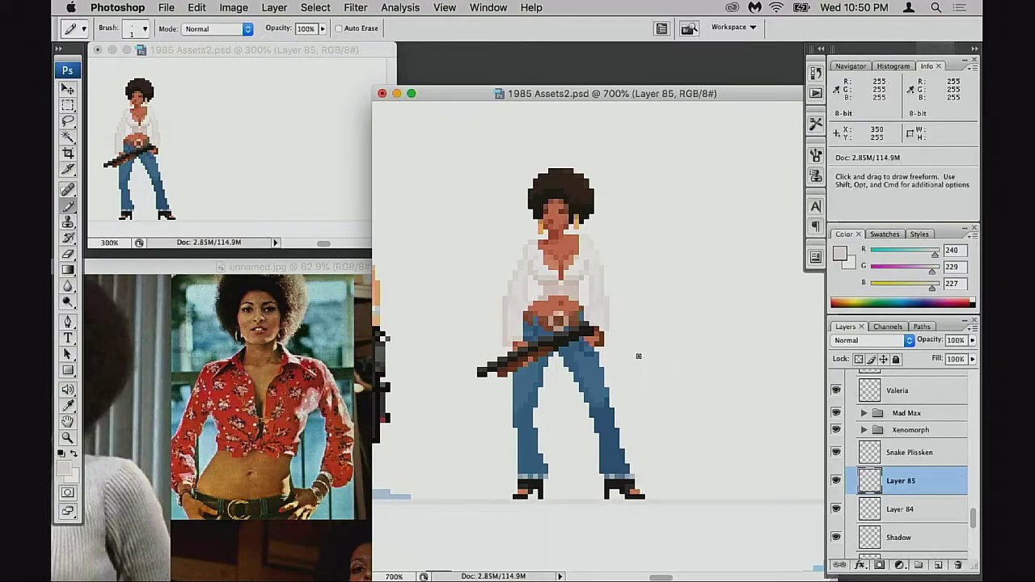
Repaint the vertical neckline gap in RGB 185, 93, 68 and cover its lowest pixel with the shirt's shadow tone (RGB 226, 206, 202).
super+click(569, 294)
super+click(603, 317)
click(611, 338)
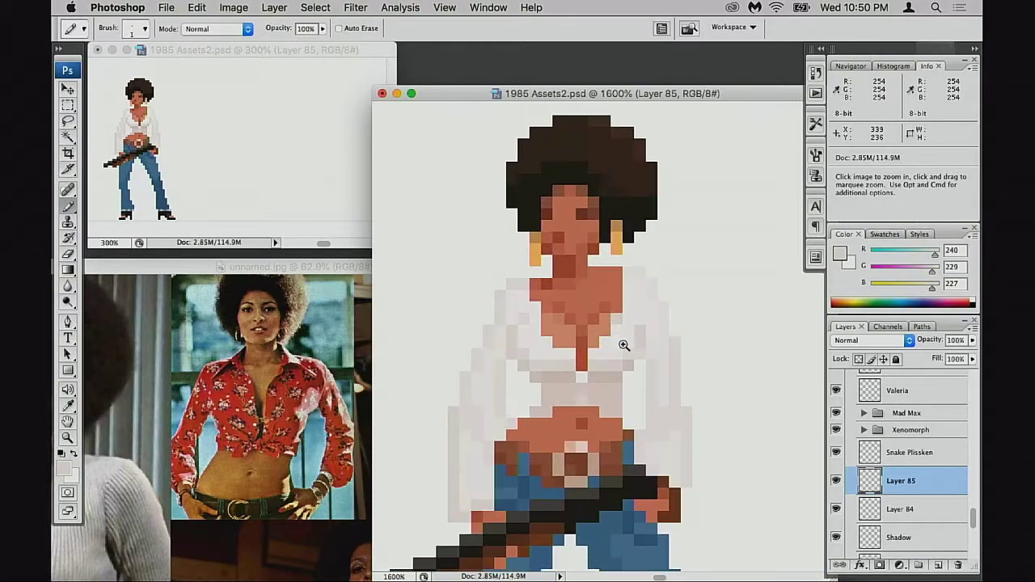
click(623, 347)
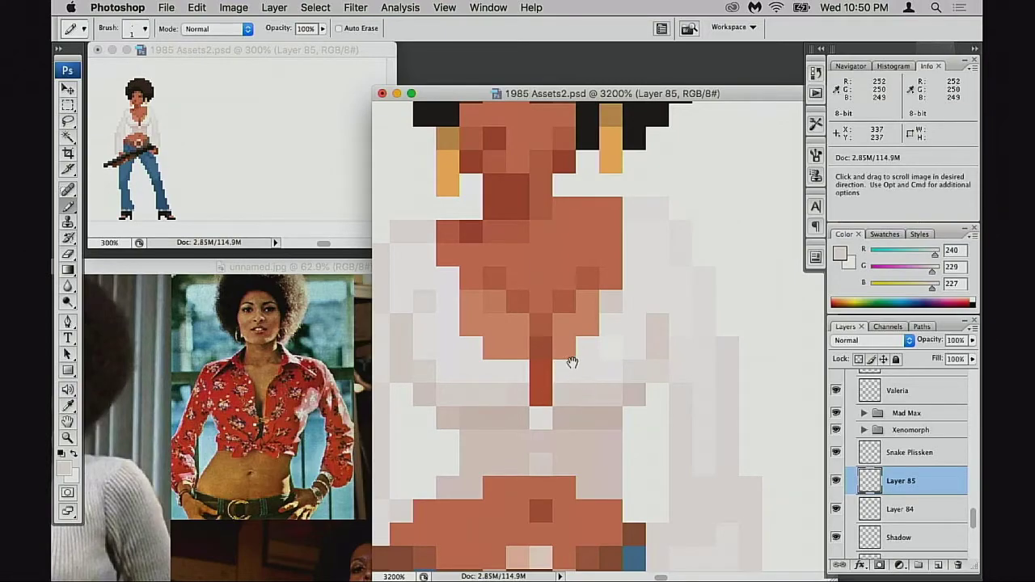
mouse_move(573, 362)
mouse_down()
mouse_move(578, 371)
mouse_move(552, 410)
mouse_up()
alt+click(548, 362)
click(549, 410)
scroll(570, 409, left, 2)
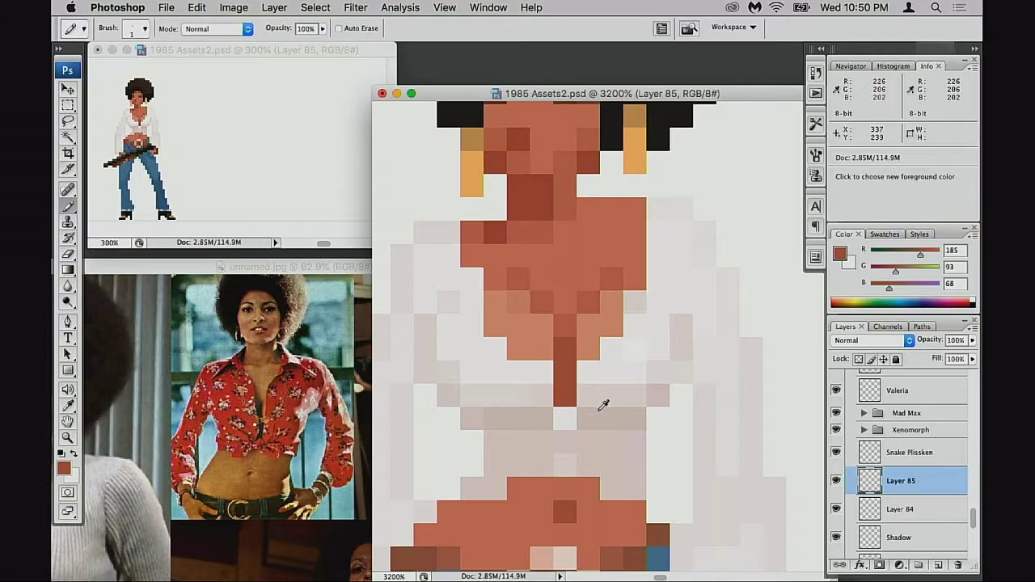
alt+click(601, 406)
click(565, 395)
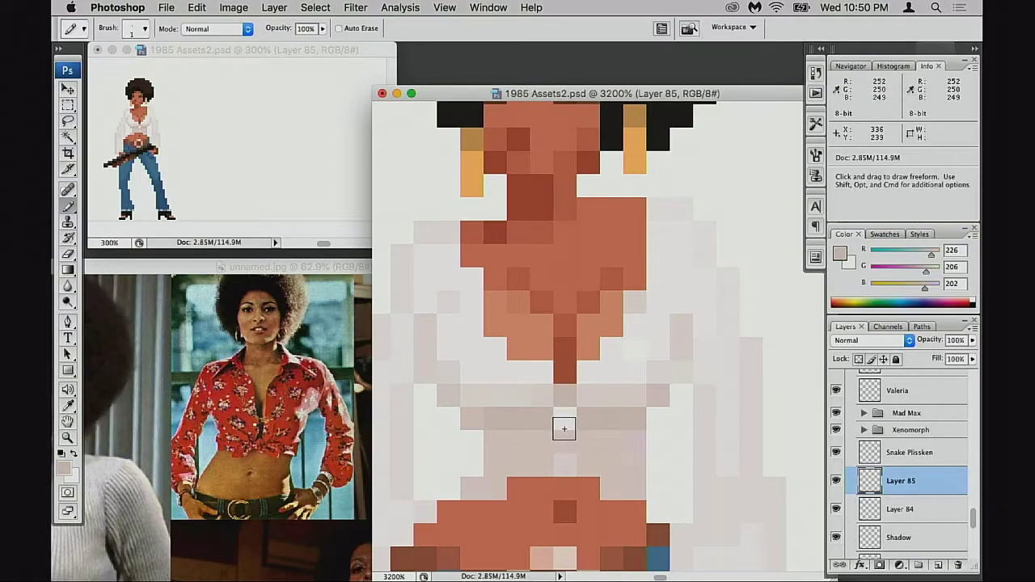
Lighten the skin on the right-hand shoulder beside the collar with sampled tone RGB 226, 155, 125 at 30% opacity.
scroll(568, 416, up, 2)
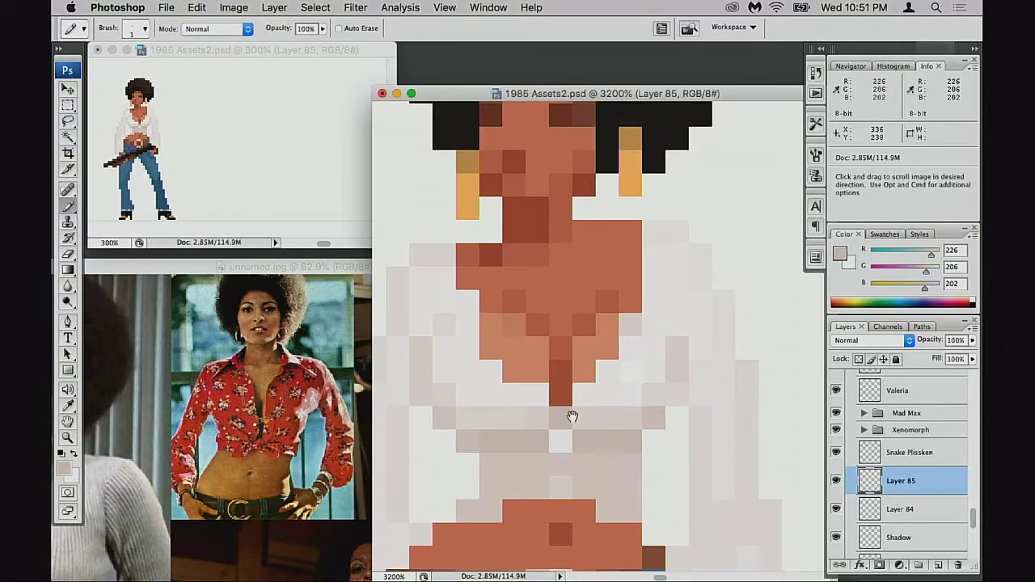
alt+click(572, 416)
alt+click(573, 415)
alt+click(579, 417)
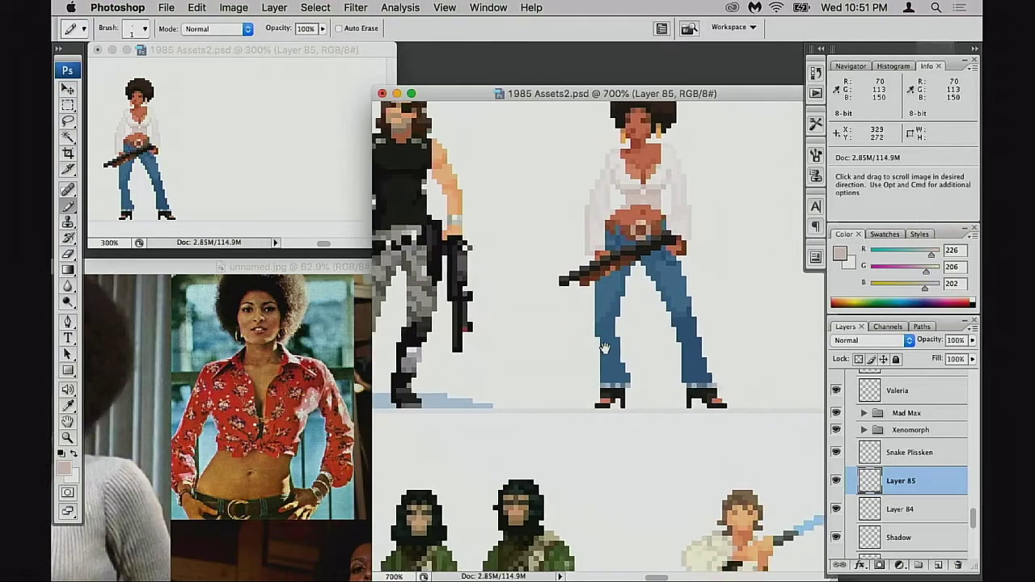
super+click(648, 253)
super+click(649, 253)
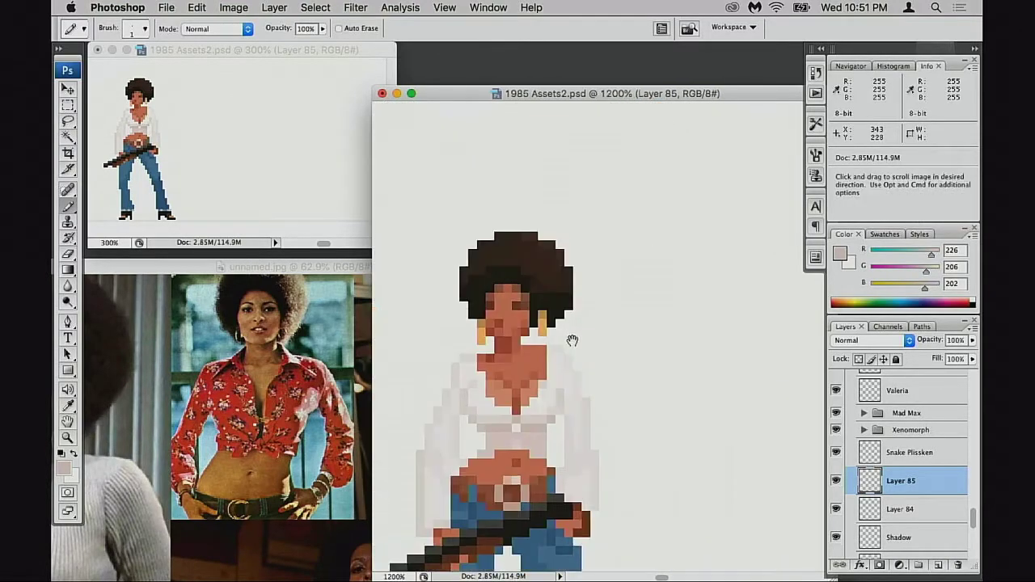
drag(572, 339, 627, 319)
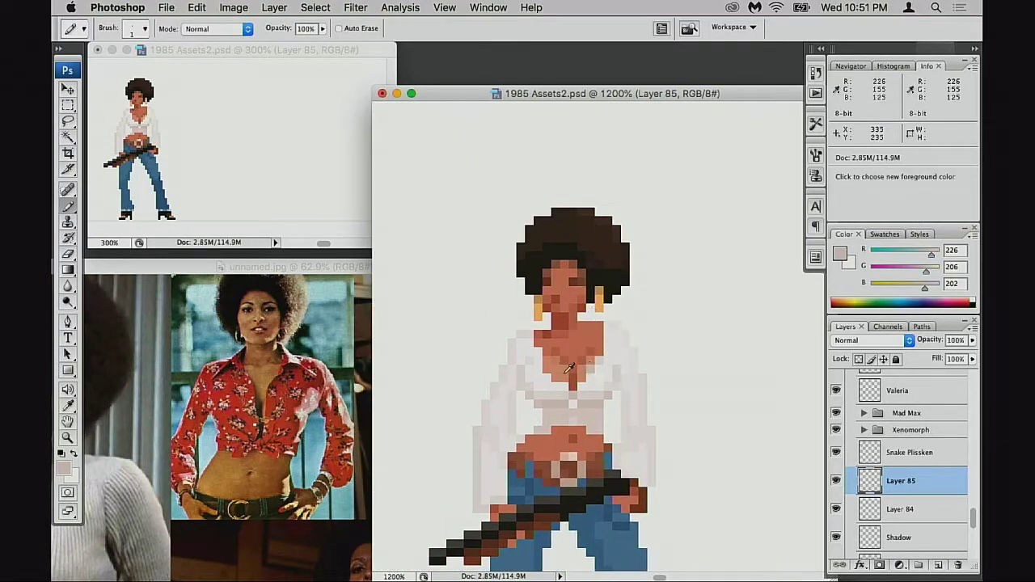
alt+click(558, 368)
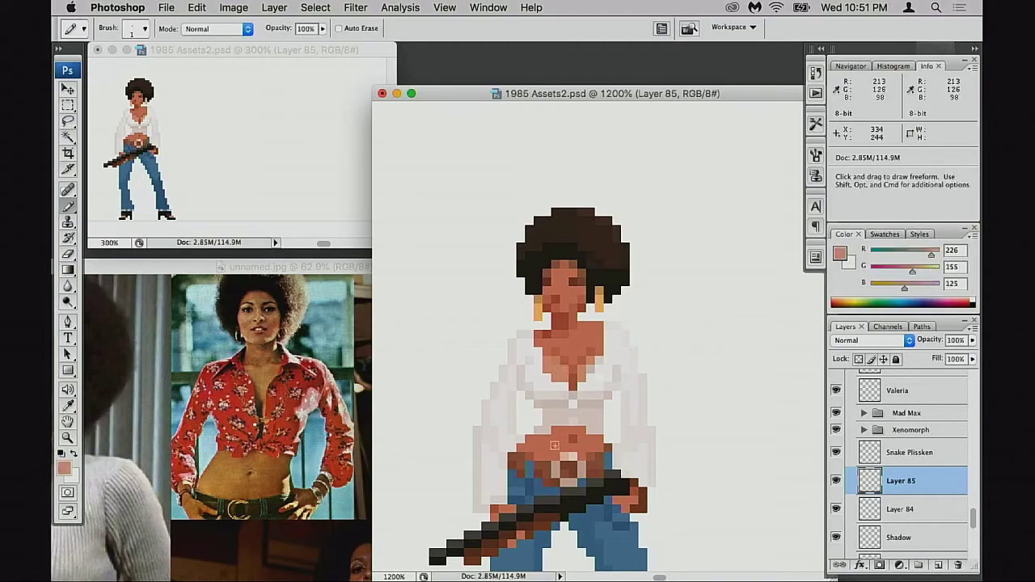
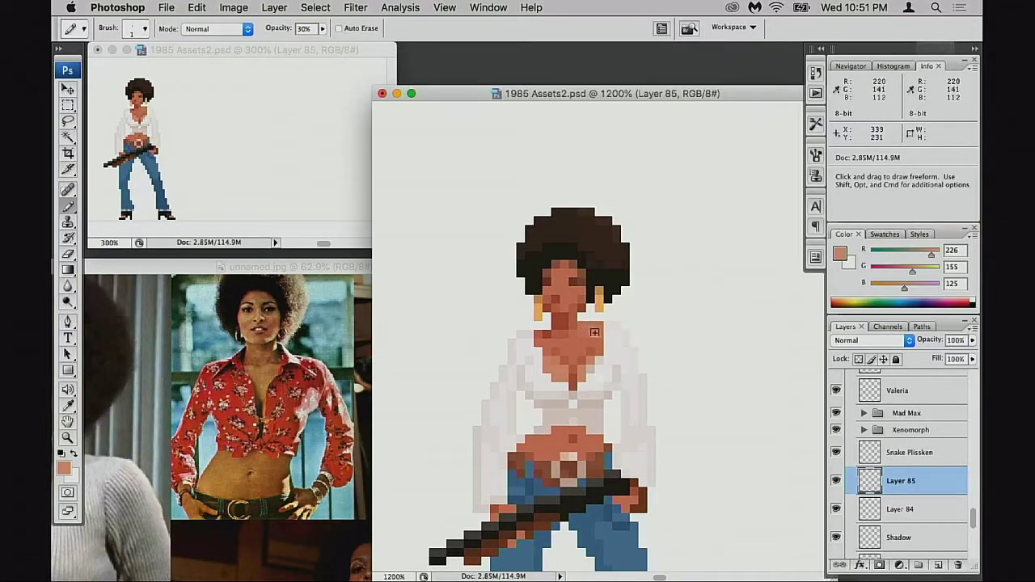
drag(584, 384, 595, 378)
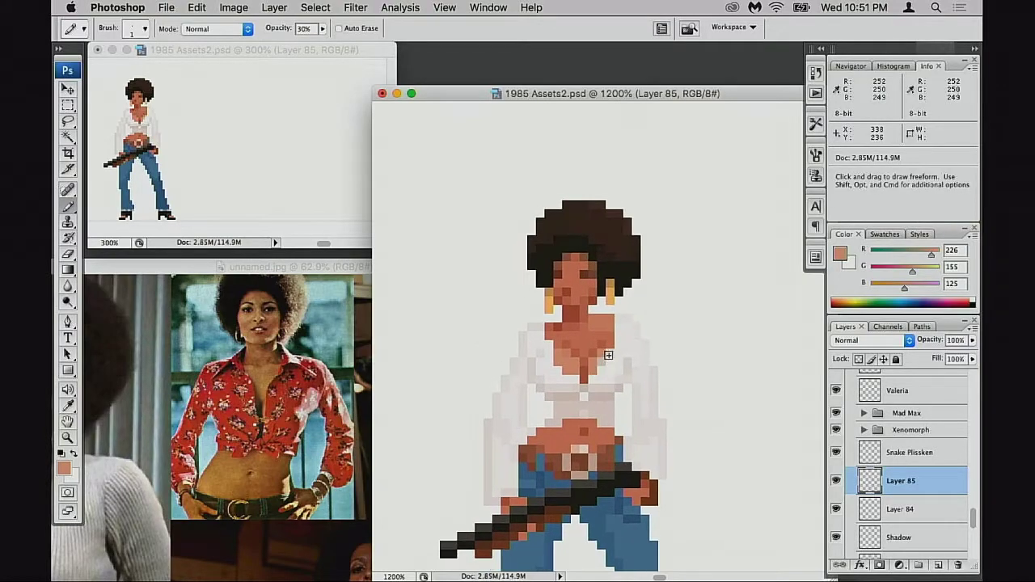
Trim the lower row of the shoulder highlight with base skin tone RGB 213, 126, 98 at 100% opacity.
scroll(603, 346, up, 3)
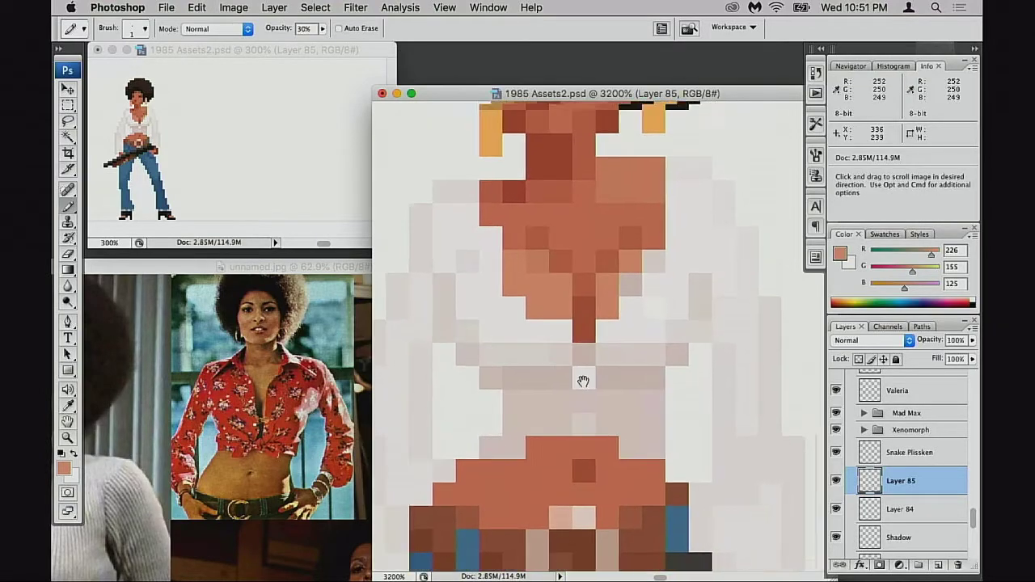
alt+click(605, 233)
key(0)
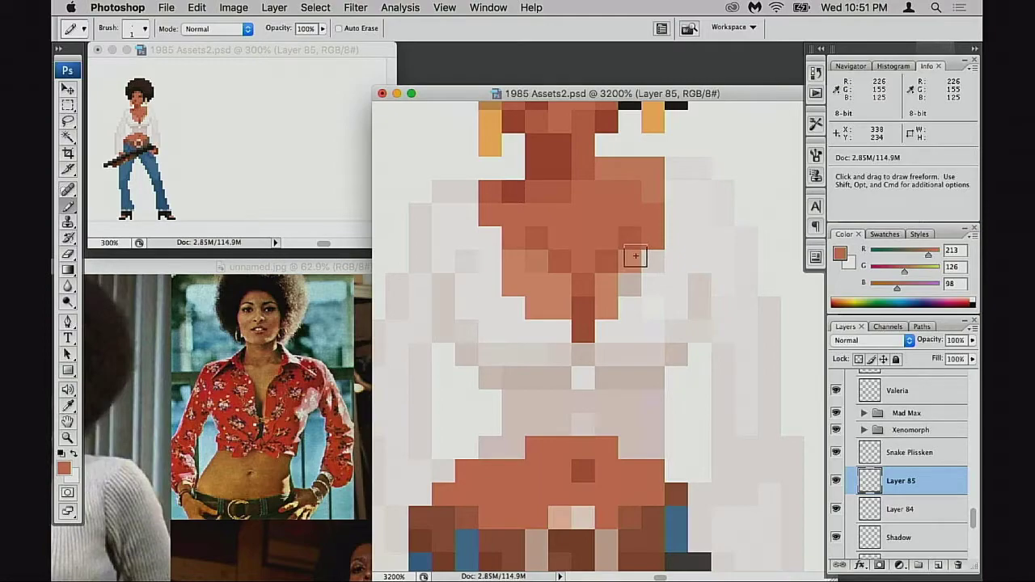
mouse_move(619, 296)
mouse_down()
mouse_move(668, 228)
mouse_move(641, 301)
mouse_up()
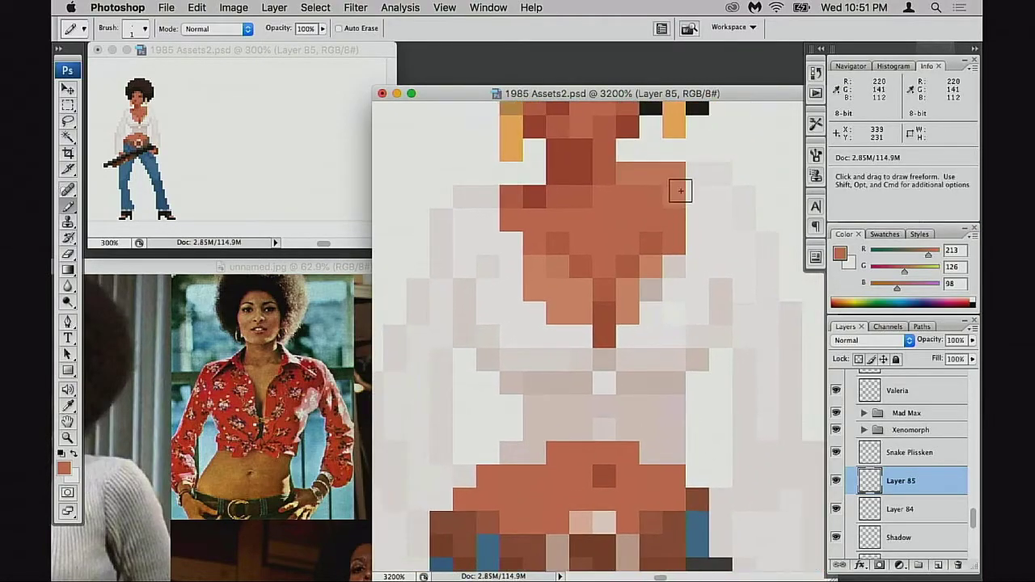
Paint a highlight on the left side of the bare midriff in RGB 220, 141, 112 and touch up its inner edge in RGB 213, 126, 98.
alt+click(680, 191)
scroll(617, 282, down, 3)
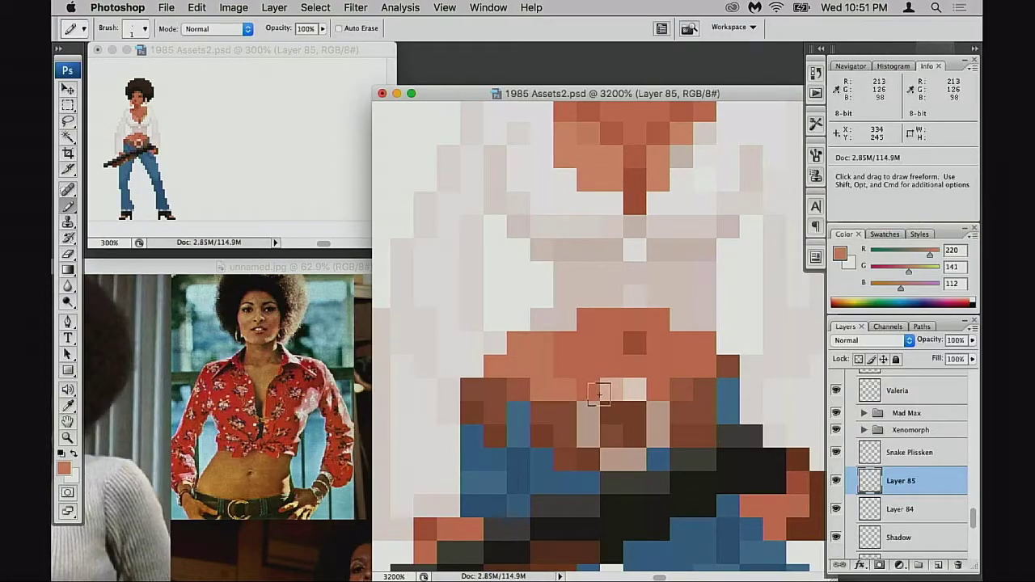
key(space)
drag(636, 236, 626, 291)
alt+click(633, 187)
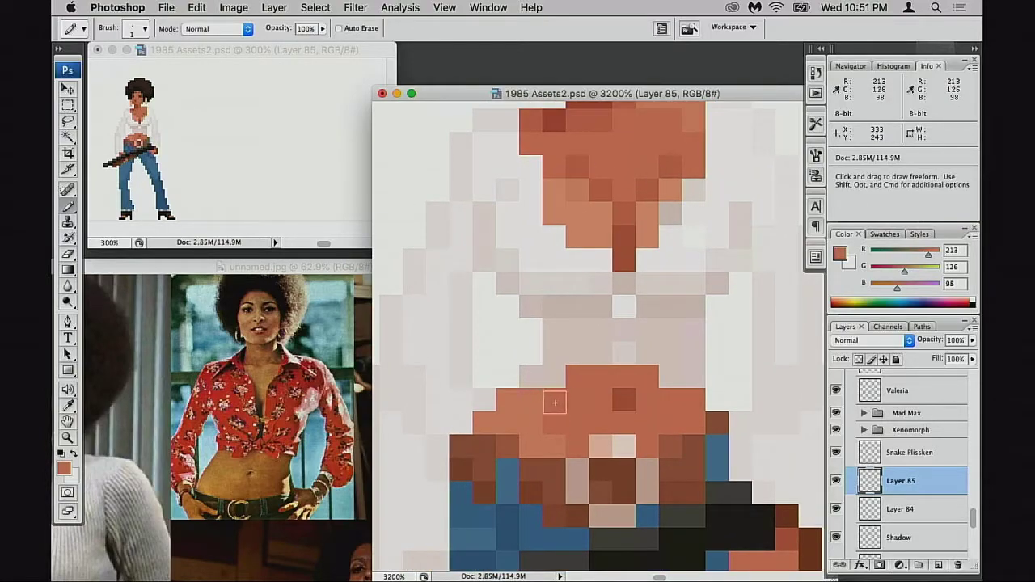
Try vertical shadow strokes left of the navel in sampled chest tone RGB 200, 112, 85 and undo them.
scroll(586, 348, up, 4)
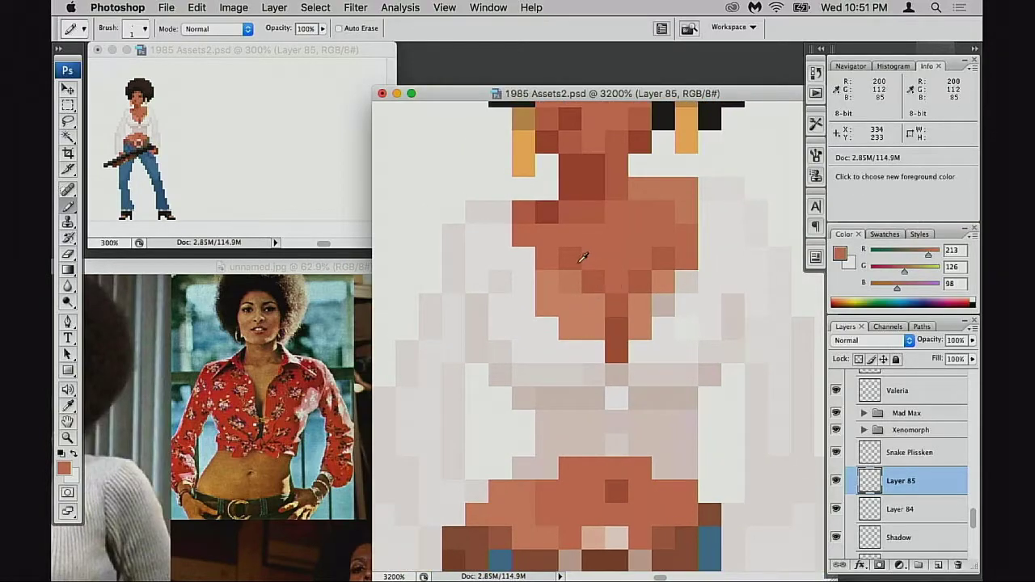
alt+click(582, 257)
scroll(566, 420, down, 4)
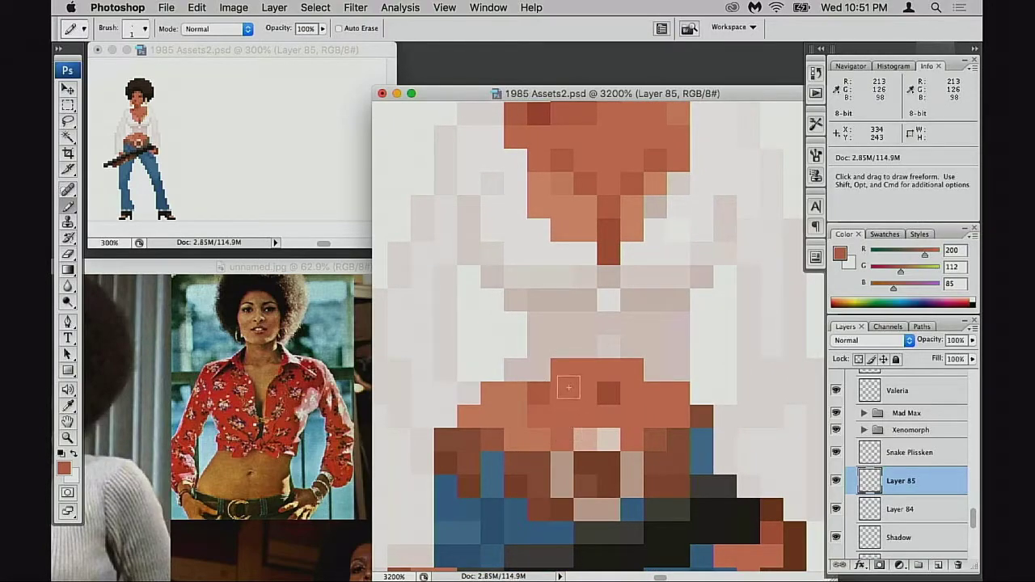
drag(562, 370, 558, 400)
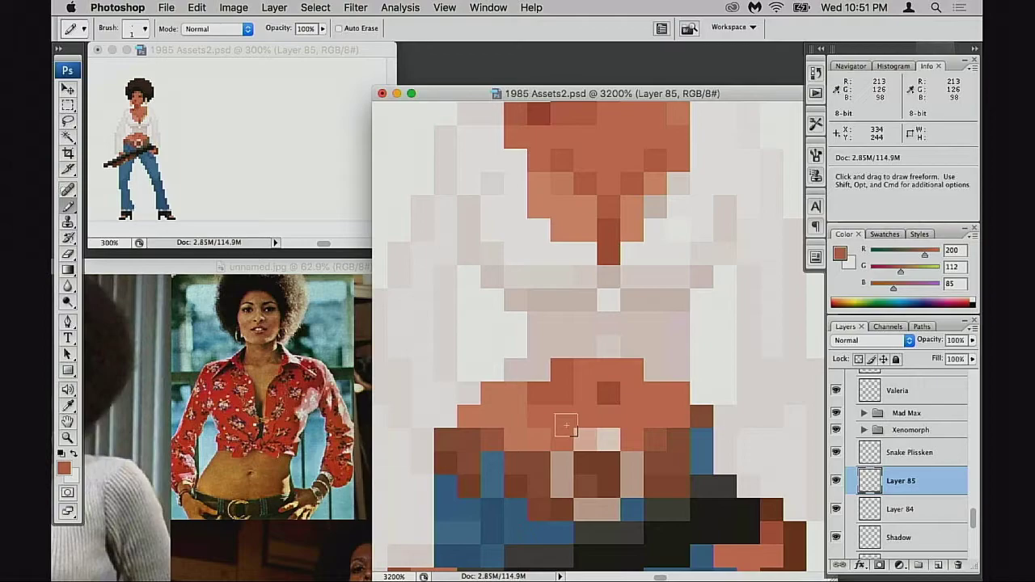
key(super+z)
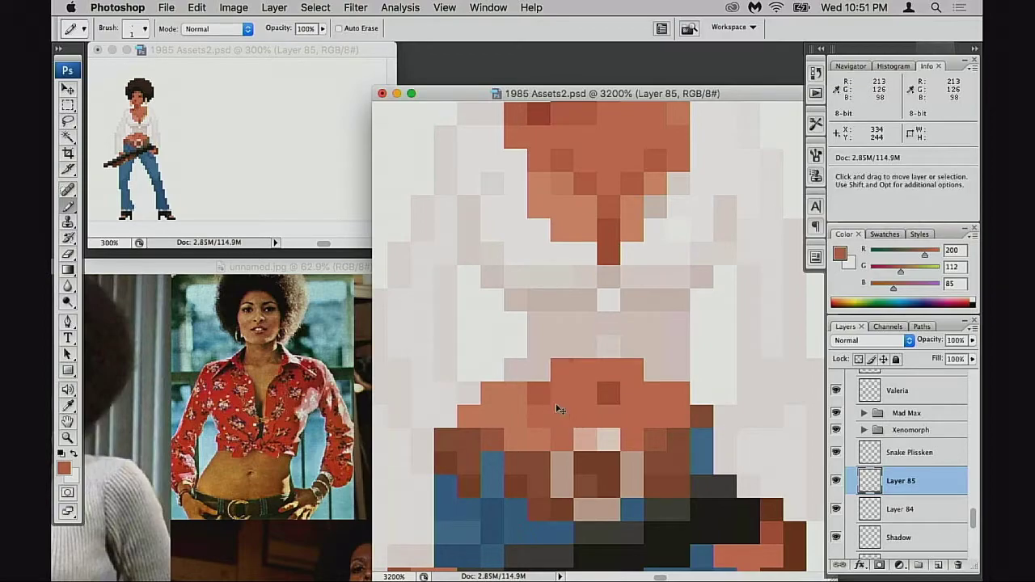
drag(538, 370, 539, 397)
key(super+z)
Try single shadow pixels left of the navel, undo the last edit and resample the highlight tone RGB 220, 141, 112.
click(561, 421)
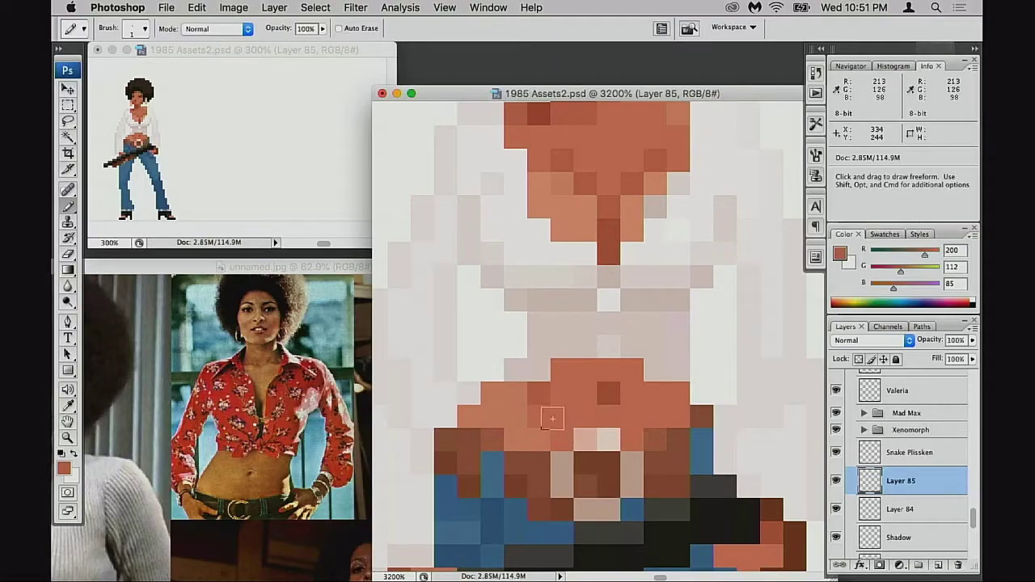
click(525, 395)
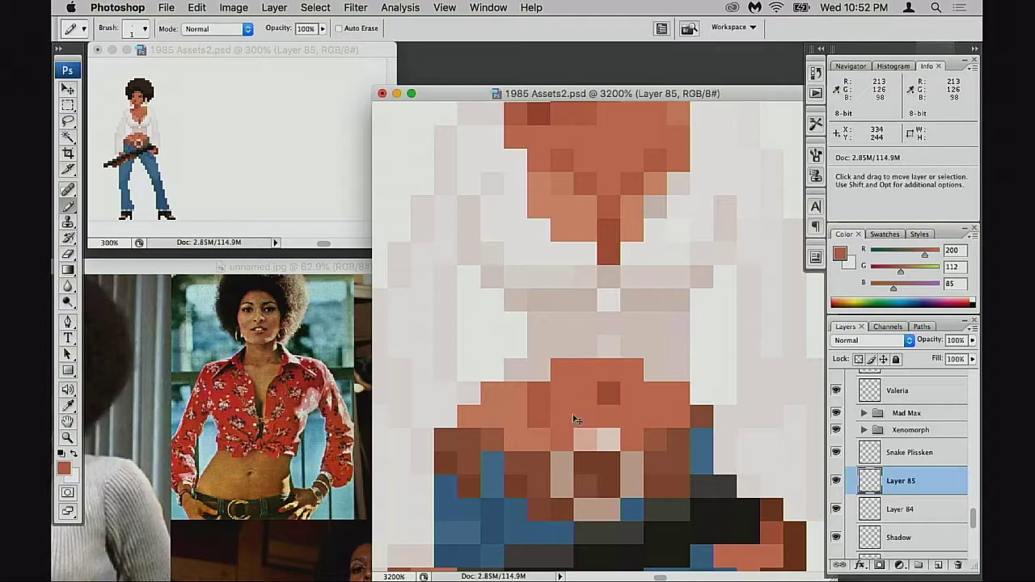
key(super+z)
alt+click(538, 430)
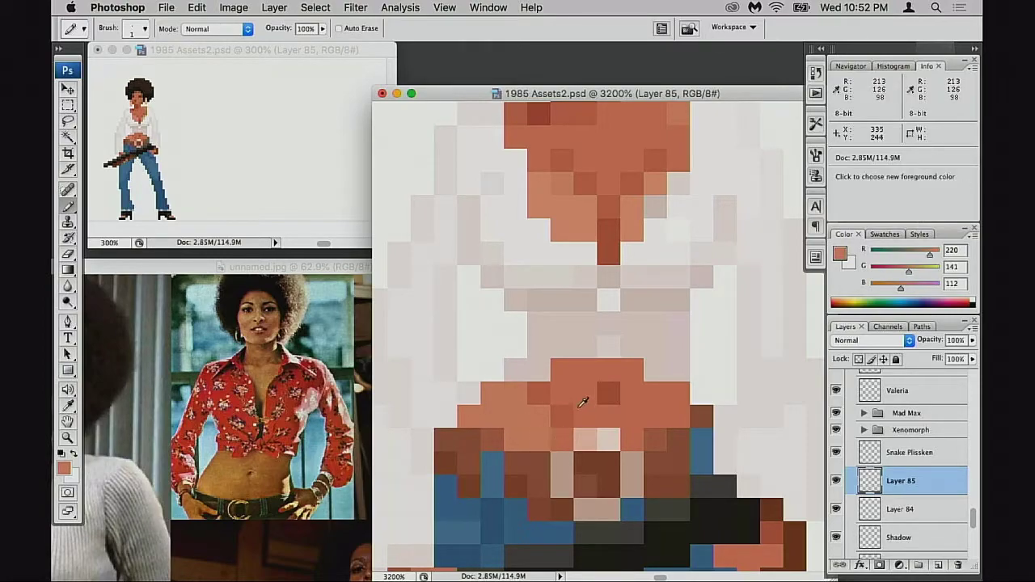
alt+click(552, 440)
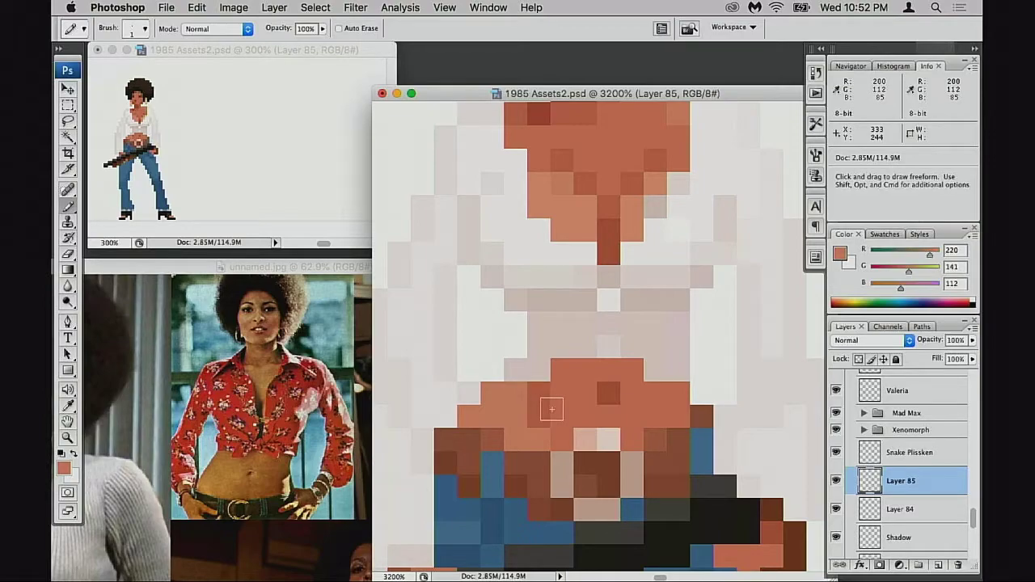
Narrow the midriff highlight by repainting its inner and lower pixels in base skin tone RGB 213, 126, 98.
alt+click(529, 399)
alt+click(562, 403)
click(538, 395)
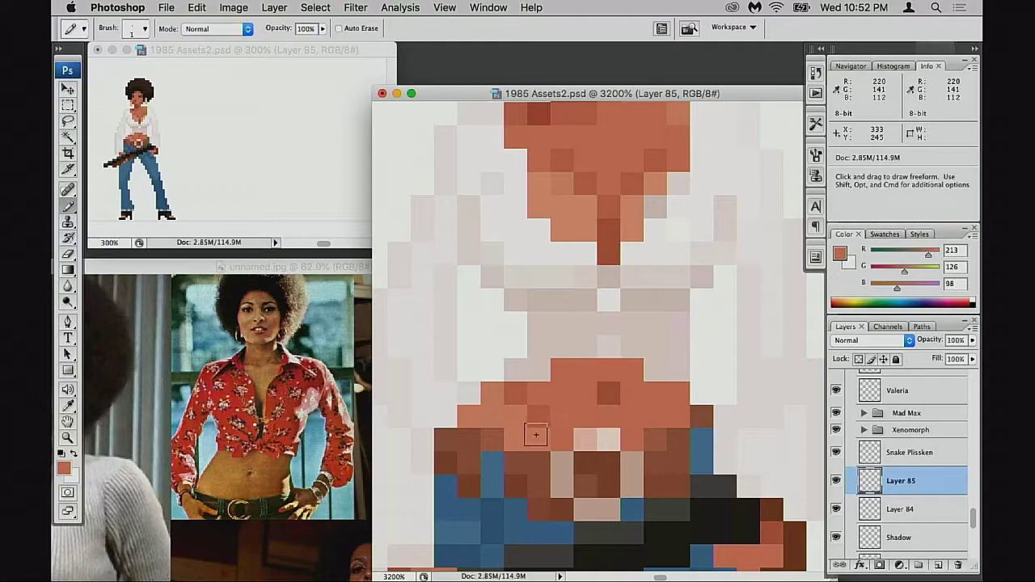
click(520, 437)
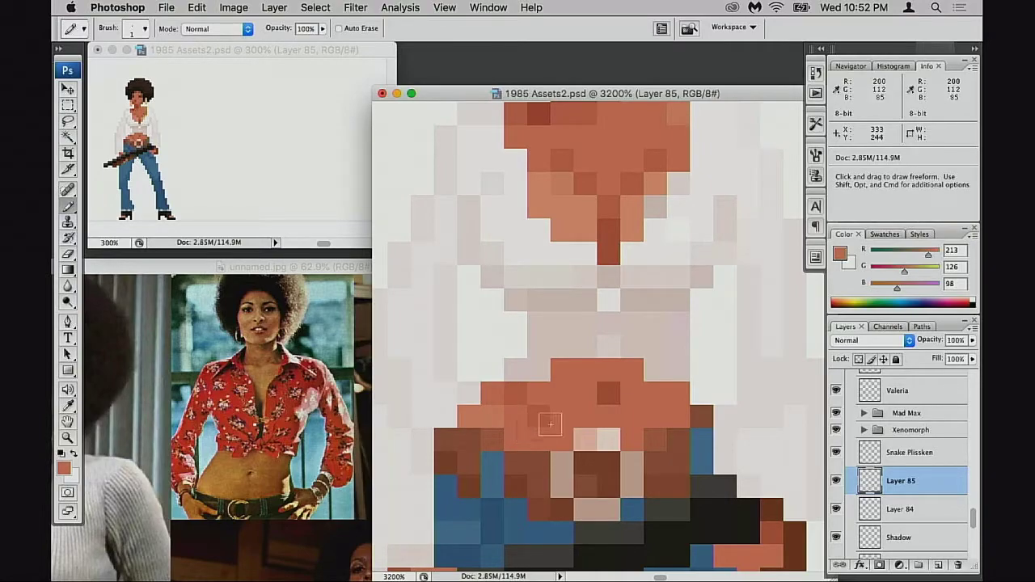
key(alt)
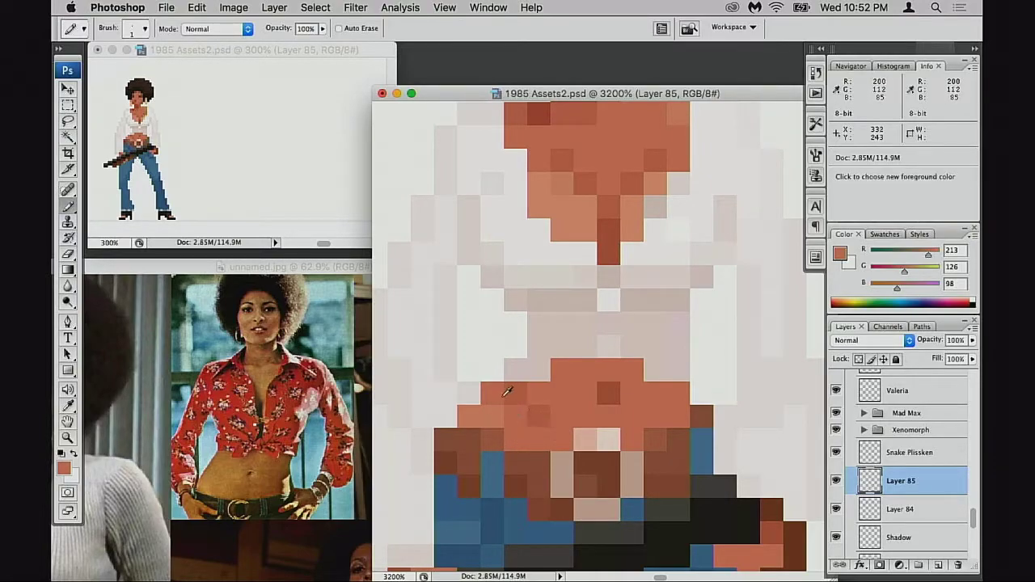
Rework the left midriff with shadow tone RGB 200, 112, 85, highlight tone RGB 220, 141, 112 and base tone RGB 213, 126, 98.
alt+click(501, 391)
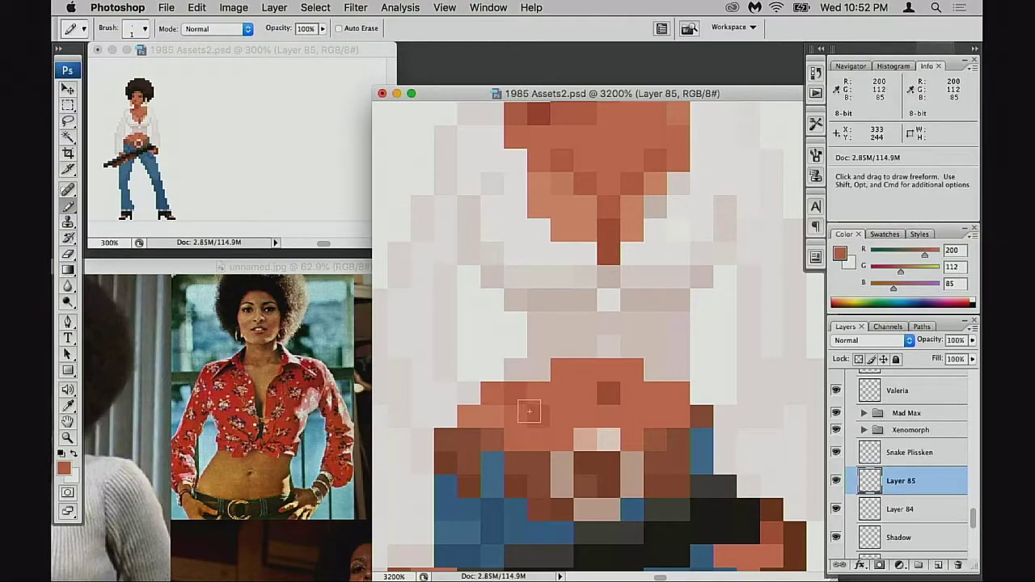
alt+click(505, 396)
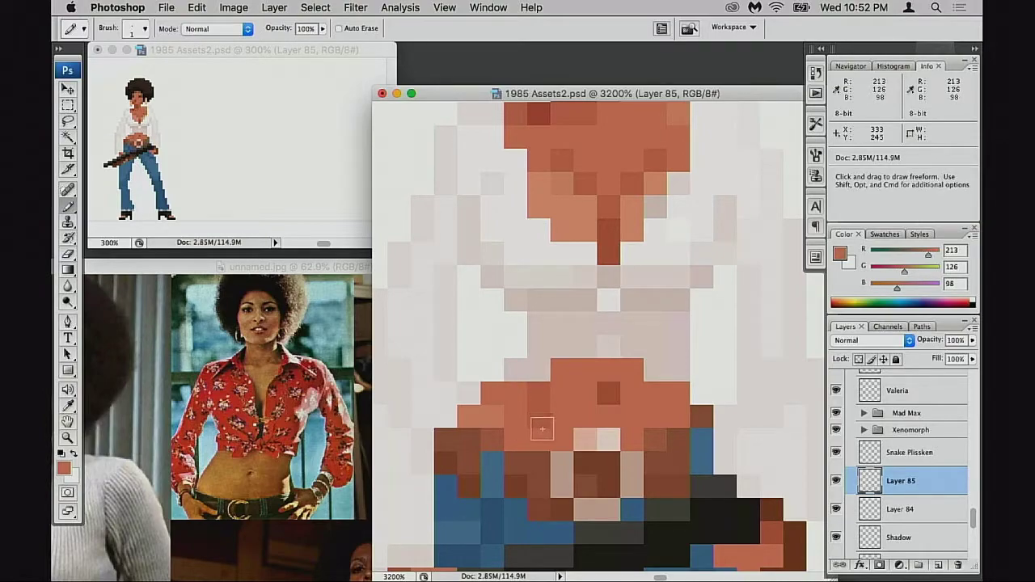
alt+click(495, 398)
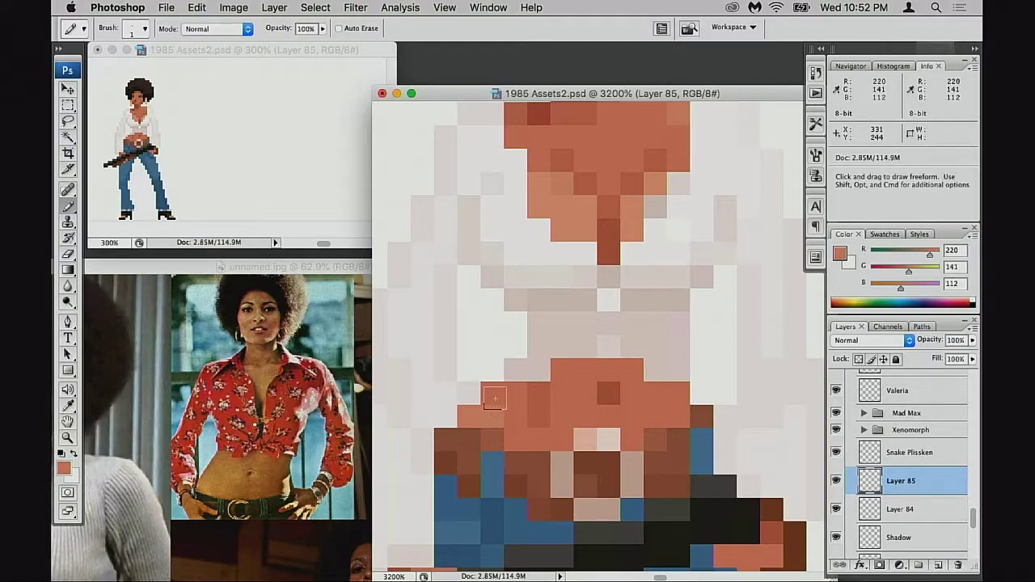
click(495, 398)
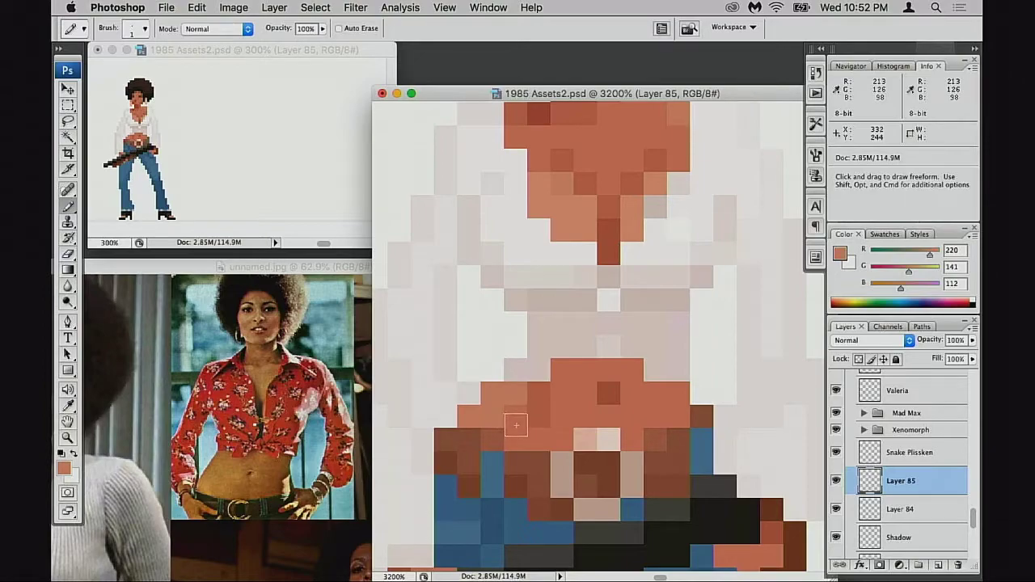
alt+click(535, 423)
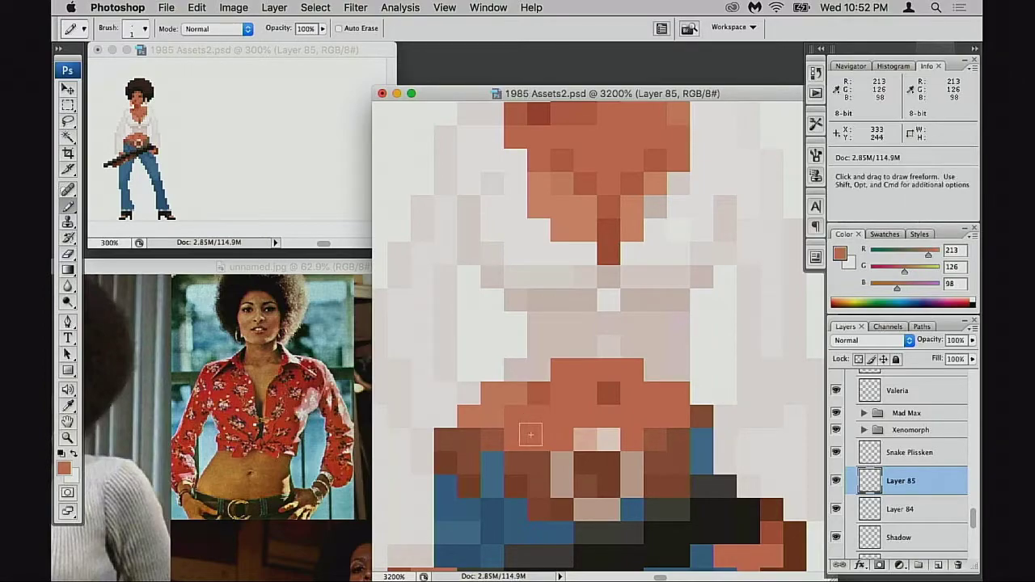
Try a shadow pixel left of the navel in RGB 200, 112, 85, and paint over it with shoulder highlight tone RGB 220, 141, 112.
alt+click(589, 191)
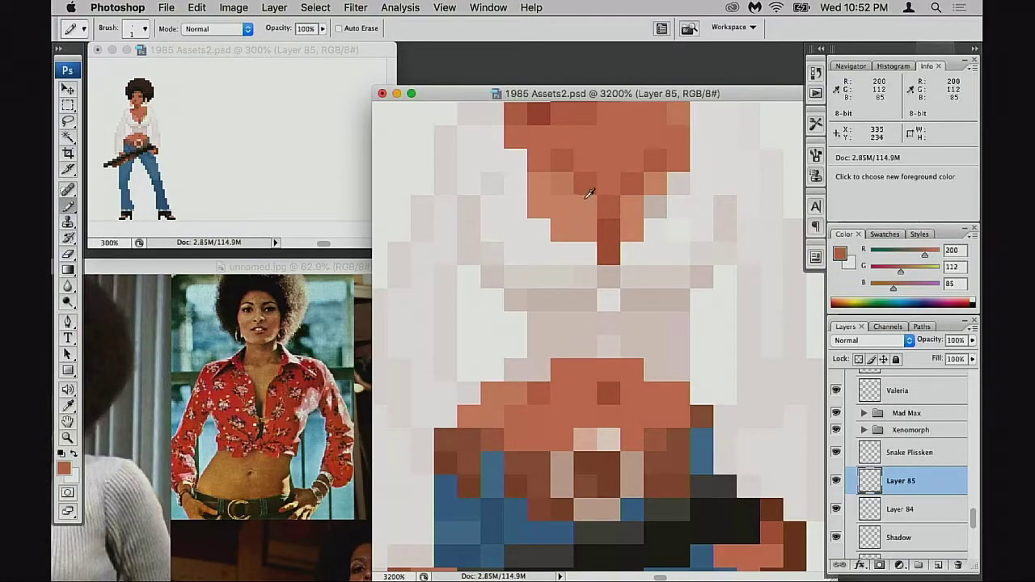
scroll(584, 324, up, 3)
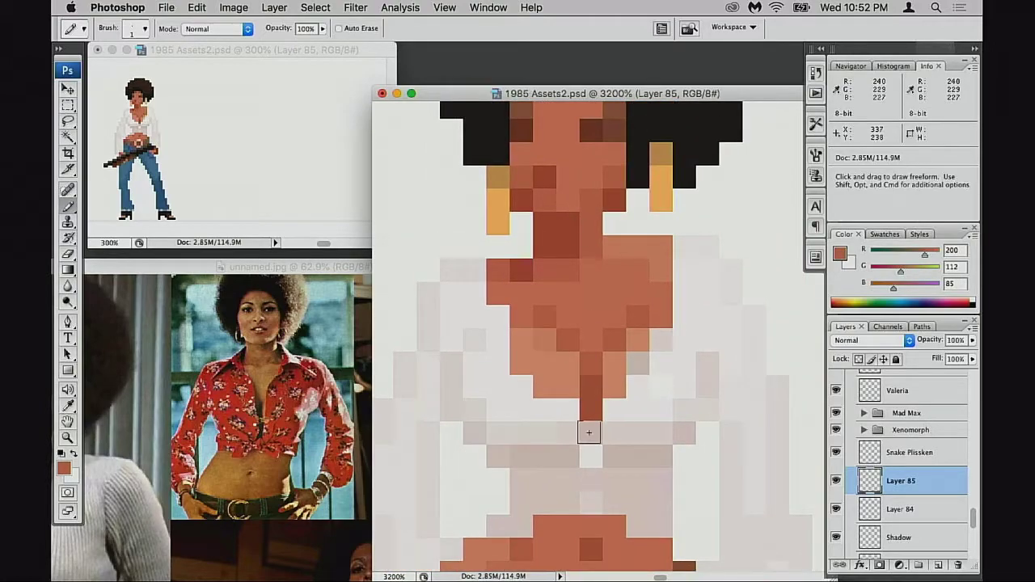
alt+click(667, 261)
scroll(646, 251, down, 3)
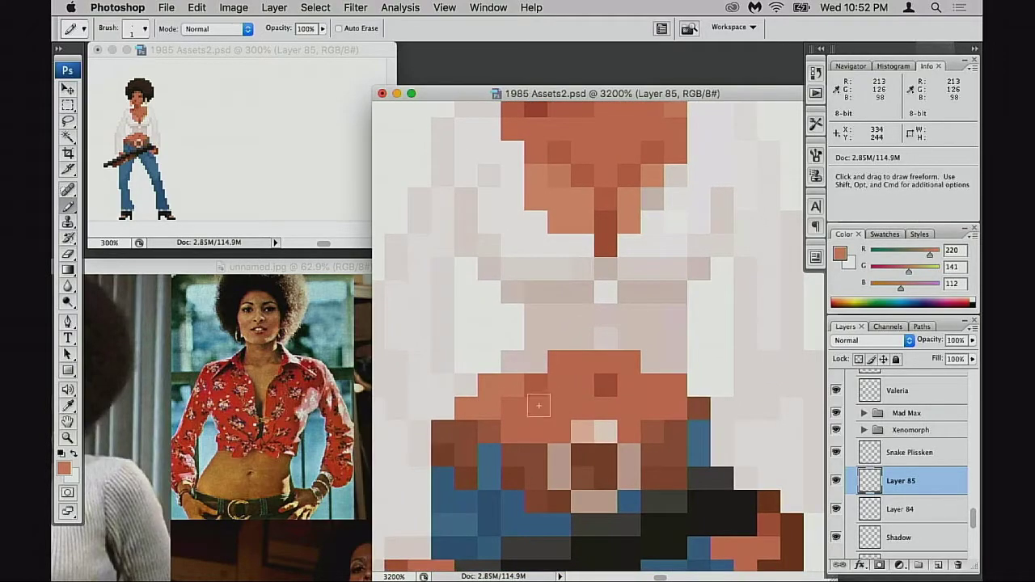
scroll(611, 402, left, 1)
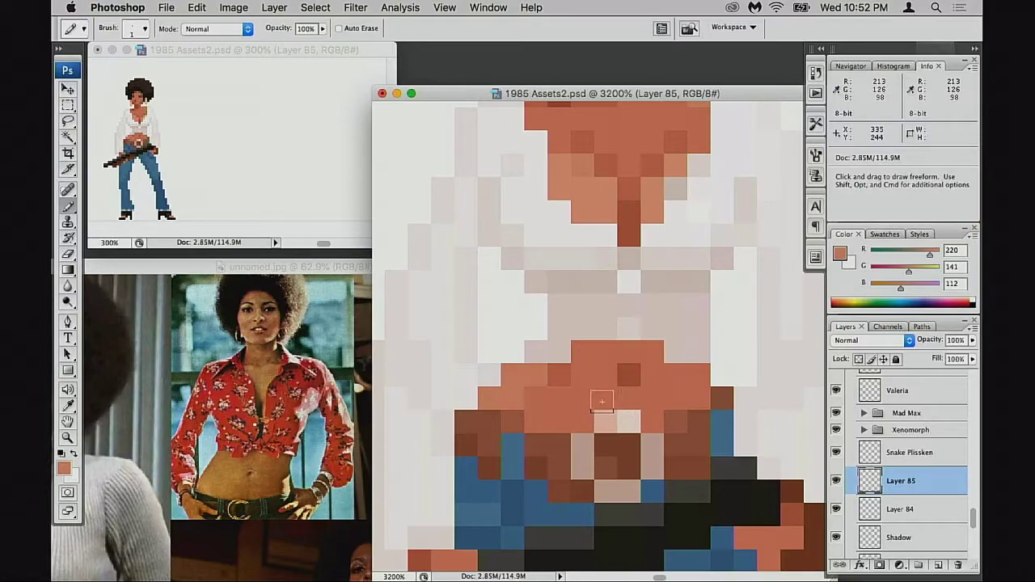
Sample shadow tone RGB 200, 112, 85 and try softer shadow pixels left of the navel at pencil opacities between 40% and 60%.
key(3)
alt+click(568, 381)
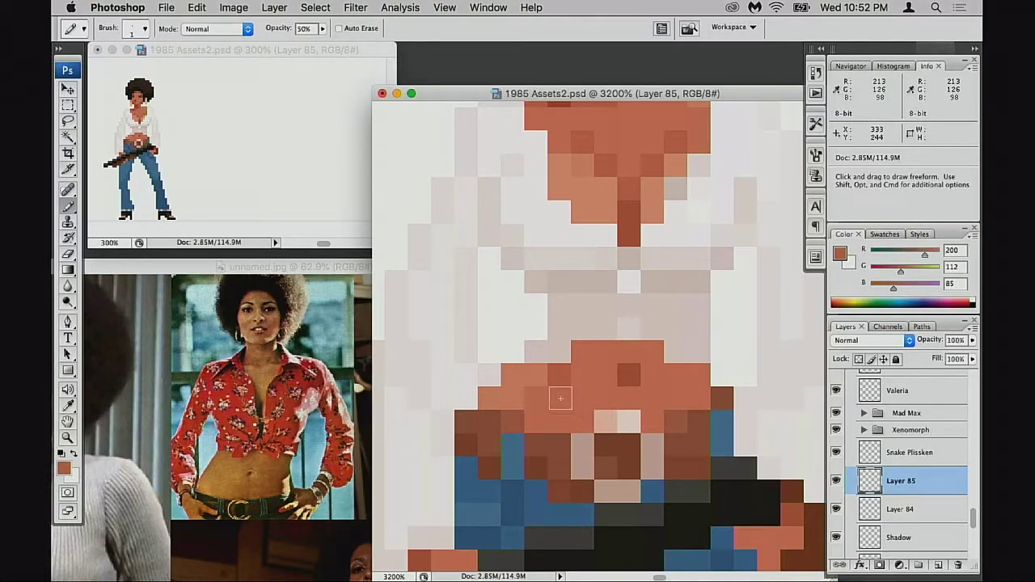
key(5)
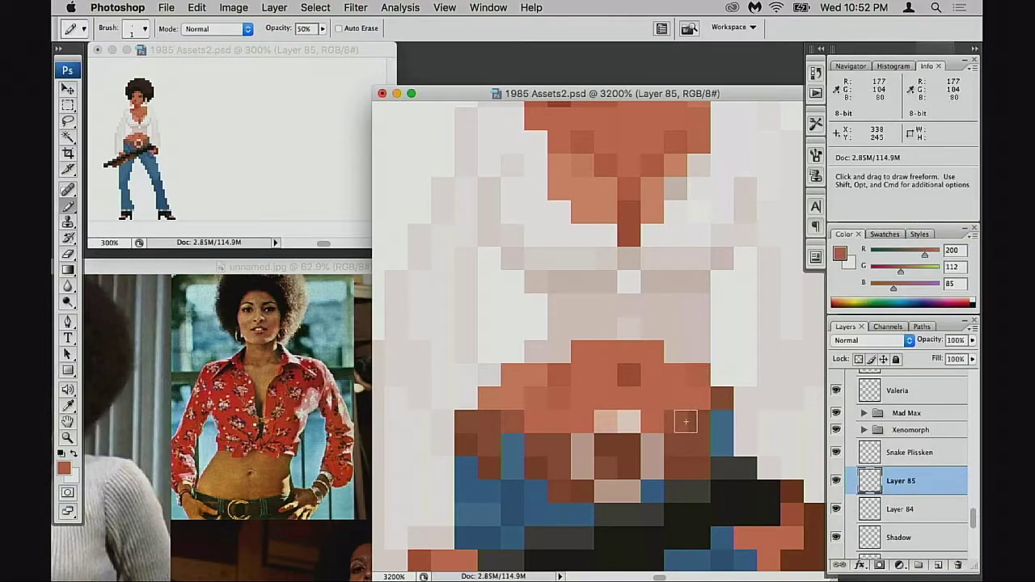
key(6)
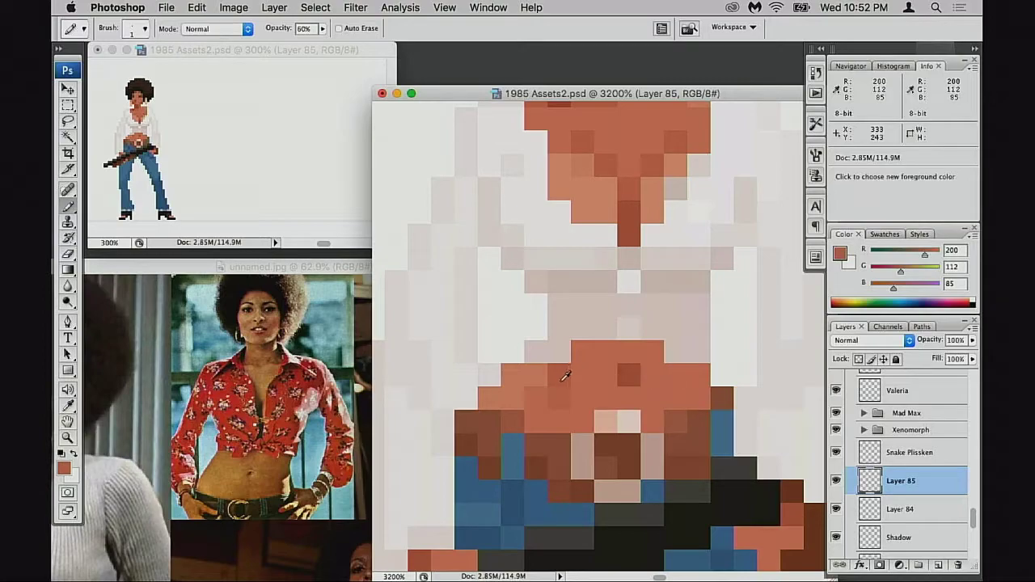
key(4)
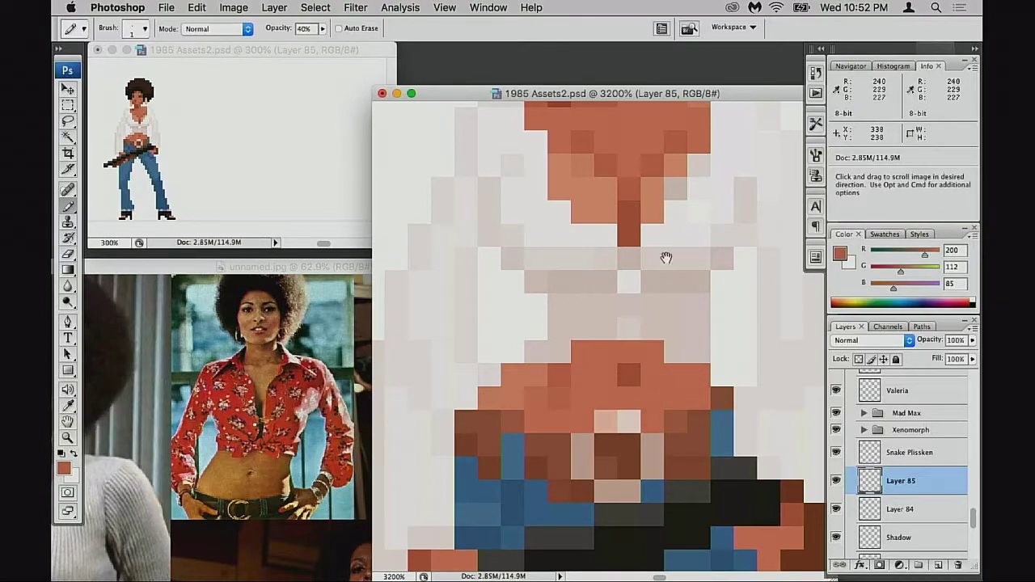
drag(665, 257, 659, 316)
Restore 100% pencil opacity, try darker shadow tone RGB 185, 93, 68, undo the last edit and resample base skin tone RGB 213, 126, 98.
key(0)
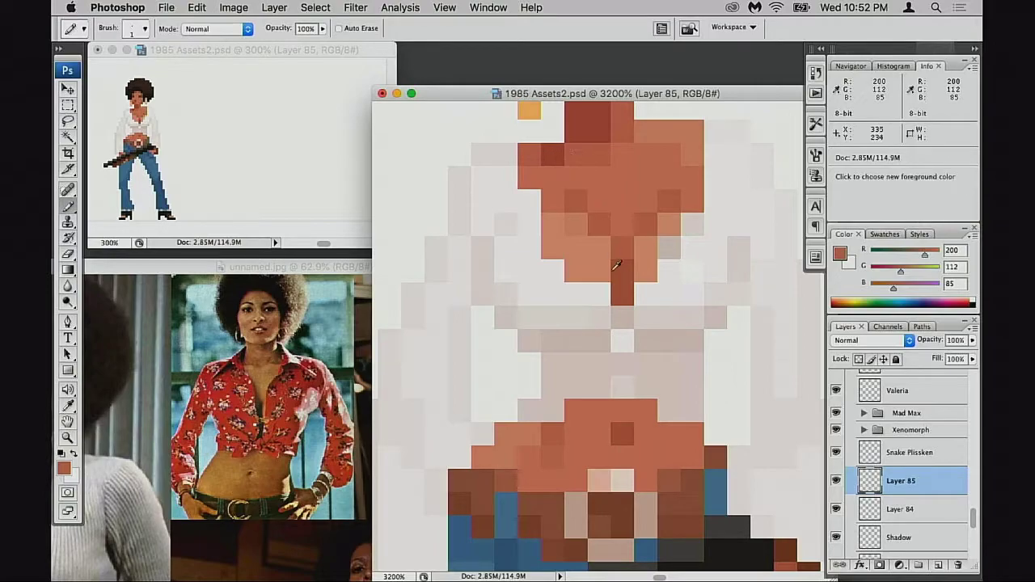
alt+click(624, 273)
mouse_move(646, 429)
mouse_down()
mouse_move(647, 468)
mouse_move(684, 441)
mouse_move(642, 419)
mouse_move(671, 454)
mouse_up()
key(super+z)
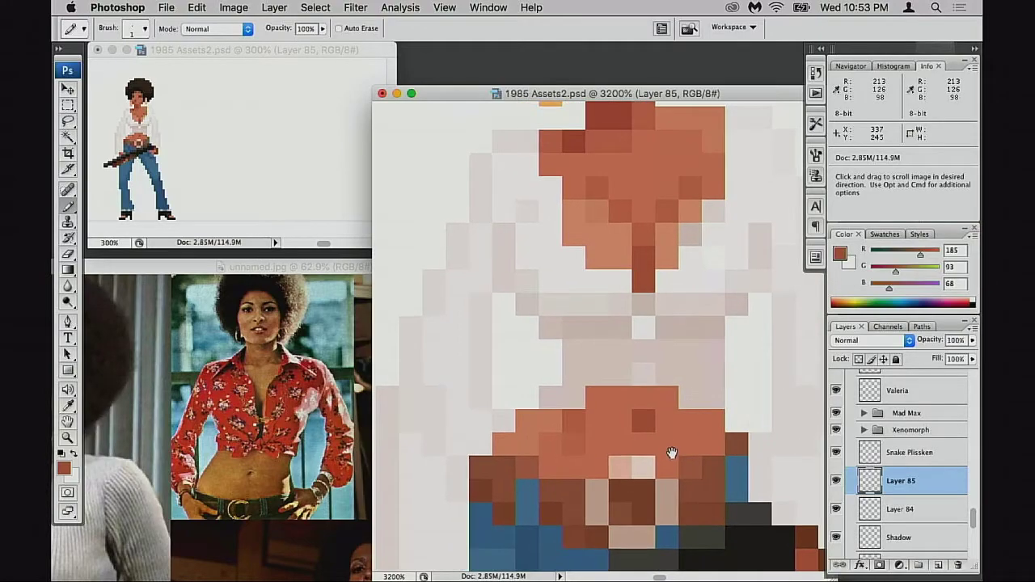
alt+click(584, 454)
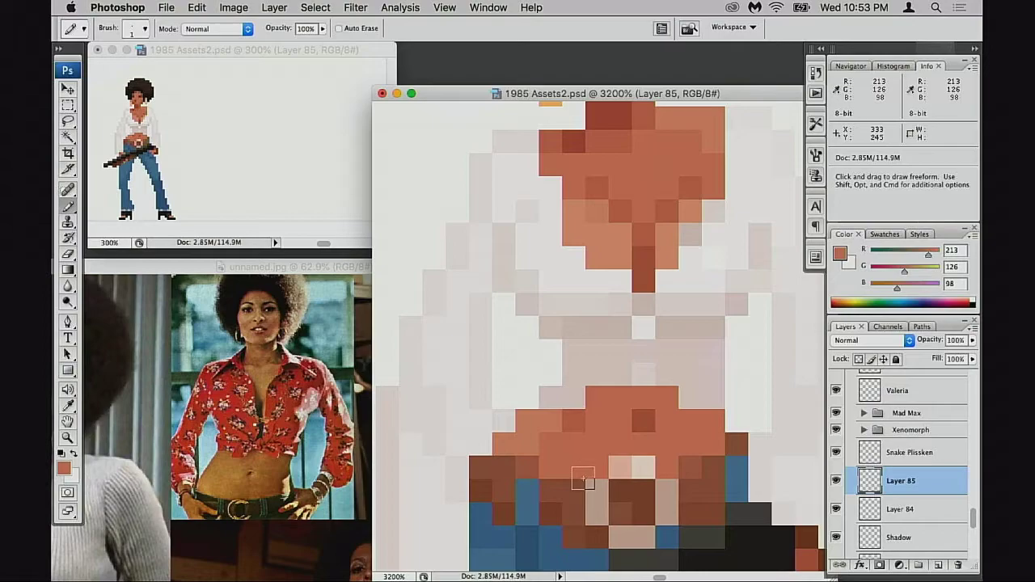
Examine the whole woman at 500% next to the neighbouring characters to judge the skin shading.
alt+click(596, 439)
alt+click(628, 440)
alt+click(628, 443)
alt+click(628, 443)
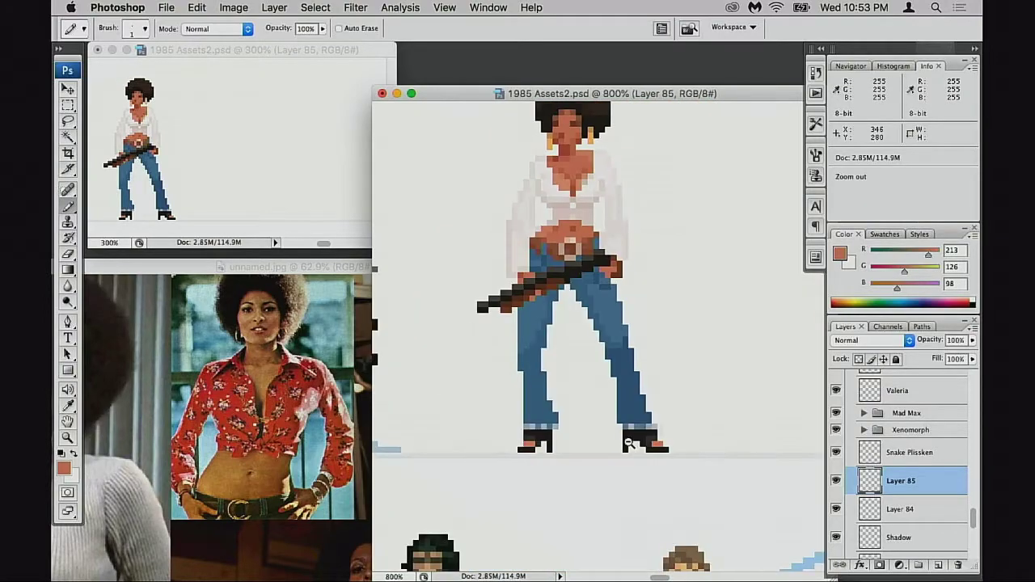
alt+click(629, 444)
drag(621, 266, 605, 417)
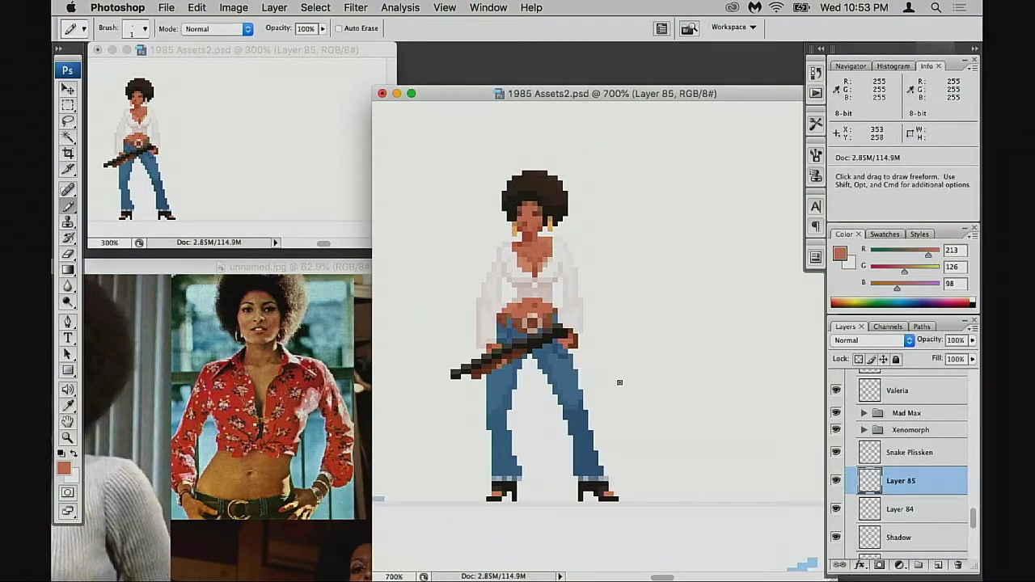
drag(575, 376, 596, 412)
alt+click(595, 413)
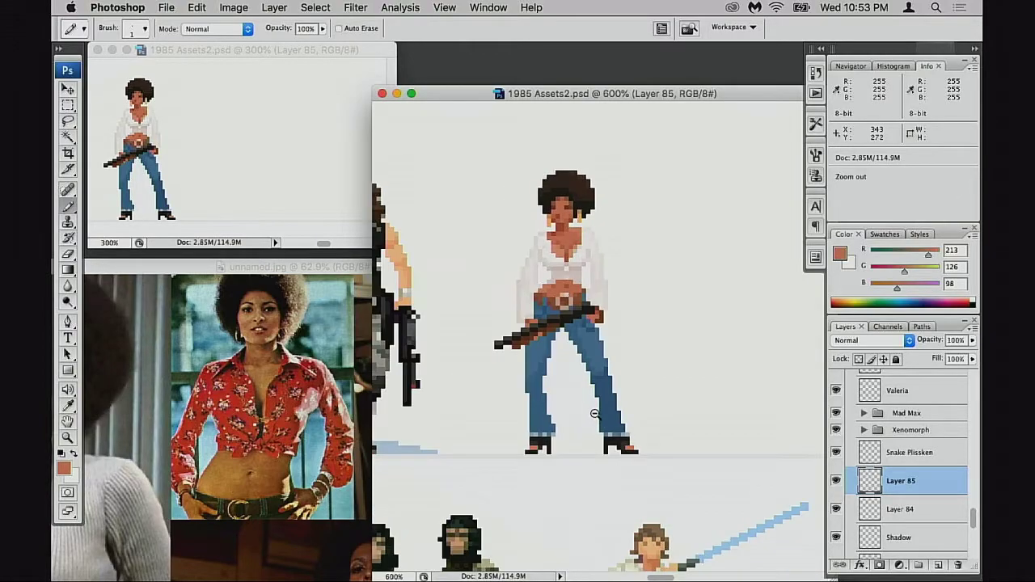
alt+click(595, 412)
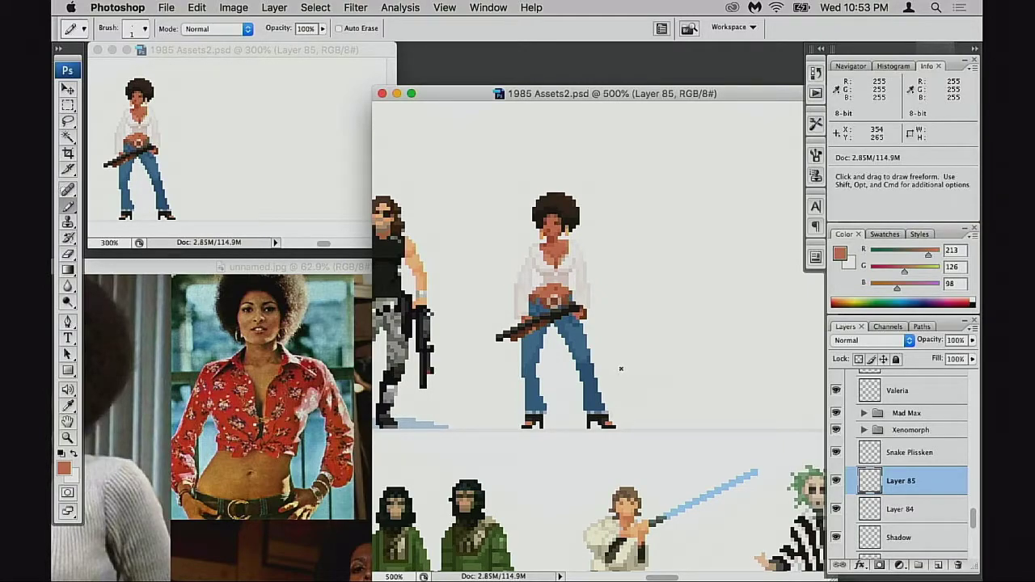
scroll(620, 353, left, 5)
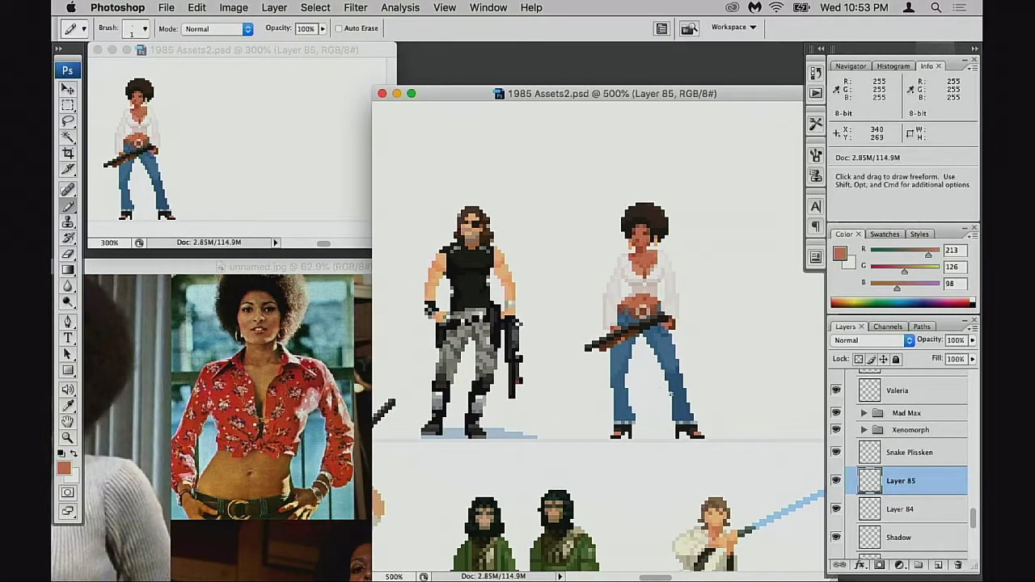
drag(656, 389, 642, 427)
scroll(641, 426, right, 3)
scroll(642, 426, down, 5)
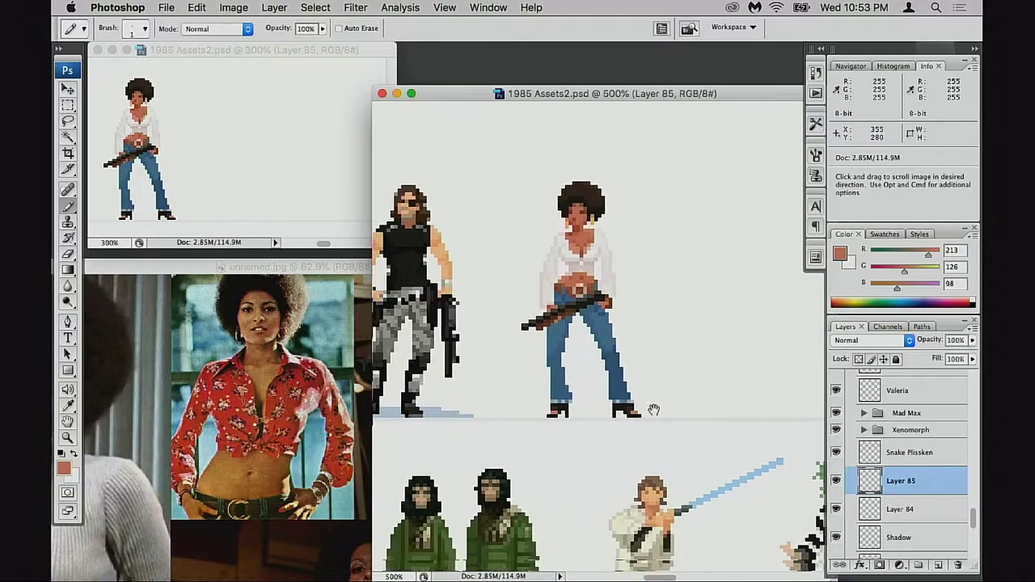
Compare the figure with and without the shading on Layer 85 by repeatedly hiding and showing that layer.
click(837, 484)
click(836, 482)
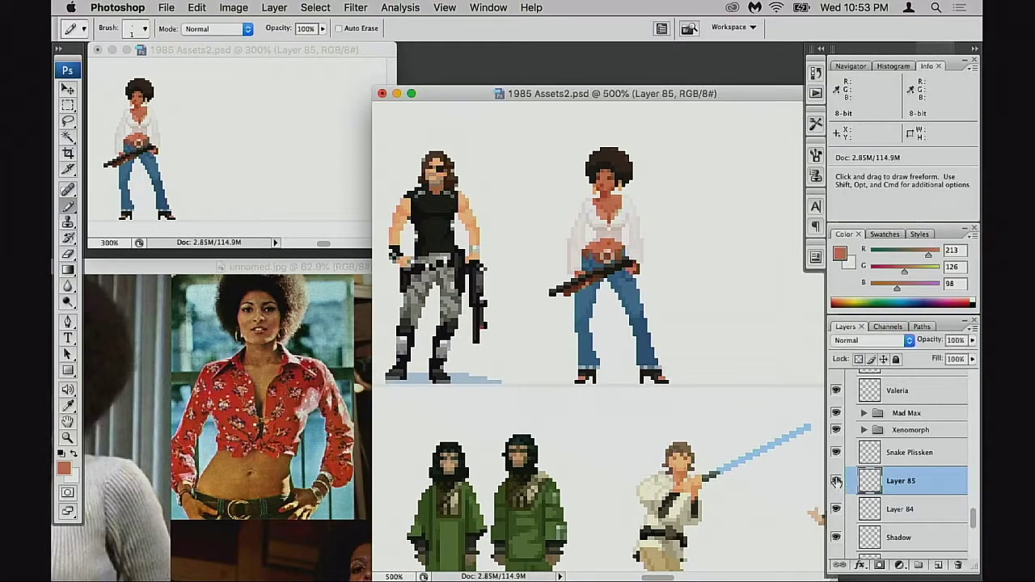
click(837, 481)
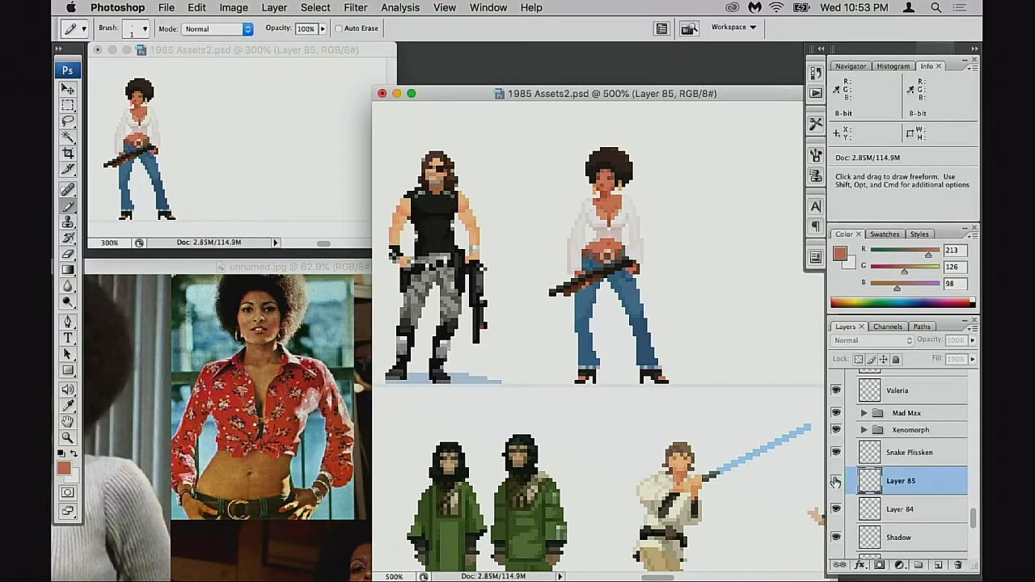
click(836, 482)
click(836, 482)
click(836, 482)
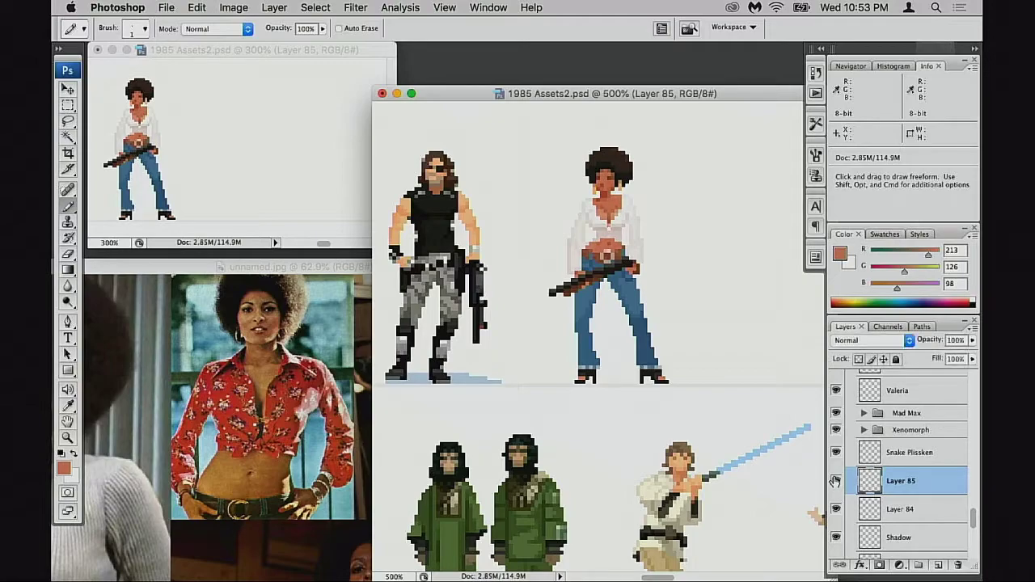
drag(688, 439, 660, 523)
click(836, 481)
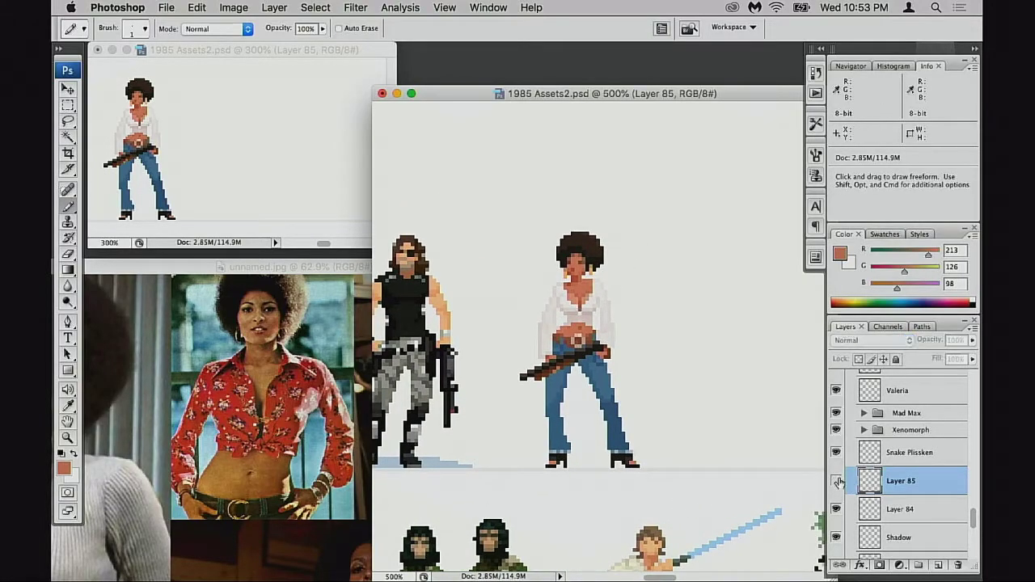
click(836, 481)
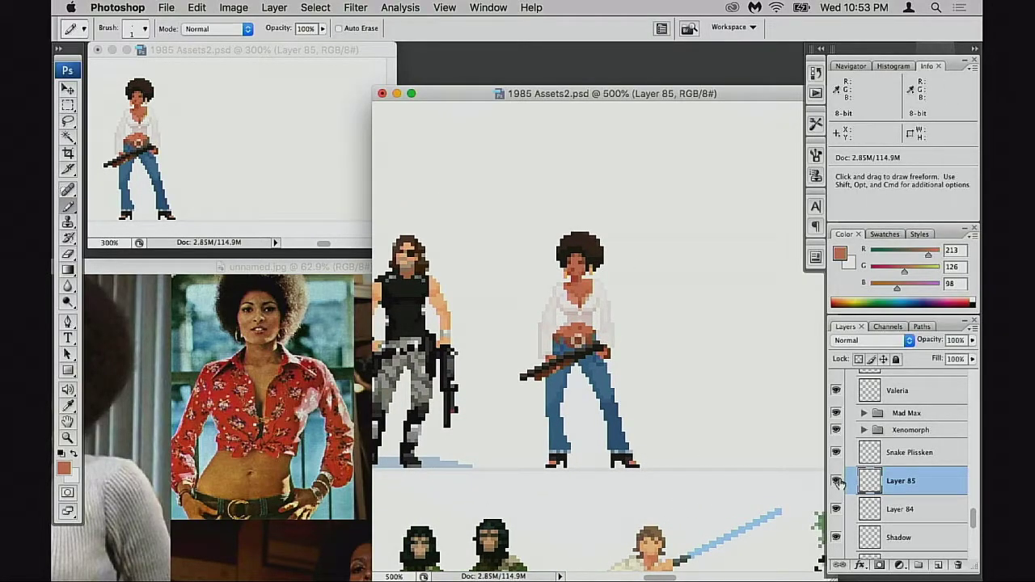
click(837, 481)
click(836, 481)
click(837, 481)
click(837, 481)
Set Layer 85's opacity to 50% and compare the softened shading with the layer hidden and shown.
key(v)
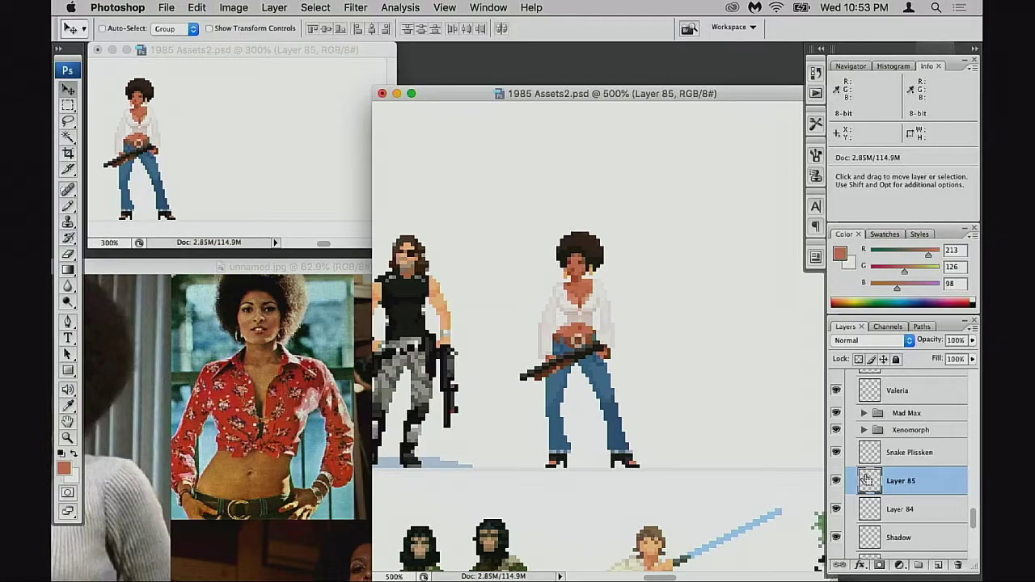
click(838, 482)
click(837, 482)
click(837, 482)
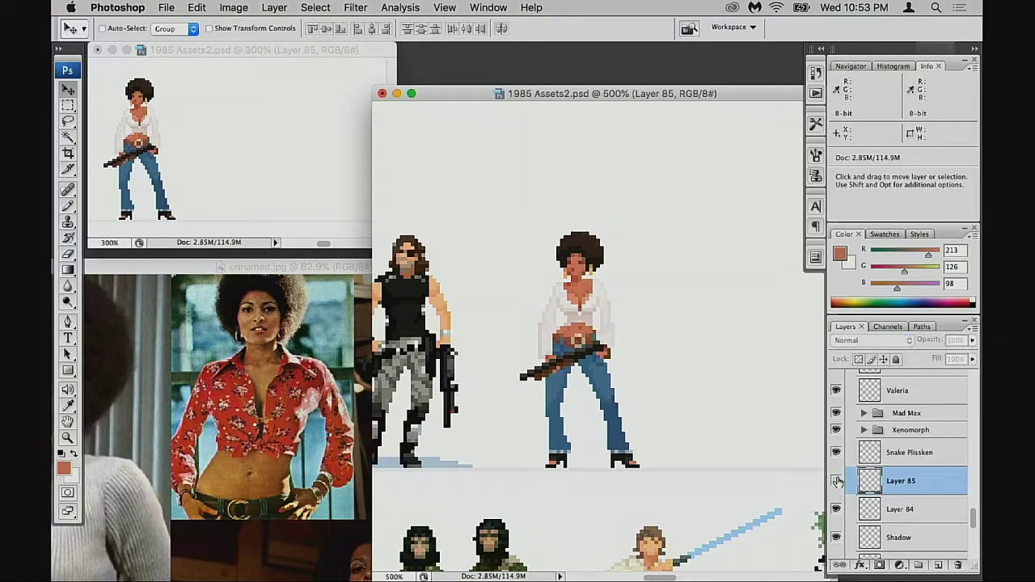
click(838, 482)
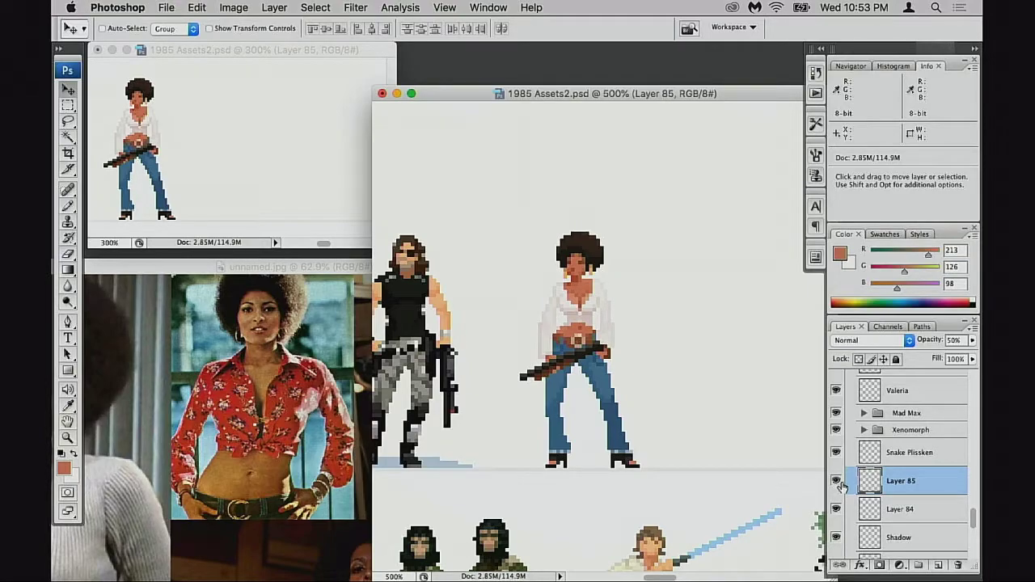
click(836, 483)
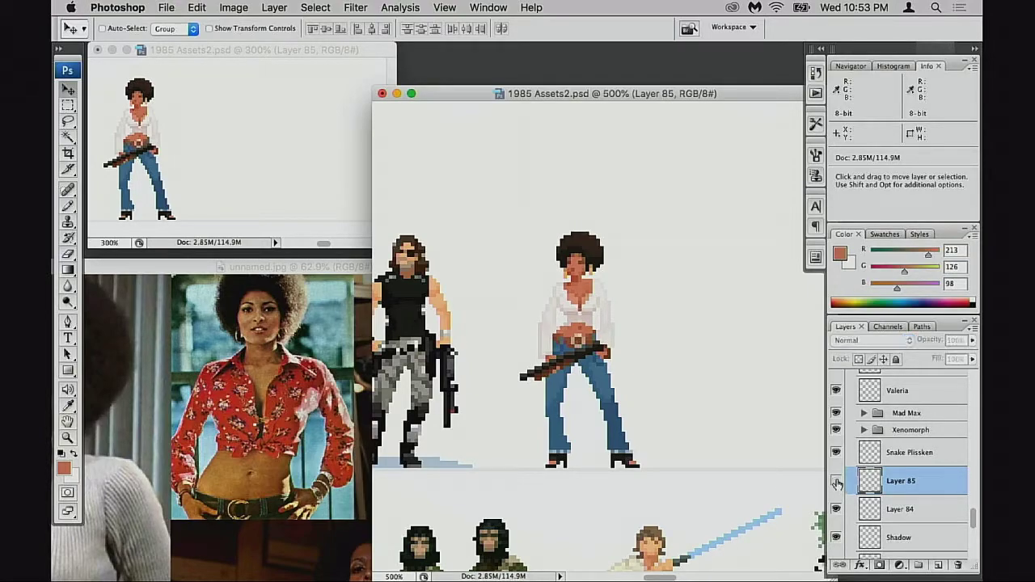
click(837, 482)
click(837, 482)
click(837, 482)
Compare the figure at 300% among the other characters with Layer 85 hidden and shown.
drag(667, 443, 722, 453)
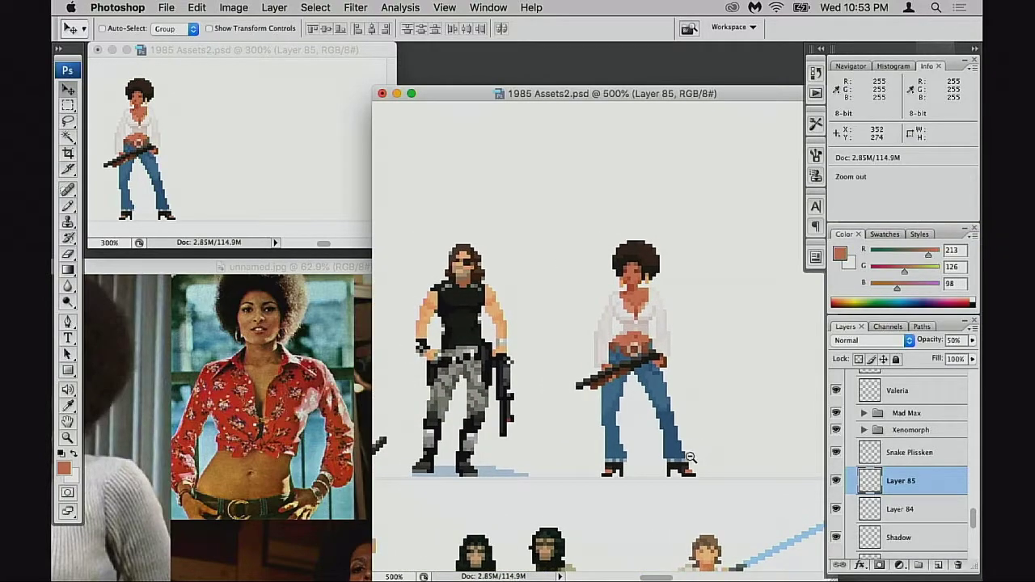
alt+click(692, 455)
alt+click(692, 455)
drag(580, 381, 773, 546)
click(835, 481)
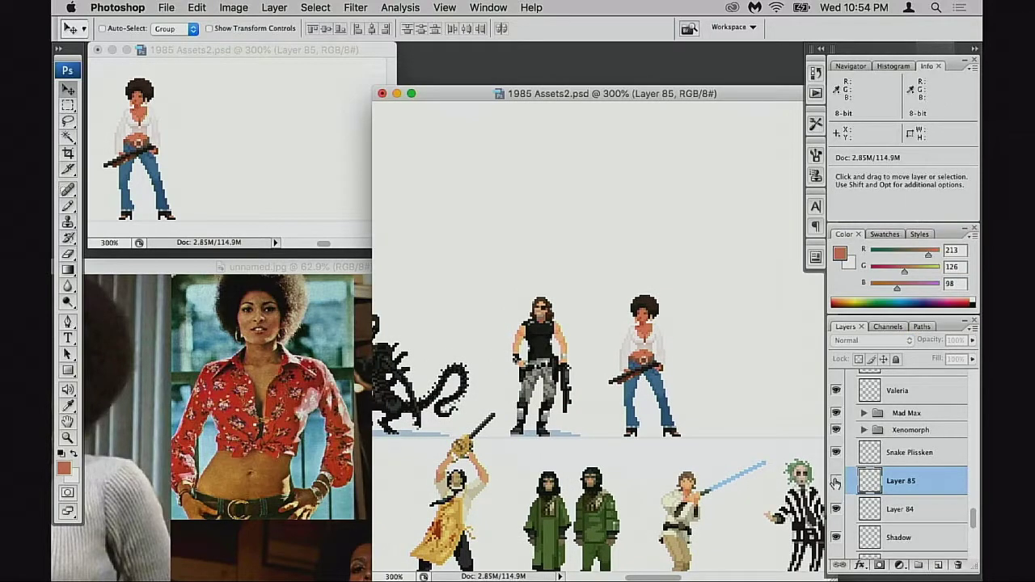
click(835, 482)
click(835, 482)
click(836, 482)
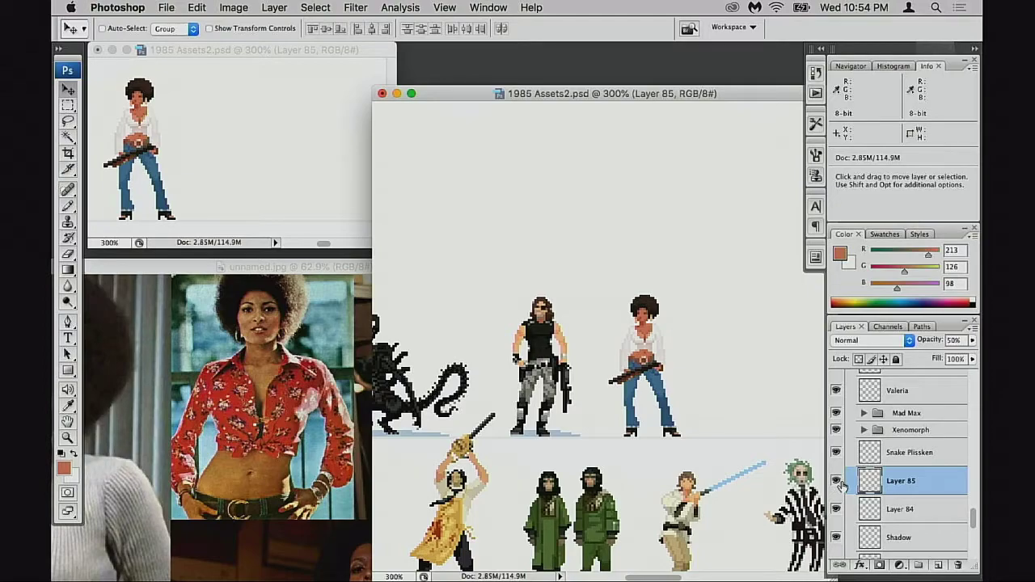
Apply a Hue/Saturation adjustment to Layer 85 with saturation +4.
key(super+space)
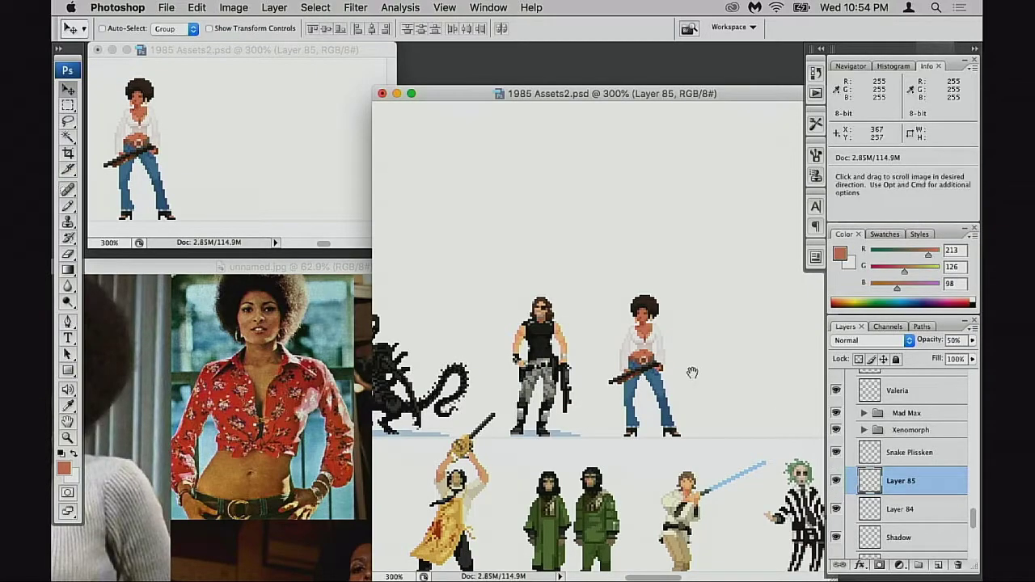
drag(615, 269, 687, 424)
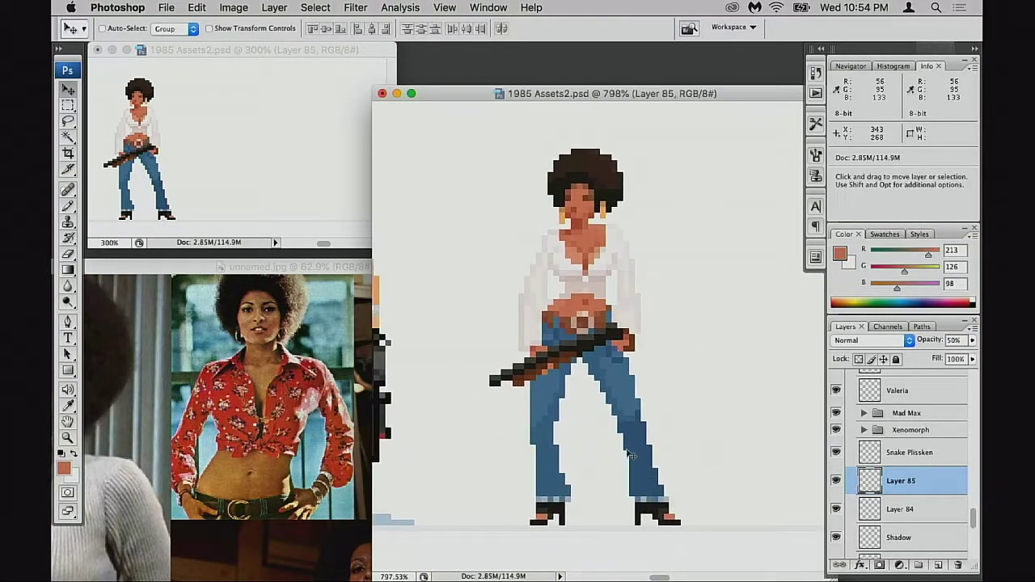
key(super+u)
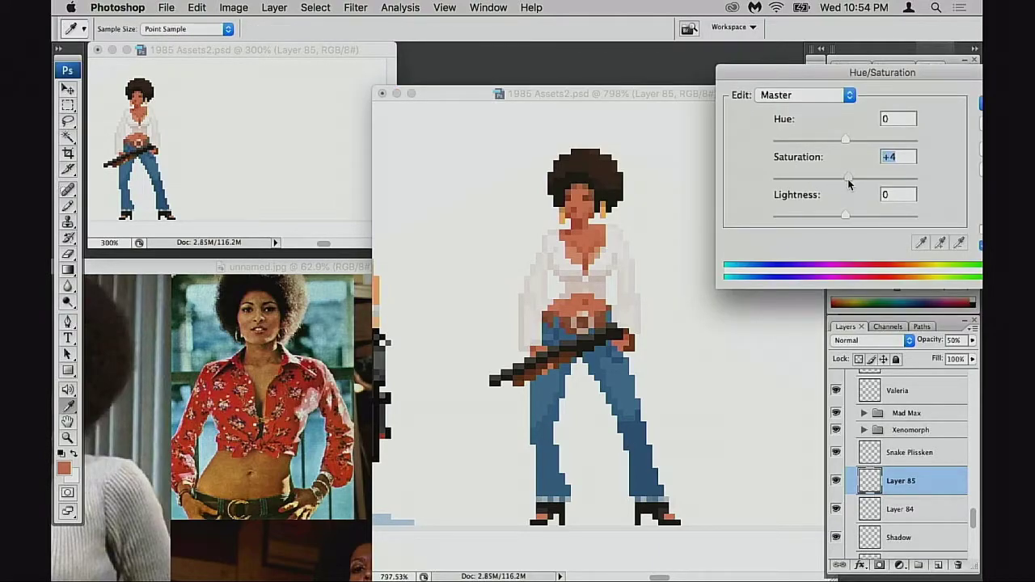
click(978, 101)
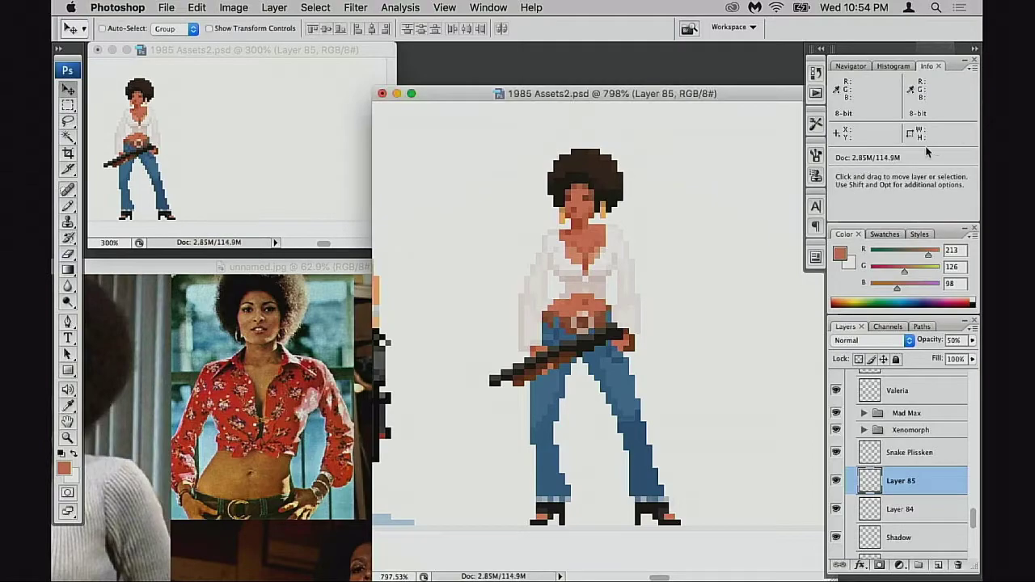
Apply another Hue/Saturation adjustment to Layer 85 with hue +5 and saturation +7.
alt+super+click(602, 396)
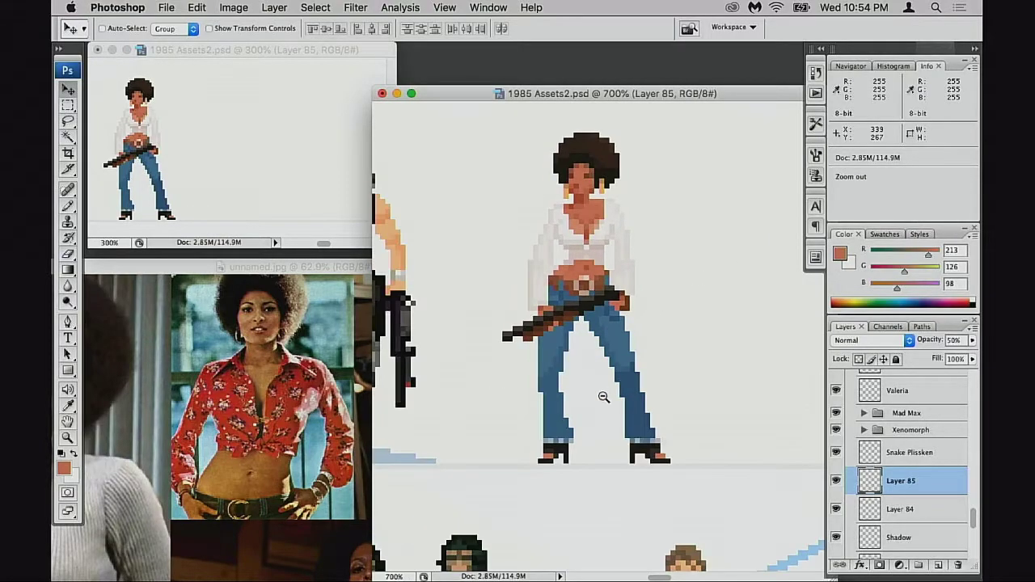
alt+super+click(603, 400)
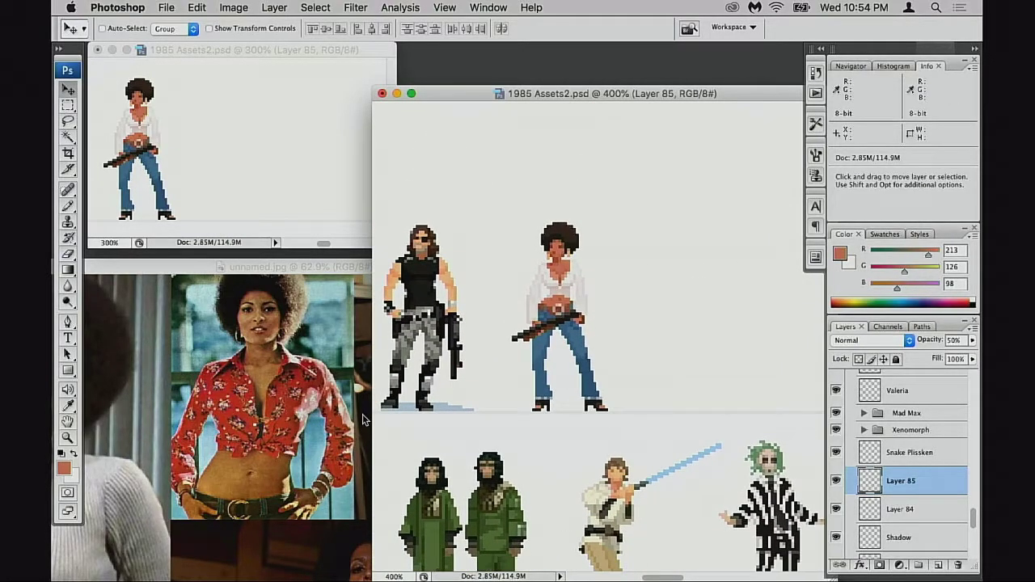
key(super+u)
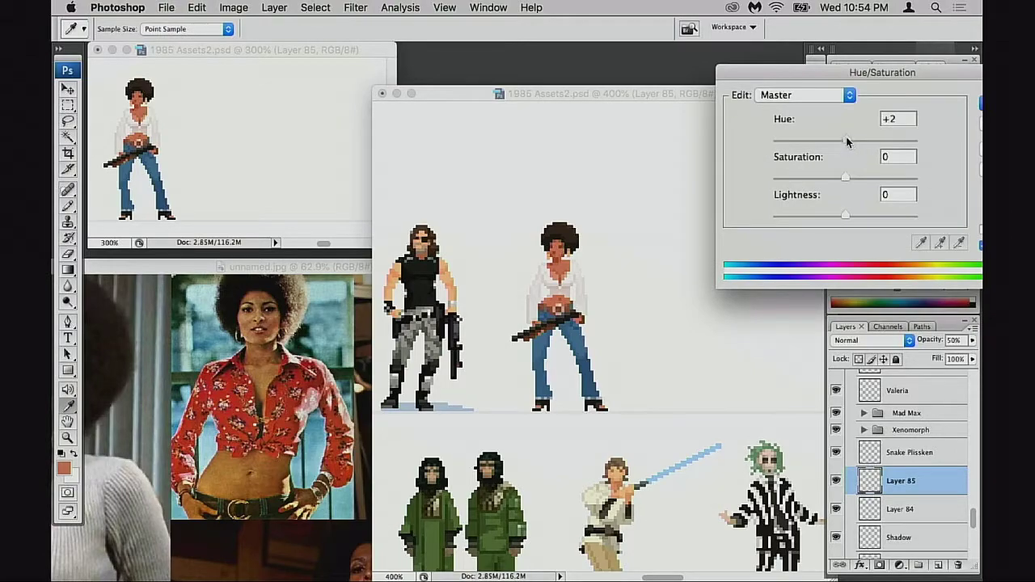
drag(848, 142, 850, 141)
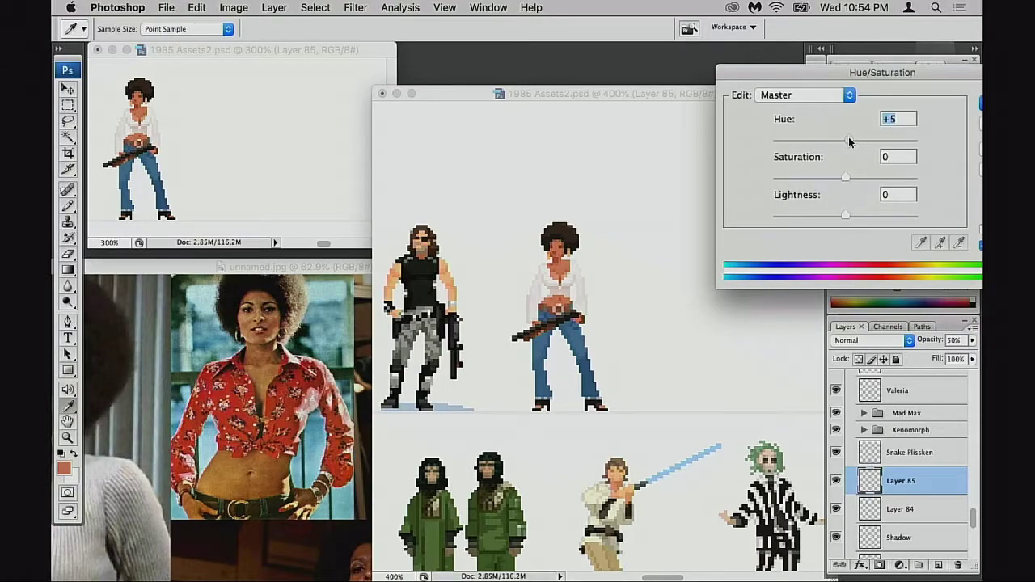
drag(847, 175, 849, 175)
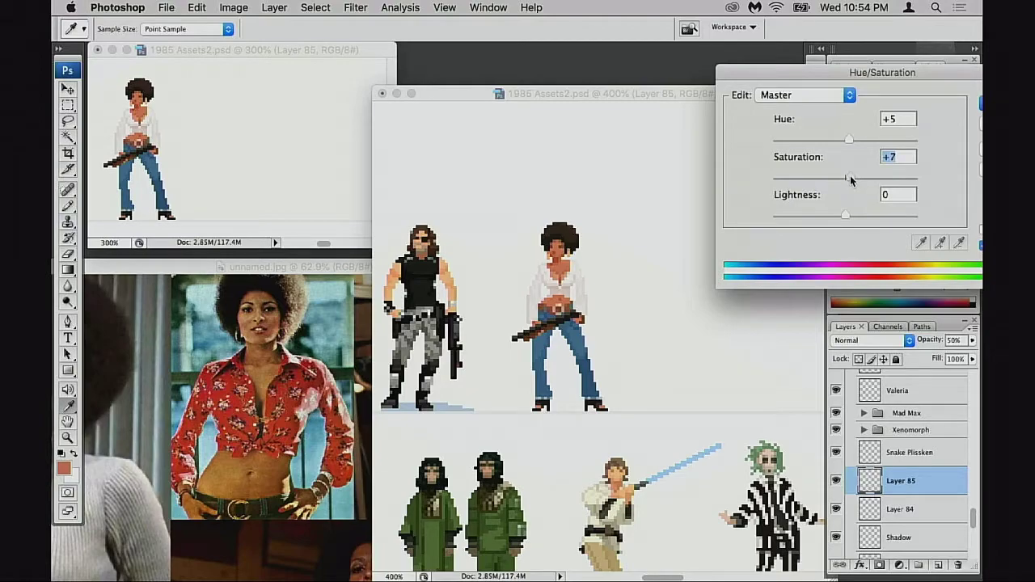
click(980, 104)
key(v)
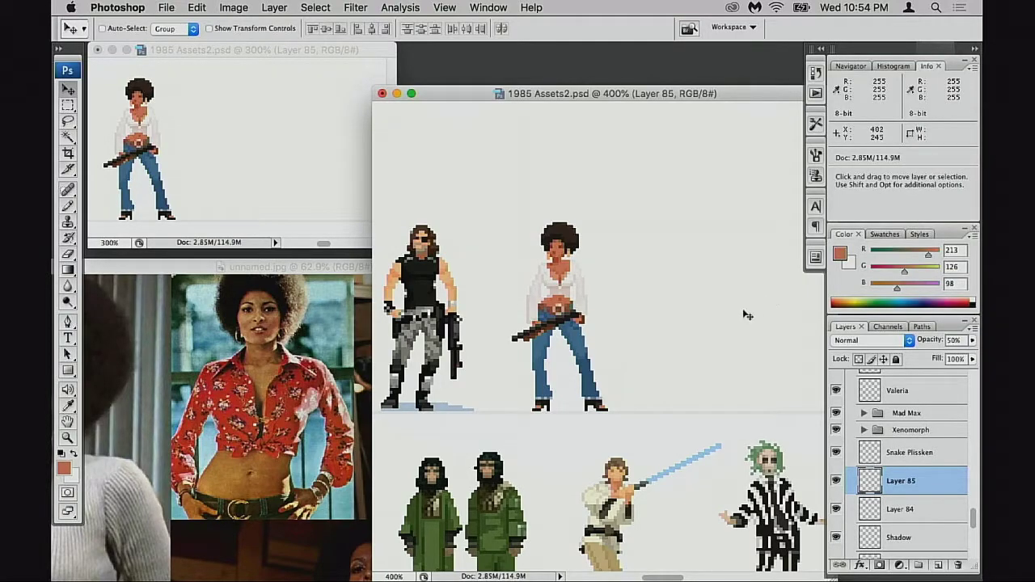
Compare the woman with the neighbouring characters at 100% and about 400%, then enlarge the second window to frame her beside Snake Plissken.
alt+click(585, 395)
alt+click(586, 397)
alt+click(593, 413)
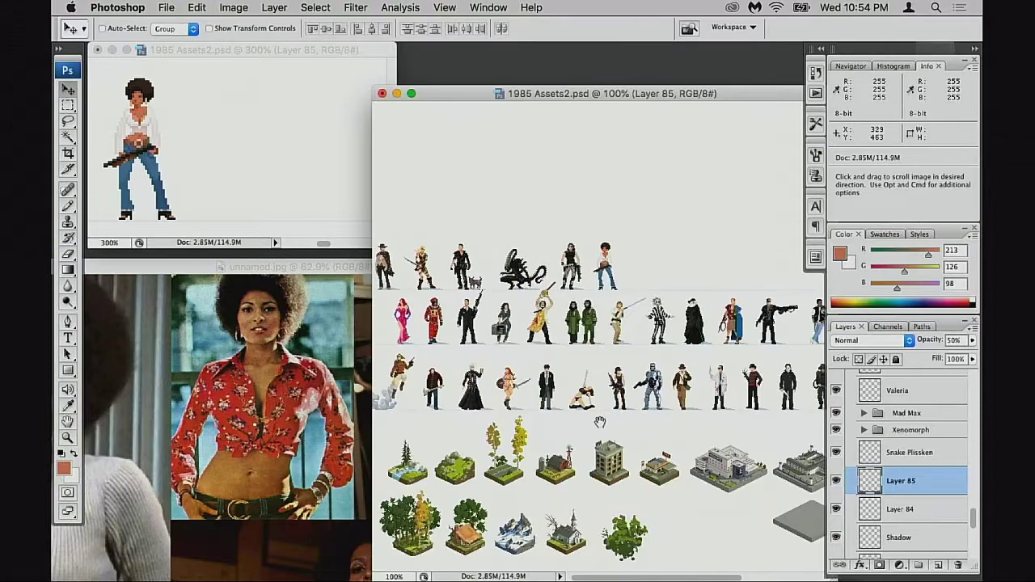
drag(595, 234, 652, 383)
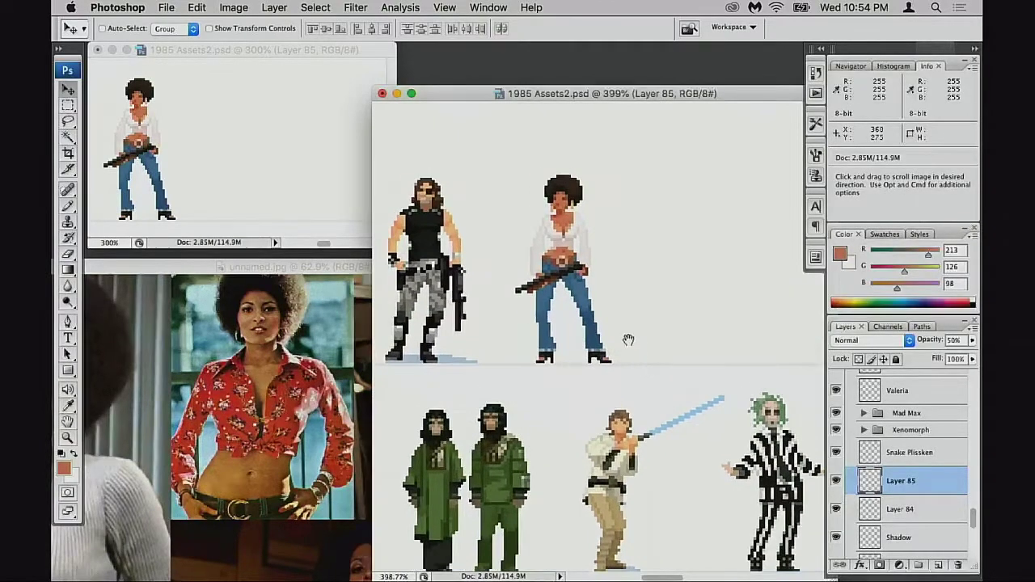
click(610, 339)
click(610, 336)
click(285, 164)
drag(250, 168, 349, 175)
key(v)
drag(391, 246, 411, 295)
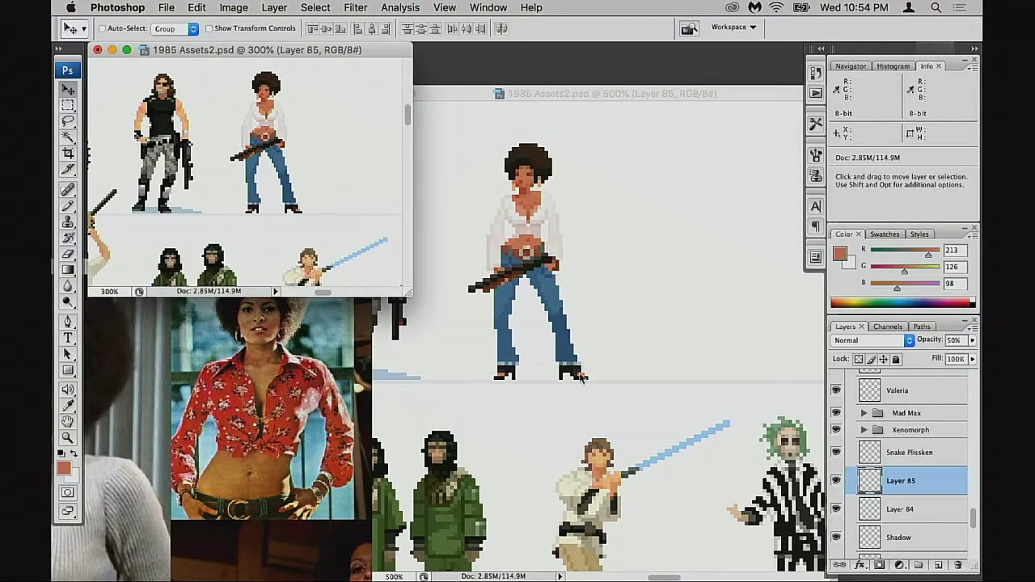
Merge Layer 85 down into Layer 84.
key(z)
click(532, 372)
click(536, 340)
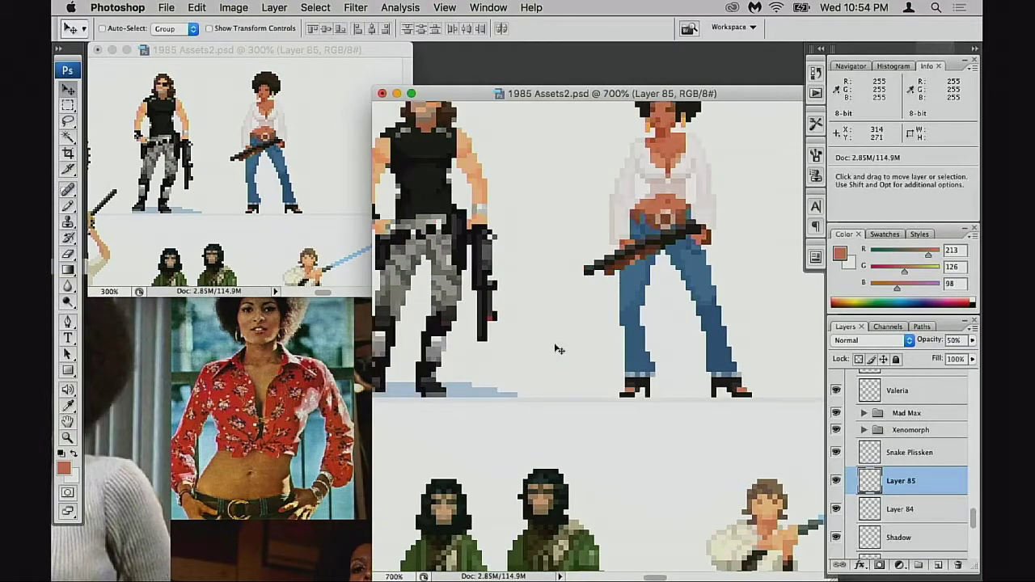
click(554, 347)
key(b)
key(super+e)
click(556, 343)
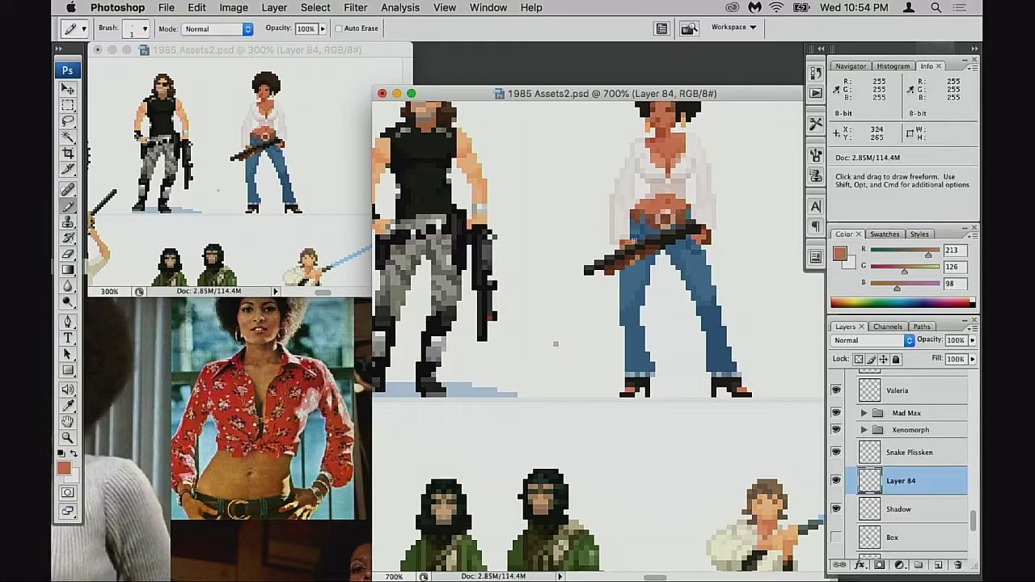
Sample the light skin tone (RGB 222, 134, 99) from the belly and touch up a toe pixel in the left shoe.
drag(635, 198, 663, 279)
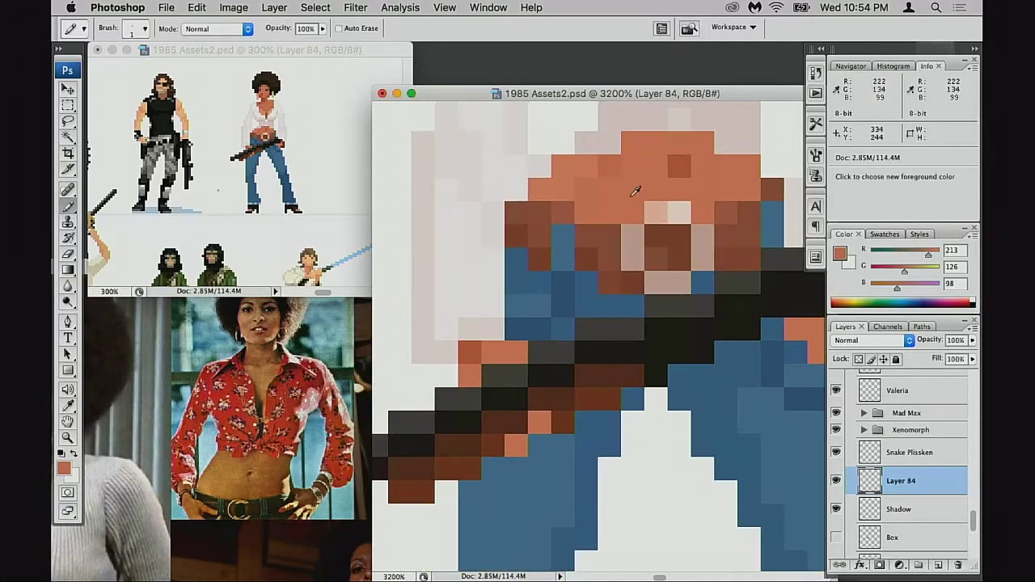
alt+click(635, 192)
drag(650, 389, 643, 375)
key(f)
drag(494, 374, 737, 343)
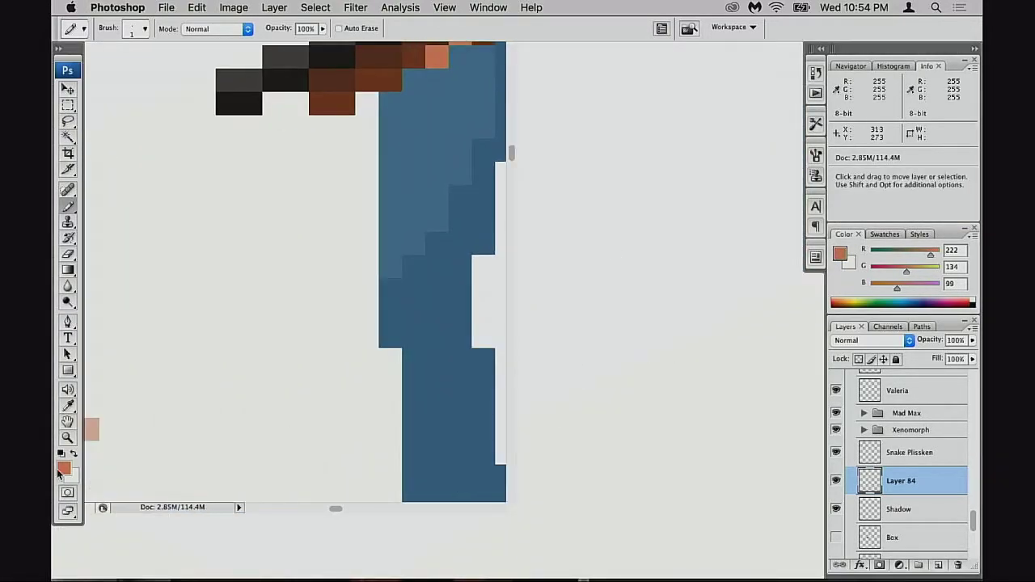
key(f)
key(f)
key(f)
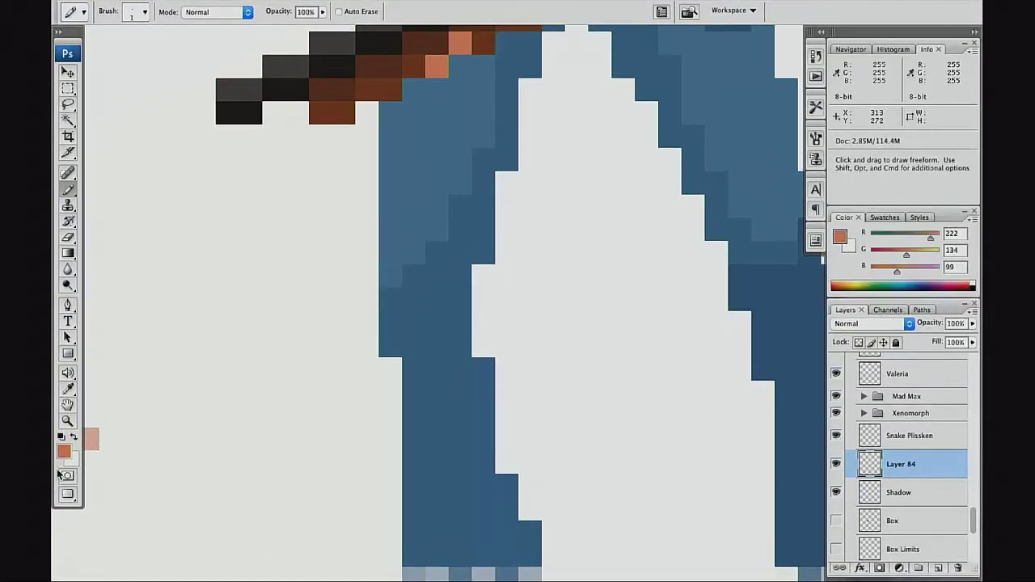
key(super+minus)
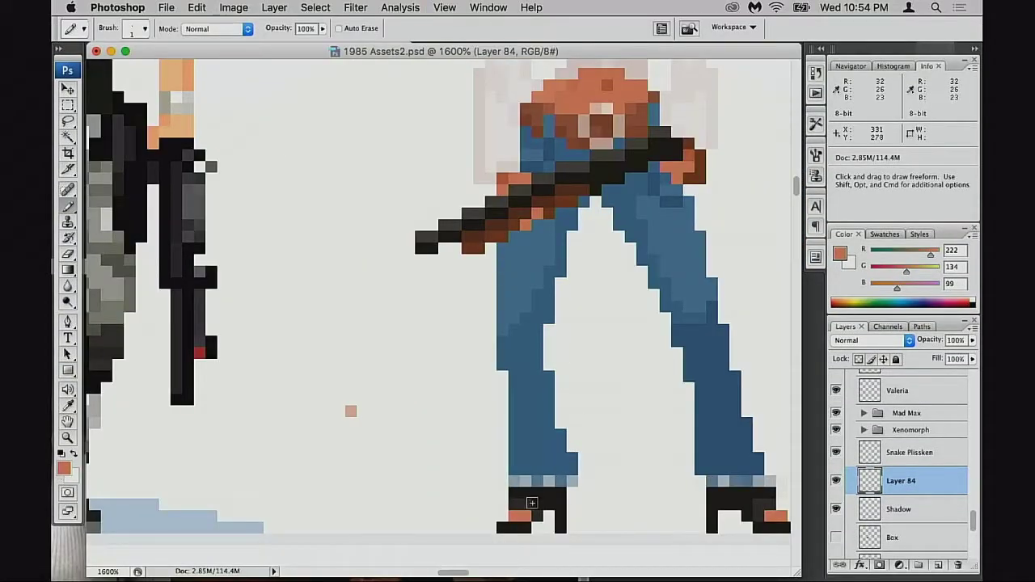
click(517, 515)
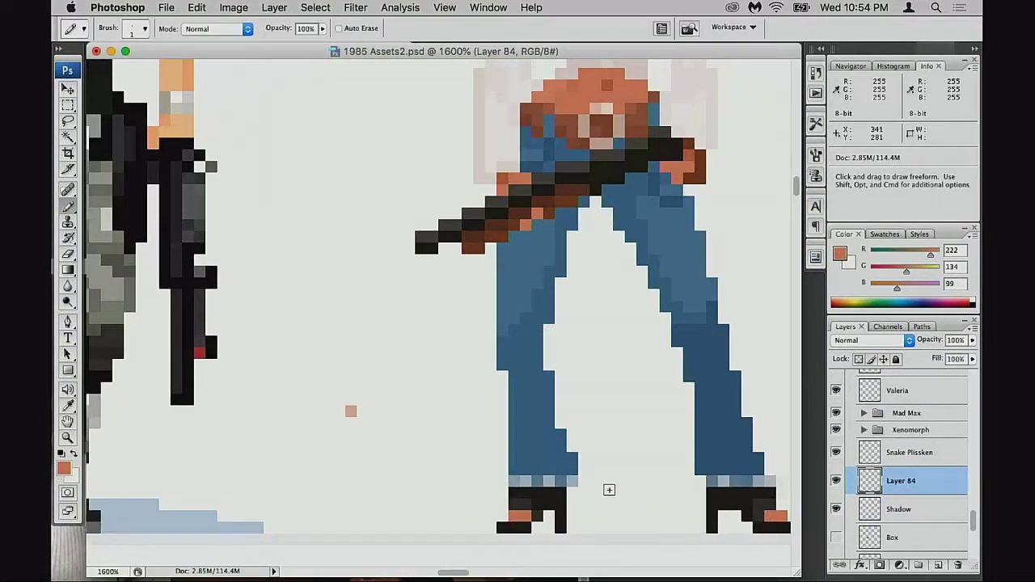
Erase the stray skin-coloured pixel beside the legs and compare the artwork with Layer 84 hidden and shown.
key(e)
click(350, 411)
drag(482, 438, 394, 443)
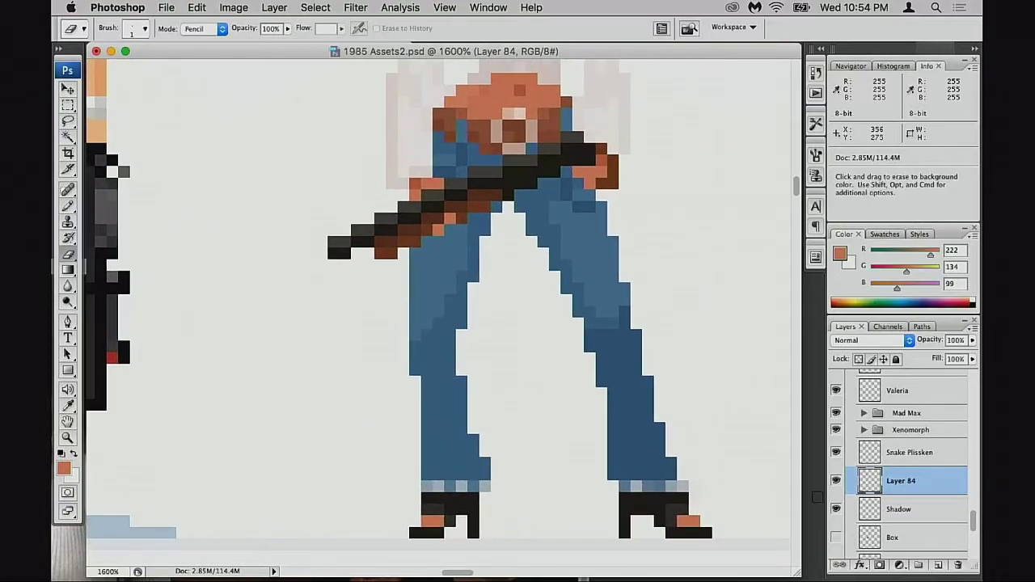
click(835, 482)
click(835, 483)
Sample the jeans' mid blue (RGB 70, 113, 150) and touch up shading pixels around the knee of the right trouser leg.
alt+click(527, 299)
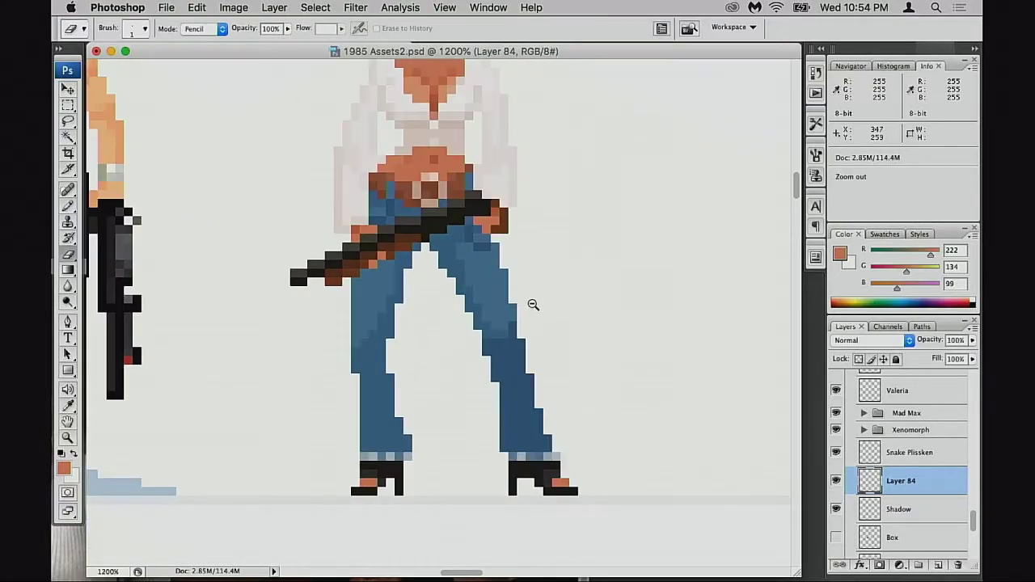
alt+click(532, 305)
alt+click(528, 313)
alt+click(529, 313)
key(f)
key(f)
key(f)
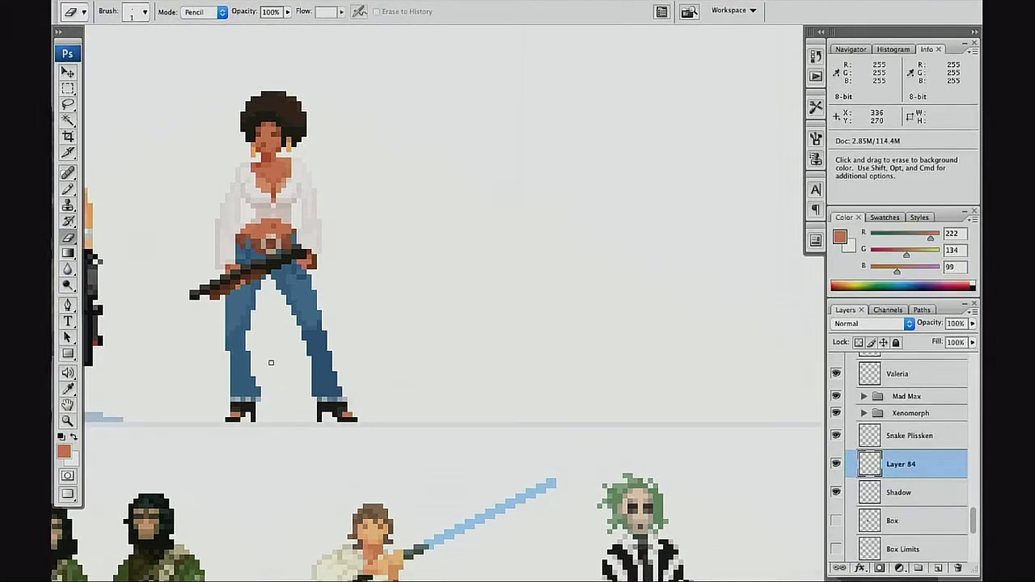
super+click(348, 352)
super+click(348, 353)
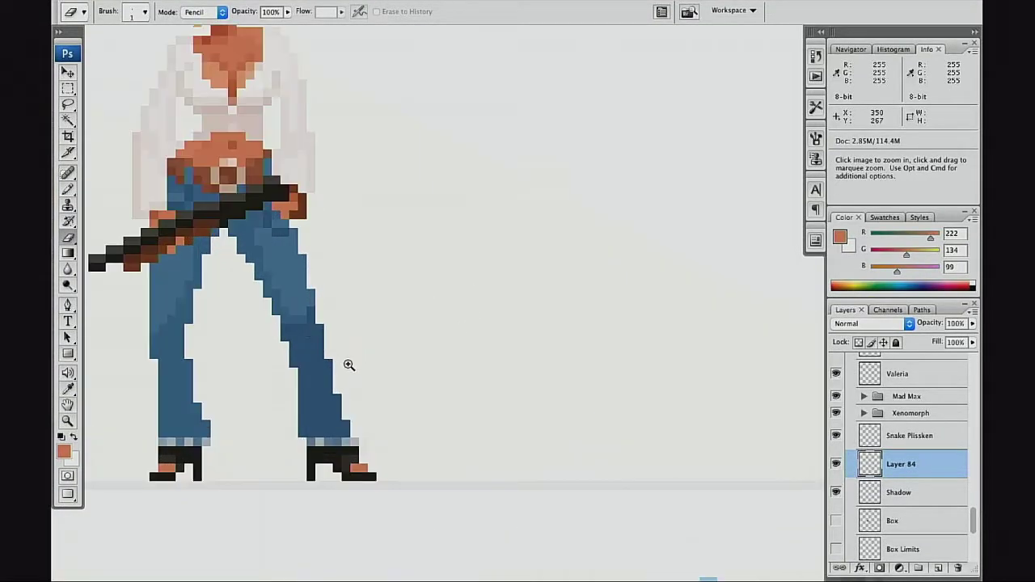
super+click(348, 364)
key(b)
alt+click(296, 280)
click(300, 296)
drag(325, 357, 604, 380)
alt+click(520, 327)
click(530, 326)
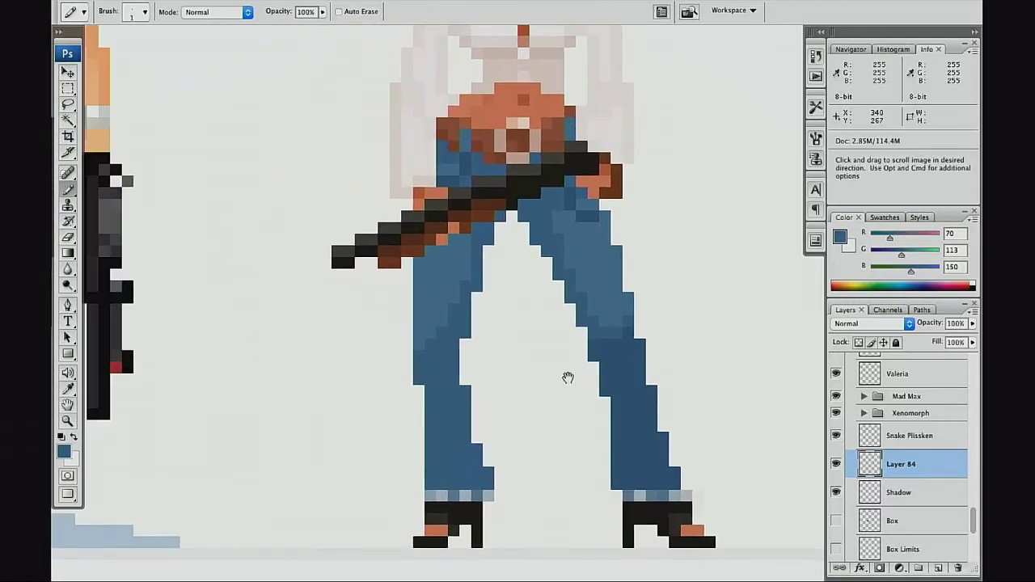
Refine the shading around the knee of the left trouser leg with blues sampled from the jeans.
alt+click(432, 327)
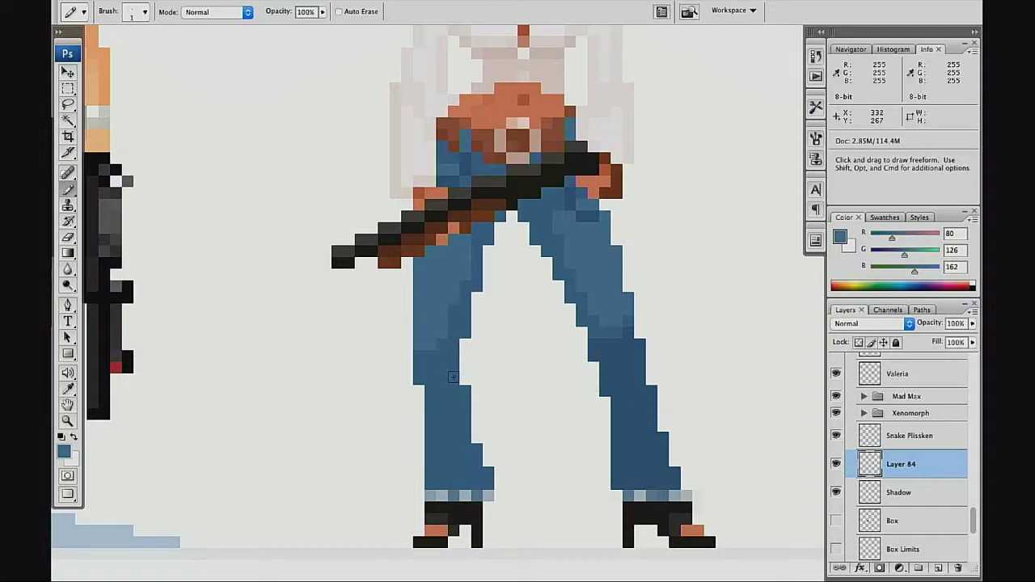
alt+click(583, 312)
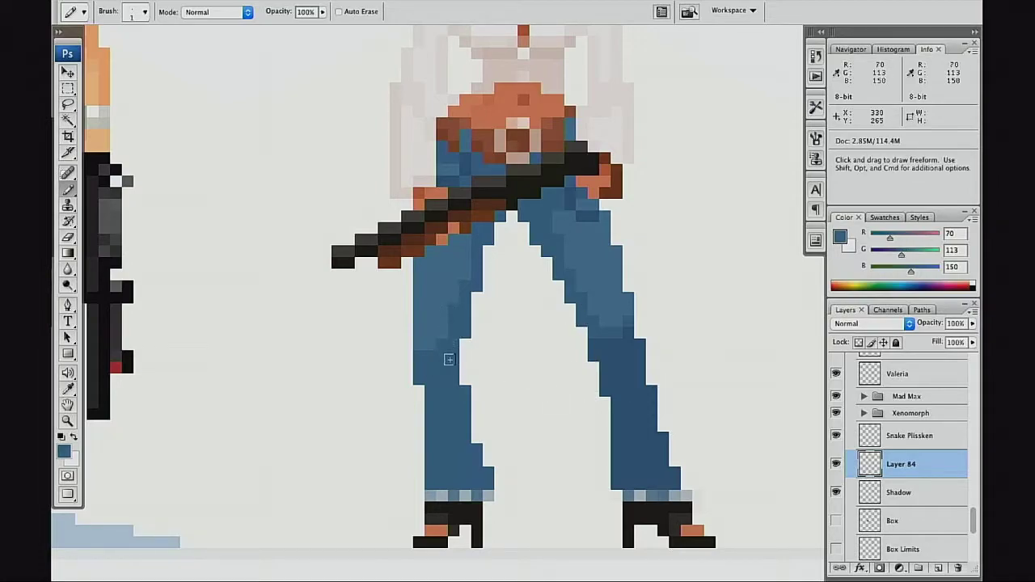
alt+click(445, 311)
click(451, 310)
drag(493, 354, 511, 395)
alt+click(451, 400)
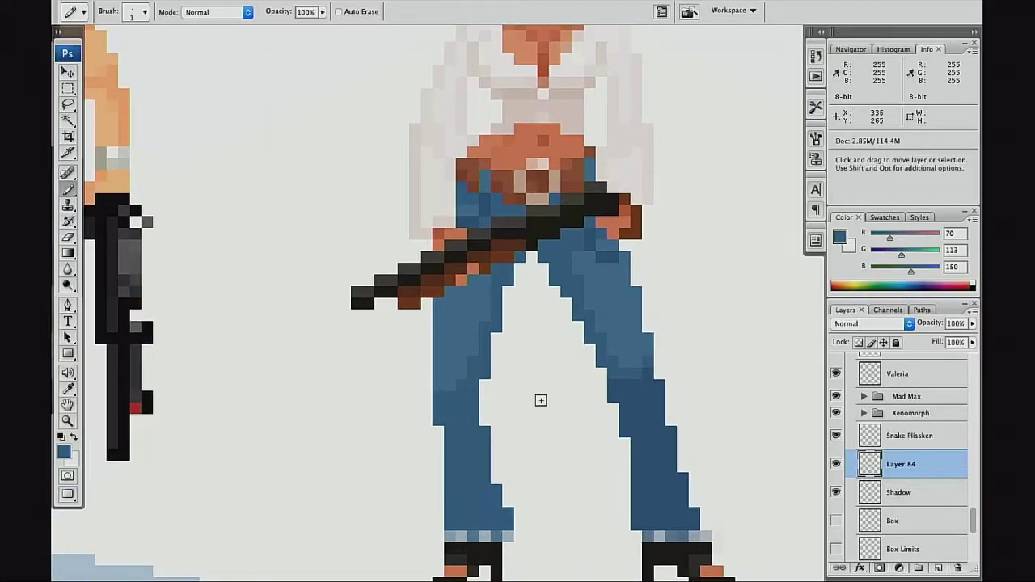
Examine the woman among the rows of other characters at reduced zoom, down to 200%.
scroll(553, 403, up, 2)
click(566, 383)
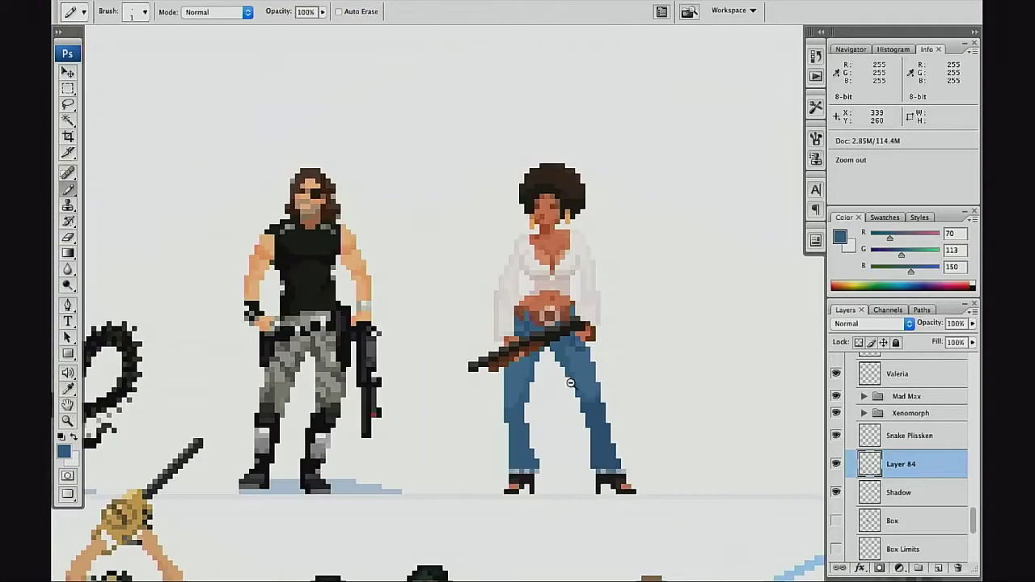
click(566, 385)
key(f)
key(f)
key(f)
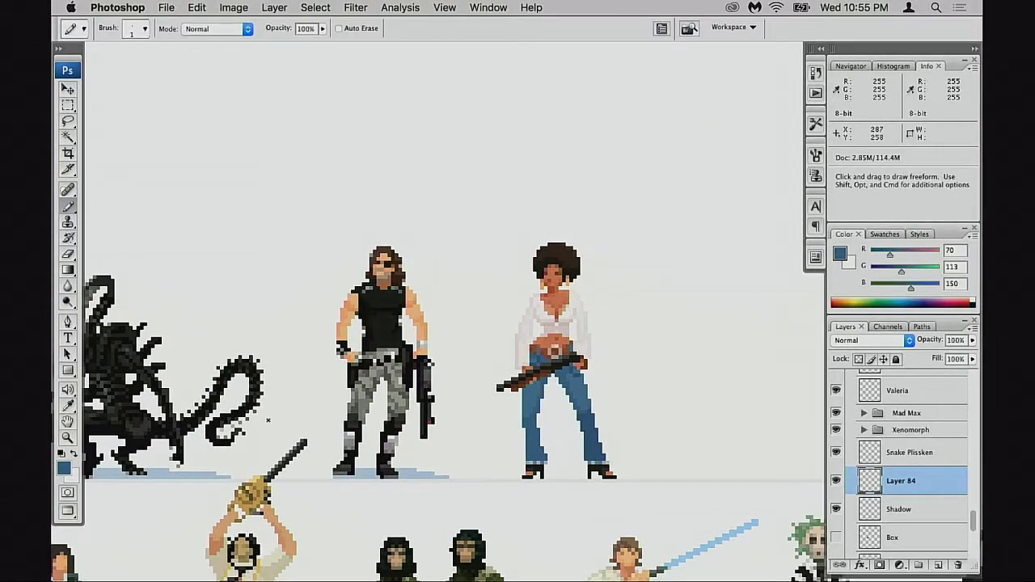
key(super+minus)
key(super+minus)
key(super+minus)
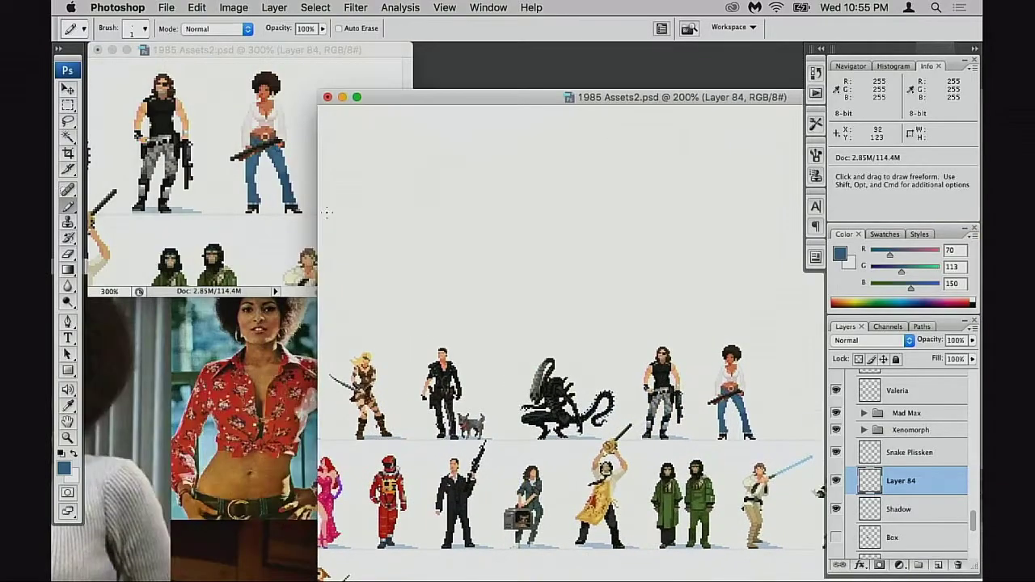
Reframe the two figures in the slightly enlarged 300% window and bring the unnamed.jpg reference photos forward.
click(315, 88)
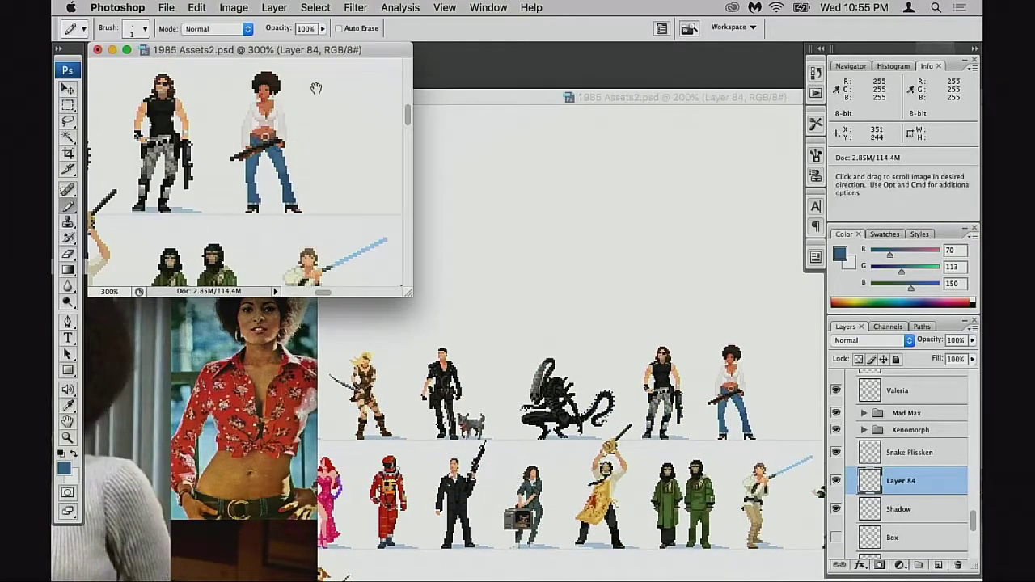
key(super+plus)
drag(318, 245, 296, 215)
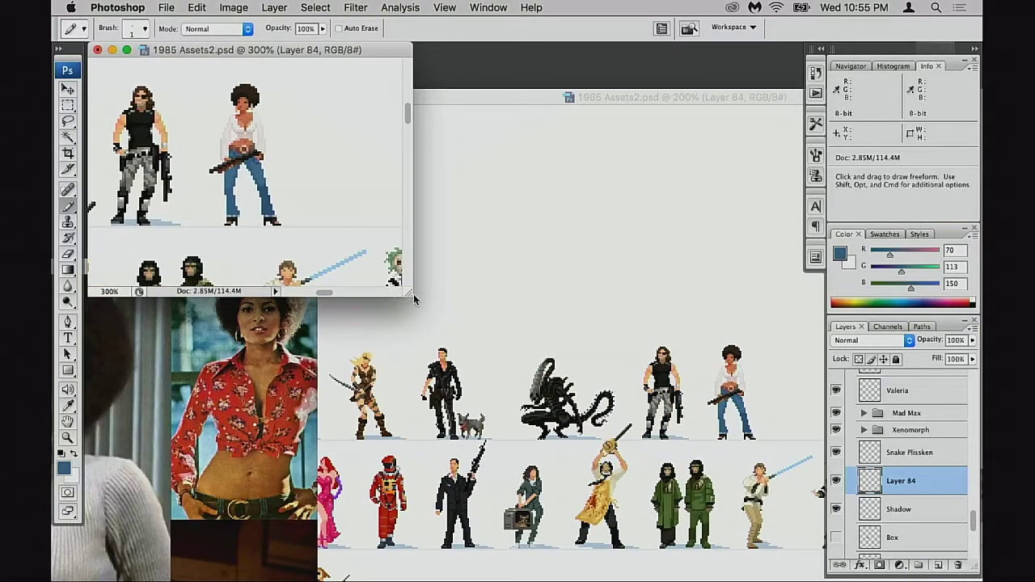
drag(408, 294, 416, 299)
click(302, 338)
drag(356, 270, 573, 160)
drag(413, 197, 442, 243)
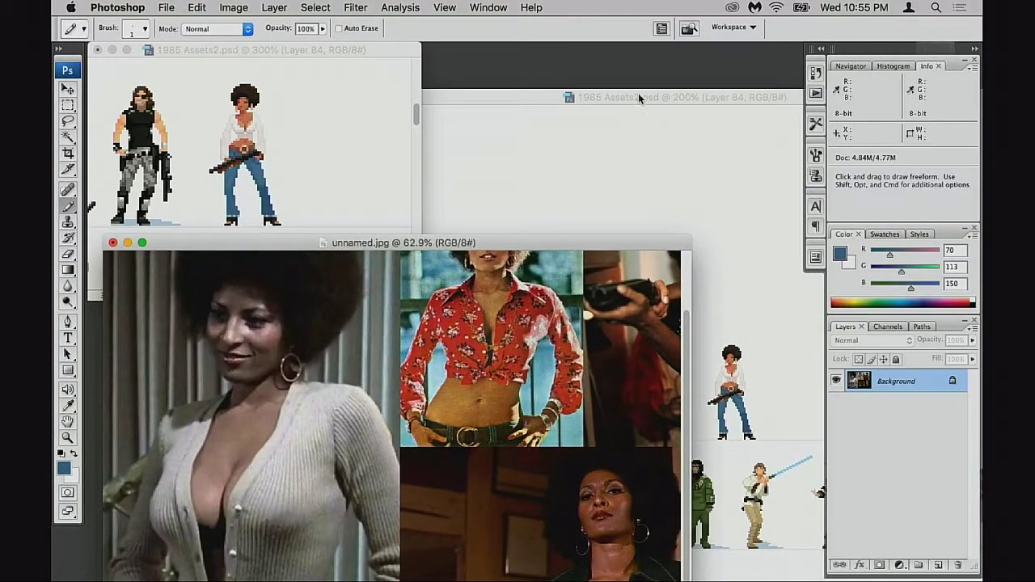
Bring the main 1985 Assets2.psd window forward, arrange it beside the reference photos, and enlarge the woman to about 800%.
click(566, 97)
drag(580, 99, 633, 81)
drag(511, 80, 418, 54)
drag(583, 307, 621, 303)
drag(501, 235, 607, 371)
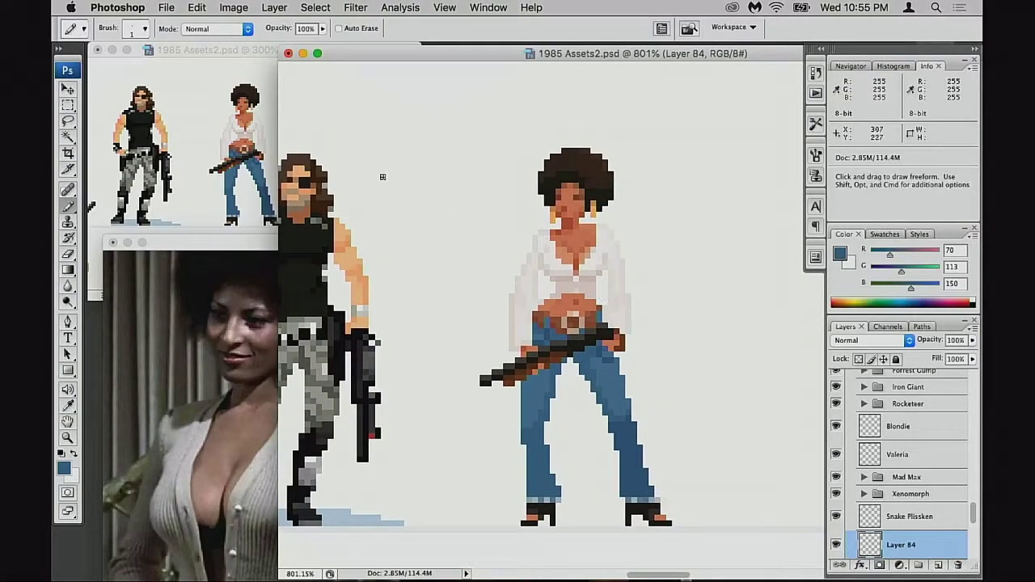
drag(480, 55, 535, 54)
scroll(642, 287, down, 1)
scroll(641, 287, right, 1)
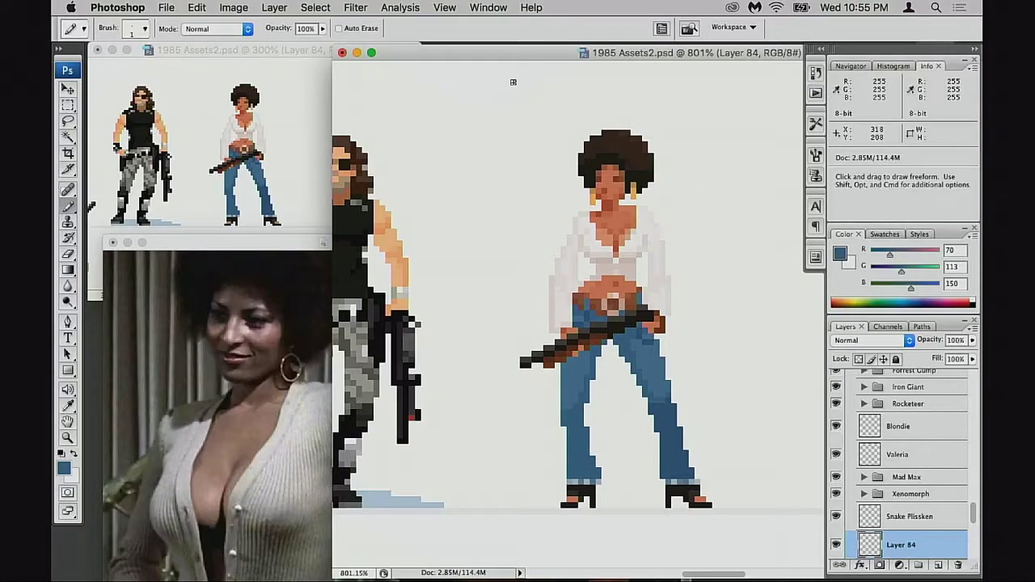
Inspect the woman's face and torso at 1600%, and her whole figure beside Snake Plissken at 700%.
key(space)
mouse_move(582, 332)
mouse_down()
mouse_move(472, 320)
mouse_move(490, 334)
mouse_move(594, 322)
mouse_up()
drag(628, 257, 625, 278)
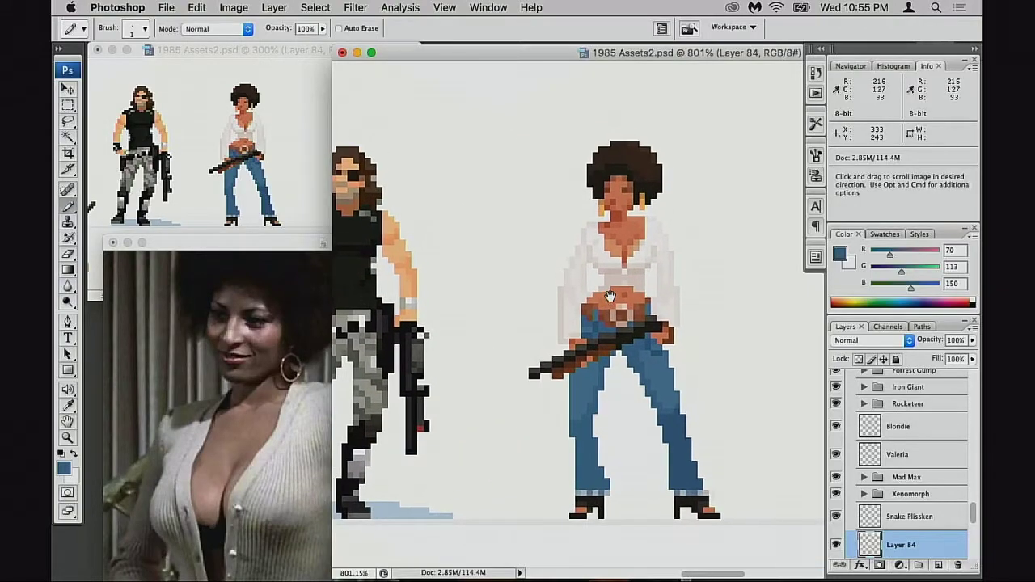
super+click(633, 244)
super+click(632, 247)
drag(623, 325, 610, 277)
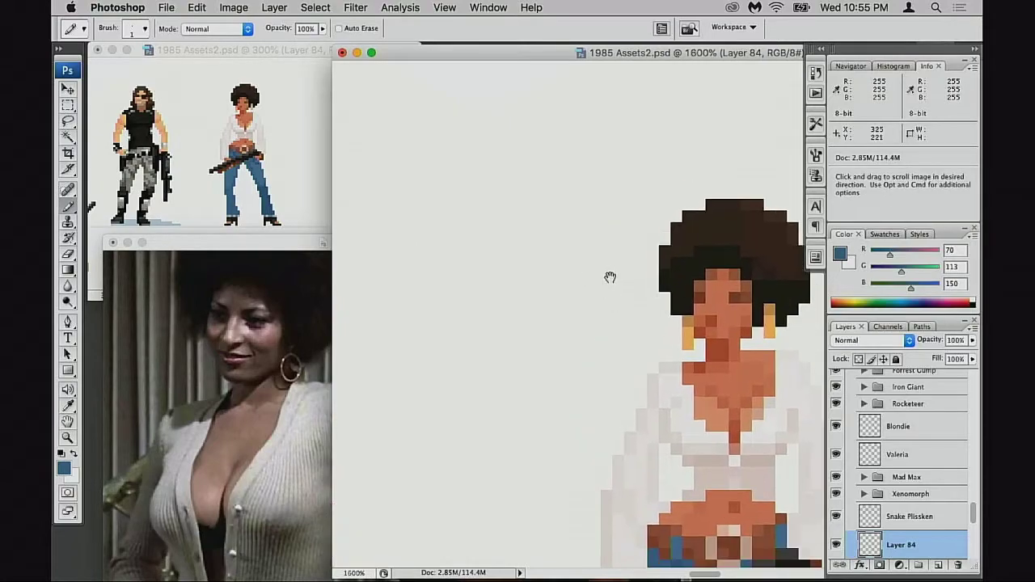
key(super+minus)
key(super+minus)
key(super+minus)
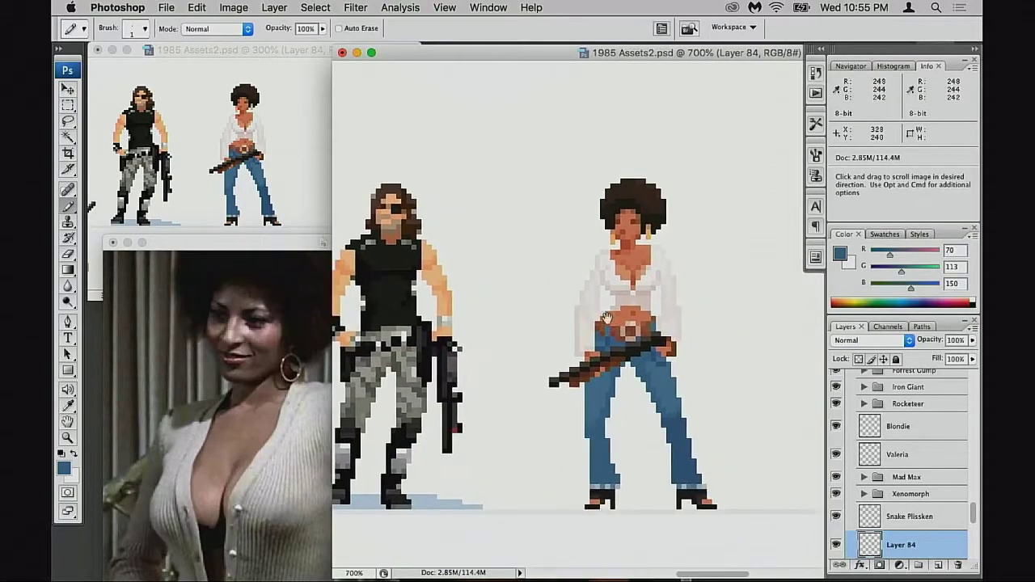
drag(607, 318, 622, 273)
Reframe the reference photos on the red-shirt picture and move their window so it sits visibly beside the pixel figure.
click(313, 246)
drag(366, 341, 323, 402)
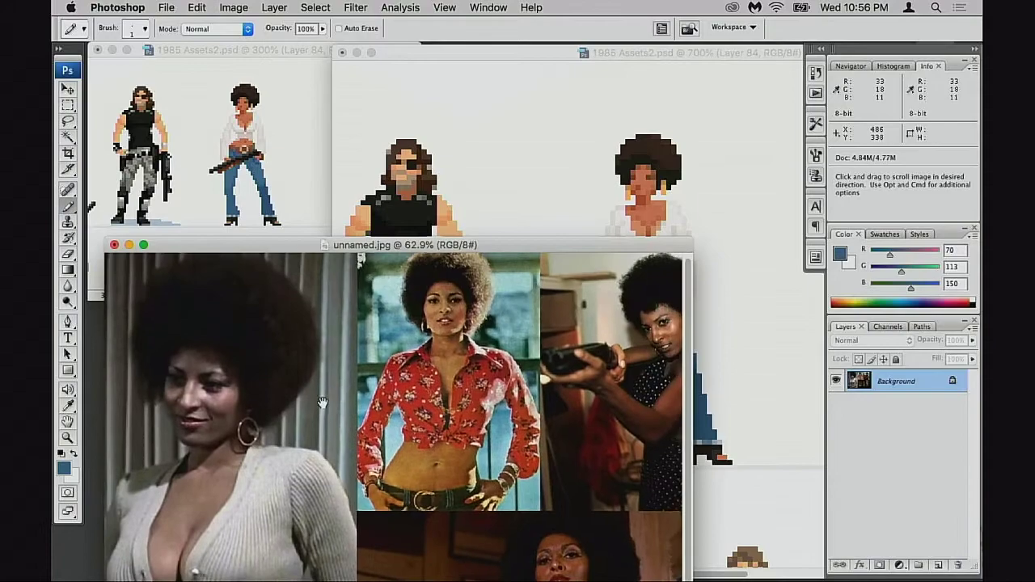
drag(392, 412, 308, 437)
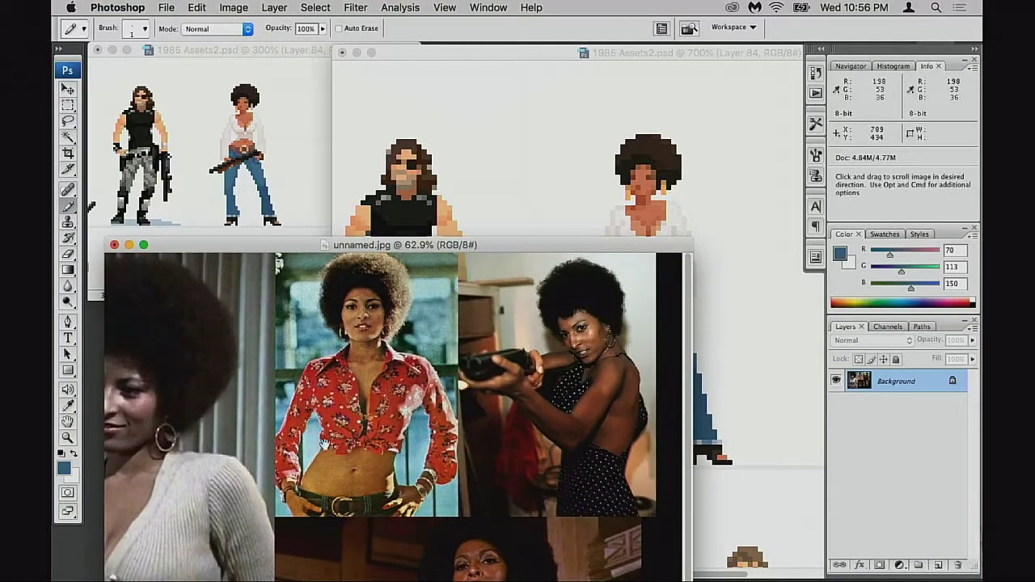
click(690, 253)
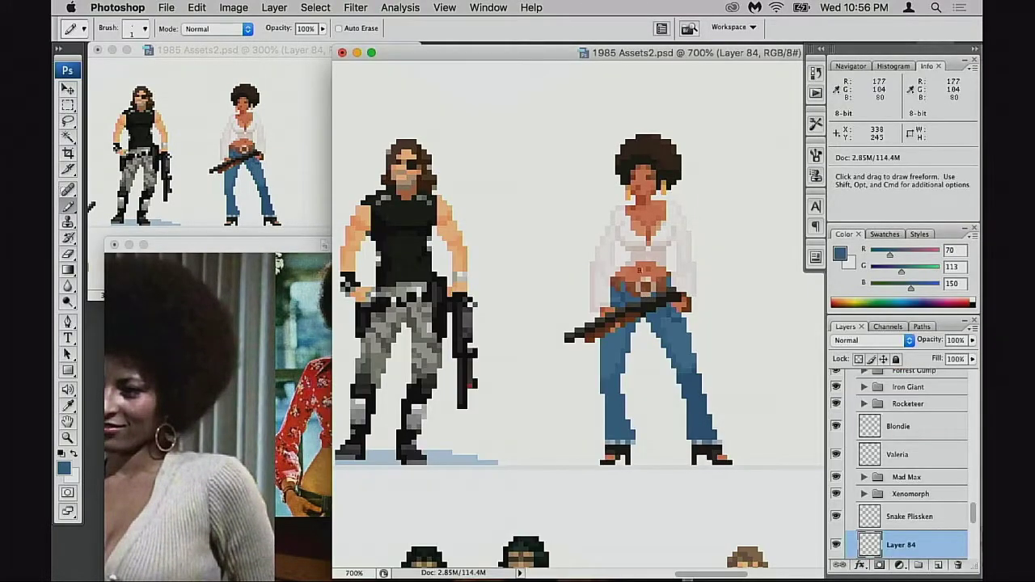
click(290, 387)
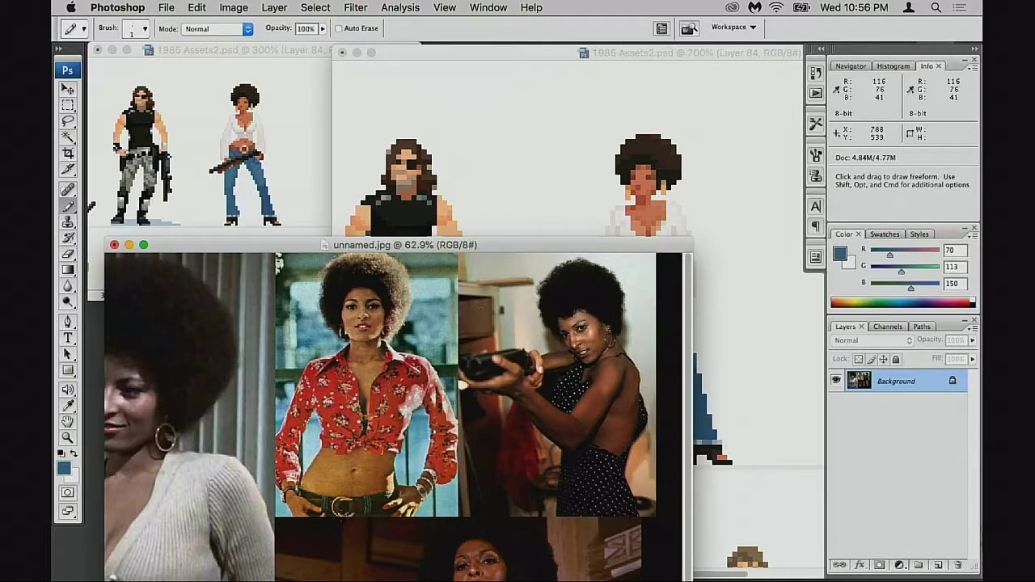
drag(550, 247, 437, 252)
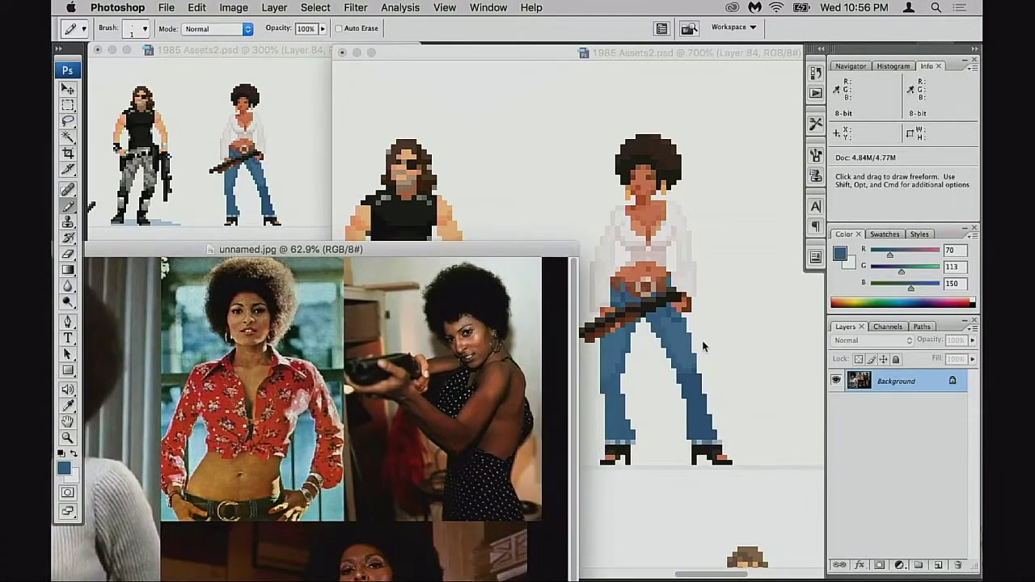
click(747, 295)
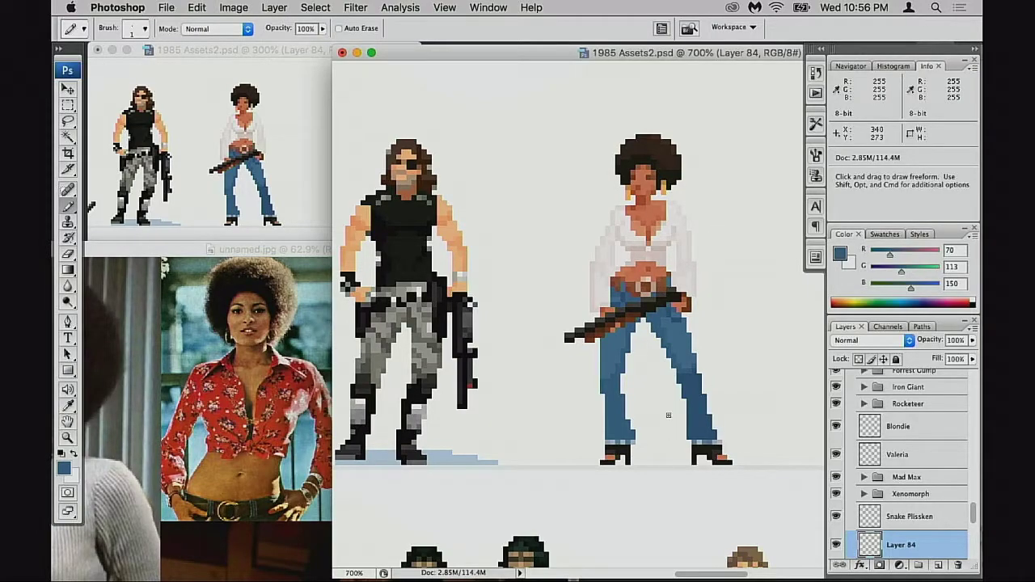
Inspect the woman beside Snake Plissken at 600%, her hip and shotgun at about 2900%, and her upper body at 1200%.
drag(646, 369, 658, 343)
alt+click(660, 347)
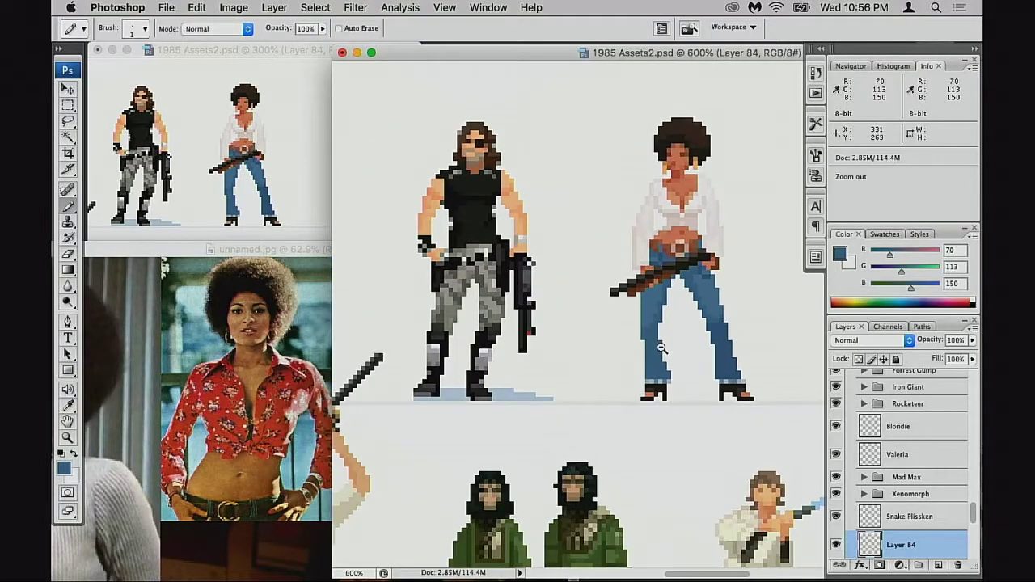
alt+click(661, 350)
drag(707, 316, 652, 325)
drag(624, 212, 660, 300)
drag(642, 317, 648, 322)
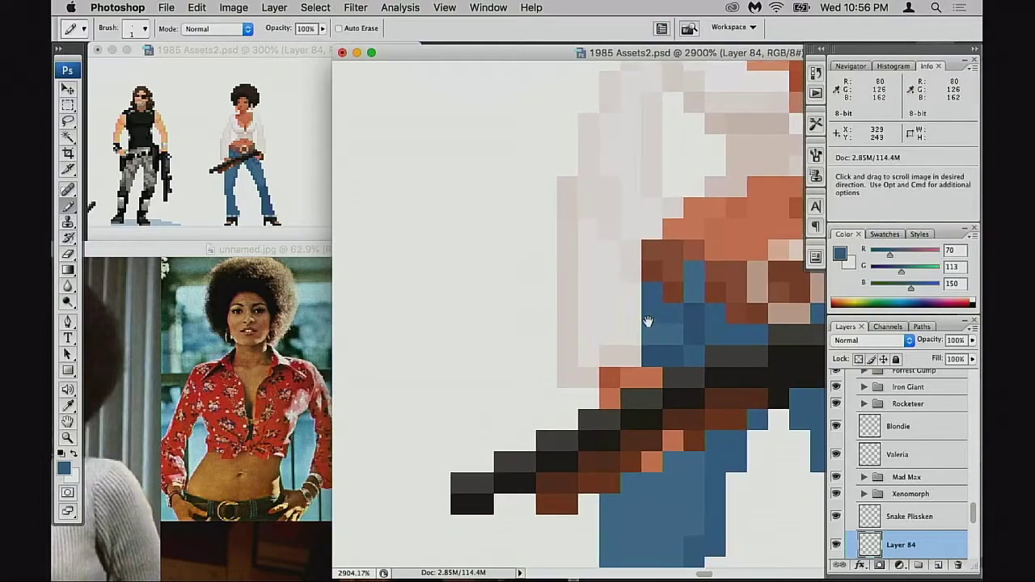
drag(666, 234, 460, 465)
alt+click(626, 332)
alt+click(650, 315)
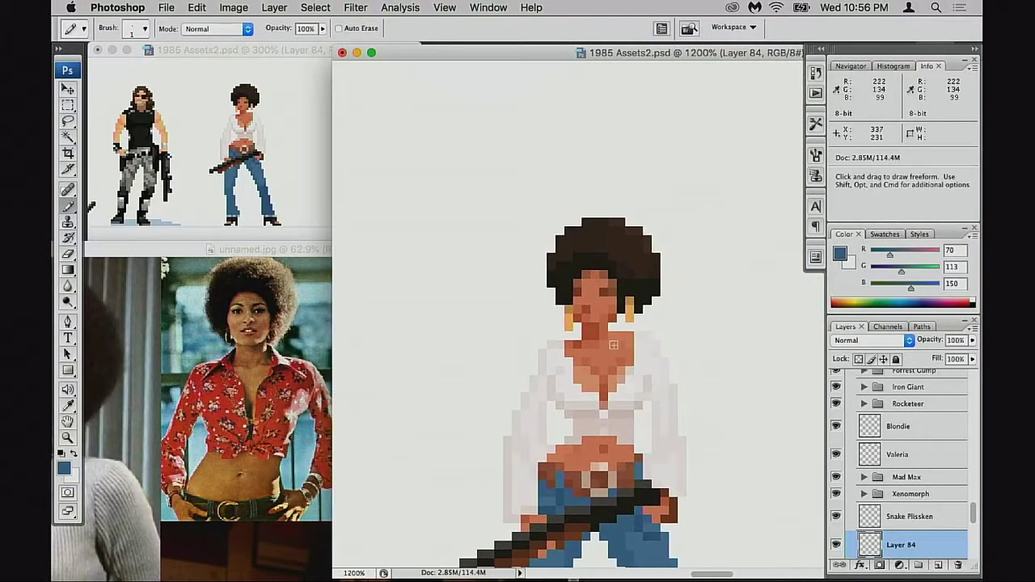
Try erasing the outermost pixel column along the lower part of the woman's viewer-left sleeve at 3200%.
super+click(544, 411)
super+click(608, 366)
drag(628, 332, 464, 349)
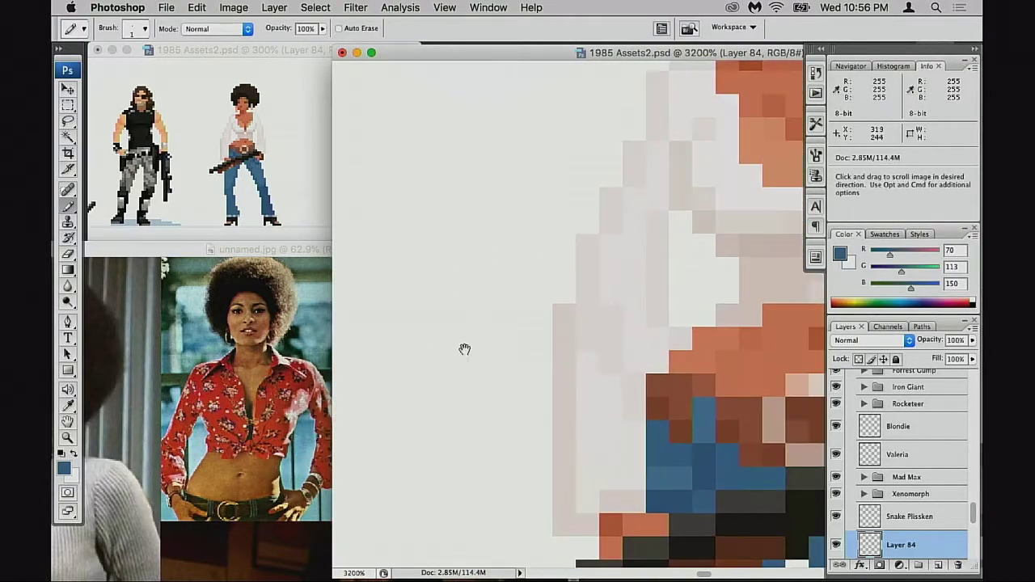
drag(705, 283, 526, 407)
drag(645, 268, 559, 358)
drag(495, 362, 580, 317)
key(e)
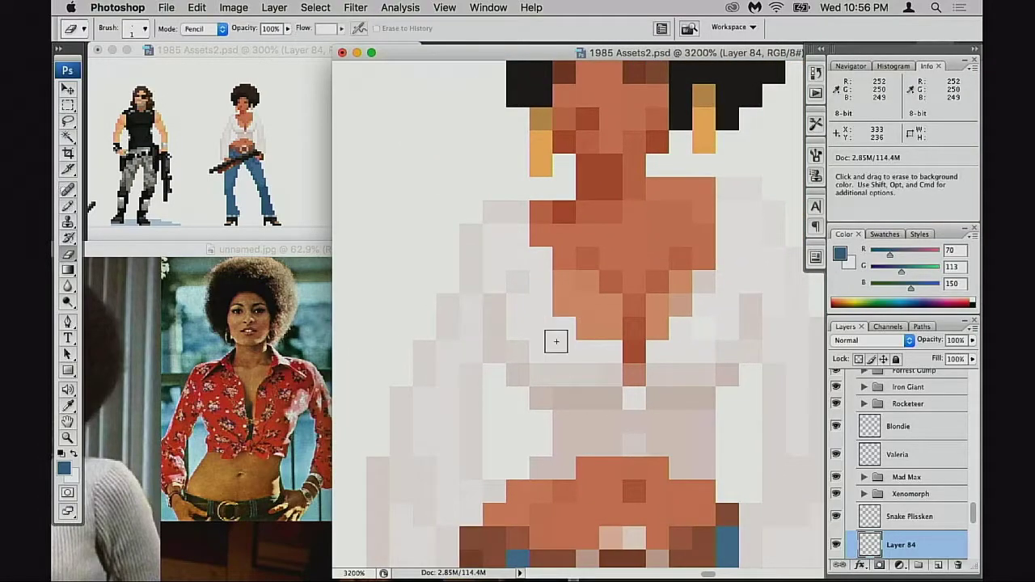
scroll(556, 341, down, 4)
scroll(555, 341, left, 4)
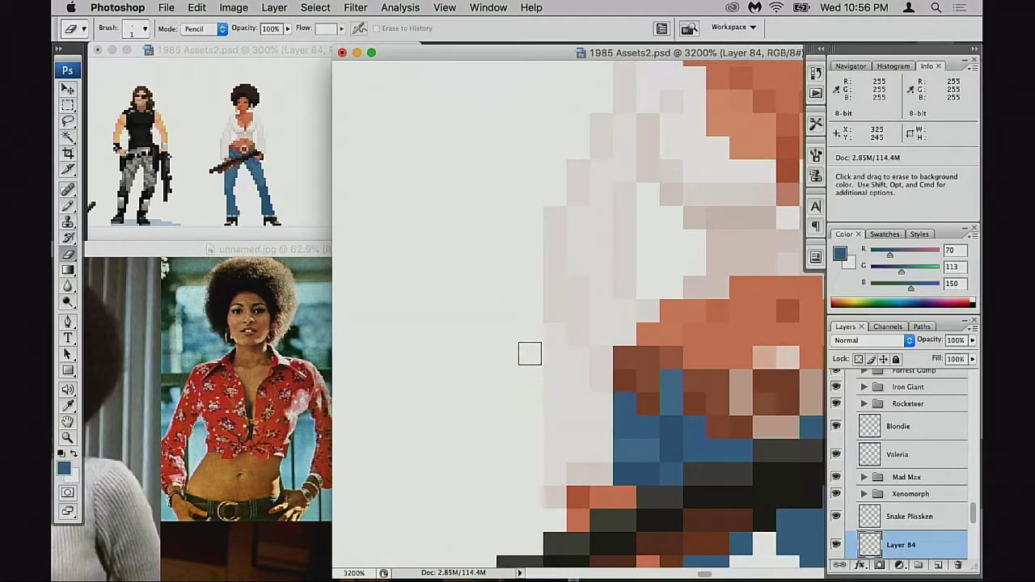
scroll(582, 402, right, 2)
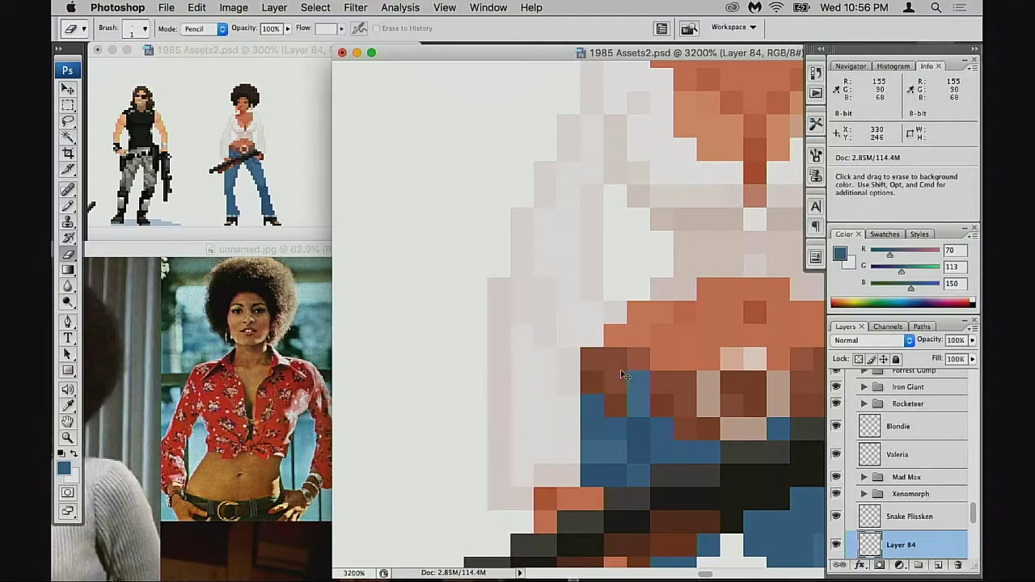
Compare the sleeve with and without its outer column, test a blue pixel above the jeans, and undo these edits.
key(super+z)
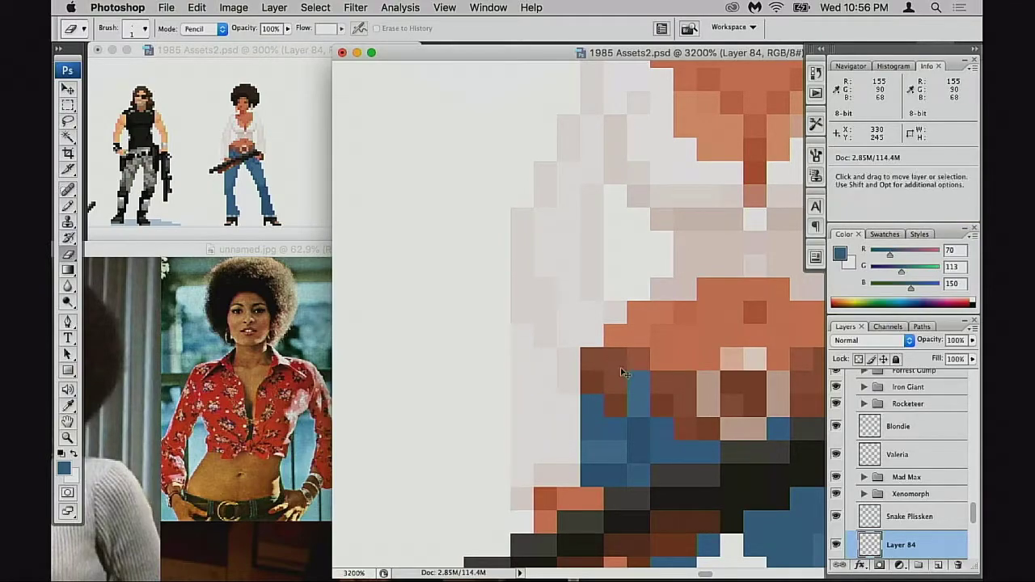
key(b)
click(569, 336)
alt+click(530, 291)
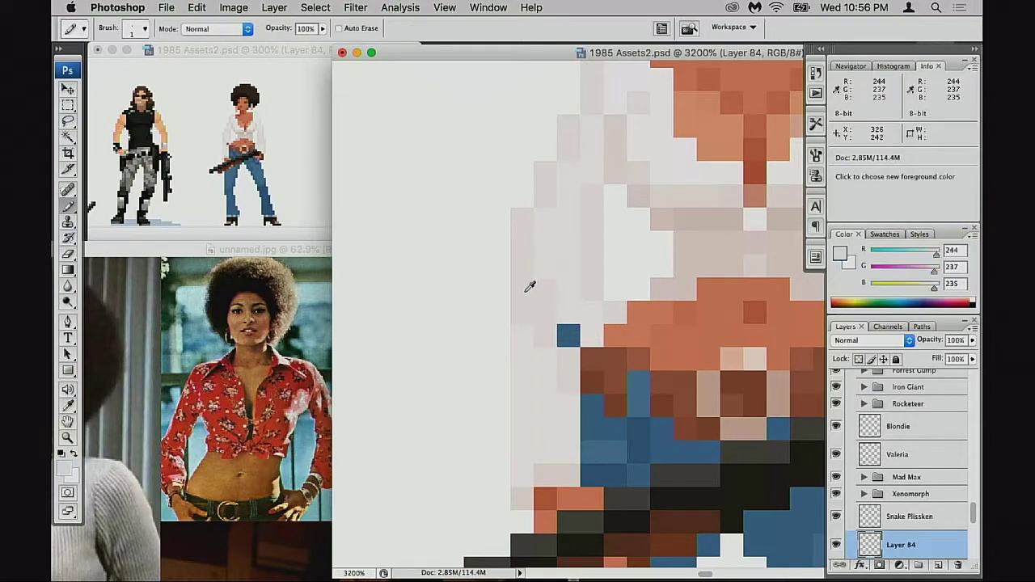
key(z)
key(ctrl+alt+z)
key(ctrl+alt+z)
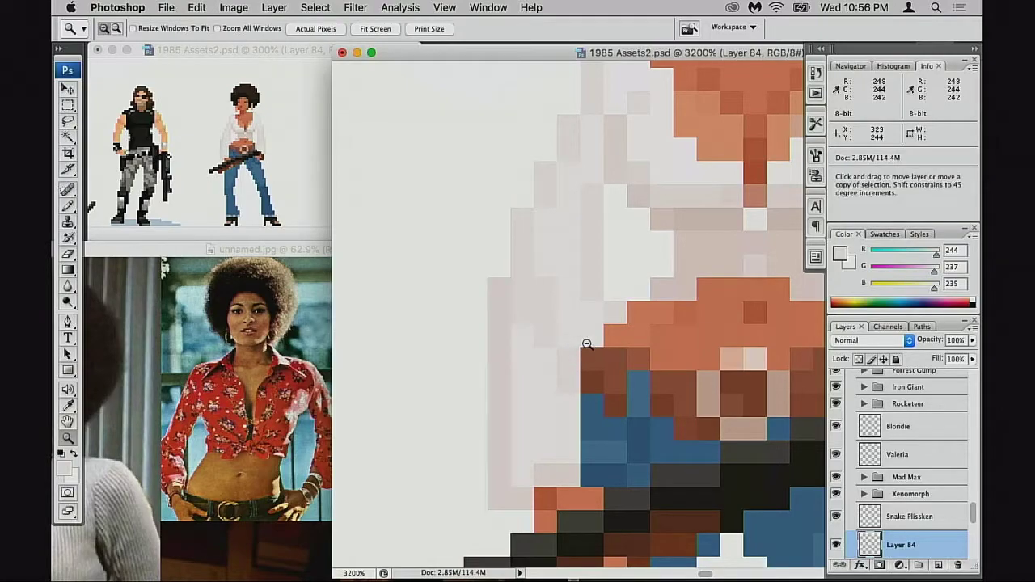
Widen the upper outer edge of the viewer-left sleeve by adding off-white pixels below the shoulder.
key(b)
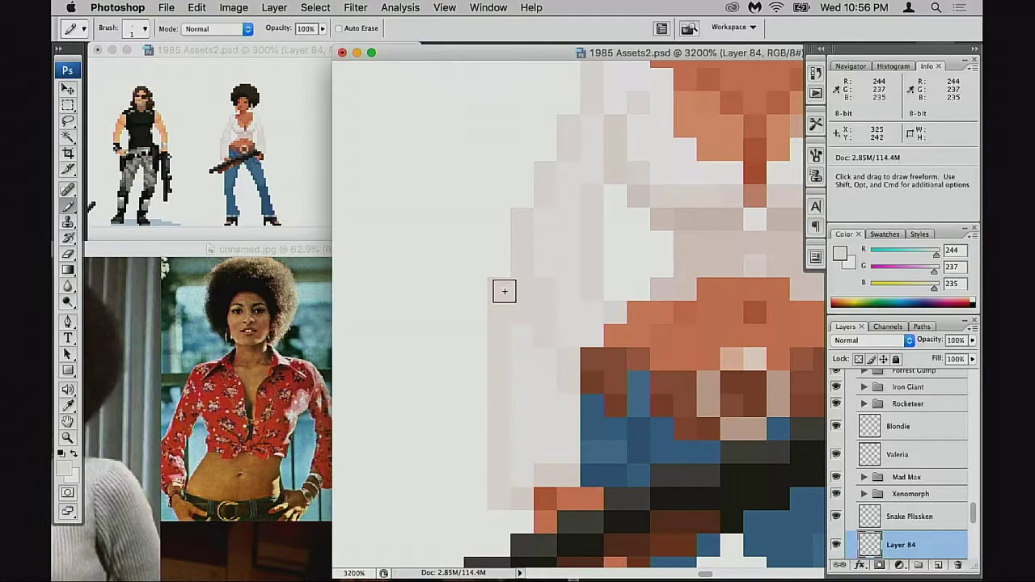
scroll(617, 358, right, 5)
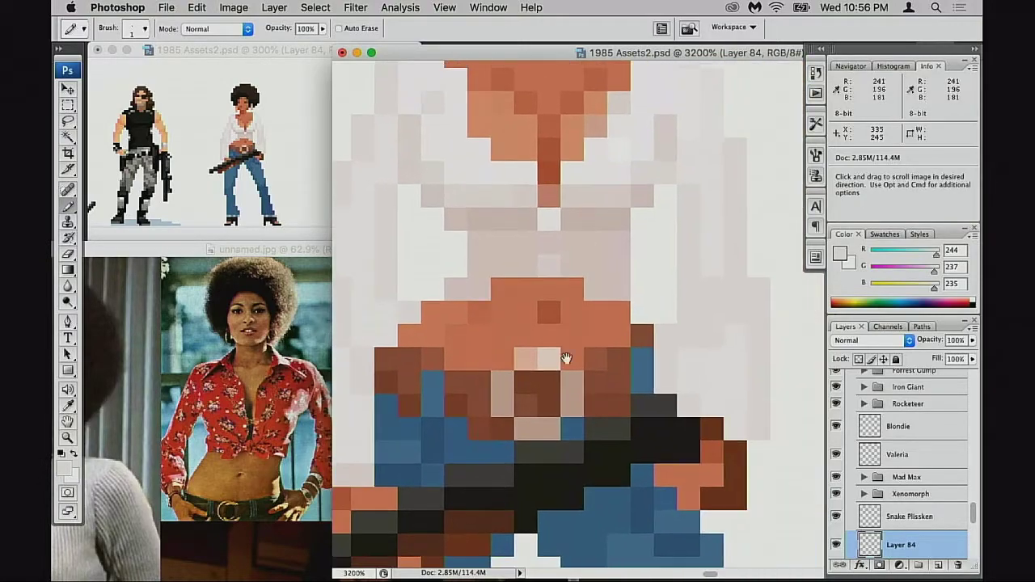
scroll(698, 360, left, 5)
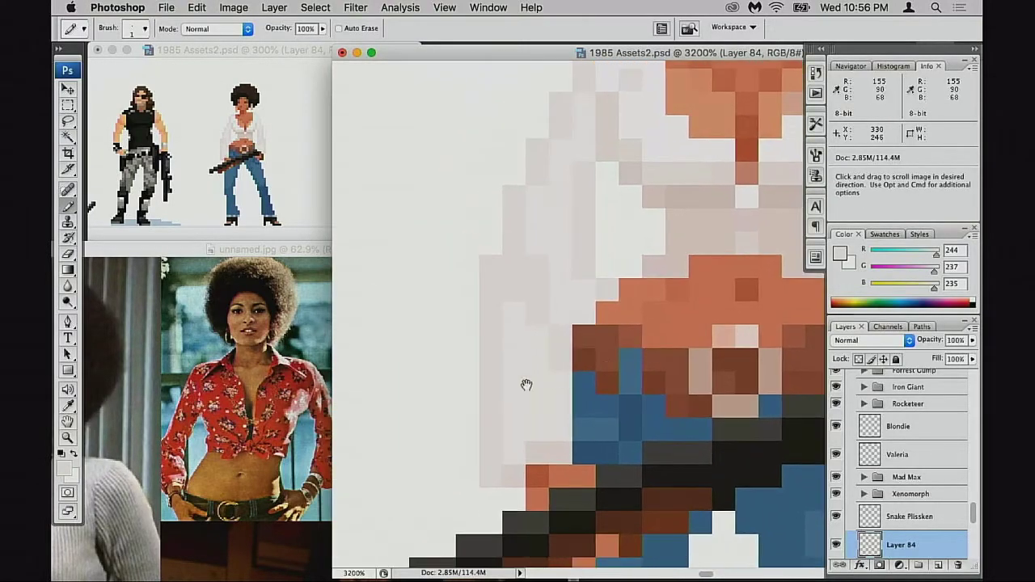
scroll(558, 412, up, 3)
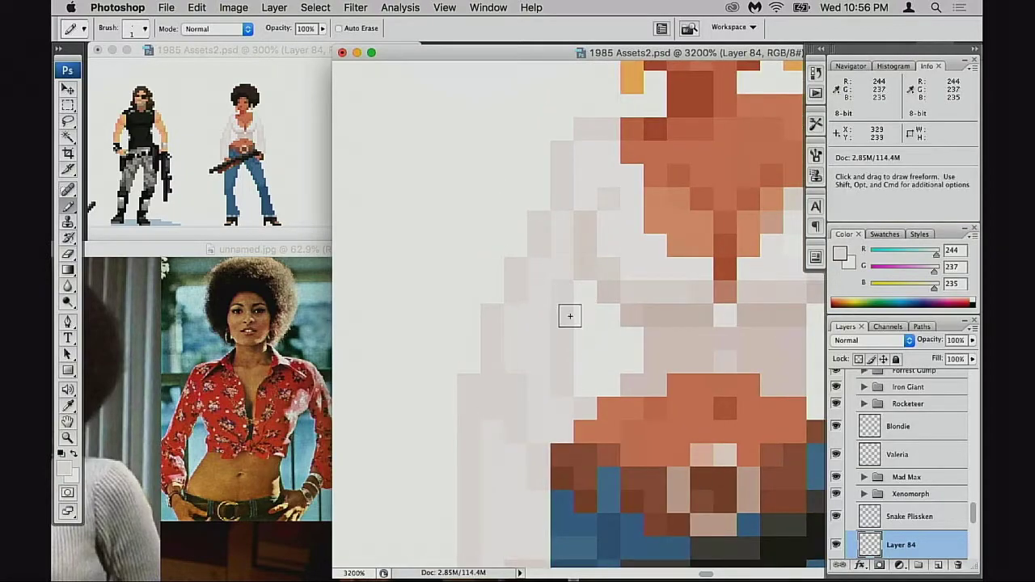
scroll(574, 319, up, 1)
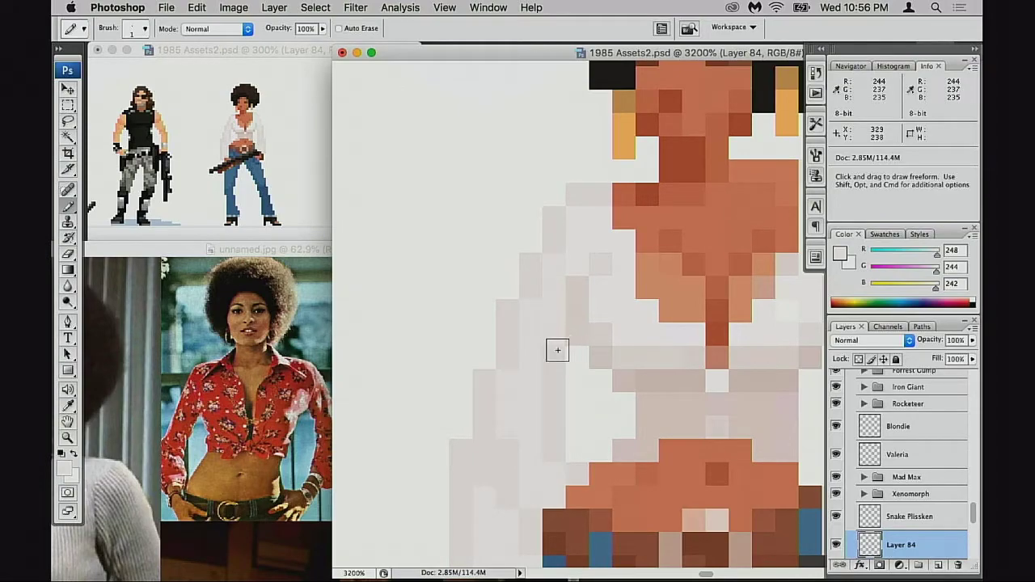
Trim the protruding pixel from the viewer-left sleeve and extend its shaded edge upward, using sampled shades R 244, G 237, B 235 and R 248, G 244, B 242.
key(e)
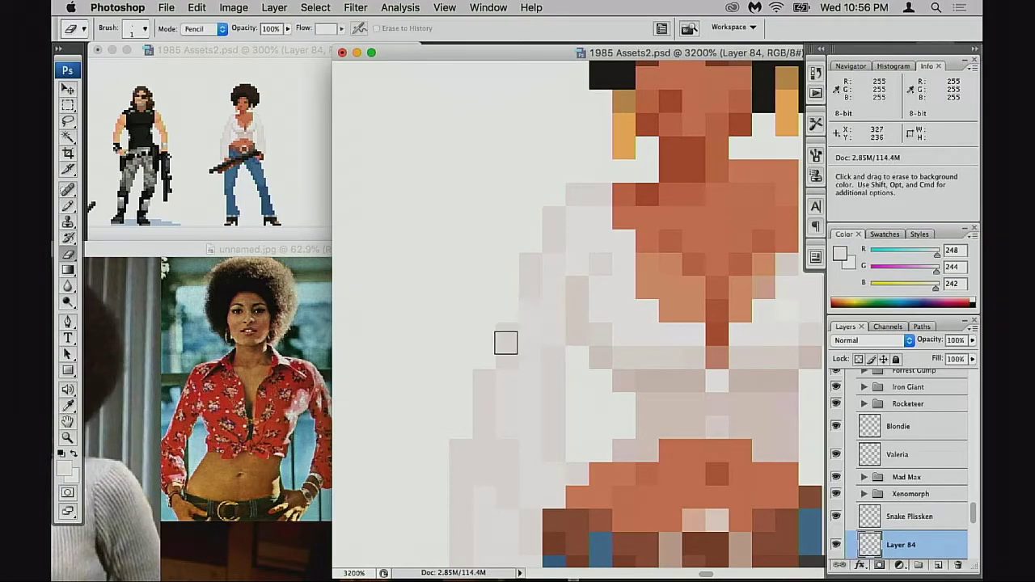
key(b)
key(alt)
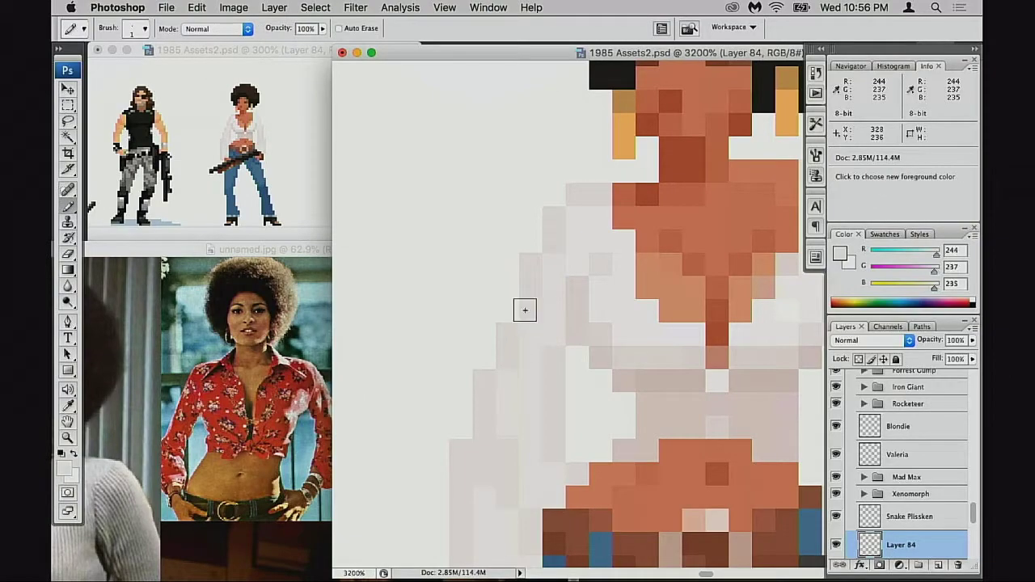
alt+click(548, 309)
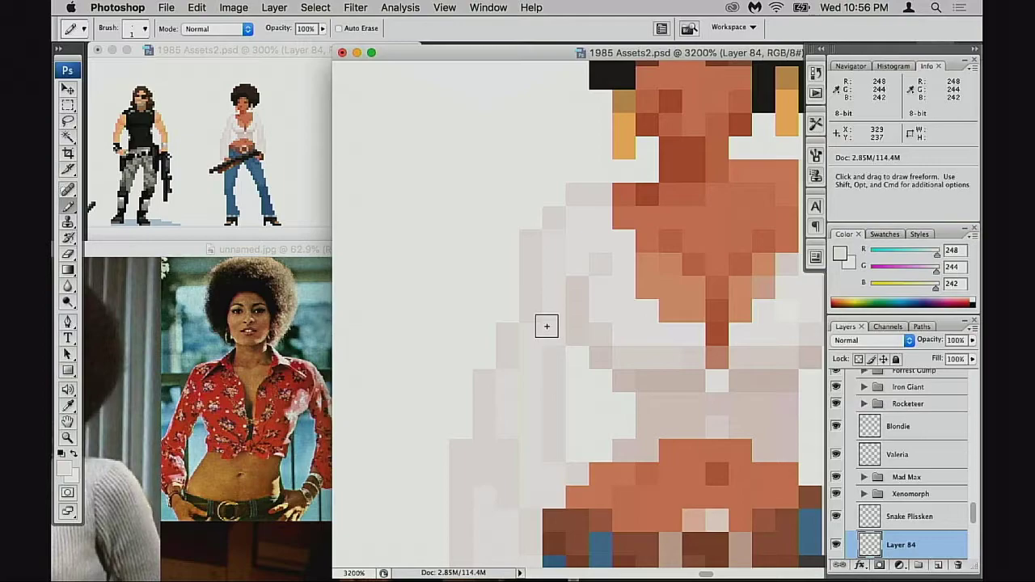
Enlarge the woman to 600% in the second 1985 Assets2.psd window and examine her from the afro down to the jeans.
scroll(580, 327, right, 3)
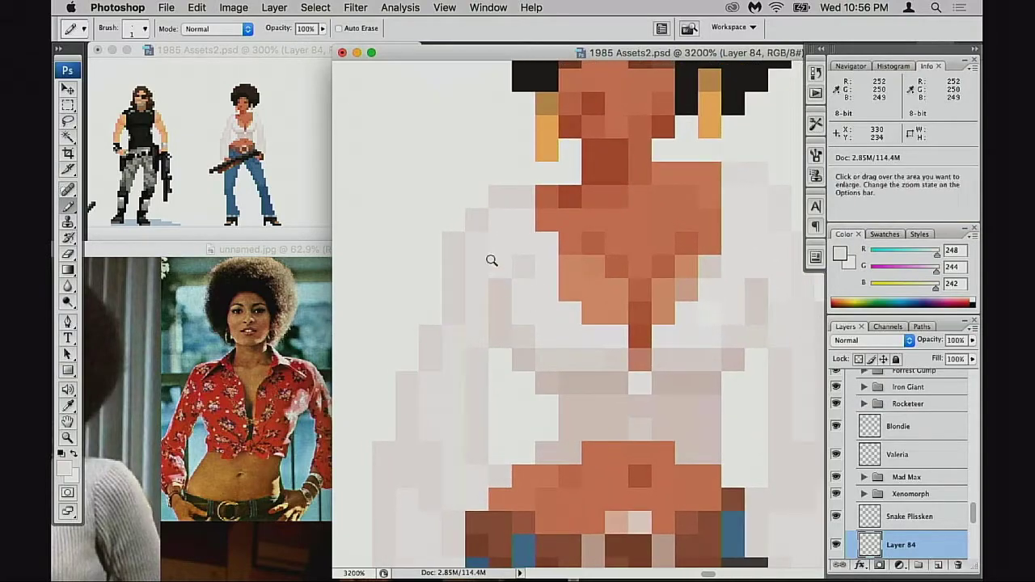
click(254, 157)
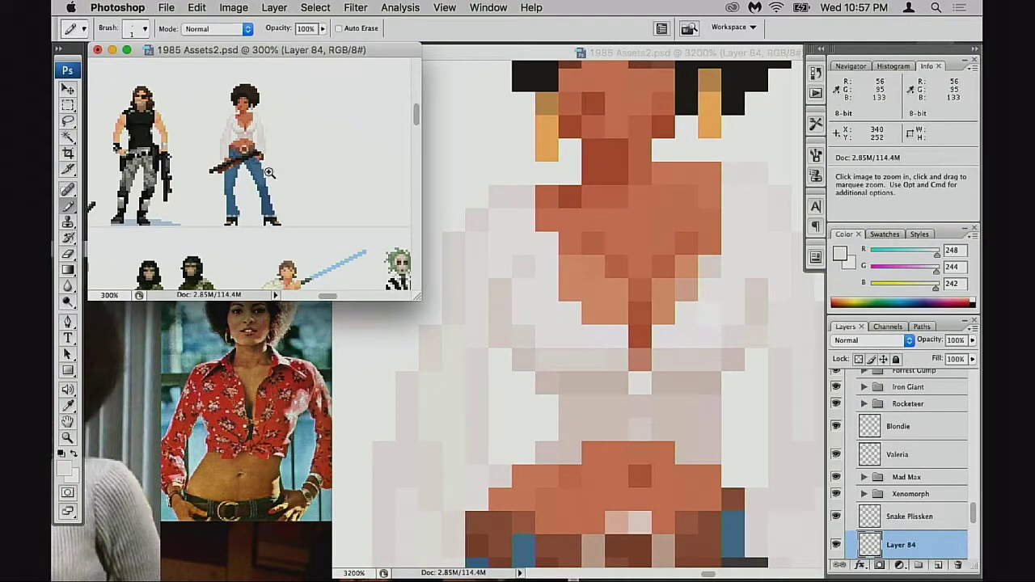
super+click(269, 173)
super+click(240, 183)
super+click(233, 180)
drag(247, 149, 228, 256)
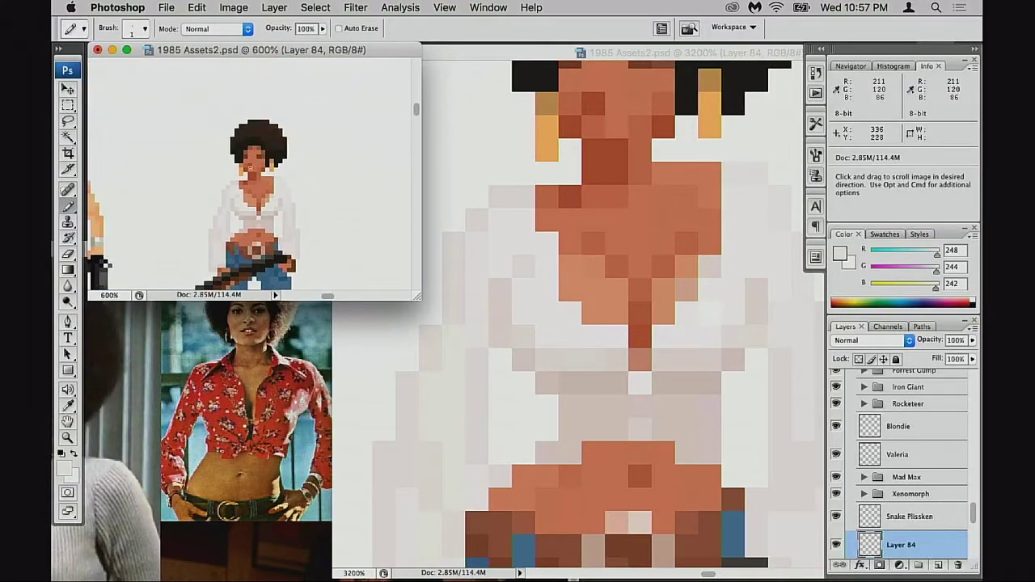
drag(224, 212, 232, 146)
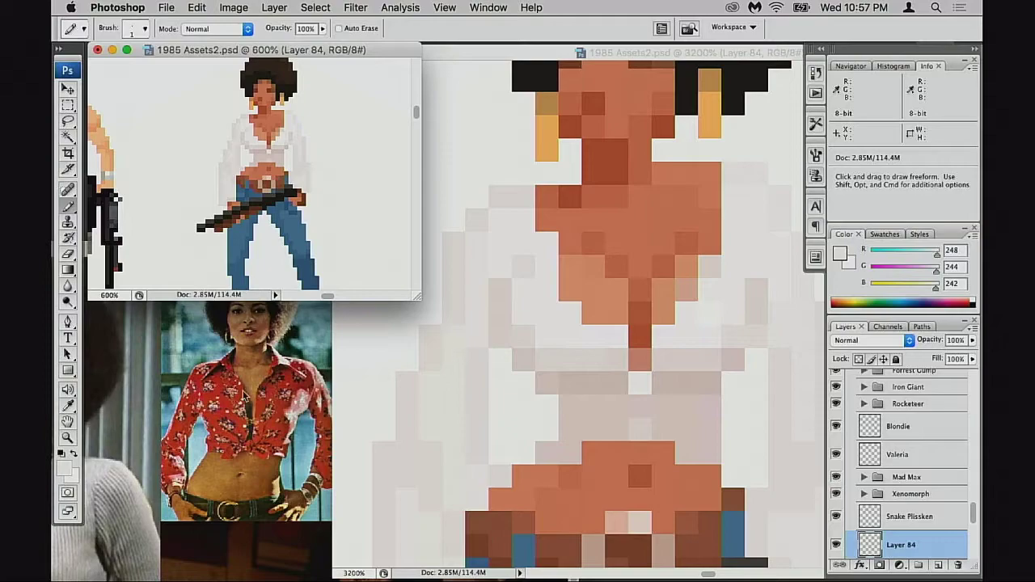
Try reshaping the upper outer edge of the viewer-right sleeve in the 3200% window, and undo the edits.
click(602, 354)
scroll(624, 363, right, 5)
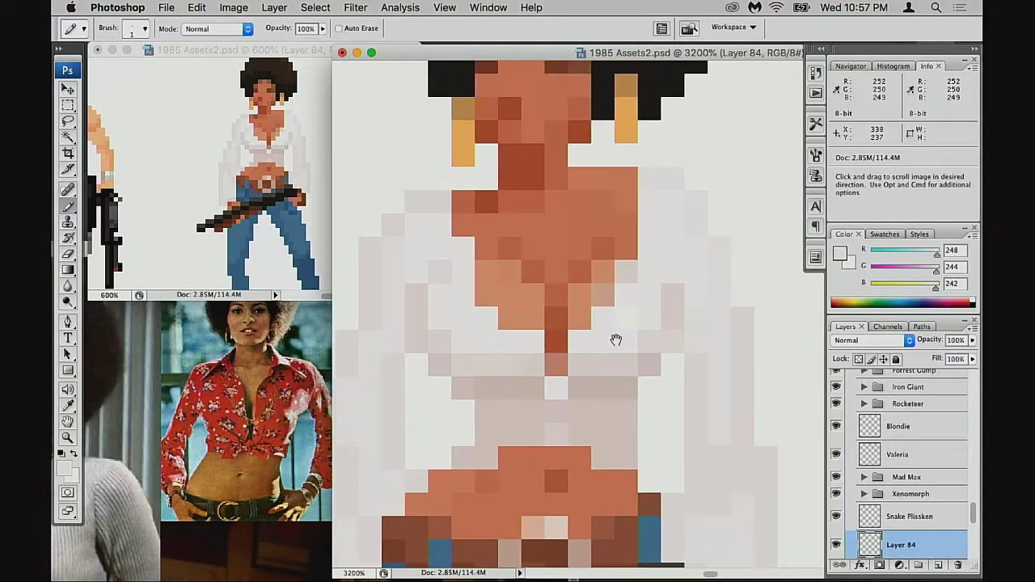
key(e)
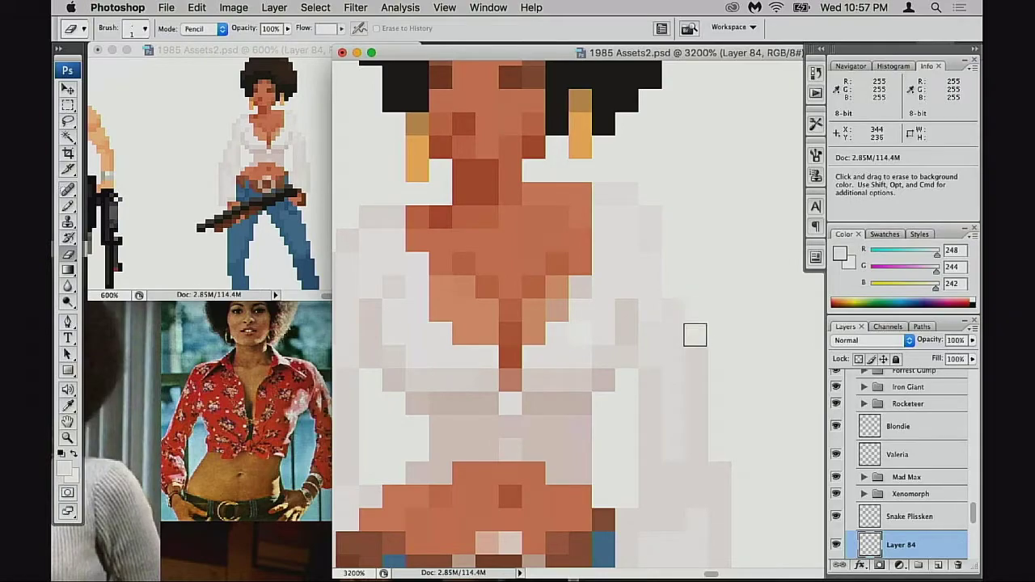
key(b)
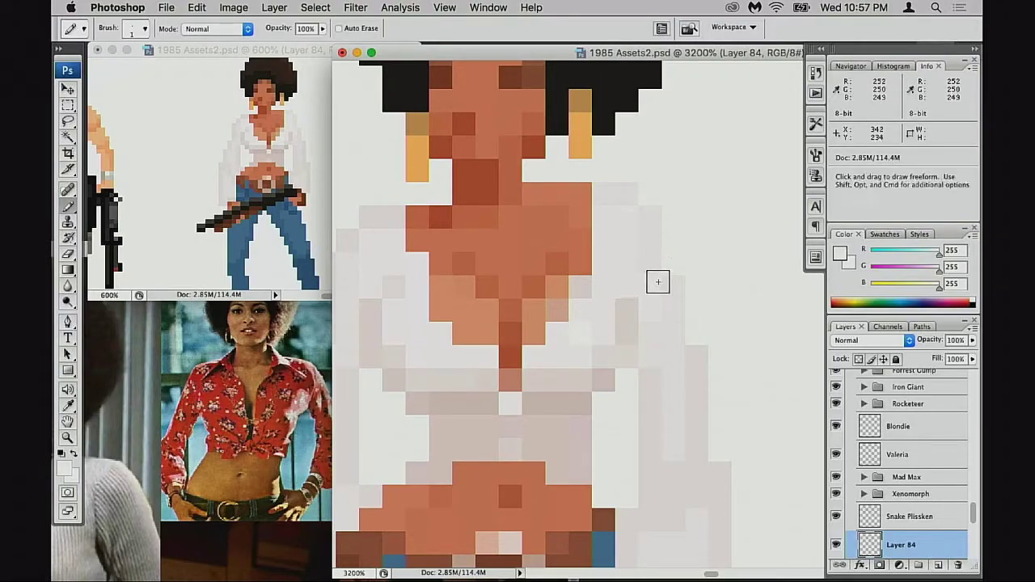
key(alt)
drag(668, 243, 665, 263)
alt+click(653, 268)
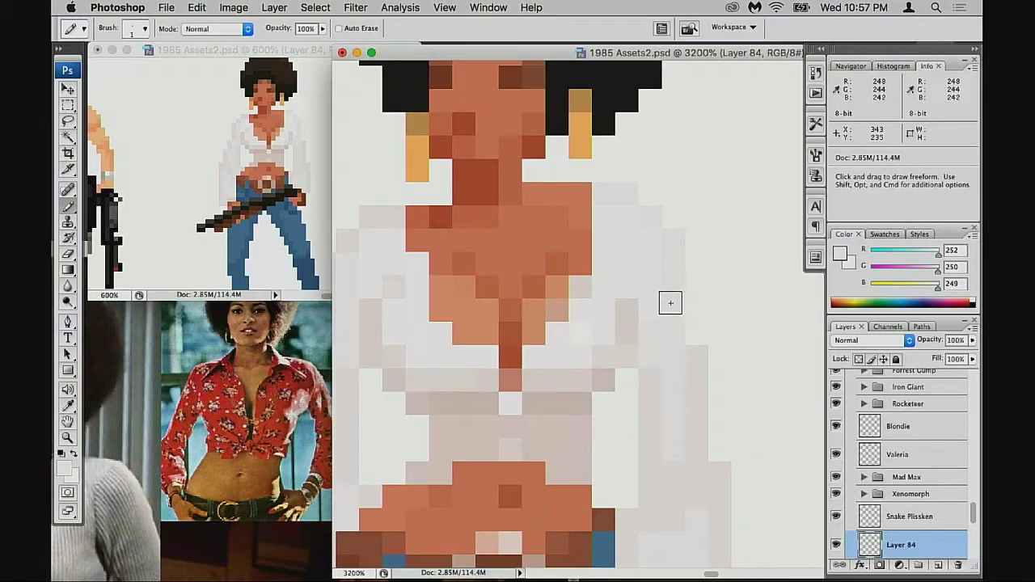
key(alt)
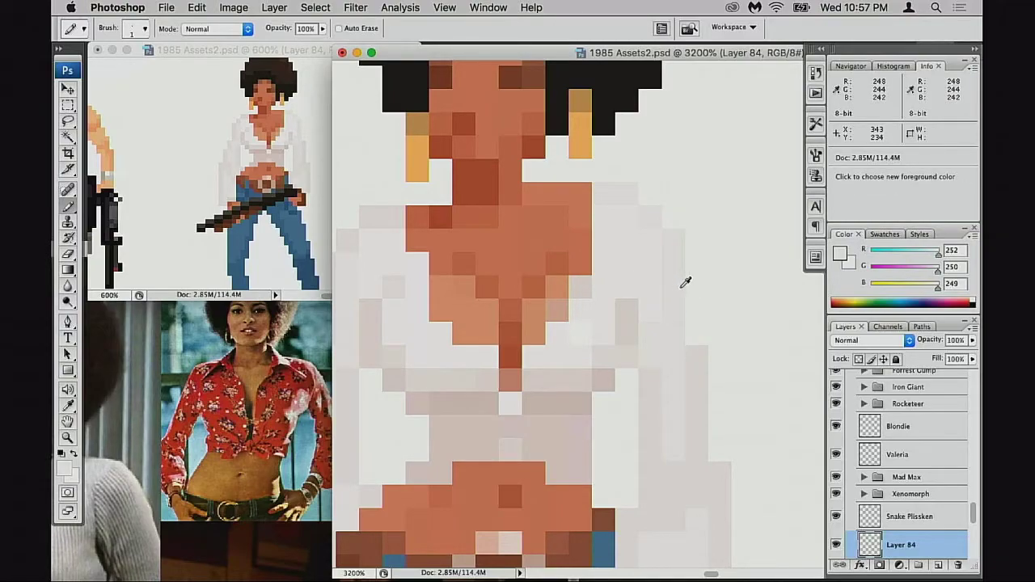
key(e)
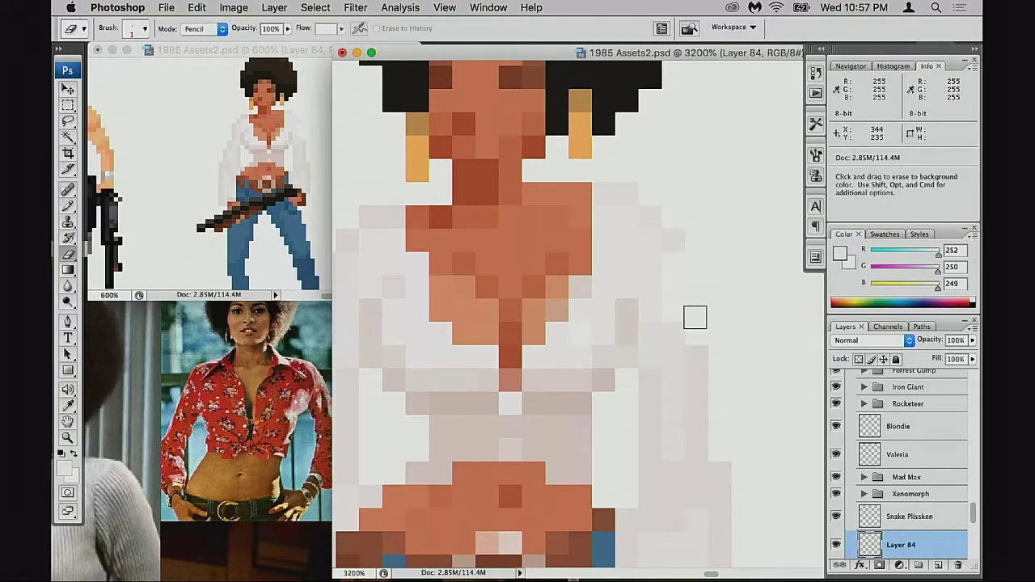
key(super)
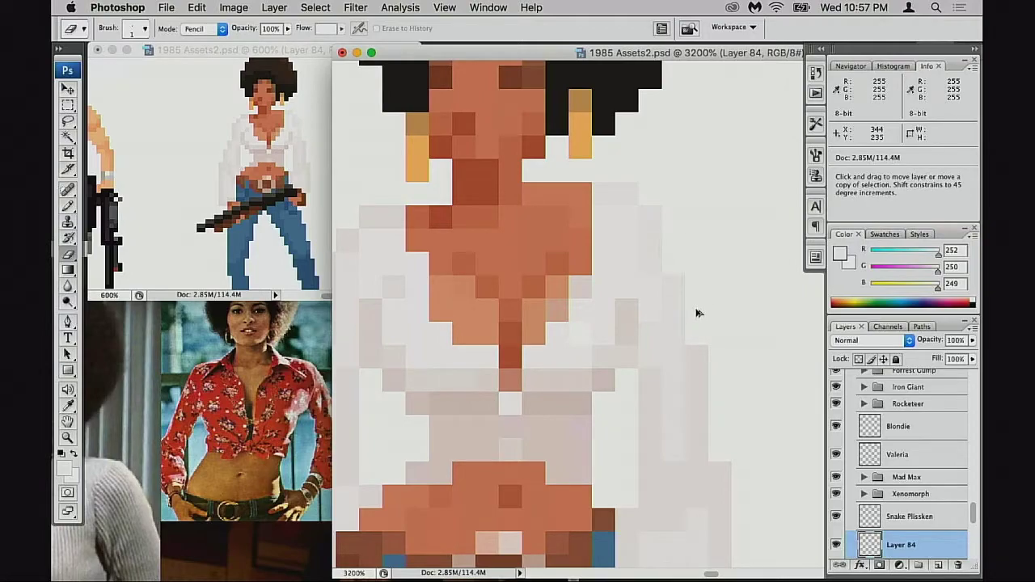
key(super)
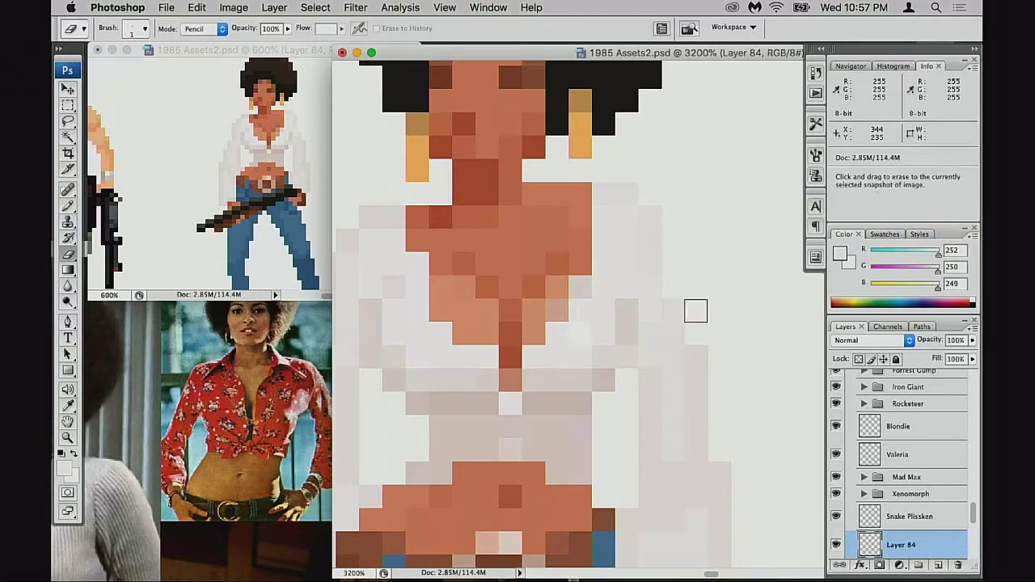
Extend the viewer-right sleeve's outer edge upward with sampled off-whites R 248, G 244, B 242 and R 252, G 250, B 249, and erase the stray outside pixel.
key(b)
click(696, 310)
alt+click(675, 311)
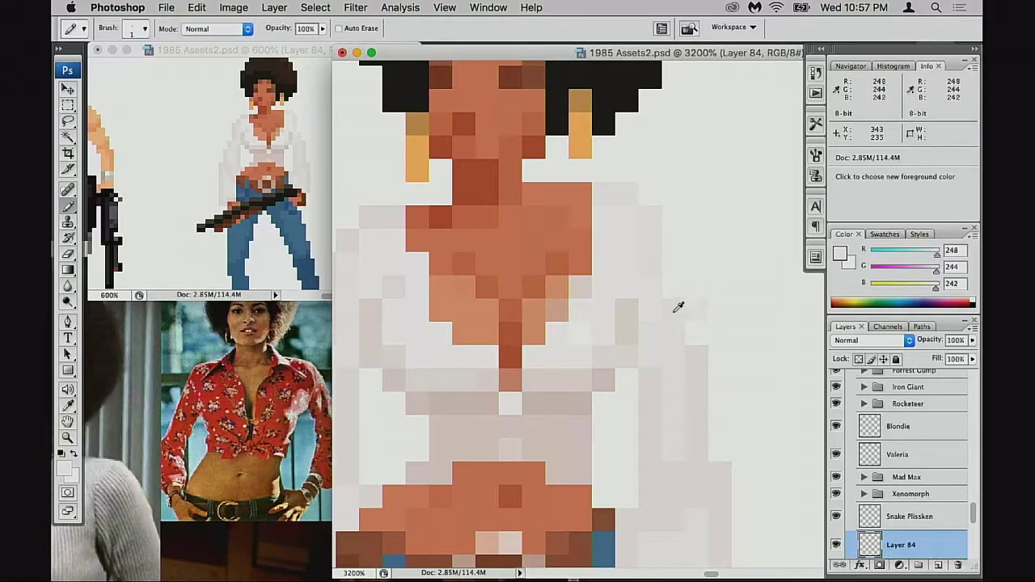
drag(674, 265, 672, 280)
alt+click(657, 287)
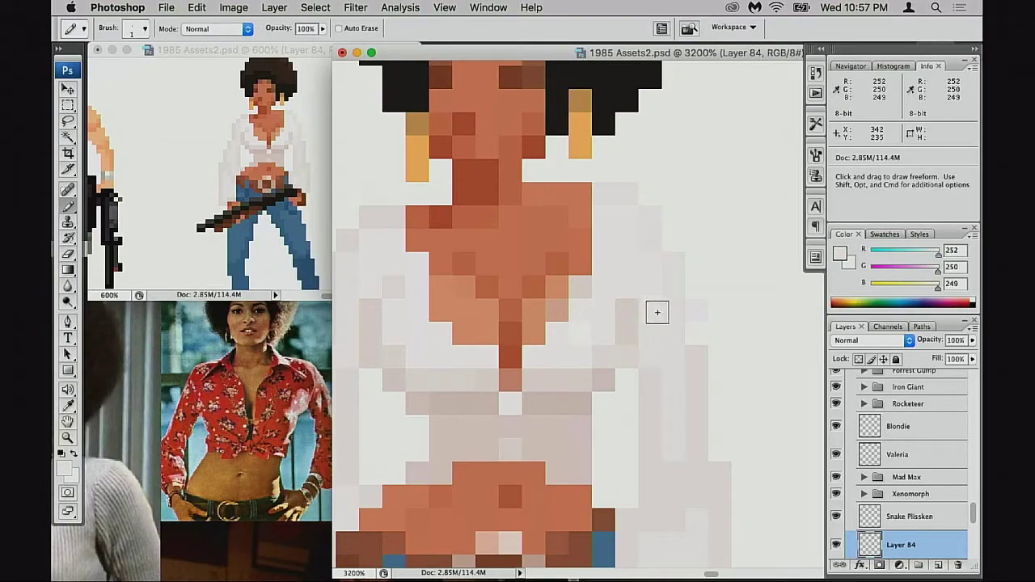
key(e)
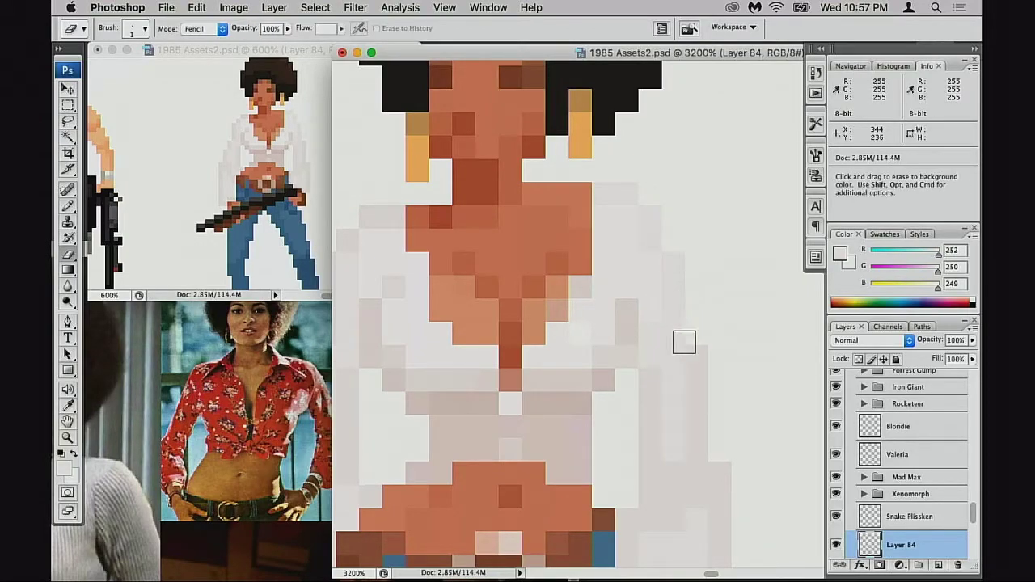
Retouch the upper viewer-right sleeve with the Pencil, using sampled off-whites R 248, G 244, B 242 and R 252, G 250, B 249.
scroll(671, 341, left, 2)
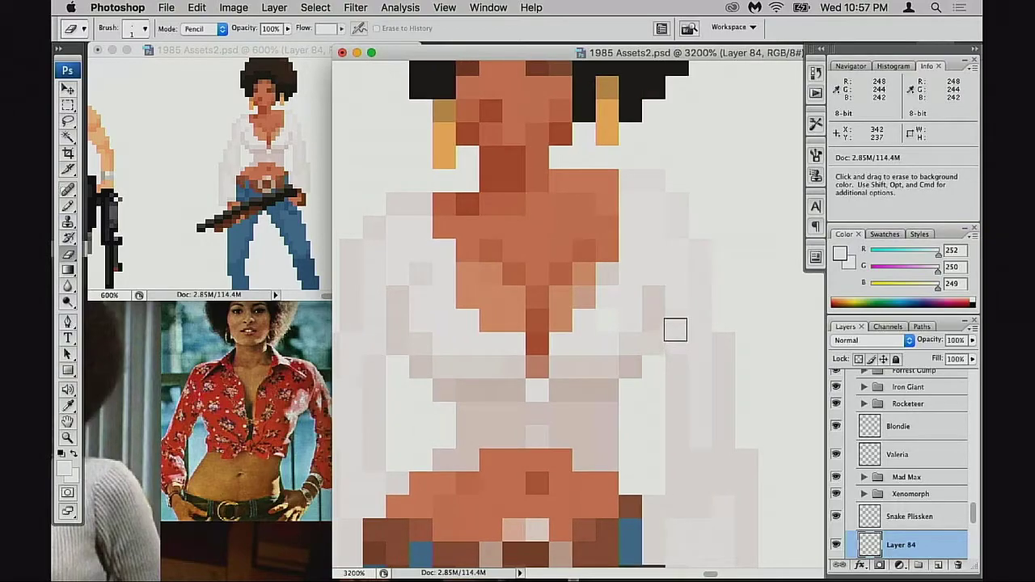
key(b)
alt+click(677, 241)
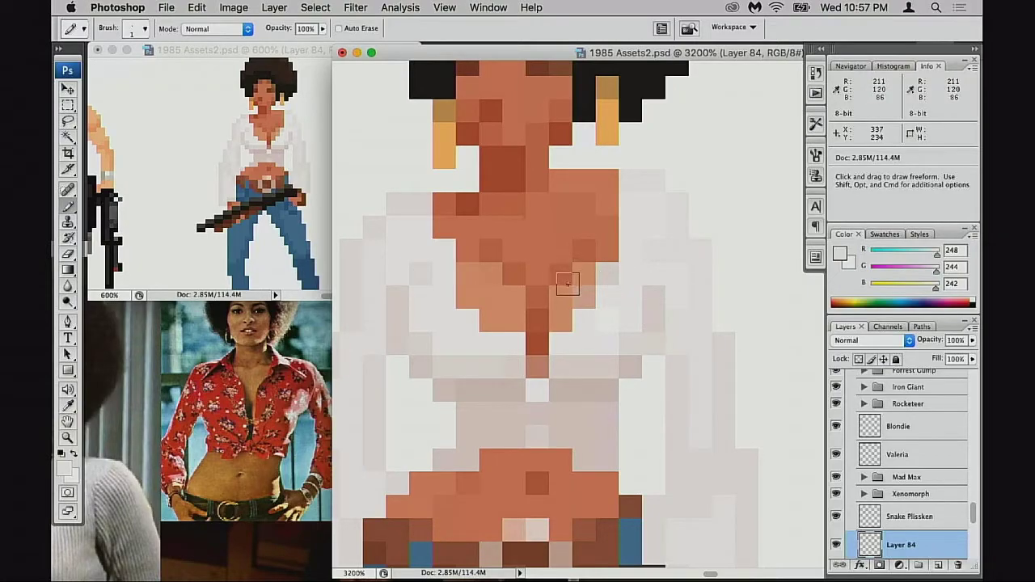
key(space)
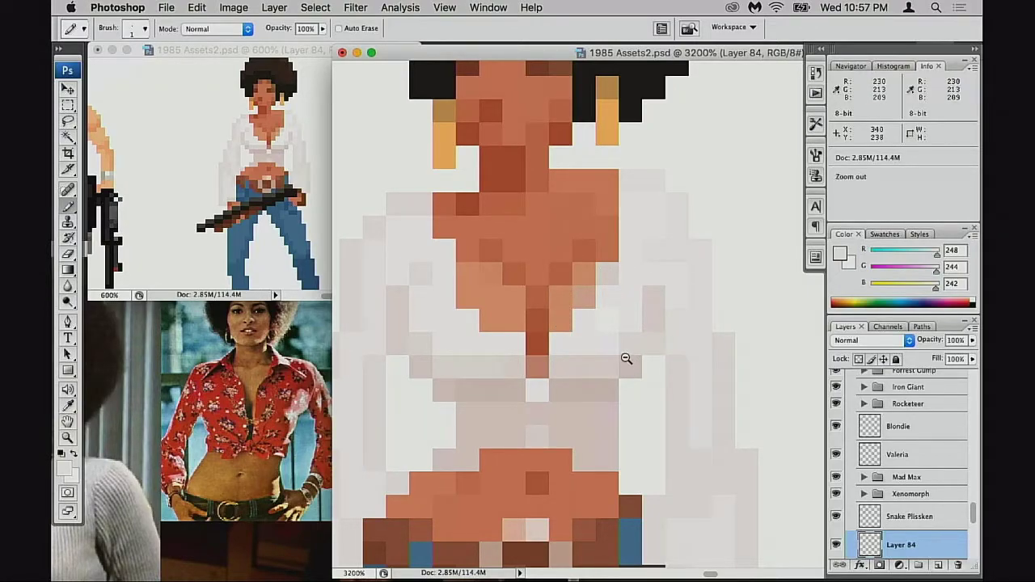
alt+click(628, 361)
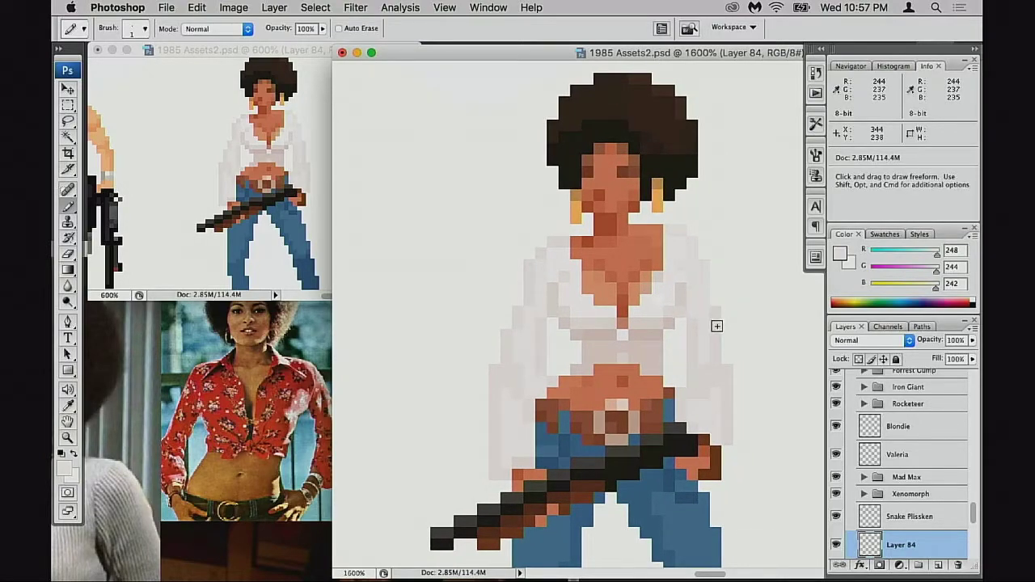
key(space)
alt+click(678, 261)
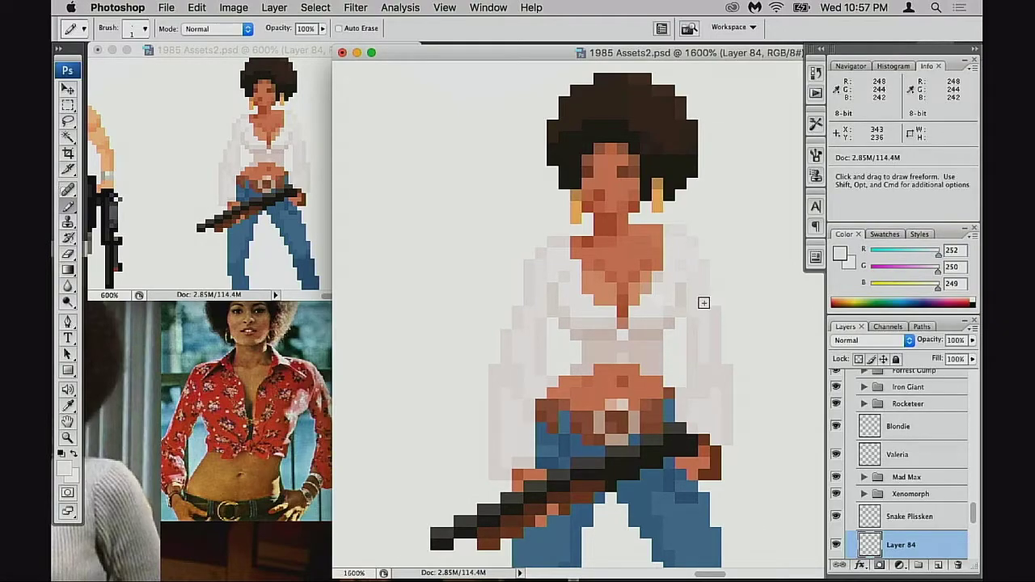
Soften the lower corners of the shirt's neckline with sampled skin tone R 233, G 161, B 125 at 30% opacity.
alt+super+click(657, 373)
alt+super+click(662, 379)
alt+super+click(665, 385)
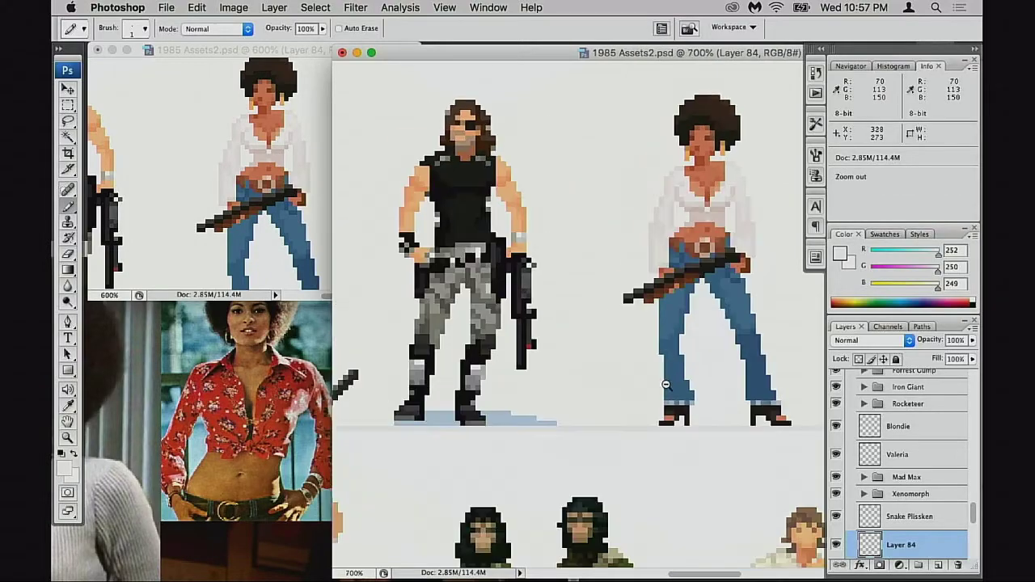
alt+super+click(667, 385)
alt+super+click(672, 382)
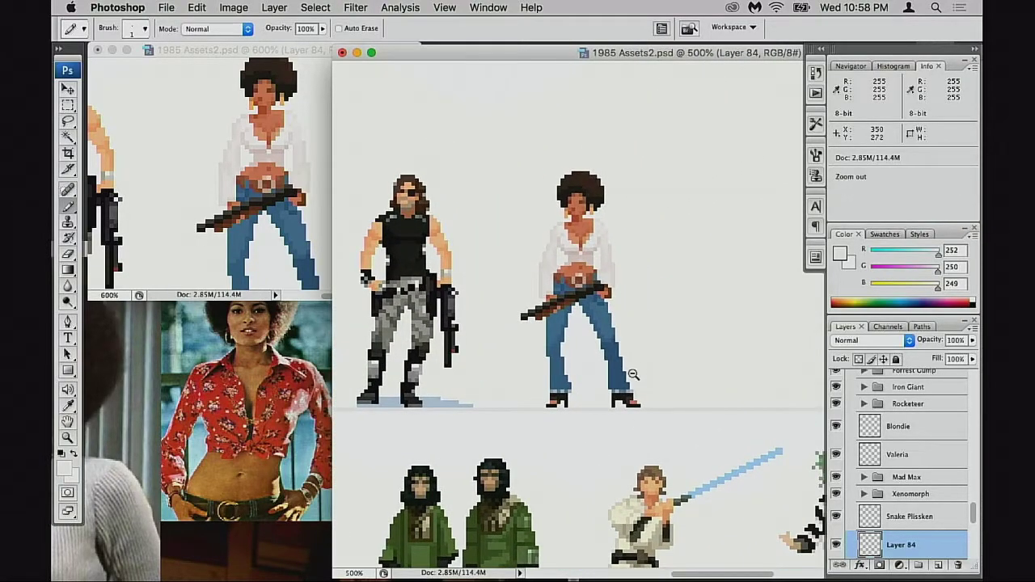
alt+super+click(635, 376)
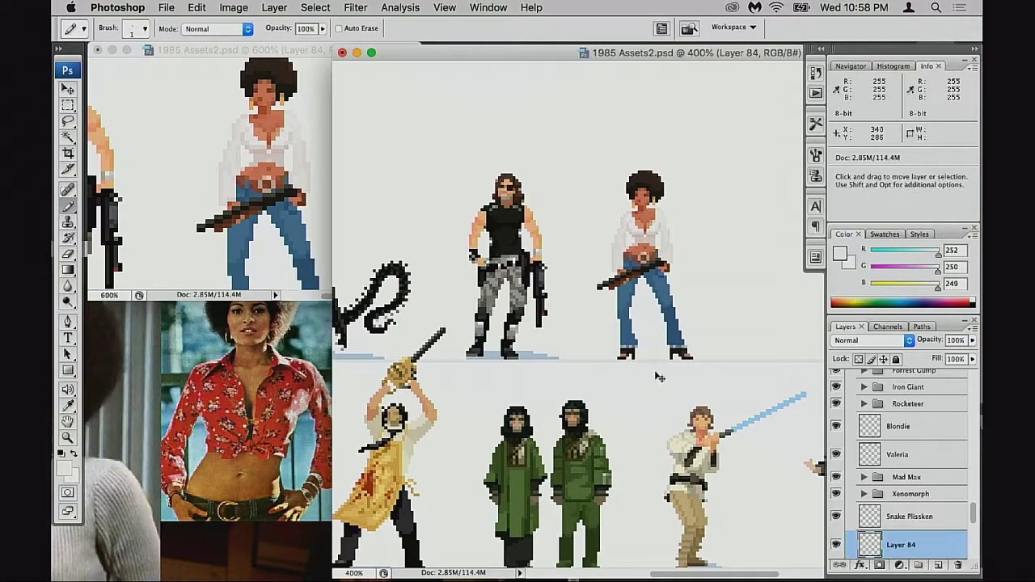
drag(607, 188, 678, 280)
drag(628, 356, 583, 392)
alt+click(620, 281)
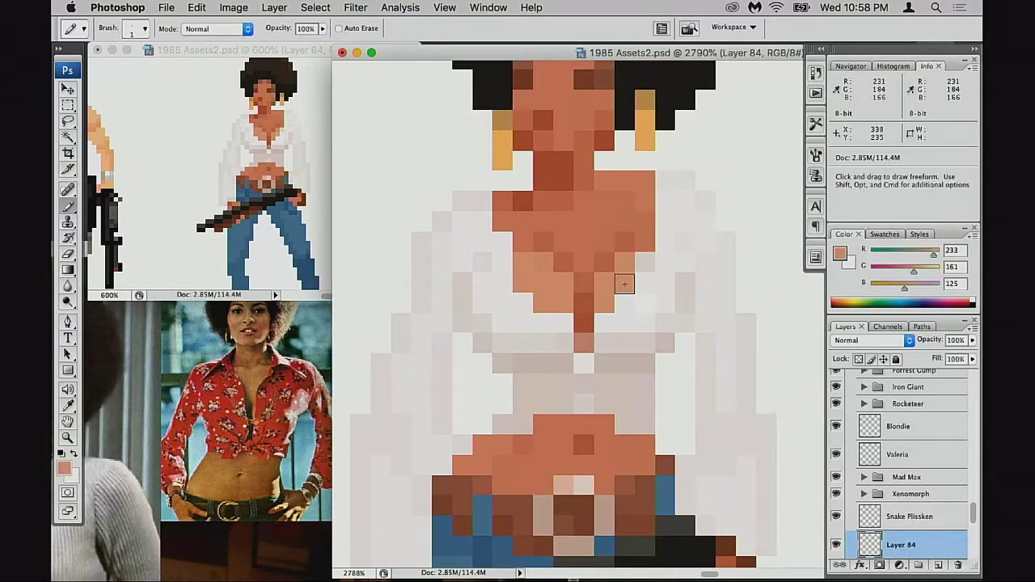
drag(625, 352, 622, 374)
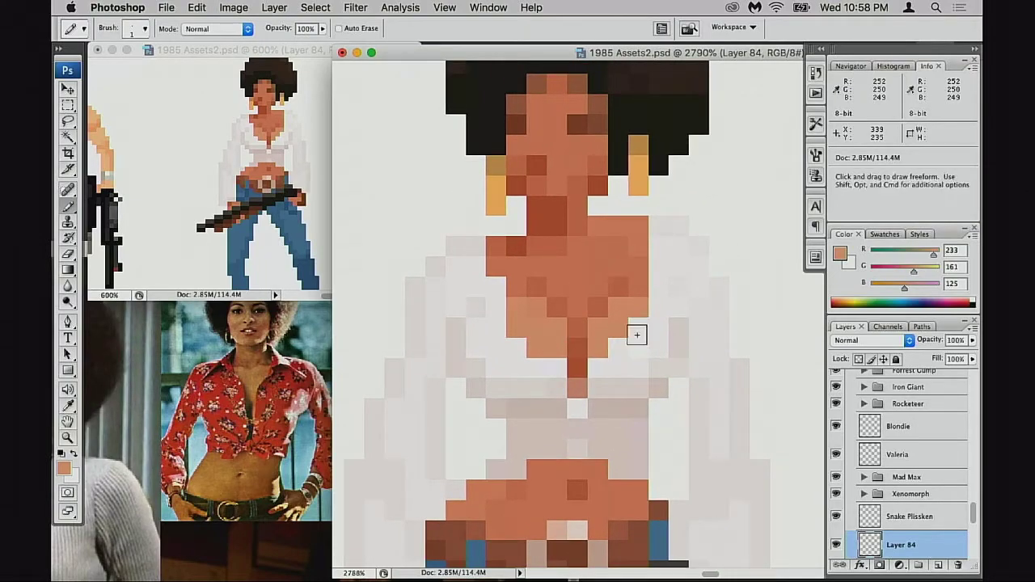
key(3)
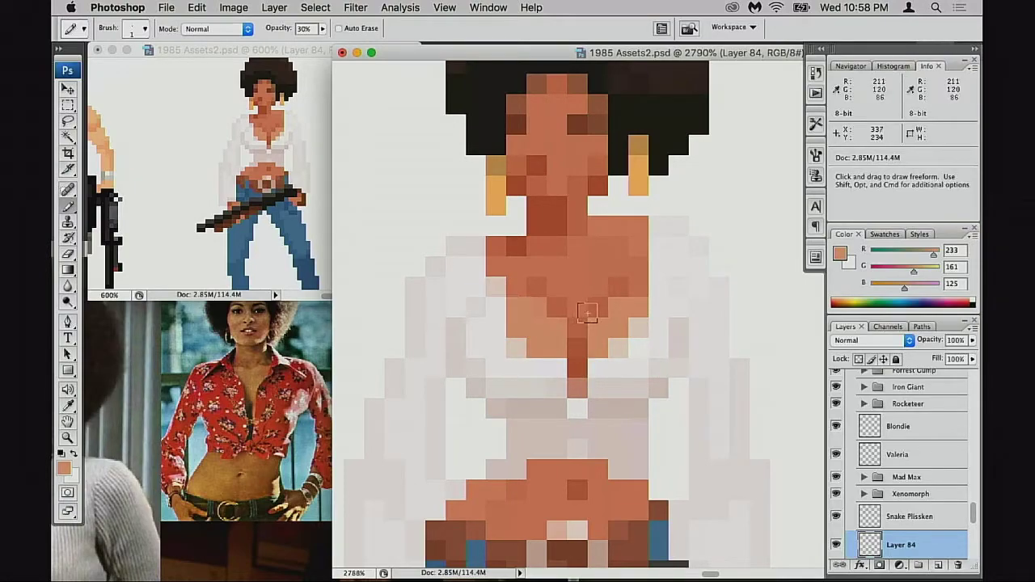
Tint the shirt pixel at the neckline's viewer-left edge with sampled skin tone R 222, G 134, B 99 at 40% opacity.
alt+click(496, 289)
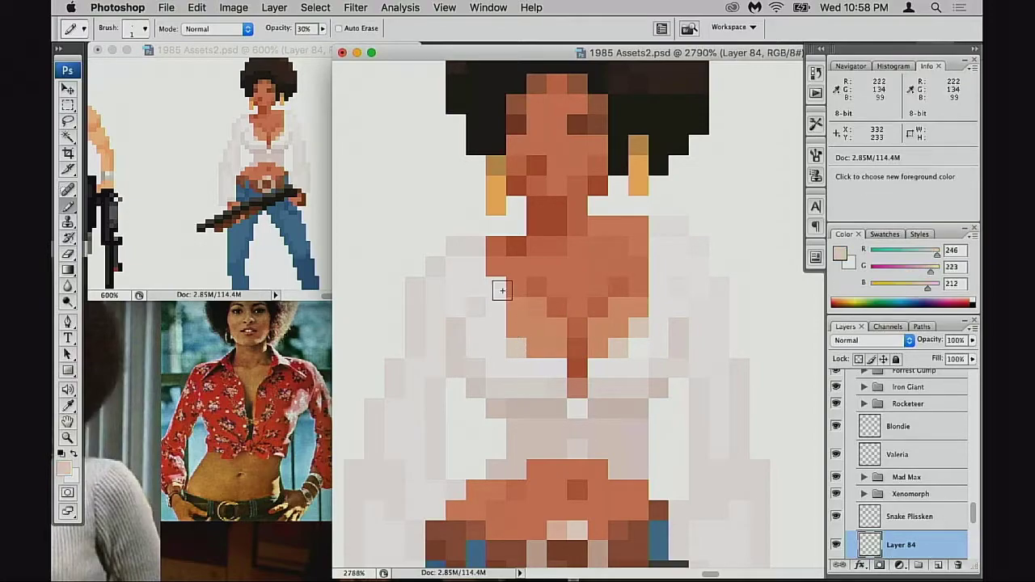
key(4)
alt+click(529, 273)
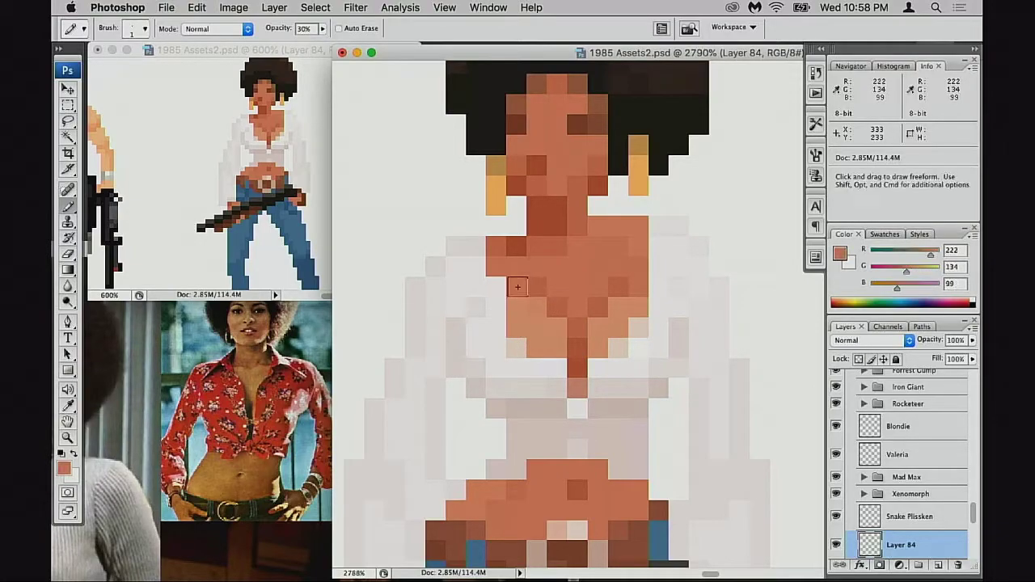
click(502, 289)
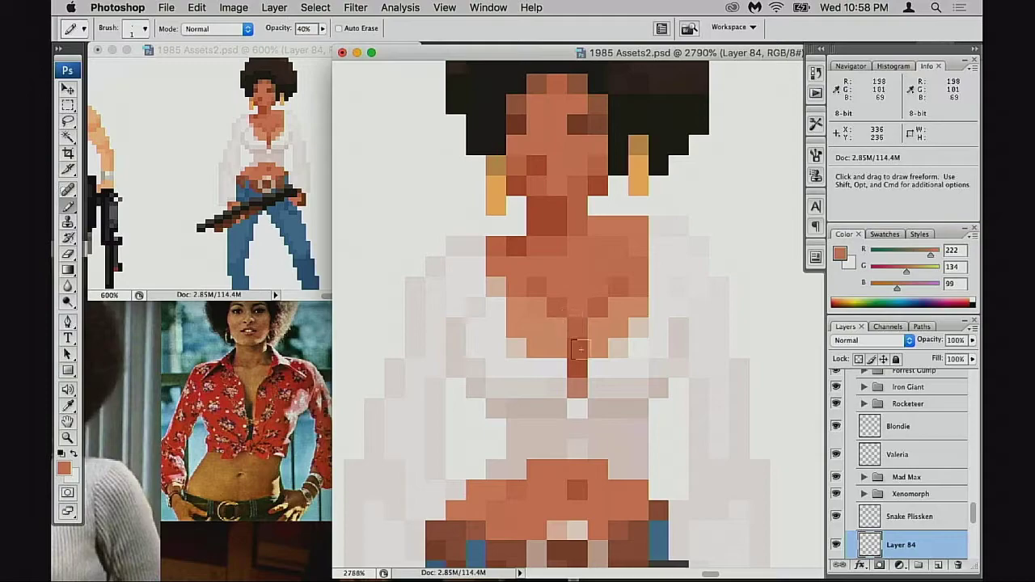
Flip the woman on Layer 84 horizontally so the shotgun points the opposite way.
alt+click(630, 391)
alt+click(633, 398)
alt+click(636, 401)
alt+click(656, 410)
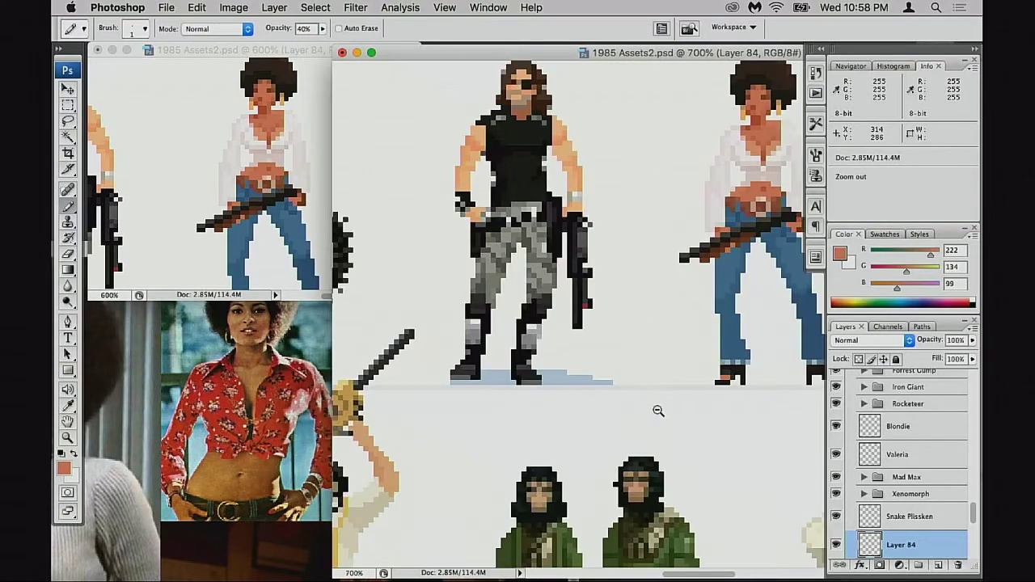
alt+click(676, 406)
mouse_move(739, 371)
mouse_down()
mouse_move(655, 433)
mouse_move(675, 436)
mouse_move(669, 443)
mouse_up()
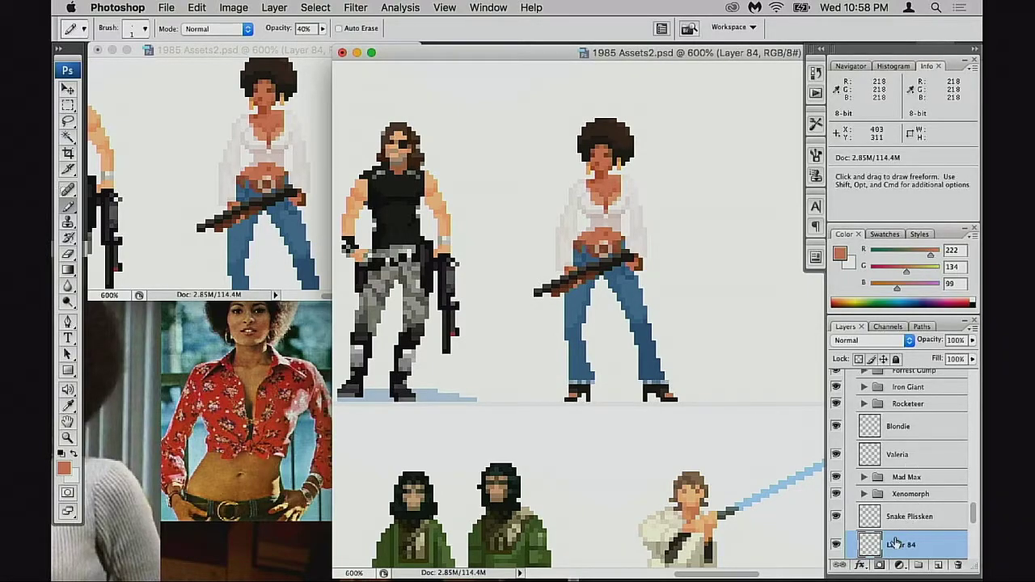
scroll(833, 458, down, 3)
key(ctrl+t)
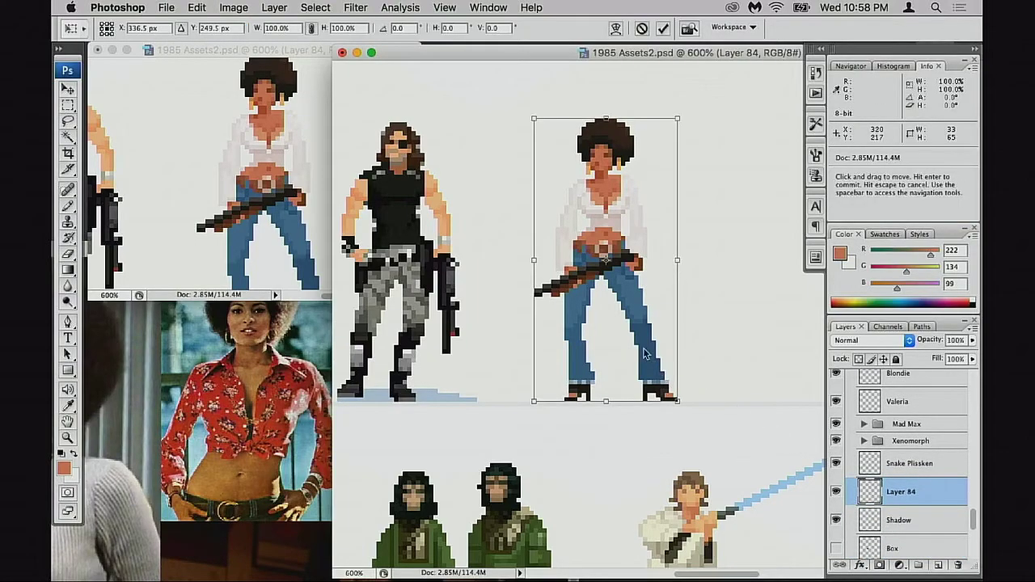
right_click(638, 344)
click(685, 511)
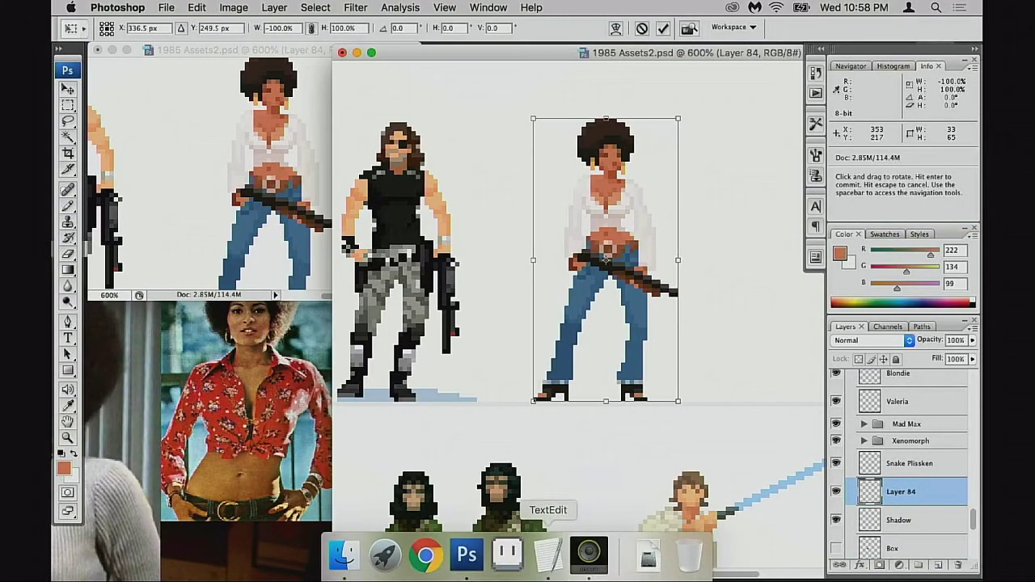
key(Return)
Extend the mirrored woman's viewer-left sleeve edge upward at 100% opacity, using sampled off-whites R 252, G 250, B 249 and R 248, G 244, B 242.
alt+click(605, 359)
alt+click(605, 359)
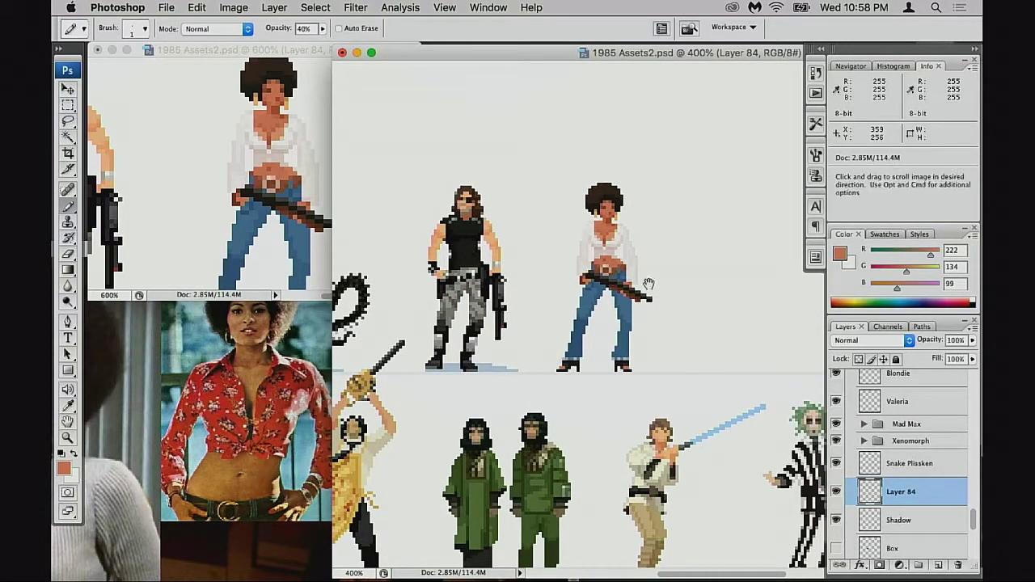
drag(553, 214, 639, 347)
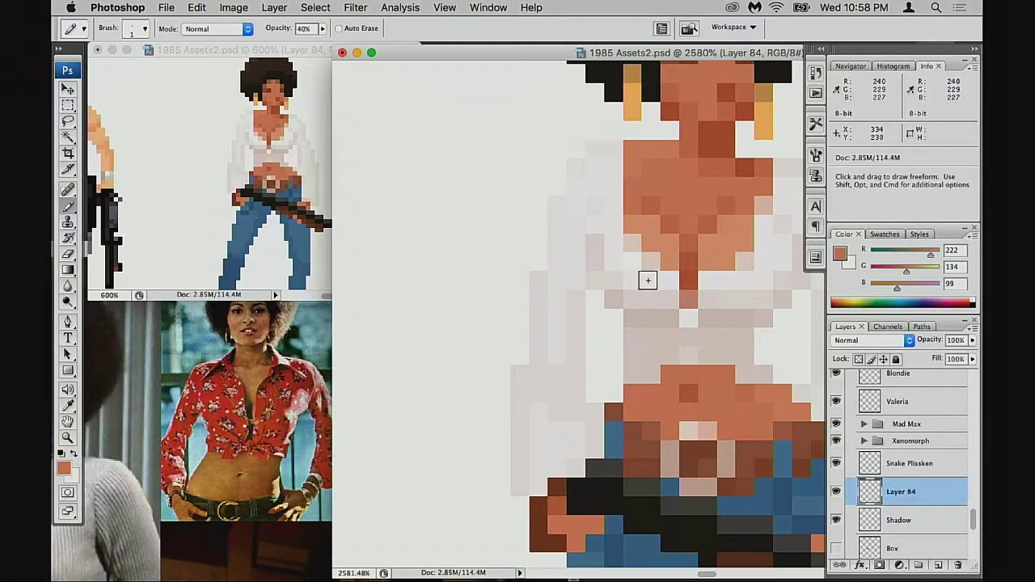
alt+click(602, 209)
alt+click(608, 211)
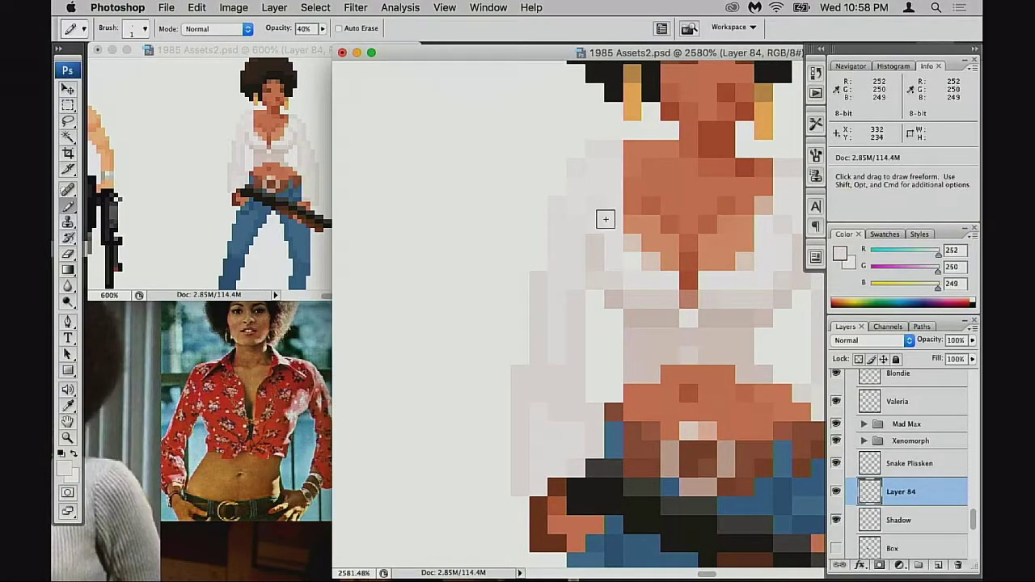
key(0)
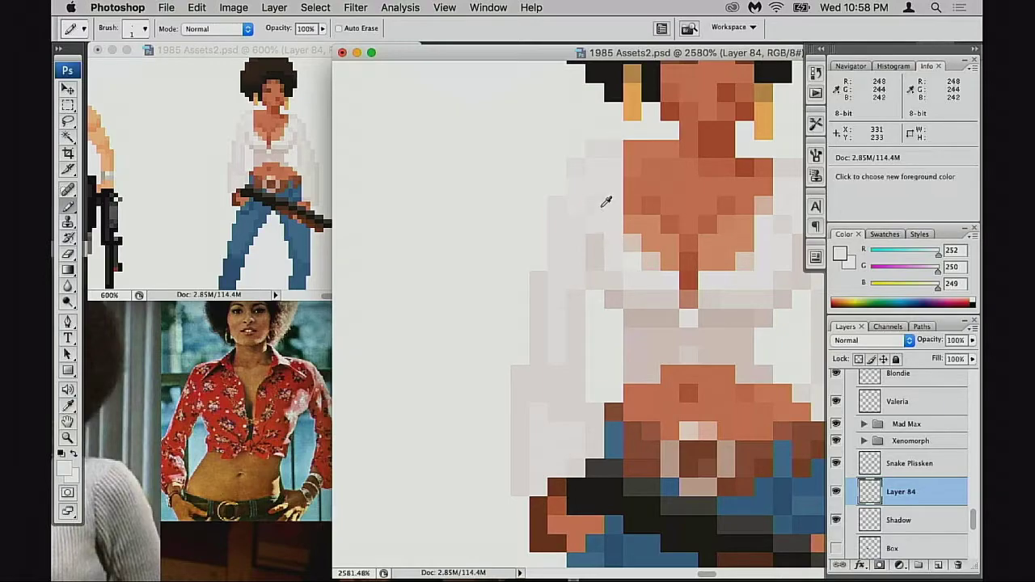
alt+click(602, 212)
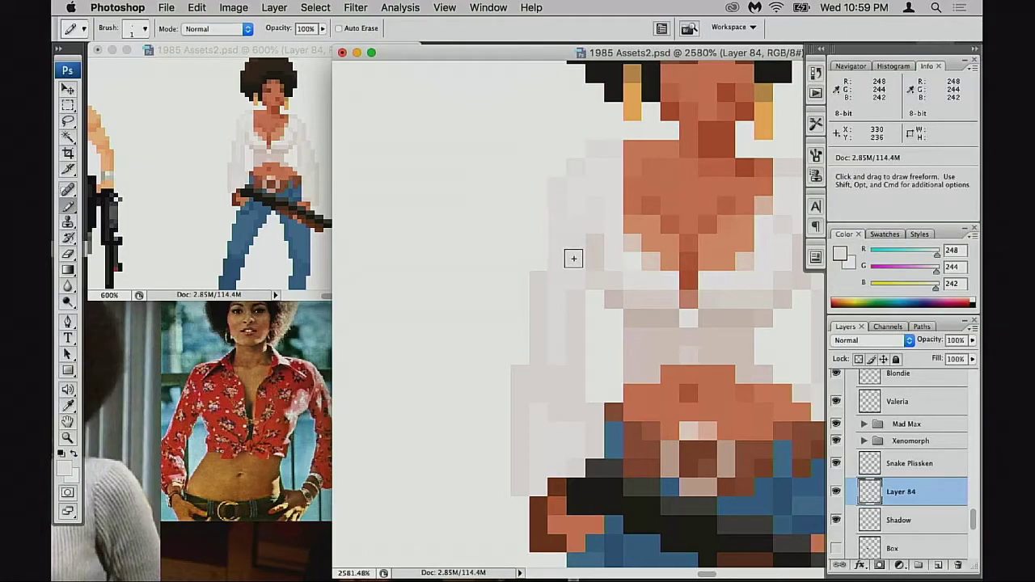
Examine the mirrored woman beside the other characters, first at 600% and then in an enlarged view at 400% without panels.
alt+super+click(719, 388)
alt+super+click(719, 396)
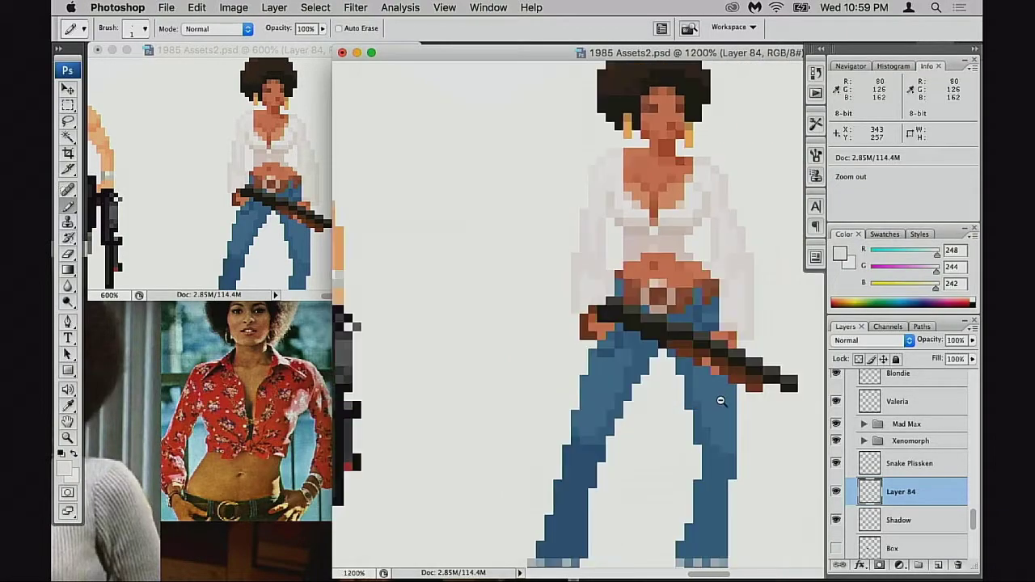
alt+super+click(721, 401)
alt+super+click(721, 400)
alt+super+click(722, 399)
drag(725, 362, 697, 476)
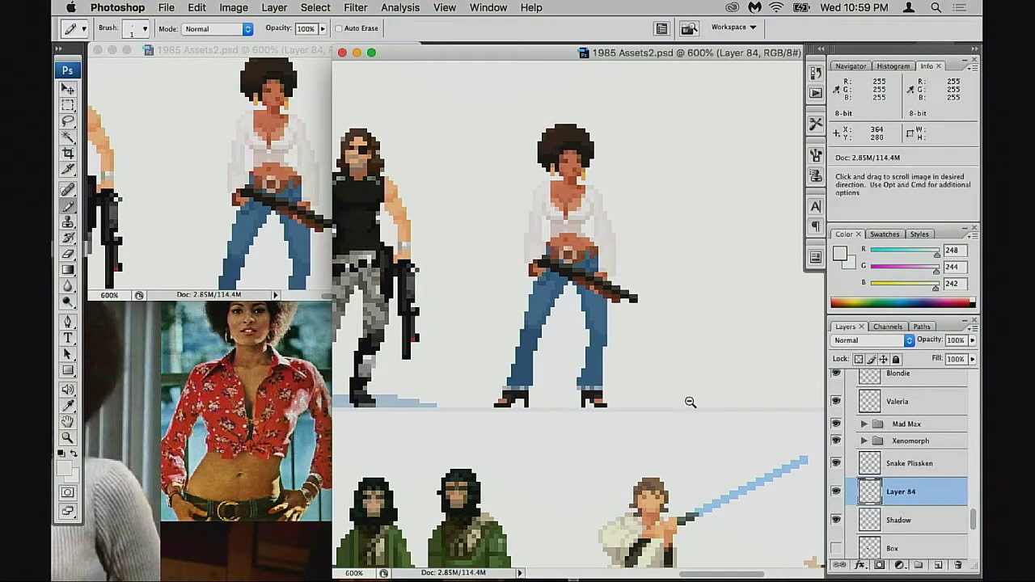
alt+super+click(690, 402)
drag(690, 406, 684, 470)
key(f)
key(Tab)
drag(605, 387, 732, 418)
scroll(609, 391, left, 5)
alt+click(608, 399)
Flip the woman horizontally back to her original direction, and compare both orientations by undoing and redoing the flip.
key(super+t)
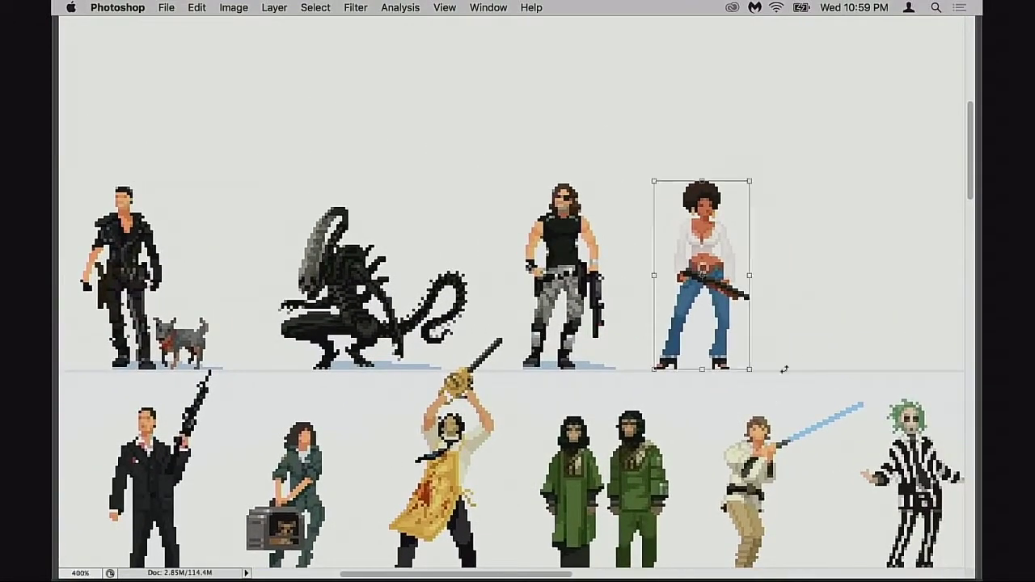
right_click(689, 285)
click(736, 449)
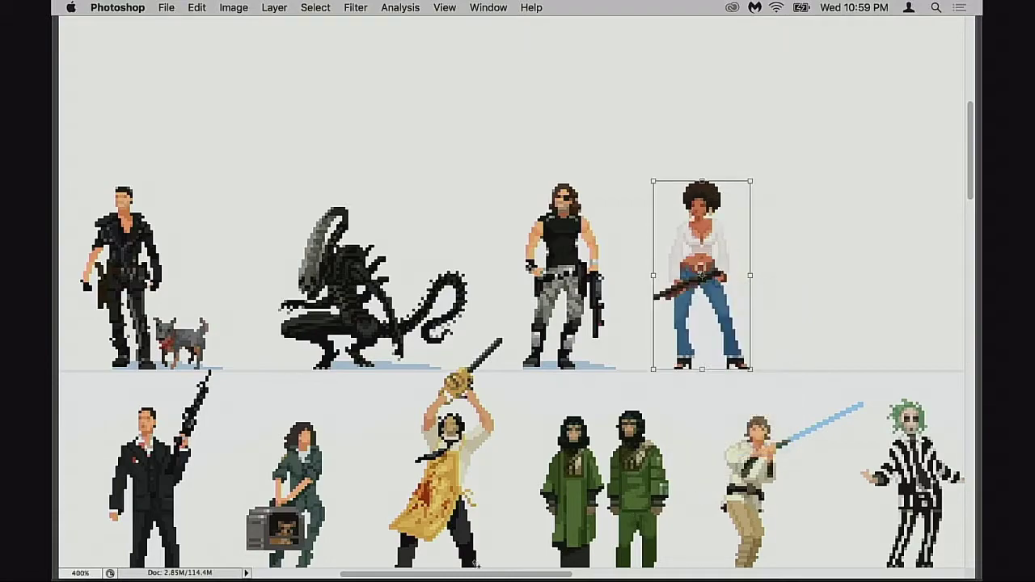
key(Return)
scroll(709, 393, right, 2)
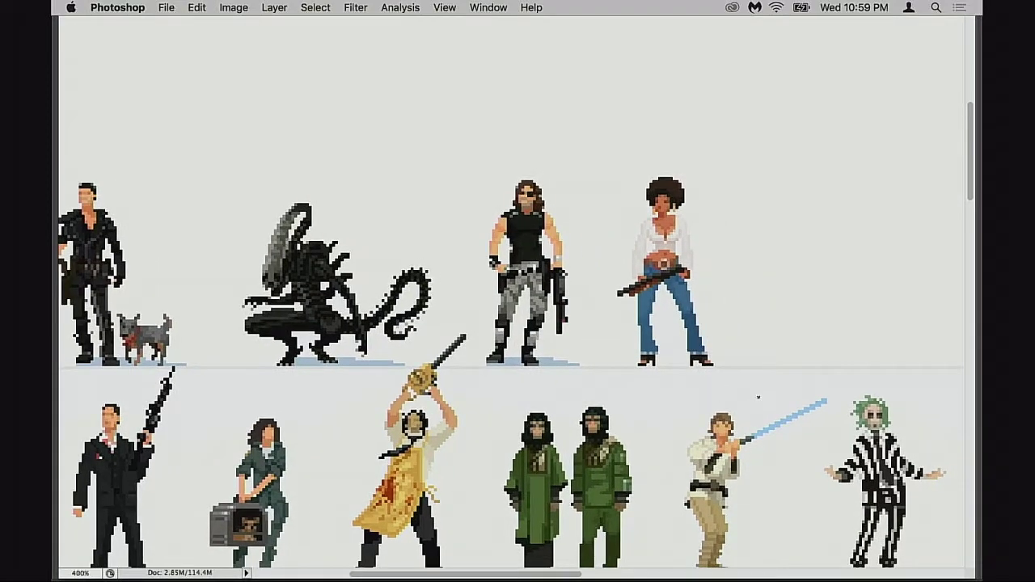
key(super+z)
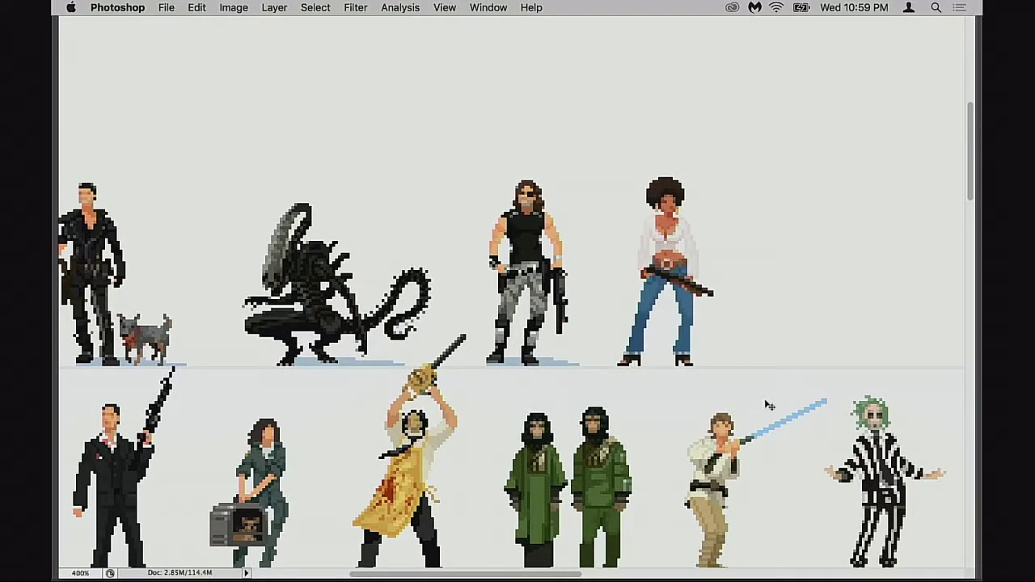
key(super+z)
Switch to the full-screen view with the panels shown, and toggle Layer 84 off and on to check it.
key(f)
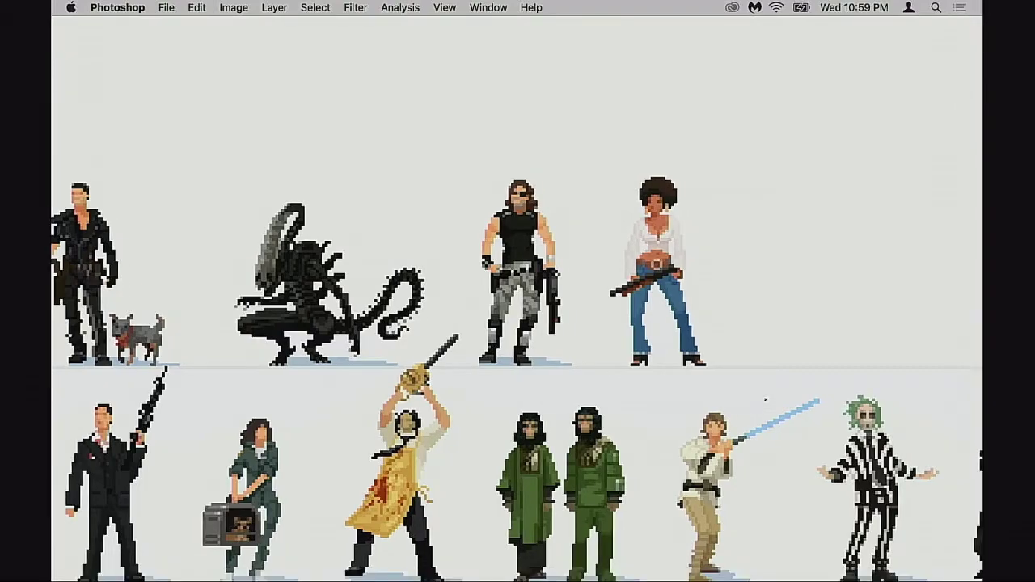
key(Tab)
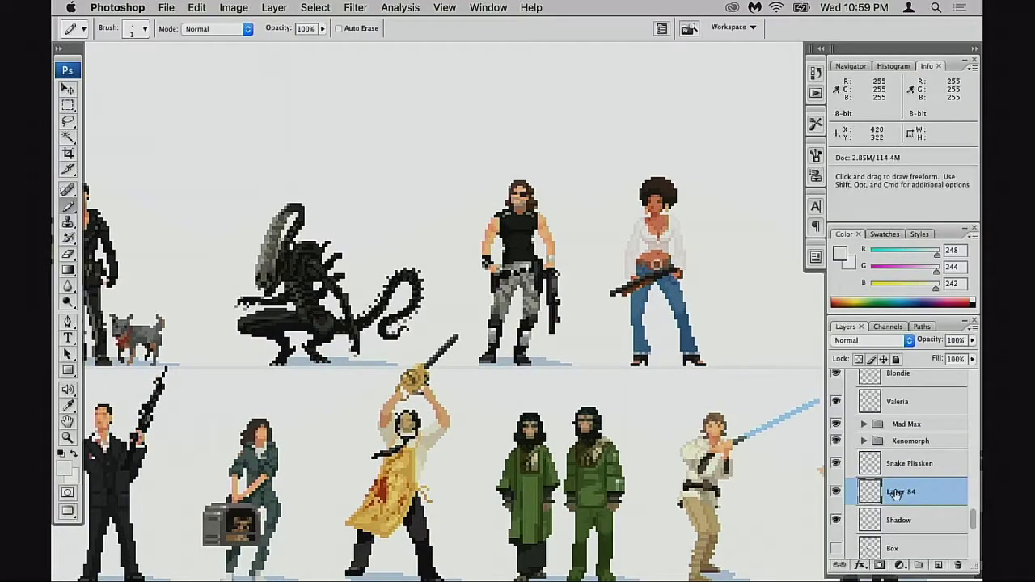
click(837, 493)
click(837, 492)
Select the woman's afro, face and neck with a rectangular marquee, adding the lower neck pixels to the selection.
drag(705, 368, 657, 415)
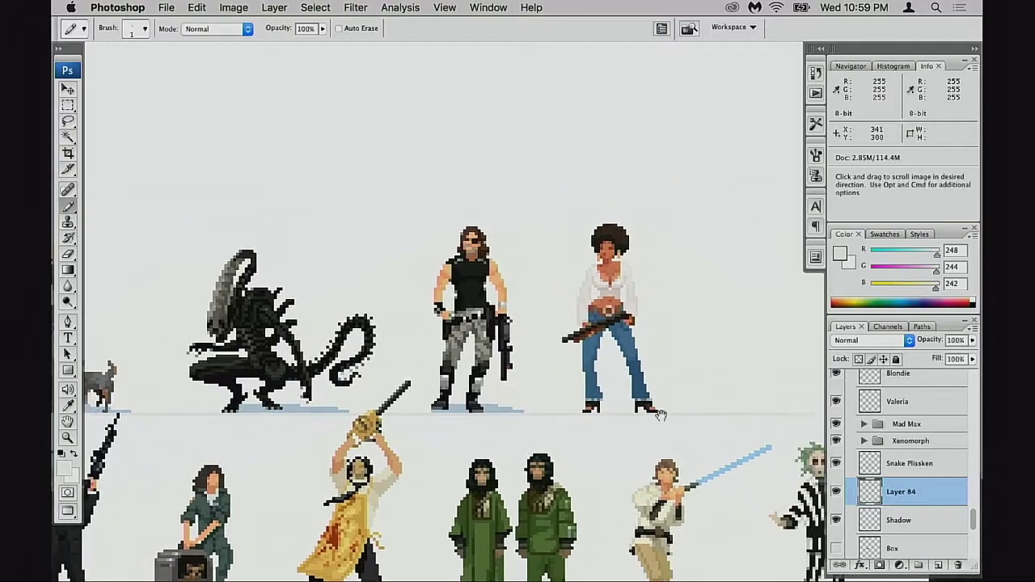
drag(589, 207, 657, 330)
drag(570, 469, 667, 304)
drag(541, 327, 502, 532)
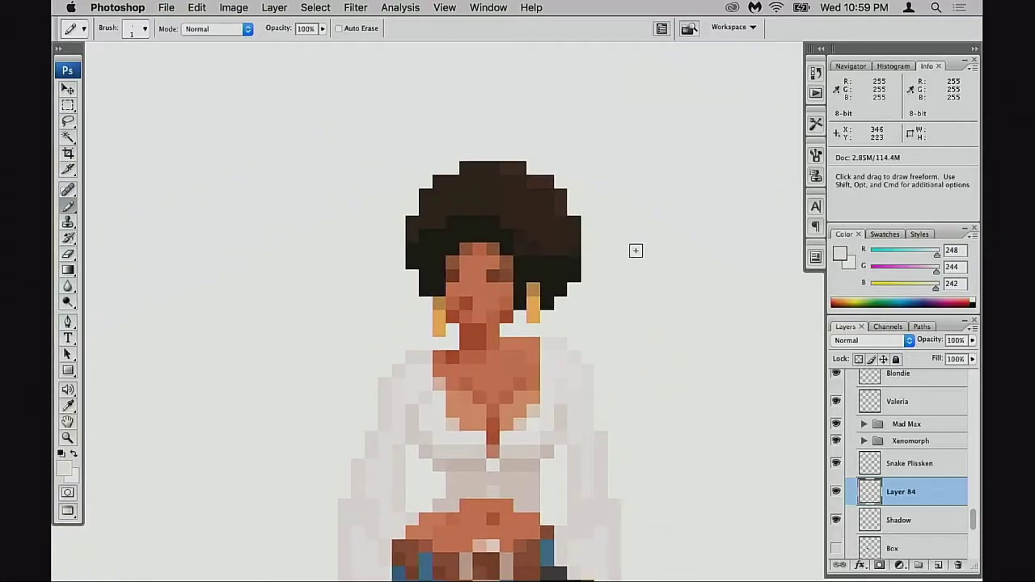
key(m)
drag(392, 134, 662, 336)
drag(460, 337, 499, 349)
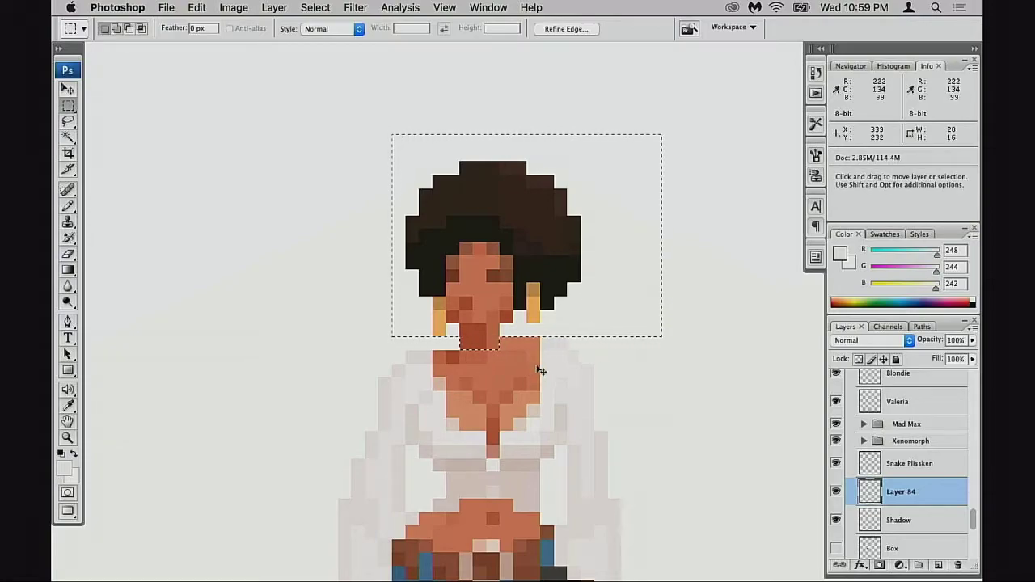
Try flipping the selected head horizontally and moving it back over the neck.
key(super+t)
right_click(505, 308)
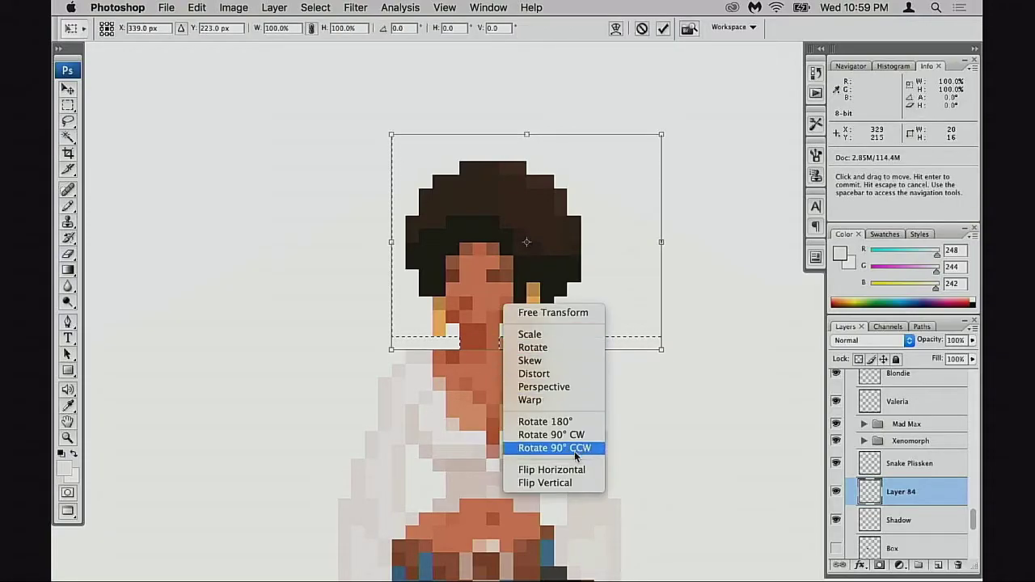
click(552, 470)
key(Return)
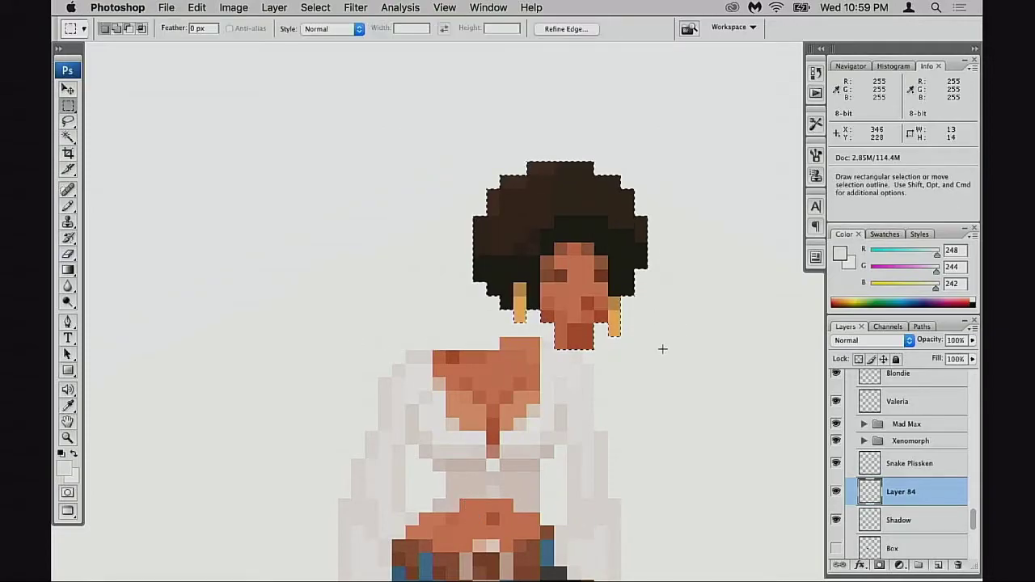
key(b)
key(v)
mouse_move(661, 419)
mouse_down()
mouse_move(584, 400)
mouse_move(570, 418)
mouse_up()
Deselect the flipped head and examine the woman at smaller zoom levels beside the other characters.
alt+super+click(563, 437)
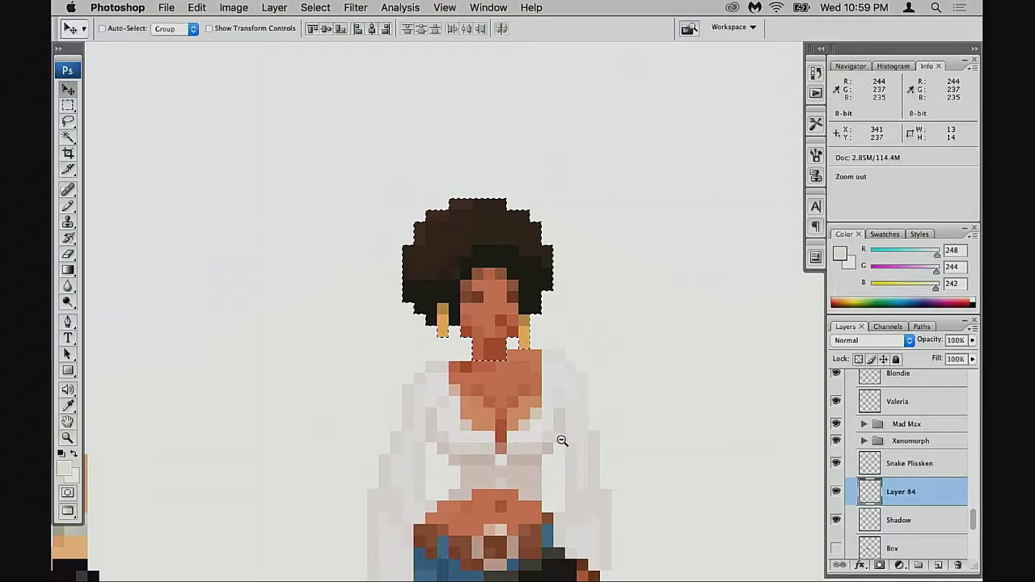
alt+super+click(564, 445)
alt+super+click(572, 455)
alt+super+click(575, 458)
drag(599, 467, 619, 351)
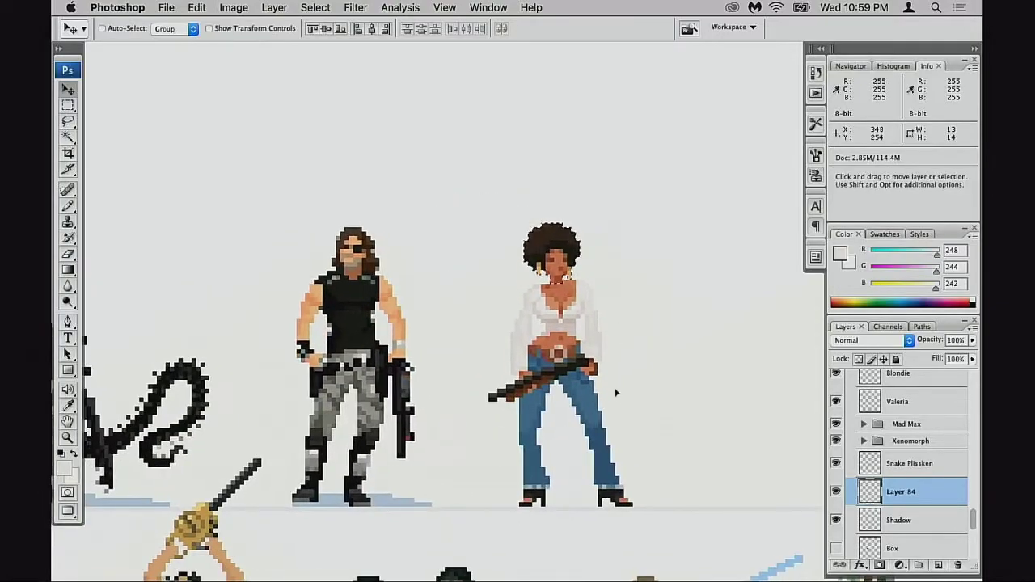
key(super+d)
alt+super+click(607, 465)
alt+super+click(611, 470)
drag(628, 508, 622, 438)
Compare the woman's earlier history states before the head flip and before the whole-figure flip, returning to the Deselect state.
click(817, 74)
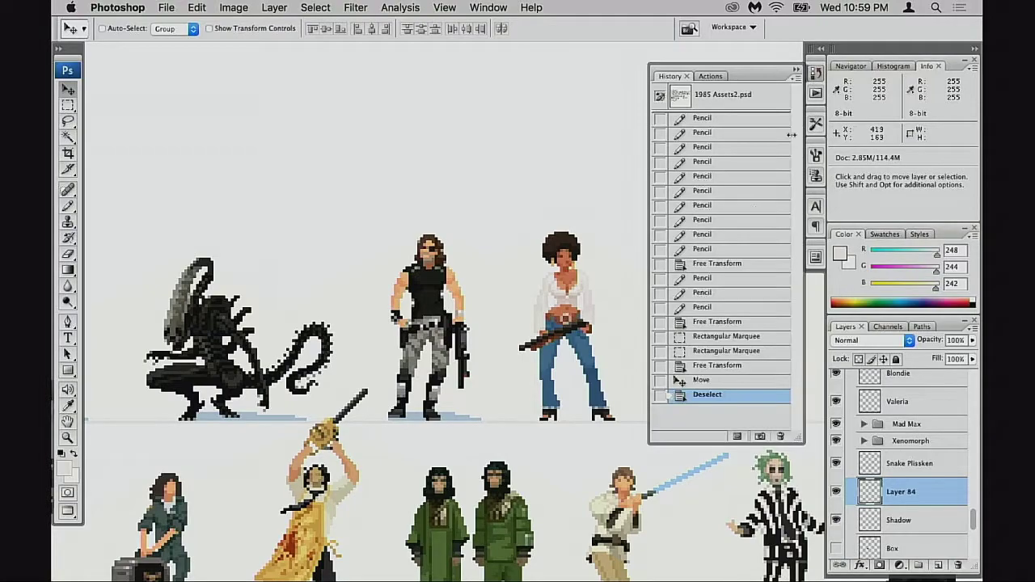
drag(646, 342, 597, 321)
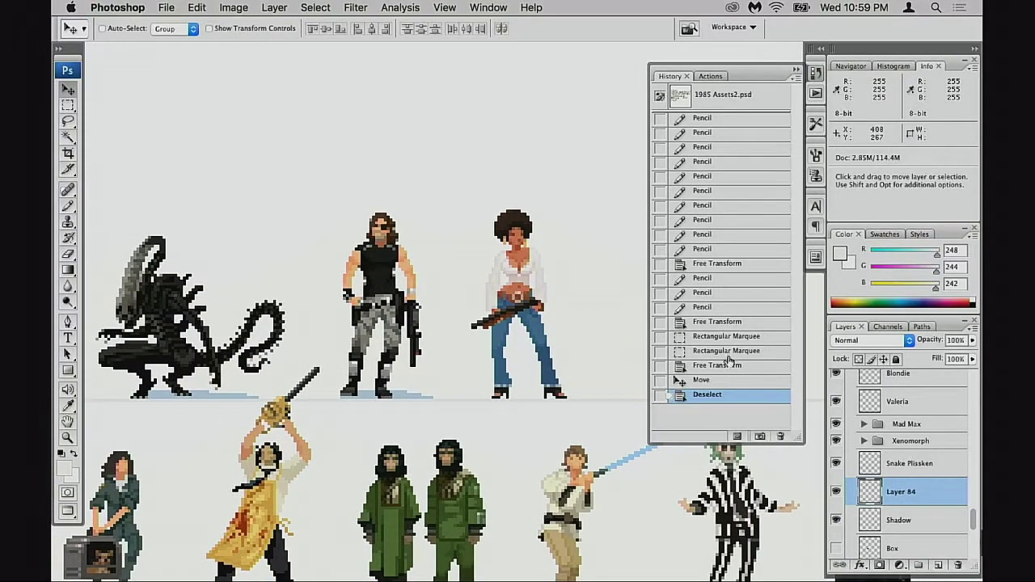
click(731, 354)
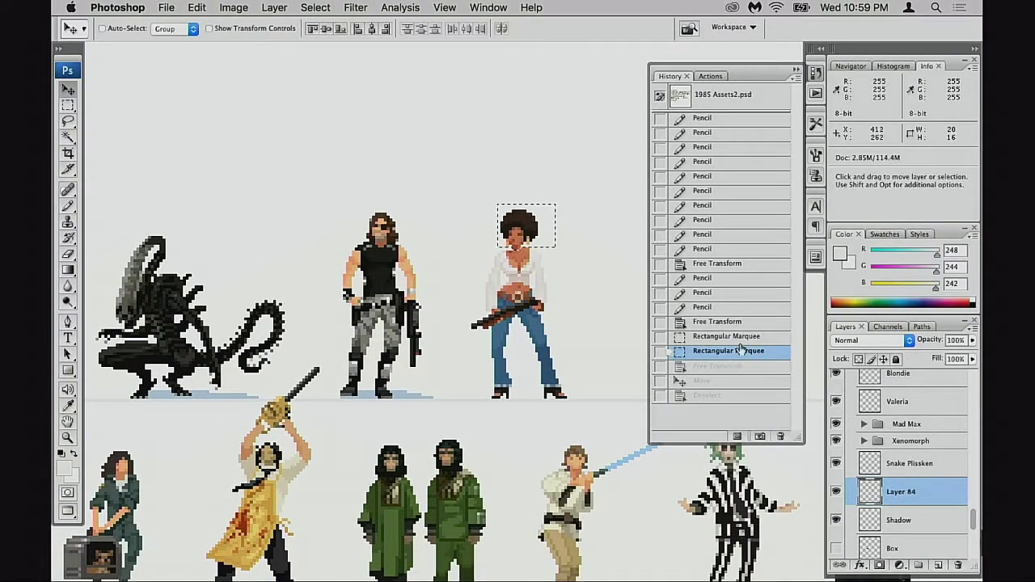
key(super+alt+z)
click(740, 326)
click(744, 312)
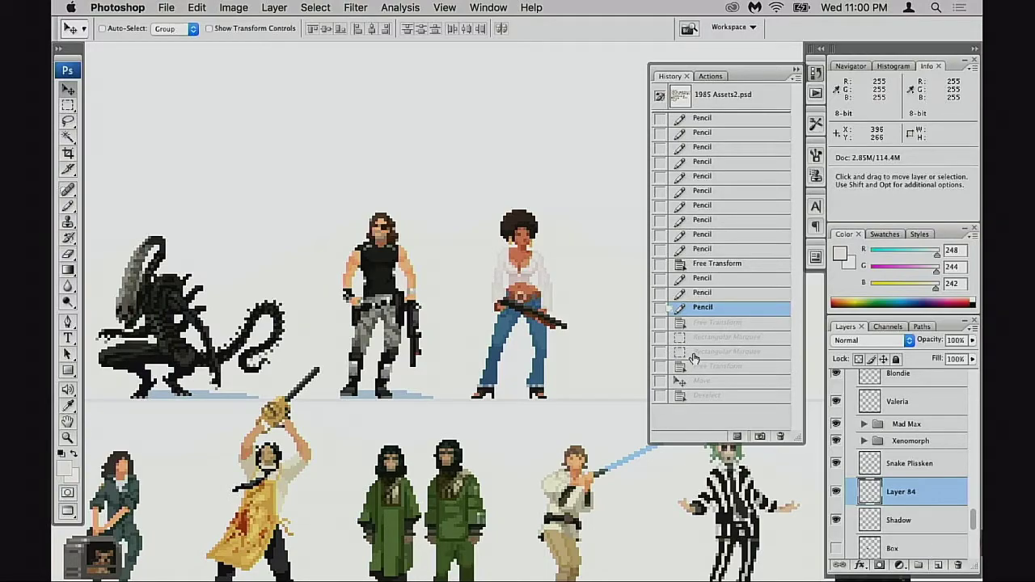
click(711, 323)
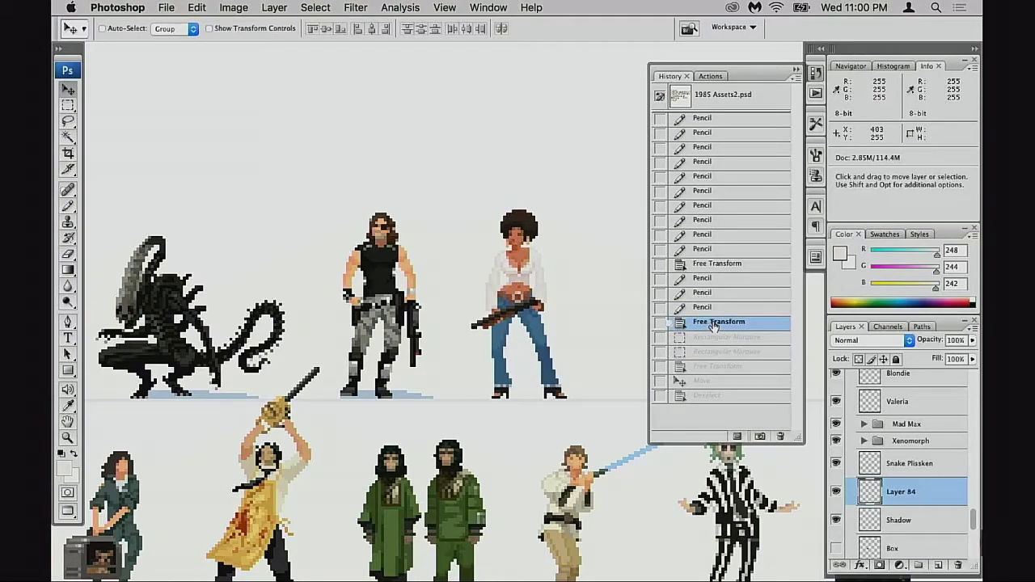
click(722, 396)
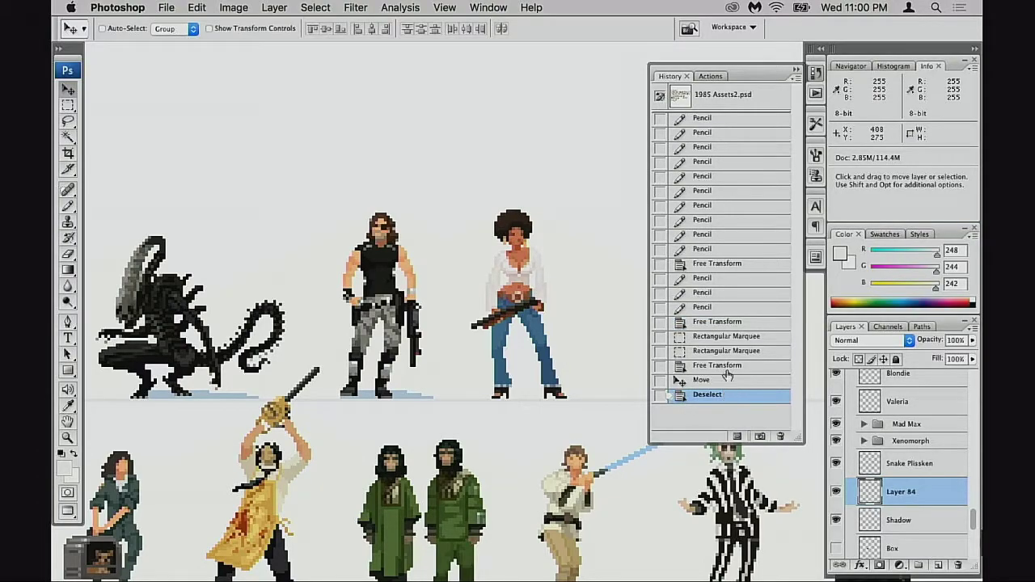
Compare both head directions by alternating repeatedly between the last whole-figure Free Transform state and the Deselect state.
click(724, 325)
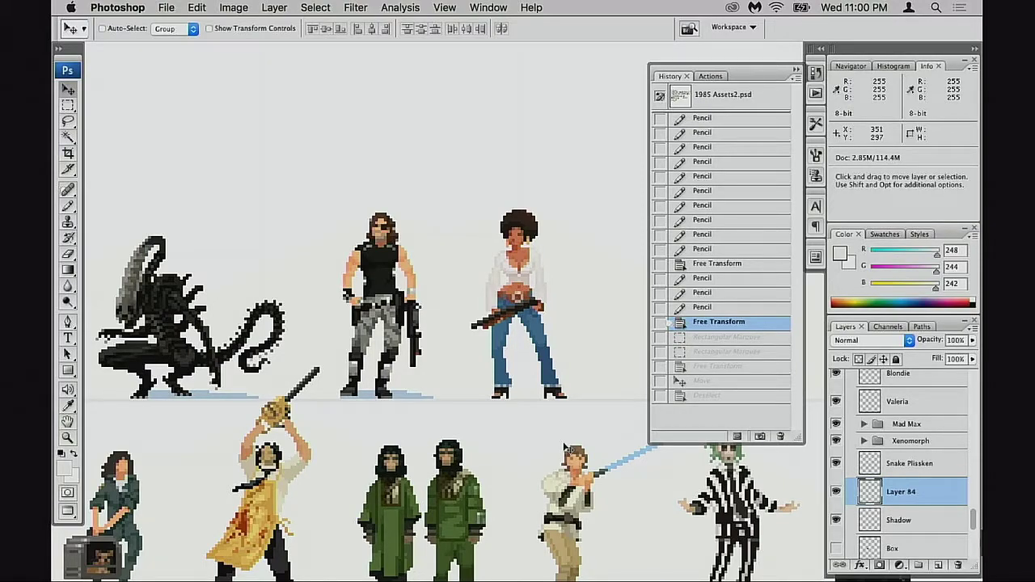
click(708, 396)
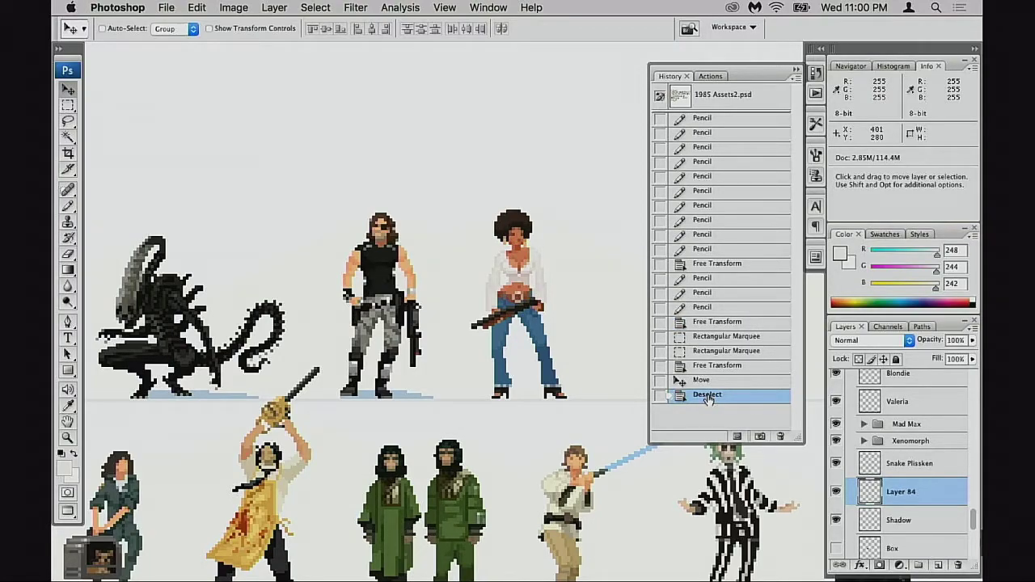
click(727, 323)
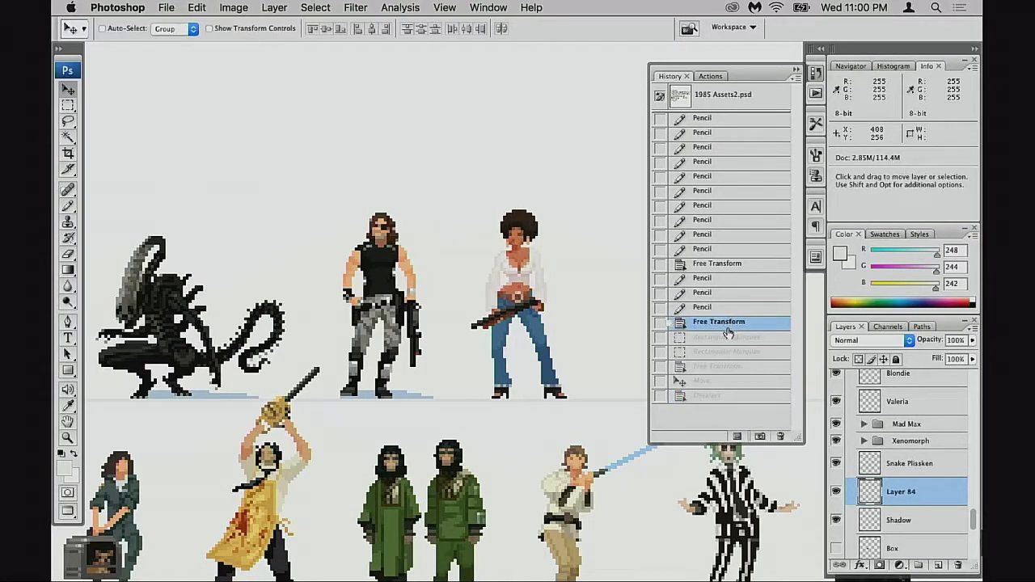
click(707, 395)
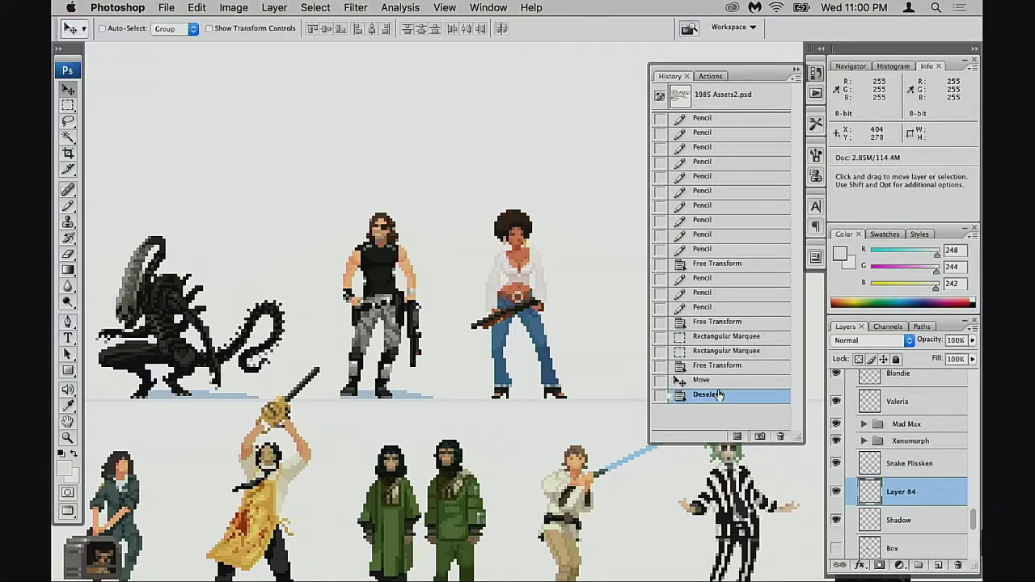
click(730, 324)
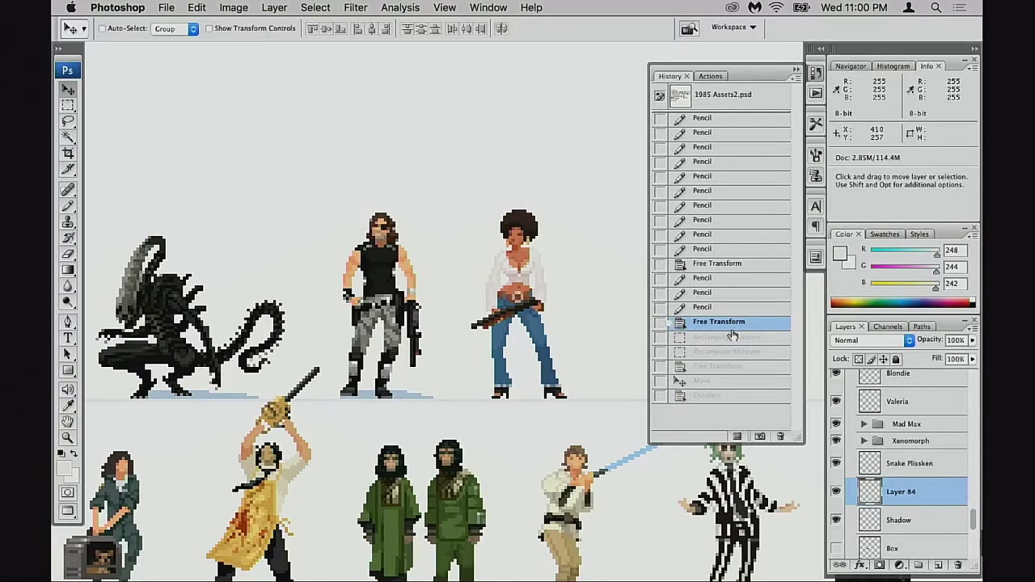
click(722, 395)
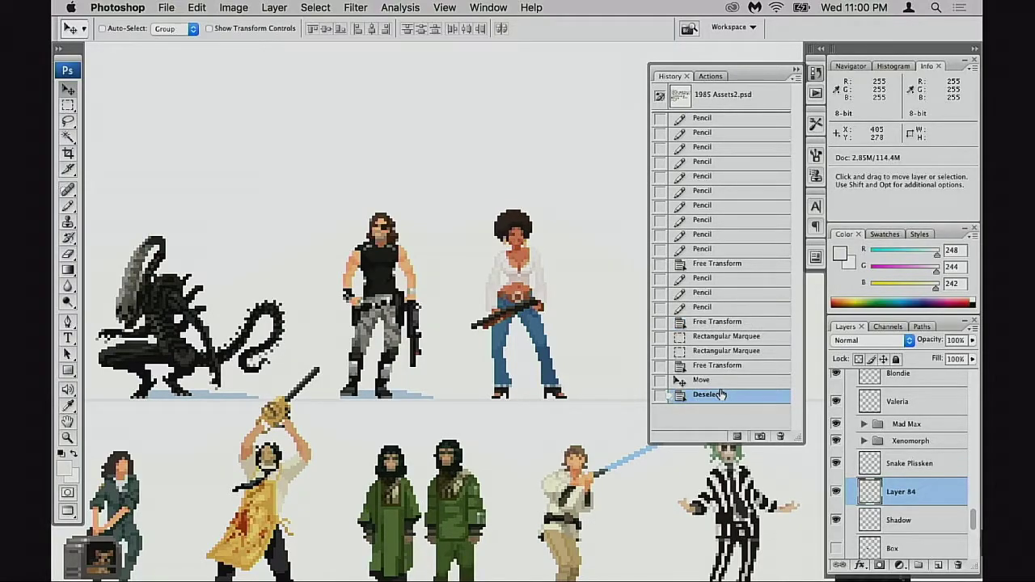
click(734, 323)
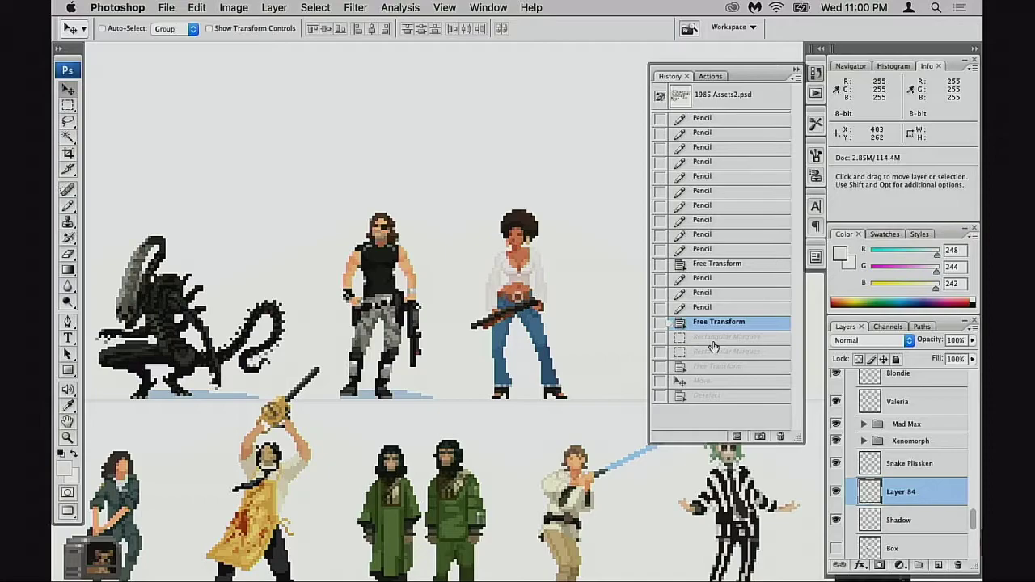
click(712, 396)
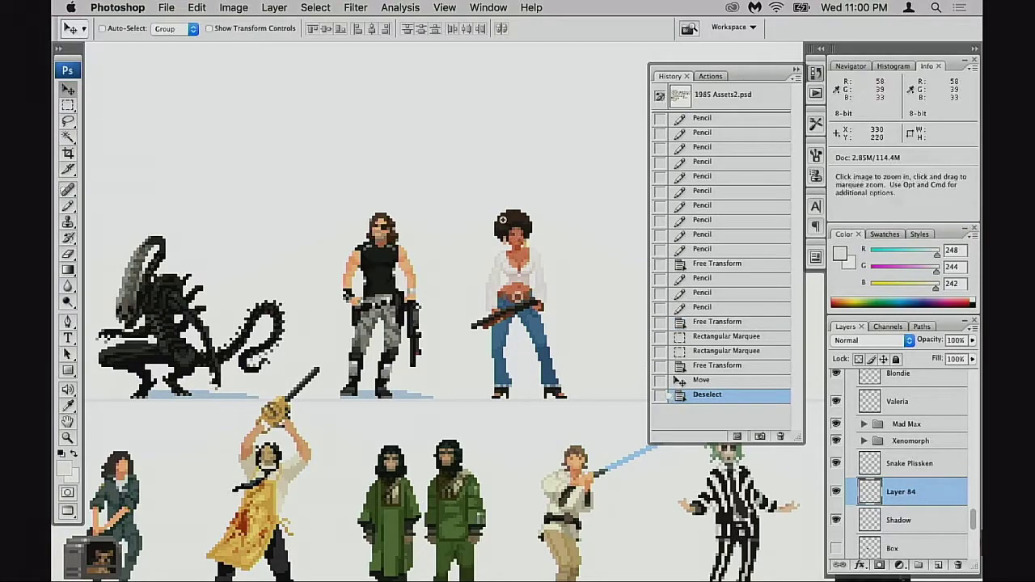
Revert to the whole-figure Free Transform history state to discard the head flip, and close the history list.
drag(492, 220, 552, 290)
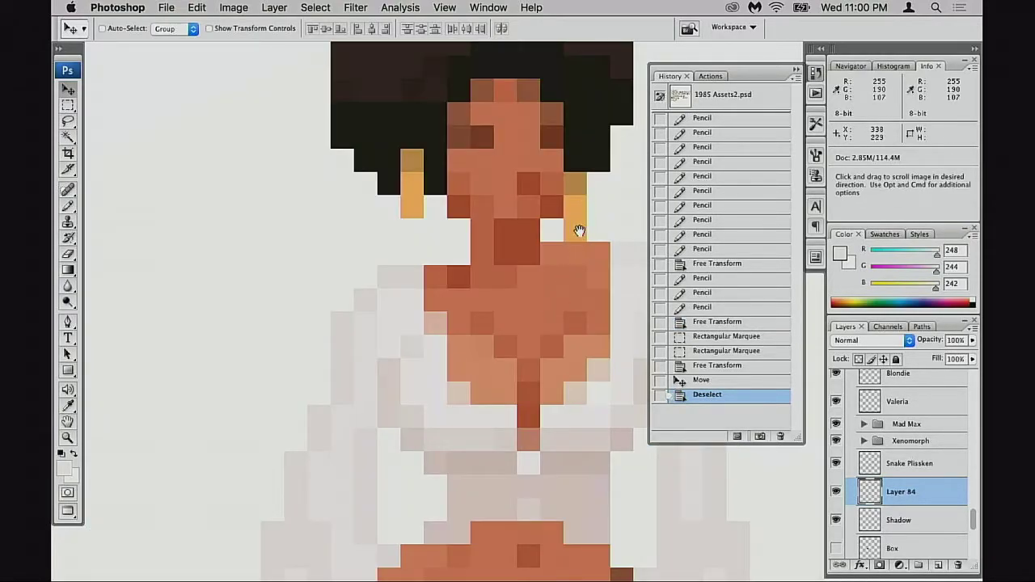
click(702, 307)
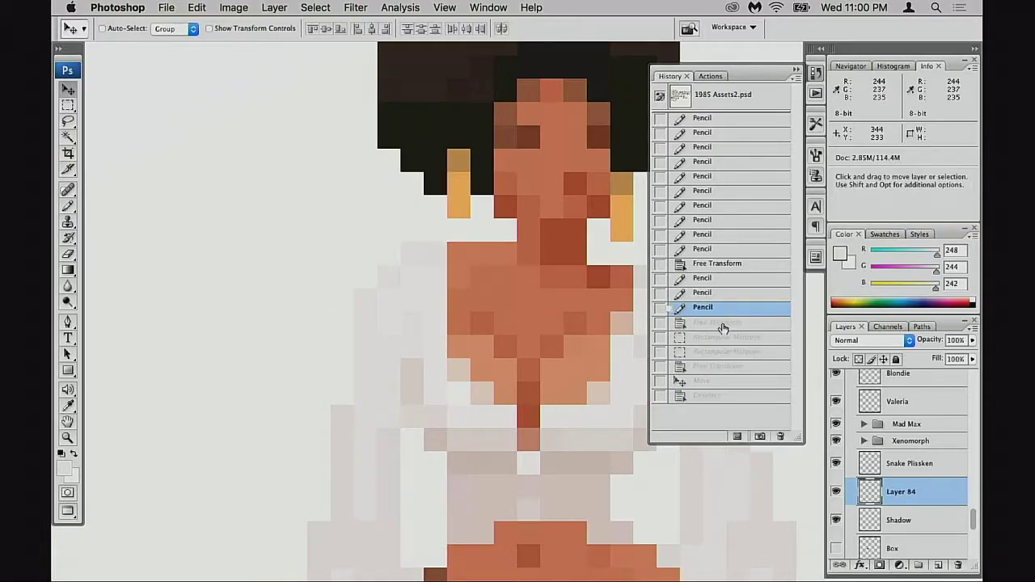
click(723, 325)
alt+super+click(542, 395)
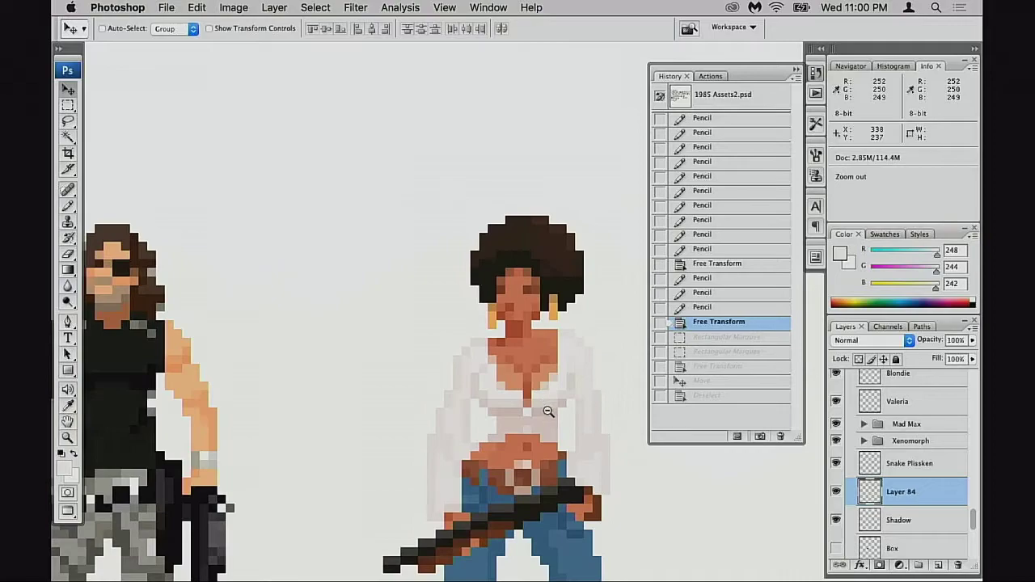
alt+click(548, 412)
alt+click(548, 414)
alt+click(551, 422)
alt+click(564, 428)
drag(563, 428, 535, 395)
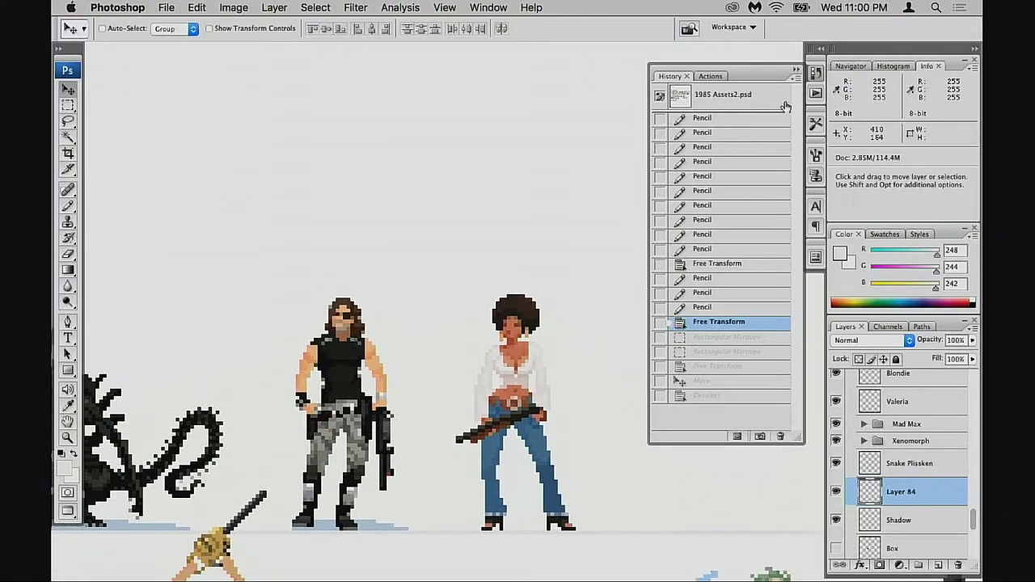
click(796, 72)
Examine the woman's neckline up close and her whole figure beside the neighbouring characters.
scroll(615, 351, down, 5)
scroll(615, 352, left, 3)
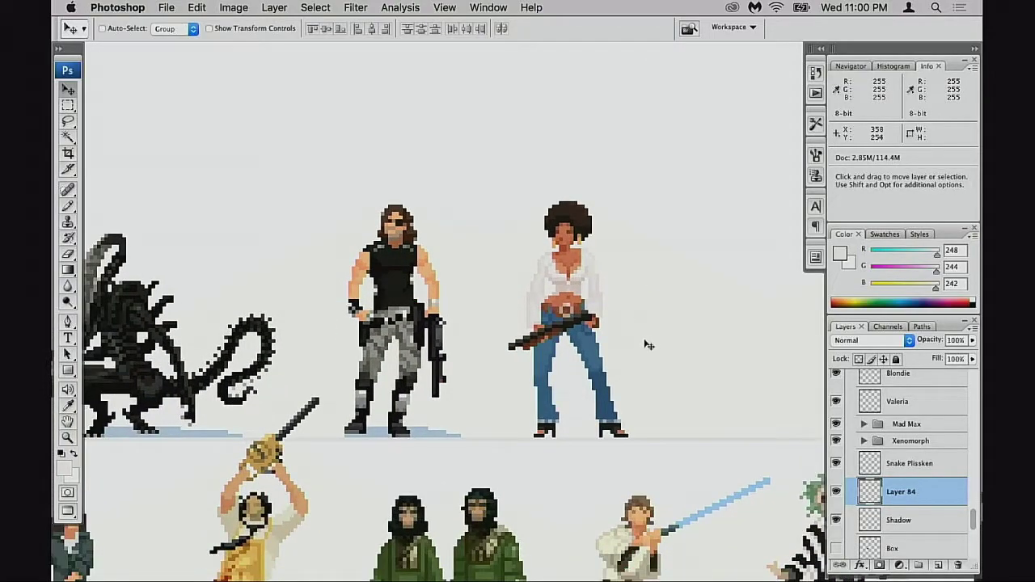
drag(544, 442, 626, 361)
drag(691, 271, 674, 289)
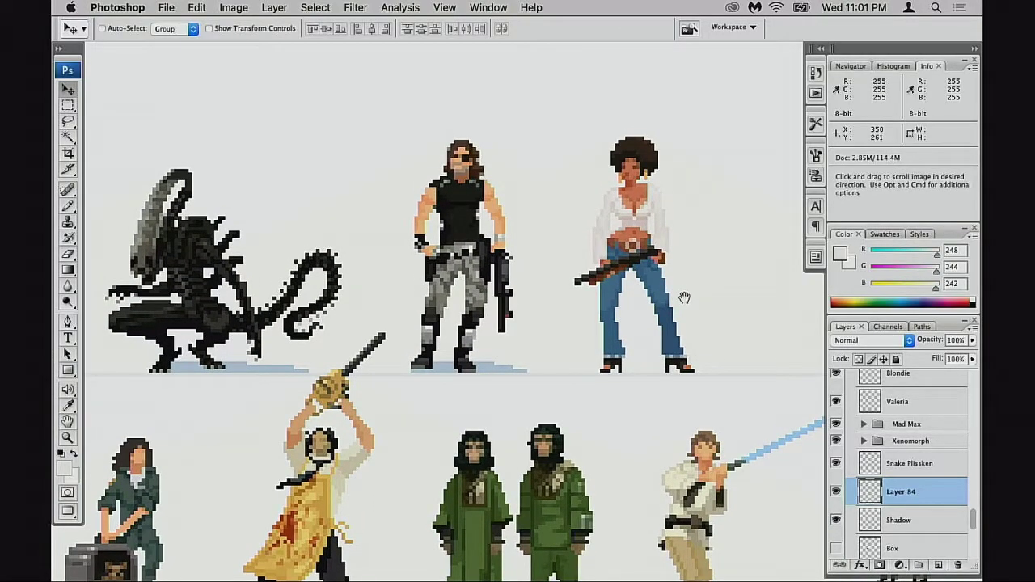
drag(644, 190, 649, 215)
drag(619, 258, 681, 266)
key(b)
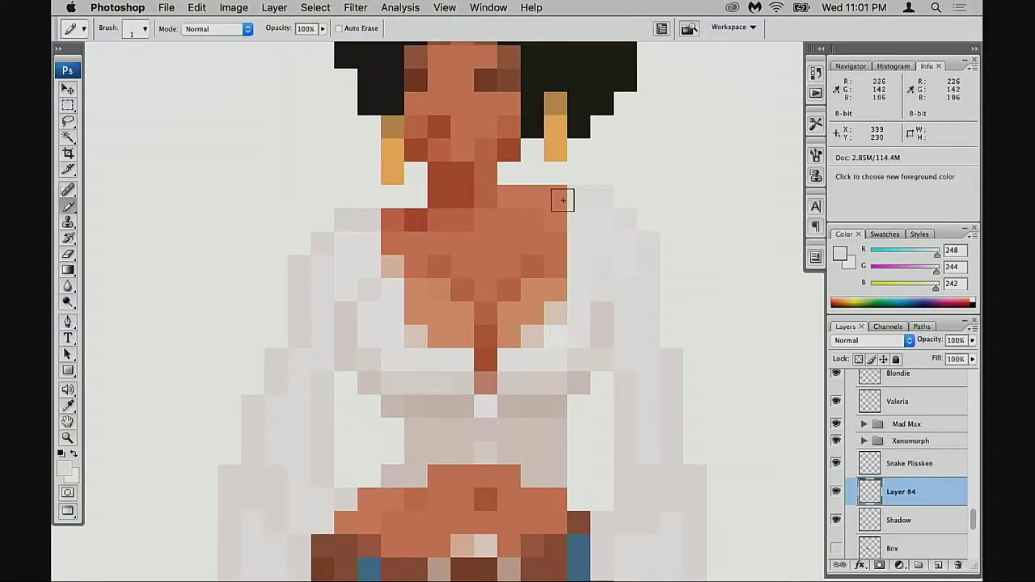
drag(599, 288, 627, 303)
alt+click(622, 307)
alt+click(617, 311)
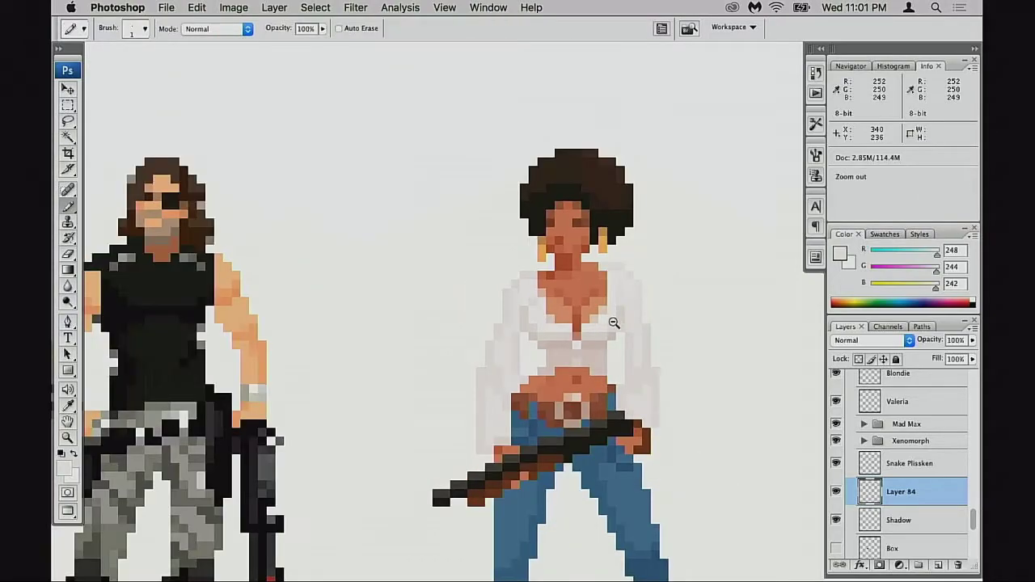
alt+click(612, 324)
alt+click(609, 333)
alt+click(604, 369)
drag(596, 368, 566, 366)
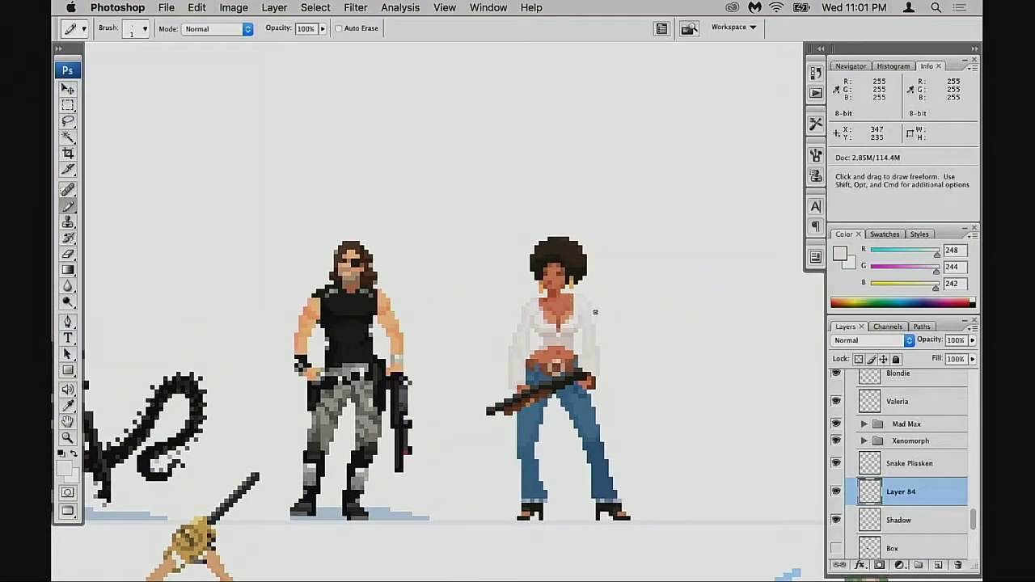
Lighten the upper corner pixel on the neckline's viewer-right edge using the sampled beige R 246, G 223, B 212.
mouse_move(561, 279)
mouse_down()
mouse_move(615, 345)
mouse_move(646, 344)
mouse_up()
alt+click(465, 339)
click(464, 228)
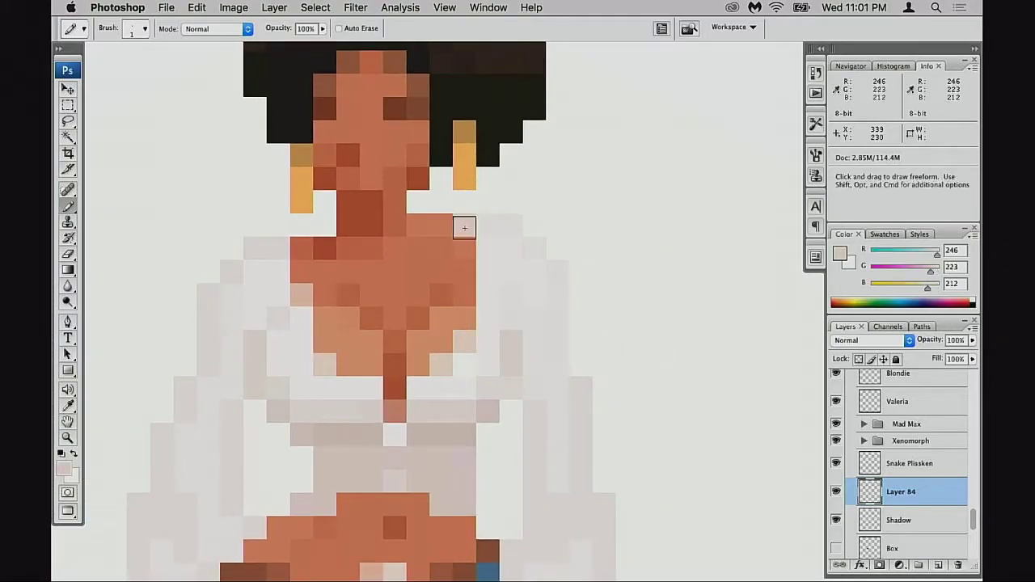
alt+click(596, 314)
alt+click(606, 320)
alt+click(617, 326)
alt+click(621, 321)
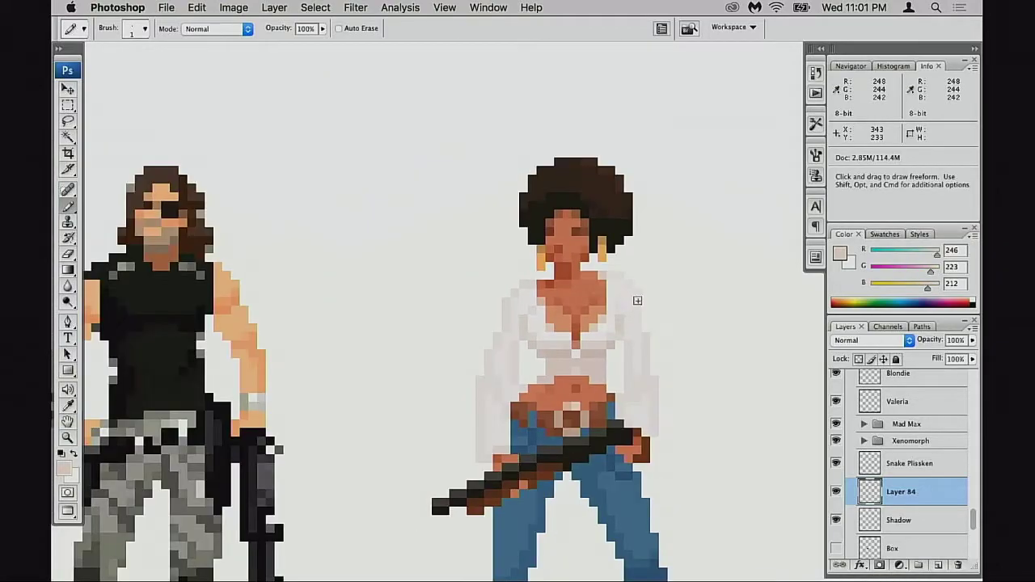
Sample the shirt's off-white R 248, G 244, B 242 near the neckline and check the woman beside the other characters.
alt+click(607, 278)
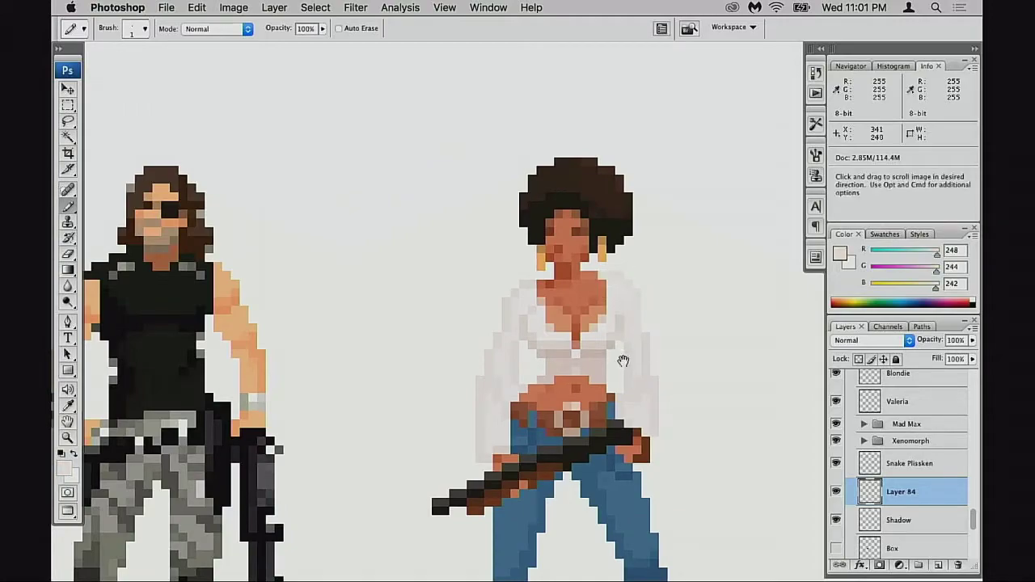
alt+click(612, 381)
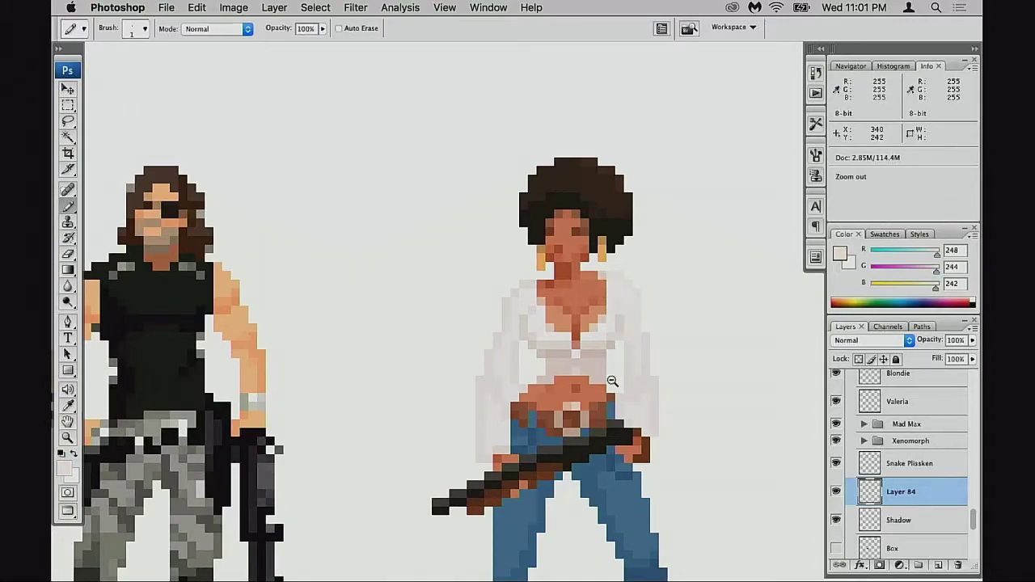
alt+click(613, 384)
alt+click(614, 404)
alt+click(670, 342)
drag(671, 342, 679, 330)
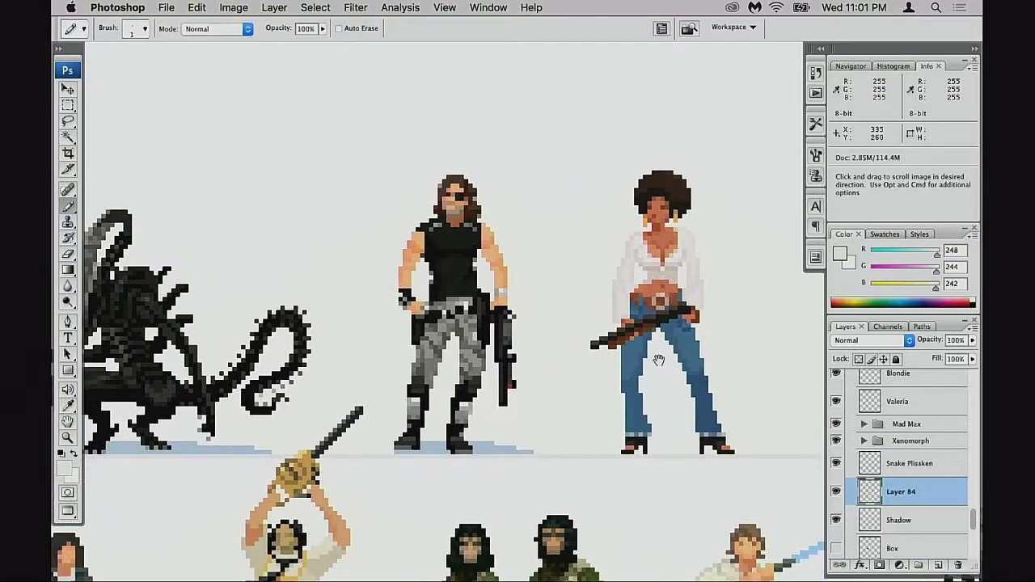
Darken the pixel at the base of the woman's neck with the sampled neck-shadow color R 189, G 87, B 56.
alt+click(657, 368)
drag(633, 401, 606, 410)
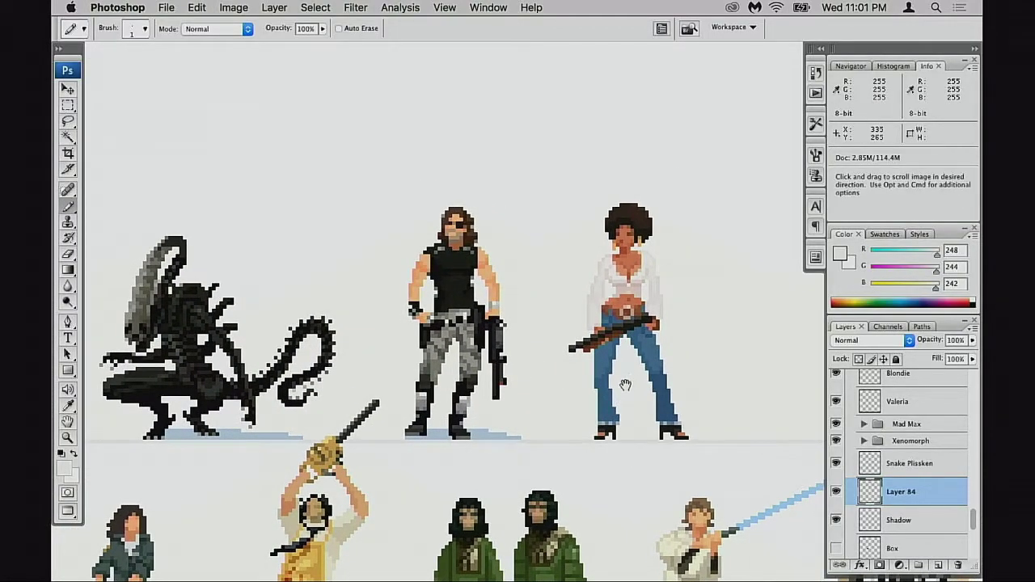
drag(625, 384, 619, 396)
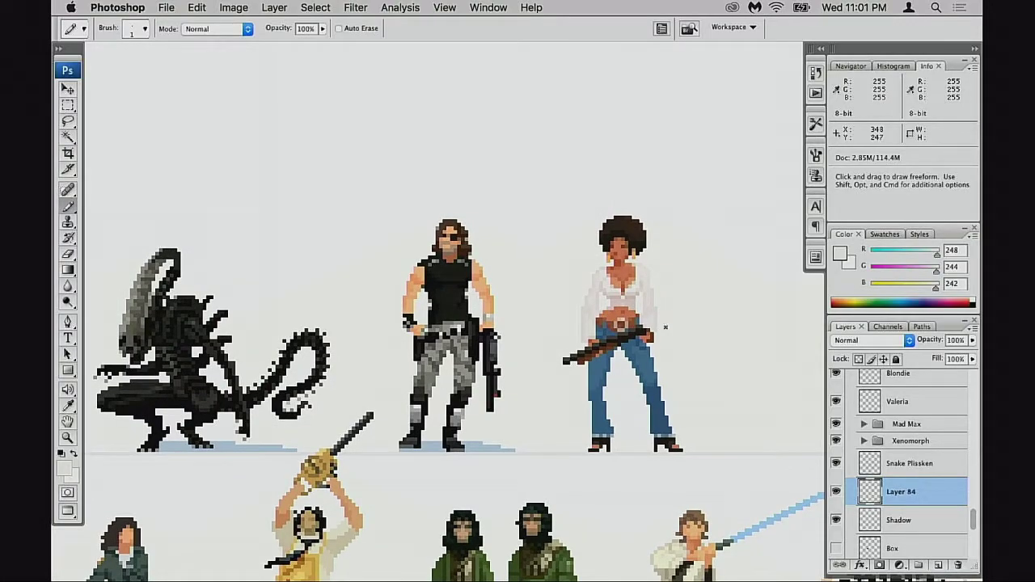
drag(603, 264, 630, 296)
drag(633, 307, 623, 340)
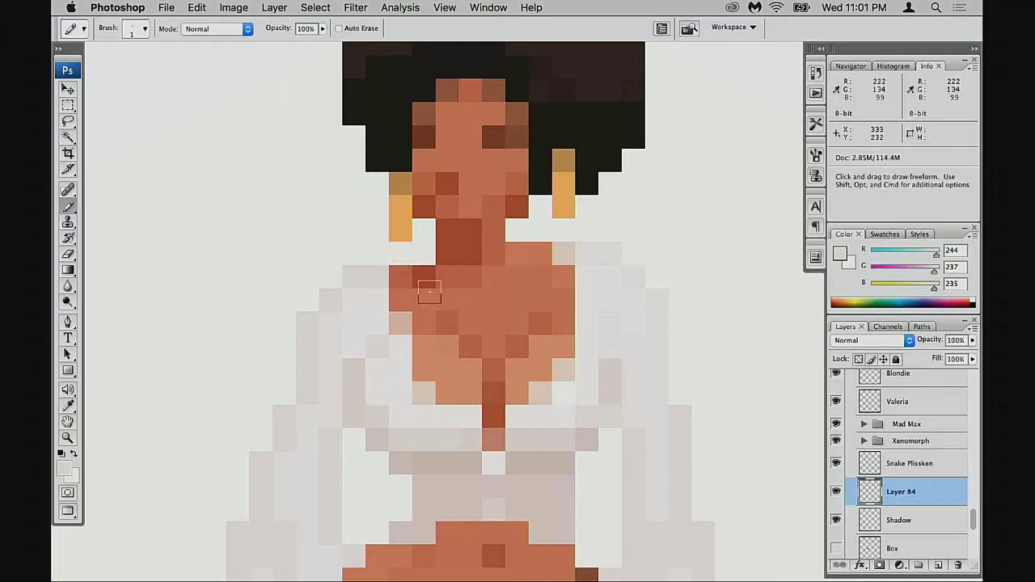
alt+click(459, 250)
click(447, 276)
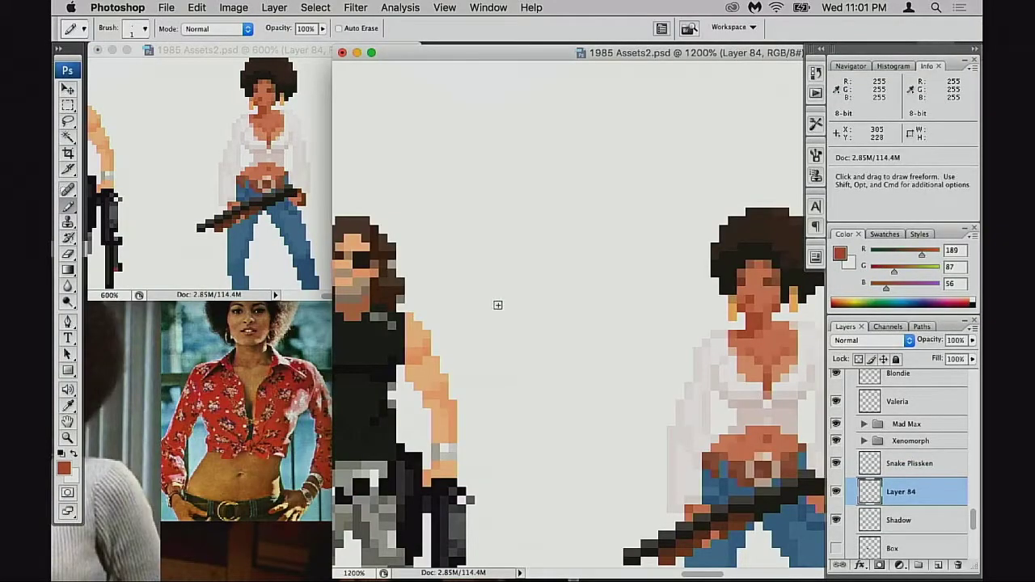
Compare the woman with the neighbouring characters and with the reference photos in unnamed.jpg, repositioning the photo window beside the artwork.
alt+super+click(626, 361)
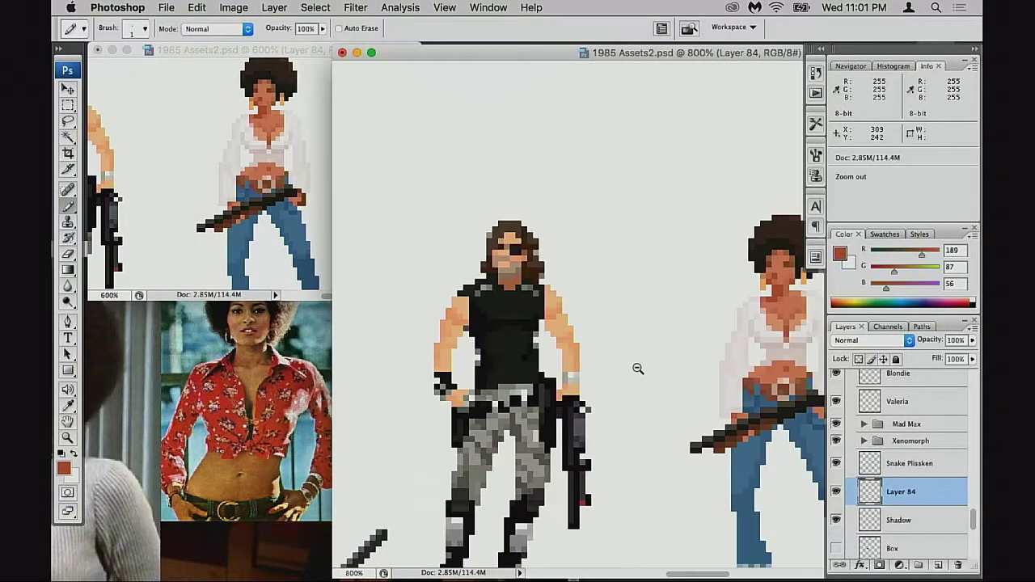
alt+super+click(643, 369)
alt+super+click(649, 373)
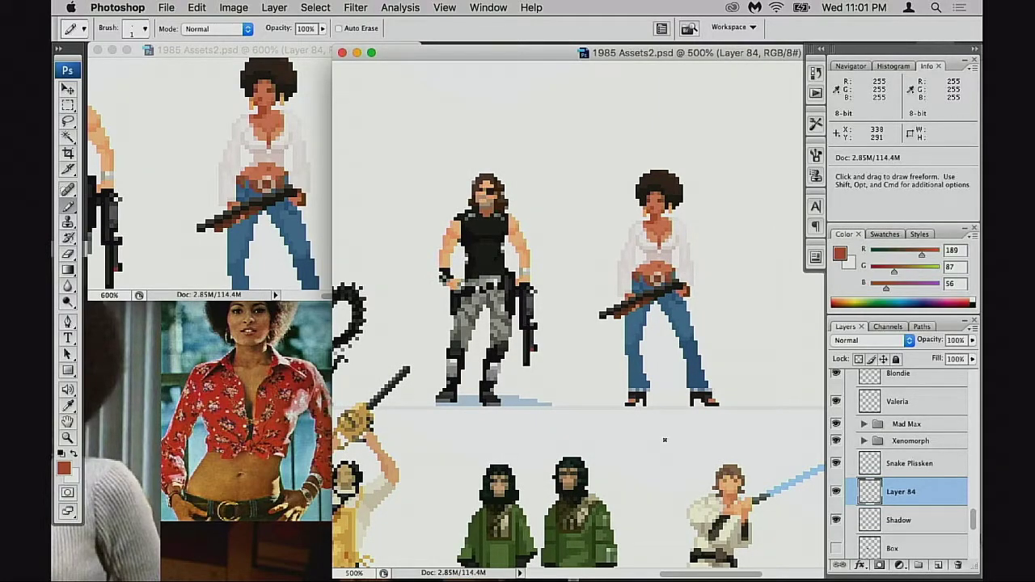
drag(608, 314, 605, 311)
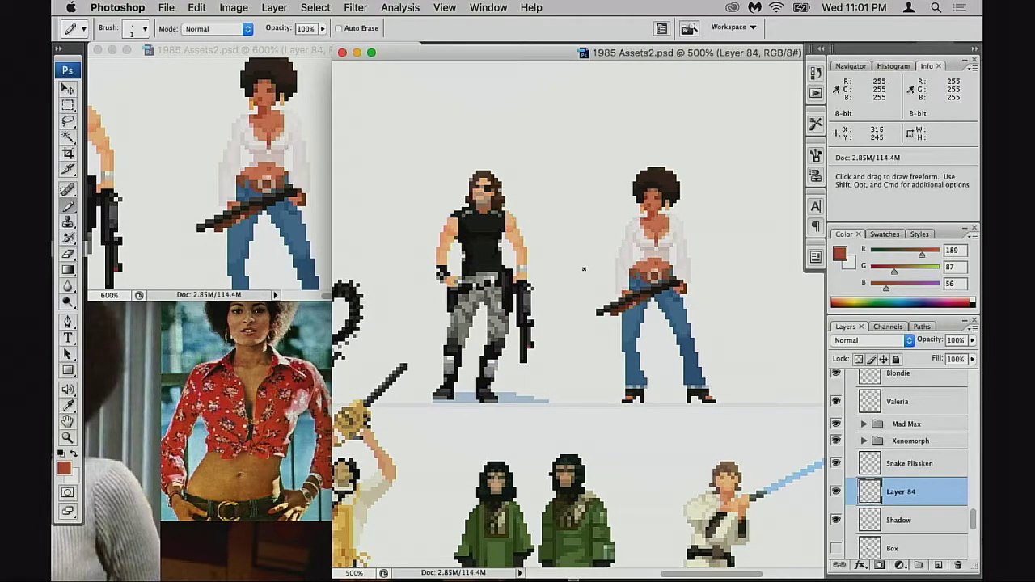
click(231, 358)
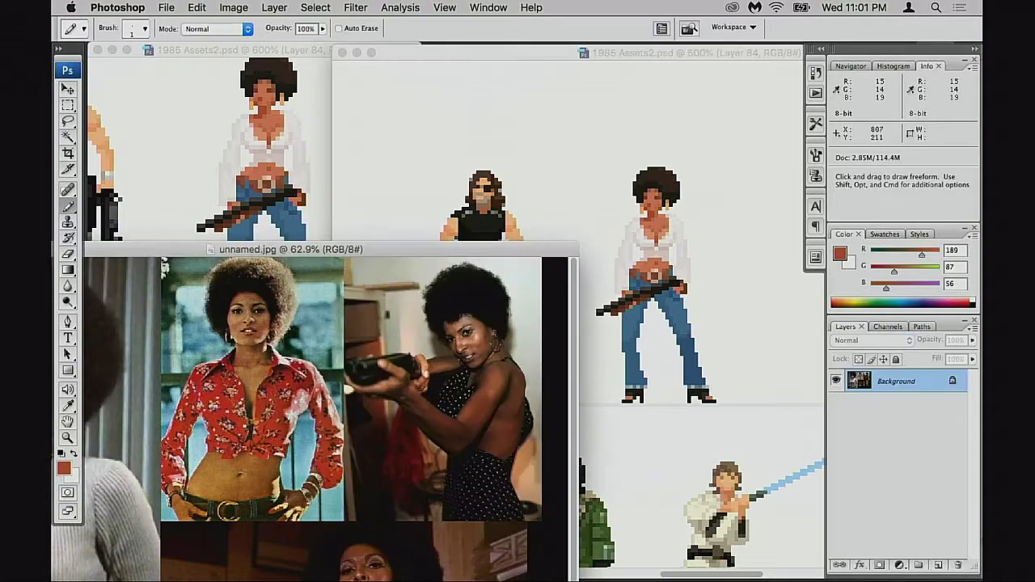
drag(374, 254, 561, 142)
drag(400, 389, 424, 356)
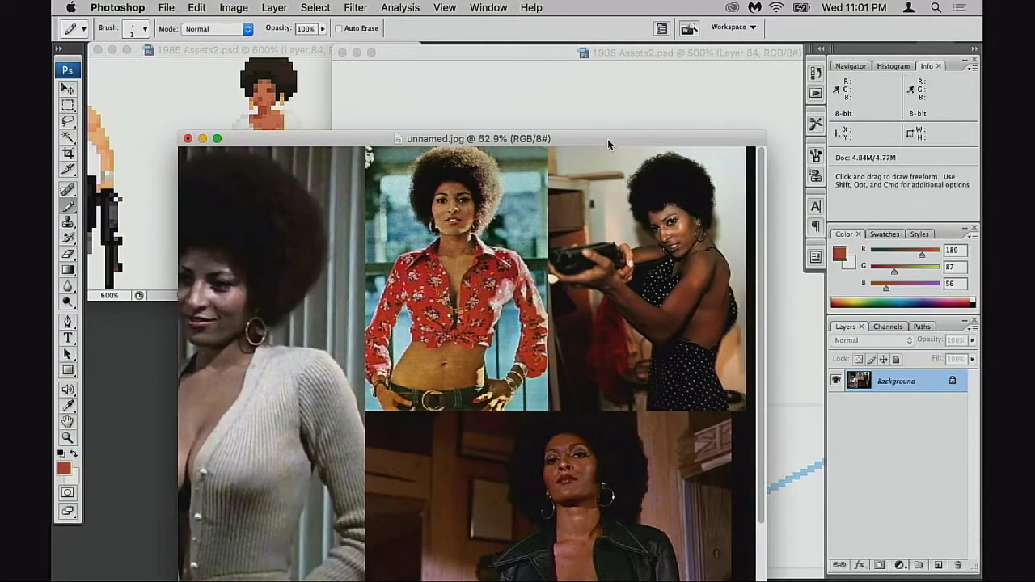
drag(610, 137, 519, 356)
click(668, 215)
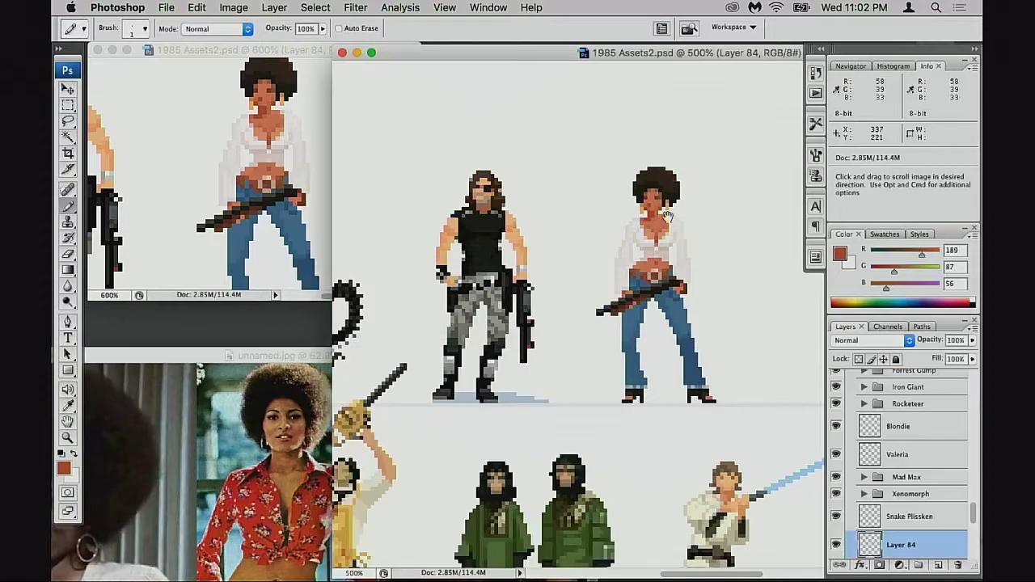
Draw a gold necklace around the woman's neck on a new layer, using the earring color R 255, G 190, B 107.
drag(619, 179, 695, 258)
drag(687, 334, 559, 296)
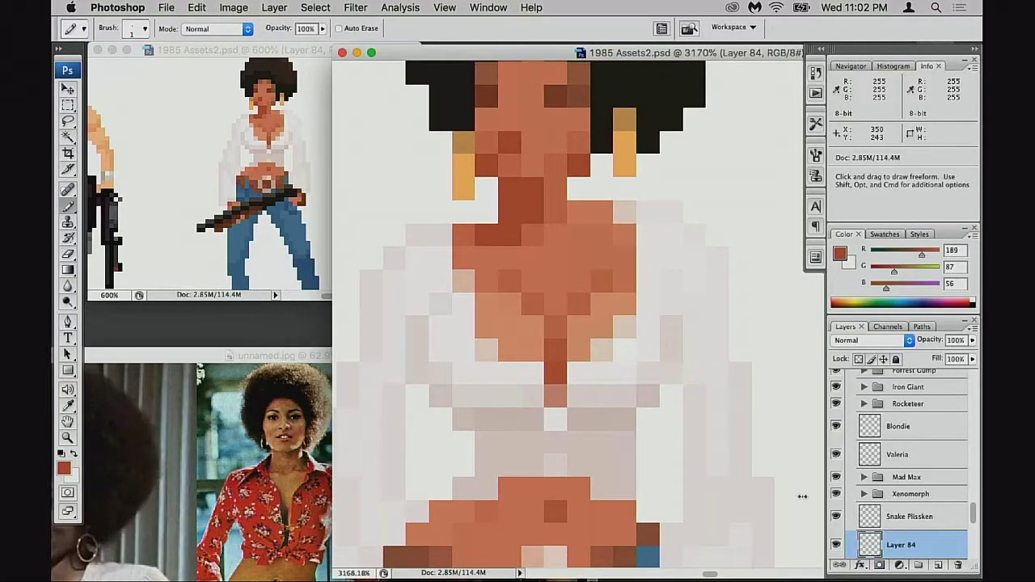
mouse_move(793, 580)
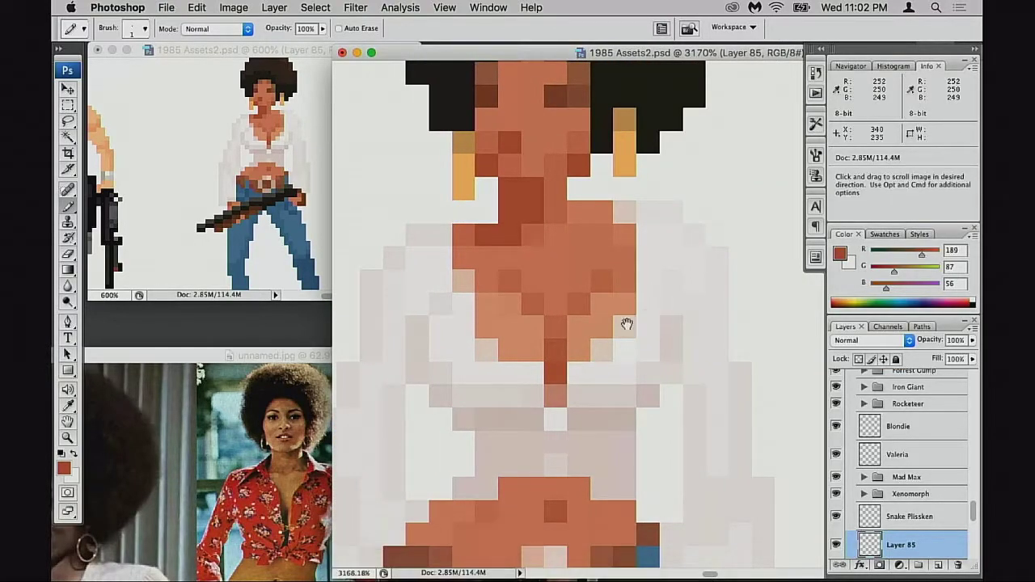
scroll(607, 267, up, 2)
alt+click(613, 188)
click(493, 278)
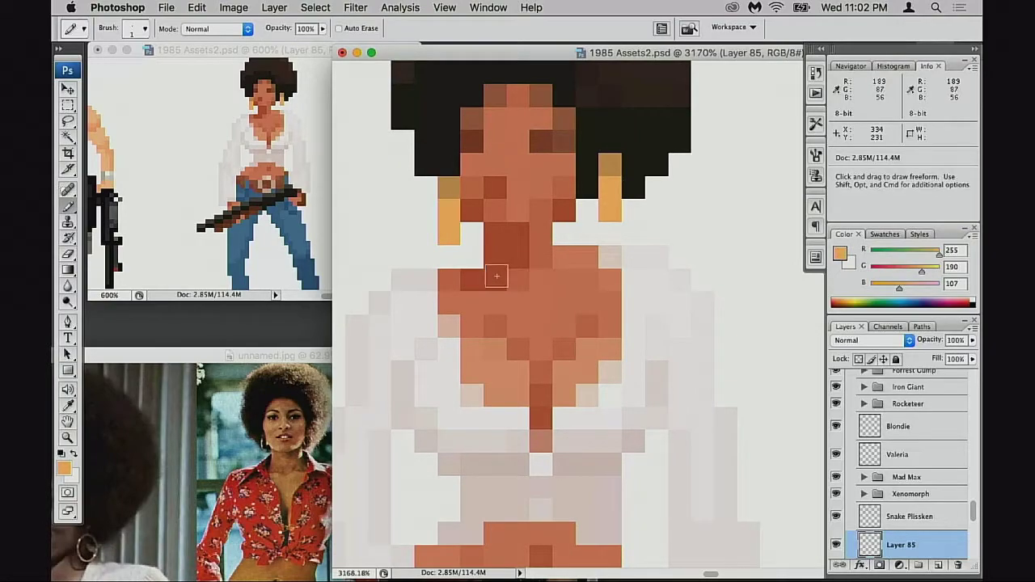
click(563, 281)
click(568, 264)
mouse_move(550, 324)
mouse_down()
mouse_move(536, 348)
mouse_move(583, 347)
mouse_up()
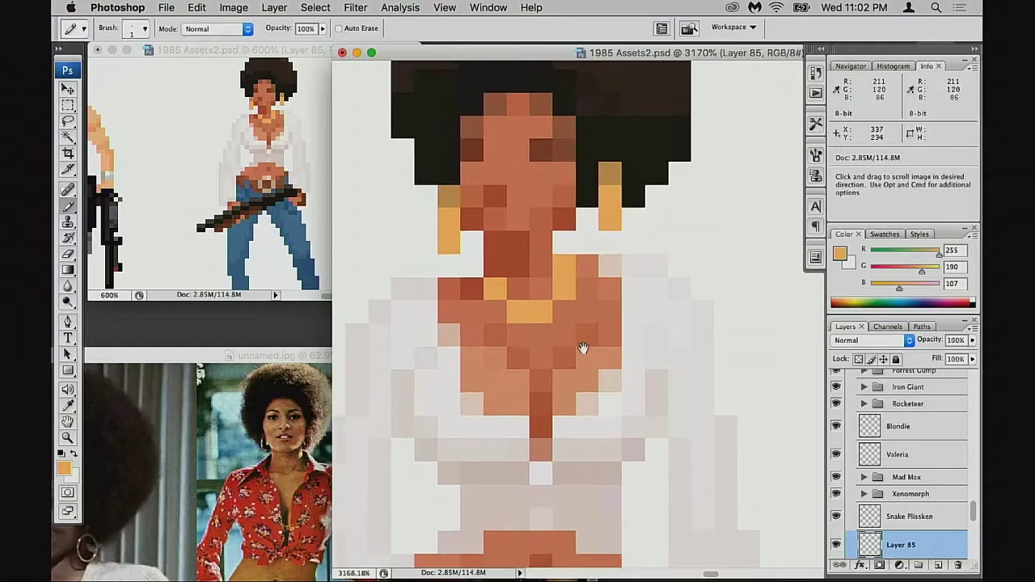
Check the necklace on the whole figure and undo its gold pixels.
alt+click(583, 348)
alt+click(605, 370)
alt+click(606, 369)
alt+click(597, 374)
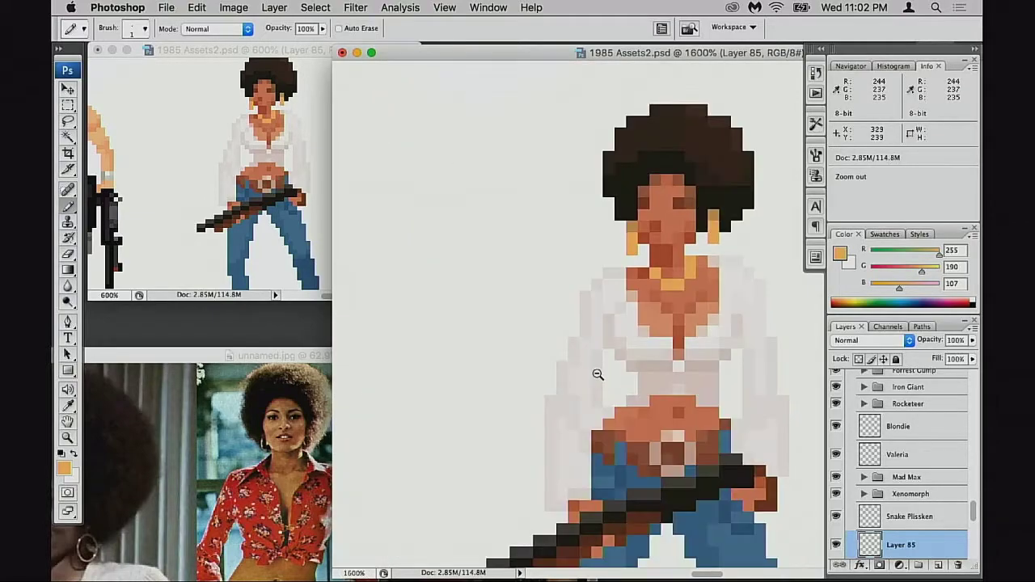
alt+click(598, 377)
alt+click(601, 379)
alt+click(600, 379)
drag(687, 344, 515, 381)
drag(675, 370, 571, 396)
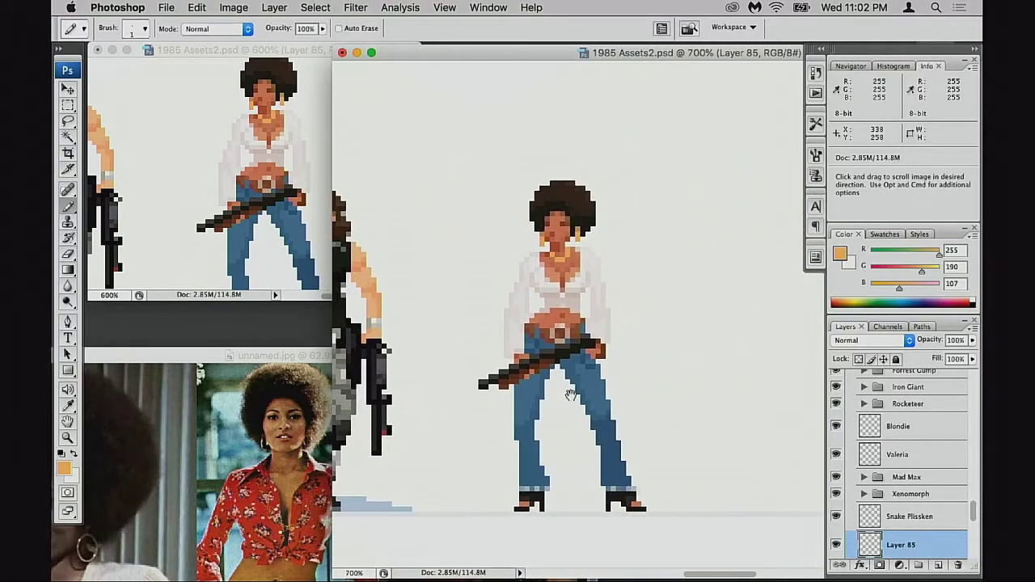
key(super)
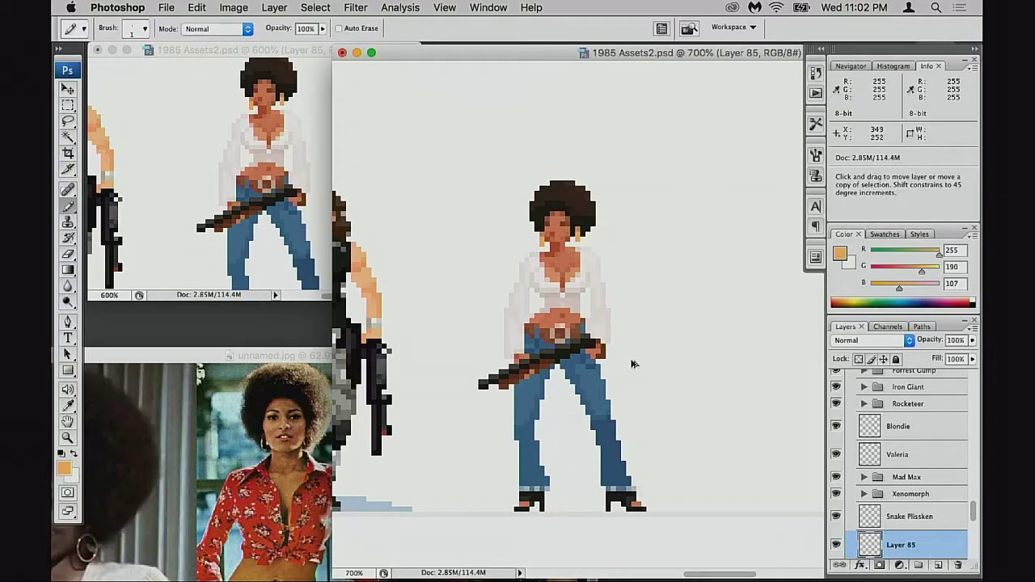
key(shift)
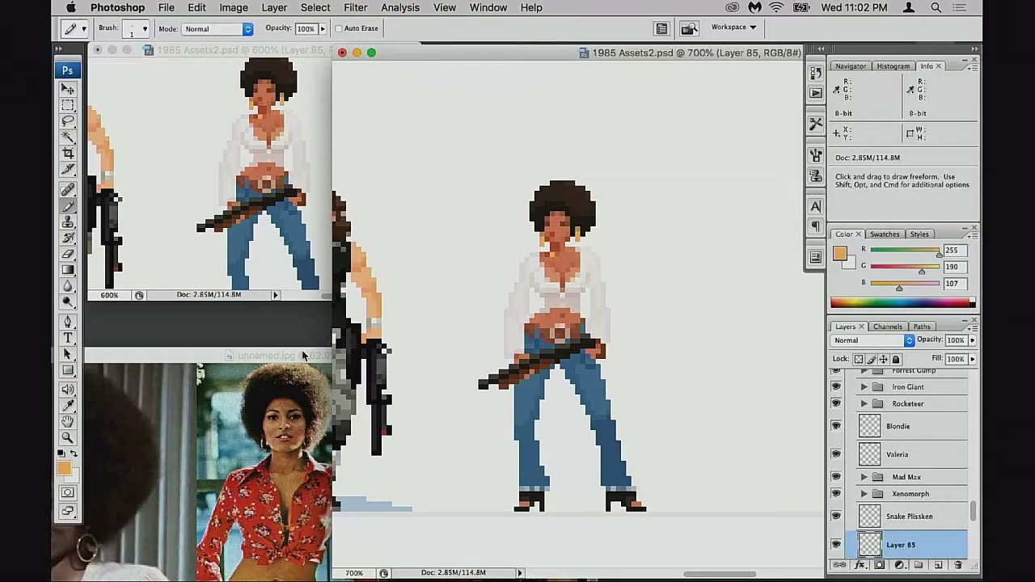
Examine the other reference photos in unnamed.jpg, move their window out of the way and return to the artwork.
drag(304, 356, 430, 240)
drag(413, 449, 494, 395)
drag(570, 509, 561, 502)
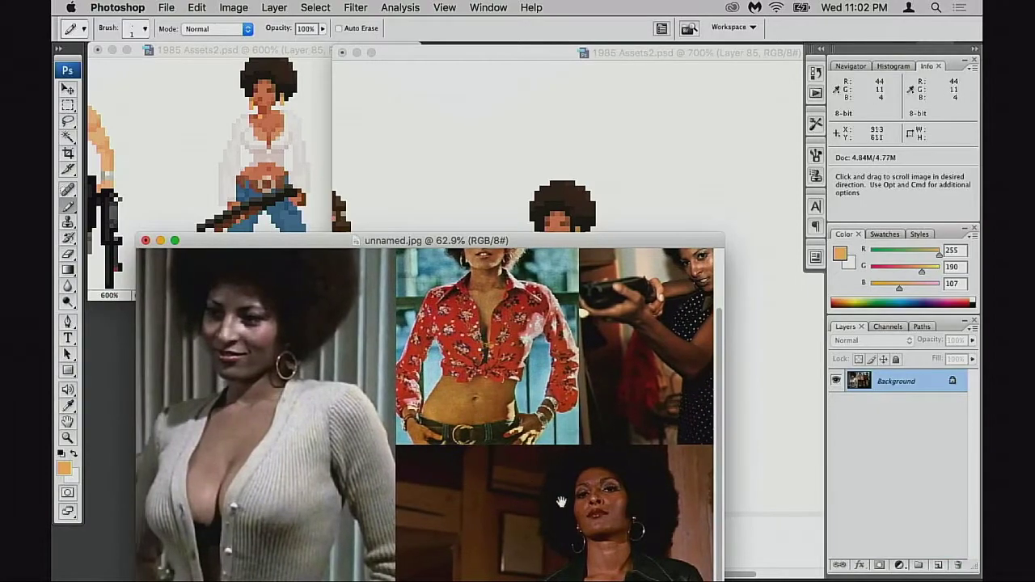
mouse_move(620, 240)
mouse_down()
mouse_move(620, 131)
mouse_move(642, 131)
mouse_move(531, 415)
mouse_up()
click(648, 293)
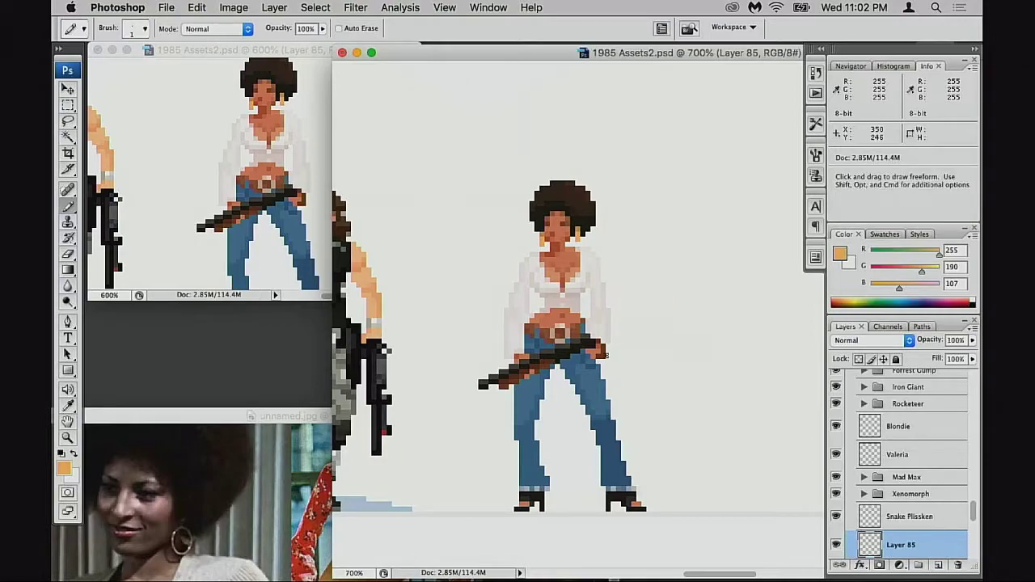
Review the woman beside the neighbouring characters in a full-screen view with the panels hidden.
key(space)
key(space)
drag(591, 361, 618, 358)
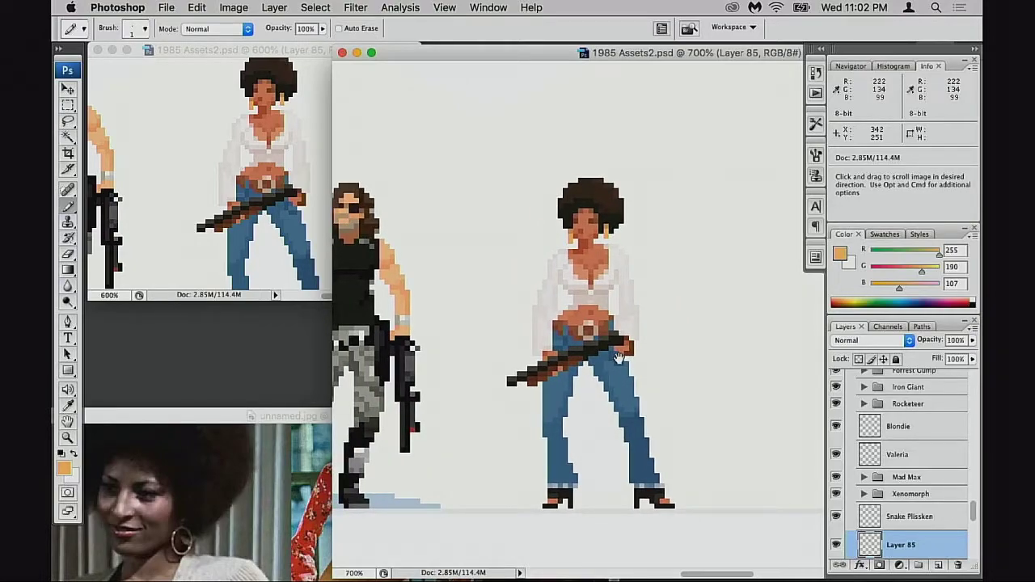
drag(618, 358, 690, 354)
key(alt)
alt+click(605, 383)
alt+click(605, 383)
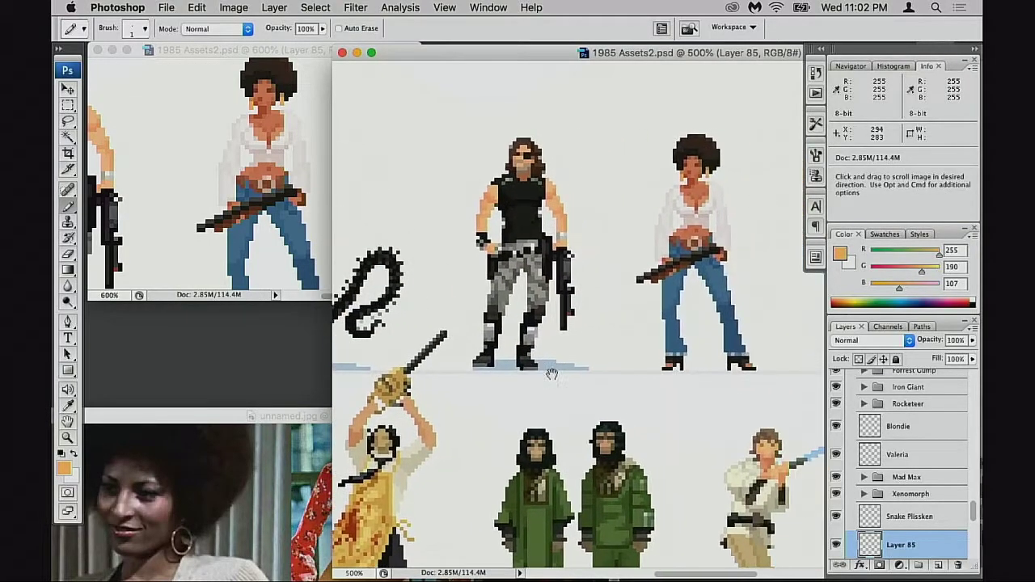
key(Tab)
key(f)
drag(560, 377, 582, 340)
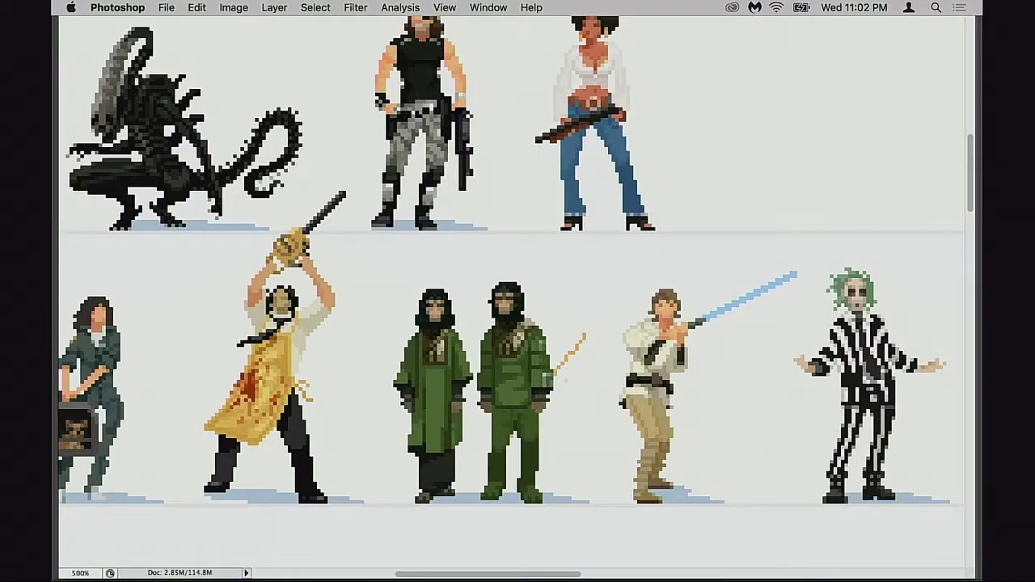
scroll(553, 291, left, 6)
scroll(553, 292, up, 4)
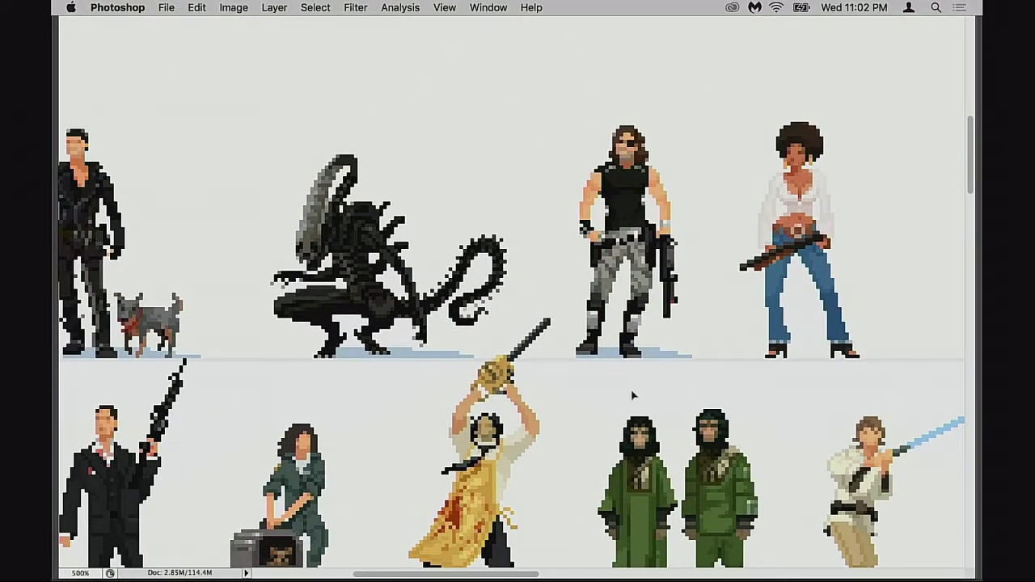
key(super+Tab)
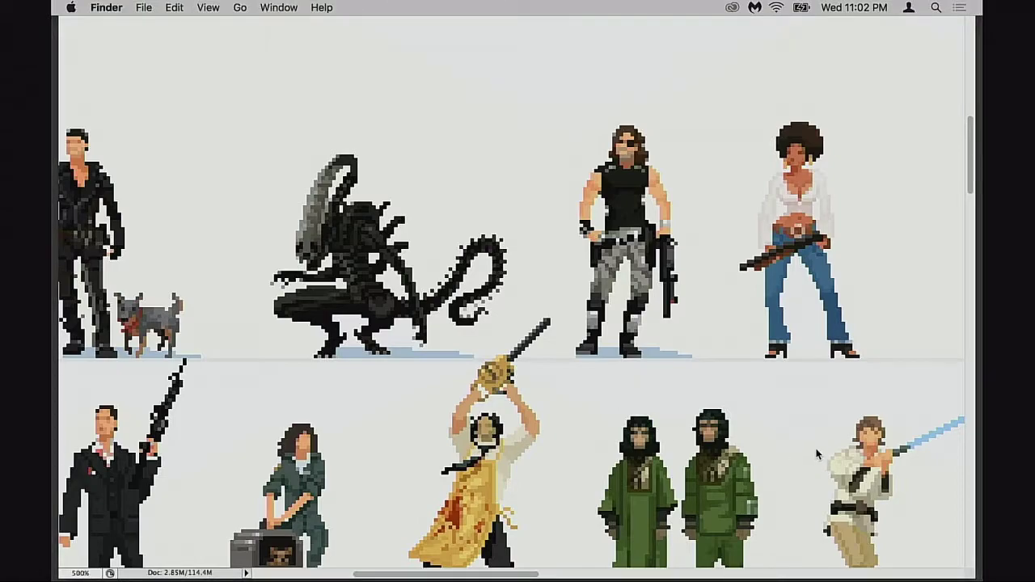
key(space)
click(649, 405)
click(721, 194)
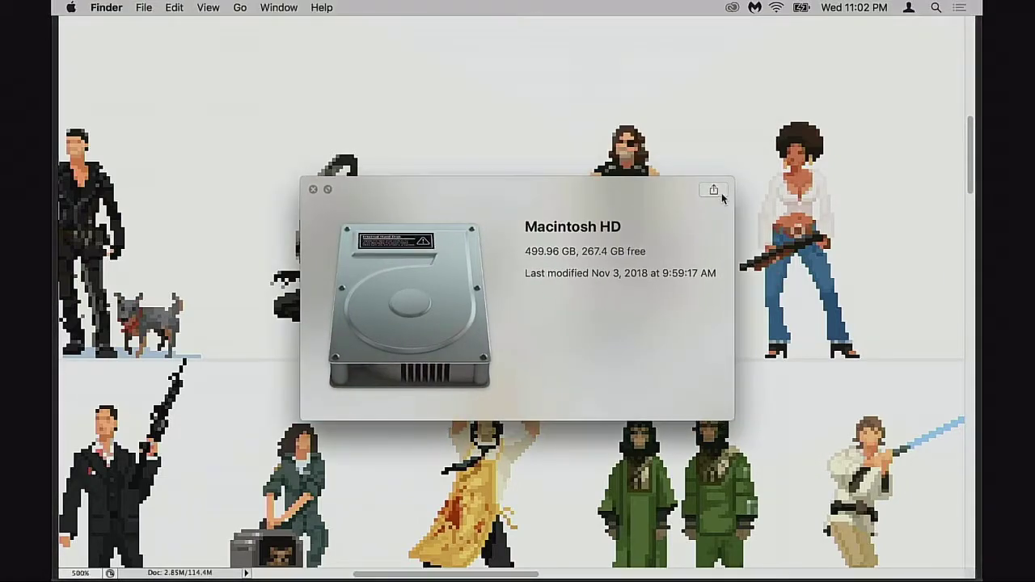
click(767, 244)
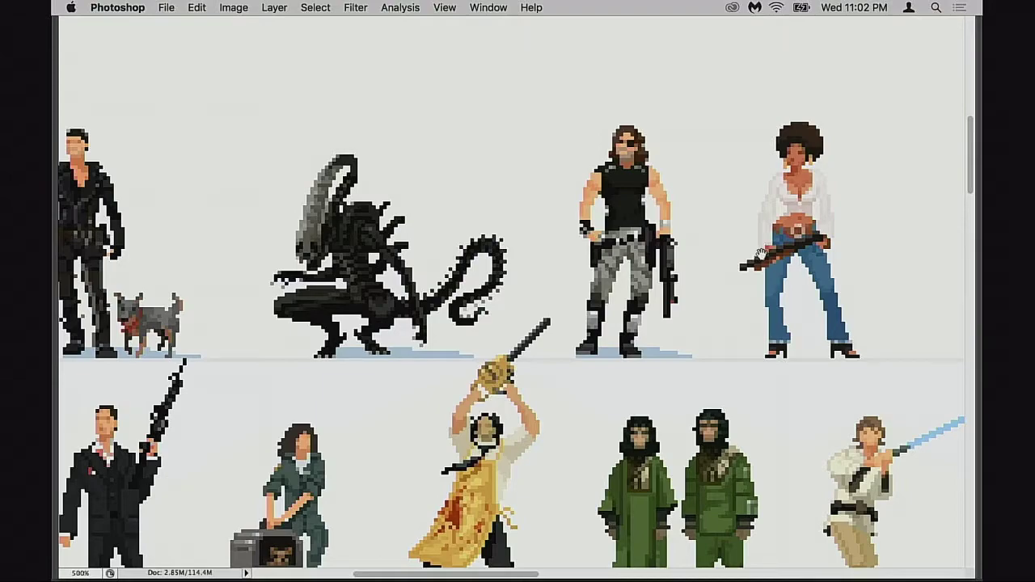
Compare the woman with both rows of characters in windowed and full-screen views, and bring the panels back.
key(f)
key(f)
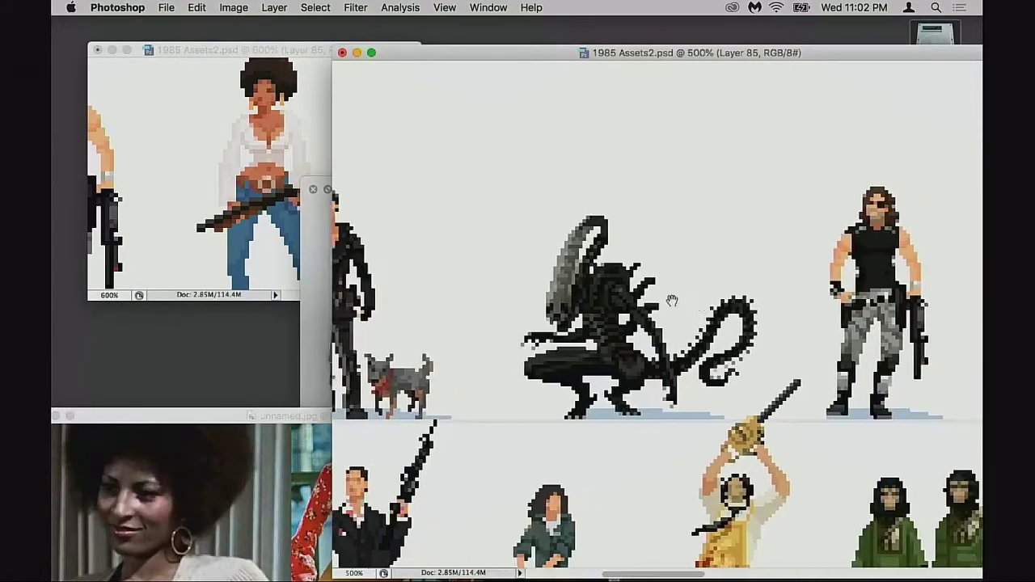
scroll(672, 300, right, 10)
key(Tab)
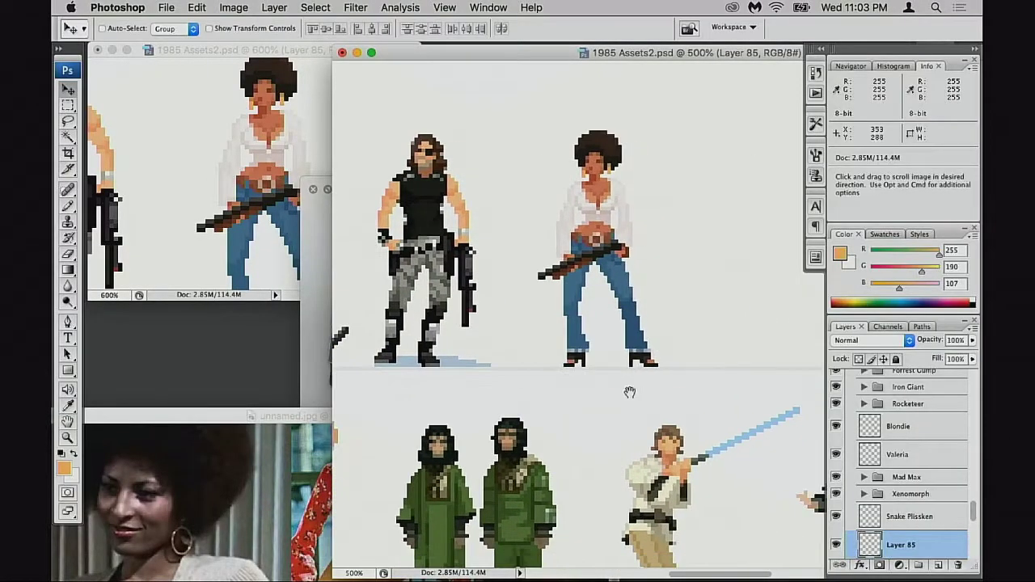
drag(579, 418, 734, 388)
key(Tab)
key(f)
drag(661, 388, 835, 366)
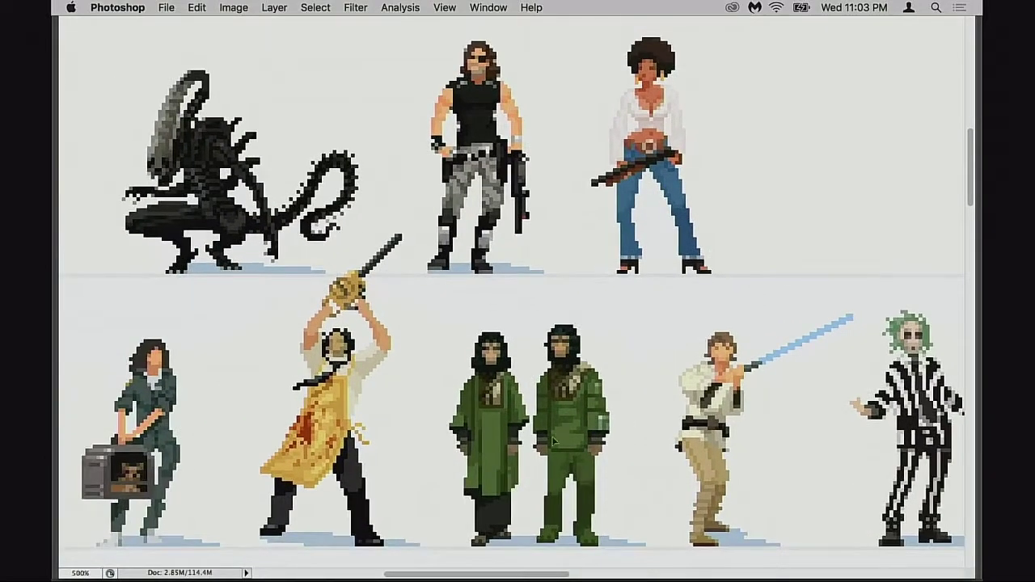
key(Tab)
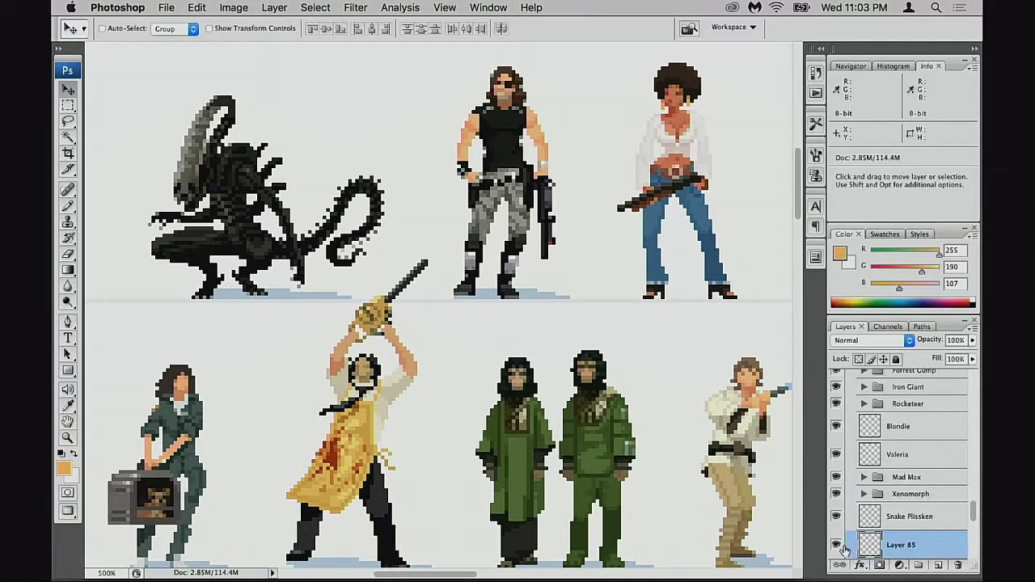
Try to load the contents of Layer 85 as a selection.
super+click(871, 543)
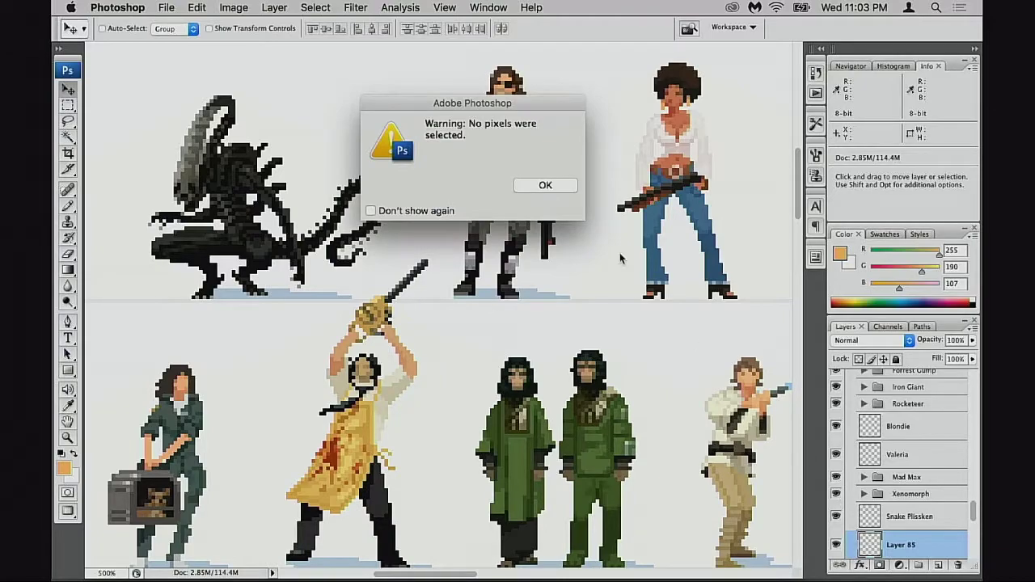
key(Return)
scroll(897, 540, down, 3)
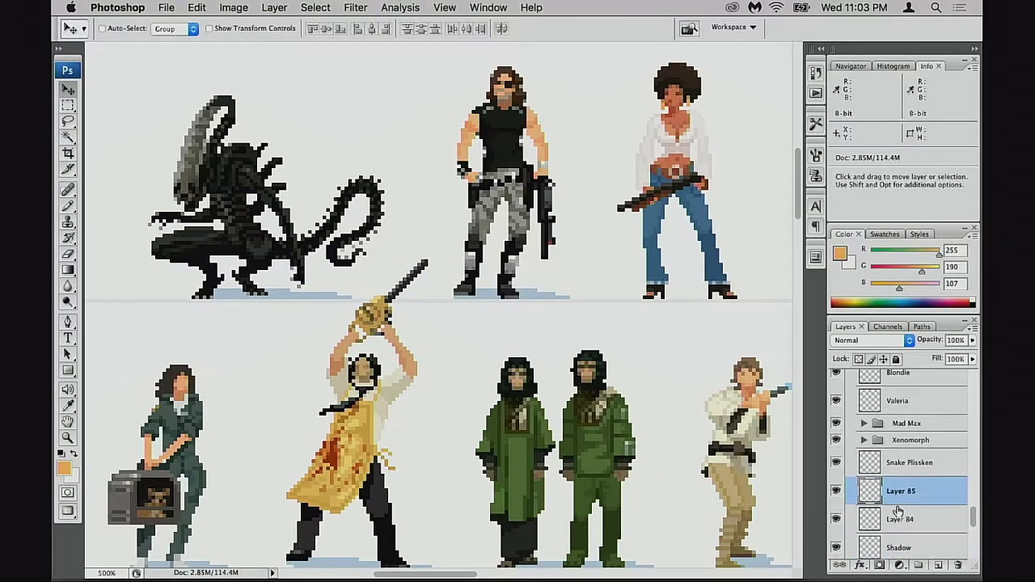
Move Layer 85 below the Box layer and make Layer 84 visible and active.
click(836, 481)
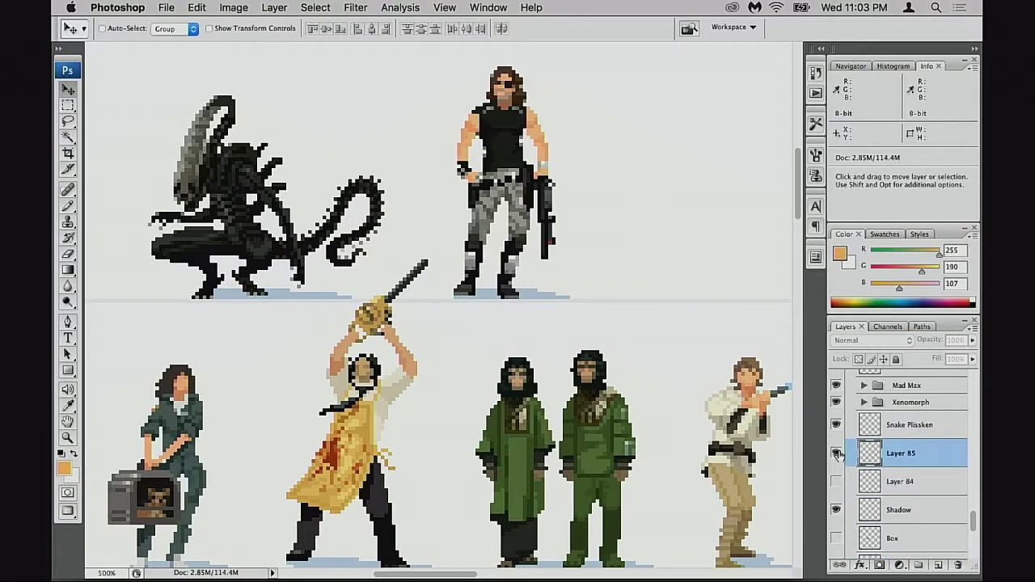
click(957, 562)
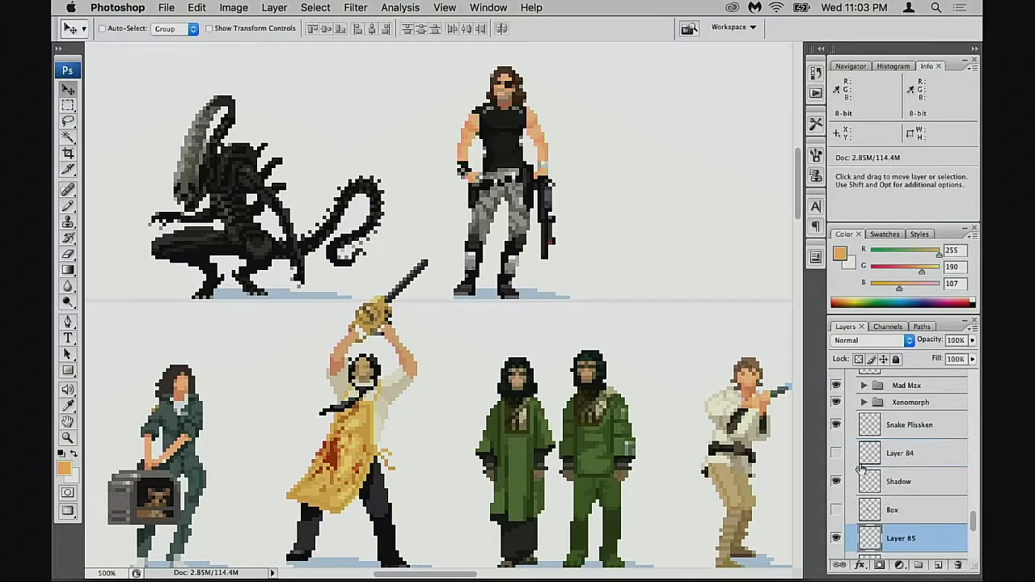
click(836, 454)
click(873, 460)
Move the woman among the characters of the upper two rows in a full-screen view without panels to compare her with them.
drag(696, 315, 644, 434)
key(f)
key(f)
key(Tab)
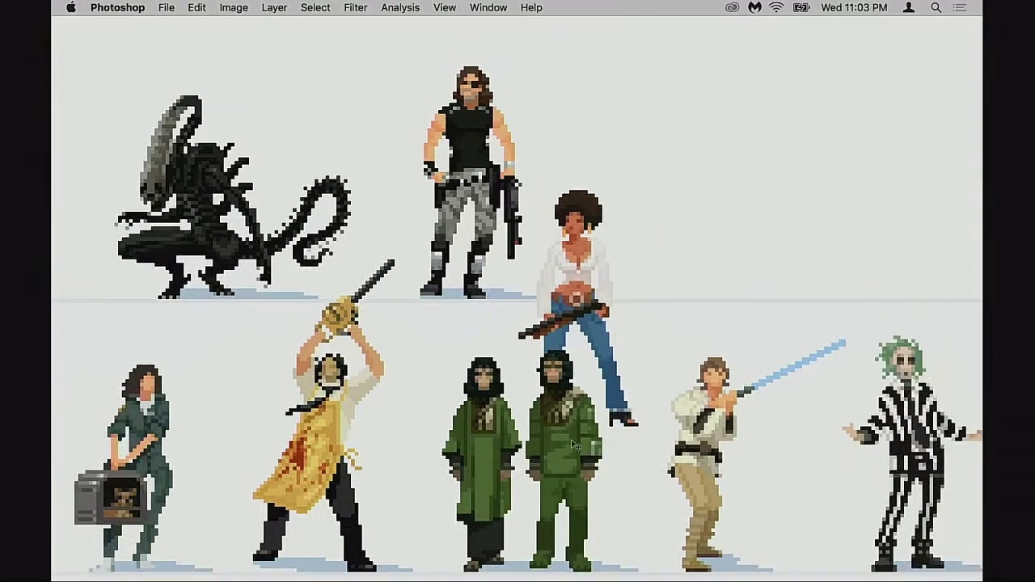
drag(560, 441, 404, 427)
drag(493, 398, 816, 424)
drag(744, 400, 279, 422)
drag(275, 419, 712, 266)
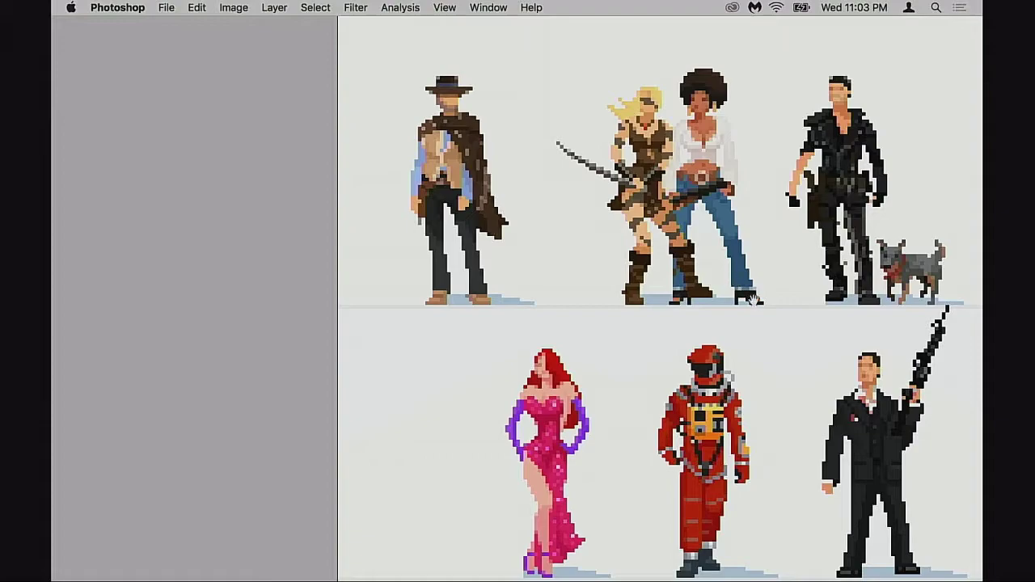
drag(769, 336, 332, 251)
drag(402, 228, 795, 499)
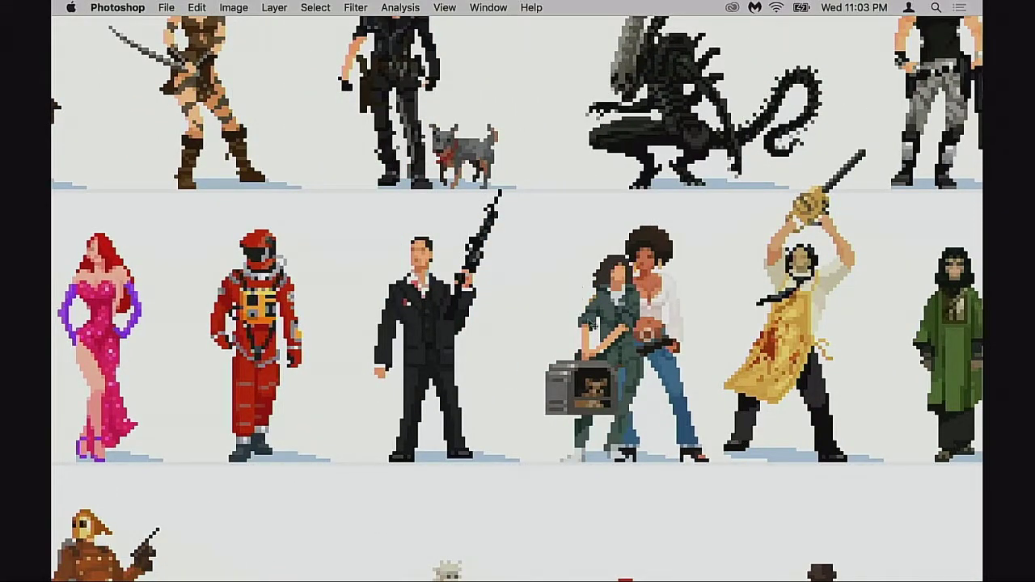
drag(659, 401, 709, 321)
drag(657, 232, 699, 129)
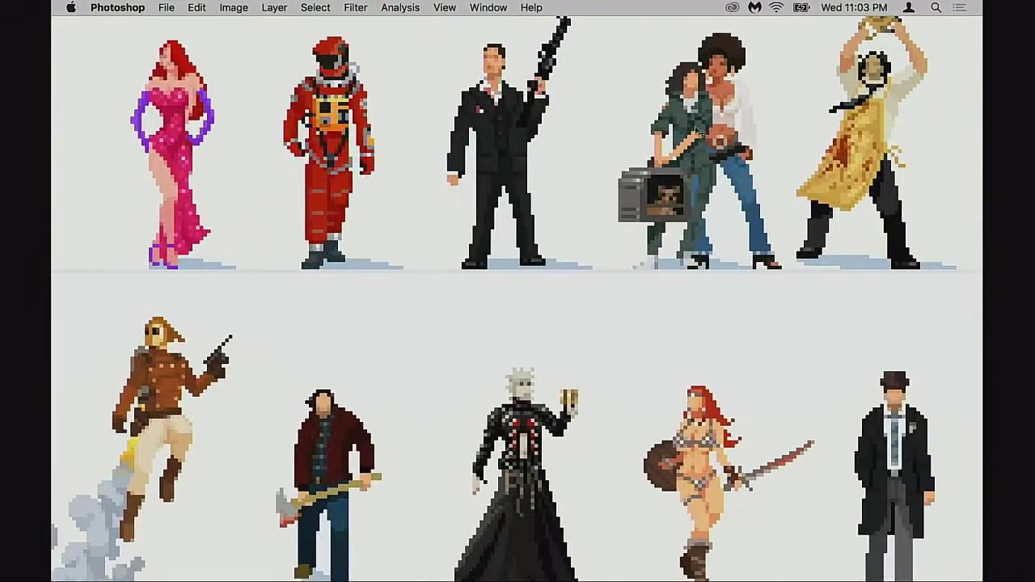
Place the woman among the characters of the lower rows to compare her size and colours with theirs.
drag(706, 240, 762, 132)
drag(790, 210, 603, 430)
drag(621, 349, 387, 442)
drag(421, 443, 825, 367)
drag(816, 367, 380, 319)
drag(555, 373, 821, 505)
drag(711, 467, 802, 264)
drag(754, 363, 394, 170)
drag(497, 154, 870, 470)
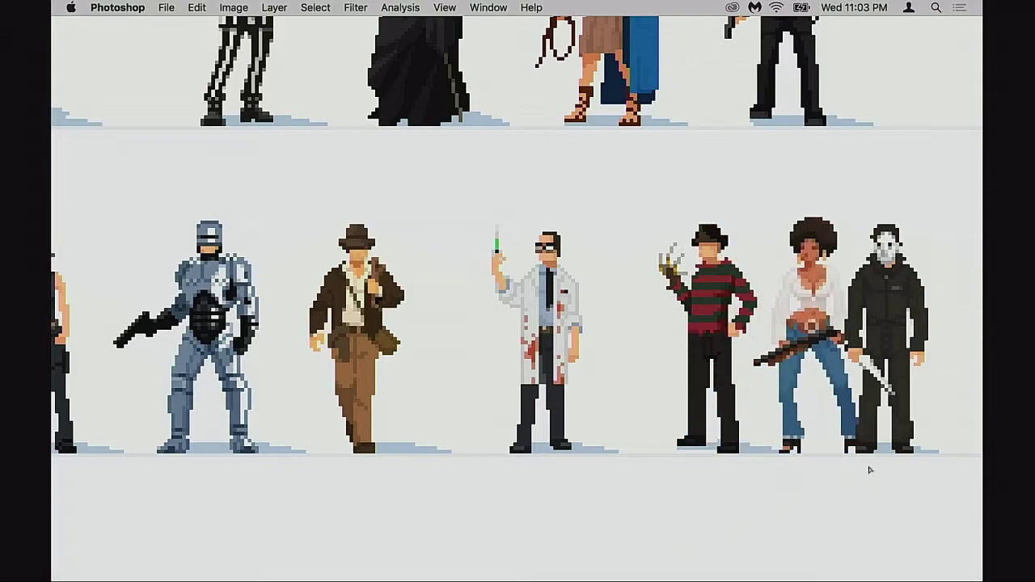
Return the woman to her place beside Snake Plissken in the top row and bring the panels back.
drag(748, 420, 784, 475)
drag(783, 474, 327, 234)
drag(391, 228, 720, 476)
drag(720, 476, 668, 417)
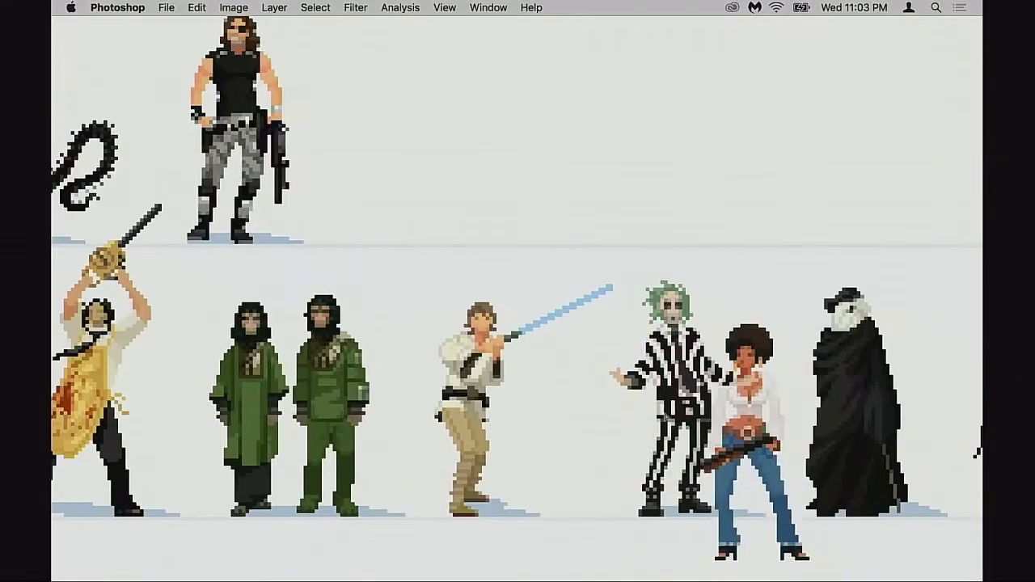
drag(761, 498, 609, 402)
key(Tab)
Paint a gold pixel with the Pencil on the jeans below the belt buckle.
super+click(563, 355)
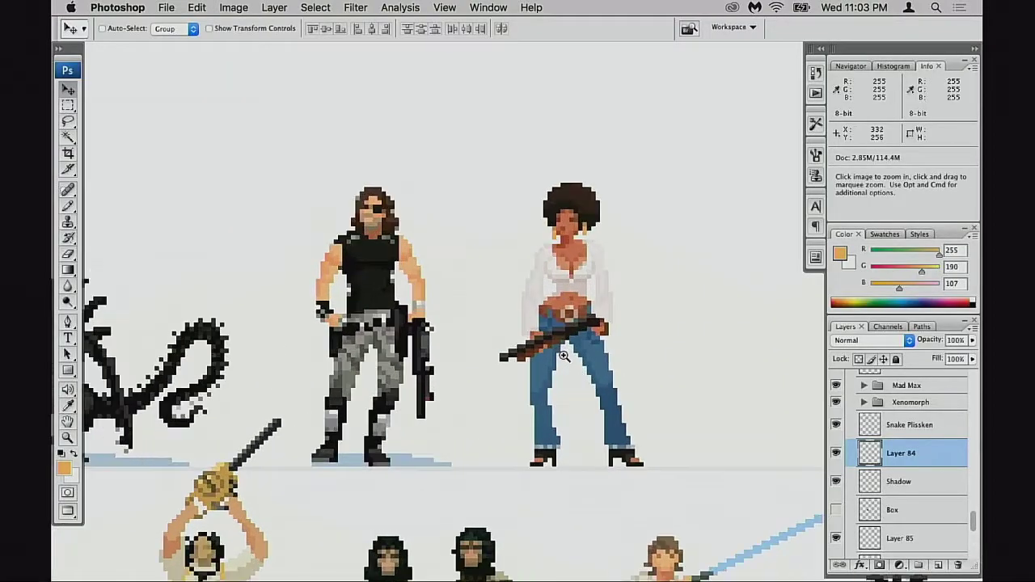
click(563, 356)
click(563, 356)
click(564, 355)
click(563, 355)
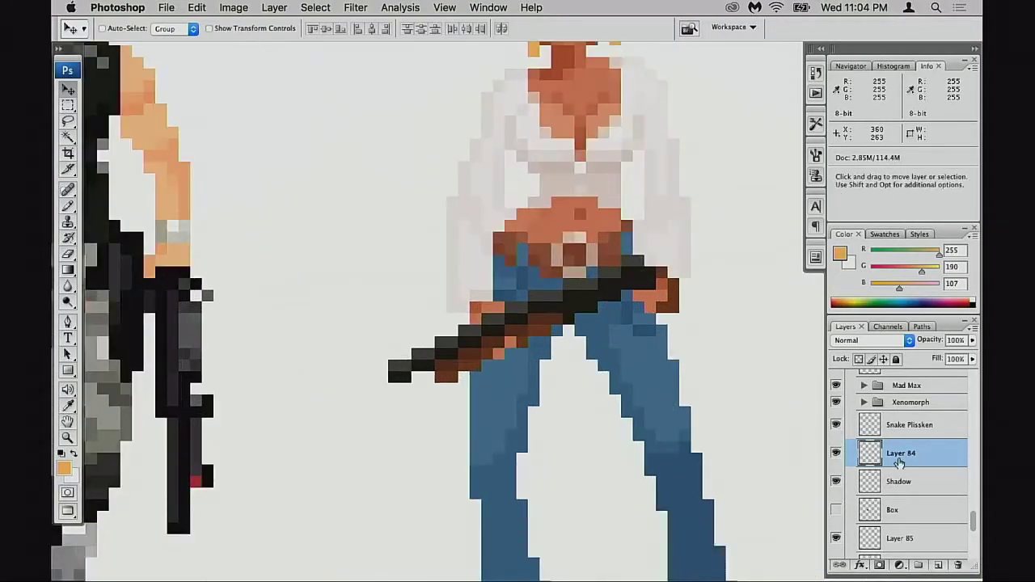
key(b)
click(544, 283)
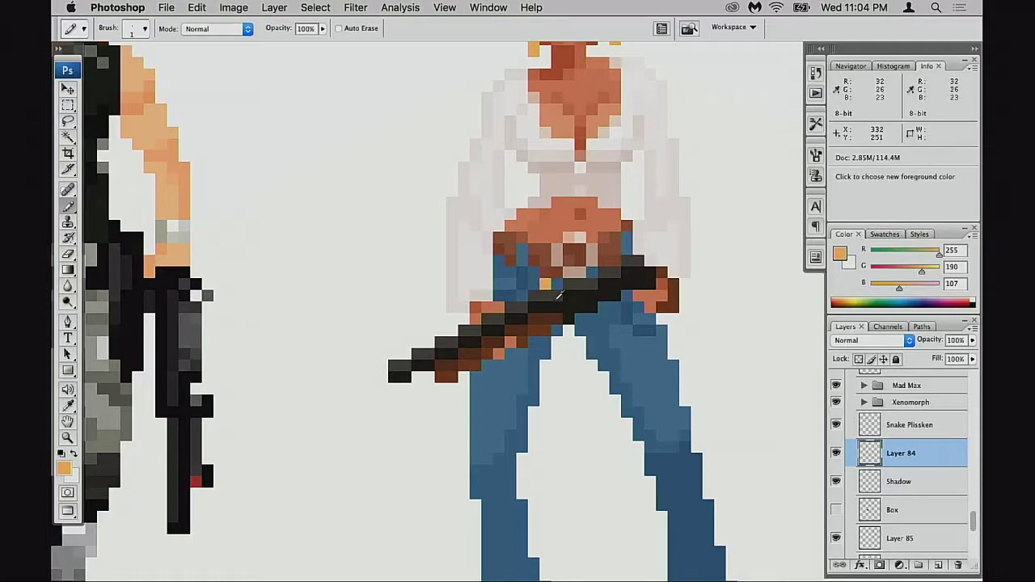
Try dark grey highlight pixels along the shotgun's upper edge at 100% opacity, switch the Pencil to Screen mode and undo the last painting.
alt+click(566, 298)
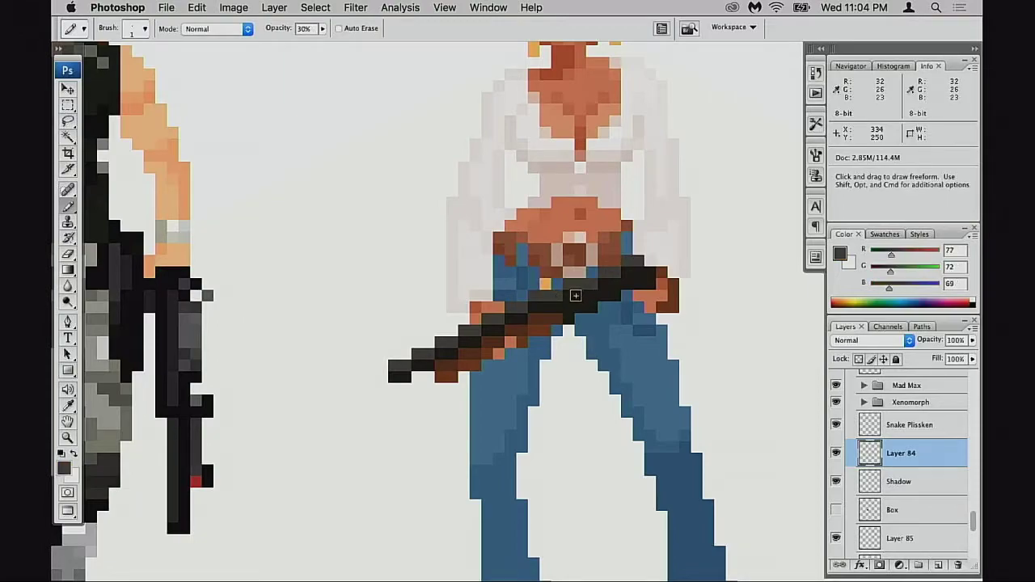
key(0)
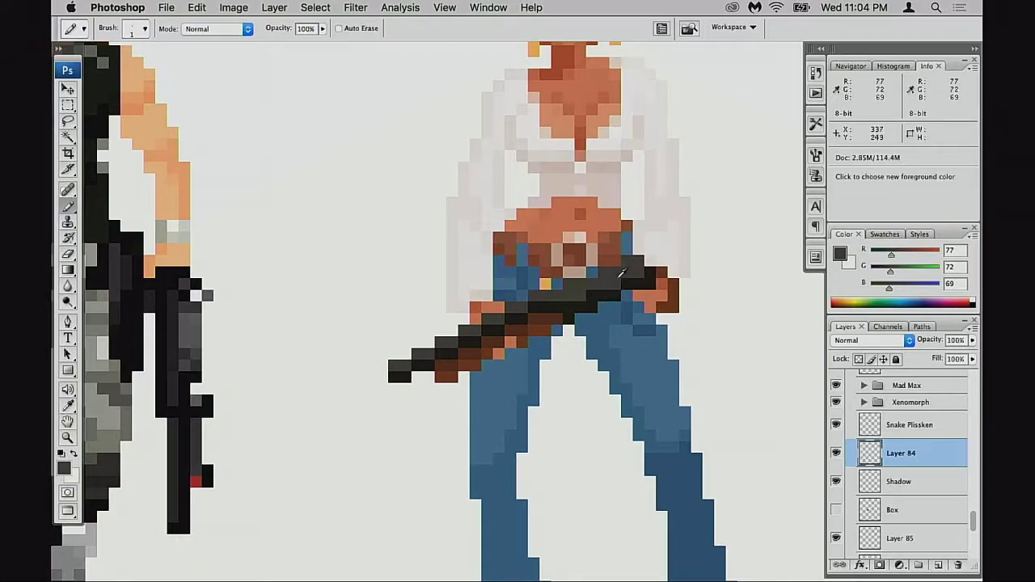
key(shift+alt+s)
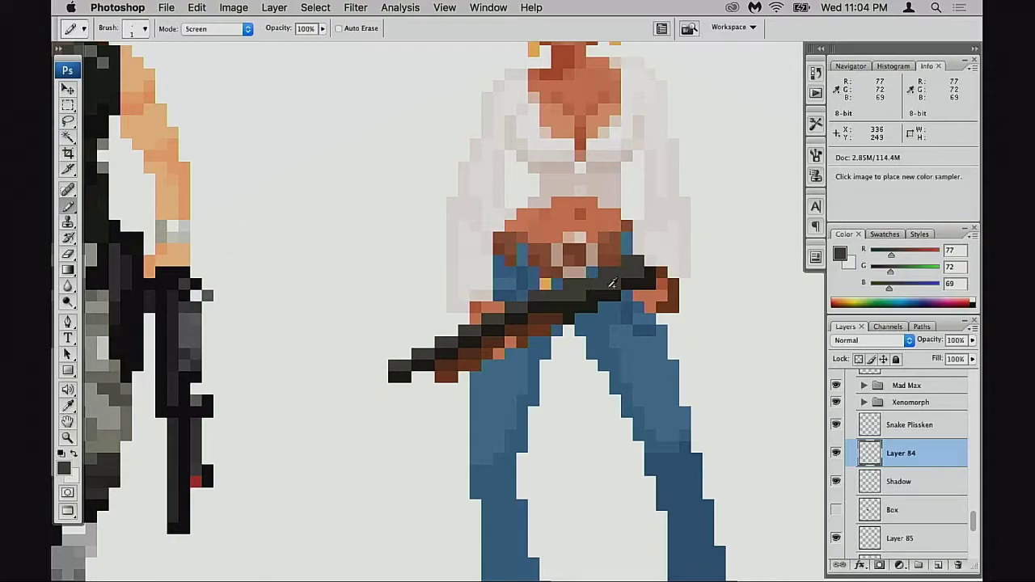
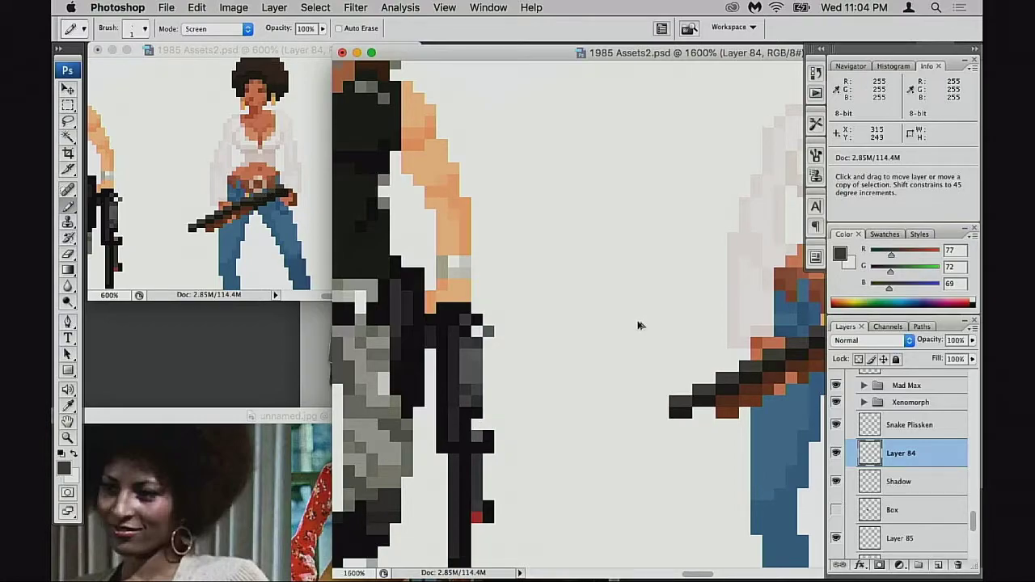
key(alt+super+z)
key(super)
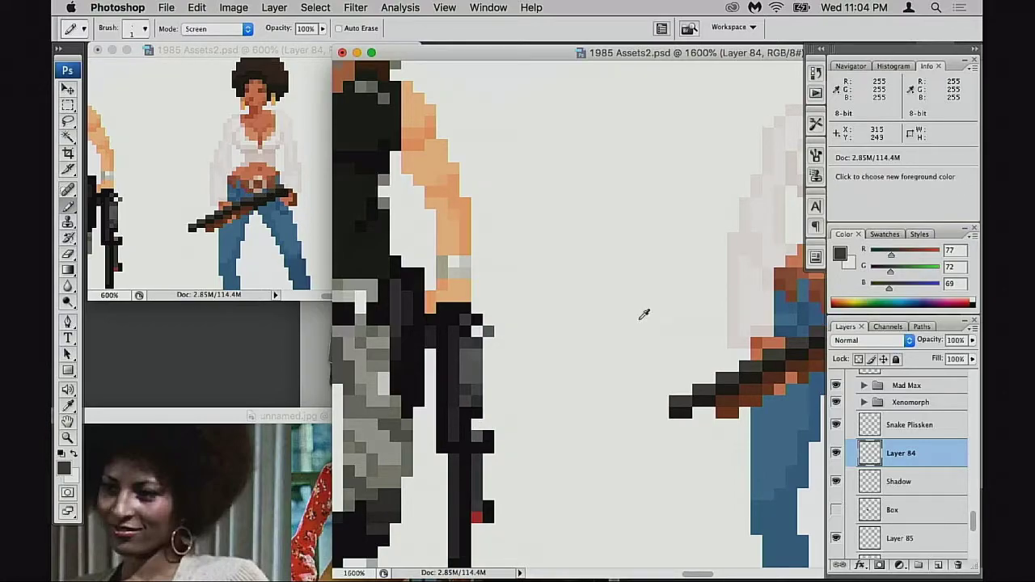
Sample the shotgun's near-black colour and set the Pencil's blending mode to Normal.
drag(741, 358, 602, 346)
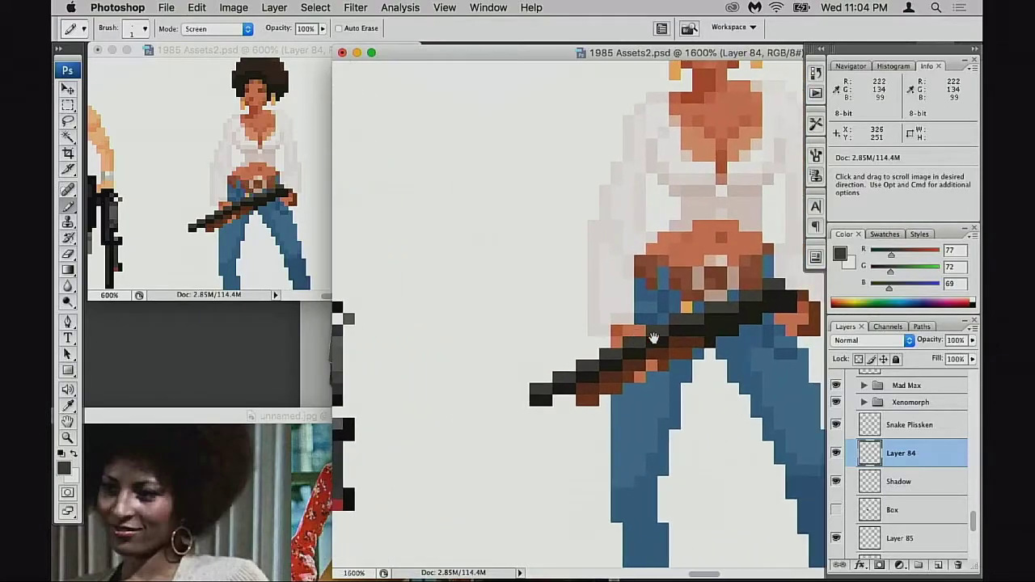
scroll(694, 346, down, 3)
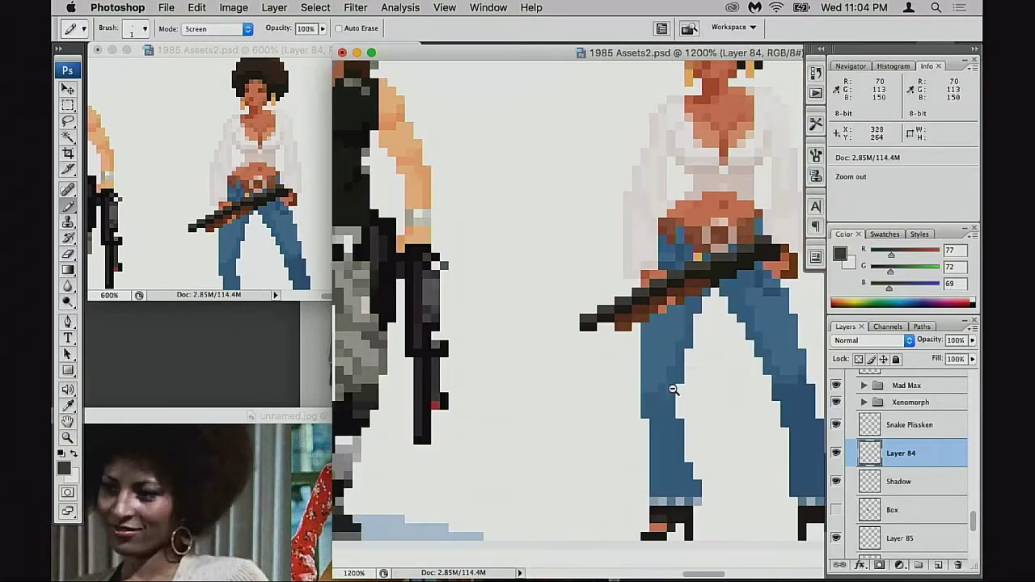
scroll(672, 391, right, 3)
scroll(672, 391, up, 3)
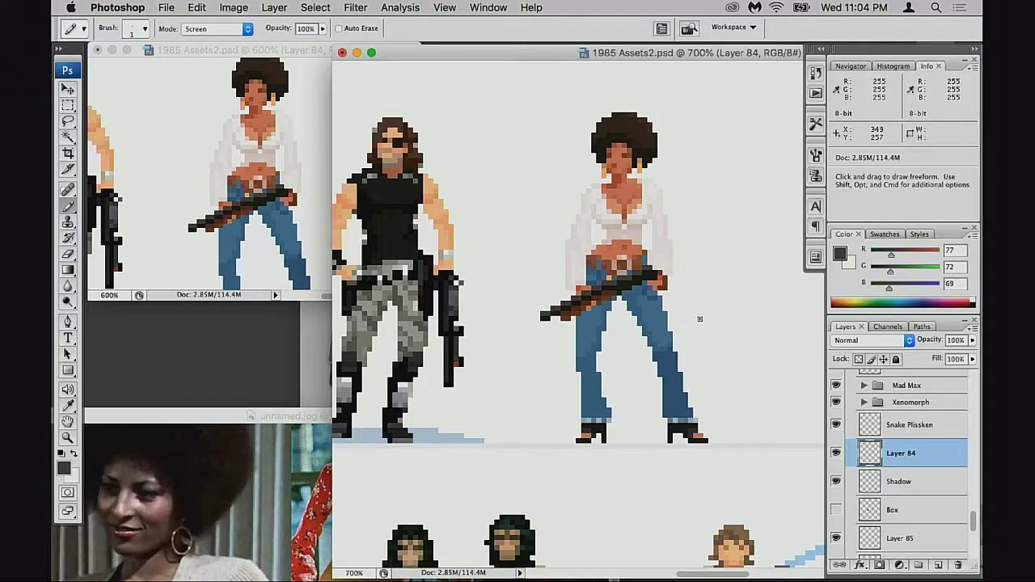
scroll(630, 315, up, 2)
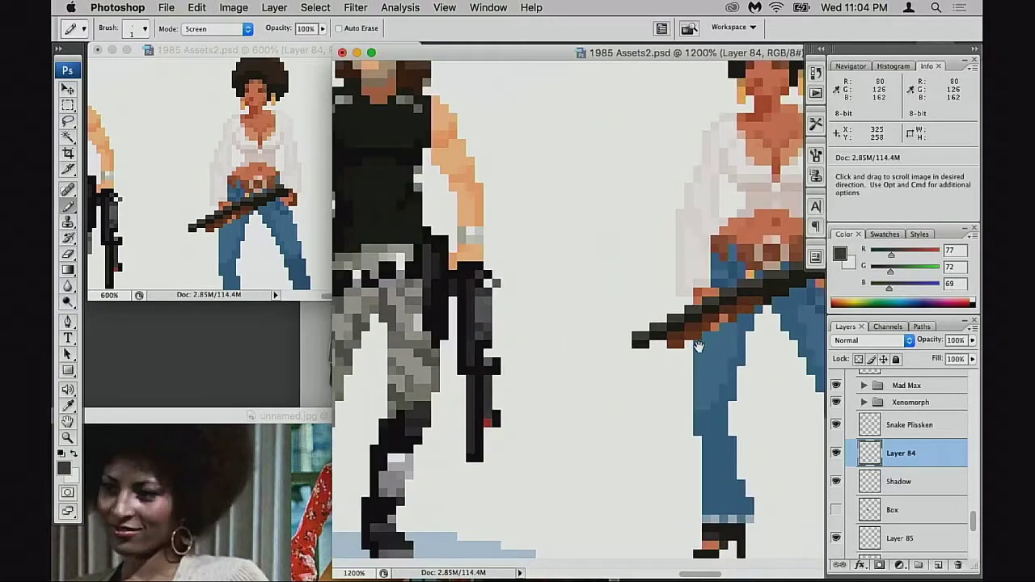
super+click(760, 336)
drag(773, 339, 621, 338)
alt+click(614, 277)
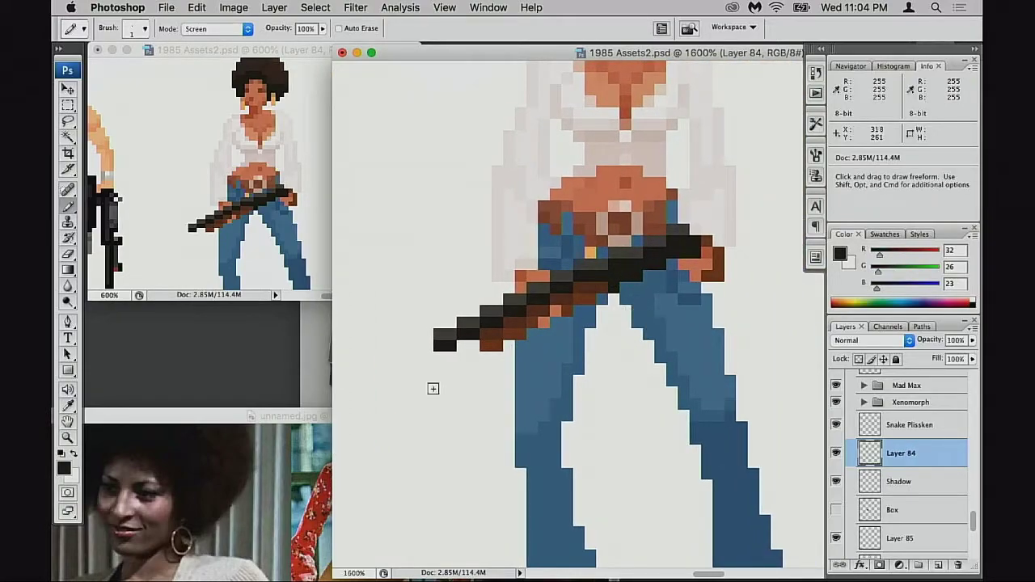
key(shift+alt+n)
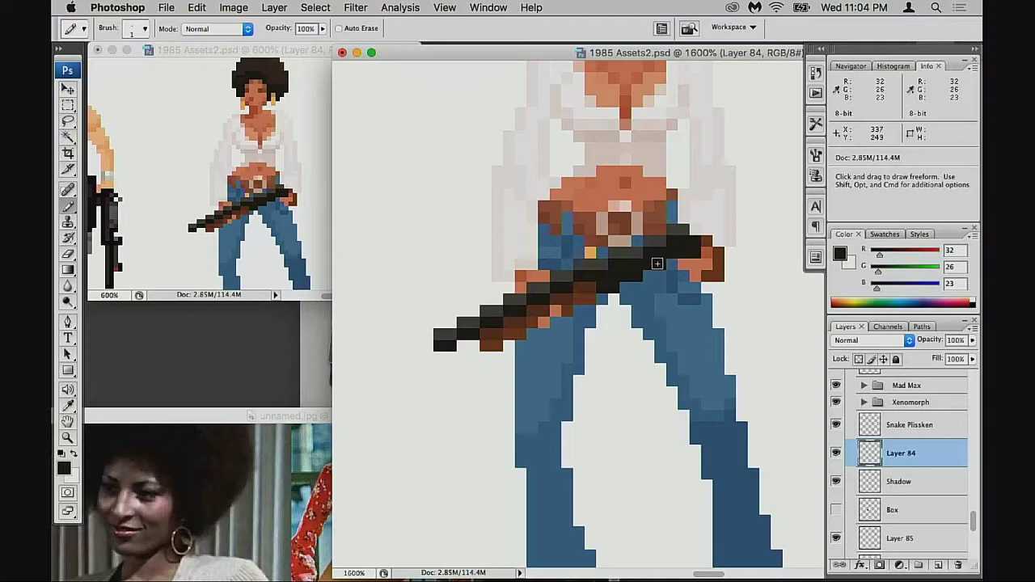
Touch up the middle of the shotgun with colours sampled from the gun and the jeans.
key(alt)
alt+click(577, 270)
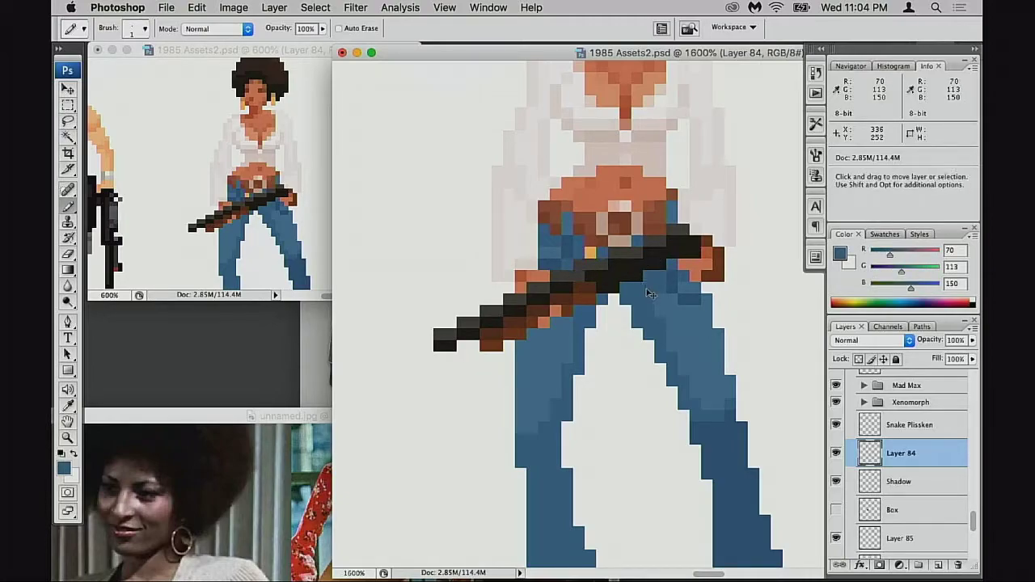
alt+click(580, 273)
click(581, 274)
alt+click(606, 278)
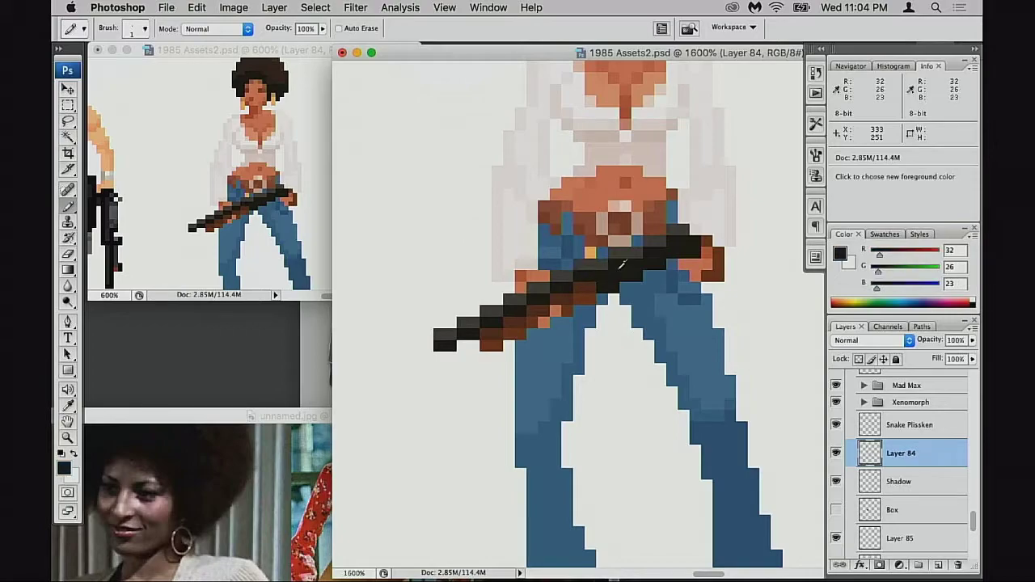
click(604, 267)
alt+click(635, 259)
alt+click(624, 252)
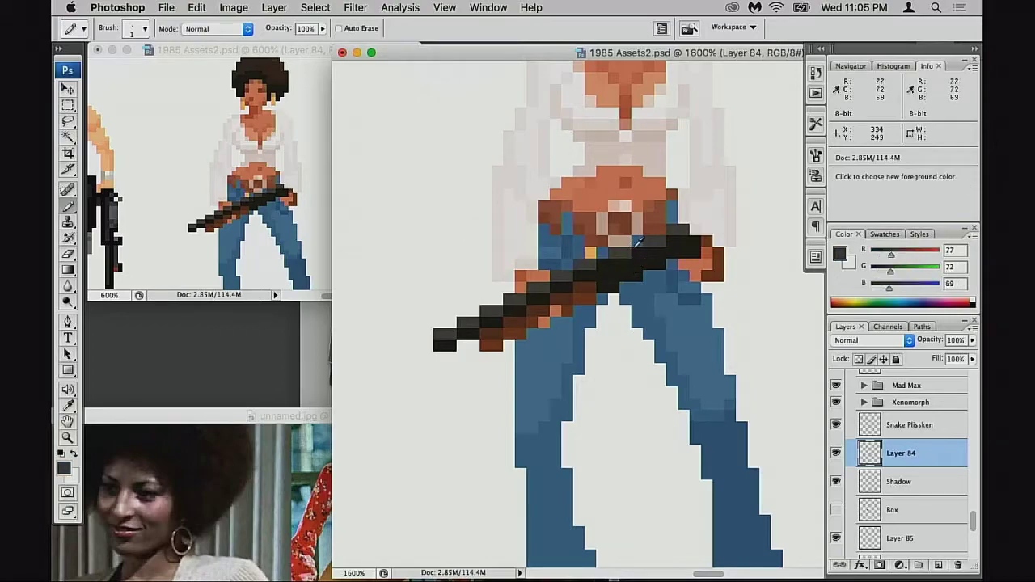
Thicken the shotgun under the belt buckle with near-black and dark grey pixels, and cover the gold pixel with jeans blue.
click(637, 244)
alt+click(655, 252)
click(657, 244)
alt+click(650, 241)
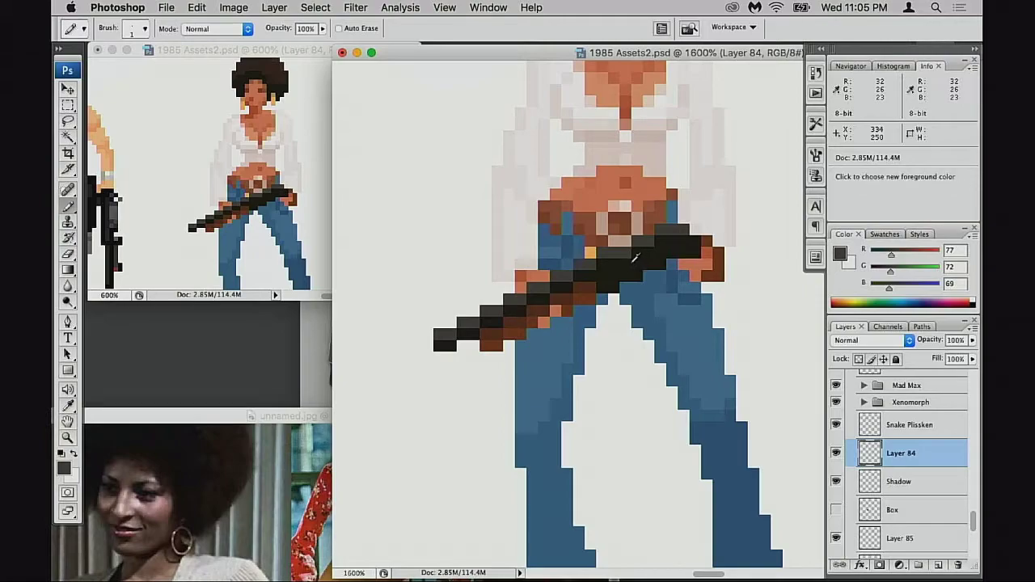
alt+click(632, 260)
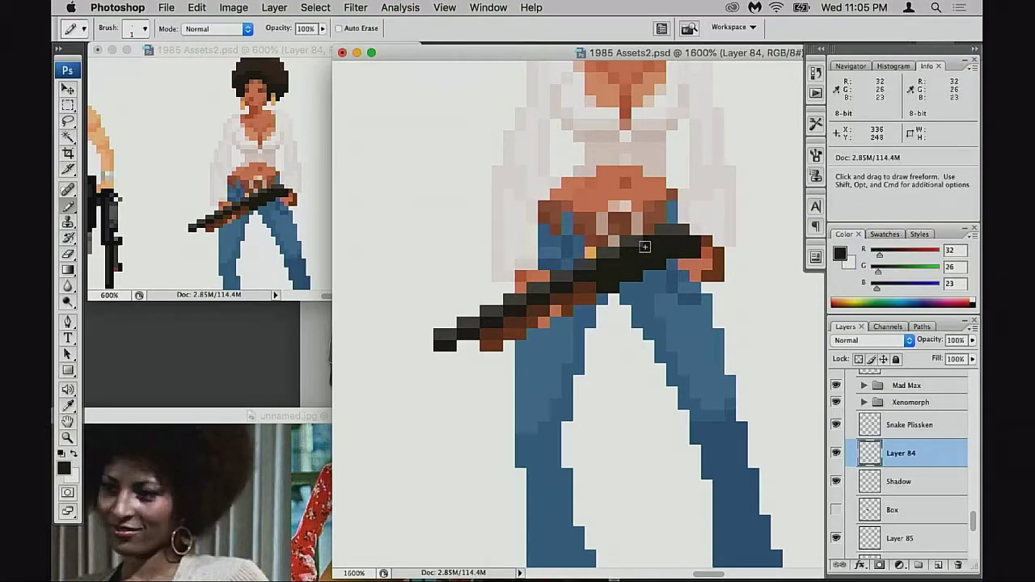
alt+click(651, 234)
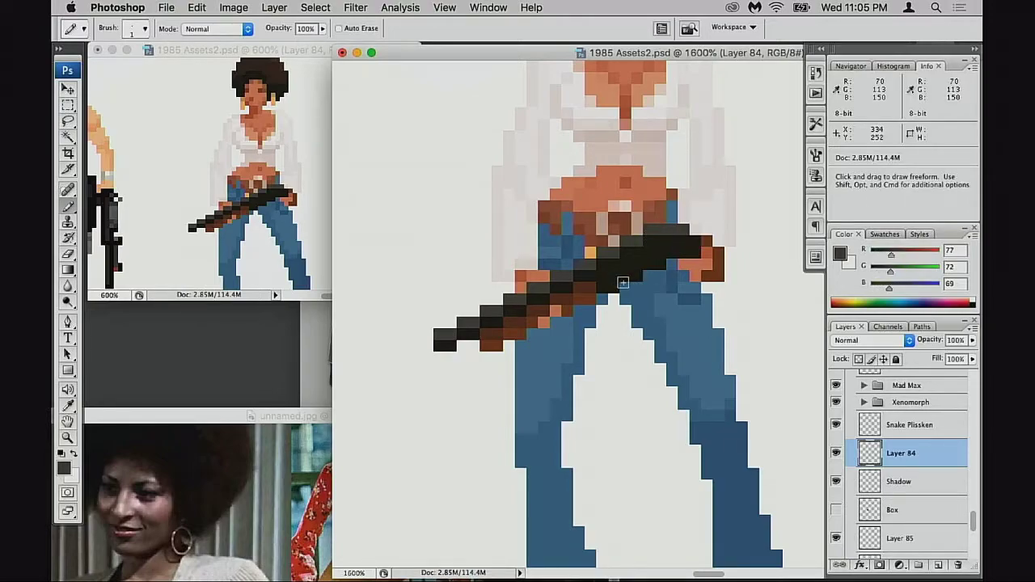
alt+click(582, 251)
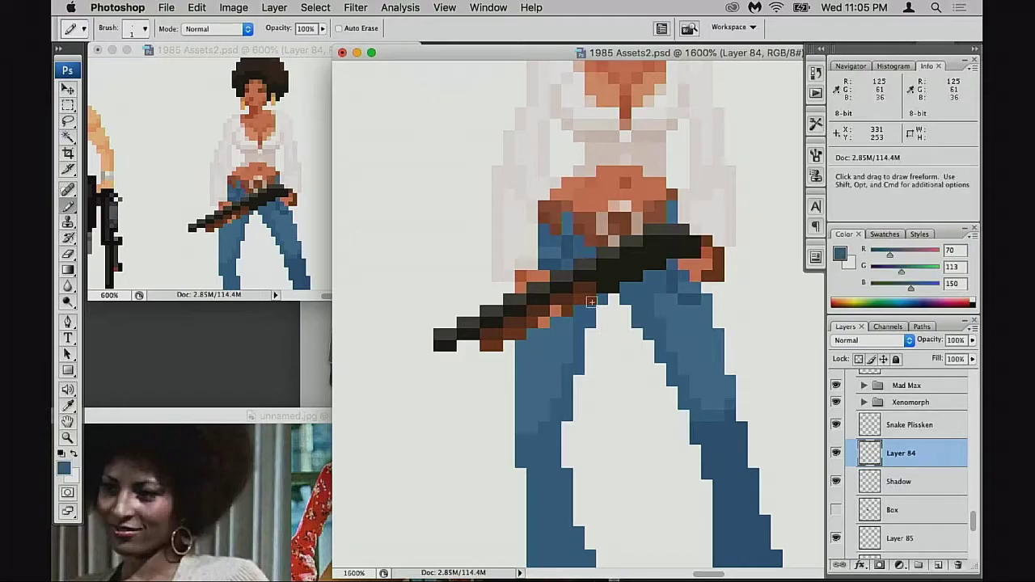
Examine the reworked shotgun on the whole figure and beside the neighbouring characters at smaller magnifications.
alt+click(616, 311)
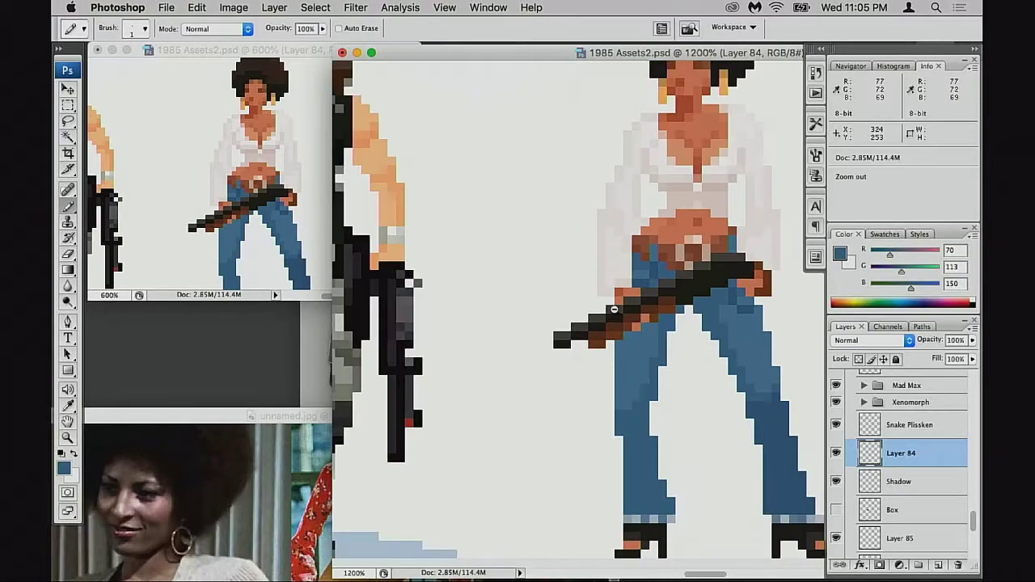
alt+click(619, 313)
alt+click(624, 315)
alt+click(624, 316)
scroll(694, 319, right, 10)
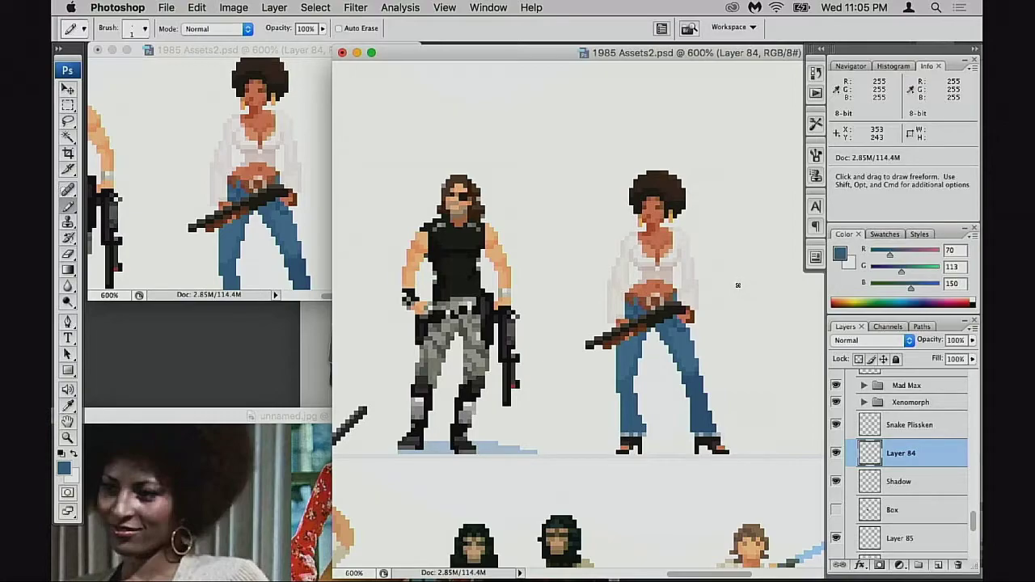
mouse_move(637, 352)
mouse_down()
mouse_move(658, 342)
mouse_move(638, 343)
mouse_up()
alt+click(658, 342)
alt+click(661, 348)
scroll(647, 344, right, 3)
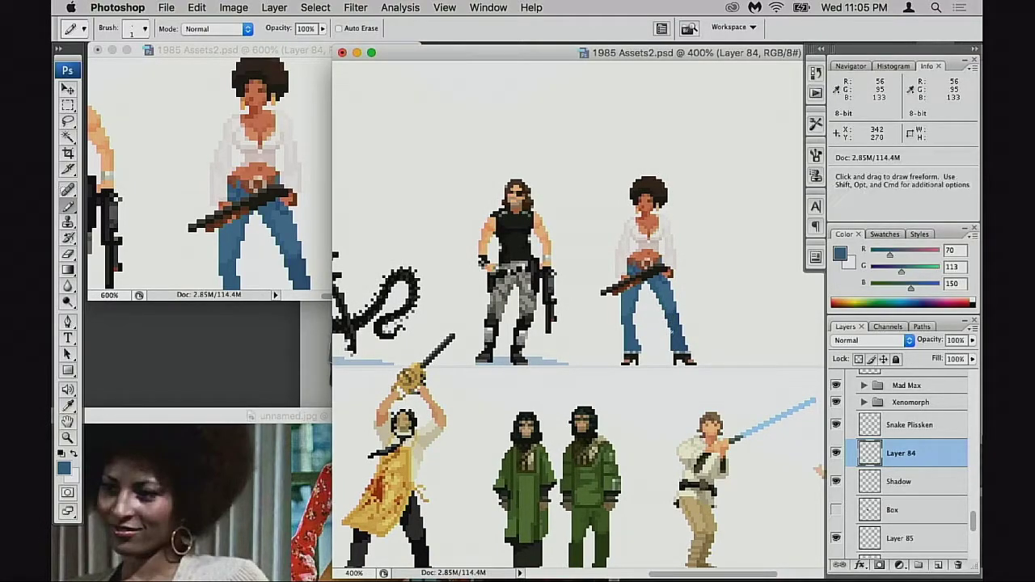
Try flipping the woman's figure horizontally with Free Transform, and undo the flip.
key(super+t)
right_click(639, 289)
click(701, 452)
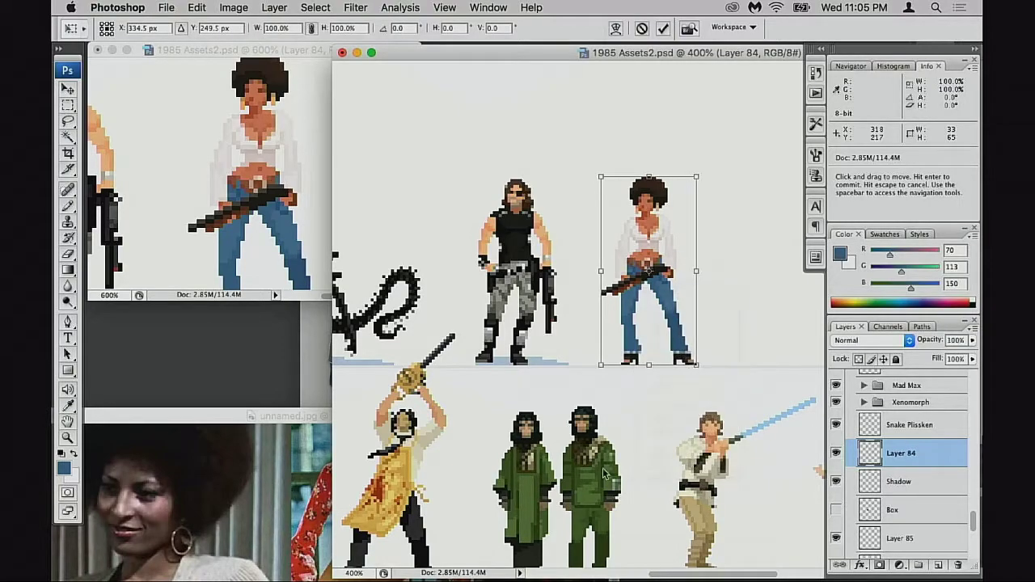
right_click(622, 279)
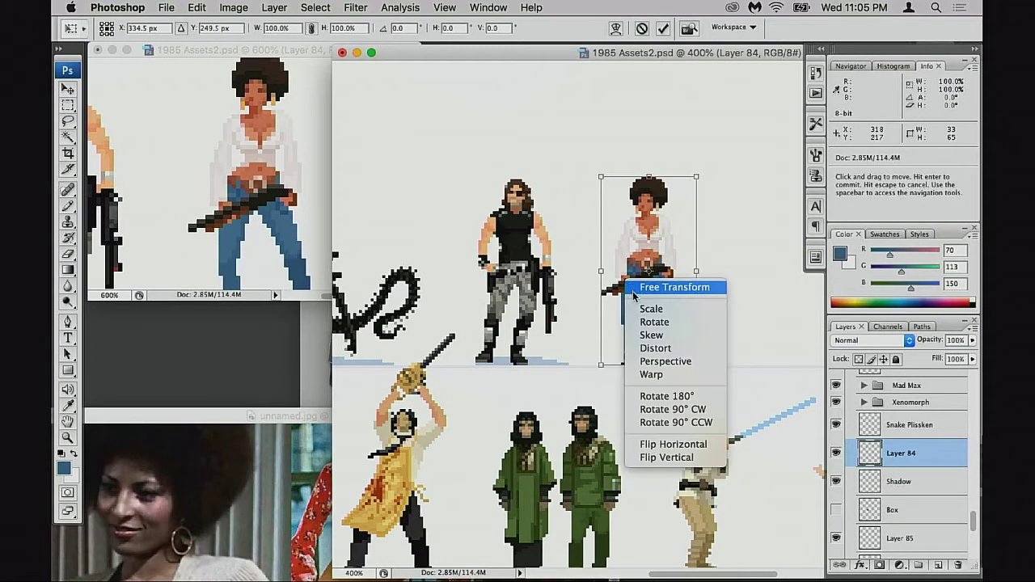
click(671, 444)
key(Return)
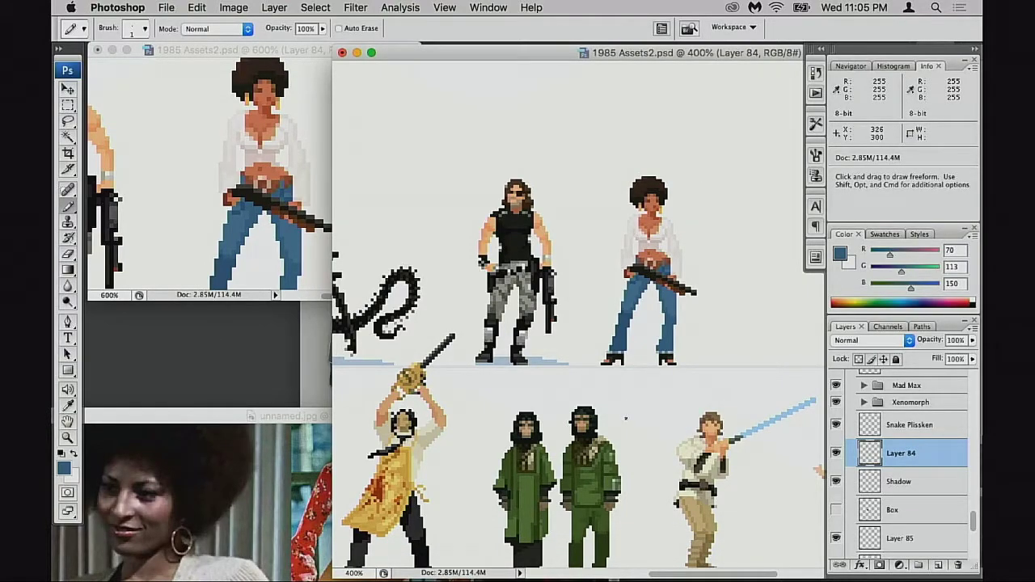
key(super+z)
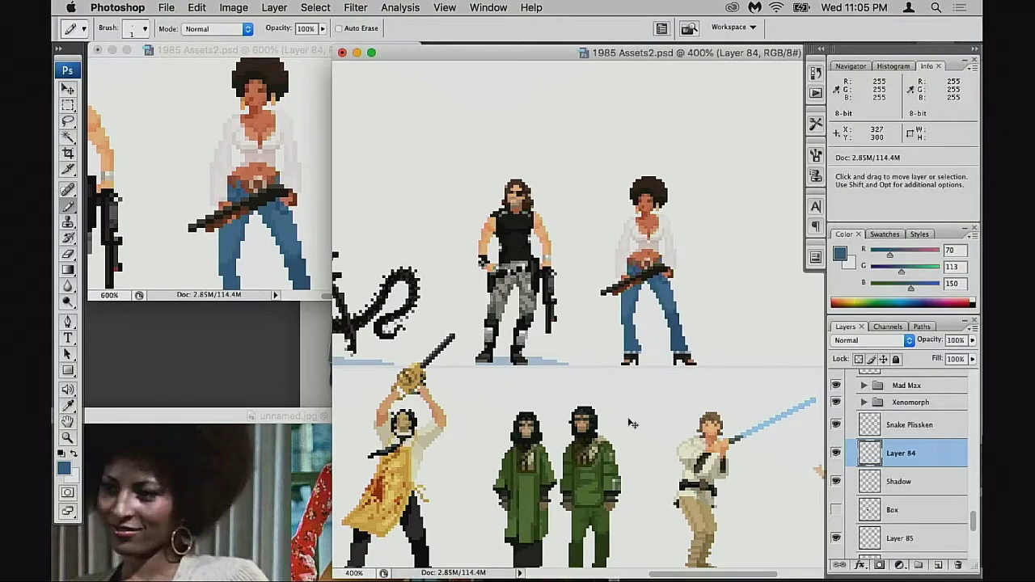
Examine the woman's whole figure and shotgun at 800% in the main view.
super+click(656, 305)
super+click(658, 317)
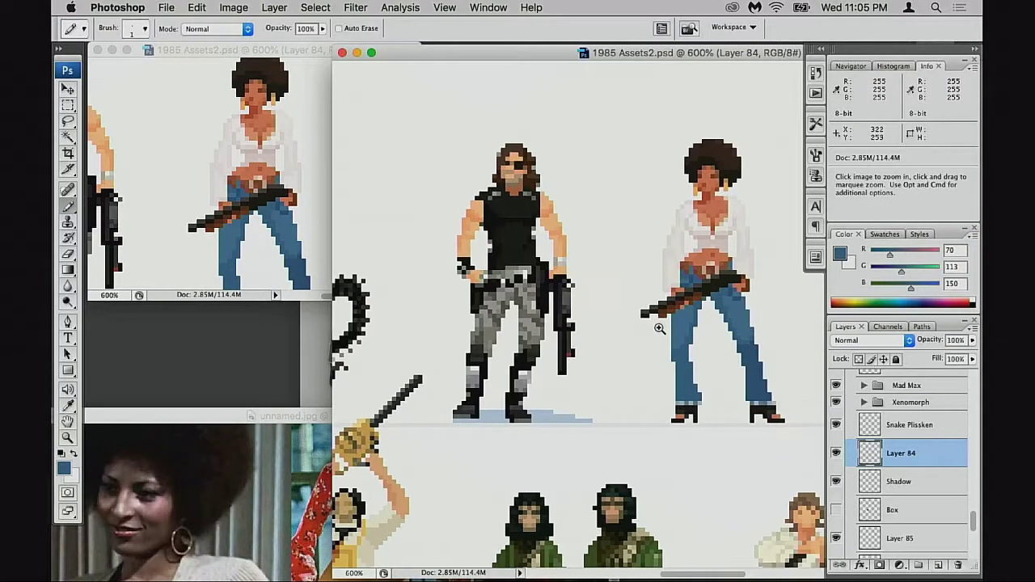
super+click(659, 328)
drag(616, 353, 557, 351)
super+click(667, 330)
drag(638, 346, 556, 410)
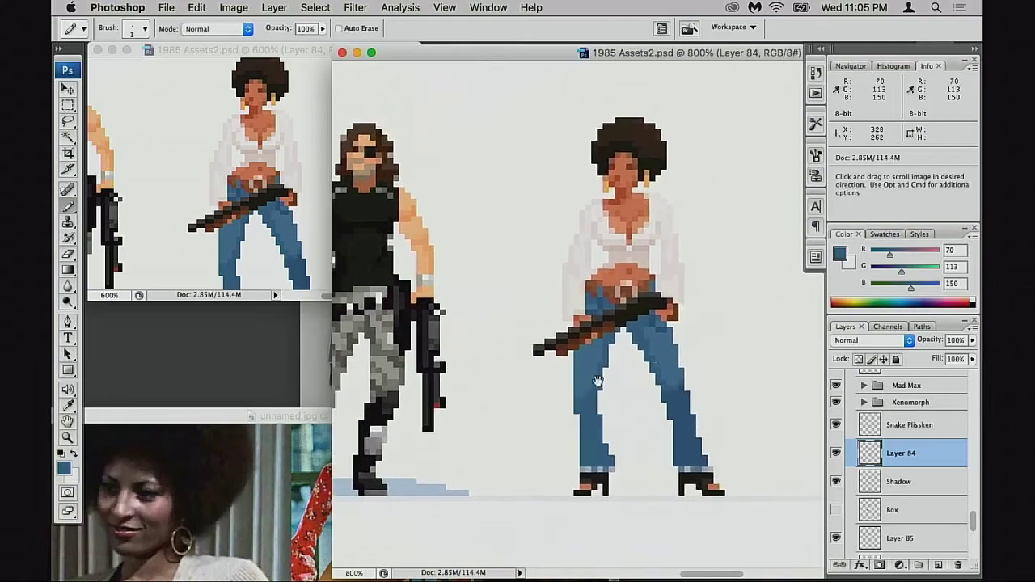
Resize the secondary document window and show the woman's whole figure in it at 500%.
drag(282, 49, 299, 60)
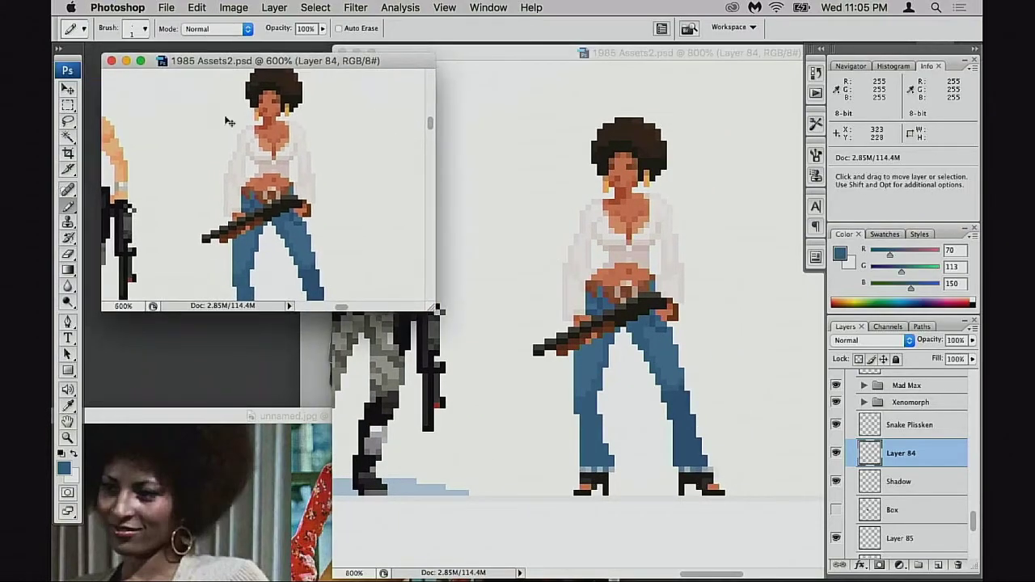
key(super+minus)
key(super+minus)
key(super+minus)
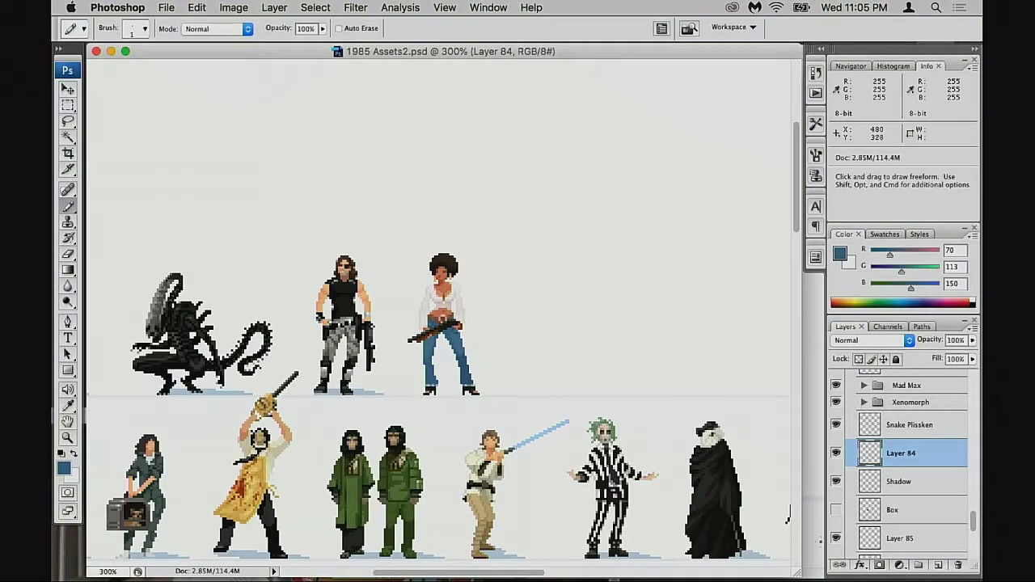
drag(797, 573, 604, 340)
drag(522, 307, 406, 180)
super+click(323, 205)
super+click(329, 223)
drag(337, 207, 332, 282)
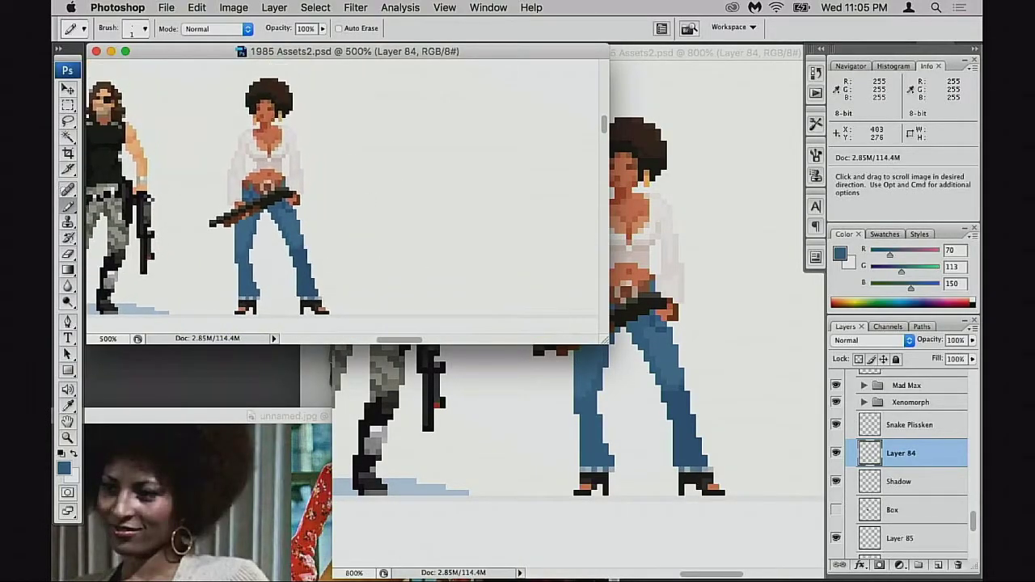
drag(608, 343, 580, 390)
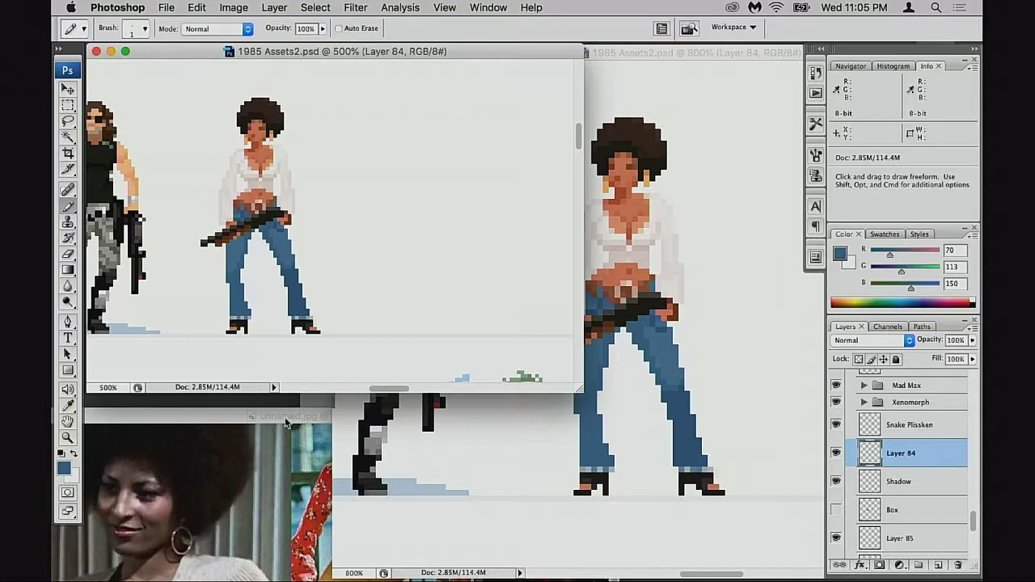
Review the reference photos of the woman's hair, clothing and gun in unnamed.jpg.
drag(285, 418, 473, 114)
drag(604, 118, 472, 104)
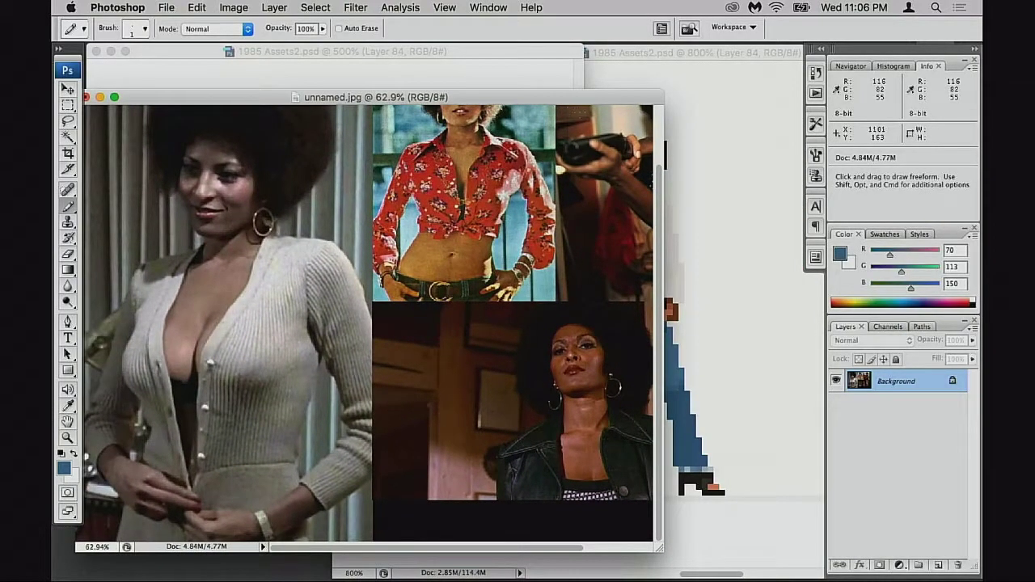
drag(595, 96, 652, 93)
drag(599, 178, 472, 246)
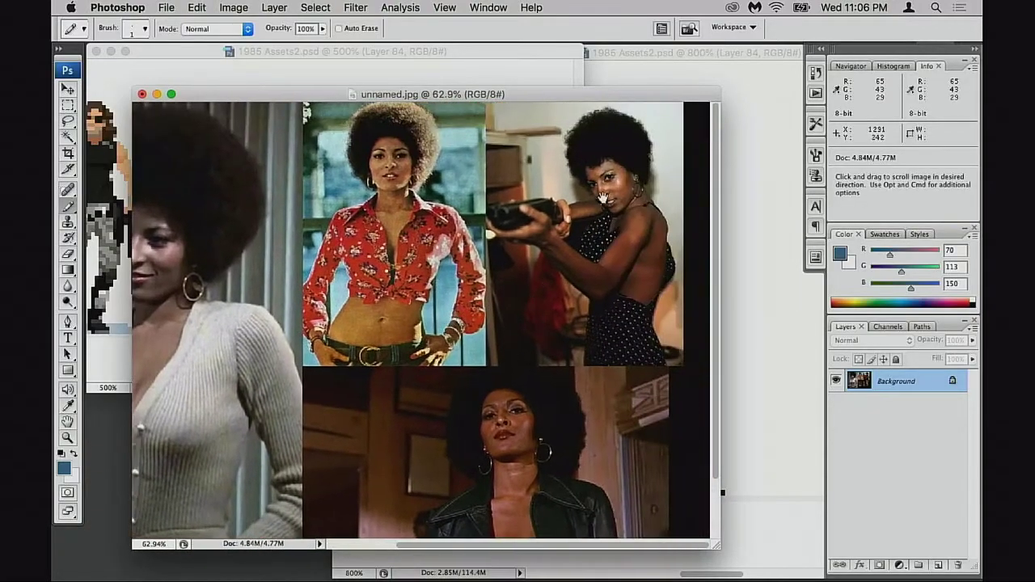
drag(609, 96, 788, 111)
drag(566, 186, 679, 190)
Rearrange the windows so the reference photos and both views of the woman are visible together.
drag(732, 109, 503, 363)
drag(696, 55, 646, 53)
drag(675, 238, 549, 238)
drag(484, 55, 608, 61)
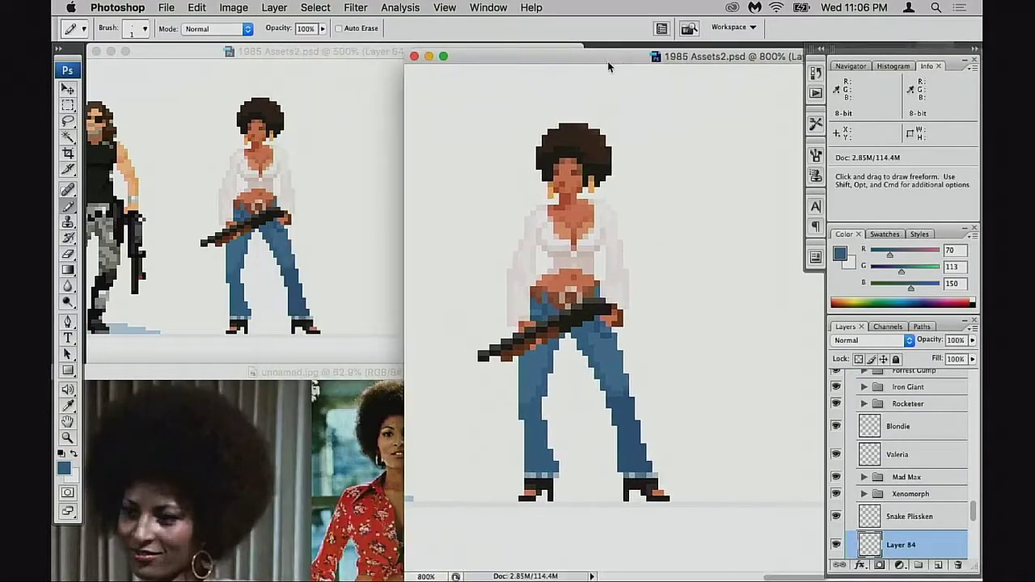
drag(603, 253, 559, 230)
Hide and reshow Layer 84 to check that it holds the woman's artwork.
scroll(869, 517, down, 3)
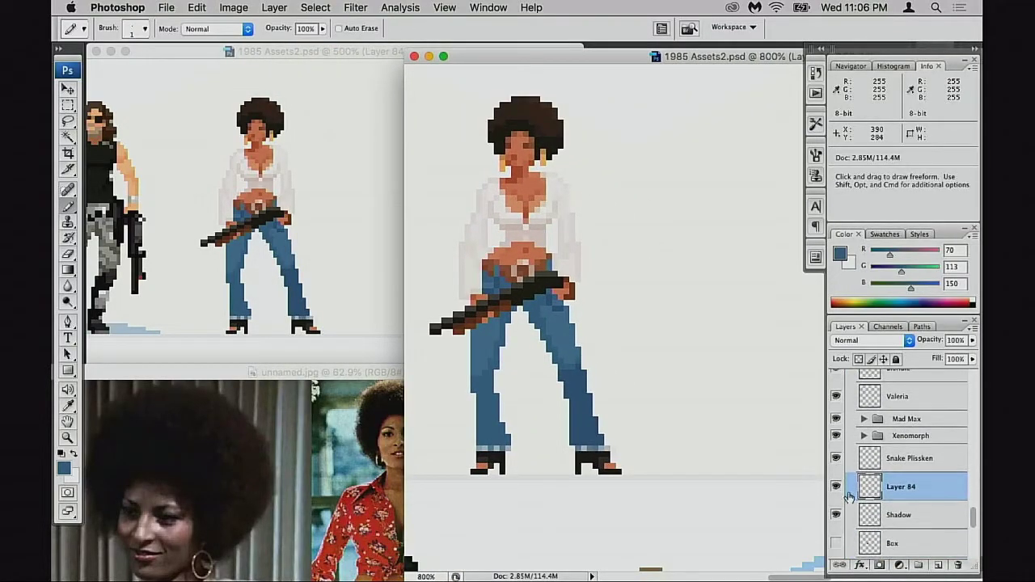
click(839, 490)
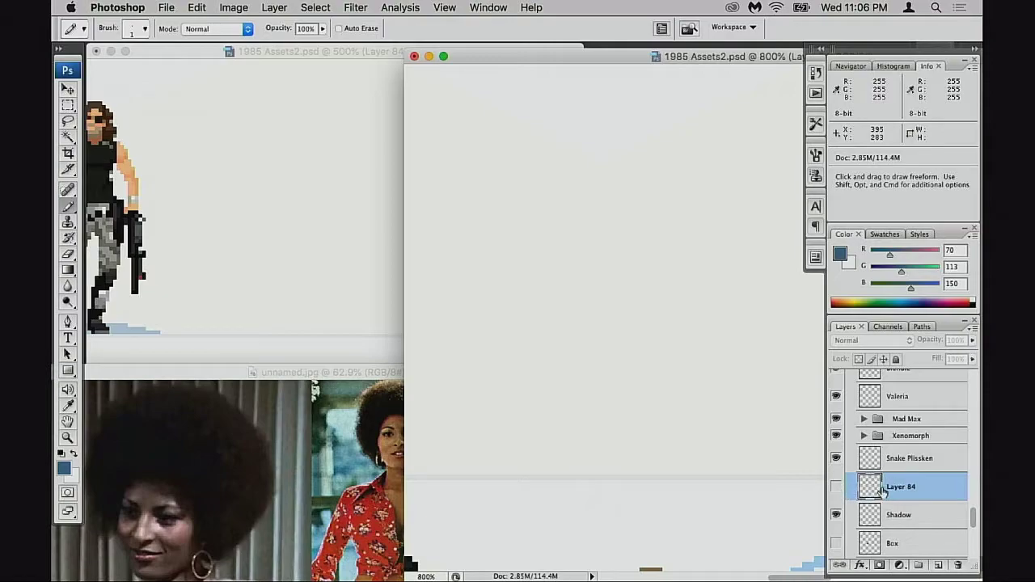
click(837, 490)
drag(588, 324, 650, 335)
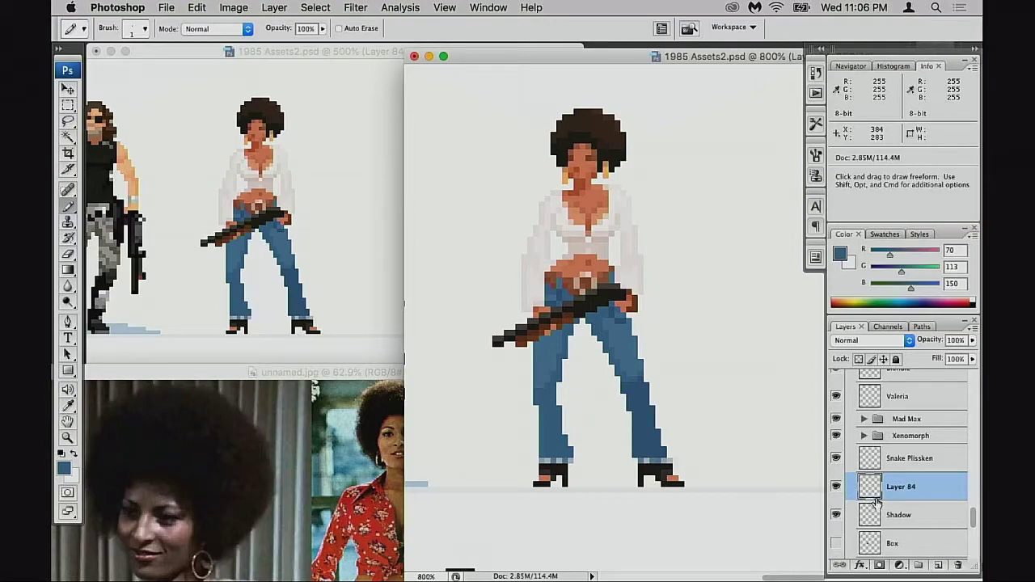
click(840, 487)
click(837, 488)
Rename Layer 84 as Foxy Brown.
double_click(899, 487)
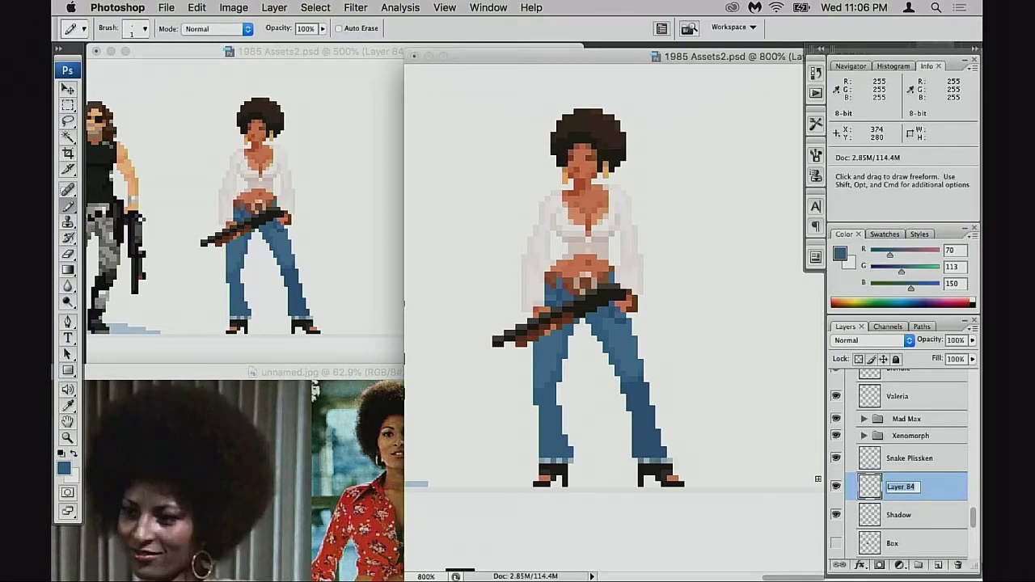
key(shift)
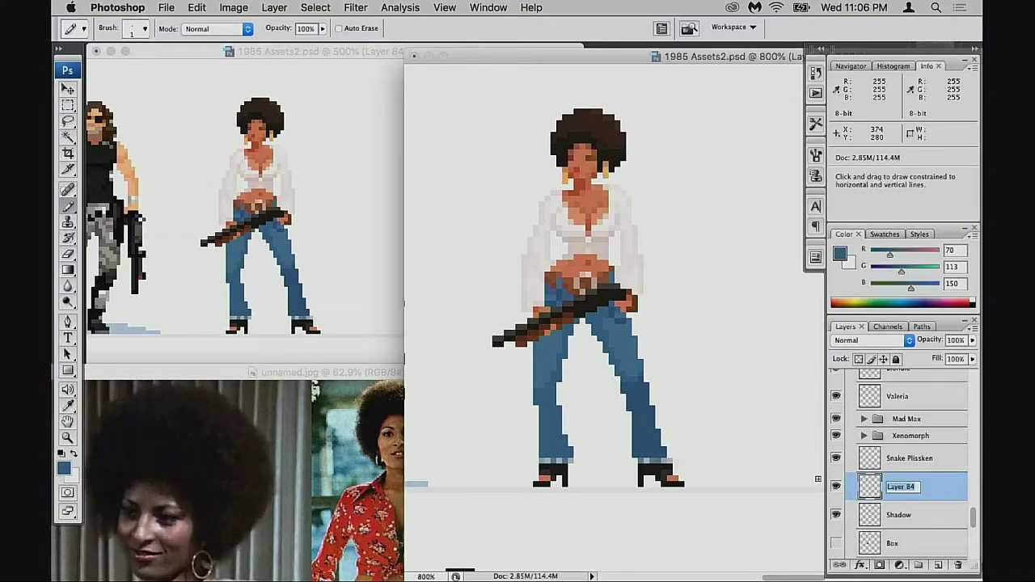
text(Foxy Bro)
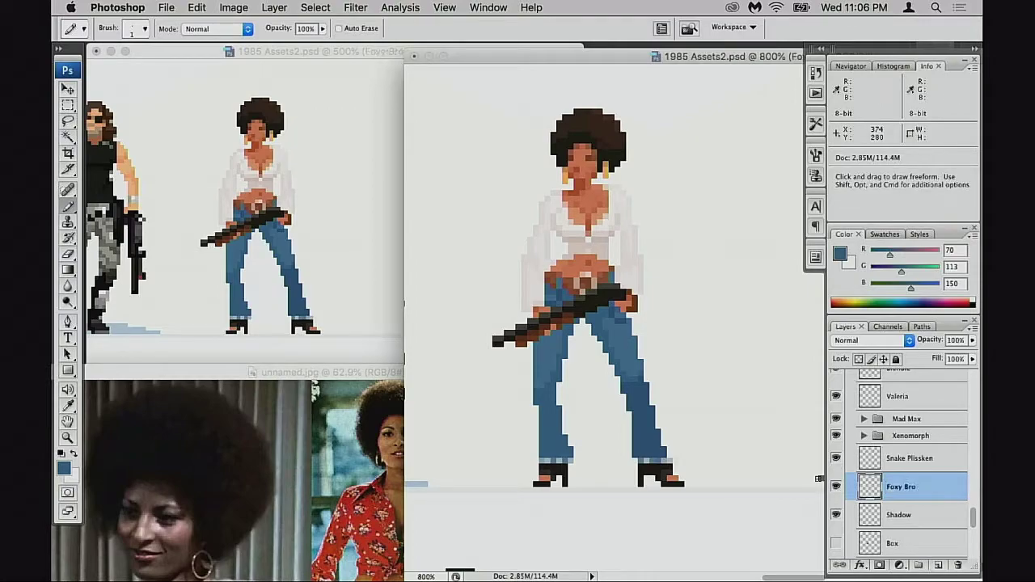
key(Return)
key(n)
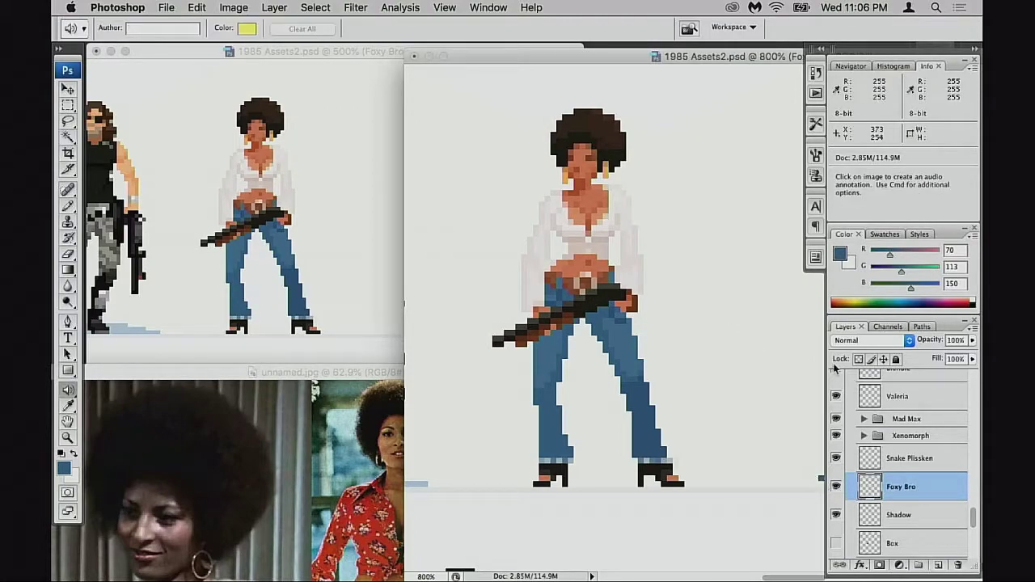
double_click(907, 496)
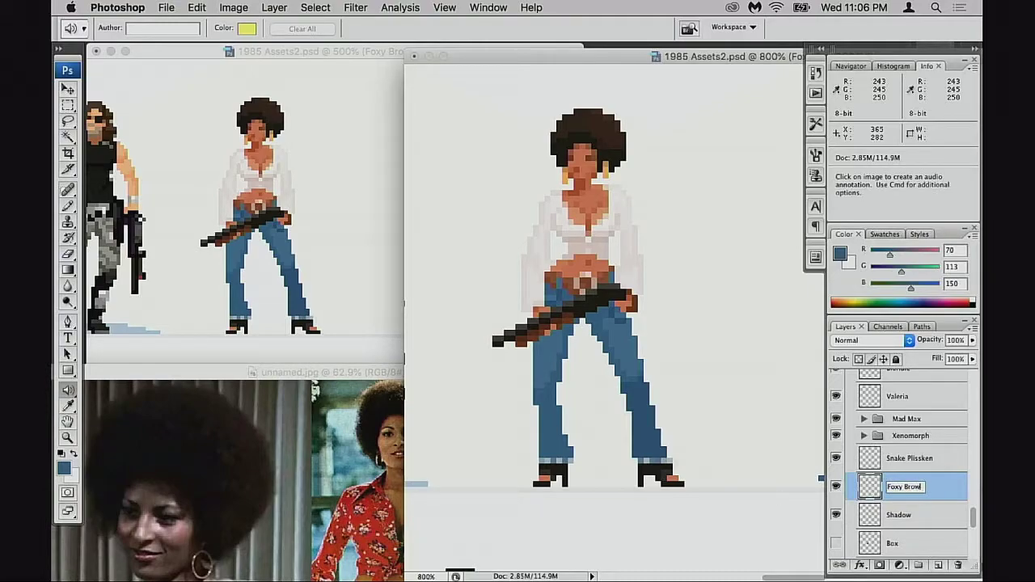
key(Return)
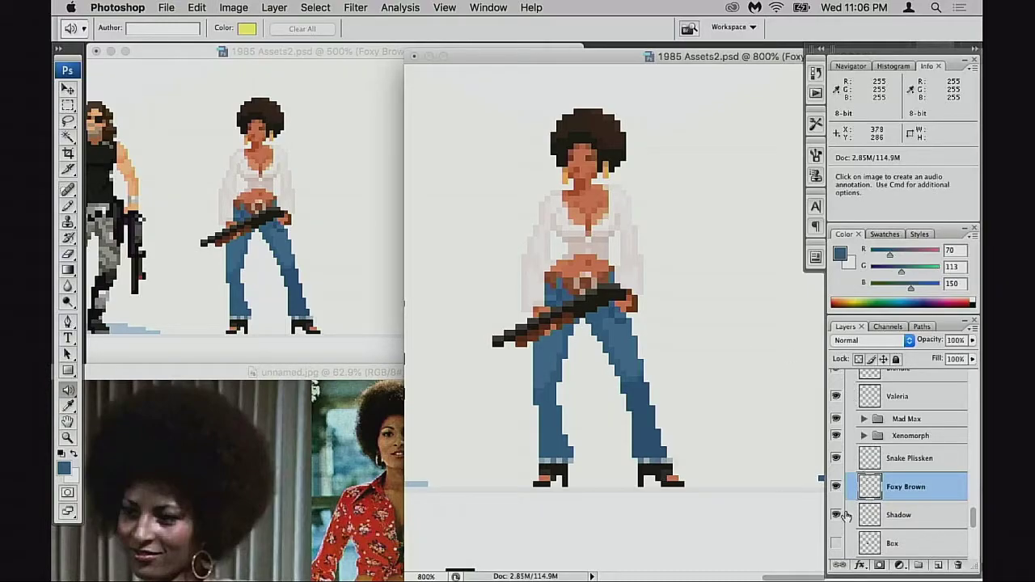
Hide and reshow the Shadow layer to check its contents under the characters.
click(838, 514)
click(837, 514)
alt+click(597, 442)
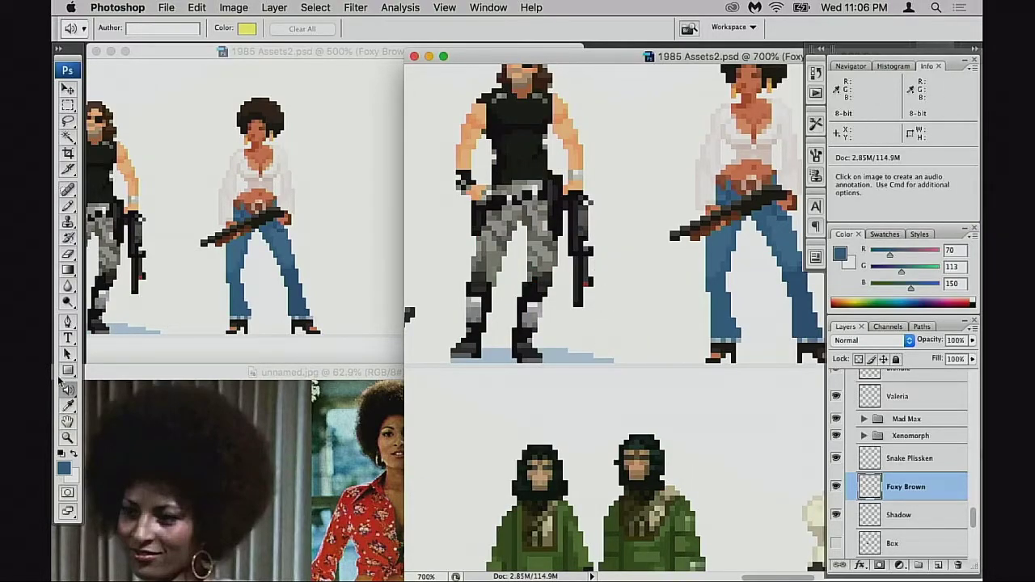
Open 1985 Assets.psd from the PSD folder.
key(super+s)
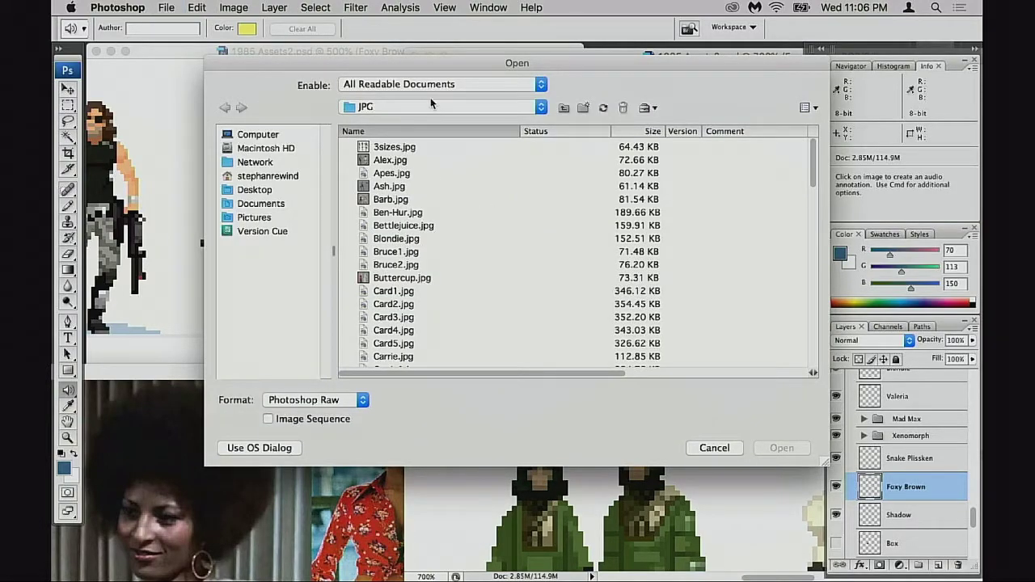
click(424, 105)
click(423, 105)
click(424, 105)
key(Escape)
key(super+Up)
double_click(383, 173)
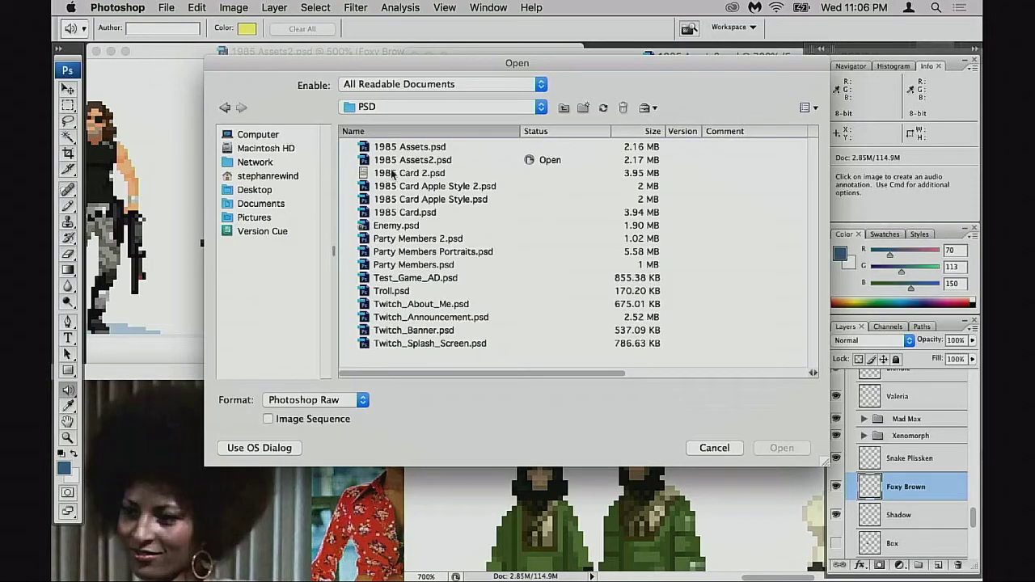
double_click(410, 148)
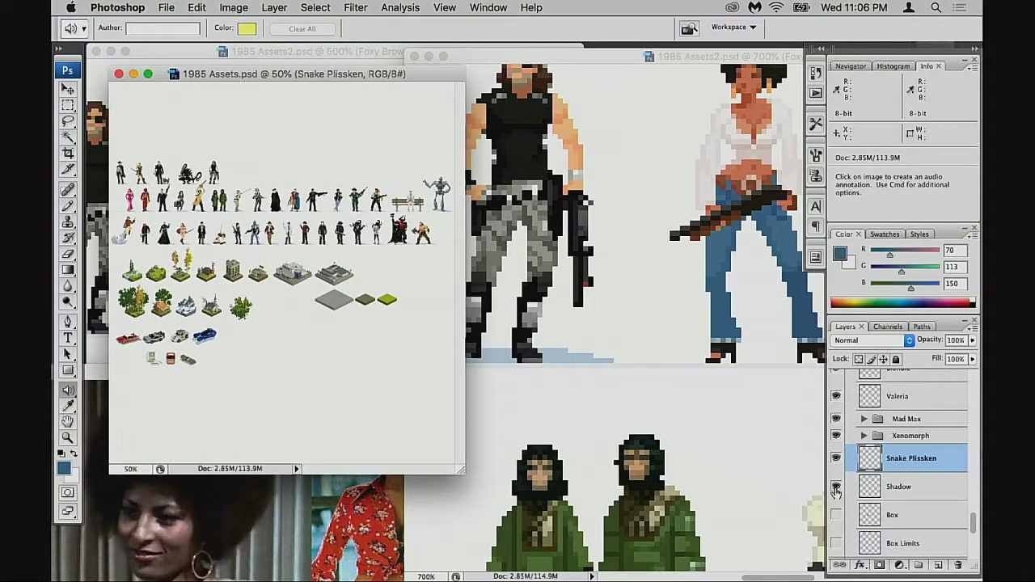
Copy the Shadow layer from 1985 Assets.psd into 1985 Assets2.psd, and keep only one Shadow layer, directly beneath Foxy Brown.
drag(866, 492, 785, 447)
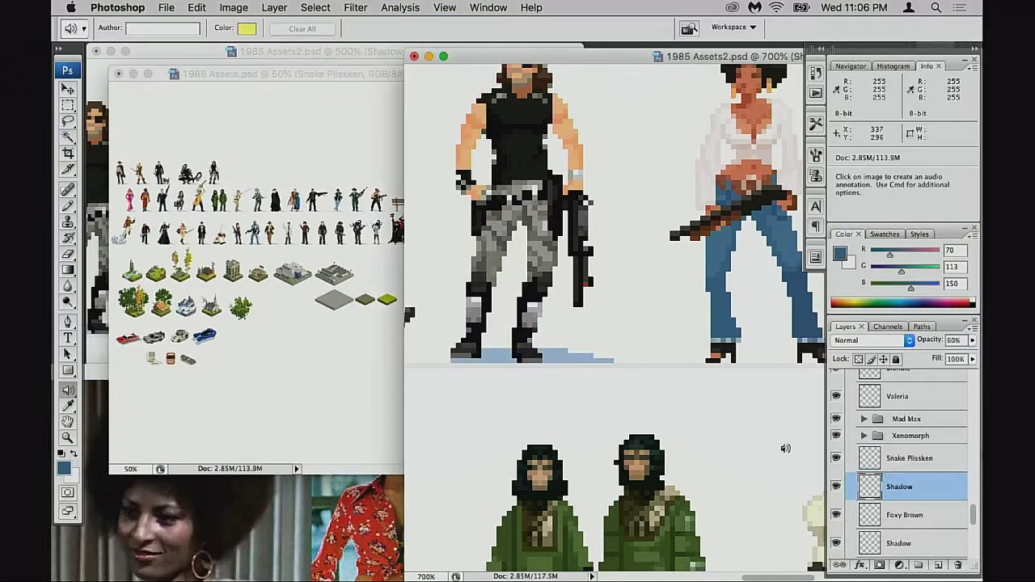
drag(883, 515, 876, 550)
drag(956, 564, 957, 565)
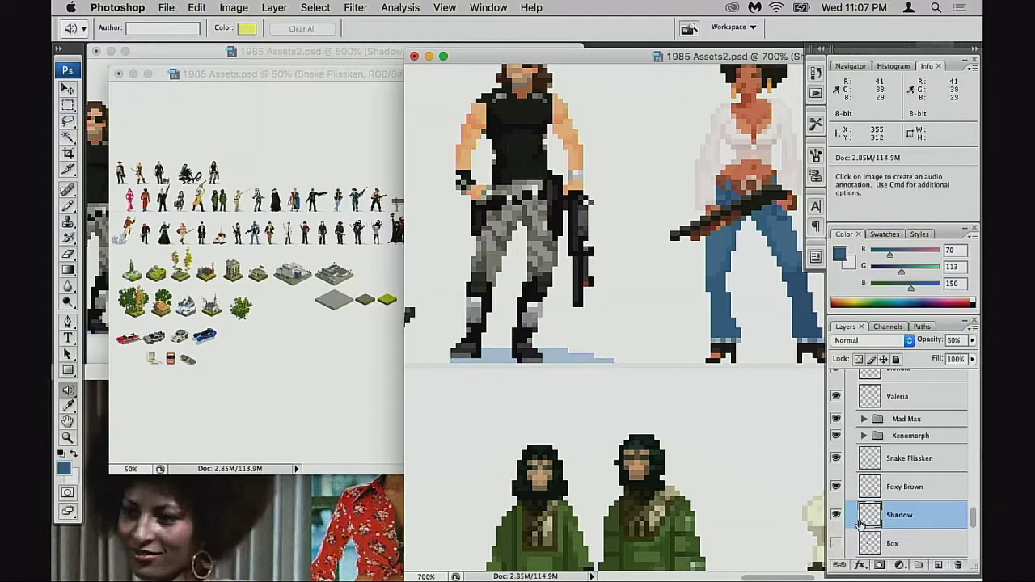
click(836, 516)
click(836, 515)
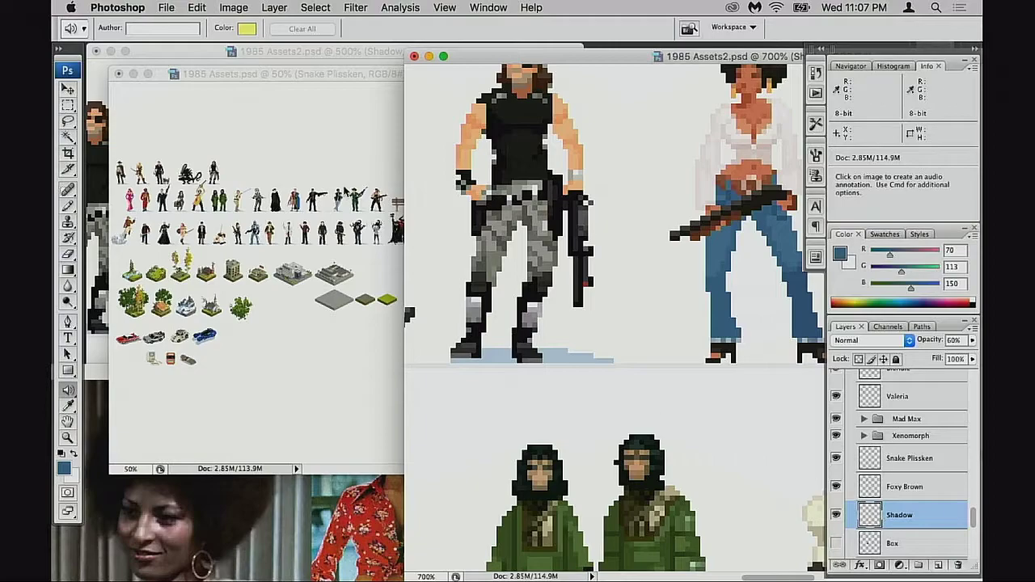
Close 1985 Assets.psd without saving its changes.
drag(367, 73, 381, 80)
key(super+w)
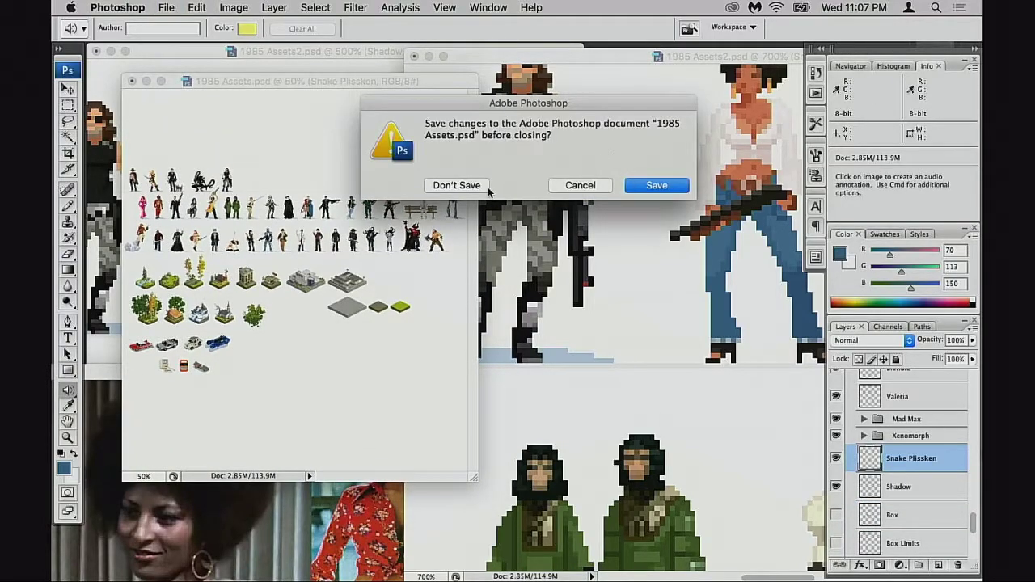
click(483, 188)
Maximise the 1985 Assets2.psd view and copy Snake Plissken's shadow on the Shadow layer to beneath the woman's feet.
drag(612, 53, 401, 70)
key(f)
key(space)
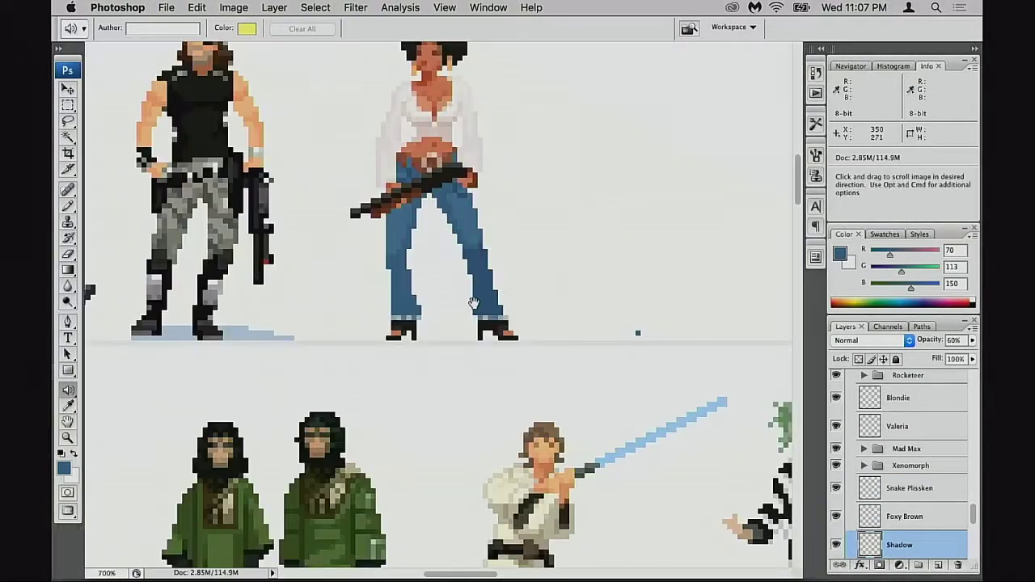
drag(474, 335, 628, 316)
key(m)
key(space)
drag(573, 369, 542, 298)
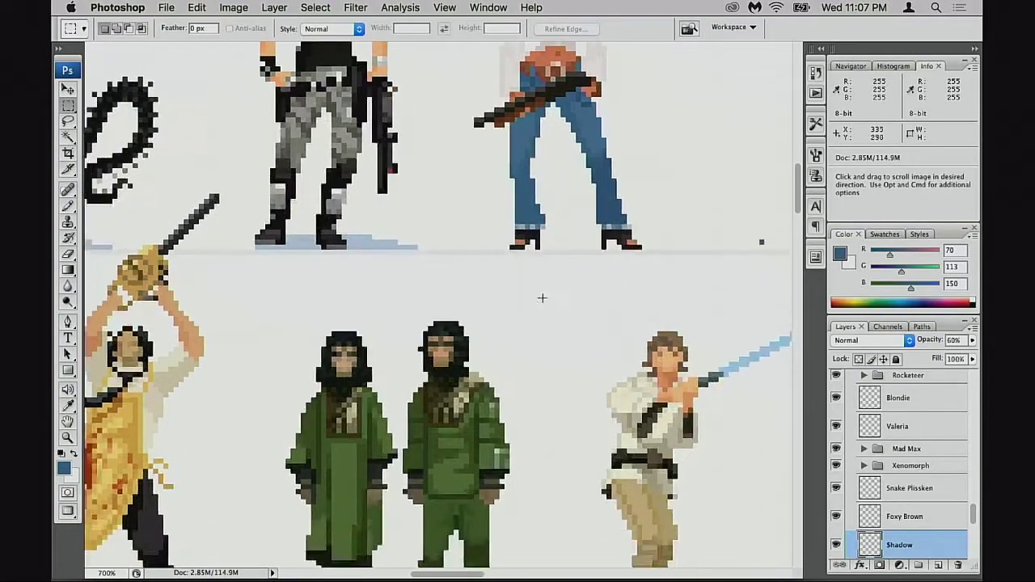
drag(243, 208, 486, 328)
mouse_move(413, 294)
mouse_down()
mouse_move(663, 303)
mouse_move(633, 301)
mouse_up()
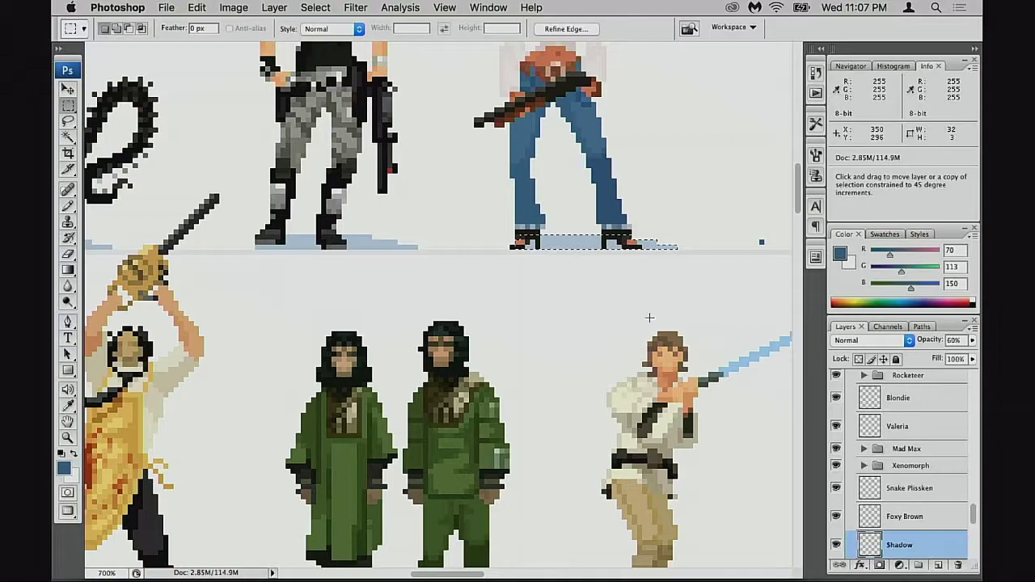
Delete the stray blue pixel beside the woman from the Foxy Brown layer.
scroll(647, 320, right, 2)
scroll(647, 319, up, 1)
scroll(642, 318, up, 3)
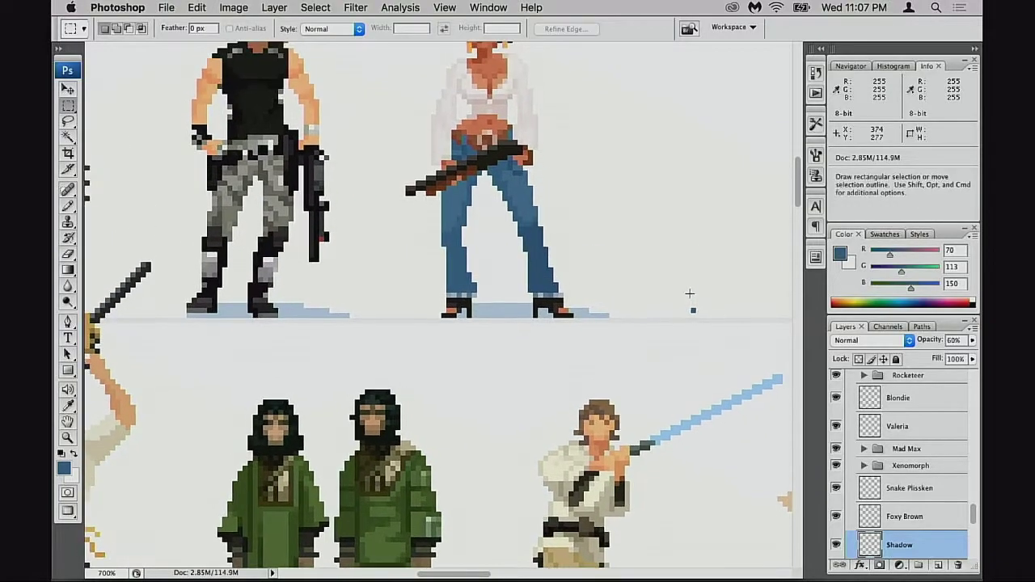
drag(670, 293, 732, 348)
click(870, 515)
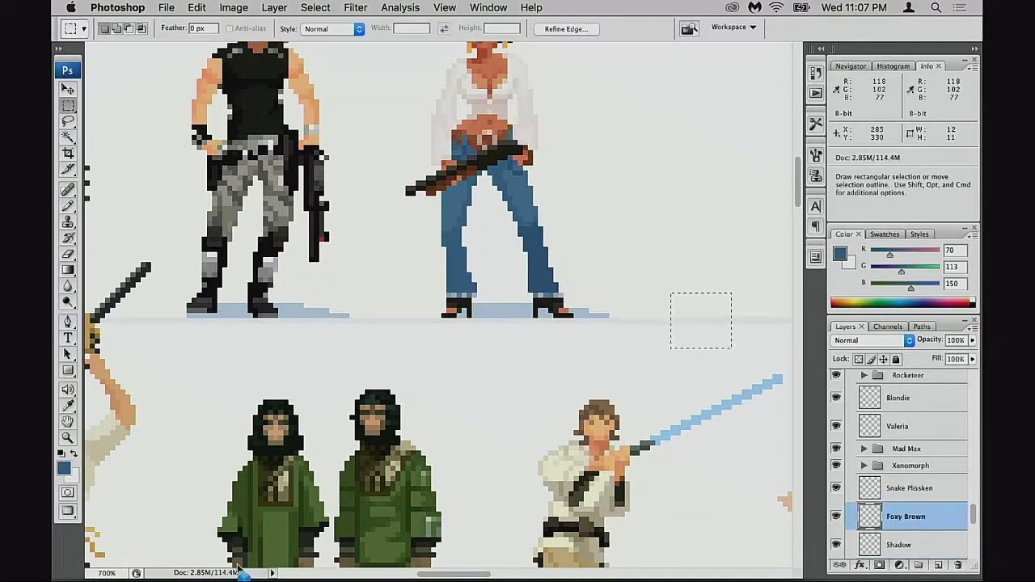
Zoom out to 400% and compare the finished woman with the neighbouring characters in the lineup.
scroll(744, 396, up, 8)
scroll(744, 396, left, 3)
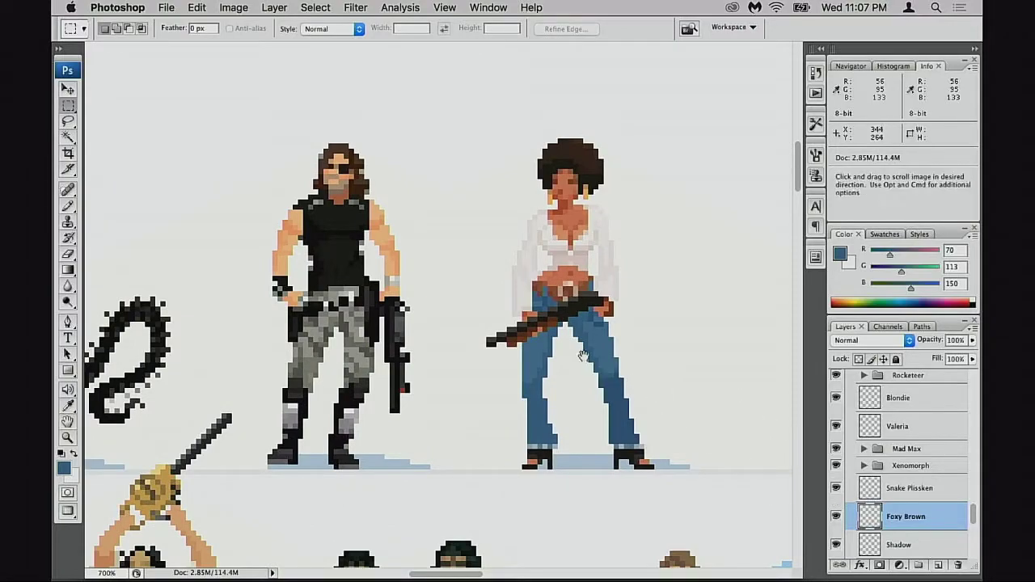
alt+super+click(570, 354)
alt+click(583, 371)
scroll(677, 377, left, 3)
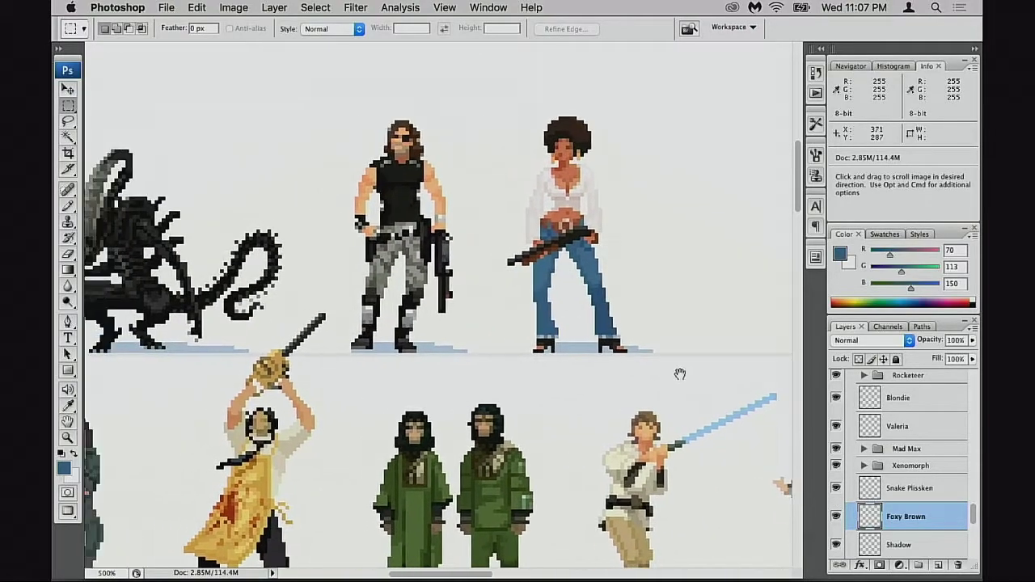
alt+click(541, 366)
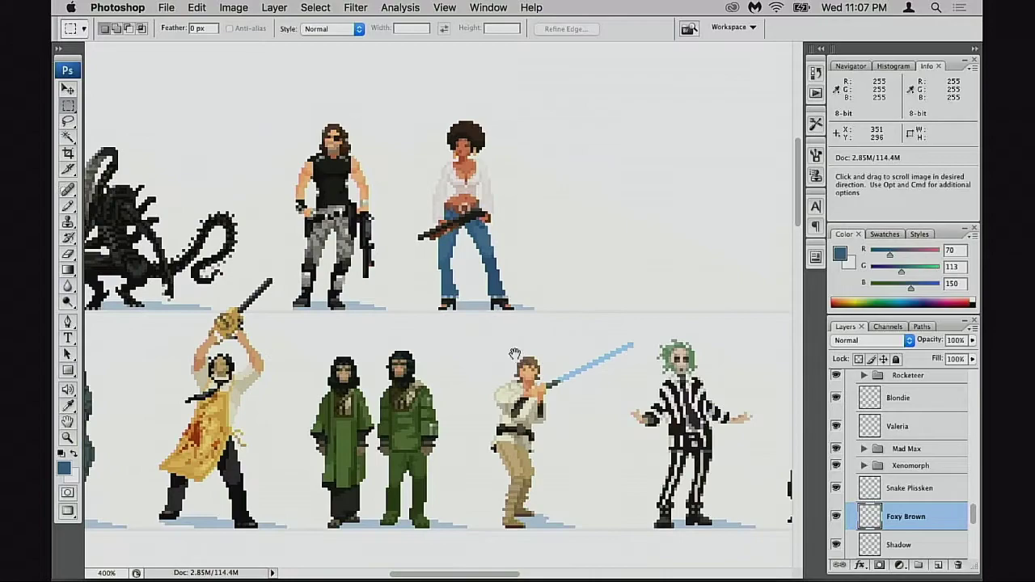
drag(530, 343, 611, 379)
drag(542, 402, 562, 401)
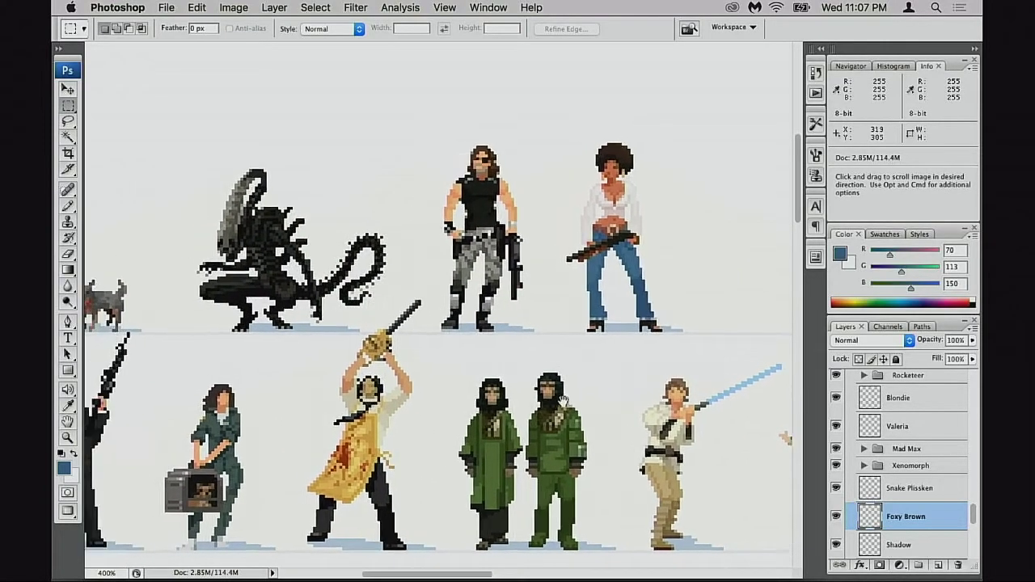
Return the document to the standard windowed view and close the extra 1985 Assets2.psd window.
key(f)
key(f)
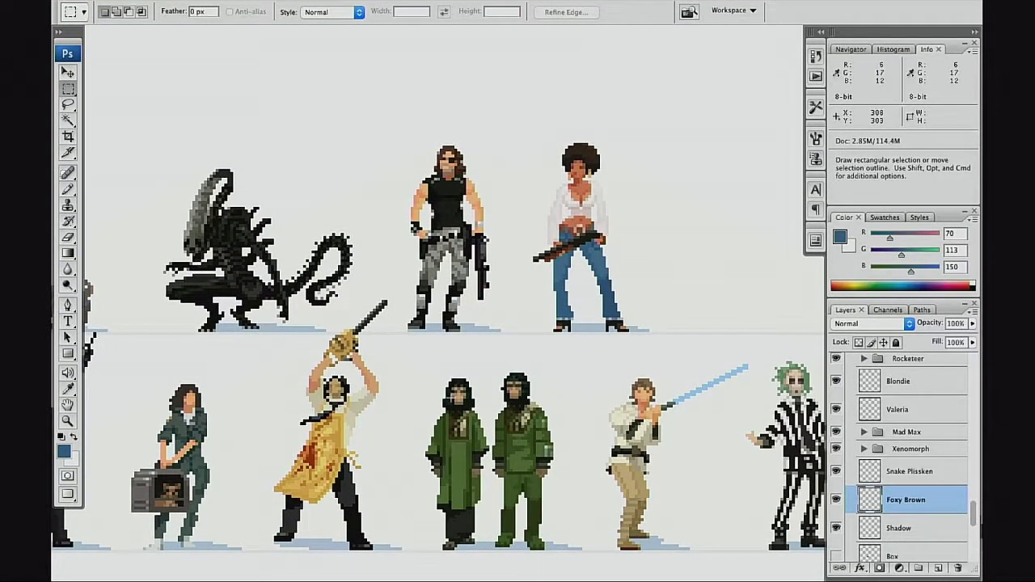
key(f)
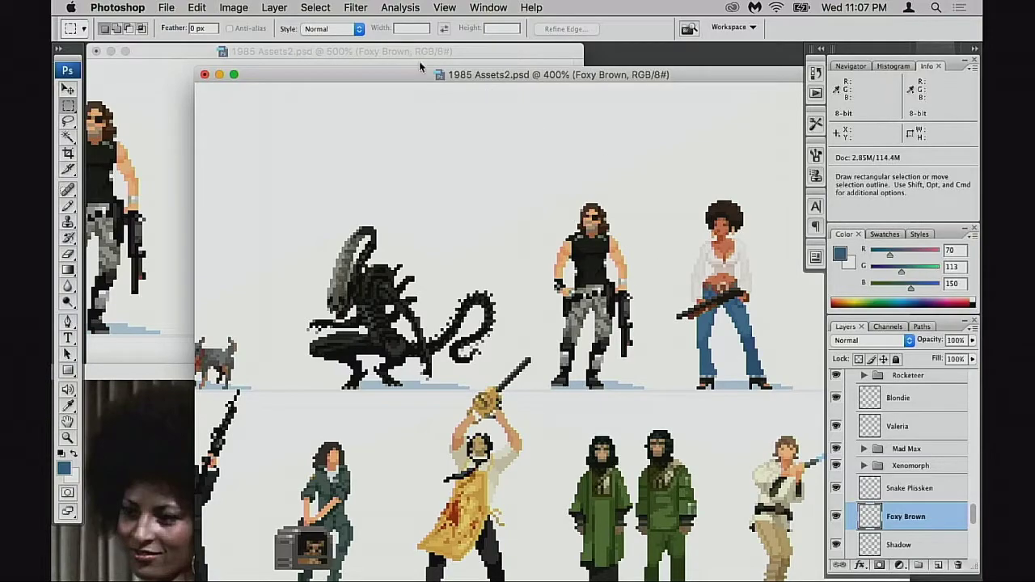
click(421, 55)
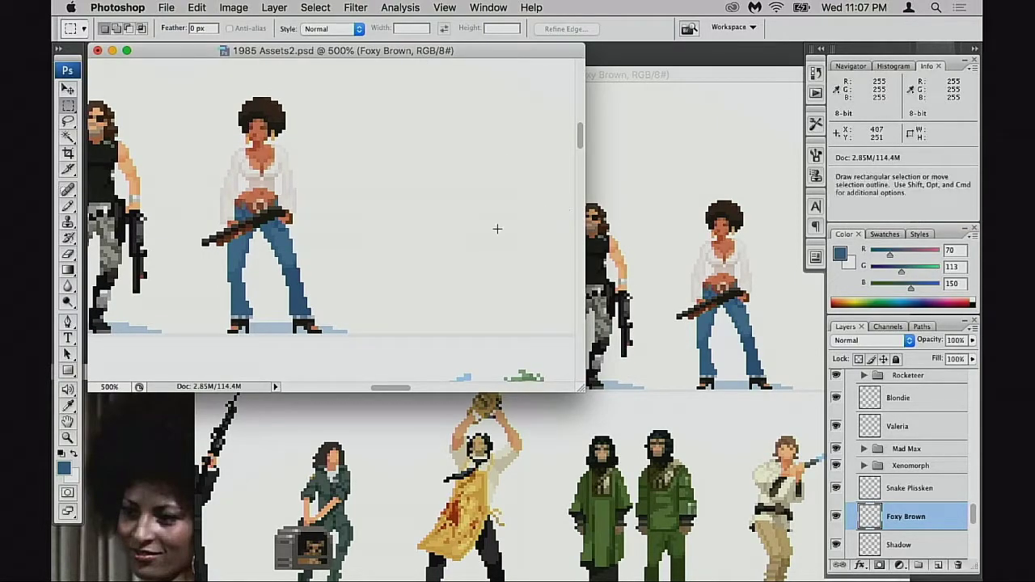
alt+click(293, 250)
drag(325, 264, 442, 286)
scroll(440, 285, down, 5)
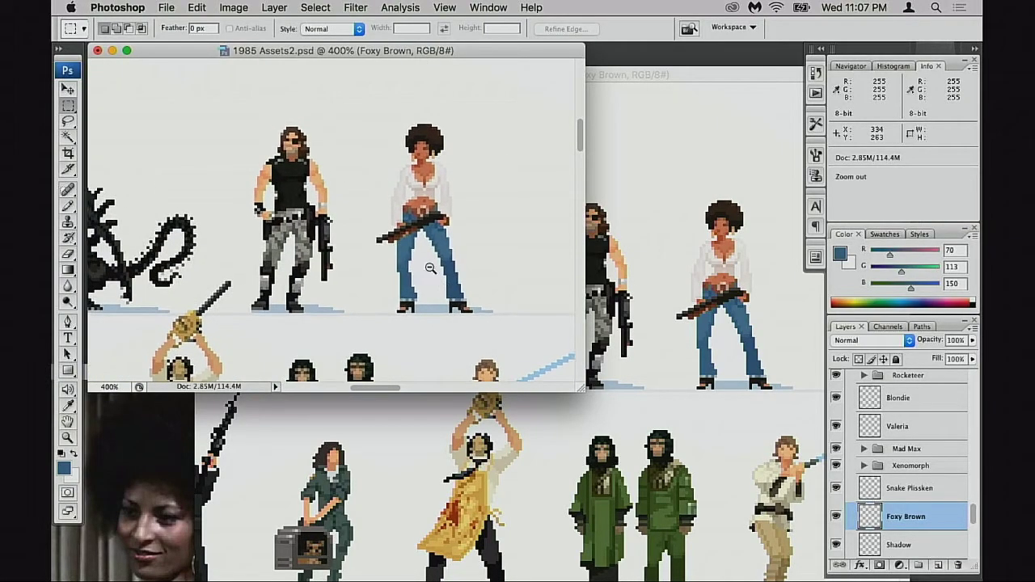
key(super+w)
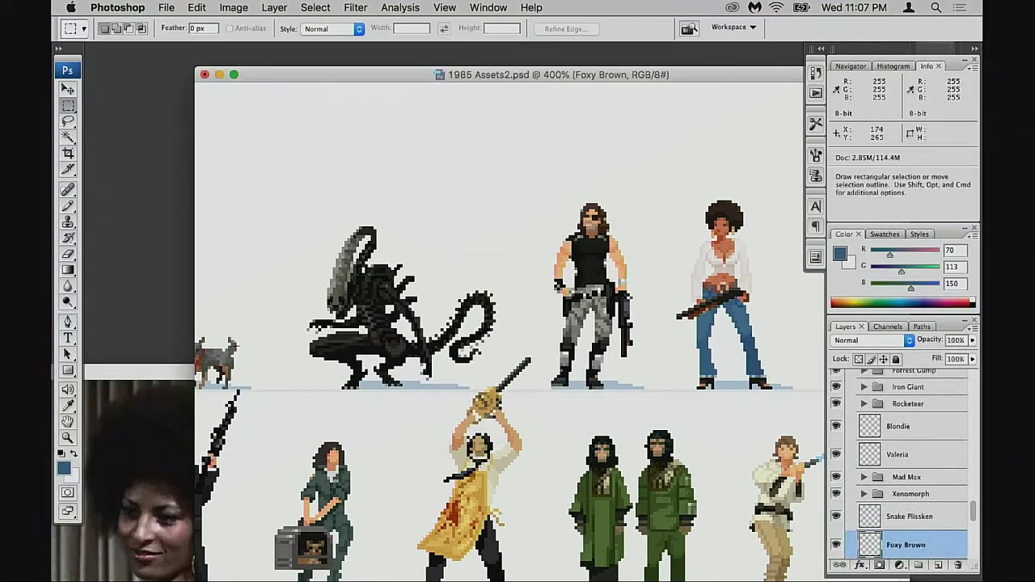
Close the unnamed.jpg reference without saving its changes and move the 1985 Assets2.psd window to the upper part of the workspace.
drag(157, 374, 202, 105)
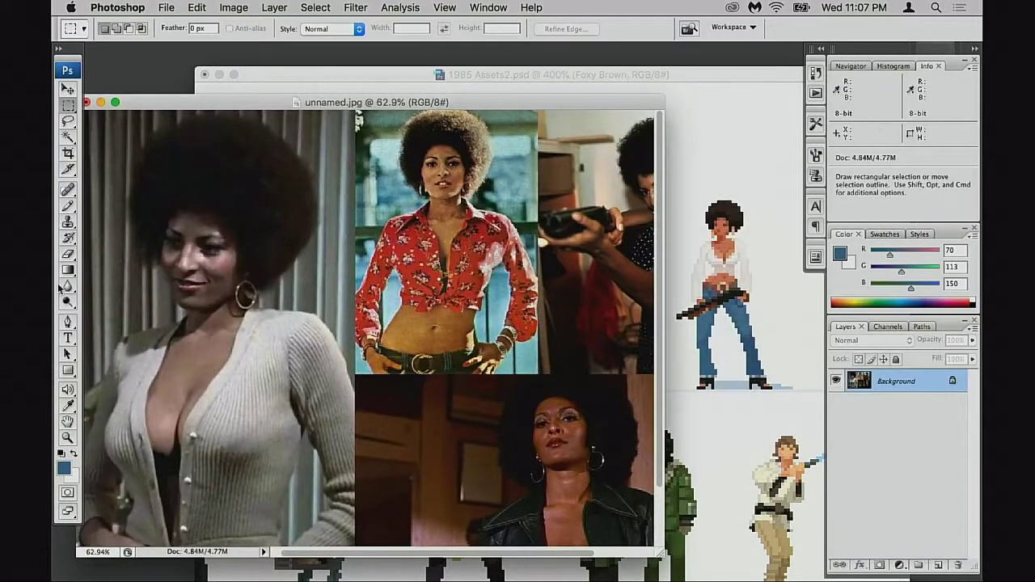
key(super+minus)
key(super+w)
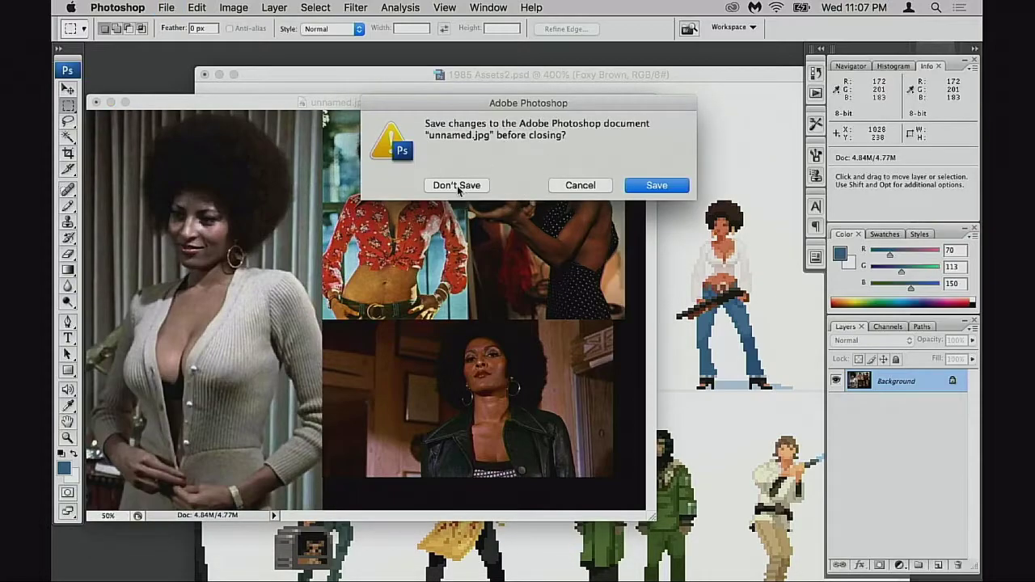
click(458, 189)
drag(538, 74, 419, 38)
drag(604, 291, 591, 305)
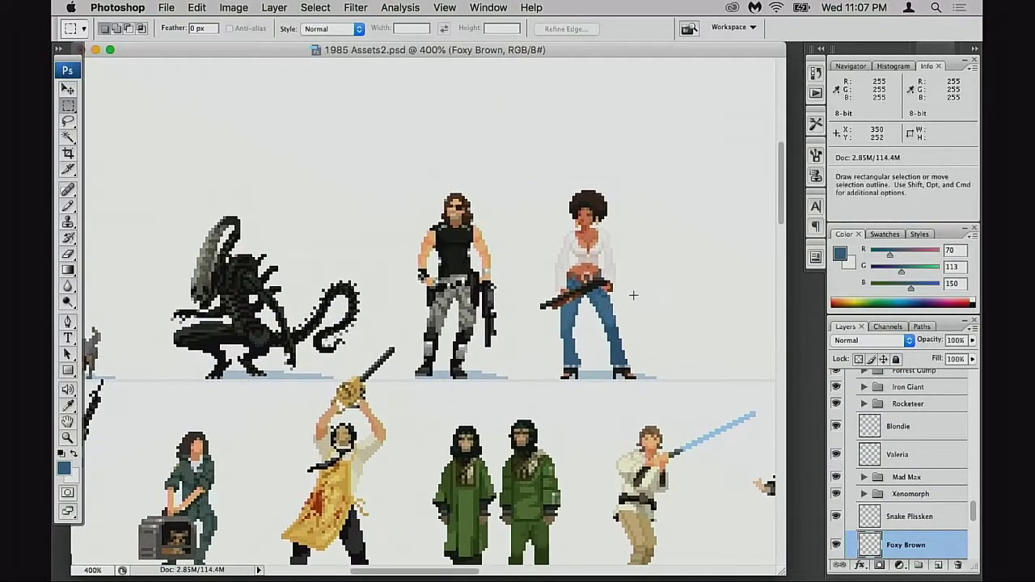